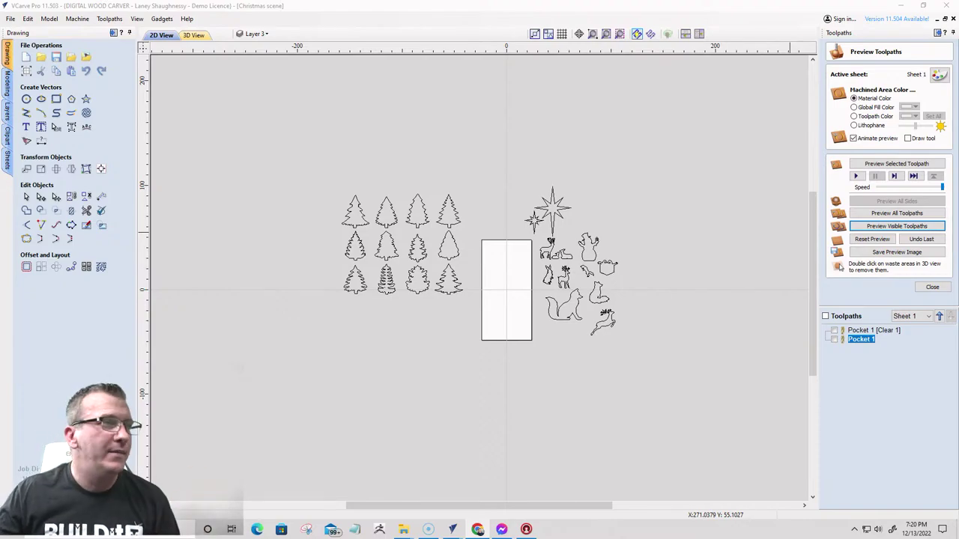
# - Draw a 48 x 8.5 inch rectangle in the empty area below the Christmas clipart
pyautogui.scroll(-1, 386, 229)
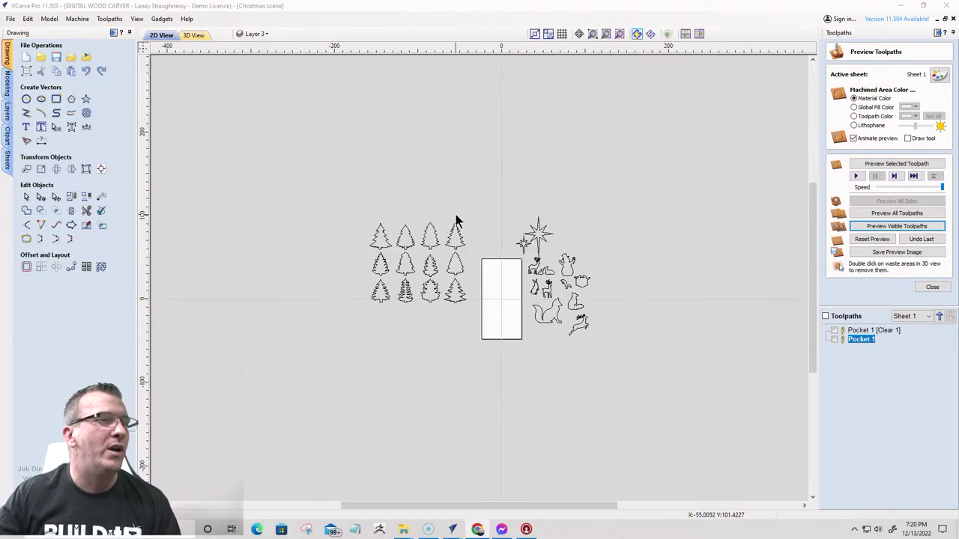
pyautogui.scroll(5, 457, 225)
pyautogui.scroll(-4, 460, 367)
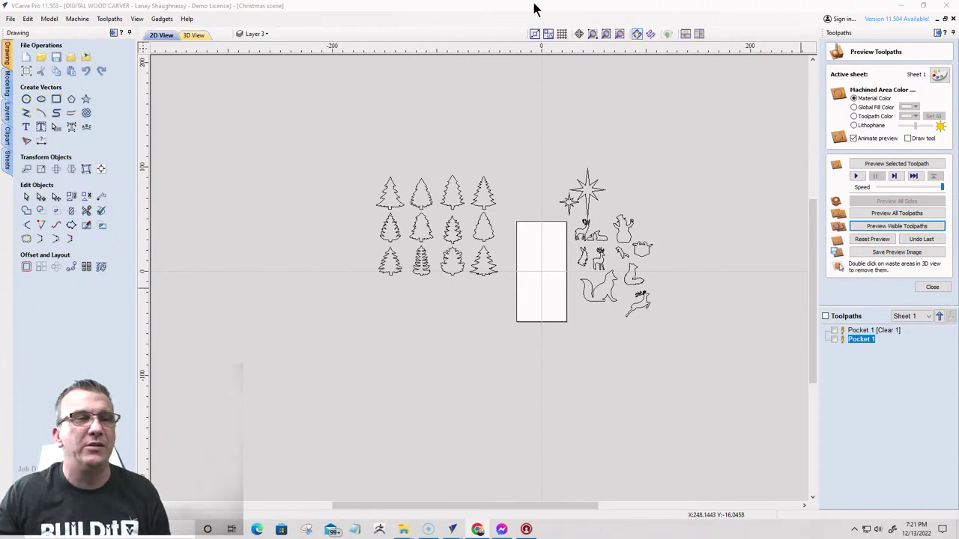
pyautogui.scroll(4, 659, 217)
pyautogui.scroll(-3, 524, 178)
pyautogui.scroll(-1, 525, 177)
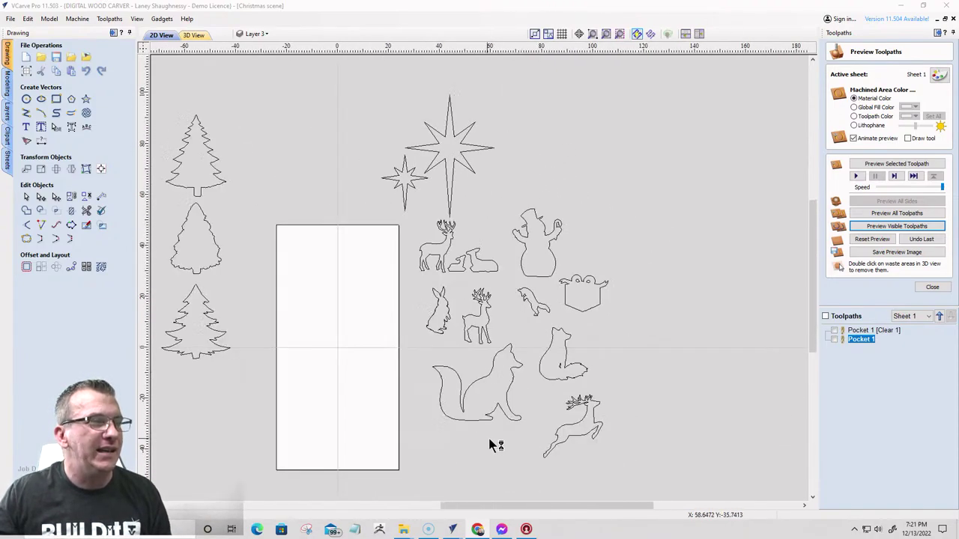
pyautogui.scroll(3, 513, 438)
pyautogui.scroll(-2, 513, 437)
pyautogui.scroll(1, 496, 321)
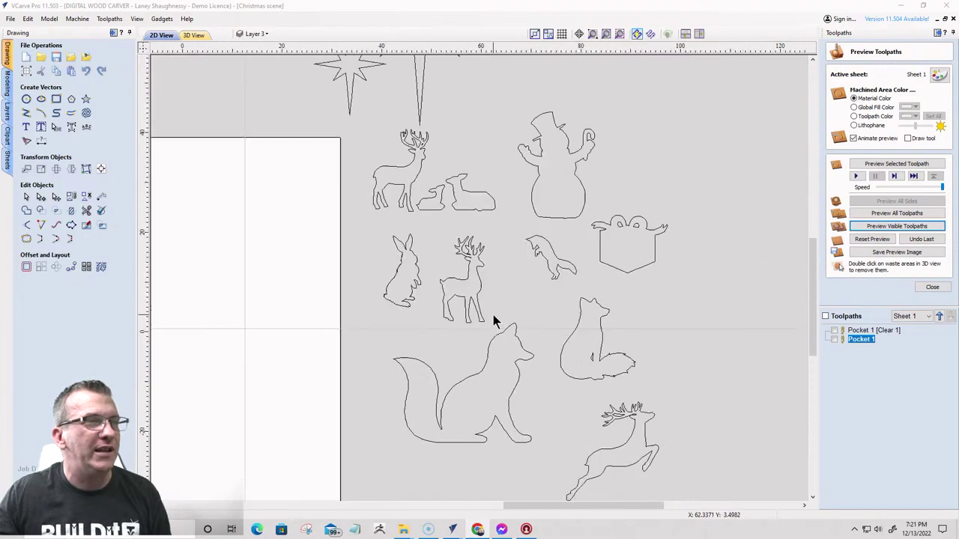
pyautogui.scroll(-3, 505, 232)
pyautogui.scroll(4, 500, 244)
pyautogui.scroll(-3, 567, 188)
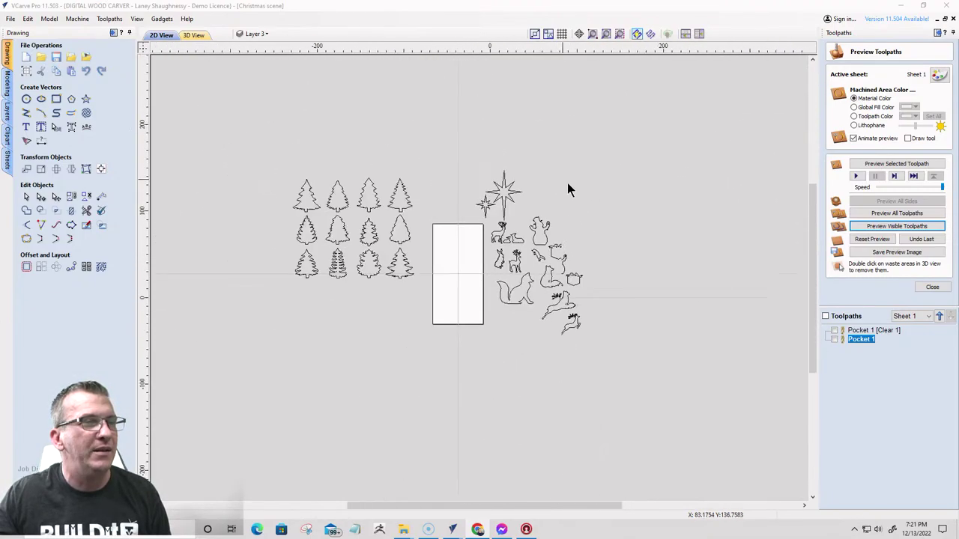
pyautogui.scroll(5, 346, 292)
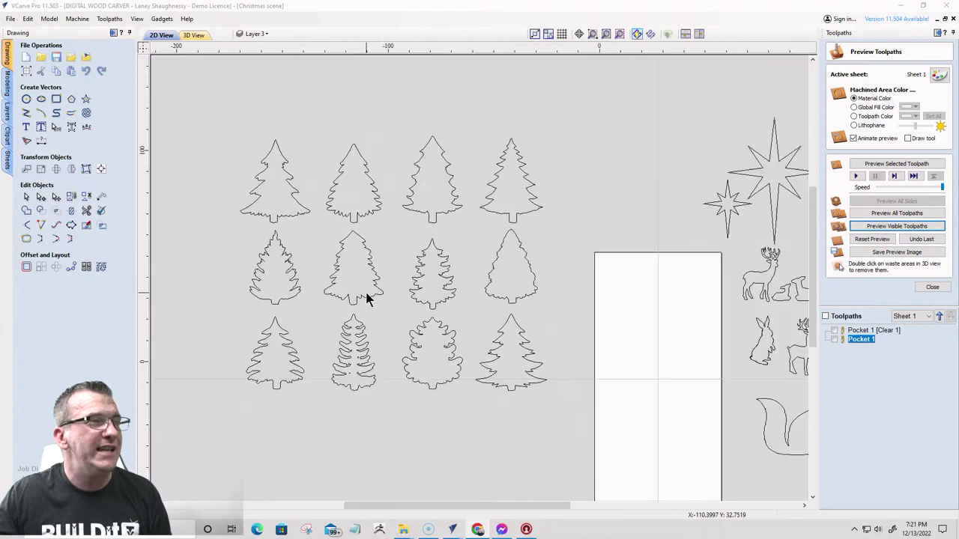
pyautogui.scroll(-2, 368, 299)
pyautogui.scroll(4, 540, 328)
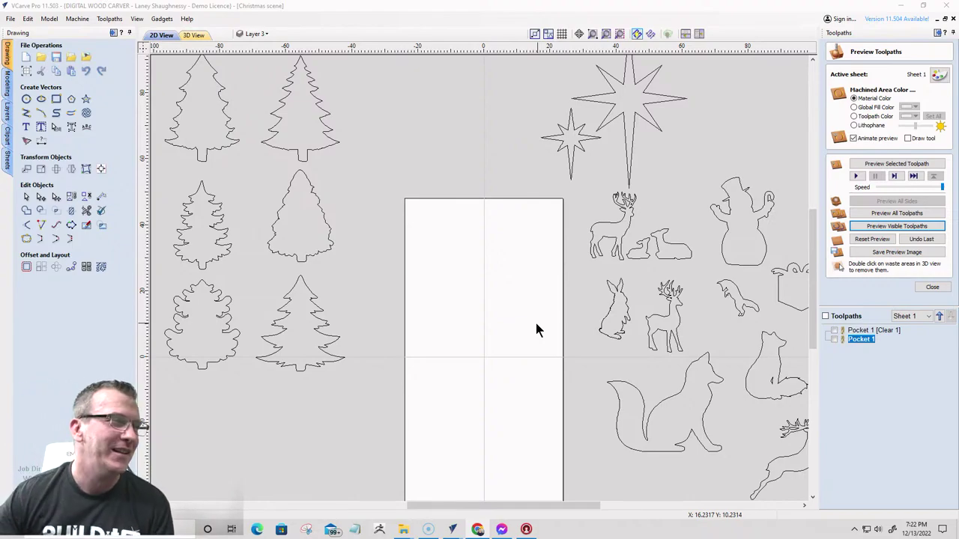
pyautogui.scroll(-3, 458, 219)
pyautogui.scroll(2, 519, 189)
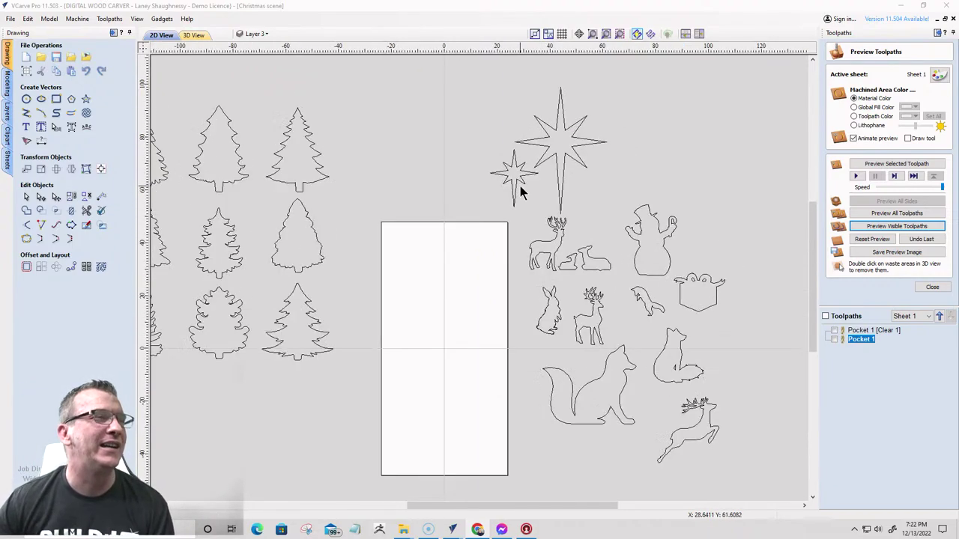
pyautogui.scroll(-3, 519, 189)
pyautogui.scroll(2, 366, 220)
pyautogui.scroll(1, 472, 230)
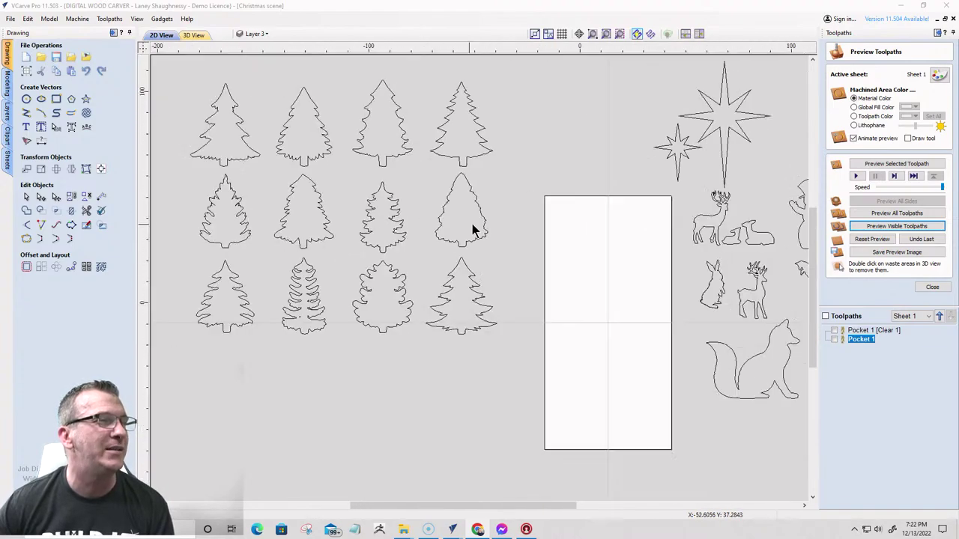
pyautogui.scroll(-2, 335, 161)
pyautogui.scroll(3, 383, 156)
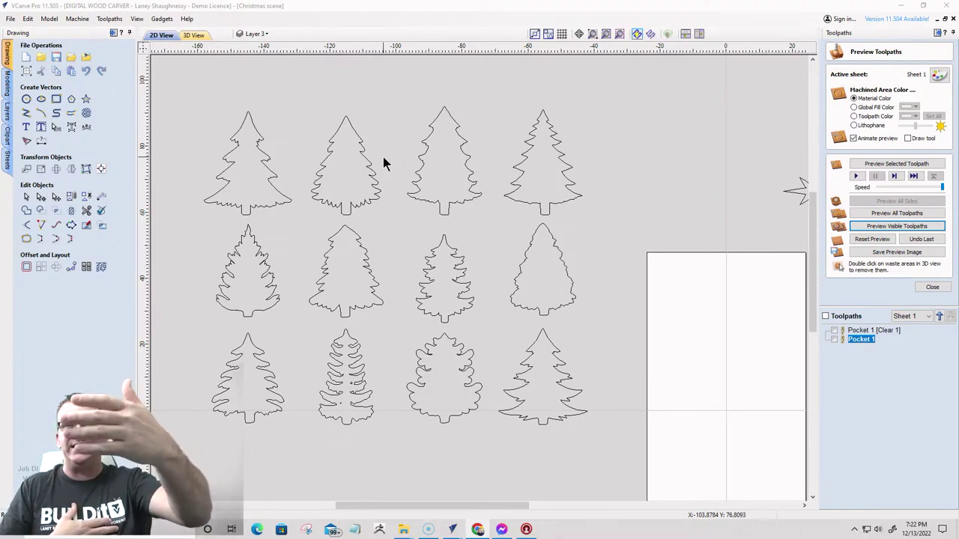
pyautogui.scroll(-5, 382, 157)
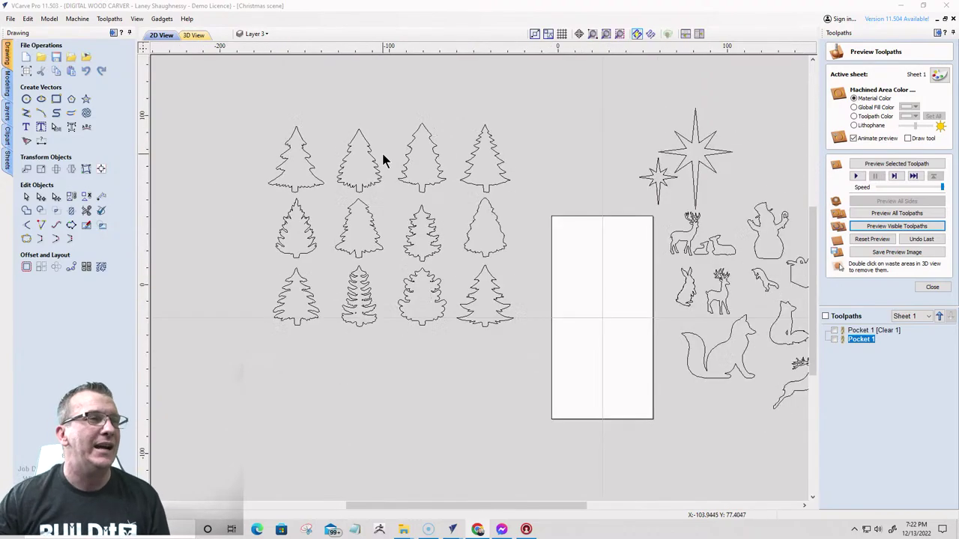
pyautogui.scroll(1, 370, 351)
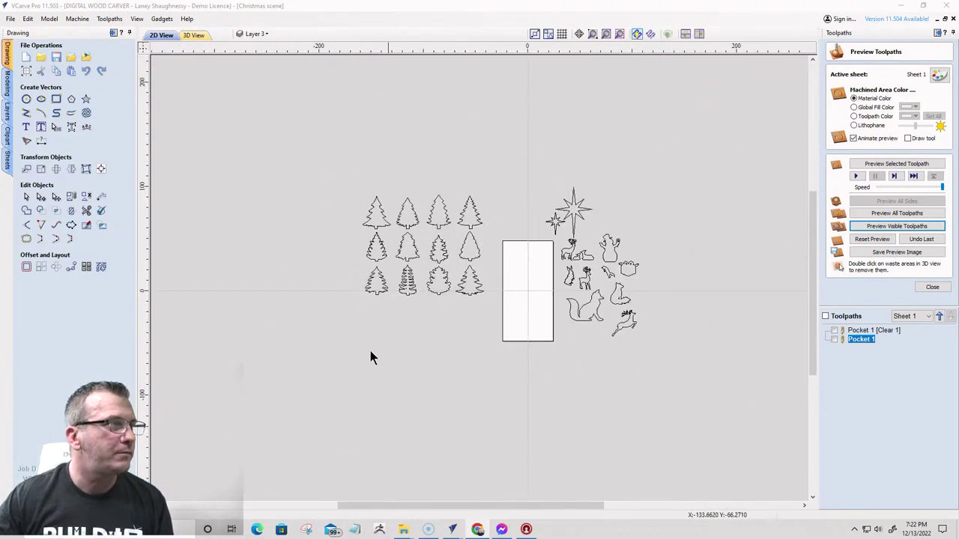
pyautogui.click(55, 100)
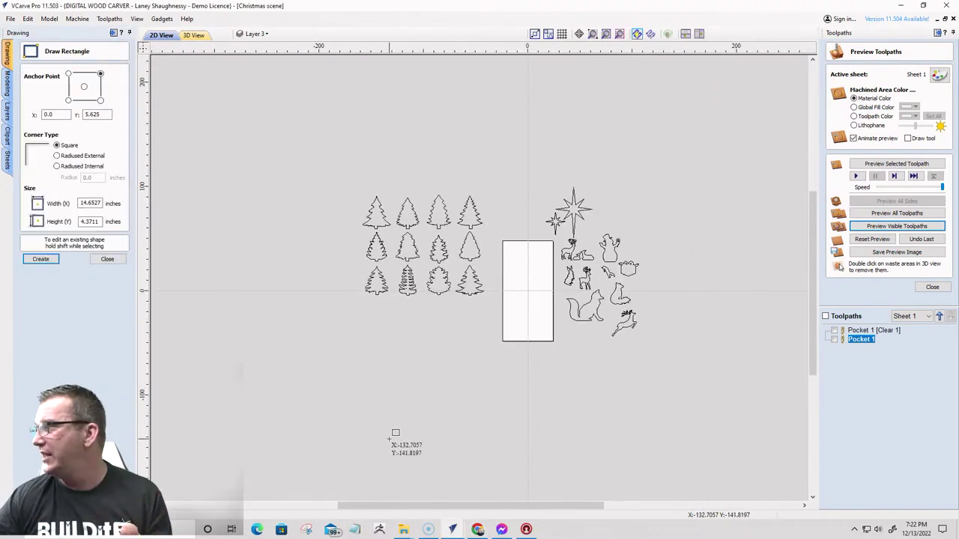
pyautogui.scroll(3, 356, 432)
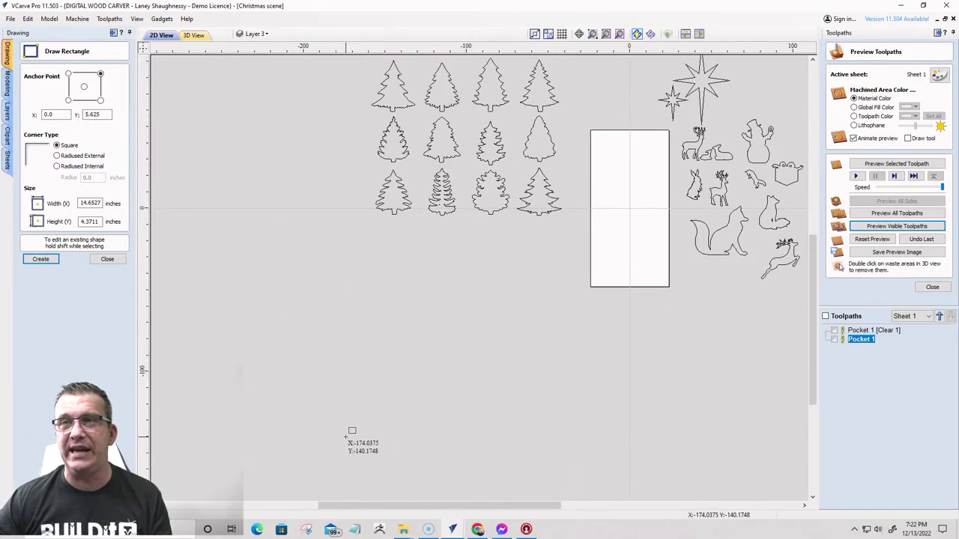
pyautogui.scroll(5, 358, 224)
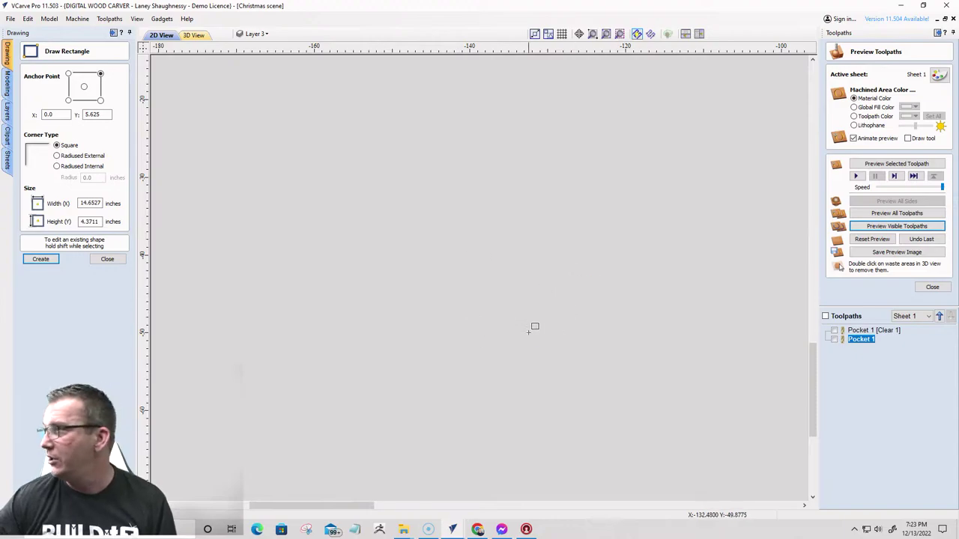
pyautogui.moveTo(312, 299); pyautogui.dragTo(685, 364)
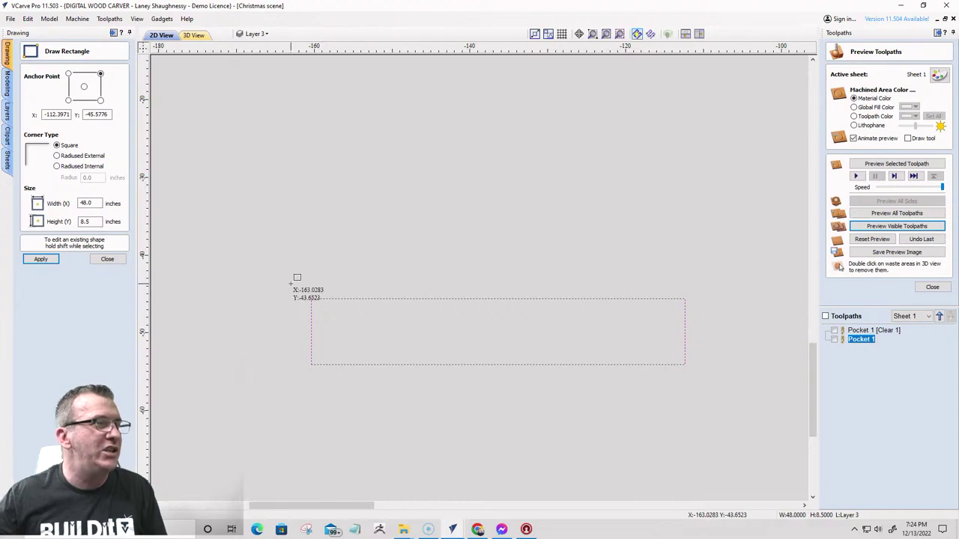
# - Draw a 50.5 x 1.5 inch strip across the top edge of the 48 x 8.5 rectangle
pyautogui.moveTo(302, 287)
pyautogui.mouseDown()
pyautogui.moveTo(672, 280)
pyautogui.moveTo(699, 295)
pyautogui.mouseUp()
pyautogui.scroll(1, 477, 359)
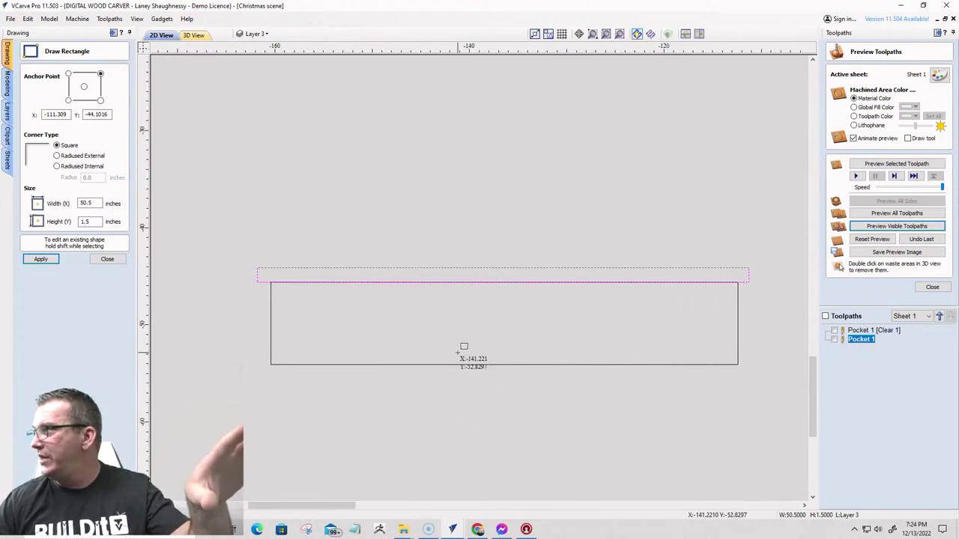
pyautogui.scroll(-1, 454, 350)
pyautogui.scroll(2, 455, 350)
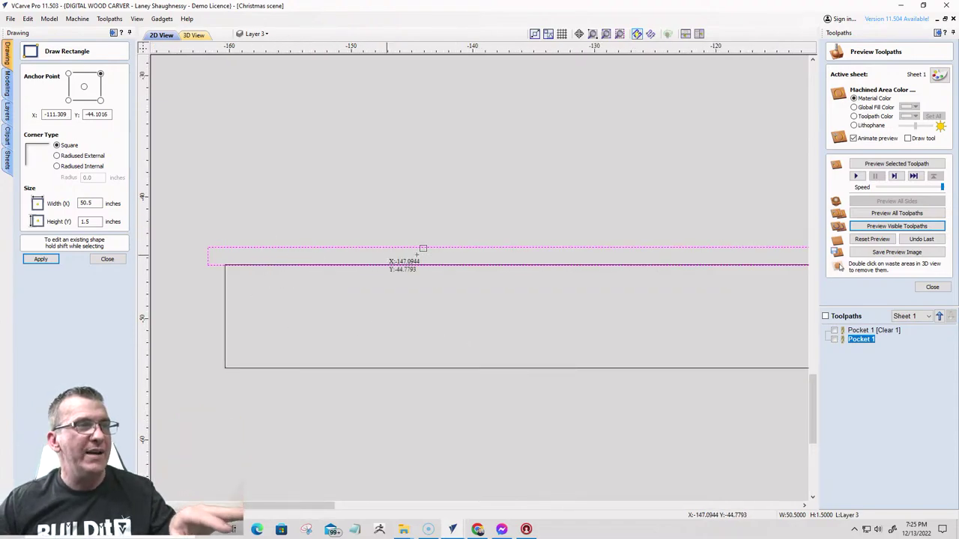
pyautogui.scroll(-1, 400, 271)
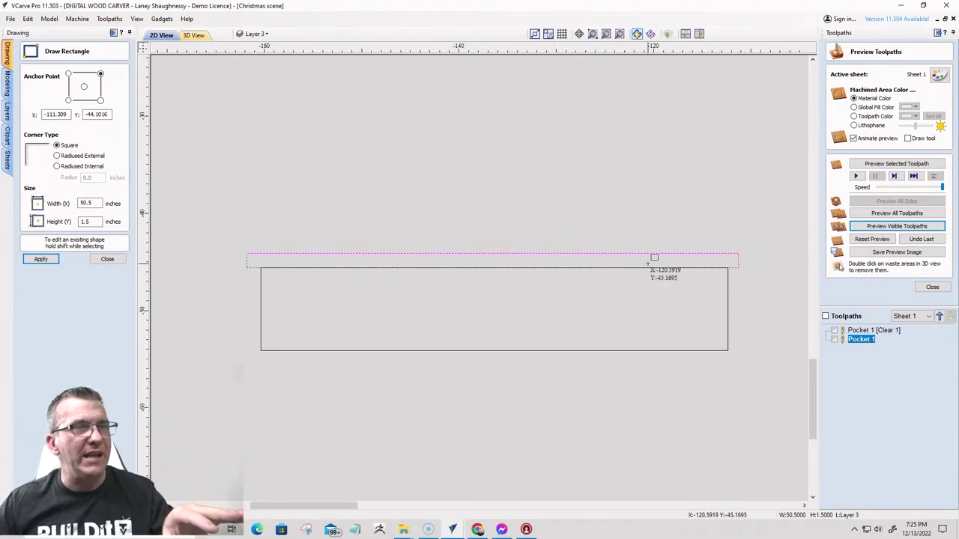
pyautogui.scroll(1, 654, 258)
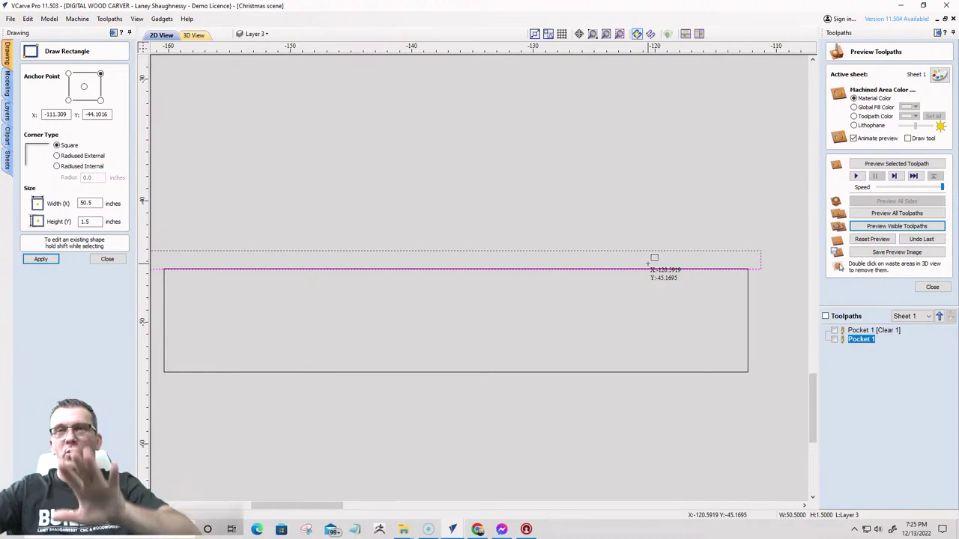
pyautogui.scroll(-2, 649, 263)
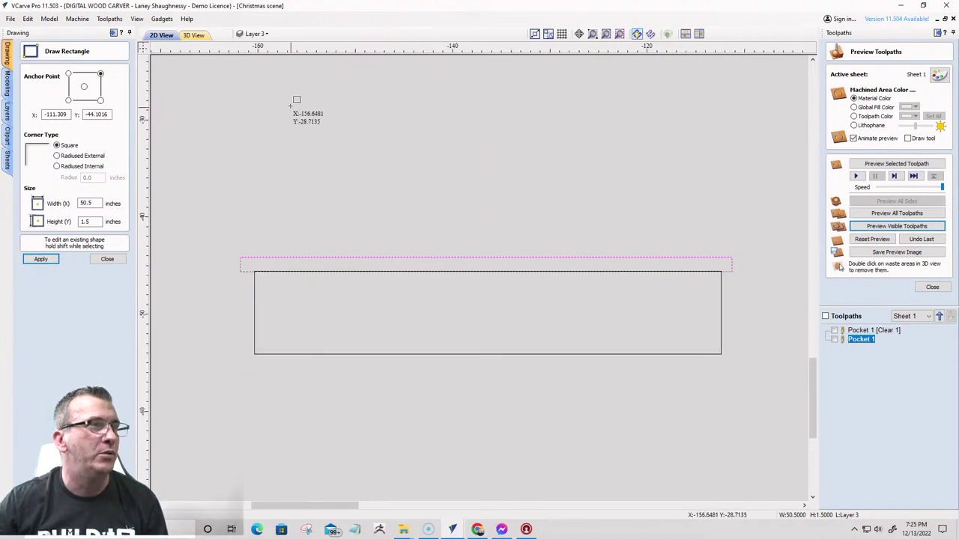
# - Draw a 44.8 x 14.6 inch rectangle above the strip, with small 3.75, 14.25, 6.0 and 10.5 wide rectangles inside
pyautogui.moveTo(296, 177); pyautogui.dragTo(720, 233)
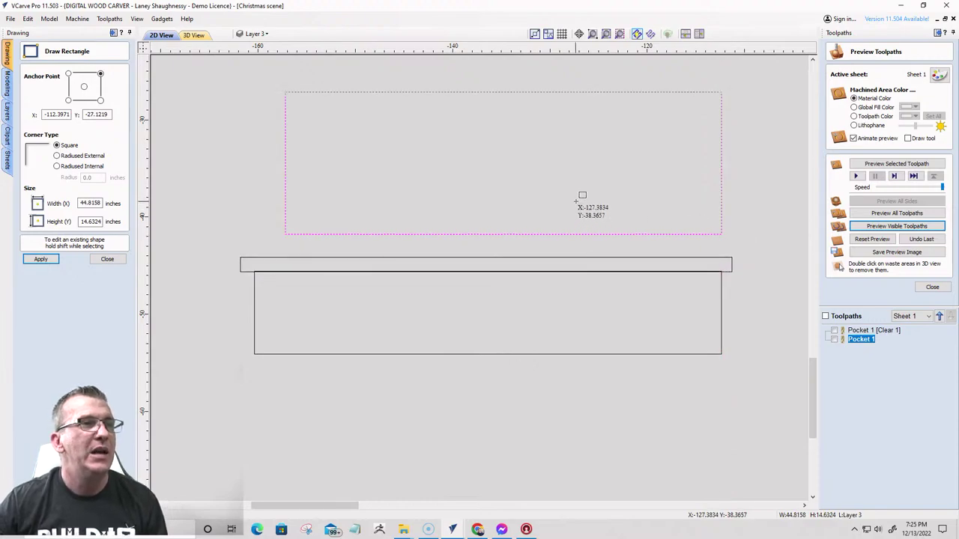
pyautogui.moveTo(577, 201); pyautogui.dragTo(613, 210)
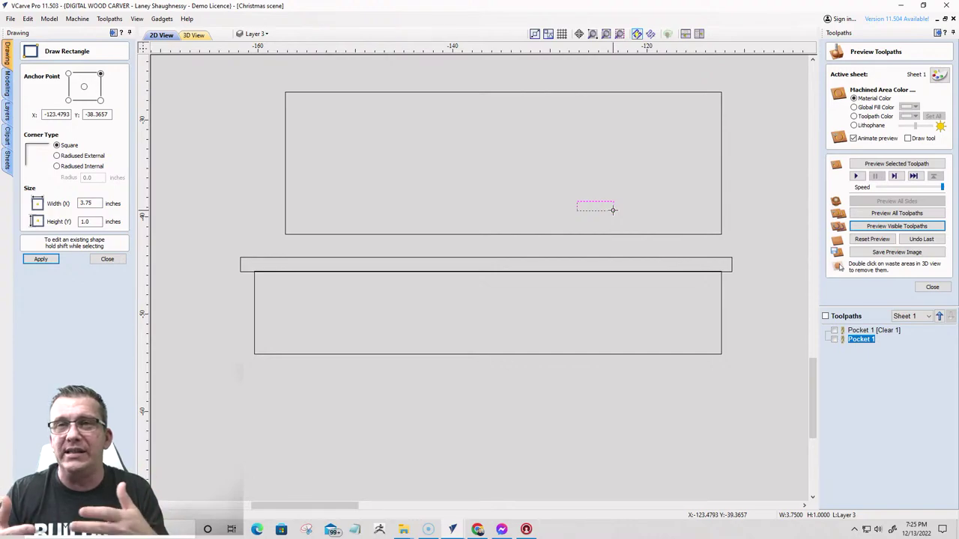
pyautogui.moveTo(457, 208); pyautogui.dragTo(495, 214)
pyautogui.moveTo(491, 136); pyautogui.dragTo(630, 155)
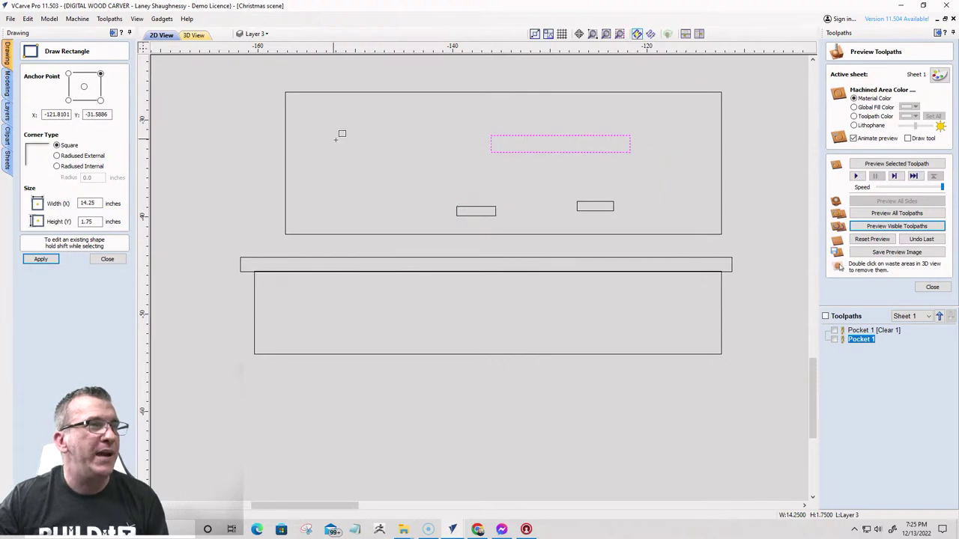
pyautogui.moveTo(334, 140); pyautogui.dragTo(394, 156)
pyautogui.moveTo(338, 206); pyautogui.dragTo(398, 215)
pyautogui.moveTo(485, 172); pyautogui.dragTo(588, 183)
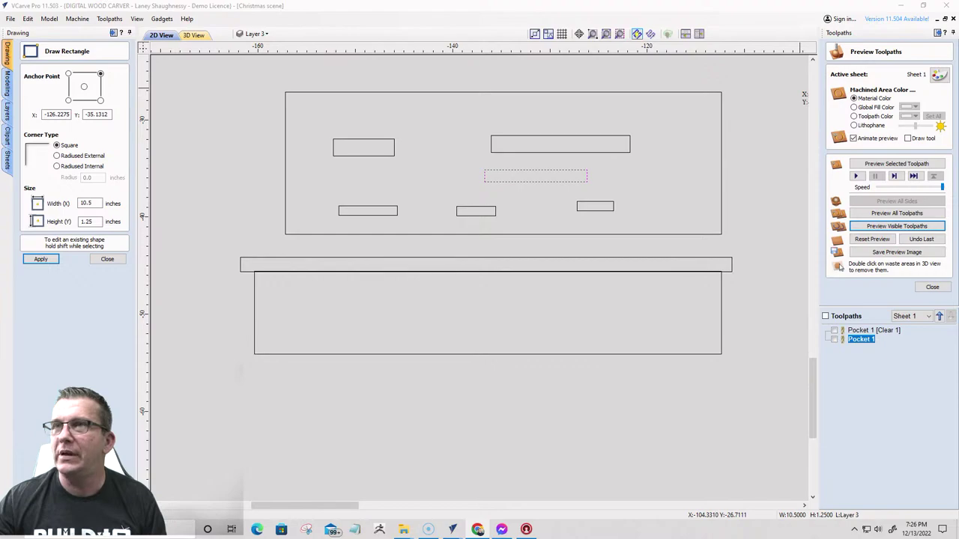
# - Finish the rectangles, deselect, and bring the 'X-mas tree from birch plywood' YouTube video over the design
pyautogui.click(110, 259)
pyautogui.click(164, 271)
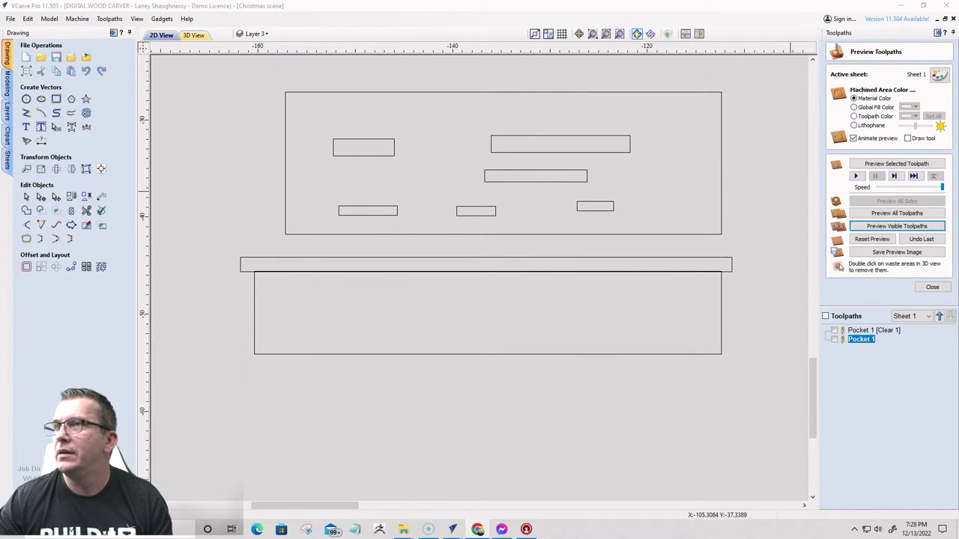
pyautogui.moveTo(958, 105); pyautogui.dragTo(485, 20)
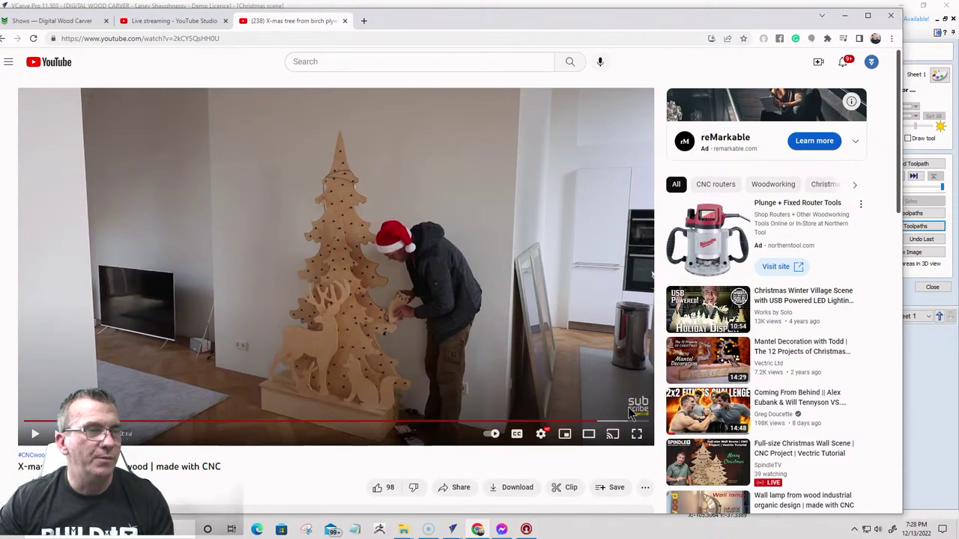
# - Watch the plywood Christmas tree reference video full screen
pyautogui.click(635, 434)
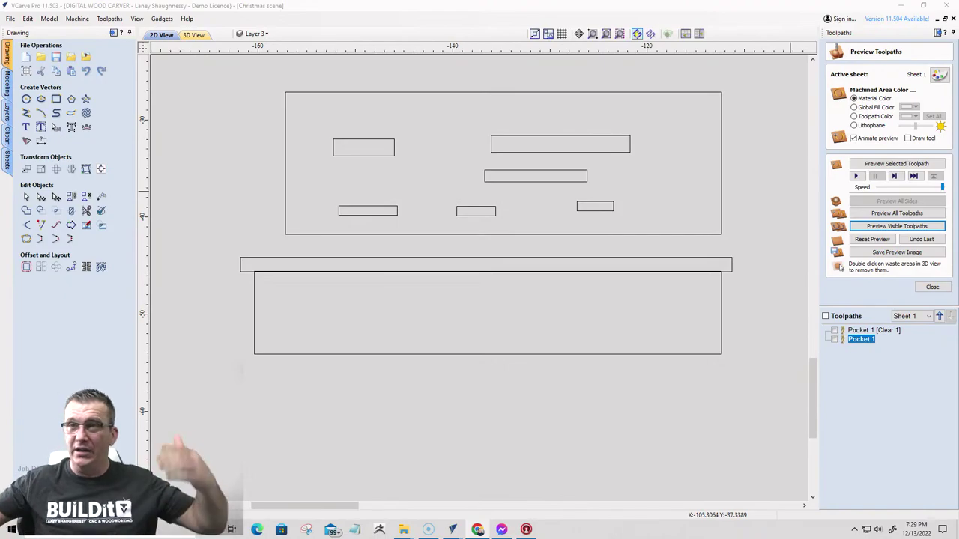
pyautogui.scroll(-1, 558, 376)
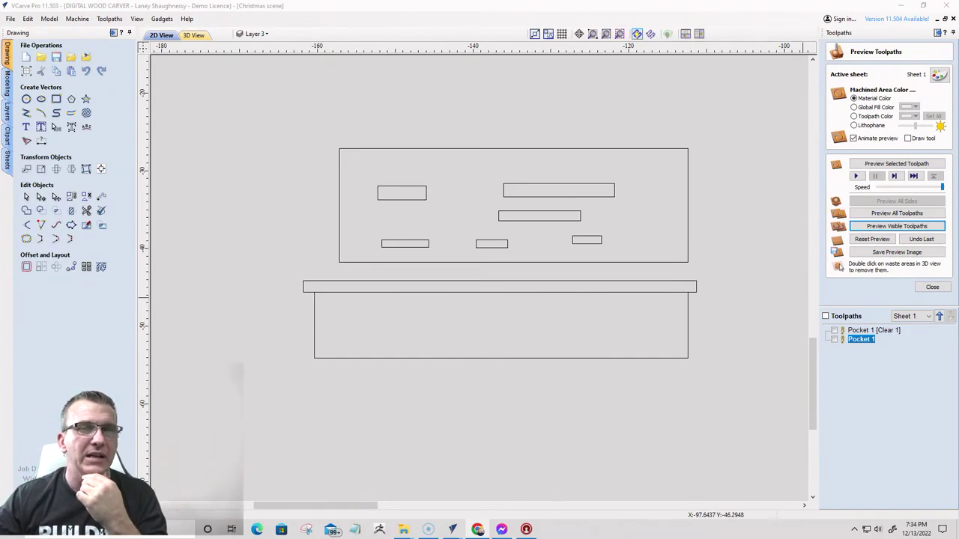
pyautogui.scroll(-1, 321, 174)
pyautogui.scroll(1, 523, 230)
pyautogui.scroll(-1, 486, 217)
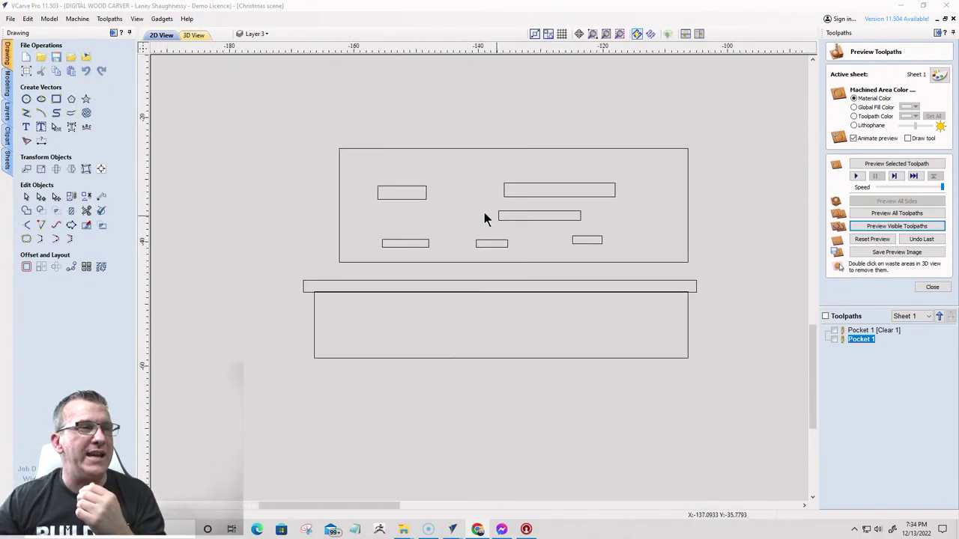
pyautogui.scroll(-1, 603, 330)
pyautogui.scroll(1, 603, 324)
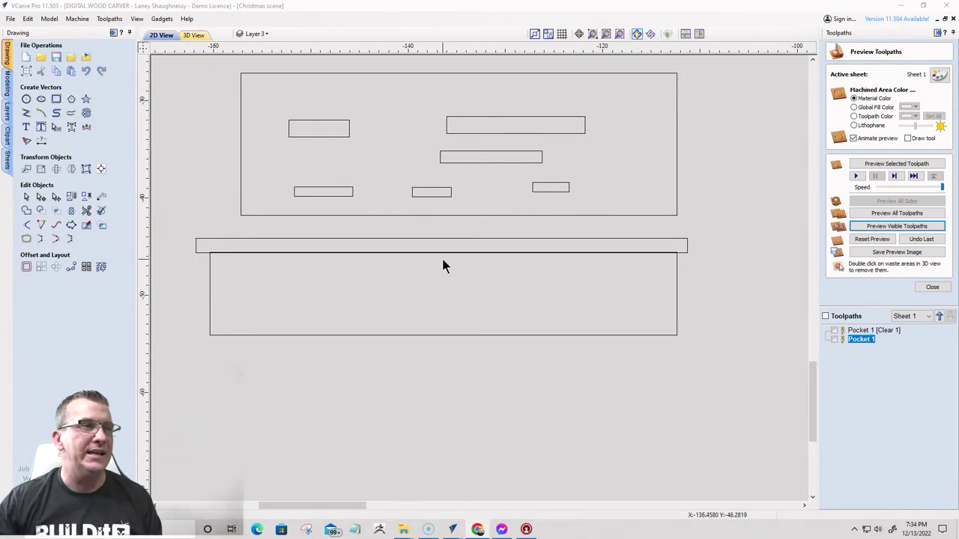
pyautogui.scroll(-3, 445, 272)
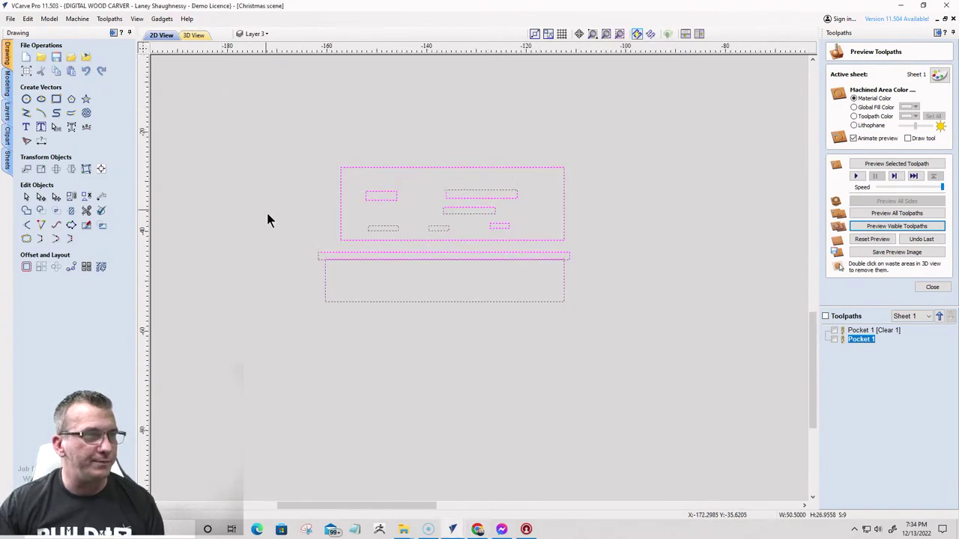
pyautogui.scroll(-3, 356, 267)
pyautogui.scroll(-2, 357, 267)
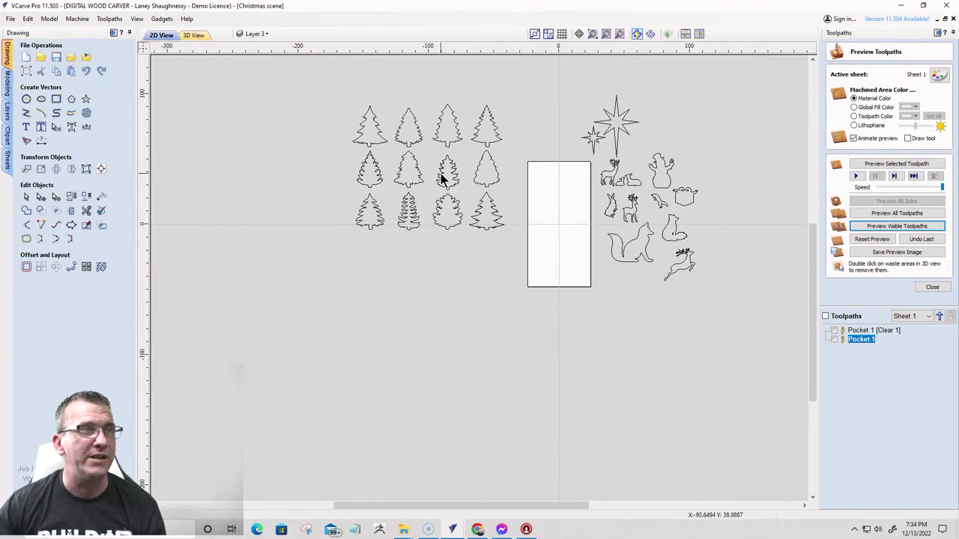
pyautogui.scroll(5, 451, 123)
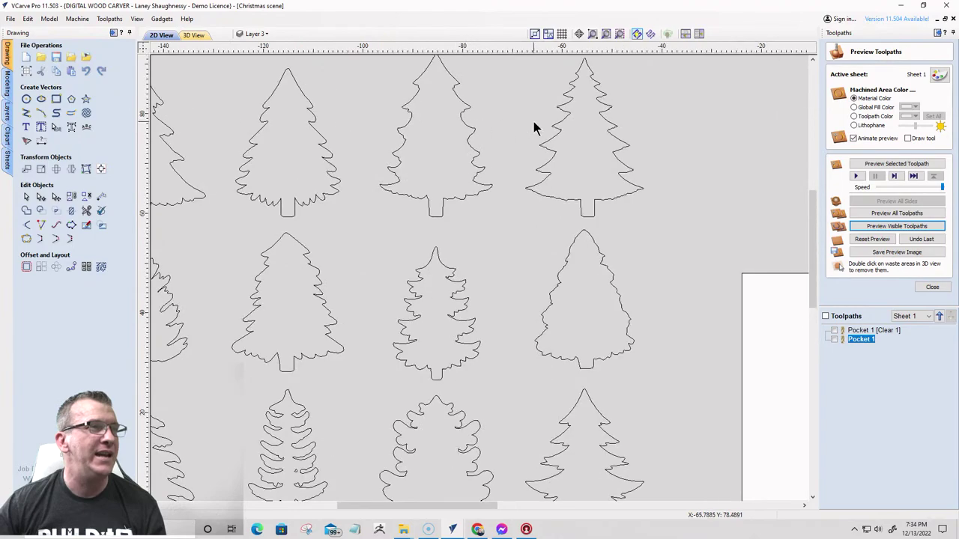
pyautogui.scroll(-4, 536, 130)
pyautogui.scroll(3, 388, 168)
pyautogui.scroll(-1, 552, 257)
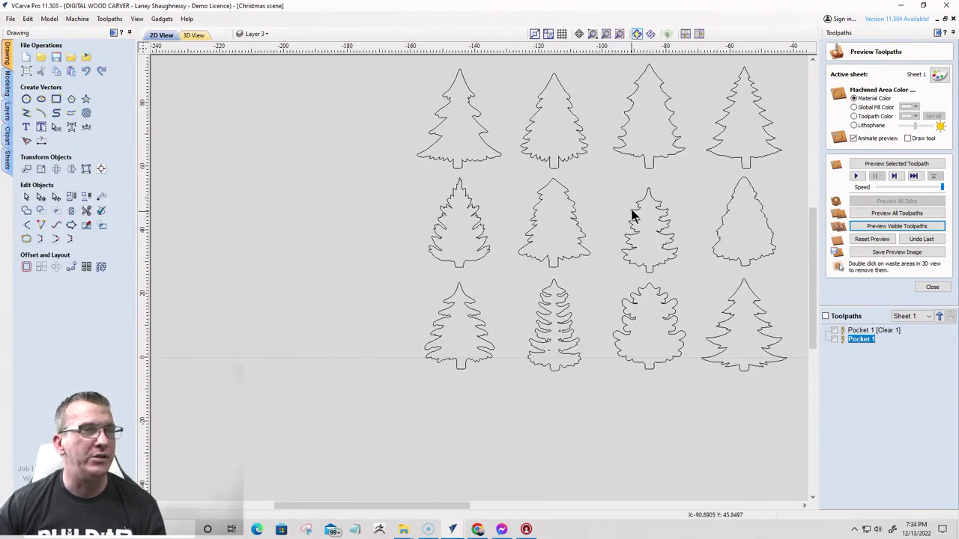
pyautogui.scroll(-3, 494, 187)
pyautogui.scroll(2, 504, 187)
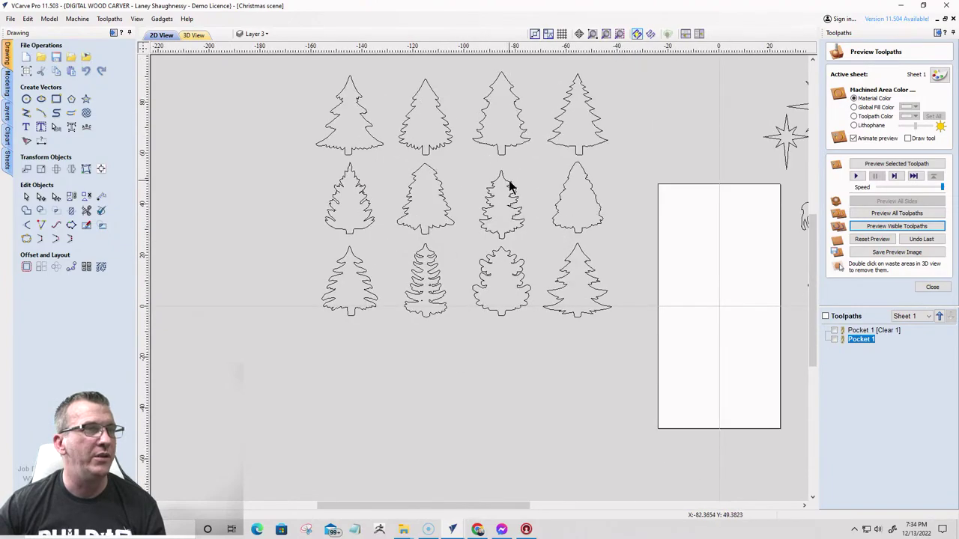
# - Select the narrow tree in the clipart grid's middle row, third column
pyautogui.click(510, 229)
pyautogui.scroll(5, 509, 232)
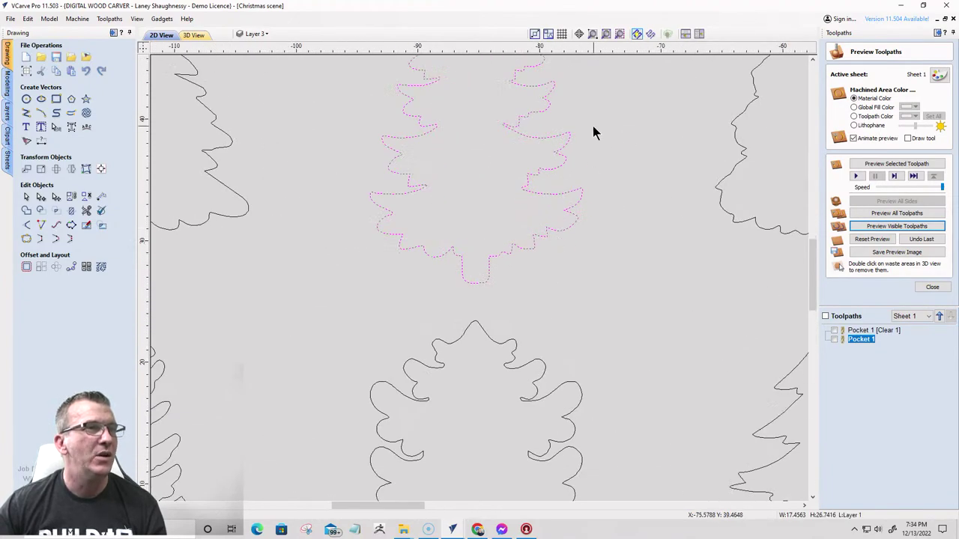
pyautogui.scroll(2, 574, 209)
pyautogui.scroll(-3, 581, 208)
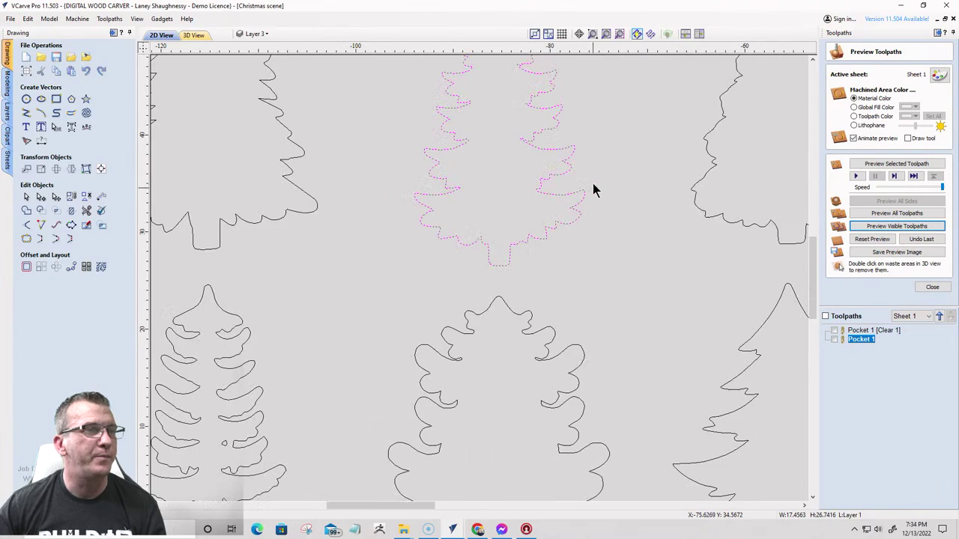
pyautogui.scroll(-3, 558, 171)
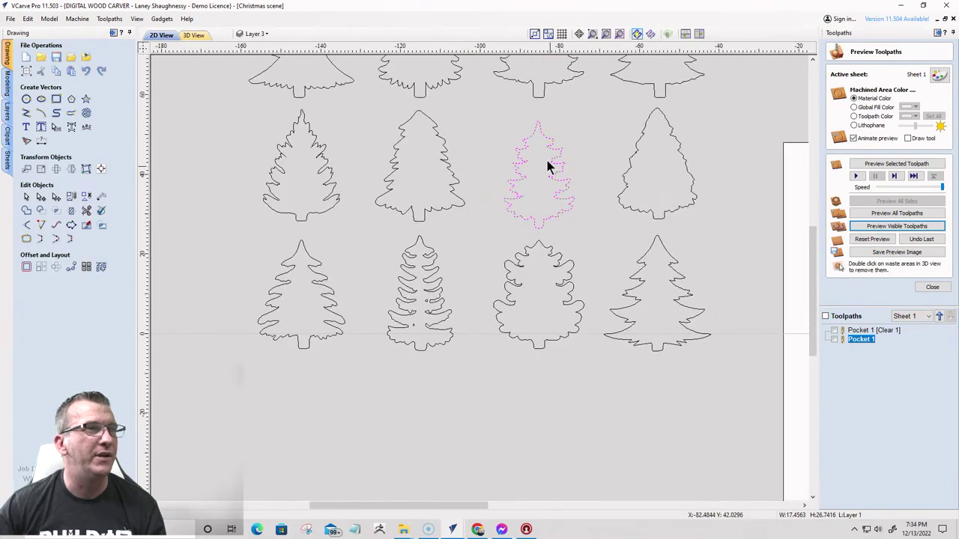
pyautogui.scroll(3, 536, 159)
pyautogui.scroll(2, 519, 158)
pyautogui.scroll(-5, 532, 237)
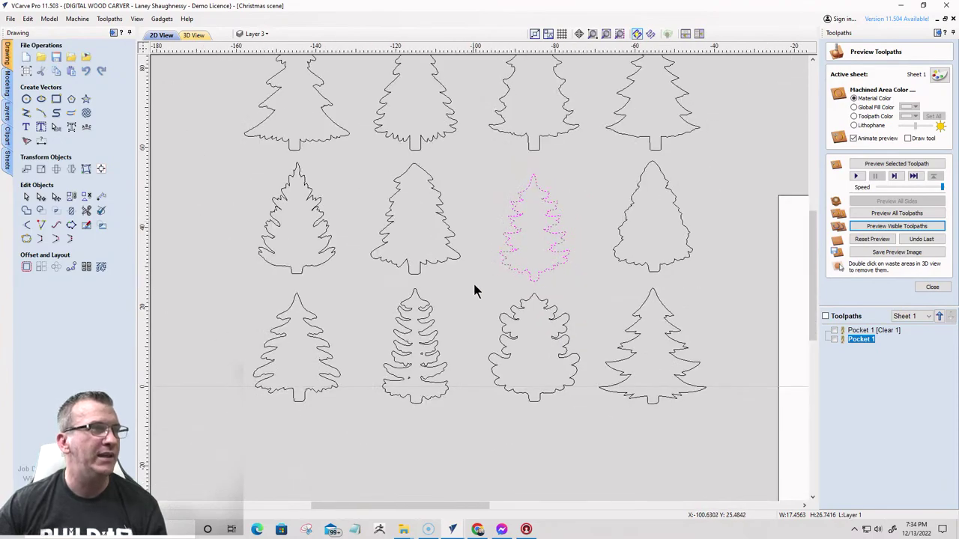
pyautogui.scroll(-1, 503, 247)
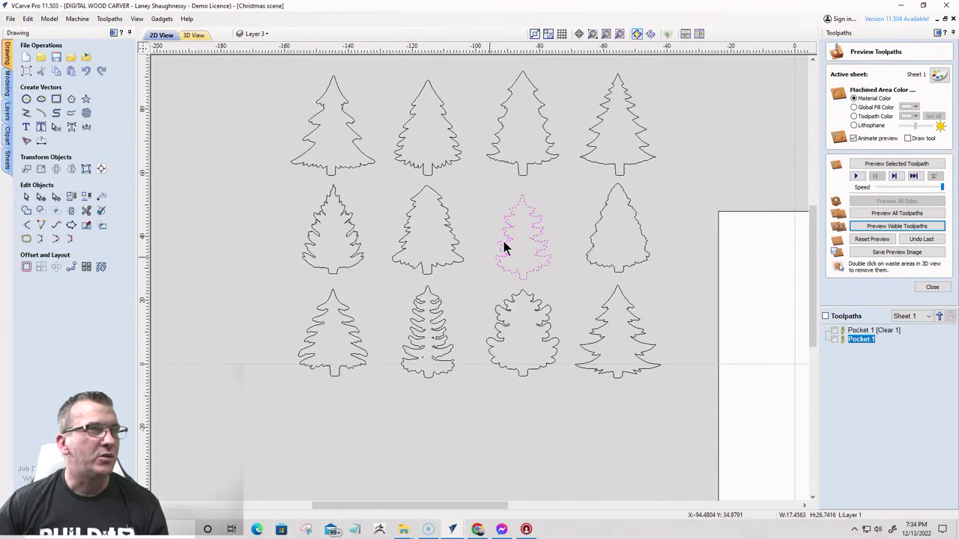
pyautogui.click(532, 215)
pyautogui.scroll(-1, 516, 225)
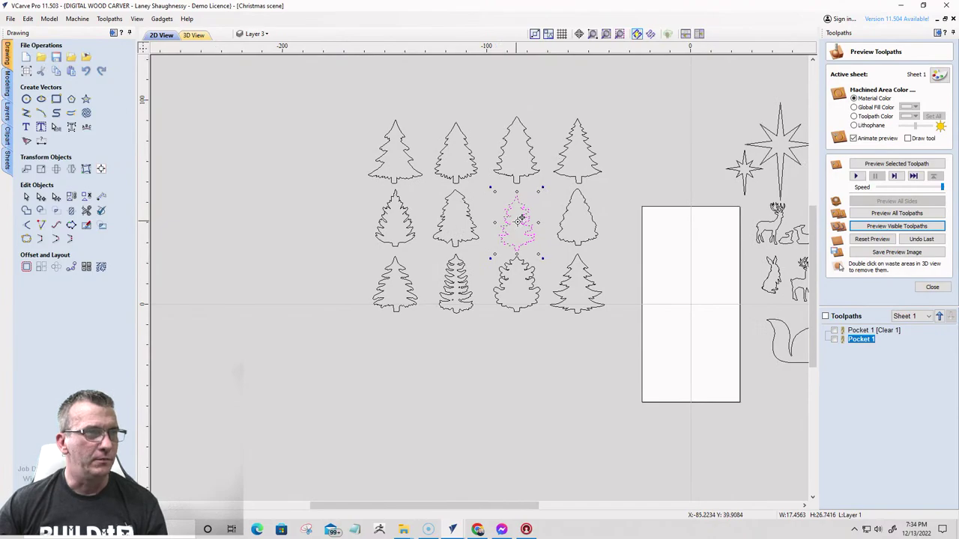
# - Move the narrow tree into the tall white rectangle's lower half and auto-hide the Toolpaths panel
pyautogui.moveTo(516, 225); pyautogui.dragTo(695, 349)
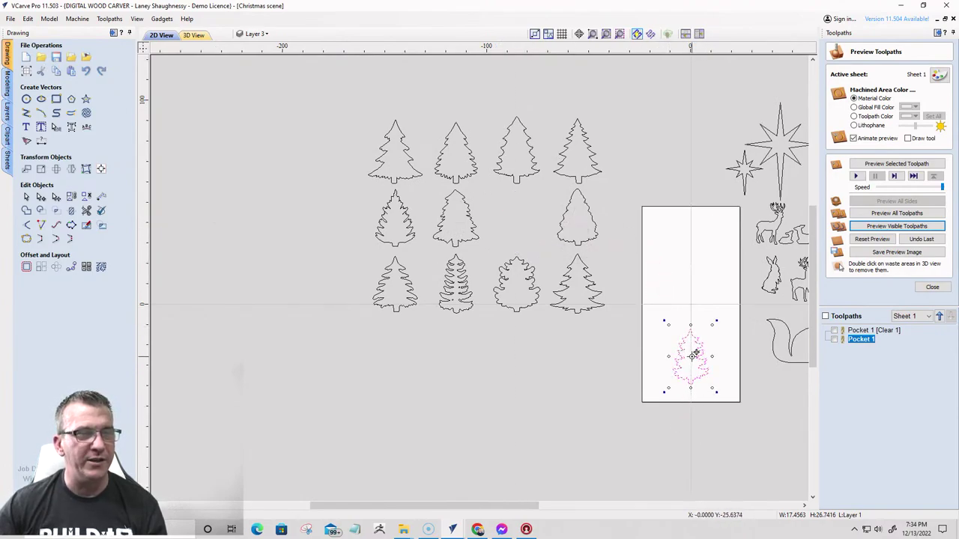
pyautogui.scroll(6, 695, 385)
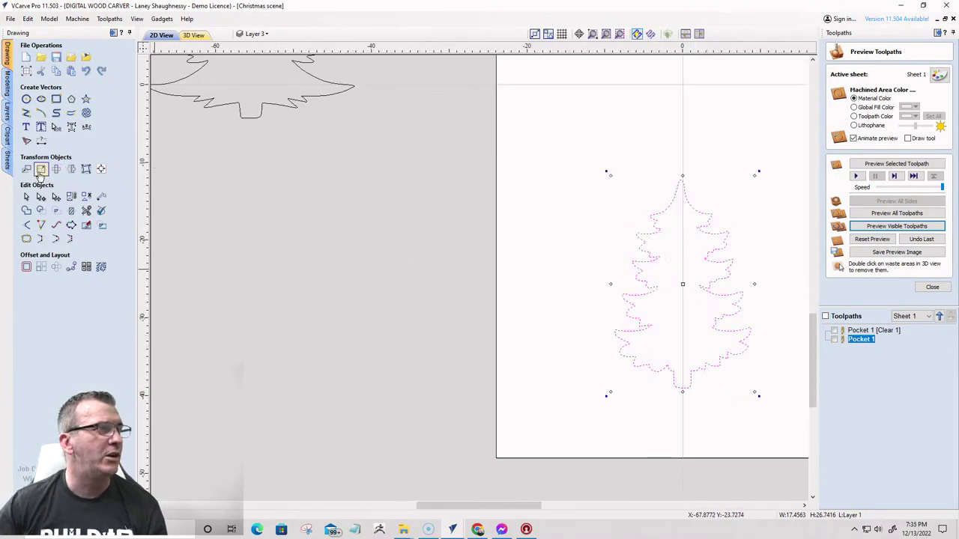
pyautogui.click(936, 33)
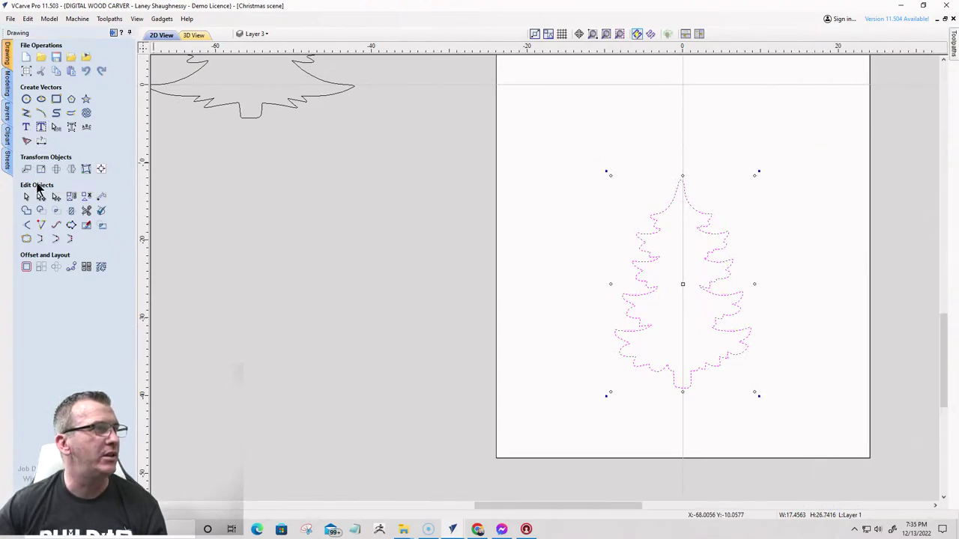
# - Scale the tree with Link XY to a 6' (72 inch) height, making it 47.0 inches wide
pyautogui.click(41, 168)
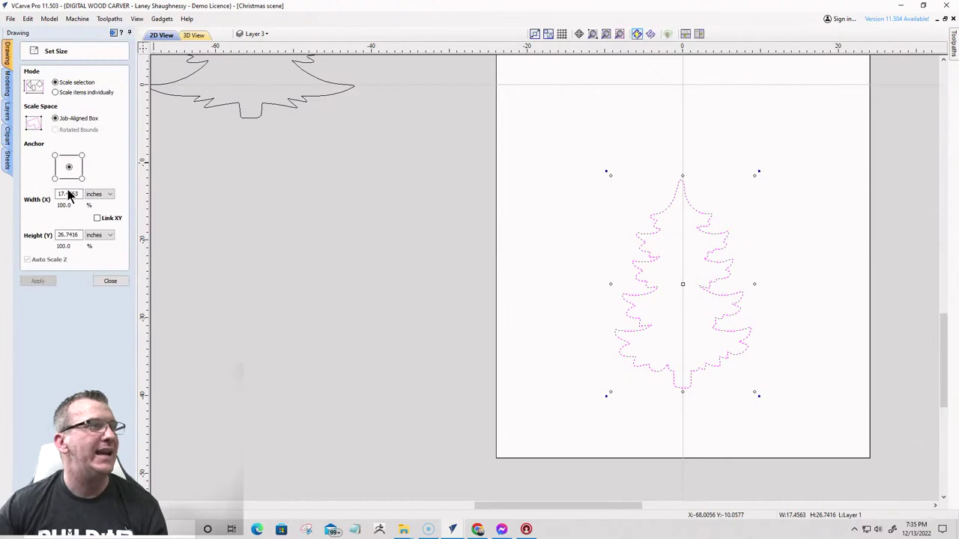
pyautogui.doubleClick(58, 236)
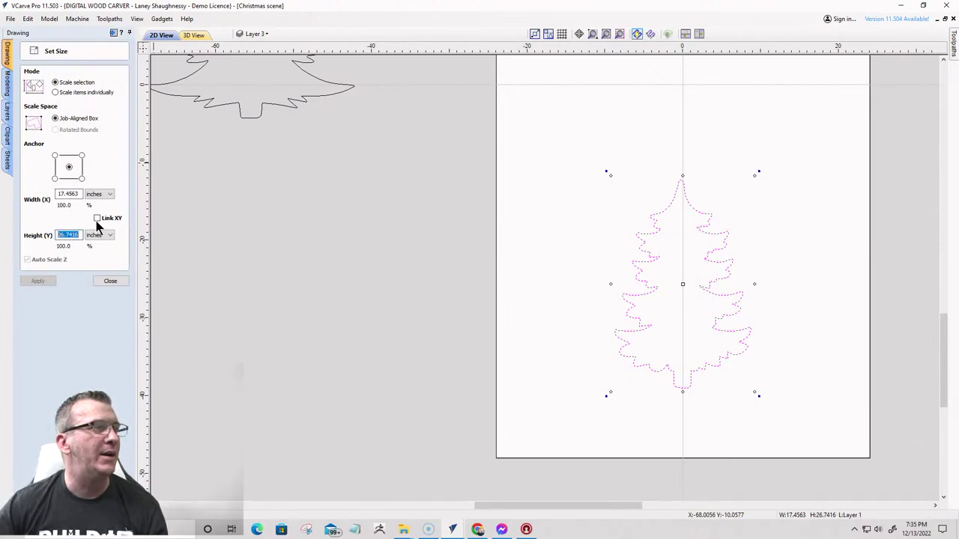
pyautogui.click(97, 219)
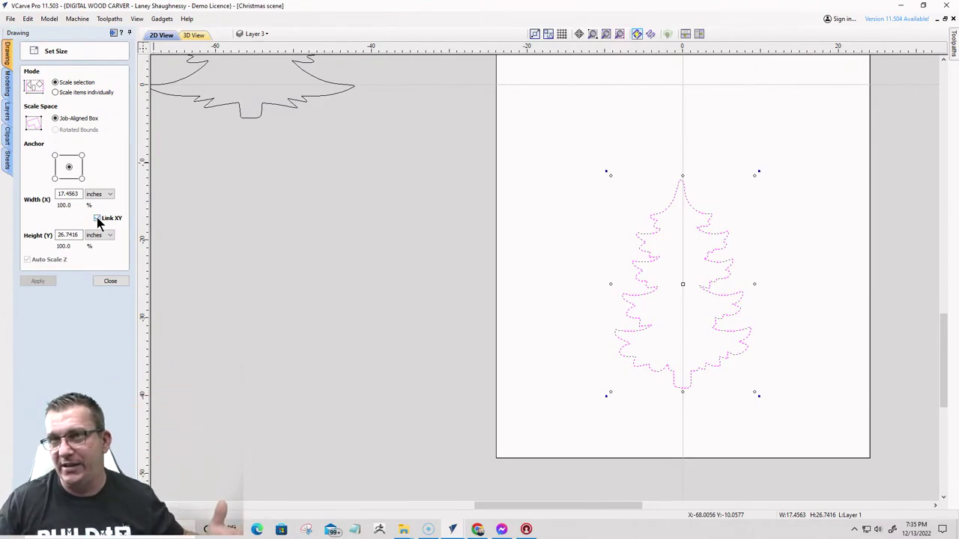
pyautogui.click(97, 219)
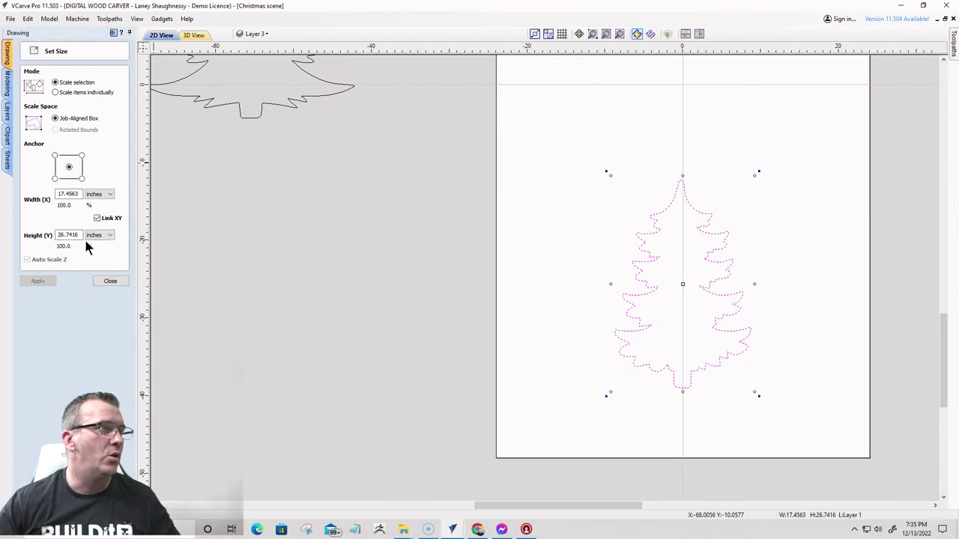
pyautogui.click(77, 237)
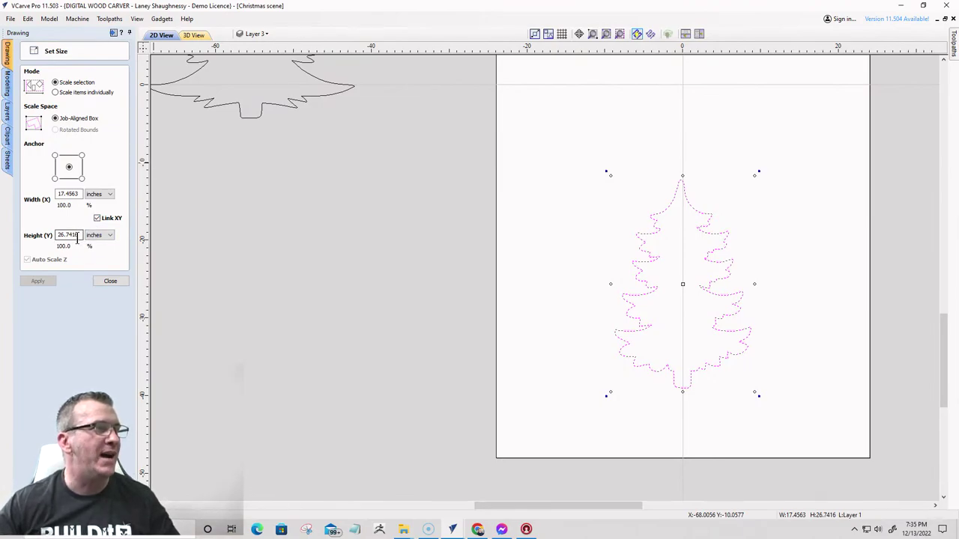
pyautogui.moveTo(80, 237); pyautogui.dragTo(21, 238)
pyautogui.write('6')
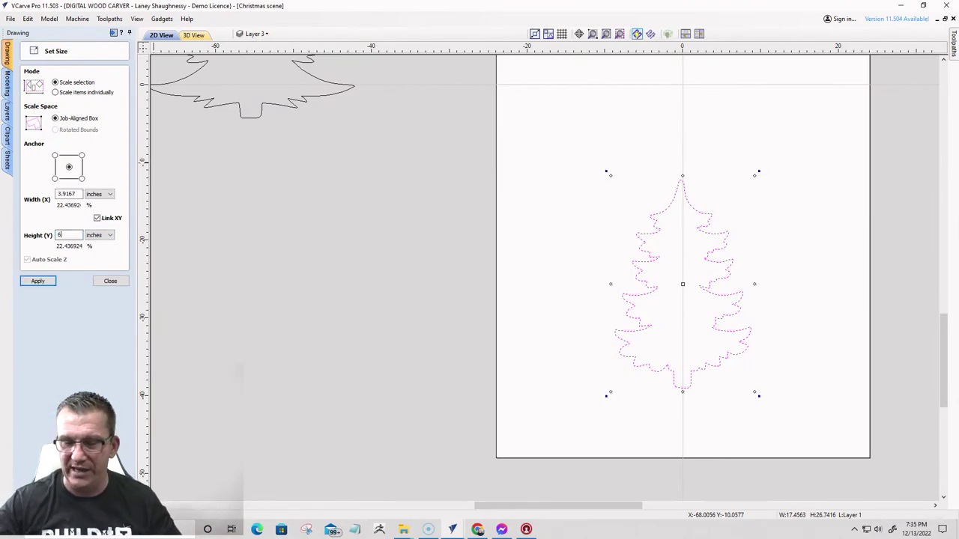
pyautogui.write("'")
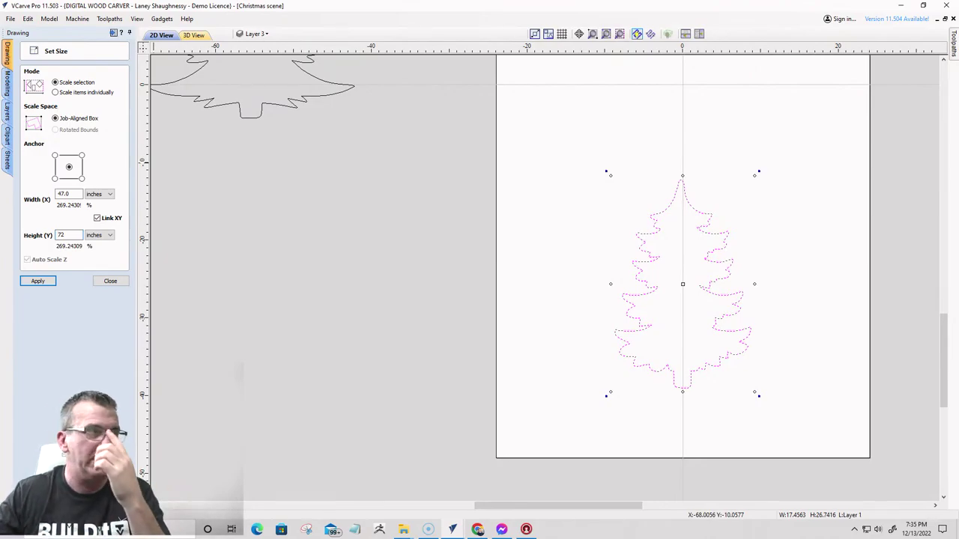
pyautogui.click(57, 195)
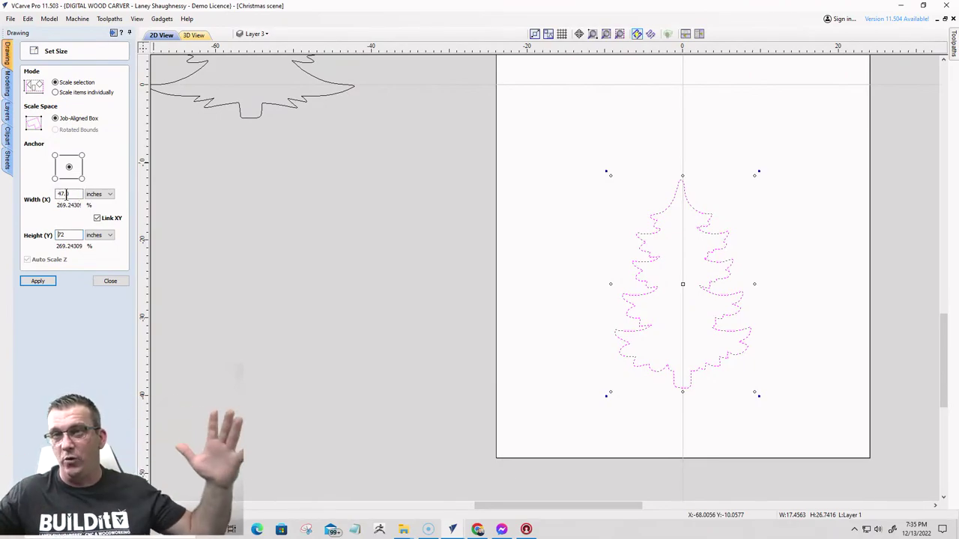
pyautogui.click(35, 281)
# - Move the 47 x 72 inch tree up so it spans the tall rectangle with its trunk at the bottom edge
pyautogui.scroll(-2, 345, 173)
pyautogui.scroll(-2, 389, 176)
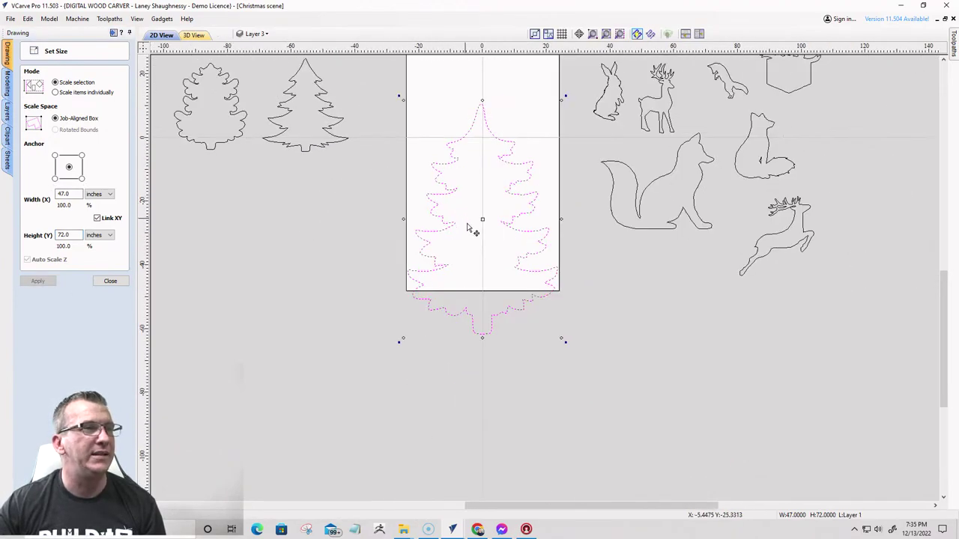
pyautogui.scroll(-2, 474, 231)
pyautogui.moveTo(480, 220); pyautogui.dragTo(482, 188)
pyautogui.scroll(2, 480, 242)
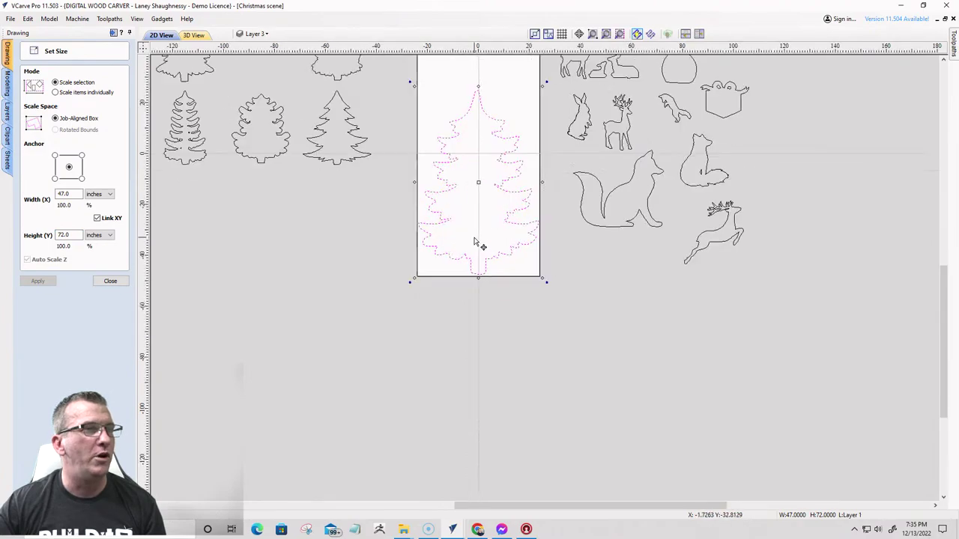
pyautogui.scroll(-4, 553, 274)
pyautogui.scroll(2, 502, 277)
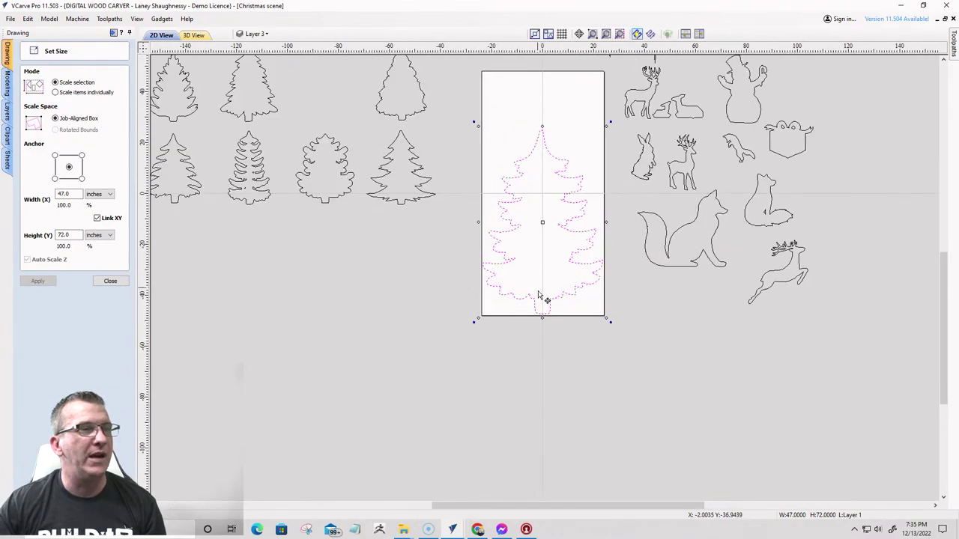
pyautogui.scroll(-2, 539, 310)
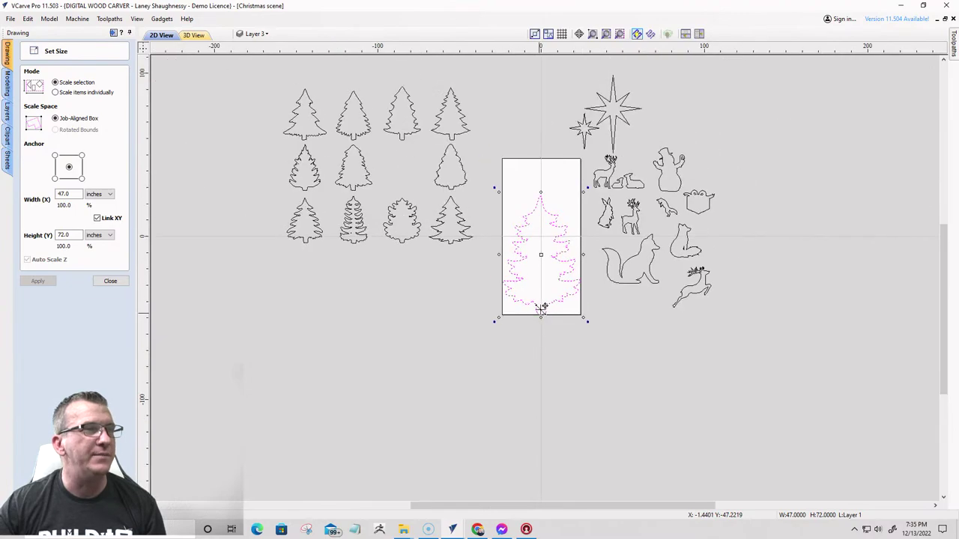
pyautogui.scroll(3, 567, 274)
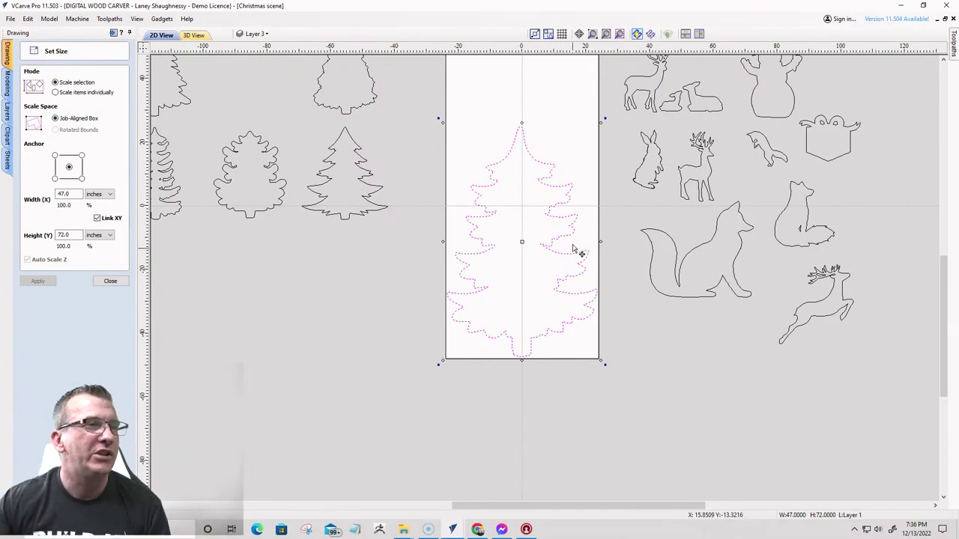
pyautogui.scroll(-3, 566, 251)
pyautogui.scroll(2, 555, 247)
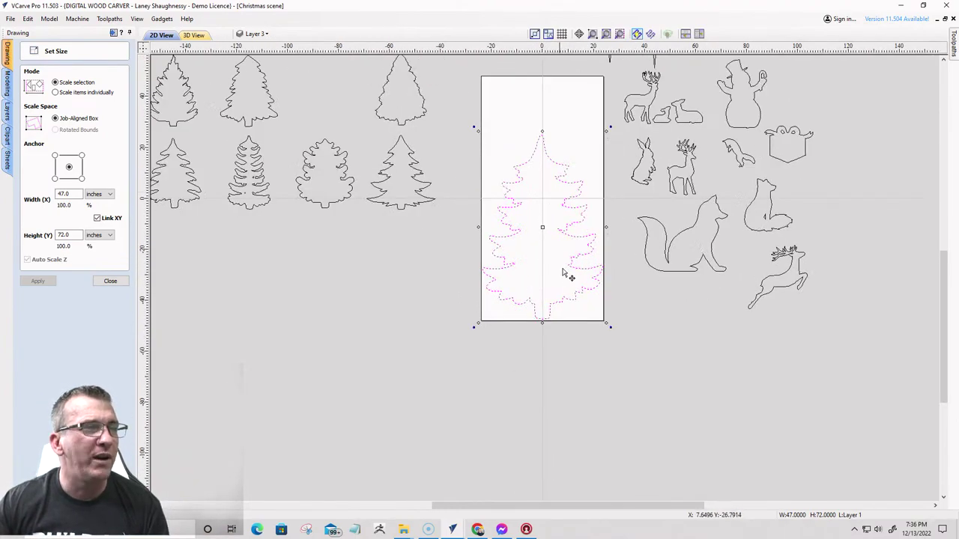
pyautogui.scroll(3, 567, 272)
pyautogui.scroll(-2, 529, 194)
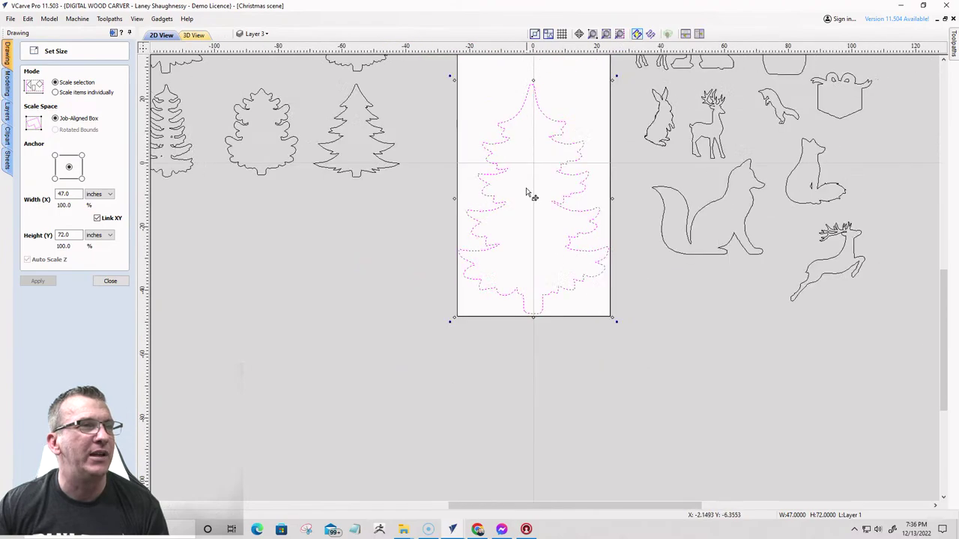
pyautogui.scroll(2, 529, 195)
pyautogui.scroll(-3, 524, 191)
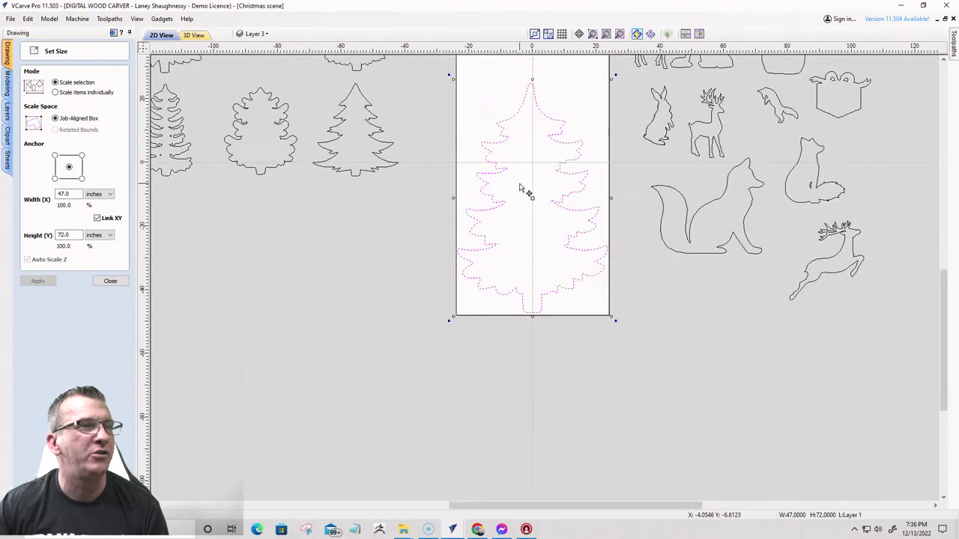
pyautogui.scroll(2, 533, 195)
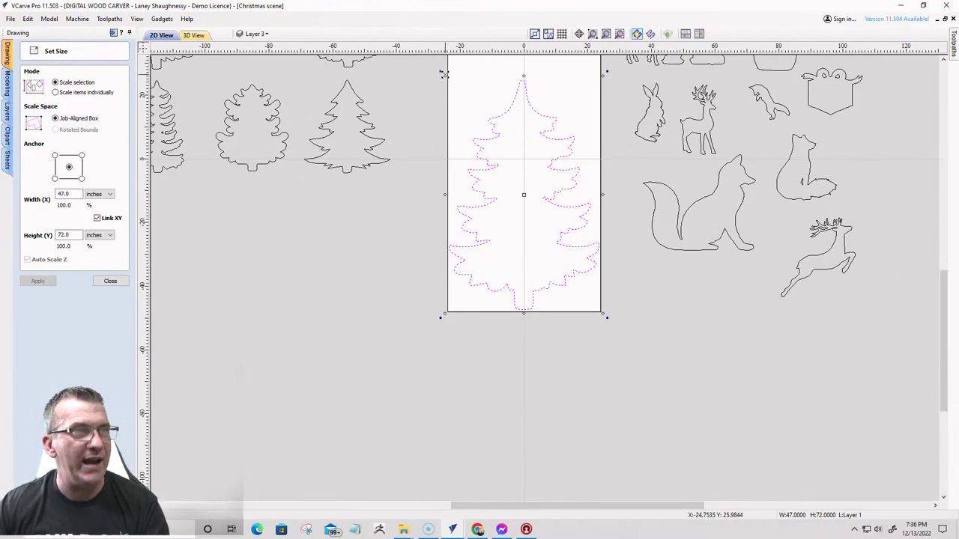
# - Shrink a tree to about 24.8 x 37.9 inches and place it at the rectangle's lower right
pyautogui.moveTo(444, 73); pyautogui.dragTo(484, 112)
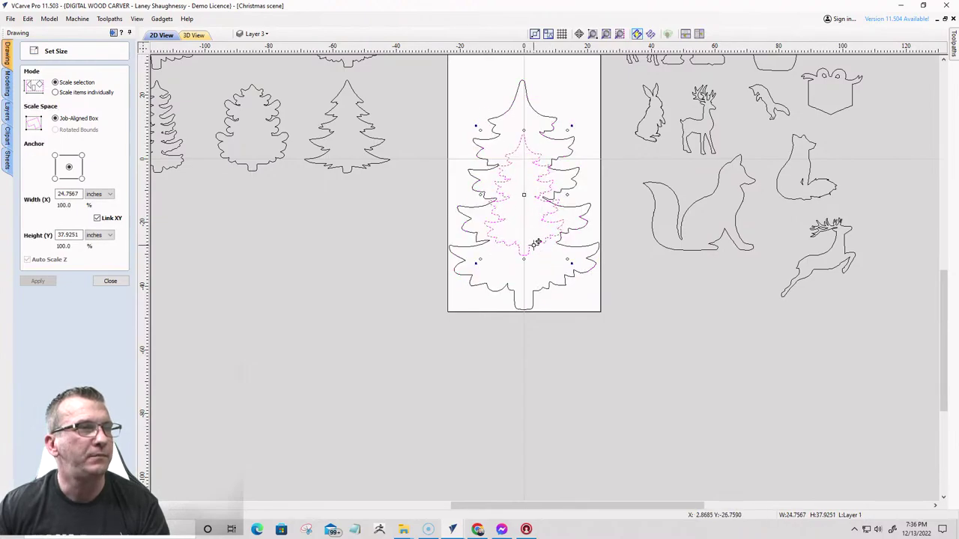
pyautogui.moveTo(537, 244); pyautogui.dragTo(579, 297)
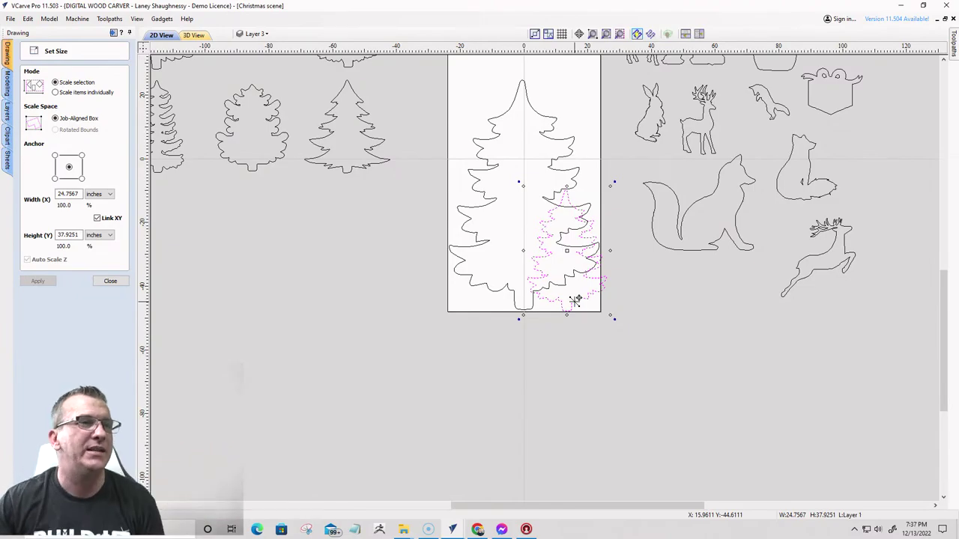
# - Scale the smaller tree to about 31.6 by 48.5 inches over the big tree's lower right, then close Set Size
pyautogui.scroll(2, 575, 298)
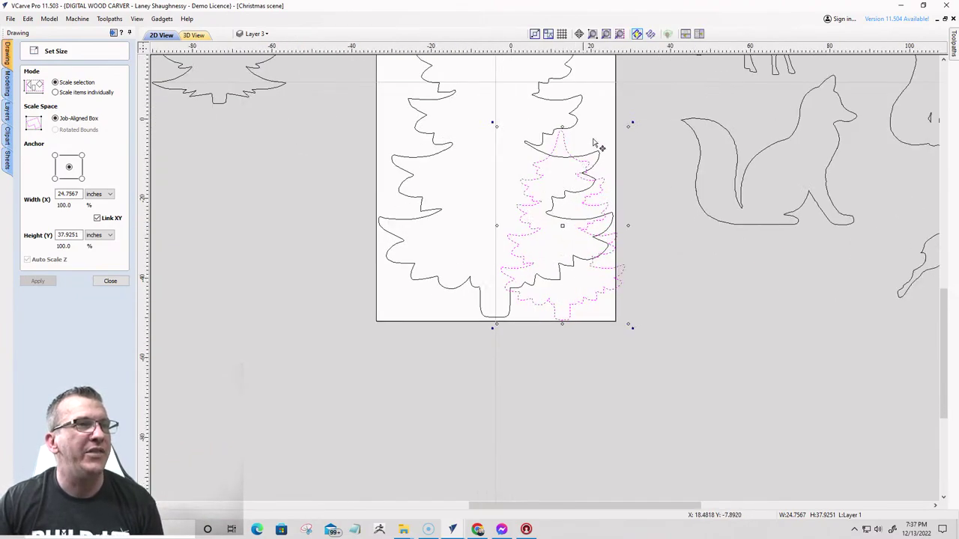
pyautogui.scroll(-2, 593, 142)
pyautogui.moveTo(511, 155); pyautogui.dragTo(488, 98)
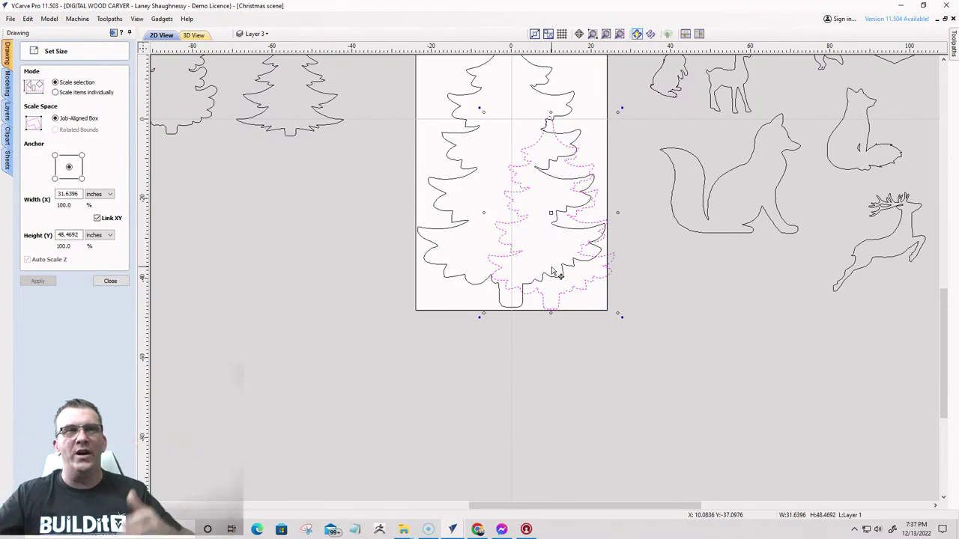
pyautogui.scroll(-4, 608, 318)
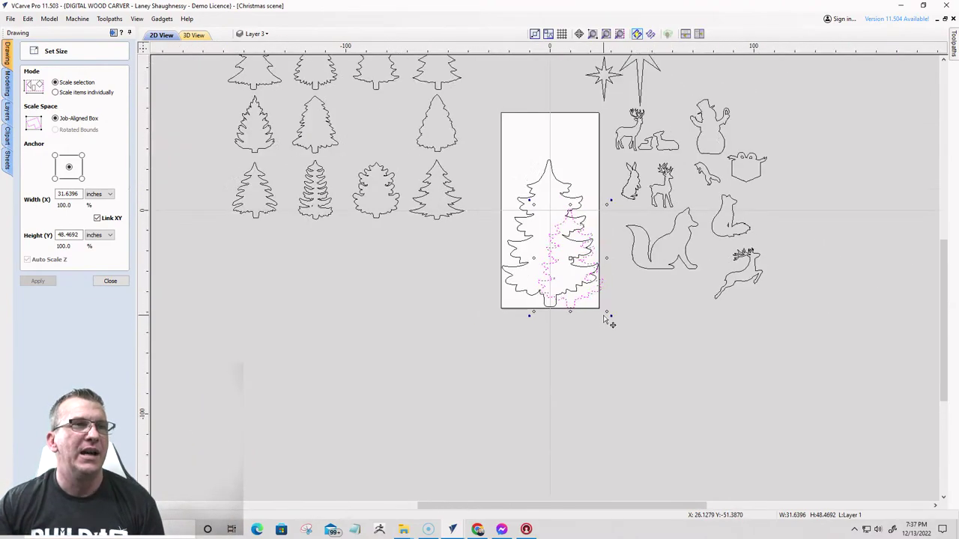
pyautogui.scroll(2, 705, 149)
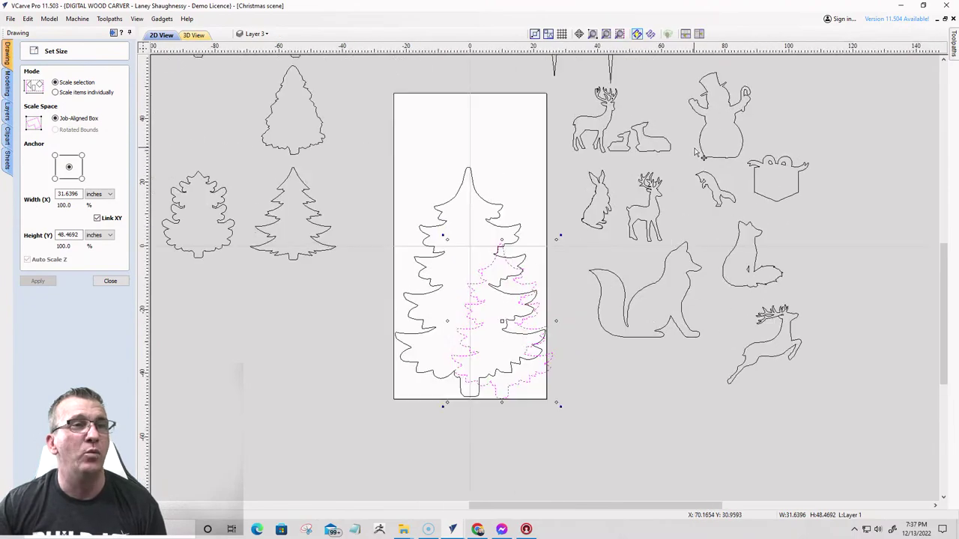
pyautogui.click(755, 165)
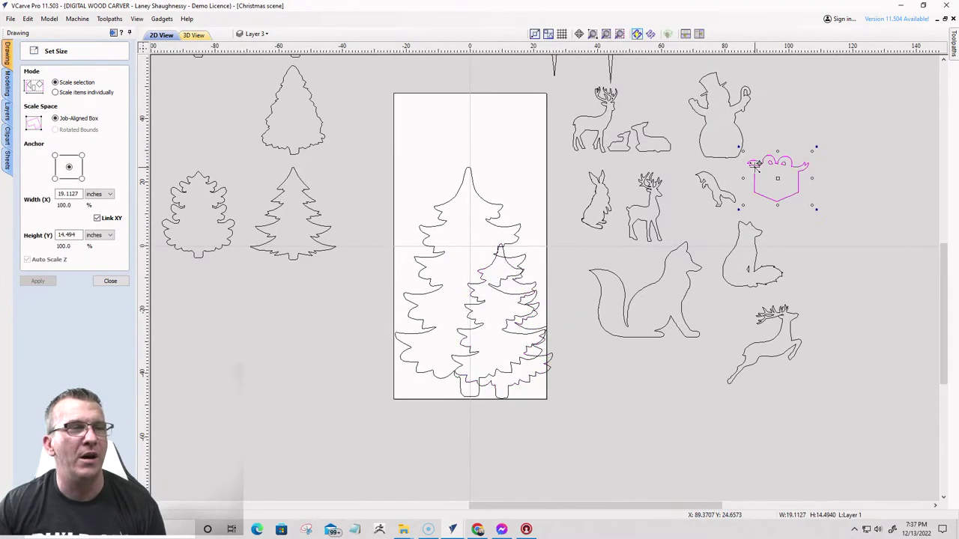
pyautogui.click(110, 281)
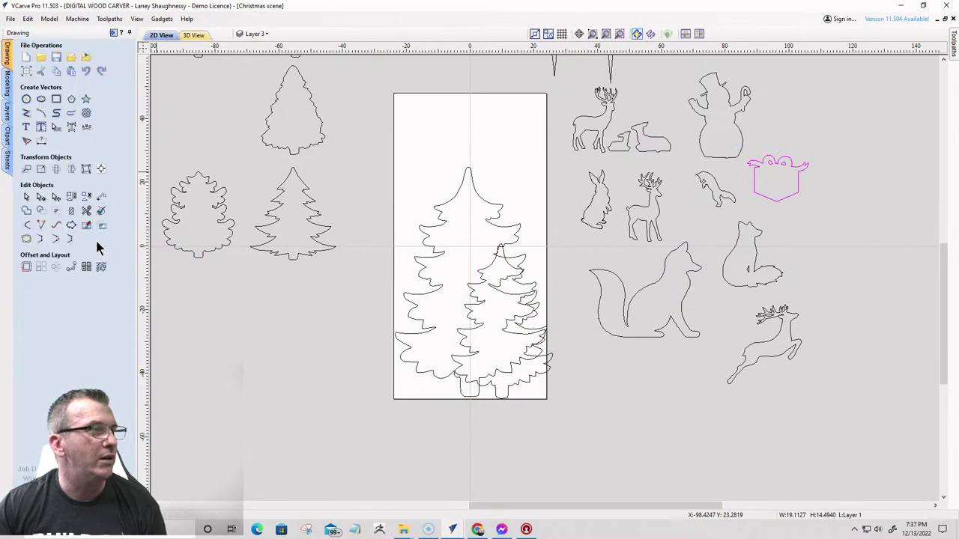
# - Draw a 57 by 3 inch rectangle from the panel's lower-left corner as the base strip
pyautogui.click(57, 99)
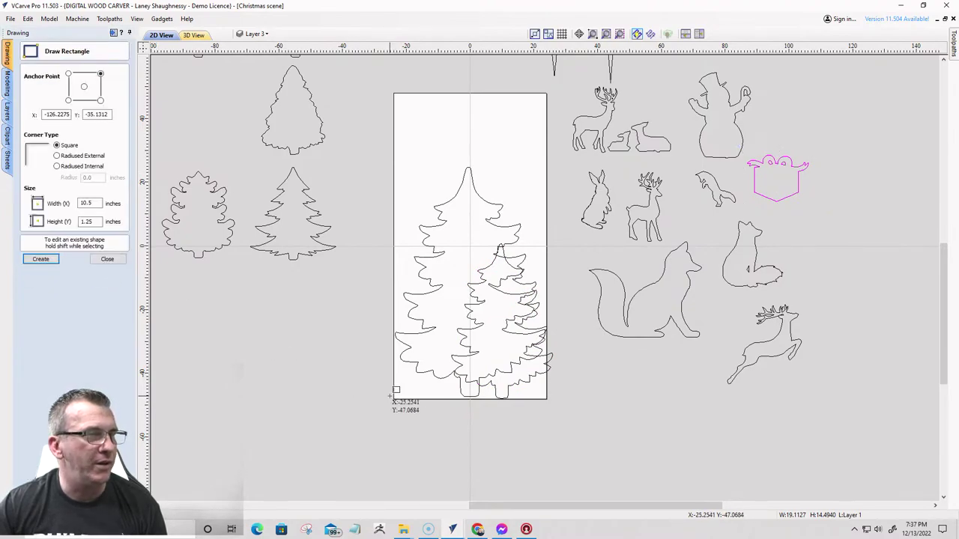
pyautogui.moveTo(387, 401); pyautogui.dragTo(567, 408)
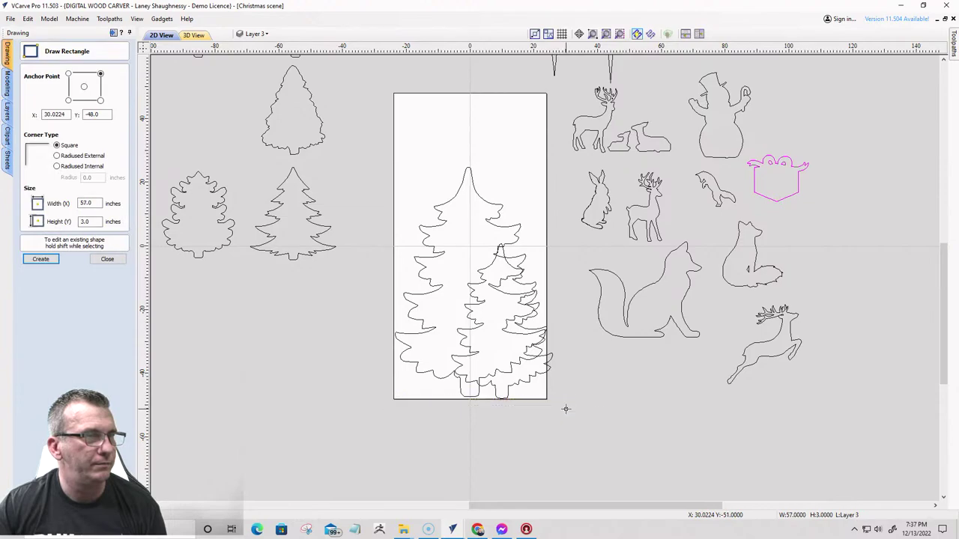
pyautogui.scroll(4, 494, 424)
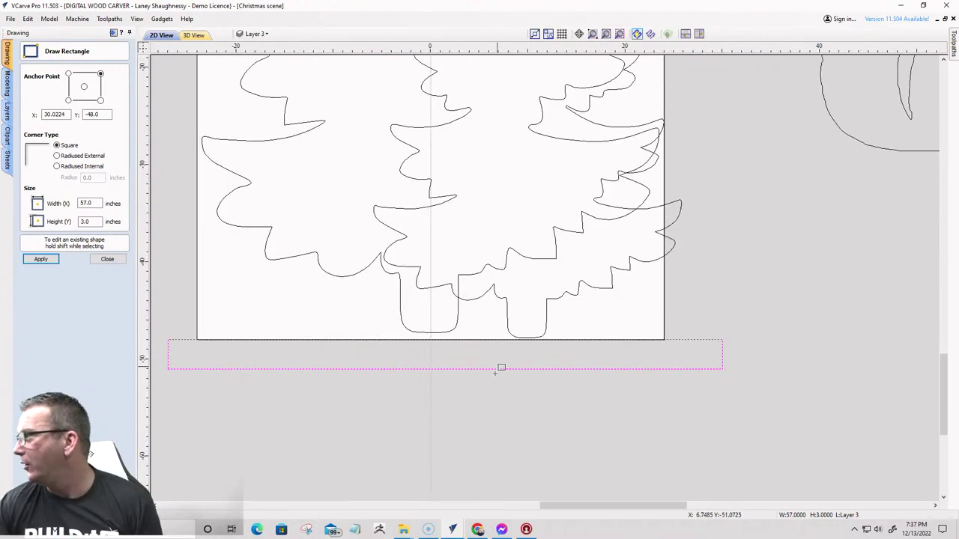
pyautogui.scroll(-2, 510, 374)
pyautogui.scroll(-3, 514, 375)
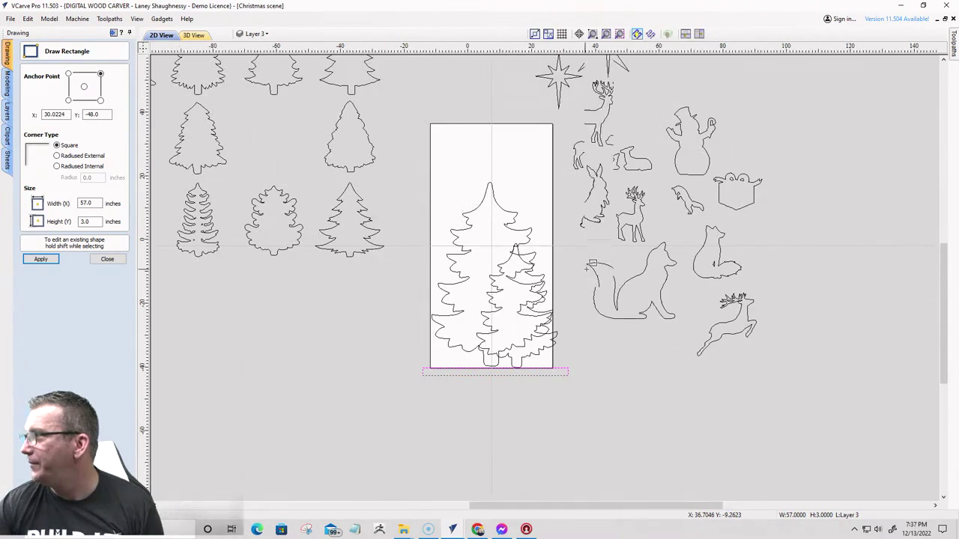
pyautogui.scroll(2, 589, 268)
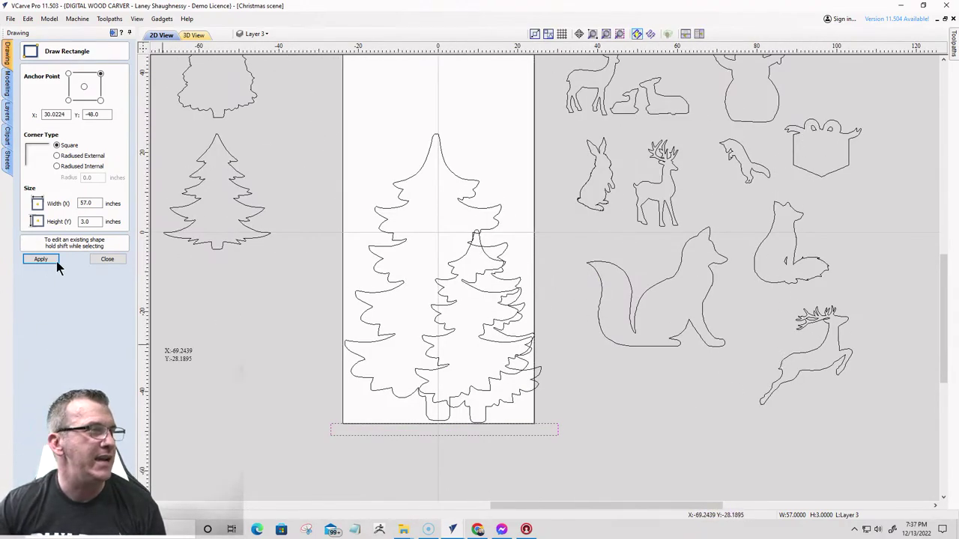
pyautogui.click(107, 260)
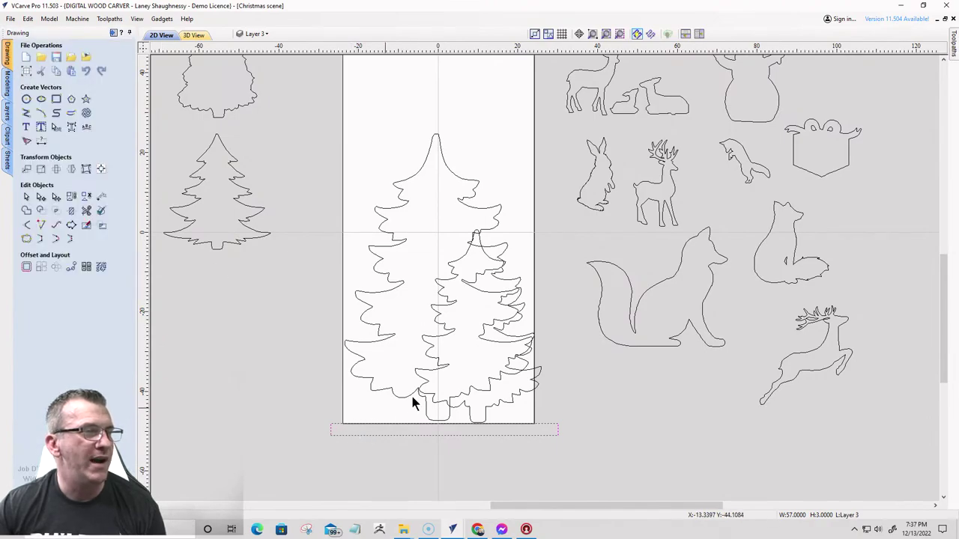
# - Move the gift box down onto the tree trunks, just above the base strip
pyautogui.click(795, 156)
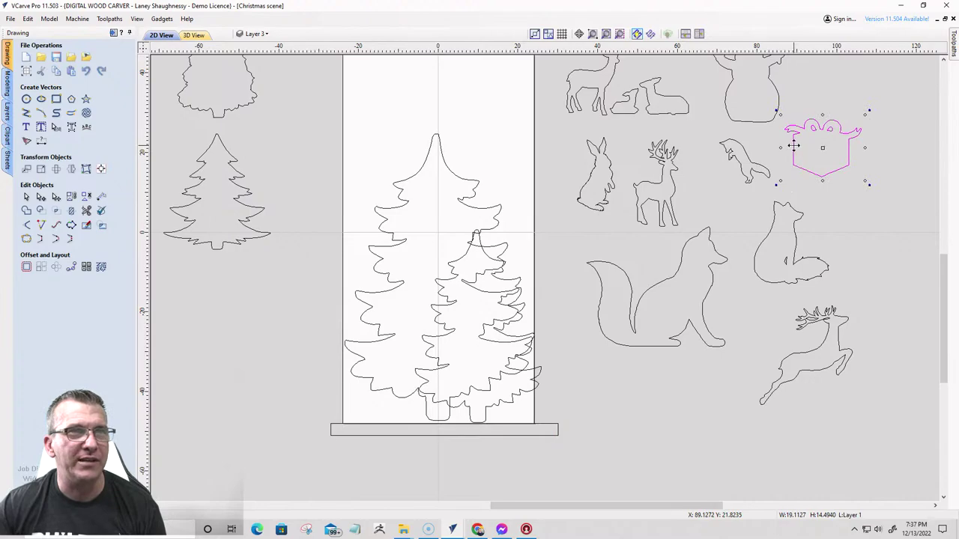
pyautogui.moveTo(797, 154); pyautogui.dragTo(454, 395)
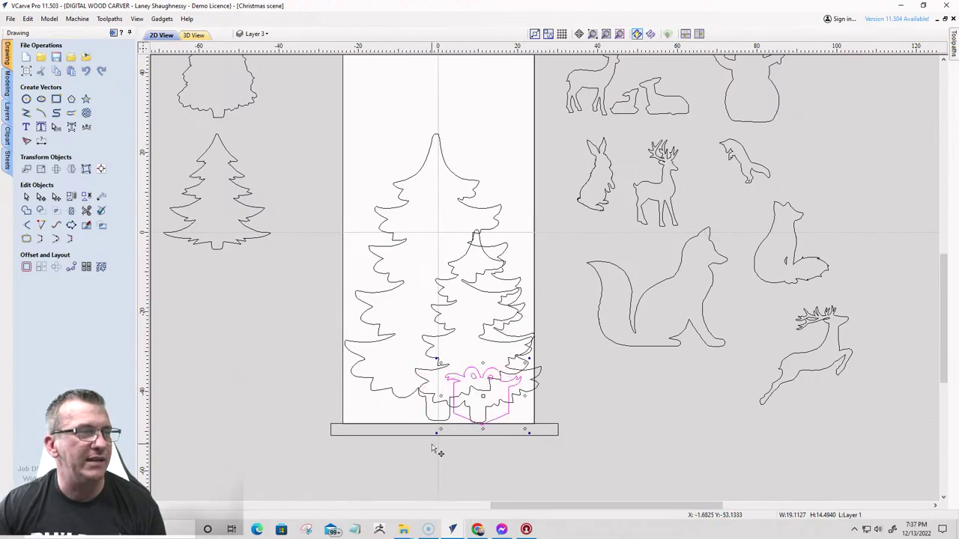
pyautogui.scroll(3, 480, 426)
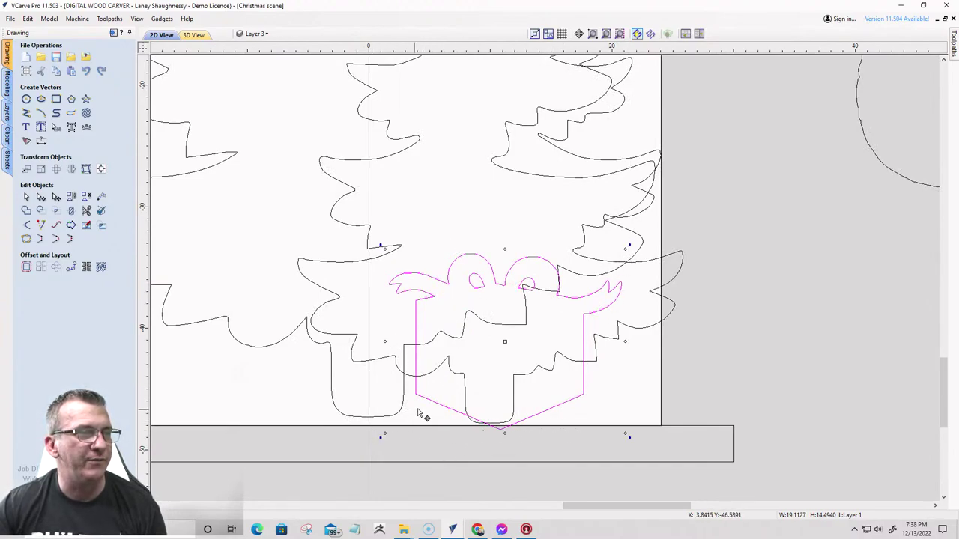
# - In node editing, delete the extra nodes along the gift box's pointed bottom V
pyautogui.click(455, 419)
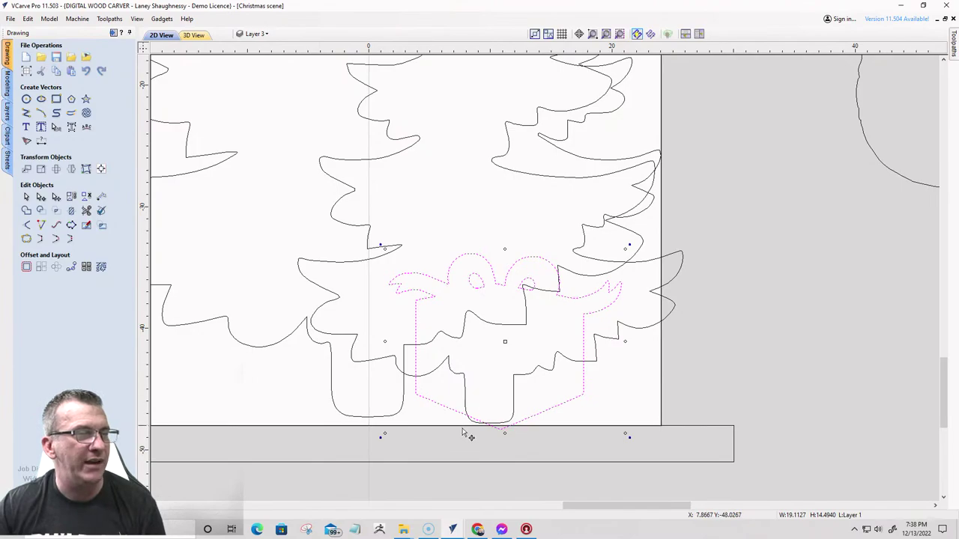
pyautogui.click(42, 196)
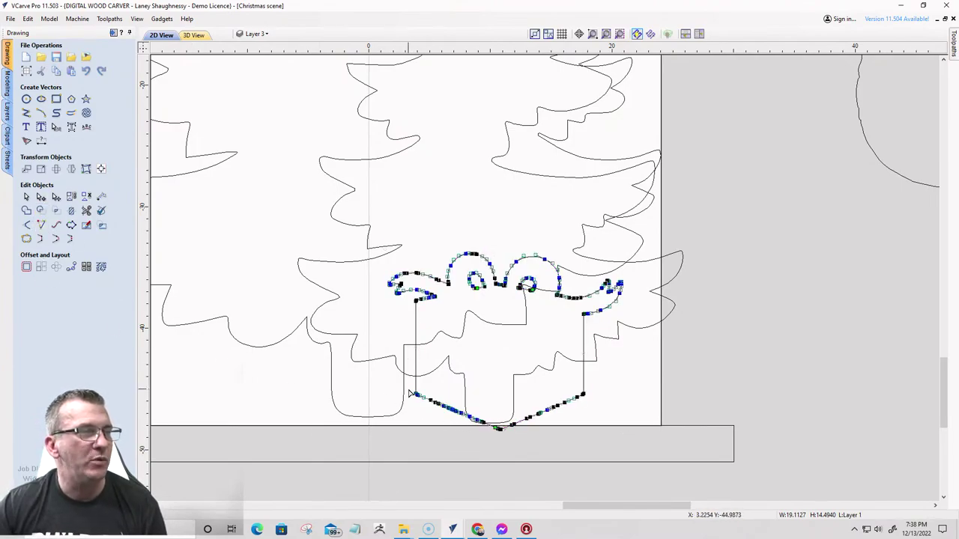
pyautogui.moveTo(416, 385); pyautogui.dragTo(621, 446)
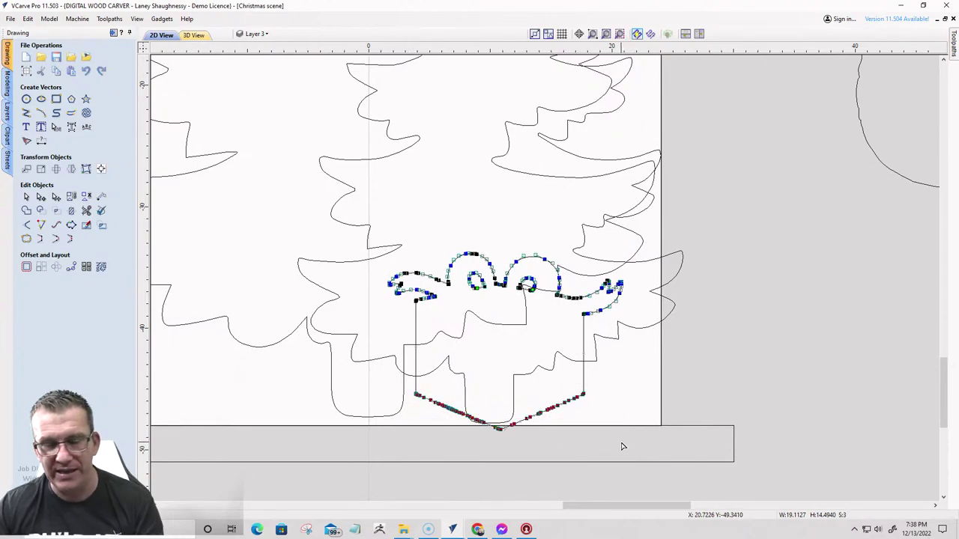
pyautogui.press('Delete')
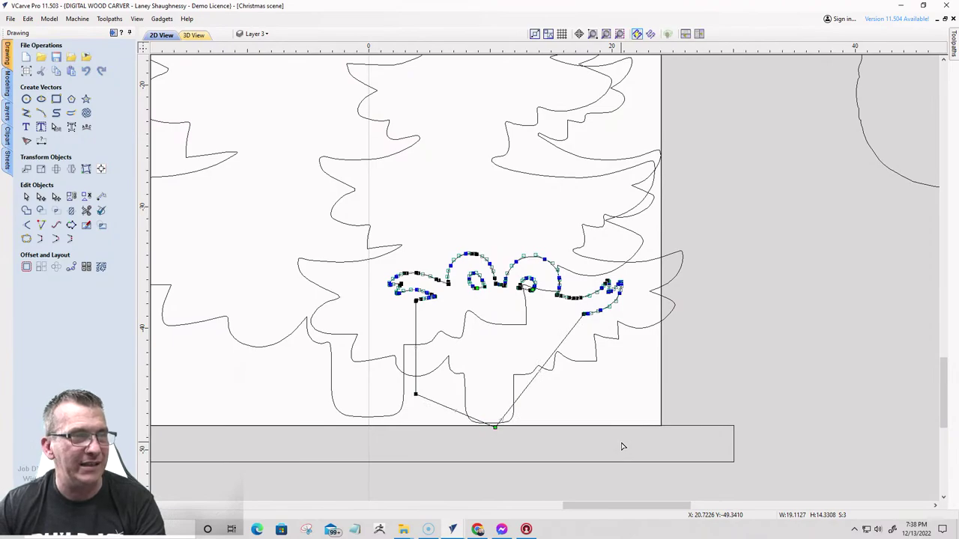
pyautogui.hotkey('ctrl', 'z')
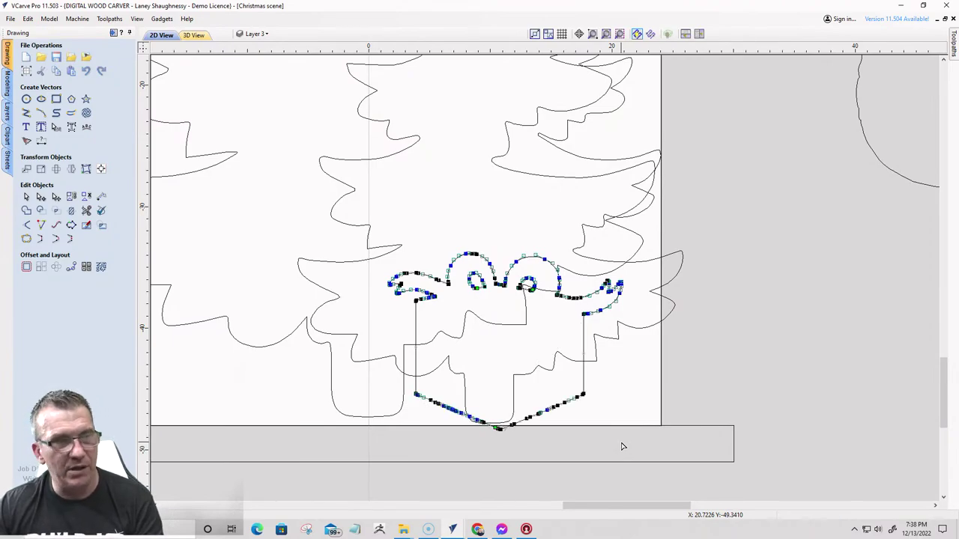
pyautogui.moveTo(407, 392); pyautogui.dragTo(604, 436)
pyautogui.scroll(5, 591, 401)
pyautogui.scroll(3, 637, 407)
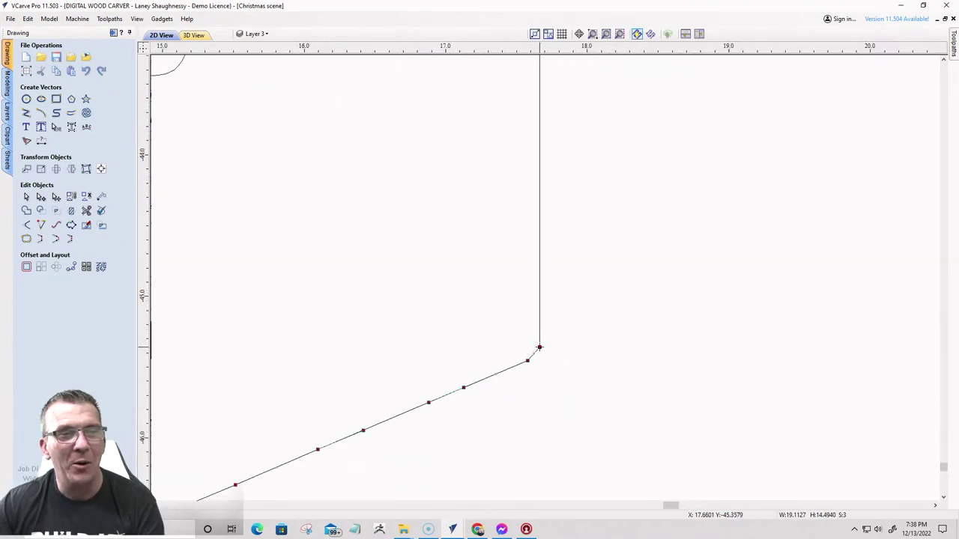
pyautogui.scroll(-6, 638, 372)
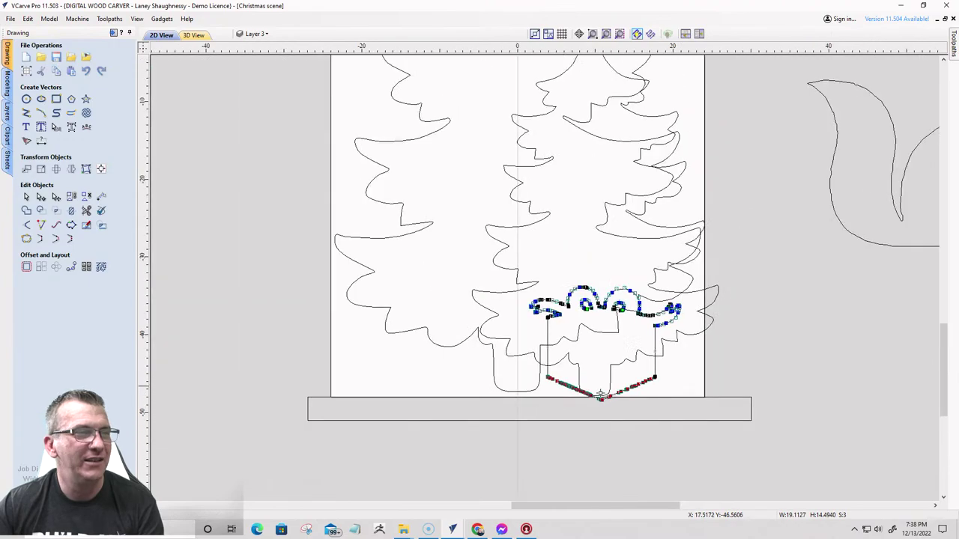
pyautogui.scroll(2, 552, 367)
pyautogui.scroll(3, 578, 343)
pyautogui.scroll(2, 670, 239)
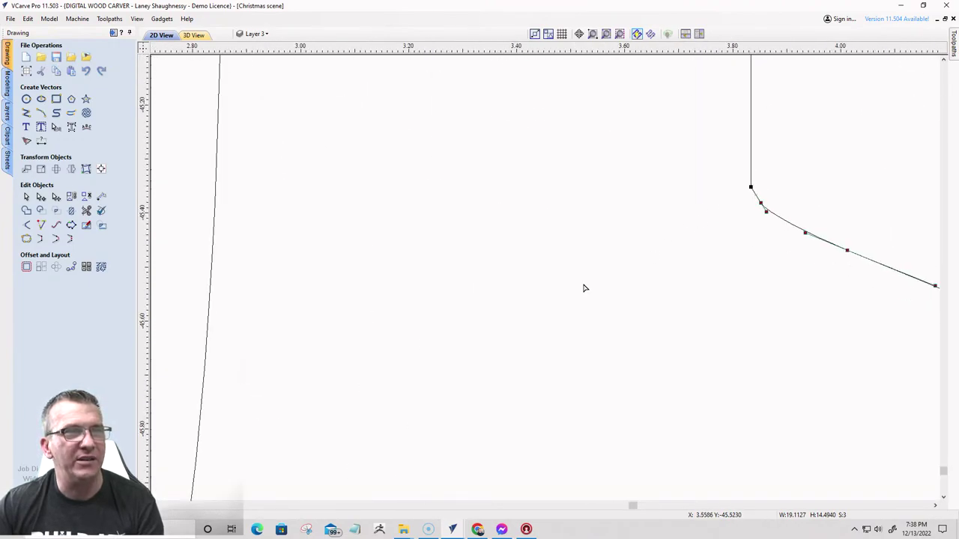
pyautogui.scroll(-8, 458, 310)
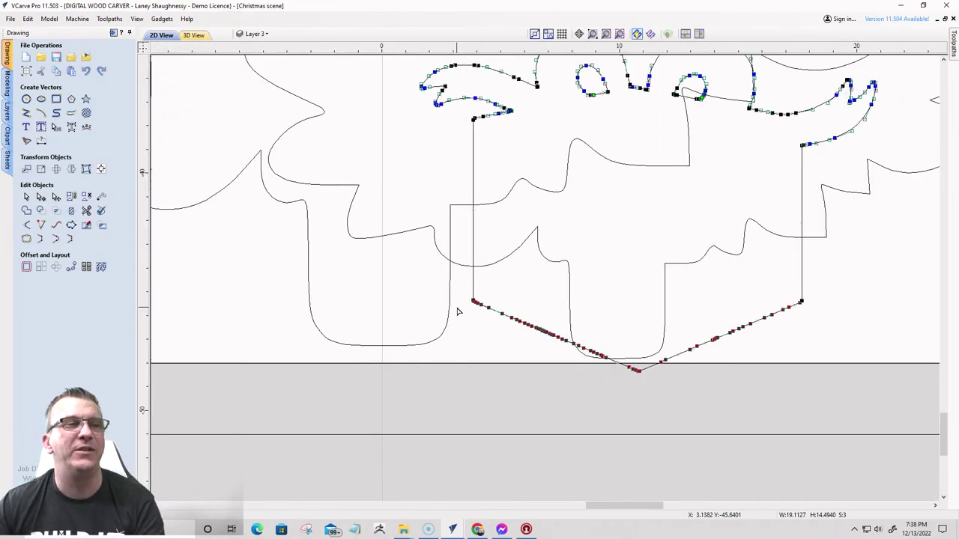
pyautogui.press('Delete')
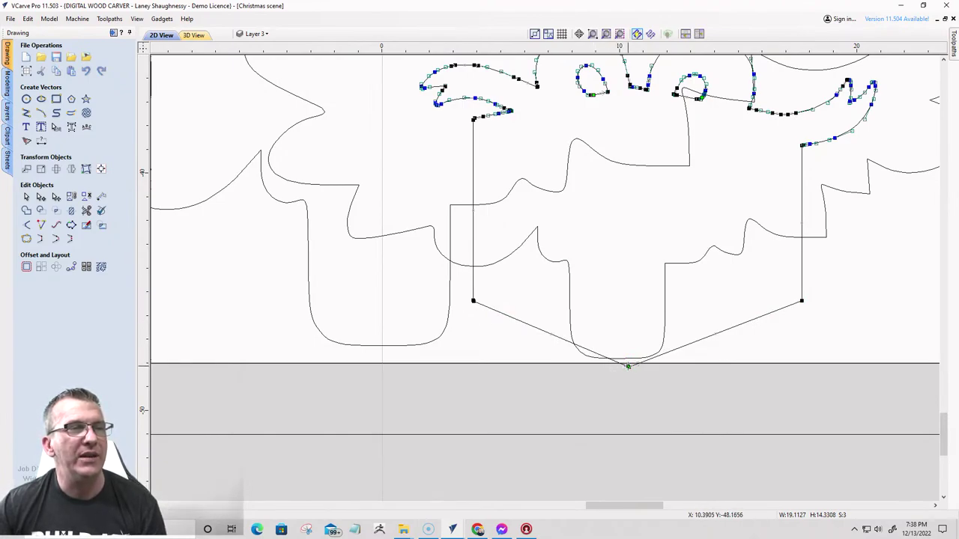
# - Delete the remaining bottom point and the tiny chamfer node to square the box's corners
pyautogui.rightClick(628, 367)
pyautogui.click(657, 376)
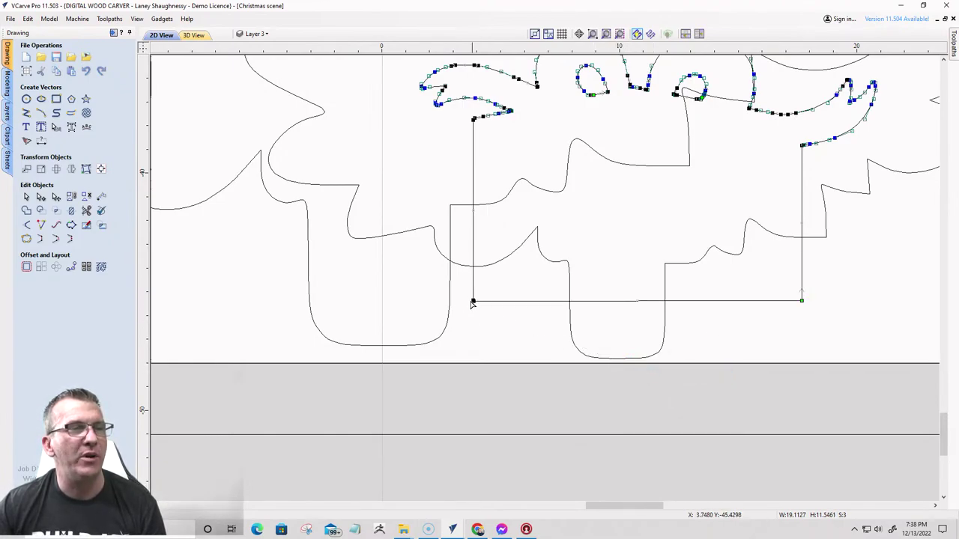
pyautogui.scroll(5, 474, 302)
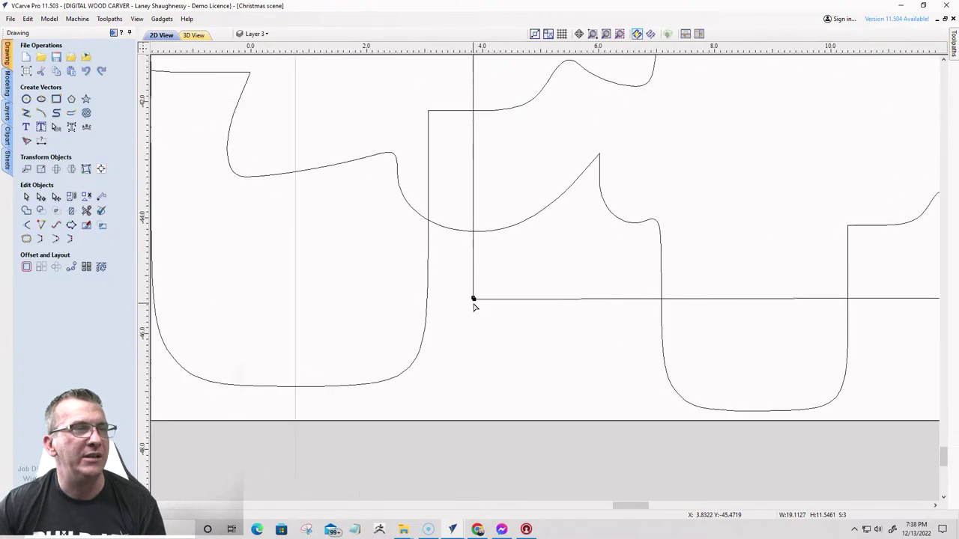
pyautogui.scroll(3, 477, 292)
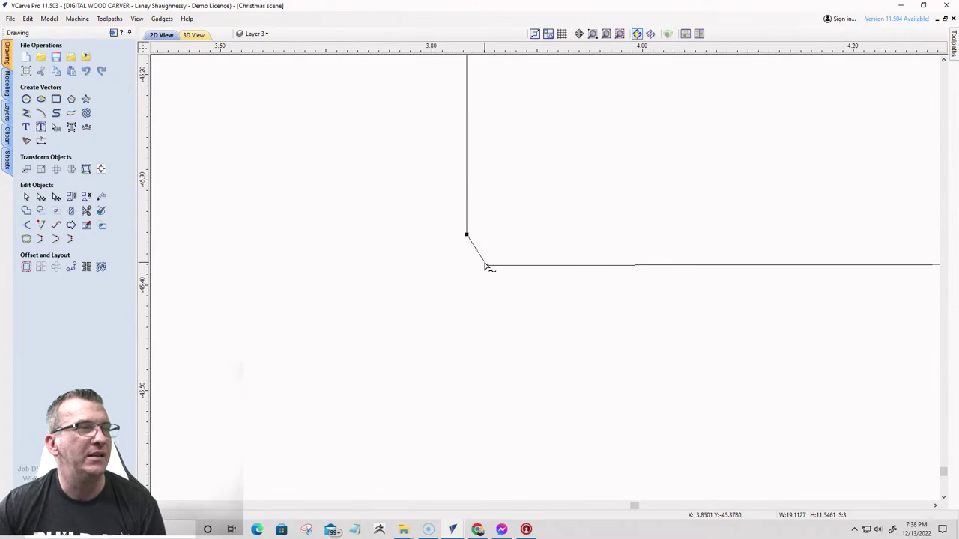
pyautogui.rightClick(488, 266)
pyautogui.click(519, 271)
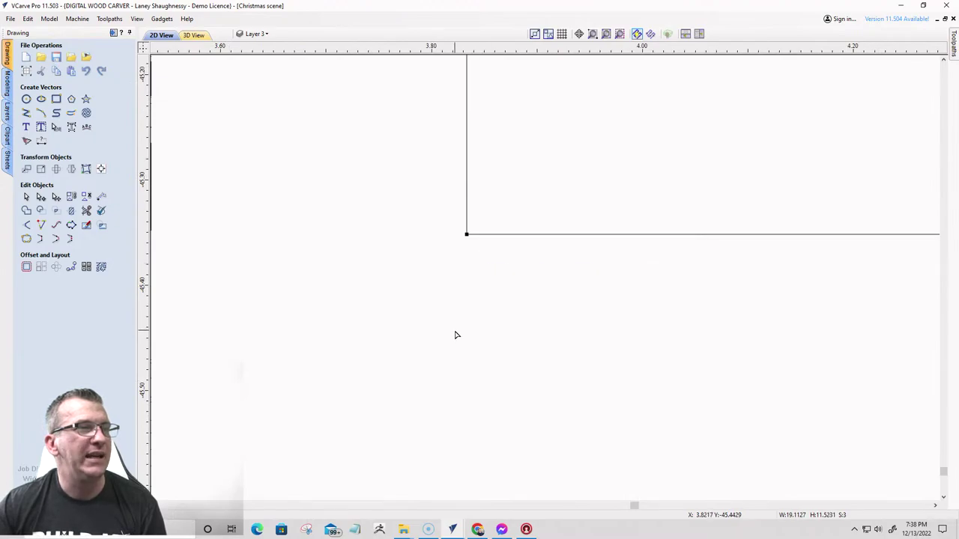
pyautogui.scroll(-3, 451, 337)
pyautogui.scroll(-15, 450, 338)
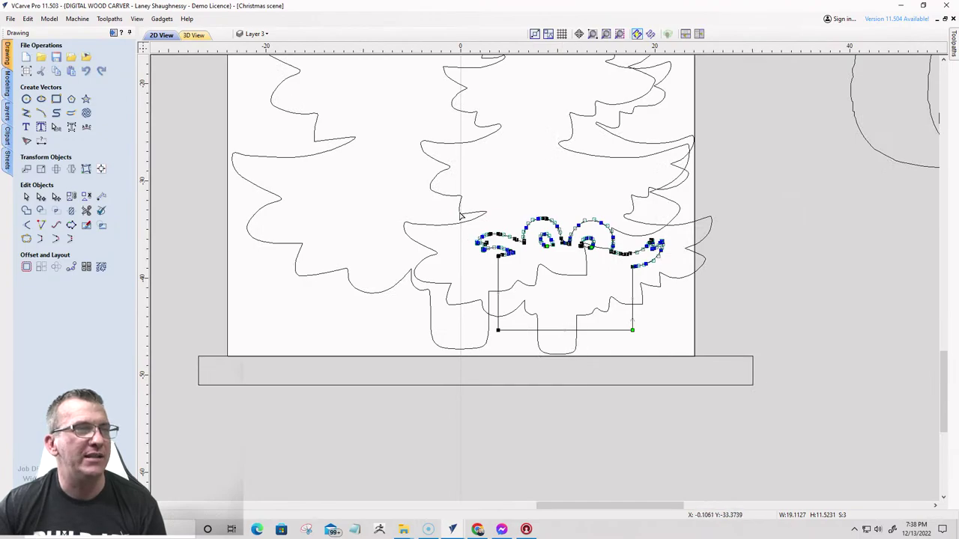
# - Select the gift box and its swirl bow and lower them onto the base strip
pyautogui.click(26, 196)
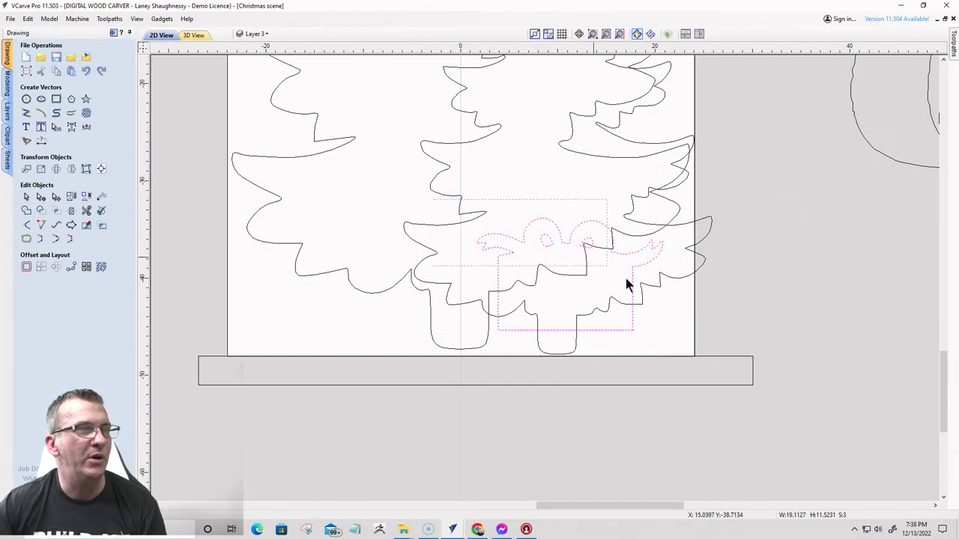
pyautogui.click(619, 334)
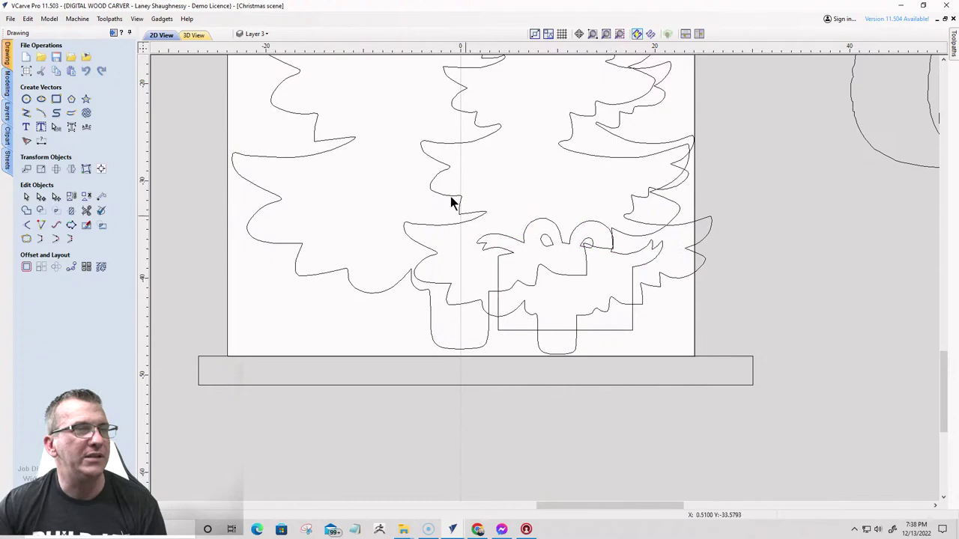
pyautogui.click(578, 282)
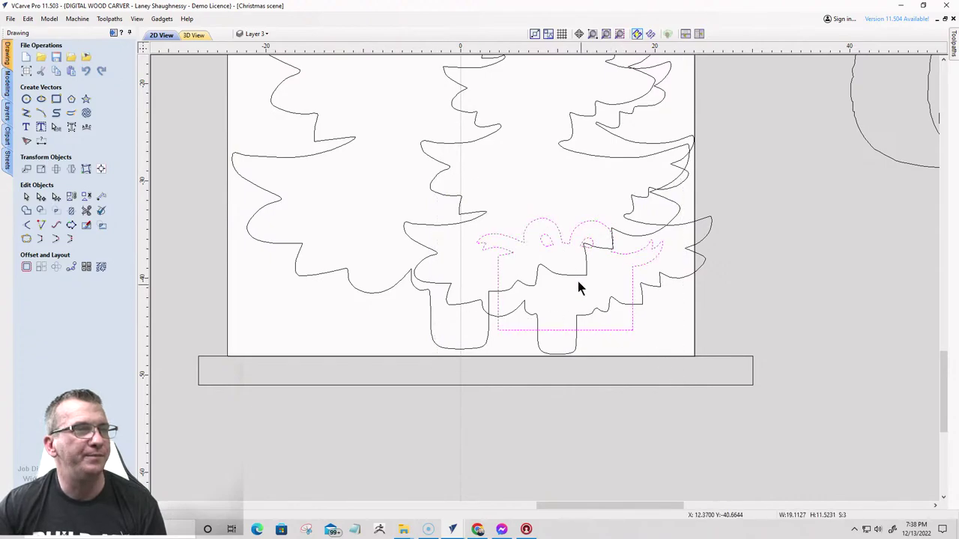
pyautogui.click(541, 241)
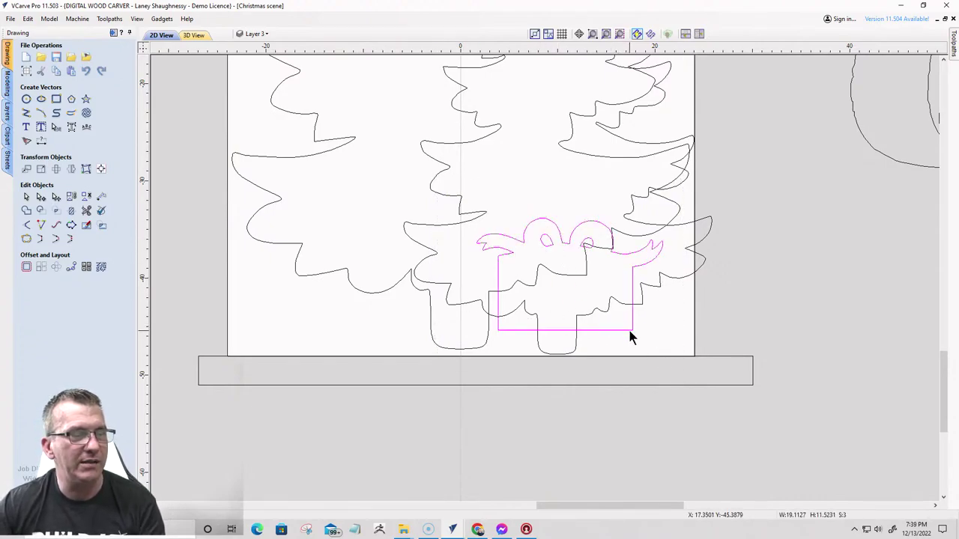
pyautogui.moveTo(628, 330); pyautogui.dragTo(567, 367)
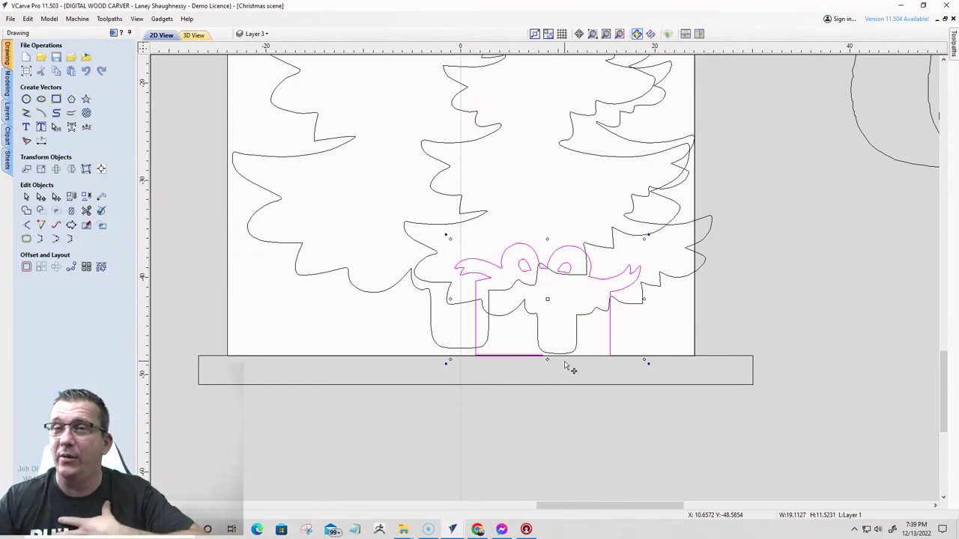
pyautogui.click(398, 324)
pyautogui.scroll(-3, 471, 296)
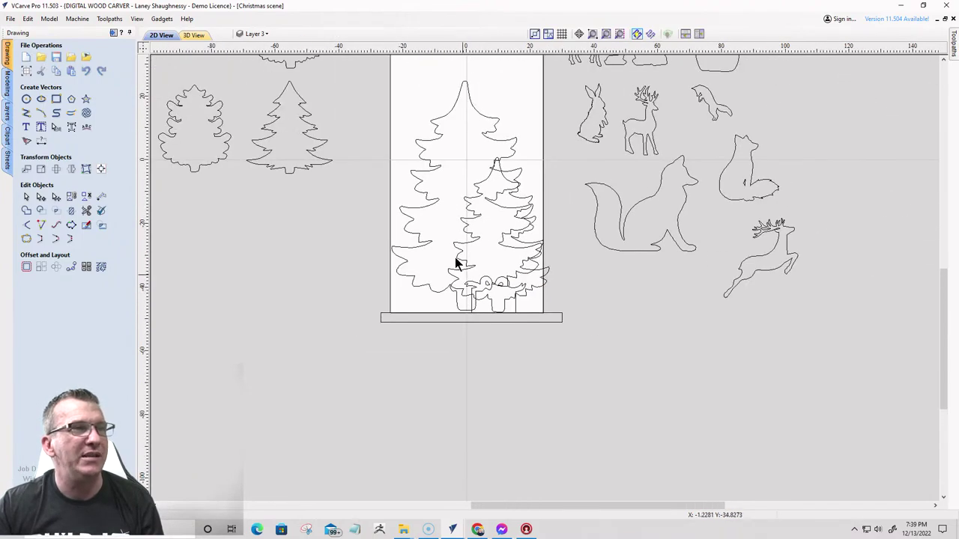
# - Move the large left tree onto a new red layer named 'Large Tree'
pyautogui.click(419, 177)
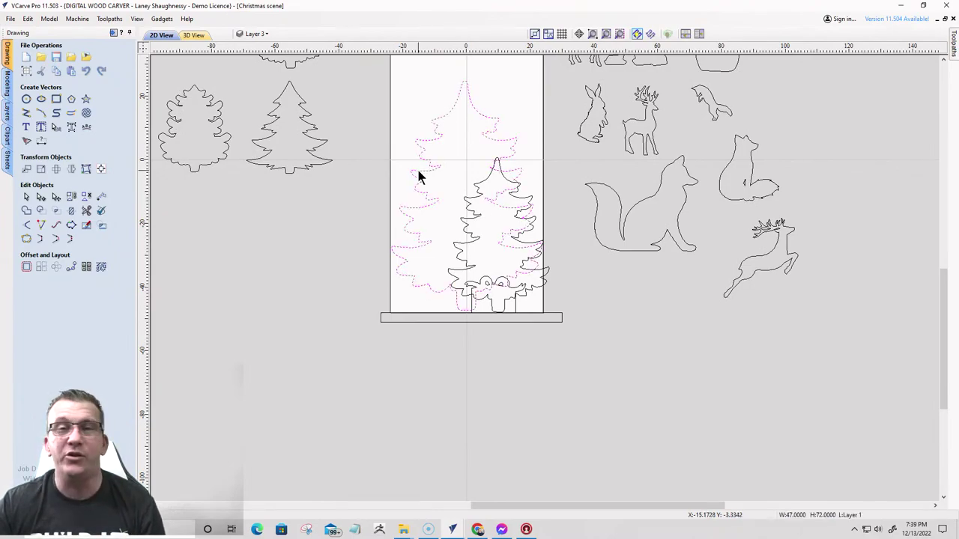
pyautogui.rightClick(419, 176)
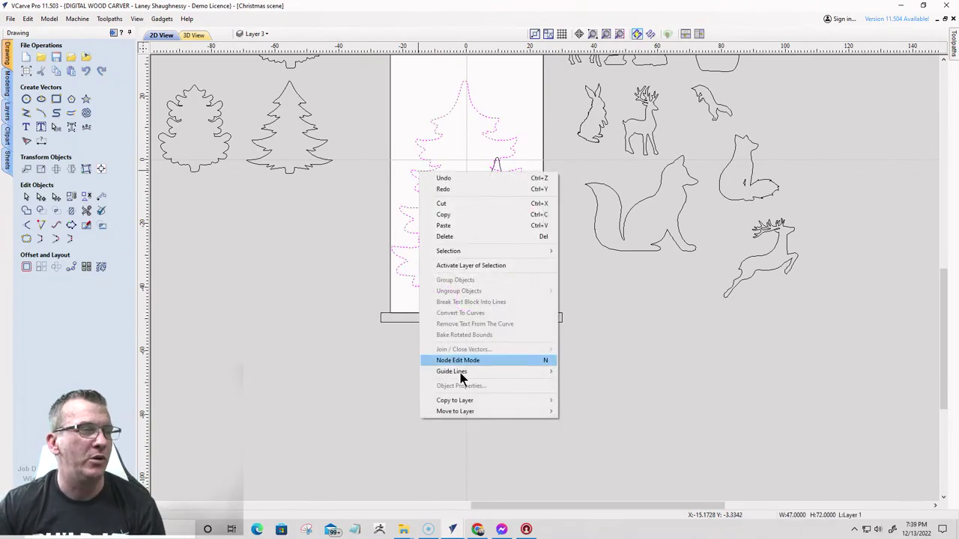
pyautogui.moveTo(458, 412)
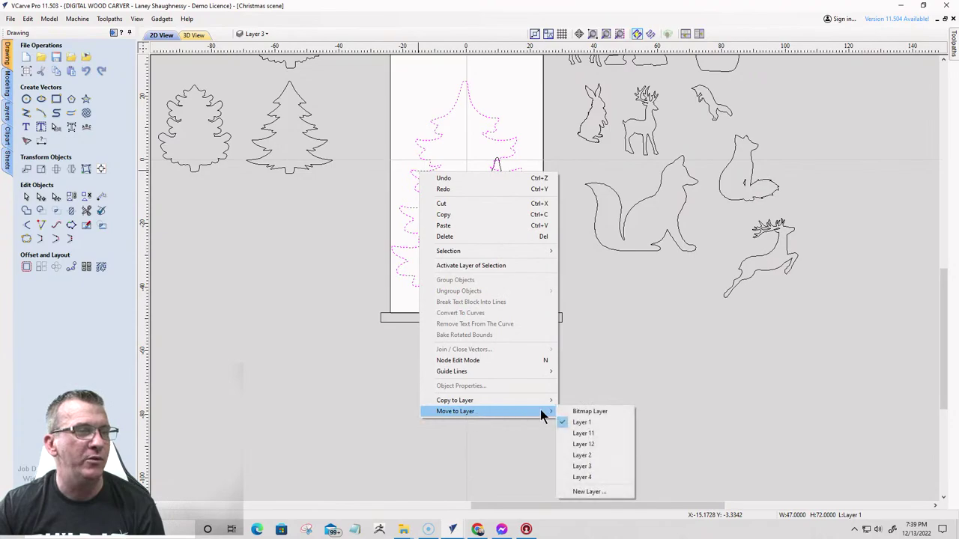
pyautogui.click(579, 492)
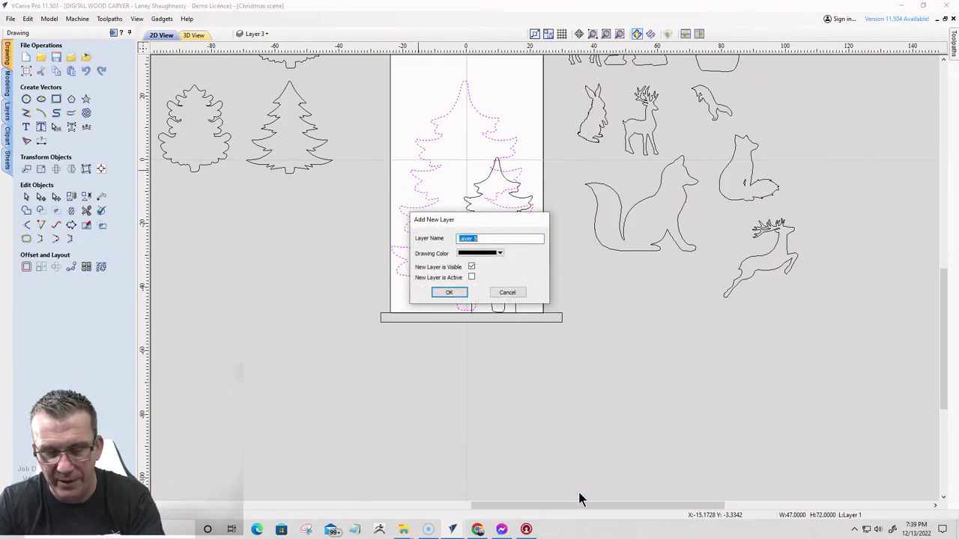
pyautogui.write('L')
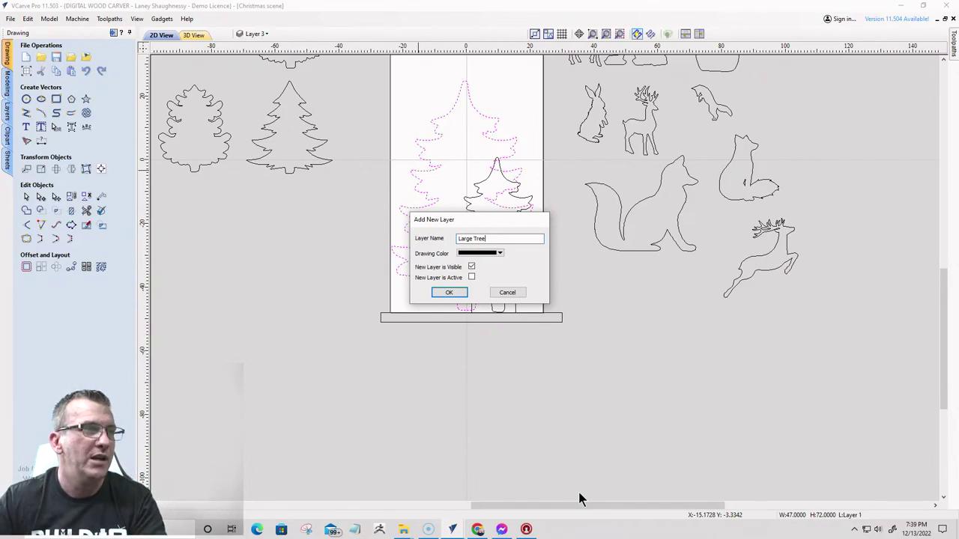
pyautogui.click(502, 254)
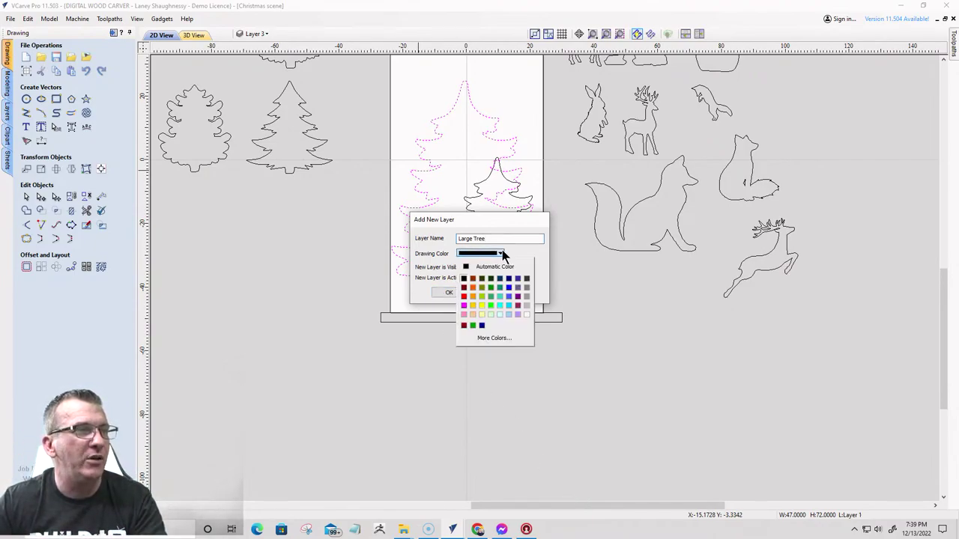
pyautogui.click(465, 297)
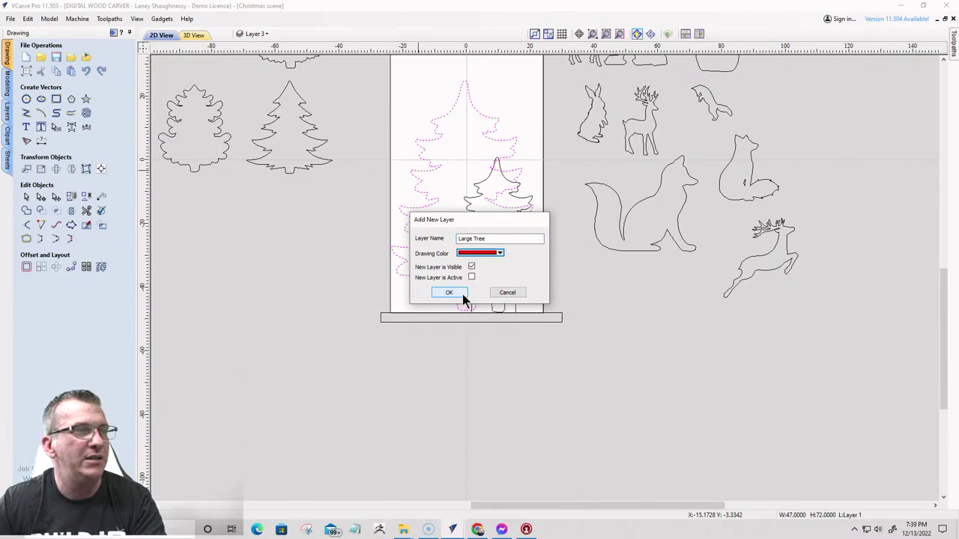
pyautogui.click(455, 294)
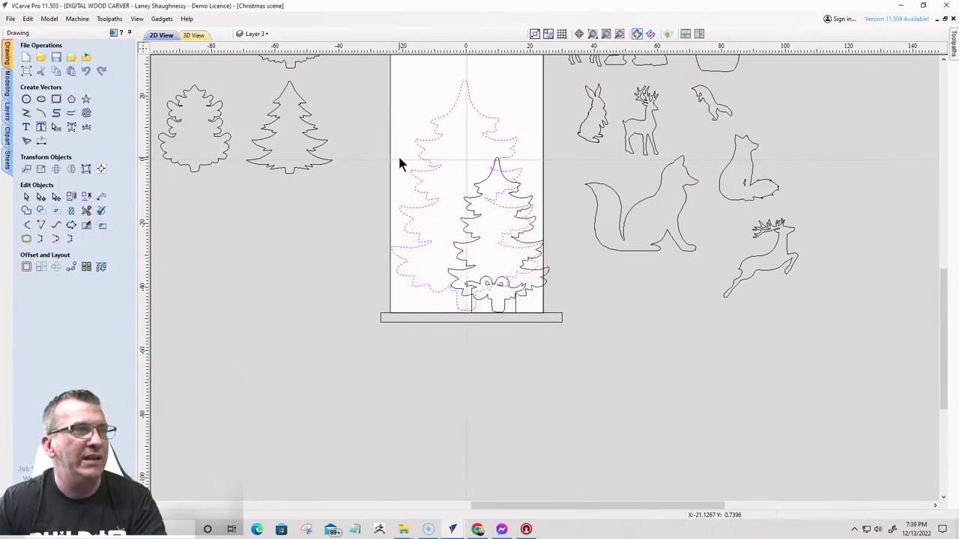
# - Move the smaller tree onto a new turquoise layer named 'Small Tree'
pyautogui.scroll(5, 434, 182)
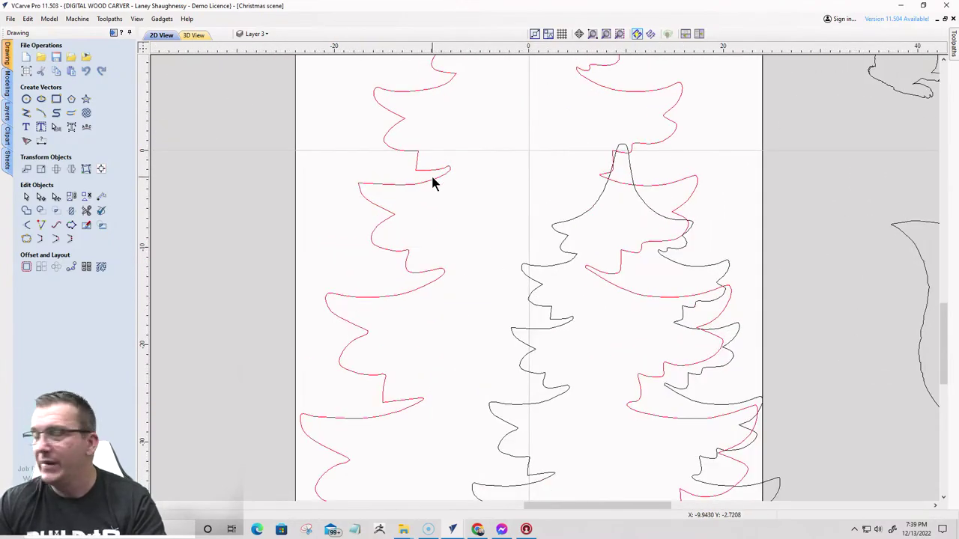
pyautogui.rightClick(557, 225)
pyautogui.moveTo(583, 463)
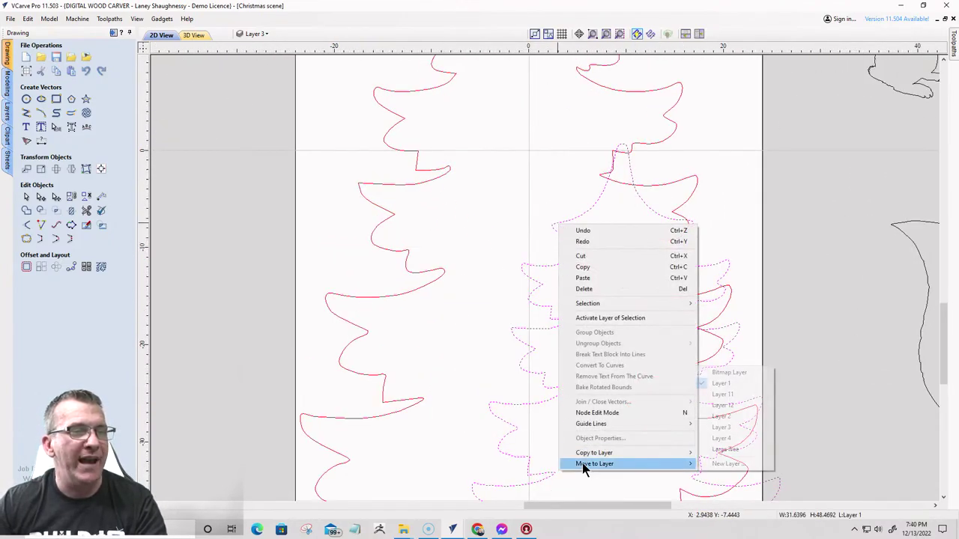
pyautogui.click(708, 465)
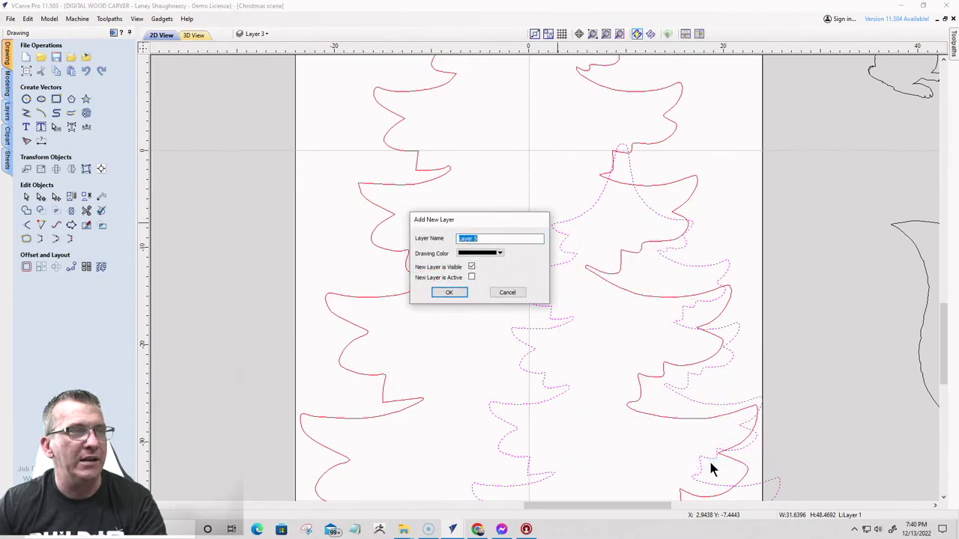
pyautogui.write('Small Tree')
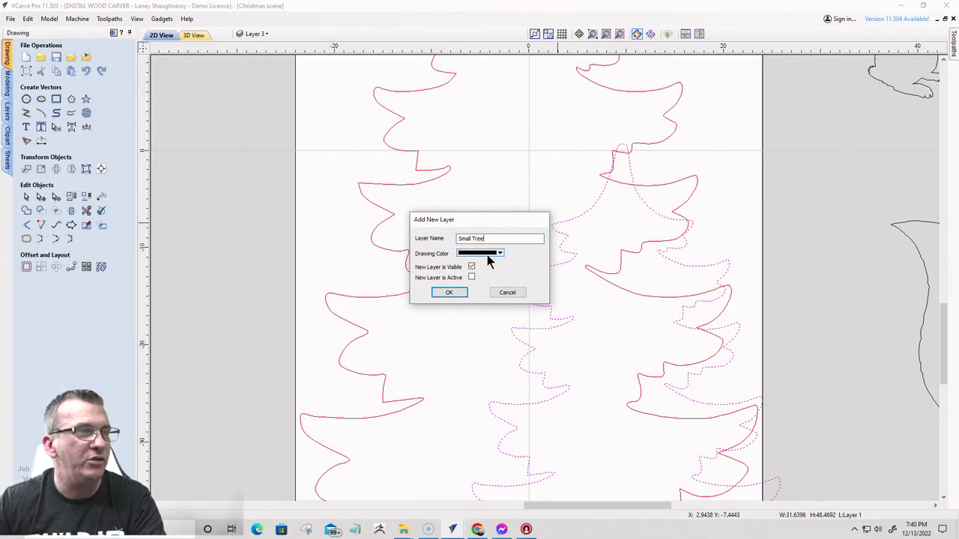
pyautogui.click(498, 253)
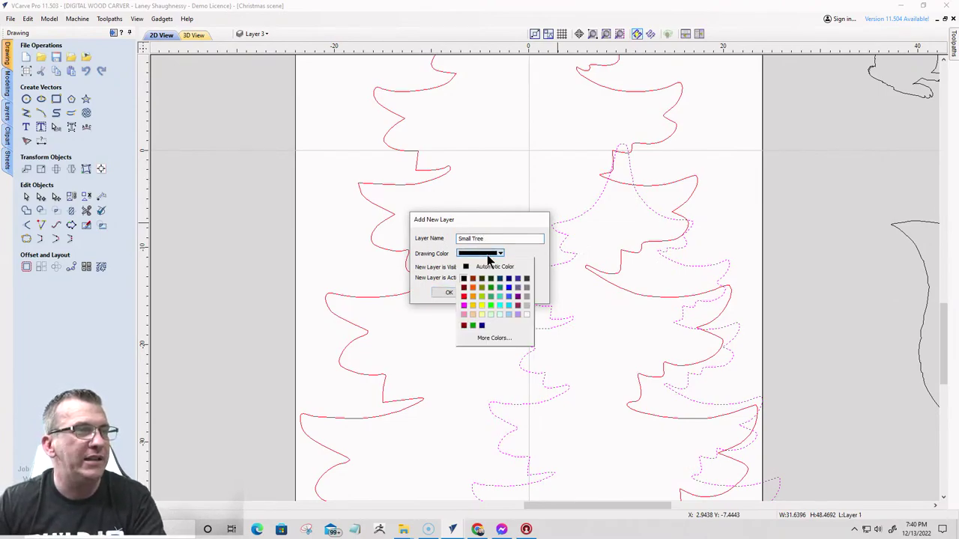
pyautogui.click(500, 307)
pyautogui.click(452, 293)
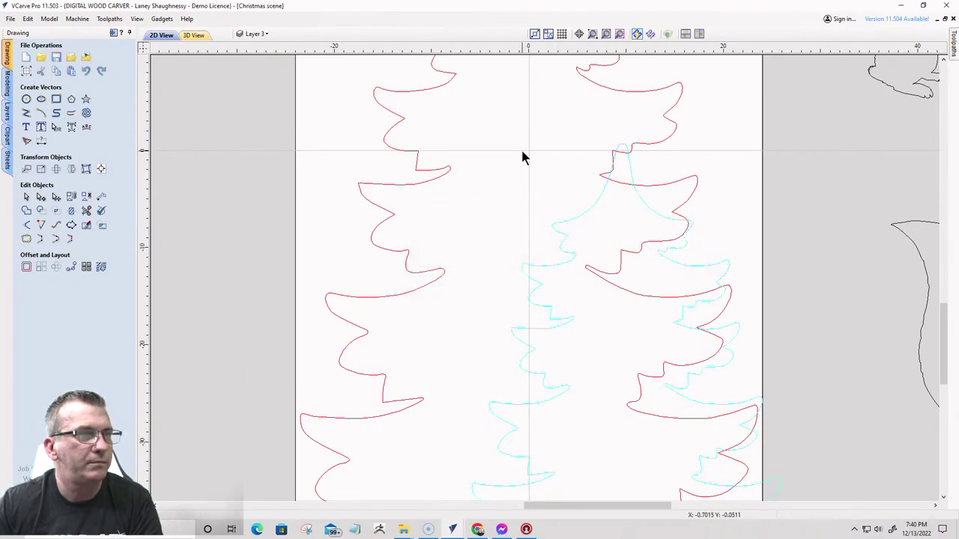
# - Make Small Tree the active layer and change its colour to dark blue
pyautogui.scroll(-1, 547, 164)
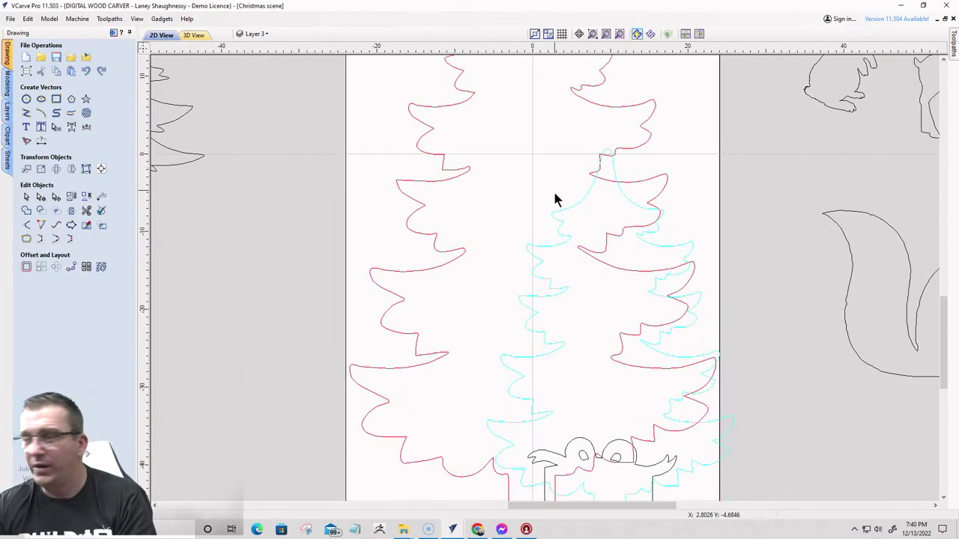
pyautogui.click(254, 37)
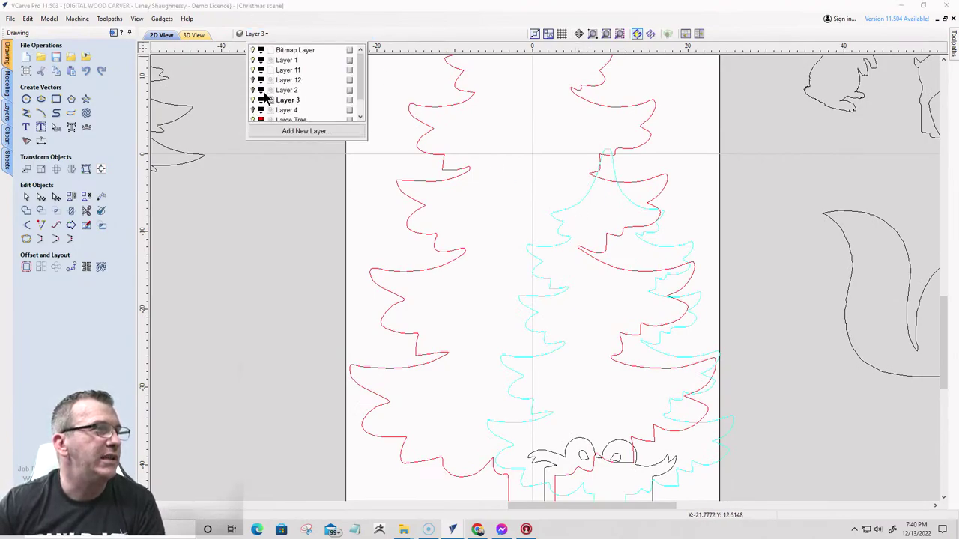
pyautogui.scroll(-1, 266, 97)
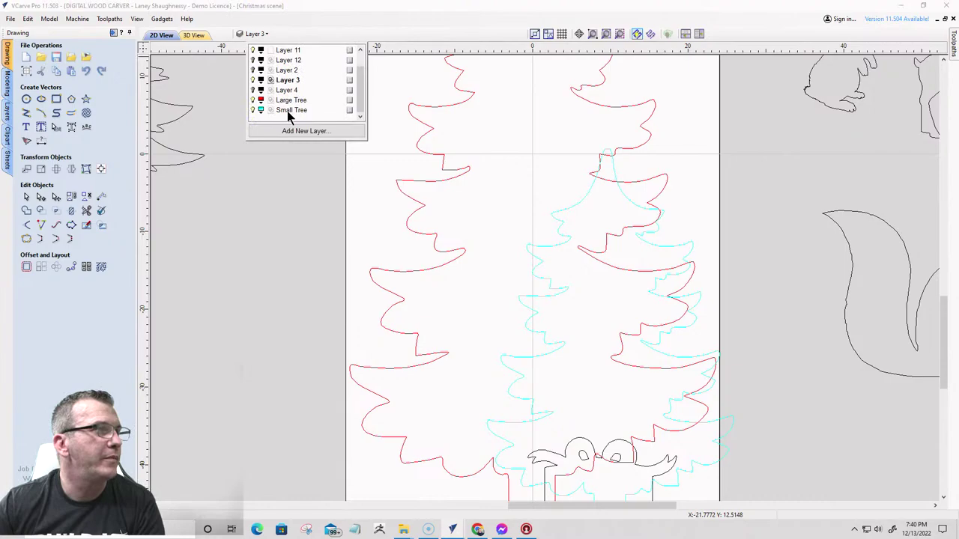
pyautogui.click(289, 110)
pyautogui.click(261, 110)
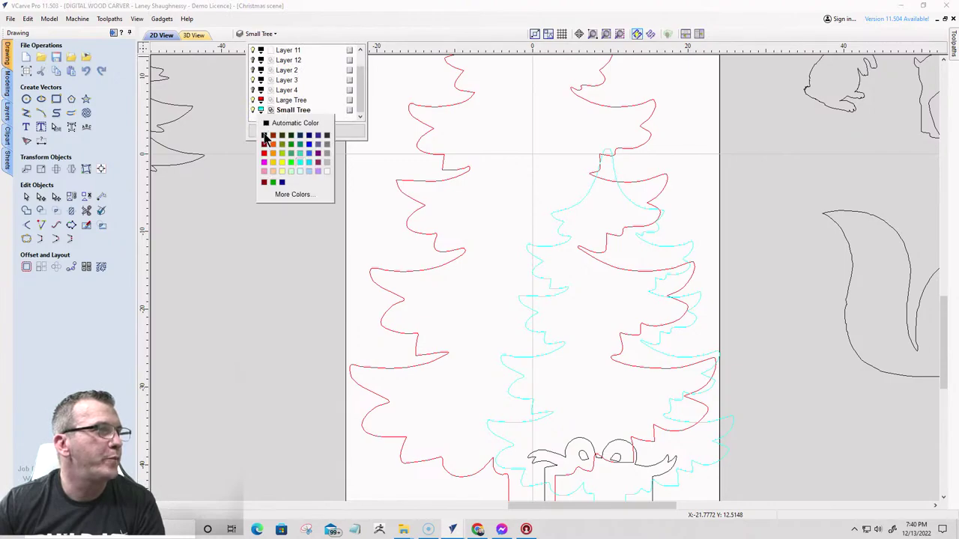
pyautogui.click(308, 136)
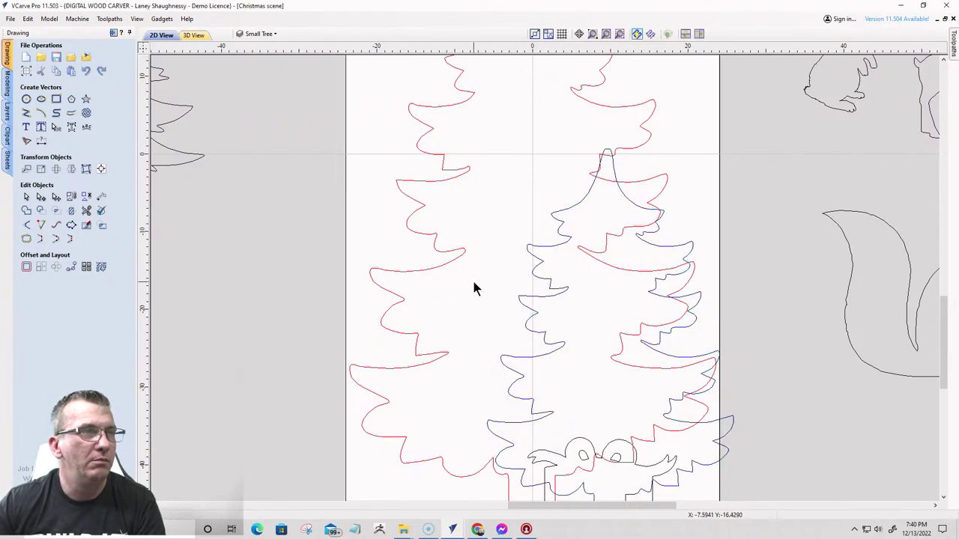
pyautogui.scroll(-5, 493, 270)
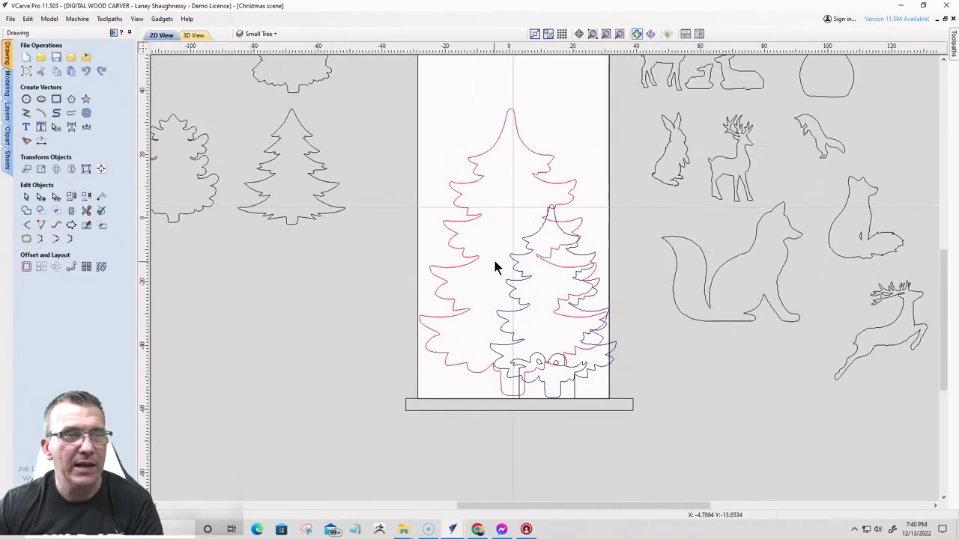
# - Move the gift shapes onto a new lavender layer named 'Present'
pyautogui.scroll(5, 534, 371)
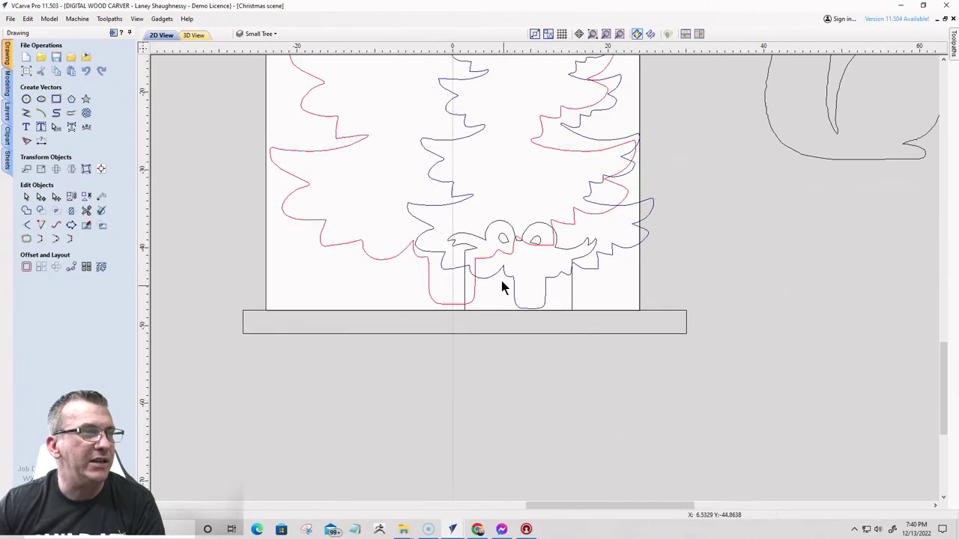
pyautogui.rightClick(479, 238)
pyautogui.moveTo(529, 475)
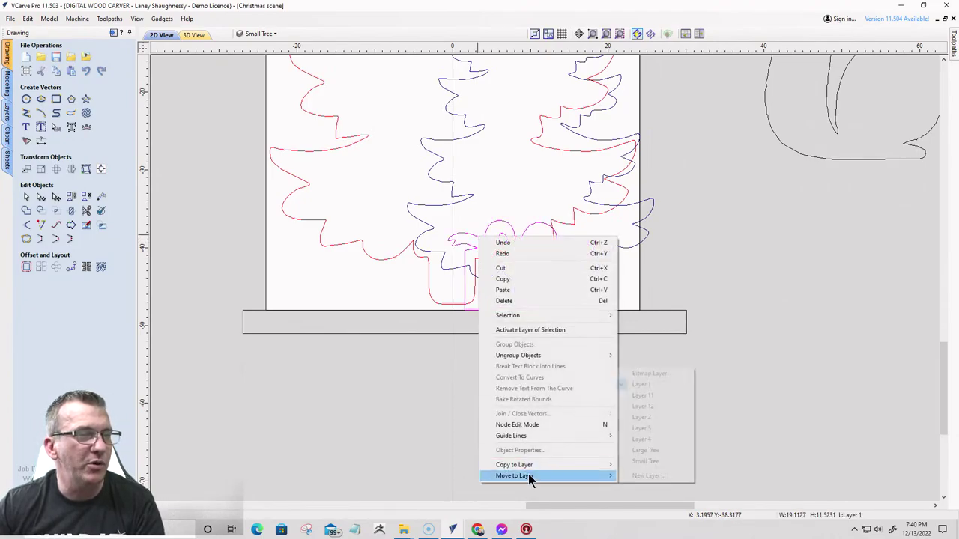
pyautogui.click(638, 477)
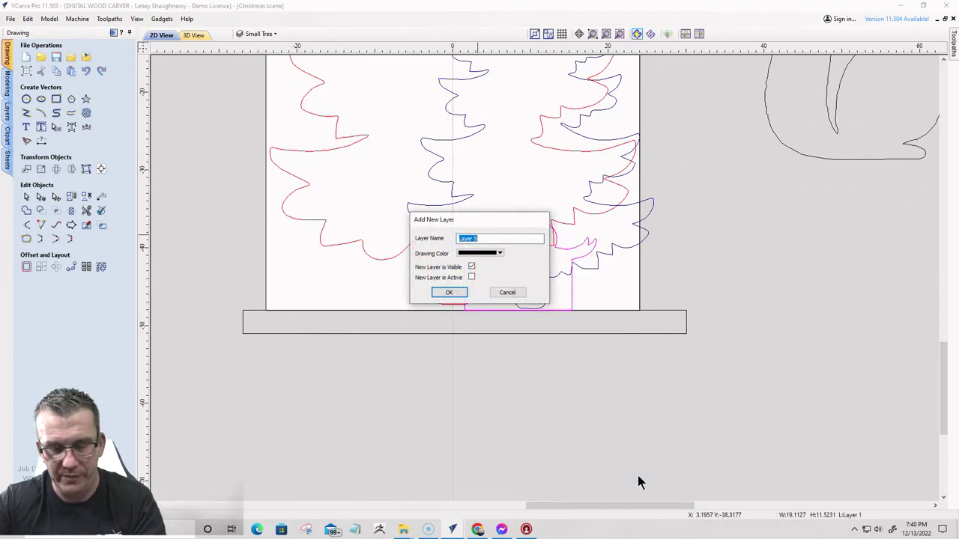
pyautogui.write('Present')
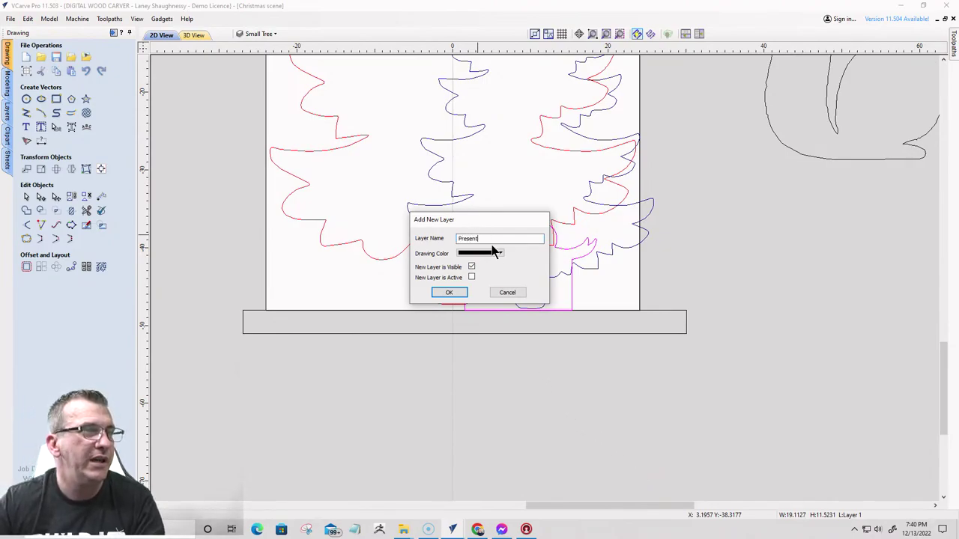
pyautogui.click(496, 254)
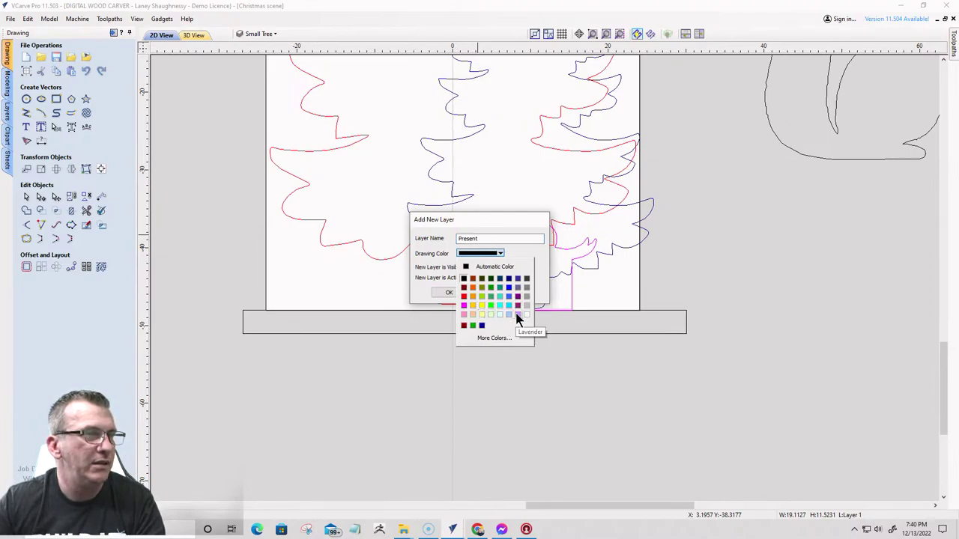
pyautogui.click(517, 316)
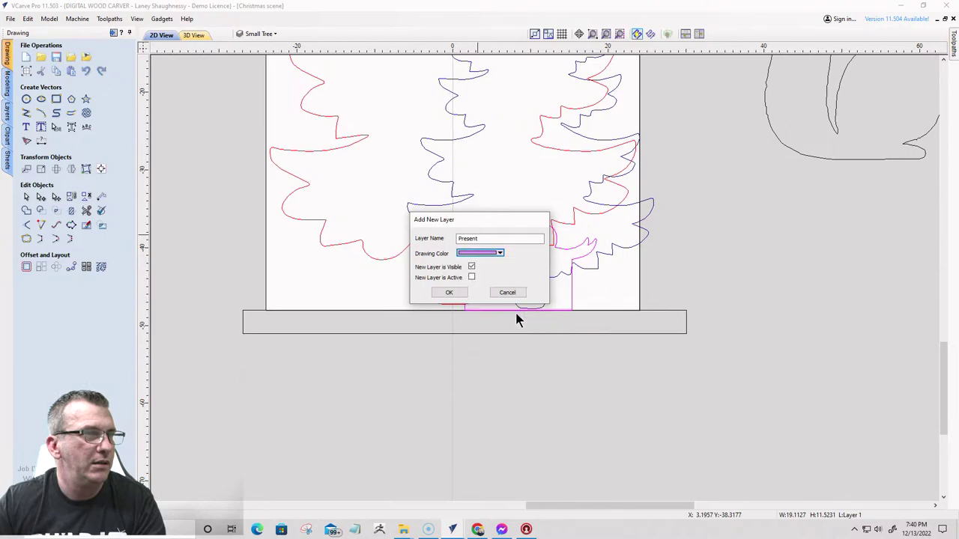
pyautogui.click(450, 293)
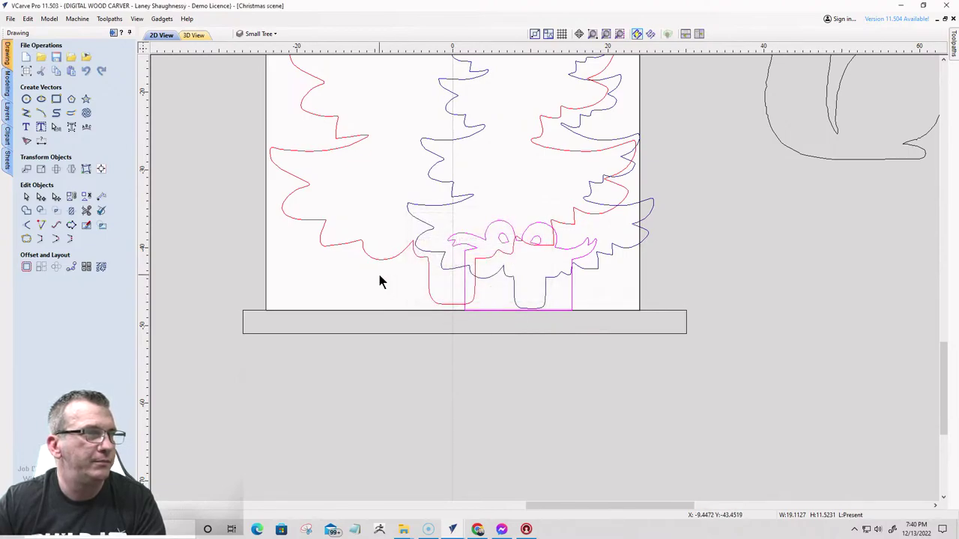
# - Change the Present layer's colour to pink from the layer list
pyautogui.click(470, 249)
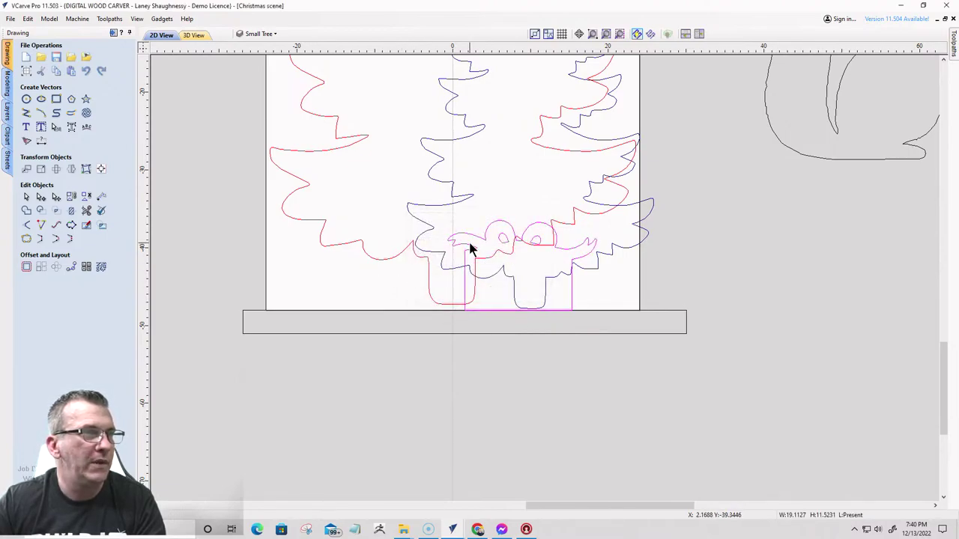
pyautogui.click(333, 275)
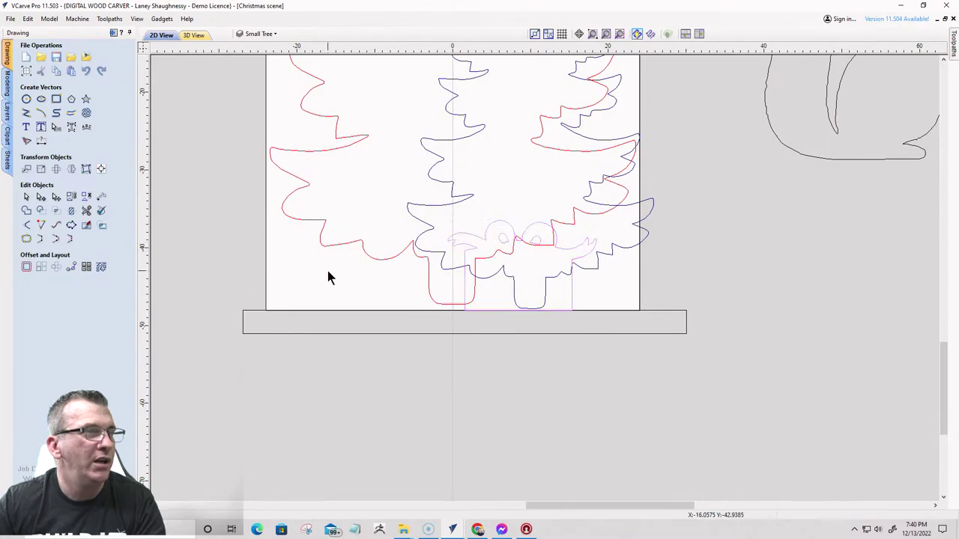
pyautogui.click(467, 255)
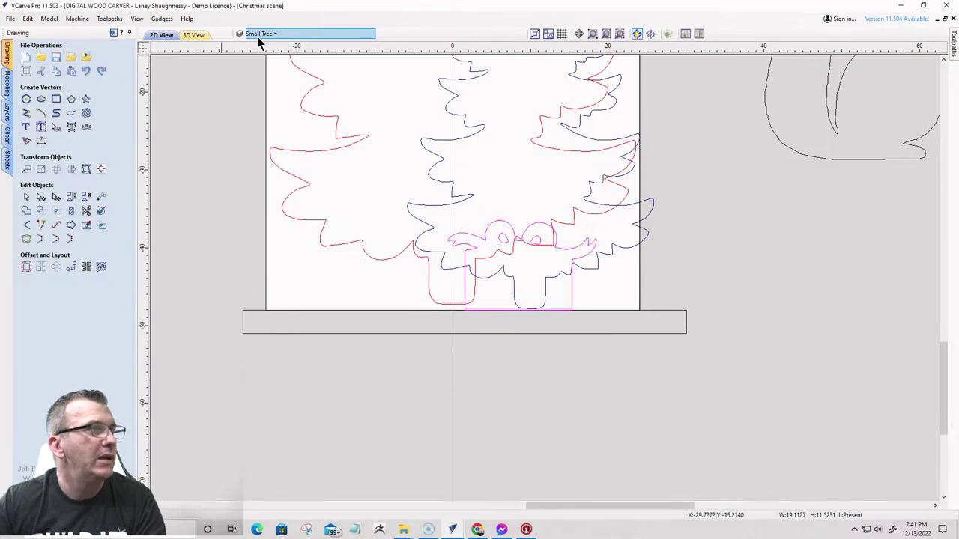
pyautogui.click(258, 36)
pyautogui.click(261, 110)
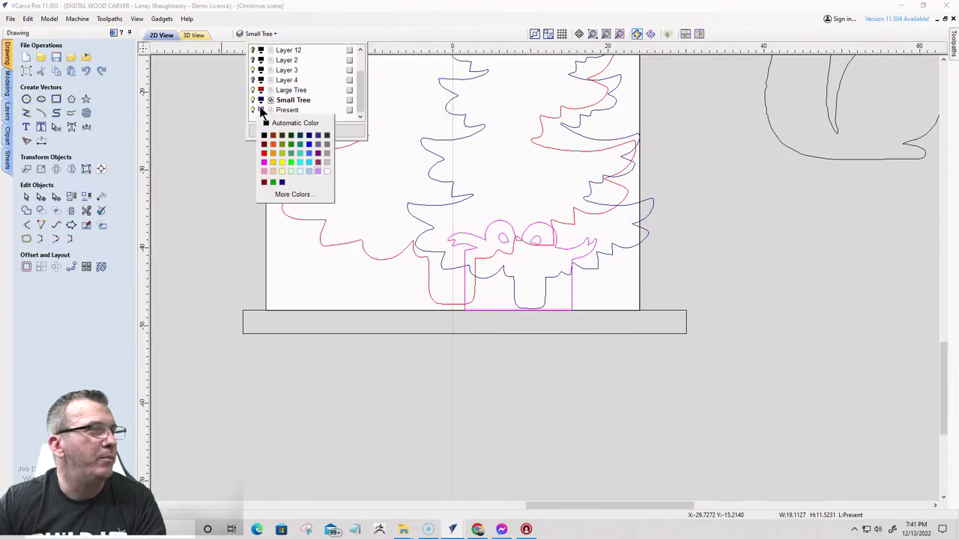
pyautogui.click(316, 163)
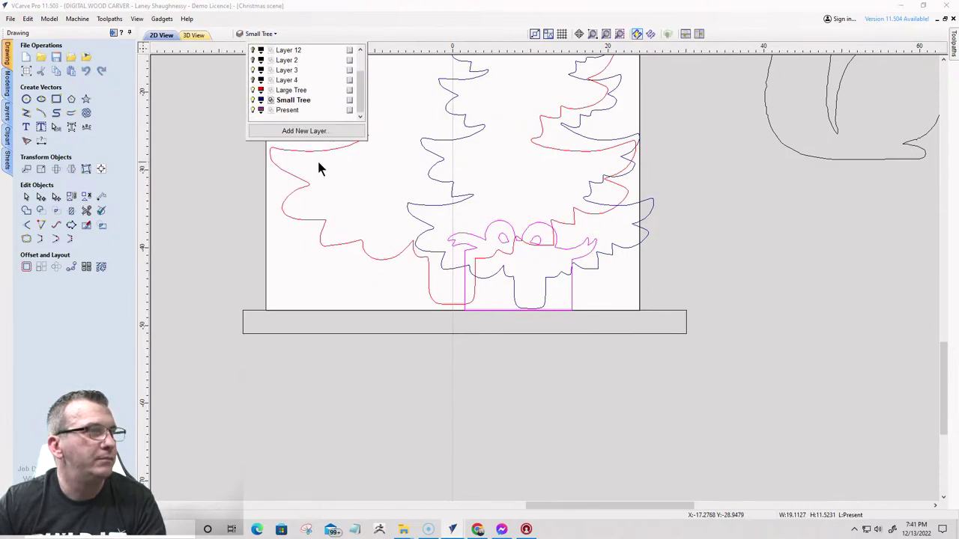
pyautogui.scroll(3, 428, 272)
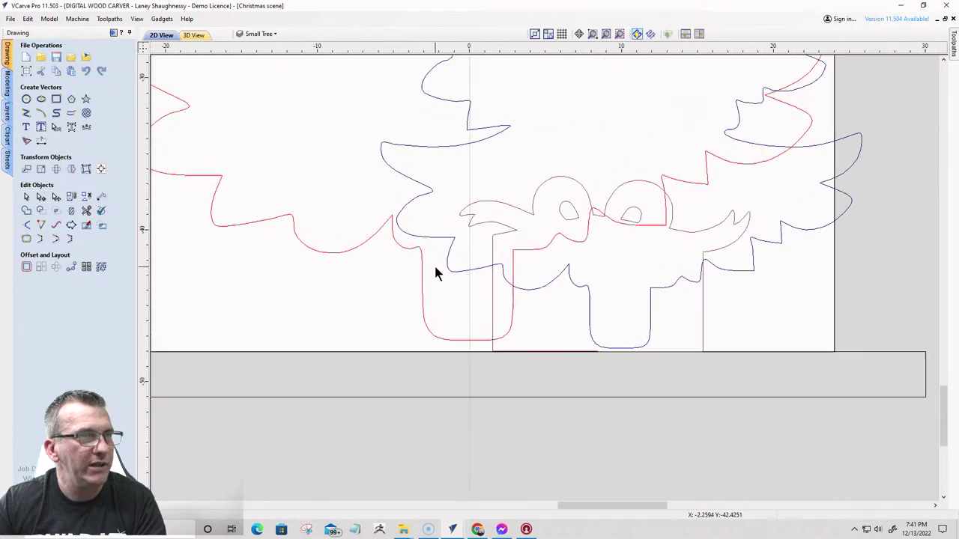
pyautogui.scroll(-1, 435, 272)
pyautogui.scroll(-5, 573, 132)
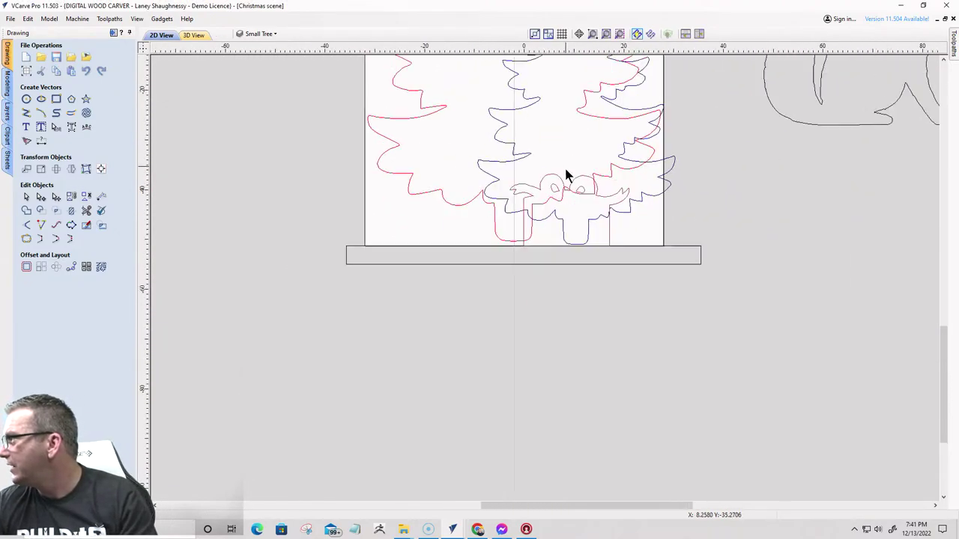
pyautogui.scroll(3, 564, 135)
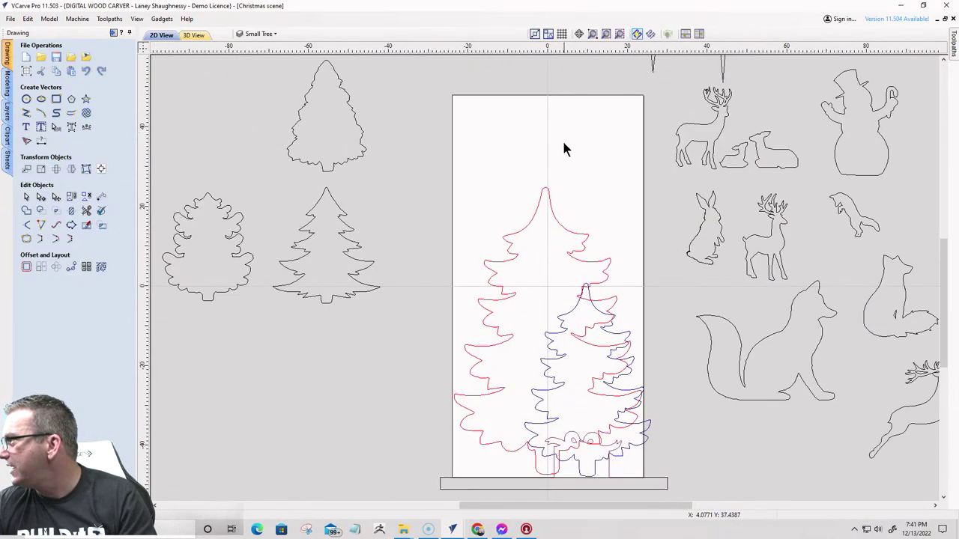
pyautogui.scroll(1, 568, 372)
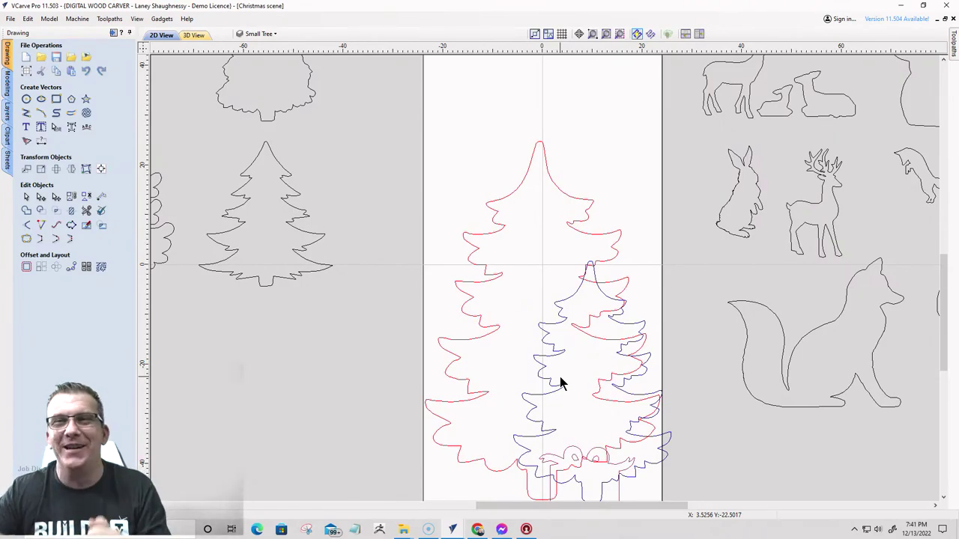
pyautogui.scroll(-3, 565, 315)
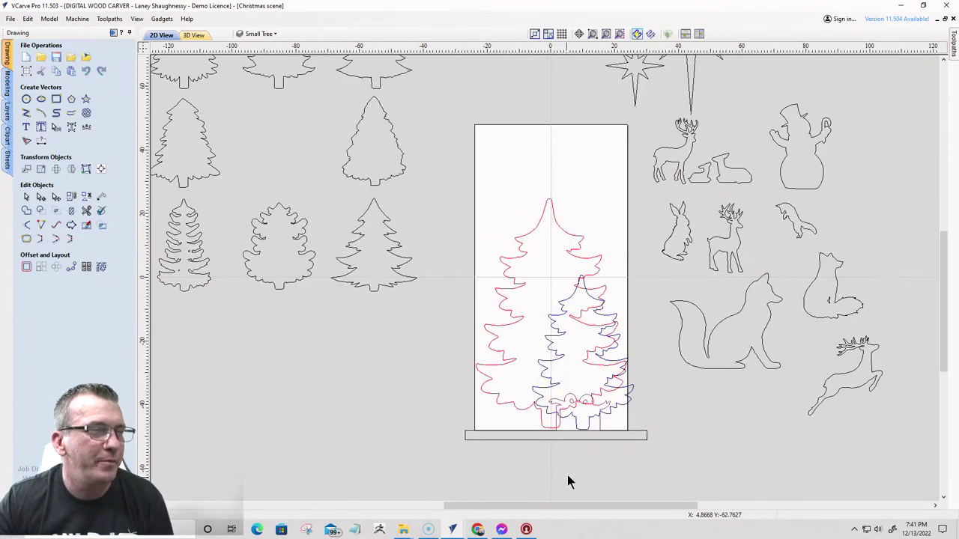
pyautogui.scroll(2, 571, 464)
pyautogui.scroll(2, 571, 452)
pyautogui.scroll(-1, 562, 440)
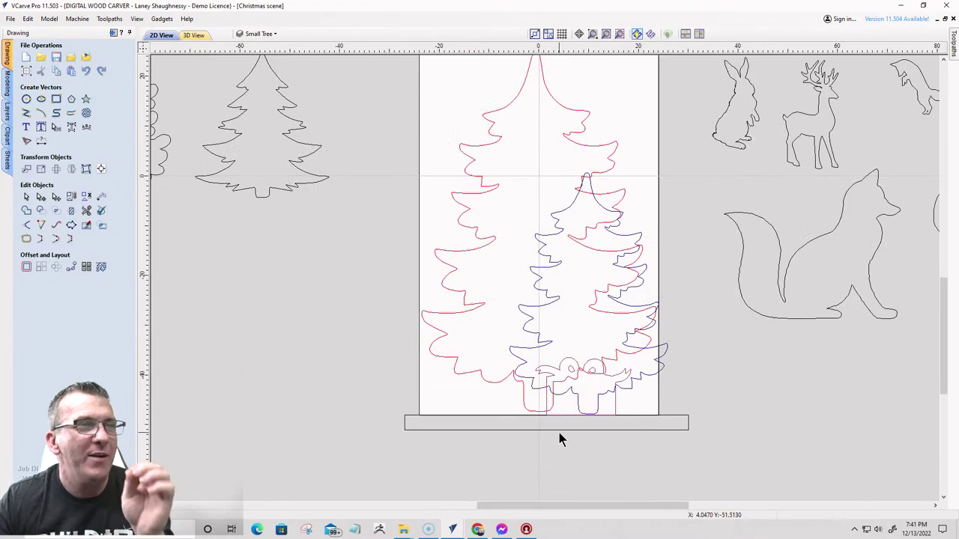
pyautogui.scroll(-2, 559, 433)
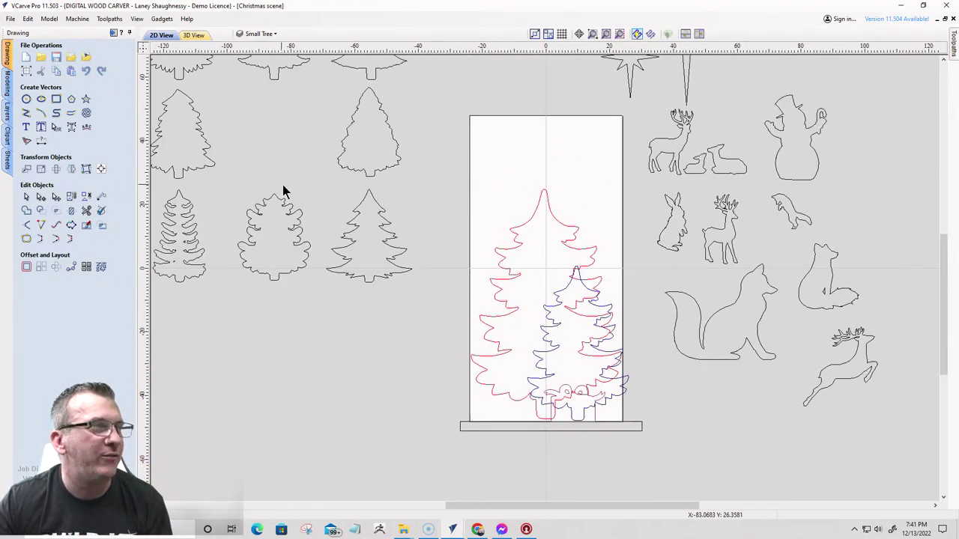
pyautogui.scroll(-1, 394, 210)
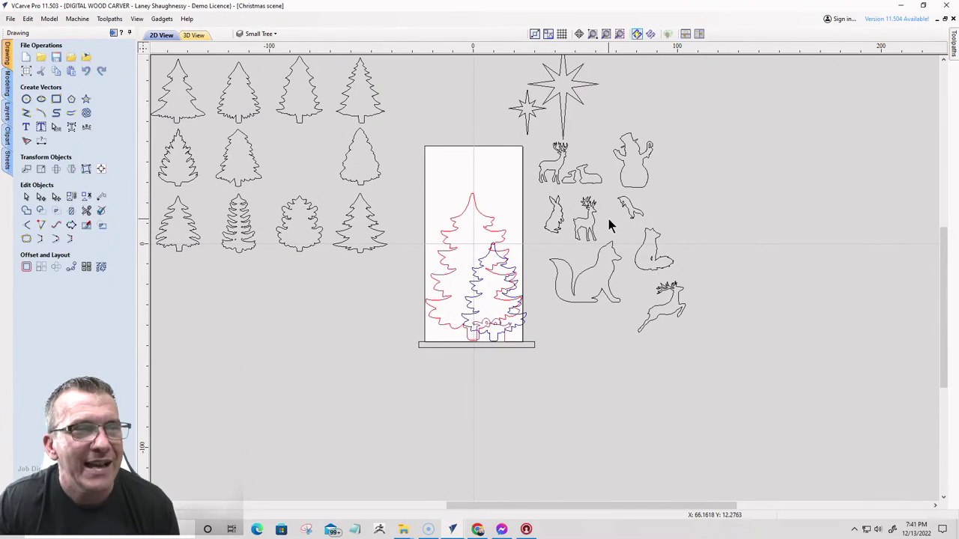
pyautogui.click(576, 272)
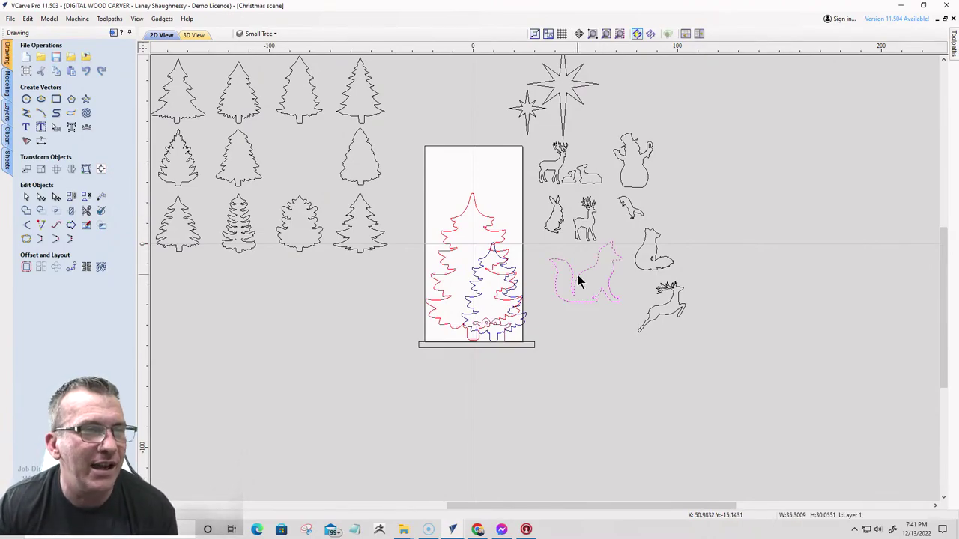
pyautogui.scroll(3, 576, 273)
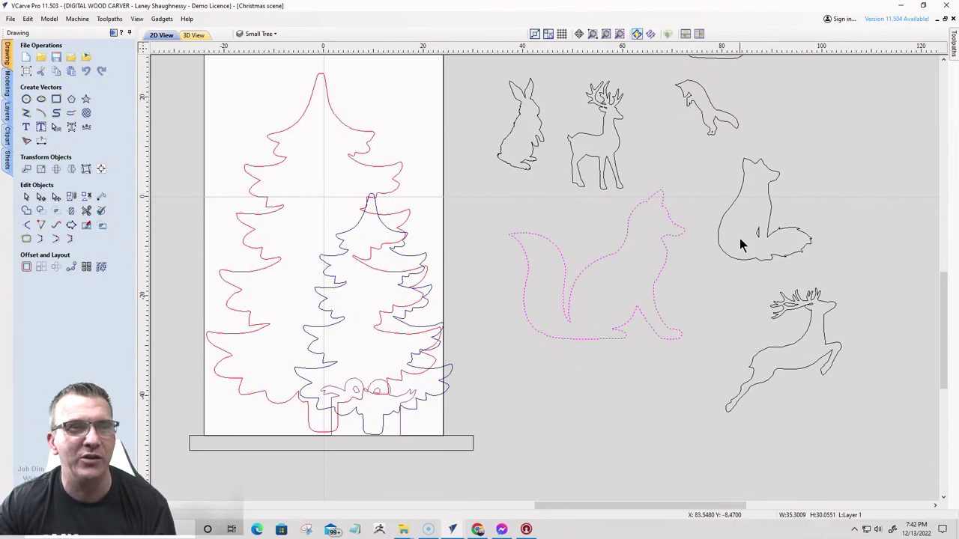
pyautogui.click(724, 214)
pyautogui.scroll(2, 724, 217)
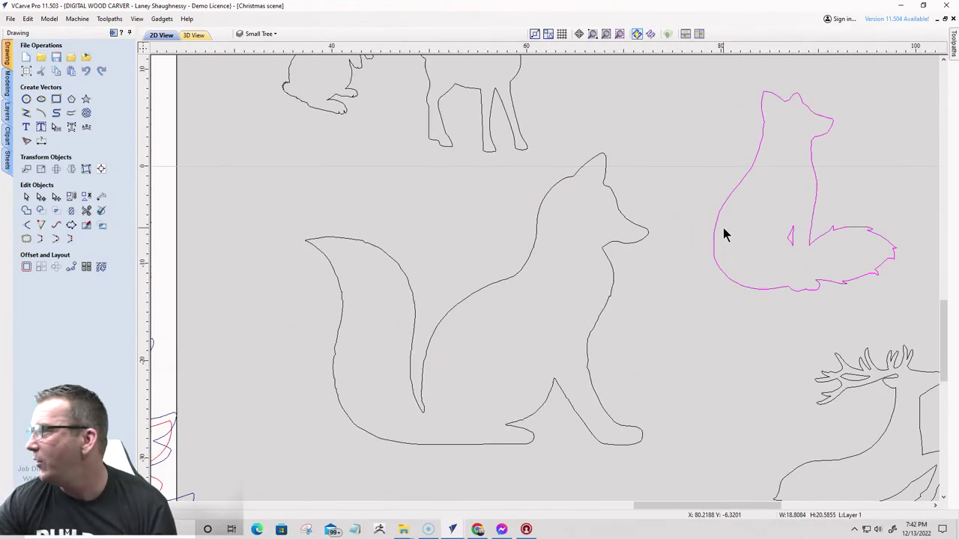
pyautogui.scroll(3, 777, 161)
pyautogui.scroll(-2, 771, 167)
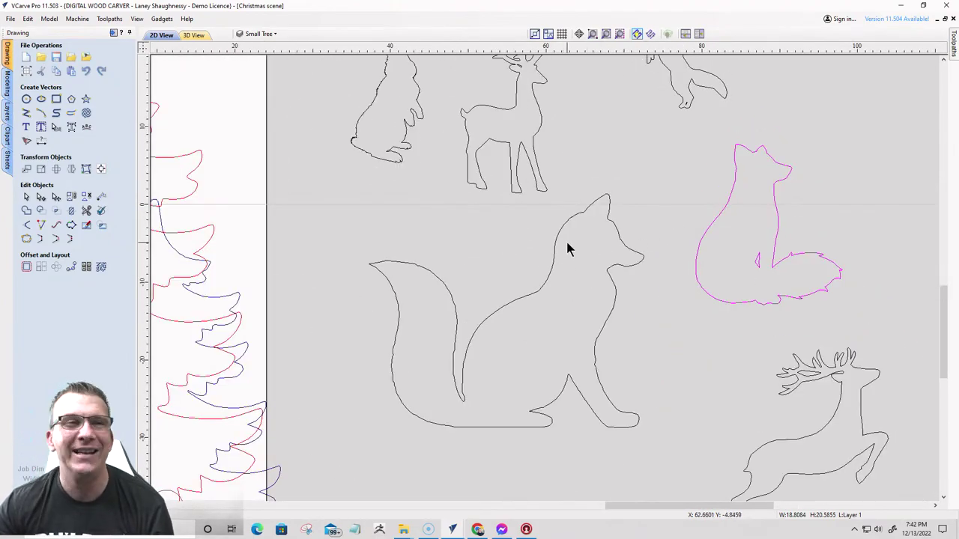
pyautogui.scroll(-2, 567, 247)
pyautogui.scroll(3, 682, 127)
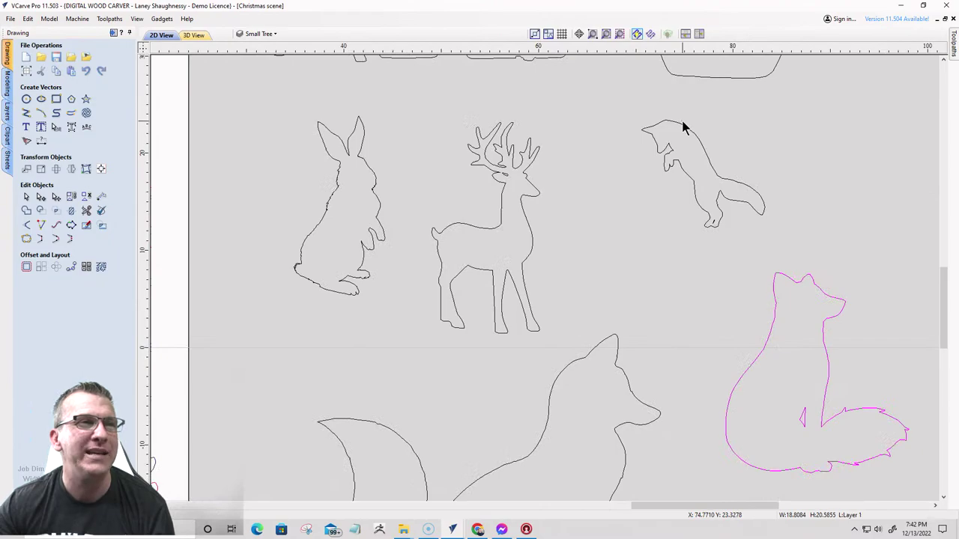
pyautogui.click(682, 128)
pyautogui.scroll(2, 682, 127)
pyautogui.rightClick(684, 132)
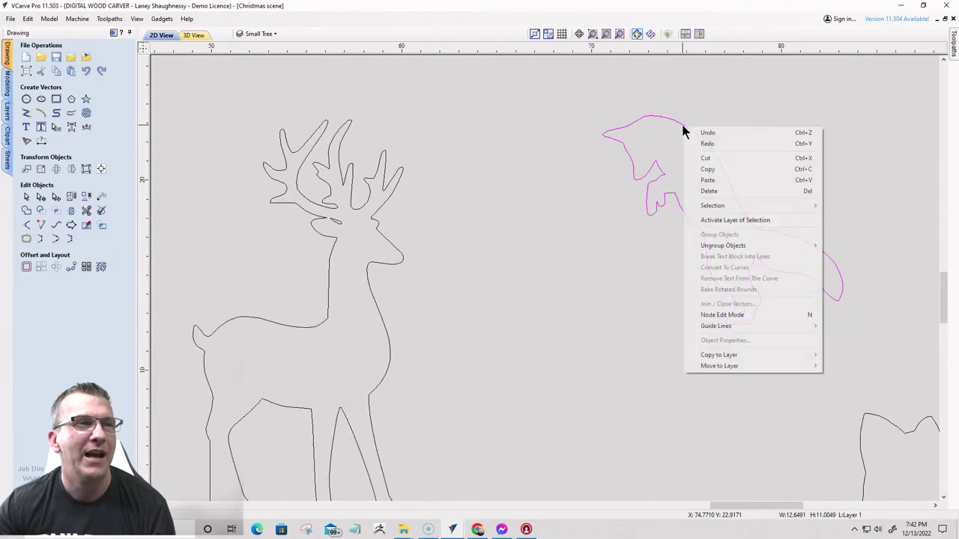
pyautogui.click(681, 127)
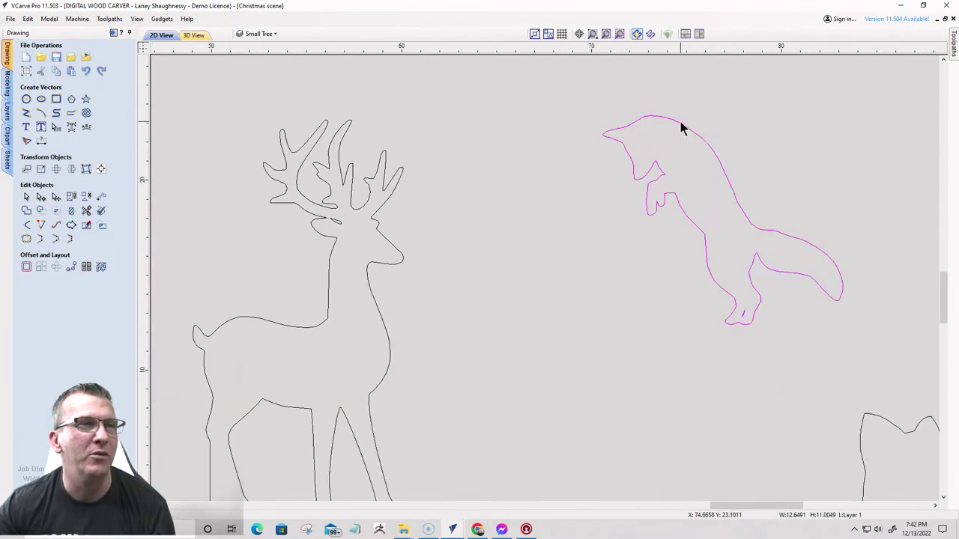
pyautogui.scroll(-4, 678, 123)
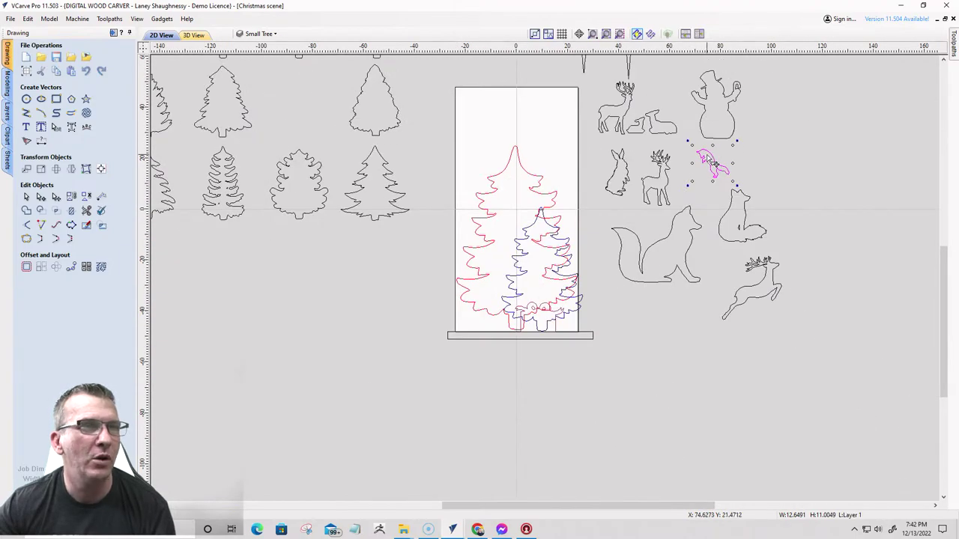
# - Place the fox at the panel's lower right, feet on the base strip, tail past the edge
pyautogui.moveTo(714, 160)
pyautogui.mouseDown()
pyautogui.moveTo(570, 246)
pyautogui.moveTo(563, 307)
pyautogui.moveTo(573, 324)
pyautogui.moveTo(541, 288)
pyautogui.mouseUp()
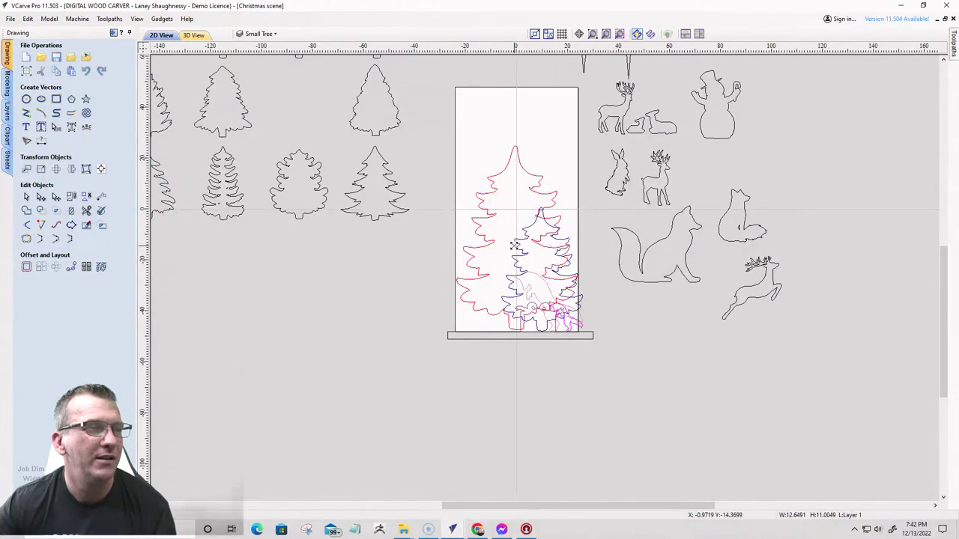
pyautogui.scroll(5, 540, 325)
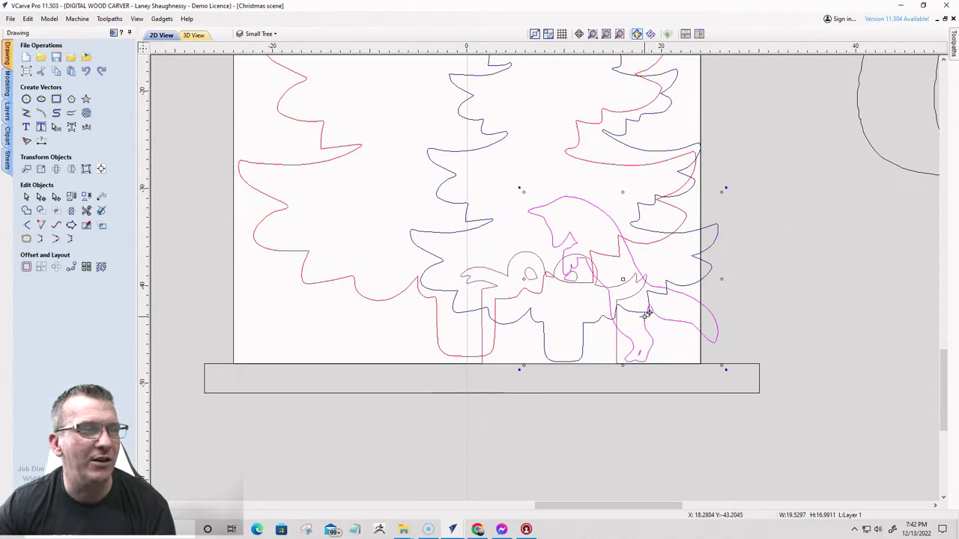
pyautogui.moveTo(643, 318); pyautogui.dragTo(681, 324)
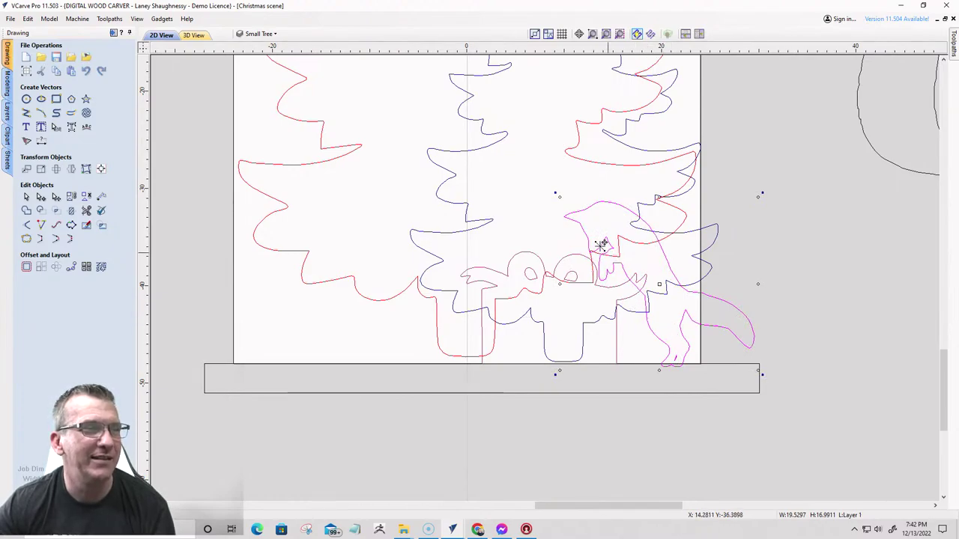
pyautogui.moveTo(558, 196); pyautogui.dragTo(568, 216)
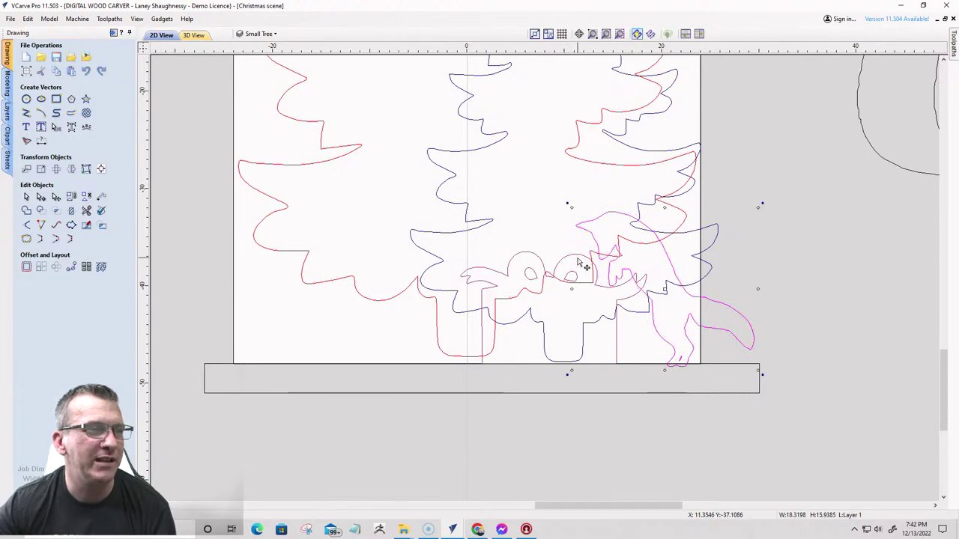
pyautogui.click(517, 261)
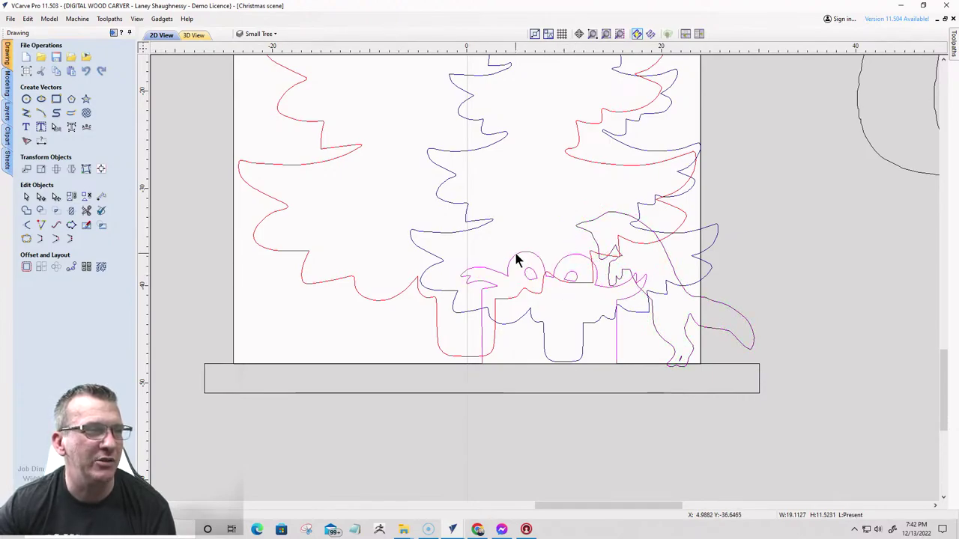
pyautogui.click(585, 223)
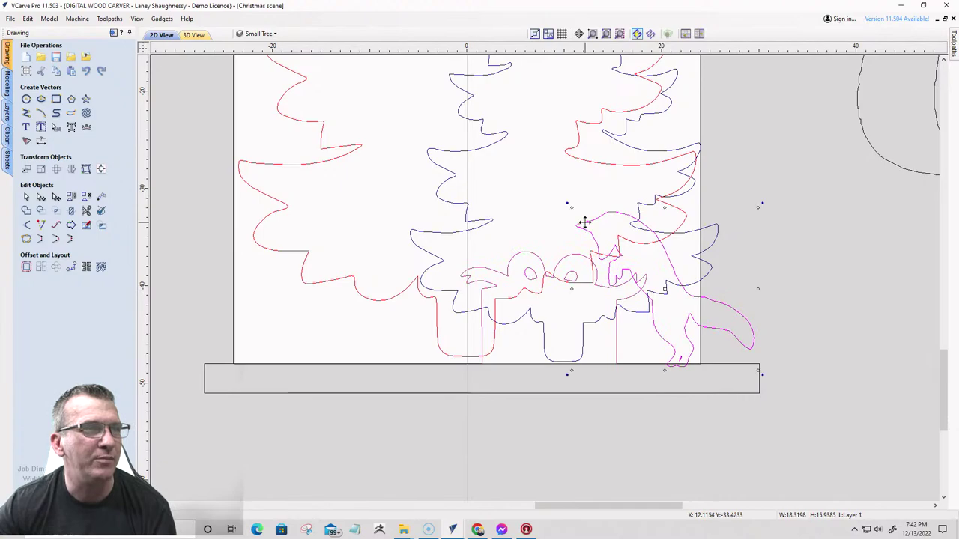
pyautogui.moveTo(572, 210); pyautogui.dragTo(567, 207)
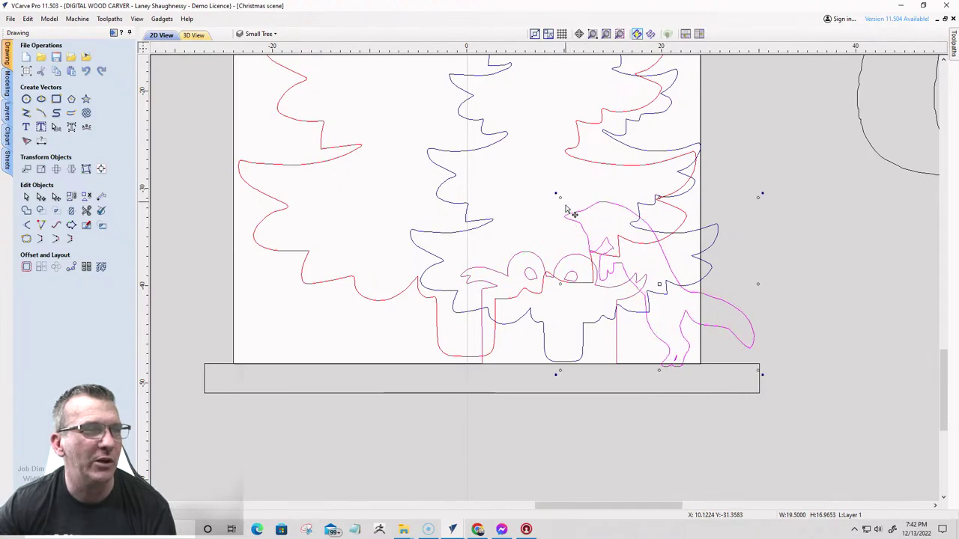
pyautogui.scroll(3, 669, 377)
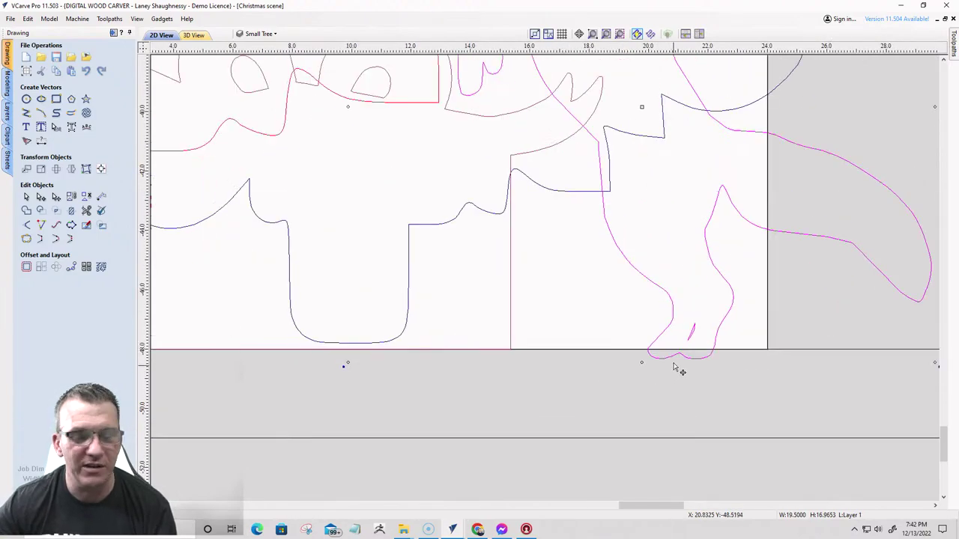
pyautogui.scroll(1, 670, 378)
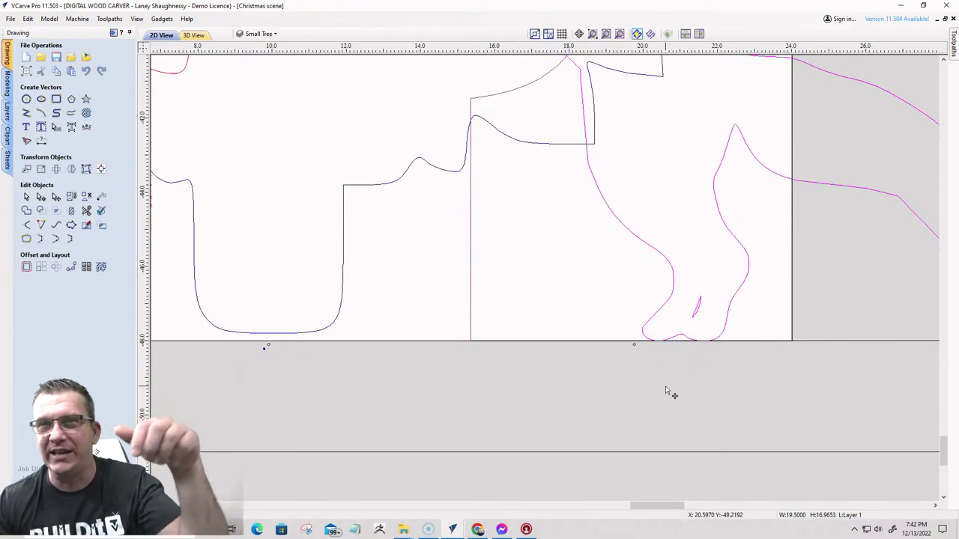
pyautogui.scroll(-2, 628, 443)
pyautogui.scroll(-2, 627, 443)
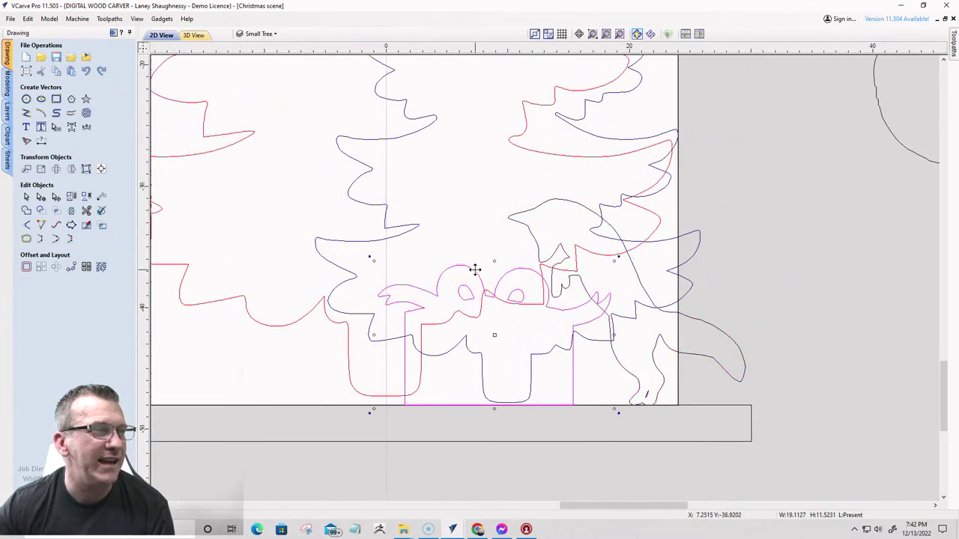
# - Shift the gift box into the gap between the two trees at the panel's base
pyautogui.moveTo(374, 259)
pyautogui.mouseDown()
pyautogui.moveTo(364, 244)
pyautogui.moveTo(367, 257)
pyautogui.mouseUp()
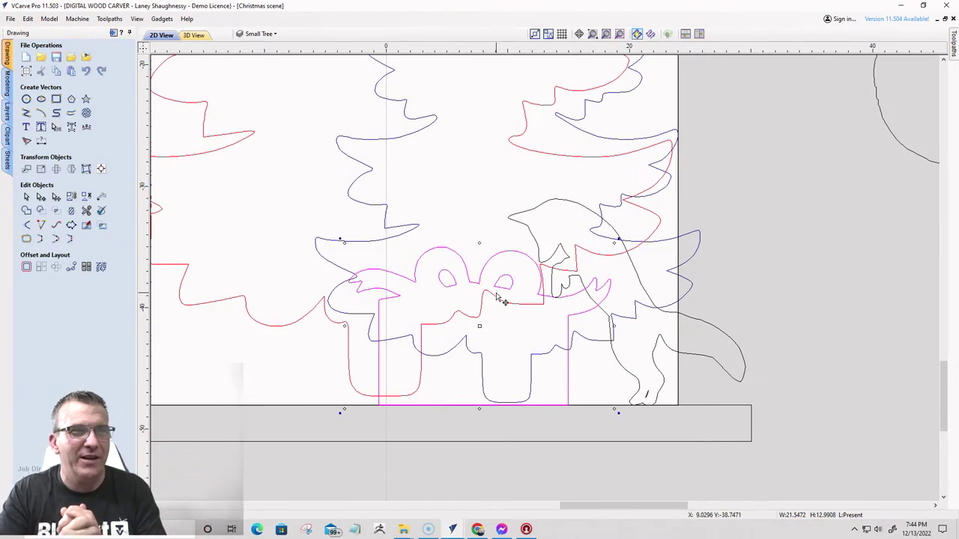
pyautogui.scroll(-5, 551, 279)
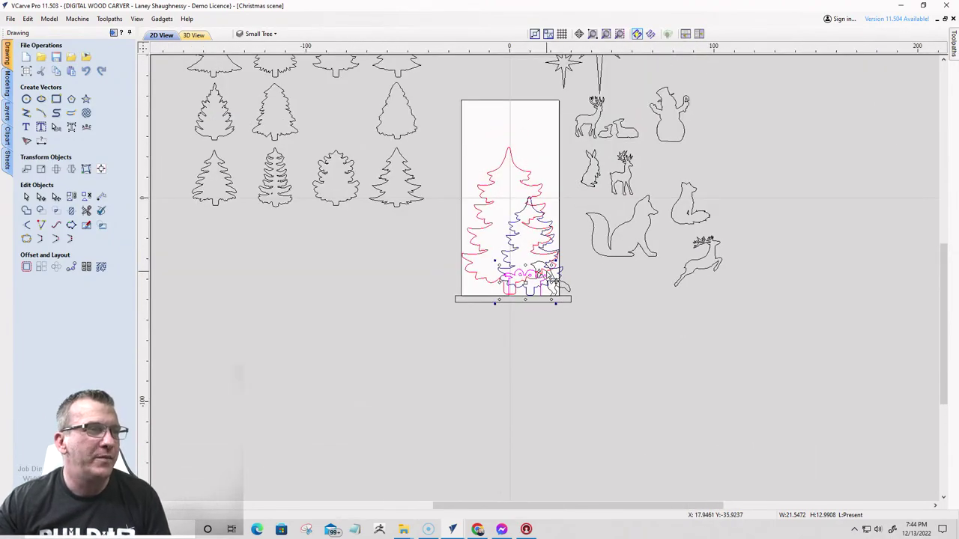
pyautogui.scroll(-2, 551, 278)
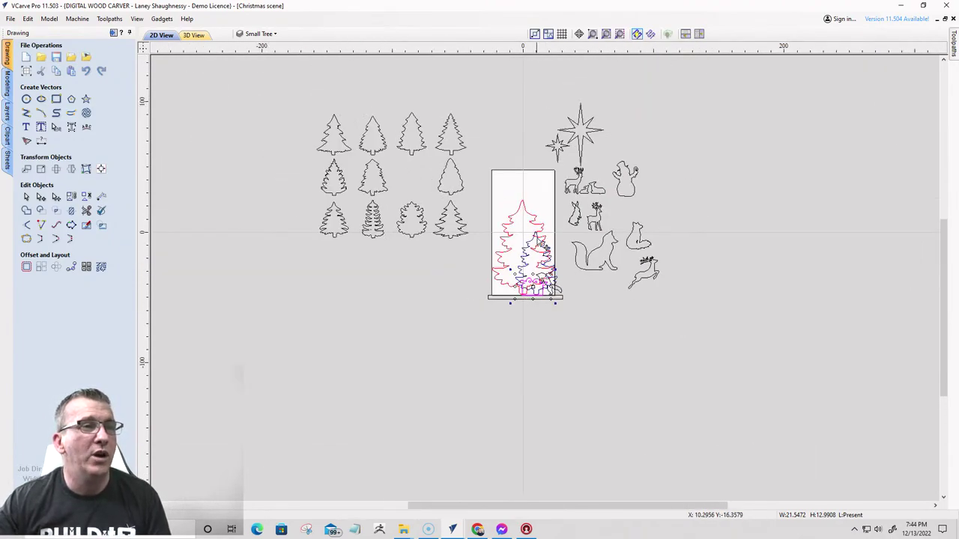
pyautogui.scroll(3, 562, 180)
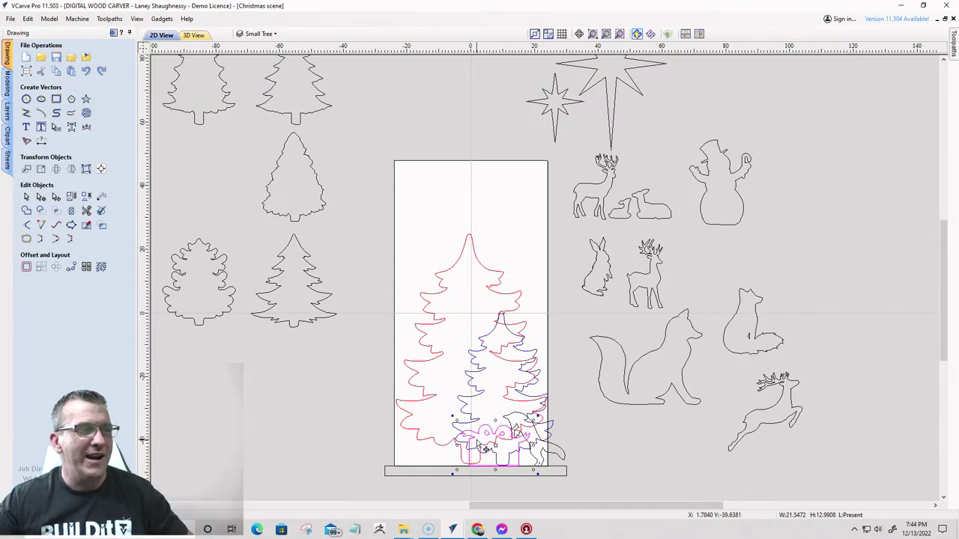
pyautogui.scroll(5, 463, 444)
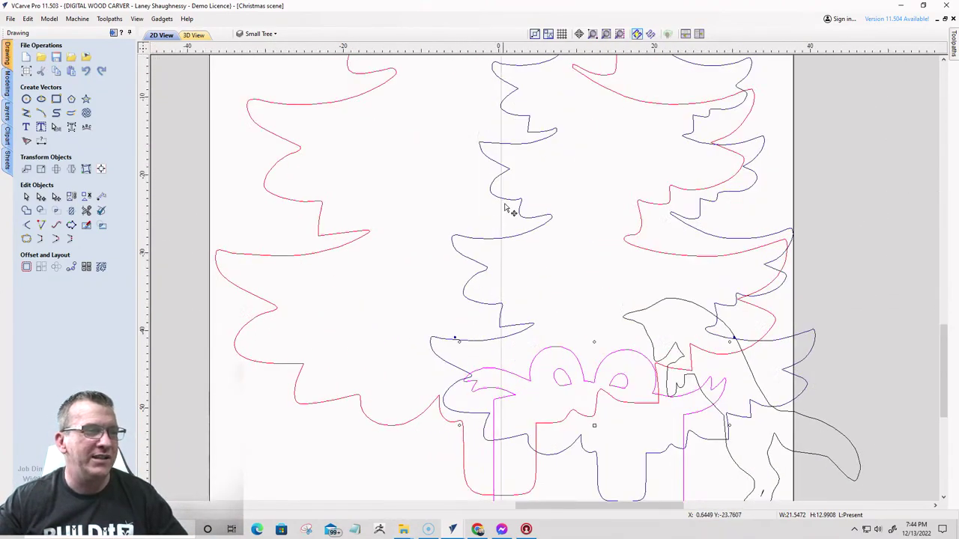
pyautogui.scroll(-2, 485, 378)
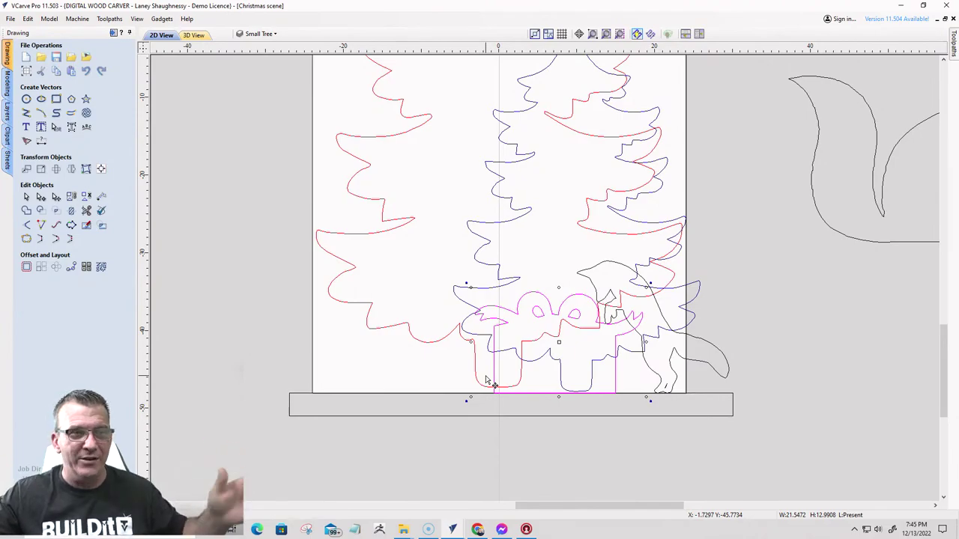
pyautogui.scroll(-2, 493, 374)
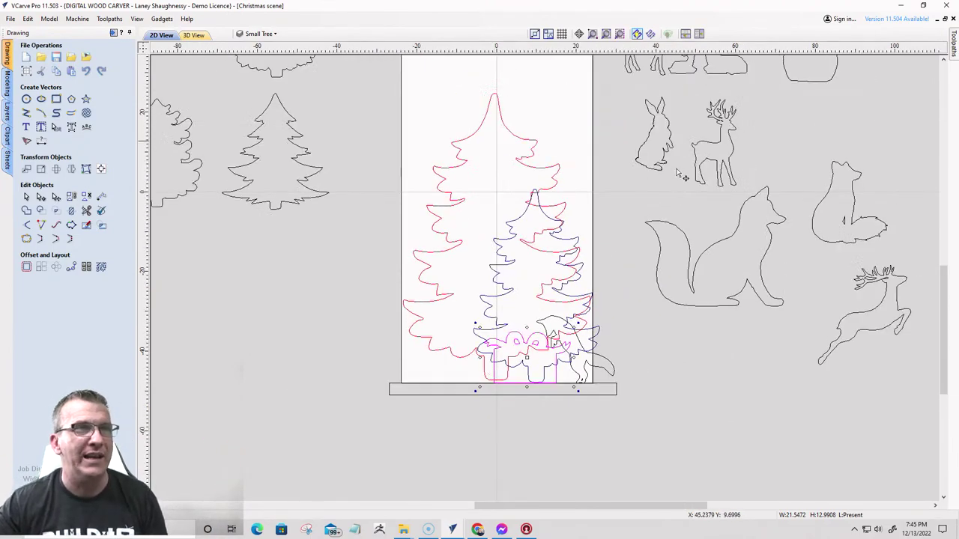
pyautogui.scroll(-2, 693, 210)
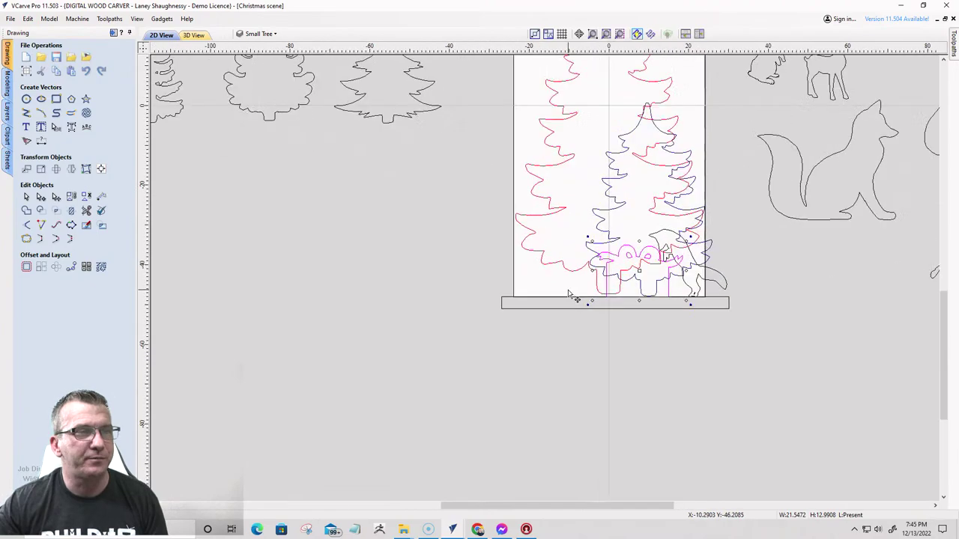
pyautogui.scroll(2, 572, 295)
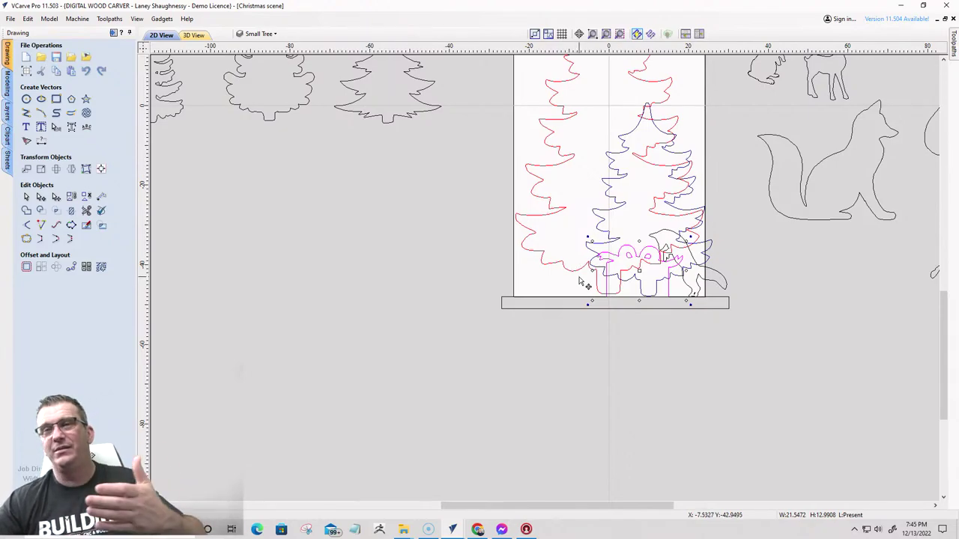
pyautogui.scroll(-3, 622, 265)
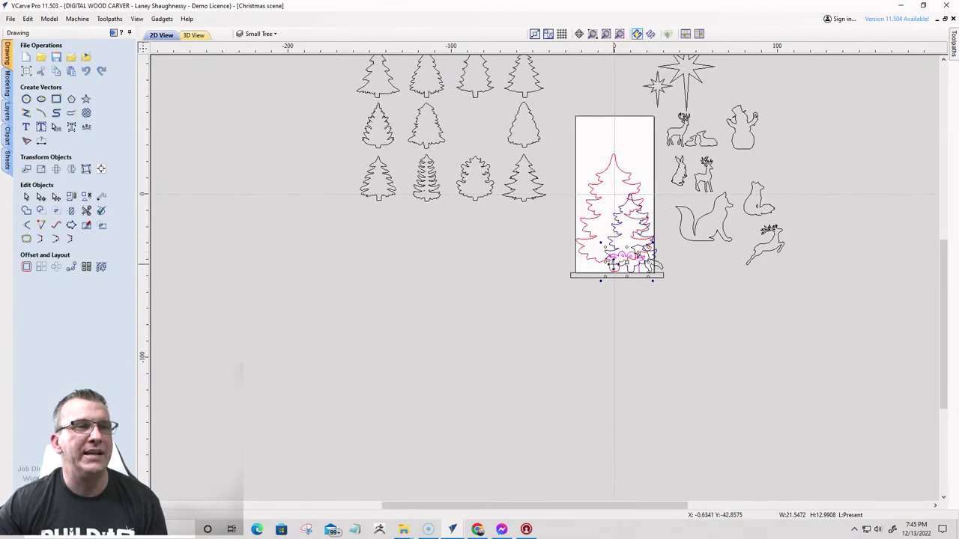
pyautogui.scroll(2, 613, 264)
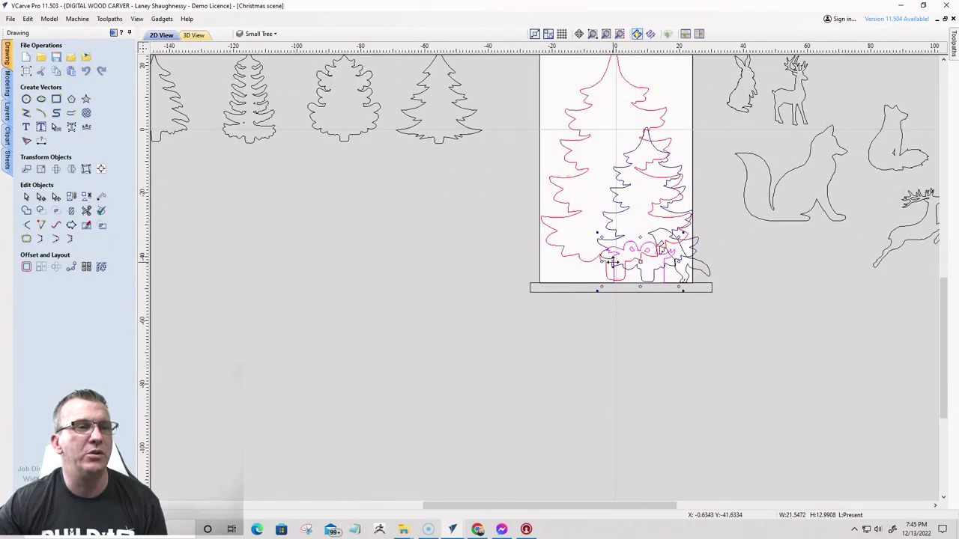
pyautogui.scroll(-1, 613, 263)
# - Widen the base strip to about 75.1 by 3 inches, extending past both panel sides
pyautogui.click(682, 283)
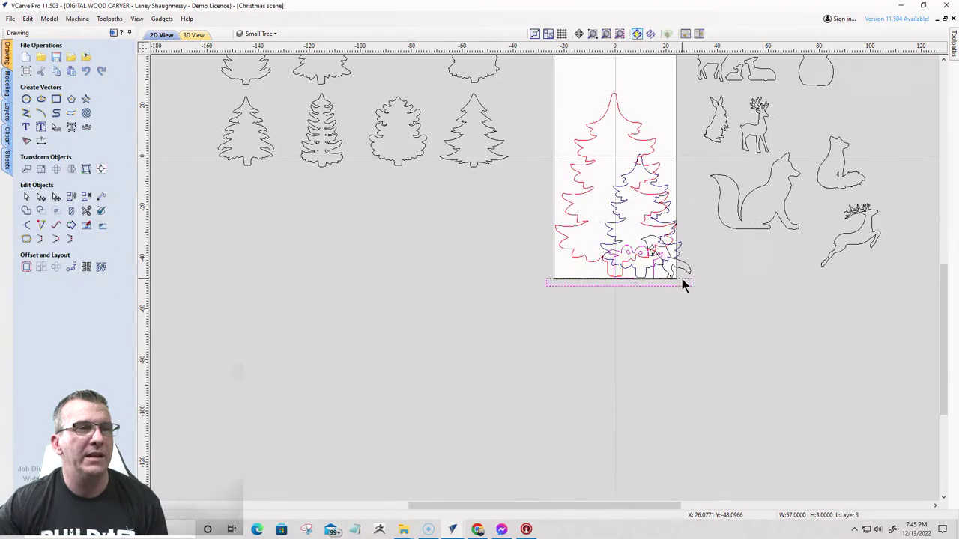
pyautogui.click(684, 282)
pyautogui.scroll(1, 703, 292)
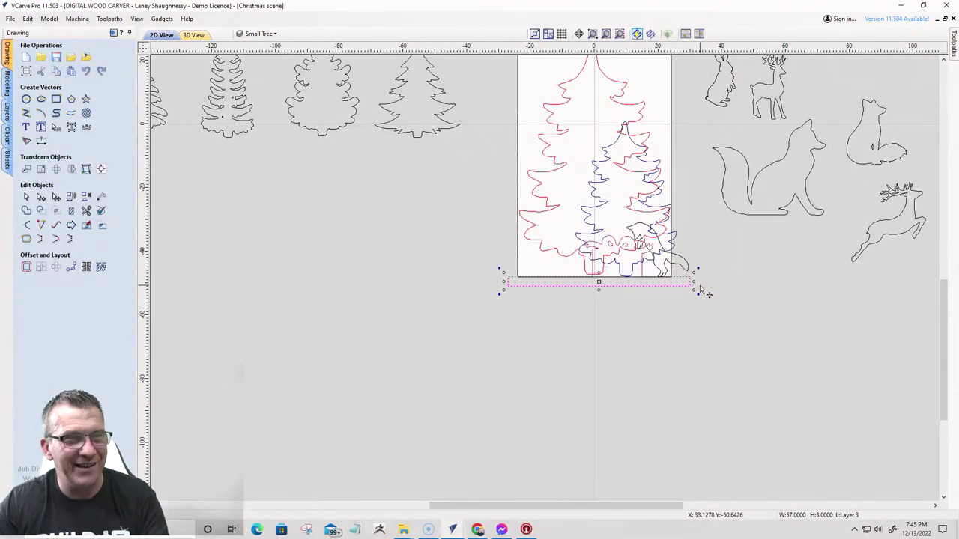
pyautogui.moveTo(691, 281); pyautogui.dragTo(720, 283)
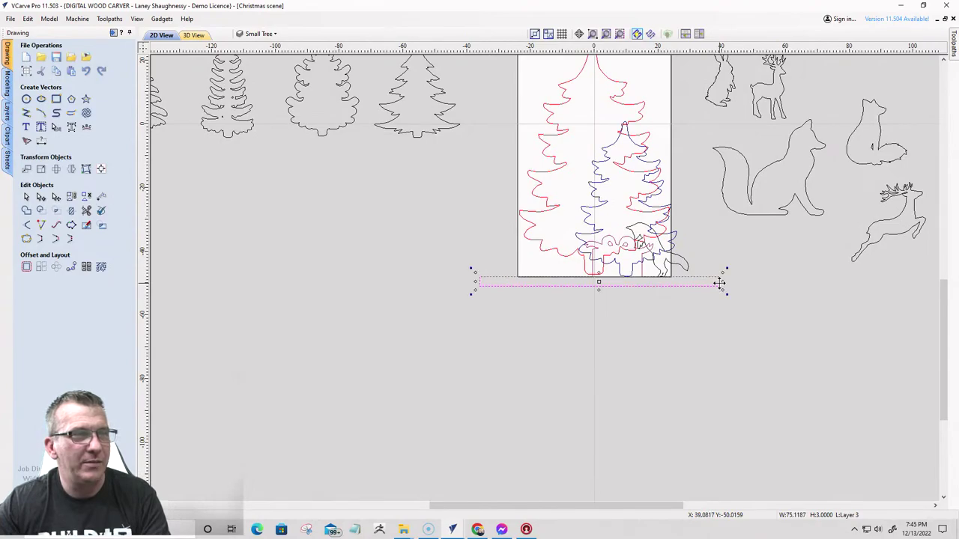
# - Nudge the large tree left so it extends past the panel's left edge
pyautogui.click(538, 178)
pyautogui.press('Left')
pyautogui.press('Left')
pyautogui.press('Left')
pyautogui.press('Left')
pyautogui.press('Left')
pyautogui.press('Left')
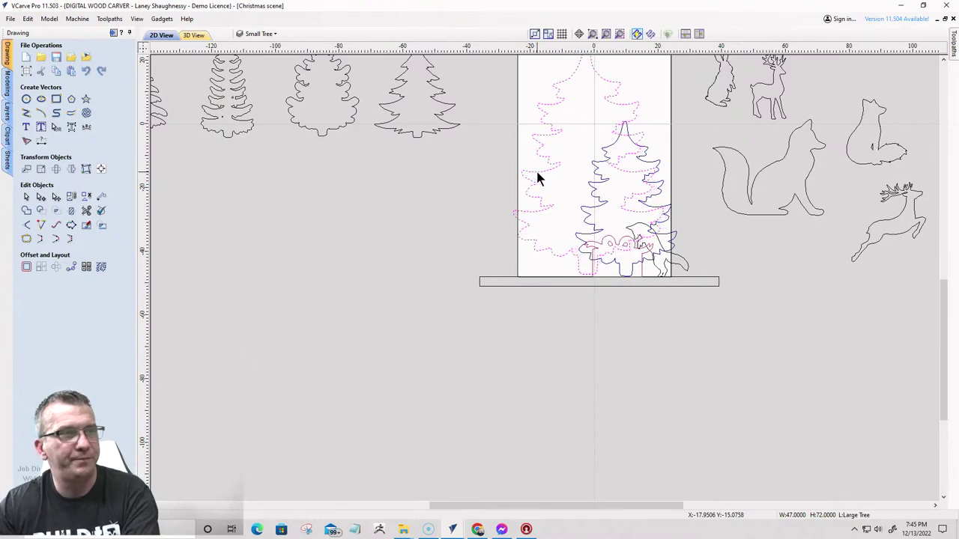
pyautogui.press('Left')
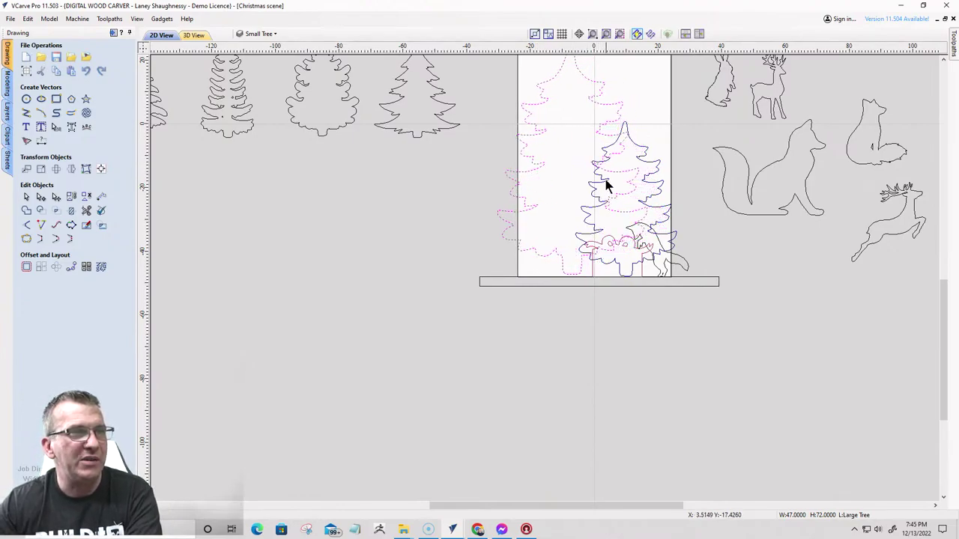
pyautogui.scroll(-2, 729, 191)
pyautogui.scroll(-2, 738, 180)
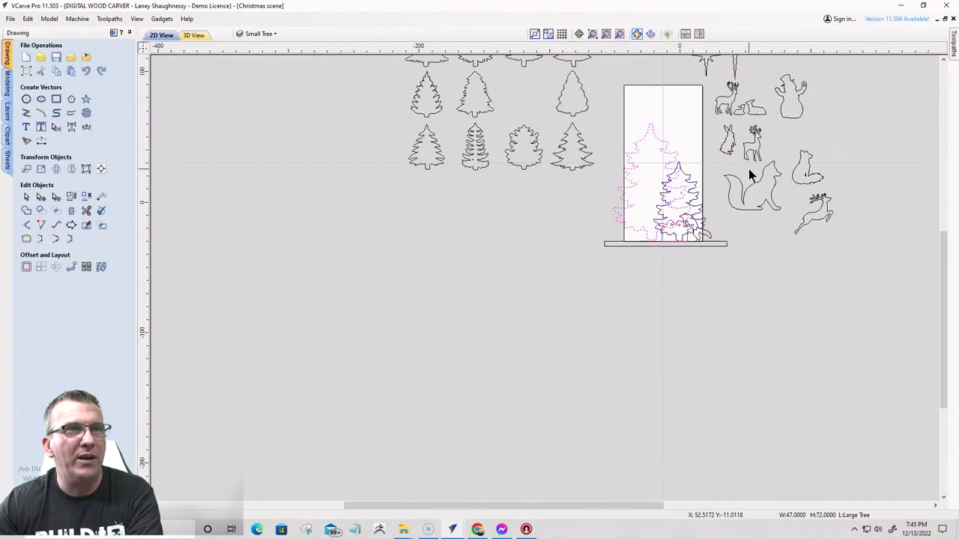
# - Move the snowman clipart onto the base strip beside the fox, straddling the right edge
pyautogui.click(749, 180)
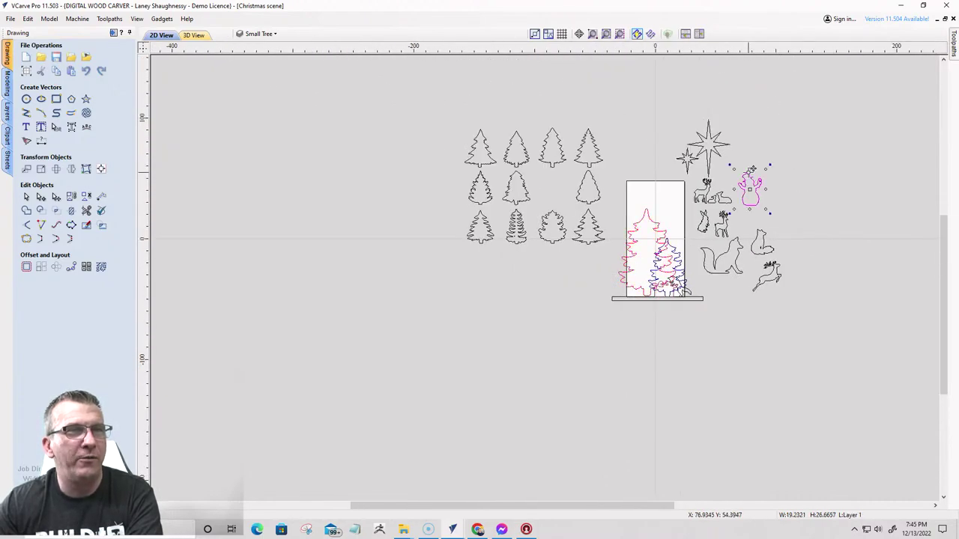
pyautogui.moveTo(748, 213); pyautogui.dragTo(693, 285)
pyautogui.scroll(3, 694, 284)
pyautogui.scroll(4, 698, 290)
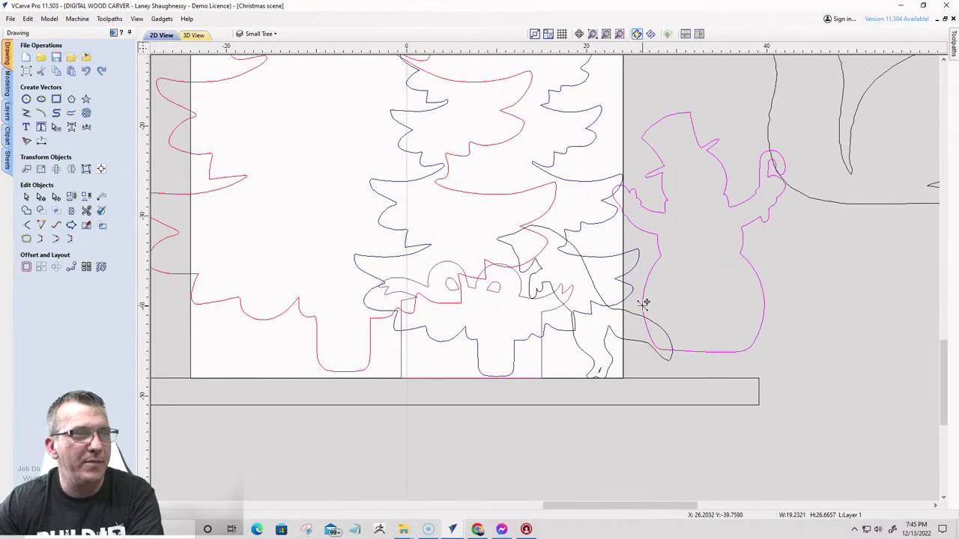
pyautogui.moveTo(642, 300); pyautogui.dragTo(618, 335)
pyautogui.scroll(3, 637, 364)
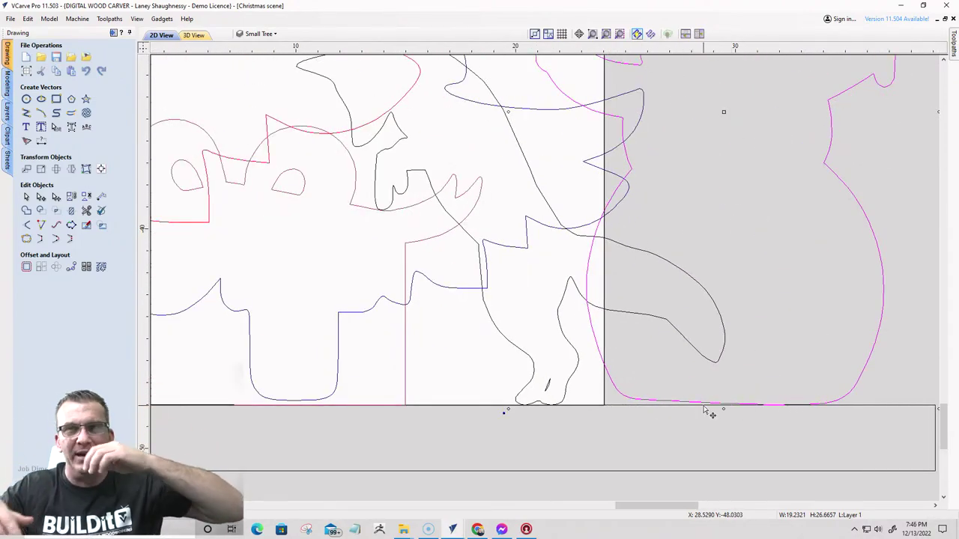
pyautogui.scroll(-2, 726, 416)
pyautogui.scroll(-1, 708, 384)
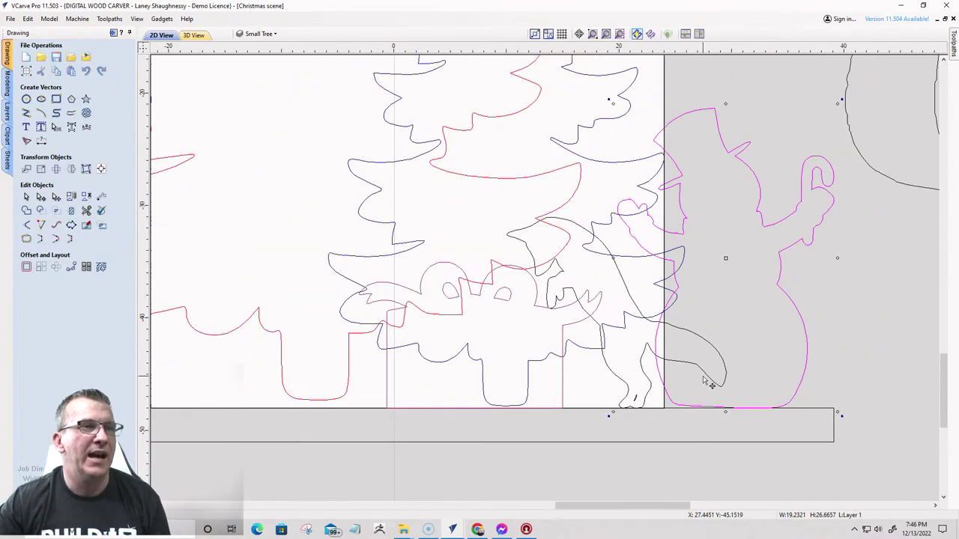
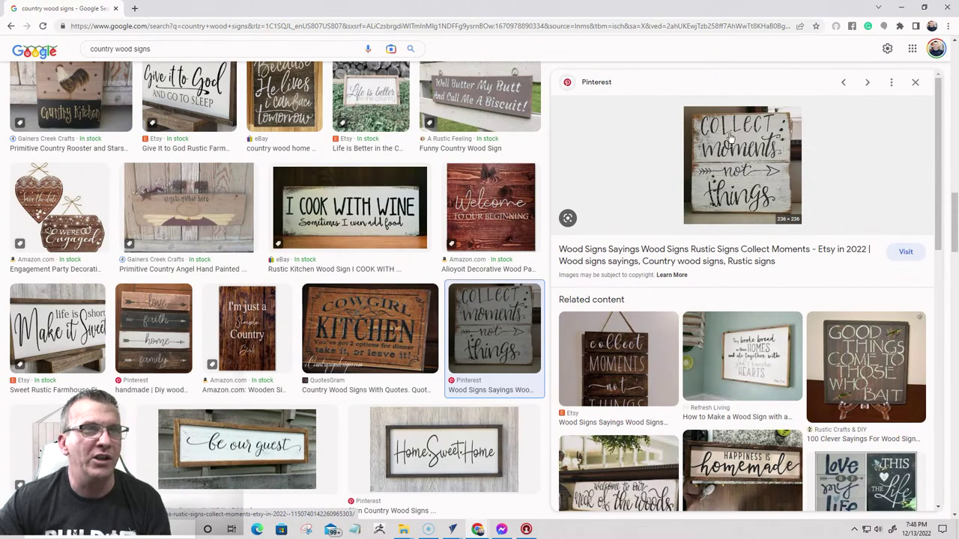
# - Preview the 'I COOK WITH WINE' and round home wood sign images, then minimize Chrome
pyautogui.click(347, 213)
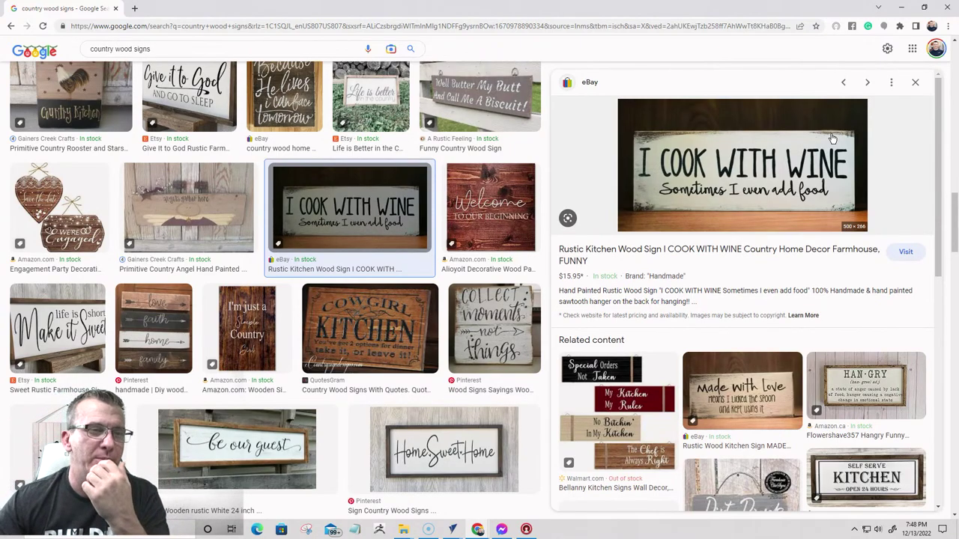
pyautogui.scroll(-3, 832, 138)
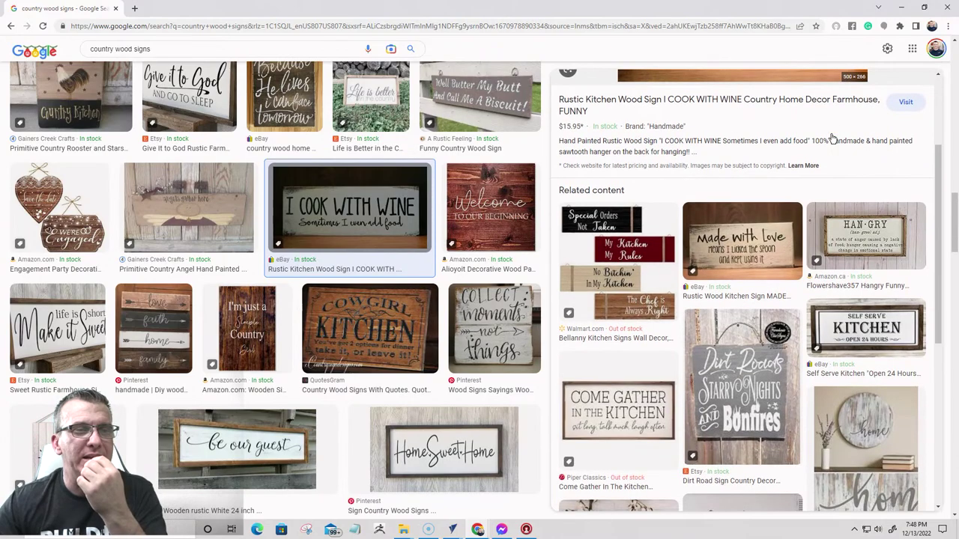
pyautogui.scroll(-1, 830, 135)
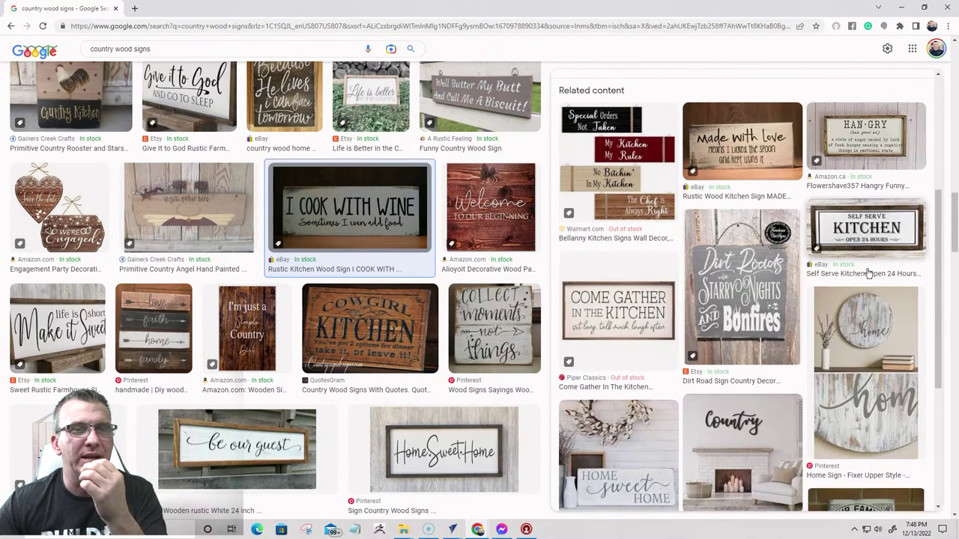
pyautogui.click(869, 330)
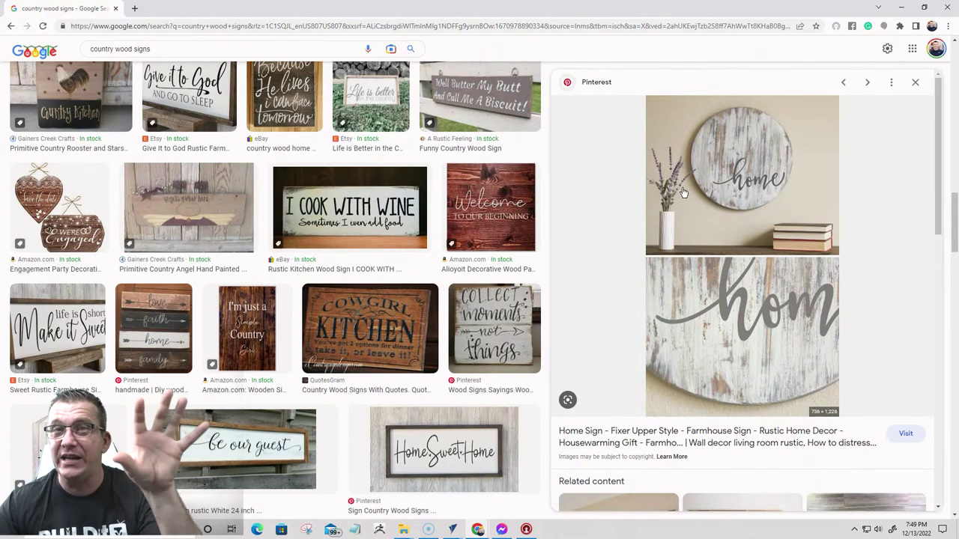
pyautogui.scroll(2, 760, 186)
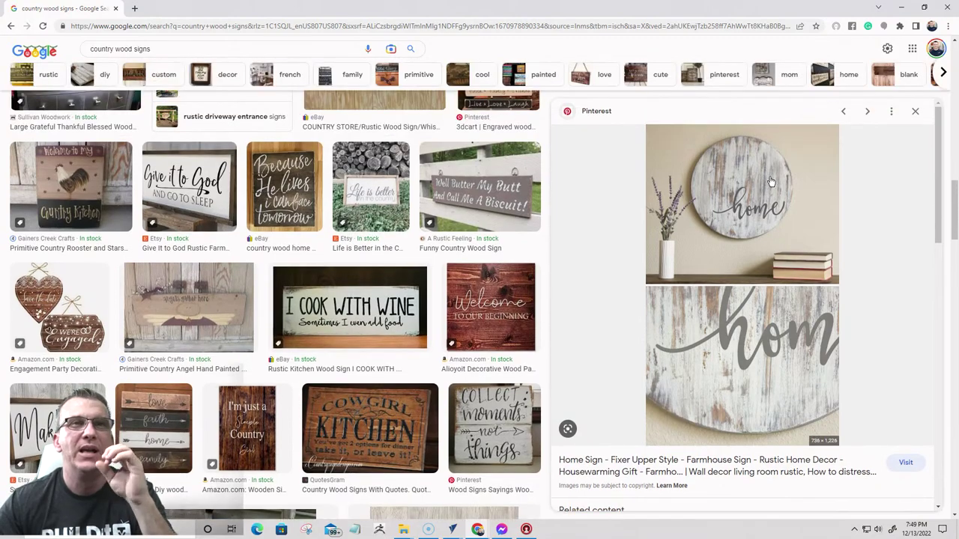
pyautogui.click(895, 7)
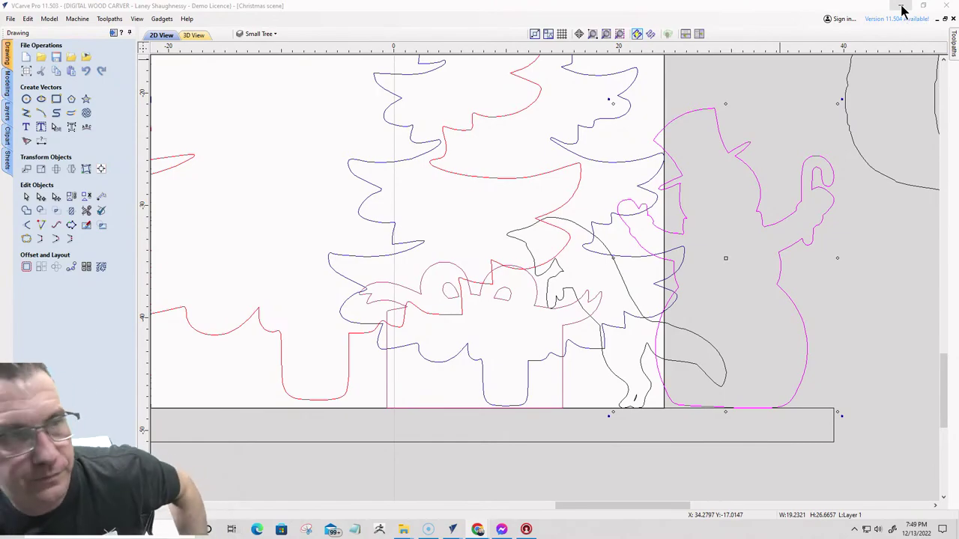
pyautogui.scroll(-1, 759, 242)
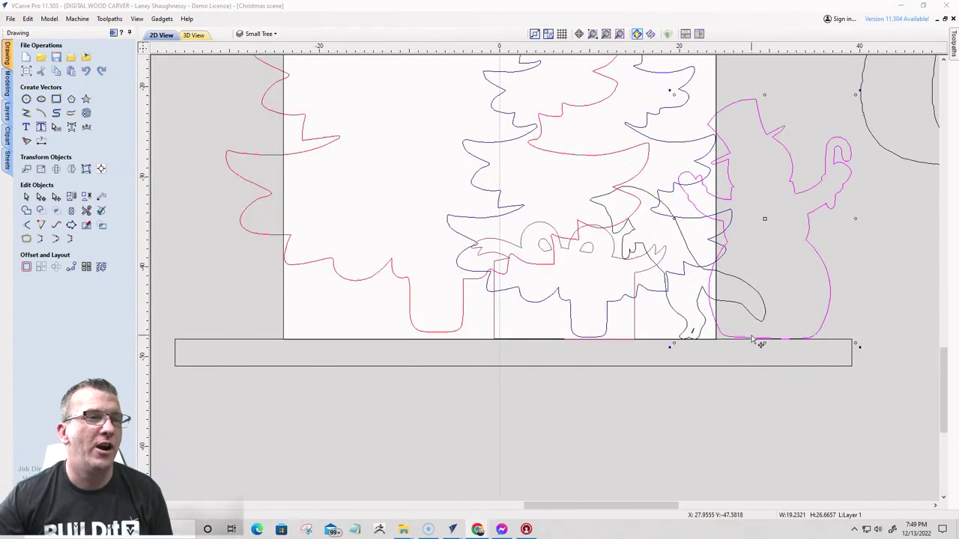
pyautogui.scroll(-1, 757, 343)
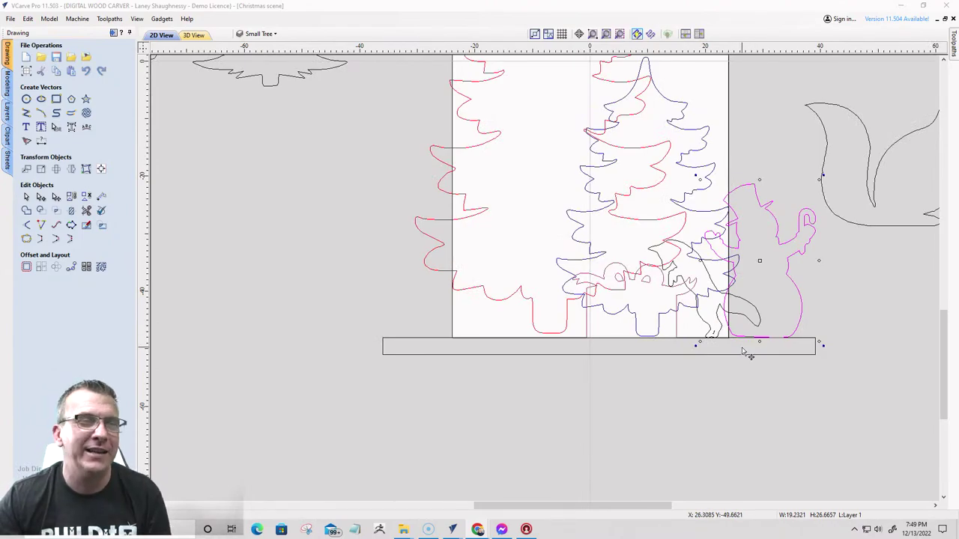
pyautogui.scroll(-2, 695, 283)
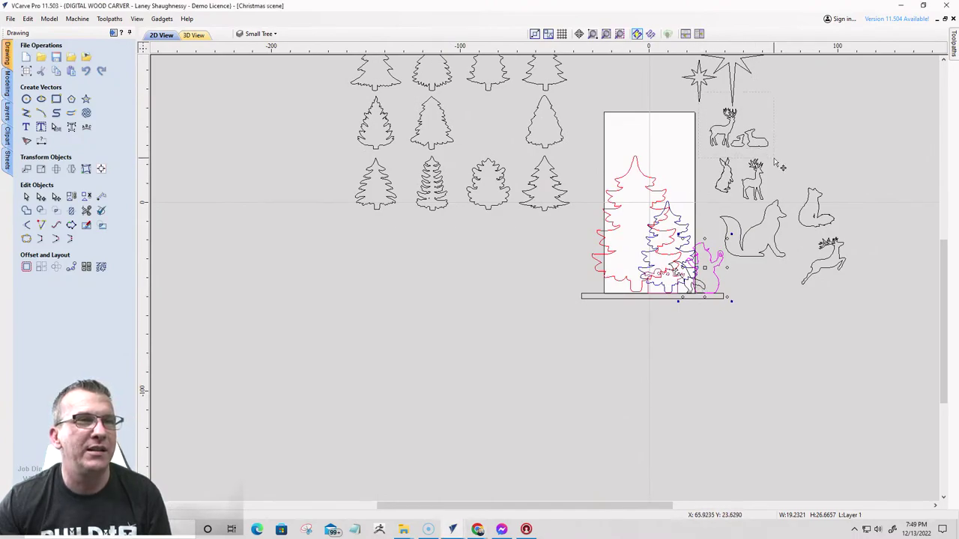
# - Move the leaping reindeer to the far right edge of the layout, beside the fox
pyautogui.click(714, 136)
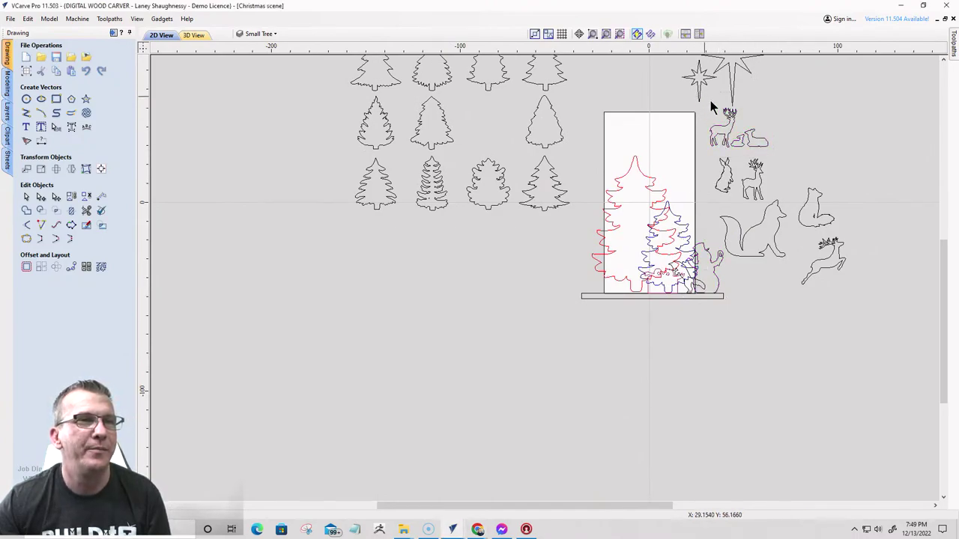
pyautogui.click(725, 133)
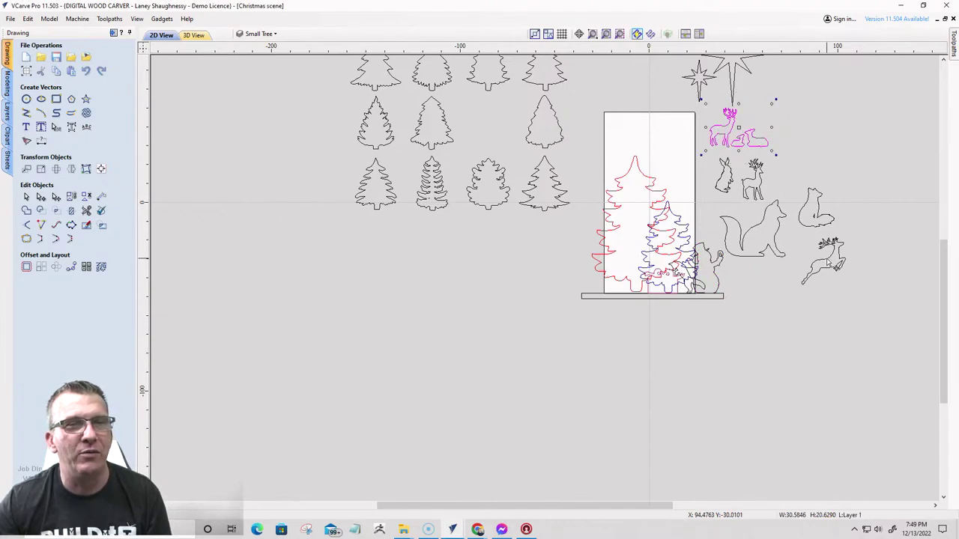
pyautogui.click(829, 265)
pyautogui.click(829, 265)
pyautogui.moveTo(828, 266); pyautogui.dragTo(618, 266)
pyautogui.scroll(4, 618, 287)
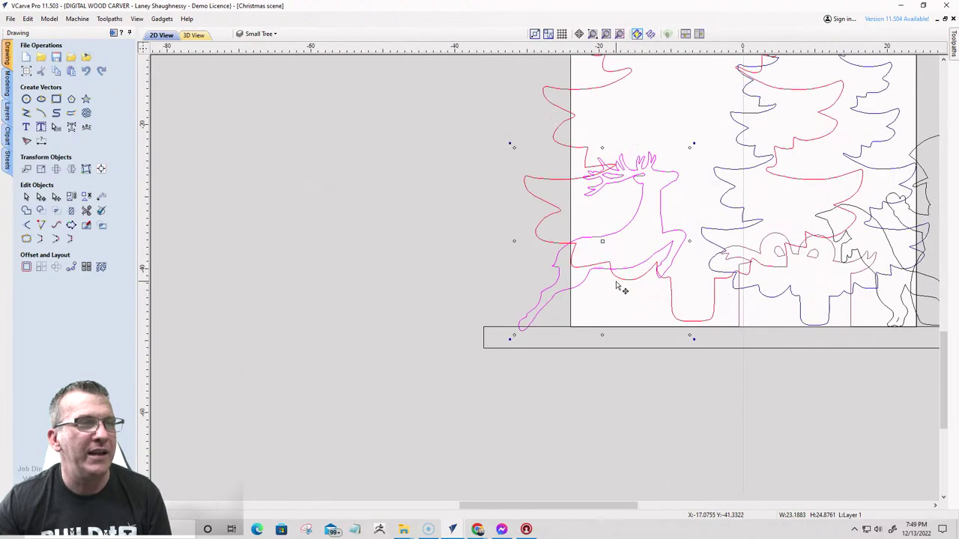
pyautogui.scroll(-4, 618, 287)
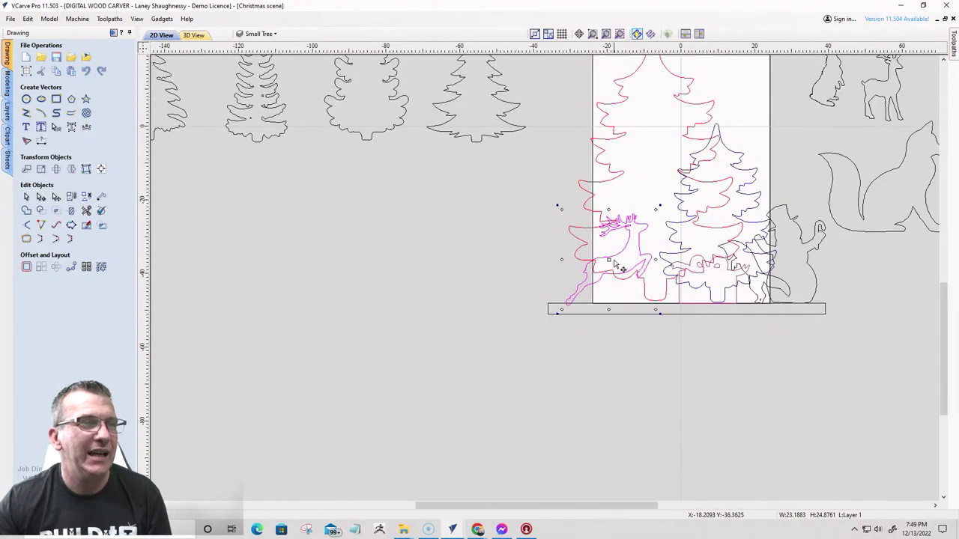
pyautogui.moveTo(618, 259); pyautogui.dragTo(951, 260)
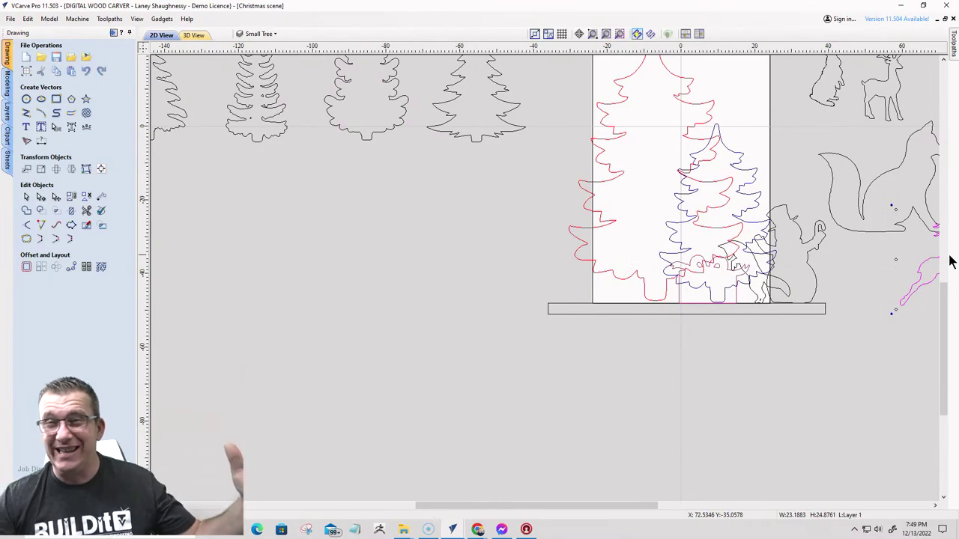
pyautogui.scroll(-2, 948, 262)
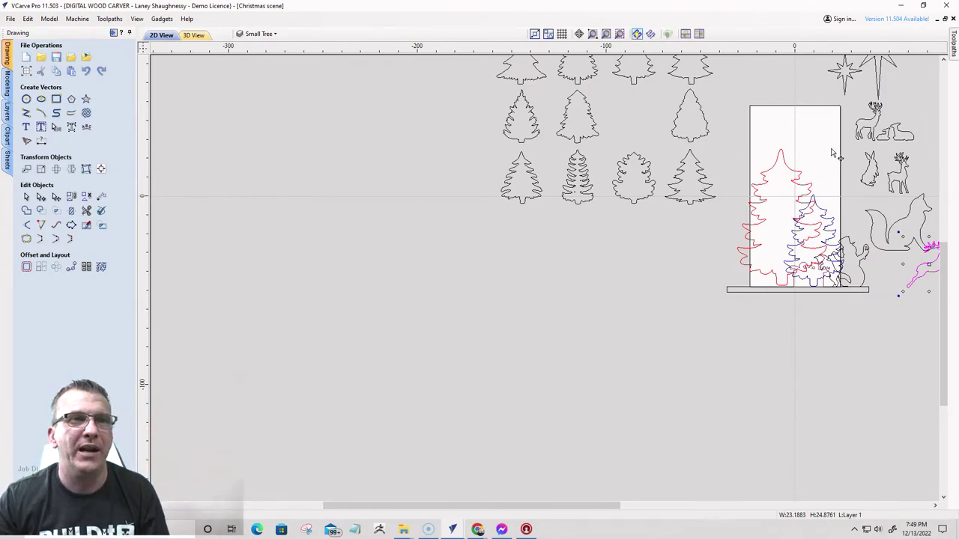
# - Bring the top-right deer group down to the board, enlarge it, and shift it right
pyautogui.click(880, 121)
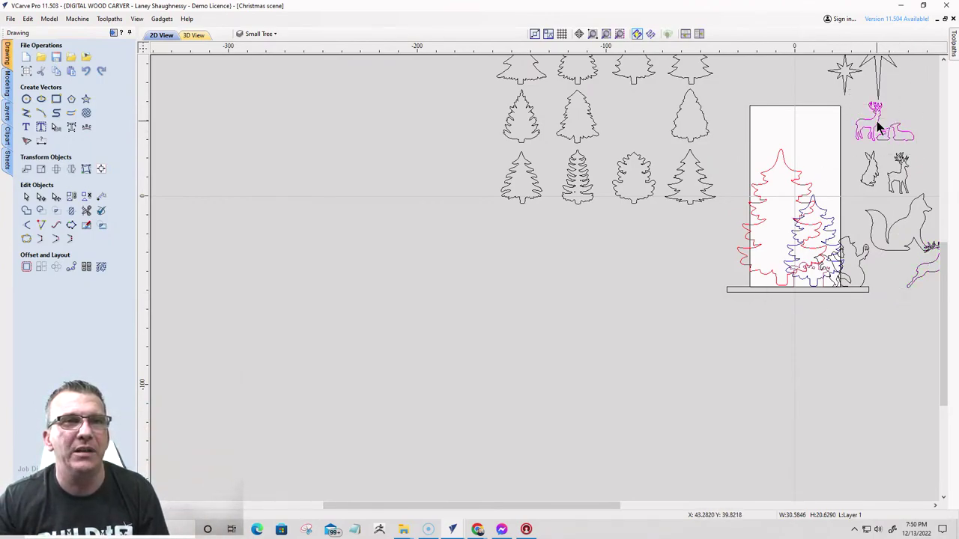
pyautogui.moveTo(876, 121); pyautogui.dragTo(749, 278)
pyautogui.scroll(5, 758, 278)
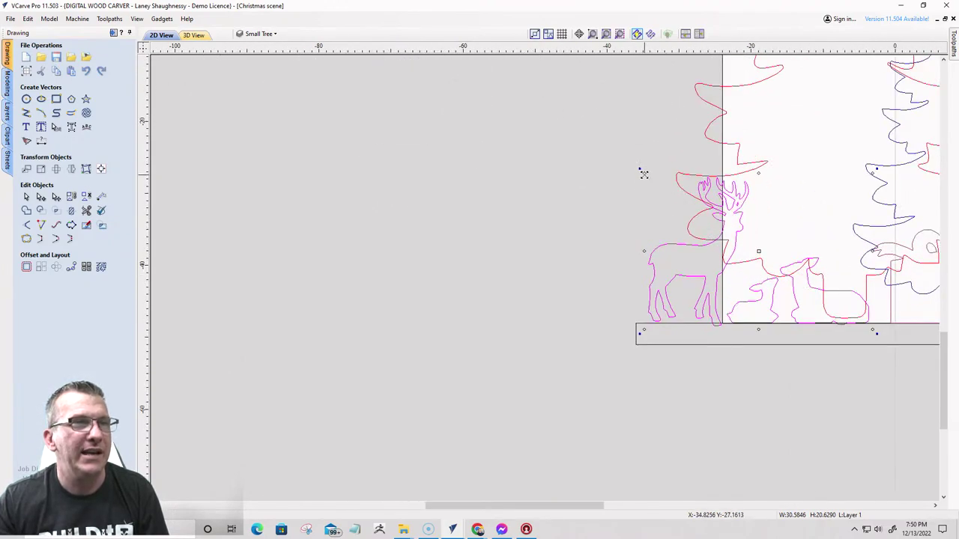
pyautogui.moveTo(643, 172); pyautogui.dragTo(592, 110)
pyautogui.moveTo(566, 86); pyautogui.dragTo(563, 85)
pyautogui.scroll(-3, 634, 200)
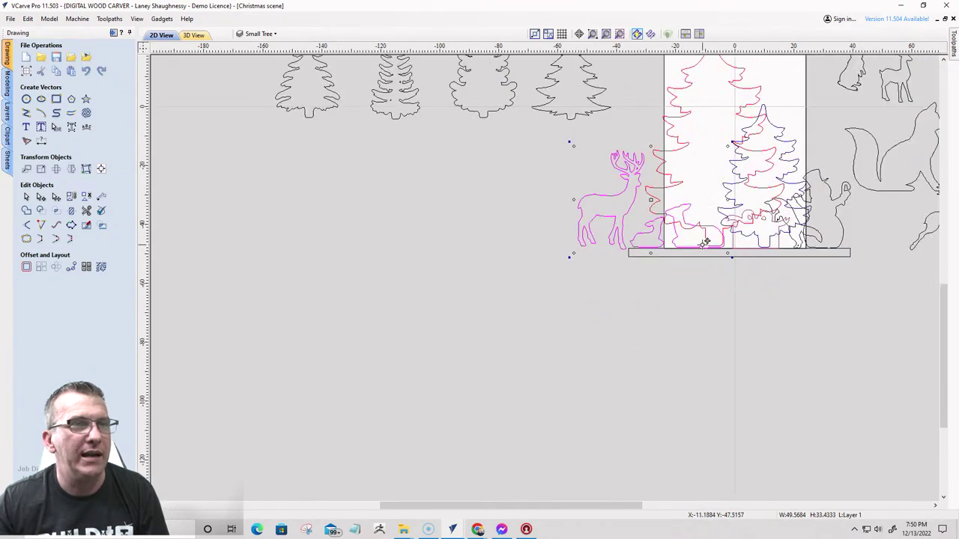
pyautogui.scroll(3, 708, 244)
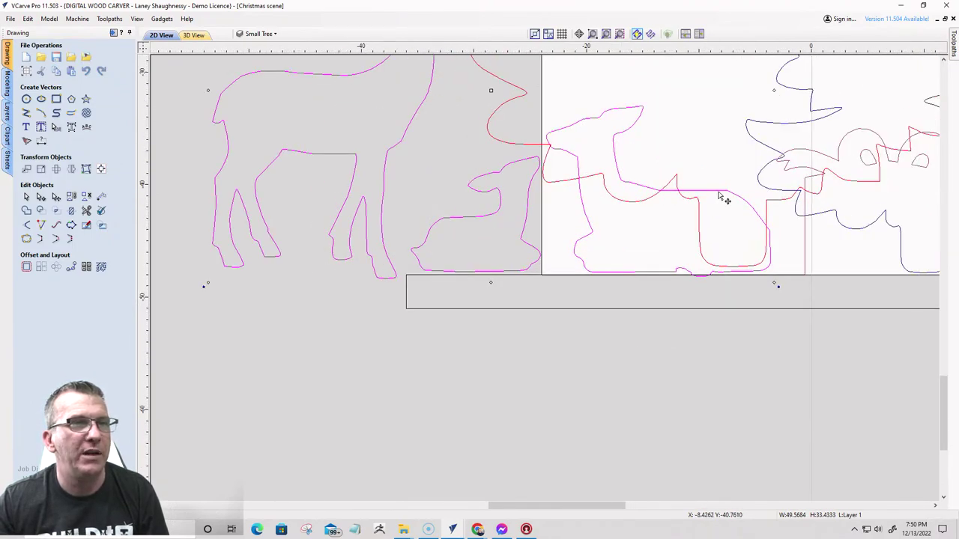
pyautogui.scroll(-2, 720, 191)
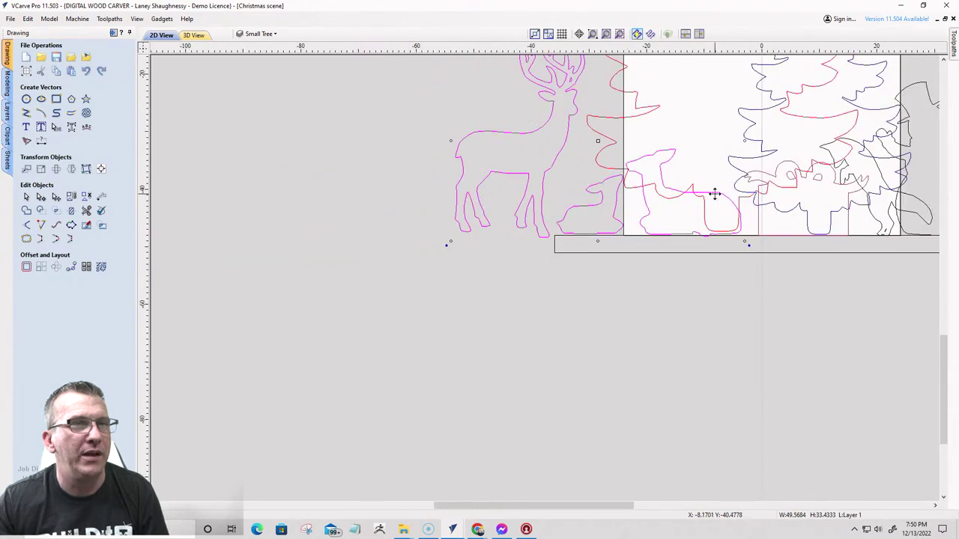
pyautogui.moveTo(715, 194); pyautogui.dragTo(762, 191)
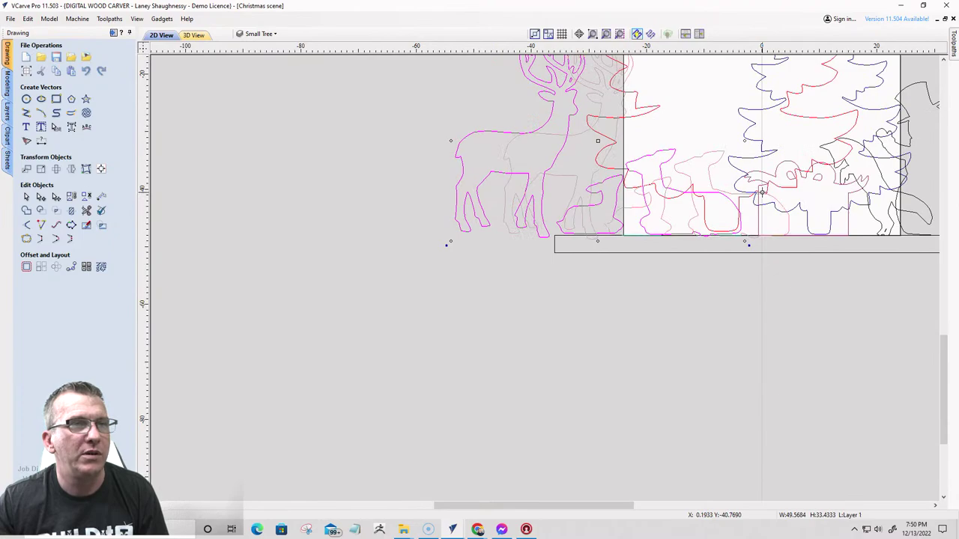
# - Stretch the long thin base rectangle leftward under the deer
pyautogui.click(602, 237)
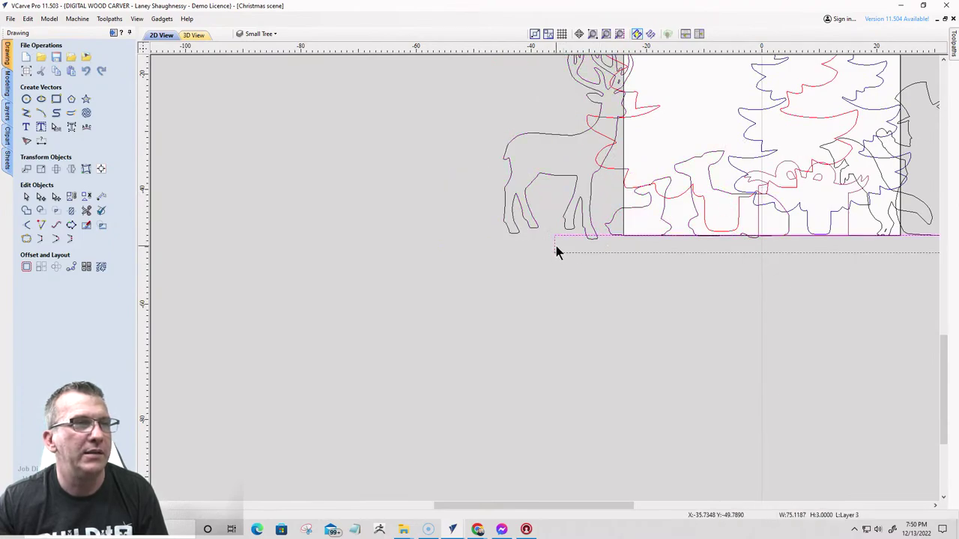
pyautogui.moveTo(552, 244); pyautogui.dragTo(492, 241)
pyautogui.scroll(-3, 492, 241)
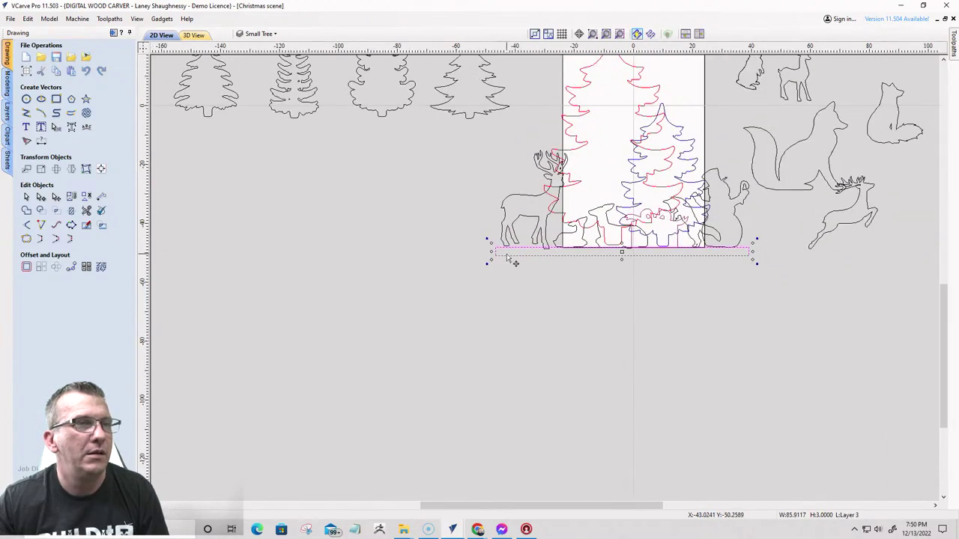
pyautogui.scroll(1, 508, 258)
pyautogui.scroll(-1, 509, 258)
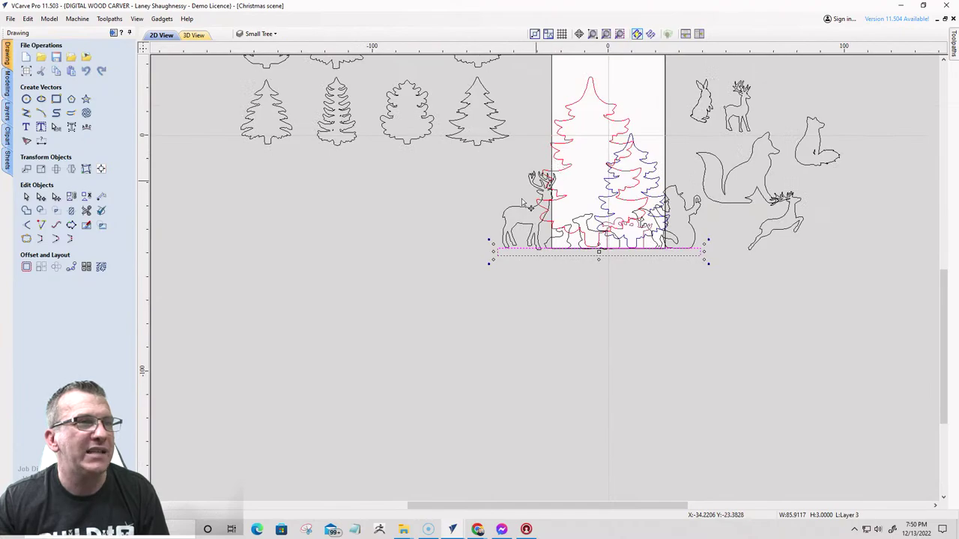
pyautogui.scroll(2, 567, 245)
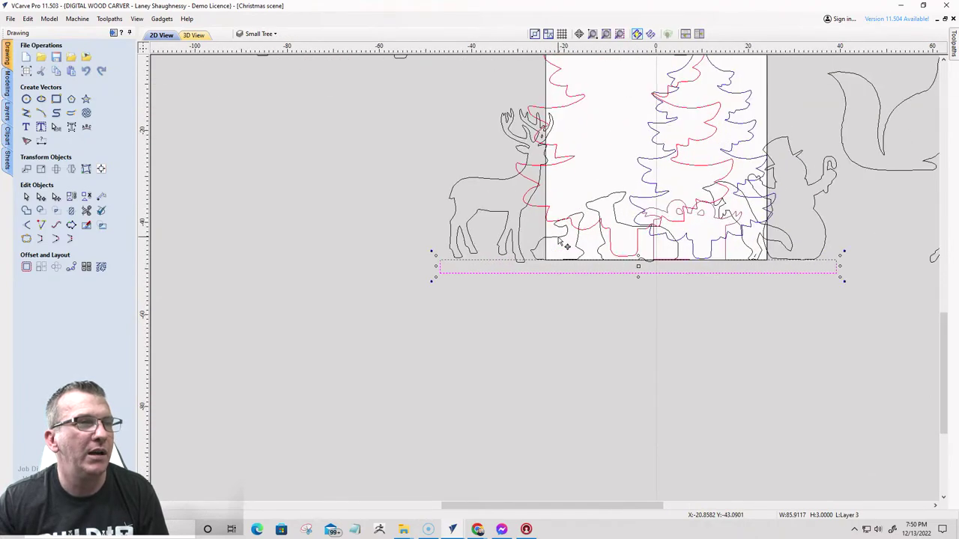
# - Nudge the small tree outline one step to the right
pyautogui.click(559, 239)
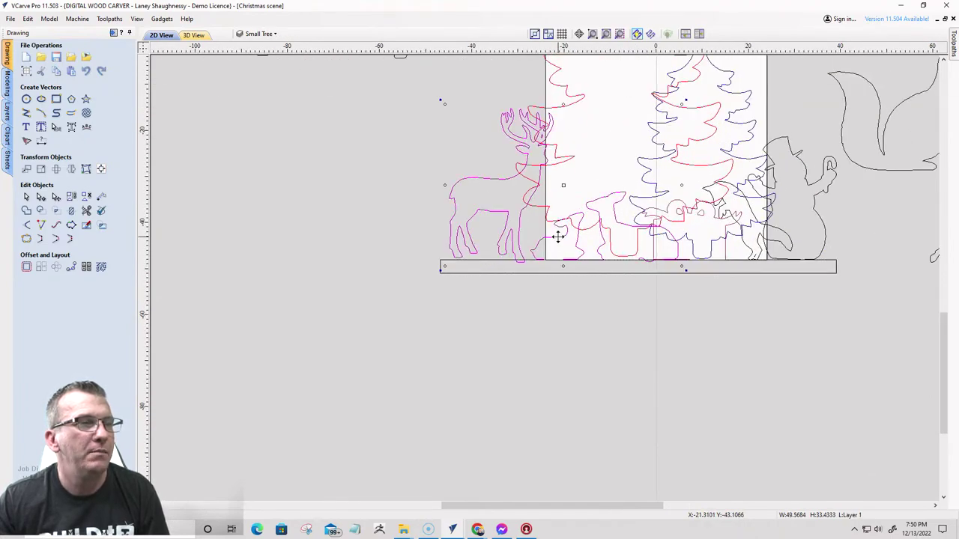
pyautogui.click(549, 227)
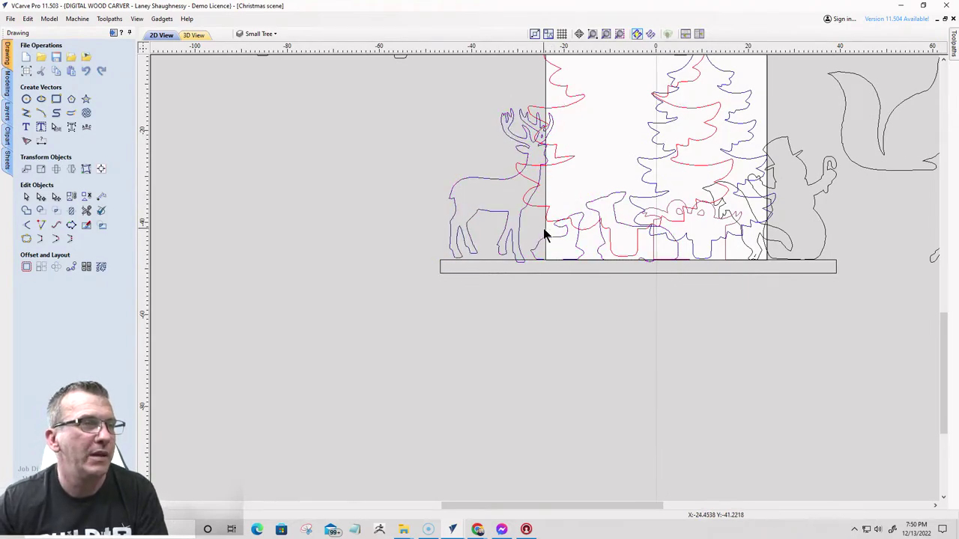
pyautogui.click(555, 243)
pyautogui.press('Right')
pyautogui.press('Right')
pyautogui.press('Right')
pyautogui.press('Right')
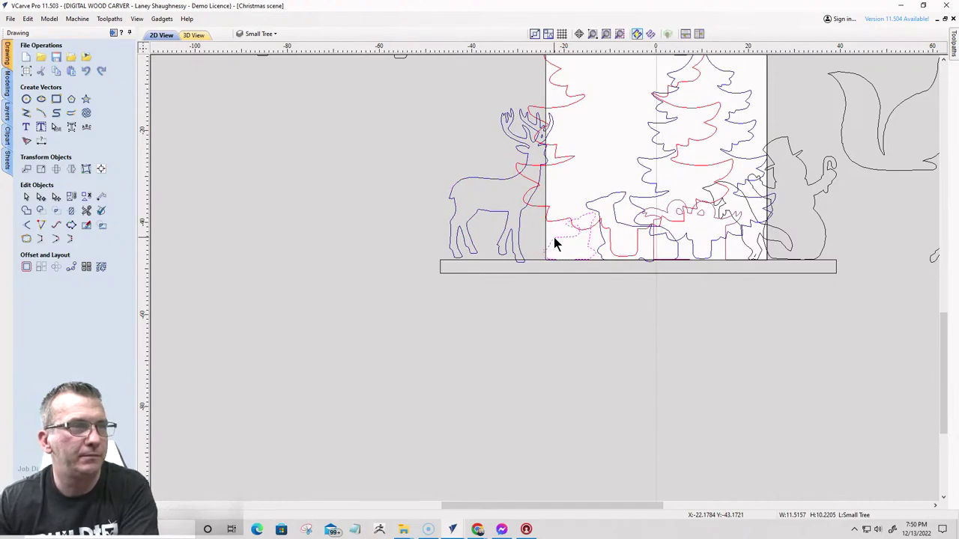
# - Box-select the deer outline, nudge it right, then deselect it
pyautogui.click(525, 206)
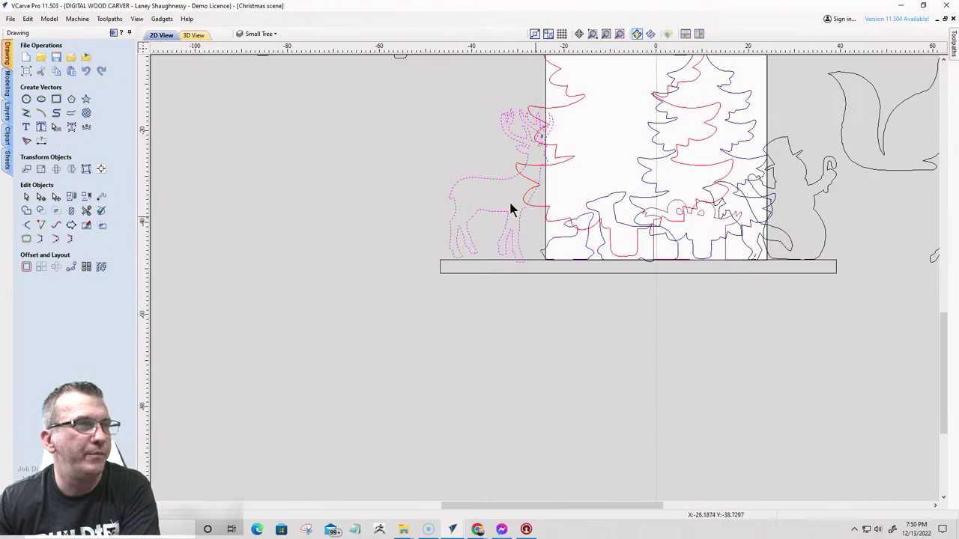
pyautogui.click(389, 87)
pyautogui.moveTo(390, 83); pyautogui.dragTo(566, 283)
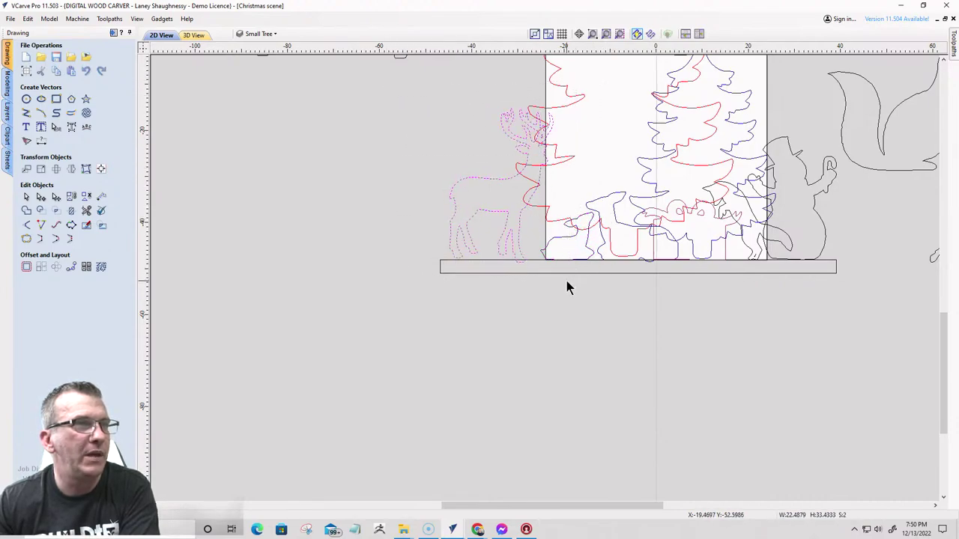
pyautogui.press('Right')
pyautogui.press('Right')
pyautogui.press('Right')
pyautogui.press('Right')
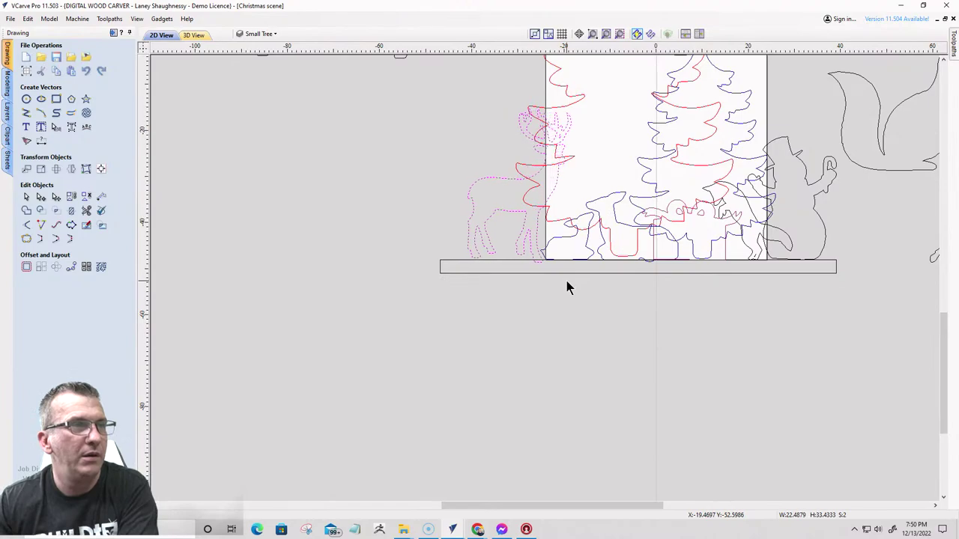
pyautogui.click(478, 256)
pyautogui.scroll(1, 489, 240)
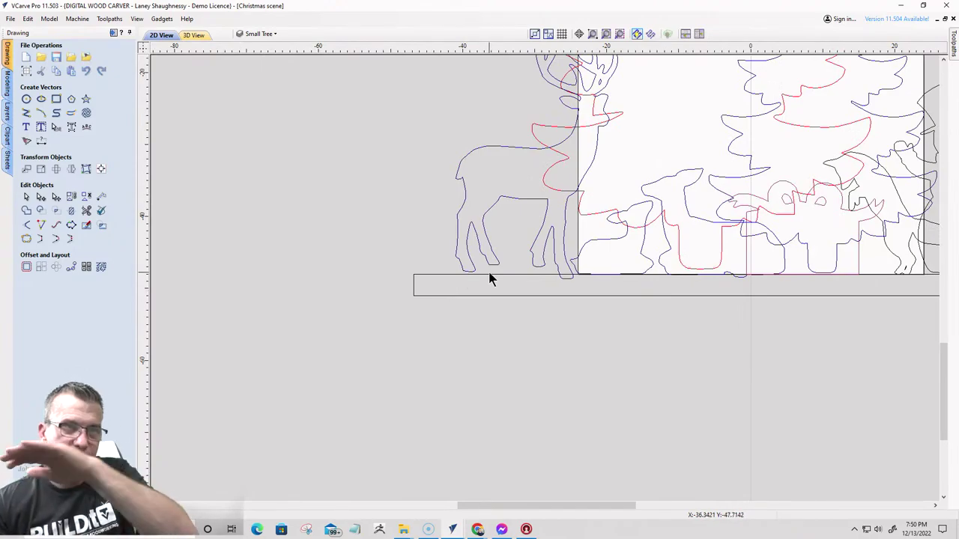
pyautogui.scroll(-2, 490, 279)
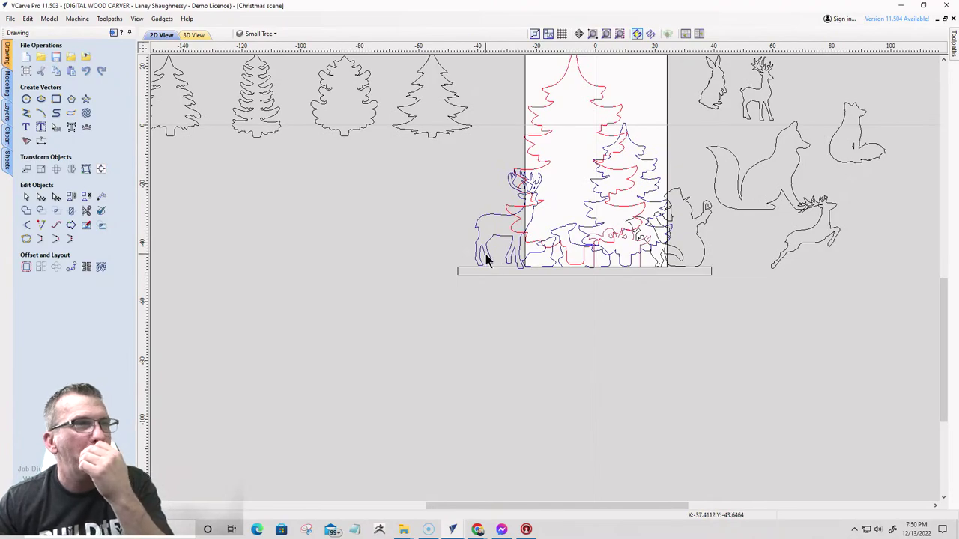
pyautogui.scroll(-1, 498, 242)
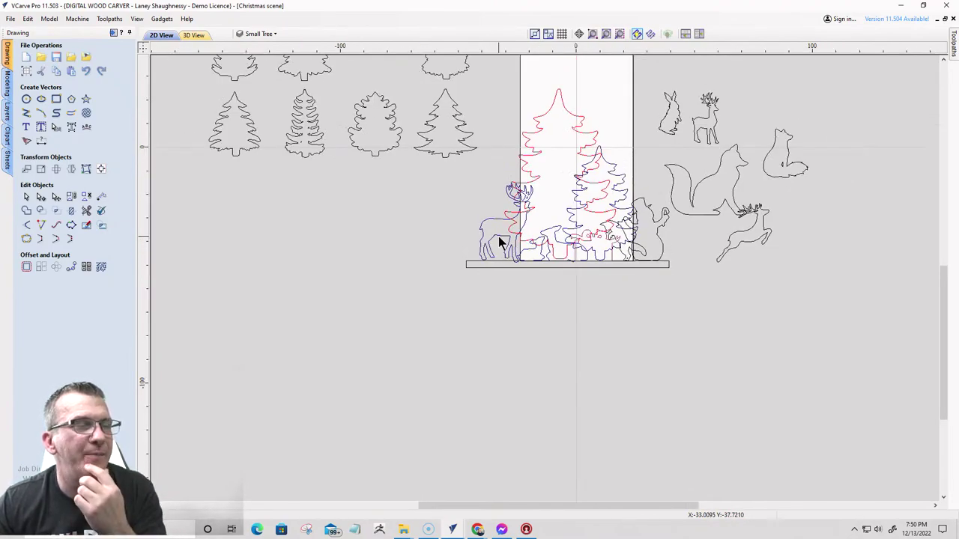
pyautogui.scroll(2, 594, 237)
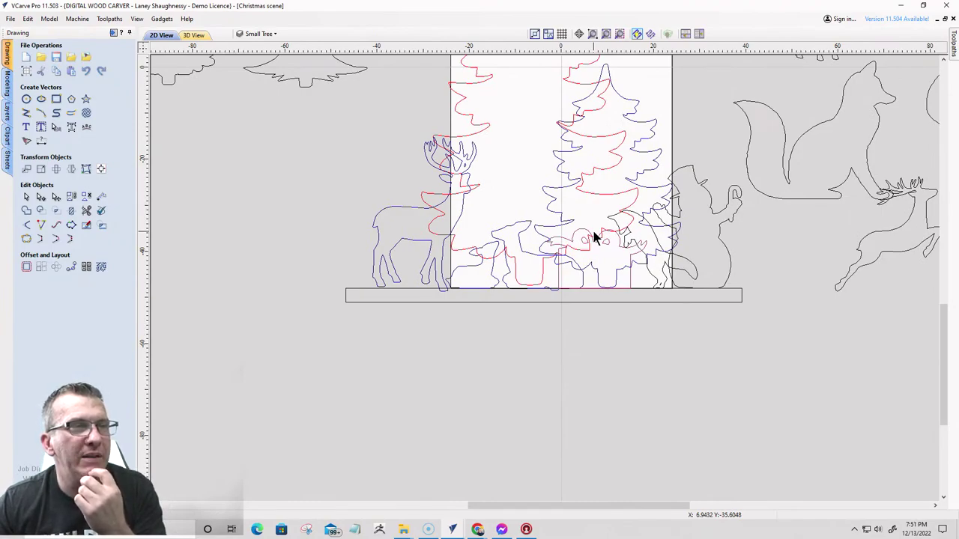
pyautogui.scroll(-3, 596, 238)
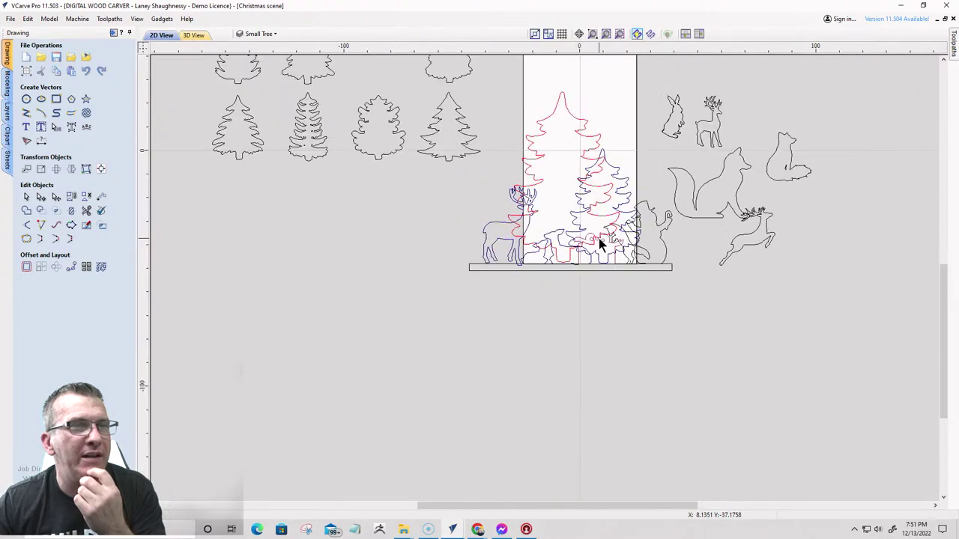
pyautogui.scroll(-1, 600, 239)
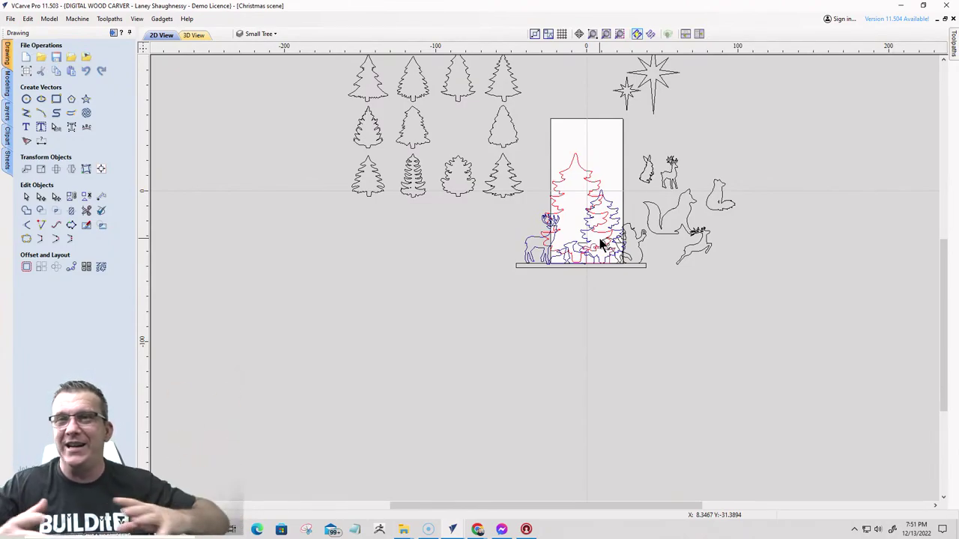
# - Select the 85.91 by 3.0 base rectangle on Layer 3 and zoom to inspect it
pyautogui.click(538, 263)
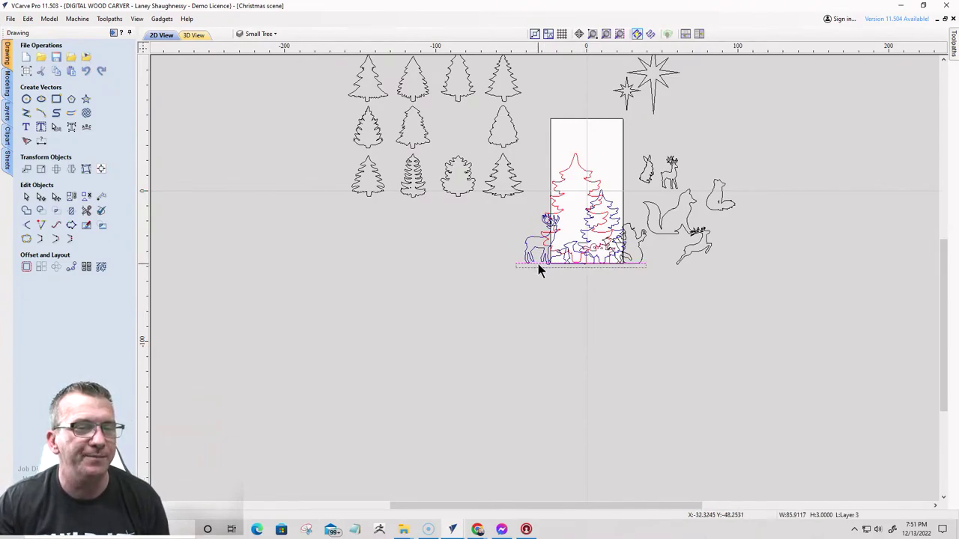
pyautogui.scroll(3, 619, 266)
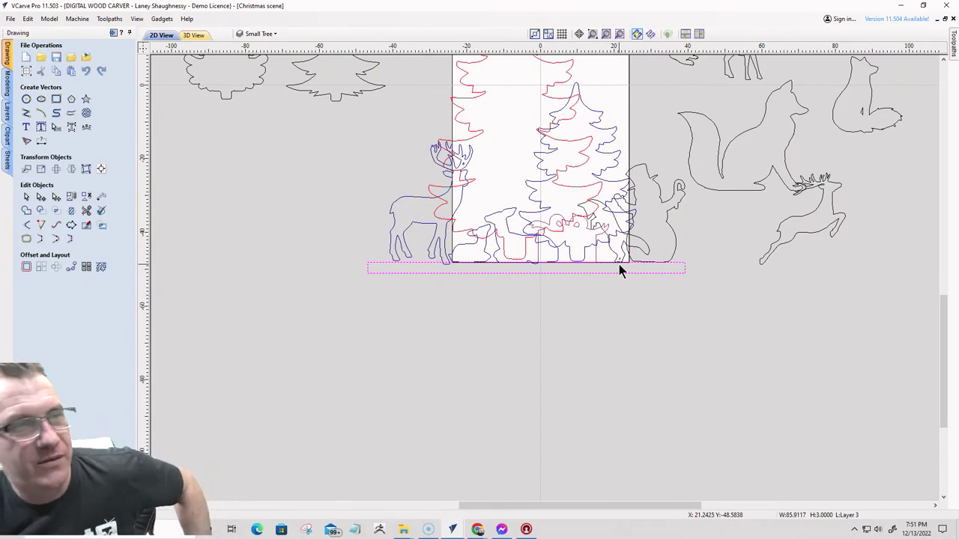
pyautogui.scroll(-1, 619, 269)
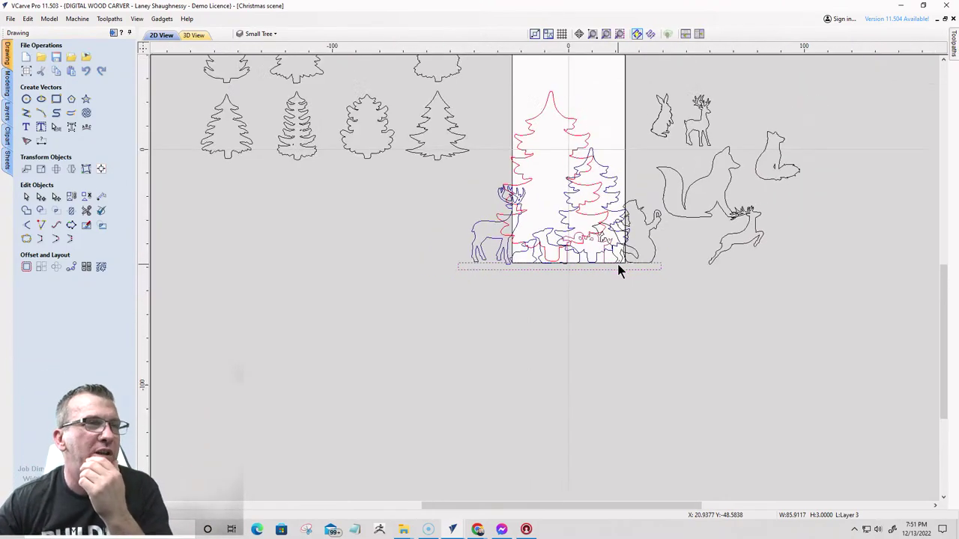
pyautogui.scroll(-1, 616, 268)
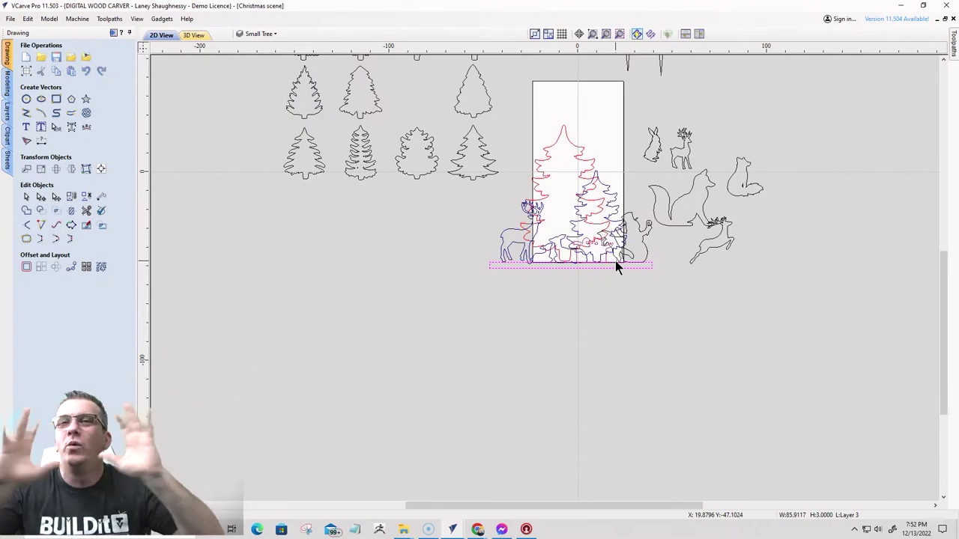
pyautogui.scroll(-3, 615, 261)
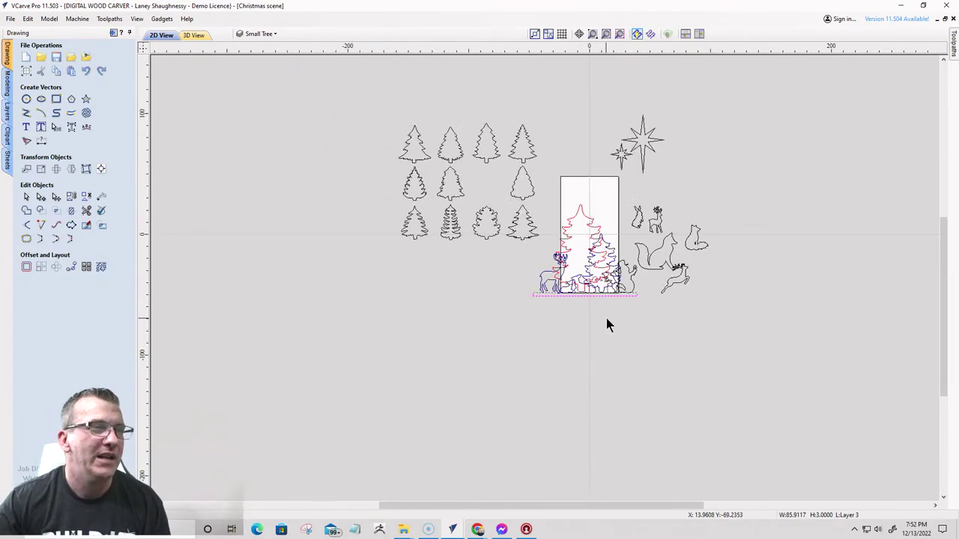
# - Scale the snowman up to about 24.11 by 33.43 using its corner handle
pyautogui.scroll(3, 610, 313)
pyautogui.scroll(2, 487, 261)
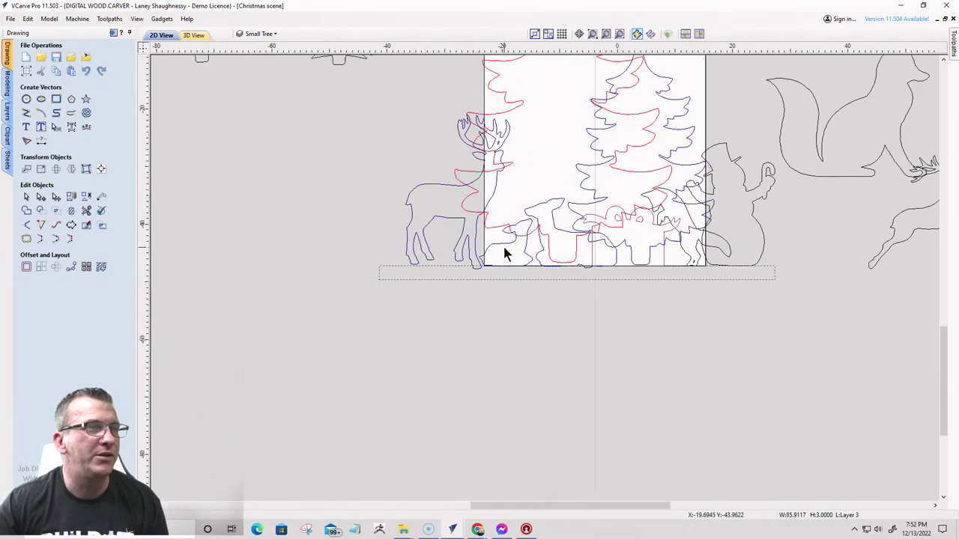
pyautogui.scroll(1, 502, 254)
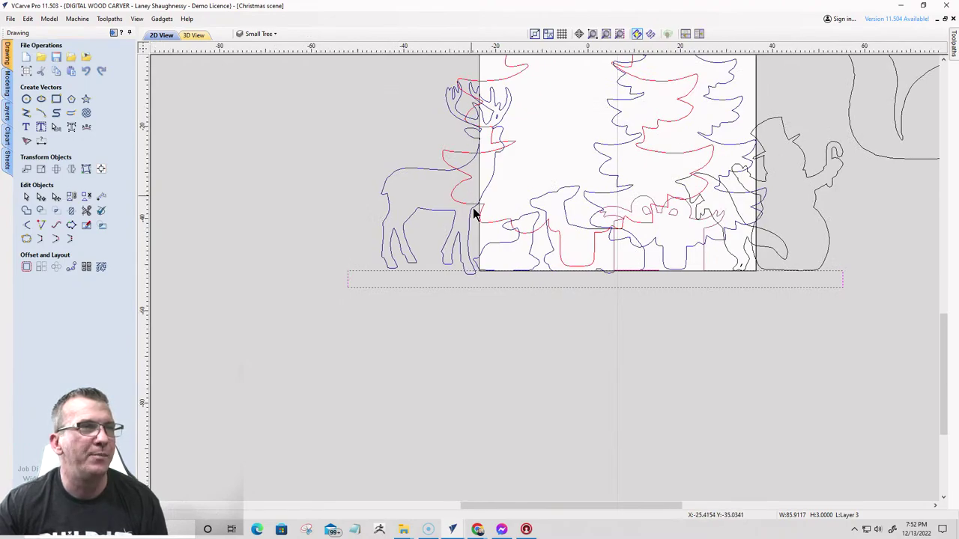
pyautogui.scroll(-2, 473, 213)
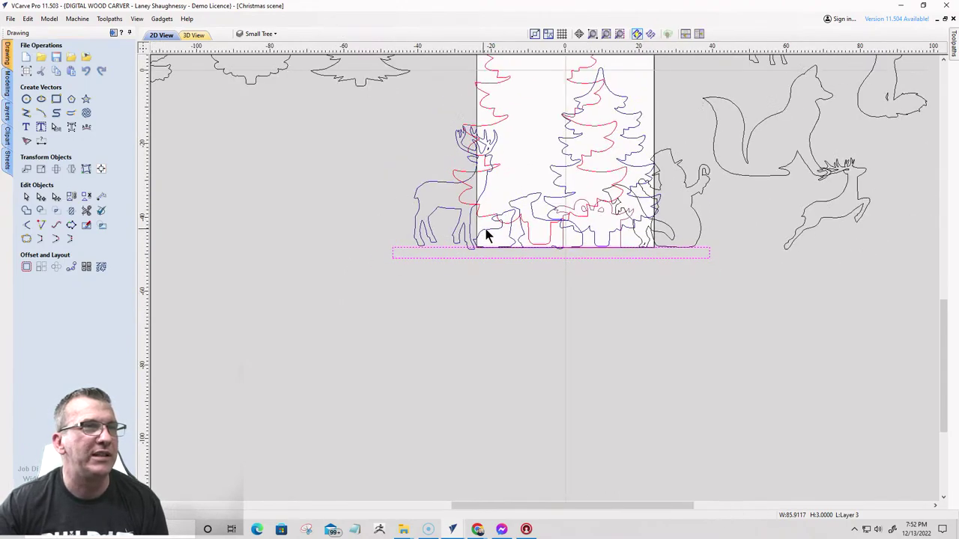
pyautogui.click(660, 156)
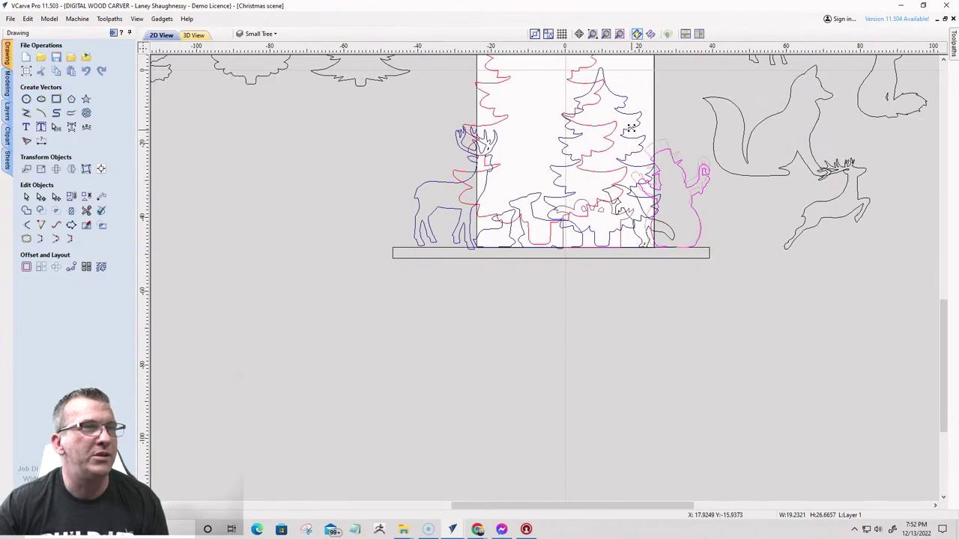
pyautogui.moveTo(630, 120); pyautogui.dragTo(663, 204)
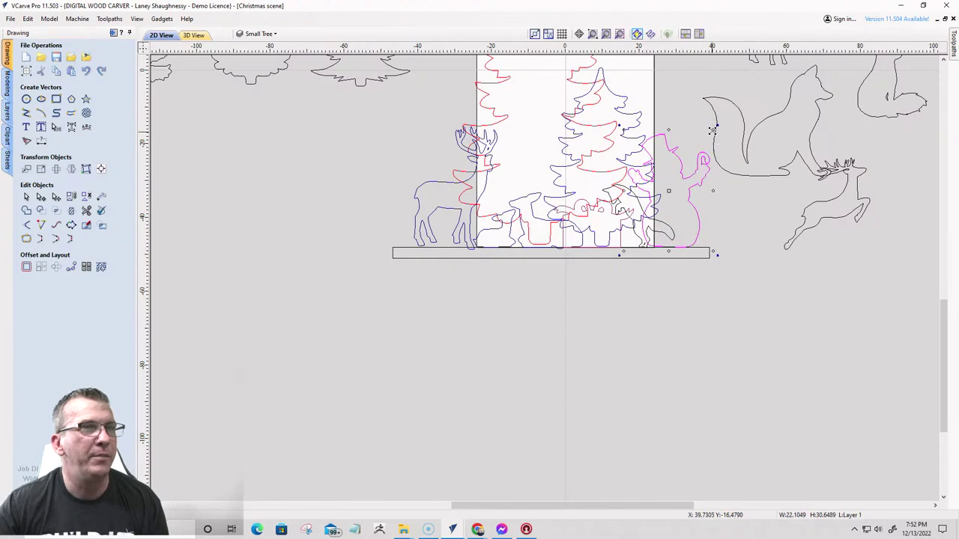
pyautogui.moveTo(713, 128); pyautogui.dragTo(721, 117)
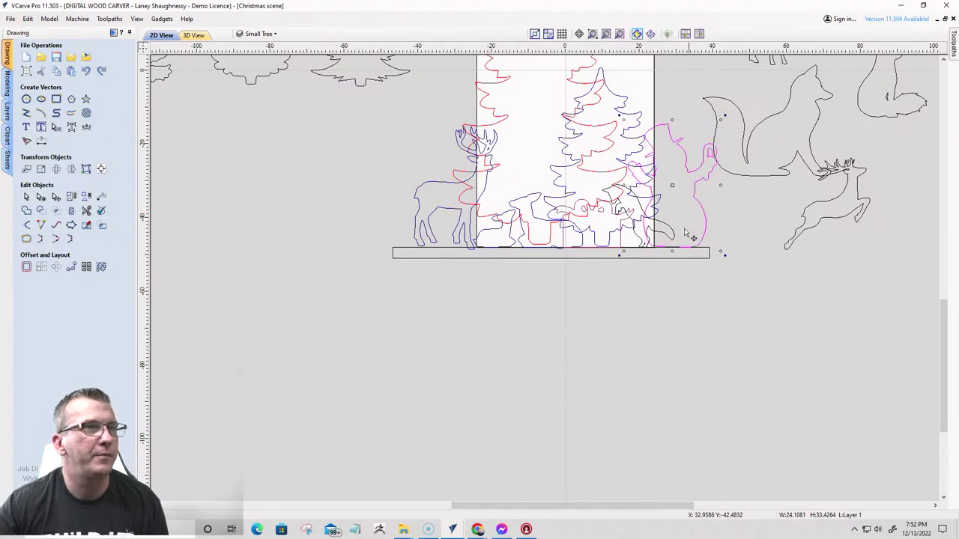
pyautogui.scroll(-1, 684, 234)
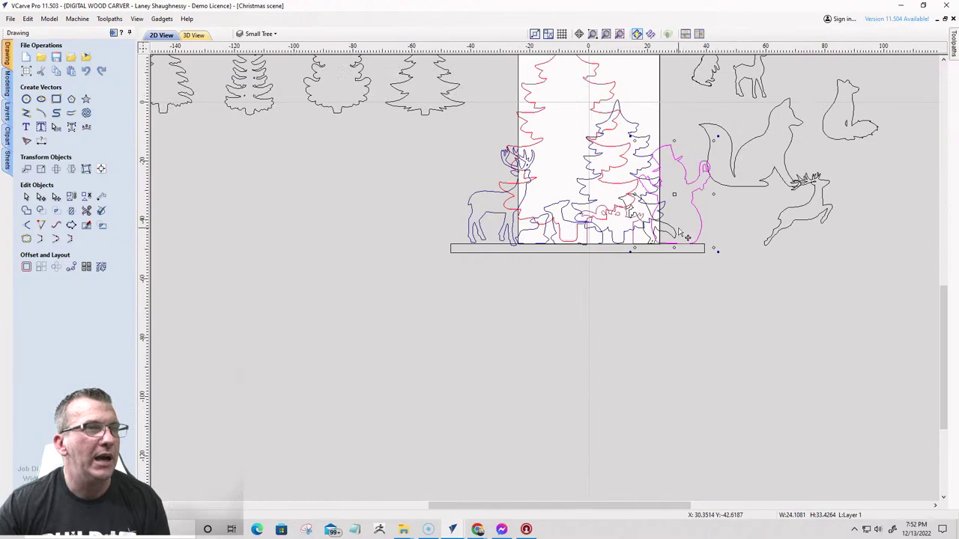
pyautogui.scroll(1, 683, 235)
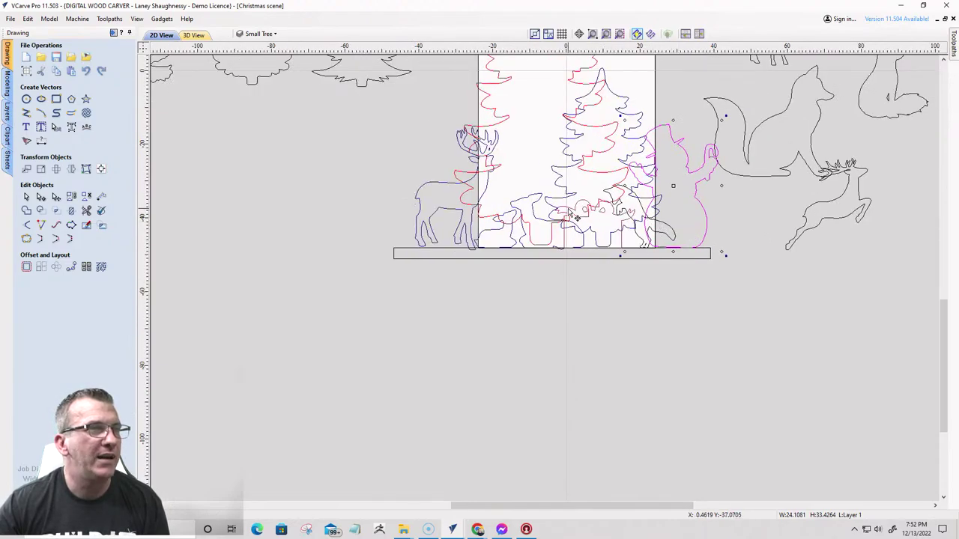
pyautogui.scroll(1, 610, 213)
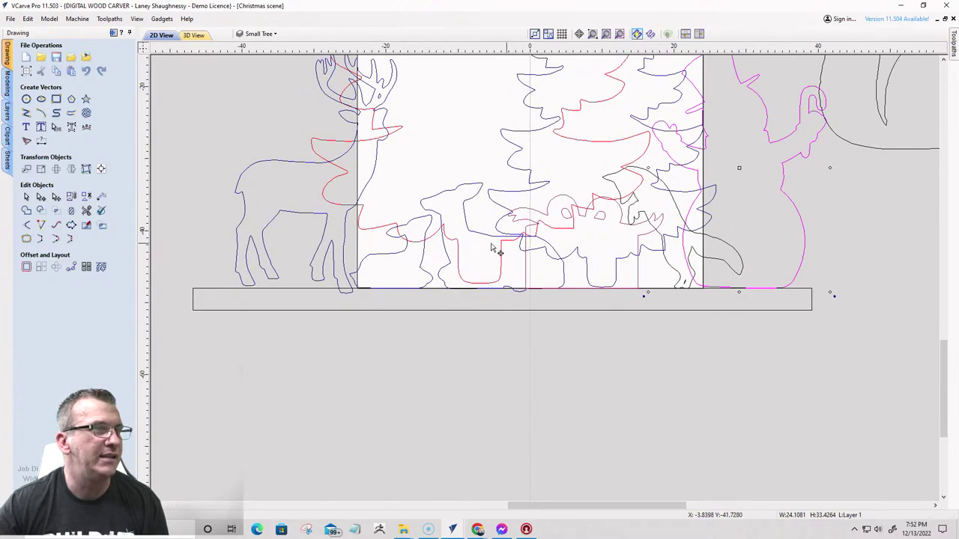
pyautogui.scroll(-1, 489, 249)
pyautogui.scroll(-1, 475, 244)
pyautogui.scroll(-2, 461, 197)
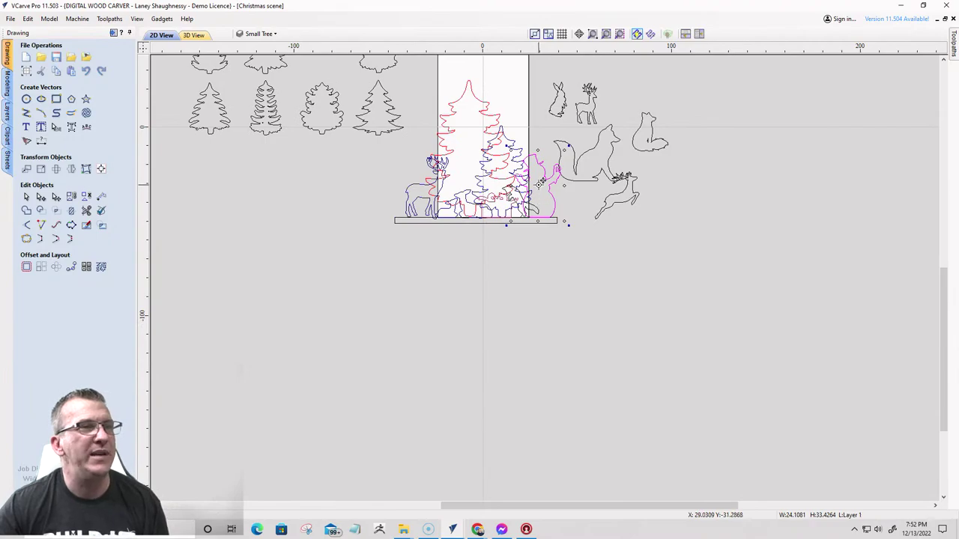
# - Move the snowman and the small blue tree below the scene, side by side
pyautogui.moveTo(543, 194); pyautogui.dragTo(631, 294)
pyautogui.click(519, 161)
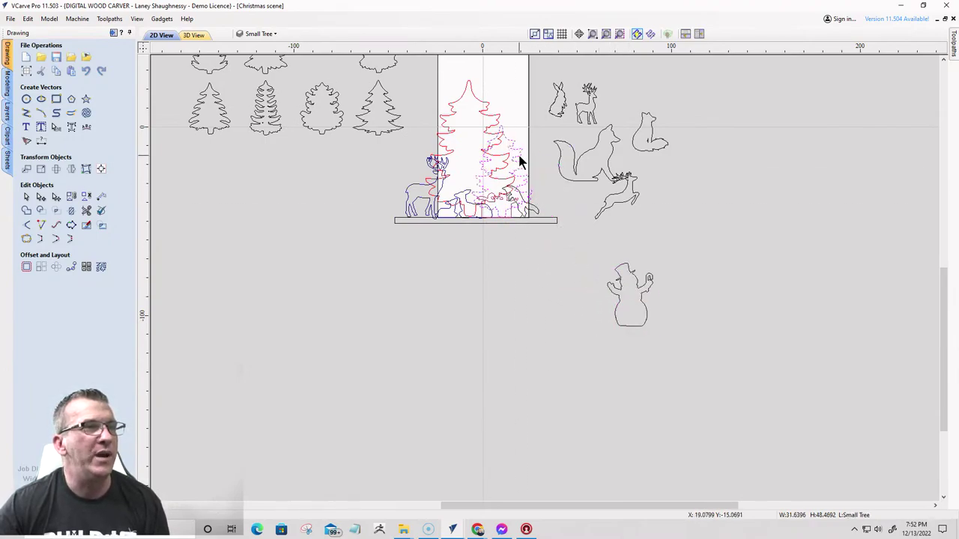
pyautogui.moveTo(499, 173); pyautogui.dragTo(563, 286)
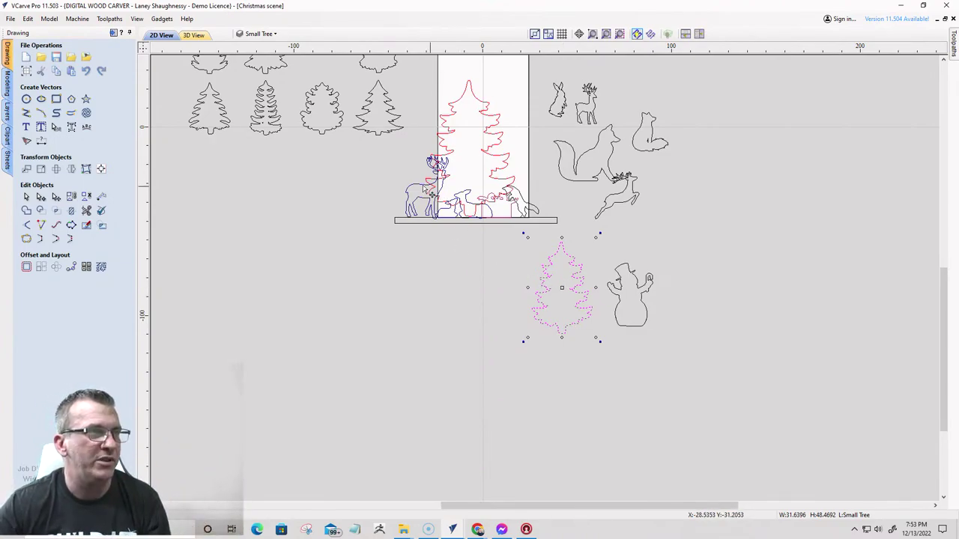
# - Select the deer at the scene's left and bring up its move handles
pyautogui.click(419, 188)
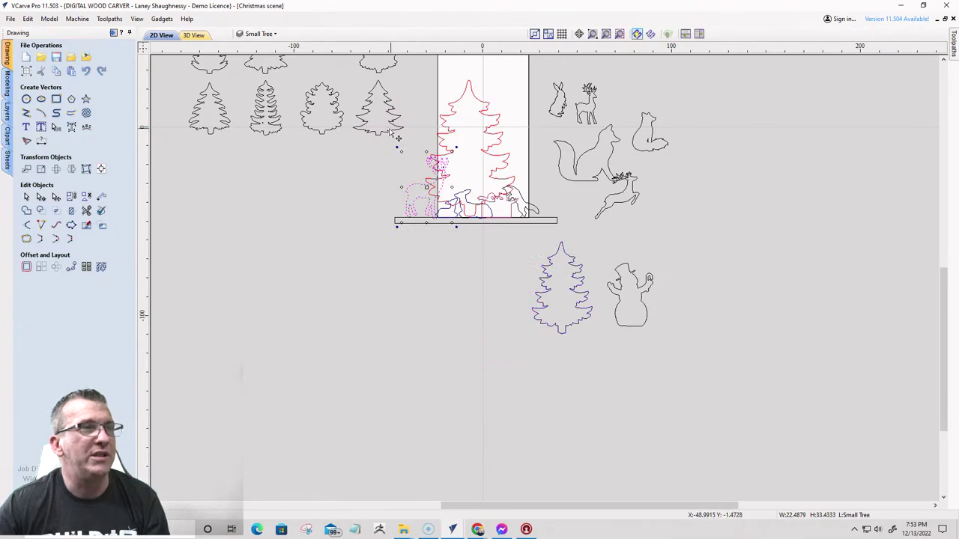
pyautogui.click(376, 155)
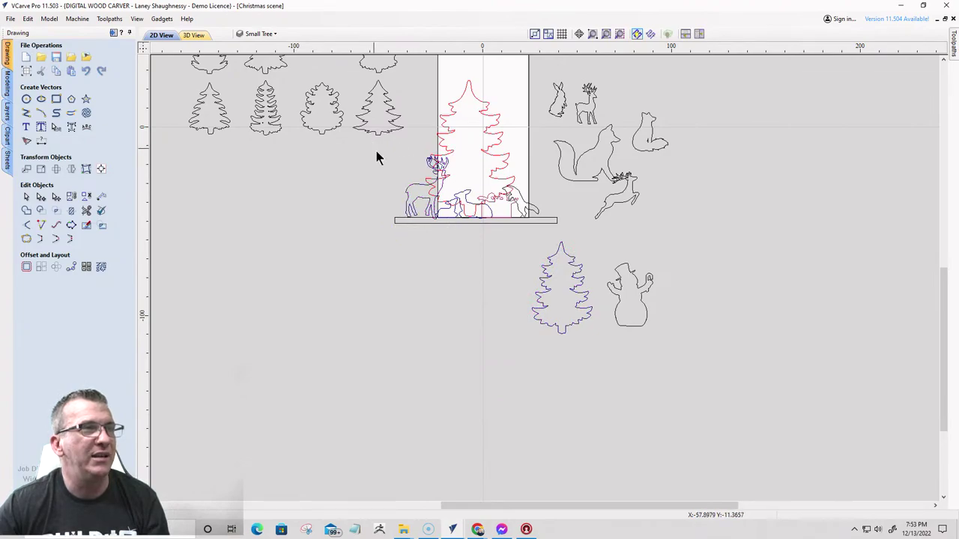
pyautogui.click(452, 228)
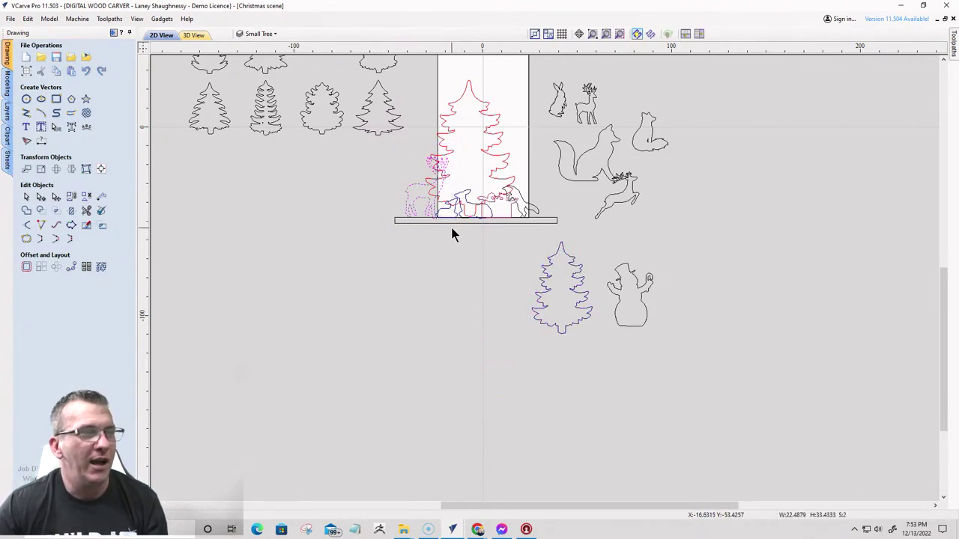
pyautogui.click(421, 183)
# - Drag the deer down and left onto empty canvas, out of the scene
pyautogui.moveTo(421, 183); pyautogui.dragTo(335, 302)
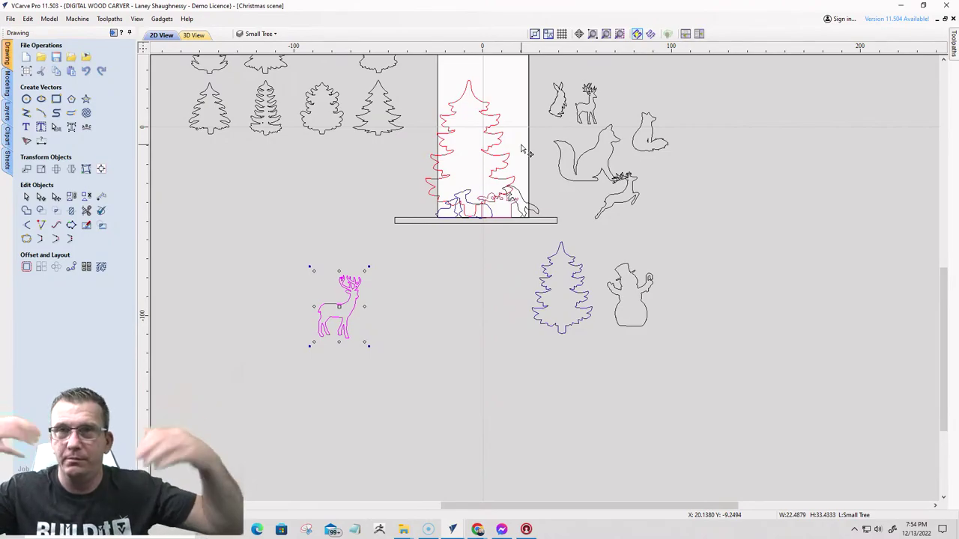
# - Move two small figures from the tree base down toward the deer
pyautogui.click(441, 217)
pyautogui.moveTo(440, 216); pyautogui.dragTo(387, 327)
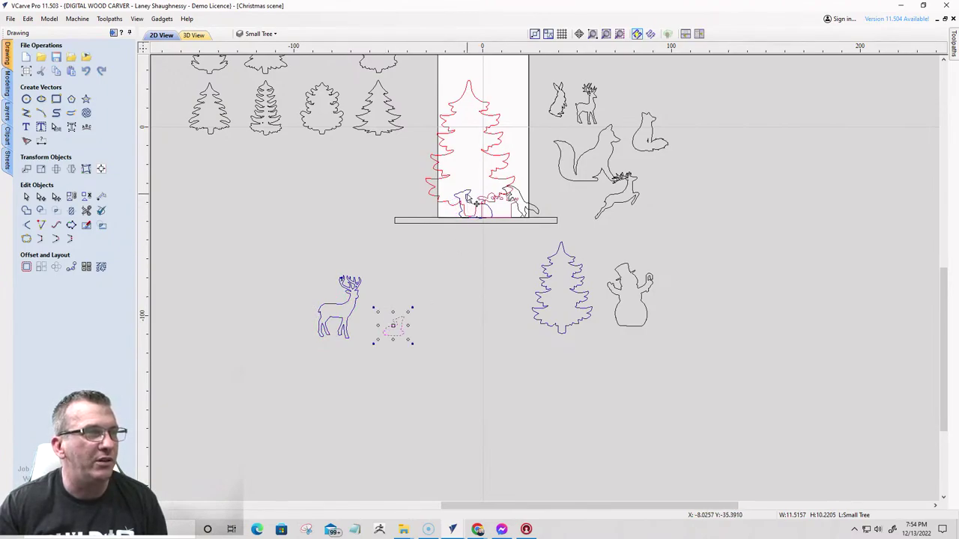
pyautogui.click(468, 201)
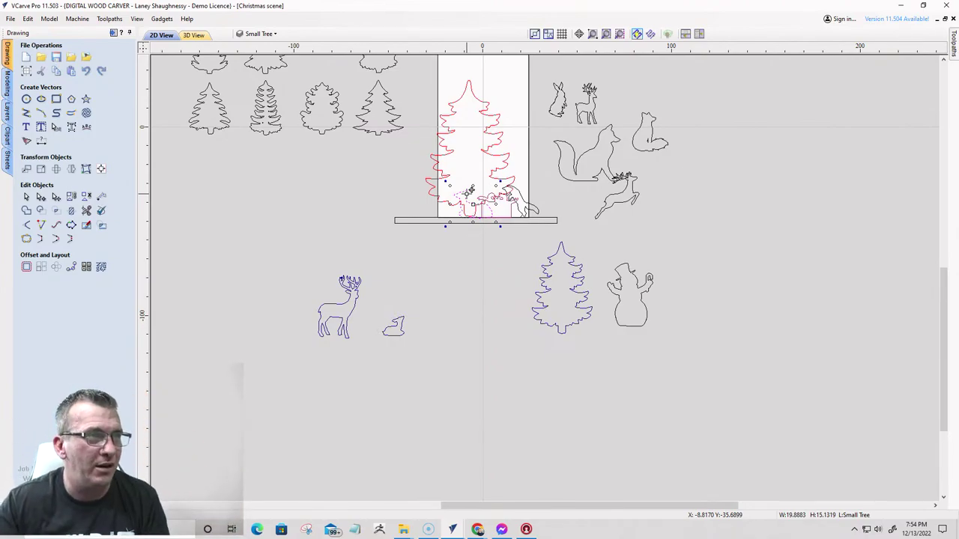
pyautogui.moveTo(469, 193); pyautogui.dragTo(455, 296)
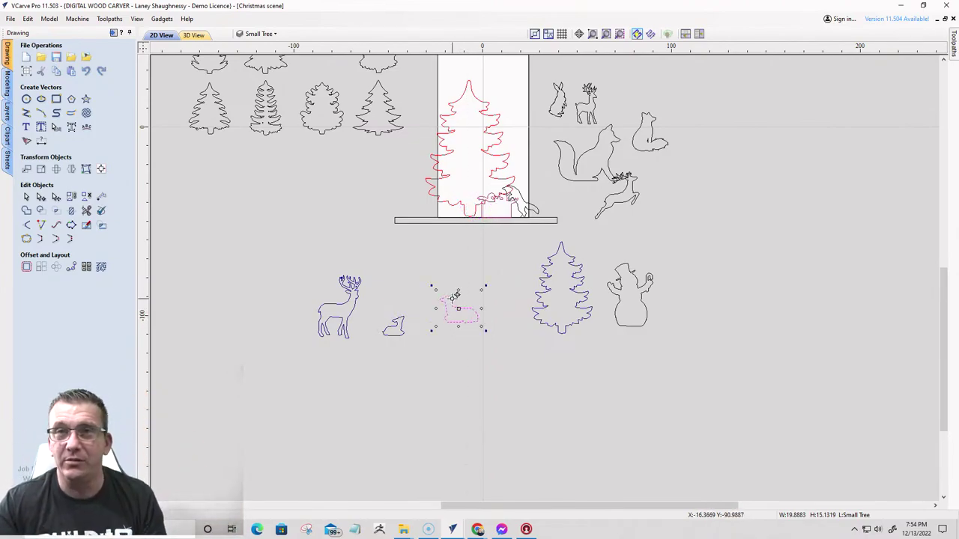
pyautogui.scroll(3, 509, 253)
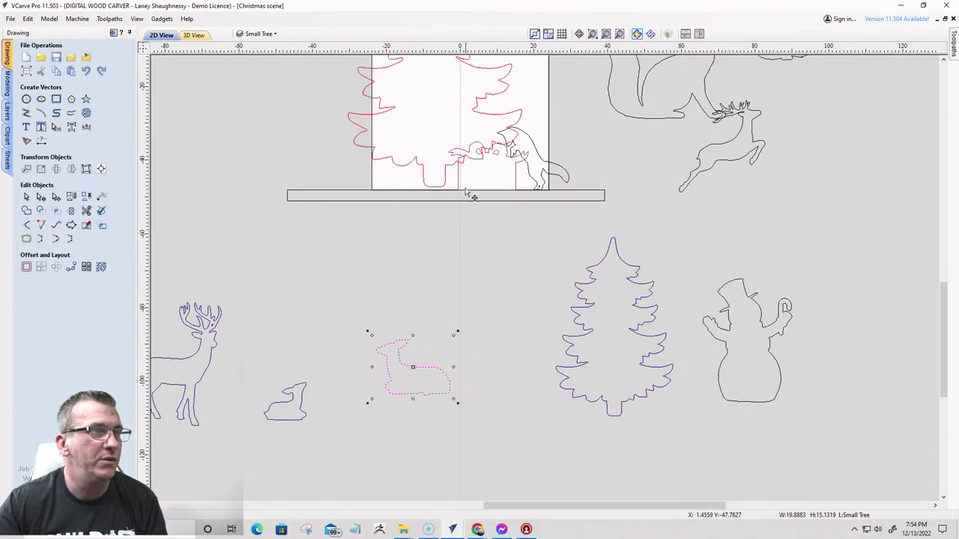
pyautogui.click(460, 179)
# - Move the gift and the animal figure from the tree base below the board
pyautogui.click(460, 178)
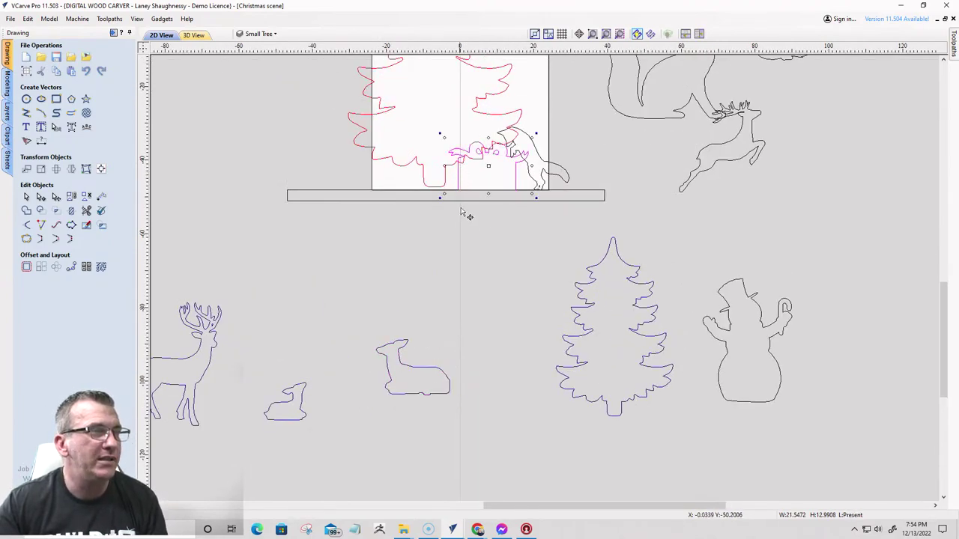
pyautogui.moveTo(484, 160); pyautogui.dragTo(494, 316)
pyautogui.click(529, 168)
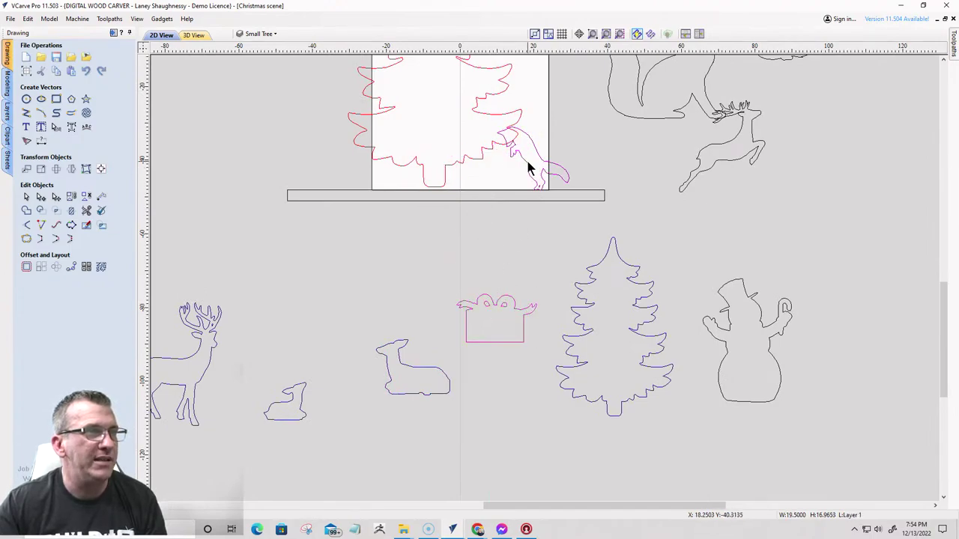
pyautogui.moveTo(529, 169); pyautogui.dragTo(321, 310)
pyautogui.scroll(-3, 367, 378)
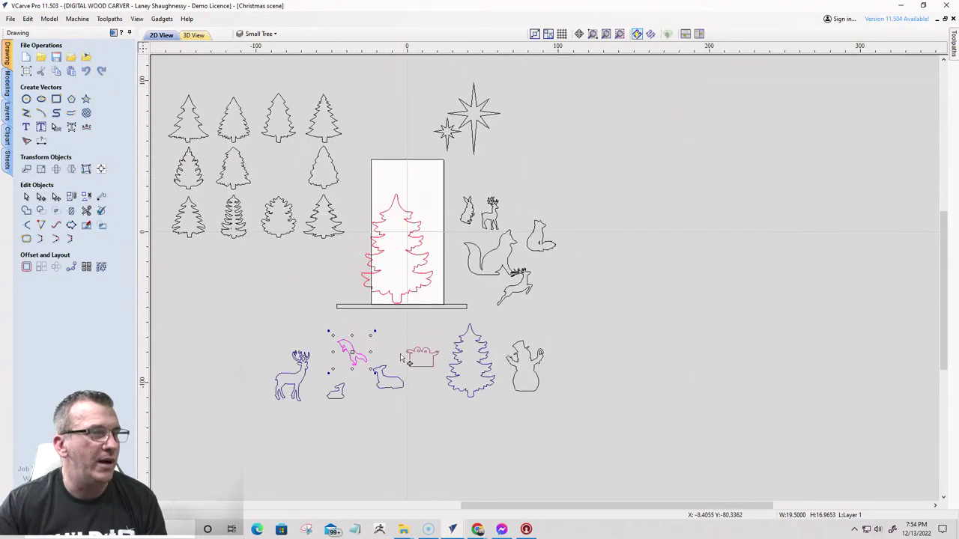
pyautogui.scroll(3, 384, 251)
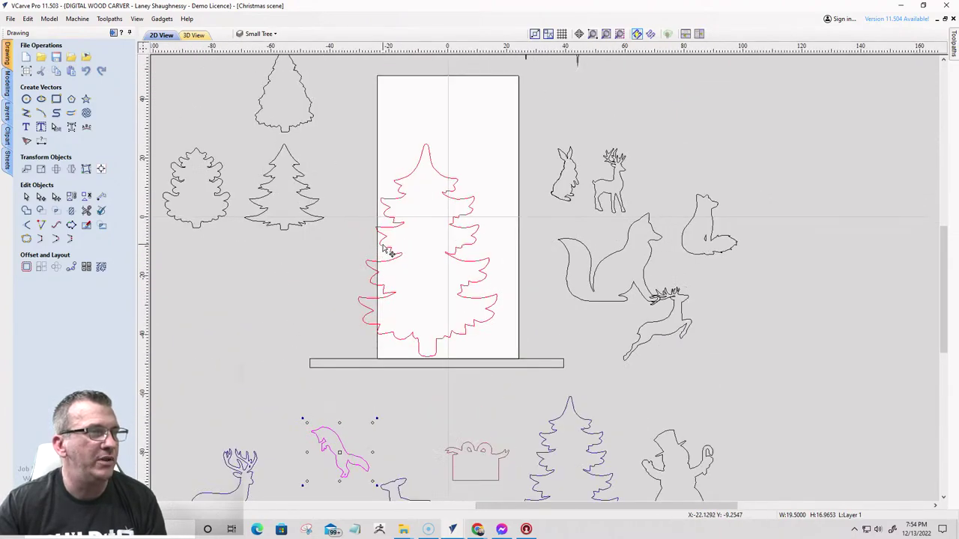
# - Nudge the Large Tree outline right twice to centre it on the board
pyautogui.click(384, 251)
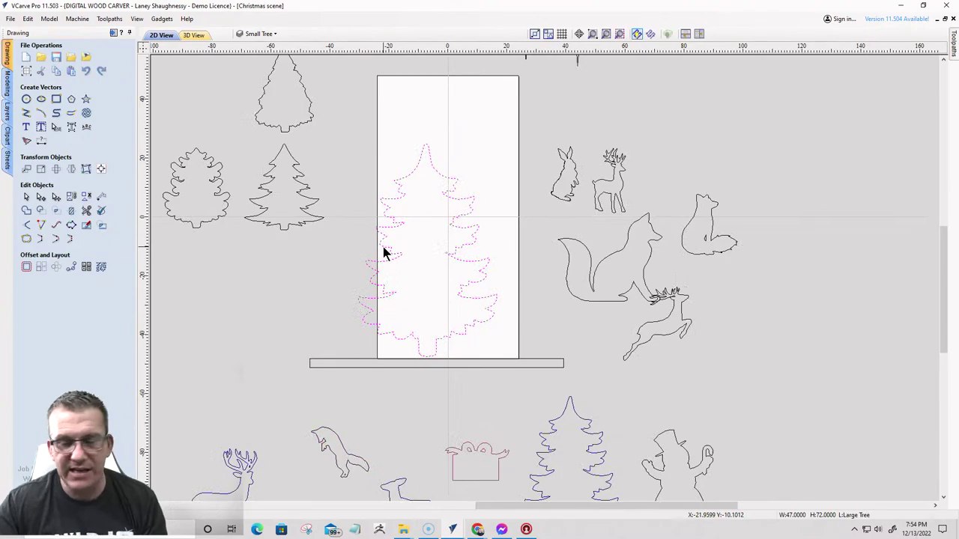
pyautogui.press('Right')
pyautogui.press('Right')
pyautogui.press('Right')
pyautogui.press('Right')
pyautogui.press('Right')
pyautogui.press('Right')
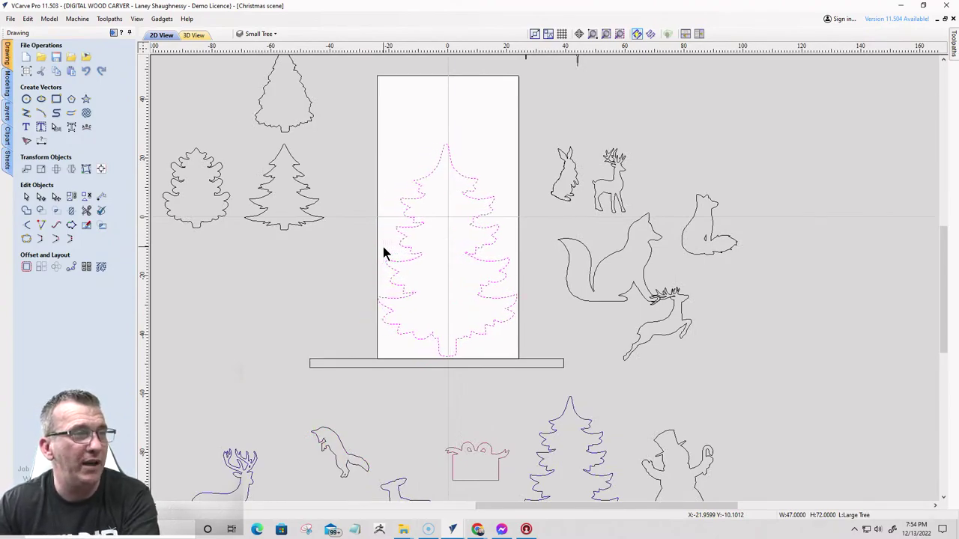
pyautogui.press('Right')
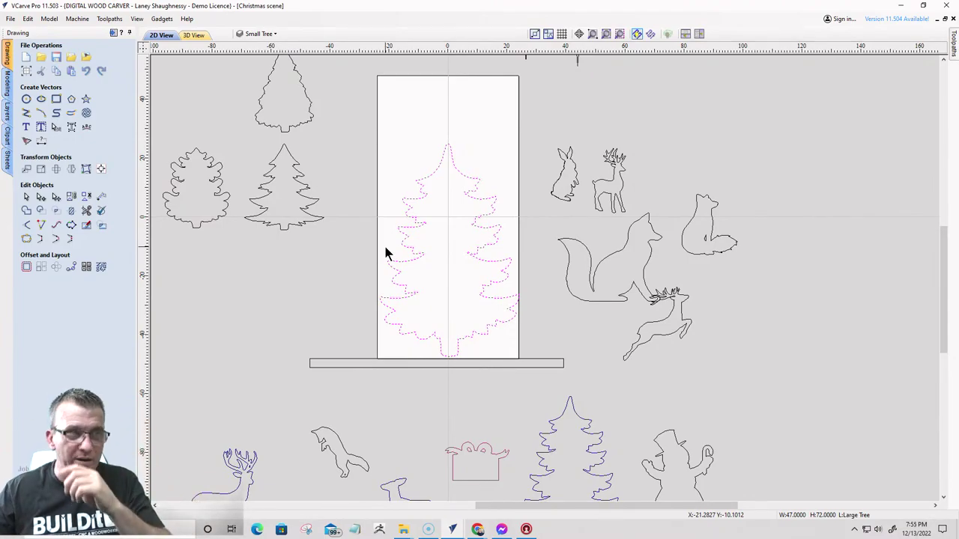
pyautogui.scroll(-2, 409, 240)
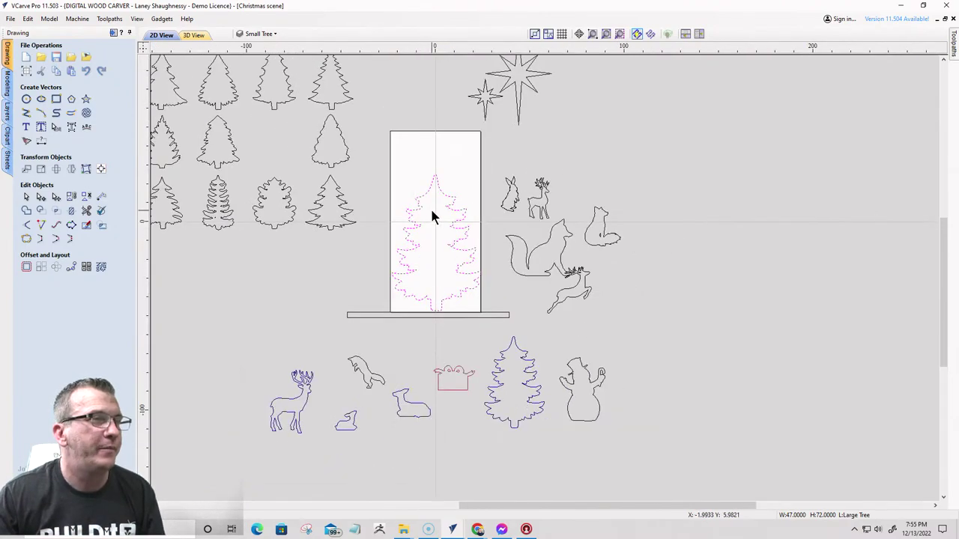
pyautogui.scroll(3, 432, 215)
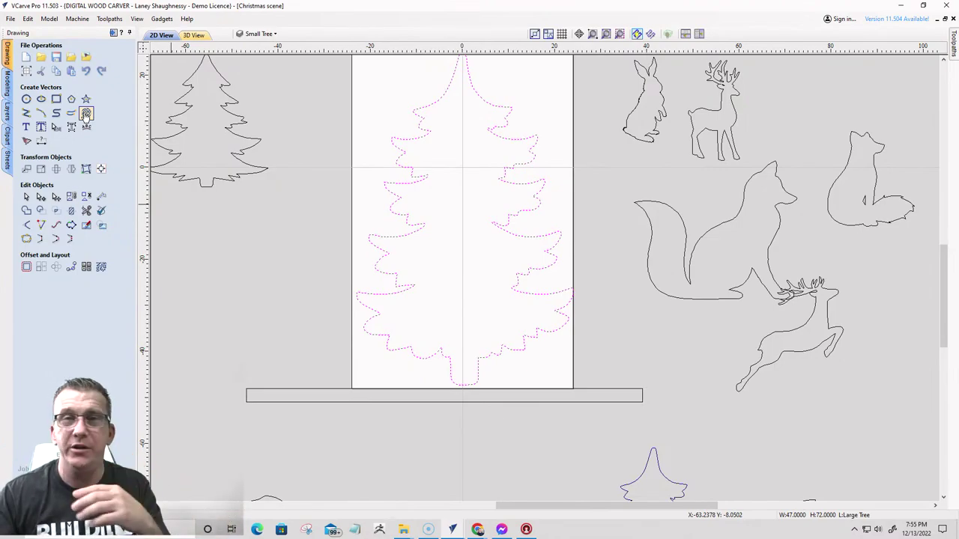
# - Start a vector texture on the tree with 6.0-inch max spacing, amplitude 4.8, wavelength 24.0
pyautogui.click(86, 113)
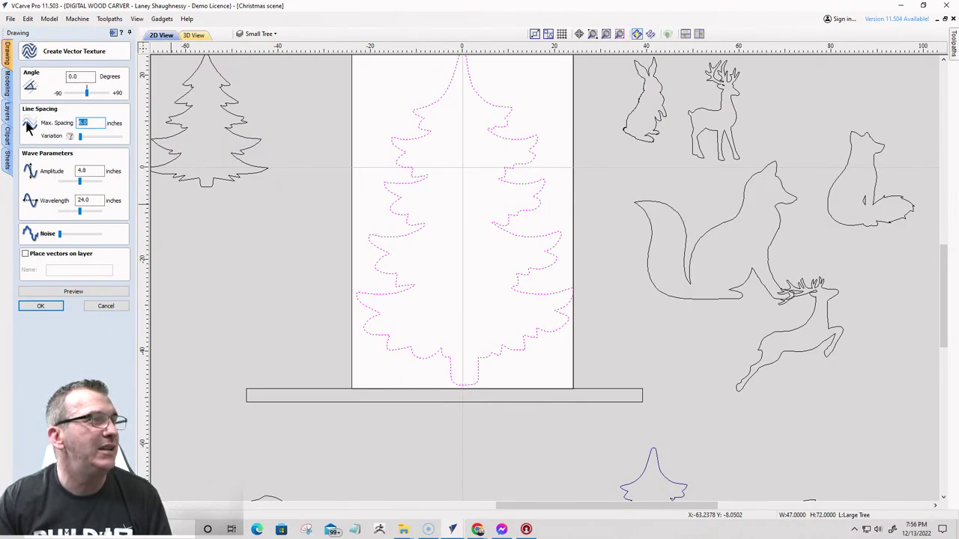
pyautogui.click(81, 138)
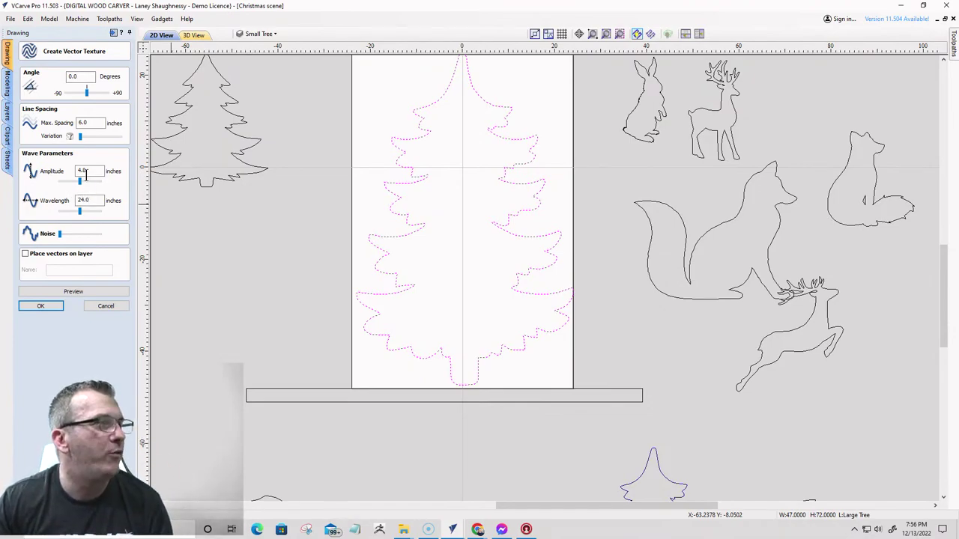
# - Leave the texture noise at minimum and preview evenly spaced wavy lines across the tree
pyautogui.moveTo(87, 171); pyautogui.dragTo(67, 172)
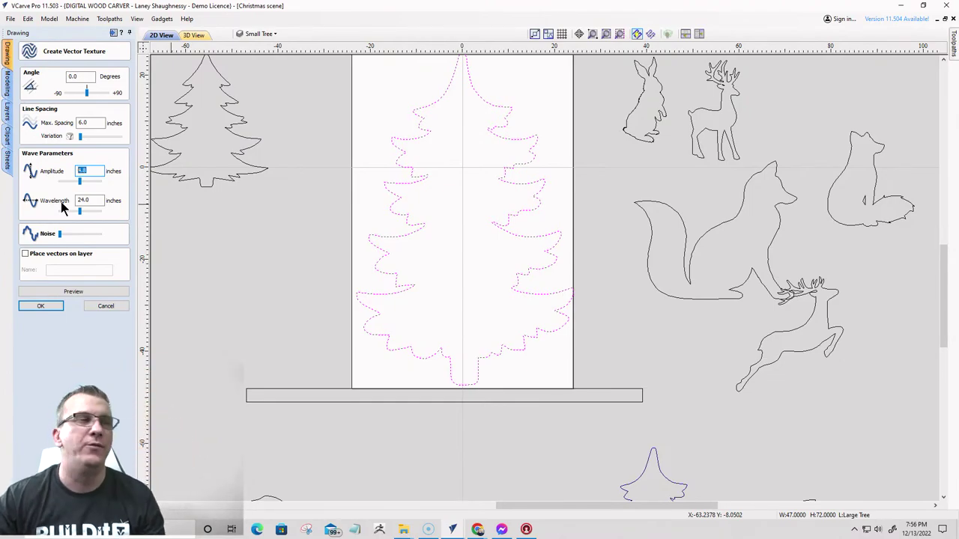
pyautogui.moveTo(60, 235); pyautogui.dragTo(77, 237)
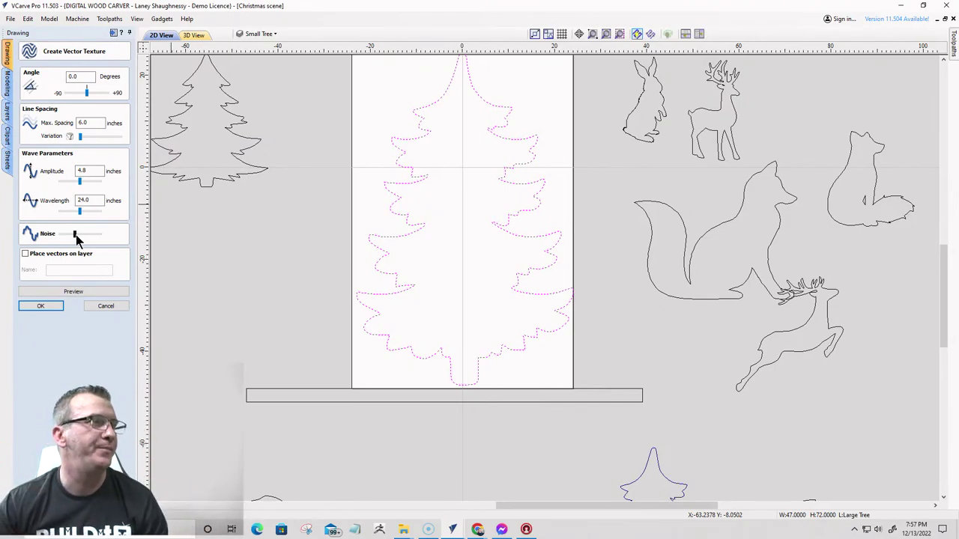
pyautogui.moveTo(75, 235); pyautogui.dragTo(47, 240)
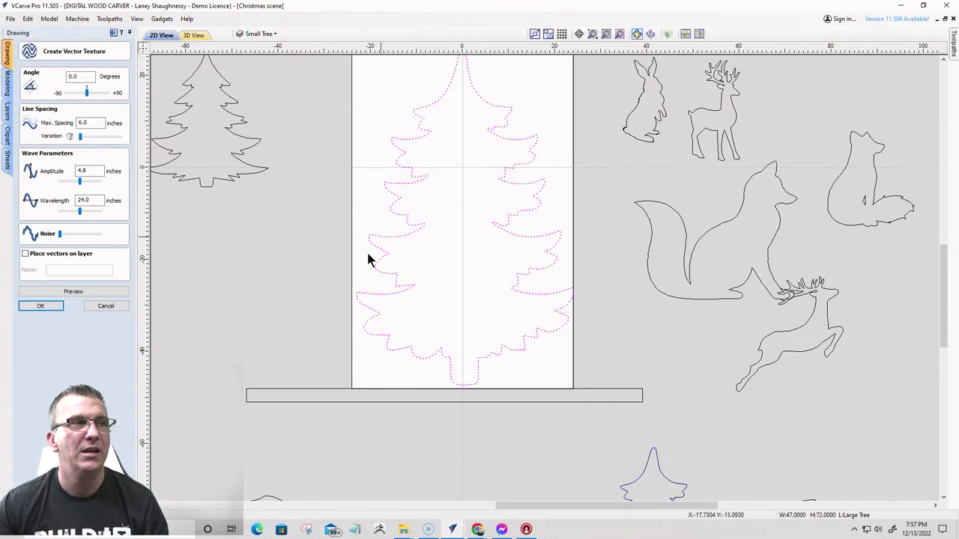
pyautogui.click(80, 294)
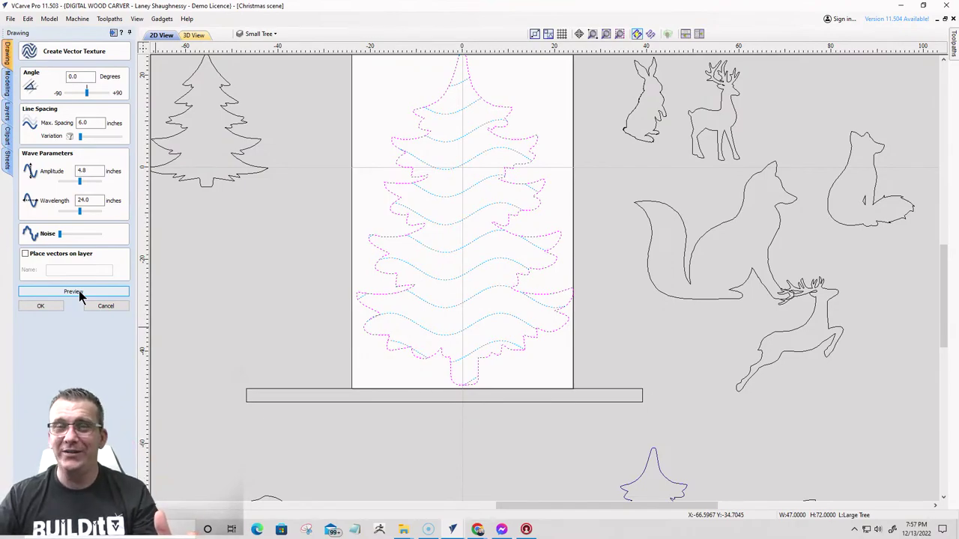
pyautogui.click(73, 292)
pyautogui.scroll(5, 440, 198)
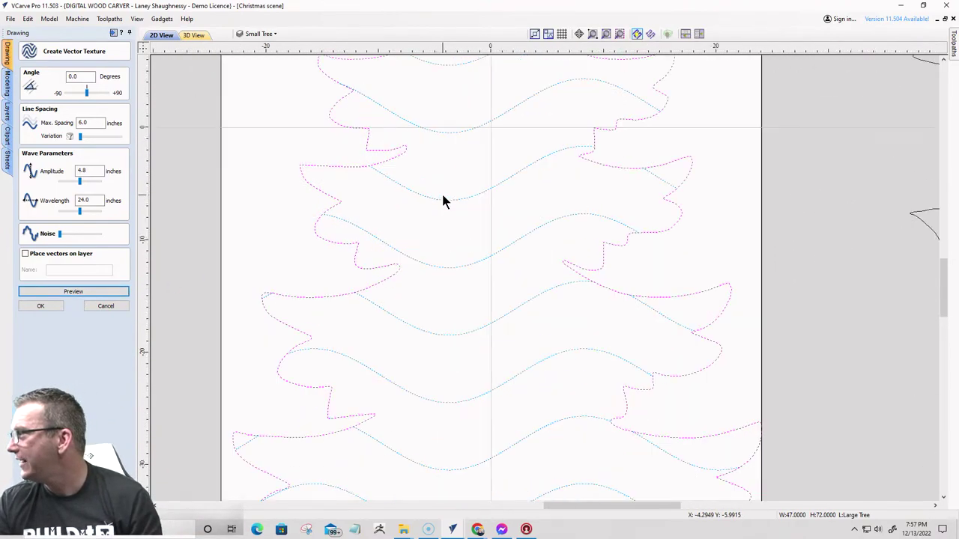
pyautogui.scroll(-2, 442, 201)
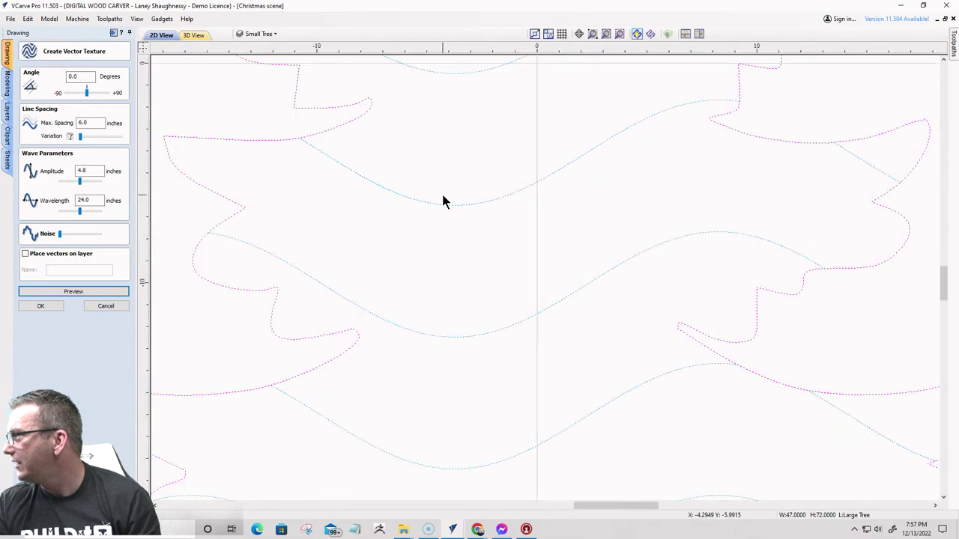
pyautogui.scroll(-3, 442, 200)
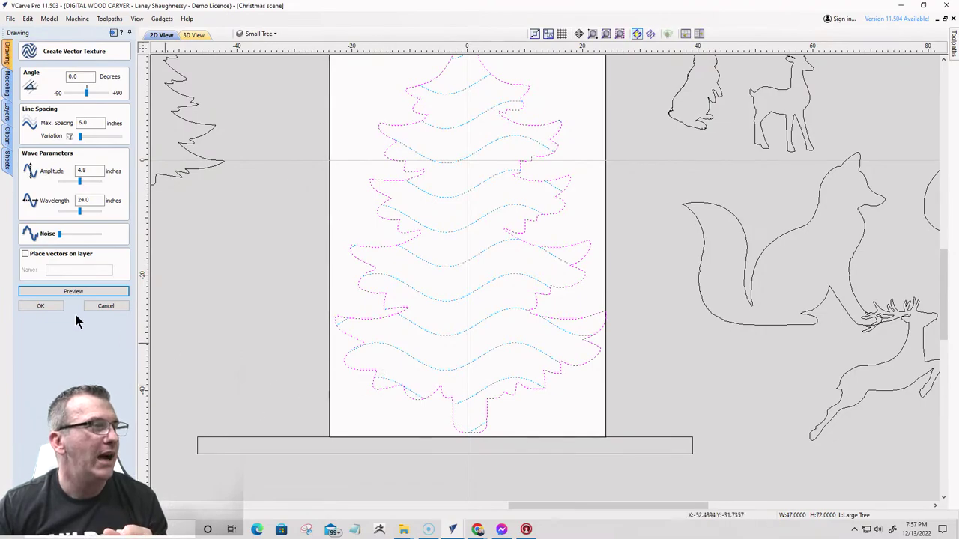
# - Create the wavy texture vectors inside the tree outline and select them near the trunk
pyautogui.click(43, 307)
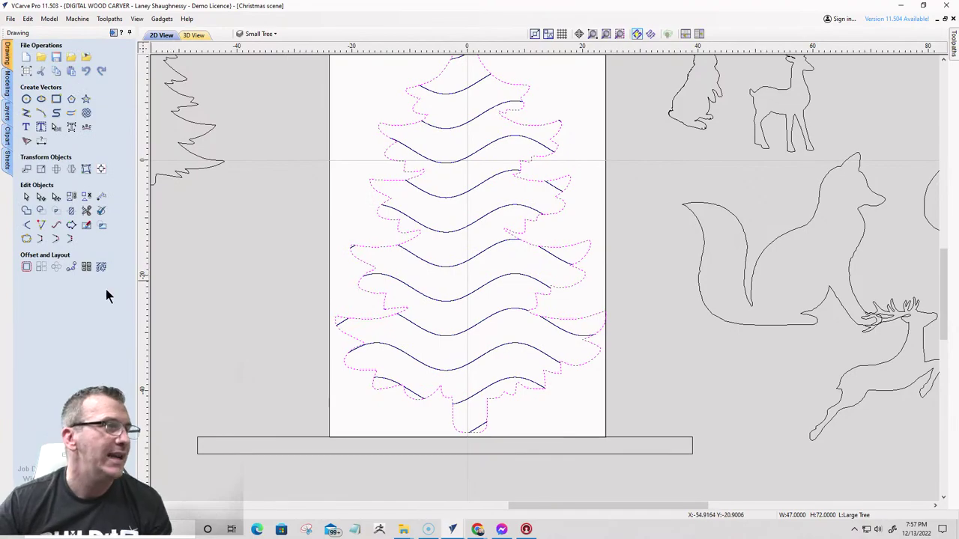
pyautogui.click(456, 264)
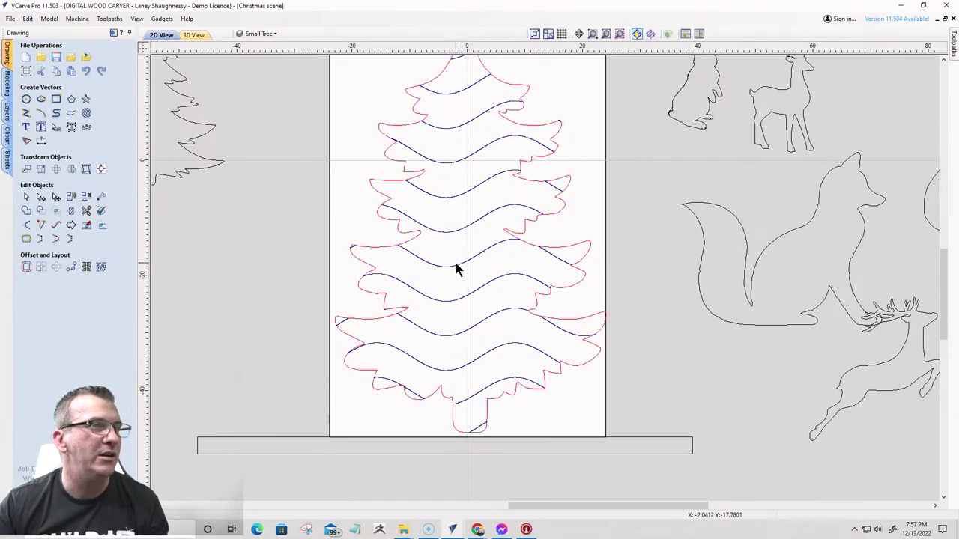
pyautogui.scroll(3, 466, 433)
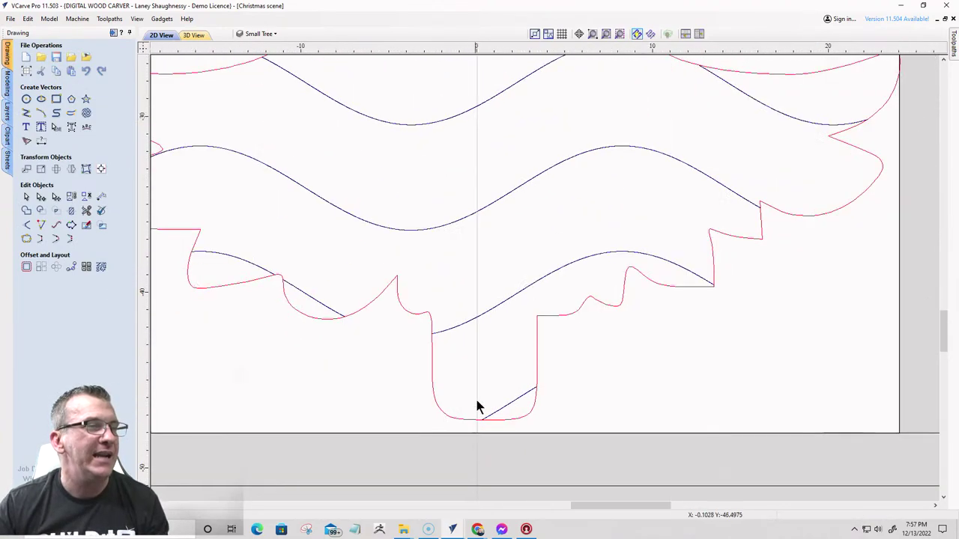
pyautogui.click(480, 320)
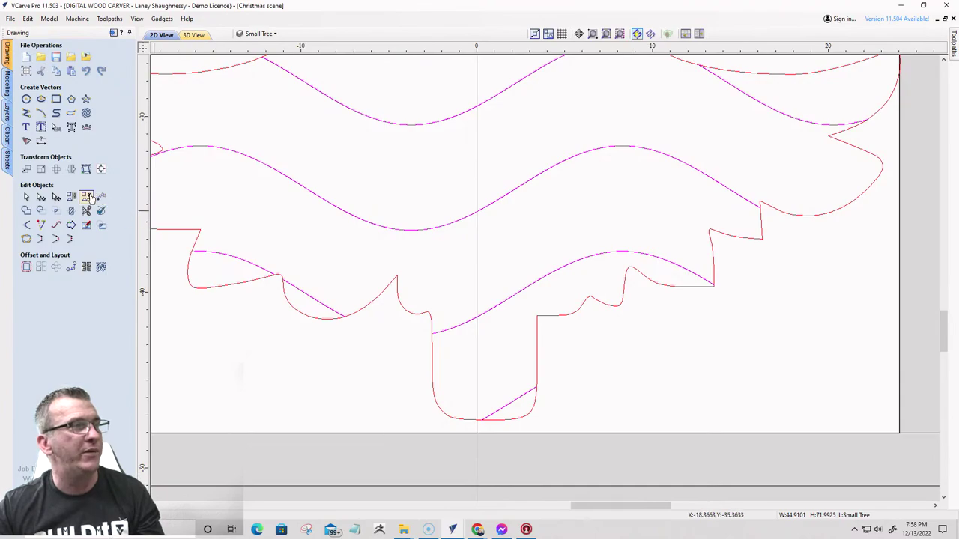
# - Ungroup the wavy texture lines into separate curves
pyautogui.click(87, 197)
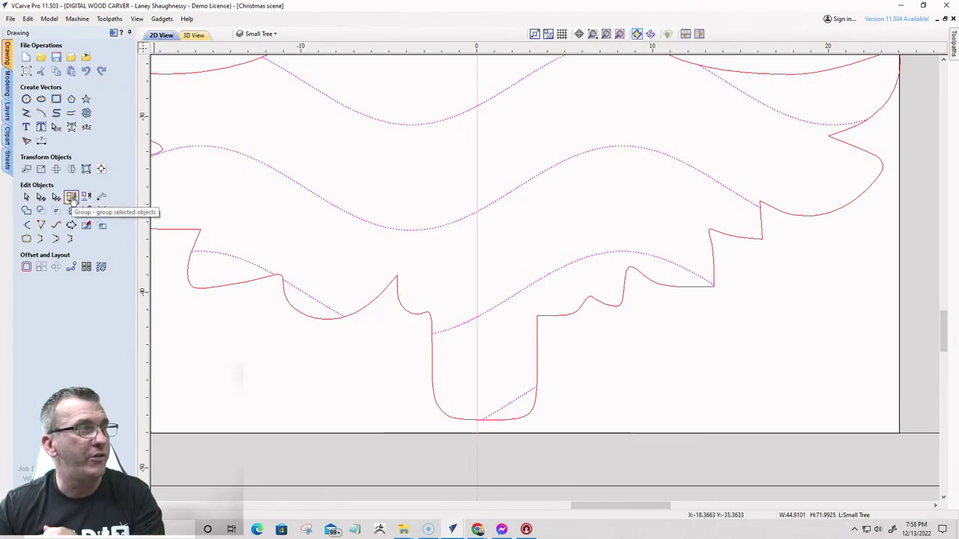
pyautogui.click(71, 197)
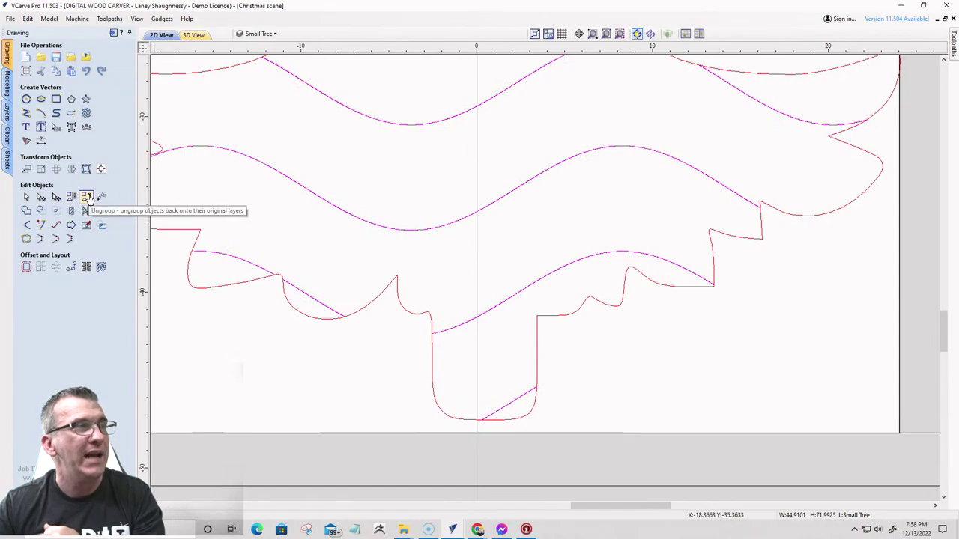
pyautogui.click(87, 196)
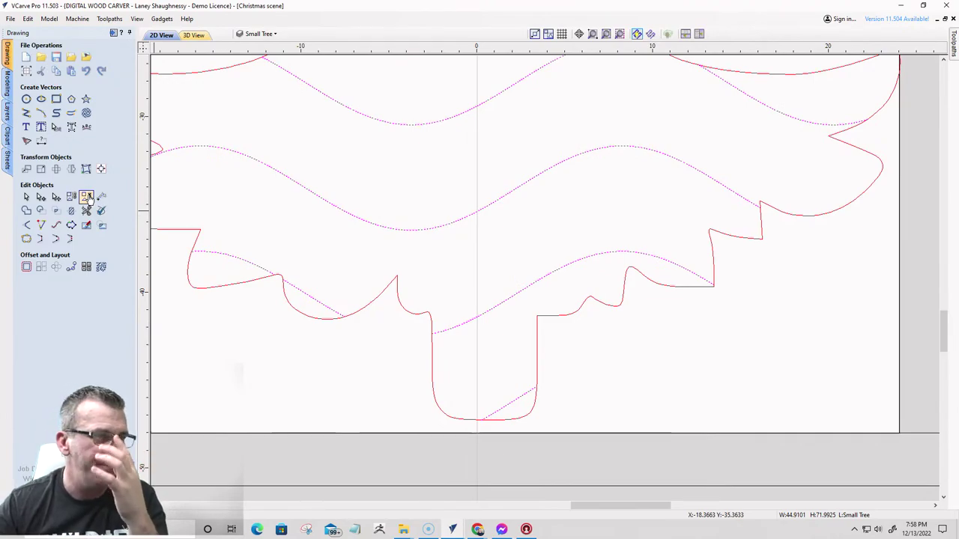
# - Delete the short stray diagonal at the trunk bottom and select the lowest wavy line
pyautogui.click(501, 405)
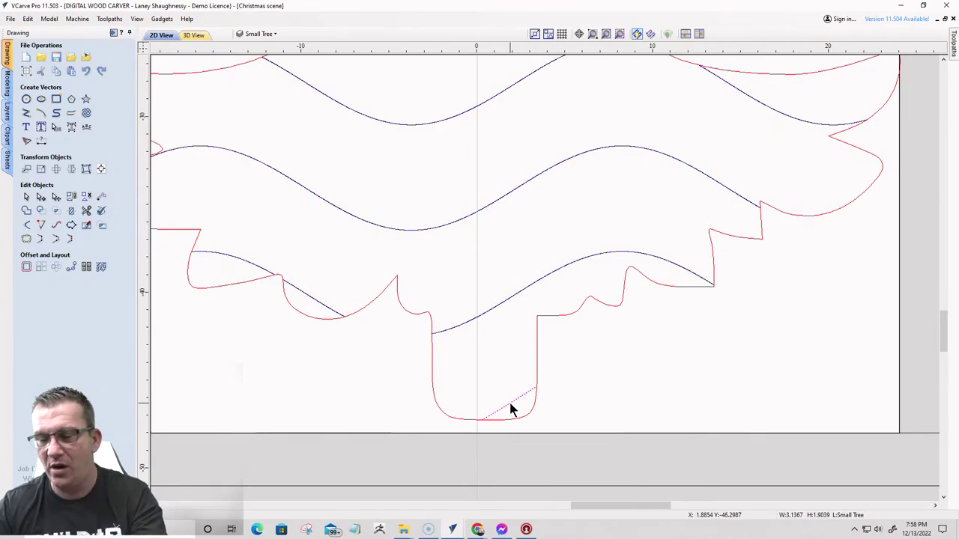
pyautogui.press('Delete')
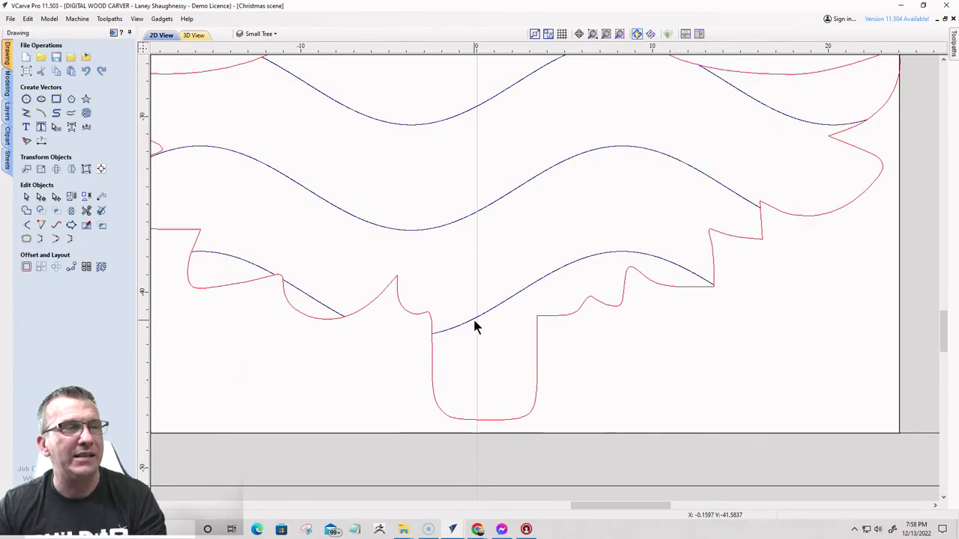
pyautogui.click(475, 323)
# - Delete the unwanted wavy curves: the one above the trunk and the two nearest the treetop
pyautogui.press('Delete')
pyautogui.scroll(-4, 472, 324)
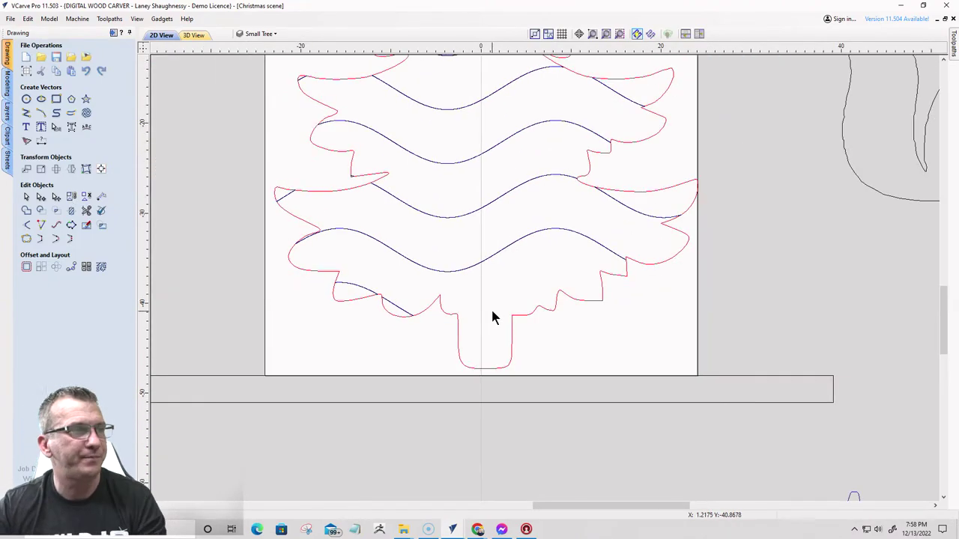
pyautogui.scroll(-2, 449, 225)
pyautogui.scroll(5, 464, 112)
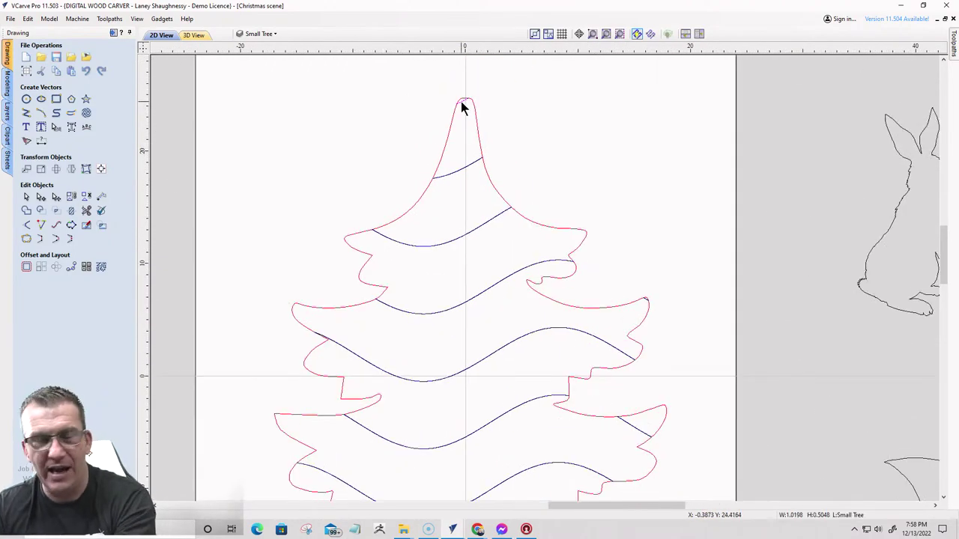
pyautogui.click(468, 173)
pyautogui.press('Delete')
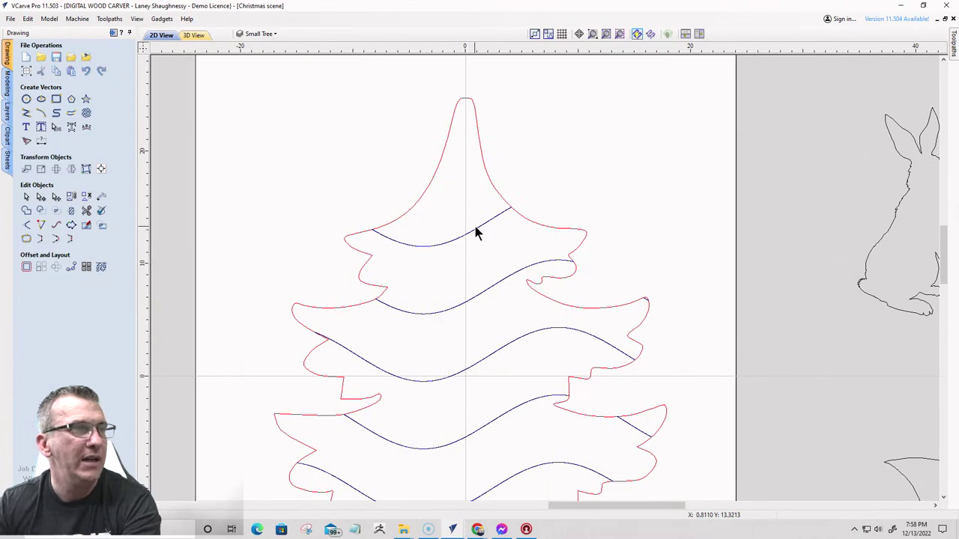
pyautogui.click(481, 235)
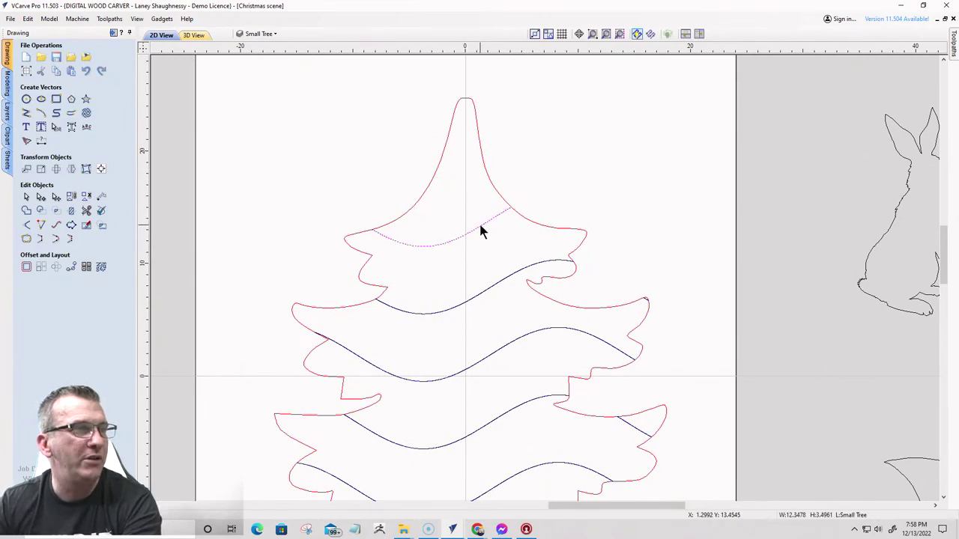
pyautogui.press('Delete')
pyautogui.scroll(-2, 482, 236)
pyautogui.scroll(-1, 482, 299)
pyautogui.scroll(3, 514, 204)
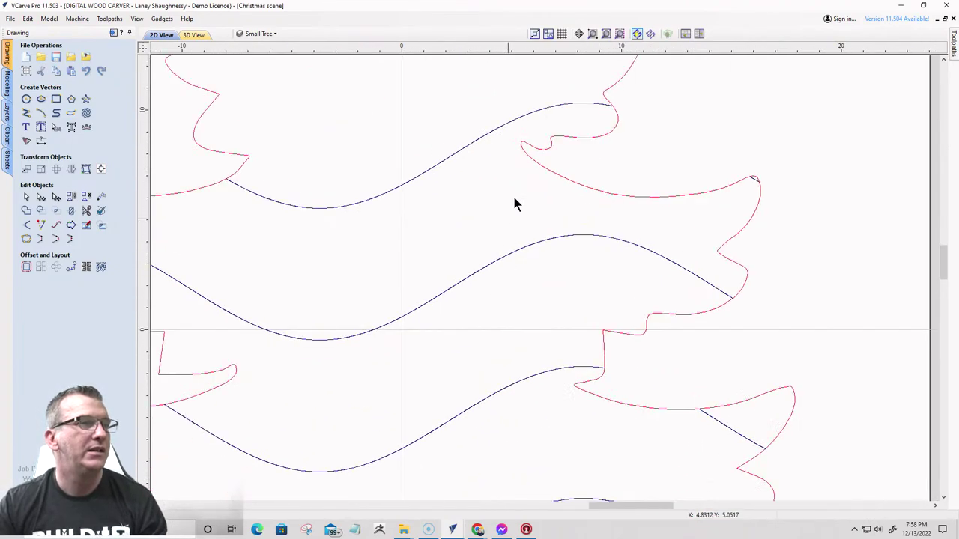
pyautogui.scroll(-2, 589, 117)
pyautogui.scroll(-3, 614, 128)
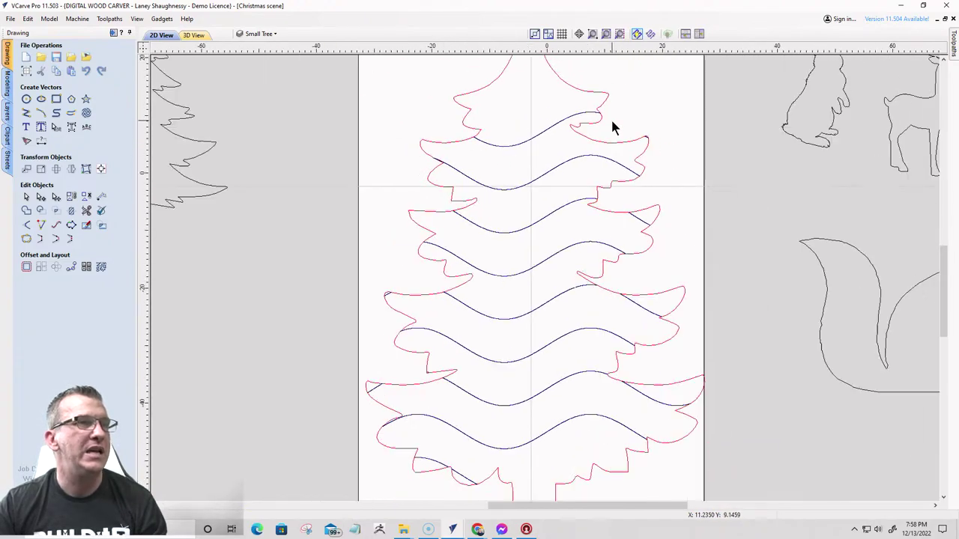
pyautogui.scroll(-2, 528, 282)
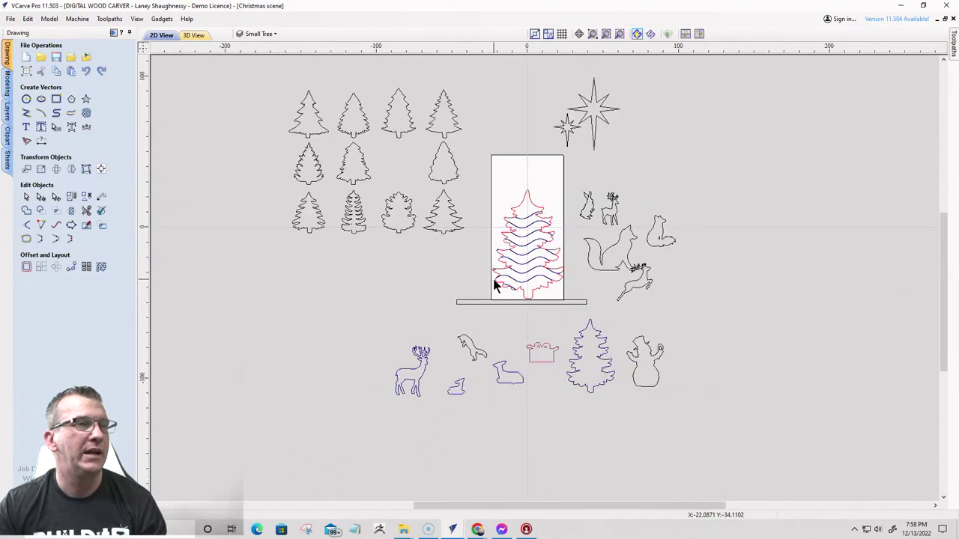
pyautogui.scroll(3, 533, 182)
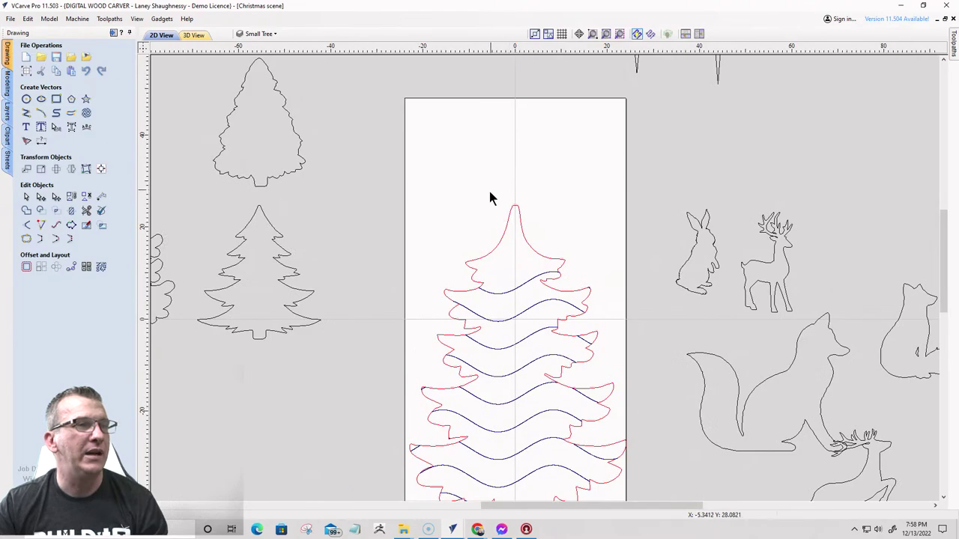
pyautogui.scroll(-3, 529, 255)
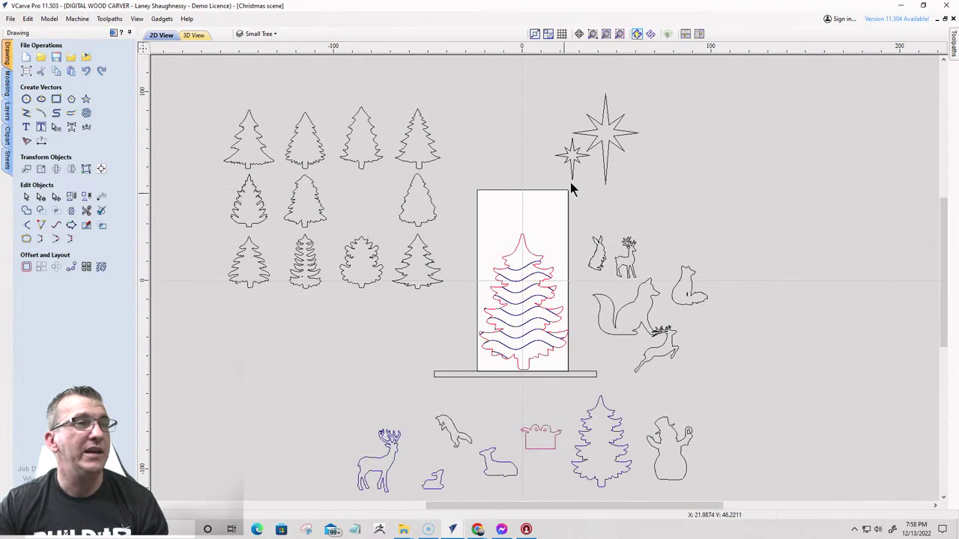
# - Try the large star on the treetop, moving it there and shrinking it to fit
pyautogui.click(599, 146)
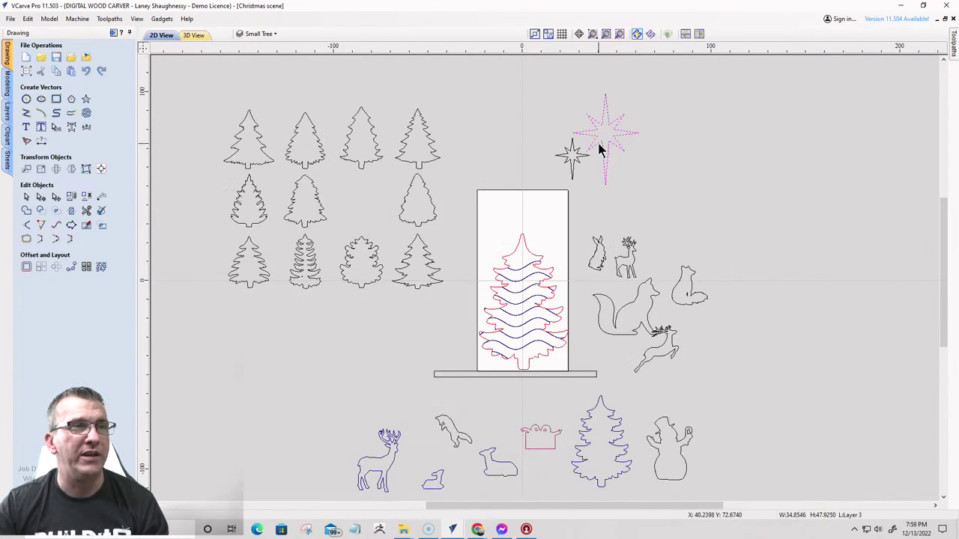
pyautogui.moveTo(609, 137); pyautogui.dragTo(522, 236)
pyautogui.scroll(4, 514, 291)
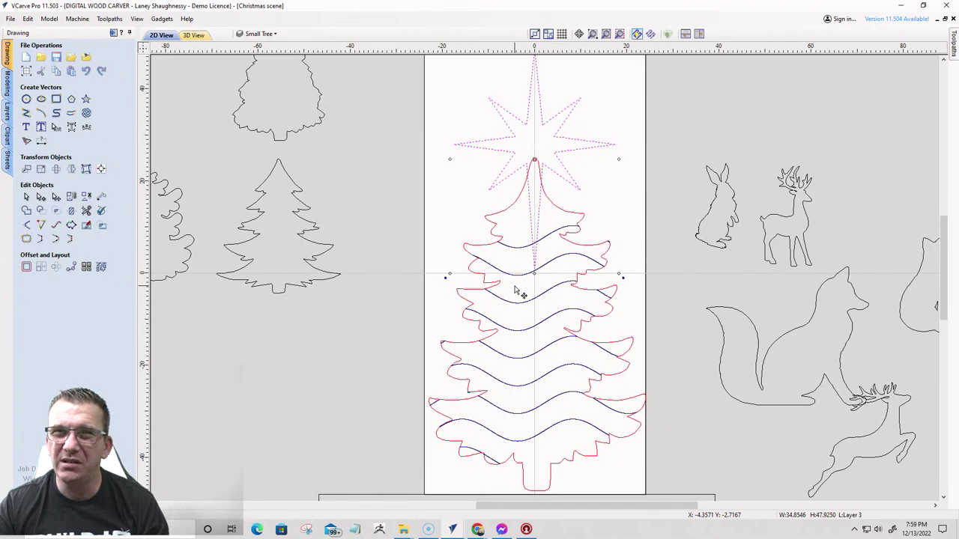
pyautogui.scroll(-4, 514, 290)
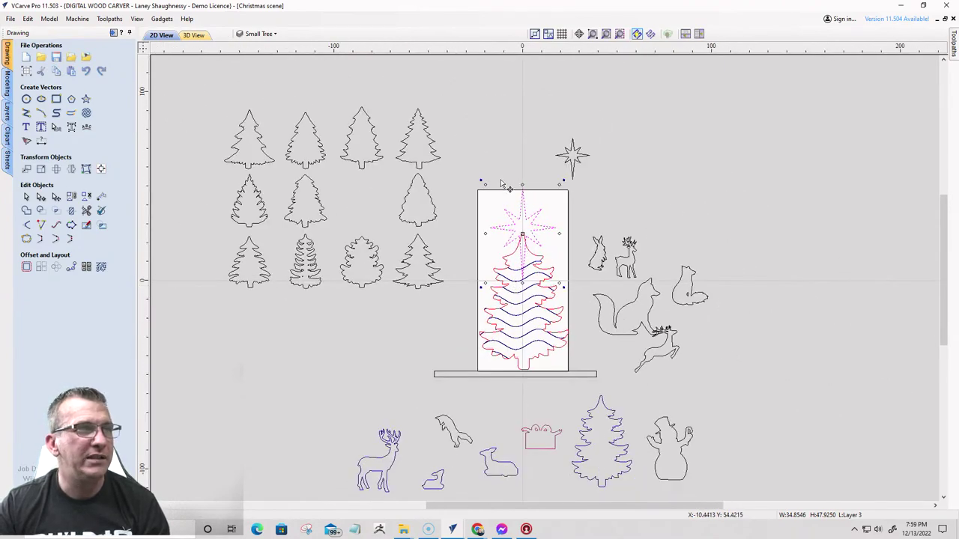
pyautogui.moveTo(484, 184); pyautogui.dragTo(498, 206)
pyautogui.scroll(3, 512, 239)
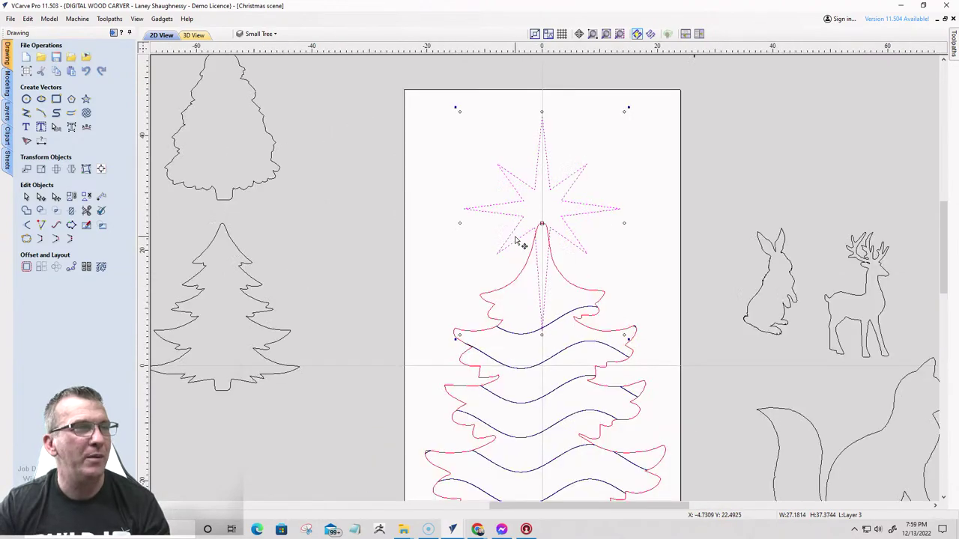
pyautogui.scroll(-3, 516, 241)
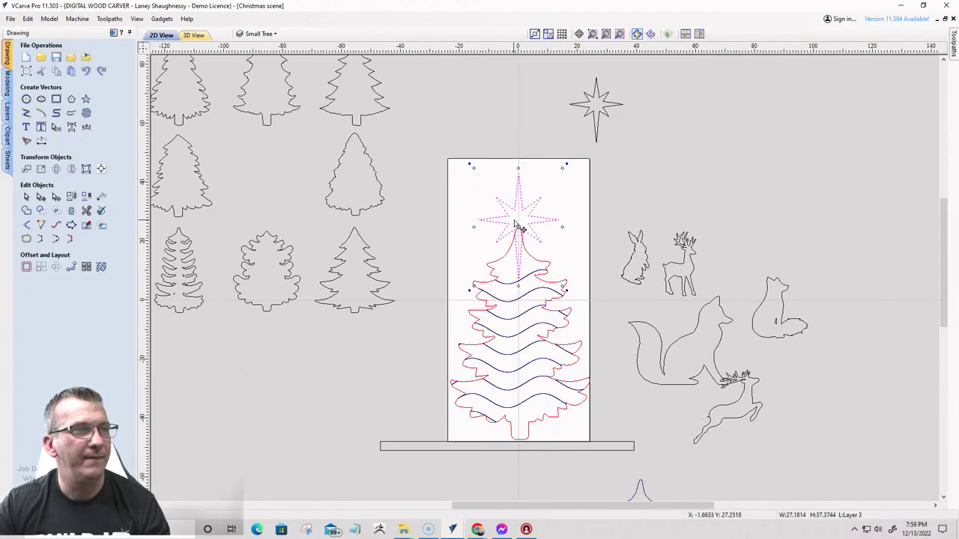
# - Move the star back and undo twice, restoring the star and the uppermost wavy line
pyautogui.moveTo(522, 225); pyautogui.dragTo(649, 140)
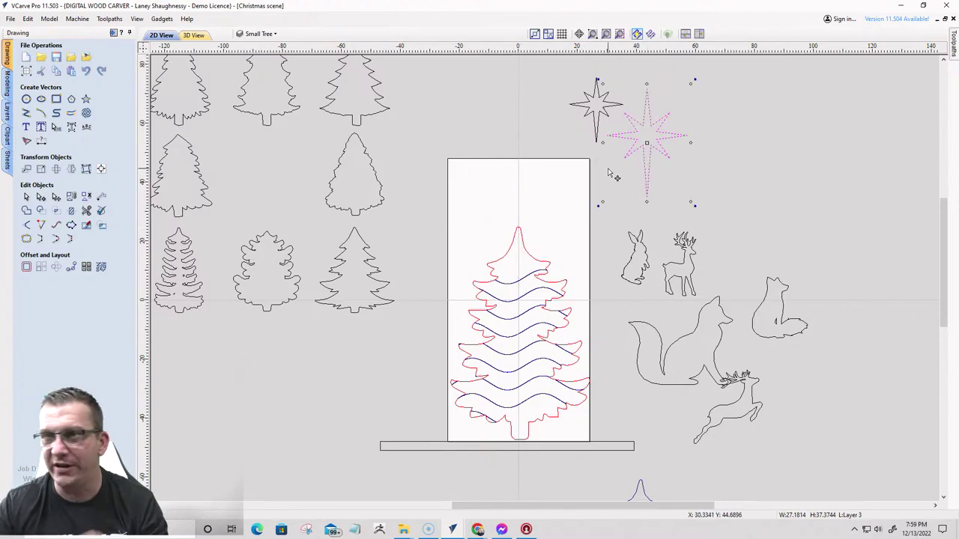
pyautogui.scroll(-2, 495, 252)
pyautogui.scroll(4, 495, 252)
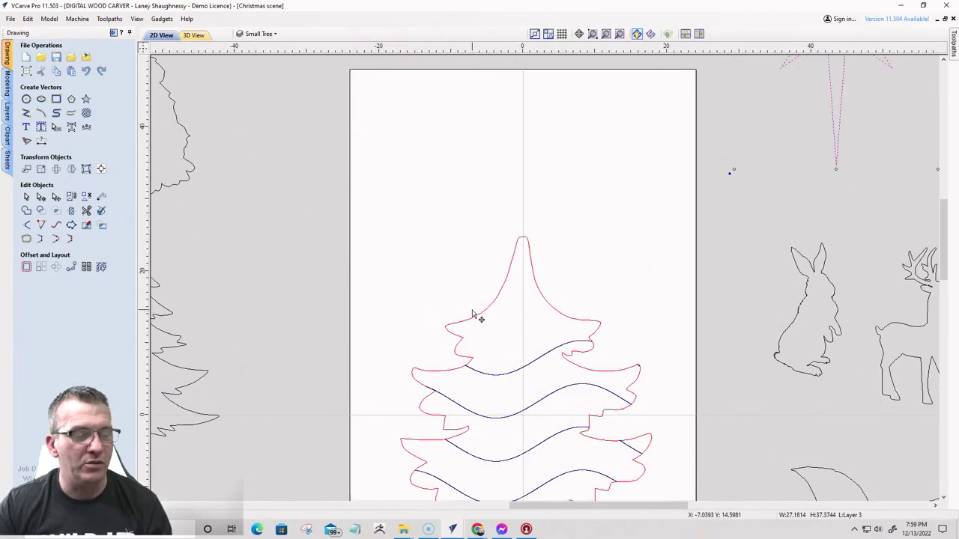
pyautogui.hotkey('ctrl', 'z')
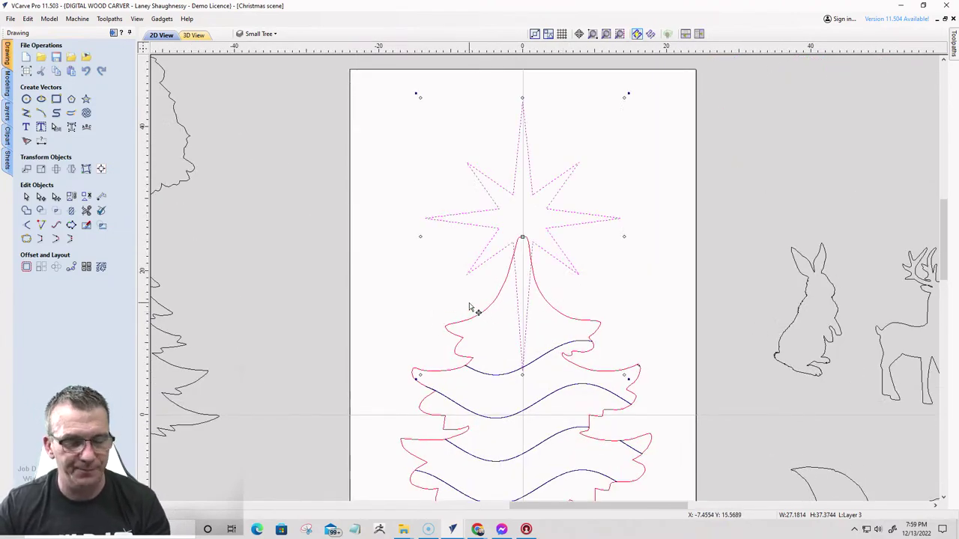
pyautogui.hotkey('ctrl', 'z')
pyautogui.hotkey('ctrl', 'z')
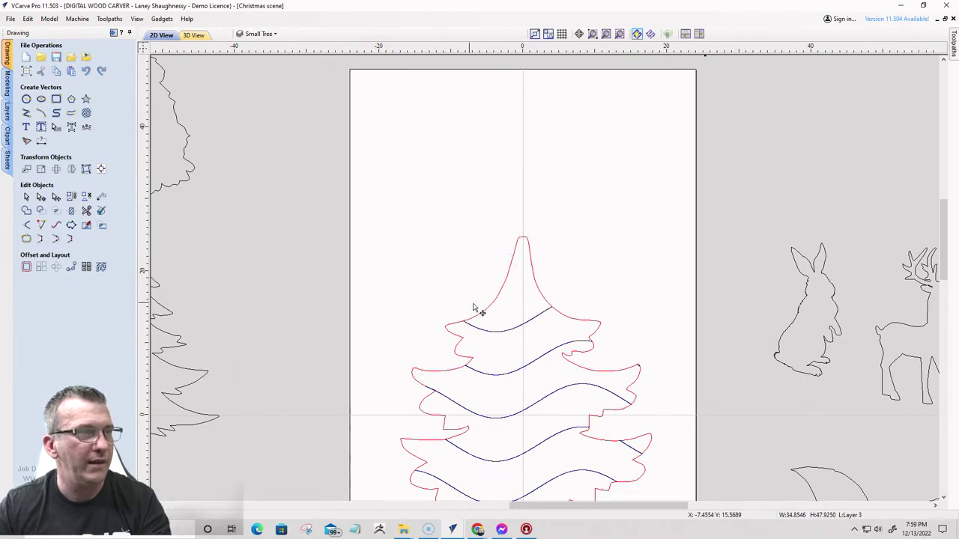
pyautogui.scroll(-4, 563, 260)
pyautogui.scroll(1, 537, 323)
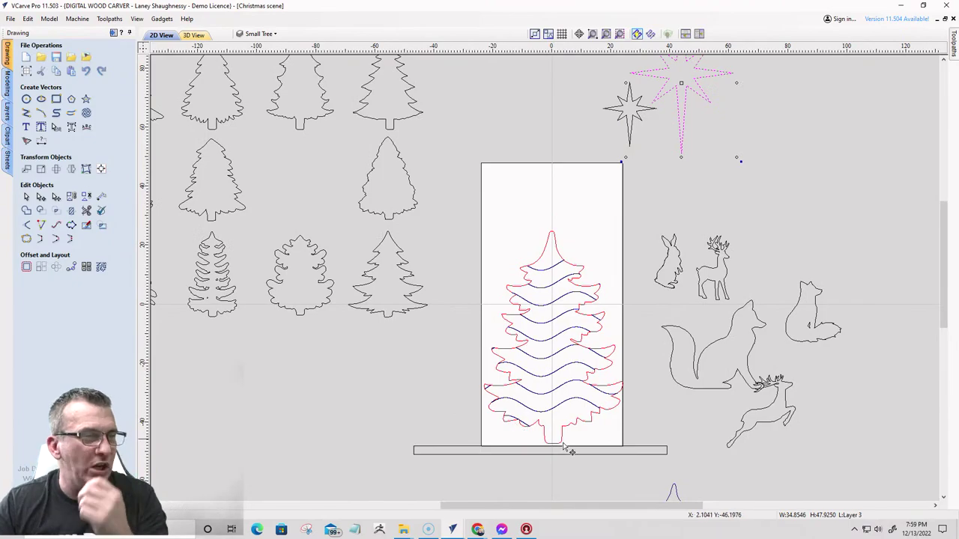
pyautogui.scroll(5, 570, 452)
pyautogui.scroll(-1, 567, 447)
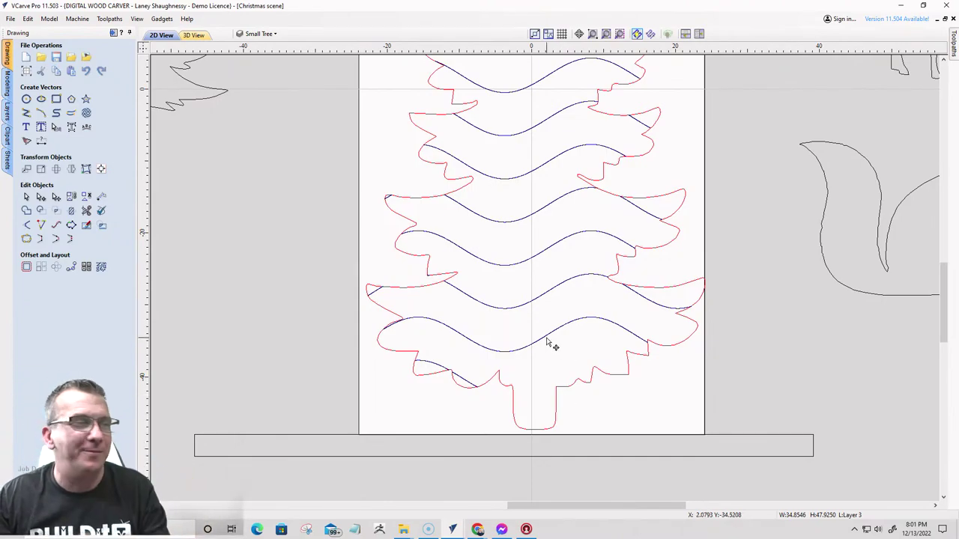
# - Start the Draw Circle tool from Create Vectors
pyautogui.click(26, 99)
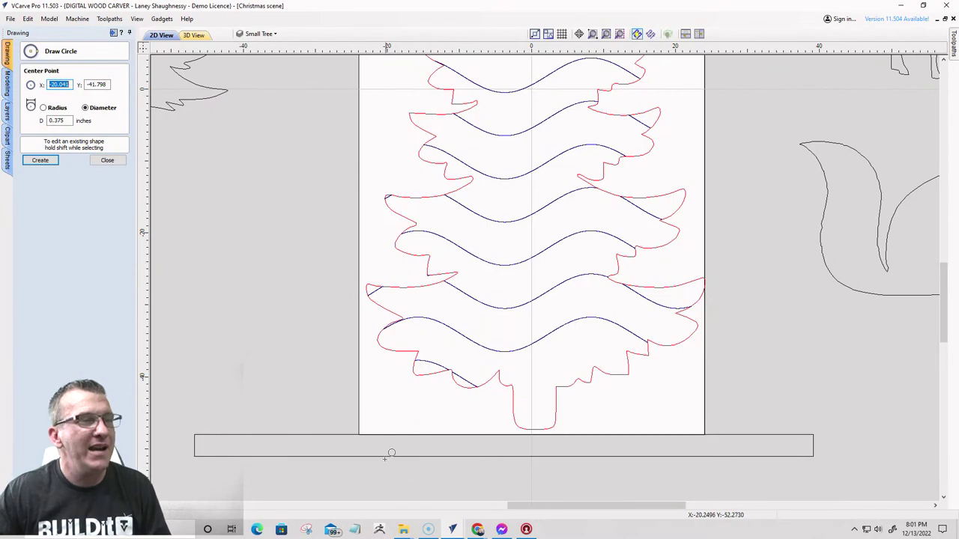
# - Draw a 0.375-inch diameter circle just below the tree's lower left branches, then close
pyautogui.click(64, 121)
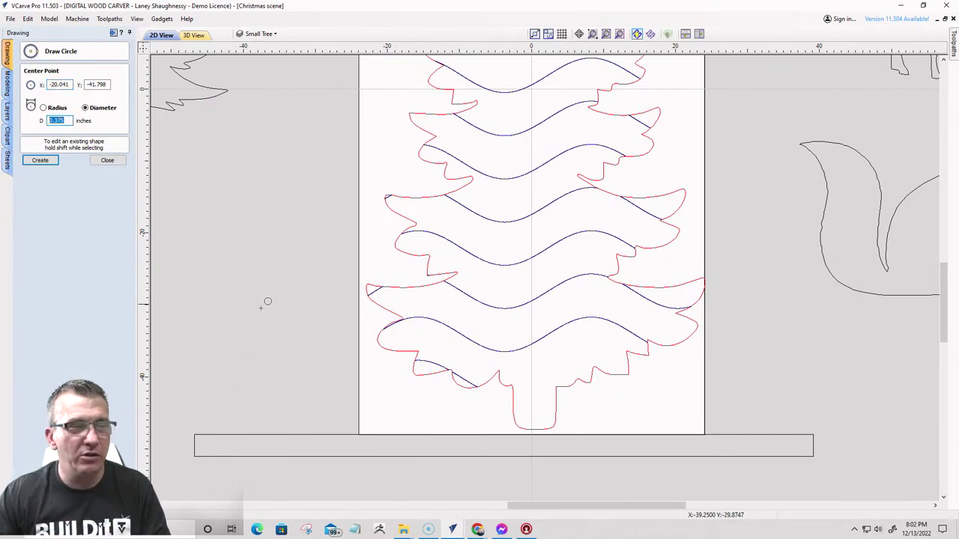
pyautogui.click(394, 402)
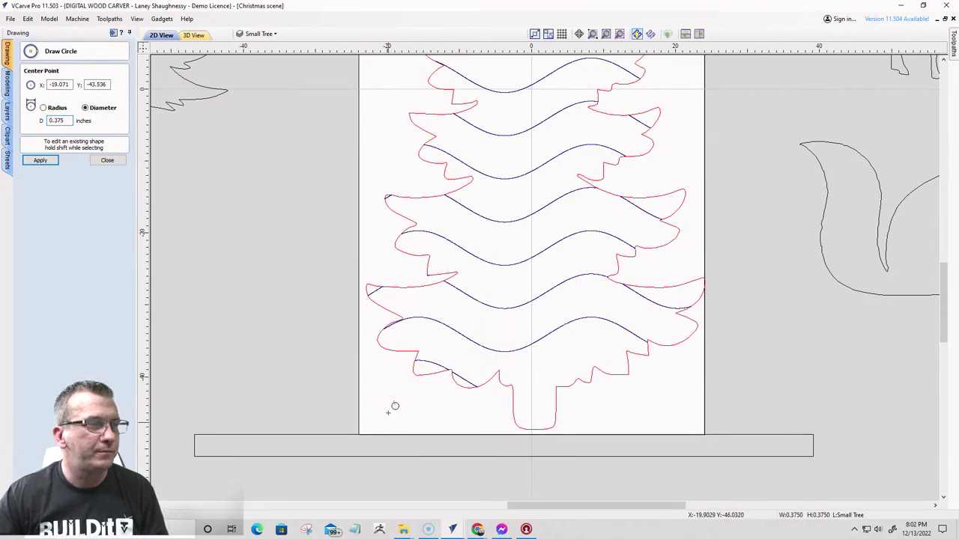
pyautogui.scroll(10, 393, 404)
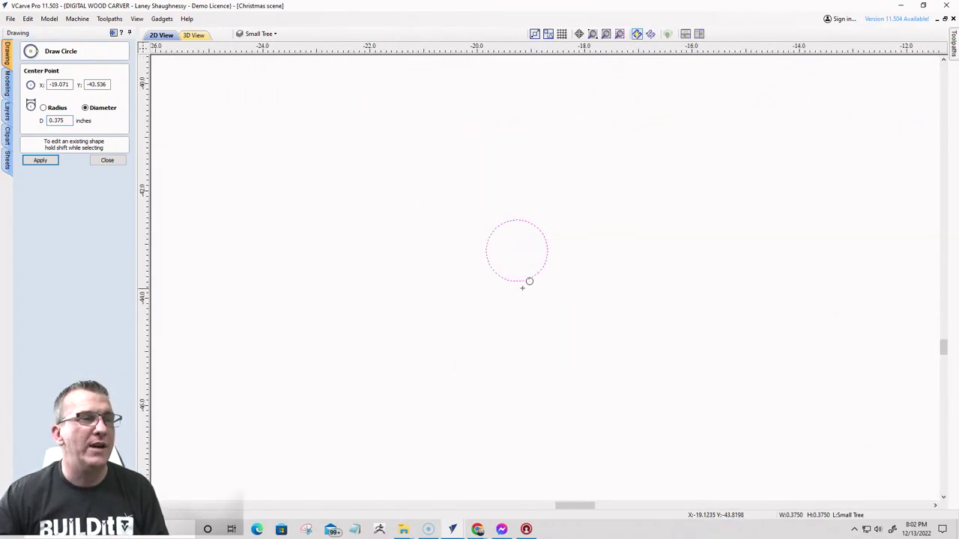
pyautogui.scroll(-10, 517, 276)
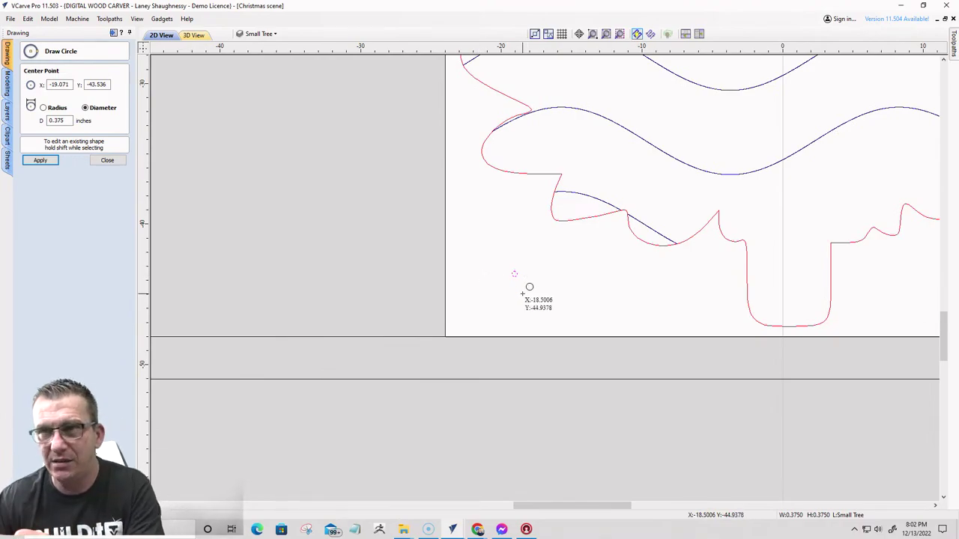
pyautogui.scroll(6, 527, 284)
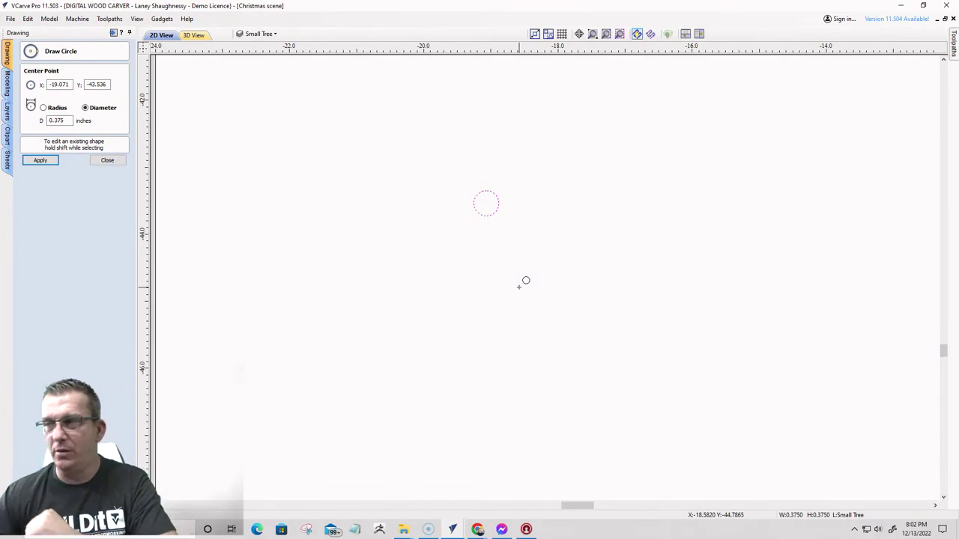
pyautogui.scroll(-6, 524, 281)
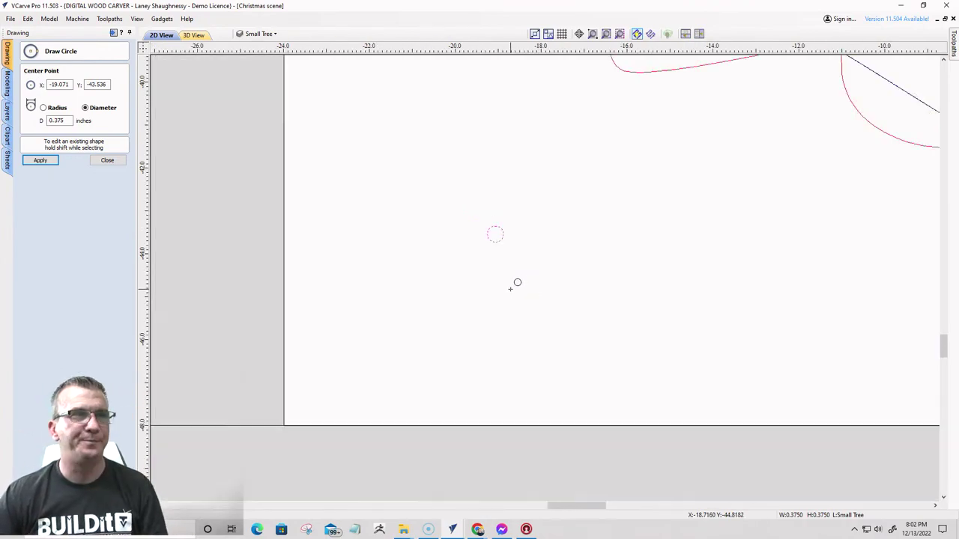
pyautogui.click(107, 161)
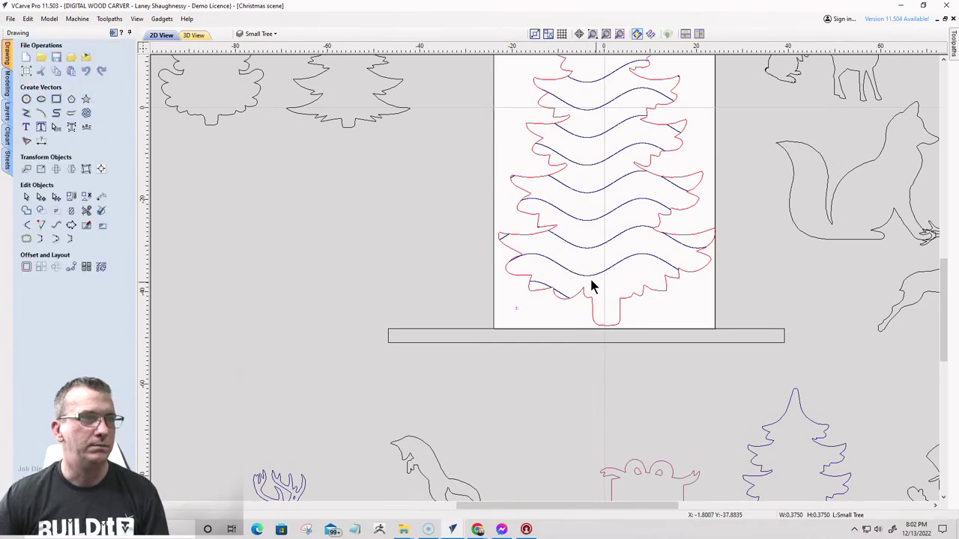
# - Shift-select the wavy lines across the tree plus the first short tier-tip segments
pyautogui.scroll(4, 538, 288)
pyautogui.keyDown('shift'); pyautogui.click(544, 300); pyautogui.keyUp('shift')
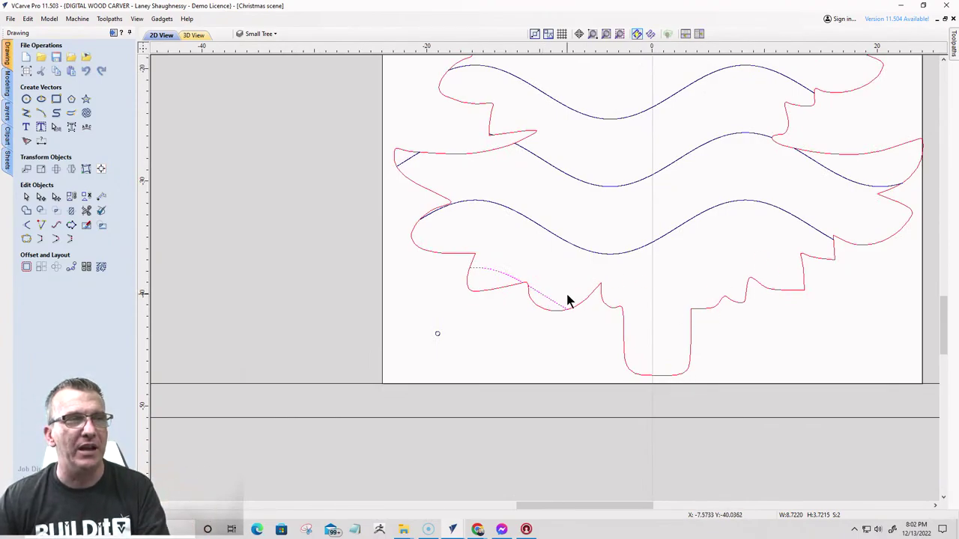
pyautogui.keyDown('shift'); pyautogui.click(464, 201); pyautogui.keyUp('shift')
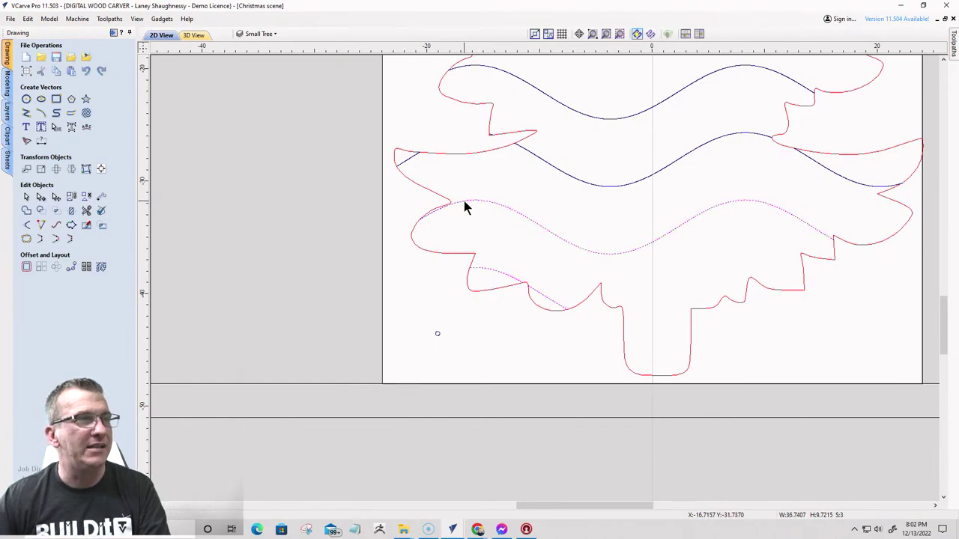
pyautogui.keyDown('shift'); pyautogui.click(409, 158); pyautogui.keyUp('shift')
pyautogui.keyDown('shift'); pyautogui.click(548, 165); pyautogui.keyUp('shift')
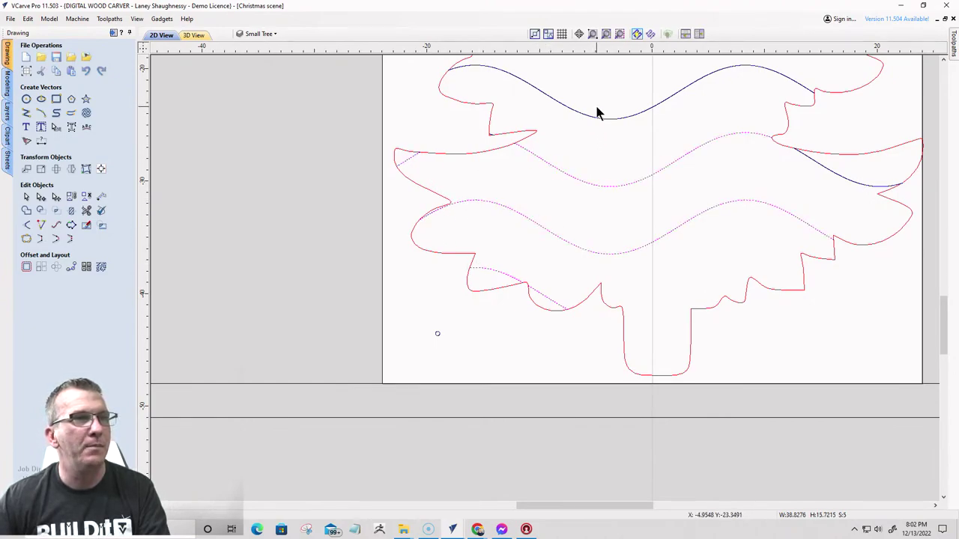
pyautogui.keyDown('shift'); pyautogui.click(834, 172); pyautogui.keyUp('shift')
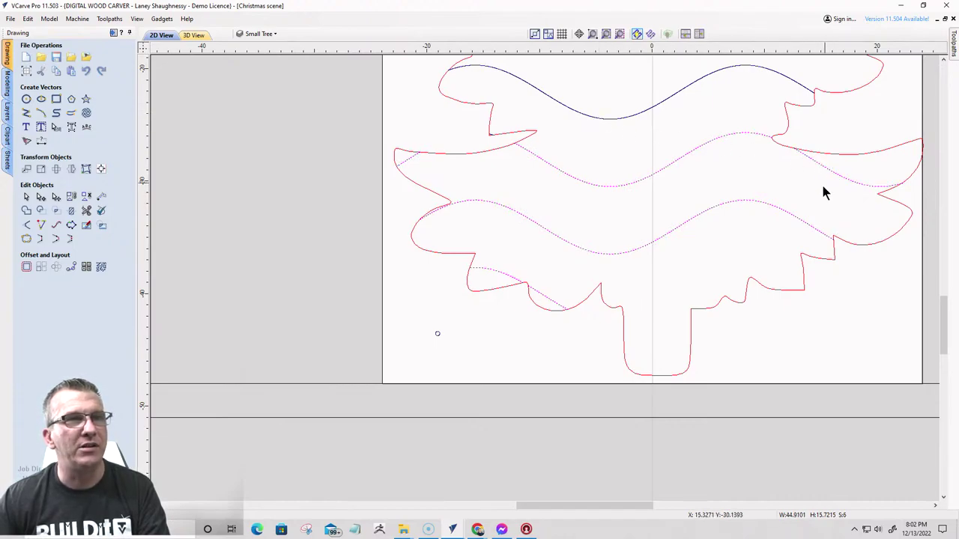
pyautogui.scroll(-1, 801, 191)
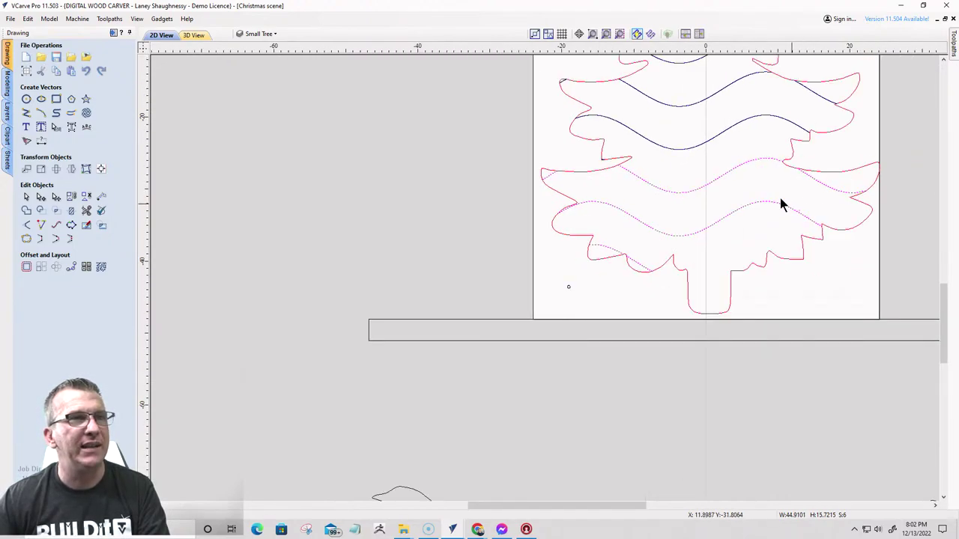
pyautogui.keyDown('shift'); pyautogui.click(677, 60); pyautogui.keyUp('shift')
pyautogui.scroll(-3, 696, 207)
pyautogui.scroll(2, 702, 135)
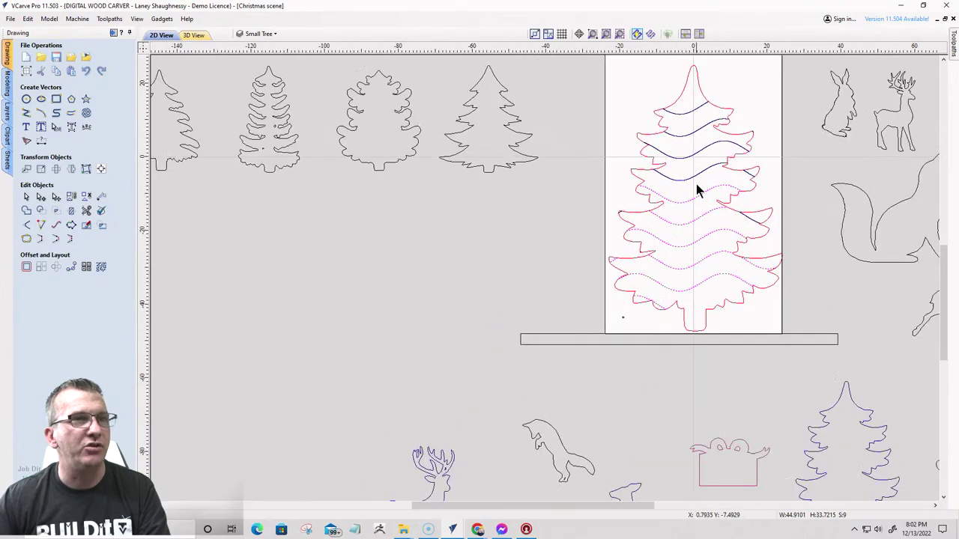
pyautogui.keyDown('shift'); pyautogui.click(682, 106); pyautogui.keyUp('shift')
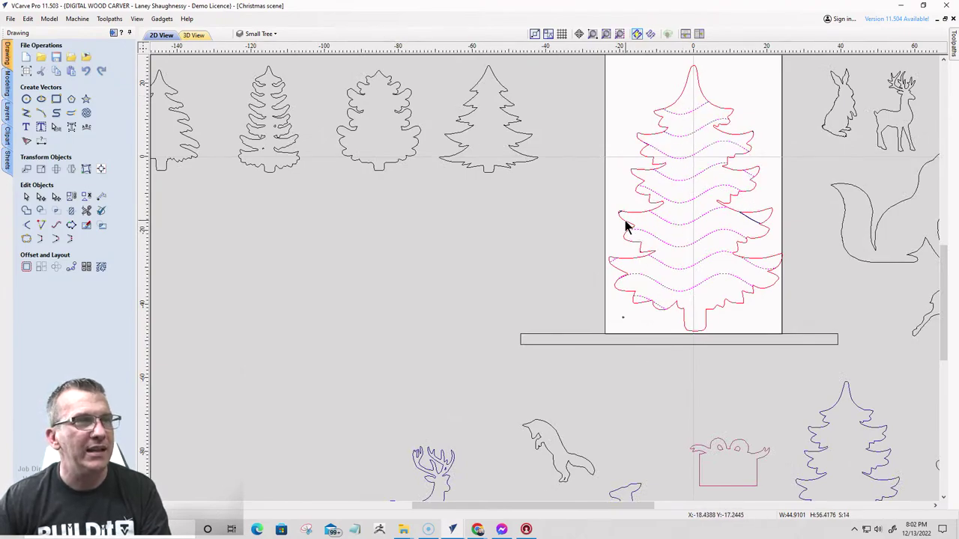
# - Add the remaining stray segments at the left tip and right edge, reaching 18 selected
pyautogui.scroll(4, 623, 223)
pyautogui.keyDown('shift'); pyautogui.click(619, 191); pyautogui.keyUp('shift')
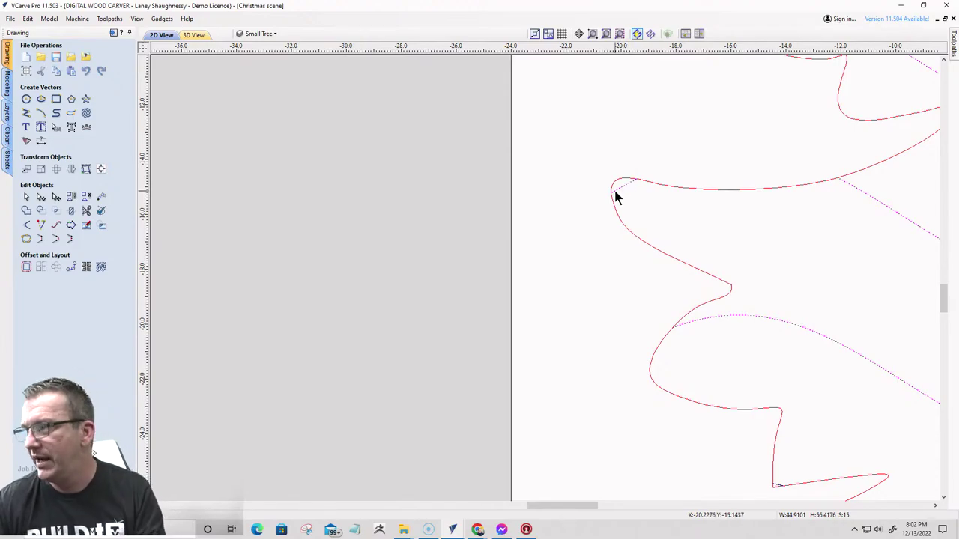
pyautogui.scroll(-5, 618, 272)
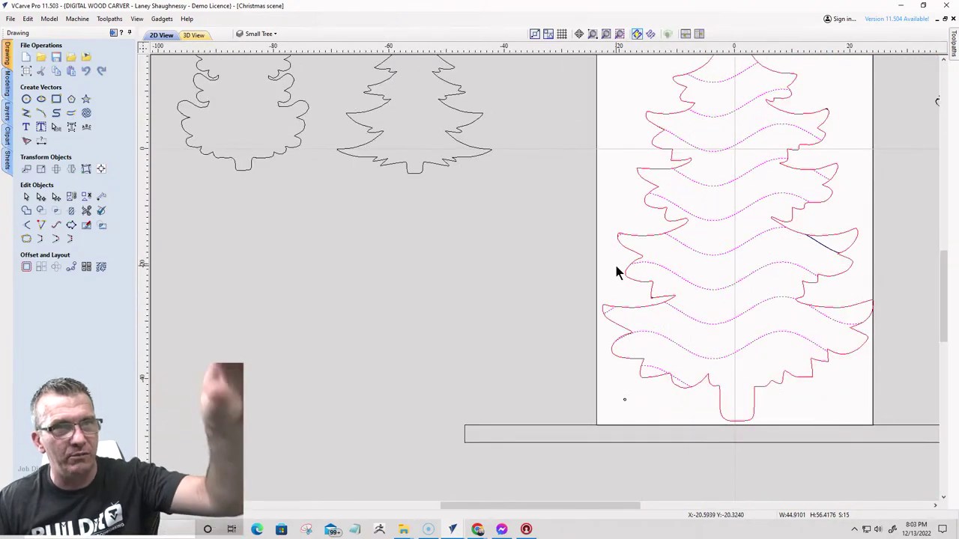
pyautogui.scroll(6, 797, 205)
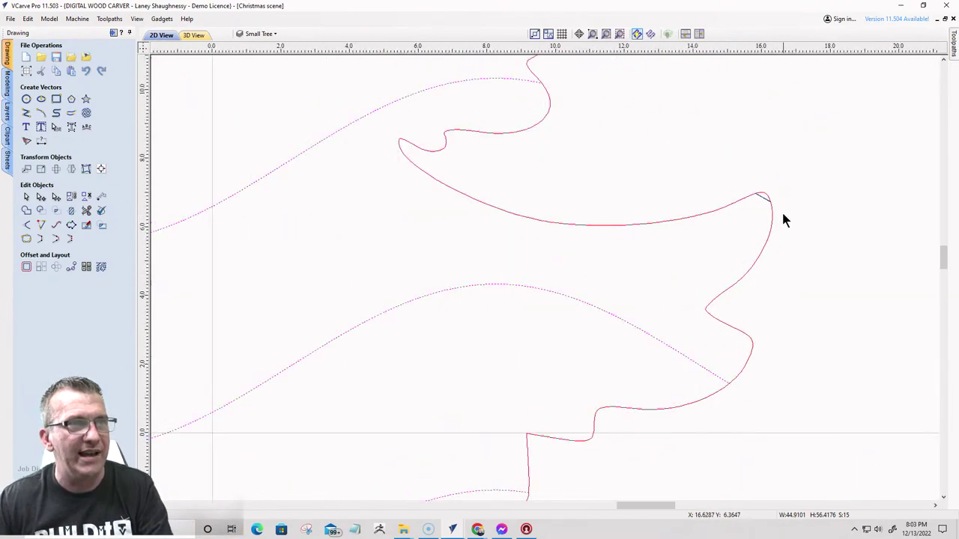
pyautogui.scroll(3, 779, 209)
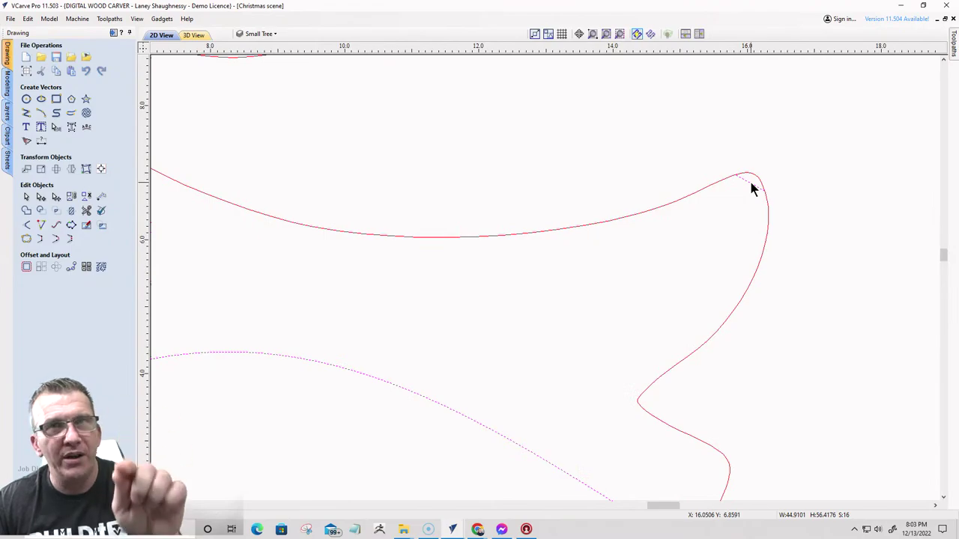
pyautogui.scroll(-8, 784, 199)
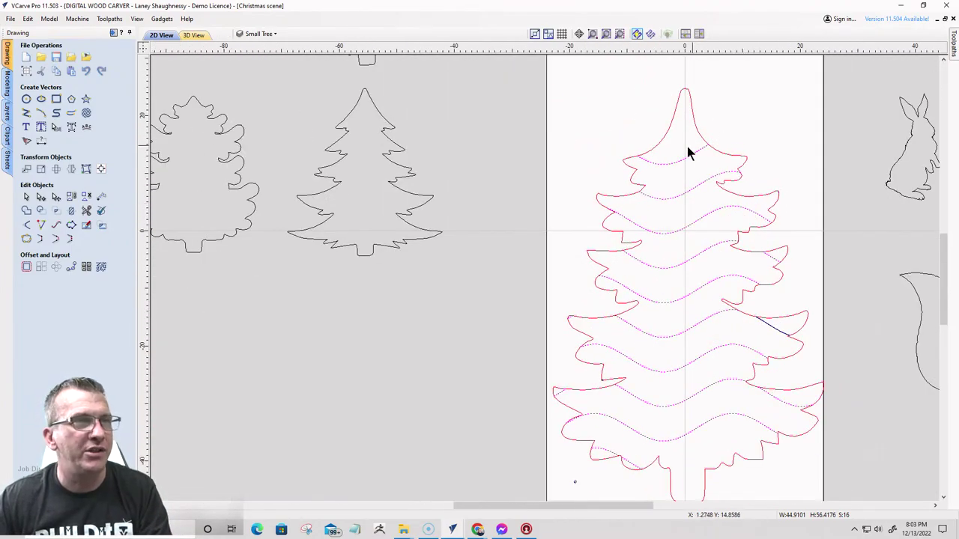
pyautogui.scroll(-1, 599, 287)
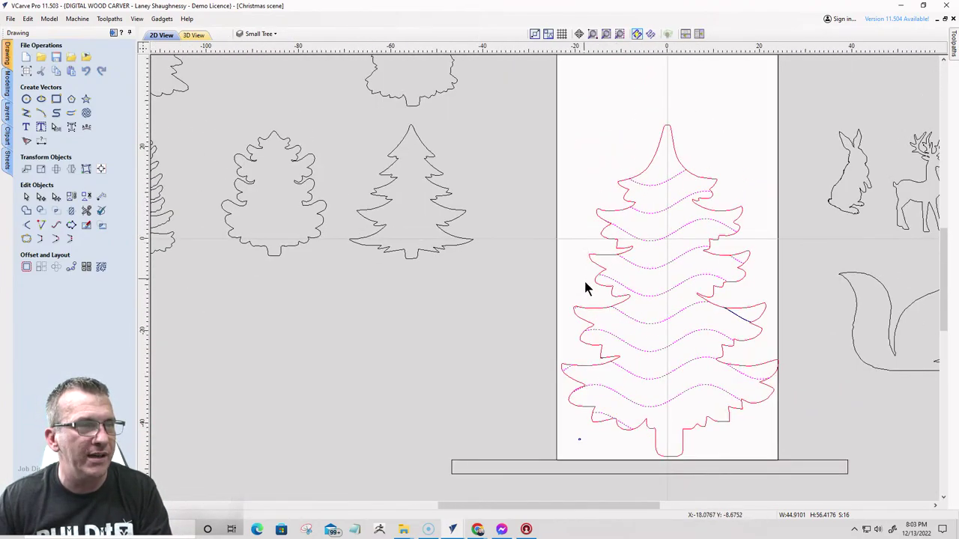
pyautogui.scroll(10, 612, 367)
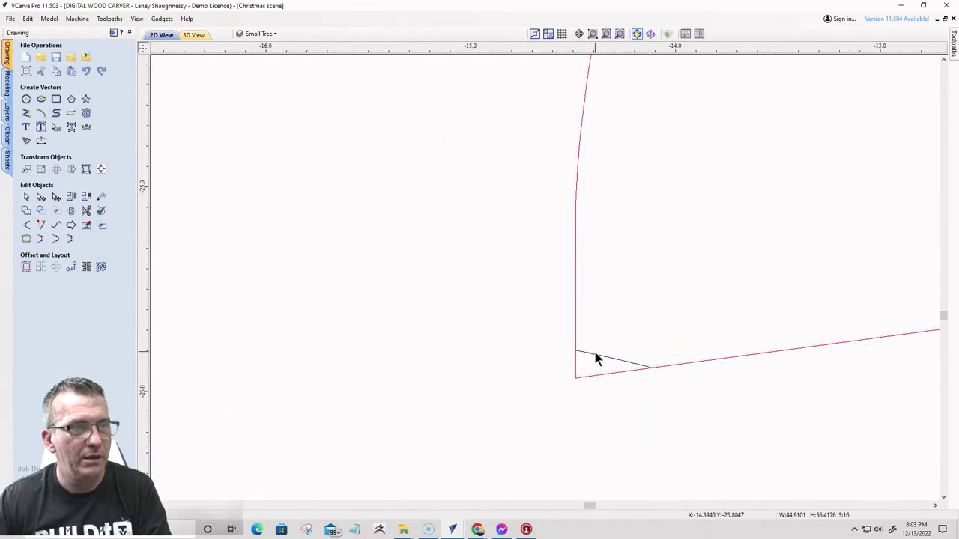
pyautogui.scroll(-10, 595, 358)
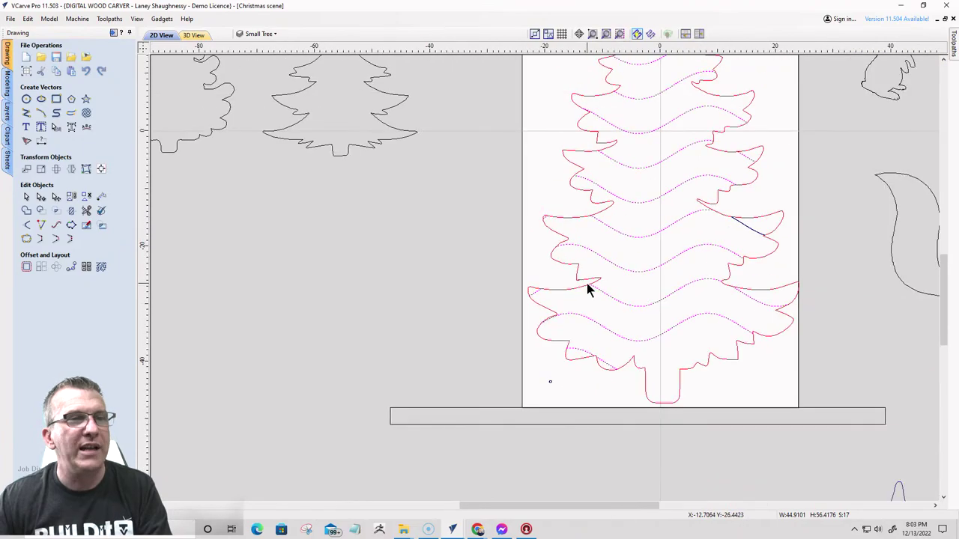
pyautogui.scroll(5, 745, 228)
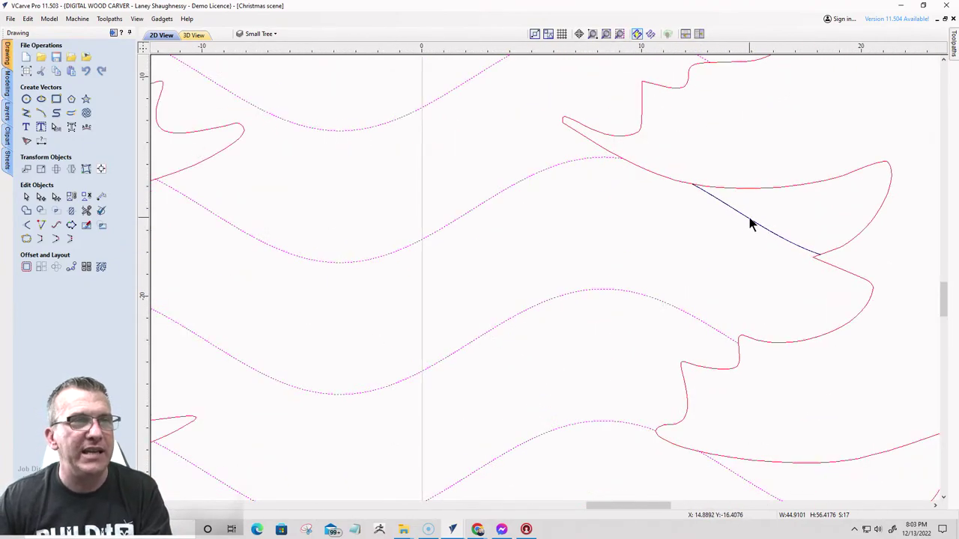
pyautogui.keyDown('shift'); pyautogui.click(749, 223); pyautogui.keyUp('shift')
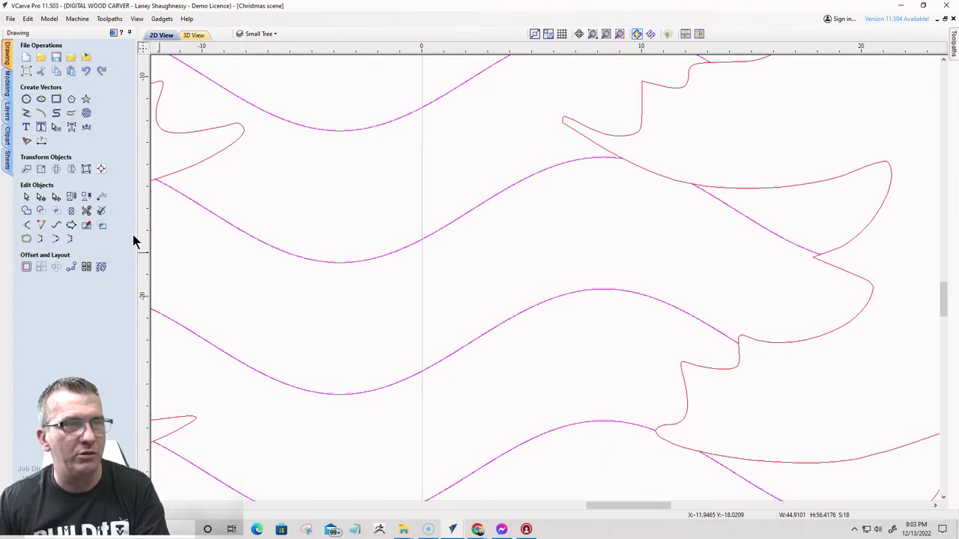
pyautogui.scroll(-5, 439, 300)
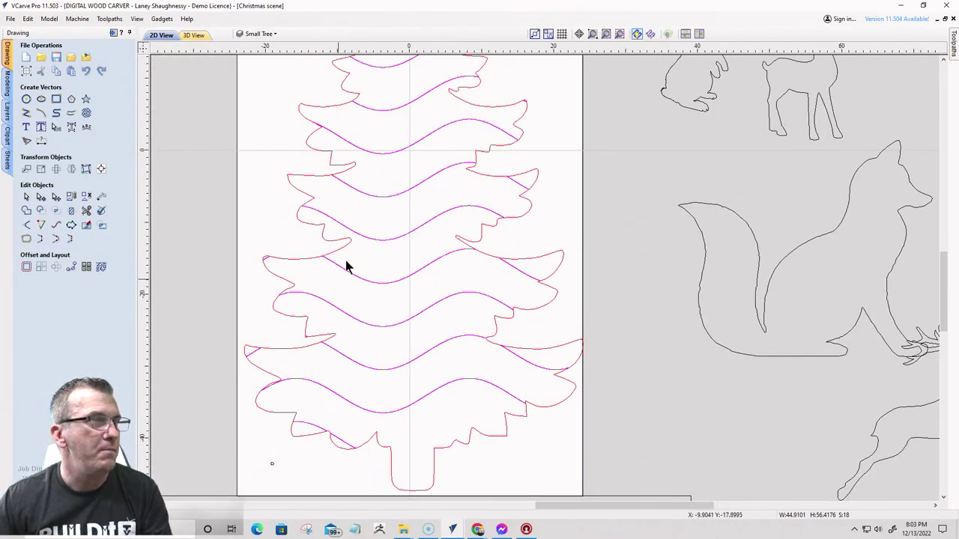
pyautogui.scroll(-3, 484, 328)
pyautogui.scroll(5, 362, 141)
pyautogui.scroll(1, 361, 141)
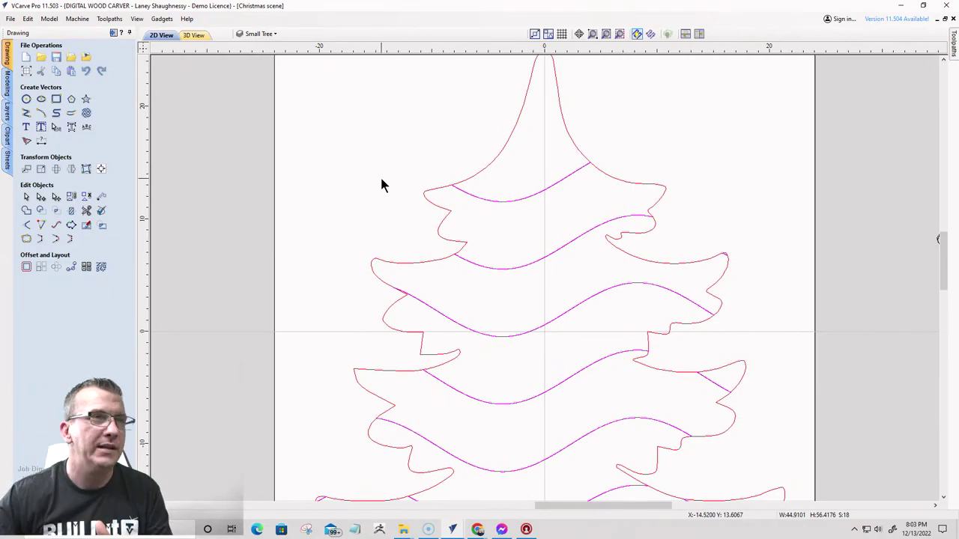
# - Offset the tree outline 0.5 inches inwards to create an inner outline copy
pyautogui.click(441, 193)
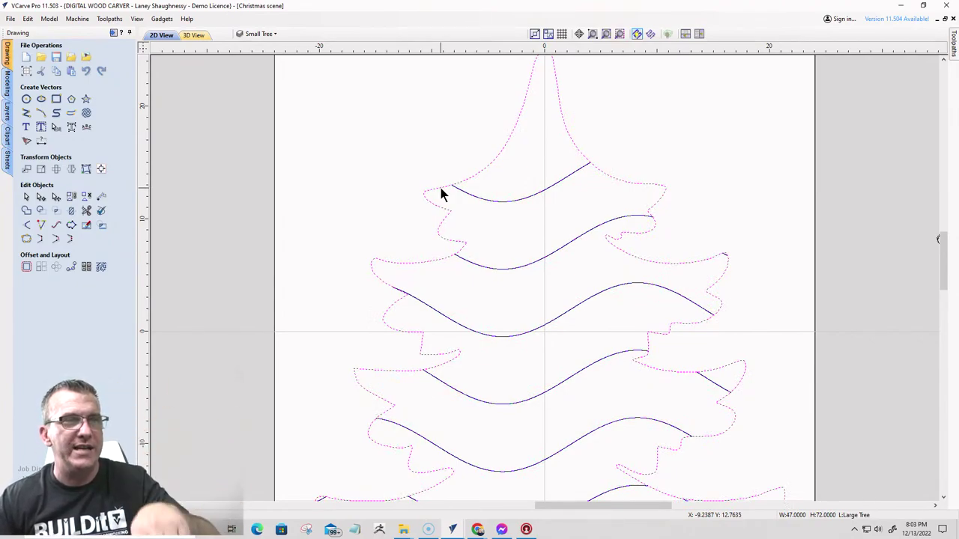
pyautogui.click(26, 266)
pyautogui.click(50, 92)
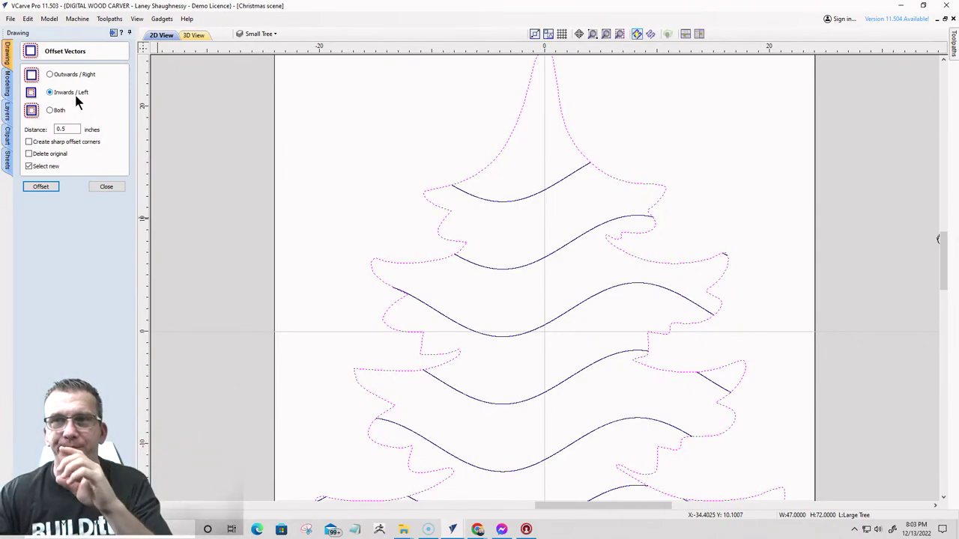
pyautogui.click(37, 193)
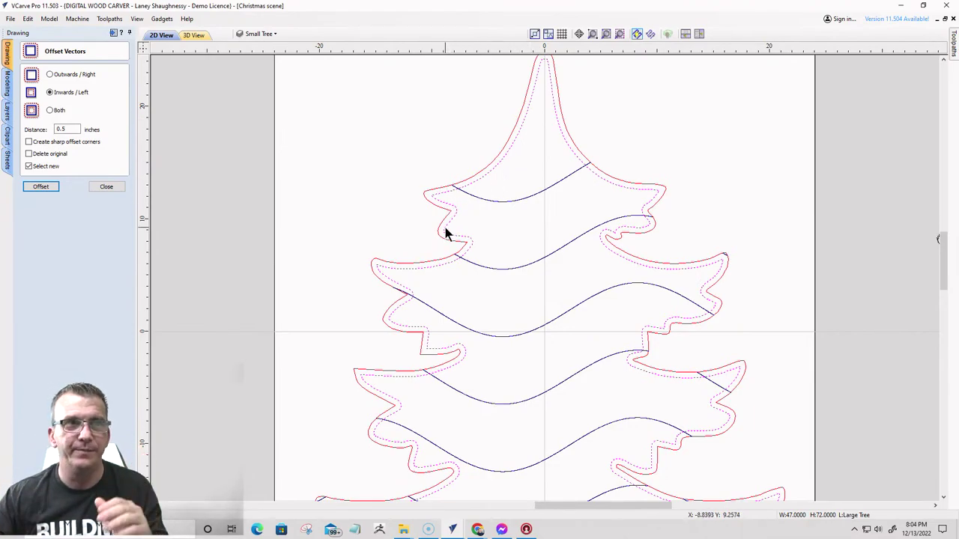
pyautogui.click(522, 245)
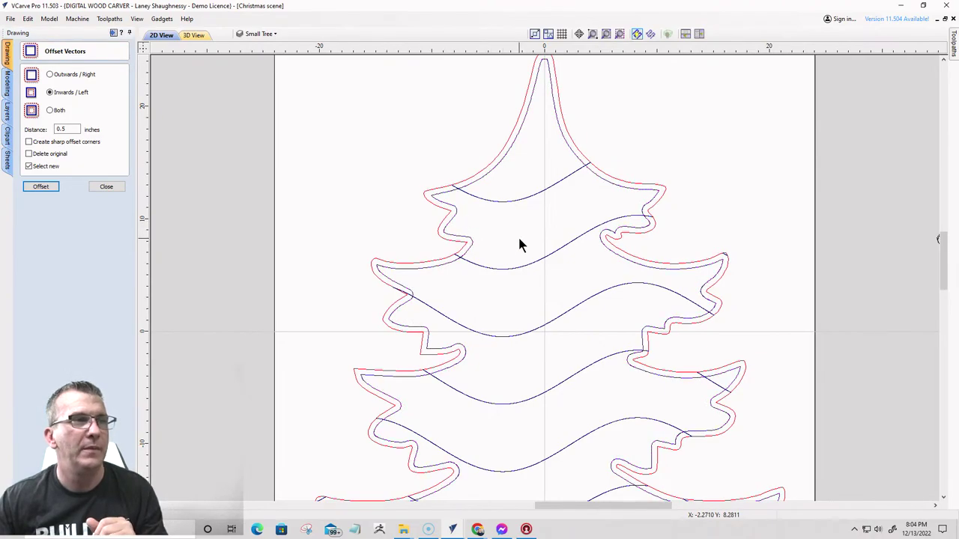
pyautogui.click(106, 187)
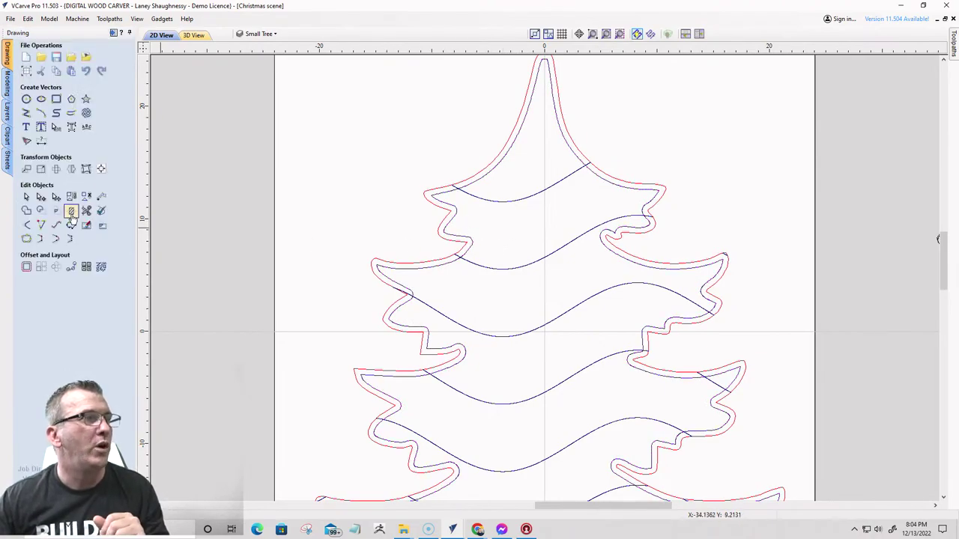
# - Select the wavy lines with the inner offset outline and open Trim Objects, clearing outside boundary
pyautogui.click(528, 198)
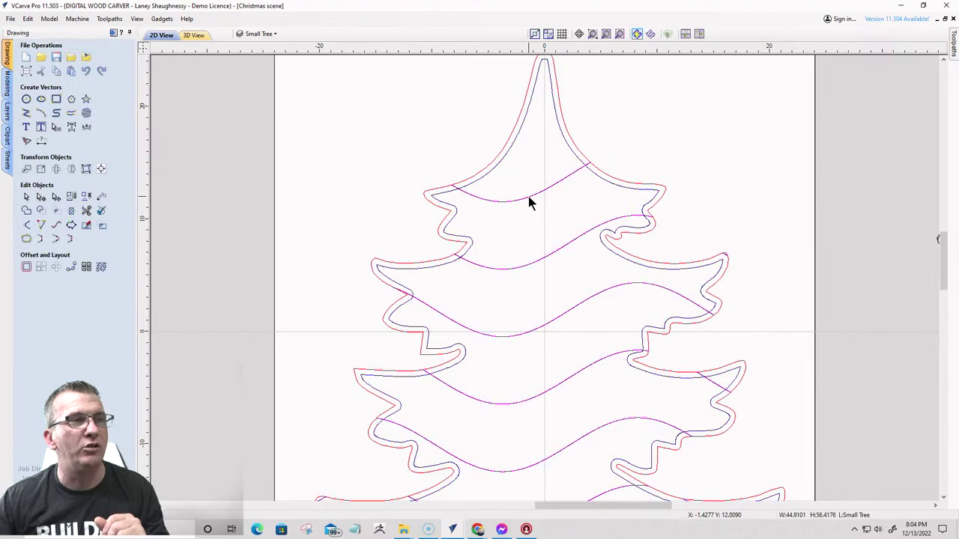
pyautogui.scroll(-6, 533, 403)
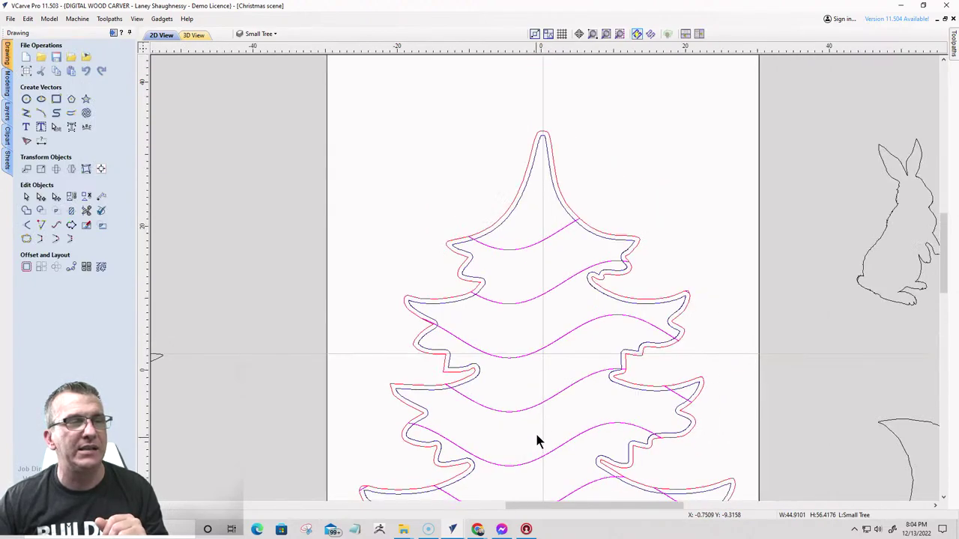
pyautogui.scroll(5, 525, 439)
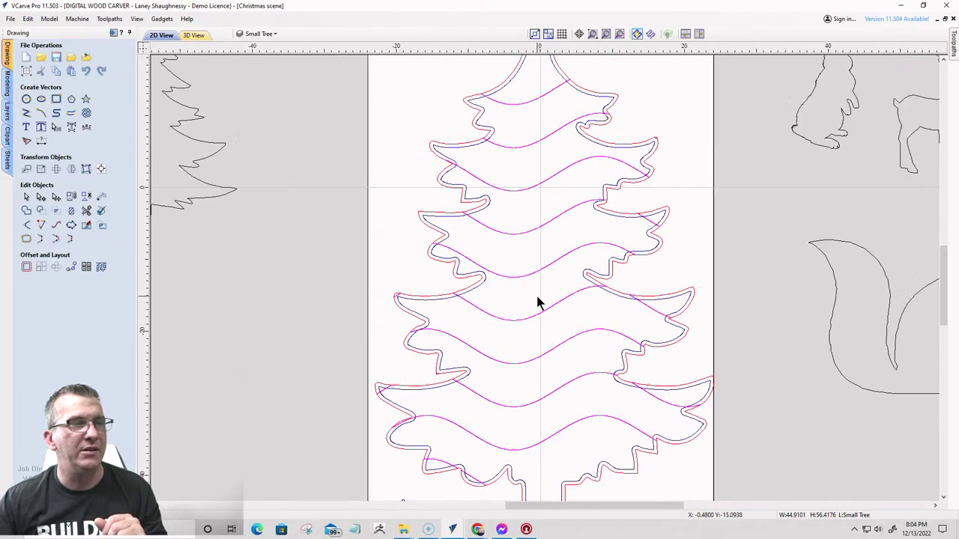
pyautogui.scroll(1, 538, 300)
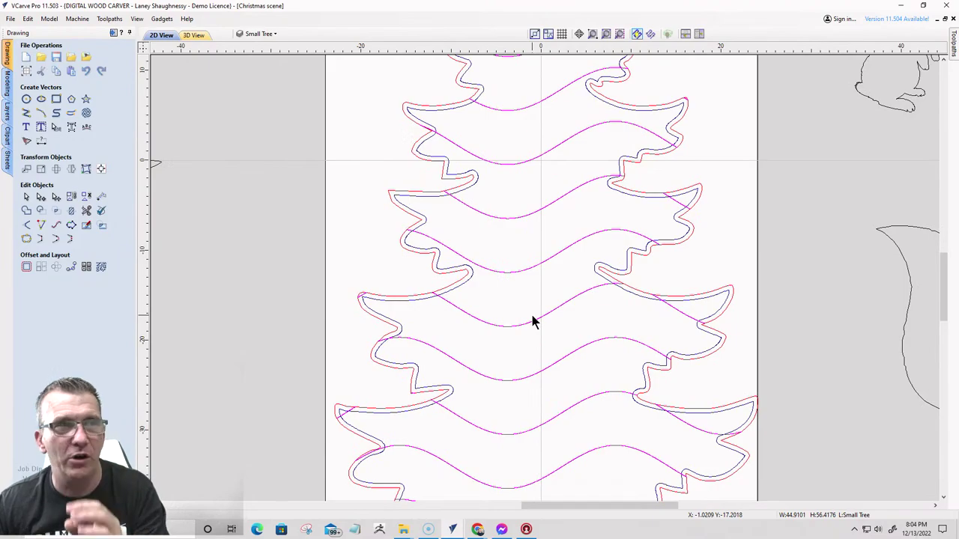
pyautogui.click(463, 267)
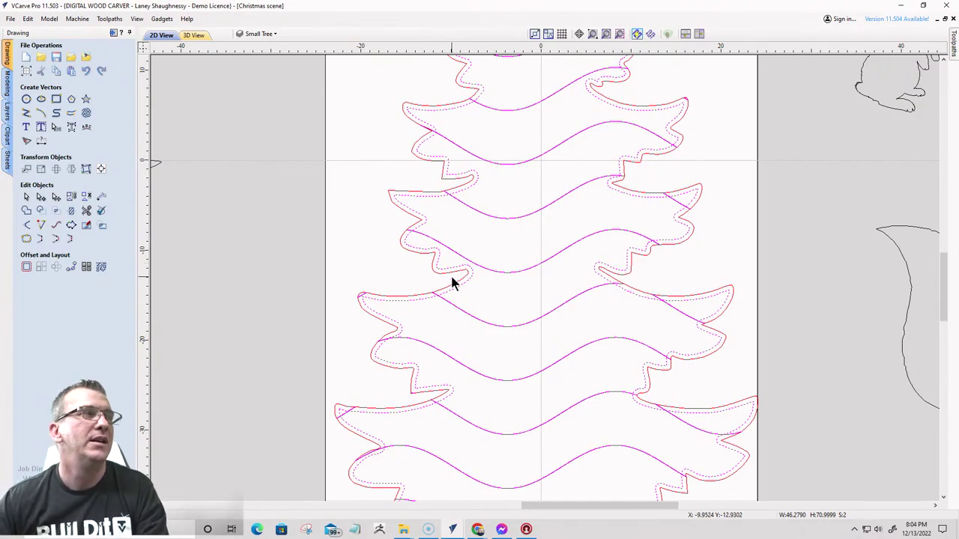
pyautogui.click(71, 211)
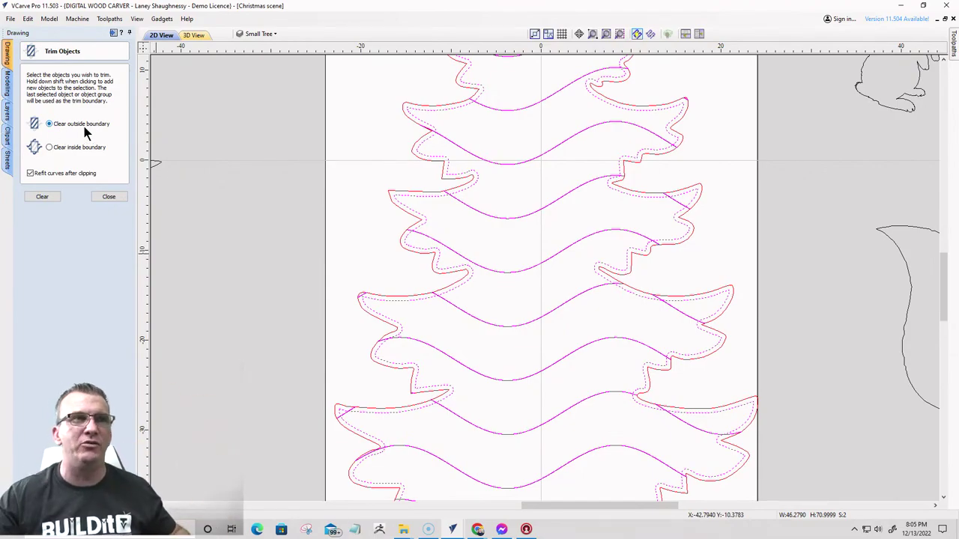
# - Trim the wavy line ends that fall outside the inner offset boundary of the tree
pyautogui.scroll(5, 450, 133)
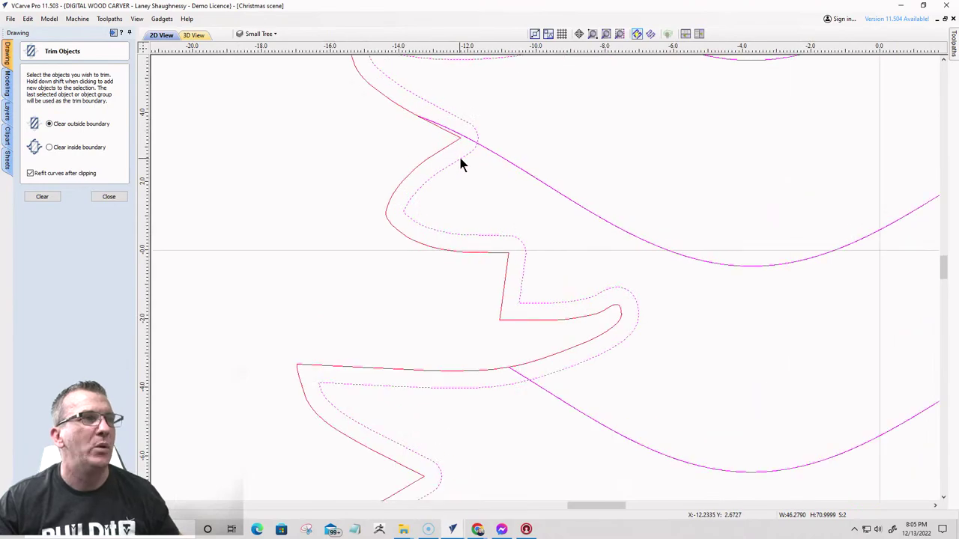
pyautogui.click(47, 196)
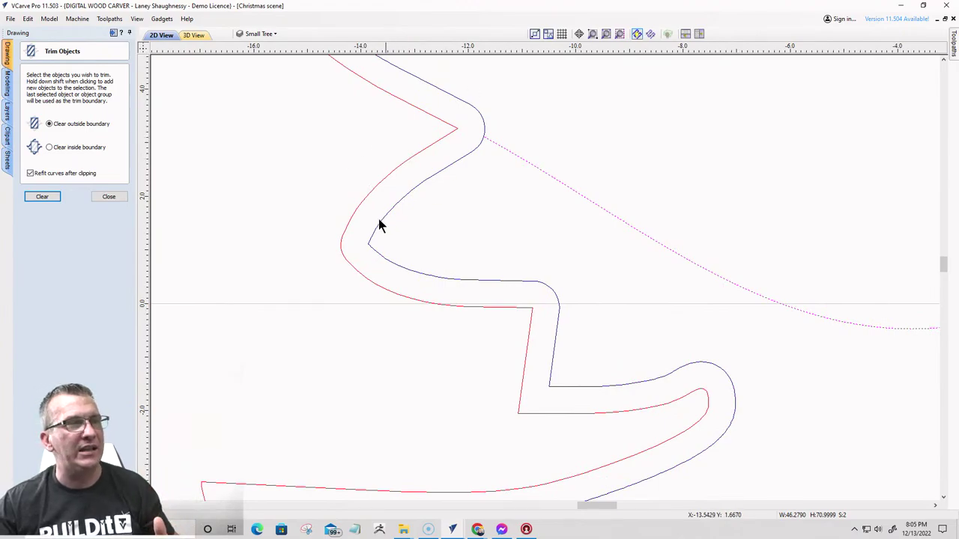
pyautogui.scroll(-3, 445, 299)
pyautogui.scroll(-2, 636, 240)
pyautogui.scroll(3, 629, 177)
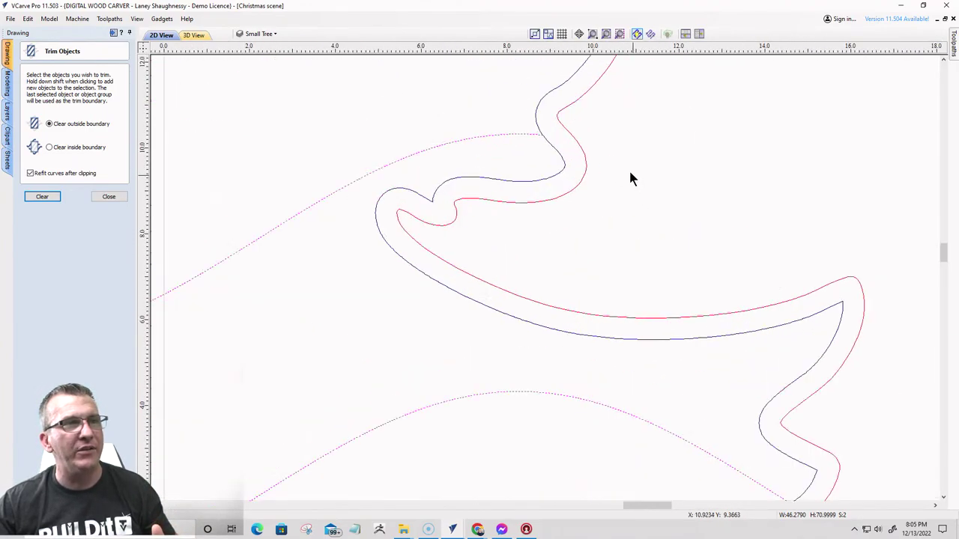
pyautogui.scroll(2, 544, 118)
pyautogui.scroll(-2, 502, 206)
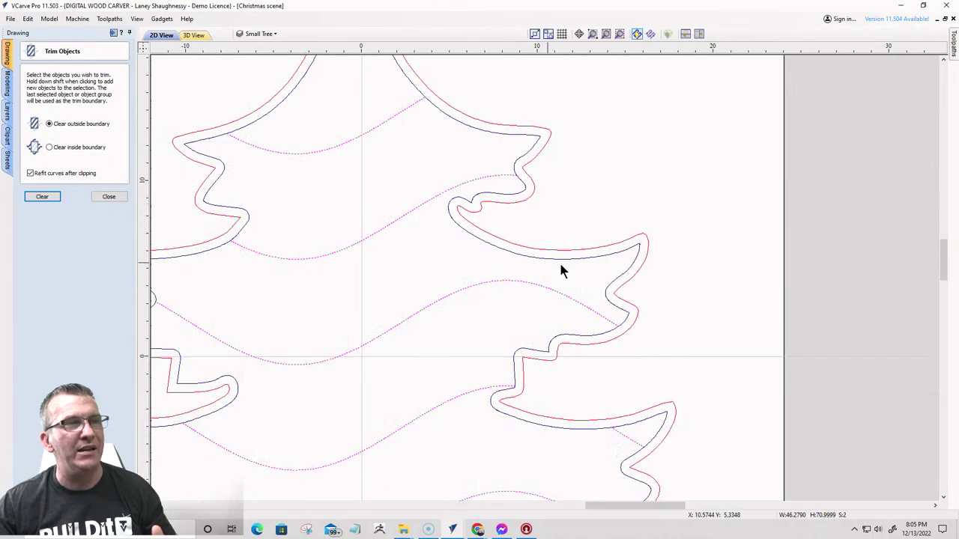
pyautogui.scroll(2, 614, 347)
pyautogui.scroll(2, 625, 217)
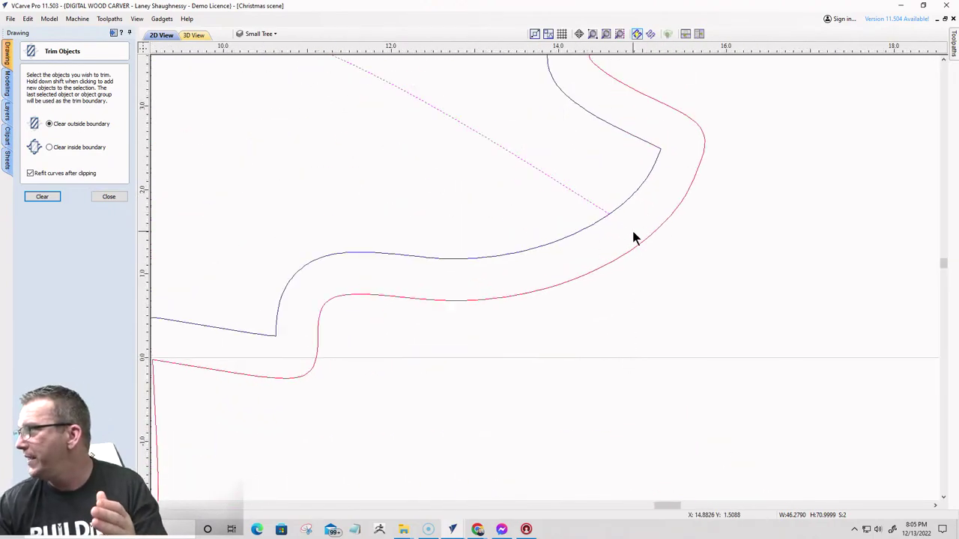
pyautogui.scroll(-2, 633, 238)
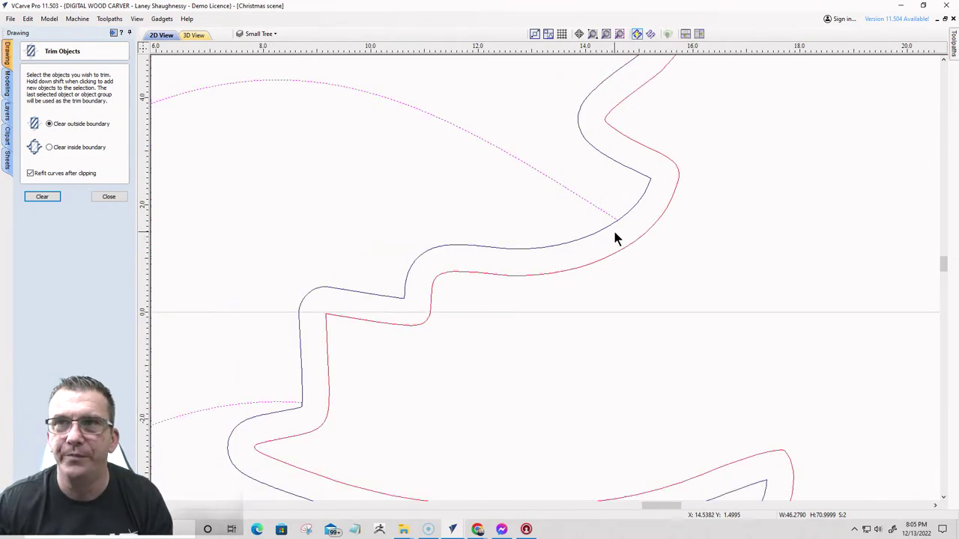
pyautogui.scroll(-6, 614, 238)
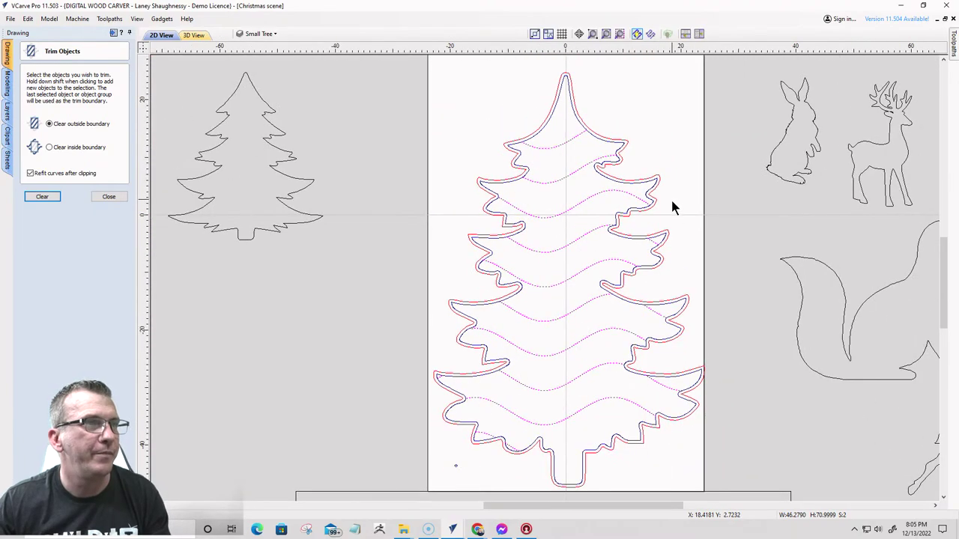
pyautogui.scroll(1, 527, 318)
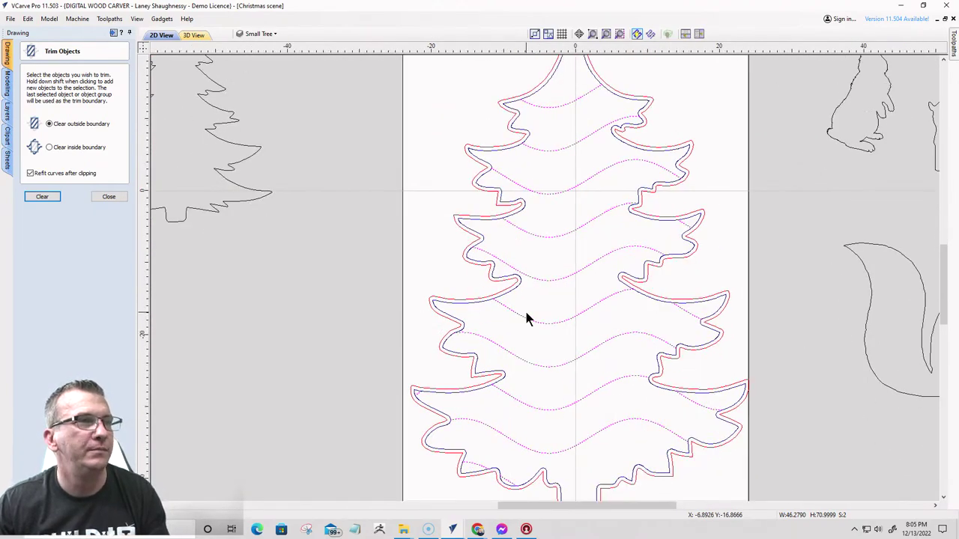
pyautogui.click(529, 139)
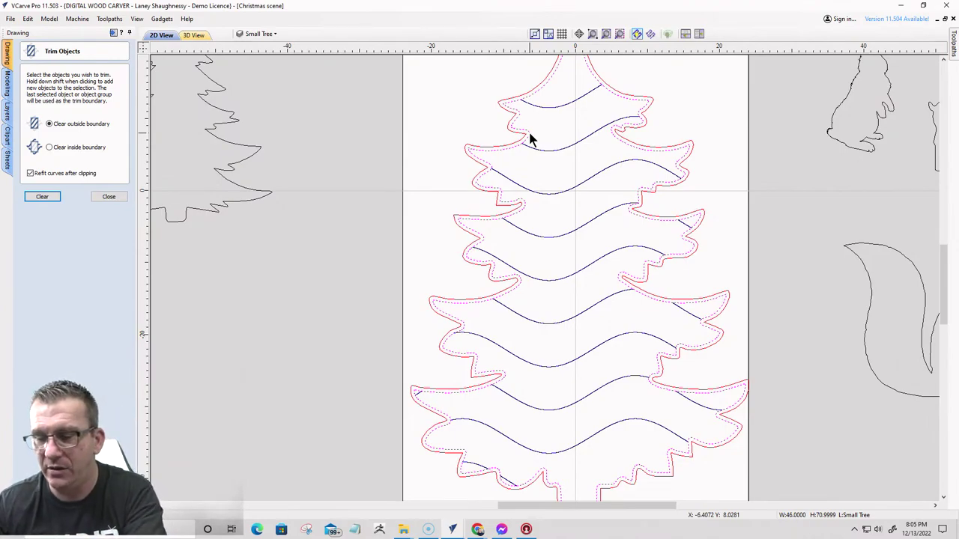
# - Remove the inner boundary outline, leaving only the red tree outline
pyautogui.press('Escape')
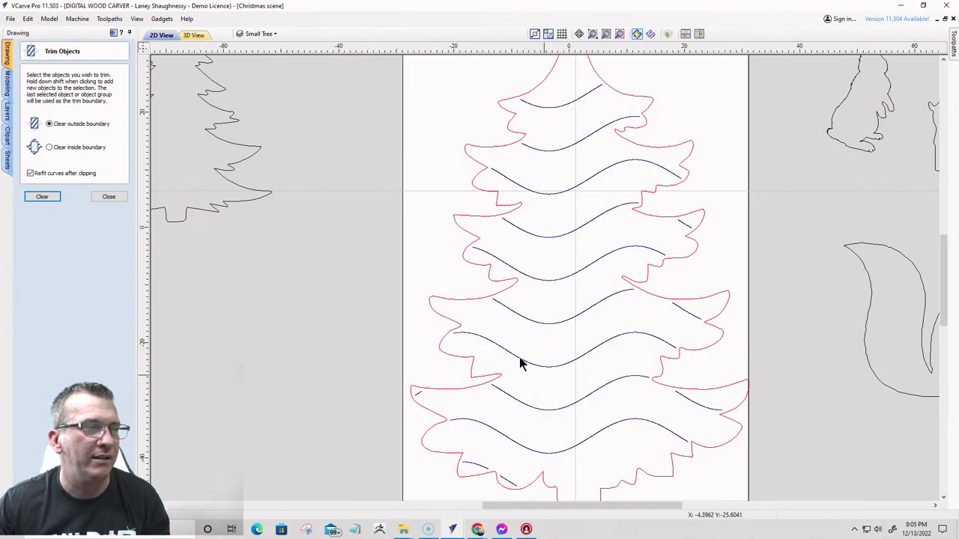
pyautogui.scroll(-4, 520, 364)
pyautogui.scroll(3, 505, 368)
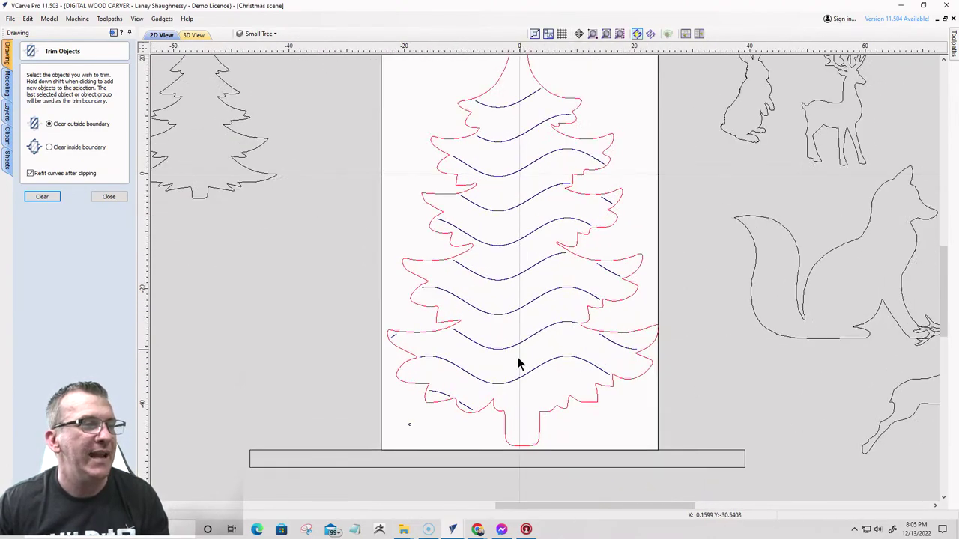
pyautogui.scroll(3, 423, 427)
pyautogui.scroll(-1, 442, 422)
pyautogui.scroll(-2, 442, 421)
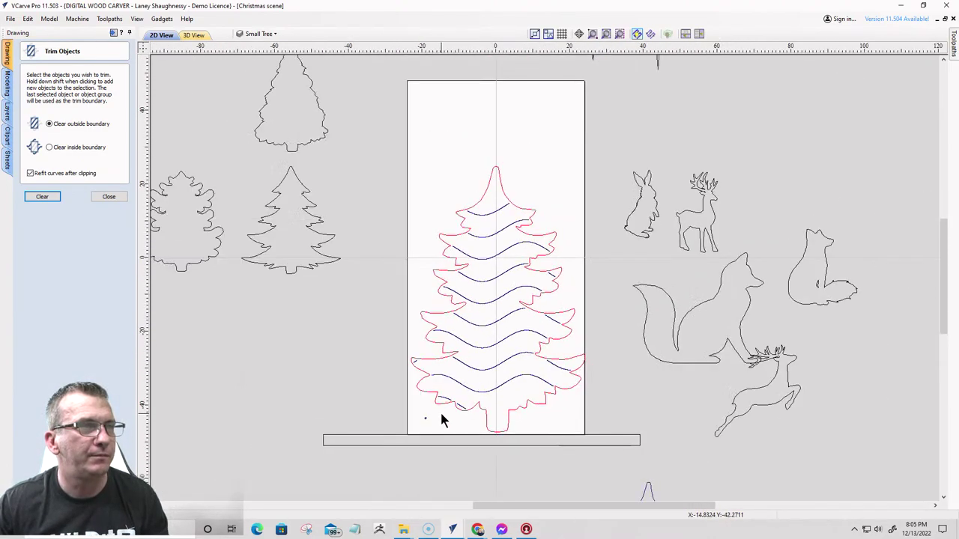
pyautogui.scroll(2, 450, 391)
# - Select the bottom wavy curve and undo the trim to restore the wavy lines
pyautogui.click(483, 391)
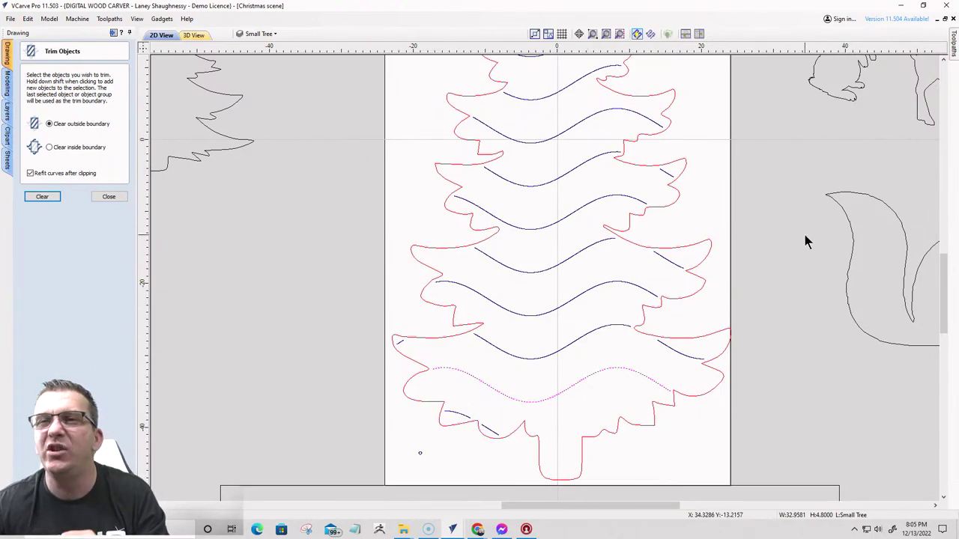
pyautogui.scroll(2, 817, 244)
pyautogui.scroll(-1, 818, 241)
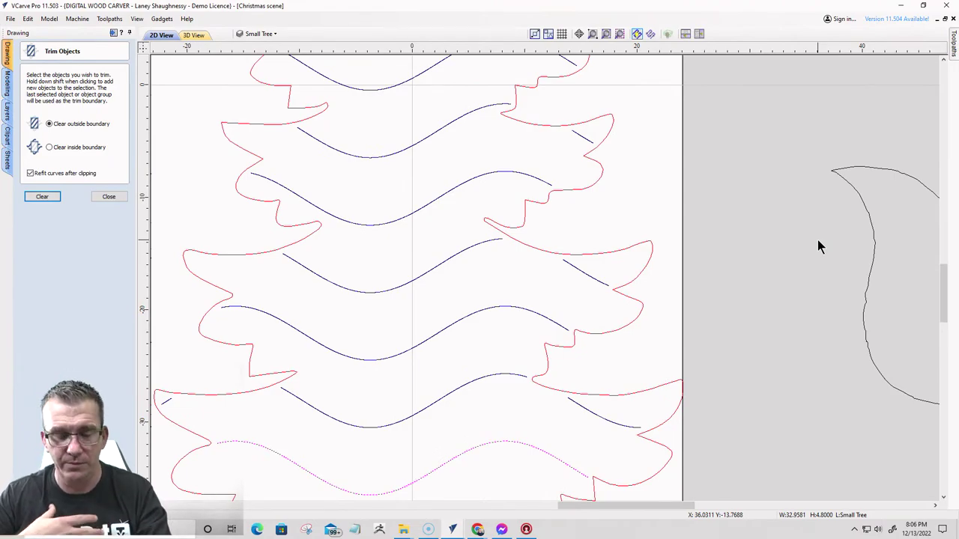
pyautogui.hotkey('ctrl', 'a')
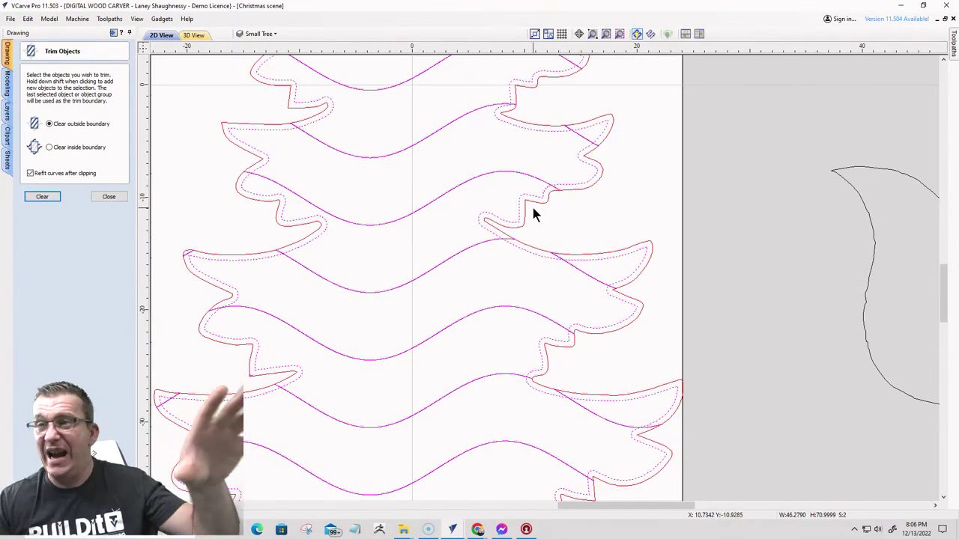
# - Clear the trim selection, close the Trim Objects form and deselect everything
pyautogui.scroll(5, 528, 209)
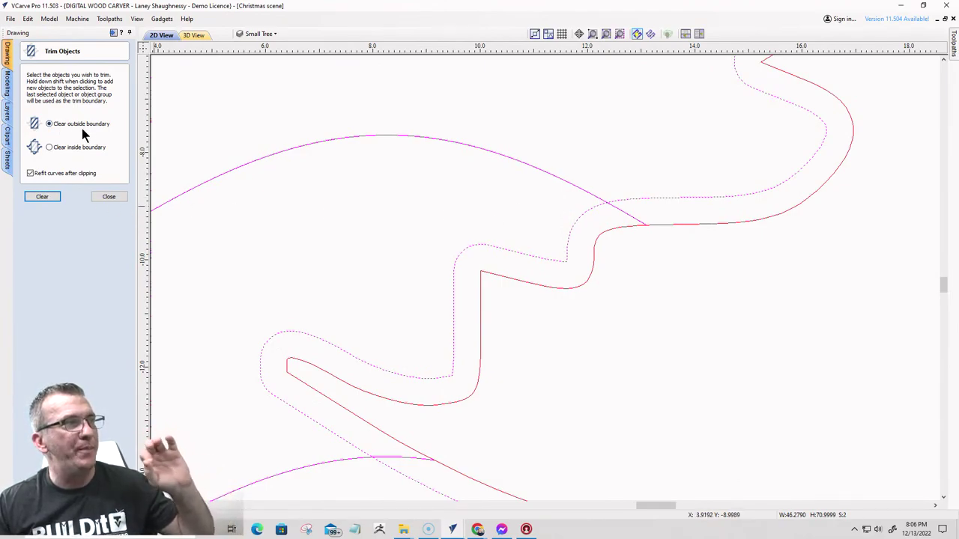
pyautogui.click(42, 197)
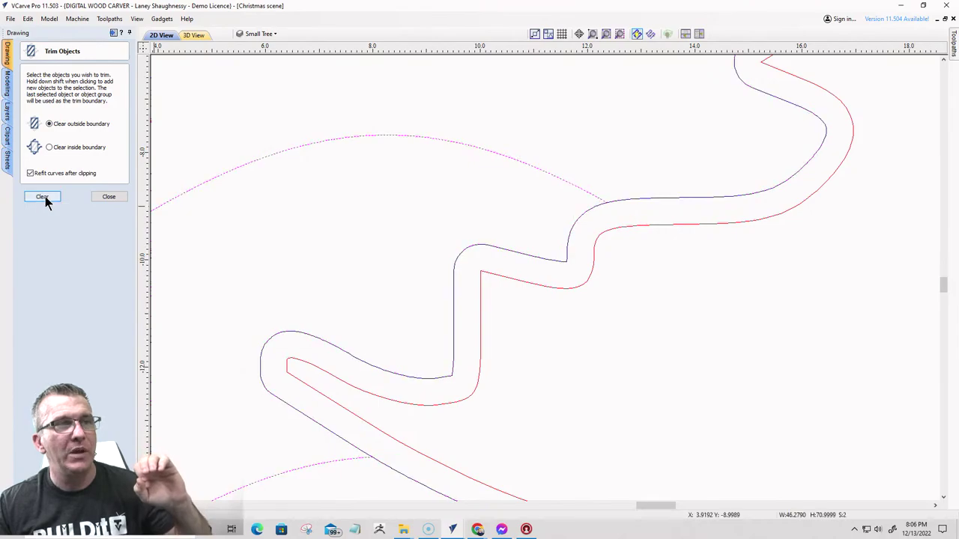
pyautogui.scroll(-5, 767, 277)
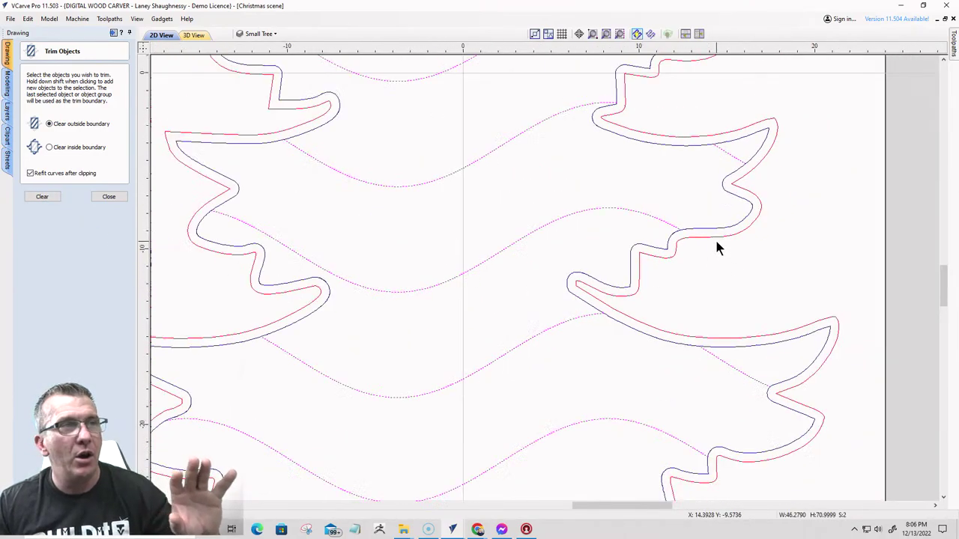
pyautogui.scroll(-2, 551, 122)
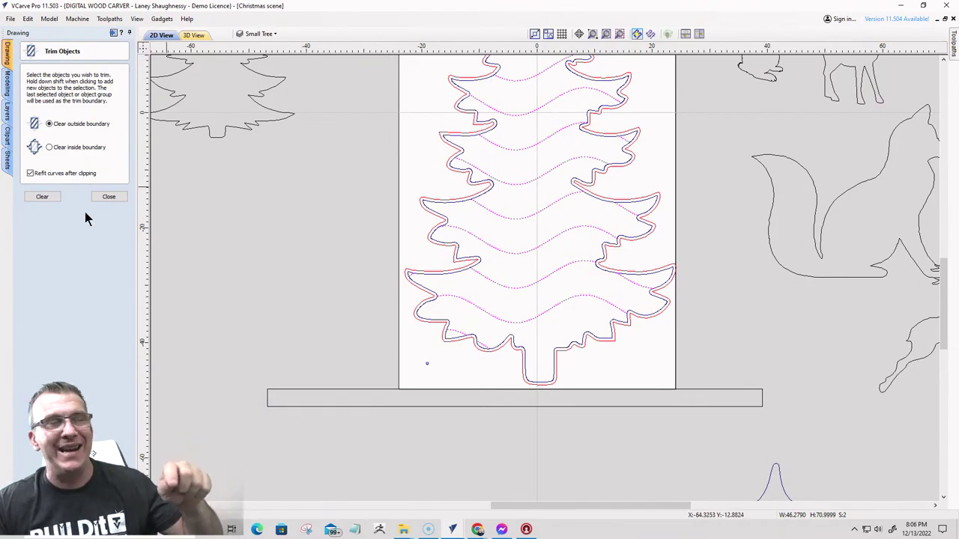
pyautogui.click(109, 196)
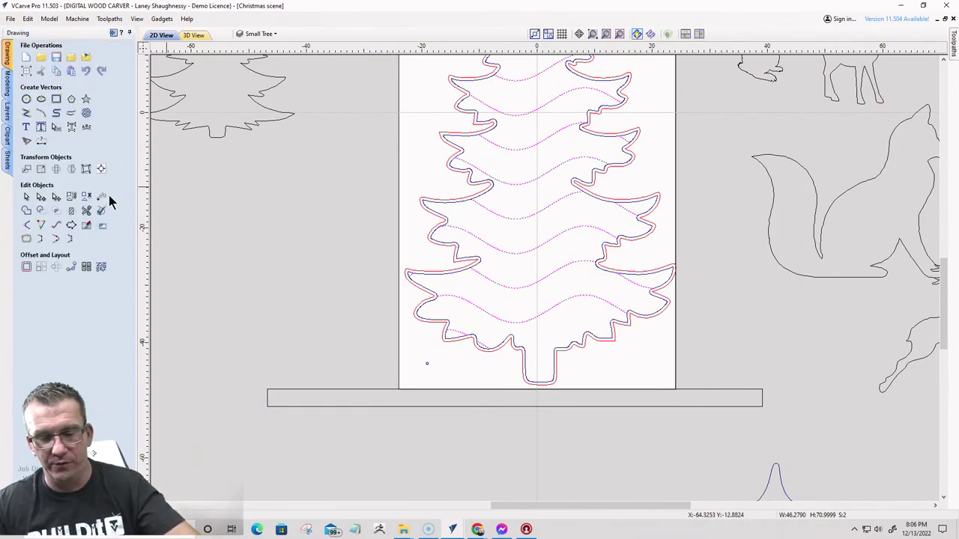
pyautogui.click(180, 212)
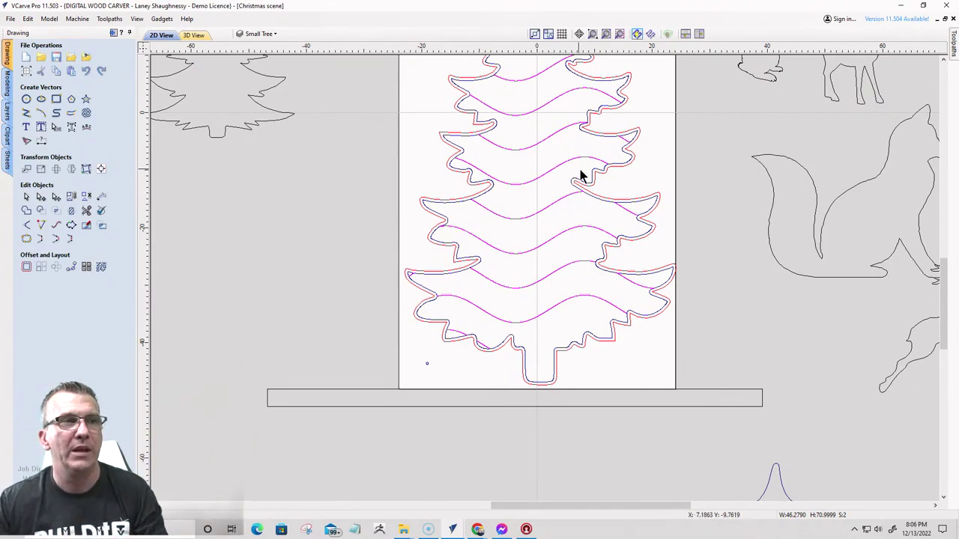
# - Delete the inner offset outline and pick the trimmed wavy lines
pyautogui.scroll(4, 591, 179)
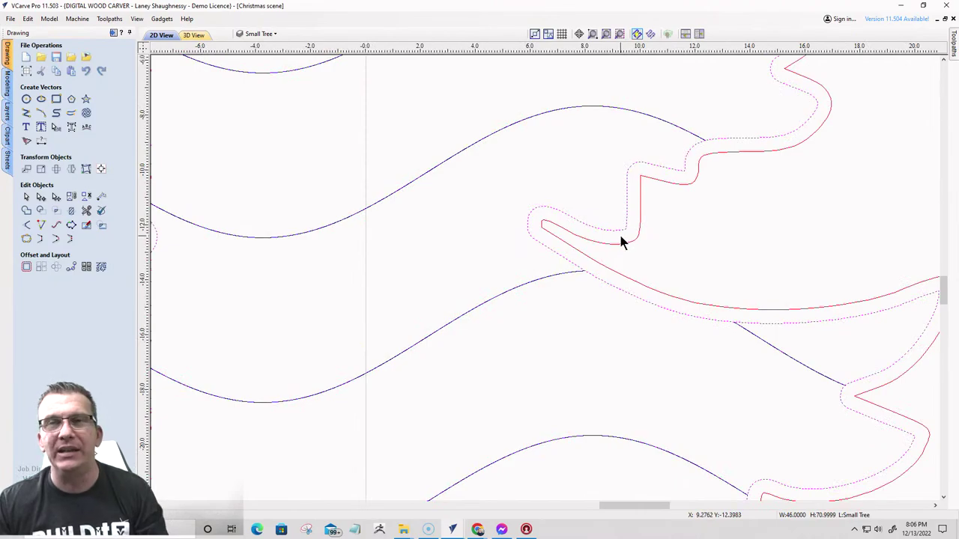
pyautogui.press('Delete')
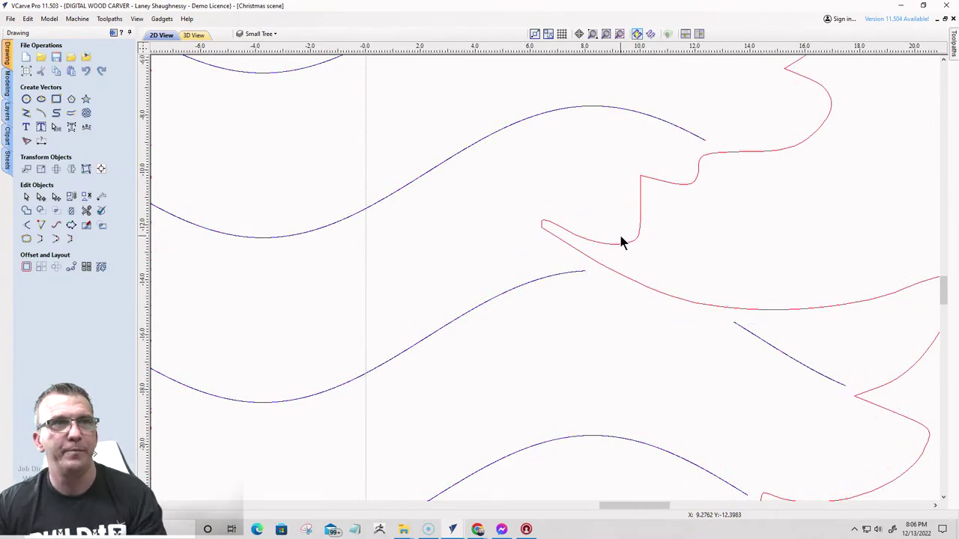
pyautogui.scroll(-5, 623, 240)
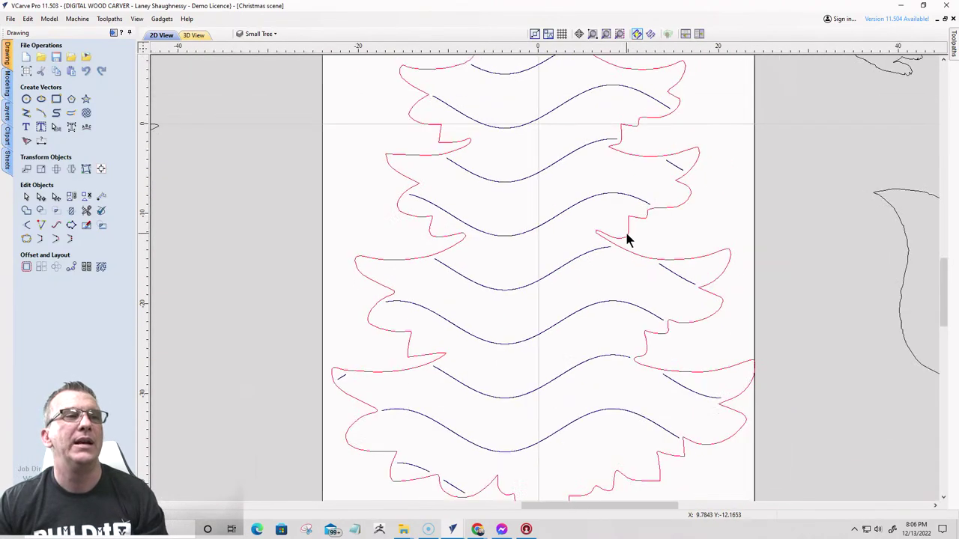
pyautogui.click(552, 218)
pyautogui.scroll(5, 554, 224)
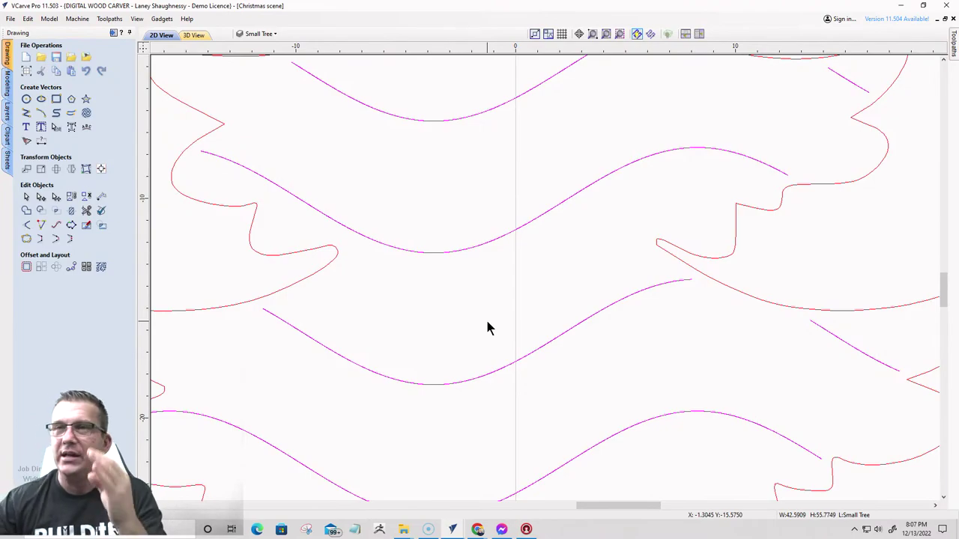
pyautogui.scroll(-5, 516, 307)
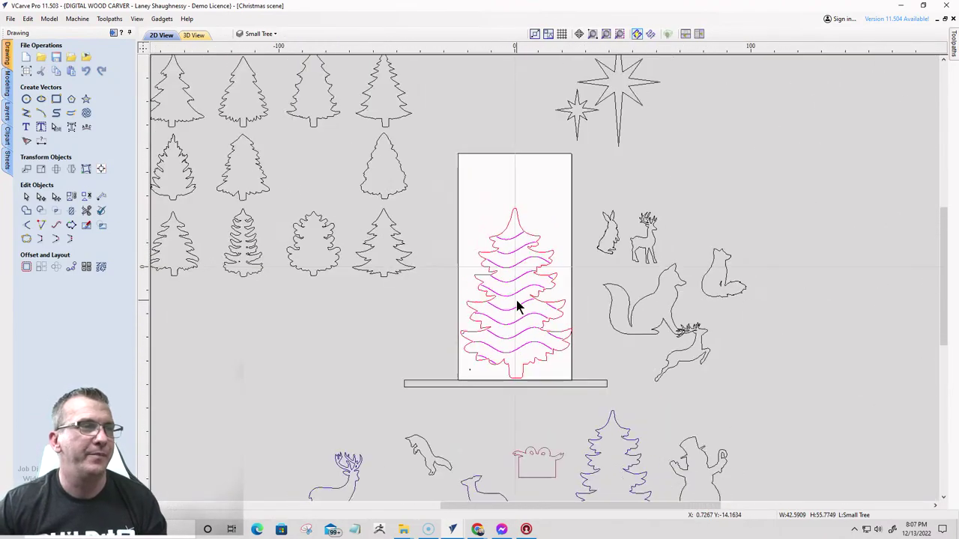
pyautogui.scroll(4, 476, 375)
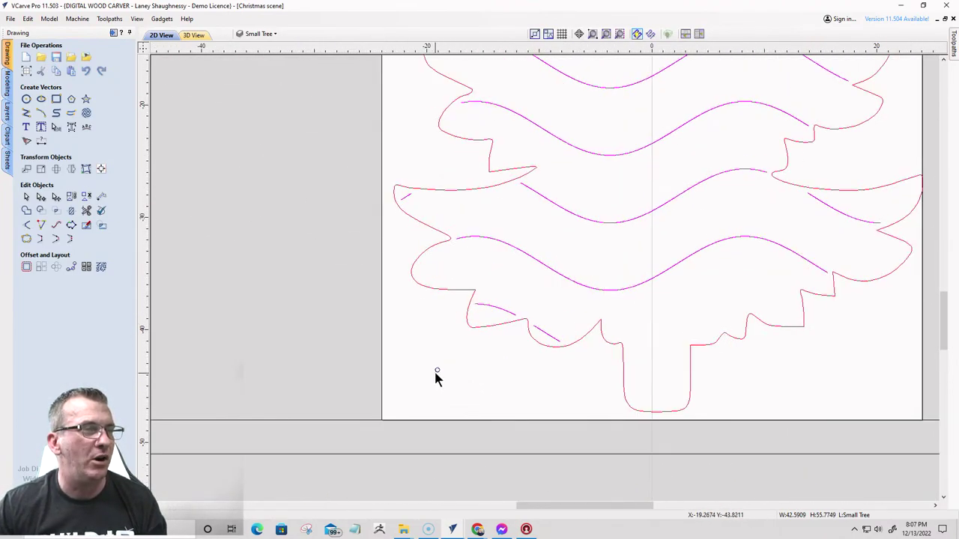
# - Select the small light-hole circle together with the wavy curves
pyautogui.click(437, 373)
pyautogui.scroll(5, 437, 377)
pyautogui.scroll(1, 438, 378)
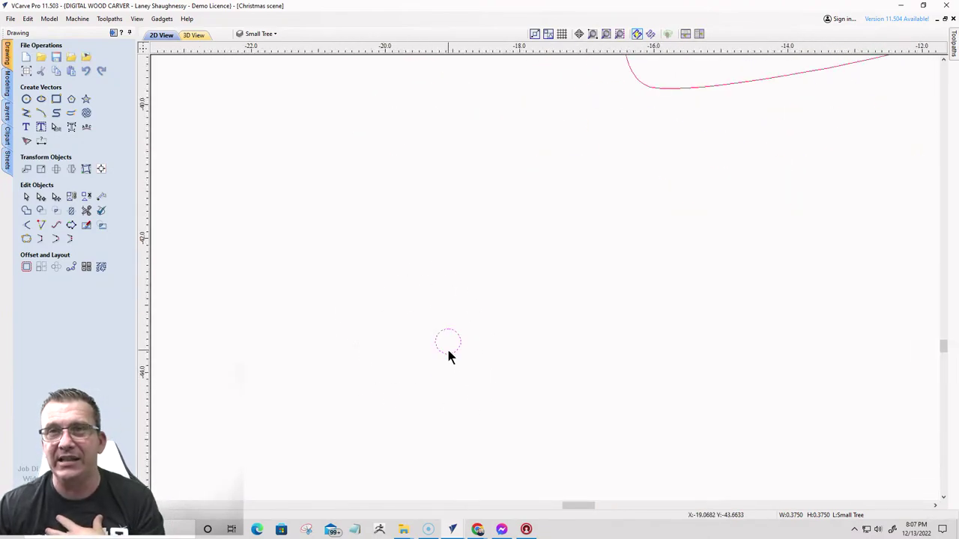
pyautogui.scroll(-4, 448, 356)
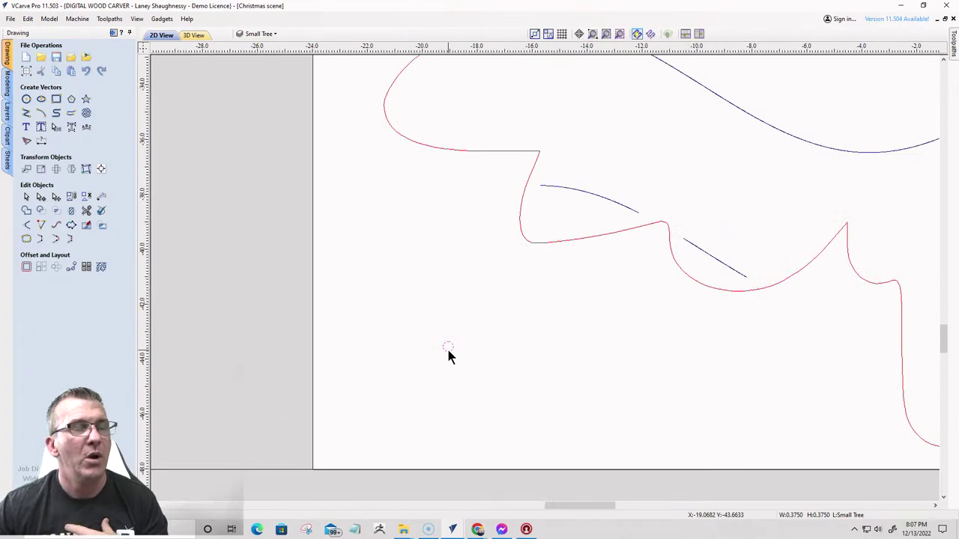
pyautogui.click(587, 190)
pyautogui.scroll(-6, 667, 208)
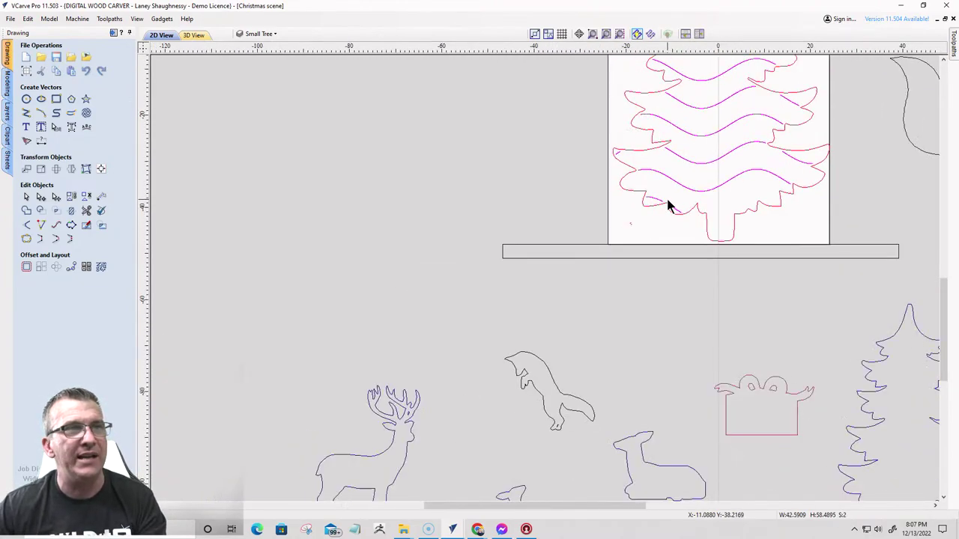
pyautogui.scroll(3, 732, 62)
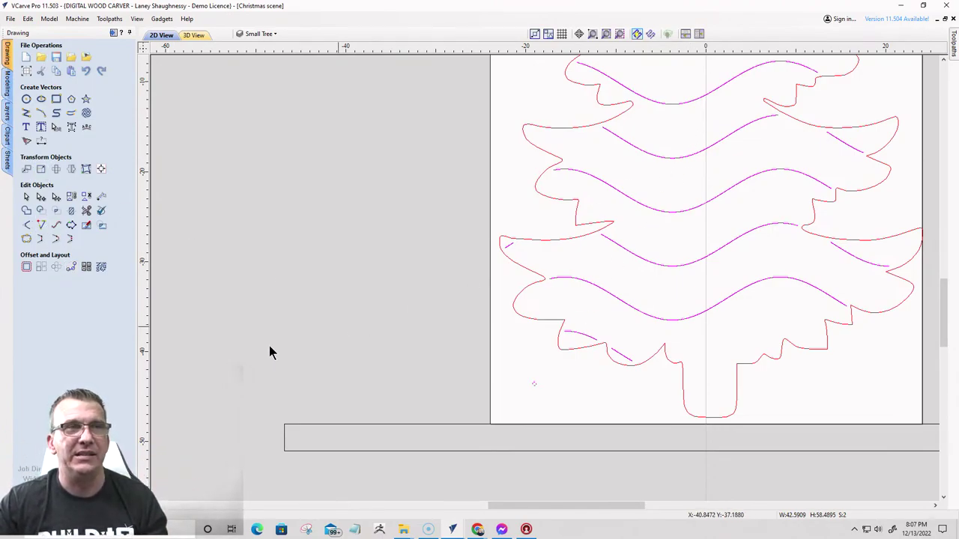
# - Copy the small circle along the wavy lines every 3.0 in, aligned to curve, onto a new layer
pyautogui.click(71, 268)
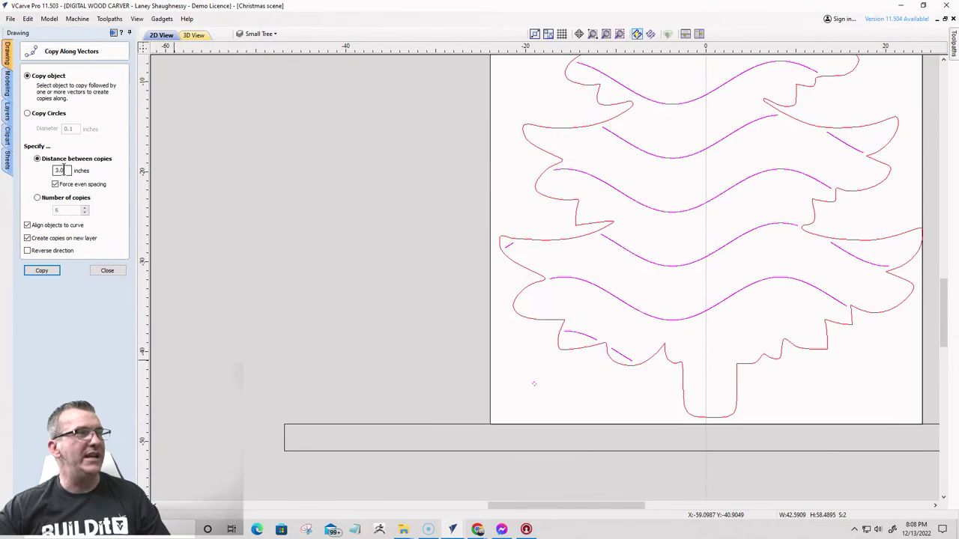
pyautogui.click(42, 272)
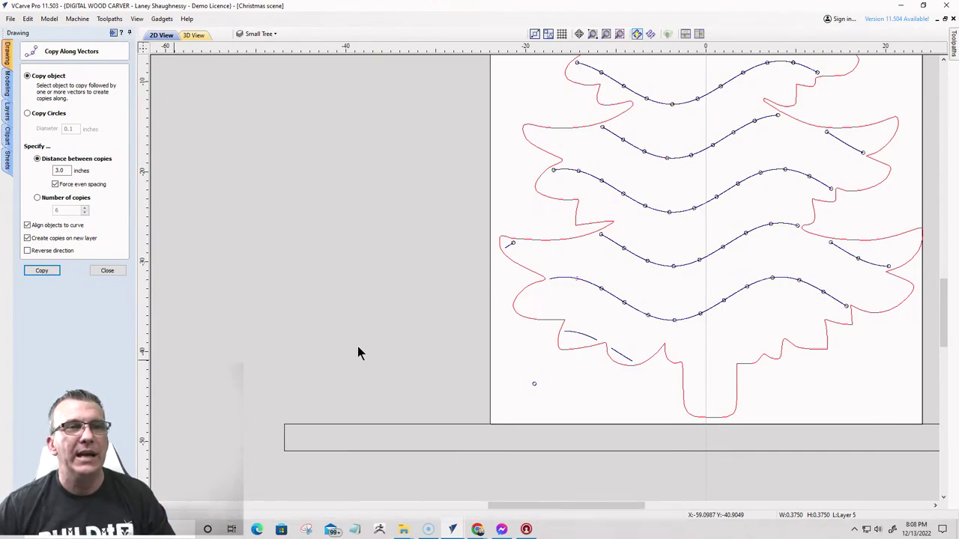
# - Inspect the copied circles across the tree, then select the wavy guide lines
pyautogui.scroll(4, 662, 367)
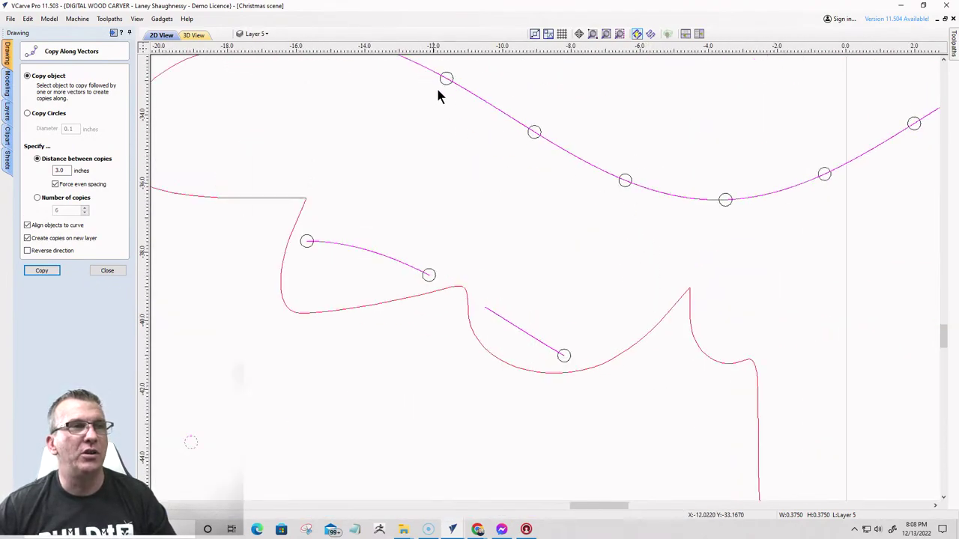
pyautogui.scroll(-5, 555, 218)
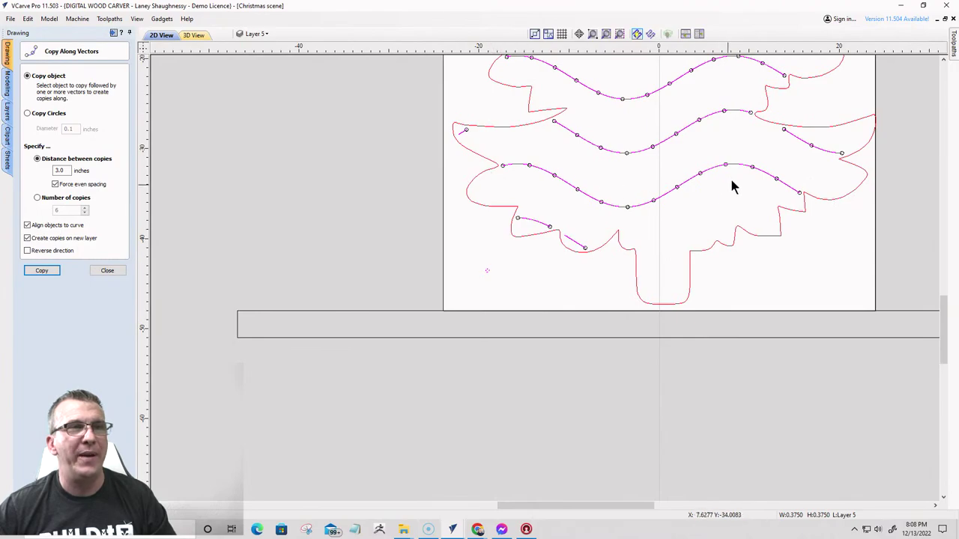
pyautogui.scroll(1, 733, 181)
pyautogui.scroll(1, 732, 181)
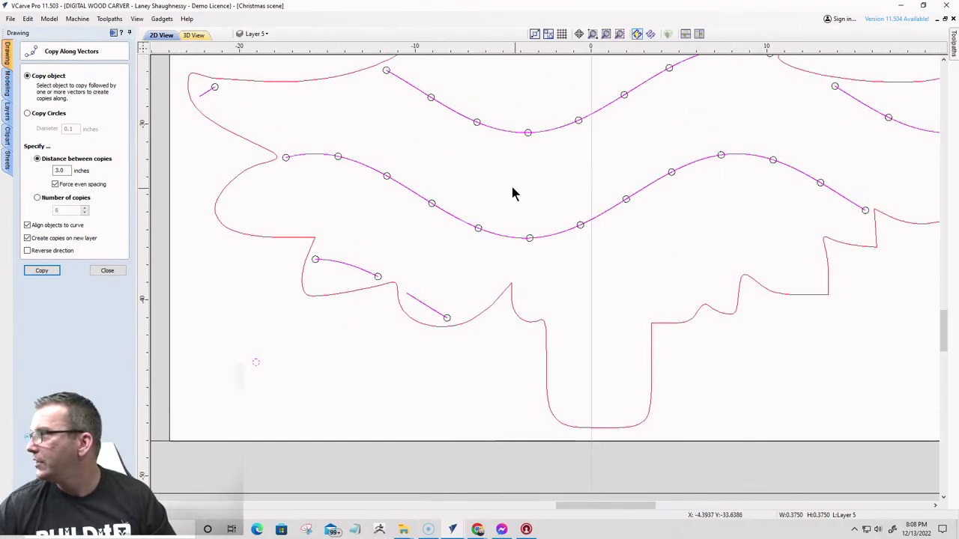
pyautogui.scroll(2, 396, 184)
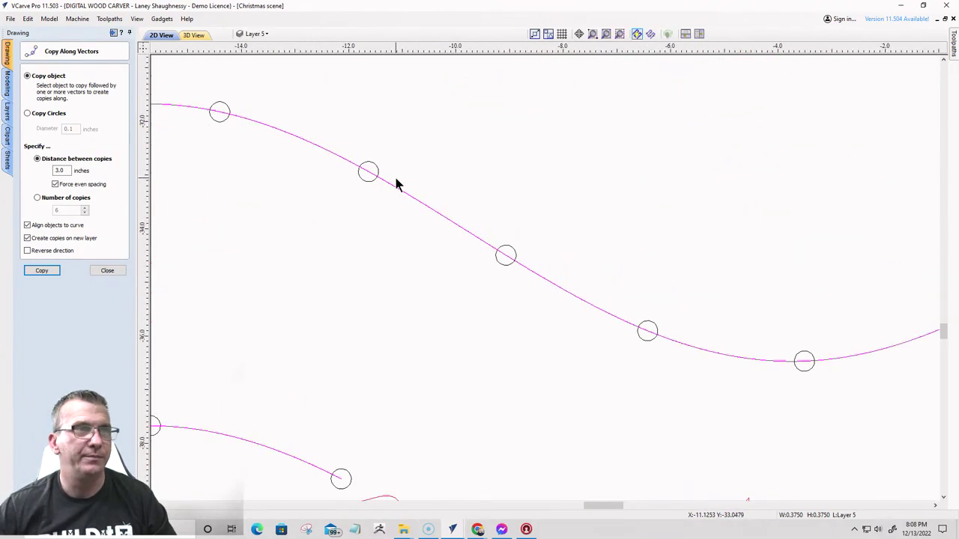
pyautogui.scroll(-1, 397, 184)
pyautogui.scroll(2, 397, 184)
pyautogui.scroll(-1, 397, 184)
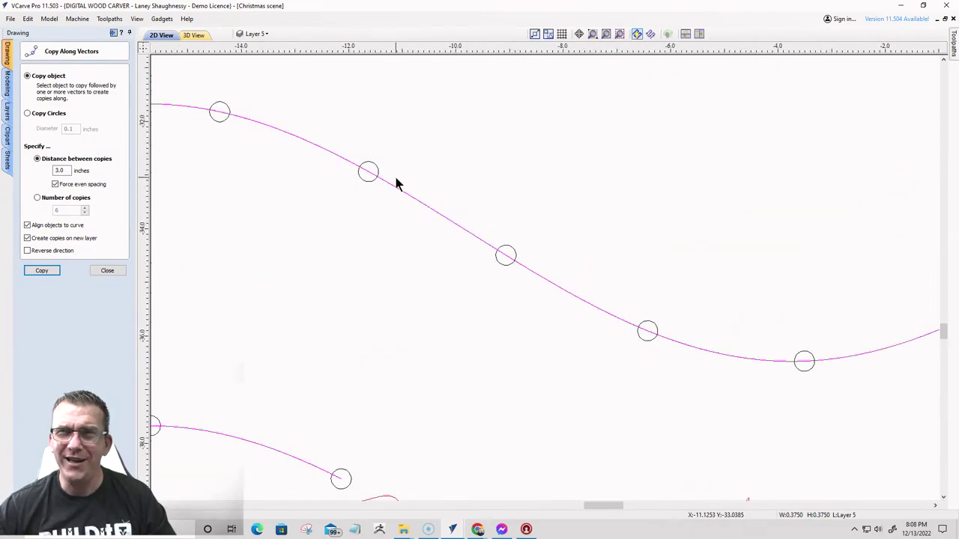
pyautogui.scroll(-3, 397, 185)
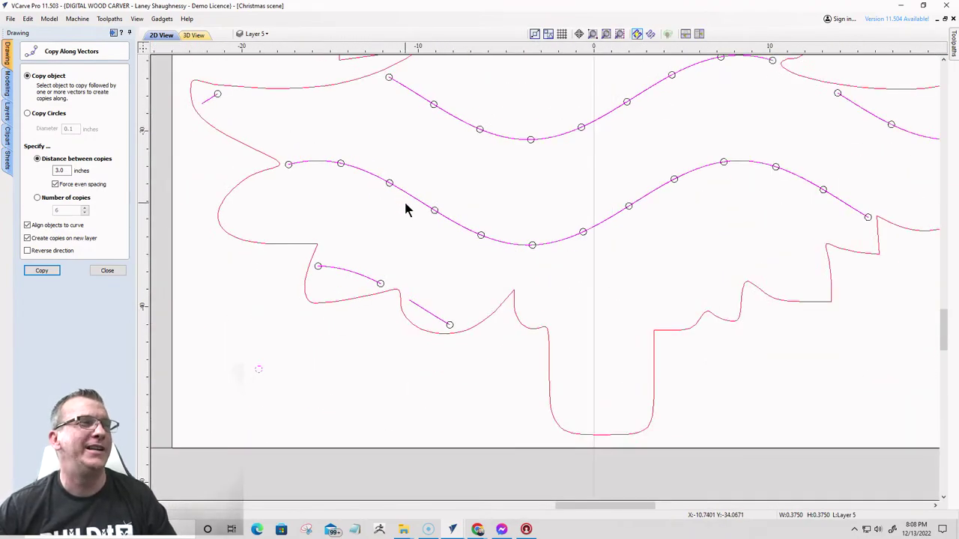
pyautogui.click(415, 198)
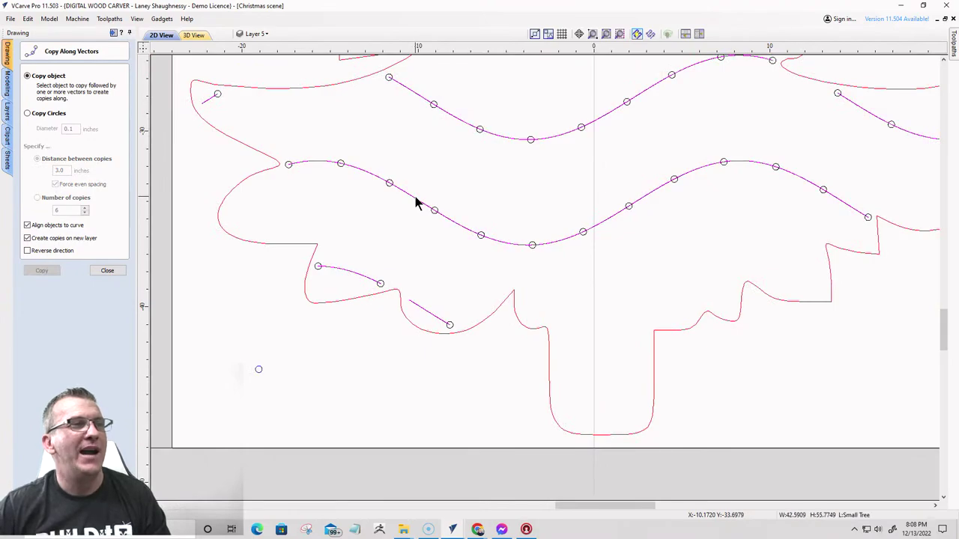
pyautogui.scroll(-1, 686, 296)
pyautogui.scroll(-3, 642, 255)
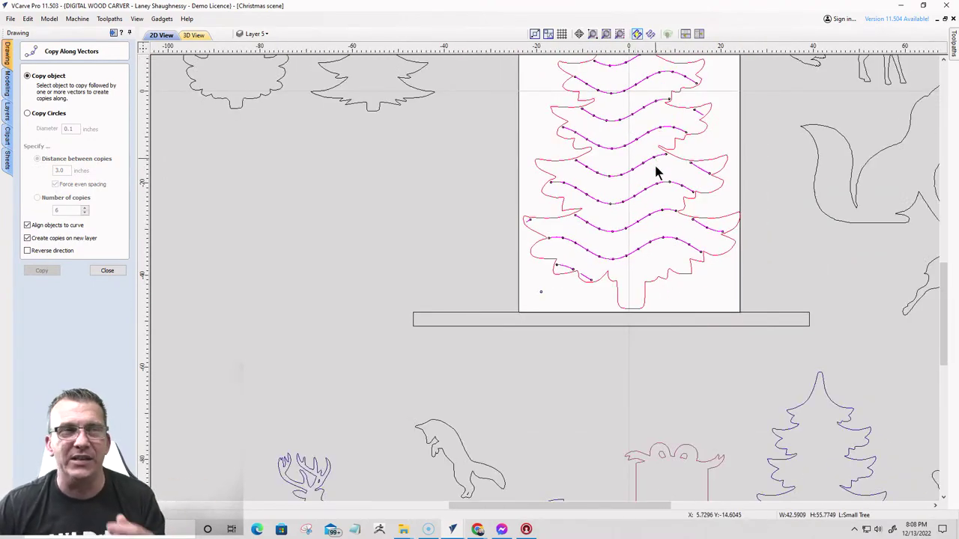
# - Move the selected guide lines to a new layer named LightHolePath
pyautogui.rightClick(657, 216)
pyautogui.moveTo(674, 450)
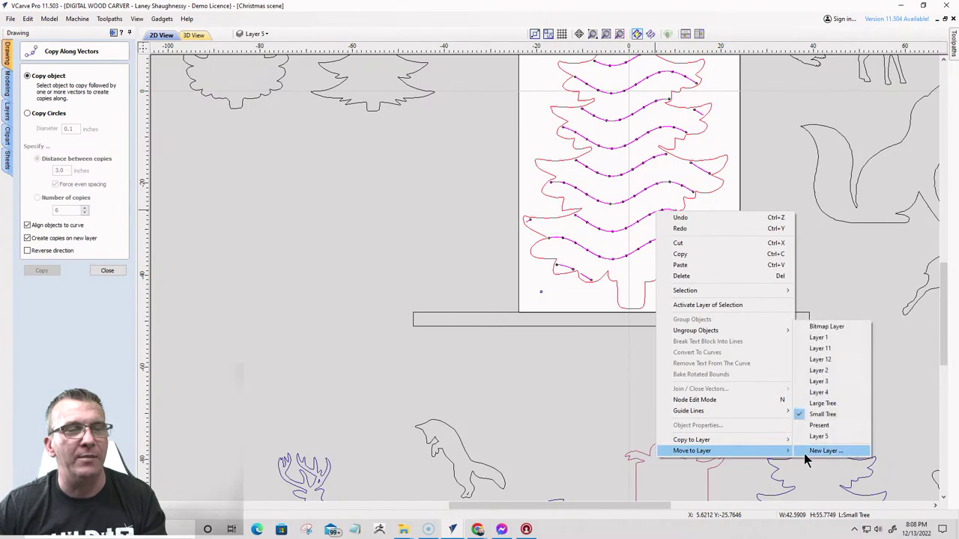
pyautogui.click(815, 454)
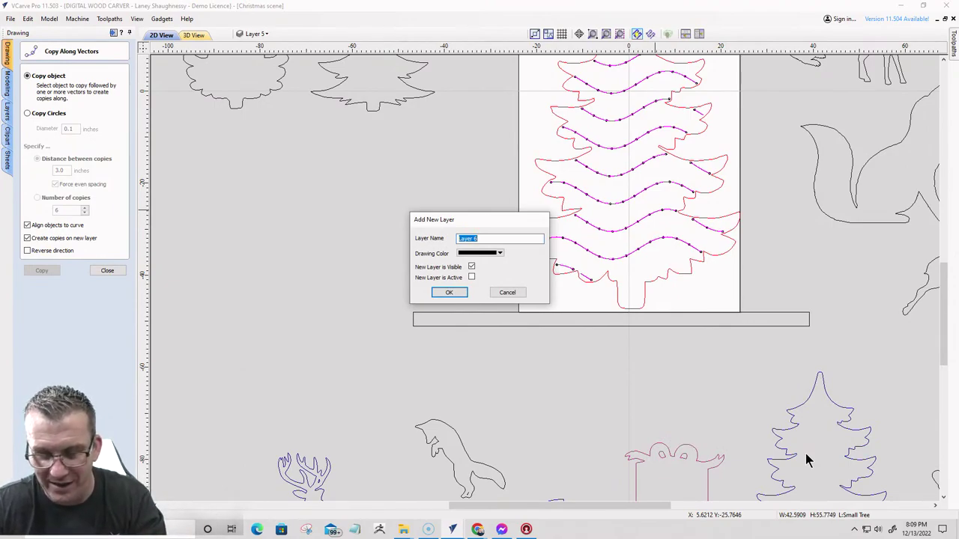
pyautogui.write('LightHolePath')
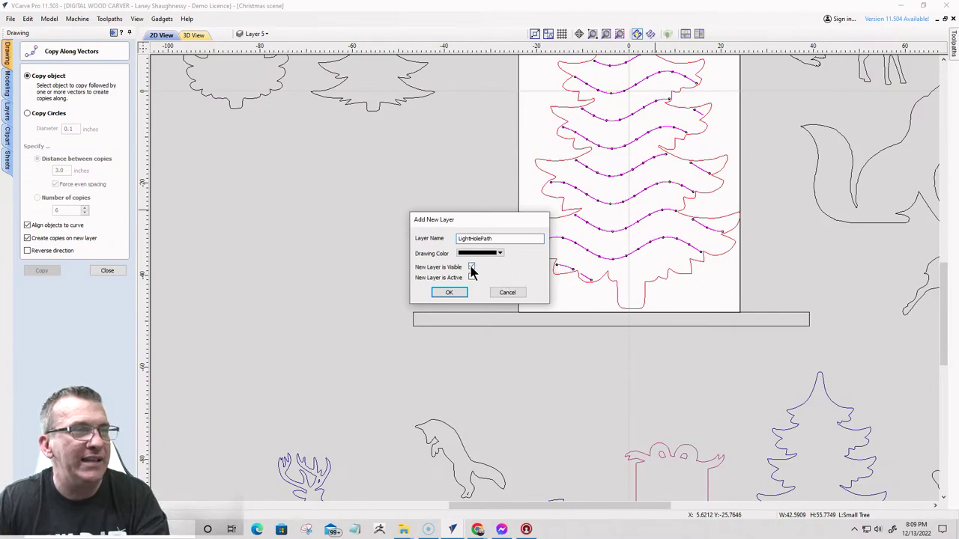
pyautogui.click(456, 292)
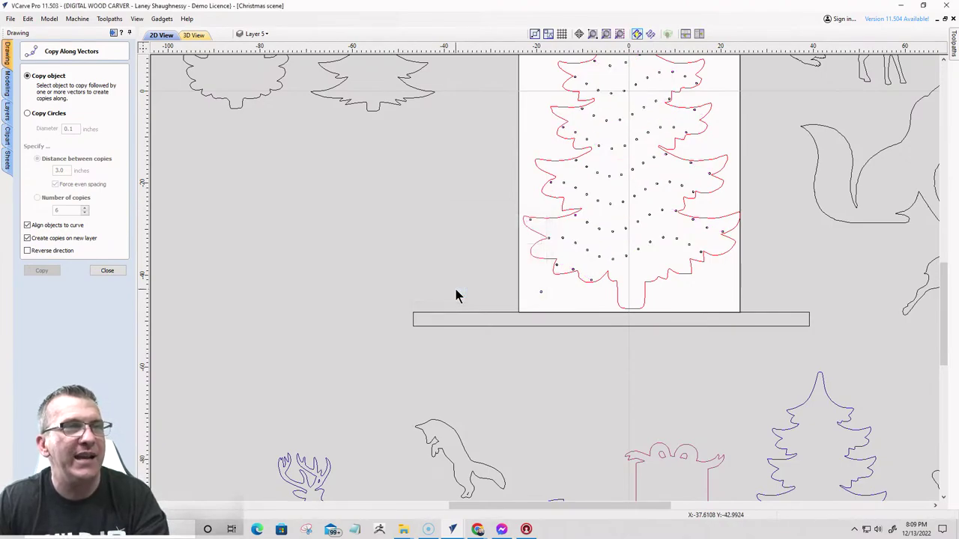
pyautogui.scroll(-2, 630, 157)
pyautogui.scroll(4, 641, 125)
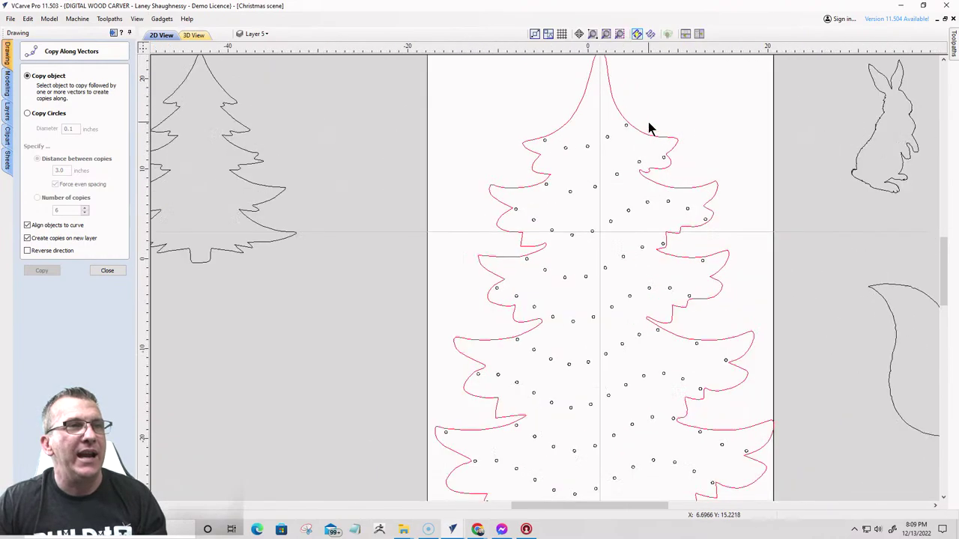
pyautogui.scroll(3, 649, 129)
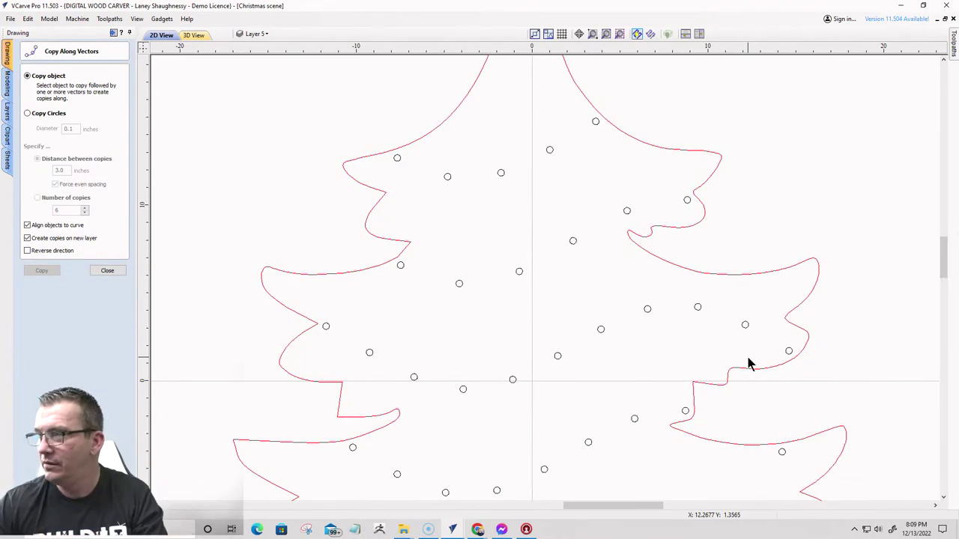
pyautogui.scroll(-5, 750, 363)
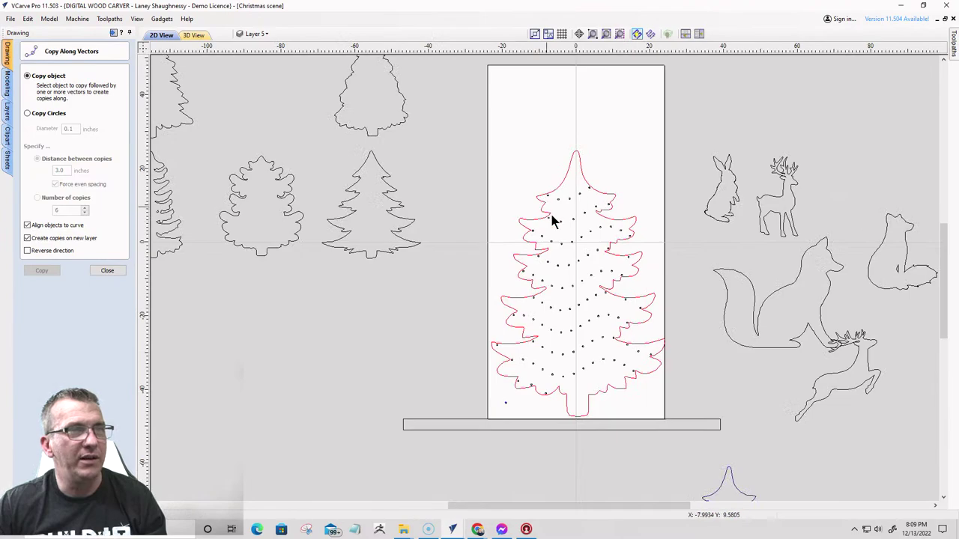
pyautogui.scroll(4, 559, 225)
pyautogui.scroll(-4, 569, 247)
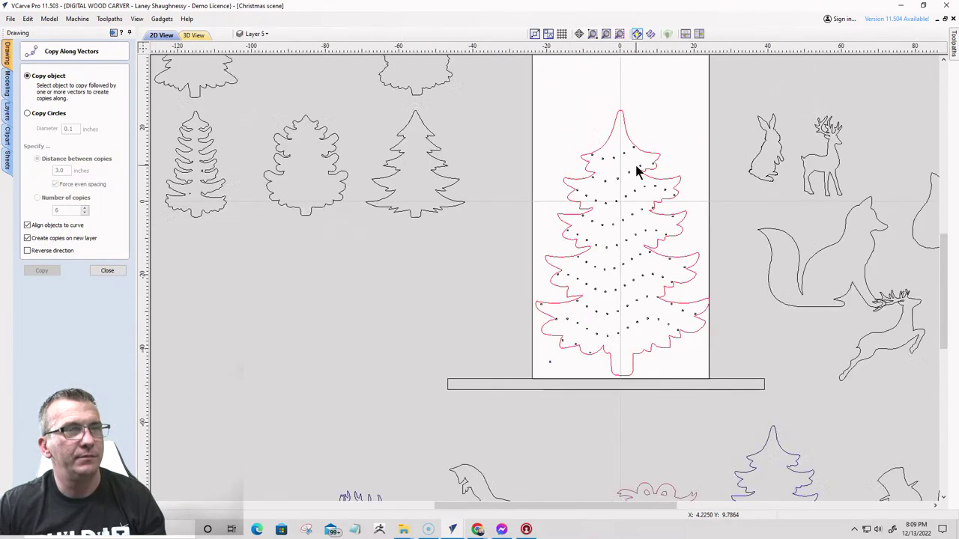
pyautogui.scroll(2, 594, 351)
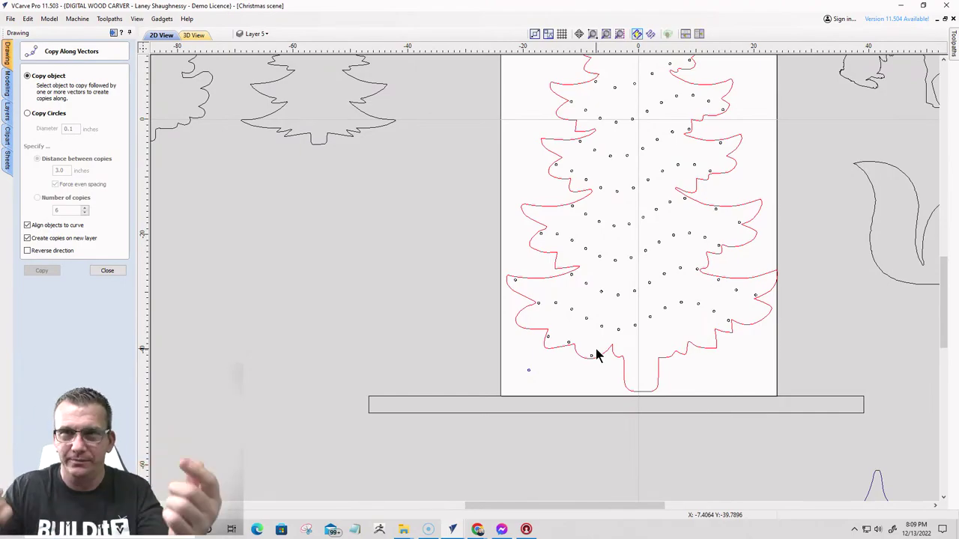
pyautogui.scroll(-3, 627, 312)
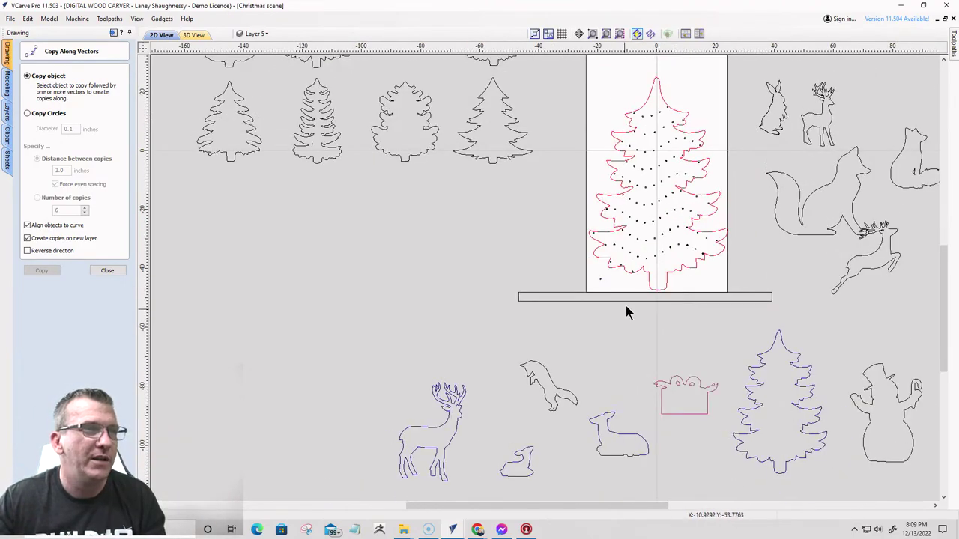
pyautogui.scroll(6, 572, 342)
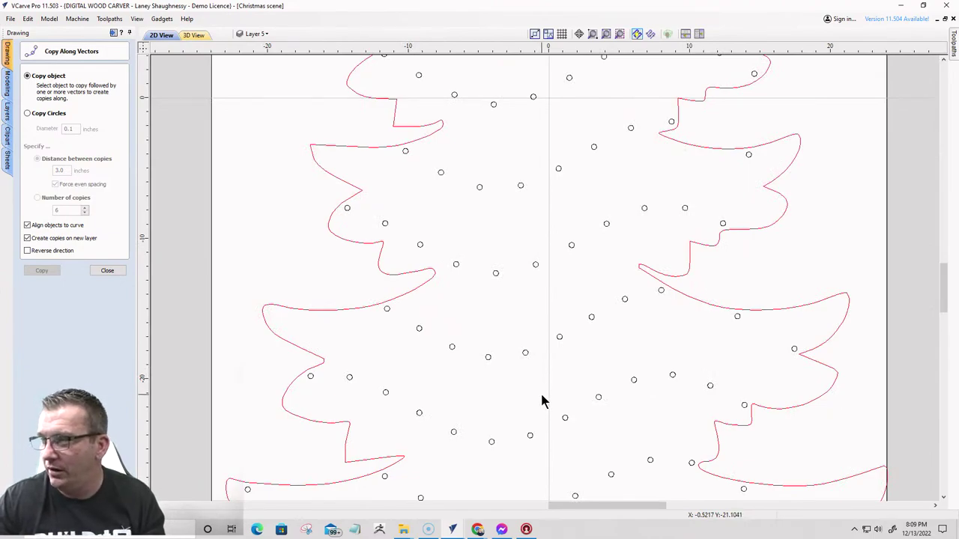
pyautogui.scroll(-3, 543, 400)
pyautogui.scroll(4, 565, 317)
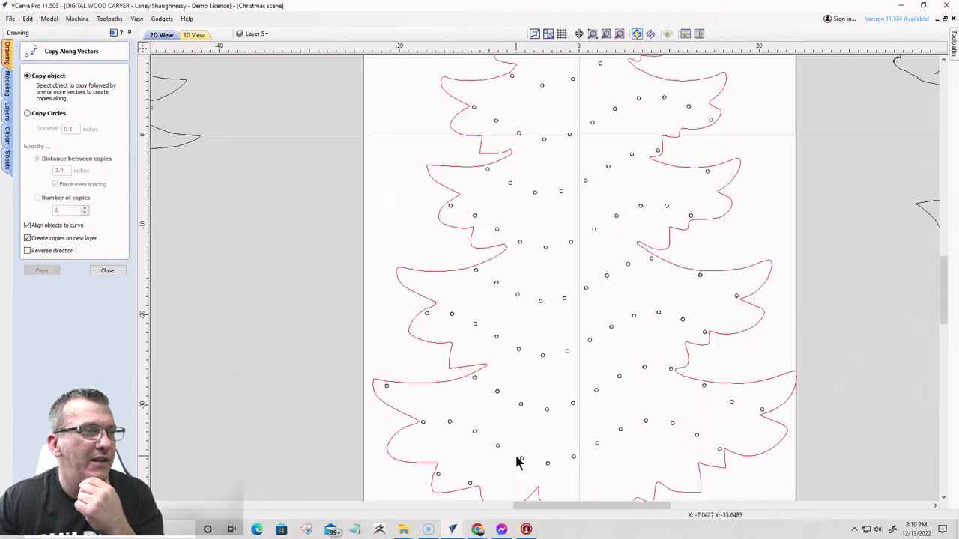
# - Marquee-select all the light-hole circles inside the tree
pyautogui.click(546, 346)
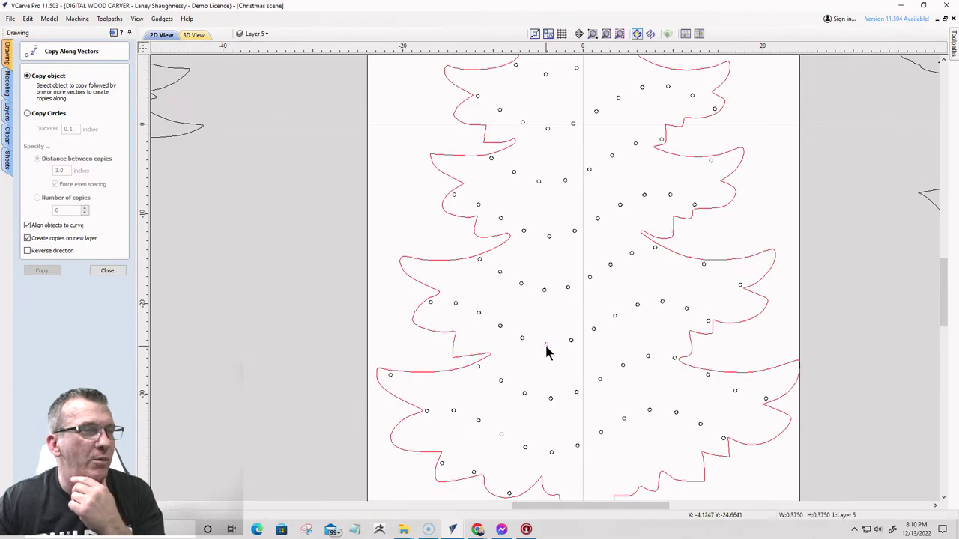
pyautogui.scroll(-3, 547, 349)
pyautogui.moveTo(463, 120); pyautogui.dragTo(671, 430)
pyautogui.scroll(6, 428, 357)
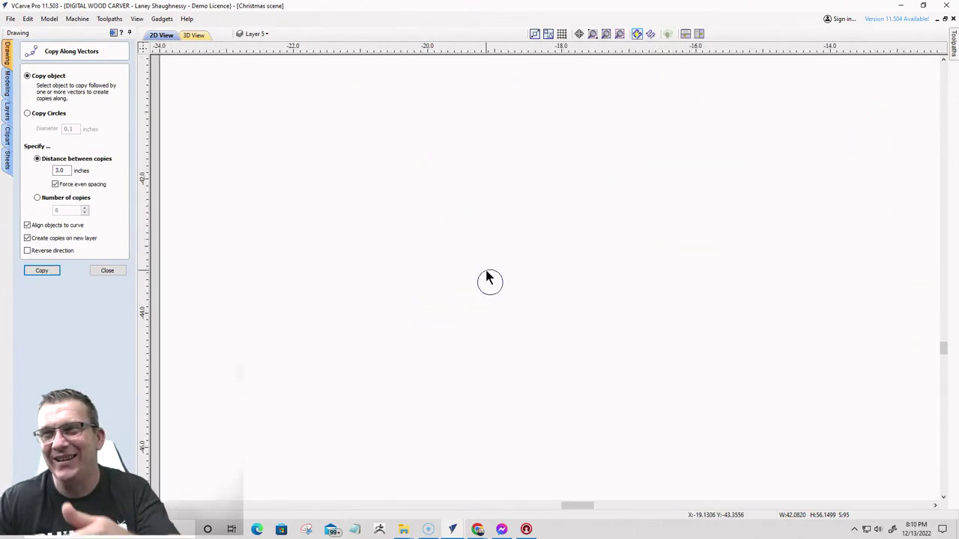
pyautogui.scroll(-6, 489, 280)
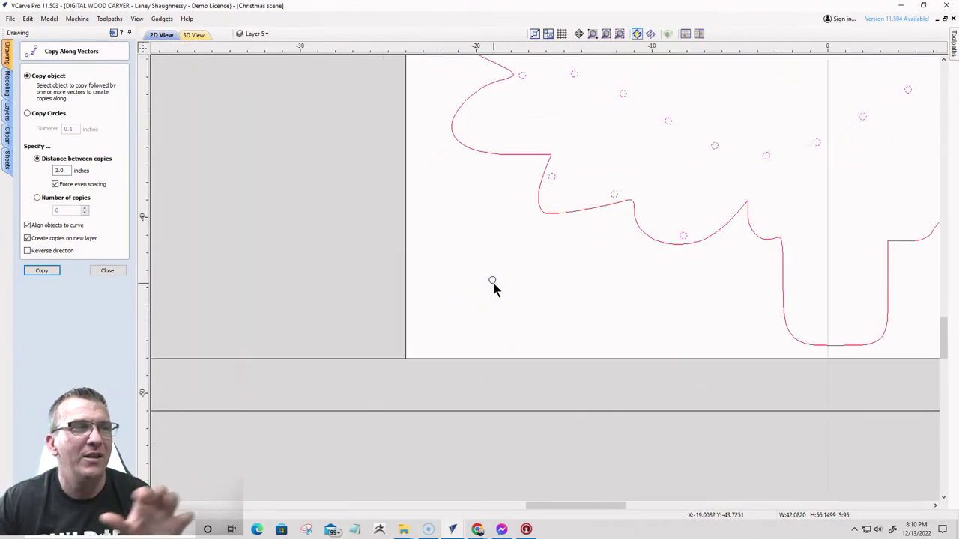
pyautogui.scroll(-1, 494, 289)
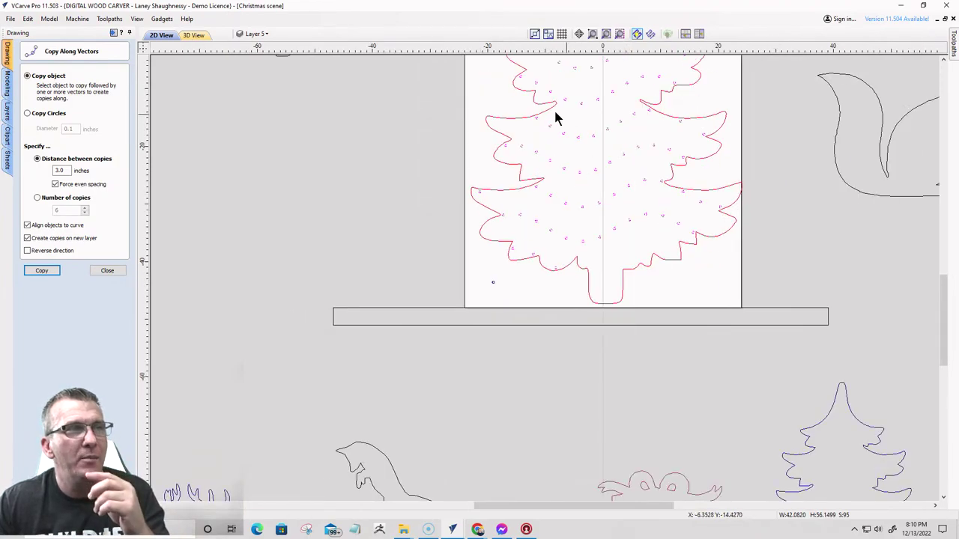
pyautogui.scroll(-3, 595, 214)
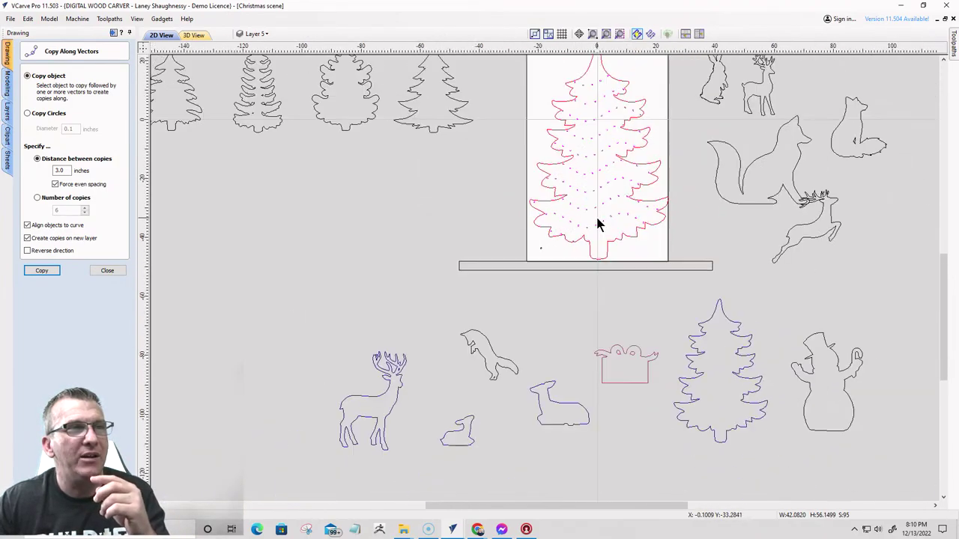
# - Drag the leftover circle below the lower-left branch off the sheet to the left
pyautogui.click(595, 125)
pyautogui.scroll(5, 599, 150)
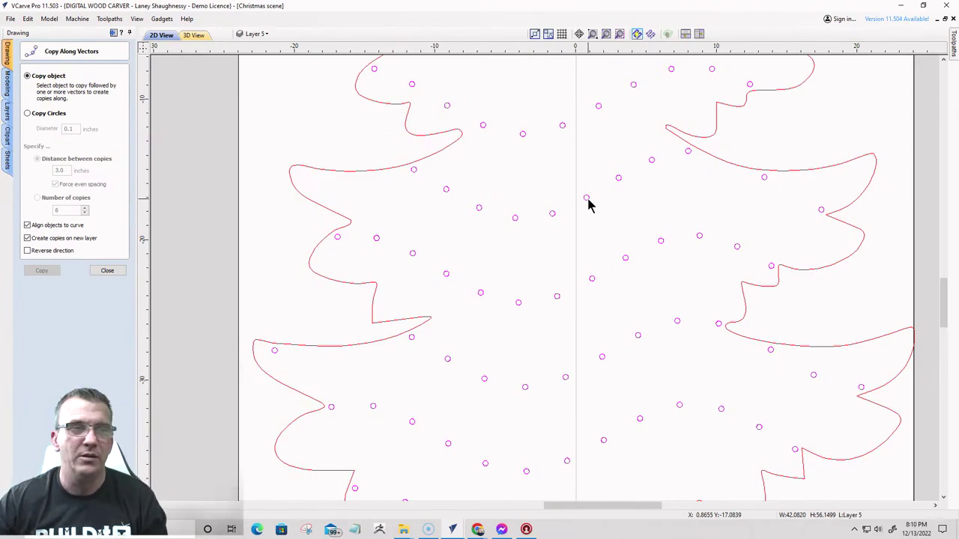
pyautogui.scroll(-5, 582, 193)
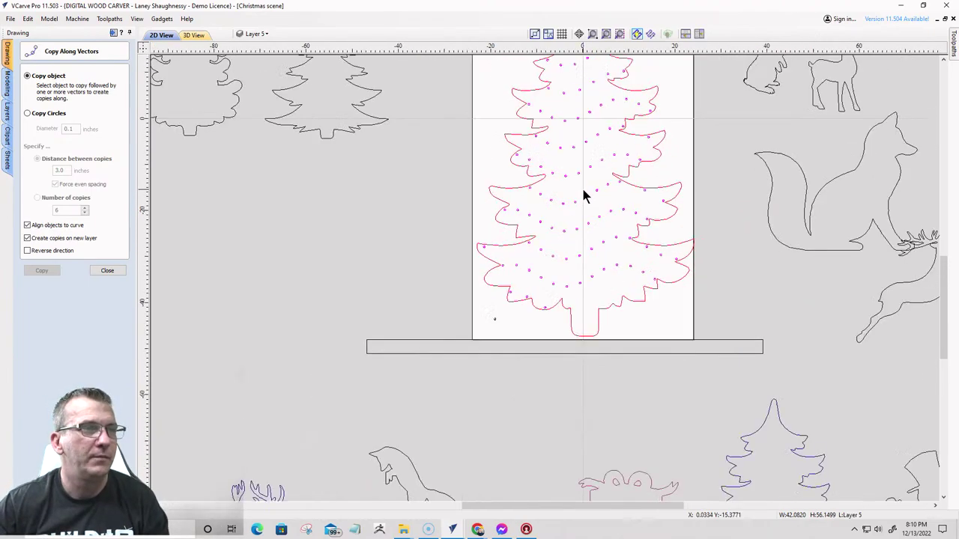
pyautogui.click(490, 317)
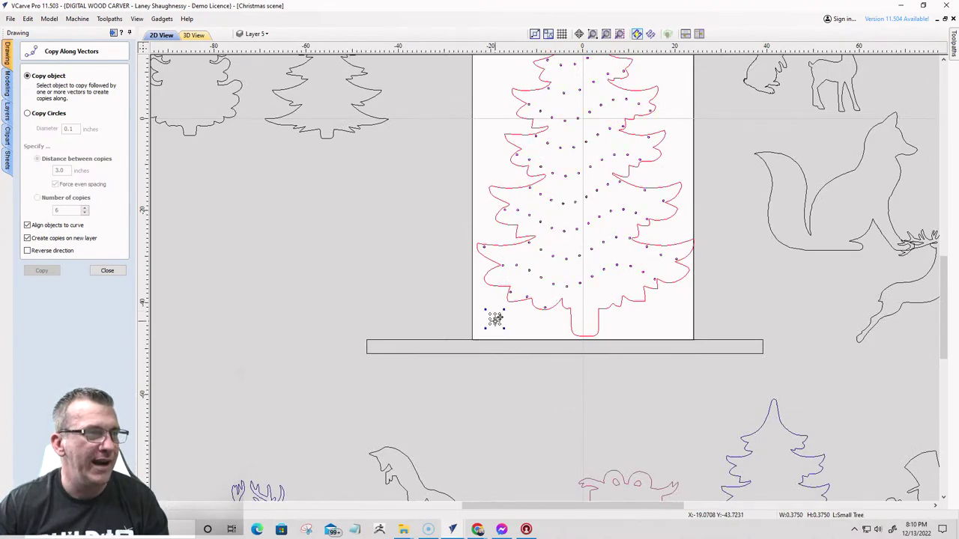
pyautogui.moveTo(496, 319); pyautogui.dragTo(199, 256)
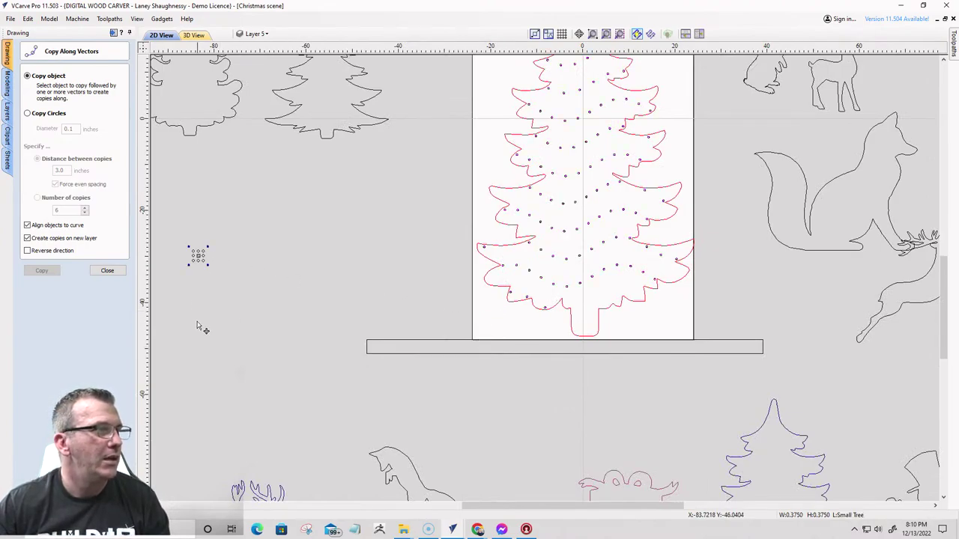
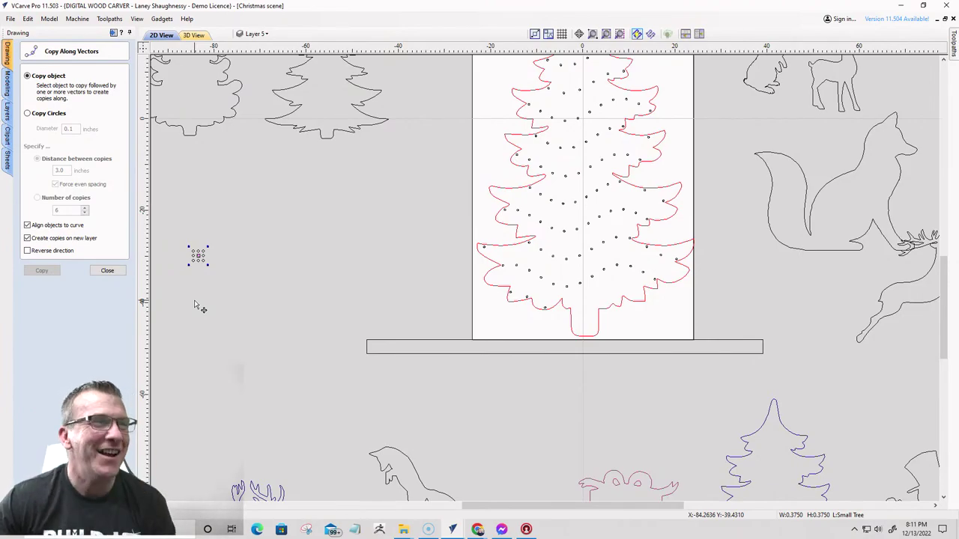
# - Select the six animal cutouts and move them up and to the right
pyautogui.scroll(-3, 229, 343)
pyautogui.scroll(3, 364, 355)
pyautogui.scroll(-4, 374, 348)
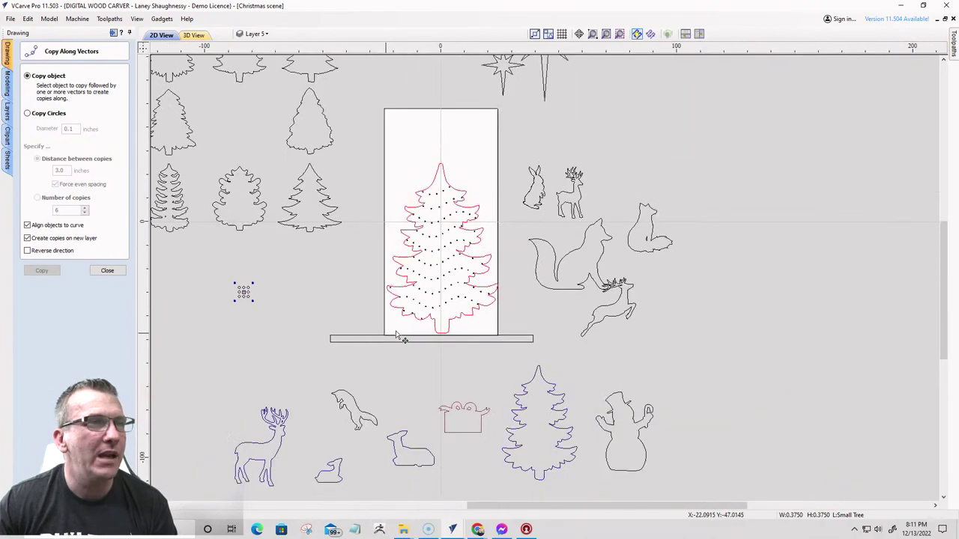
pyautogui.moveTo(511, 130); pyautogui.dragTo(697, 371)
pyautogui.moveTo(568, 200); pyautogui.dragTo(936, 117)
# - Move the grid of small trees to the right of the animals
pyautogui.scroll(-3, 622, 345)
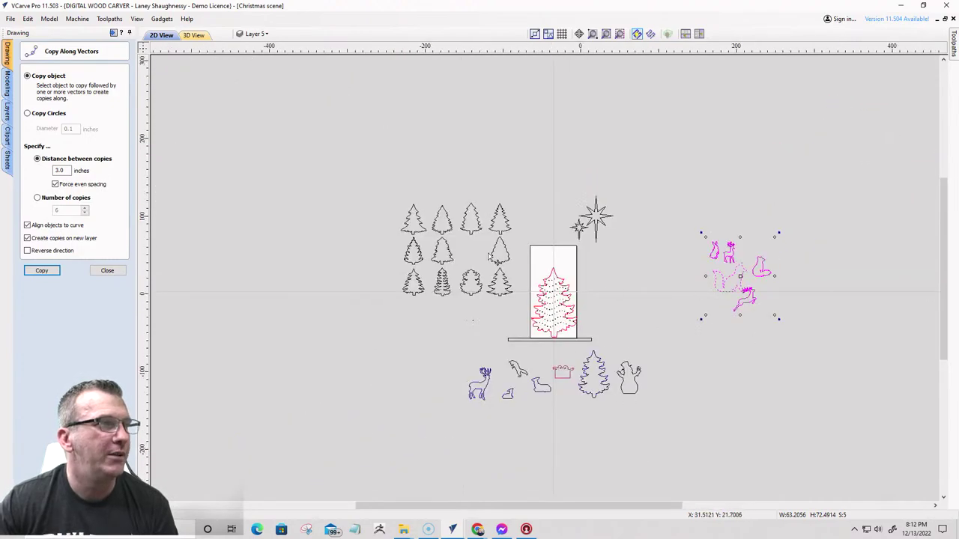
pyautogui.scroll(-1, 490, 257)
pyautogui.click(497, 279)
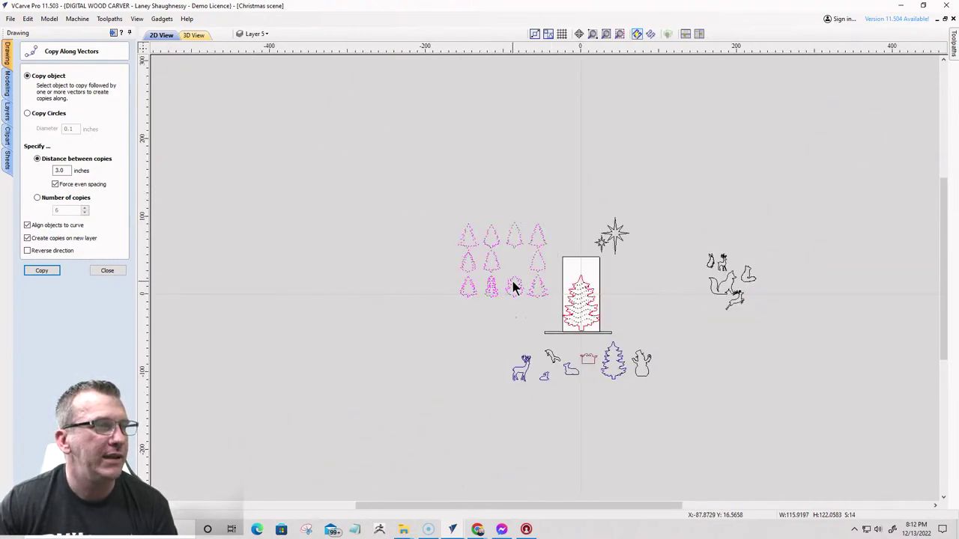
pyautogui.moveTo(514, 286); pyautogui.dragTo(832, 268)
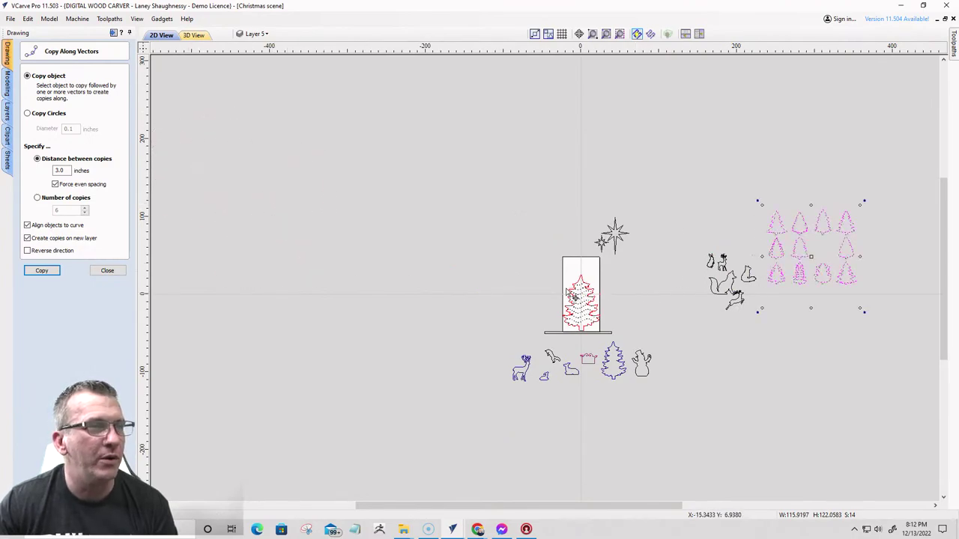
pyautogui.scroll(5, 573, 297)
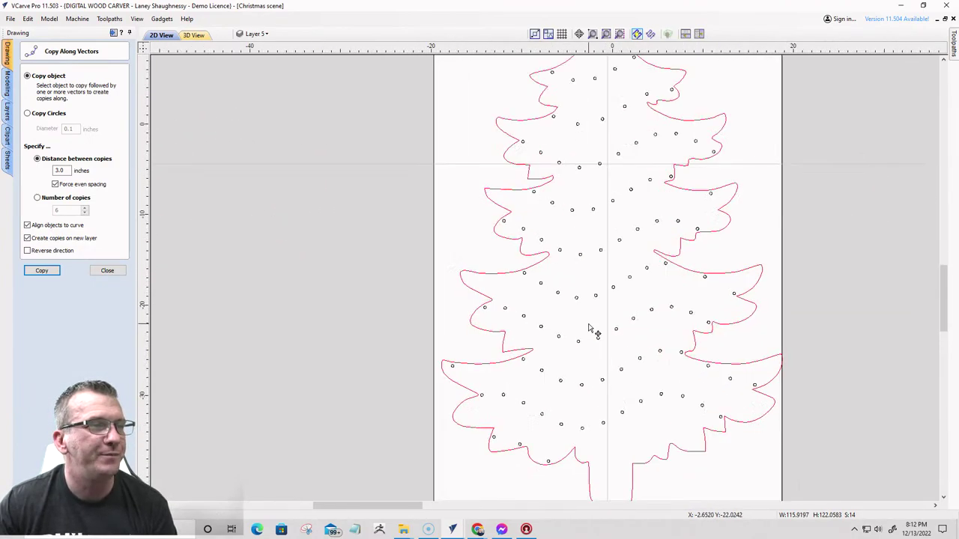
# - Select the large tree outline beside the Copy Along Vectors settings
pyautogui.scroll(1, 584, 299)
pyautogui.scroll(-5, 579, 247)
pyautogui.scroll(5, 603, 359)
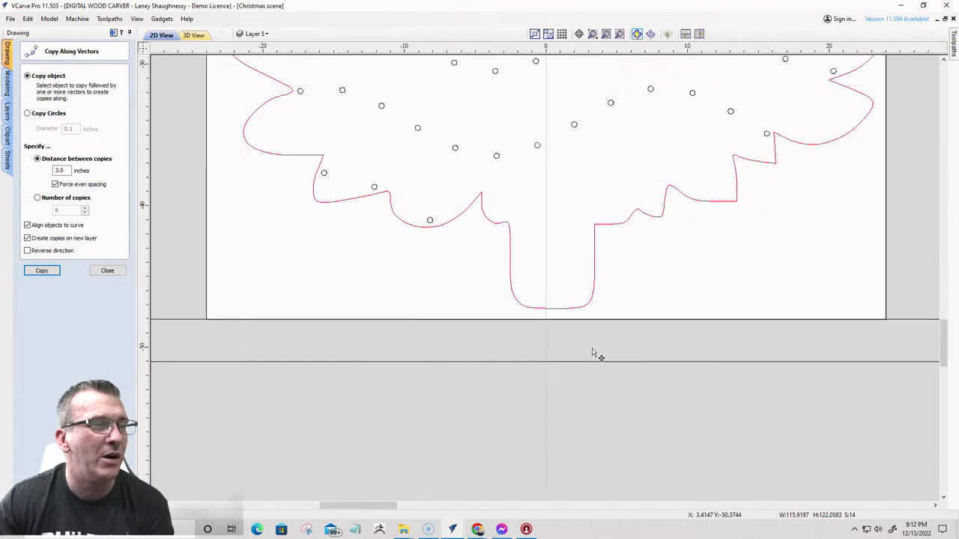
pyautogui.scroll(1, 544, 315)
pyautogui.click(543, 309)
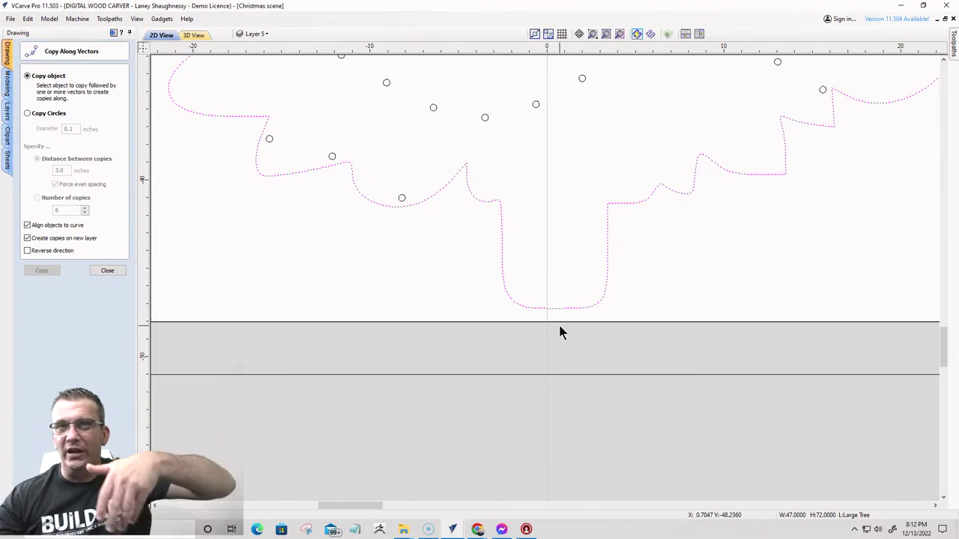
pyautogui.scroll(-4, 560, 331)
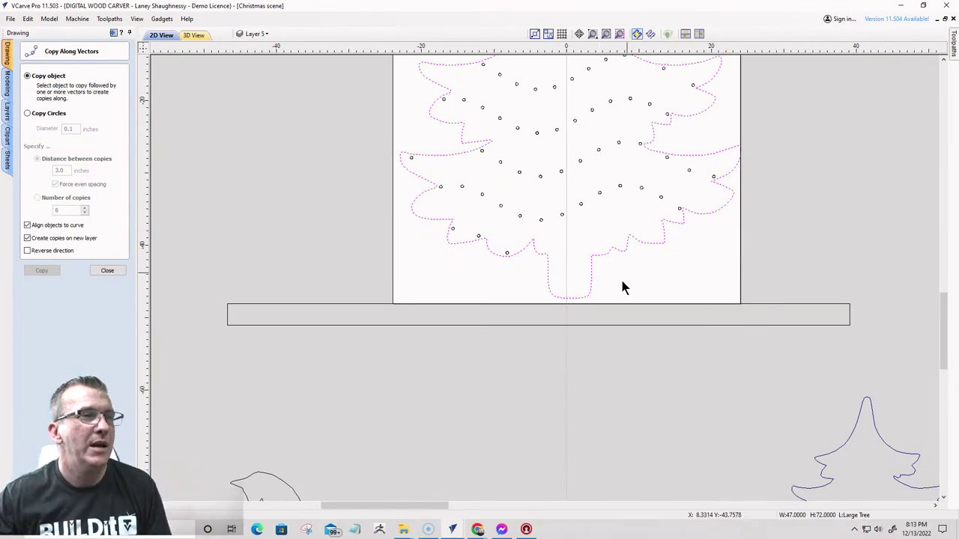
pyautogui.scroll(-1, 574, 268)
pyautogui.scroll(3, 574, 267)
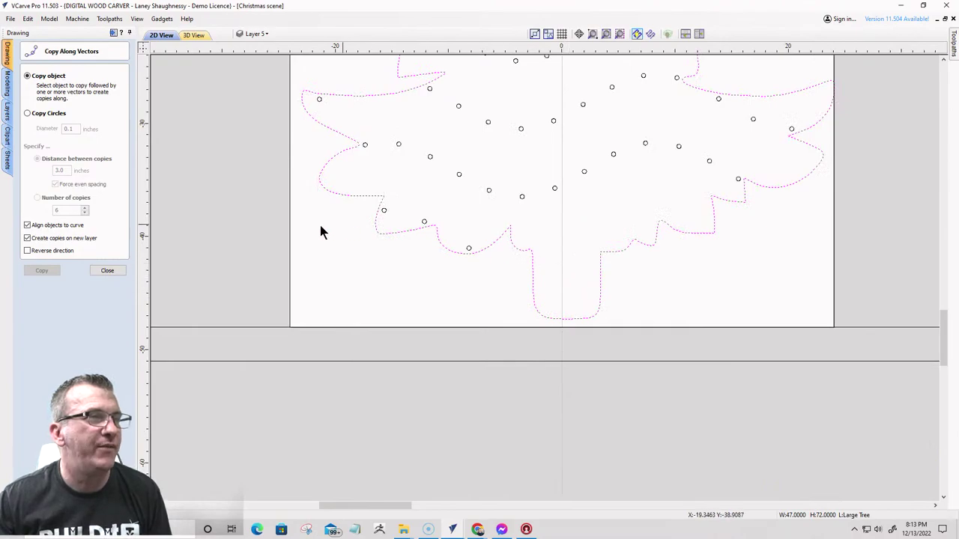
# - Close the Copy Along Vectors panel and turn on node editing for the tree outline
pyautogui.click(107, 273)
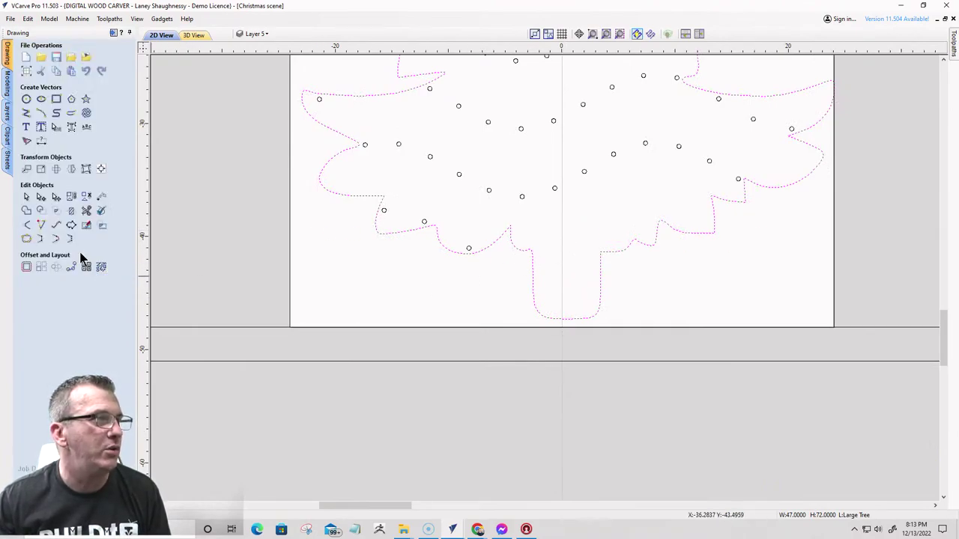
pyautogui.click(40, 197)
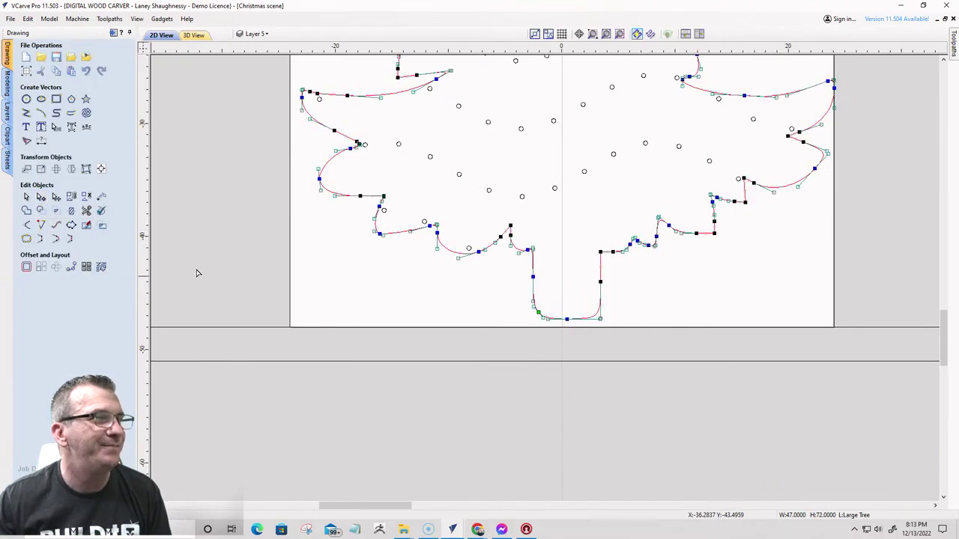
pyautogui.scroll(2, 481, 217)
pyautogui.scroll(-4, 425, 324)
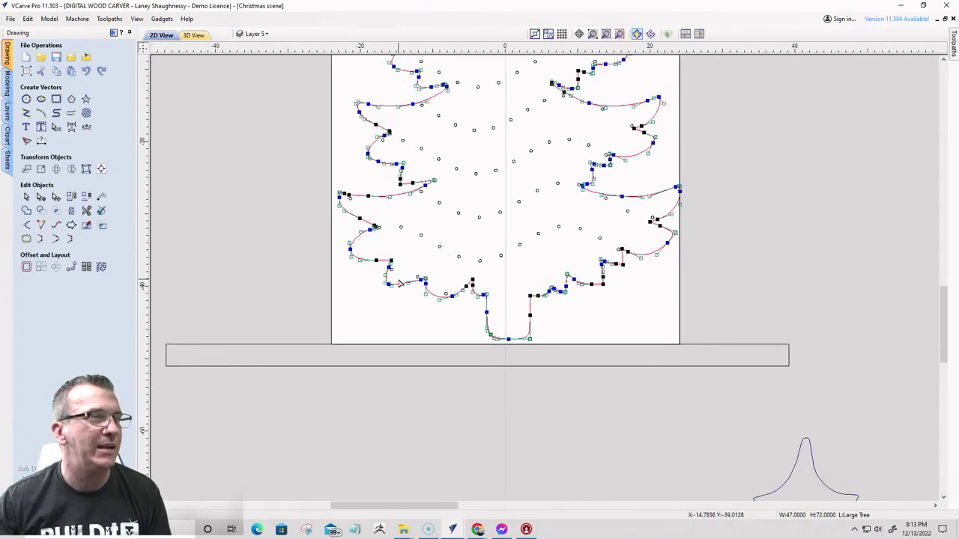
pyautogui.scroll(2, 423, 279)
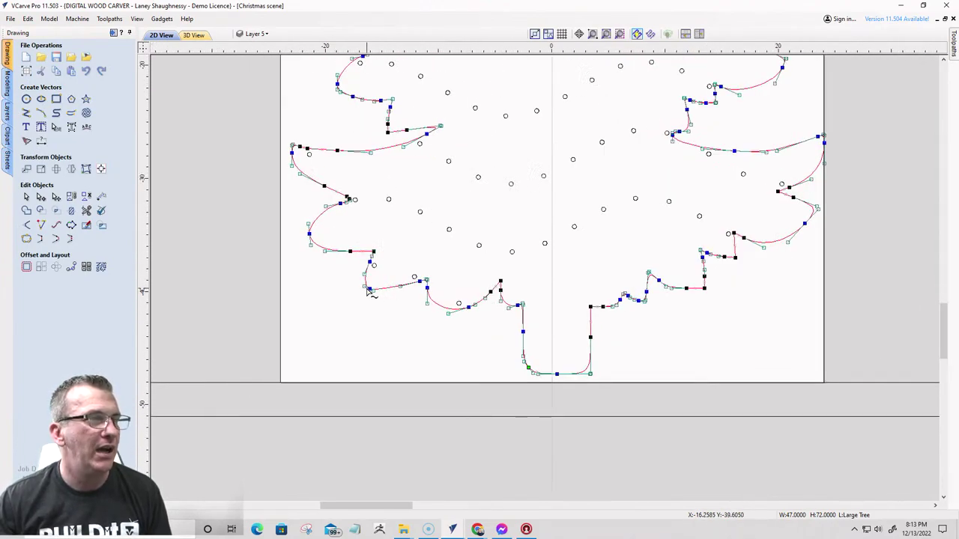
# - Cut the tree outline at its right and left base corner nodes, then select the trunk piece
pyautogui.rightClick(705, 290)
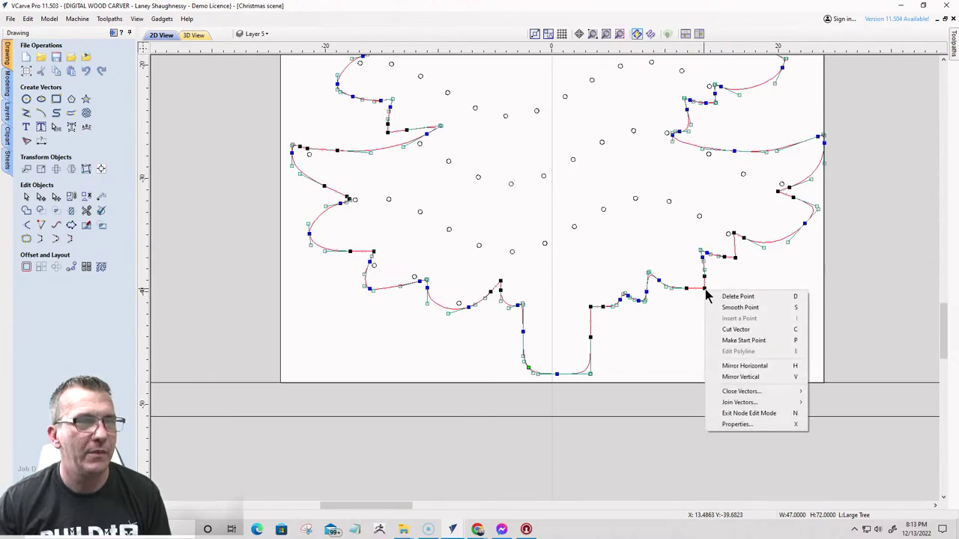
pyautogui.click(718, 329)
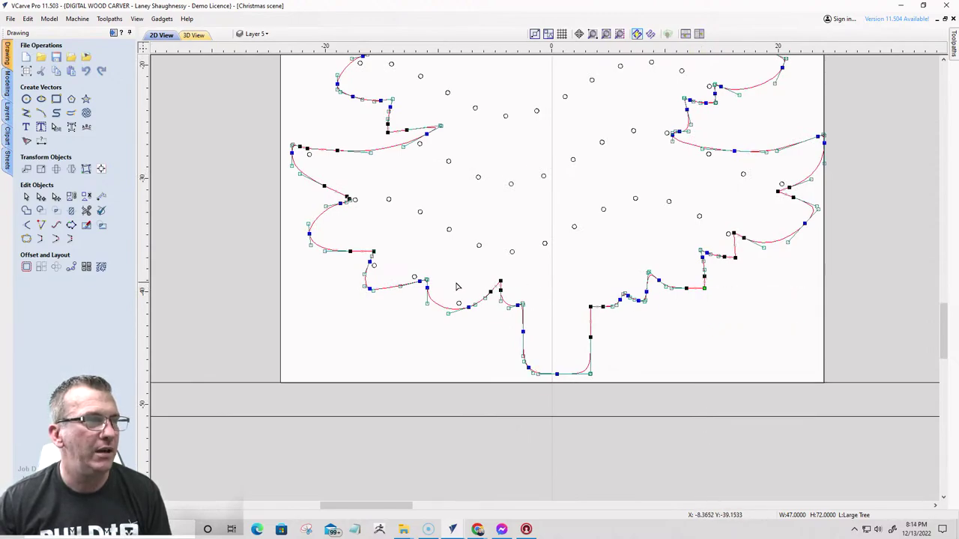
pyautogui.rightClick(370, 289)
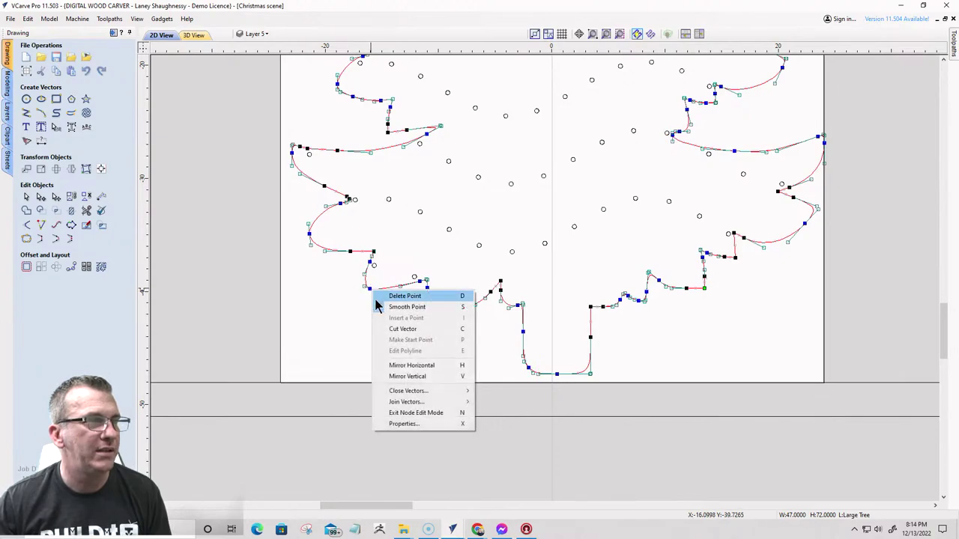
pyautogui.click(386, 330)
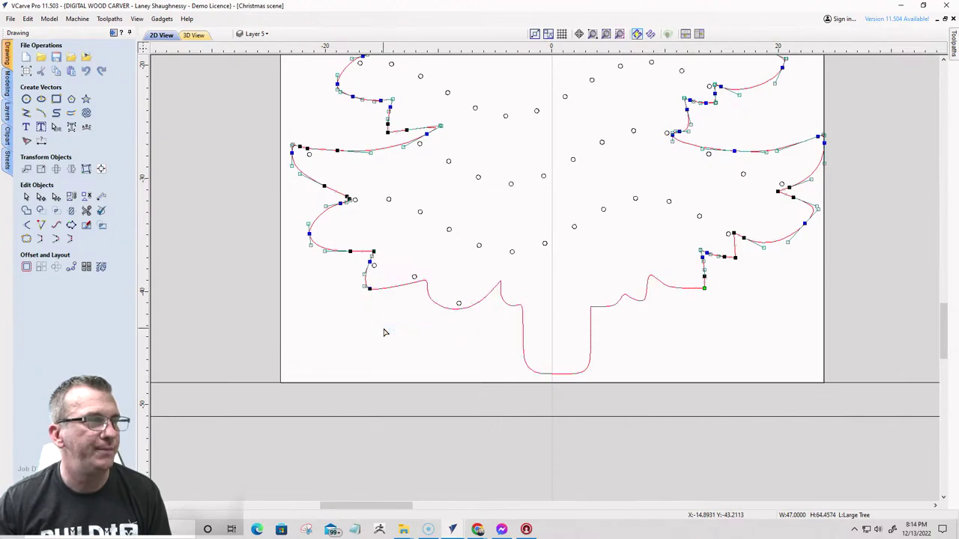
pyautogui.click(488, 297)
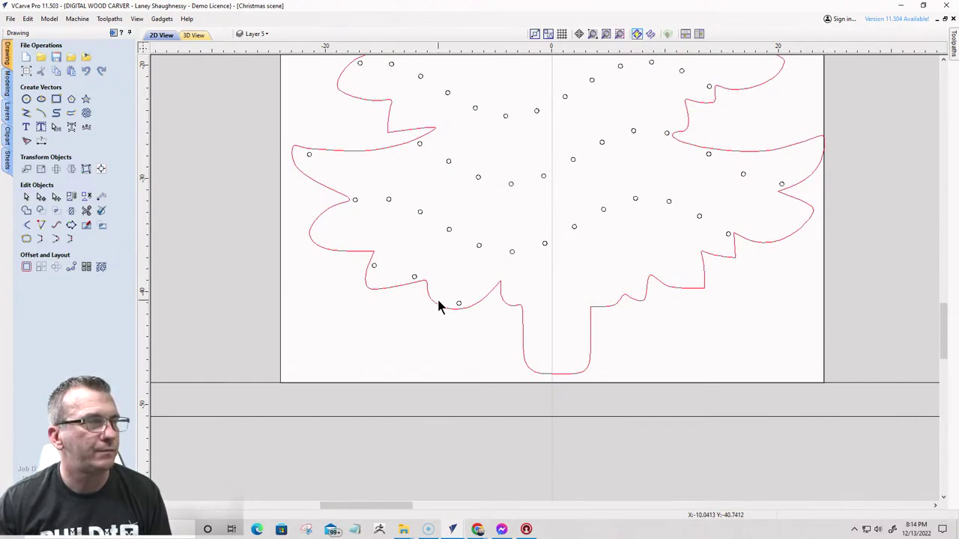
pyautogui.click(437, 307)
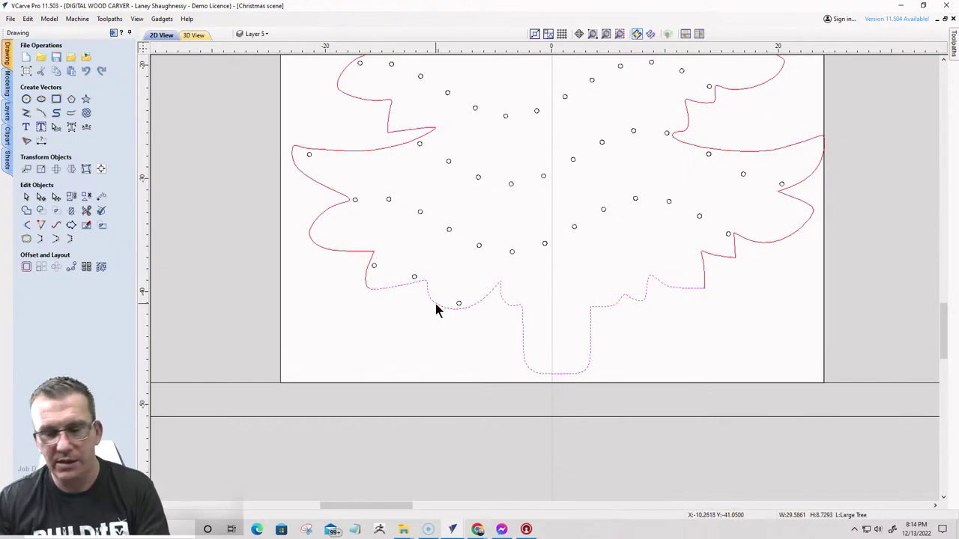
# - Delete the cut-off trunk section and select the remaining open tree outline pieces
pyautogui.press('Delete')
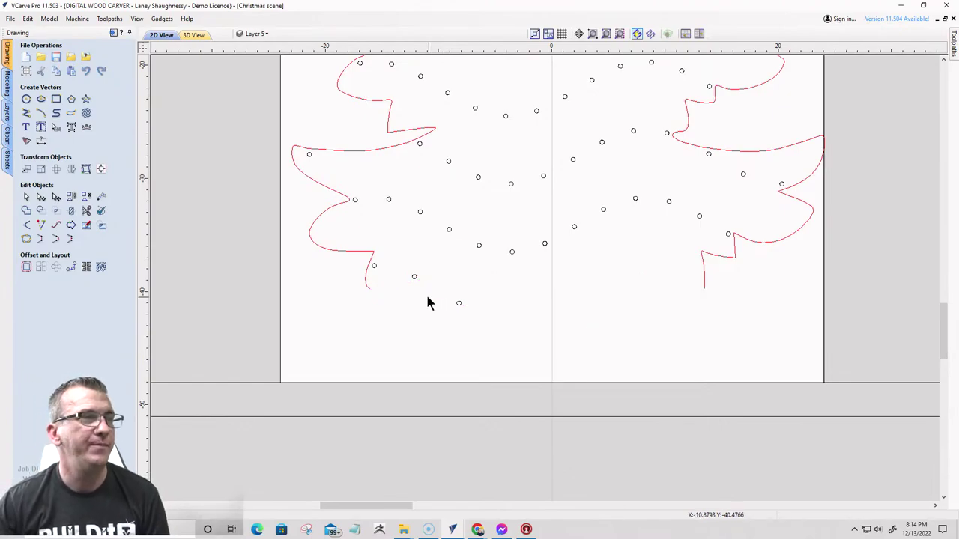
pyautogui.click(460, 307)
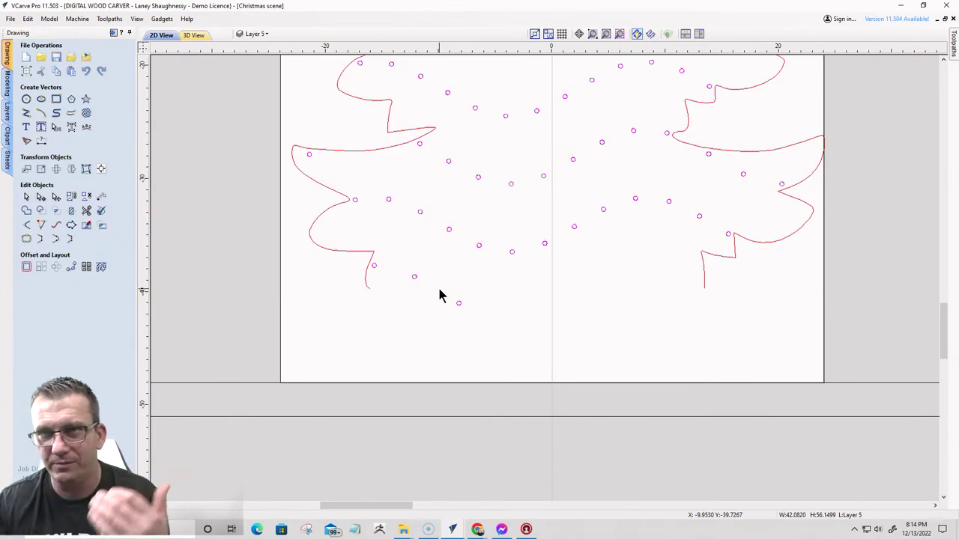
pyautogui.click(449, 309)
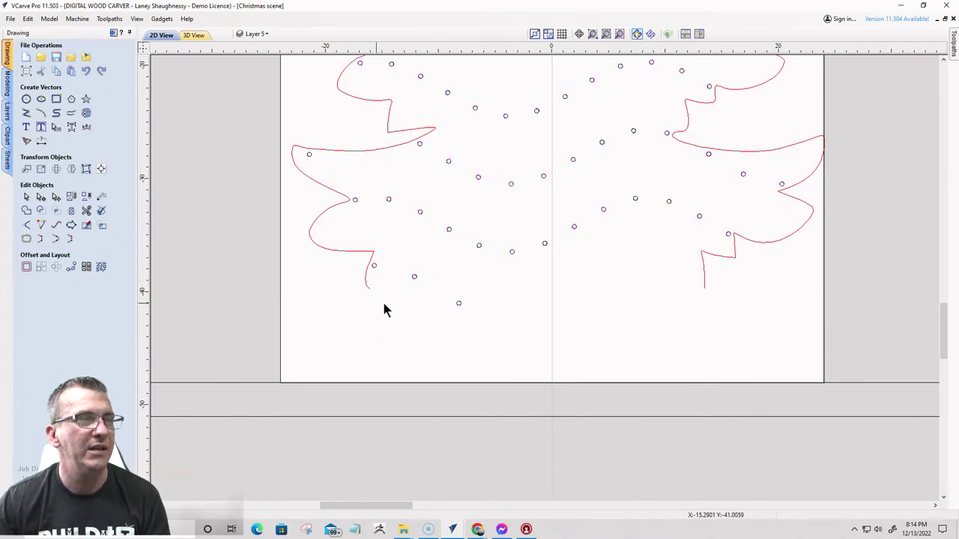
pyautogui.click(371, 291)
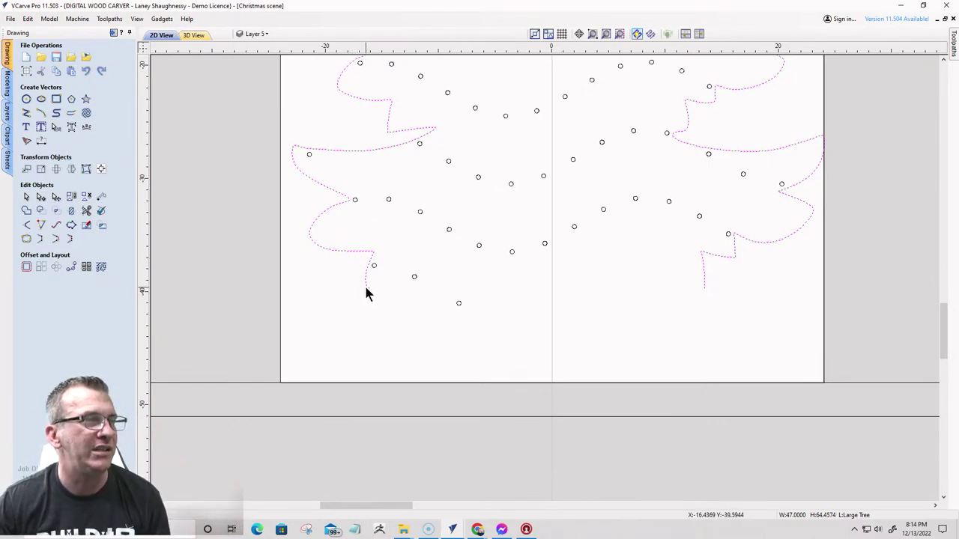
pyautogui.click(41, 240)
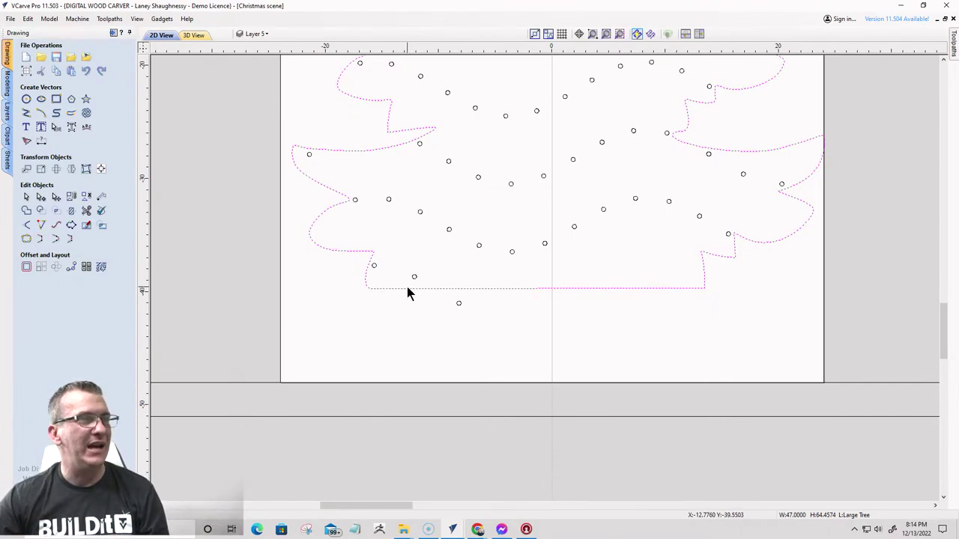
pyautogui.click(42, 196)
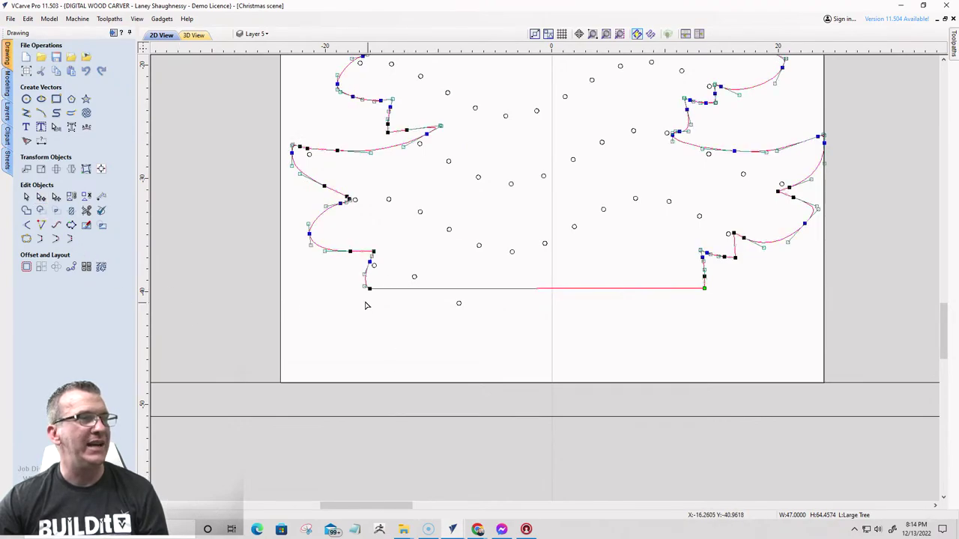
pyautogui.scroll(3, 366, 300)
pyautogui.click(383, 275)
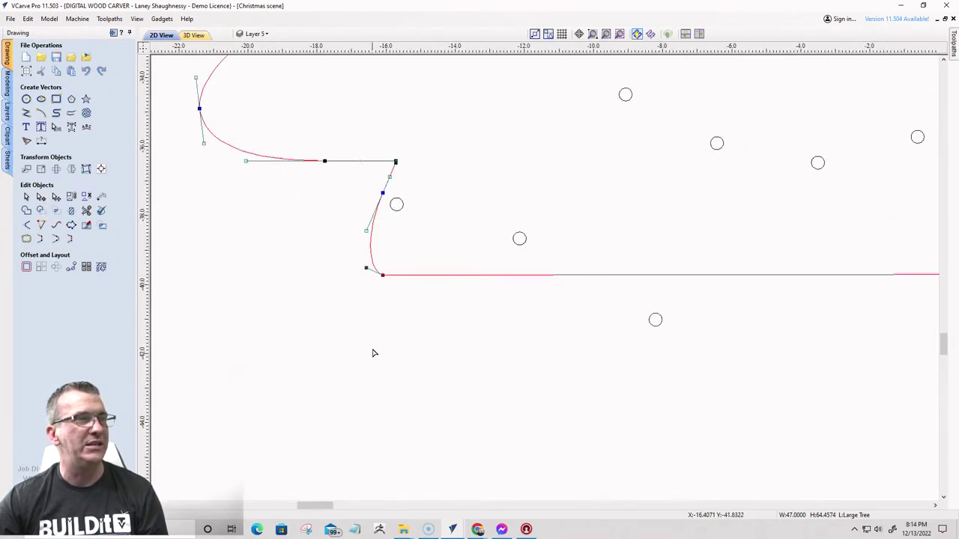
pyautogui.scroll(-3, 374, 353)
pyautogui.scroll(3, 368, 336)
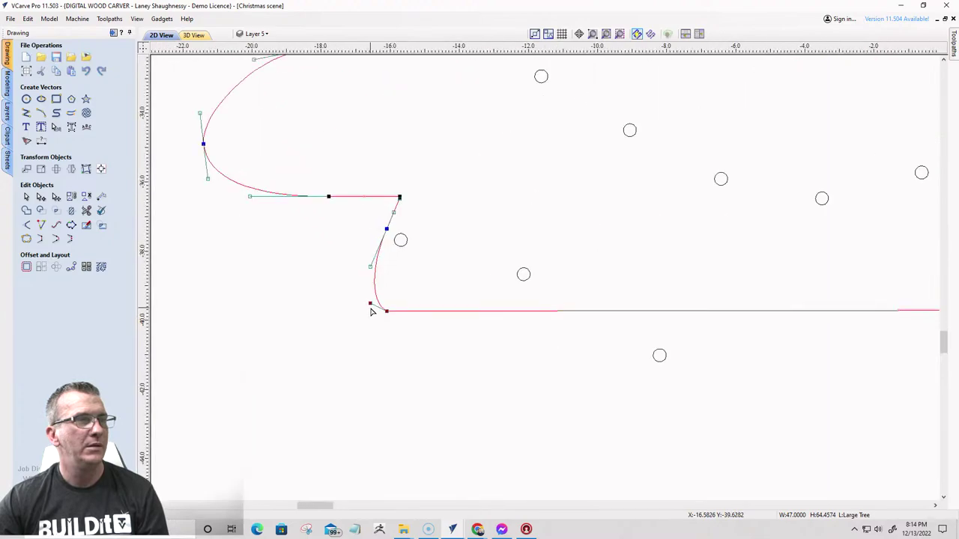
pyautogui.click(415, 312)
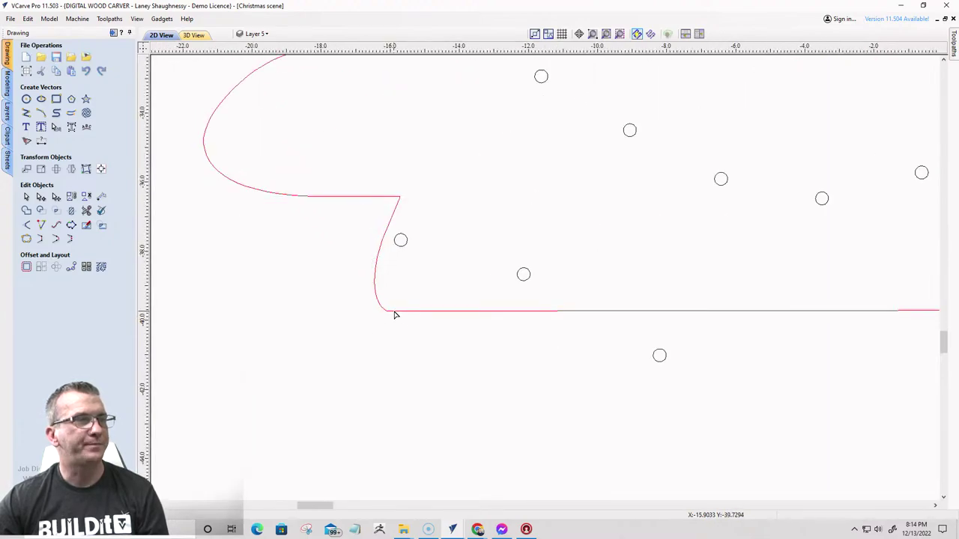
pyautogui.click(395, 314)
pyautogui.scroll(-3, 384, 316)
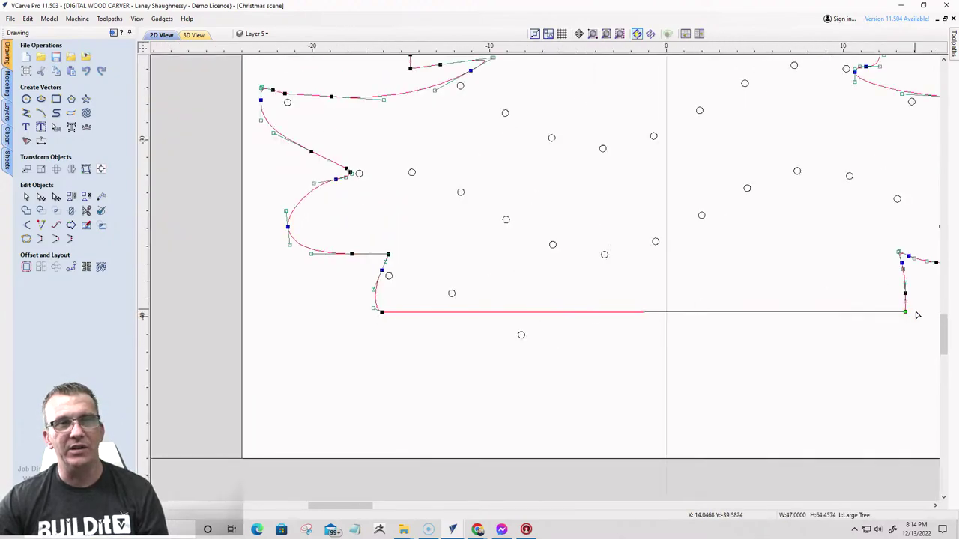
pyautogui.scroll(-2, 854, 324)
pyautogui.scroll(5, 831, 322)
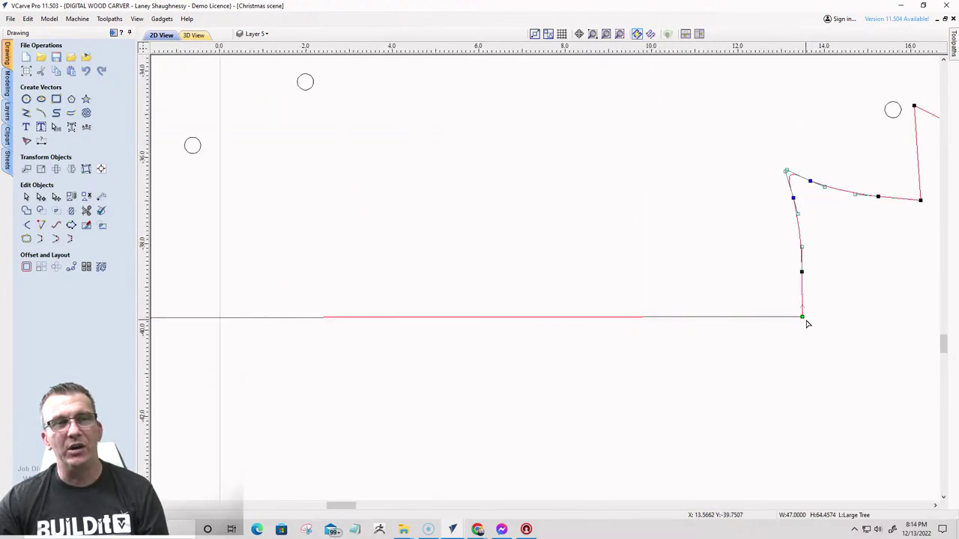
pyautogui.scroll(-4, 891, 325)
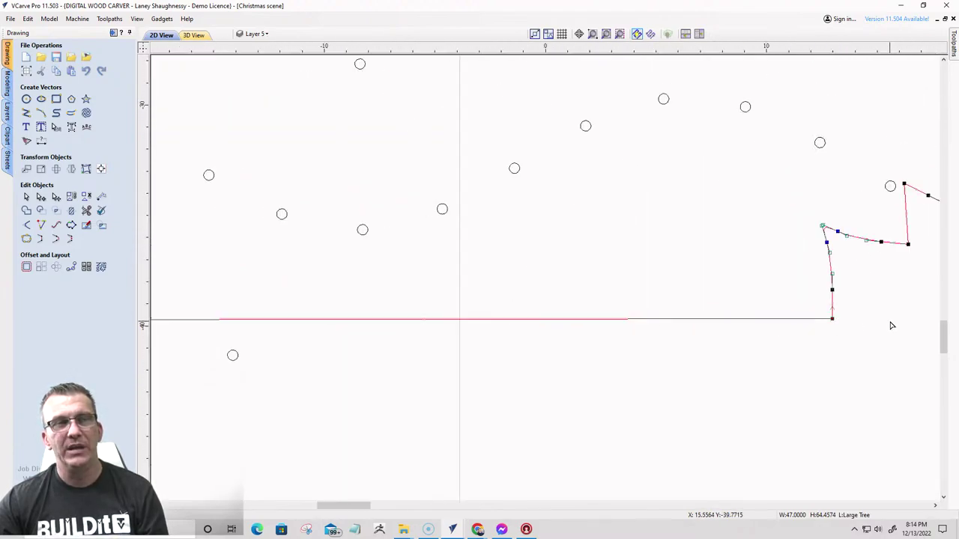
pyautogui.scroll(3, 895, 323)
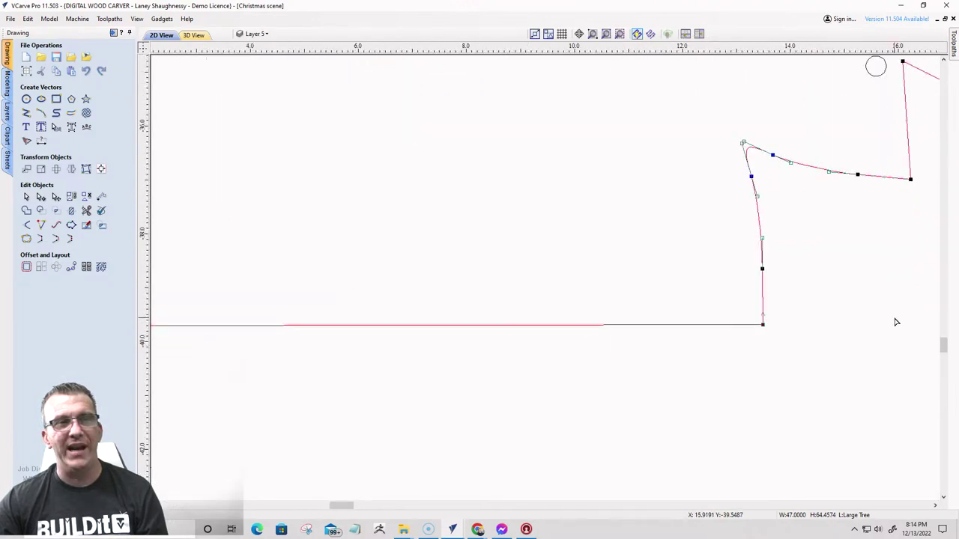
pyautogui.scroll(-3, 895, 322)
pyautogui.scroll(5, 450, 337)
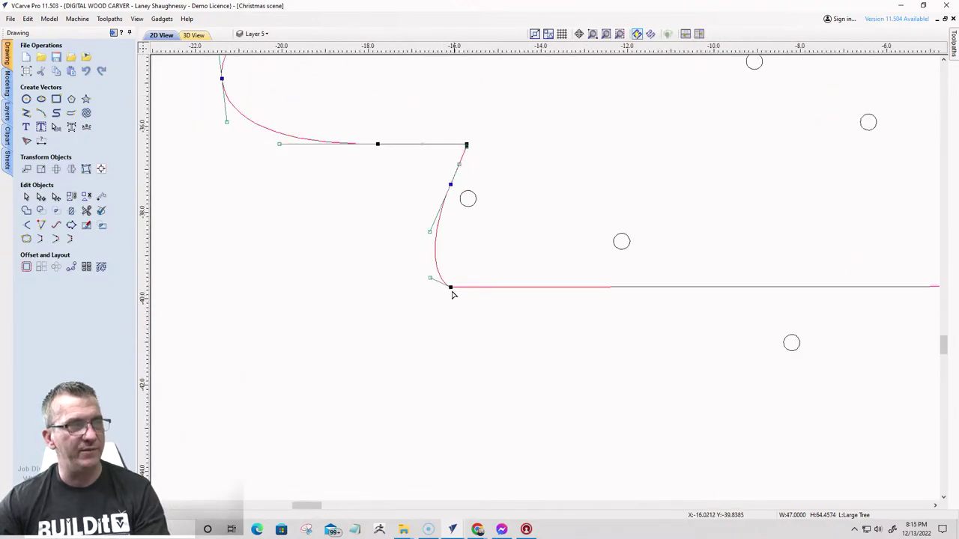
pyautogui.scroll(-6, 394, 339)
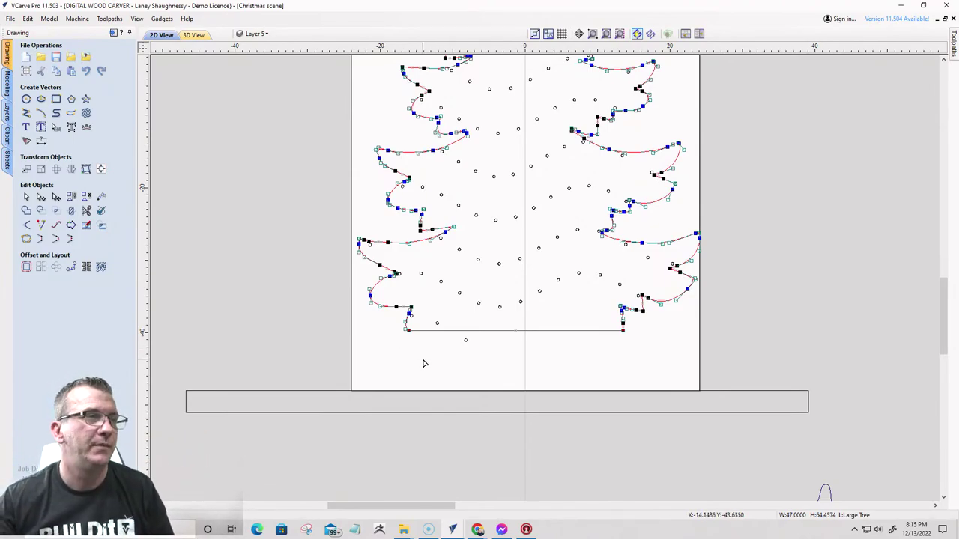
# - Window-select the three small circles under the tree's base and delete them
pyautogui.click(213, 337)
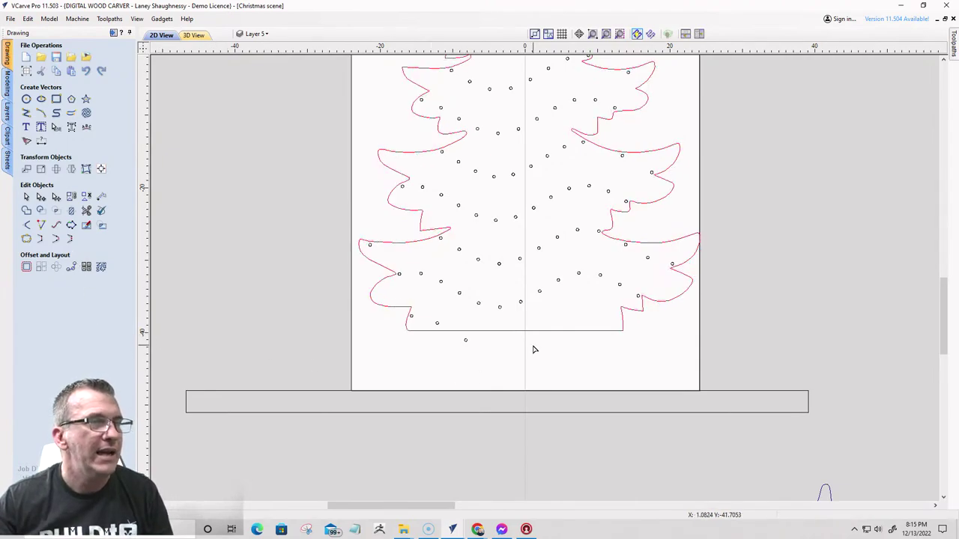
pyautogui.scroll(2, 484, 348)
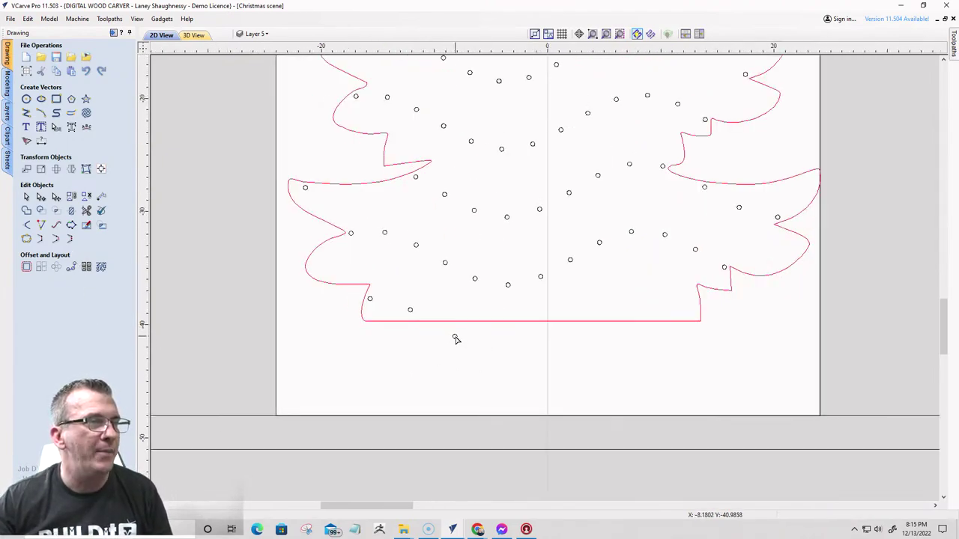
pyautogui.click(410, 311)
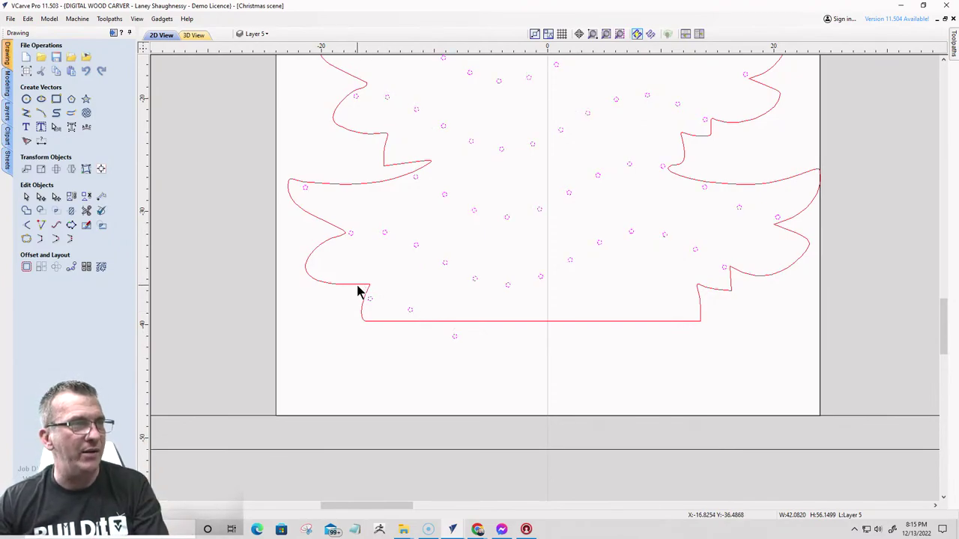
pyautogui.moveTo(358, 286); pyautogui.dragTo(466, 360)
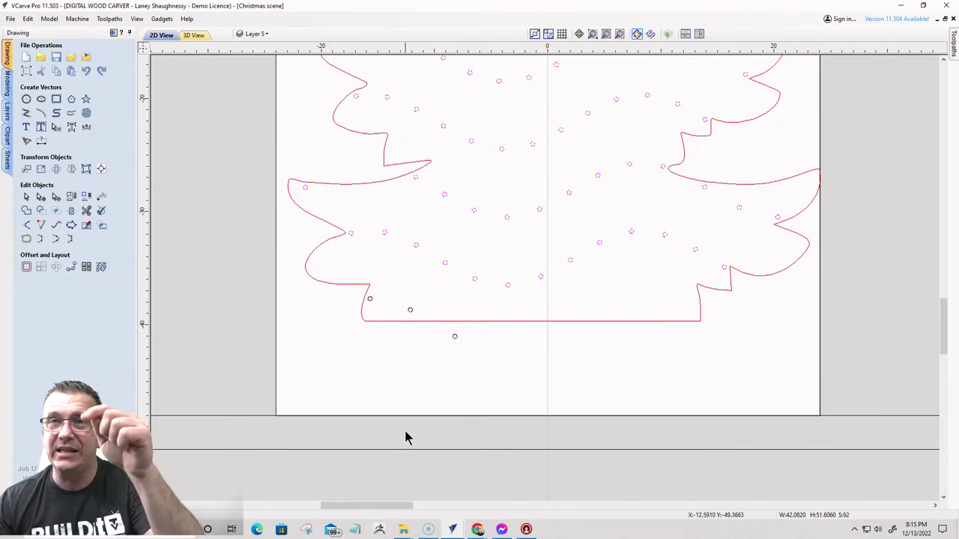
pyautogui.click(439, 408)
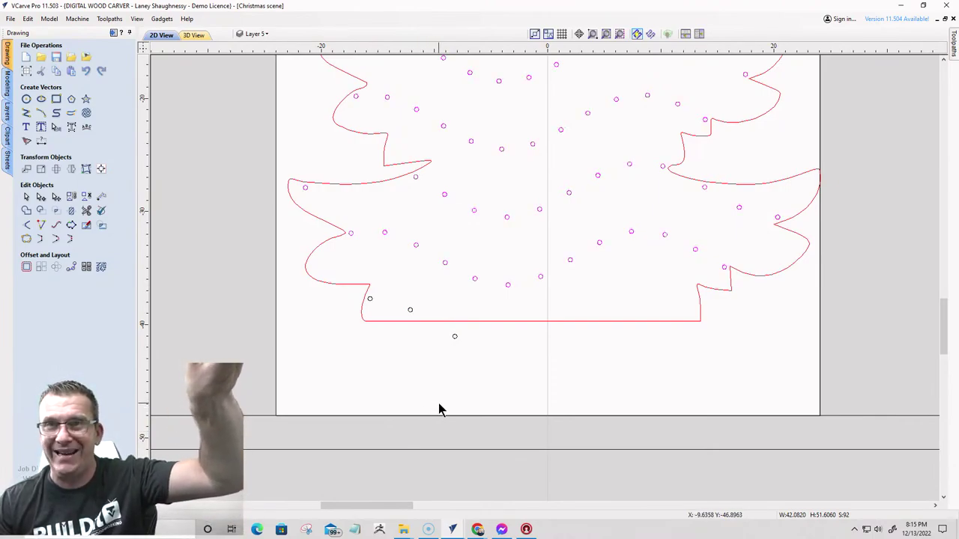
pyautogui.moveTo(350, 290); pyautogui.dragTo(472, 373)
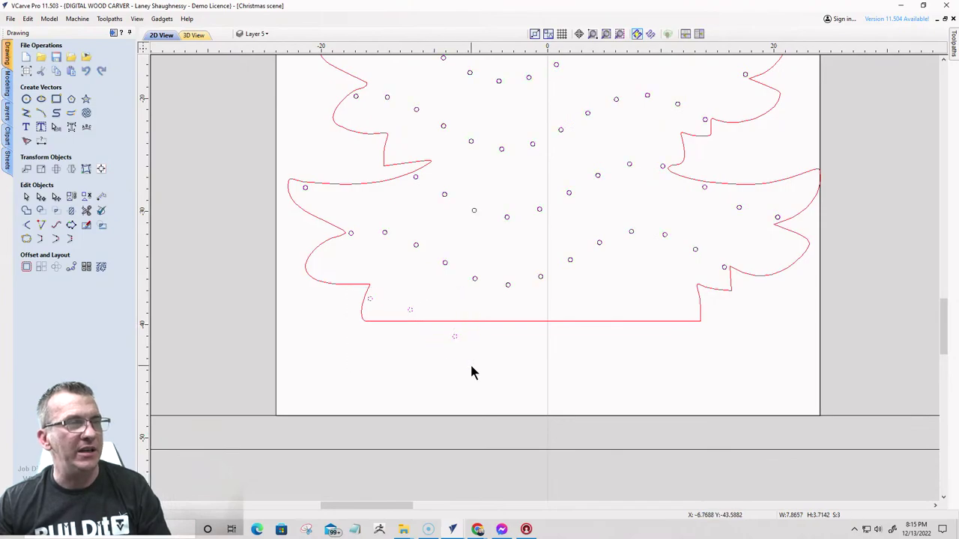
pyautogui.press('Delete')
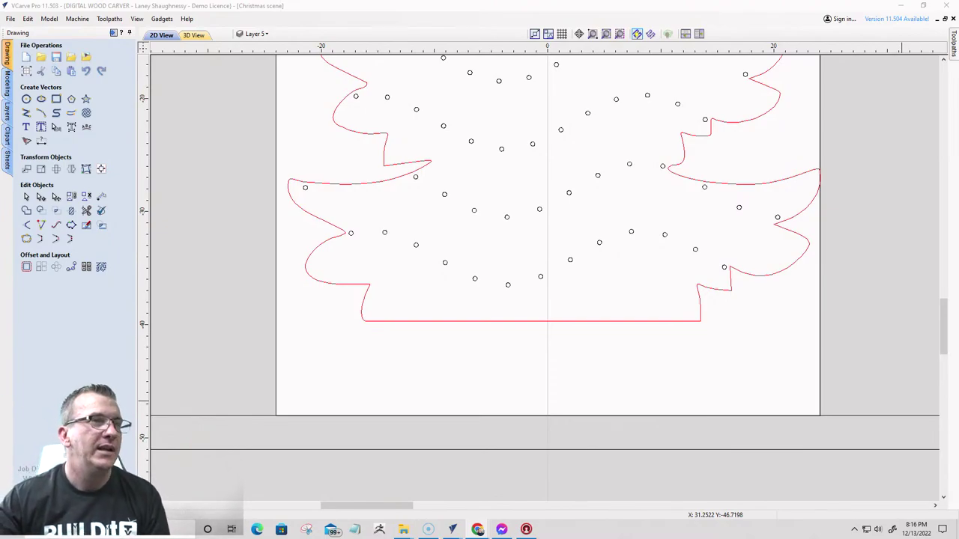
pyautogui.scroll(-4, 484, 274)
pyautogui.scroll(3, 484, 277)
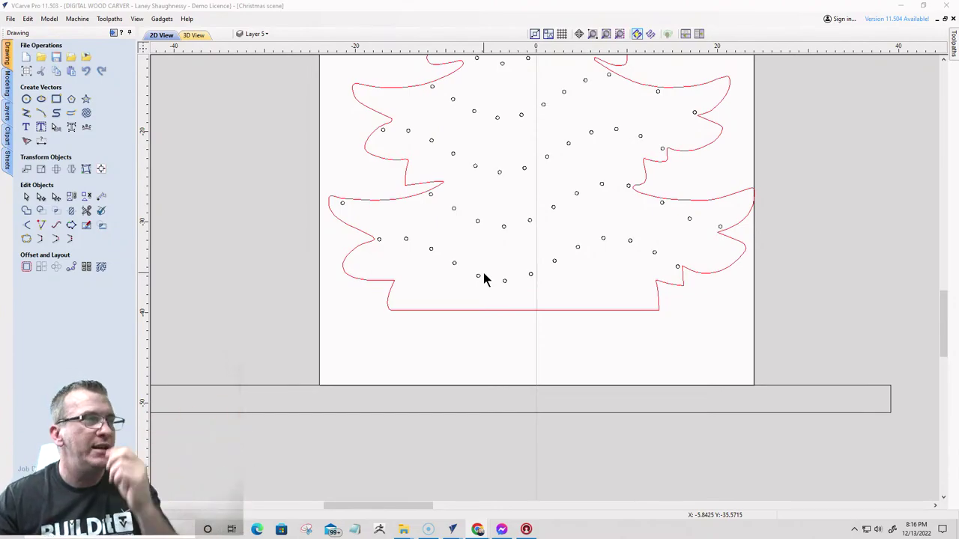
# - Draw a 29.5 x 2.75 inch rectangle across the tree base and round its top corners with radius 2 fillets
pyautogui.click(55, 100)
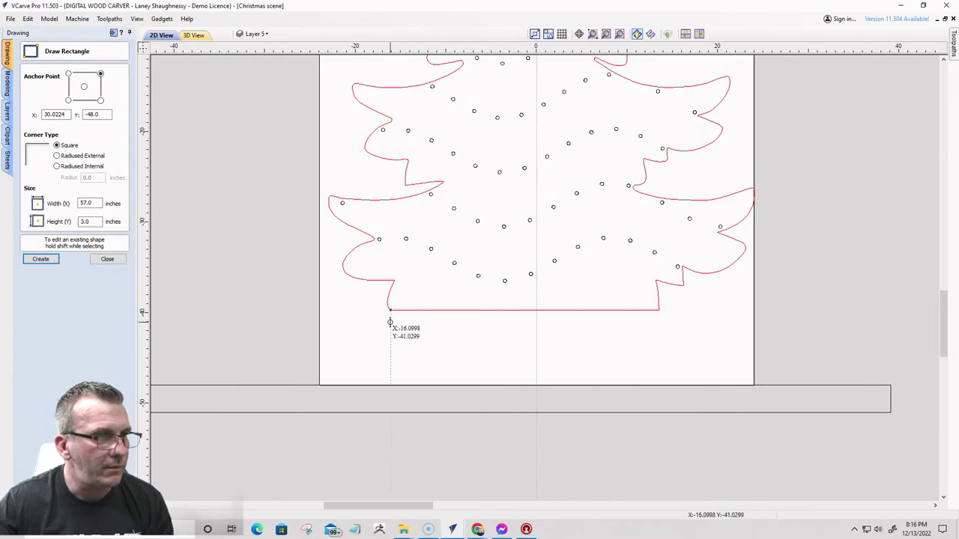
pyautogui.click(659, 298)
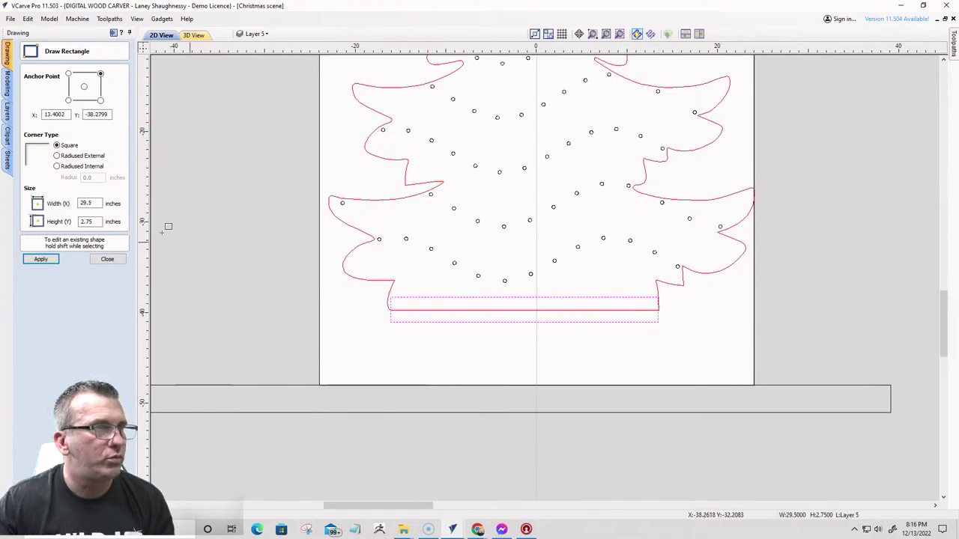
pyautogui.click(99, 261)
pyautogui.scroll(3, 389, 326)
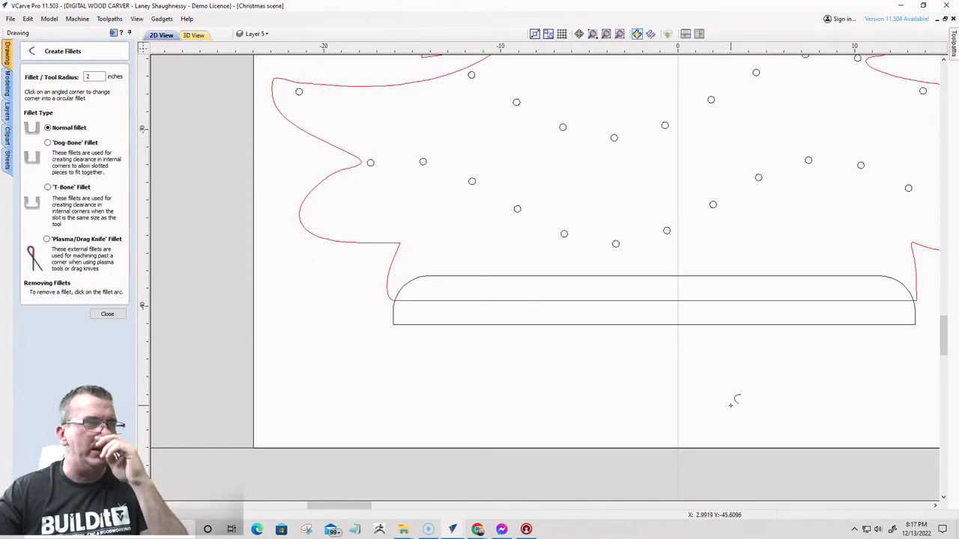
pyautogui.click(112, 313)
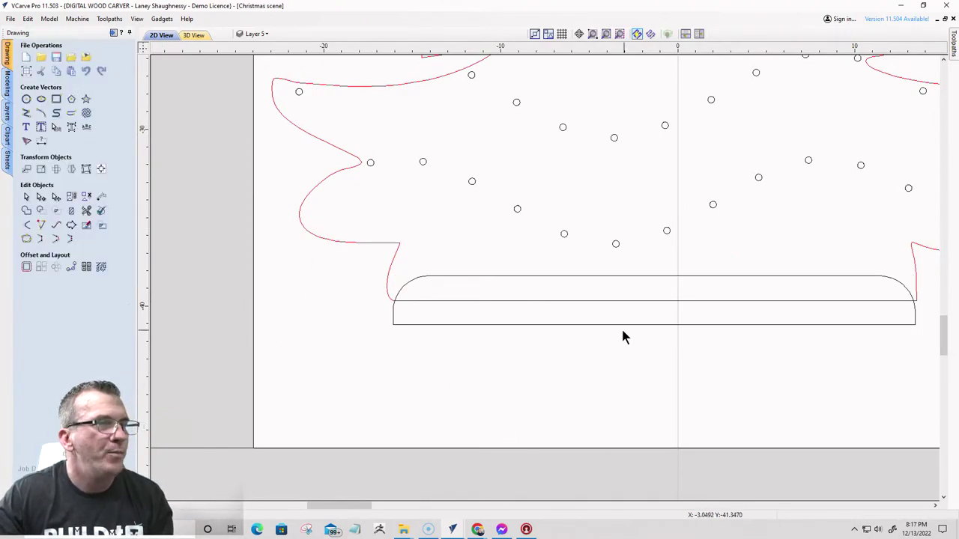
pyautogui.scroll(-3, 597, 323)
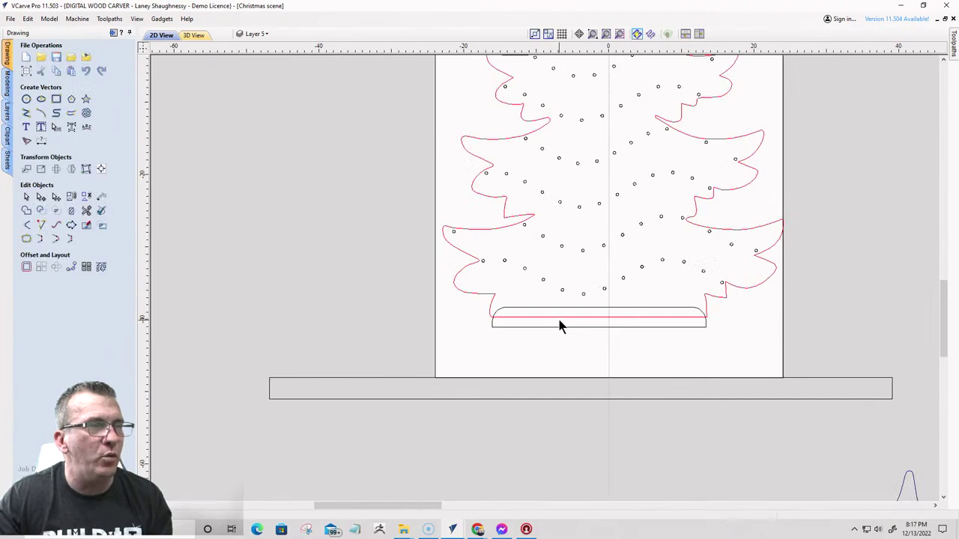
# - Raise the long strip to the sheet edge, shrink it to about 1.32 inches tall, and lower the rounded rectangle onto it
pyautogui.click(416, 380)
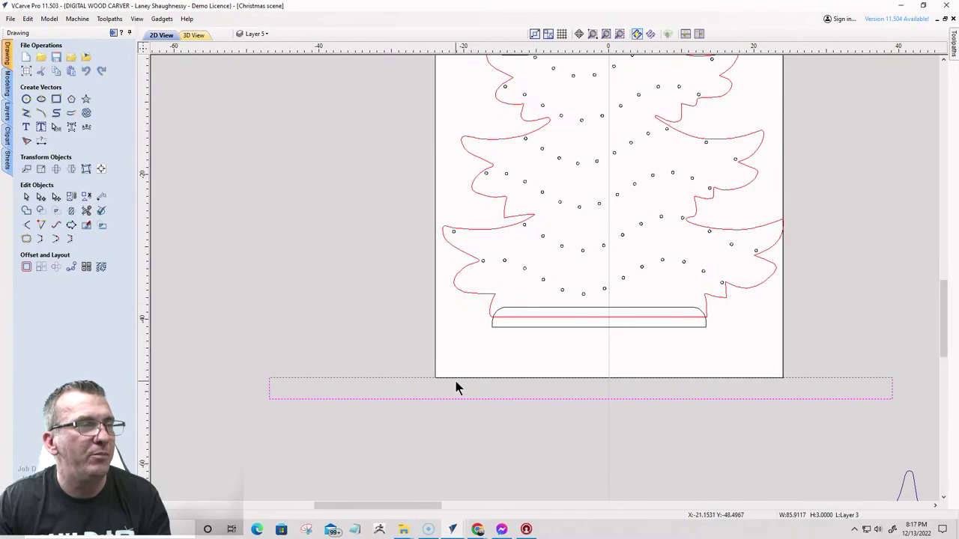
pyautogui.moveTo(428, 379); pyautogui.dragTo(521, 357)
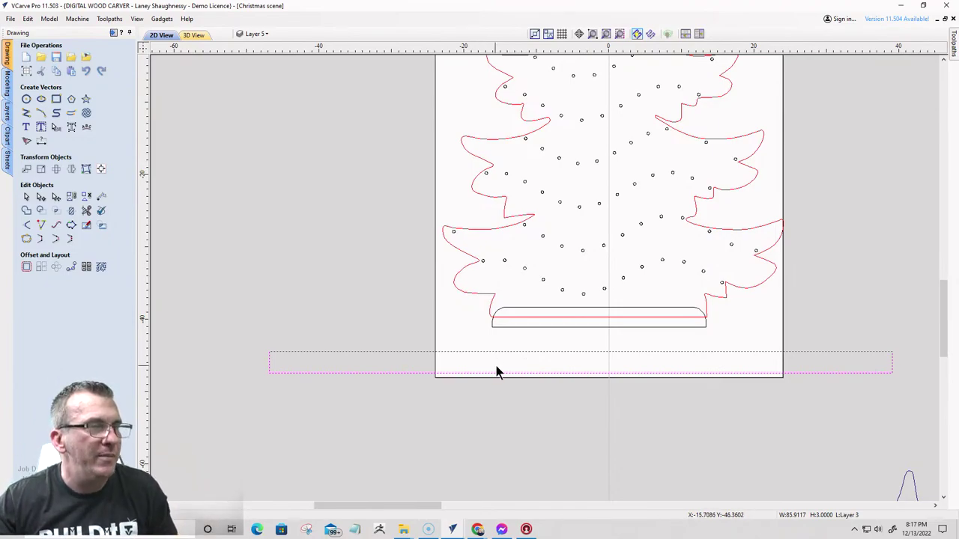
pyautogui.click(505, 372)
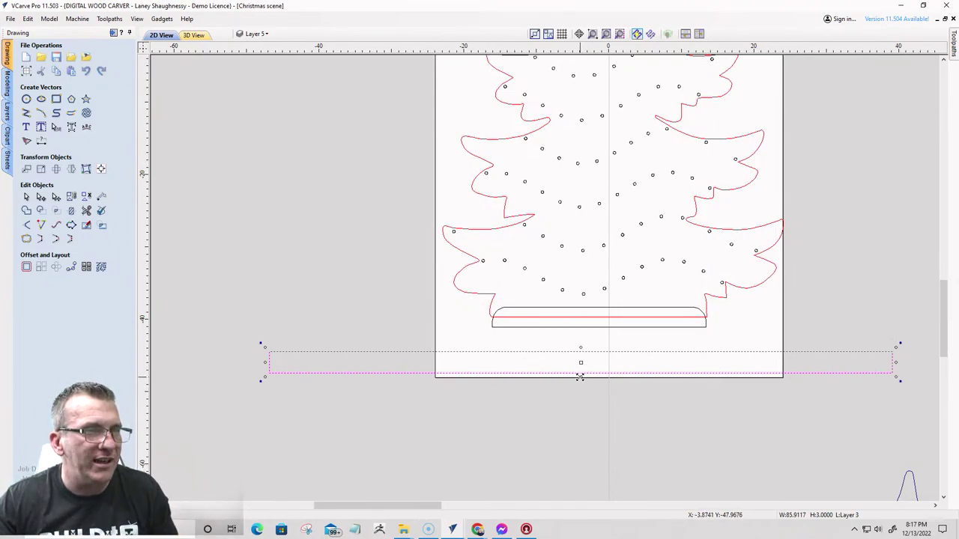
pyautogui.moveTo(580, 377); pyautogui.dragTo(582, 358)
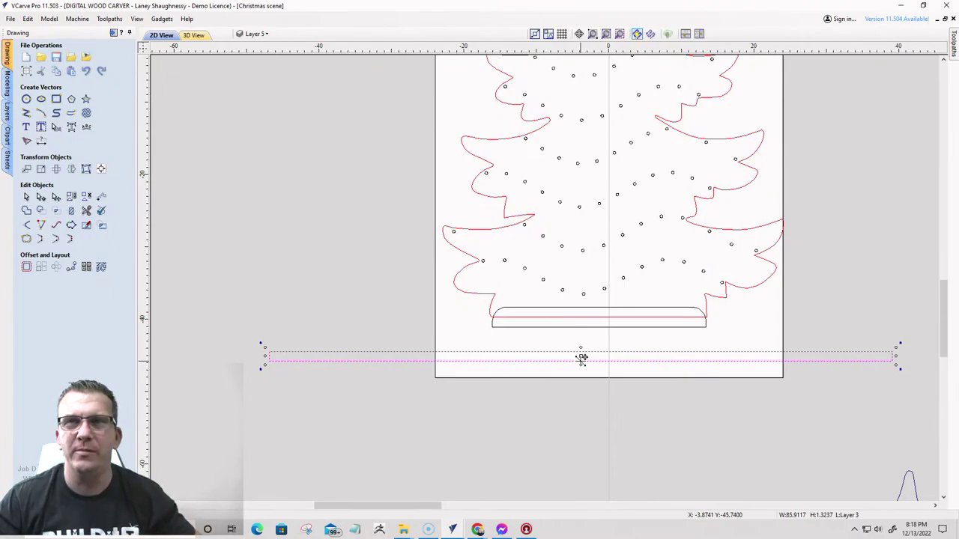
pyautogui.click(555, 327)
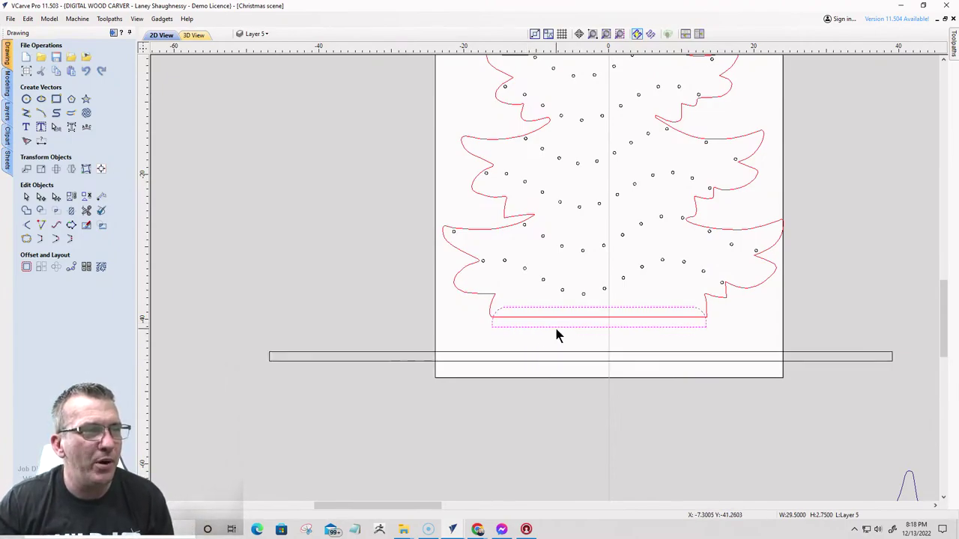
pyautogui.moveTo(556, 330); pyautogui.dragTo(555, 349)
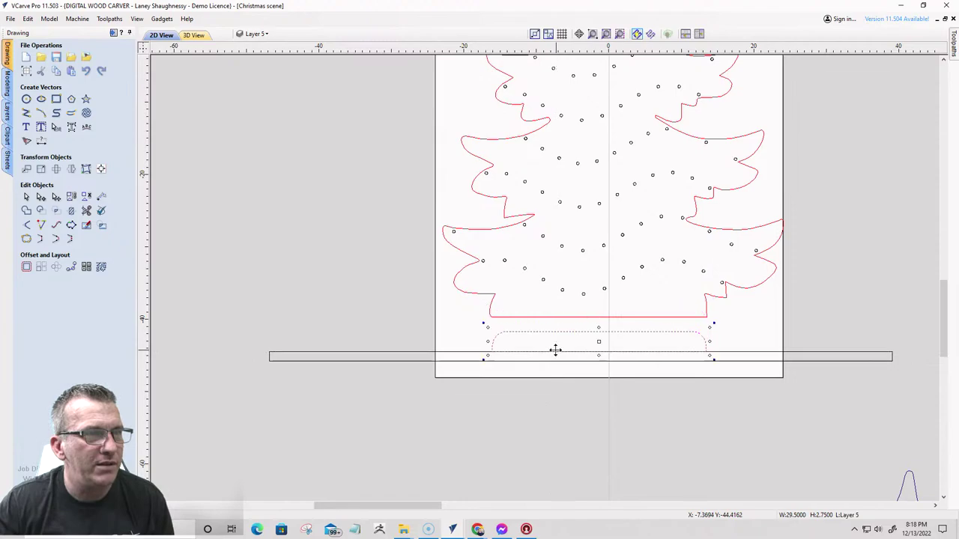
# - Insert four new points along the base rectangle's bottom line
pyautogui.scroll(3, 555, 351)
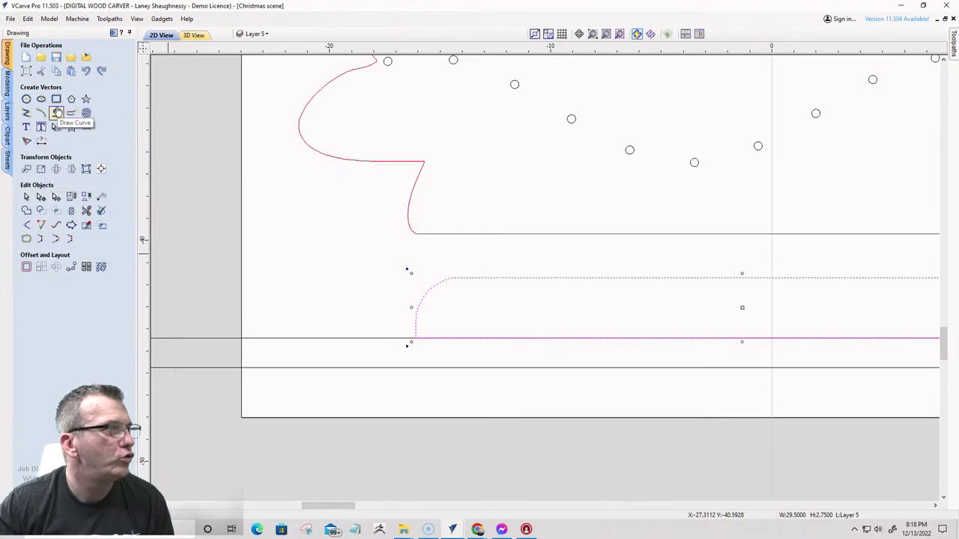
pyautogui.click(40, 196)
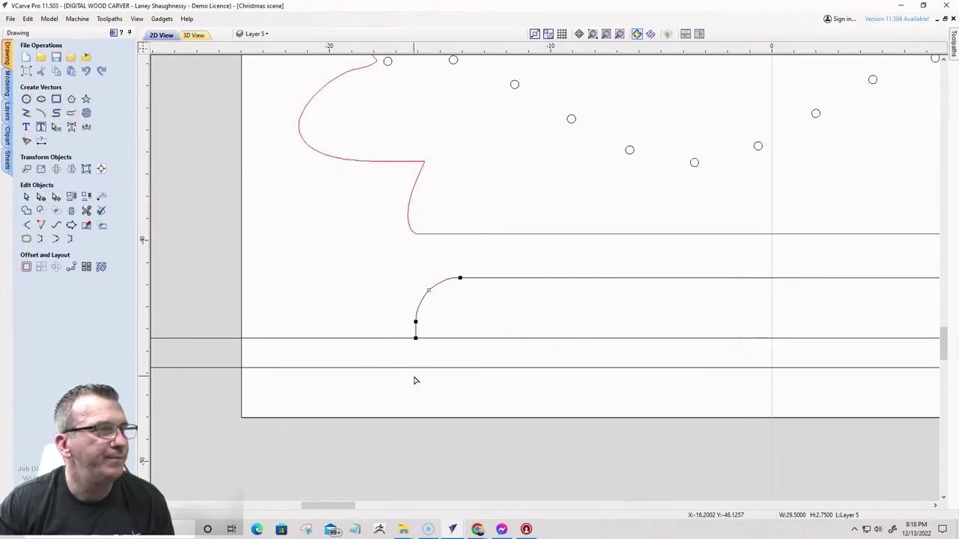
pyautogui.rightClick(449, 340)
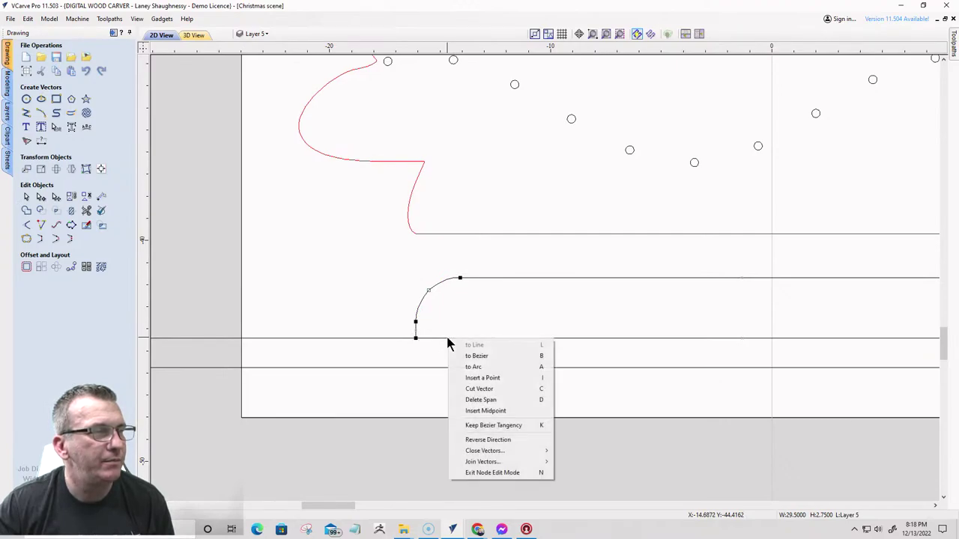
pyautogui.click(466, 378)
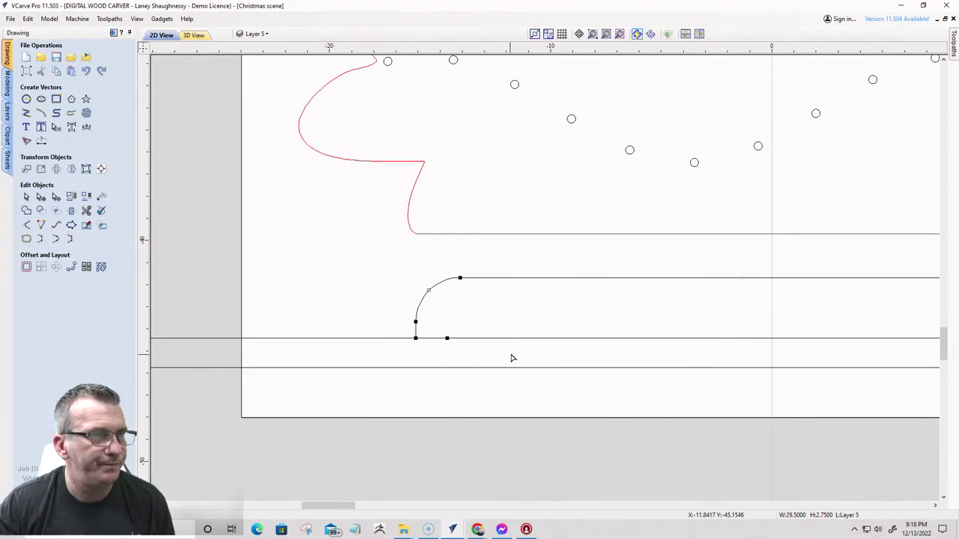
pyautogui.rightClick(463, 344)
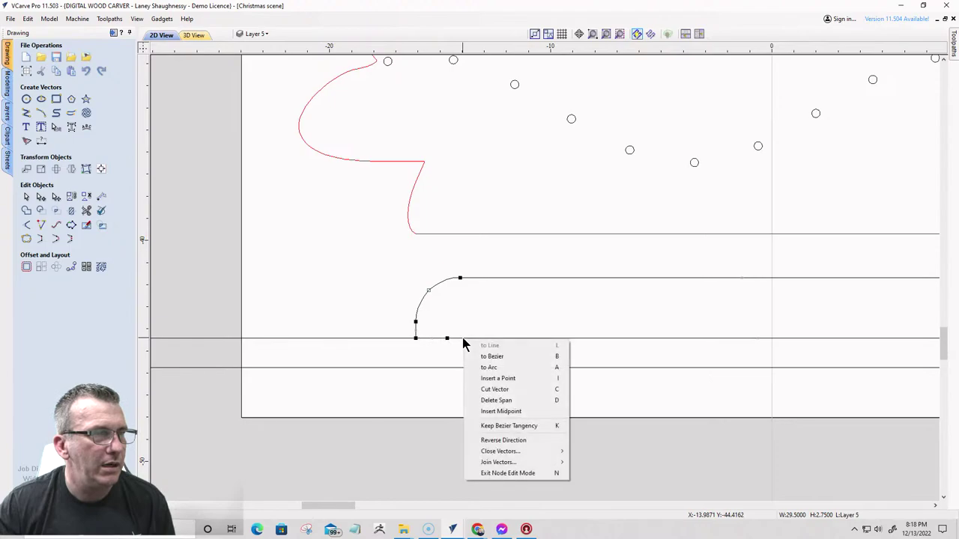
pyautogui.click(479, 380)
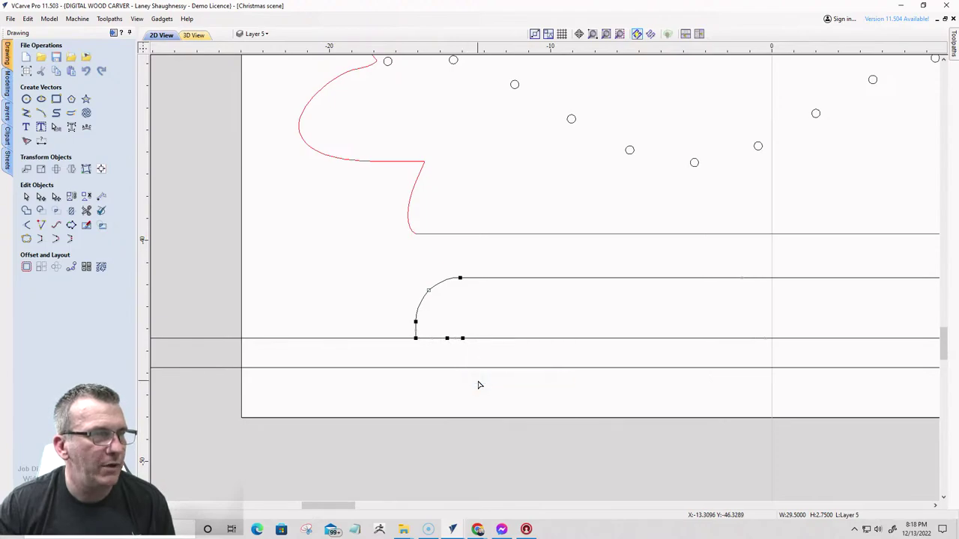
pyautogui.rightClick(610, 343)
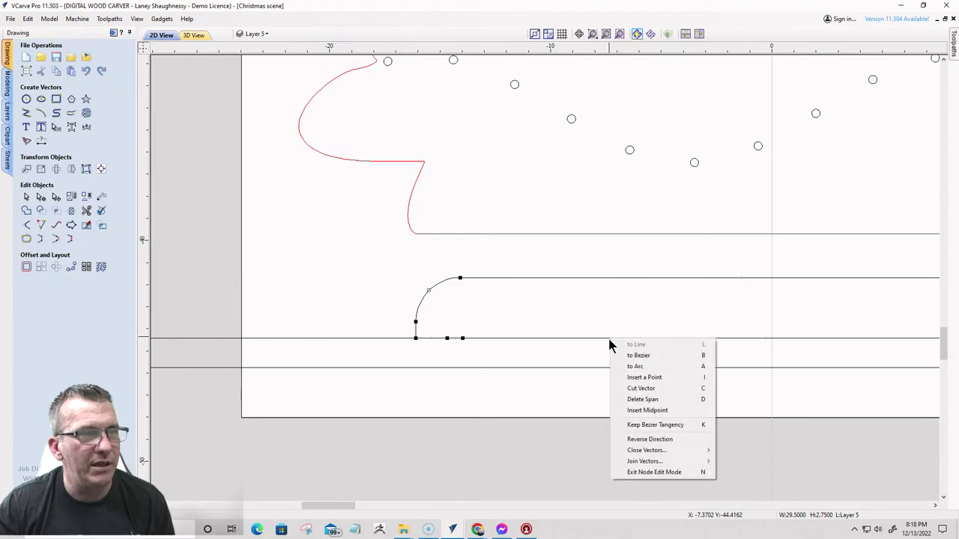
pyautogui.click(621, 376)
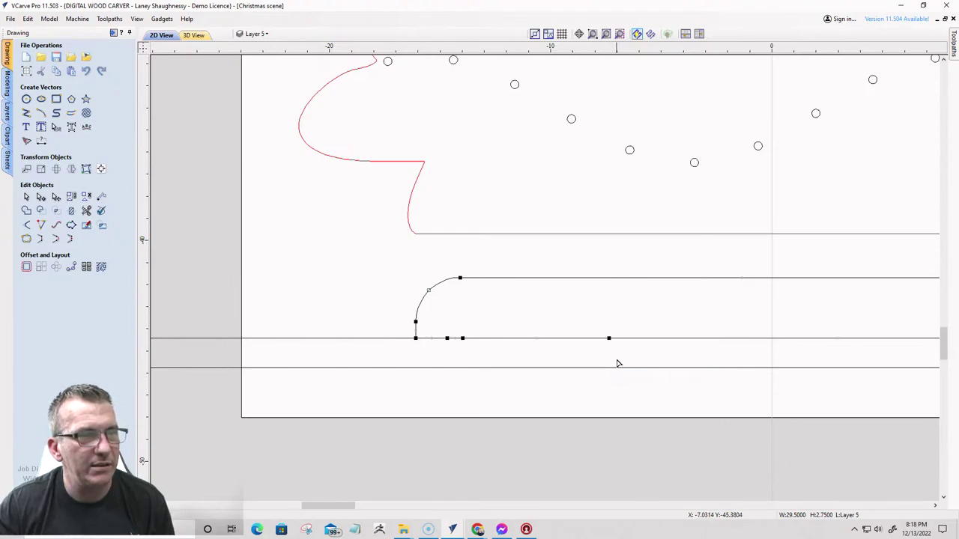
pyautogui.rightClick(621, 341)
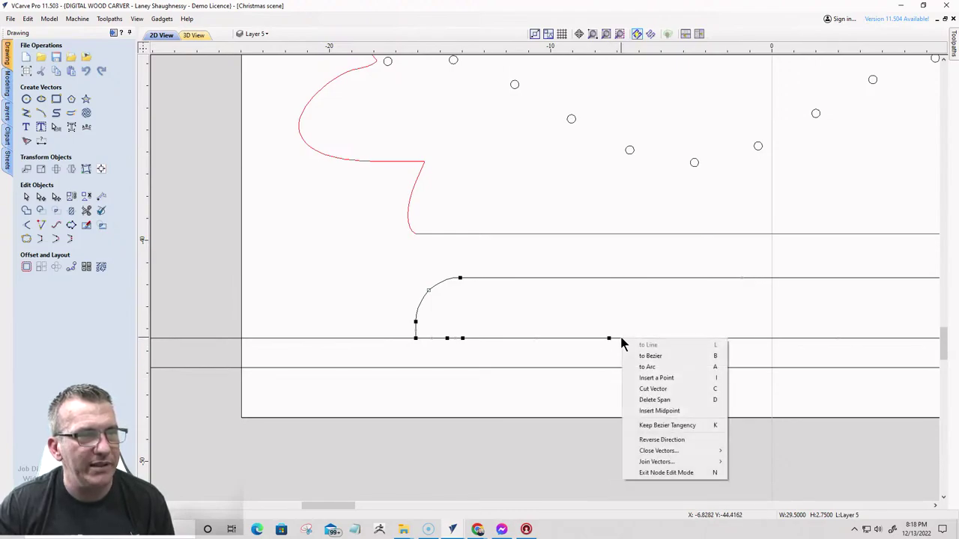
pyautogui.click(636, 378)
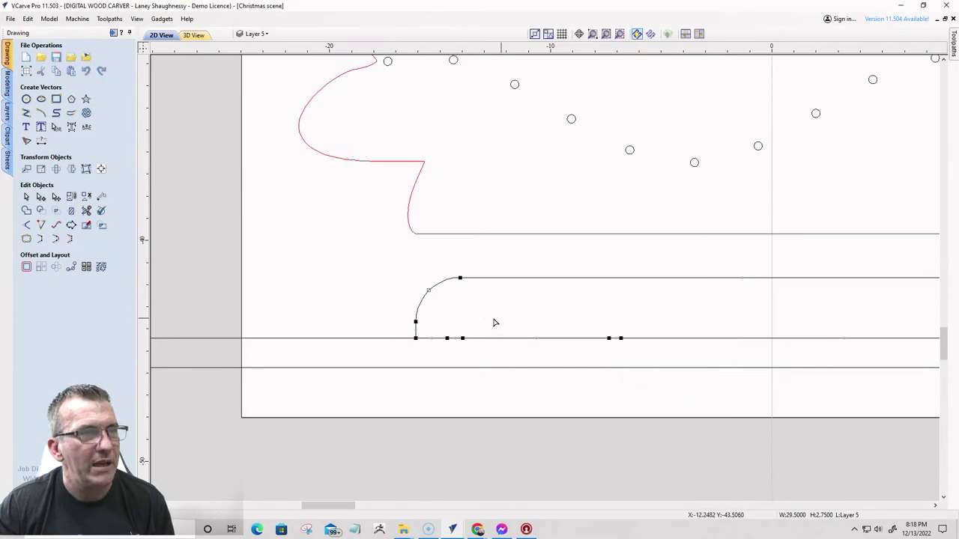
# - Lower the two inner bottom nodes to form a notch and raise its lower right corner
pyautogui.moveTo(457, 329); pyautogui.dragTo(611, 352)
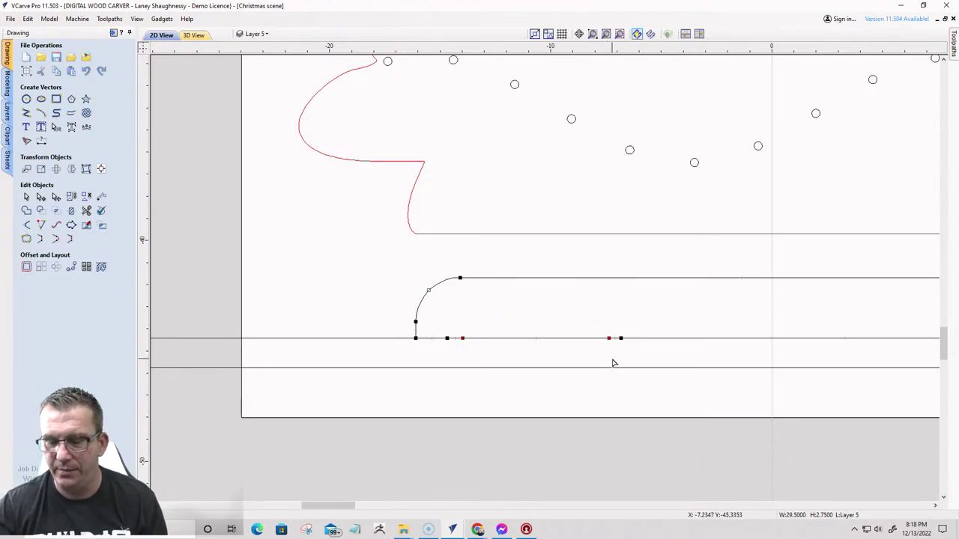
pyautogui.press('Down')
pyautogui.press('Down')
pyautogui.press('Down')
pyautogui.press('Down')
pyautogui.press('Down')
pyautogui.press('Down')
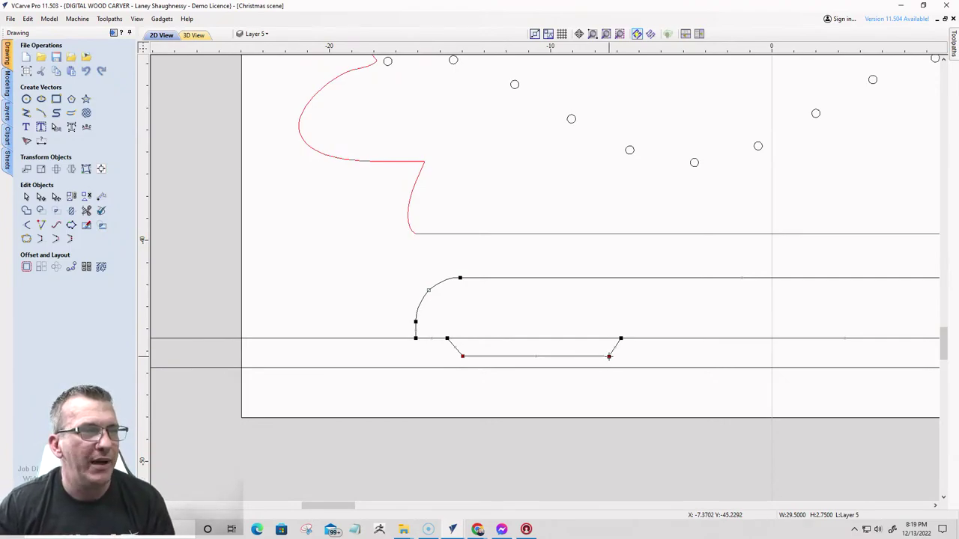
pyautogui.moveTo(609, 358)
pyautogui.mouseDown()
pyautogui.moveTo(591, 362)
pyautogui.moveTo(620, 339)
pyautogui.mouseUp()
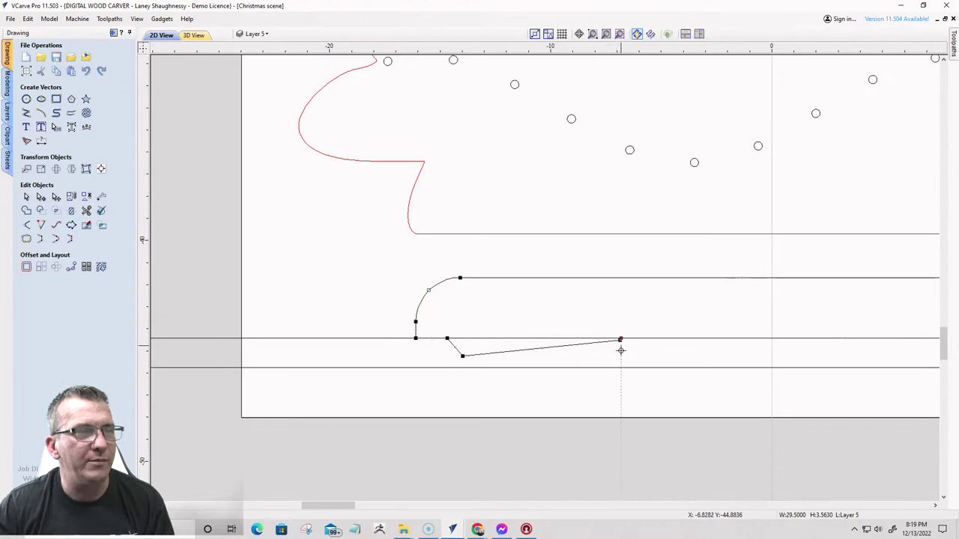
# - Drop the notch's right corner straight down 0.718 below the edge node
pyautogui.scroll(4, 620, 346)
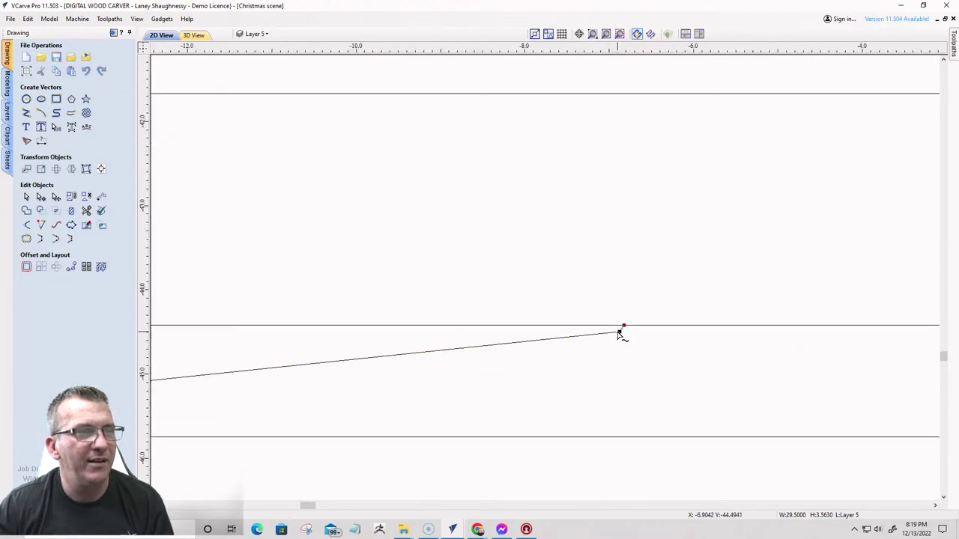
pyautogui.moveTo(621, 331); pyautogui.dragTo(622, 377)
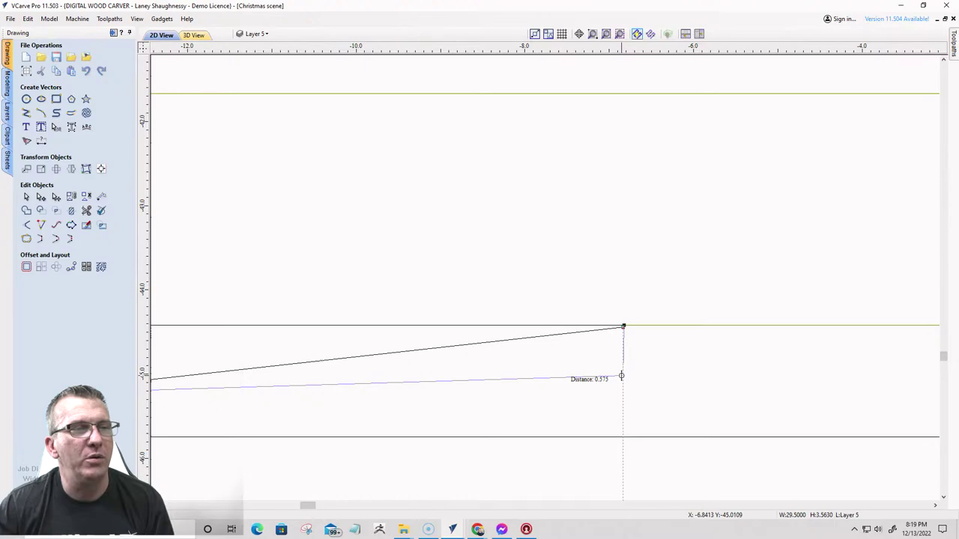
pyautogui.moveTo(622, 377)
pyautogui.mouseDown()
pyautogui.moveTo(623, 325)
pyautogui.moveTo(623, 385)
pyautogui.mouseUp()
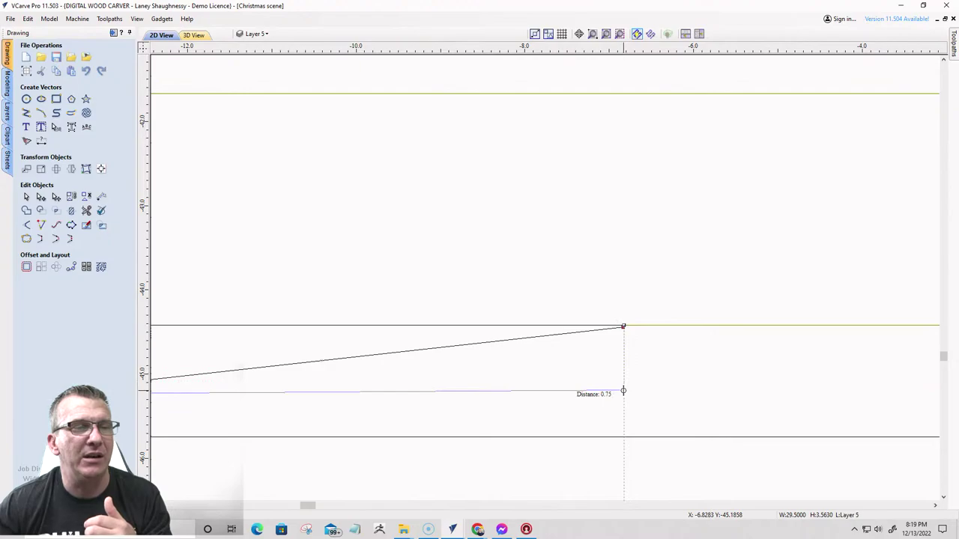
pyautogui.write('.71875')
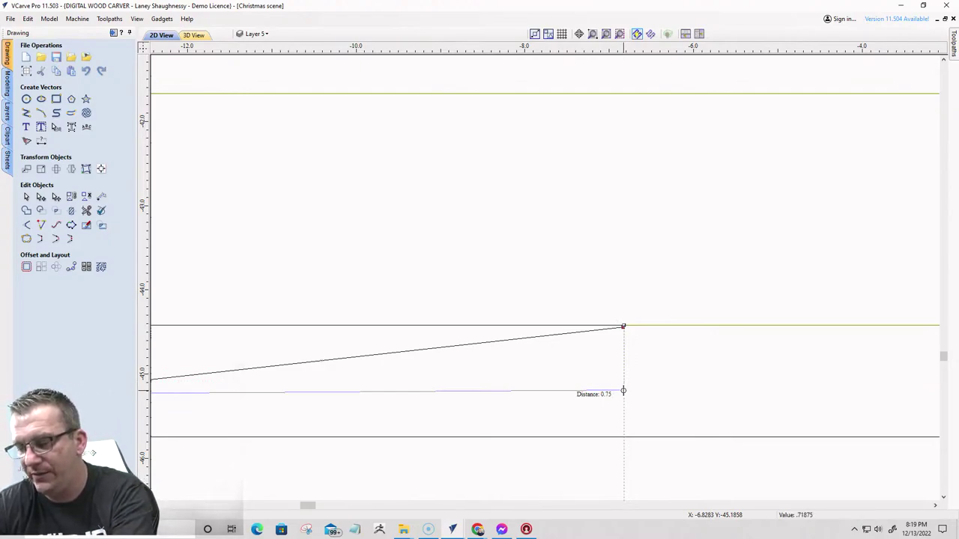
pyautogui.press('Return')
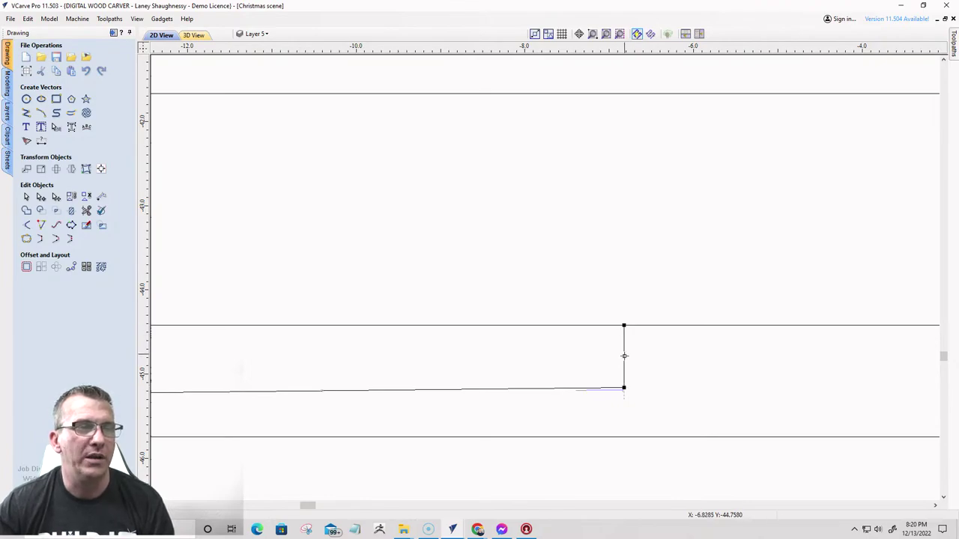
pyautogui.scroll(-5, 623, 388)
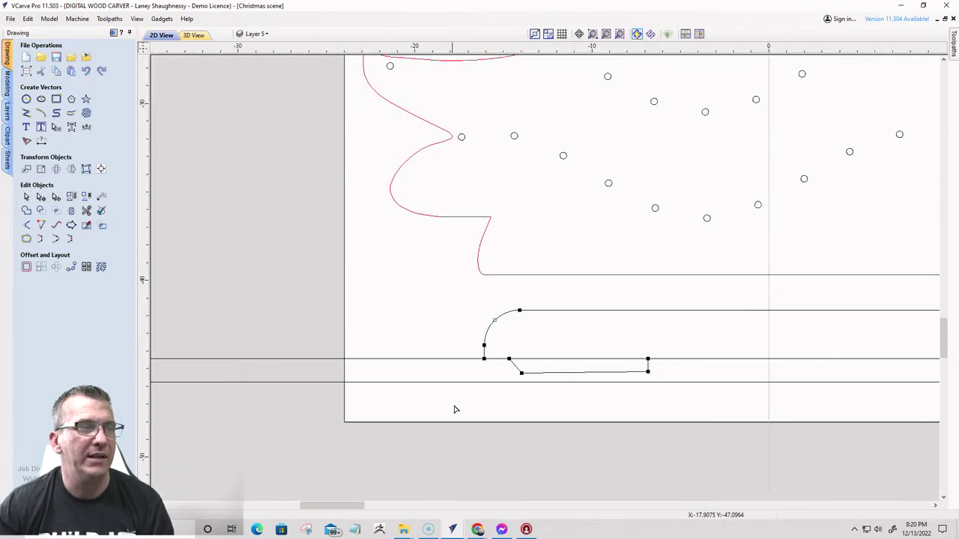
# - Align the node at the foot of the diagonal under the corner so the notch side is vertical
pyautogui.scroll(5, 484, 379)
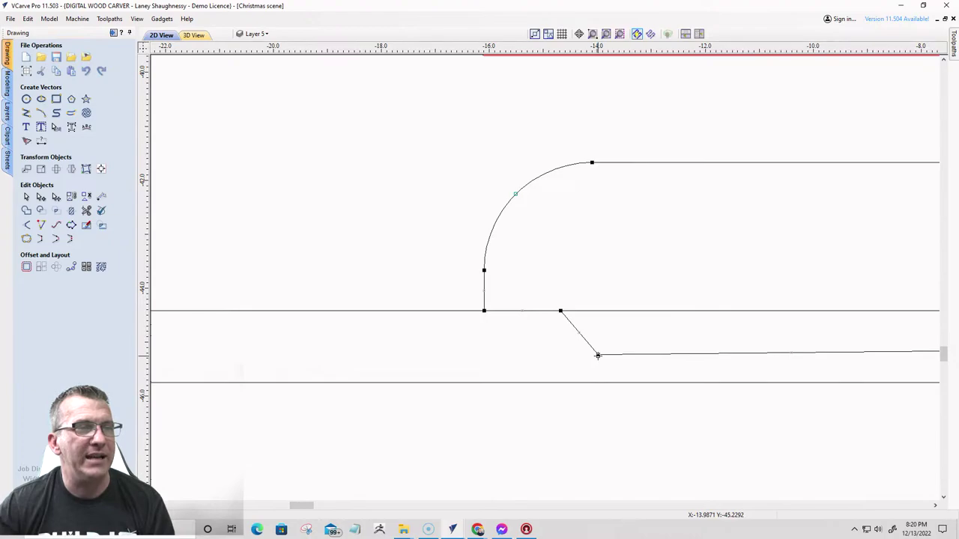
pyautogui.scroll(-3, 597, 362)
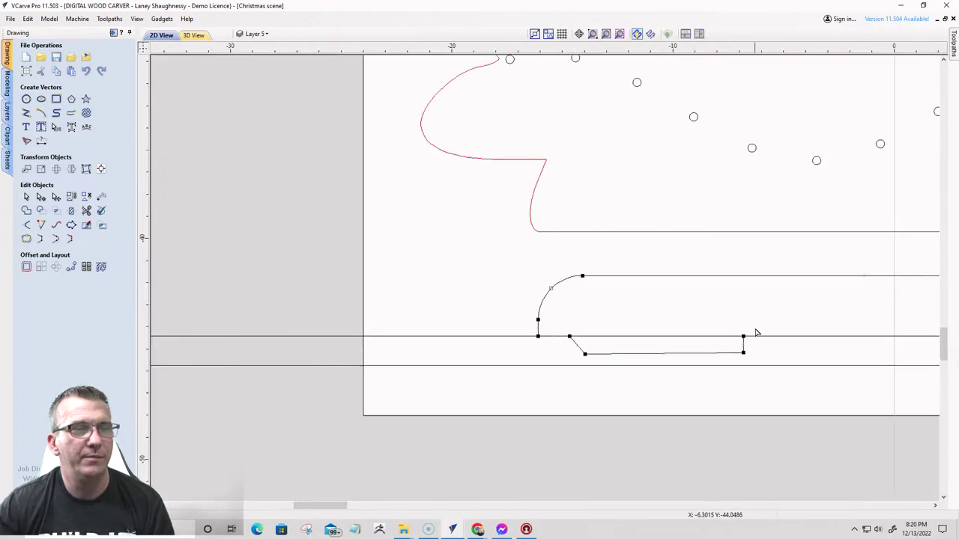
pyautogui.click(584, 354)
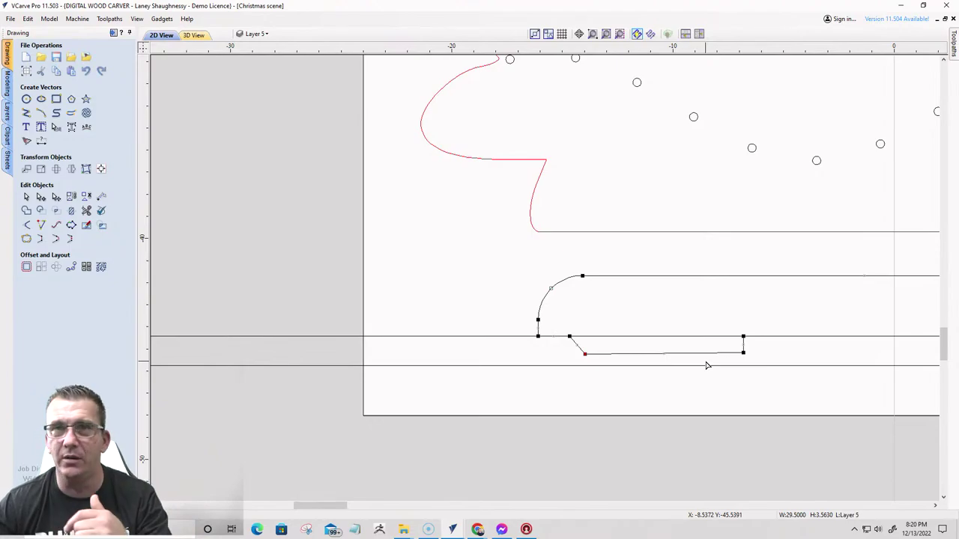
pyautogui.click(543, 356)
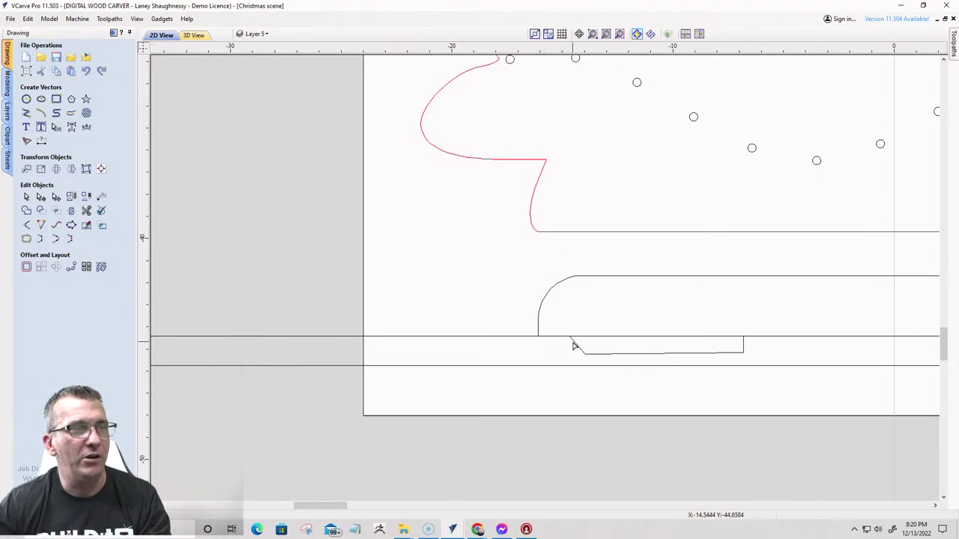
pyautogui.click(573, 345)
pyautogui.scroll(4, 568, 342)
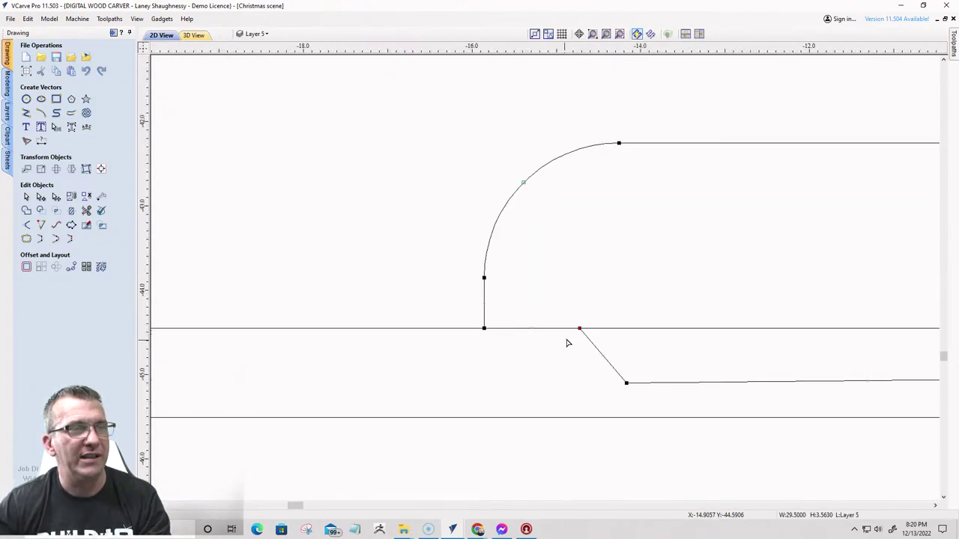
pyautogui.scroll(1, 567, 342)
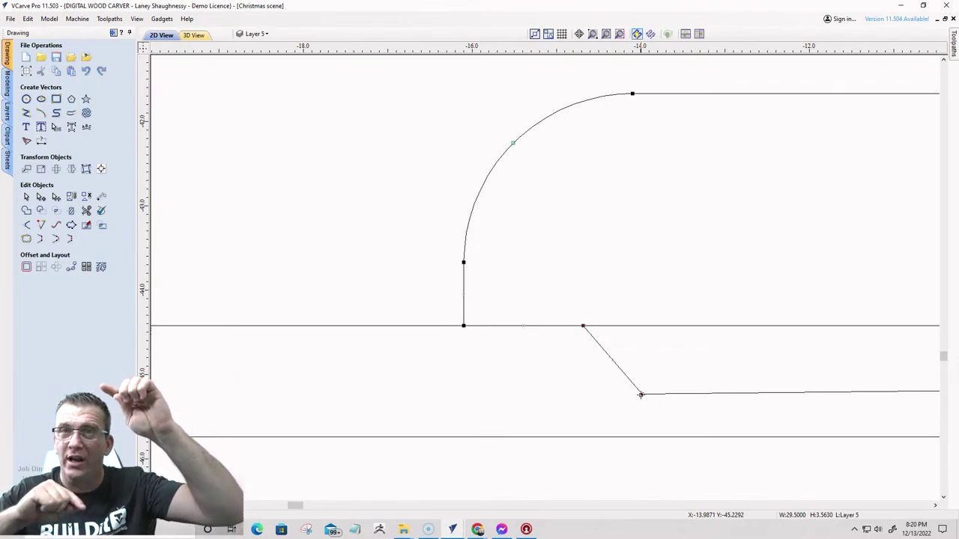
pyautogui.click(641, 394)
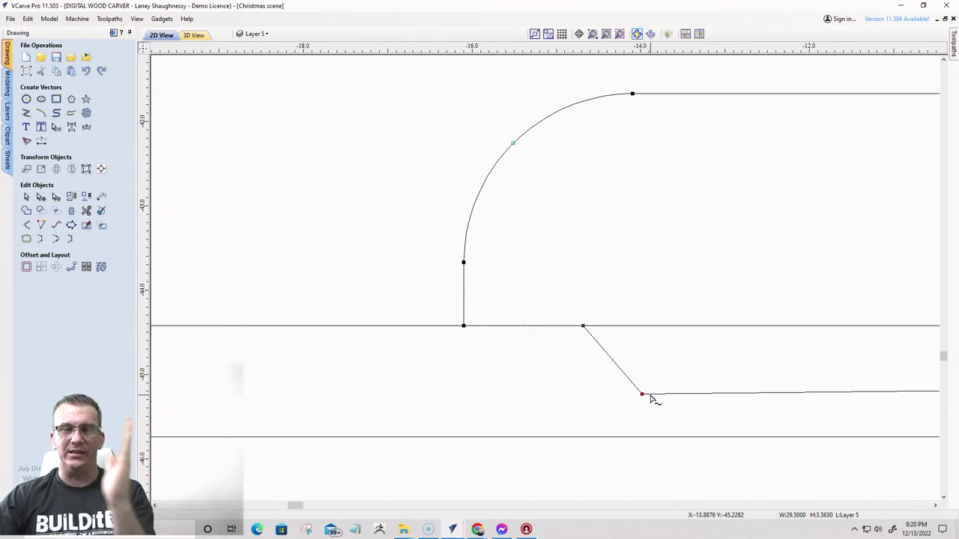
pyautogui.hotkey('ctrl', 'z')
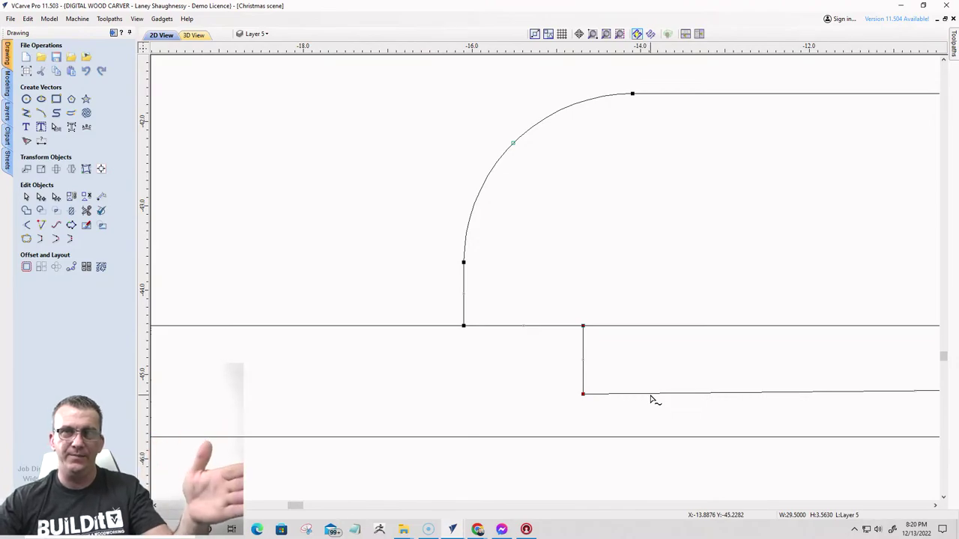
# - Align the notch's bottom-left node to make its bottom edge level
pyautogui.scroll(-3, 548, 387)
pyautogui.click(496, 370)
pyautogui.scroll(-1, 496, 370)
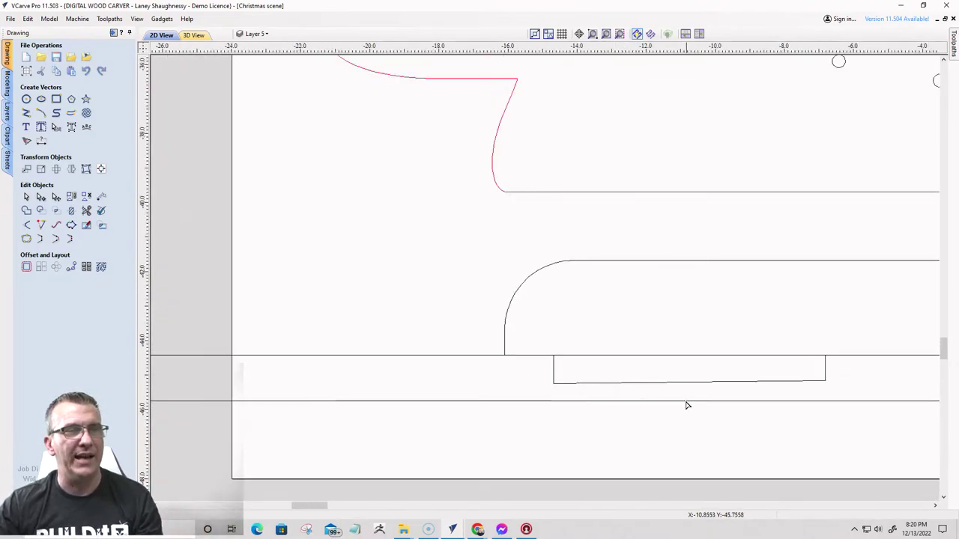
pyautogui.click(676, 382)
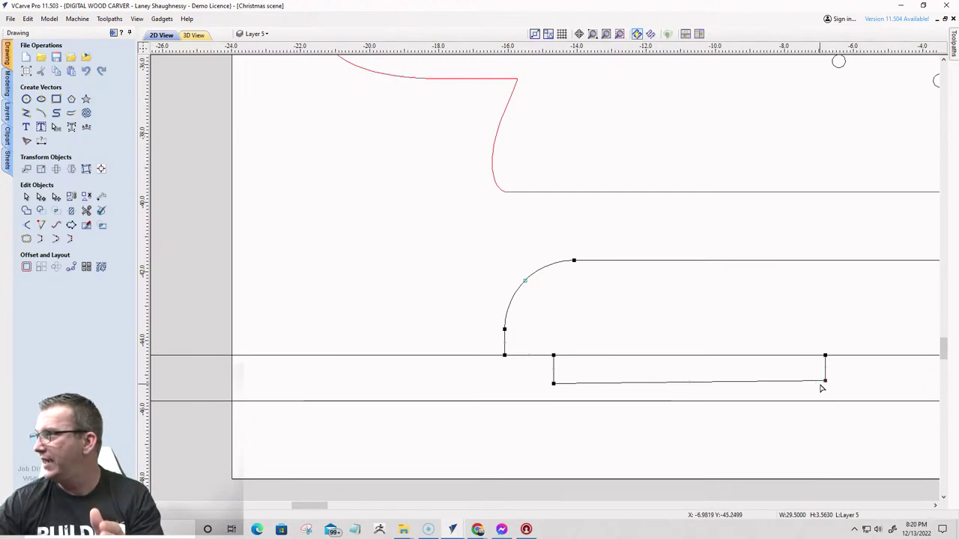
pyautogui.scroll(2, 826, 420)
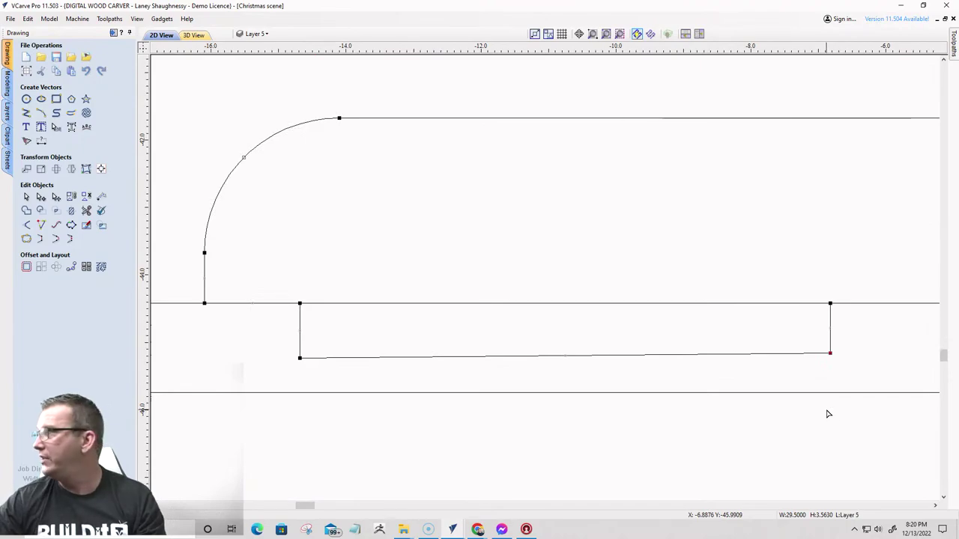
pyautogui.click(300, 359)
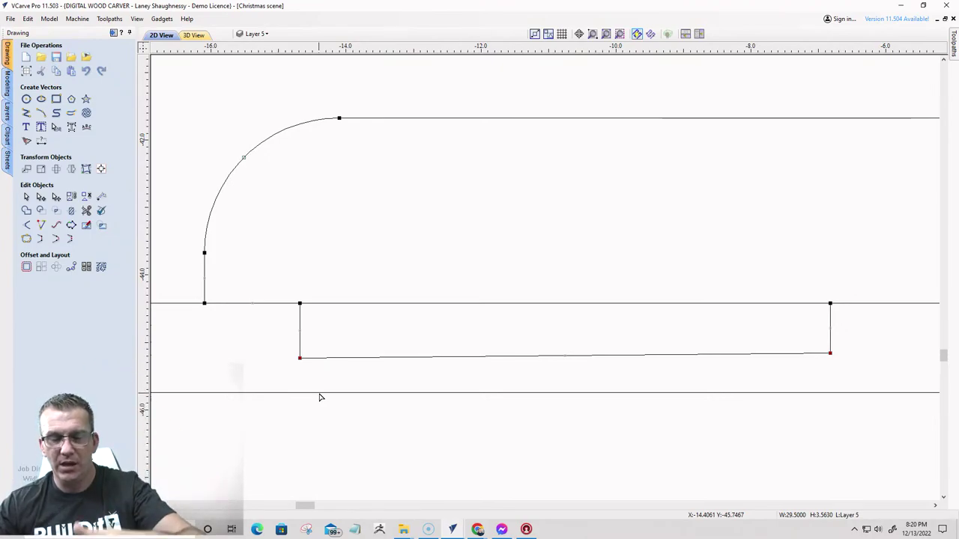
pyautogui.hotkey('ctrl', 'z')
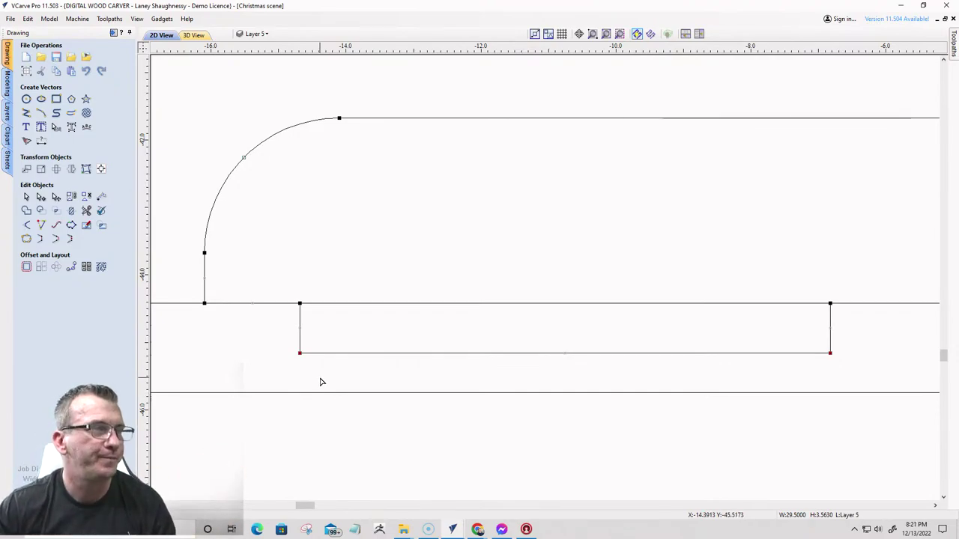
pyautogui.scroll(-2, 315, 375)
pyautogui.scroll(5, 304, 340)
pyautogui.scroll(-3, 308, 337)
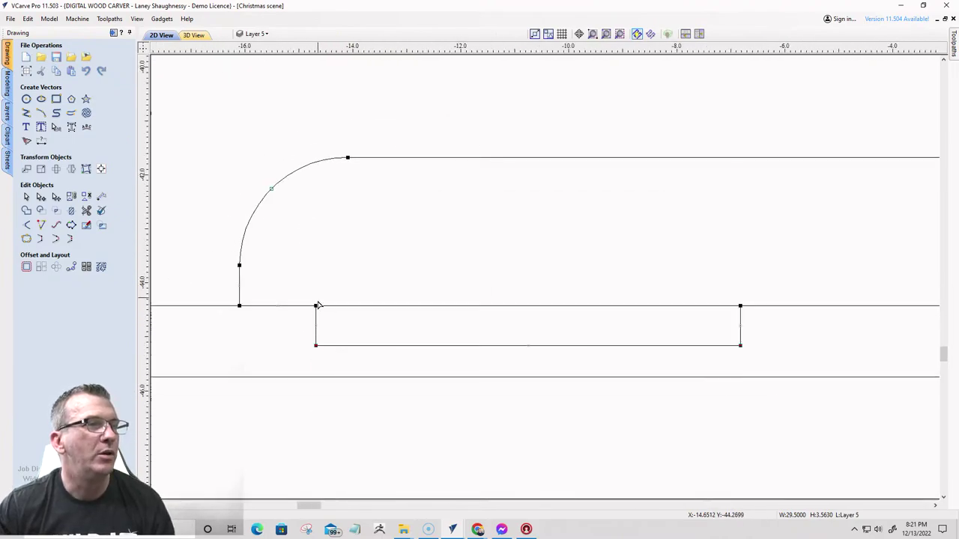
pyautogui.scroll(2, 315, 326)
pyautogui.scroll(-4, 315, 326)
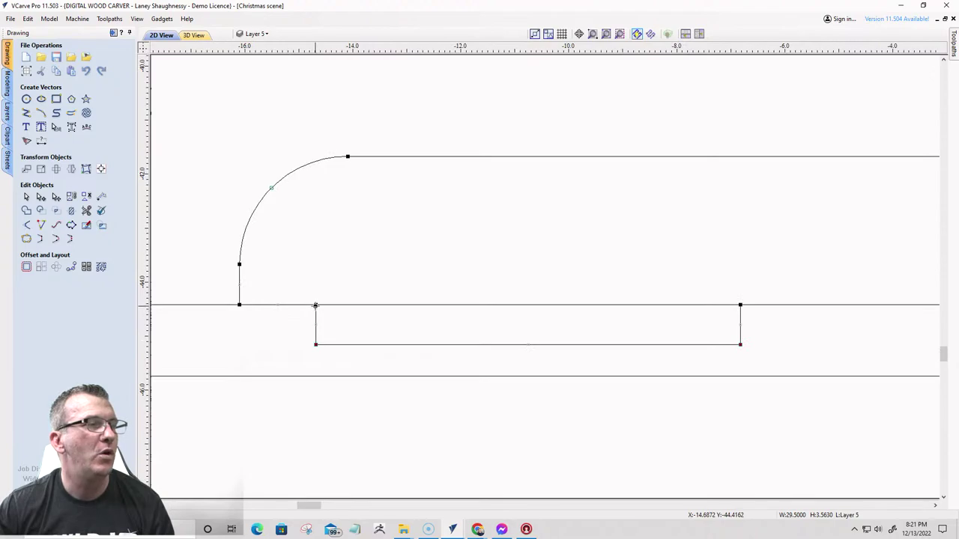
pyautogui.scroll(3, 315, 306)
pyautogui.scroll(-8, 291, 337)
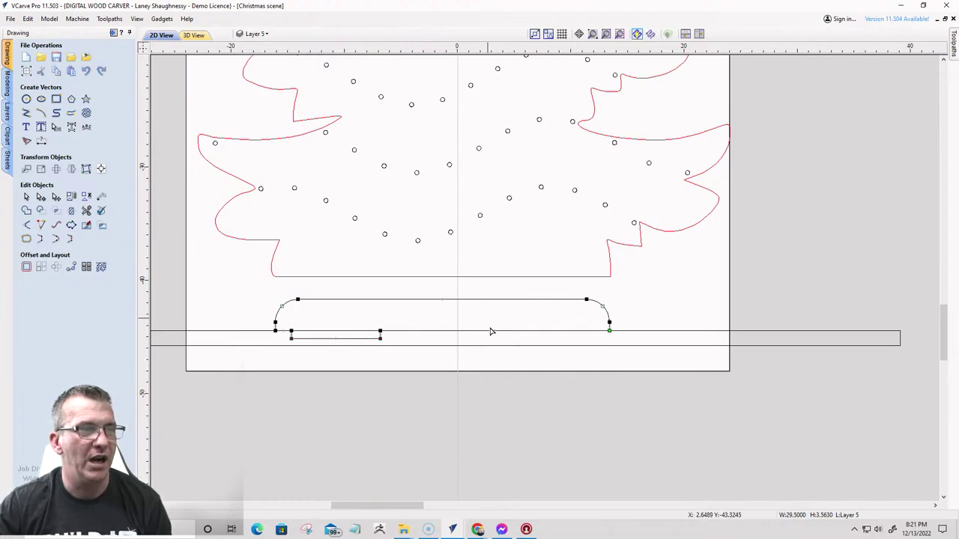
pyautogui.scroll(2, 530, 345)
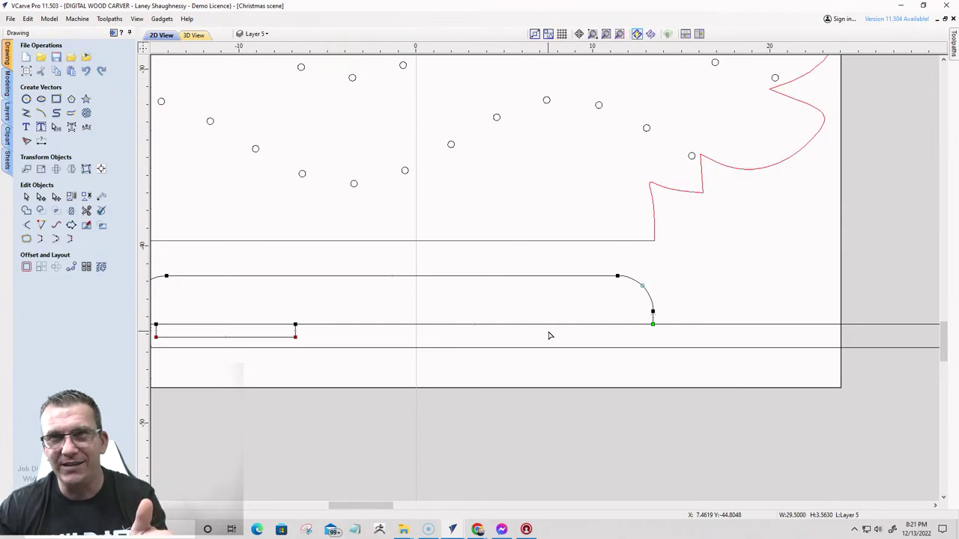
pyautogui.scroll(-2, 550, 336)
pyautogui.scroll(3, 449, 343)
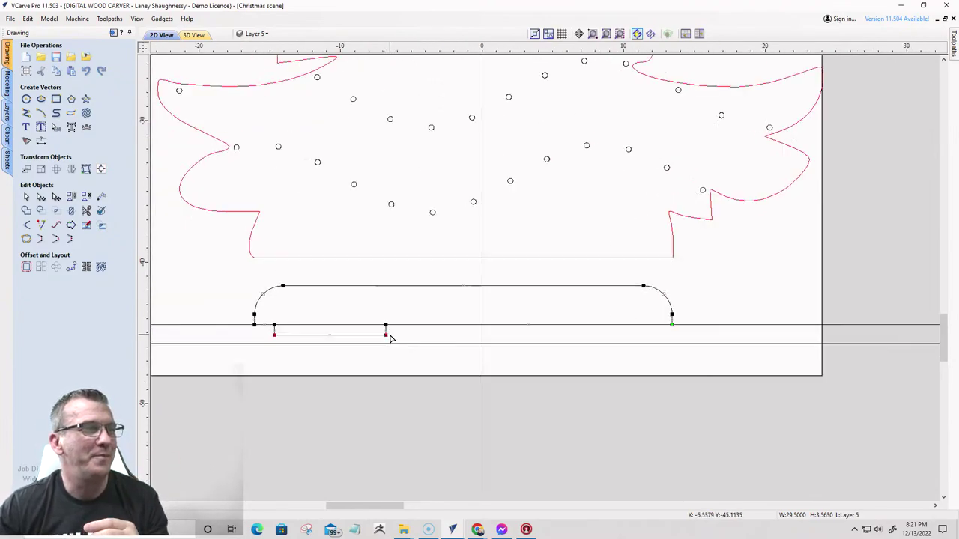
pyautogui.scroll(-1, 390, 339)
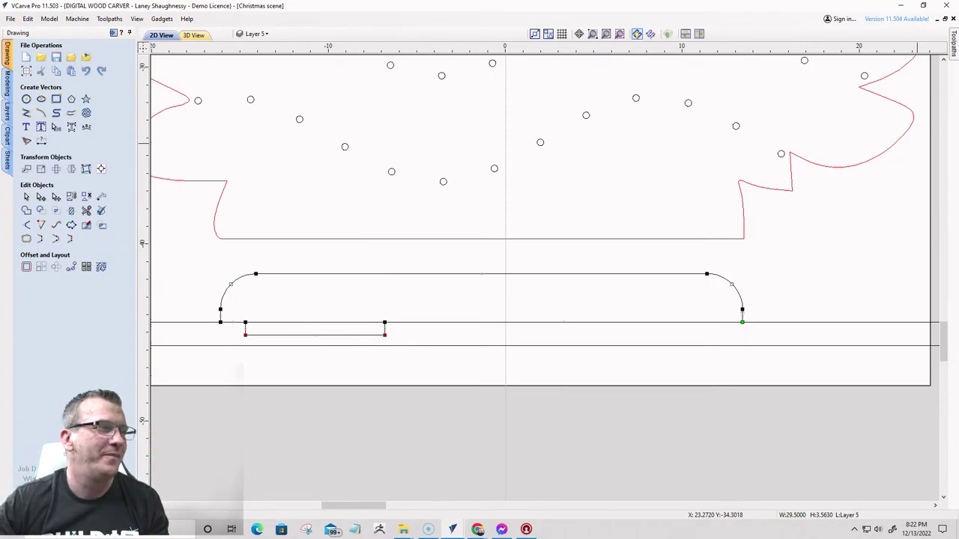
# - Move the rounded platform and its notch rectangle up to sit just under the tree's flat base
pyautogui.click(431, 252)
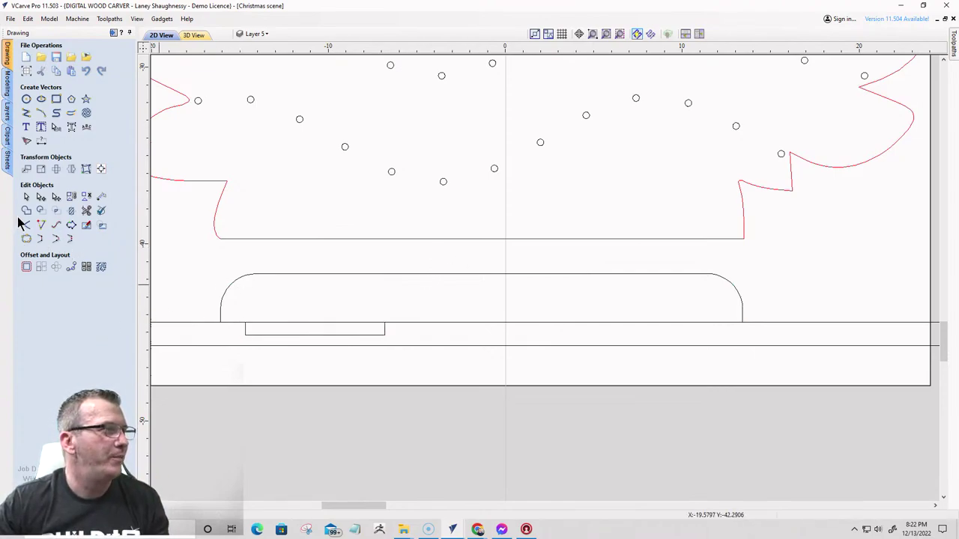
pyautogui.click(363, 274)
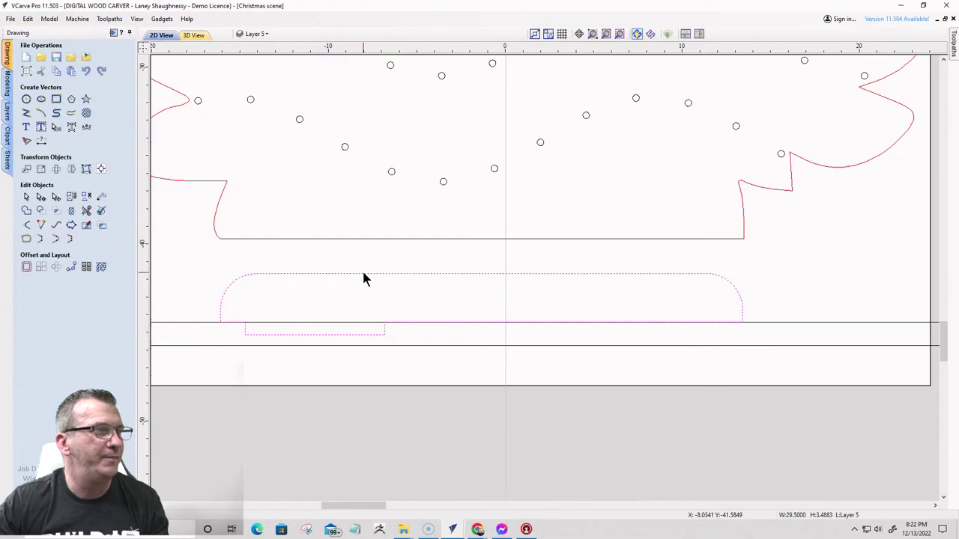
pyautogui.moveTo(363, 274); pyautogui.dragTo(362, 252)
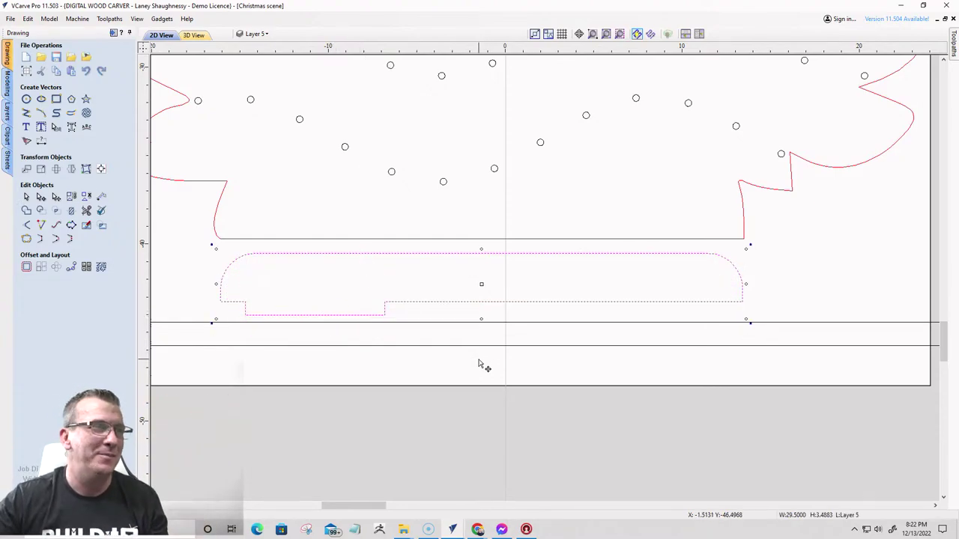
pyautogui.scroll(1, 247, 324)
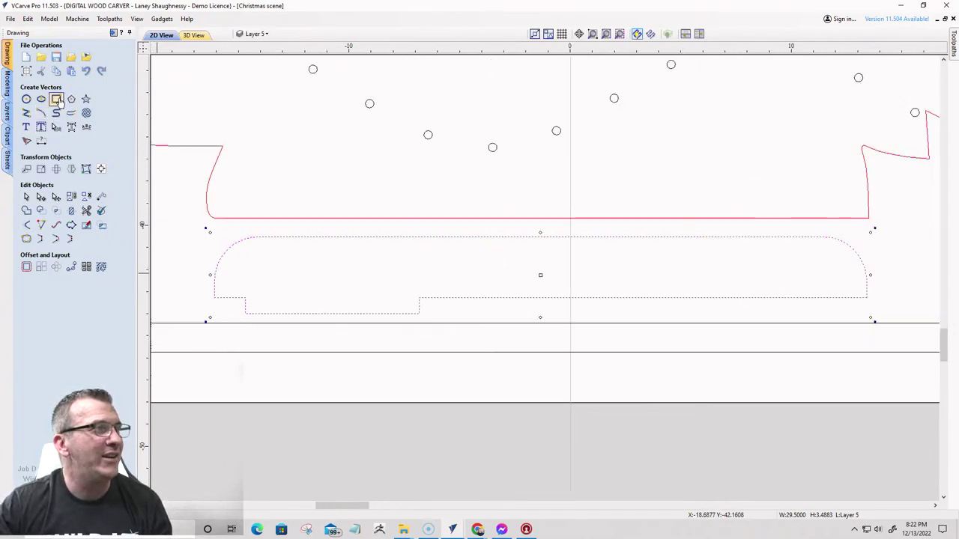
# - Draw a rectangle inside the platform's right half and size it to width 6, height 0.7 (0.7188 inches)
pyautogui.click(57, 100)
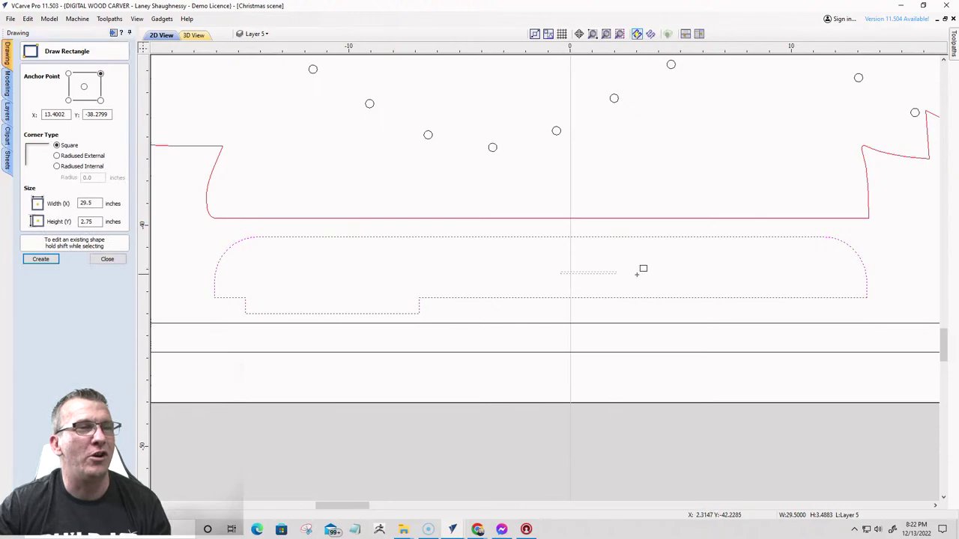
pyautogui.moveTo(637, 274); pyautogui.dragTo(767, 289)
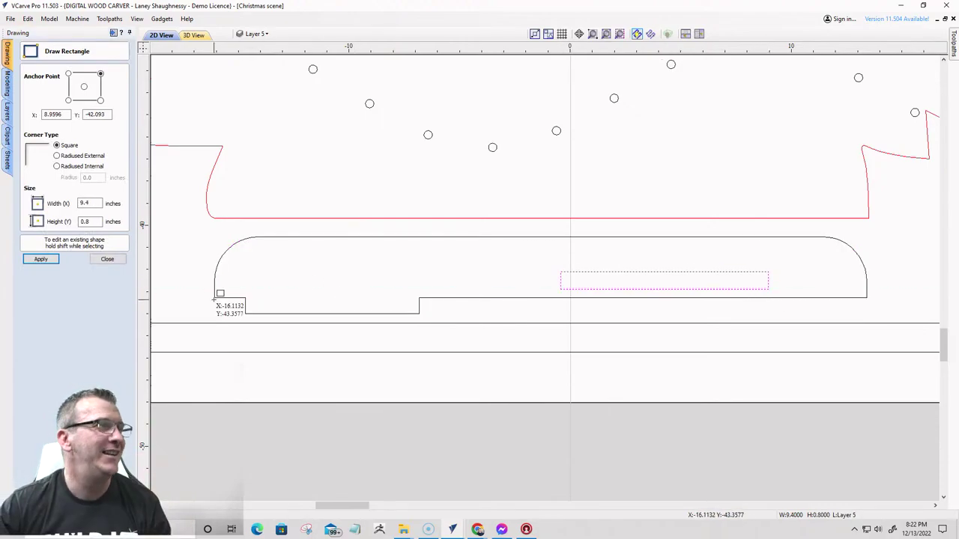
pyautogui.moveTo(98, 222); pyautogui.dragTo(66, 222)
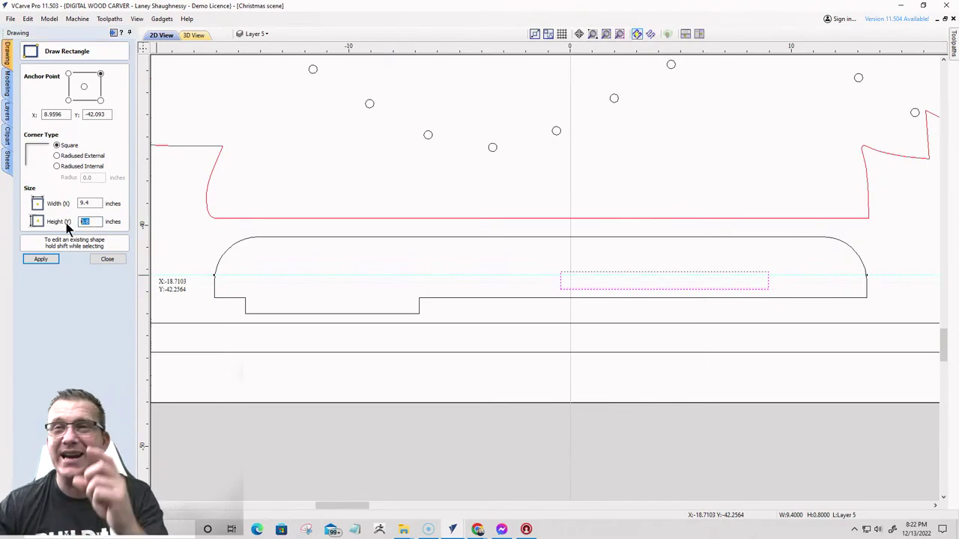
pyautogui.write('.71875')
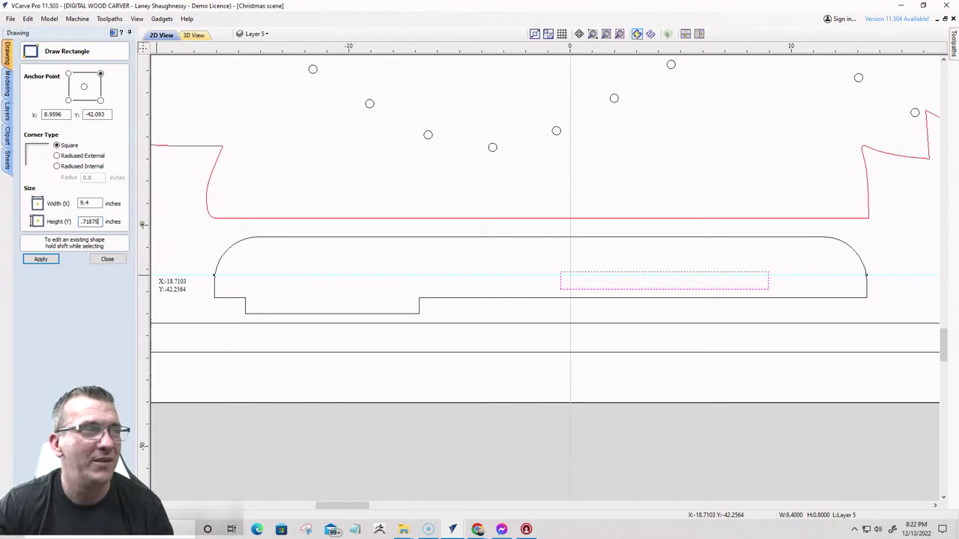
pyautogui.moveTo(99, 203); pyautogui.dragTo(76, 203)
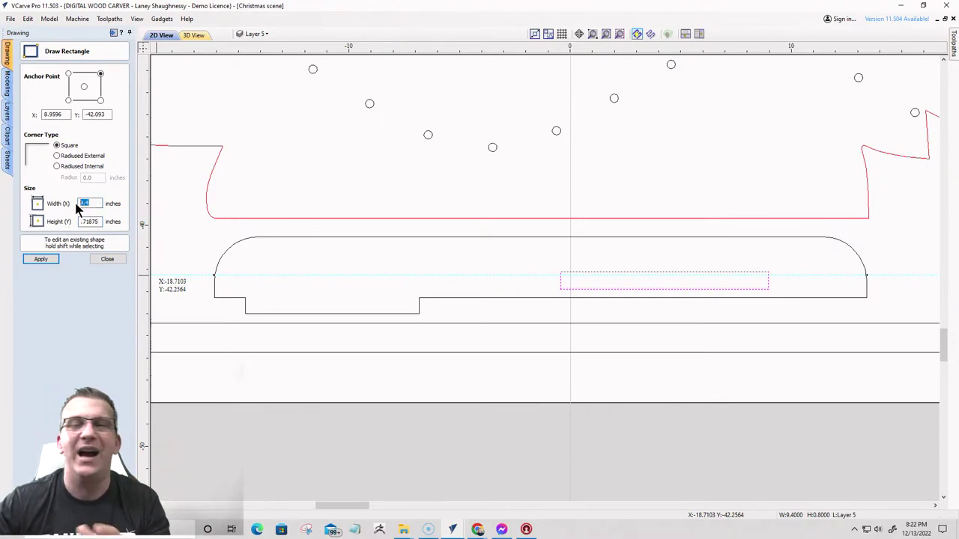
pyautogui.write('6')
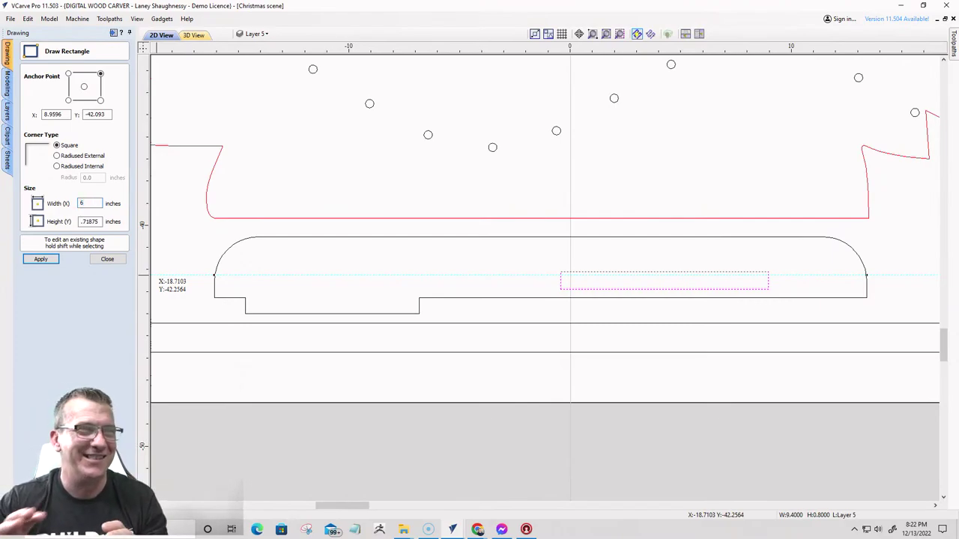
pyautogui.click(41, 260)
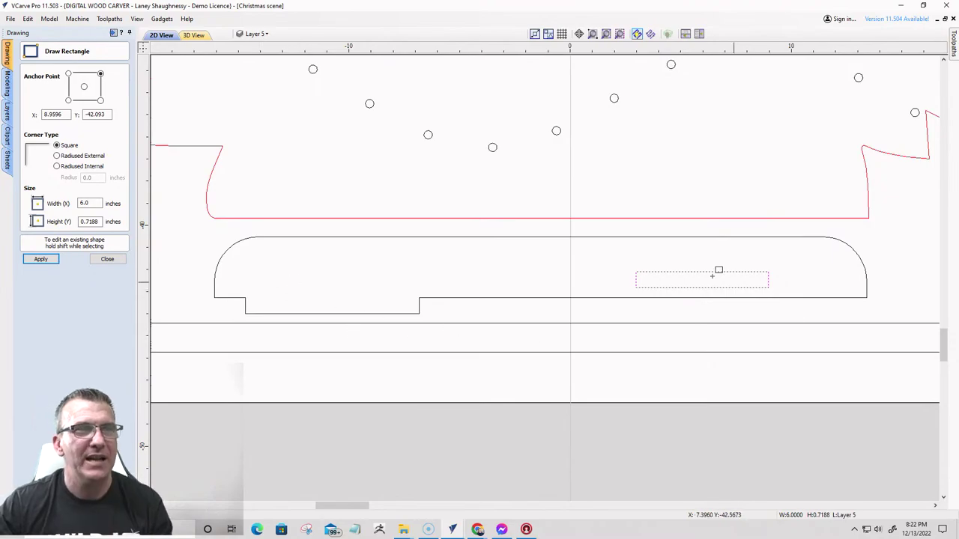
pyautogui.click(99, 257)
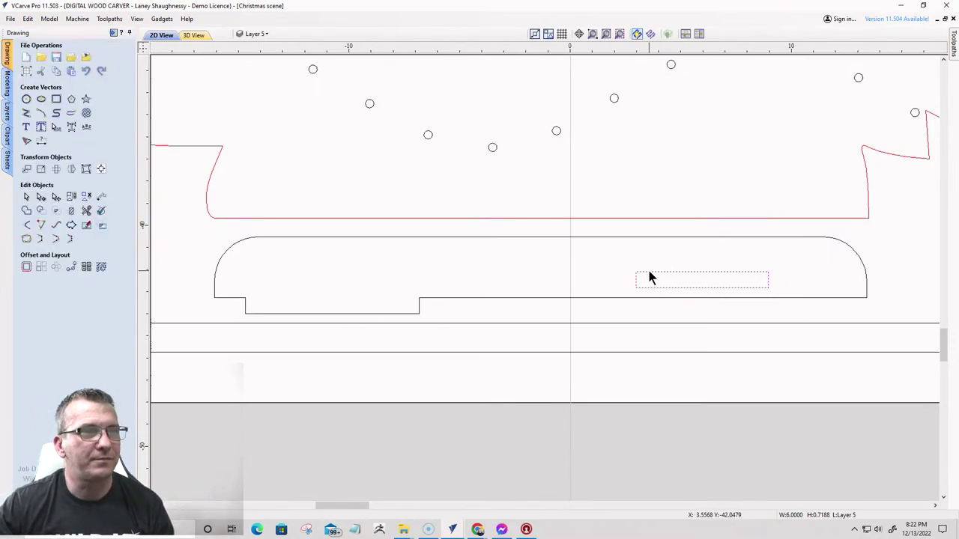
pyautogui.click(647, 272)
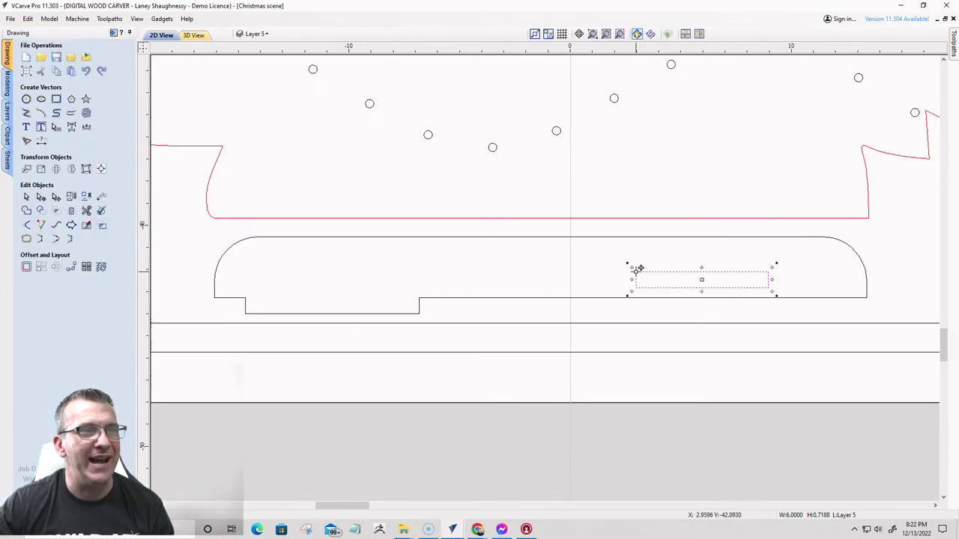
# - Drag the 6-inch rectangle down so its top sits flush on the platform's bottom edge
pyautogui.moveTo(636, 271); pyautogui.dragTo(633, 300)
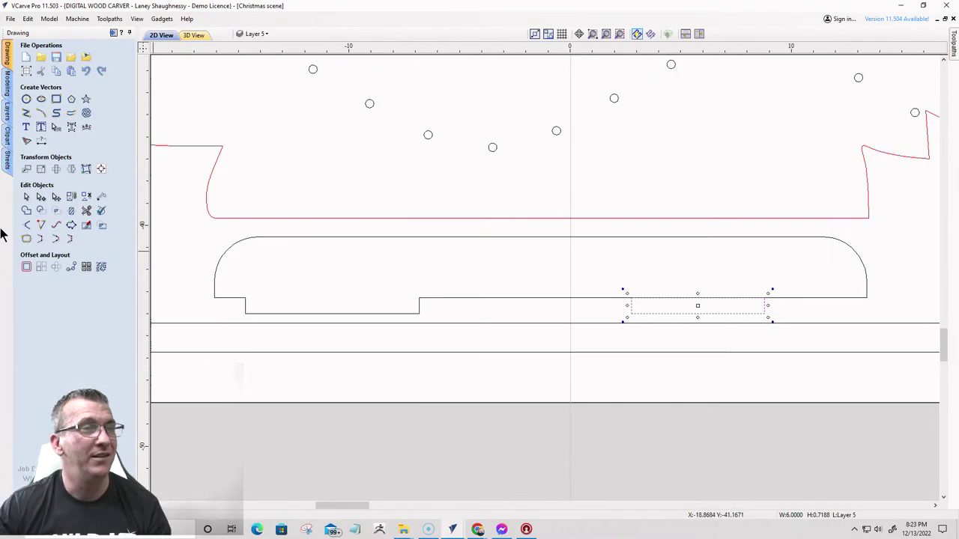
# - Select the 6-inch rectangle and zoom in to check its corner alignment with the platform
pyautogui.click(85, 212)
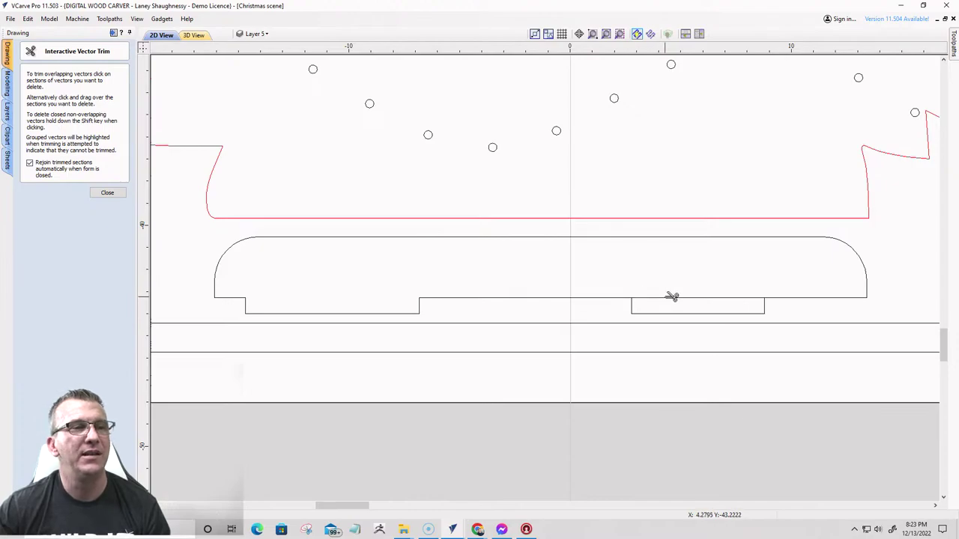
pyautogui.scroll(3, 669, 301)
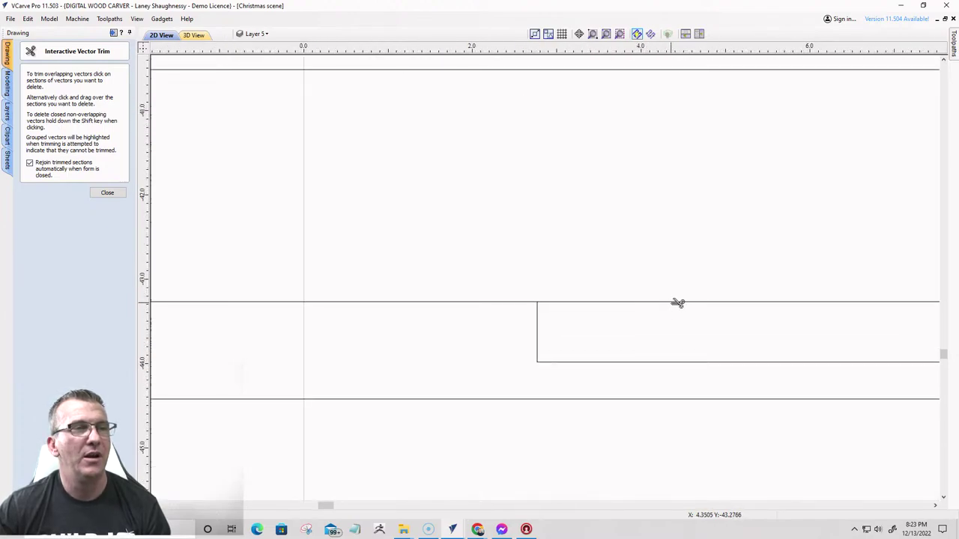
pyautogui.click(107, 192)
pyautogui.click(584, 302)
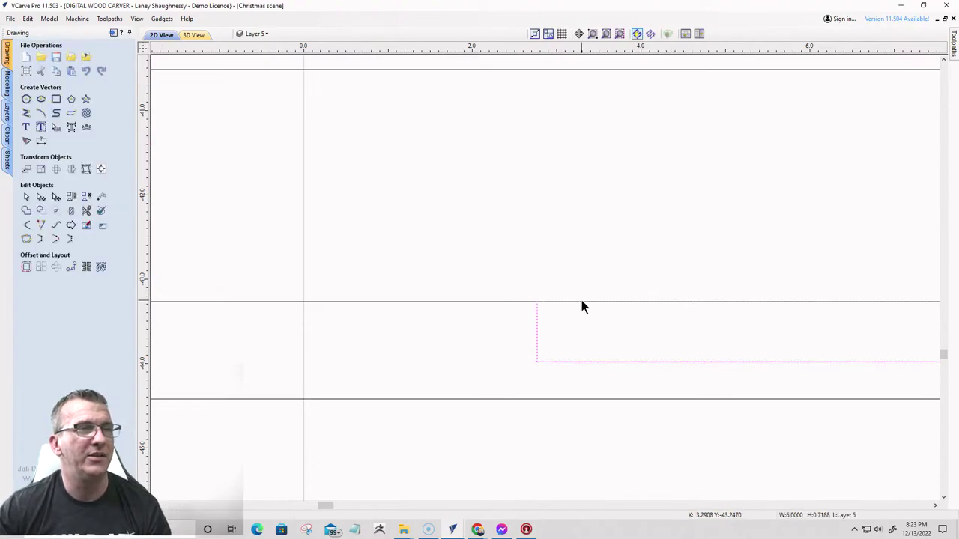
pyautogui.scroll(5, 541, 305)
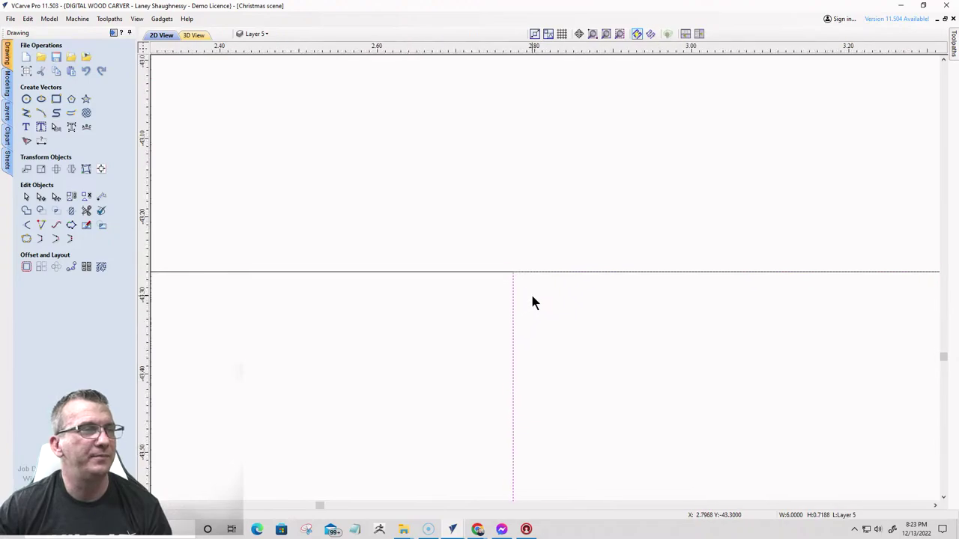
pyautogui.scroll(2, 487, 262)
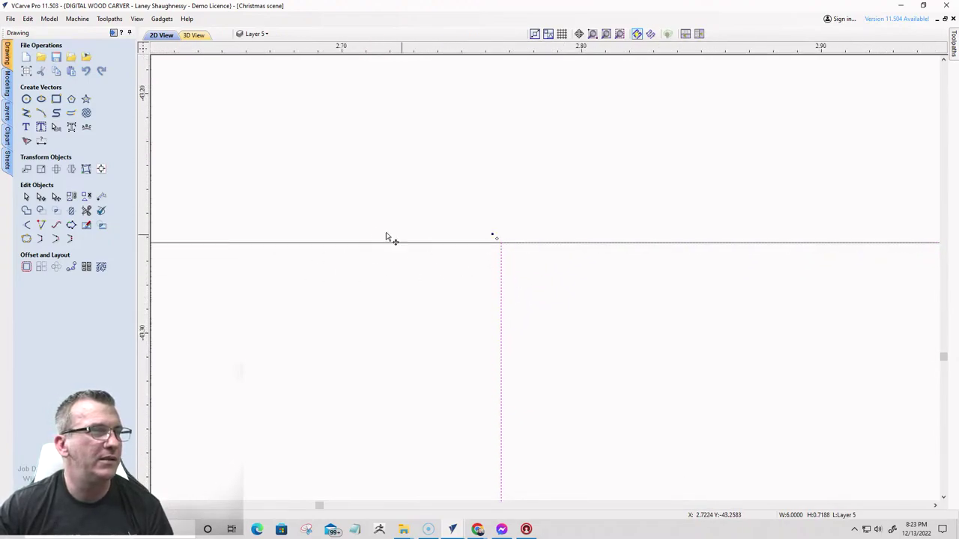
pyautogui.scroll(-2, 368, 226)
pyautogui.scroll(-5, 368, 226)
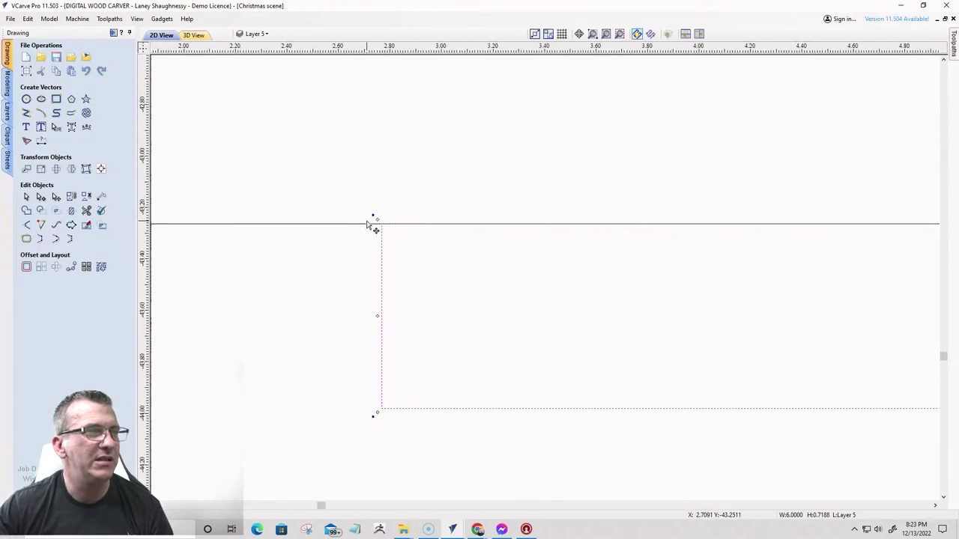
pyautogui.scroll(-2, 435, 244)
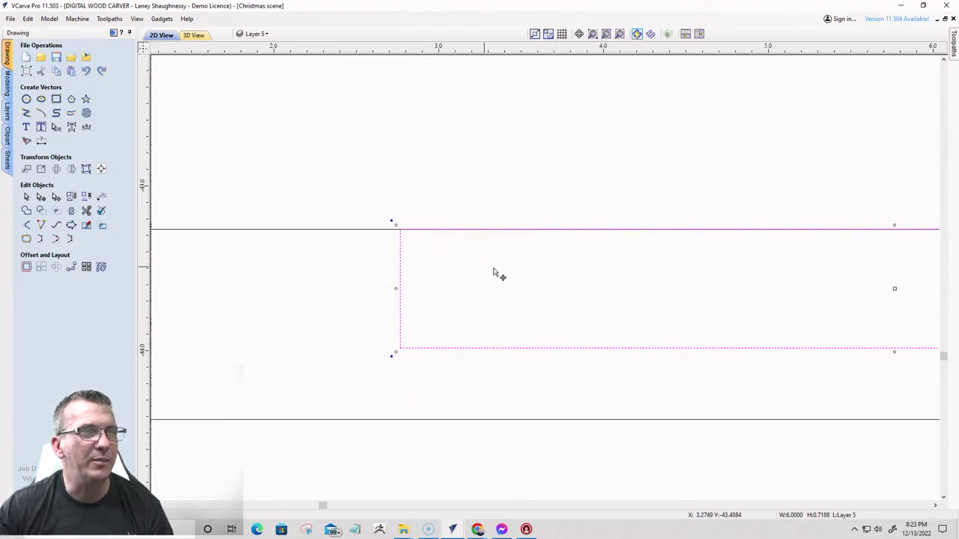
pyautogui.scroll(-3, 517, 272)
pyautogui.scroll(-3, 563, 279)
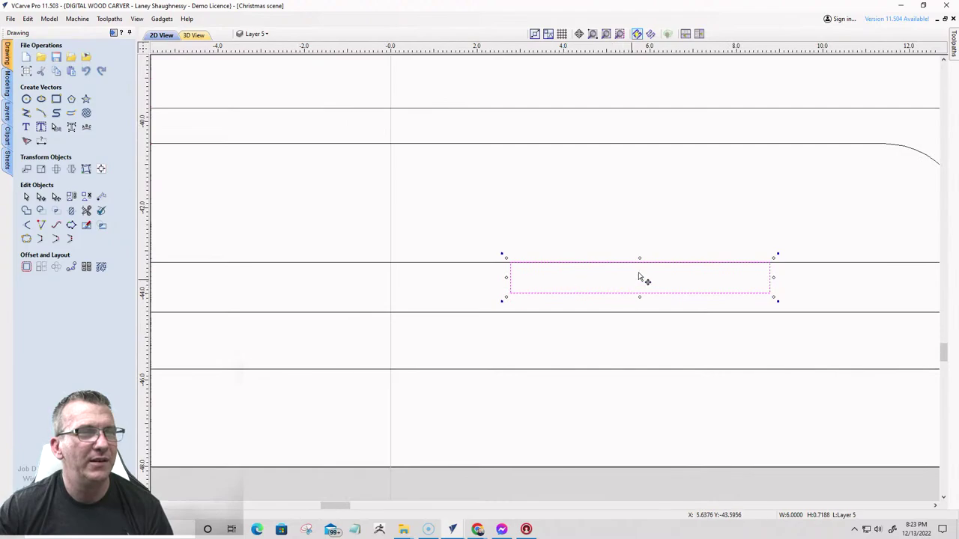
pyautogui.scroll(5, 639, 277)
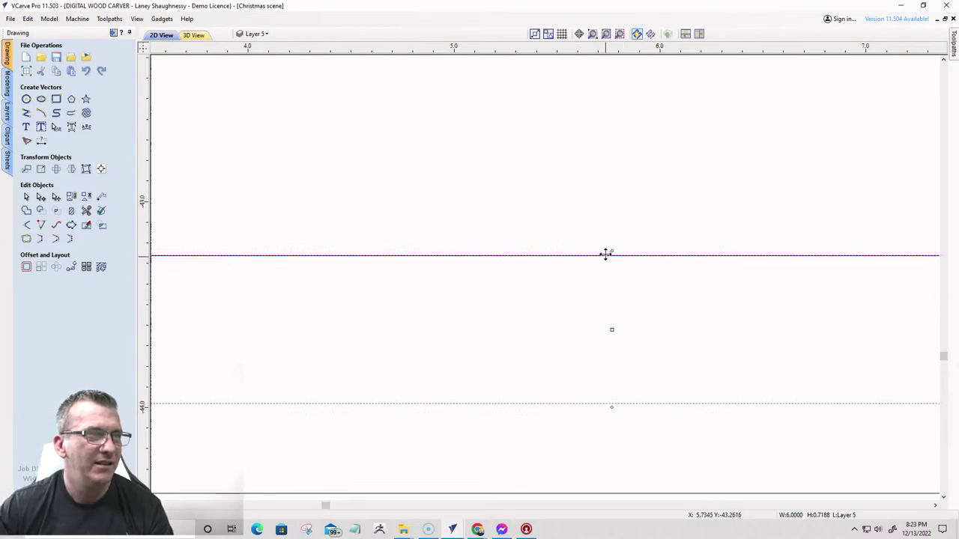
pyautogui.scroll(6, 607, 256)
pyautogui.scroll(-6, 607, 266)
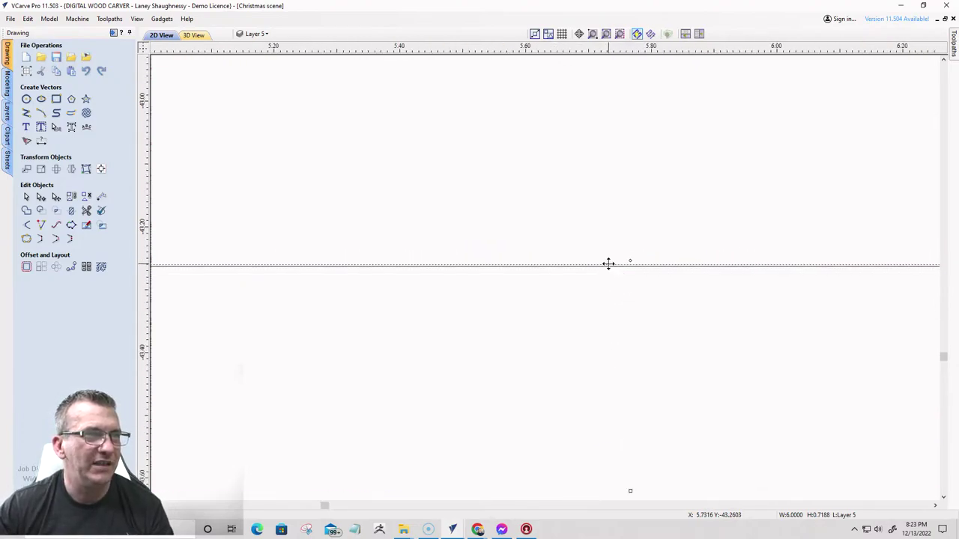
# - Use Interactive Trim on the overlapping bottom-edge line, then undo the last trim to restore the notch top
pyautogui.click(86, 211)
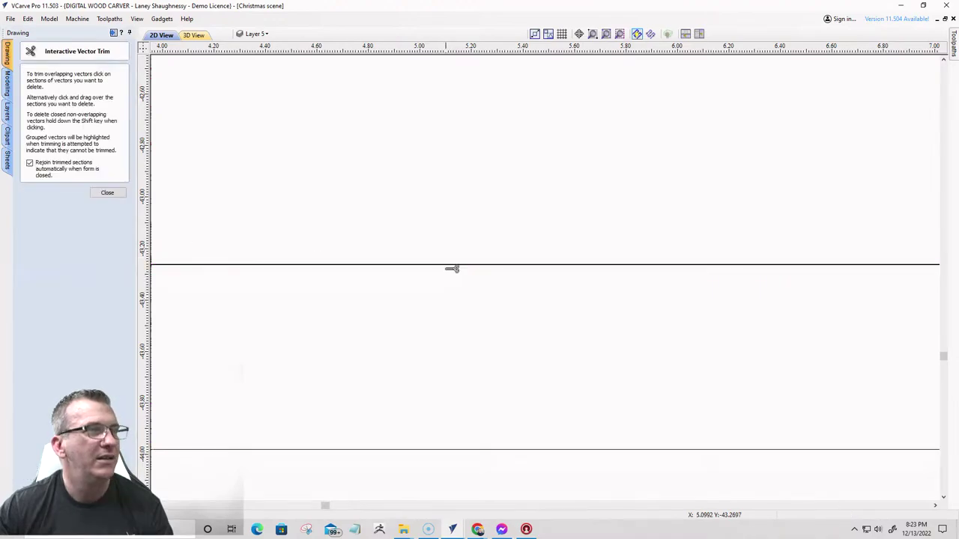
pyautogui.click(451, 265)
pyautogui.click(451, 264)
pyautogui.scroll(-8, 685, 306)
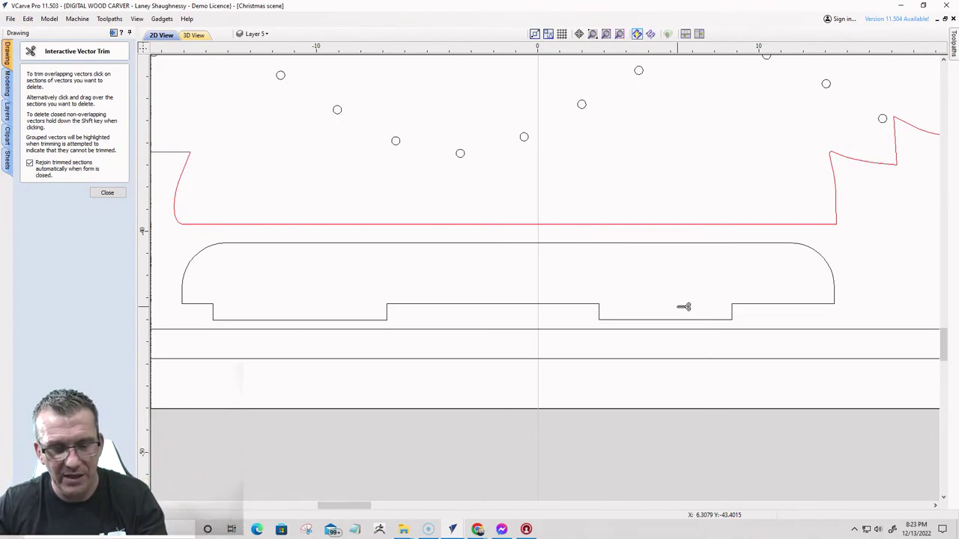
pyautogui.hotkey('ctrl', 'z')
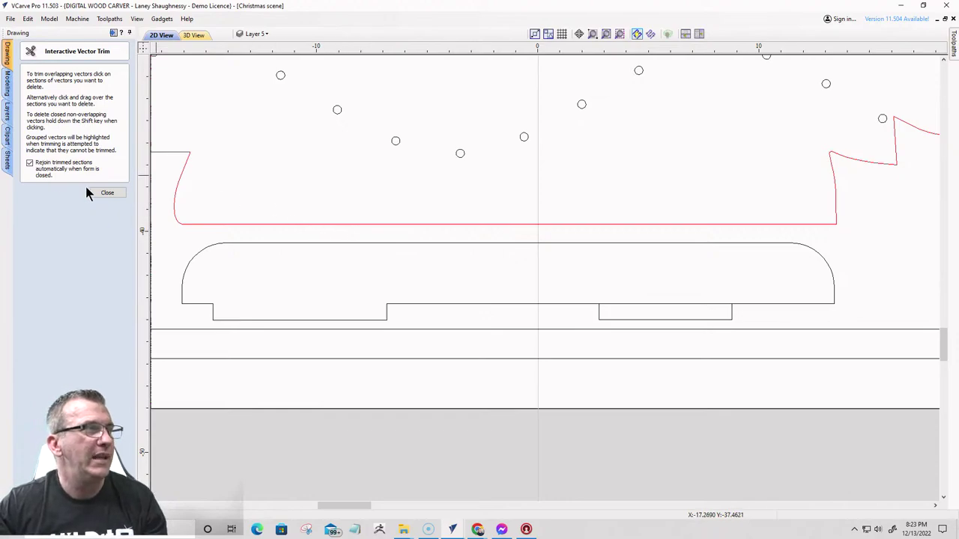
# - Marquee-select the platform outline and 6-inch rectangle and weld them into a single outline
pyautogui.click(107, 193)
pyautogui.scroll(1, 641, 300)
pyautogui.scroll(6, 640, 300)
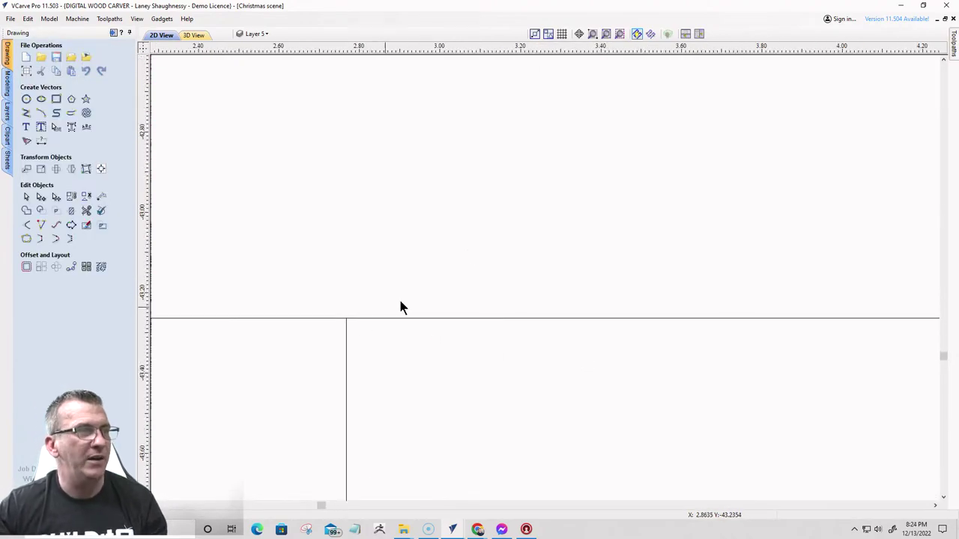
pyautogui.scroll(-5, 605, 278)
pyautogui.scroll(-3, 621, 294)
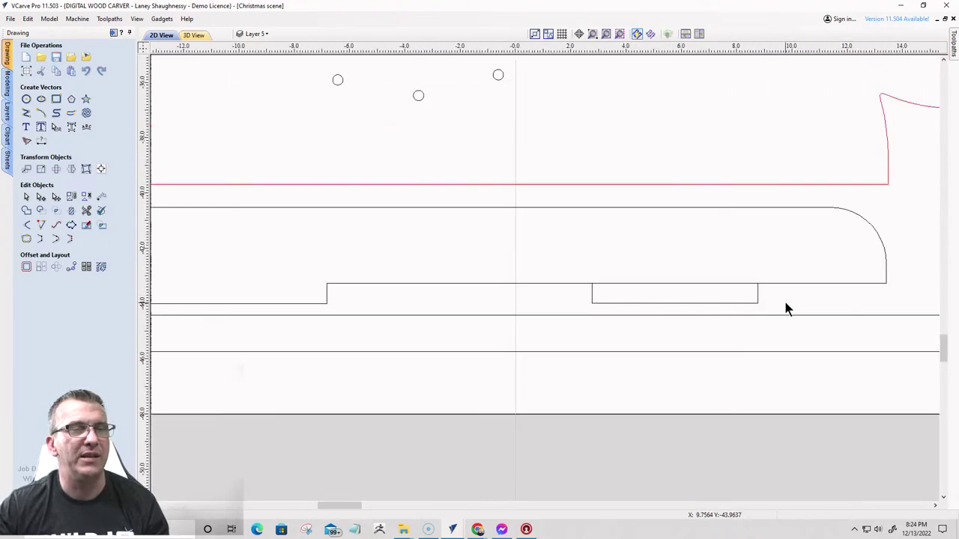
pyautogui.moveTo(786, 307); pyautogui.dragTo(685, 255)
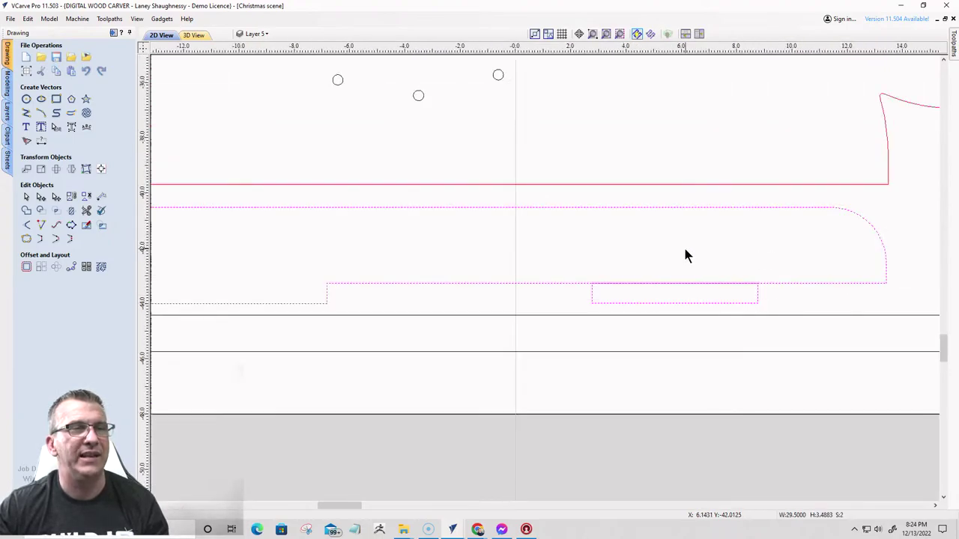
pyautogui.click(26, 211)
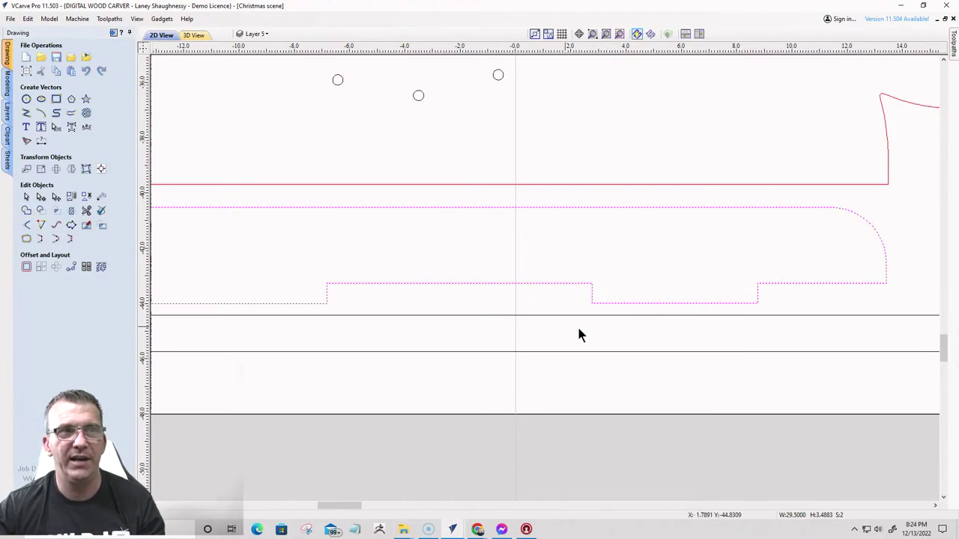
pyautogui.scroll(5, 651, 307)
pyautogui.scroll(-2, 651, 307)
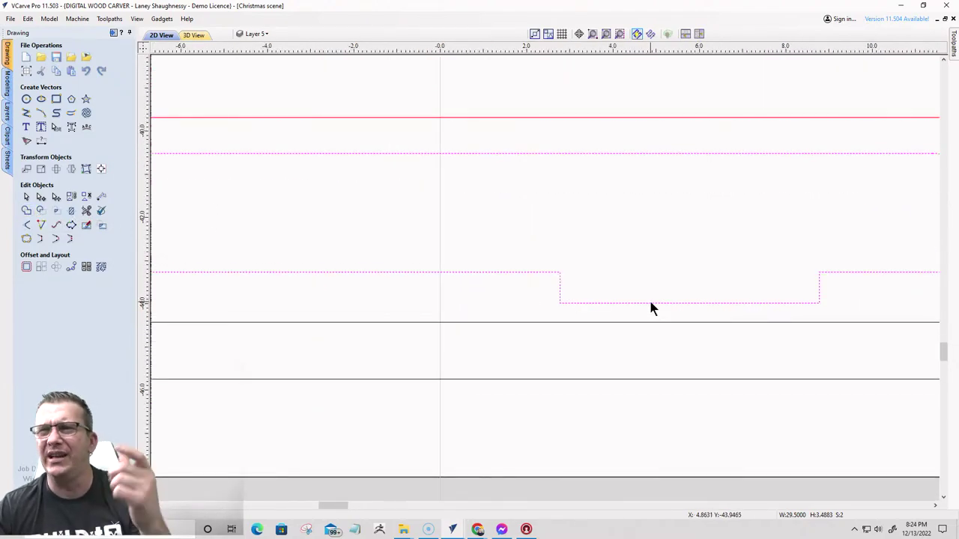
# - Separate the right notch into its own rectangle and delete it, leaving a straight bottom edge
pyautogui.scroll(3, 766, 301)
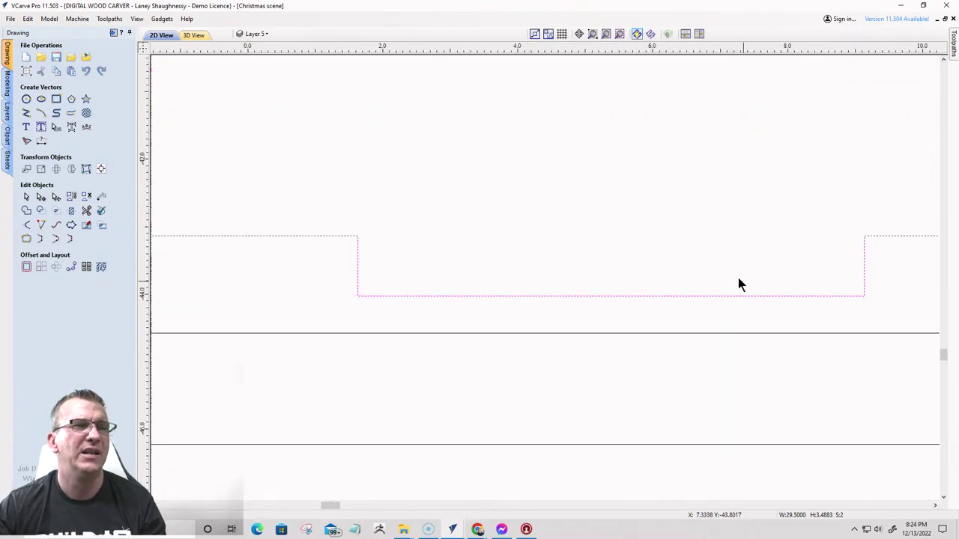
pyautogui.scroll(-3, 731, 274)
pyautogui.scroll(-2, 729, 271)
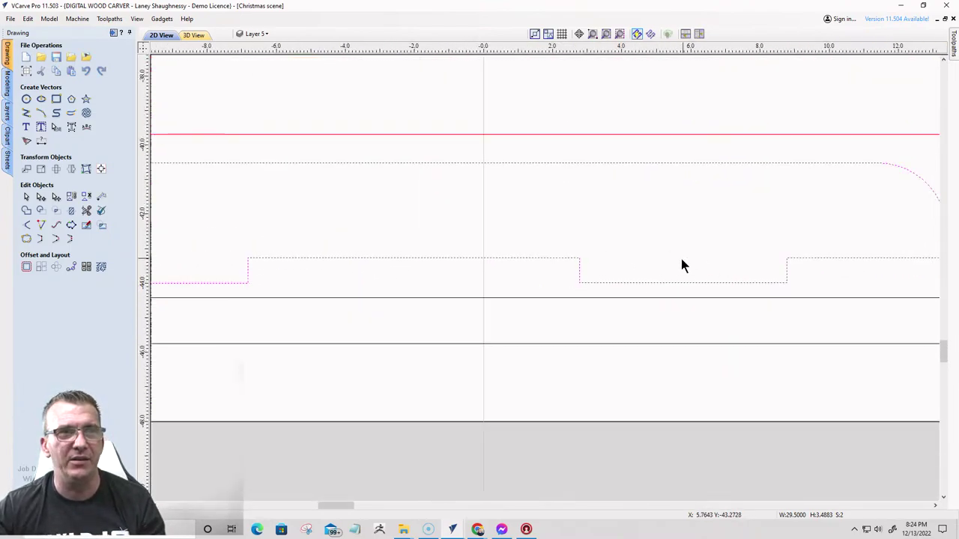
pyautogui.scroll(-3, 683, 269)
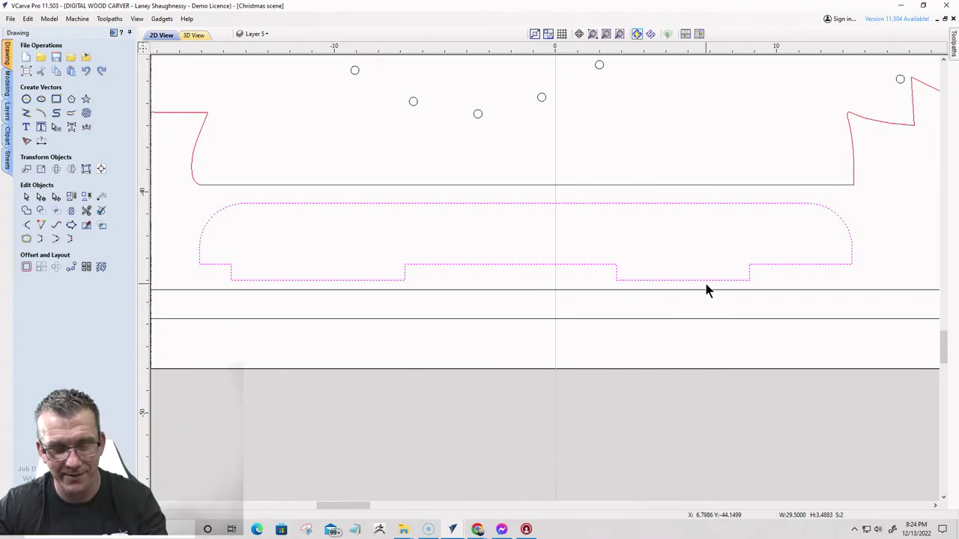
pyautogui.click(706, 285)
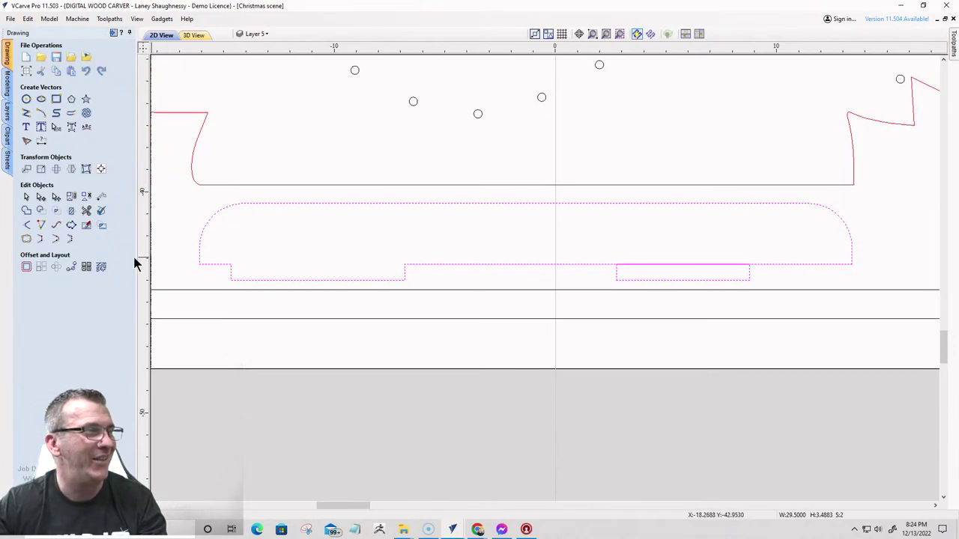
pyautogui.click(615, 279)
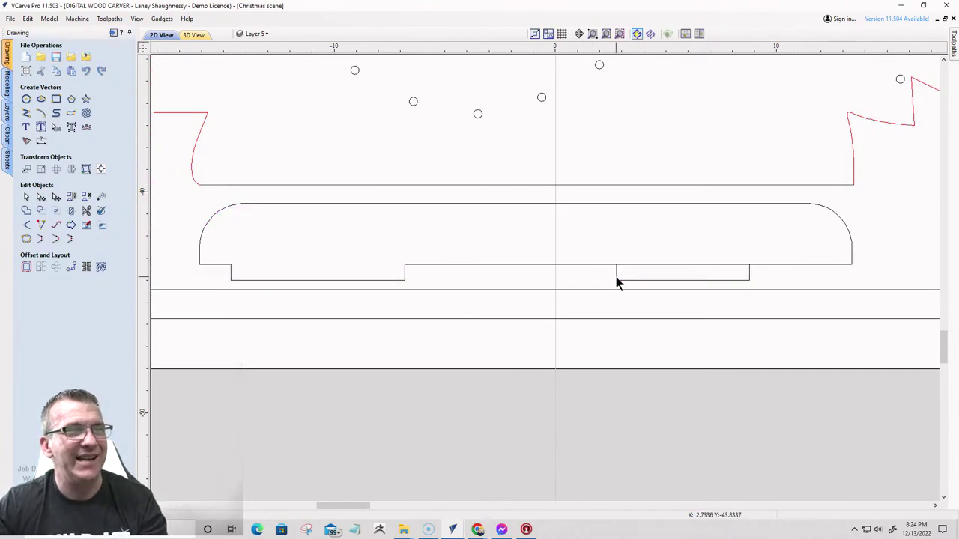
pyautogui.press('Delete')
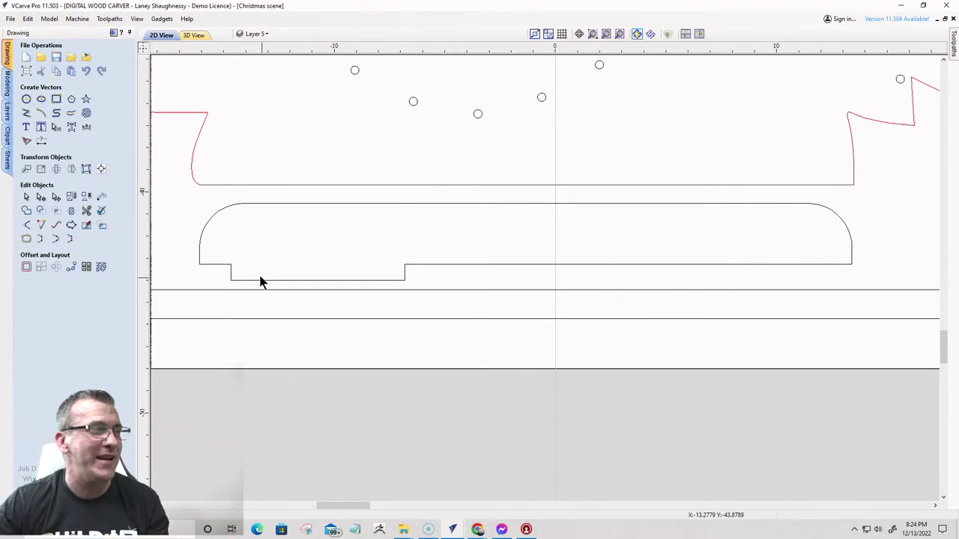
# - In node editing, delete the outline span beside the left notch with Delete Span
pyautogui.click(231, 272)
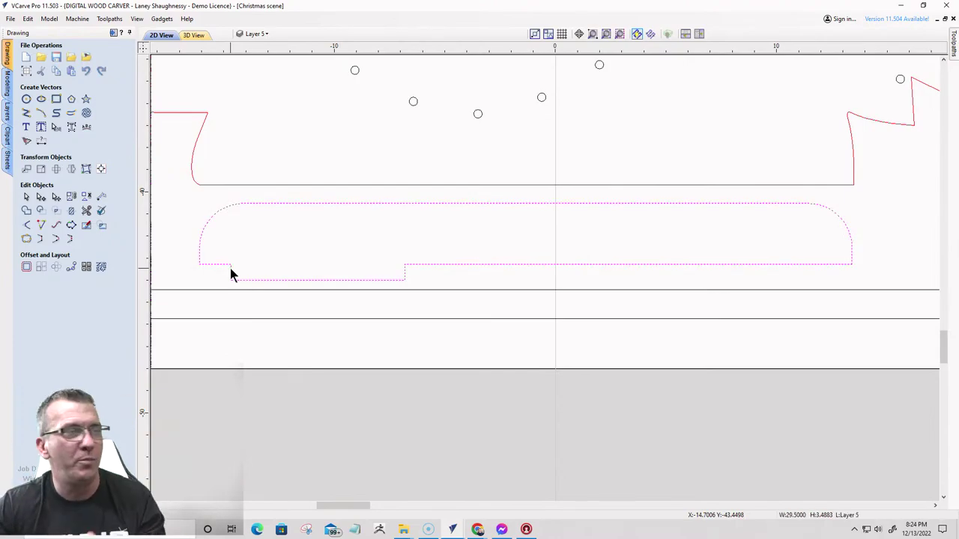
pyautogui.click(41, 196)
pyautogui.scroll(5, 247, 277)
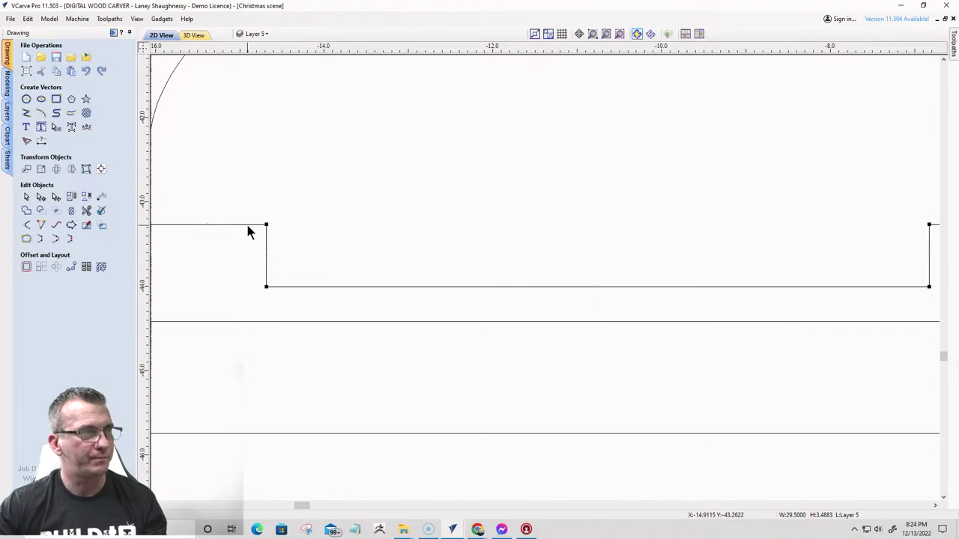
pyautogui.rightClick(247, 226)
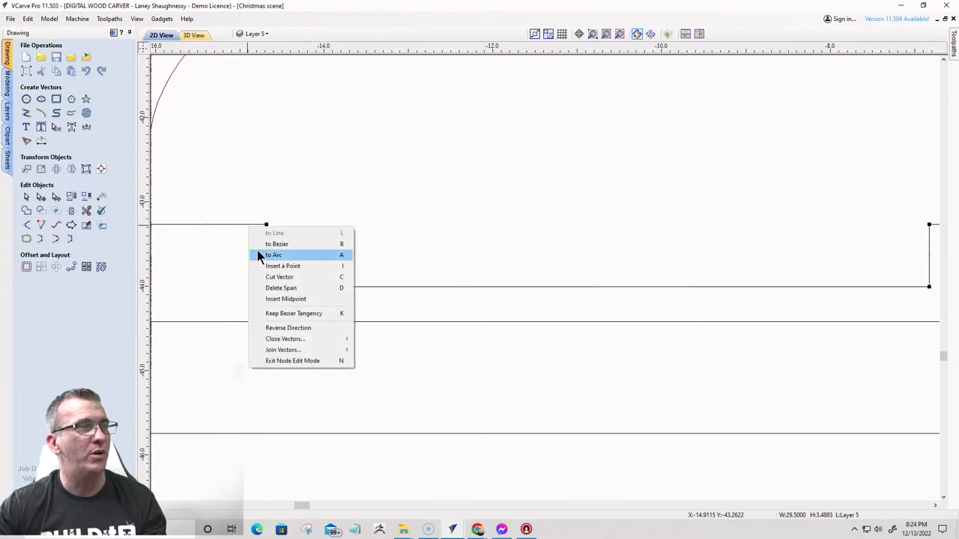
pyautogui.click(281, 288)
pyautogui.scroll(-5, 303, 260)
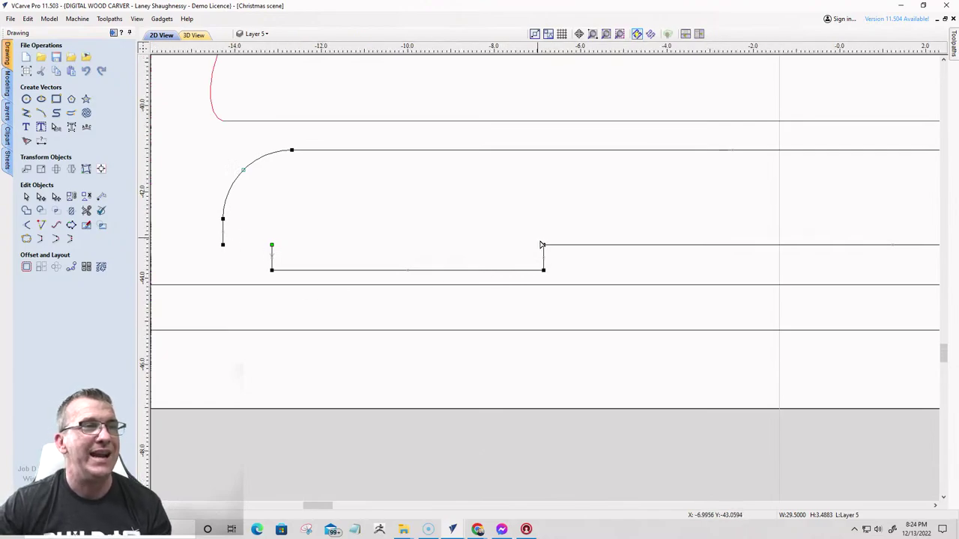
pyautogui.scroll(3, 544, 247)
pyautogui.press('Escape')
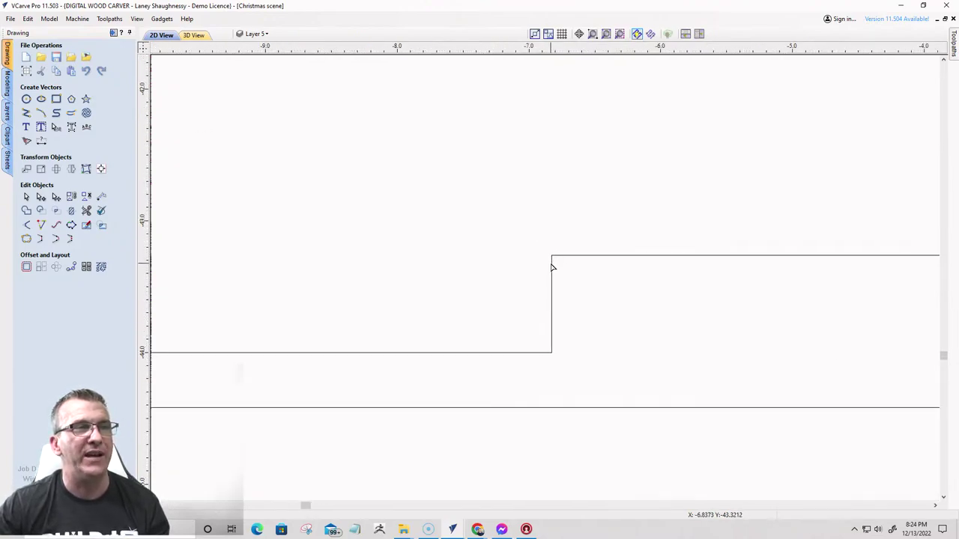
# - Cut the outline at the notch step node so the notch bottom becomes a separate open piece
pyautogui.click(552, 257)
pyautogui.rightClick(552, 255)
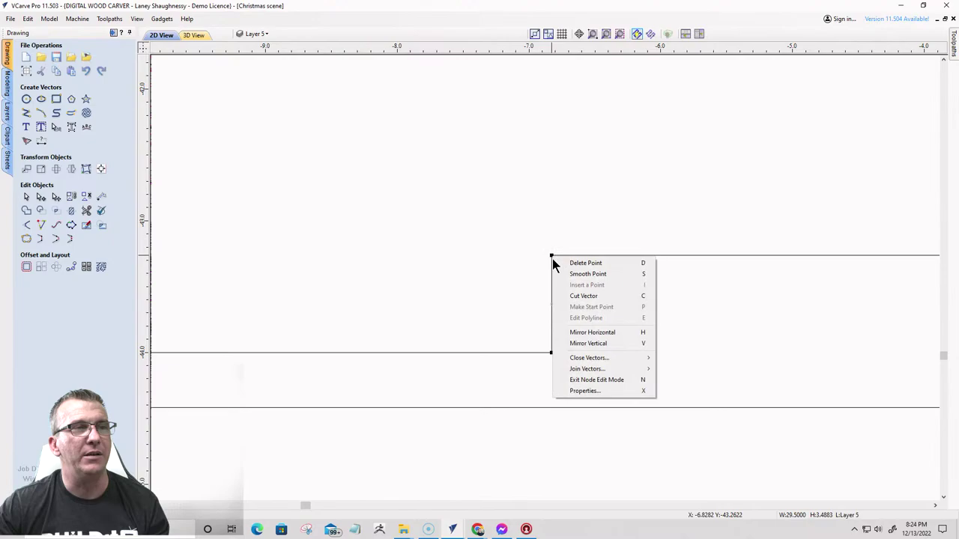
pyautogui.click(567, 295)
pyautogui.scroll(-10, 557, 281)
pyautogui.scroll(-2, 539, 325)
pyautogui.scroll(12, 557, 268)
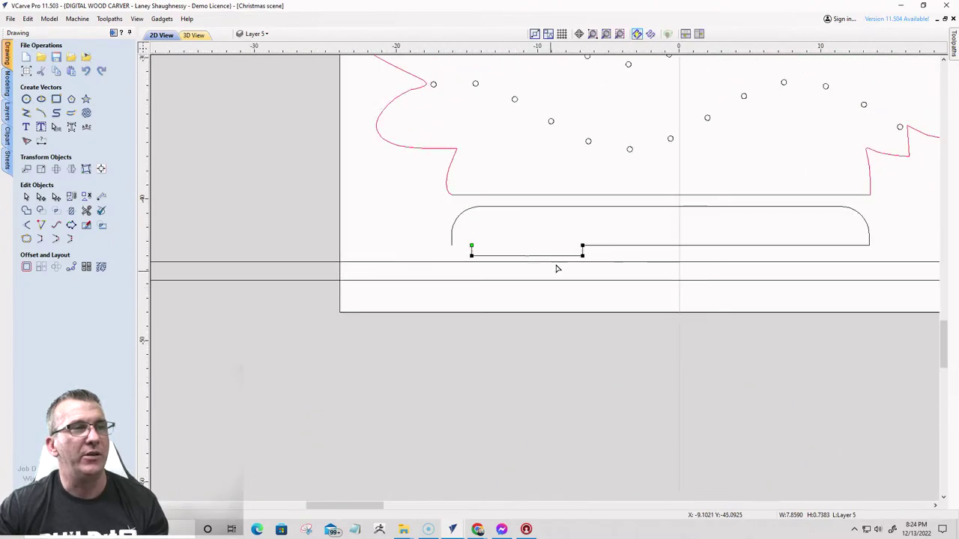
pyautogui.scroll(-3, 622, 261)
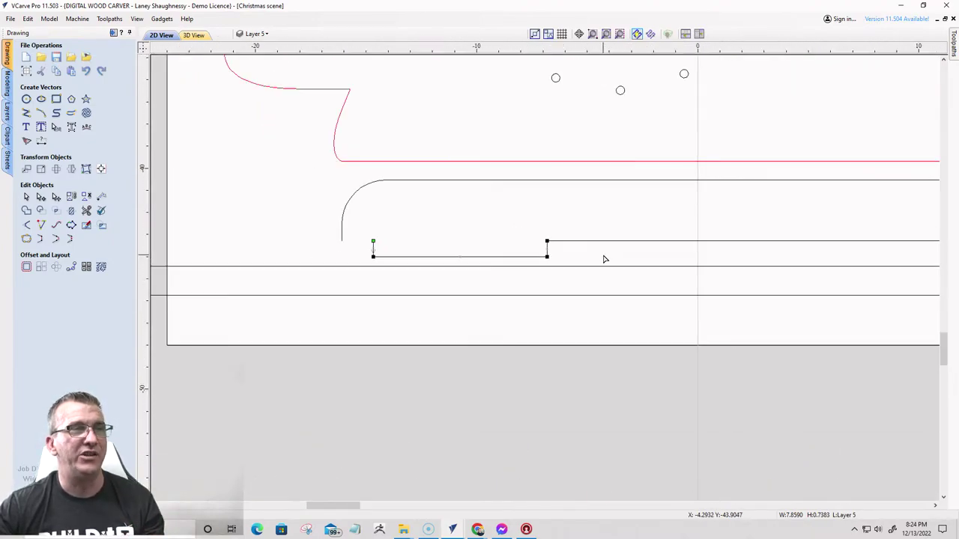
pyautogui.press('Escape')
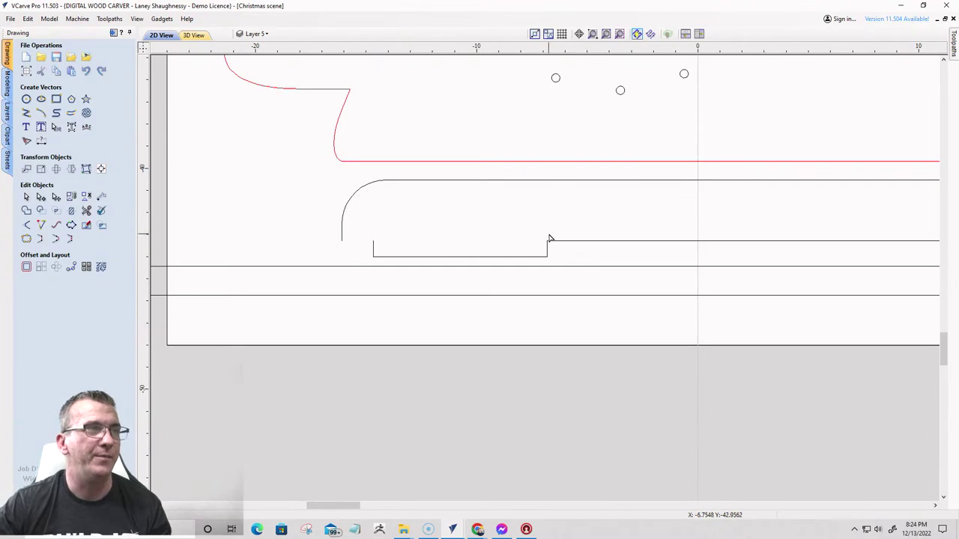
pyautogui.click(517, 186)
pyautogui.scroll(-3, 502, 223)
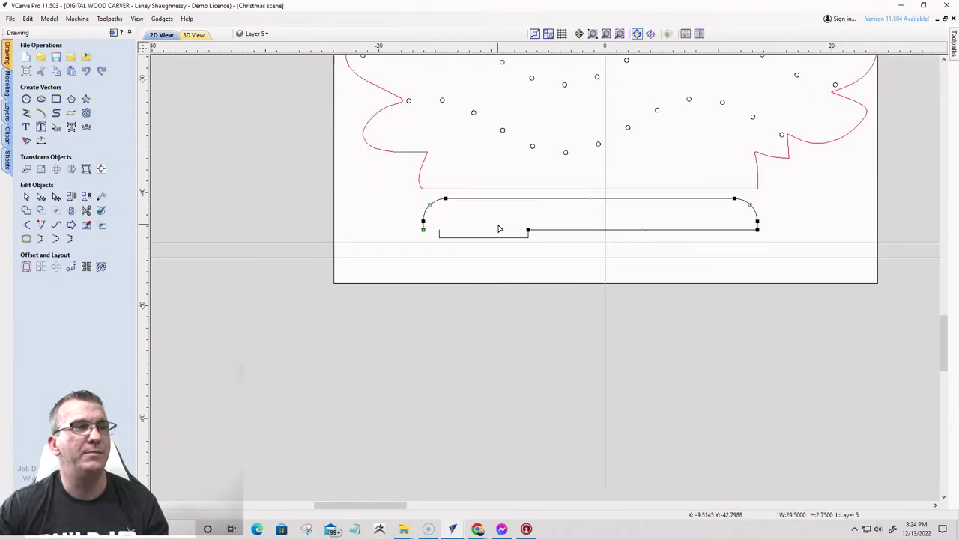
pyautogui.scroll(1, 579, 226)
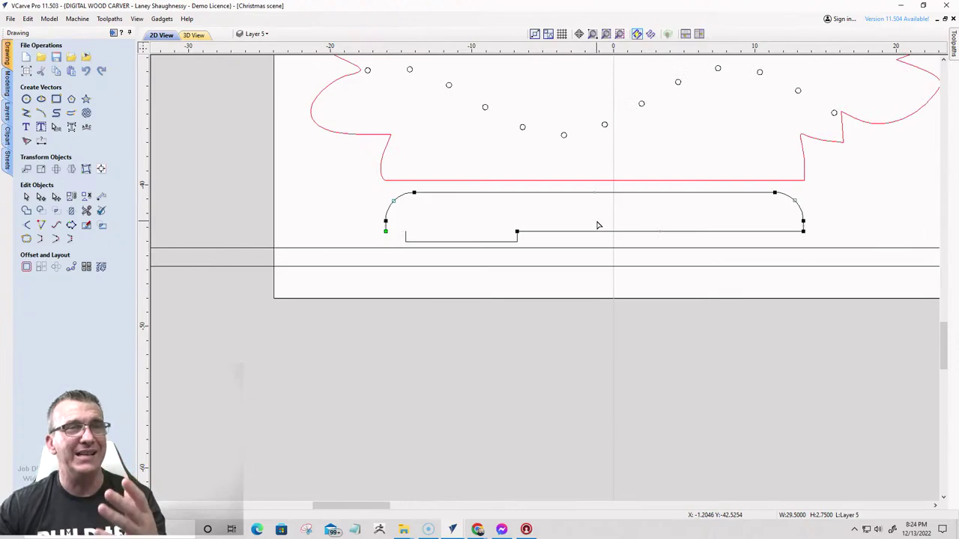
pyautogui.click(26, 196)
pyautogui.click(598, 234)
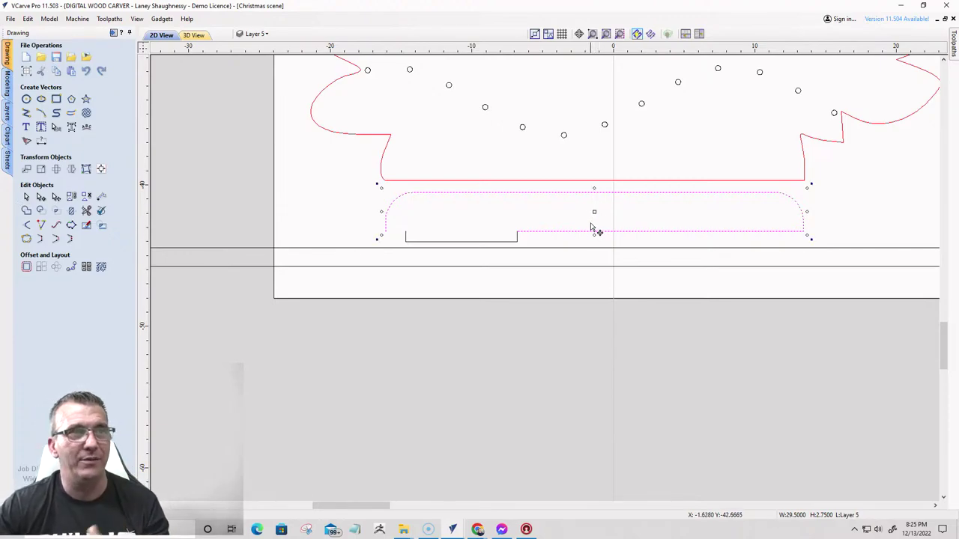
pyautogui.click(547, 247)
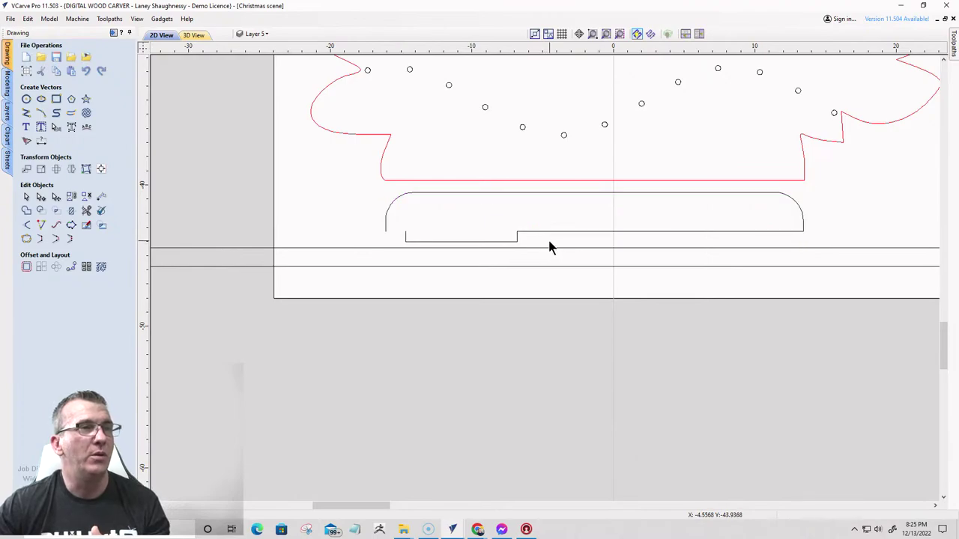
# - Draw a 2.75-inch vertical centre line across the rounded base and nudge it slightly left
pyautogui.click(27, 112)
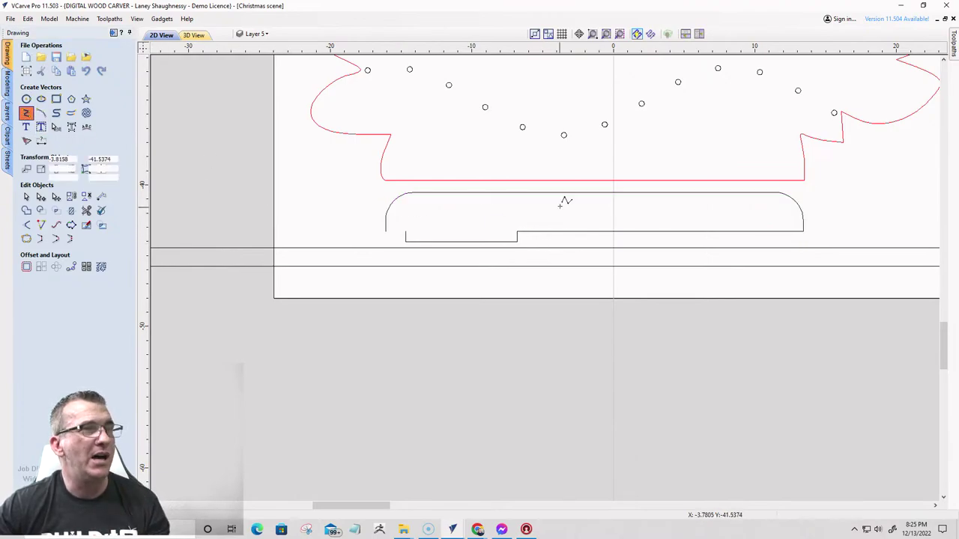
pyautogui.click(613, 213)
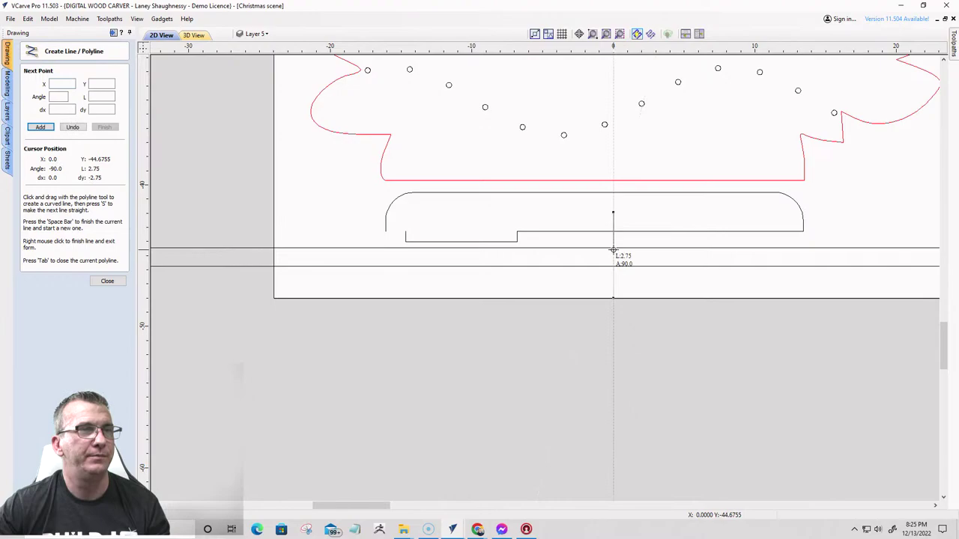
pyautogui.click(613, 249)
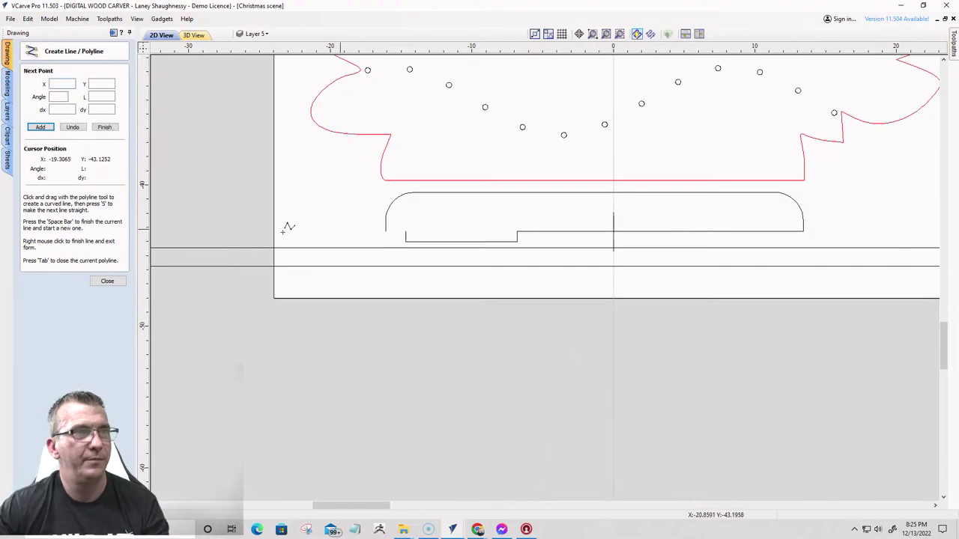
pyautogui.click(107, 281)
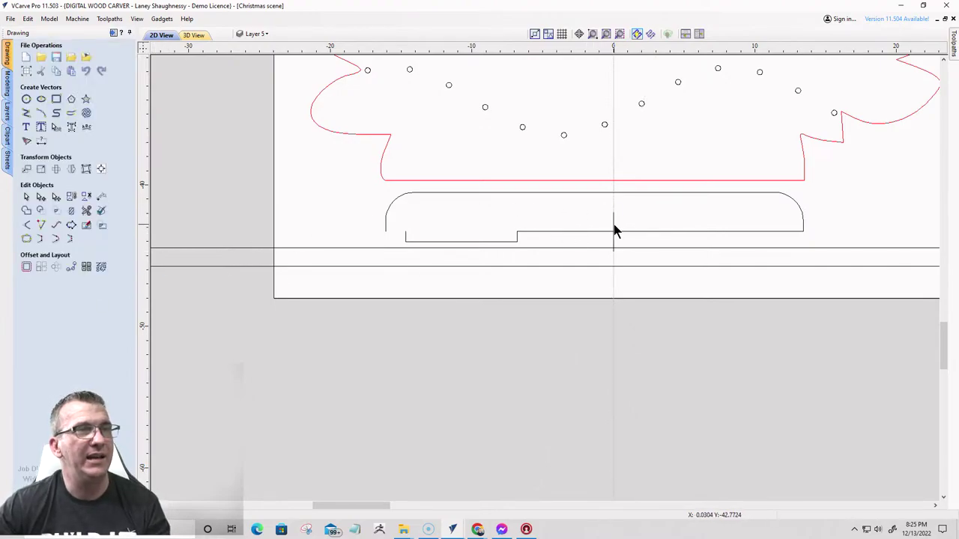
pyautogui.click(613, 225)
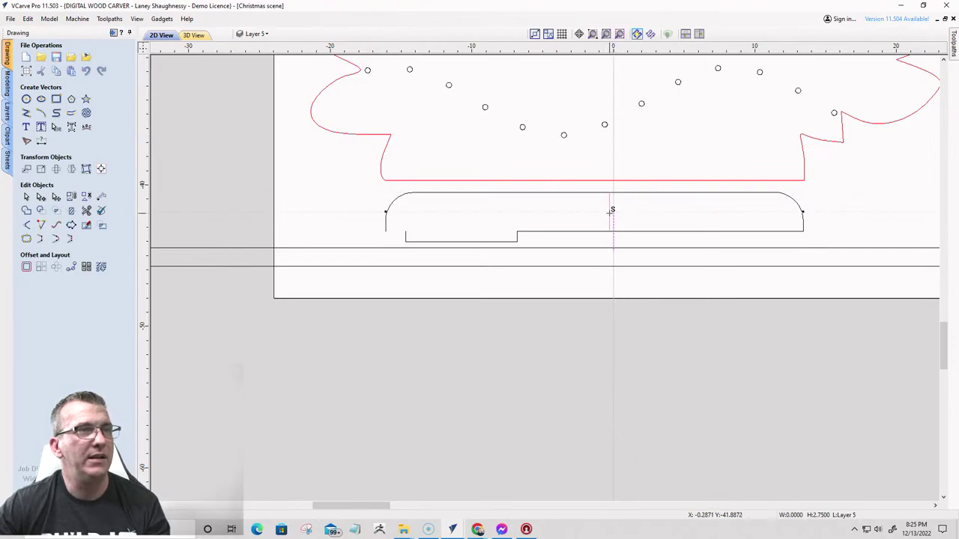
pyautogui.moveTo(613, 211); pyautogui.dragTo(612, 212)
pyautogui.scroll(3, 611, 210)
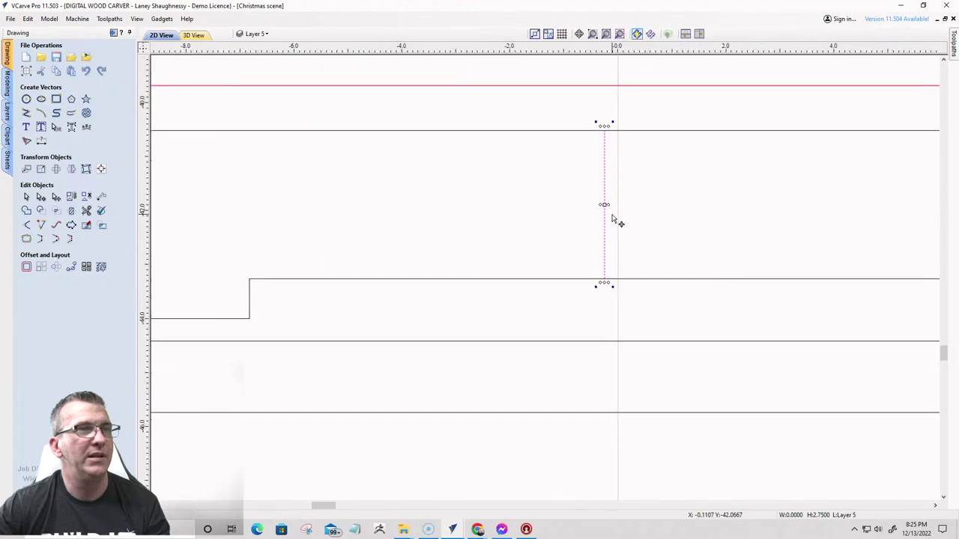
pyautogui.moveTo(604, 203)
pyautogui.mouseDown()
pyautogui.moveTo(544, 201)
pyautogui.moveTo(533, 178)
pyautogui.moveTo(574, 201)
pyautogui.moveTo(640, 205)
pyautogui.moveTo(592, 206)
pyautogui.moveTo(605, 204)
pyautogui.mouseUp()
pyautogui.scroll(-4, 606, 204)
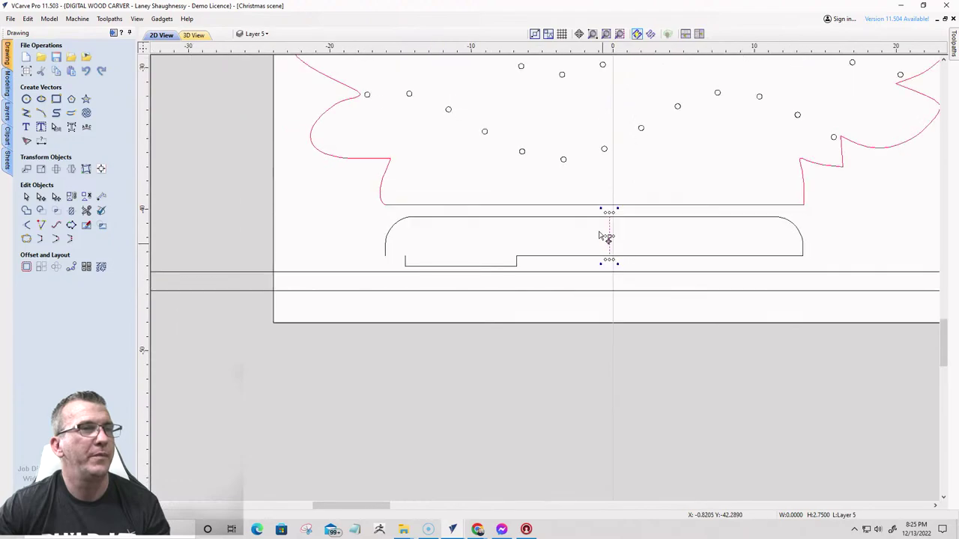
pyautogui.click(592, 216)
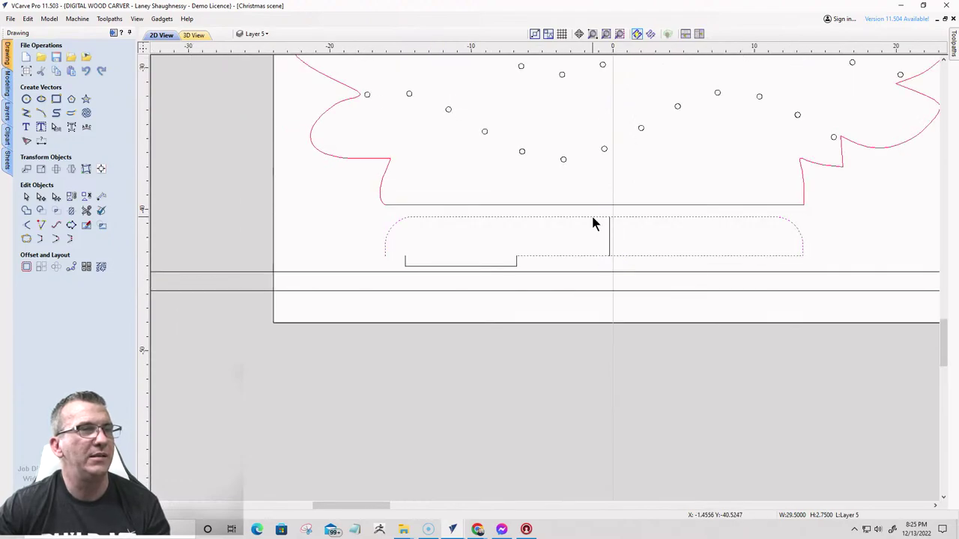
pyautogui.click(610, 242)
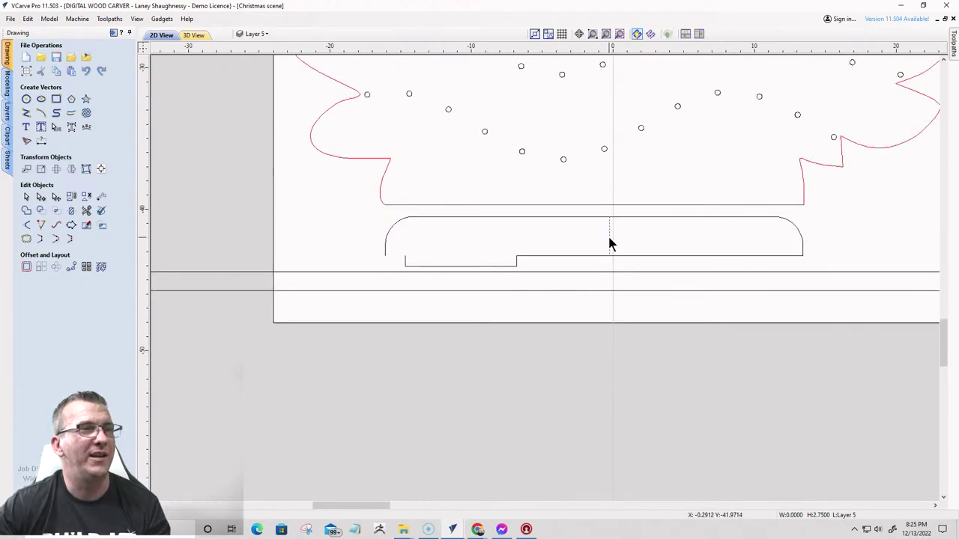
pyautogui.click(610, 236)
pyautogui.moveTo(610, 235); pyautogui.dragTo(594, 235)
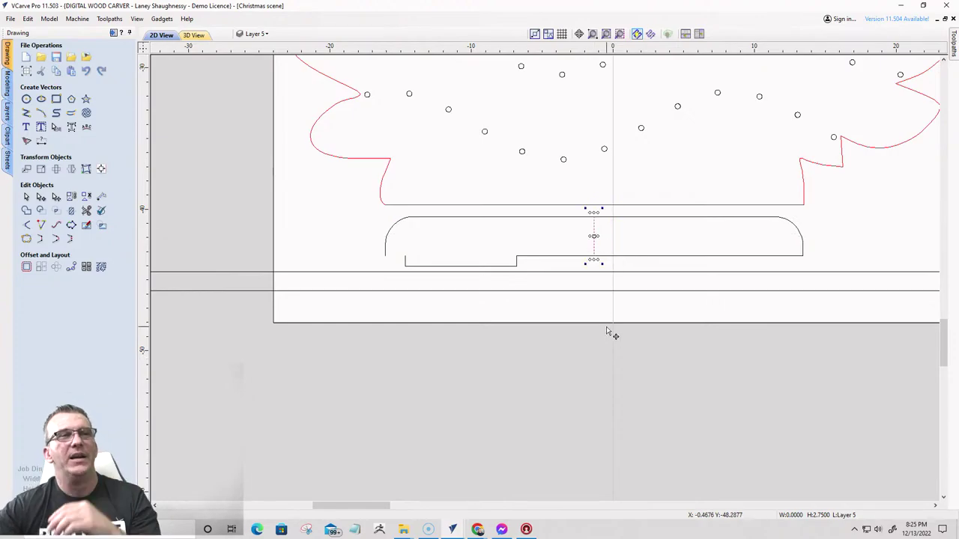
# - Select the notch outline piece under the base
pyautogui.scroll(3, 609, 331)
pyautogui.scroll(3, 600, 285)
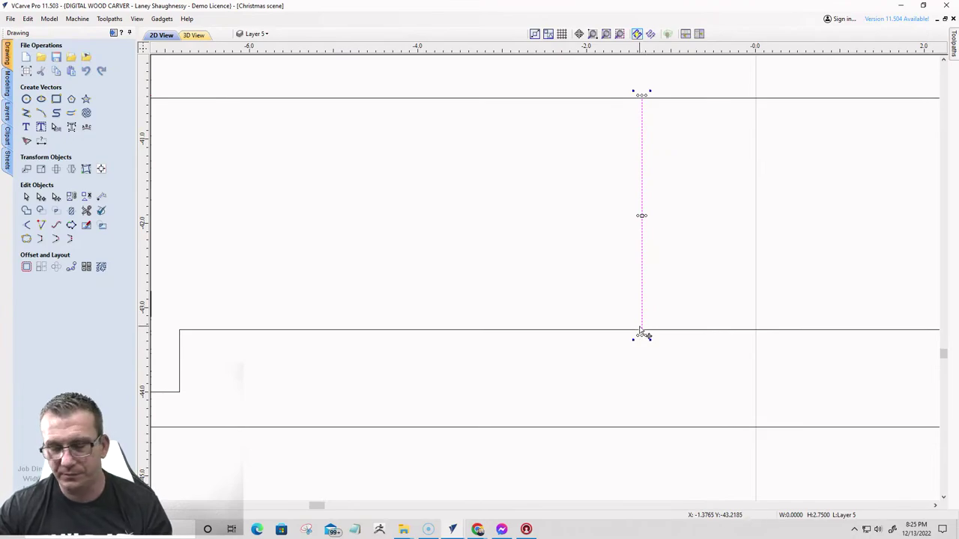
pyautogui.scroll(-3, 640, 332)
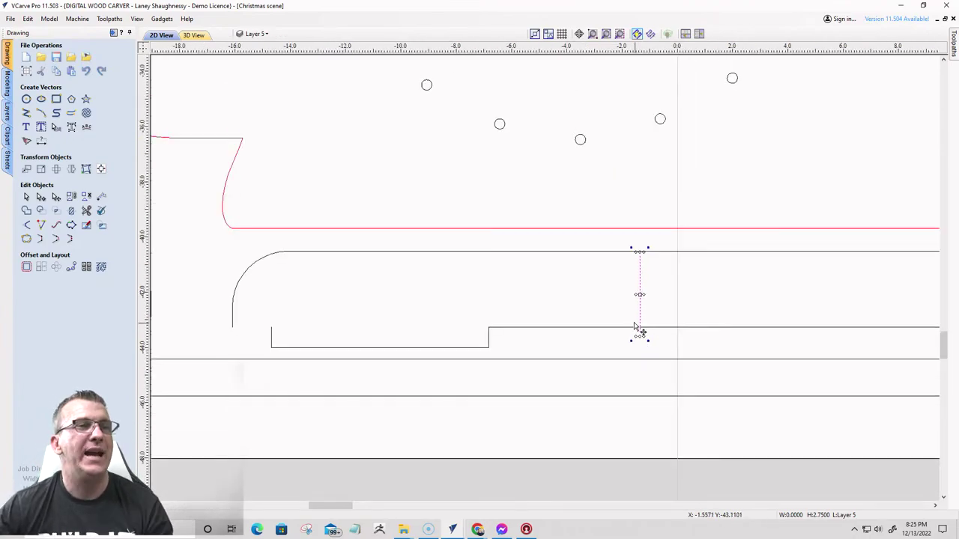
pyautogui.click(452, 350)
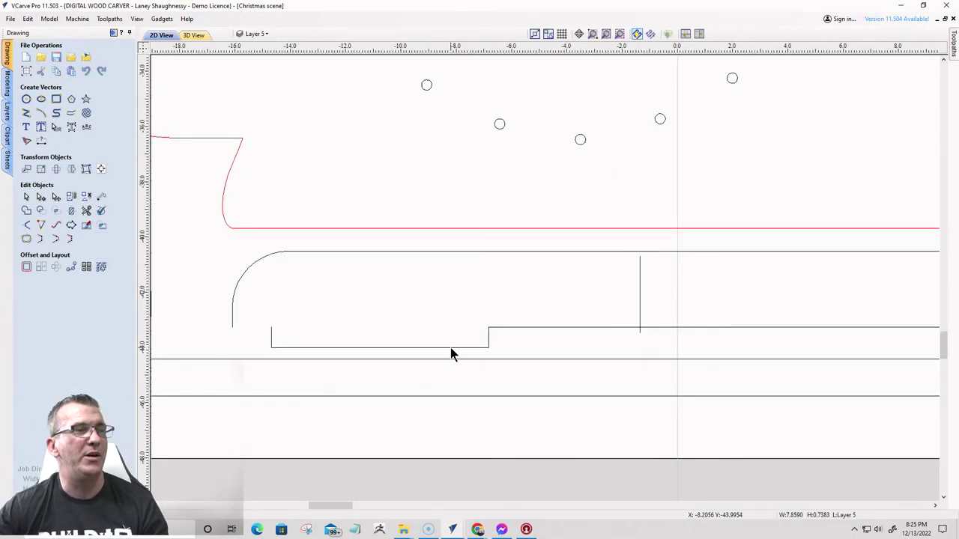
pyautogui.click(451, 348)
pyautogui.scroll(-2, 447, 354)
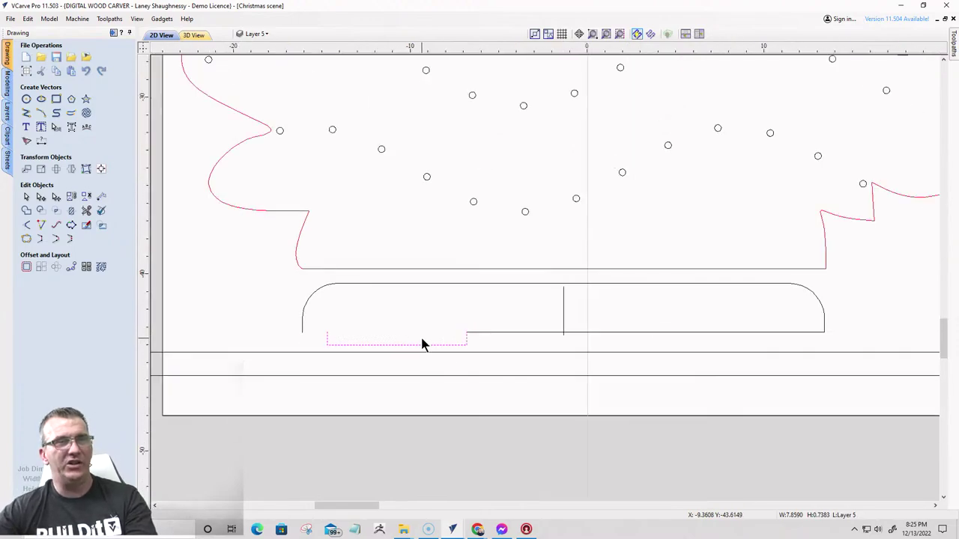
# - Mirror a copy of the notch about the vertical centre line onto the right side
pyautogui.keyDown('shift'); pyautogui.click(564, 320); pyautogui.keyUp('shift')
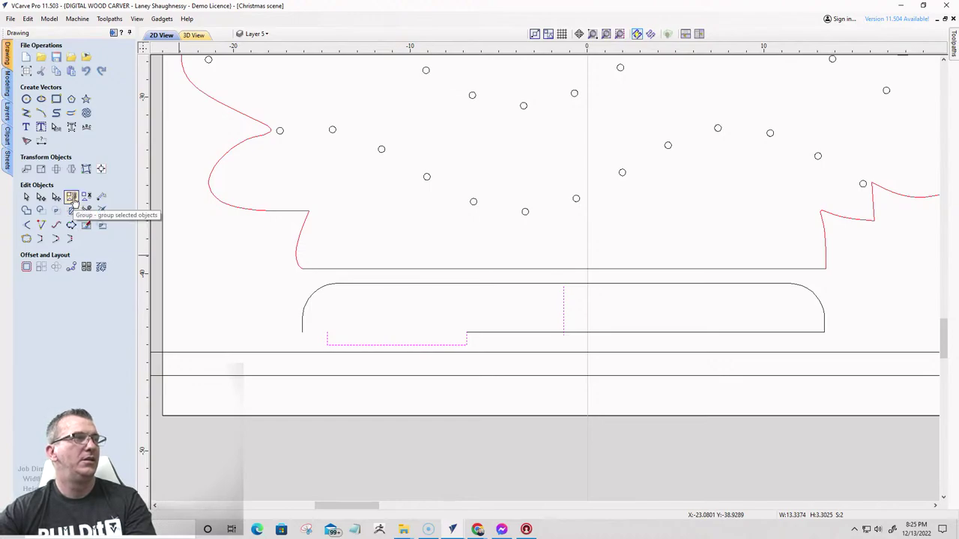
pyautogui.click(71, 171)
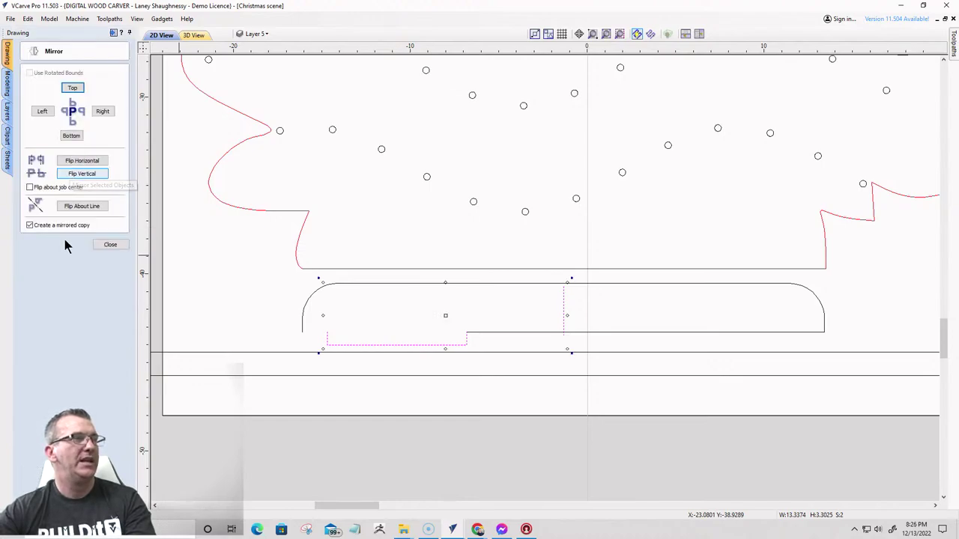
pyautogui.click(79, 210)
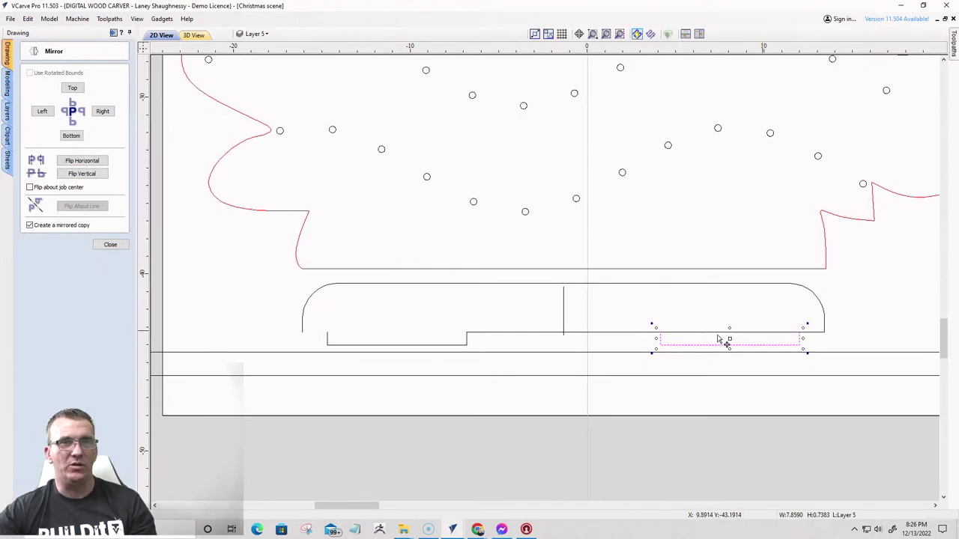
pyautogui.scroll(3, 650, 337)
pyautogui.scroll(-2, 648, 335)
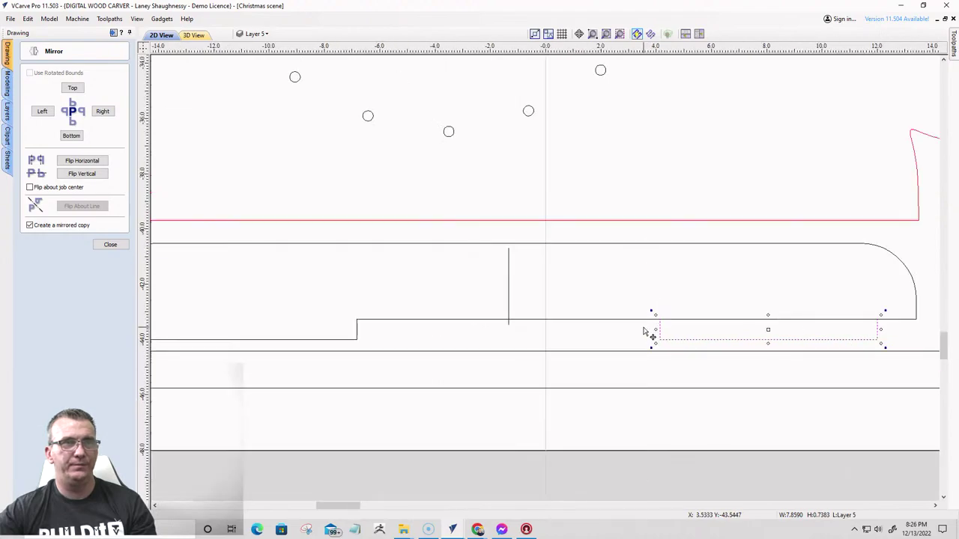
pyautogui.click(110, 245)
pyautogui.scroll(-5, 291, 332)
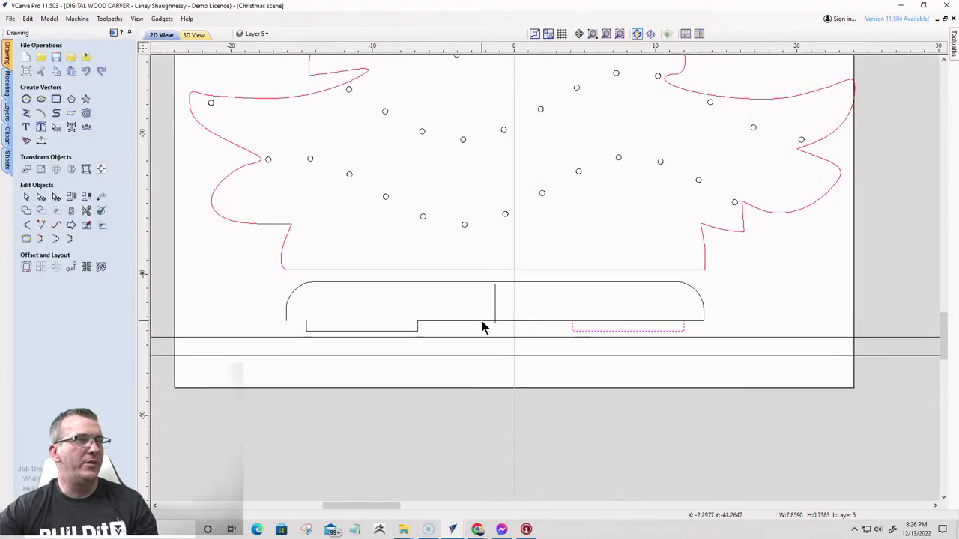
pyautogui.scroll(4, 288, 333)
# - Join the left step-shaped notch piece to the curved base outline with Join Vectors
pyautogui.click(328, 326)
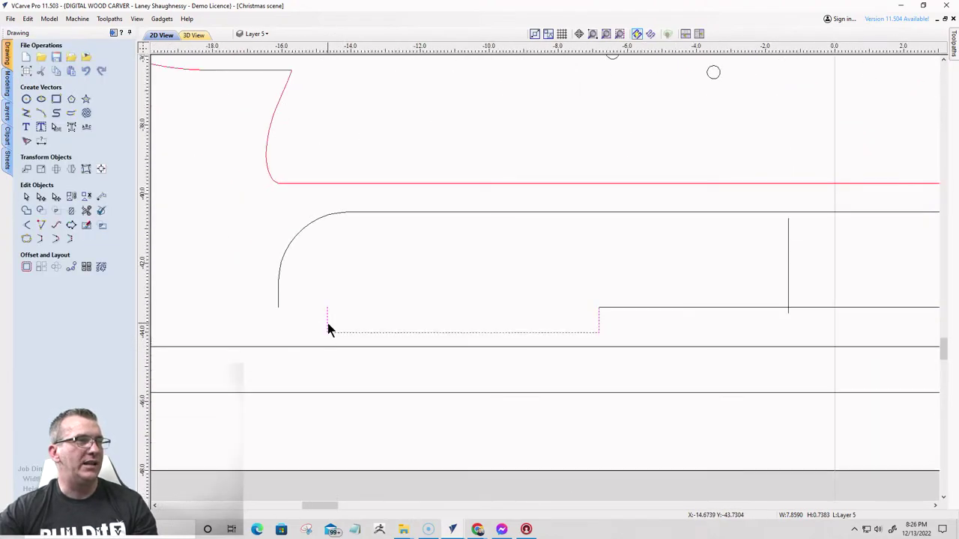
pyautogui.keyDown('shift'); pyautogui.click(278, 303); pyautogui.keyUp('shift')
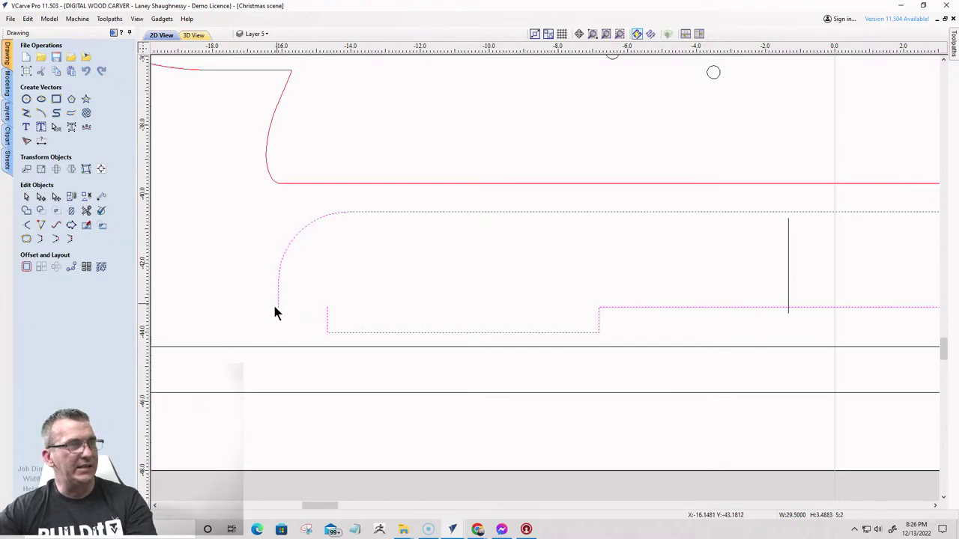
pyautogui.click(42, 239)
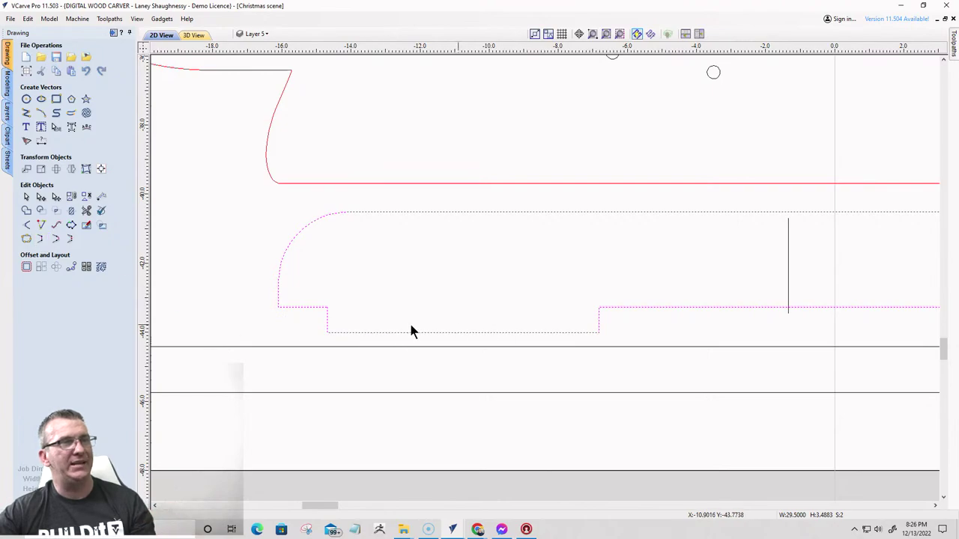
pyautogui.scroll(-4, 377, 377)
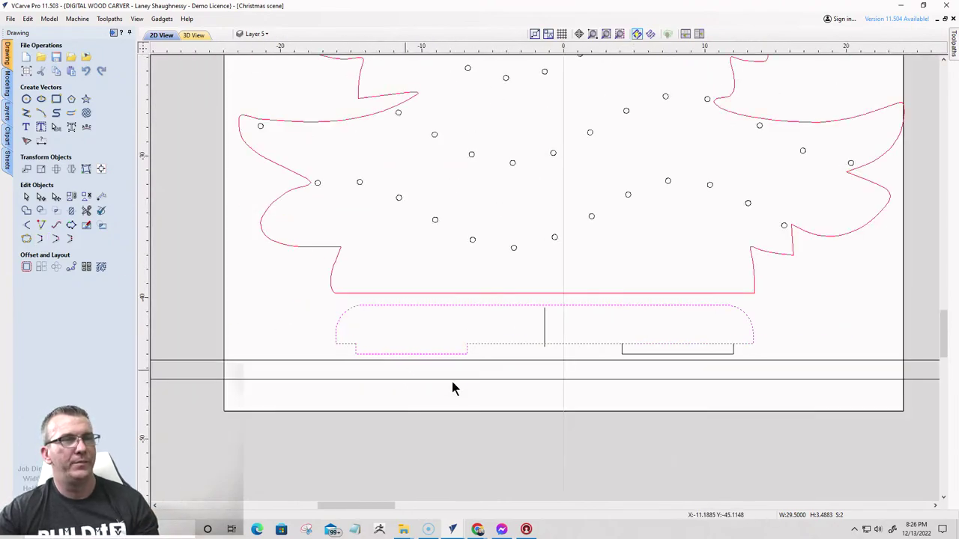
pyautogui.scroll(2, 715, 357)
pyautogui.scroll(2, 716, 357)
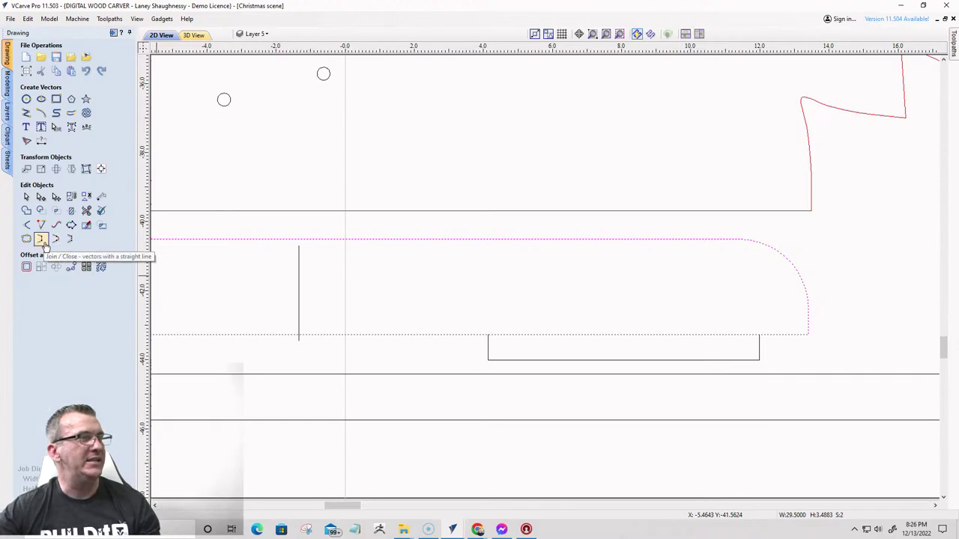
# - Trim away the line segment over the right notch, then select the vertical centre line
pyautogui.click(86, 210)
pyautogui.click(585, 335)
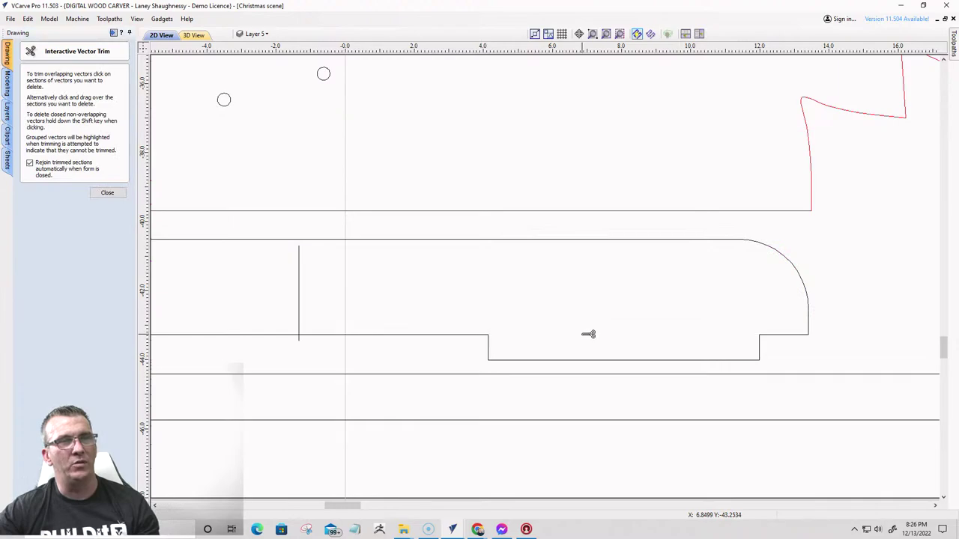
pyautogui.scroll(-2, 634, 342)
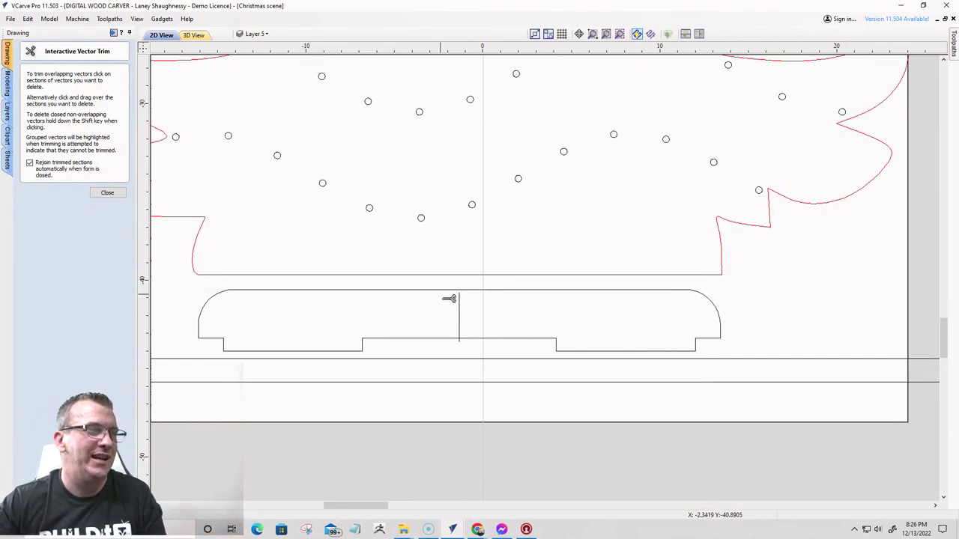
pyautogui.click(107, 193)
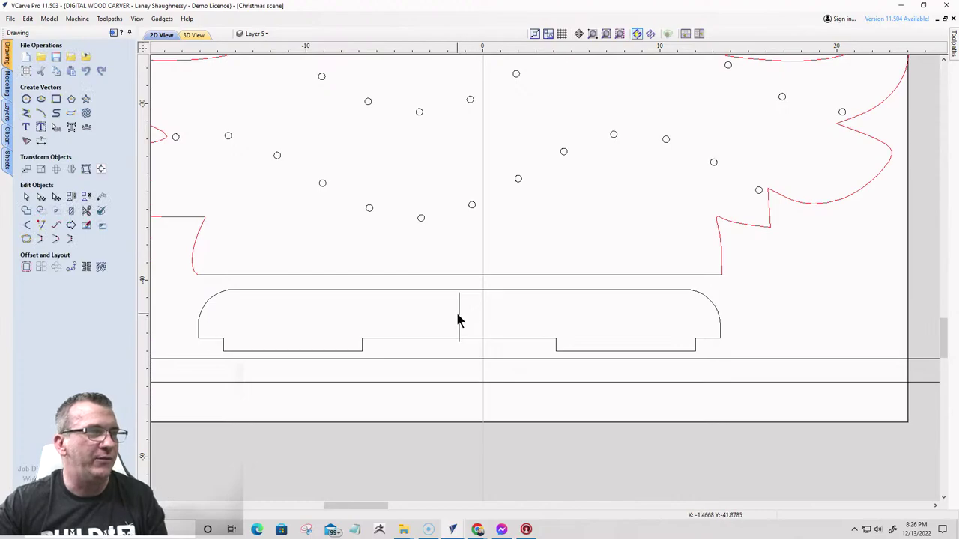
pyautogui.click(459, 314)
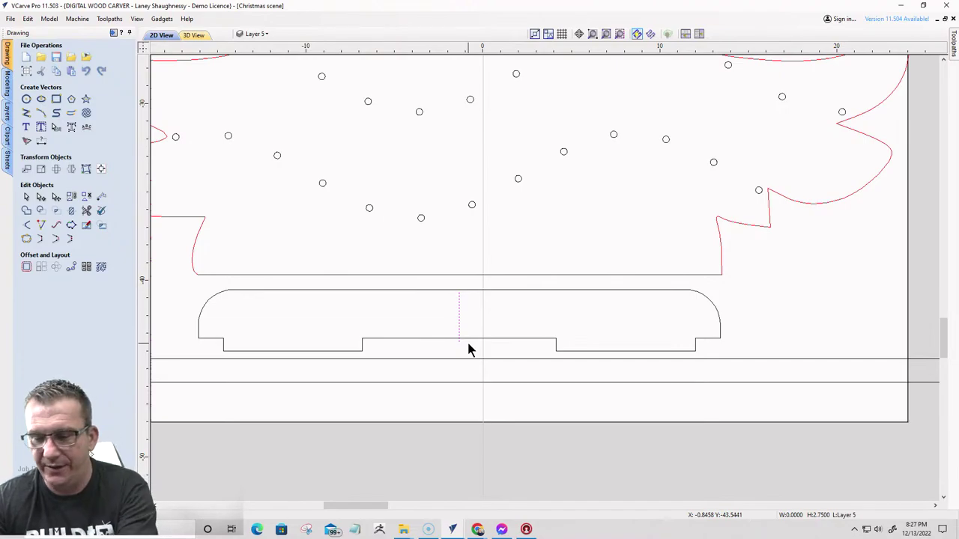
pyautogui.scroll(3, 414, 339)
pyautogui.scroll(-4, 262, 278)
pyautogui.scroll(3, 357, 300)
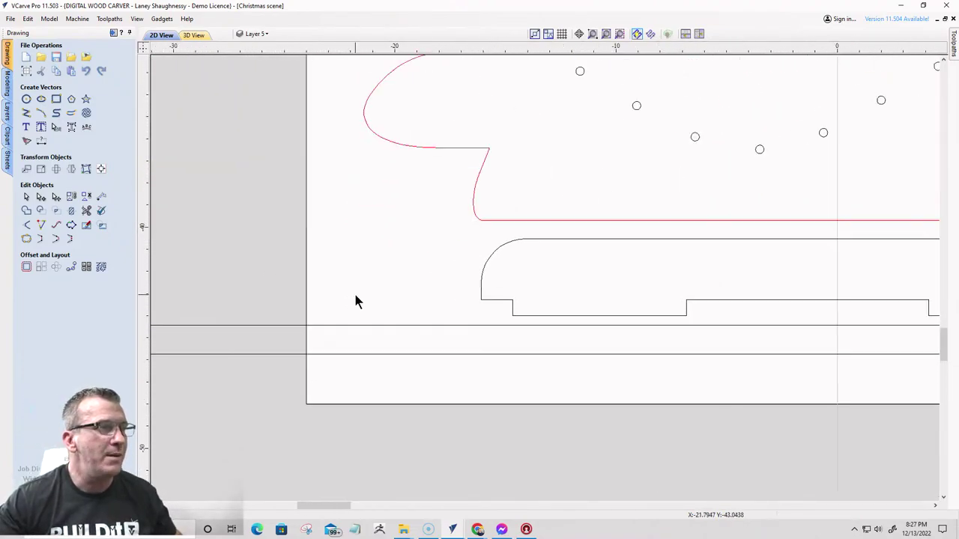
pyautogui.scroll(1, 356, 301)
# - Draw a 0.25-inch diameter circle beside the left notch
pyautogui.click(27, 99)
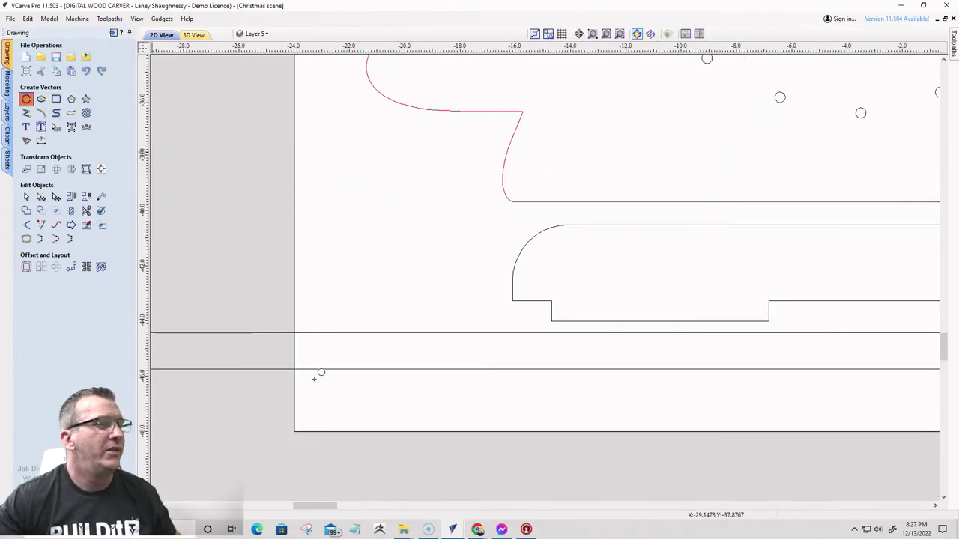
pyautogui.click(450, 301)
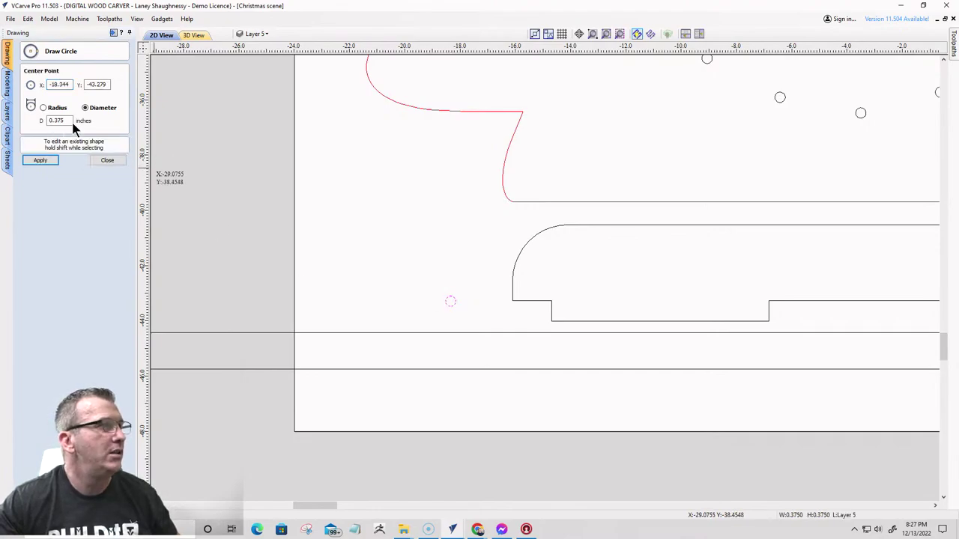
pyautogui.moveTo(70, 121); pyautogui.dragTo(41, 121)
pyautogui.write('.25')
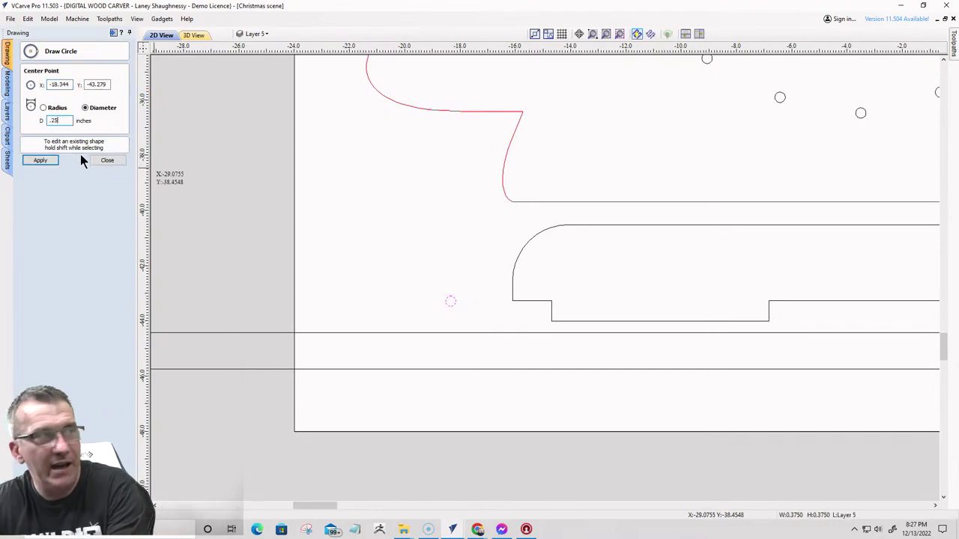
pyautogui.click(41, 160)
pyautogui.scroll(3, 452, 302)
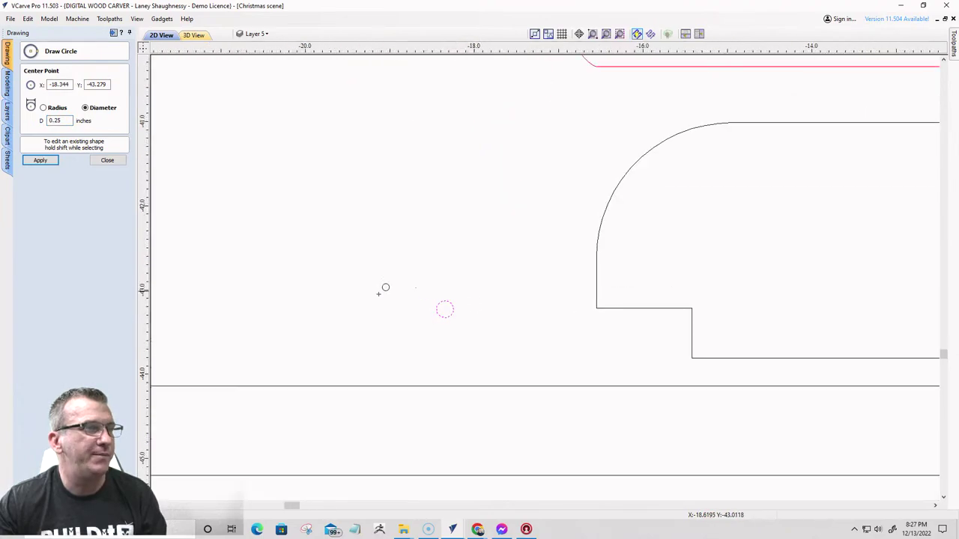
pyautogui.click(114, 159)
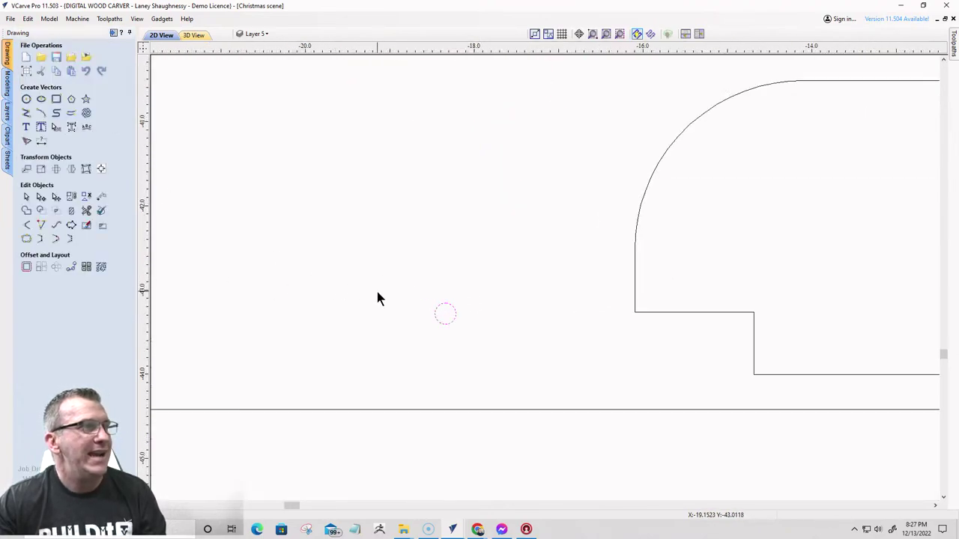
# - Move the 0.25-inch circle onto the left notch's inside corner
pyautogui.click(454, 316)
pyautogui.moveTo(445, 312); pyautogui.dragTo(741, 322)
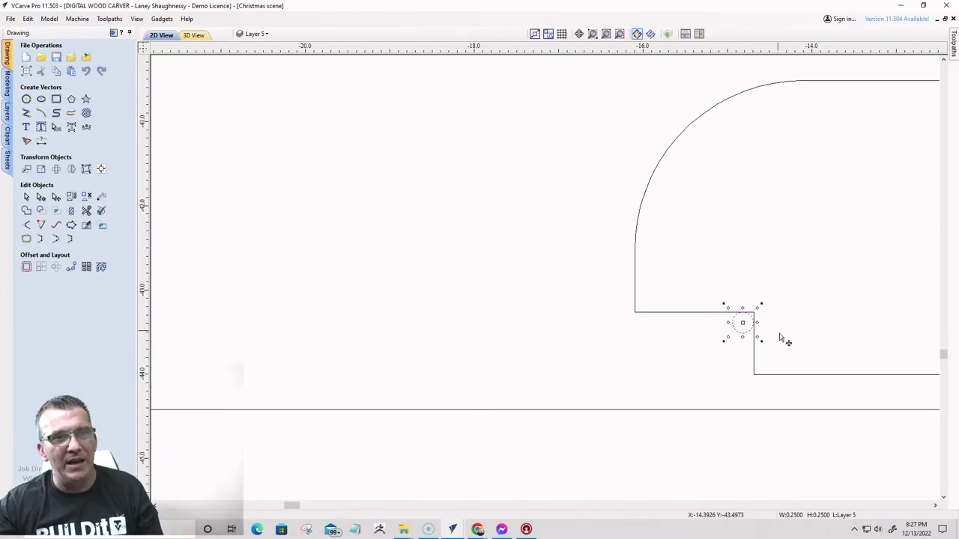
pyautogui.scroll(5, 783, 336)
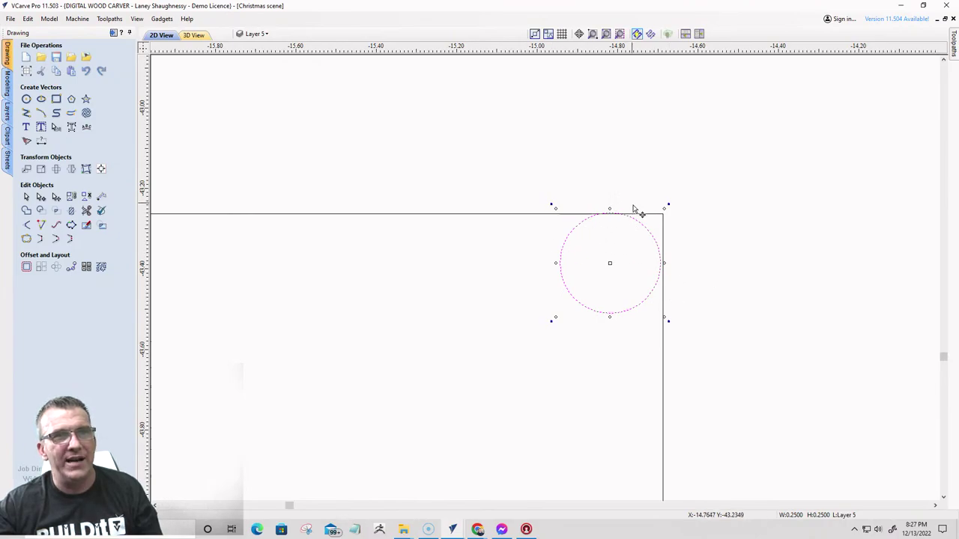
pyautogui.scroll(-10, 507, 254)
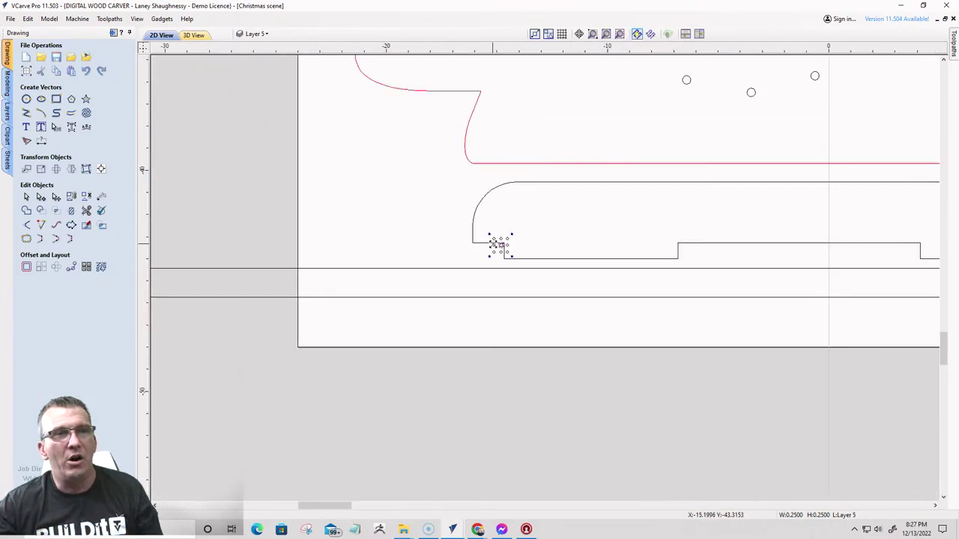
pyautogui.scroll(-4, 753, 277)
pyautogui.scroll(3, 809, 269)
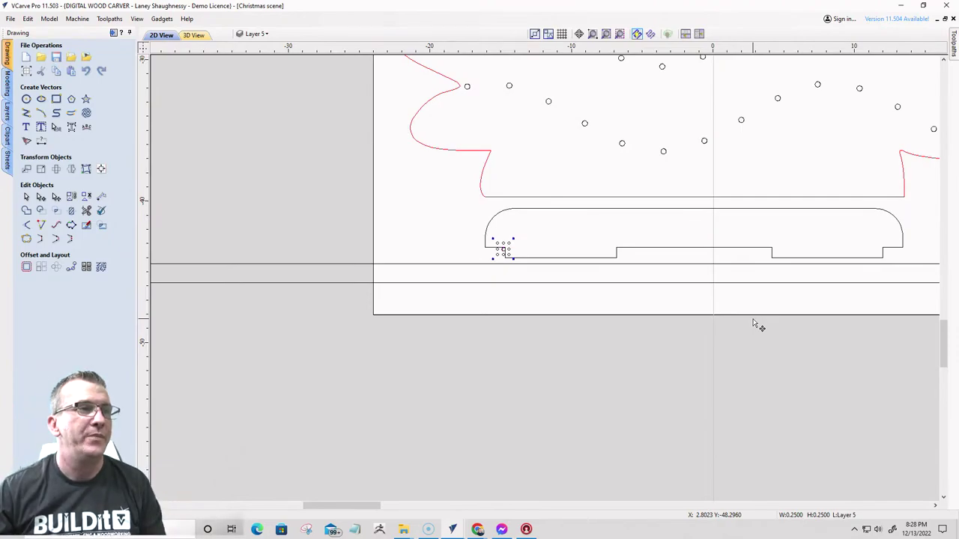
# - Shift the 0.25-inch helper circle down the notch edge, then delete it
pyautogui.scroll(6, 525, 259)
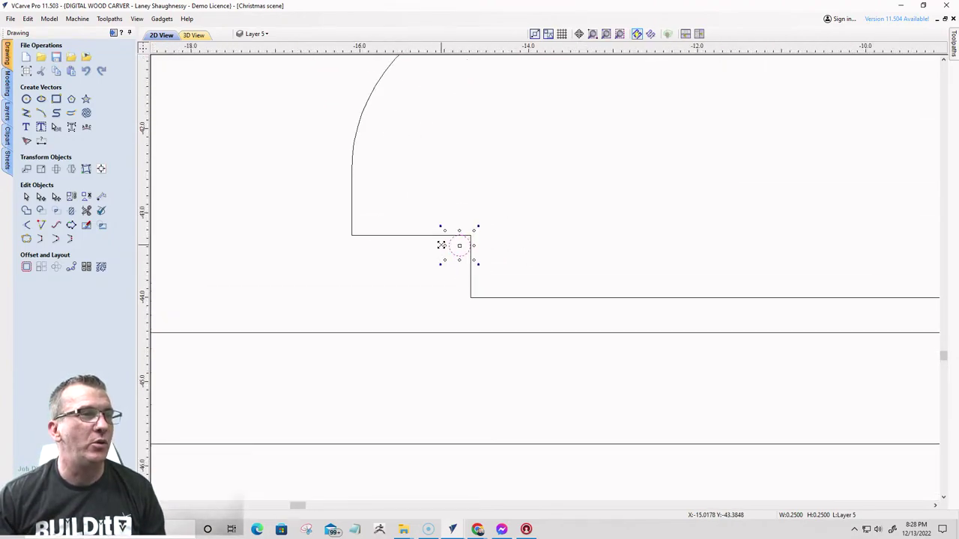
pyautogui.scroll(-5, 441, 245)
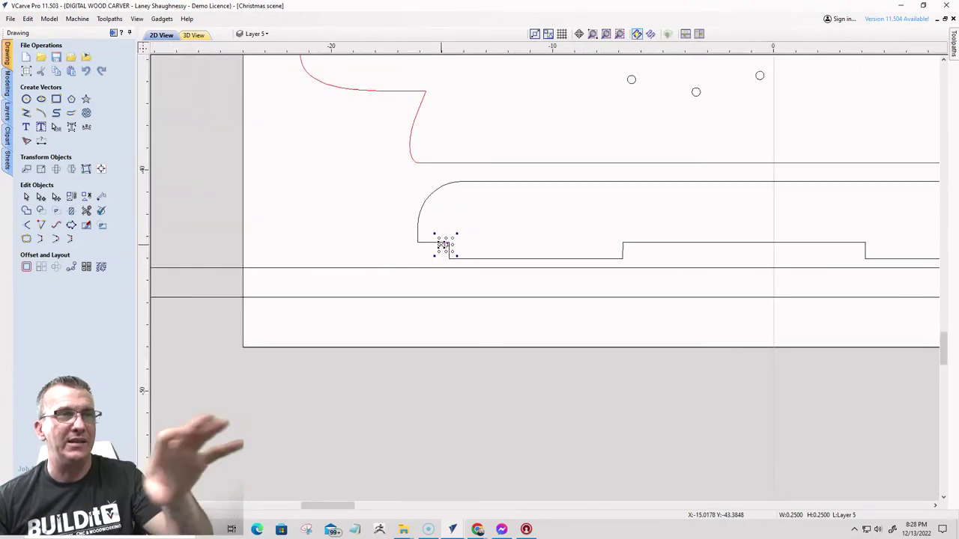
pyautogui.scroll(-1, 443, 245)
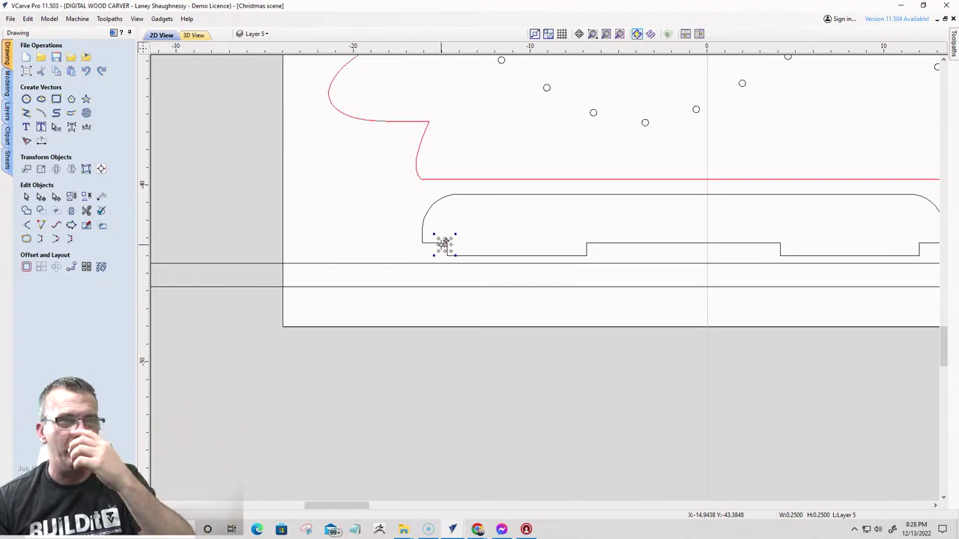
pyautogui.scroll(-2, 443, 244)
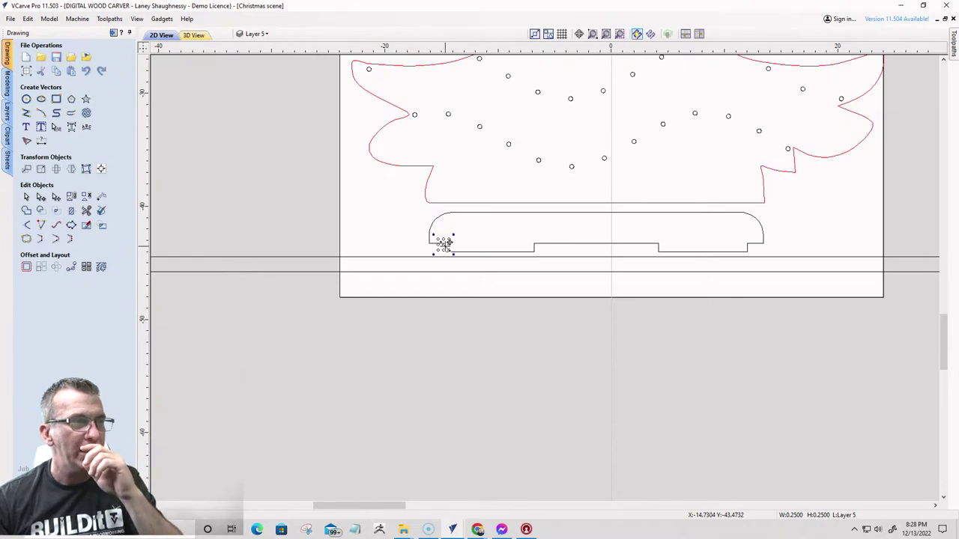
pyautogui.scroll(4, 444, 243)
pyautogui.scroll(4, 440, 241)
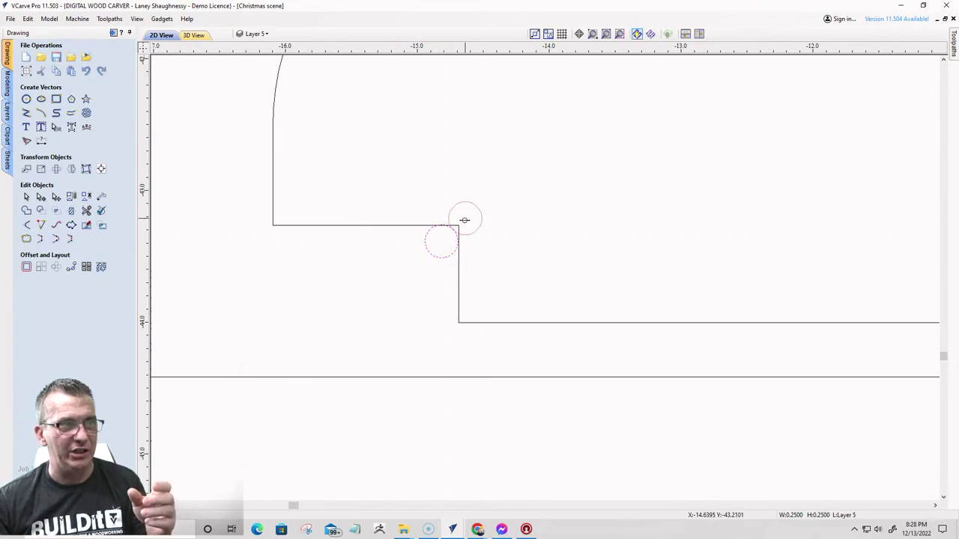
pyautogui.moveTo(442, 243); pyautogui.dragTo(421, 280)
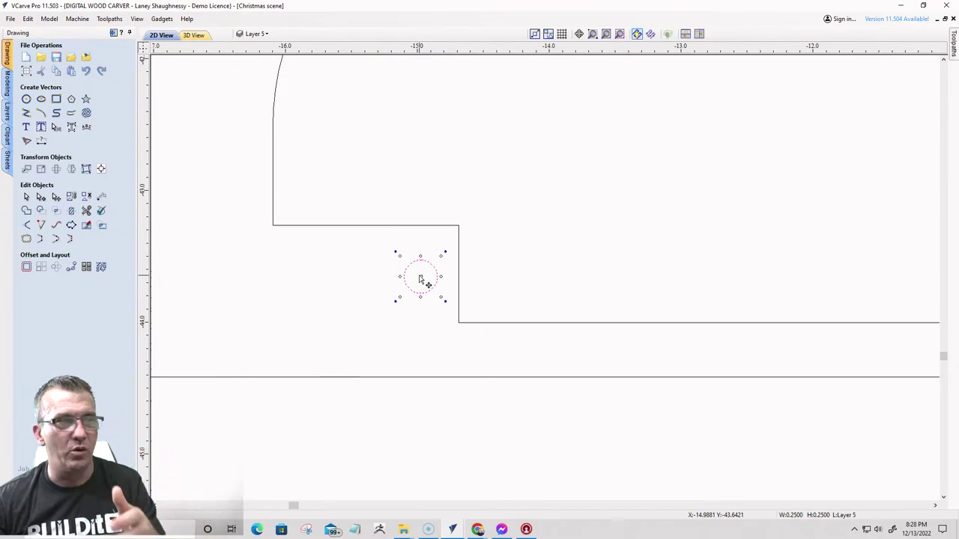
pyautogui.press('Delete')
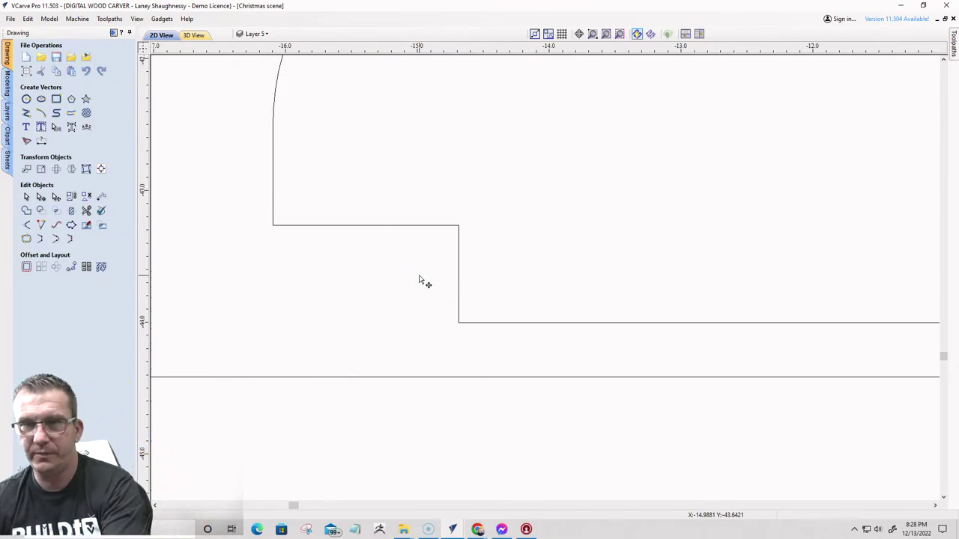
# - Add a 0.125-inch dog-bone fillet to the notch's inner corner, then select the base outline
pyautogui.click(26, 227)
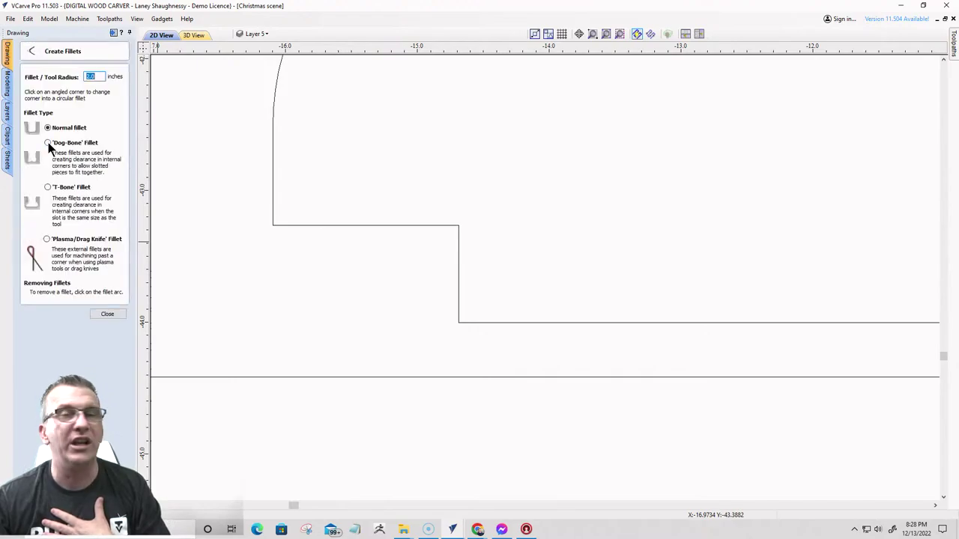
pyautogui.click(48, 143)
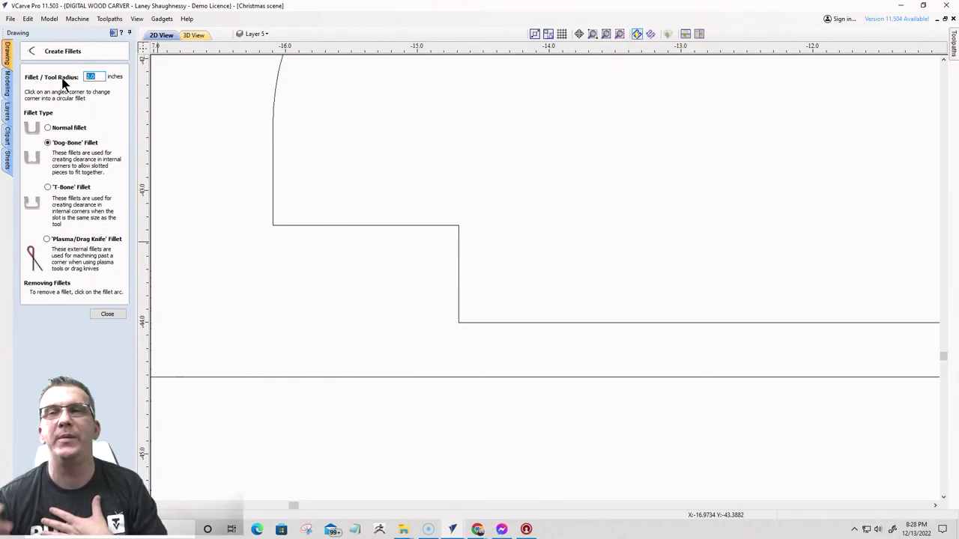
pyautogui.write('.125')
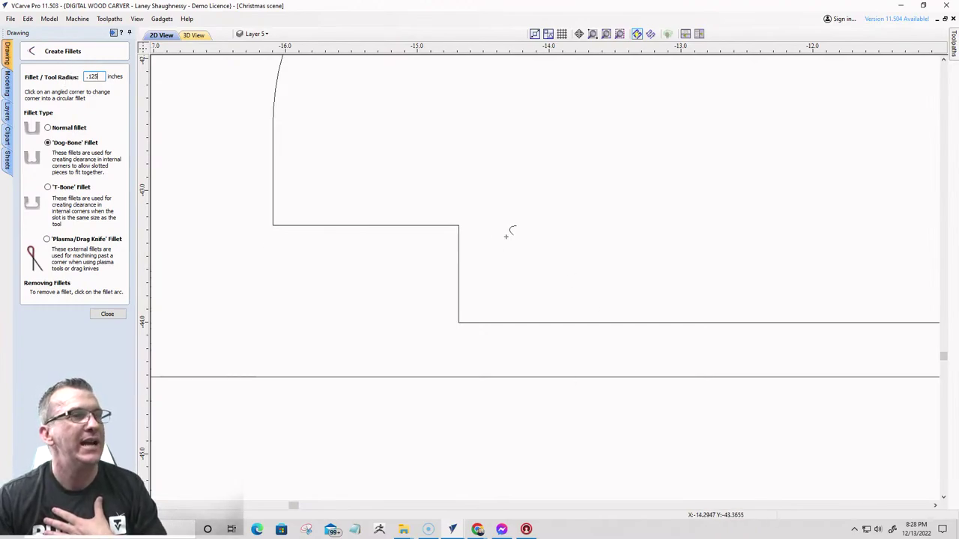
pyautogui.click(458, 224)
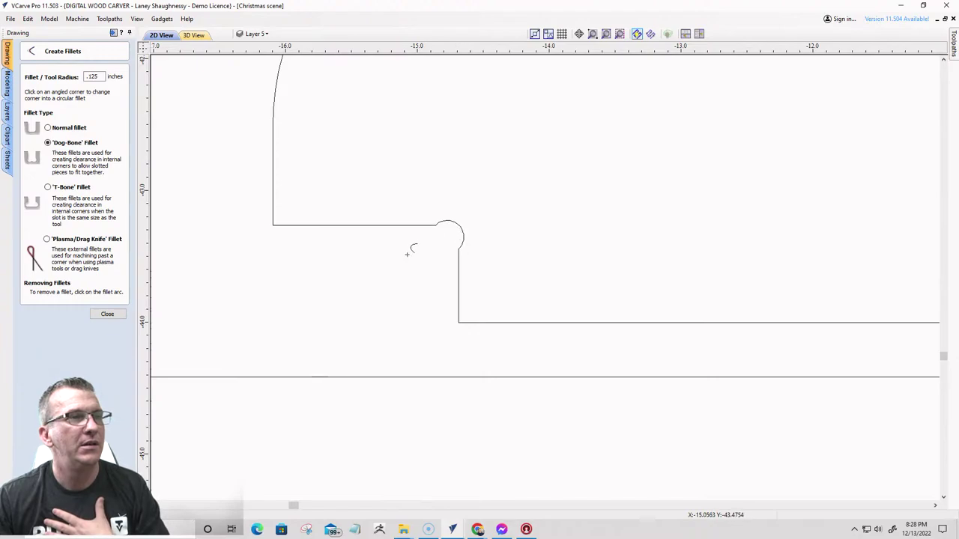
pyautogui.scroll(-3, 407, 255)
pyautogui.scroll(5, 331, 255)
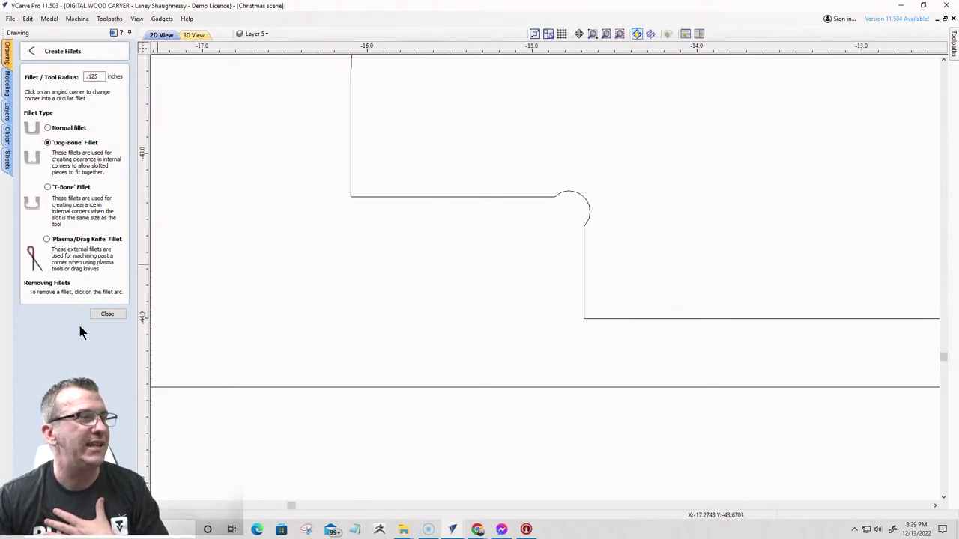
pyautogui.press('Escape')
pyautogui.click(522, 197)
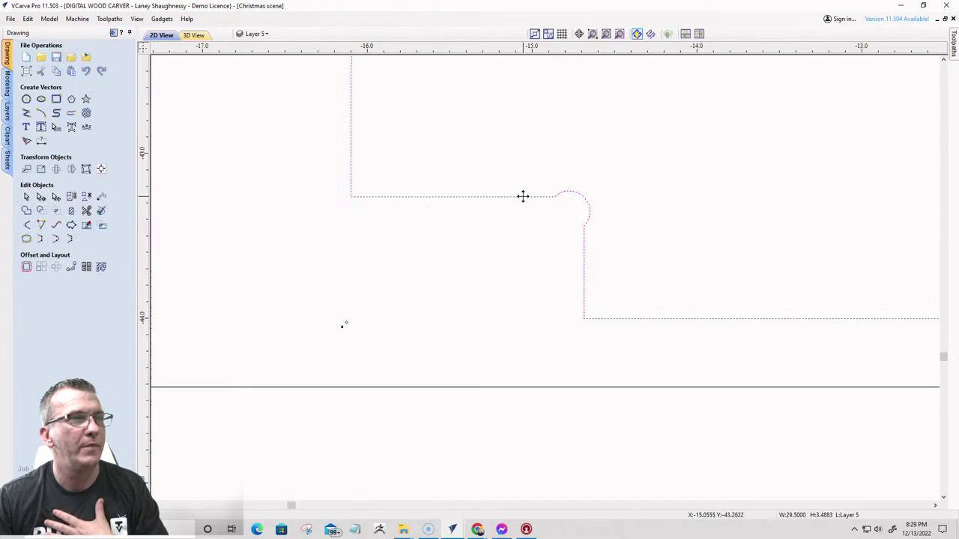
# - Drop the base outline onto the horizontal line, then undo, restoring the square notch corner
pyautogui.moveTo(556, 195); pyautogui.dragTo(564, 388)
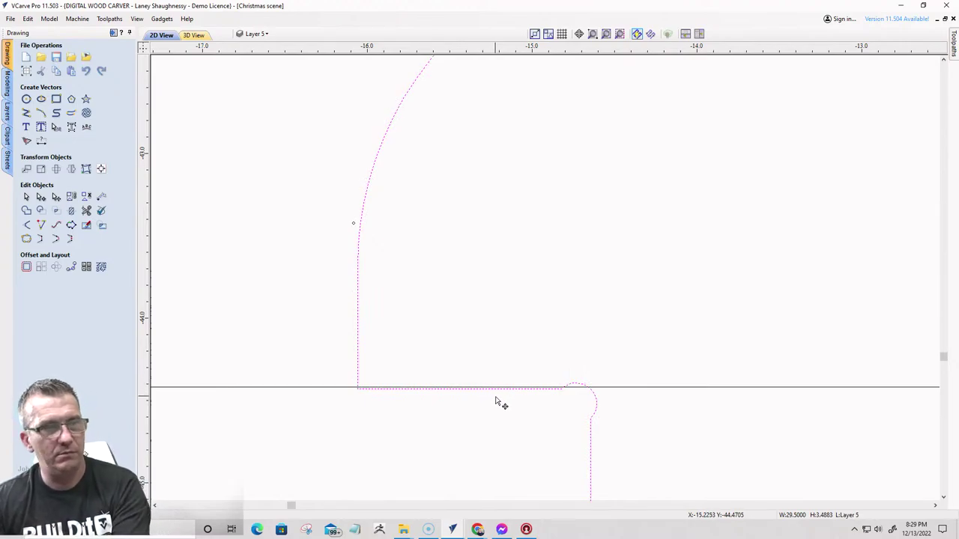
pyautogui.press('Up')
pyautogui.scroll(2, 557, 405)
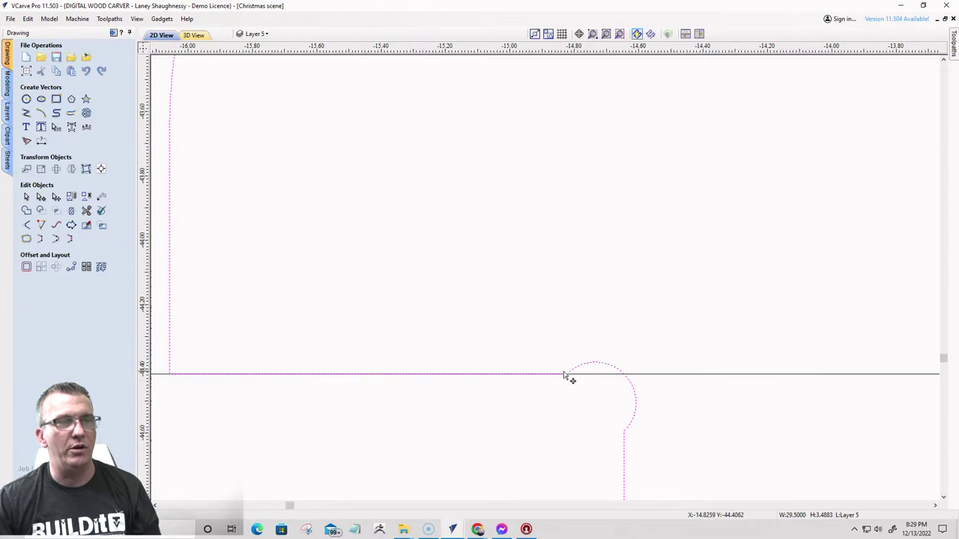
pyautogui.scroll(-2, 535, 395)
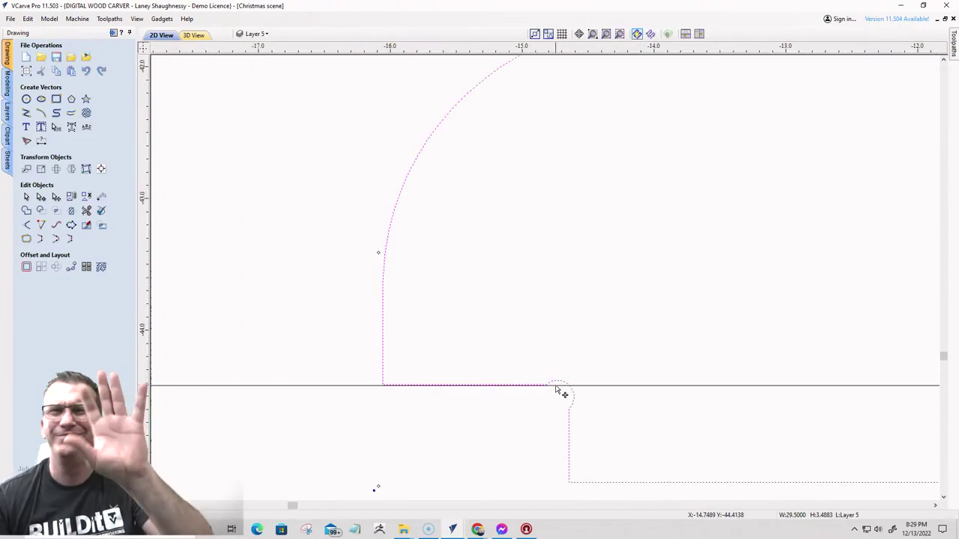
pyautogui.scroll(-3, 485, 353)
pyautogui.scroll(-3, 469, 345)
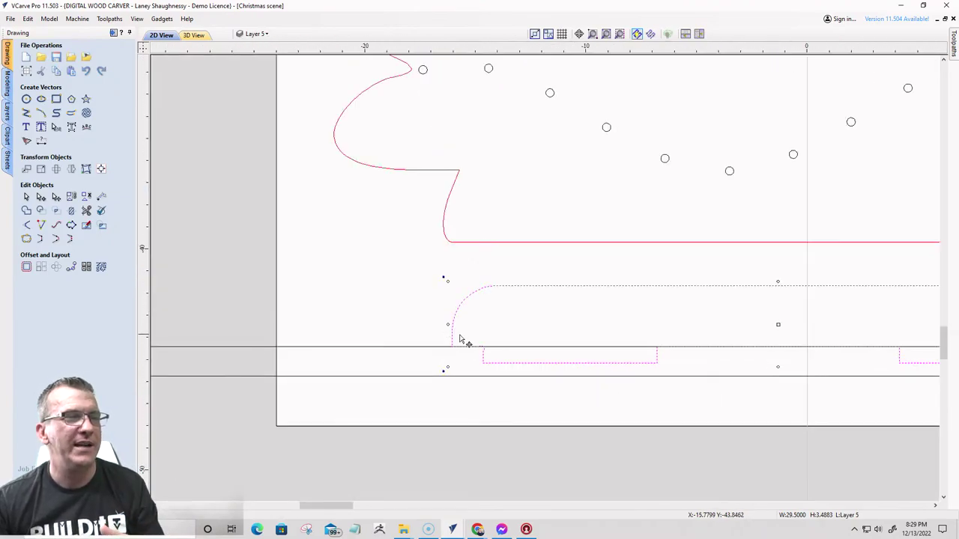
pyautogui.scroll(4, 484, 364)
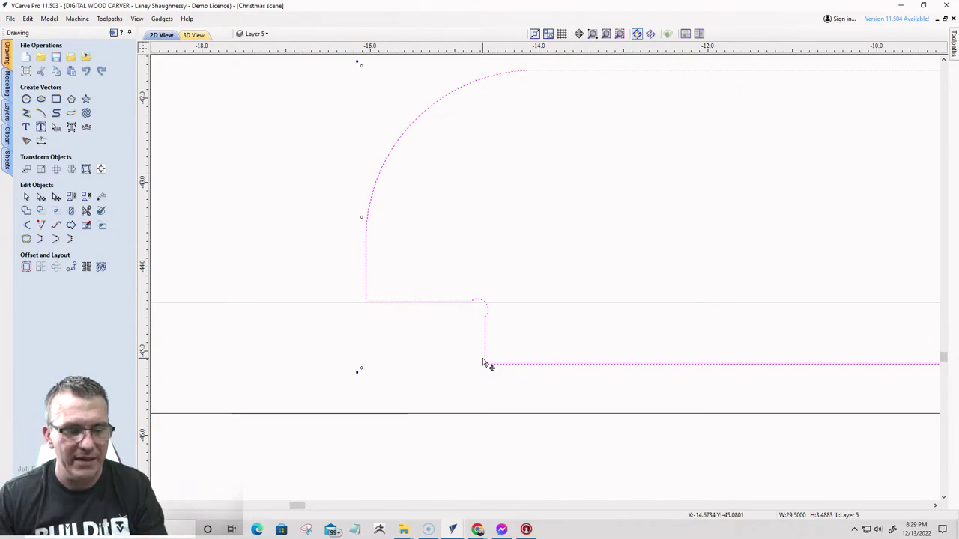
pyautogui.hotkey('ctrl', 'z')
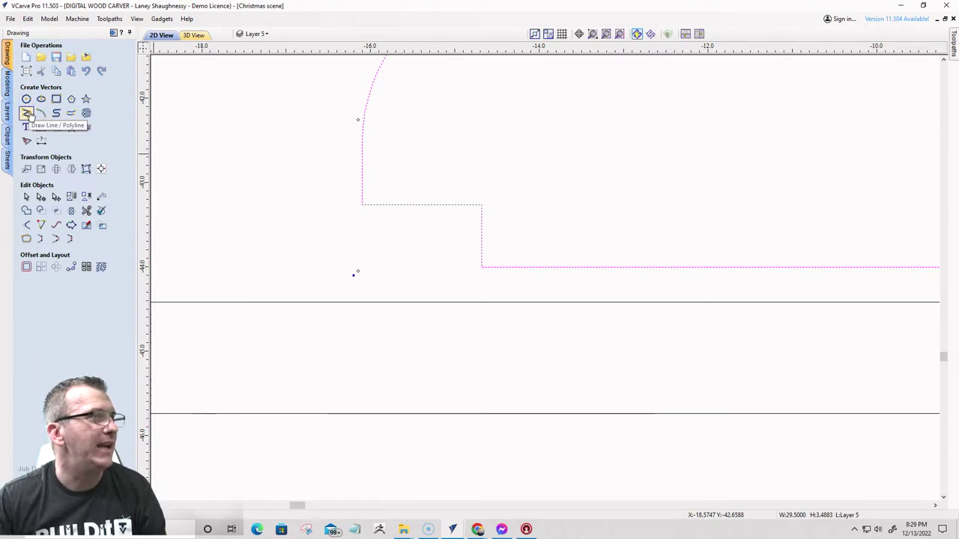
pyautogui.click(54, 225)
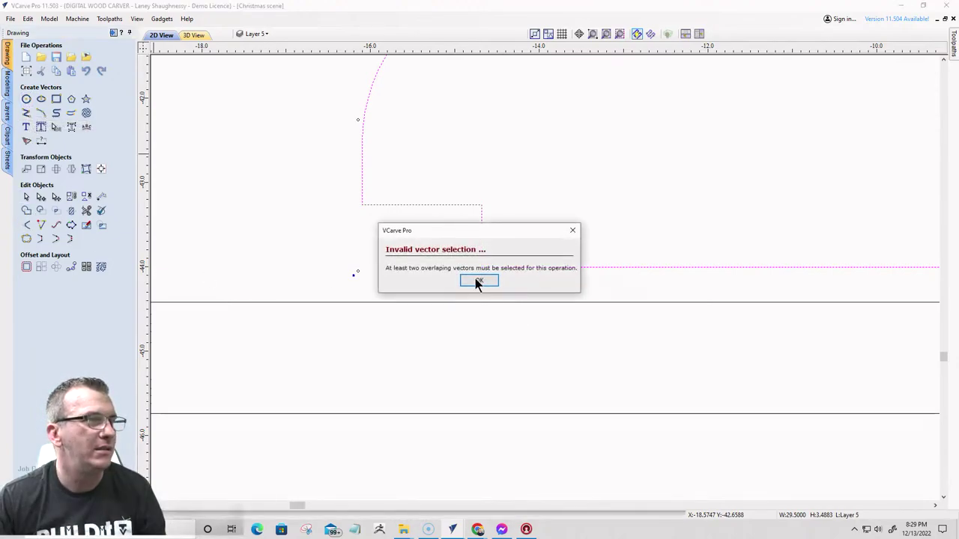
# - Dismiss the invalid selection warning and round the notch's inner corner with a normal fillet
pyautogui.click(480, 280)
pyautogui.click(27, 226)
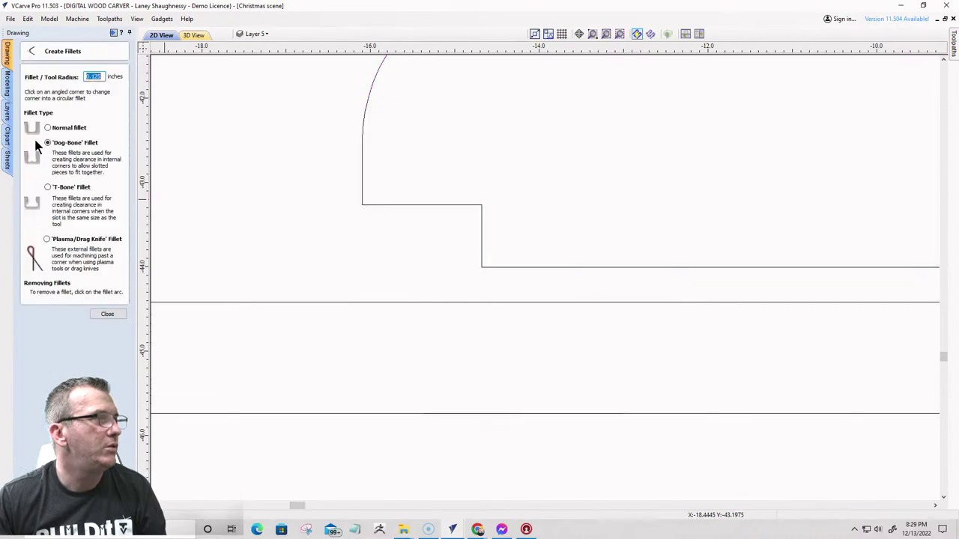
pyautogui.click(48, 128)
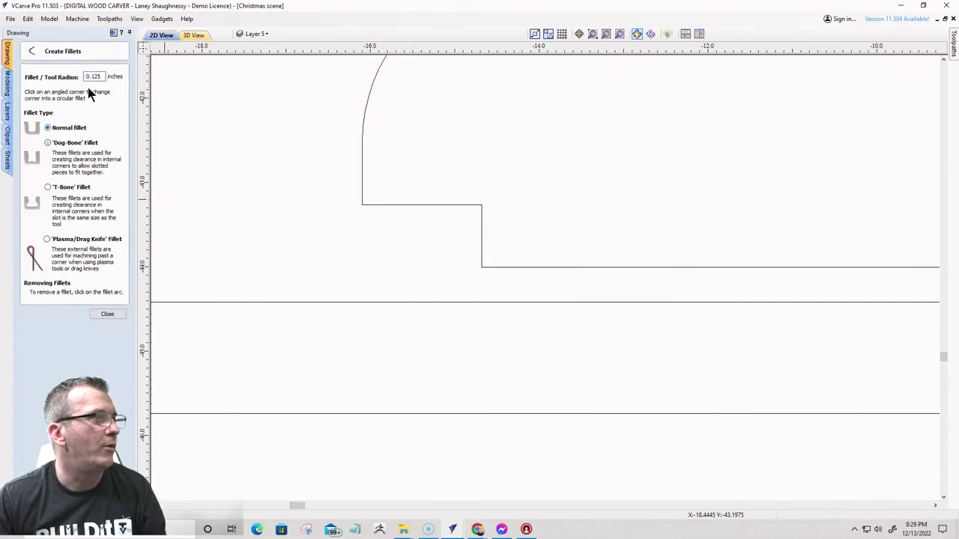
pyautogui.click(489, 200)
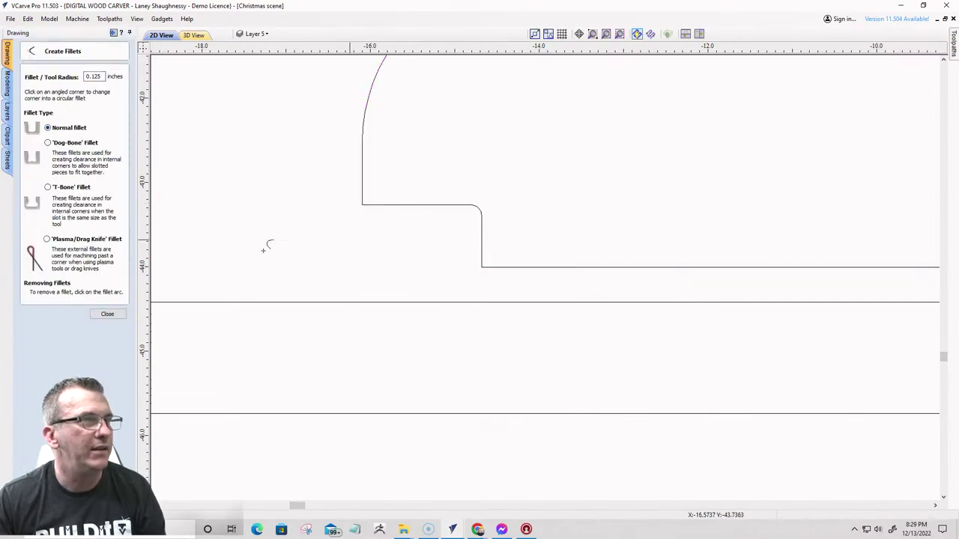
pyautogui.click(111, 314)
pyautogui.scroll(4, 509, 216)
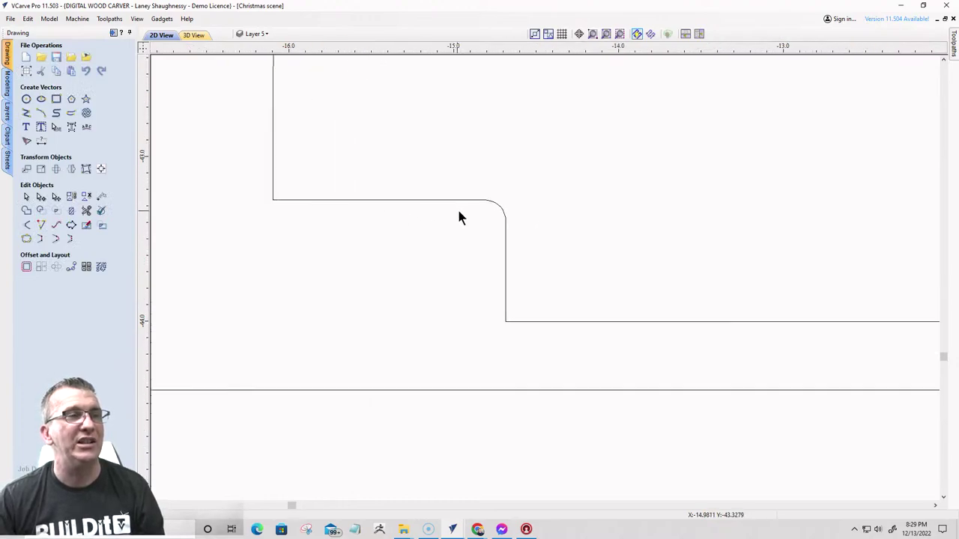
pyautogui.scroll(-2, 510, 218)
# - Move the filleted outline down and right, then undo the move and fillet
pyautogui.click(509, 216)
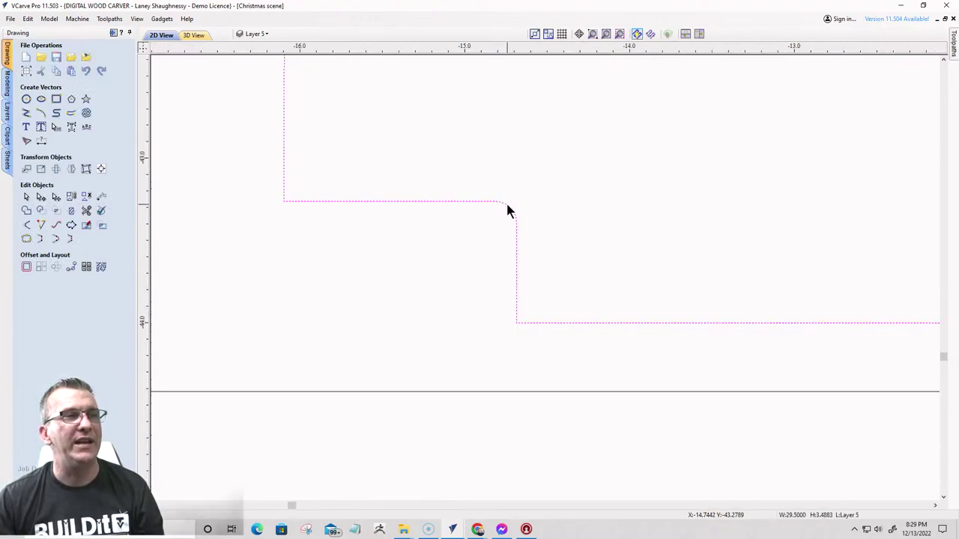
pyautogui.moveTo(508, 203); pyautogui.dragTo(516, 396)
pyautogui.scroll(4, 454, 405)
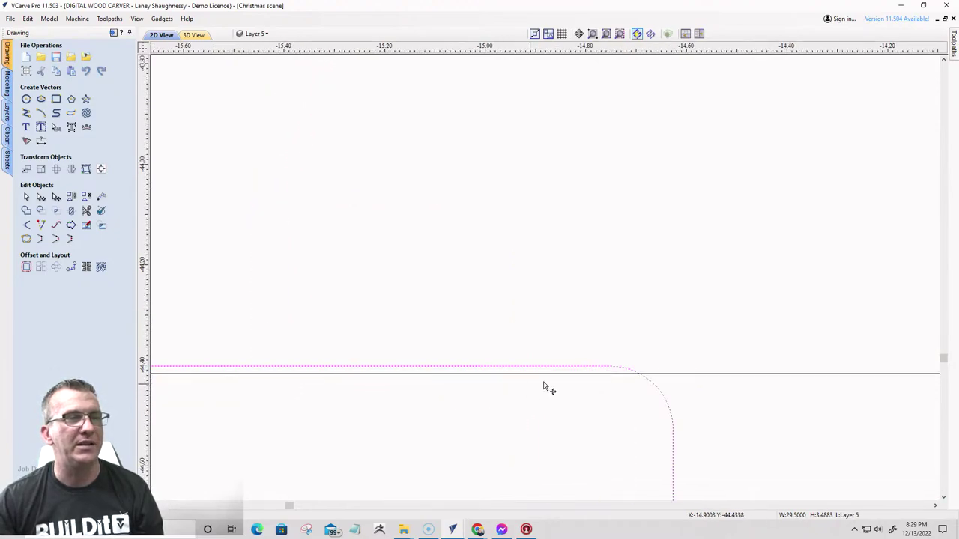
pyautogui.scroll(-2, 542, 380)
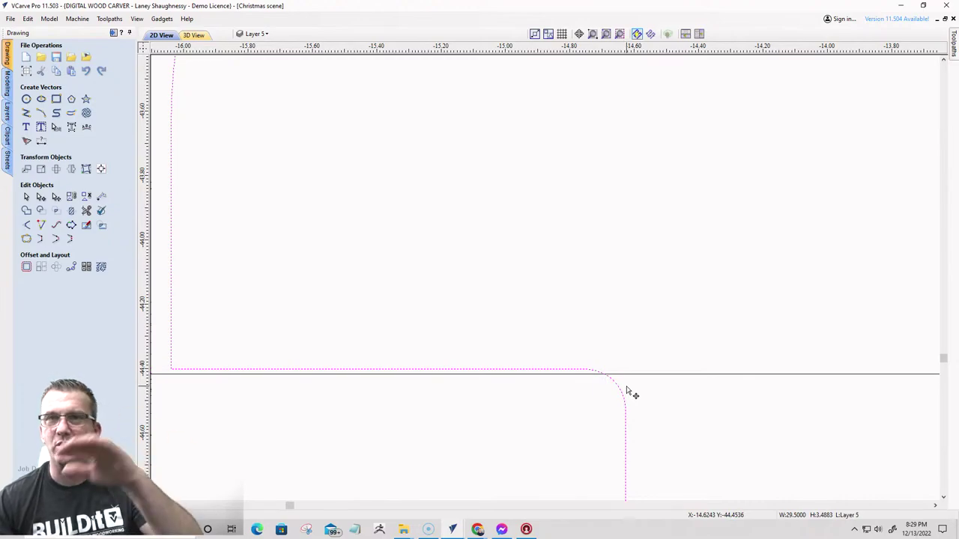
pyautogui.hotkey('ctrl', 'z')
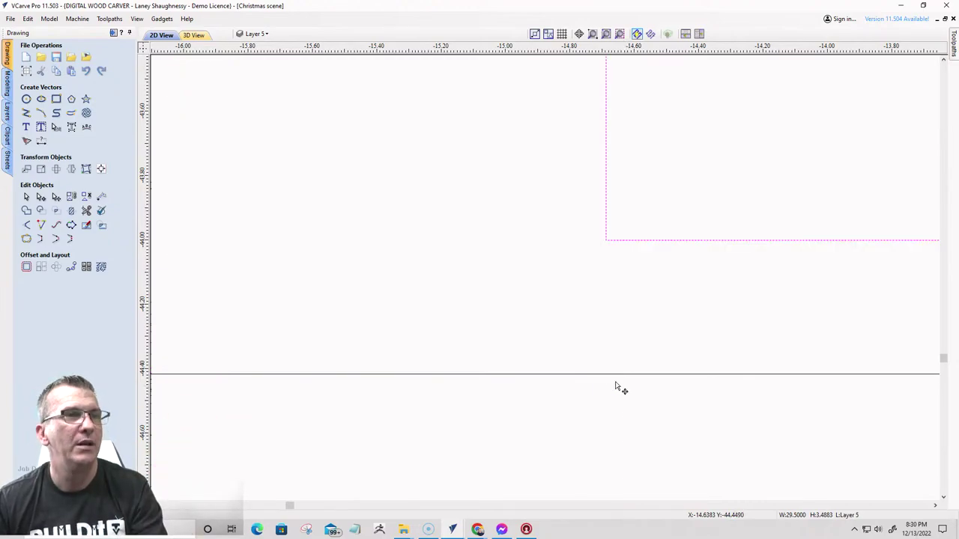
pyautogui.scroll(-3, 616, 385)
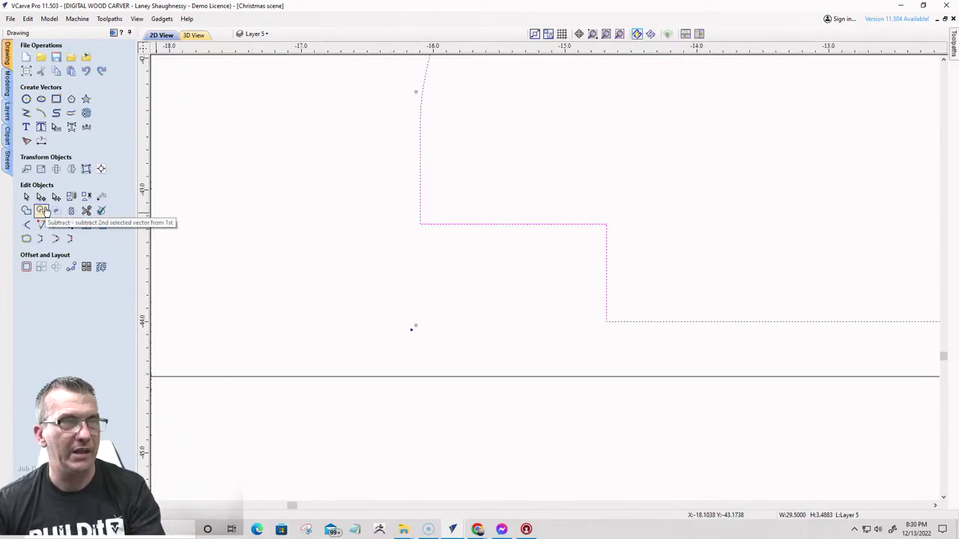
# - Add 0.125-inch dog-bone fillets to the inside corners of both bottom notches
pyautogui.click(41, 198)
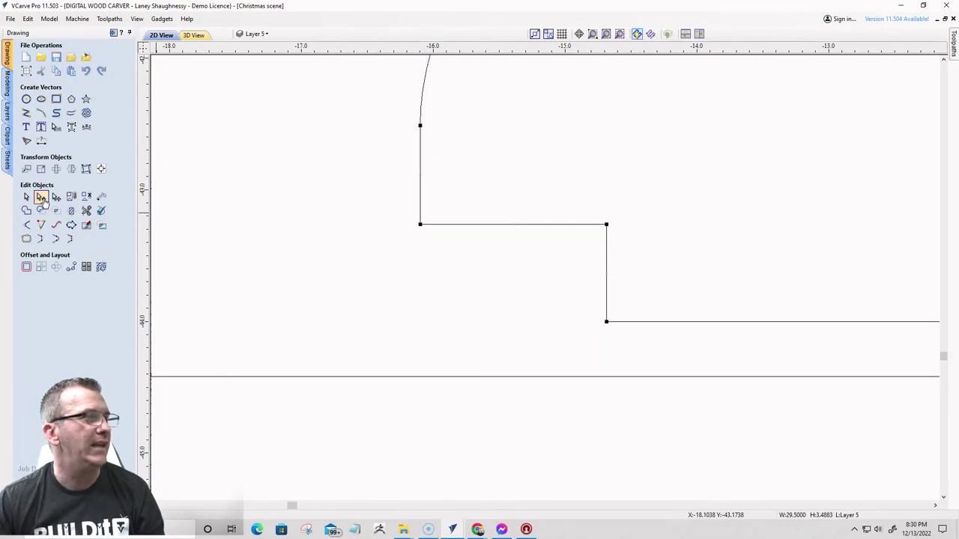
pyautogui.click(26, 225)
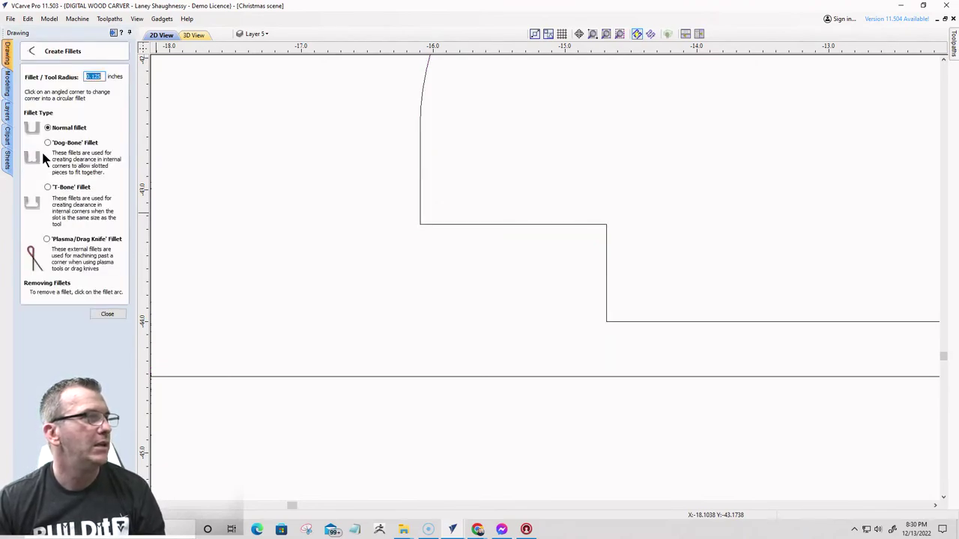
pyautogui.click(49, 144)
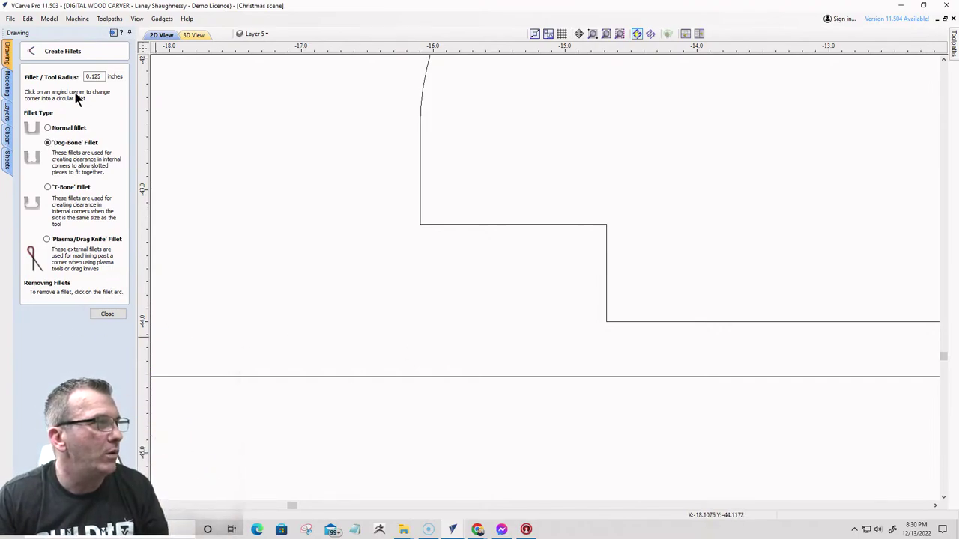
pyautogui.click(609, 225)
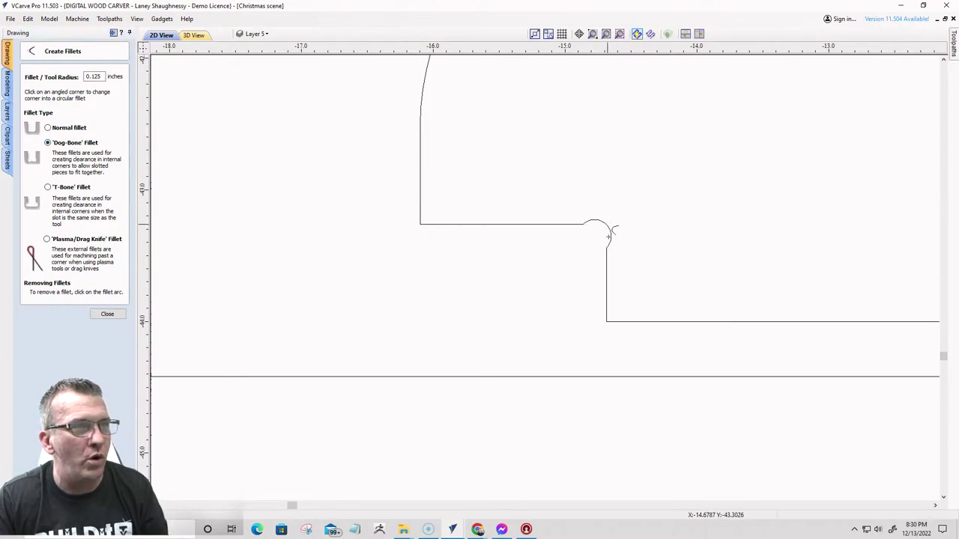
pyautogui.scroll(-1, 395, 367)
pyautogui.scroll(-1, 554, 342)
pyautogui.scroll(3, 655, 310)
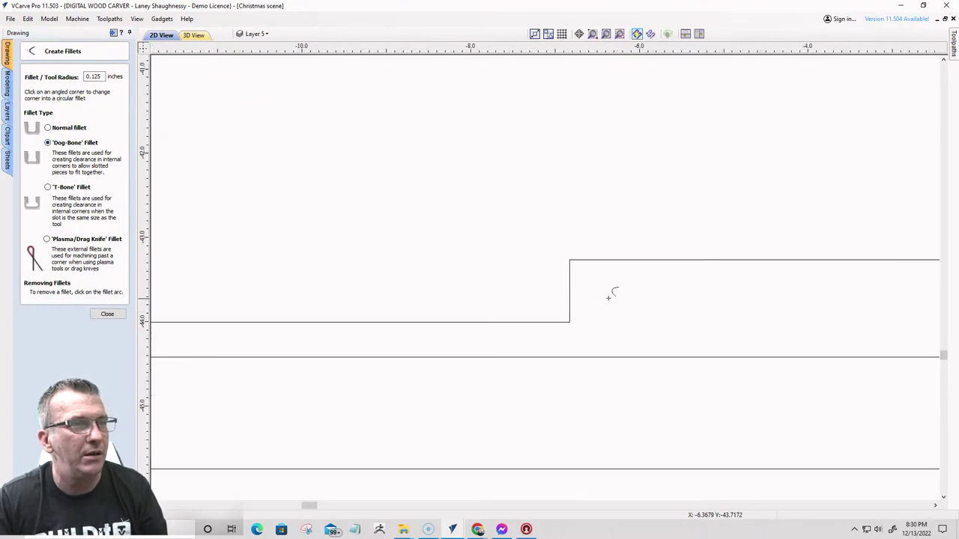
pyautogui.scroll(-3, 463, 327)
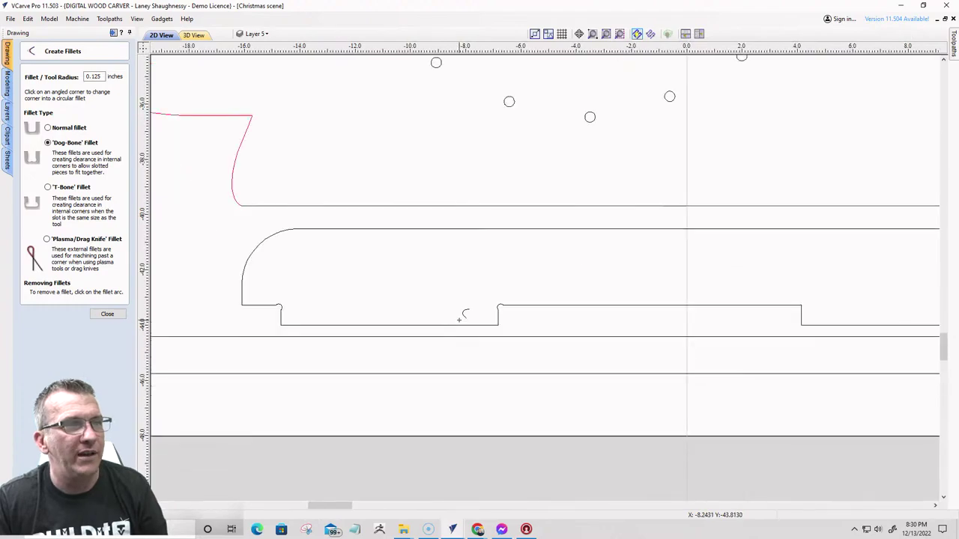
pyautogui.scroll(-3, 788, 299)
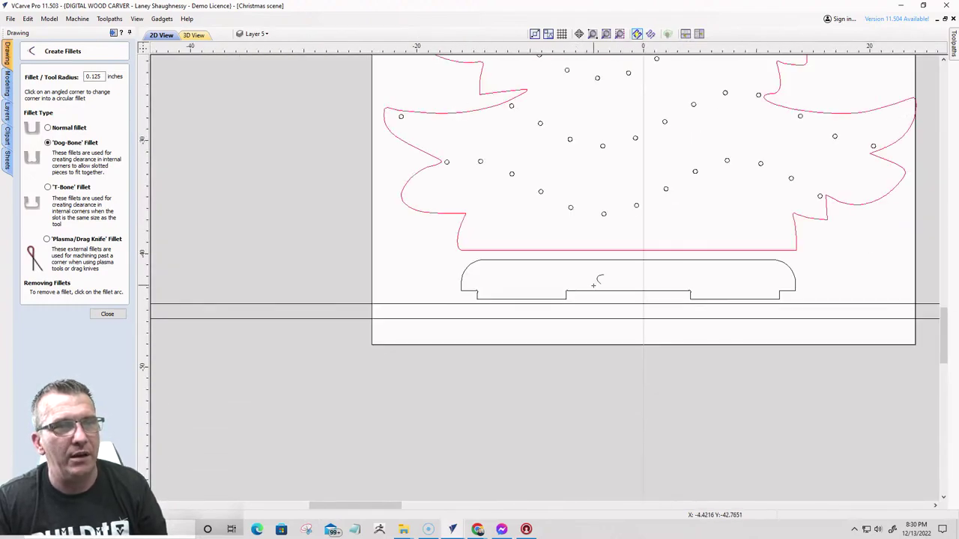
pyautogui.scroll(4, 799, 280)
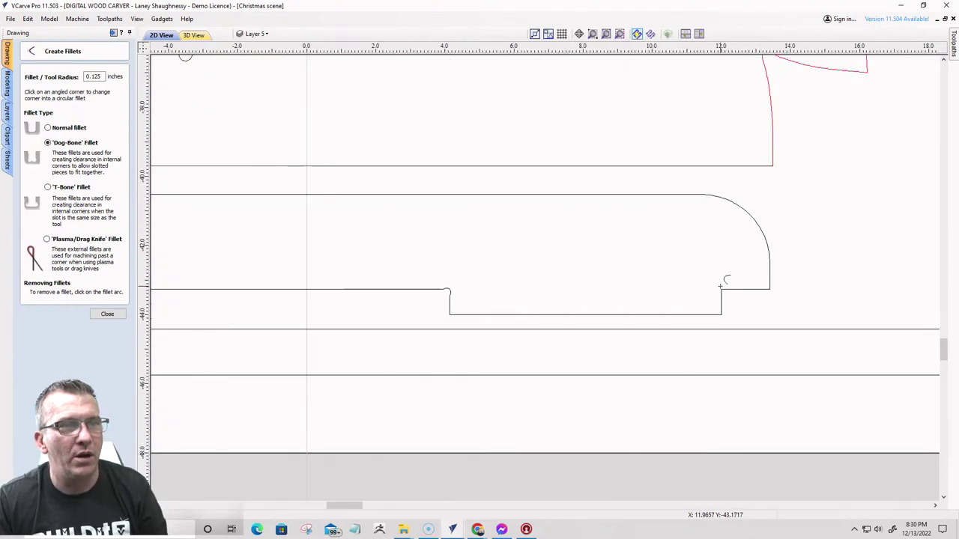
pyautogui.scroll(-2, 772, 277)
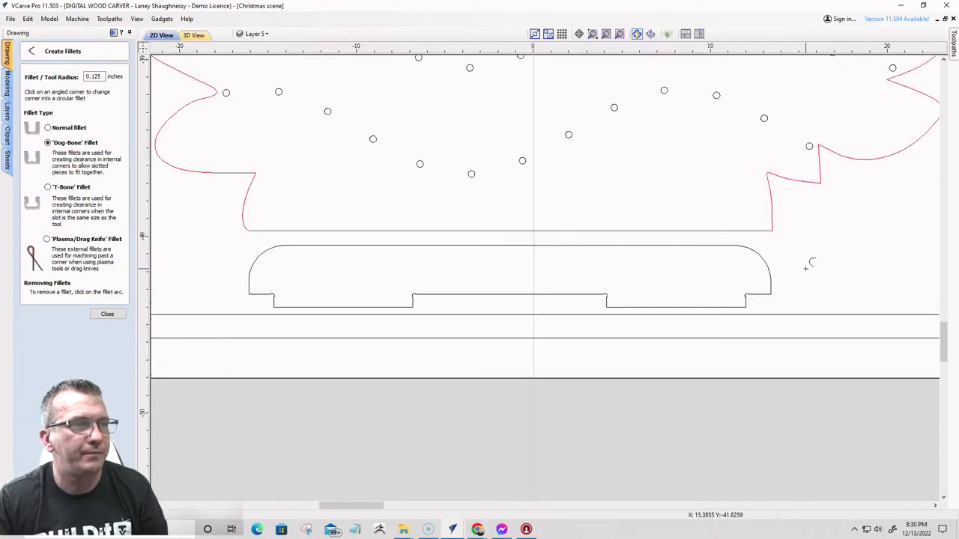
# - Move the base platform down so its notches sit over the slot strip
pyautogui.click(107, 314)
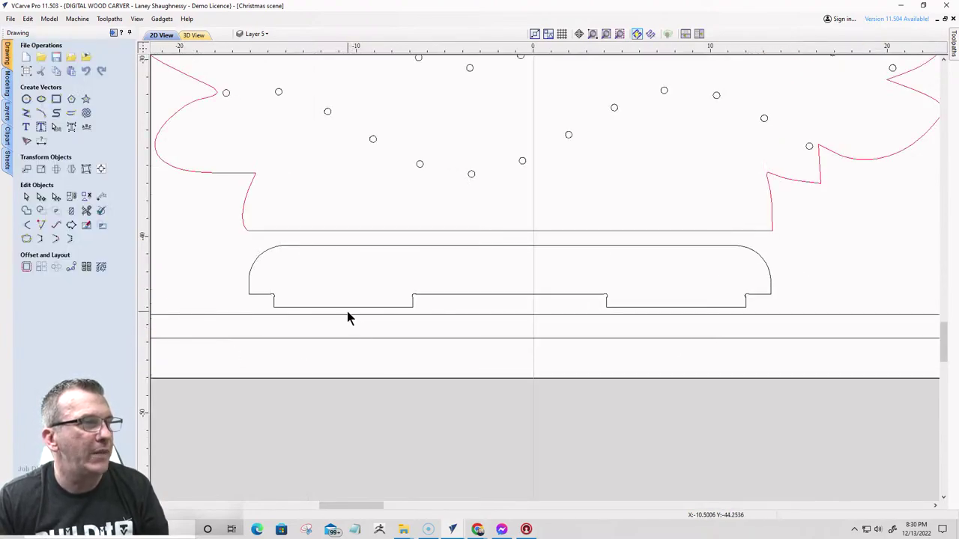
pyautogui.click(345, 309)
pyautogui.click(414, 307)
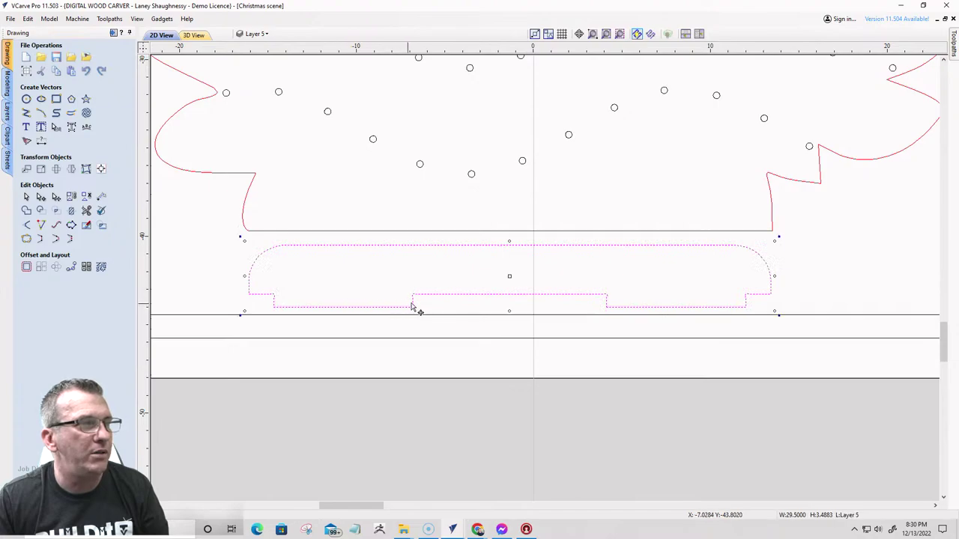
pyautogui.moveTo(420, 291); pyautogui.dragTo(422, 319)
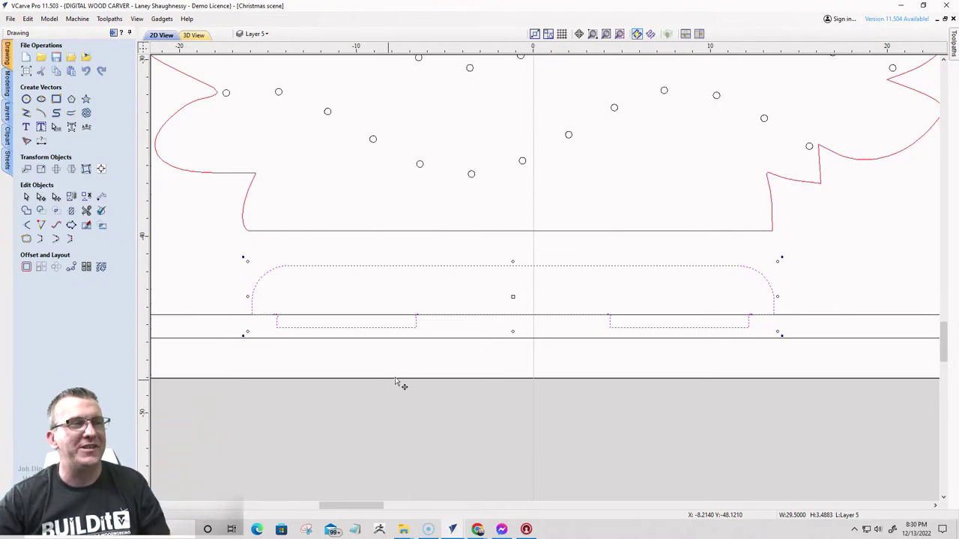
# - Resize the slot strip's height to 0.7187 inches, keeping its width
pyautogui.click(417, 339)
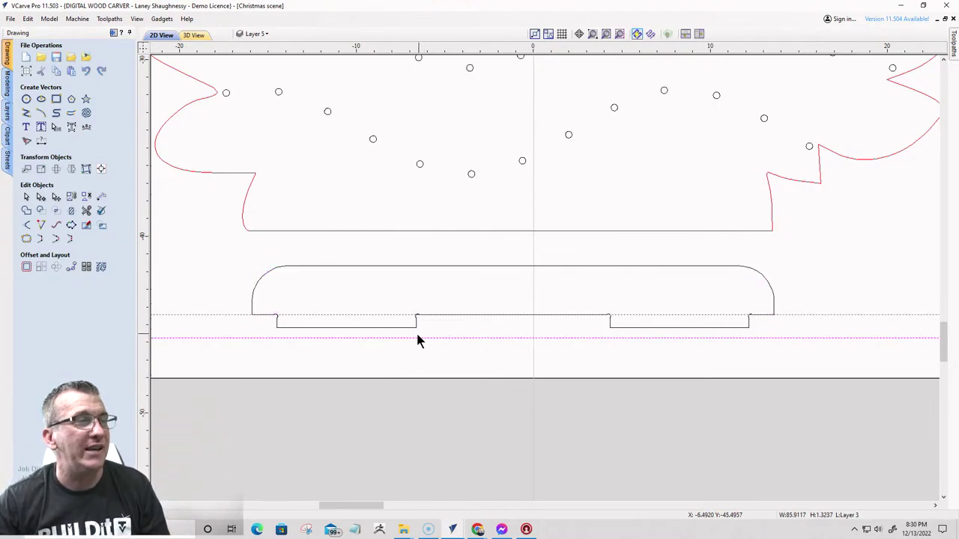
pyautogui.click(41, 170)
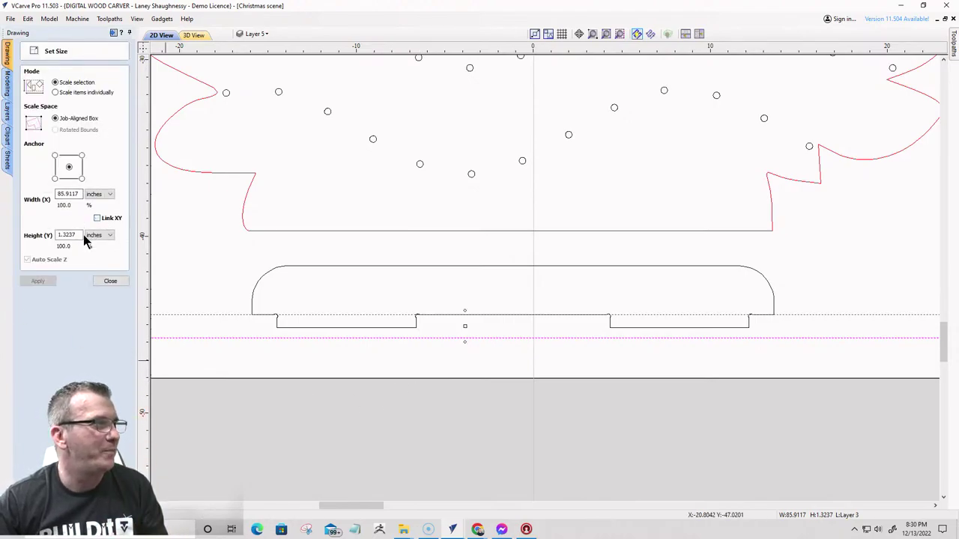
pyautogui.moveTo(81, 235); pyautogui.dragTo(0, 234)
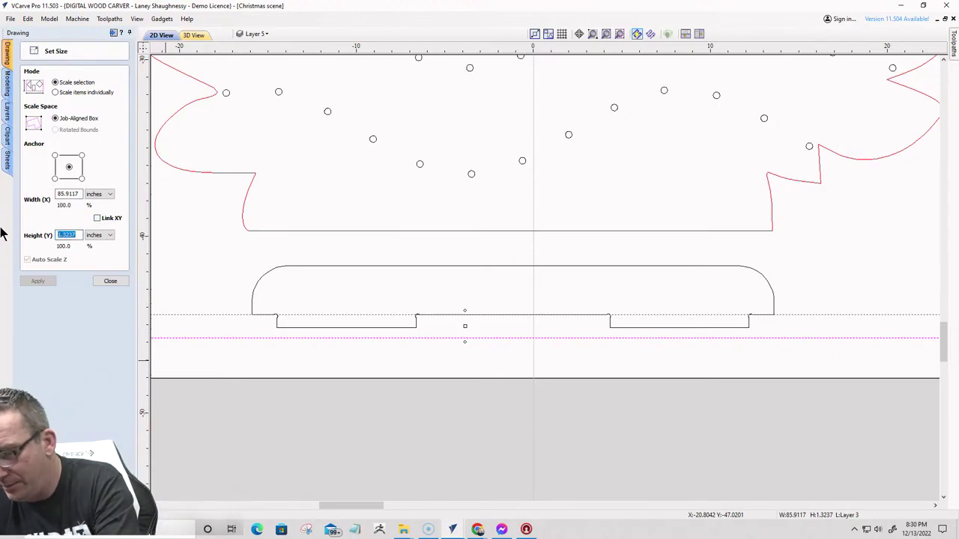
pyautogui.write('.71875')
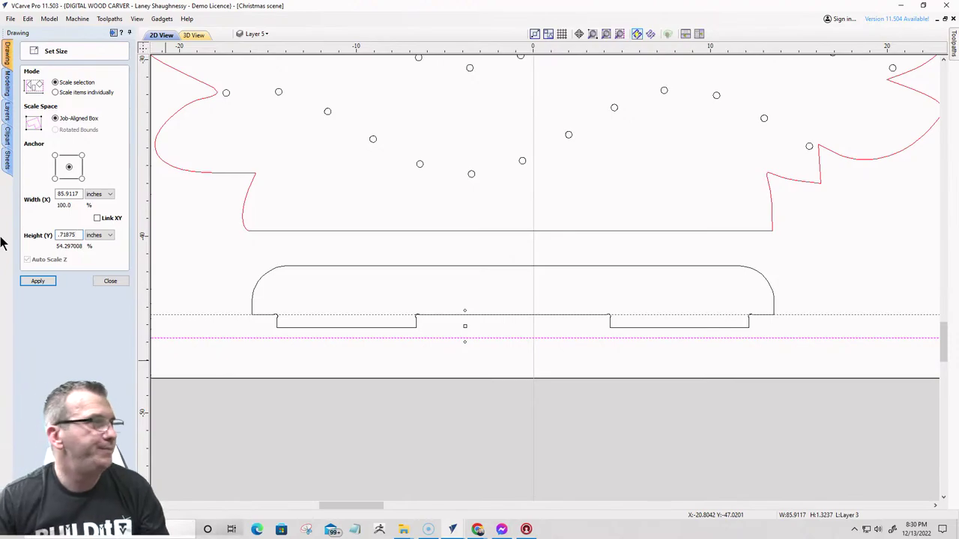
pyautogui.click(32, 280)
pyautogui.click(110, 282)
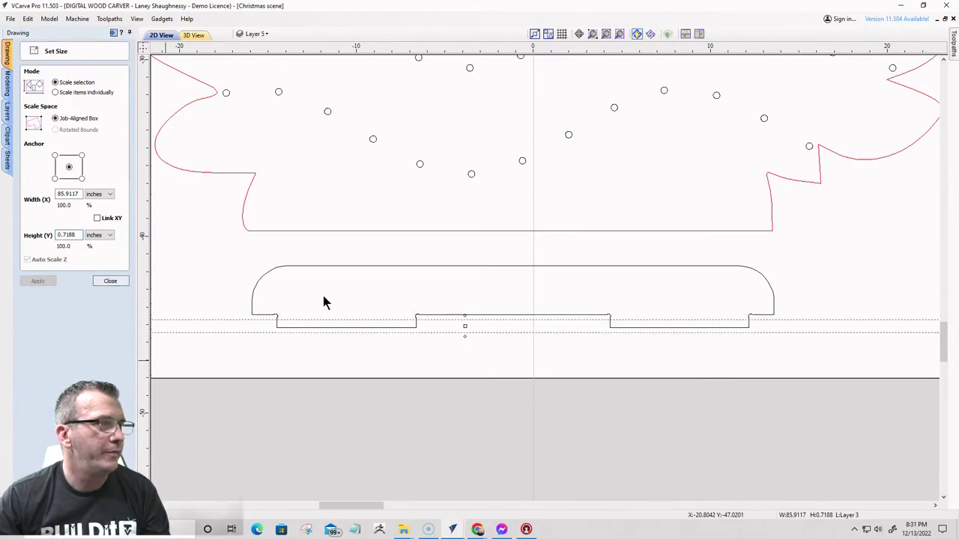
# - Nudge the slot strip up to meet the base's notches and inspect the corners
pyautogui.moveTo(415, 319); pyautogui.dragTo(420, 314)
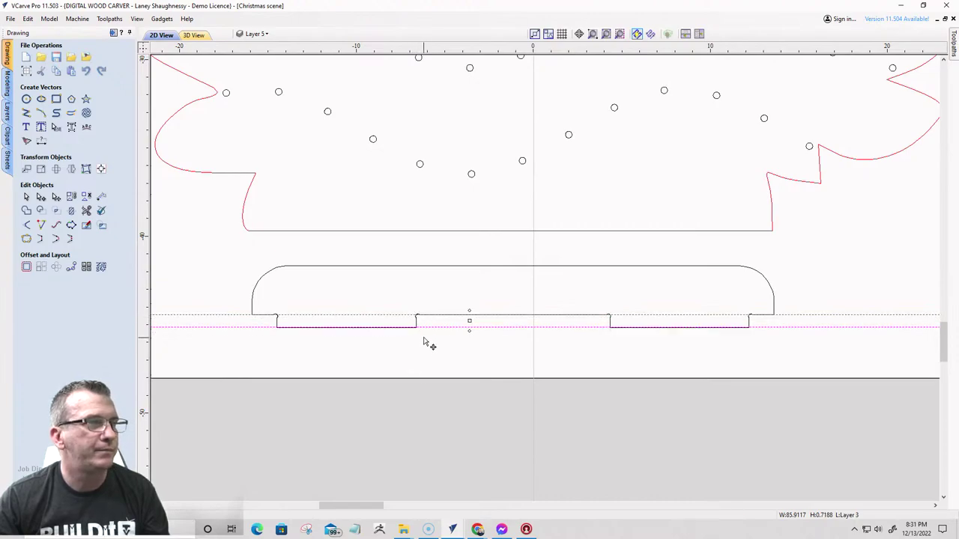
pyautogui.scroll(2, 438, 326)
pyautogui.scroll(3, 417, 317)
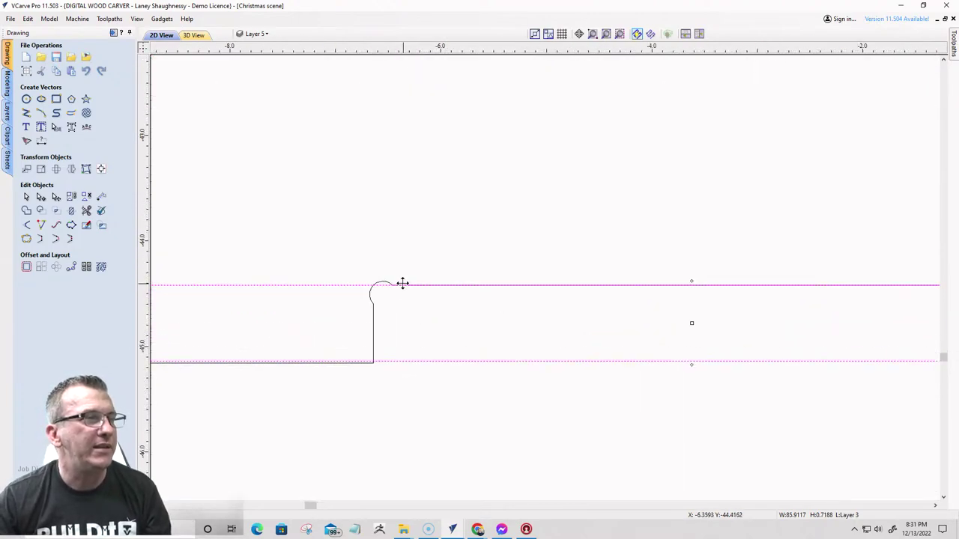
pyautogui.scroll(-1, 413, 315)
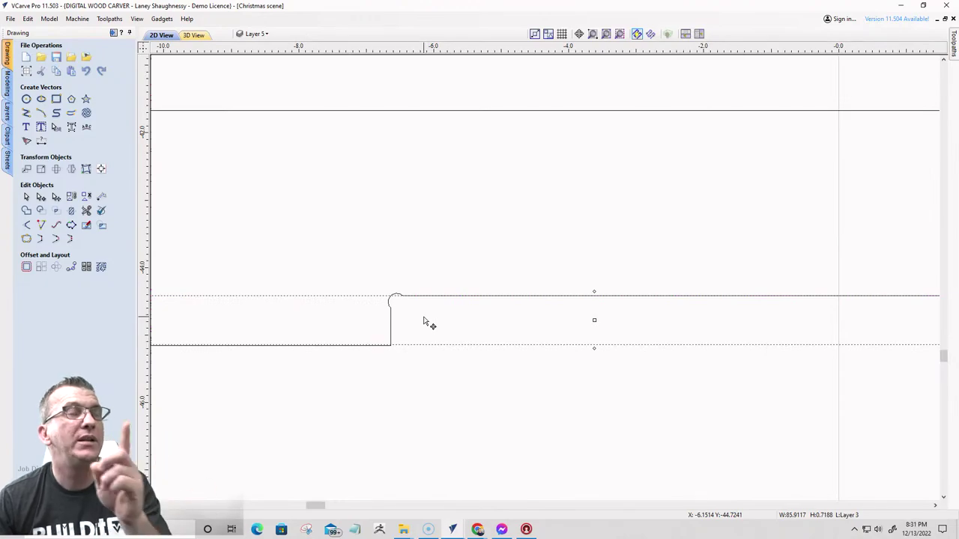
pyautogui.scroll(-3, 428, 323)
pyautogui.scroll(3, 203, 332)
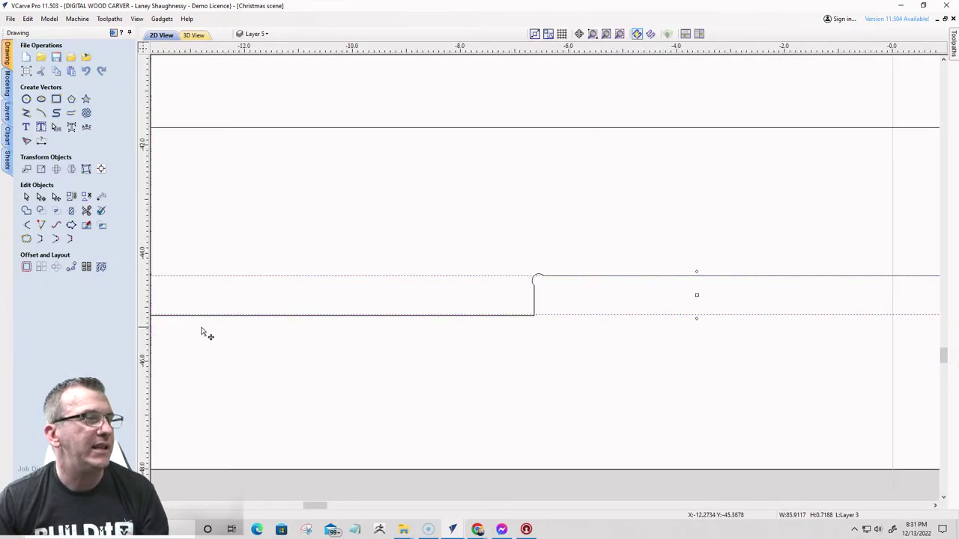
pyautogui.scroll(-3, 573, 313)
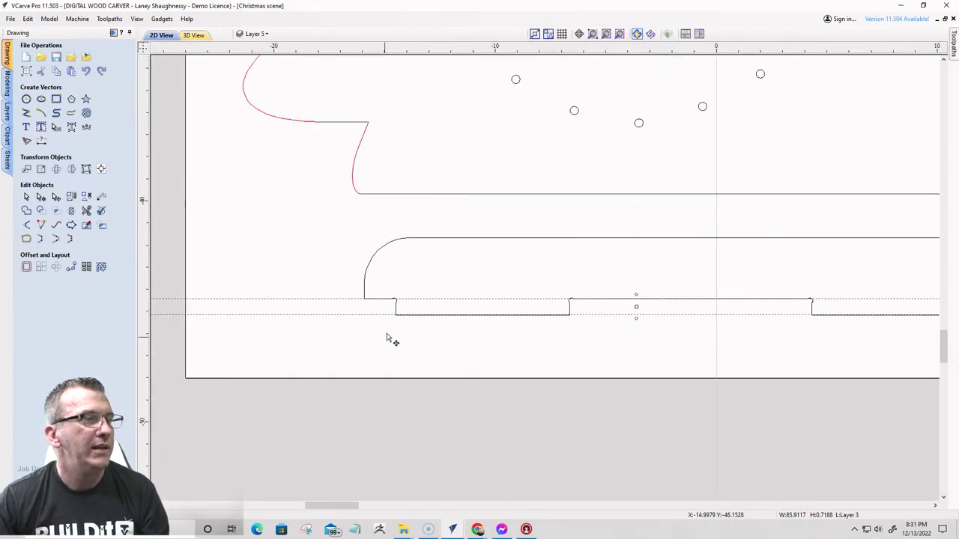
pyautogui.scroll(6, 390, 335)
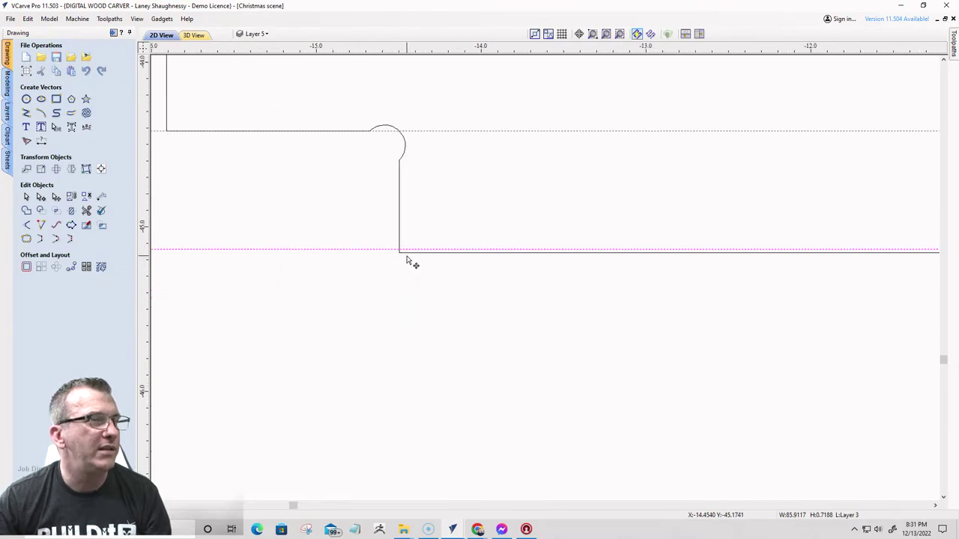
pyautogui.scroll(-3, 404, 271)
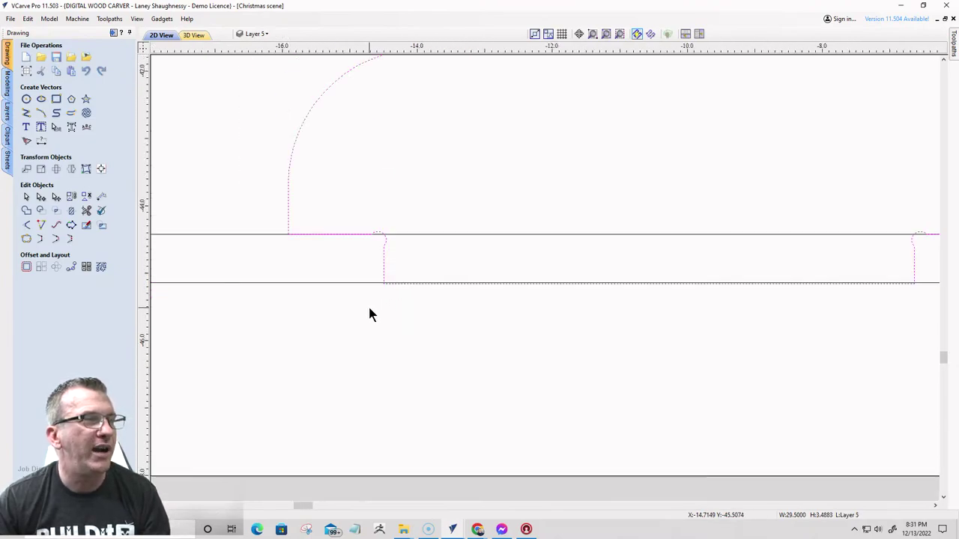
pyautogui.scroll(-3, 367, 310)
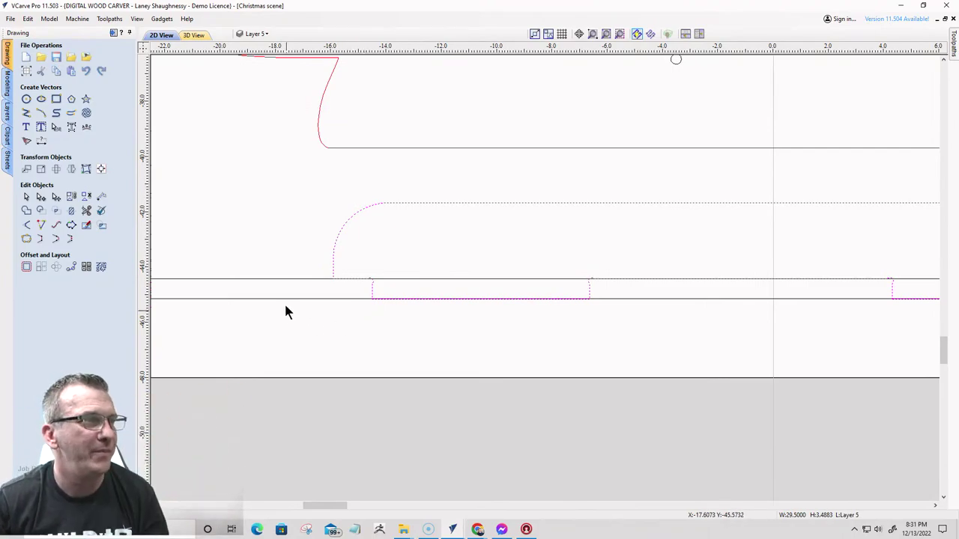
pyautogui.scroll(-3, 278, 296)
pyautogui.scroll(2, 293, 291)
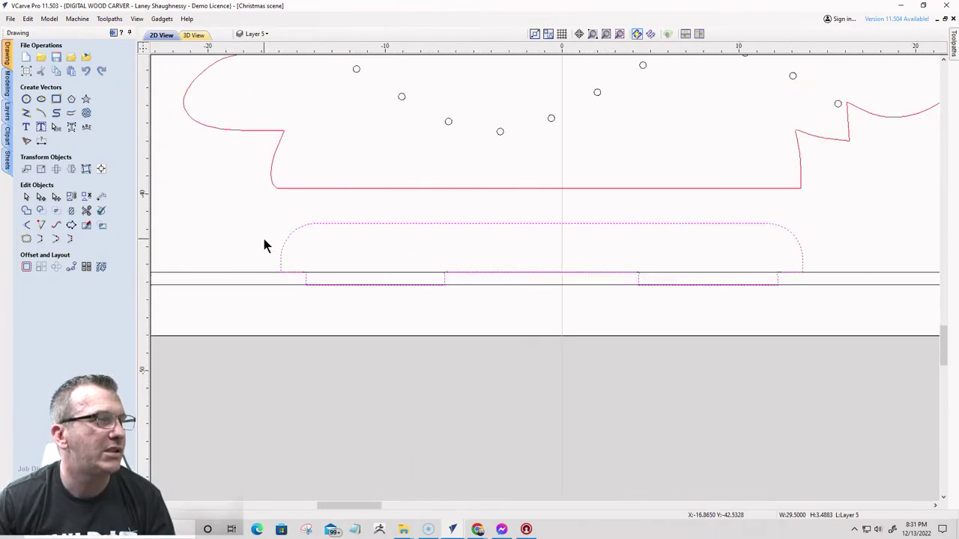
# - Select the base platform, the tree outline and the tree's dot pattern together
pyautogui.click(264, 245)
pyautogui.scroll(-2, 385, 262)
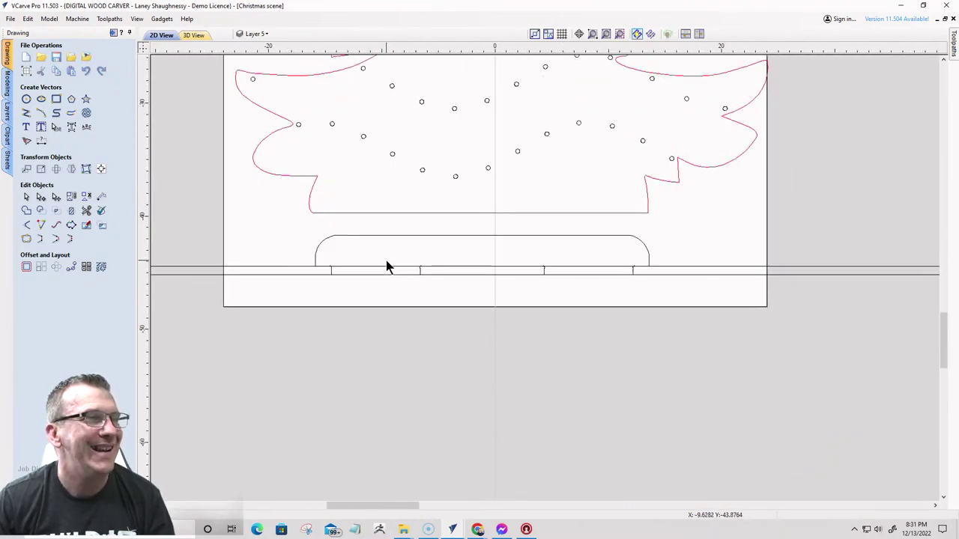
pyautogui.click(526, 236)
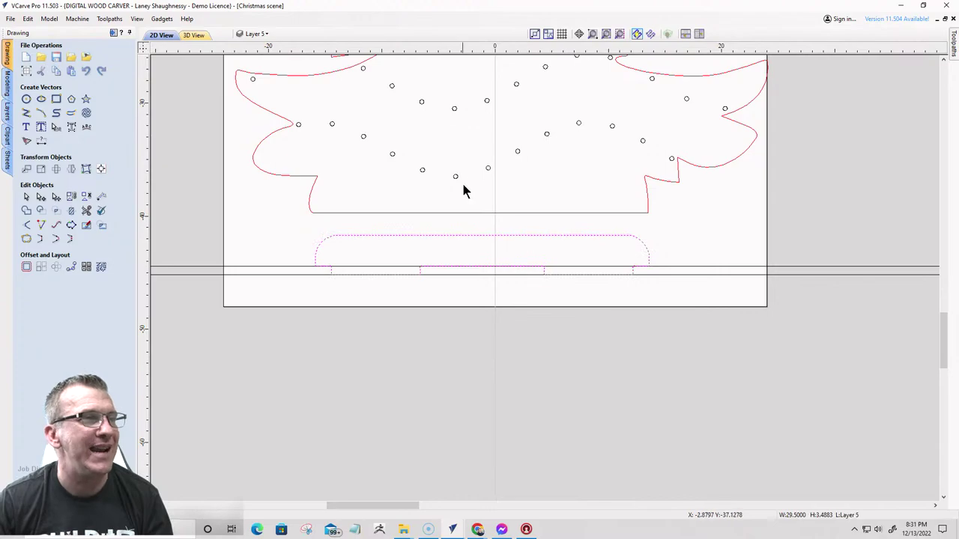
pyautogui.scroll(-4, 554, 219)
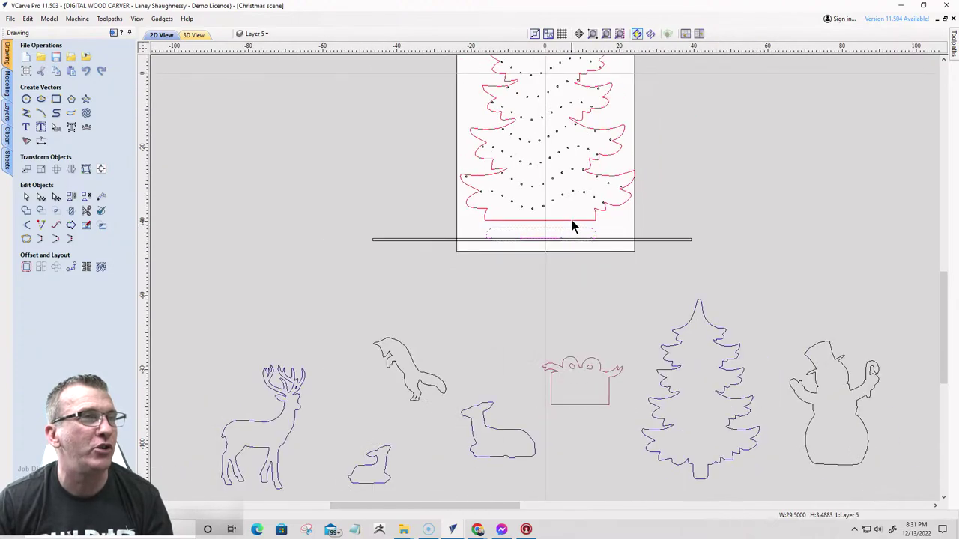
pyautogui.click(566, 176)
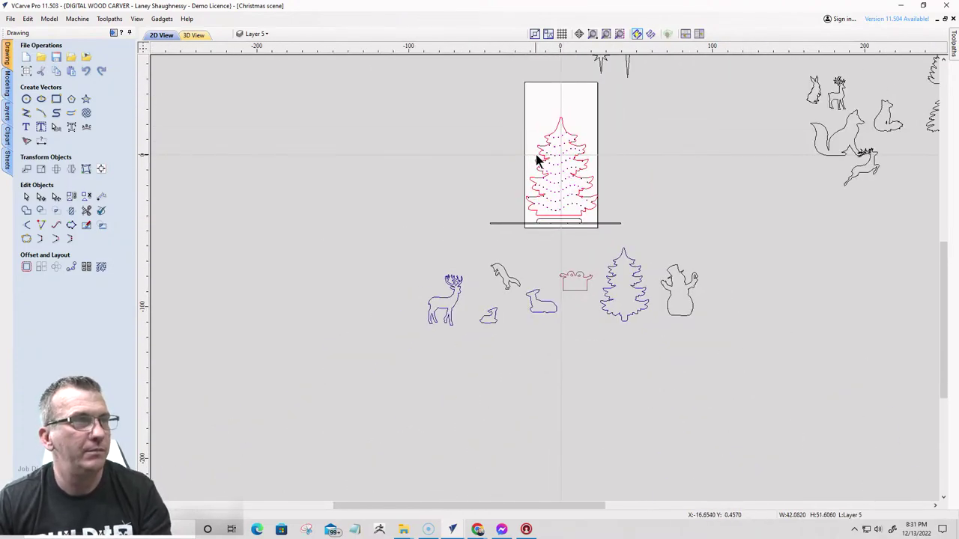
pyautogui.keyDown('shift'); pyautogui.click(540, 160); pyautogui.keyUp('shift')
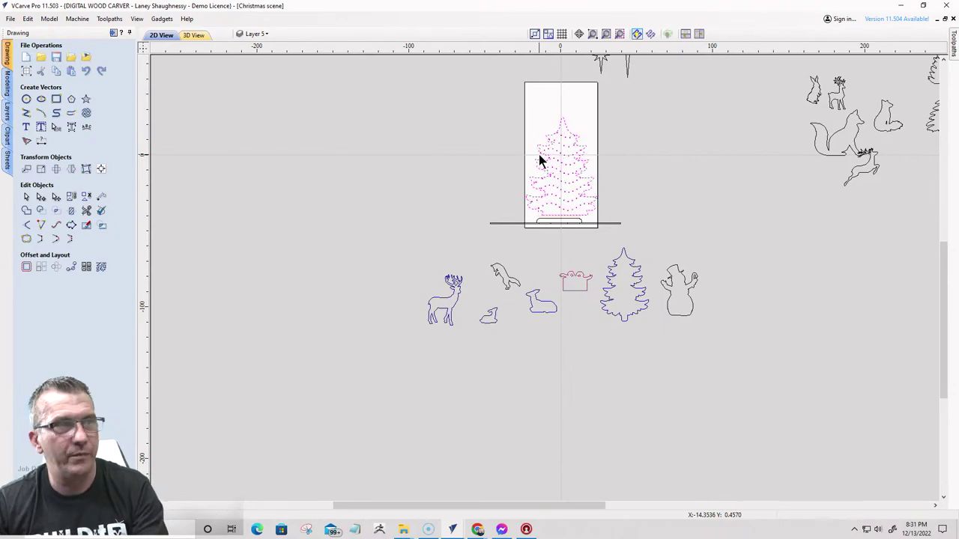
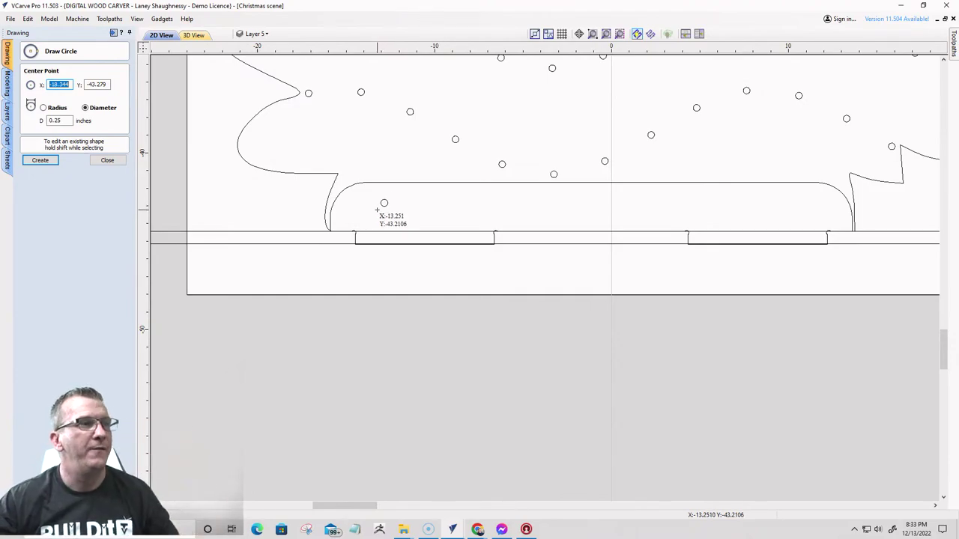
# - Draw two 0.25-inch circles at the left side and centre of the lower band
pyautogui.scroll(5, 381, 213)
pyautogui.scroll(-4, 327, 237)
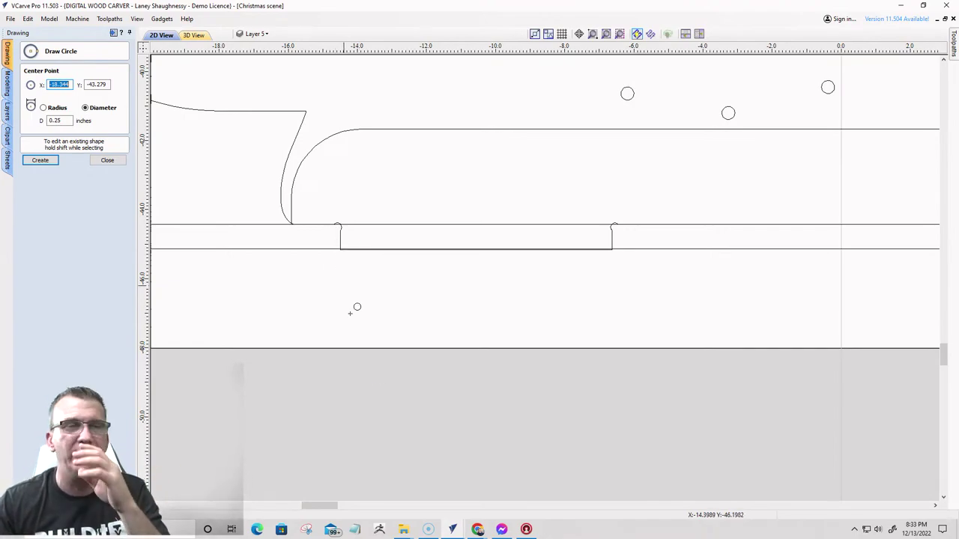
pyautogui.scroll(-2, 327, 257)
pyautogui.scroll(-3, 288, 238)
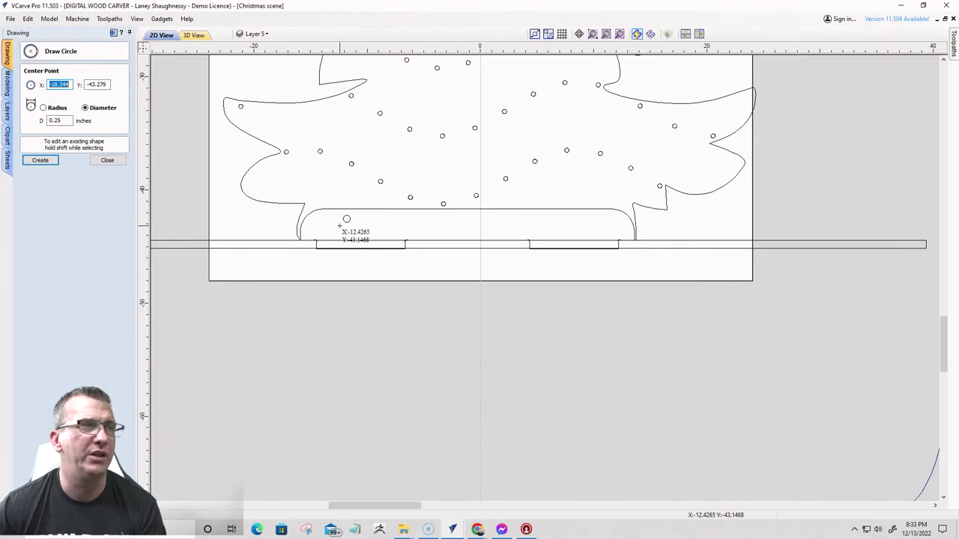
pyautogui.scroll(3, 339, 226)
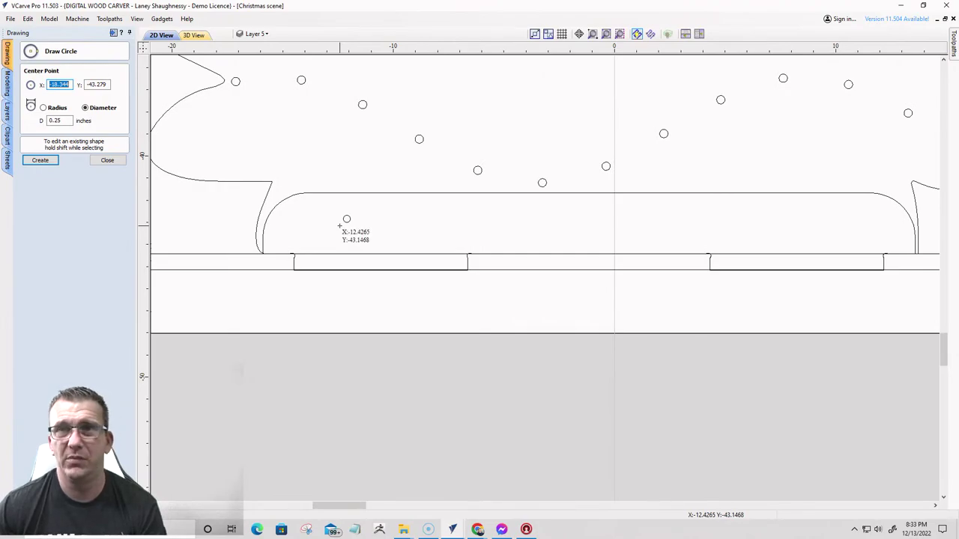
pyautogui.doubleClick(69, 123)
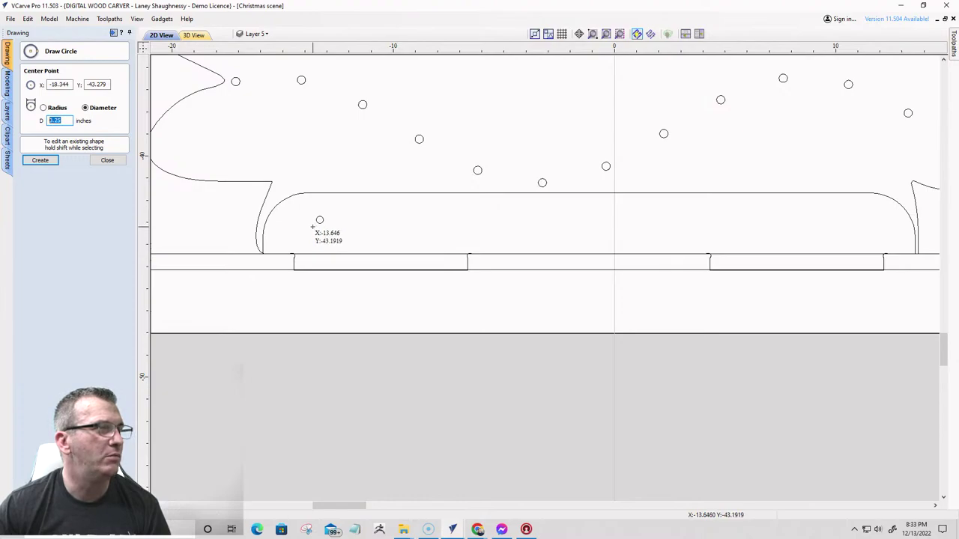
pyautogui.click(313, 227)
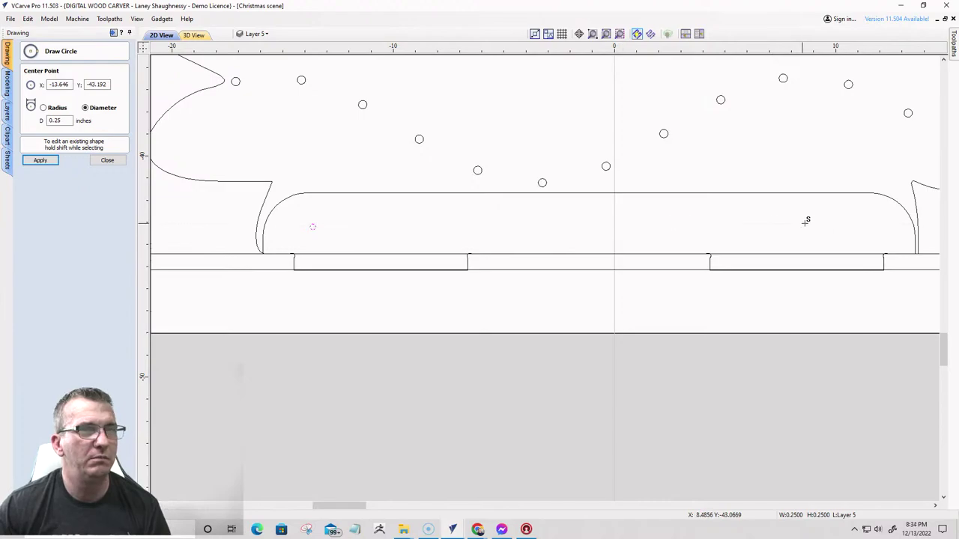
pyautogui.click(589, 229)
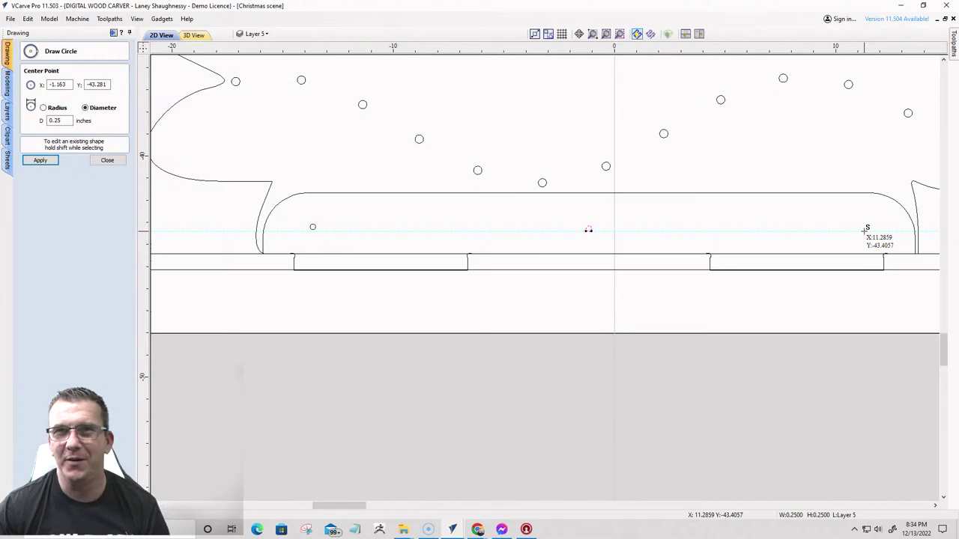
pyautogui.click(109, 161)
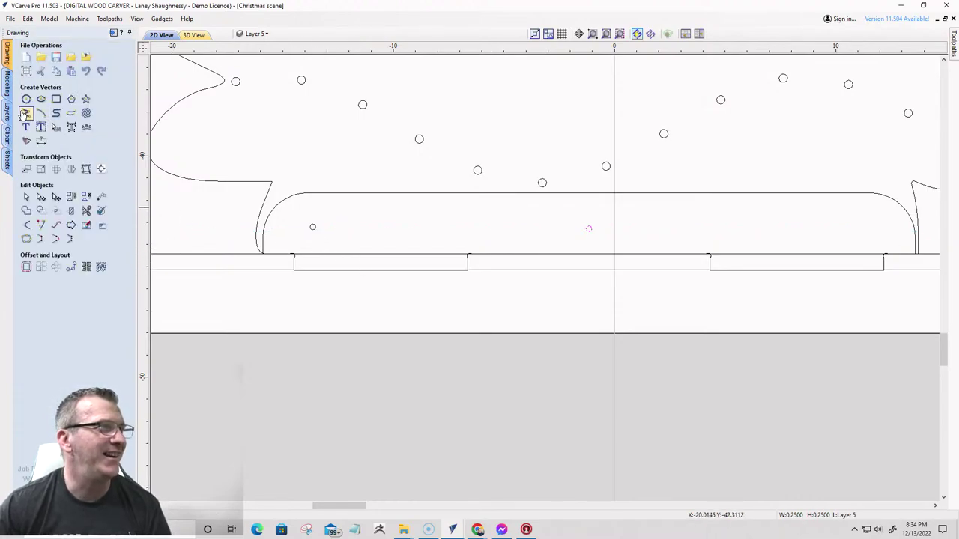
# - Draw a 1.7-inch vertical line through the band's centre hole
pyautogui.click(26, 113)
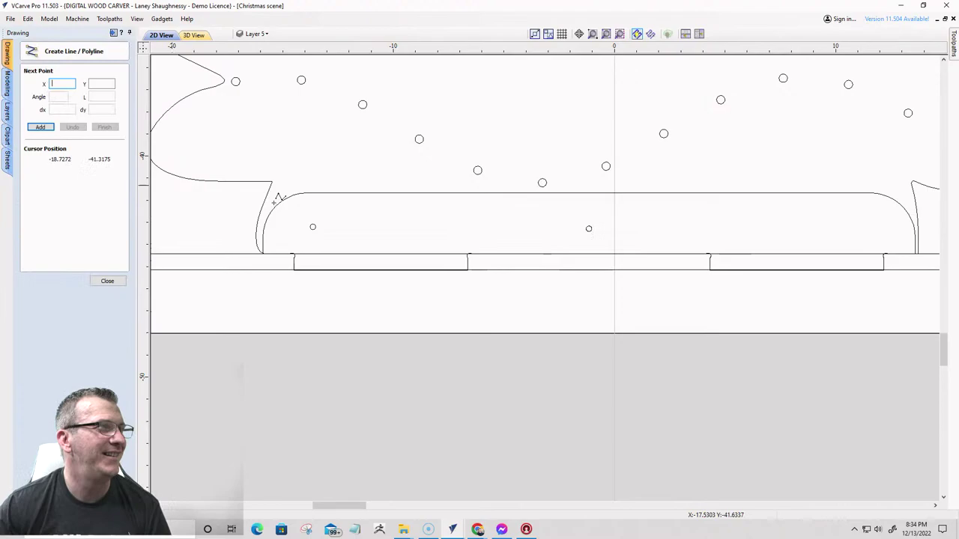
pyautogui.click(588, 215)
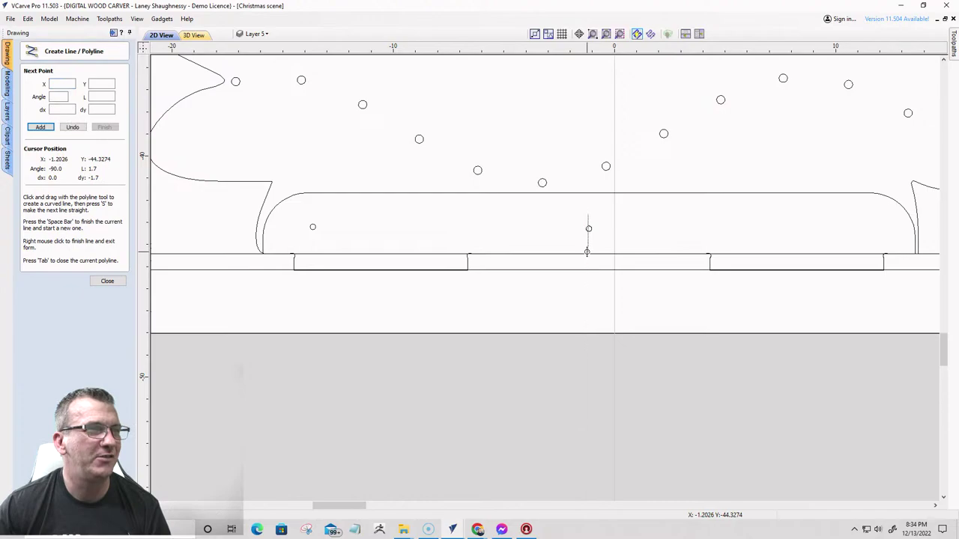
pyautogui.click(588, 251)
pyautogui.press('space')
pyautogui.scroll(5, 588, 247)
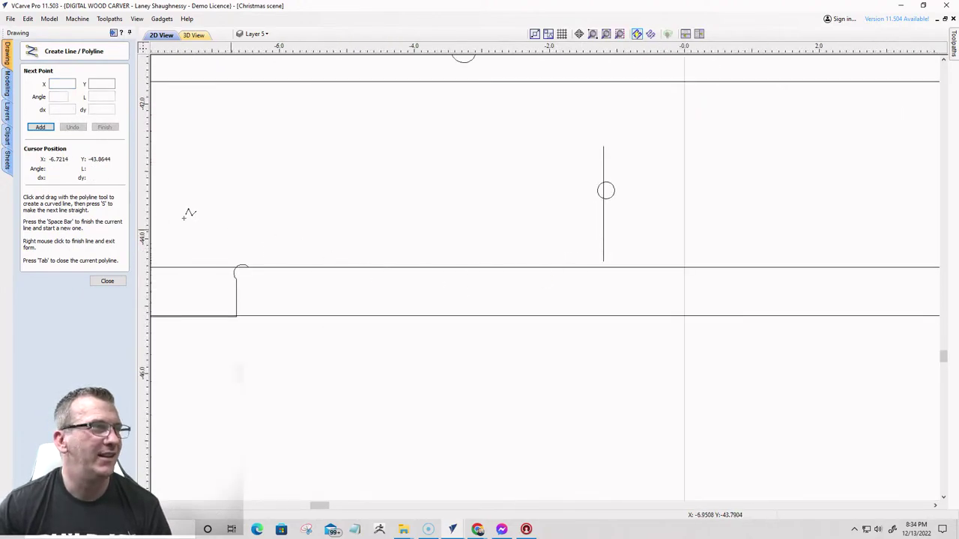
pyautogui.rightClick(589, 226)
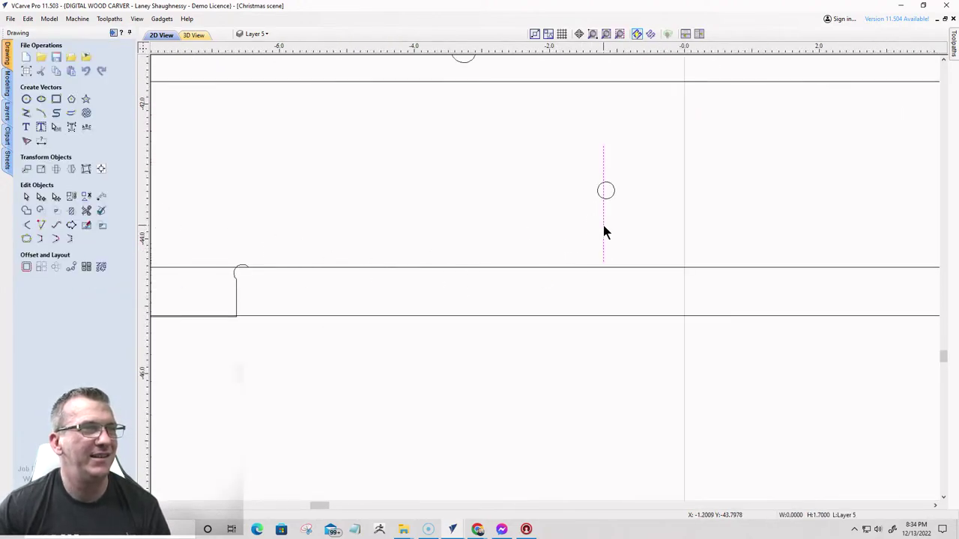
# - Select the new vertical line together with the left hole
pyautogui.click(604, 217)
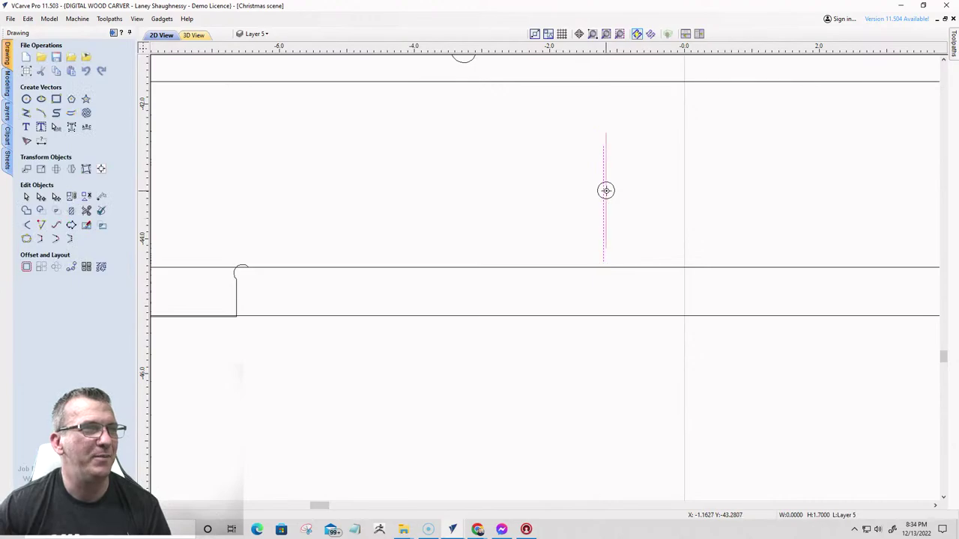
pyautogui.scroll(-3, 608, 195)
pyautogui.scroll(-2, 607, 195)
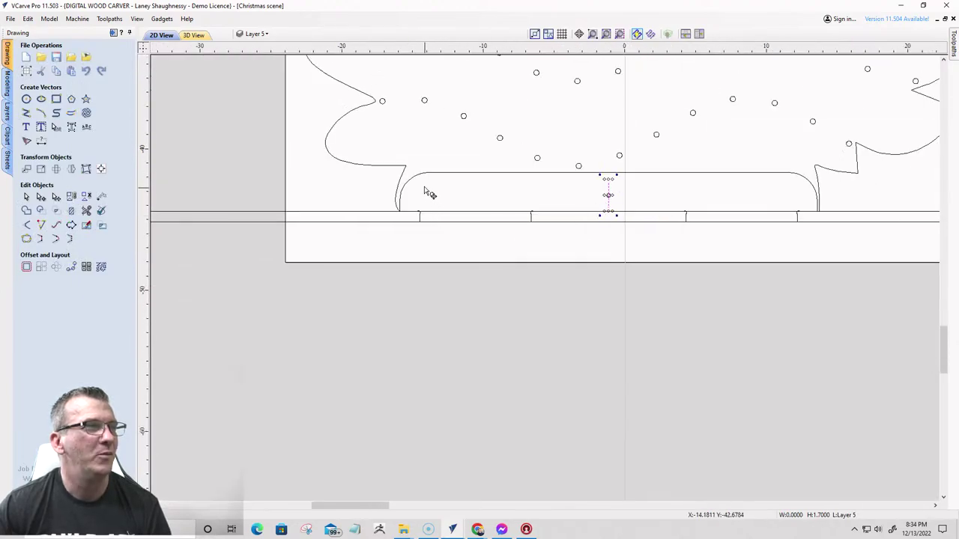
pyautogui.click(433, 196)
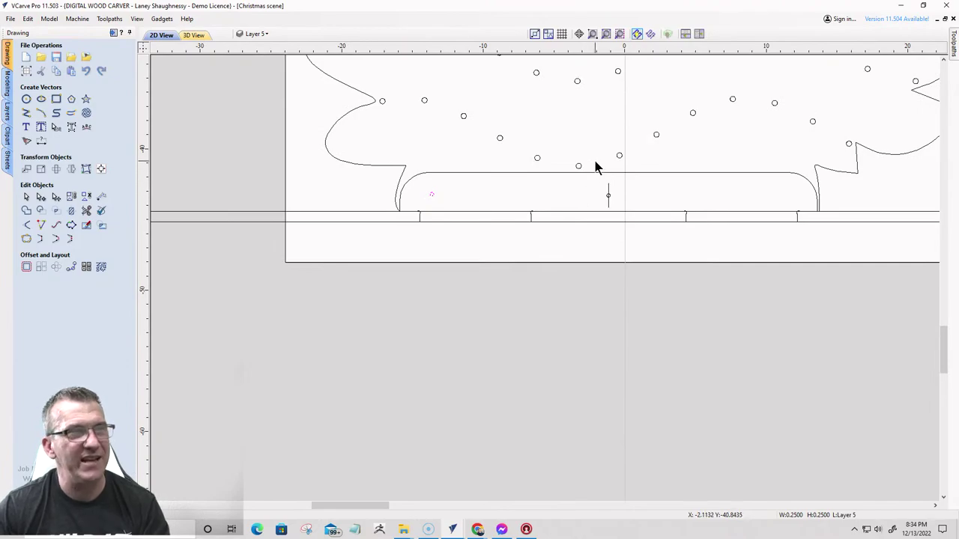
pyautogui.keyDown('shift'); pyautogui.click(608, 190); pyautogui.keyUp('shift')
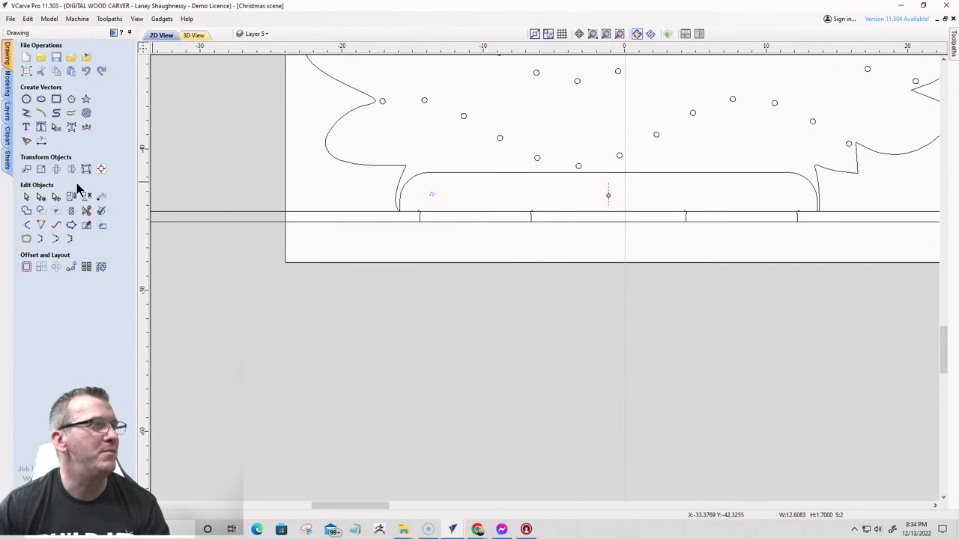
# - Mirror a copy of the left hole across the vertical line, then select all three band holes
pyautogui.click(72, 169)
pyautogui.click(75, 208)
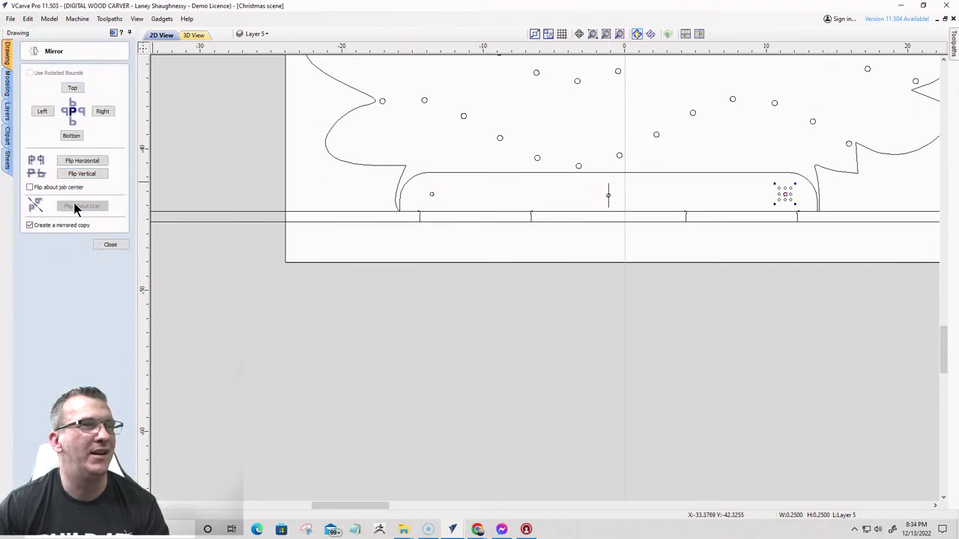
pyautogui.click(736, 200)
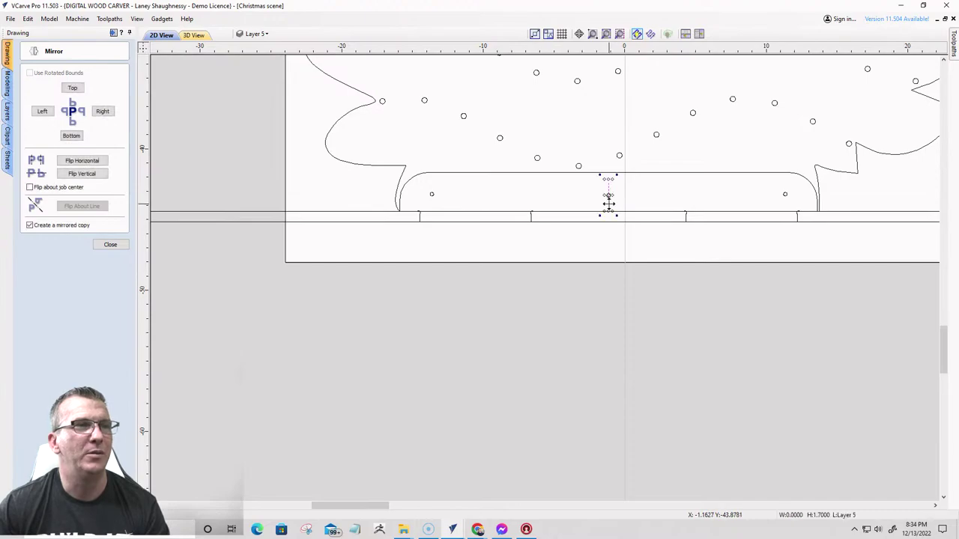
pyautogui.scroll(-1, 594, 212)
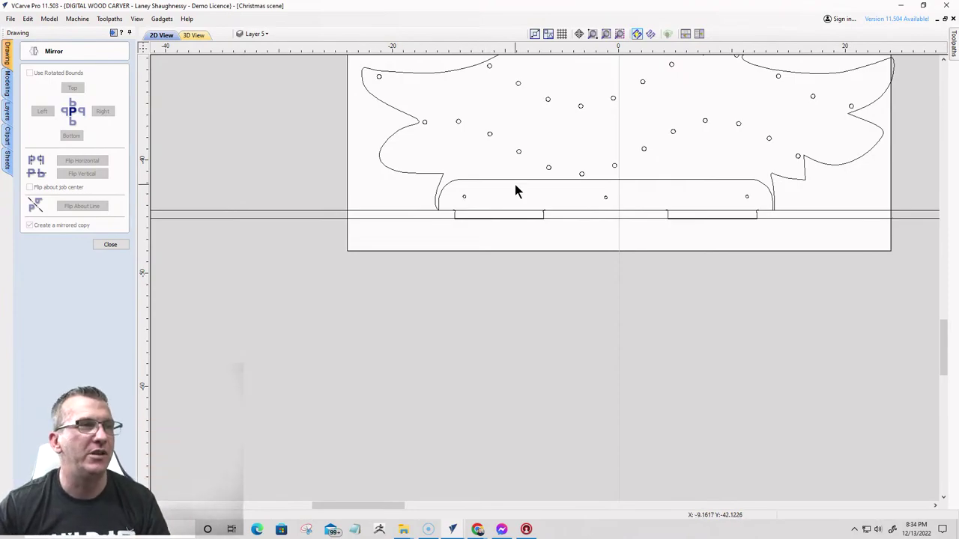
pyautogui.moveTo(452, 188); pyautogui.dragTo(765, 207)
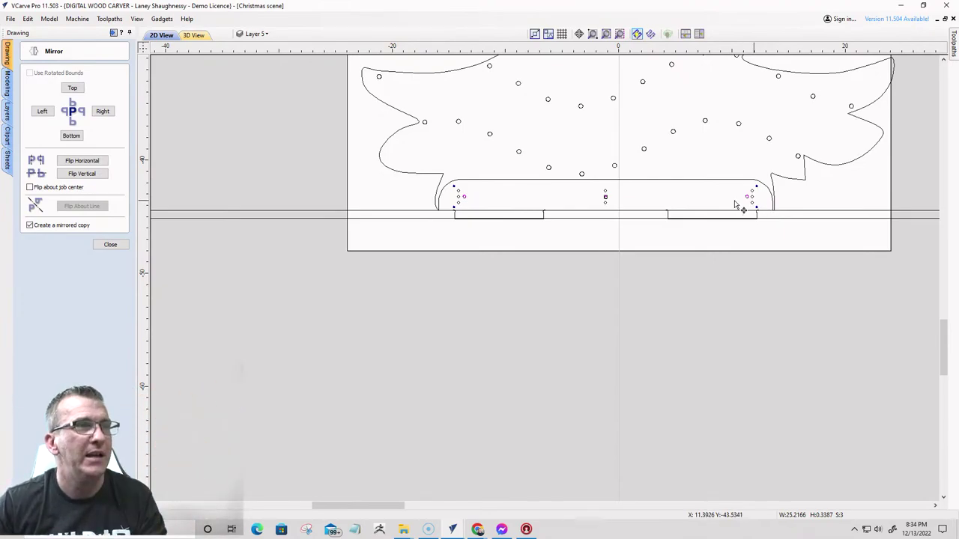
# - Nudge the tree outline upward with the arrow key and reselect it
pyautogui.click(401, 129)
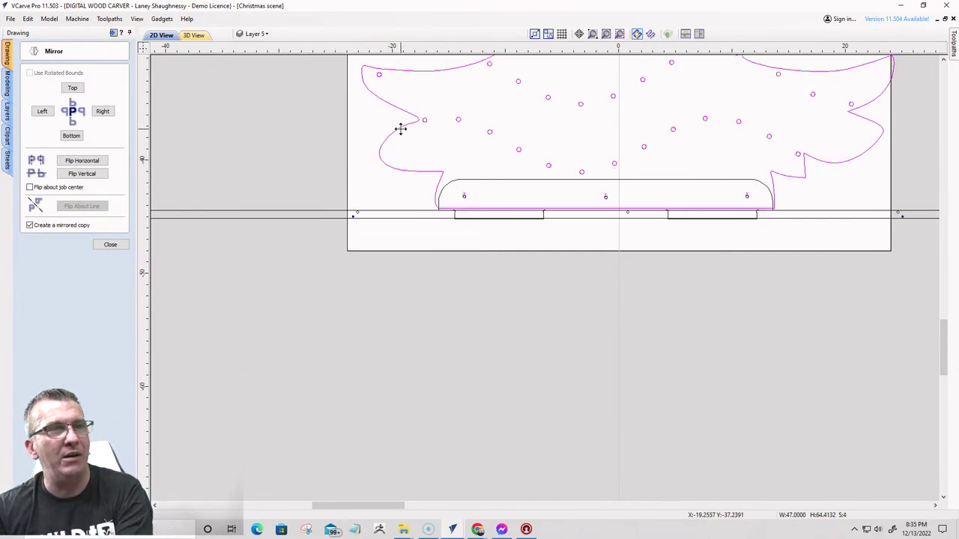
pyautogui.press('Up')
pyautogui.press('Up')
pyautogui.press('Up')
pyautogui.press('Up')
pyautogui.press('Up')
pyautogui.press('Up')
pyautogui.press('Up')
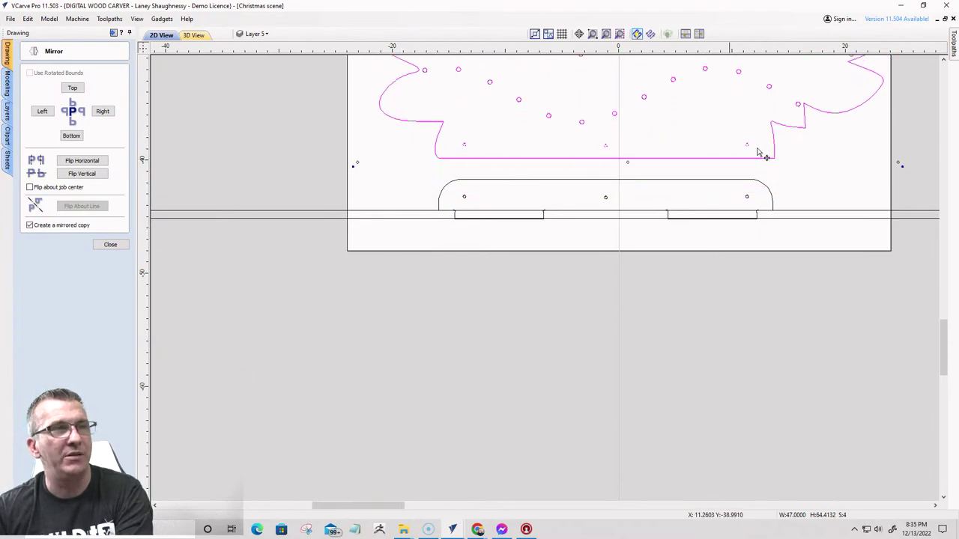
pyautogui.click(669, 154)
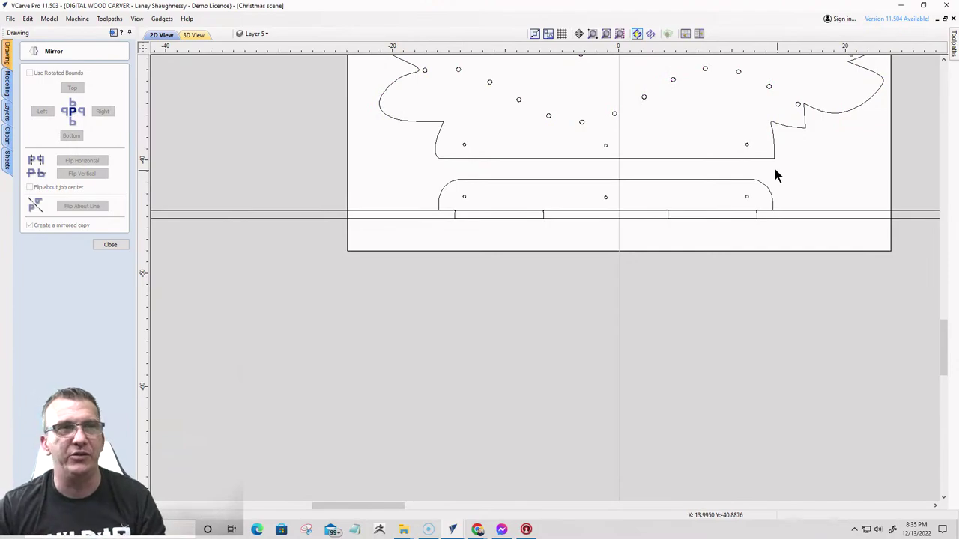
pyautogui.click(613, 110)
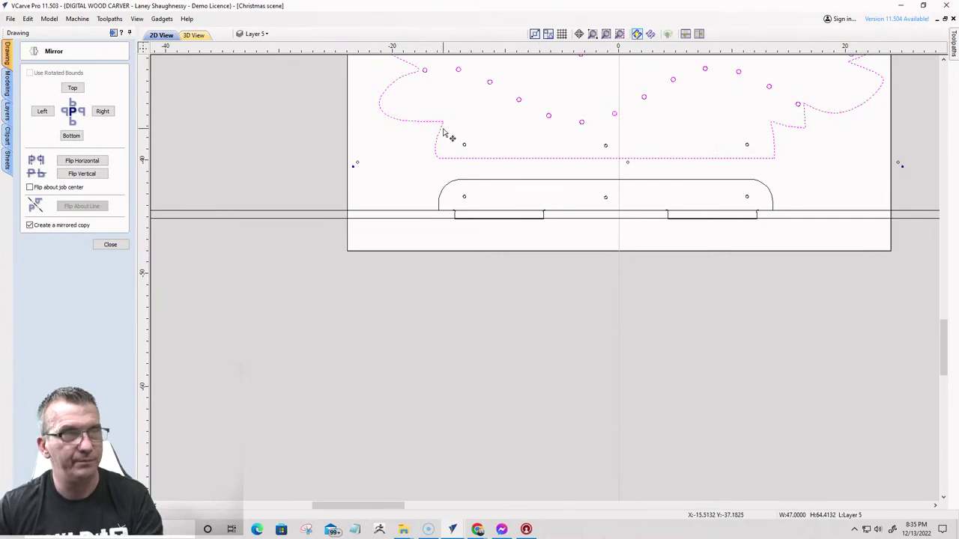
# - Select the tree's holes, then drag the rounded band up against the tree's bottom edge
pyautogui.keyDown('shift'); pyautogui.moveTo(444, 130); pyautogui.dragTo(774, 159); pyautogui.keyUp('shift')
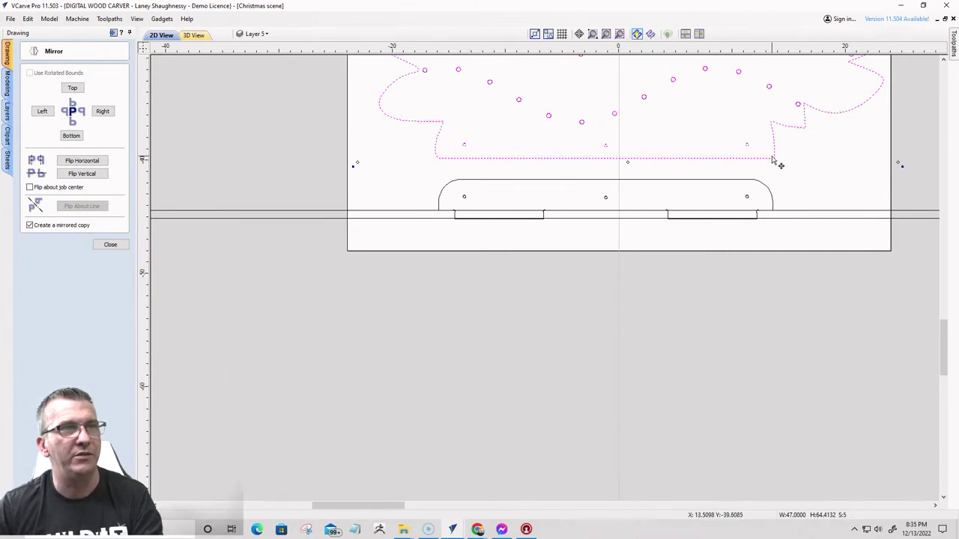
pyautogui.scroll(-5, 760, 242)
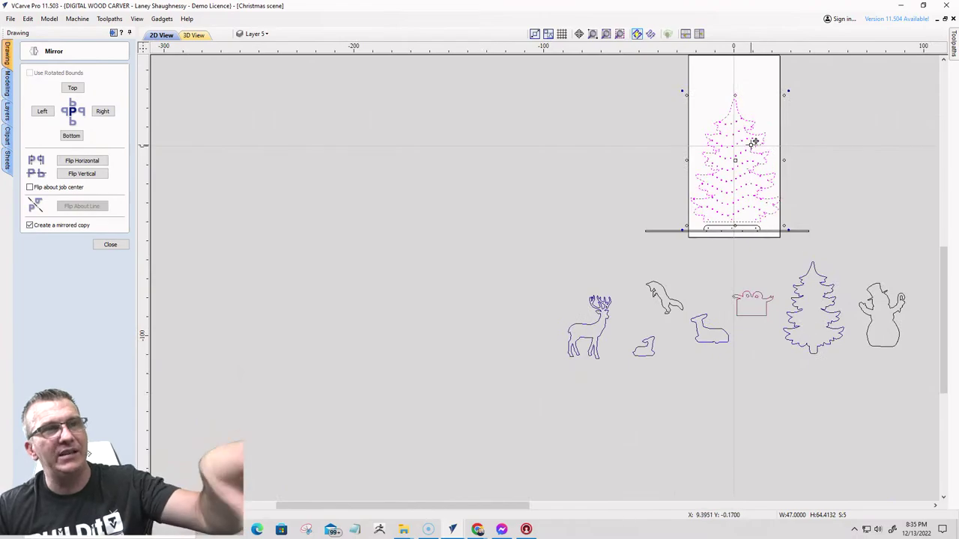
pyautogui.scroll(1, 751, 146)
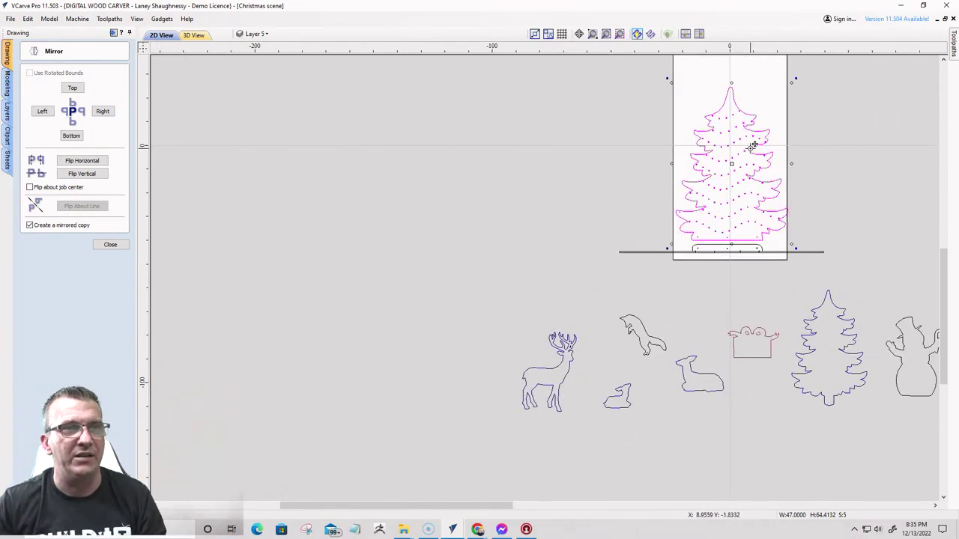
pyautogui.scroll(4, 761, 270)
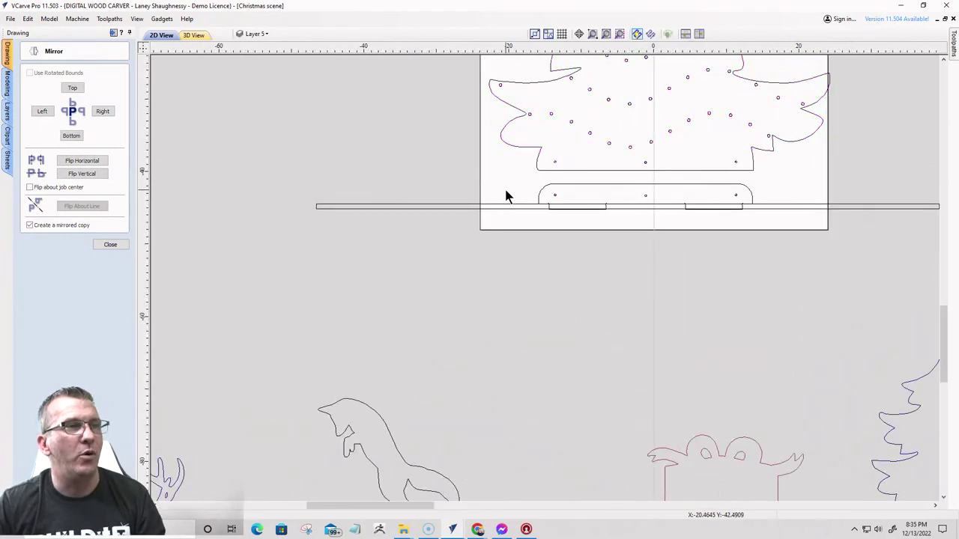
pyautogui.moveTo(511, 172); pyautogui.dragTo(775, 229)
pyautogui.scroll(2, 708, 202)
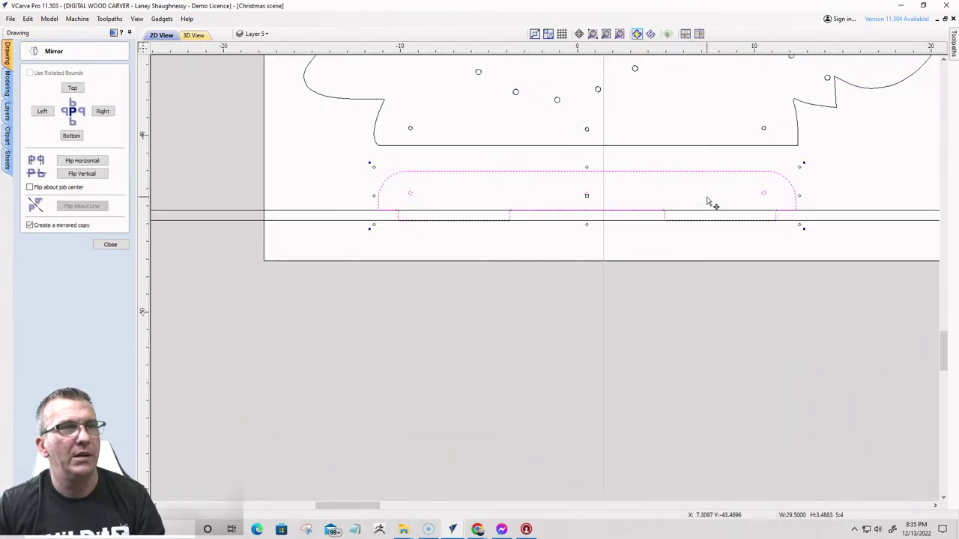
pyautogui.scroll(1, 708, 203)
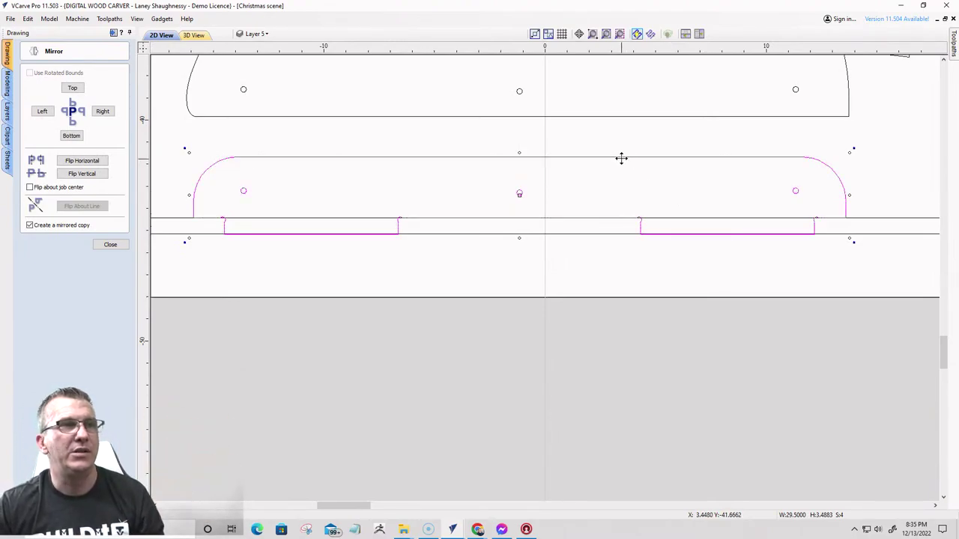
pyautogui.moveTo(622, 157); pyautogui.dragTo(666, 124)
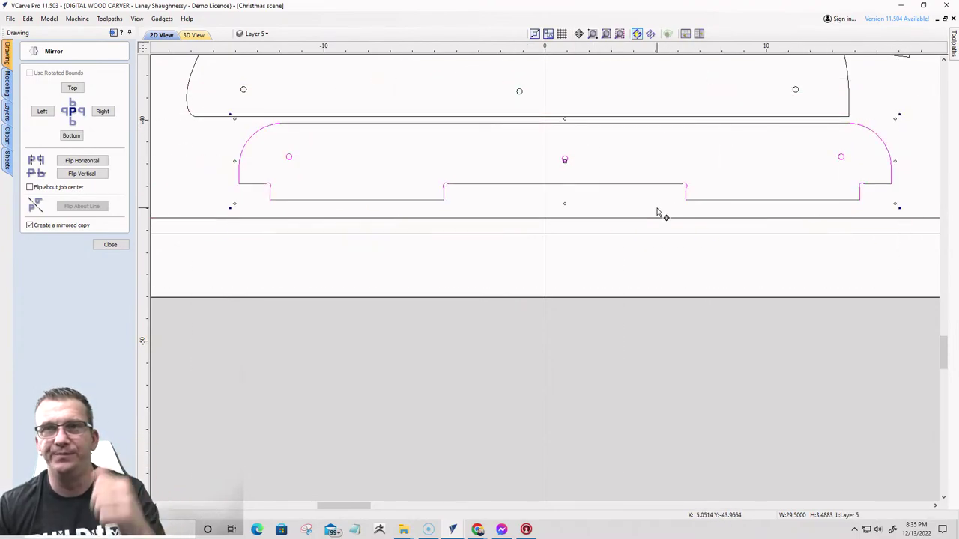
pyautogui.scroll(-3, 658, 213)
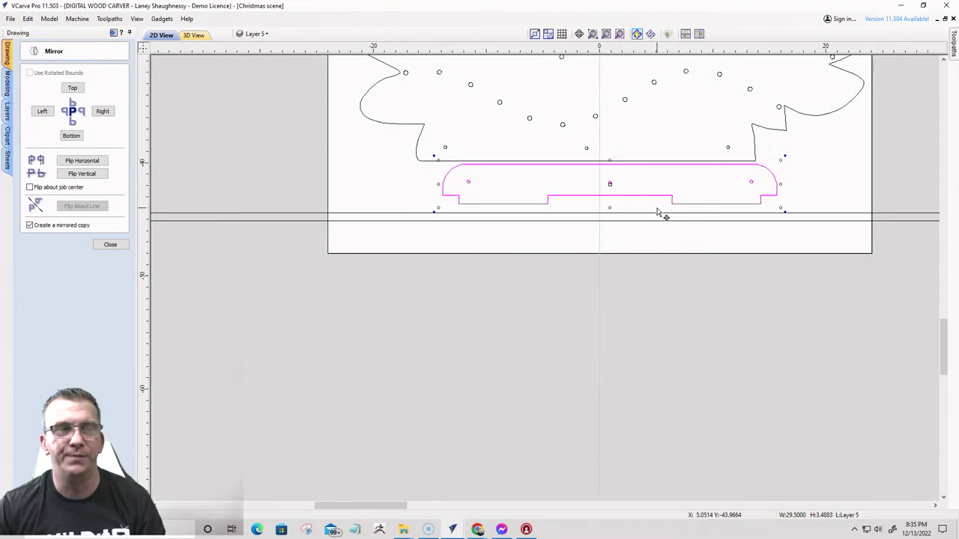
pyautogui.scroll(-5, 658, 213)
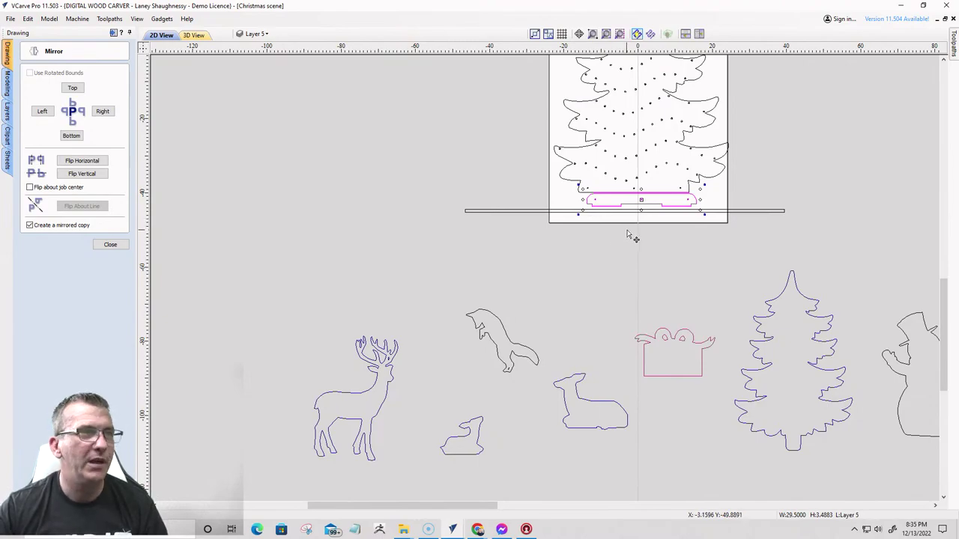
pyautogui.scroll(-3, 749, 182)
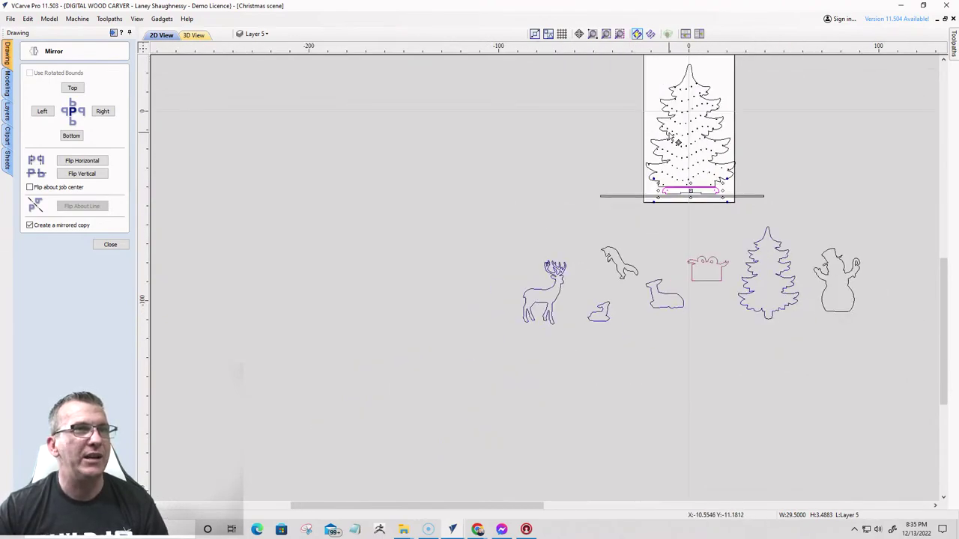
# - Move the large tree and its slotted base left, out of the material block
pyautogui.moveTo(673, 142); pyautogui.dragTo(394, 148)
pyautogui.click(675, 190)
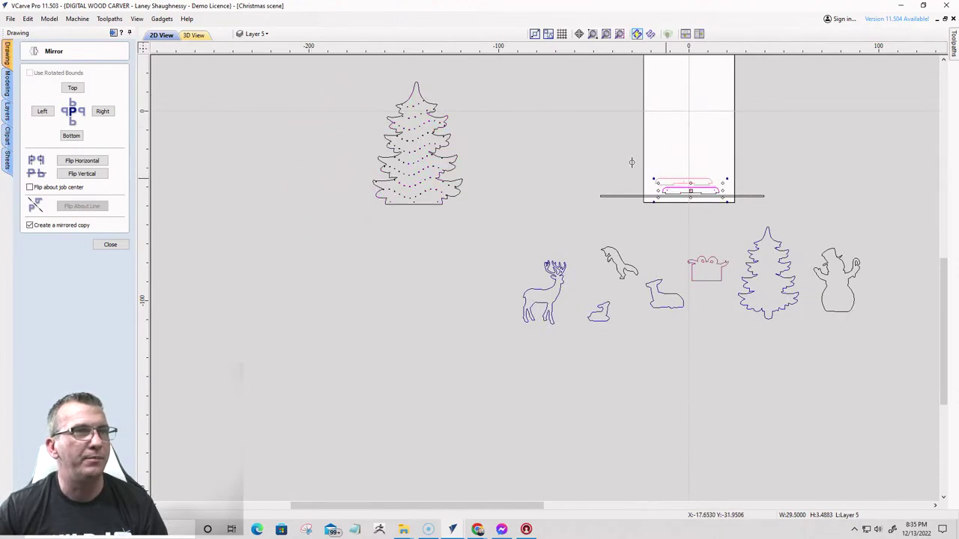
pyautogui.moveTo(660, 191); pyautogui.dragTo(394, 202)
pyautogui.scroll(4, 401, 239)
pyautogui.scroll(-4, 402, 237)
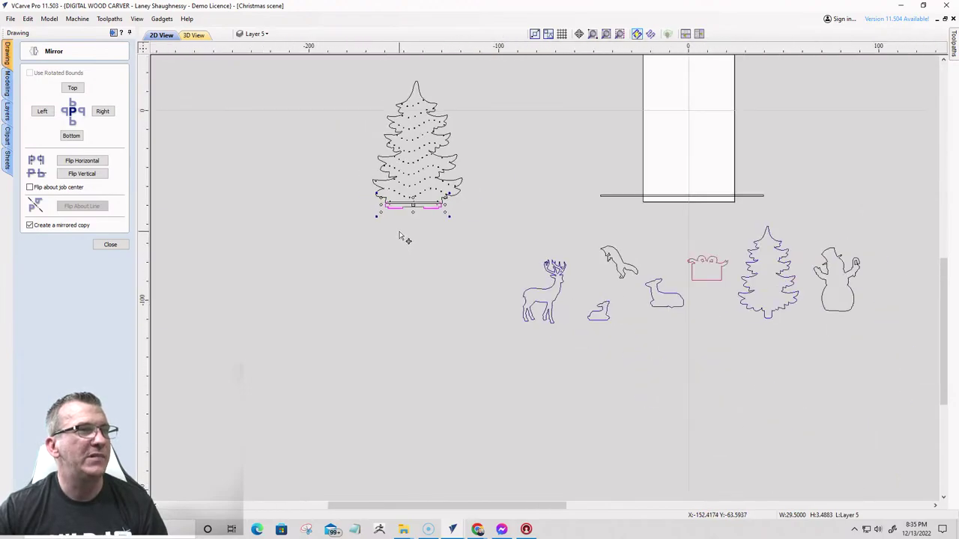
# - Move the small tree from the figure row into the material block
pyautogui.click(776, 245)
pyautogui.click(775, 245)
pyautogui.moveTo(775, 245); pyautogui.dragTo(713, 111)
pyautogui.moveTo(687, 154); pyautogui.dragTo(680, 175)
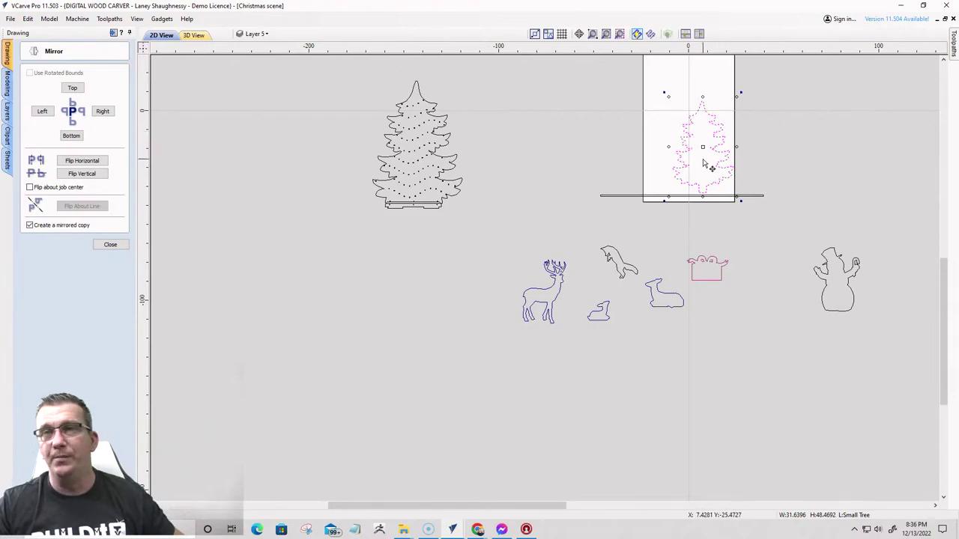
pyautogui.scroll(3, 680, 168)
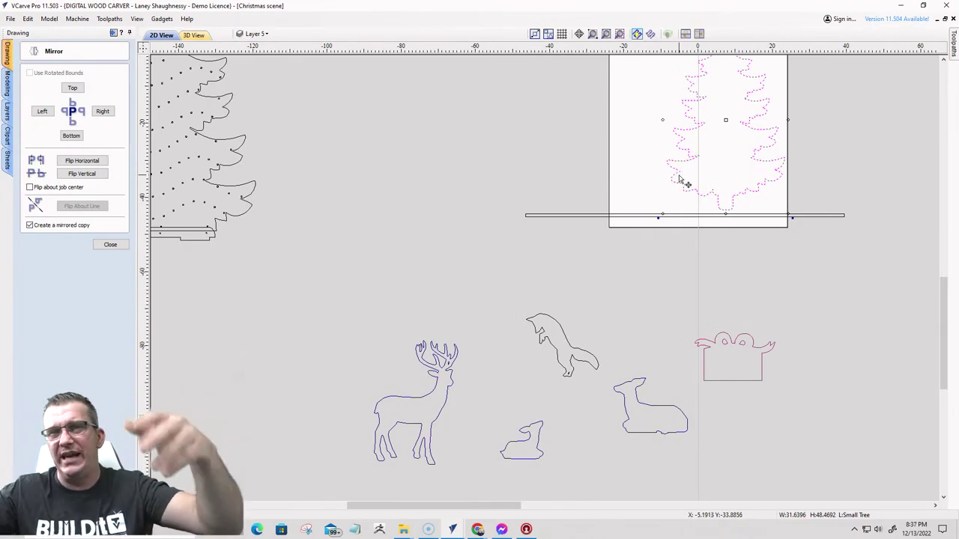
pyautogui.scroll(-2, 740, 183)
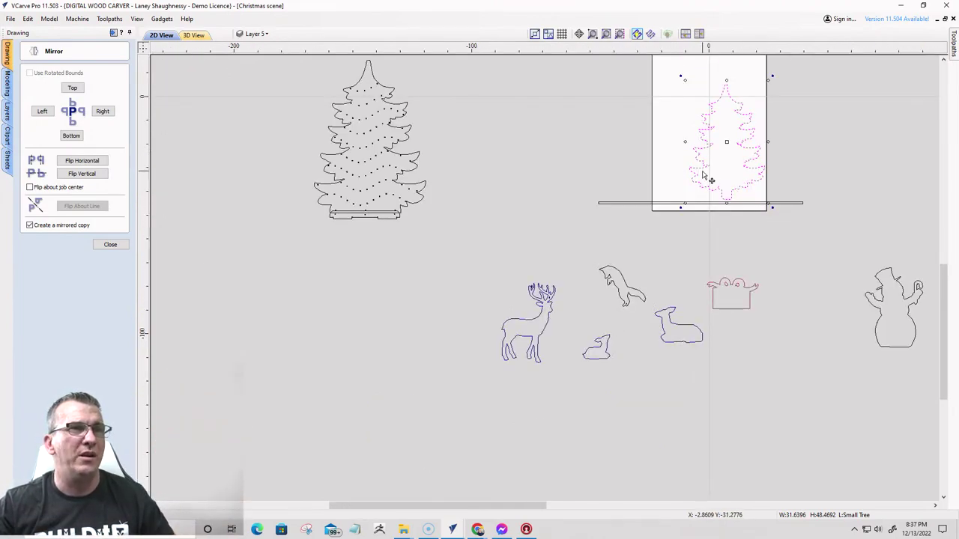
pyautogui.moveTo(702, 160); pyautogui.dragTo(368, 195)
pyautogui.scroll(2, 380, 197)
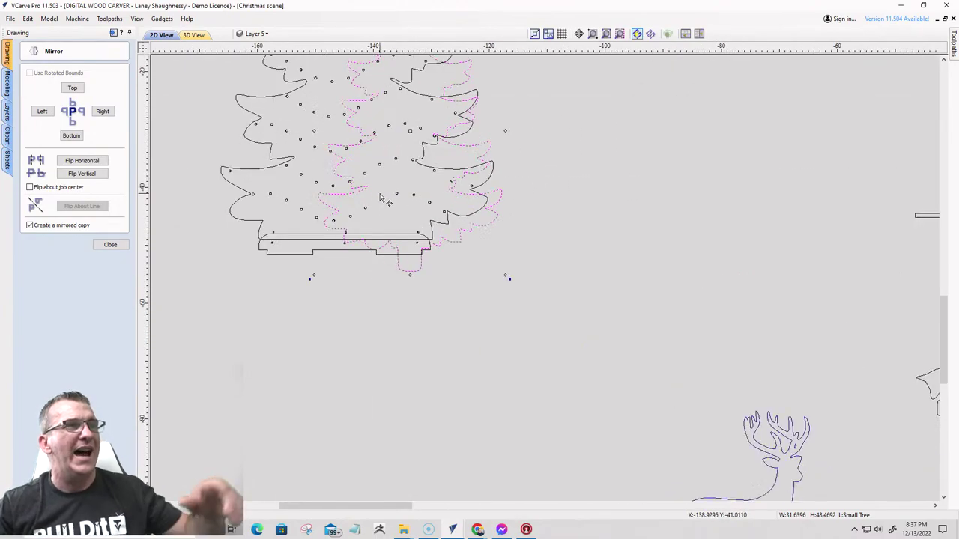
pyautogui.scroll(-2, 403, 122)
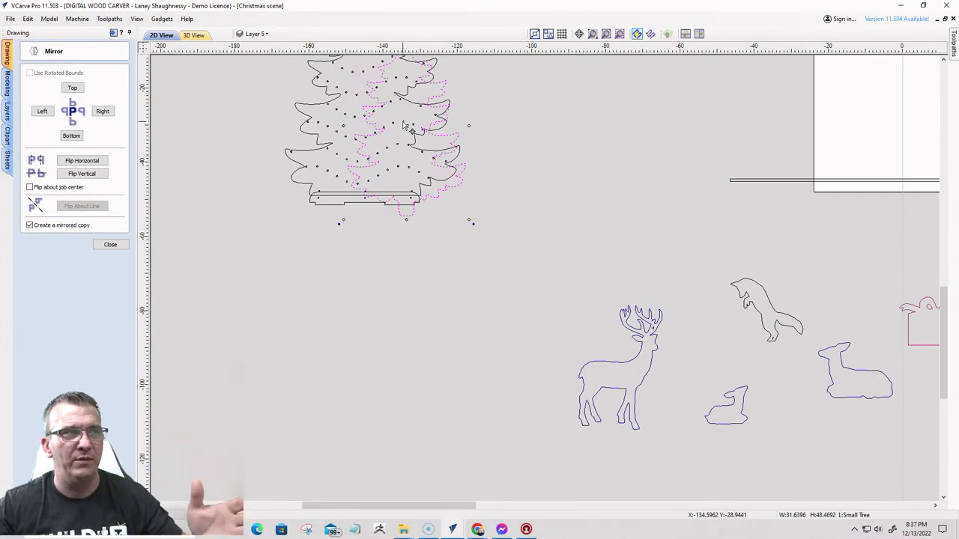
pyautogui.scroll(-2, 397, 120)
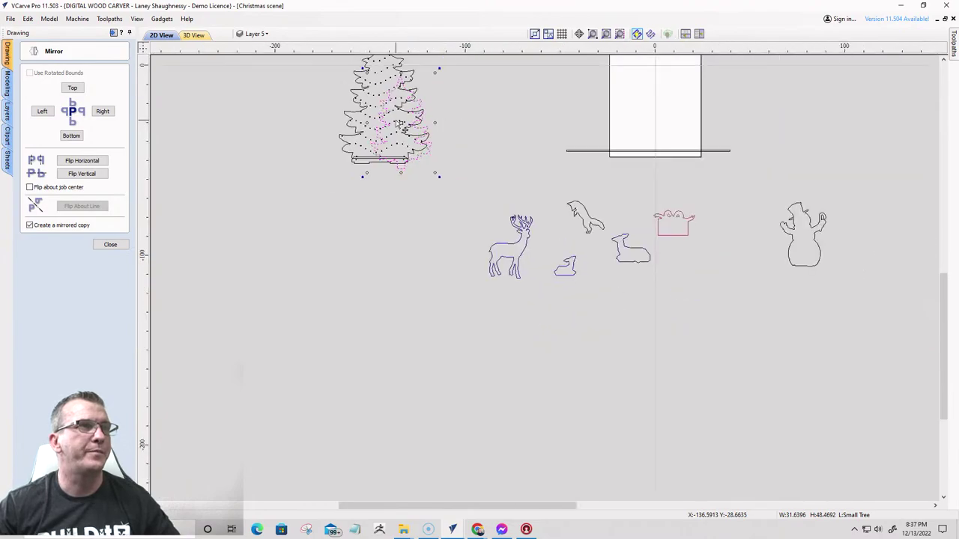
pyautogui.scroll(4, 405, 105)
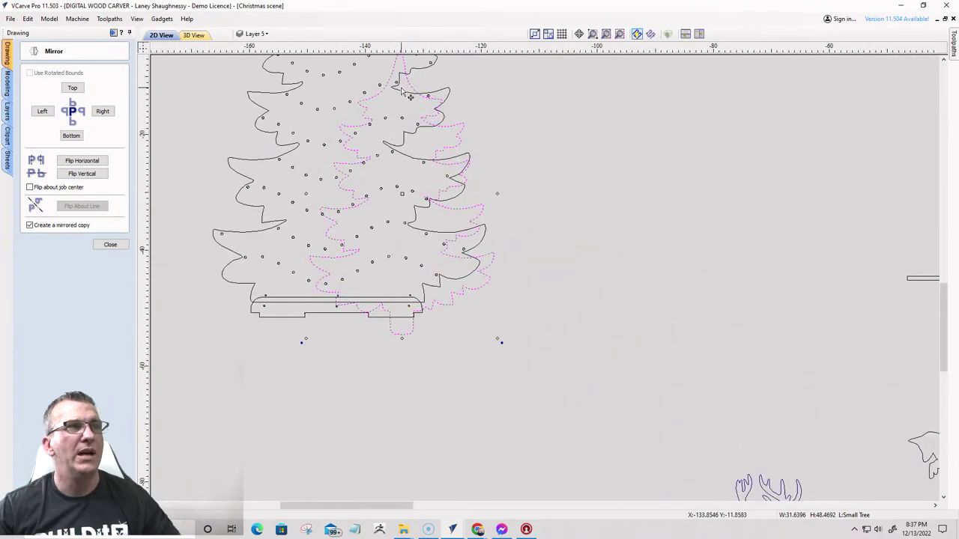
pyautogui.moveTo(373, 96); pyautogui.dragTo(688, 120)
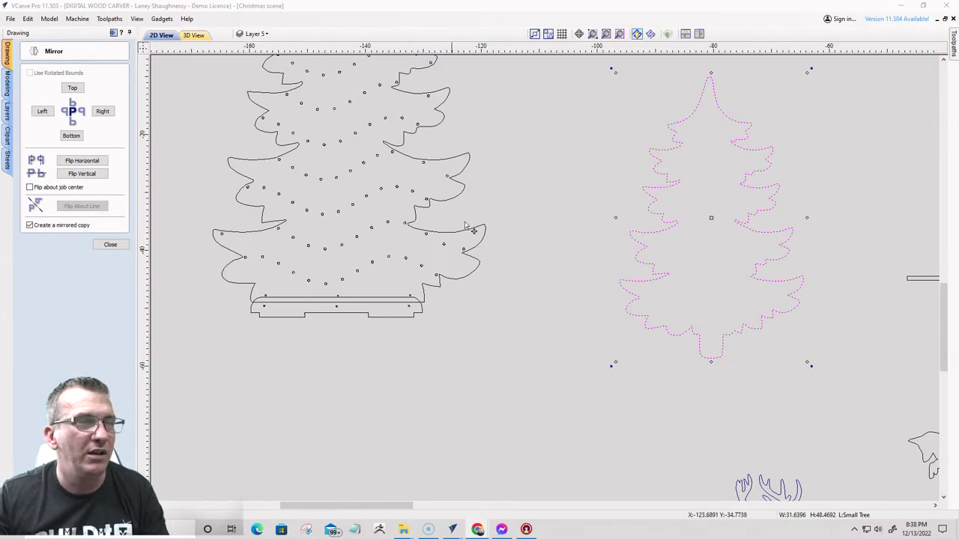
pyautogui.scroll(-5, 599, 248)
pyautogui.scroll(-3, 621, 257)
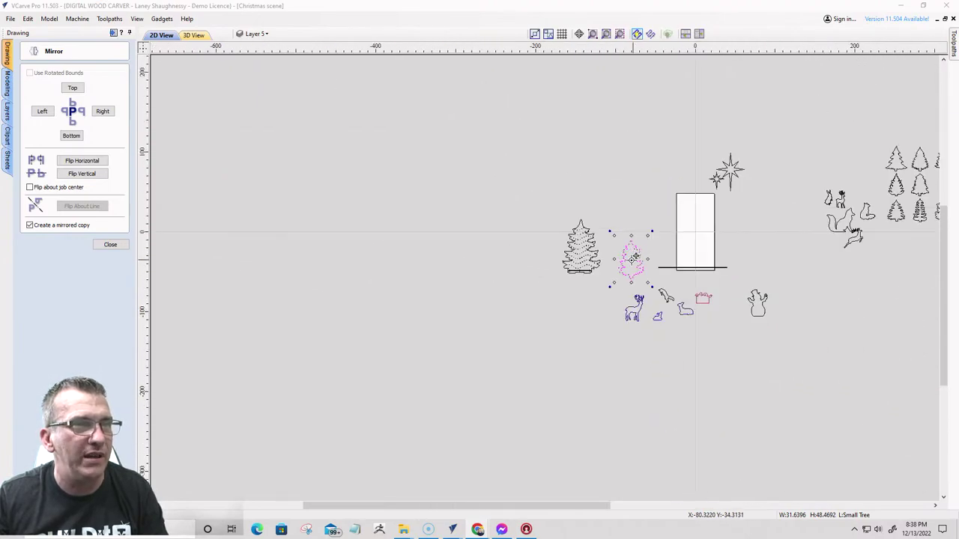
pyautogui.moveTo(632, 261); pyautogui.dragTo(697, 242)
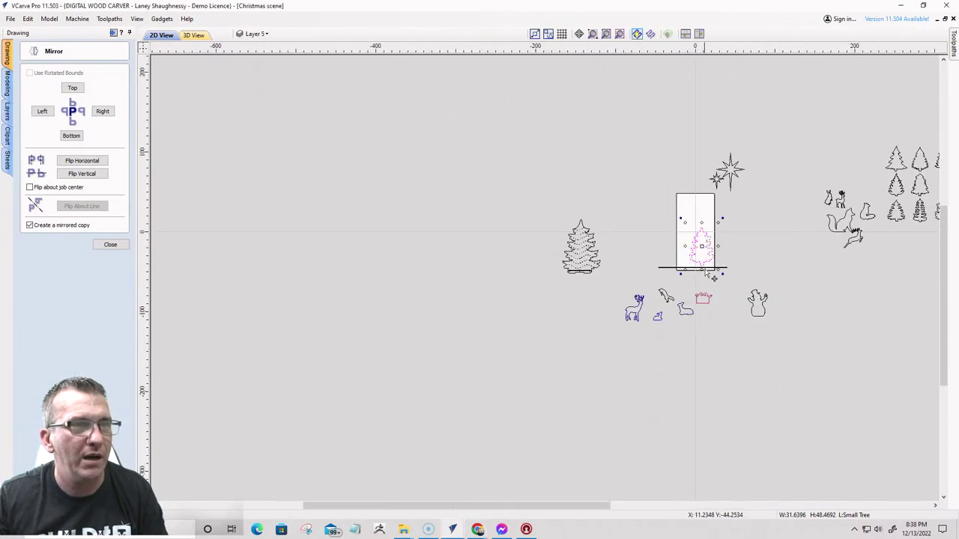
pyautogui.scroll(6, 698, 243)
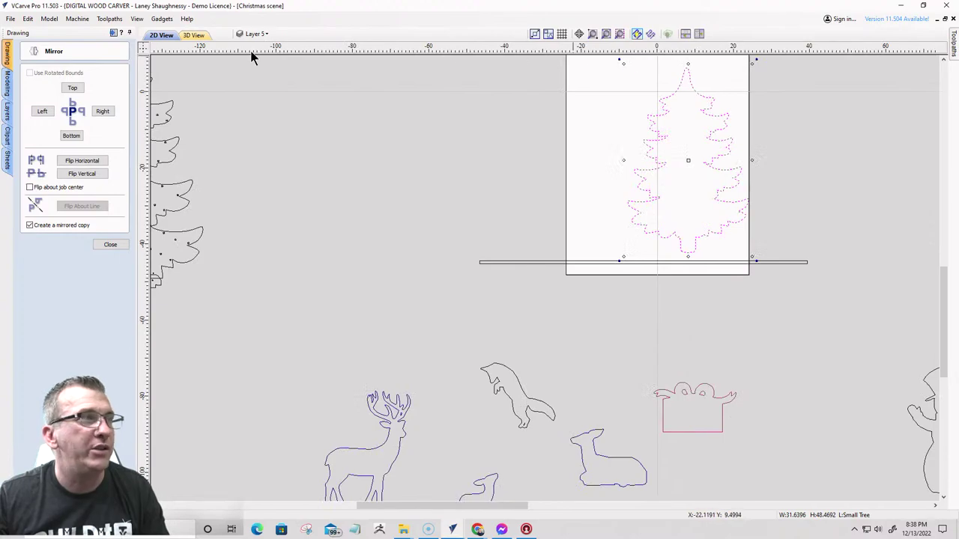
# - Fill the small tree with wavy vector texture: 6.0 spacing, 4.8 amplitude, 24.0 wavelength
pyautogui.click(105, 247)
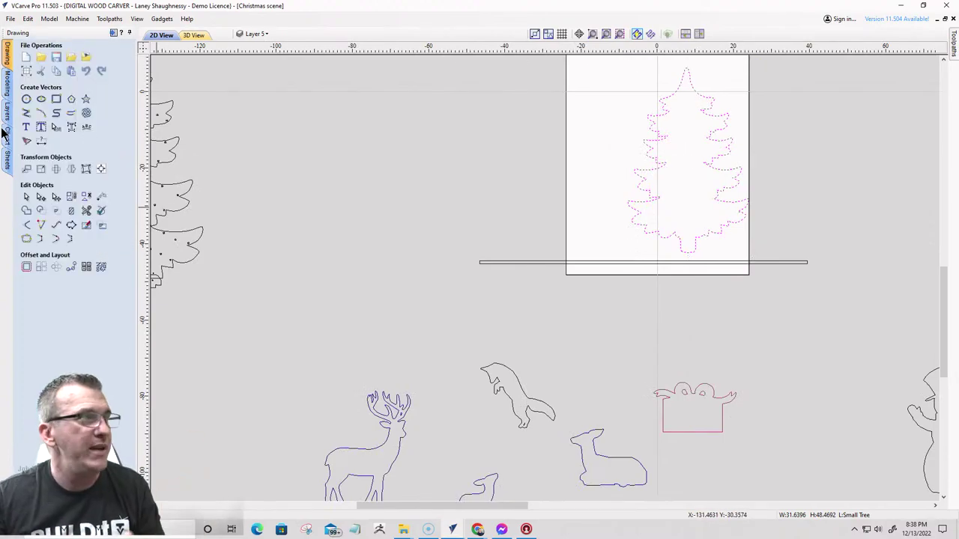
pyautogui.click(88, 114)
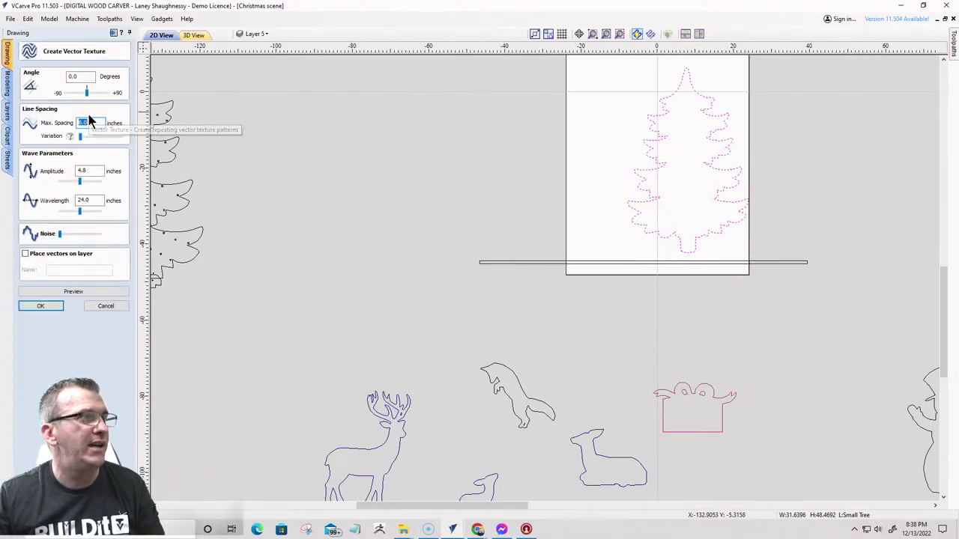
pyautogui.doubleClick(92, 122)
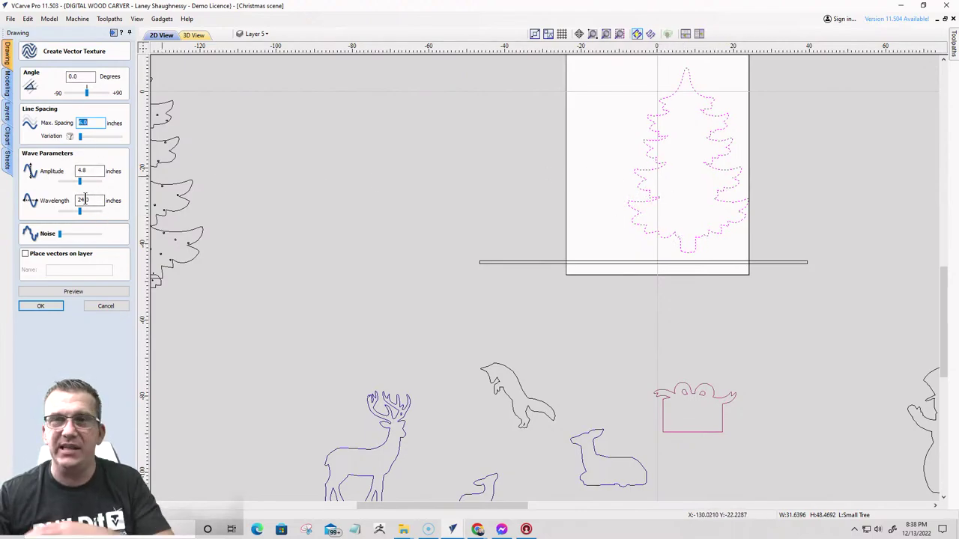
pyautogui.click(77, 292)
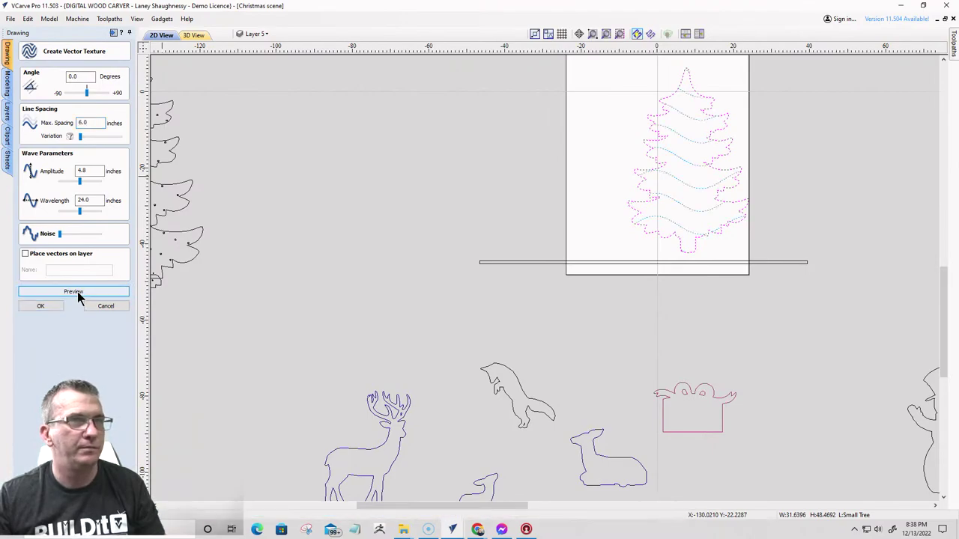
pyautogui.click(41, 306)
pyautogui.scroll(4, 697, 185)
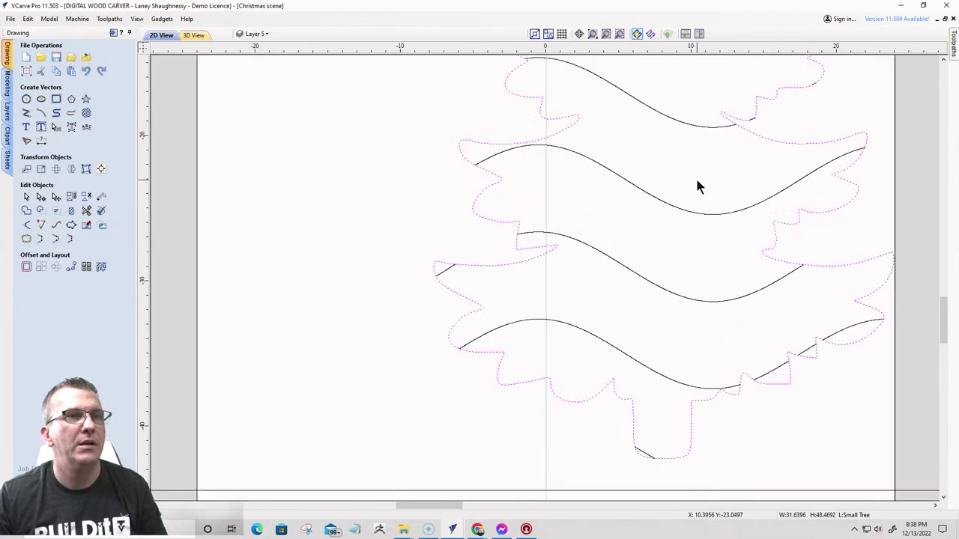
# - Offset the small tree outline 0.5 inch inward
pyautogui.scroll(-4, 697, 185)
pyautogui.scroll(6, 685, 97)
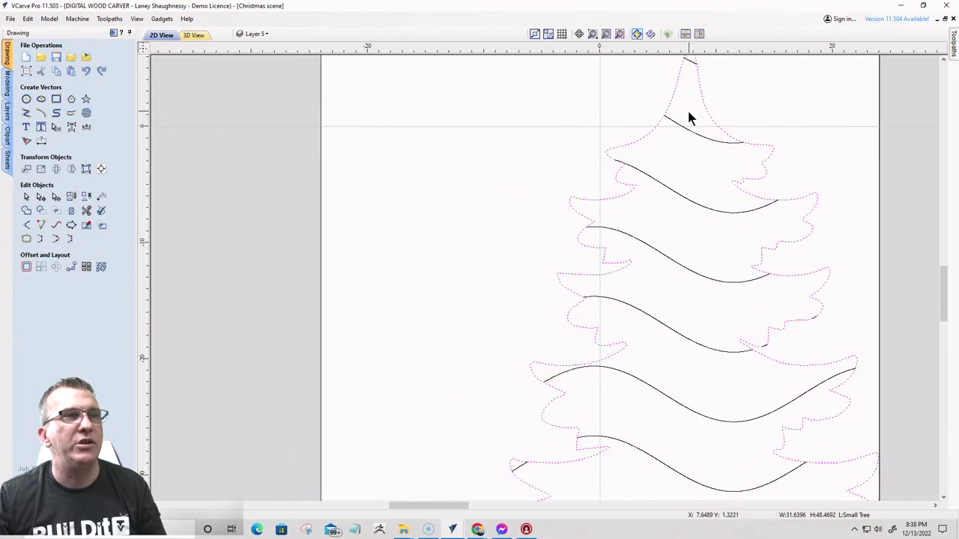
pyautogui.click(26, 268)
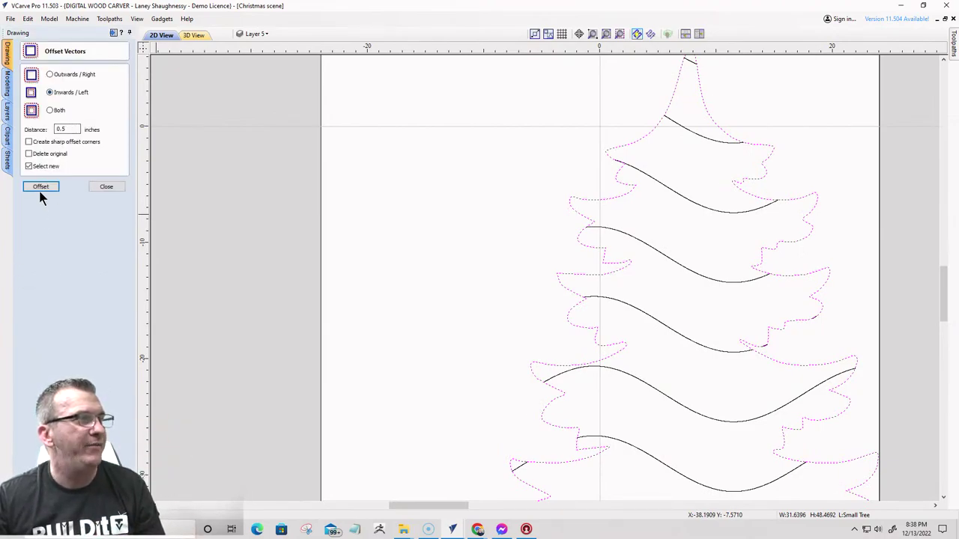
pyautogui.click(42, 189)
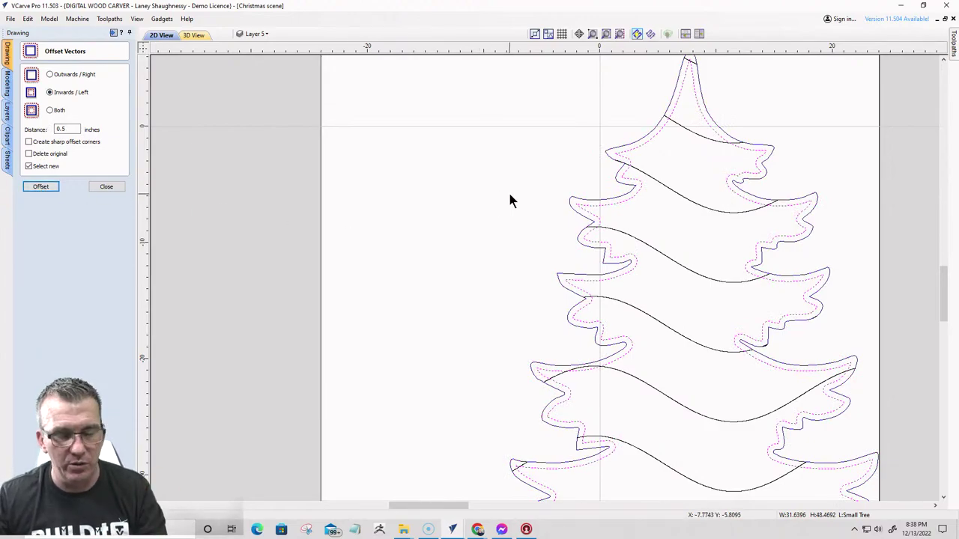
# - Trim the wavy lines outside the inner offset outline, then delete that offset outline
pyautogui.click(697, 279)
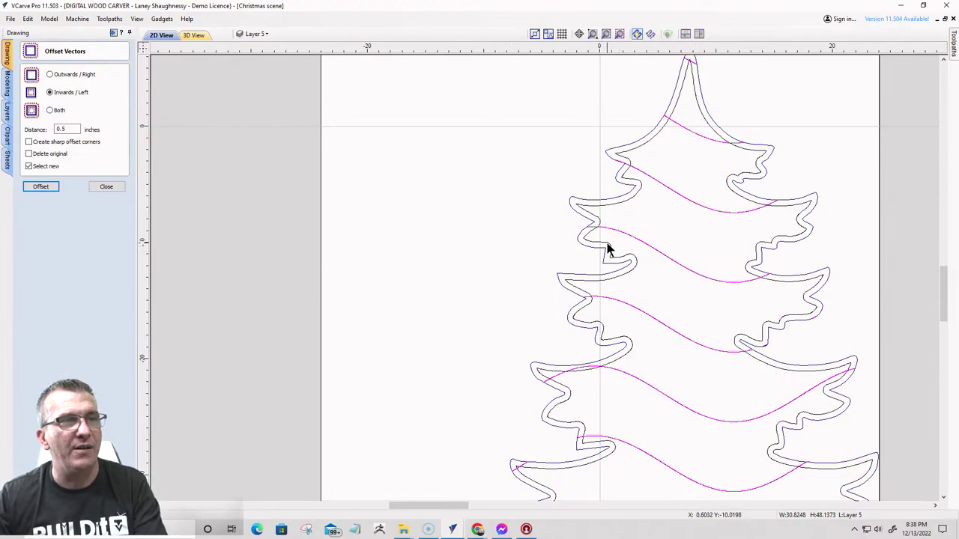
pyautogui.press('Return')
pyautogui.click(106, 187)
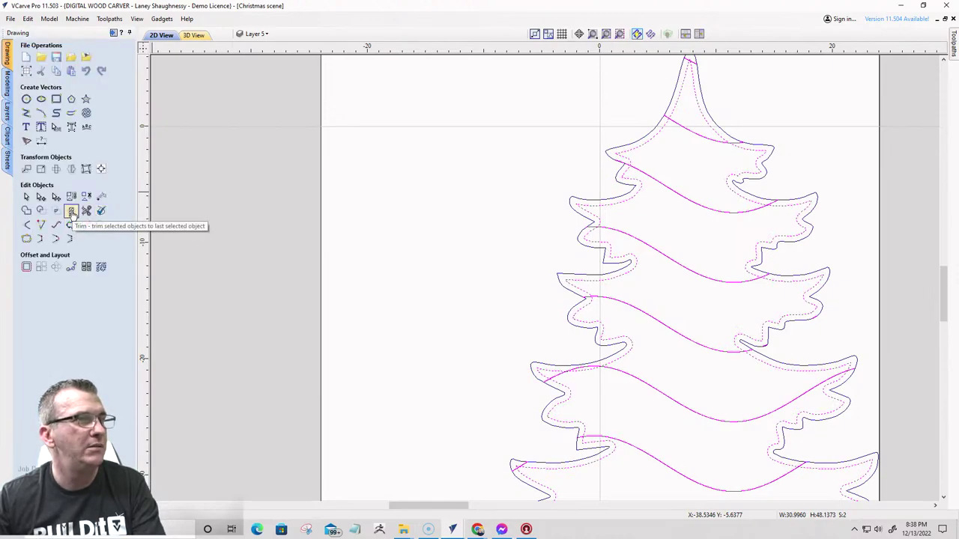
pyautogui.click(71, 212)
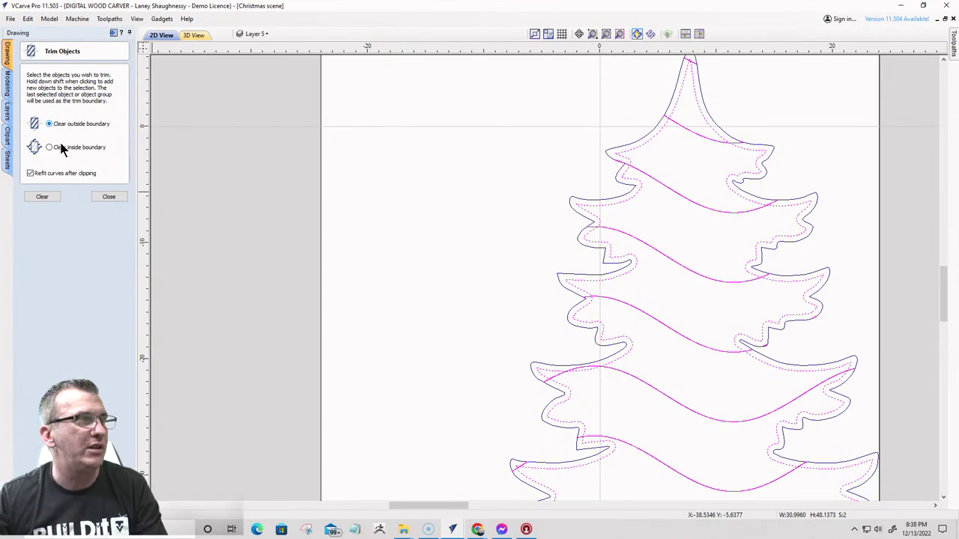
pyautogui.click(42, 196)
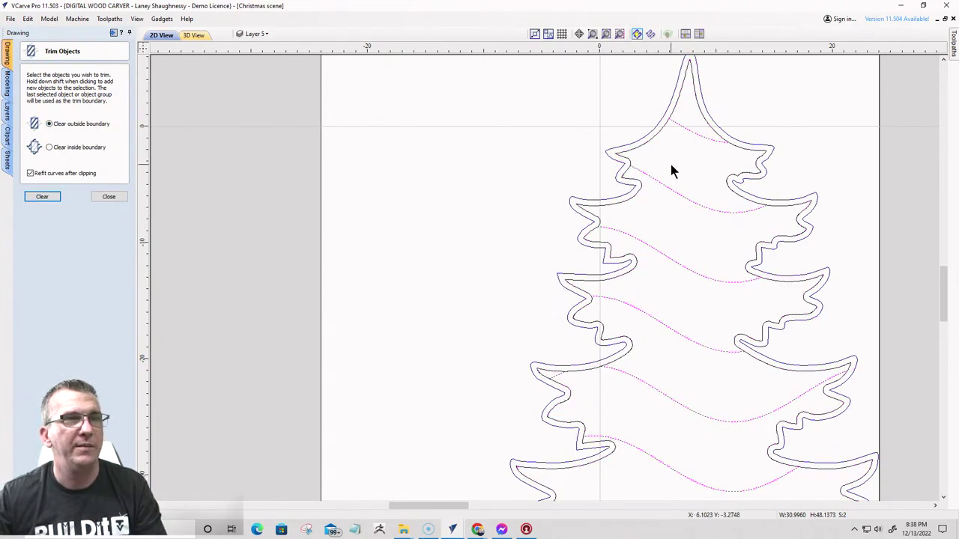
pyautogui.scroll(2, 671, 166)
pyautogui.scroll(-3, 729, 79)
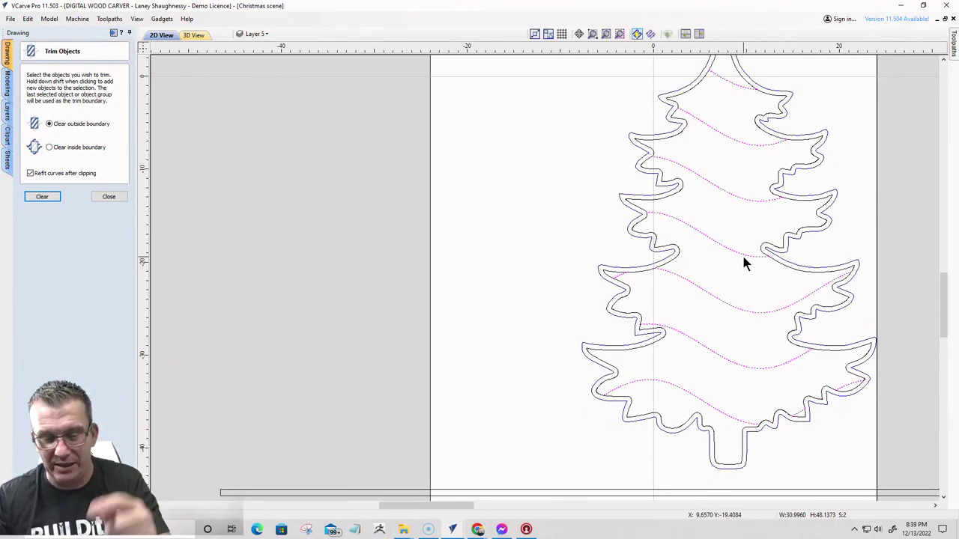
pyautogui.click(108, 197)
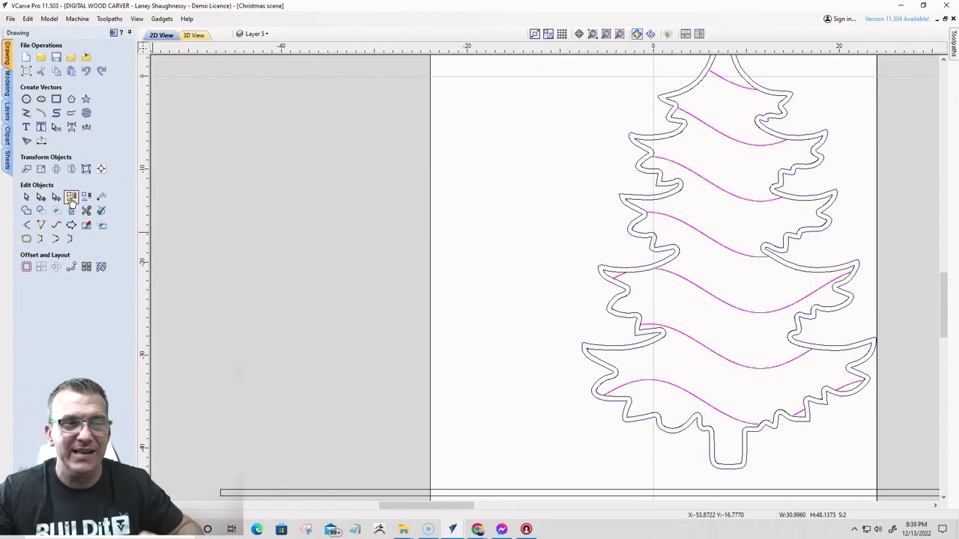
pyautogui.click(668, 143)
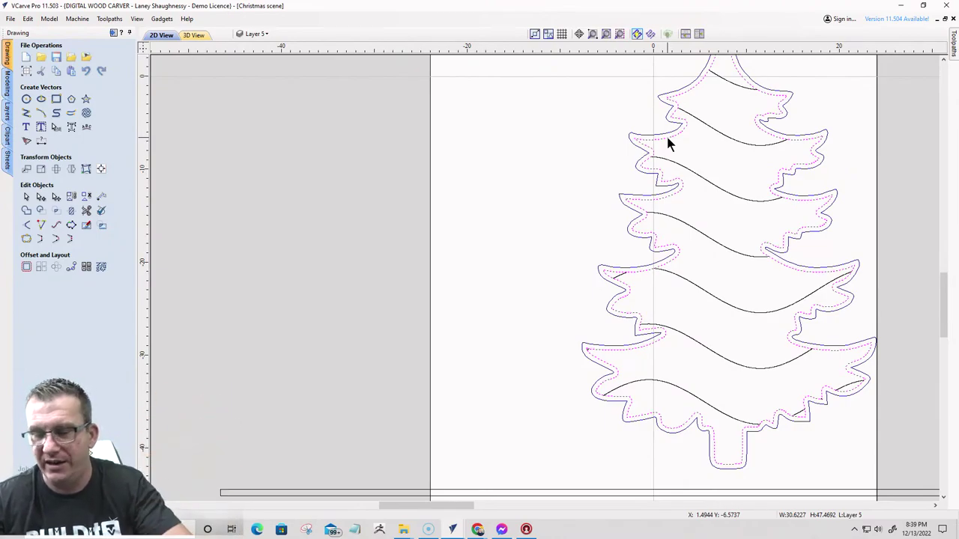
pyautogui.press('Escape')
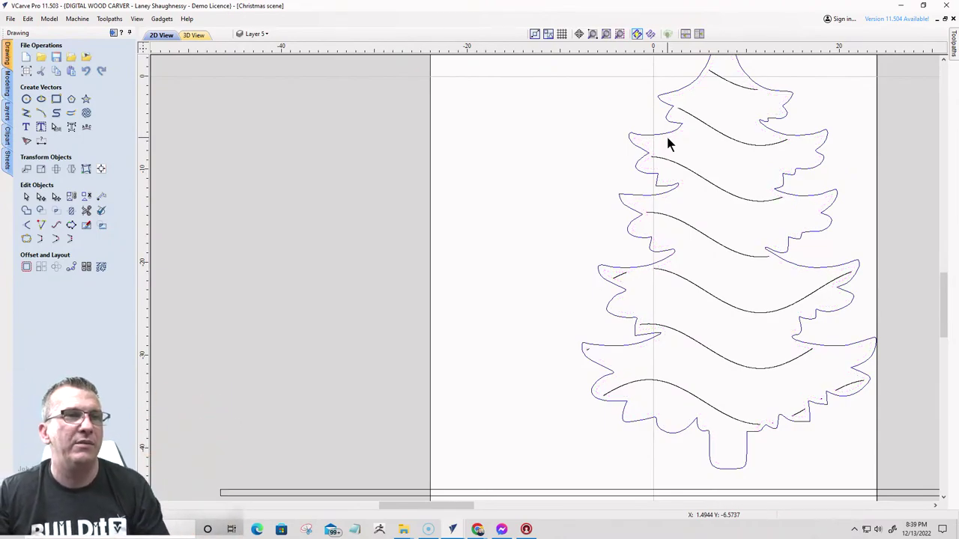
# - Draw a single 0.375-inch circle on the canvas
pyautogui.click(27, 100)
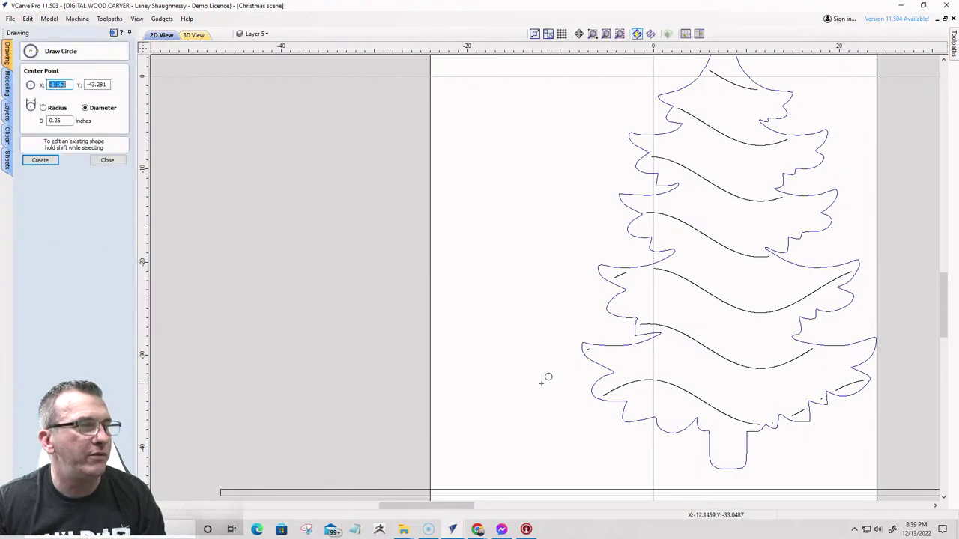
pyautogui.doubleClick(56, 121)
pyautogui.write('0.37')
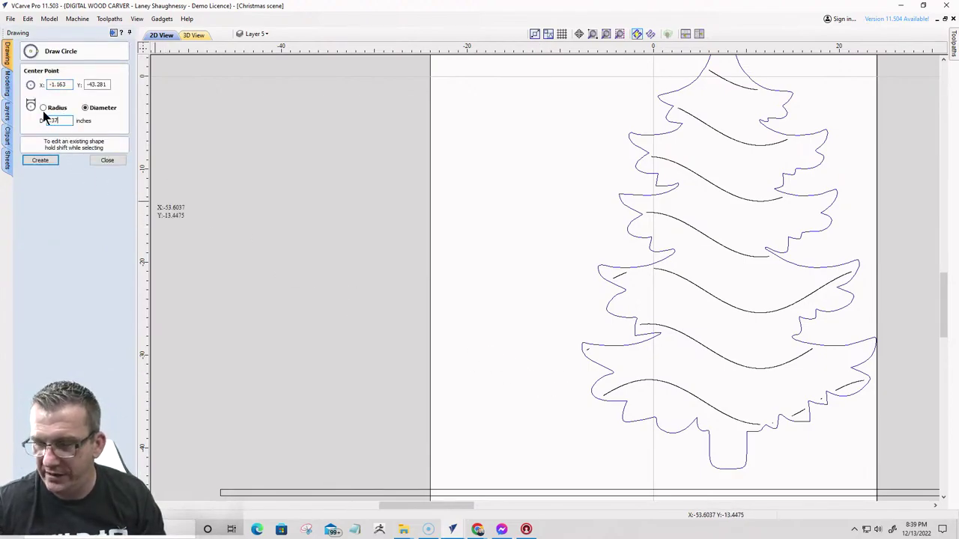
pyautogui.click(515, 424)
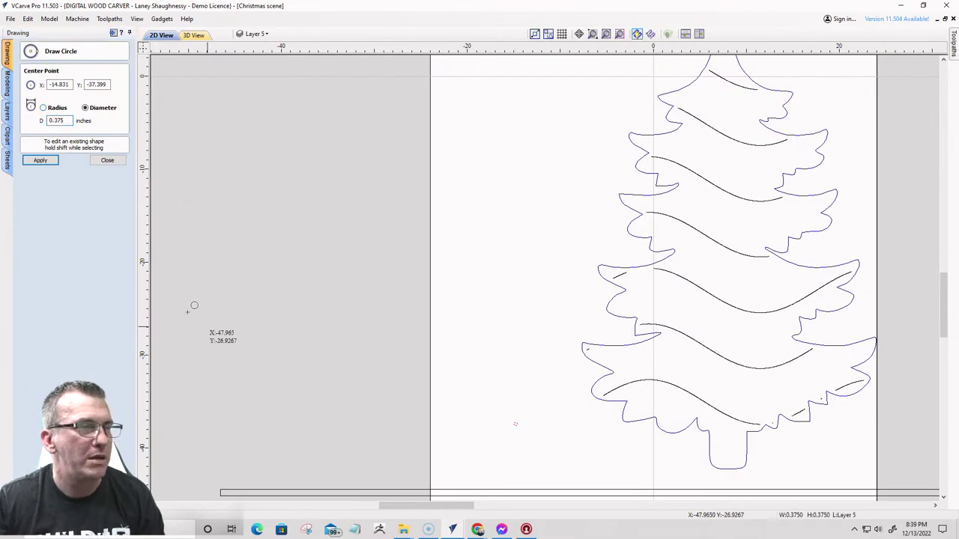
pyautogui.click(98, 162)
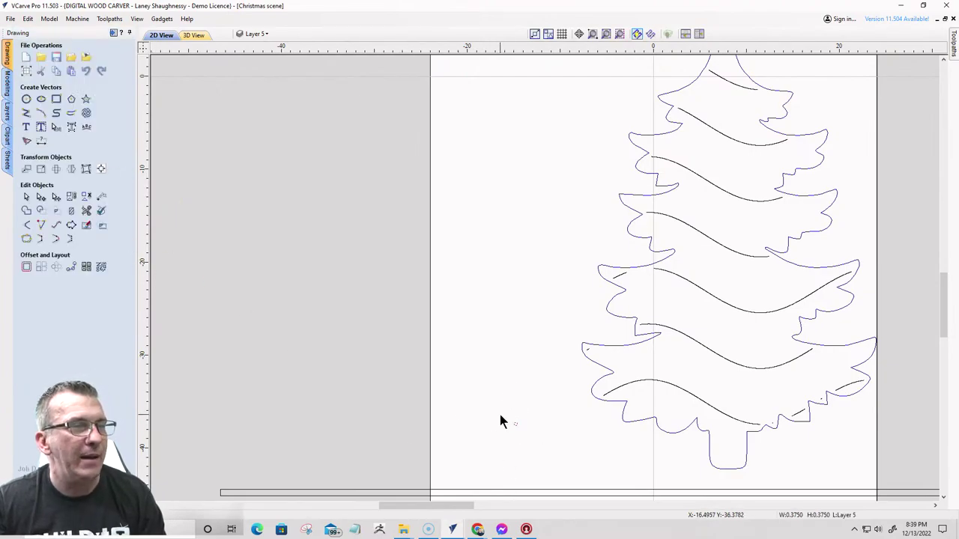
# - Copy the circle along the tree's wavy lines at 3.0-inch spacing
pyautogui.keyDown('shift'); pyautogui.click(681, 393); pyautogui.keyUp('shift')
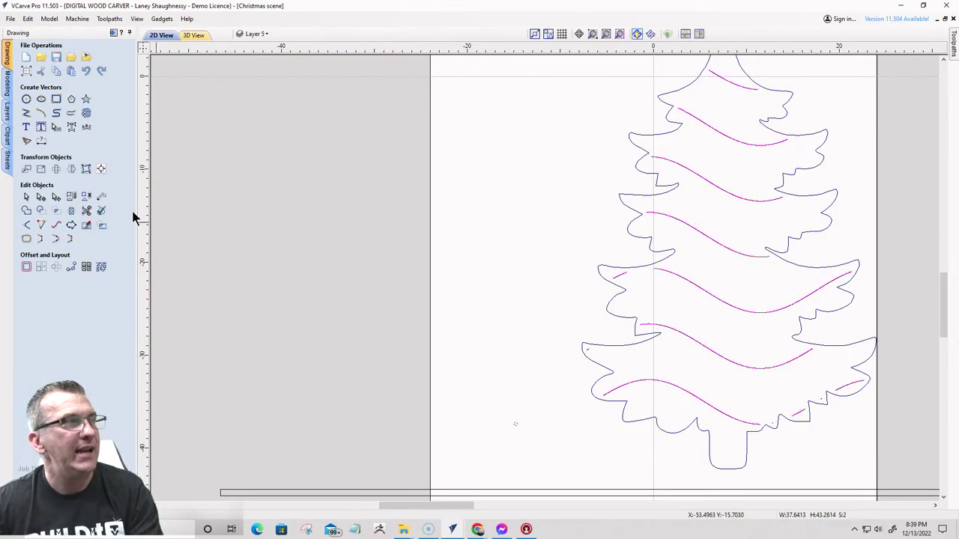
pyautogui.click(70, 268)
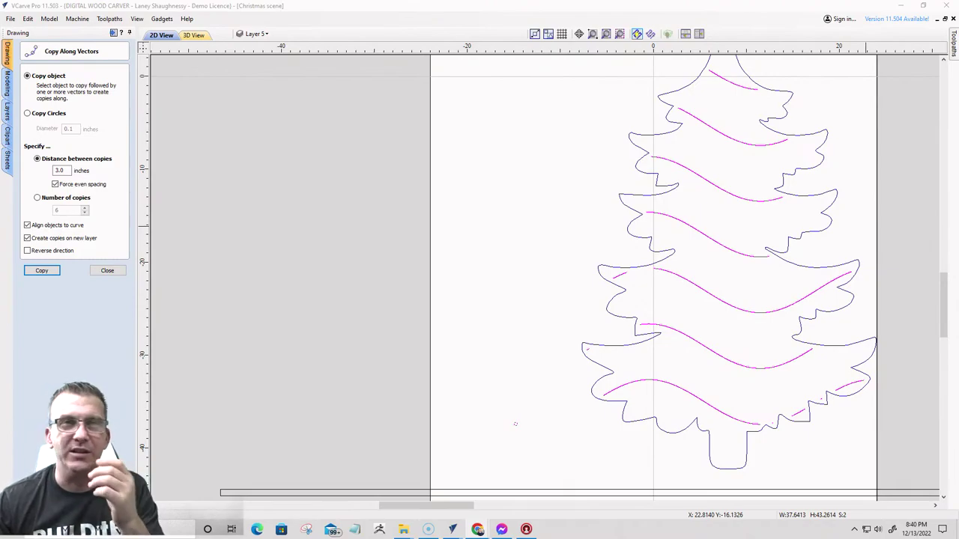
pyautogui.click(43, 272)
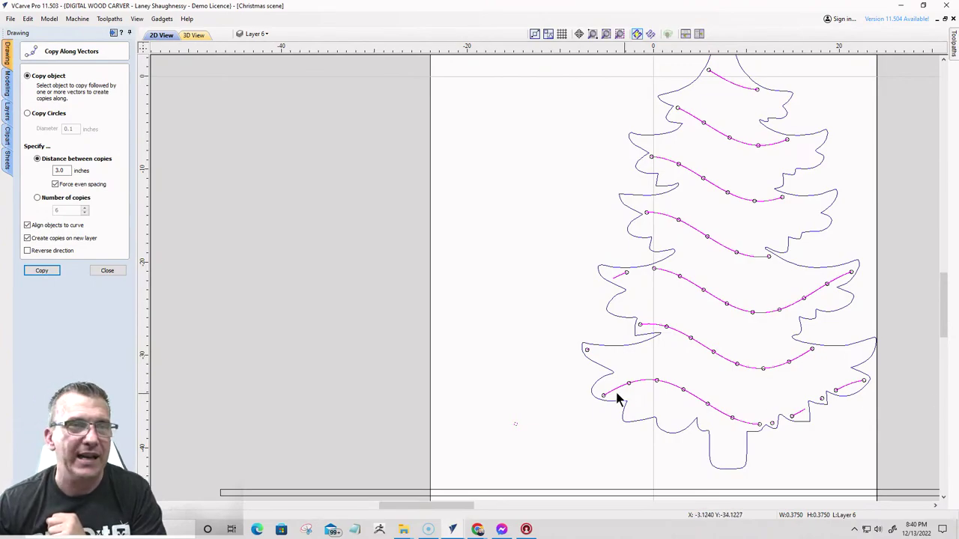
pyautogui.scroll(1, 809, 455)
pyautogui.scroll(3, 806, 450)
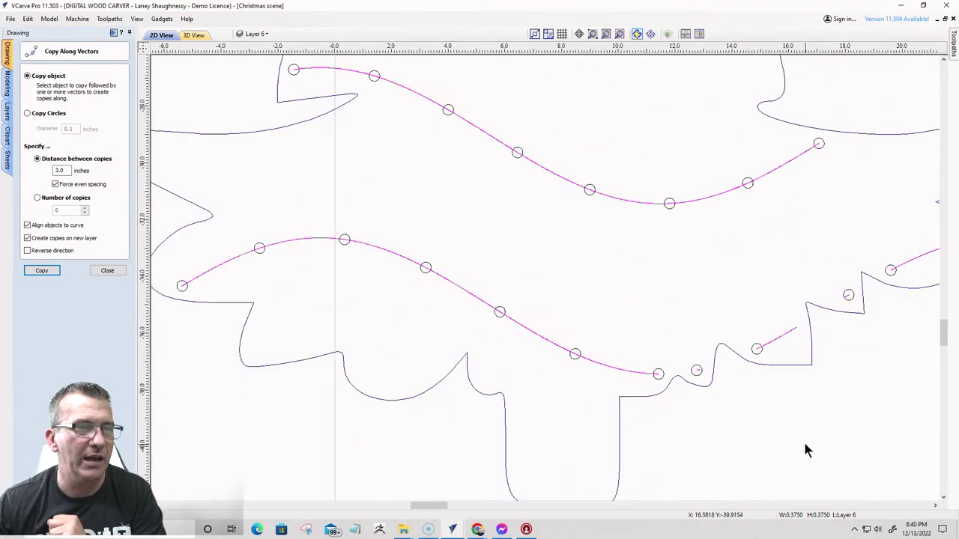
pyautogui.scroll(3, 689, 390)
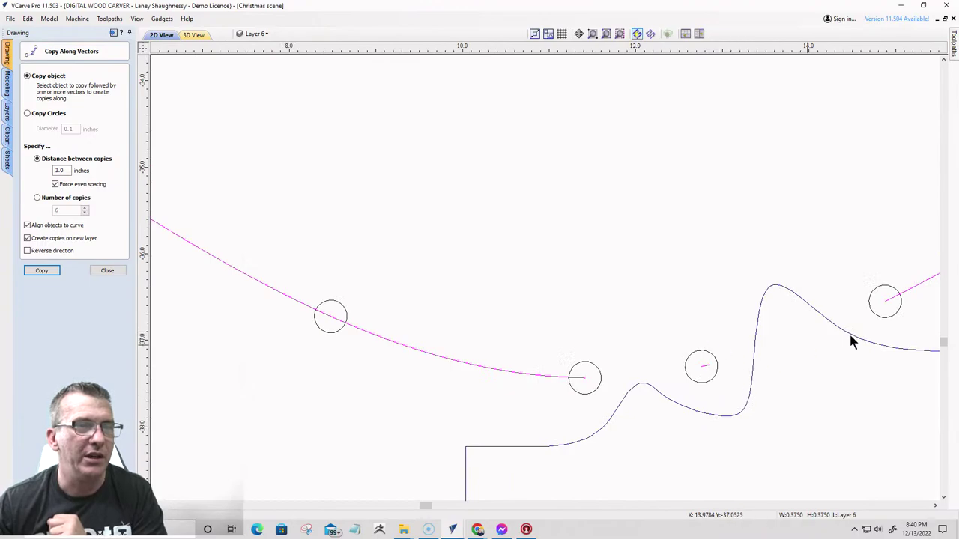
pyautogui.scroll(-7, 580, 302)
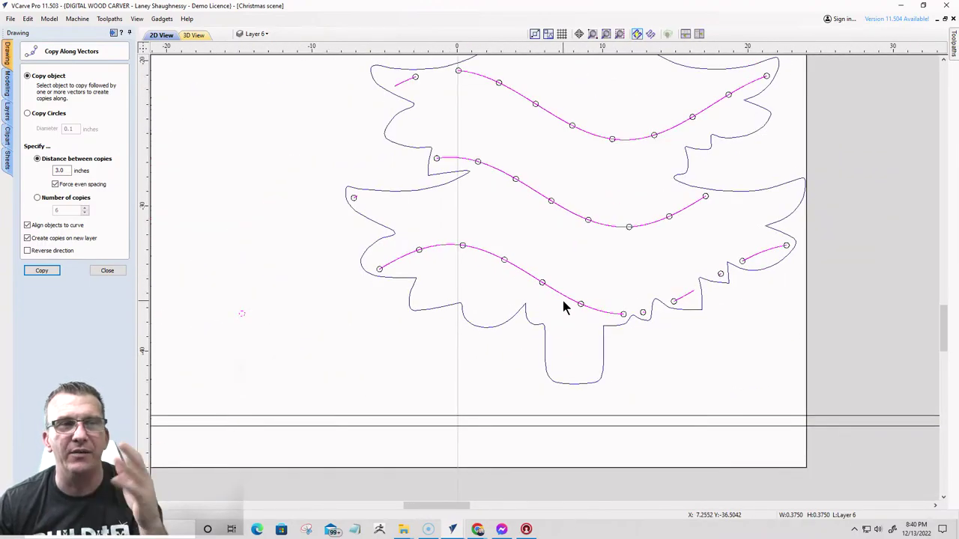
# - Move the wavy lines to a new hidden layer named SmallTReeLightPath
pyautogui.rightClick(563, 213)
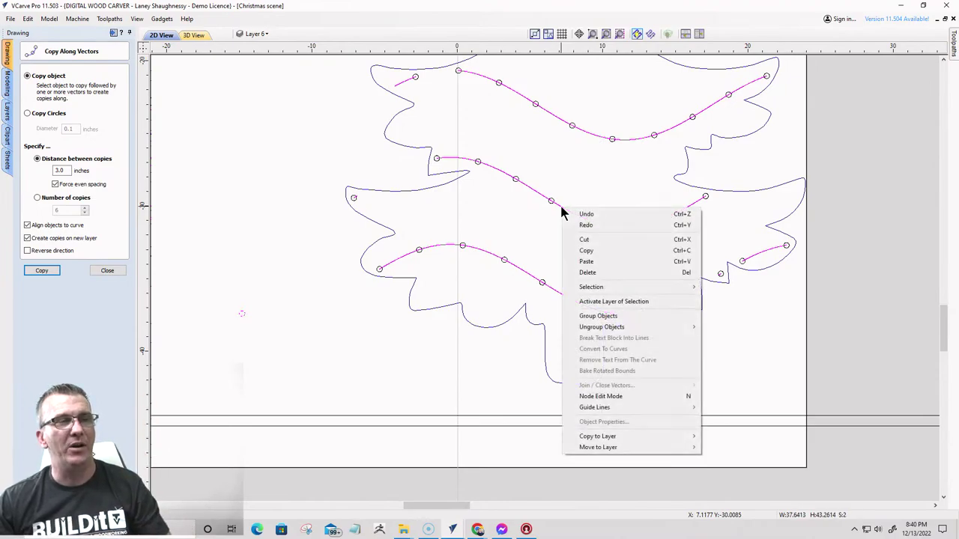
pyautogui.moveTo(586, 454)
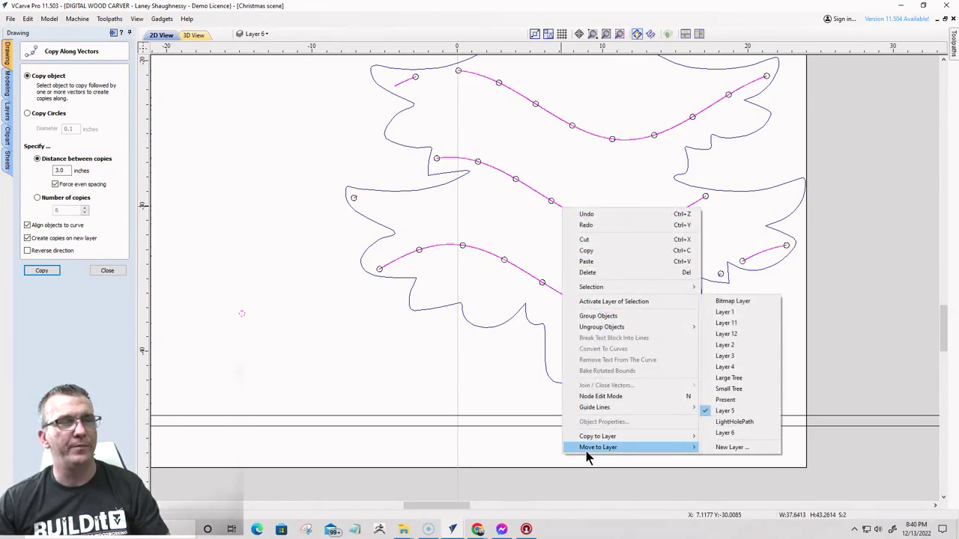
pyautogui.click(726, 448)
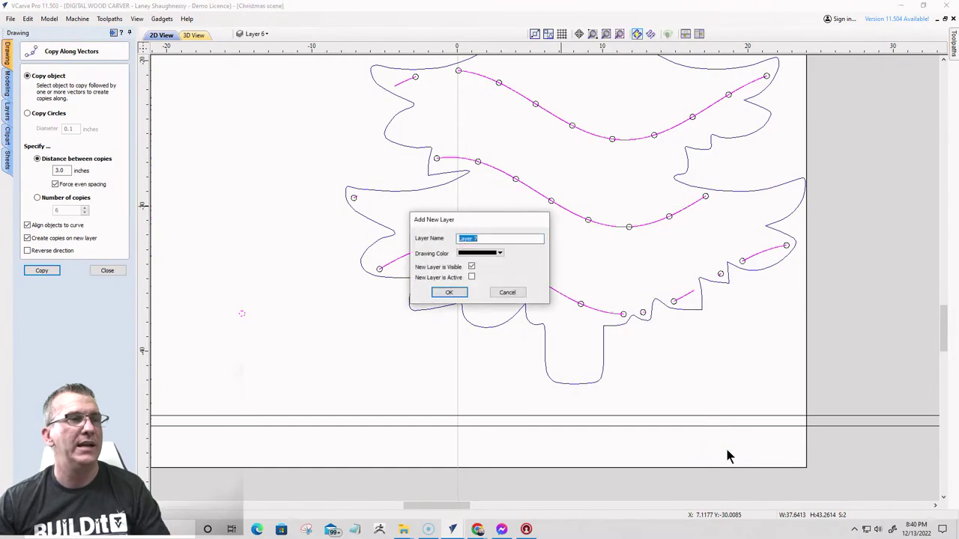
pyautogui.write('Sm')
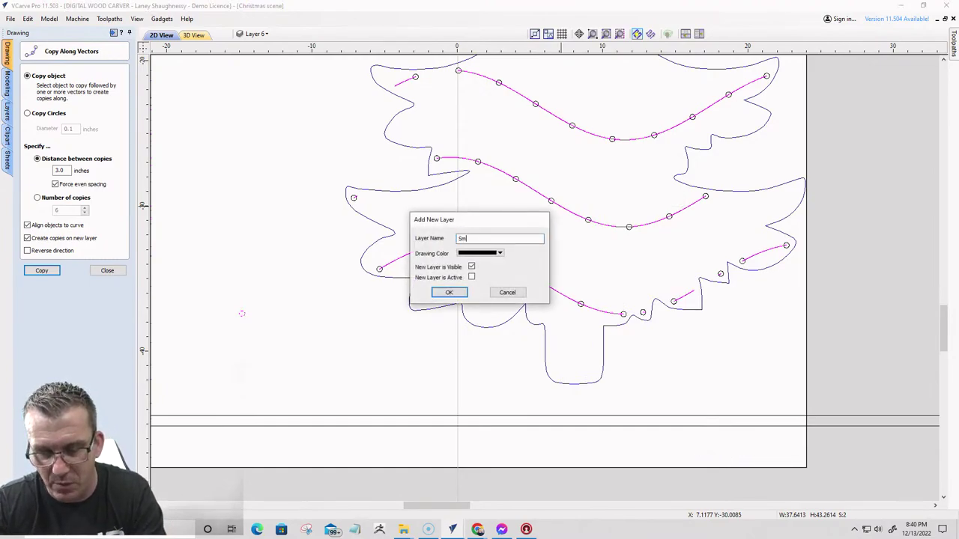
pyautogui.write('all TRe')
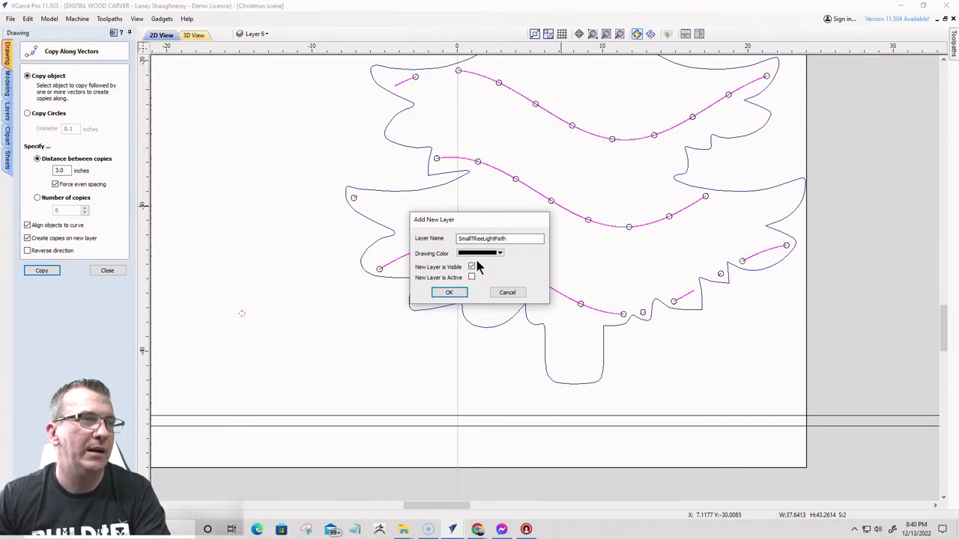
pyautogui.click(447, 293)
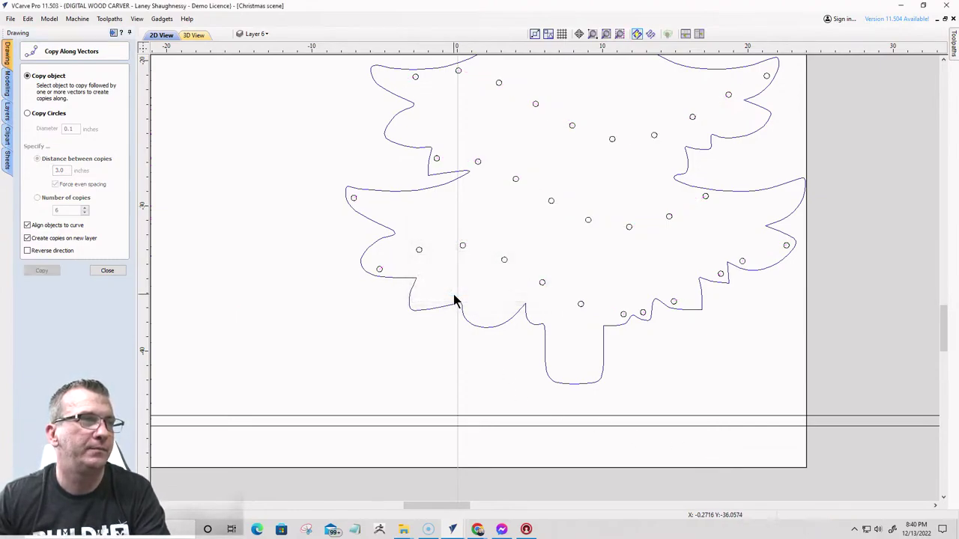
pyautogui.click(98, 273)
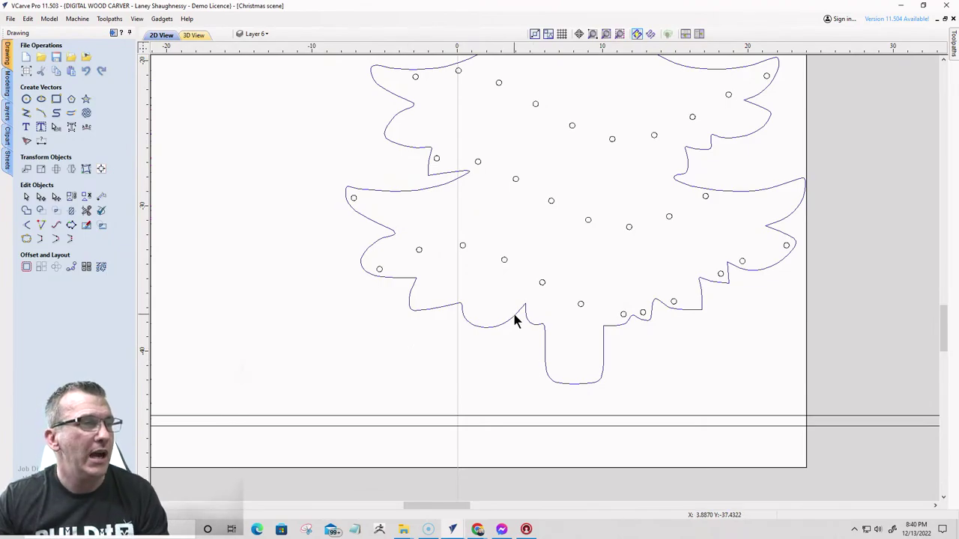
pyautogui.click(436, 308)
# - Cut the Small Tree outline at its lower-left node with Node Edit
pyautogui.click(41, 197)
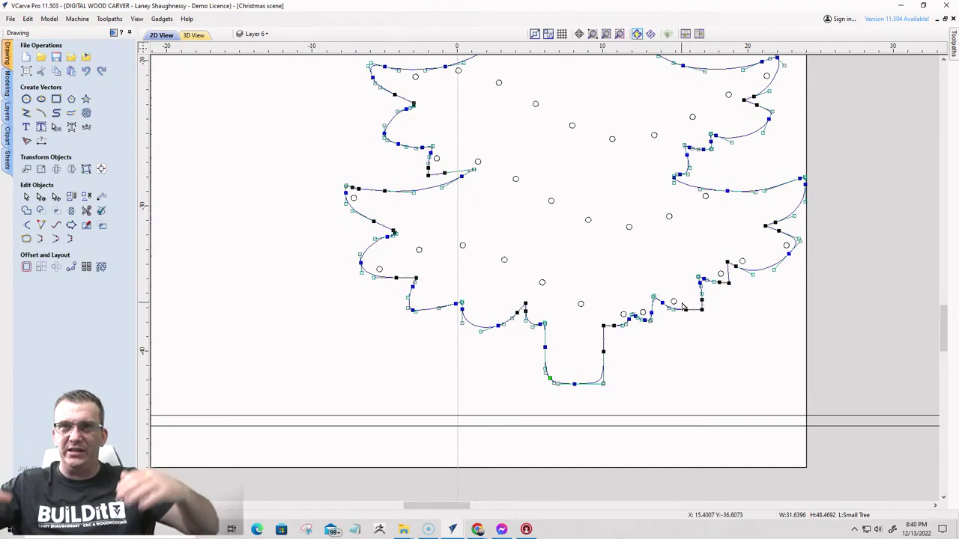
pyautogui.scroll(-1, 577, 394)
pyautogui.scroll(4, 484, 365)
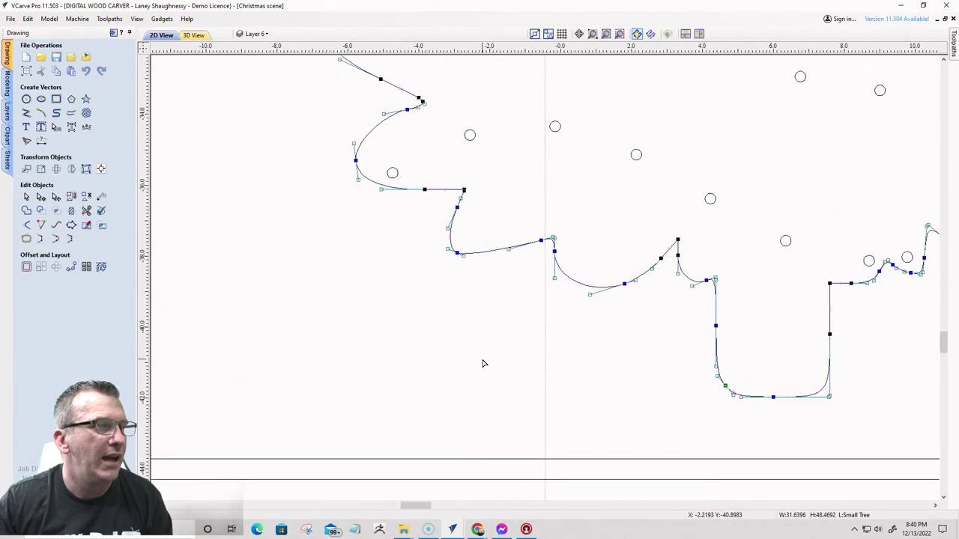
pyautogui.scroll(-2, 381, 295)
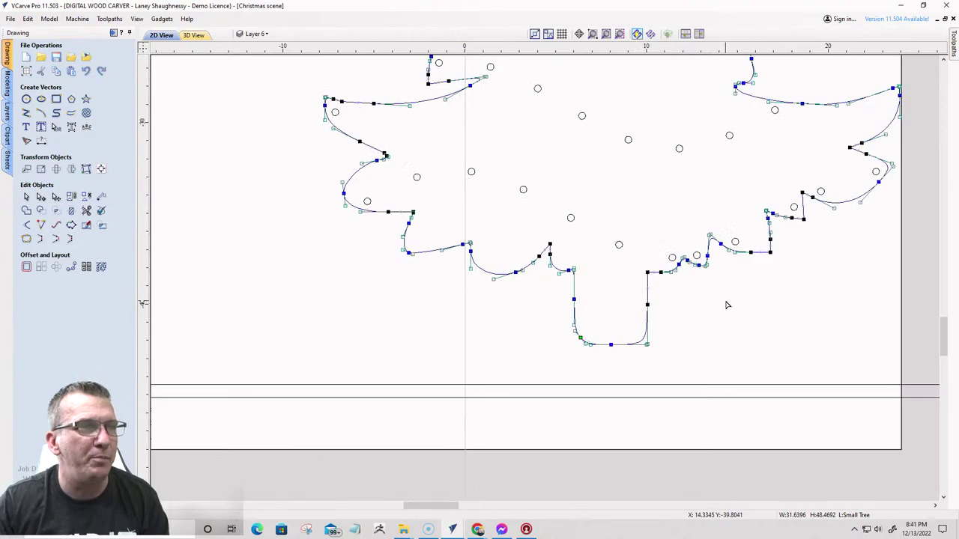
pyautogui.scroll(4, 410, 261)
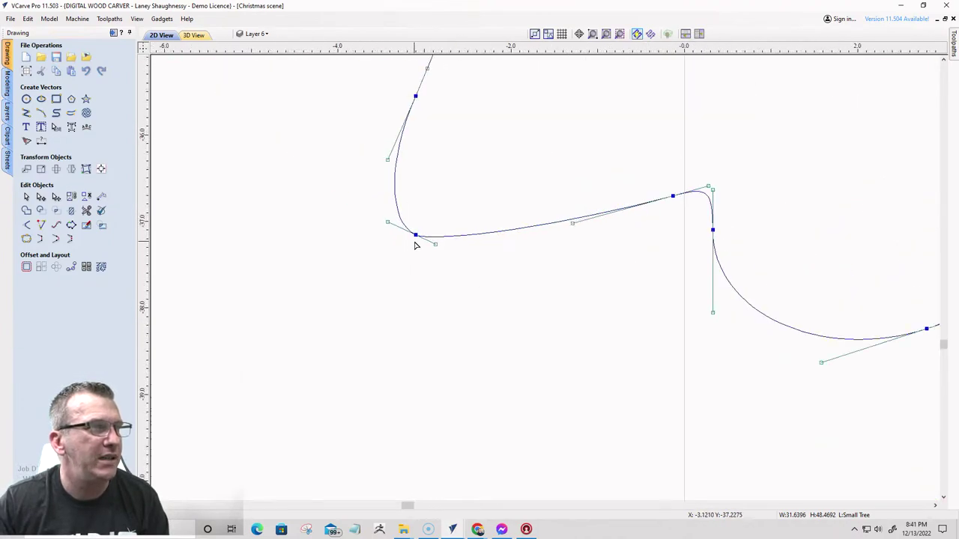
pyautogui.rightClick(418, 238)
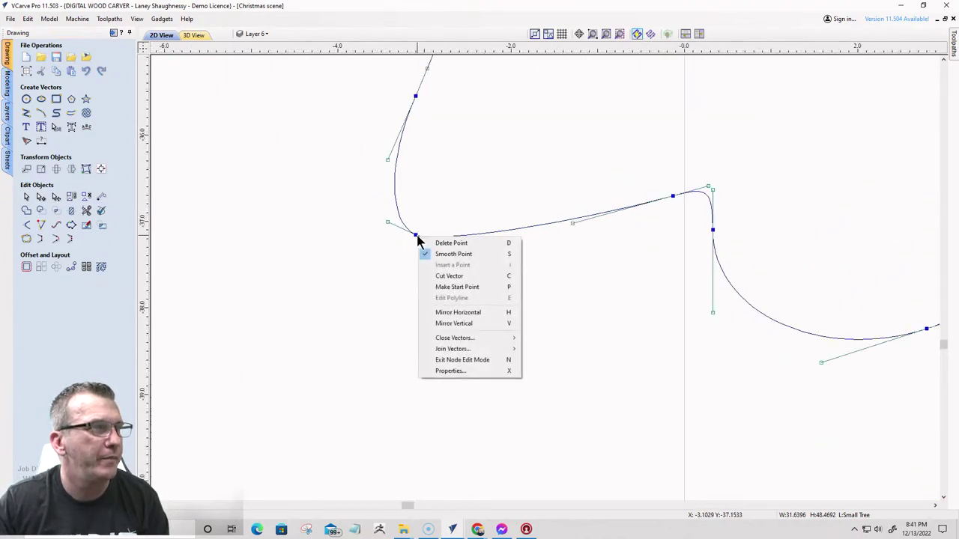
pyautogui.click(431, 276)
# - Cut the outline at the lower-right node and delete the trunk segment
pyautogui.scroll(-4, 380, 236)
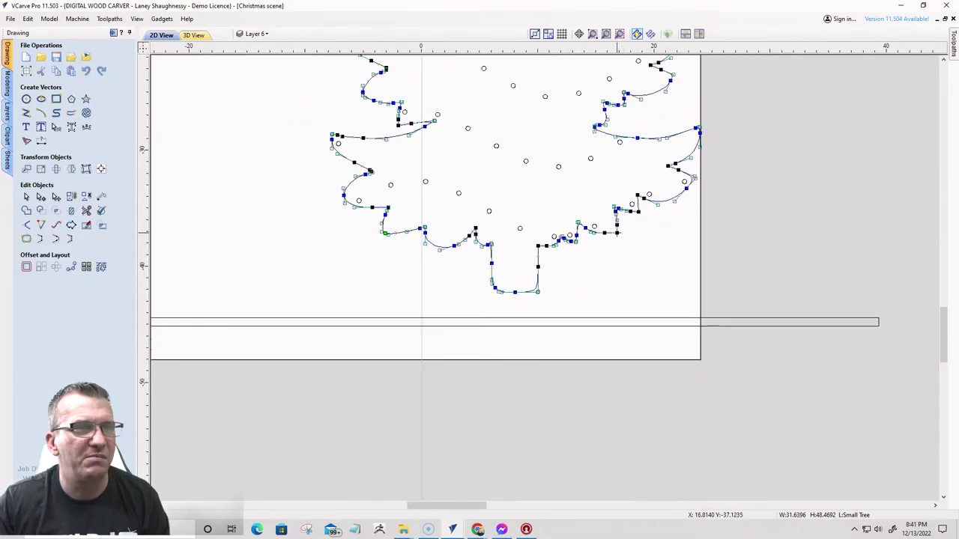
pyautogui.scroll(3, 617, 233)
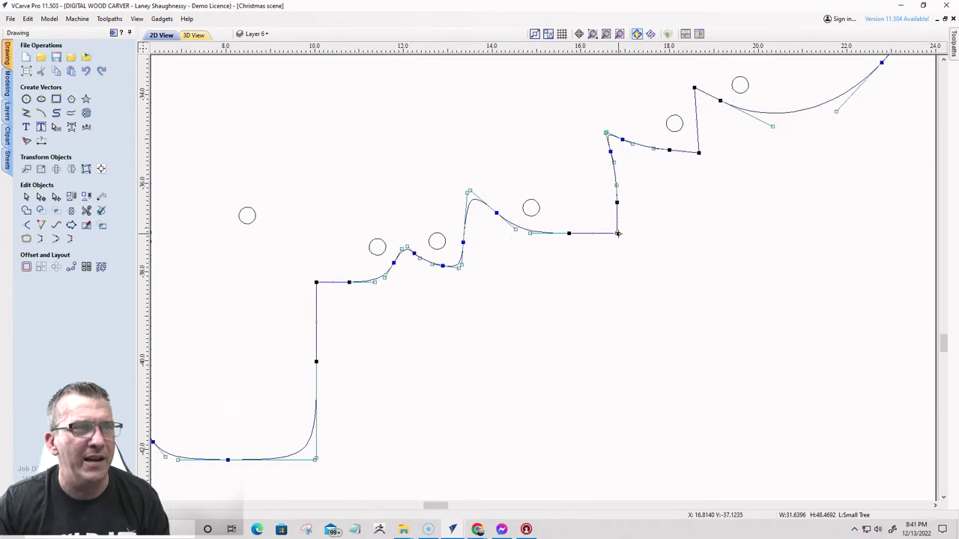
pyautogui.rightClick(617, 234)
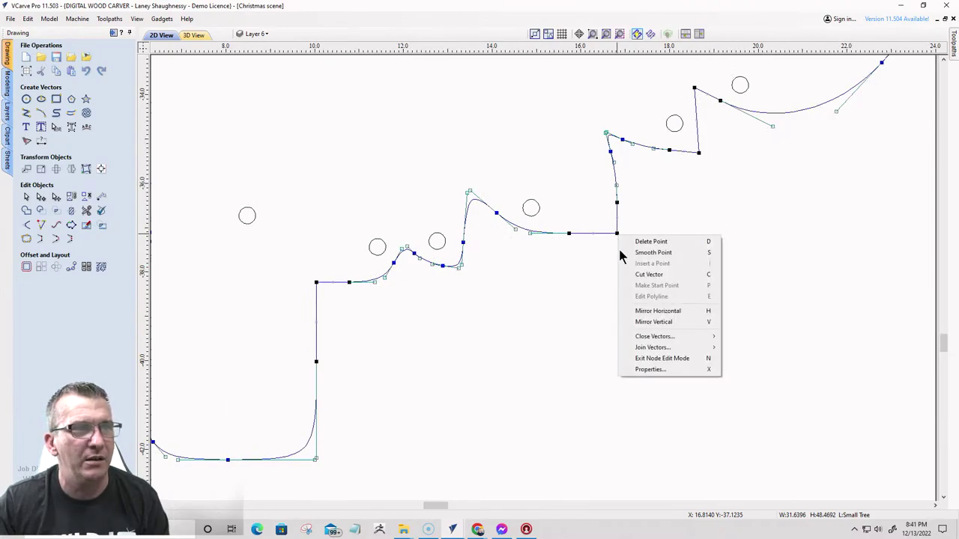
pyautogui.click(629, 276)
pyautogui.scroll(-5, 414, 285)
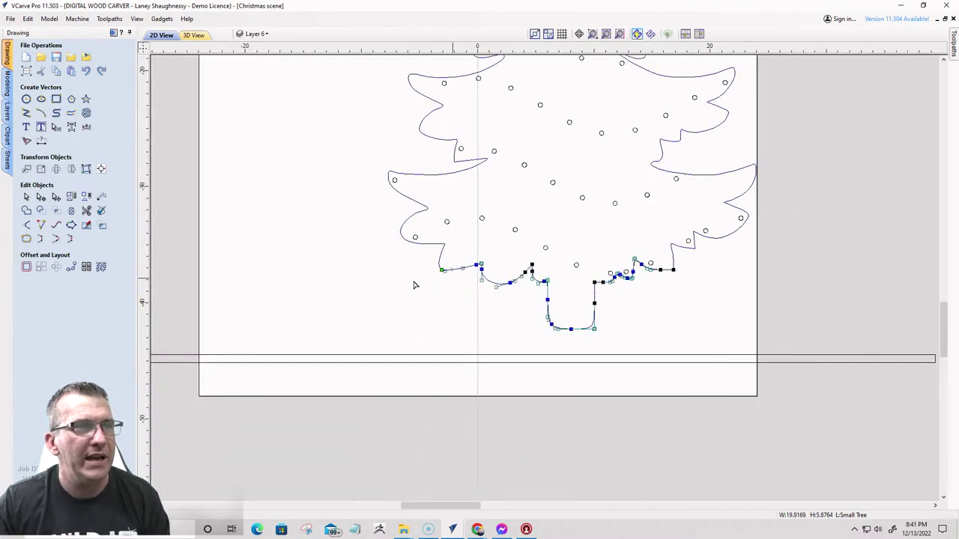
pyautogui.press('Delete')
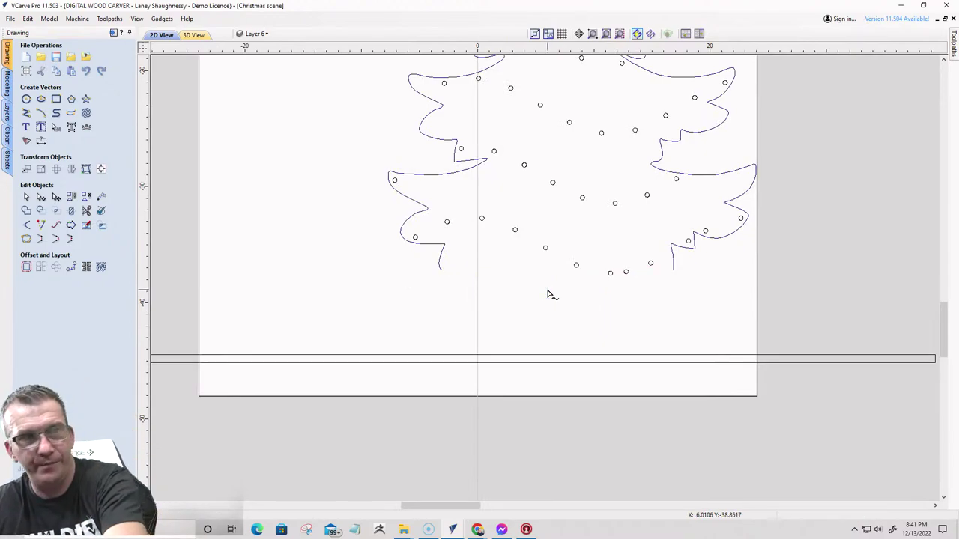
pyautogui.click(439, 270)
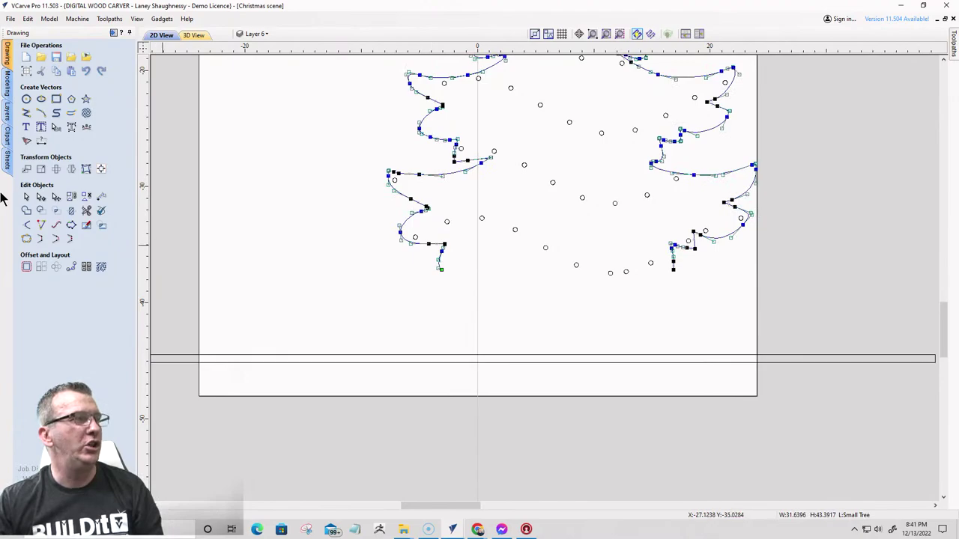
pyautogui.click(26, 211)
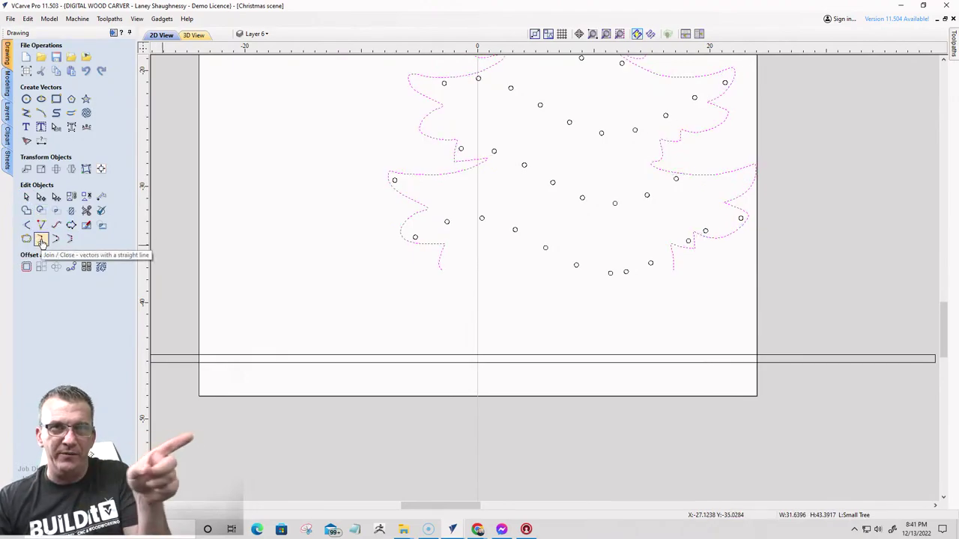
pyautogui.click(41, 239)
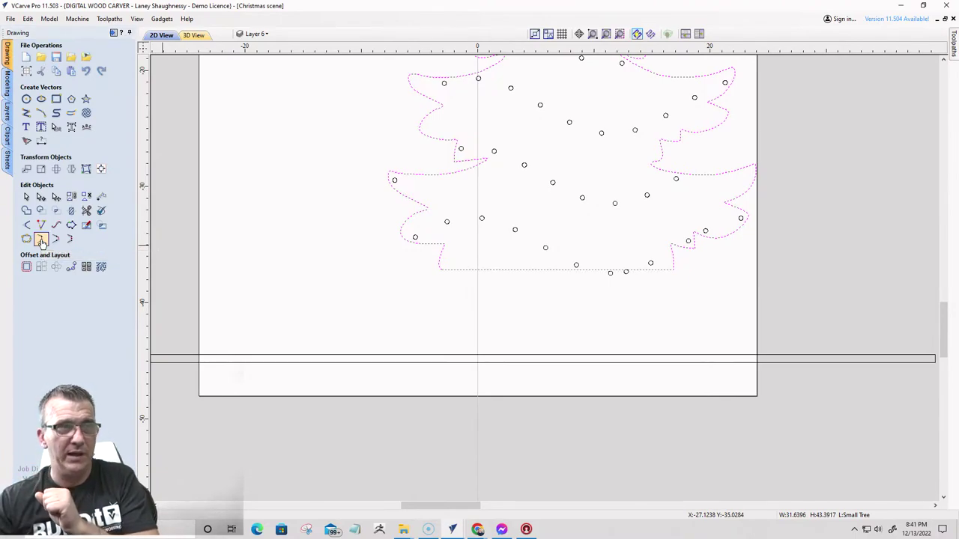
pyautogui.click(446, 270)
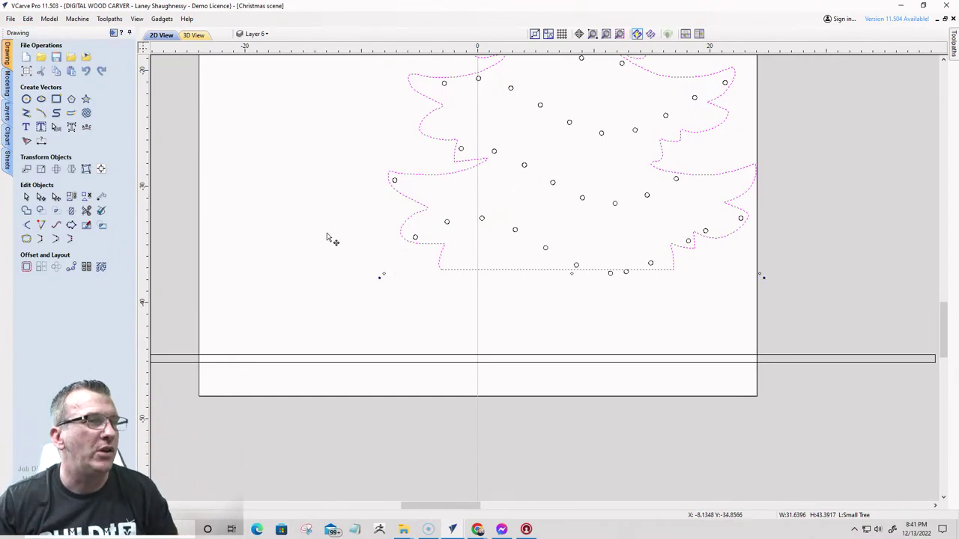
pyautogui.click(37, 199)
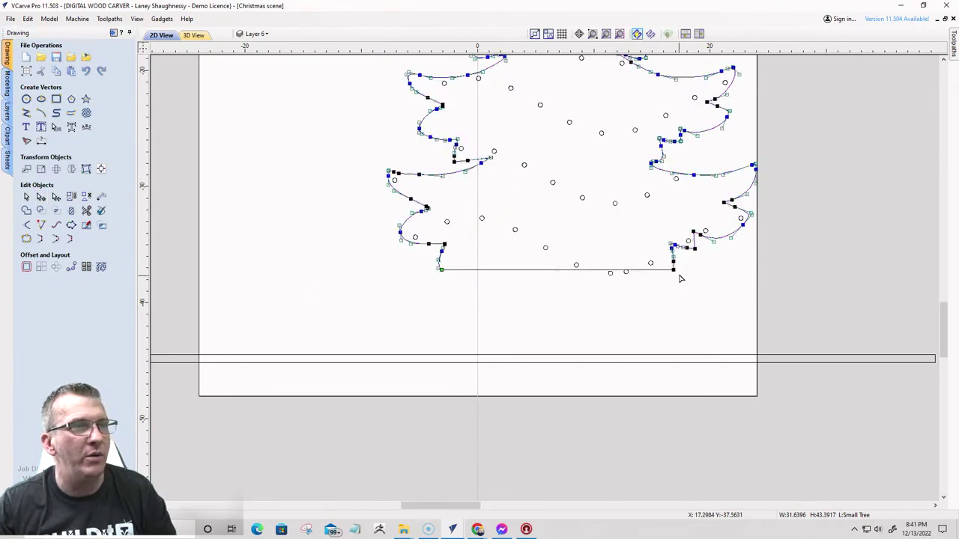
pyautogui.scroll(4, 681, 277)
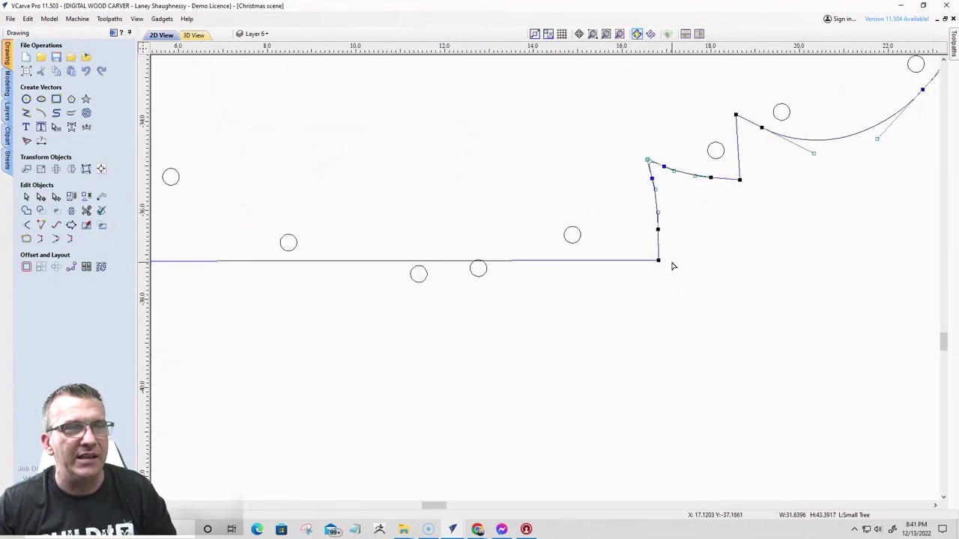
pyautogui.scroll(-4, 764, 285)
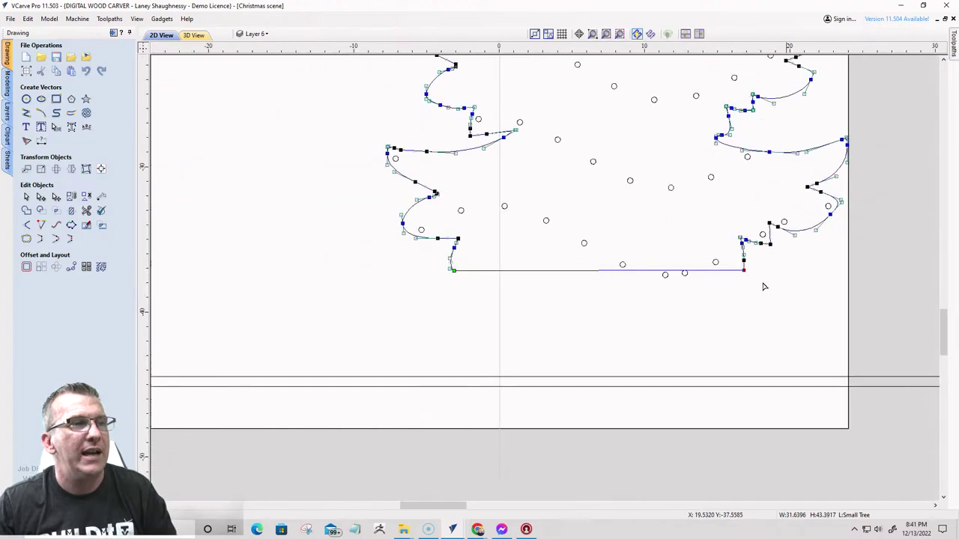
pyautogui.scroll(4, 511, 291)
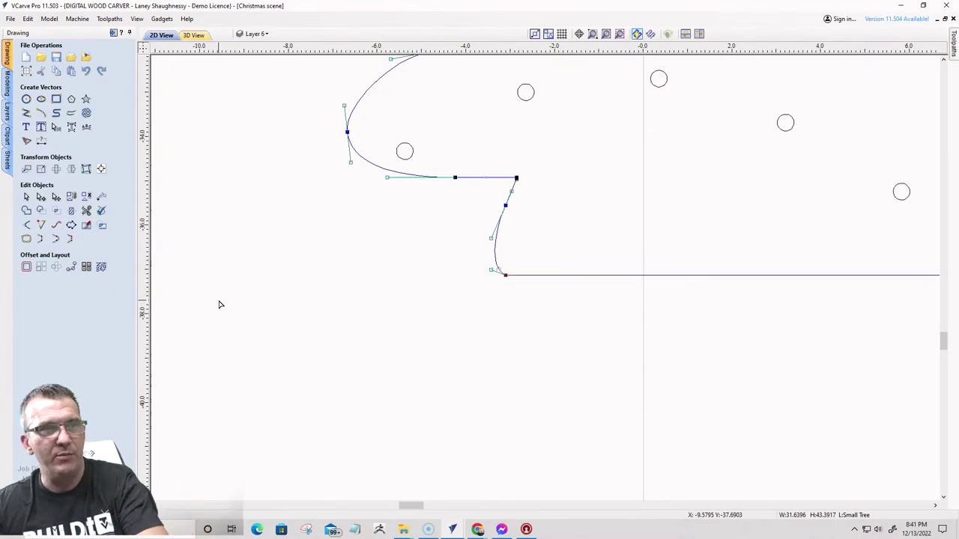
pyautogui.scroll(-3, 220, 304)
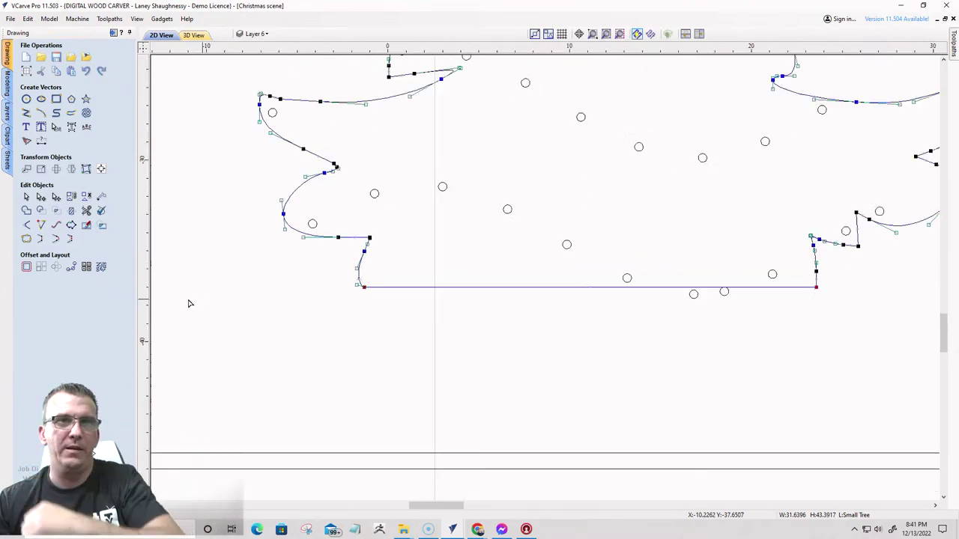
pyautogui.scroll(1, 142, 310)
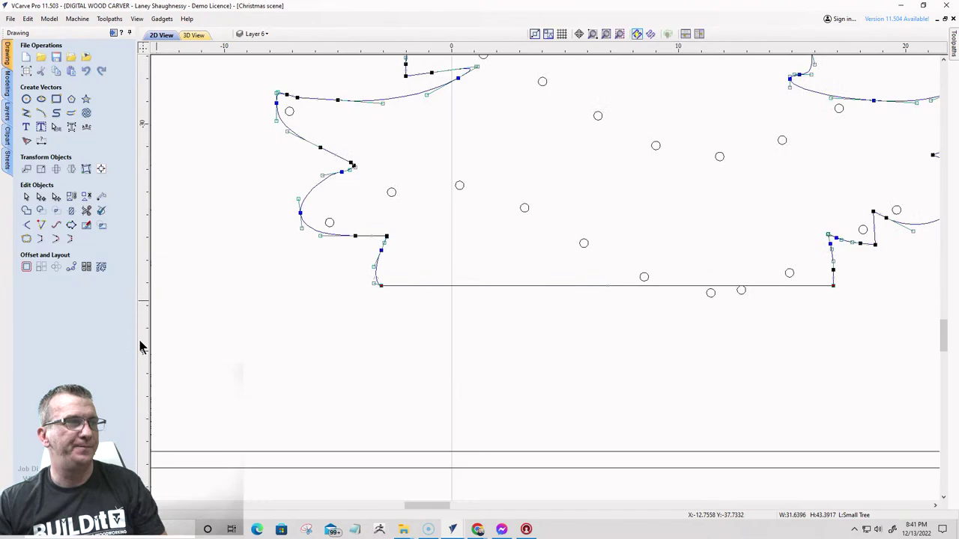
pyautogui.click(344, 348)
pyautogui.scroll(-1, 517, 371)
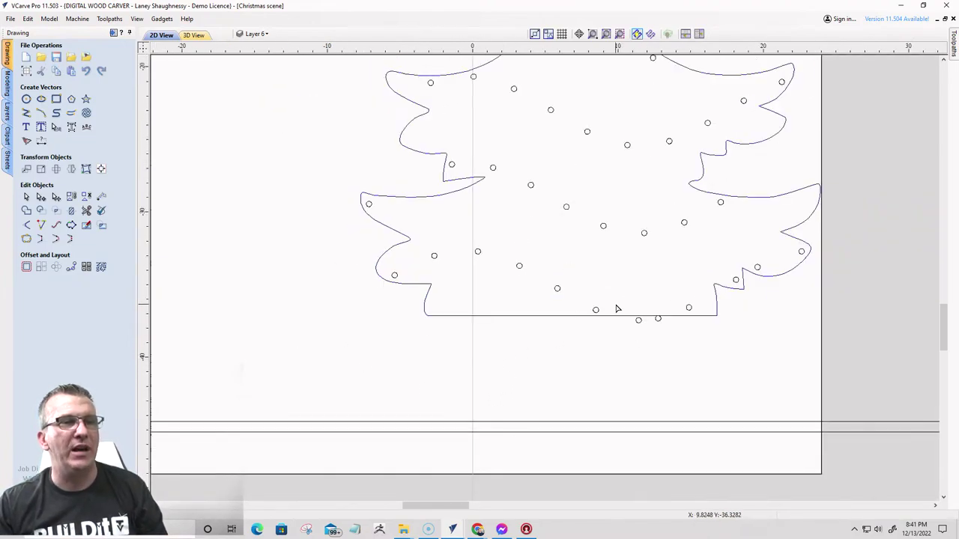
# - Select and delete the four light holes along the tree's bottom
pyautogui.click(26, 198)
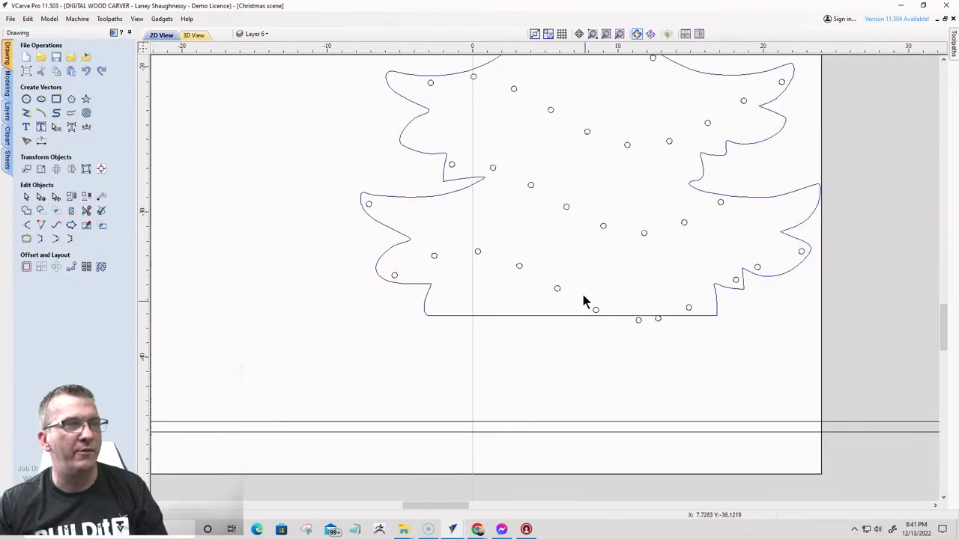
pyautogui.moveTo(577, 289); pyautogui.dragTo(694, 323)
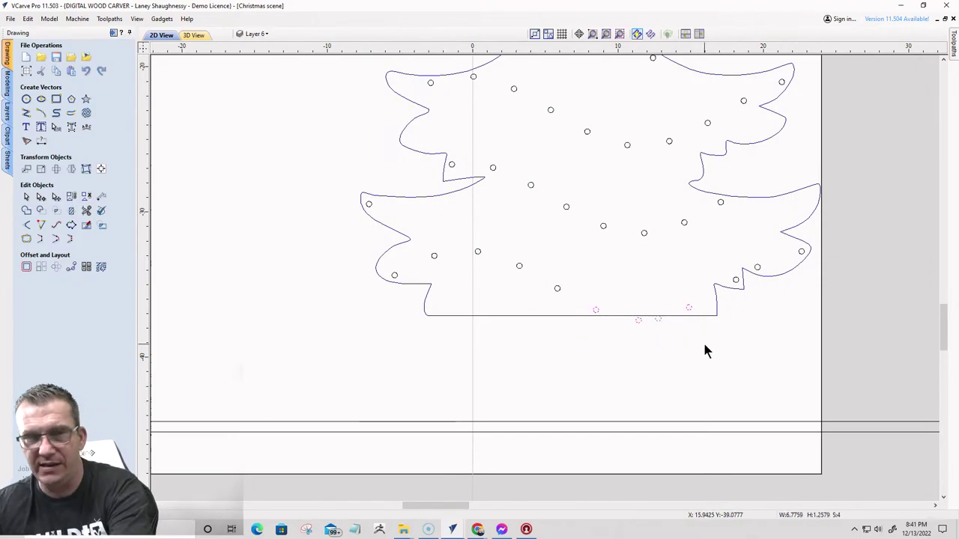
pyautogui.press('Delete')
pyautogui.scroll(-1, 675, 337)
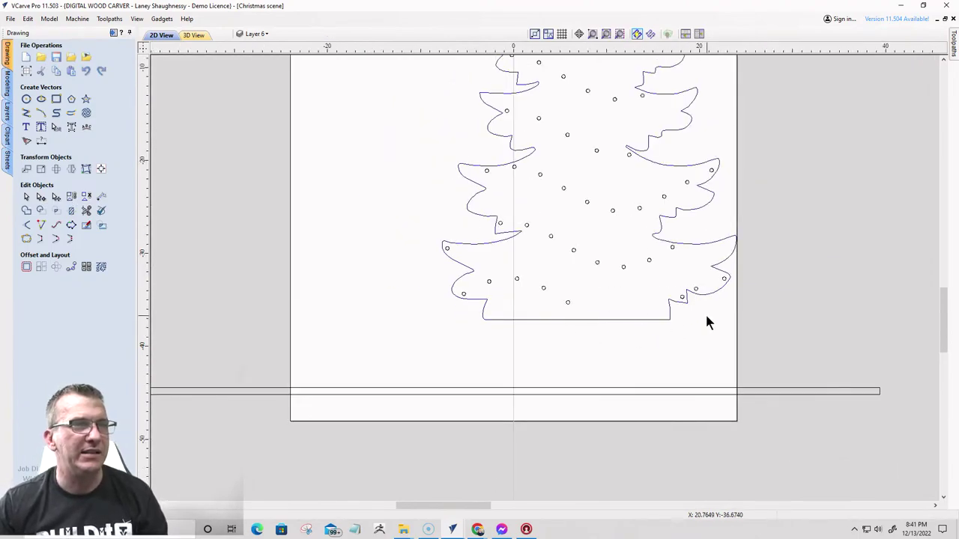
pyautogui.scroll(1, 705, 319)
pyautogui.scroll(-2, 698, 318)
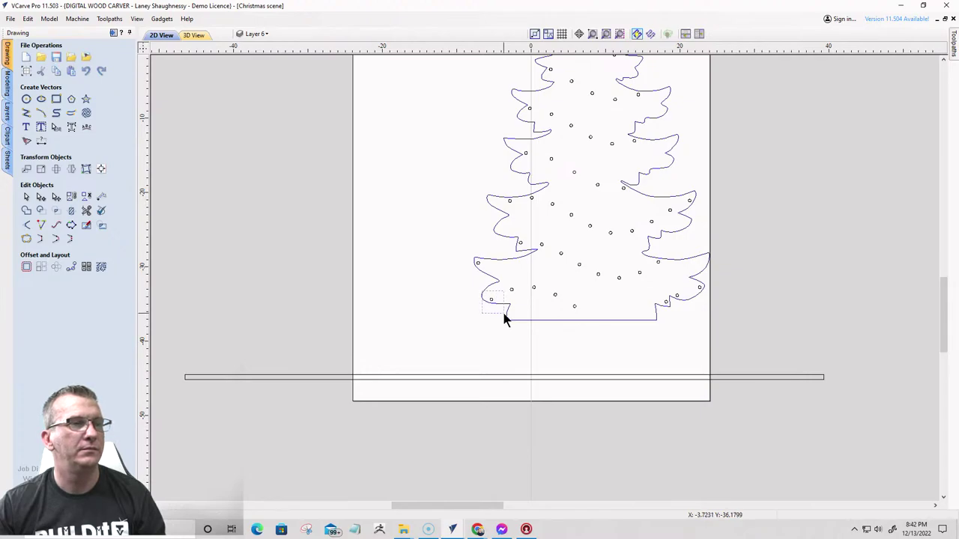
# - Delete five more light holes near the tree's lower-left base
pyautogui.moveTo(504, 314); pyautogui.dragTo(504, 313)
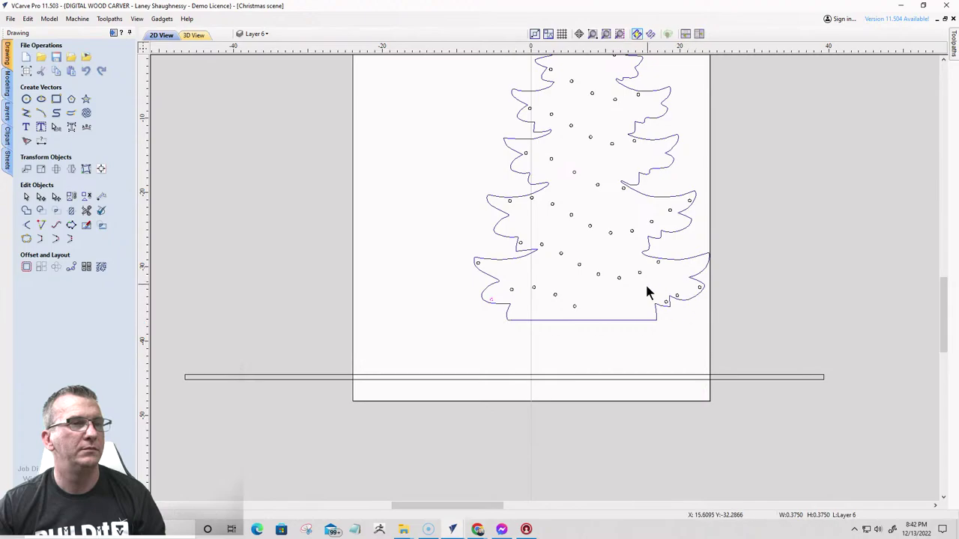
pyautogui.moveTo(474, 284); pyautogui.dragTo(575, 317)
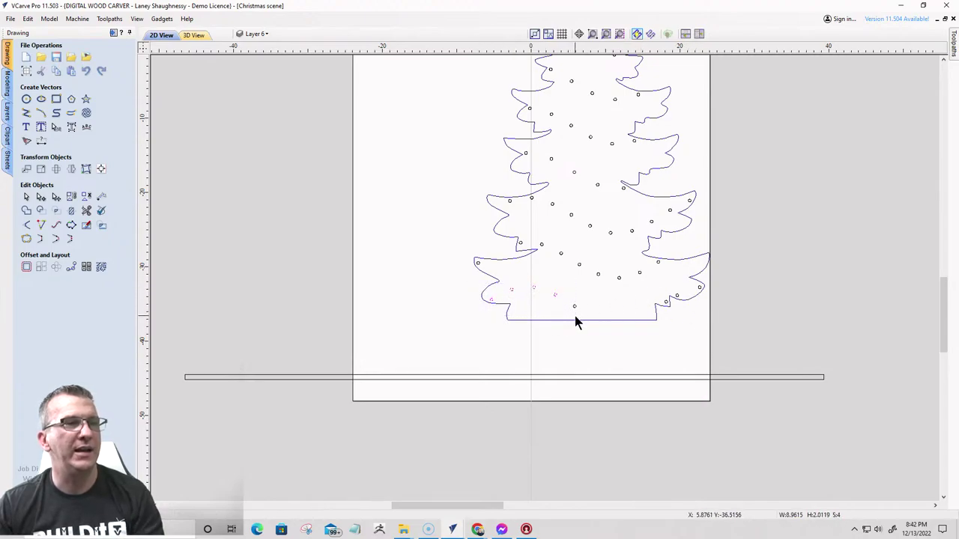
pyautogui.scroll(-1, 574, 318)
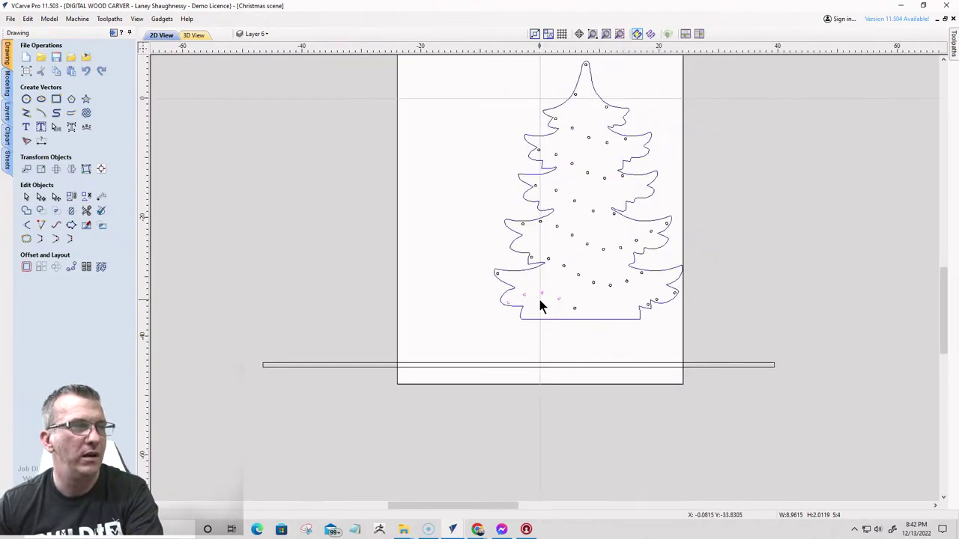
pyautogui.moveTo(507, 306); pyautogui.dragTo(544, 305)
pyautogui.scroll(1, 544, 305)
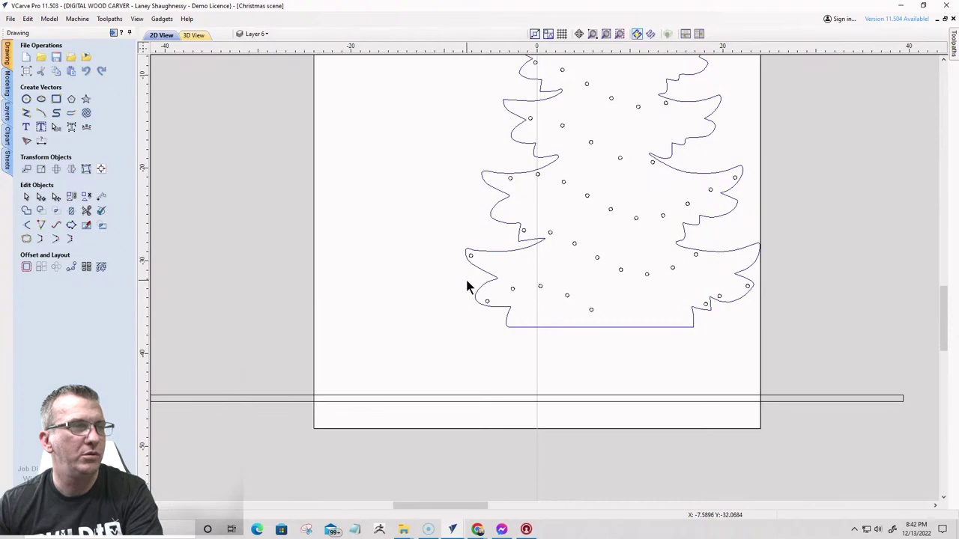
pyautogui.moveTo(477, 286); pyautogui.dragTo(600, 325)
pyautogui.press('Delete')
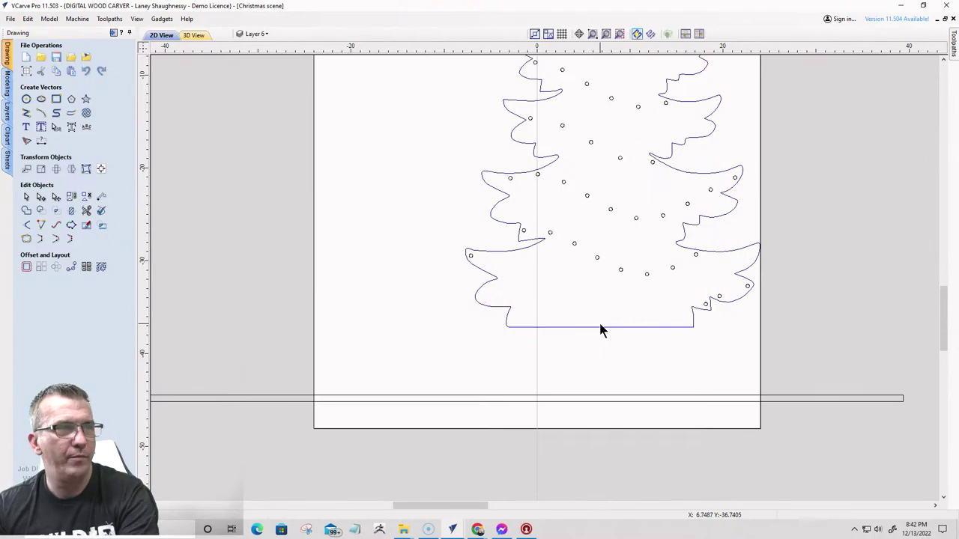
# - Delete two lower-left holes and select the remaining low hole near the lower-right corner
pyautogui.scroll(-2, 600, 328)
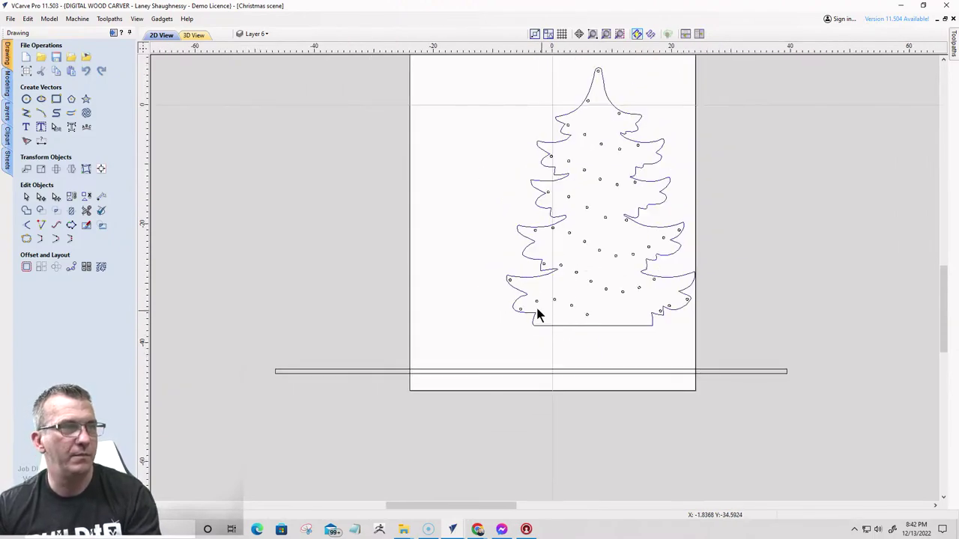
pyautogui.moveTo(511, 293); pyautogui.dragTo(543, 316)
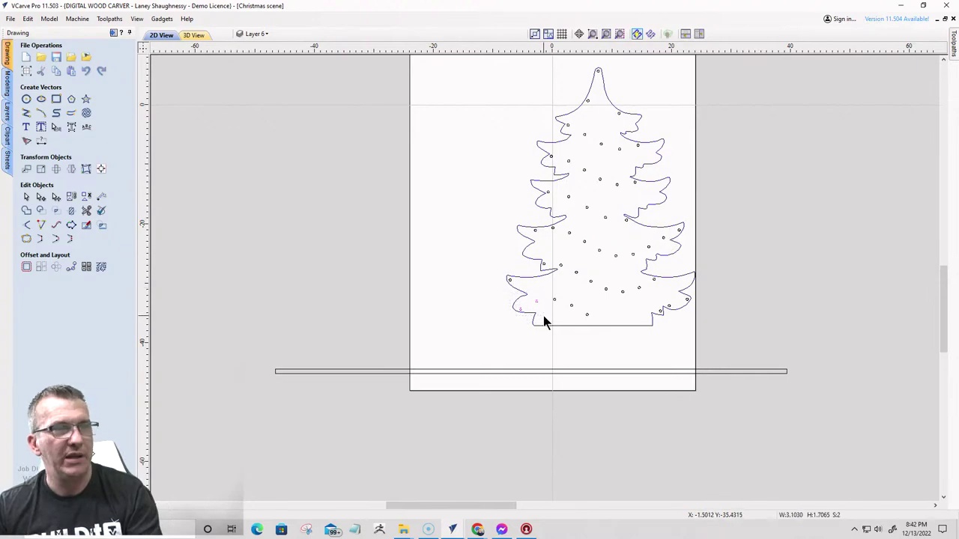
pyautogui.press('Delete')
pyautogui.moveTo(654, 302); pyautogui.dragTo(662, 316)
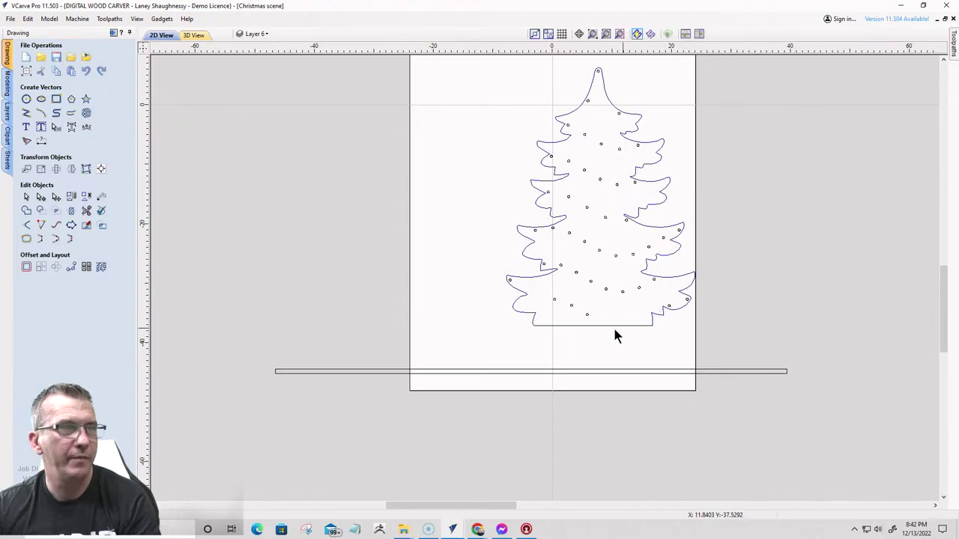
pyautogui.scroll(-2, 586, 325)
pyautogui.scroll(5, 589, 329)
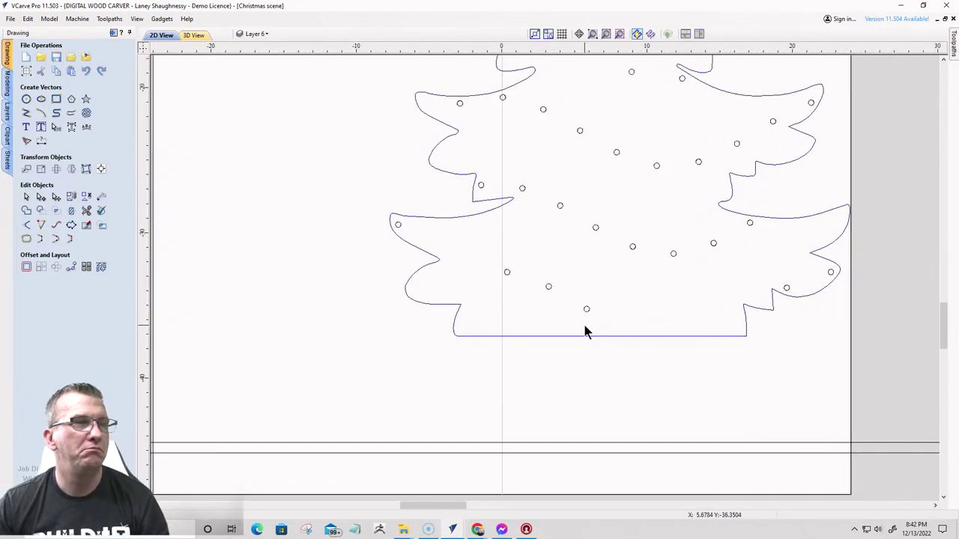
pyautogui.click(587, 310)
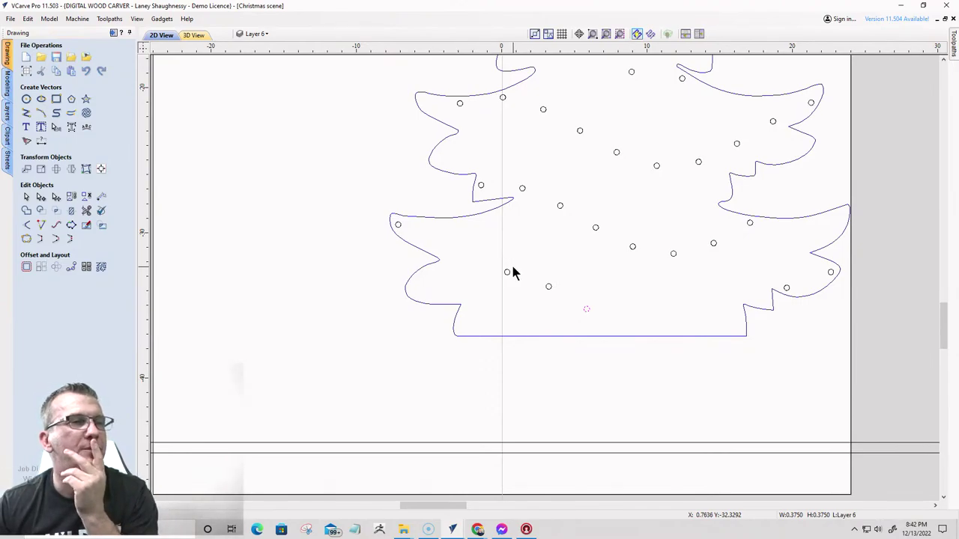
pyautogui.scroll(-6, 512, 271)
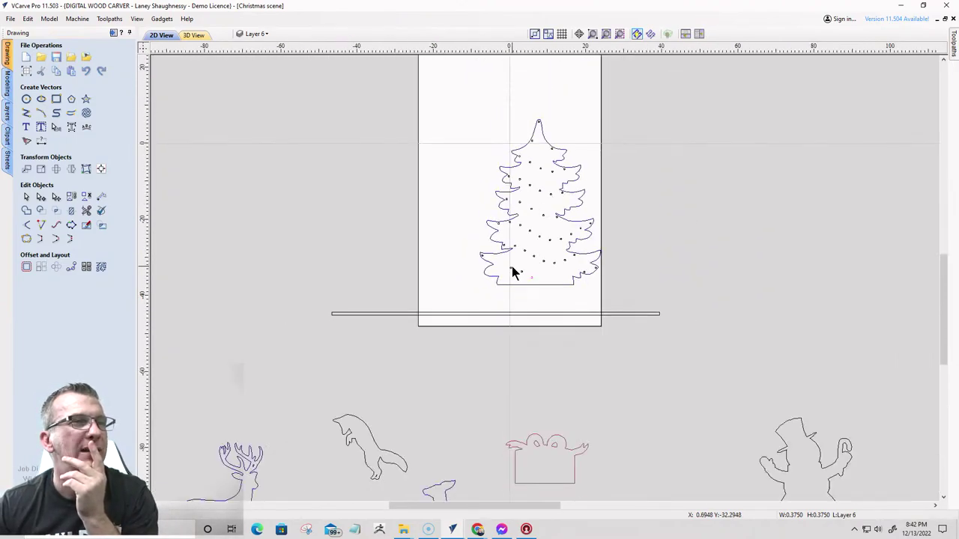
# - Select the small tree outline and zoom to review its clear, trunkless base
pyautogui.scroll(4, 512, 268)
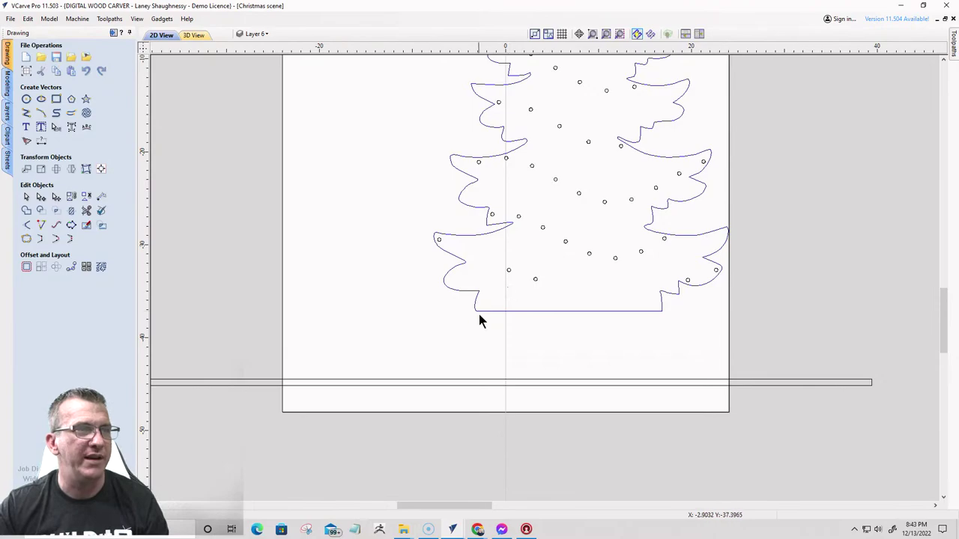
pyautogui.scroll(-1, 474, 319)
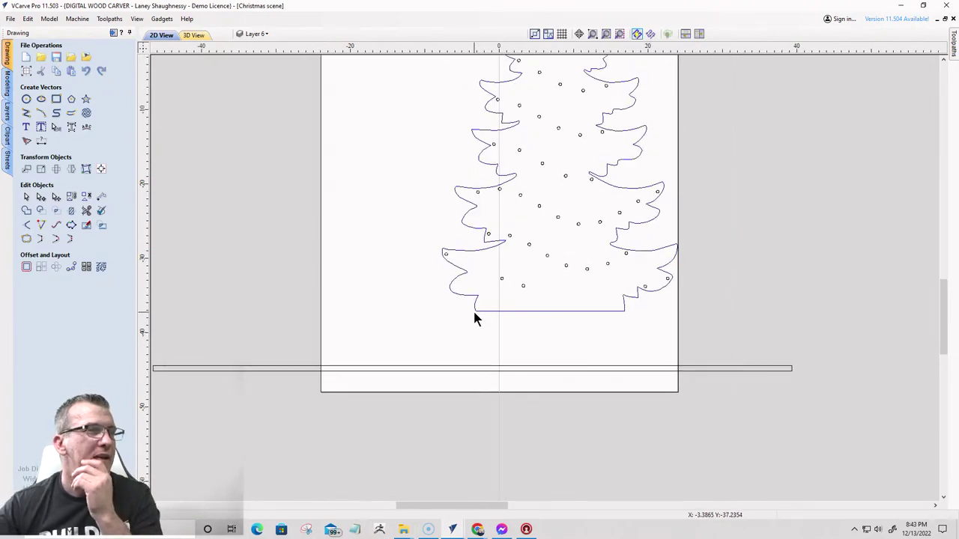
pyautogui.scroll(3, 475, 318)
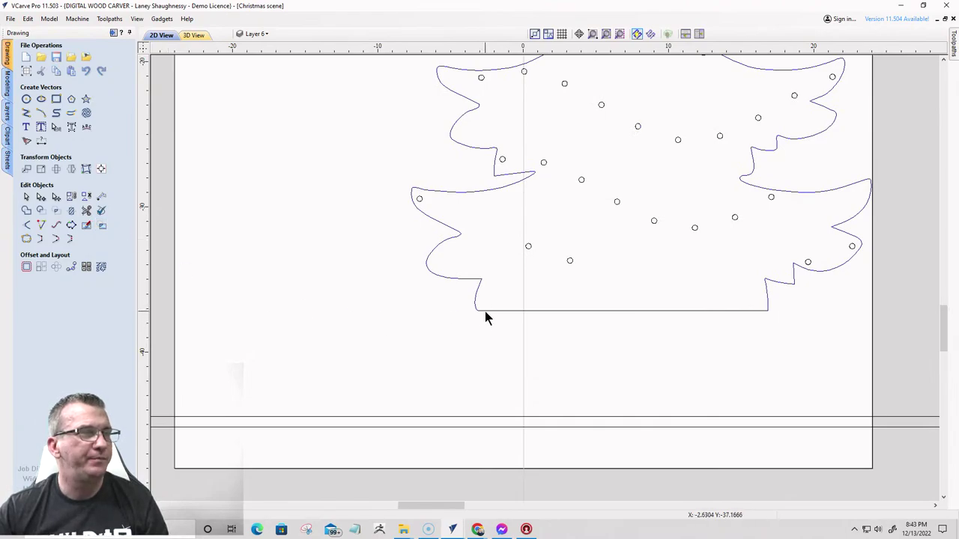
pyautogui.click(484, 310)
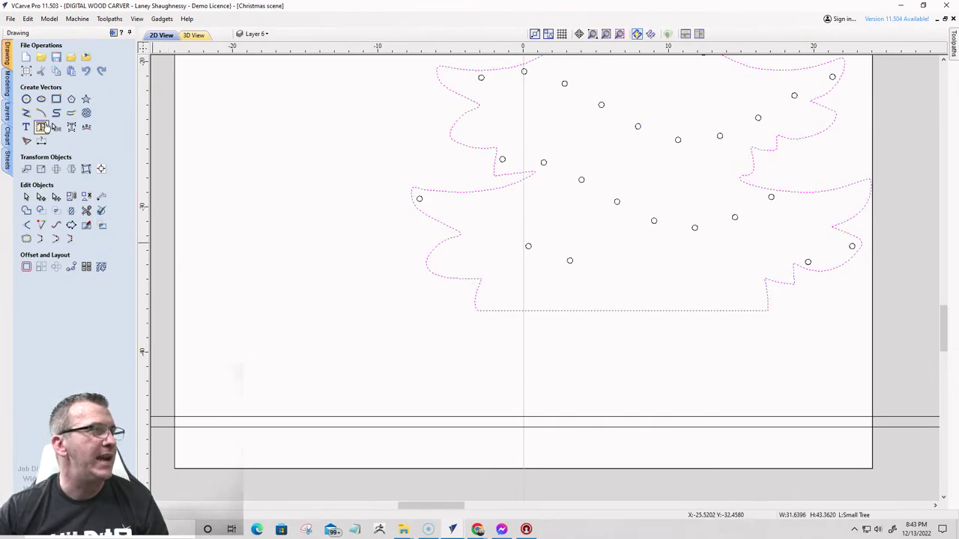
pyautogui.scroll(-5, 455, 314)
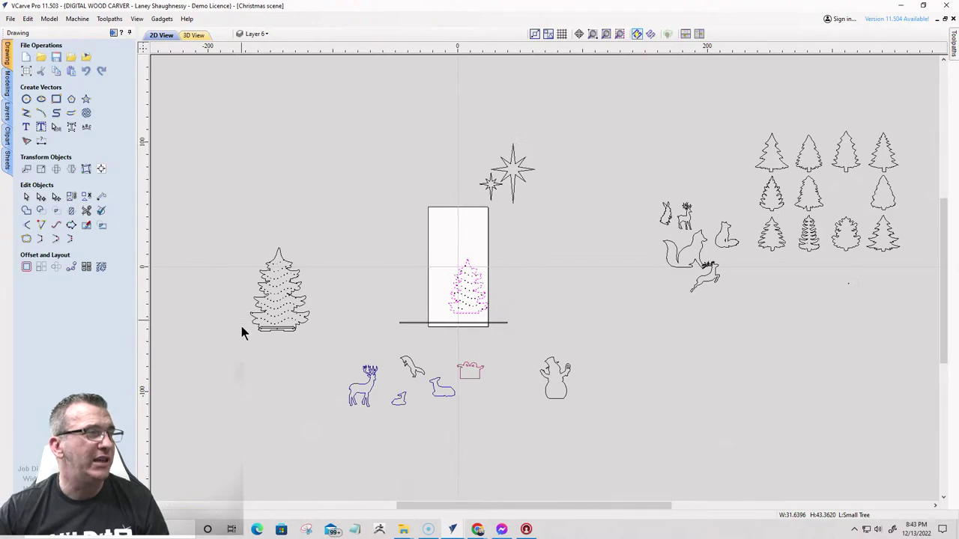
pyautogui.scroll(3, 262, 326)
pyautogui.click(278, 305)
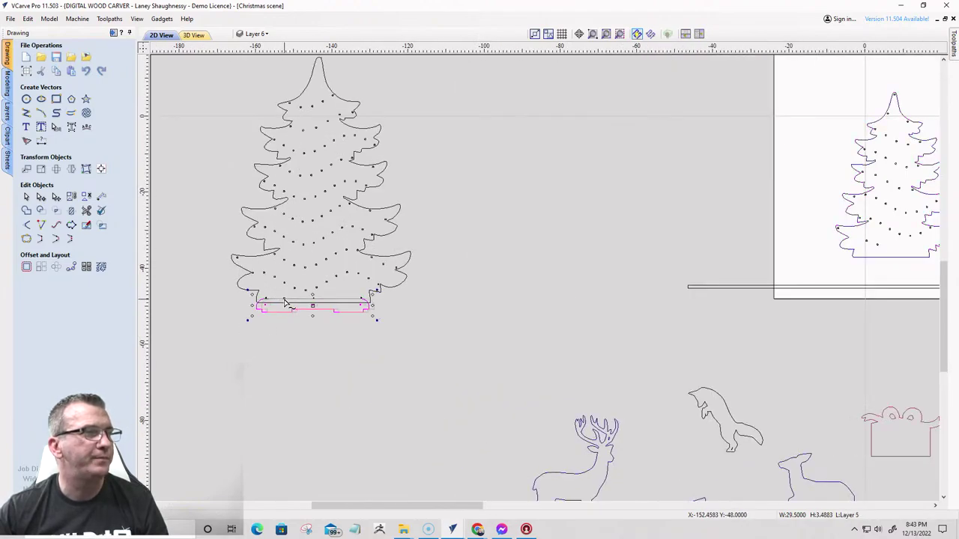
pyautogui.moveTo(285, 302); pyautogui.dragTo(842, 260)
pyautogui.scroll(5, 798, 240)
pyautogui.scroll(-5, 657, 263)
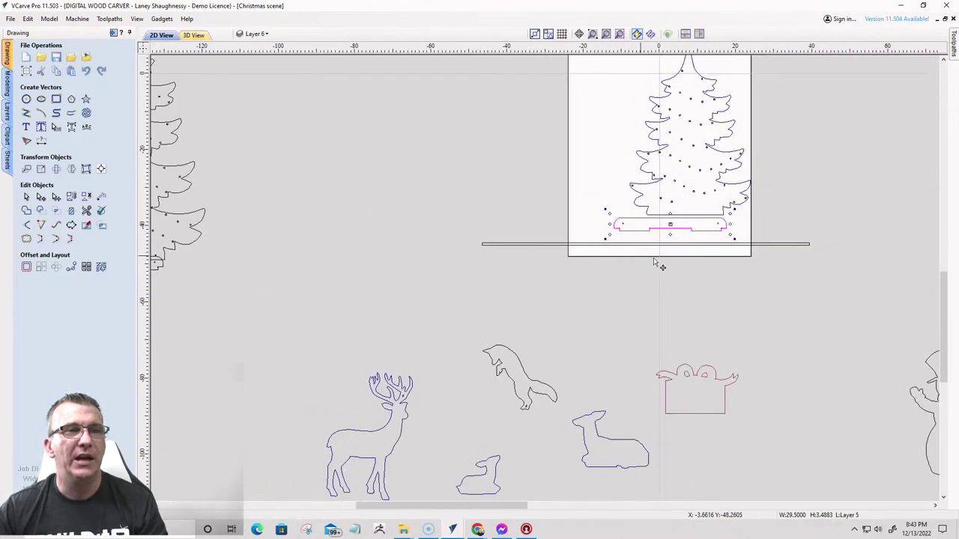
pyautogui.scroll(3, 663, 245)
pyautogui.scroll(1, 717, 223)
pyautogui.scroll(-2, 749, 199)
pyautogui.scroll(5, 739, 137)
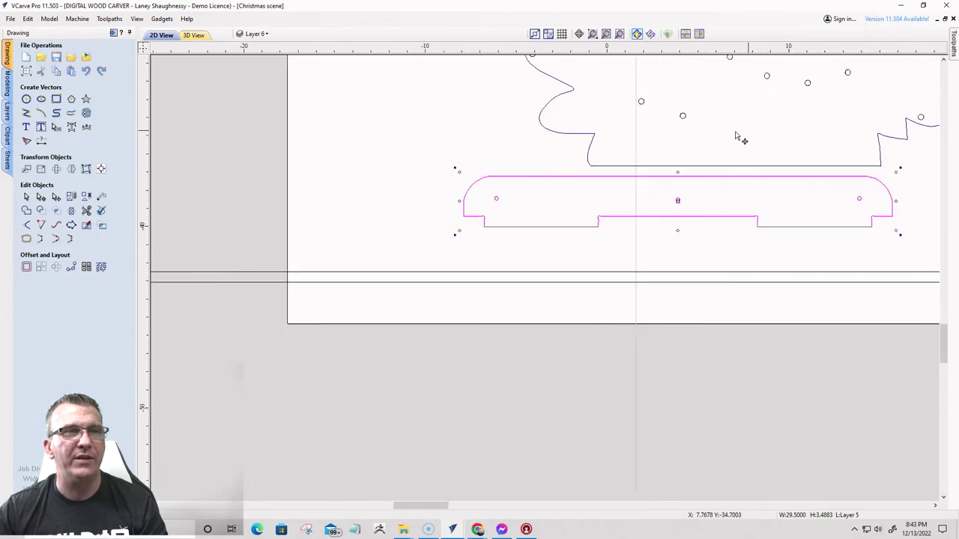
pyautogui.scroll(-1, 715, 172)
pyautogui.scroll(-3, 576, 325)
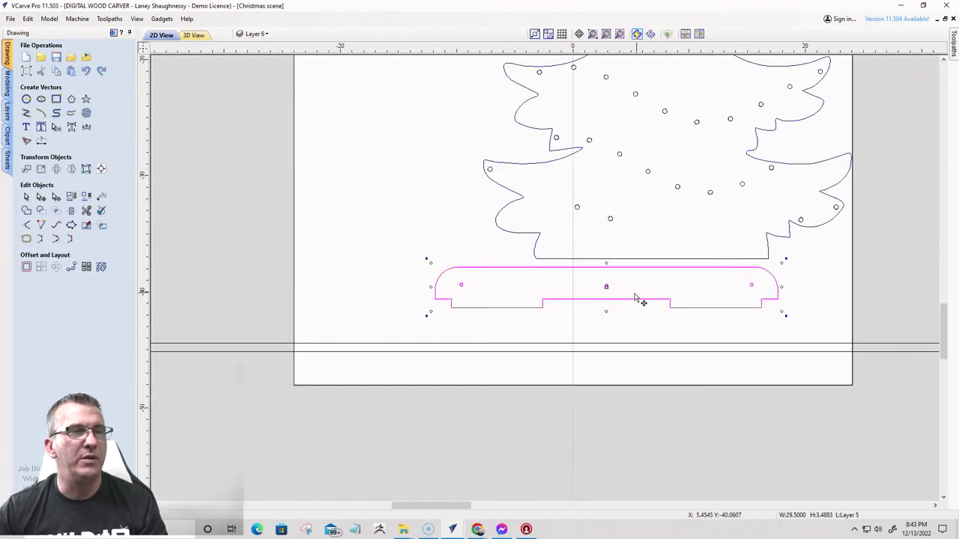
pyautogui.scroll(3, 629, 299)
pyautogui.scroll(-3, 628, 298)
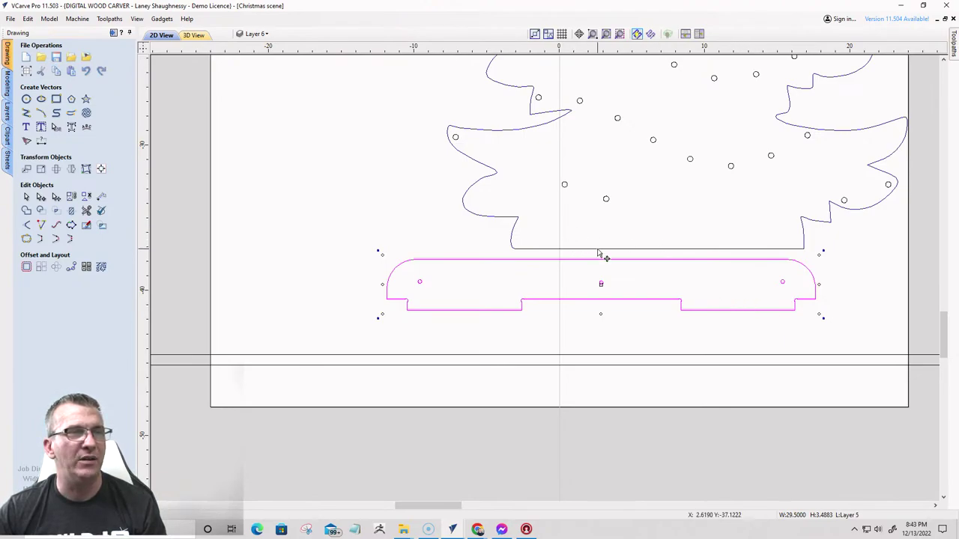
pyautogui.click(421, 283)
pyautogui.click(420, 284)
pyautogui.scroll(-10, 532, 293)
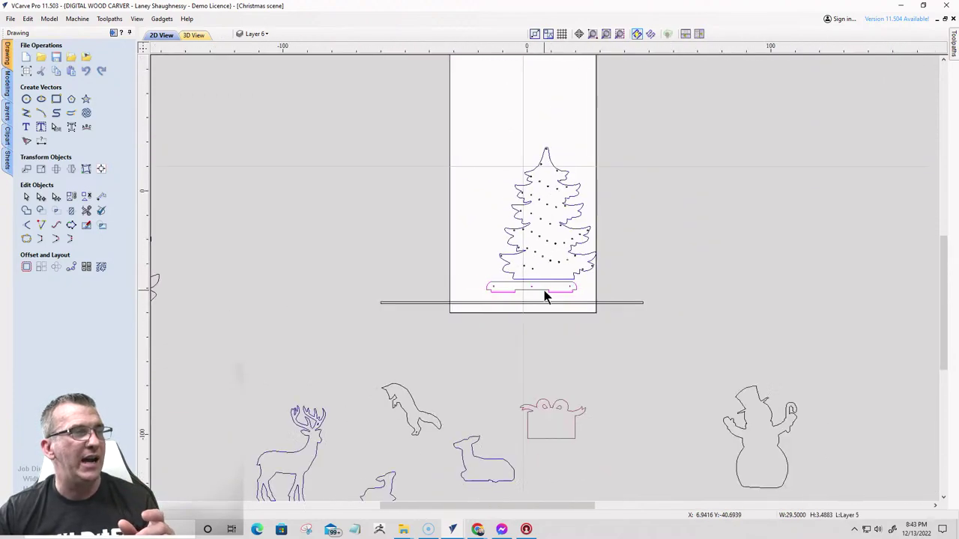
# - Select the base outline and switch to Node Edit
pyautogui.scroll(8, 595, 332)
pyautogui.scroll(-5, 450, 297)
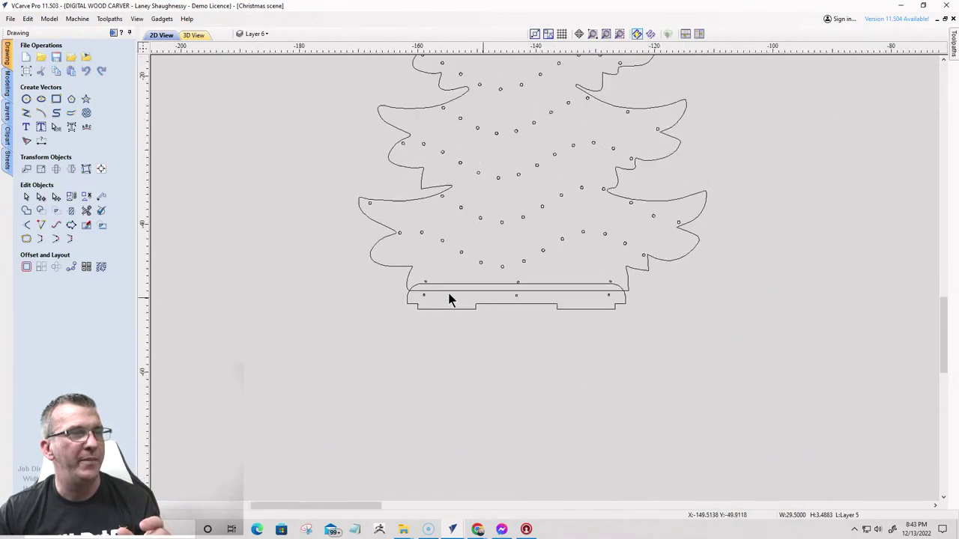
pyautogui.scroll(6, 596, 282)
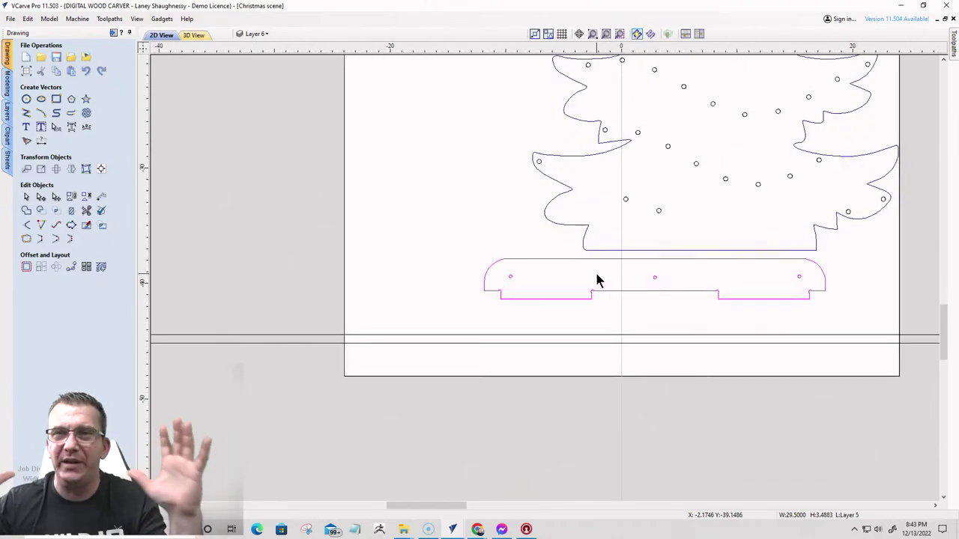
pyautogui.scroll(3, 533, 285)
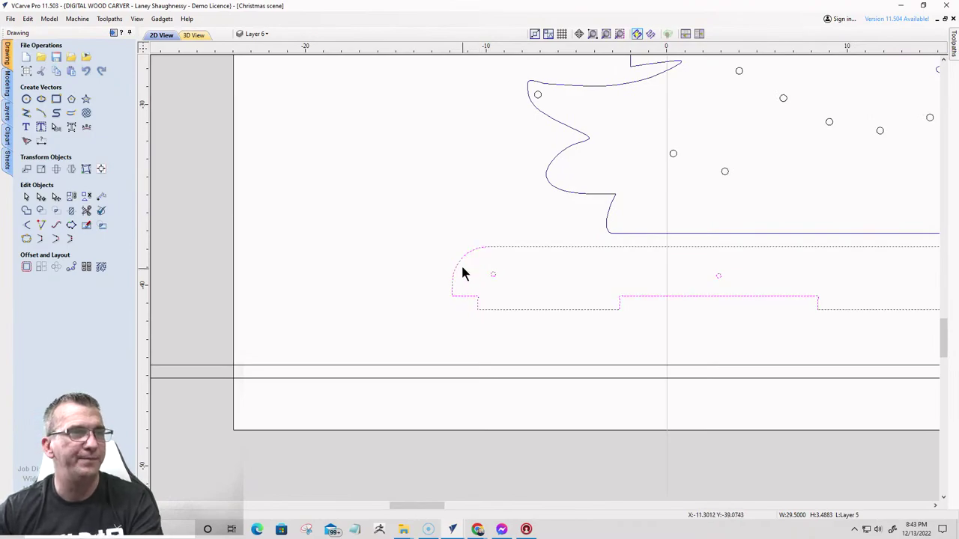
pyautogui.click(469, 280)
pyautogui.click(506, 248)
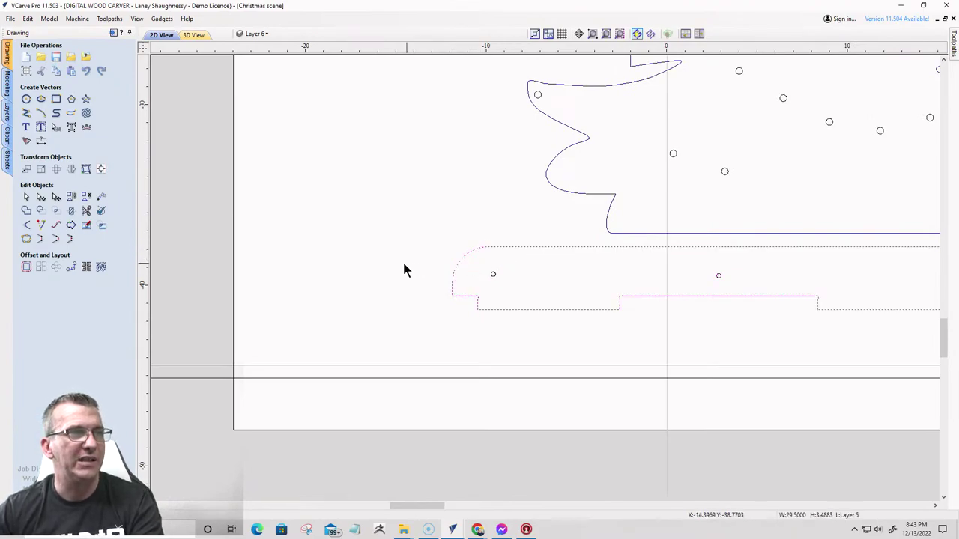
pyautogui.scroll(-2, 405, 269)
pyautogui.scroll(3, 409, 302)
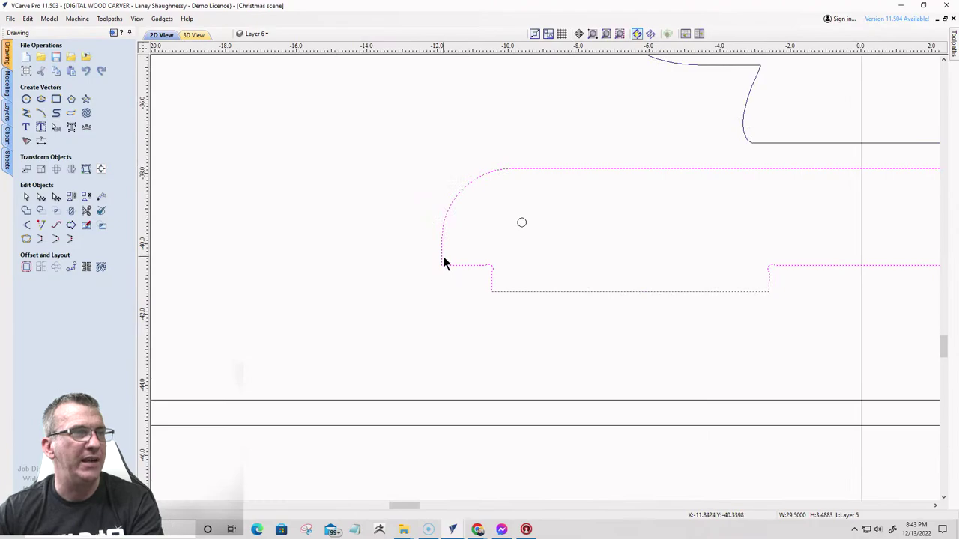
pyautogui.click(442, 262)
pyautogui.click(27, 197)
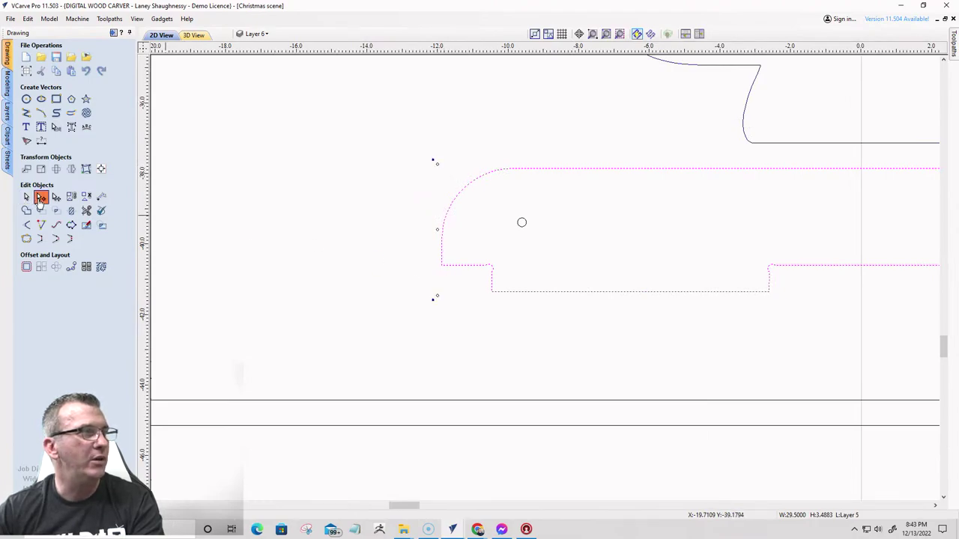
# - Cut the base outline at its left and right bottom nodes, then pick the notched line
pyautogui.rightClick(441, 265)
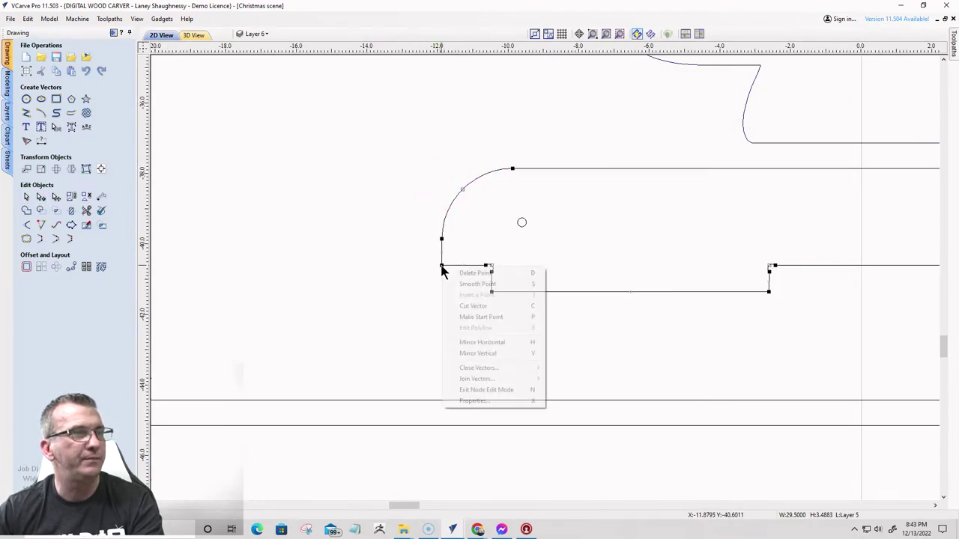
pyautogui.click(456, 307)
pyautogui.scroll(-4, 321, 280)
pyautogui.scroll(6, 561, 297)
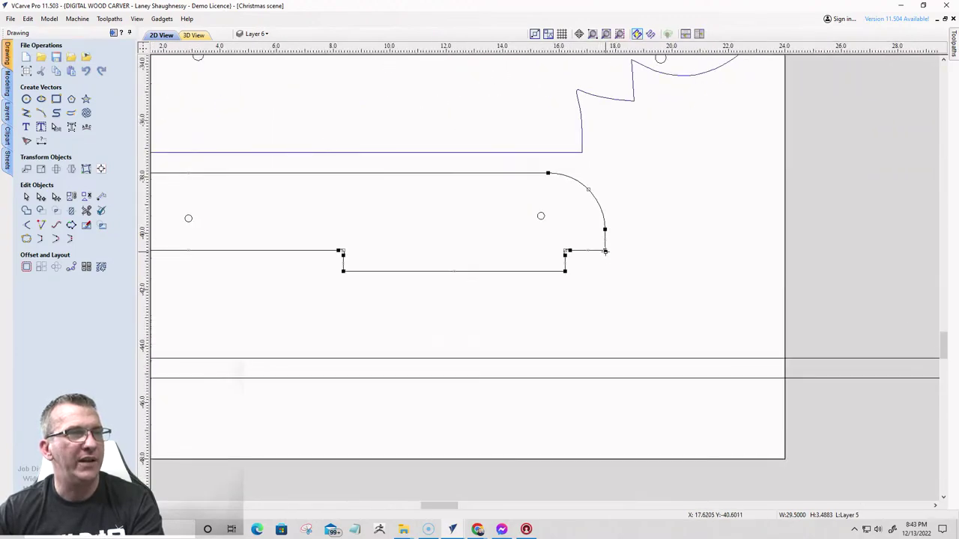
pyautogui.rightClick(606, 251)
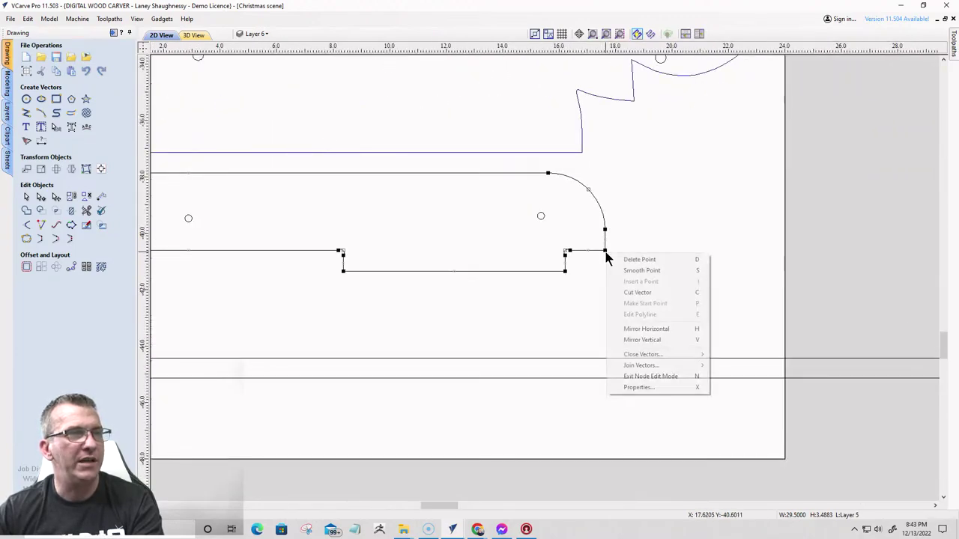
pyautogui.click(624, 293)
pyautogui.scroll(-4, 726, 312)
pyautogui.scroll(5, 545, 279)
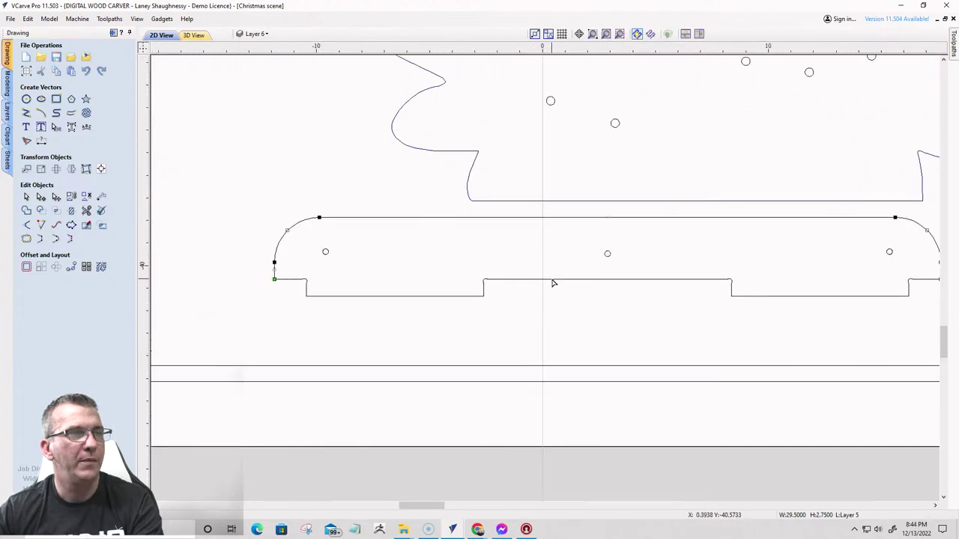
pyautogui.click(552, 281)
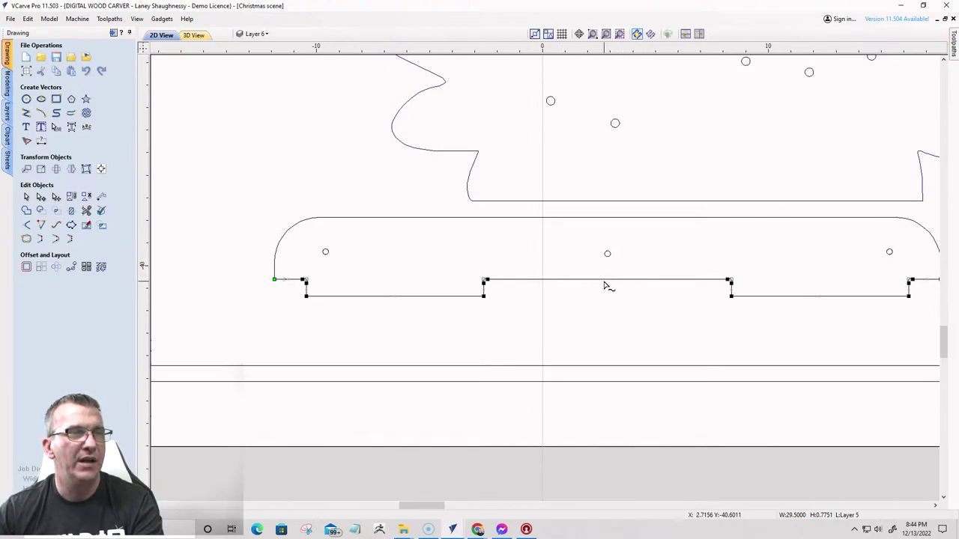
pyautogui.scroll(-3, 672, 308)
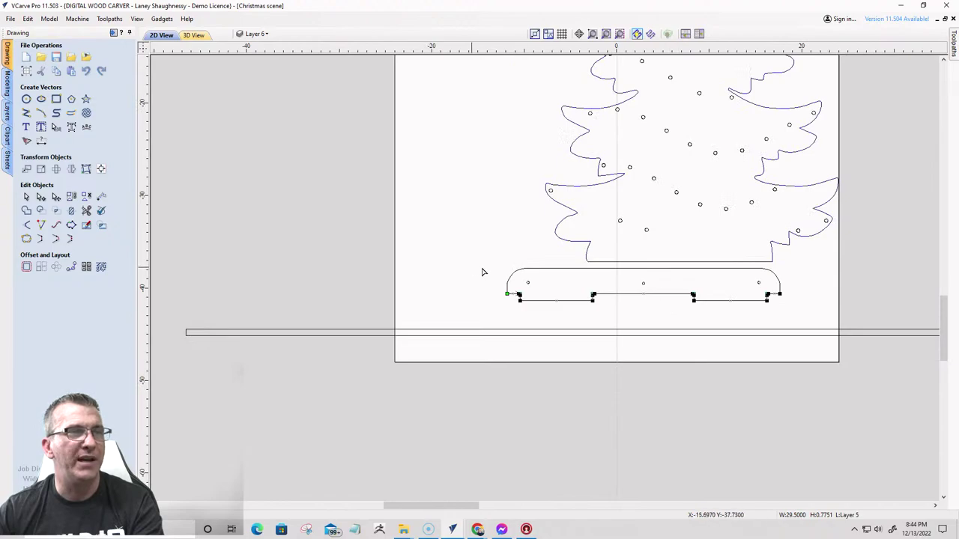
# - Select the rounded upper outline, leave Node Edit, and narrow it from the left
pyautogui.click(512, 279)
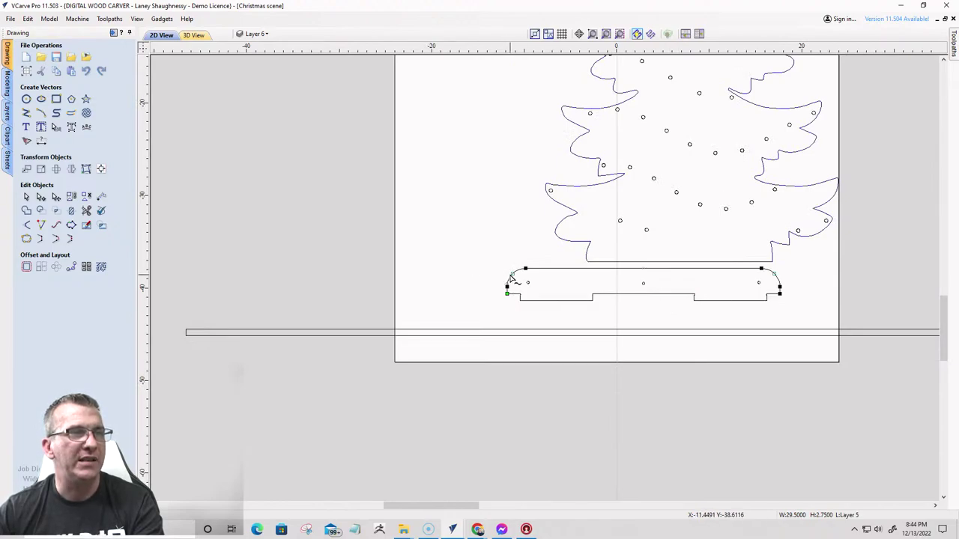
pyautogui.moveTo(495, 258); pyautogui.dragTo(796, 300)
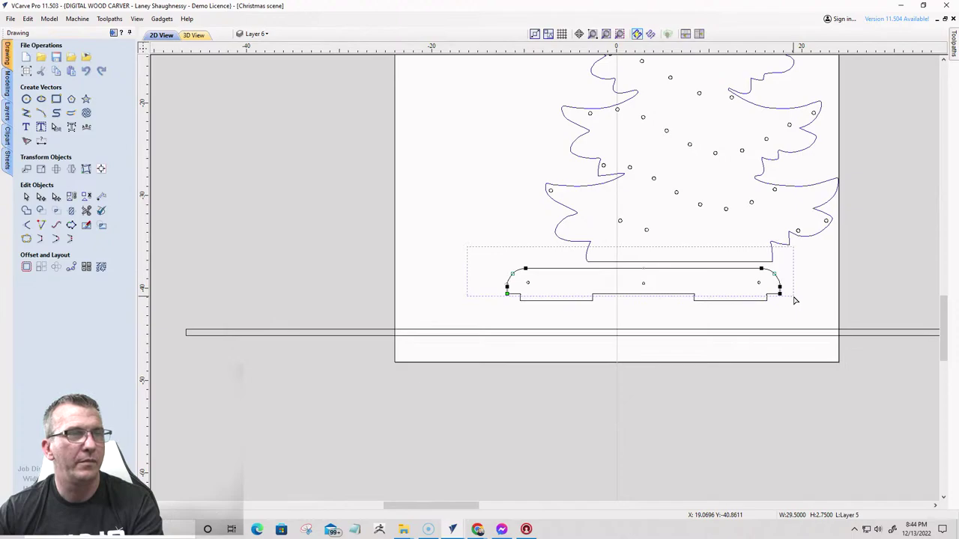
pyautogui.moveTo(795, 301); pyautogui.dragTo(792, 299)
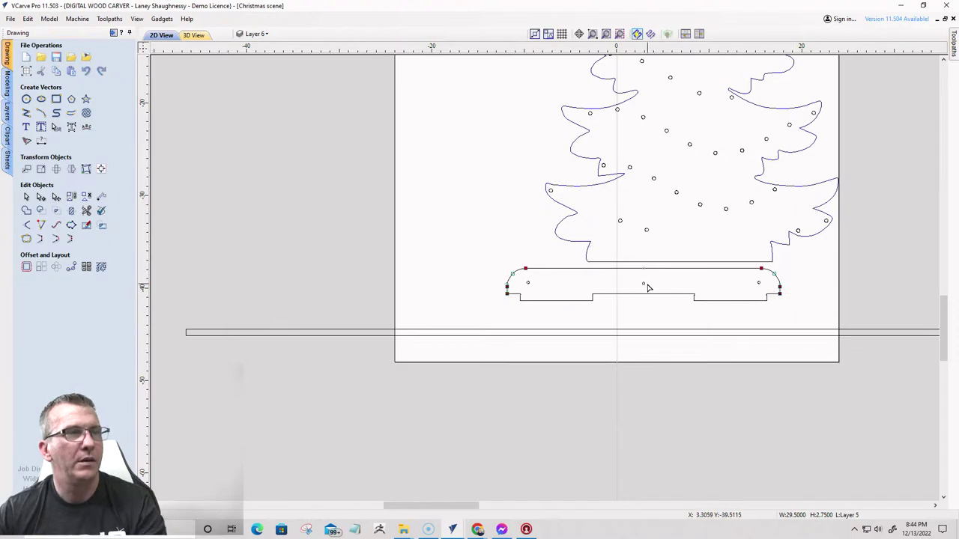
pyautogui.click(27, 196)
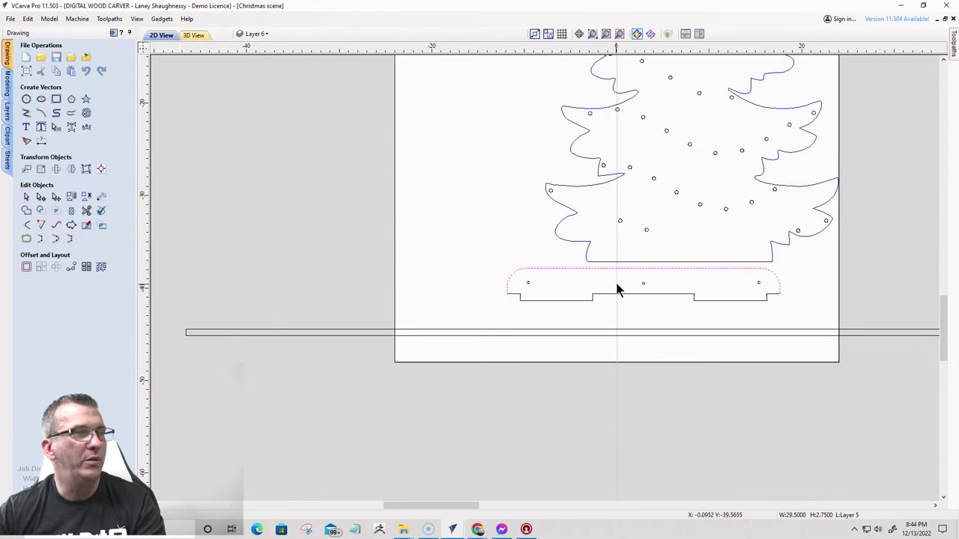
pyautogui.scroll(3, 617, 287)
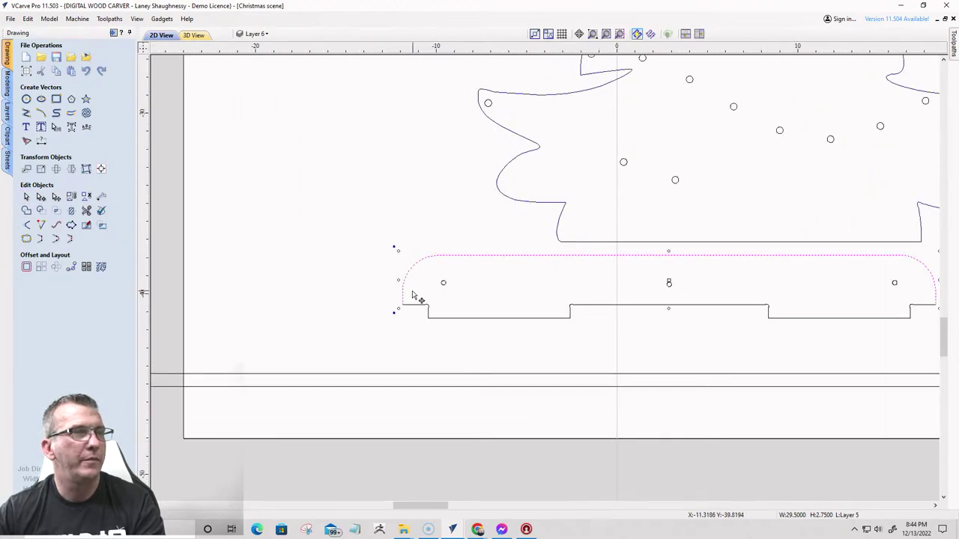
pyautogui.moveTo(398, 281); pyautogui.dragTo(532, 284)
pyautogui.scroll(-2, 420, 287)
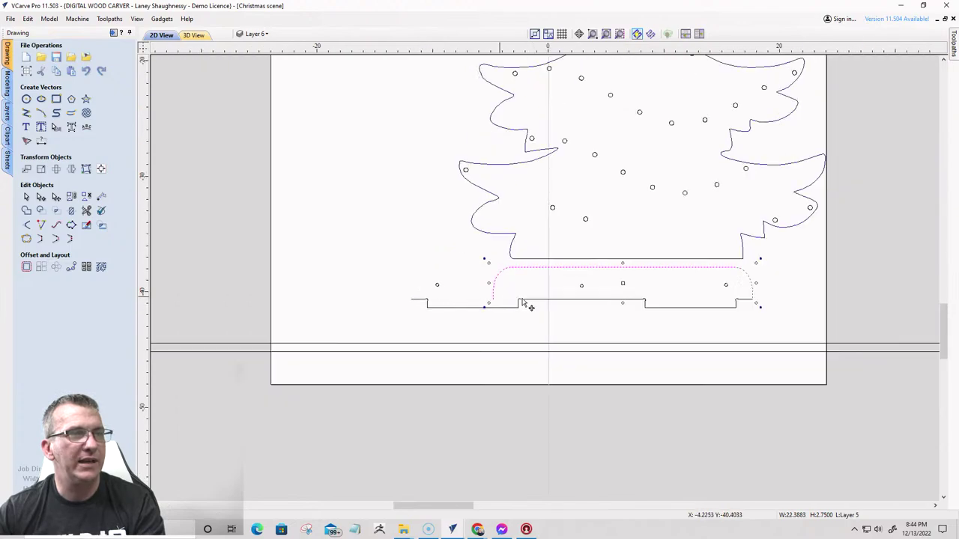
# - Undo, narrow the outline evenly to about 19 inches, and move it up to the trunk bottom
pyautogui.hotkey('ctrl', 'z')
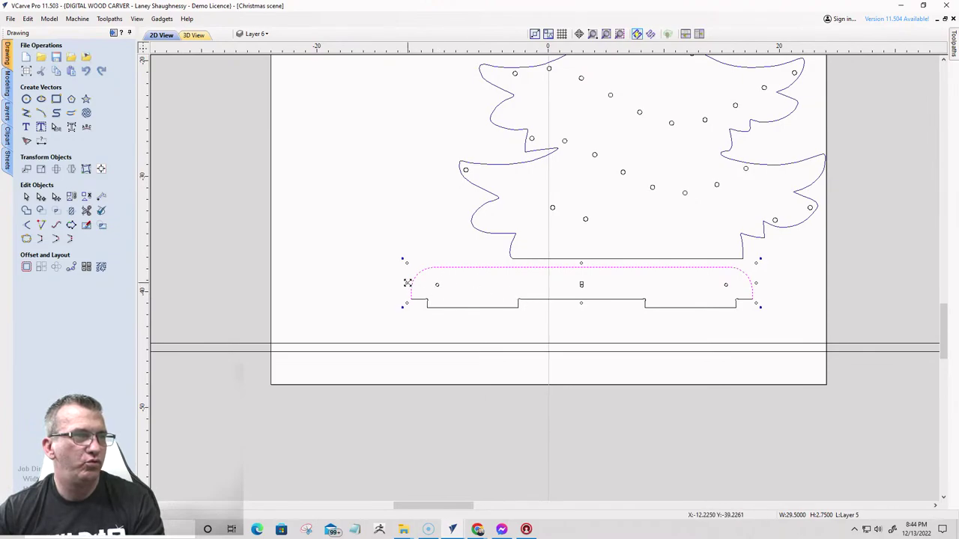
pyautogui.moveTo(407, 283); pyautogui.dragTo(443, 284)
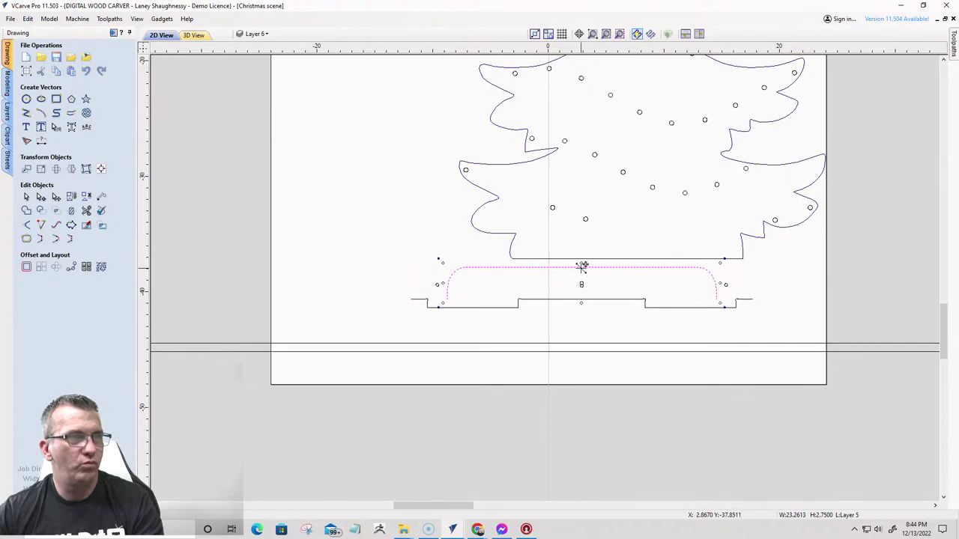
pyautogui.moveTo(583, 266); pyautogui.dragTo(625, 249)
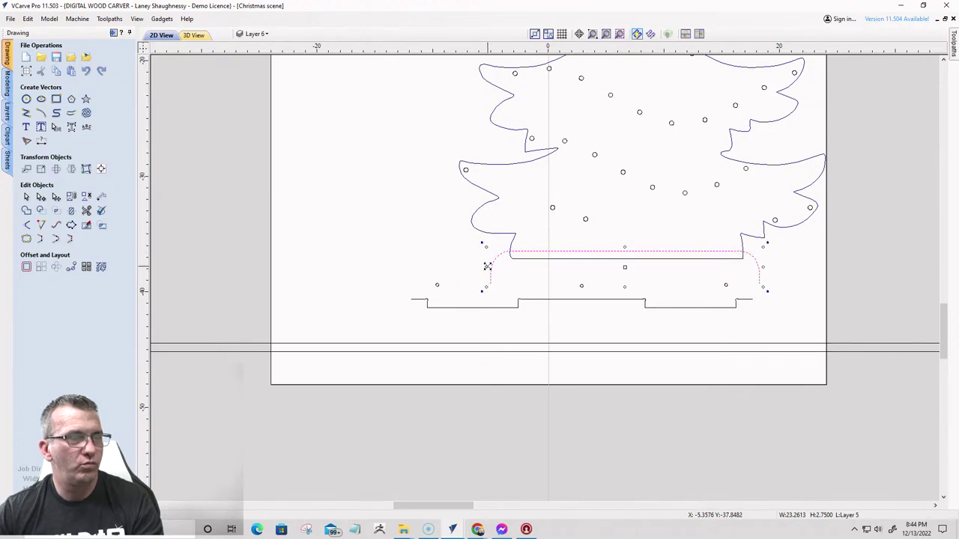
pyautogui.moveTo(487, 266); pyautogui.dragTo(514, 267)
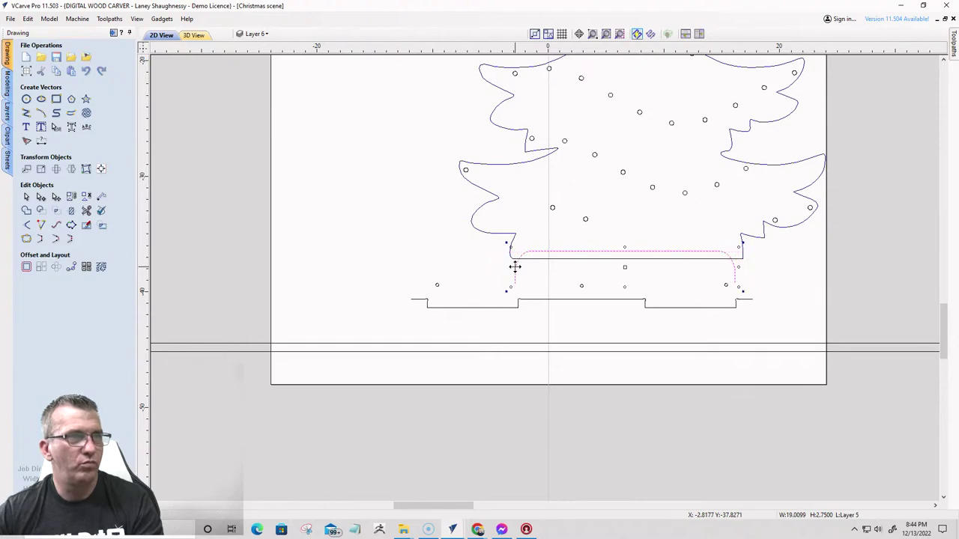
pyautogui.moveTo(625, 248)
pyautogui.mouseDown()
pyautogui.moveTo(627, 224)
pyautogui.moveTo(623, 241)
pyautogui.mouseUp()
# - Delete the top span of the notched slot line in node editing
pyautogui.scroll(3, 633, 261)
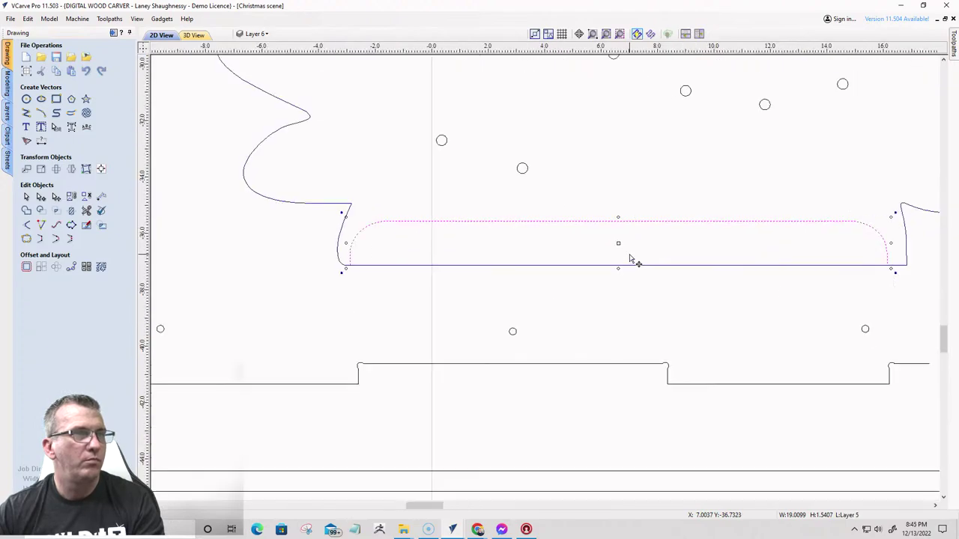
pyautogui.scroll(-3, 631, 260)
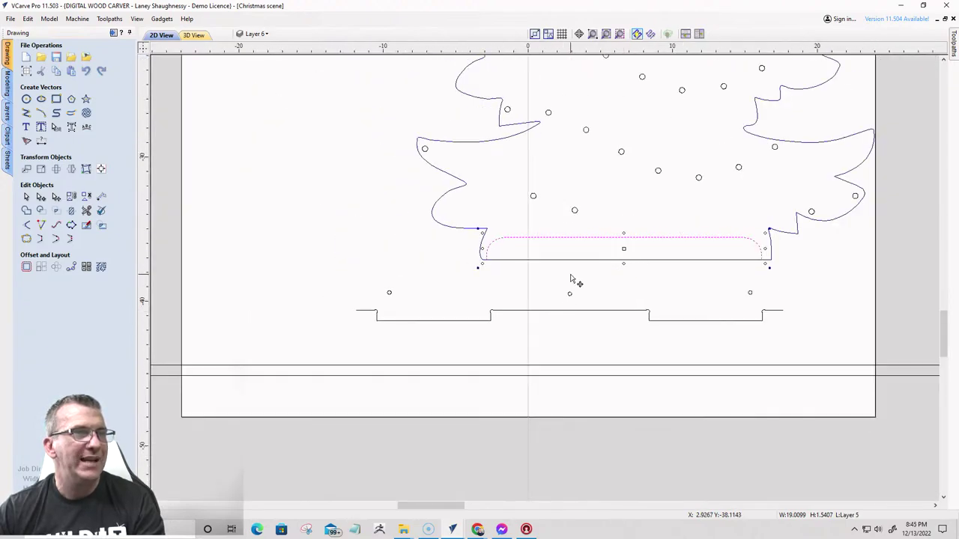
pyautogui.click(544, 312)
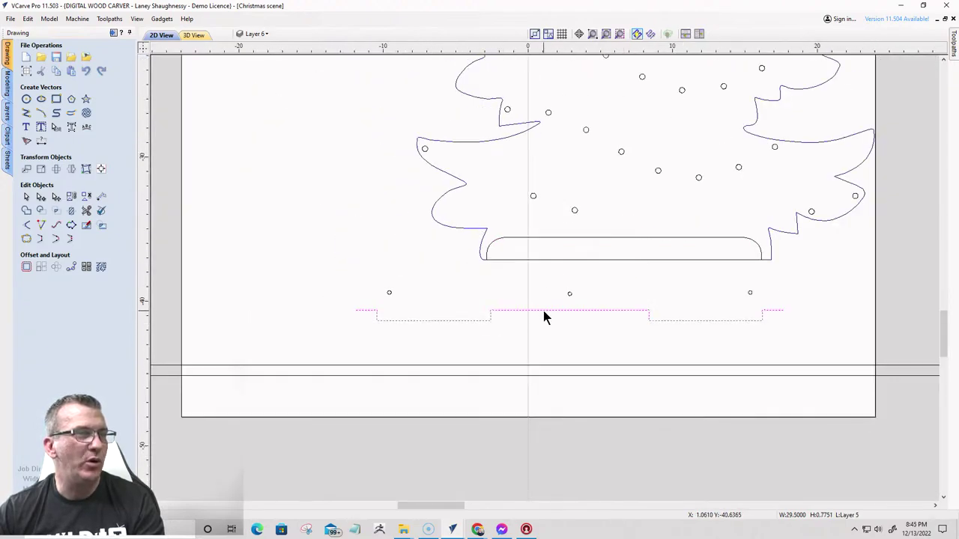
pyautogui.scroll(4, 544, 316)
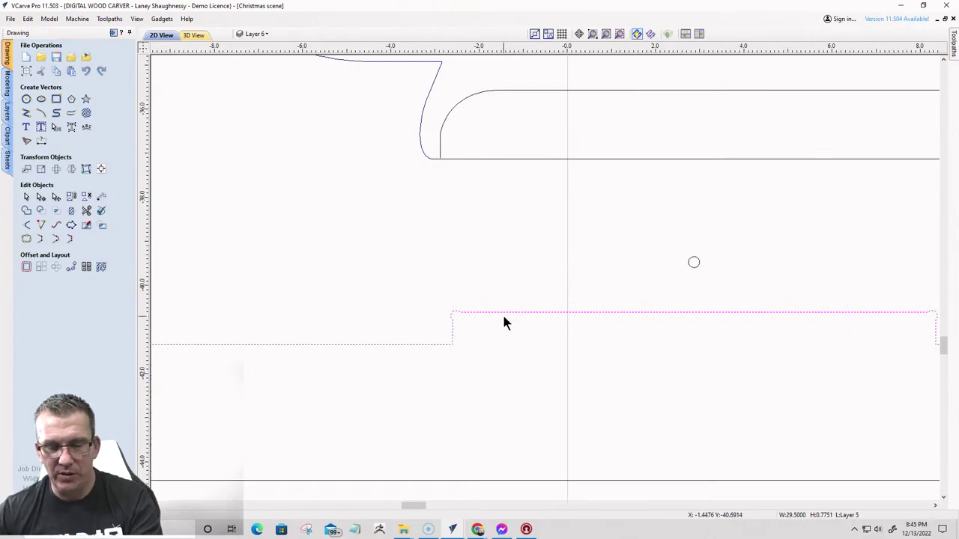
pyautogui.press('n')
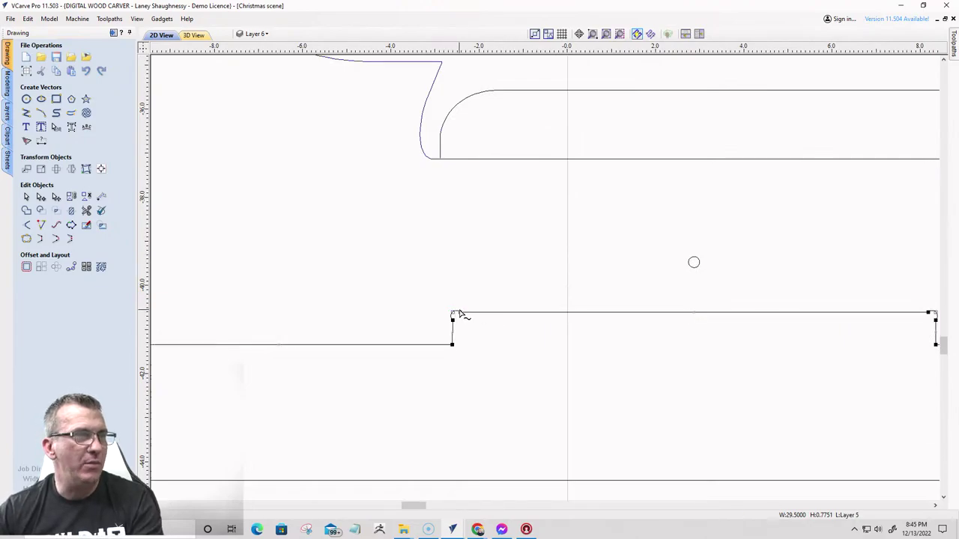
pyautogui.rightClick(557, 314)
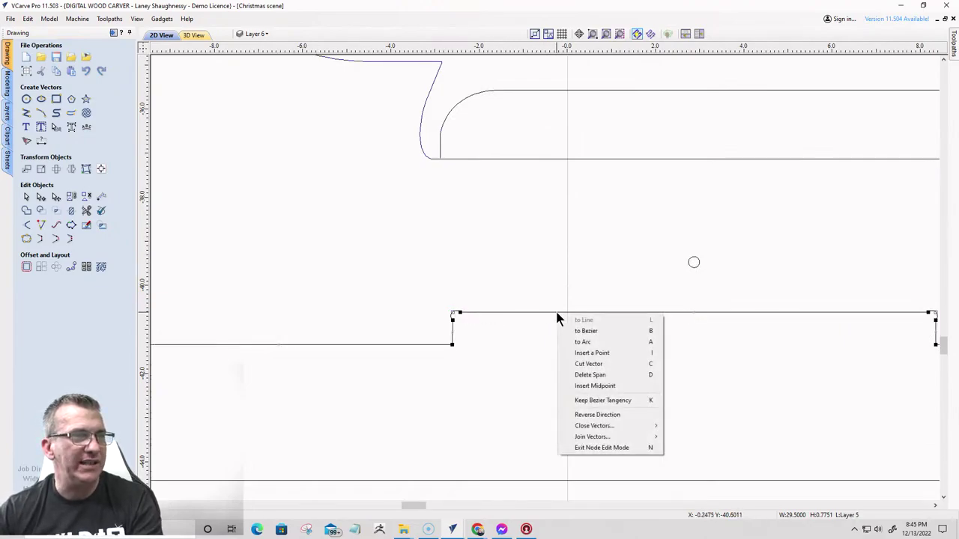
pyautogui.click(574, 375)
pyautogui.scroll(-3, 576, 380)
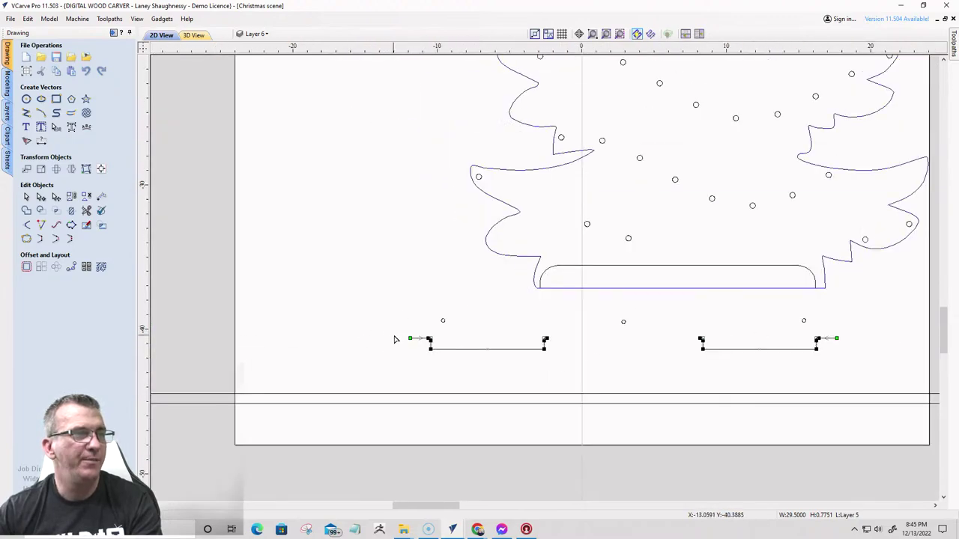
# - Select only the left slot line and move it under the tree base
pyautogui.moveTo(395, 336); pyautogui.dragTo(536, 366)
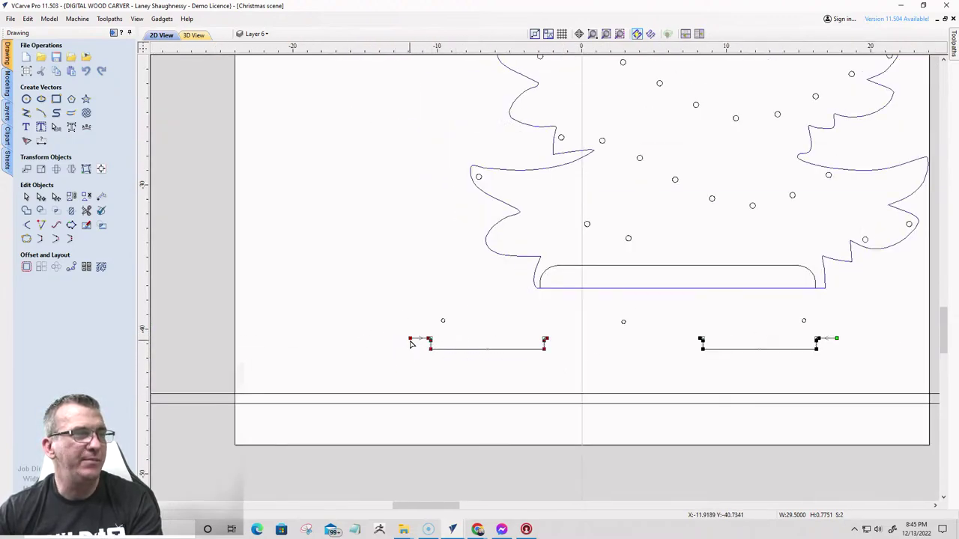
pyautogui.click(27, 196)
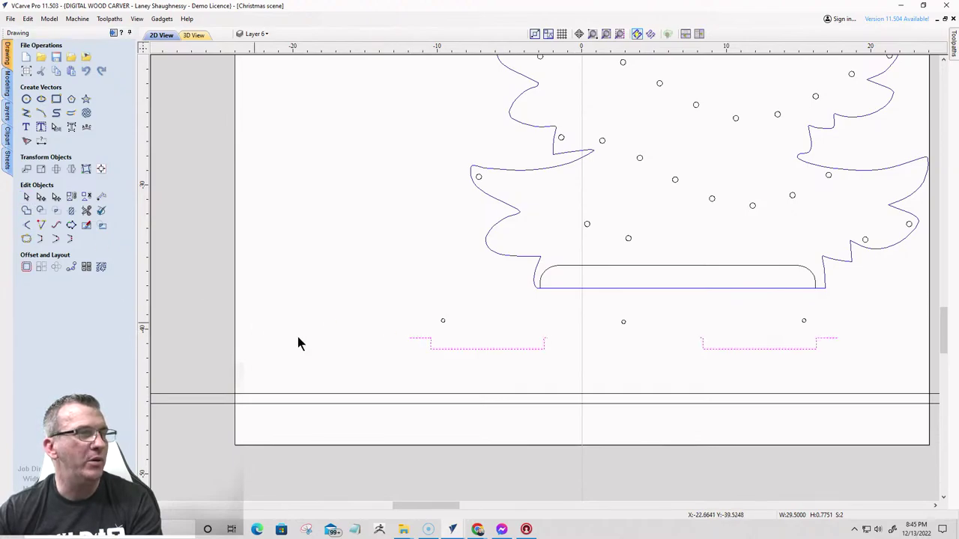
pyautogui.click(412, 344)
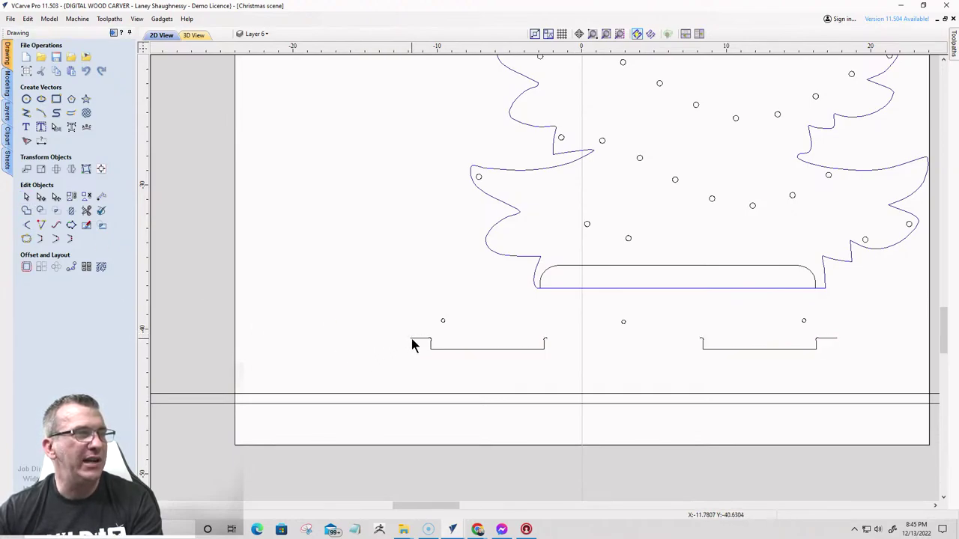
pyautogui.click(411, 341)
pyautogui.moveTo(412, 337); pyautogui.dragTo(480, 317)
# - Move the right bracket-shaped slot line up under the tree base
pyautogui.scroll(8, 542, 286)
pyautogui.scroll(-8, 479, 317)
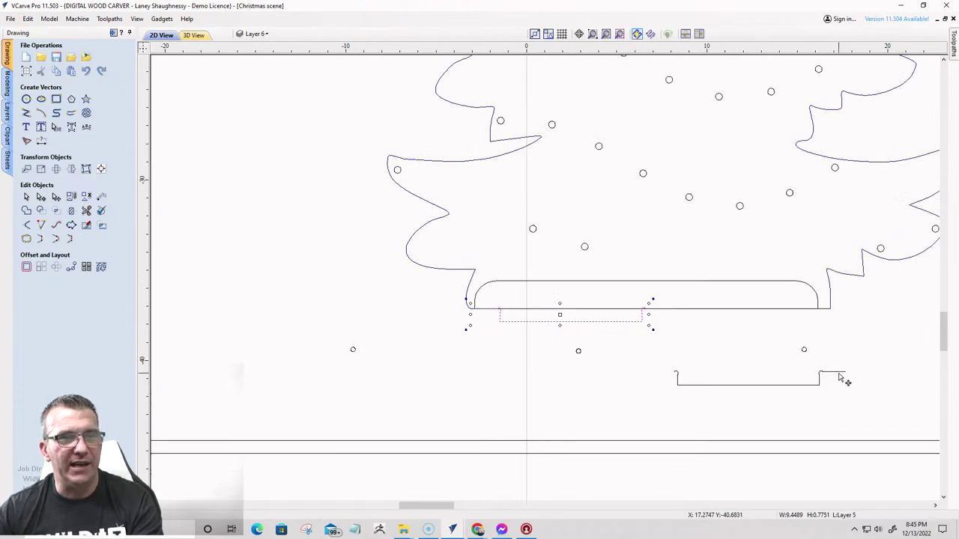
pyautogui.click(839, 373)
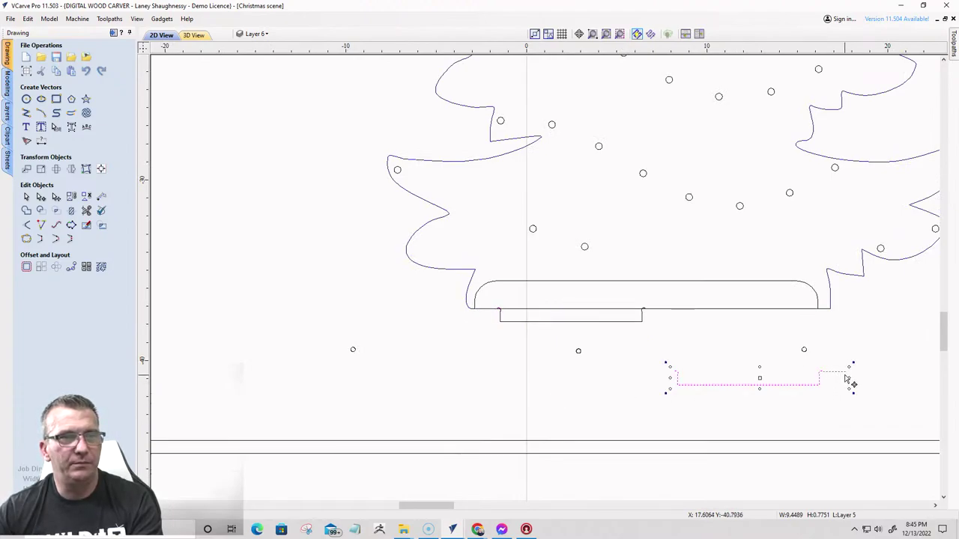
pyautogui.moveTo(847, 368); pyautogui.dragTo(813, 308)
# - Zoom in to align the dog-bone arcs with the base edge, undoing a trial slide
pyautogui.scroll(4, 758, 313)
pyautogui.scroll(1, 759, 313)
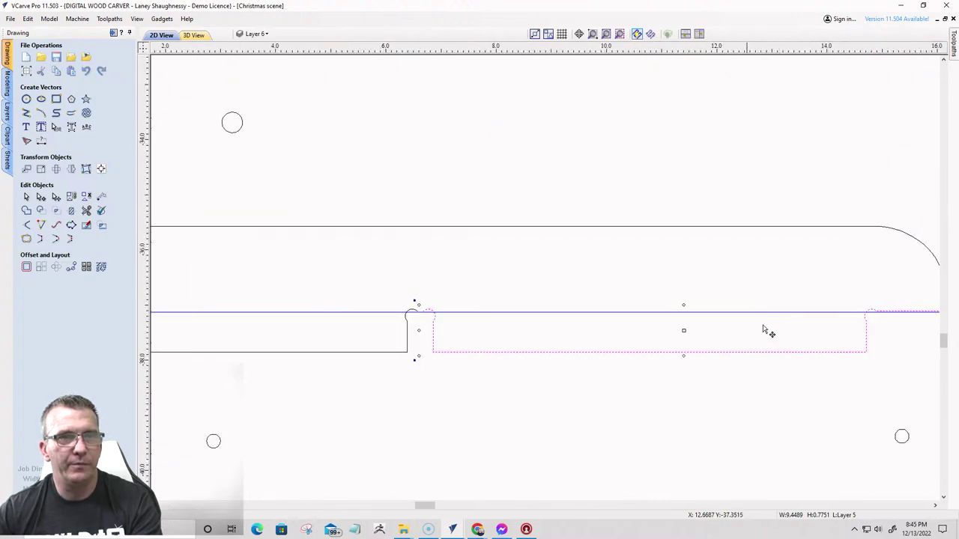
pyautogui.scroll(-5, 752, 307)
pyautogui.scroll(5, 854, 304)
pyautogui.scroll(3, 834, 317)
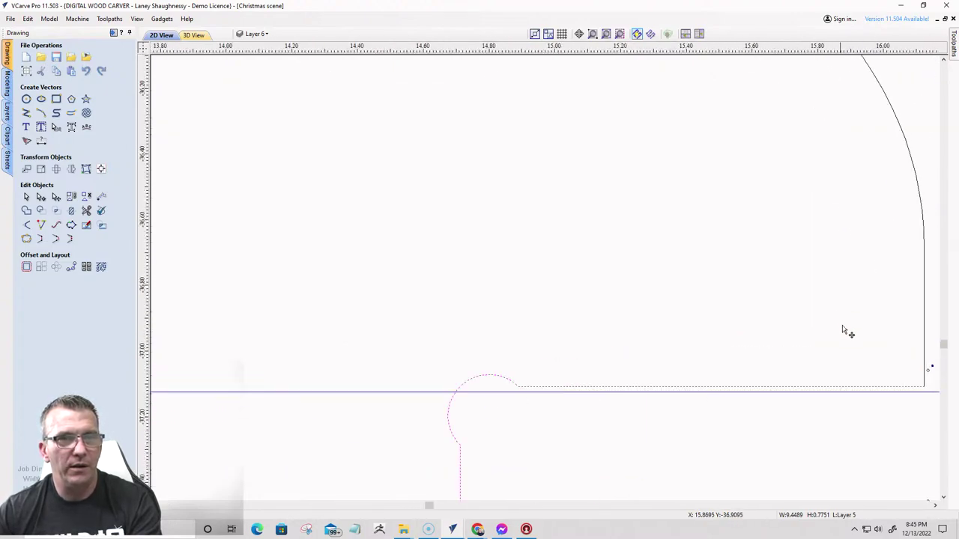
pyautogui.scroll(-2, 937, 397)
pyautogui.scroll(-2, 936, 373)
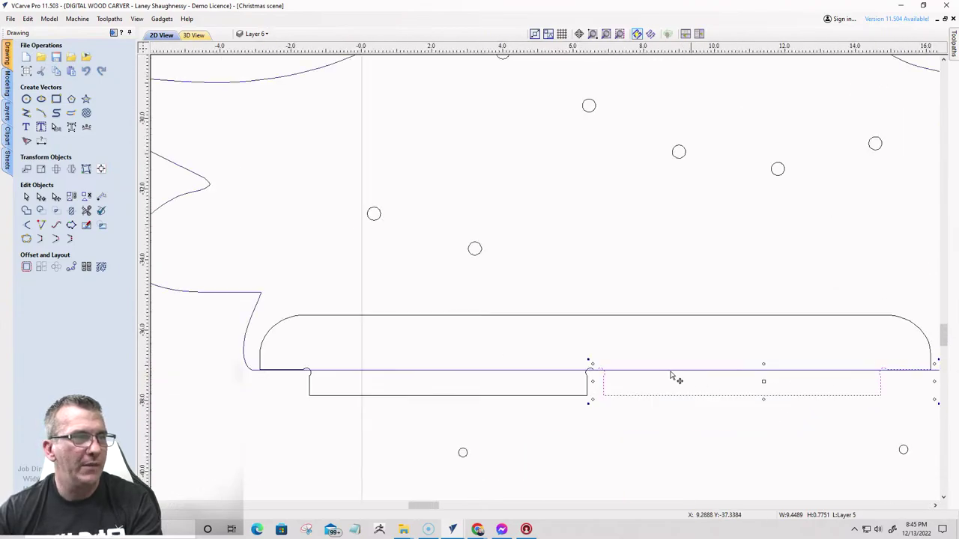
pyautogui.scroll(2, 624, 394)
pyautogui.scroll(1, 487, 351)
pyautogui.scroll(-3, 487, 350)
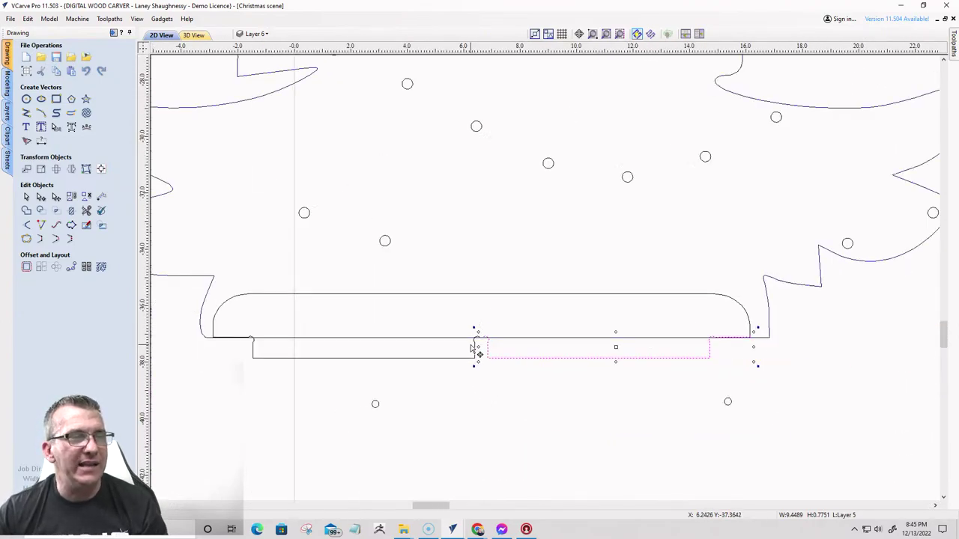
pyautogui.scroll(3, 634, 374)
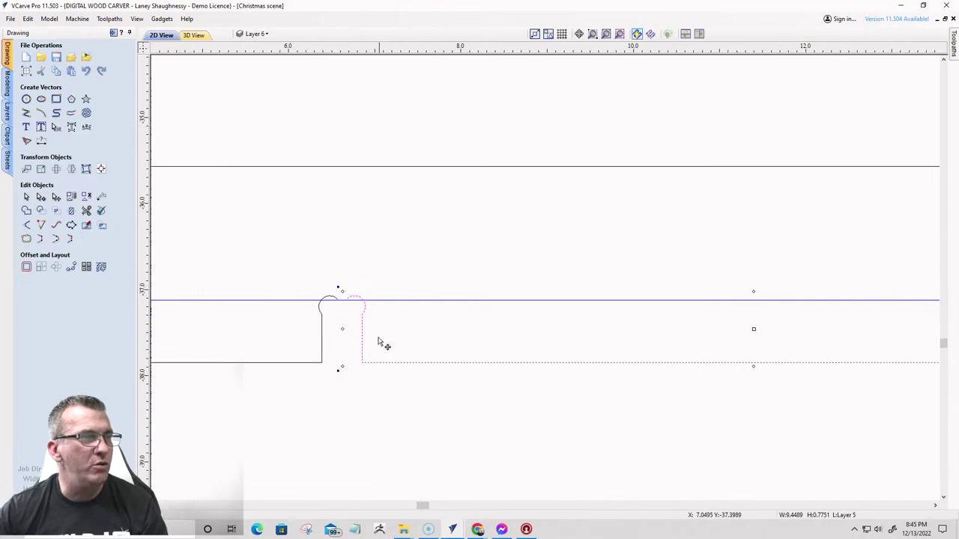
pyautogui.scroll(3, 348, 307)
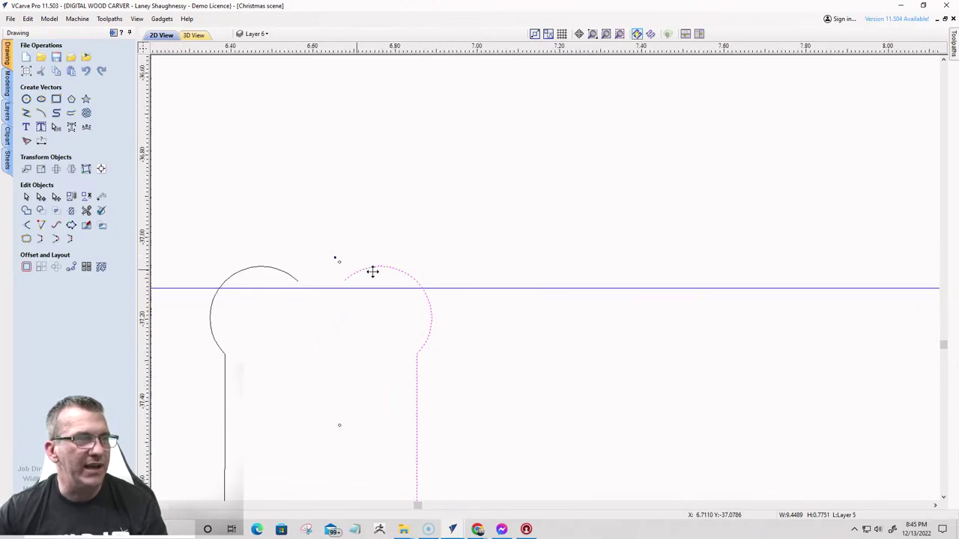
pyautogui.scroll(-4, 420, 311)
pyautogui.scroll(-2, 420, 309)
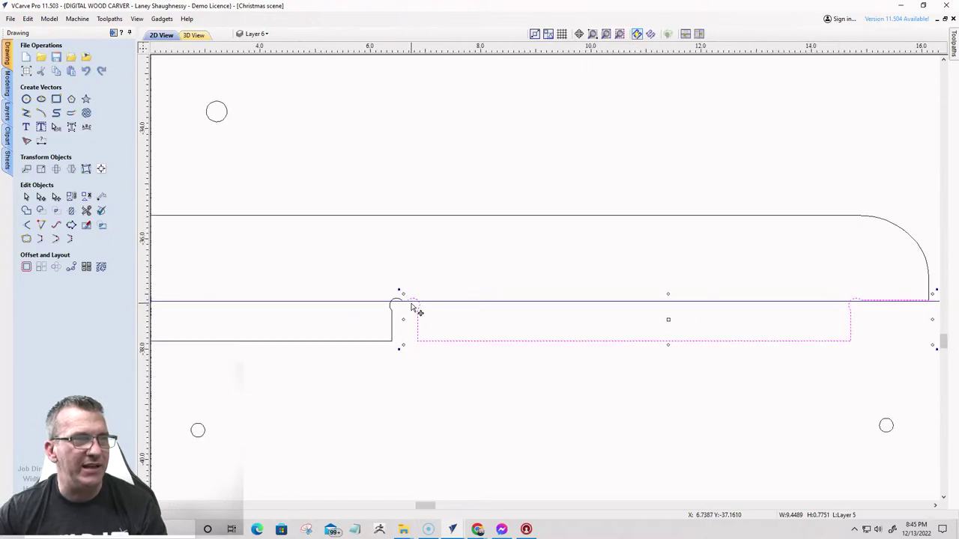
pyautogui.moveTo(404, 320); pyautogui.dragTo(497, 322)
pyautogui.scroll(3, 498, 297)
pyautogui.scroll(1, 499, 295)
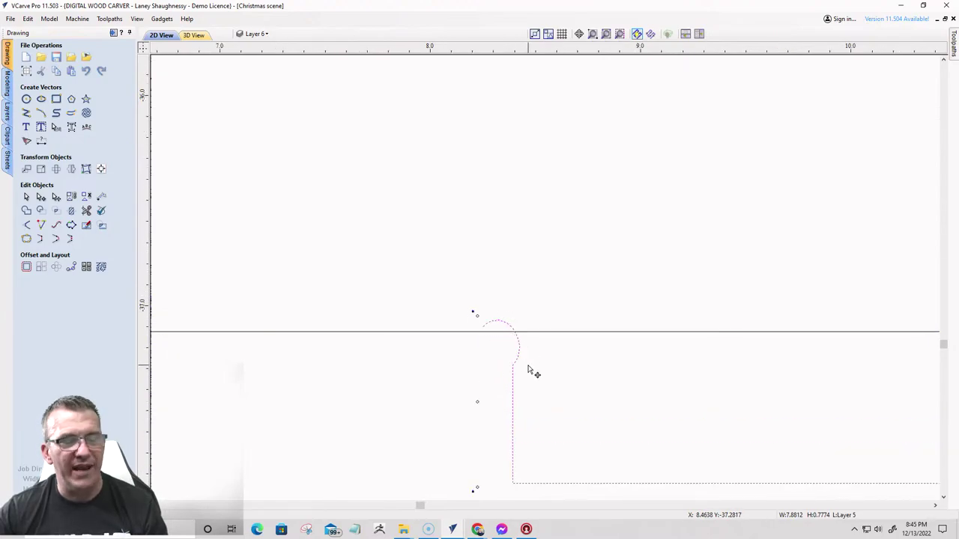
pyautogui.hotkey('ctrl', 'z')
pyautogui.scroll(-2, 397, 352)
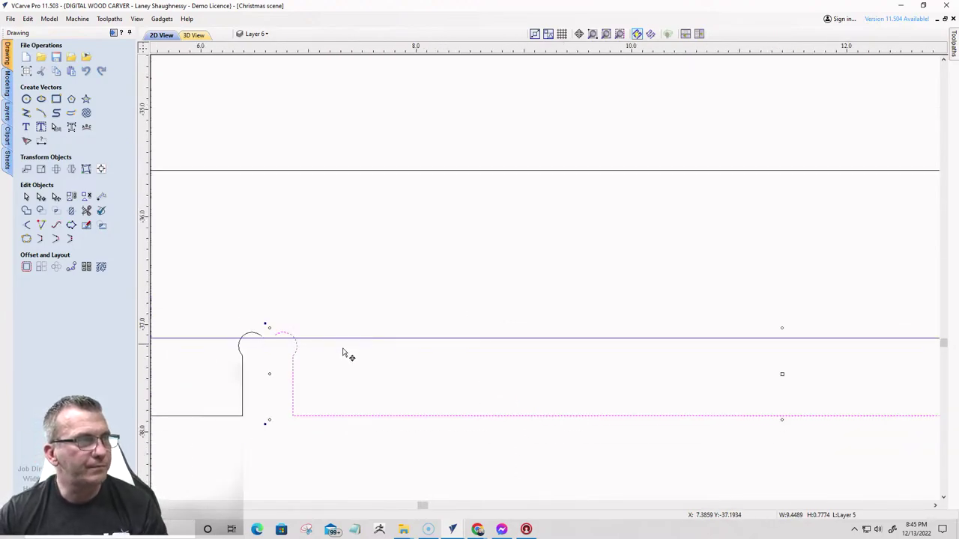
pyautogui.scroll(-2, 291, 371)
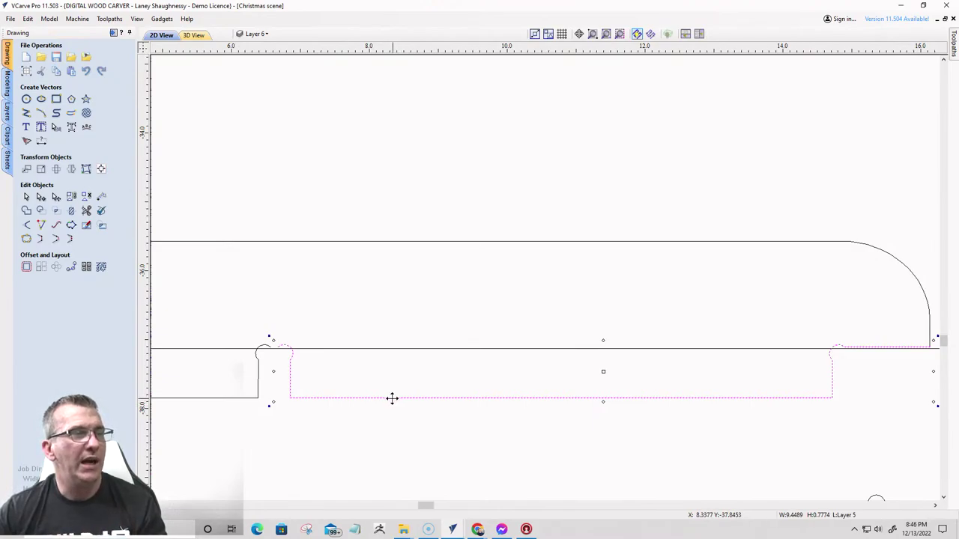
# - Delete the two bottom-edge spans of the base between the slot ends
pyautogui.press('n')
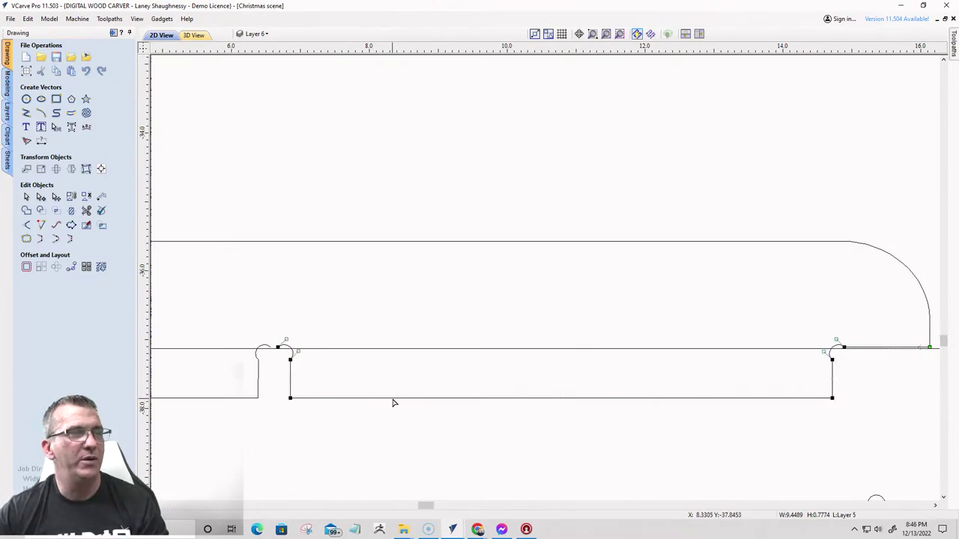
pyautogui.rightClick(331, 402)
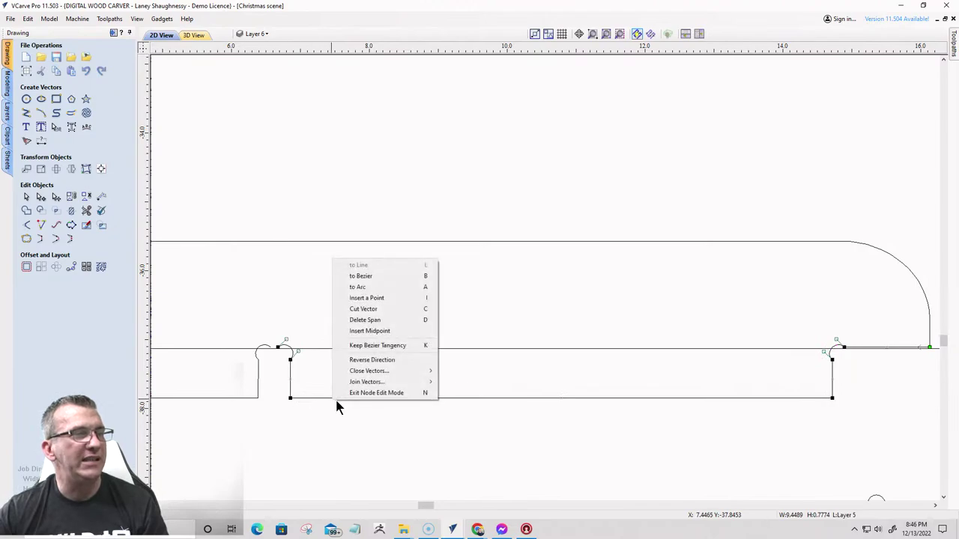
pyautogui.click(361, 320)
pyautogui.scroll(-4, 438, 408)
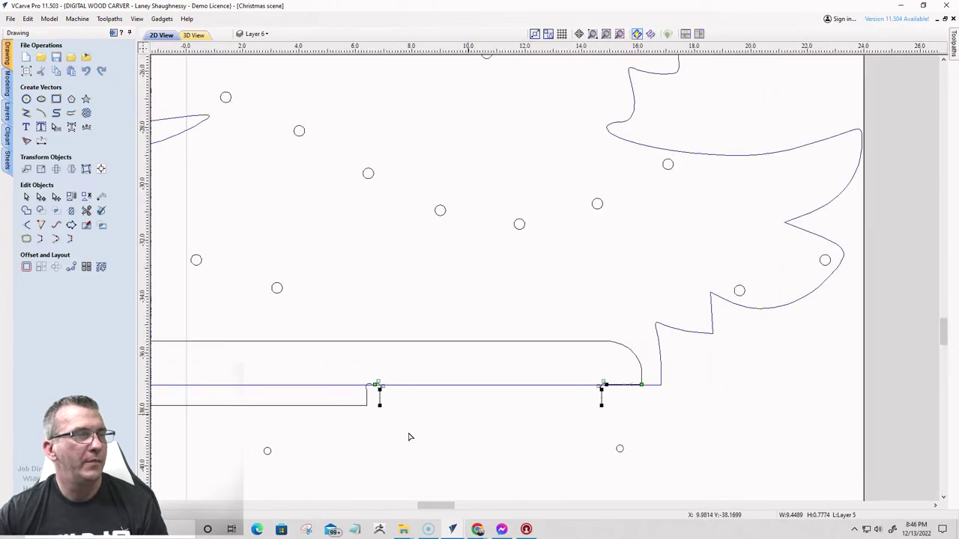
pyautogui.scroll(4, 188, 417)
pyautogui.scroll(3, 353, 394)
pyautogui.rightClick(355, 392)
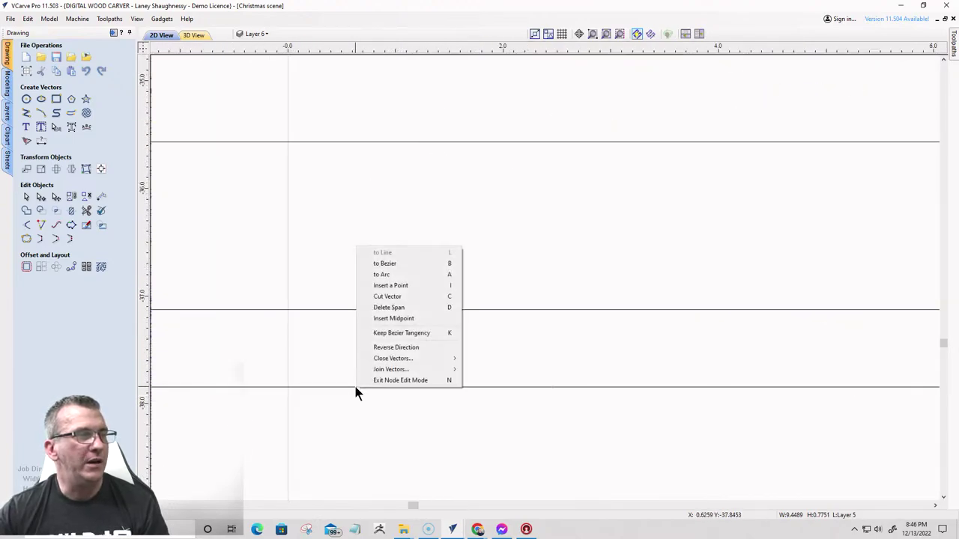
pyautogui.click(385, 306)
pyautogui.scroll(-4, 398, 368)
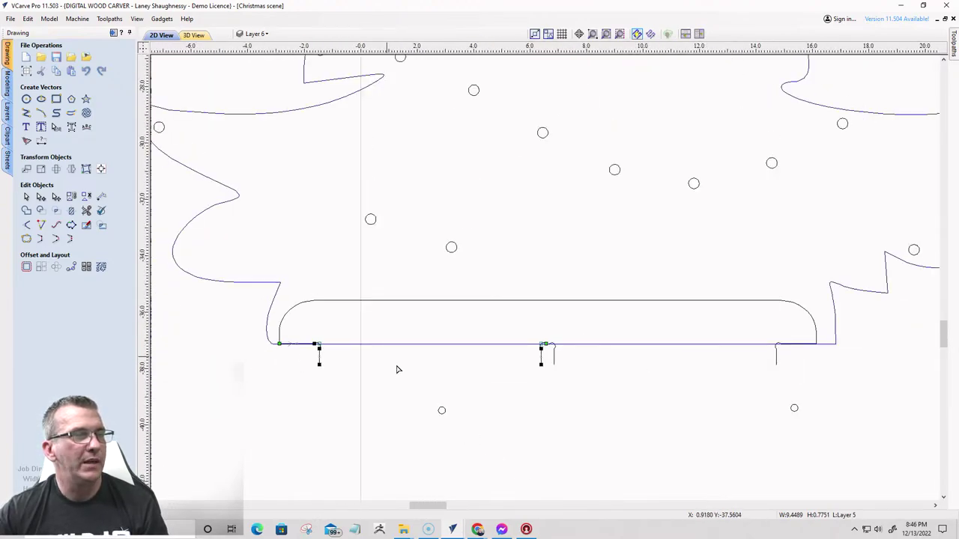
# - Select the notch pieces and the tree's rounded base outline
pyautogui.moveTo(512, 318); pyautogui.dragTo(549, 394)
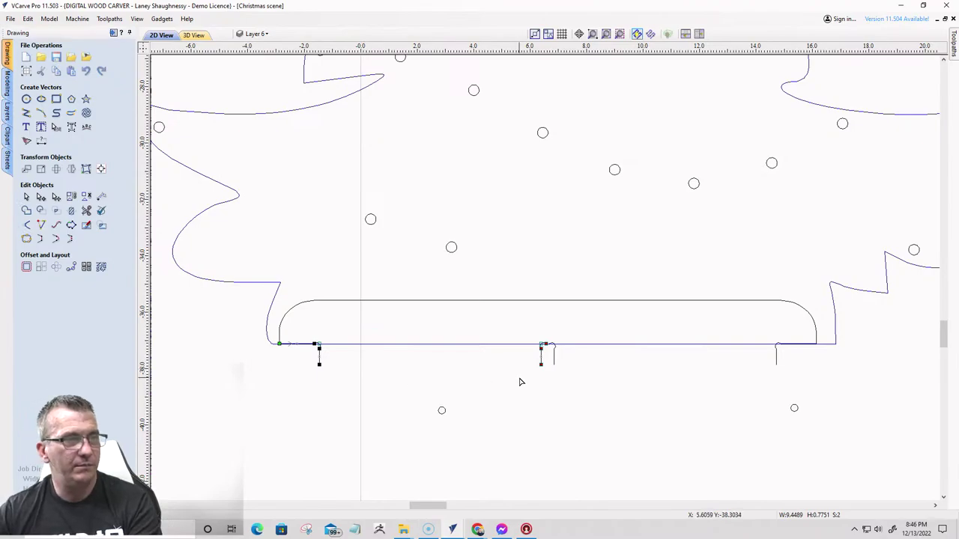
pyautogui.press('Escape')
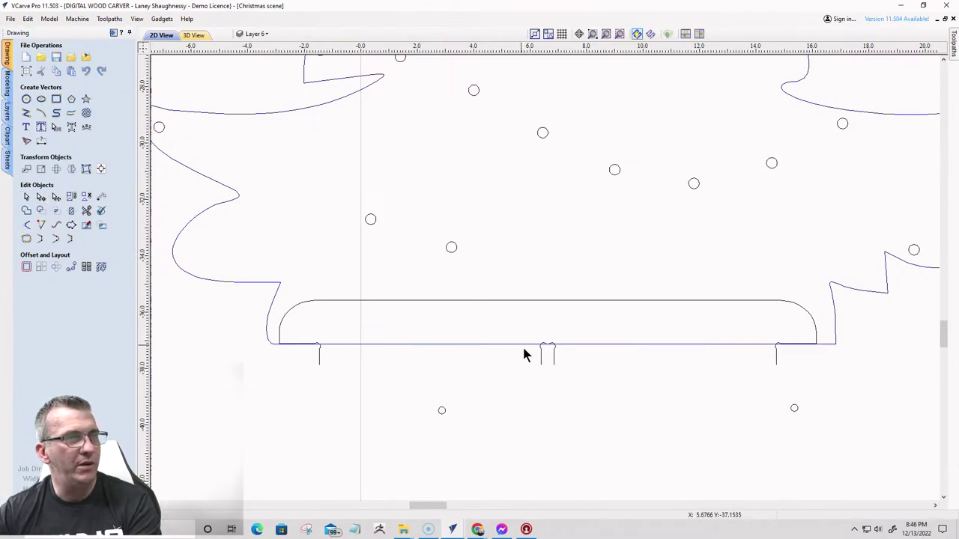
pyautogui.click(541, 358)
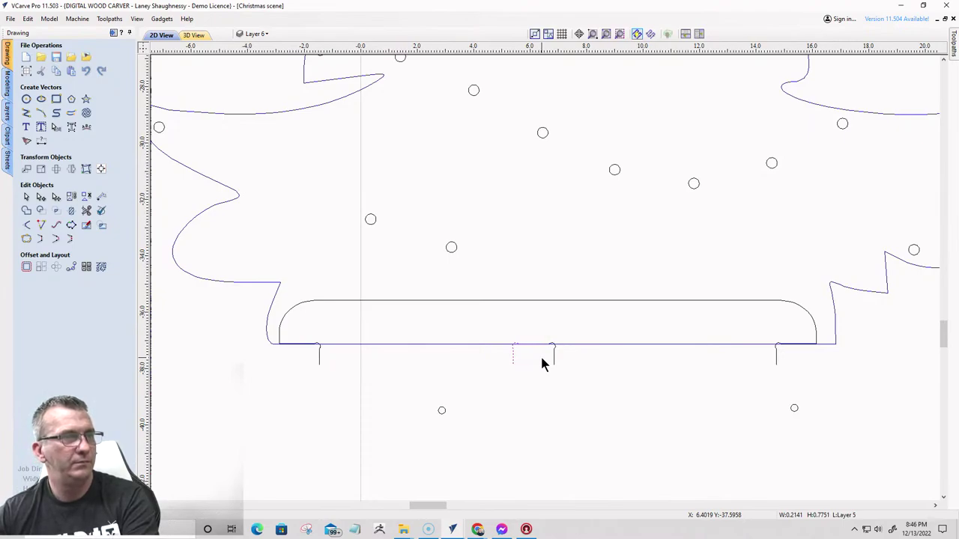
pyautogui.click(553, 354)
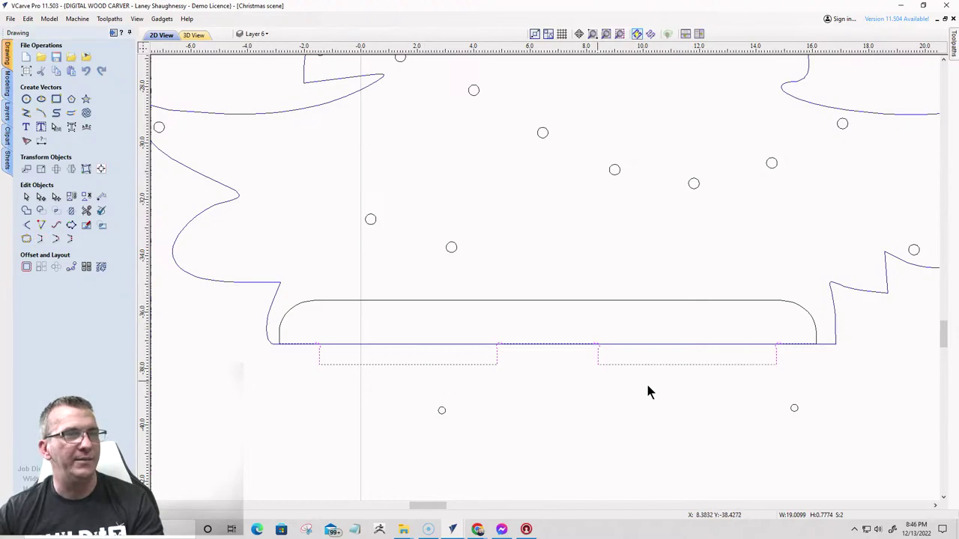
pyautogui.click(637, 299)
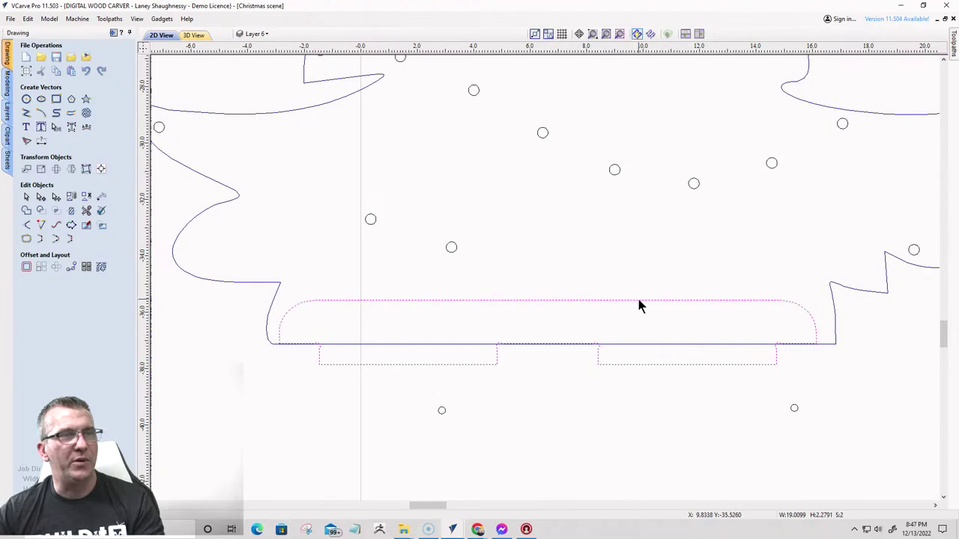
# - Join the selected pieces into one closed slotted base outline and nudge it upward
pyautogui.click(27, 239)
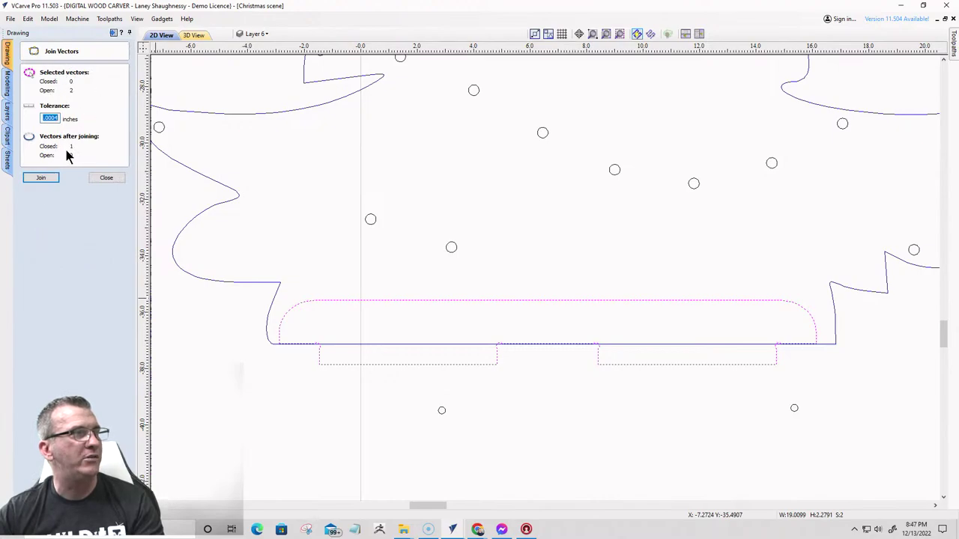
pyautogui.click(41, 178)
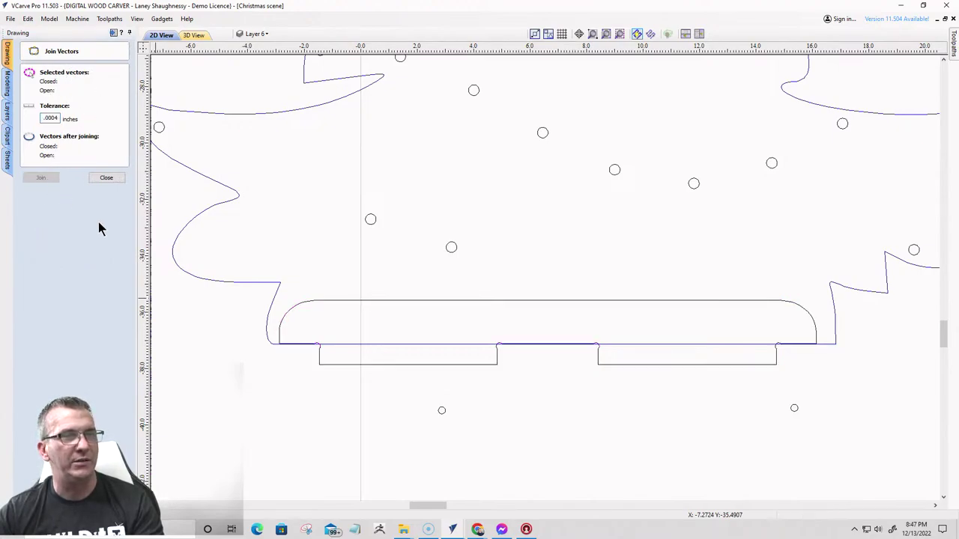
pyautogui.click(427, 304)
pyautogui.moveTo(428, 298)
pyautogui.mouseDown()
pyautogui.moveTo(439, 257)
pyautogui.moveTo(431, 288)
pyautogui.mouseUp()
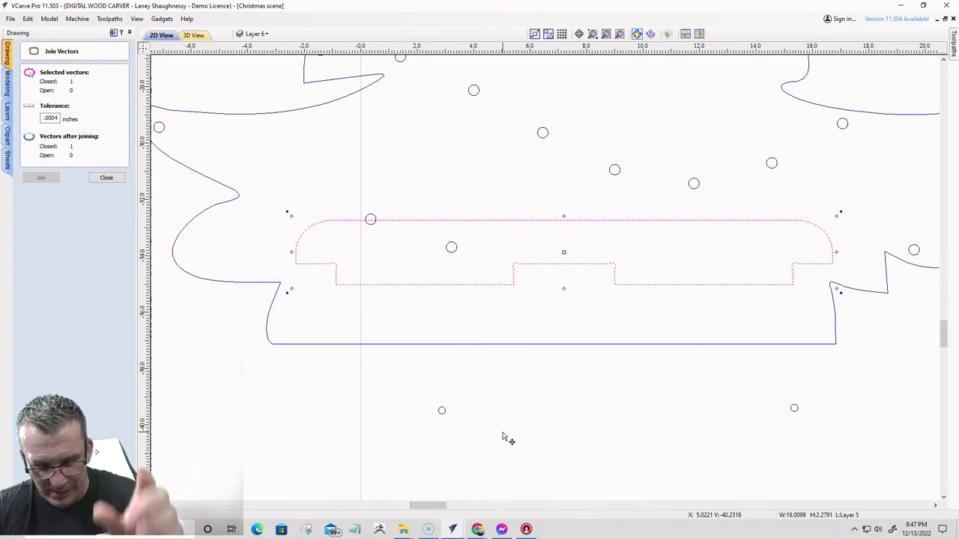
# - Undo the move and the join, then zoom to inspect the hooks along the base
pyautogui.hotkey('ctrl', 'z')
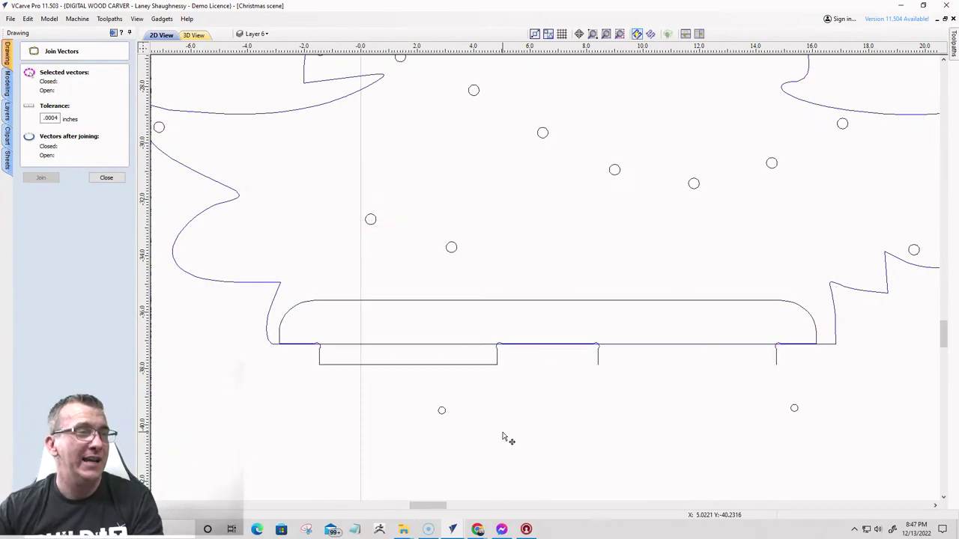
pyautogui.hotkey('ctrl', 'z')
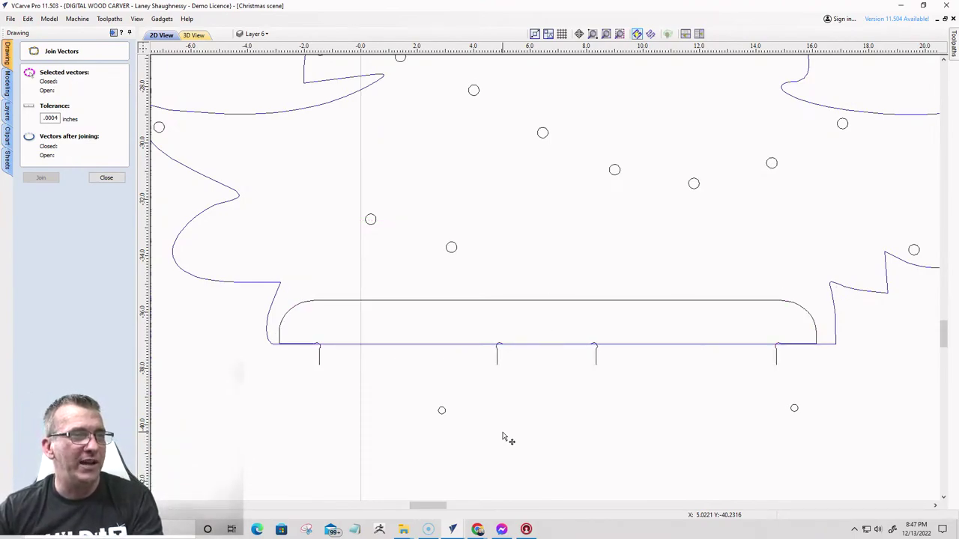
pyautogui.scroll(4, 343, 379)
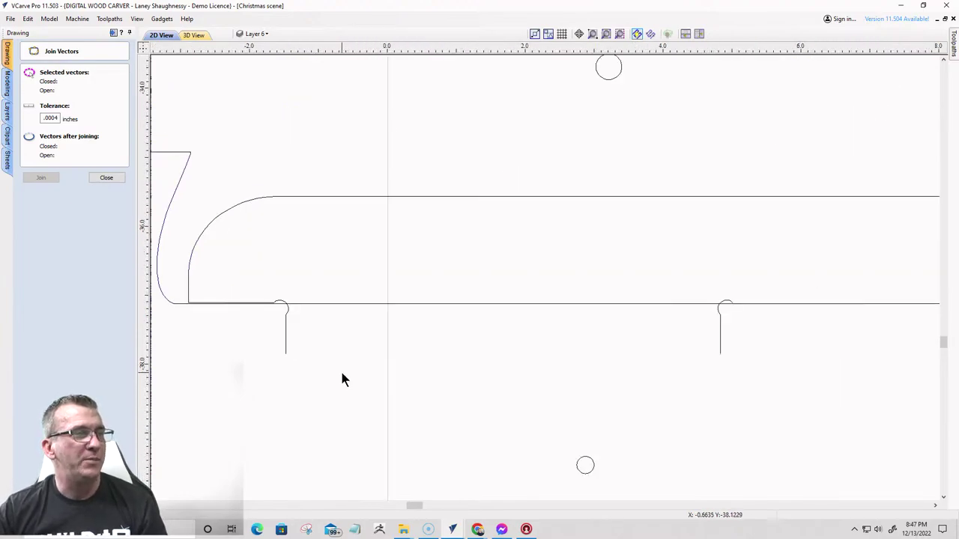
pyautogui.scroll(-3, 509, 367)
pyautogui.scroll(-5, 509, 370)
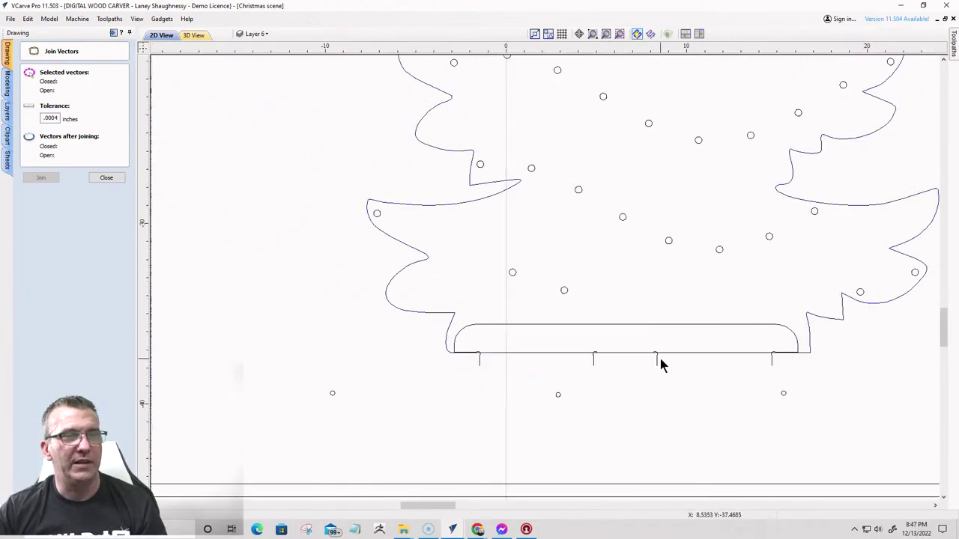
pyautogui.scroll(7, 659, 365)
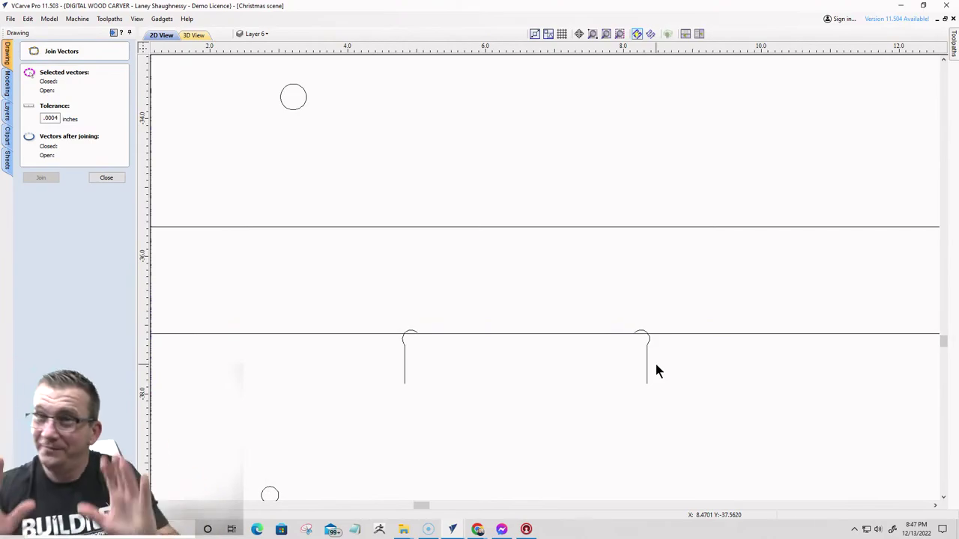
pyautogui.scroll(-3, 656, 364)
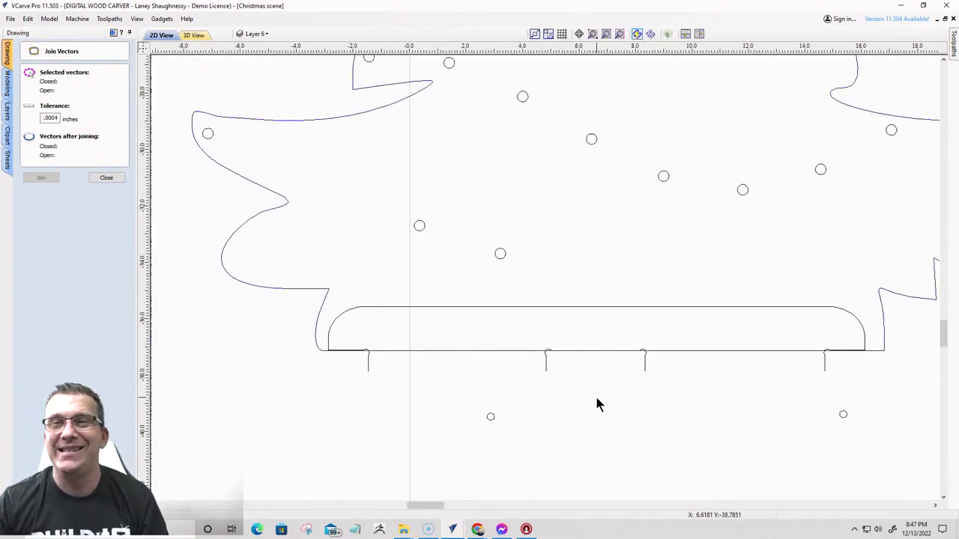
# - Stack a middle slot hook exactly onto the right-end hook beneath the base
pyautogui.click(644, 369)
pyautogui.scroll(5, 641, 372)
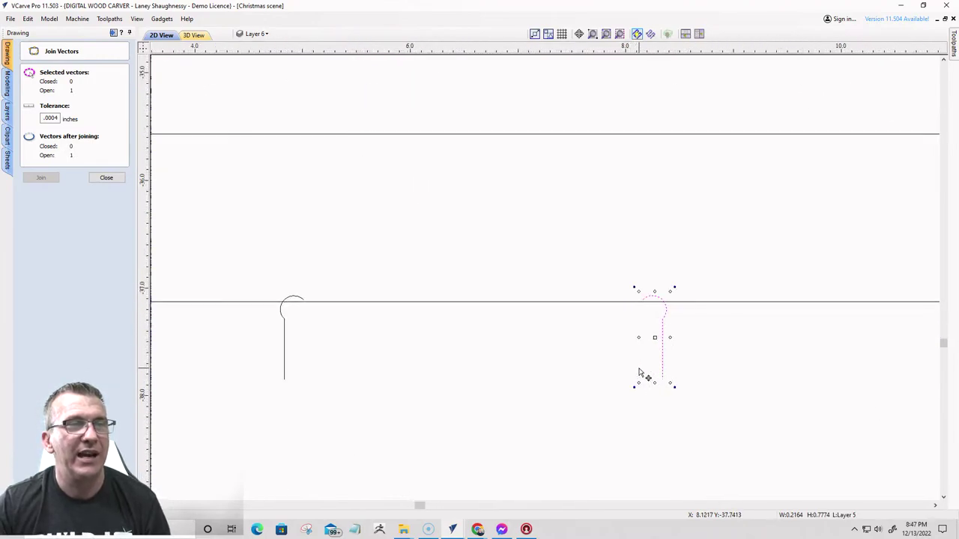
pyautogui.scroll(-4, 639, 372)
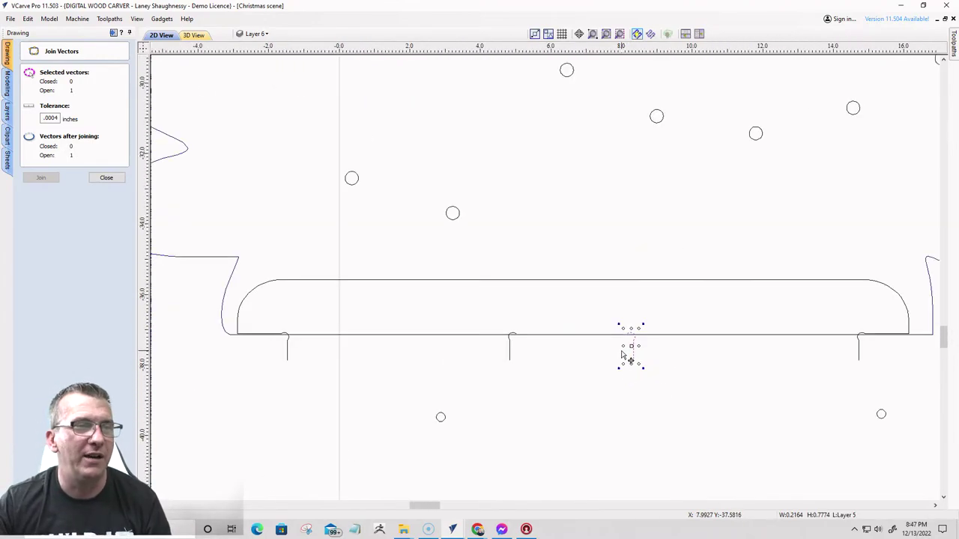
pyautogui.click(859, 355)
pyautogui.scroll(5, 859, 358)
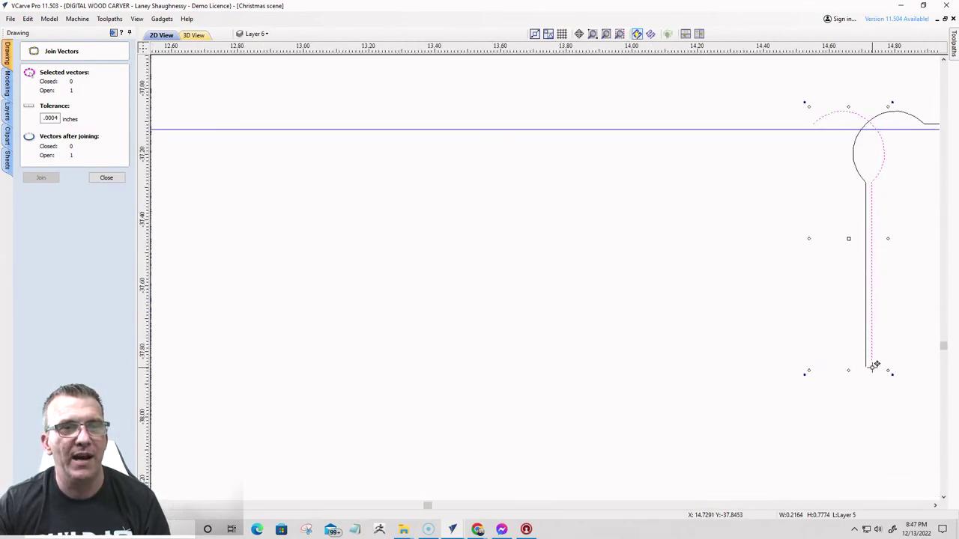
pyautogui.moveTo(875, 366)
pyautogui.mouseDown()
pyautogui.moveTo(867, 366)
pyautogui.moveTo(872, 352)
pyautogui.mouseUp()
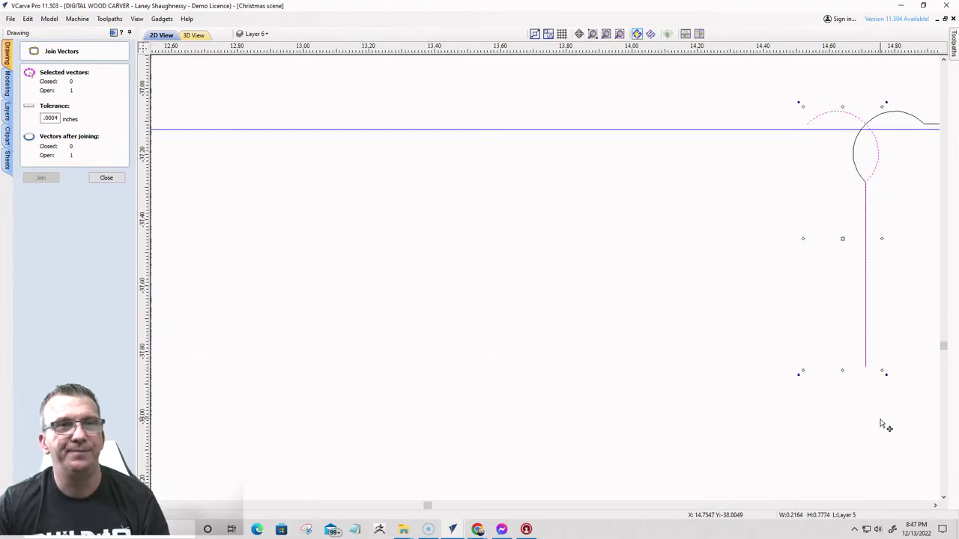
pyautogui.scroll(-6, 887, 344)
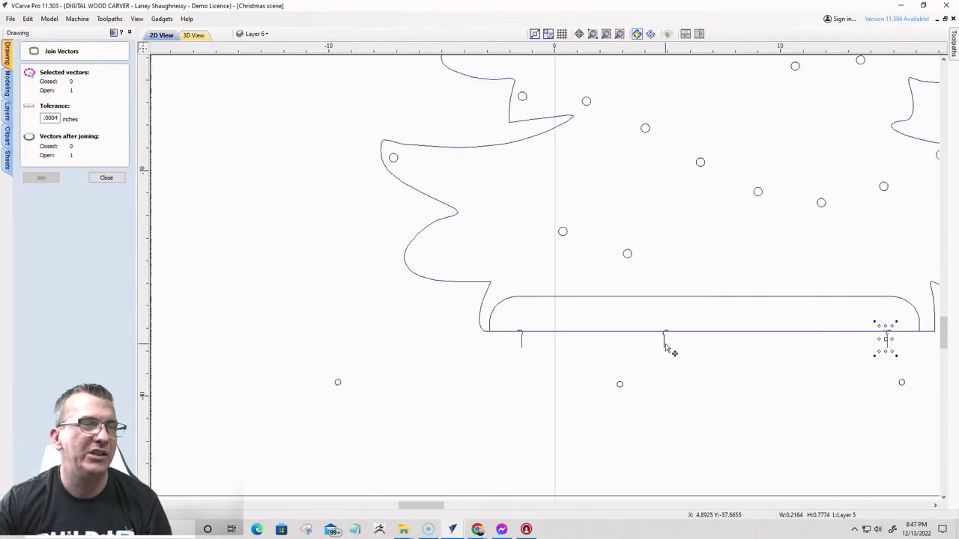
# - Stack the other middle hooks onto the left-end hook, check alignment, and finish joining
pyautogui.click(665, 344)
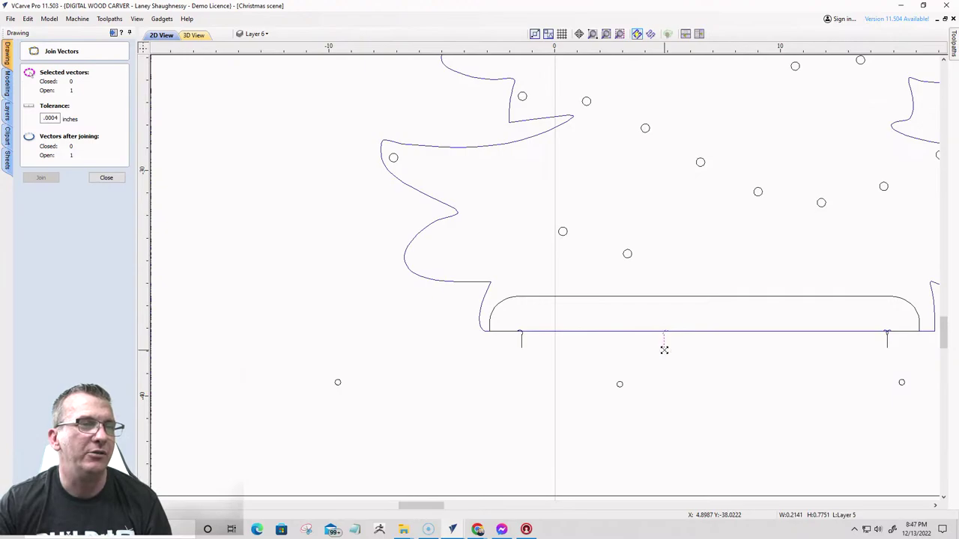
pyautogui.click(664, 350)
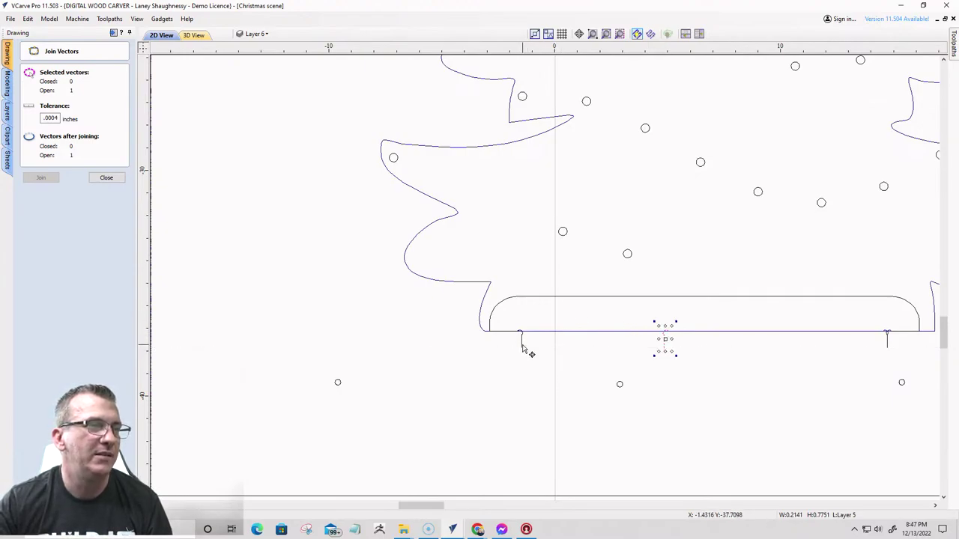
pyautogui.scroll(3, 667, 366)
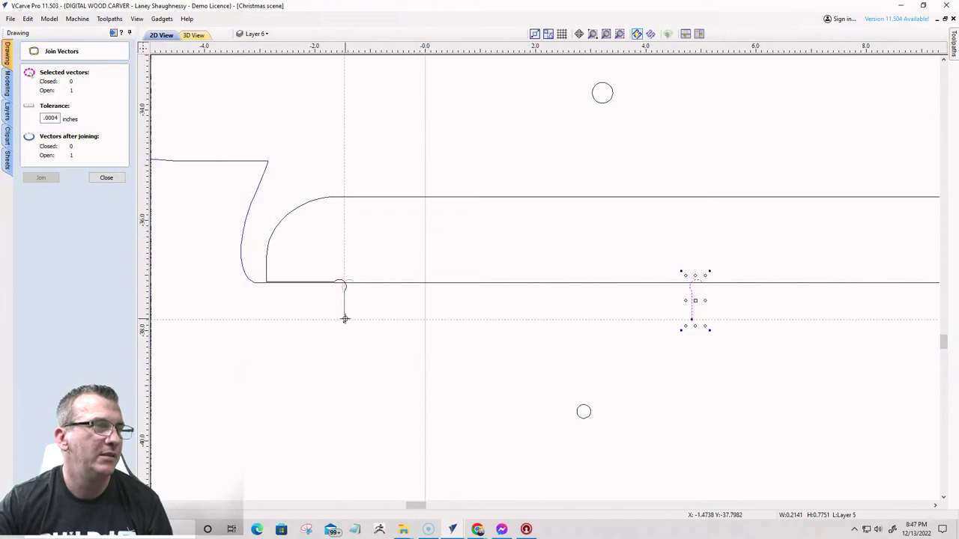
pyautogui.moveTo(344, 318); pyautogui.dragTo(346, 321)
pyautogui.scroll(8, 350, 333)
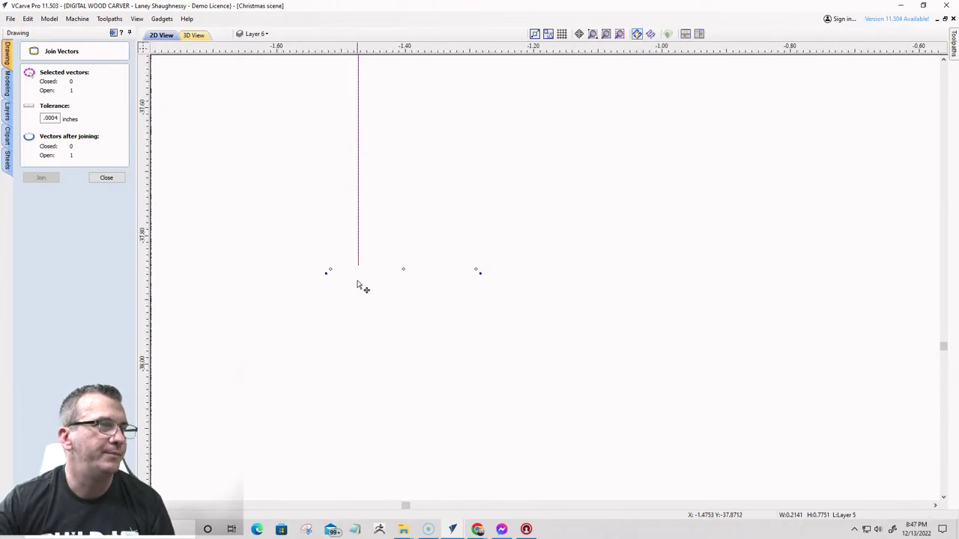
pyautogui.scroll(-15, 367, 326)
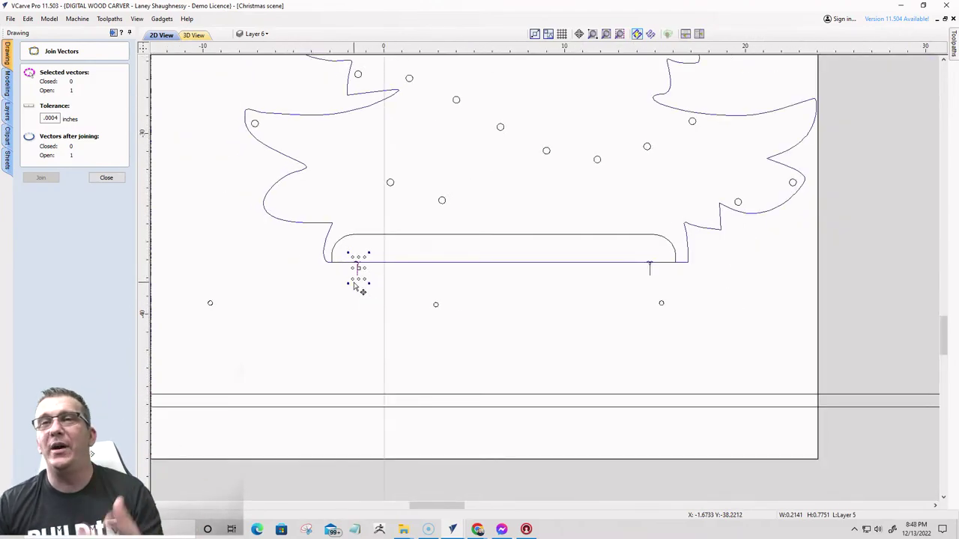
pyautogui.click(107, 177)
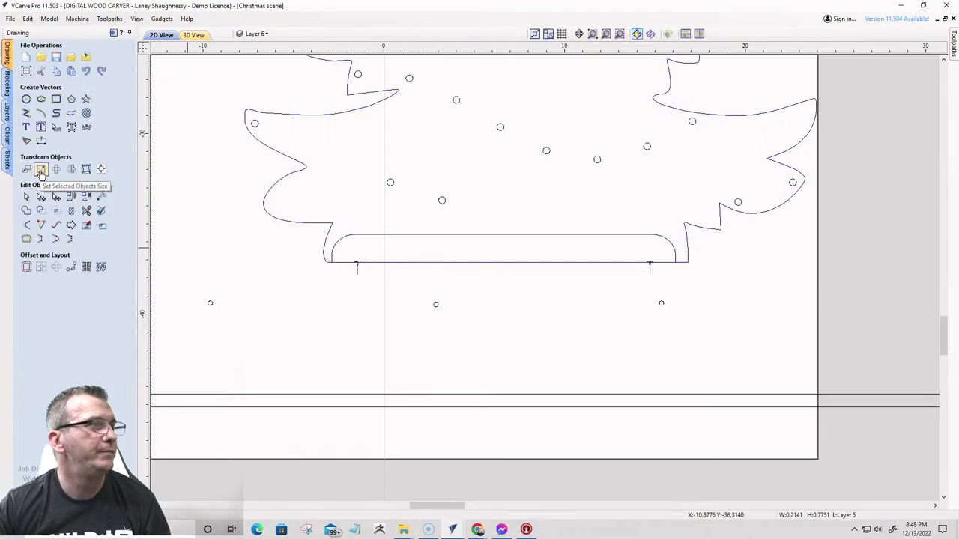
# - Move the top left-end hook 2.5 inches right using relative Move Selection offsets
pyautogui.click(26, 169)
pyautogui.click(358, 267)
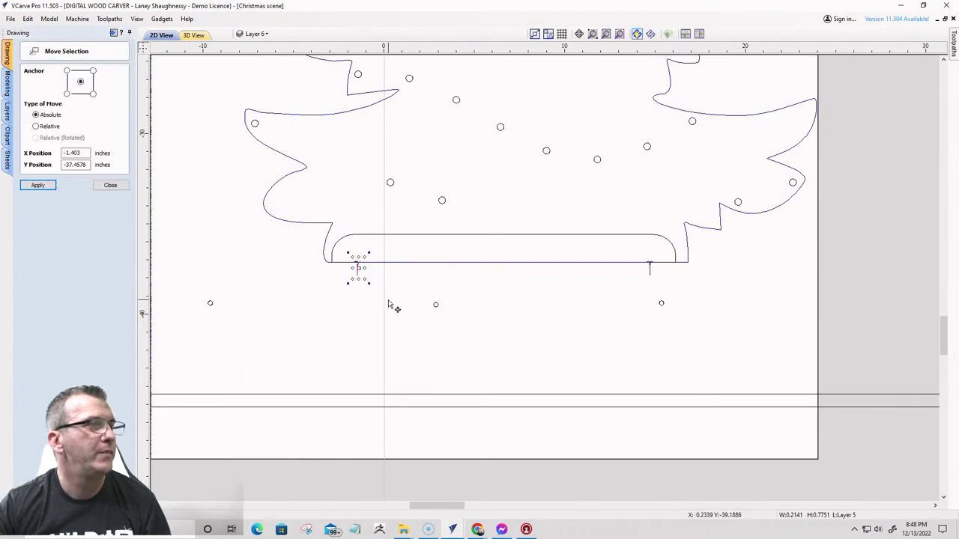
pyautogui.click(36, 126)
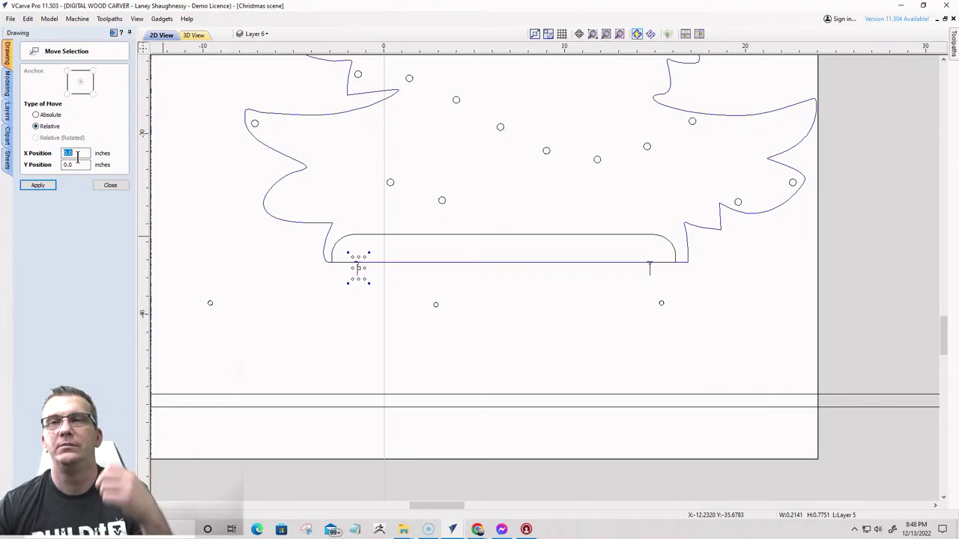
pyautogui.write('2.5')
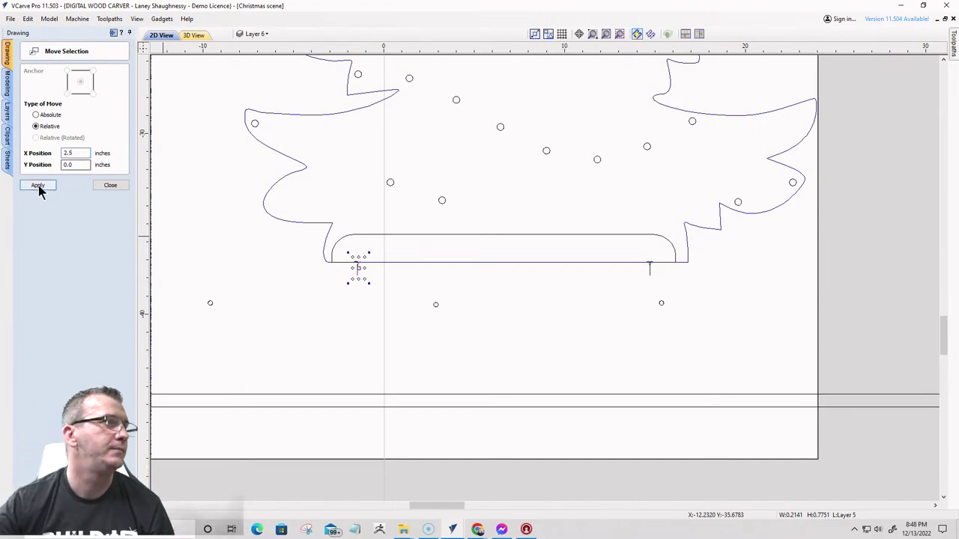
pyautogui.click(33, 188)
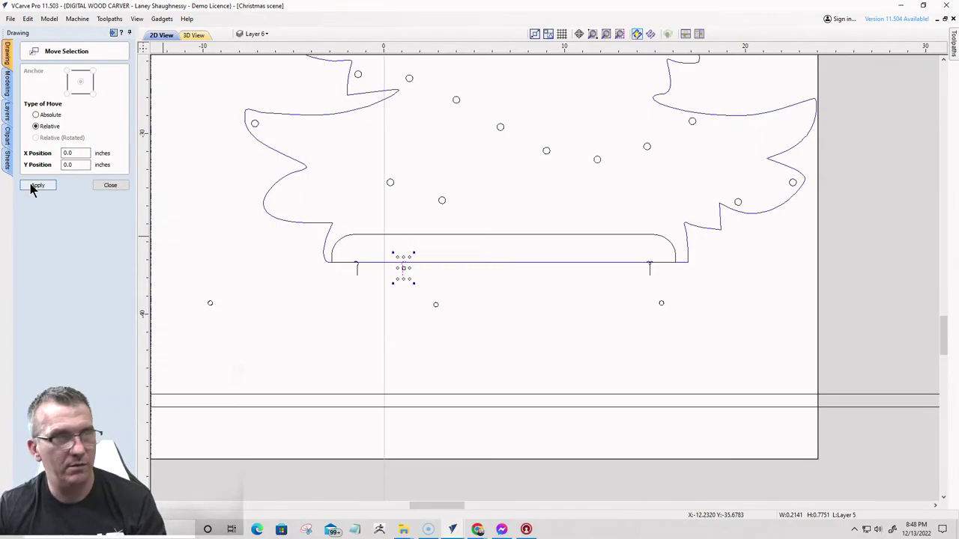
pyautogui.click(33, 187)
# - Shift the top right-end hook 4.5 inches left (X -4.5) and close Move Selection
pyautogui.doubleClick(72, 153)
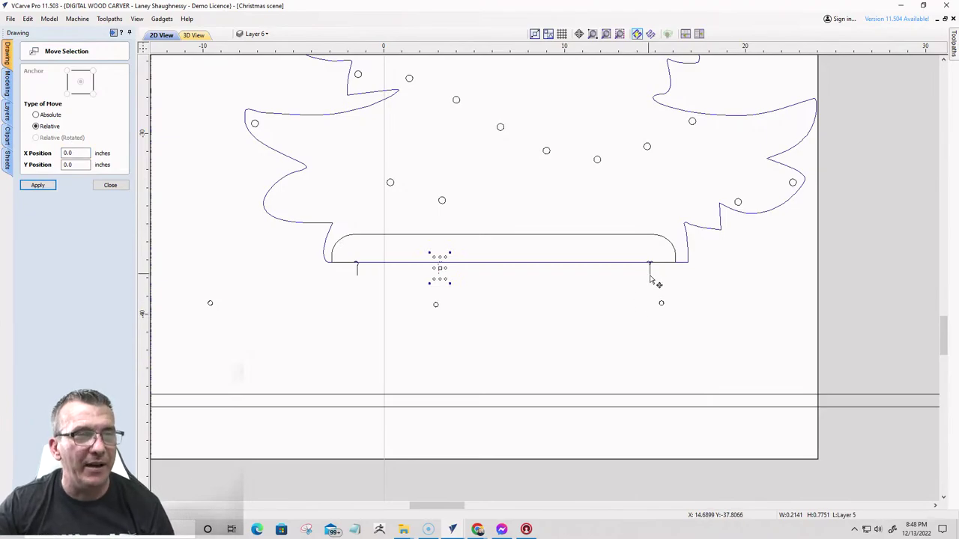
pyautogui.moveTo(652, 260); pyautogui.dragTo(649, 263)
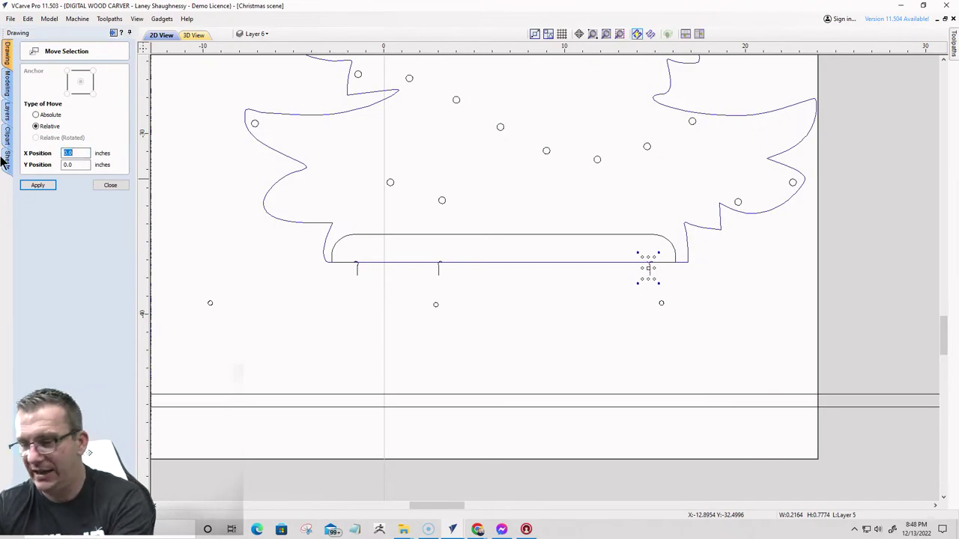
pyautogui.write('-4.5')
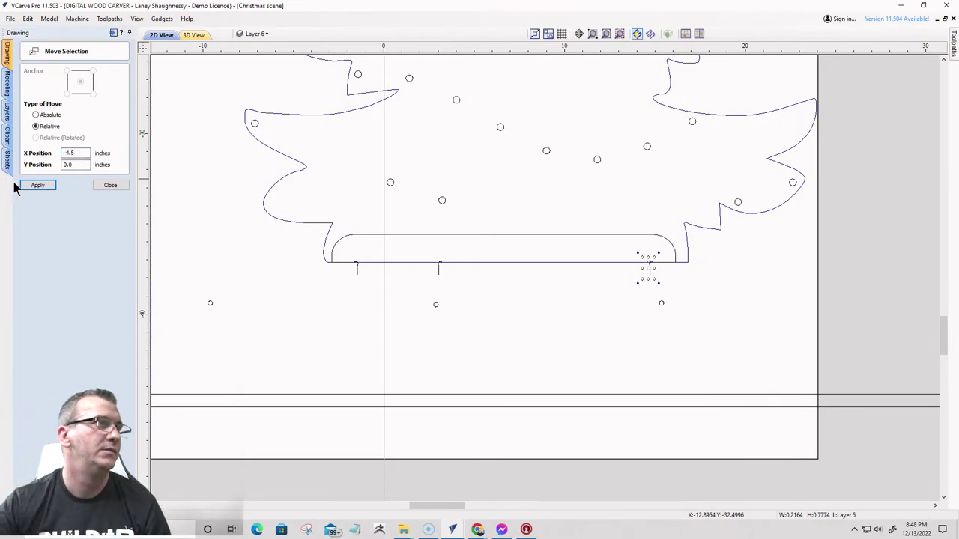
pyautogui.click(33, 186)
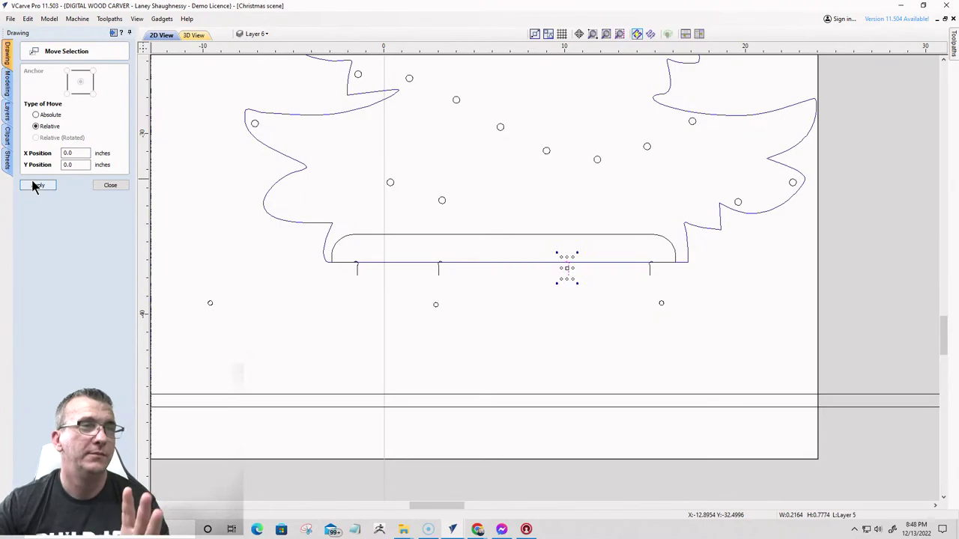
pyautogui.click(108, 187)
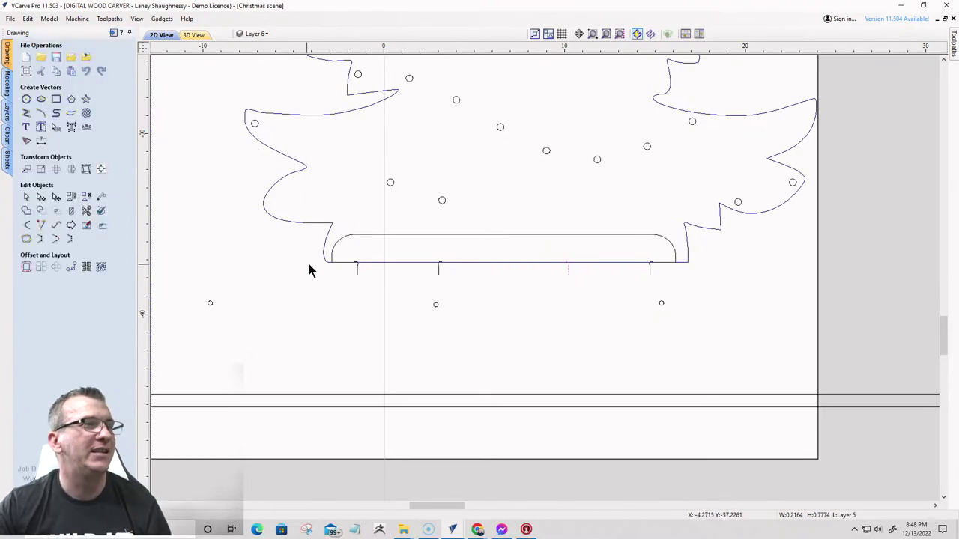
pyautogui.click(356, 265)
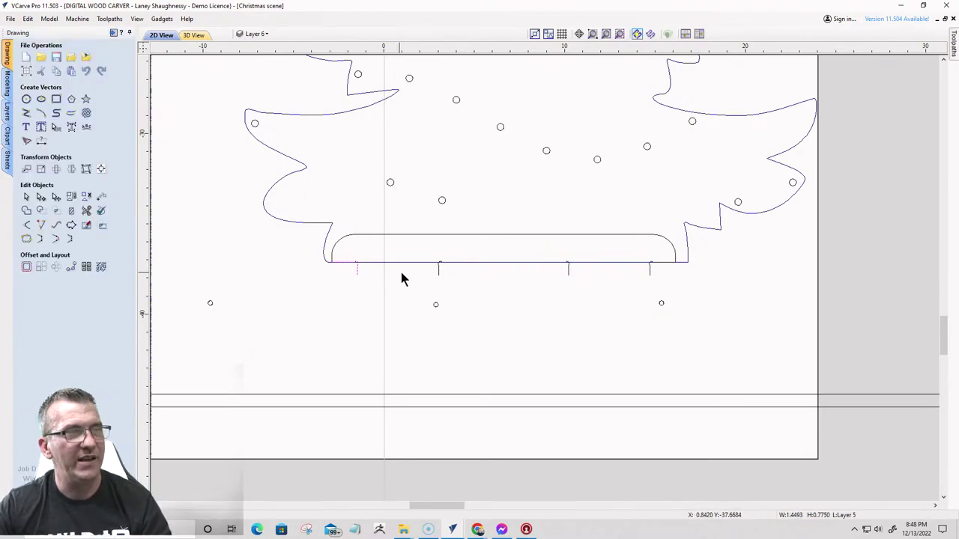
# - Join the left and right hook pairs into two rectangular slot tab outlines
pyautogui.keyDown('shift'); pyautogui.click(440, 267); pyautogui.keyUp('shift')
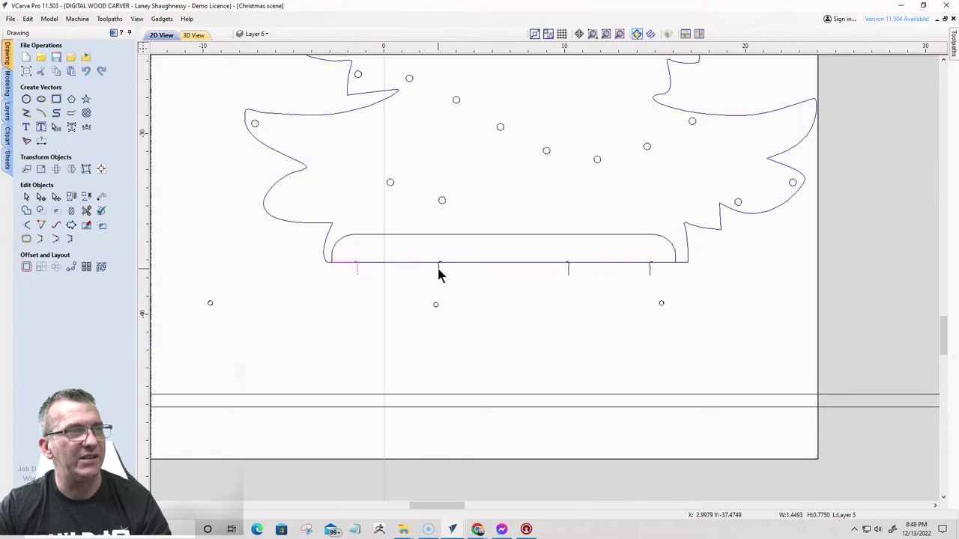
pyautogui.click(44, 242)
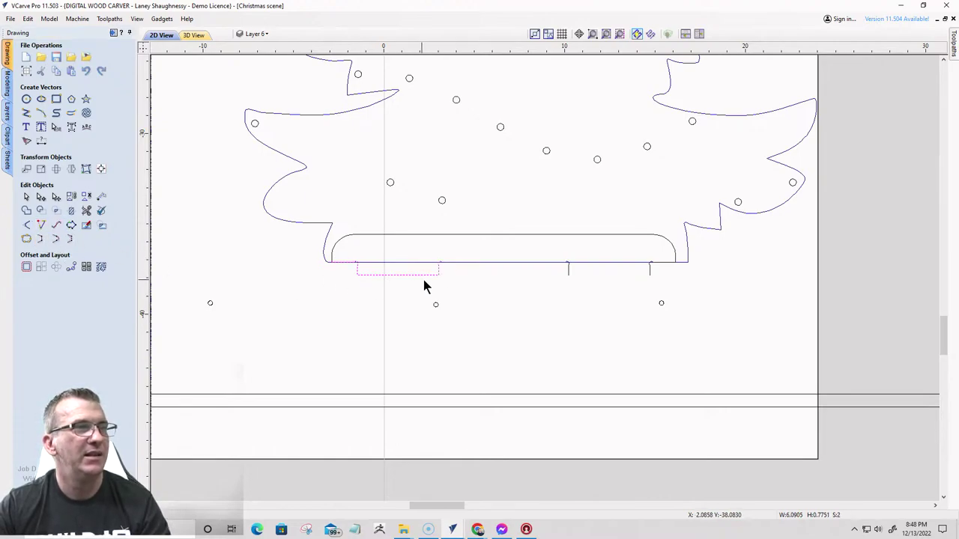
pyautogui.keyDown('shift'); pyautogui.click(569, 272); pyautogui.keyUp('shift')
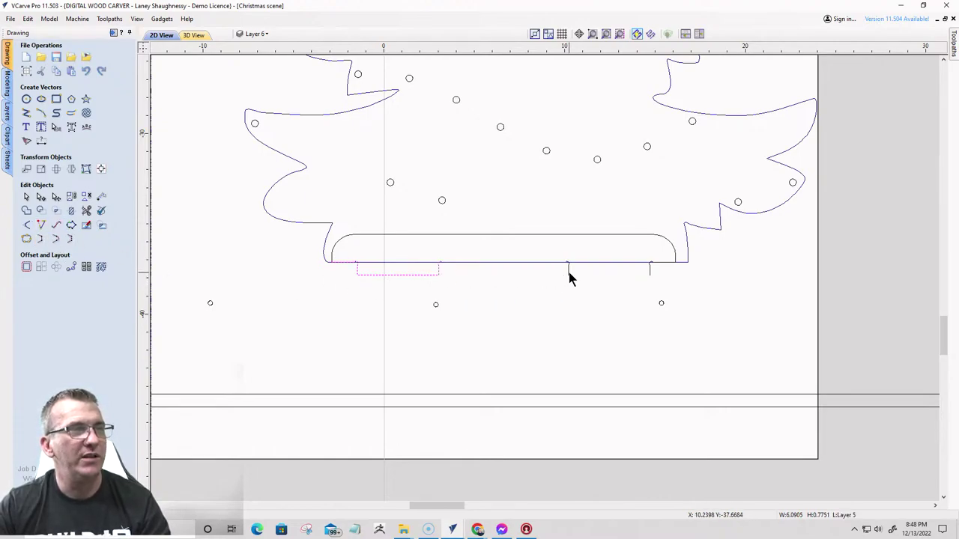
pyautogui.click(41, 239)
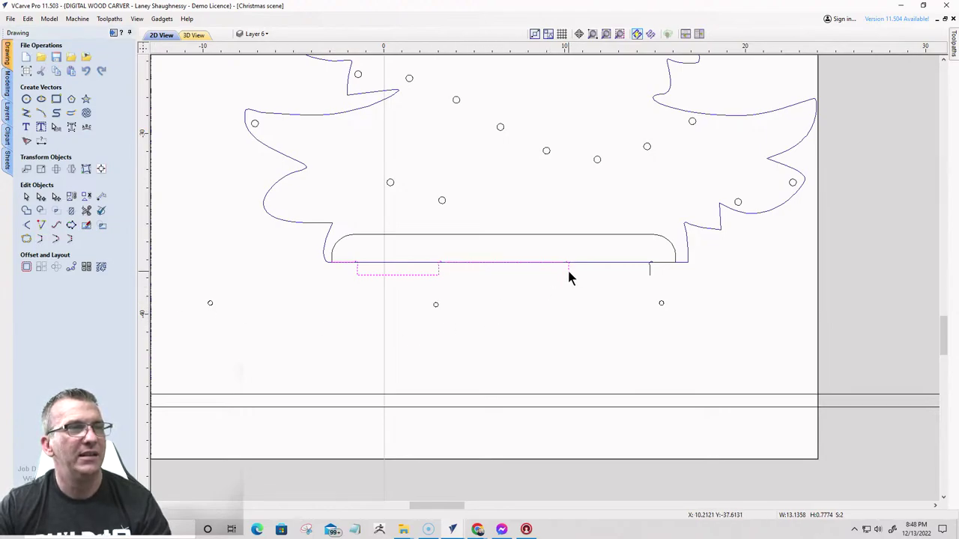
pyautogui.keyDown('shift'); pyautogui.click(650, 276); pyautogui.keyUp('shift')
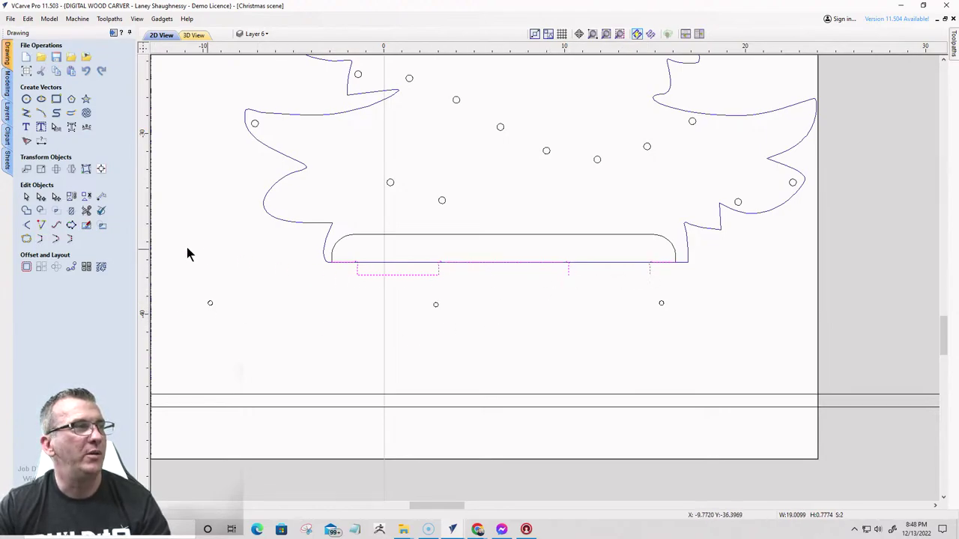
pyautogui.click(42, 239)
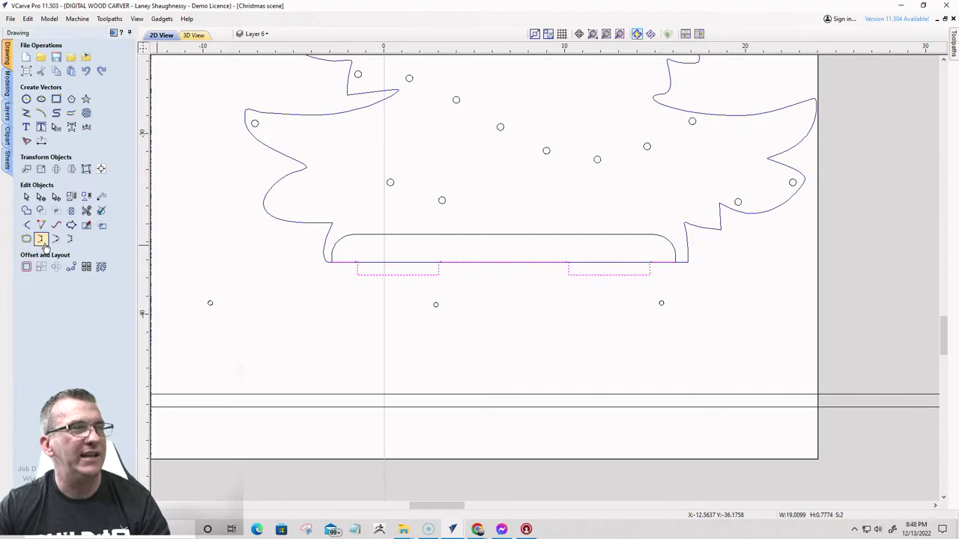
# - Join the rounded base bar with both tab outlines into one closed shape
pyautogui.keyDown('shift'); pyautogui.click(397, 235); pyautogui.keyUp('shift')
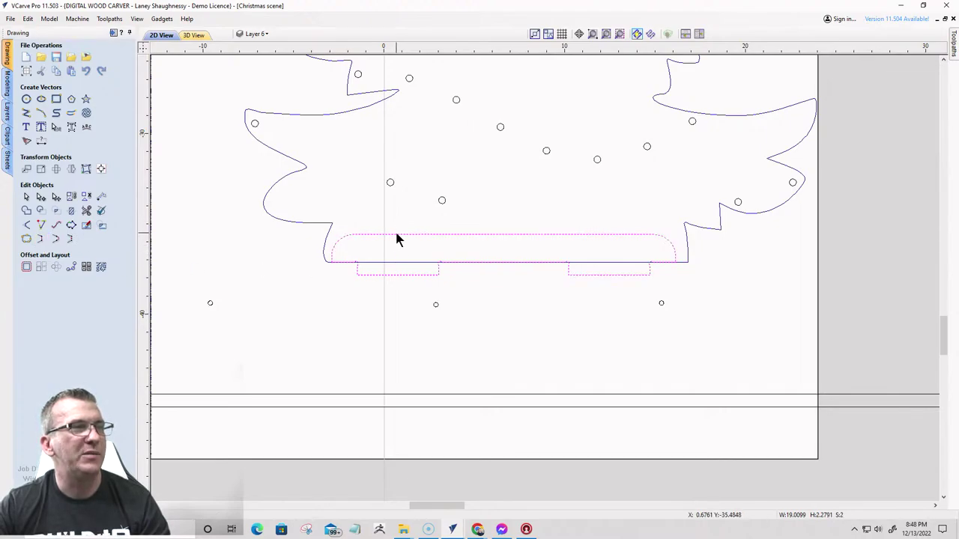
pyautogui.click(26, 239)
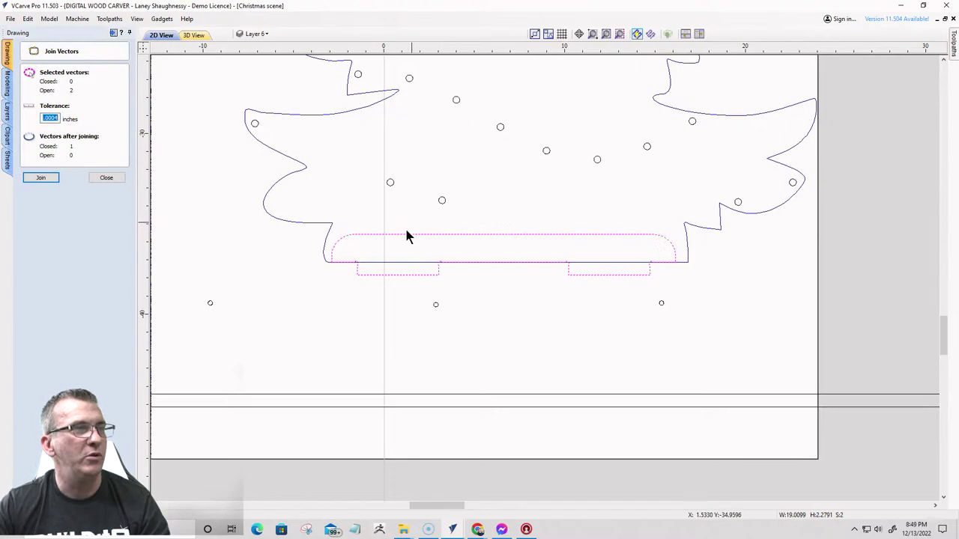
pyautogui.click(41, 178)
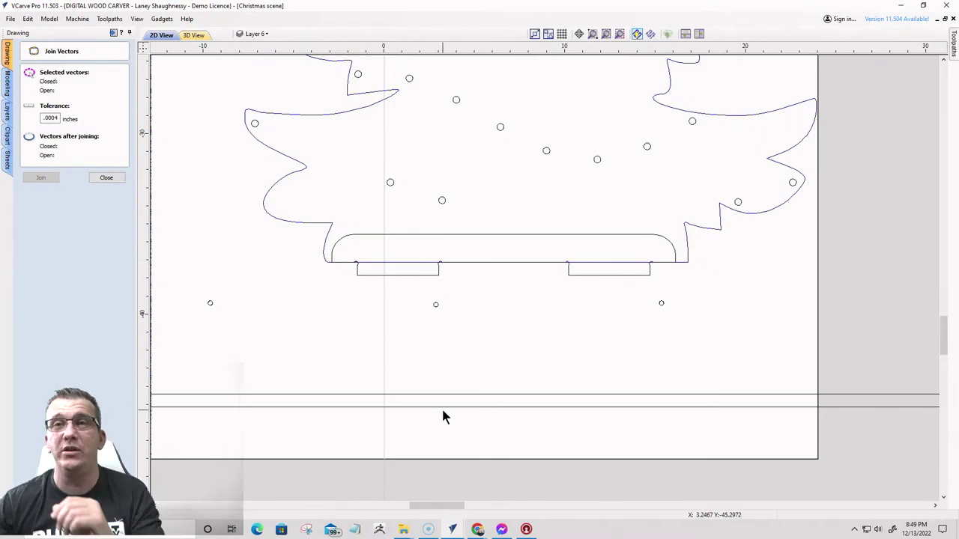
# - Close Join Vectors and drag the joined slotted base away from the tree
pyautogui.scroll(-10, 547, 293)
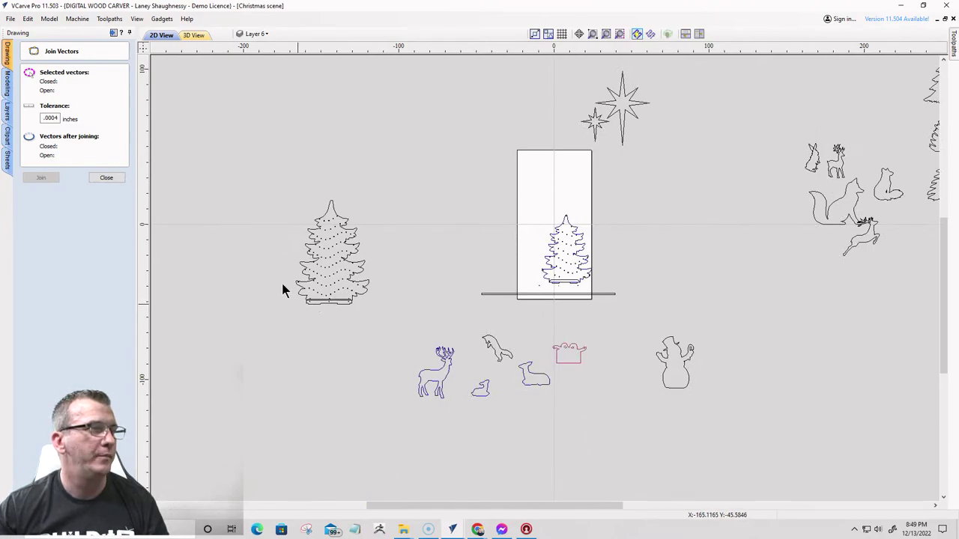
pyautogui.click(105, 178)
pyautogui.click(311, 303)
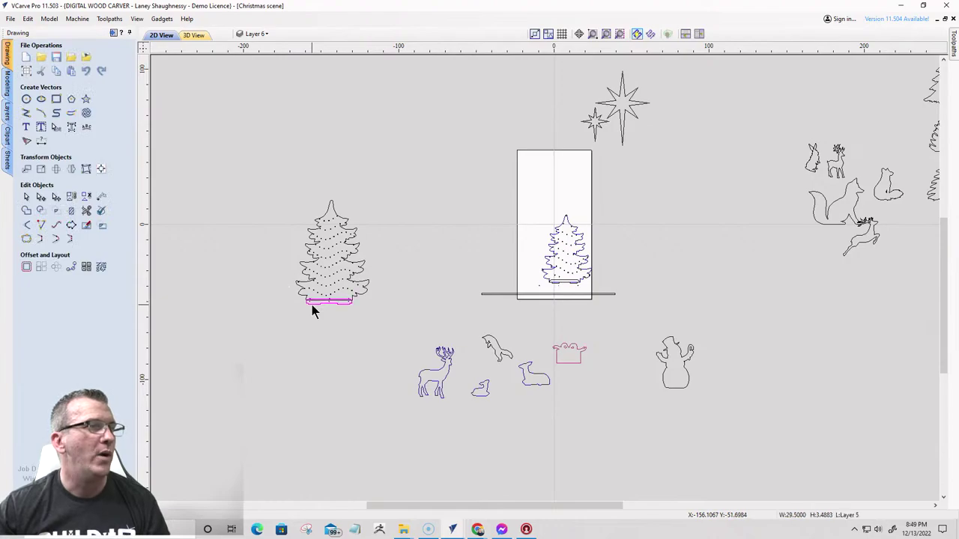
pyautogui.moveTo(312, 304); pyautogui.dragTo(416, 266)
pyautogui.scroll(8, 450, 273)
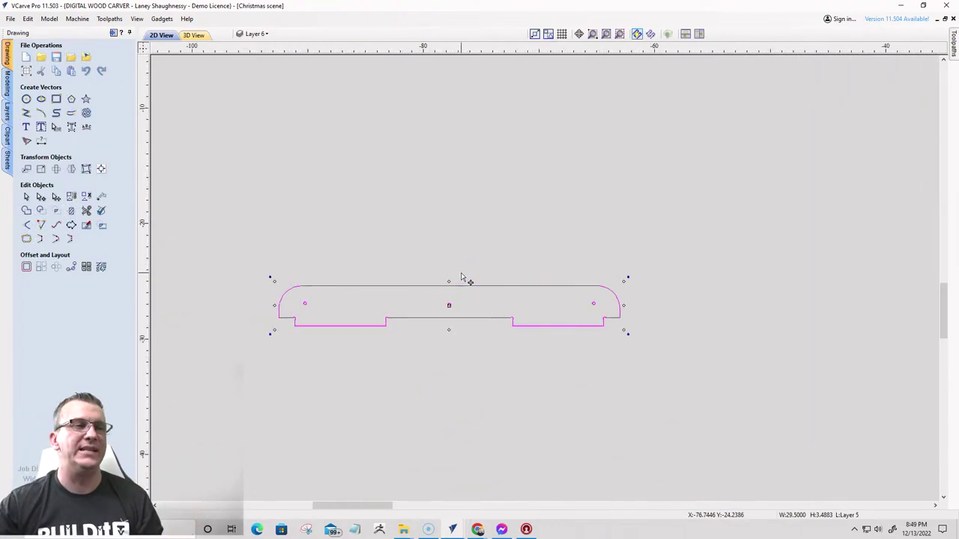
pyautogui.scroll(4, 422, 322)
pyautogui.scroll(-2, 484, 289)
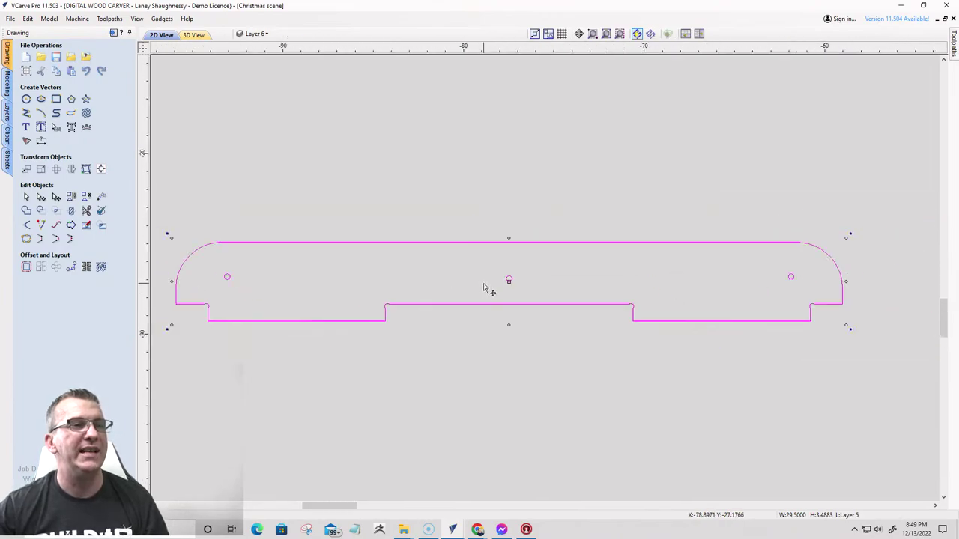
pyautogui.scroll(-1, 484, 289)
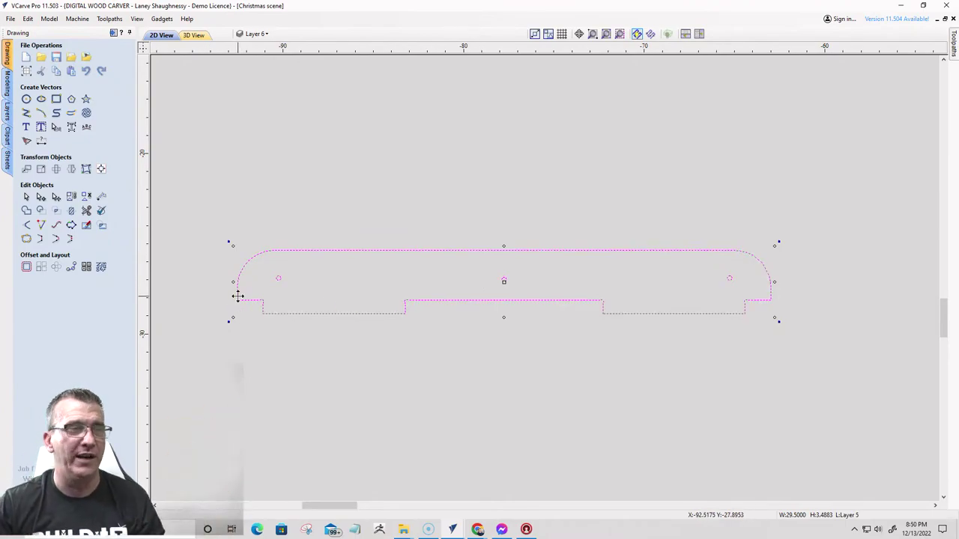
# - Inspect the notch corners in Create Fillets, close it unused, and box-select the base
pyautogui.click(25, 226)
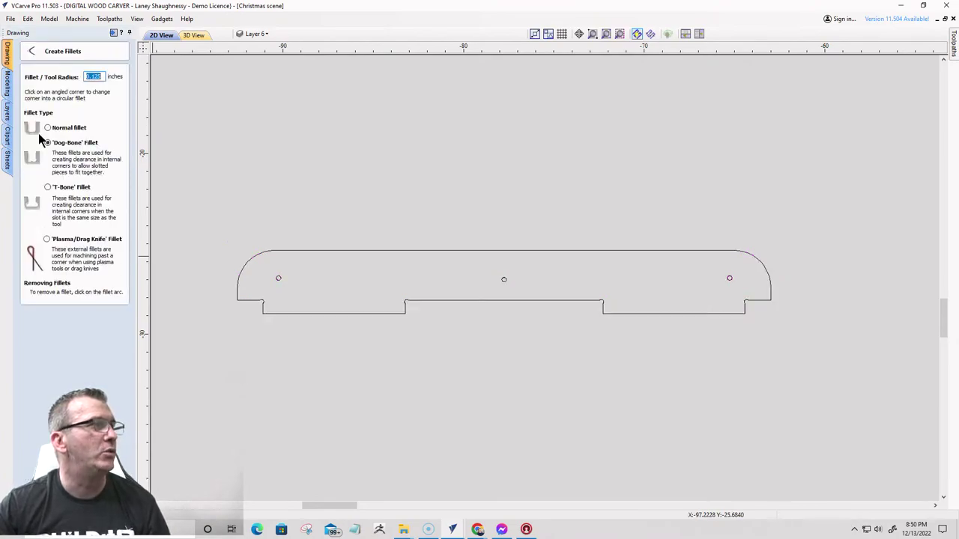
pyautogui.scroll(5, 261, 309)
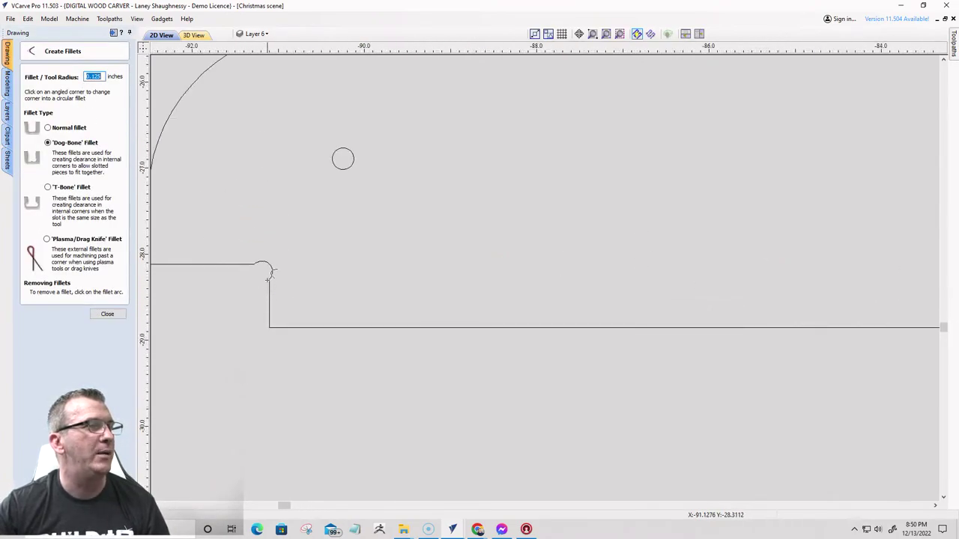
pyautogui.scroll(-4, 606, 354)
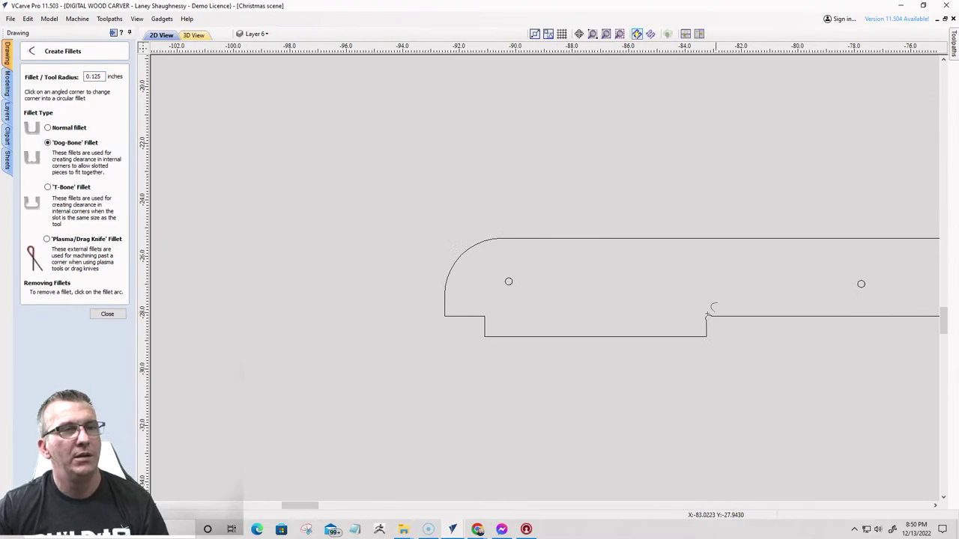
pyautogui.scroll(4, 709, 312)
pyautogui.scroll(-7, 724, 302)
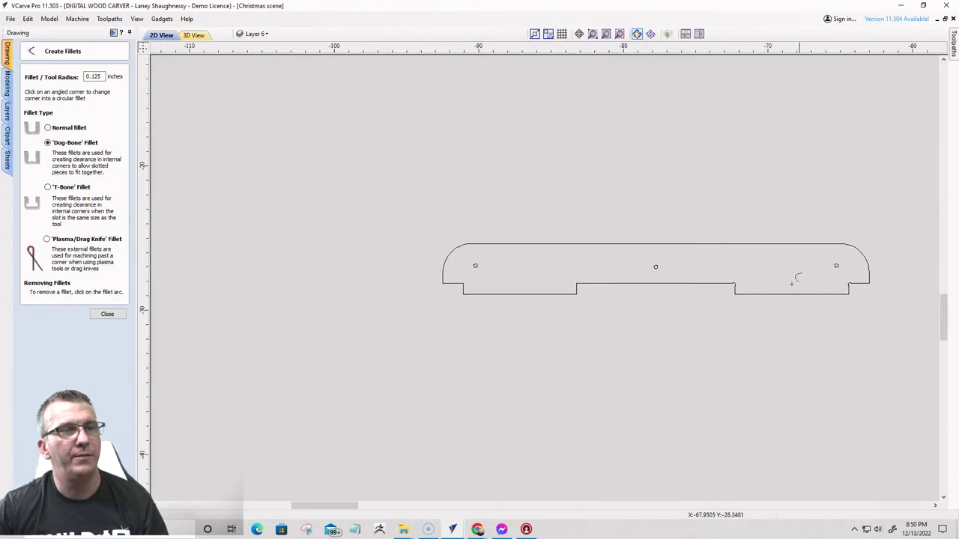
pyautogui.scroll(4, 771, 286)
pyautogui.scroll(-4, 824, 311)
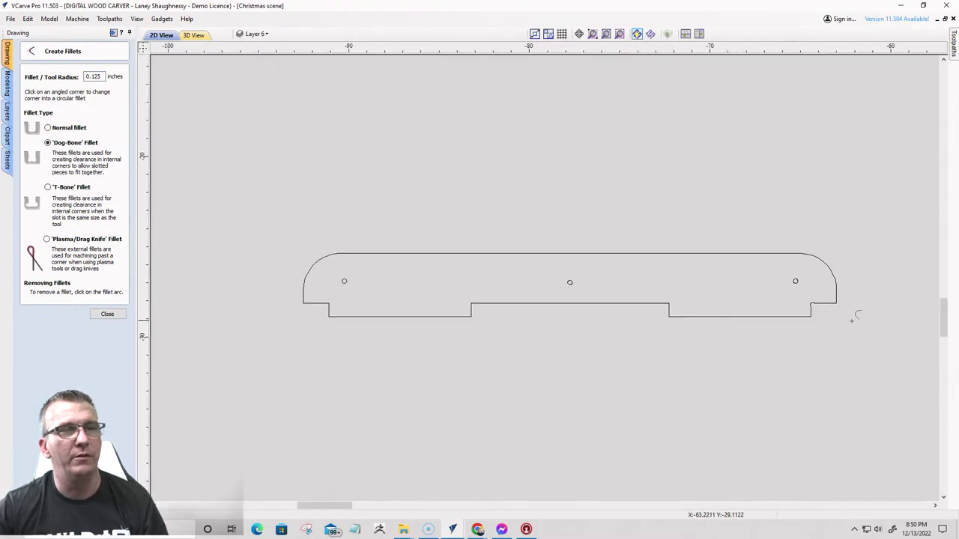
pyautogui.scroll(5, 817, 300)
pyautogui.scroll(-6, 861, 323)
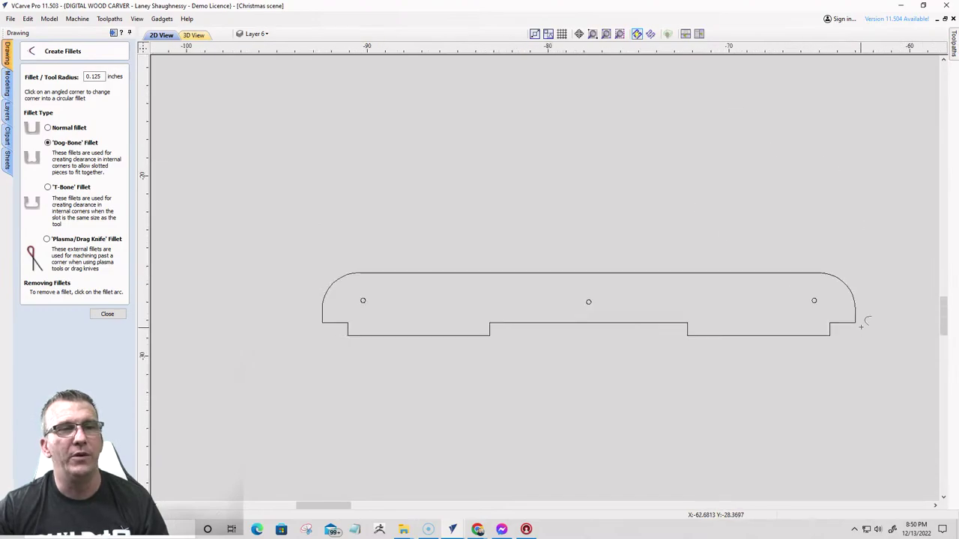
pyautogui.click(106, 315)
pyautogui.moveTo(537, 265); pyautogui.dragTo(905, 354)
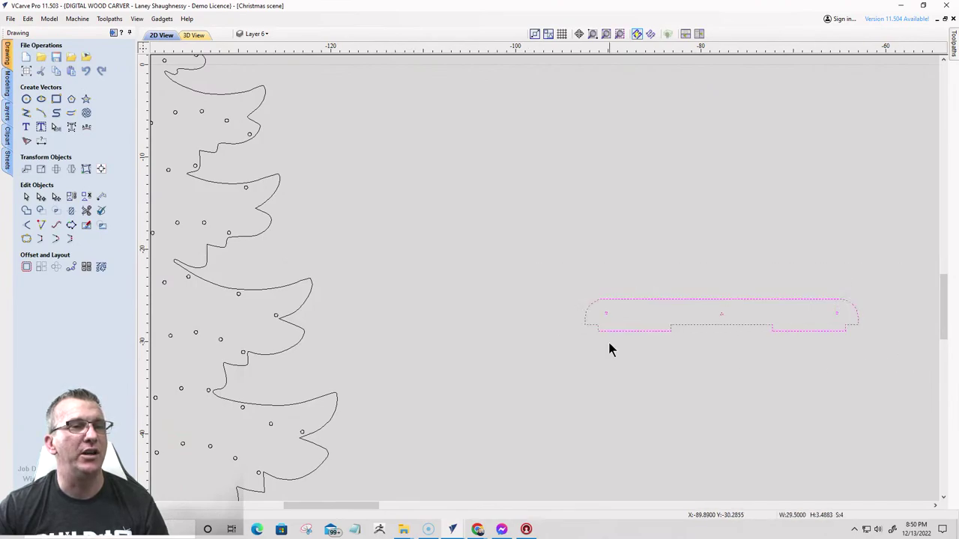
# - Resize the slotted base from 29.5 to 18 inches wide, height staying about 3.49 inches
pyautogui.click(40, 197)
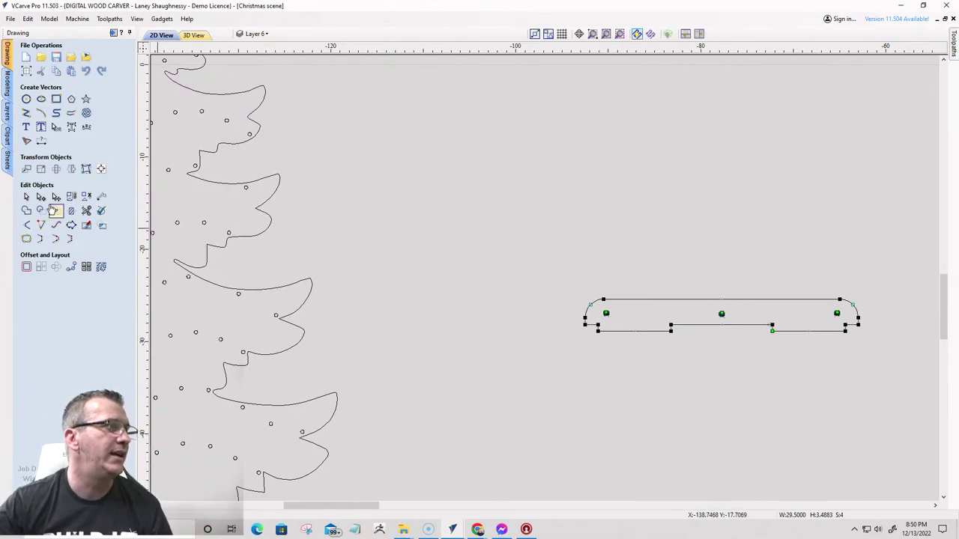
pyautogui.click(41, 169)
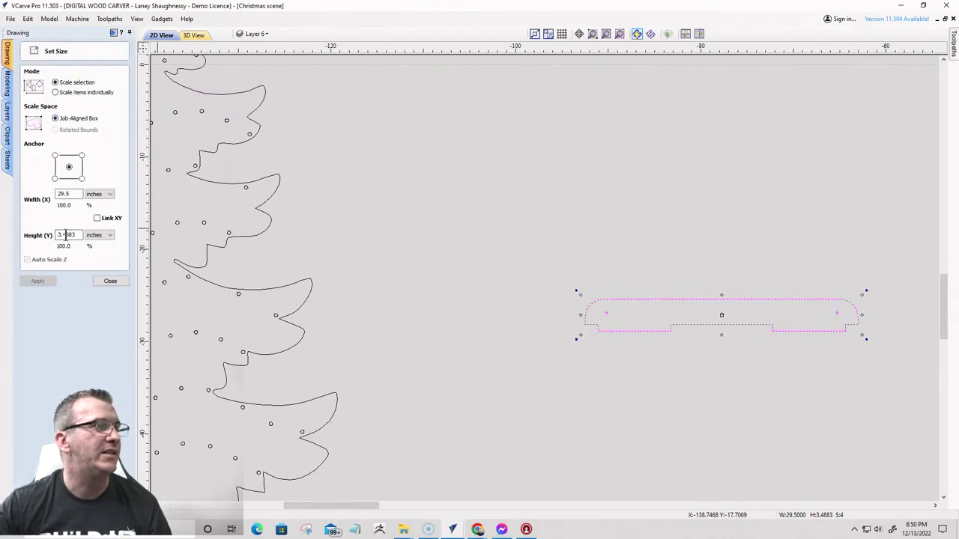
pyautogui.doubleClick(76, 196)
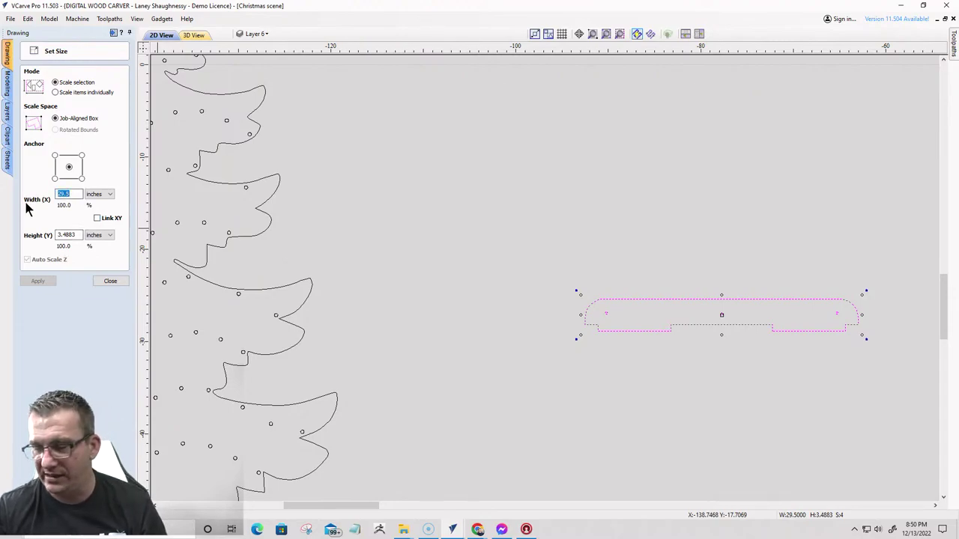
pyautogui.write('18')
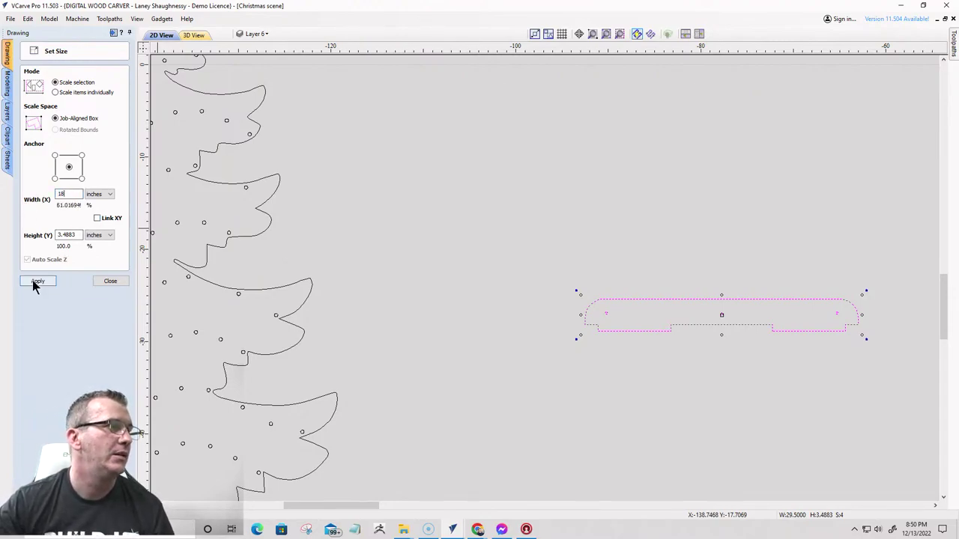
pyautogui.click(34, 283)
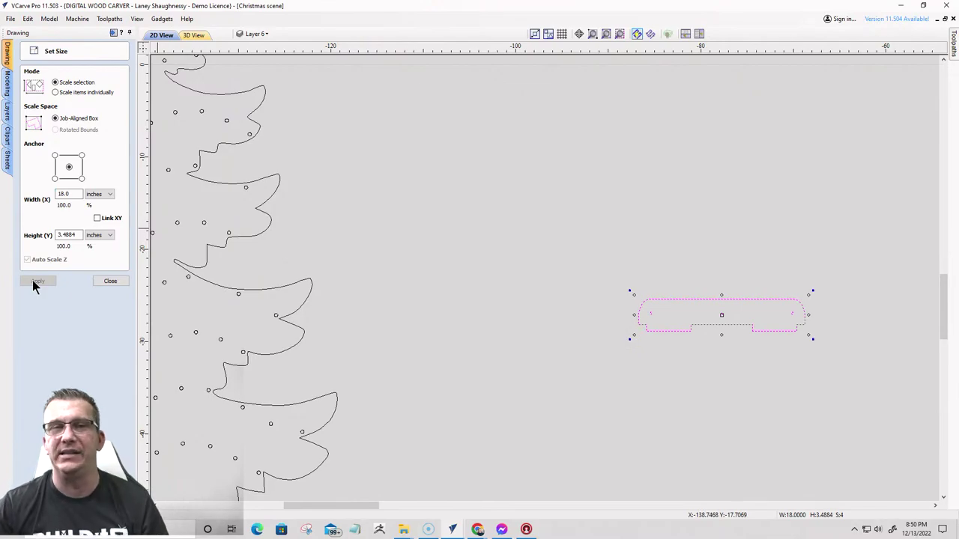
pyautogui.click(108, 281)
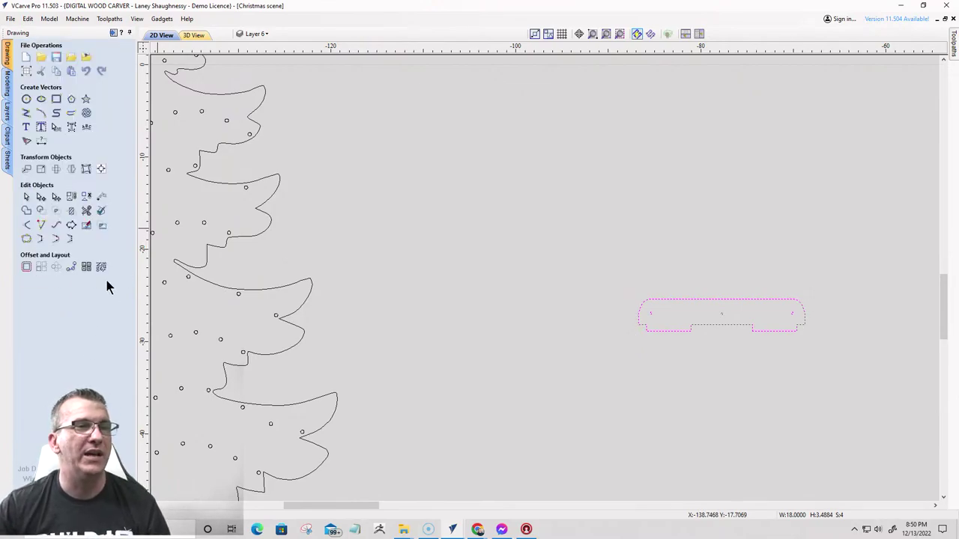
# - Add 0.125-inch dog-bone fillets at the inner tab corners of the base, then close the fillet tool
pyautogui.click(26, 225)
pyautogui.scroll(3, 611, 297)
pyautogui.scroll(4, 611, 297)
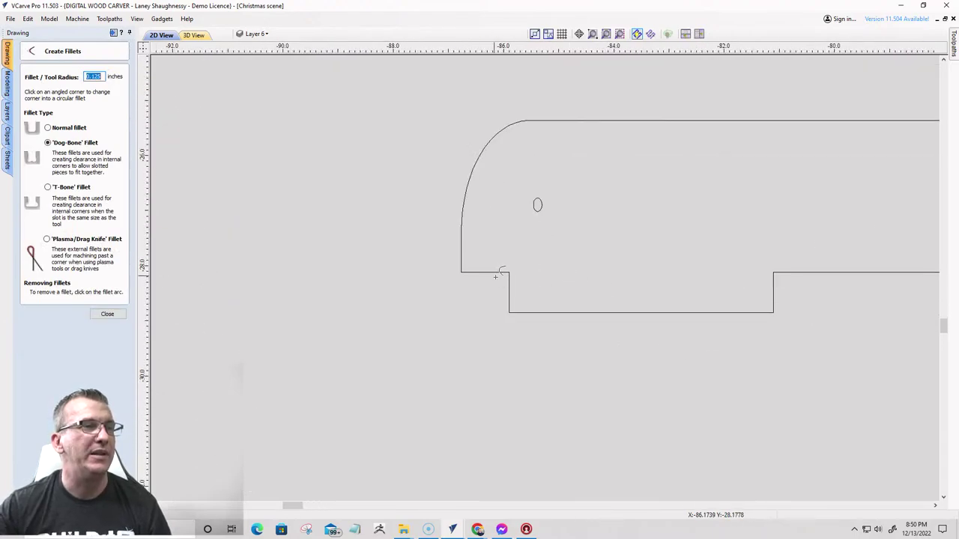
pyautogui.click(511, 271)
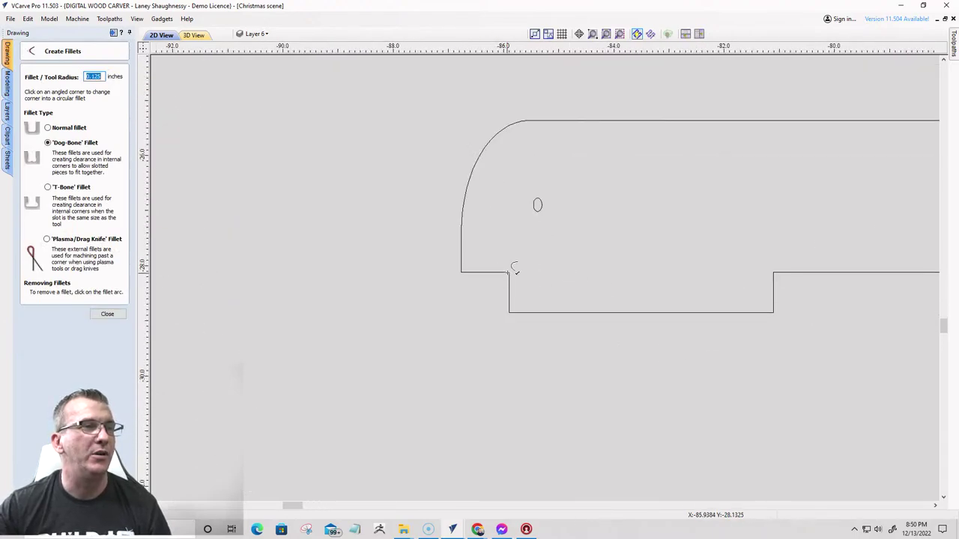
pyautogui.click(773, 272)
pyautogui.scroll(-2, 599, 313)
pyautogui.scroll(-2, 604, 310)
pyautogui.scroll(4, 779, 300)
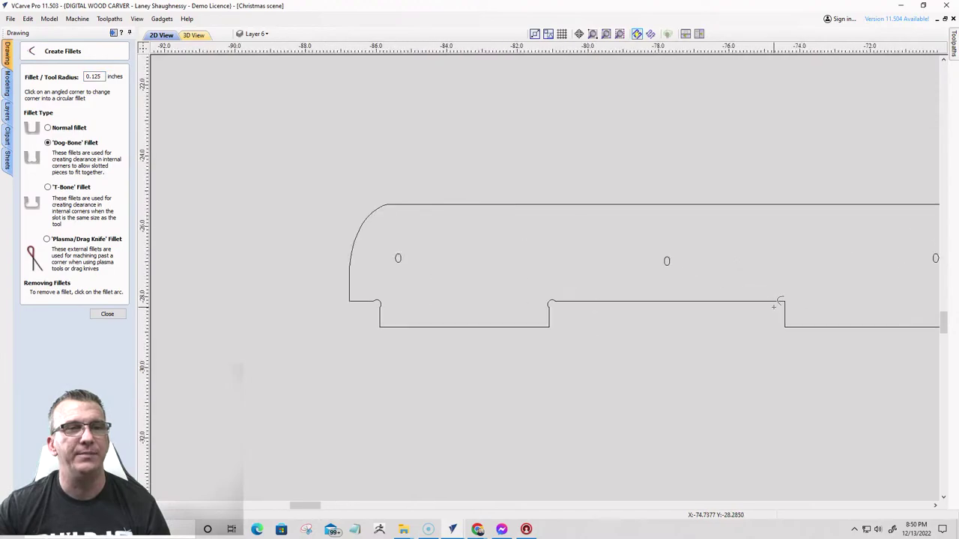
pyautogui.scroll(-5, 779, 299)
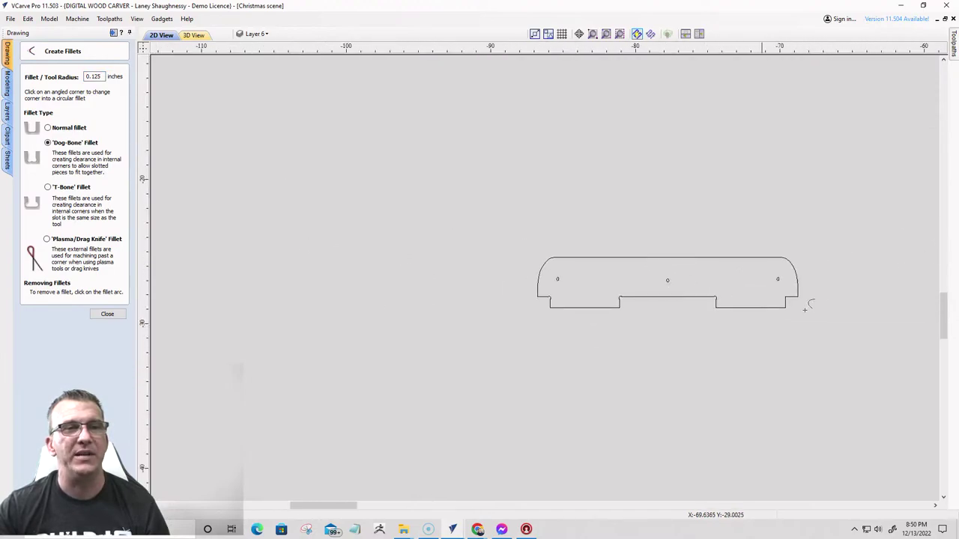
pyautogui.scroll(4, 787, 292)
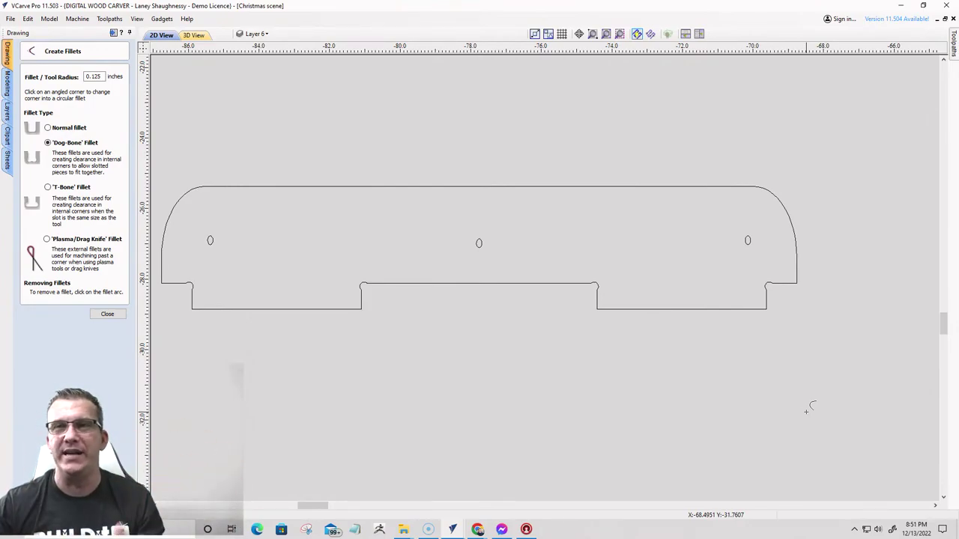
pyautogui.scroll(-4, 806, 412)
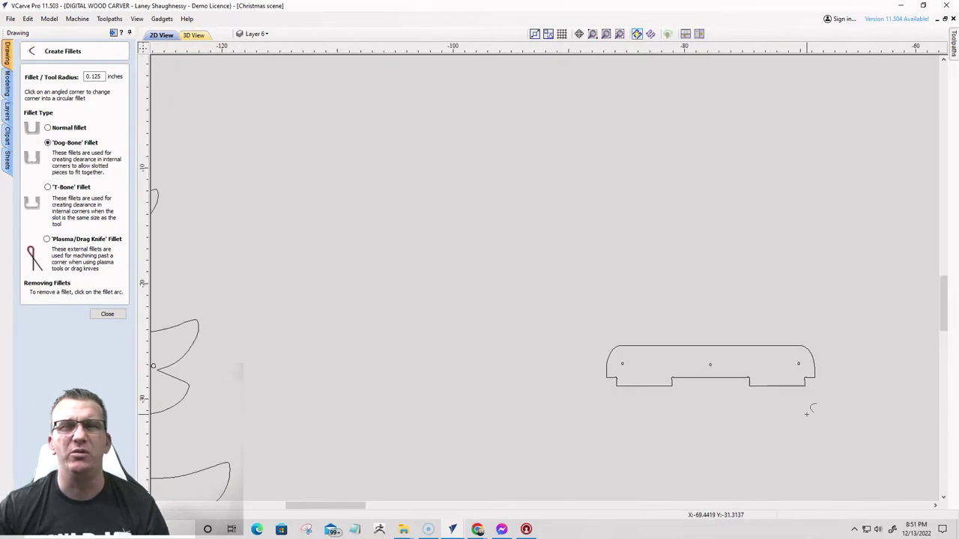
pyautogui.scroll(3, 807, 415)
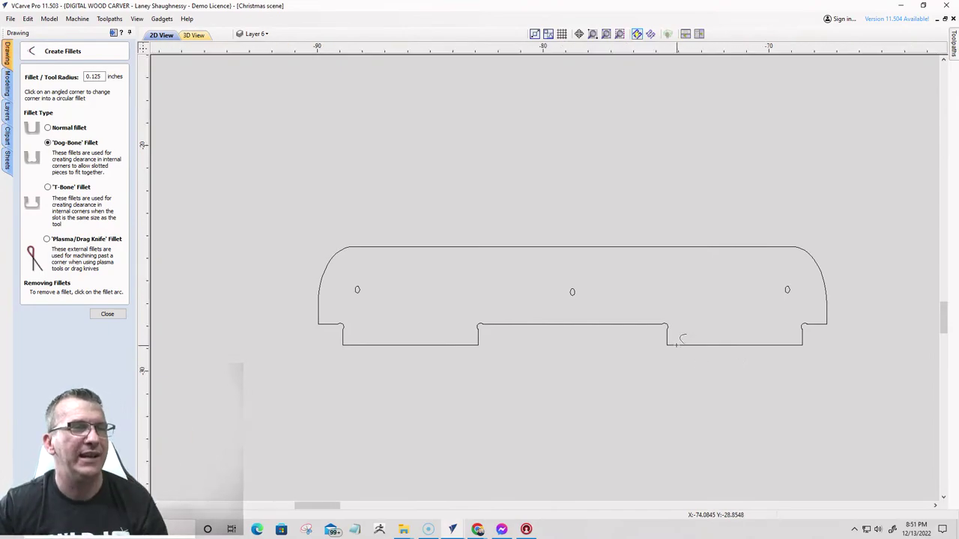
pyautogui.scroll(-1, 678, 344)
pyautogui.click(109, 316)
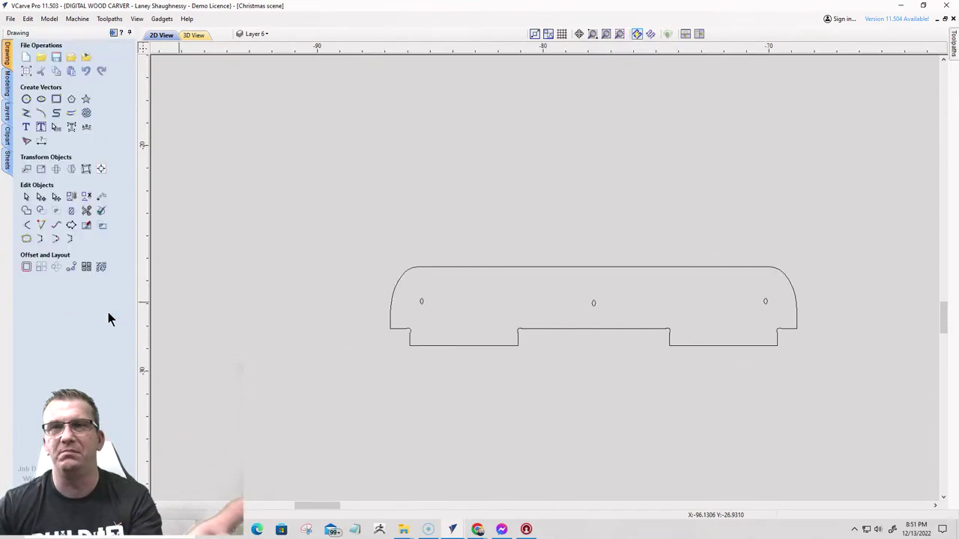
pyautogui.scroll(4, 413, 325)
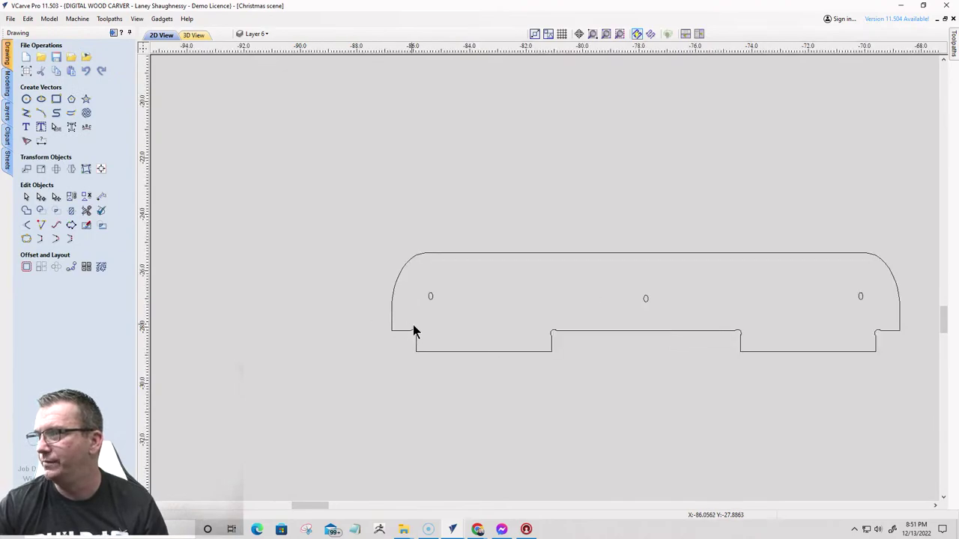
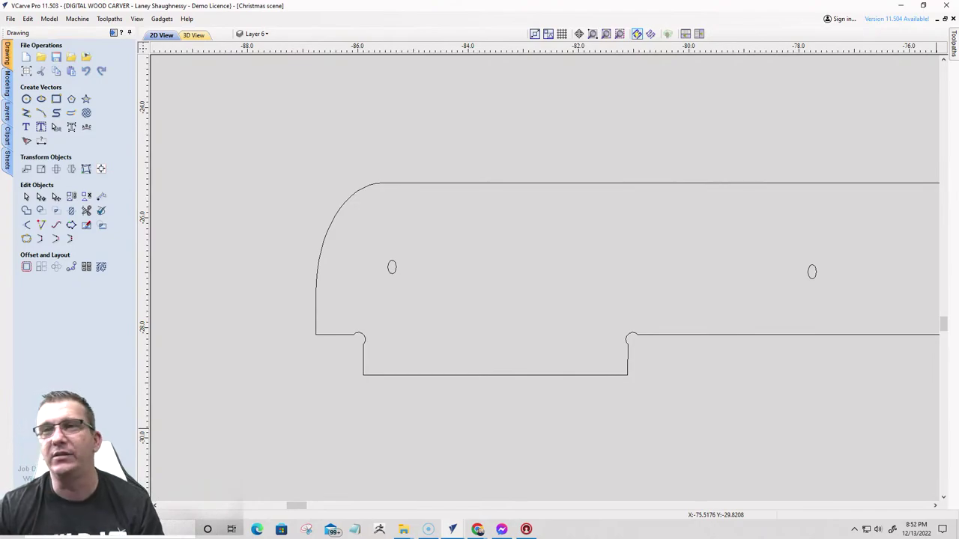
# - Draw three 0.25-inch circles centred on the left, middle and right oval holes
pyautogui.scroll(5, 590, 293)
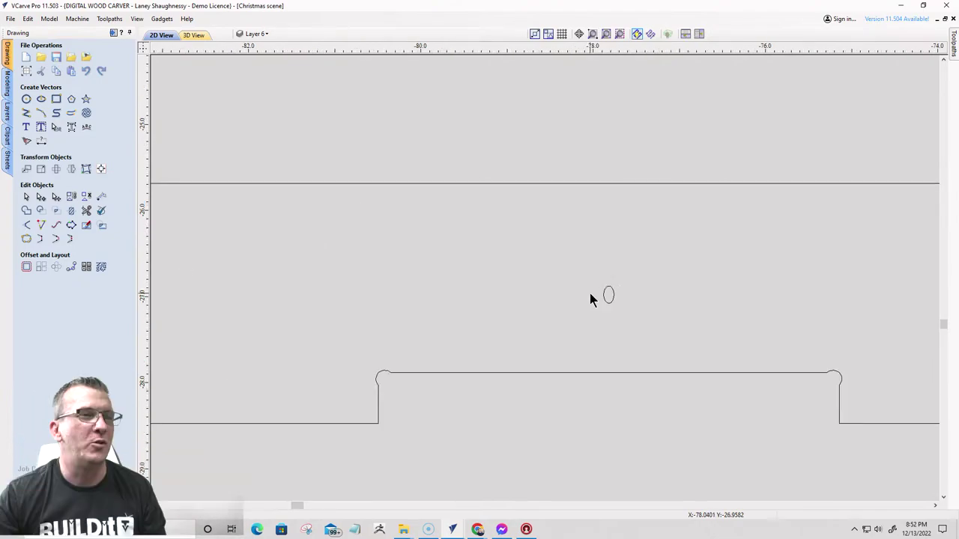
pyautogui.scroll(-5, 621, 320)
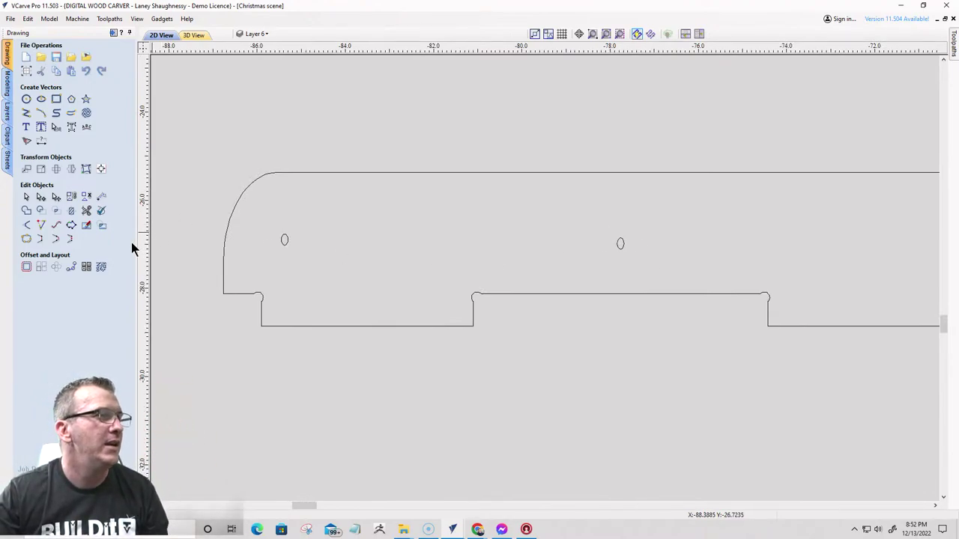
pyautogui.click(27, 99)
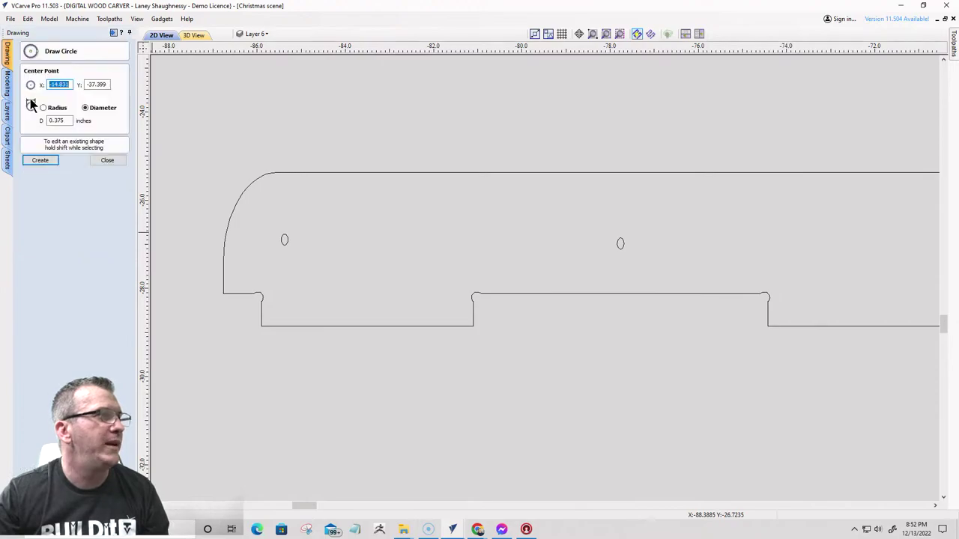
pyautogui.doubleClick(60, 120)
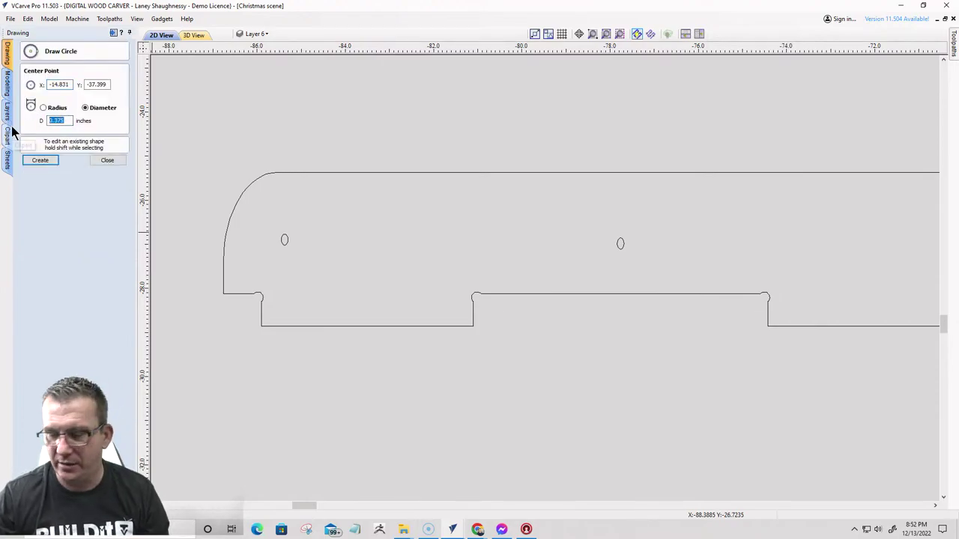
pyautogui.write('.25')
pyautogui.scroll(4, 217, 232)
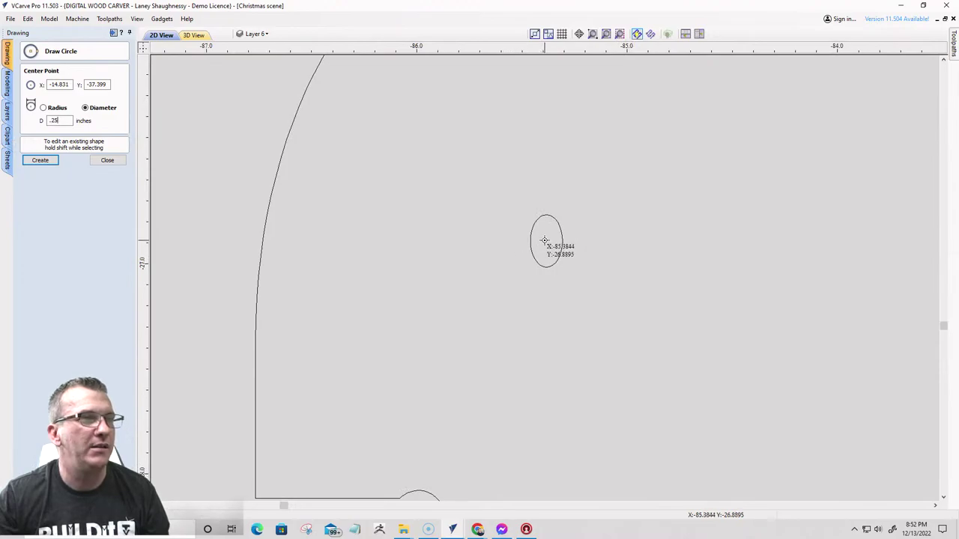
pyautogui.click(547, 240)
pyautogui.scroll(-4, 450, 234)
pyautogui.scroll(-3, 713, 268)
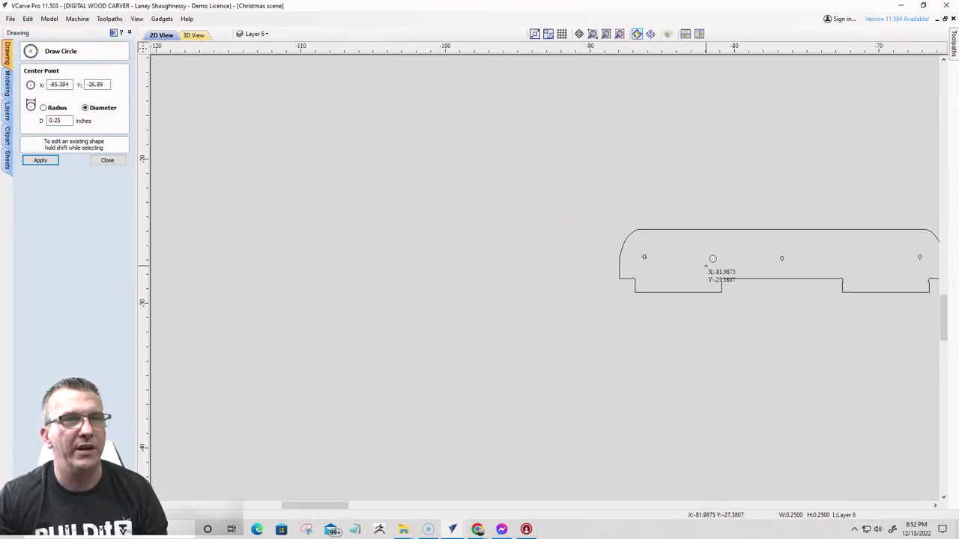
pyautogui.scroll(5, 790, 250)
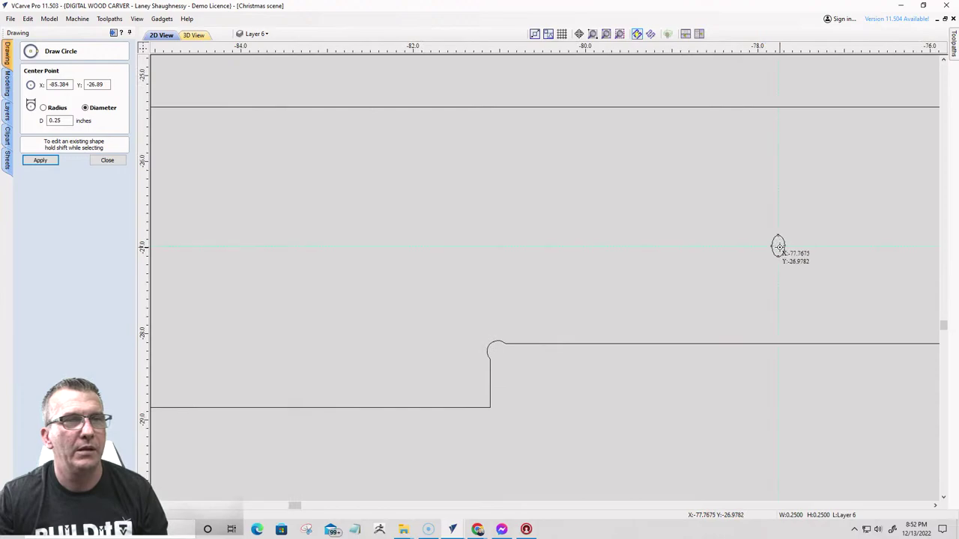
pyautogui.click(778, 246)
pyautogui.scroll(-3, 692, 270)
pyautogui.scroll(-2, 634, 266)
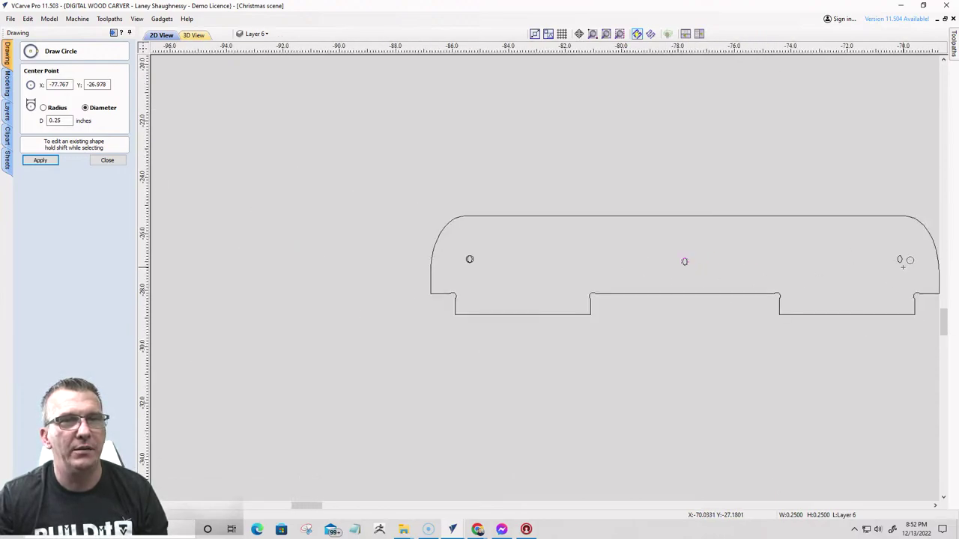
pyautogui.scroll(5, 888, 229)
pyautogui.click(888, 230)
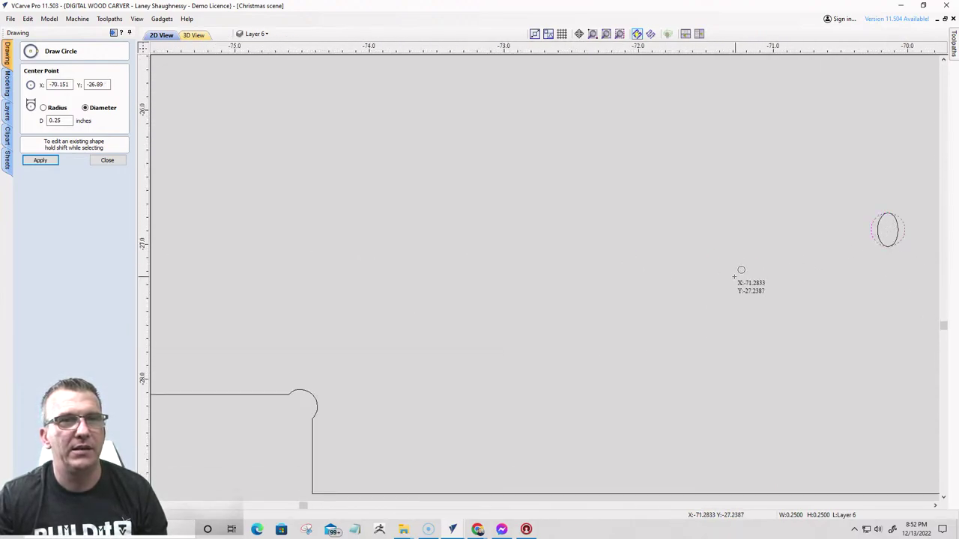
pyautogui.scroll(-4, 741, 274)
pyautogui.click(105, 162)
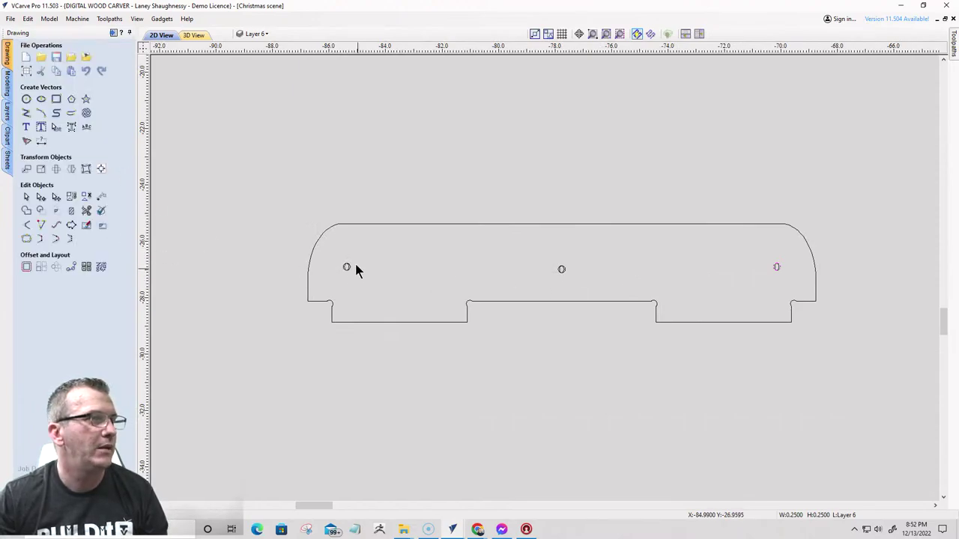
# - Select everything except the three new circles and delete the old oval holes
pyautogui.hotkey('ctrl', 'a')
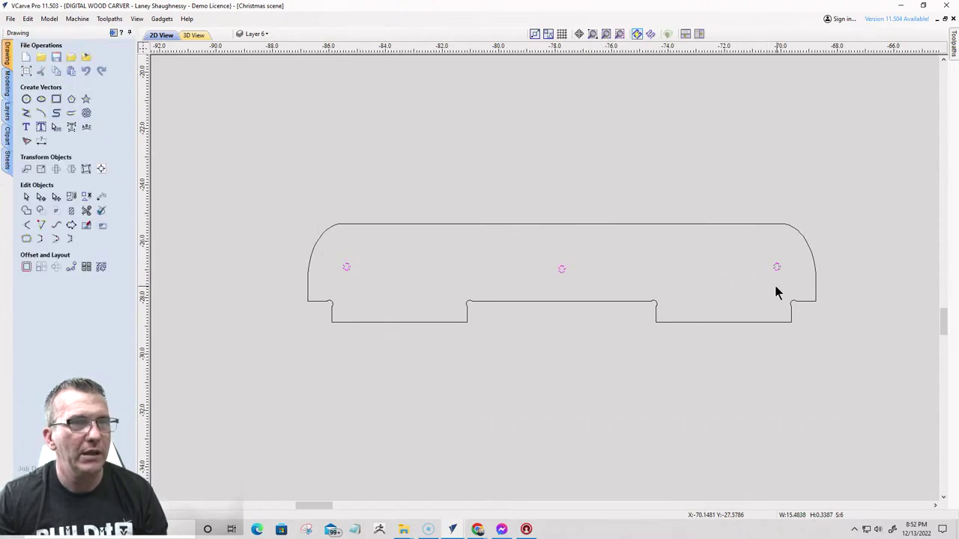
pyautogui.scroll(3, 533, 295)
pyautogui.scroll(-5, 657, 272)
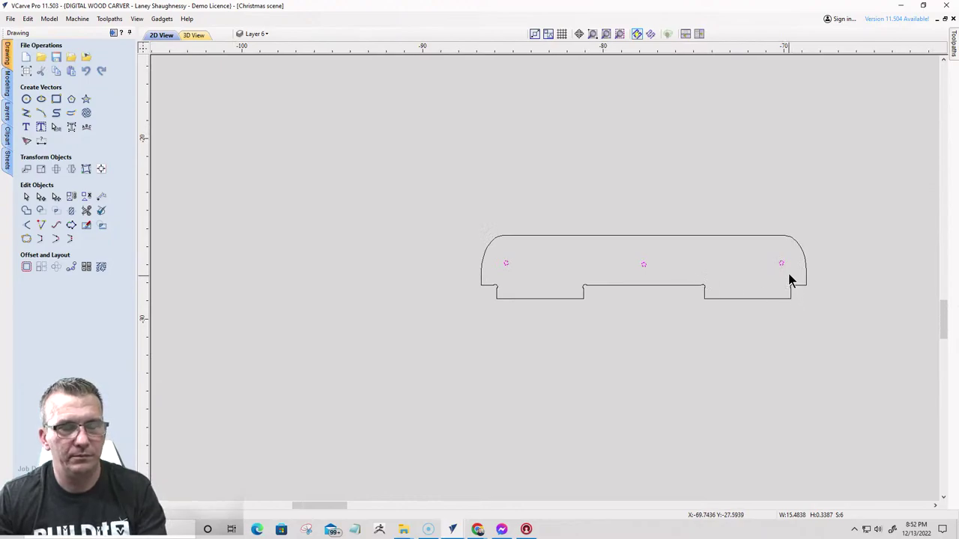
pyautogui.scroll(5, 789, 273)
pyautogui.keyDown('shift'); pyautogui.click(756, 229); pyautogui.keyUp('shift')
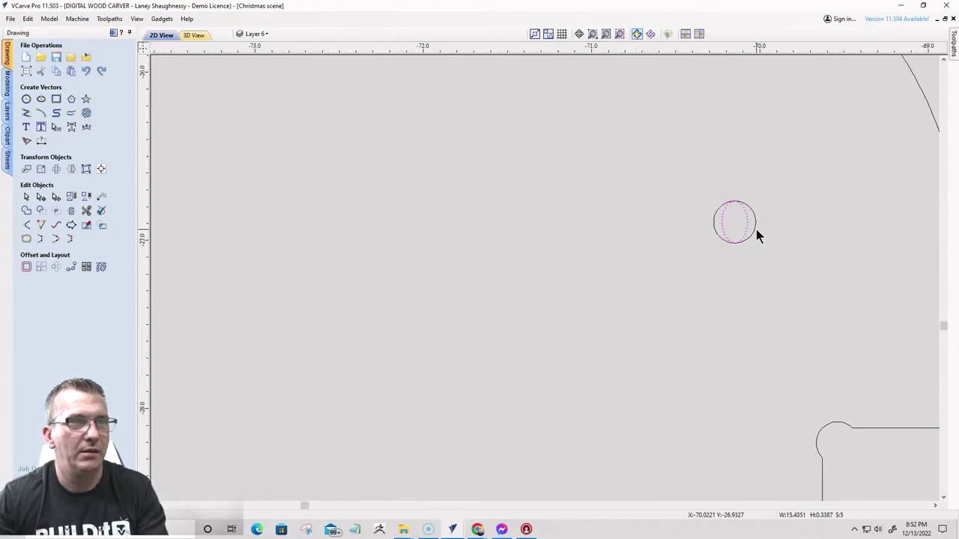
pyautogui.scroll(-4, 601, 301)
pyautogui.scroll(3, 344, 284)
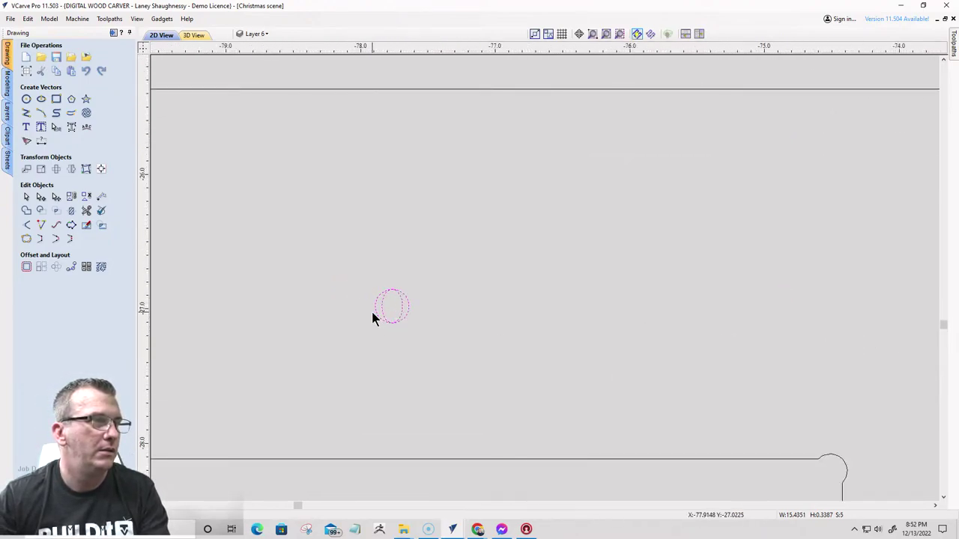
pyautogui.keyDown('shift'); pyautogui.click(374, 310); pyautogui.keyUp('shift')
pyautogui.scroll(-3, 674, 263)
pyautogui.scroll(3, 239, 279)
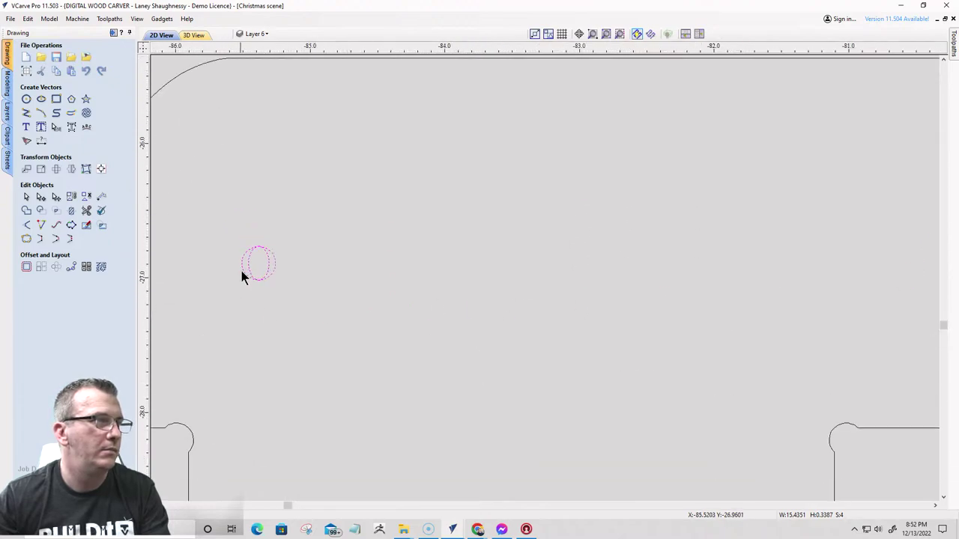
pyautogui.keyDown('shift'); pyautogui.click(243, 267); pyautogui.keyUp('shift')
pyautogui.press('Escape')
pyautogui.scroll(-5, 251, 255)
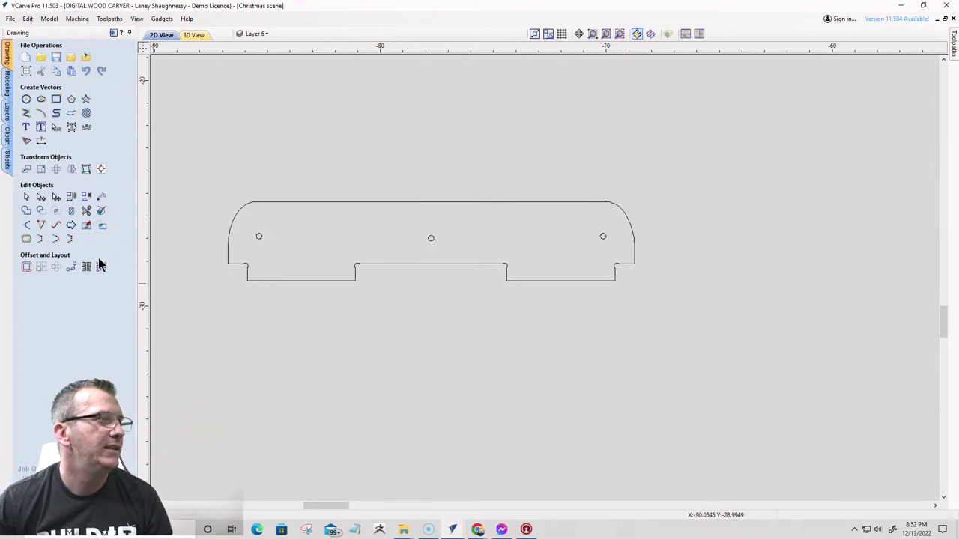
pyautogui.click(228, 236)
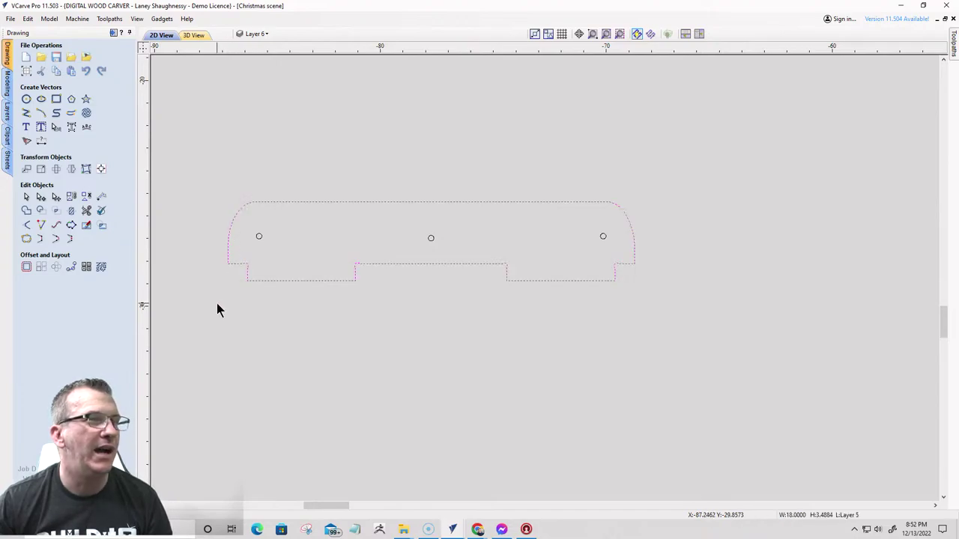
pyautogui.scroll(4, 198, 263)
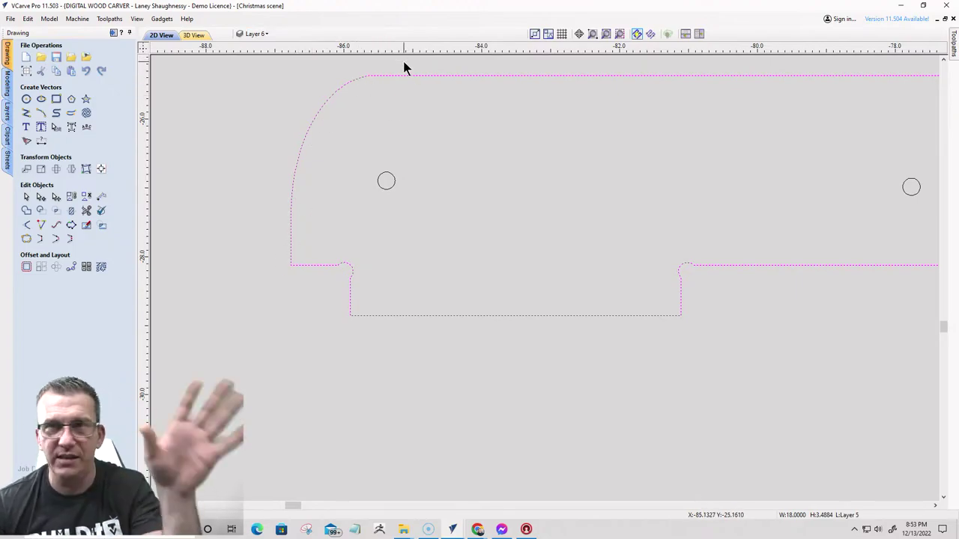
pyautogui.scroll(-4, 349, 103)
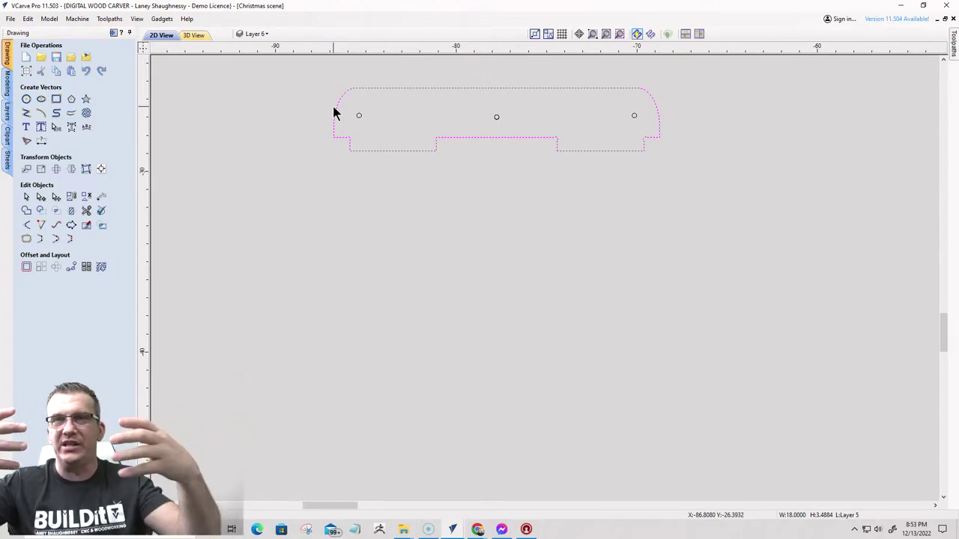
pyautogui.scroll(-2, 332, 109)
pyautogui.scroll(-1, 299, 113)
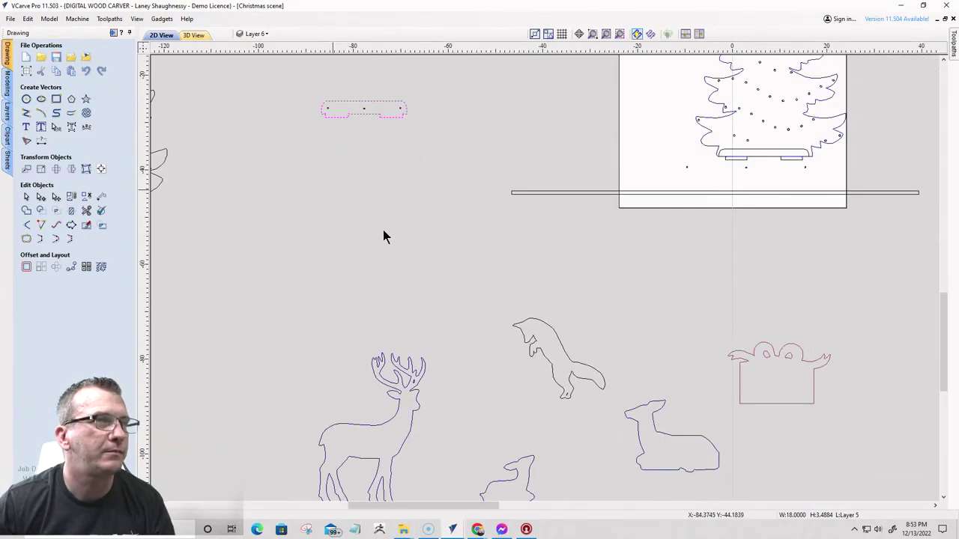
pyautogui.scroll(5, 791, 142)
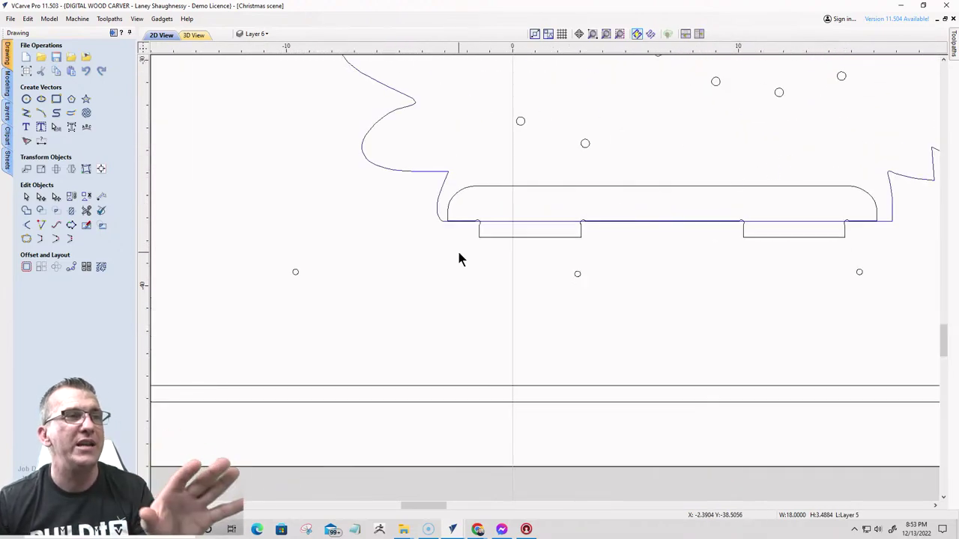
pyautogui.scroll(-3, 584, 261)
pyautogui.scroll(-4, 299, 240)
pyautogui.scroll(-1, 147, 230)
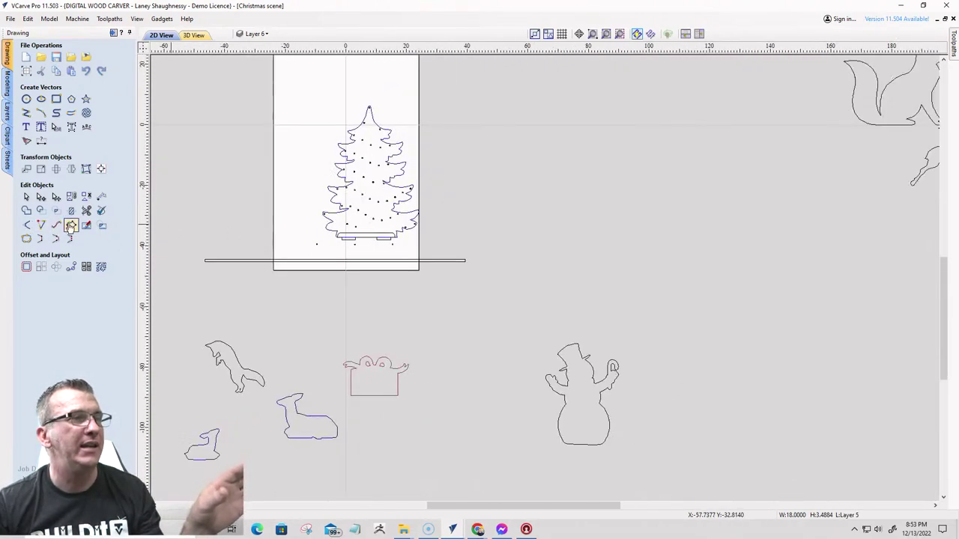
pyautogui.scroll(1, 148, 231)
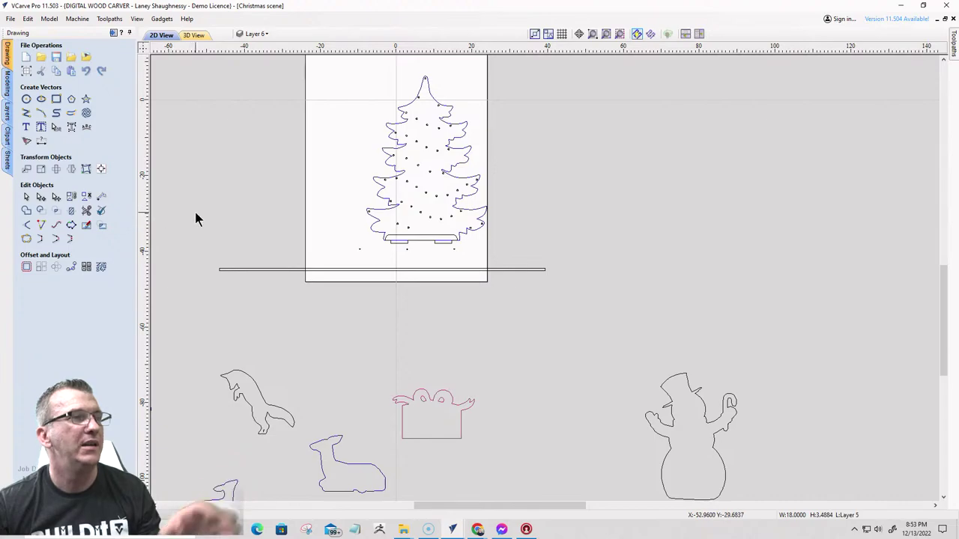
pyautogui.scroll(-2, 322, 247)
pyautogui.scroll(5, 345, 251)
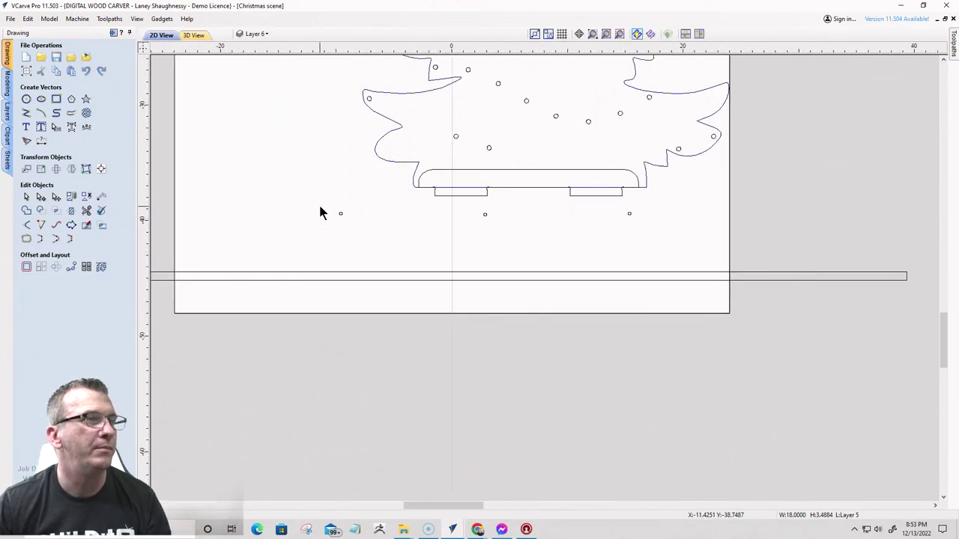
# - Delete the small circles to the left and right of the tree base
pyautogui.moveTo(321, 210); pyautogui.dragTo(466, 254)
pyautogui.press('Delete')
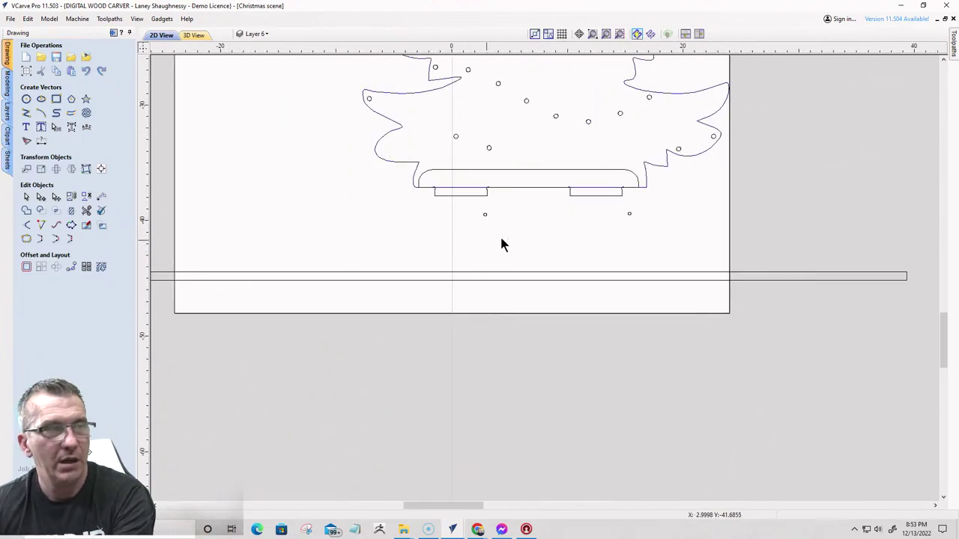
pyautogui.moveTo(611, 204); pyautogui.dragTo(649, 225)
pyautogui.press('Delete')
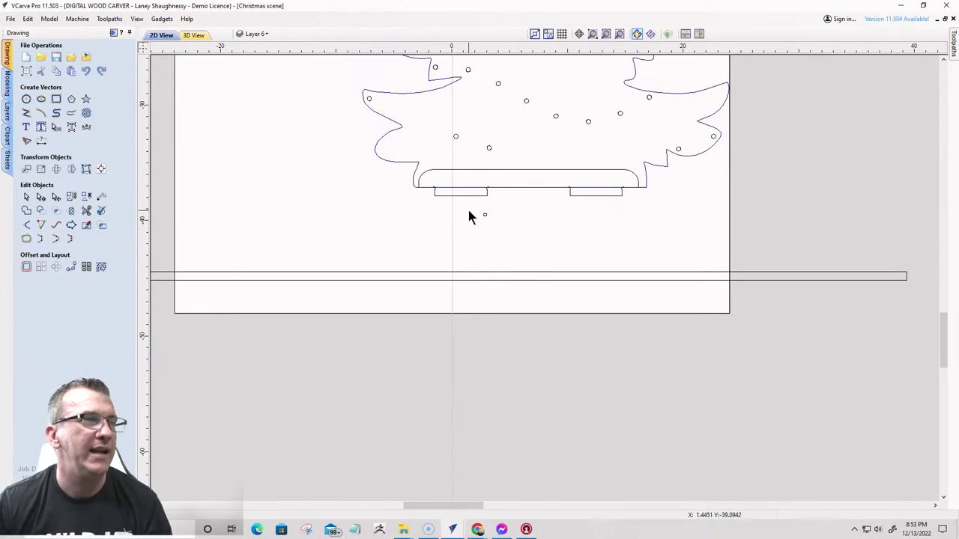
# - Move the remaining small circle up into the tree's rounded base
pyautogui.moveTo(469, 212); pyautogui.dragTo(488, 219)
pyautogui.scroll(3, 482, 219)
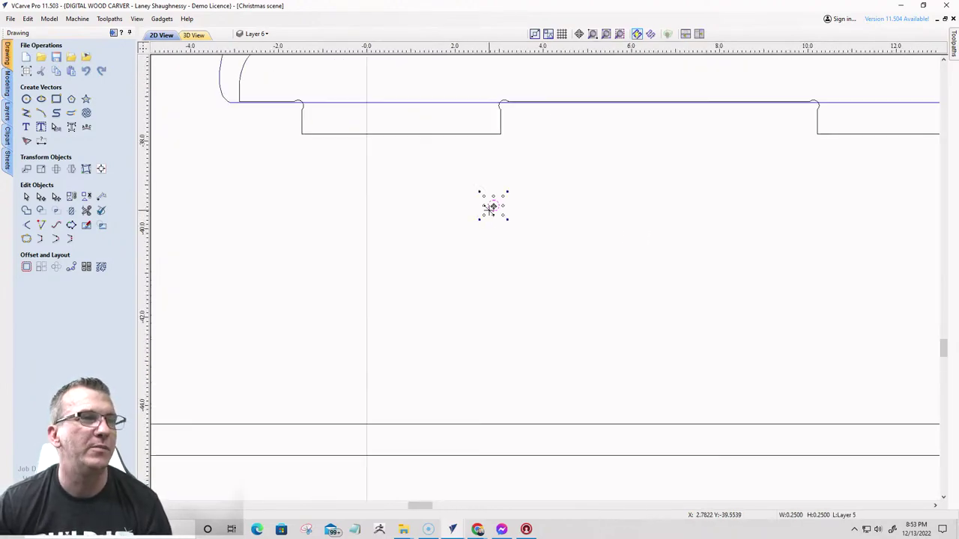
pyautogui.scroll(-3, 489, 217)
pyautogui.moveTo(495, 216); pyautogui.dragTo(550, 175)
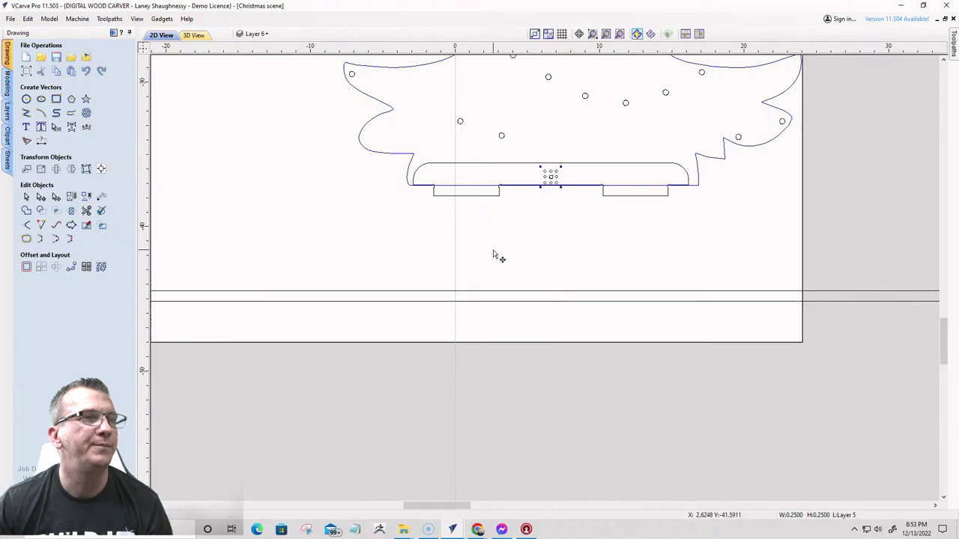
pyautogui.scroll(4, 540, 195)
pyautogui.scroll(-2, 602, 199)
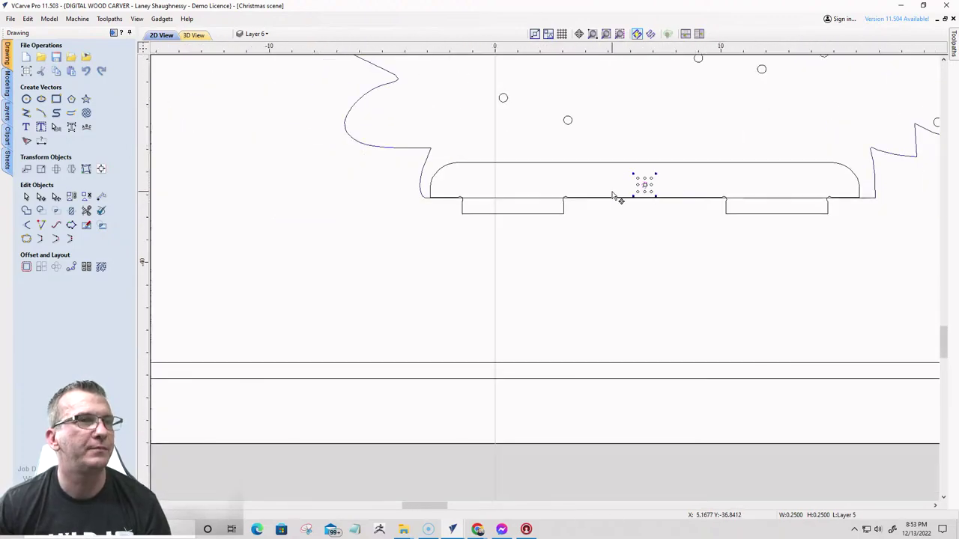
pyautogui.scroll(2, 614, 197)
pyautogui.scroll(-2, 592, 194)
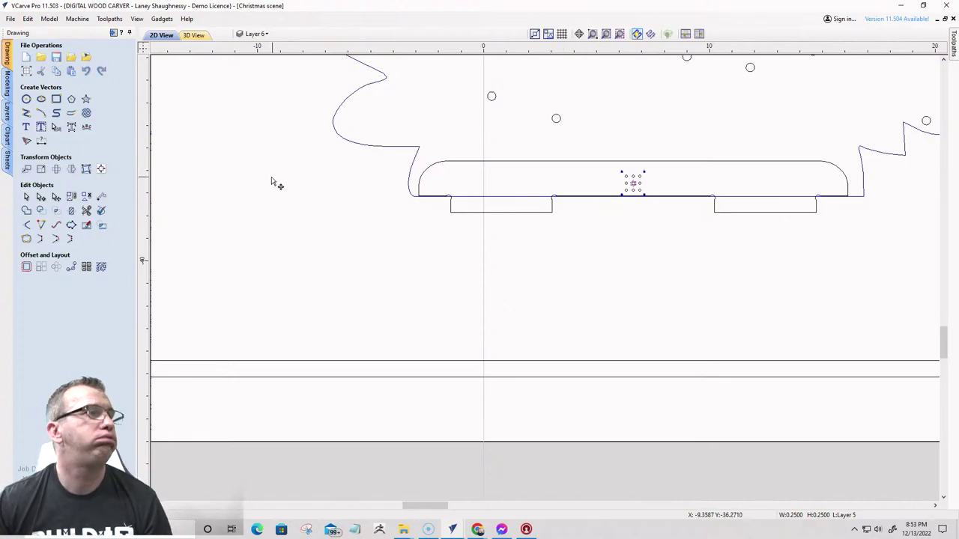
# - Draw a 0.5-inch vertical line up from the circle's centre and align the circle to it
pyautogui.click(26, 114)
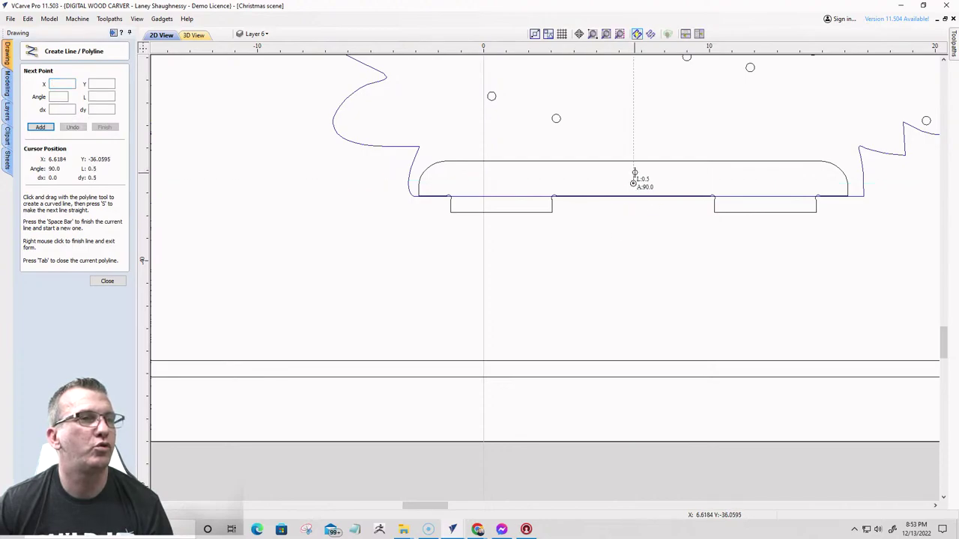
pyautogui.click(633, 183)
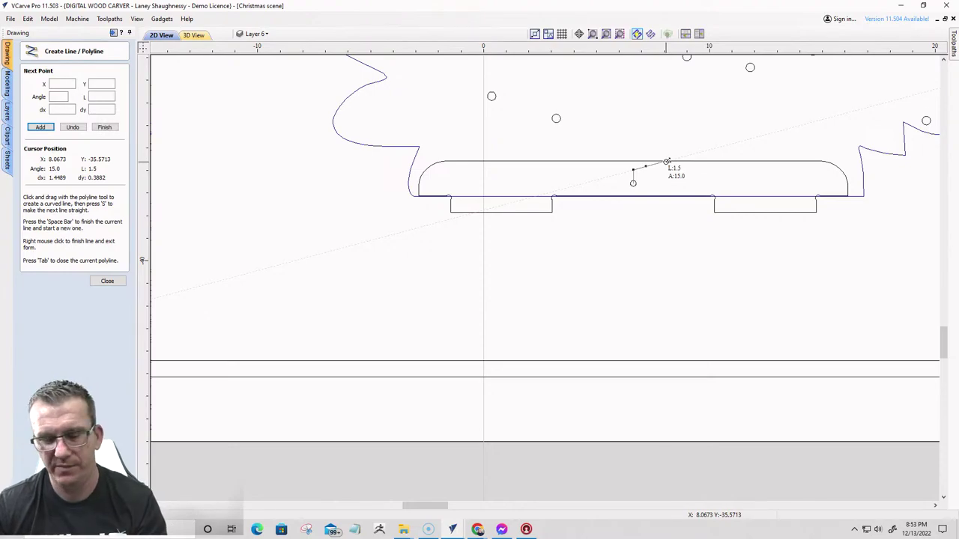
pyautogui.click(107, 281)
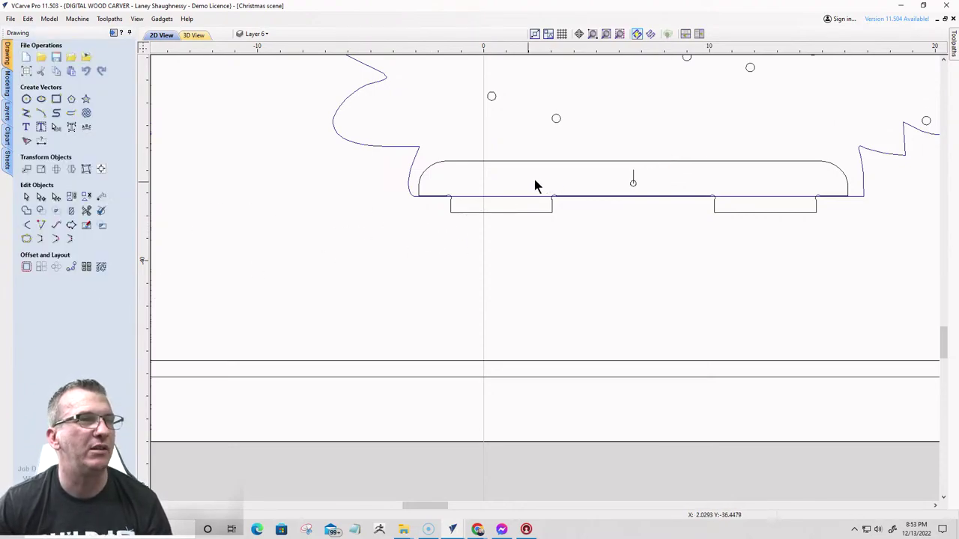
pyautogui.scroll(4, 615, 187)
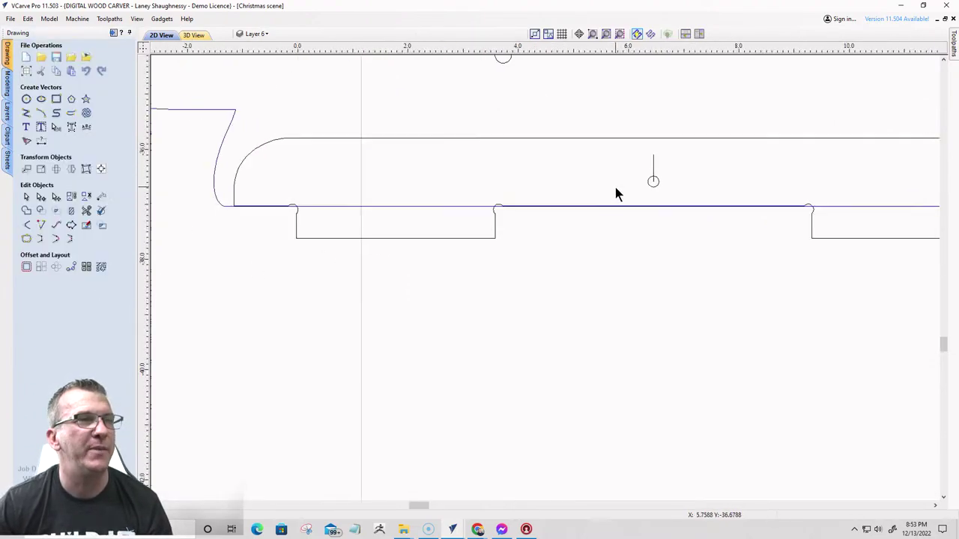
pyautogui.click(661, 181)
pyautogui.moveTo(664, 179)
pyautogui.mouseDown()
pyautogui.moveTo(208, 179)
pyautogui.moveTo(230, 179)
pyautogui.mouseUp()
# - Mirror a copy of the small circle across the vertical guide line
pyautogui.scroll(-3, 337, 171)
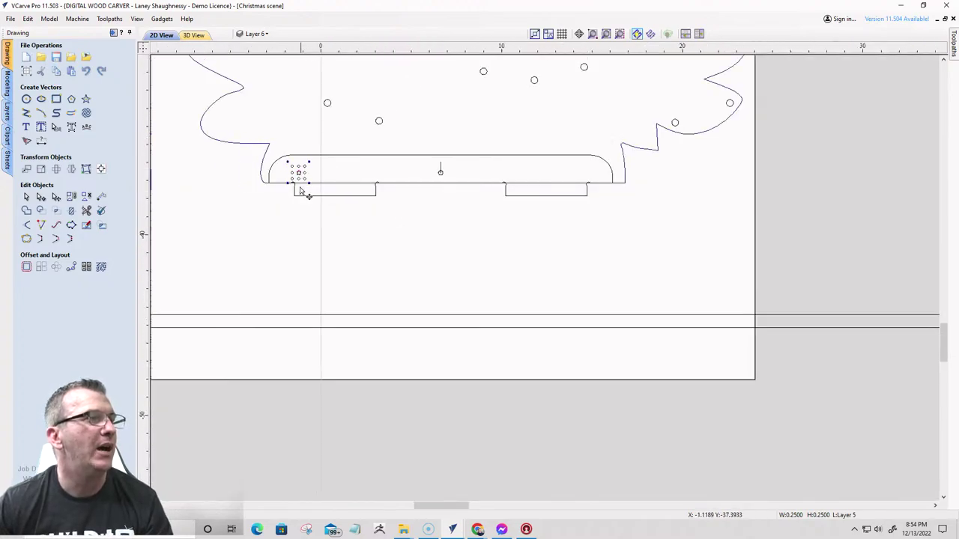
pyautogui.scroll(3, 301, 184)
pyautogui.scroll(-2, 300, 178)
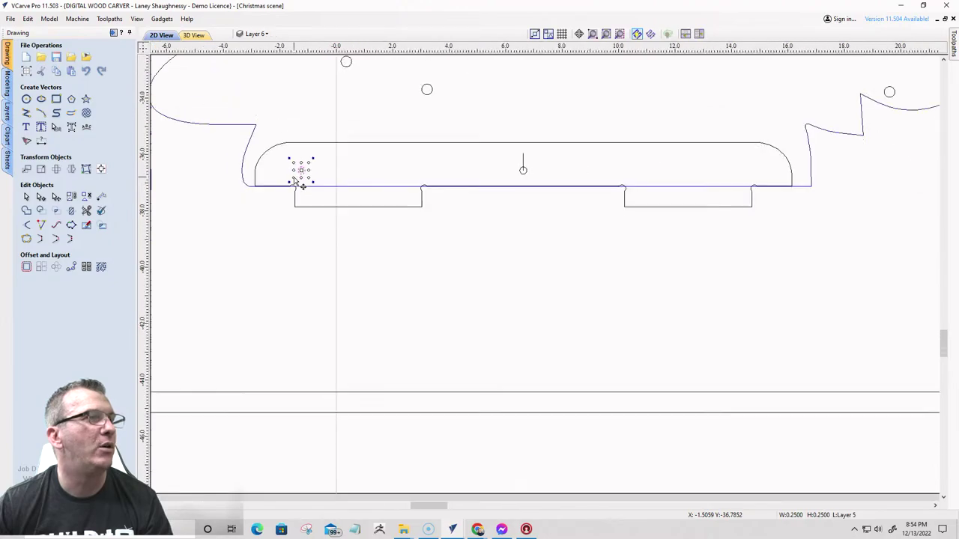
pyautogui.keyDown('shift'); pyautogui.click(523, 164); pyautogui.keyUp('shift')
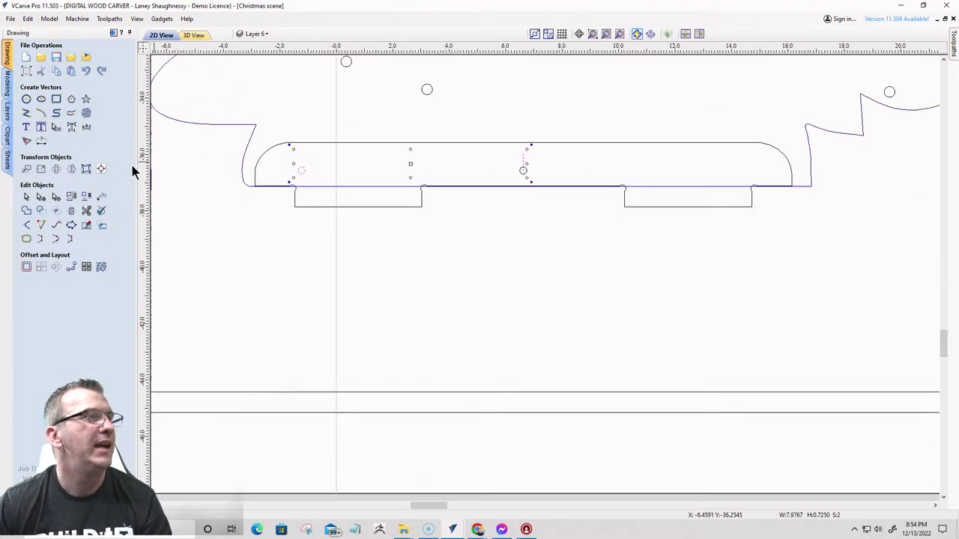
pyautogui.click(71, 170)
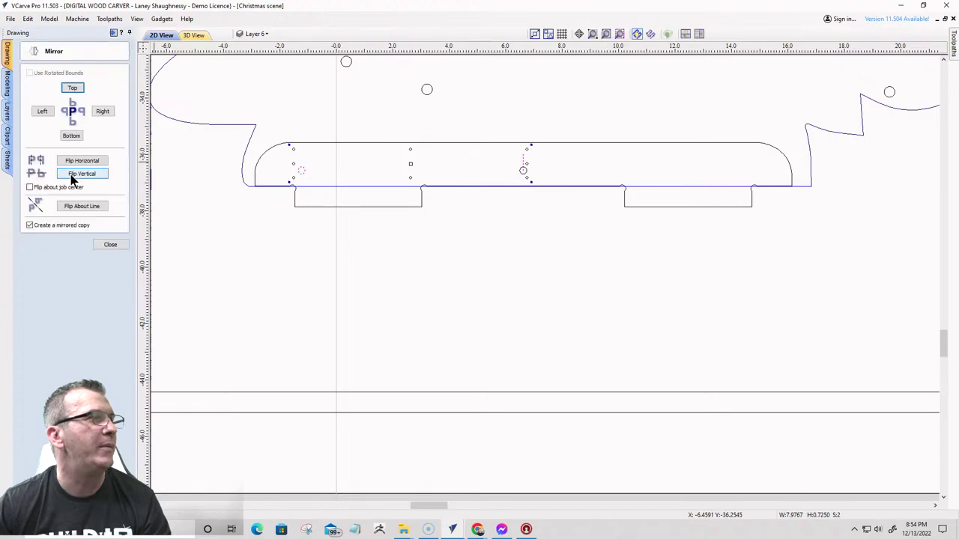
pyautogui.click(79, 206)
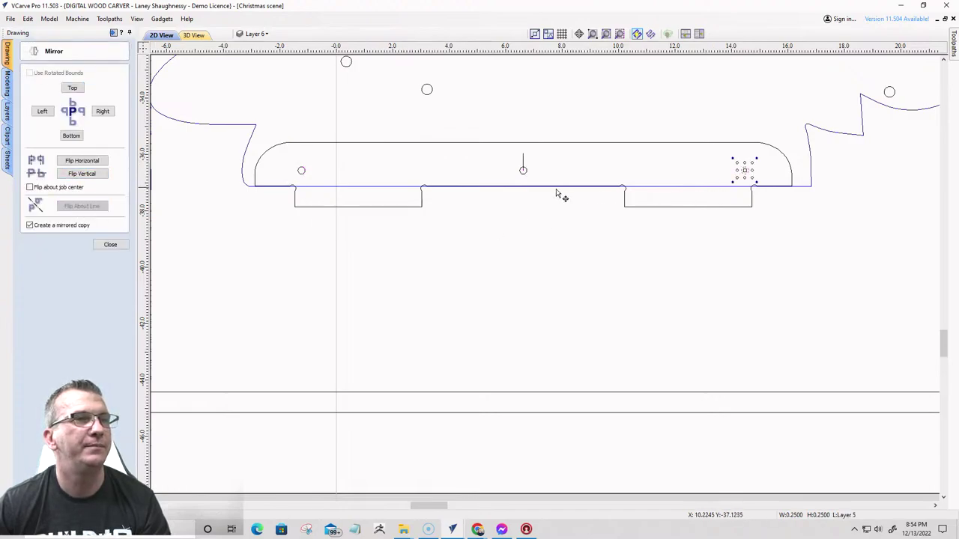
pyautogui.click(522, 163)
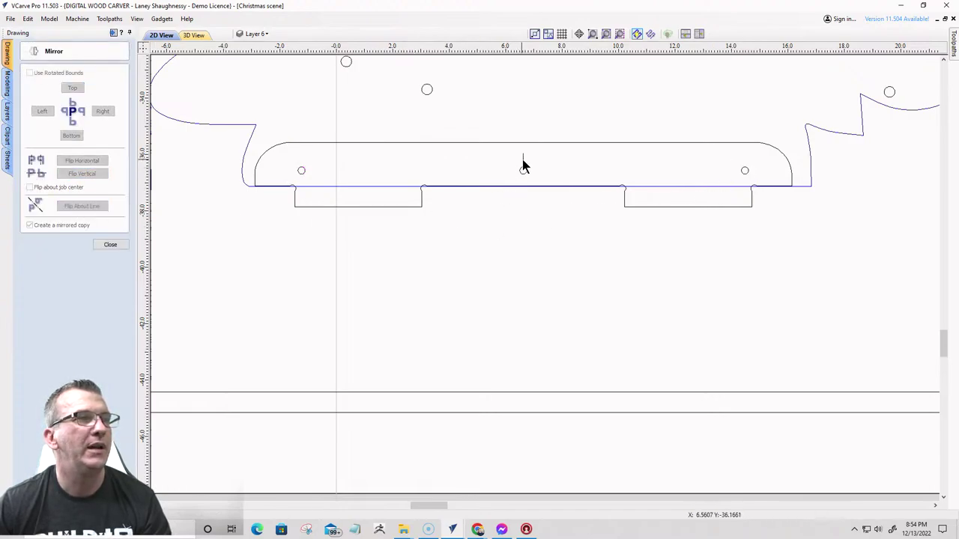
pyautogui.click(529, 240)
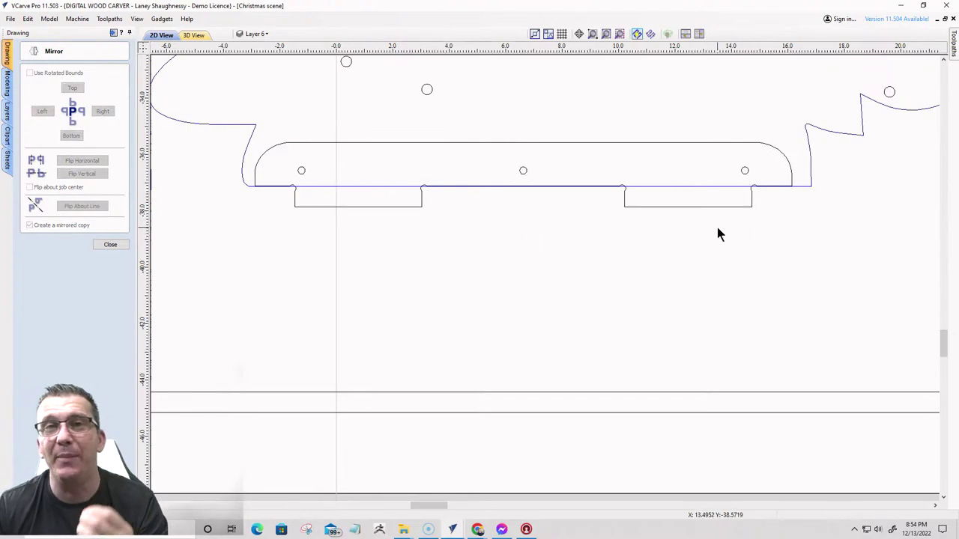
# - Move the rounded base outline and its three holes down below the tree
pyautogui.moveTo(257, 146); pyautogui.dragTo(779, 188)
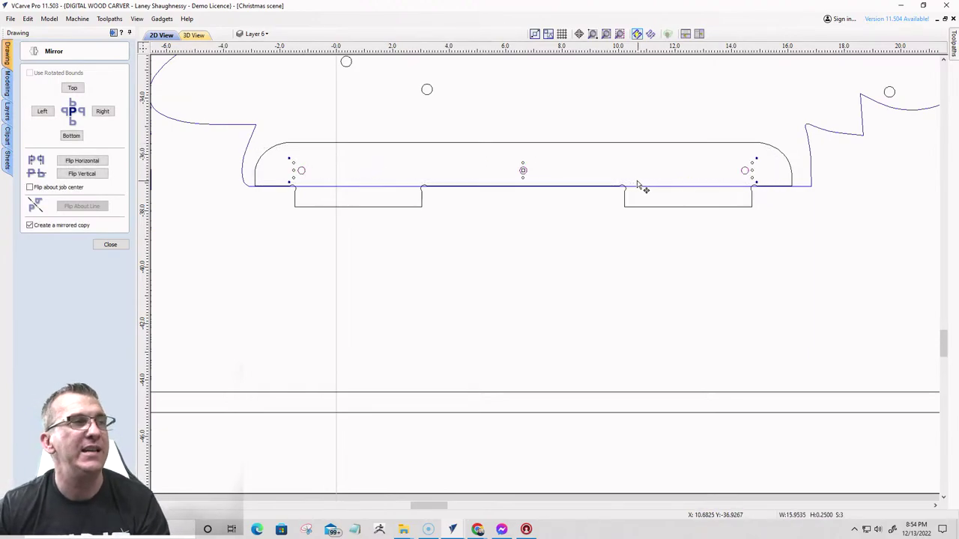
pyautogui.scroll(-3, 620, 223)
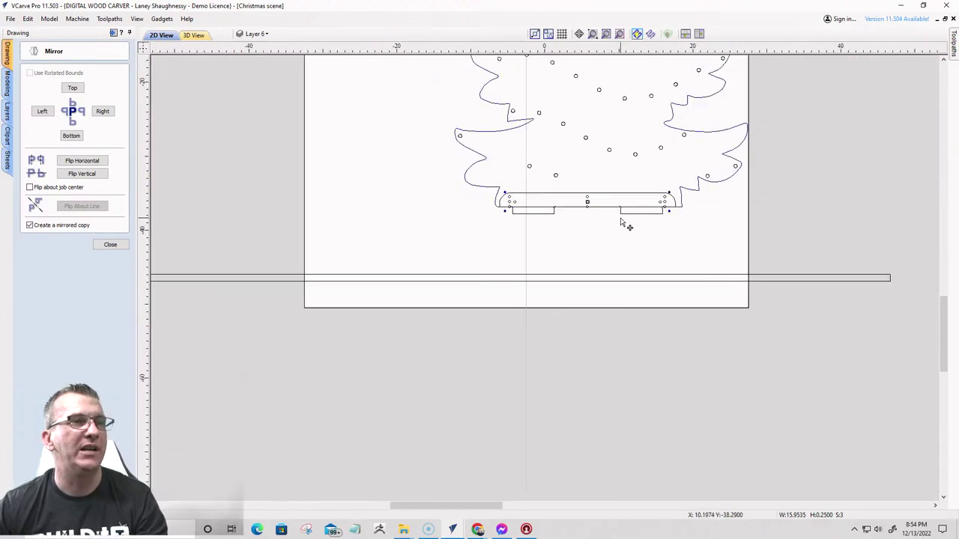
pyautogui.scroll(-2, 625, 221)
pyautogui.scroll(2, 557, 218)
pyautogui.scroll(2, 557, 218)
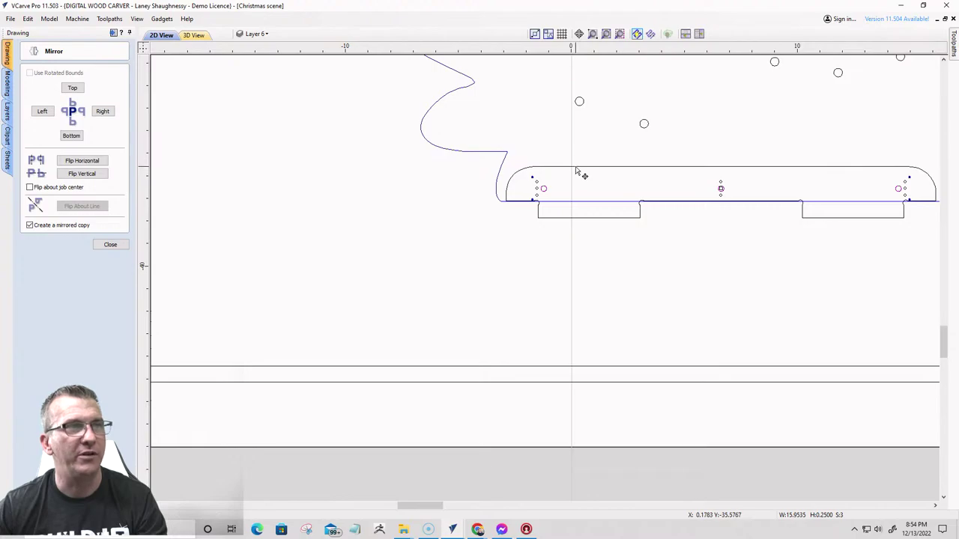
pyautogui.click(576, 167)
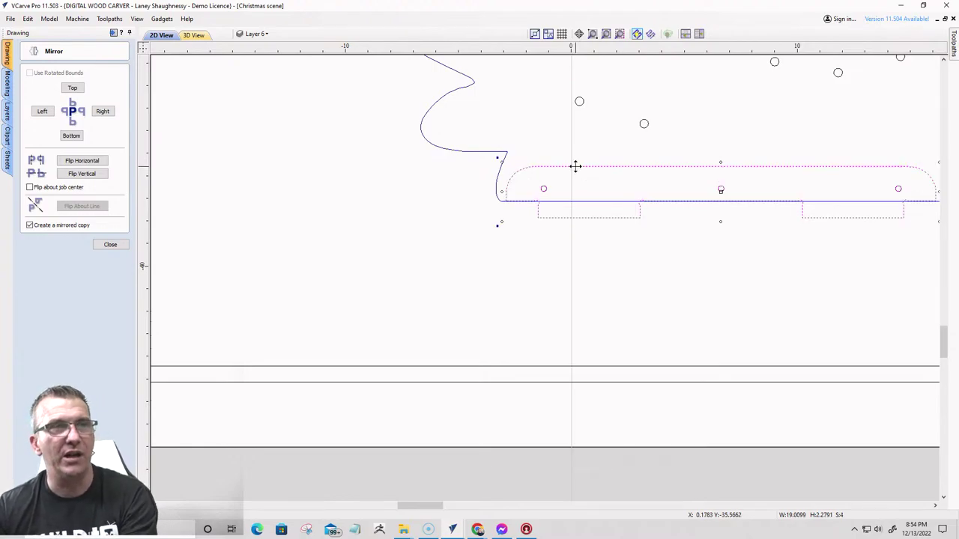
pyautogui.press('Down')
pyautogui.press('Down')
pyautogui.press('Down')
pyautogui.press('Down')
pyautogui.press('Down')
pyautogui.press('Down')
pyautogui.press('Down')
pyautogui.press('Down')
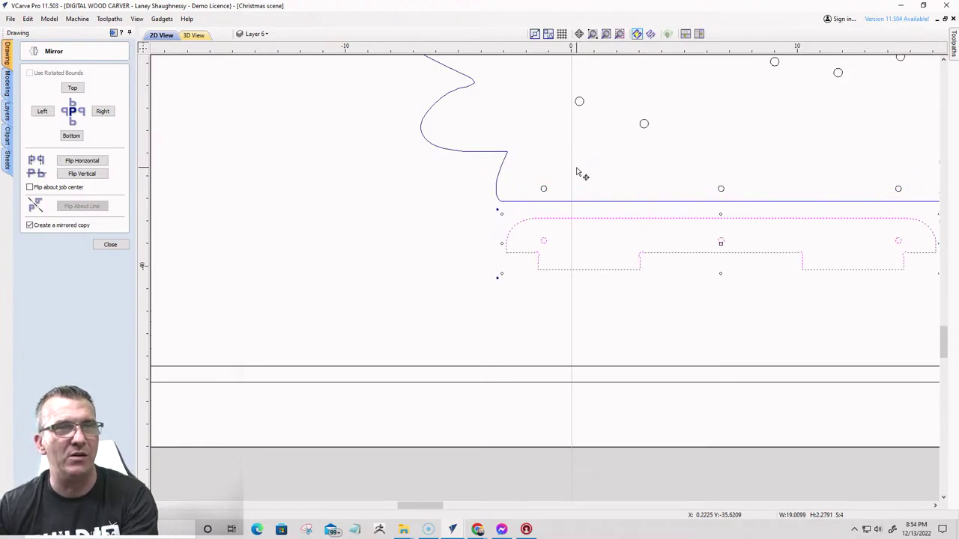
pyautogui.press('Down')
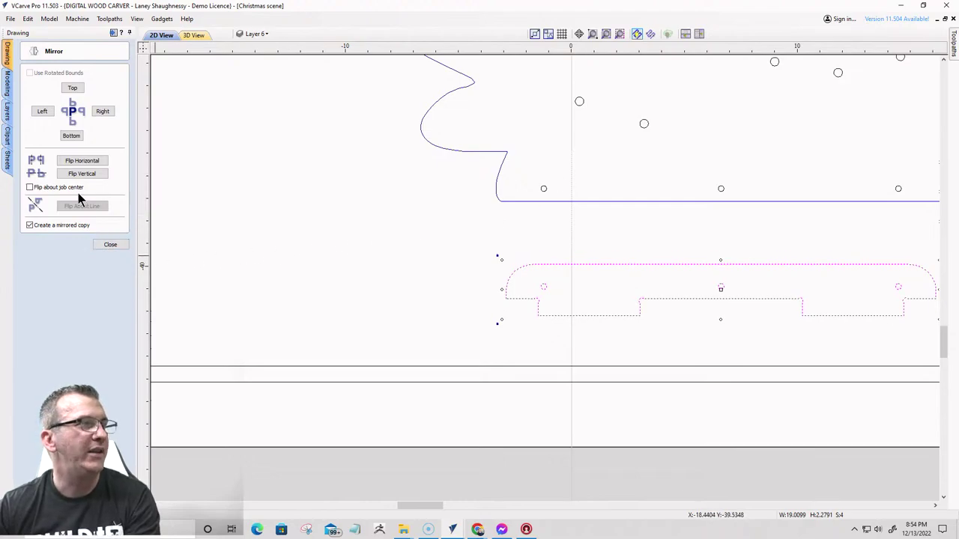
pyautogui.click(123, 247)
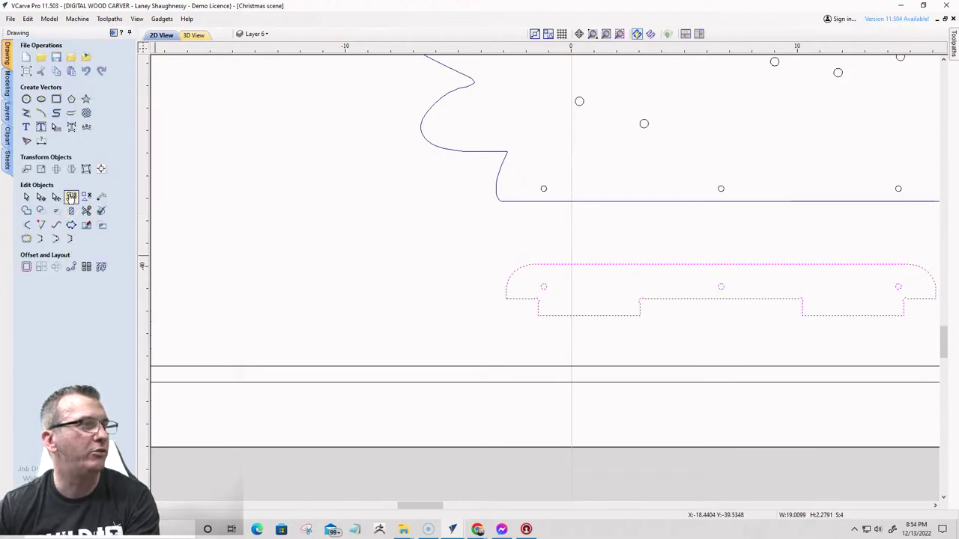
# - Group the base outline with its holes and delete the hole at the tree's tip
pyautogui.click(71, 197)
pyautogui.scroll(-2, 674, 328)
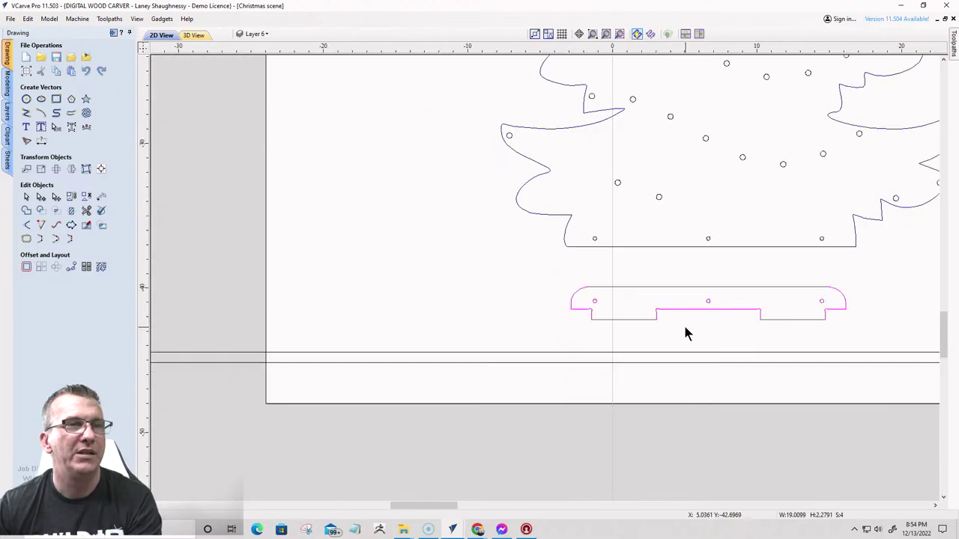
pyautogui.scroll(-4, 560, 253)
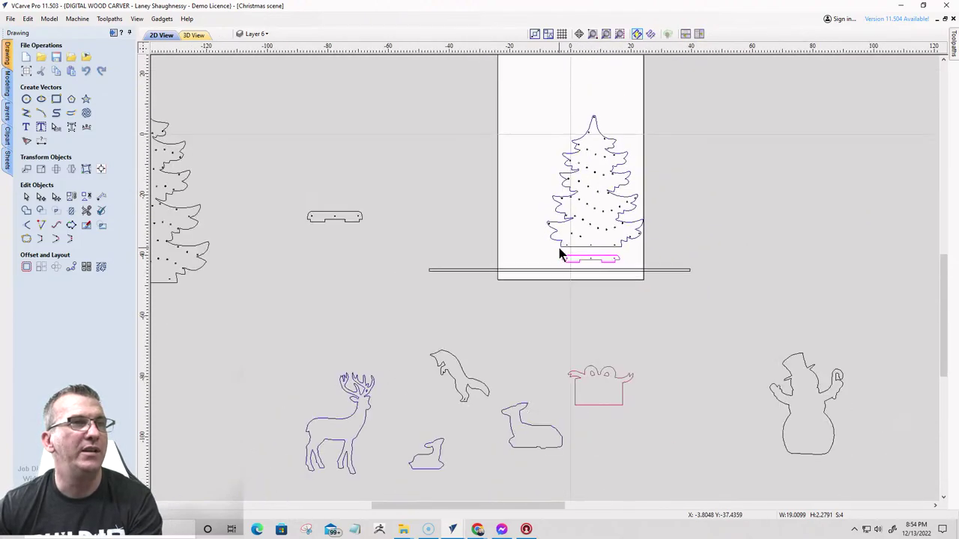
pyautogui.scroll(5, 594, 119)
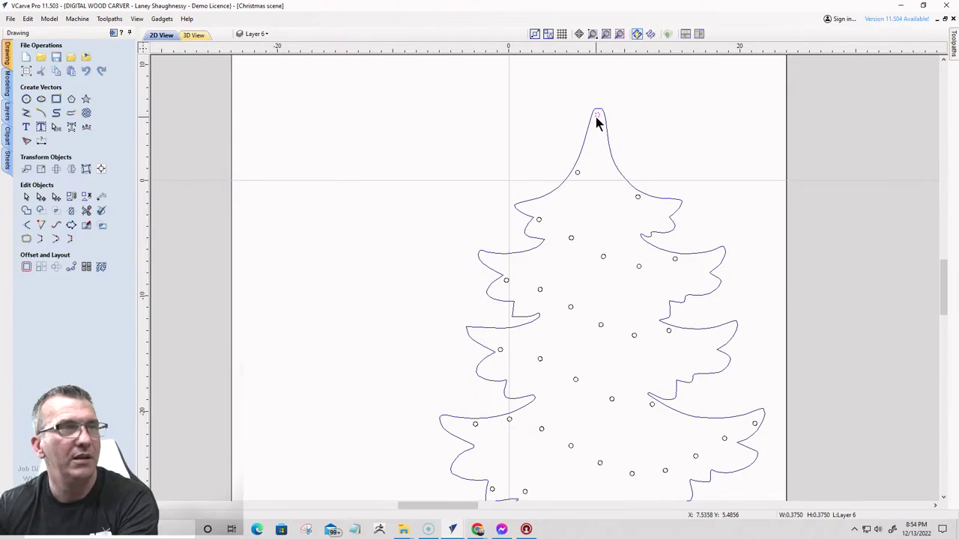
pyautogui.press('Delete')
pyautogui.scroll(-3, 615, 190)
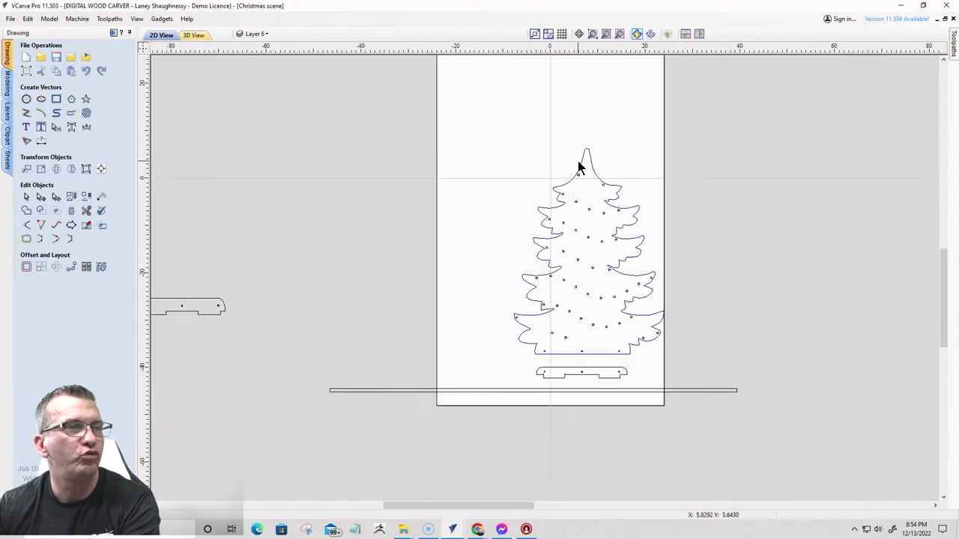
# - Move the tree onto the larger tree, lining up their bottom edges
pyautogui.moveTo(483, 84); pyautogui.dragTo(681, 361)
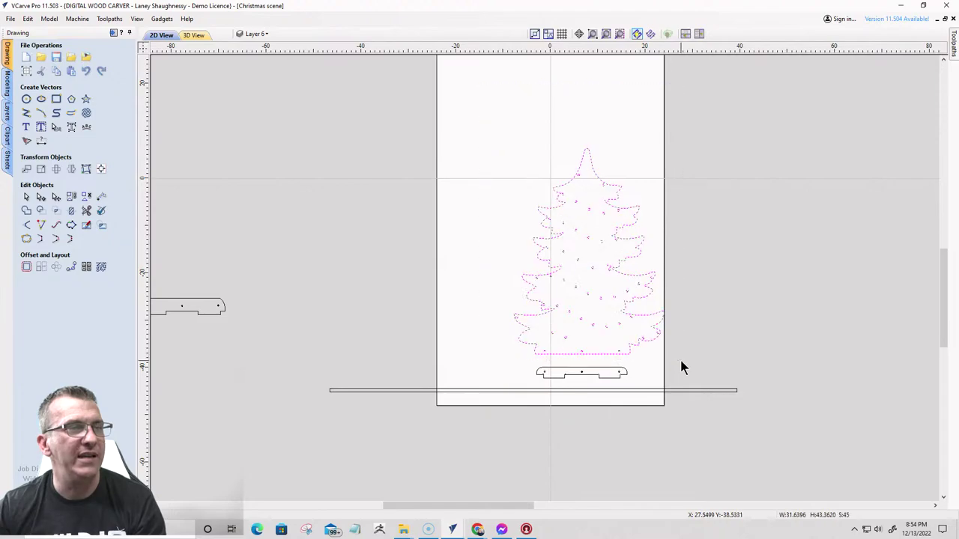
pyautogui.scroll(-5, 681, 364)
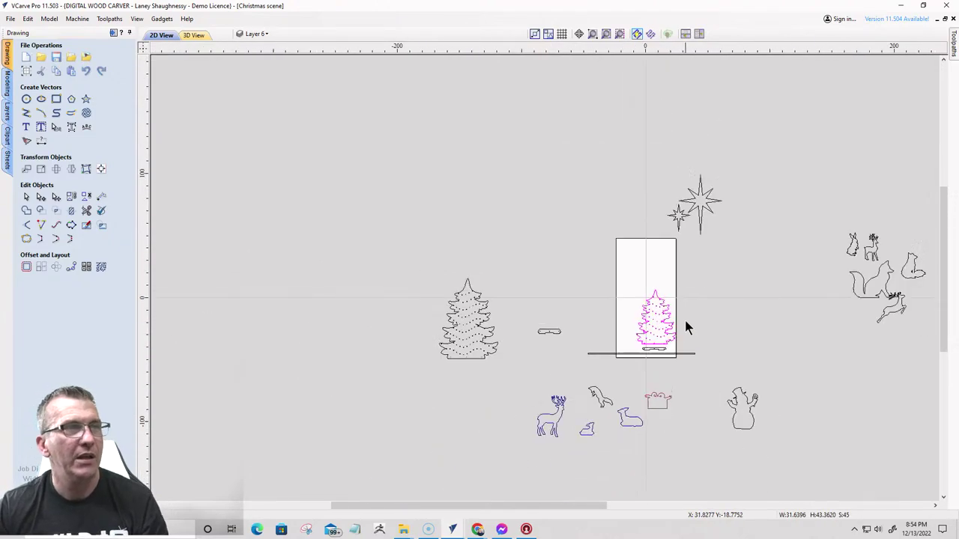
pyautogui.scroll(4, 657, 327)
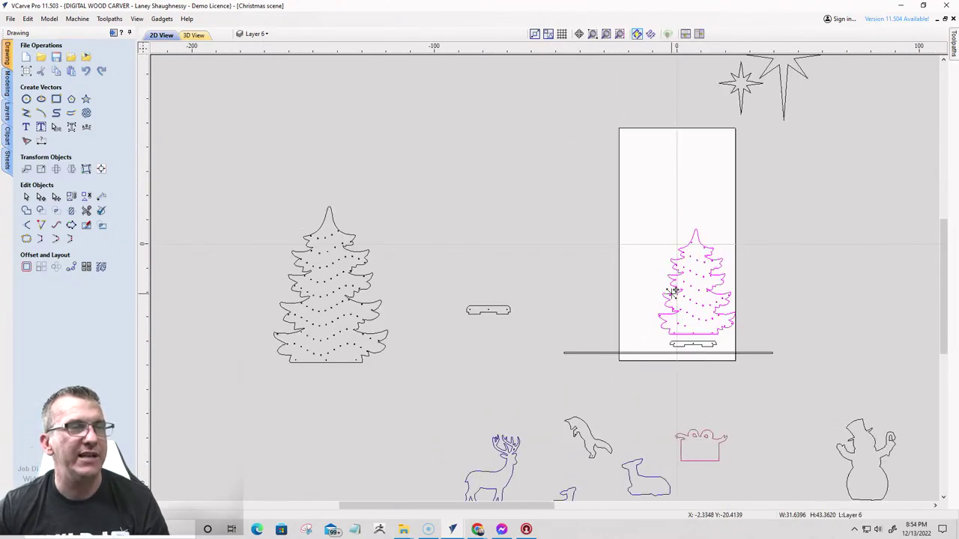
pyautogui.moveTo(672, 292)
pyautogui.mouseDown()
pyautogui.moveTo(492, 281)
pyautogui.moveTo(370, 377)
pyautogui.moveTo(380, 304)
pyautogui.moveTo(331, 323)
pyautogui.mouseUp()
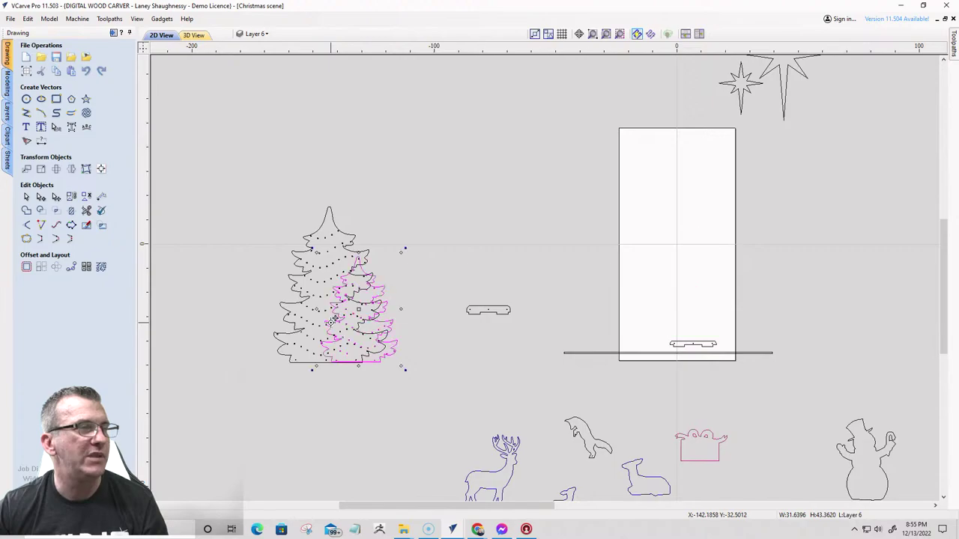
pyautogui.scroll(4, 332, 378)
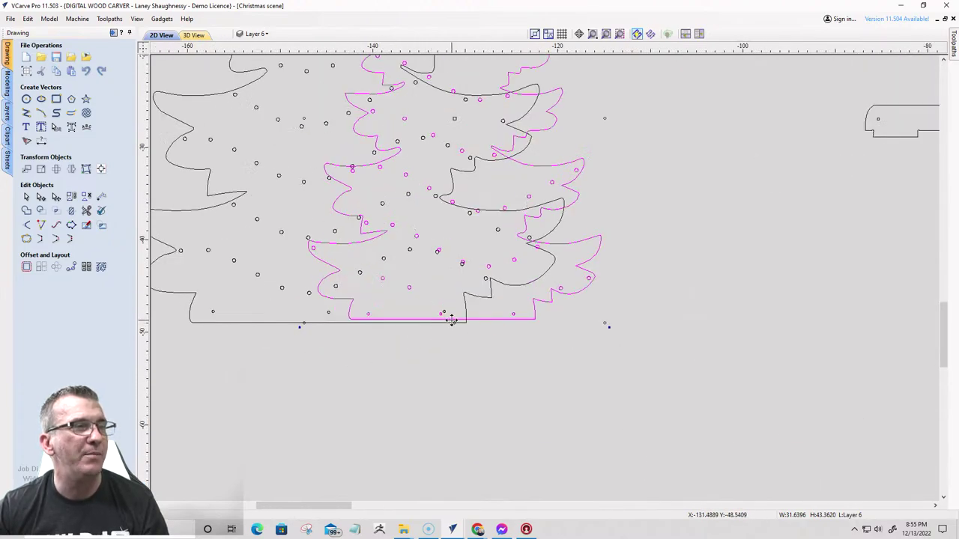
pyautogui.moveTo(451, 320); pyautogui.dragTo(450, 327)
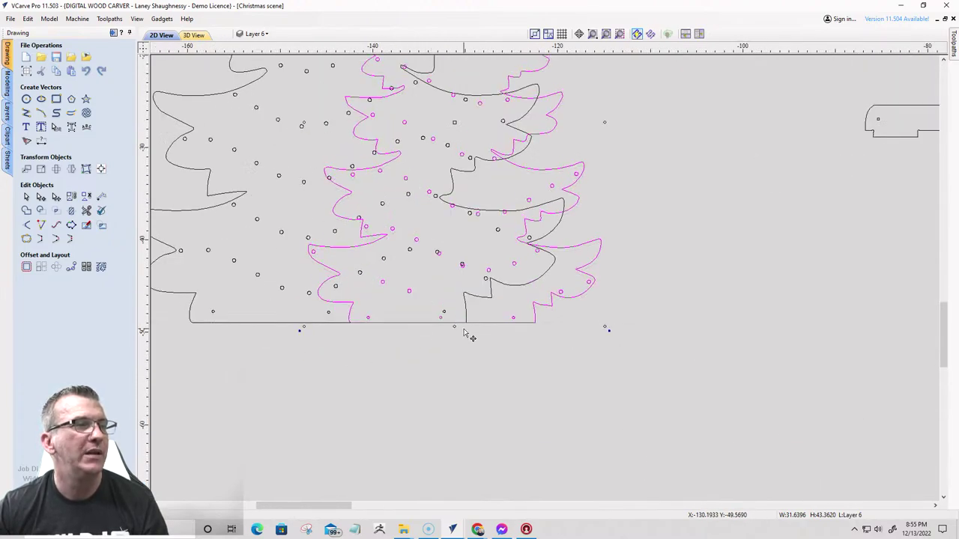
pyautogui.scroll(-3, 464, 335)
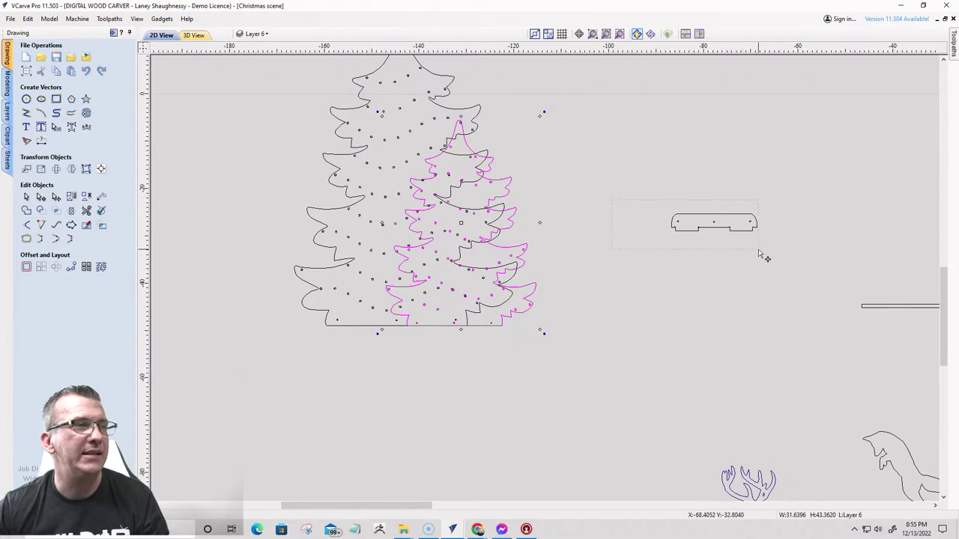
pyautogui.moveTo(759, 253); pyautogui.dragTo(758, 251)
pyautogui.scroll(2, 387, 329)
pyautogui.scroll(-5, 405, 322)
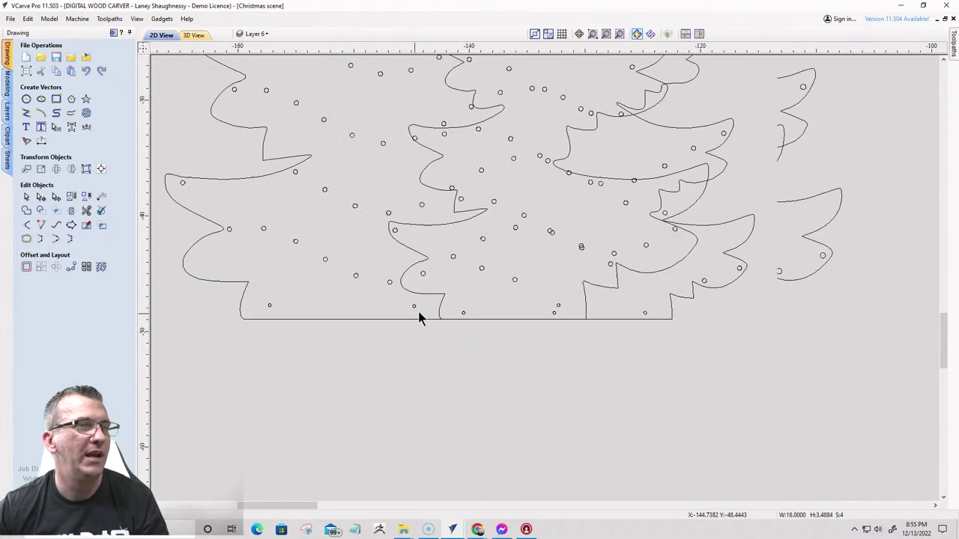
pyautogui.scroll(-3, 674, 259)
pyautogui.scroll(-1, 659, 254)
pyautogui.scroll(6, 730, 234)
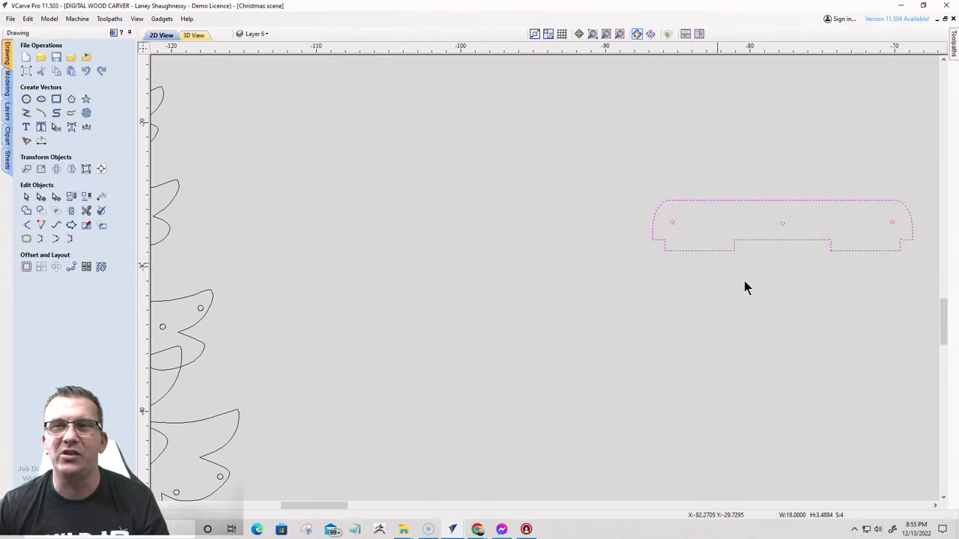
pyautogui.scroll(-3, 797, 260)
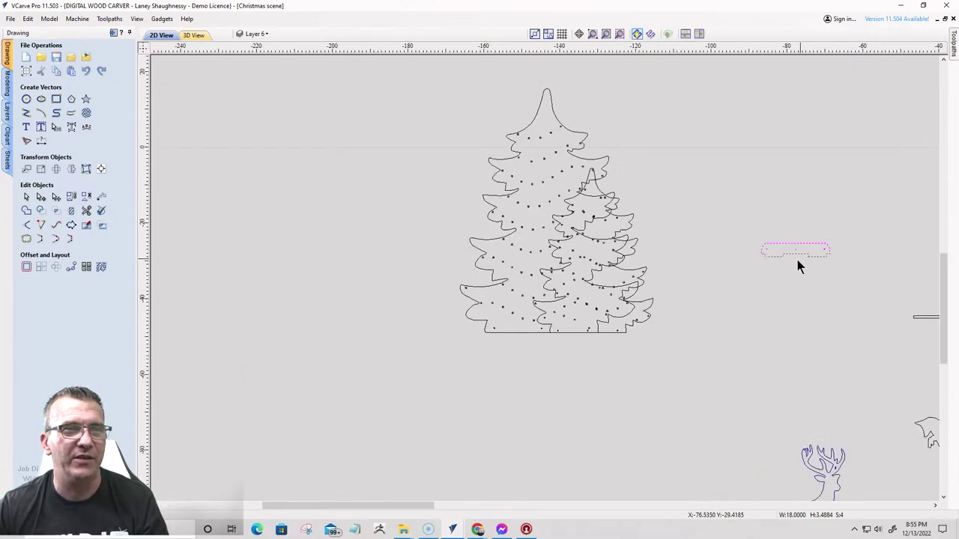
pyautogui.scroll(4, 517, 329)
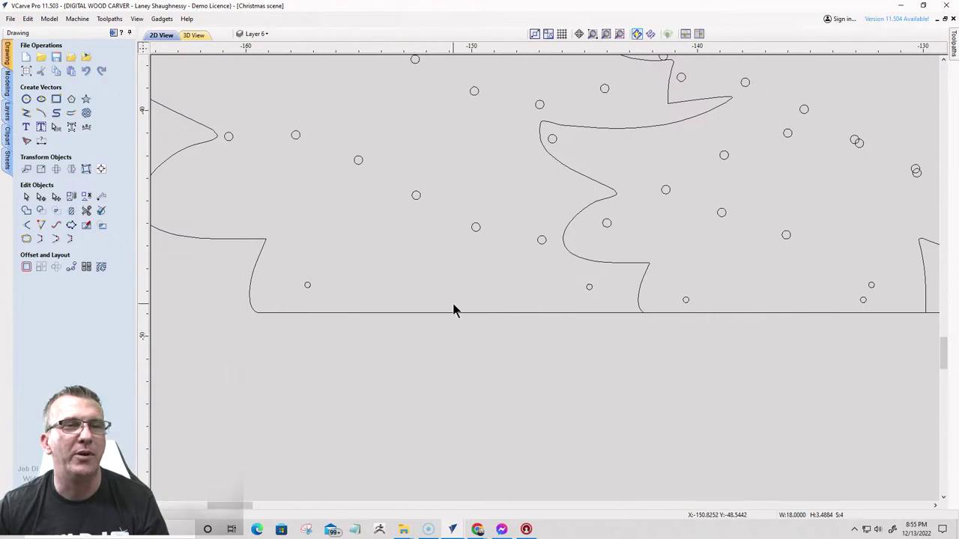
pyautogui.scroll(-5, 435, 315)
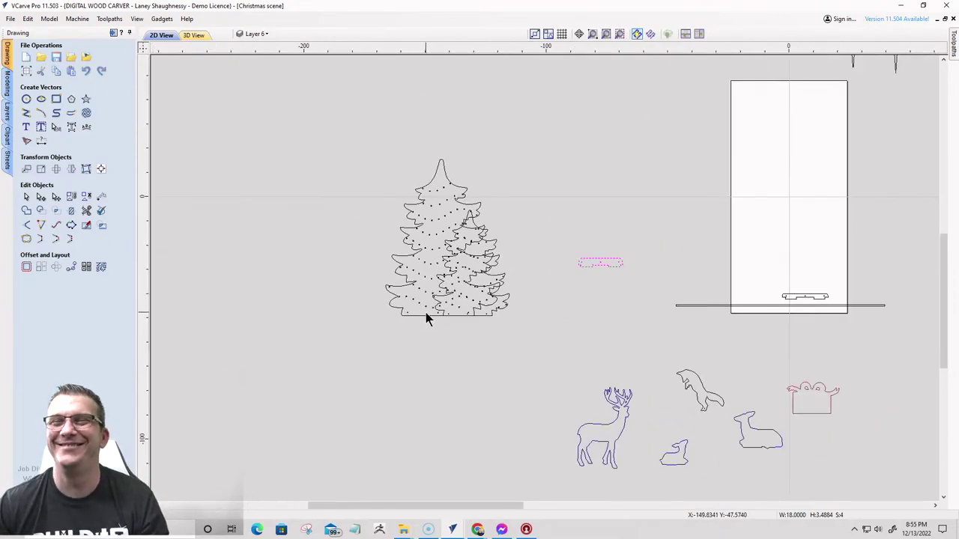
pyautogui.scroll(3, 512, 332)
pyautogui.scroll(-2, 708, 304)
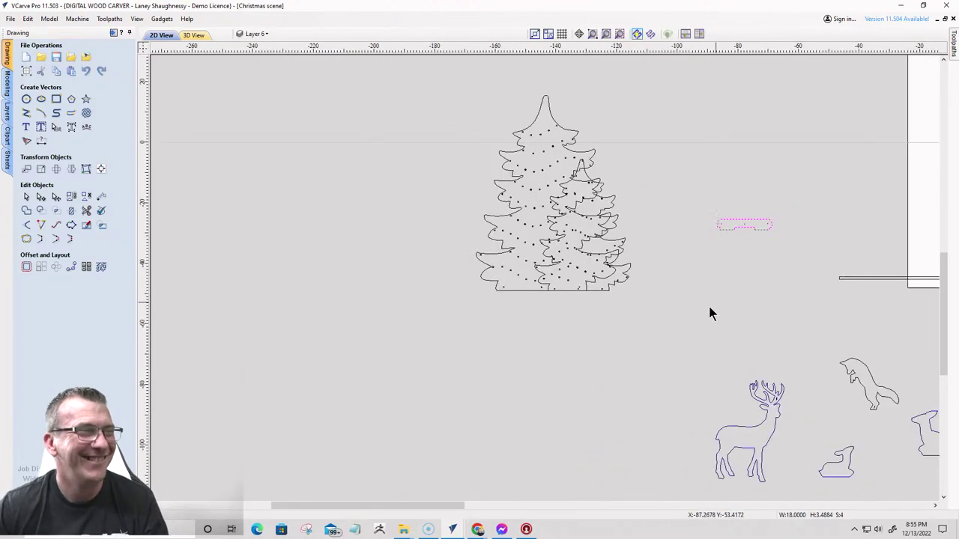
pyautogui.scroll(3, 522, 331)
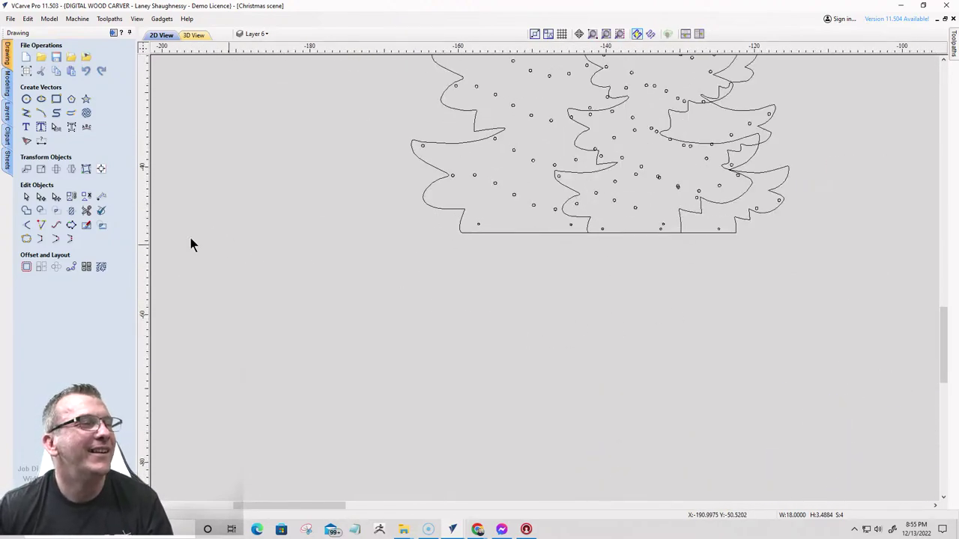
pyautogui.scroll(-4, 255, 225)
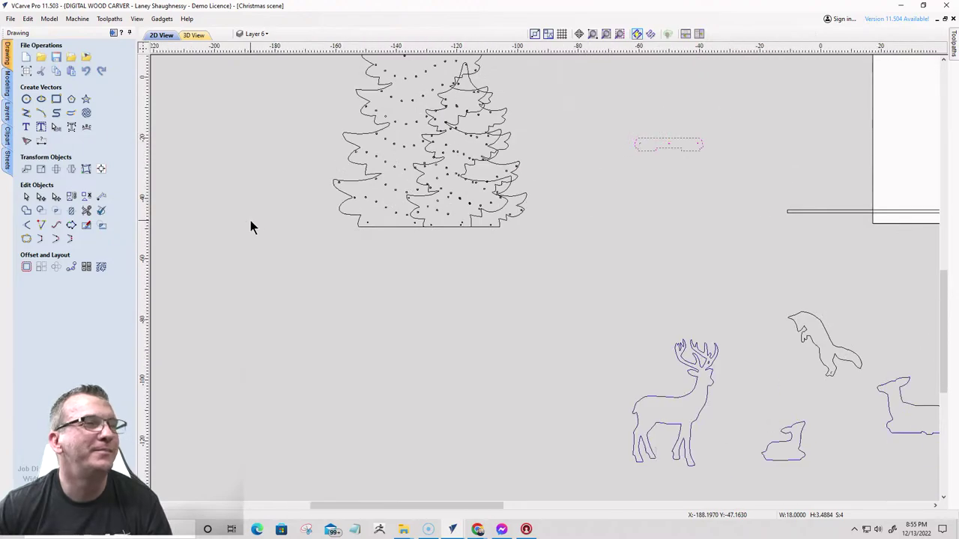
pyautogui.scroll(4, 460, 206)
pyautogui.click(449, 147)
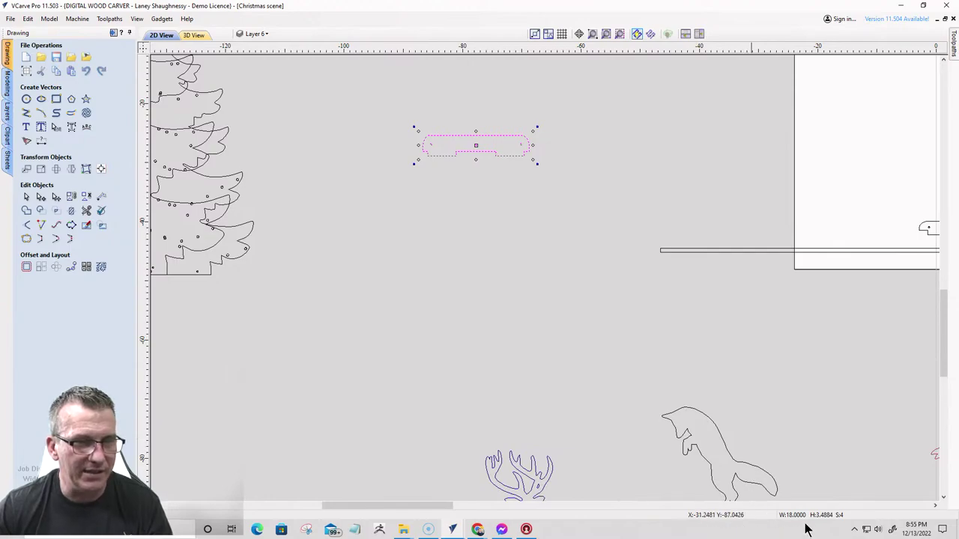
pyautogui.scroll(-3, 760, 445)
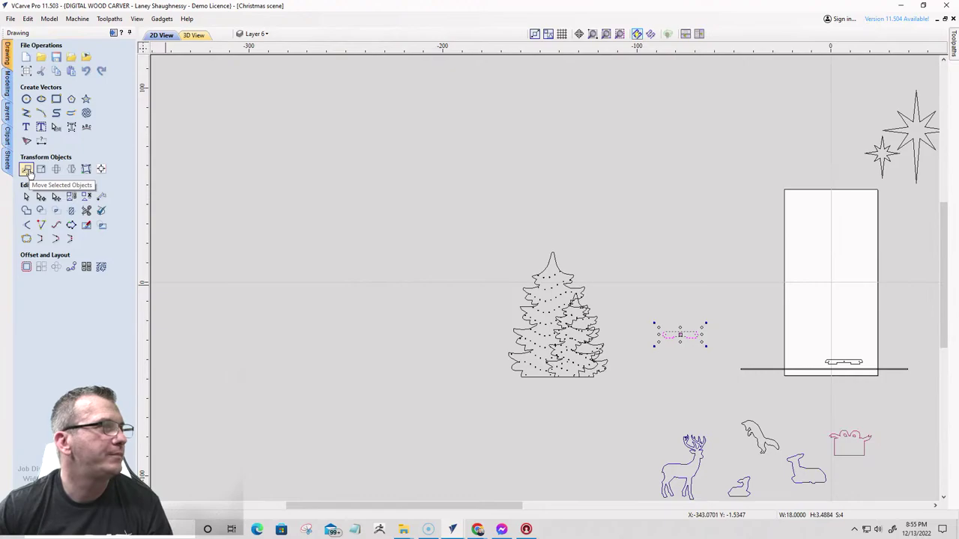
# - Draw a base rectangle across the tree pair's flat bottom, entering height 3.4884
pyautogui.click(56, 99)
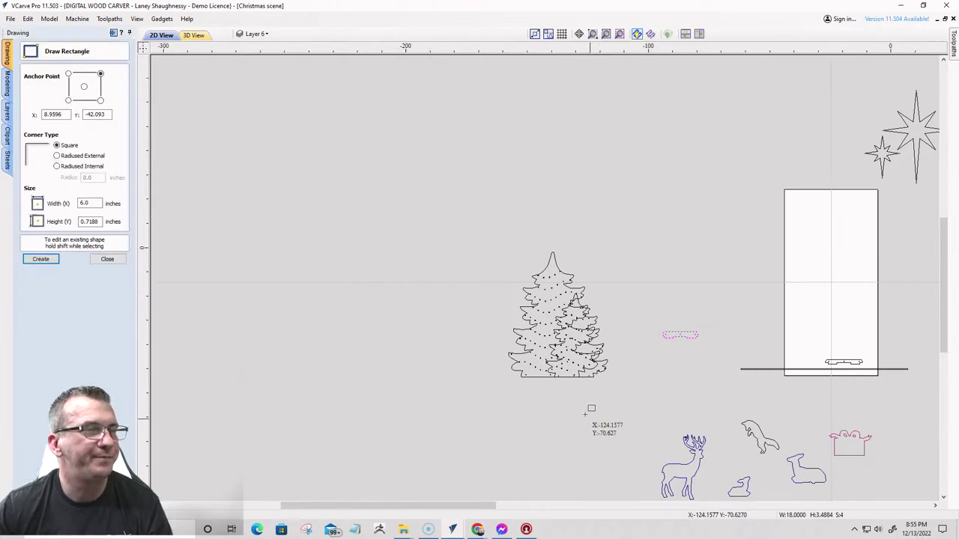
pyautogui.scroll(3, 585, 414)
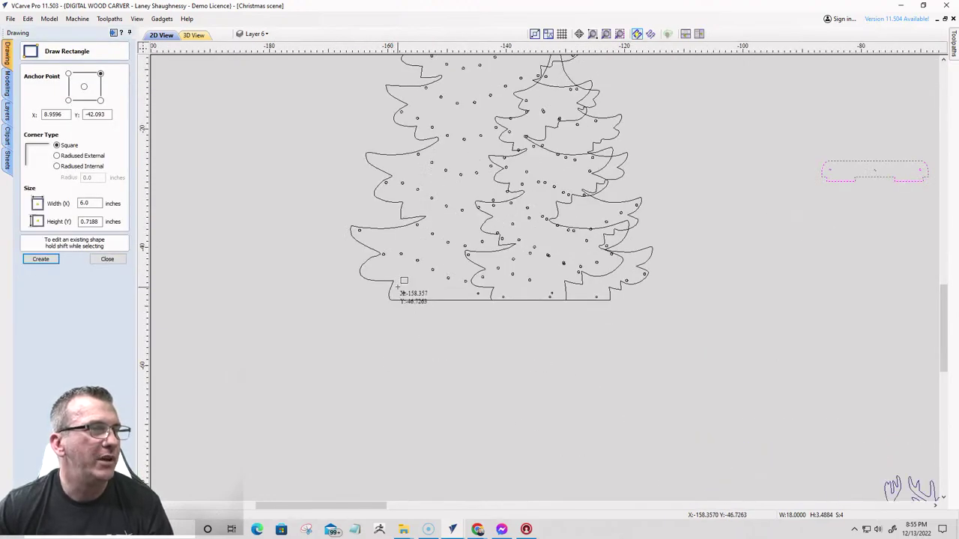
pyautogui.moveTo(399, 287)
pyautogui.mouseDown()
pyautogui.moveTo(599, 301)
pyautogui.moveTo(609, 322)
pyautogui.mouseUp()
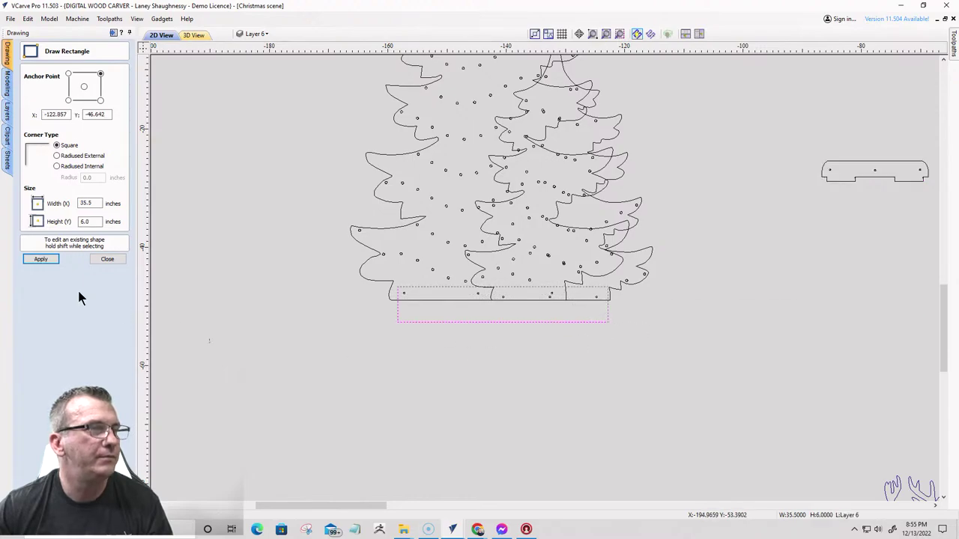
pyautogui.doubleClick(86, 221)
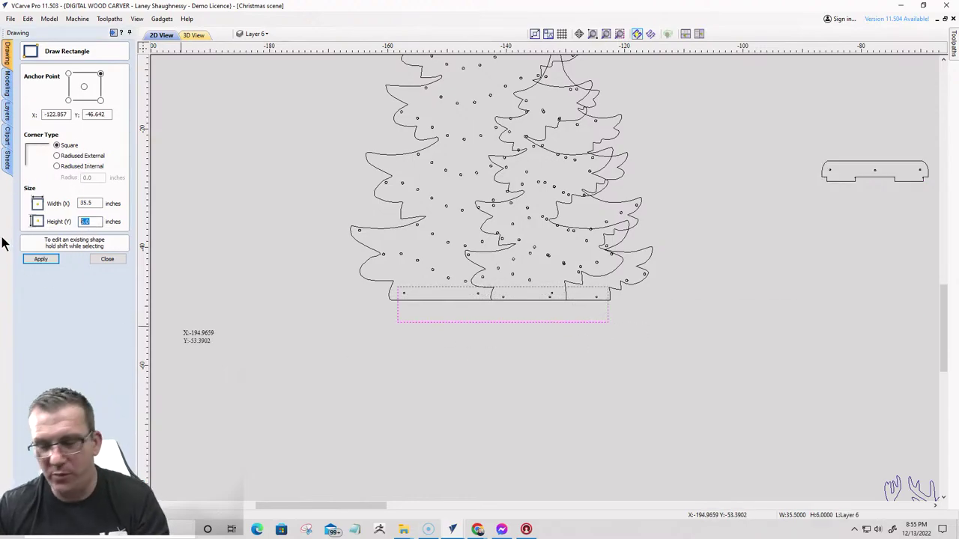
pyautogui.write('3.48')
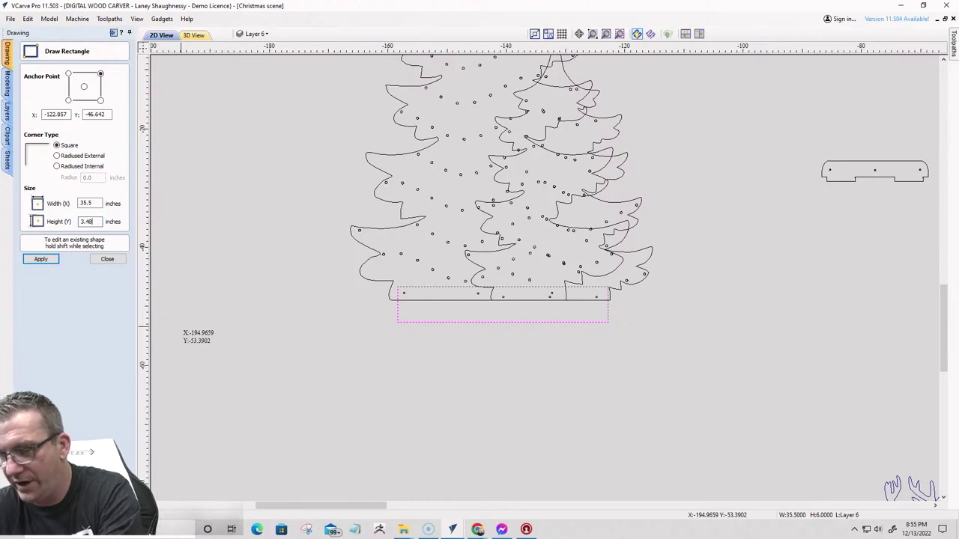
pyautogui.write('84')
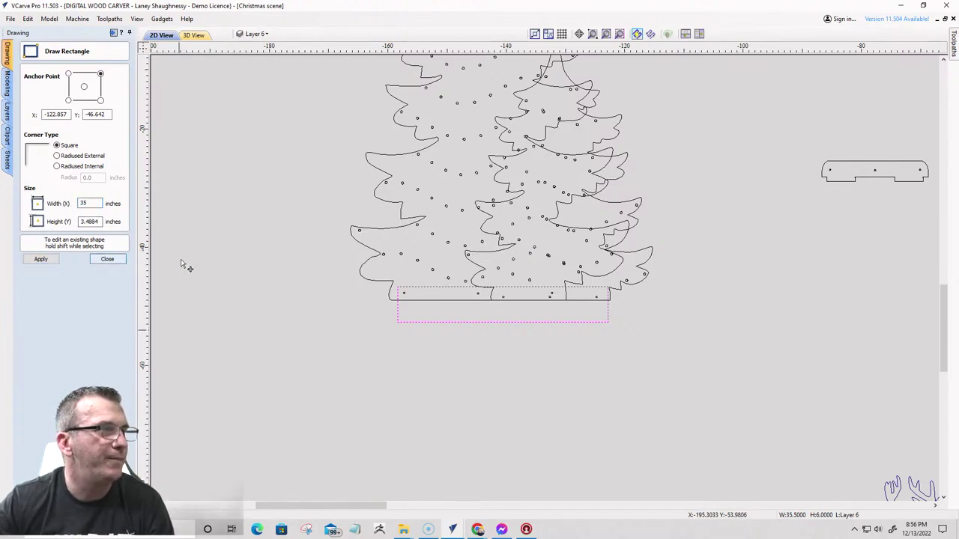
pyautogui.press('Escape')
pyautogui.click(501, 208)
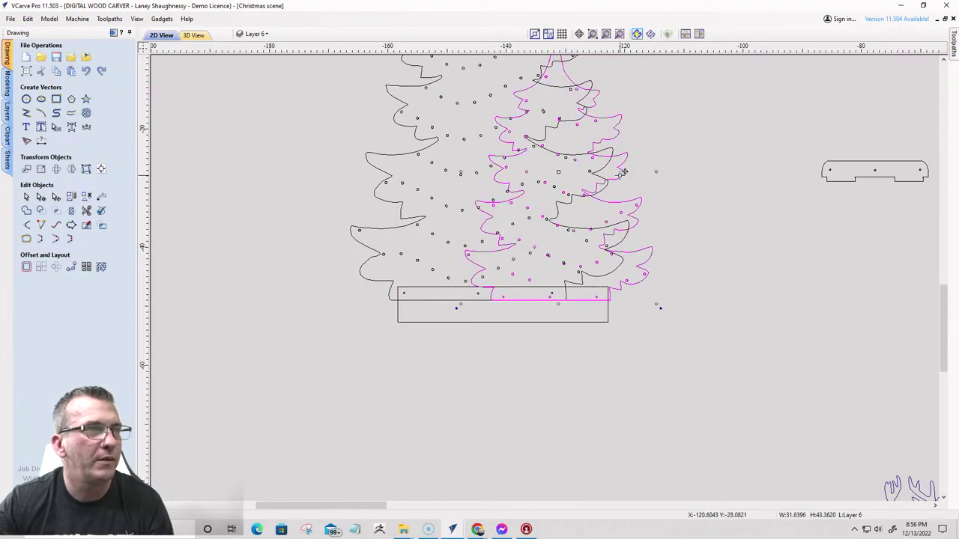
# - Move the smaller tree right and narrow the base rectangle to 27.7519 inches wide
pyautogui.moveTo(622, 172); pyautogui.dragTo(793, 179)
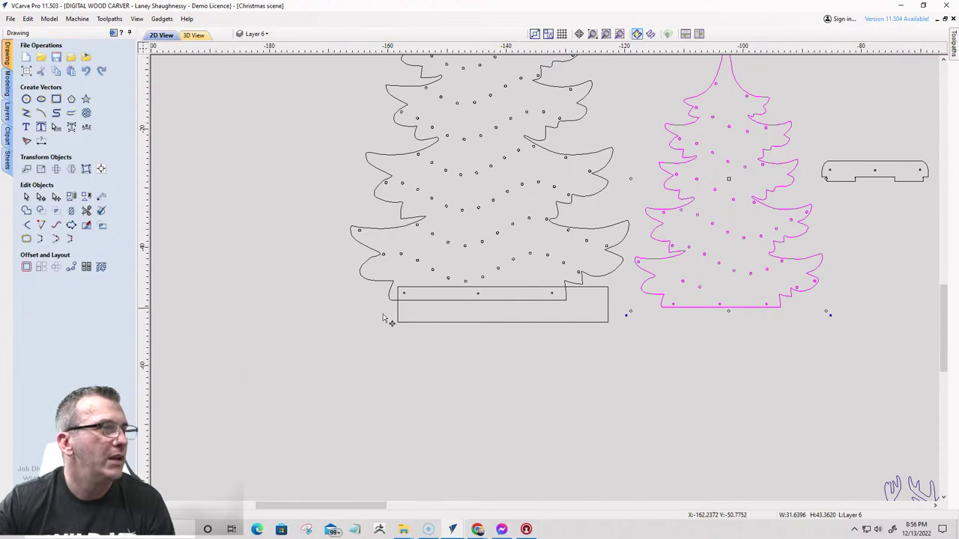
pyautogui.click(403, 322)
pyautogui.click(40, 169)
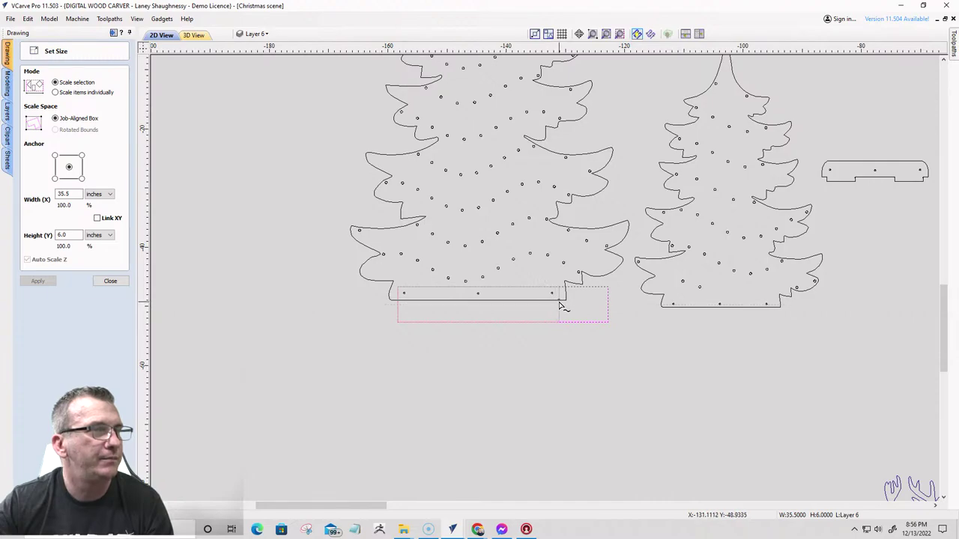
pyautogui.moveTo(563, 305); pyautogui.dragTo(562, 305)
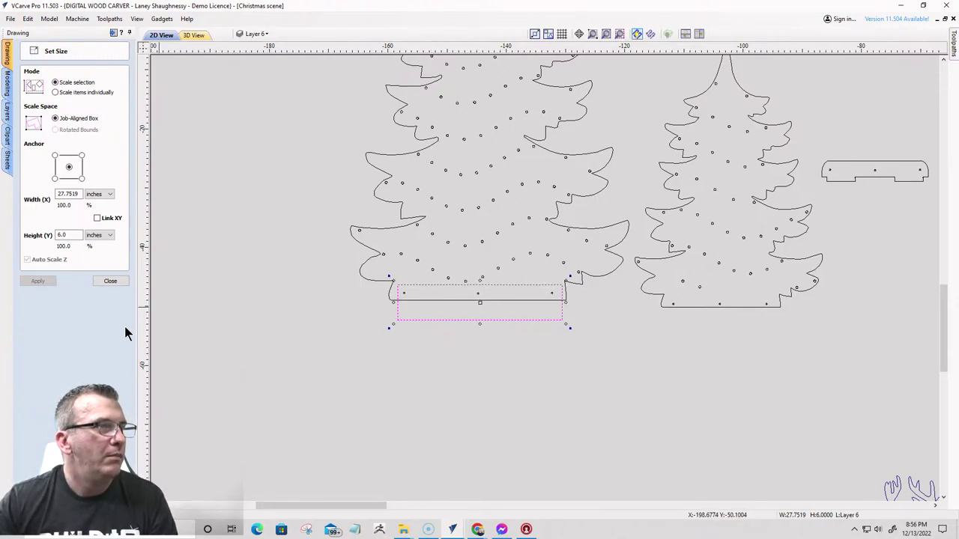
pyautogui.click(109, 282)
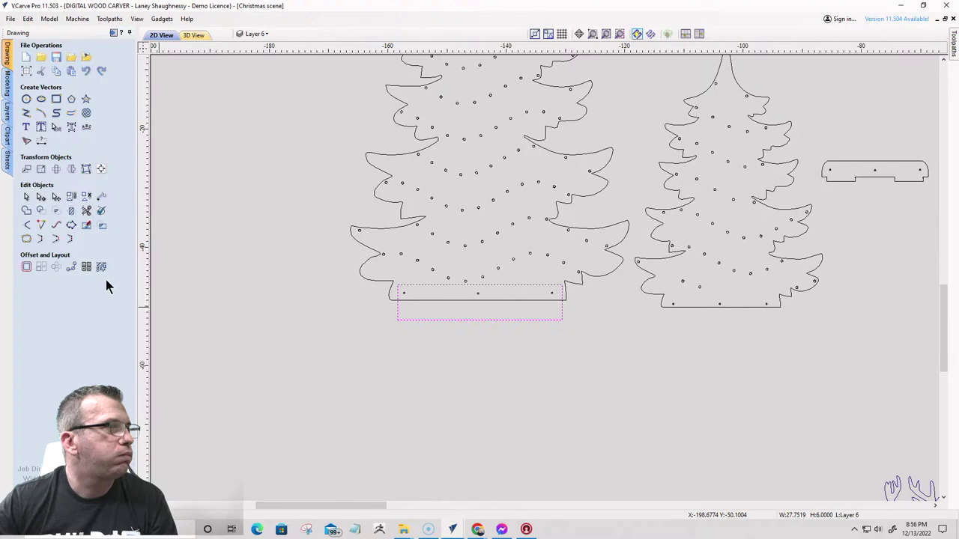
# - Apply a Normal fillet of radius 2 to the base rectangle's top-right corner
pyautogui.click(27, 211)
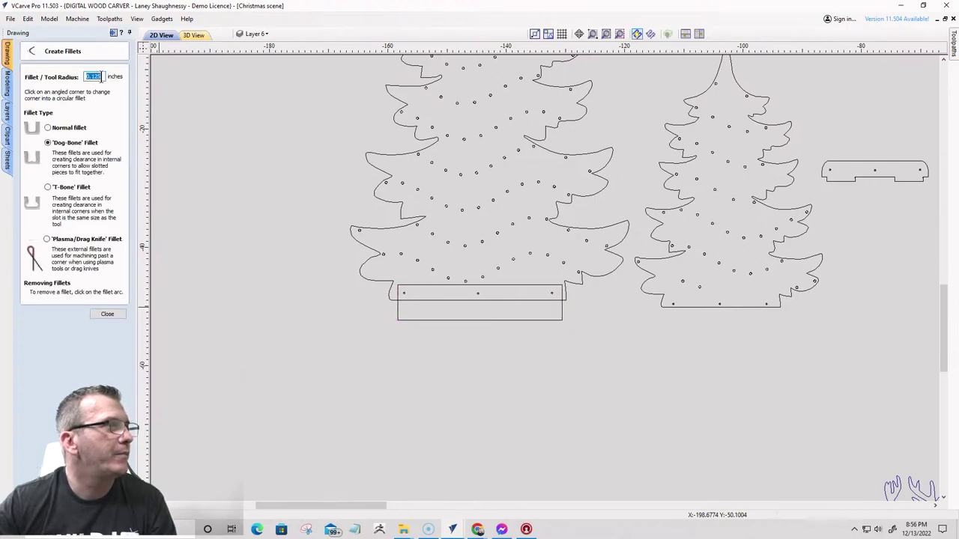
pyautogui.click(48, 128)
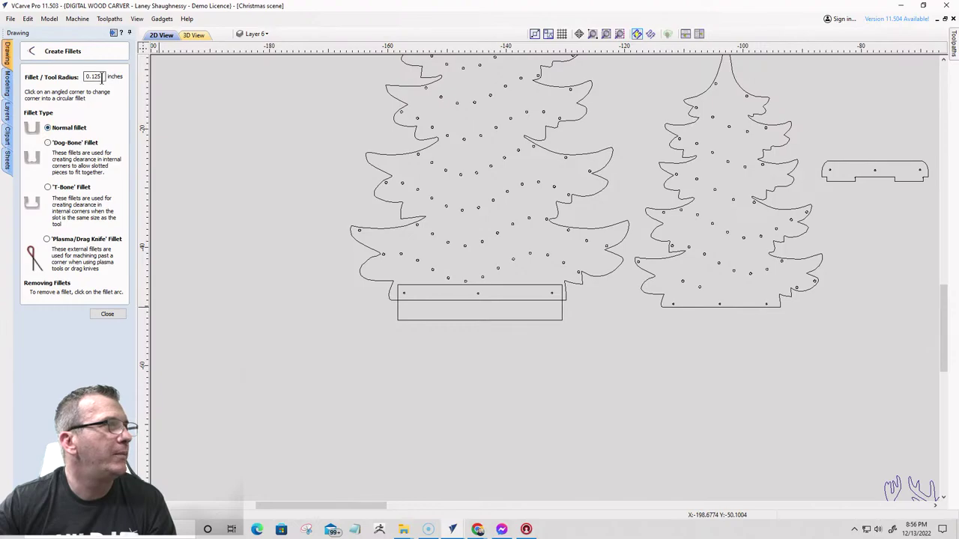
pyautogui.write('2')
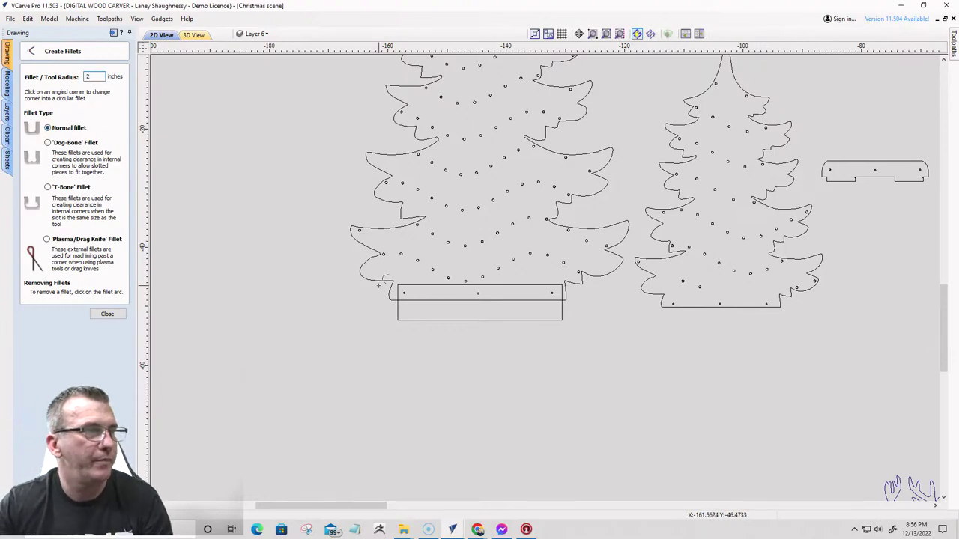
pyautogui.scroll(4, 427, 297)
pyautogui.scroll(-3, 552, 337)
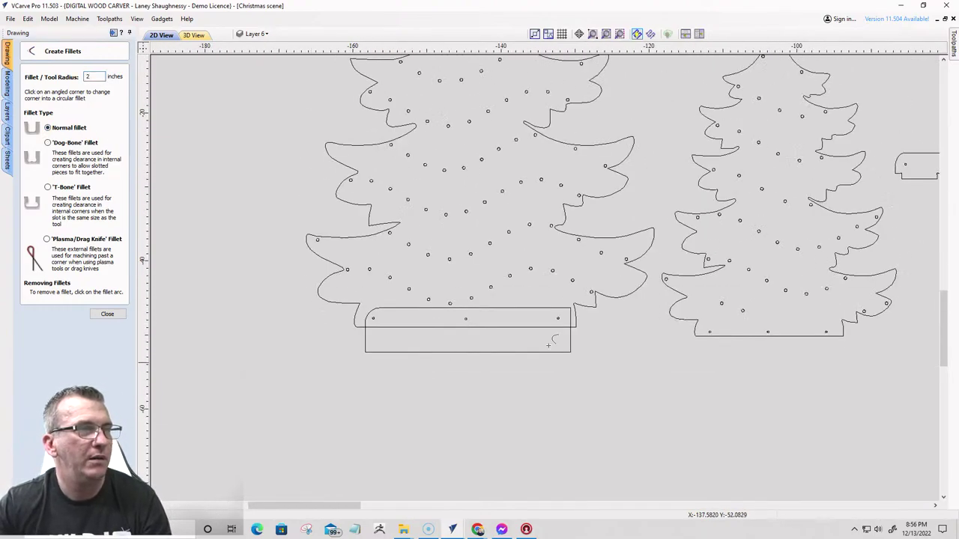
pyautogui.scroll(3, 574, 307)
pyautogui.click(588, 291)
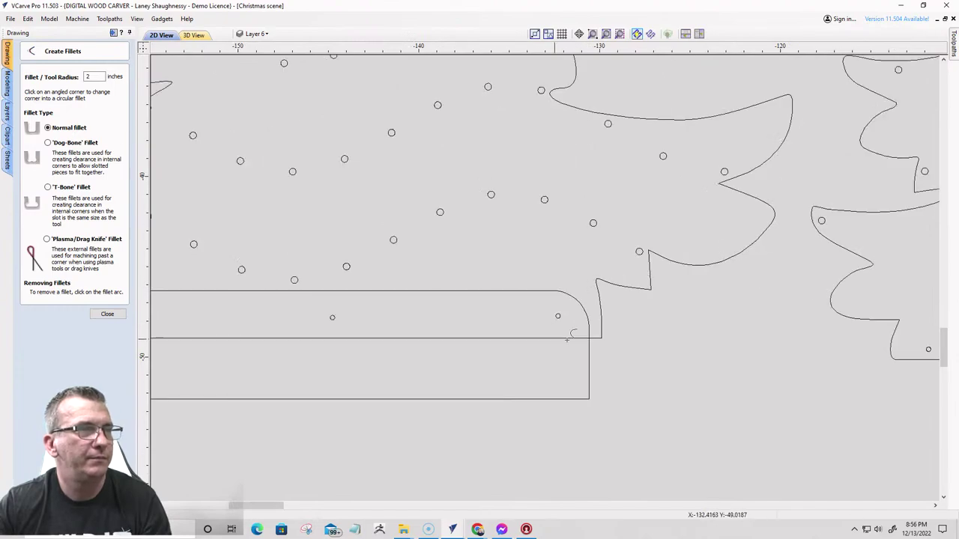
pyautogui.scroll(-3, 592, 300)
pyautogui.click(123, 314)
# - Create a 6 by 0.71875-inch rectangle
pyautogui.scroll(3, 447, 378)
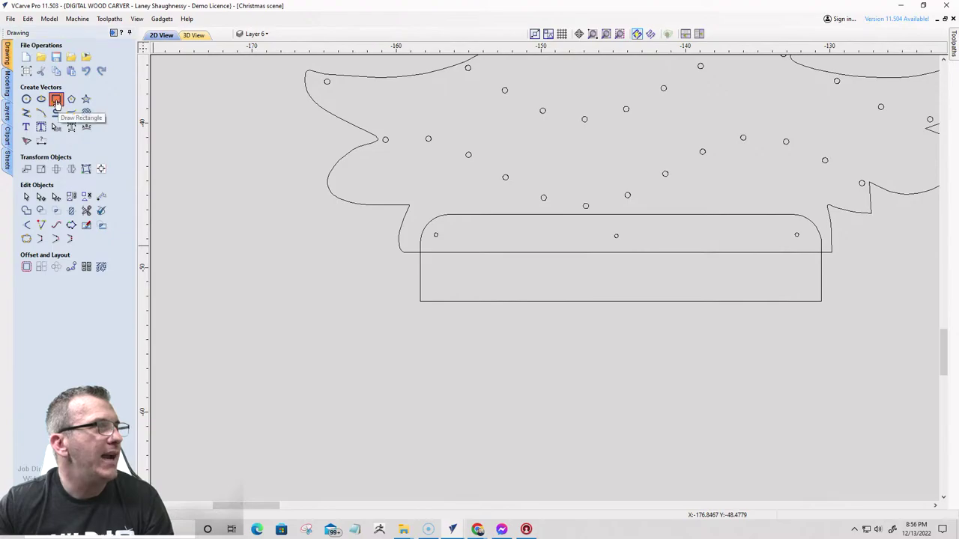
pyautogui.click(56, 99)
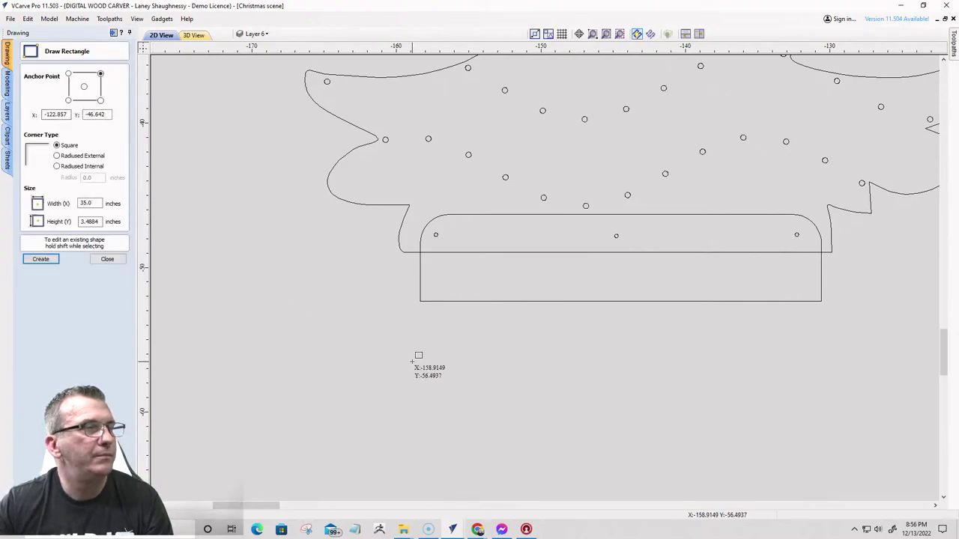
pyautogui.click(103, 259)
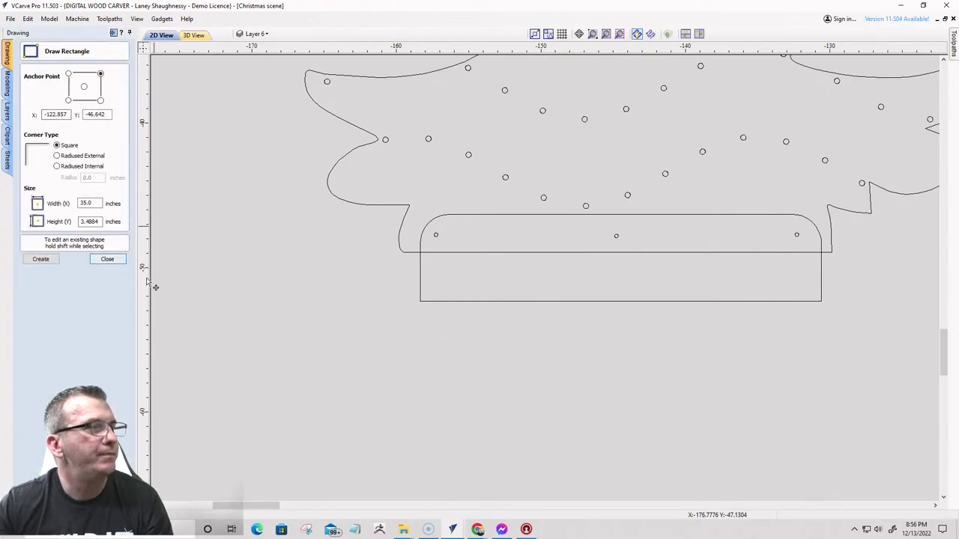
pyautogui.click(524, 301)
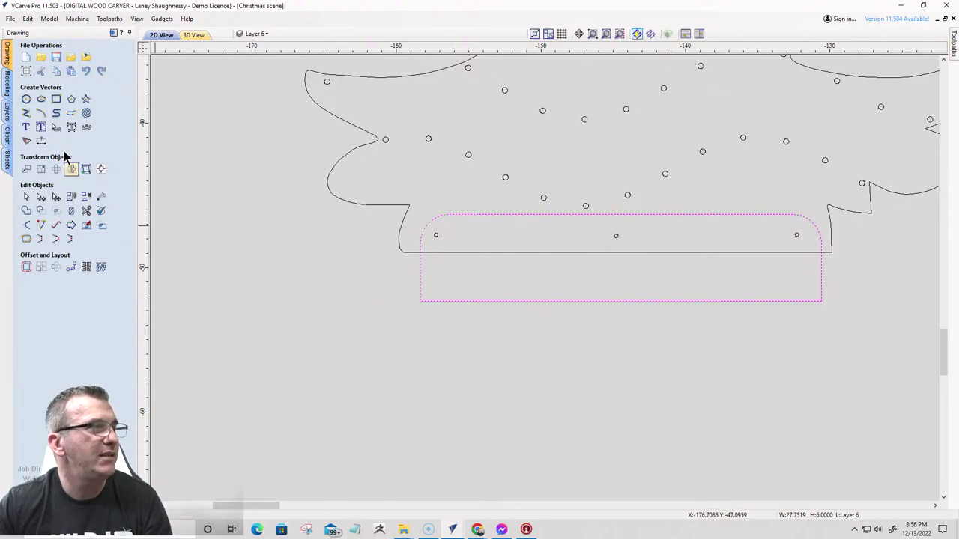
pyautogui.click(57, 99)
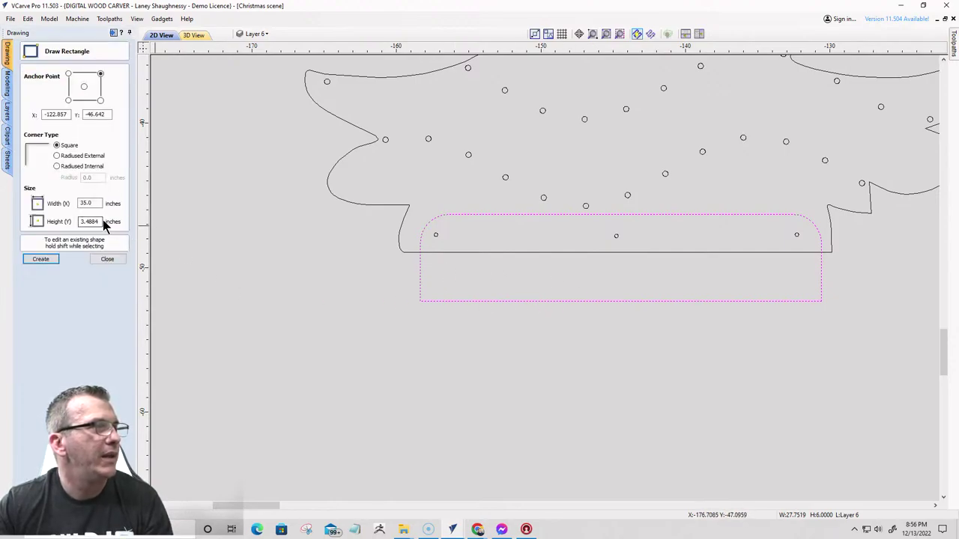
pyautogui.doubleClick(100, 221)
pyautogui.write('.71875')
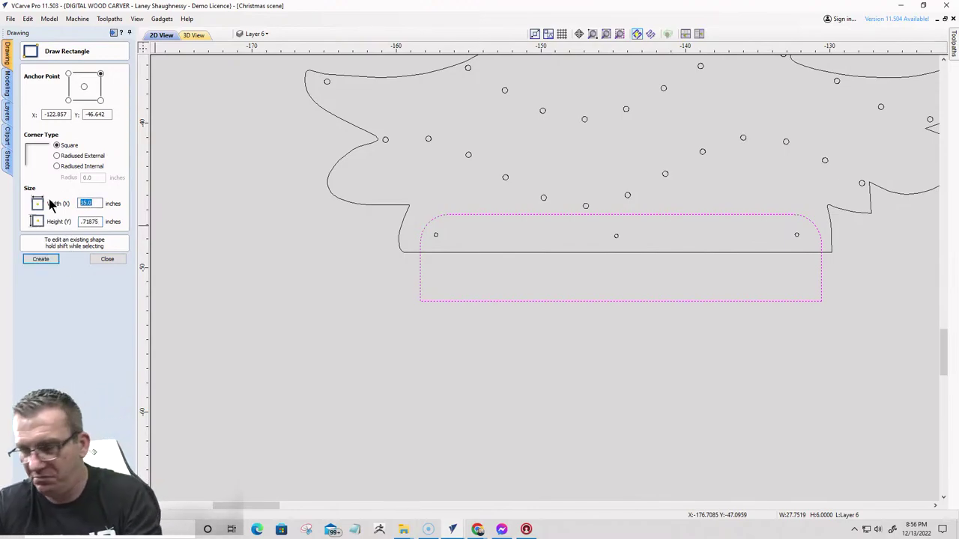
pyautogui.write('6')
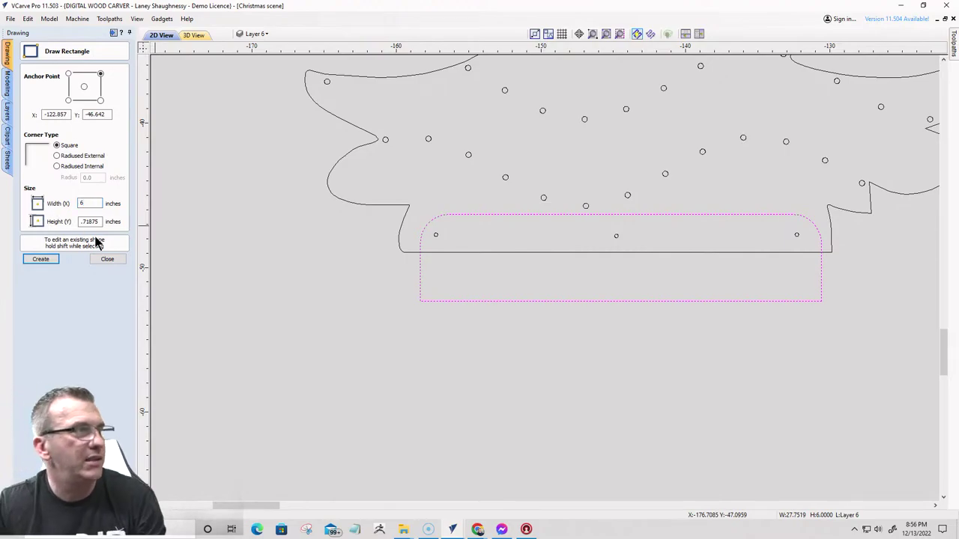
pyautogui.click(463, 282)
pyautogui.click(107, 260)
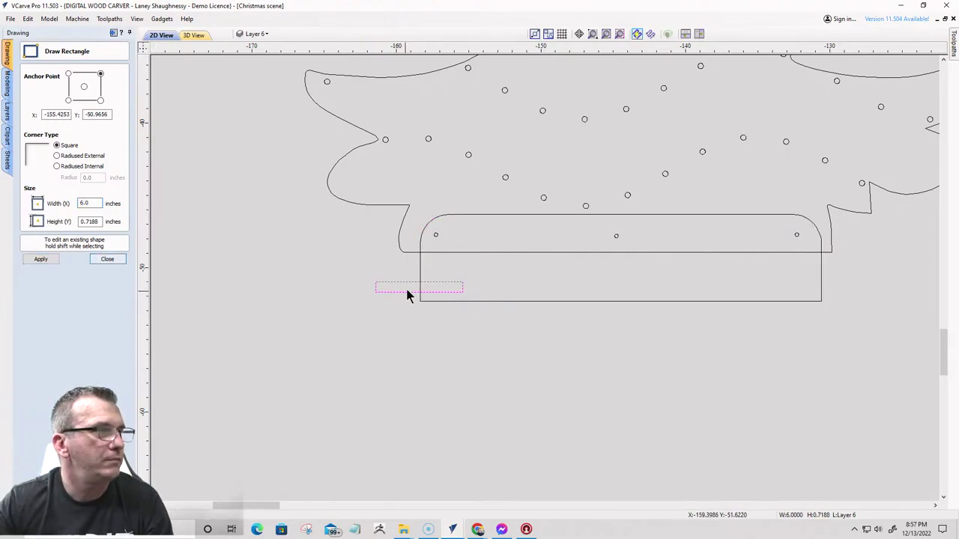
# - Snap the small rectangle onto the base's bottom edge near its left end
pyautogui.click(400, 288)
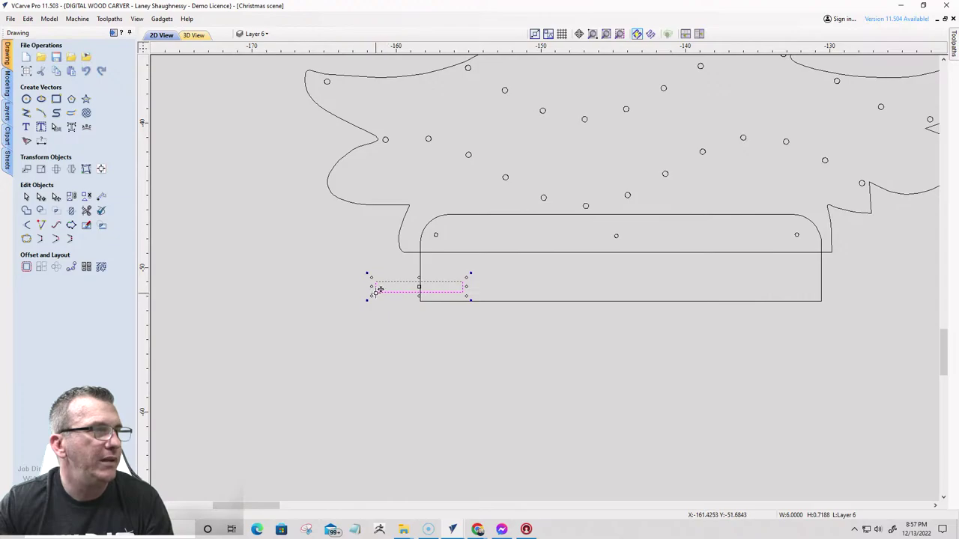
pyautogui.moveTo(376, 291); pyautogui.dragTo(439, 301)
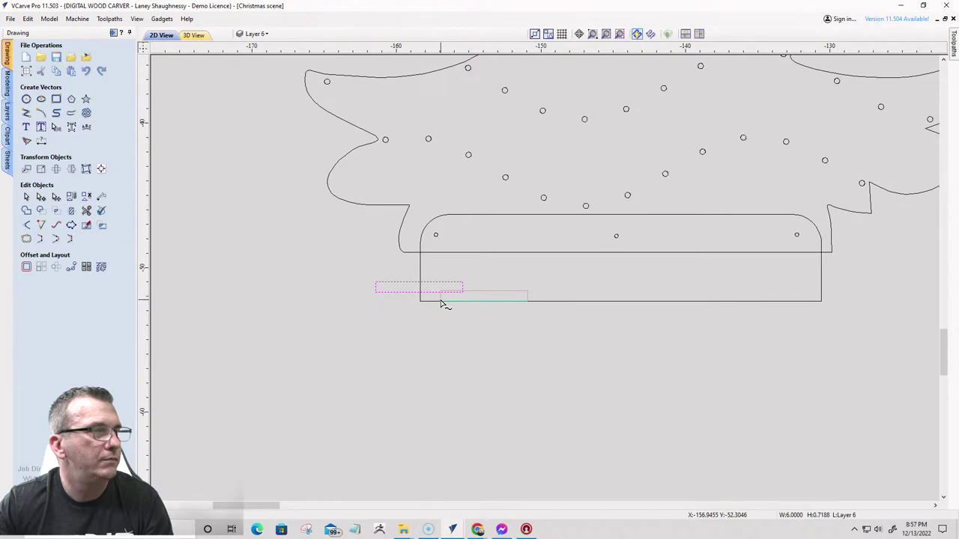
pyautogui.moveTo(441, 301); pyautogui.dragTo(439, 300)
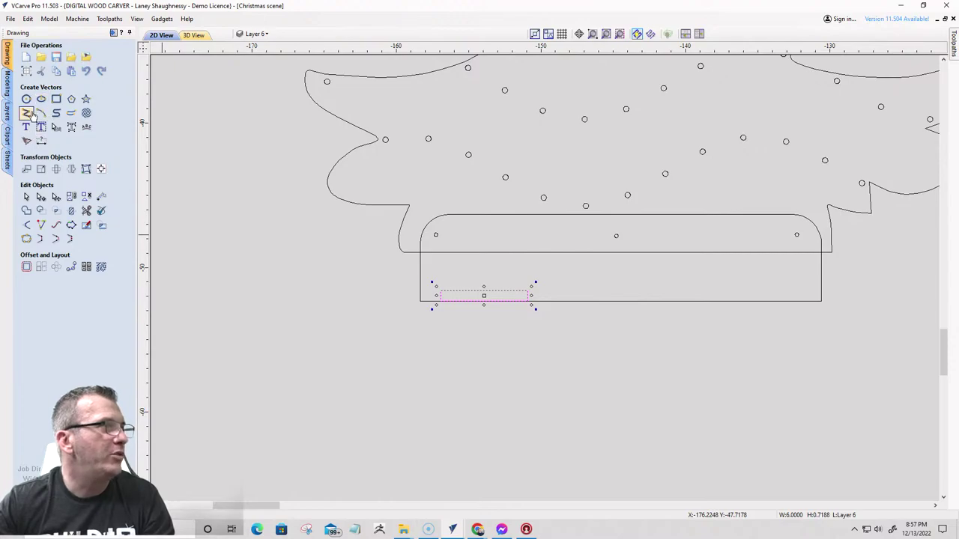
# - Draw a 2.5-inch vertical guide line up from the middle of the base's bottom edge
pyautogui.click(26, 113)
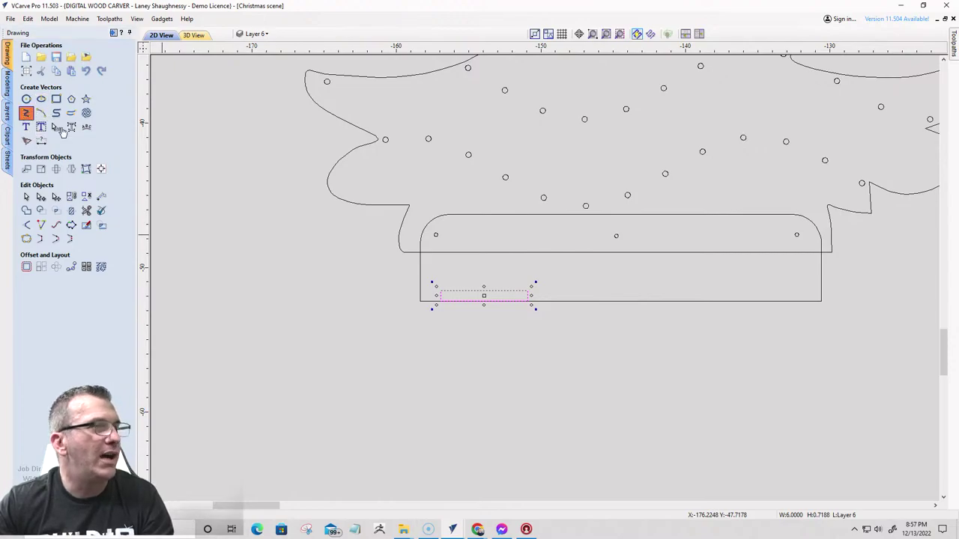
pyautogui.click(621, 301)
pyautogui.click(621, 264)
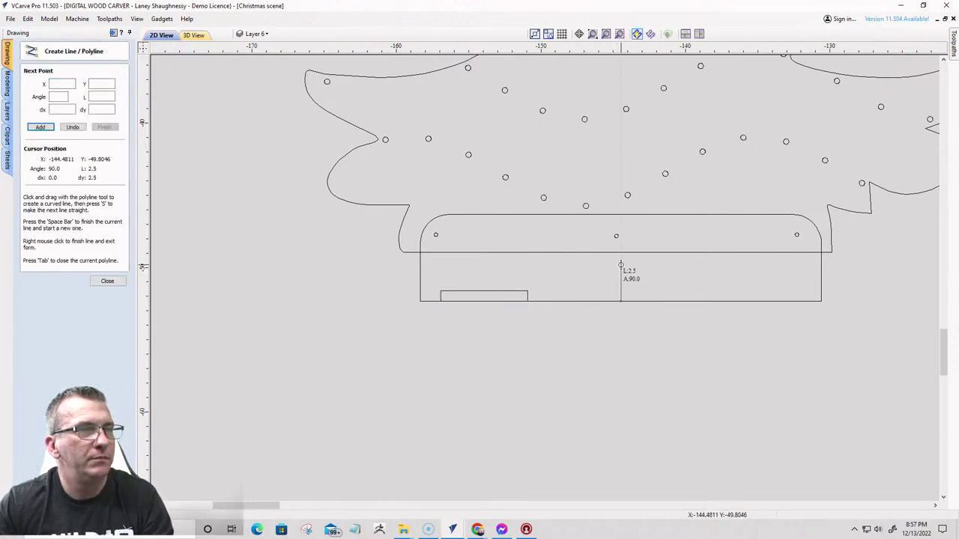
pyautogui.press('space')
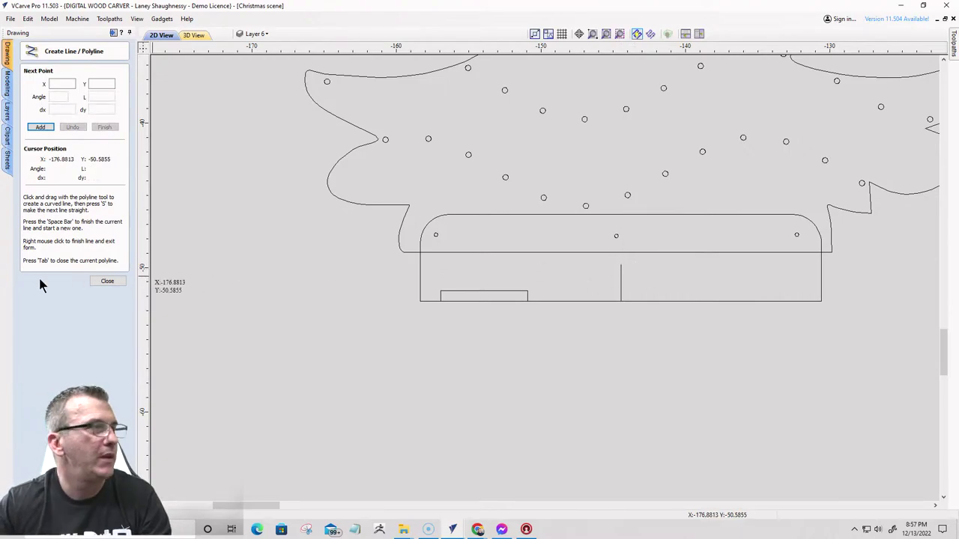
pyautogui.click(105, 282)
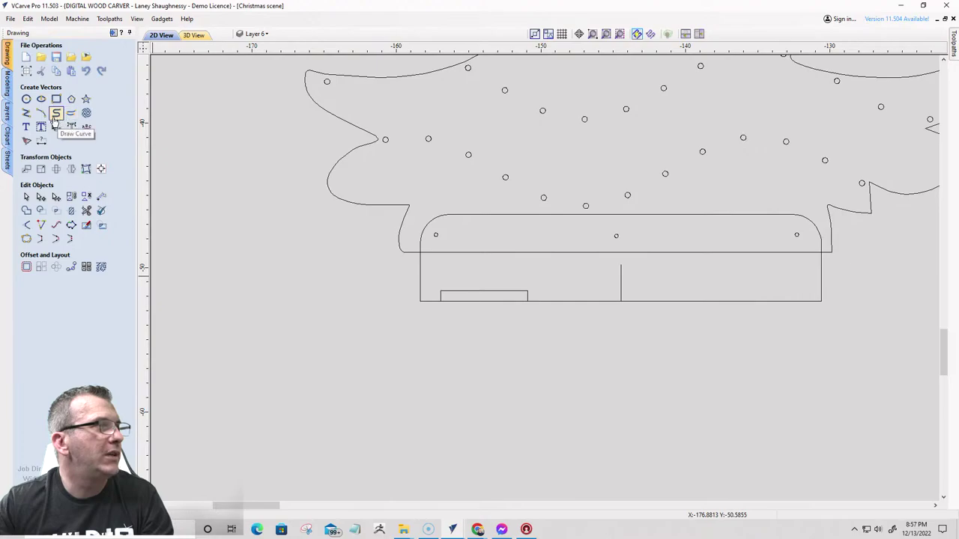
# - Mirror a copy of the small rectangle across the vertical guide line
pyautogui.click(503, 291)
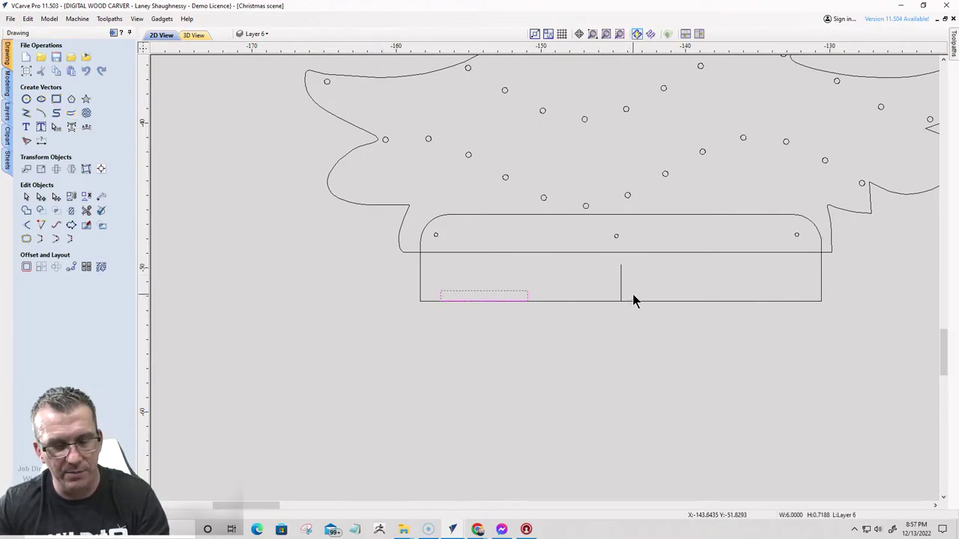
pyautogui.keyDown('shift'); pyautogui.click(621, 279); pyautogui.keyUp('shift')
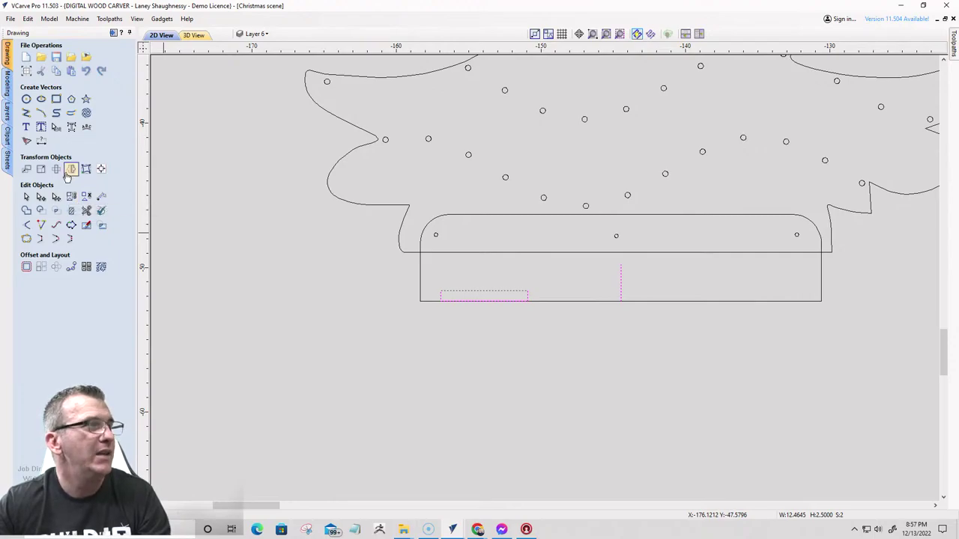
pyautogui.click(71, 169)
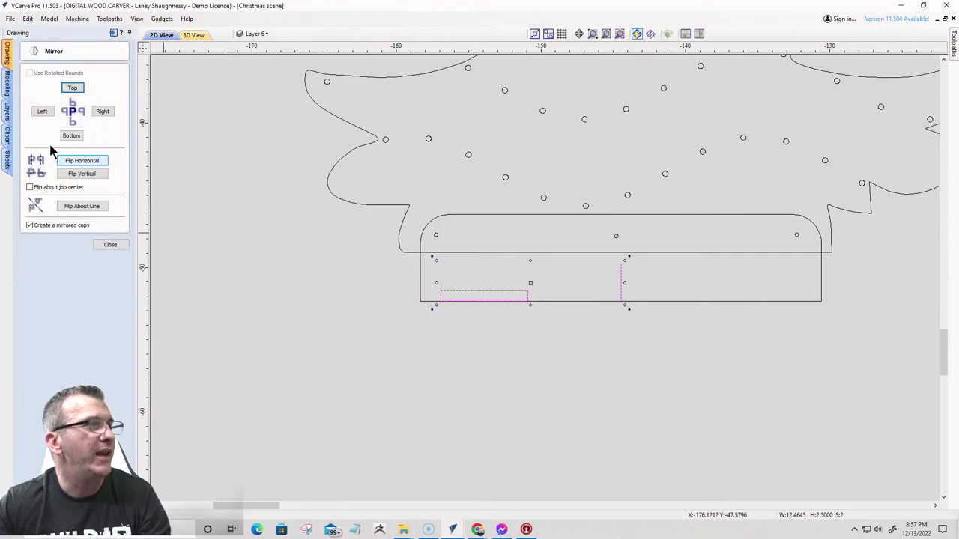
pyautogui.click(81, 207)
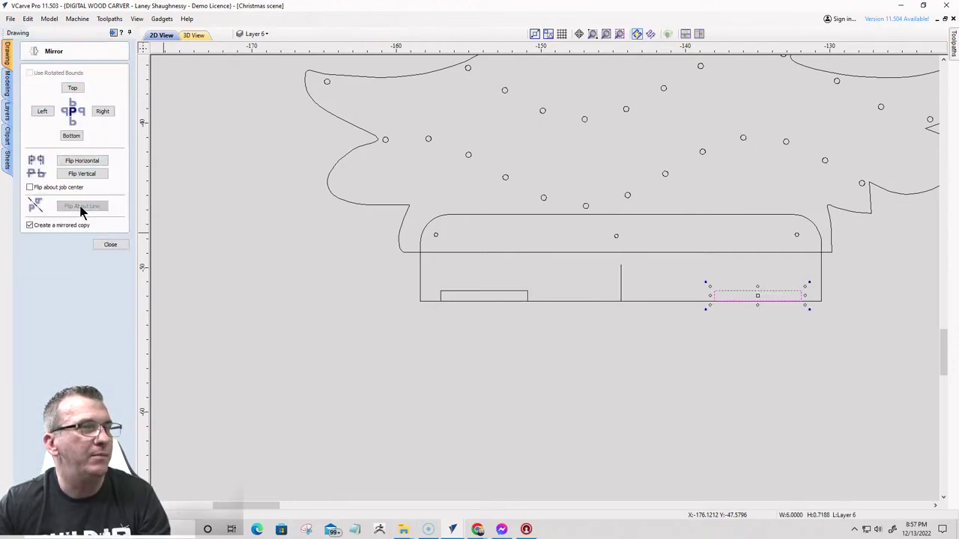
pyautogui.click(111, 245)
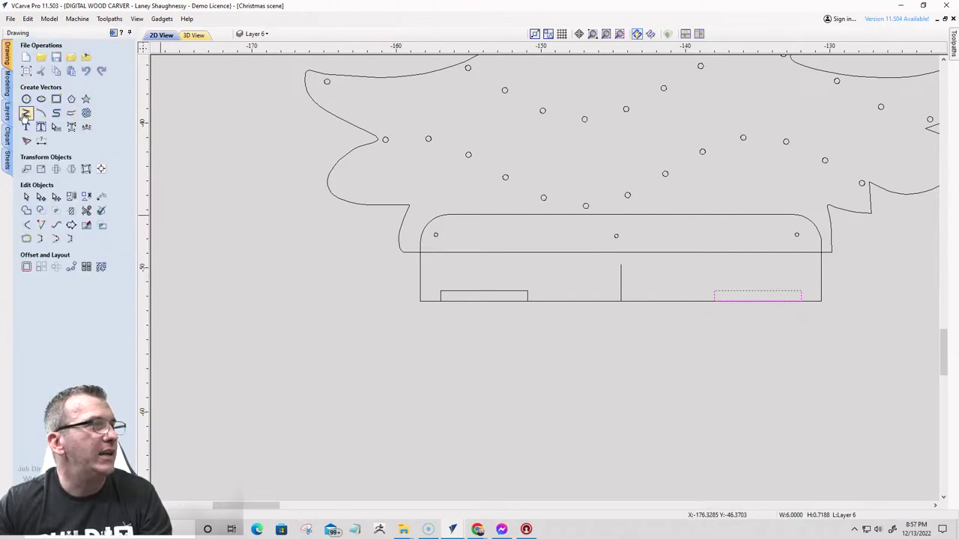
# - Draw a horizontal line across the base, level with the tab tops
pyautogui.click(25, 113)
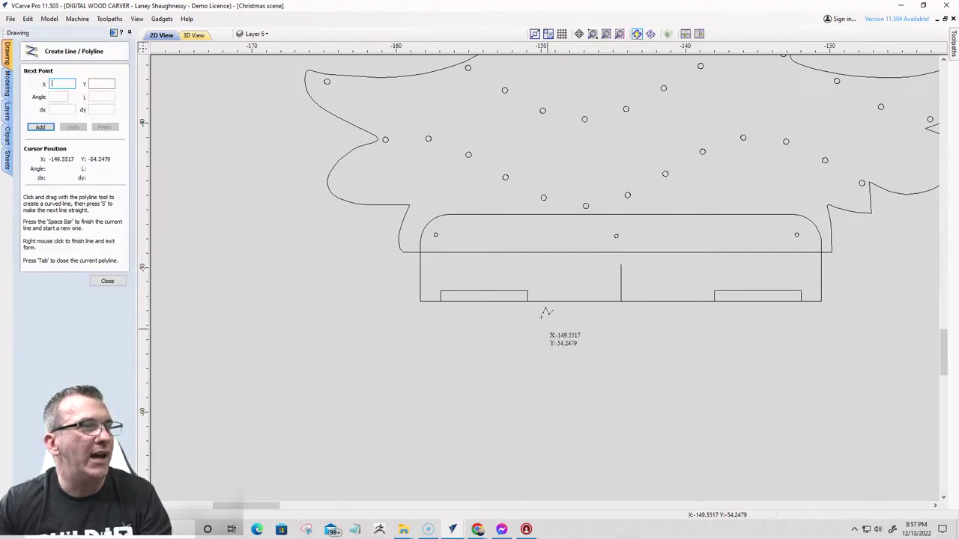
pyautogui.click(420, 291)
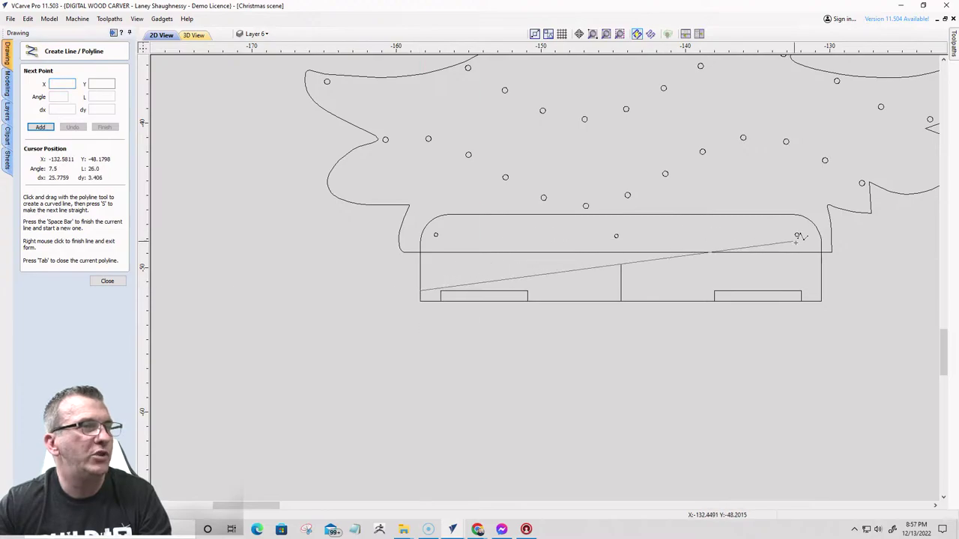
pyautogui.click(820, 291)
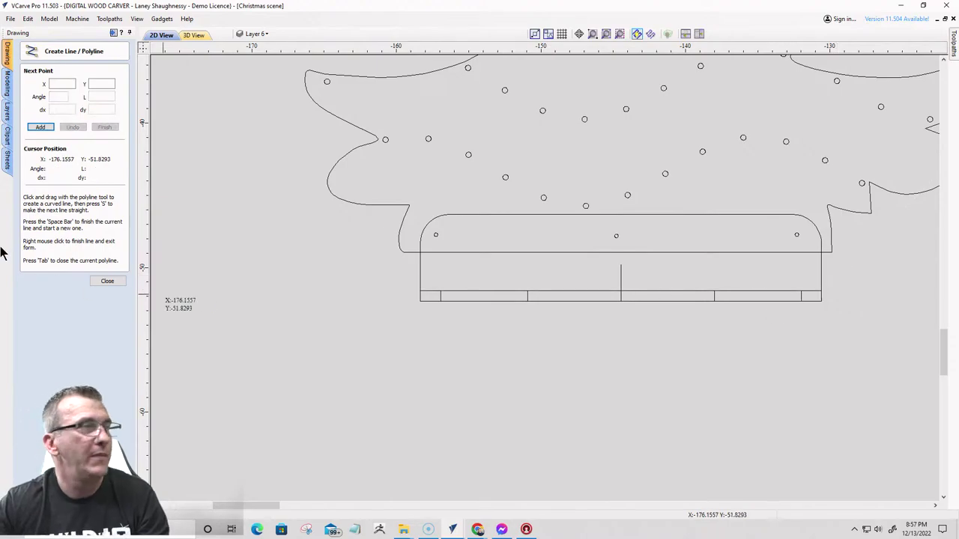
pyautogui.click(107, 281)
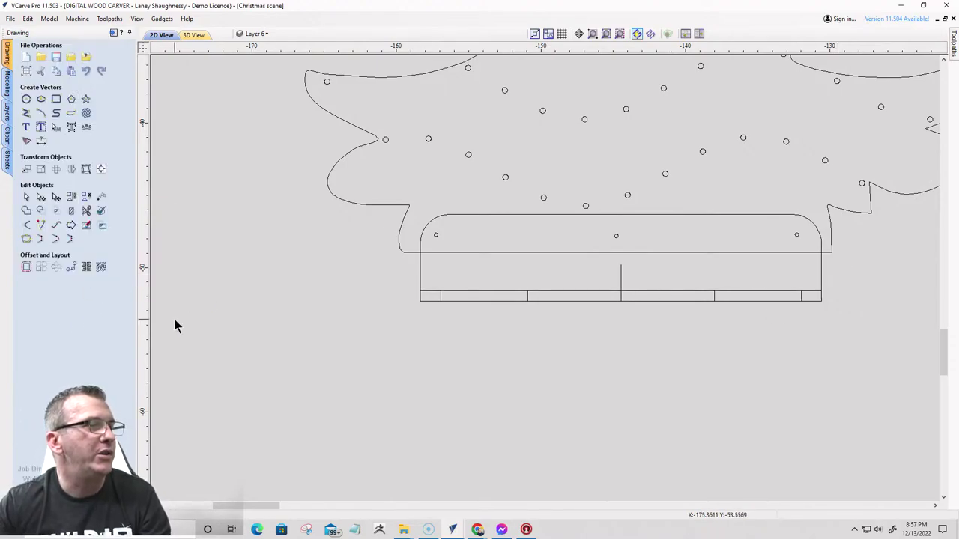
# - Trim the bottom edge and overlapping tab tops so the tabs merge into the base
pyautogui.click(87, 210)
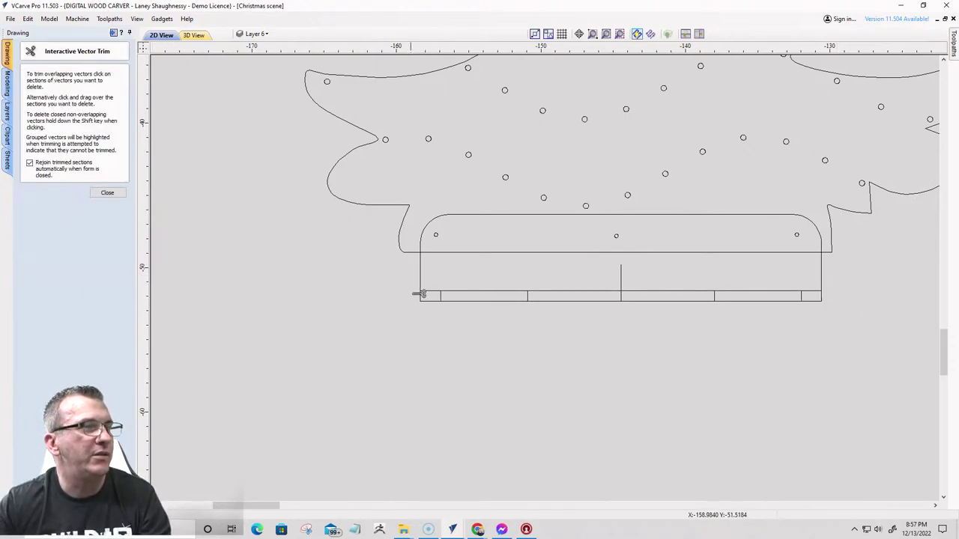
pyautogui.click(558, 301)
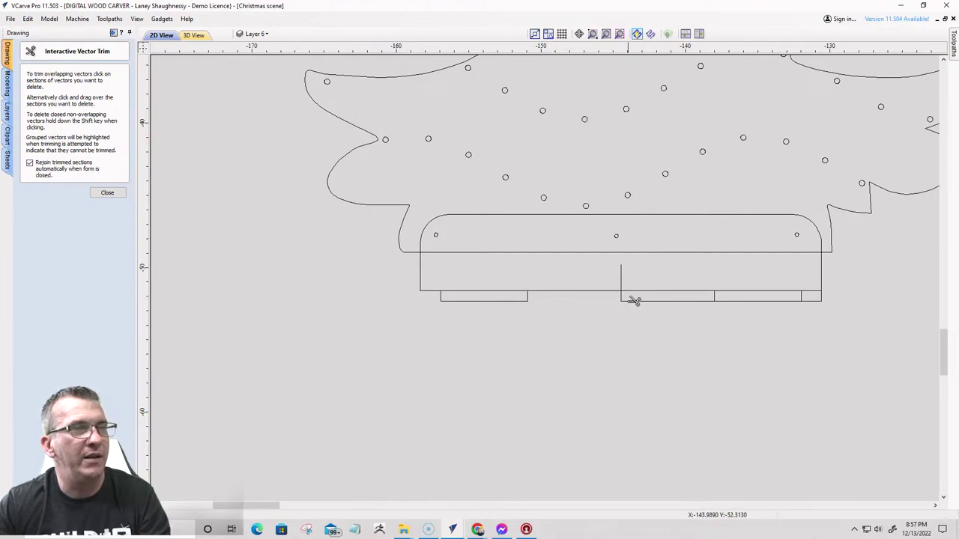
pyautogui.click(634, 300)
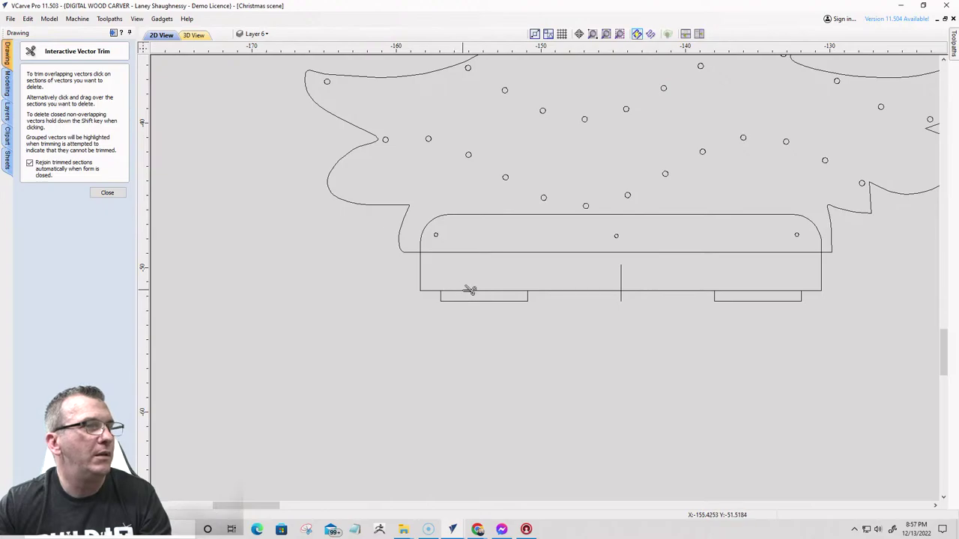
pyautogui.click(508, 291)
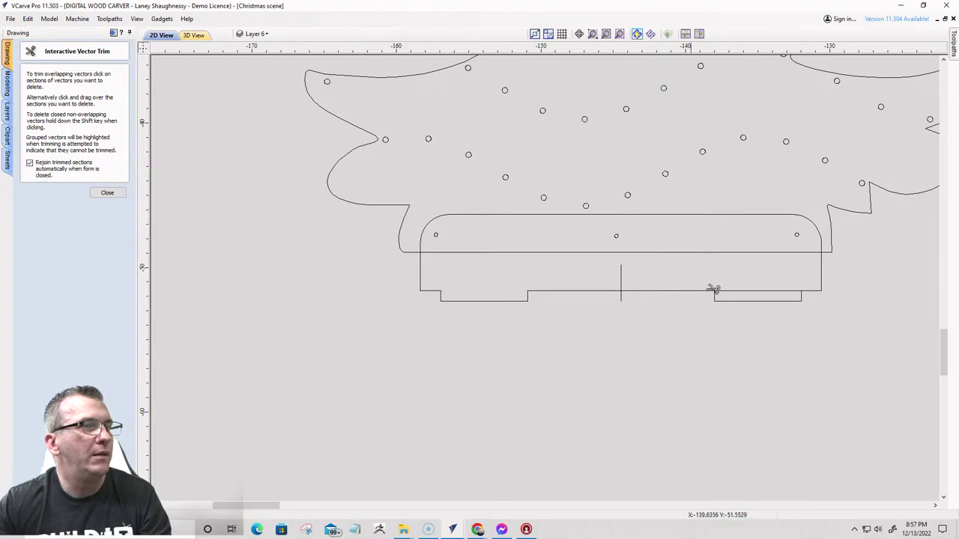
pyautogui.click(756, 292)
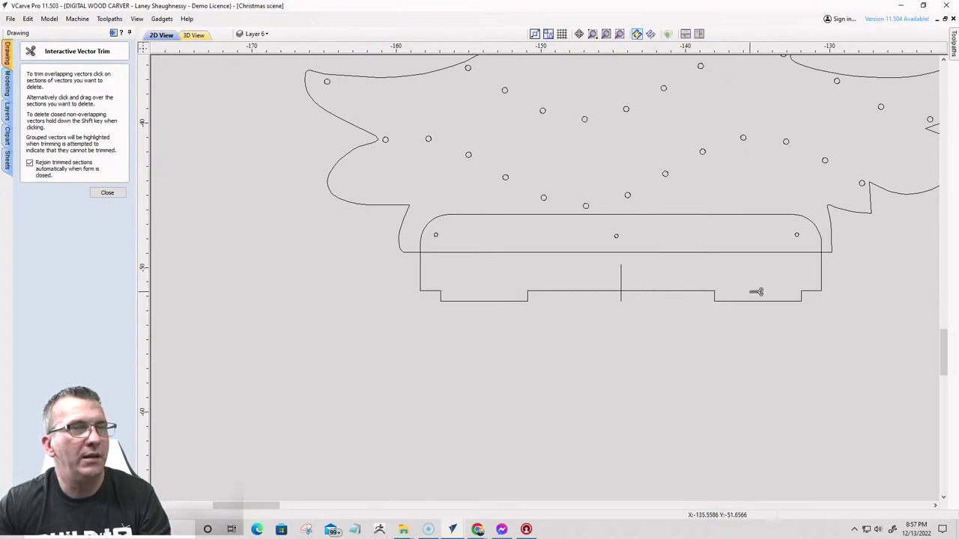
pyautogui.click(107, 194)
pyautogui.click(621, 284)
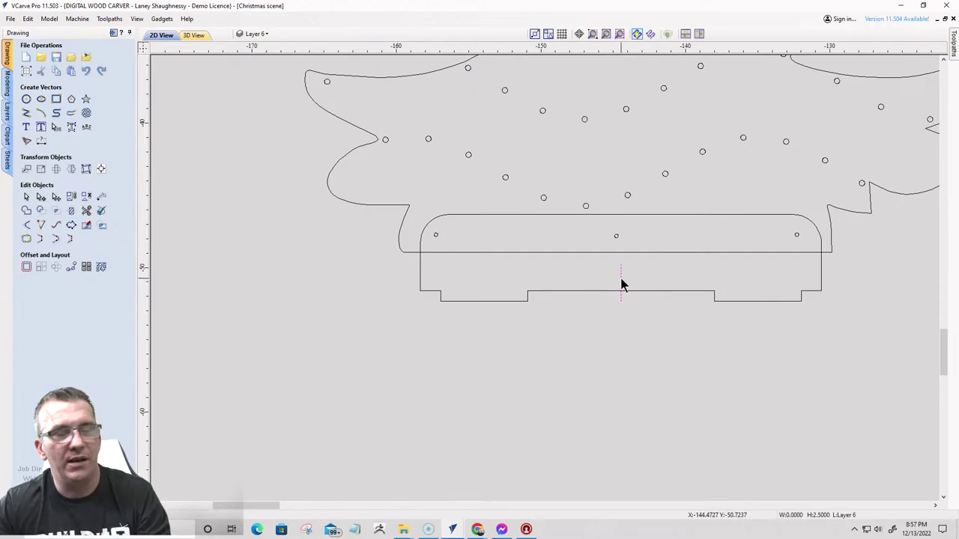
# - Delete the central guide line and set fillets to Dog-Bone with a 0.125" radius
pyautogui.press('Delete')
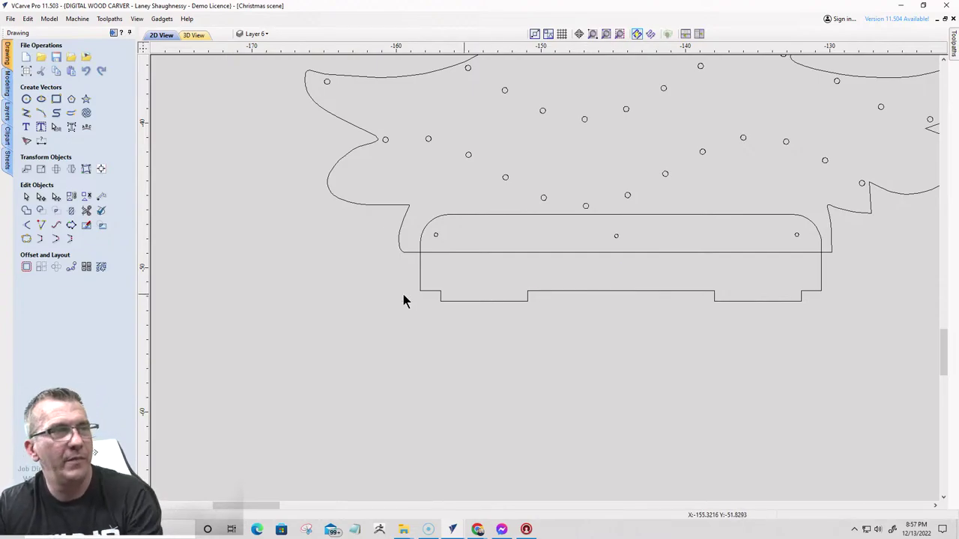
pyautogui.click(26, 227)
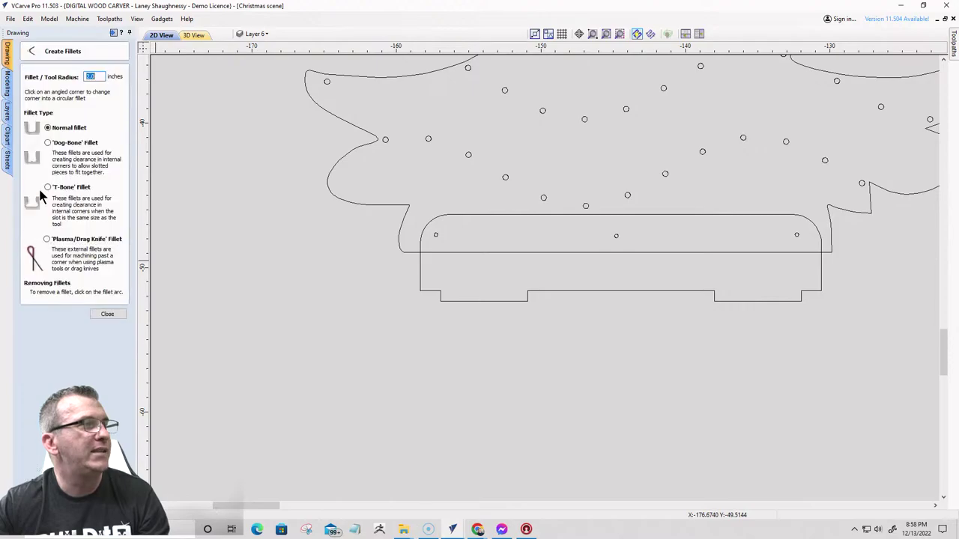
pyautogui.click(49, 143)
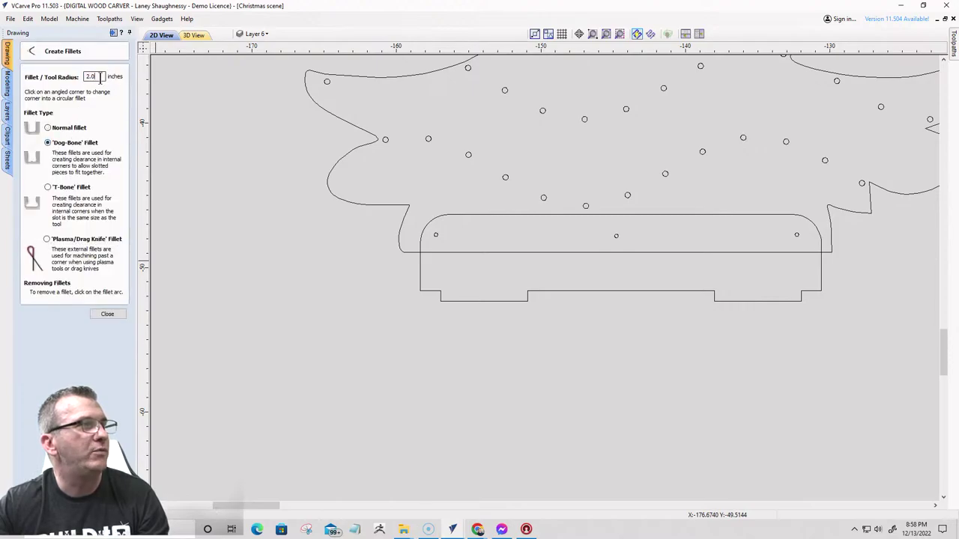
pyautogui.doubleClick(99, 77)
pyautogui.write('.125')
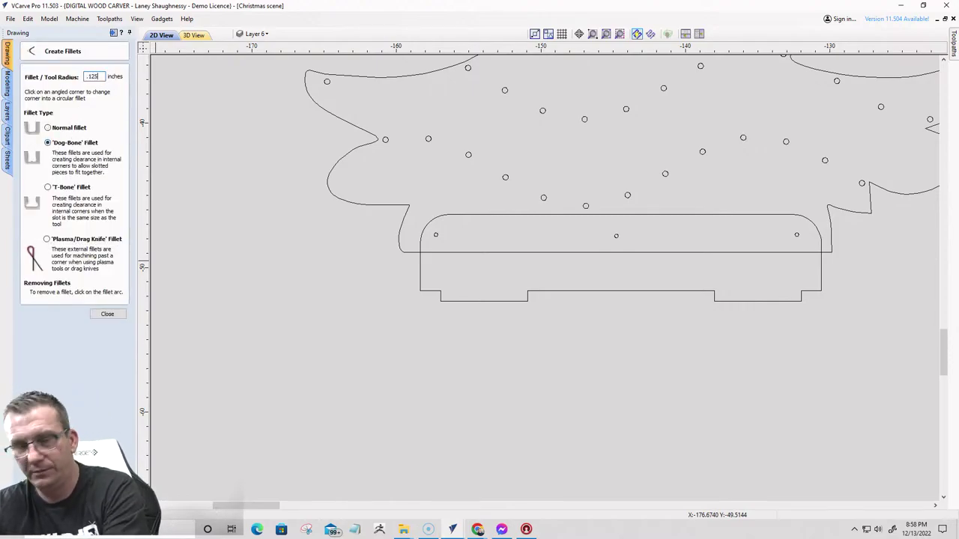
# - Add dog-bone fillets at the tabs' inside corners, then select the base rectangle
pyautogui.scroll(3, 440, 294)
pyautogui.click(432, 275)
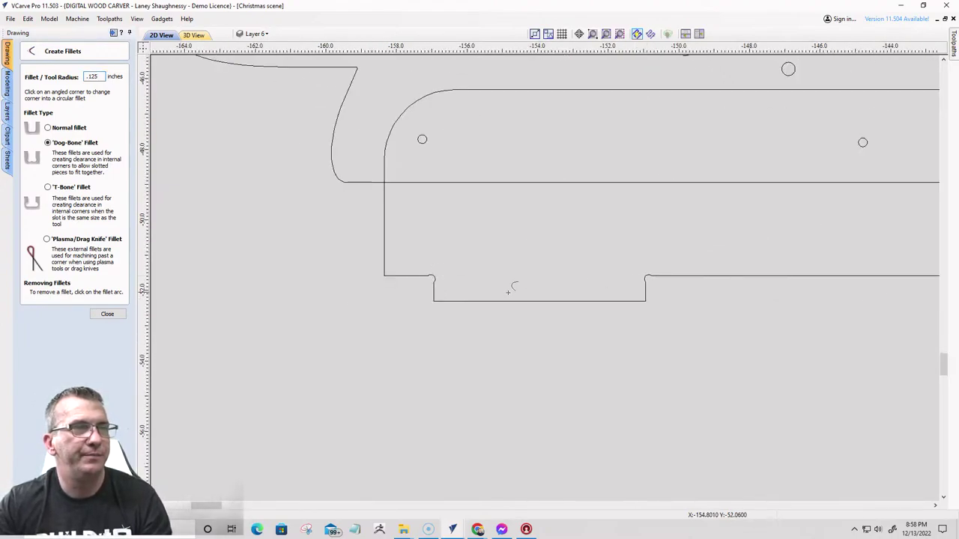
pyautogui.scroll(-3, 508, 293)
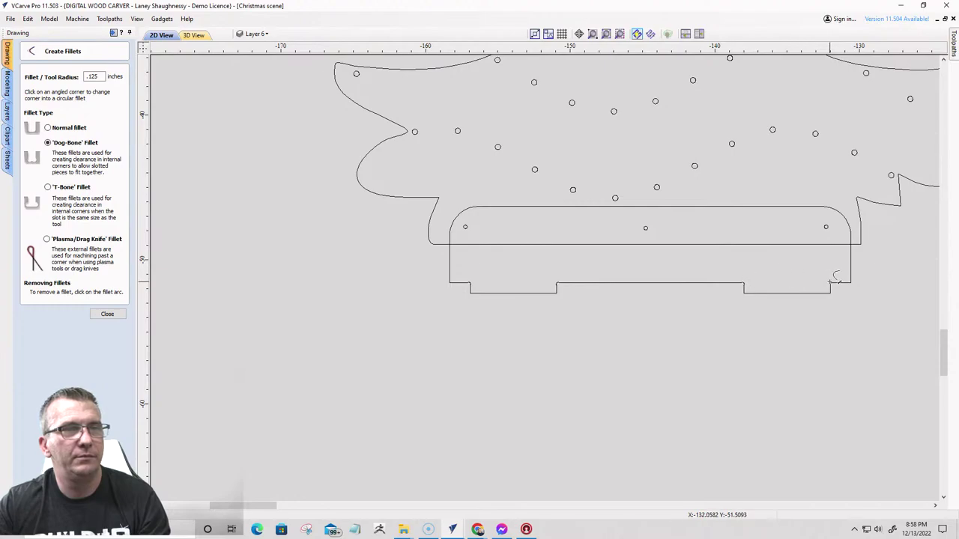
pyautogui.click(107, 314)
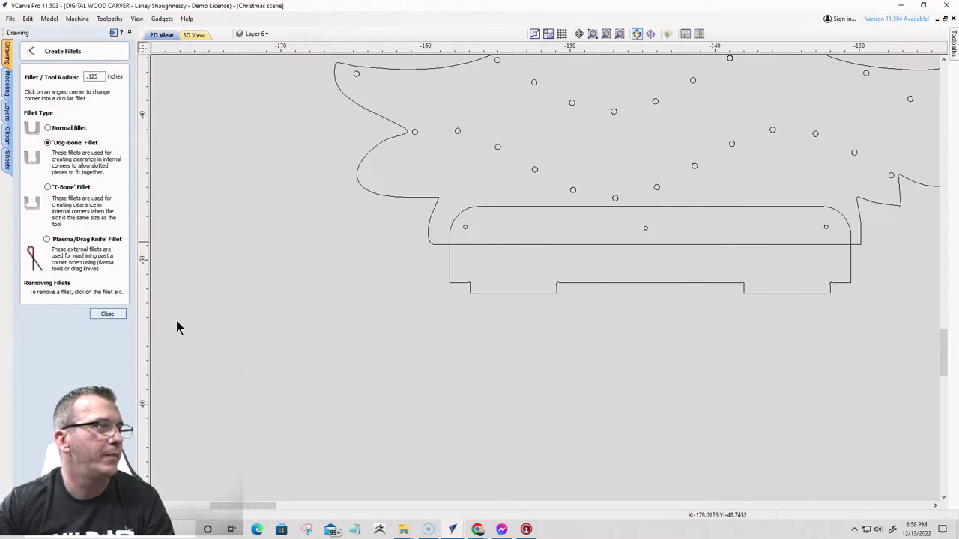
pyautogui.click(465, 290)
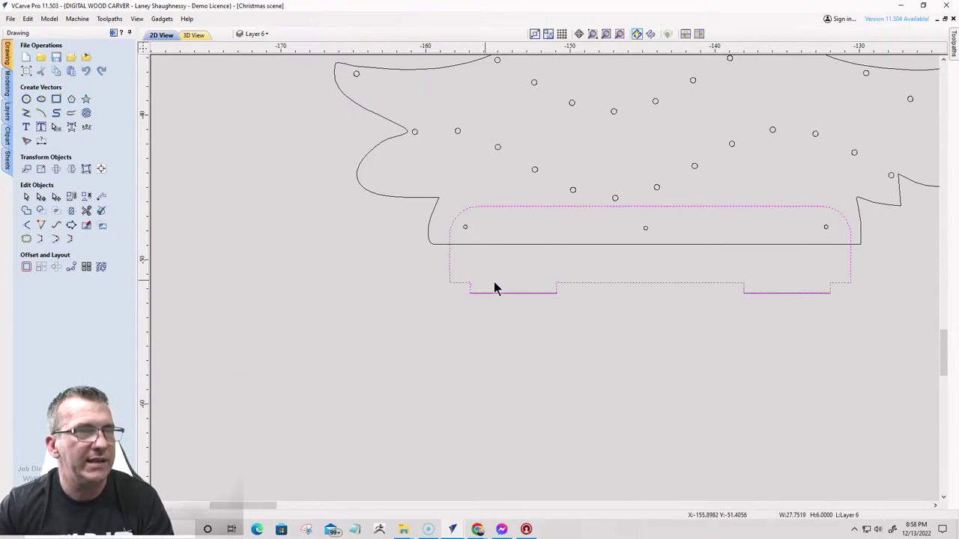
# - Drag the tree outline down so its bottom overlaps the tabbed base rectangle
pyautogui.click(574, 289)
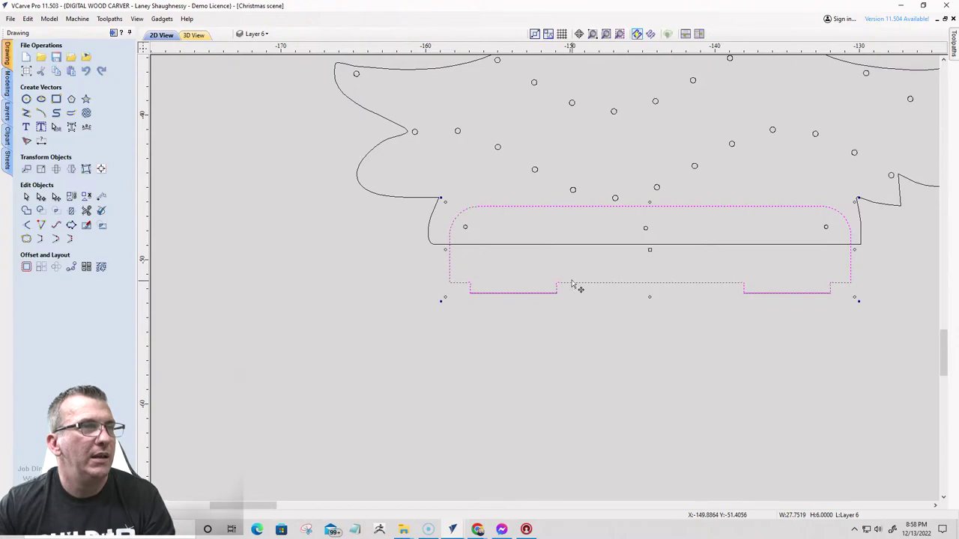
pyautogui.scroll(-1, 528, 295)
pyautogui.click(520, 254)
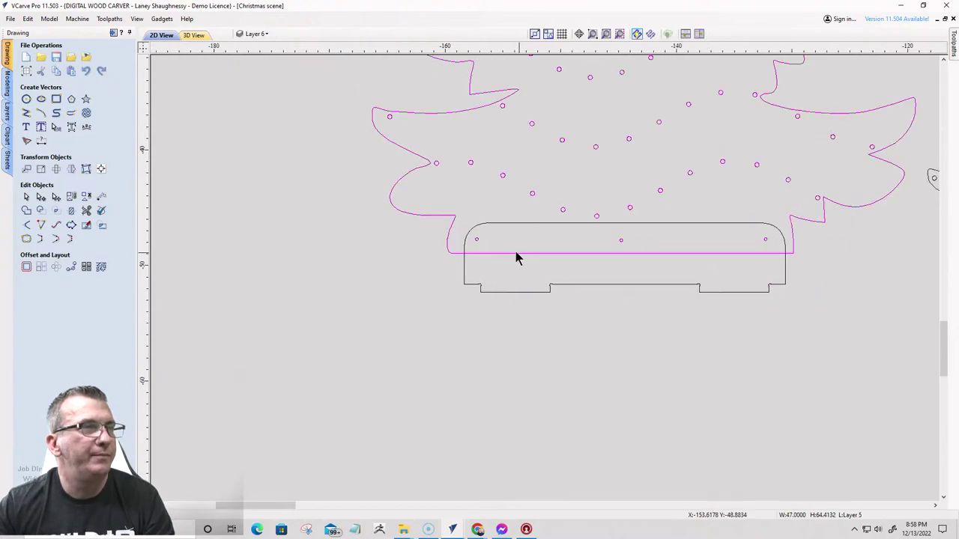
pyautogui.click(510, 254)
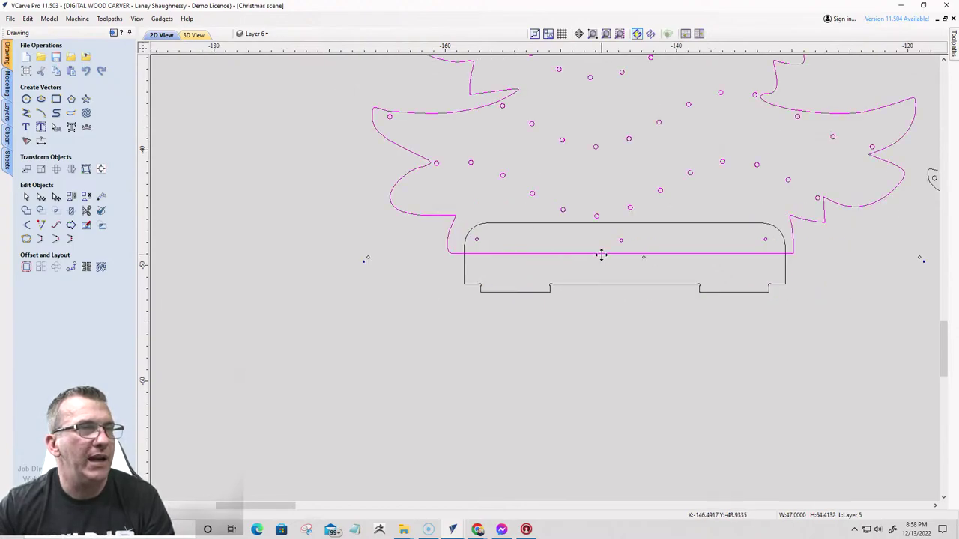
pyautogui.moveTo(602, 255); pyautogui.dragTo(601, 285)
pyautogui.scroll(3, 540, 284)
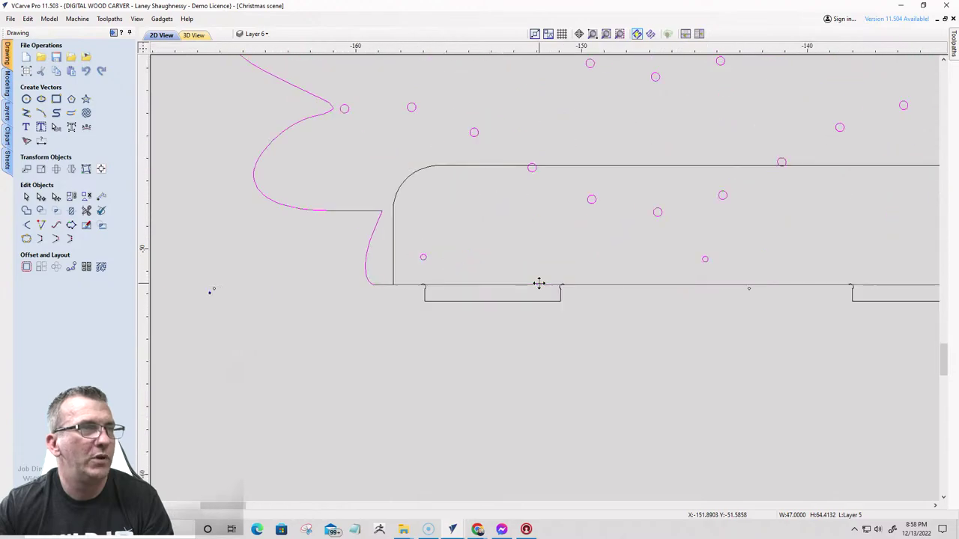
pyautogui.scroll(-3, 496, 270)
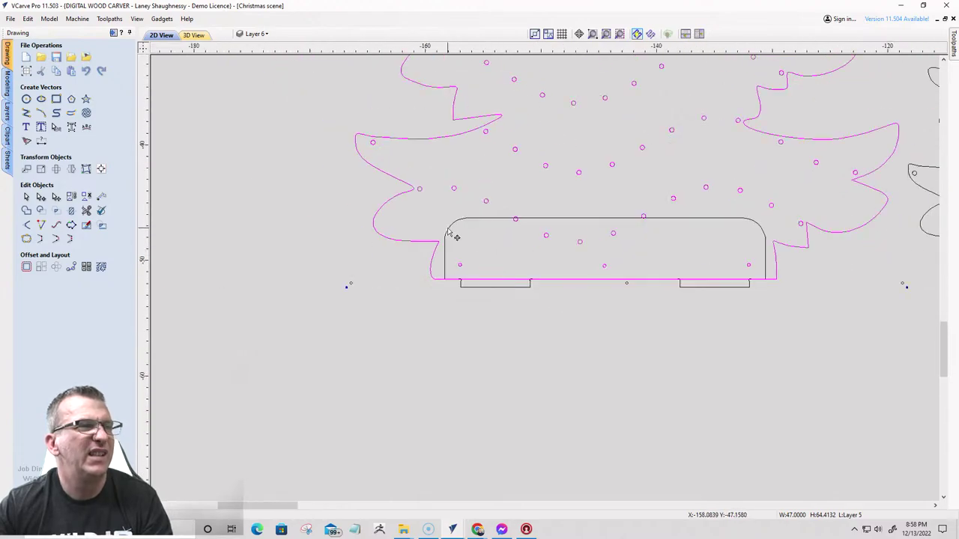
# - Try welding, dismiss the invalid-selection warning, and set fillets to Normal with radius 2
pyautogui.click(27, 210)
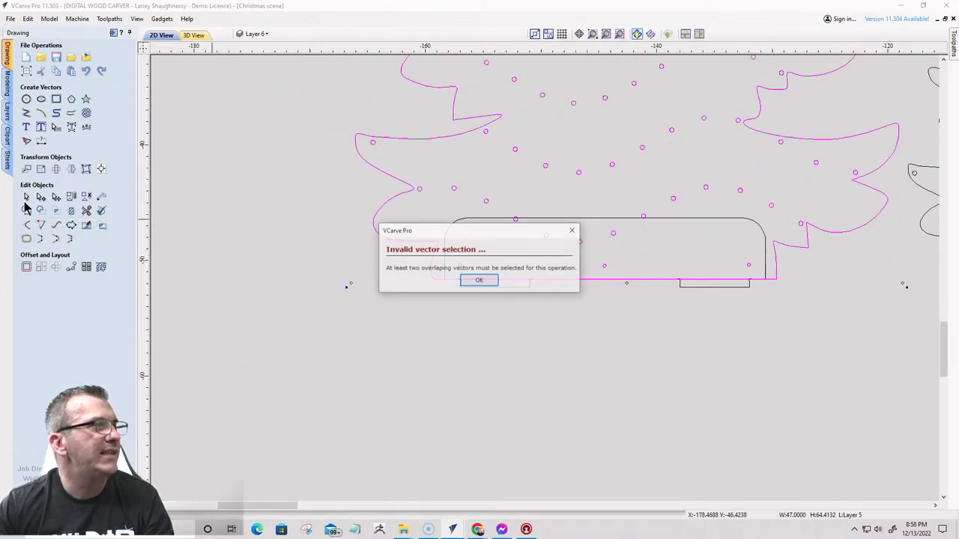
pyautogui.click(571, 230)
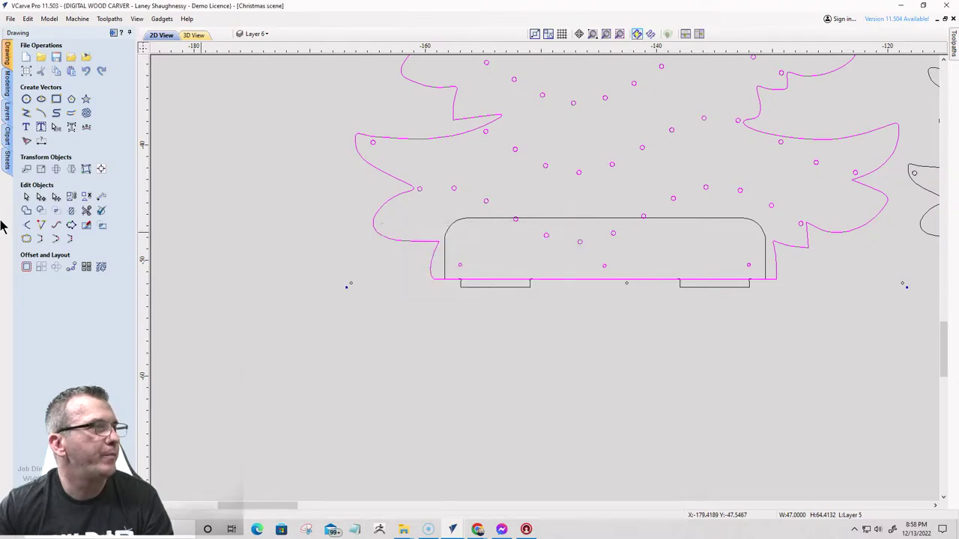
pyautogui.click(27, 225)
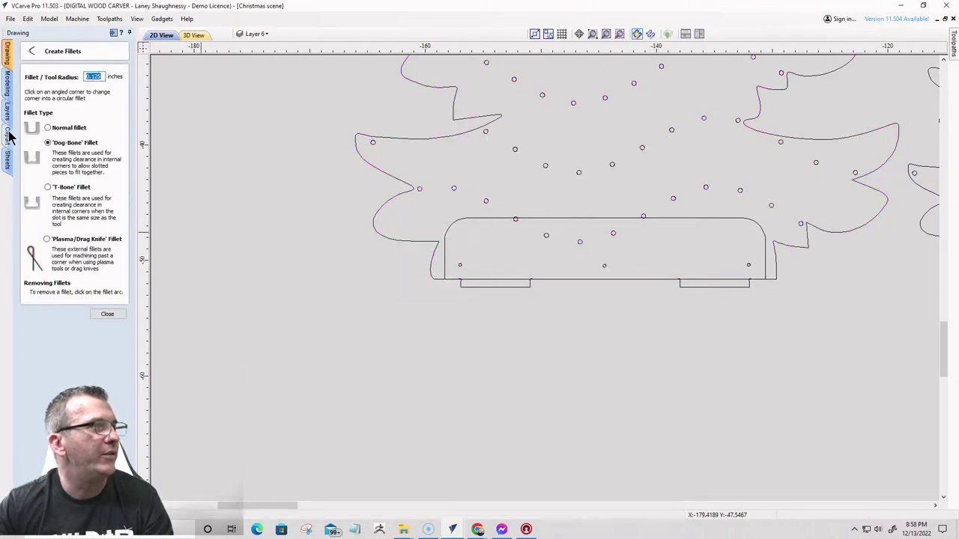
pyautogui.click(48, 127)
pyautogui.click(102, 76)
pyautogui.moveTo(102, 76); pyautogui.dragTo(54, 80)
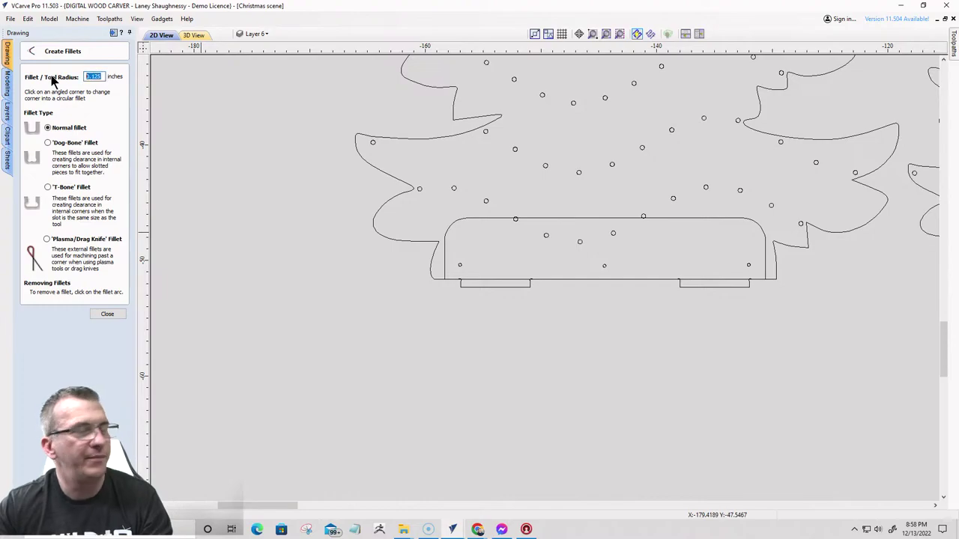
pyautogui.write('2')
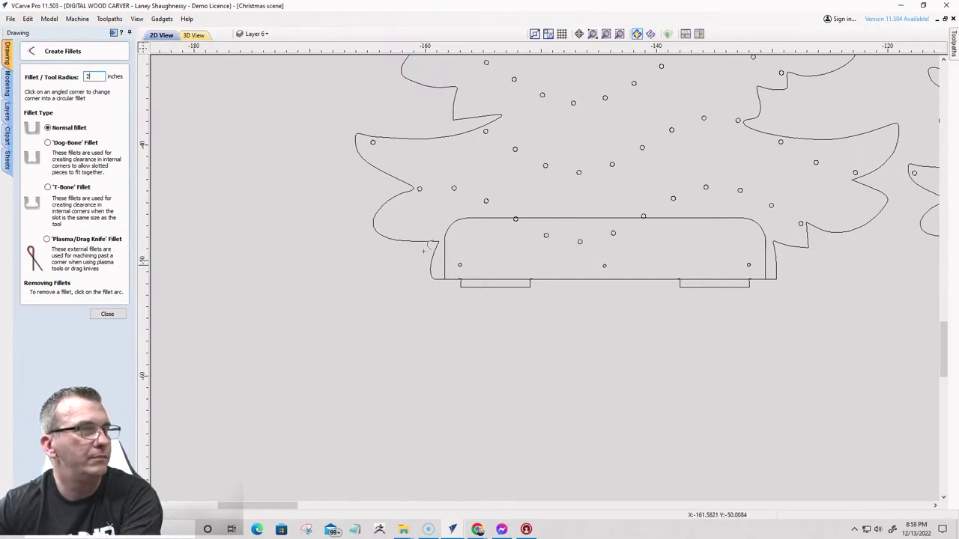
# - Remove the rounded fillets from the base's top-left and top-right corners
pyautogui.click(448, 222)
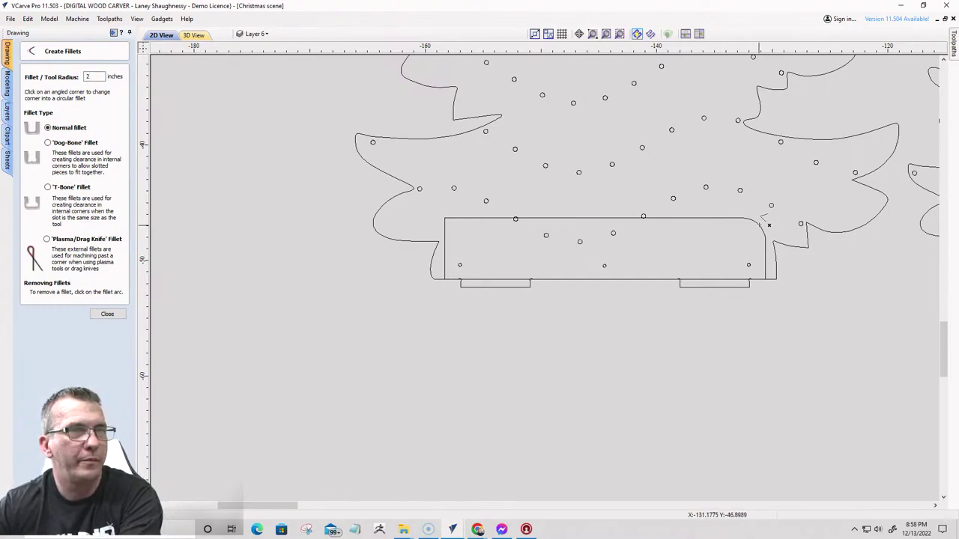
pyautogui.click(762, 221)
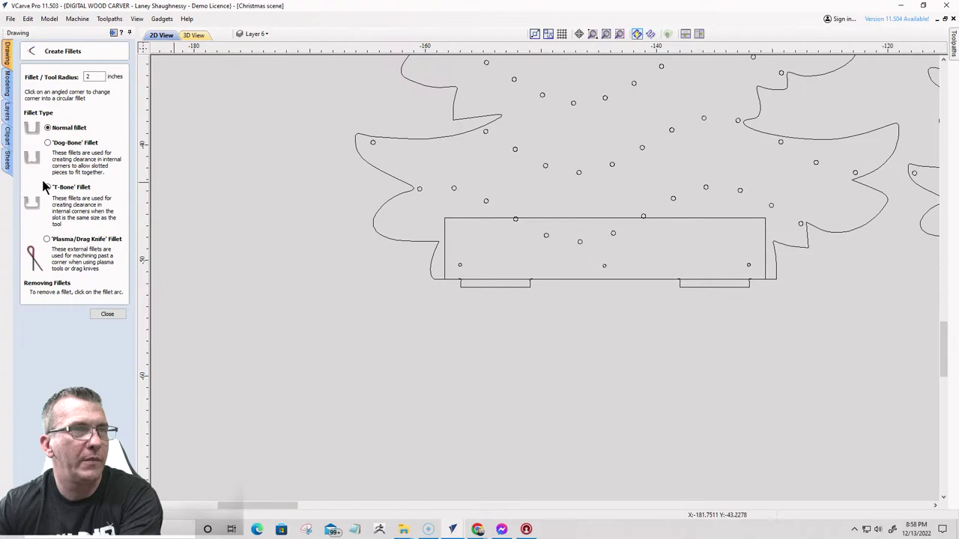
pyautogui.click(107, 314)
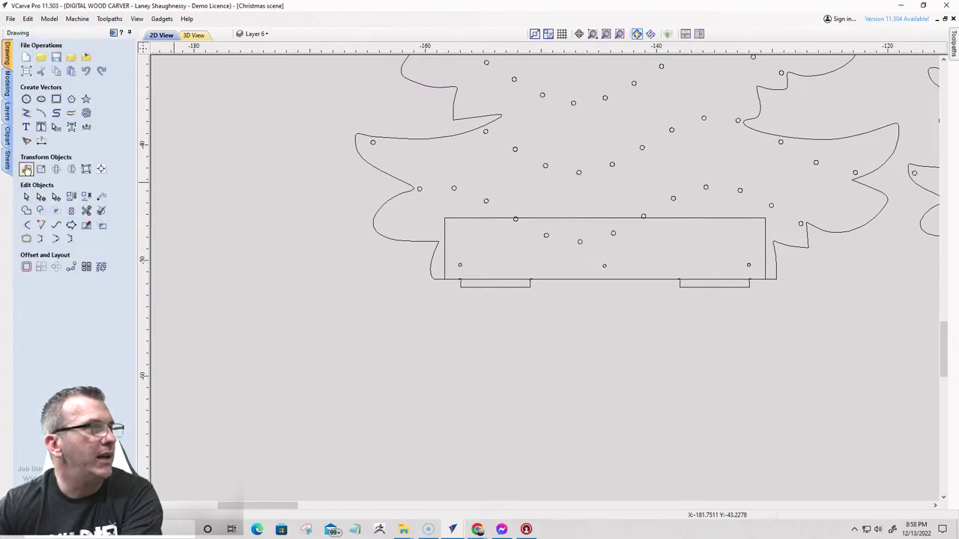
# - Node-edit the base rectangle and nudge its top edge down two steps
pyautogui.click(41, 196)
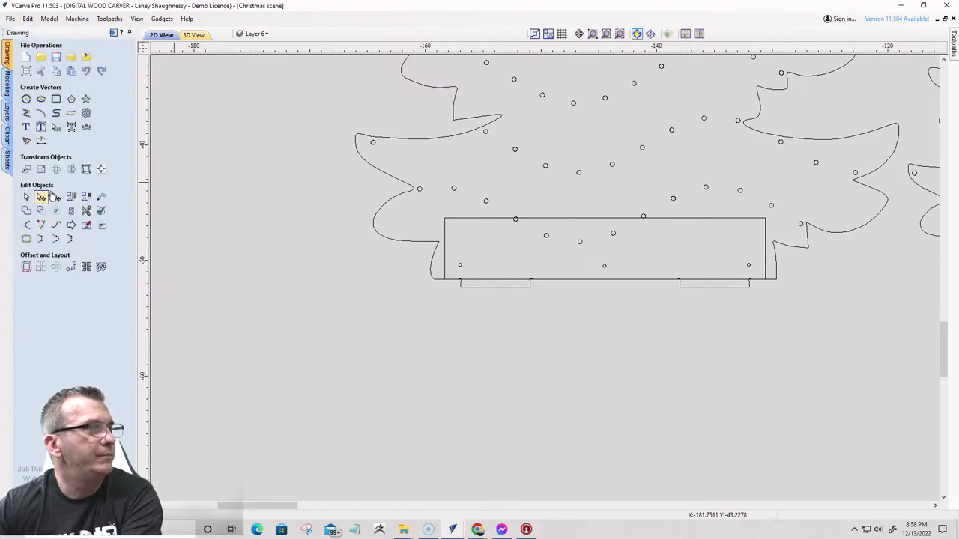
pyautogui.click(455, 219)
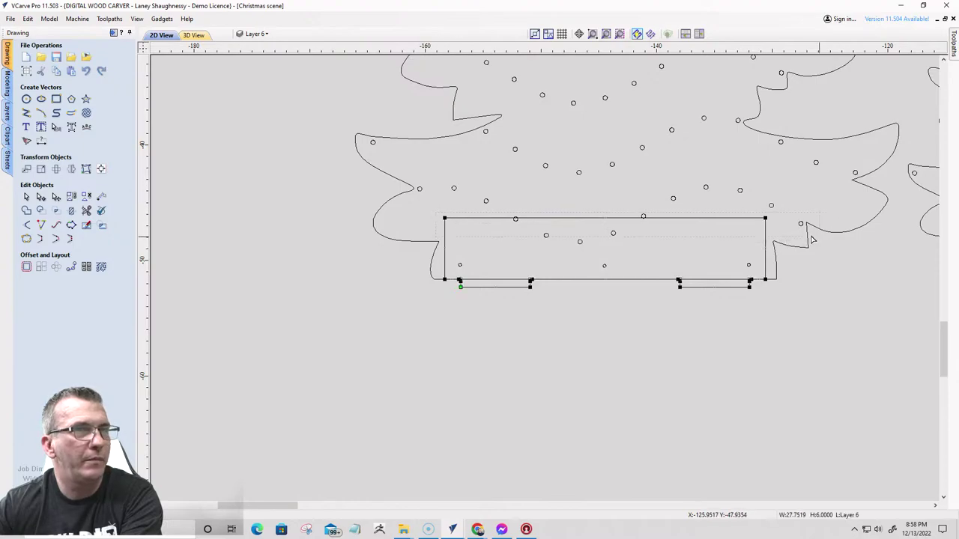
pyautogui.press('Down')
pyautogui.press('Down')
pyautogui.press('Down')
pyautogui.press('Down')
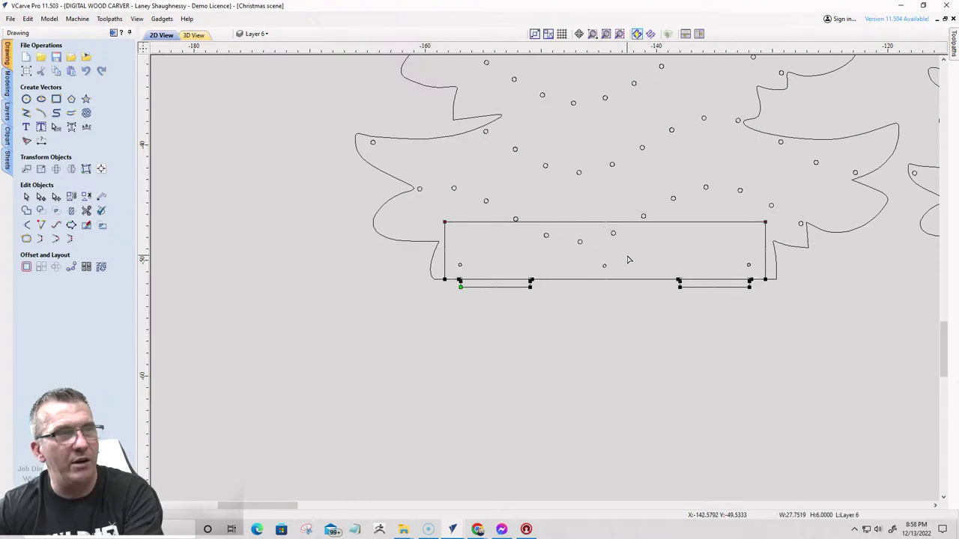
pyautogui.press('Down')
pyautogui.press('Down')
pyautogui.press('Down')
pyautogui.press('Down')
pyautogui.press('Down')
pyautogui.press('Down')
pyautogui.press('Down')
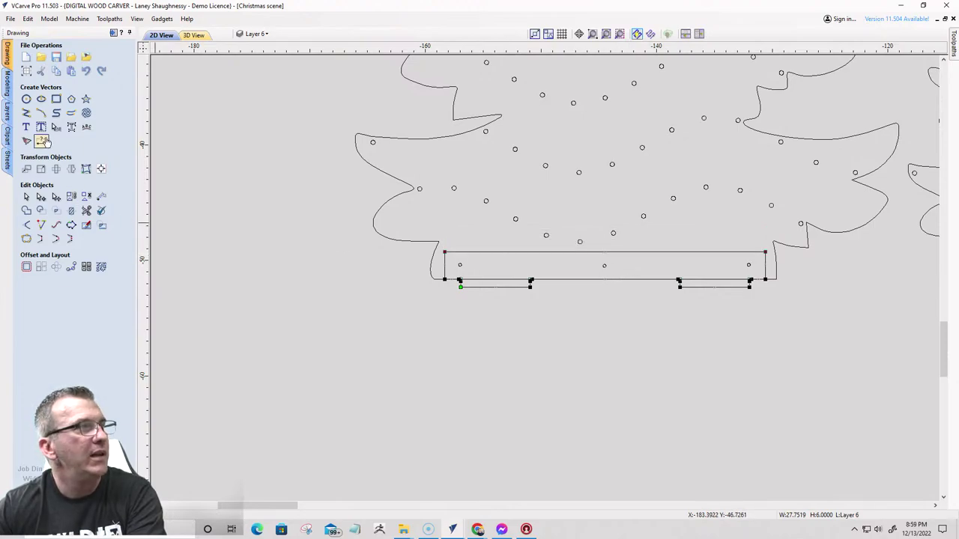
# - Round the base's two top corners with 2.0" normal fillets and select the bar
pyautogui.click(26, 225)
pyautogui.click(40, 237)
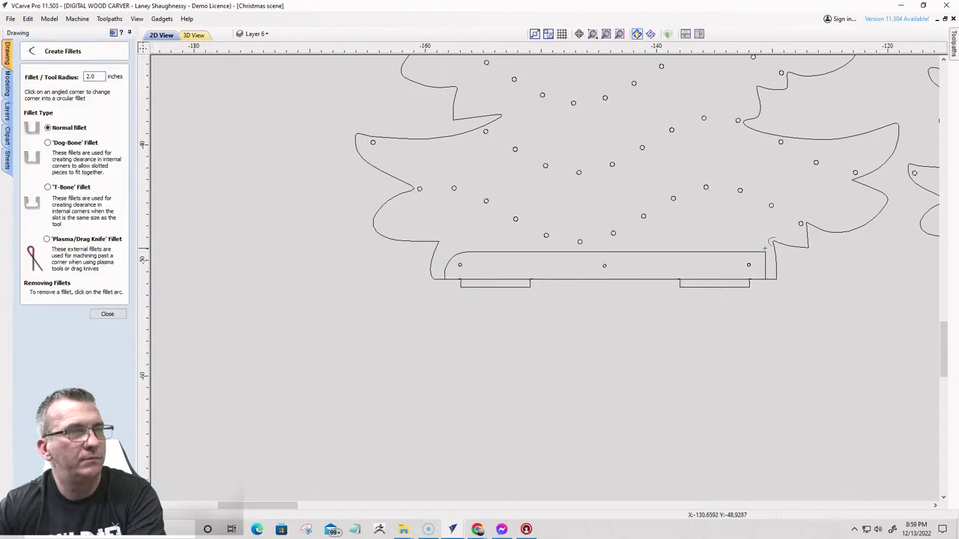
pyautogui.click(107, 314)
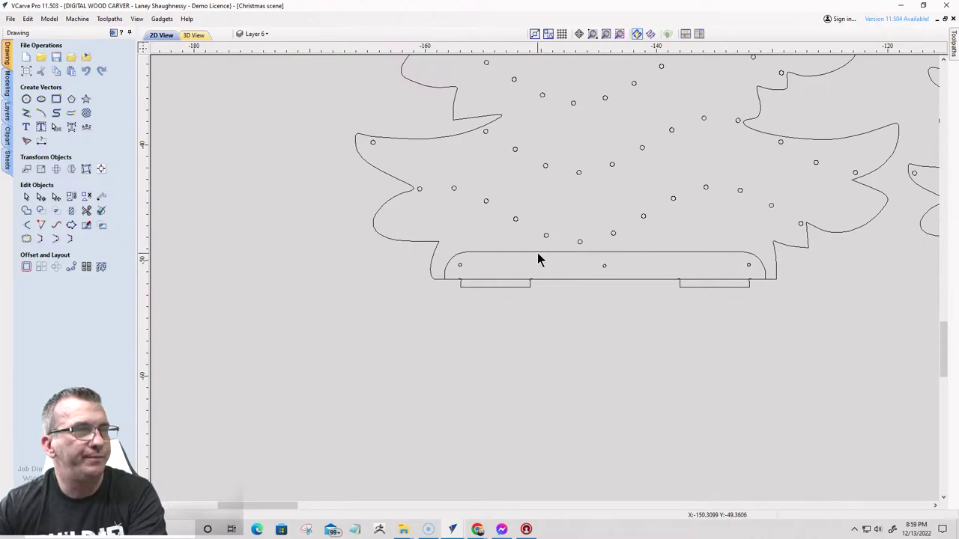
pyautogui.click(524, 276)
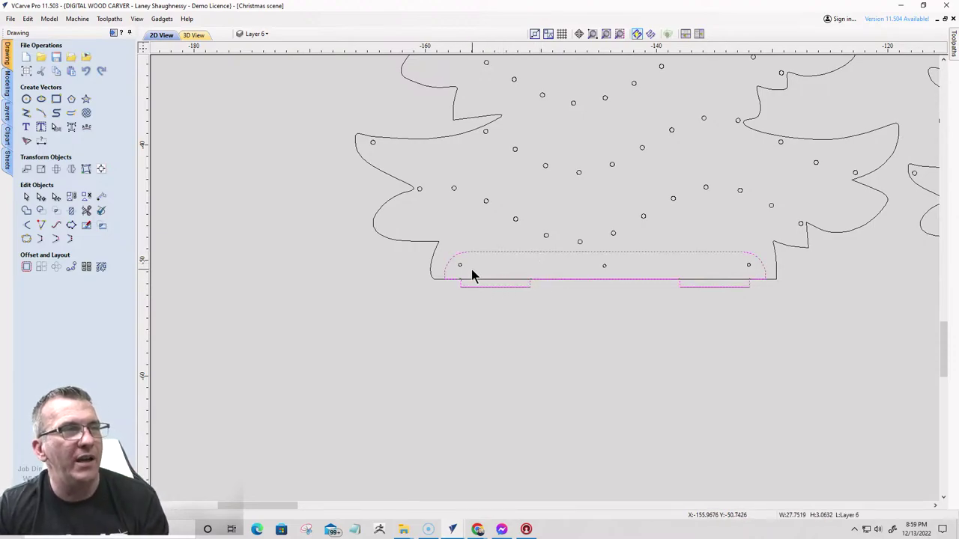
# - Select the base outline with its three small circles and move them down, away from the tree
pyautogui.click(425, 242)
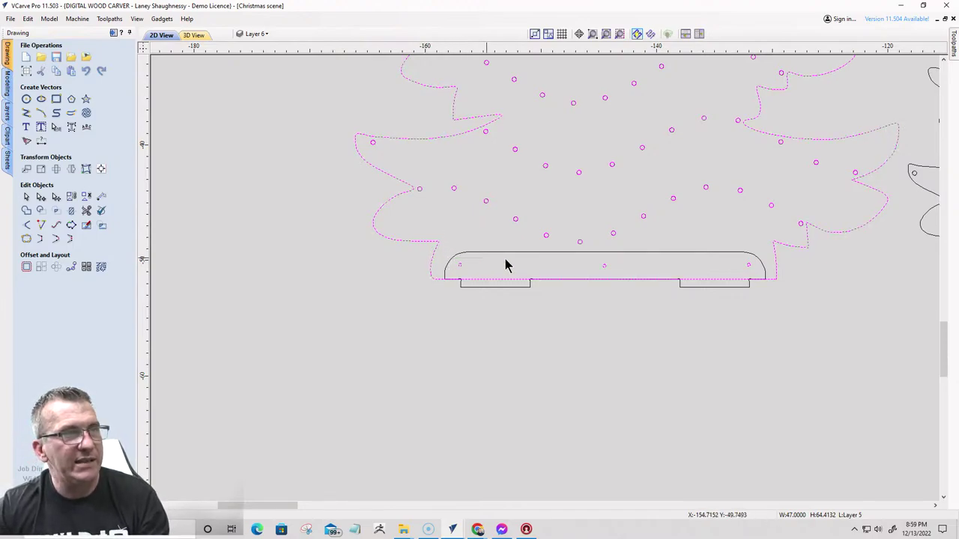
pyautogui.keyDown('shift'); pyautogui.click(755, 282); pyautogui.keyUp('shift')
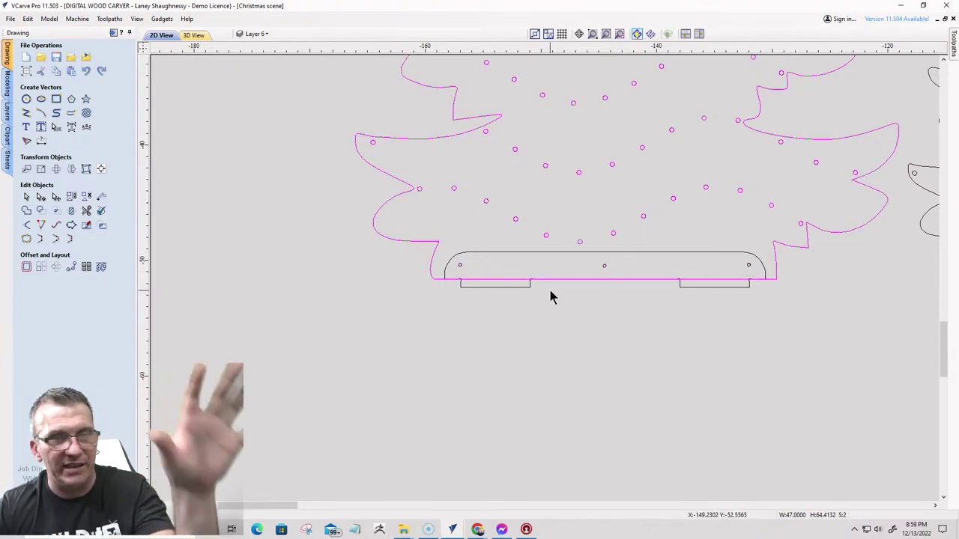
pyautogui.click(454, 262)
pyautogui.moveTo(739, 271); pyautogui.dragTo(757, 279)
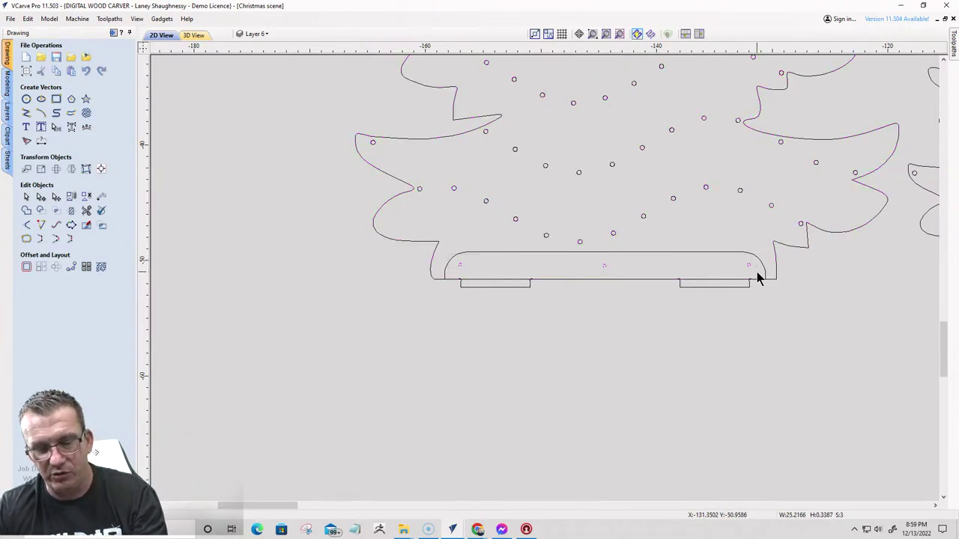
pyautogui.click(58, 71)
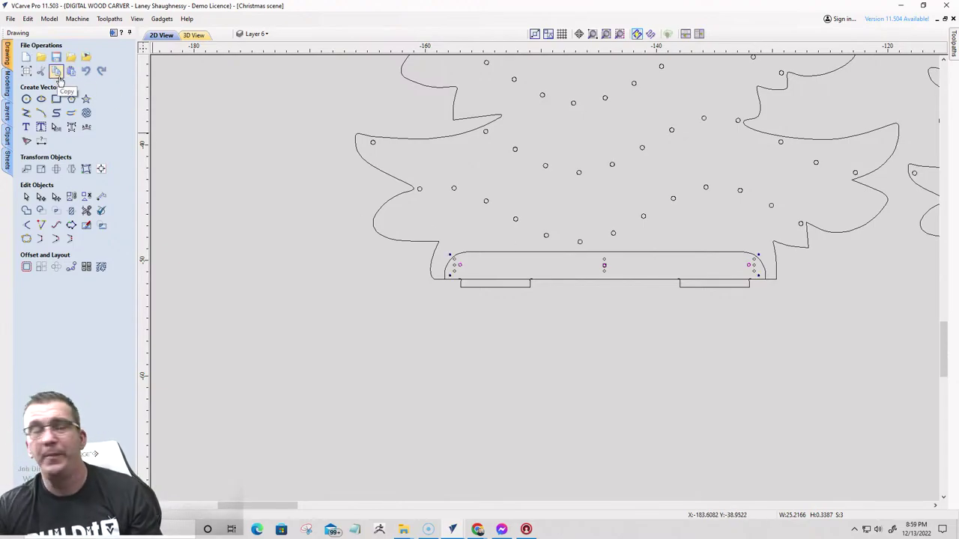
pyautogui.keyDown('shift'); pyautogui.click(503, 252); pyautogui.keyUp('shift')
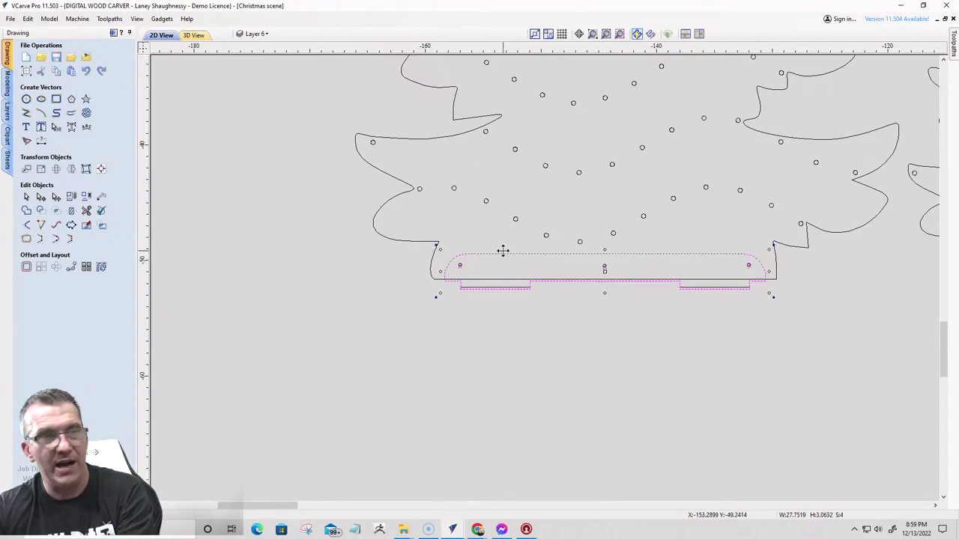
pyautogui.press('Down')
pyautogui.press('Down')
pyautogui.press('Down')
pyautogui.press('Down')
pyautogui.press('Down')
pyautogui.press('Down')
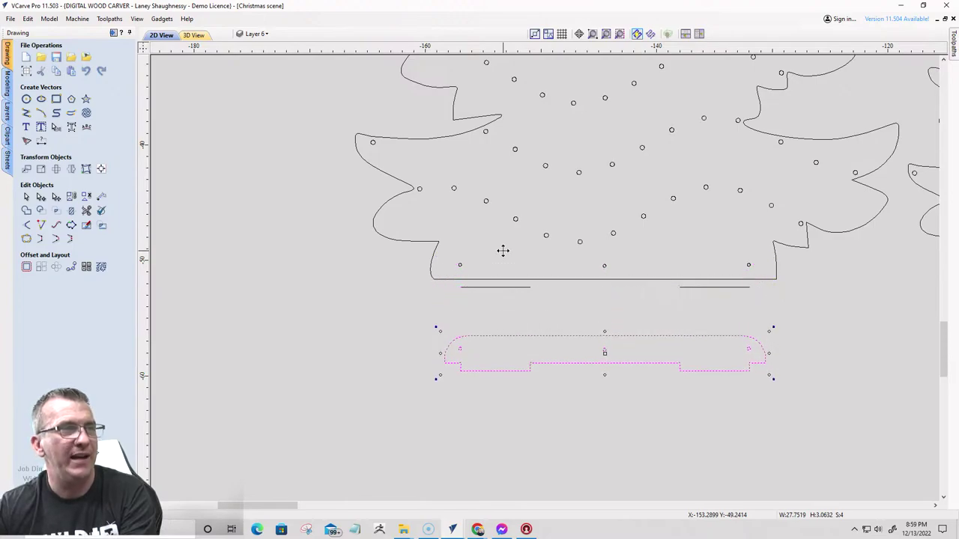
# - Delete the two short lines under the tree, then window-select the tree with its holes
pyautogui.click(464, 288)
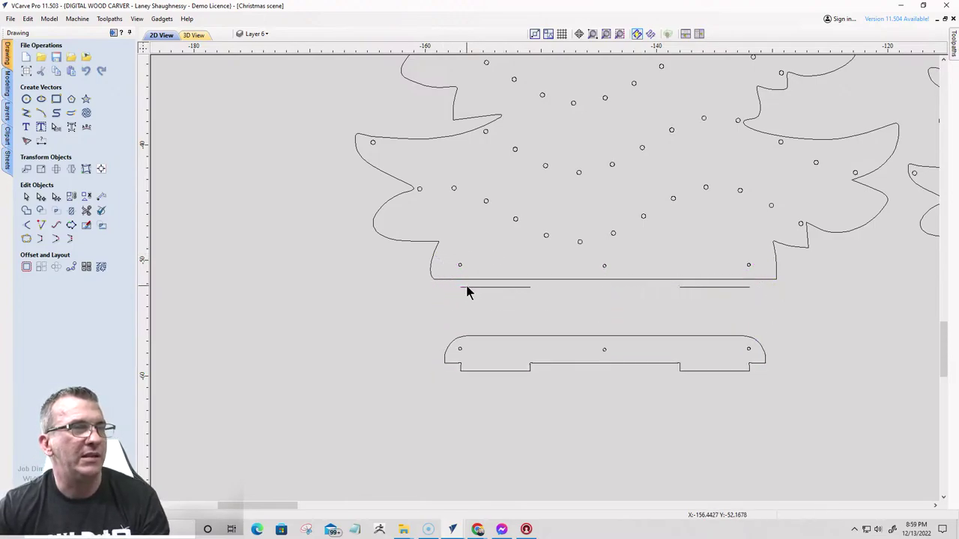
pyautogui.click(468, 287)
pyautogui.press('Delete')
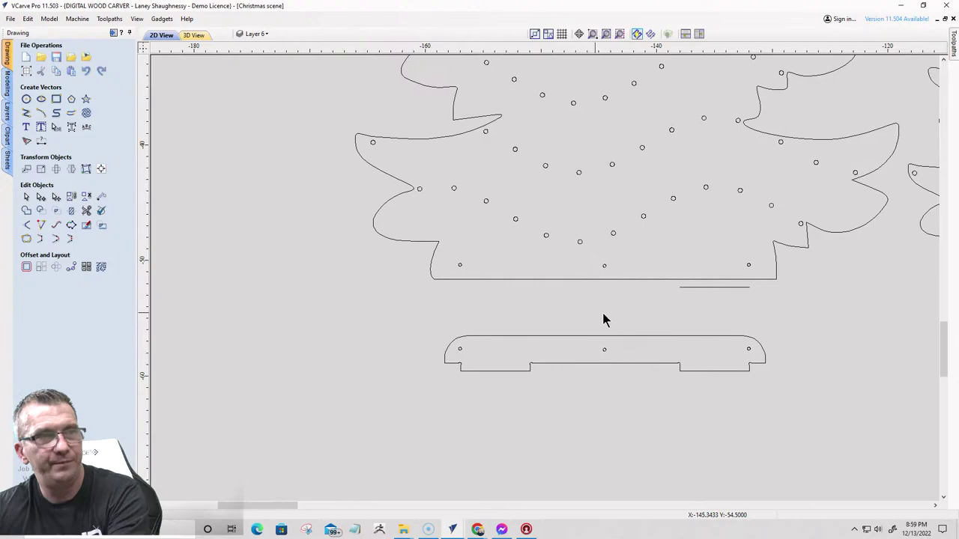
pyautogui.click(700, 287)
pyautogui.press('Delete')
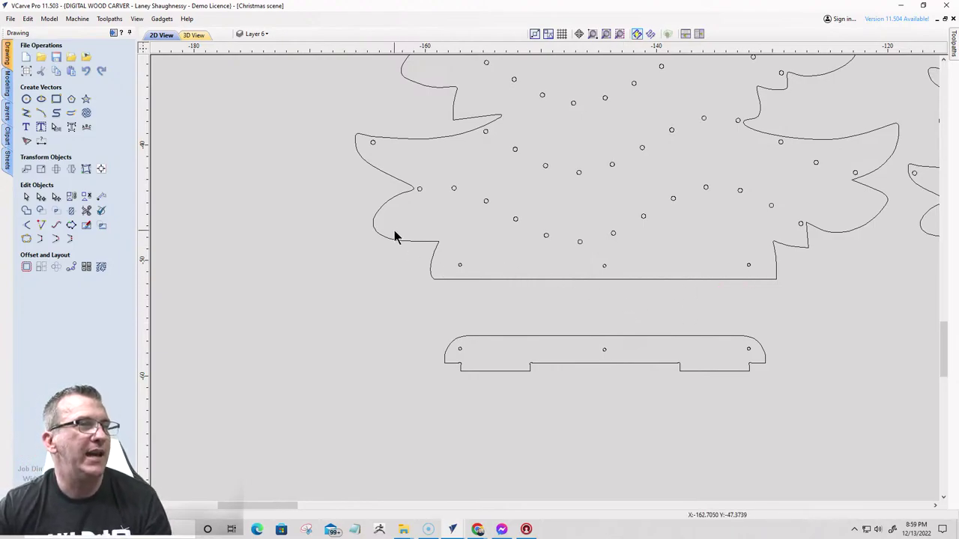
pyautogui.click(452, 191)
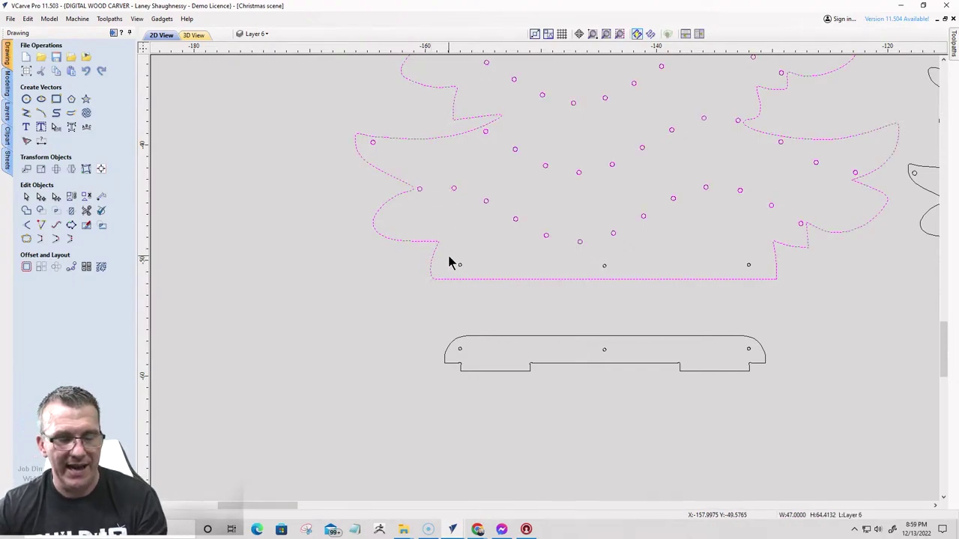
pyautogui.moveTo(431, 247); pyautogui.dragTo(791, 300)
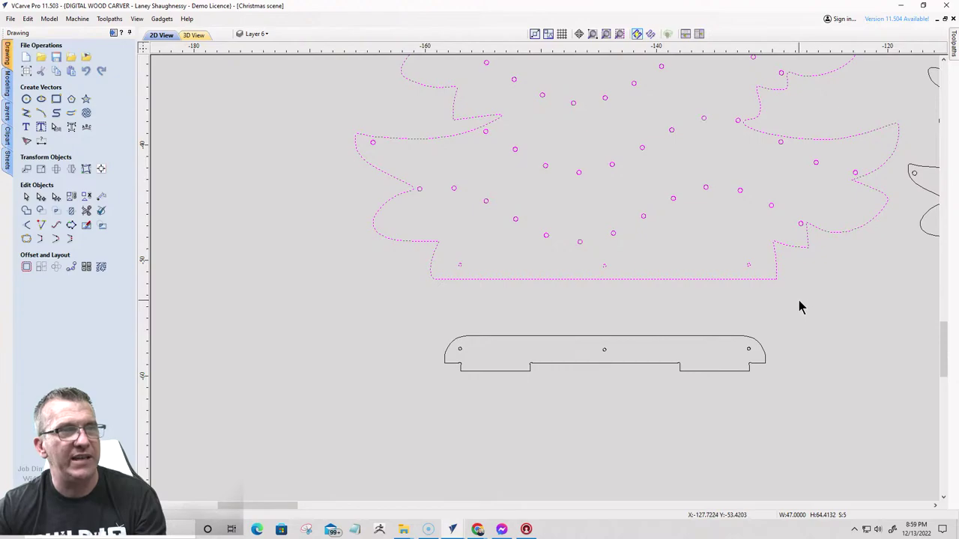
# - Select the base piece under the large tree while zooming around the drawing
pyautogui.scroll(-2, 652, 291)
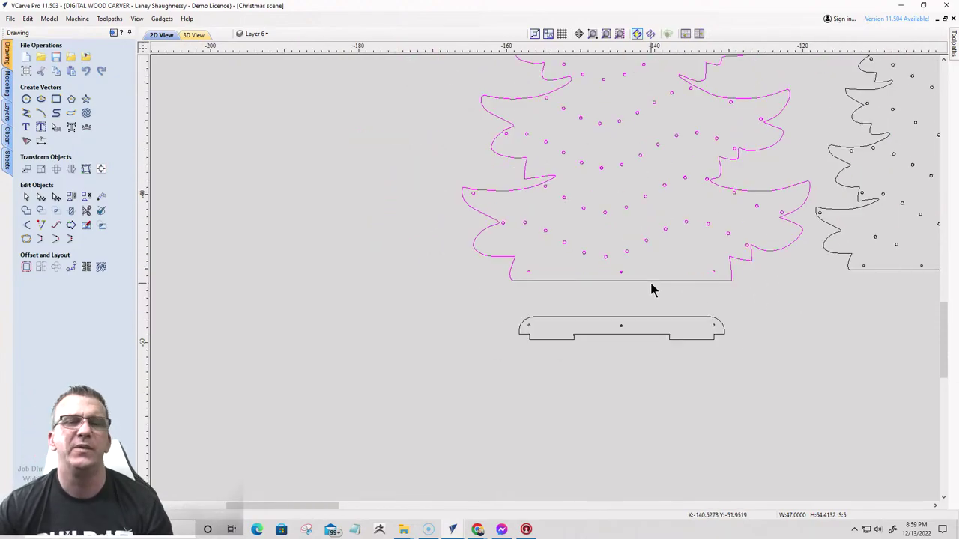
pyautogui.scroll(-3, 652, 291)
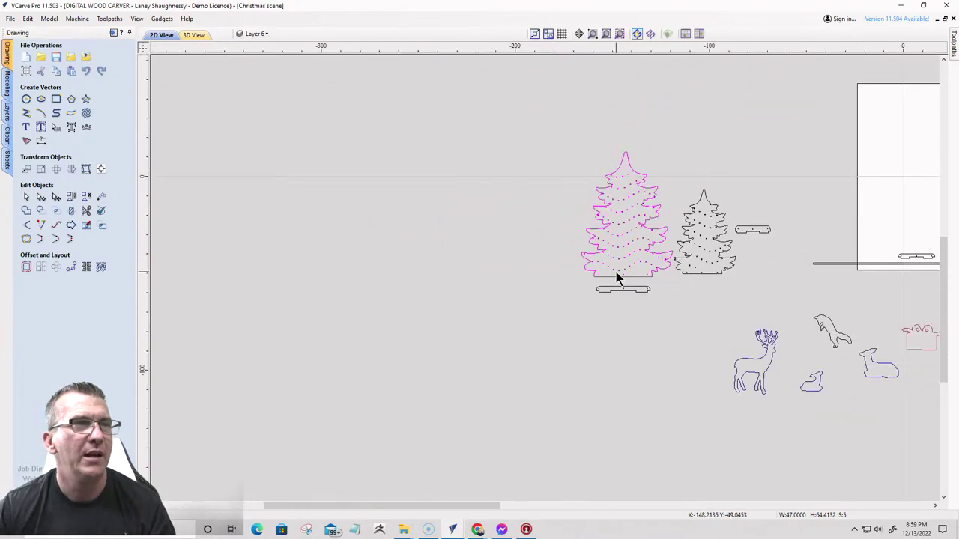
pyautogui.click(614, 288)
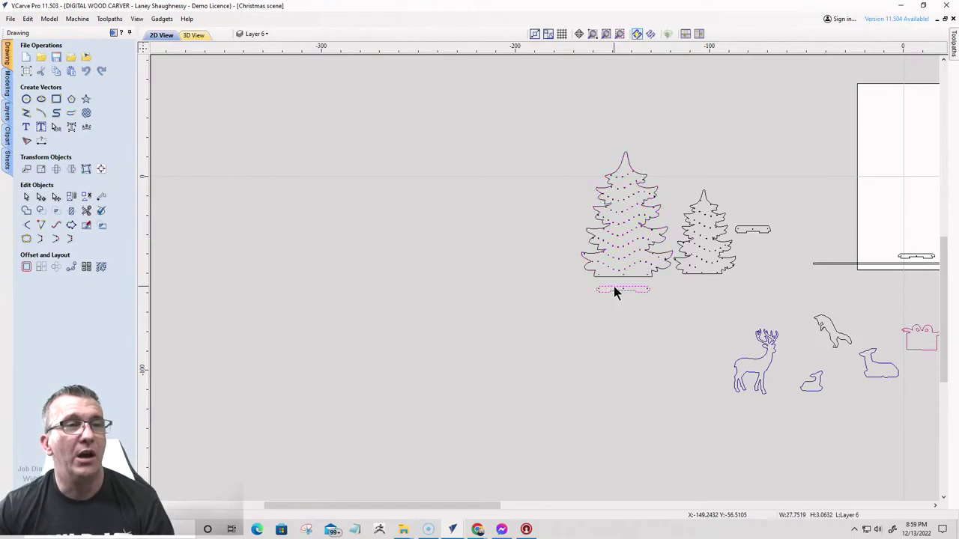
pyautogui.click(586, 284)
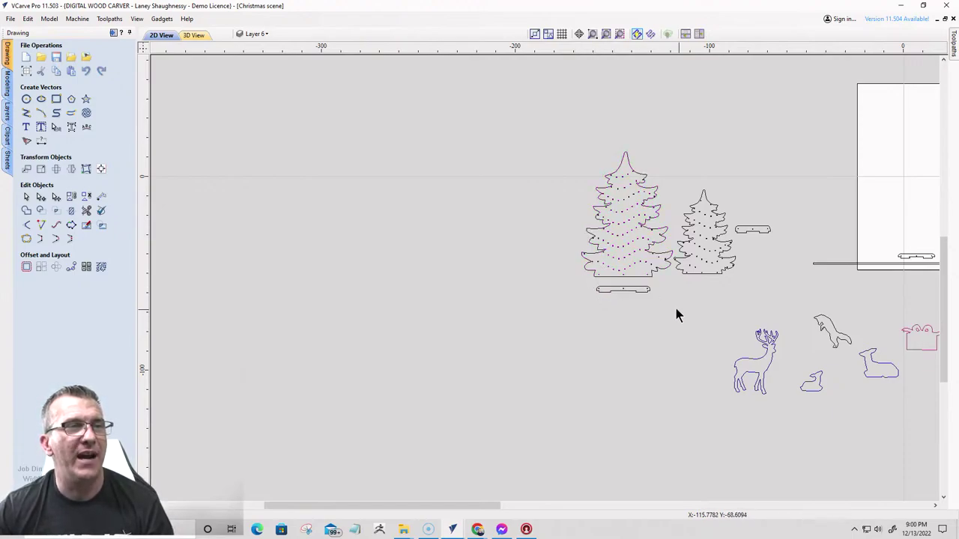
pyautogui.click(649, 294)
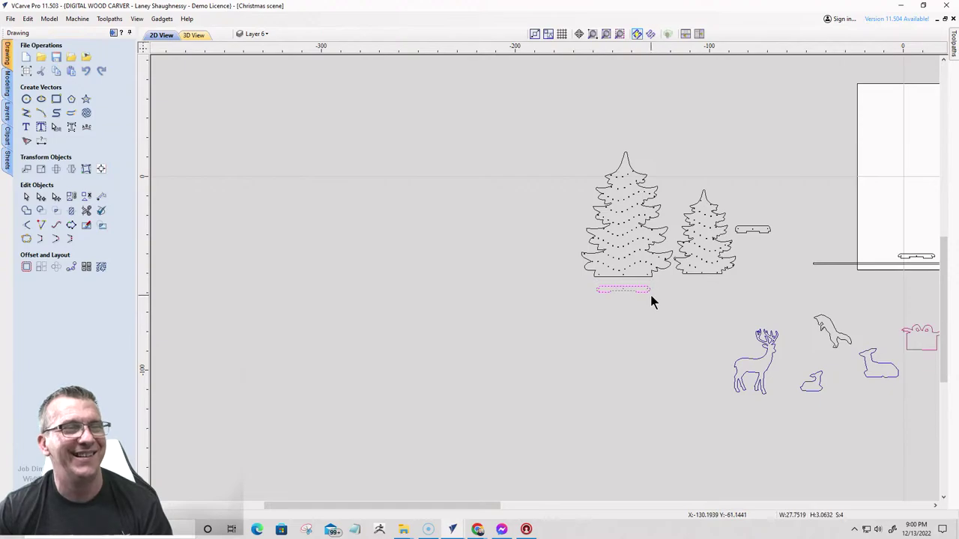
pyautogui.scroll(2, 697, 266)
pyautogui.scroll(3, 774, 207)
pyautogui.scroll(-3, 754, 221)
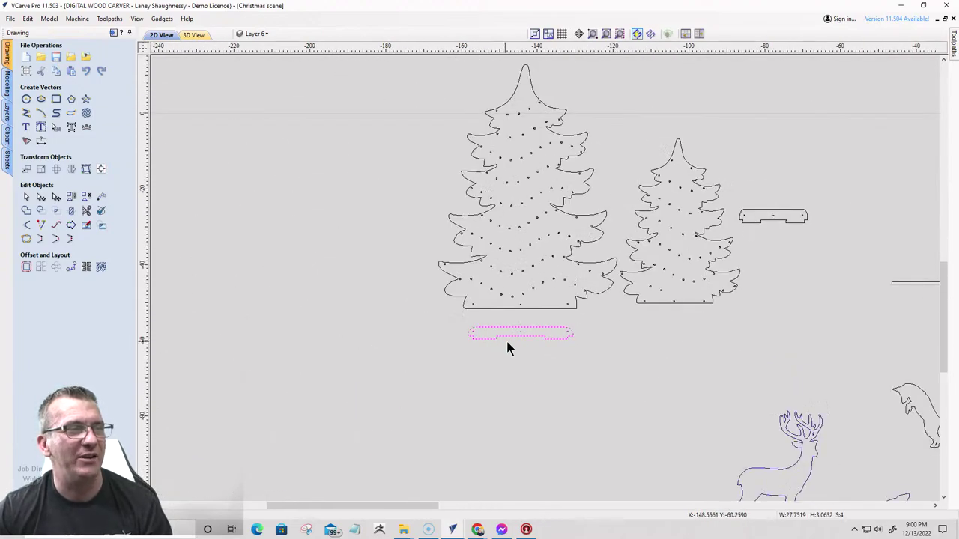
pyautogui.scroll(3, 510, 346)
pyautogui.scroll(-4, 510, 337)
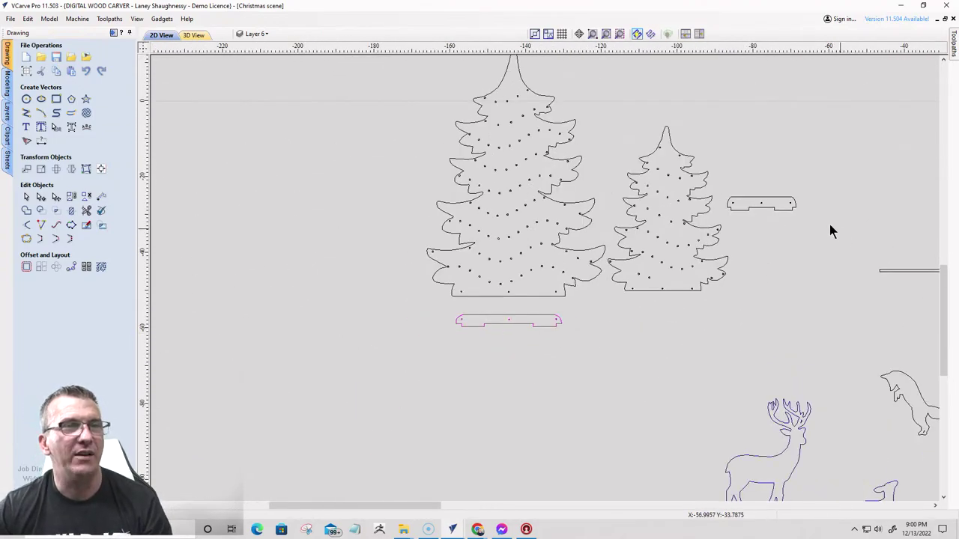
pyautogui.scroll(3, 753, 214)
pyautogui.scroll(3, 752, 213)
# - Delete the spare base tab and its three holes beside the small tree, then save
pyautogui.click(752, 213)
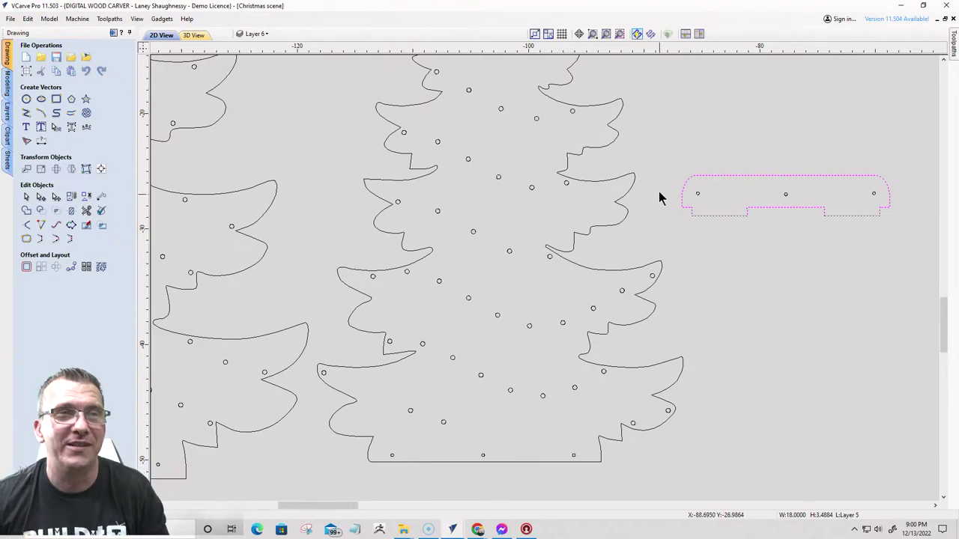
pyautogui.keyDown('shift'); pyautogui.moveTo(659, 187); pyautogui.dragTo(899, 204); pyautogui.keyUp('shift')
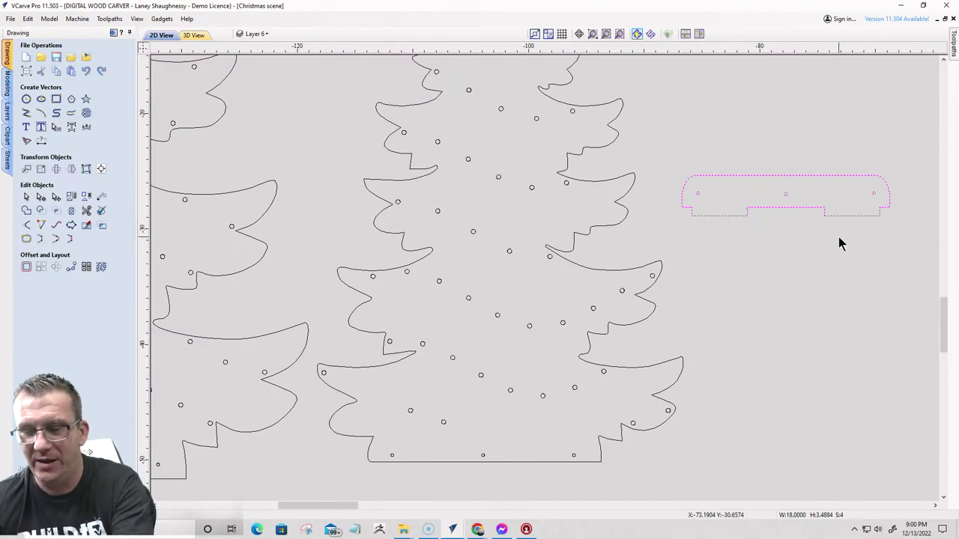
pyautogui.press('Delete')
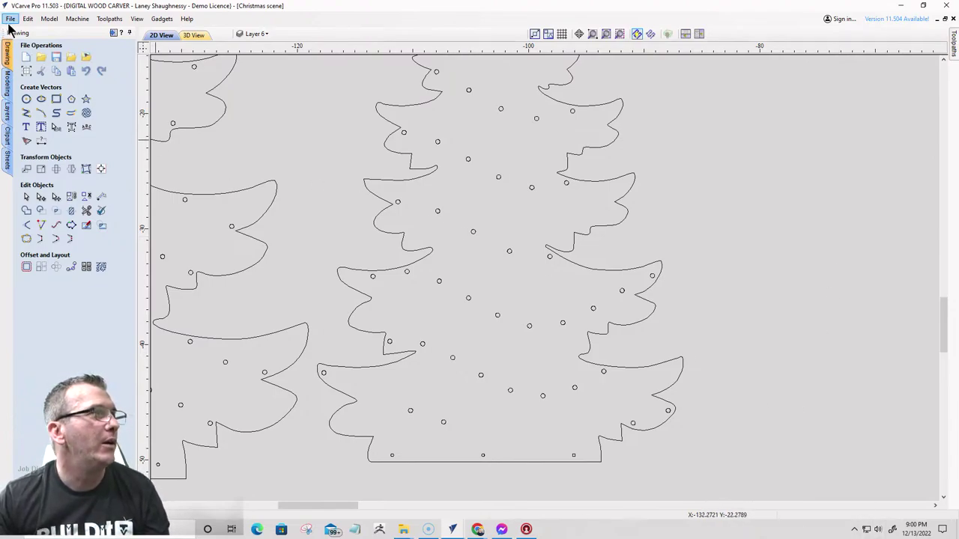
pyautogui.click(56, 58)
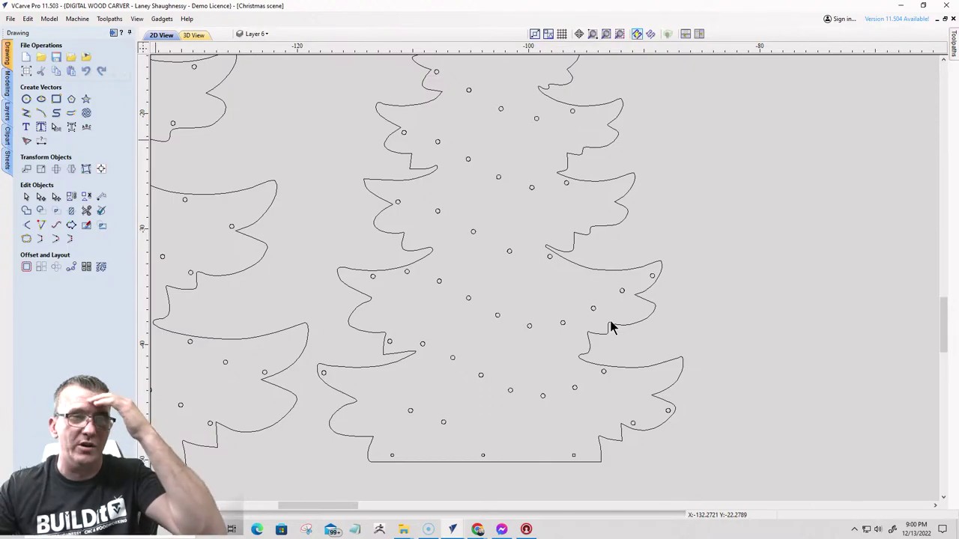
# - Select the base tab, undo the last change, and line it up with the small tree's bottom
pyautogui.scroll(-5, 610, 325)
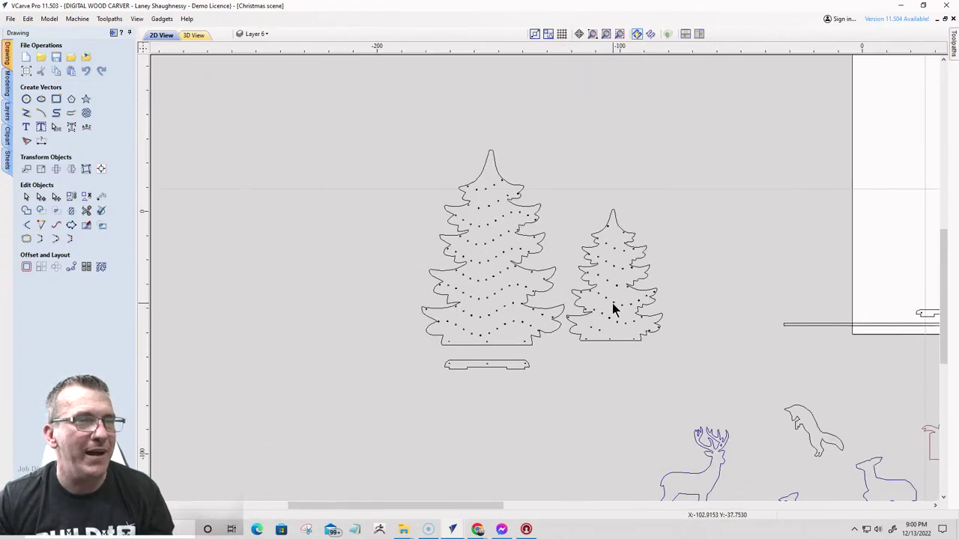
pyautogui.scroll(-3, 611, 304)
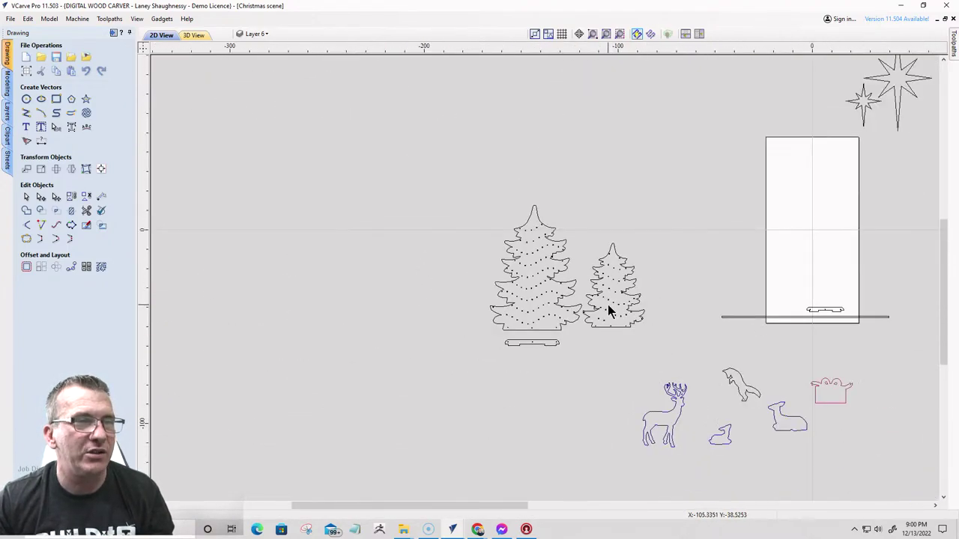
pyautogui.click(823, 308)
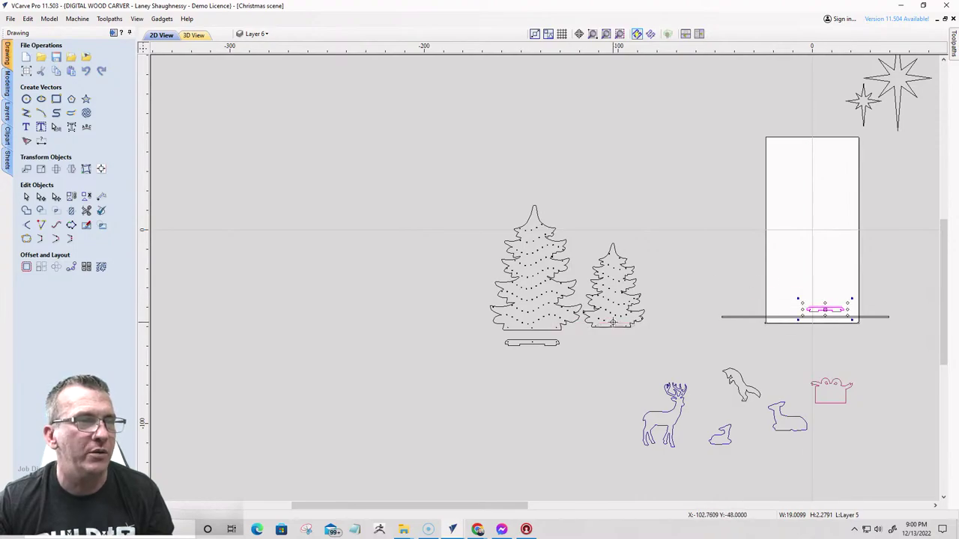
pyautogui.hotkey('ctrl', 'z')
pyautogui.scroll(10, 612, 323)
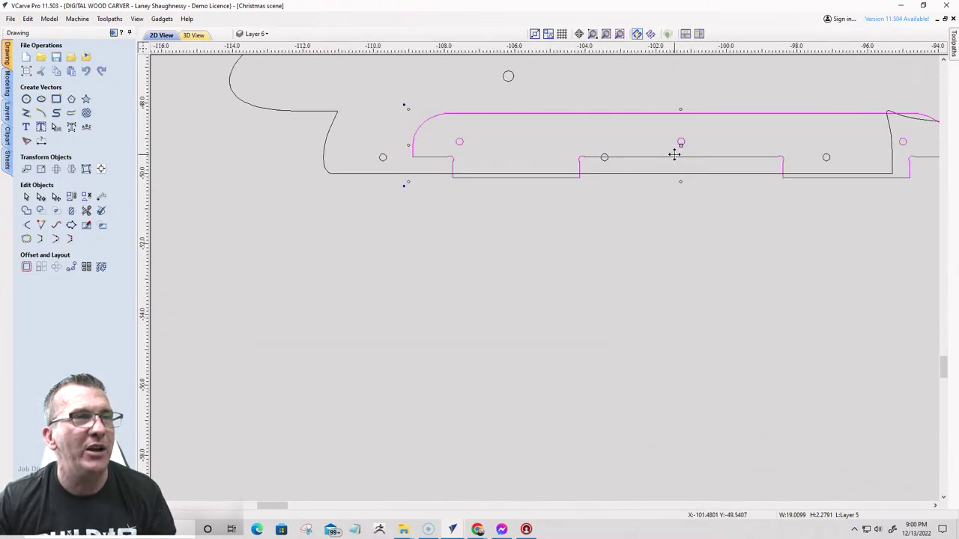
pyautogui.scroll(3, 674, 154)
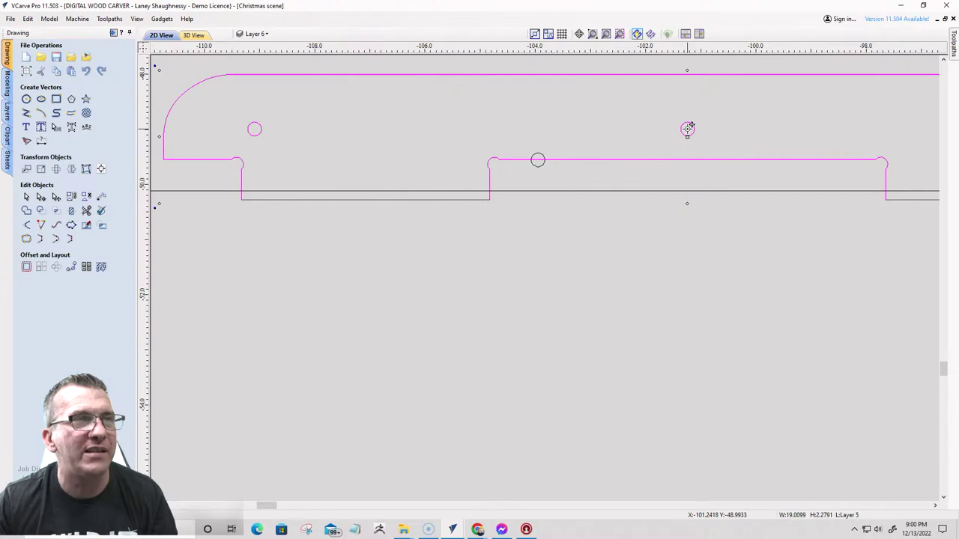
pyautogui.moveTo(688, 129); pyautogui.dragTo(538, 160)
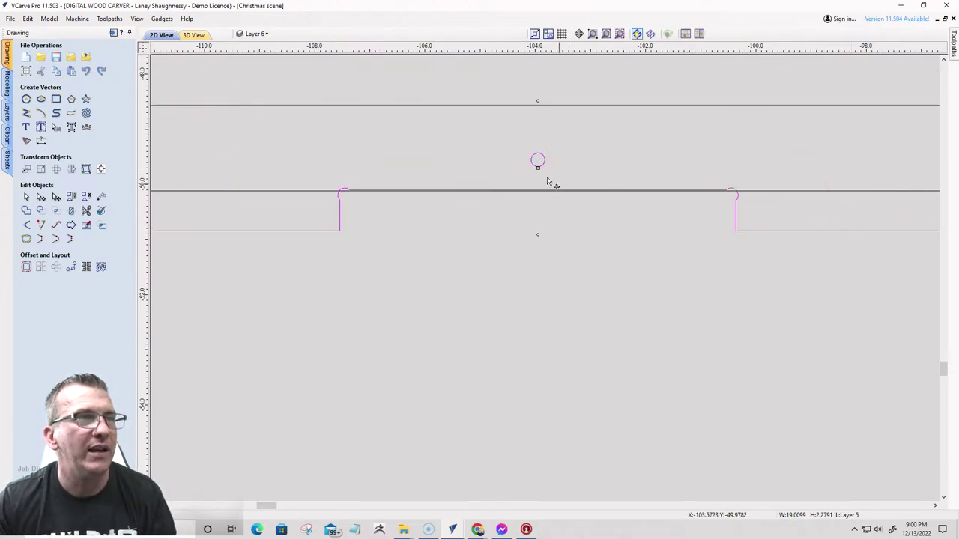
pyautogui.scroll(-3, 570, 184)
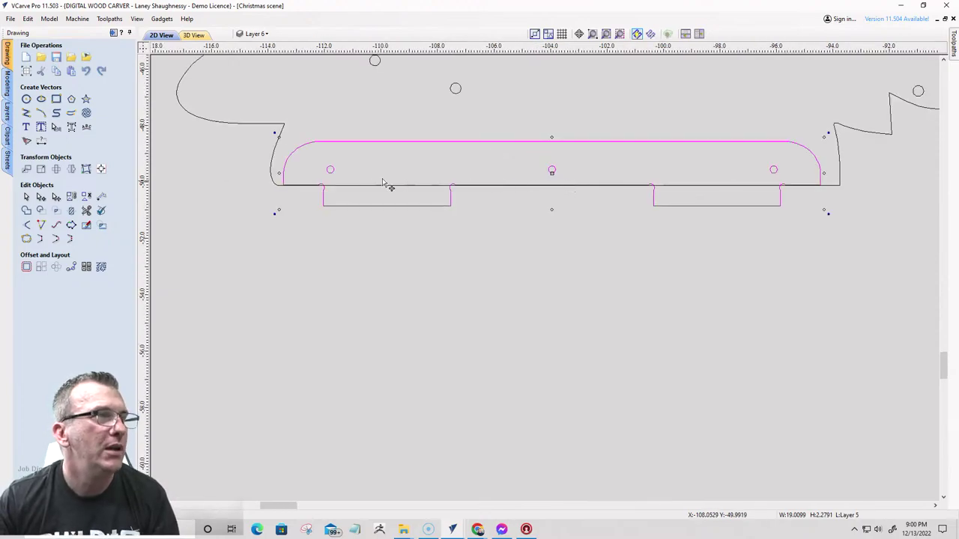
pyautogui.scroll(5, 277, 215)
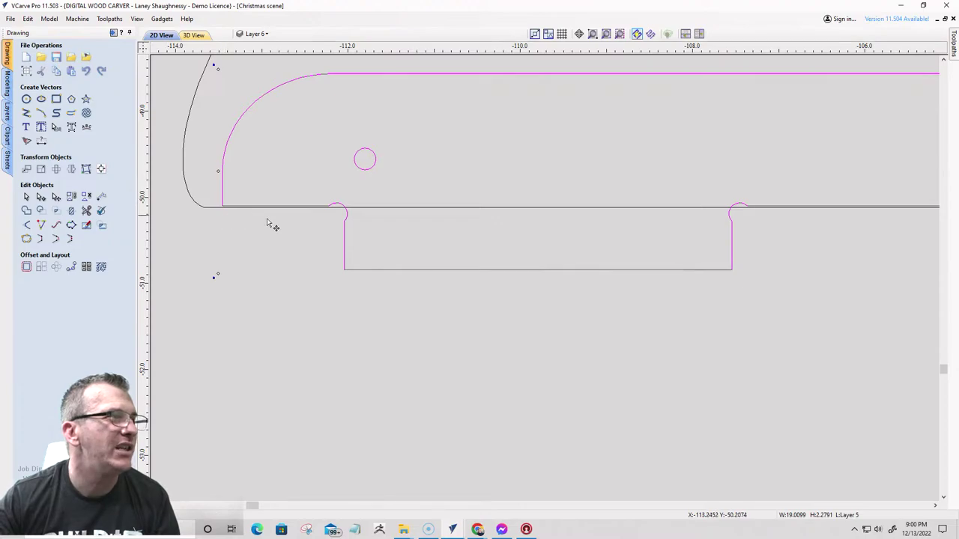
pyautogui.scroll(3, 324, 219)
pyautogui.scroll(-7, 330, 221)
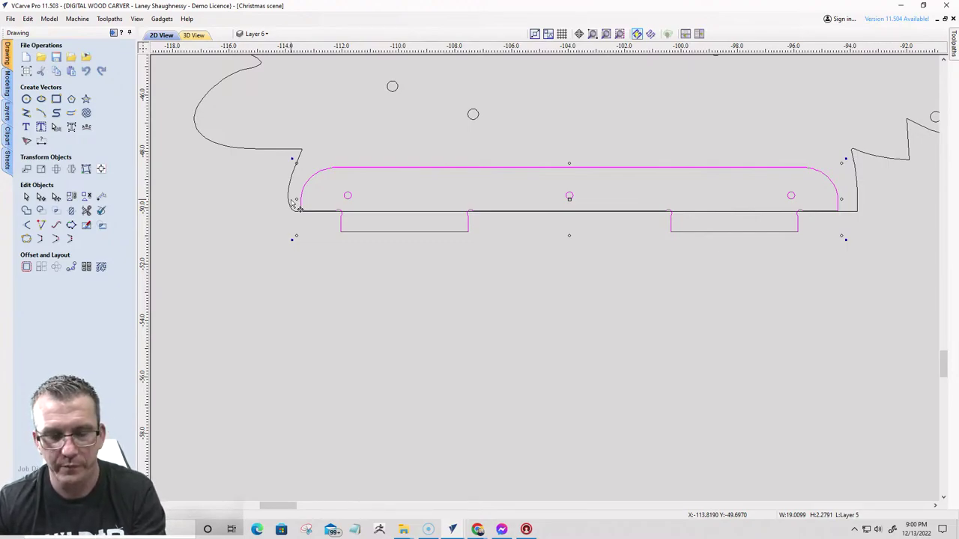
pyautogui.scroll(3, 494, 198)
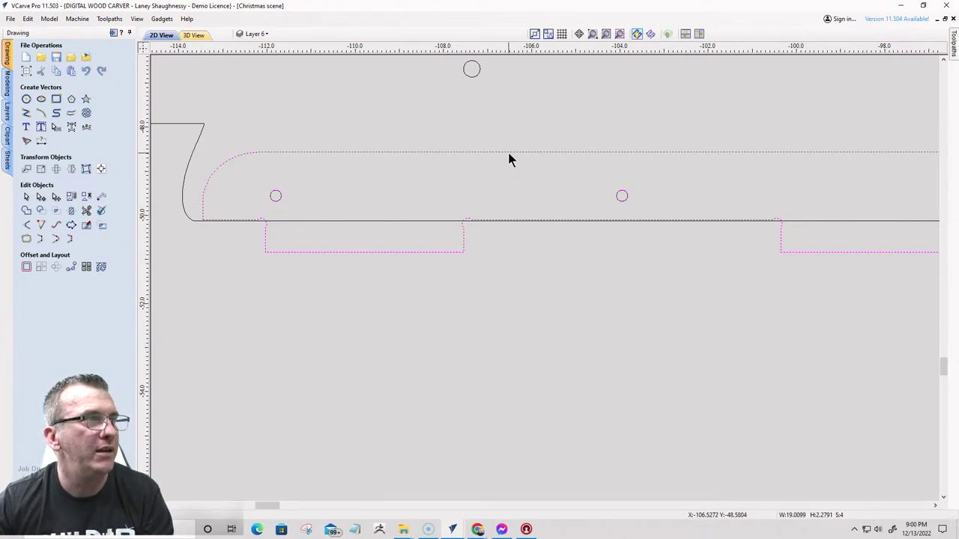
pyautogui.scroll(2, 216, 234)
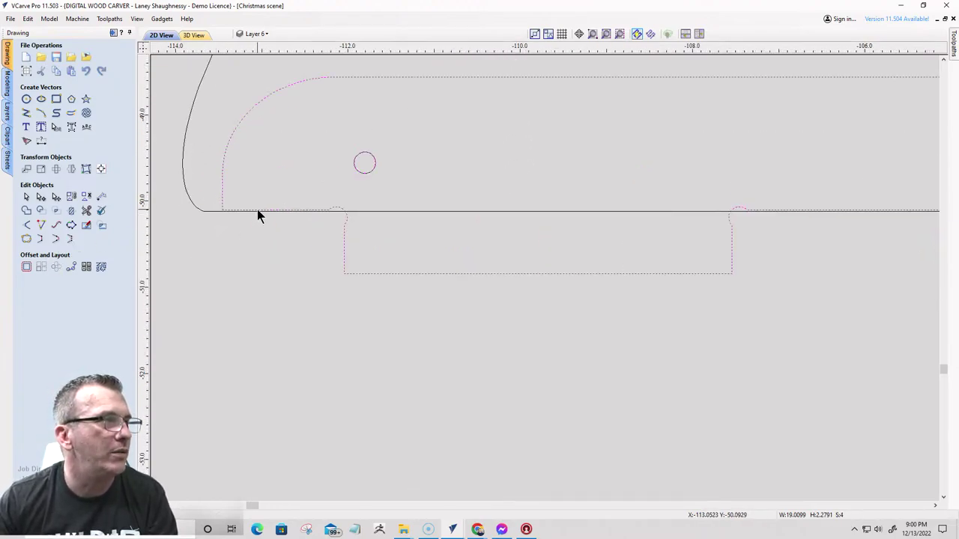
pyautogui.scroll(-2, 257, 212)
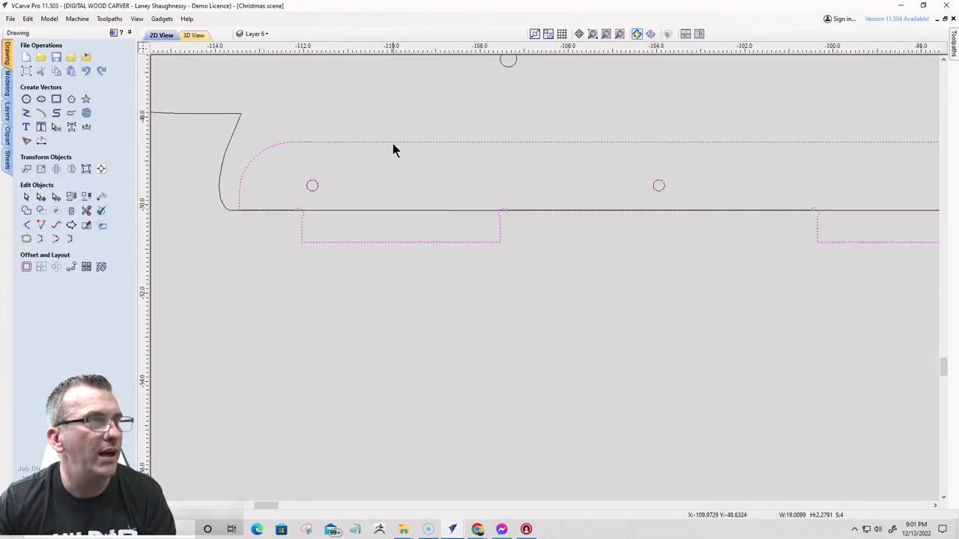
# - Node-edit the tab outline, dragging its start node down to close the shape, then check it
pyautogui.press('Escape')
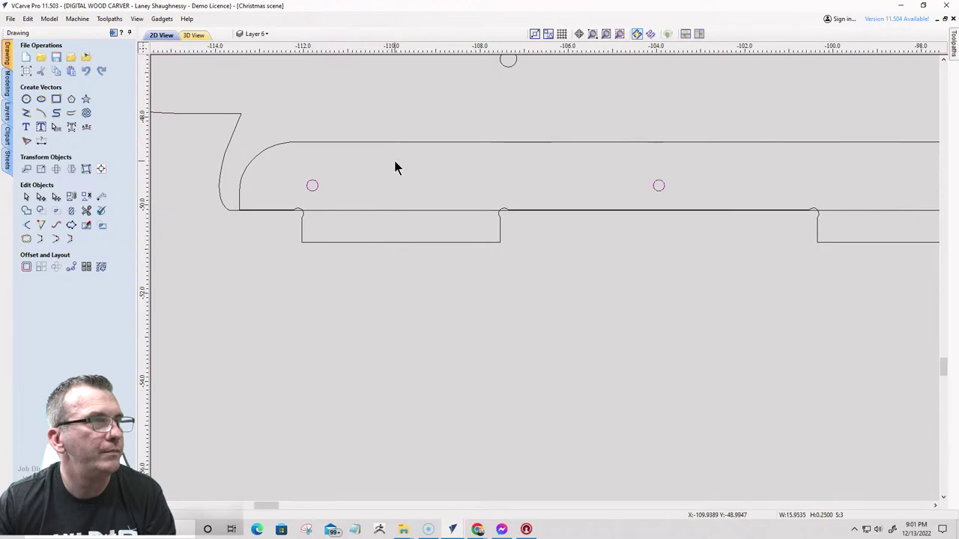
pyautogui.click(391, 142)
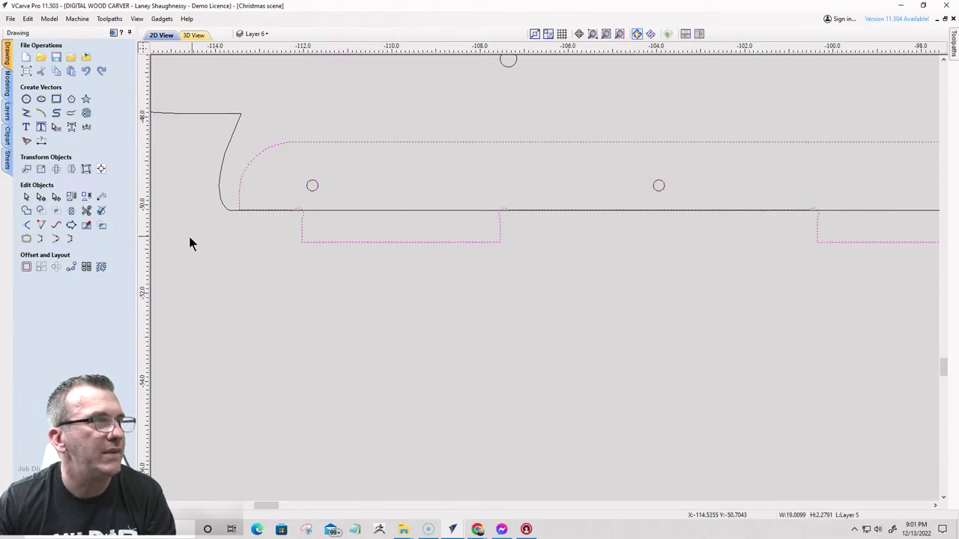
pyautogui.scroll(6, 307, 214)
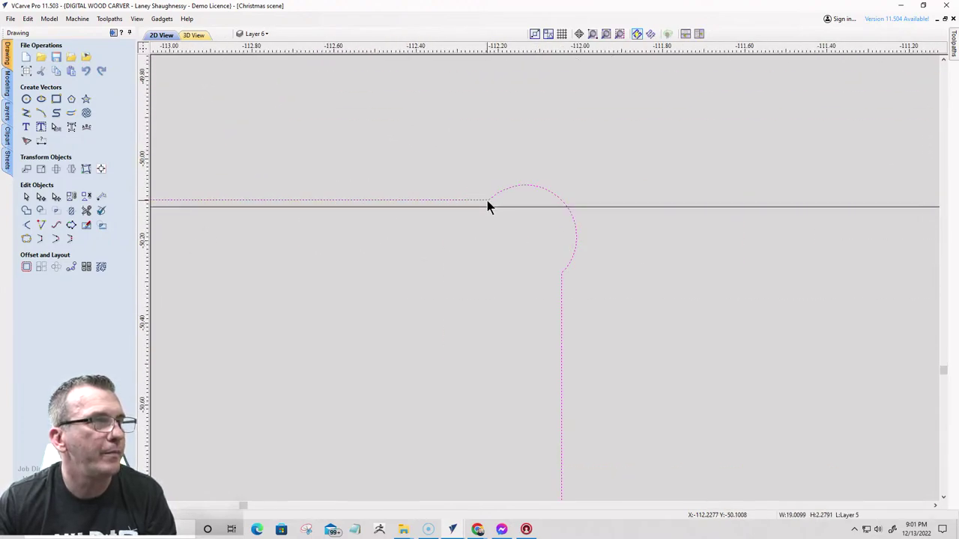
pyautogui.press('n')
pyautogui.moveTo(488, 202); pyautogui.dragTo(488, 208)
pyautogui.scroll(-5, 450, 262)
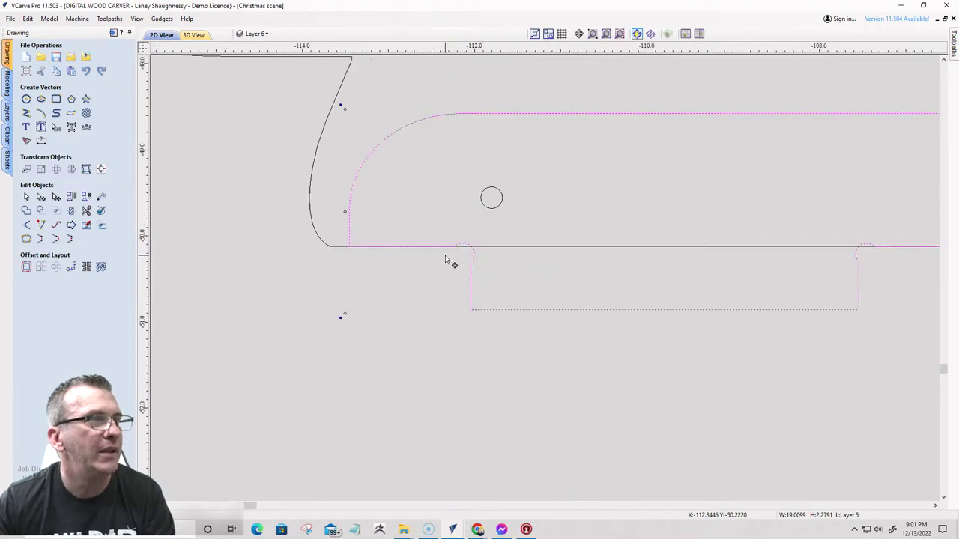
pyautogui.scroll(-2, 439, 252)
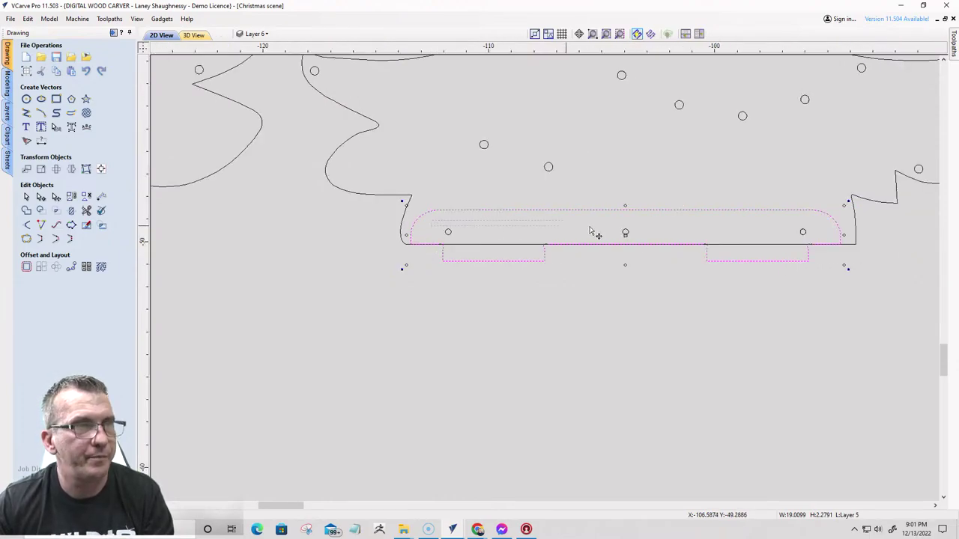
pyautogui.click(816, 251)
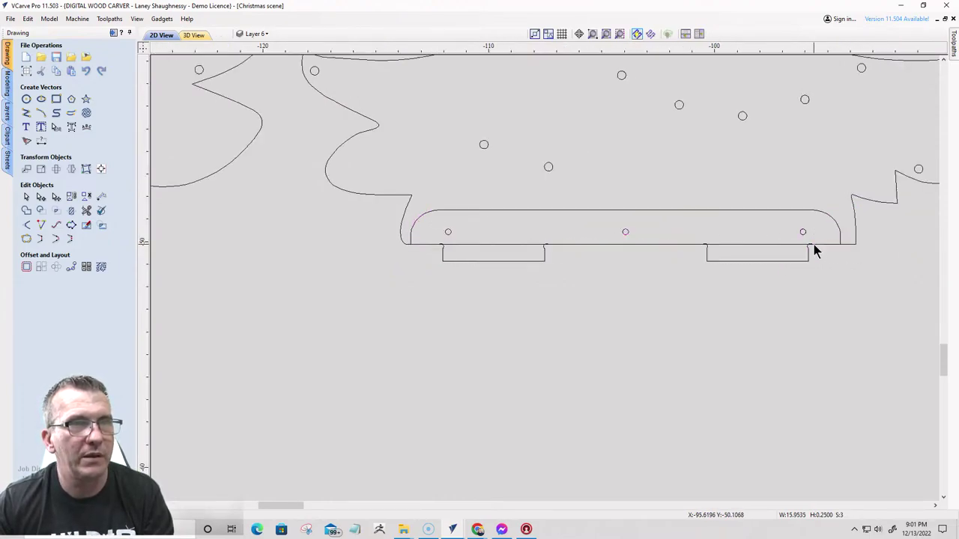
pyautogui.click(670, 211)
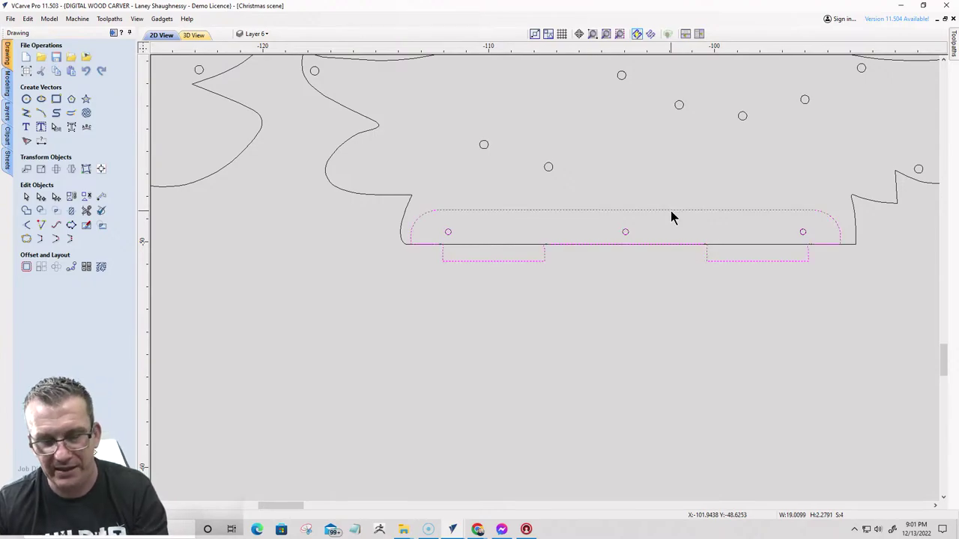
pyautogui.click(681, 109)
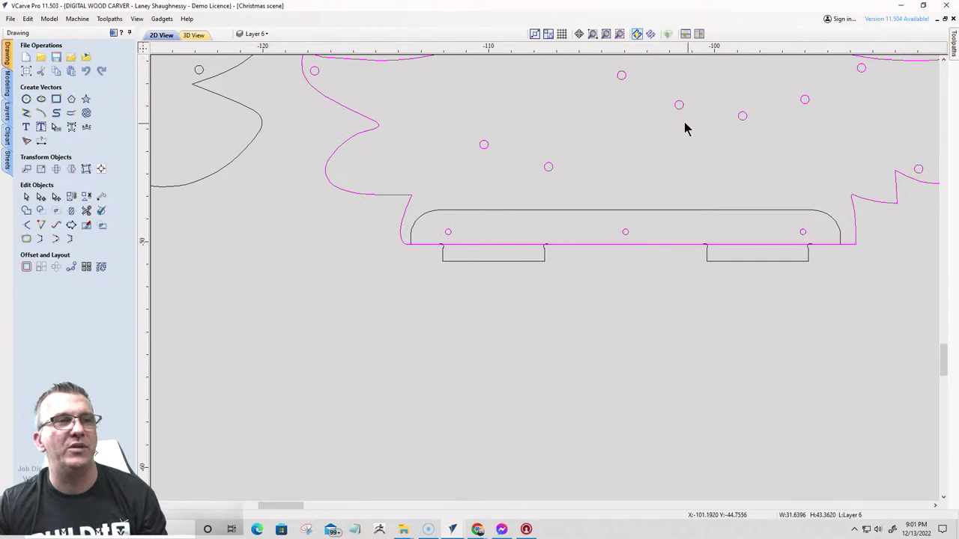
# - Move the base shape with its holes below the tree, then up against the tree's bottom
pyautogui.click(584, 211)
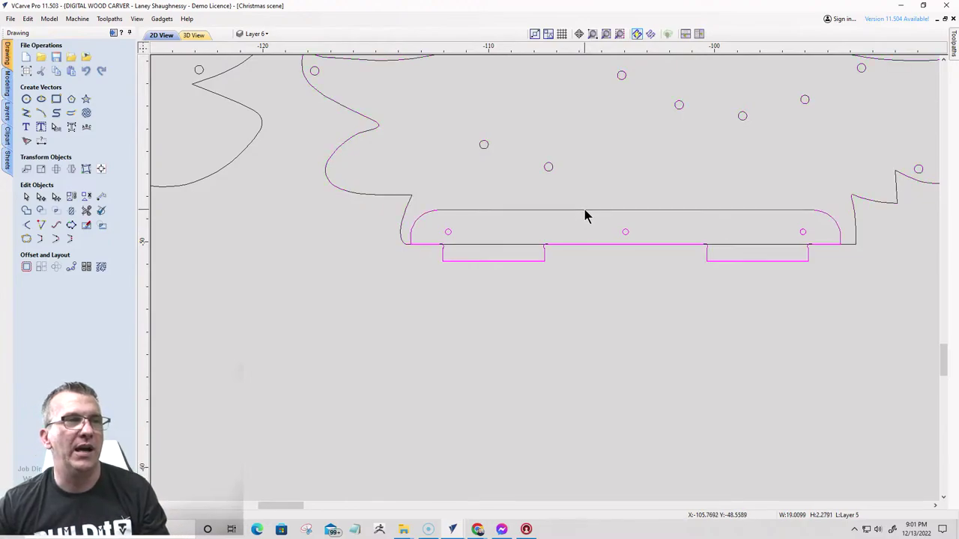
pyautogui.click(479, 232)
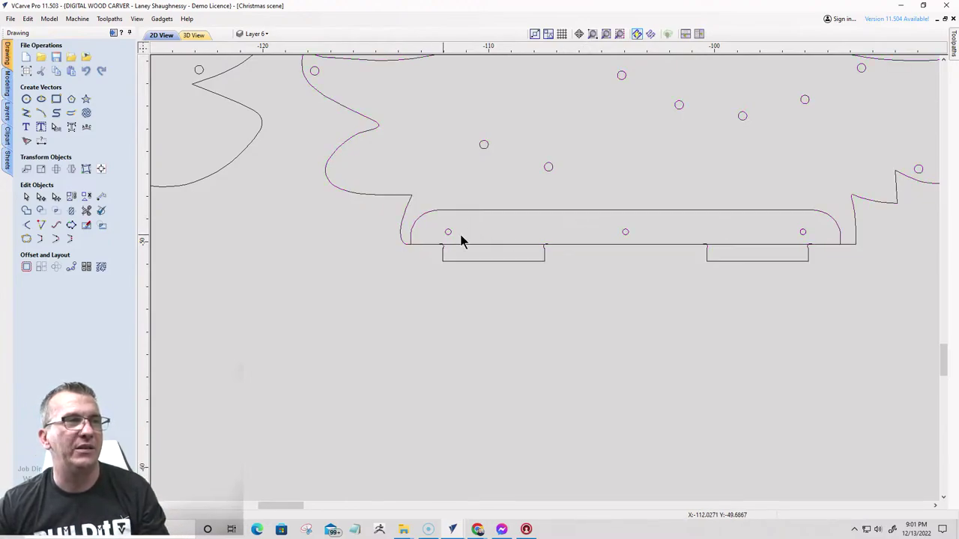
pyautogui.click(531, 211)
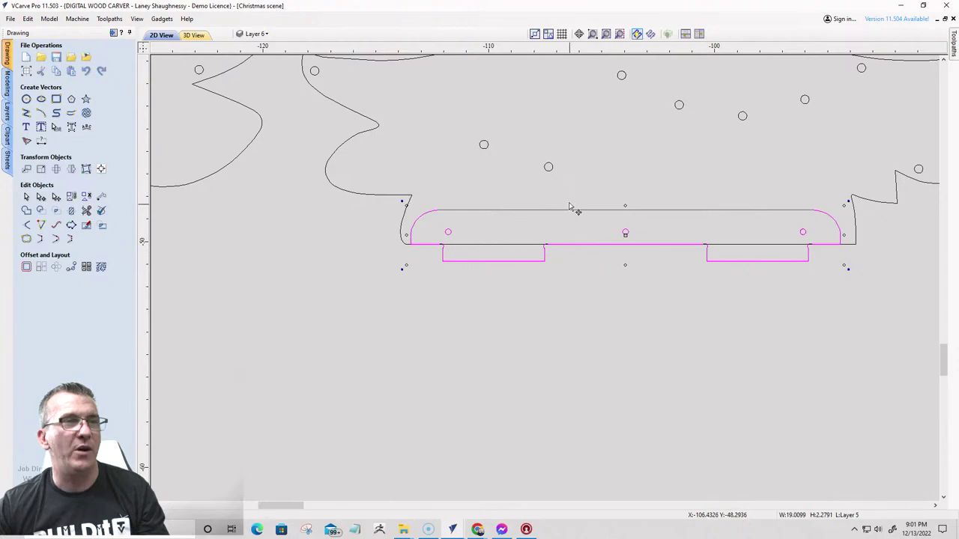
pyautogui.moveTo(570, 211); pyautogui.dragTo(549, 367)
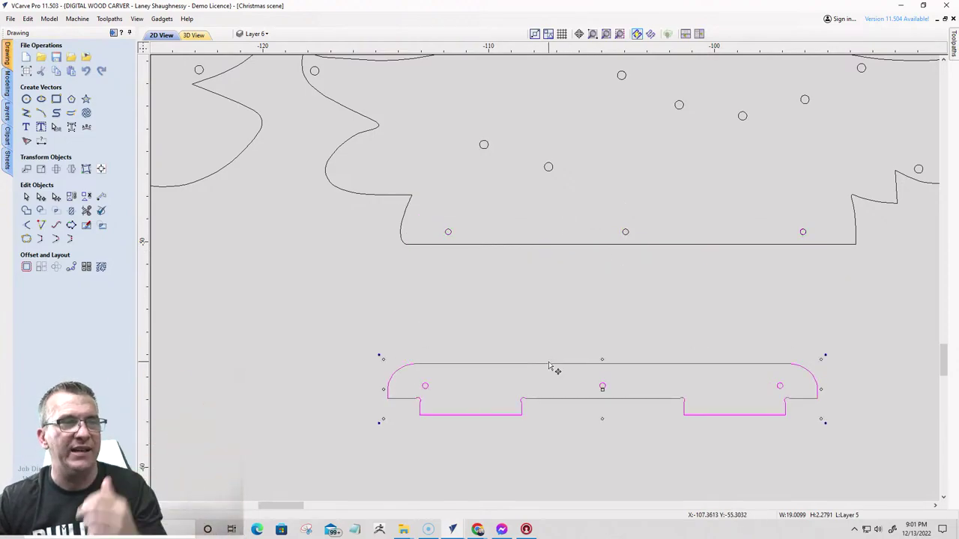
pyautogui.click(583, 380)
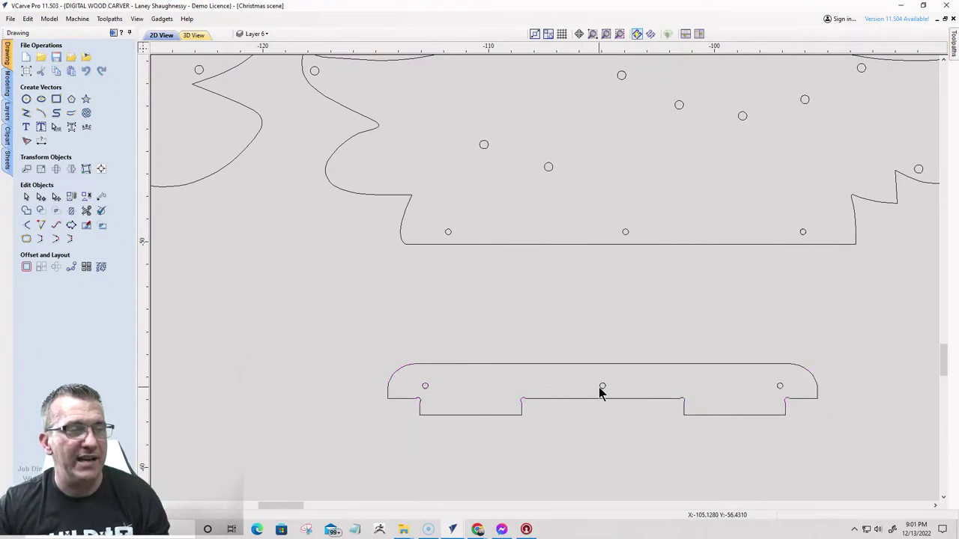
pyautogui.click(599, 388)
pyautogui.scroll(5, 602, 386)
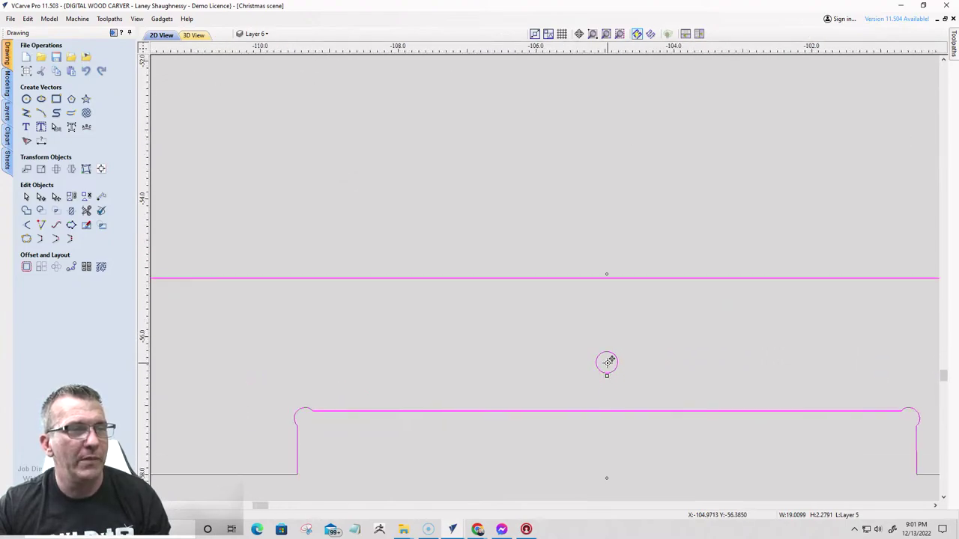
pyautogui.scroll(-2, 607, 362)
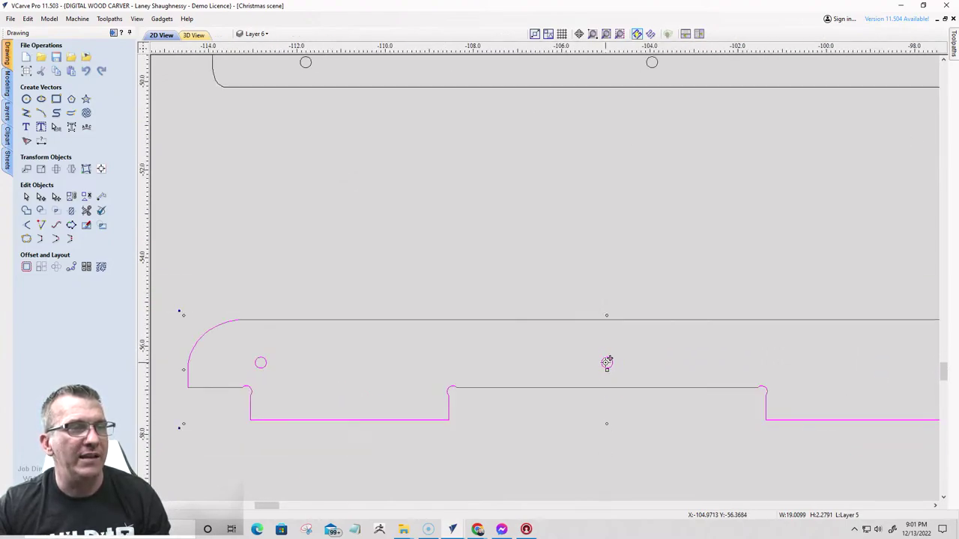
pyautogui.moveTo(607, 362); pyautogui.dragTo(650, 77)
pyautogui.scroll(-3, 535, 85)
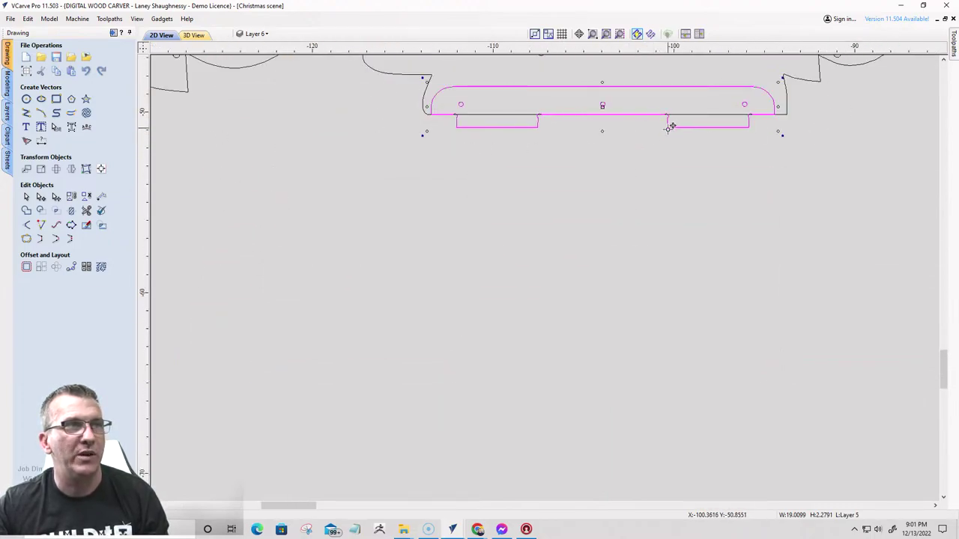
pyautogui.scroll(-3, 708, 161)
pyautogui.scroll(3, 346, 210)
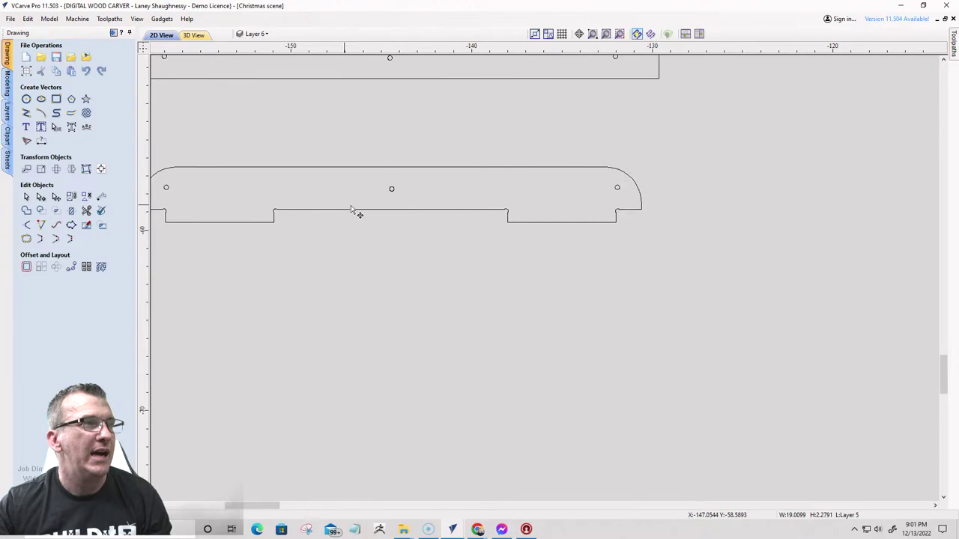
# - Place the second base plate on the larger tree's bottom, snapping its centre hole onto the tree's hole
pyautogui.click(392, 197)
pyautogui.scroll(4, 391, 197)
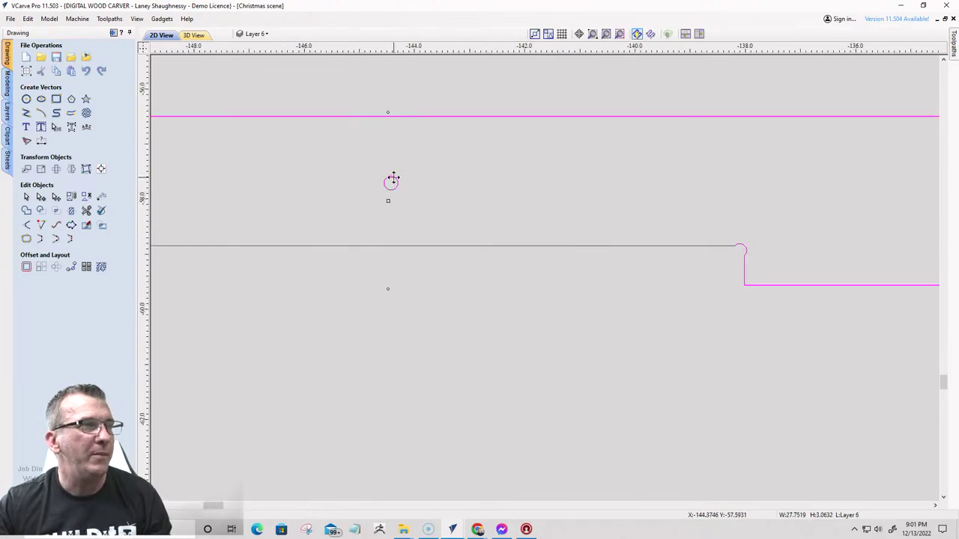
pyautogui.moveTo(392, 182); pyautogui.dragTo(397, 105)
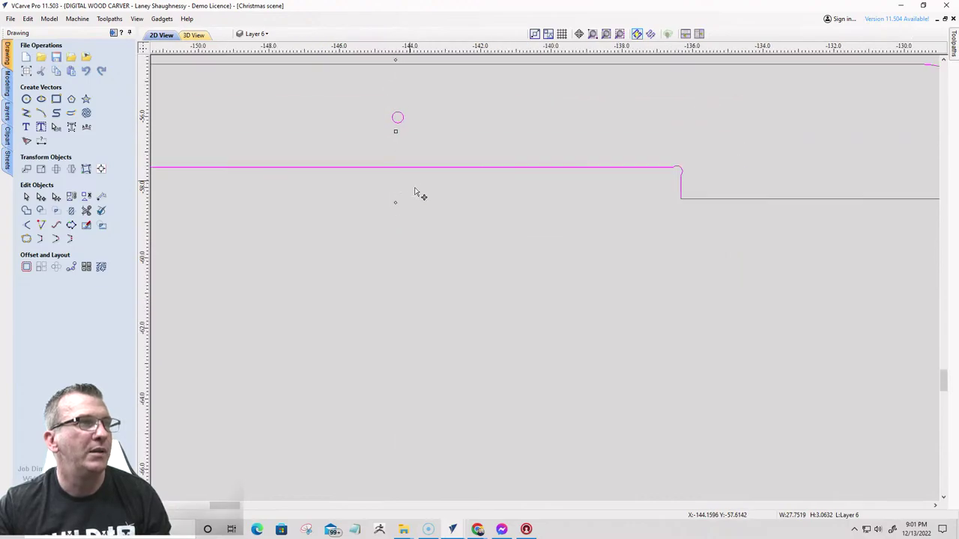
pyautogui.scroll(-5, 420, 195)
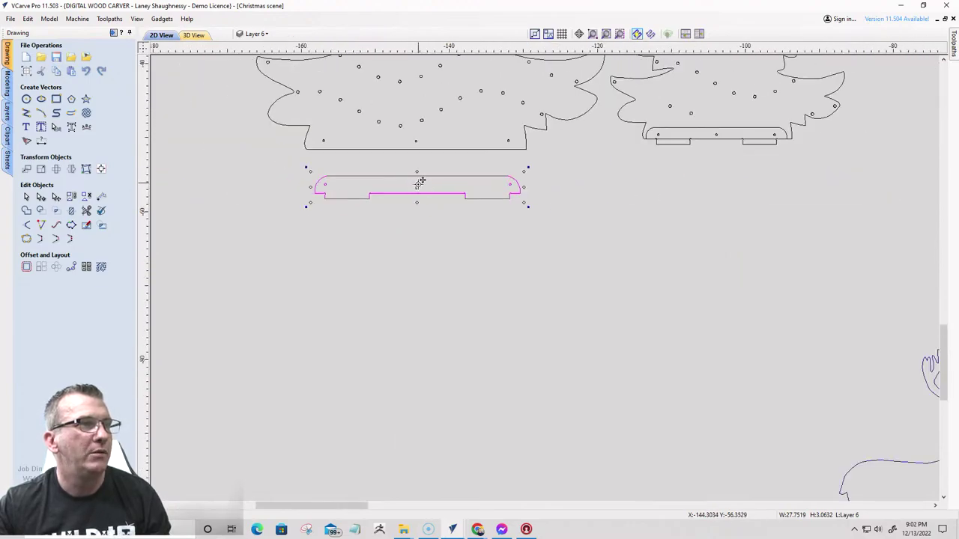
pyautogui.moveTo(420, 184); pyautogui.dragTo(417, 141)
pyautogui.scroll(10, 416, 142)
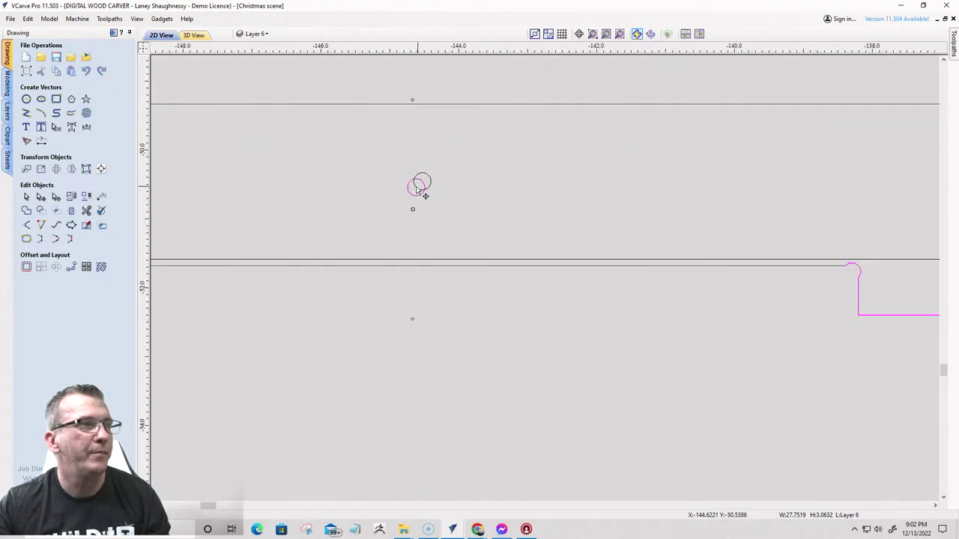
pyautogui.moveTo(420, 190); pyautogui.dragTo(419, 182)
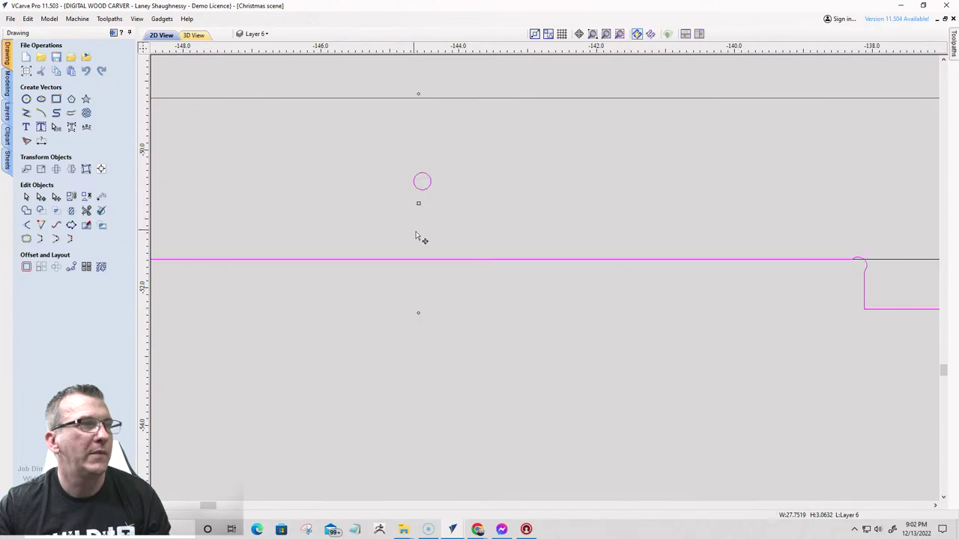
pyautogui.scroll(-5, 453, 252)
pyautogui.scroll(2, 630, 261)
pyautogui.scroll(-6, 635, 259)
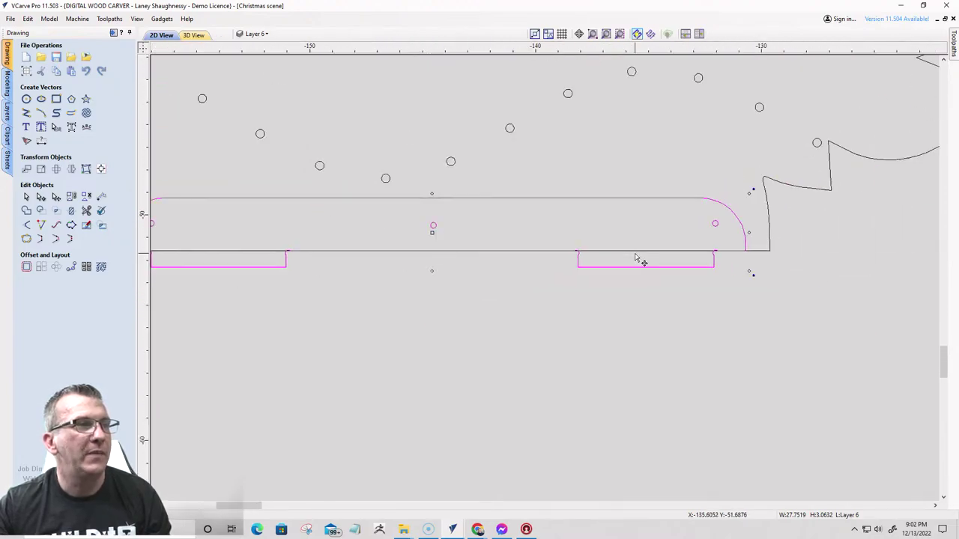
pyautogui.scroll(-1, 576, 299)
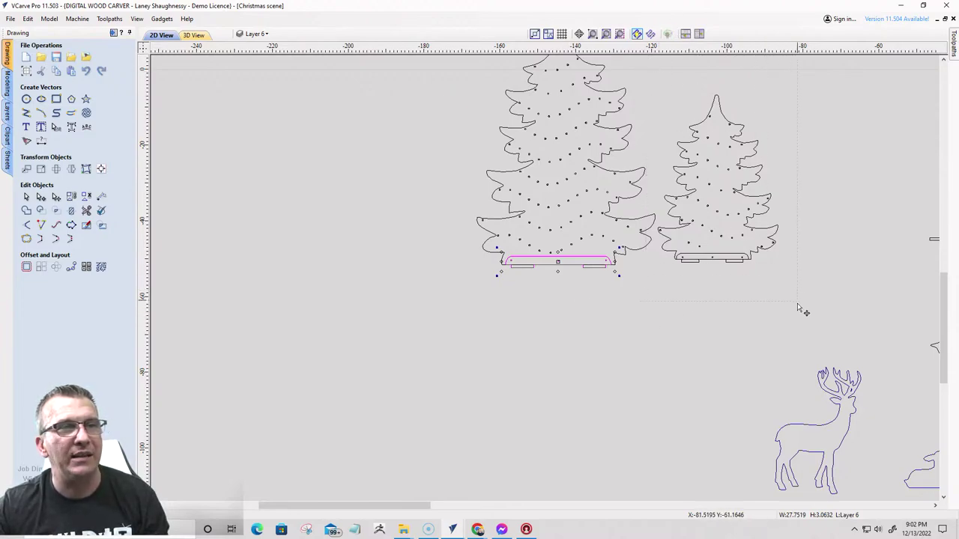
# - Drag the smaller tree left over the larger tree with both bases level, then zoom out
pyautogui.click(701, 258)
pyautogui.click(680, 254)
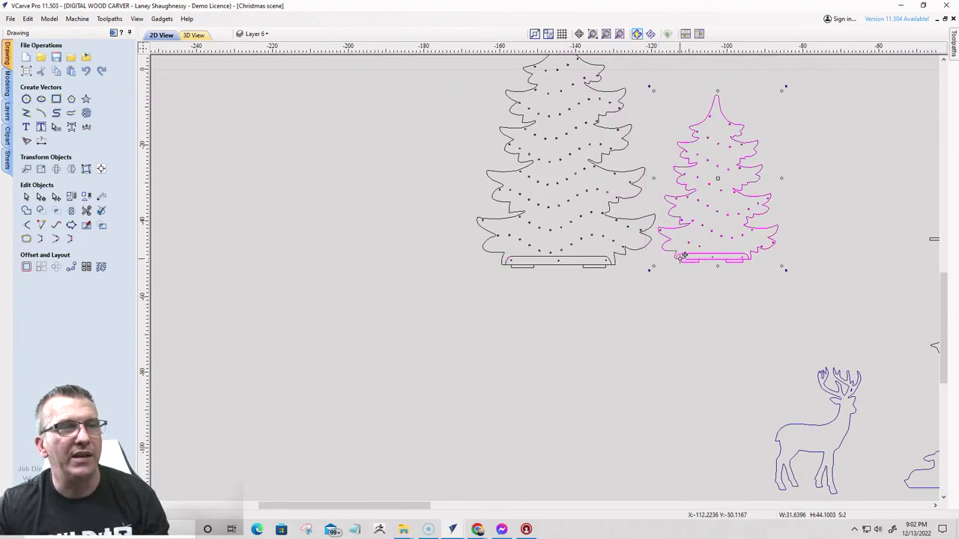
pyautogui.moveTo(683, 257); pyautogui.dragTo(578, 272)
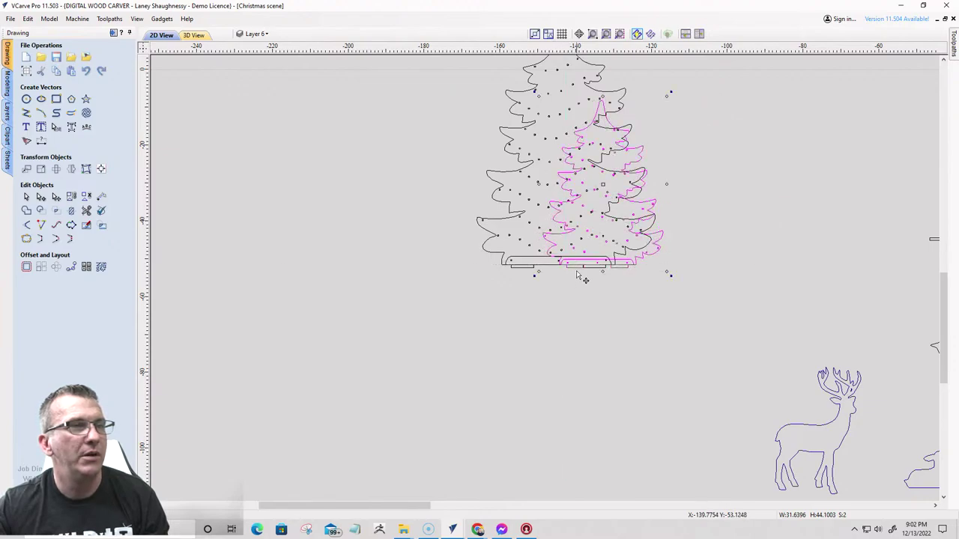
pyautogui.scroll(8, 580, 271)
pyautogui.scroll(-3, 579, 269)
pyautogui.scroll(-4, 578, 270)
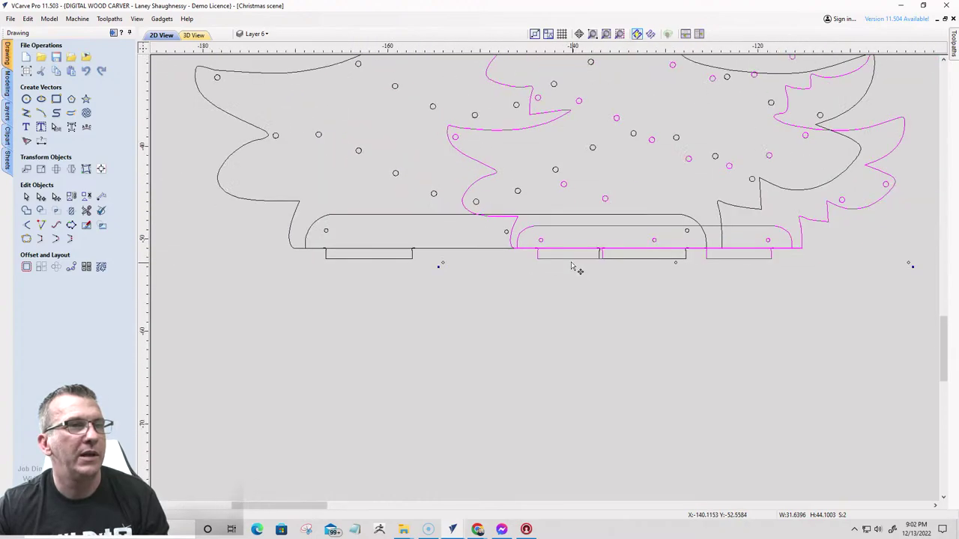
pyautogui.scroll(1, 561, 258)
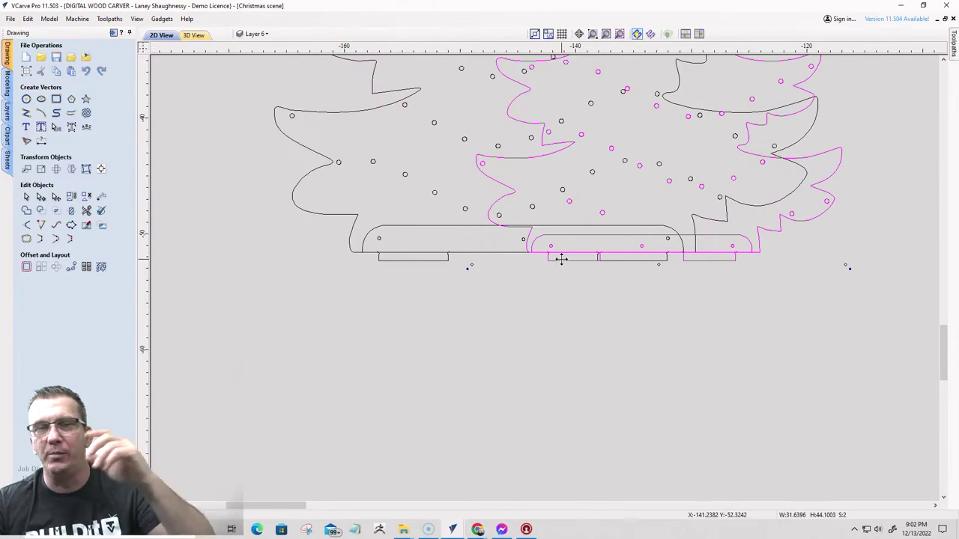
pyautogui.scroll(-5, 561, 258)
pyautogui.scroll(-1, 545, 247)
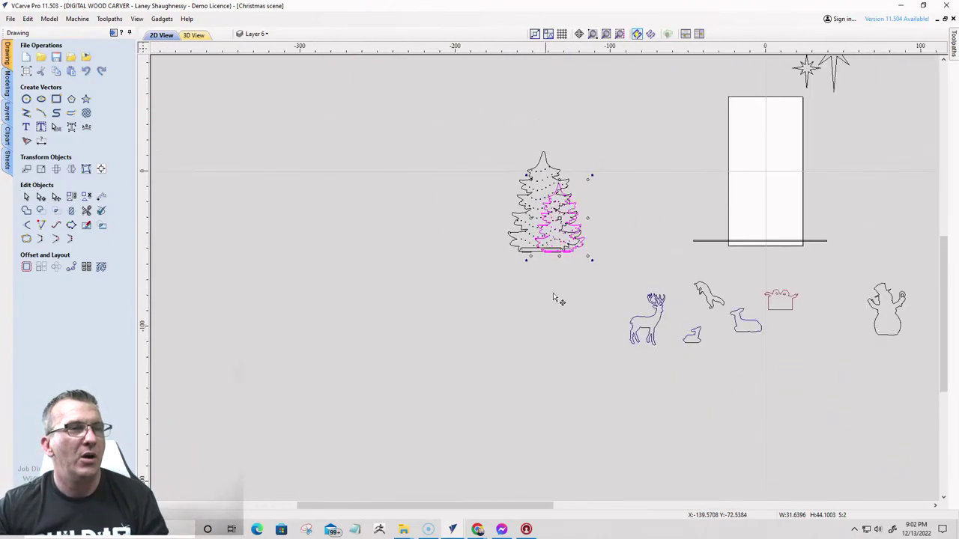
# - Move the ground line up so it sits right at the Christmas tree bases
pyautogui.click(719, 241)
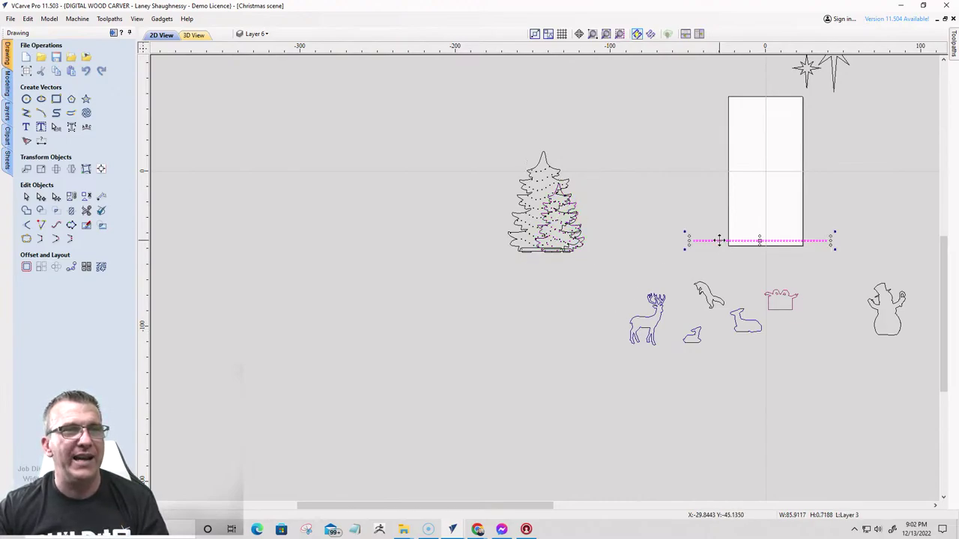
pyautogui.moveTo(719, 240); pyautogui.dragTo(504, 275)
pyautogui.scroll(5, 504, 275)
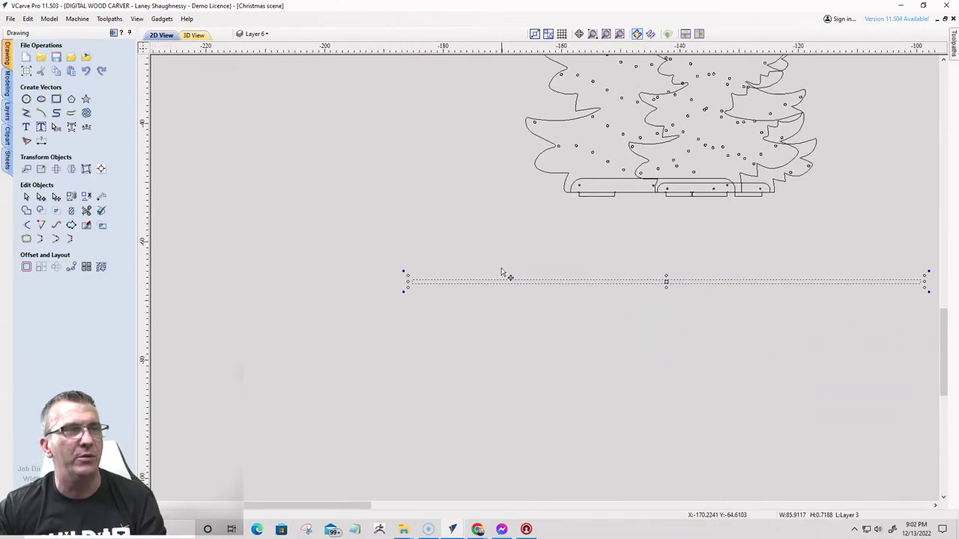
pyautogui.moveTo(668, 278); pyautogui.dragTo(634, 190)
pyautogui.scroll(6, 633, 190)
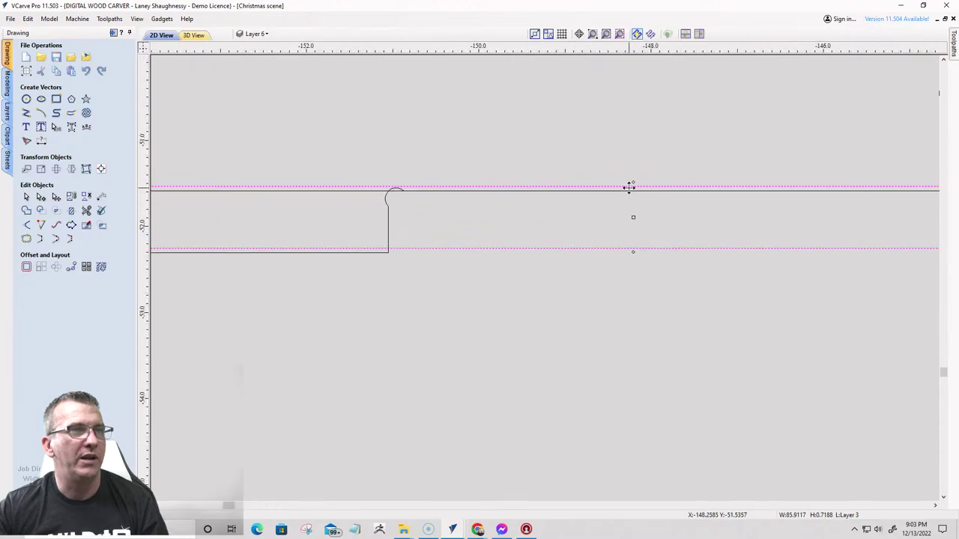
pyautogui.scroll(-8, 629, 191)
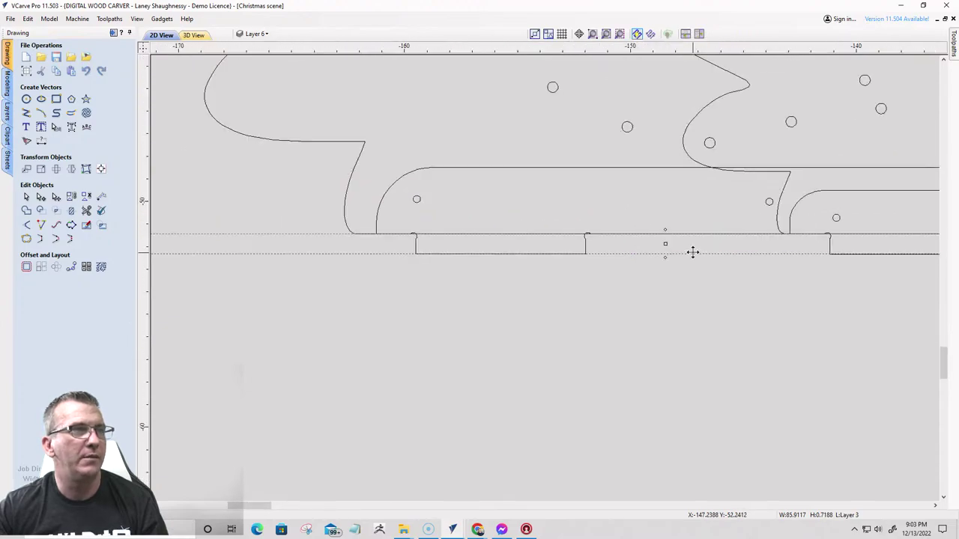
pyautogui.scroll(-4, 572, 244)
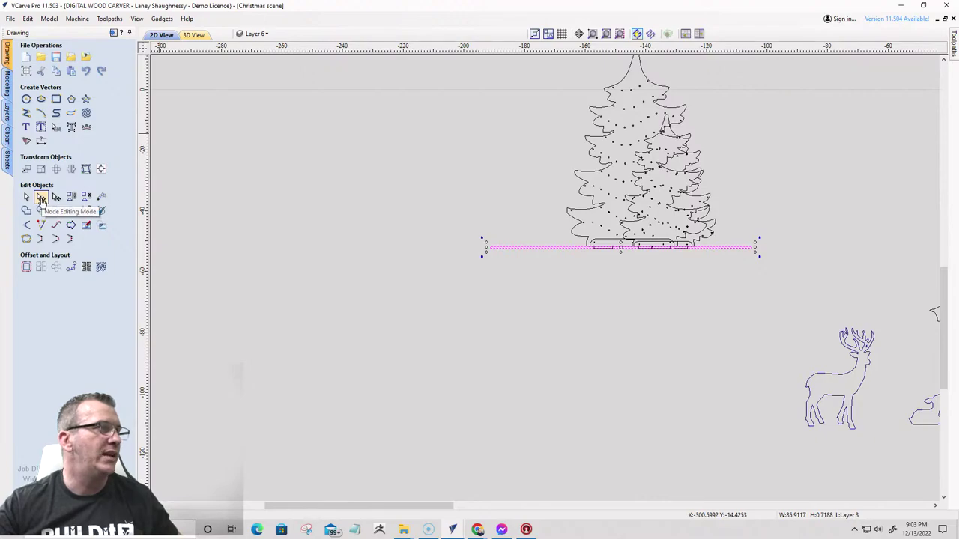
# - Set the ground line's width to exactly 84 inches with Link XY off
pyautogui.click(41, 169)
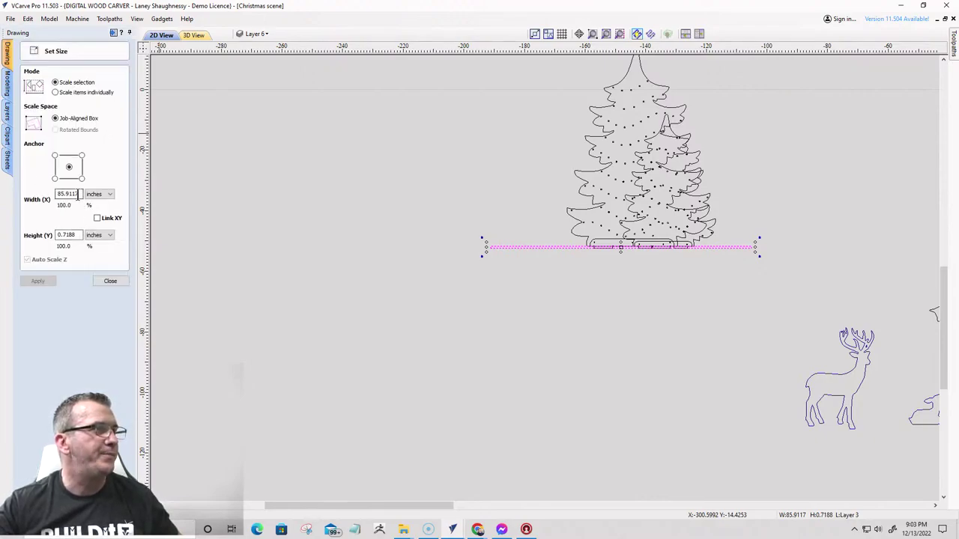
pyautogui.doubleClick(78, 196)
pyautogui.write('7')
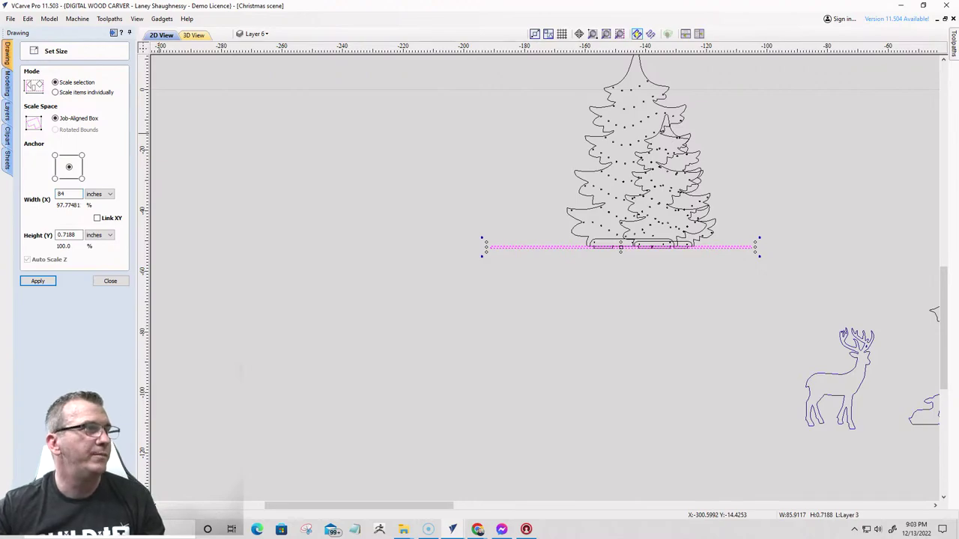
pyautogui.click(44, 283)
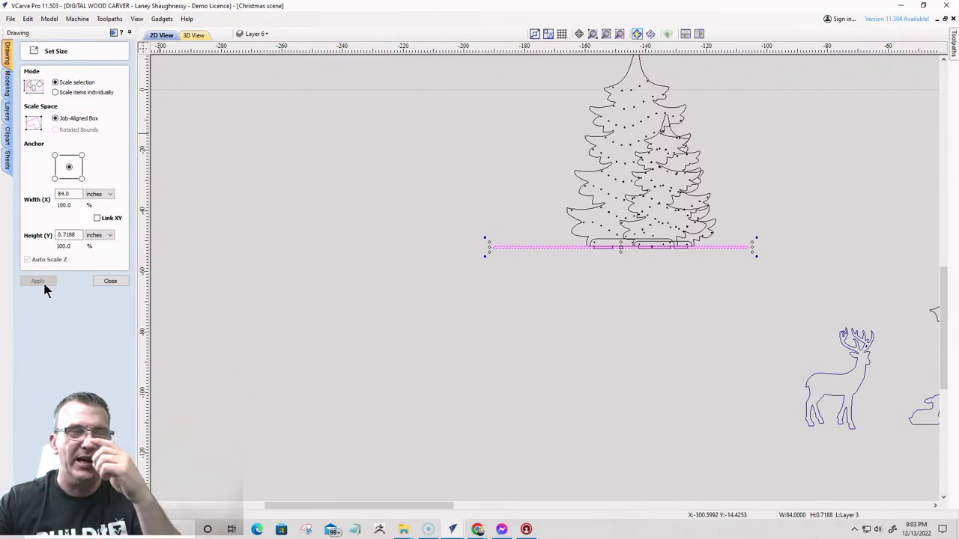
pyautogui.click(110, 282)
# - Select the snowman figure
pyautogui.scroll(10, 624, 251)
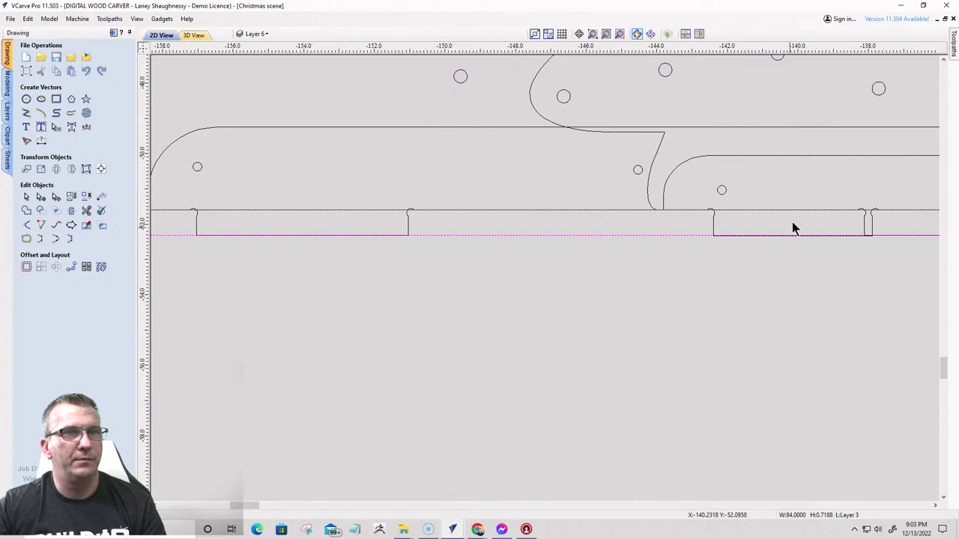
pyautogui.scroll(-3, 561, 231)
pyautogui.scroll(10, 743, 195)
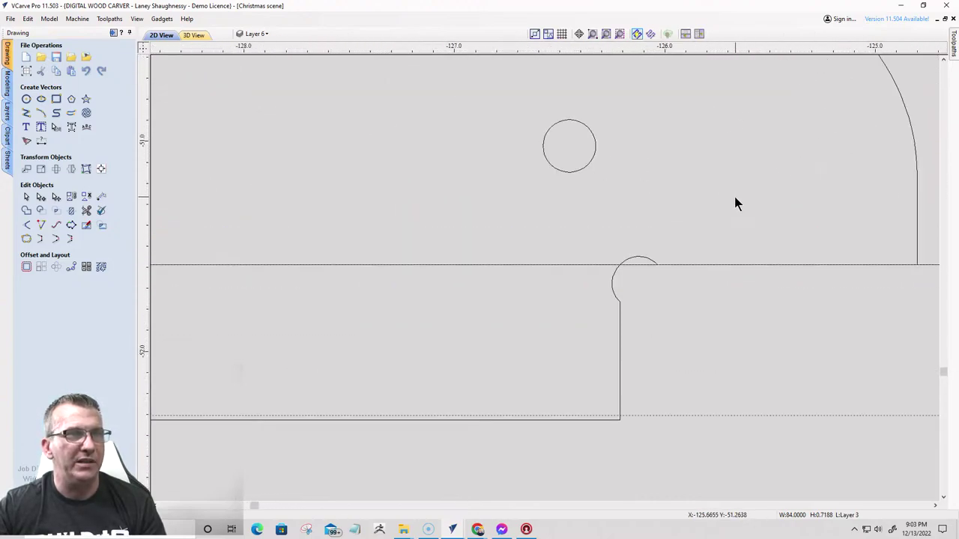
pyautogui.scroll(-6, 749, 213)
pyautogui.scroll(-2, 667, 262)
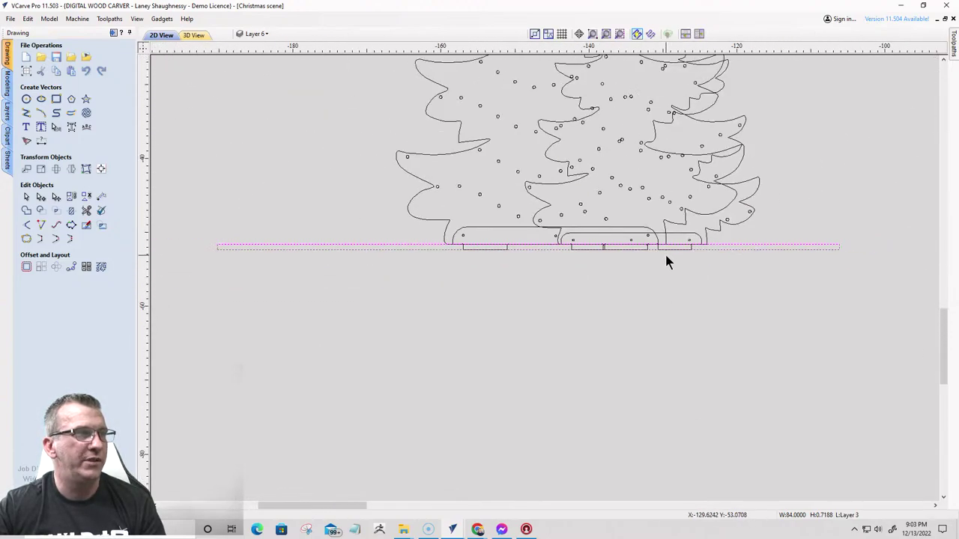
pyautogui.scroll(-5, 649, 262)
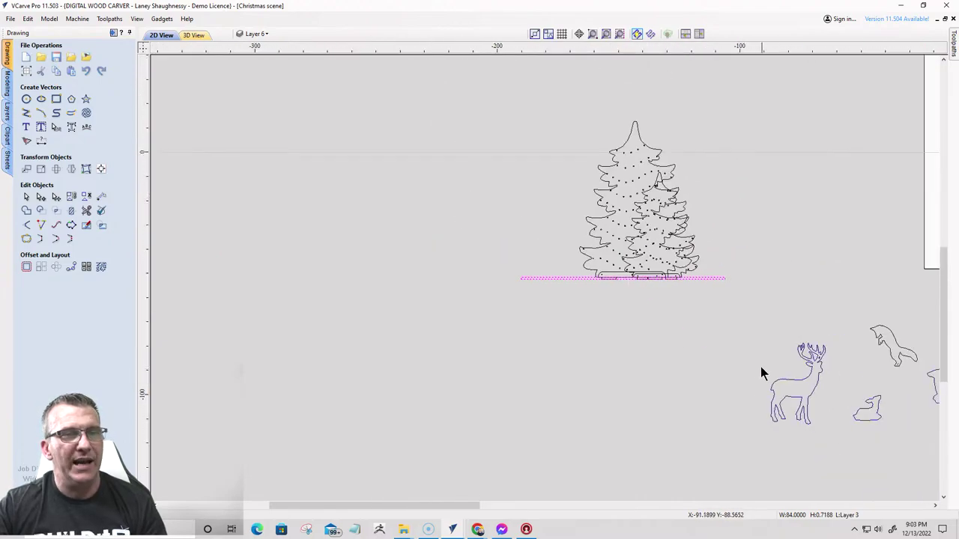
pyautogui.scroll(-2, 831, 367)
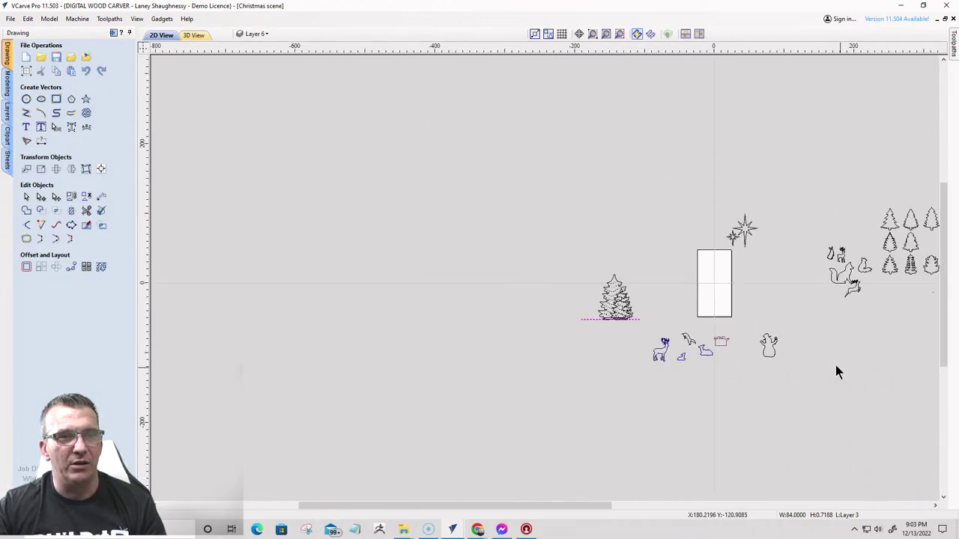
pyautogui.click(765, 349)
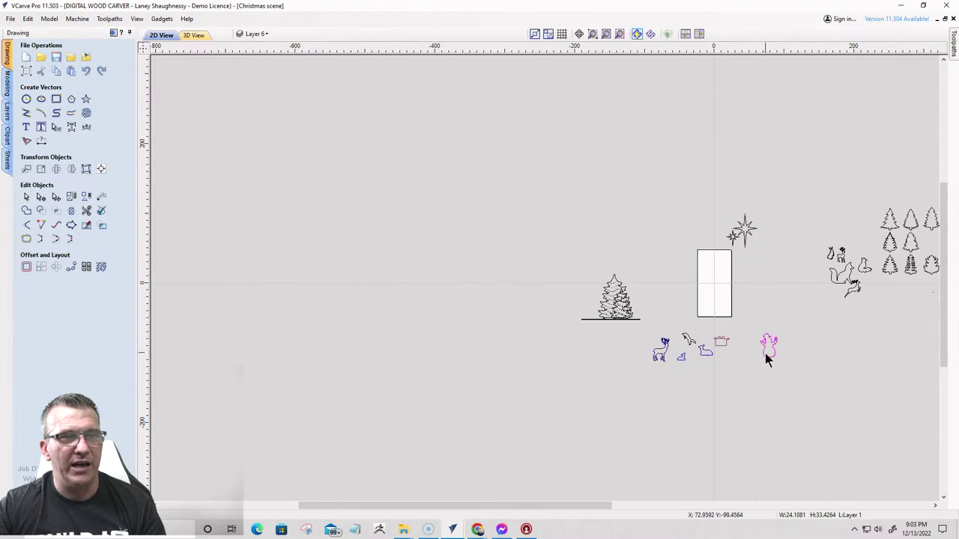
# - Drag the snowman beside the Christmas tree, then shift it right to clear the tree
pyautogui.moveTo(768, 353); pyautogui.dragTo(635, 303)
pyautogui.scroll(3, 649, 349)
pyautogui.scroll(1, 649, 349)
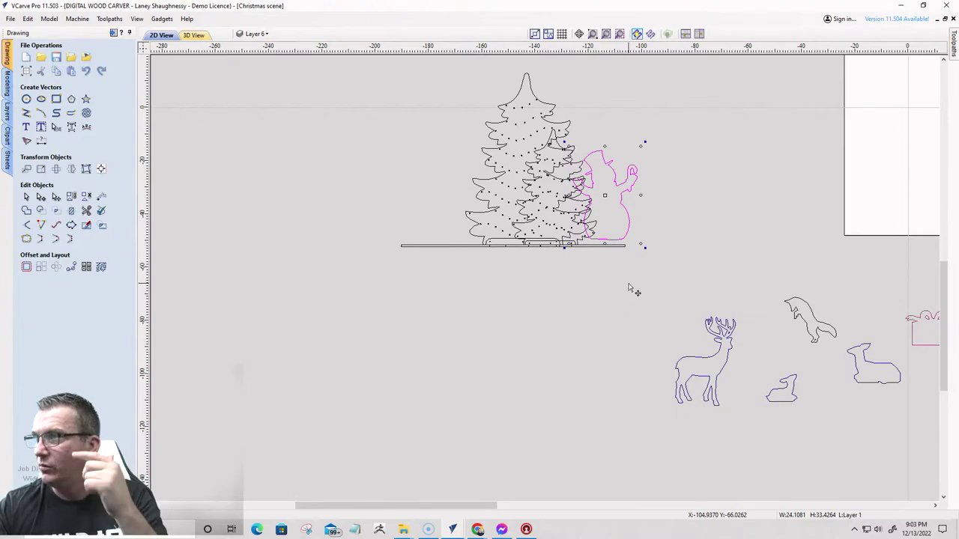
pyautogui.scroll(3, 595, 228)
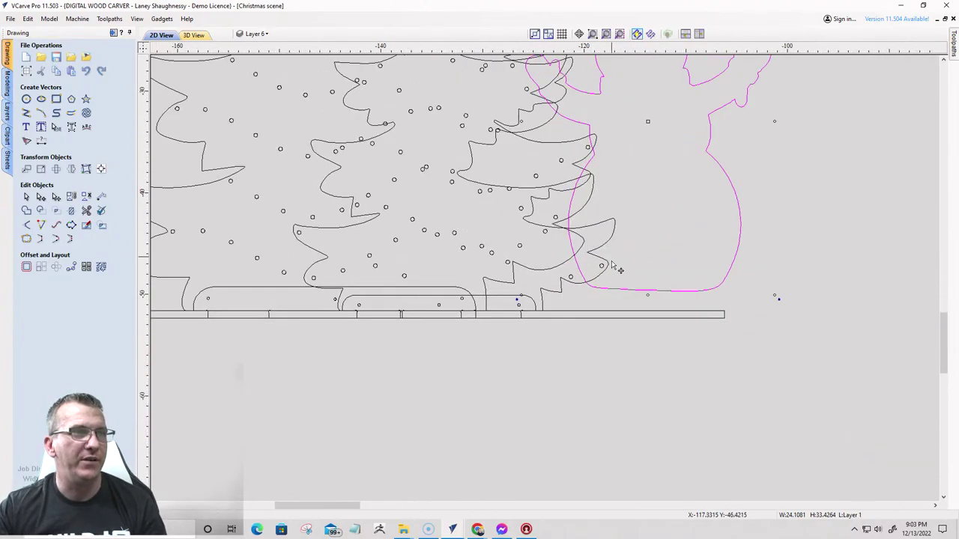
pyautogui.moveTo(599, 287); pyautogui.dragTo(757, 290)
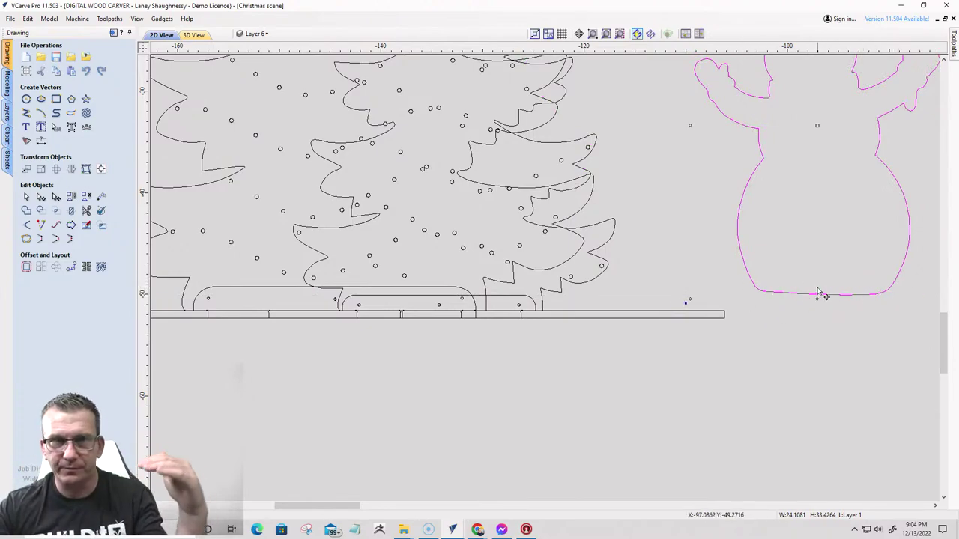
# - Ungroup the snowman for node editing and delete the nodes along its rounded bottom
pyautogui.click(40, 196)
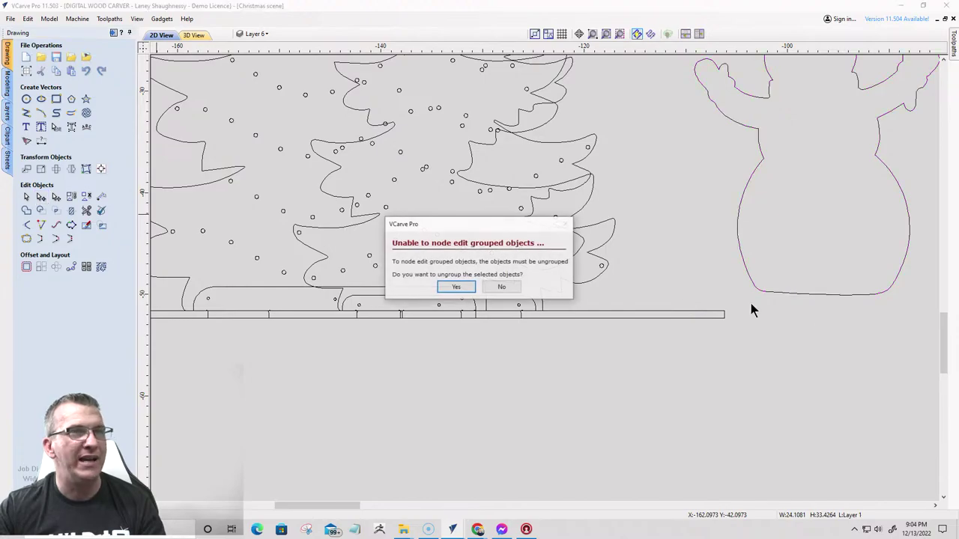
pyautogui.click(457, 286)
pyautogui.scroll(5, 840, 316)
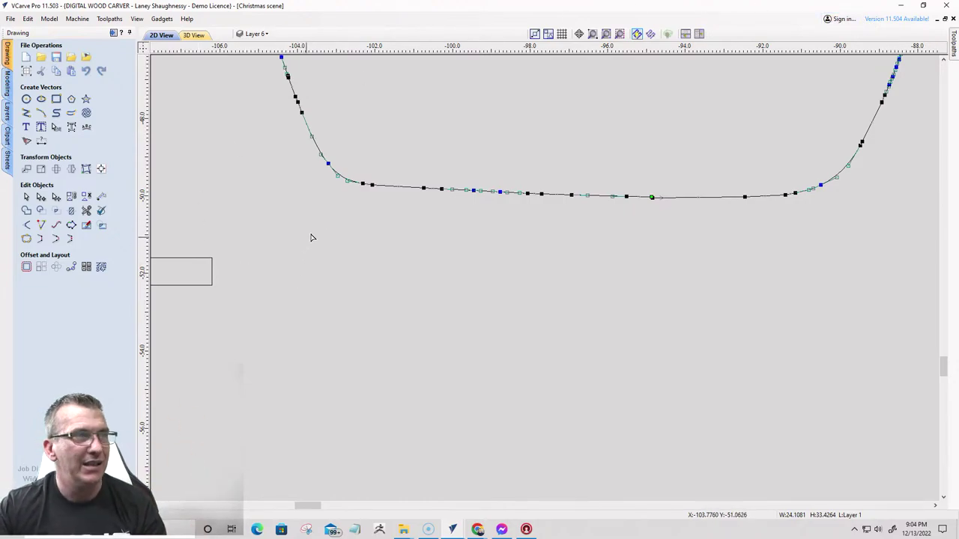
pyautogui.moveTo(366, 164); pyautogui.dragTo(795, 225)
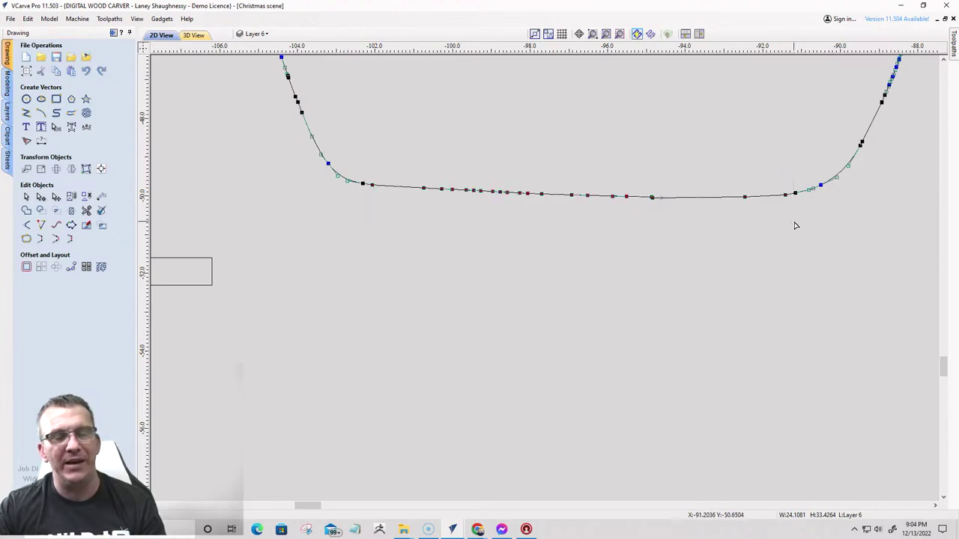
pyautogui.press('Delete')
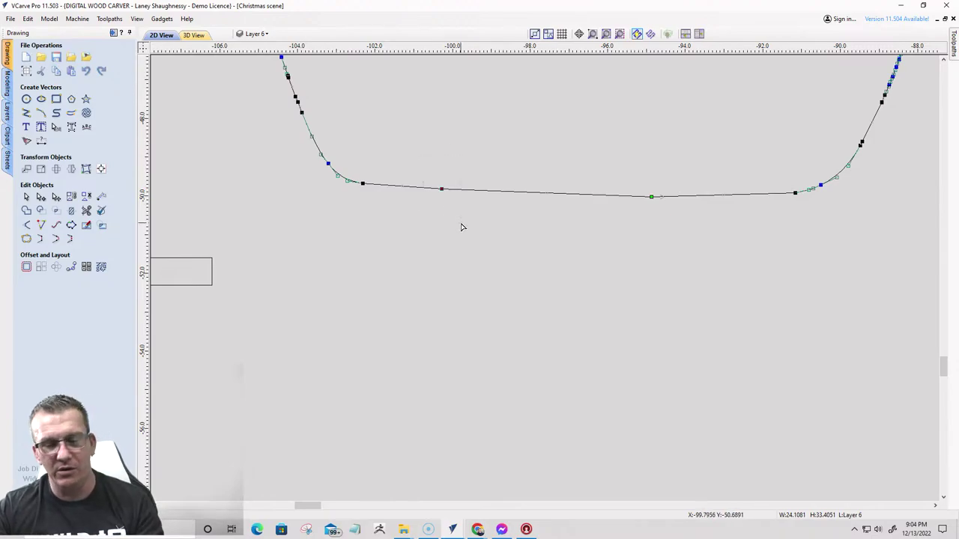
# - Delete the two leftover points on the snowman's bottom line
pyautogui.rightClick(655, 202)
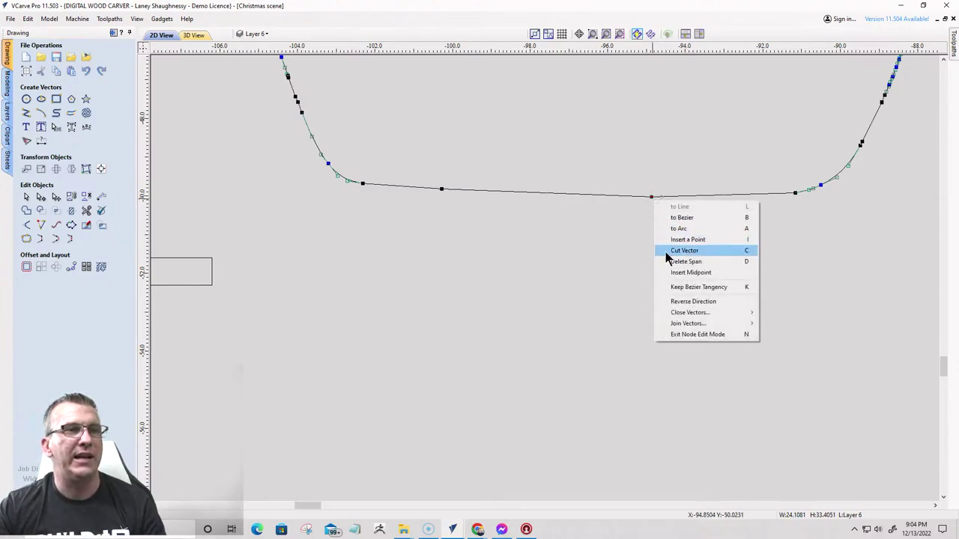
pyautogui.rightClick(649, 198)
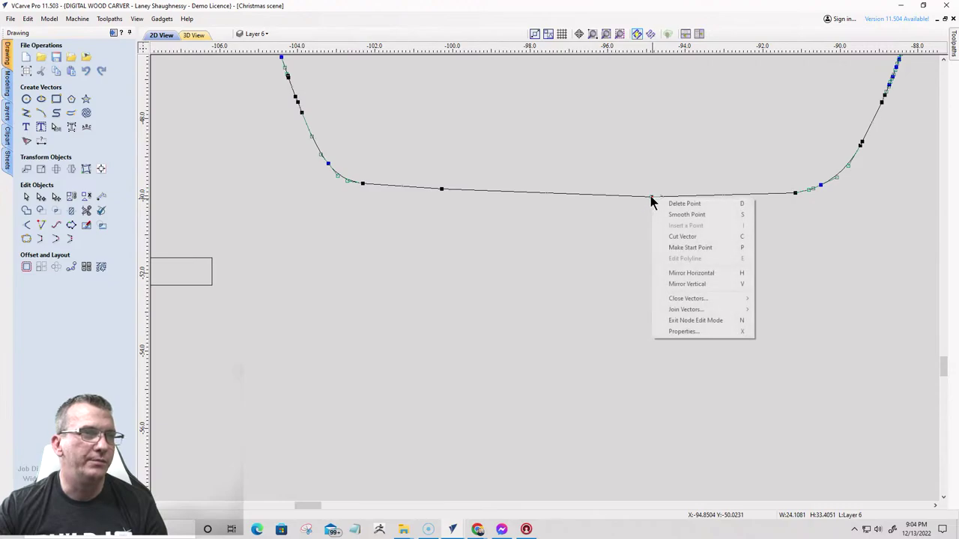
pyautogui.click(676, 204)
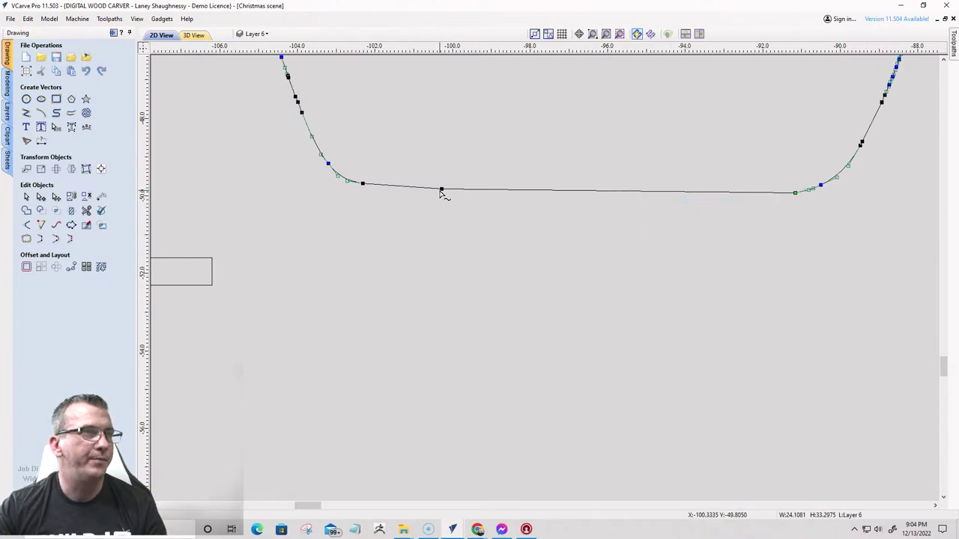
pyautogui.rightClick(441, 188)
pyautogui.click(477, 196)
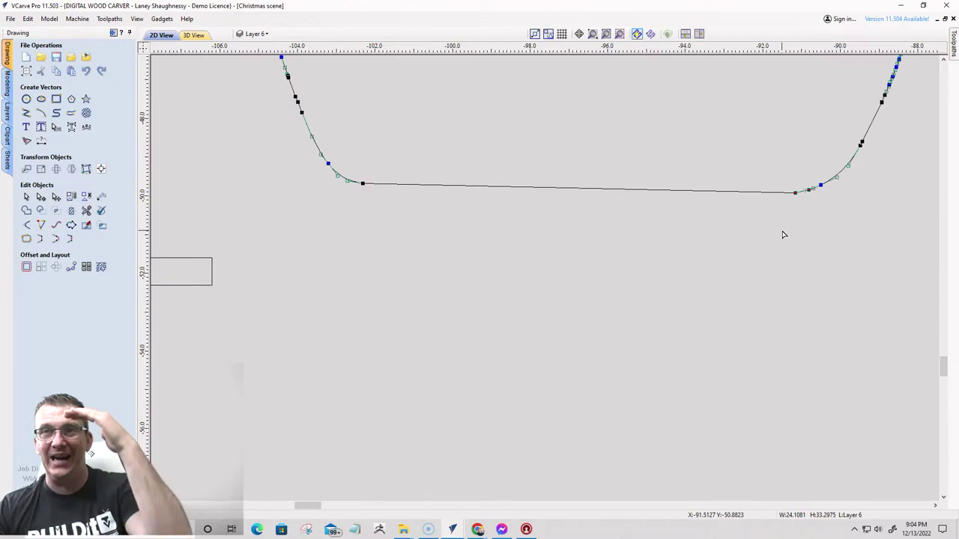
# - Nudge the bottom line's left end node down so the edge is level
pyautogui.scroll(3, 792, 217)
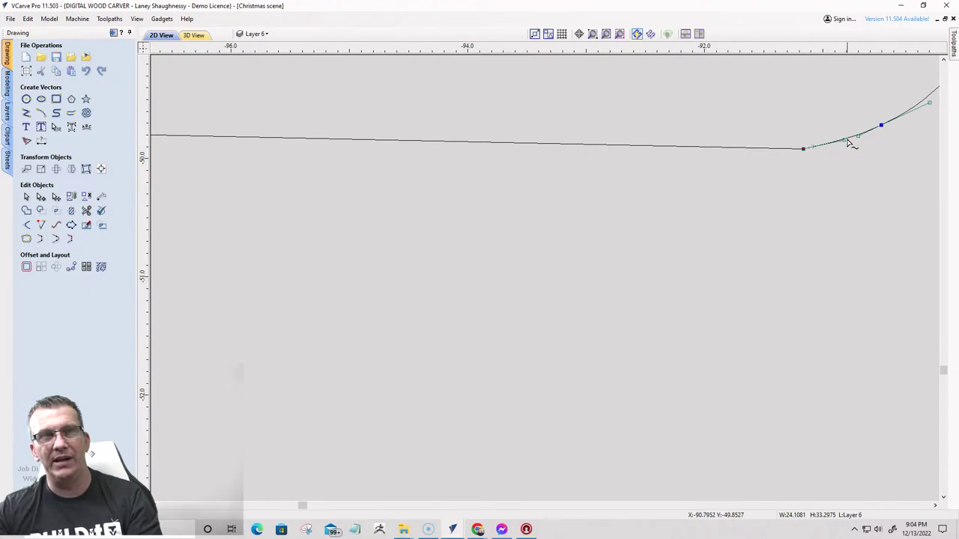
pyautogui.scroll(-3, 829, 248)
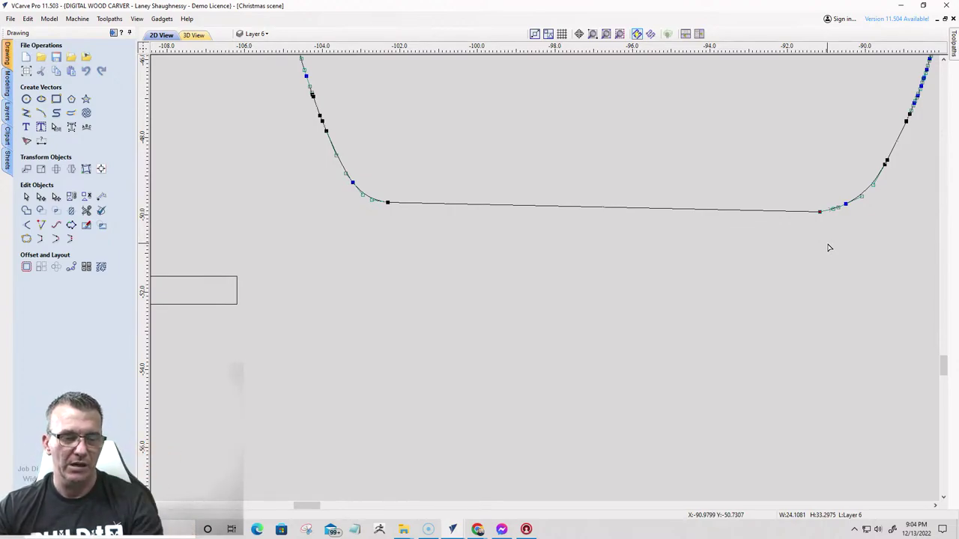
pyautogui.click(387, 202)
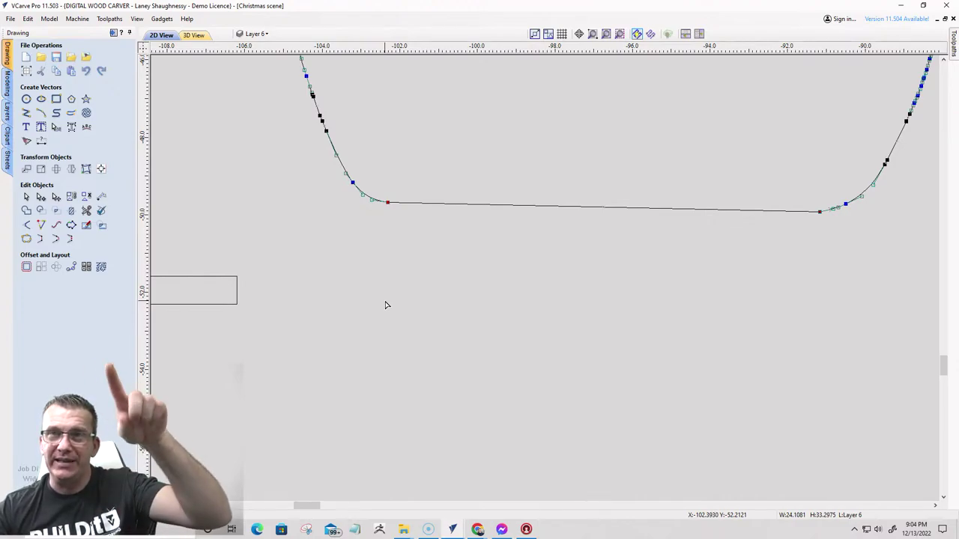
pyautogui.press('Down')
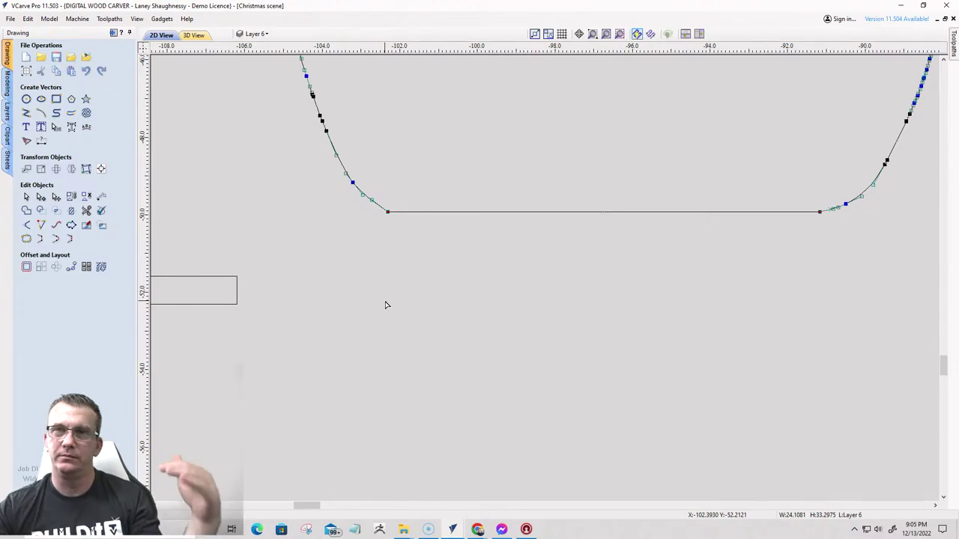
pyautogui.scroll(-8, 447, 257)
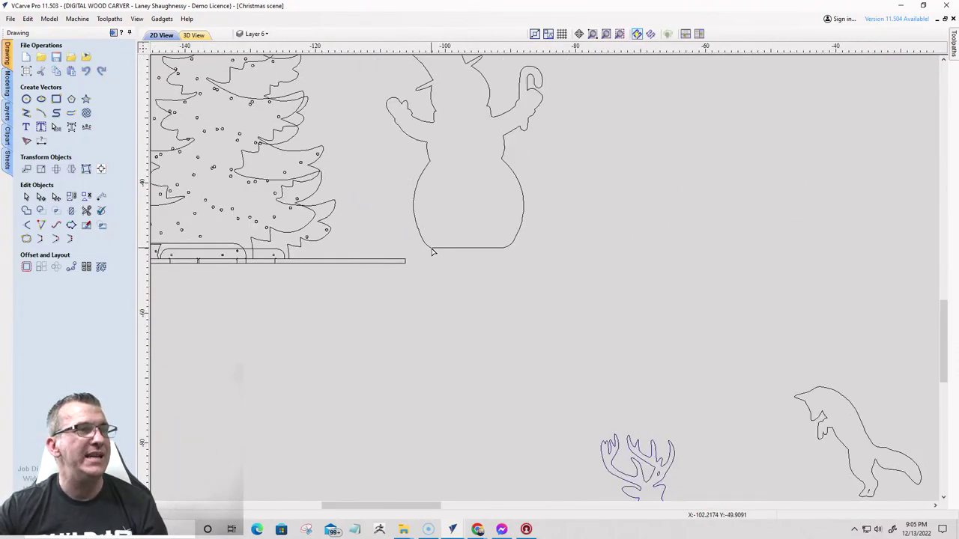
pyautogui.click(431, 248)
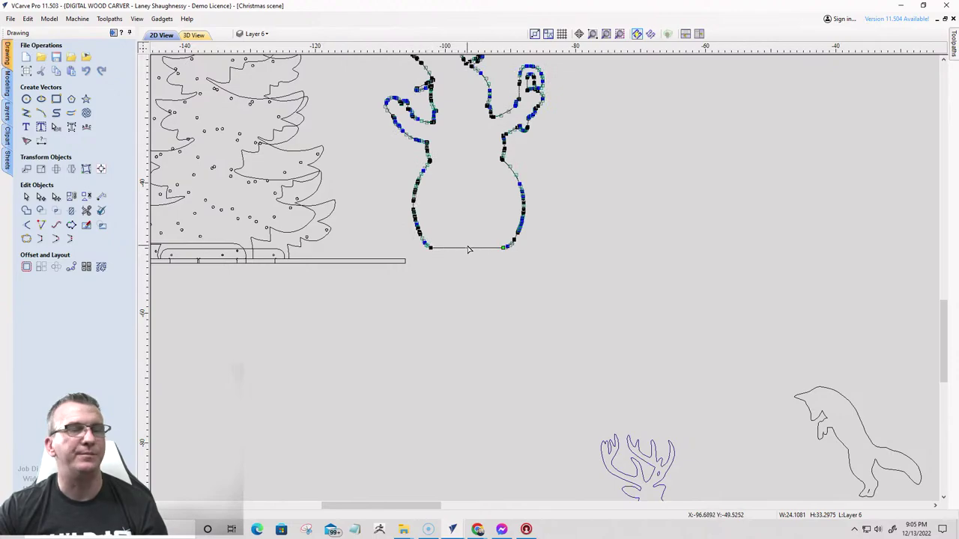
pyautogui.scroll(3, 466, 246)
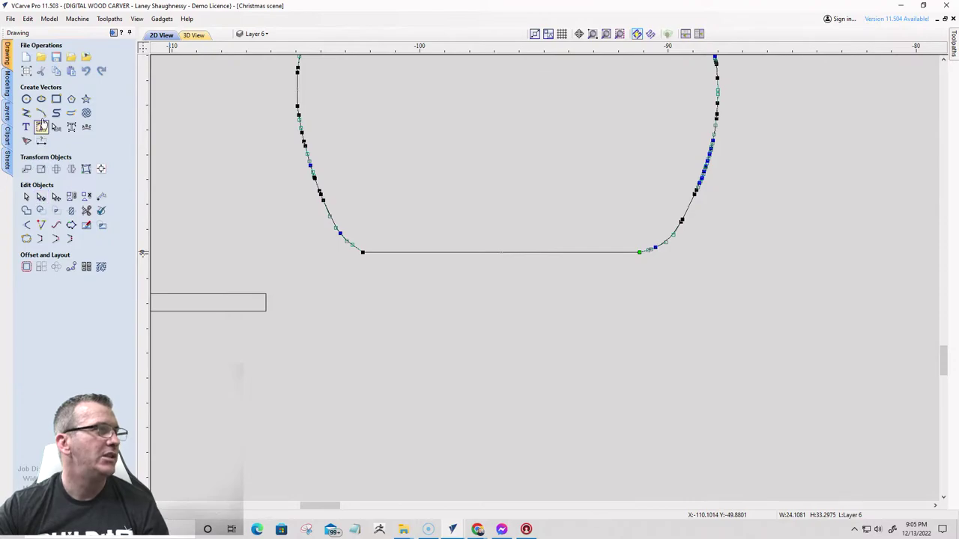
# - Draw a rectangle tab under the snowman sized 10 by 0.71875 inches
pyautogui.click(56, 99)
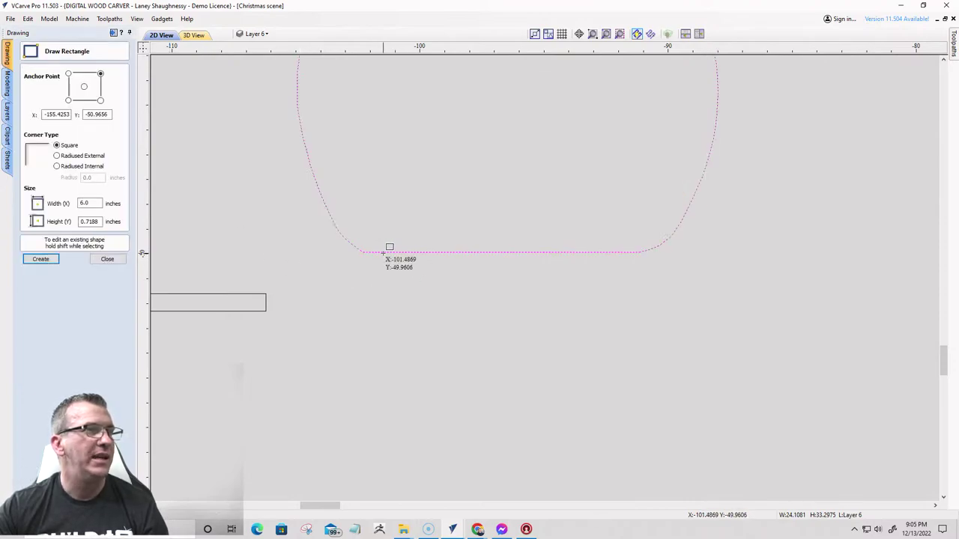
pyautogui.moveTo(387, 250)
pyautogui.mouseDown()
pyautogui.moveTo(578, 265)
pyautogui.moveTo(630, 279)
pyautogui.mouseUp()
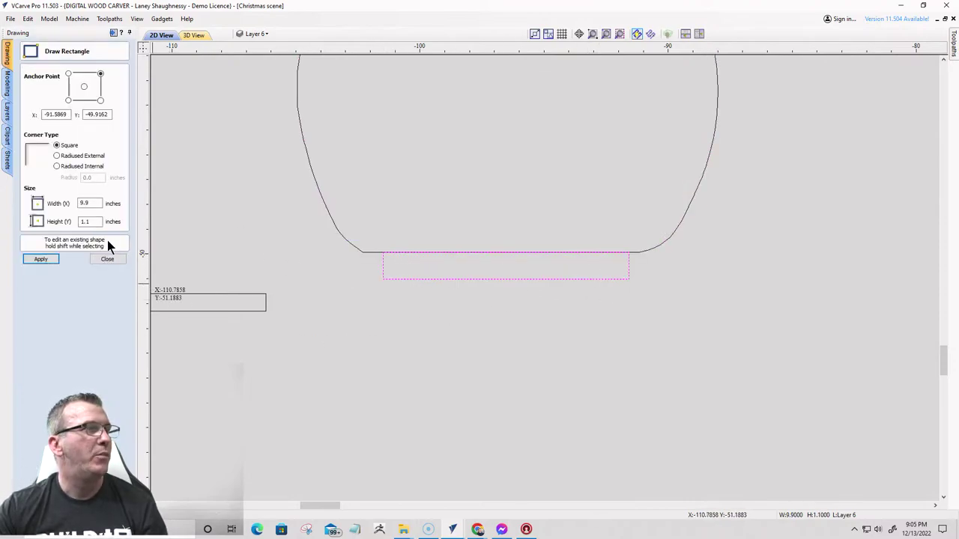
pyautogui.doubleClick(95, 221)
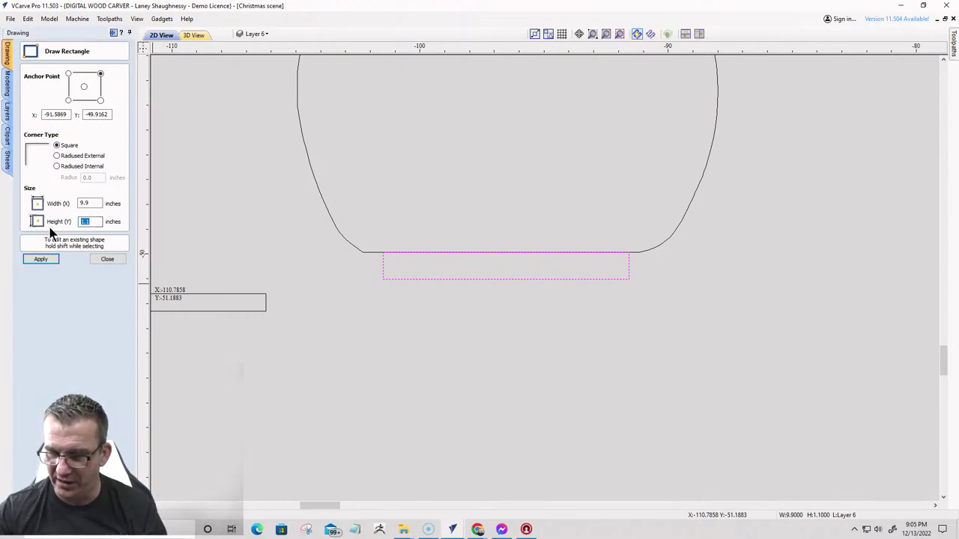
pyautogui.write('.71875')
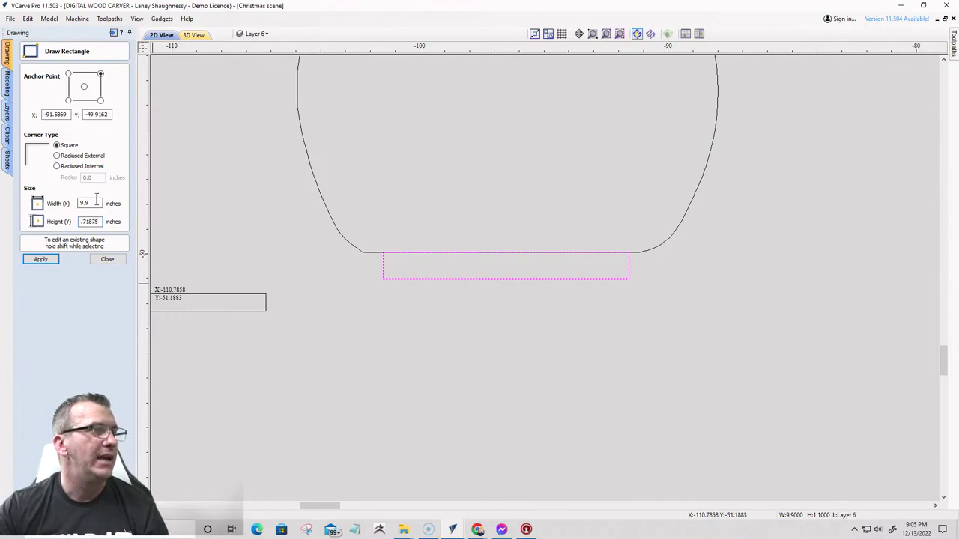
pyautogui.doubleClick(84, 203)
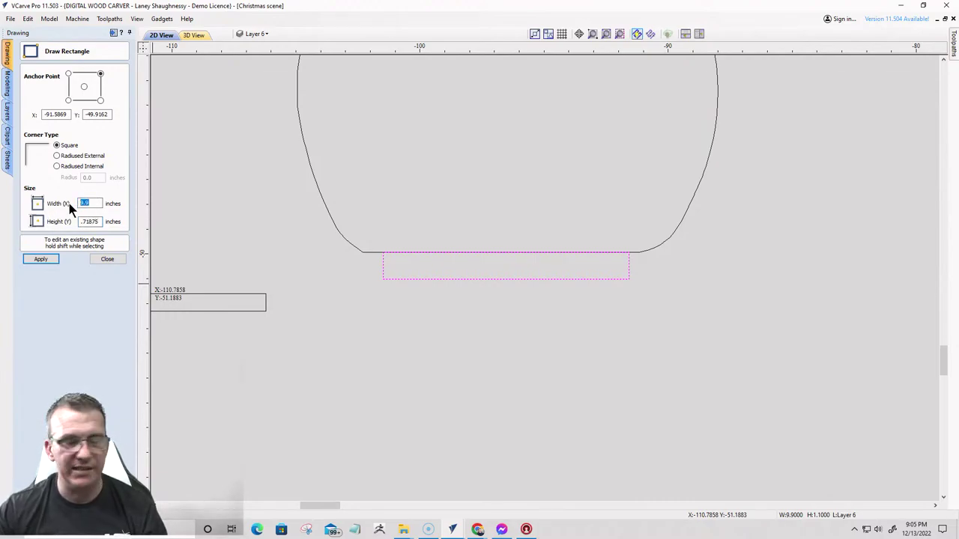
pyautogui.write('10')
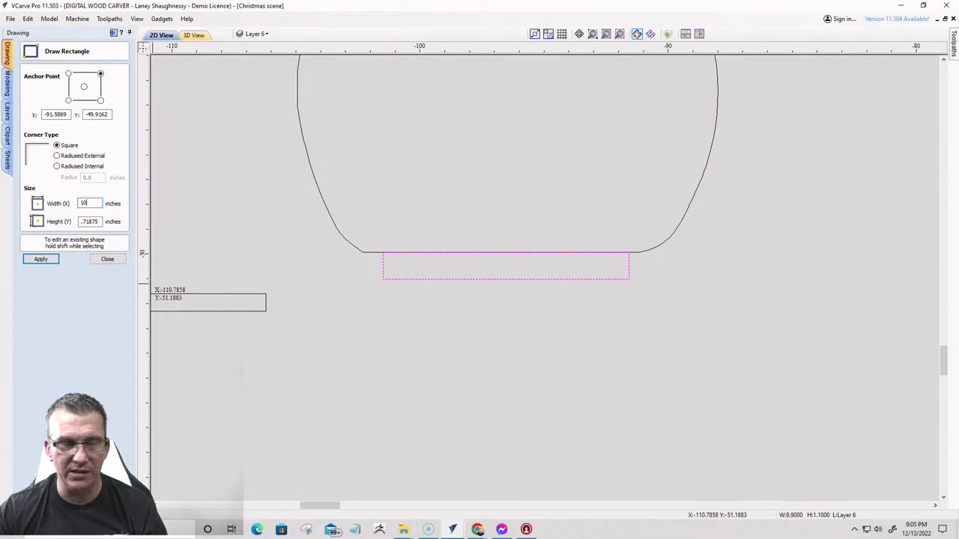
pyautogui.click(41, 259)
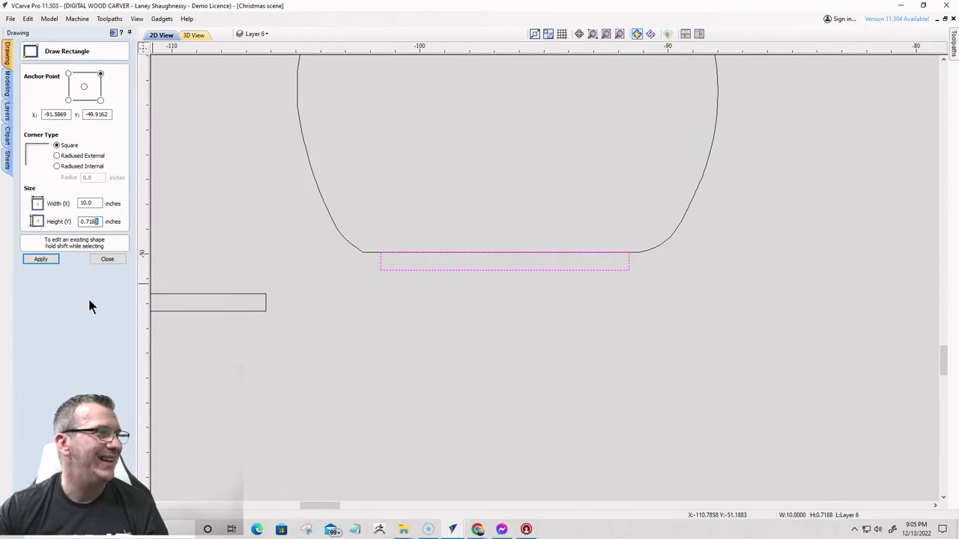
pyautogui.write('75')
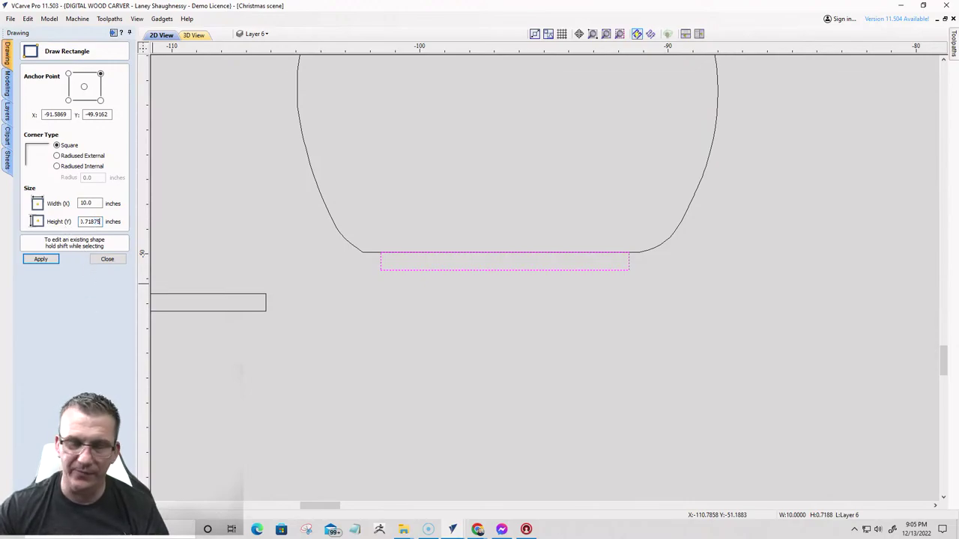
pyautogui.click(42, 259)
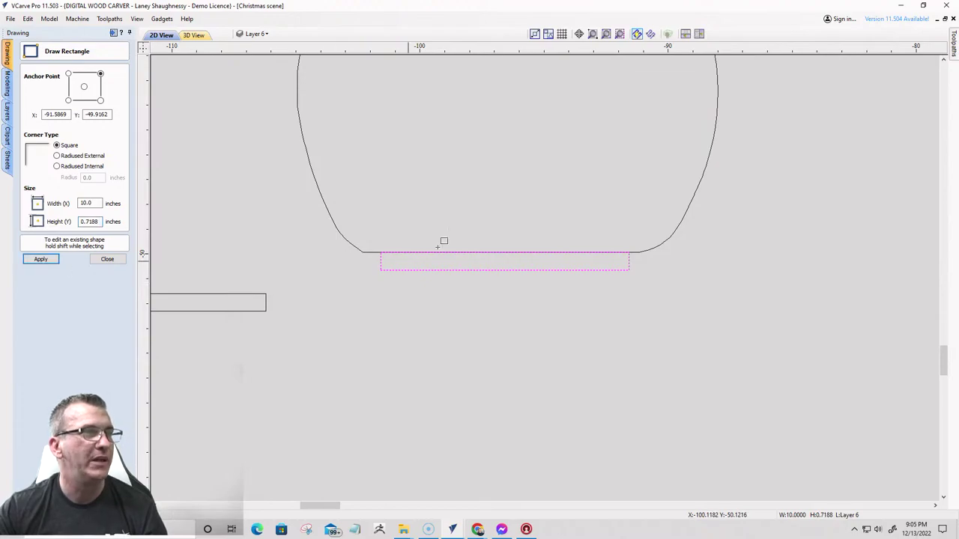
pyautogui.scroll(5, 431, 247)
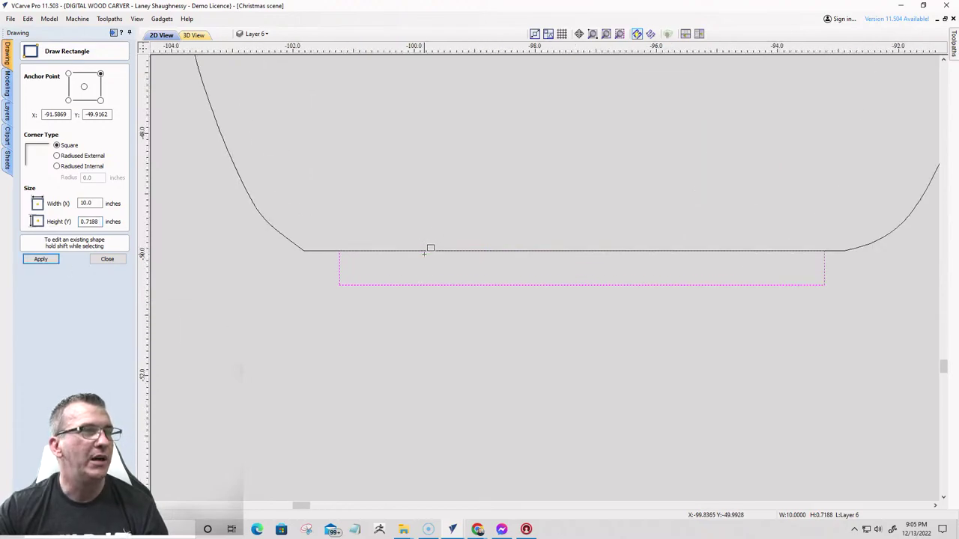
pyautogui.click(107, 260)
# - Nudge the tab rectangle slightly to the left
pyautogui.scroll(-4, 514, 316)
pyautogui.scroll(-3, 515, 316)
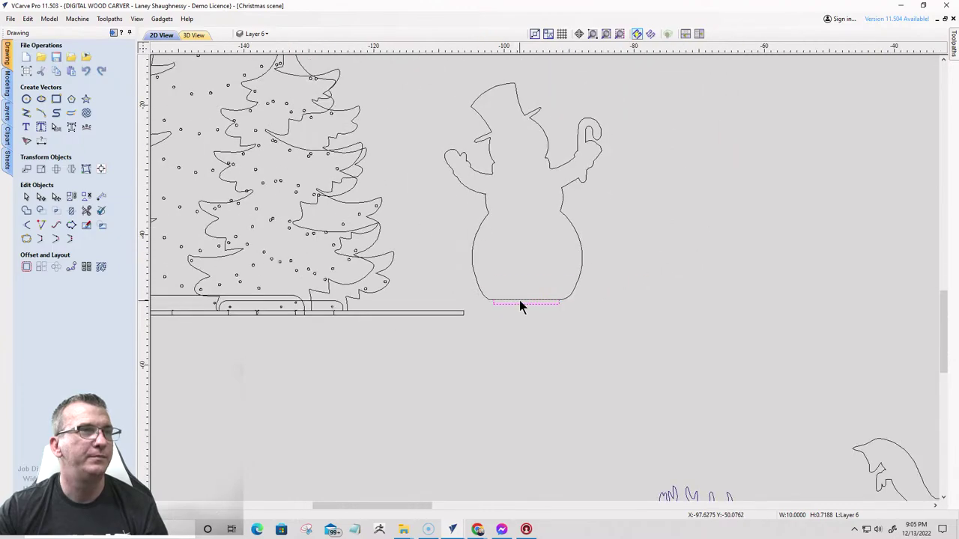
pyautogui.scroll(3, 512, 313)
pyautogui.scroll(4, 556, 295)
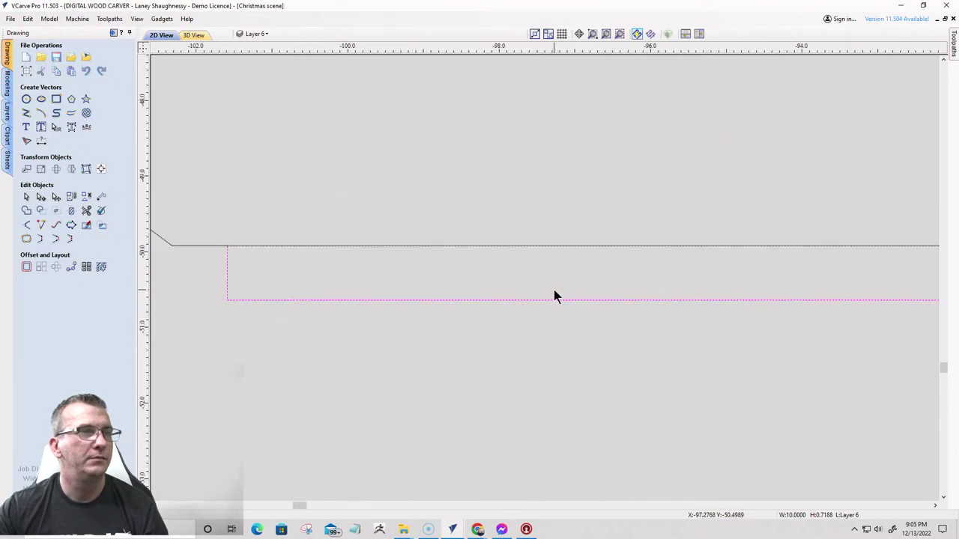
pyautogui.scroll(-3, 554, 295)
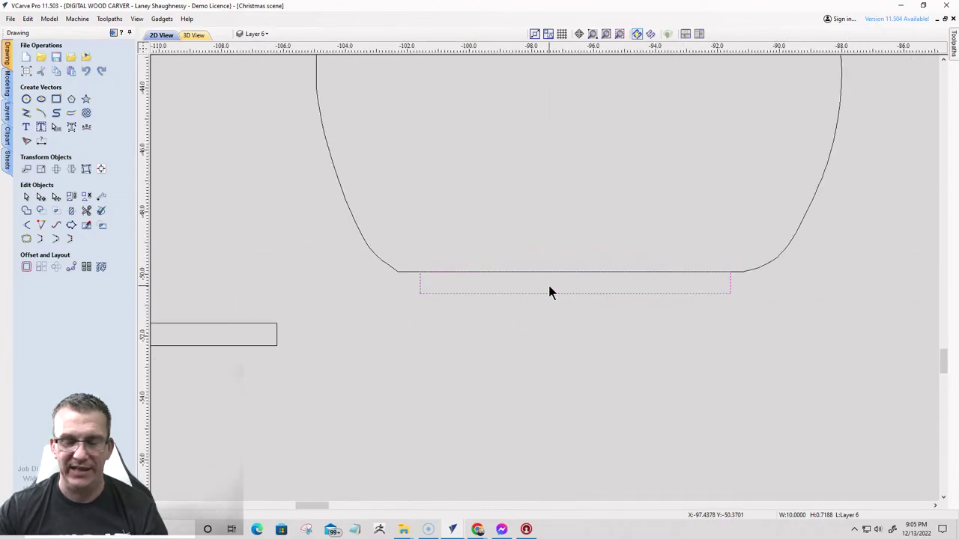
pyautogui.press('Left')
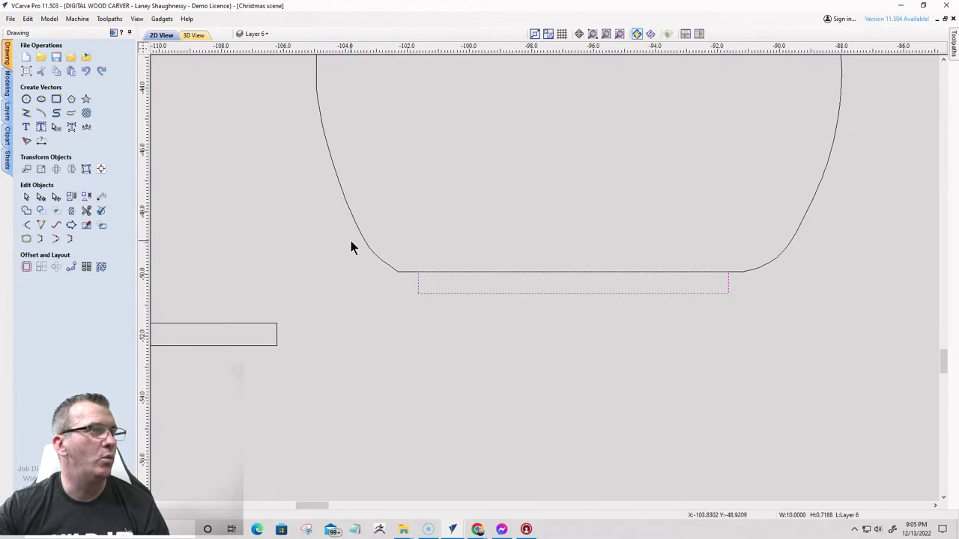
# - Check the Join Vectors options for base and tab without joining, then select the tab alone
pyautogui.keyDown('shift'); pyautogui.click(346, 191); pyautogui.keyUp('shift')
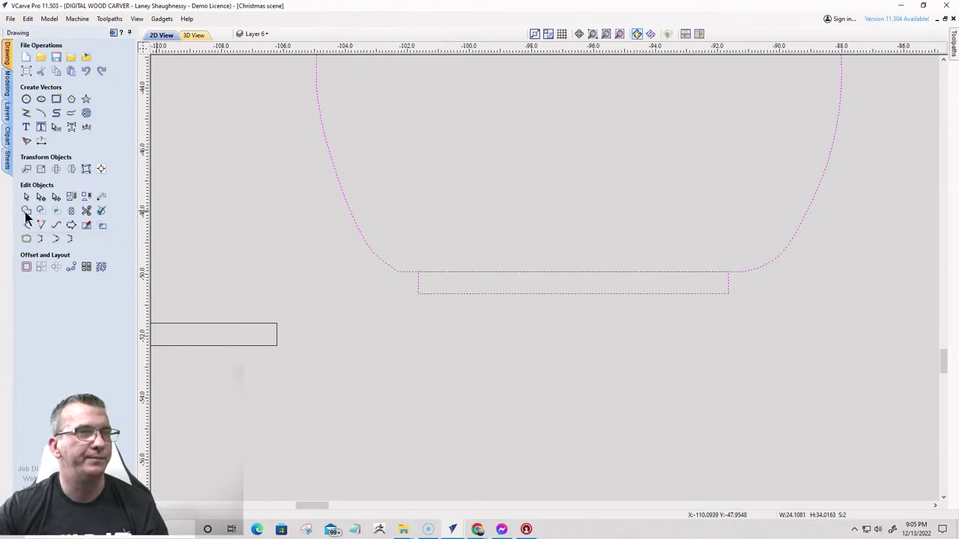
pyautogui.scroll(-6, 471, 295)
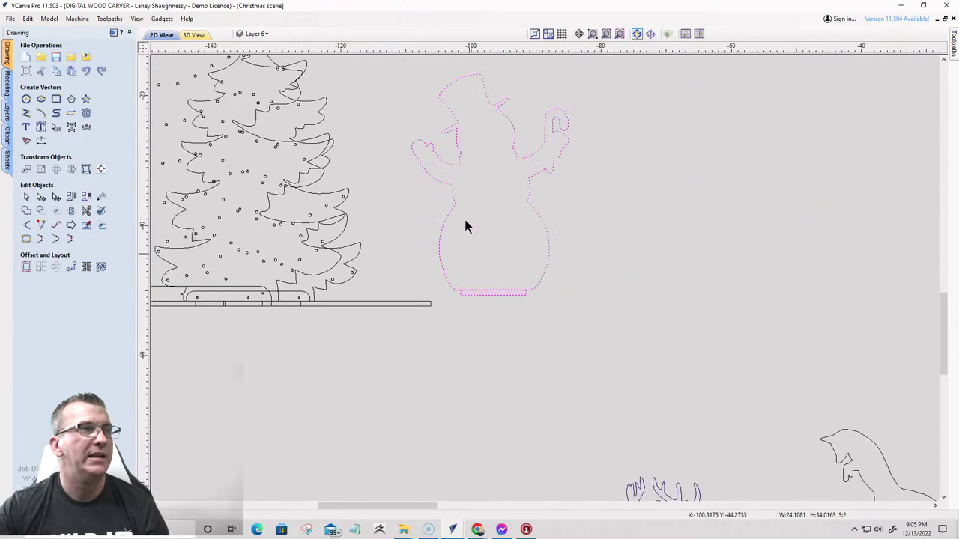
pyautogui.scroll(1, 435, 82)
pyautogui.scroll(1, 426, 70)
pyautogui.scroll(-2, 630, 184)
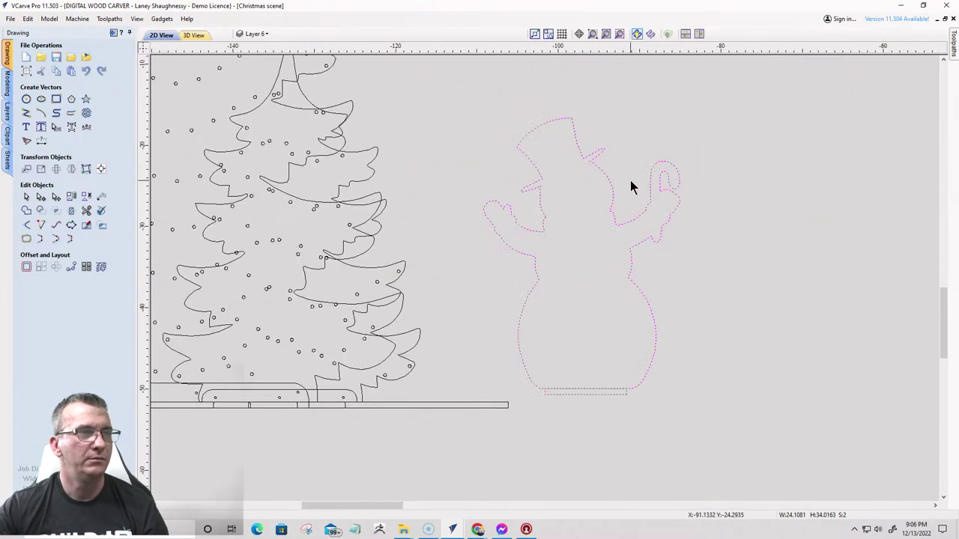
pyautogui.scroll(5, 592, 408)
pyautogui.click(578, 390)
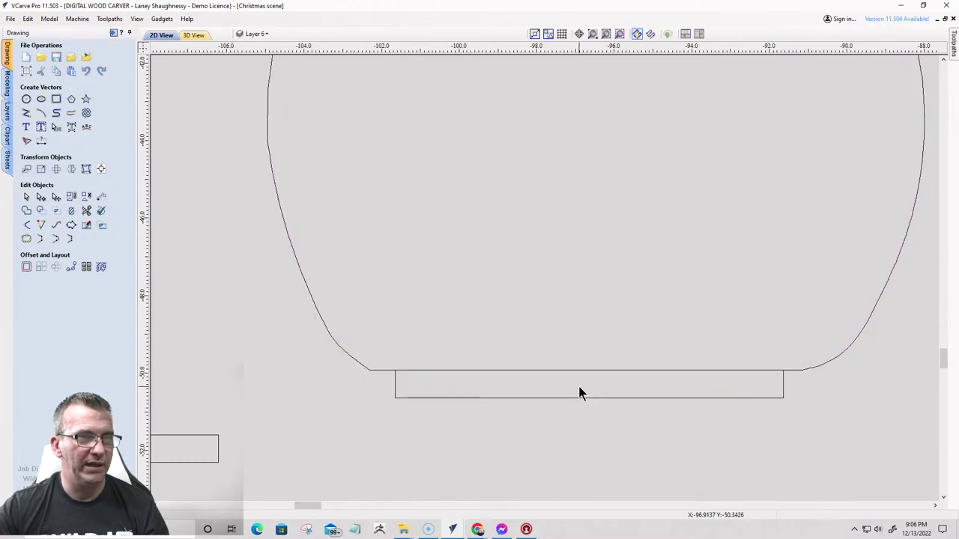
pyautogui.scroll(6, 579, 378)
pyautogui.scroll(-4, 524, 345)
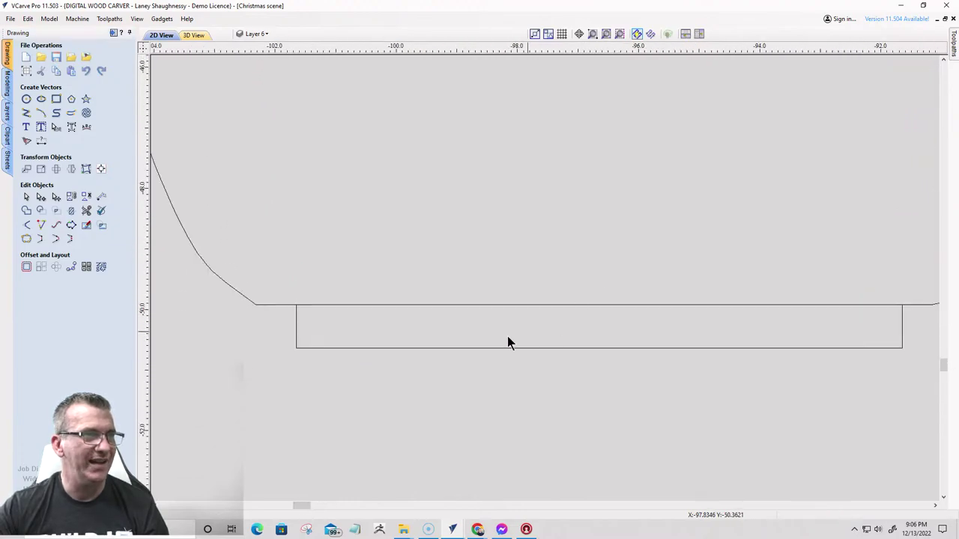
pyautogui.click(387, 346)
pyautogui.scroll(5, 308, 317)
pyautogui.scroll(6, 300, 308)
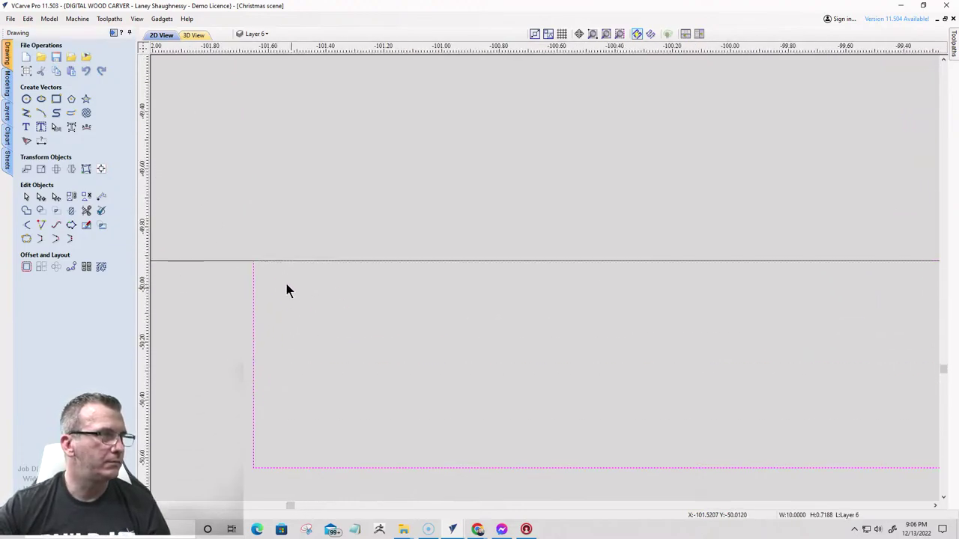
pyautogui.scroll(-8, 258, 232)
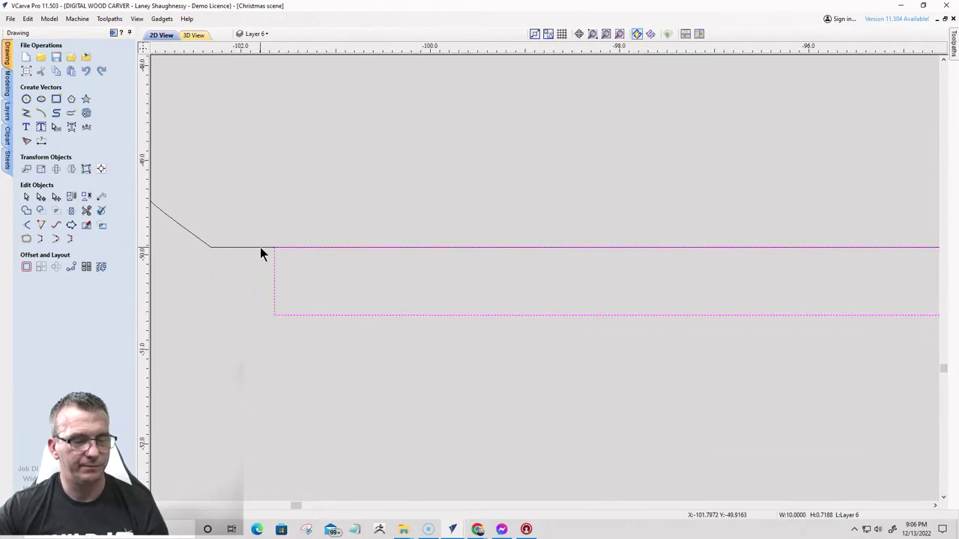
pyautogui.click(260, 247)
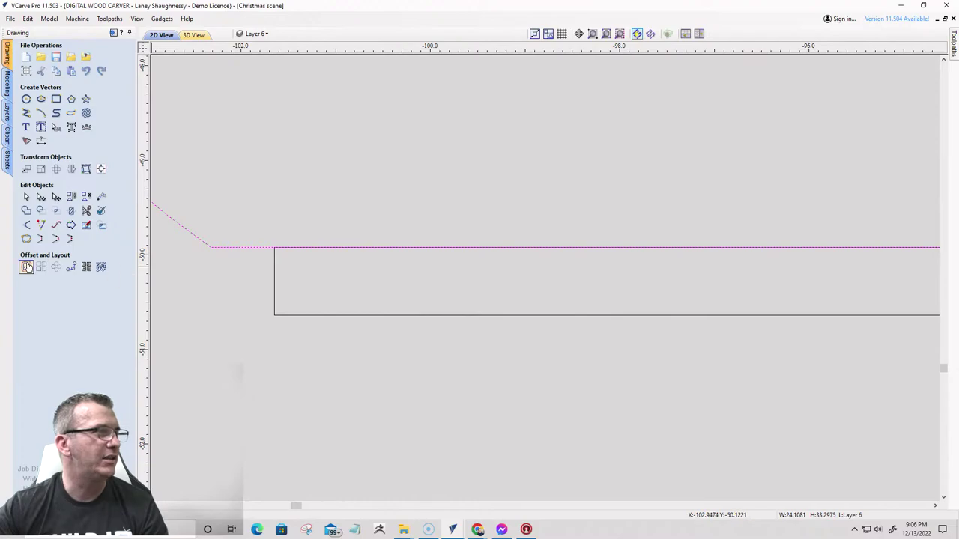
pyautogui.click(26, 239)
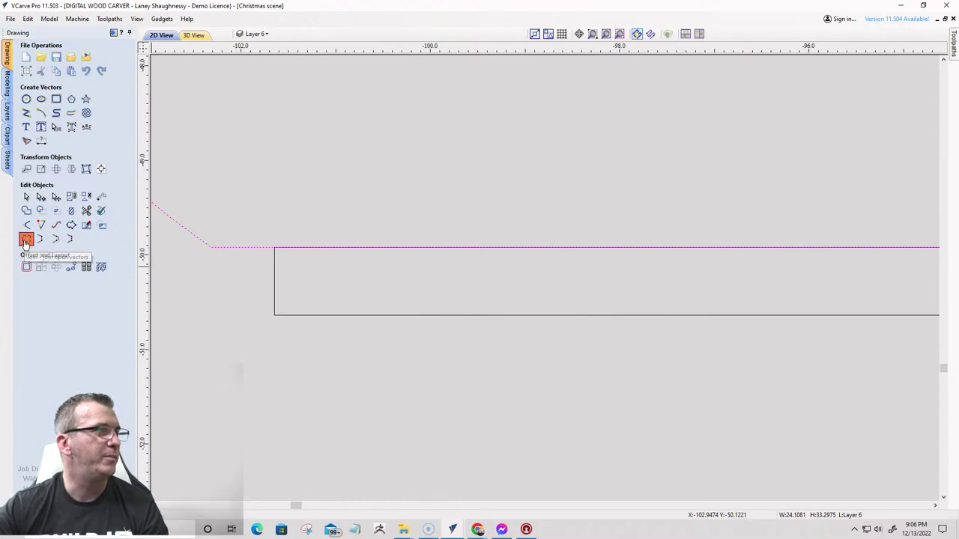
pyautogui.click(106, 178)
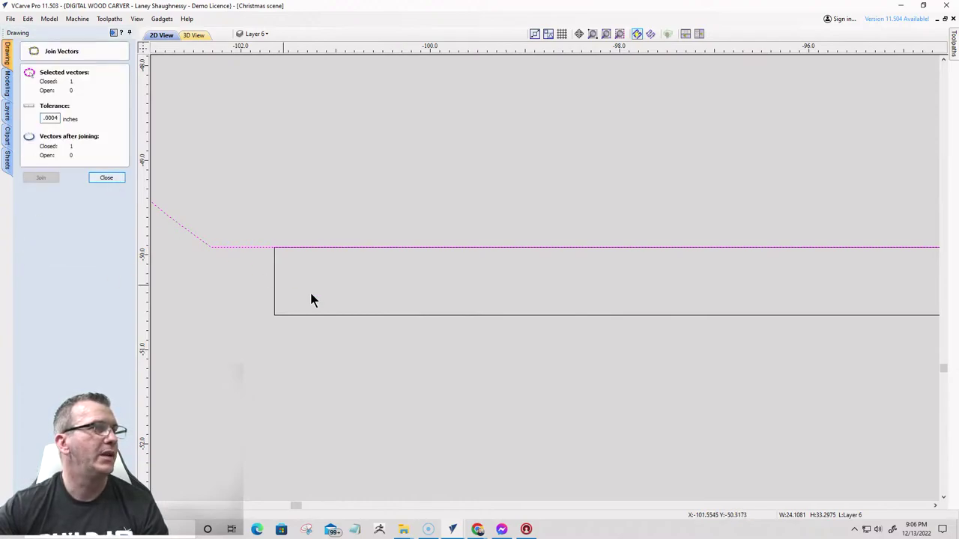
pyautogui.keyDown('shift'); pyautogui.click(327, 247); pyautogui.keyUp('shift')
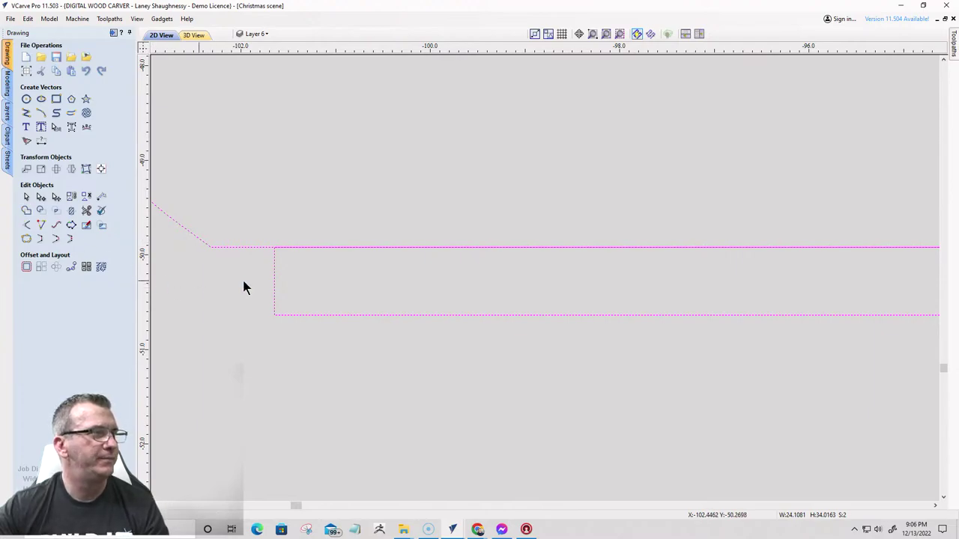
pyautogui.click(281, 268)
pyautogui.click(276, 259)
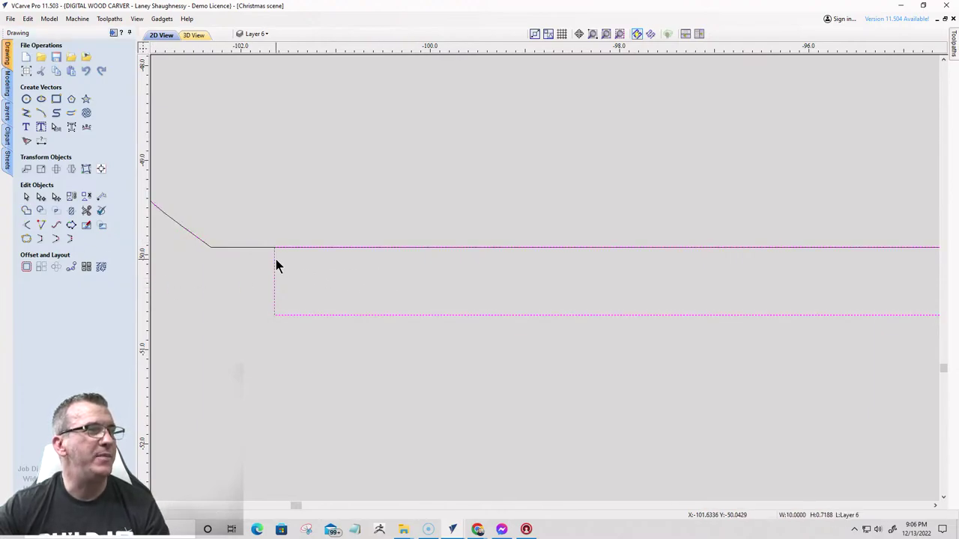
# - Drag the tab's top edge down until it snaps onto the snowman's flat bottom
pyautogui.scroll(5, 277, 255)
pyautogui.scroll(10, 275, 226)
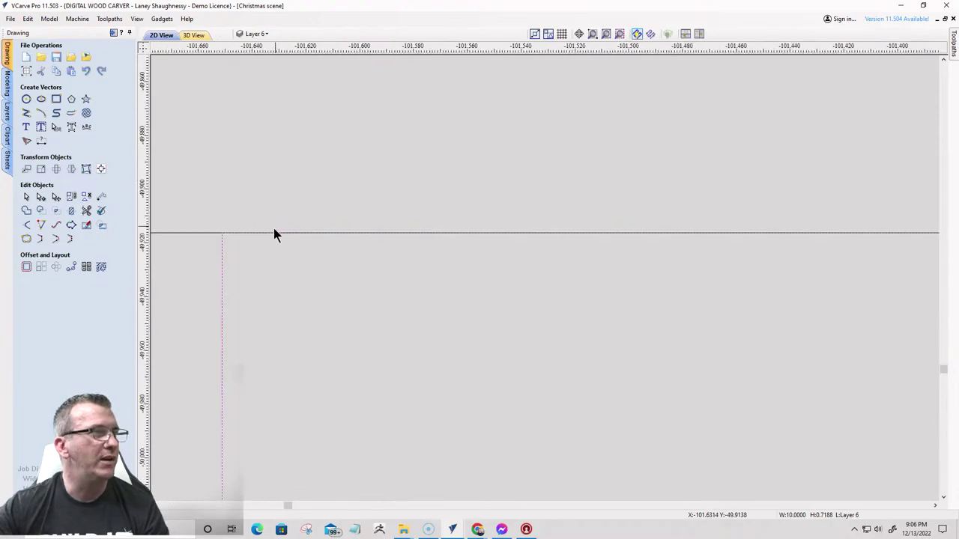
pyautogui.scroll(4, 246, 223)
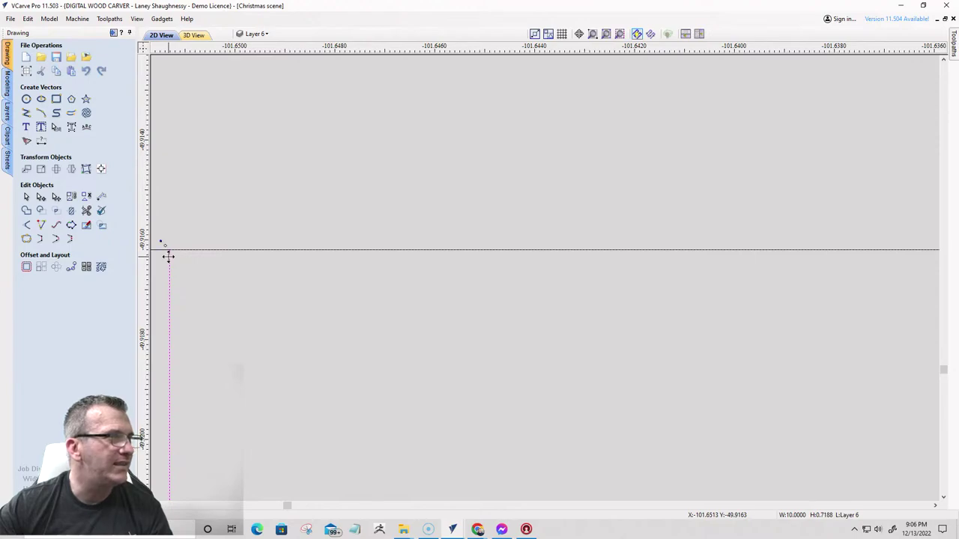
pyautogui.scroll(-2, 257, 263)
pyautogui.scroll(-2, 257, 263)
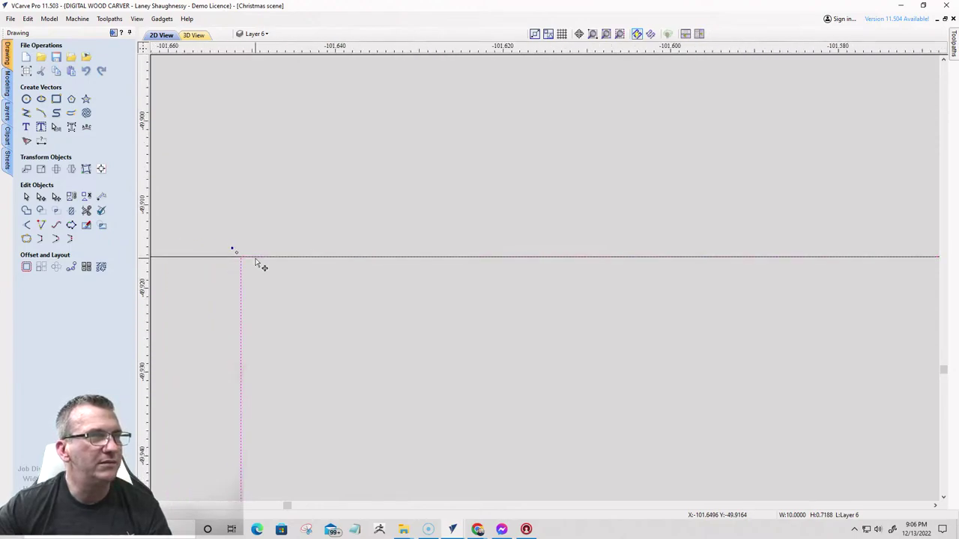
pyautogui.scroll(-10, 621, 275)
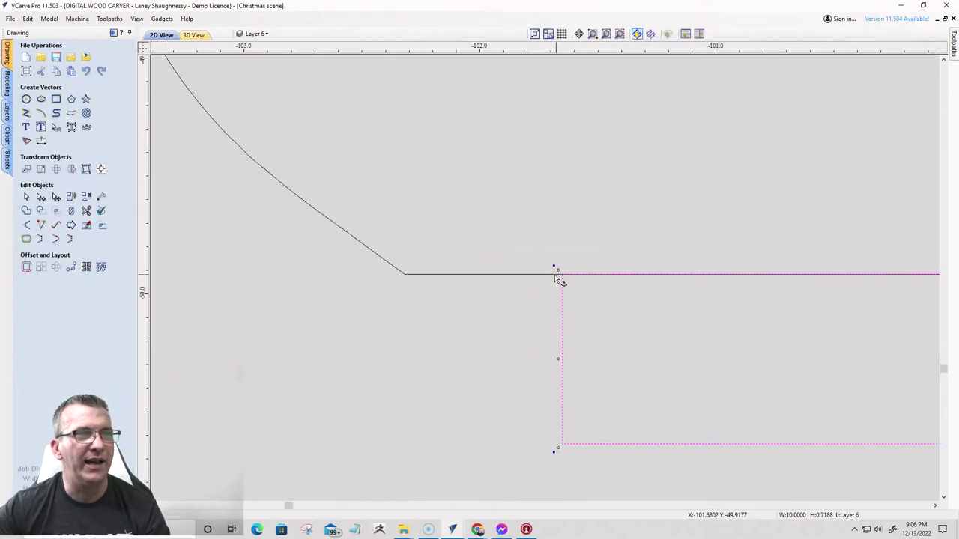
pyautogui.scroll(-3, 619, 291)
pyautogui.scroll(6, 705, 282)
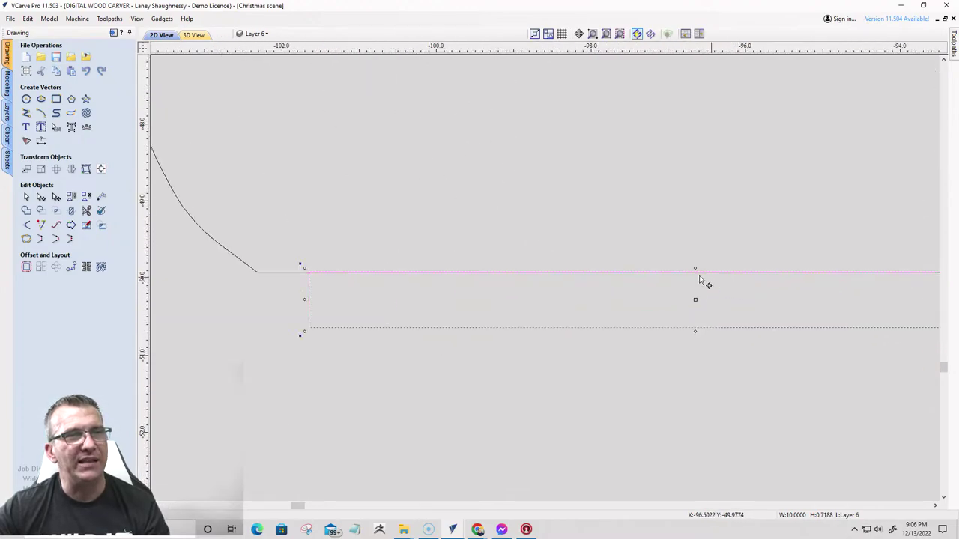
pyautogui.scroll(4, 720, 282)
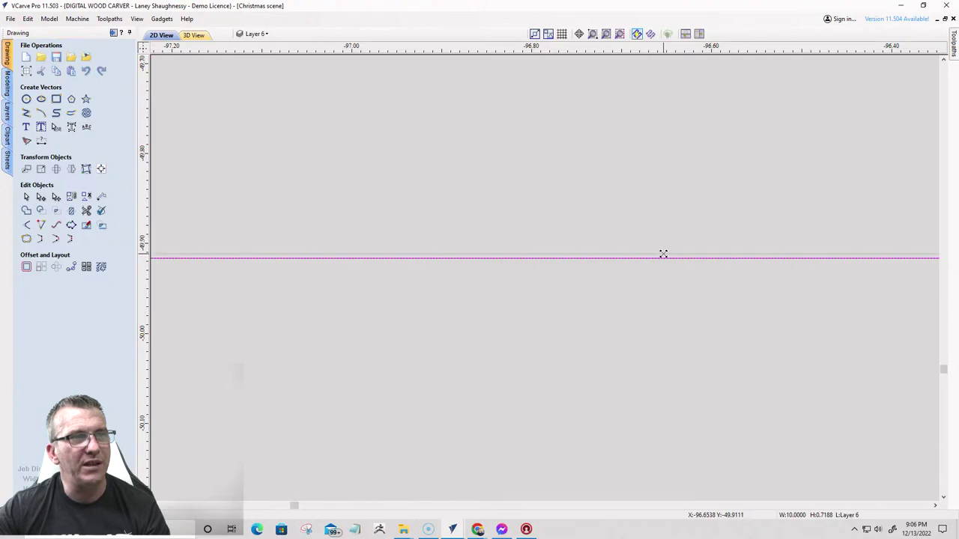
pyautogui.scroll(10, 664, 254)
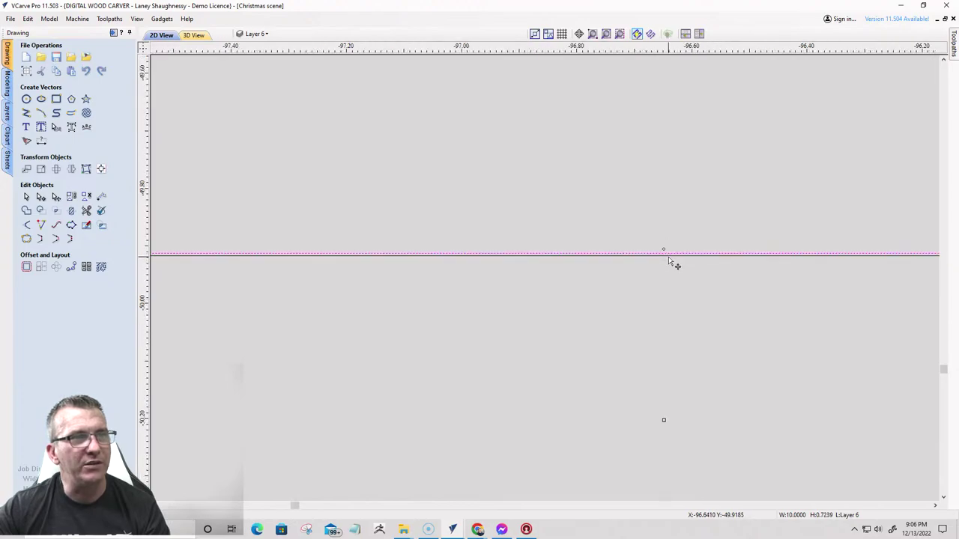
pyautogui.scroll(3, 645, 289)
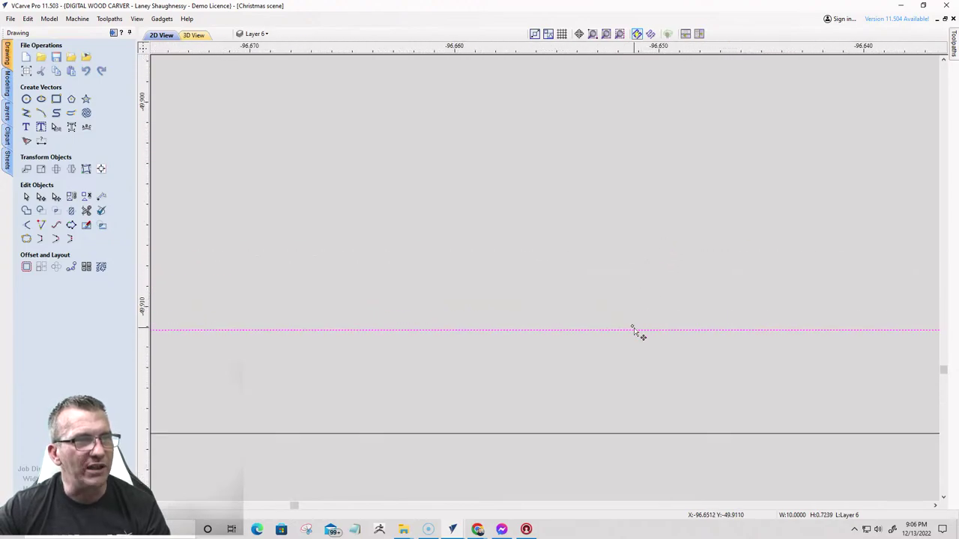
pyautogui.moveTo(632, 326); pyautogui.dragTo(631, 429)
pyautogui.scroll(-10, 642, 324)
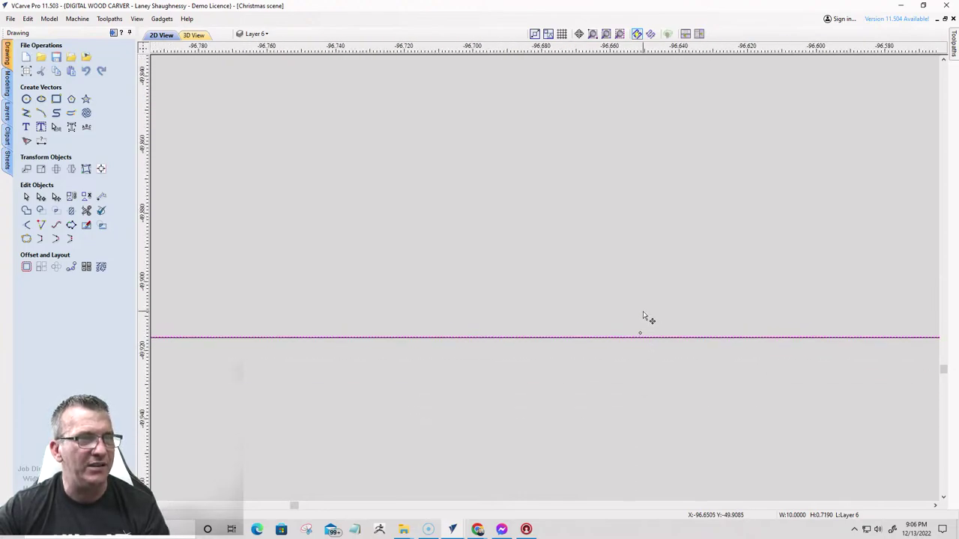
pyautogui.scroll(-10, 642, 316)
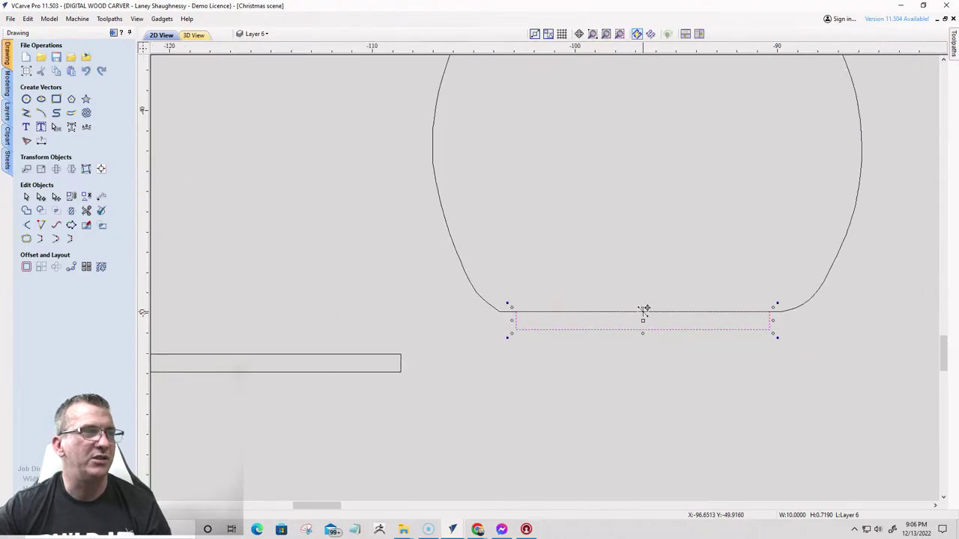
# - Weld the snowman and its tab into one outline
pyautogui.keyDown('shift'); pyautogui.click(596, 311); pyautogui.keyUp('shift')
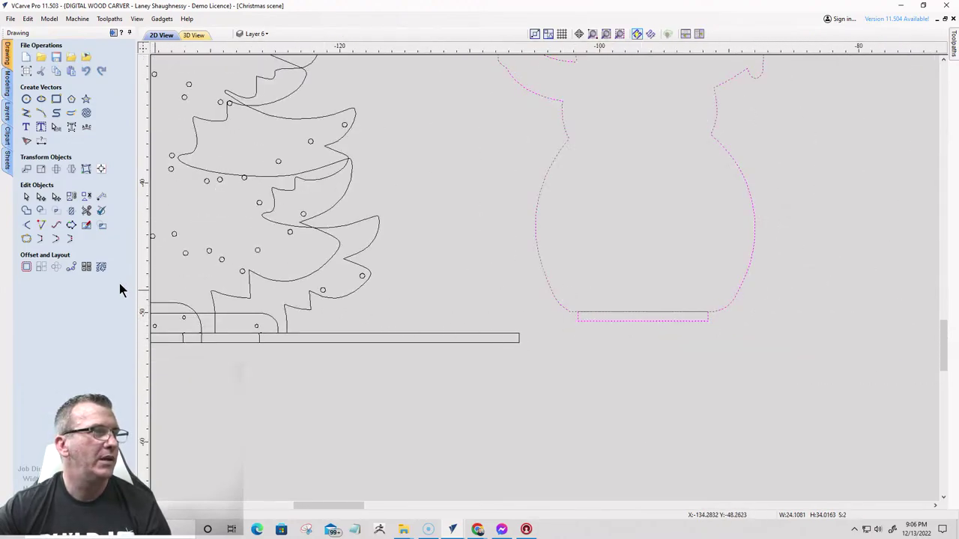
pyautogui.click(25, 213)
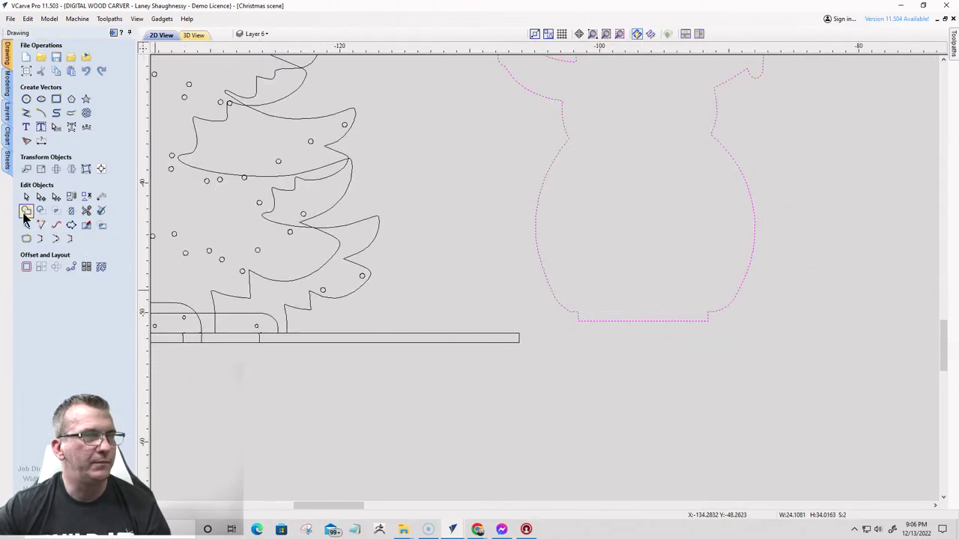
pyautogui.scroll(5, 573, 333)
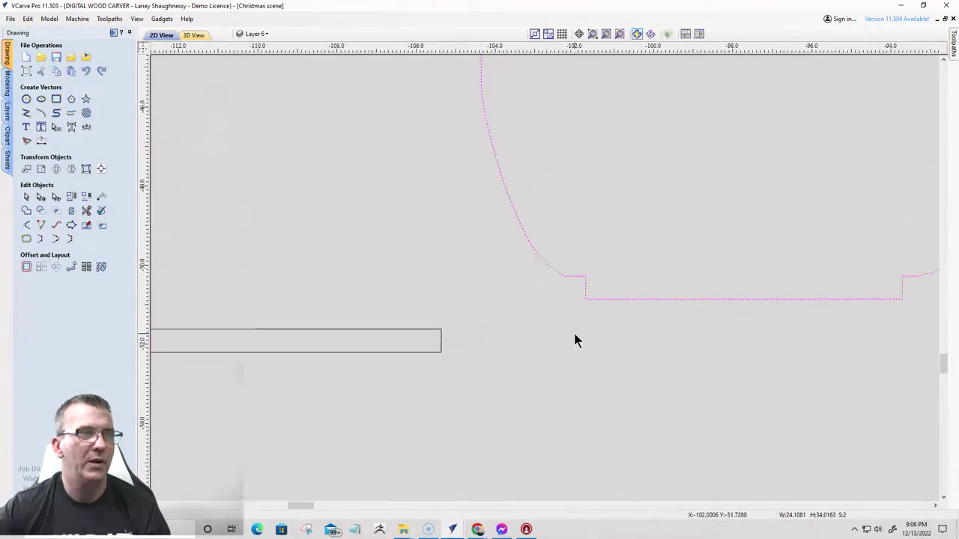
# - Add 0.125-inch dog-bone fillets at the left and right stepped corners
pyautogui.click(25, 226)
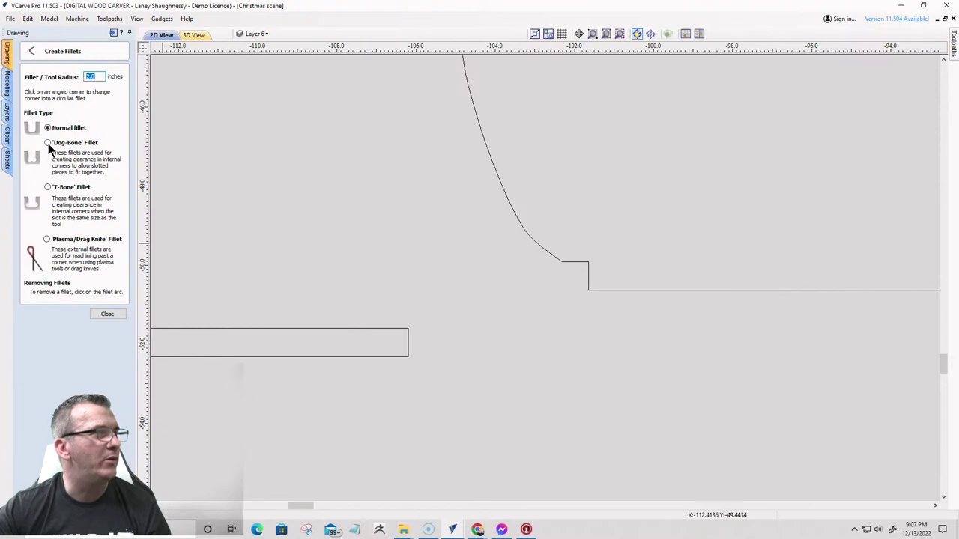
pyautogui.click(48, 143)
pyautogui.doubleClick(101, 76)
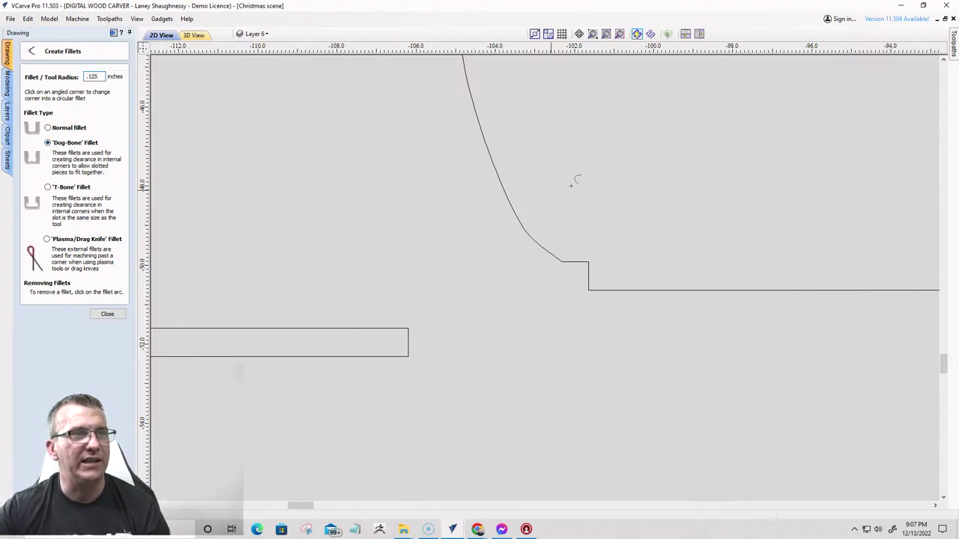
pyautogui.scroll(3, 571, 185)
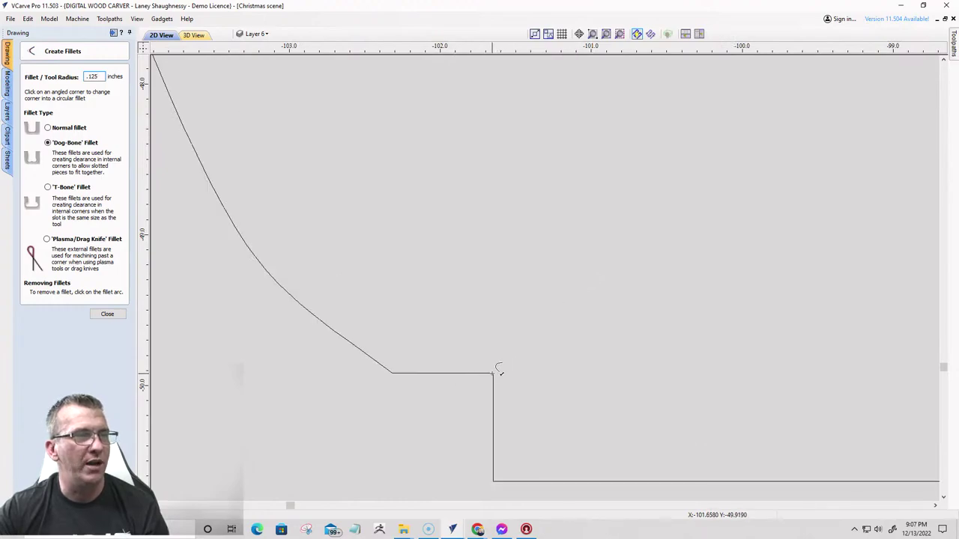
pyautogui.click(493, 372)
pyautogui.scroll(-3, 360, 261)
pyautogui.scroll(-1, 625, 282)
pyautogui.scroll(2, 675, 290)
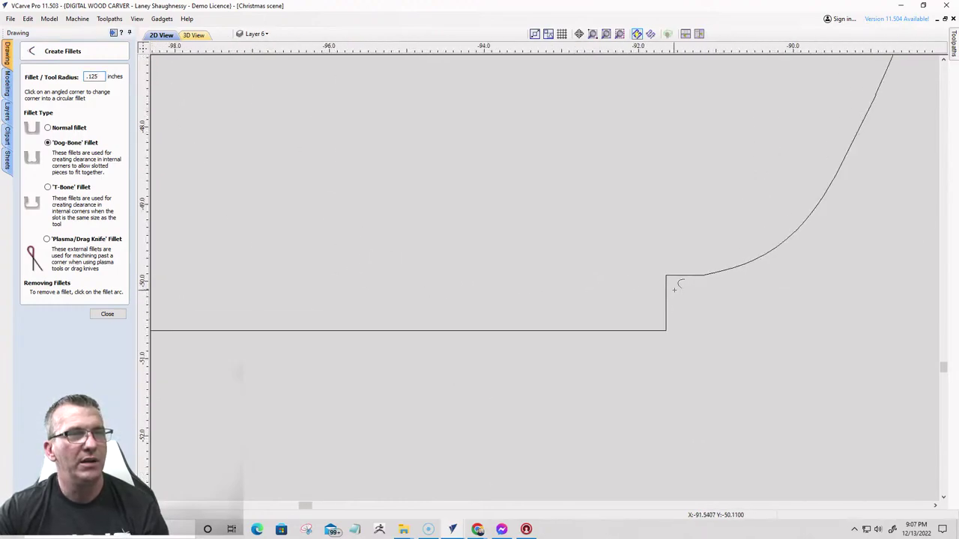
pyautogui.scroll(1, 675, 289)
pyautogui.click(666, 276)
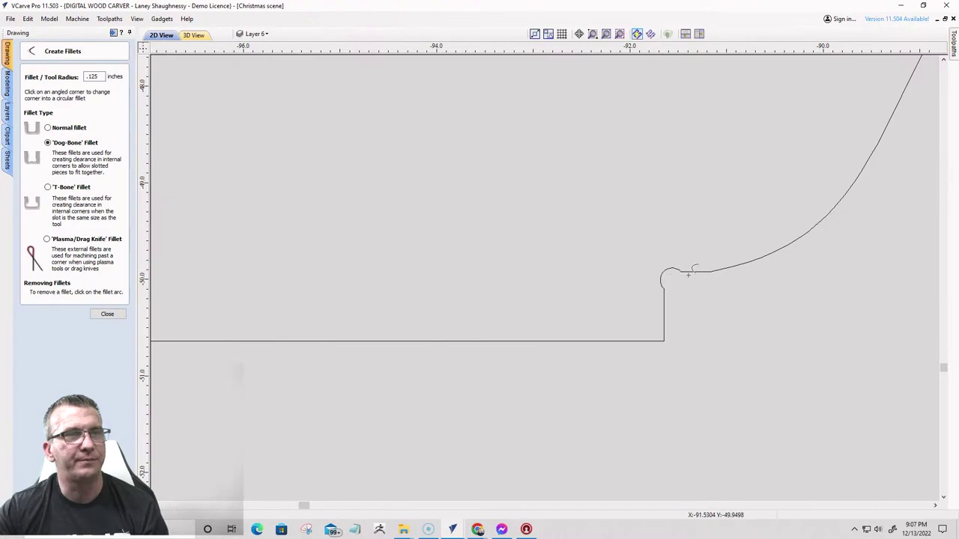
pyautogui.scroll(-8, 687, 275)
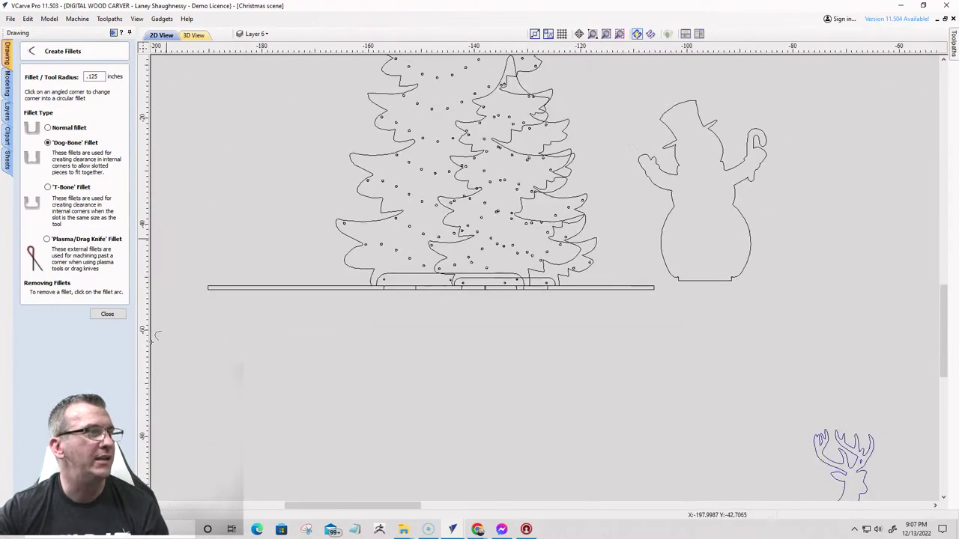
pyautogui.click(104, 314)
# - Move the welded snowman left onto the ground strip beside the trees and fine-tune its position
pyautogui.click(668, 215)
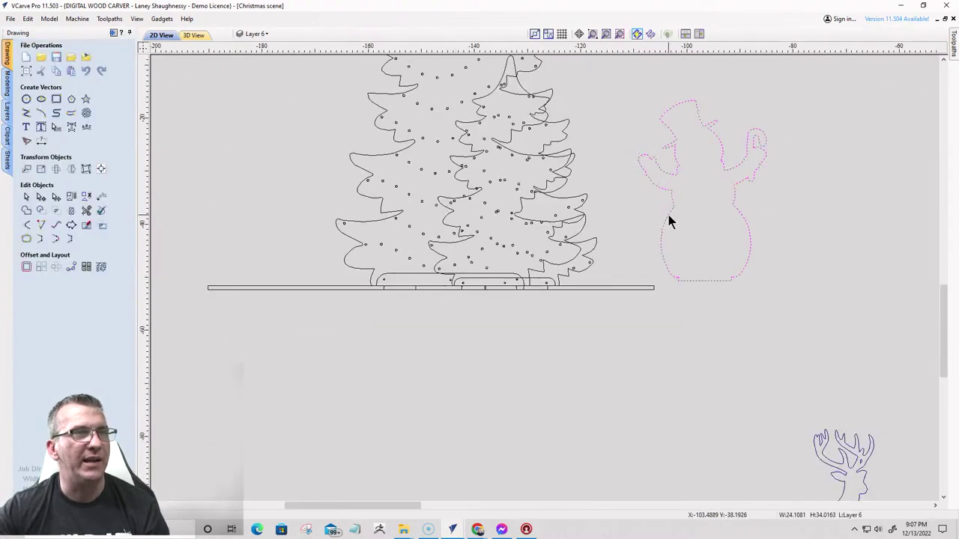
pyautogui.moveTo(676, 276); pyautogui.dragTo(587, 290)
pyautogui.scroll(5, 588, 290)
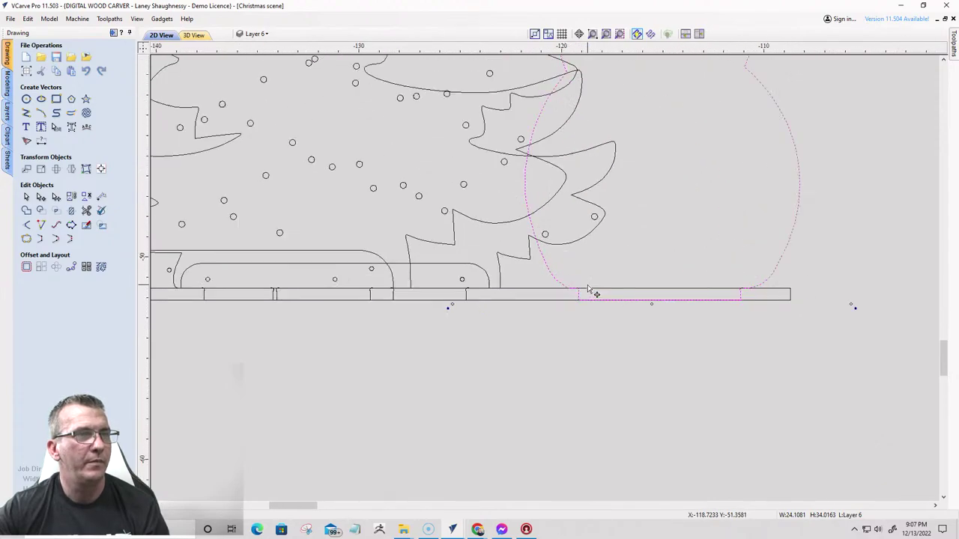
pyautogui.scroll(6, 587, 290)
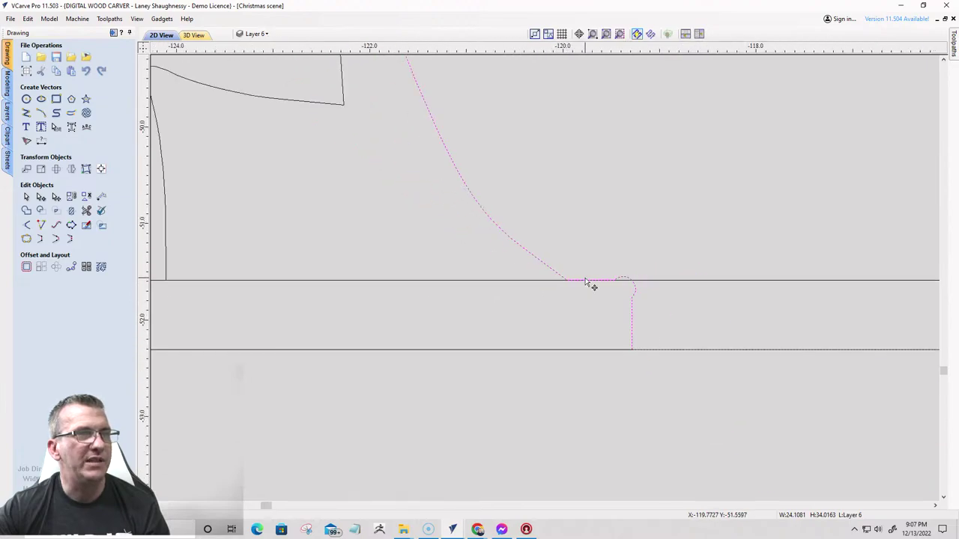
pyautogui.scroll(-10, 588, 283)
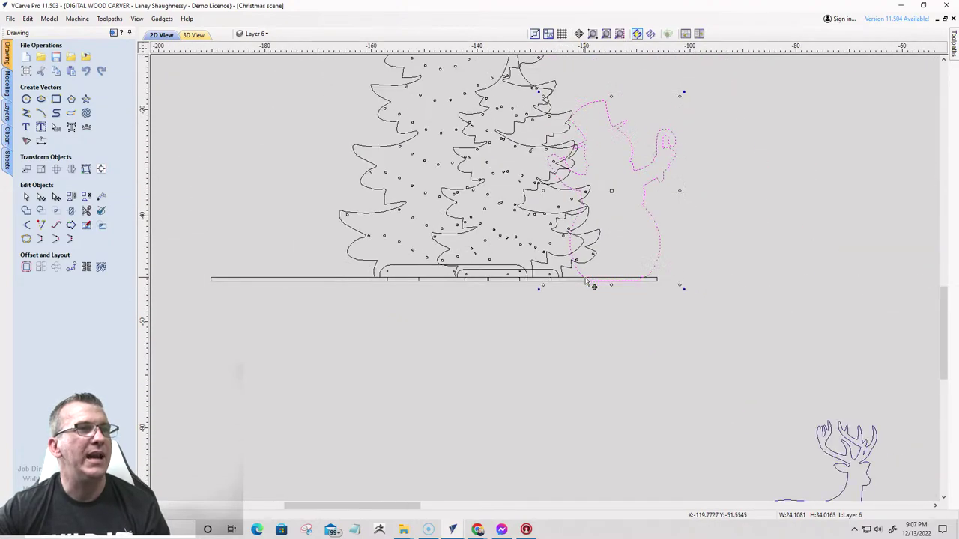
pyautogui.scroll(1, 589, 284)
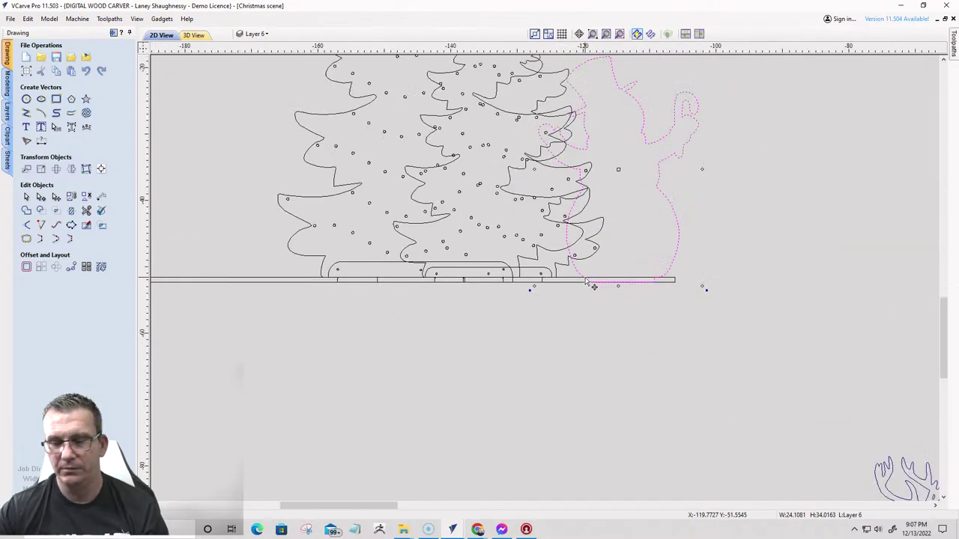
pyautogui.press('Left')
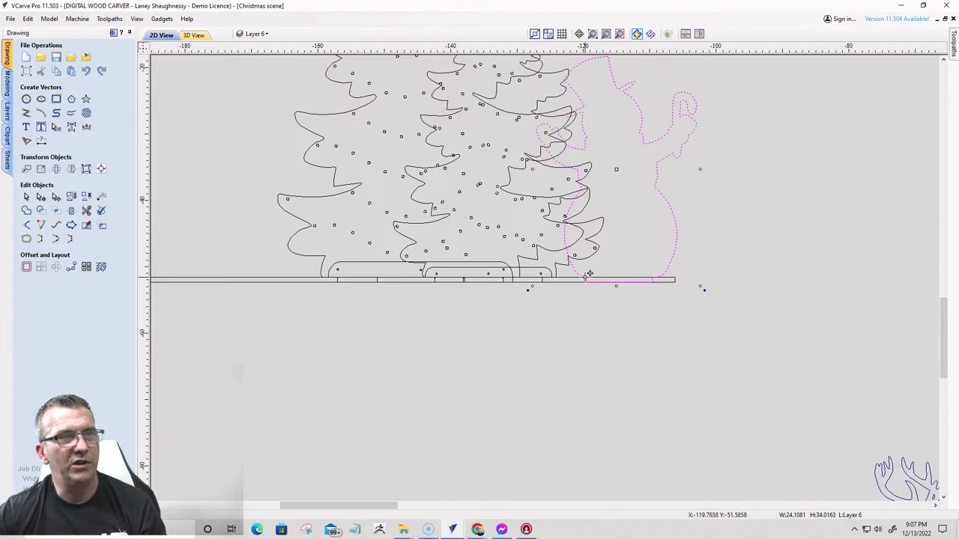
pyautogui.press('Right')
pyautogui.scroll(-3, 590, 275)
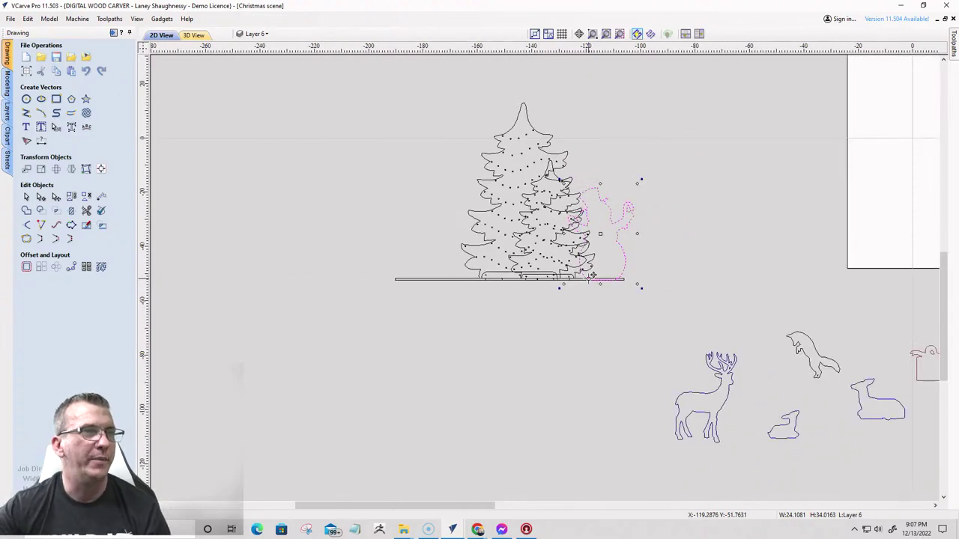
pyautogui.scroll(2, 598, 283)
pyautogui.click(593, 347)
pyautogui.scroll(-3, 588, 263)
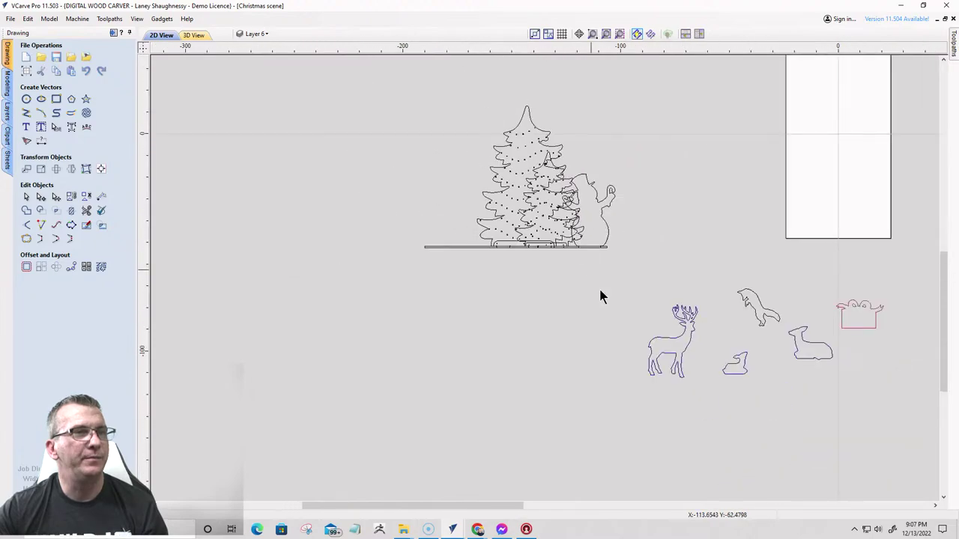
pyautogui.scroll(-1, 658, 367)
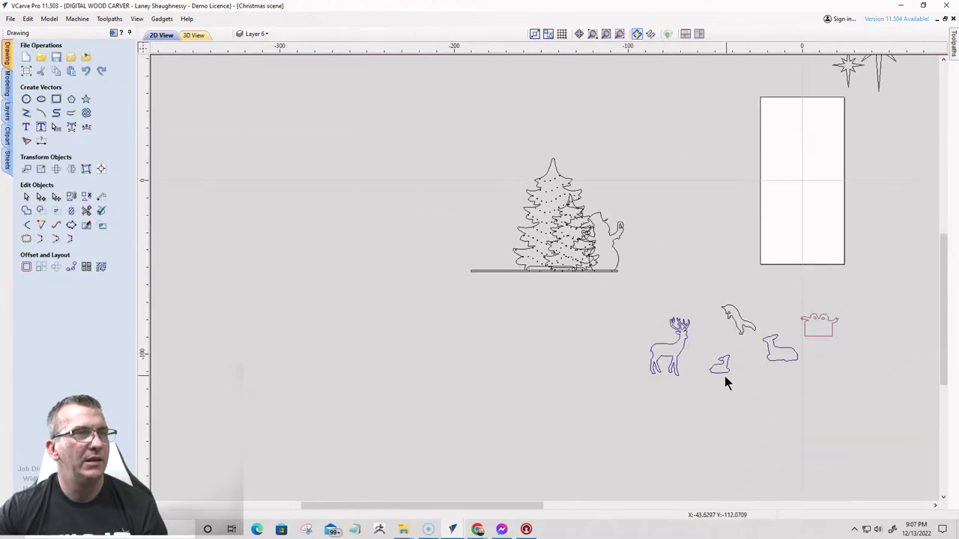
# - Box-select the standing deer and drag it onto the ground strip left of the trees
pyautogui.moveTo(637, 286); pyautogui.dragTo(700, 390)
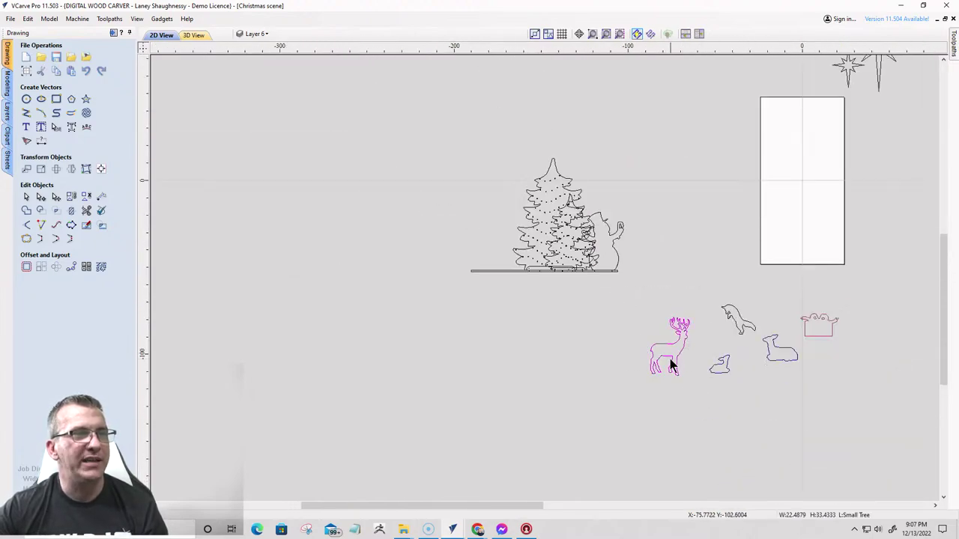
pyautogui.moveTo(667, 343); pyautogui.dragTo(491, 241)
pyautogui.scroll(8, 494, 243)
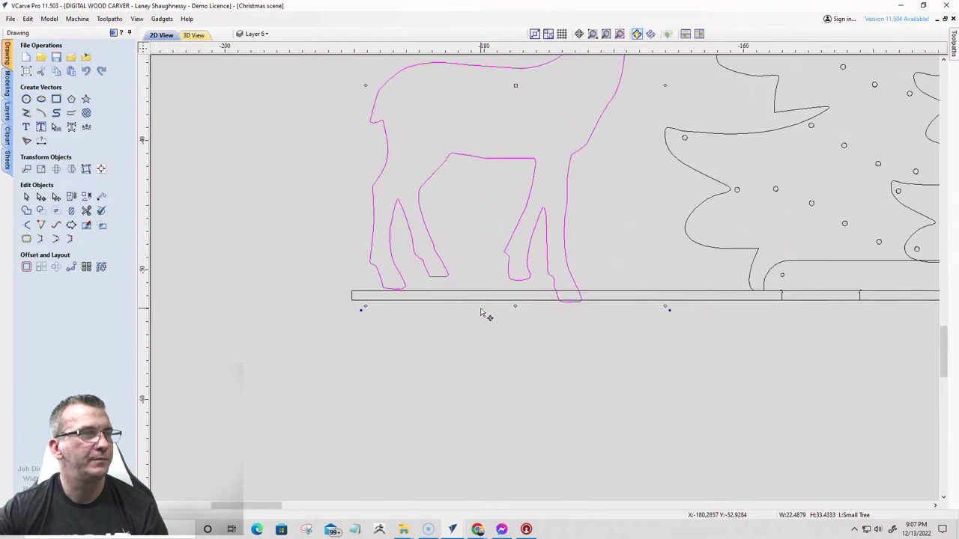
pyautogui.scroll(-4, 466, 281)
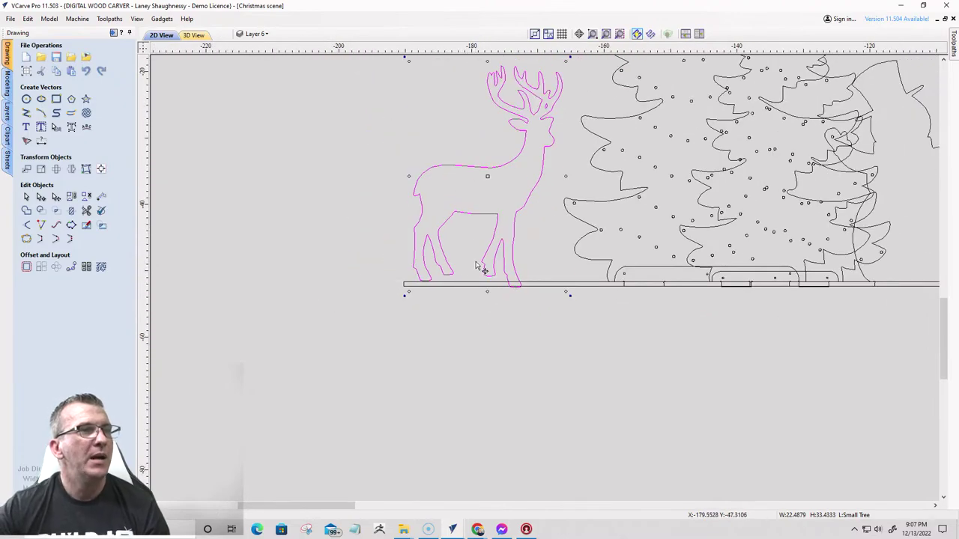
pyautogui.scroll(5, 484, 272)
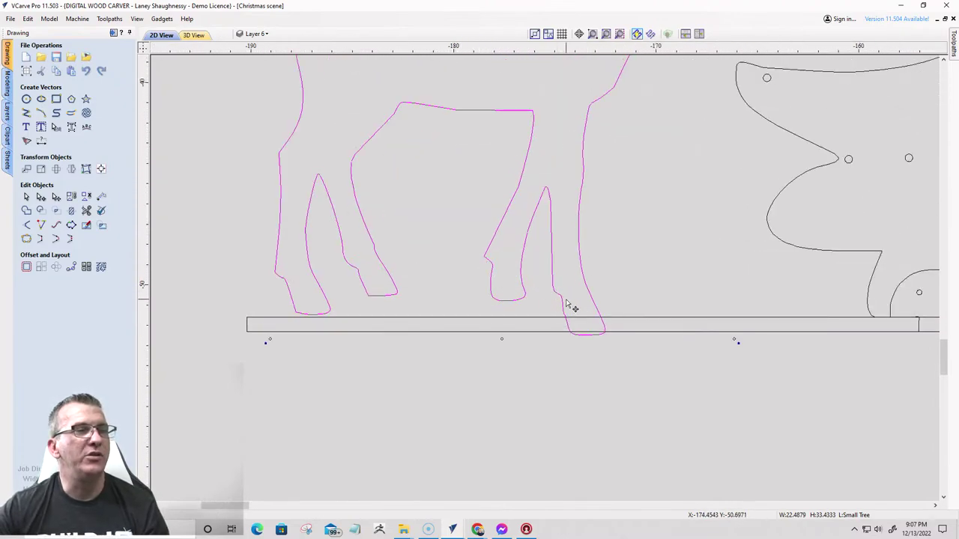
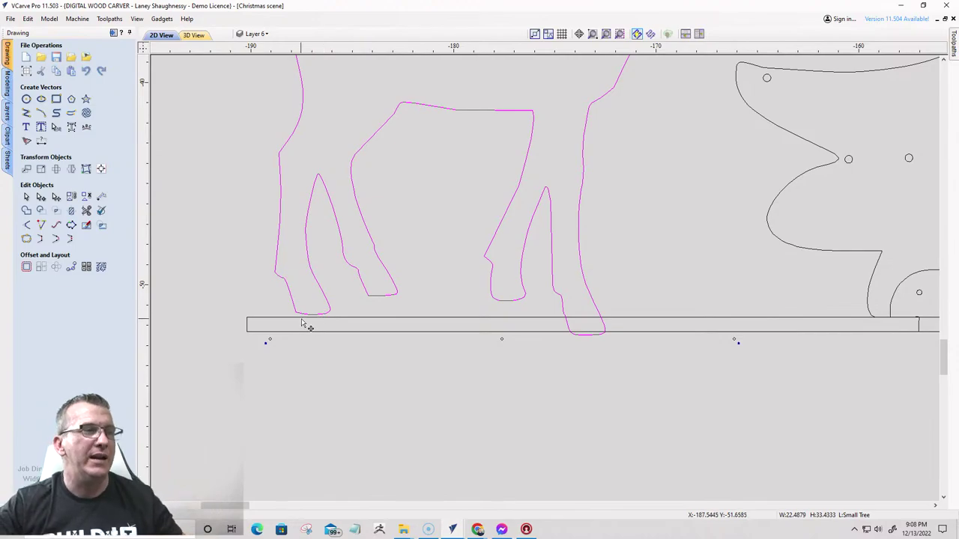
# - Move the deer down so its hooves rest on the base bar's top edge
pyautogui.moveTo(307, 308); pyautogui.dragTo(310, 336)
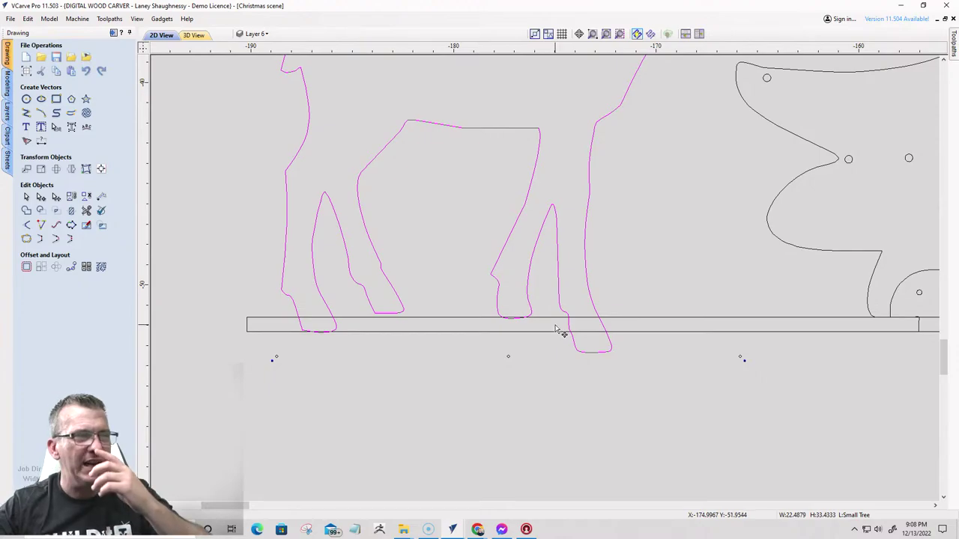
pyautogui.scroll(2, 509, 313)
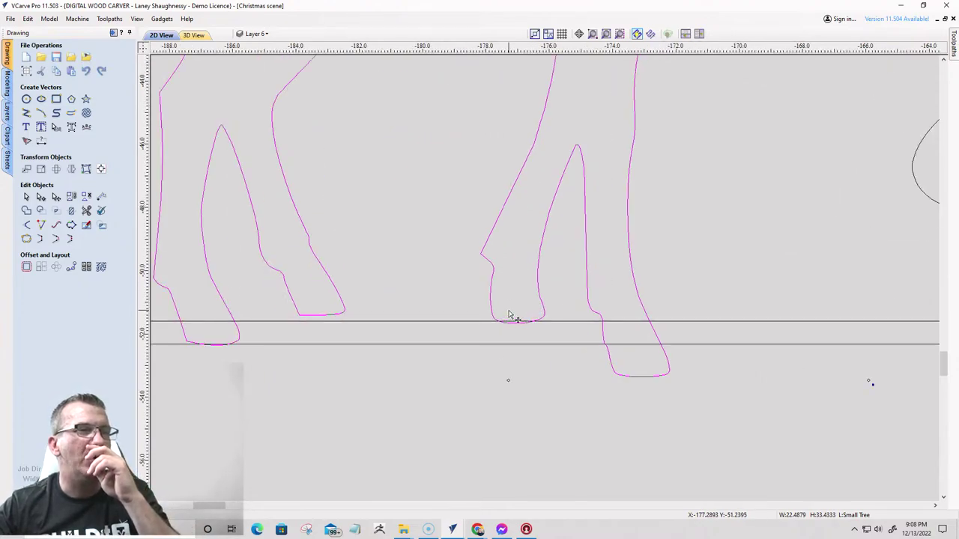
pyautogui.scroll(-2, 509, 315)
pyautogui.press('Up')
pyautogui.press('Up')
pyautogui.press('Up')
pyautogui.press('Up')
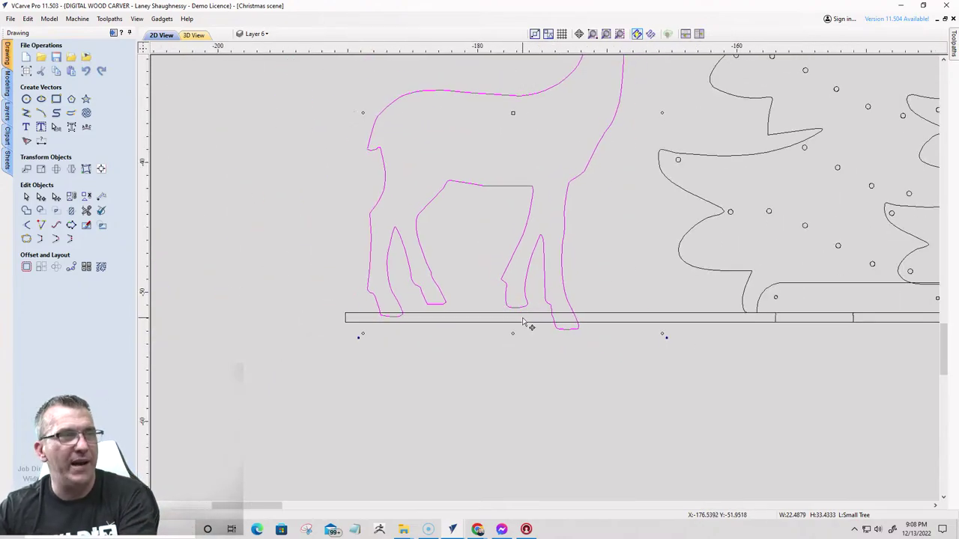
pyautogui.press('Down')
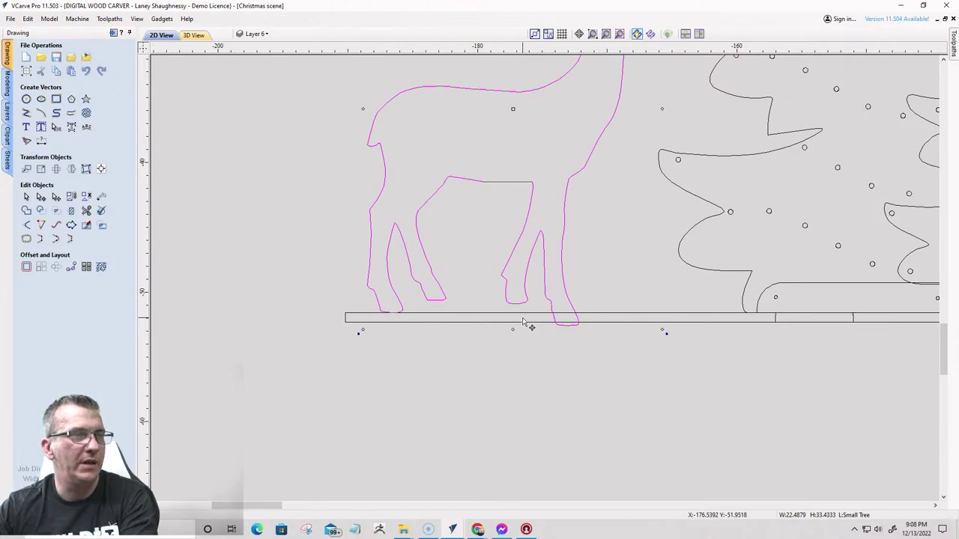
pyautogui.press('Up')
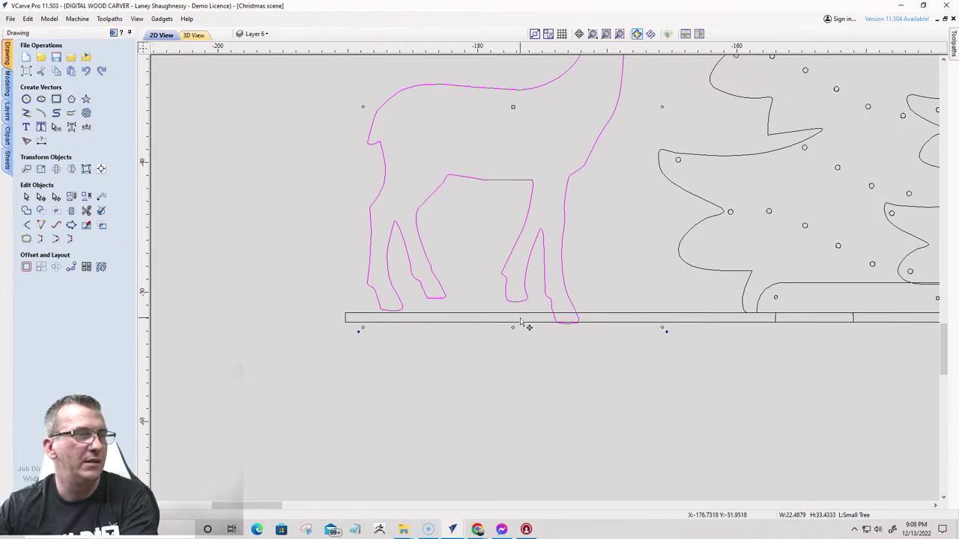
# - Resize the deer outline with a corner handle
pyautogui.scroll(-3, 522, 322)
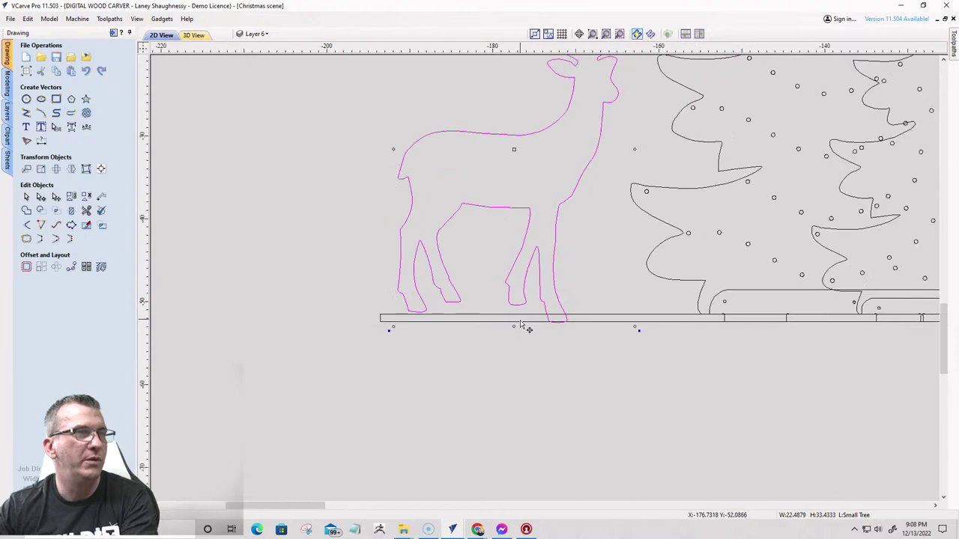
pyautogui.scroll(1, 488, 278)
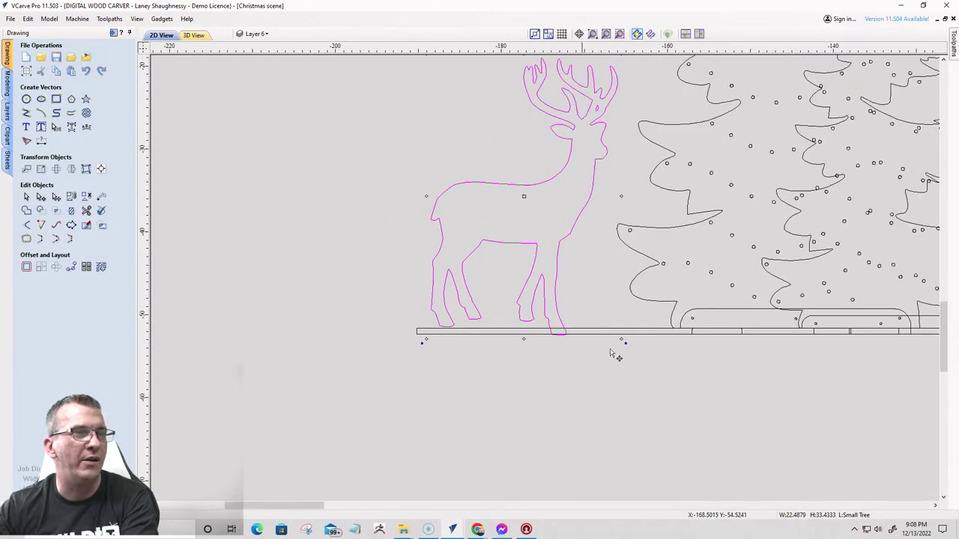
pyautogui.moveTo(621, 341)
pyautogui.mouseDown()
pyautogui.moveTo(553, 364)
pyautogui.moveTo(645, 359)
pyautogui.moveTo(618, 351)
pyautogui.moveTo(627, 341)
pyautogui.mouseUp()
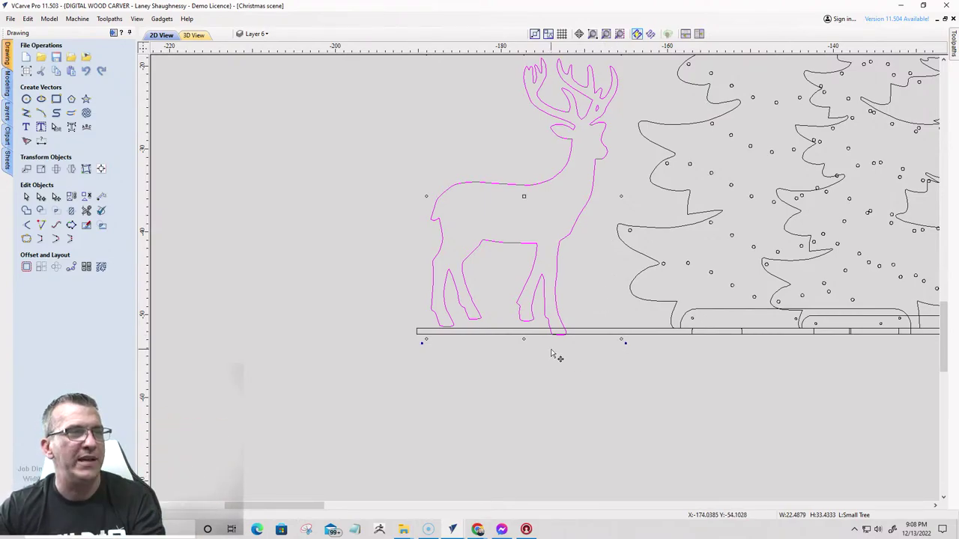
pyautogui.scroll(2, 551, 353)
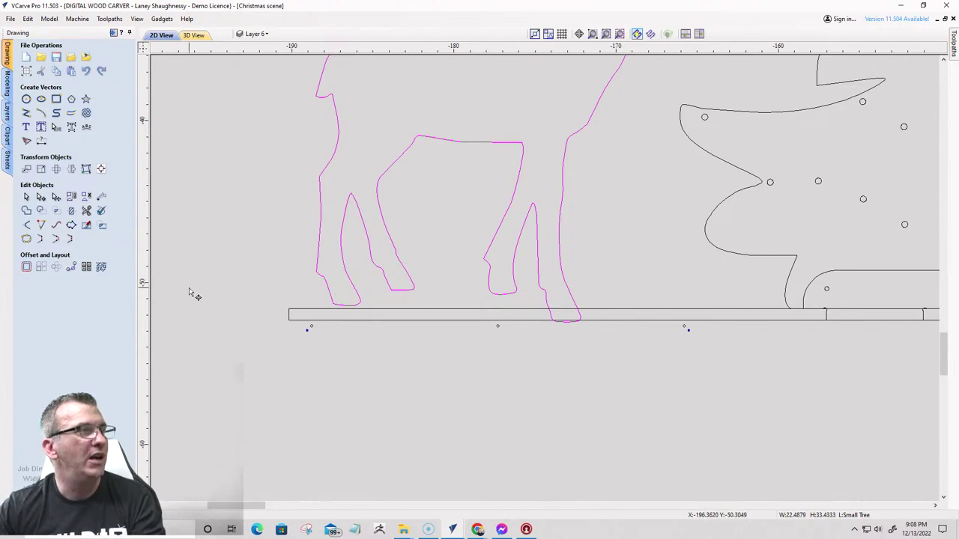
# - Select the deer outline, then deselect it
pyautogui.click(82, 201)
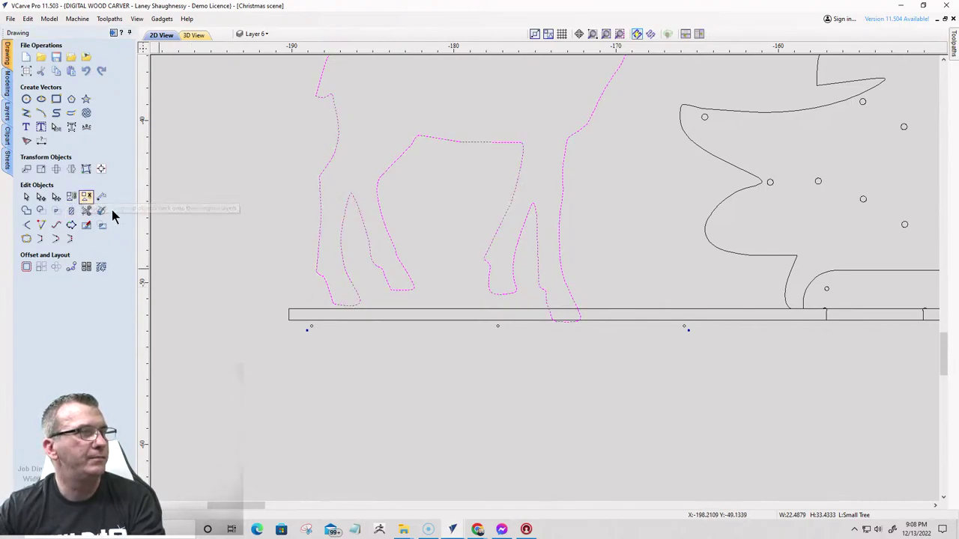
pyautogui.scroll(2, 528, 316)
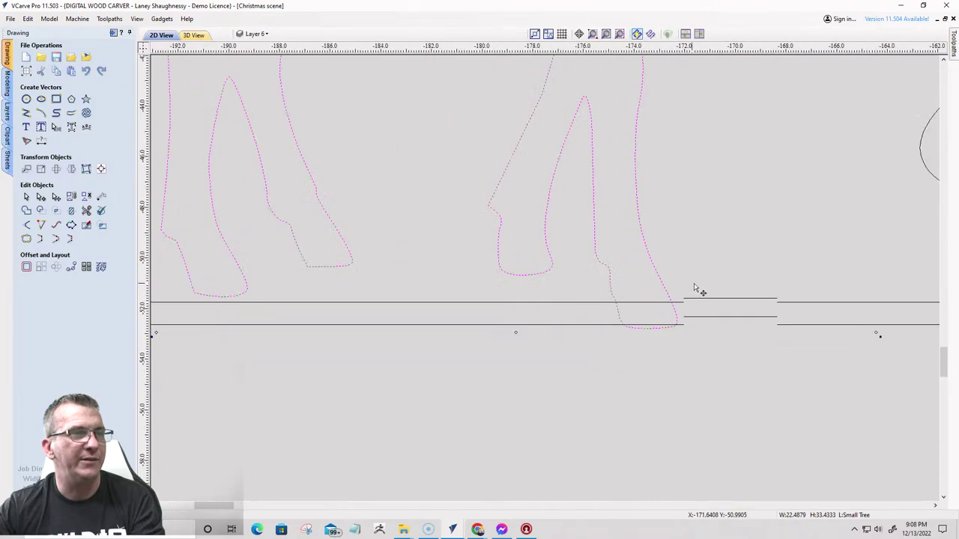
pyautogui.scroll(-1, 550, 317)
pyautogui.click(528, 276)
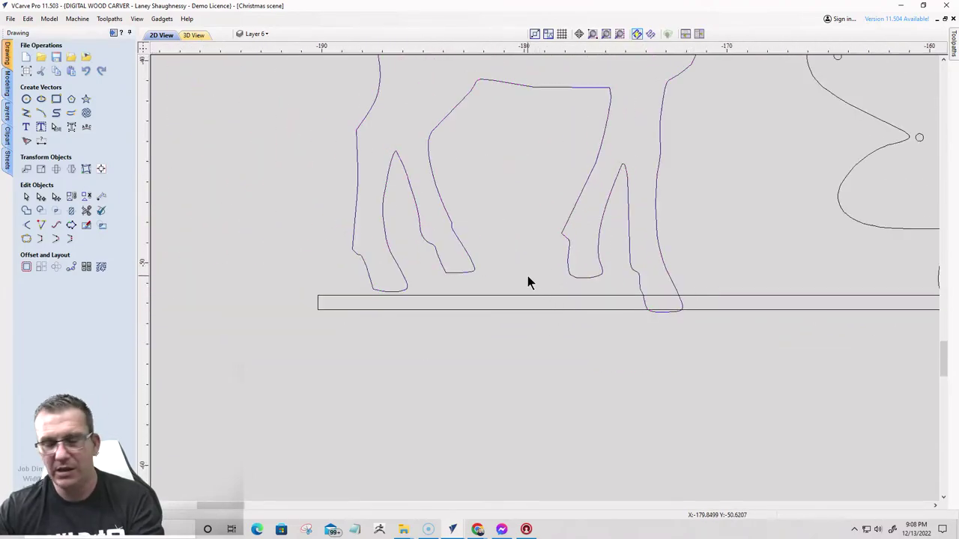
pyautogui.scroll(1, 527, 277)
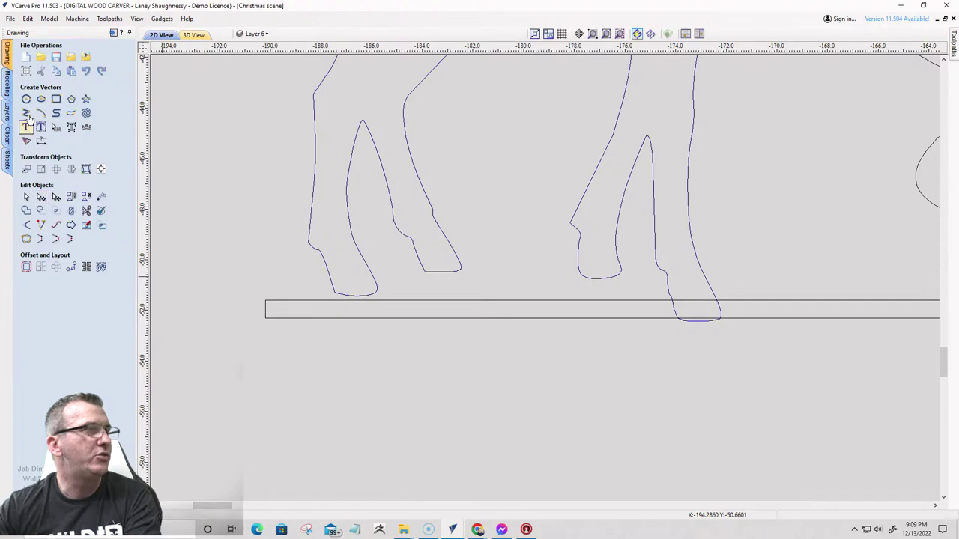
# - Draw a horizontal polyline across the deer's lower legs just above the base bar
pyautogui.click(26, 112)
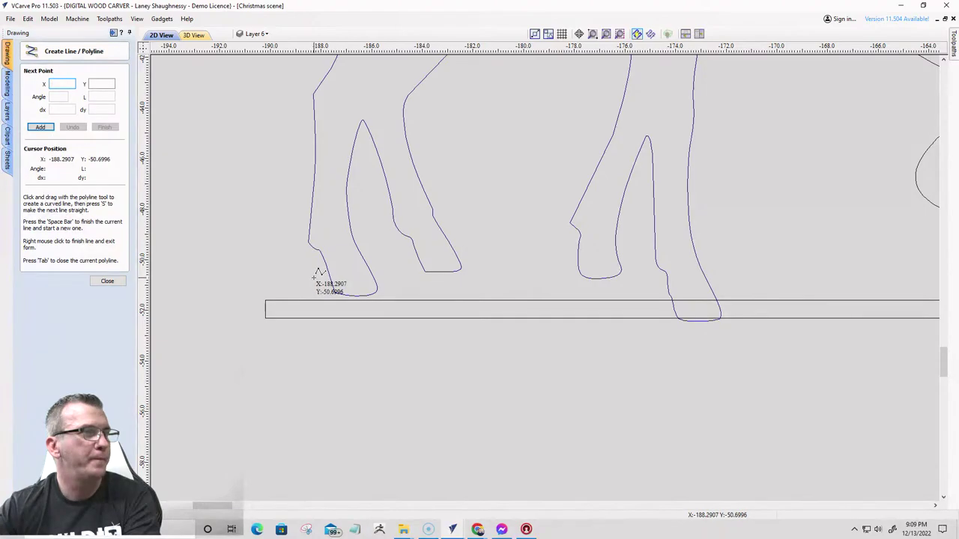
pyautogui.click(314, 278)
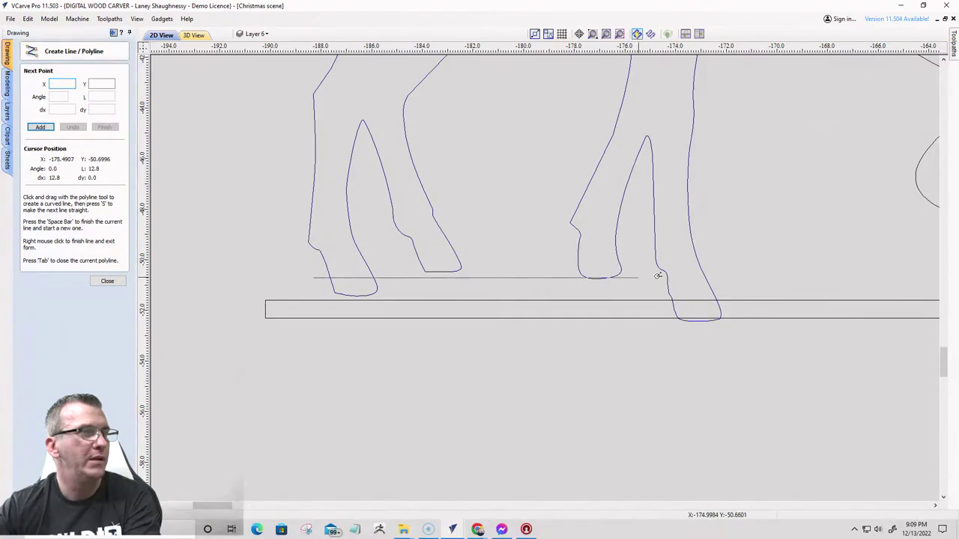
pyautogui.click(752, 279)
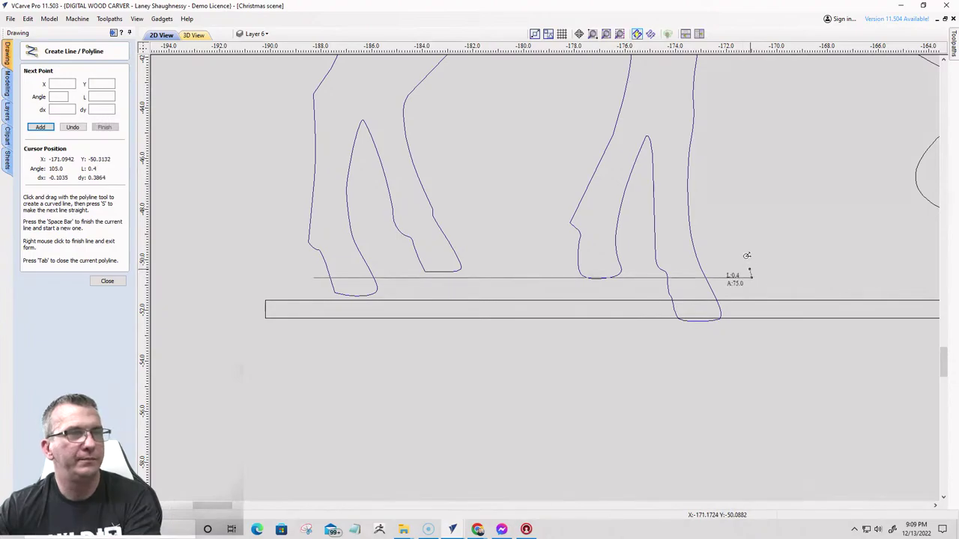
pyautogui.press('space')
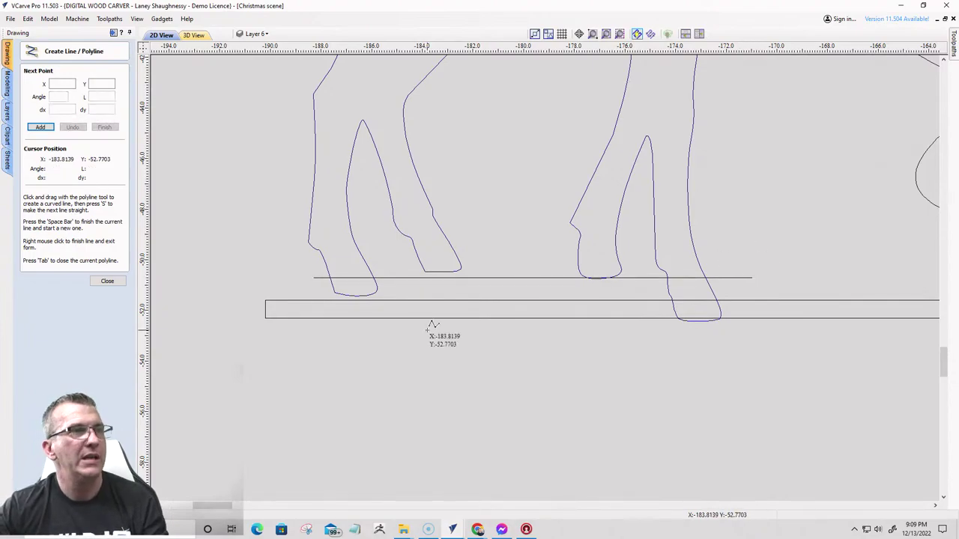
pyautogui.click(91, 280)
pyautogui.scroll(3, 463, 277)
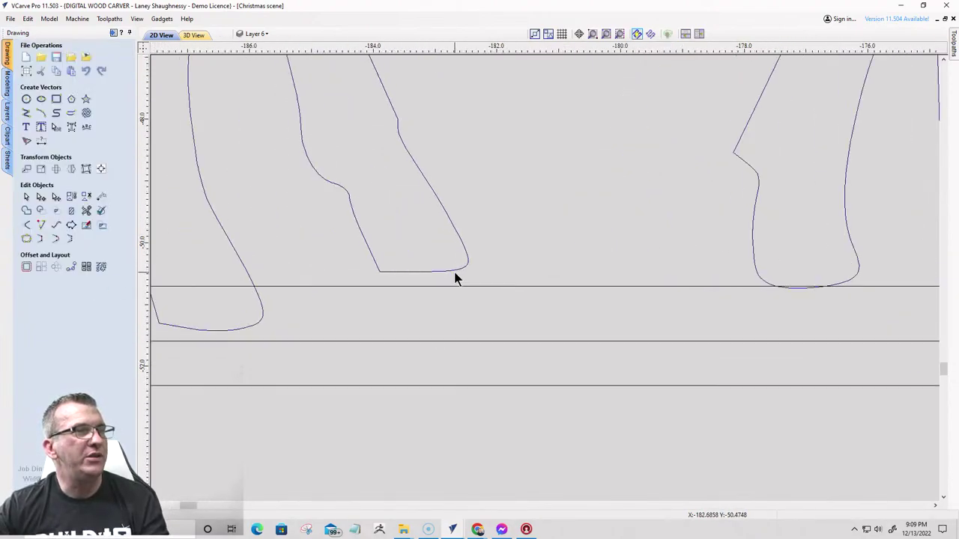
pyautogui.click(429, 271)
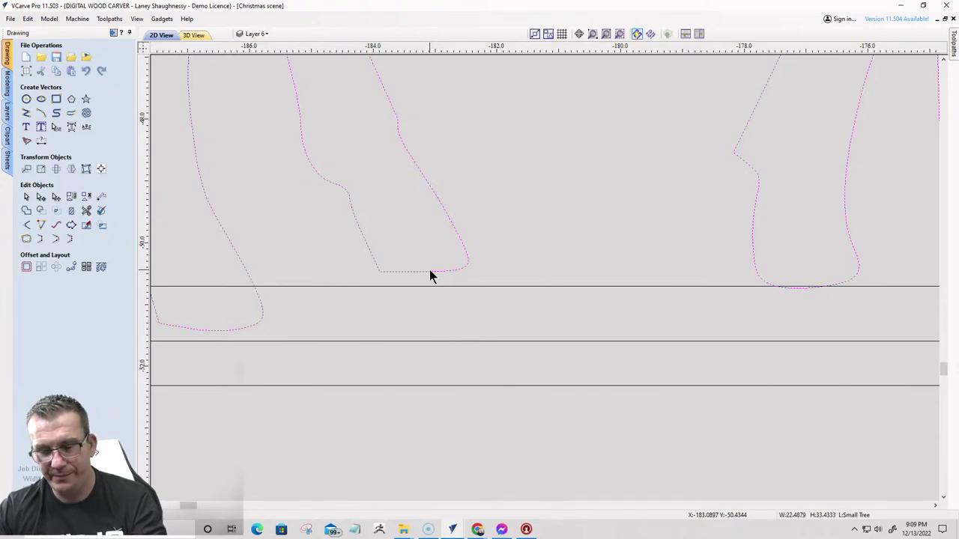
# - Delete the hoof's bottom node and bottom span, leaving the leg outline open
pyautogui.doubleClick(429, 270)
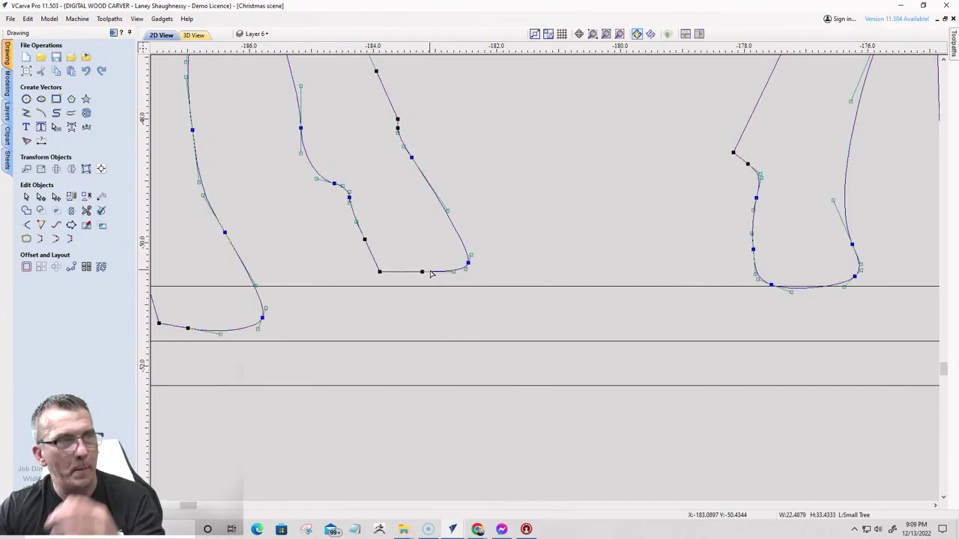
pyautogui.scroll(2, 431, 274)
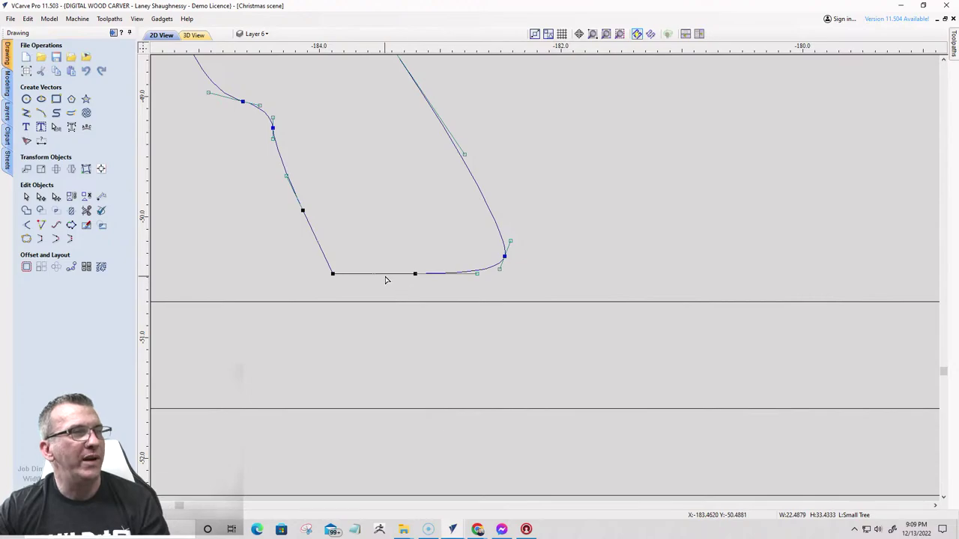
pyautogui.rightClick(415, 275)
pyautogui.click(444, 281)
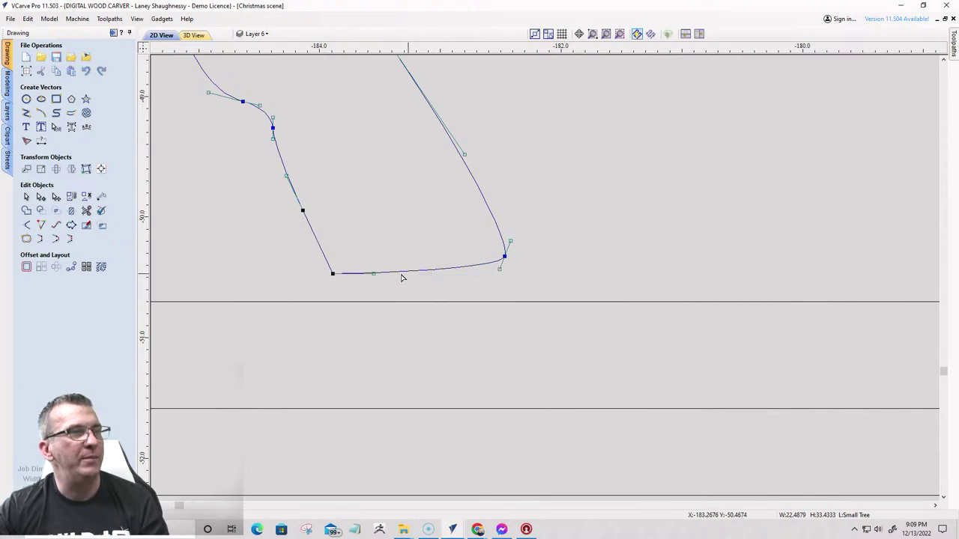
pyautogui.rightClick(427, 276)
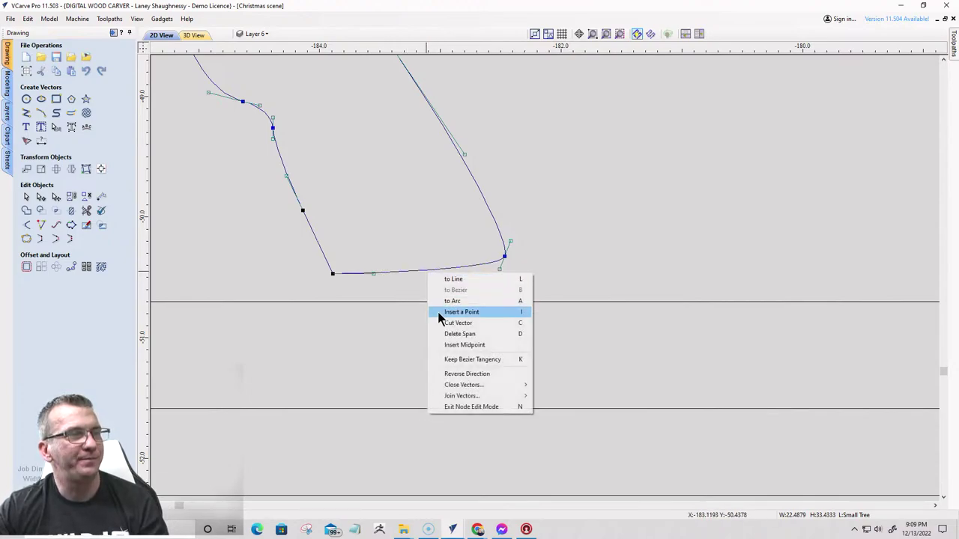
pyautogui.click(442, 334)
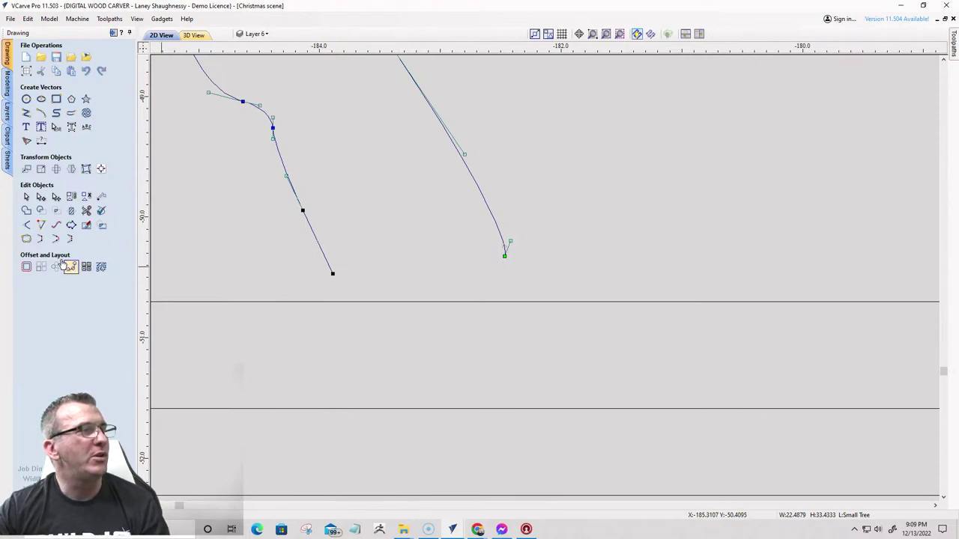
# - Extend the open leg end down to meet the horizontal line
pyautogui.click(41, 226)
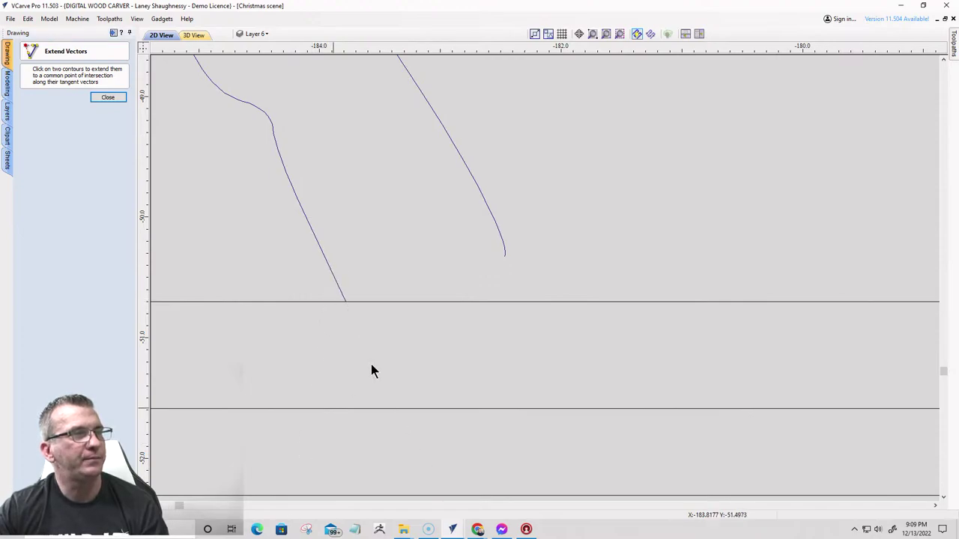
pyautogui.click(496, 302)
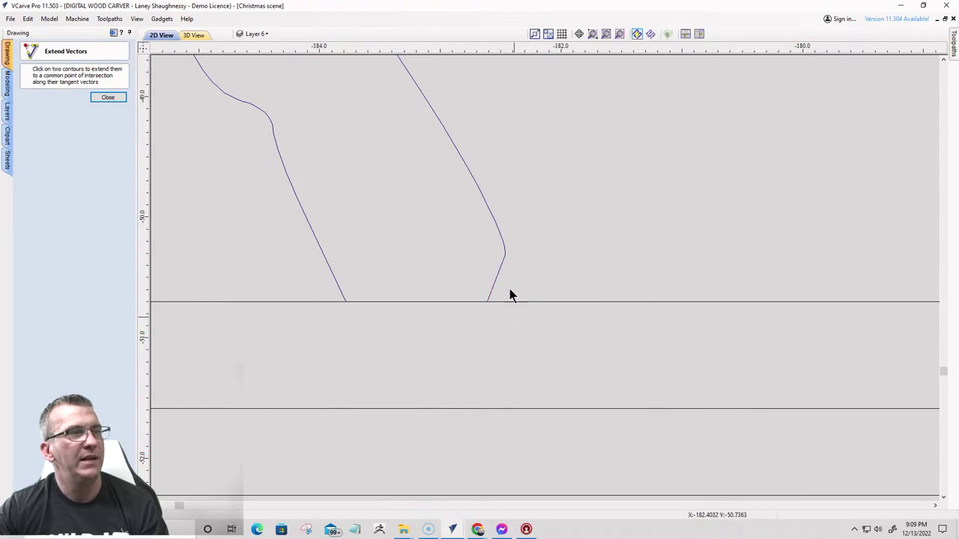
pyautogui.scroll(-3, 501, 324)
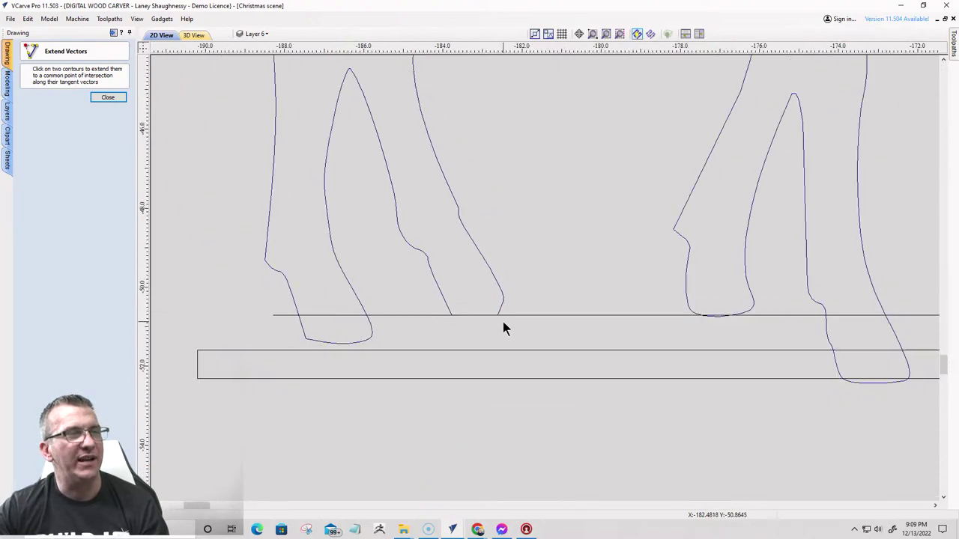
pyautogui.scroll(3, 492, 344)
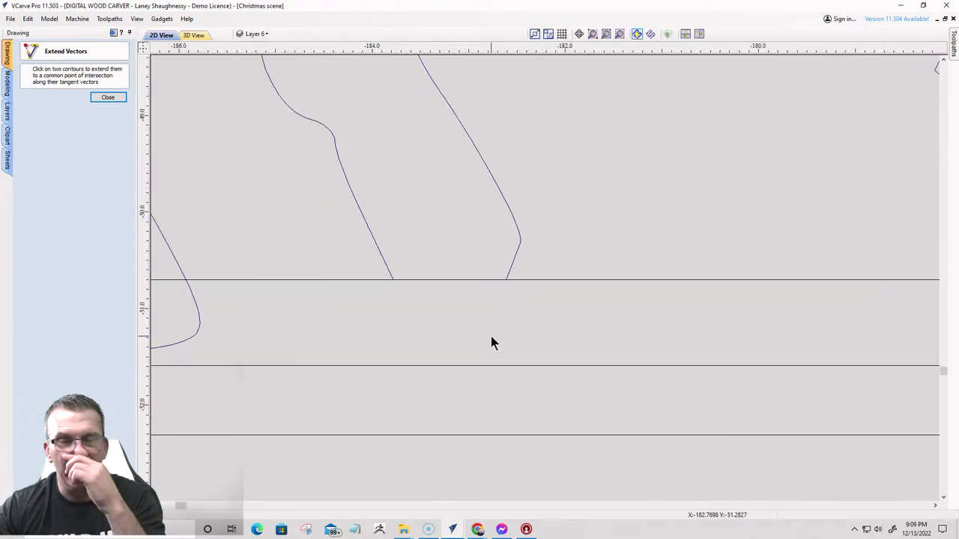
pyautogui.scroll(-3, 386, 314)
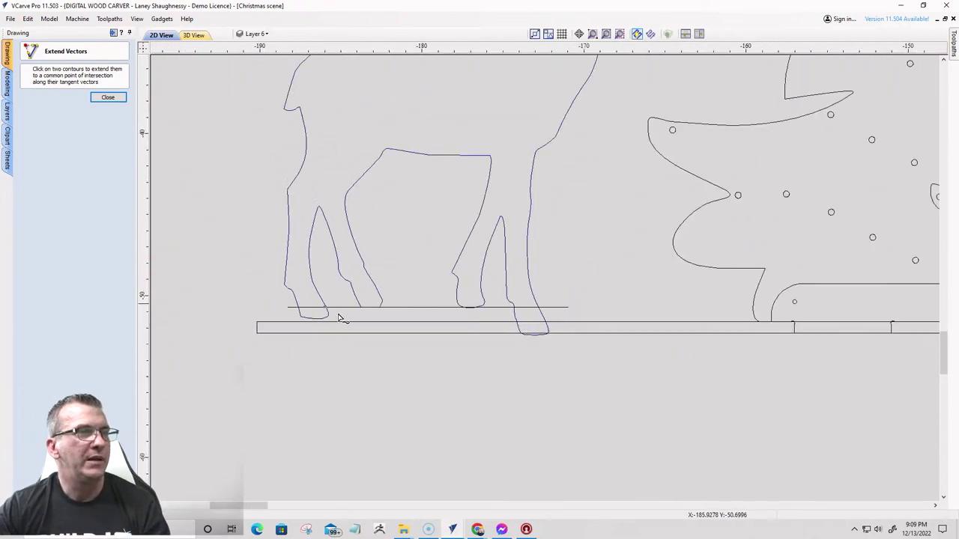
pyautogui.scroll(5, 394, 315)
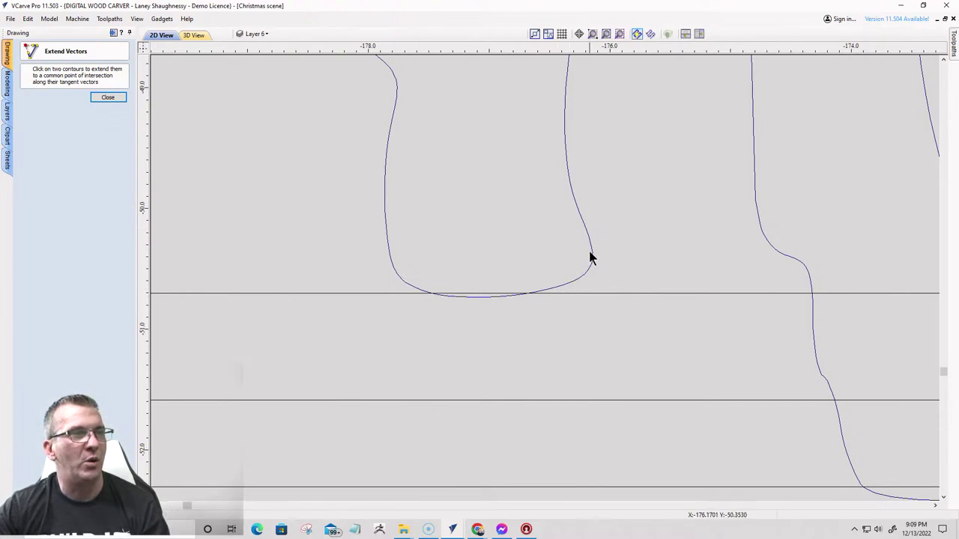
# - On the second hoof, delete its bottom nodes and the rounded bottom span
pyautogui.click(104, 97)
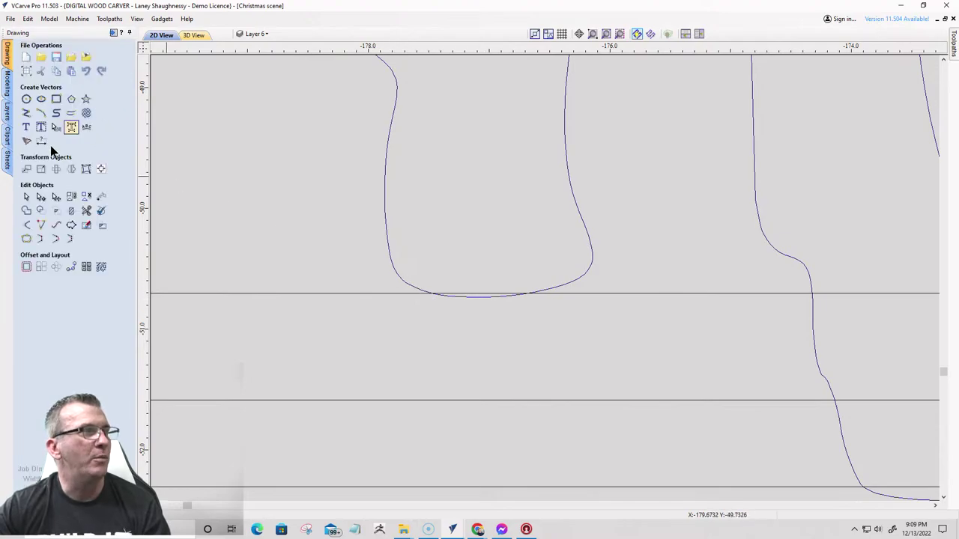
pyautogui.click(41, 197)
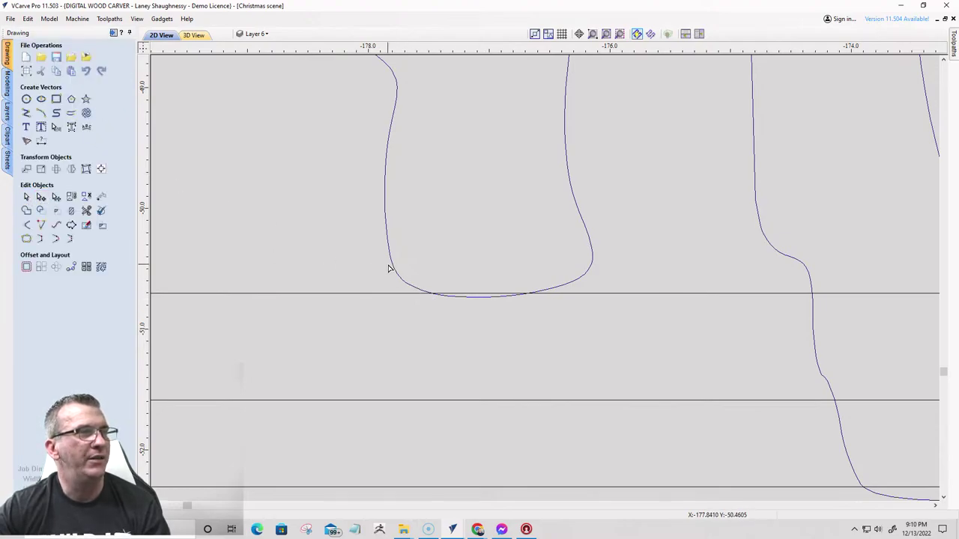
pyautogui.click(394, 270)
pyautogui.scroll(2, 434, 317)
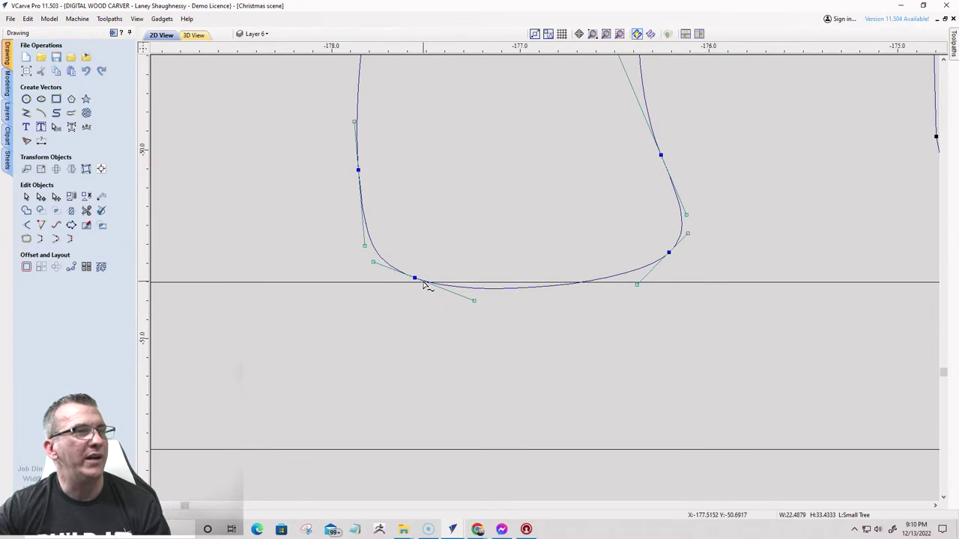
pyautogui.rightClick(415, 279)
pyautogui.click(440, 285)
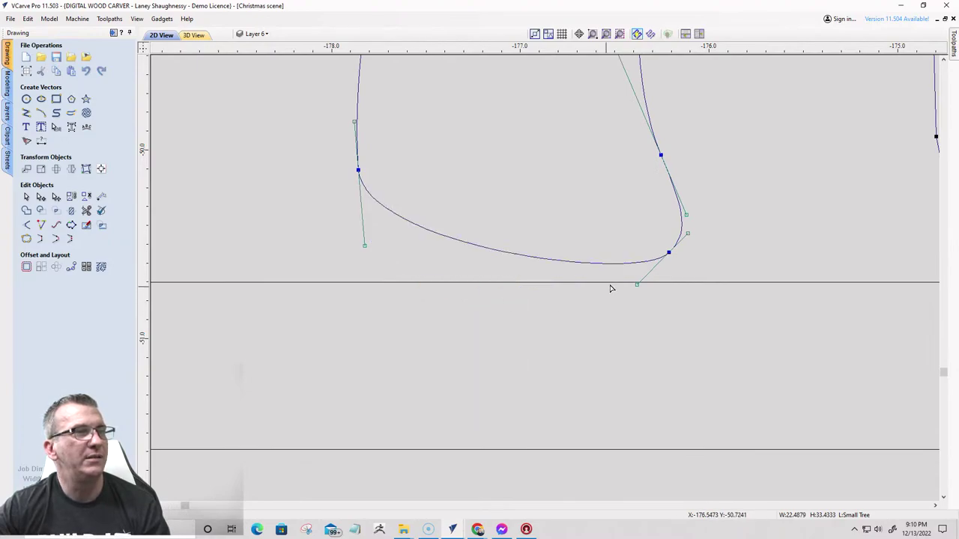
pyautogui.rightClick(669, 254)
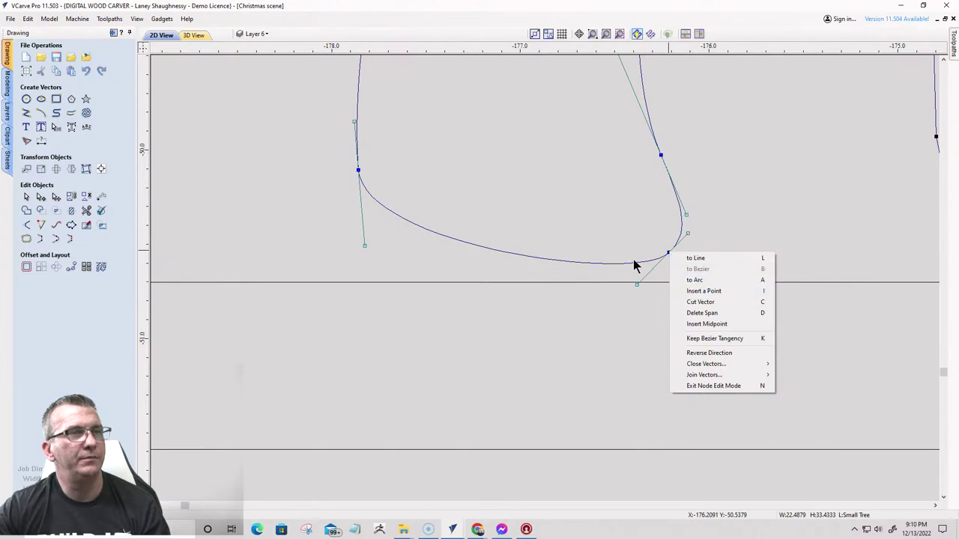
pyautogui.rightClick(667, 254)
pyautogui.click(683, 260)
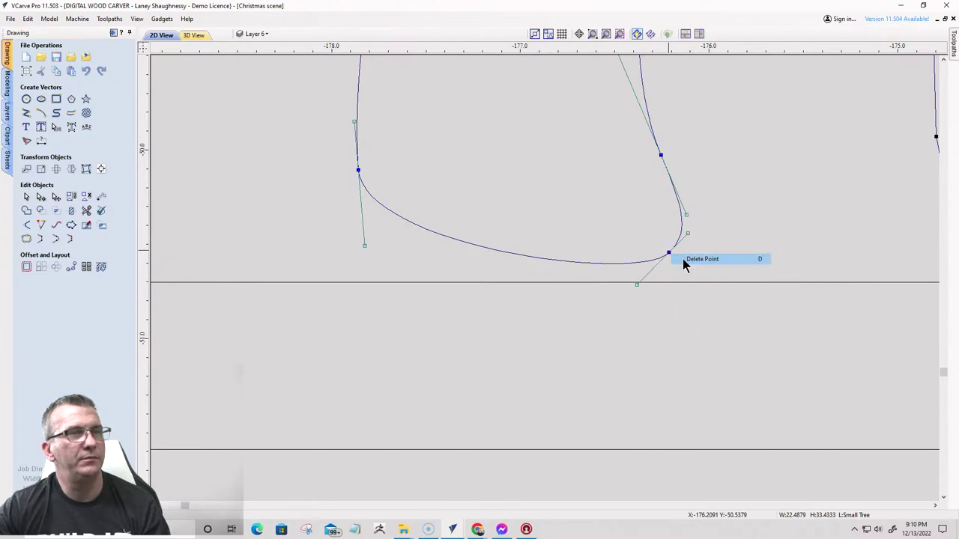
pyautogui.rightClick(534, 214)
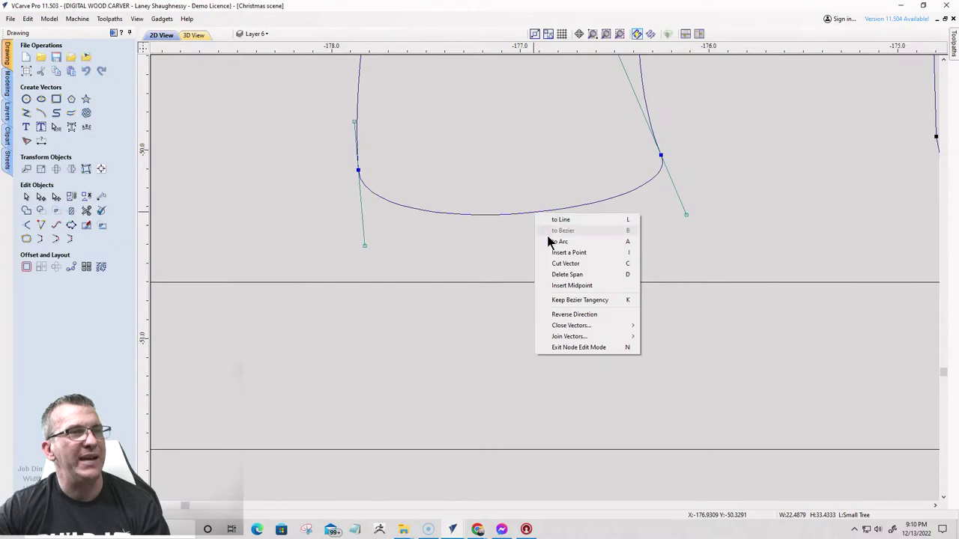
pyautogui.click(557, 275)
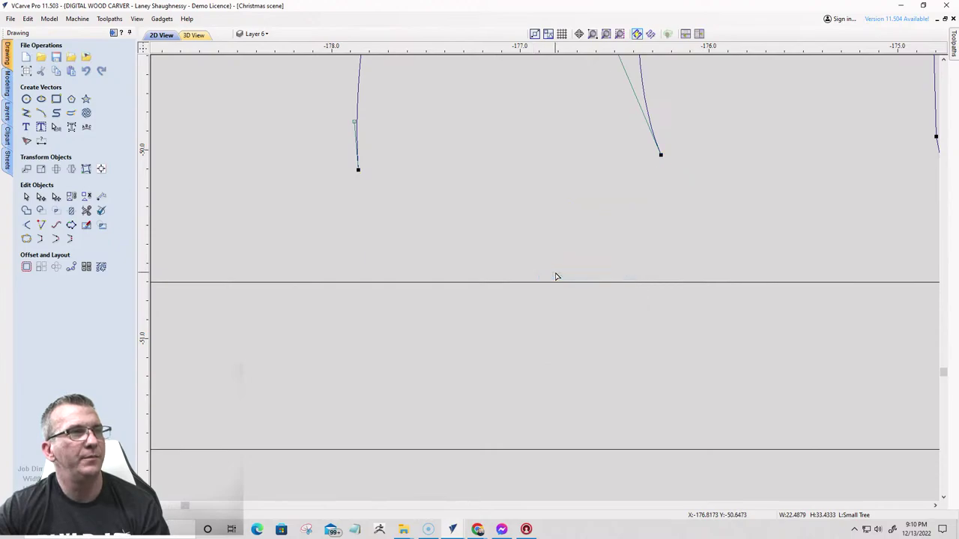
# - Extend the left and right open curve ends down to the base line
pyautogui.click(40, 238)
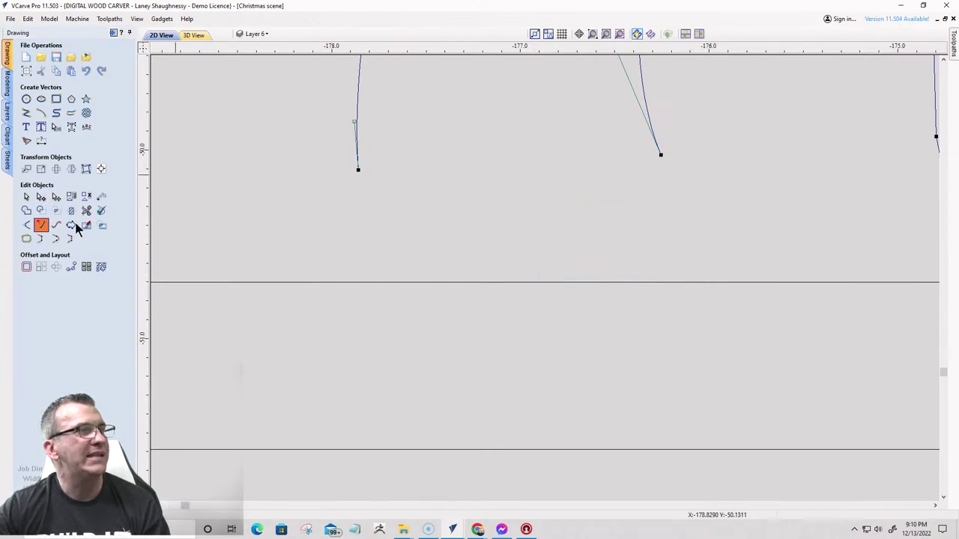
pyautogui.click(360, 172)
pyautogui.click(377, 282)
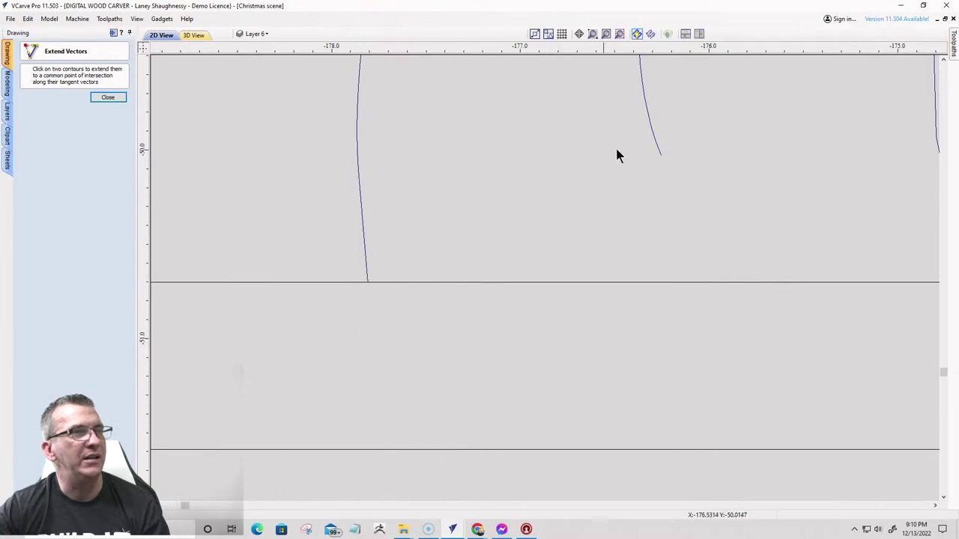
pyautogui.click(657, 147)
pyautogui.click(727, 284)
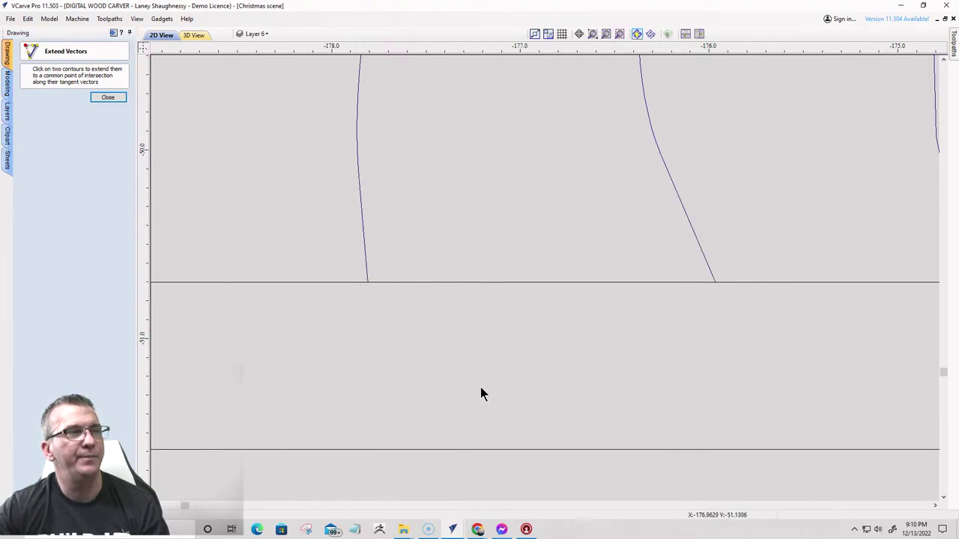
pyautogui.scroll(-5, 488, 355)
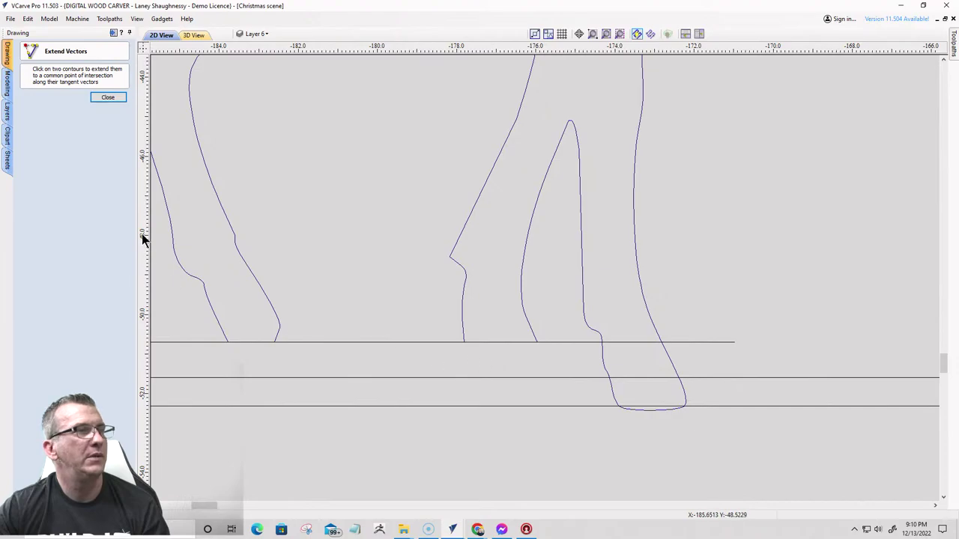
pyautogui.click(107, 99)
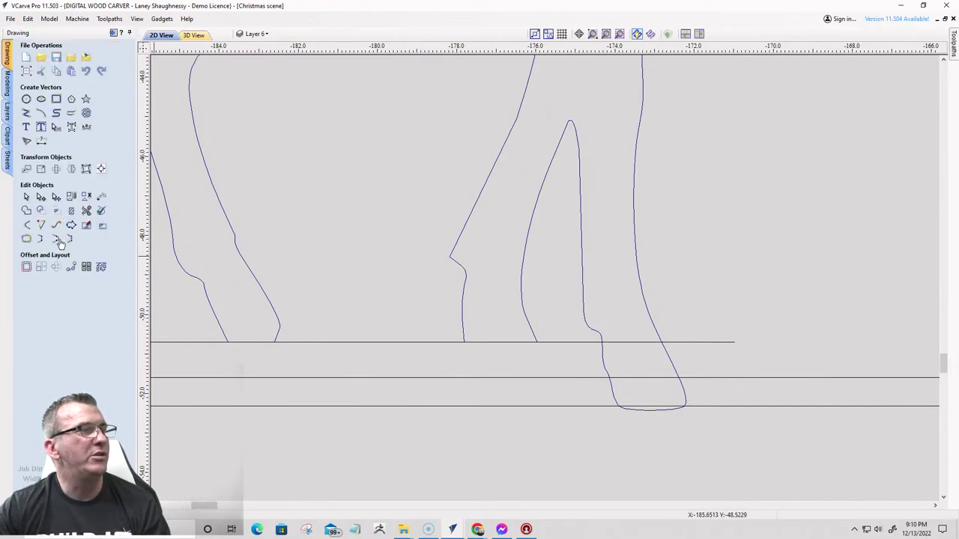
pyautogui.click(87, 212)
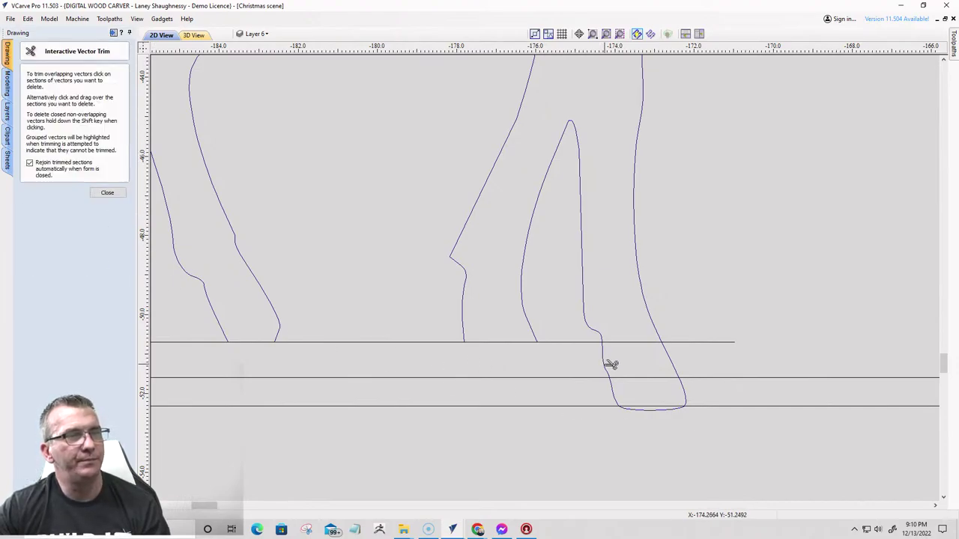
# - Trim away the leg and line pieces below the base line under both hooves
pyautogui.click(611, 364)
pyautogui.click(620, 395)
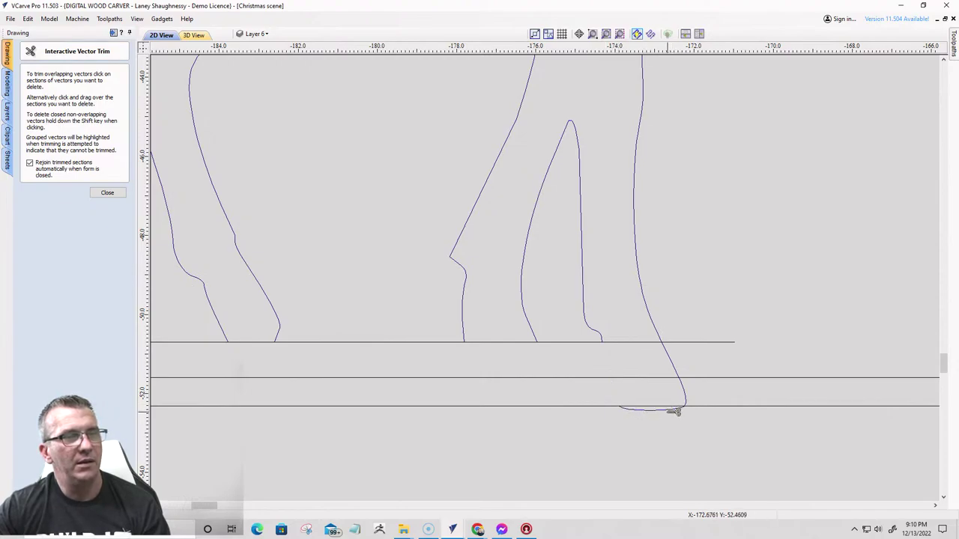
pyautogui.click(673, 410)
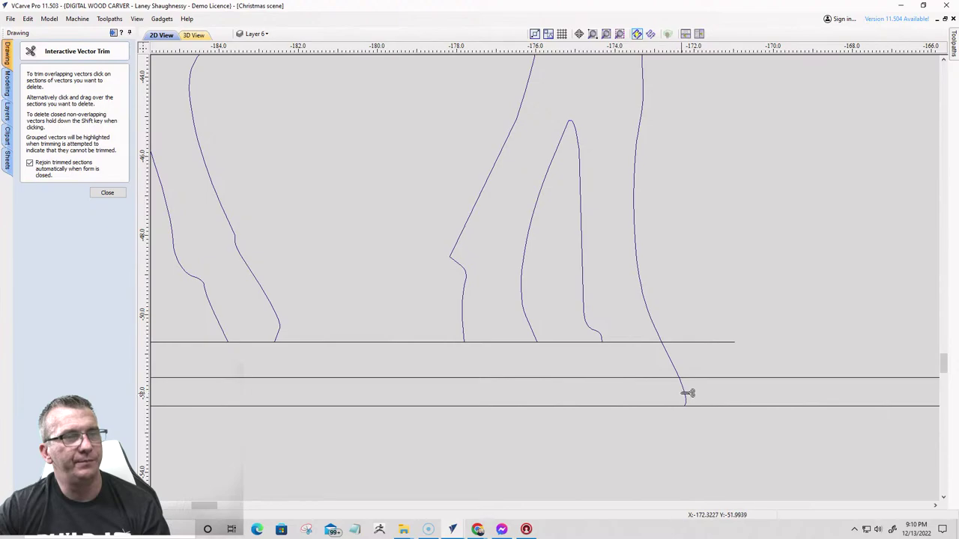
pyautogui.click(687, 391)
pyautogui.click(677, 361)
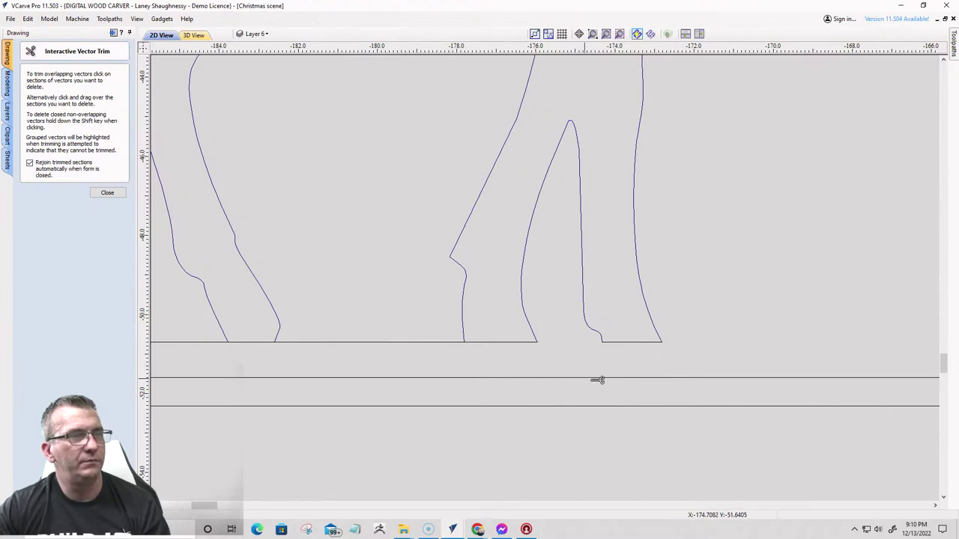
pyautogui.scroll(-3, 598, 380)
pyautogui.scroll(3, 523, 345)
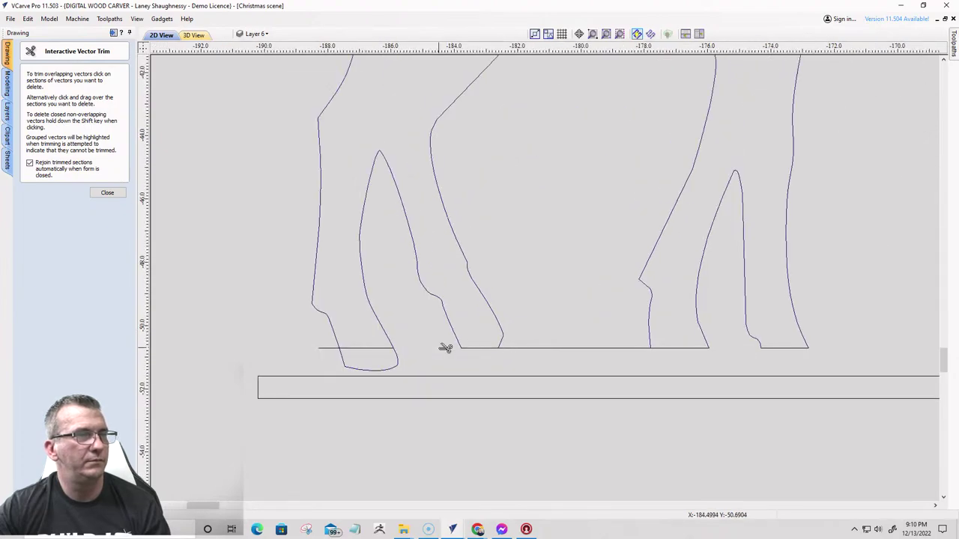
pyautogui.click(363, 370)
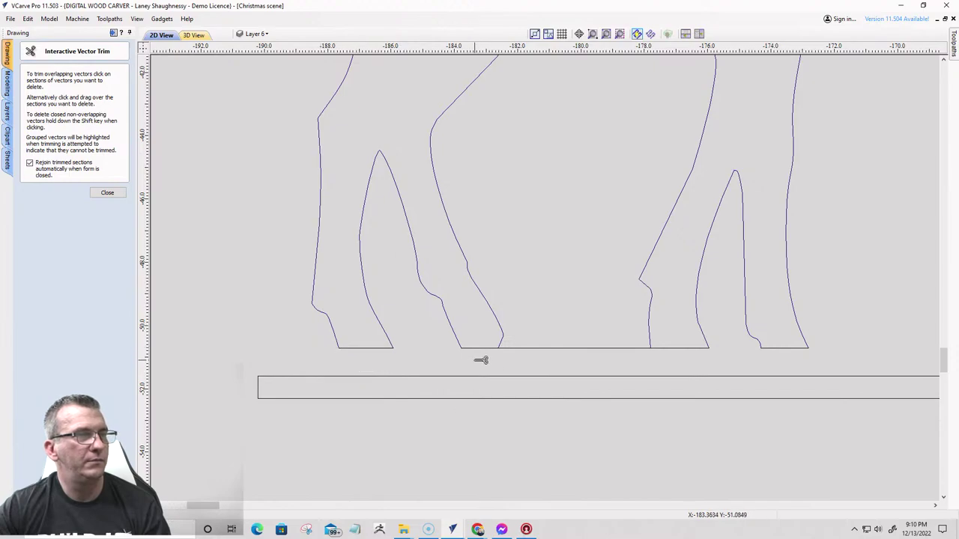
pyautogui.scroll(1, 591, 359)
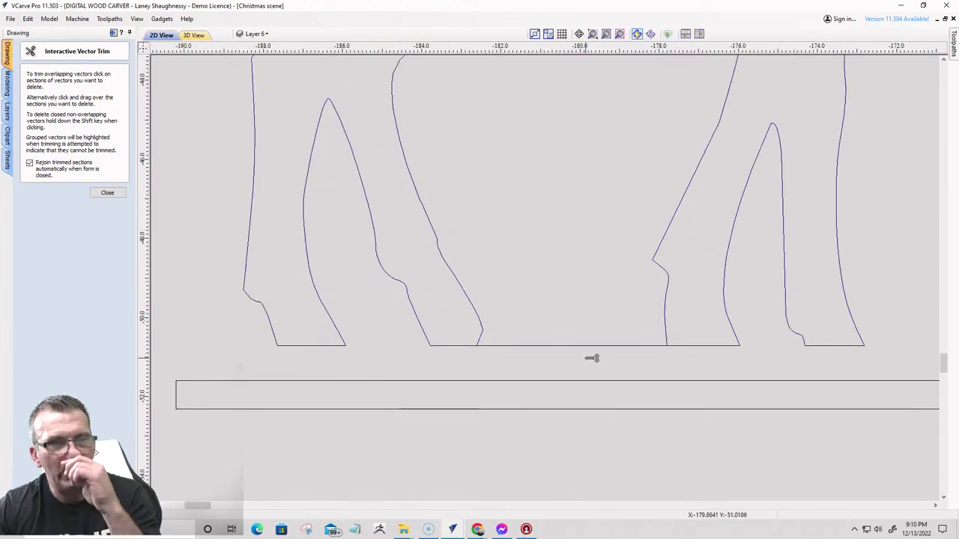
pyautogui.scroll(-2, 592, 358)
pyautogui.scroll(1, 603, 361)
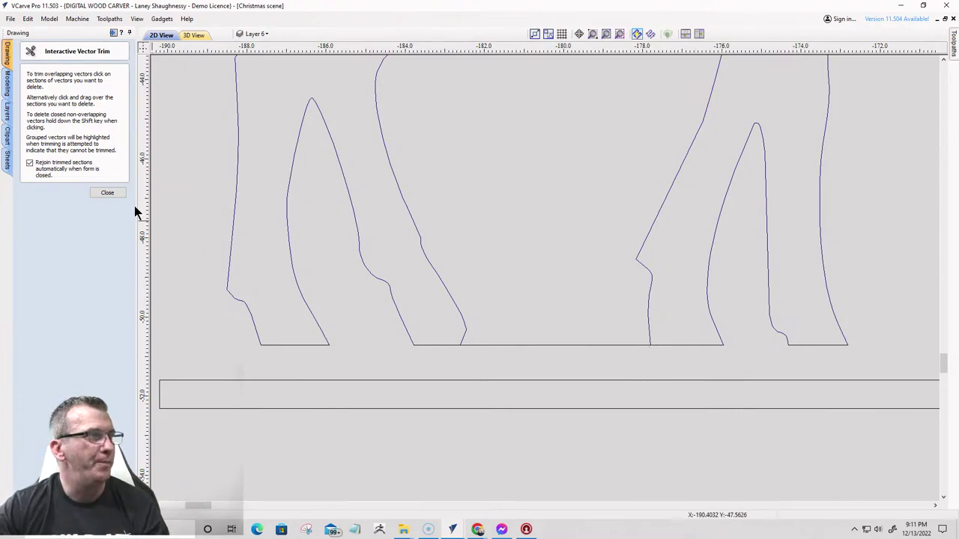
pyautogui.click(108, 194)
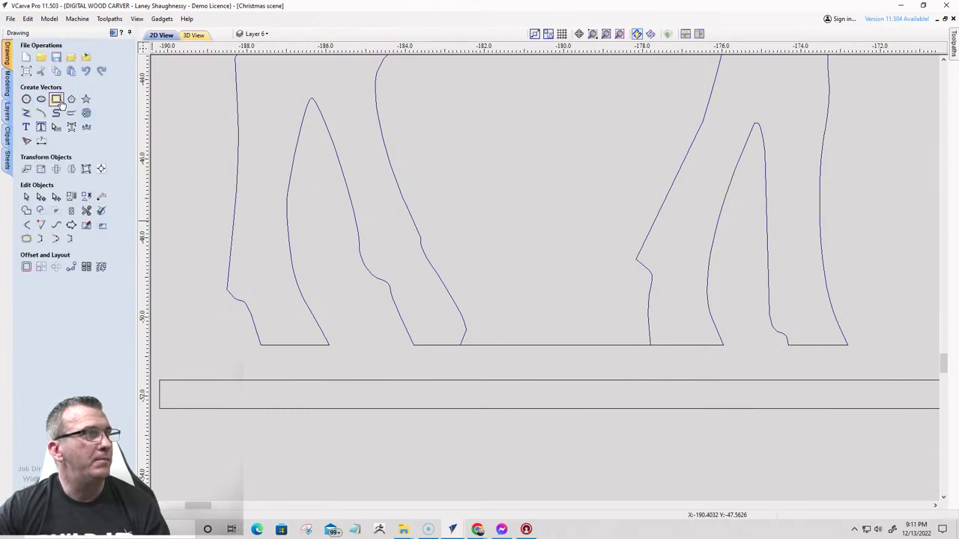
# - Create a 10 x 0.7188 in rectangle
pyautogui.click(57, 102)
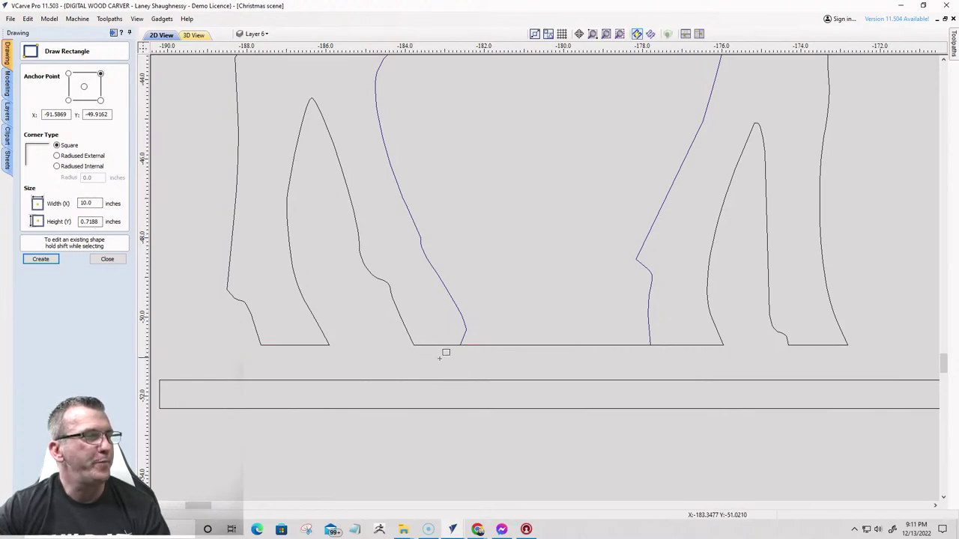
pyautogui.click(560, 366)
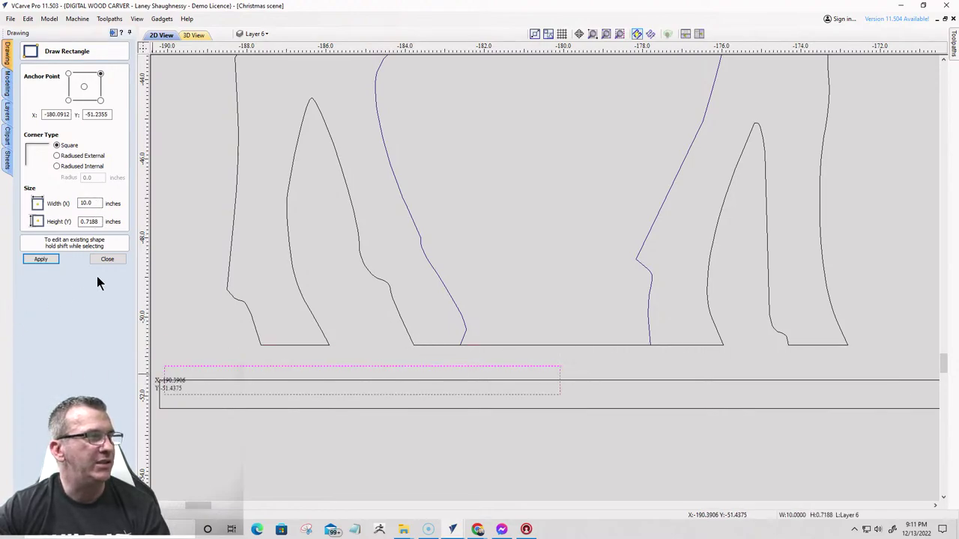
pyautogui.click(107, 259)
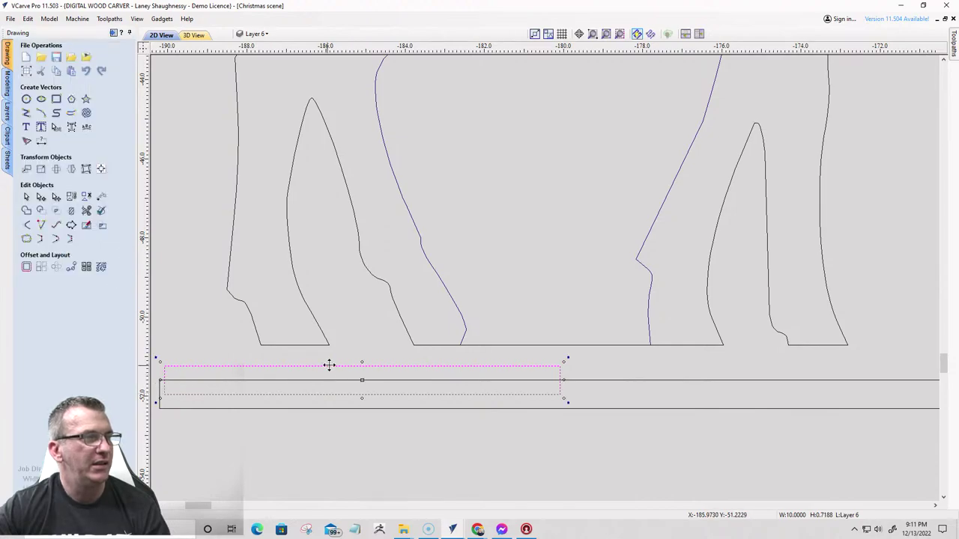
# - Move the rectangle up to the legs' base line and stretch it from leftmost to rightmost leg
pyautogui.moveTo(330, 364); pyautogui.dragTo(534, 349)
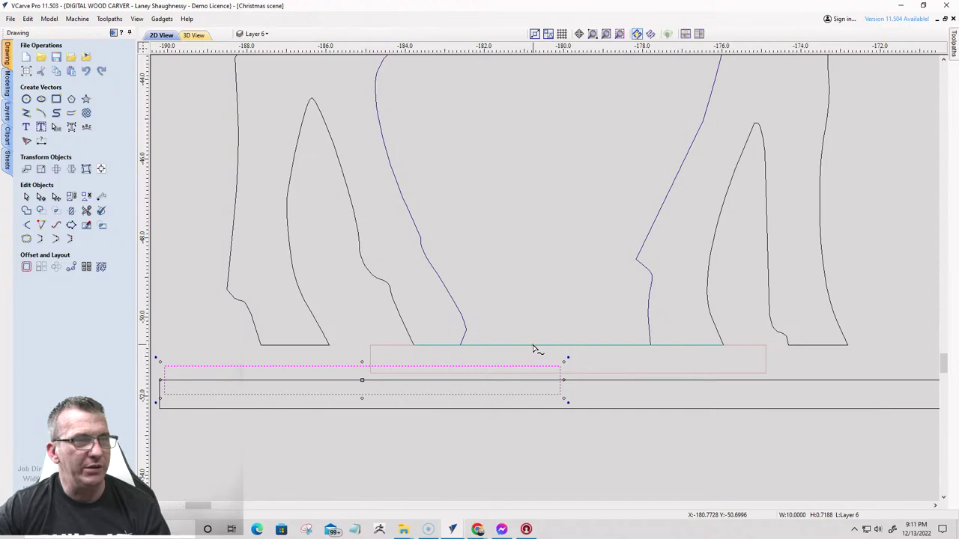
pyautogui.moveTo(533, 348); pyautogui.dragTo(534, 344)
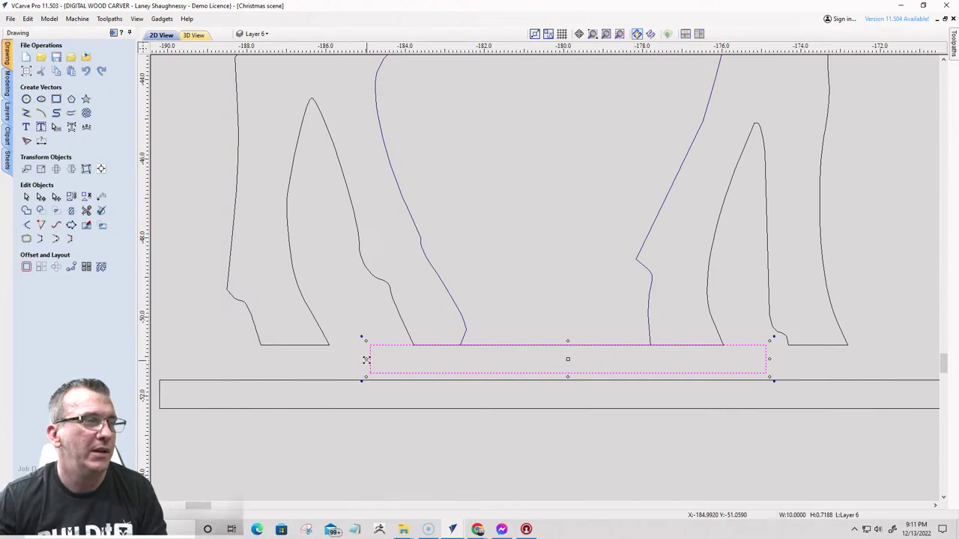
pyautogui.moveTo(367, 359); pyautogui.dragTo(261, 345)
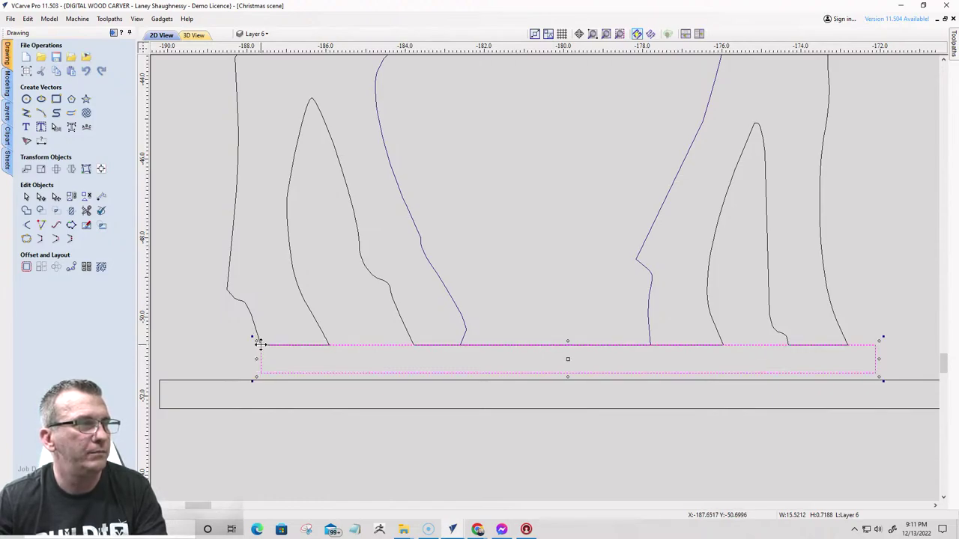
pyautogui.moveTo(880, 360); pyautogui.dragTo(849, 342)
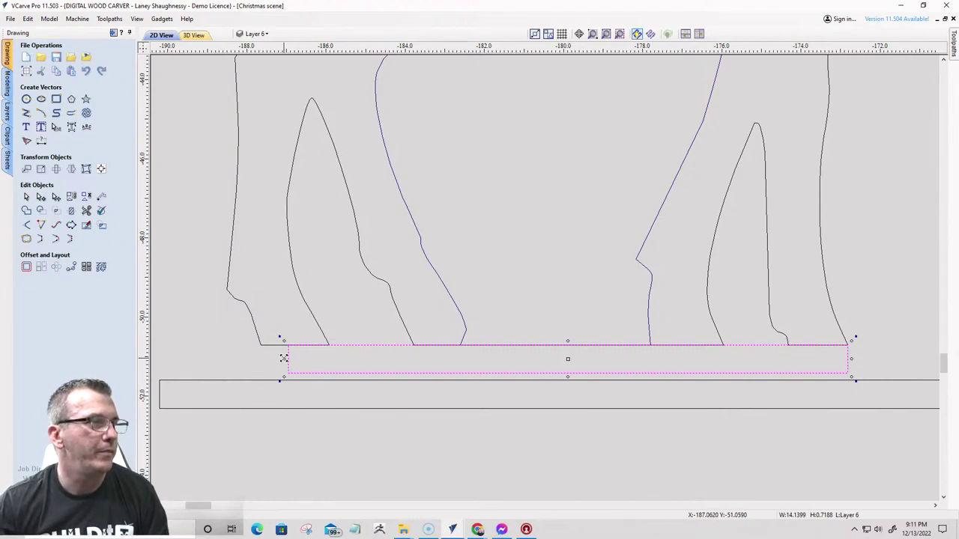
pyautogui.moveTo(284, 359); pyautogui.dragTo(260, 345)
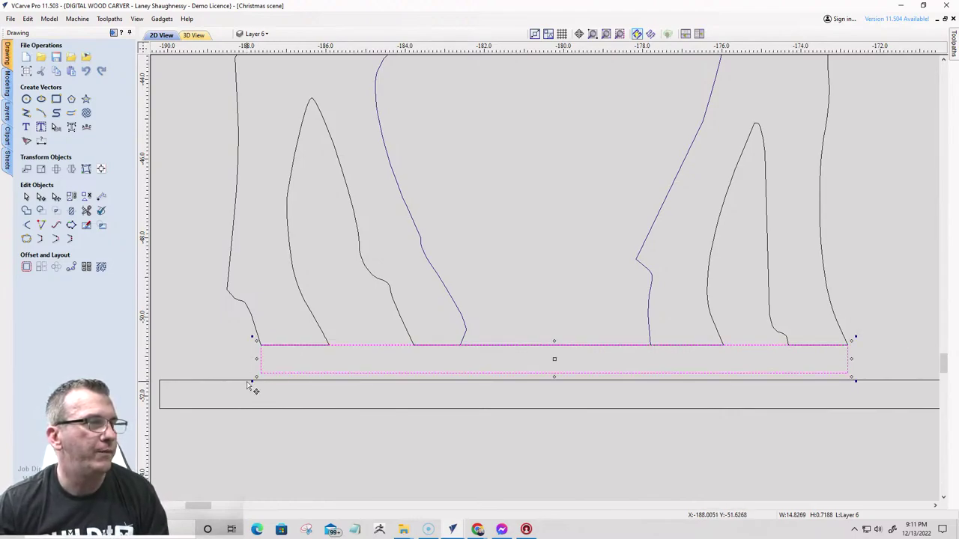
pyautogui.click(625, 361)
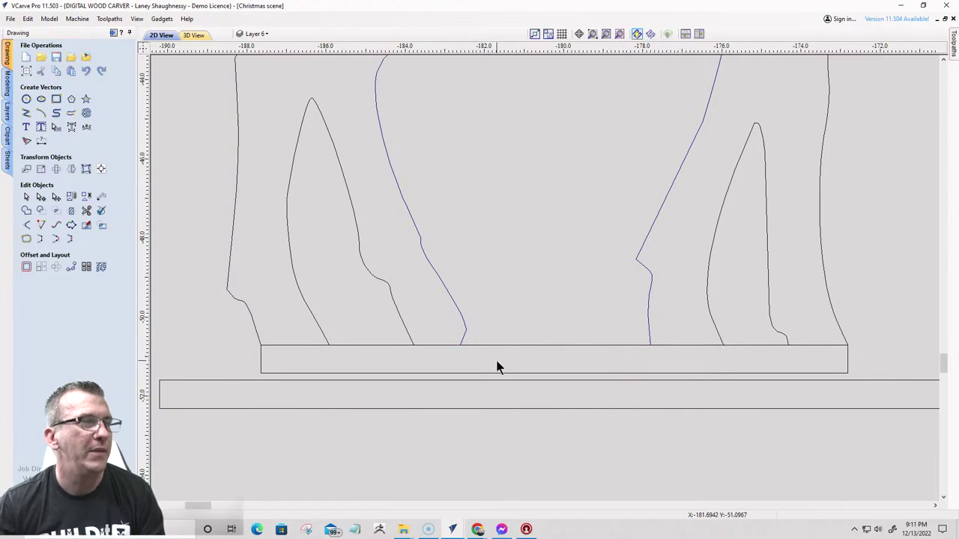
# - Undo an accidental trim of the lower rectangle and select the rectangle
pyautogui.click(86, 210)
pyautogui.click(295, 347)
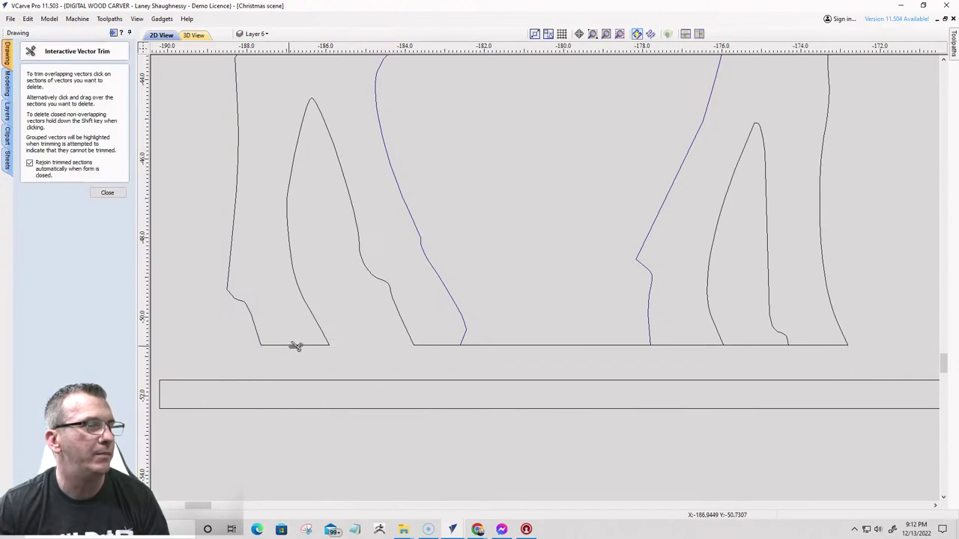
pyautogui.hotkey('ctrl', 'z')
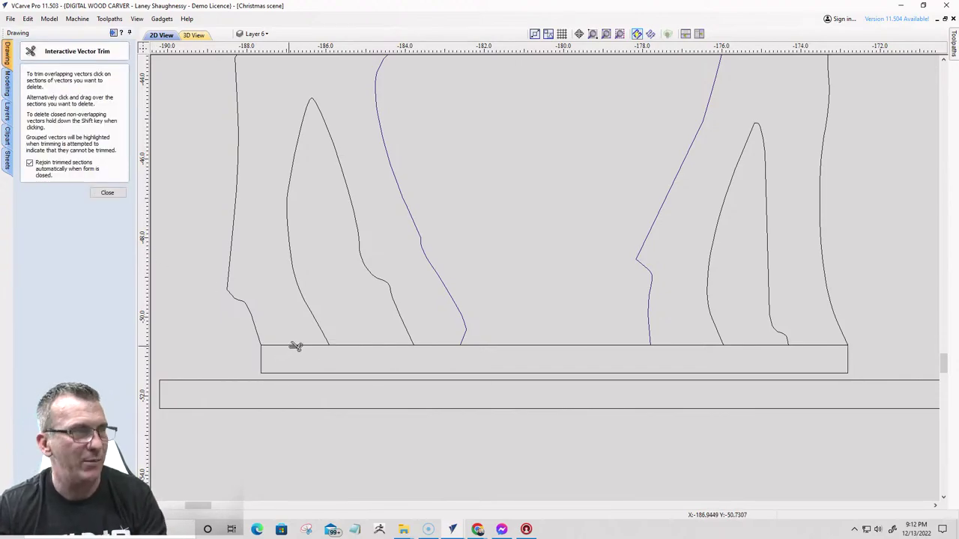
pyautogui.click(104, 193)
pyautogui.click(262, 356)
pyautogui.scroll(3, 262, 356)
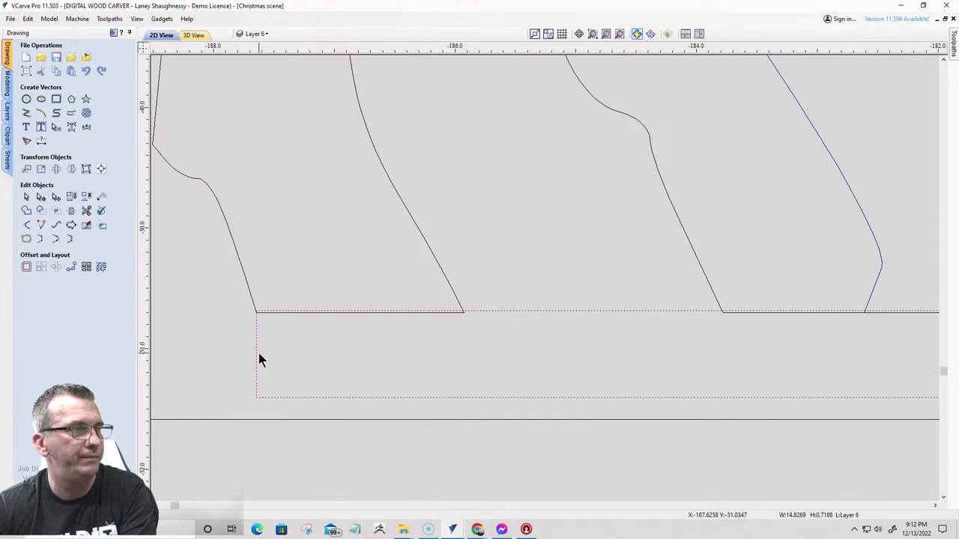
pyautogui.scroll(-2, 258, 353)
# - Trim the rectangle's top-edge sections between and beside the deer's legs
pyautogui.click(86, 211)
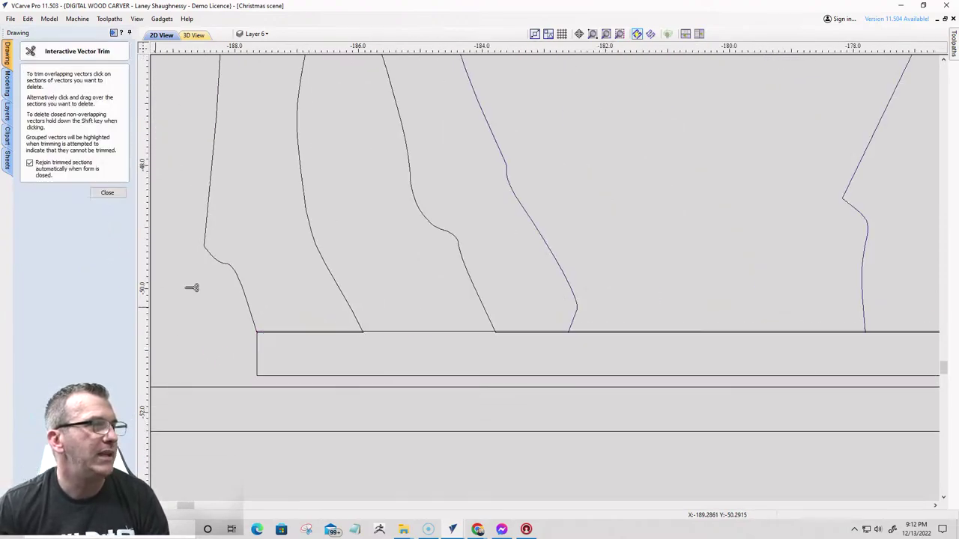
pyautogui.click(318, 331)
pyautogui.click(320, 332)
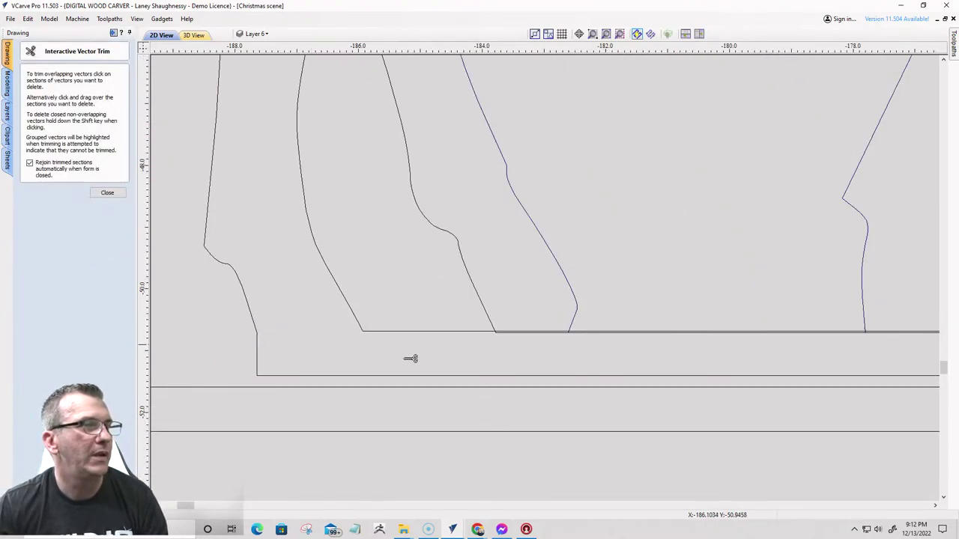
pyautogui.click(551, 332)
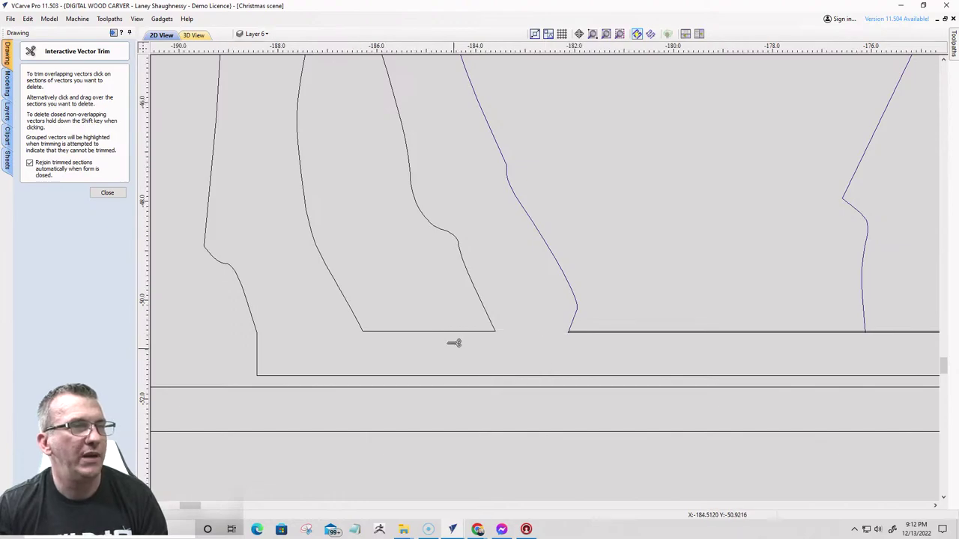
pyautogui.scroll(2, 572, 349)
pyautogui.click(607, 317)
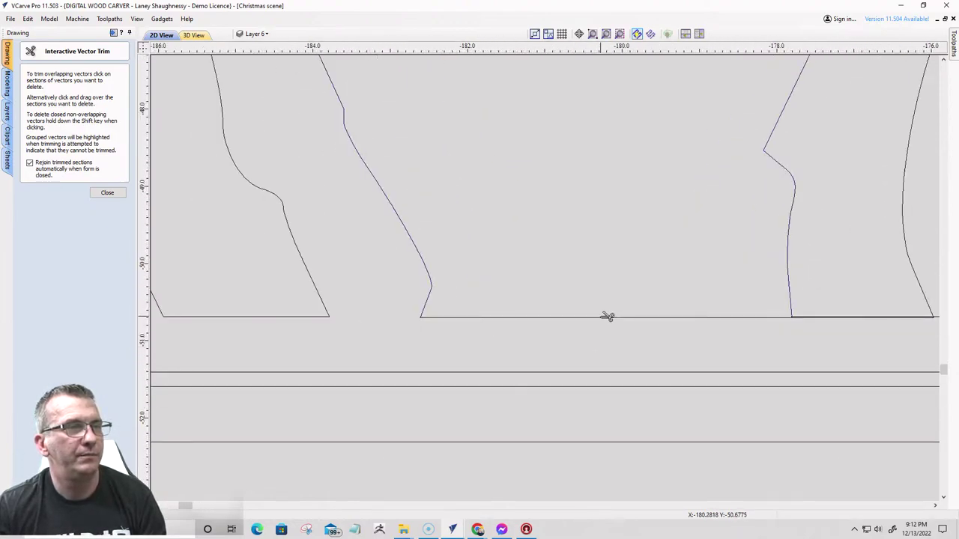
pyautogui.click(871, 316)
pyautogui.scroll(-3, 544, 302)
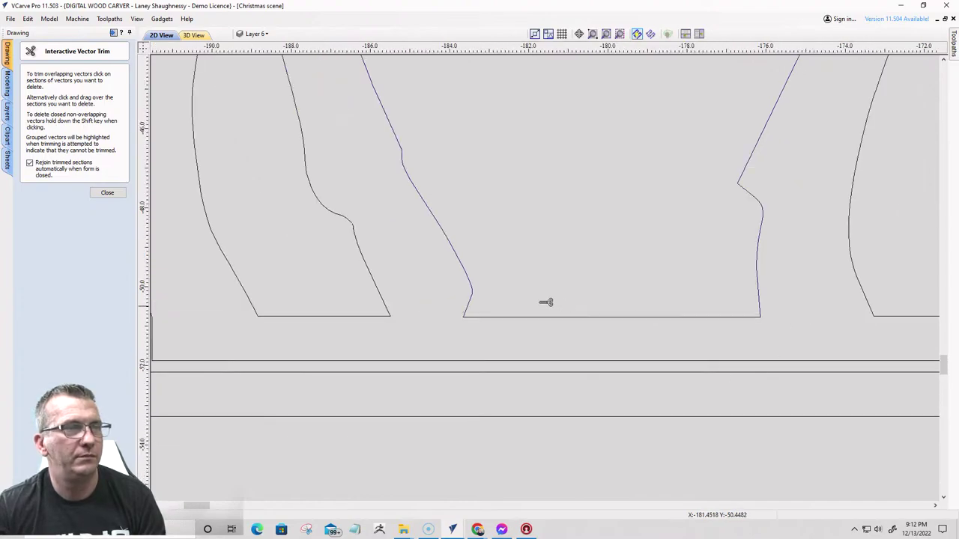
pyautogui.scroll(3, 771, 327)
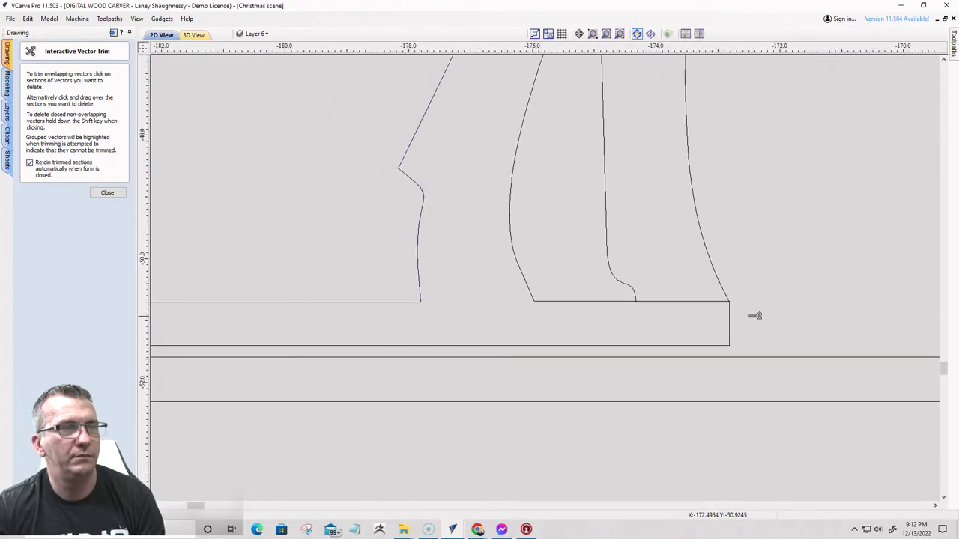
pyautogui.click(696, 301)
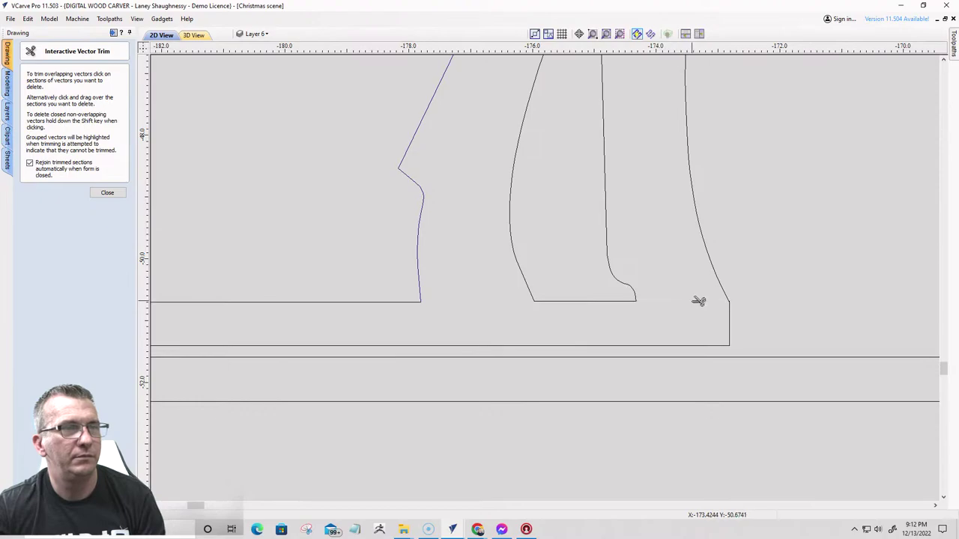
pyautogui.scroll(-3, 824, 305)
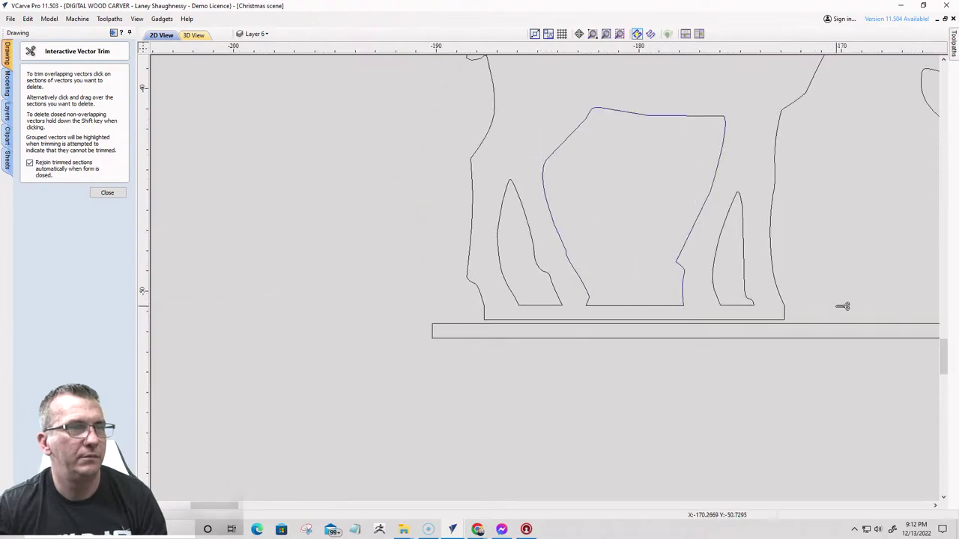
pyautogui.click(109, 193)
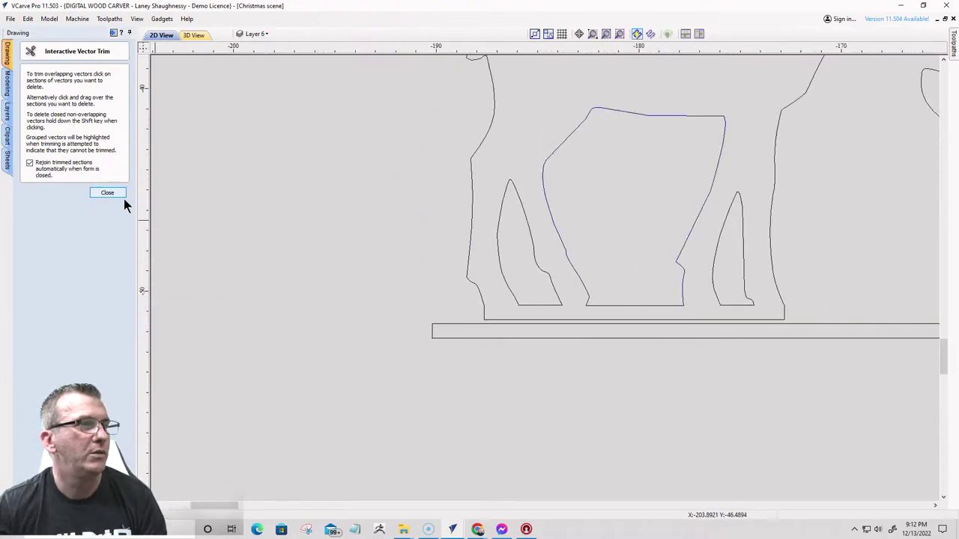
pyautogui.click(617, 305)
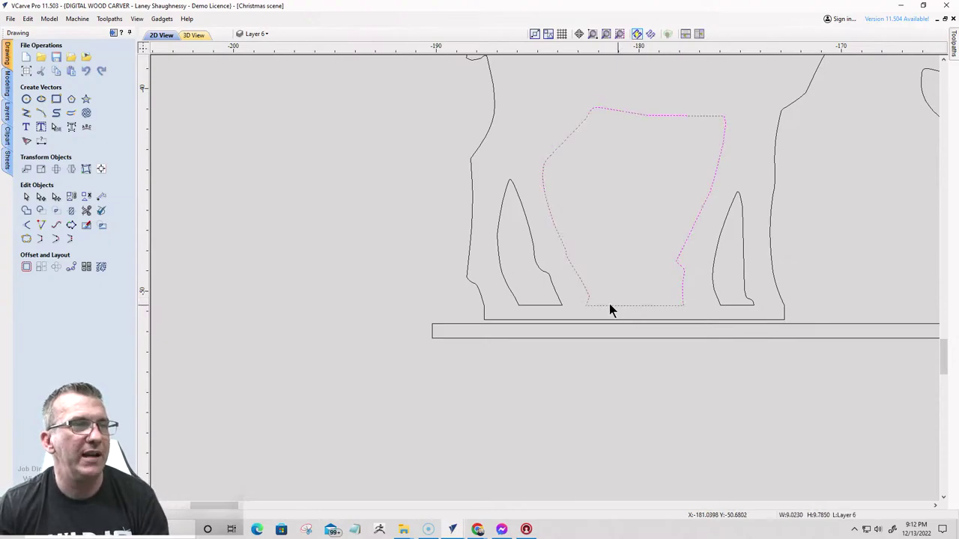
pyautogui.scroll(-2, 557, 317)
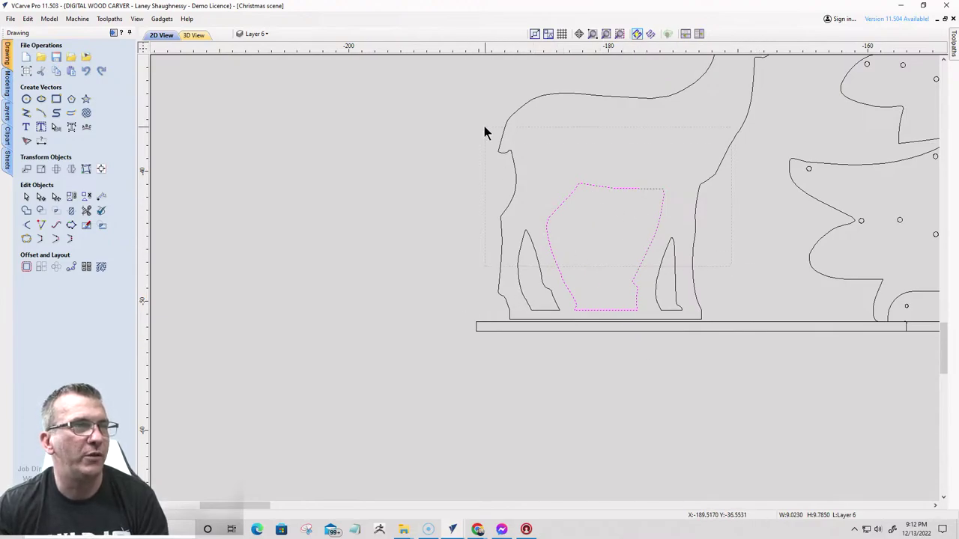
pyautogui.click(525, 210)
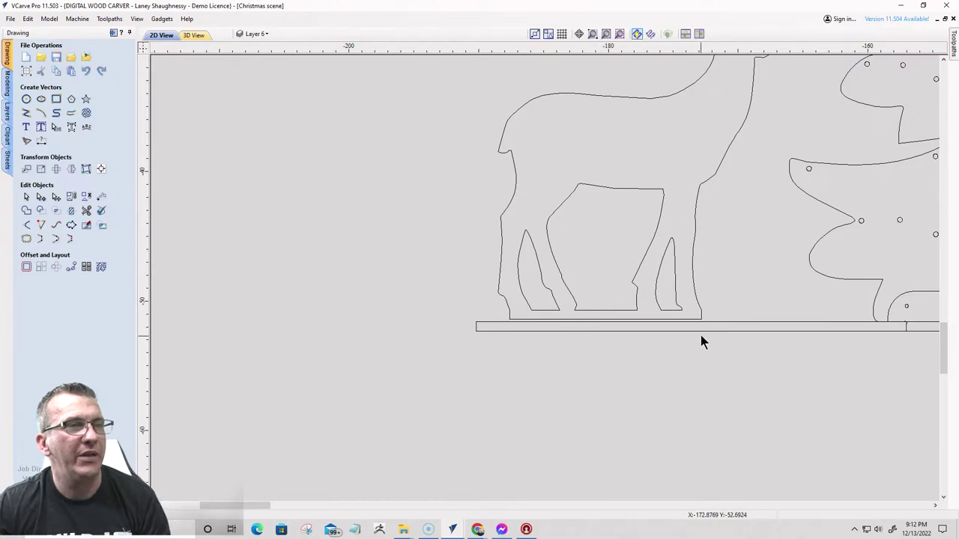
pyautogui.scroll(3, 701, 336)
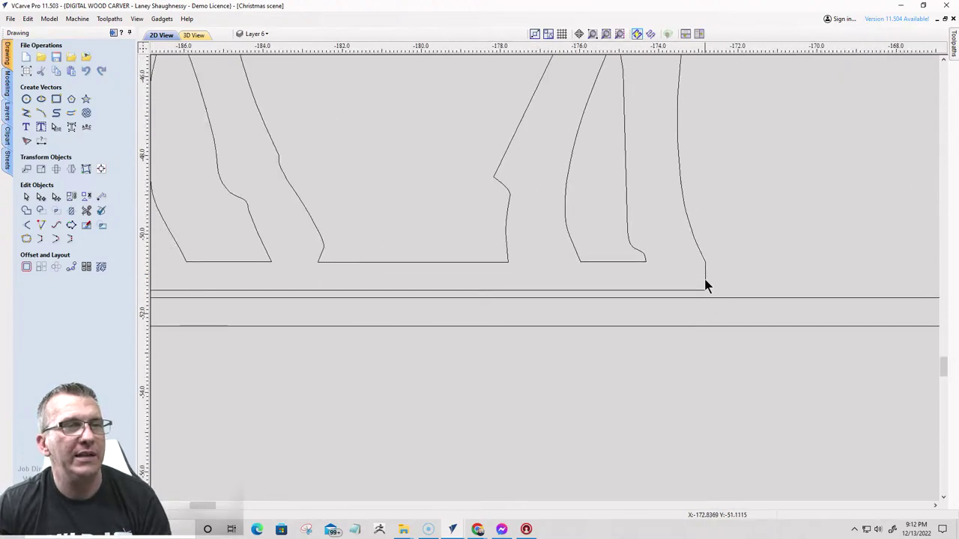
pyautogui.scroll(-2, 447, 280)
pyautogui.scroll(4, 474, 296)
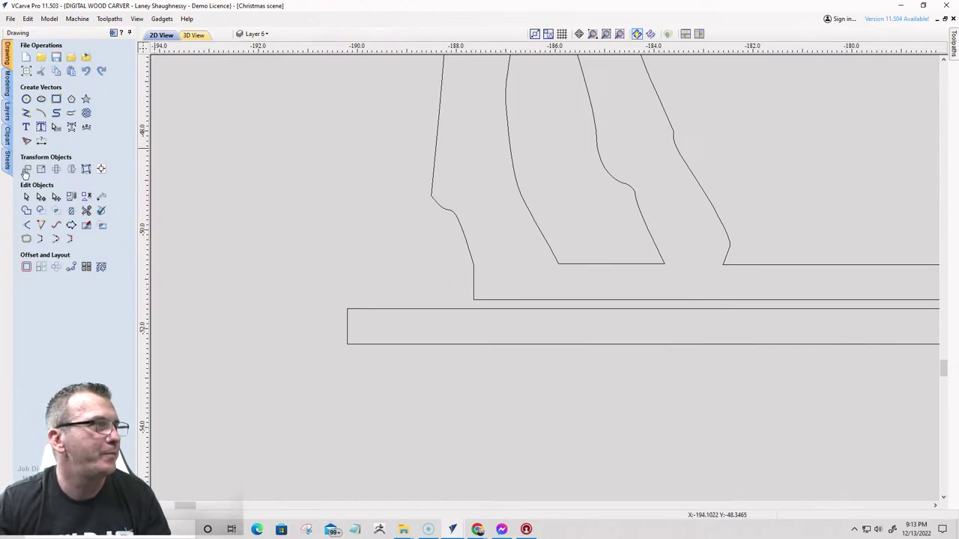
# - Cut the front leg outline at its corner node and nudge the short tab segment right
pyautogui.click(41, 196)
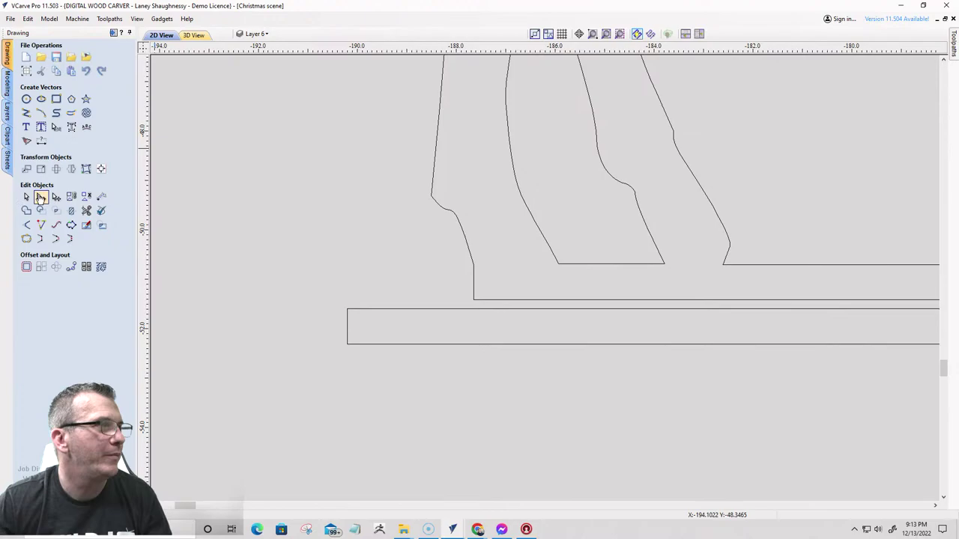
pyautogui.click(474, 281)
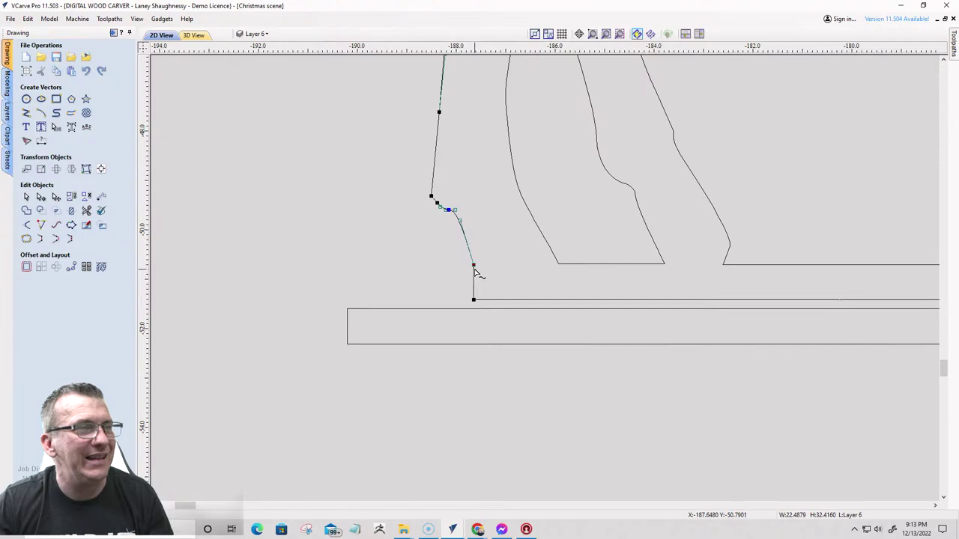
pyautogui.rightClick(474, 266)
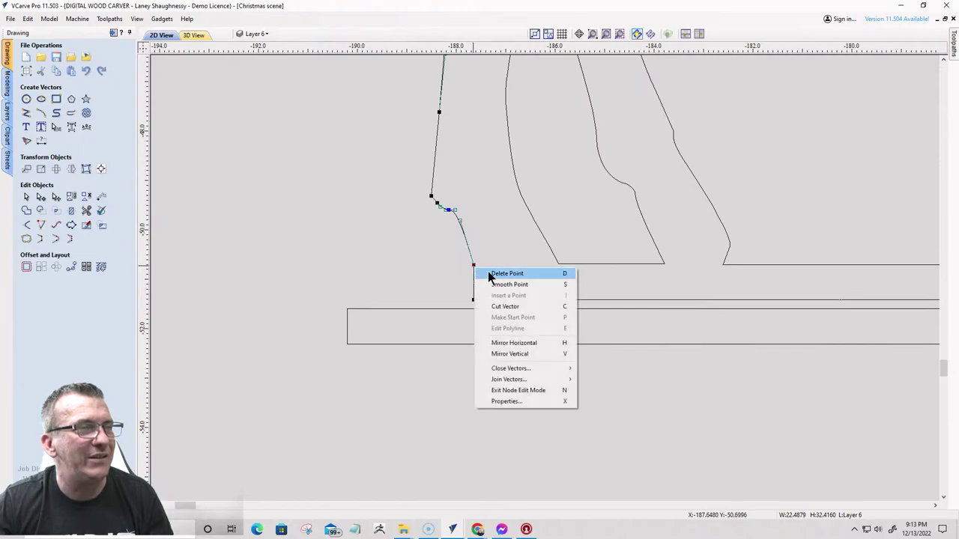
pyautogui.click(497, 306)
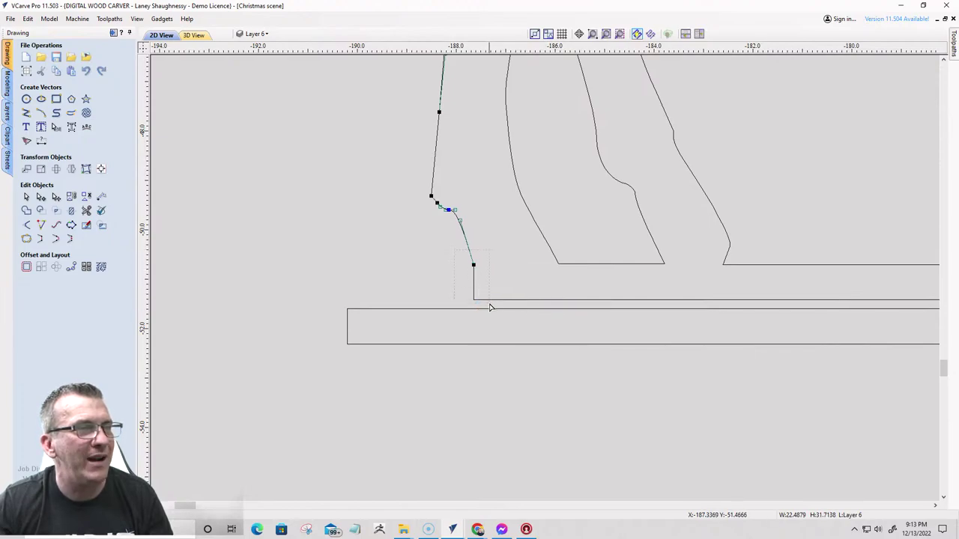
pyautogui.click(474, 295)
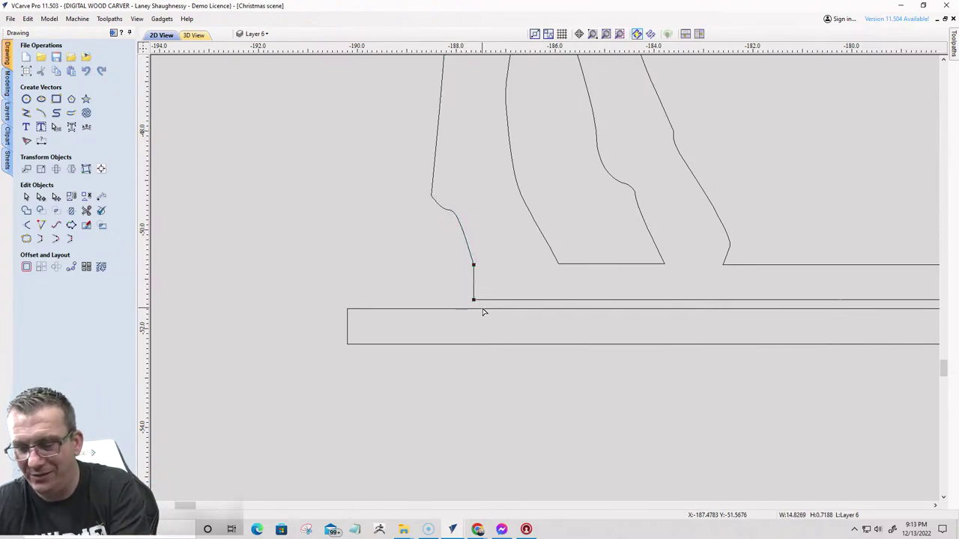
pyautogui.press('Right')
pyautogui.press('Right')
pyautogui.press('Right')
pyautogui.press('Right')
pyautogui.press('Right')
pyautogui.press('Right')
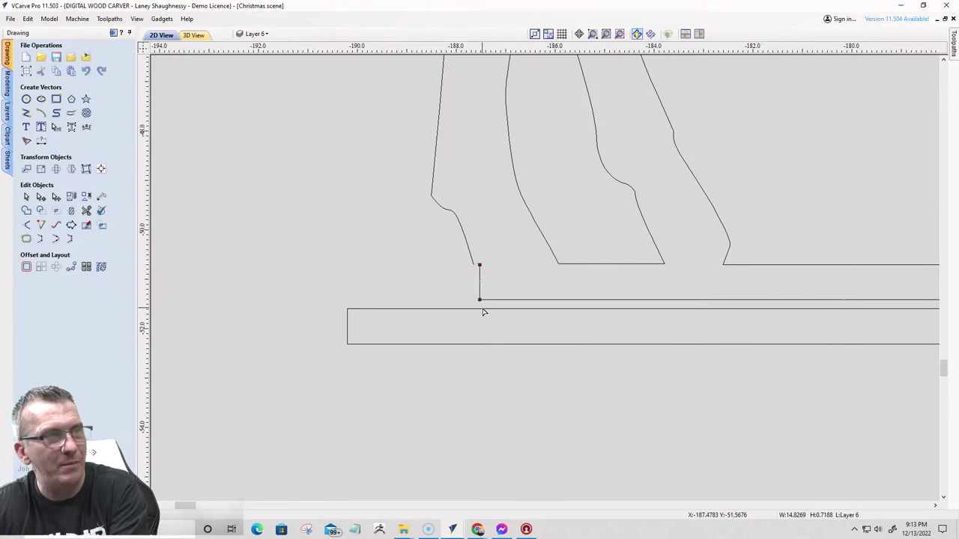
pyautogui.press('Right')
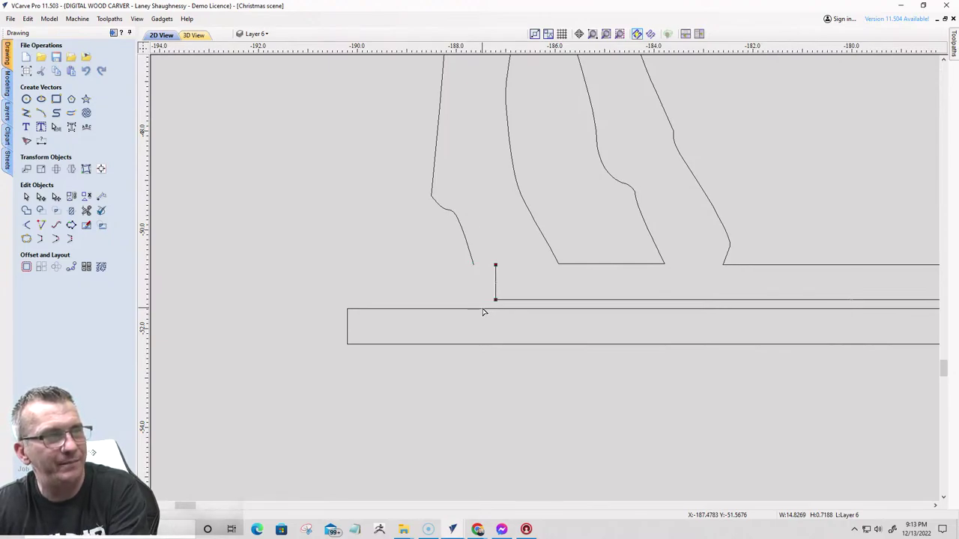
pyautogui.press('Right')
pyautogui.press('Right')
pyautogui.press('Right')
pyautogui.press('Right')
pyautogui.press('Right')
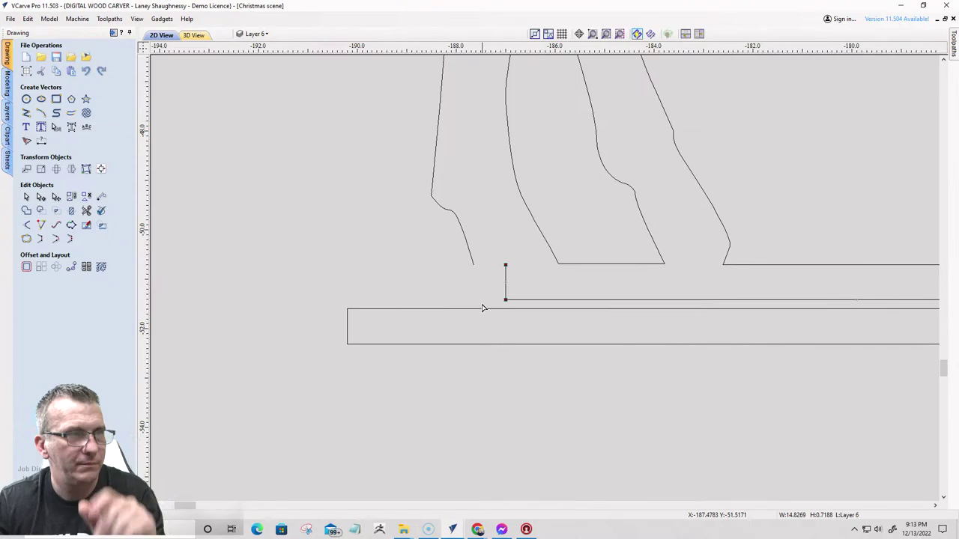
# - Select the leg curve with the moved segment and try joining them, dismissing the warning
pyautogui.click(25, 197)
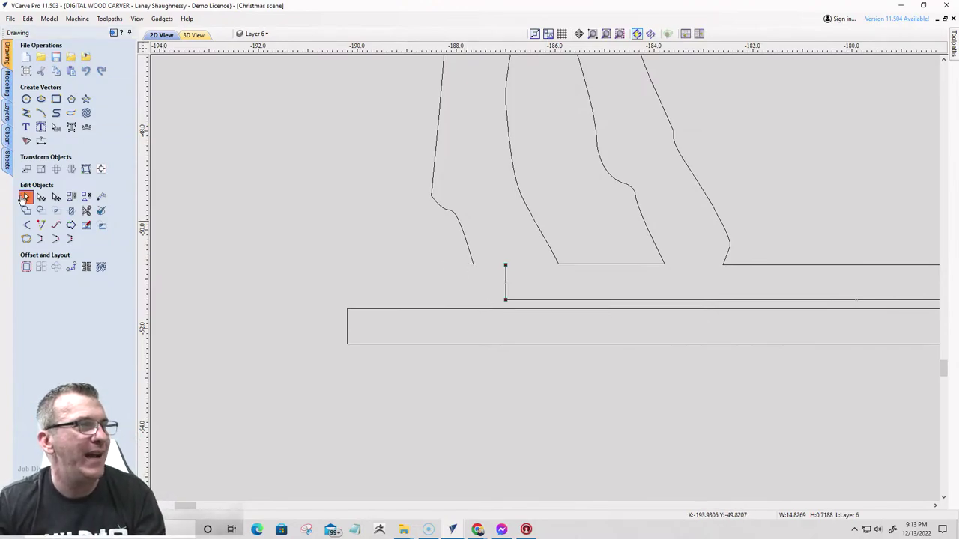
pyautogui.keyDown('shift'); pyautogui.click(473, 262); pyautogui.keyUp('shift')
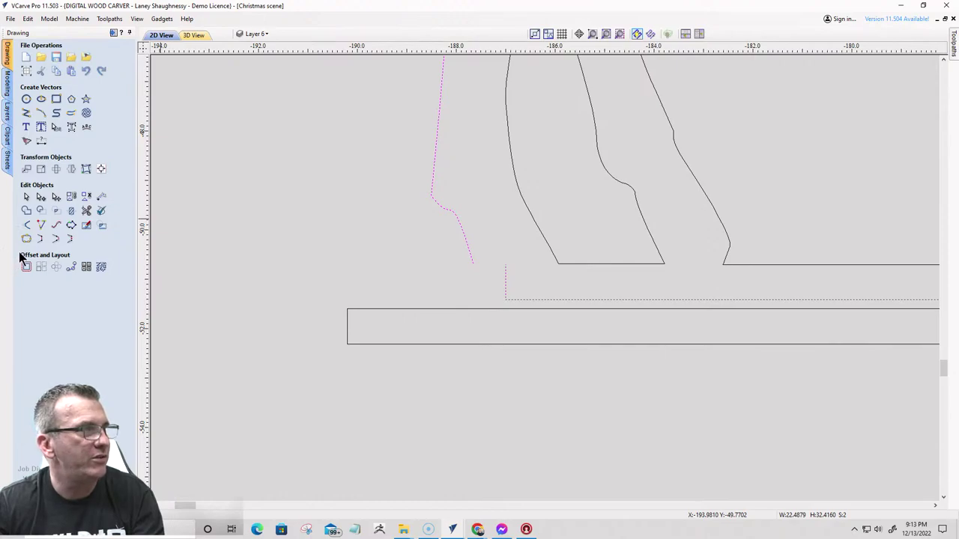
pyautogui.click(40, 239)
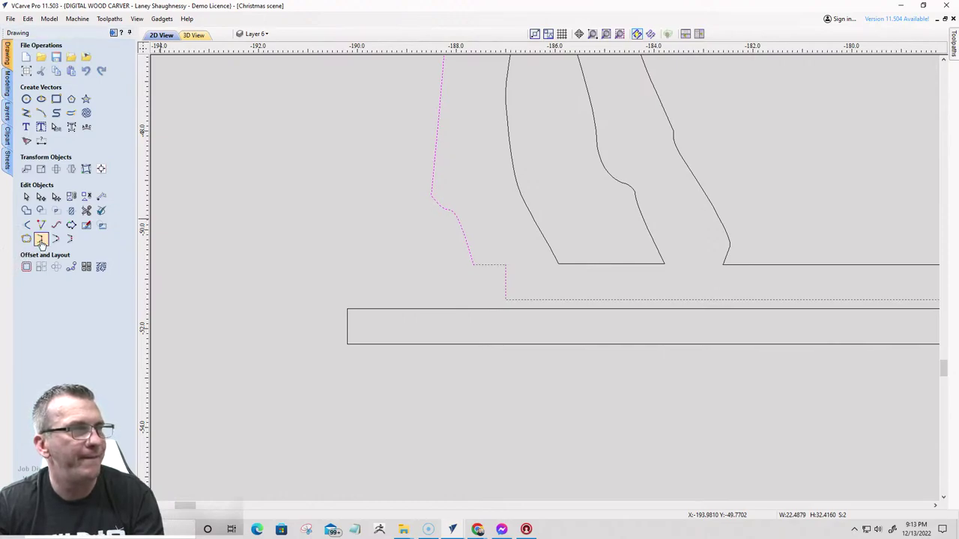
pyautogui.click(26, 212)
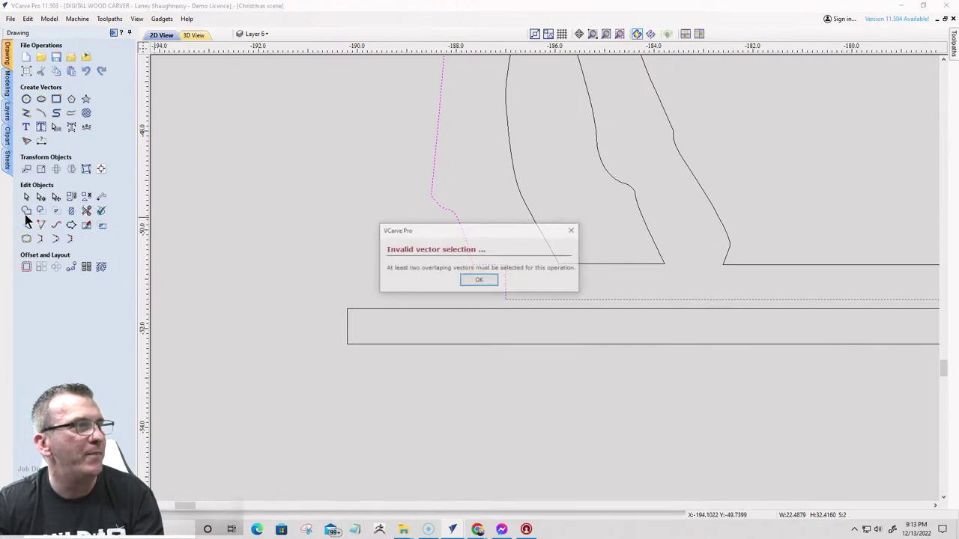
pyautogui.click(572, 230)
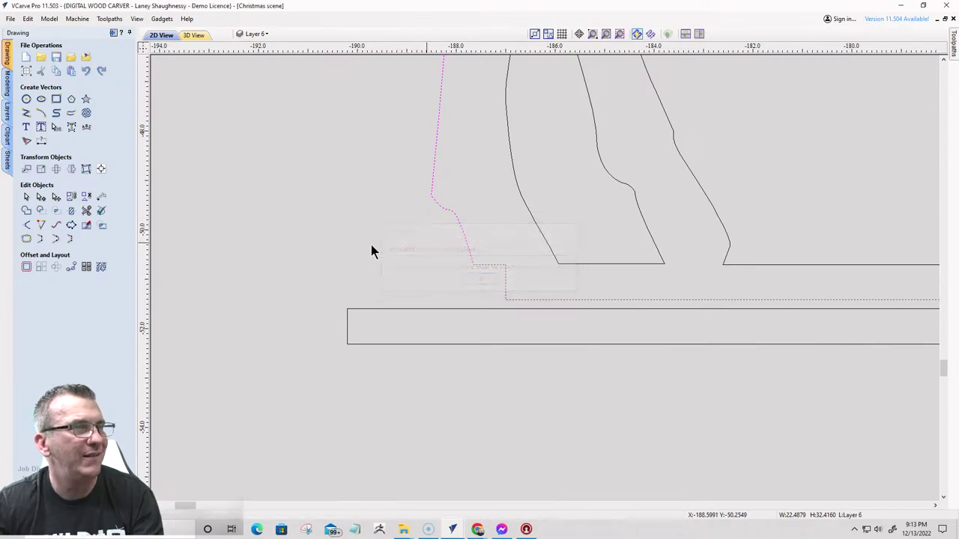
# - Add a 0.125 in dog-bone fillet to the tab's inside corner
pyautogui.click(26, 224)
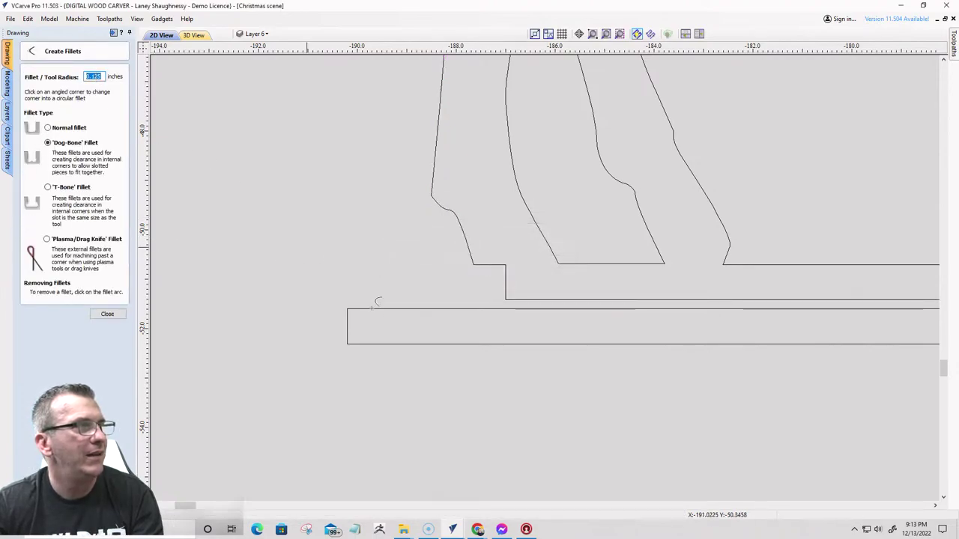
pyautogui.click(508, 262)
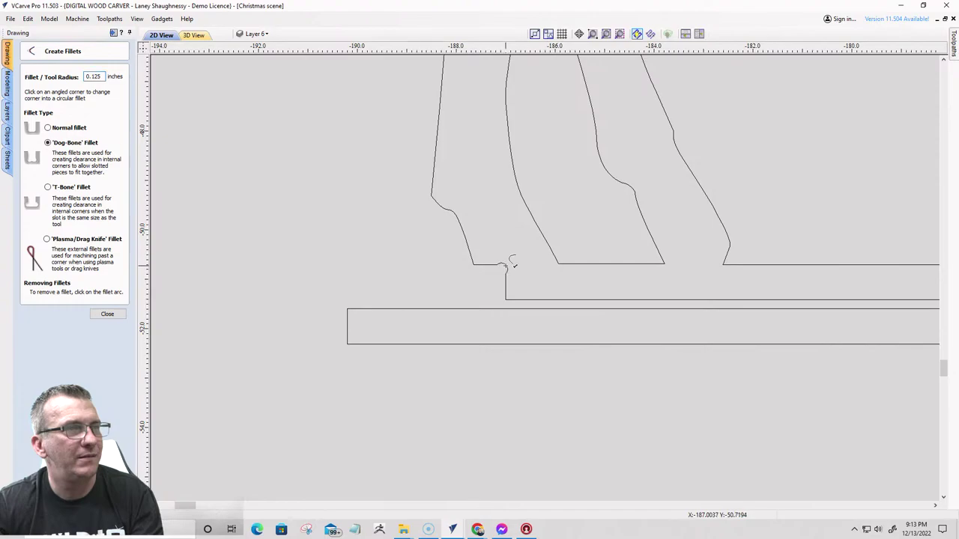
pyautogui.scroll(-5, 323, 297)
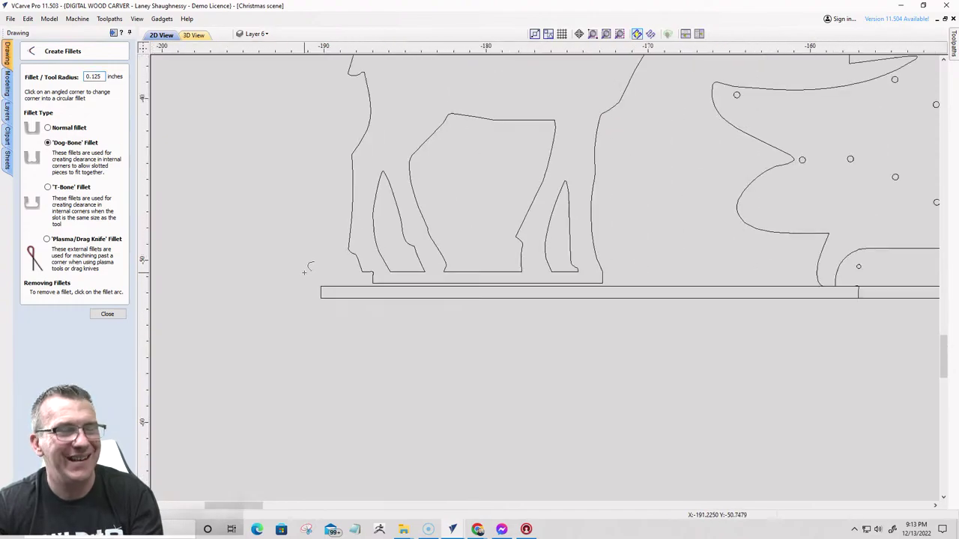
pyautogui.click(107, 314)
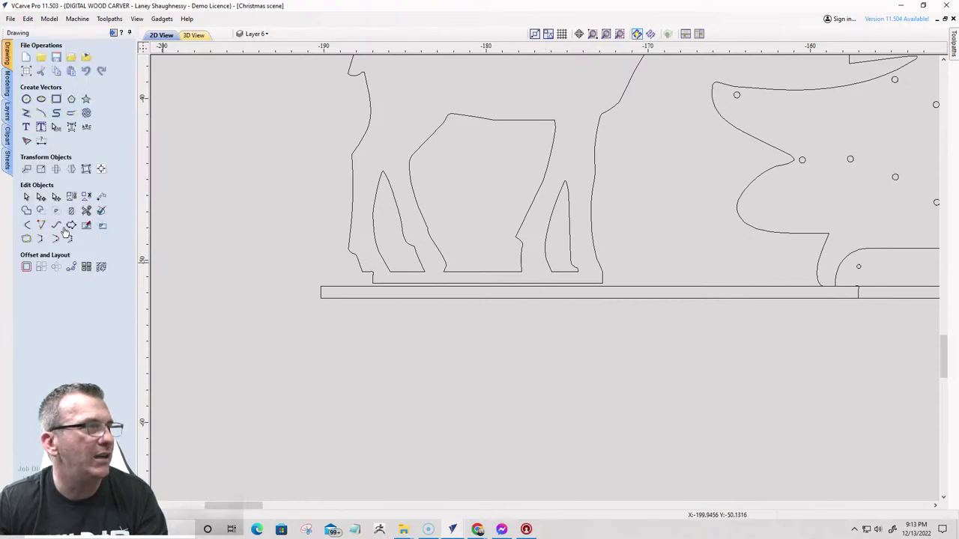
# - Cut the rear leg outline at its corner node in node editing
pyautogui.click(603, 284)
pyautogui.scroll(5, 603, 283)
pyautogui.rightClick(604, 223)
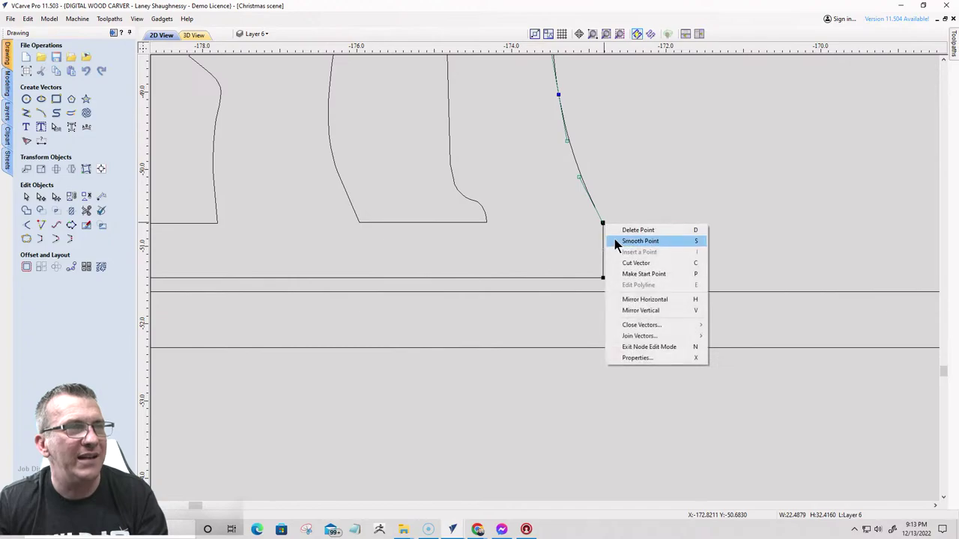
pyautogui.click(617, 262)
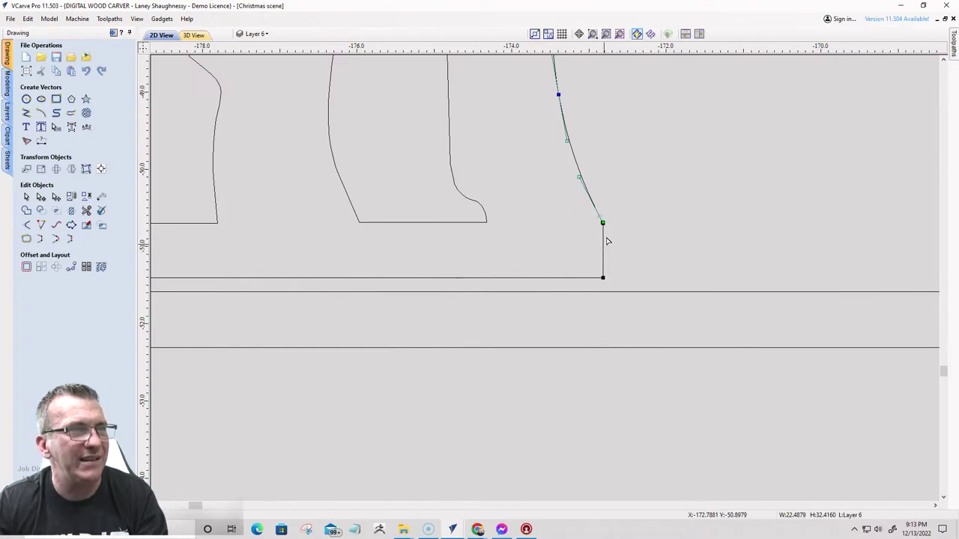
pyautogui.scroll(3, 597, 239)
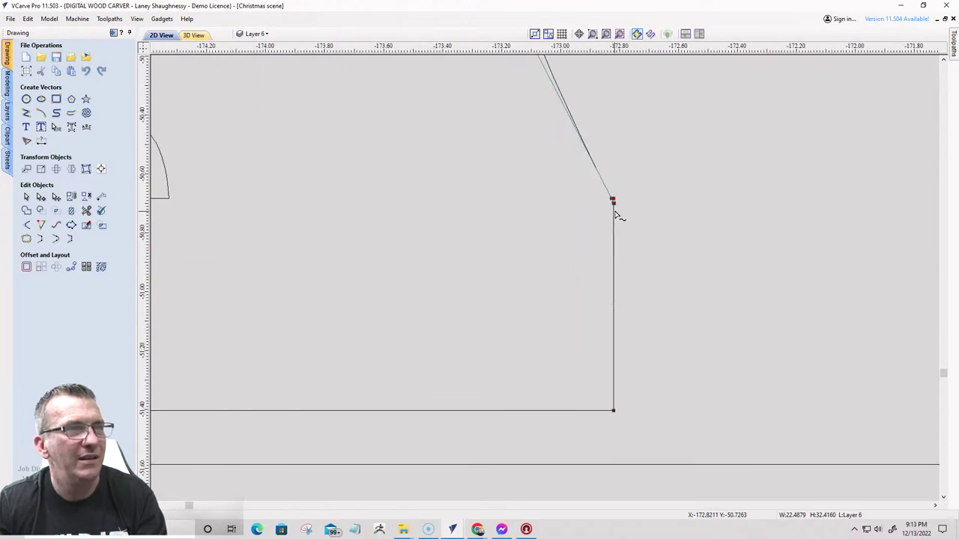
pyautogui.scroll(6, 613, 200)
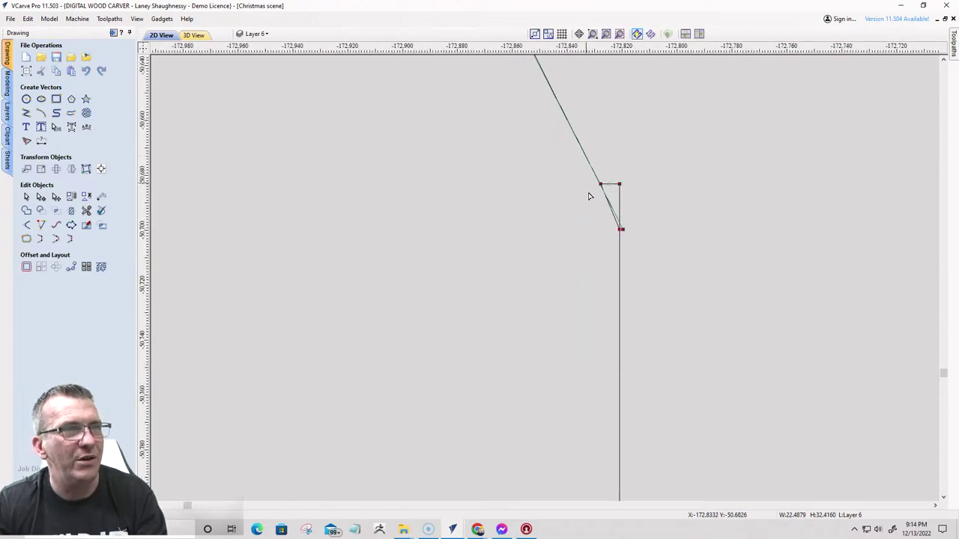
pyautogui.click(605, 186)
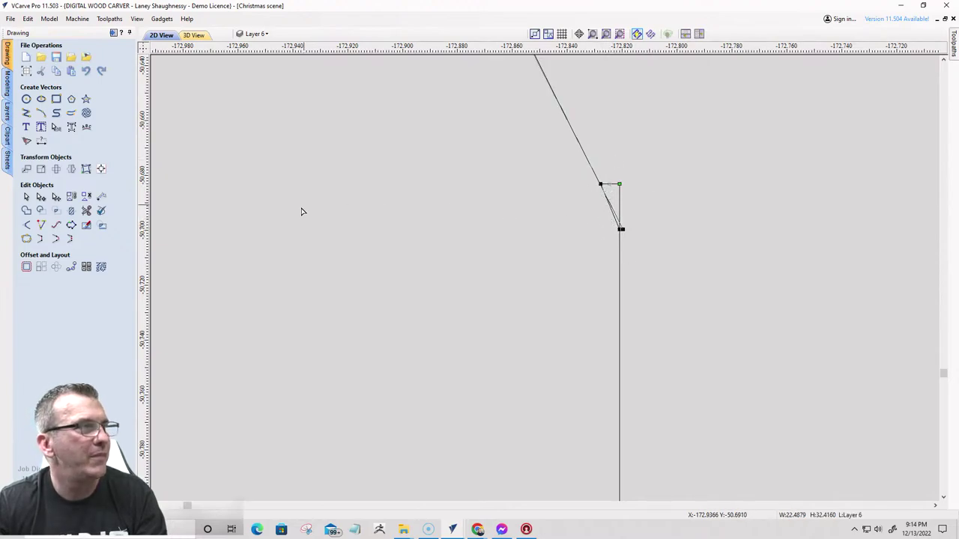
pyautogui.press('Escape')
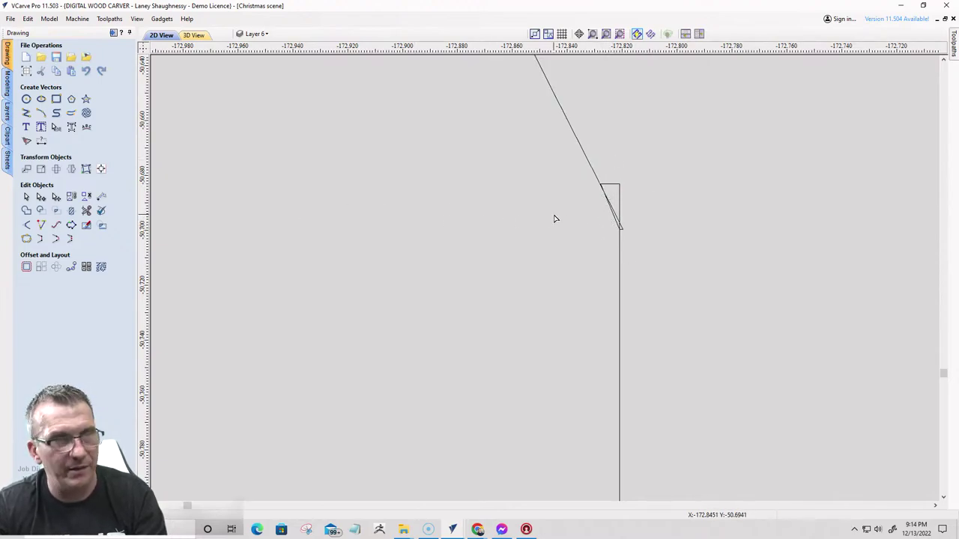
# - Trim off the stray triangle tip and the diagonal inside the tab rectangle
pyautogui.click(86, 211)
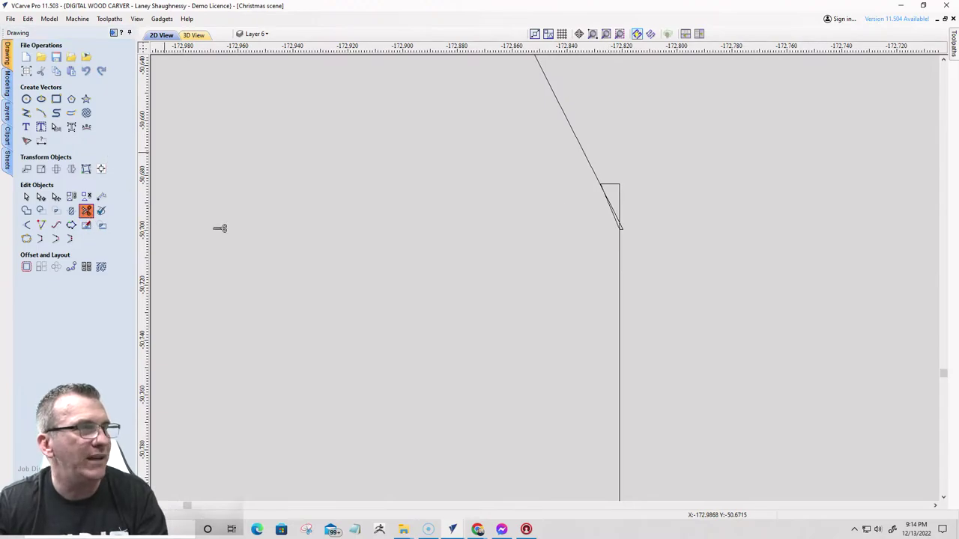
pyautogui.scroll(2, 607, 204)
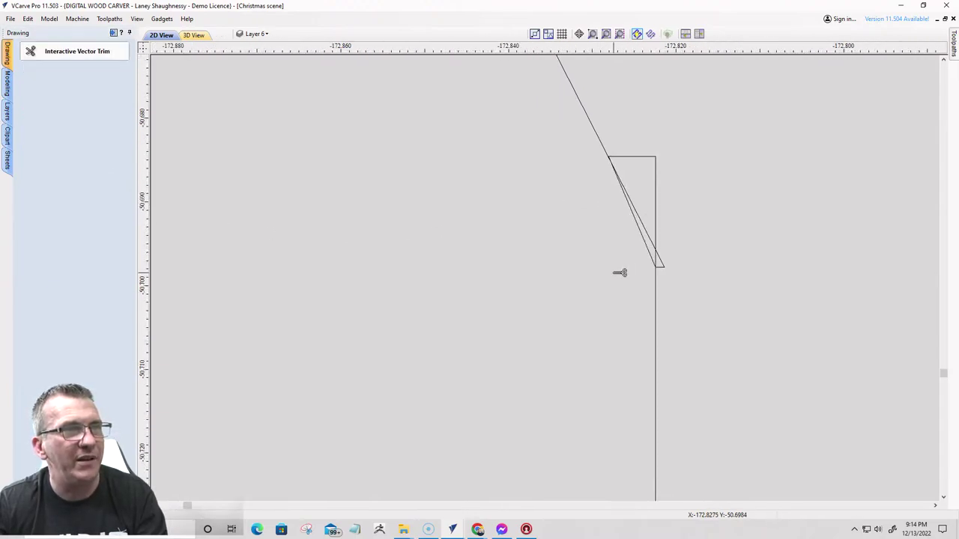
pyautogui.click(676, 274)
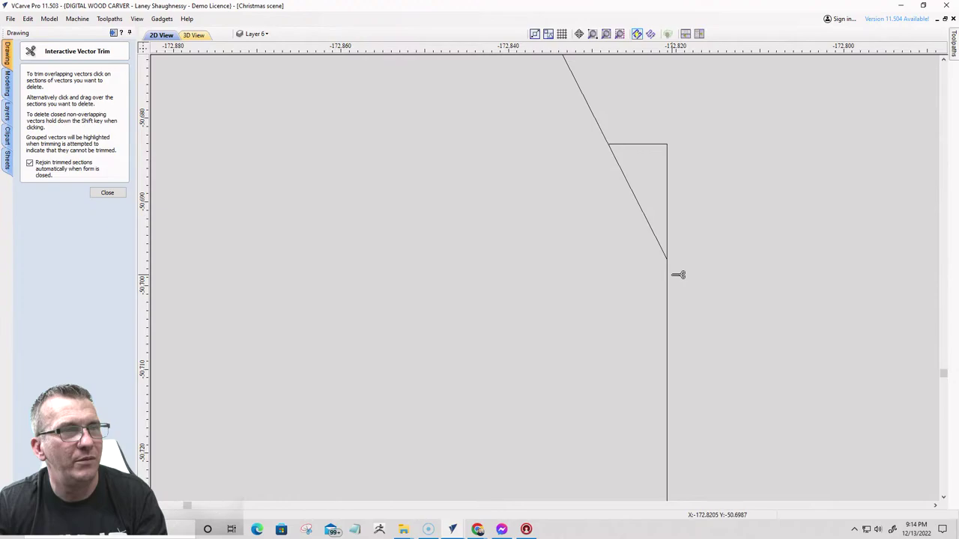
pyautogui.click(654, 229)
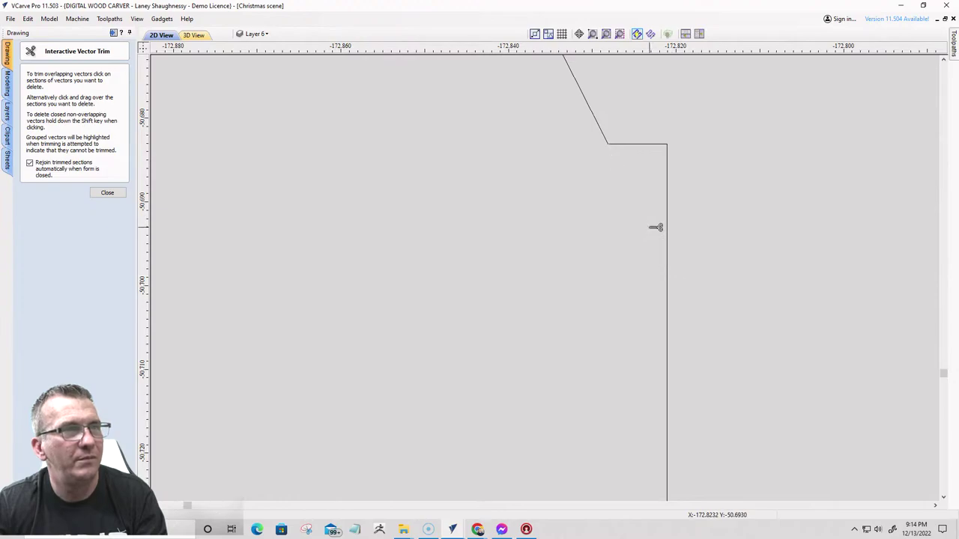
pyautogui.scroll(-3, 560, 229)
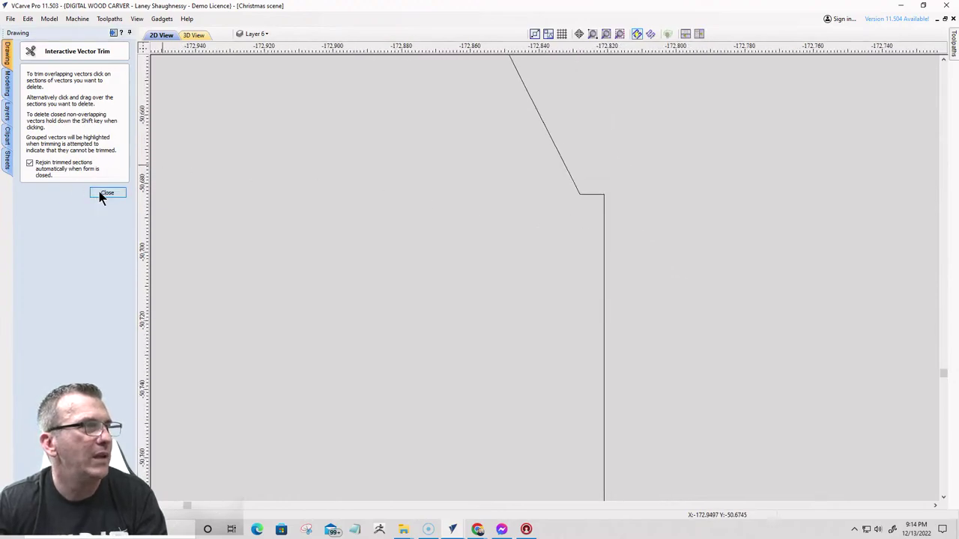
pyautogui.click(106, 192)
# - Split the trimmed outline at the corner and delete the short horizontal span
pyautogui.click(594, 194)
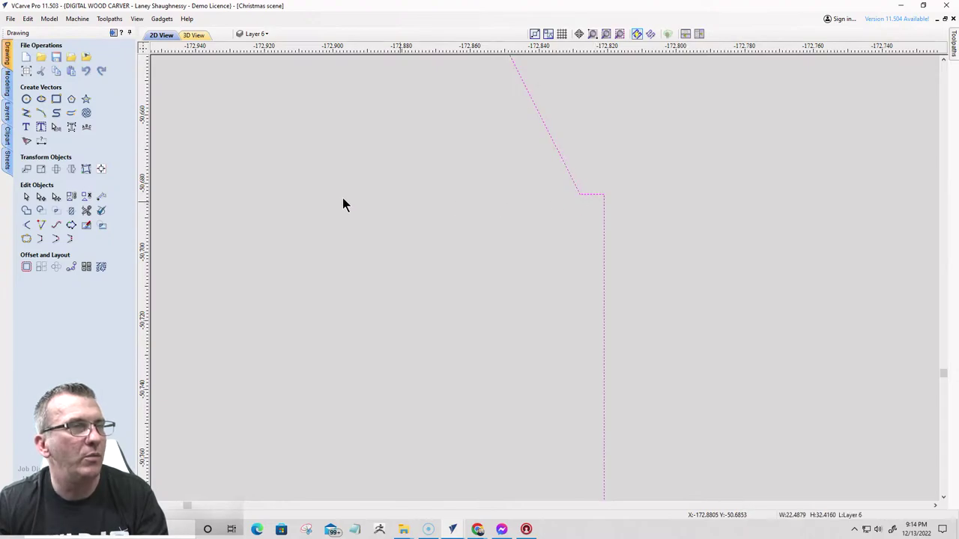
pyautogui.click(40, 198)
pyautogui.scroll(-3, 649, 235)
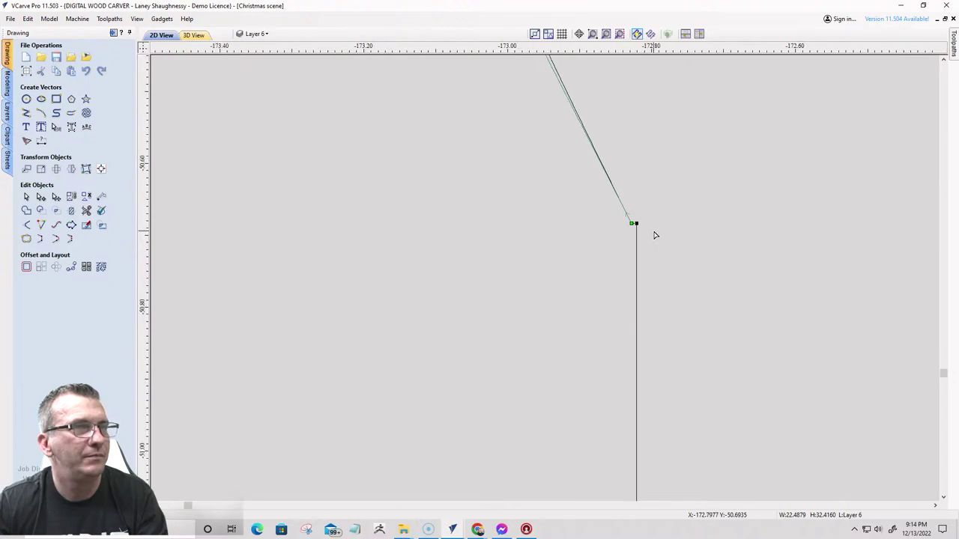
pyautogui.scroll(-2, 653, 232)
pyautogui.scroll(6, 652, 232)
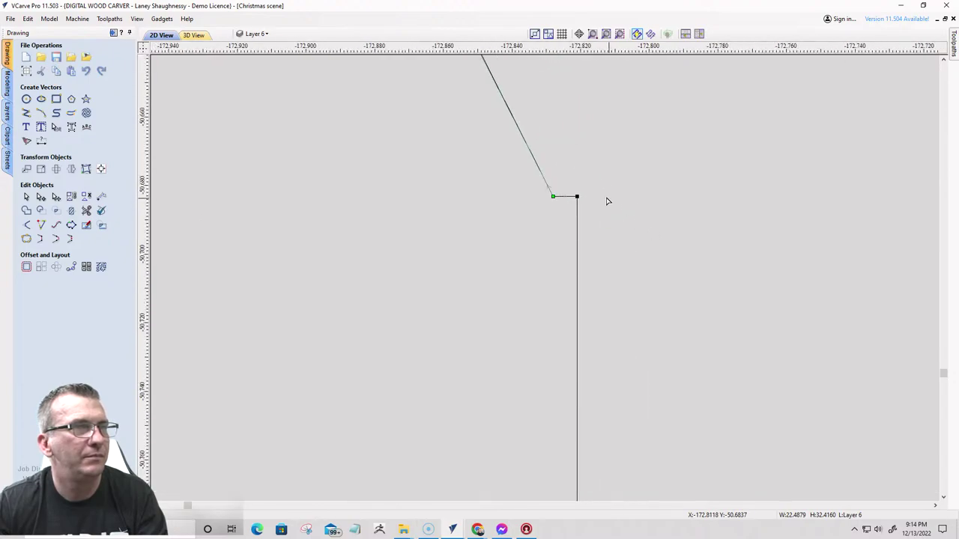
pyautogui.rightClick(558, 198)
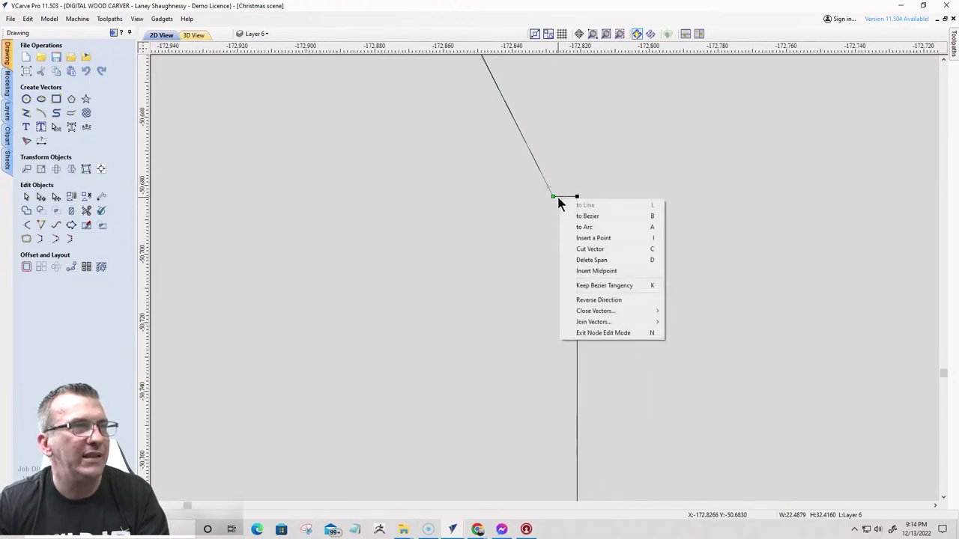
pyautogui.click(590, 249)
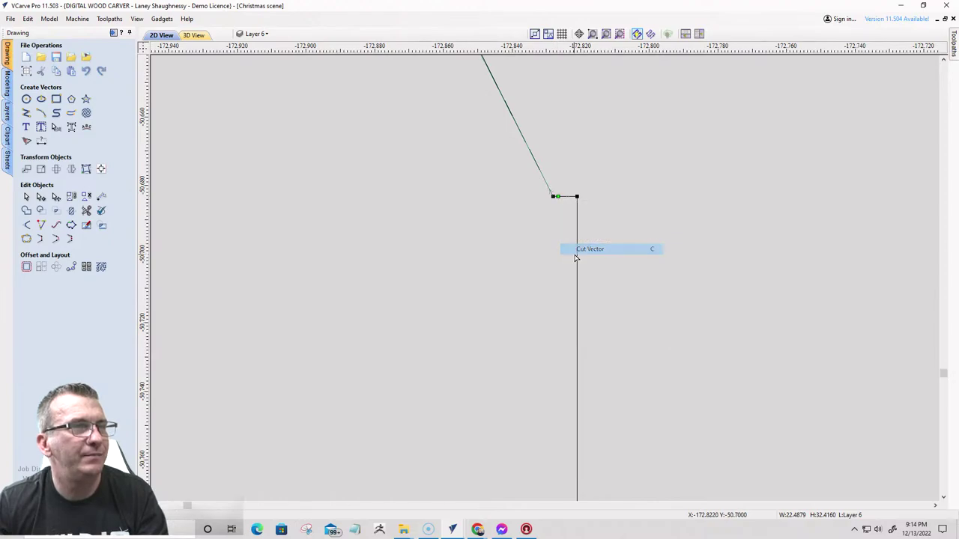
pyautogui.scroll(-2, 640, 173)
pyautogui.scroll(2, 599, 201)
pyautogui.scroll(4, 633, 163)
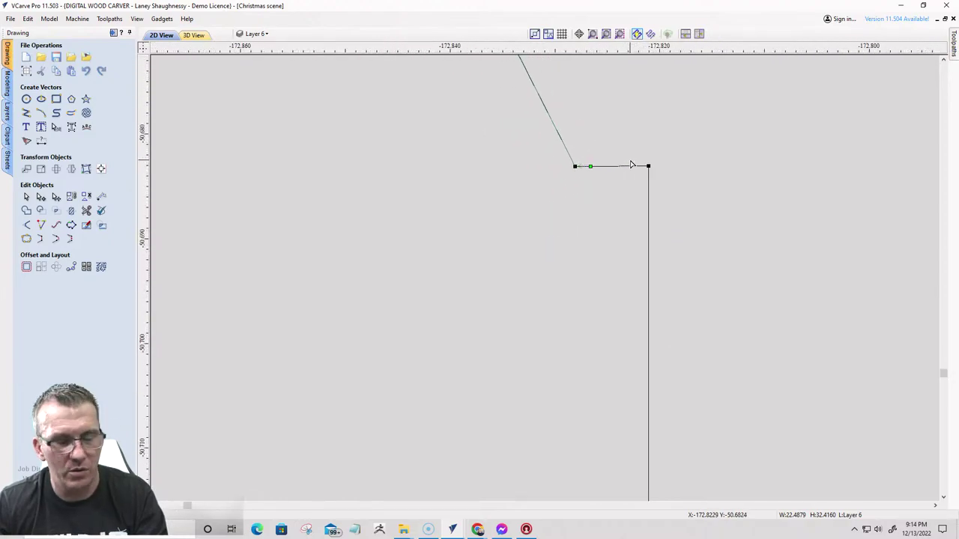
pyautogui.rightClick(596, 166)
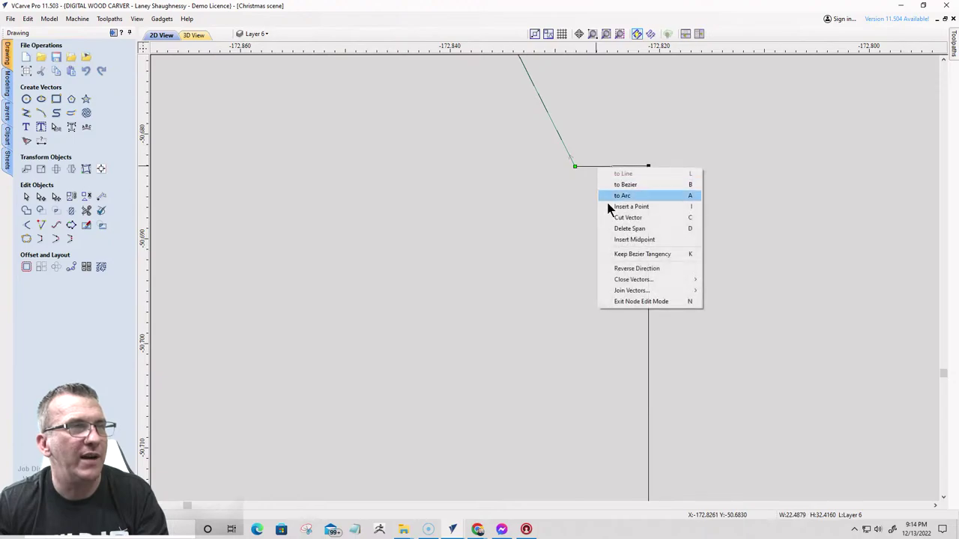
pyautogui.click(610, 228)
# - Nudge the tab's vertical line two steps to the left
pyautogui.scroll(-8, 605, 180)
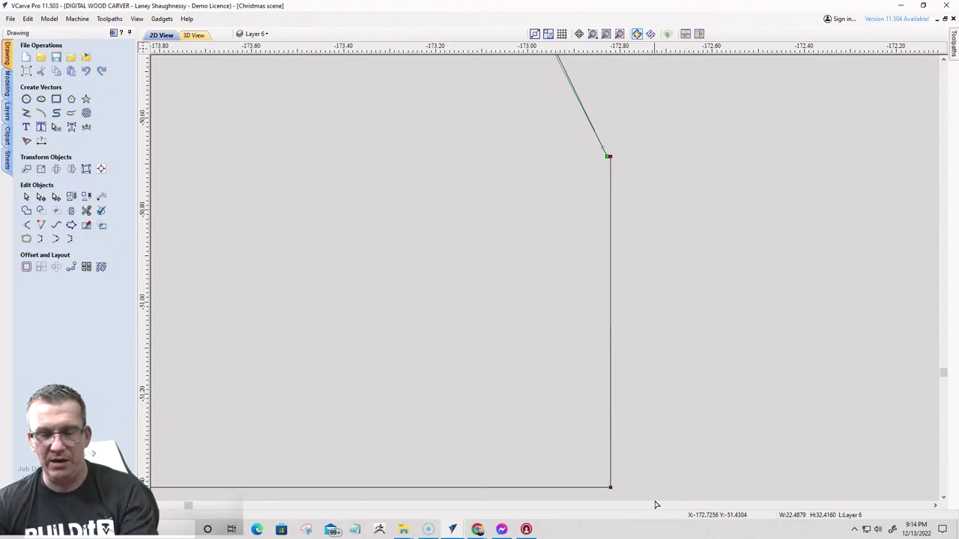
pyautogui.scroll(-5, 672, 477)
pyautogui.press('Left')
pyautogui.press('Left')
pyautogui.press('Left')
pyautogui.press('Left')
pyautogui.press('Left')
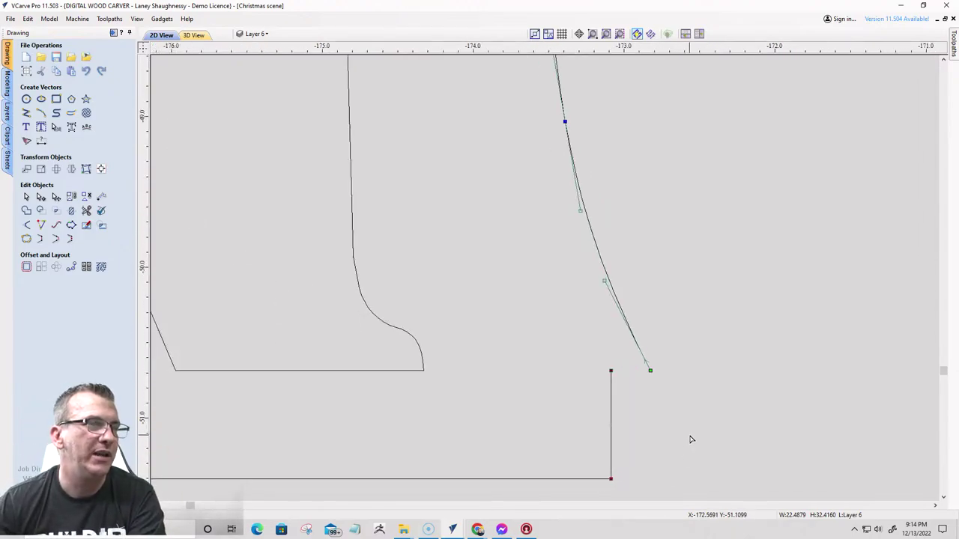
pyautogui.press('Left')
pyautogui.press('Left')
pyautogui.press('Left')
pyautogui.press('Left')
pyautogui.press('Left')
pyautogui.press('Left')
pyautogui.press('Left')
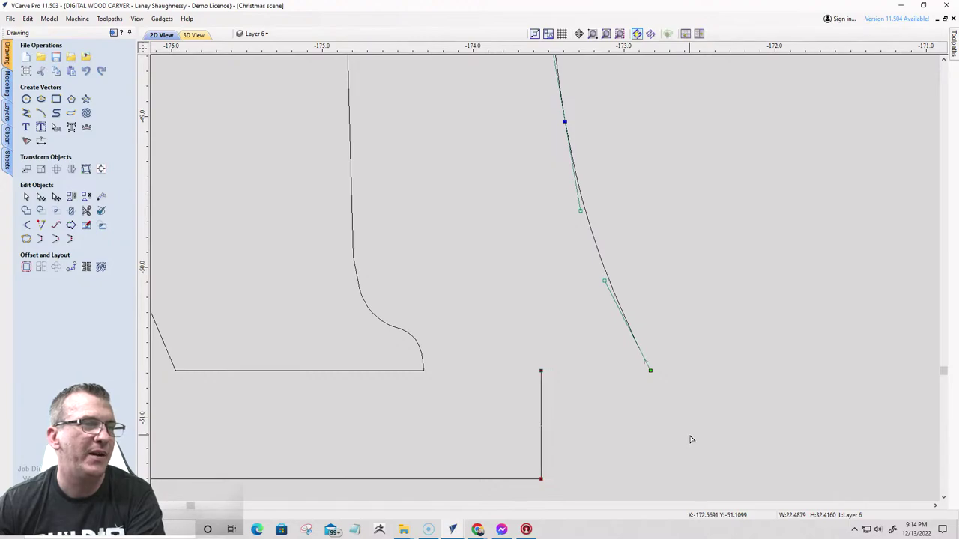
# - Join the vertical line's top to the leg curve and add a dog-bone fillet at the inside corner
pyautogui.click(36, 239)
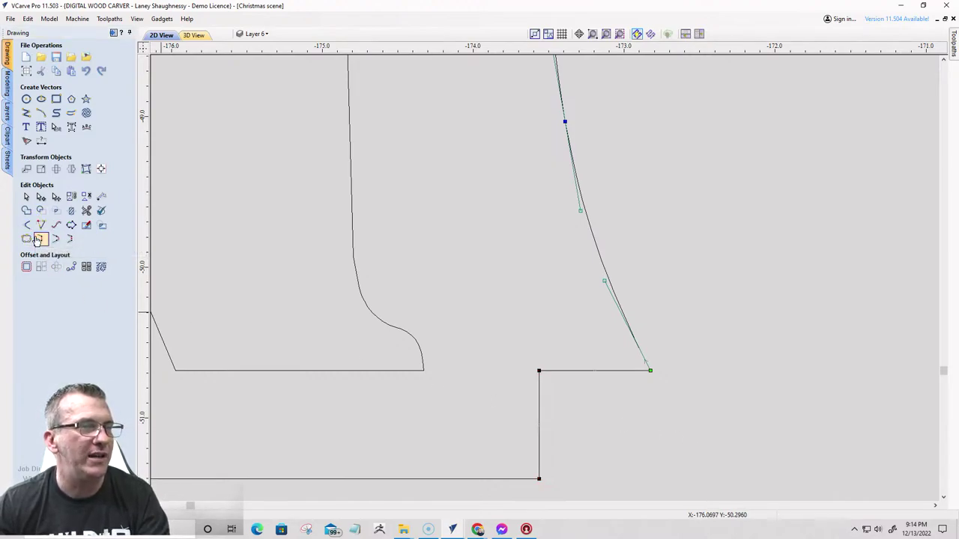
pyautogui.click(26, 225)
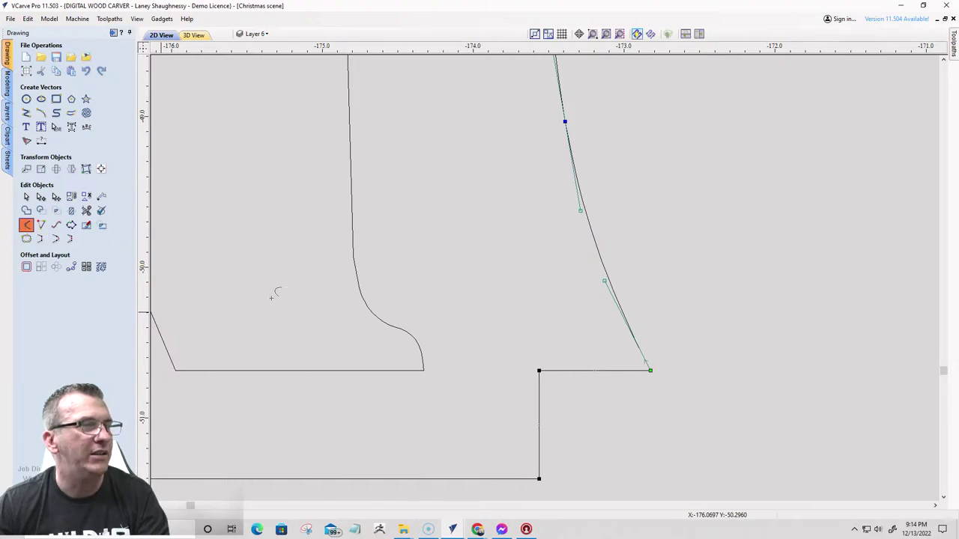
pyautogui.click(542, 369)
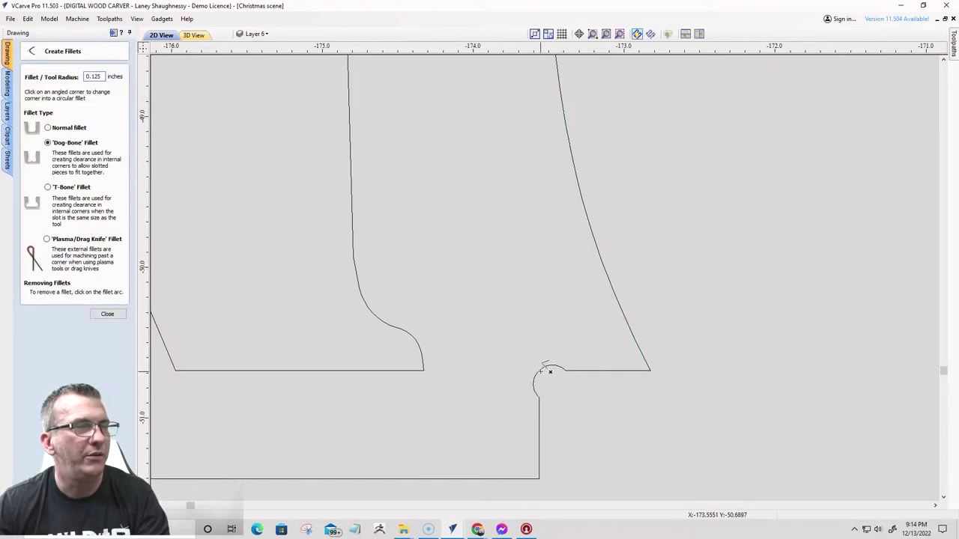
pyautogui.scroll(-5, 547, 370)
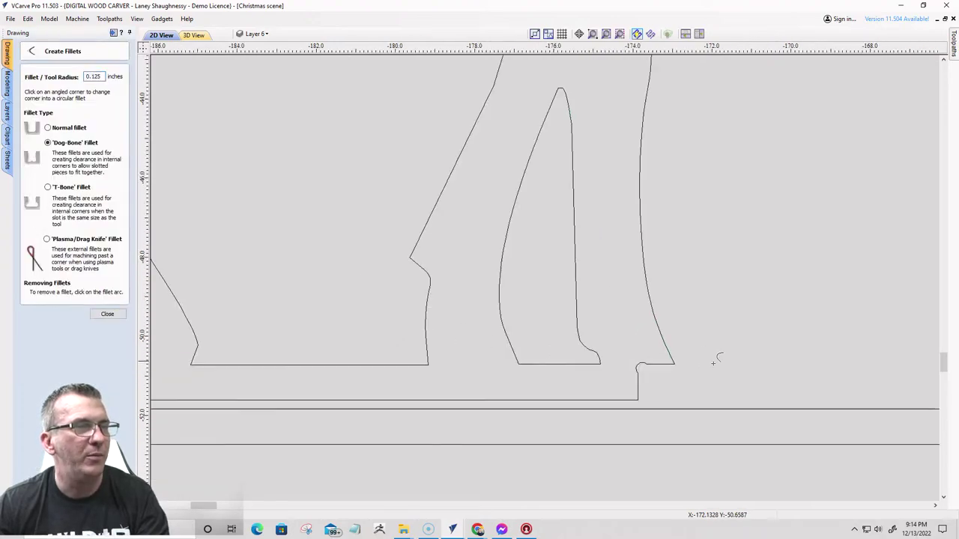
pyautogui.click(103, 312)
# - Select the whole deer outline and move it down onto the base bar
pyautogui.click(571, 368)
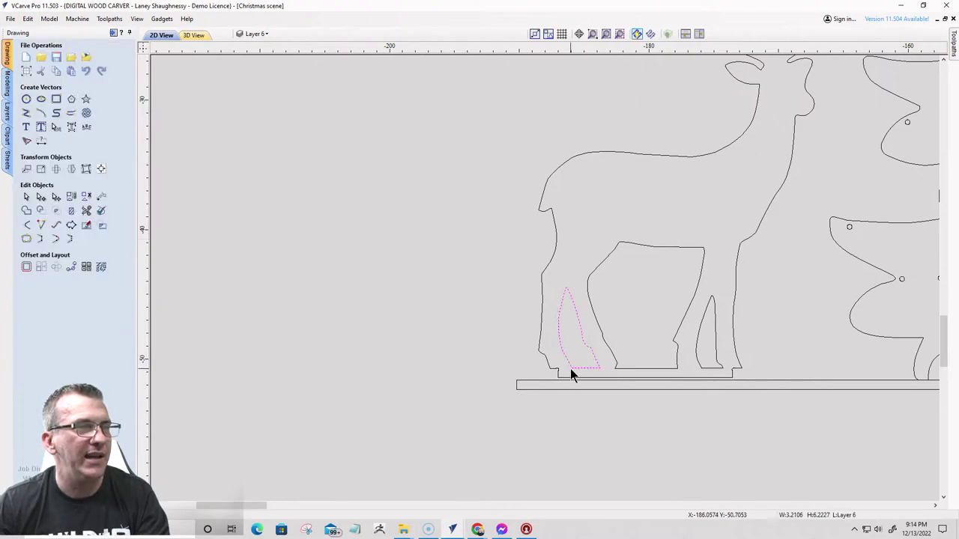
pyautogui.moveTo(535, 146); pyautogui.dragTo(535, 146)
pyautogui.moveTo(744, 343); pyautogui.dragTo(452, 170)
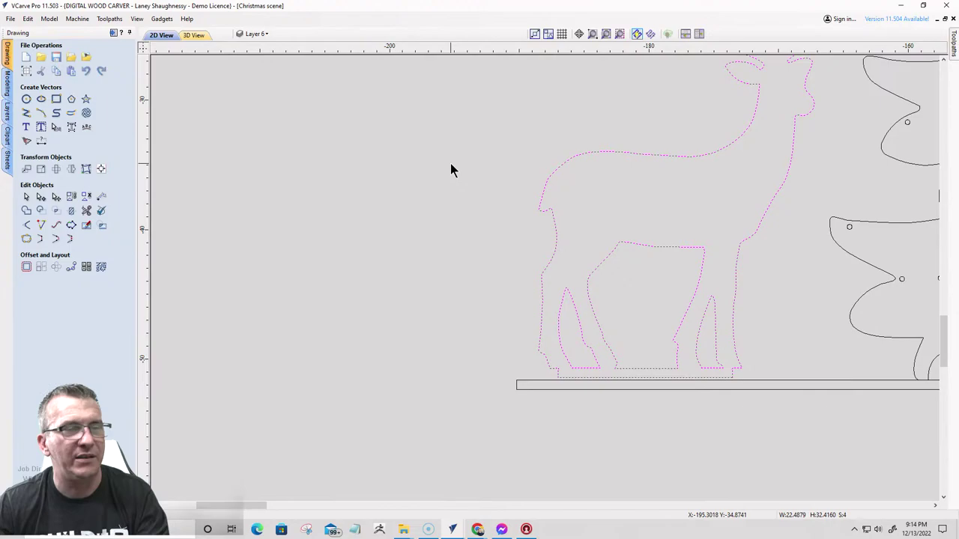
pyautogui.click(574, 373)
pyautogui.click(573, 368)
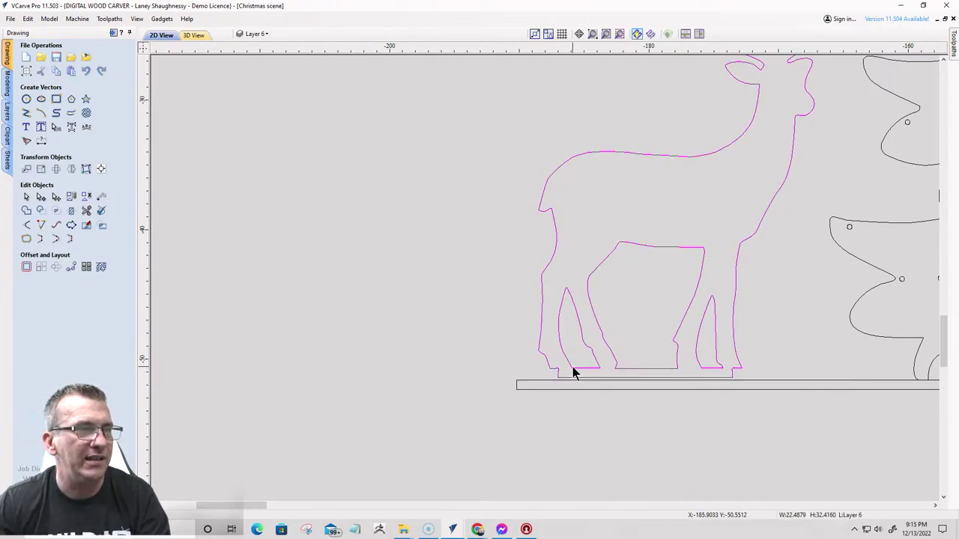
pyautogui.moveTo(573, 368); pyautogui.dragTo(574, 377)
# - Inspect the bar's step up close, then select the deer leg outlines resting on the bar
pyautogui.scroll(6, 582, 398)
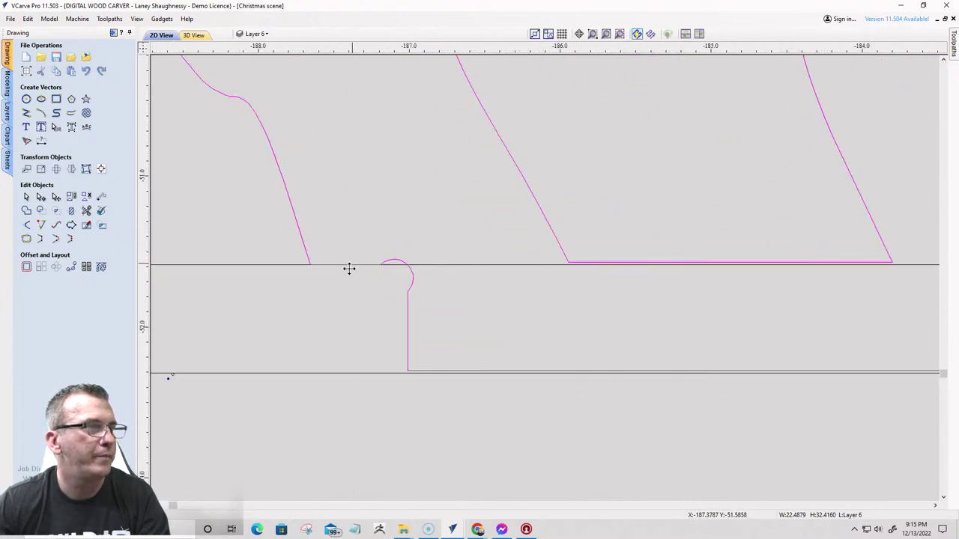
pyautogui.scroll(-5, 349, 268)
pyautogui.scroll(3, 588, 273)
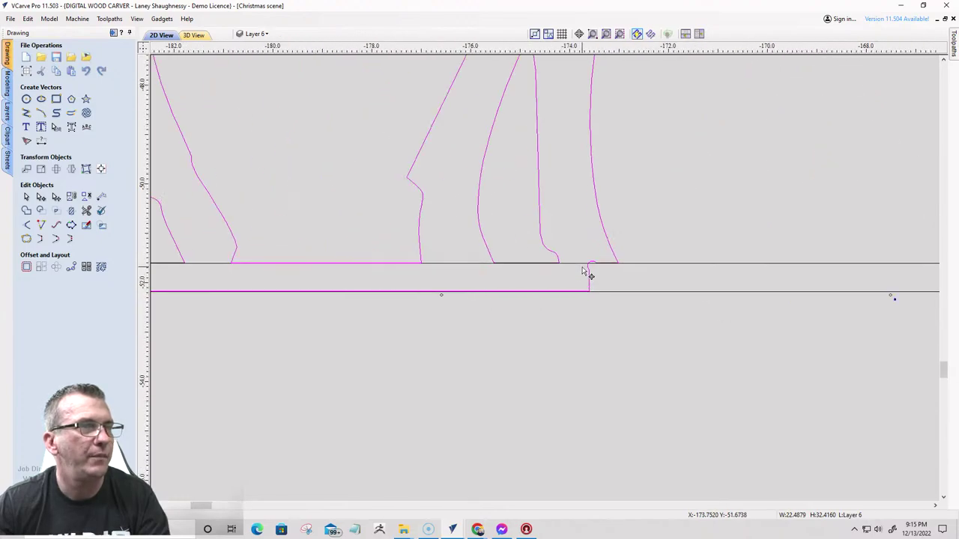
pyautogui.scroll(6, 526, 267)
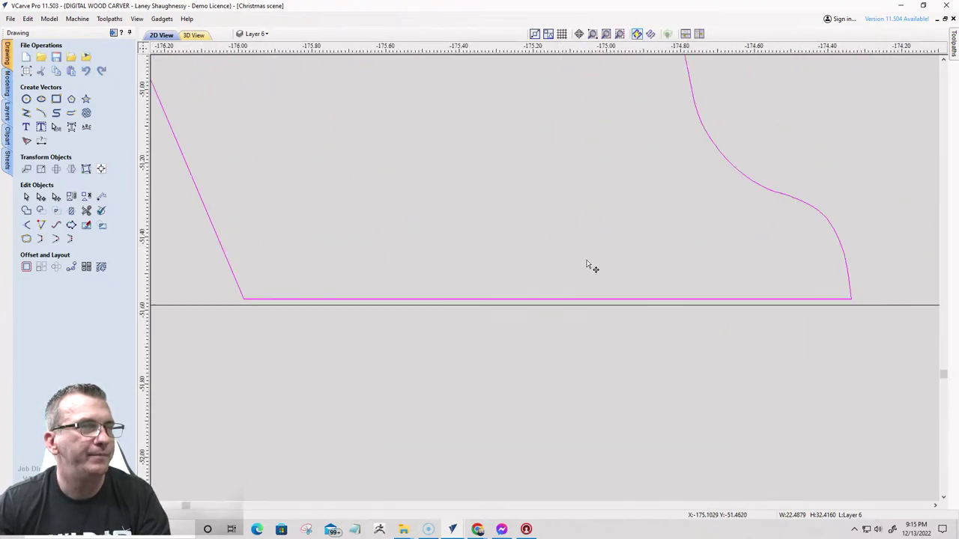
pyautogui.scroll(-5, 732, 268)
pyautogui.scroll(5, 409, 270)
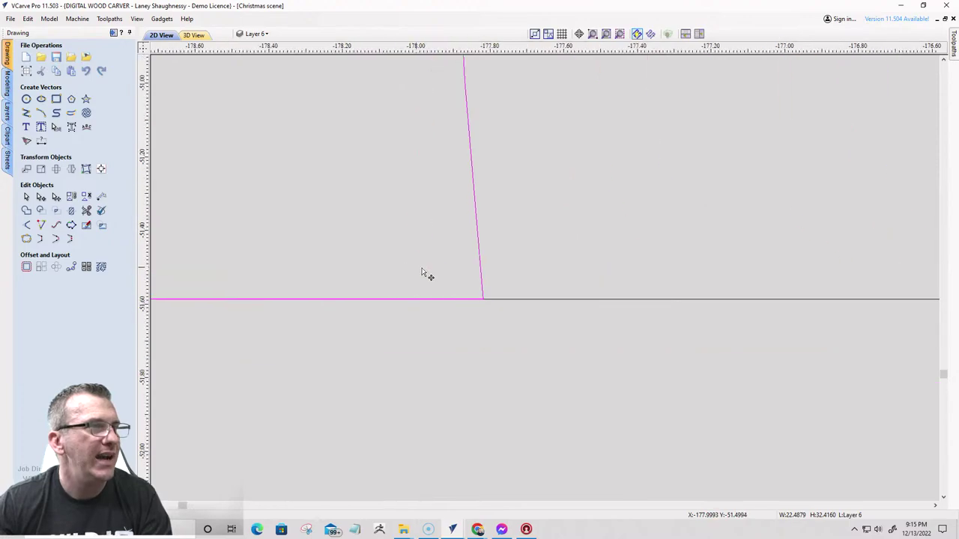
pyautogui.scroll(-5, 479, 278)
pyautogui.scroll(-2, 483, 283)
pyautogui.scroll(4, 539, 289)
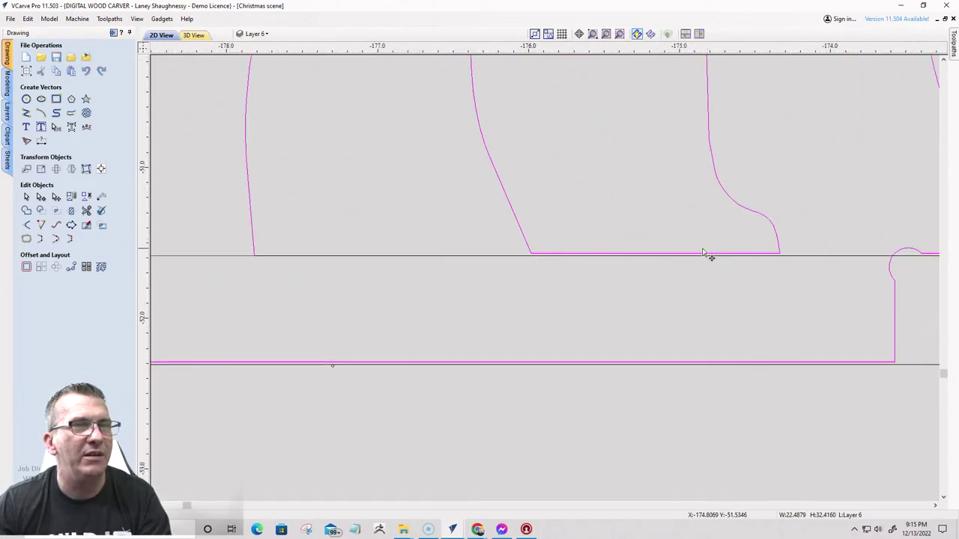
pyautogui.moveTo(709, 252); pyautogui.dragTo(563, 237, button='middle')
pyautogui.scroll(2, 731, 244)
pyautogui.scroll(1, 731, 244)
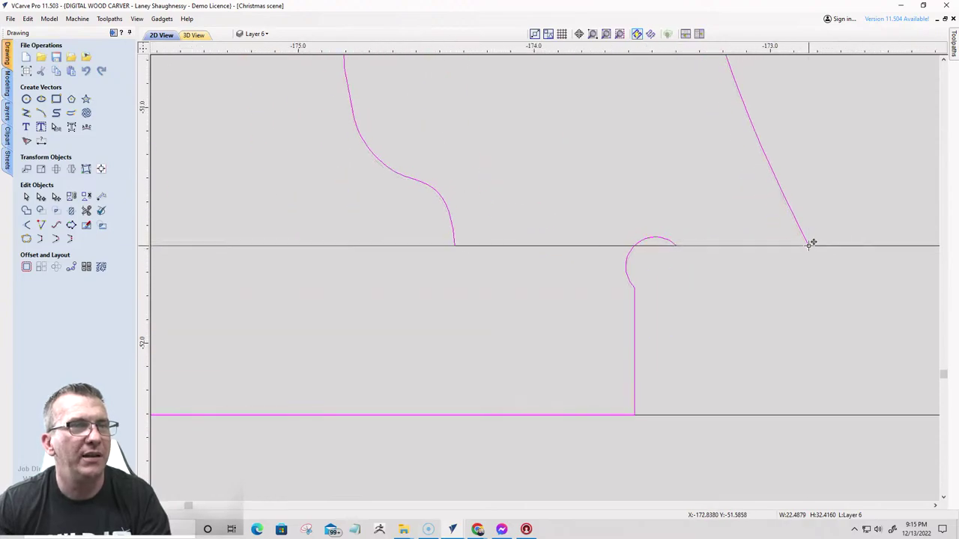
pyautogui.scroll(-6, 811, 244)
pyautogui.scroll(8, 563, 263)
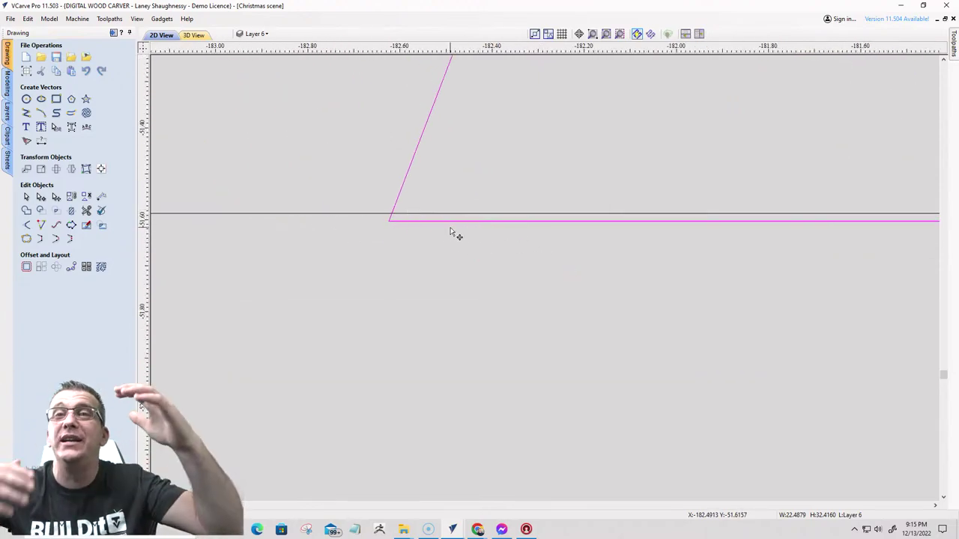
pyautogui.scroll(-6, 450, 233)
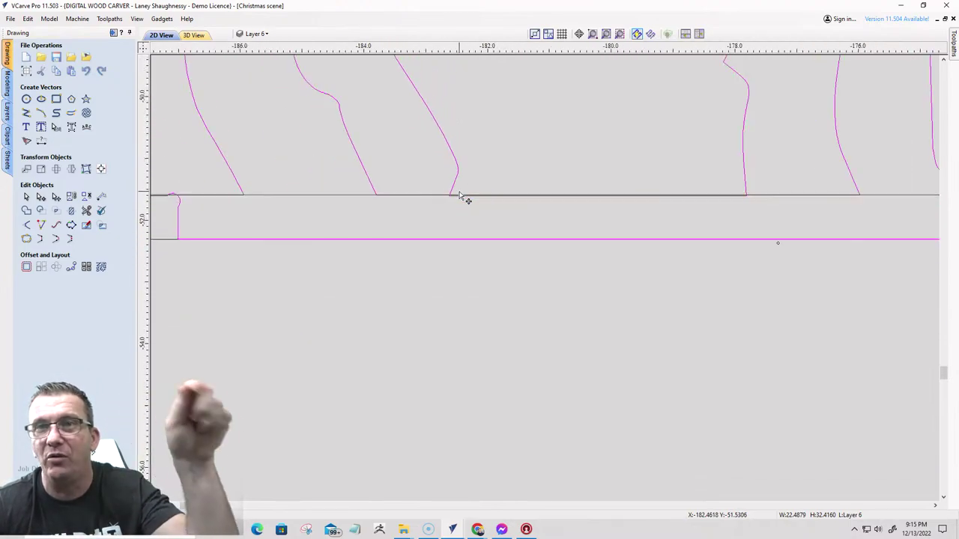
pyautogui.scroll(3, 538, 207)
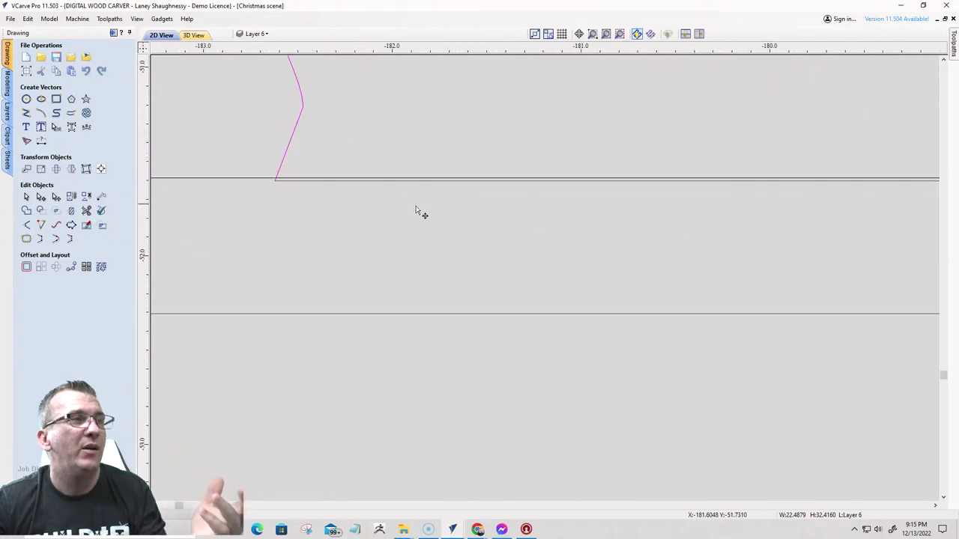
pyautogui.scroll(-3, 270, 191)
pyautogui.scroll(-1, 305, 227)
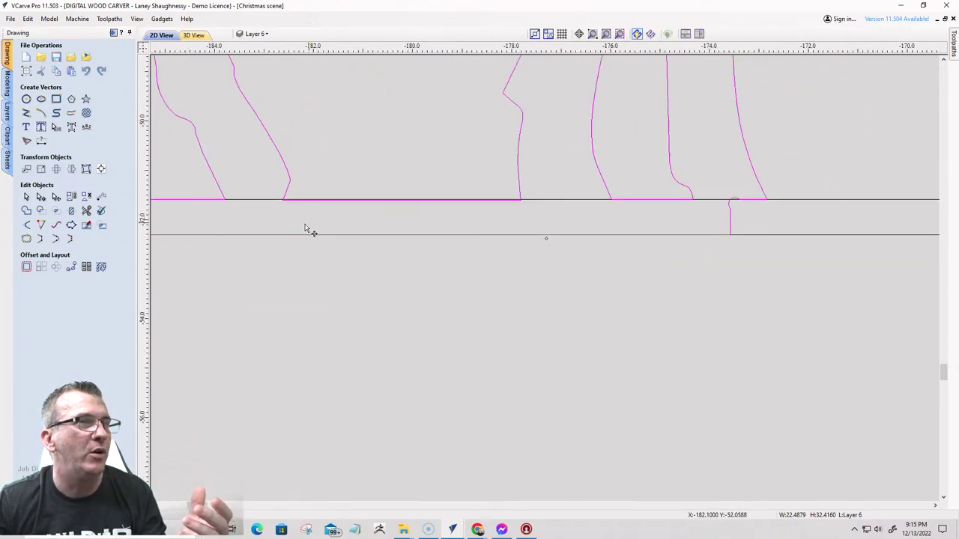
pyautogui.click(273, 169)
pyautogui.click(285, 172)
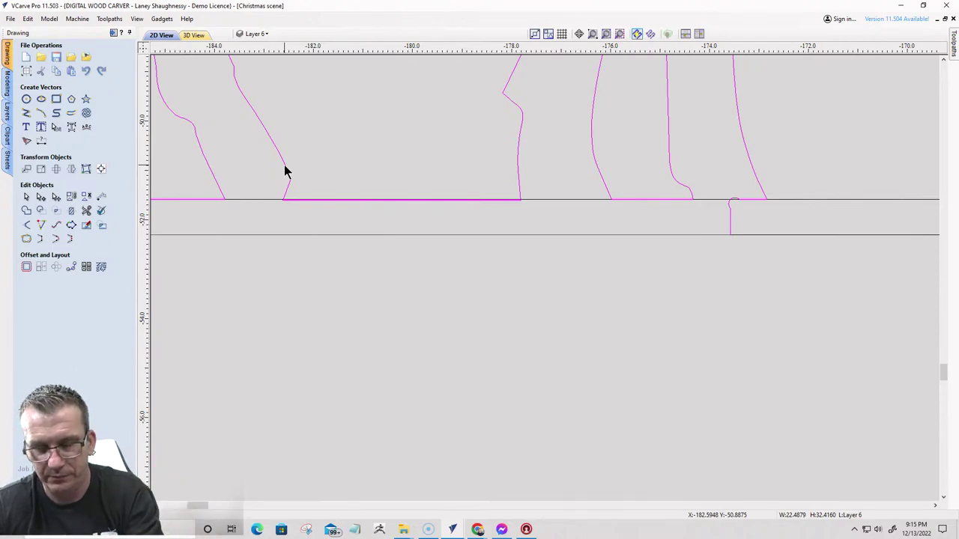
# - In node editing, drag the leg's end node onto the bar line
pyautogui.press('n')
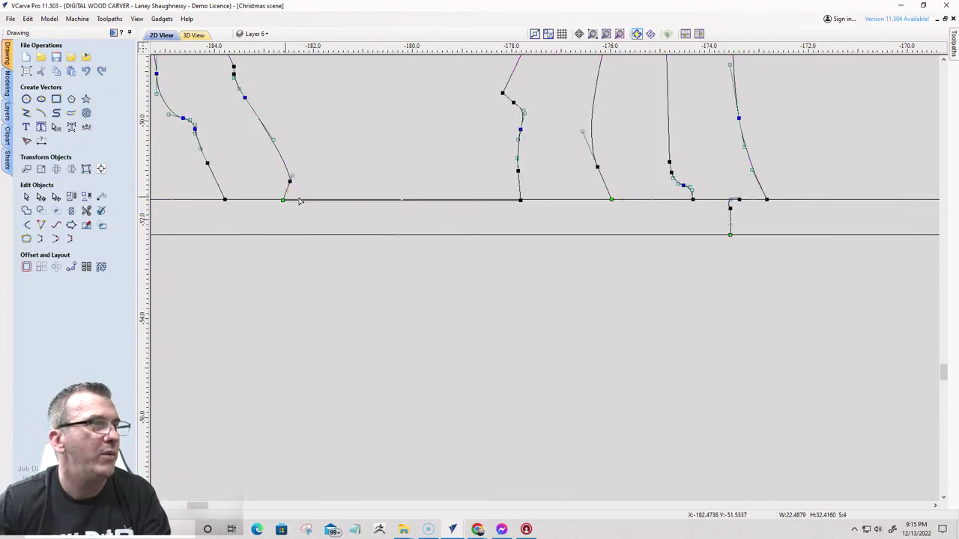
pyautogui.scroll(5, 270, 214)
pyautogui.scroll(-4, 499, 250)
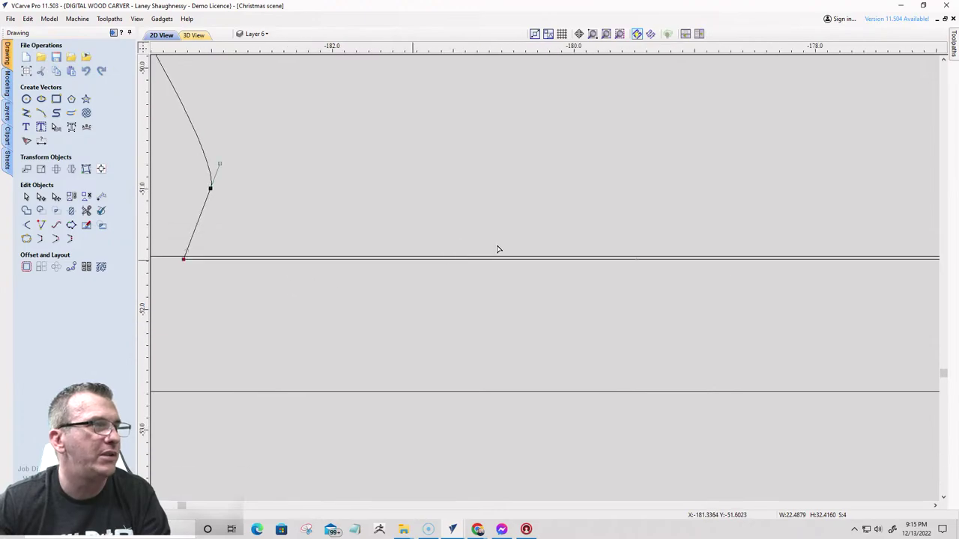
pyautogui.scroll(4, 396, 282)
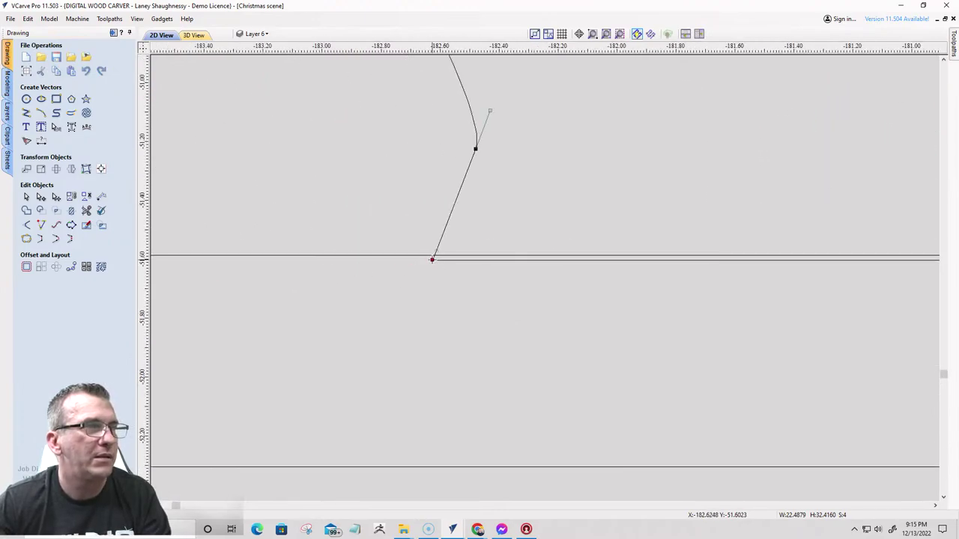
pyautogui.moveTo(432, 260); pyautogui.dragTo(433, 257)
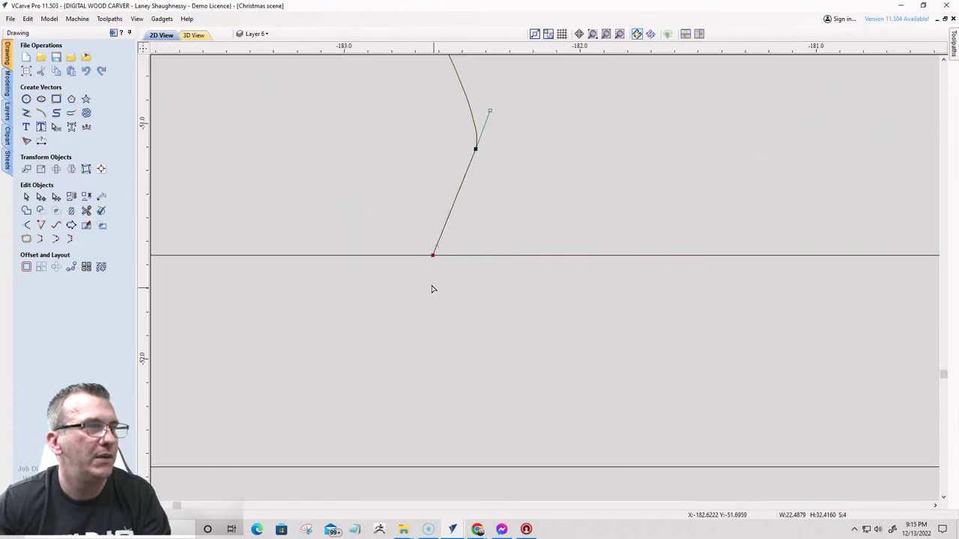
# - Select the bottom segment and tab arc and snap them onto the bar's top line
pyautogui.scroll(-3, 484, 281)
pyautogui.scroll(-2, 692, 290)
pyautogui.scroll(8, 531, 277)
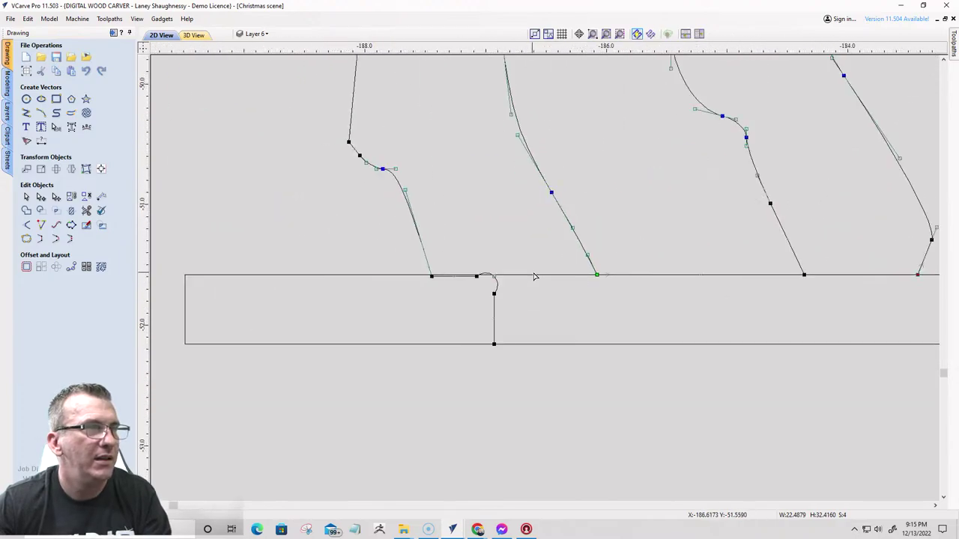
pyautogui.scroll(-3, 730, 214)
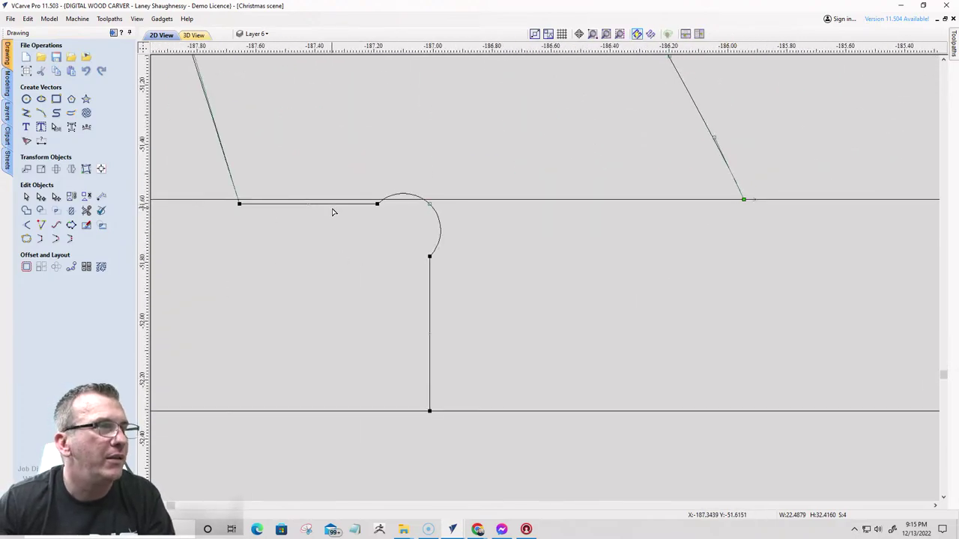
pyautogui.moveTo(218, 194); pyautogui.dragTo(455, 276)
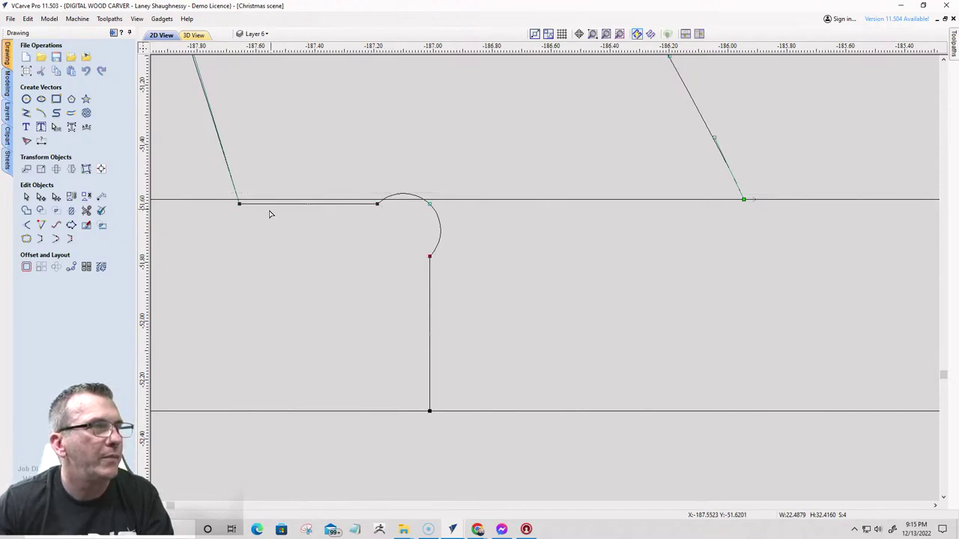
pyautogui.moveTo(239, 205); pyautogui.dragTo(238, 199)
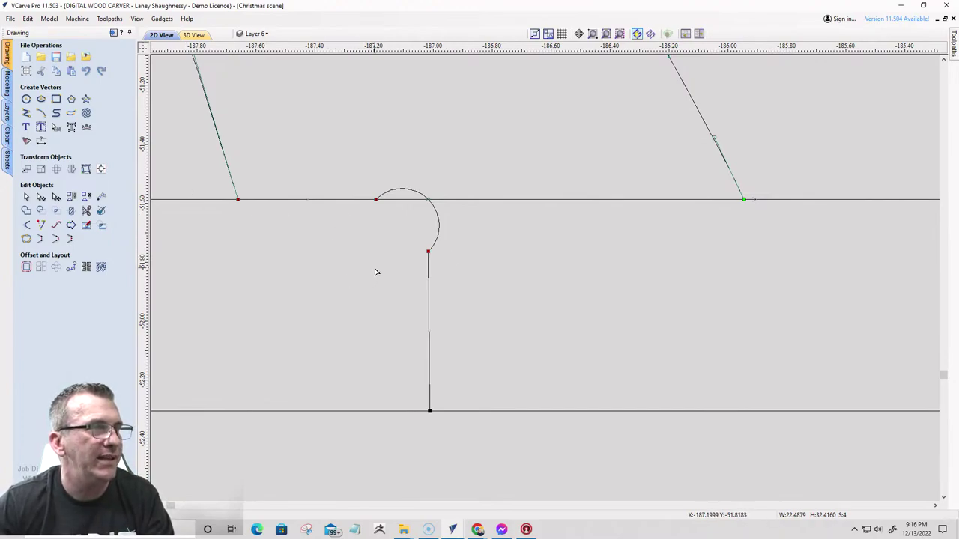
# - Box-select the first leg outlines, then add the other leg outline and the base section
pyautogui.scroll(-2, 336, 232)
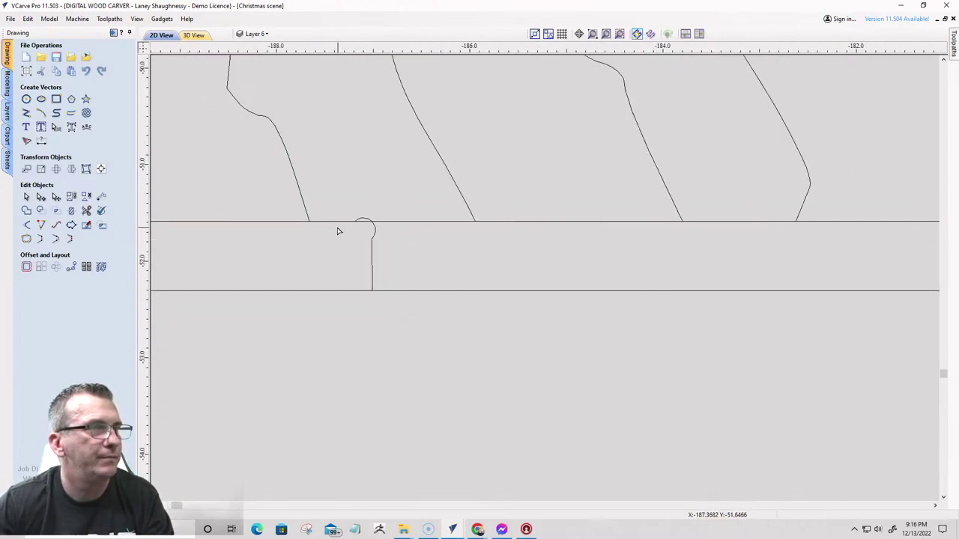
pyautogui.scroll(-2, 317, 247)
pyautogui.scroll(-3, 316, 247)
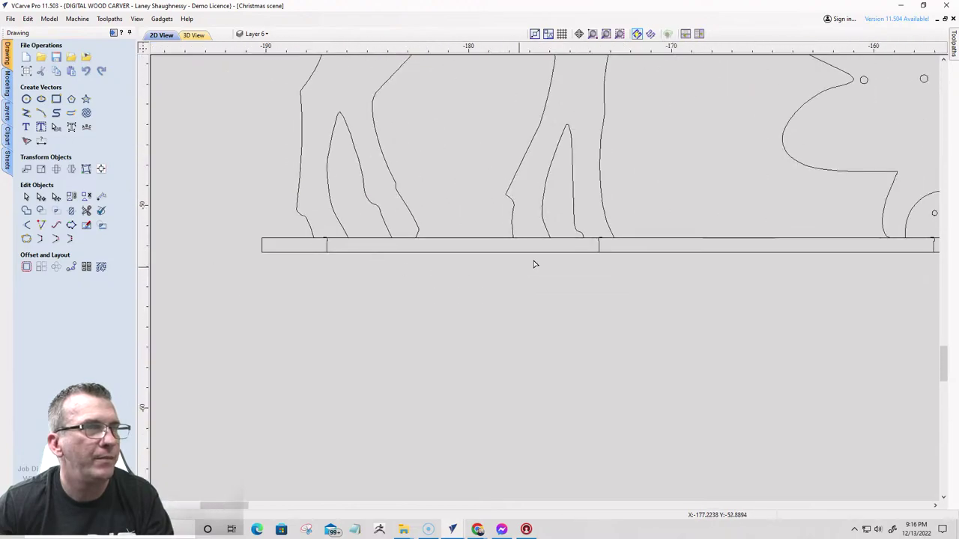
pyautogui.scroll(6, 614, 235)
pyautogui.scroll(4, 574, 215)
pyautogui.scroll(-5, 532, 217)
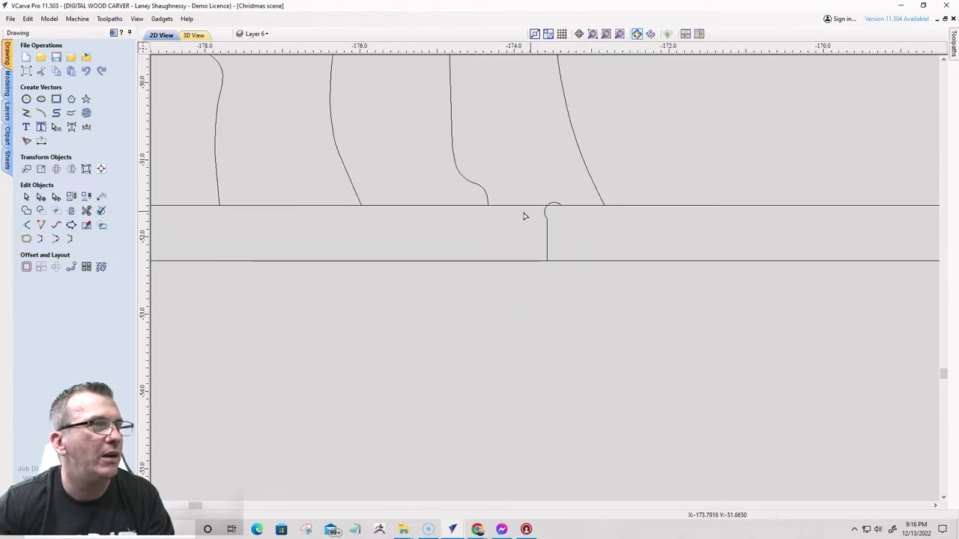
pyautogui.scroll(3, 433, 227)
pyautogui.scroll(-2, 434, 223)
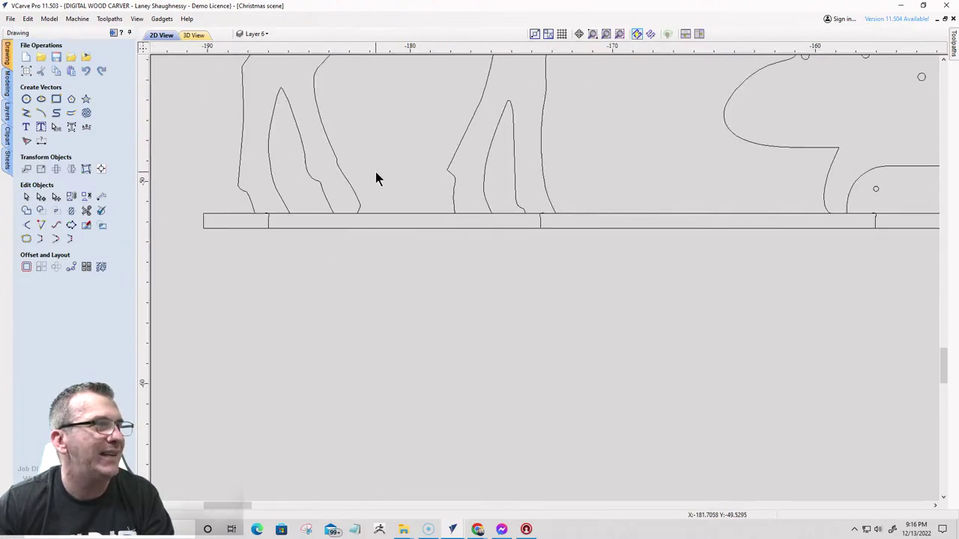
pyautogui.moveTo(376, 173); pyautogui.dragTo(253, 102)
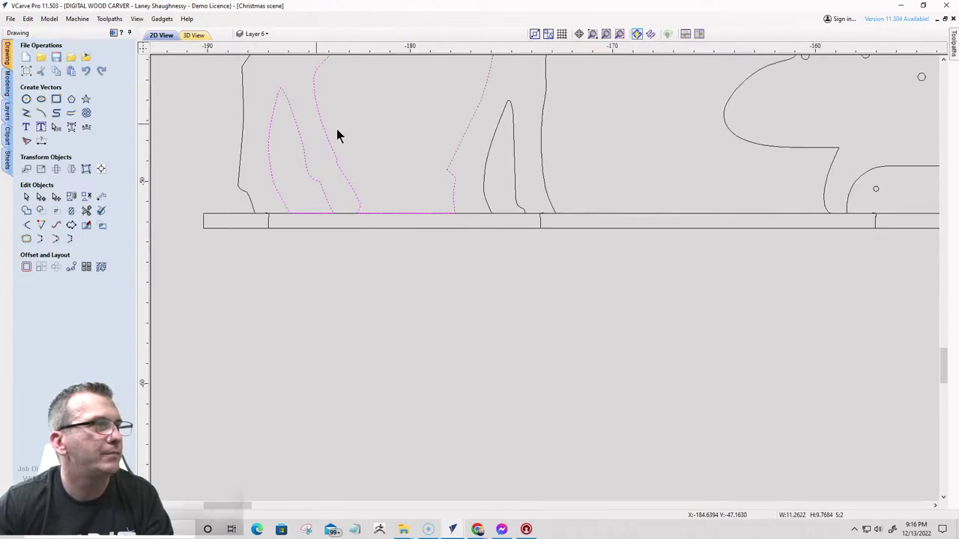
pyautogui.keyDown('shift'); pyautogui.click(485, 171); pyautogui.keyUp('shift')
pyautogui.keyDown('shift'); pyautogui.click(543, 151); pyautogui.keyUp('shift')
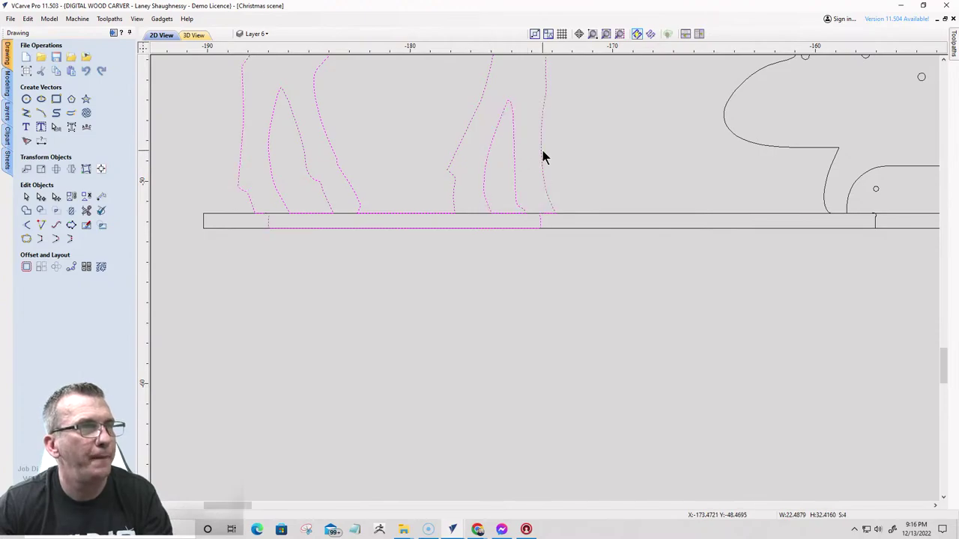
pyautogui.scroll(5, 304, 217)
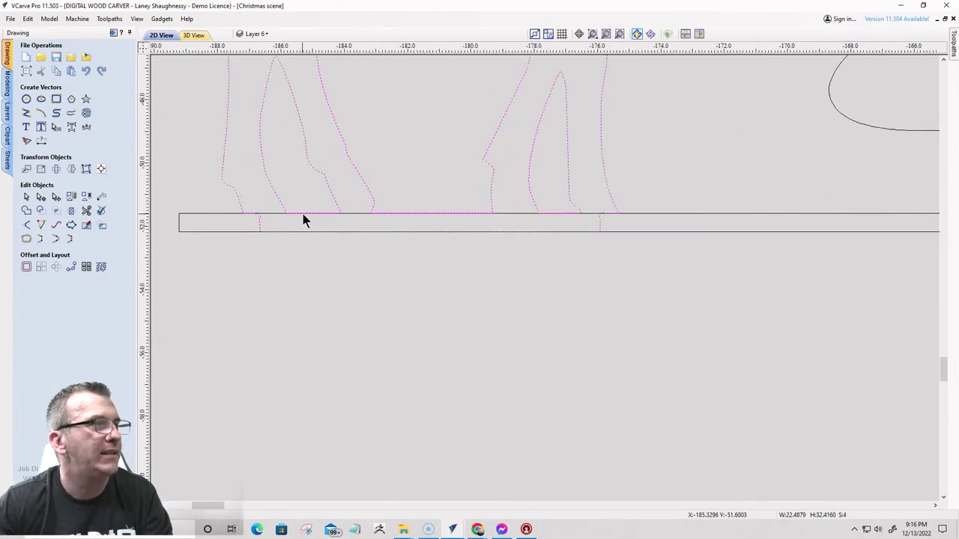
pyautogui.scroll(-3, 398, 273)
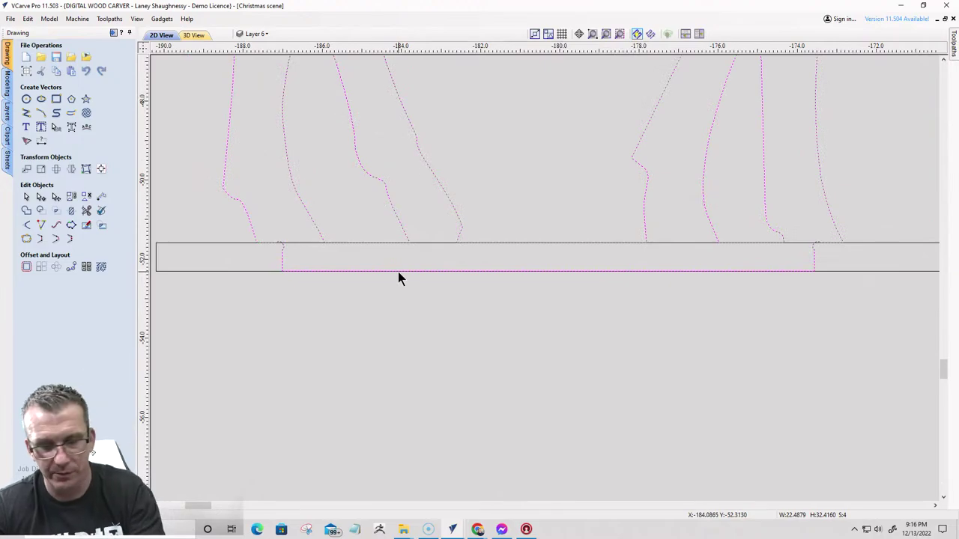
pyautogui.scroll(-7, 398, 271)
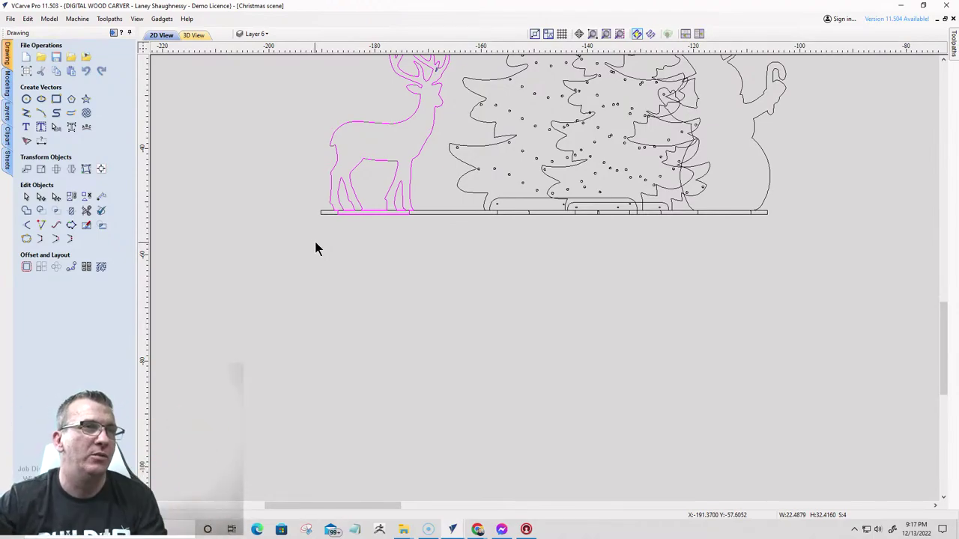
# - Reselect the deer outline together with its small antler shape, five vectors in all
pyautogui.scroll(-3, 497, 296)
pyautogui.scroll(1, 542, 153)
pyautogui.scroll(3, 542, 153)
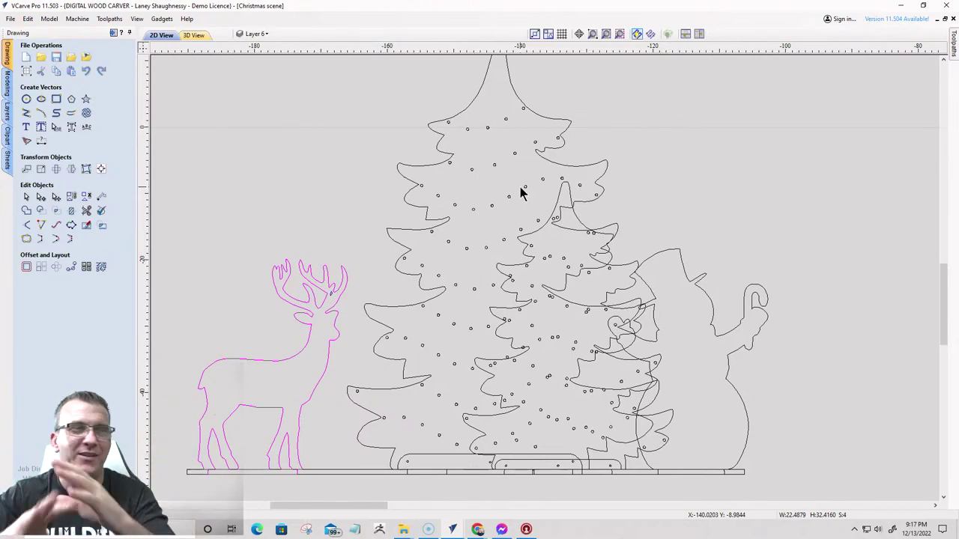
pyautogui.scroll(-3, 522, 194)
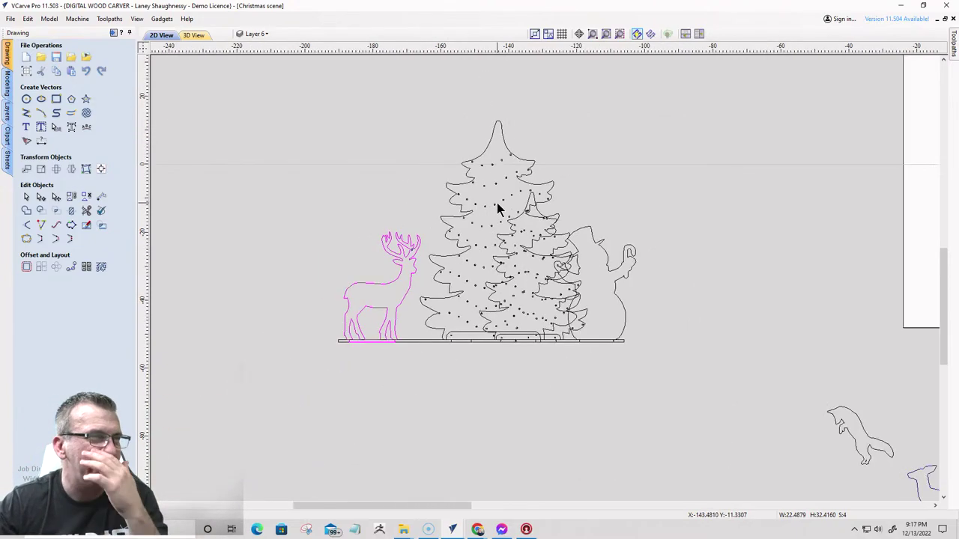
pyautogui.click(379, 198)
pyautogui.scroll(5, 397, 225)
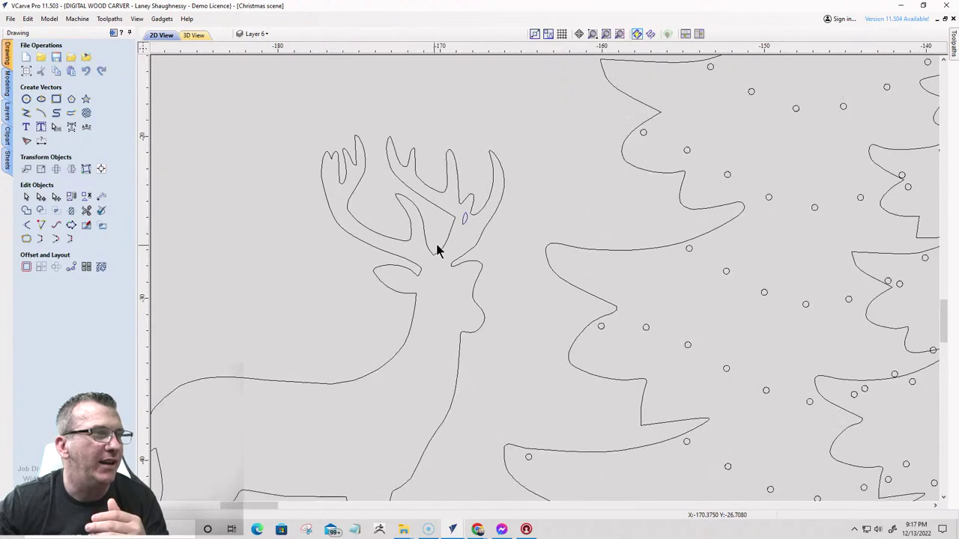
pyautogui.scroll(3, 472, 214)
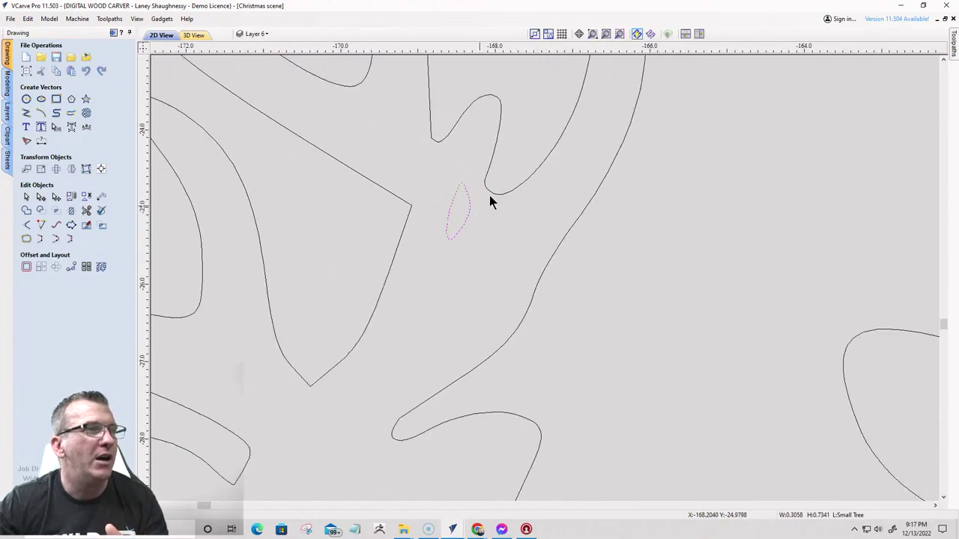
pyautogui.scroll(-3, 523, 167)
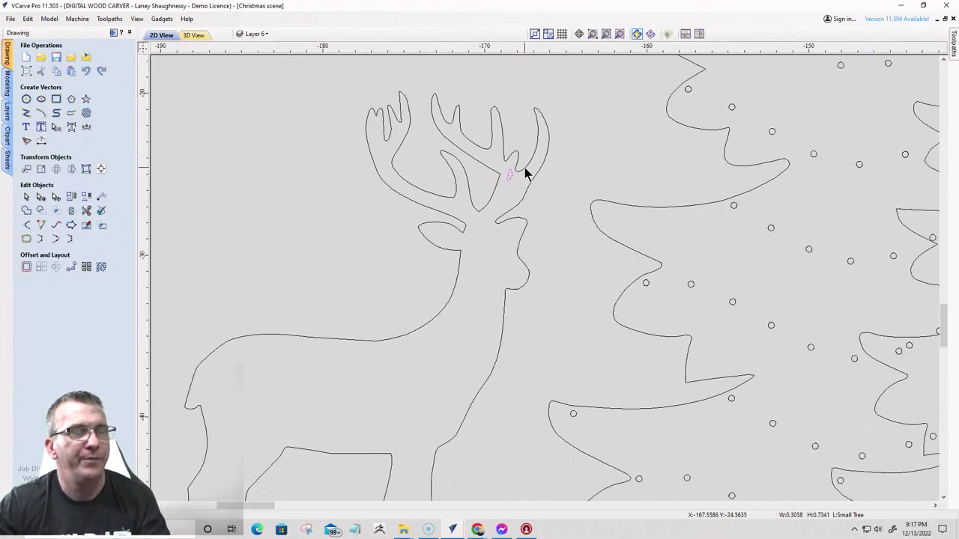
pyautogui.click(504, 314)
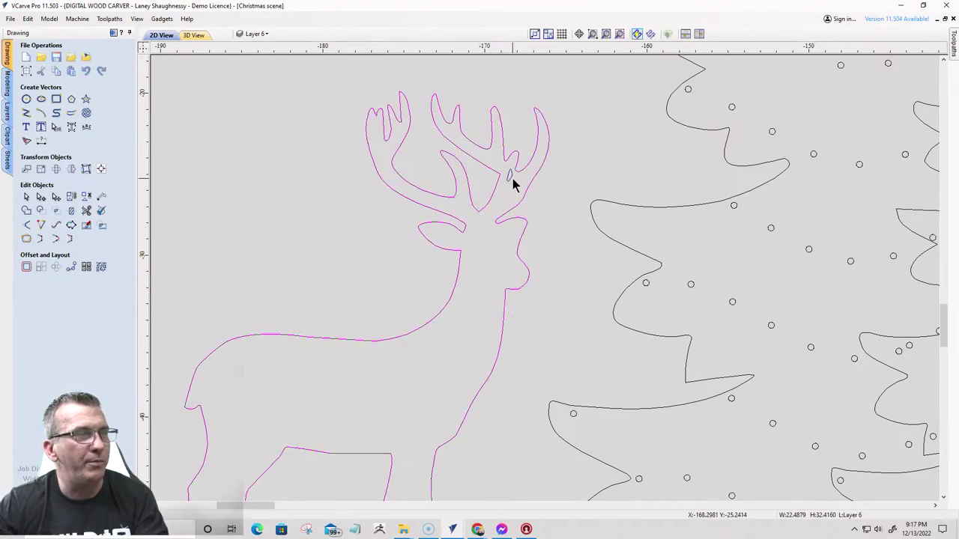
pyautogui.click(505, 205)
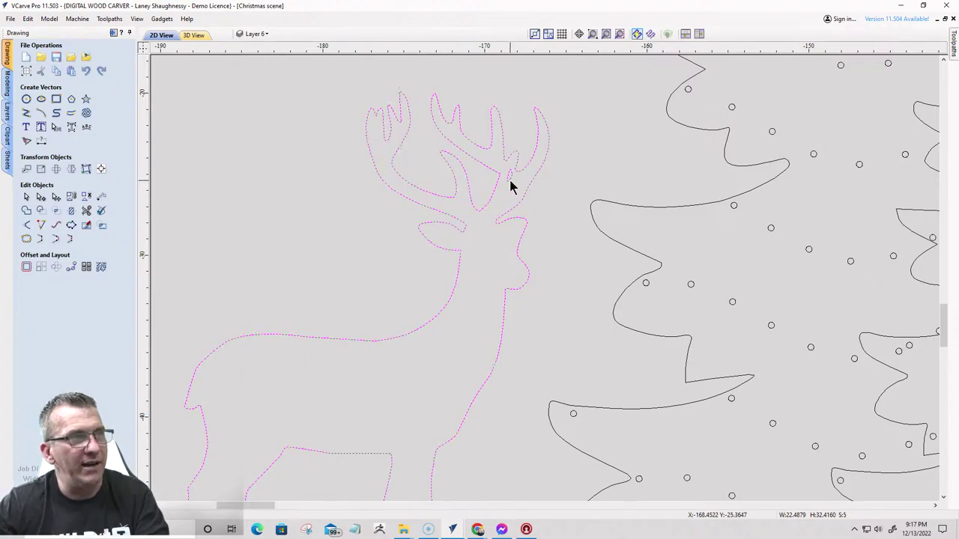
pyautogui.scroll(-10, 509, 183)
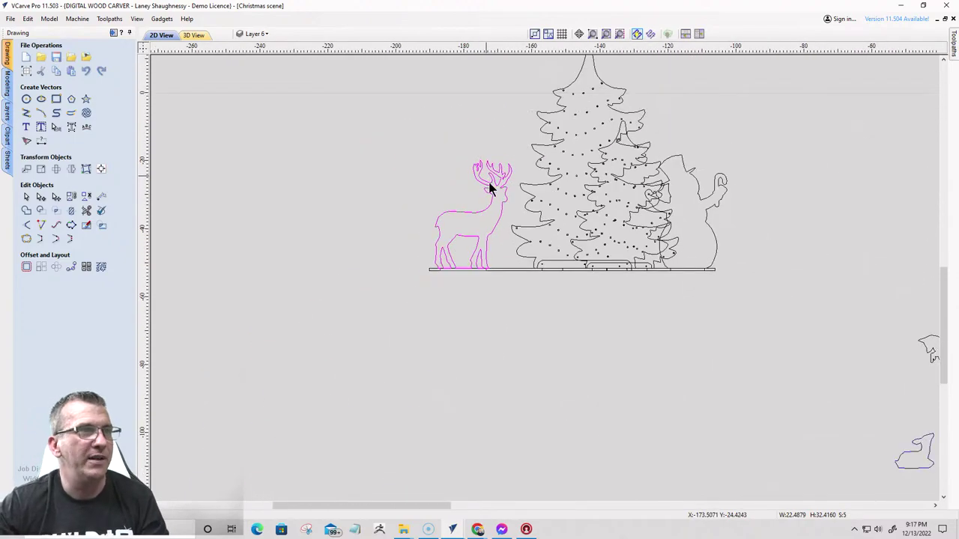
# - Box-select the fawn outline and move it into the scene at the tree's base
pyautogui.scroll(-2, 453, 201)
pyautogui.scroll(5, 637, 271)
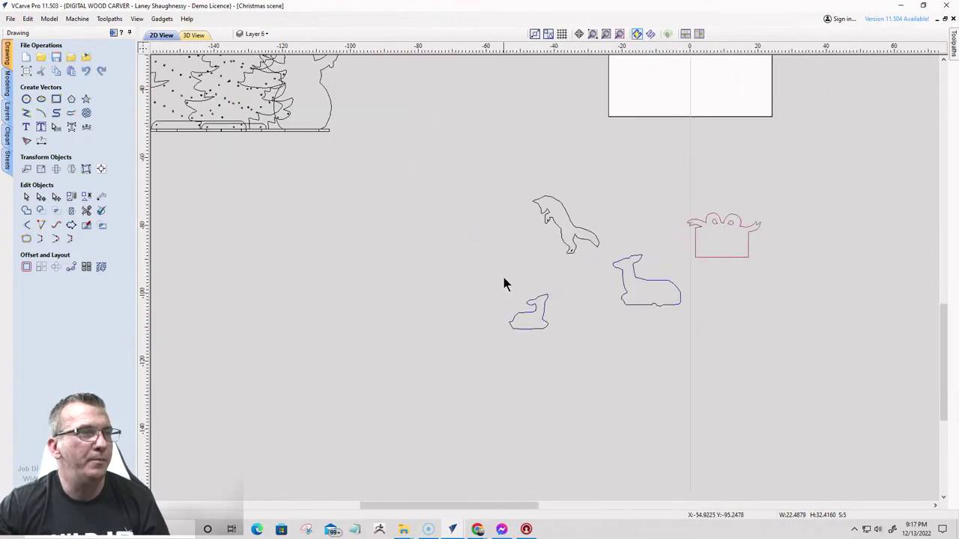
pyautogui.moveTo(512, 277); pyautogui.dragTo(578, 375)
pyautogui.scroll(6, 505, 331)
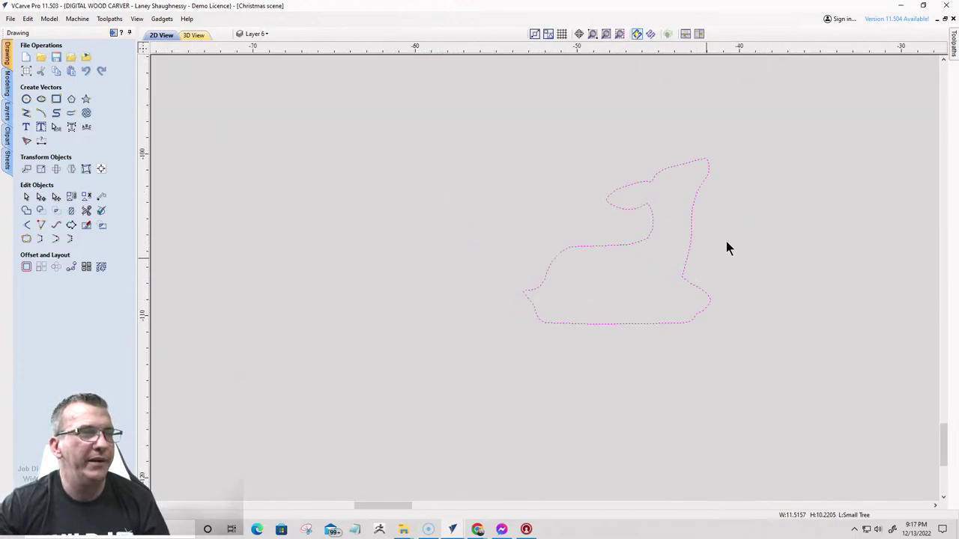
pyautogui.scroll(-5, 715, 251)
pyautogui.click(740, 225)
pyautogui.moveTo(741, 219); pyautogui.dragTo(304, 161)
pyautogui.scroll(-8, 556, 315)
pyautogui.scroll(4, 519, 354)
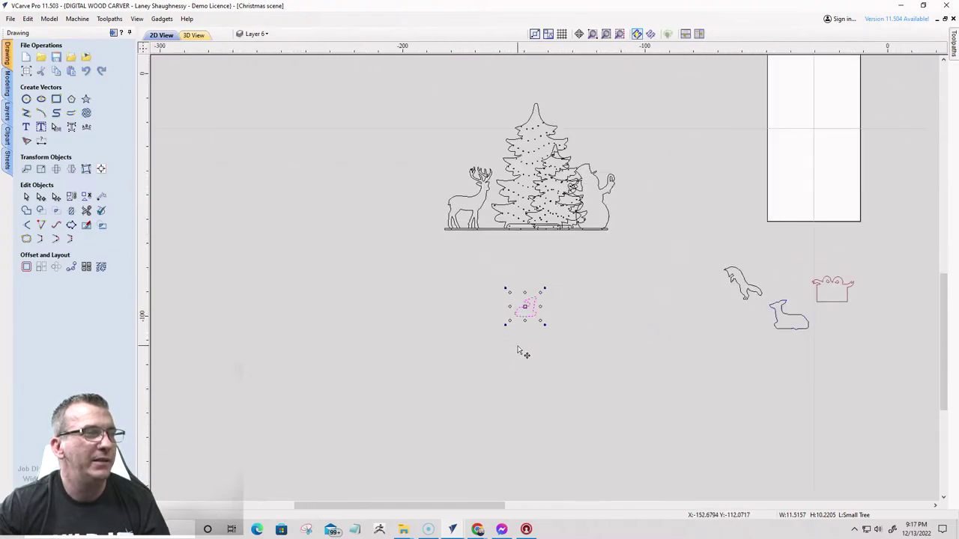
pyautogui.click(523, 308)
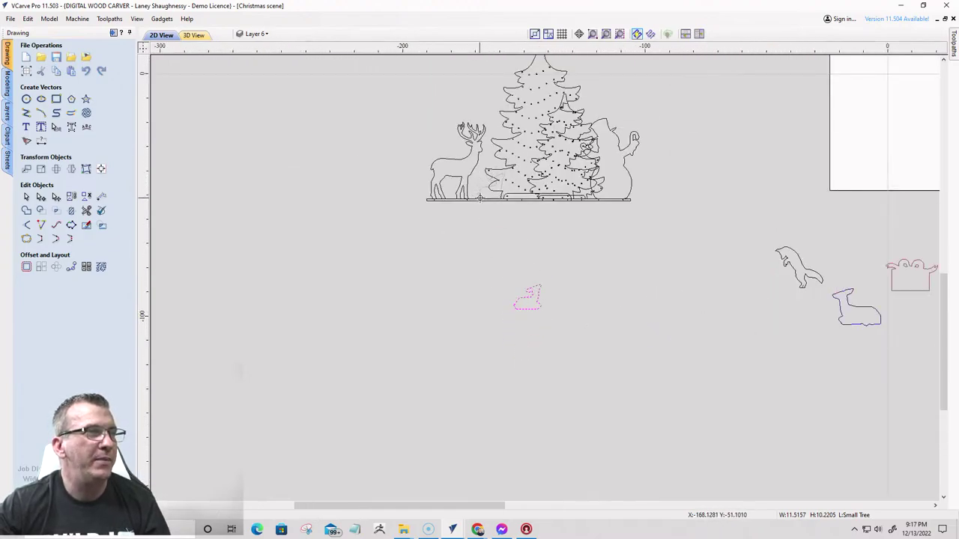
pyautogui.moveTo(481, 198); pyautogui.dragTo(487, 210)
# - Reposition the fawn on the base and nudge the doe slightly left beside it
pyautogui.scroll(2, 487, 209)
pyautogui.scroll(-3, 487, 210)
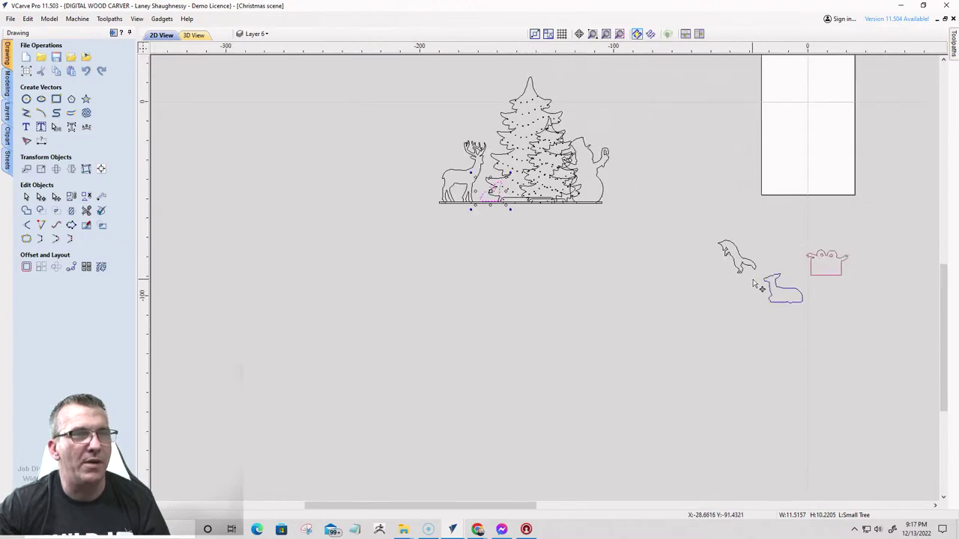
pyautogui.click(778, 294)
pyautogui.click(776, 293)
pyautogui.click(775, 292)
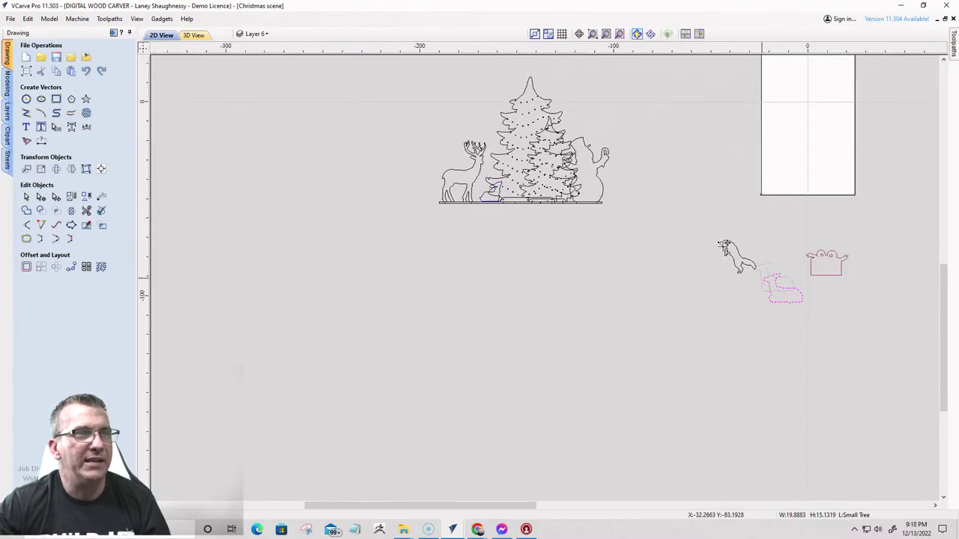
pyautogui.scroll(-4, 346, 245)
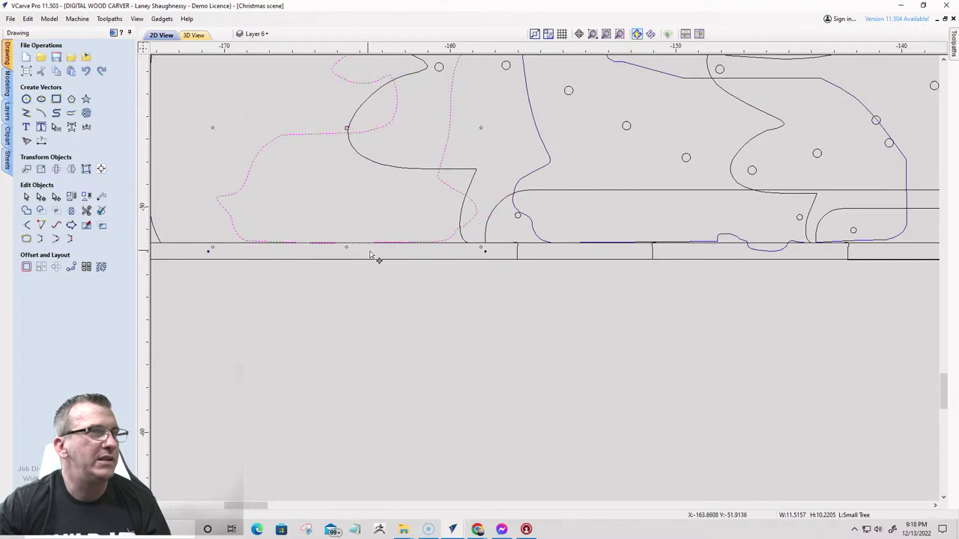
pyautogui.scroll(3, 387, 193)
pyautogui.scroll(-1, 405, 197)
pyautogui.scroll(-2, 405, 197)
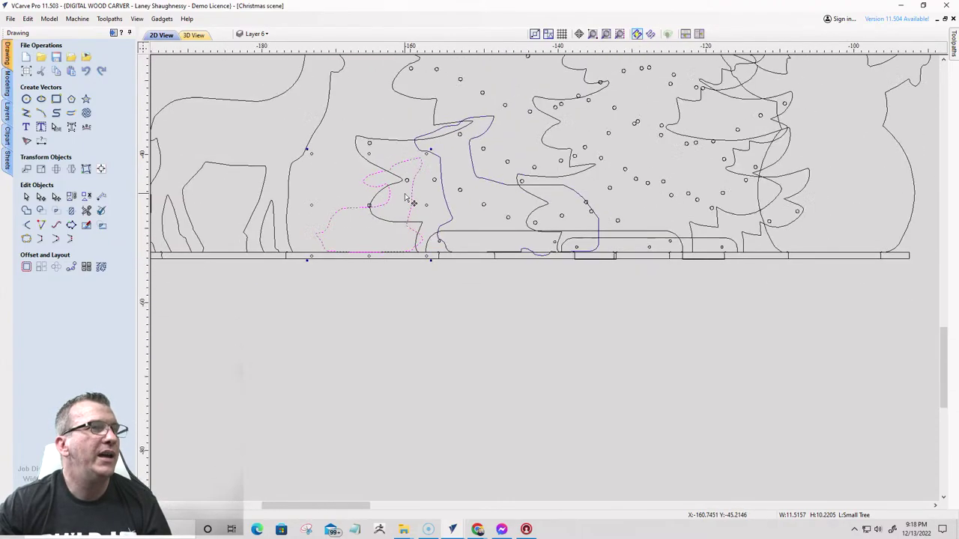
pyautogui.scroll(2, 405, 197)
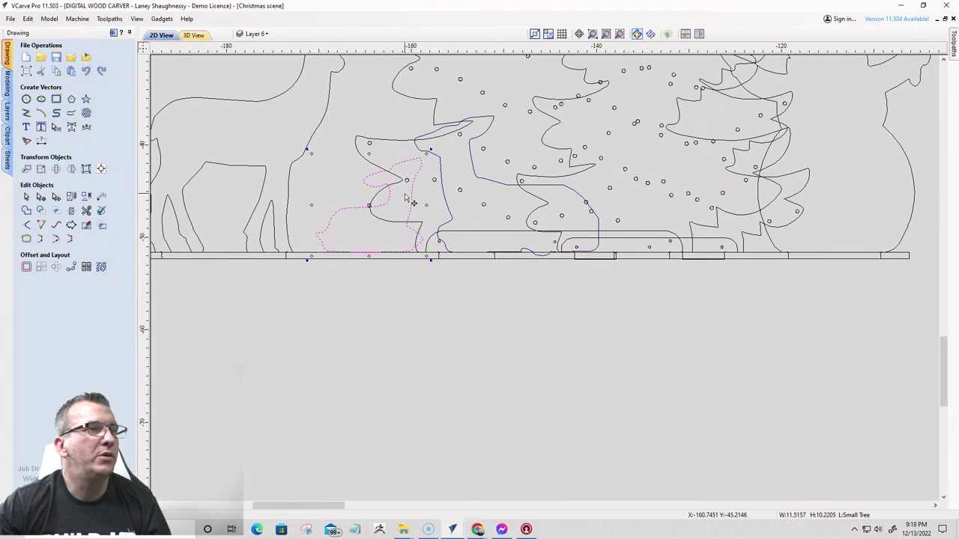
pyautogui.moveTo(411, 202); pyautogui.dragTo(338, 211)
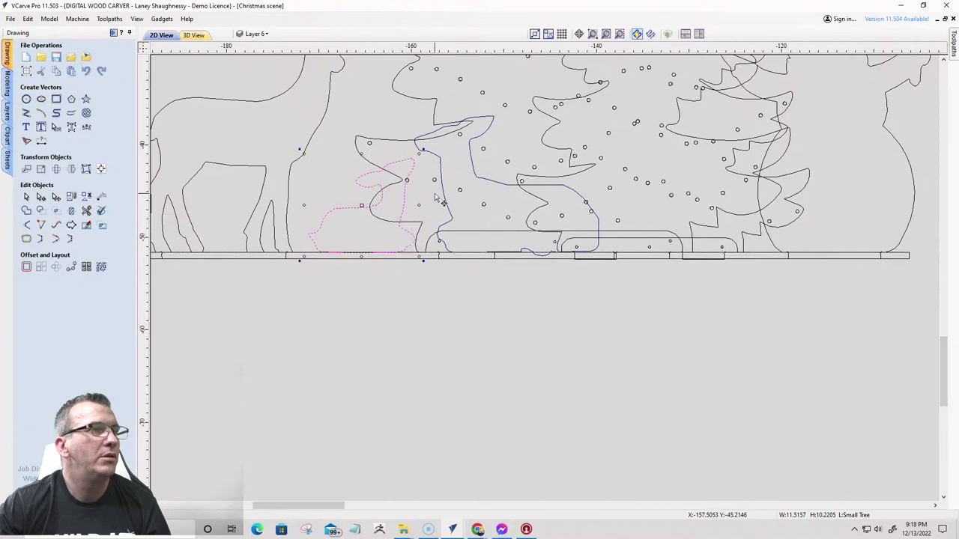
pyautogui.click(446, 199)
pyautogui.press('Left')
pyautogui.press('Left')
pyautogui.press('Left')
pyautogui.press('Left')
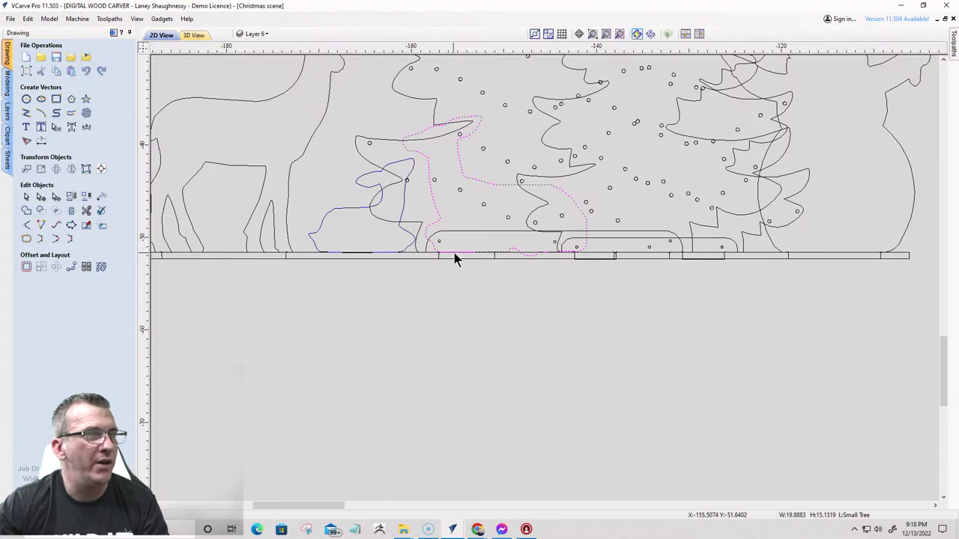
# - Select the doe and fawn together as a pair
pyautogui.scroll(3, 455, 255)
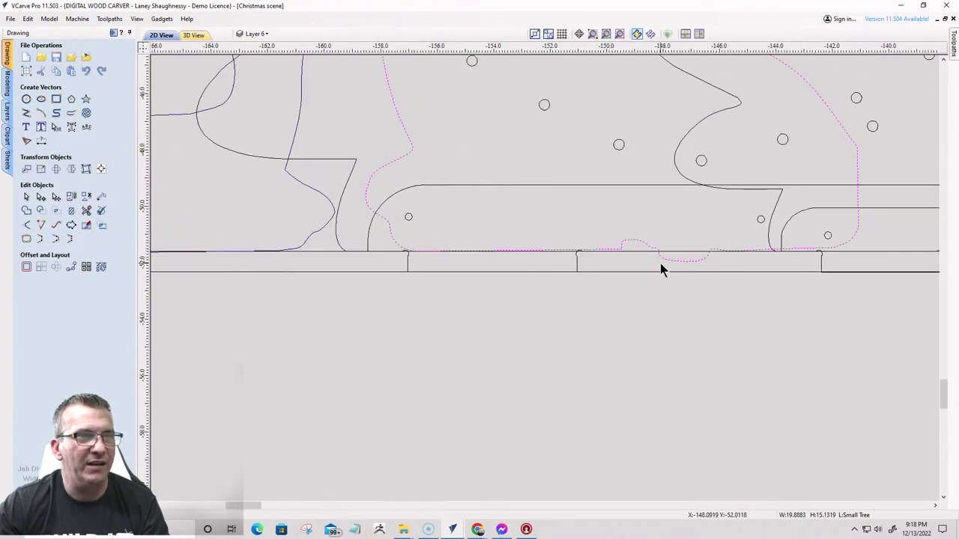
pyautogui.scroll(-2, 661, 264)
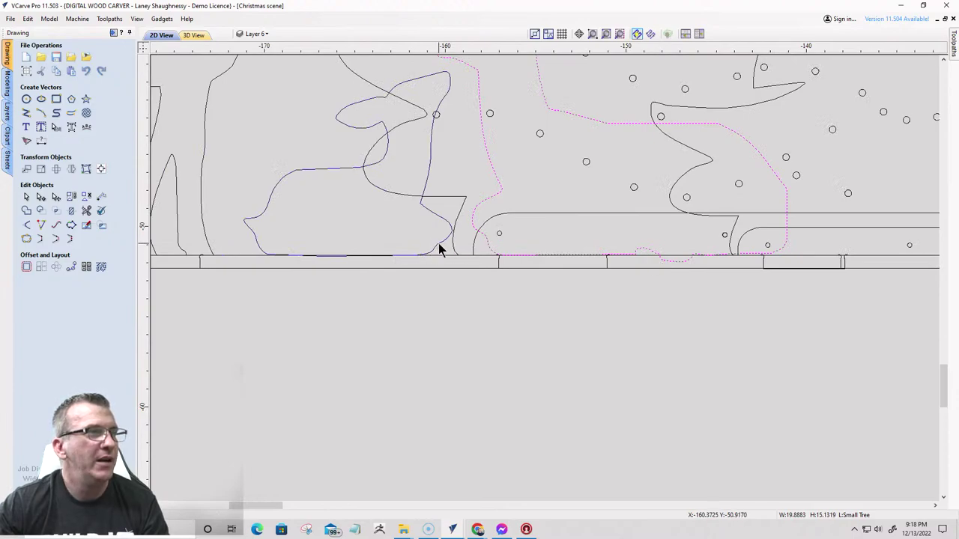
pyautogui.scroll(-1, 440, 251)
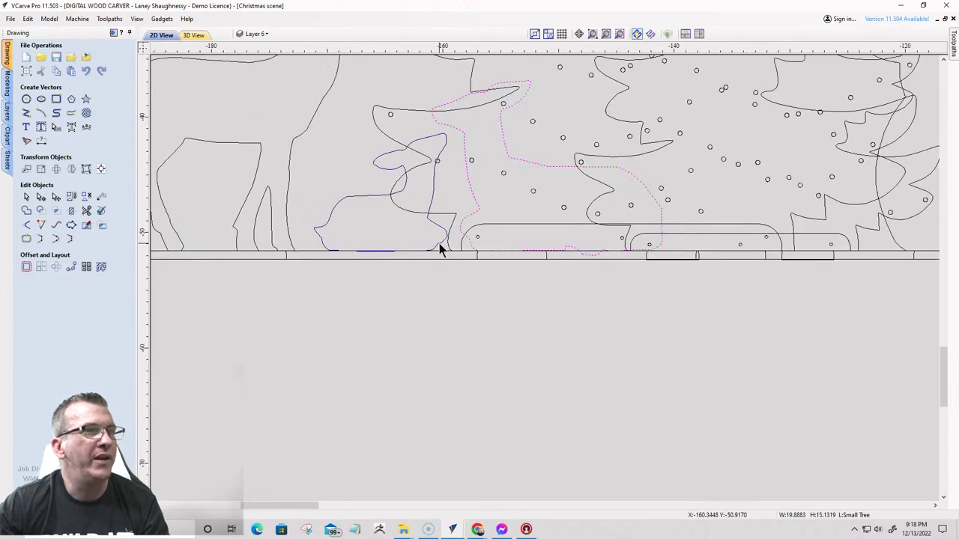
pyautogui.keyDown('shift'); pyautogui.click(440, 249); pyautogui.keyUp('shift')
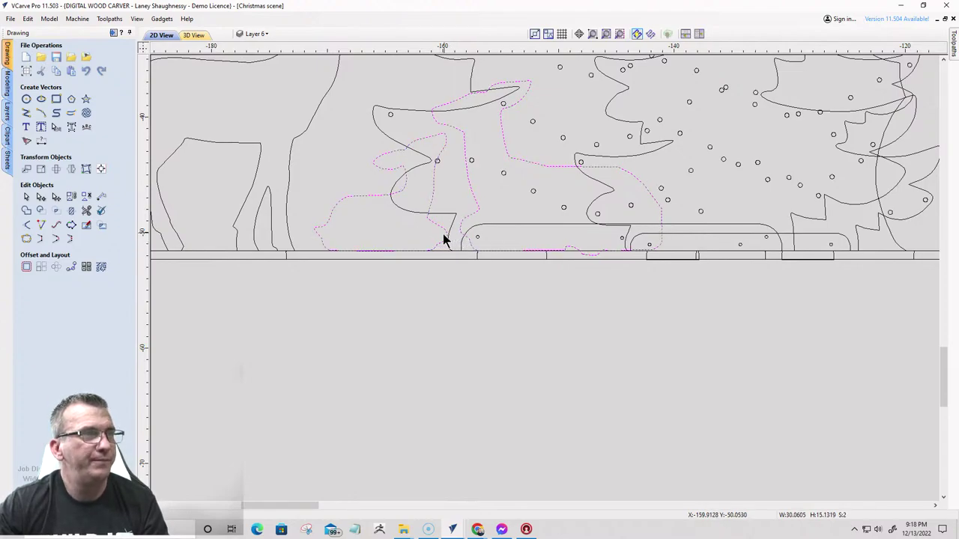
pyautogui.scroll(-4, 438, 253)
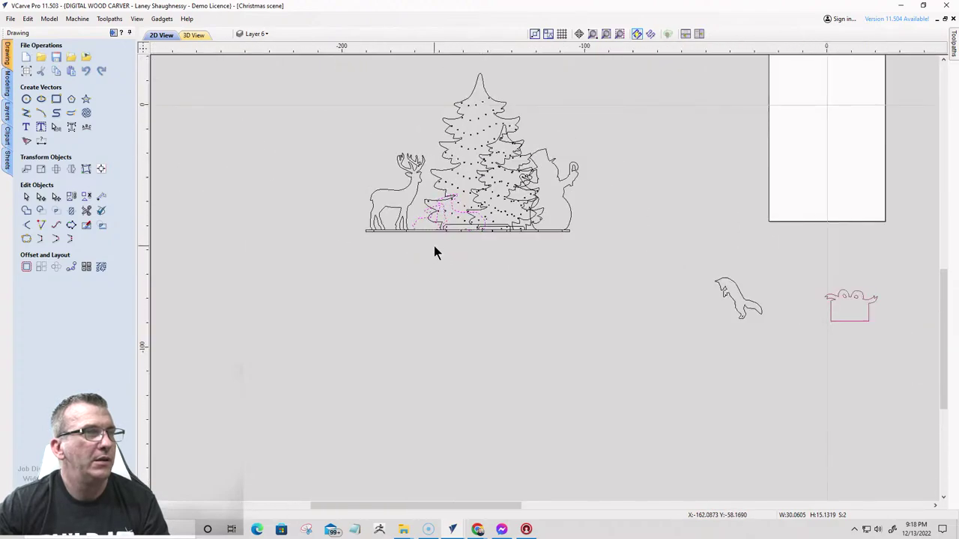
pyautogui.click(439, 229)
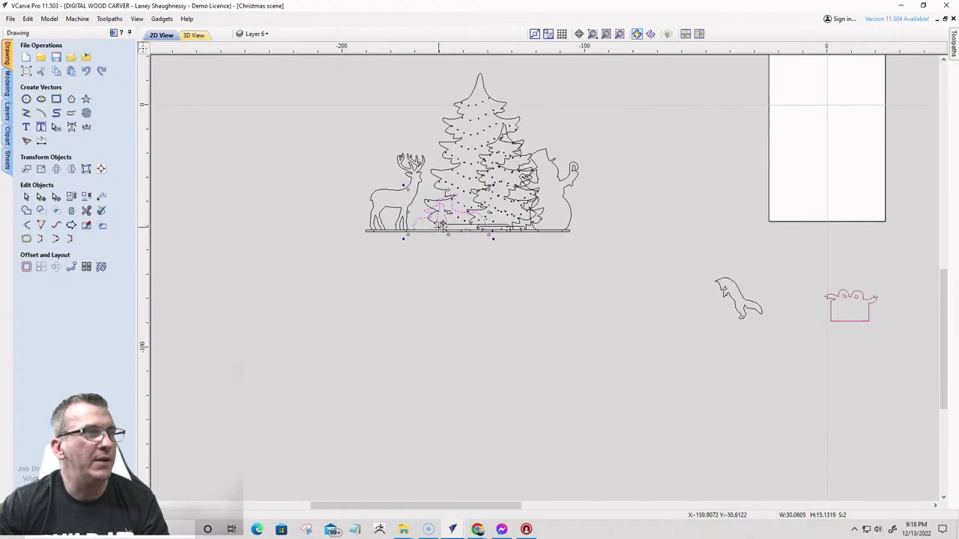
# - Move the doe-and-fawn pair down below the scene
pyautogui.moveTo(440, 227); pyautogui.dragTo(436, 281)
pyautogui.scroll(3, 437, 280)
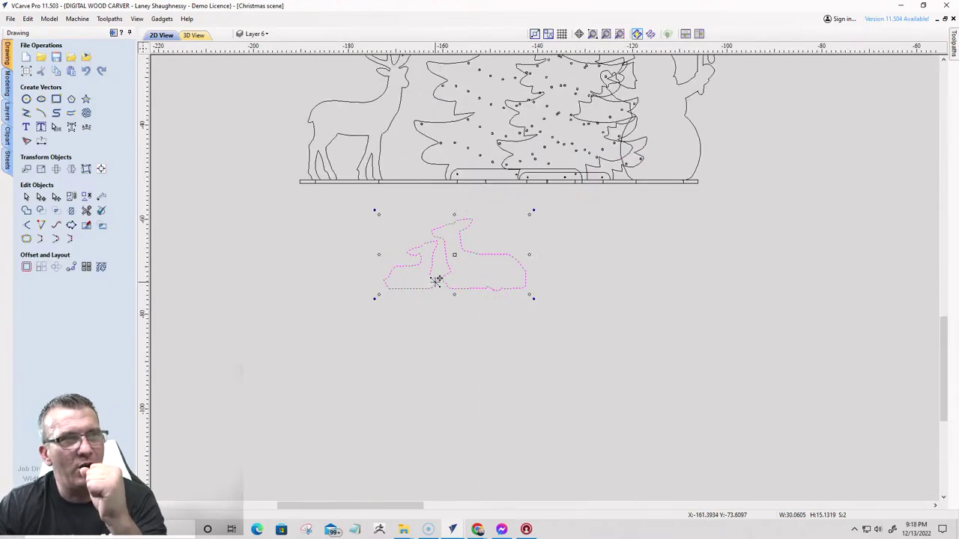
pyautogui.scroll(4, 437, 280)
pyautogui.scroll(-2, 437, 280)
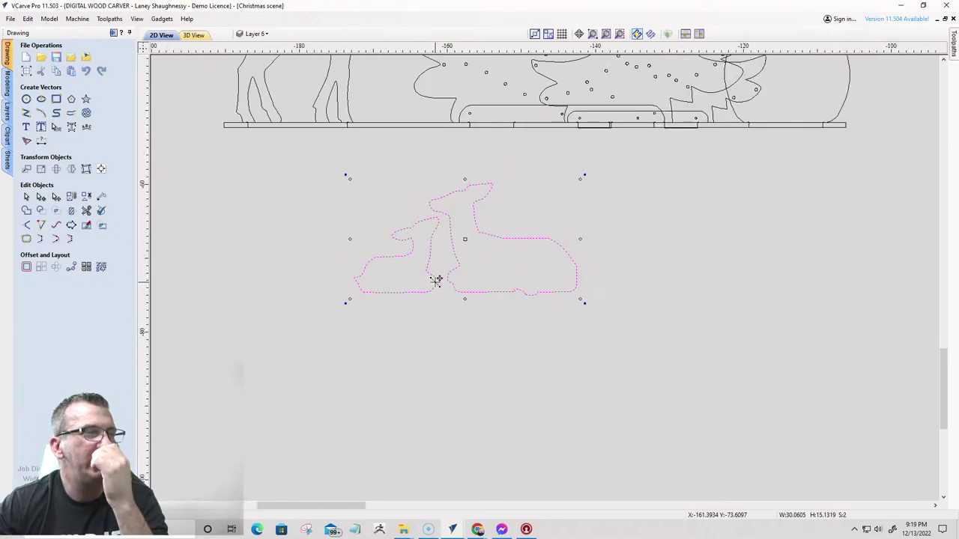
pyautogui.scroll(1, 435, 282)
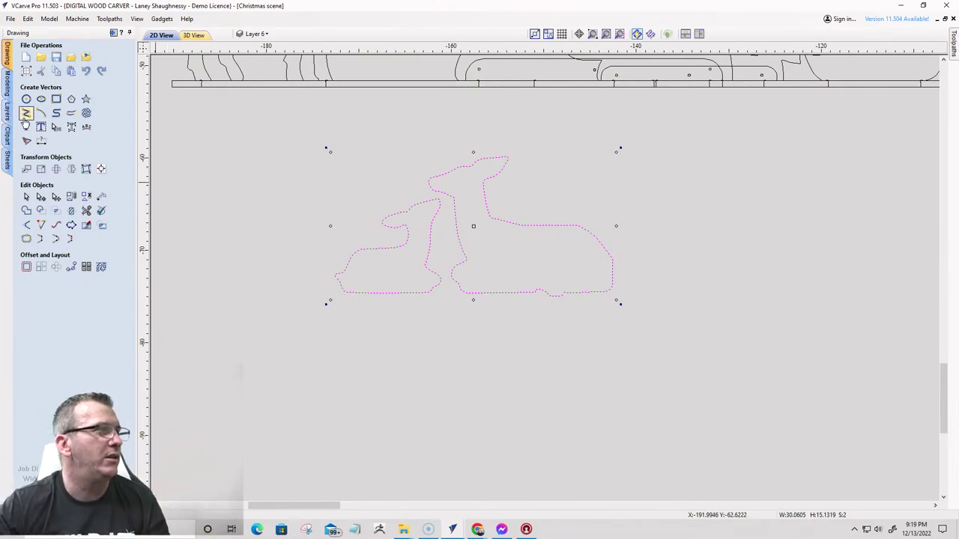
# - Draw a horizontal polyline from the fawn's bottom-left to past the doe's back
pyautogui.click(26, 112)
pyautogui.scroll(4, 343, 282)
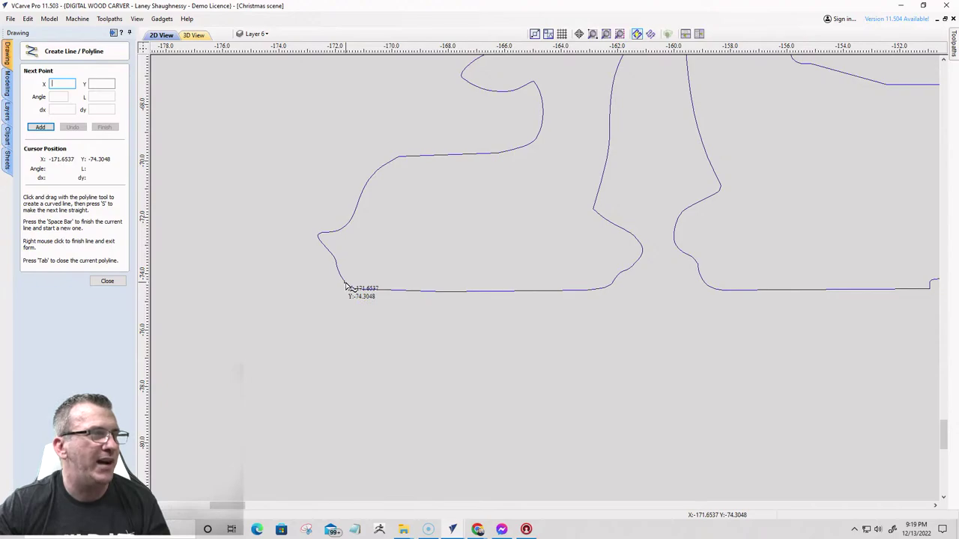
pyautogui.click(350, 290)
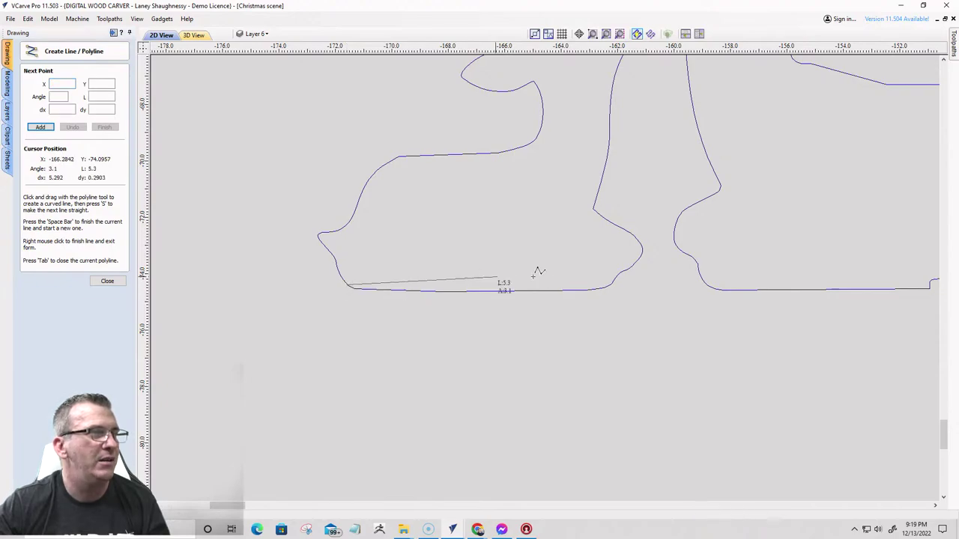
pyautogui.scroll(-3, 443, 268)
pyautogui.scroll(3, 788, 267)
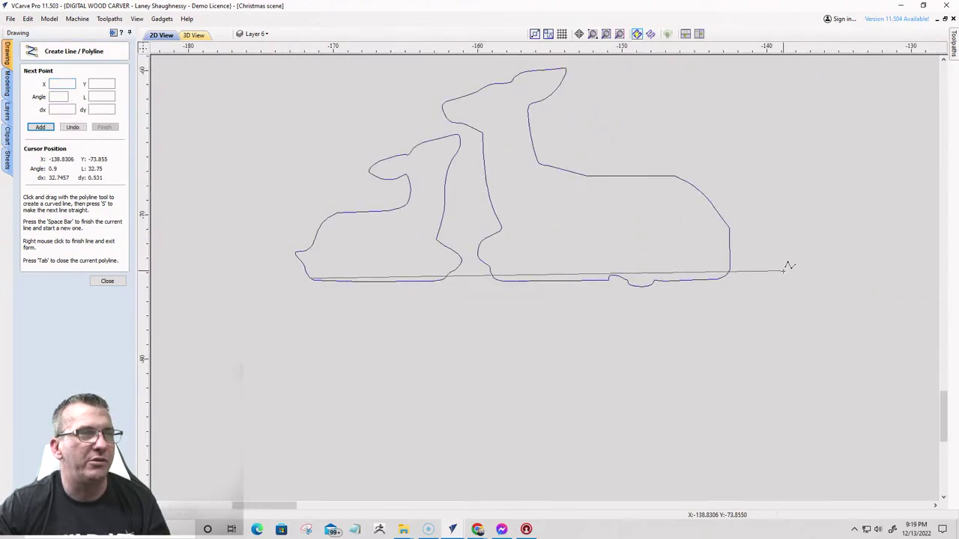
pyautogui.click(740, 281)
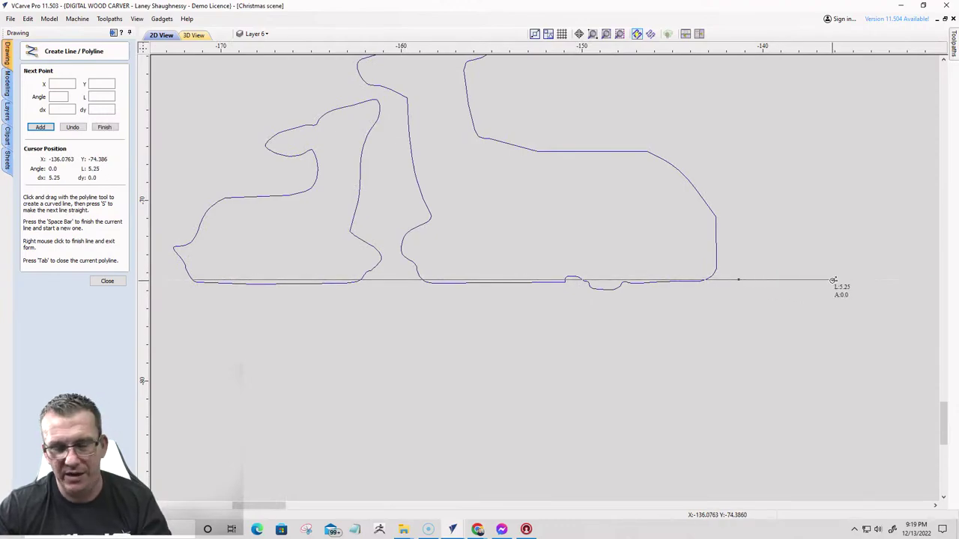
pyautogui.press('space')
# - Trim the fawn's and doe's curved bottoms below the line, plus the line piece between them
pyautogui.click(116, 279)
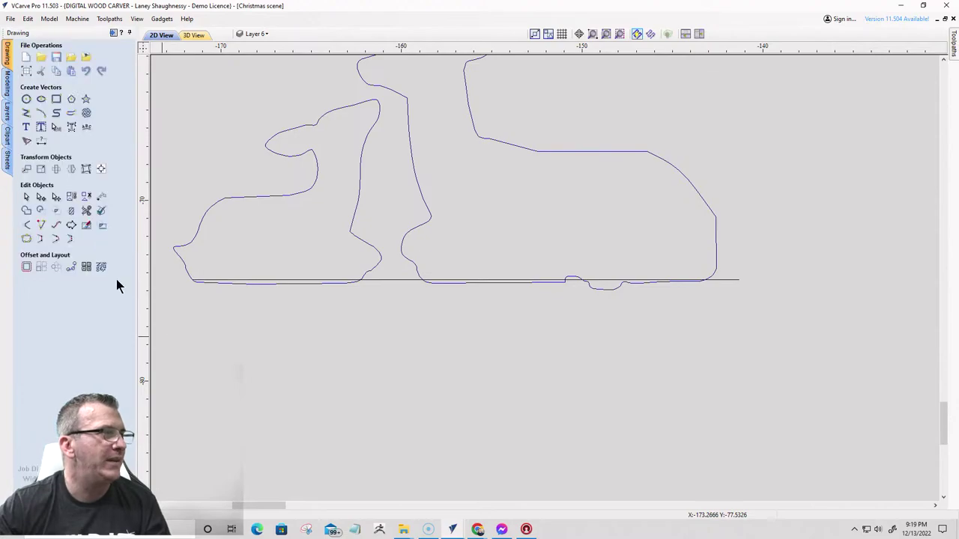
pyautogui.click(86, 212)
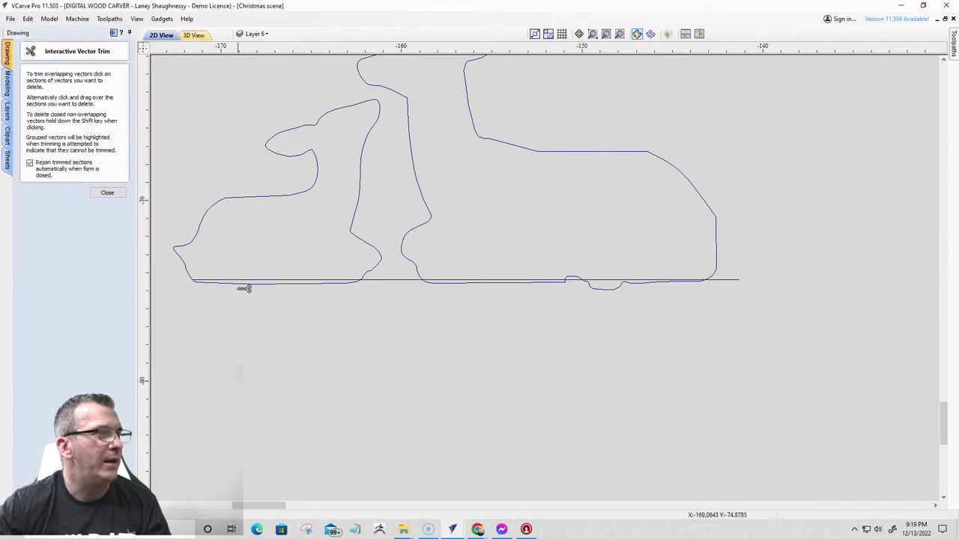
pyautogui.click(246, 284)
pyautogui.click(403, 288)
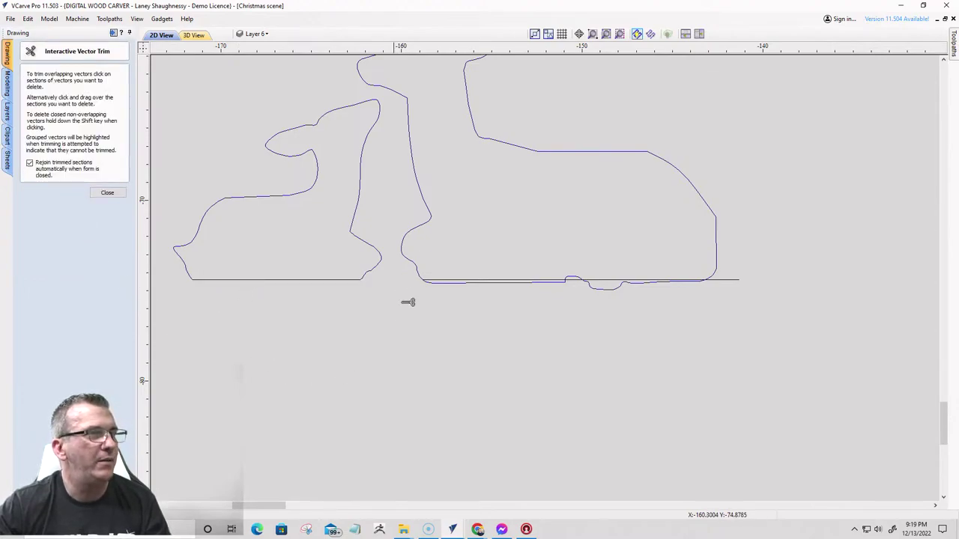
pyautogui.click(537, 284)
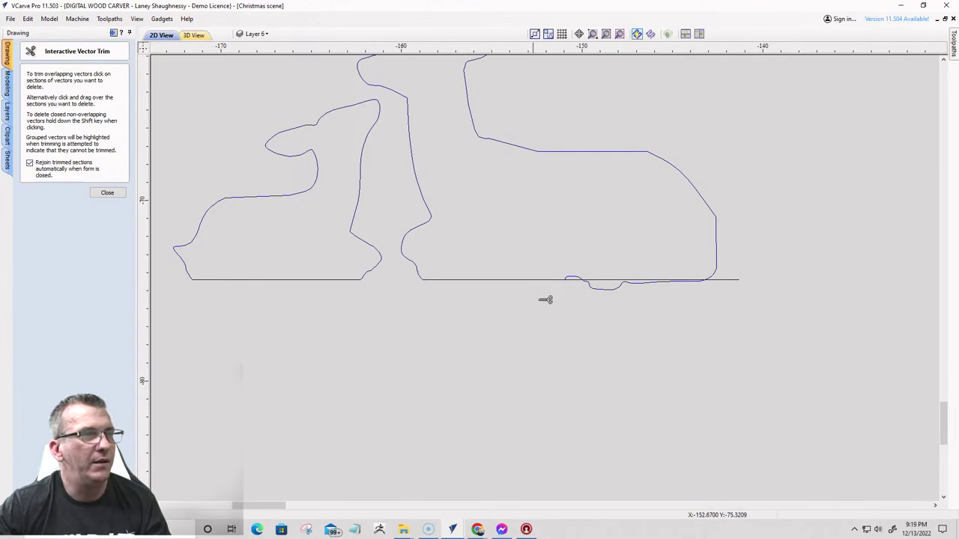
pyautogui.click(597, 289)
pyautogui.scroll(3, 589, 287)
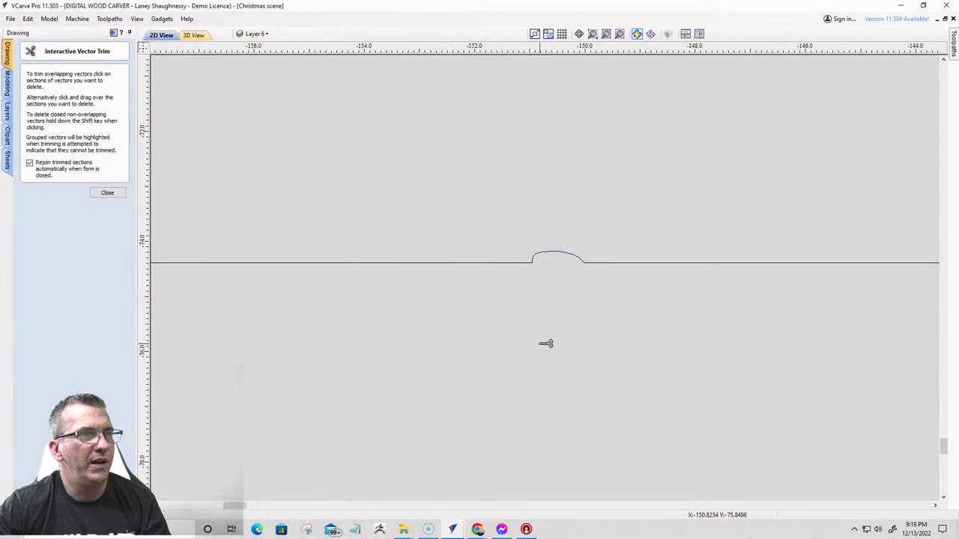
pyautogui.scroll(-3, 545, 344)
pyautogui.scroll(-2, 872, 338)
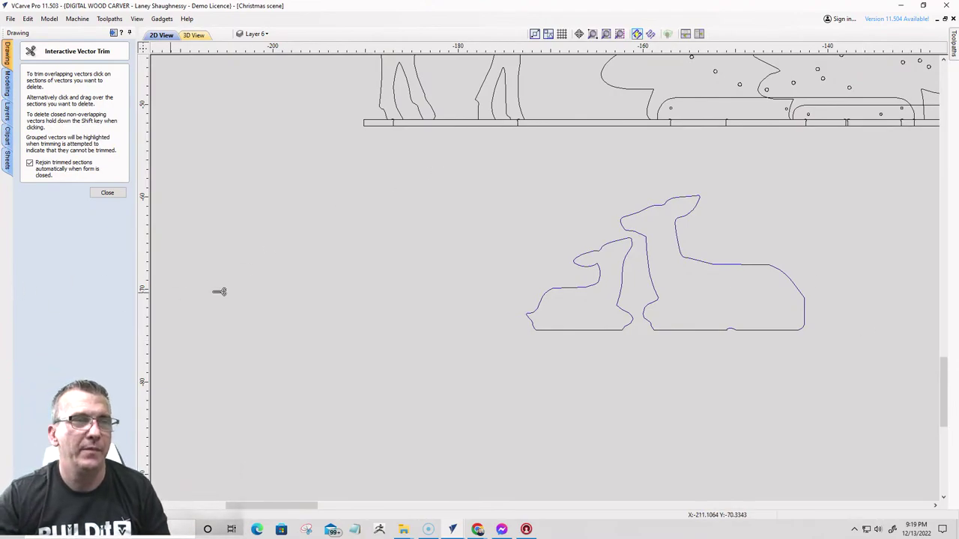
pyautogui.scroll(7, 694, 327)
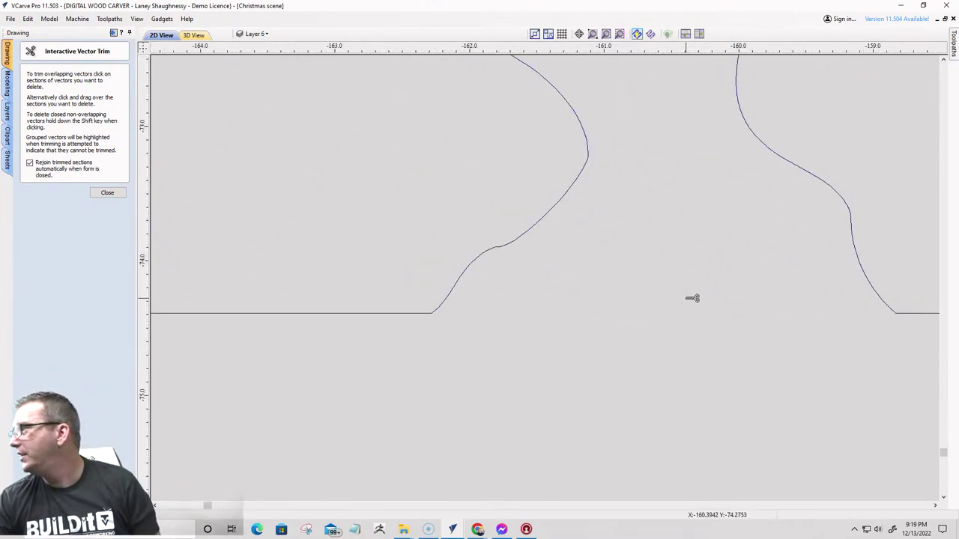
pyautogui.scroll(-5, 692, 298)
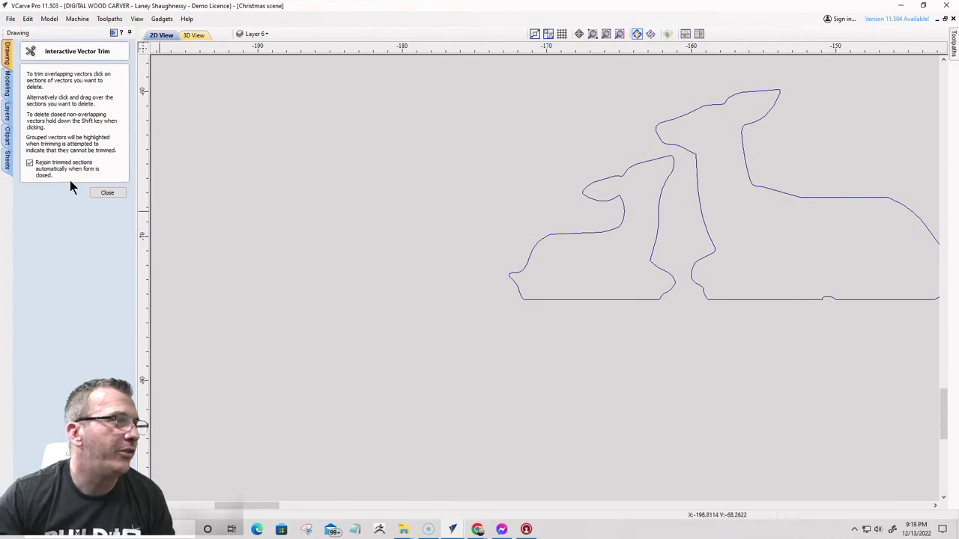
pyautogui.click(105, 194)
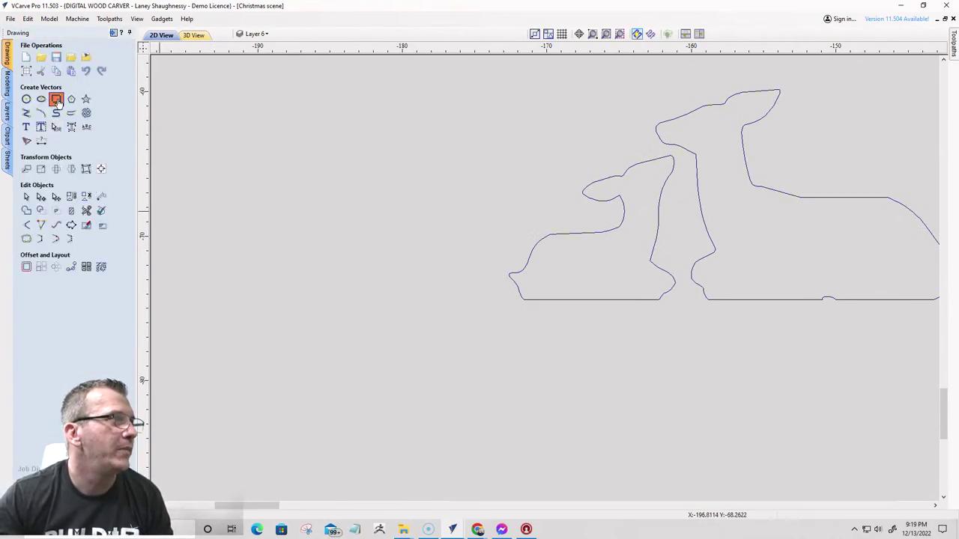
# - Draw three tab rectangles: a 4.5 x 0.6 one under the fawn and two 3.25 x 0.75 under the doe
pyautogui.click(56, 99)
pyautogui.scroll(2, 562, 308)
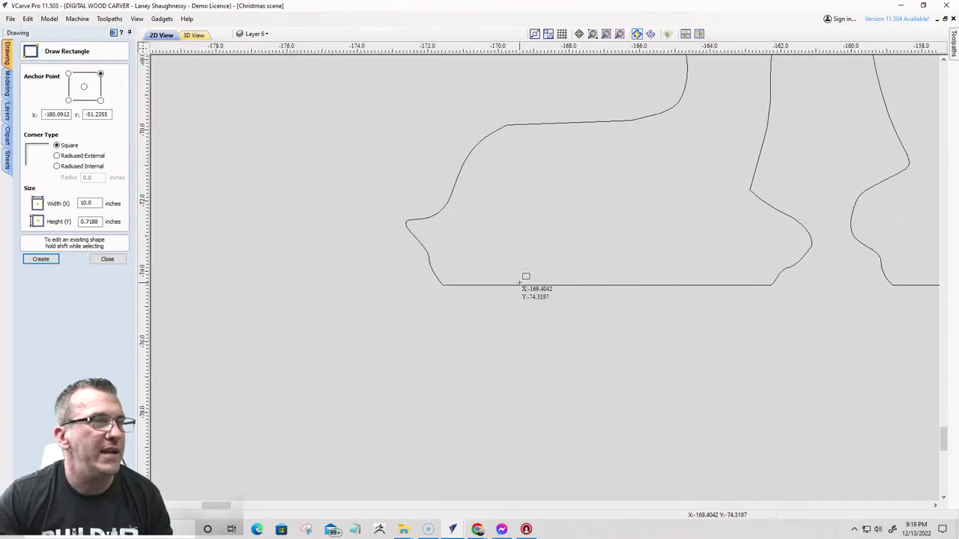
pyautogui.moveTo(520, 284); pyautogui.dragTo(679, 304)
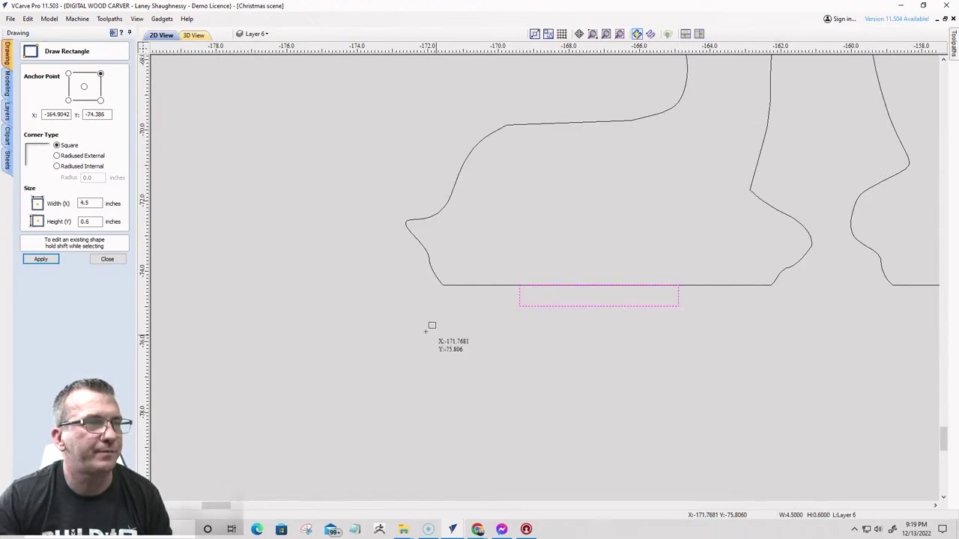
pyautogui.scroll(-3, 420, 330)
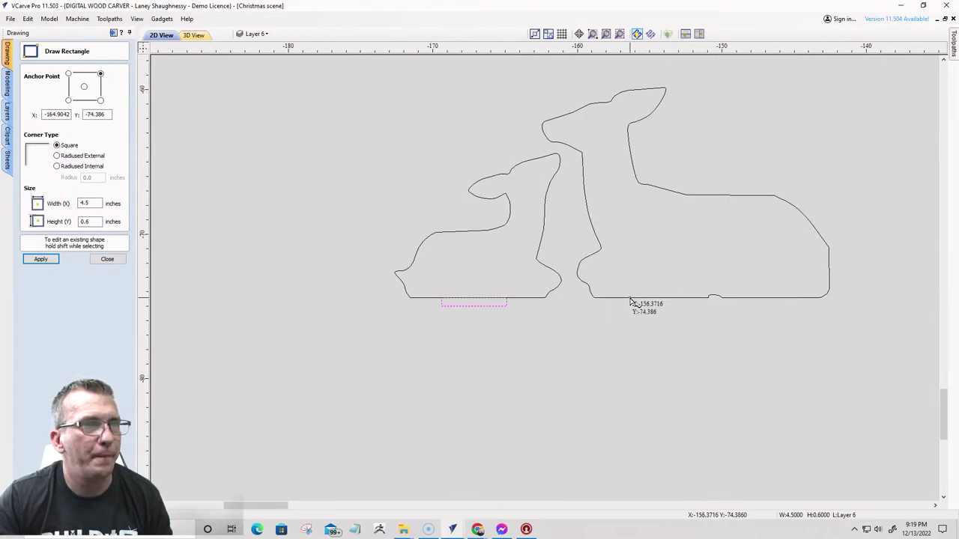
pyautogui.moveTo(630, 302); pyautogui.dragTo(674, 312)
pyautogui.moveTo(747, 297); pyautogui.dragTo(793, 309)
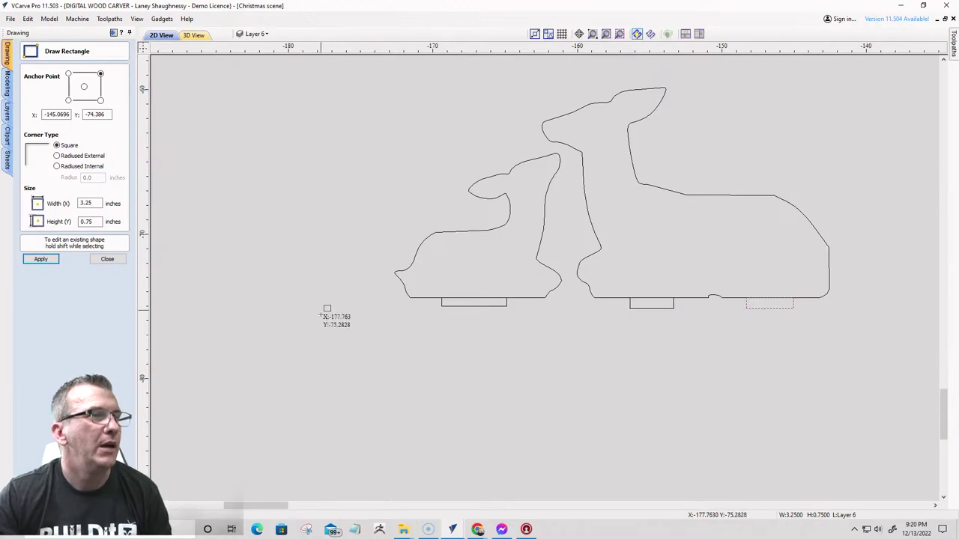
pyautogui.click(96, 258)
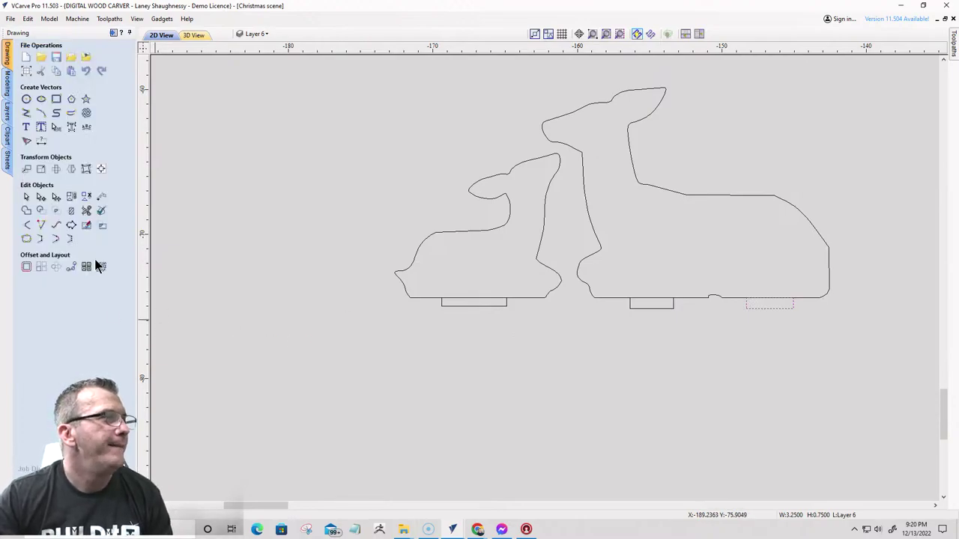
pyautogui.click(496, 306)
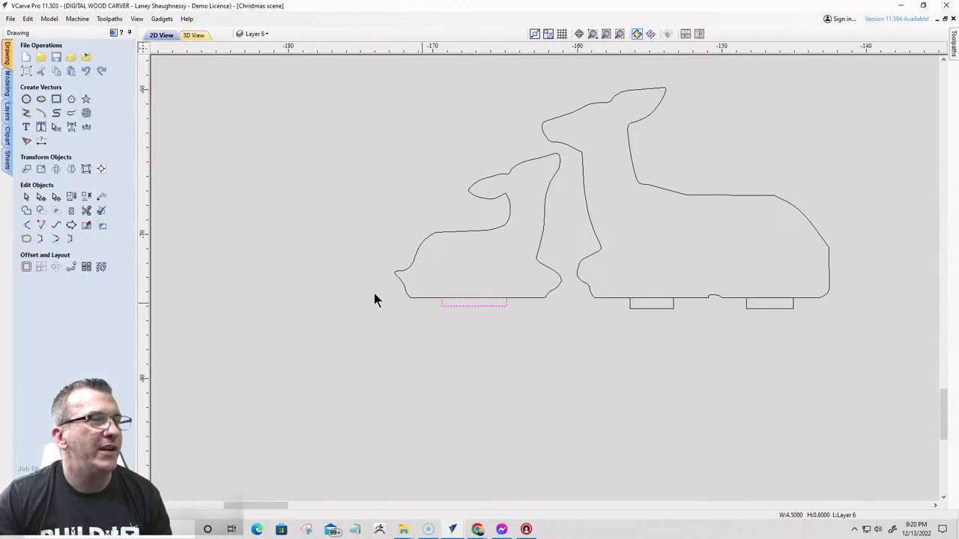
# - Set the height of the fawn's tab and both doe tabs to 0.71875 inches
pyautogui.click(42, 196)
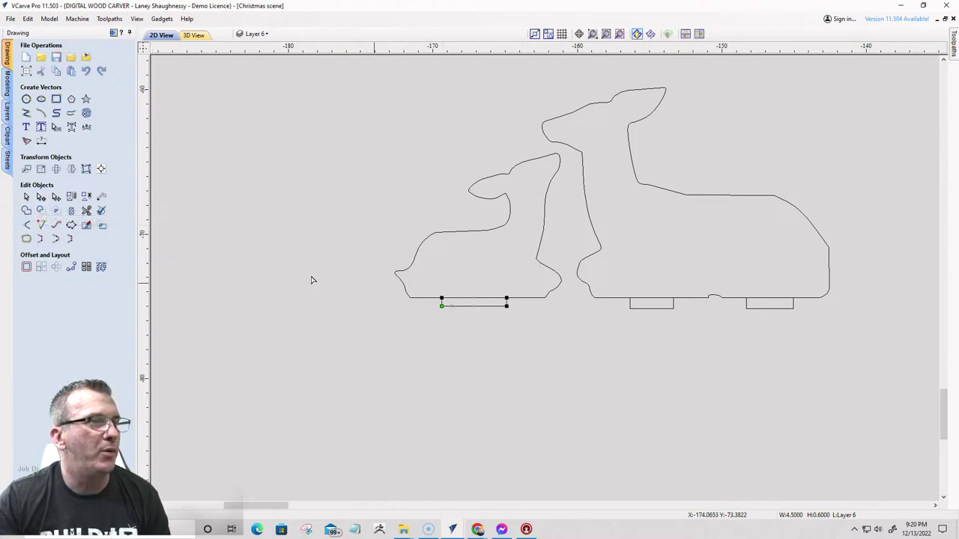
pyautogui.click(37, 170)
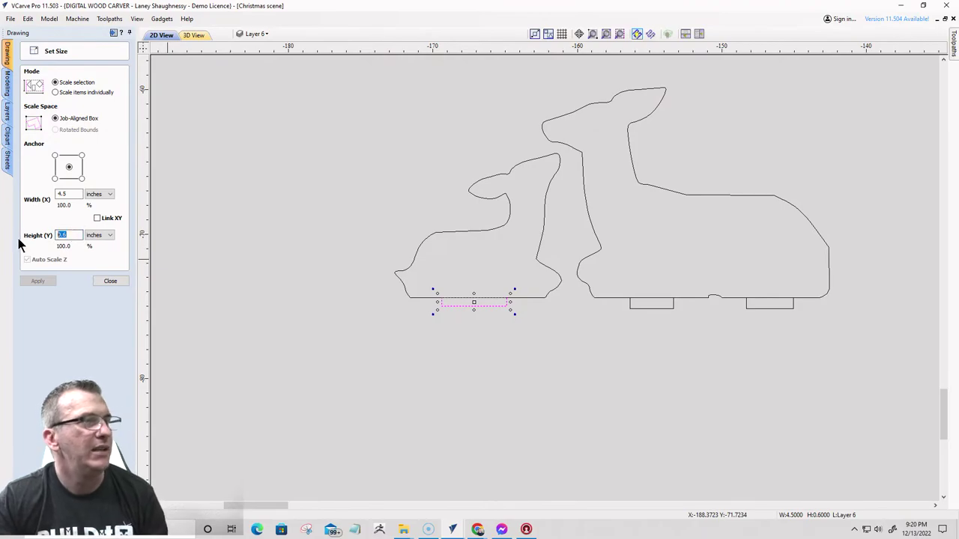
pyautogui.write('.71')
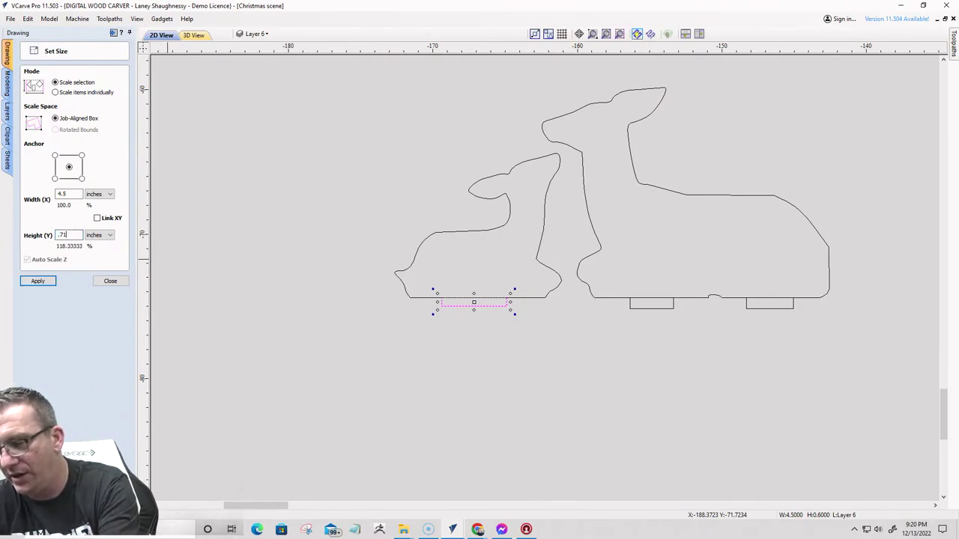
pyautogui.write('875')
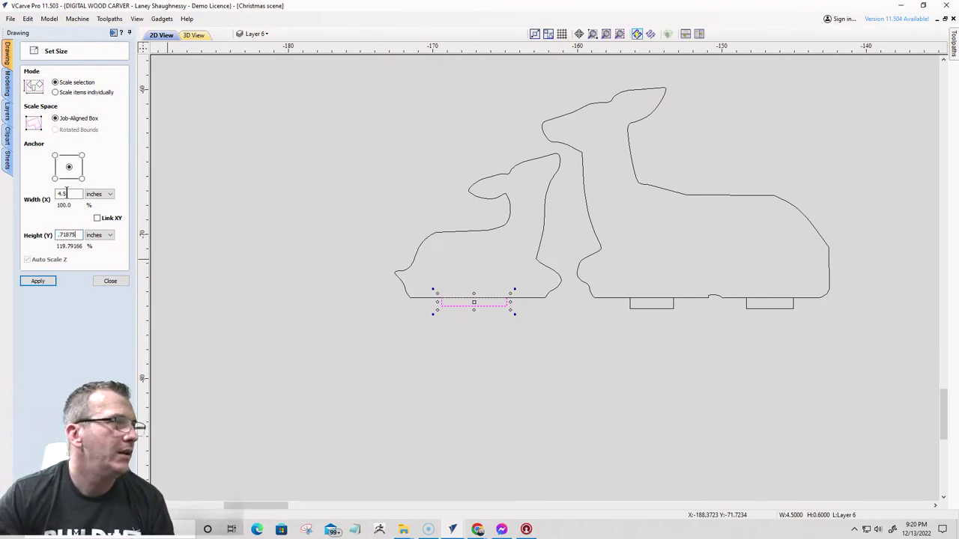
pyautogui.click(41, 282)
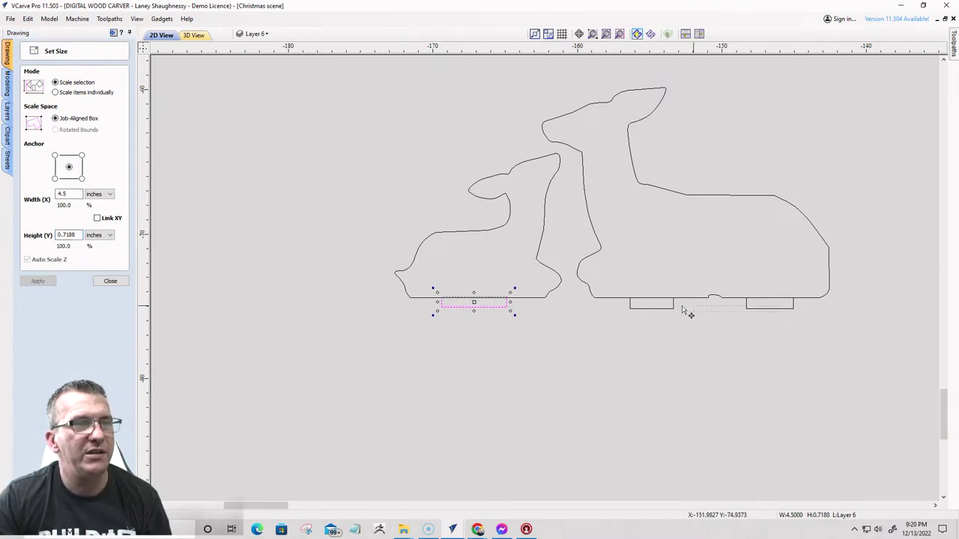
pyautogui.click(646, 304)
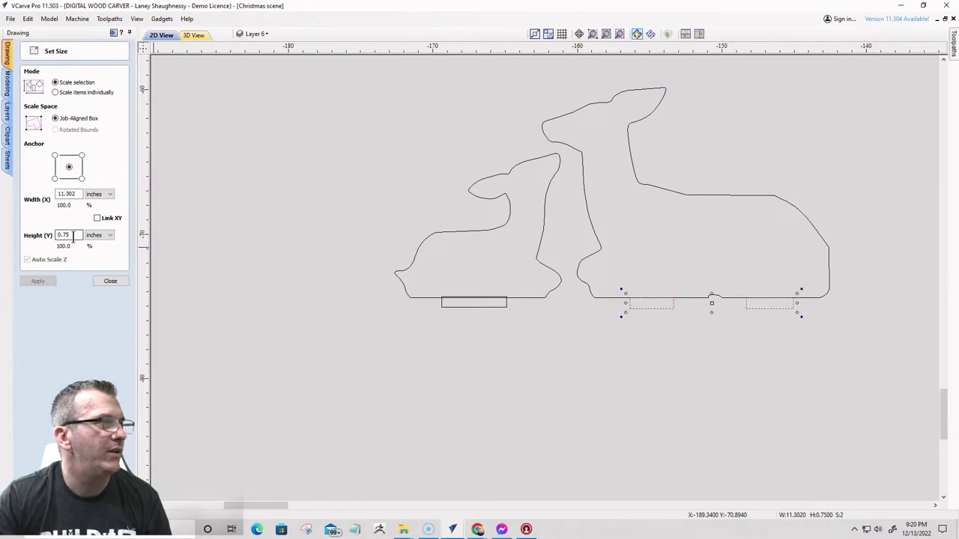
pyautogui.moveTo(73, 238); pyautogui.dragTo(40, 237)
pyautogui.write('.7')
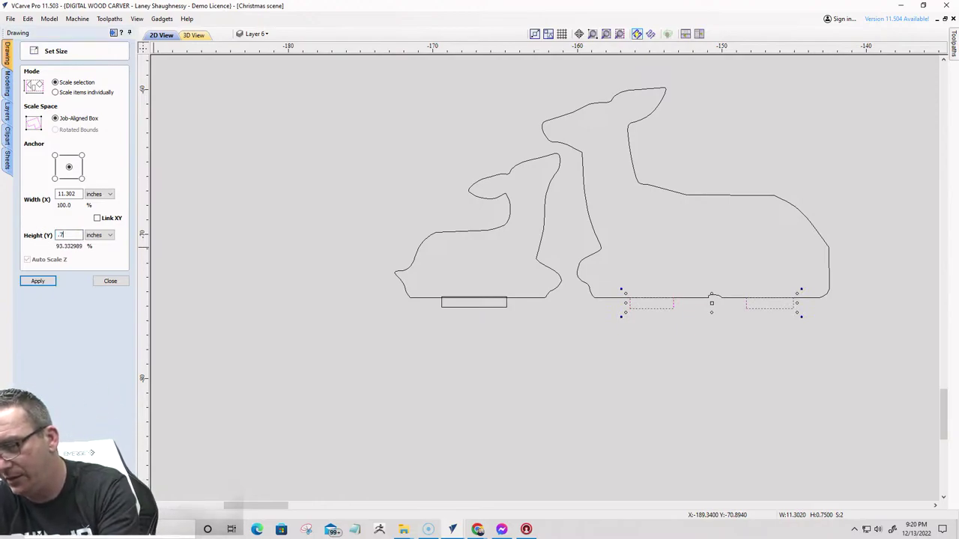
pyautogui.write('1875')
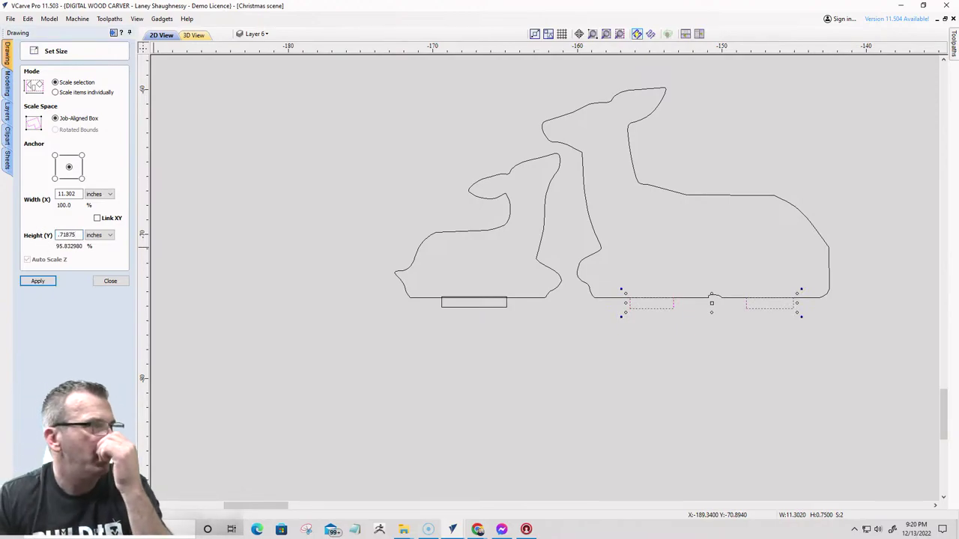
pyautogui.click(37, 281)
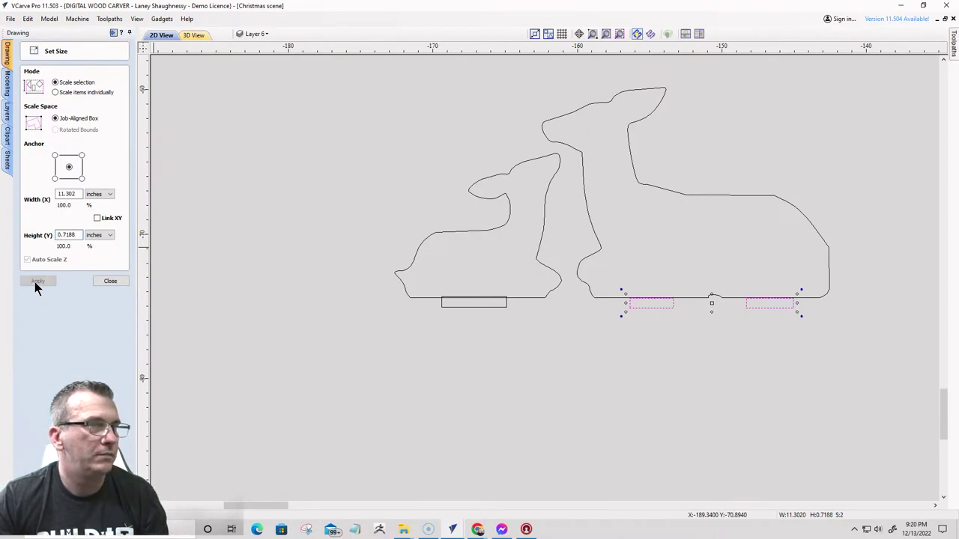
pyautogui.click(111, 281)
# - Move the fawn's tab up so it meets the fawn's bottom edge
pyautogui.scroll(5, 442, 298)
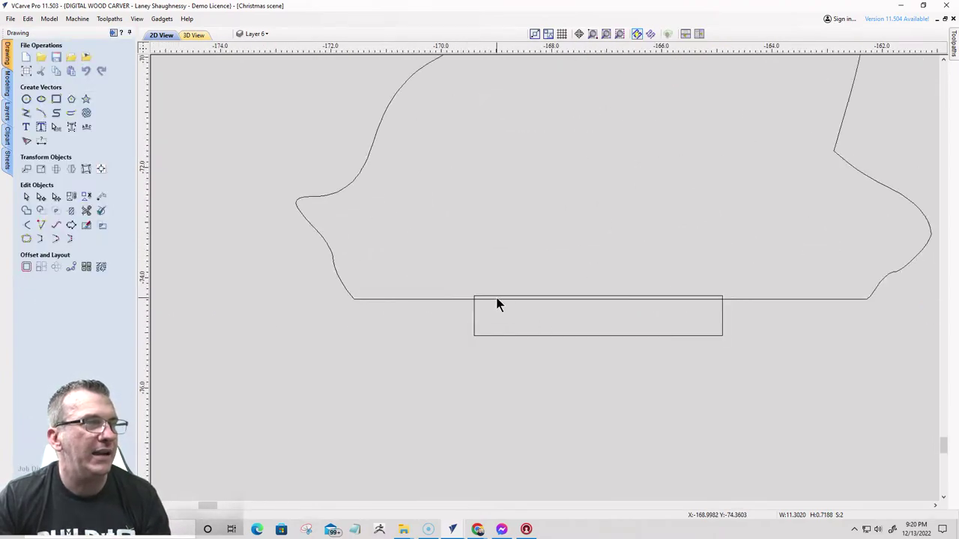
pyautogui.click(498, 299)
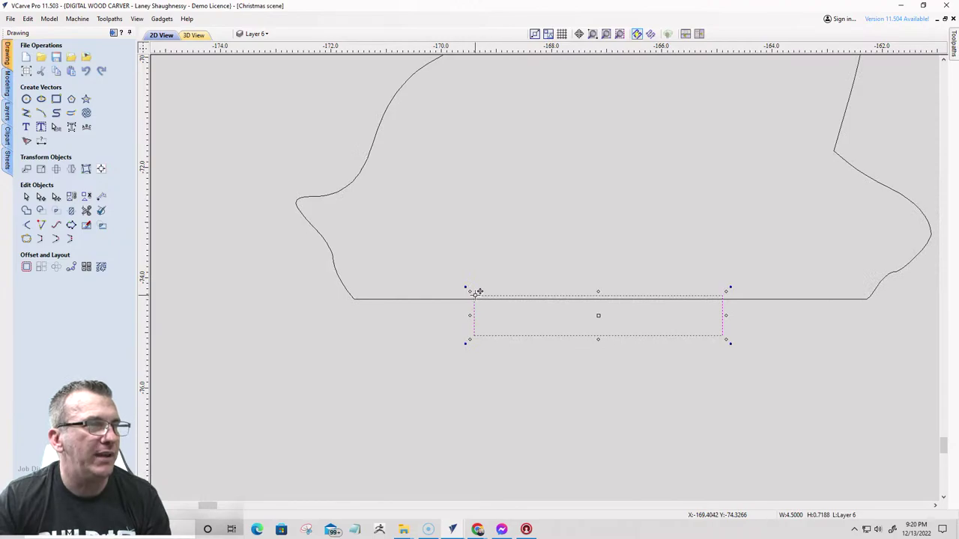
pyautogui.moveTo(476, 293); pyautogui.dragTo(474, 298)
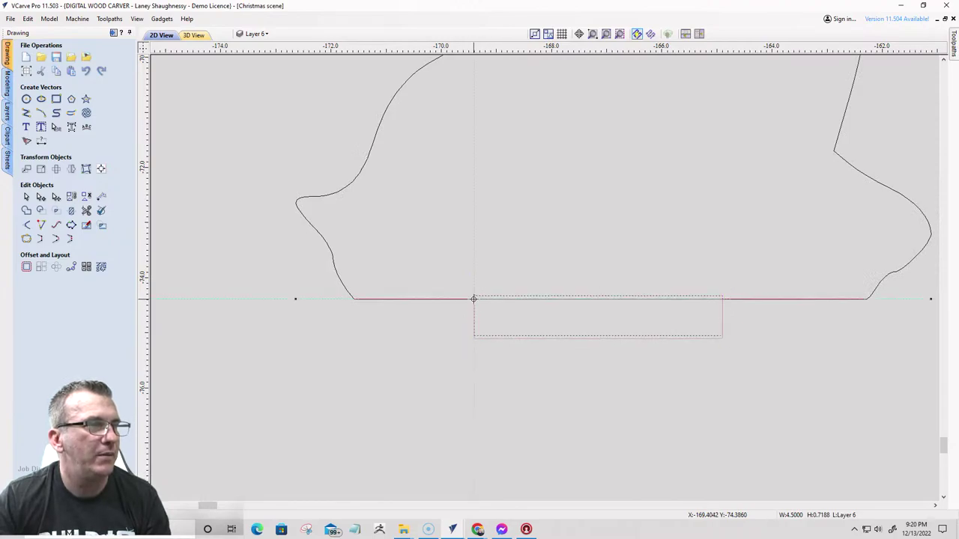
pyautogui.scroll(-3, 358, 313)
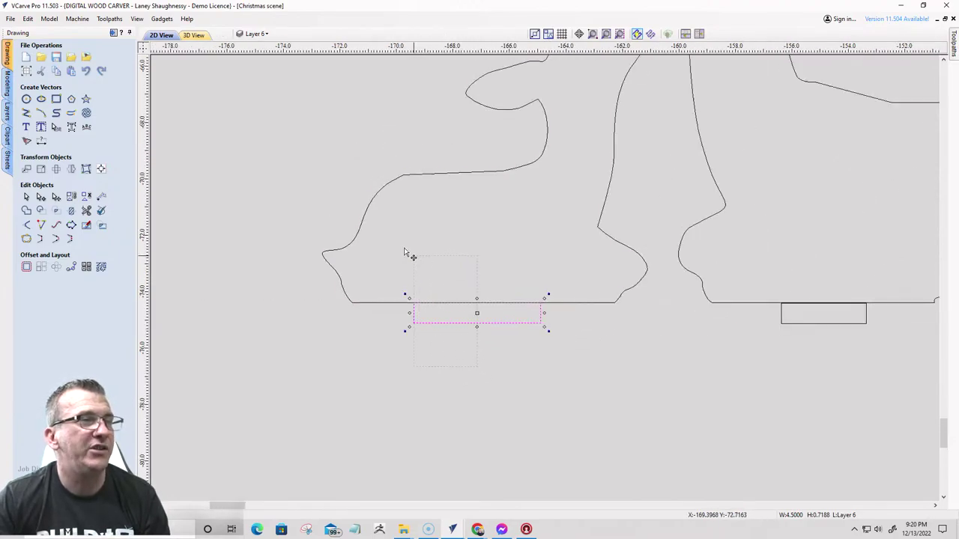
# - Select the fawn's tab together with the fawn outline
pyautogui.keyDown('shift'); pyautogui.click(435, 303); pyautogui.keyUp('shift')
pyautogui.scroll(-3, 435, 317)
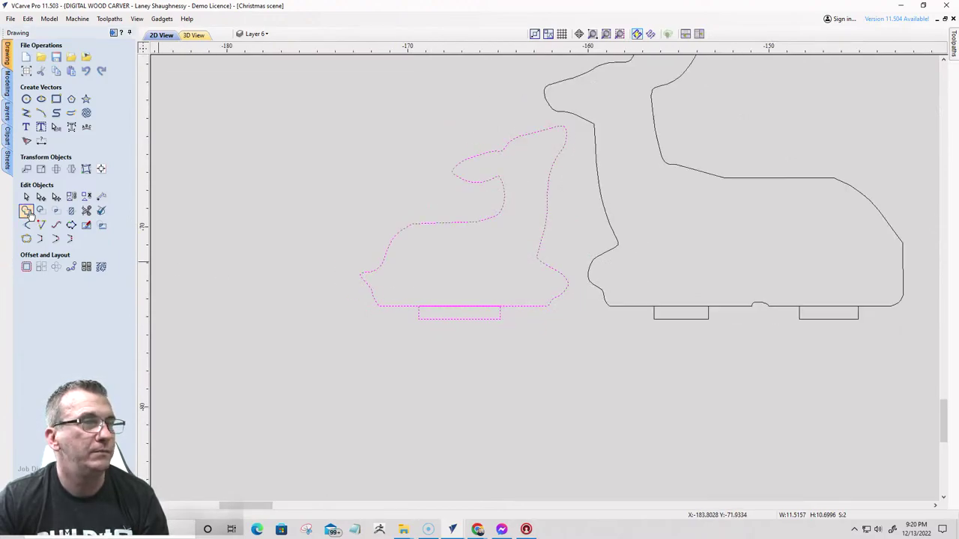
pyautogui.scroll(3, 511, 325)
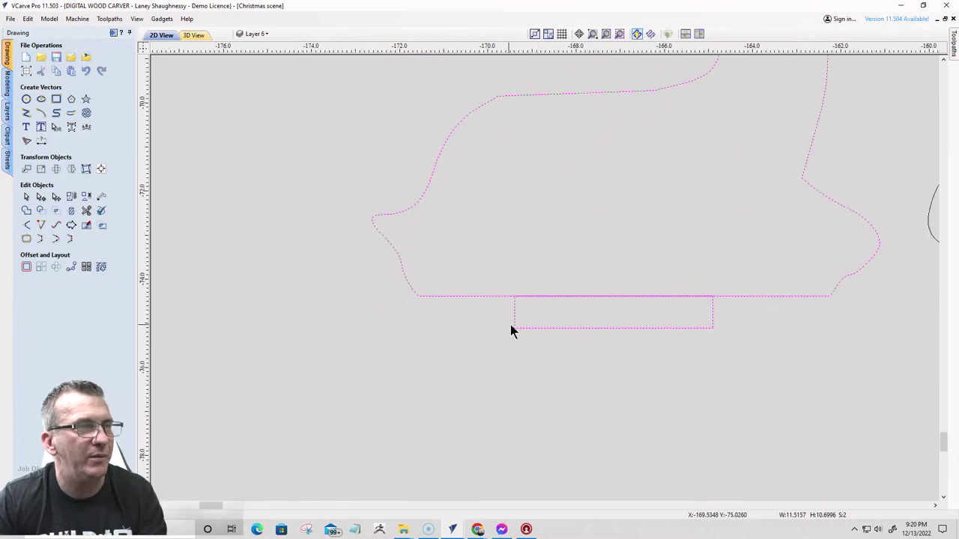
pyautogui.click(512, 307)
pyautogui.scroll(5, 517, 307)
pyautogui.click(517, 306)
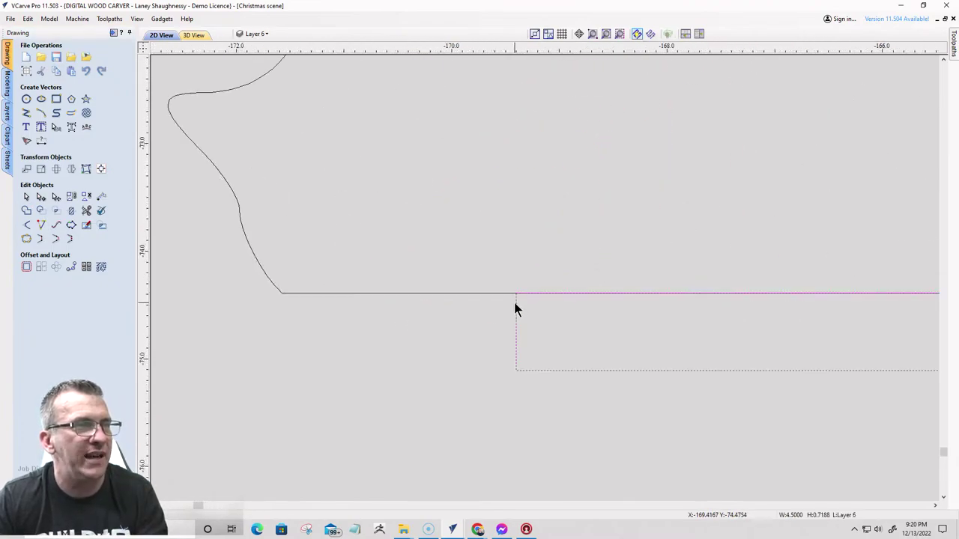
pyautogui.scroll(3, 514, 299)
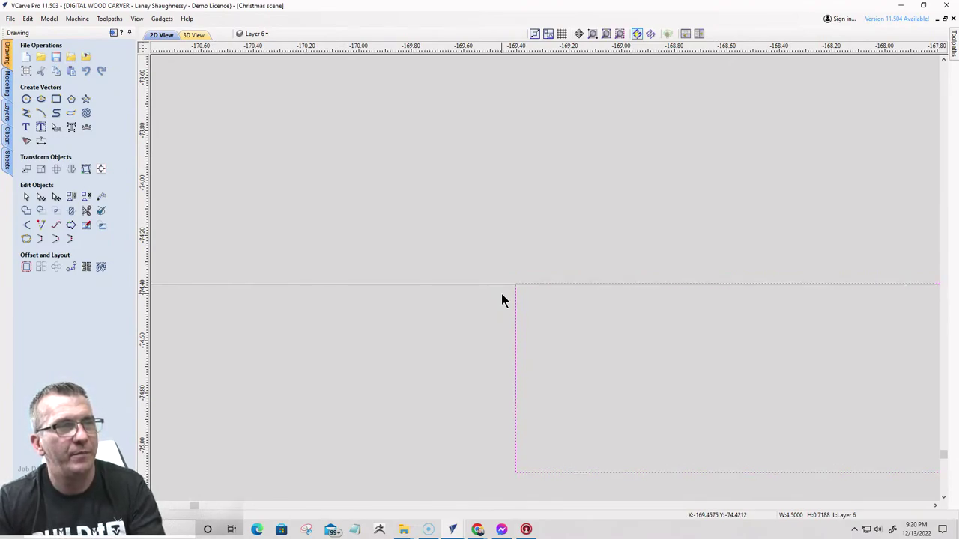
pyautogui.scroll(-2, 483, 304)
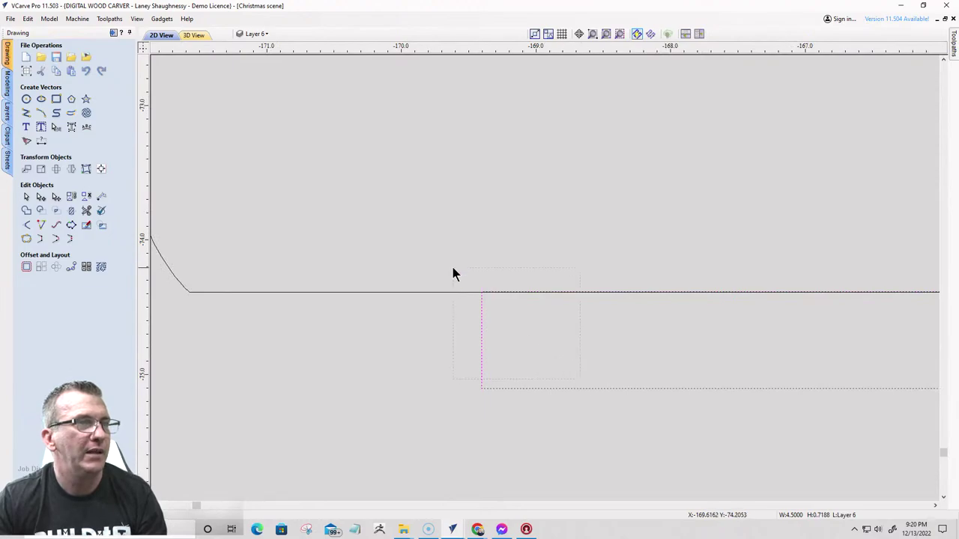
pyautogui.keyDown('shift'); pyautogui.click(315, 292); pyautogui.keyUp('shift')
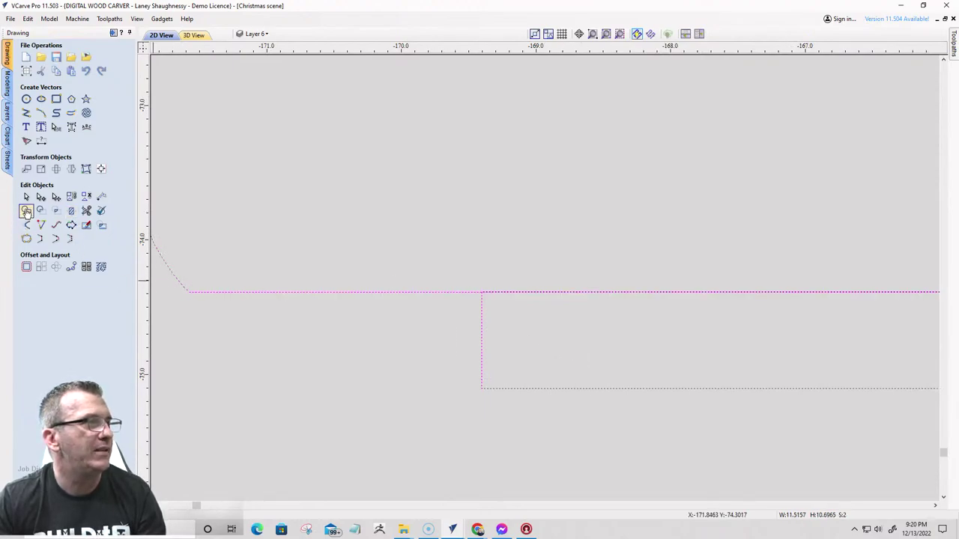
pyautogui.scroll(-3, 322, 264)
pyautogui.scroll(-2, 322, 262)
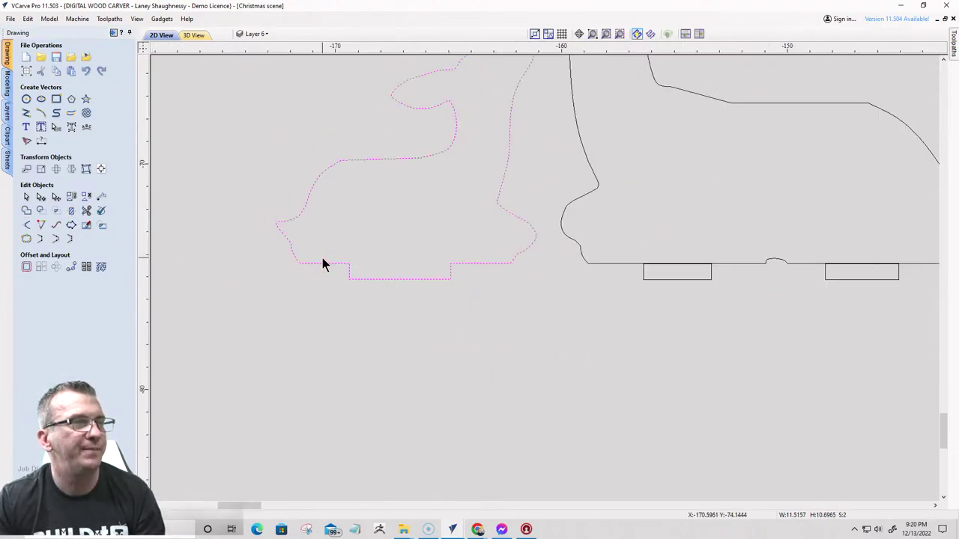
# - Add 0.125-inch dog-bone fillets at both inner corners of the fawn's tab
pyautogui.click(26, 226)
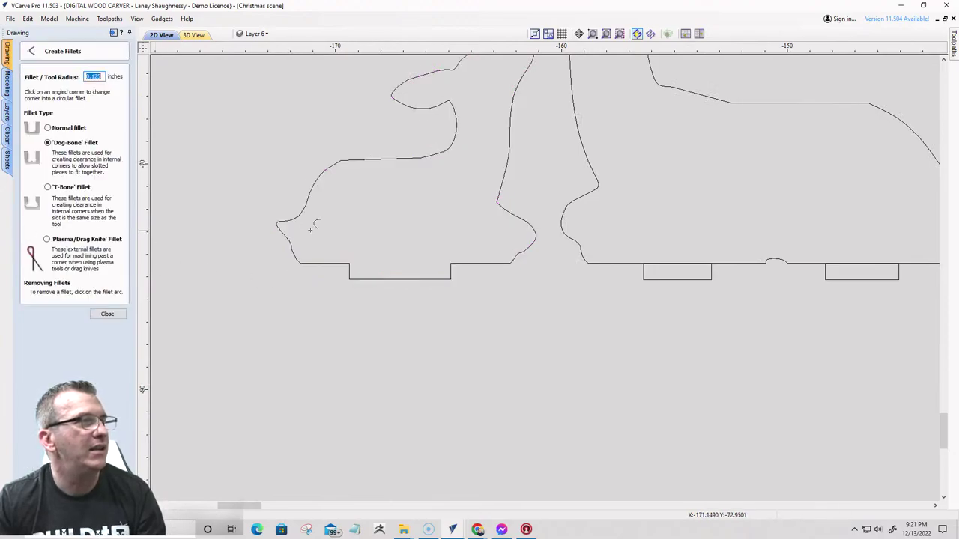
pyautogui.scroll(4, 350, 276)
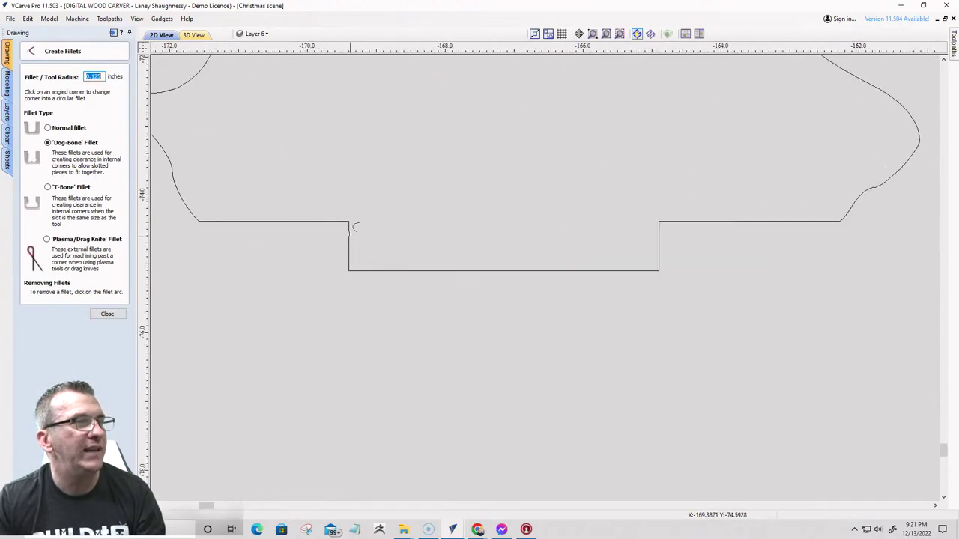
pyautogui.click(351, 222)
pyautogui.click(661, 219)
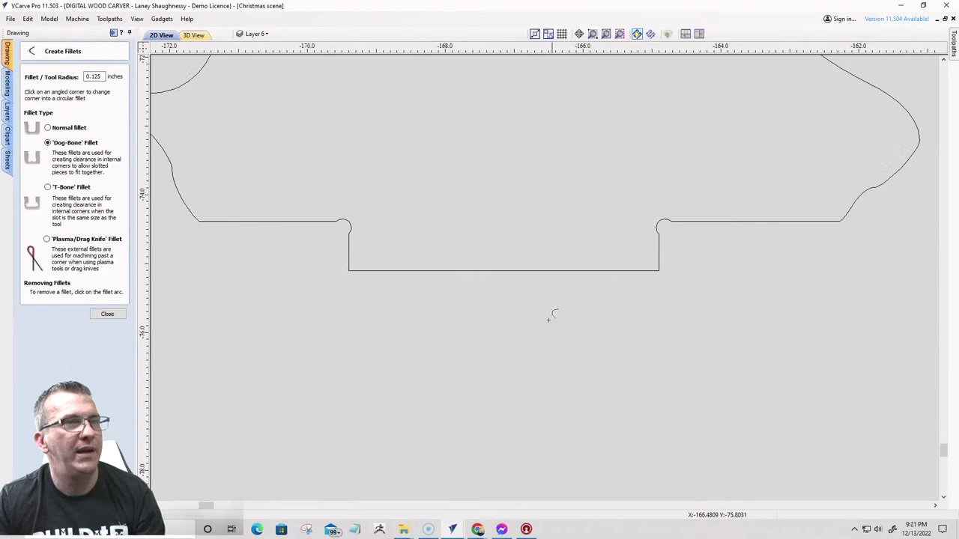
pyautogui.scroll(-4, 537, 315)
pyautogui.scroll(-2, 447, 284)
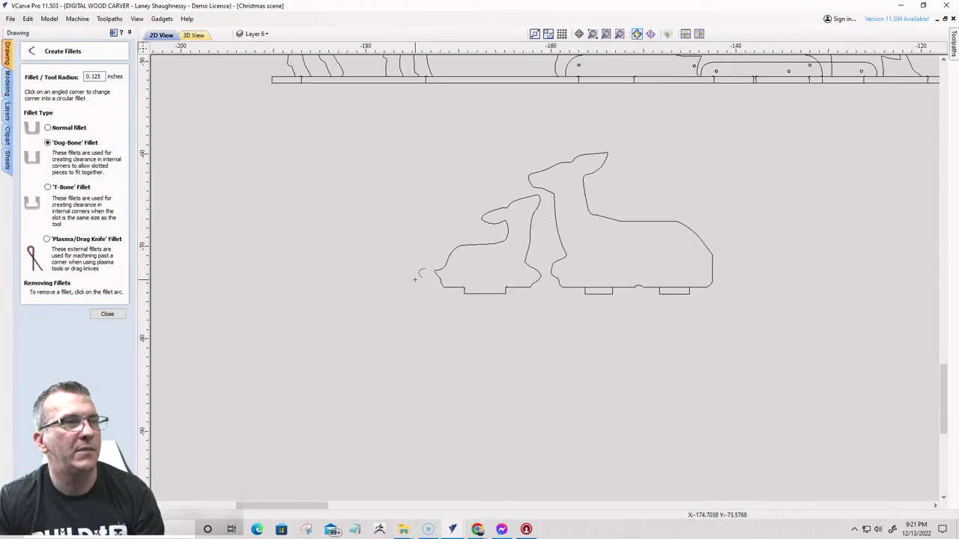
pyautogui.click(109, 315)
# - Snap a doe tab rectangle up onto the doe outline's bottom edge
pyautogui.scroll(5, 597, 319)
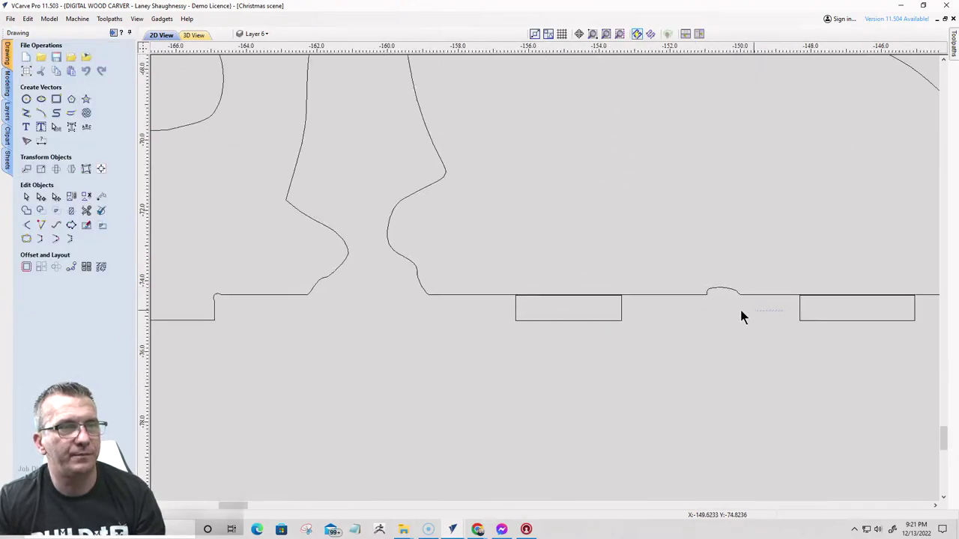
pyautogui.click(592, 313)
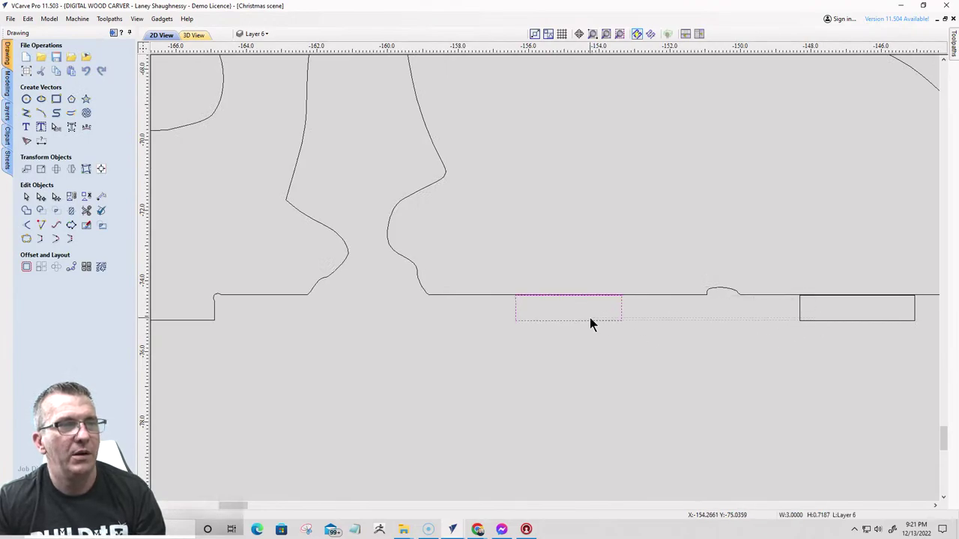
pyautogui.scroll(3, 693, 316)
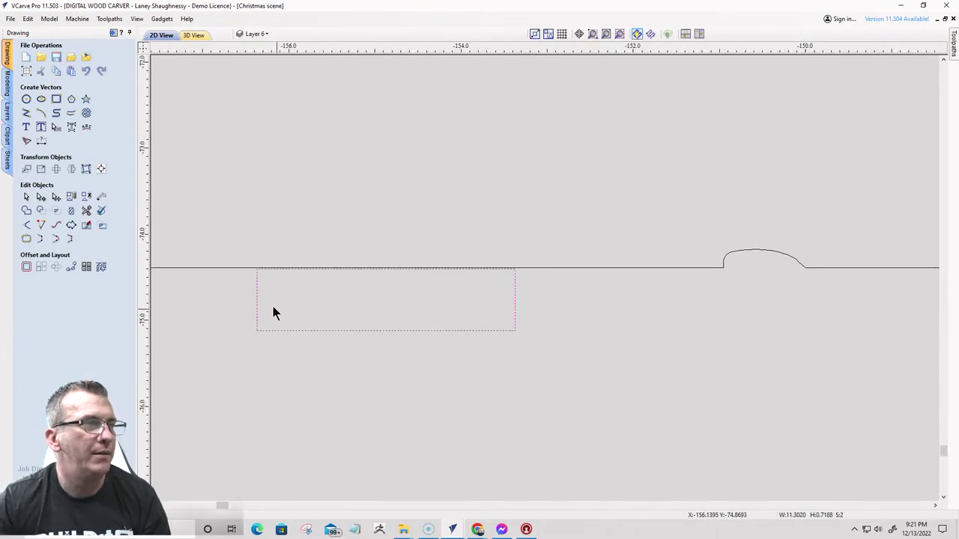
pyautogui.scroll(3, 258, 279)
pyautogui.scroll(1, 255, 272)
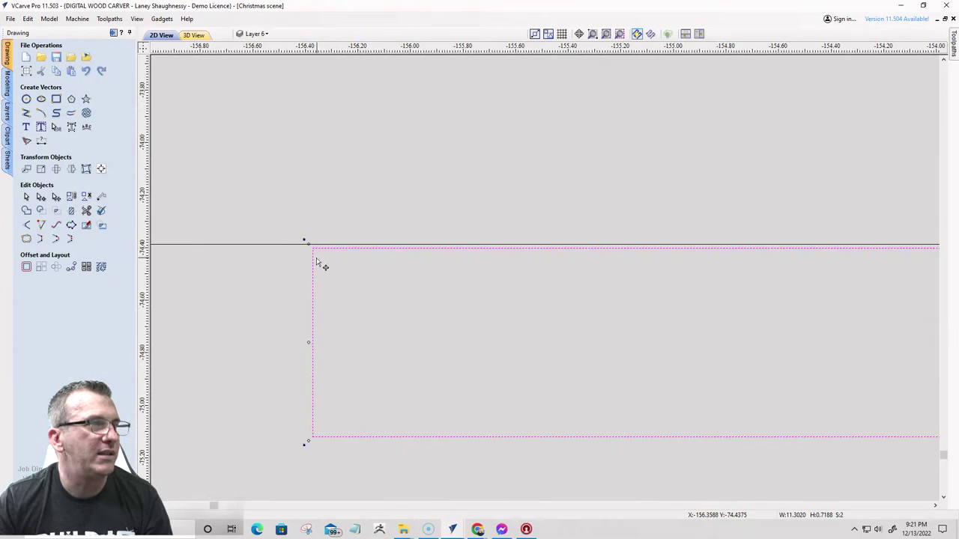
pyautogui.moveTo(316, 260); pyautogui.dragTo(312, 243)
pyautogui.scroll(-6, 249, 294)
pyautogui.scroll(1, 536, 307)
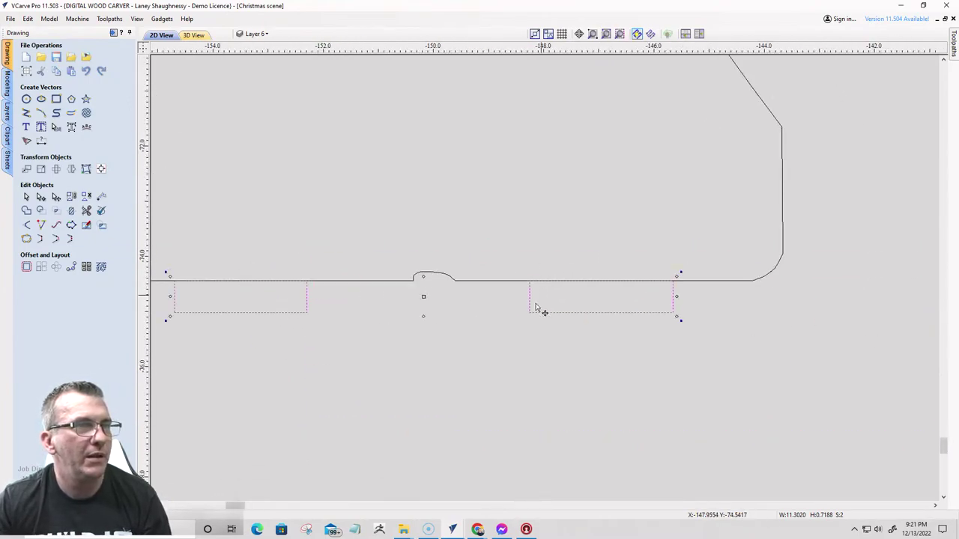
pyautogui.scroll(5, 536, 307)
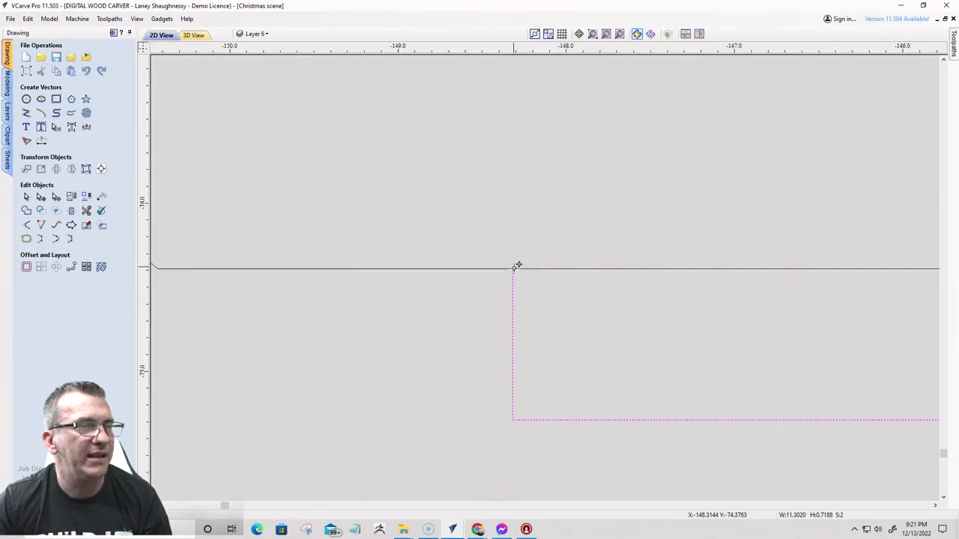
pyautogui.scroll(-3, 517, 266)
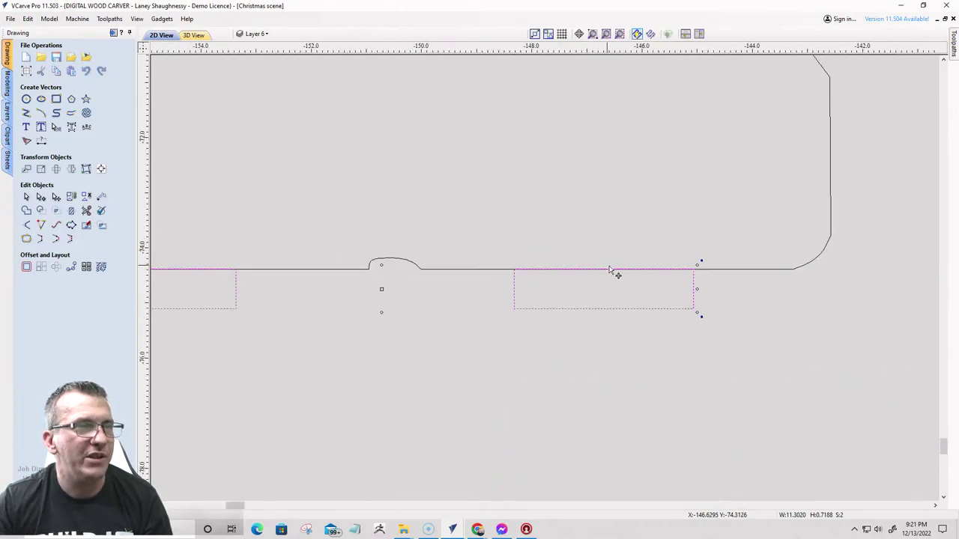
pyautogui.scroll(3, 611, 270)
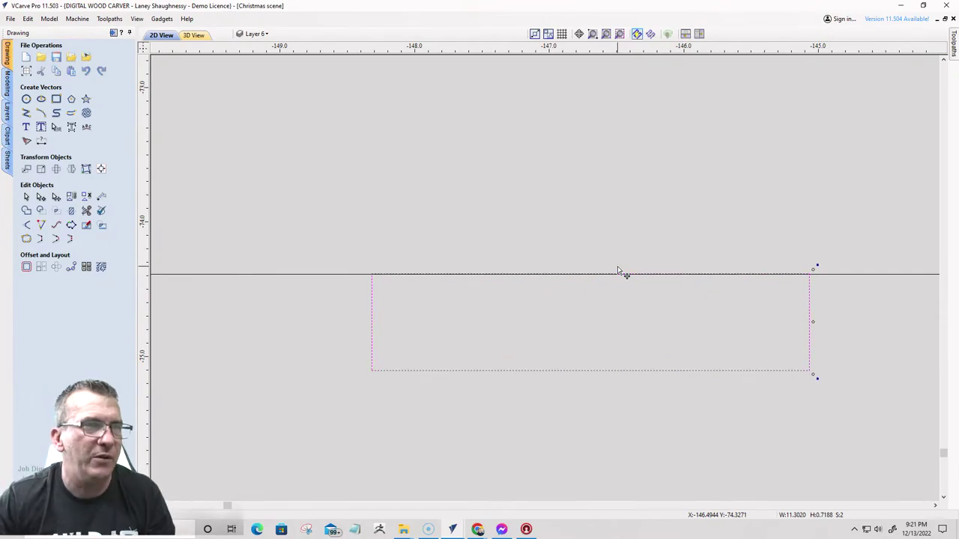
pyautogui.scroll(3, 622, 277)
pyautogui.scroll(-5, 633, 278)
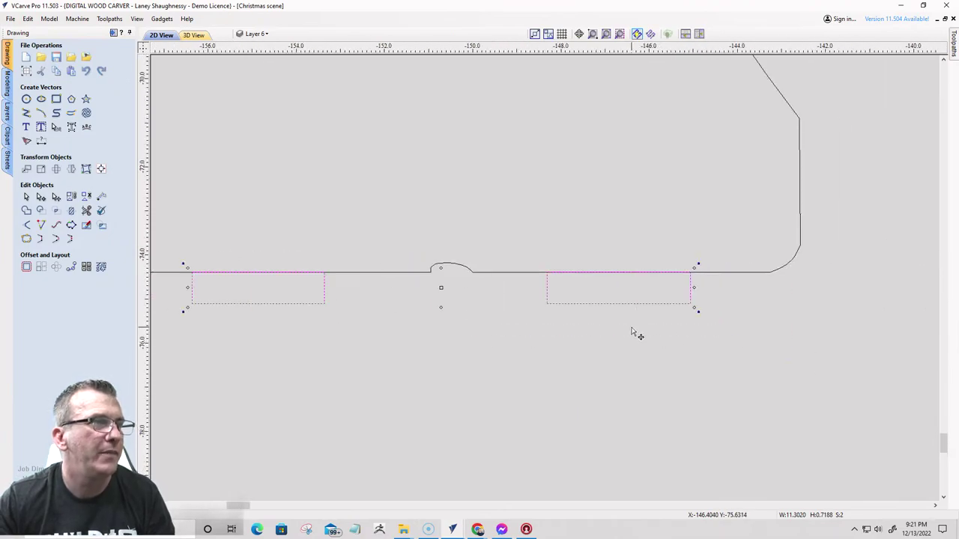
pyautogui.scroll(5, 283, 238)
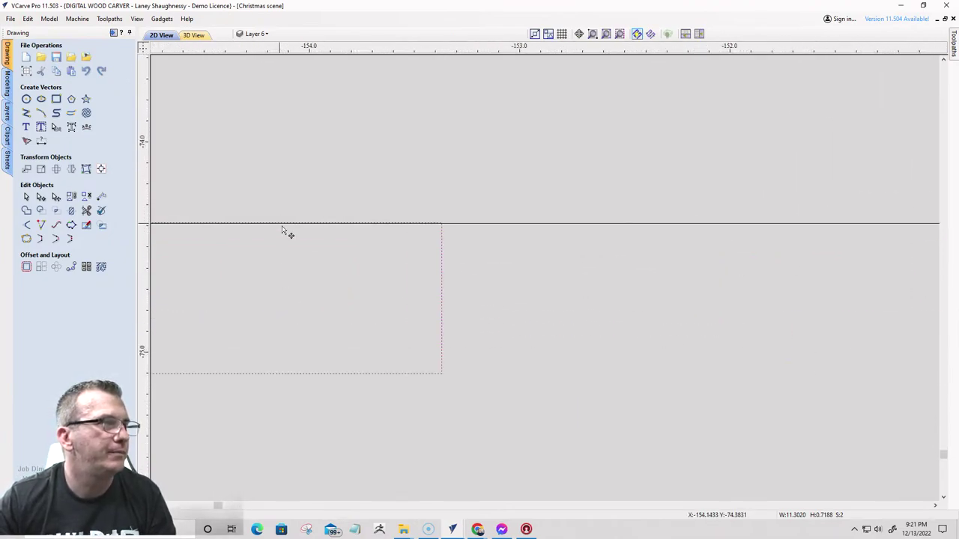
pyautogui.scroll(-5, 514, 265)
pyautogui.scroll(-1, 693, 325)
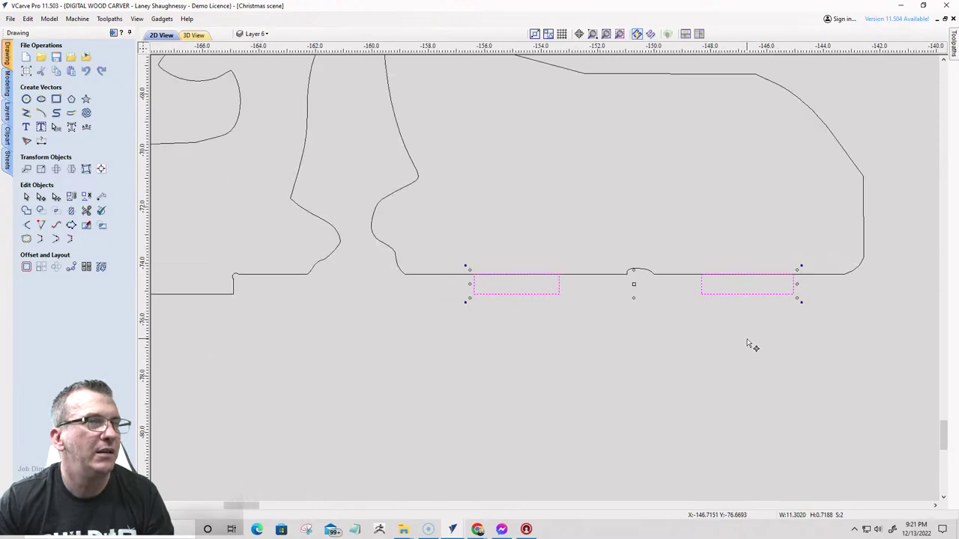
# - Weld the doe outline and its two tabs into one shape
pyautogui.moveTo(749, 341); pyautogui.dragTo(396, 194)
pyautogui.scroll(-4, 533, 279)
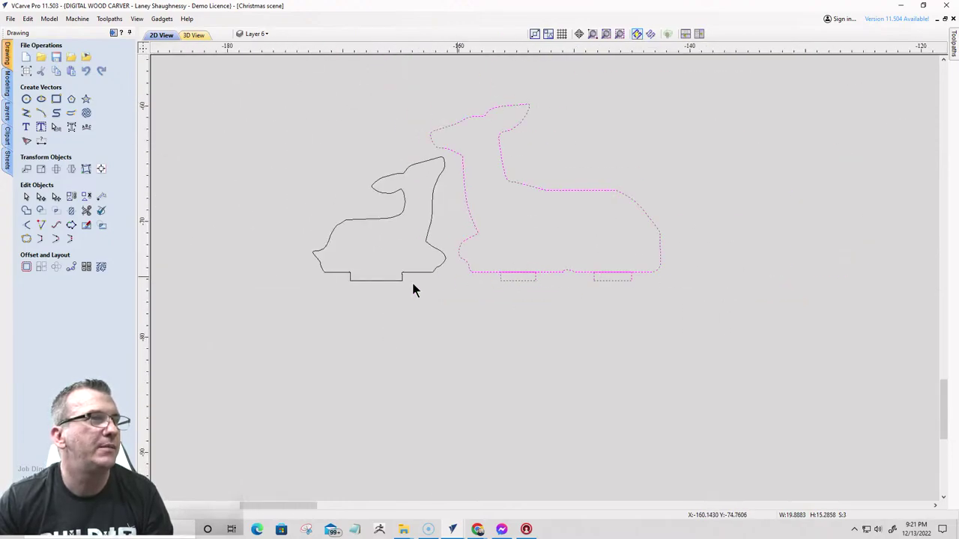
pyautogui.click(26, 212)
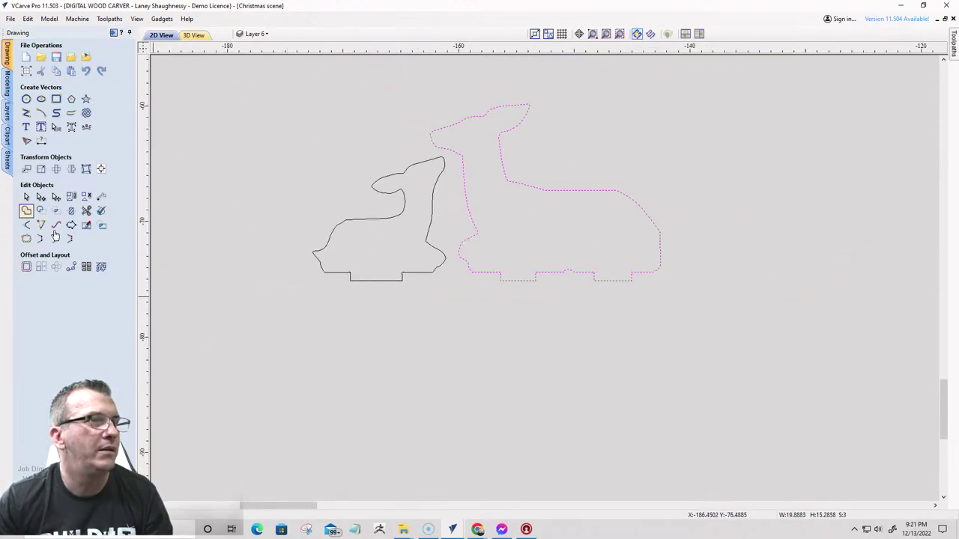
pyautogui.click(513, 318)
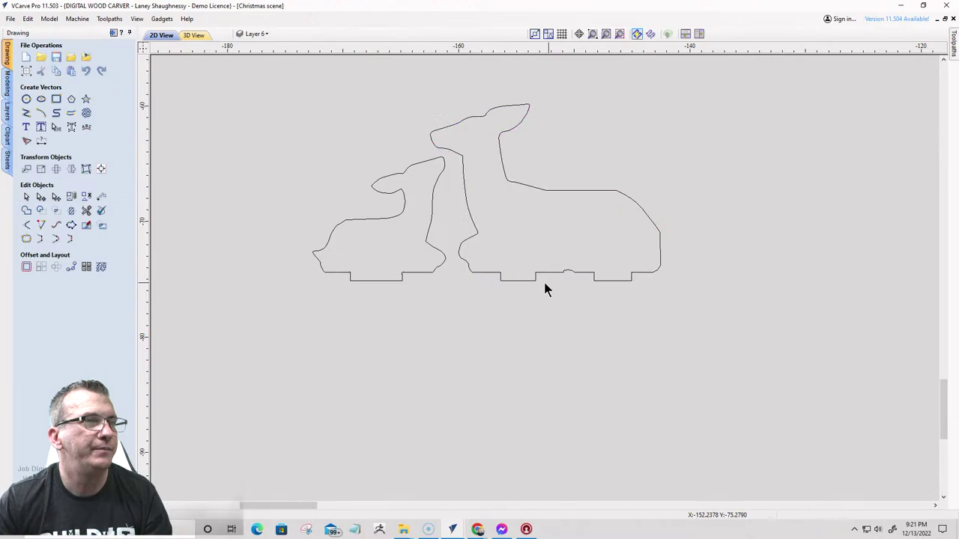
# - Add dog-bone fillets at the inner corners of the doe's tabs
pyautogui.click(26, 226)
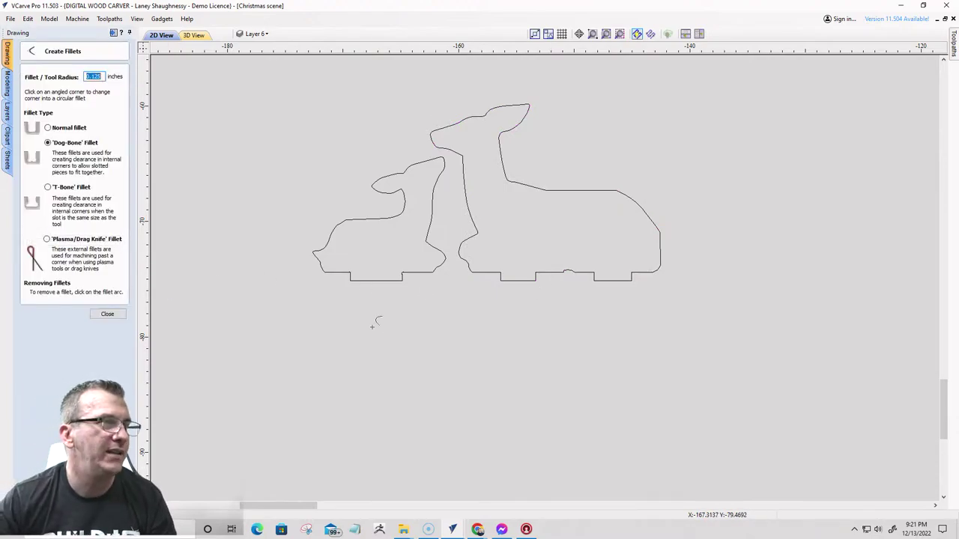
pyautogui.scroll(3, 384, 292)
pyautogui.scroll(3, 753, 301)
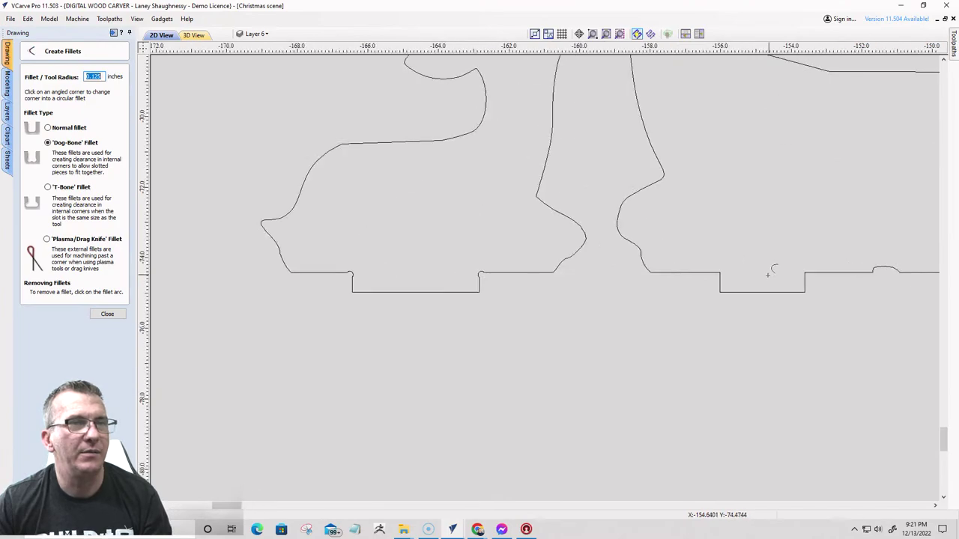
pyautogui.click(663, 267)
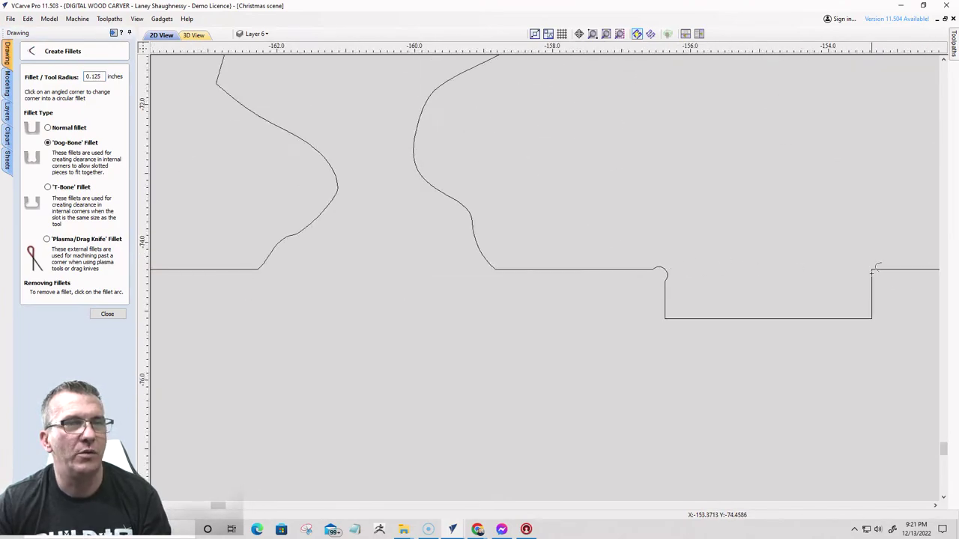
pyautogui.click(877, 267)
pyautogui.scroll(-4, 878, 267)
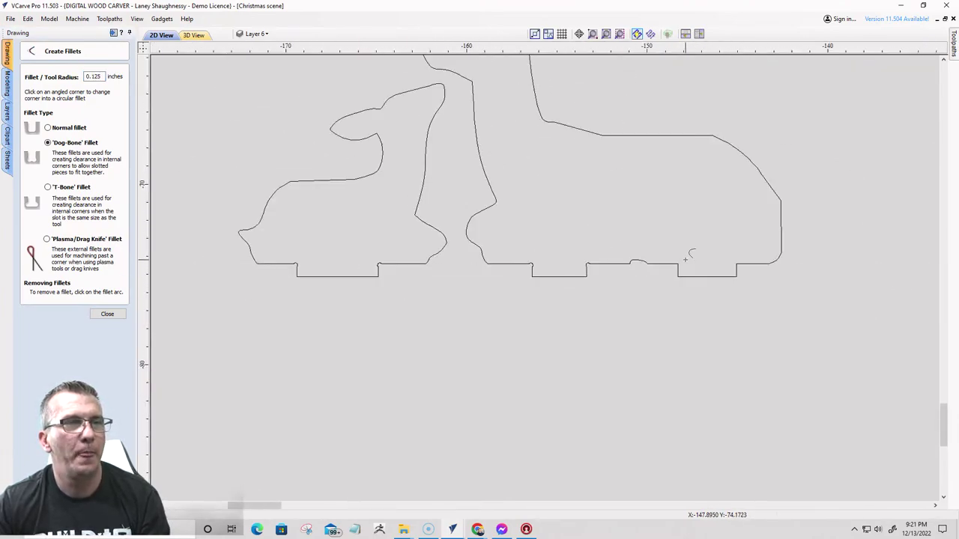
pyautogui.scroll(3, 685, 259)
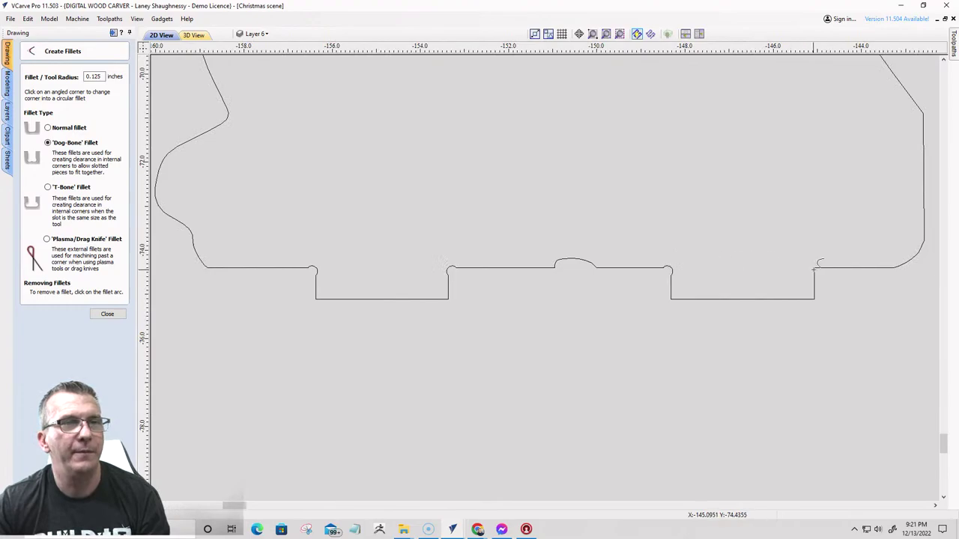
pyautogui.scroll(-3, 820, 267)
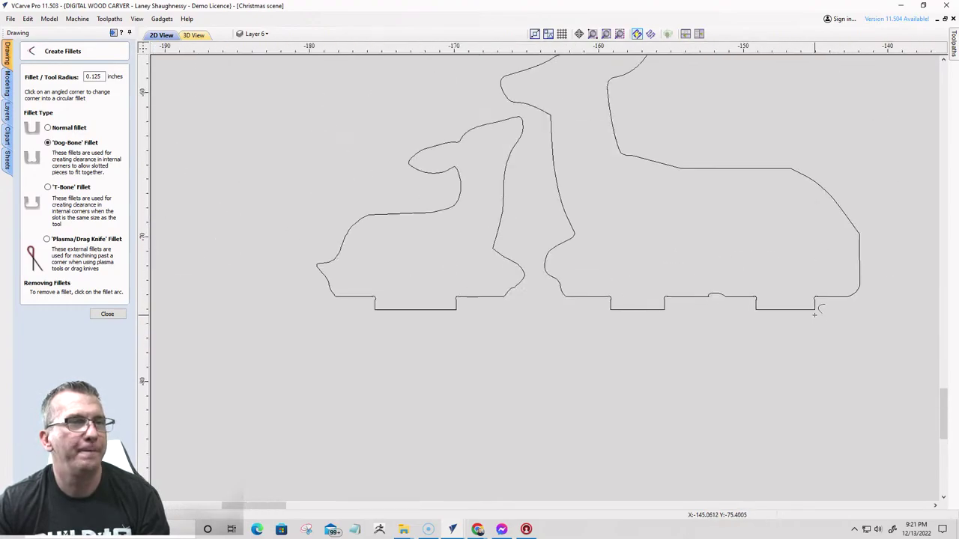
pyautogui.click(107, 314)
# - Move the doe-and-fawn pair onto the base and nudge it slightly left
pyautogui.scroll(-5, 592, 289)
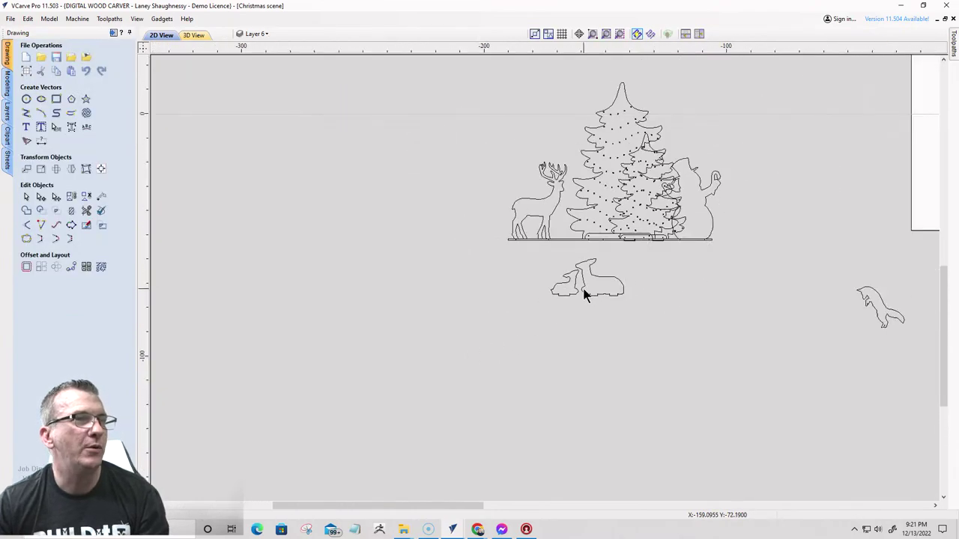
pyautogui.click(564, 263)
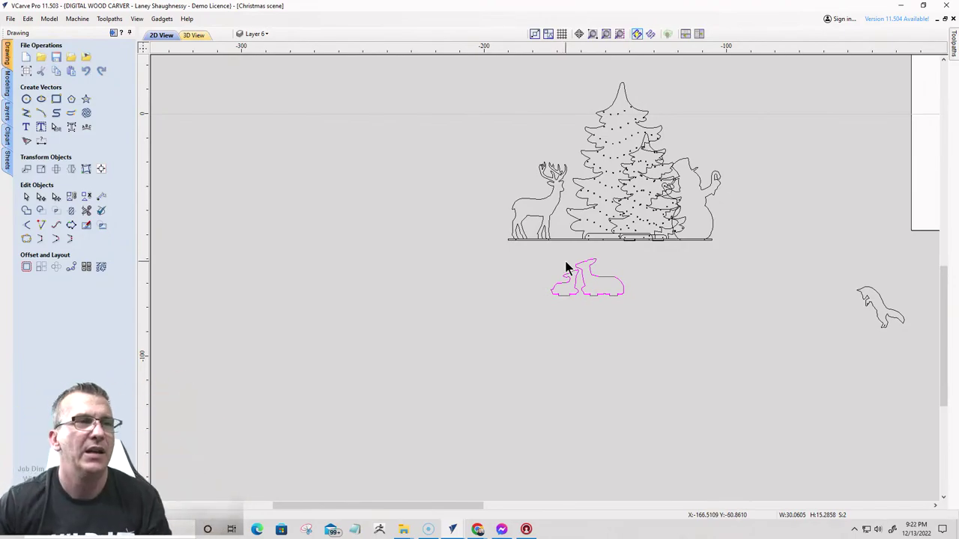
pyautogui.click(552, 297)
pyautogui.moveTo(559, 303); pyautogui.dragTo(564, 237)
pyautogui.scroll(10, 564, 240)
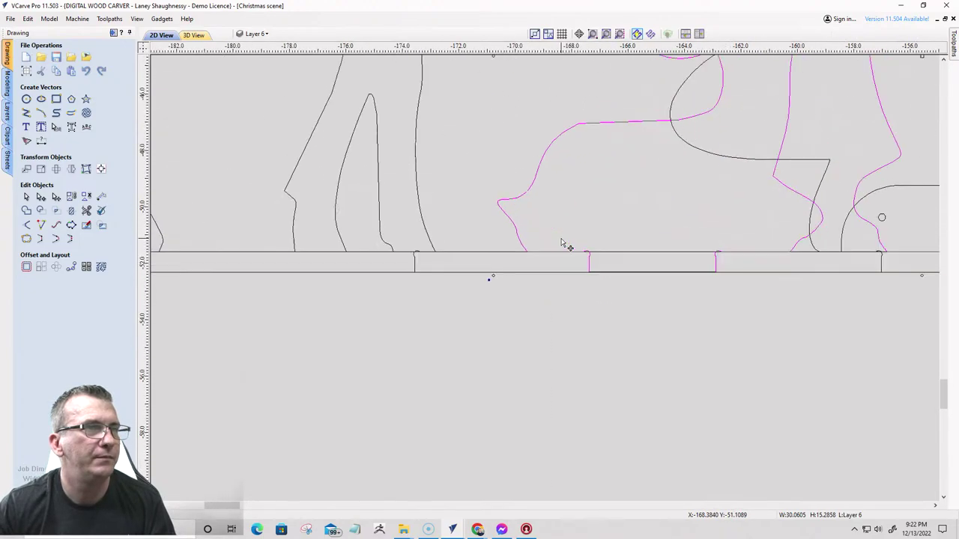
pyautogui.scroll(-10, 563, 255)
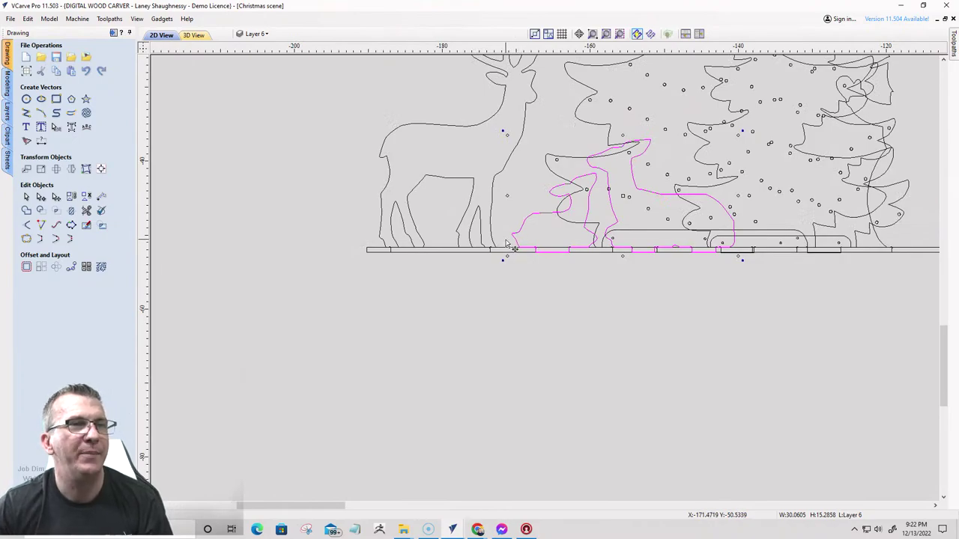
pyautogui.scroll(-3, 517, 237)
pyautogui.scroll(2, 528, 247)
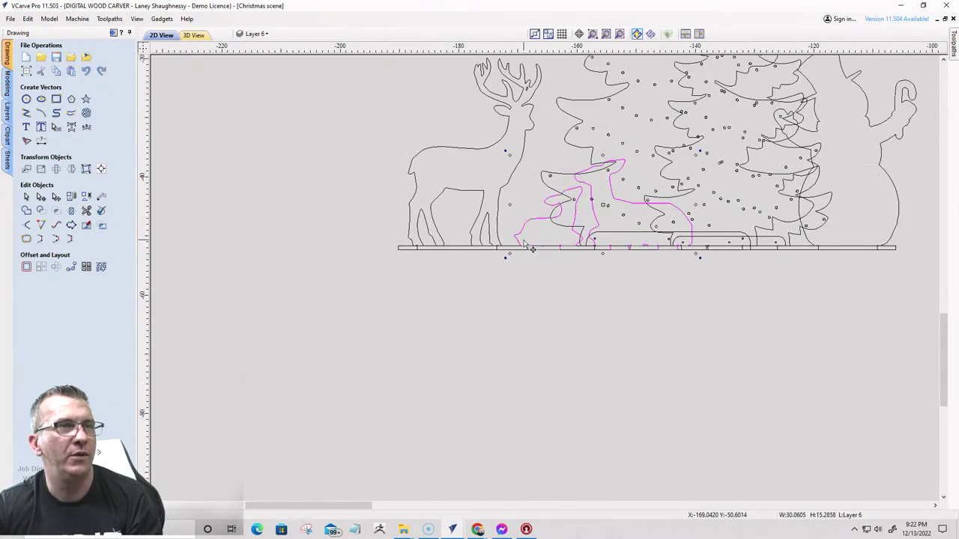
pyautogui.press('Left')
pyautogui.press('Left')
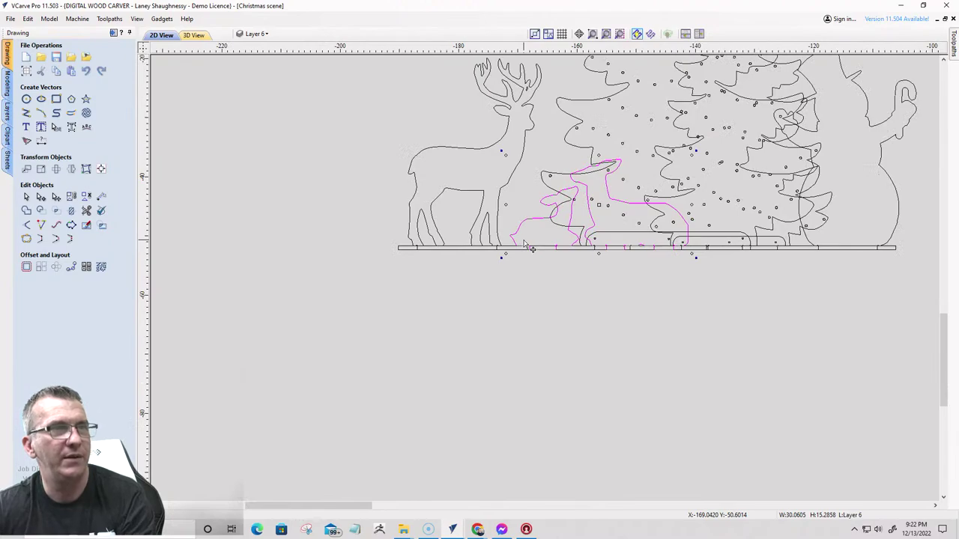
pyautogui.scroll(-3, 529, 247)
pyautogui.scroll(-3, 720, 318)
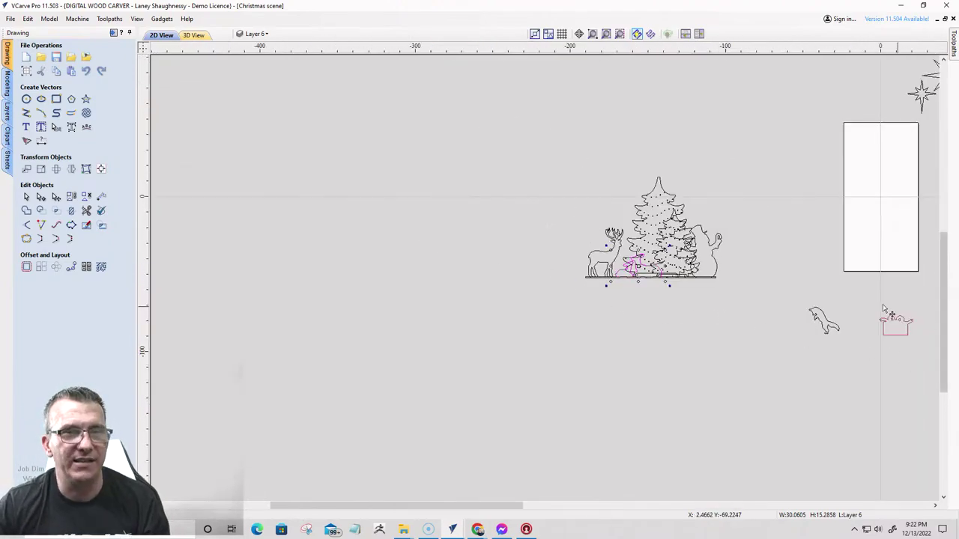
# - Move the small piece from the right onto the base among the trees
pyautogui.click(896, 324)
pyautogui.moveTo(895, 324); pyautogui.dragTo(654, 262)
pyautogui.scroll(4, 654, 263)
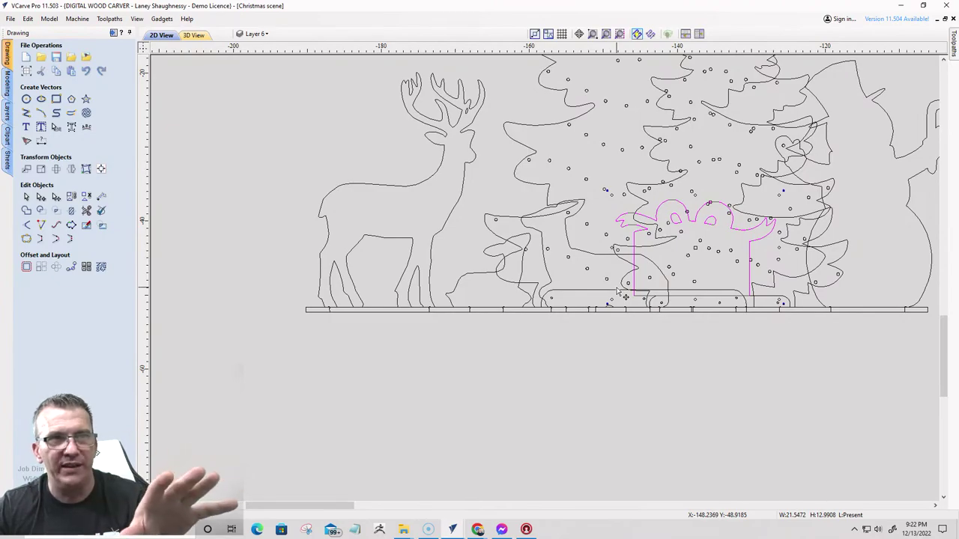
pyautogui.scroll(-3, 652, 285)
pyautogui.scroll(3, 653, 285)
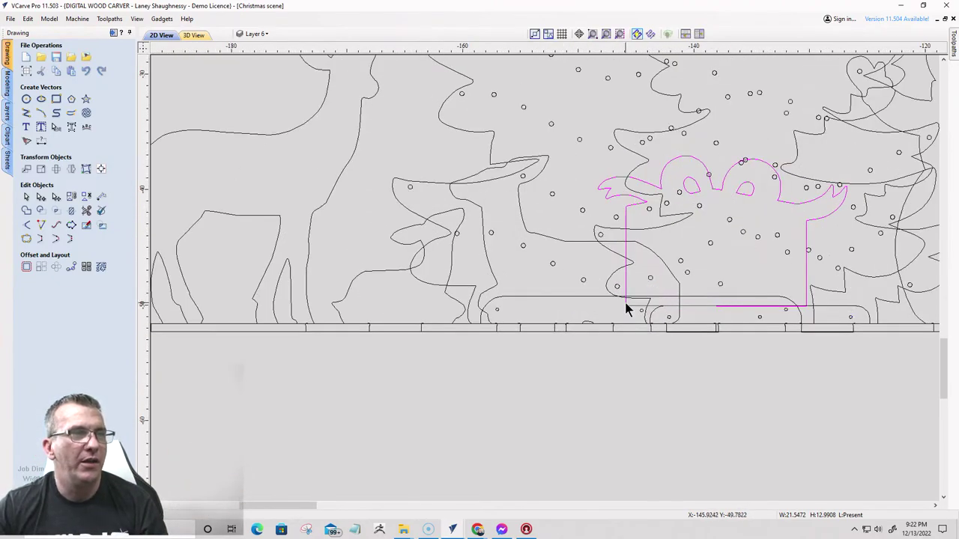
pyautogui.moveTo(625, 303); pyautogui.dragTo(628, 322)
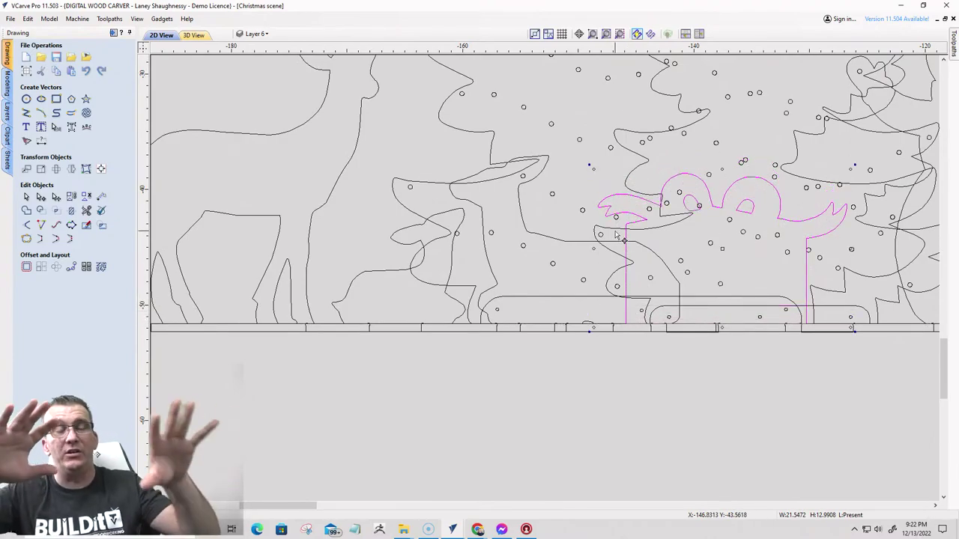
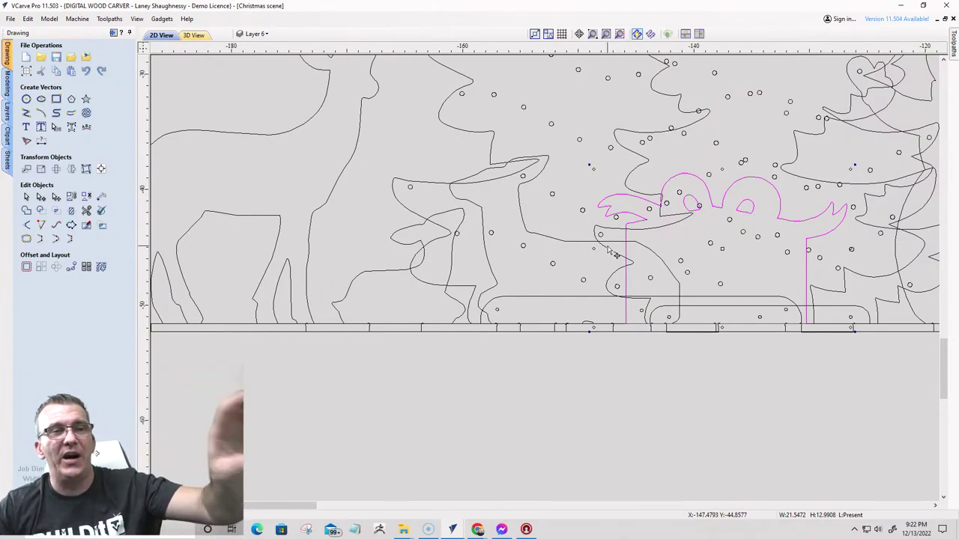
# - Check the layer list, then select the large tree's outline in the scene
pyautogui.scroll(-3, 612, 251)
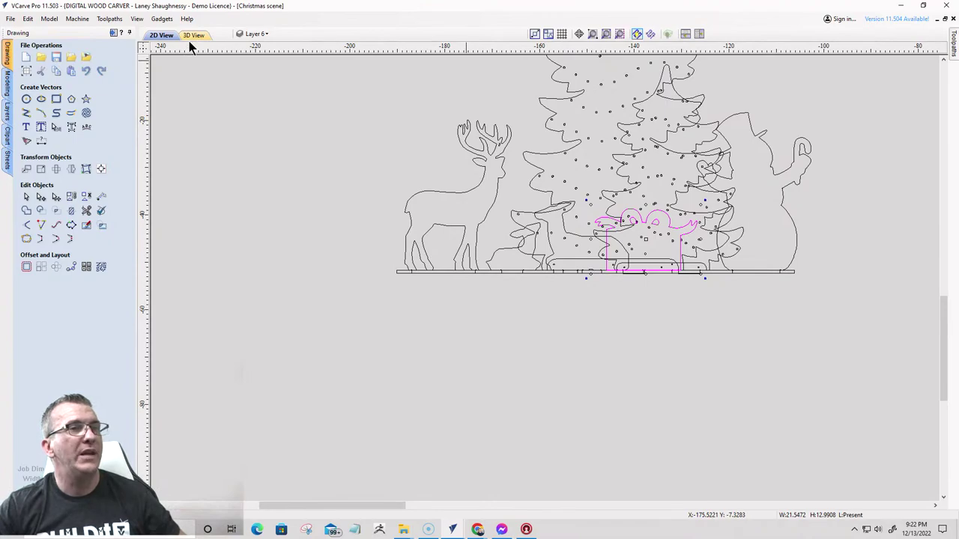
pyautogui.click(253, 34)
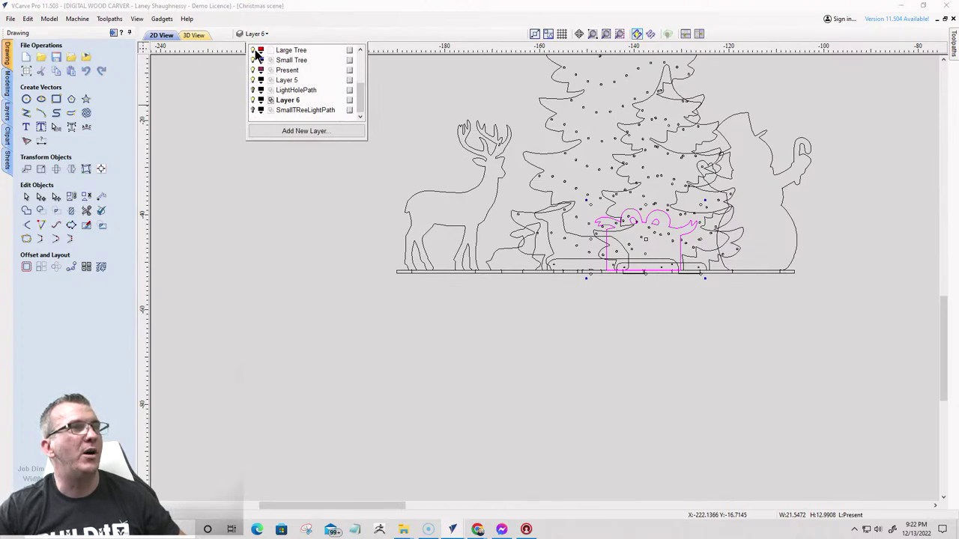
pyautogui.click(570, 148)
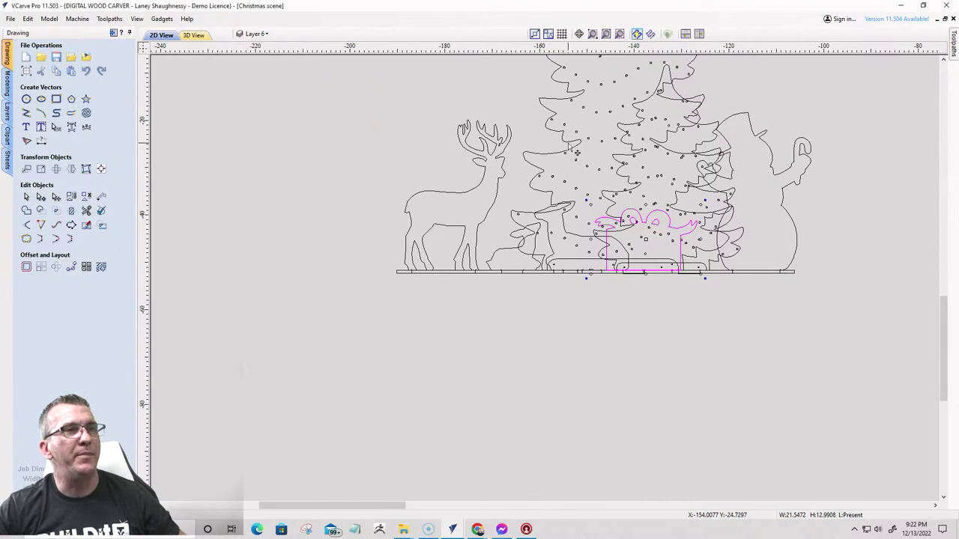
pyautogui.scroll(4, 591, 252)
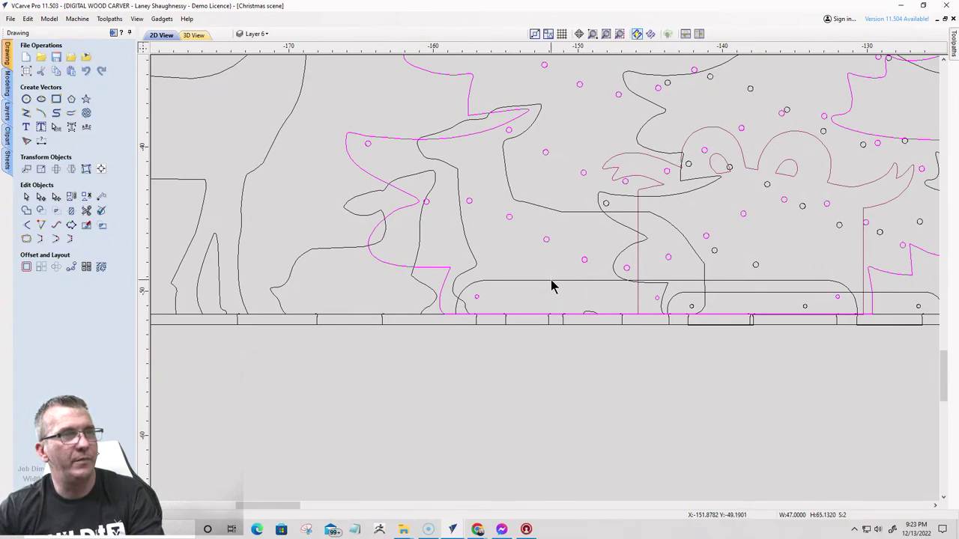
# - Move the large tree outline and its base piece onto the Large Tree layer
pyautogui.click(550, 281)
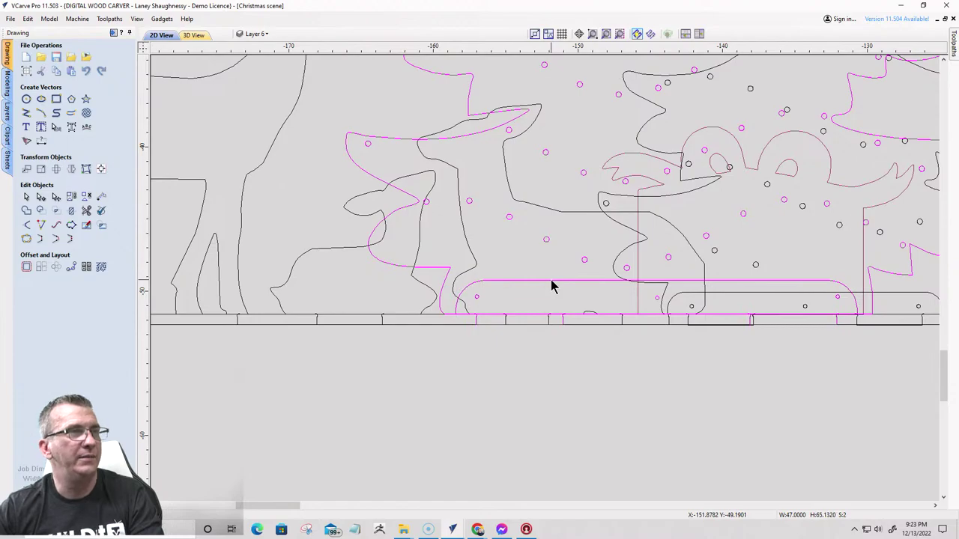
pyautogui.scroll(-2, 601, 286)
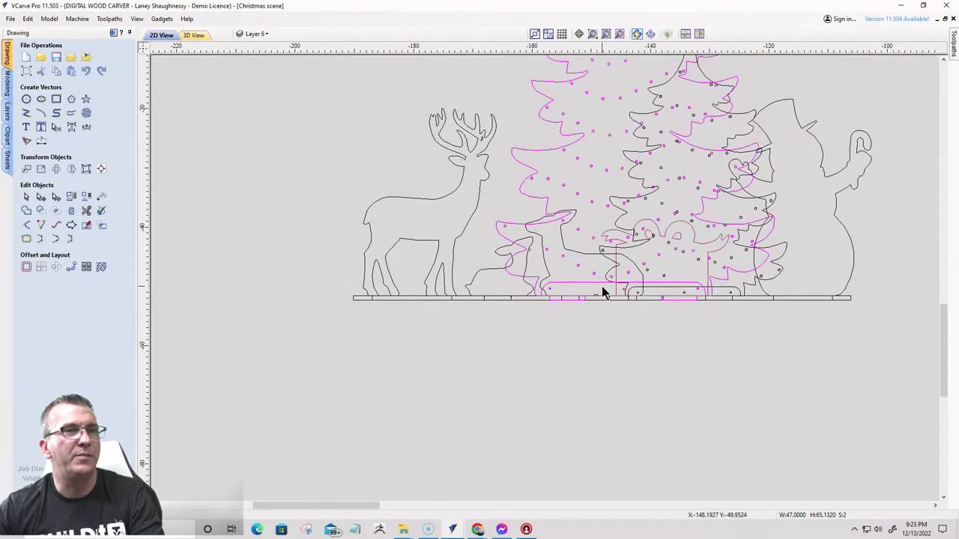
pyautogui.scroll(1, 602, 286)
pyautogui.scroll(-1, 602, 287)
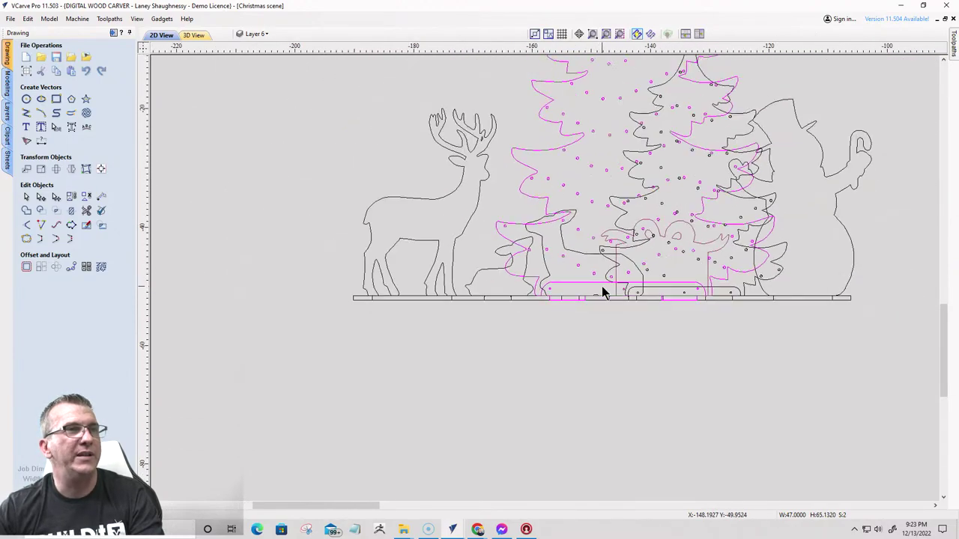
pyautogui.rightClick(557, 150)
pyautogui.moveTo(589, 385)
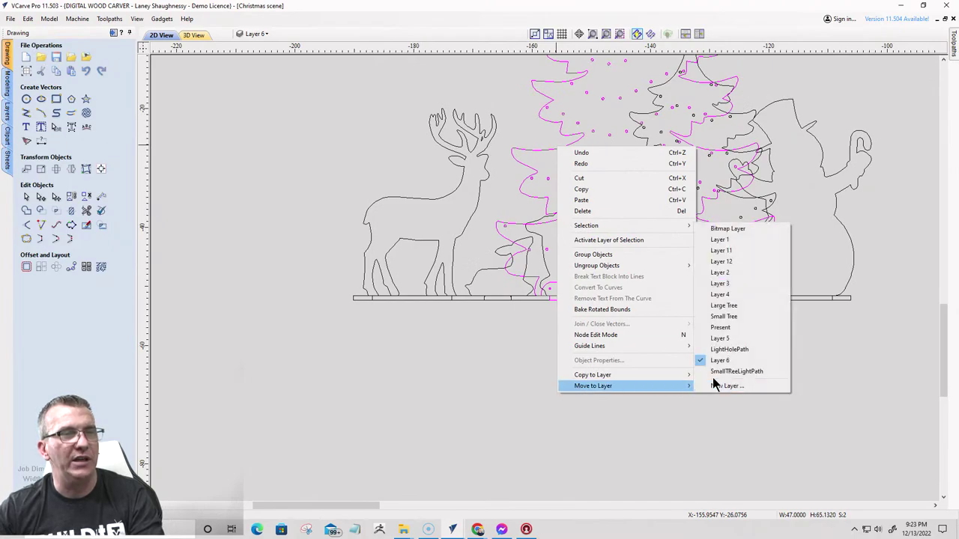
pyautogui.click(724, 307)
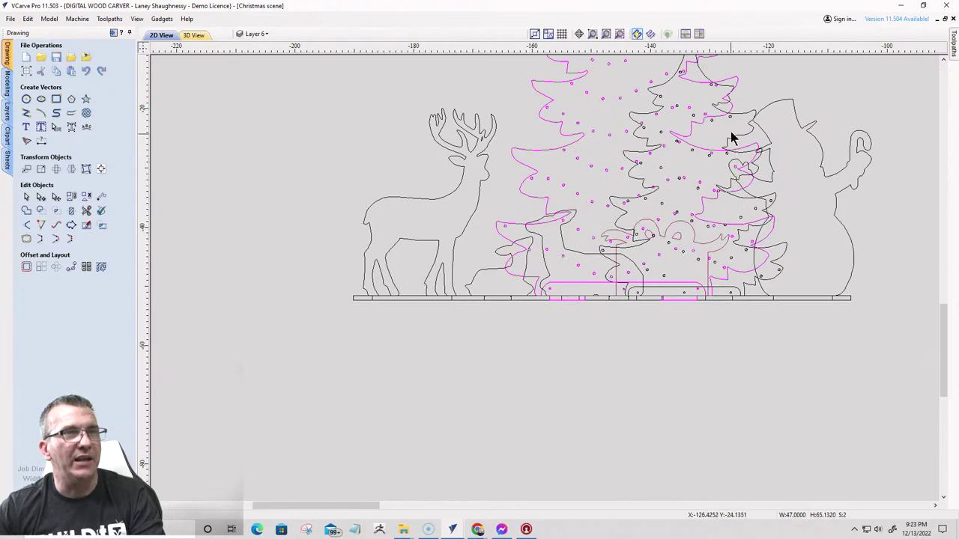
# - Move the small tree outline onto the Small Tree layer
pyautogui.click(749, 117)
pyautogui.scroll(4, 729, 311)
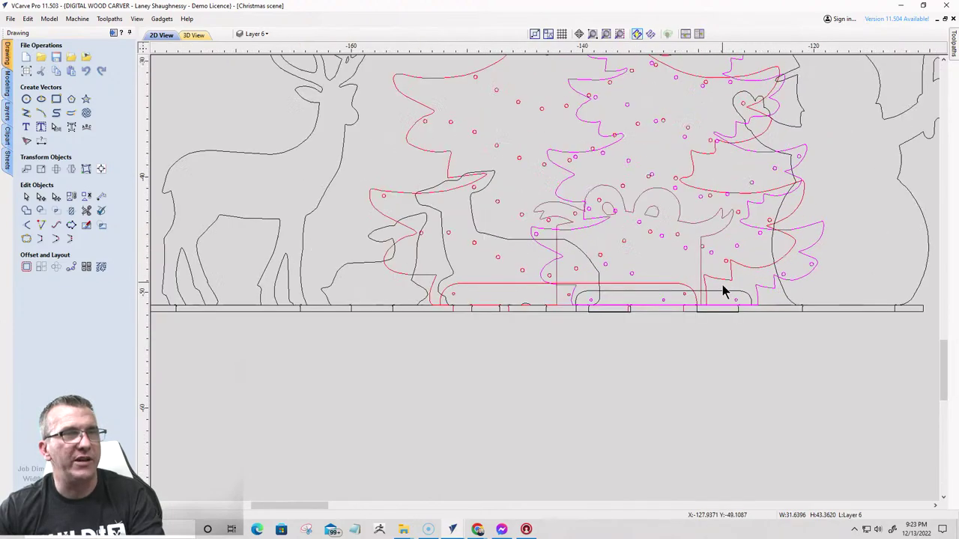
pyautogui.rightClick(724, 299)
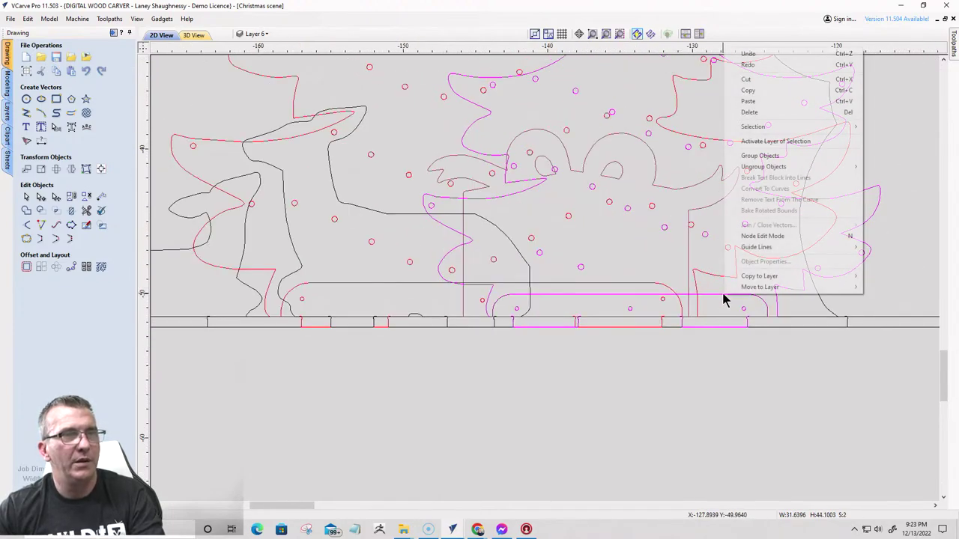
pyautogui.moveTo(762, 291)
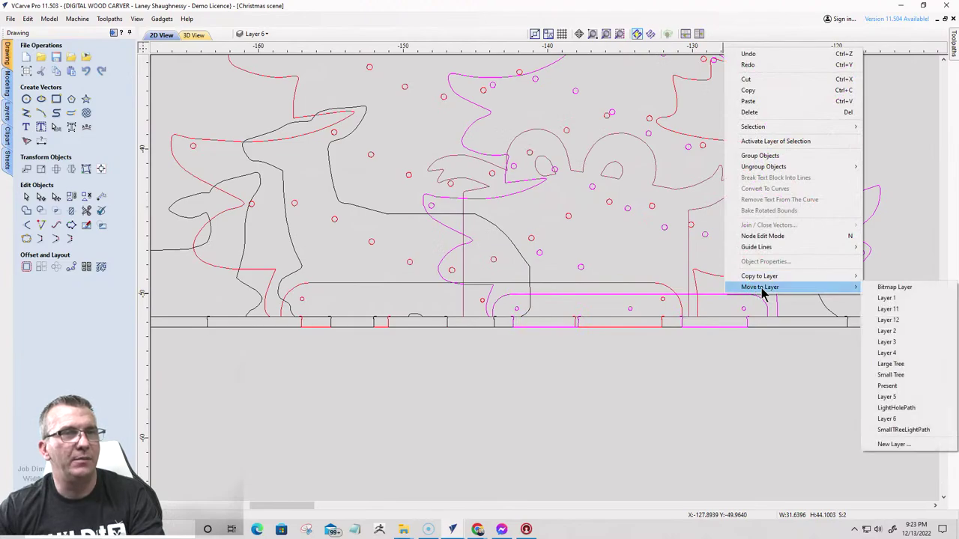
pyautogui.click(891, 376)
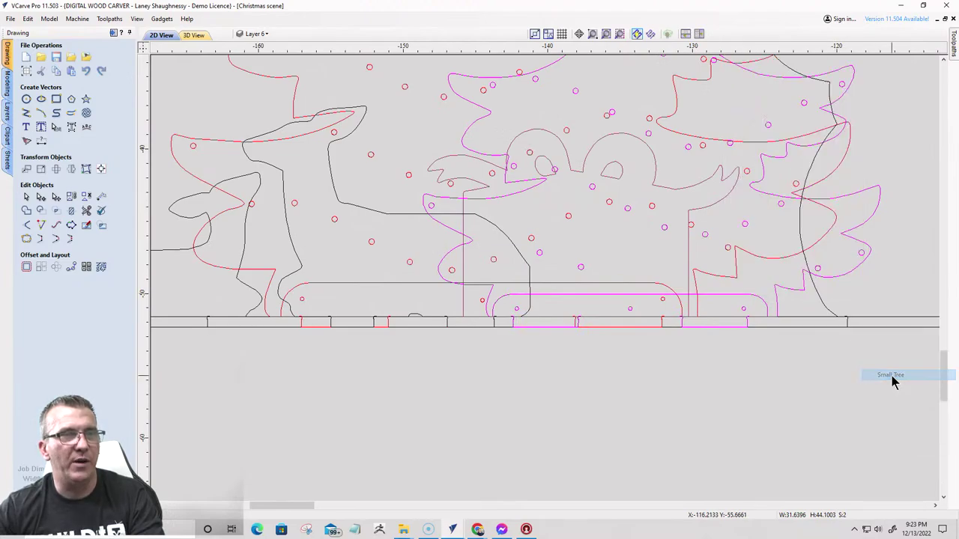
pyautogui.scroll(-4, 540, 257)
pyautogui.click(261, 33)
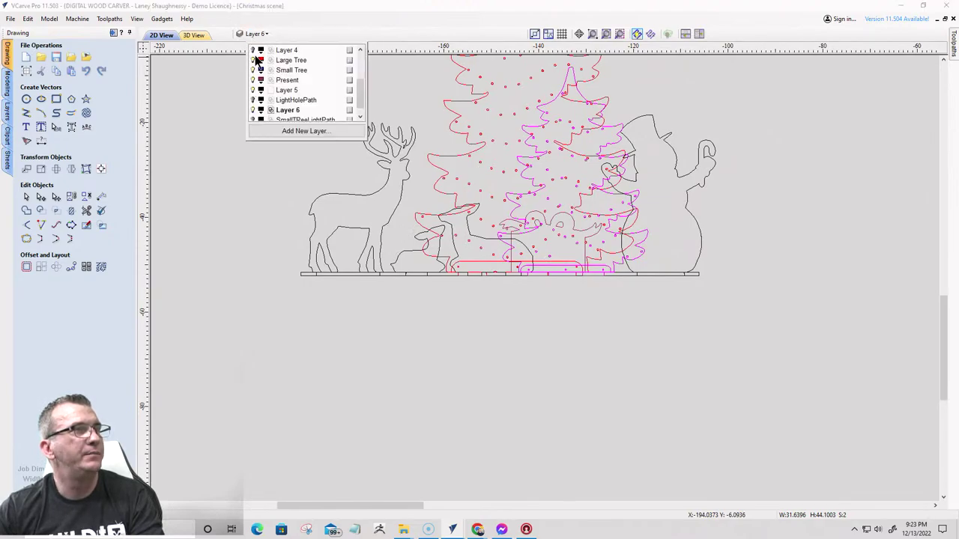
# - Hide the Large Tree and Small Tree layers and move the buck onto a new 'Buck' layer
pyautogui.click(255, 61)
pyautogui.click(253, 70)
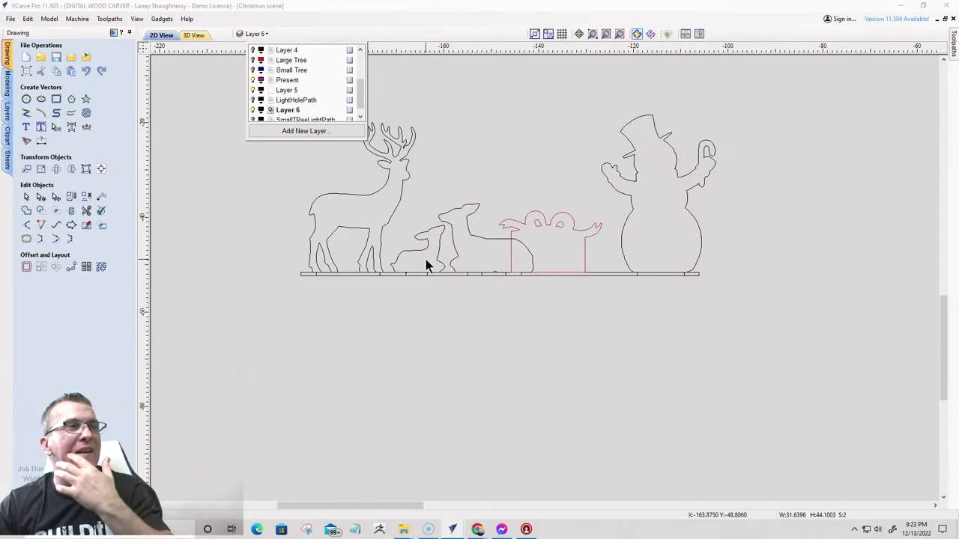
pyautogui.click(379, 193)
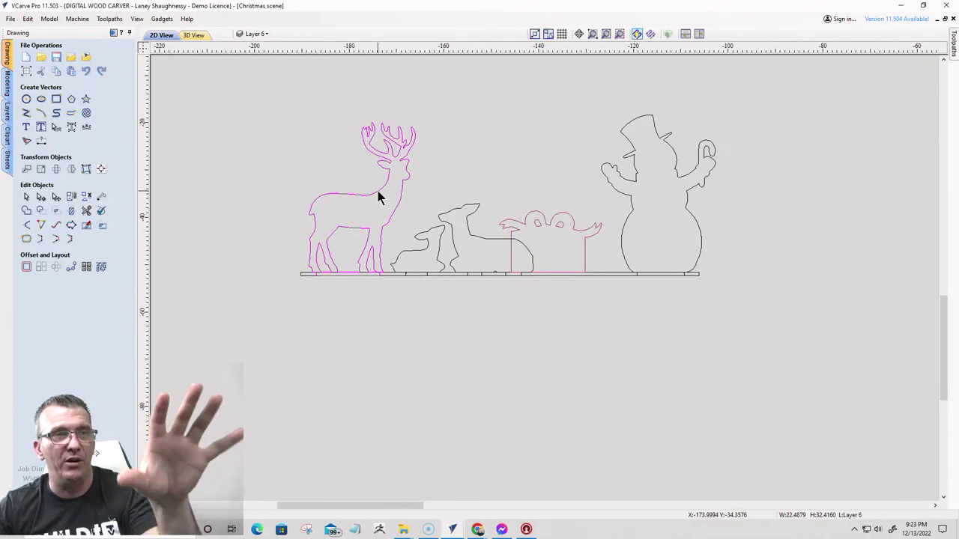
pyautogui.rightClick(378, 196)
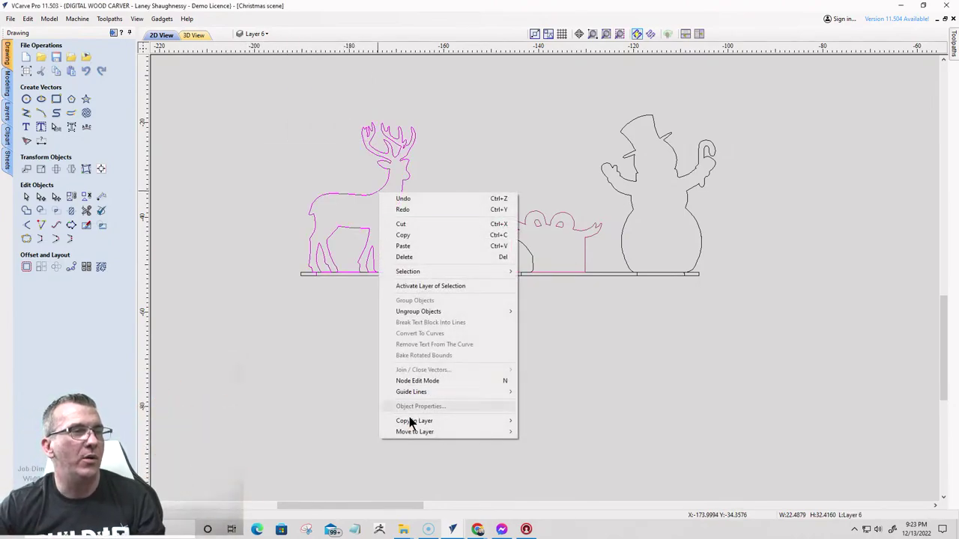
pyautogui.moveTo(412, 430)
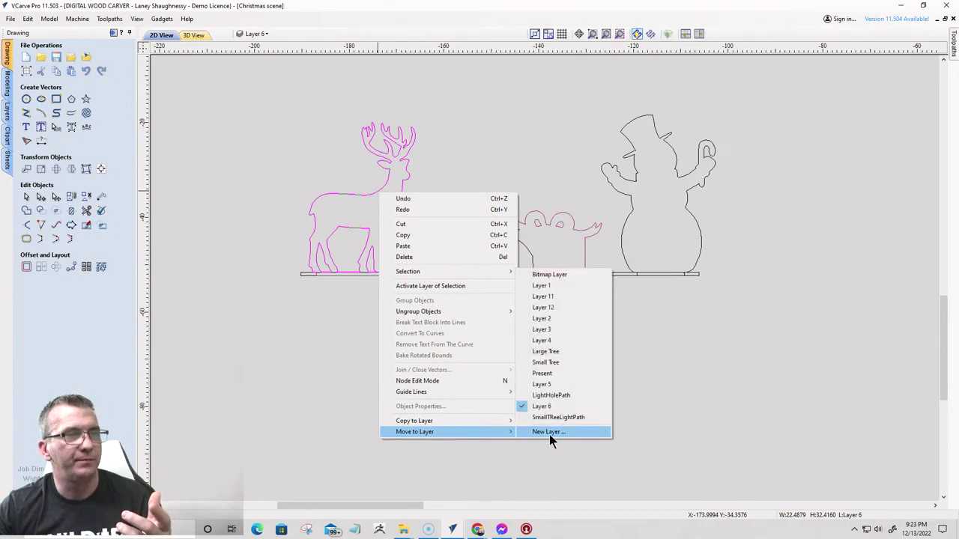
pyautogui.click(549, 433)
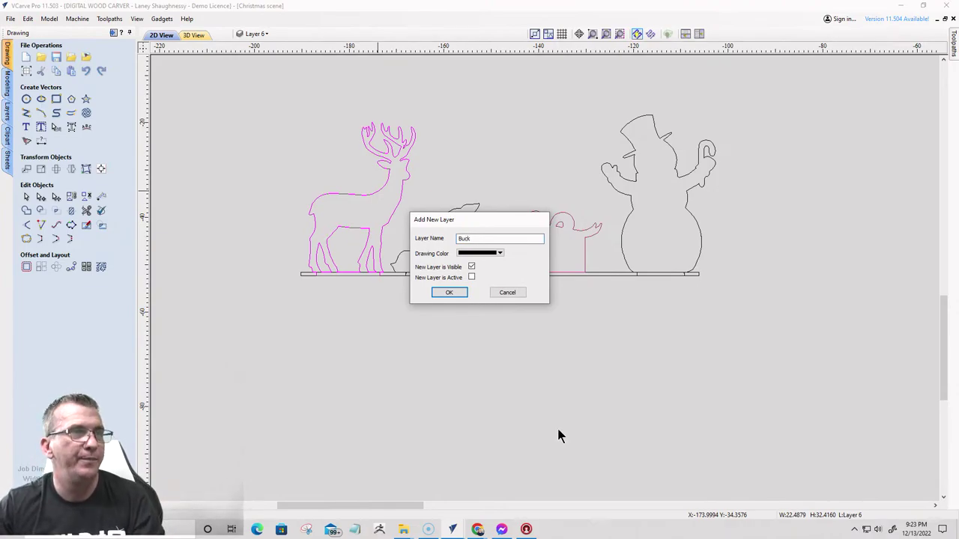
pyautogui.click(455, 292)
# - Move the snowman onto a new 'Snowman' layer
pyautogui.rightClick(632, 214)
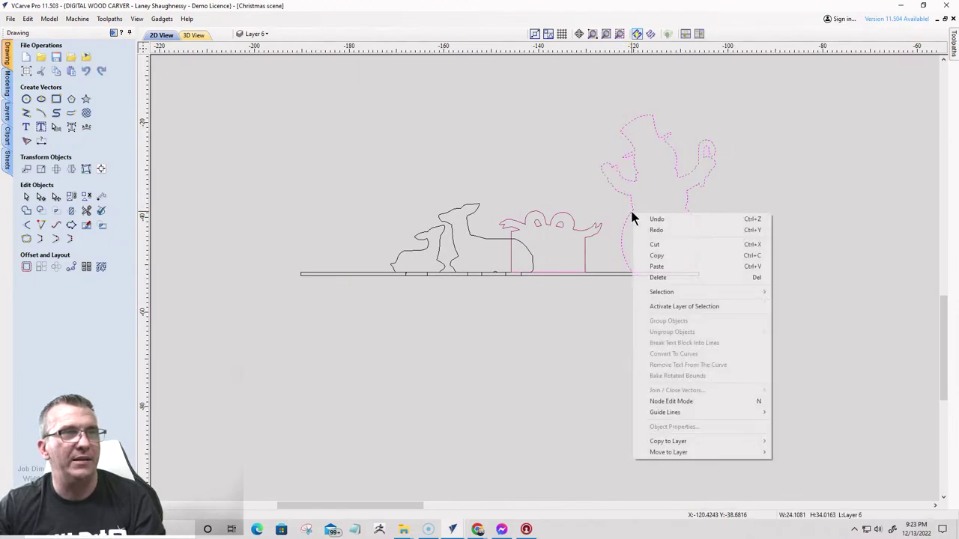
pyautogui.moveTo(653, 455)
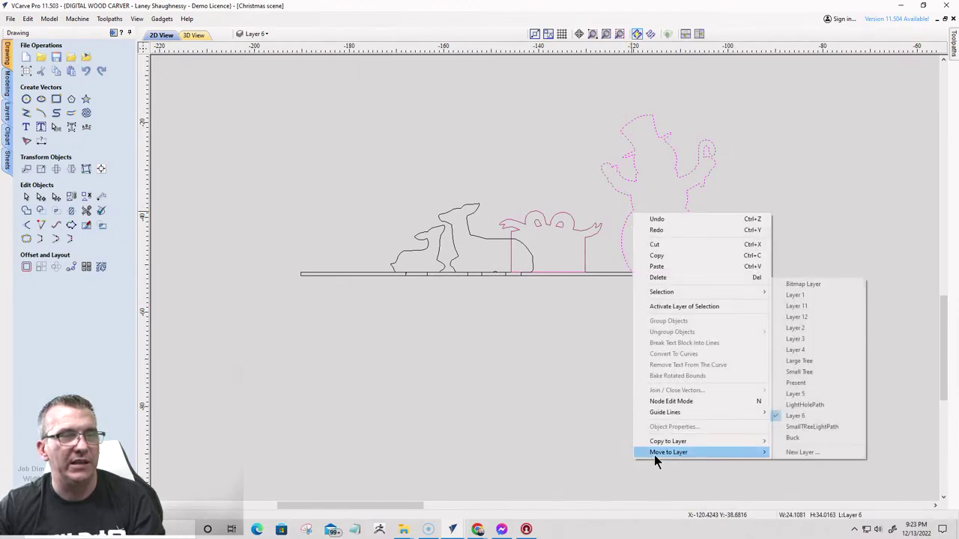
pyautogui.click(801, 453)
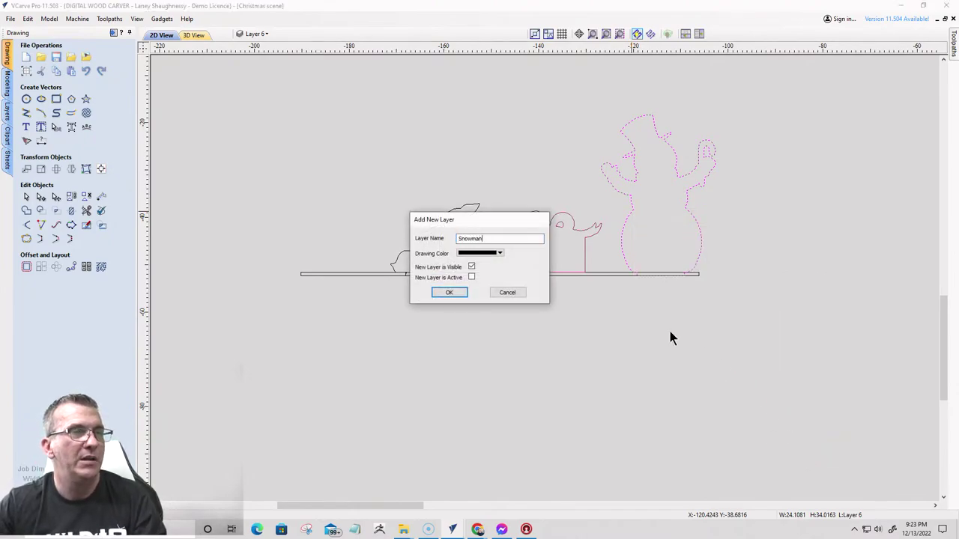
pyautogui.click(450, 293)
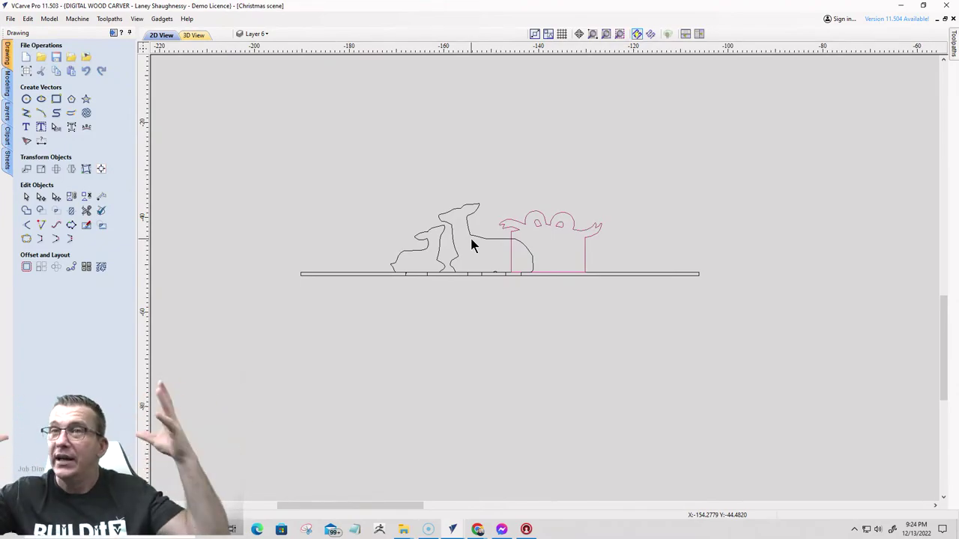
pyautogui.click(272, 35)
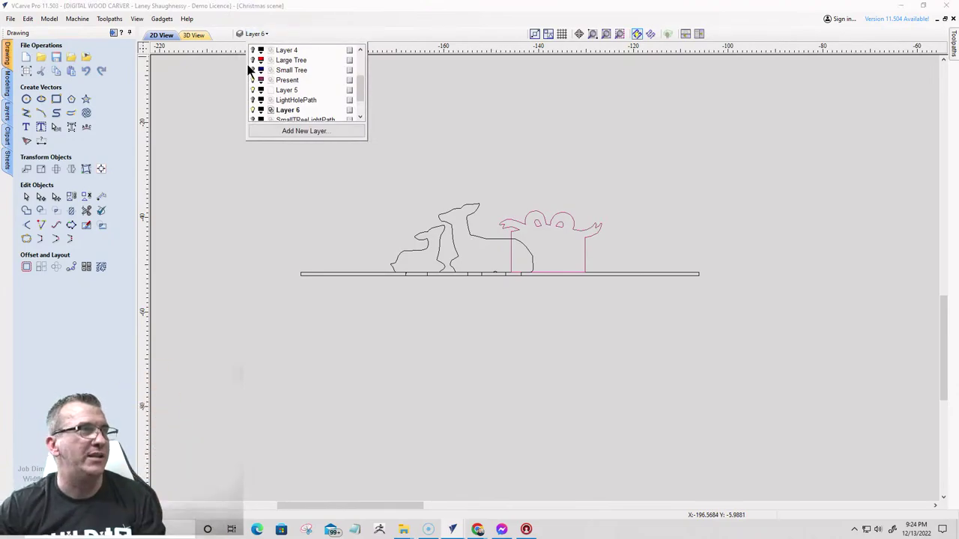
# - Show the Snowman layer again and set the squirrel beside the snowman on the base strip
pyautogui.scroll(-1, 255, 111)
pyautogui.click(254, 110)
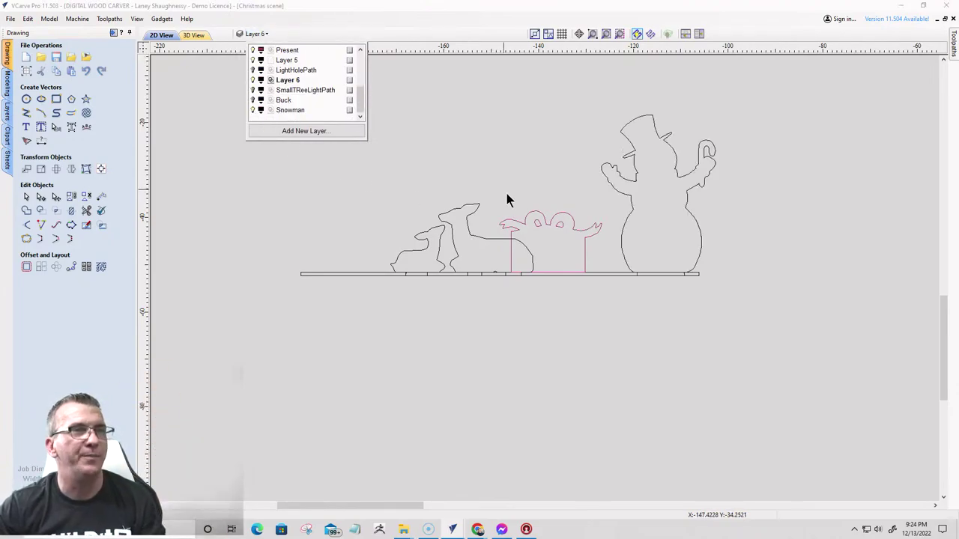
pyautogui.scroll(-3, 546, 255)
pyautogui.click(697, 307)
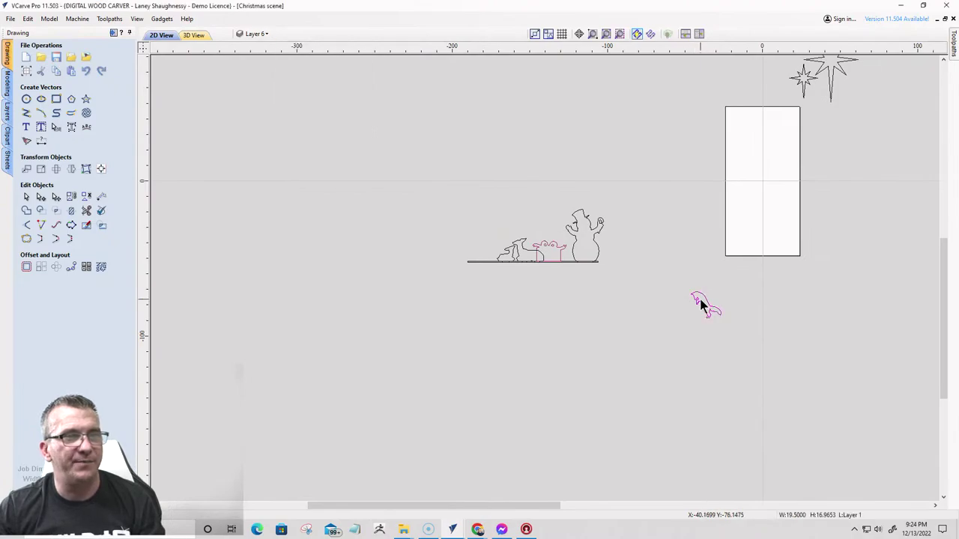
pyautogui.click(702, 303)
pyautogui.moveTo(569, 225); pyautogui.dragTo(568, 257)
pyautogui.scroll(5, 568, 258)
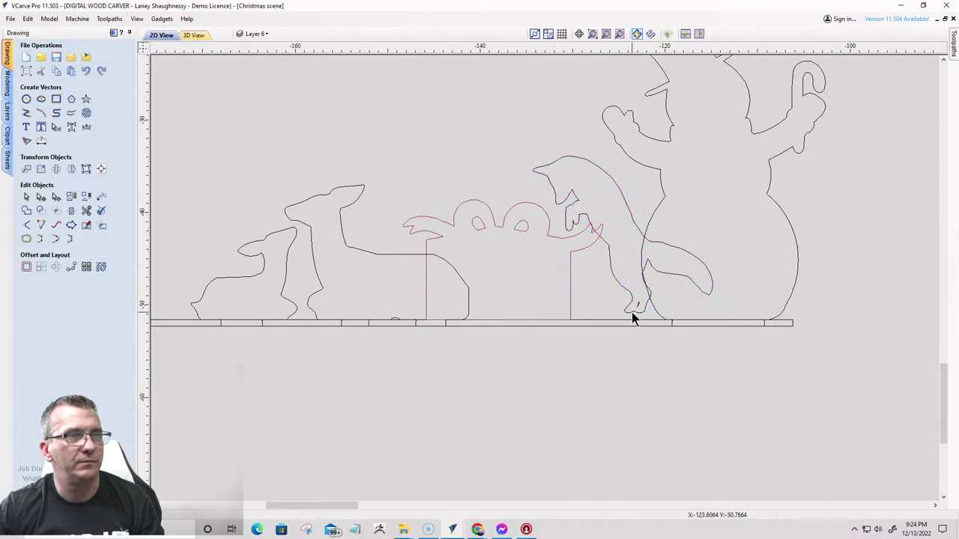
pyautogui.click(632, 313)
pyautogui.moveTo(632, 313); pyautogui.dragTo(633, 315)
pyautogui.scroll(3, 633, 315)
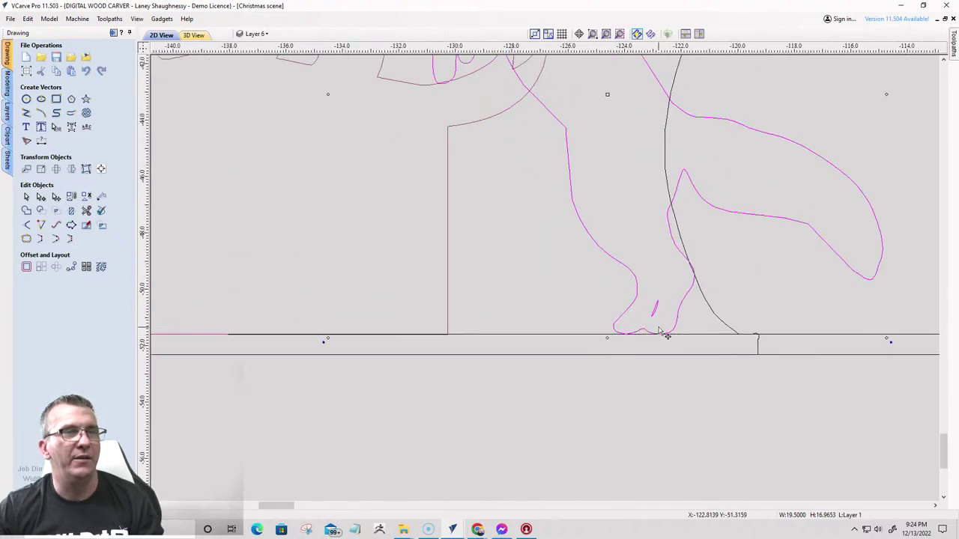
pyautogui.scroll(3, 663, 333)
# - Select only the small spike shape inside the foot outline
pyautogui.press('Escape')
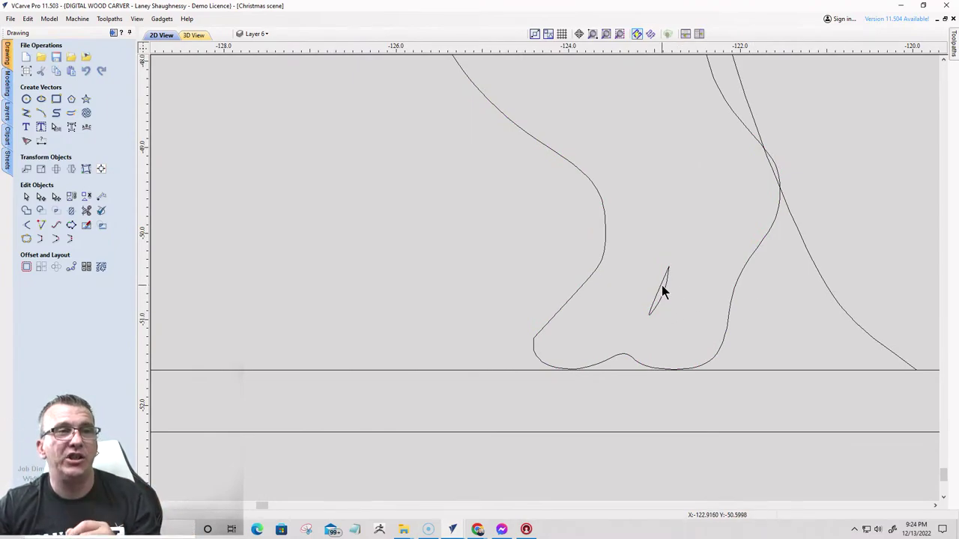
pyautogui.click(663, 288)
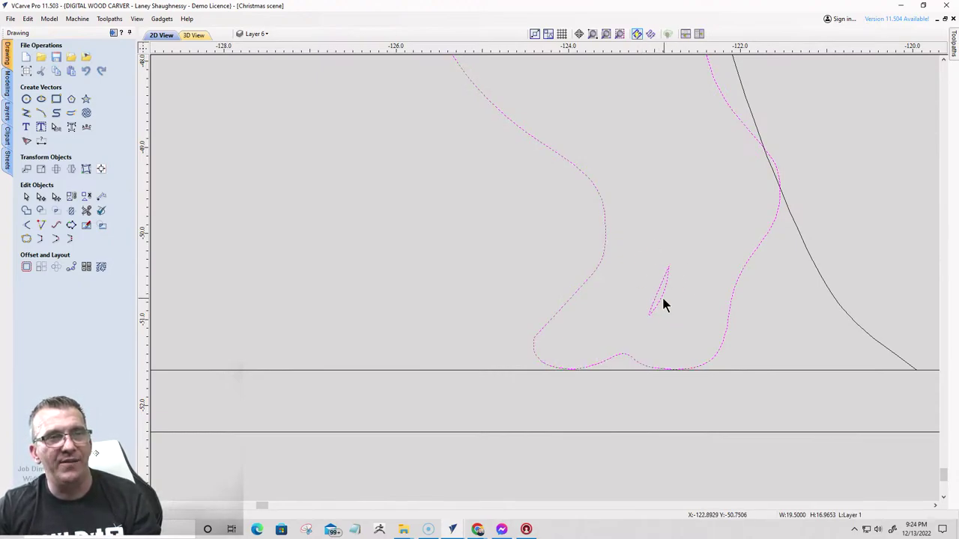
pyautogui.click(660, 304)
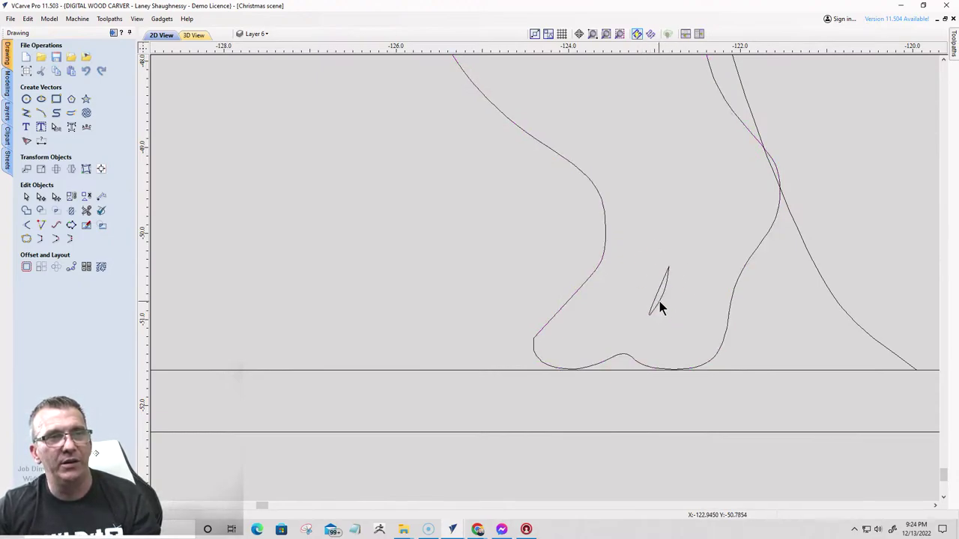
pyautogui.click(659, 301)
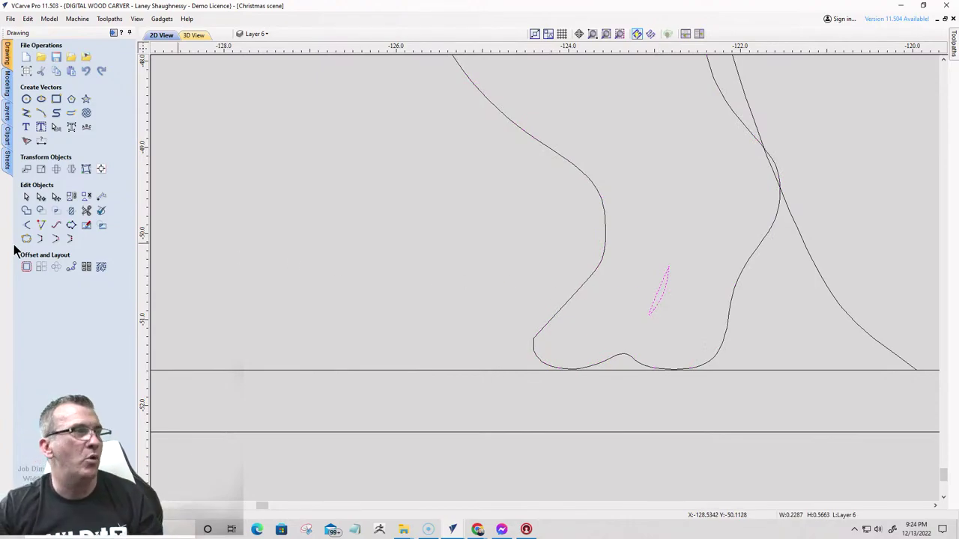
# - Offset the spike outward by 0.0625 inches, replacing the original, after undoing a too-large first try
pyautogui.click(26, 267)
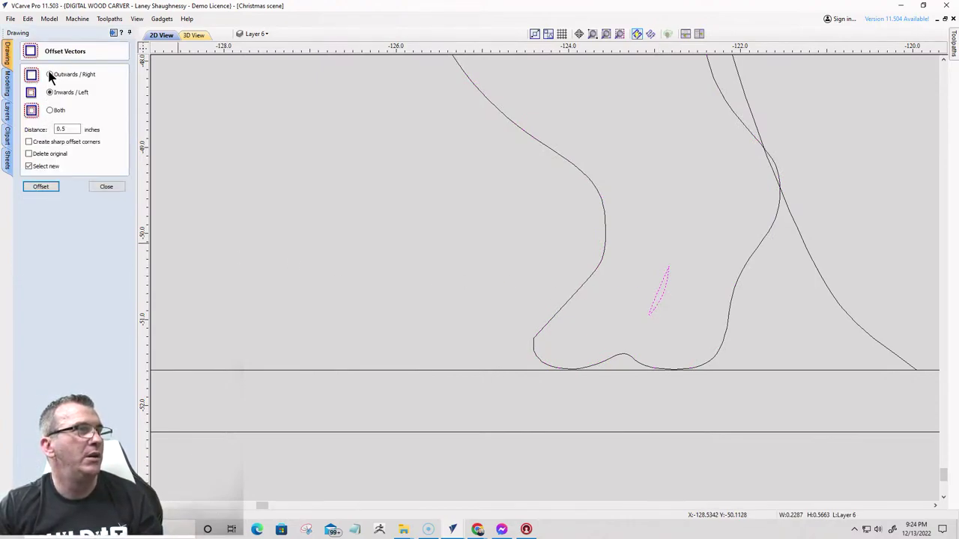
pyautogui.moveTo(66, 128); pyautogui.dragTo(39, 129)
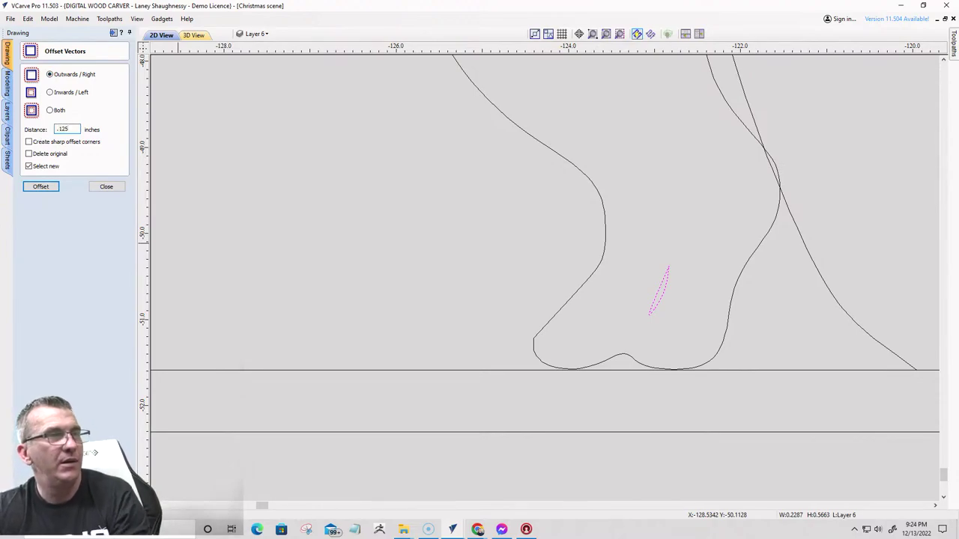
pyautogui.click(34, 186)
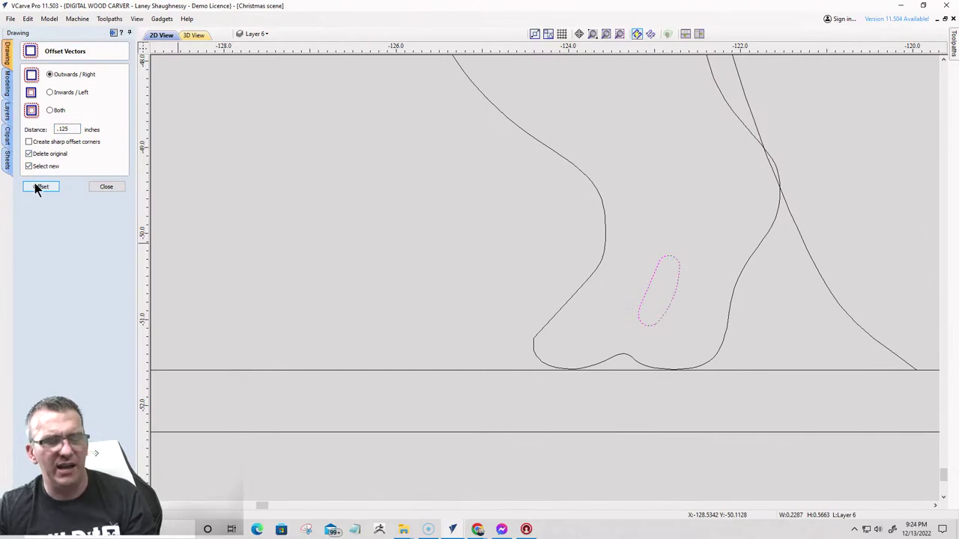
pyautogui.hotkey('ctrl', 'z')
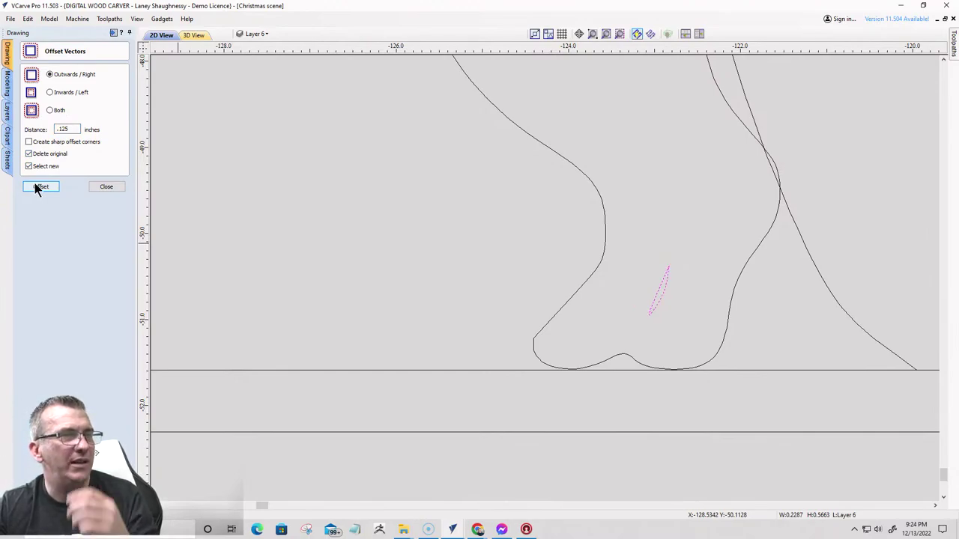
pyautogui.moveTo(59, 131); pyautogui.dragTo(75, 135)
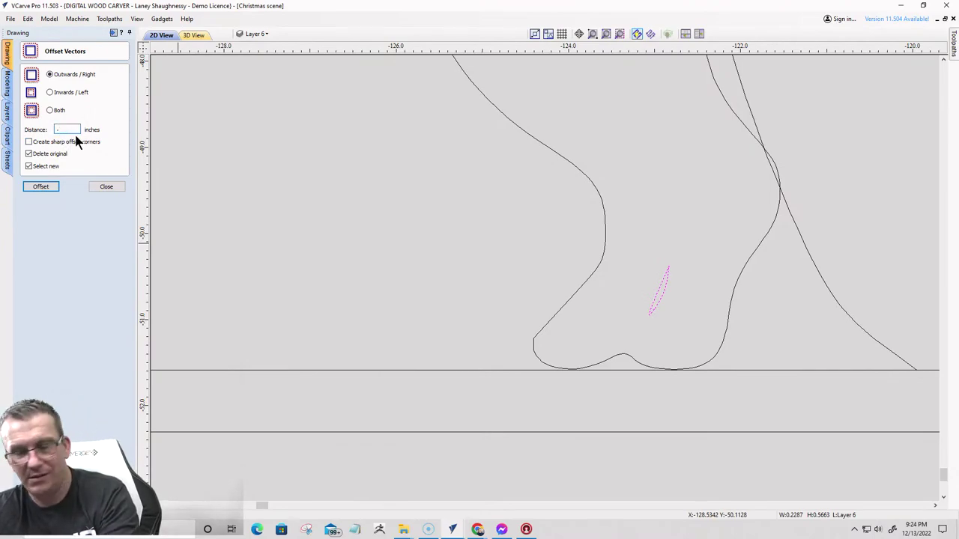
pyautogui.click(39, 187)
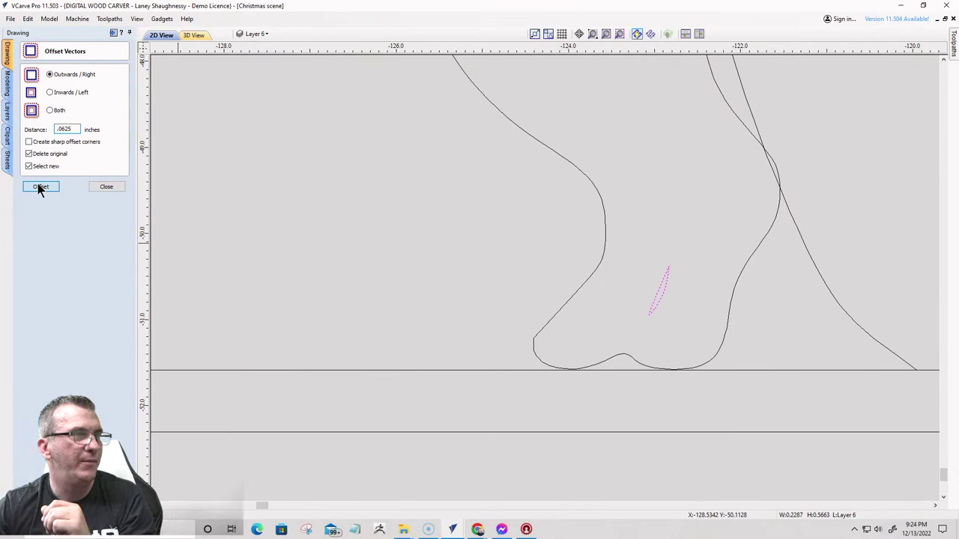
pyautogui.click(94, 186)
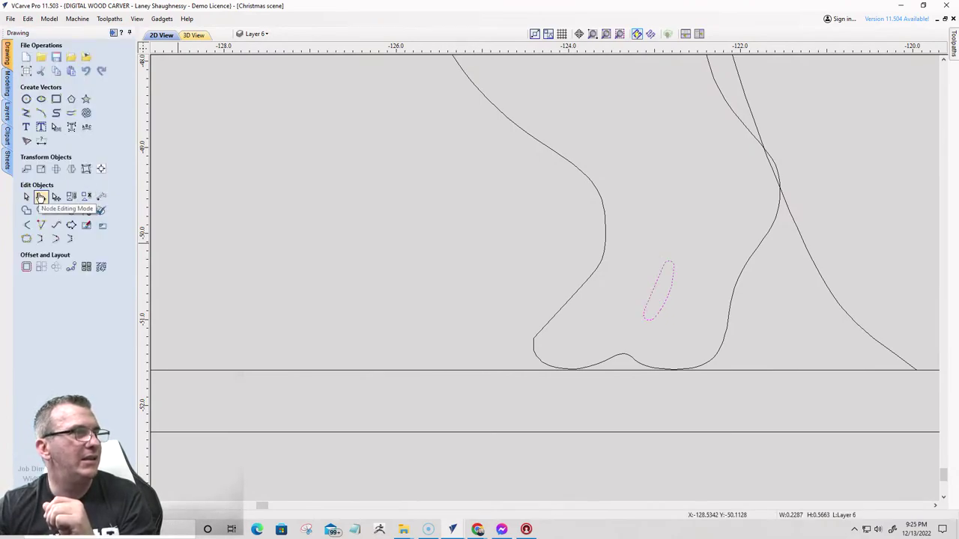
# - Scale the inner oval up to about 0.94 inches tall, then select it with the foot outline
pyautogui.click(660, 279)
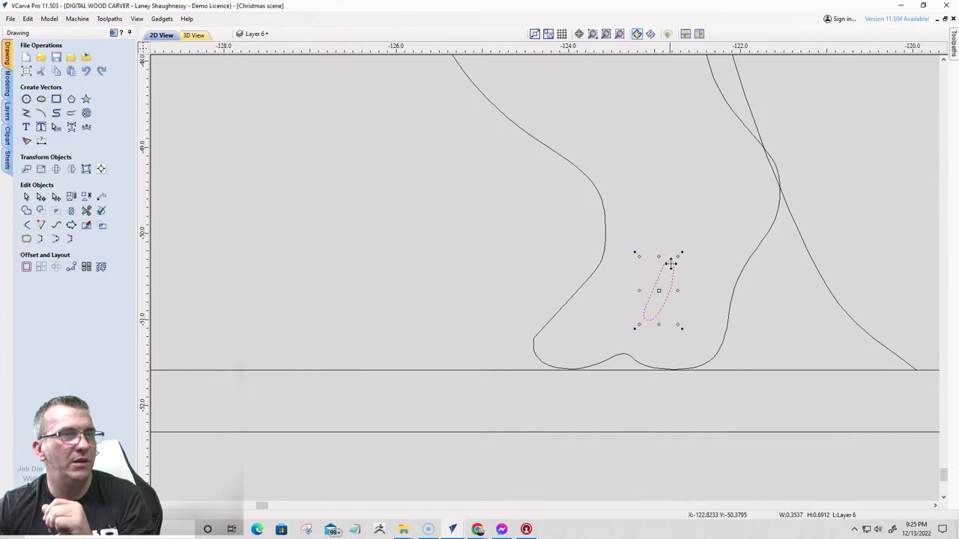
pyautogui.click(679, 253)
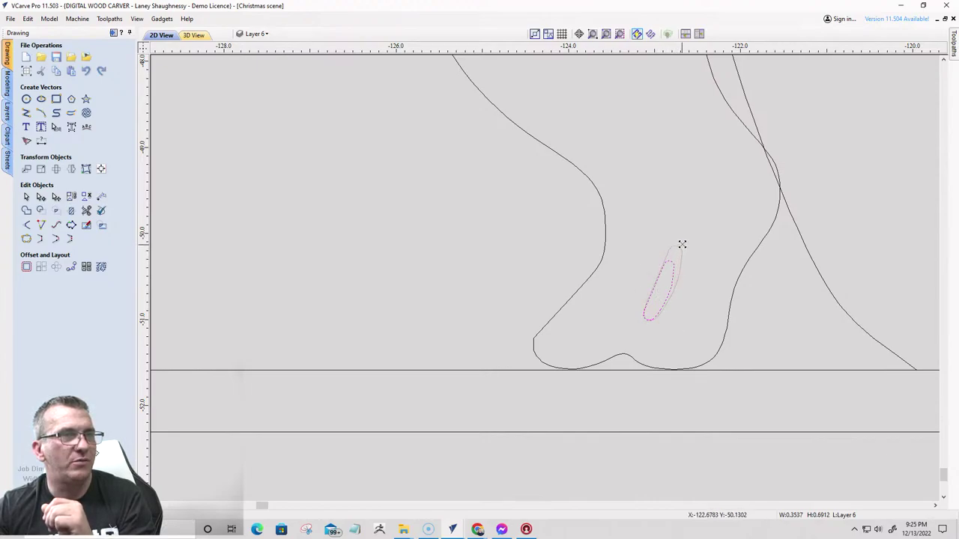
pyautogui.click(688, 281)
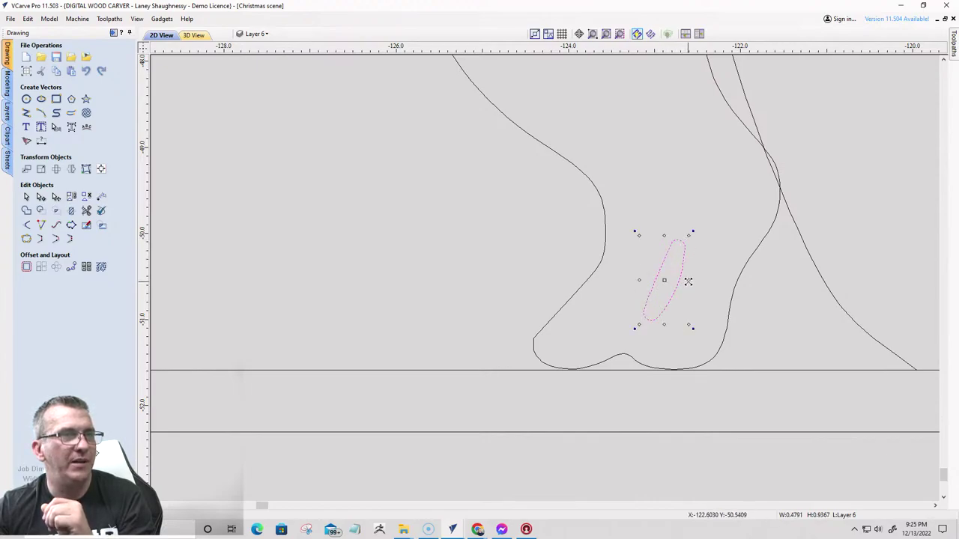
pyautogui.click(686, 277)
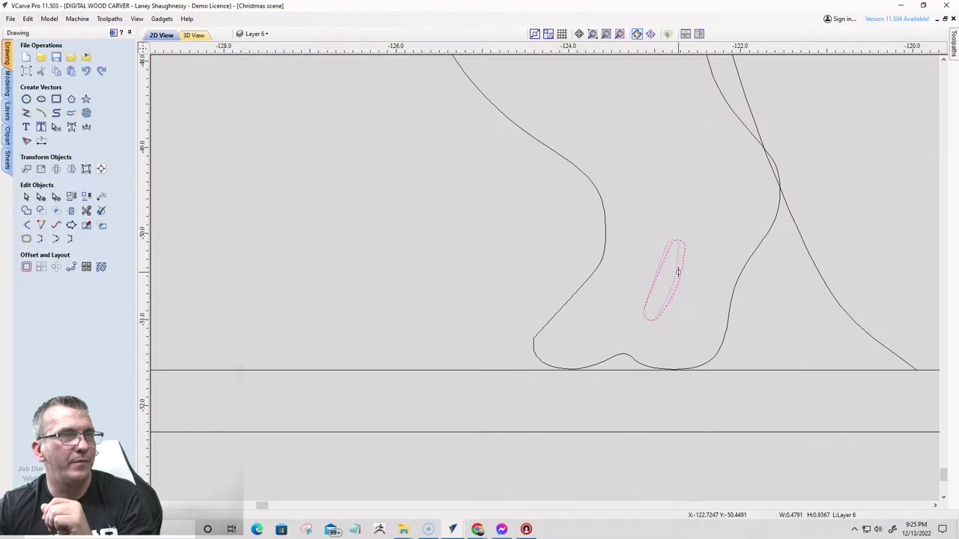
pyautogui.click(678, 272)
pyautogui.click(625, 349)
pyautogui.scroll(-2, 626, 352)
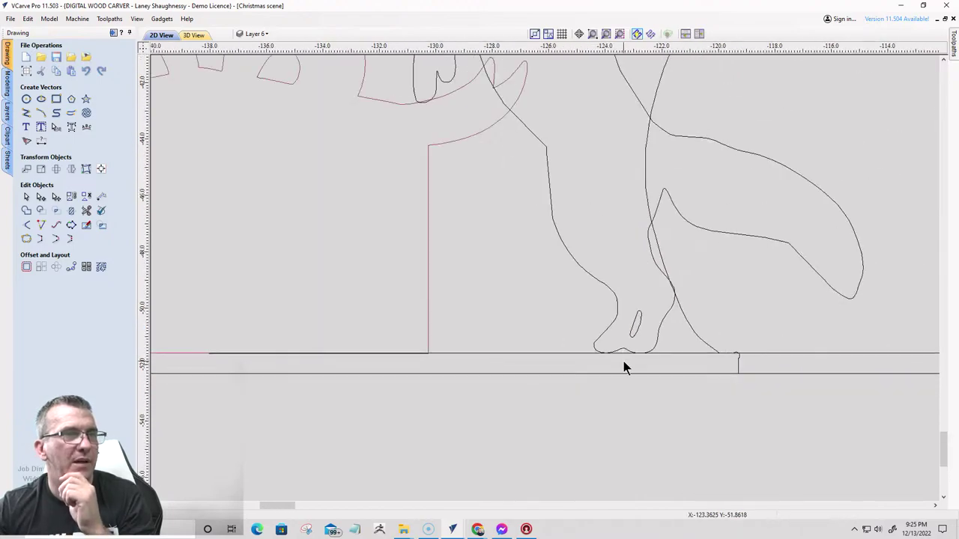
pyautogui.scroll(2, 623, 361)
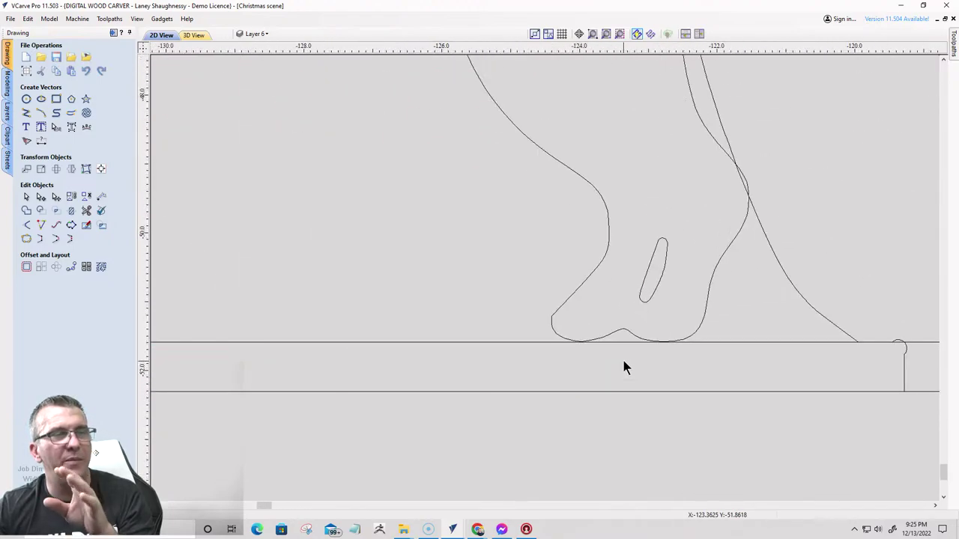
pyautogui.click(559, 334)
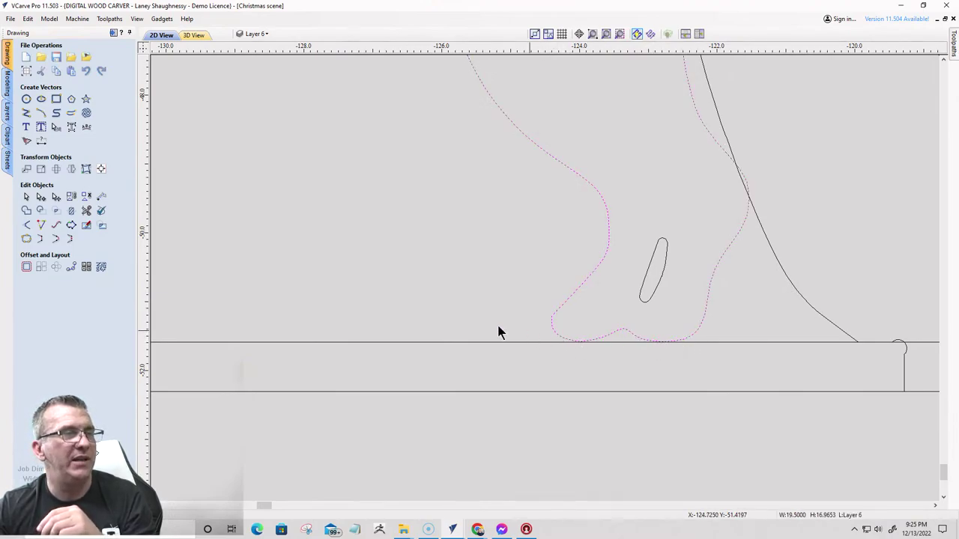
pyautogui.scroll(-2, 641, 334)
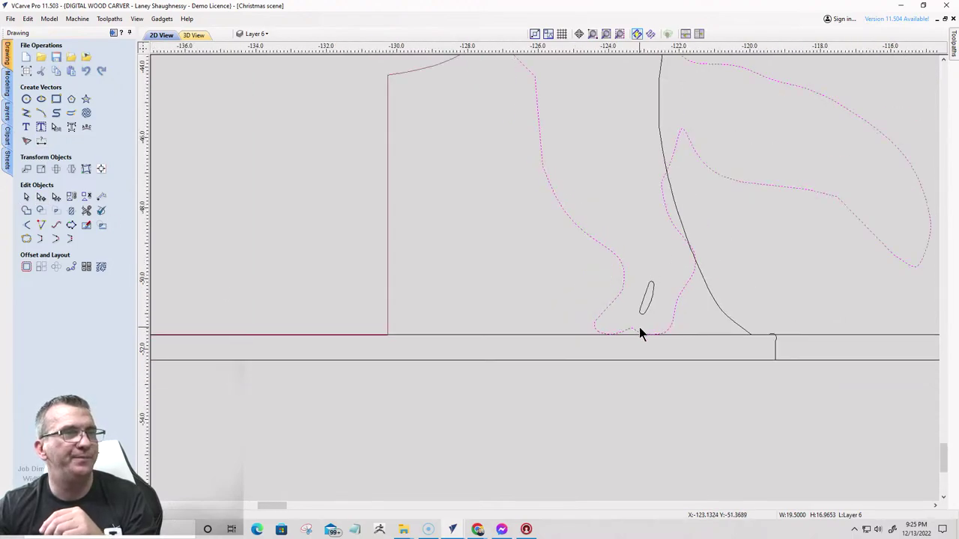
pyautogui.click(652, 317)
# - Draw a straight line across the bottom of the foot
pyautogui.click(647, 300)
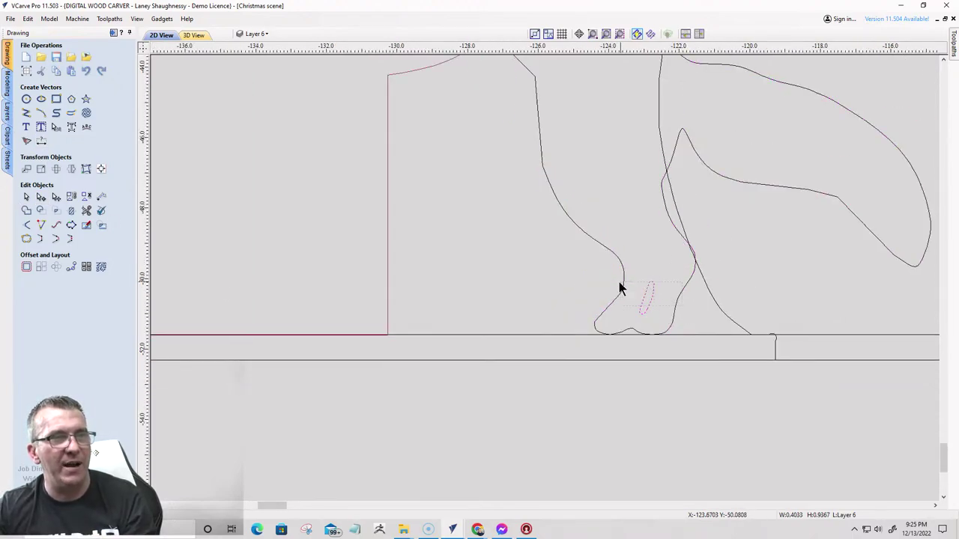
pyautogui.keyDown('shift'); pyautogui.click(620, 281); pyautogui.keyUp('shift')
pyautogui.scroll(-1, 598, 280)
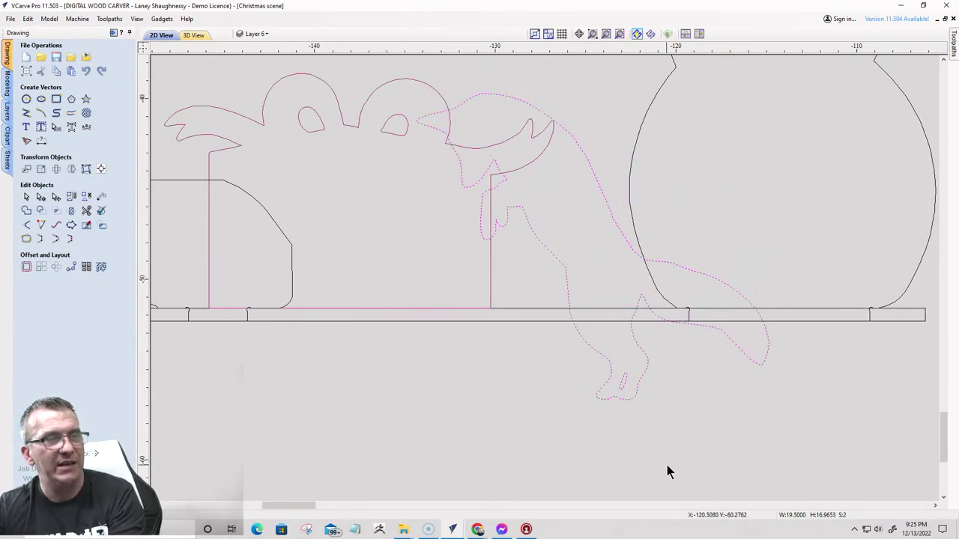
pyautogui.scroll(4, 637, 382)
pyautogui.click(26, 112)
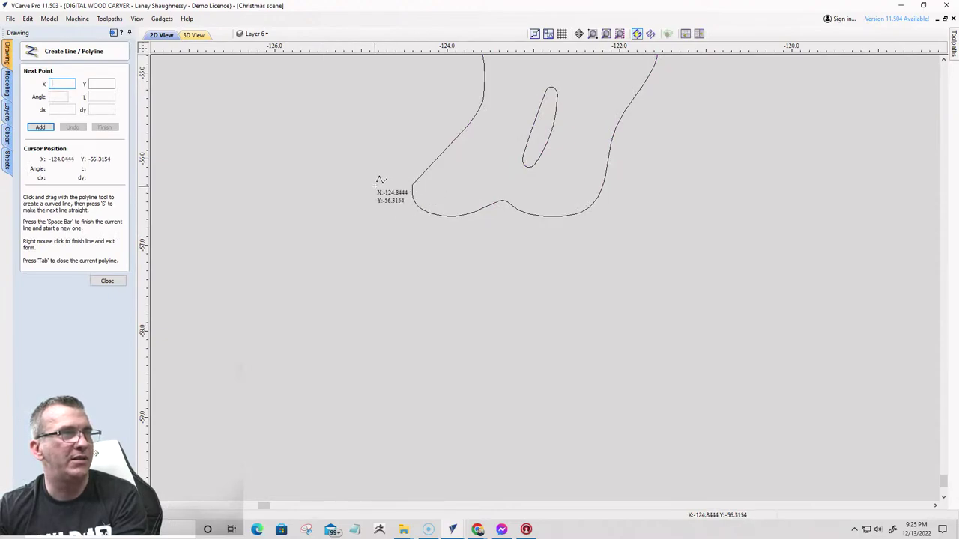
pyautogui.click(413, 183)
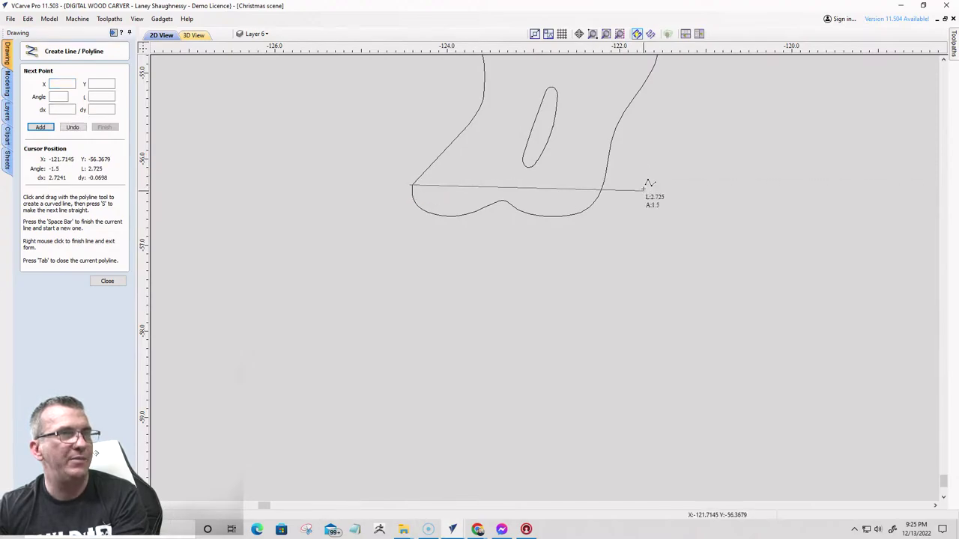
pyautogui.click(644, 188)
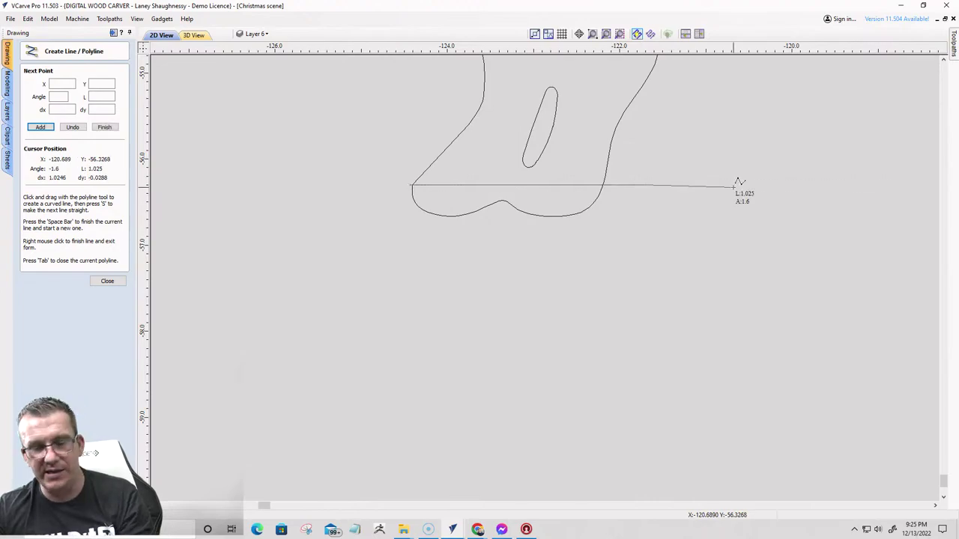
pyautogui.press('space')
pyautogui.click(118, 278)
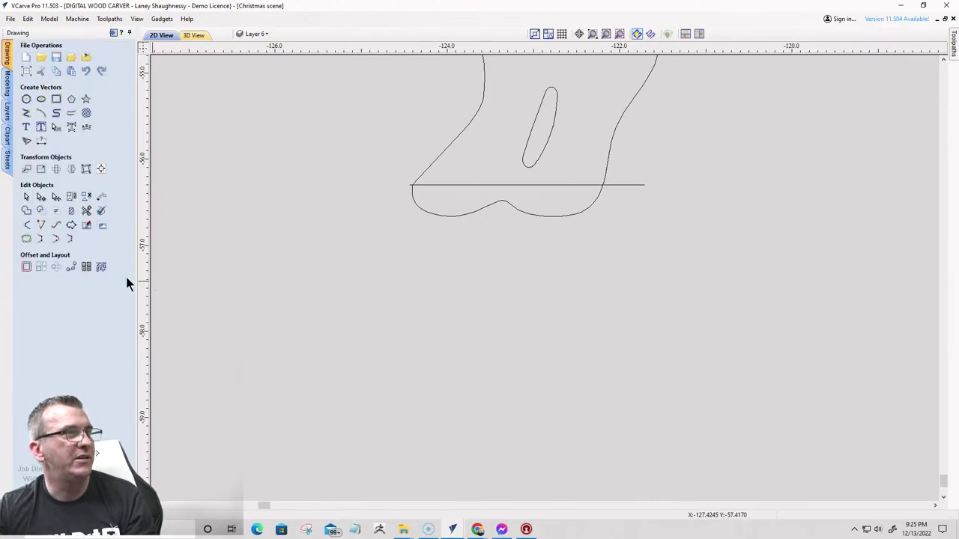
# - Trim away the line's overhang and the curved underside below it
pyautogui.click(86, 210)
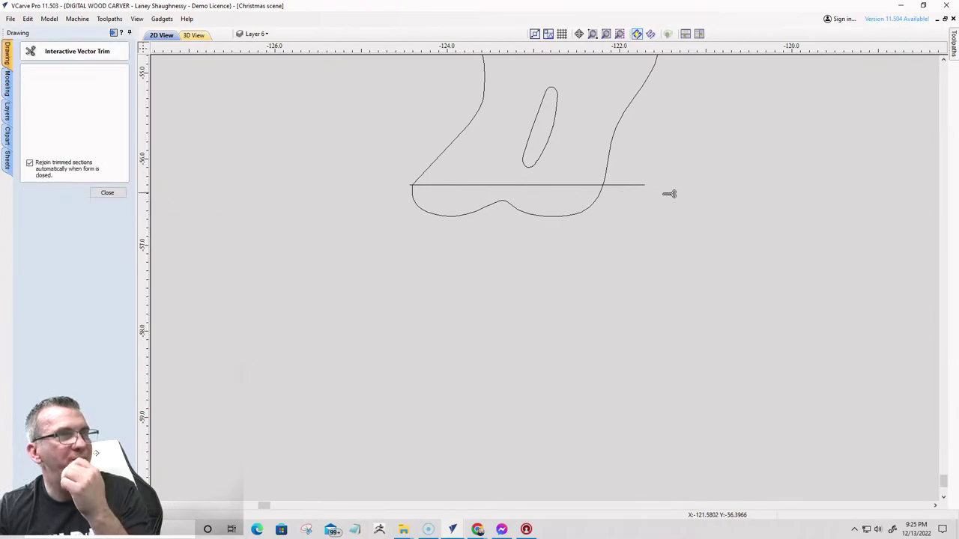
pyautogui.click(626, 185)
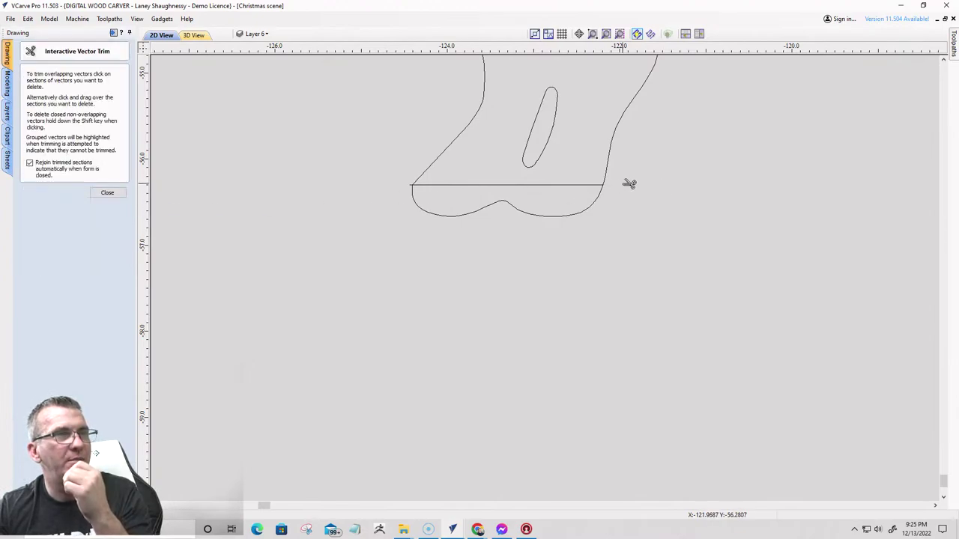
pyautogui.click(589, 208)
pyautogui.scroll(8, 454, 183)
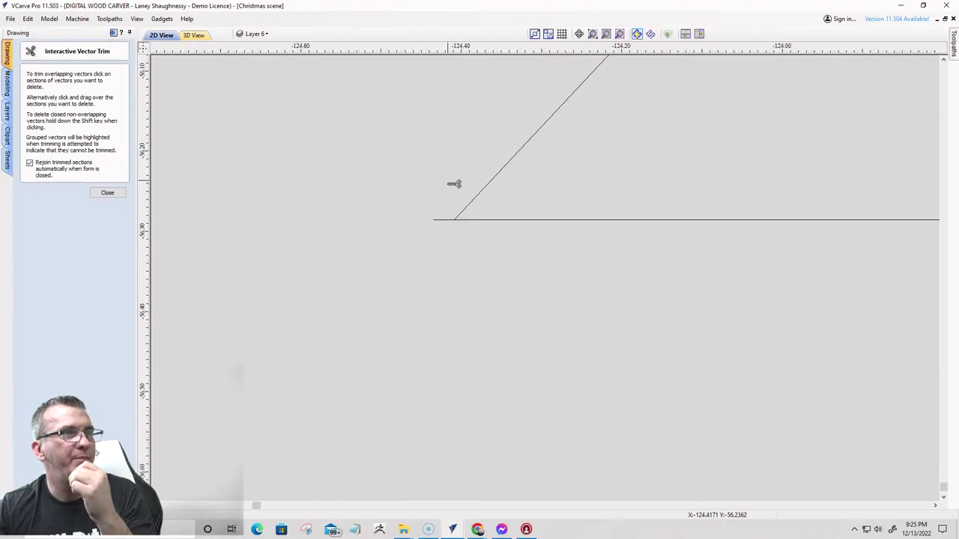
pyautogui.scroll(-5, 431, 247)
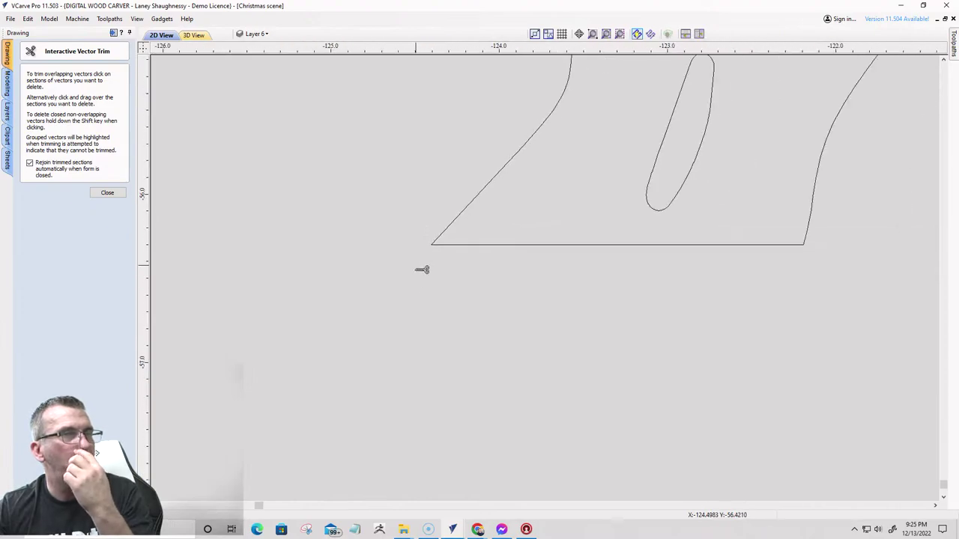
pyautogui.scroll(-3, 421, 269)
# - Draw a 1.8 x 0.71875 inch rectangle directly beneath the foot's flat bottom
pyautogui.click(107, 193)
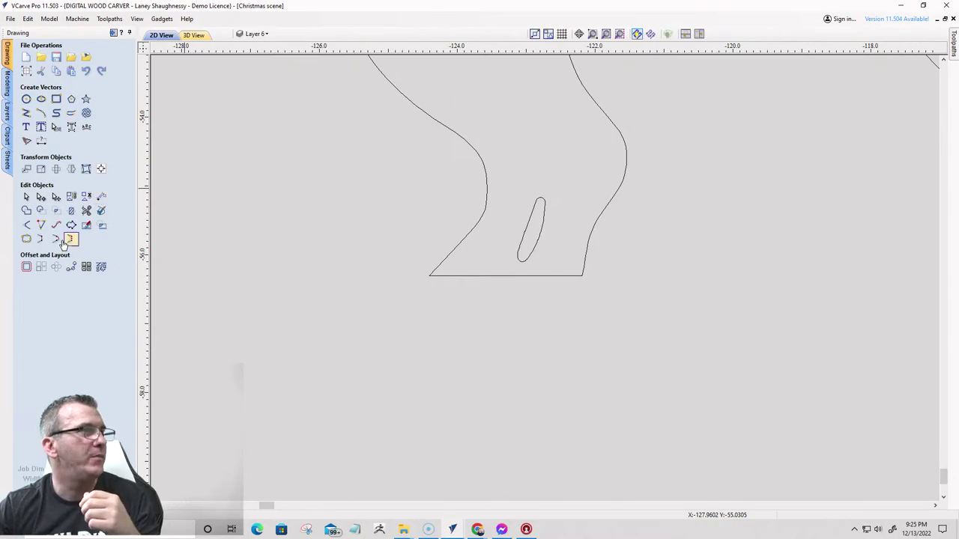
pyautogui.click(56, 99)
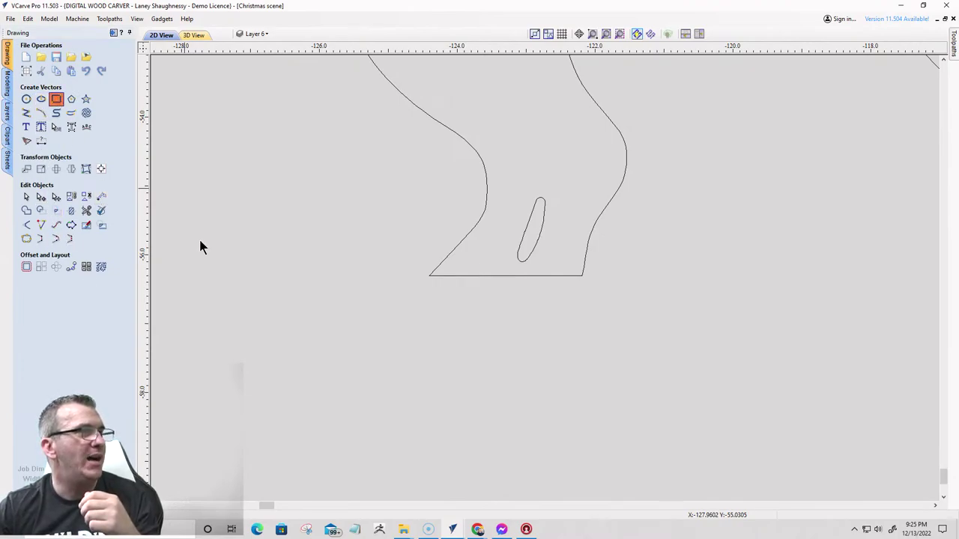
pyautogui.click(443, 277)
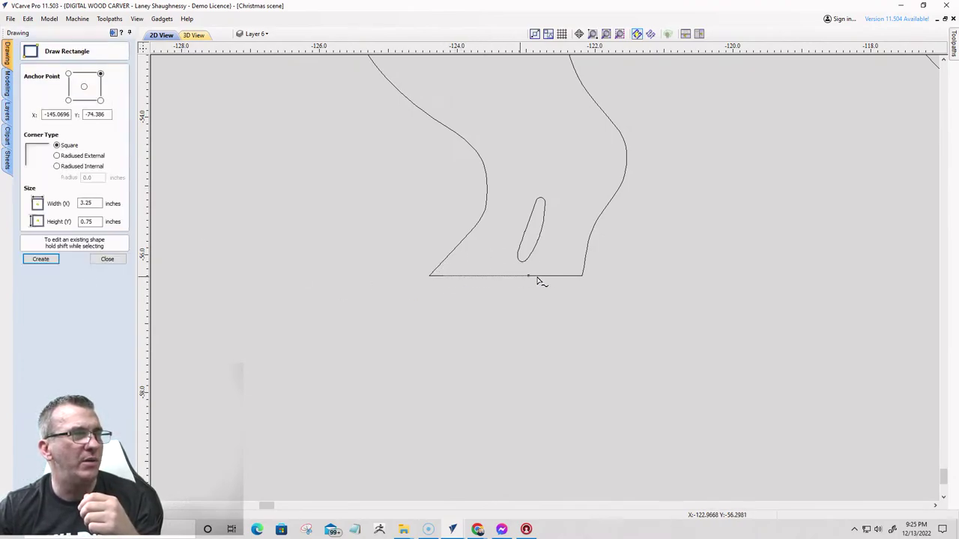
pyautogui.click(567, 305)
pyautogui.scroll(-2, 567, 327)
pyautogui.scroll(-3, 496, 237)
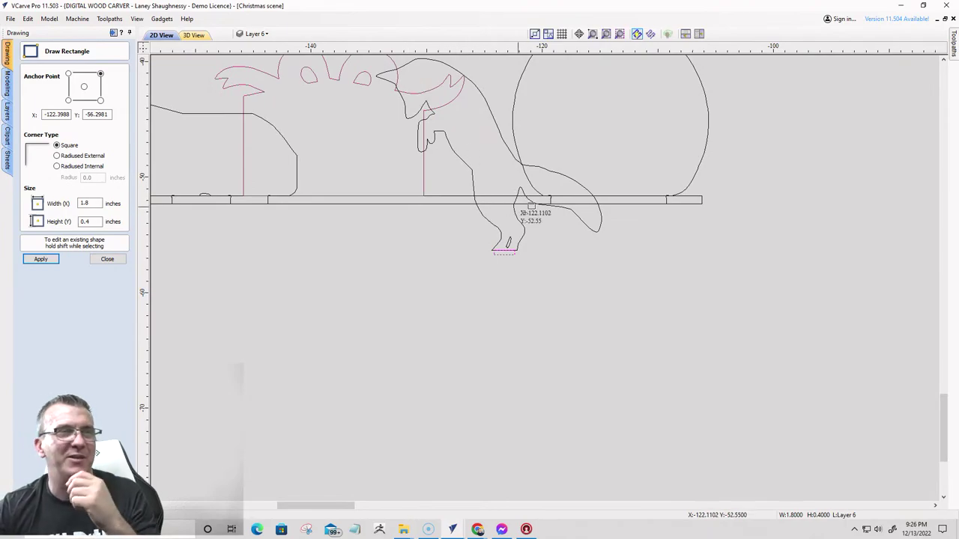
pyautogui.scroll(6, 524, 215)
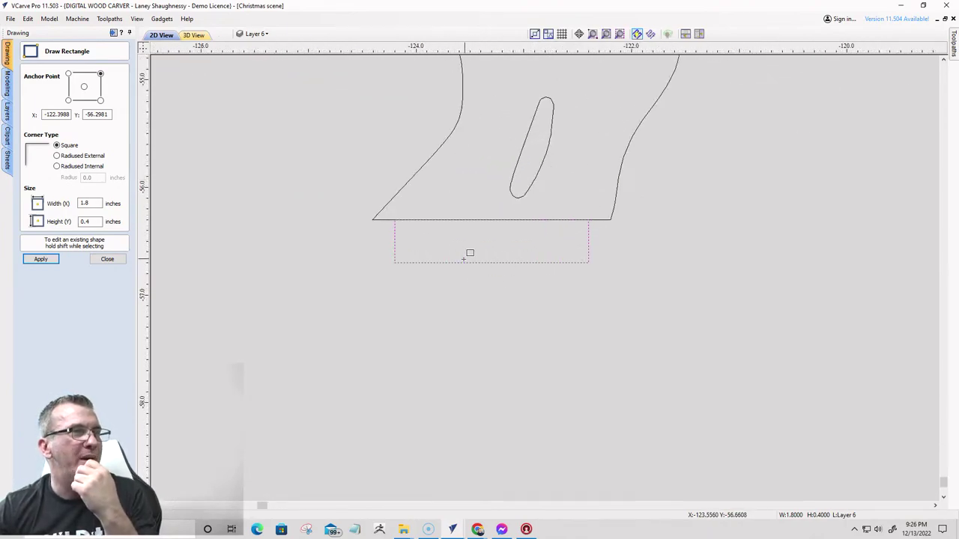
pyautogui.moveTo(89, 219); pyautogui.dragTo(57, 220)
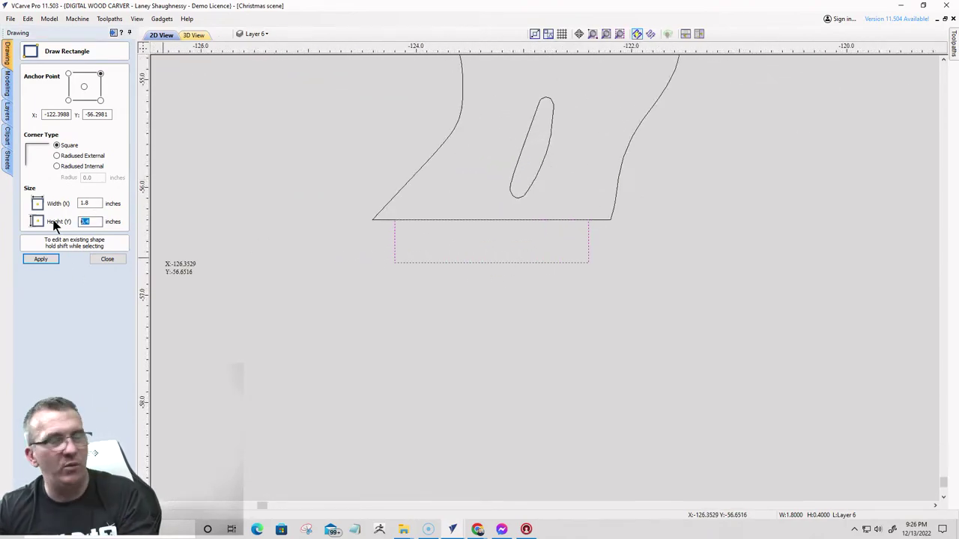
pyautogui.write('.718')
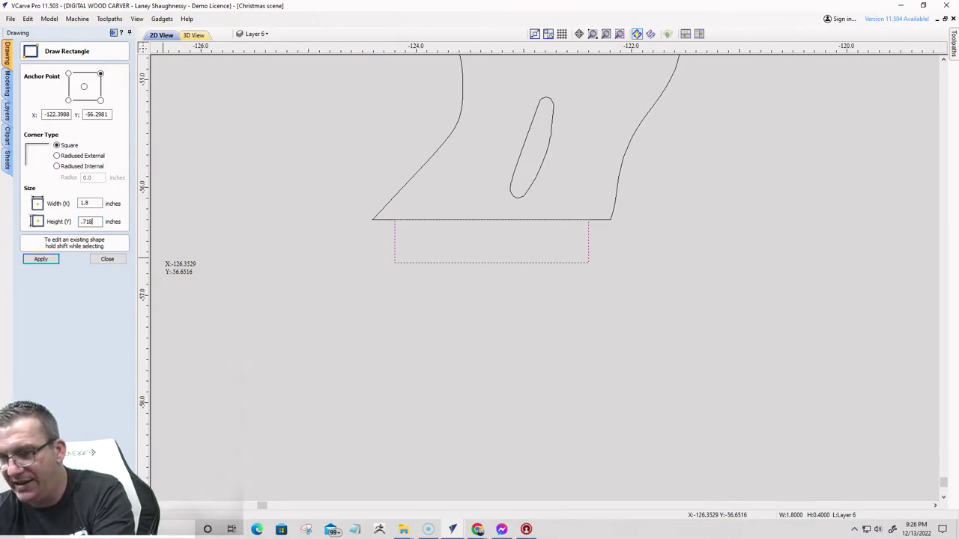
pyautogui.write('75')
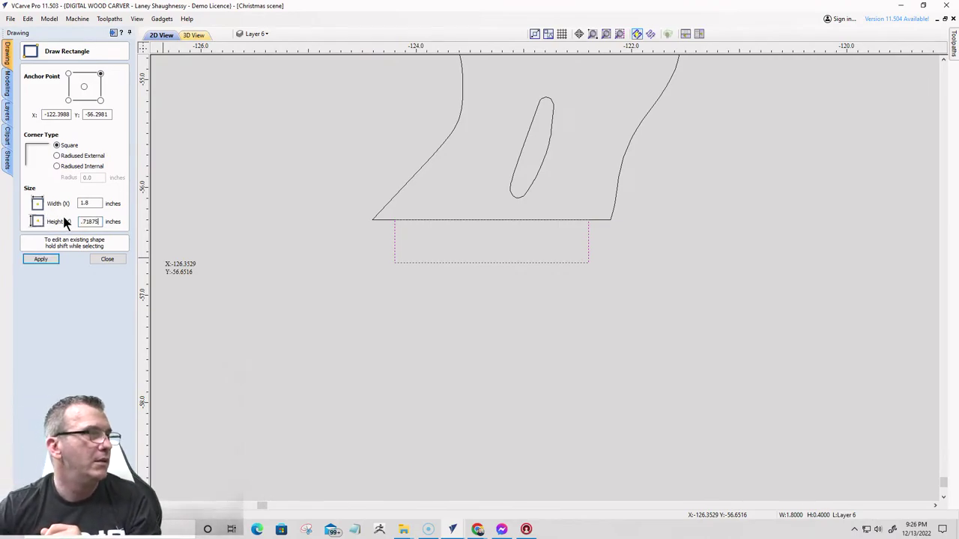
pyautogui.click(40, 260)
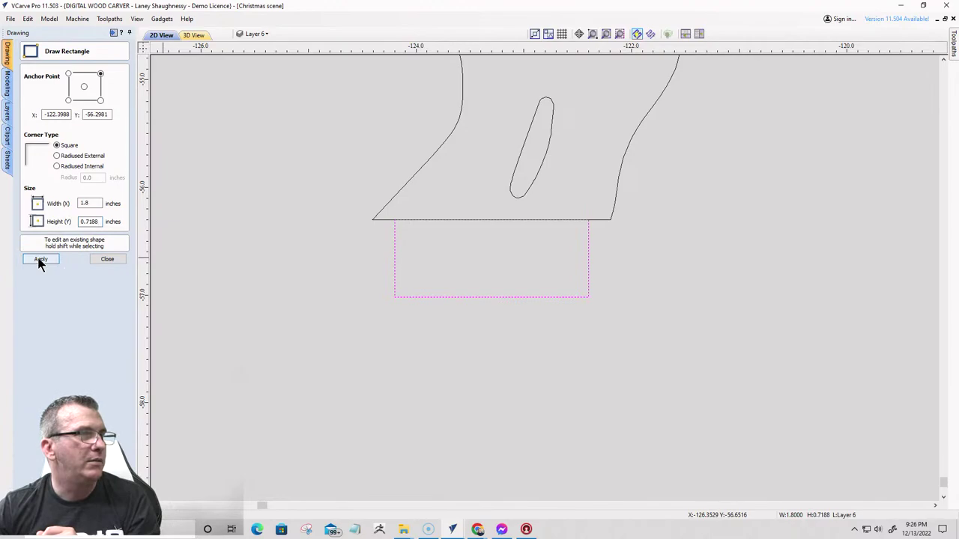
pyautogui.click(101, 260)
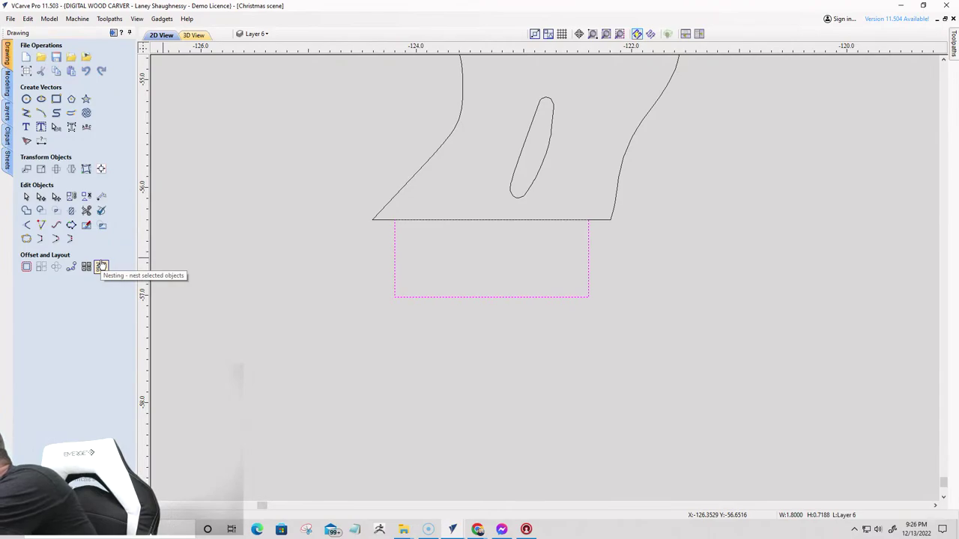
# - Weld the rectangle and the foot outline into a single shape
pyautogui.click(101, 267)
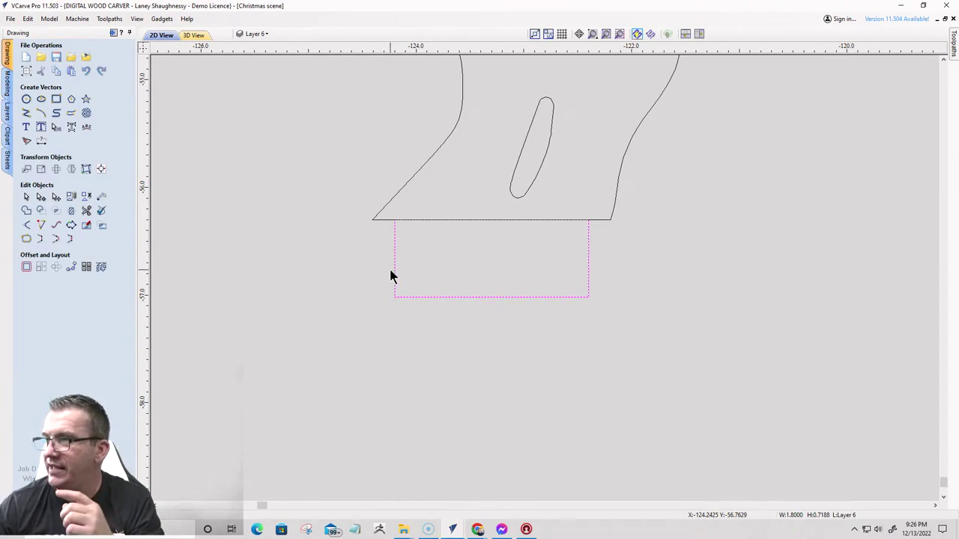
pyautogui.scroll(2, 401, 228)
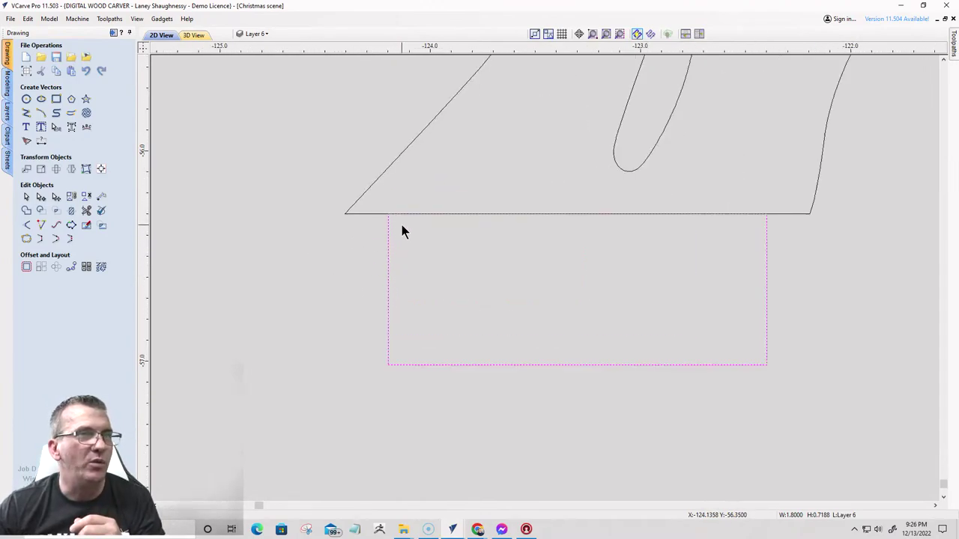
pyautogui.scroll(1, 401, 220)
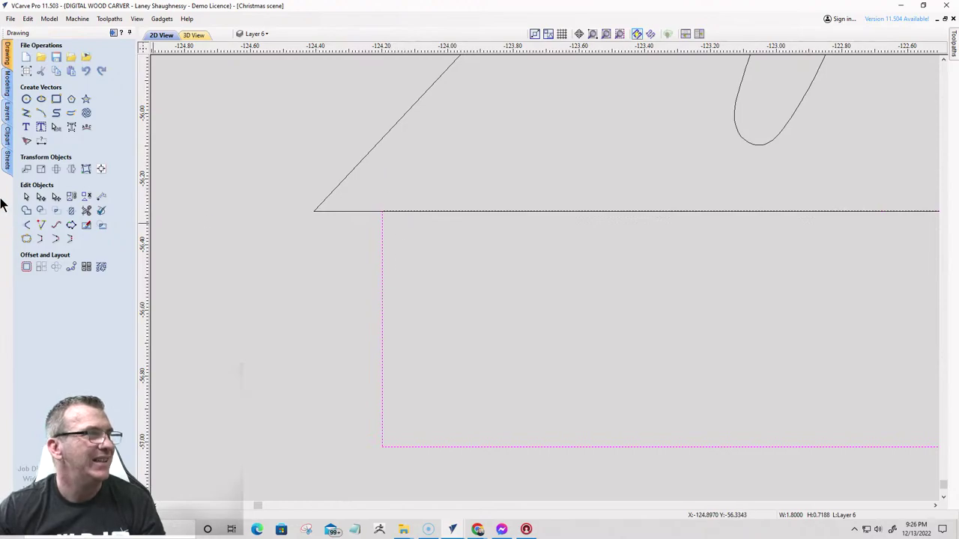
pyautogui.scroll(-3, 599, 275)
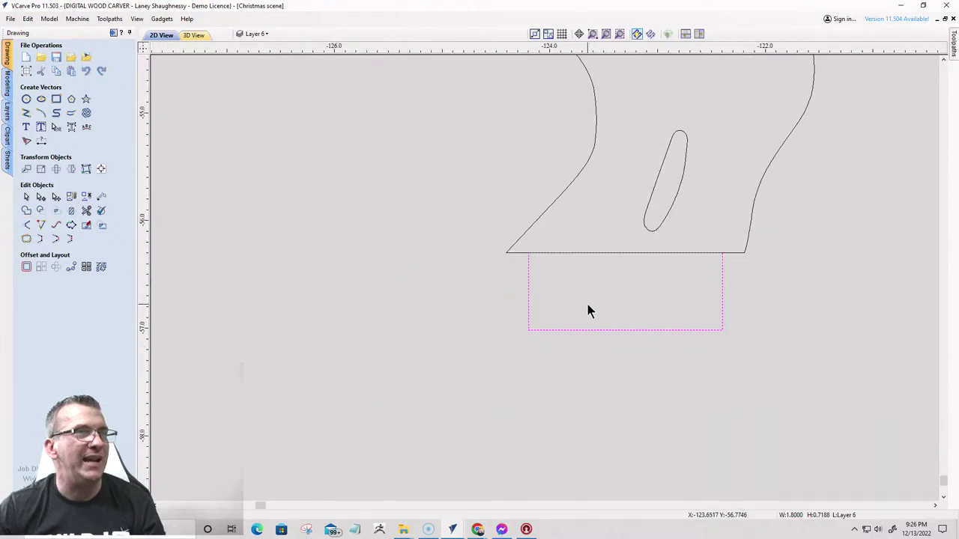
pyautogui.scroll(-5, 594, 281)
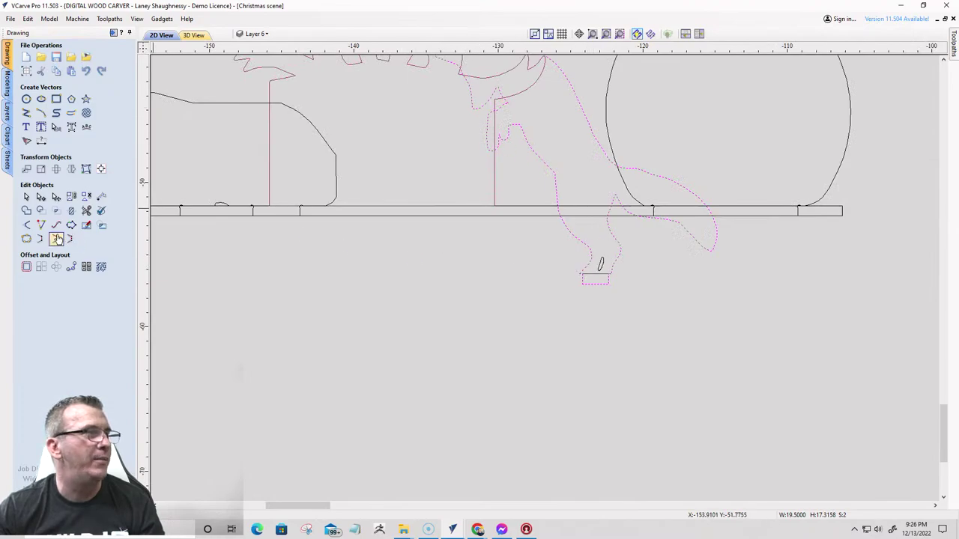
pyautogui.scroll(7, 627, 263)
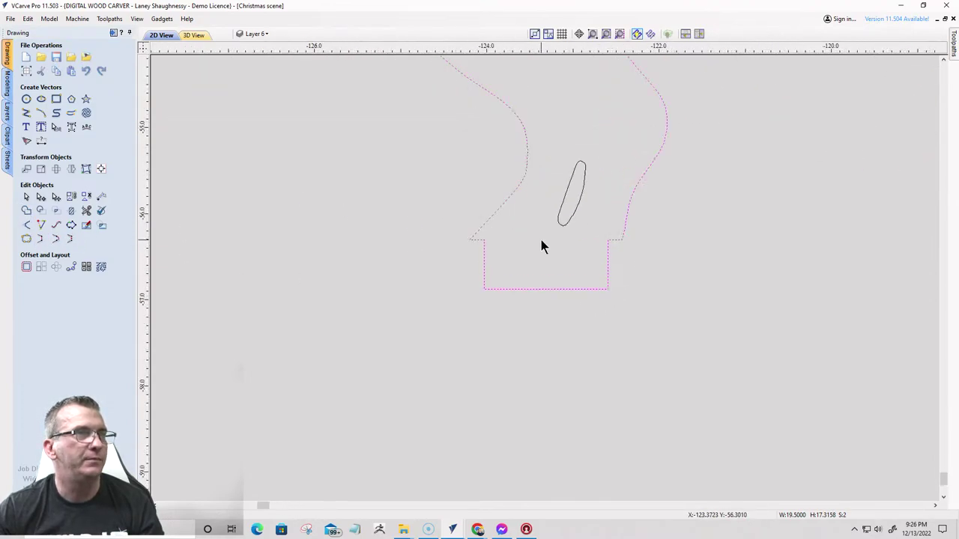
# - Try dog-bone fillets on the foot's two inner corners, then undo them to keep sharp corners
pyautogui.click(26, 225)
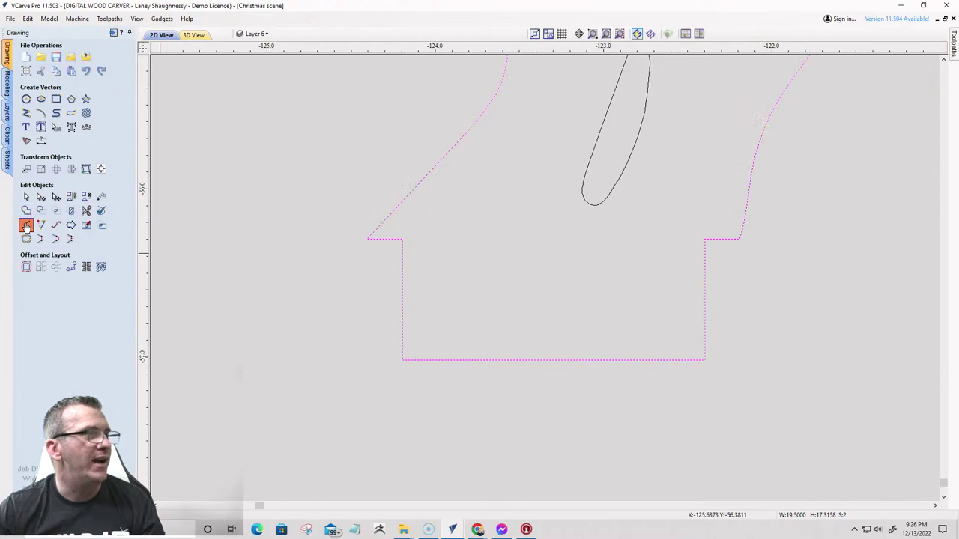
pyautogui.click(409, 238)
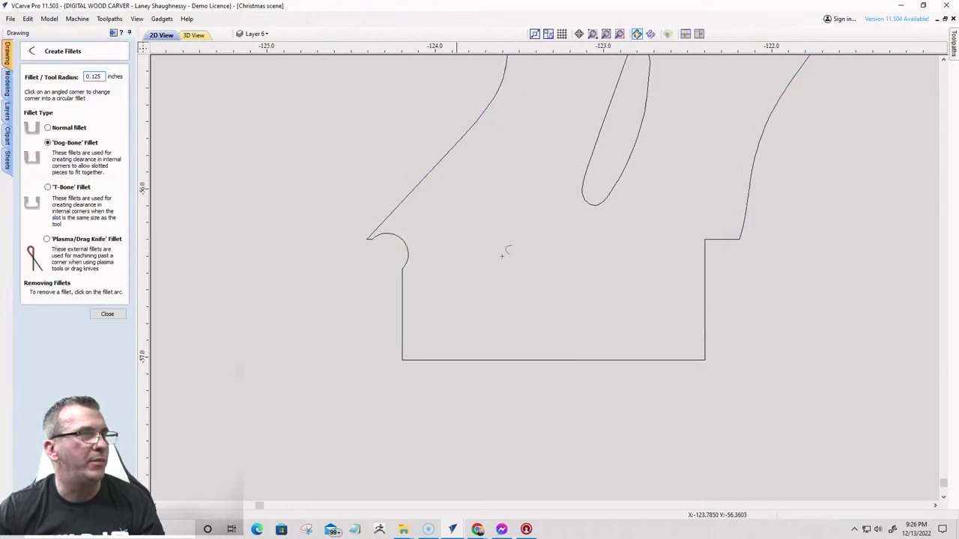
pyautogui.click(705, 239)
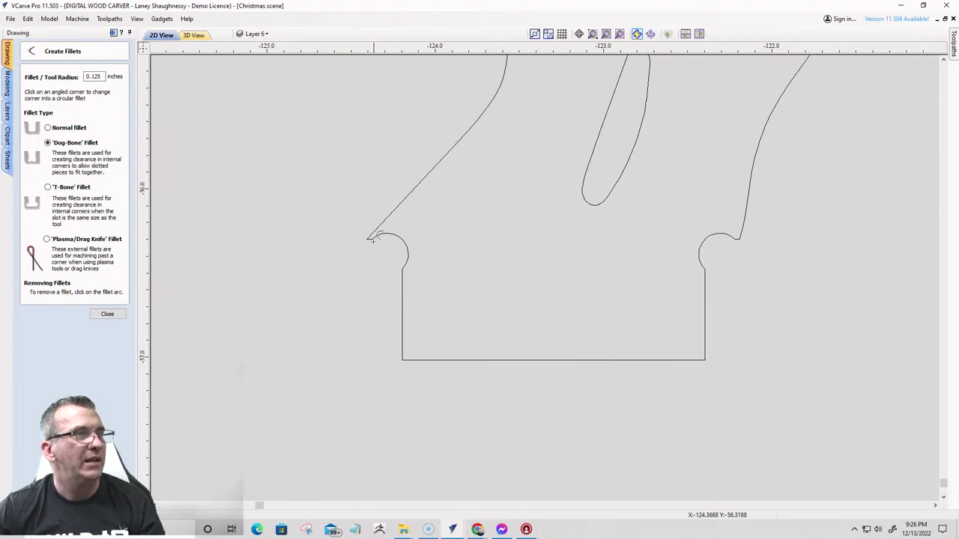
pyautogui.scroll(2, 373, 240)
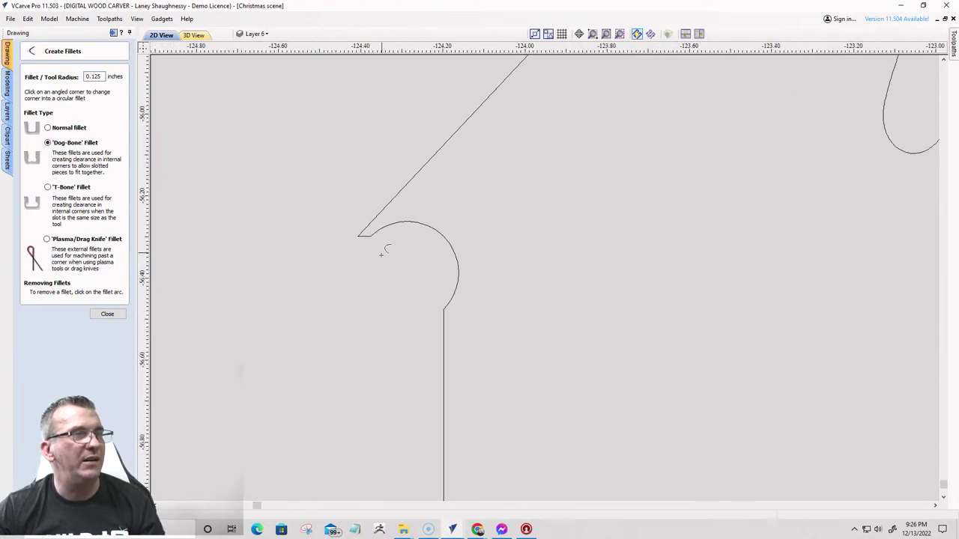
pyautogui.scroll(-3, 381, 255)
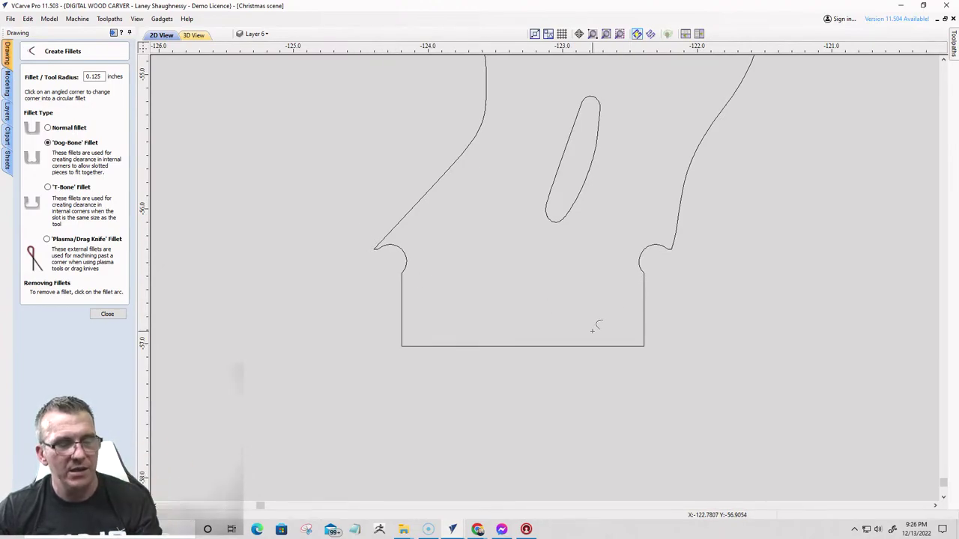
pyautogui.hotkey('ctrl', 'z')
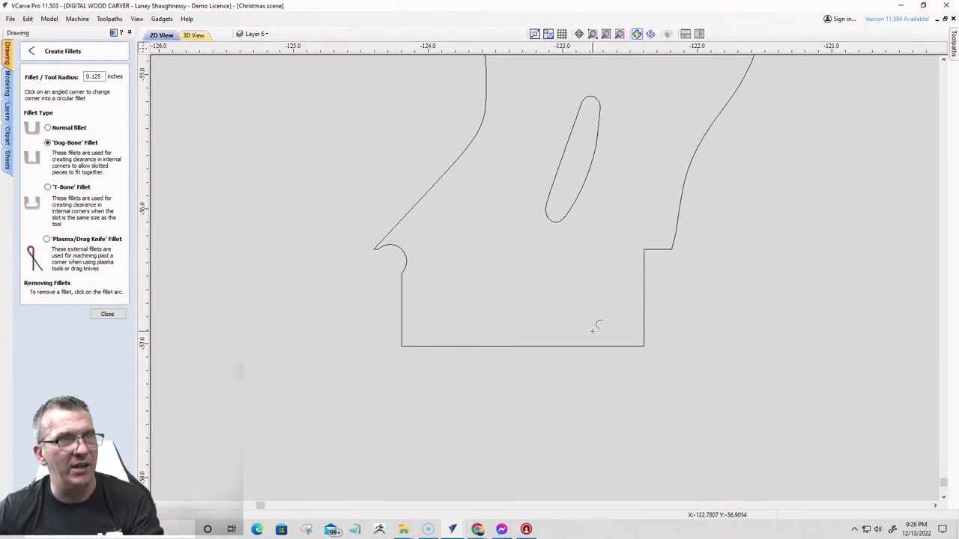
pyautogui.hotkey('ctrl', 'z')
pyautogui.hotkey('ctrl', 'z')
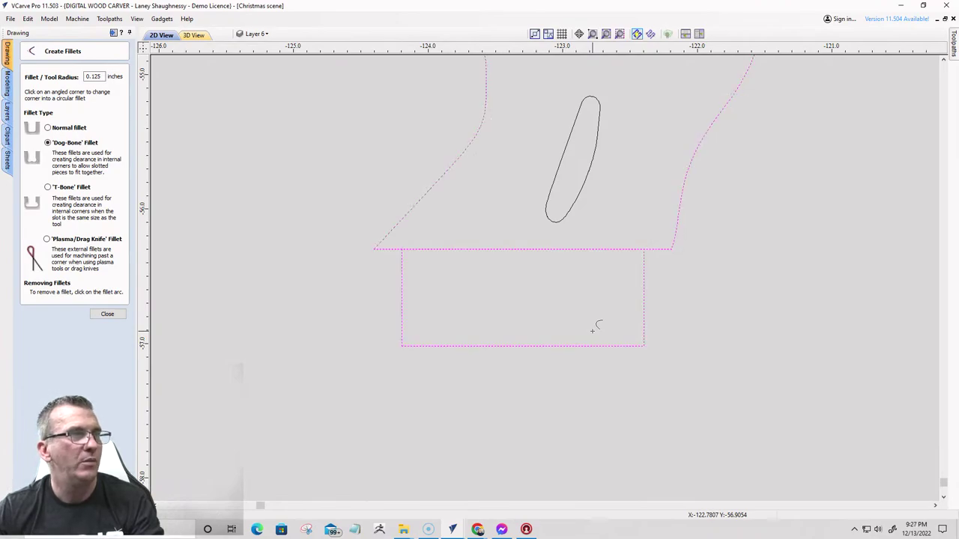
pyautogui.click(105, 315)
pyautogui.click(399, 307)
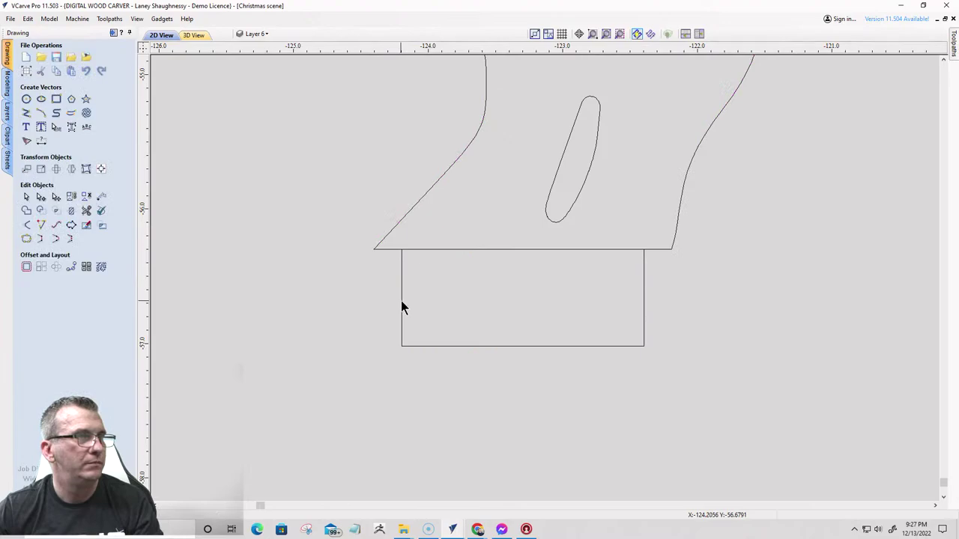
# - Narrow the tab rectangle to about 1.65 in wide and weld it to the fox's foot
pyautogui.click(402, 301)
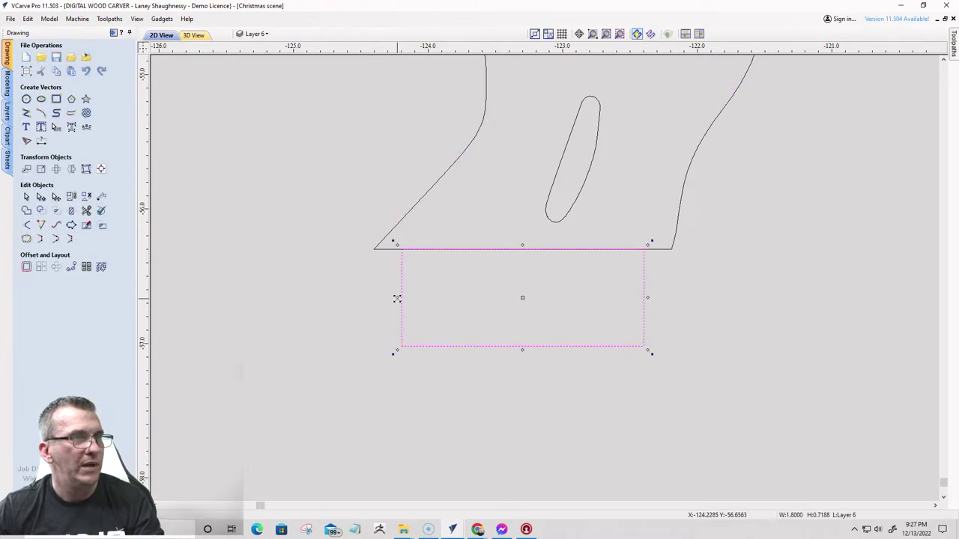
pyautogui.moveTo(397, 298); pyautogui.dragTo(414, 299)
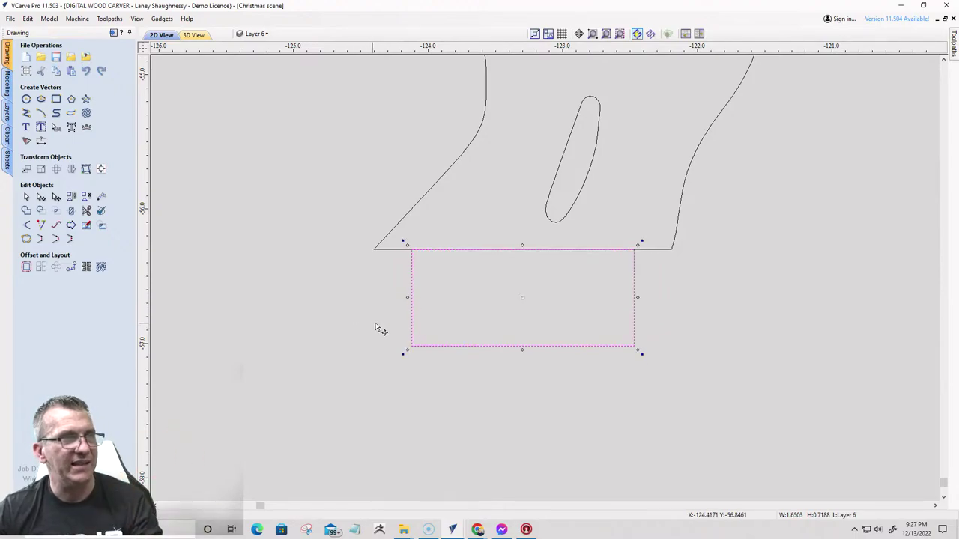
pyautogui.moveTo(407, 299); pyautogui.dragTo(411, 298)
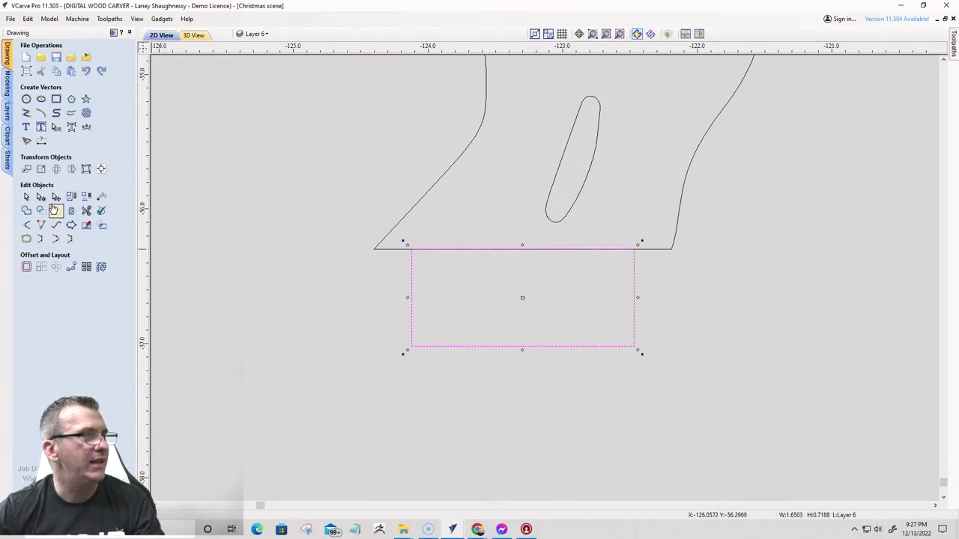
pyautogui.keyDown('shift'); pyautogui.click(398, 224); pyautogui.keyUp('shift')
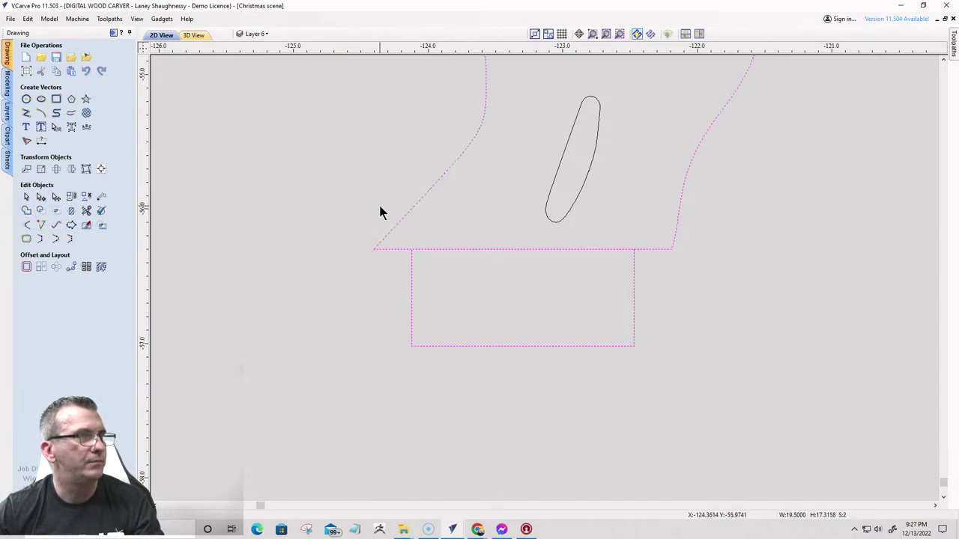
pyautogui.click(26, 211)
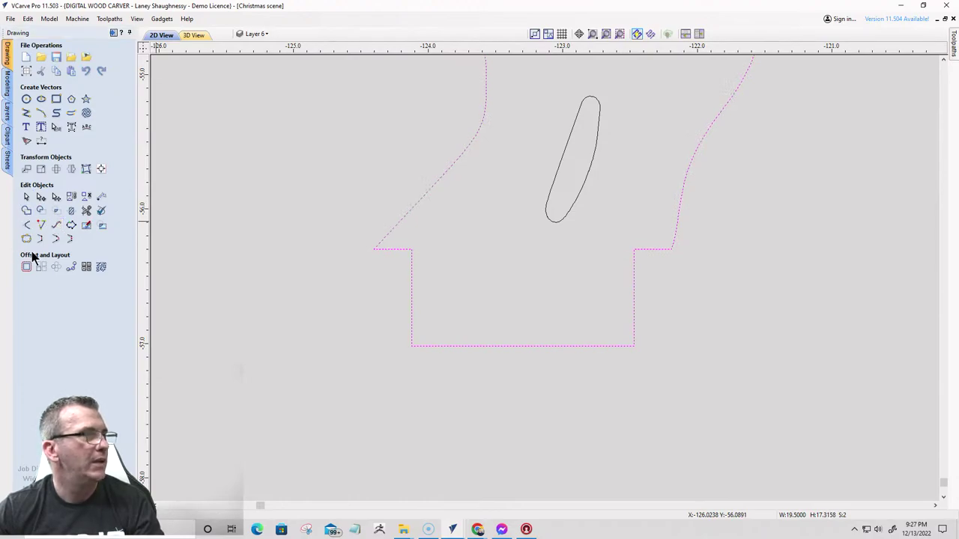
# - Add 0.125-inch dog-bone fillets to both inner corners where the tab meets the foot
pyautogui.click(26, 225)
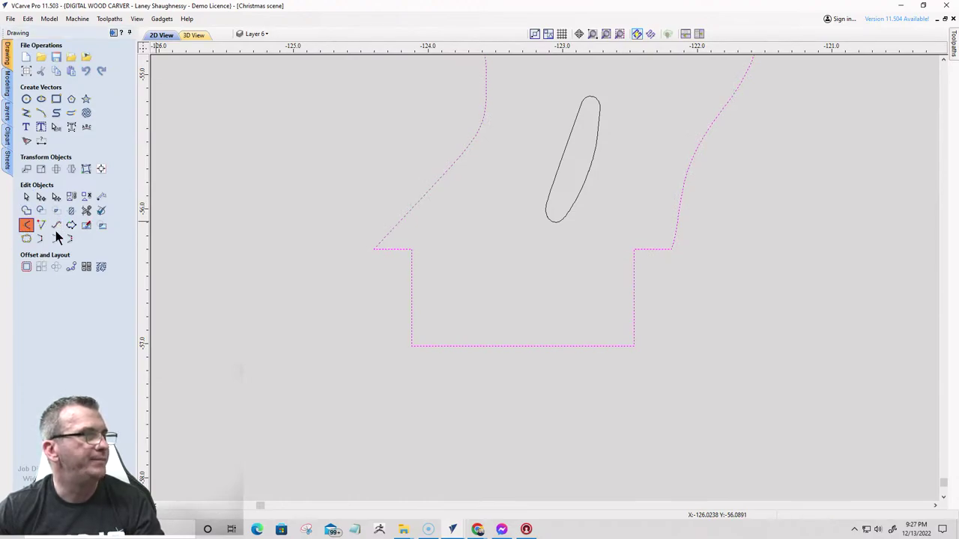
pyautogui.click(414, 247)
pyautogui.click(635, 249)
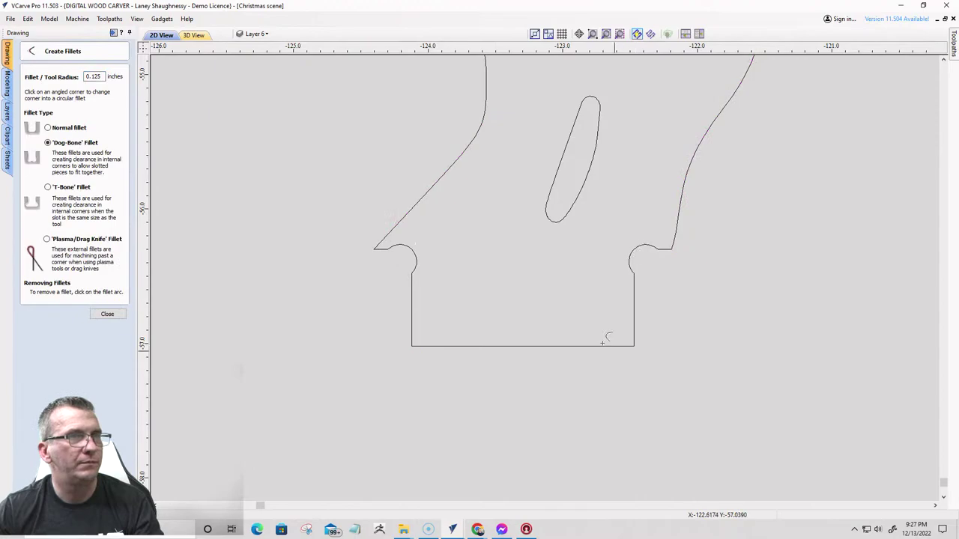
pyautogui.click(107, 315)
pyautogui.scroll(-5, 610, 376)
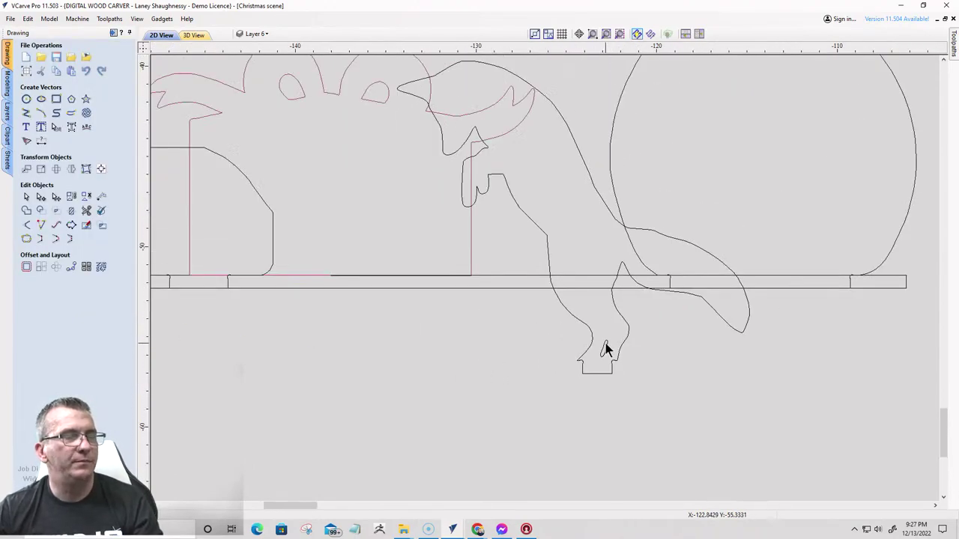
# - Move the fox up so its feet rest on the base strip's tab
pyautogui.scroll(-3, 606, 345)
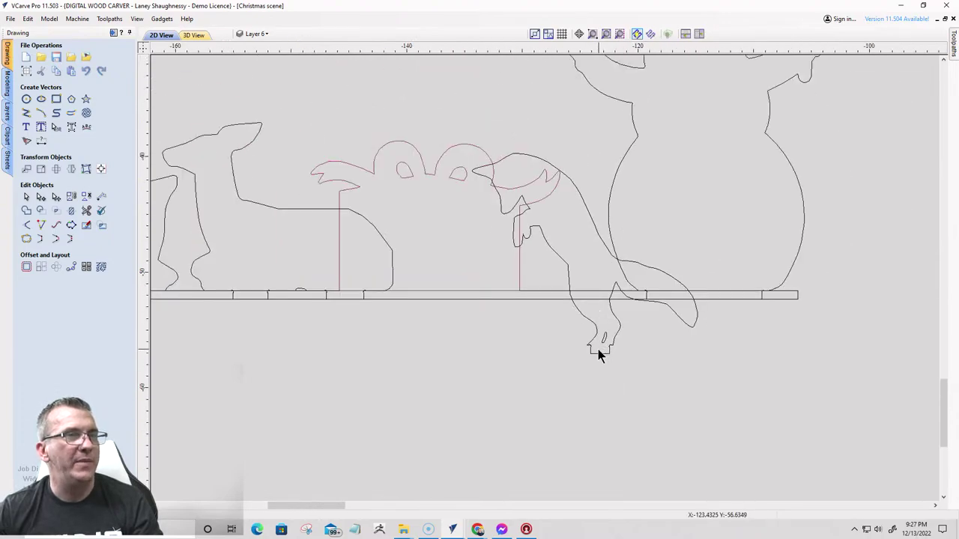
pyautogui.click(587, 325)
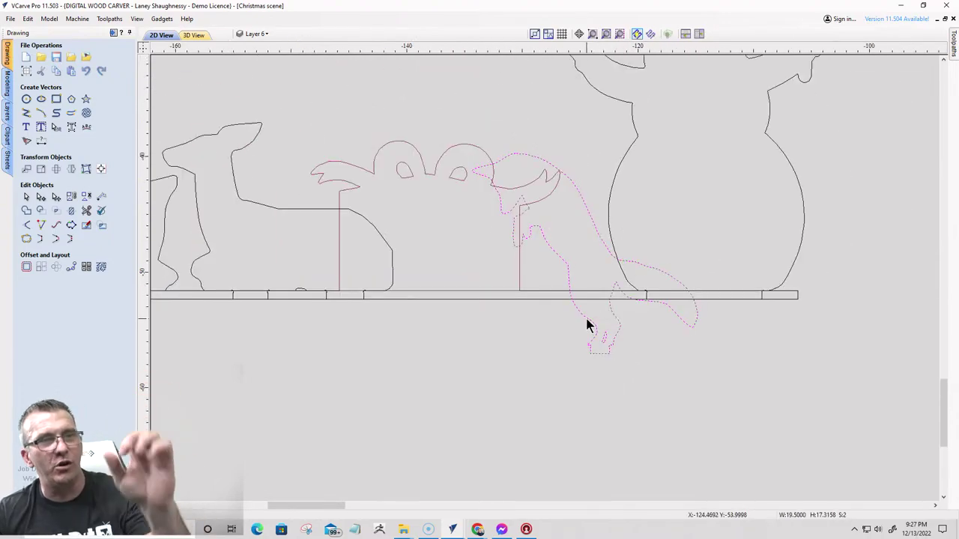
pyautogui.press('Escape')
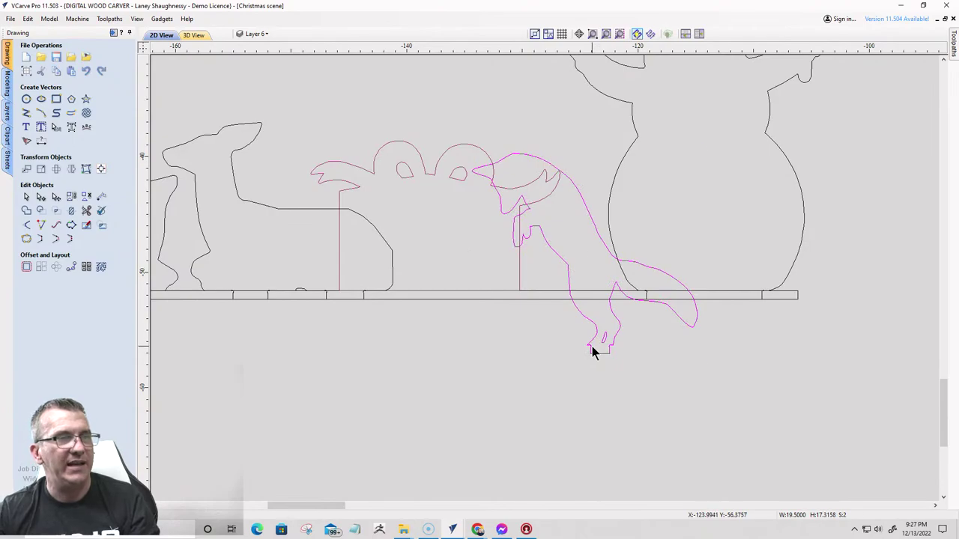
pyautogui.click(592, 346)
pyautogui.moveTo(592, 346); pyautogui.dragTo(562, 298)
pyautogui.scroll(5, 562, 298)
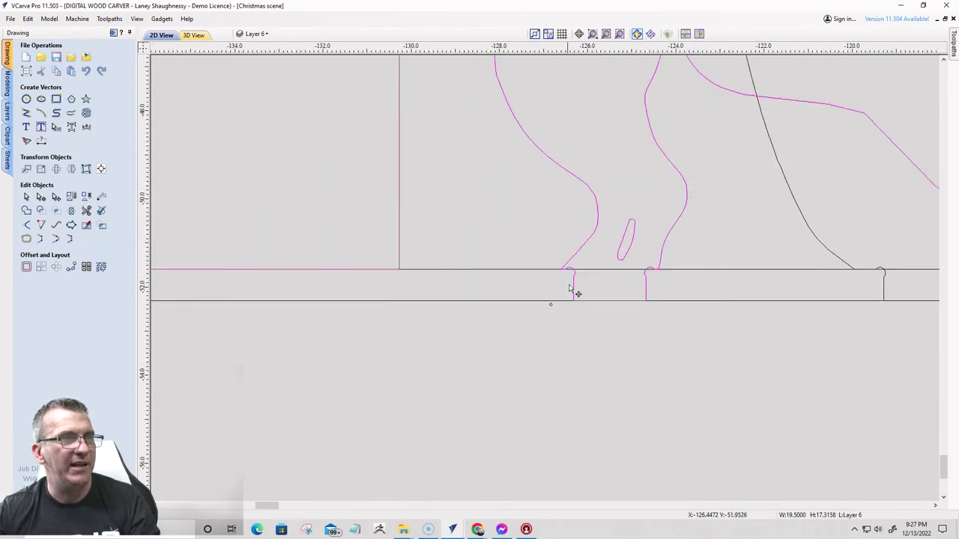
pyautogui.scroll(-5, 578, 285)
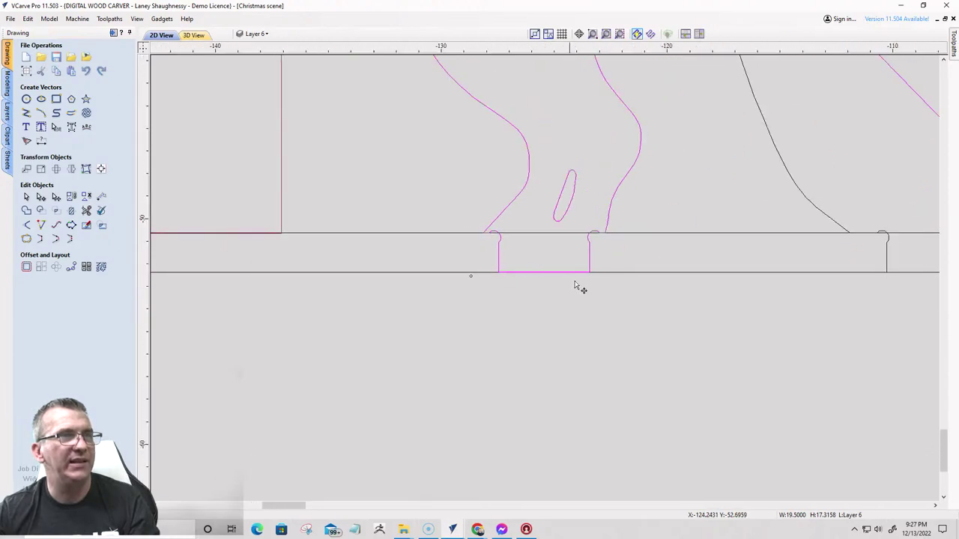
pyautogui.scroll(3, 584, 285)
pyautogui.scroll(3, 584, 285)
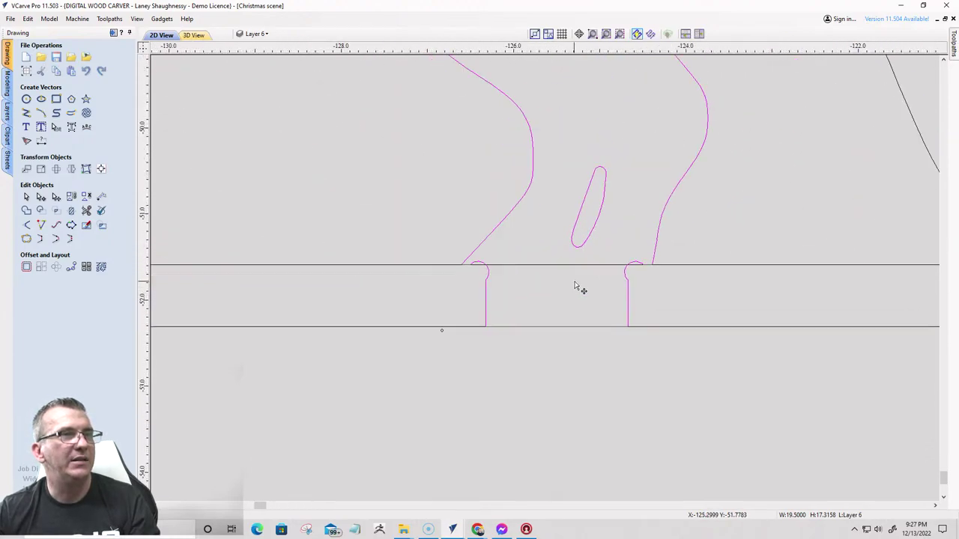
pyautogui.scroll(-3, 703, 295)
pyautogui.scroll(-3, 702, 295)
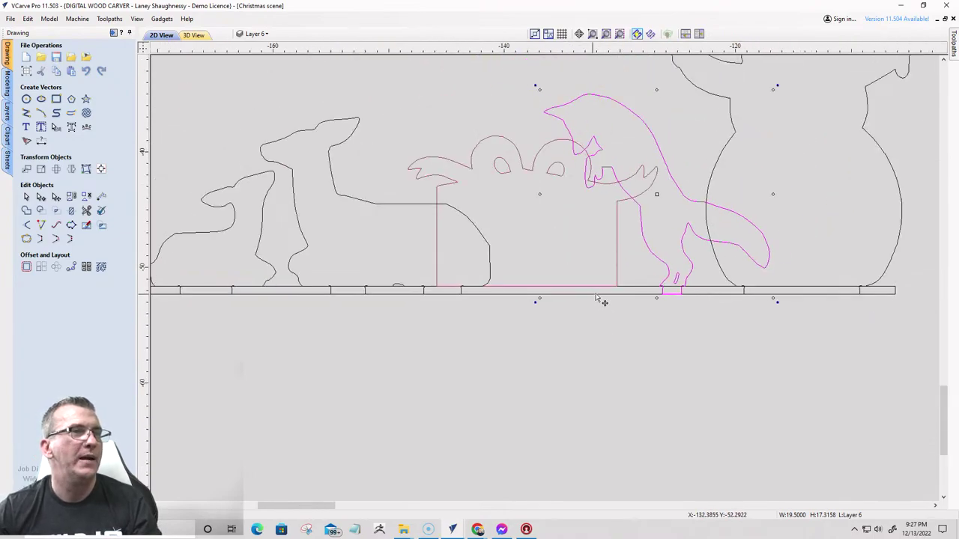
pyautogui.scroll(-2, 682, 231)
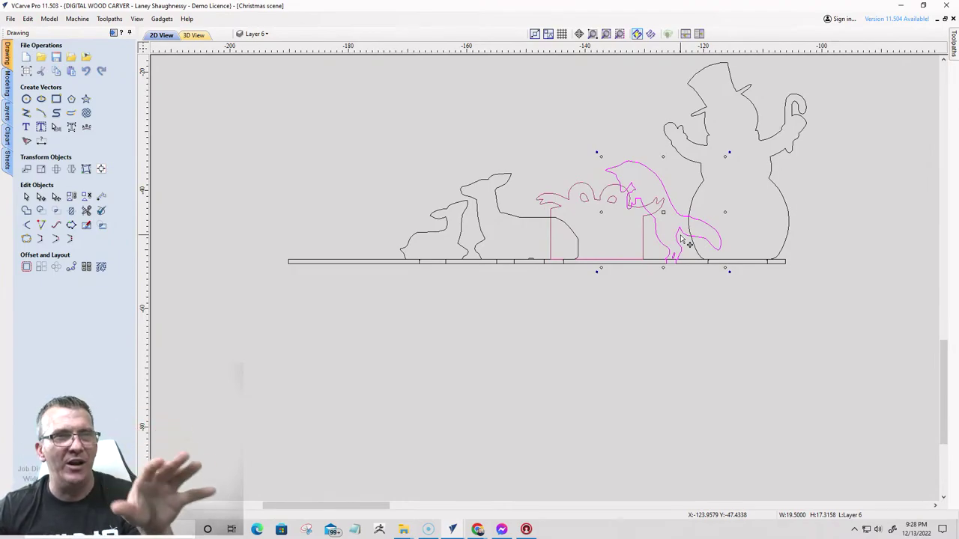
# - Select the pink vectors together with the deer, rabbit and body outline
pyautogui.click(625, 219)
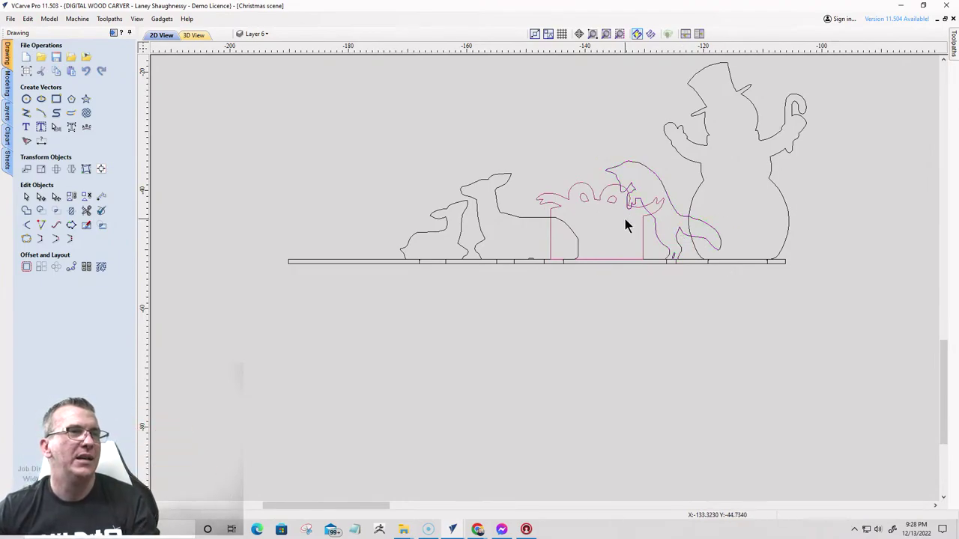
pyautogui.click(552, 215)
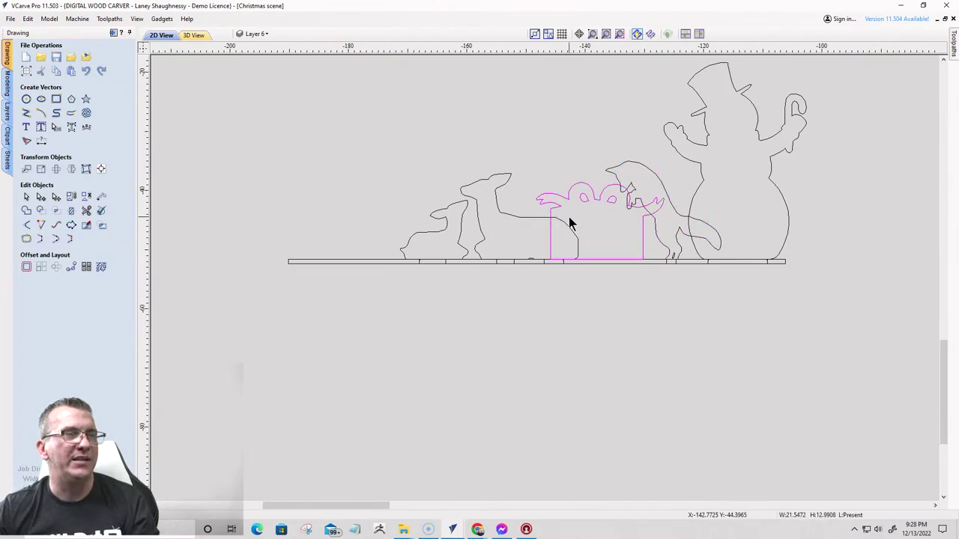
pyautogui.click(521, 217)
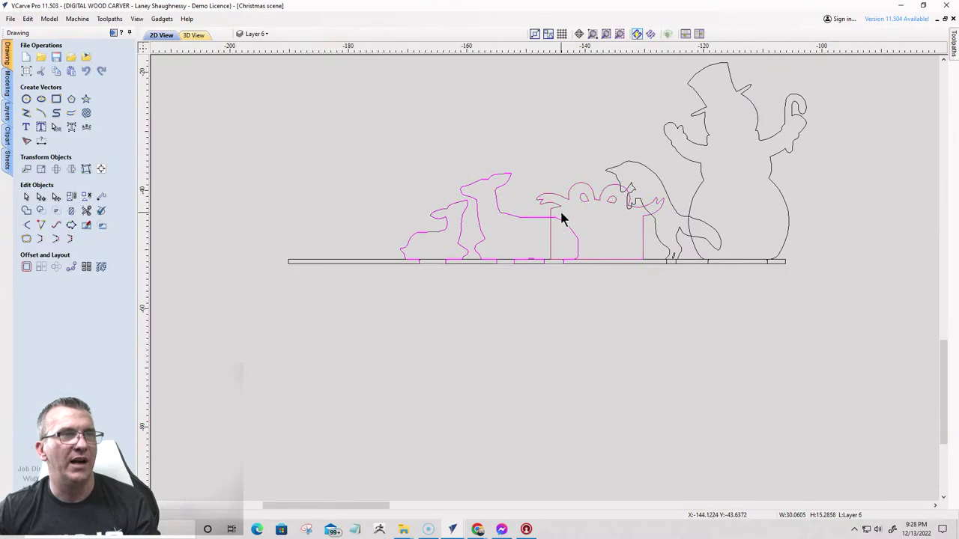
pyautogui.scroll(5, 637, 214)
pyautogui.scroll(2, 623, 199)
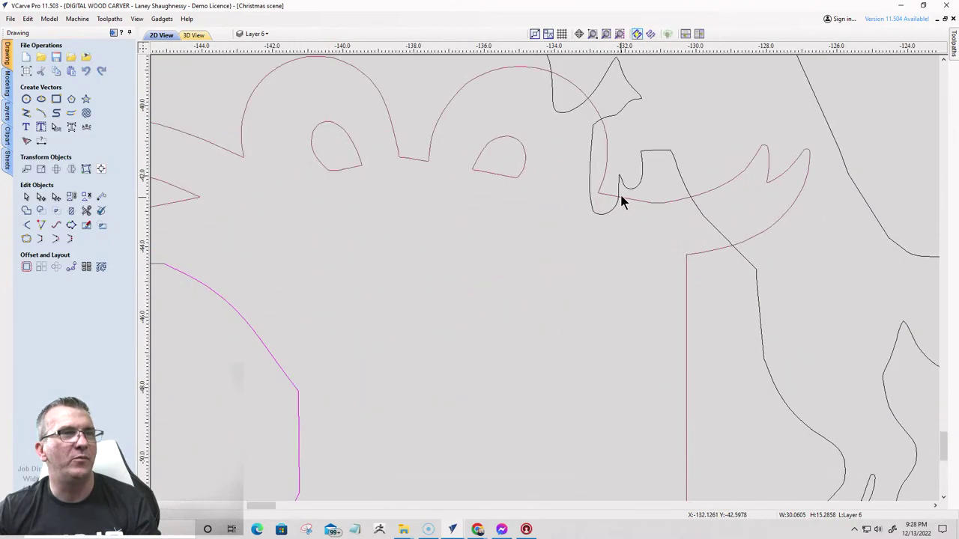
pyautogui.scroll(-4, 623, 199)
# - Nudge the bird and post shape slightly to the left
pyautogui.click(648, 242)
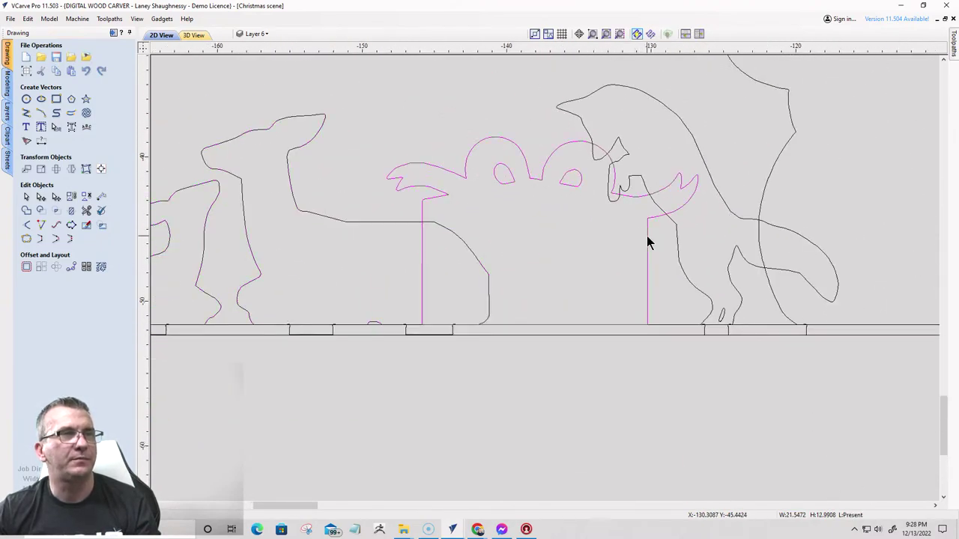
pyautogui.click(647, 238)
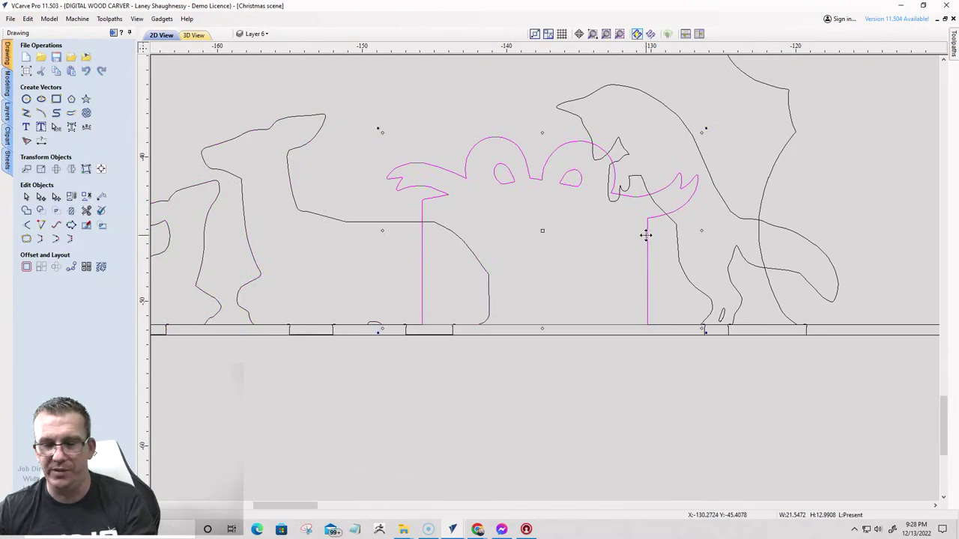
pyautogui.press('Left')
pyautogui.press('Left')
pyautogui.press('Left')
pyautogui.press('Left')
pyautogui.press('Left')
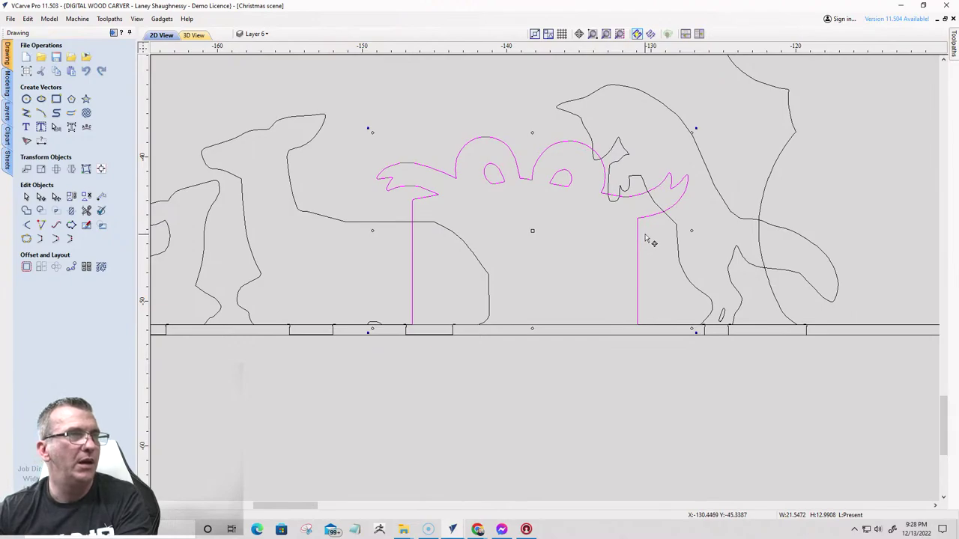
# - Enlarge the fox from its top-left corner and nudge it into position
pyautogui.keyDown('shift'); pyautogui.click(633, 183); pyautogui.keyUp('shift')
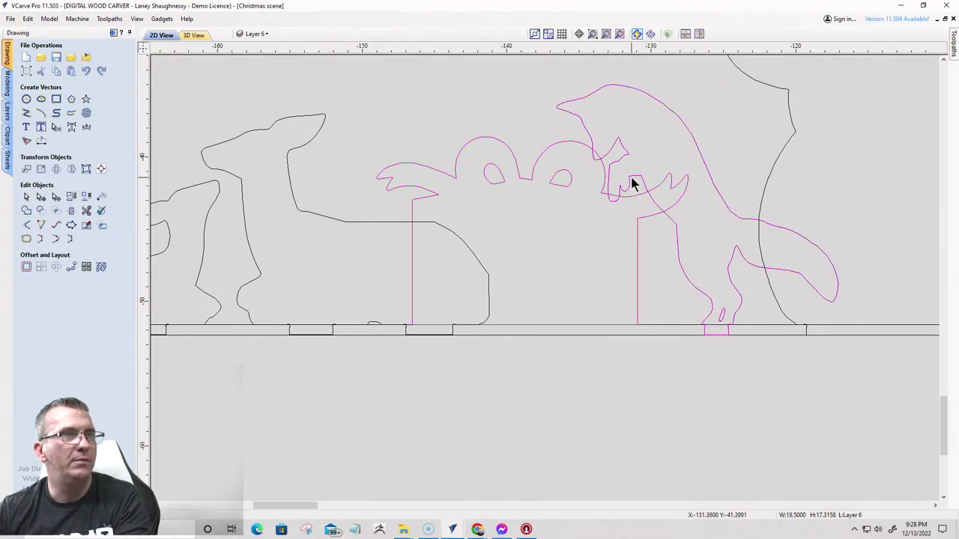
pyautogui.click(634, 176)
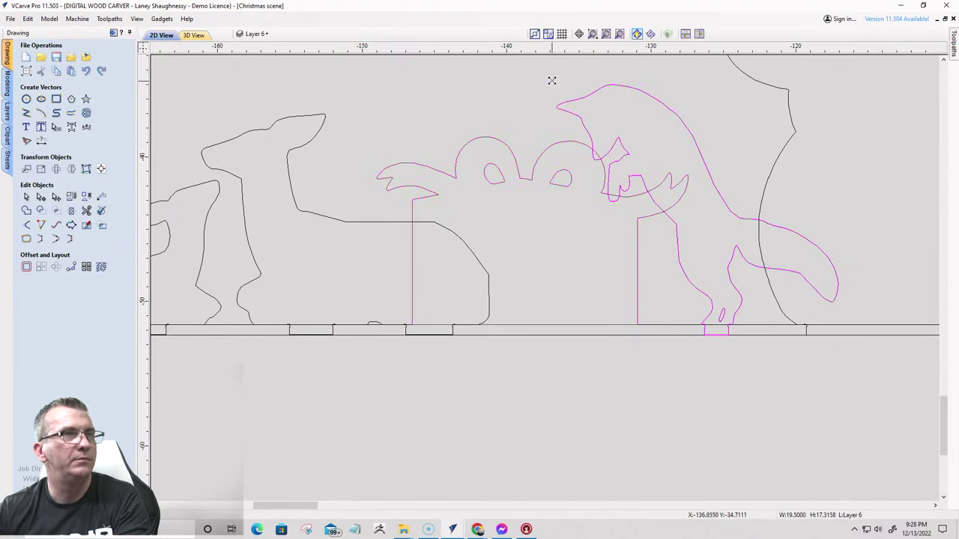
pyautogui.moveTo(552, 80); pyautogui.dragTo(548, 73)
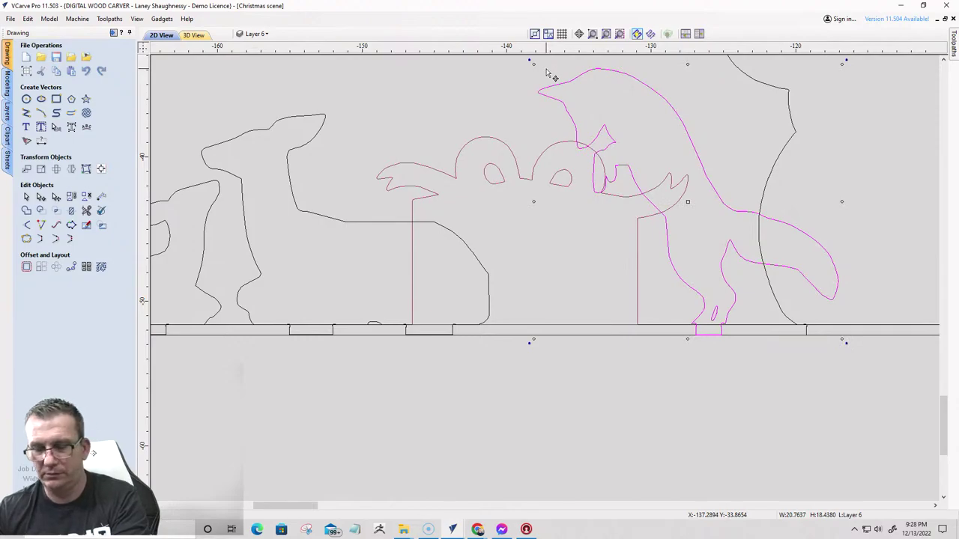
pyautogui.press('Right')
pyautogui.press('Right')
pyautogui.press('Right')
pyautogui.press('Right')
pyautogui.press('Right')
pyautogui.press('Right')
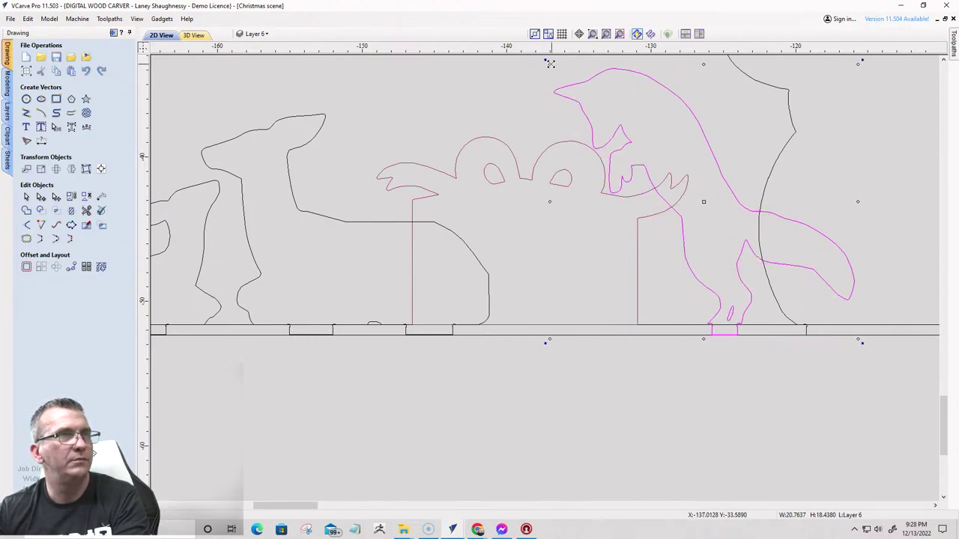
pyautogui.moveTo(552, 68); pyautogui.dragTo(552, 73)
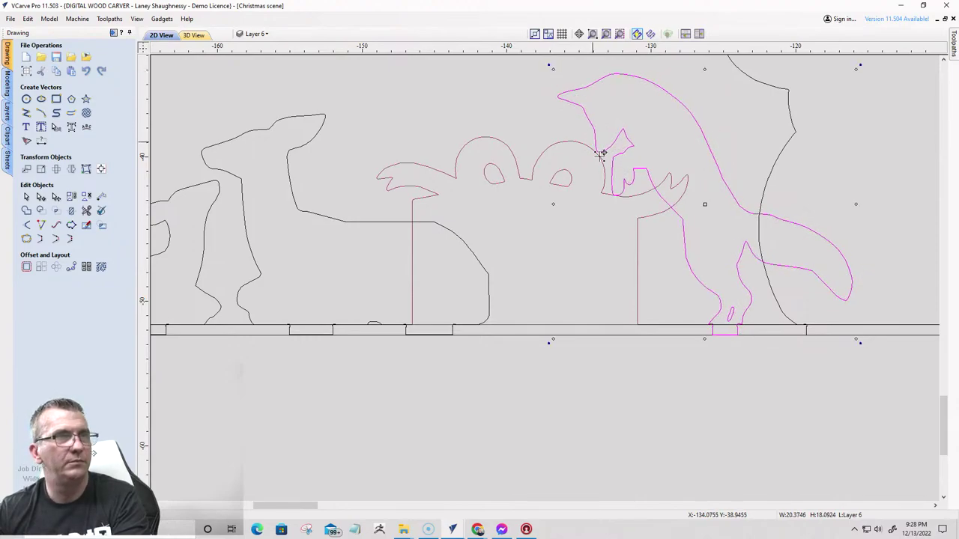
pyautogui.scroll(3, 603, 157)
pyautogui.scroll(3, 595, 163)
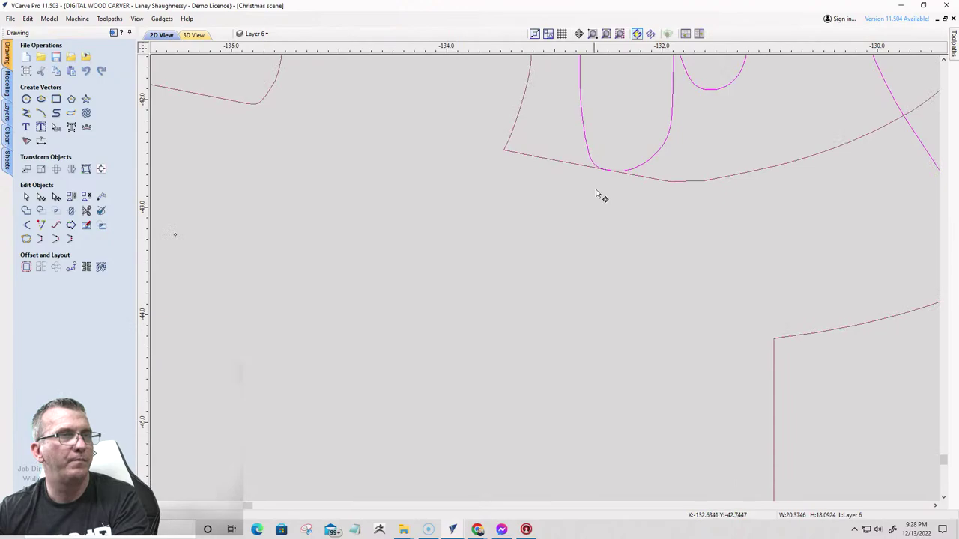
pyautogui.scroll(-6, 601, 218)
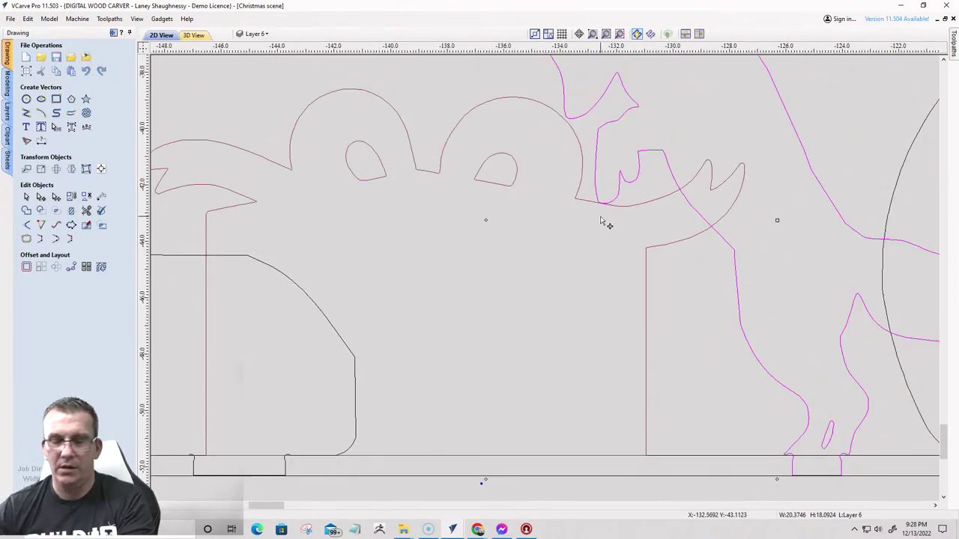
pyautogui.press('Left')
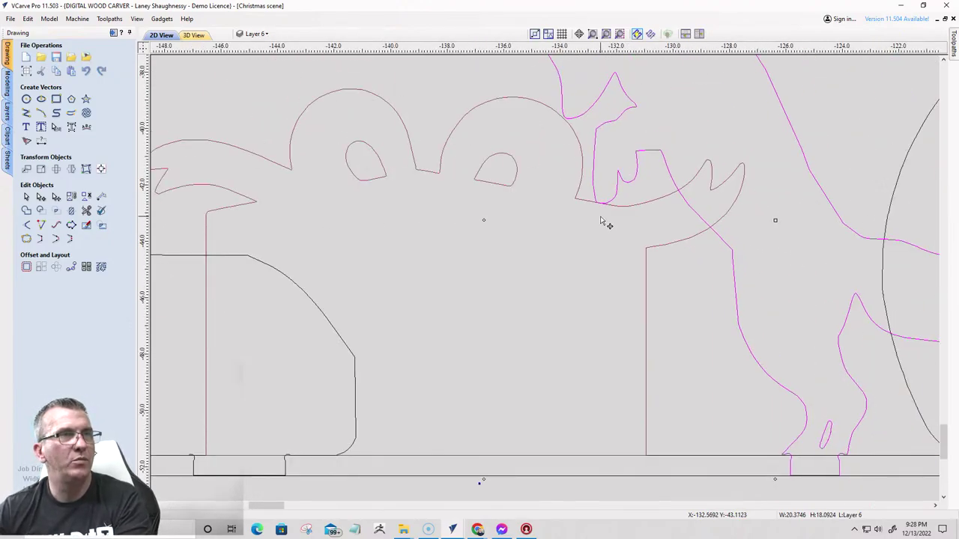
pyautogui.scroll(-3, 604, 214)
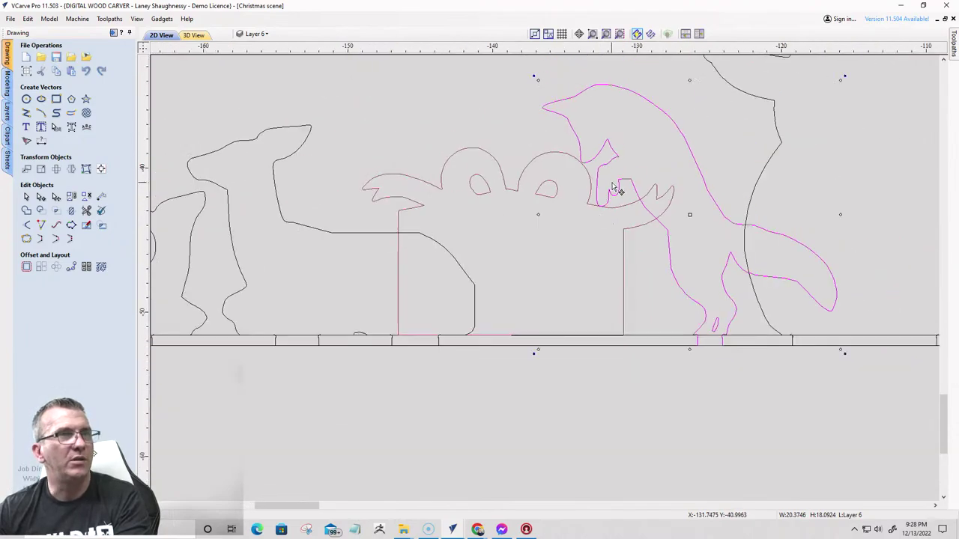
pyautogui.scroll(3, 616, 191)
pyautogui.scroll(-2, 613, 186)
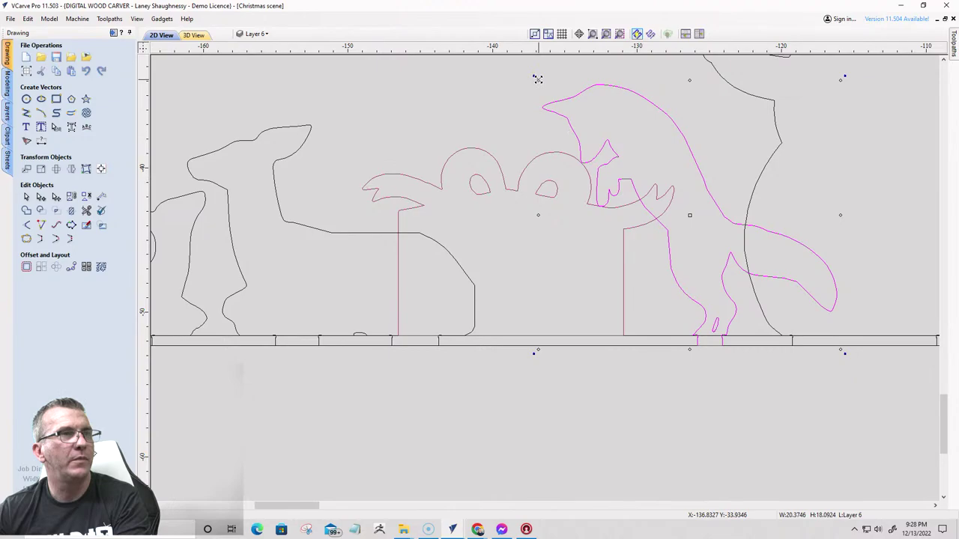
# - Fine-tune the fox's scale and position so its raised paw overlaps the present outline
pyautogui.moveTo(538, 78); pyautogui.dragTo(545, 99)
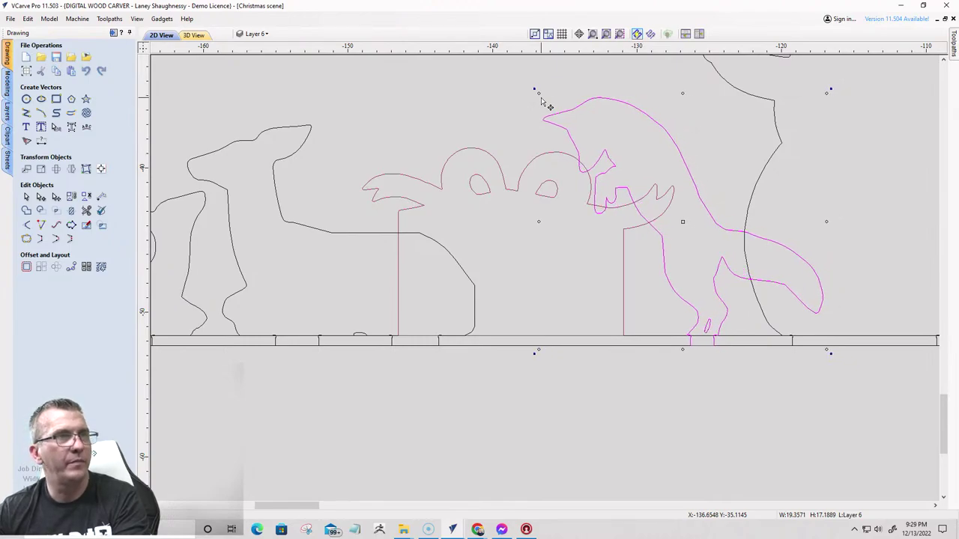
pyautogui.press('Right')
pyautogui.press('Right')
pyautogui.press('Right')
pyautogui.press('Right')
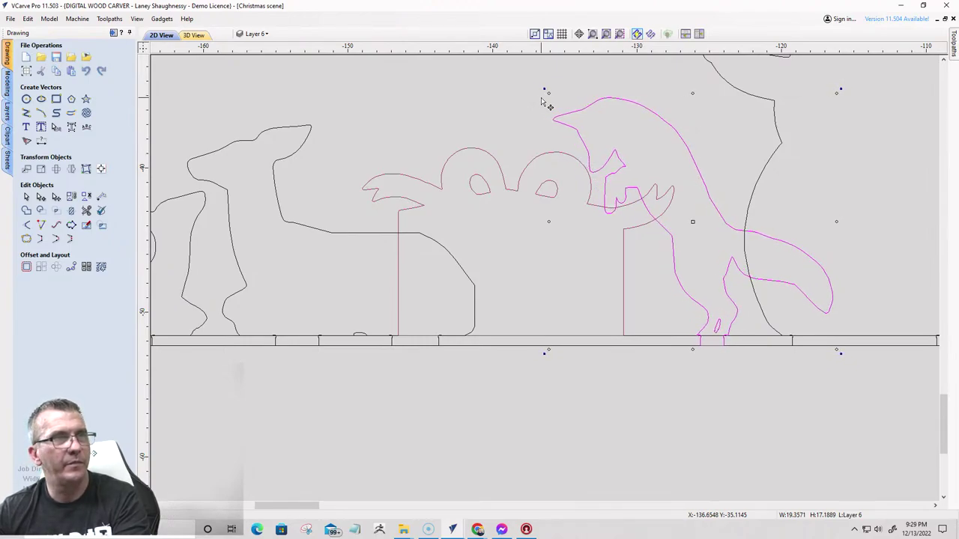
pyautogui.press('Left')
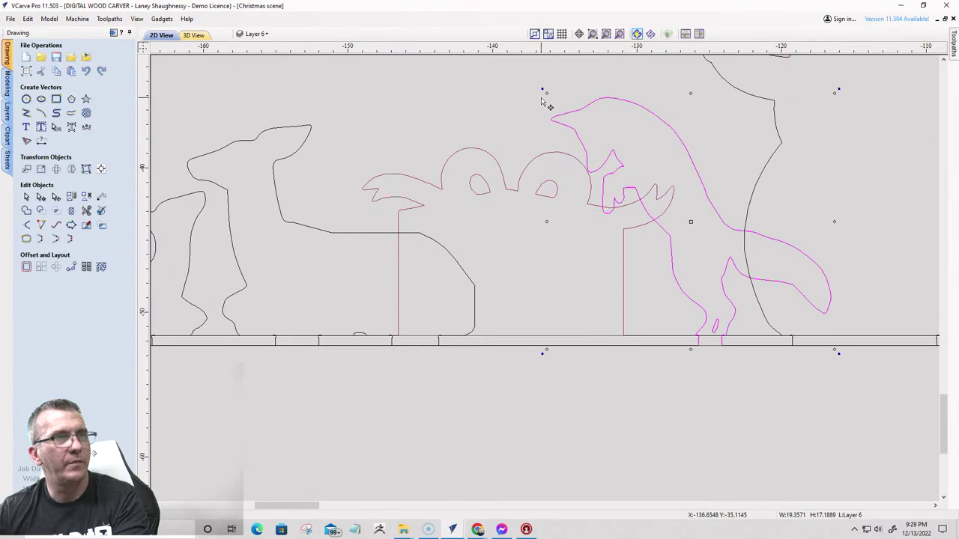
pyautogui.moveTo(544, 90); pyautogui.dragTo(547, 100)
pyautogui.scroll(2, 599, 199)
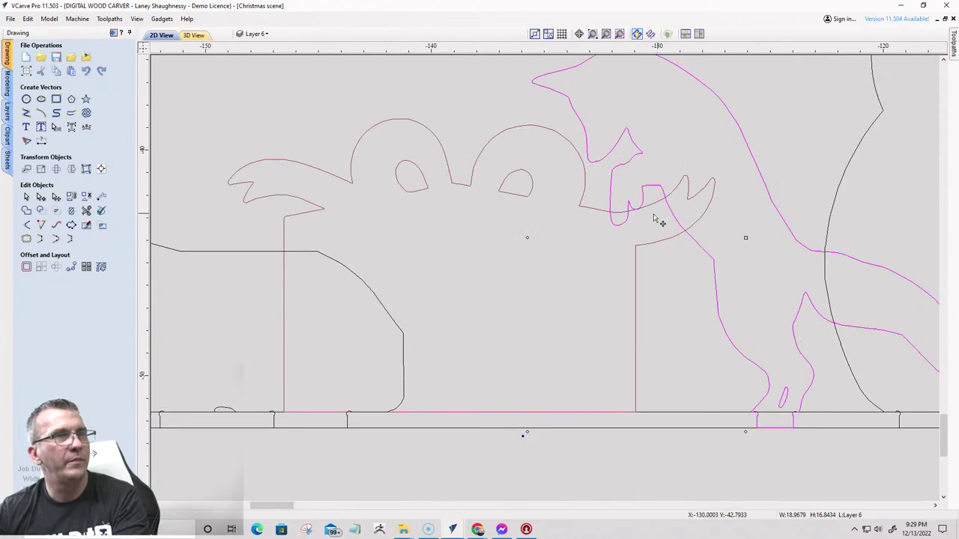
pyautogui.scroll(-2, 604, 233)
pyautogui.scroll(2, 604, 233)
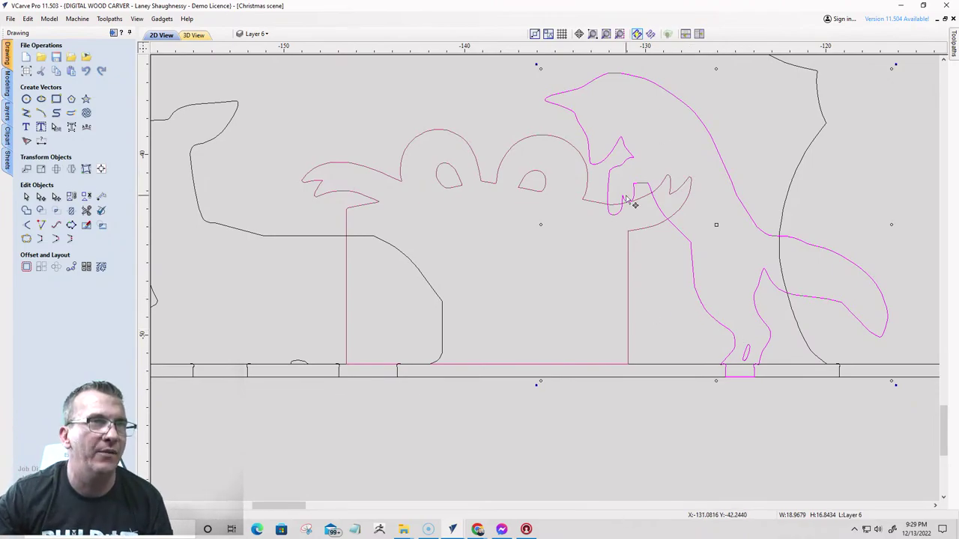
pyautogui.scroll(4, 629, 194)
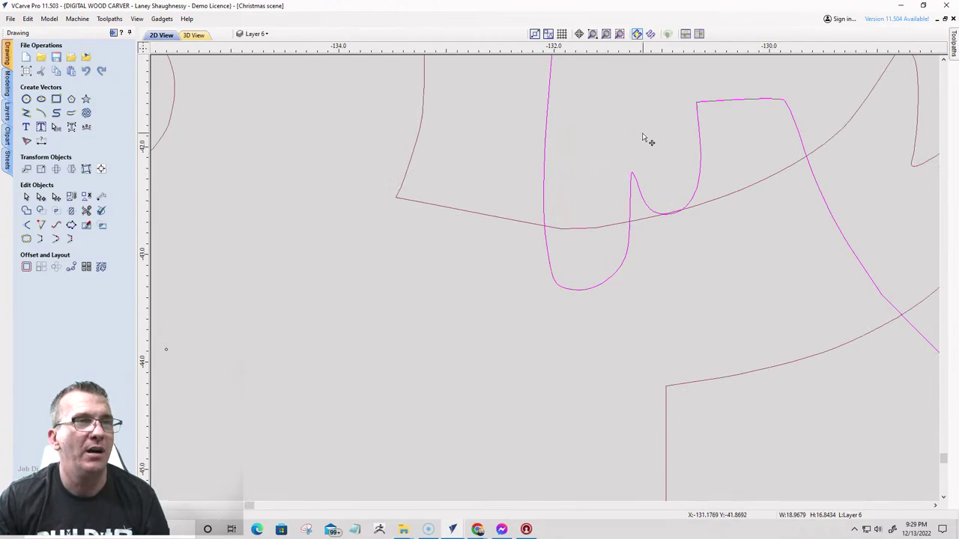
# - Draw a small 0.475 × 0.975 inch rectangle inside the fox's raised paw
pyautogui.click(56, 100)
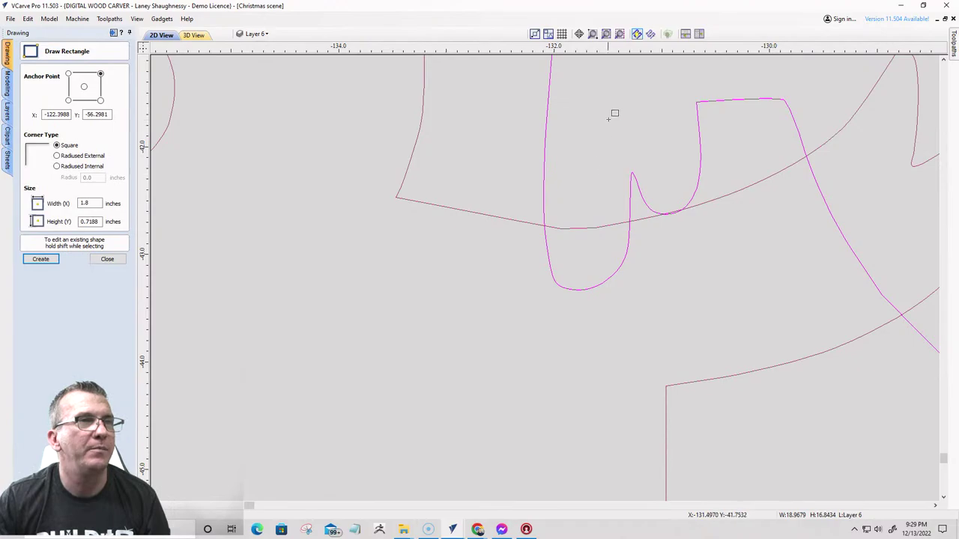
pyautogui.moveTo(612, 117)
pyautogui.mouseDown()
pyautogui.moveTo(615, 212)
pyautogui.moveTo(559, 223)
pyautogui.mouseUp()
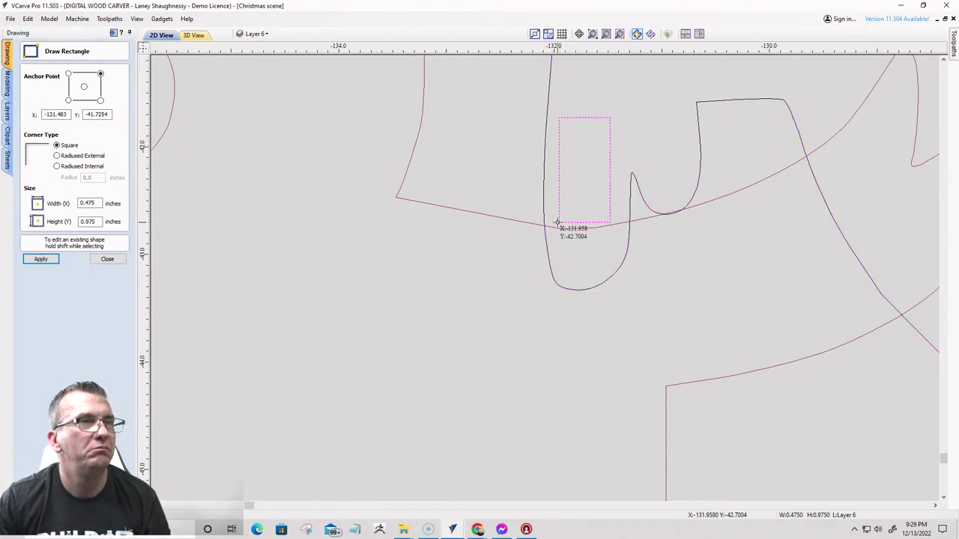
pyautogui.click(103, 259)
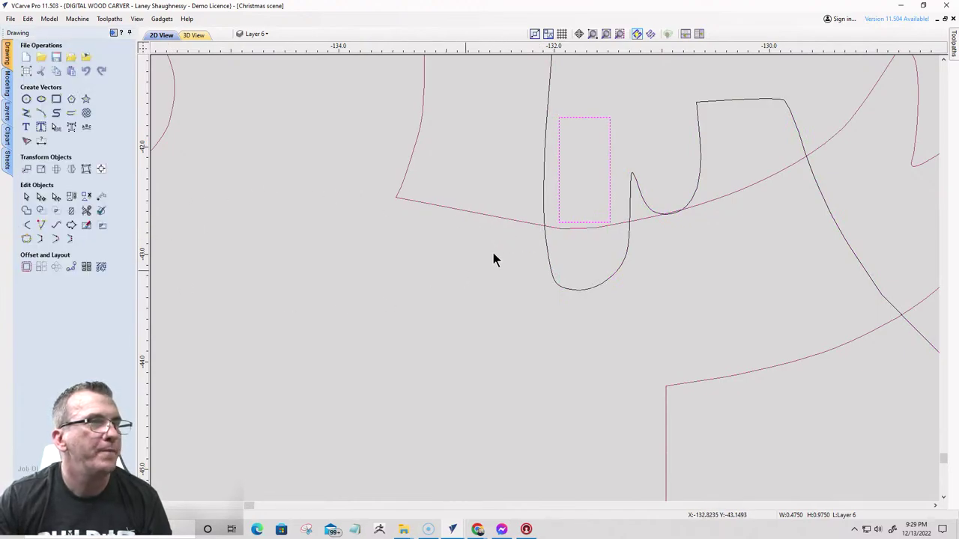
pyautogui.click(574, 221)
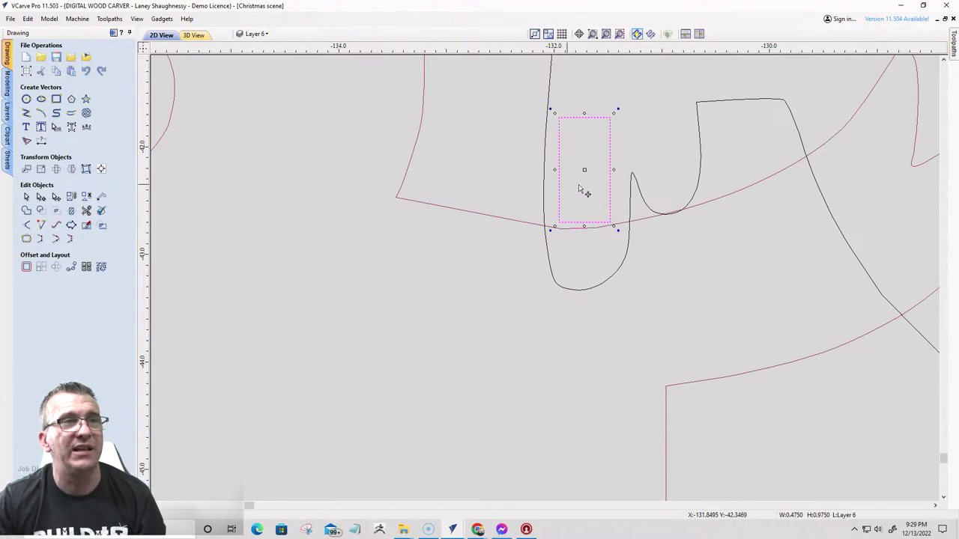
pyautogui.scroll(-2, 590, 173)
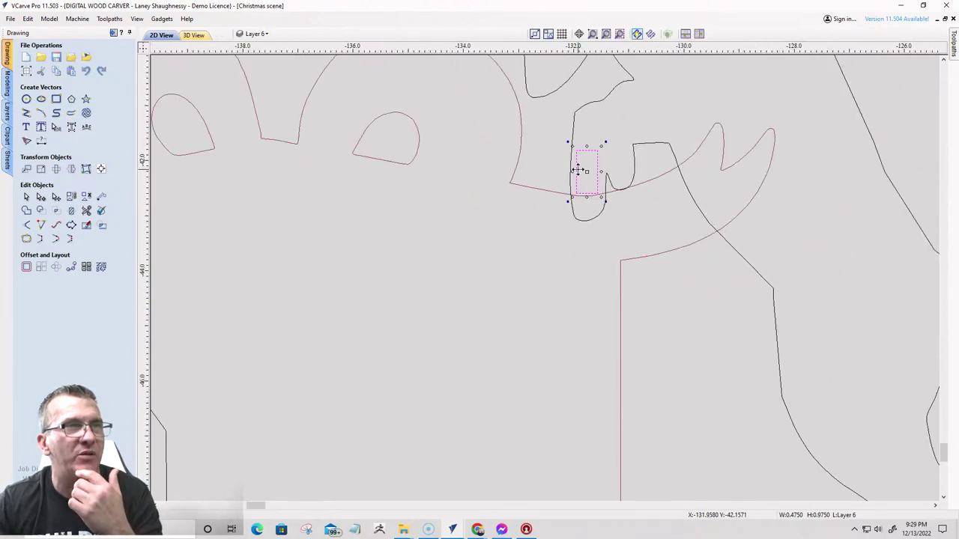
pyautogui.scroll(3, 578, 165)
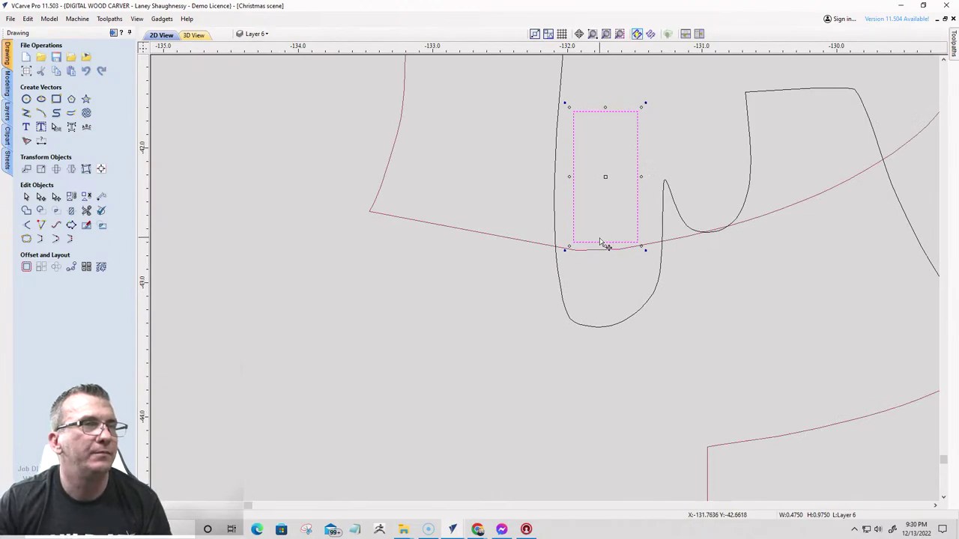
pyautogui.scroll(-2, 552, 253)
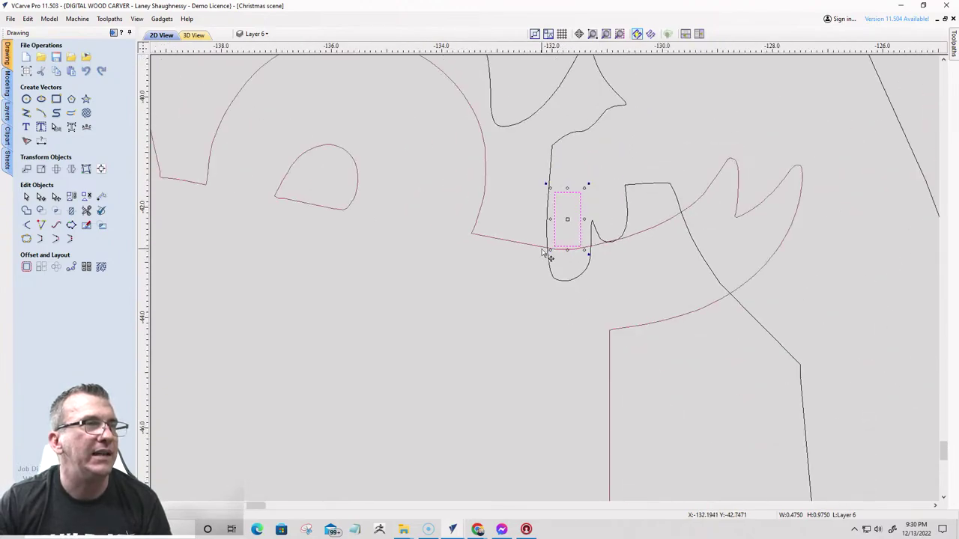
# - Nudge the small rectangle down so it rests on the gift's top edge
pyautogui.click(533, 245)
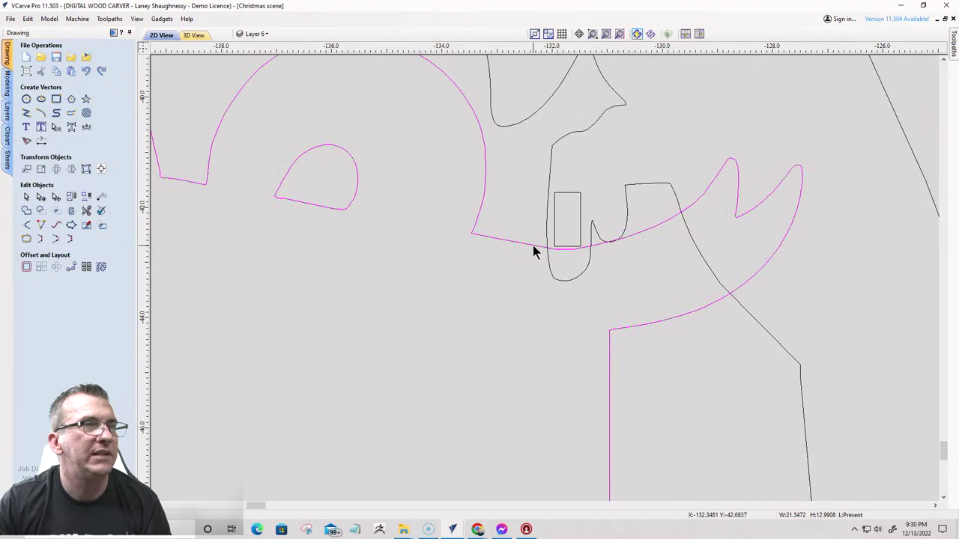
pyautogui.scroll(2, 567, 248)
pyautogui.scroll(2, 567, 247)
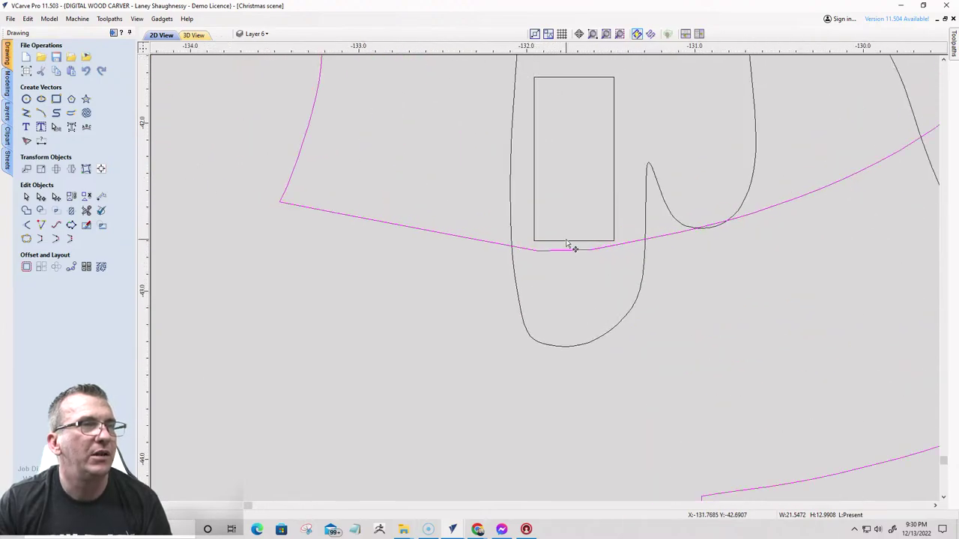
pyautogui.click(567, 243)
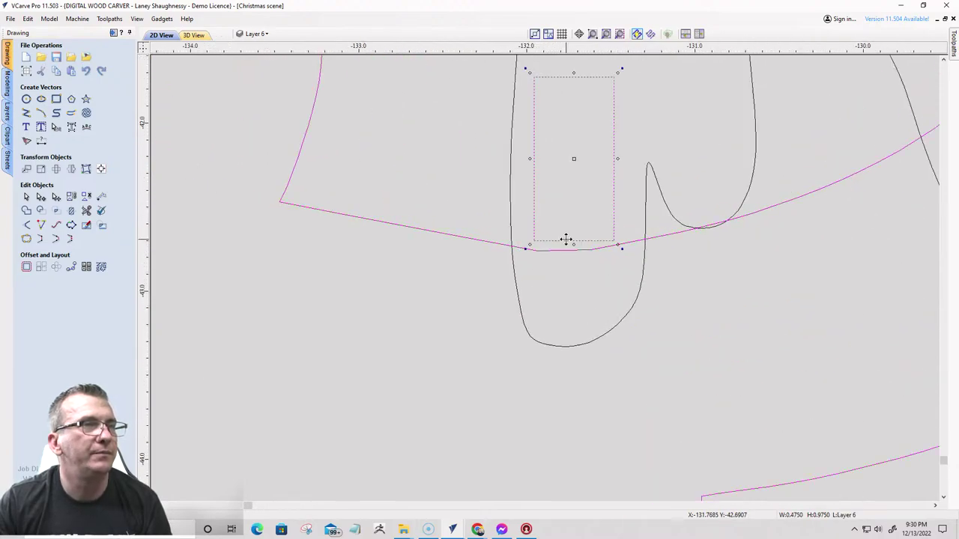
pyautogui.moveTo(567, 239); pyautogui.dragTo(563, 255)
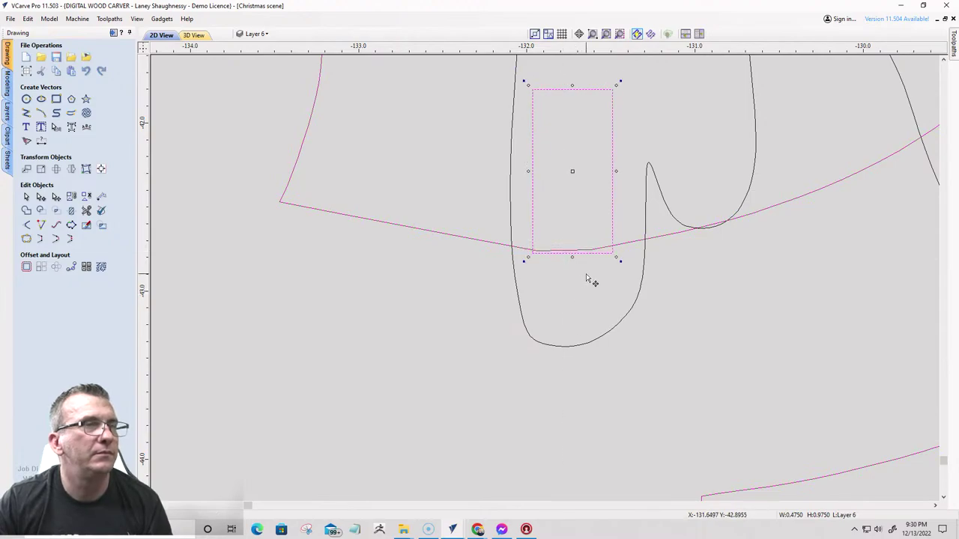
# - Select the pink gift shape, ready to move it
pyautogui.scroll(3, 558, 258)
pyautogui.scroll(-5, 536, 253)
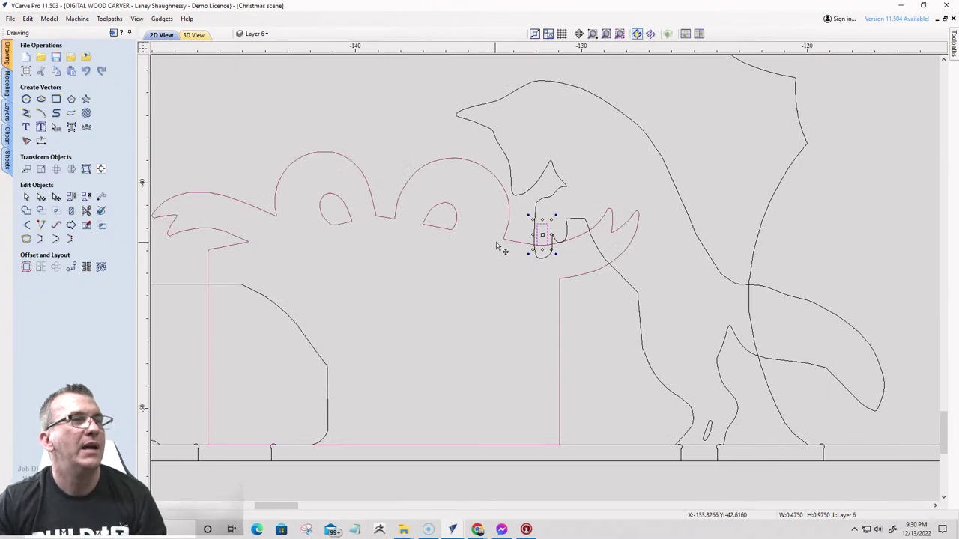
pyautogui.click(506, 242)
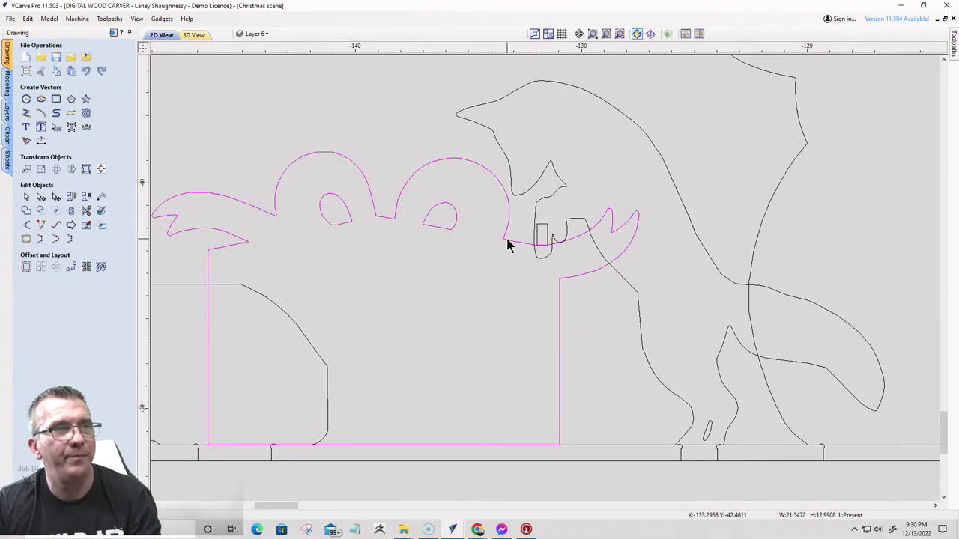
pyautogui.click(508, 237)
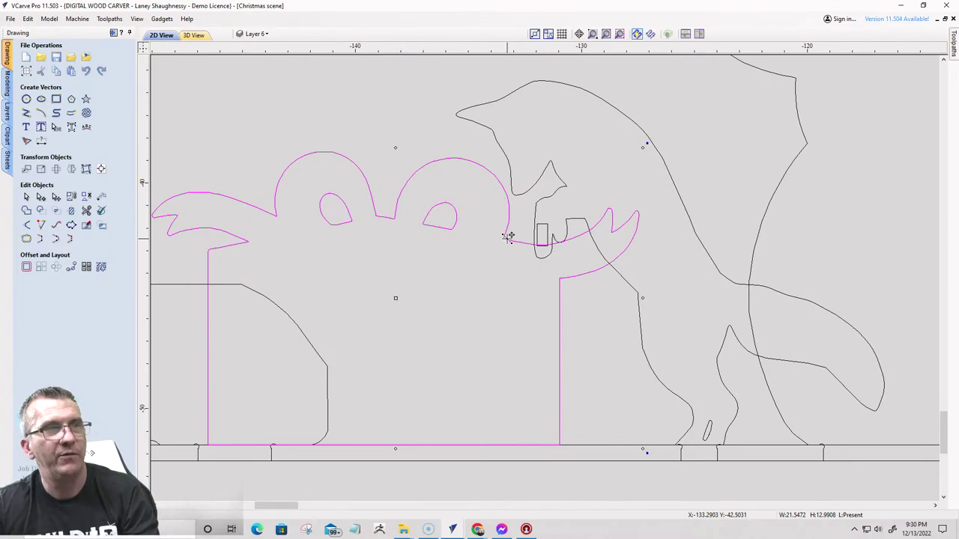
pyautogui.scroll(-2, 508, 236)
# - Move the gift below the scene and paste a copy back in its original place
pyautogui.moveTo(517, 236); pyautogui.dragTo(504, 363)
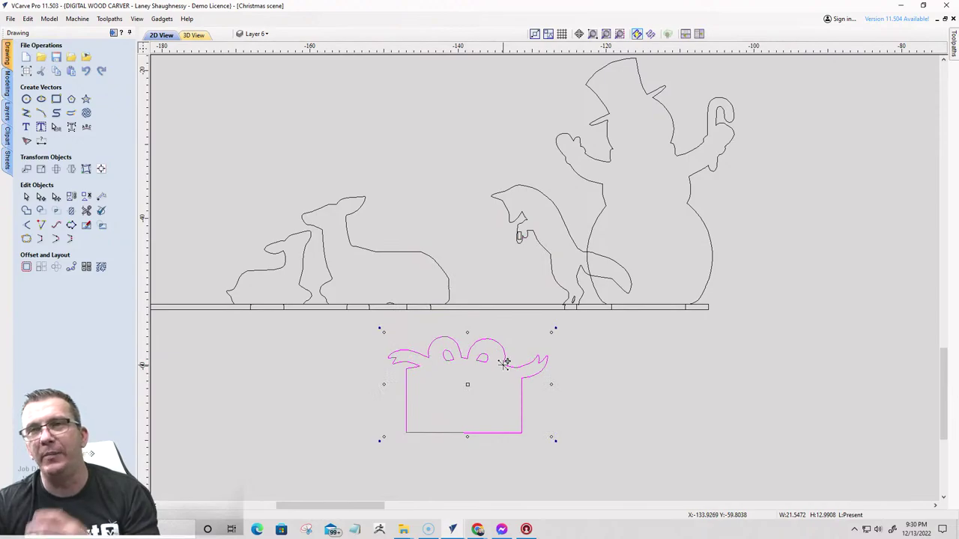
pyautogui.hotkey('ctrl', 'v')
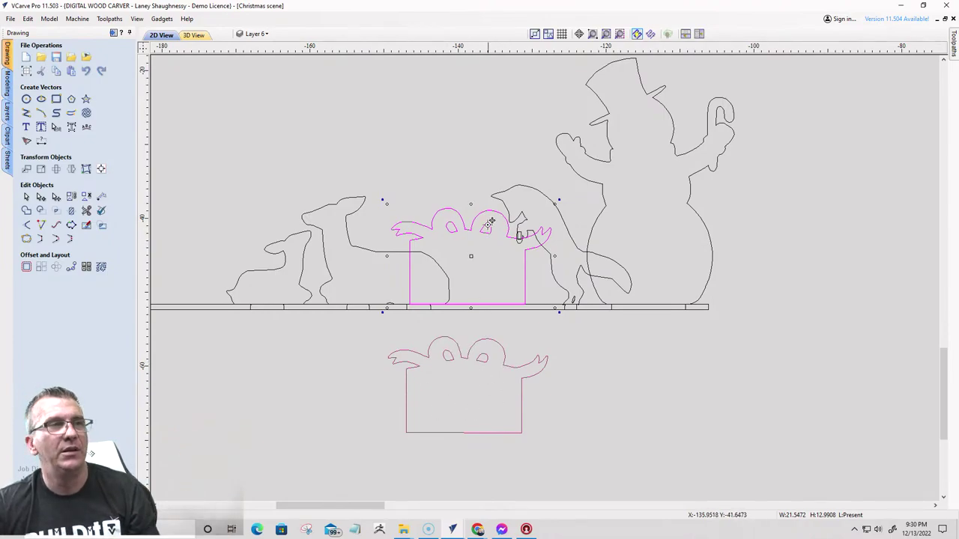
pyautogui.scroll(3, 506, 243)
pyautogui.scroll(5, 517, 240)
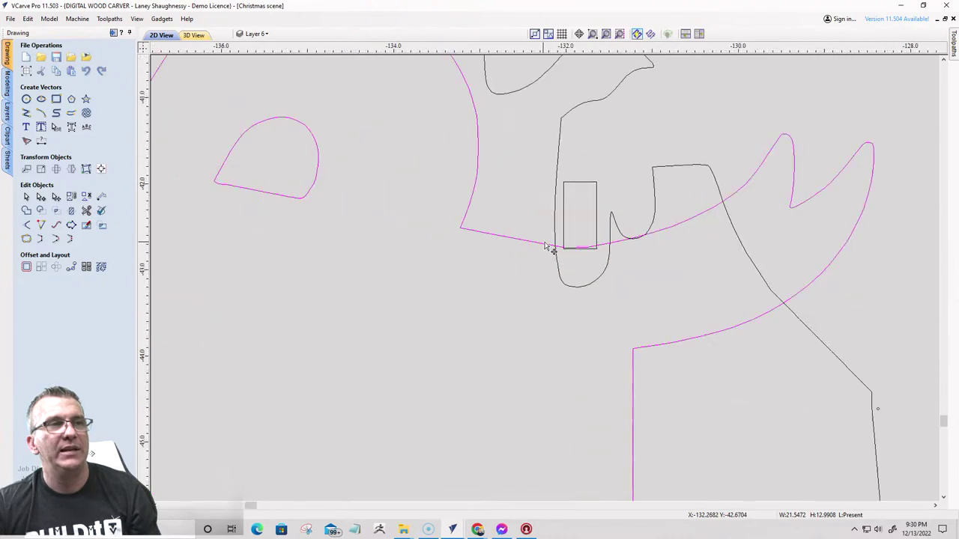
pyautogui.scroll(-3, 488, 253)
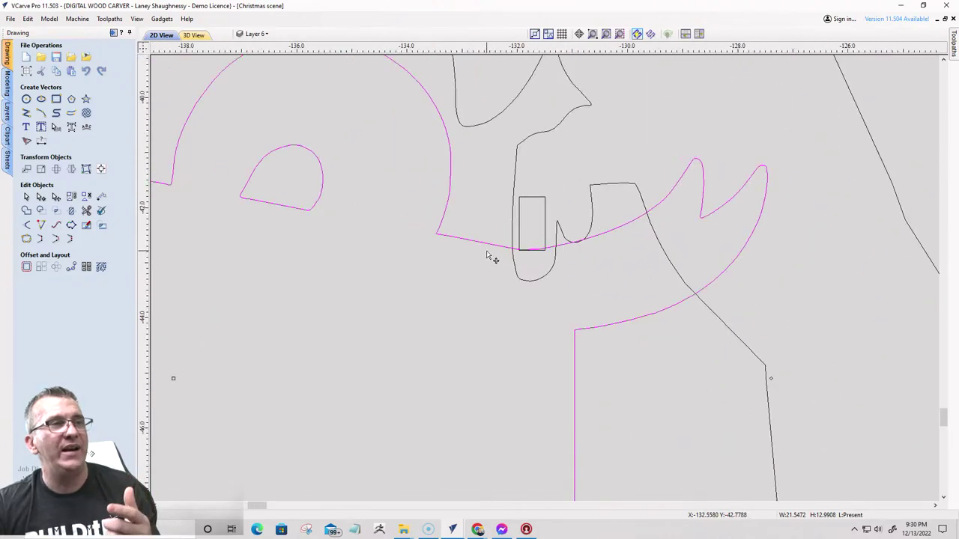
pyautogui.scroll(-3, 488, 256)
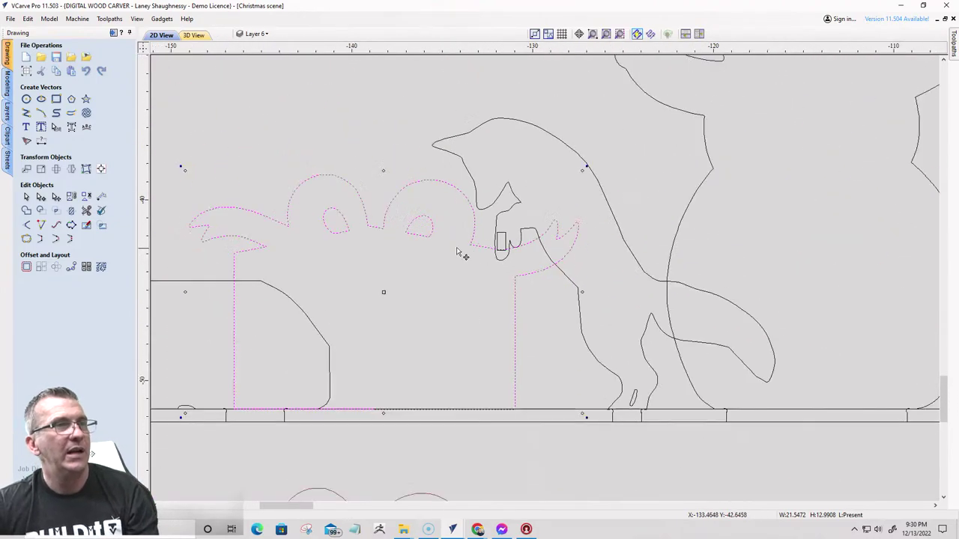
# - Leave only the gift's two bow loops selected
pyautogui.click(457, 266)
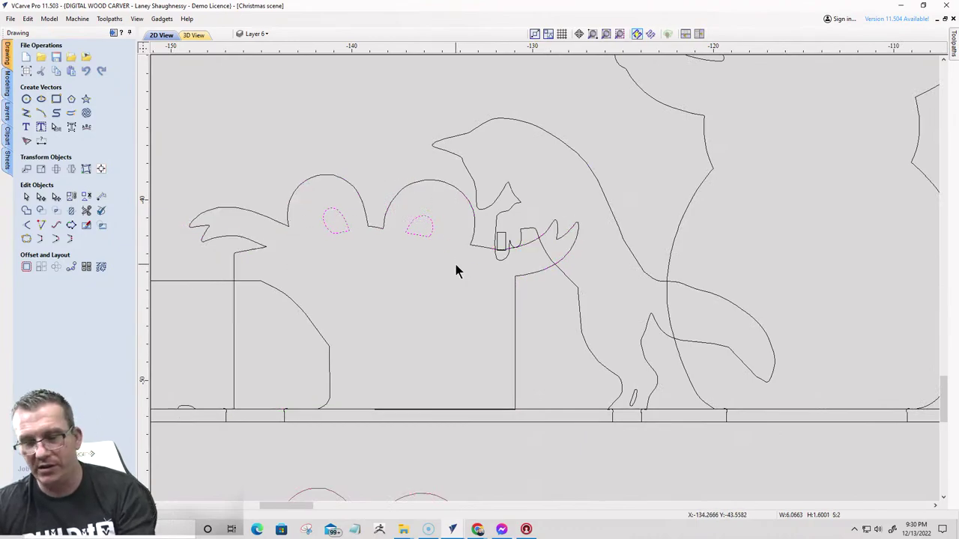
pyautogui.scroll(5, 502, 251)
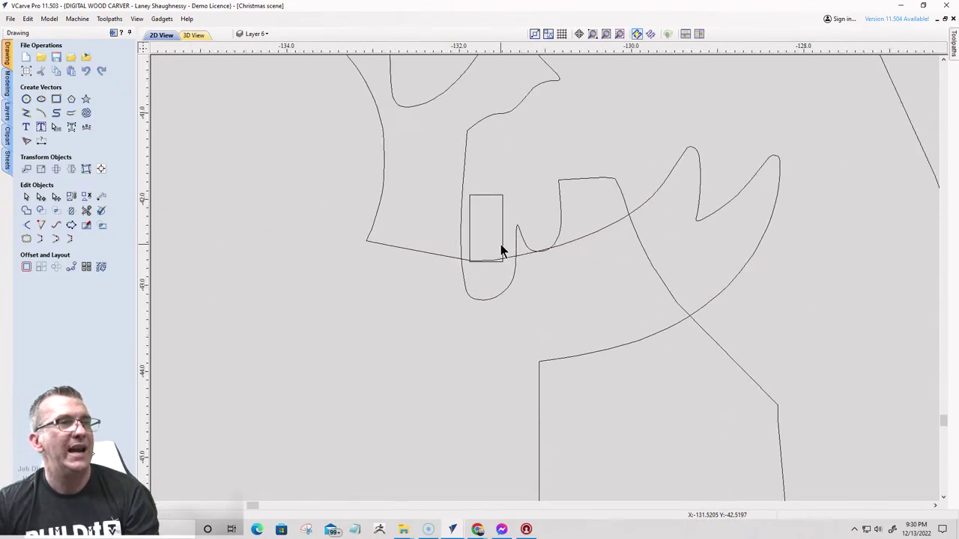
pyautogui.scroll(3, 502, 252)
pyautogui.scroll(-4, 486, 300)
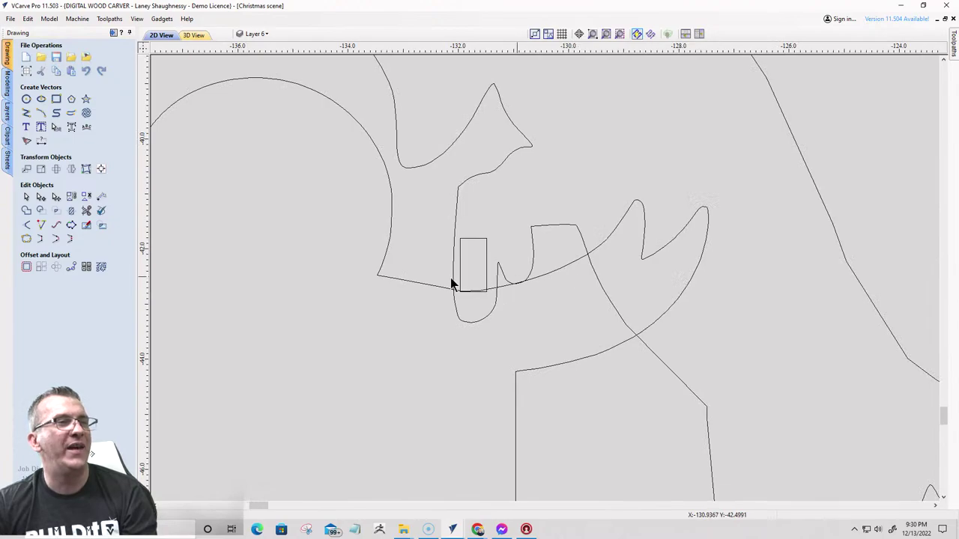
# - Trim away the overlapping gift lines between the fox's paw curves
pyautogui.click(87, 211)
pyautogui.scroll(-3, 348, 189)
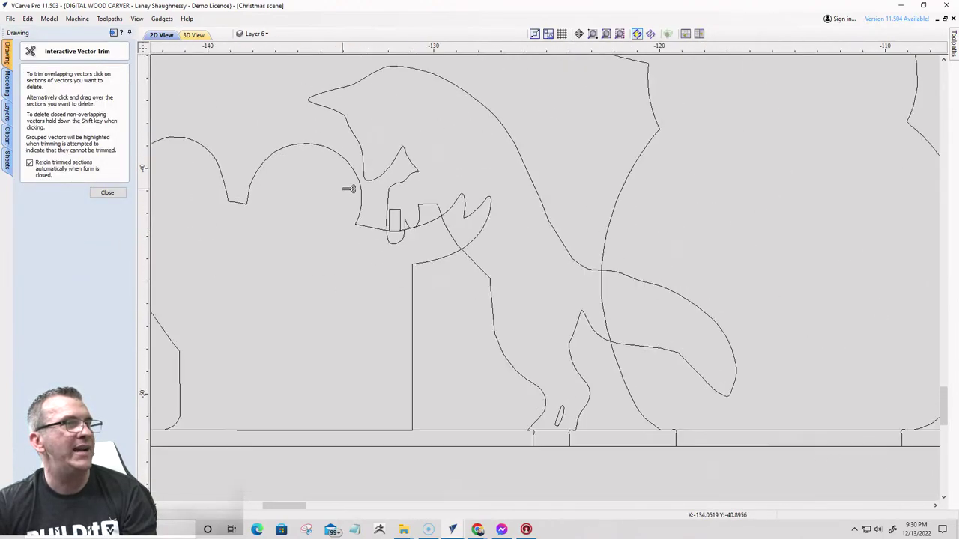
pyautogui.scroll(-1, 349, 189)
pyautogui.scroll(-3, 315, 154)
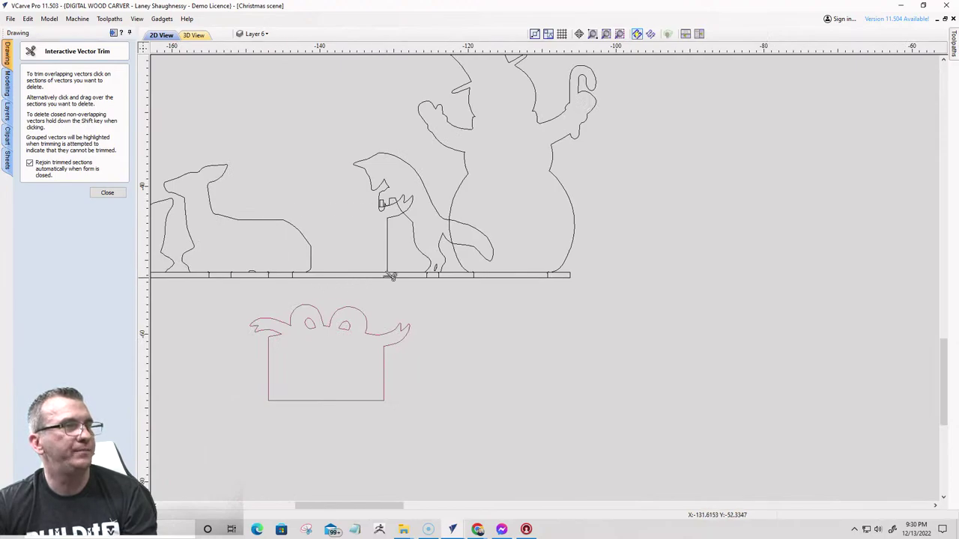
pyautogui.scroll(4, 433, 164)
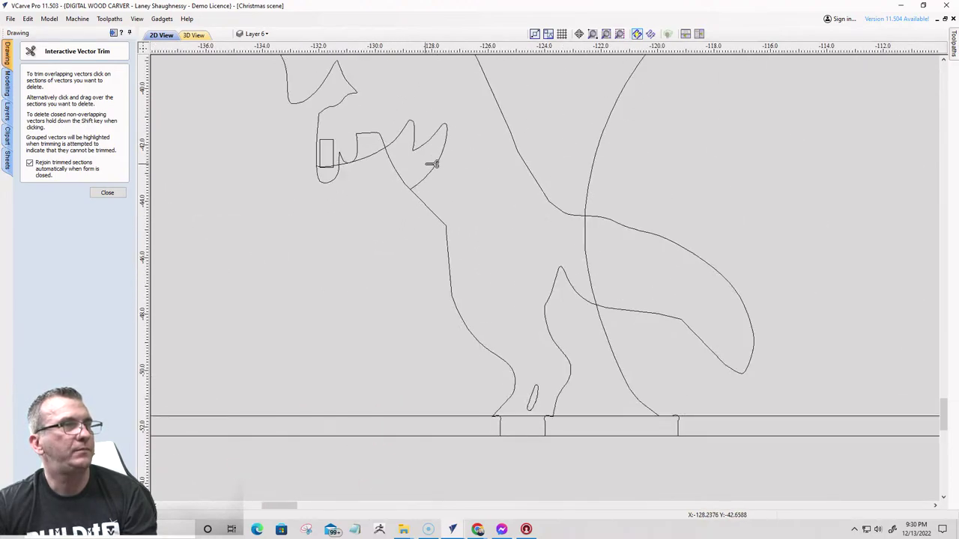
pyautogui.click(438, 171)
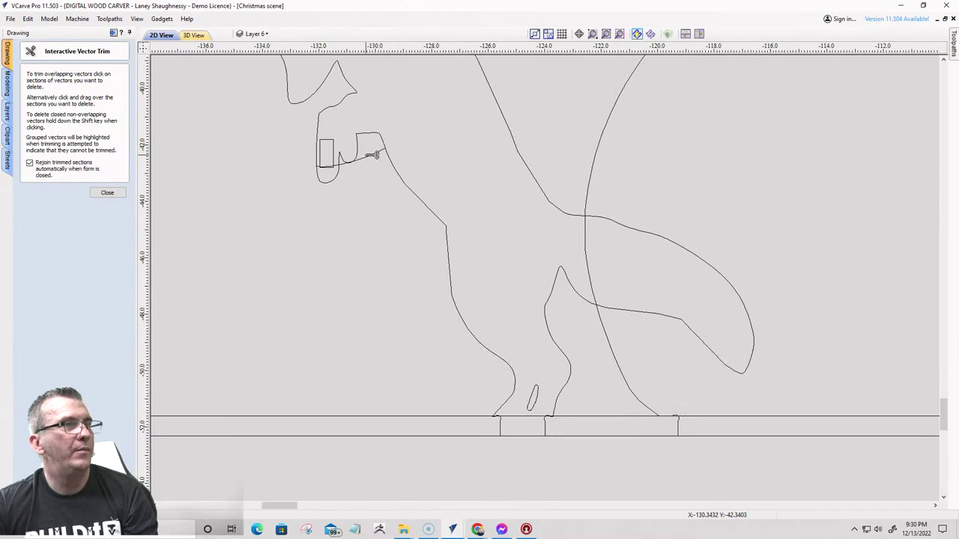
pyautogui.scroll(3, 354, 163)
pyautogui.click(388, 146)
pyautogui.scroll(3, 387, 145)
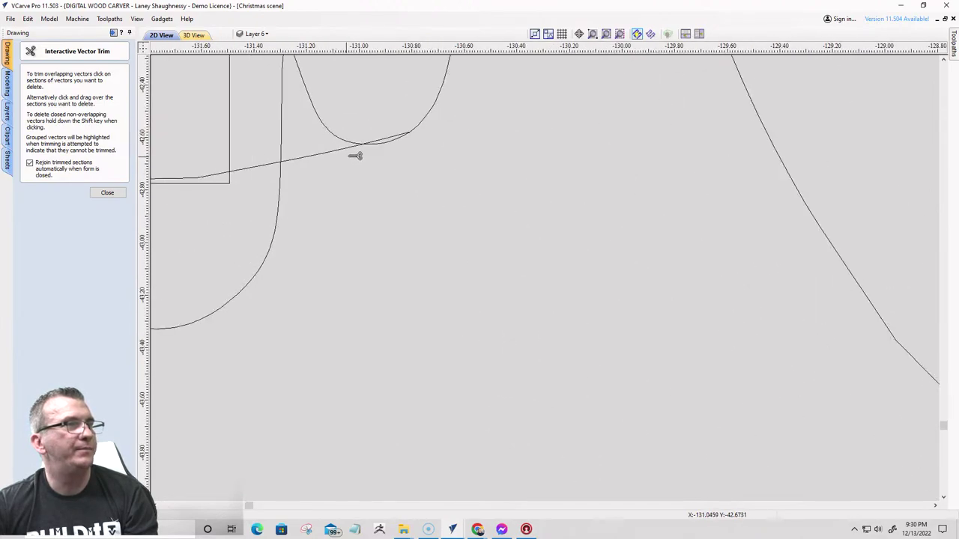
pyautogui.click(312, 158)
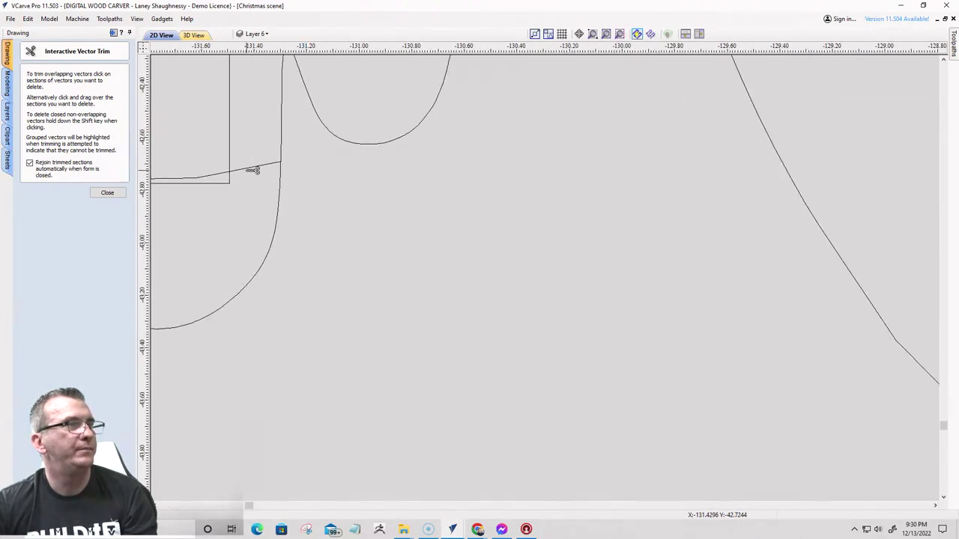
pyautogui.click(253, 168)
# - Trim the short line left of the rectangle and its bottom edge, then finish trimming
pyautogui.scroll(-2, 291, 217)
pyautogui.scroll(2, 287, 203)
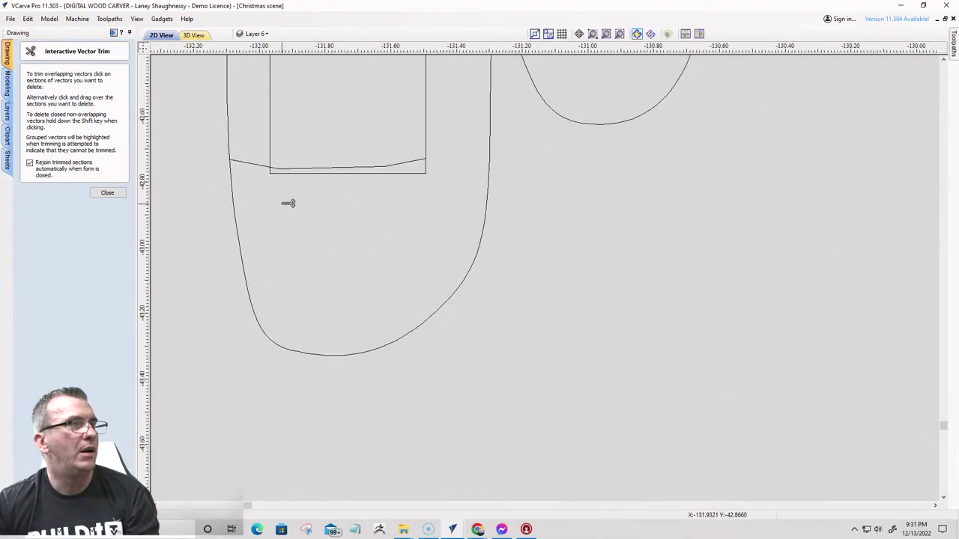
pyautogui.click(254, 163)
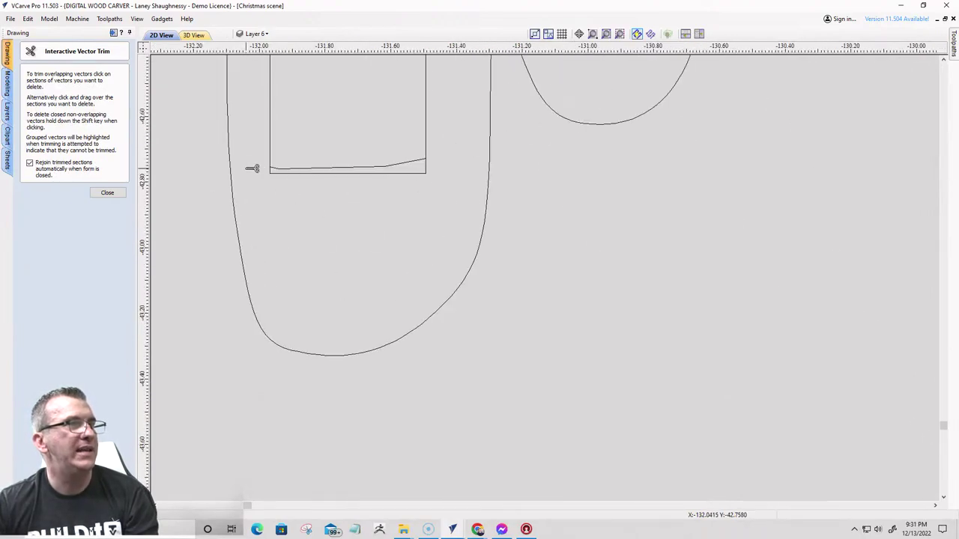
pyautogui.click(422, 174)
pyautogui.scroll(-3, 390, 281)
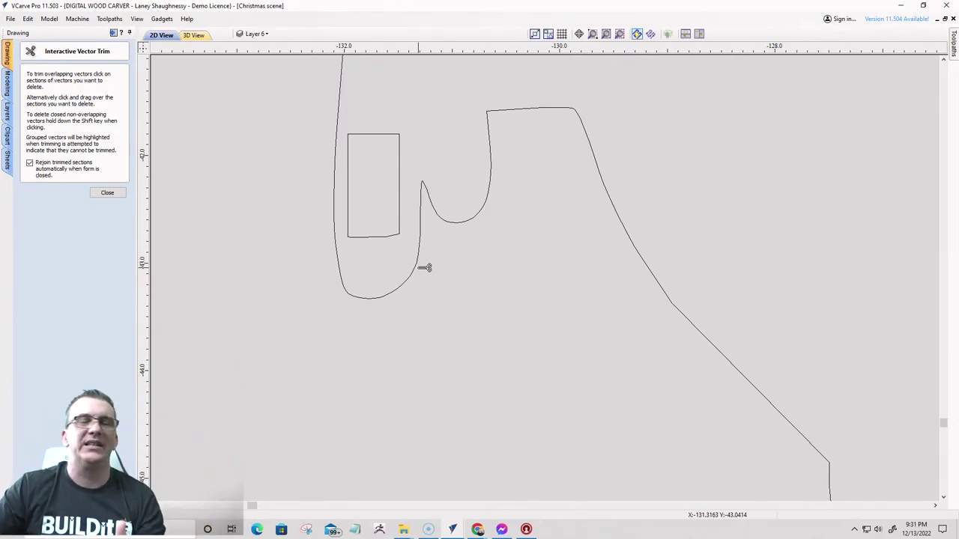
pyautogui.scroll(-5, 425, 267)
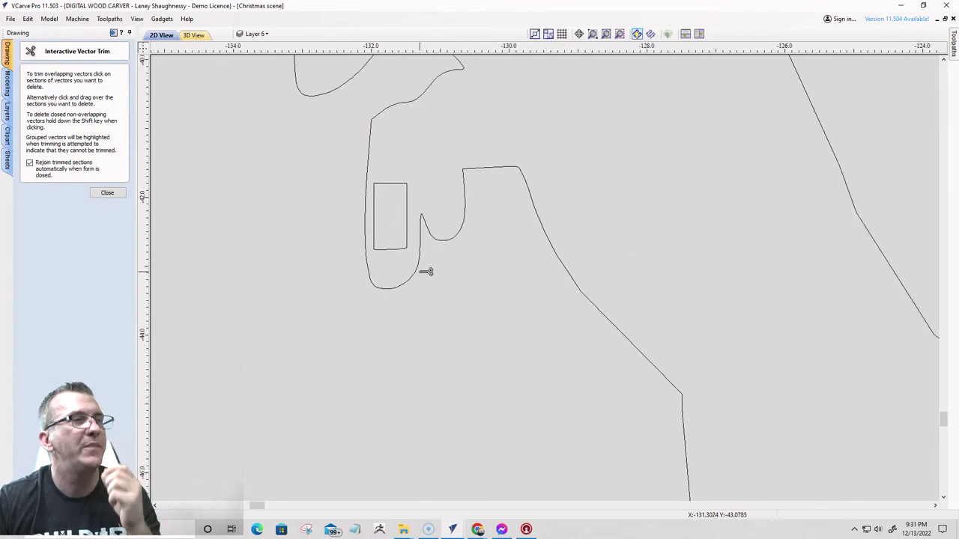
pyautogui.click(108, 192)
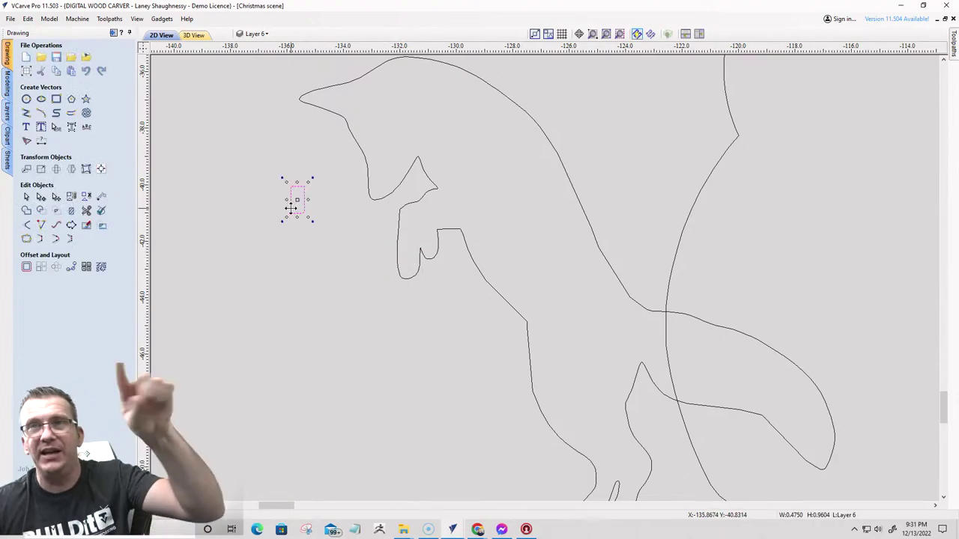
# - Relocate the small 0.475 × 0.975 inch rectangle beside the snowman's raised arm
pyautogui.scroll(3, 290, 208)
pyautogui.scroll(2, 293, 209)
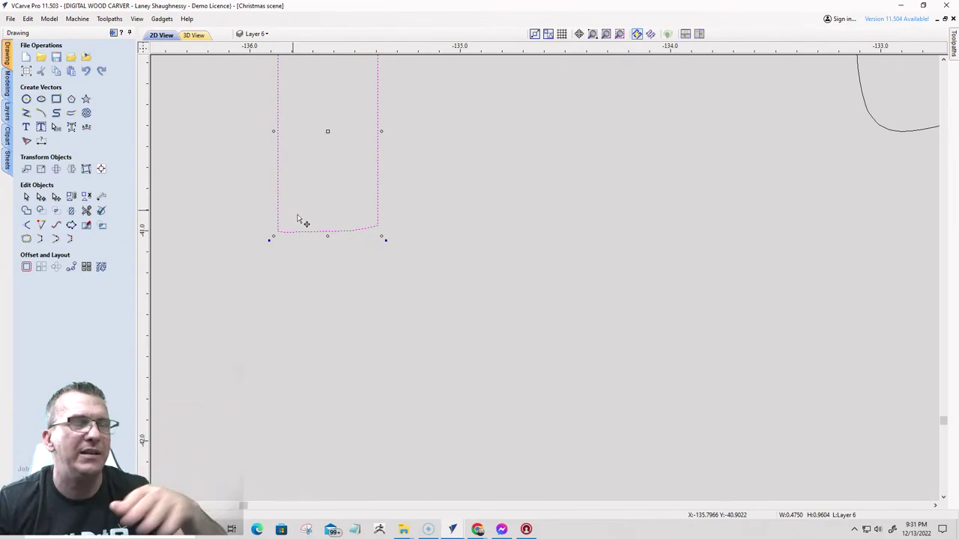
pyautogui.scroll(-1, 315, 233)
pyautogui.scroll(-6, 322, 237)
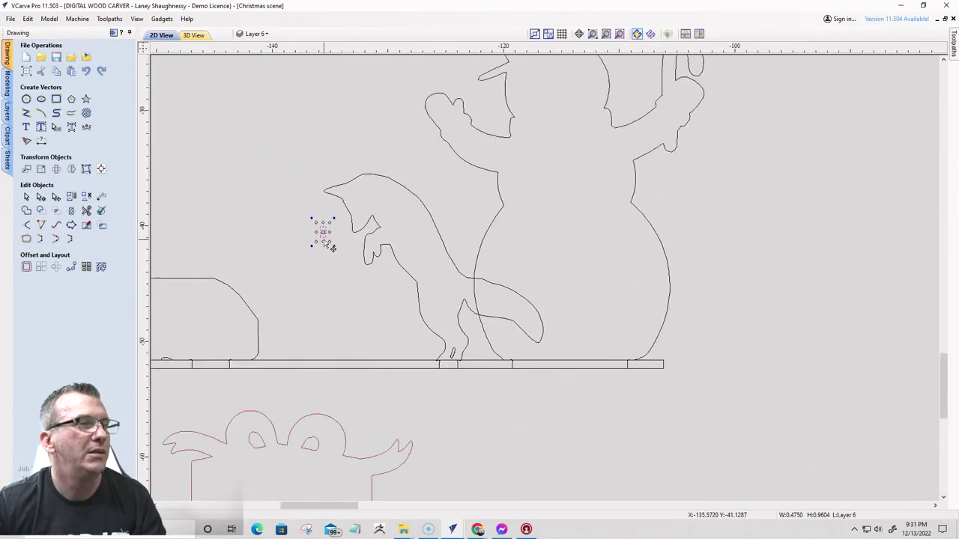
pyautogui.moveTo(322, 185); pyautogui.dragTo(751, 201)
pyautogui.scroll(5, 742, 206)
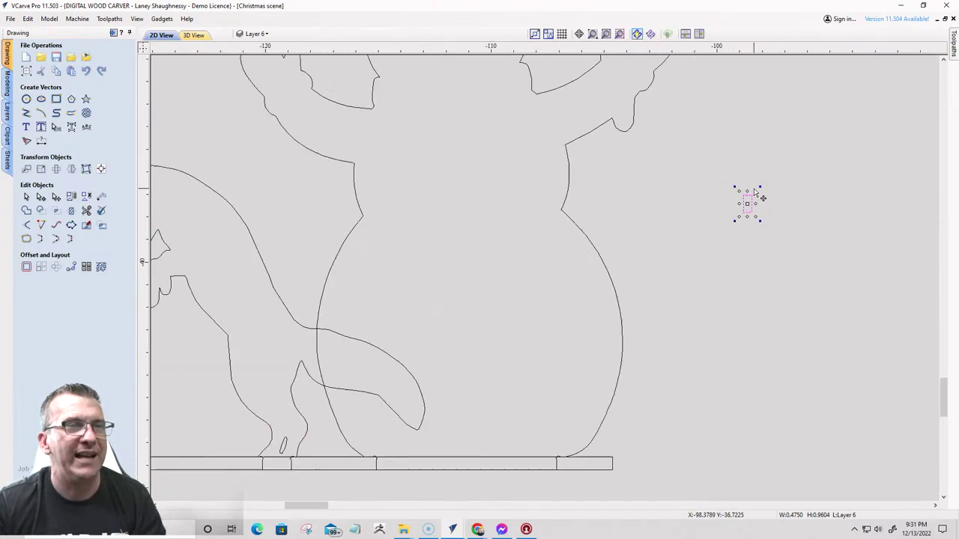
pyautogui.moveTo(740, 227); pyautogui.dragTo(546, 162)
pyautogui.scroll(-8, 805, 240)
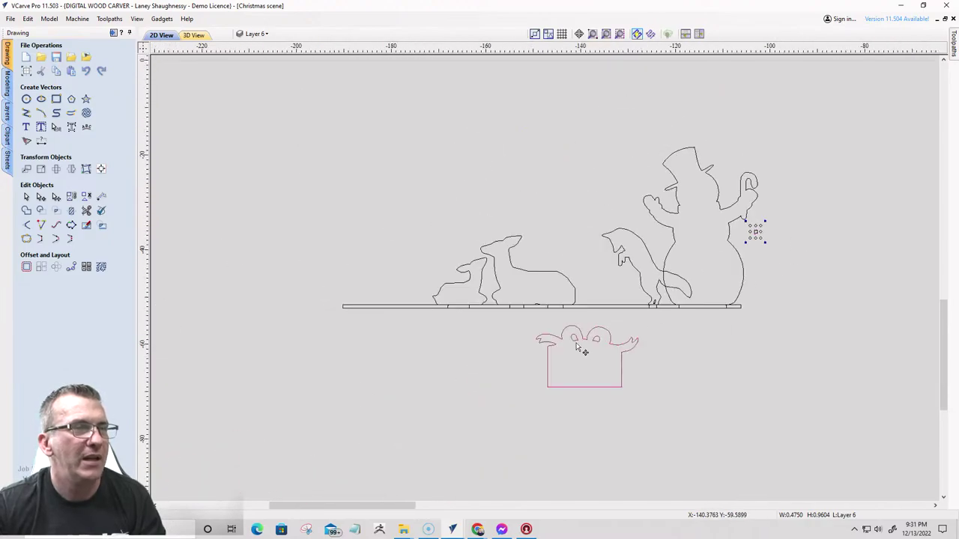
# - Paste a copy of the present up into the scene and delete the lower original
pyautogui.click(584, 341)
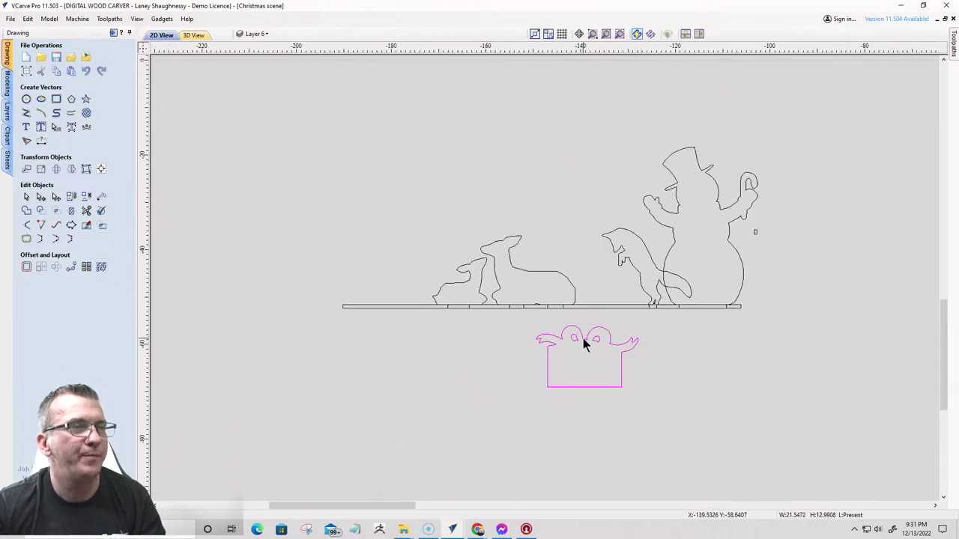
pyautogui.click(584, 340)
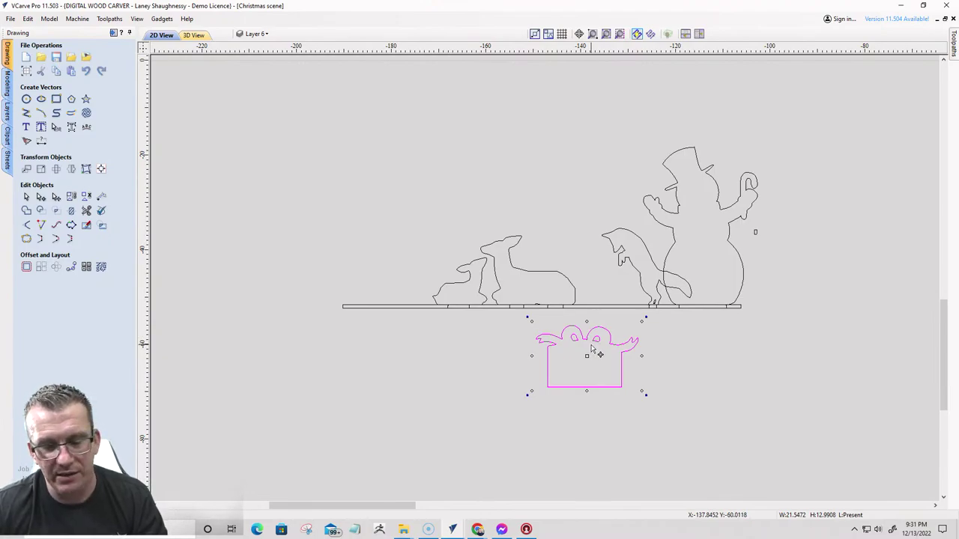
pyautogui.hotkey('ctrl', 'v')
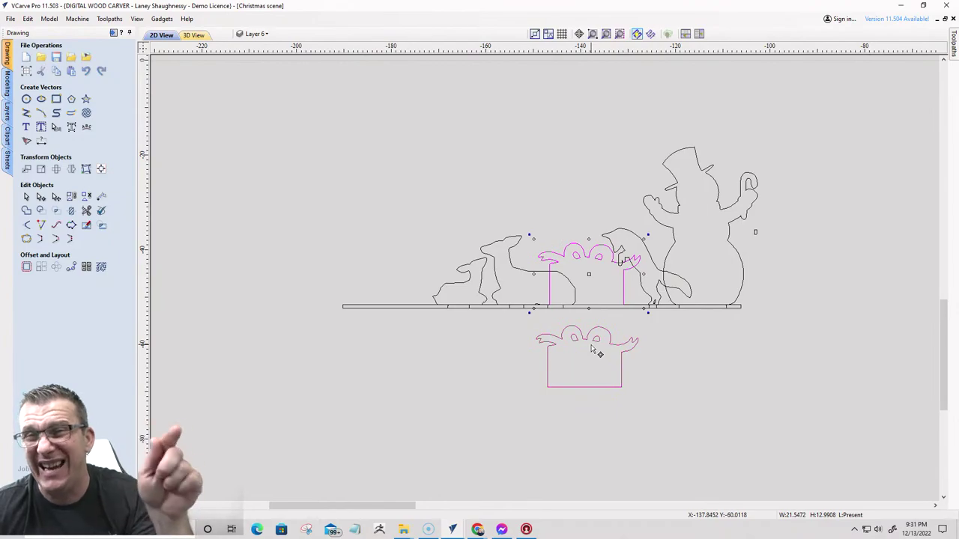
pyautogui.click(534, 332)
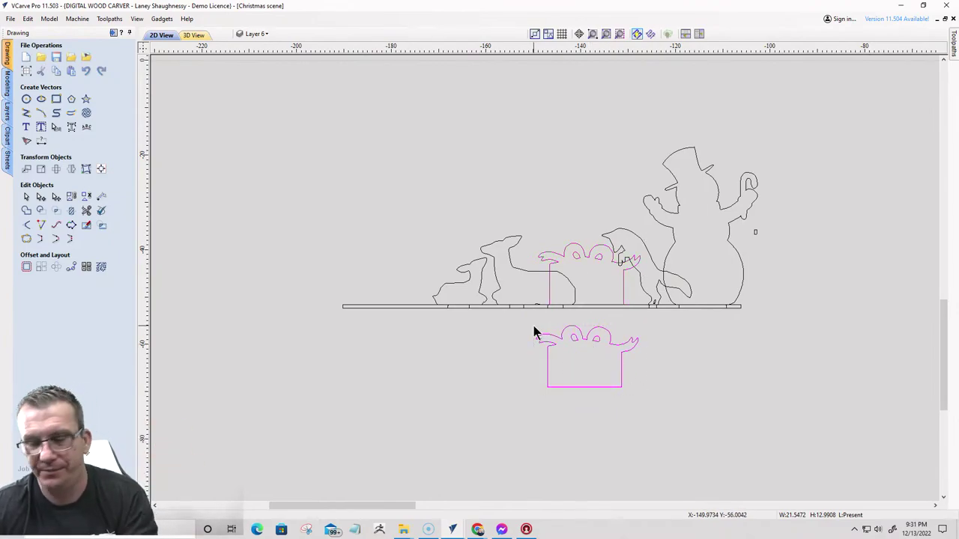
pyautogui.press('Delete')
# - Reselect the present standing between the deer and the fox
pyautogui.scroll(5, 588, 225)
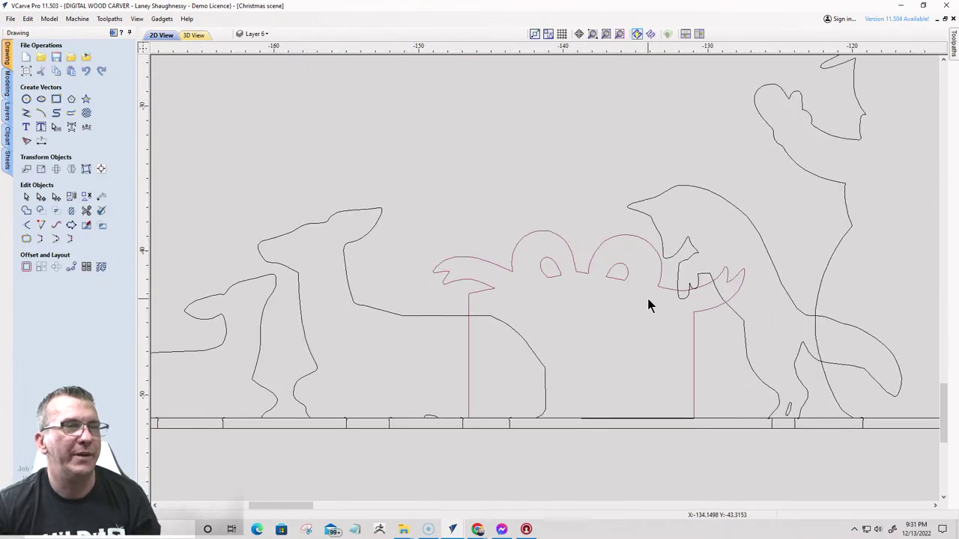
pyautogui.scroll(8, 772, 291)
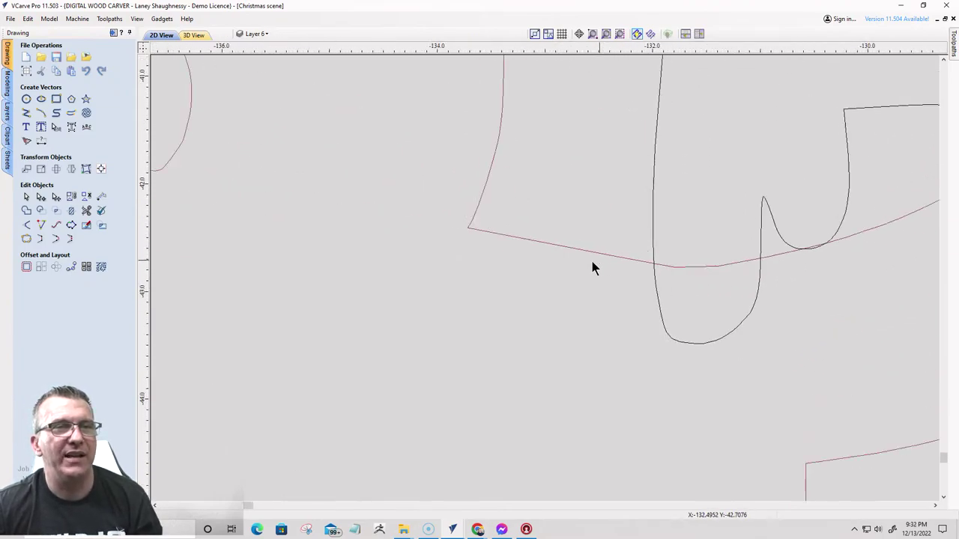
pyautogui.scroll(-4, 592, 263)
pyautogui.scroll(3, 660, 264)
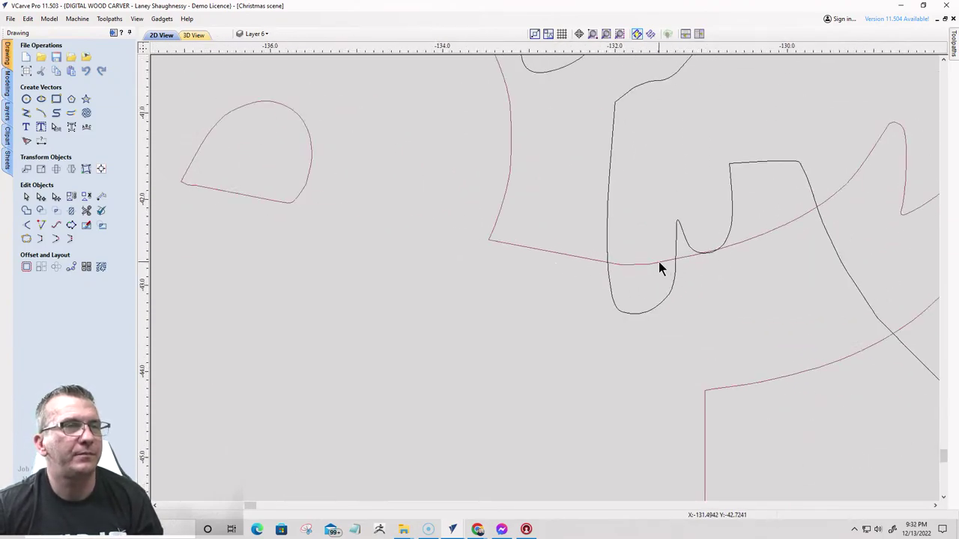
pyautogui.scroll(-3, 659, 261)
pyautogui.scroll(1, 688, 275)
pyautogui.scroll(1, 688, 255)
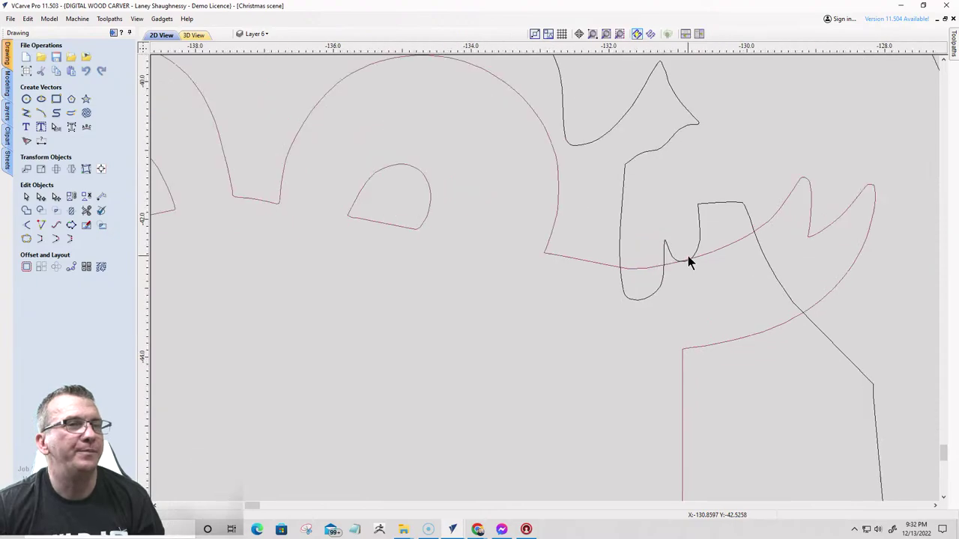
pyautogui.scroll(2, 688, 256)
pyautogui.click(652, 275)
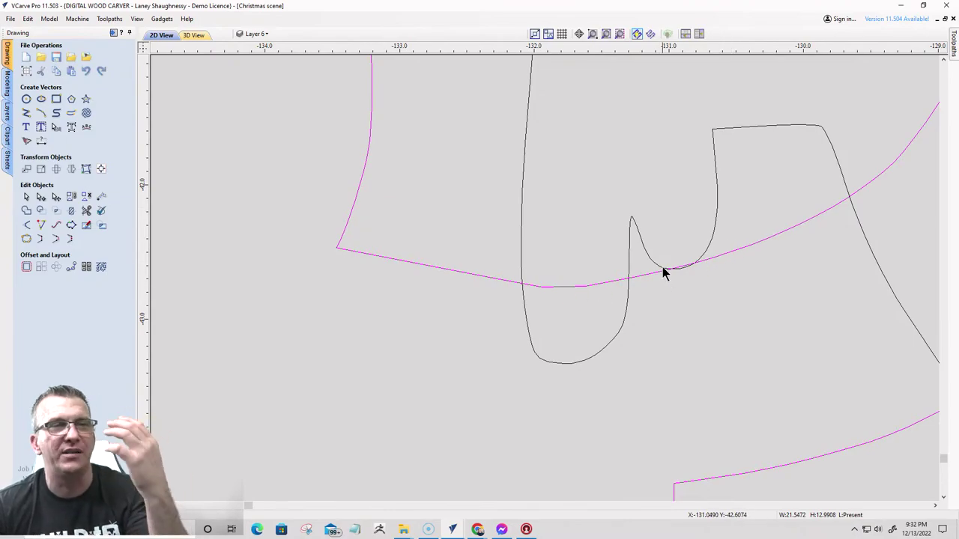
pyautogui.scroll(-5, 677, 292)
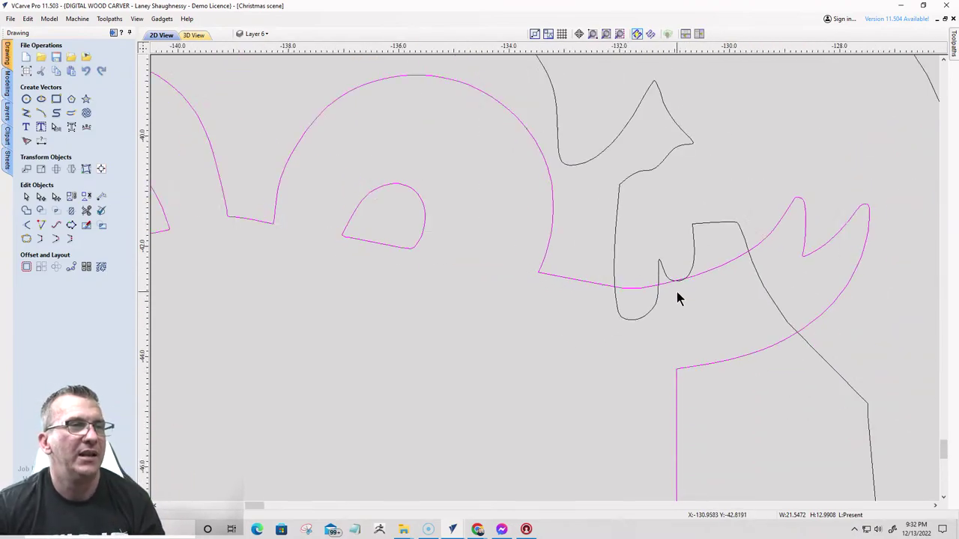
pyautogui.scroll(-2, 677, 296)
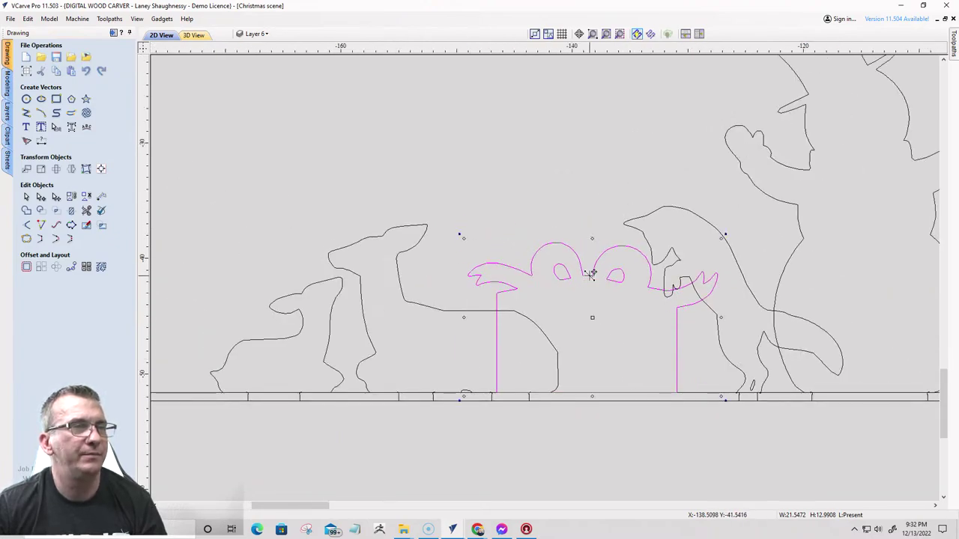
# - Lower the present so its box drops below the base strip
pyautogui.moveTo(592, 274); pyautogui.dragTo(591, 348)
pyautogui.scroll(-3, 578, 437)
pyautogui.scroll(4, 559, 443)
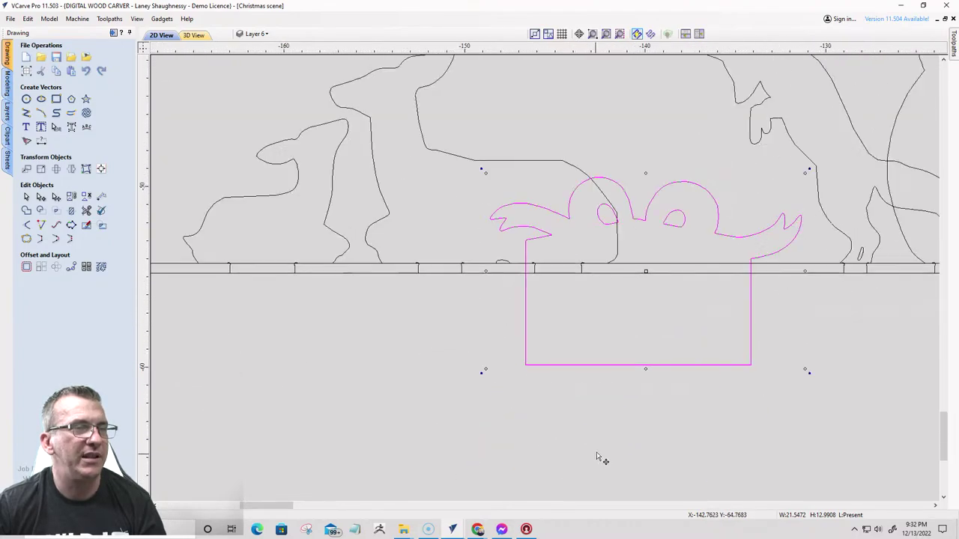
pyautogui.scroll(1, 600, 458)
# - Draw an 8.25 by 0.7188 inch tab rectangle just beneath the present
pyautogui.click(56, 99)
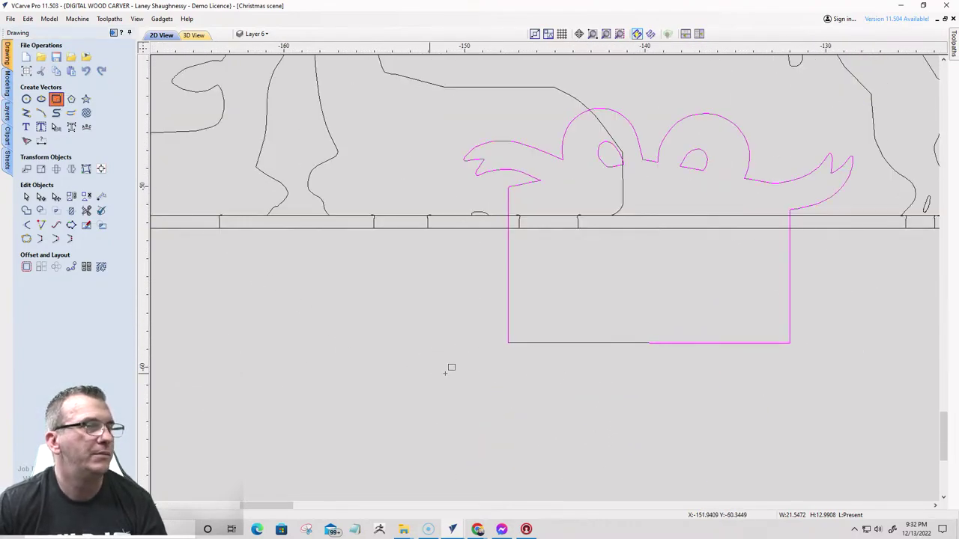
pyautogui.click(574, 349)
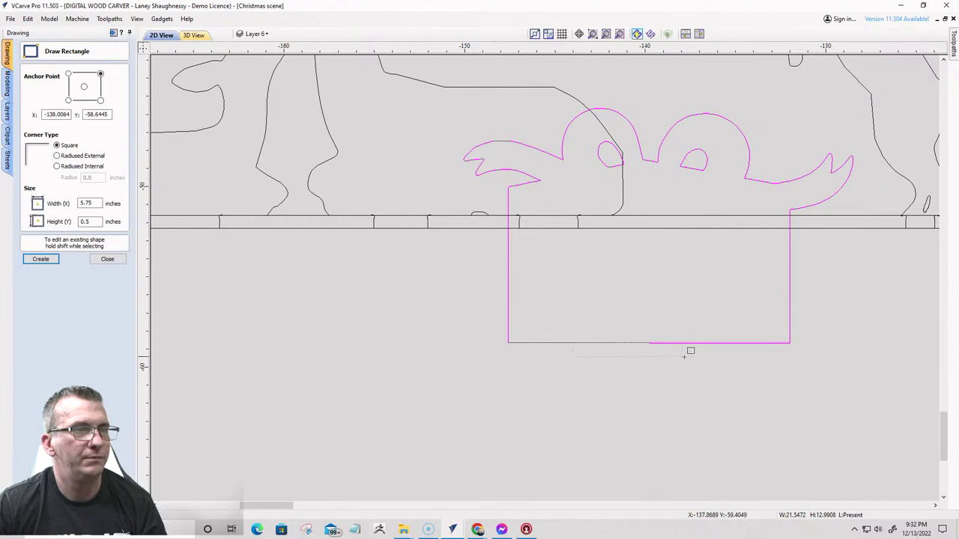
pyautogui.click(724, 366)
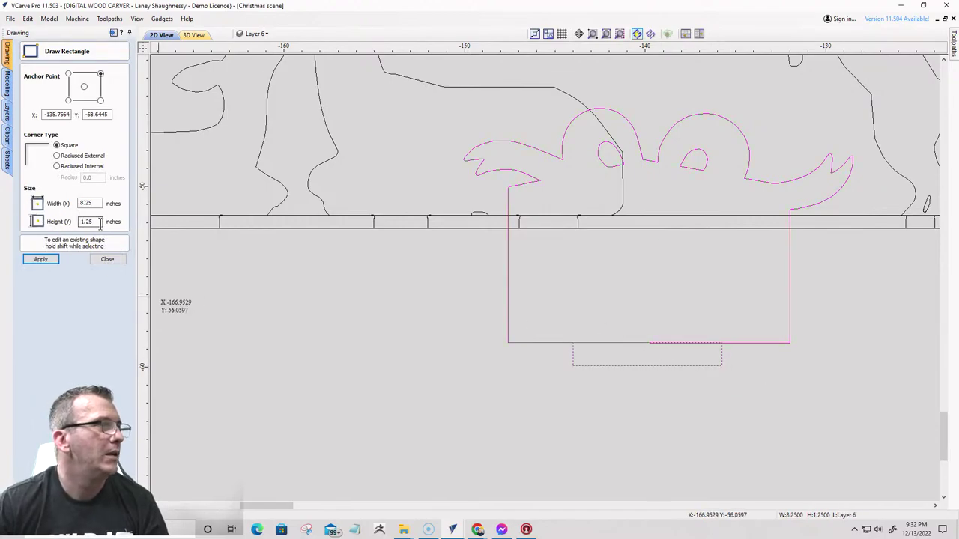
pyautogui.write('.7187')
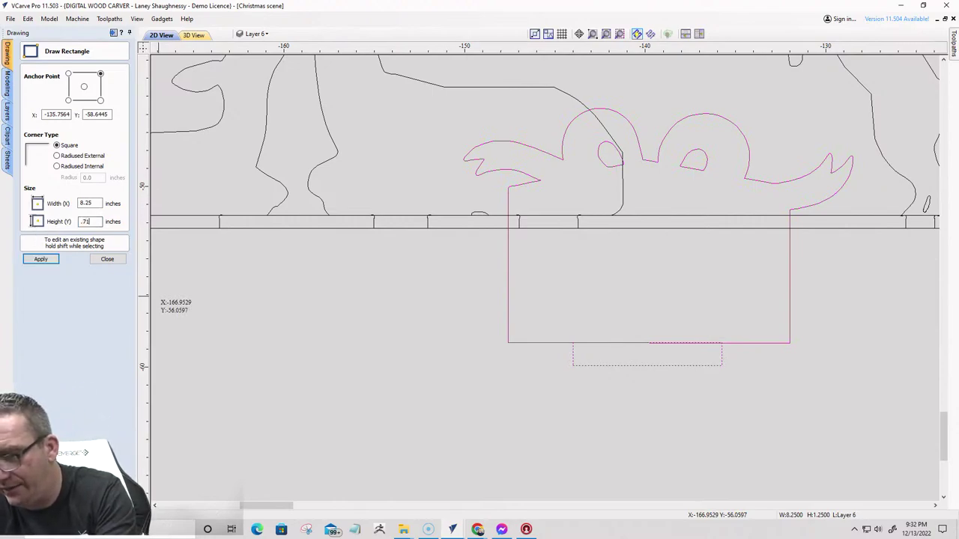
pyautogui.click(41, 259)
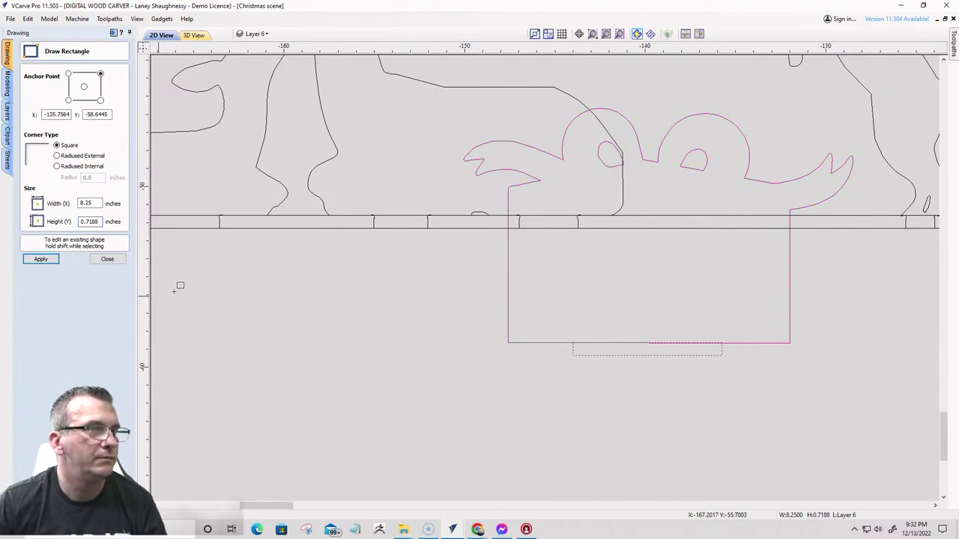
pyautogui.click(106, 258)
pyautogui.scroll(3, 662, 344)
pyautogui.scroll(2, 582, 367)
# - Snap the 8.25 x 0.7188 tab rectangle up against the stand rectangle's bottom edge
pyautogui.scroll(3, 401, 338)
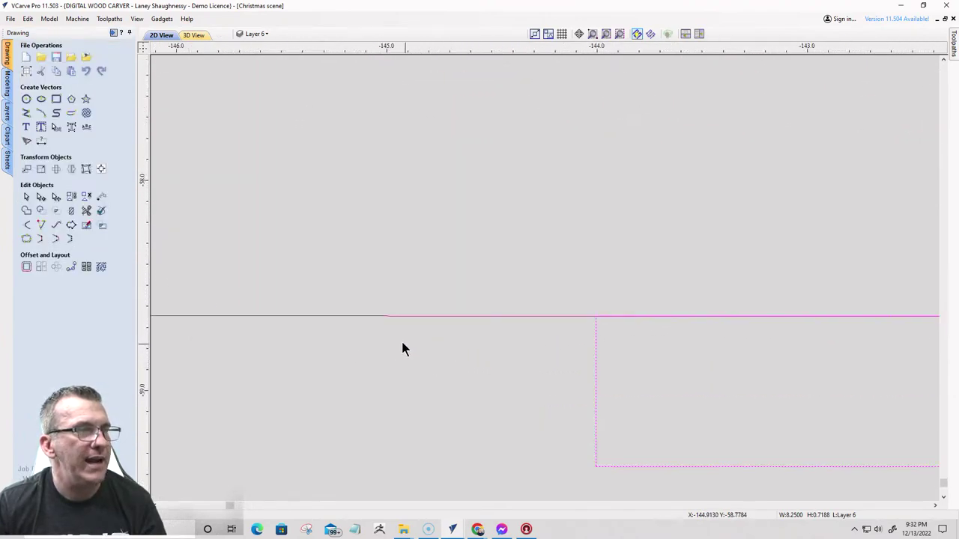
pyautogui.scroll(-3, 407, 336)
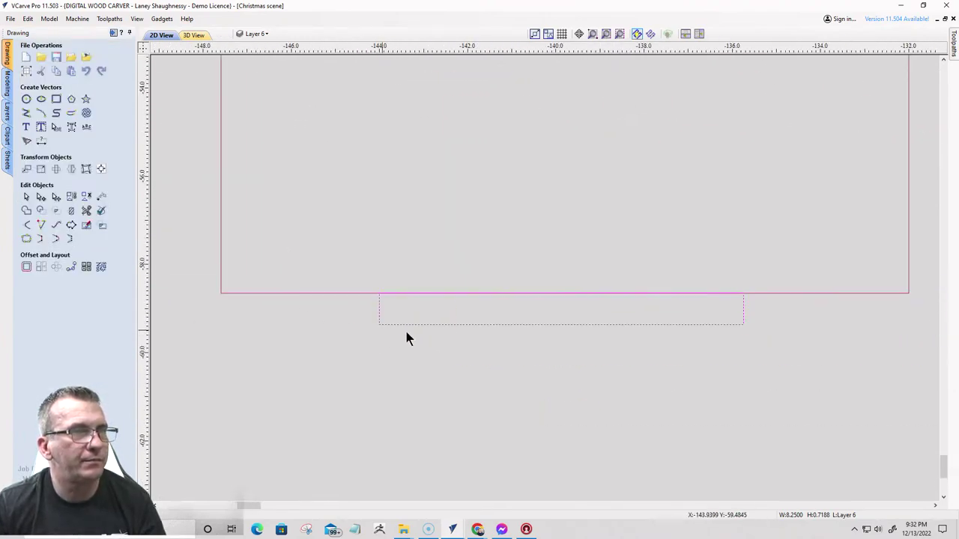
pyautogui.scroll(4, 628, 303)
pyautogui.scroll(2, 430, 291)
pyautogui.scroll(3, 482, 289)
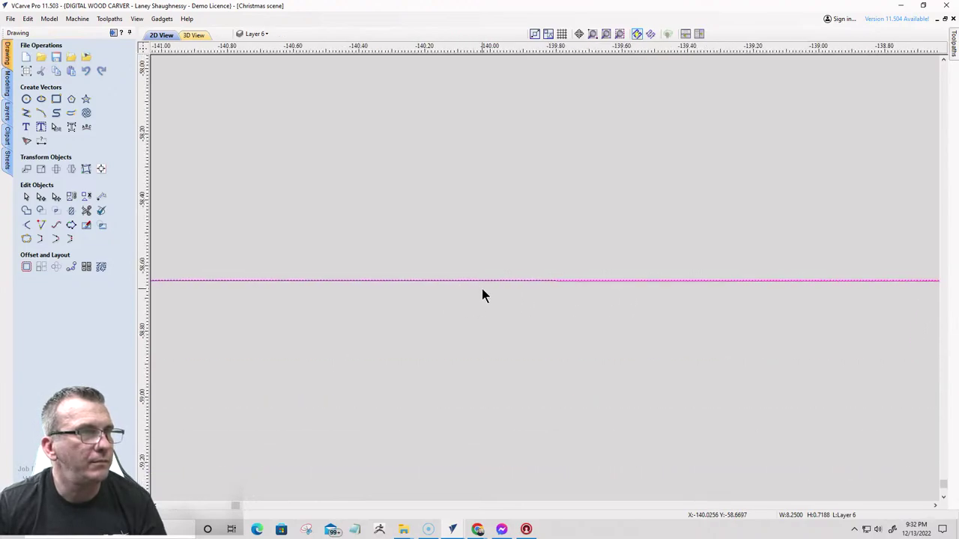
pyautogui.scroll(-3, 667, 275)
pyautogui.scroll(-3, 667, 277)
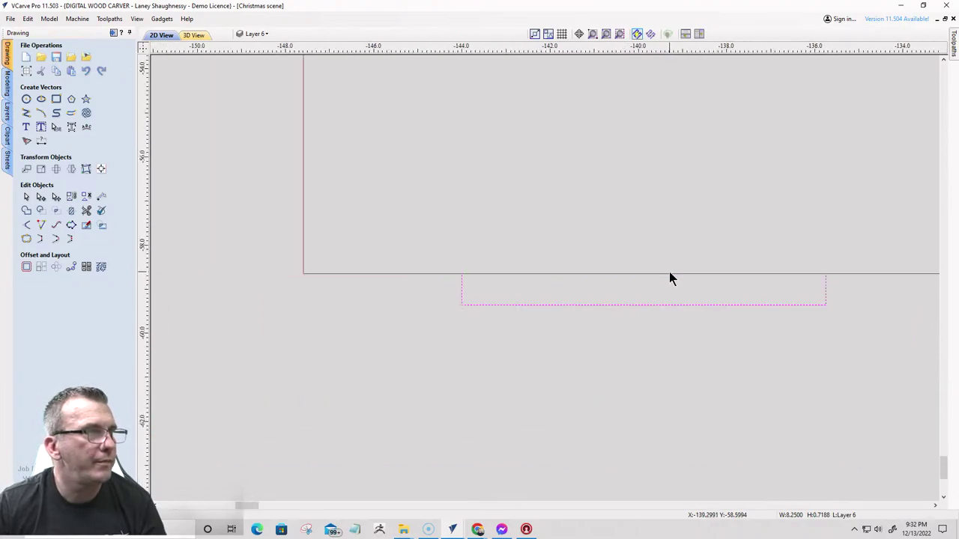
pyautogui.click(460, 289)
pyautogui.click(460, 290)
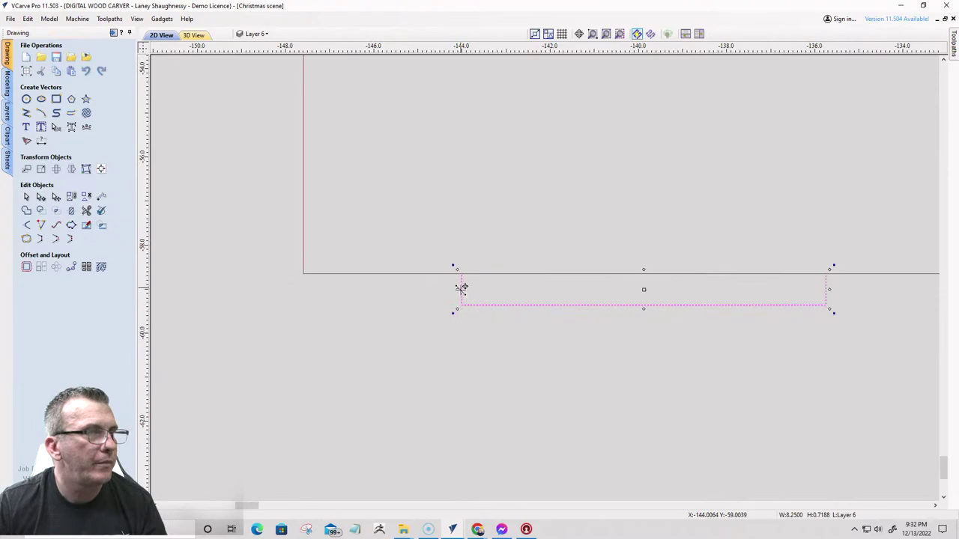
pyautogui.moveTo(460, 289)
pyautogui.mouseDown()
pyautogui.moveTo(457, 321)
pyautogui.moveTo(456, 274)
pyautogui.mouseUp()
# - Zoom out and window-select the stand rectangle together with the tab
pyautogui.scroll(6, 458, 275)
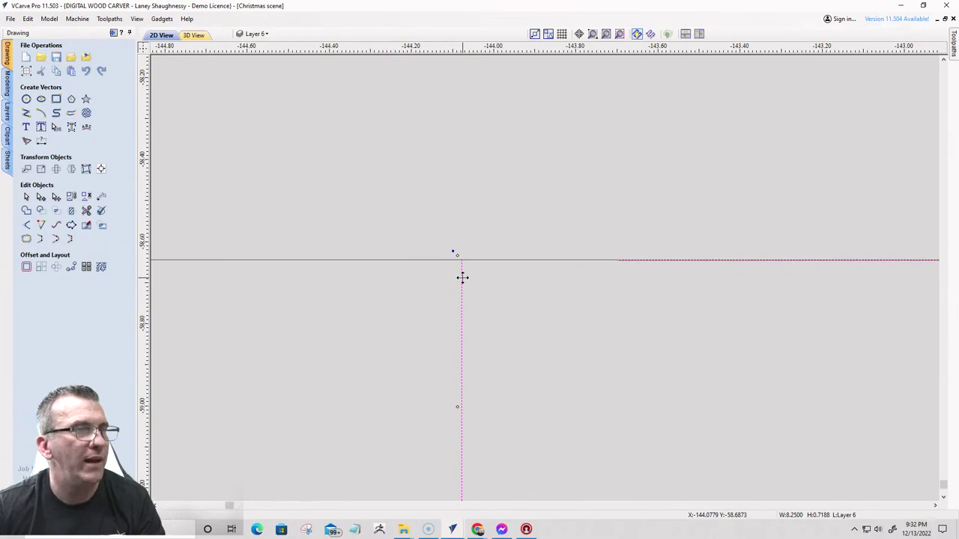
pyautogui.scroll(-6, 454, 274)
pyautogui.scroll(-2, 430, 274)
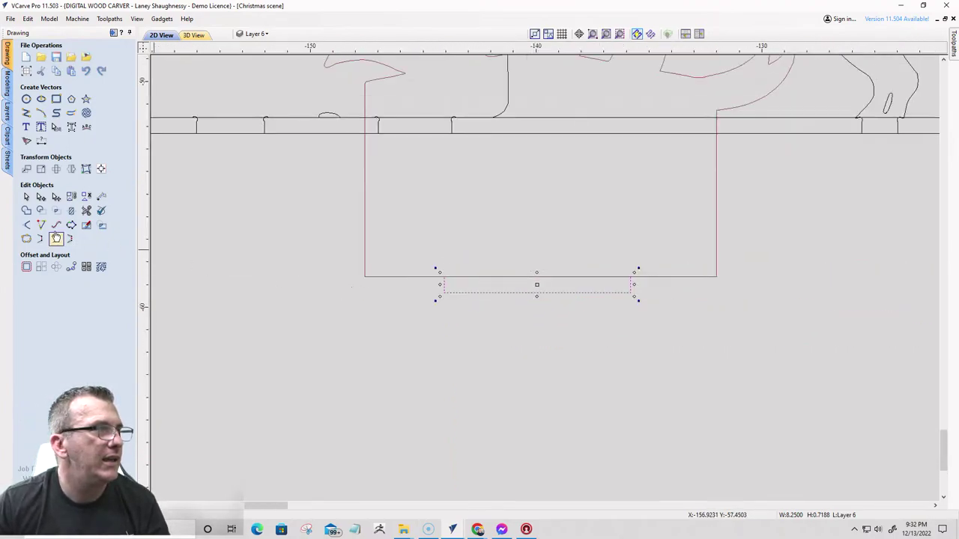
pyautogui.moveTo(460, 317); pyautogui.dragTo(325, 244)
pyautogui.scroll(-1, 394, 335)
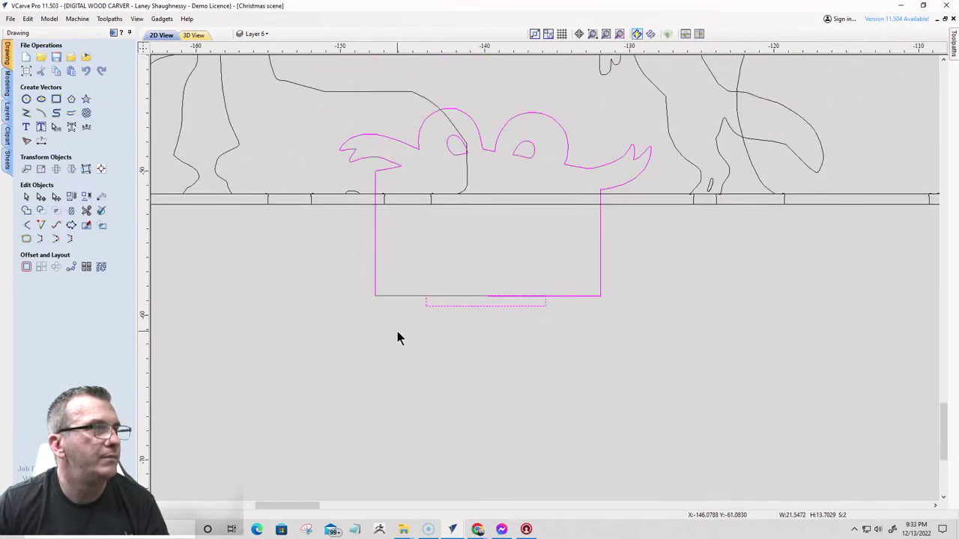
# - Weld the stand and tab, and add 0.125 dog-bone fillets at both inner corners
pyautogui.click(26, 211)
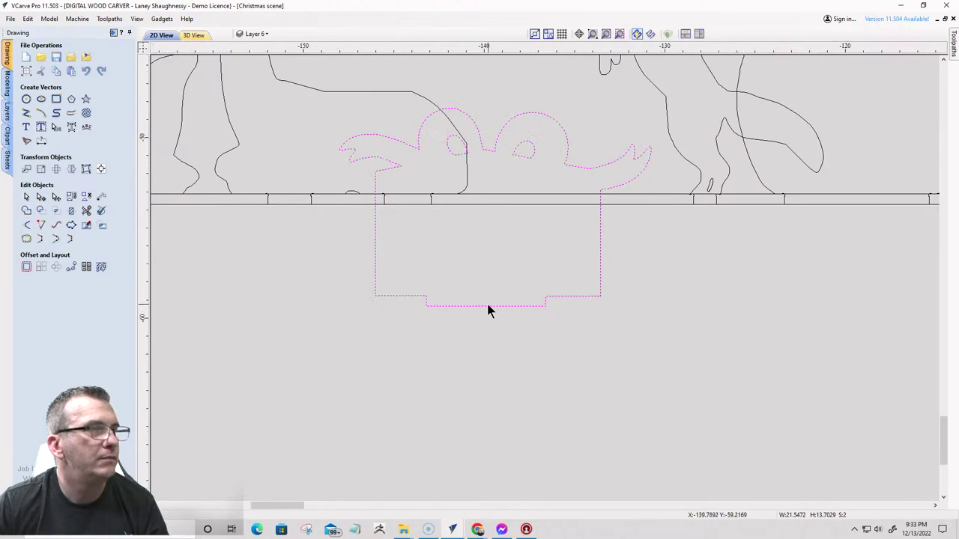
pyautogui.scroll(2, 488, 310)
pyautogui.click(25, 239)
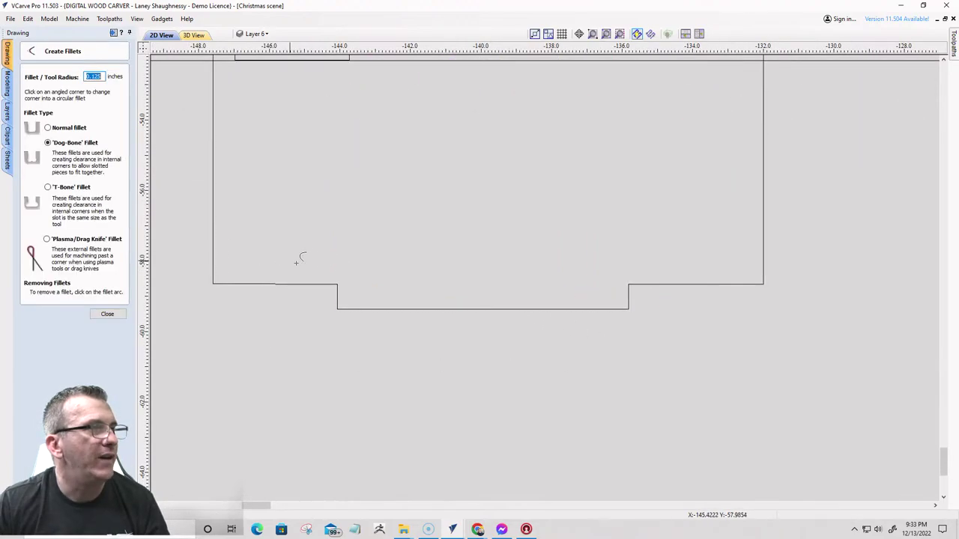
pyautogui.click(342, 282)
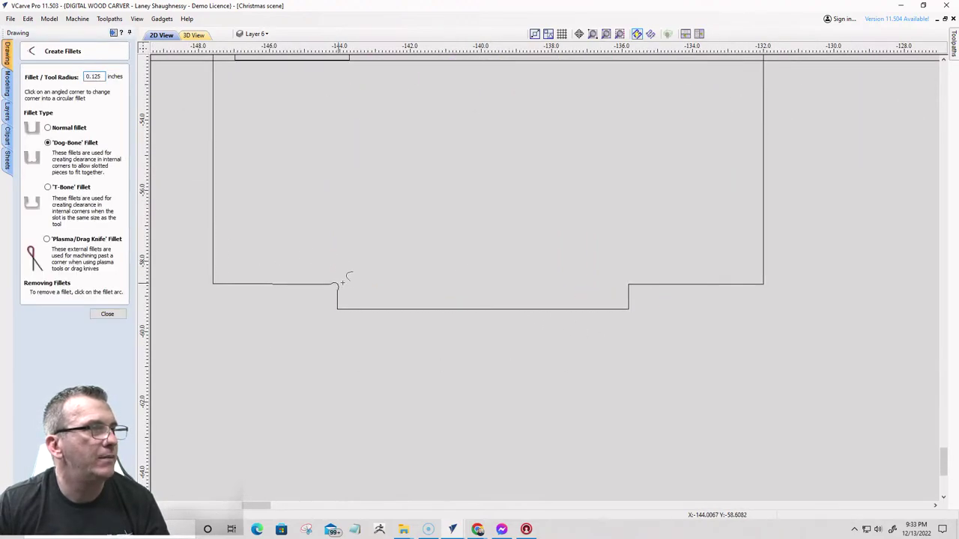
pyautogui.click(631, 284)
pyautogui.click(106, 313)
pyautogui.scroll(-4, 694, 285)
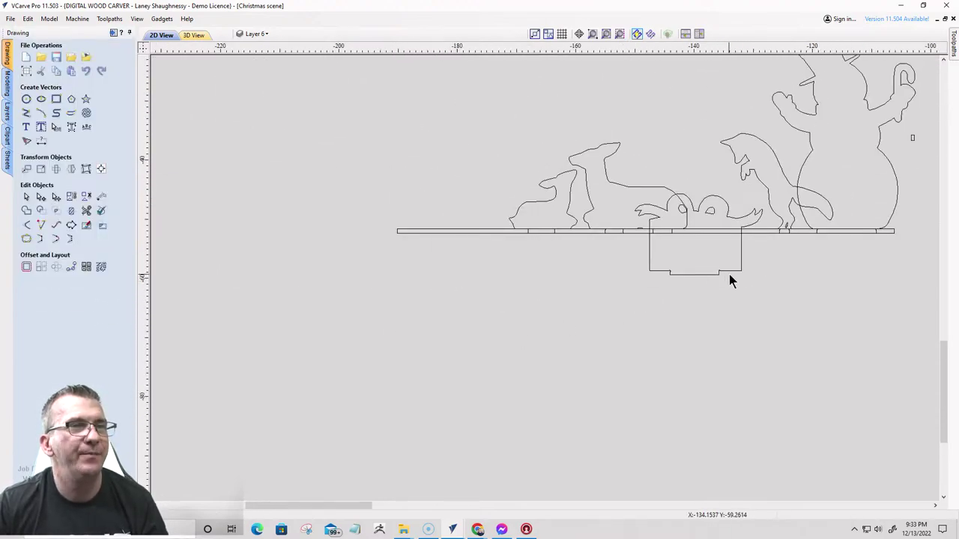
# - Drag the welded gift box upward until its stand's bottom meets the base strip
pyautogui.click(715, 245)
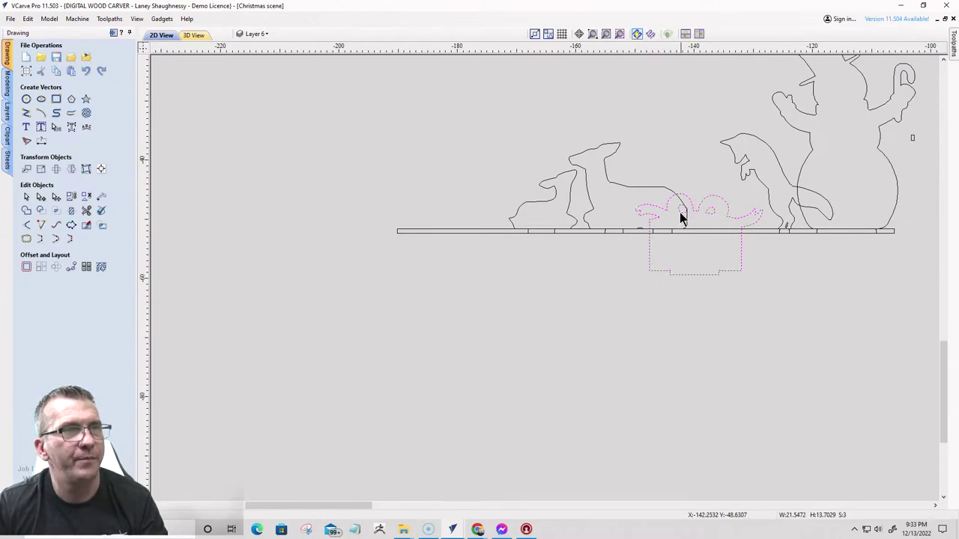
pyautogui.scroll(-3, 678, 213)
pyautogui.click(625, 249)
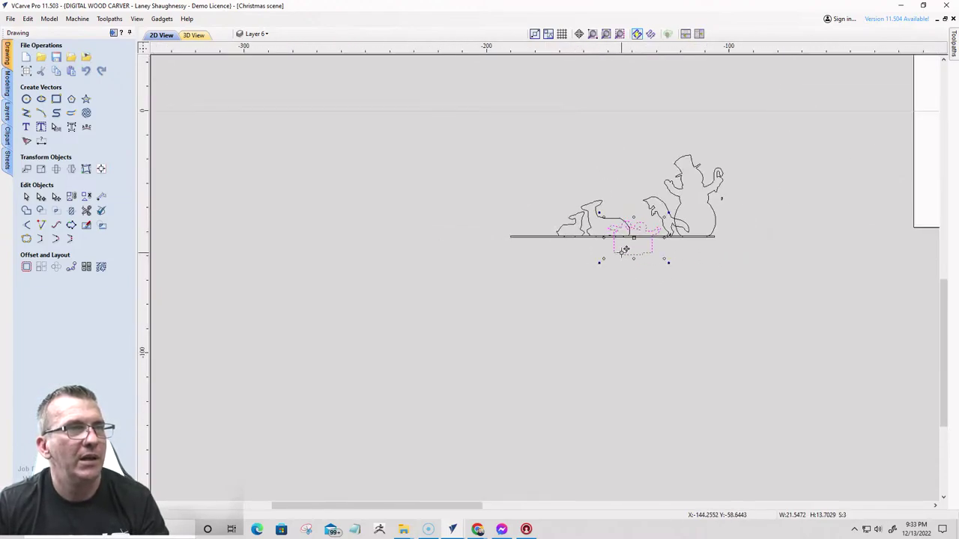
pyautogui.scroll(3, 625, 249)
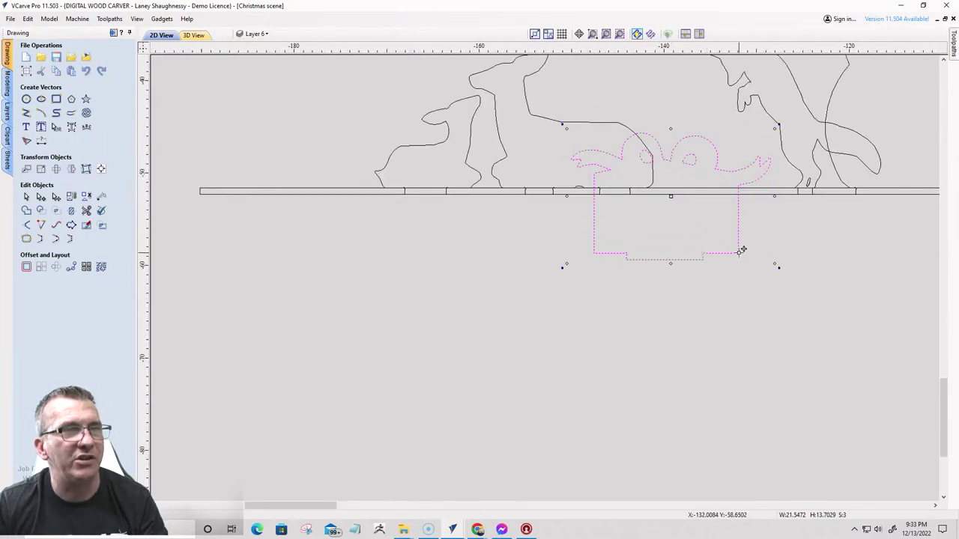
pyautogui.press('super')
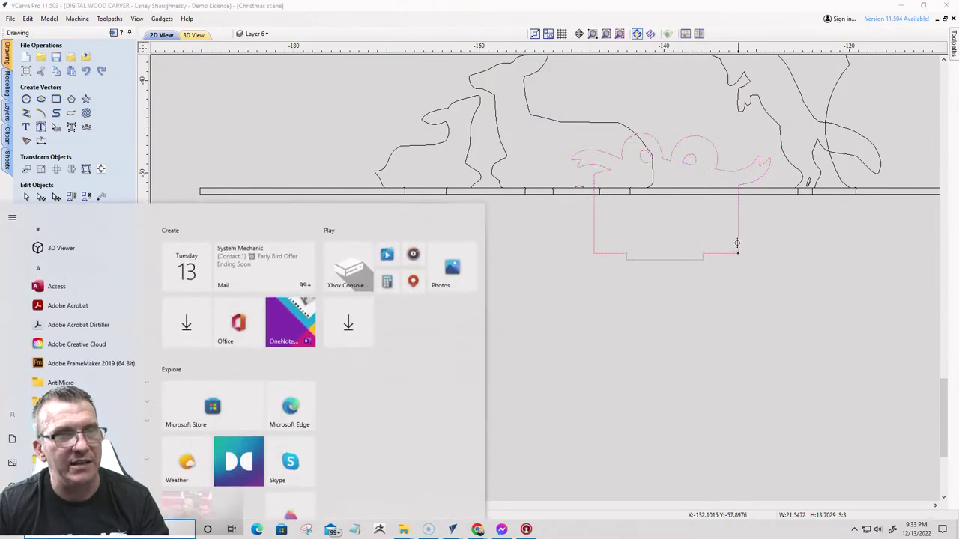
pyautogui.moveTo(740, 250); pyautogui.dragTo(732, 120)
pyautogui.scroll(4, 731, 121)
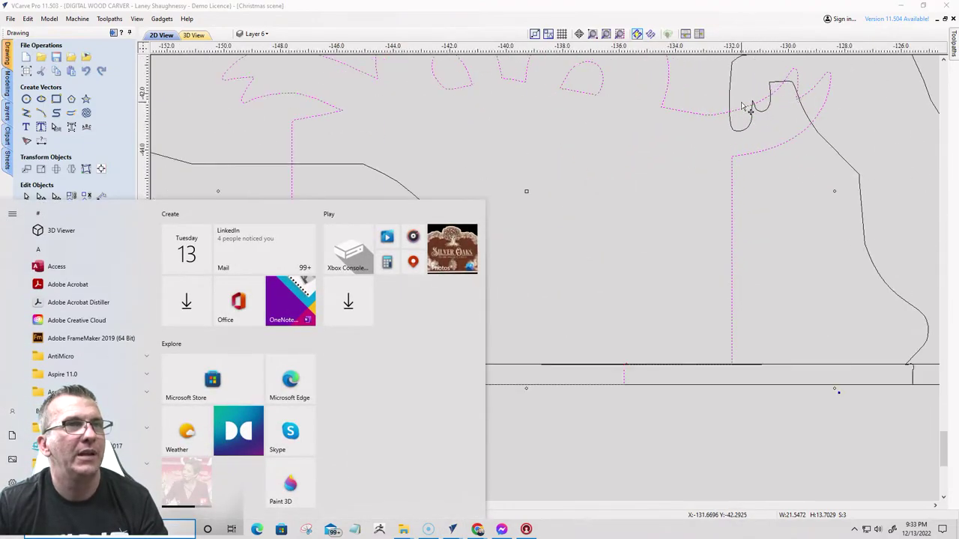
# - Dismiss the Start menu and deselect the gift box
pyautogui.scroll(-5, 736, 158)
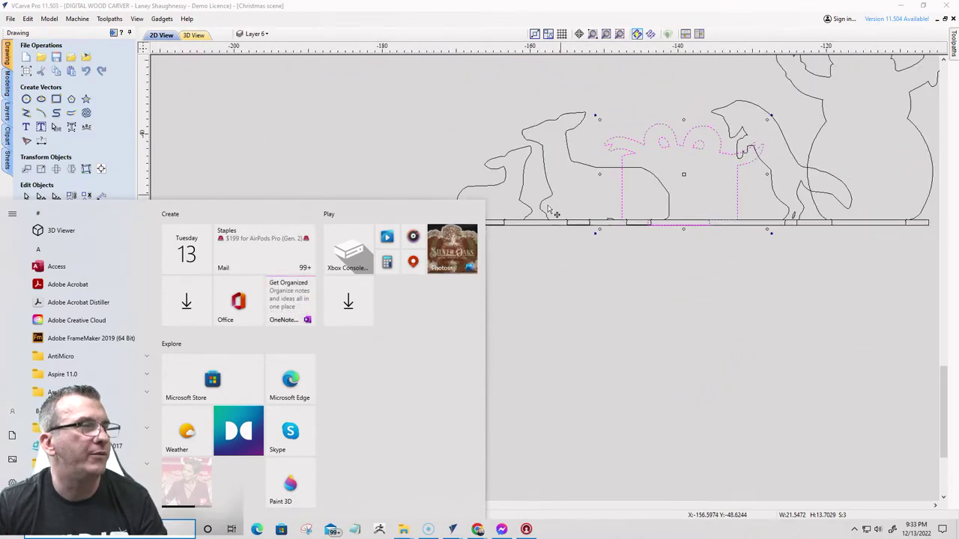
pyautogui.scroll(-2, 662, 244)
pyautogui.click(663, 247)
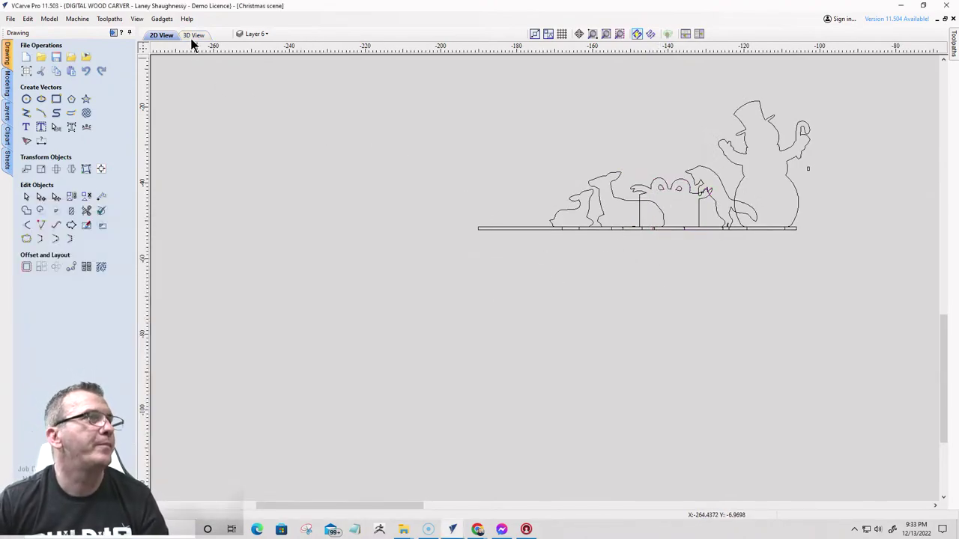
# - Turn on visibility for the Buck, Large Tree and Small Tree layers
pyautogui.click(256, 34)
pyautogui.scroll(-1, 253, 123)
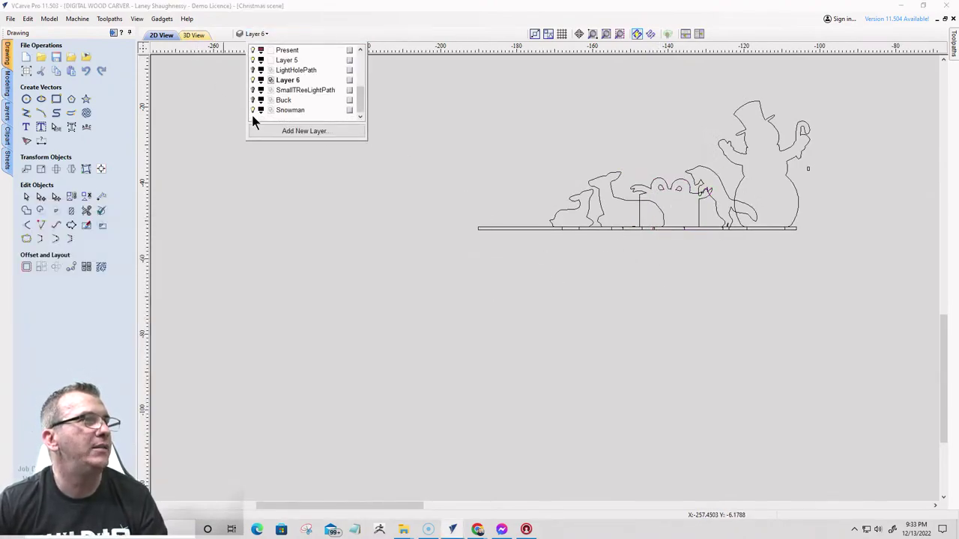
pyautogui.click(253, 100)
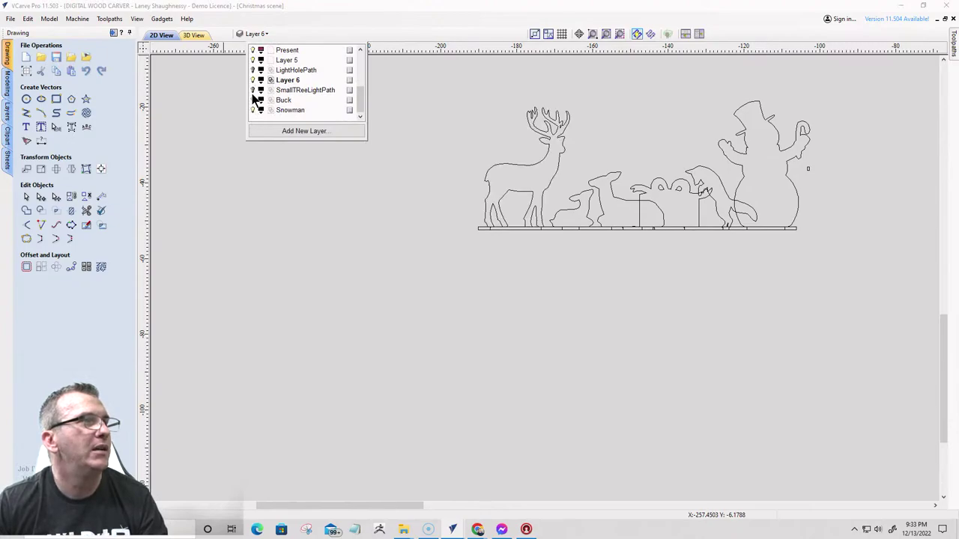
pyautogui.scroll(3, 254, 102)
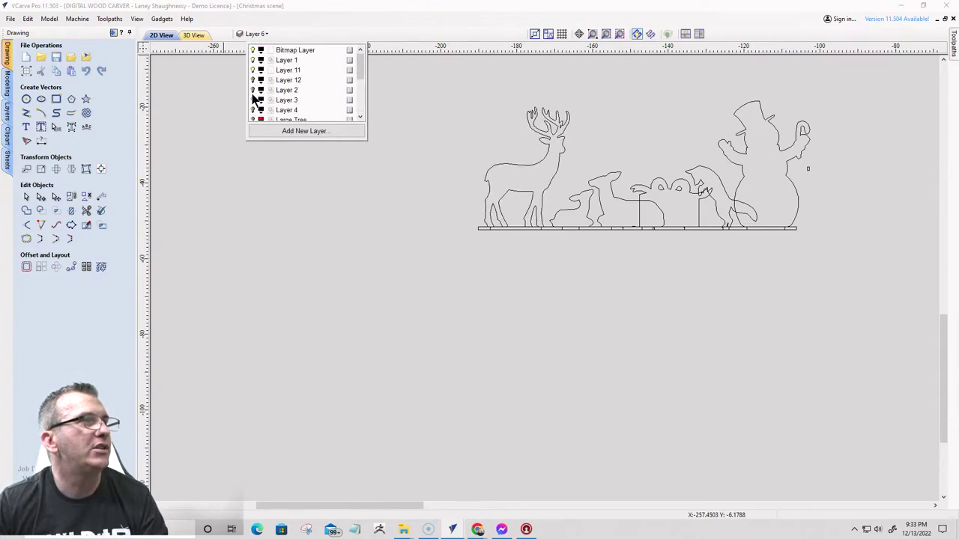
pyautogui.scroll(-1, 255, 99)
pyautogui.click(253, 90)
pyautogui.click(253, 99)
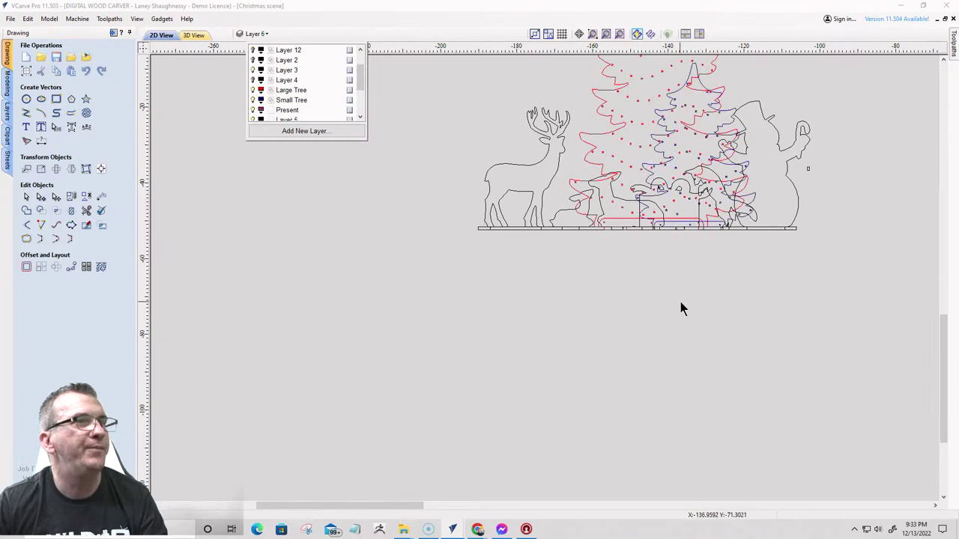
pyautogui.scroll(-2, 680, 302)
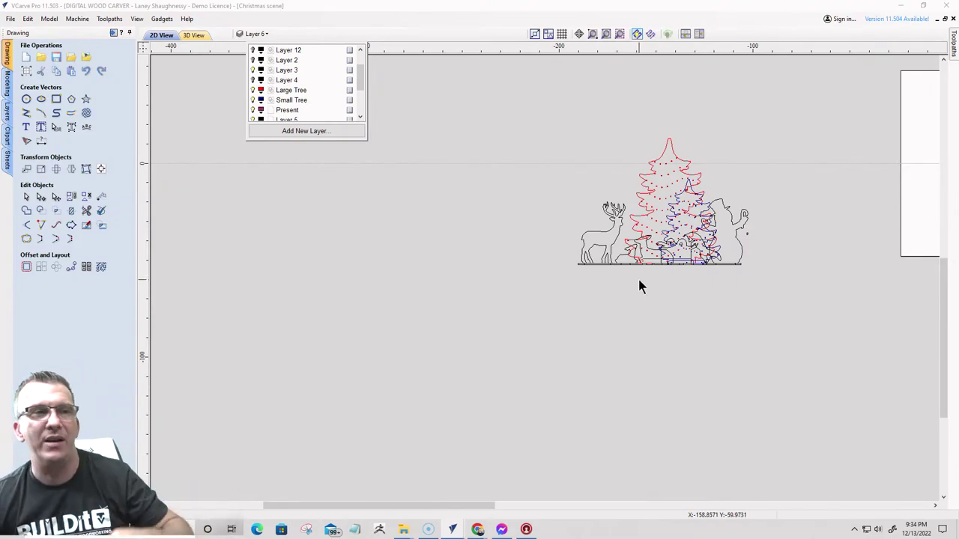
pyautogui.scroll(5, 648, 293)
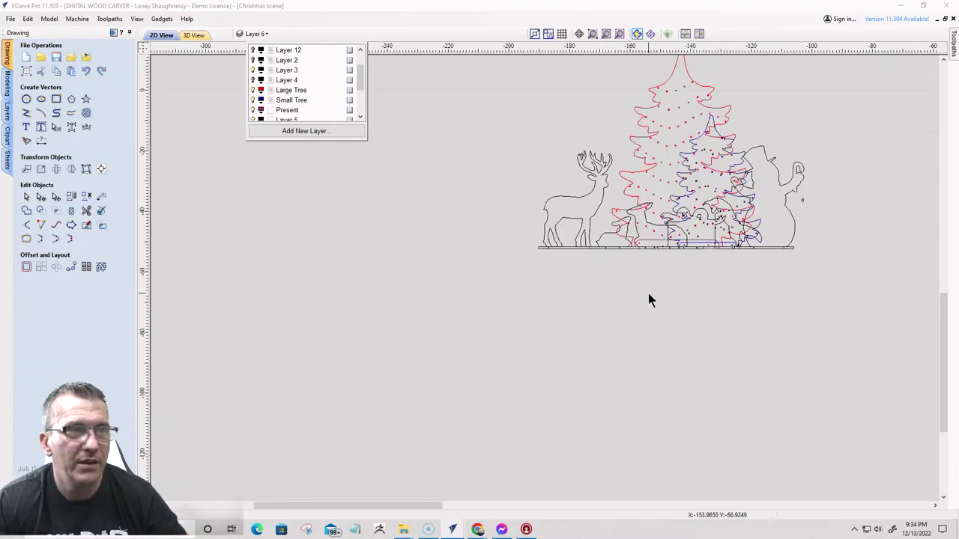
pyautogui.scroll(-4, 649, 294)
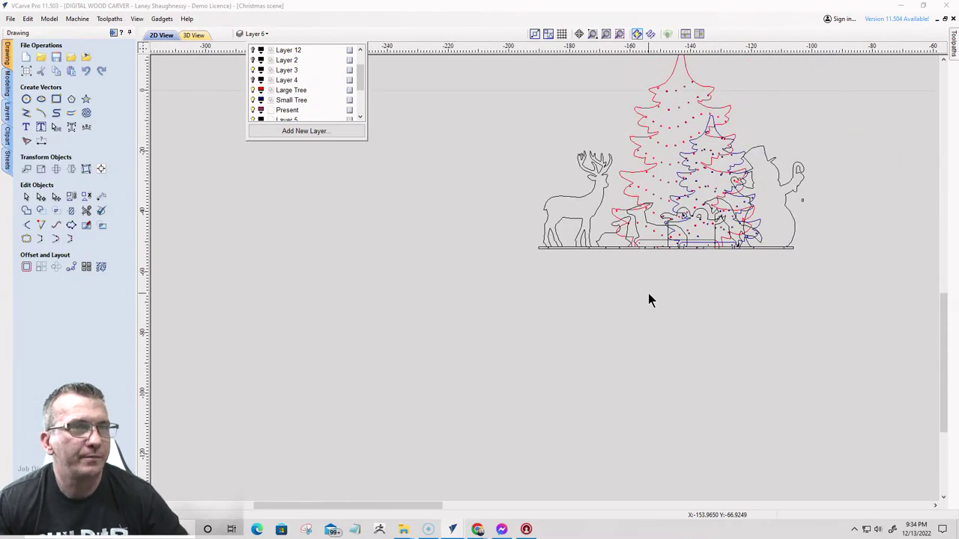
pyautogui.scroll(-1, 649, 294)
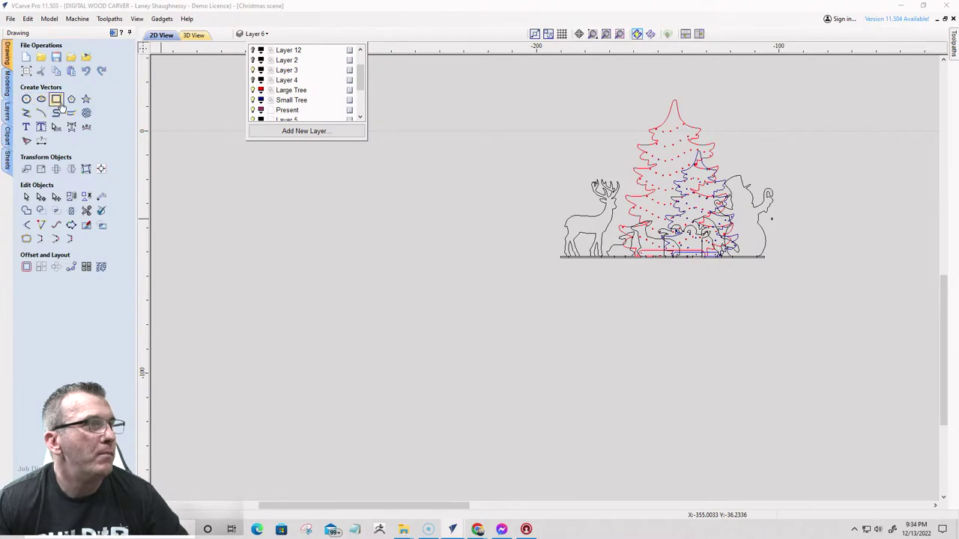
pyautogui.click(56, 99)
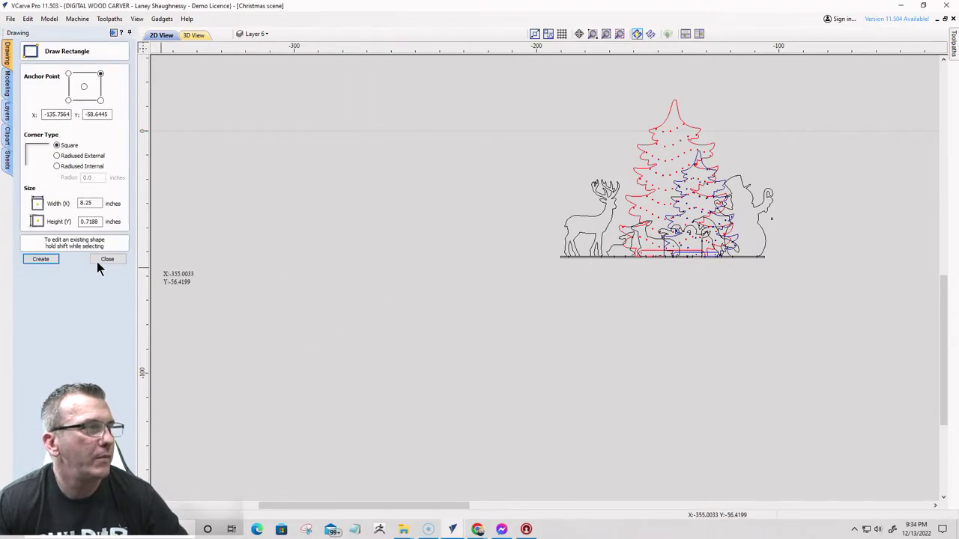
pyautogui.press('Escape')
pyautogui.click(559, 256)
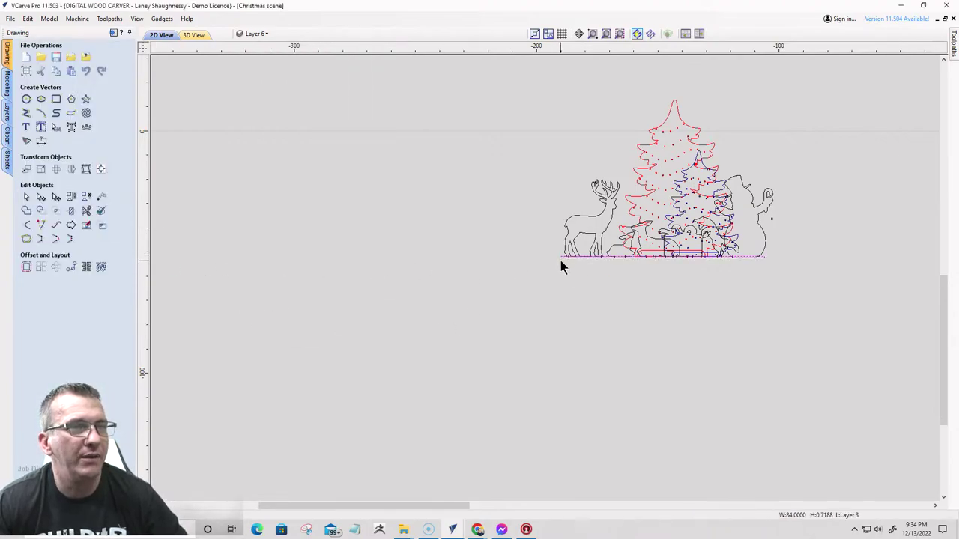
pyautogui.scroll(3, 561, 260)
pyautogui.scroll(3, 564, 259)
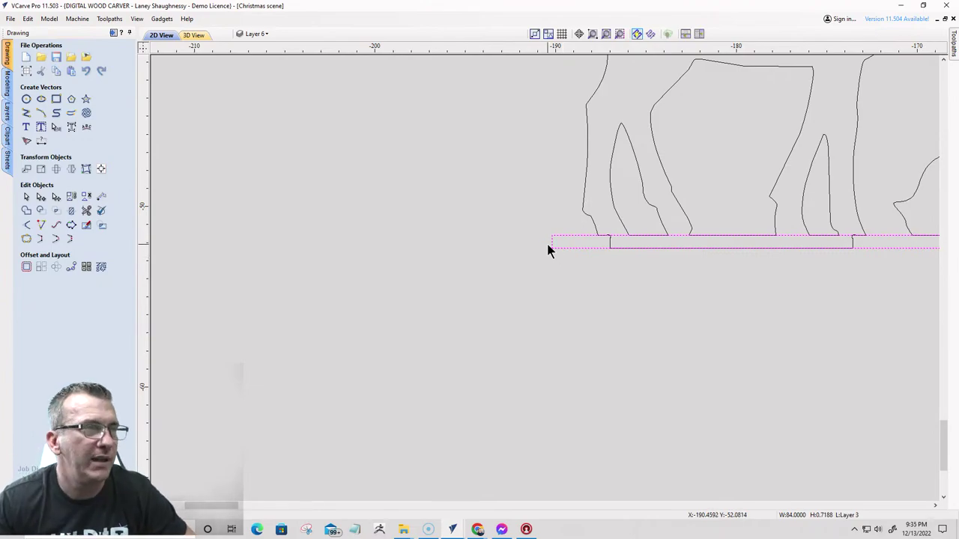
pyautogui.click(562, 269)
pyautogui.scroll(-4, 563, 270)
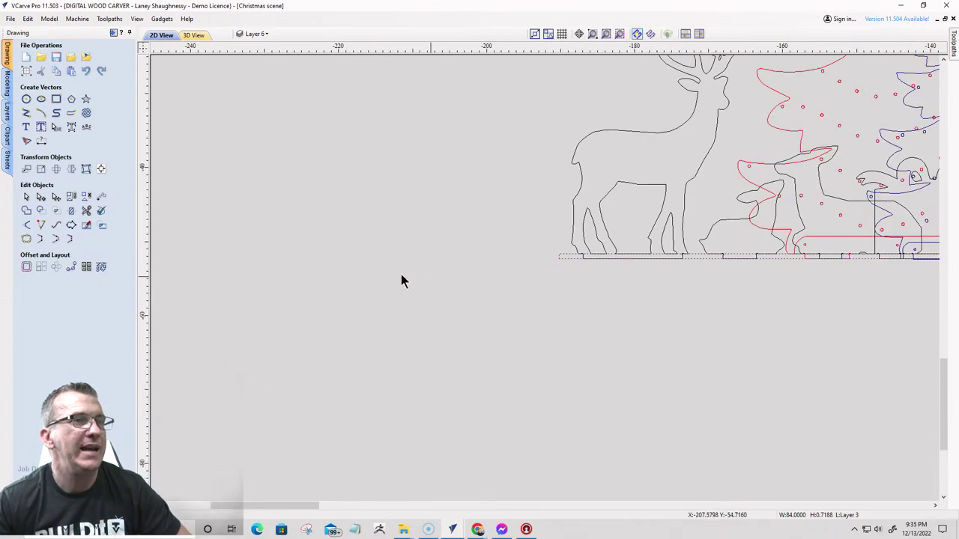
# - Draw a rectangle below the scene and set its size to 84 x 16
pyautogui.click(56, 99)
pyautogui.scroll(-4, 491, 217)
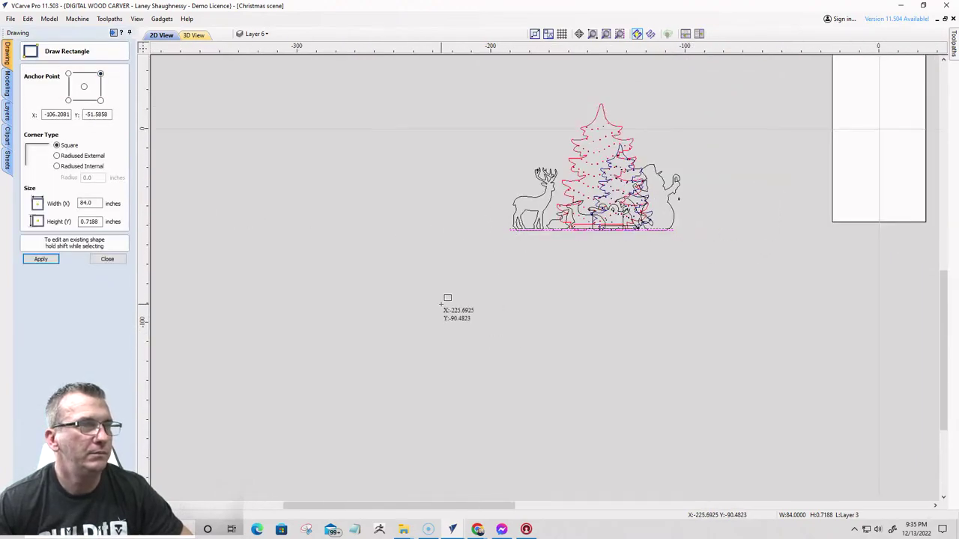
pyautogui.moveTo(442, 305); pyautogui.dragTo(834, 365)
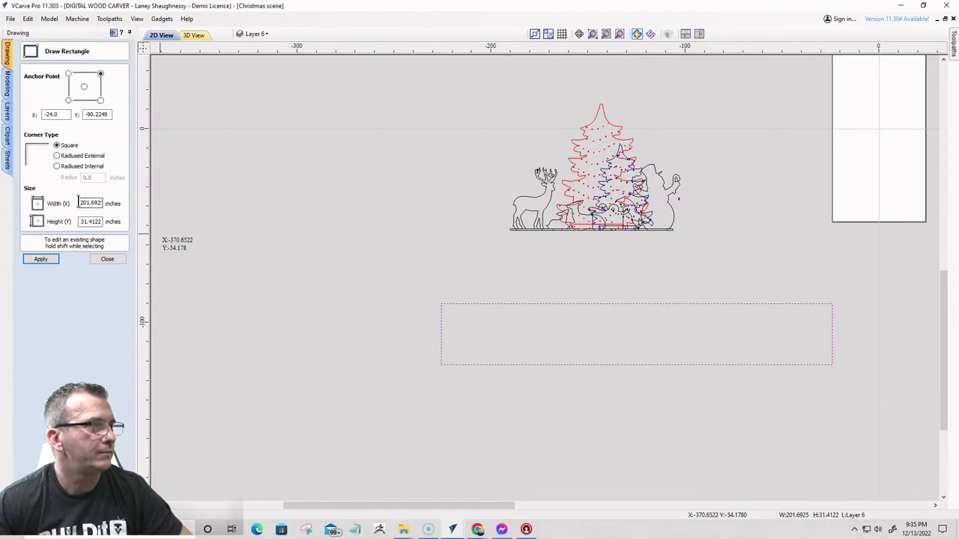
pyautogui.moveTo(79, 204); pyautogui.dragTo(47, 228)
pyautogui.write('84')
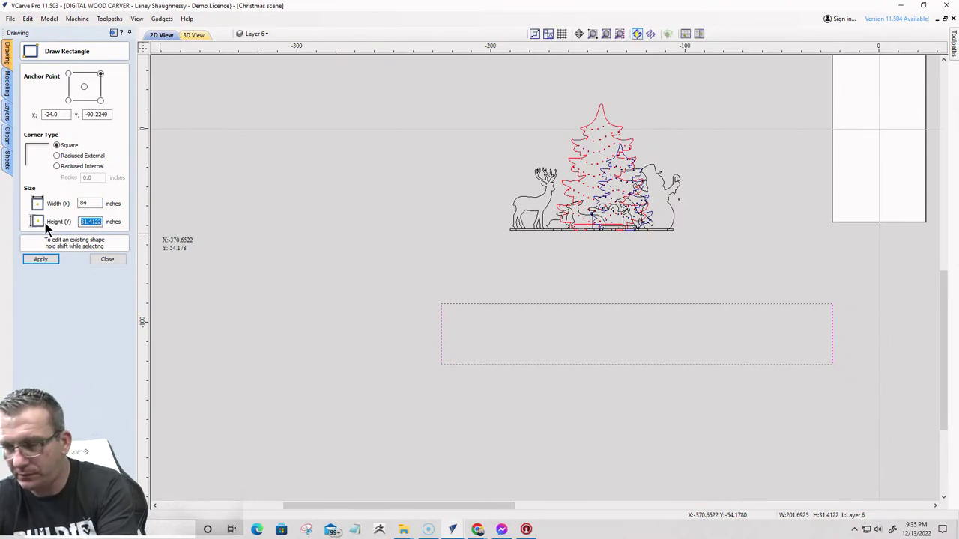
pyautogui.write('16')
pyautogui.click(42, 260)
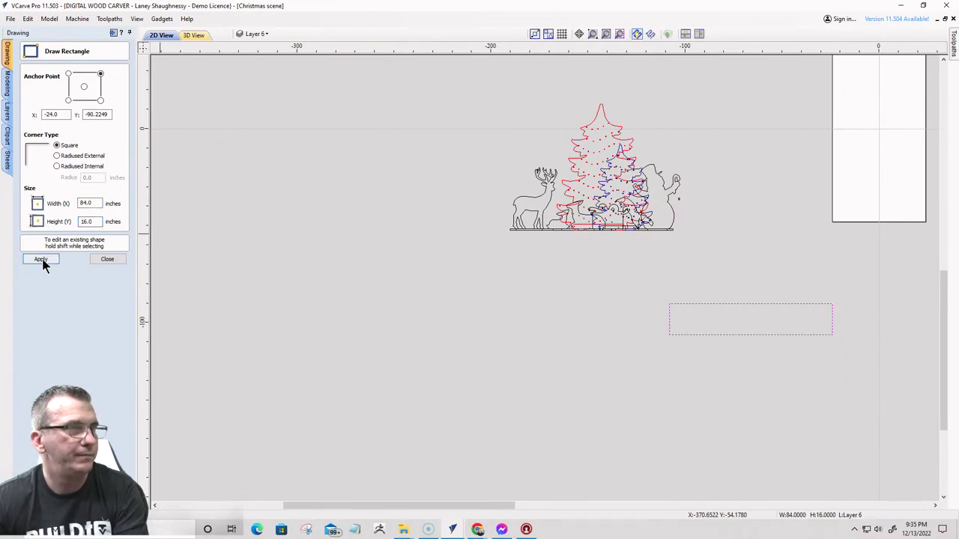
pyautogui.click(113, 259)
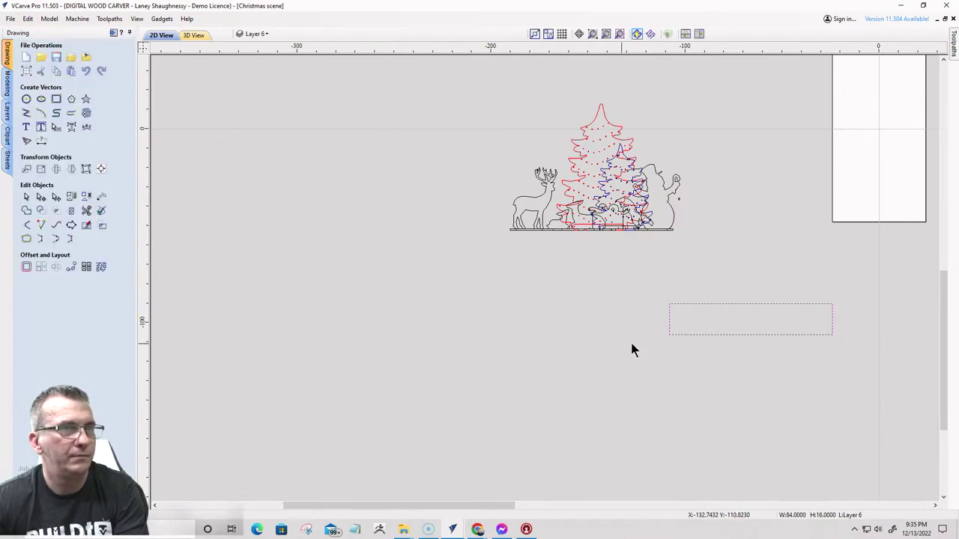
# - Move the 84 x 16 rectangle up to just beneath the Christmas scene
pyautogui.click(700, 307)
pyautogui.moveTo(700, 303); pyautogui.dragTo(545, 255)
pyautogui.scroll(3, 558, 287)
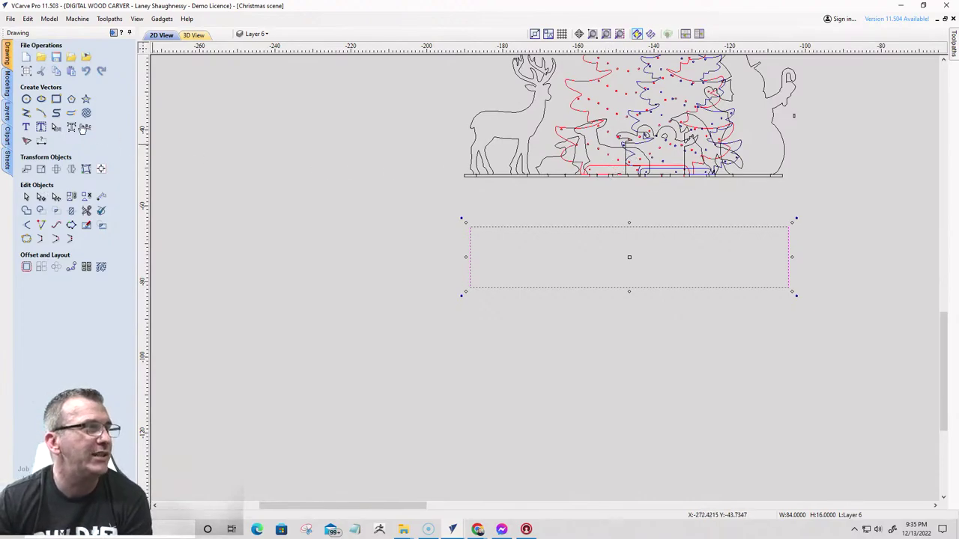
# - Reopen the Draw Rectangle form showing width 84 and height 16
pyautogui.click(56, 99)
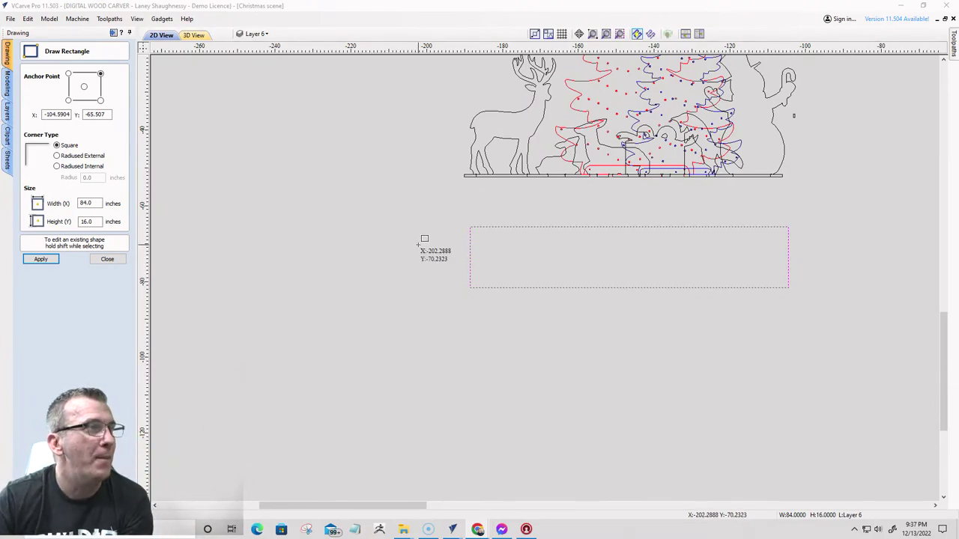
# - Close the rectangle form and select the Large Tree together with its rounded base
pyautogui.scroll(-1, 425, 223)
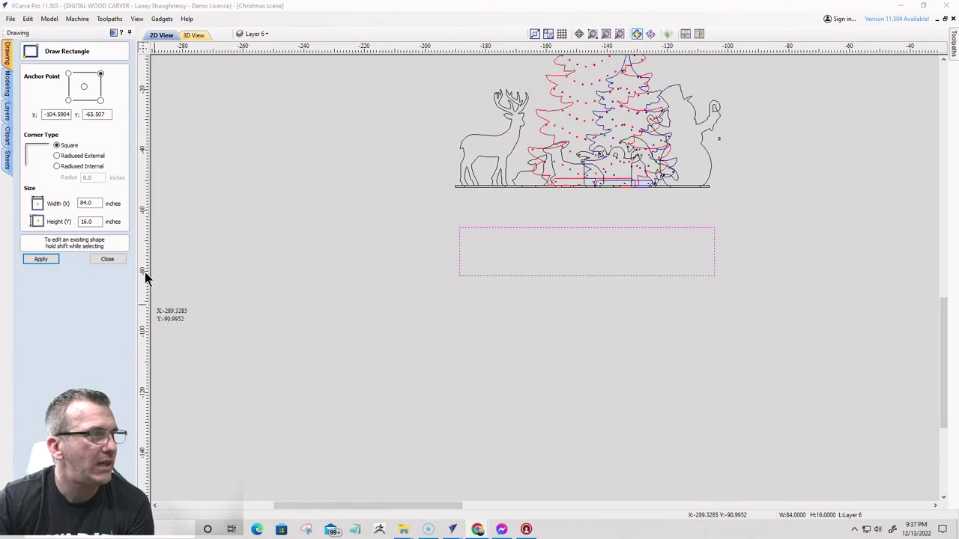
pyautogui.click(109, 259)
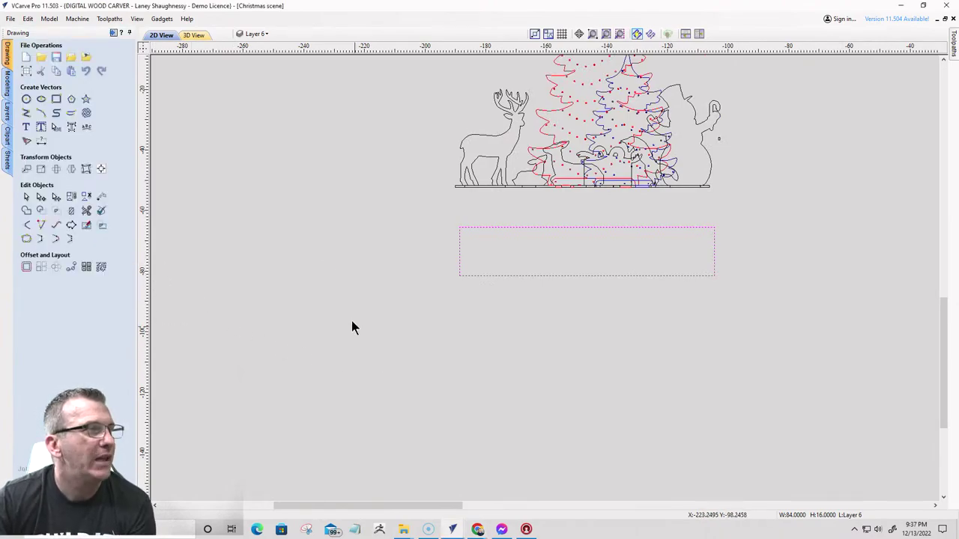
pyautogui.click(557, 111)
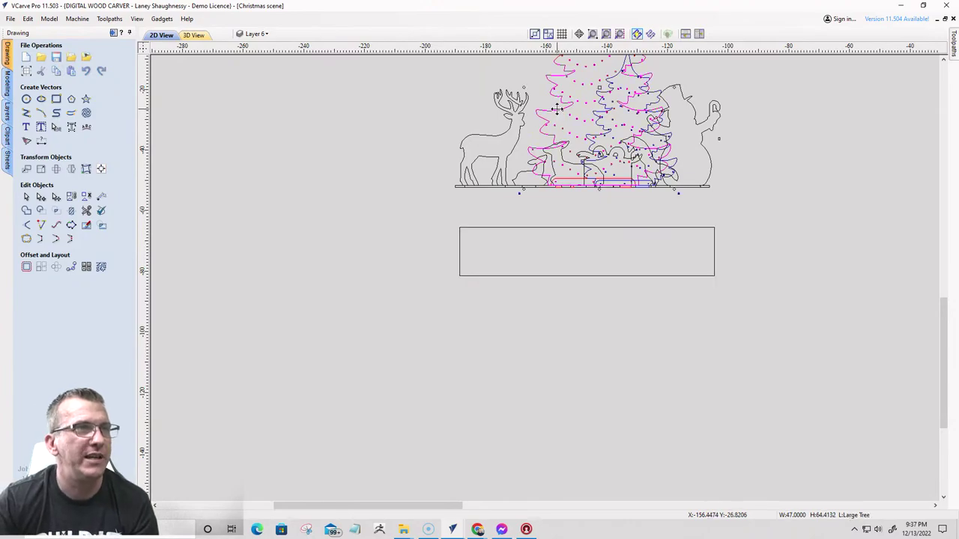
pyautogui.scroll(5, 558, 187)
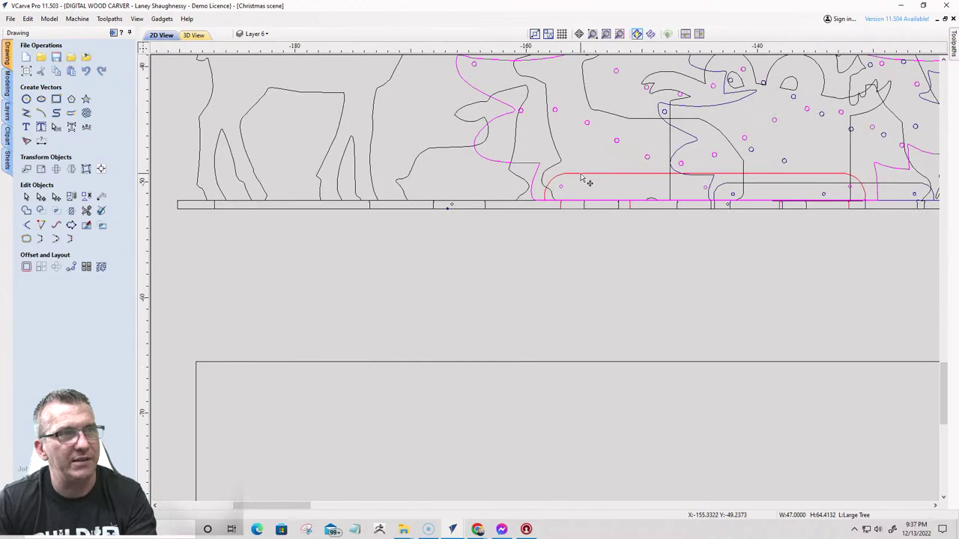
pyautogui.keyDown('shift'); pyautogui.click(581, 174); pyautogui.keyUp('shift')
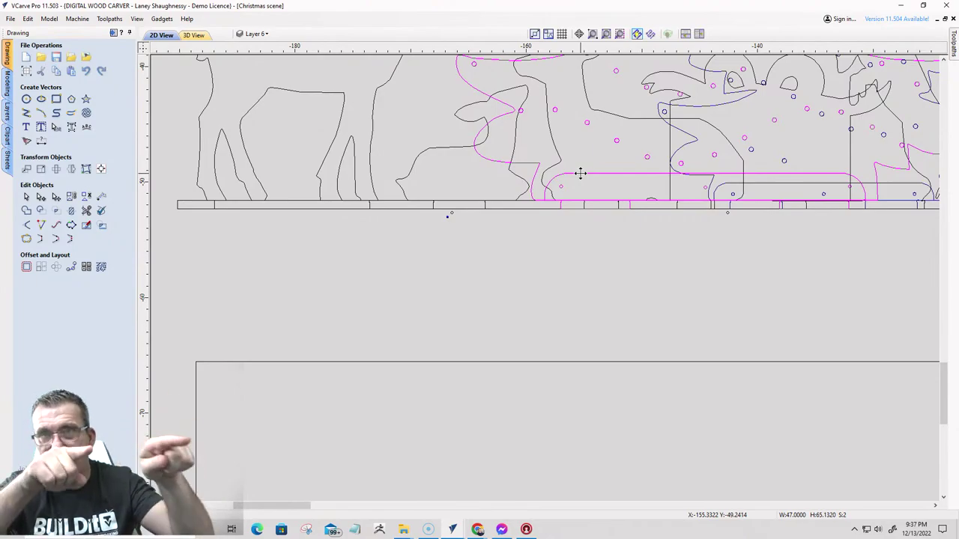
pyautogui.scroll(-6, 580, 174)
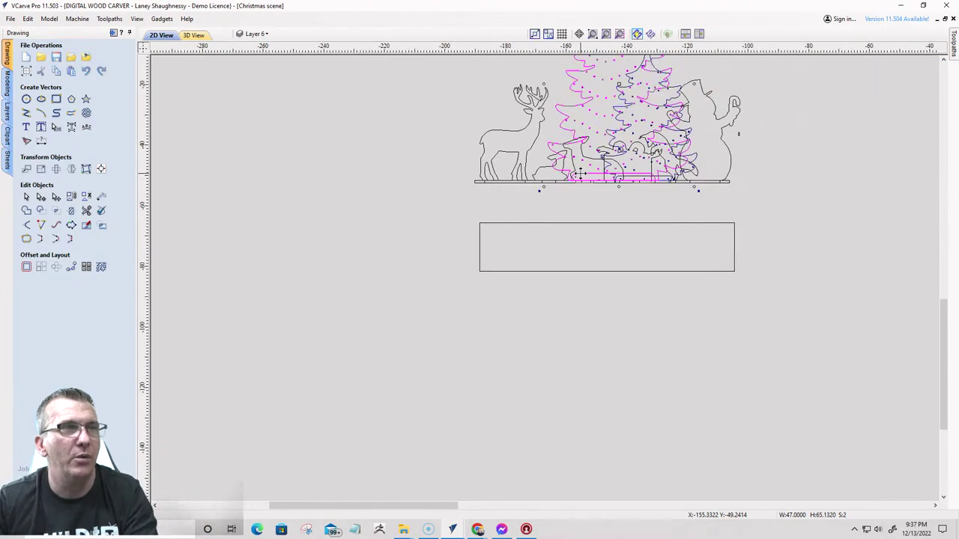
pyautogui.scroll(5, 581, 173)
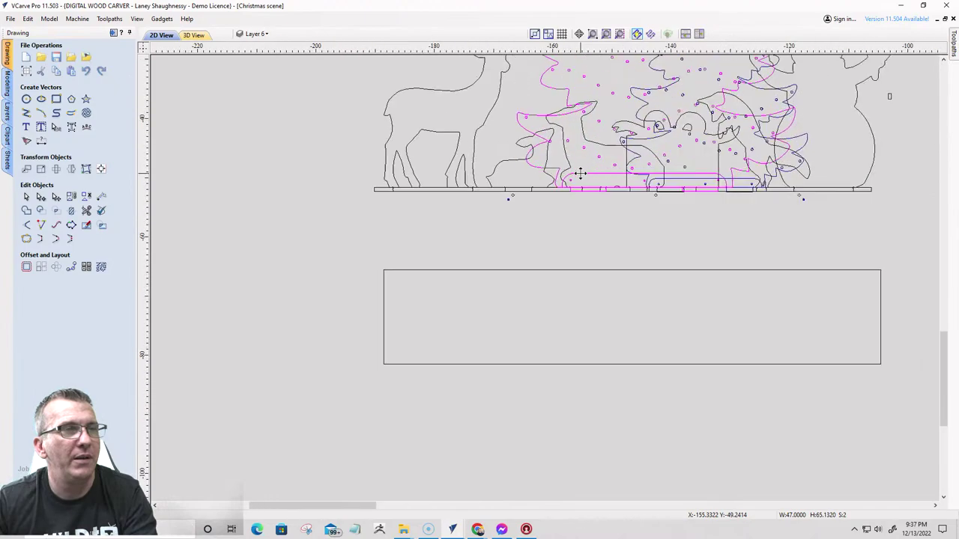
pyautogui.scroll(-4, 580, 173)
pyautogui.scroll(-3, 580, 173)
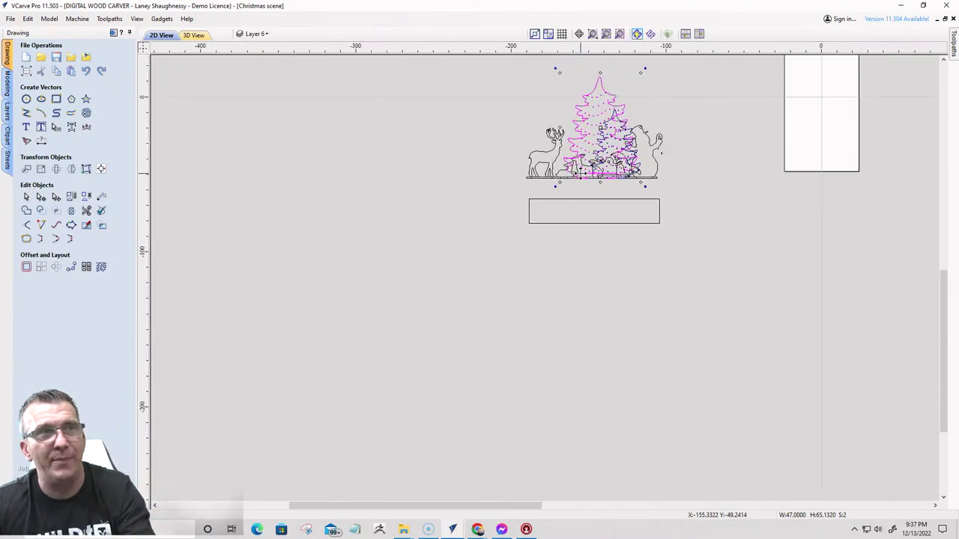
pyautogui.scroll(-1, 492, 128)
# - Copy the whole Christmas scene below-right of the original, then deselect it
pyautogui.moveTo(481, 104); pyautogui.dragTo(659, 209)
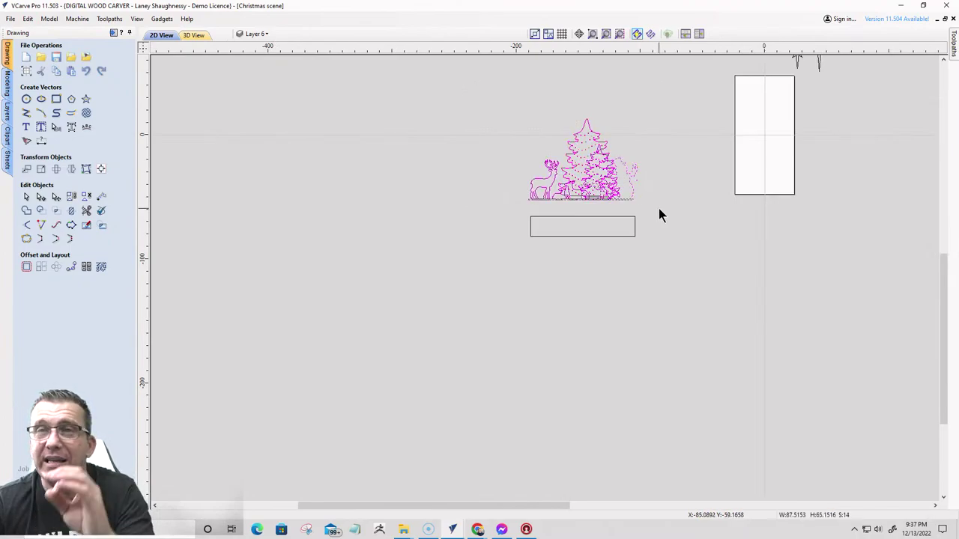
pyautogui.click(574, 193)
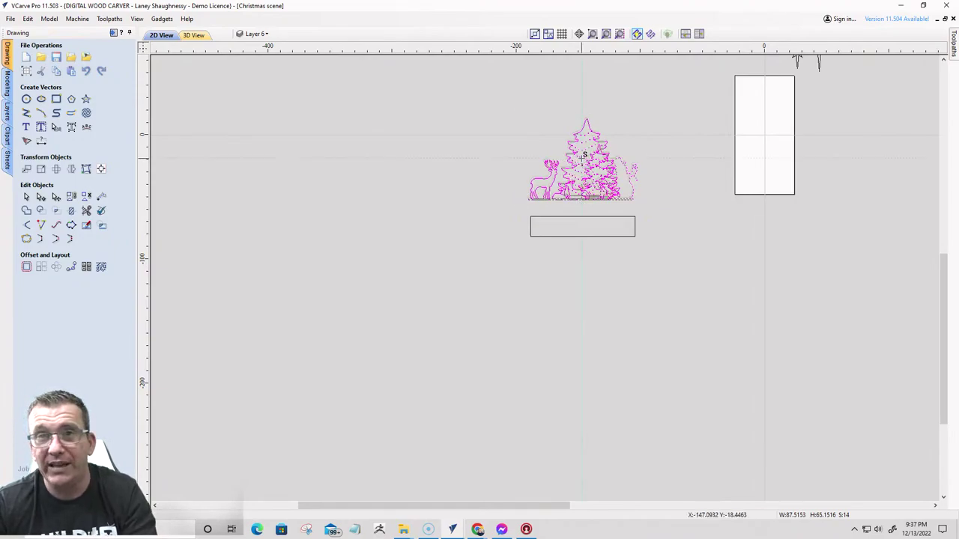
pyautogui.moveTo(584, 155); pyautogui.dragTo(722, 251)
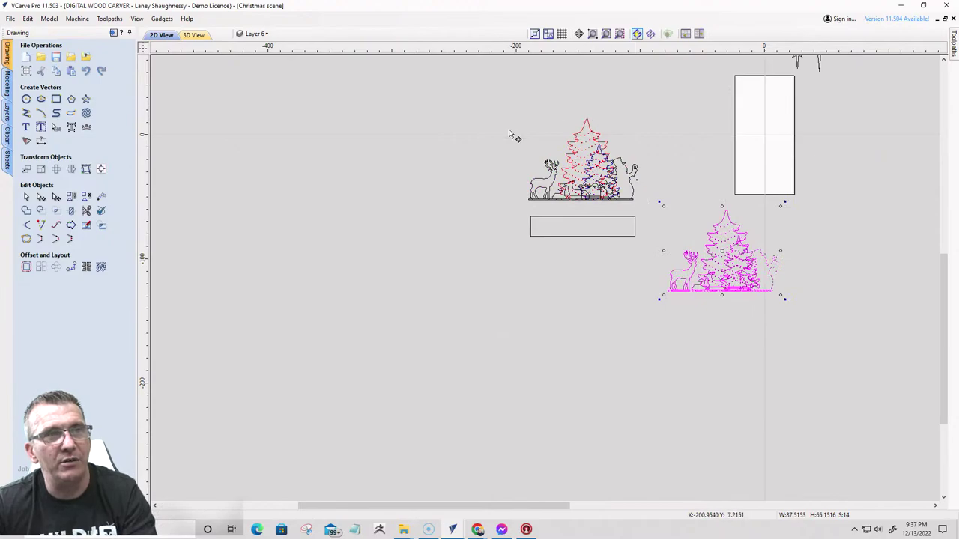
pyautogui.click(685, 246)
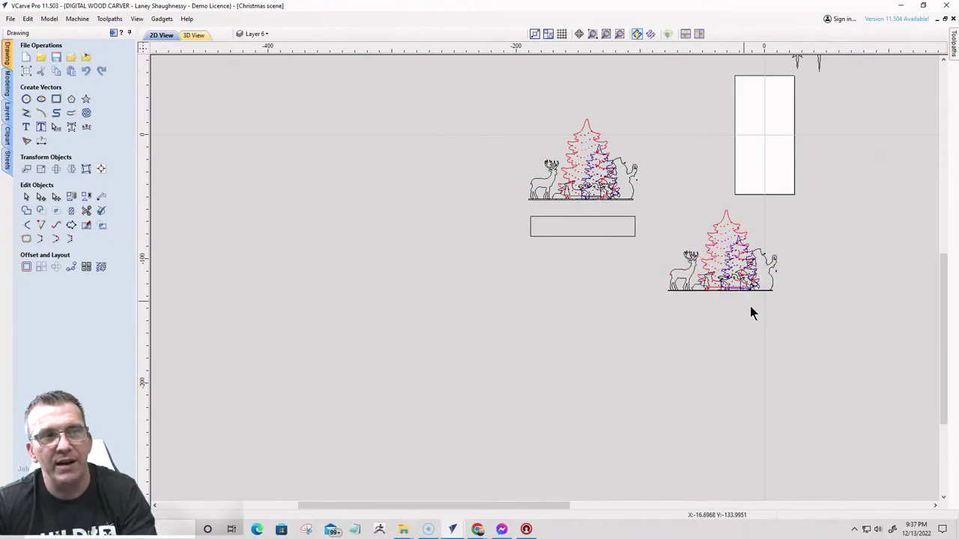
pyautogui.scroll(5, 720, 277)
pyautogui.scroll(-2, 695, 269)
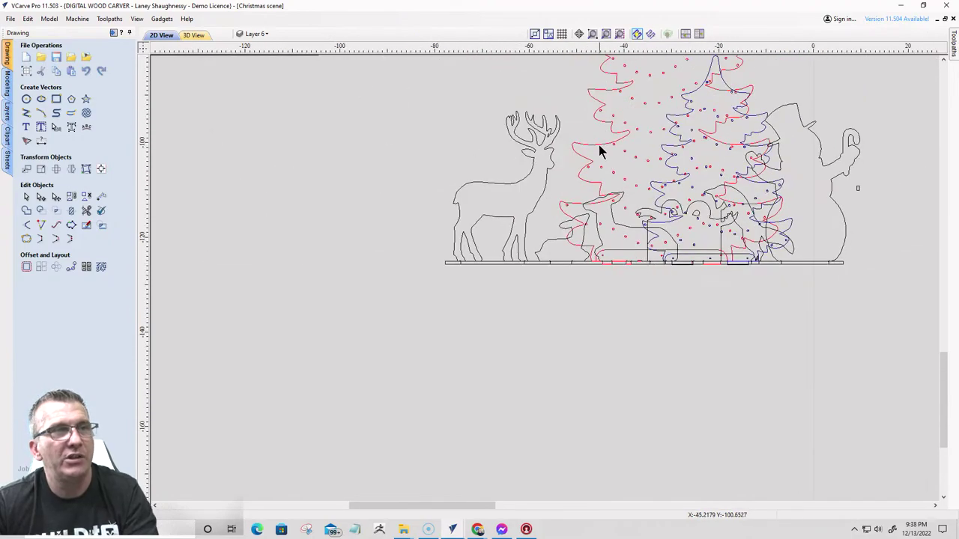
pyautogui.scroll(-4, 621, 160)
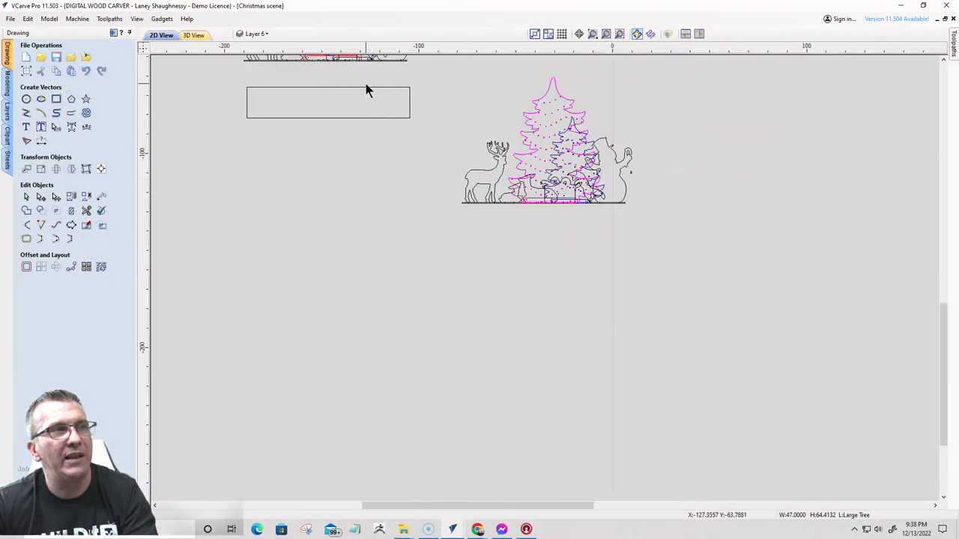
pyautogui.scroll(5, 499, 179)
pyautogui.scroll(-3, 569, 183)
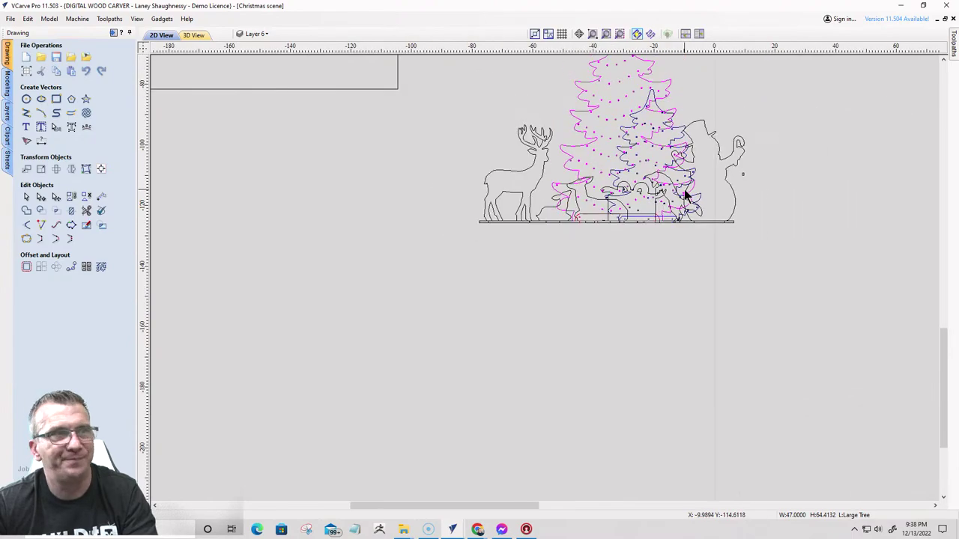
pyautogui.scroll(-4, 686, 194)
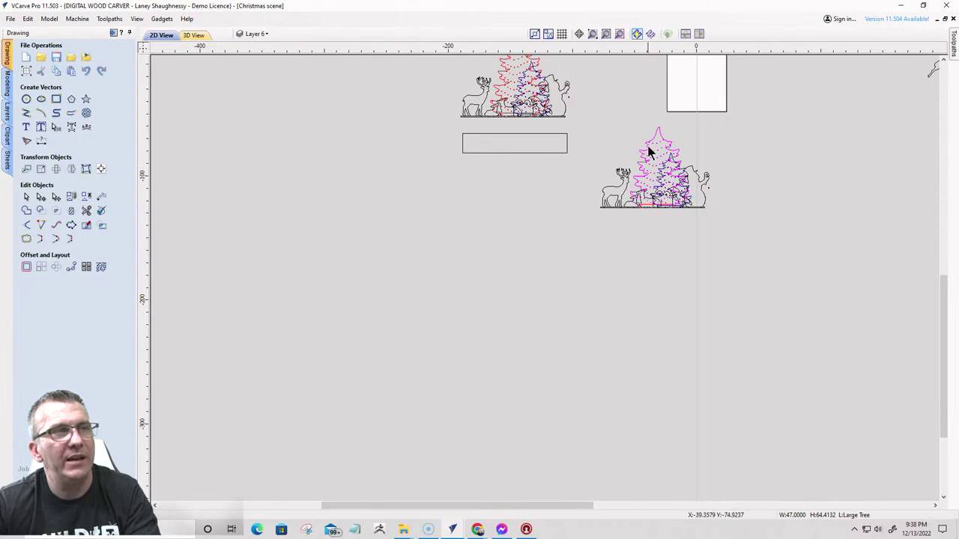
# - Window-select the entire duplicated scene
pyautogui.moveTo(591, 115); pyautogui.dragTo(720, 228)
pyautogui.scroll(2, 611, 202)
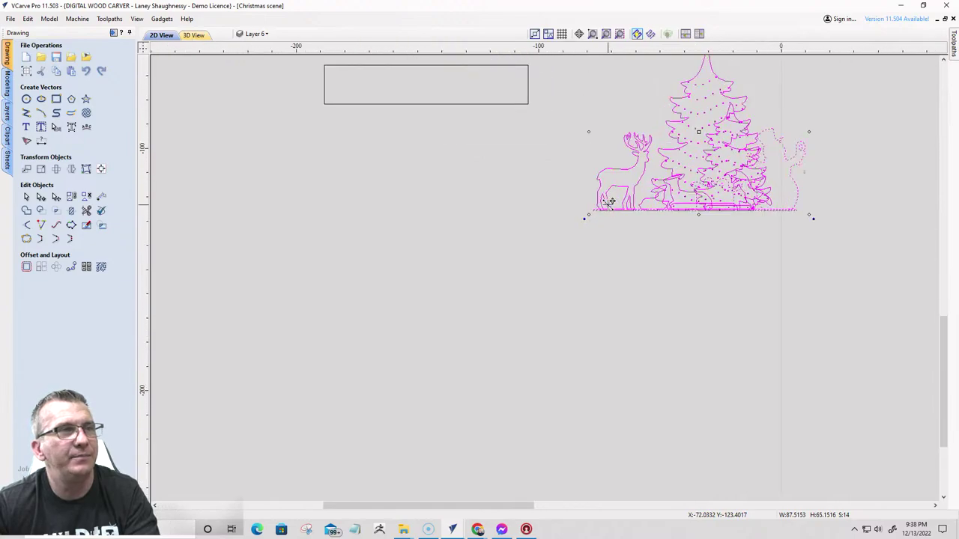
pyautogui.scroll(-3, 610, 202)
# - Move the 84 x 16 rectangle under the duplicate scene's base strip
pyautogui.click(534, 193)
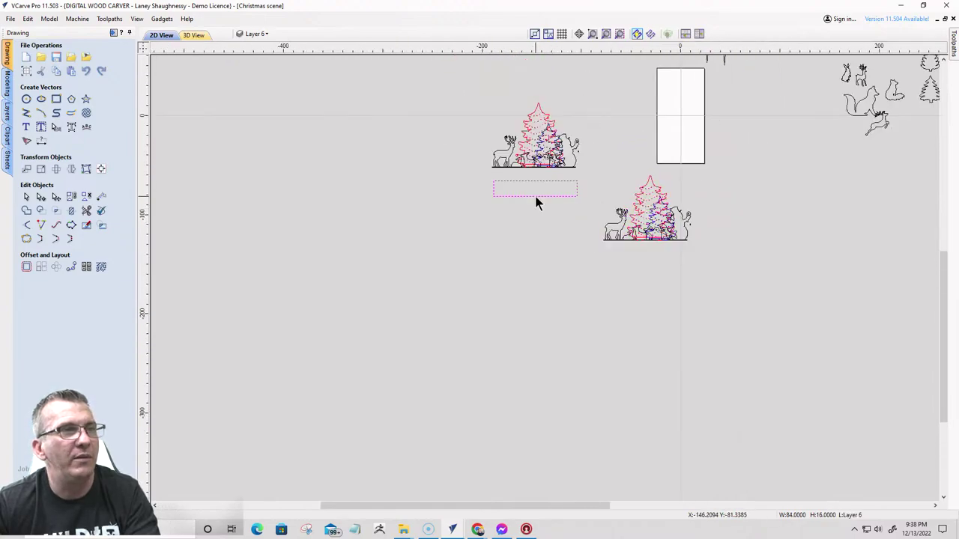
pyautogui.moveTo(497, 179); pyautogui.dragTo(604, 240)
pyautogui.scroll(3, 604, 240)
pyautogui.scroll(5, 604, 240)
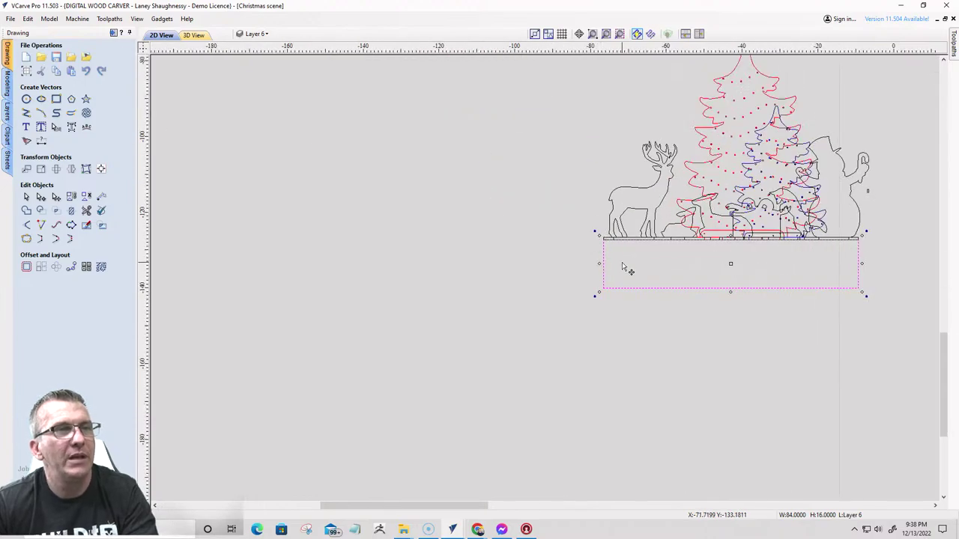
pyautogui.scroll(-3, 602, 242)
# - Select the duplicate scene's Large Tree together with its base
pyautogui.scroll(1, 737, 246)
pyautogui.scroll(-2, 735, 245)
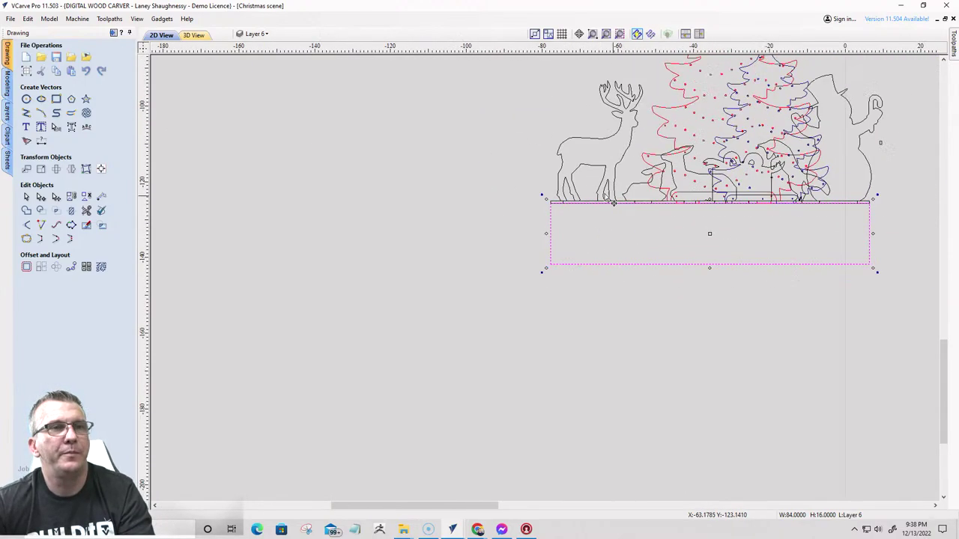
pyautogui.scroll(1, 659, 218)
pyautogui.scroll(-2, 662, 215)
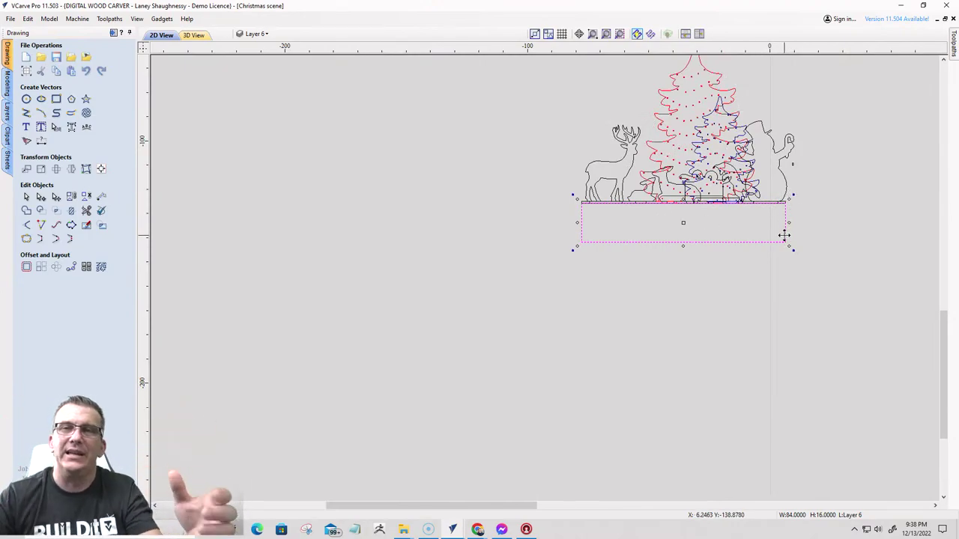
pyautogui.click(661, 129)
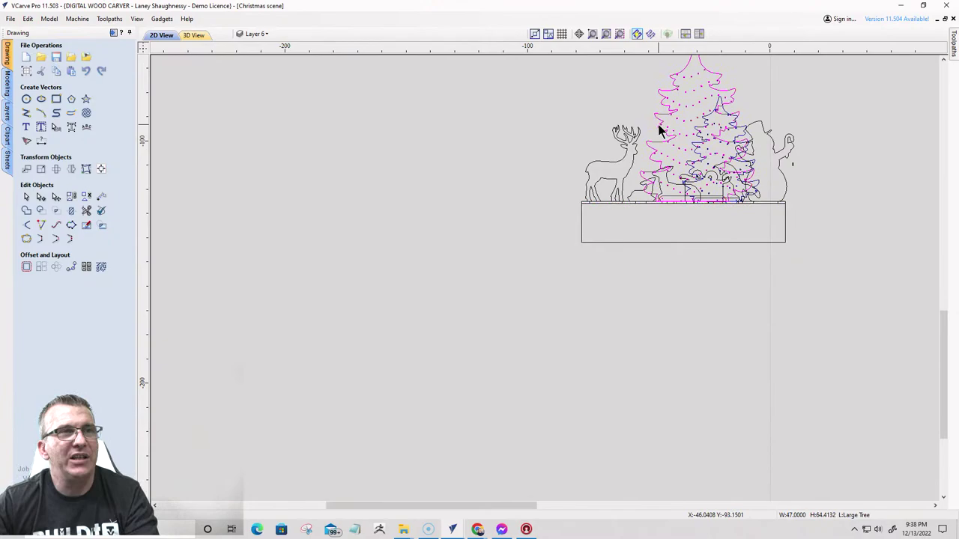
pyautogui.keyDown('shift'); pyautogui.click(670, 198); pyautogui.keyUp('shift')
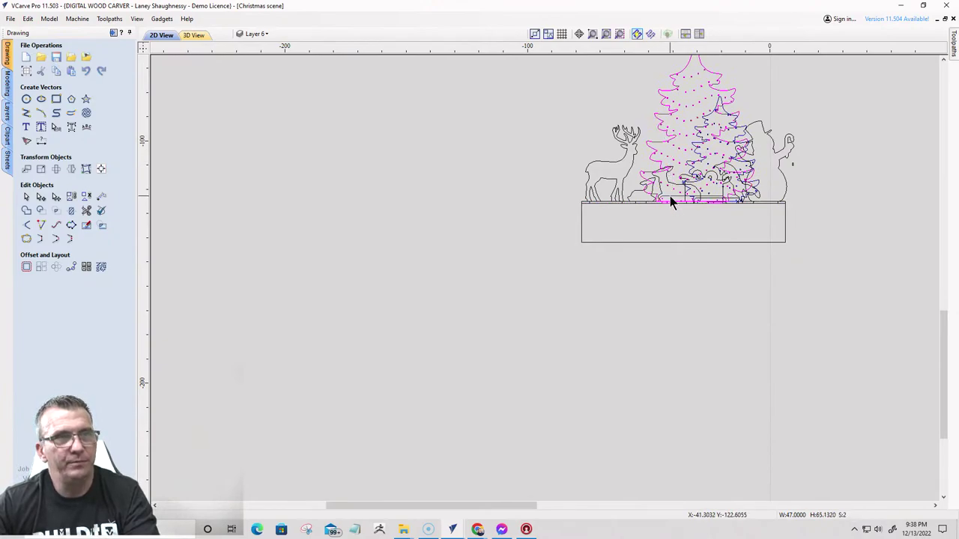
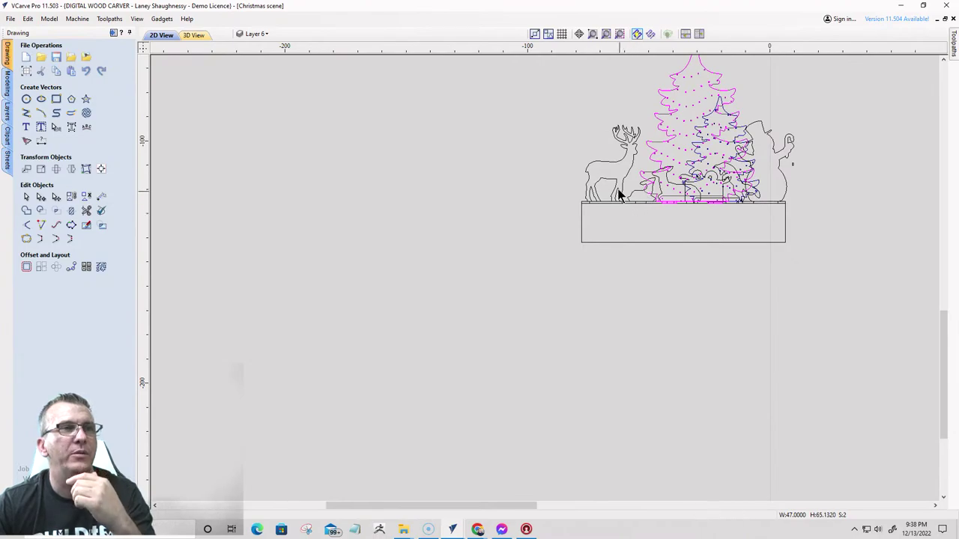
# - Remove all empty layers, such as Present and Layer 5, with Delete Empty
pyautogui.click(607, 165)
pyautogui.rightClick(608, 168)
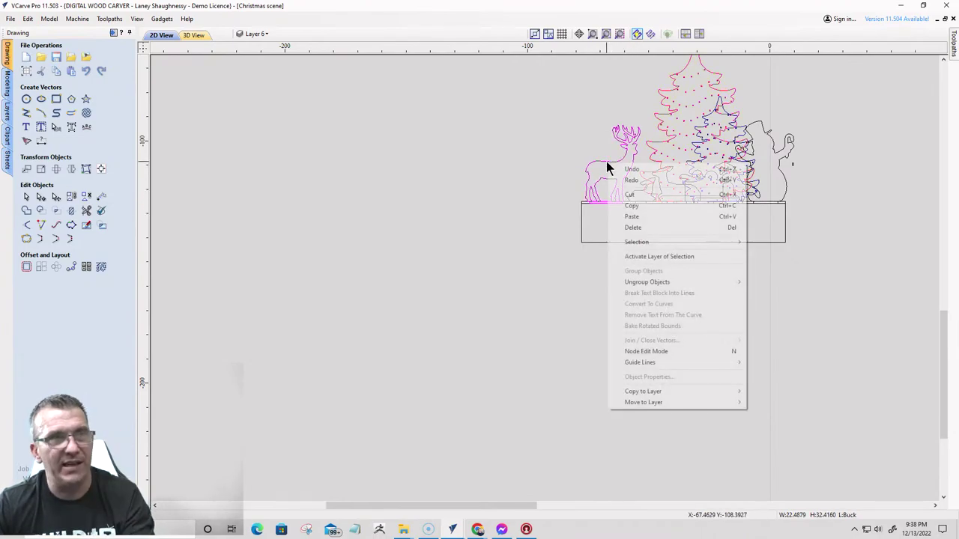
pyautogui.moveTo(635, 404)
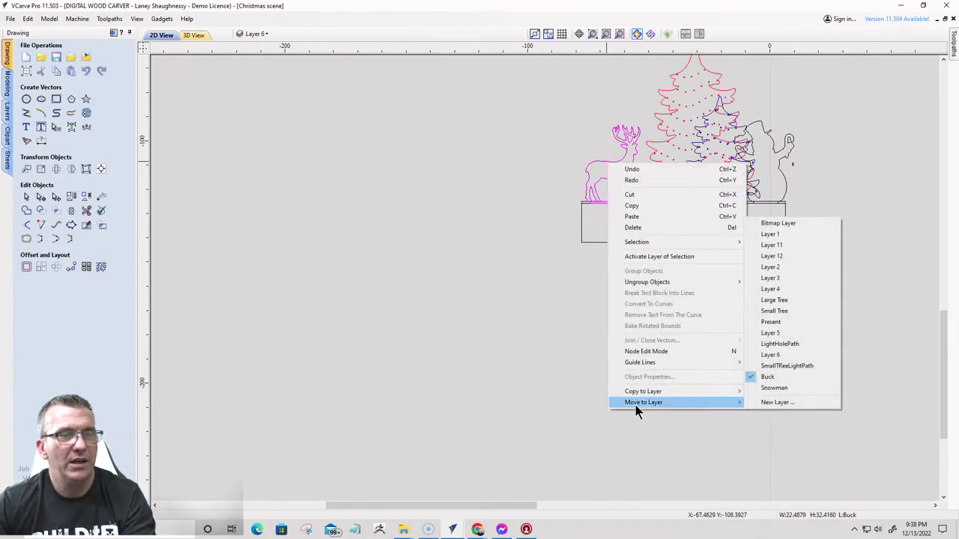
pyautogui.click(256, 35)
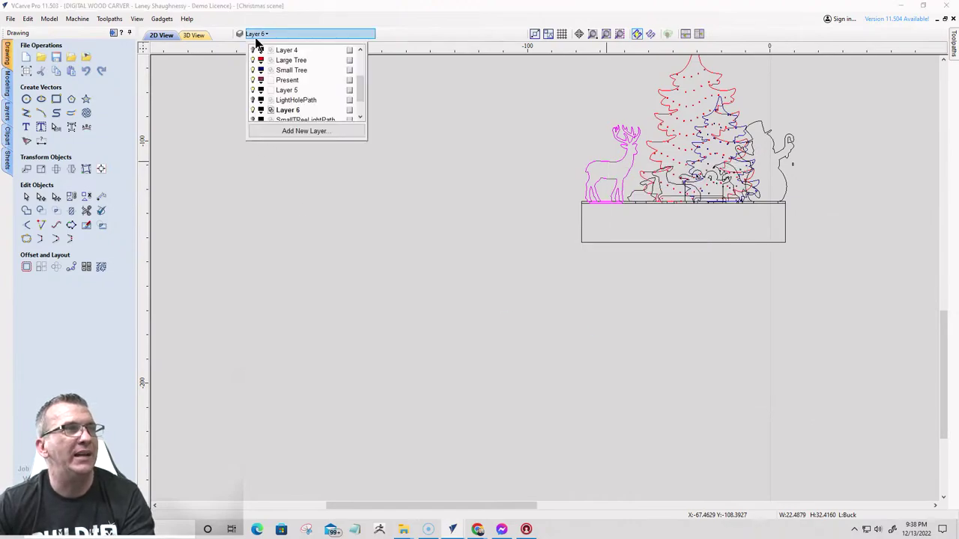
pyautogui.scroll(1, 300, 82)
pyautogui.rightClick(325, 72)
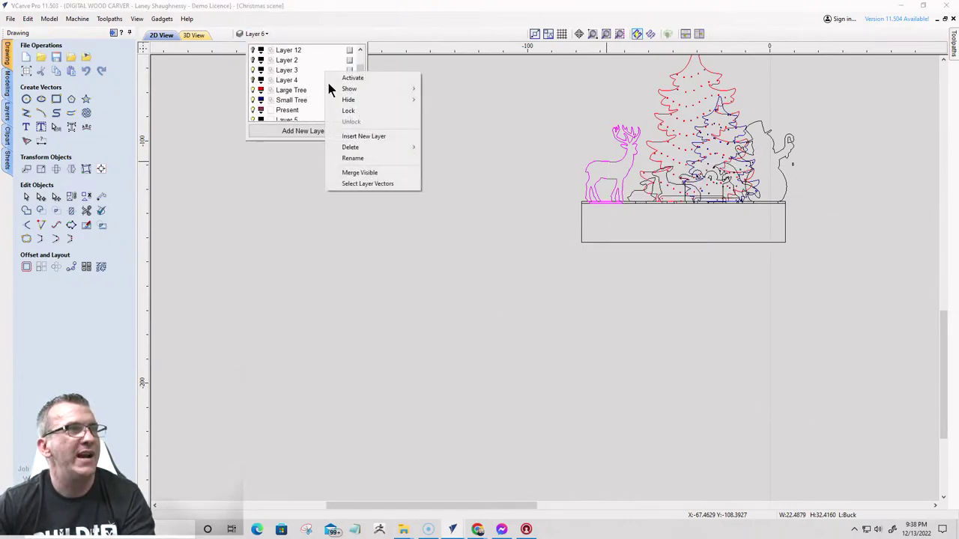
pyautogui.moveTo(370, 148)
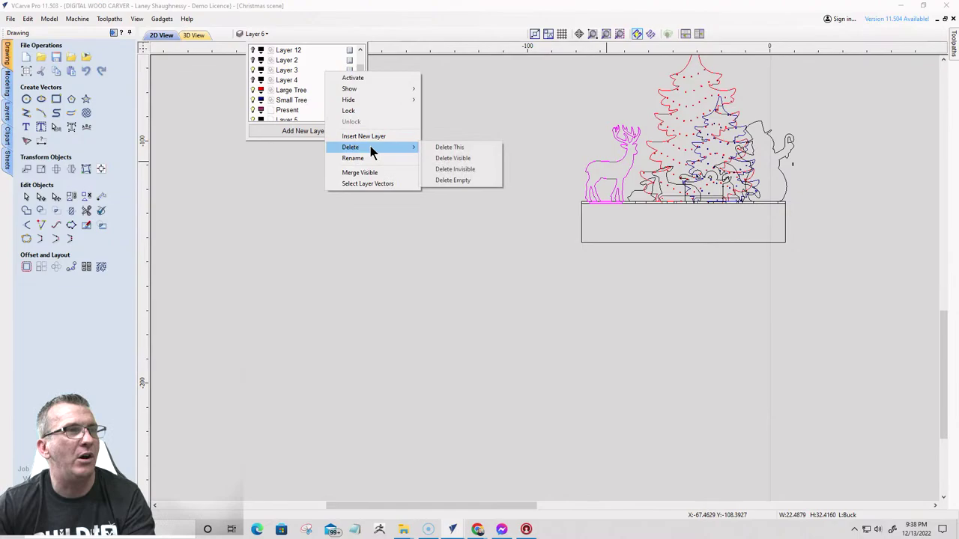
pyautogui.click(438, 180)
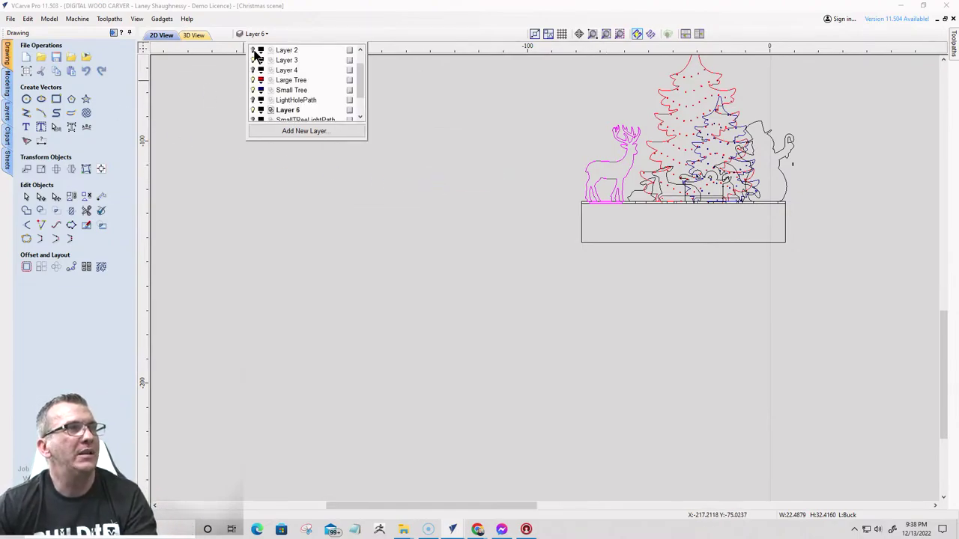
# - Toggle Layer 12's visibility to check its tree, then make Layer 12 active
pyautogui.scroll(-5, 450, 196)
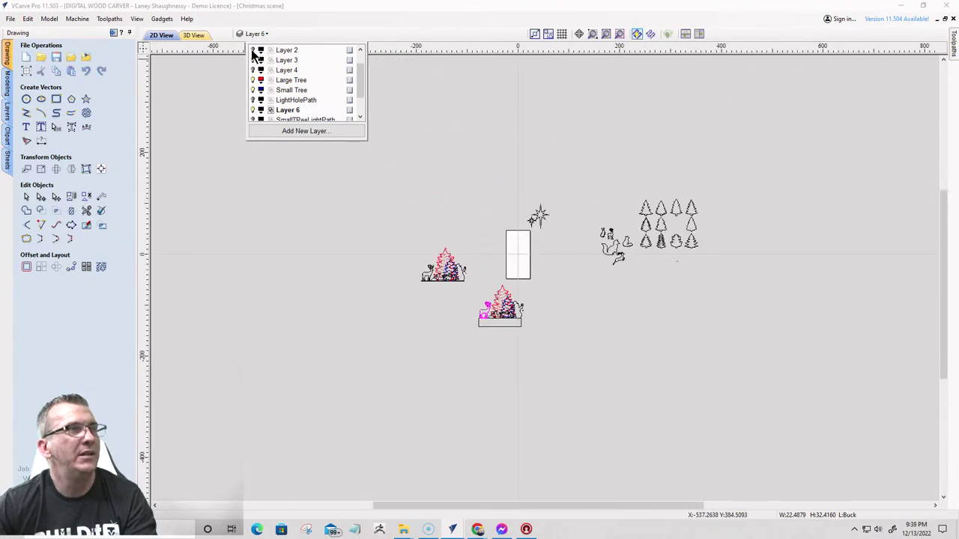
pyautogui.moveTo(358, 78); pyautogui.dragTo(357, 54)
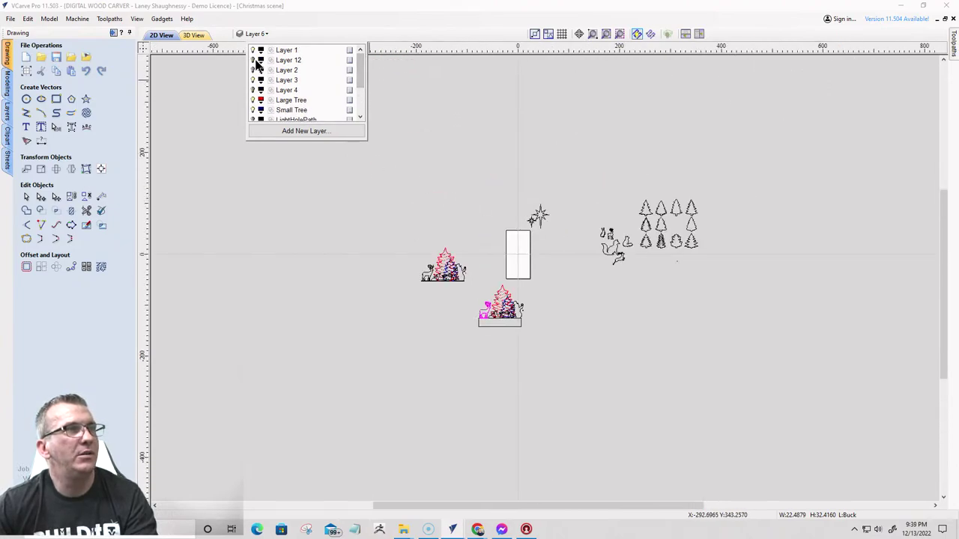
pyautogui.click(254, 60)
pyautogui.click(254, 60)
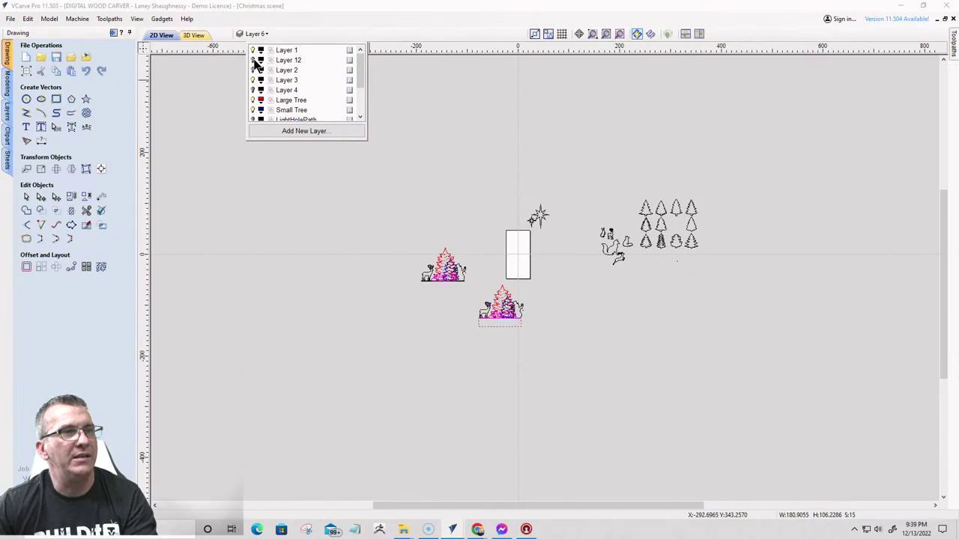
pyautogui.click(254, 60)
pyautogui.click(254, 60)
pyautogui.click(254, 60)
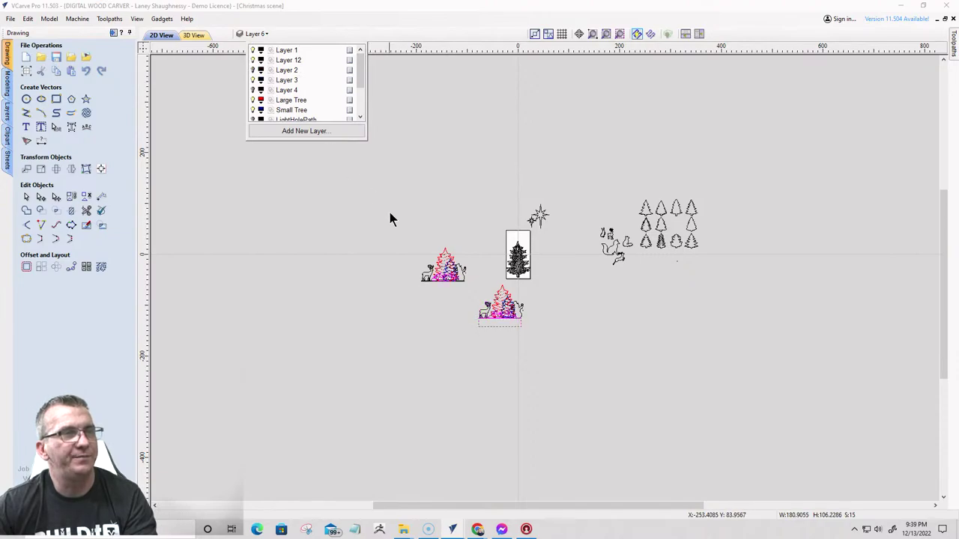
pyautogui.scroll(4, 516, 259)
pyautogui.scroll(-5, 437, 274)
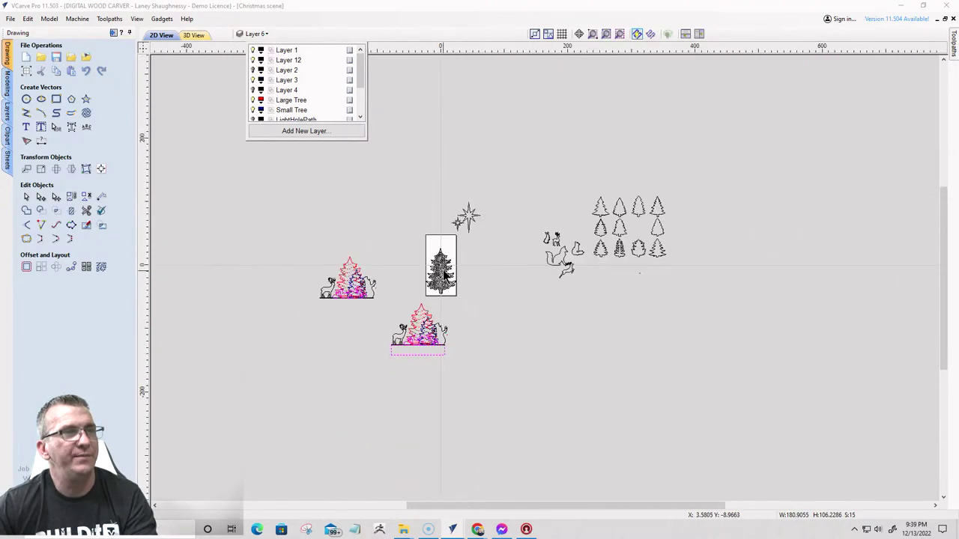
pyautogui.scroll(5, 416, 283)
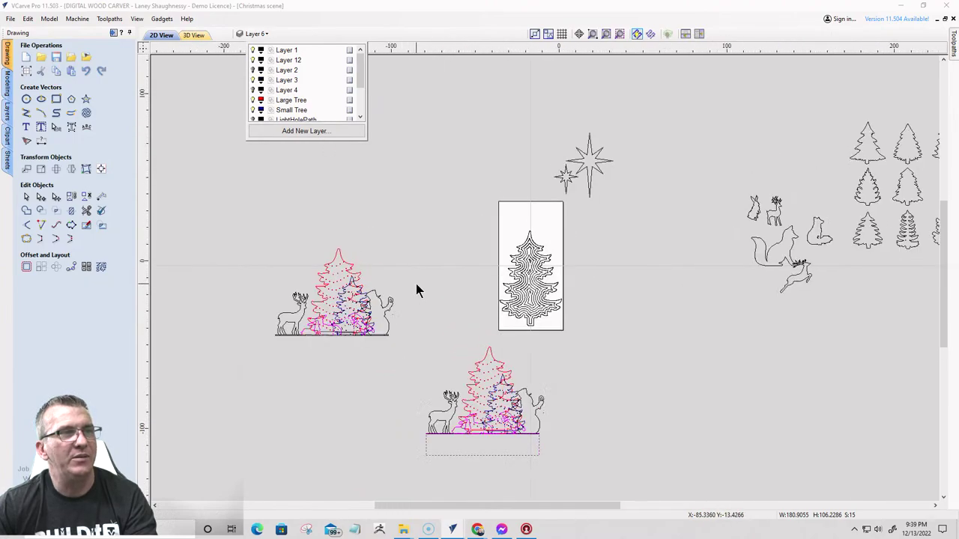
pyautogui.scroll(-2, 533, 222)
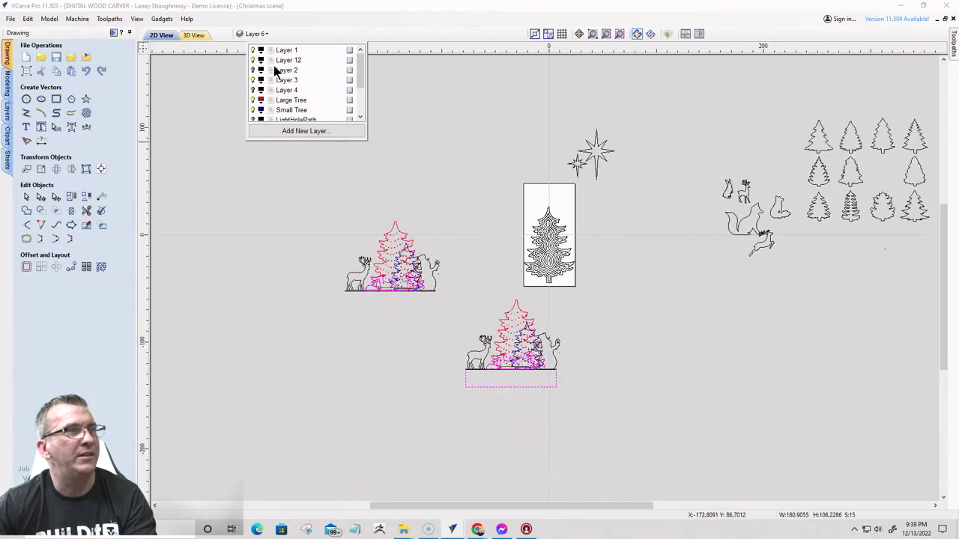
pyautogui.click(284, 60)
# - Delete Layer 12 together with its tree data
pyautogui.rightClick(283, 65)
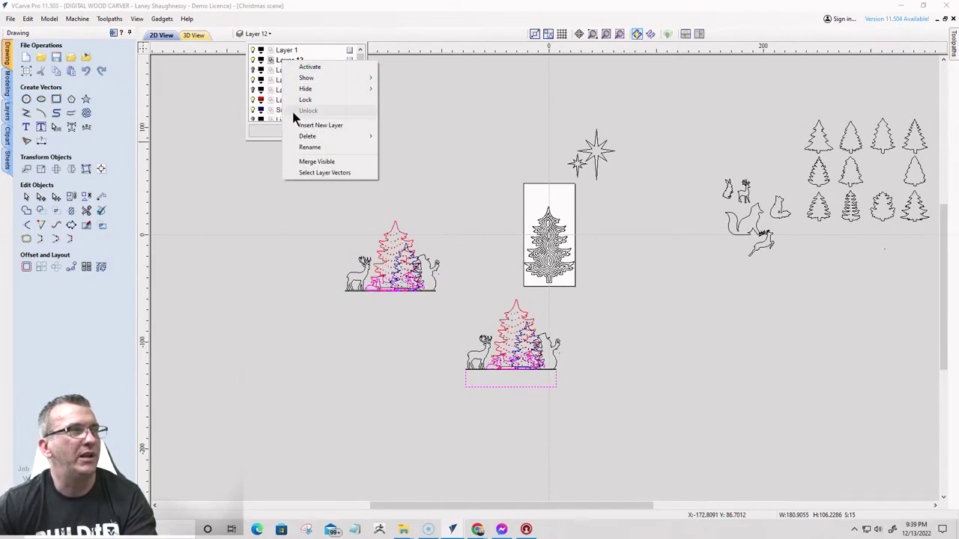
pyautogui.moveTo(308, 136)
pyautogui.click(390, 141)
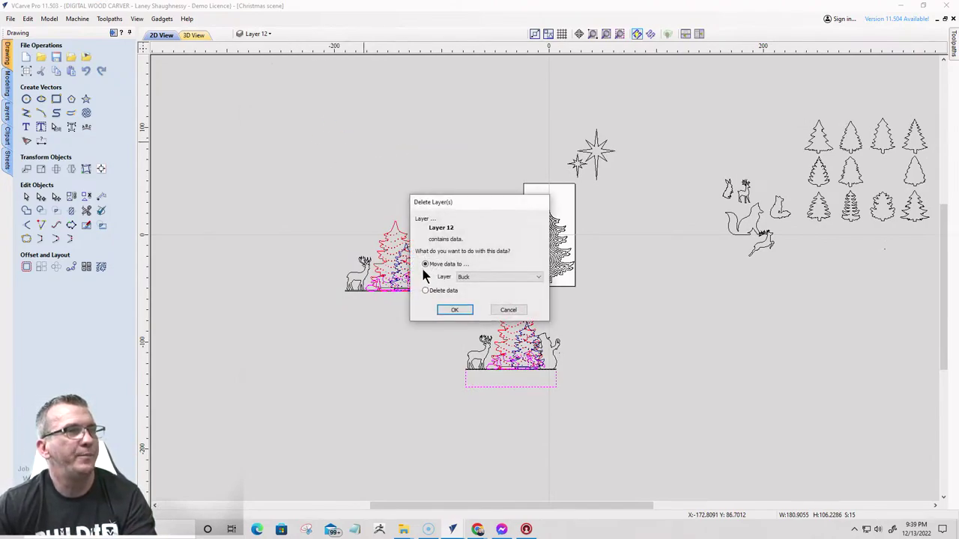
pyautogui.click(425, 290)
pyautogui.click(454, 310)
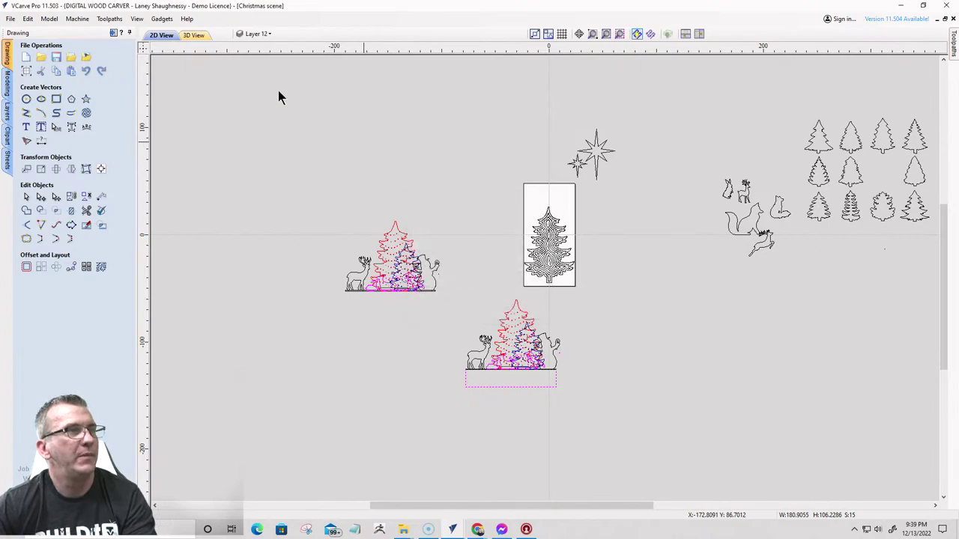
# - Check Layer 2's dotted tree, then delete Layer 2 together with its data
pyautogui.click(258, 33)
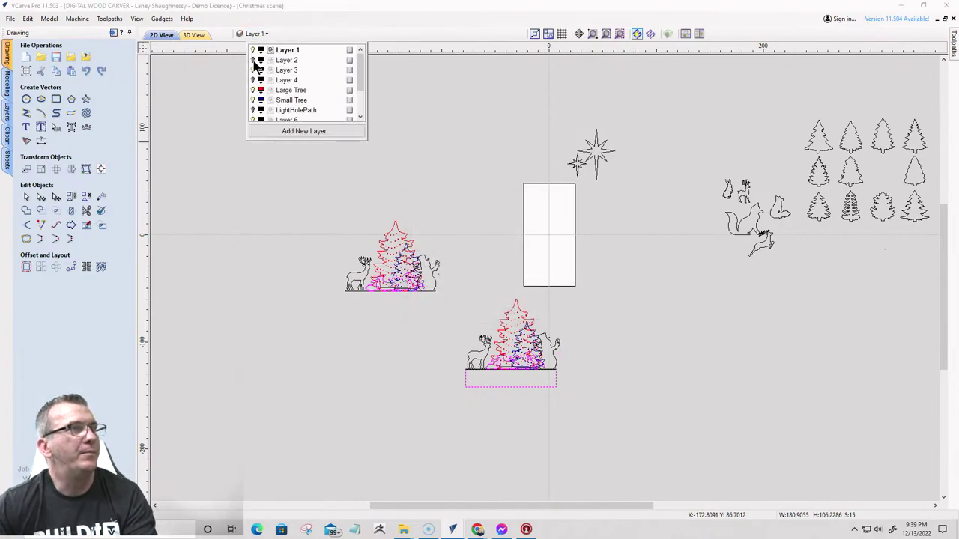
pyautogui.click(254, 63)
pyautogui.click(254, 63)
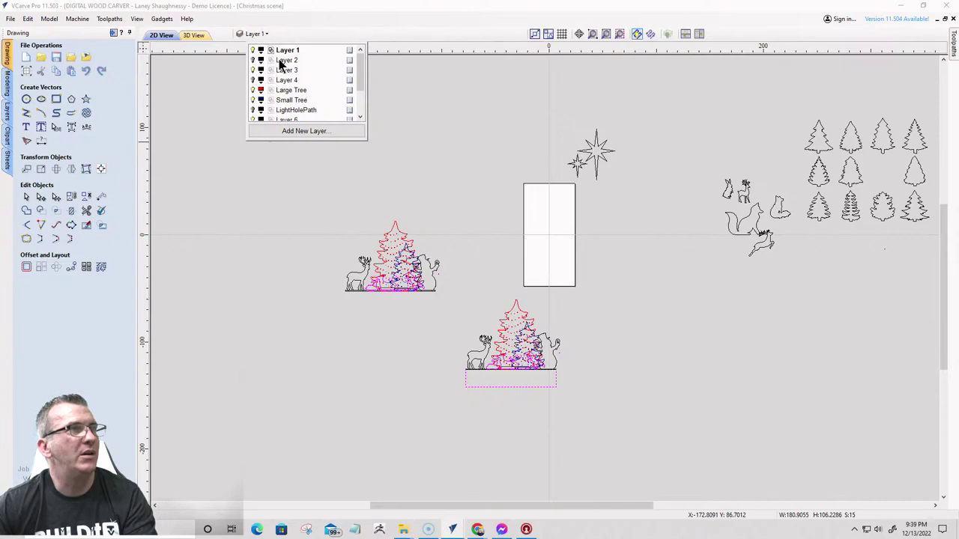
pyautogui.rightClick(280, 61)
pyautogui.moveTo(322, 135)
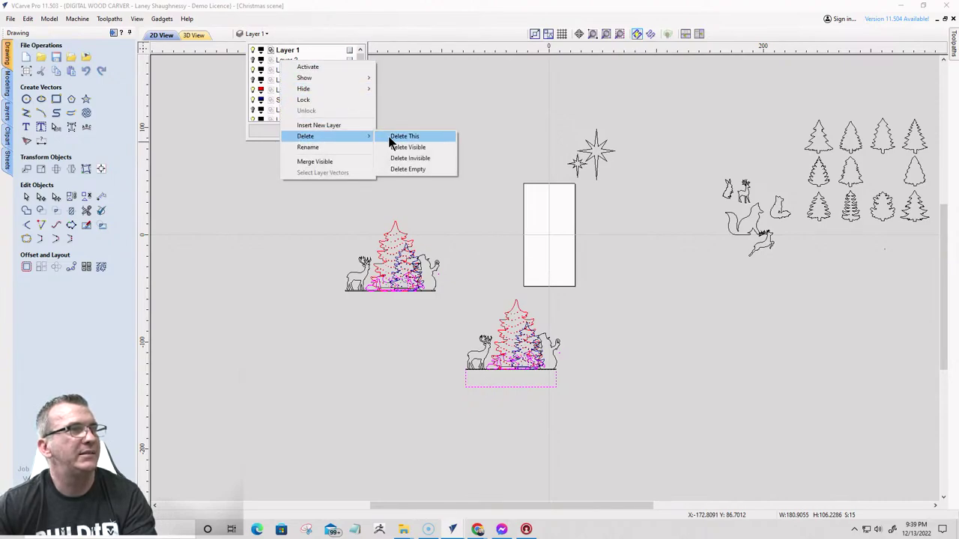
pyautogui.click(405, 136)
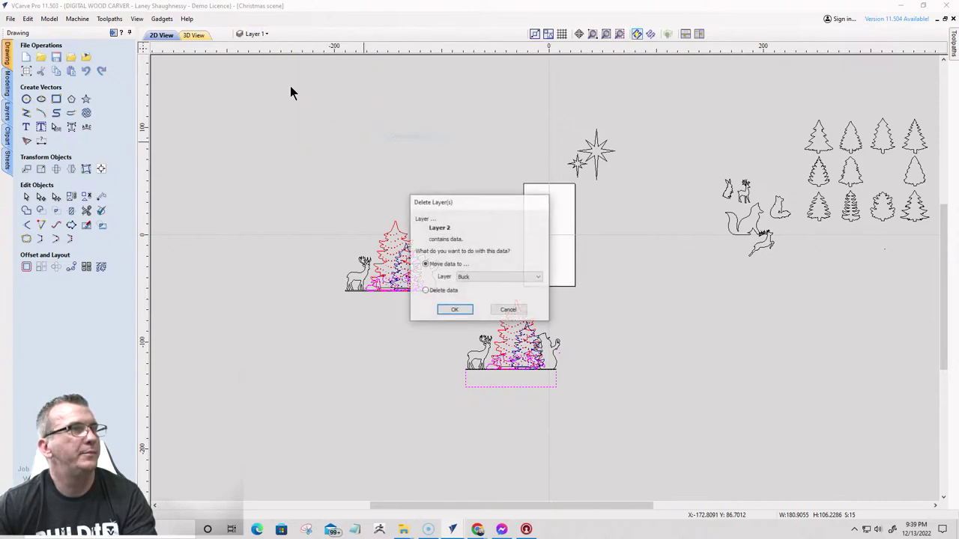
pyautogui.click(430, 291)
pyautogui.click(454, 310)
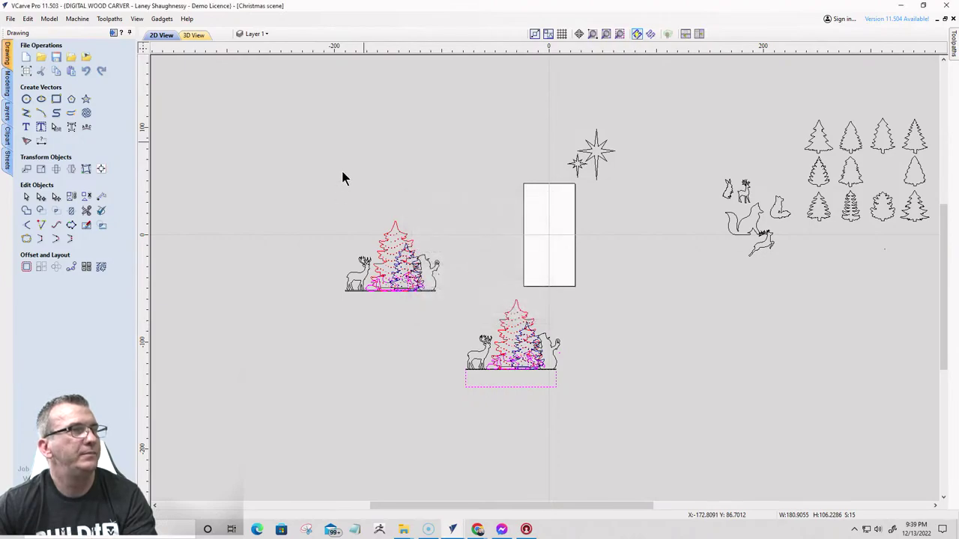
# - Toggle Layer 4 and Layer 3 visibility to inspect their wavy lines and star
pyautogui.click(264, 34)
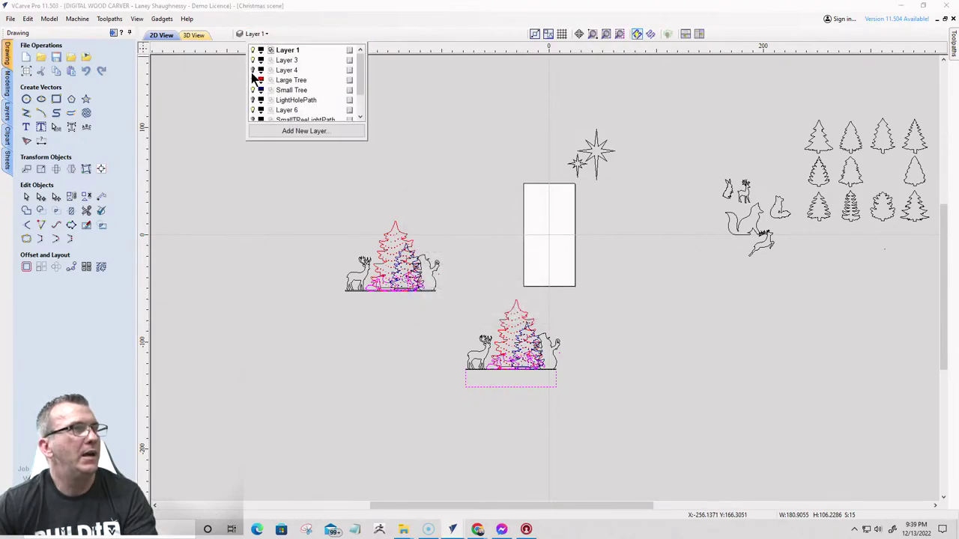
pyautogui.click(253, 70)
pyautogui.click(253, 70)
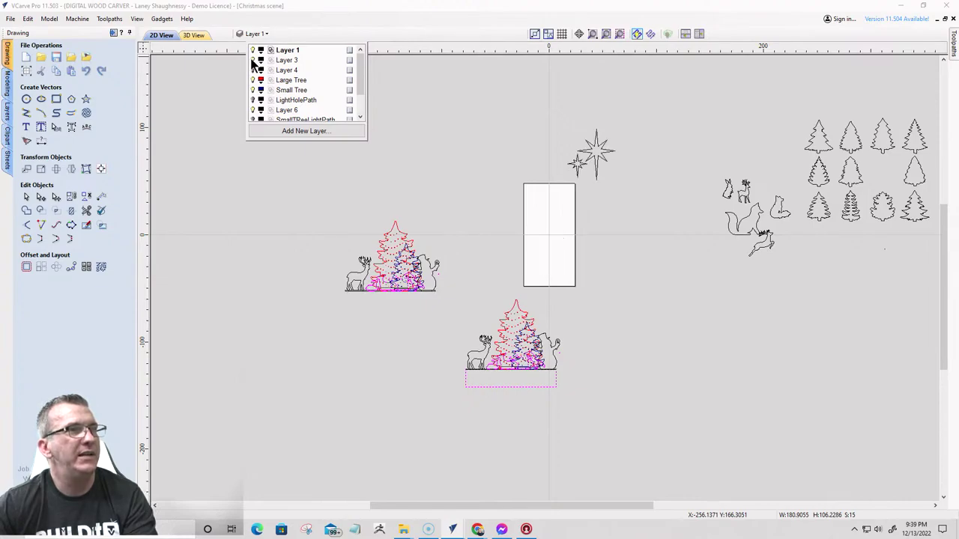
pyautogui.click(253, 60)
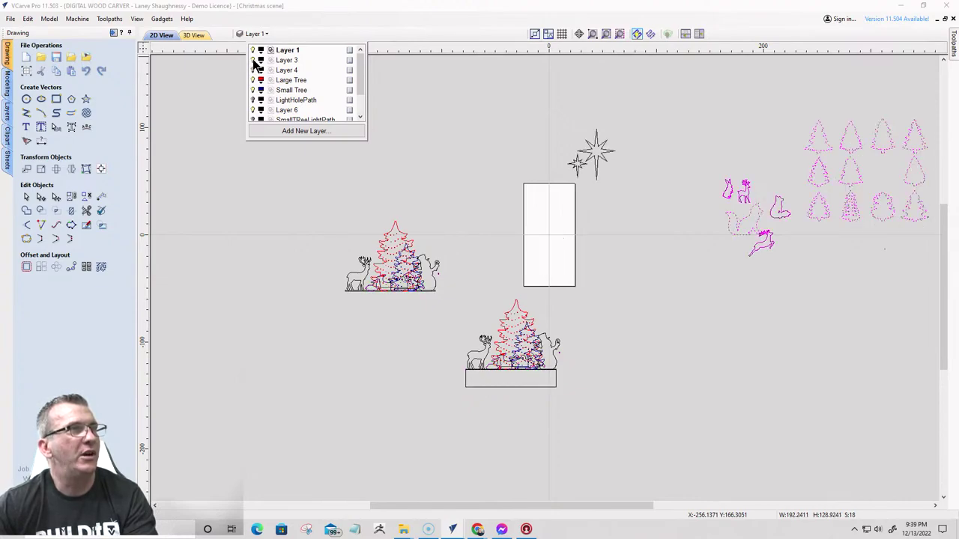
pyautogui.click(253, 61)
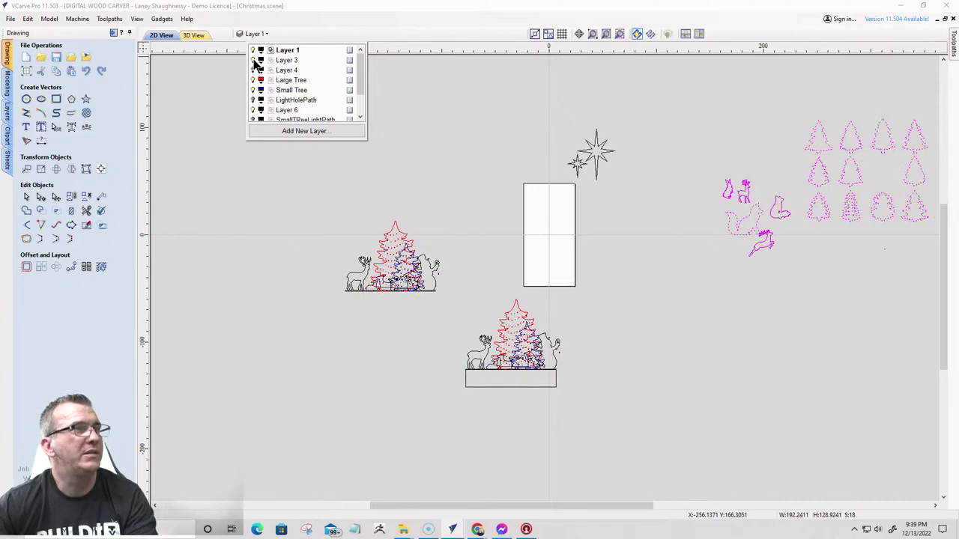
pyautogui.click(253, 62)
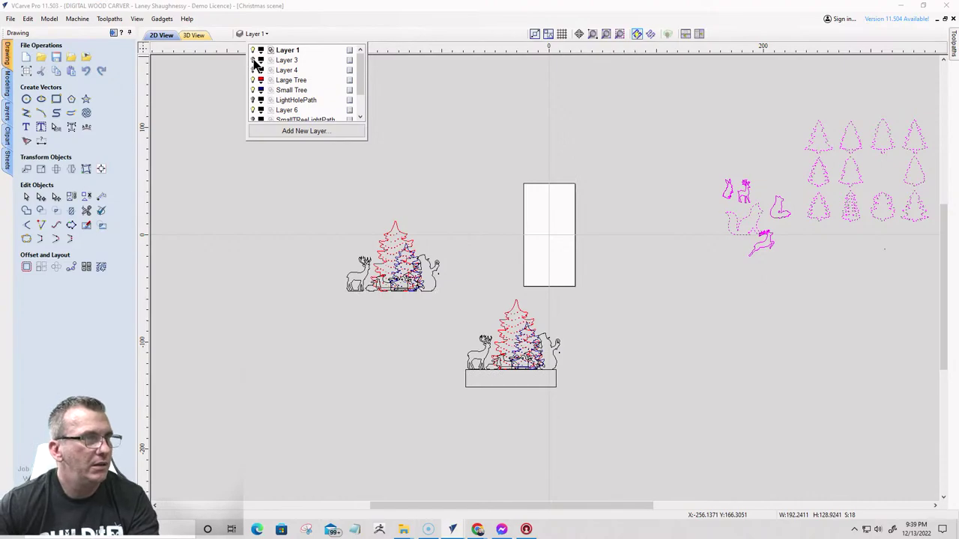
pyautogui.click(254, 61)
# - Move the base strip under the left scene onto the Large Tree layer
pyautogui.scroll(5, 337, 293)
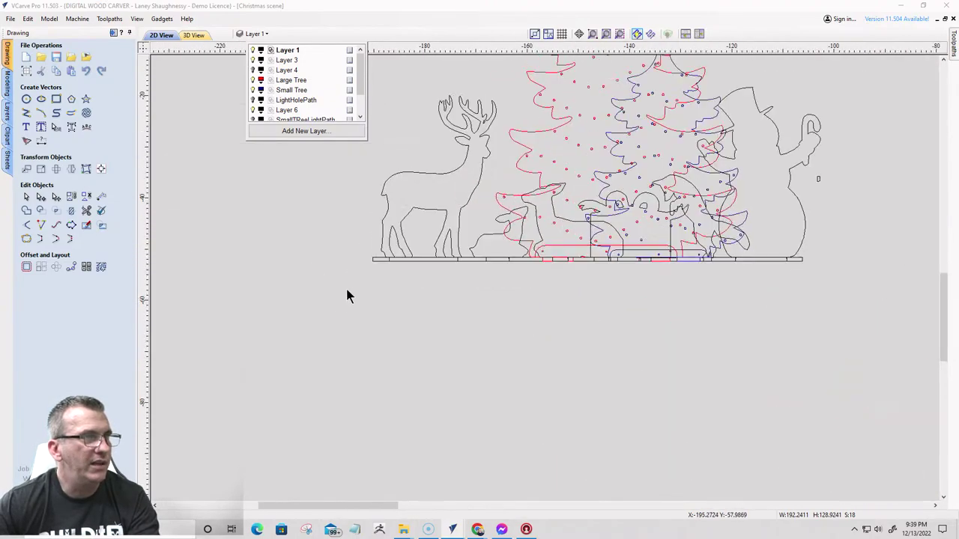
pyautogui.click(374, 260)
pyautogui.rightClick(375, 260)
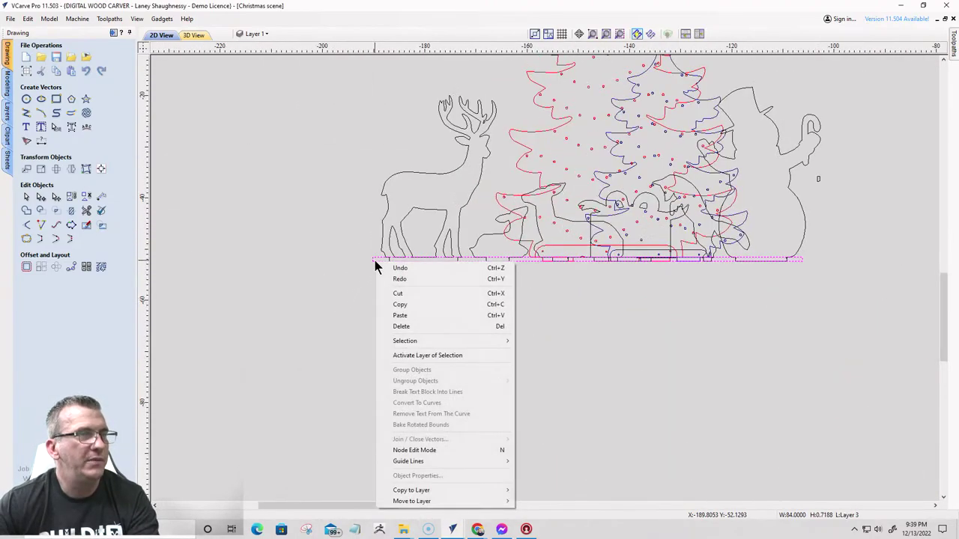
pyautogui.moveTo(408, 502)
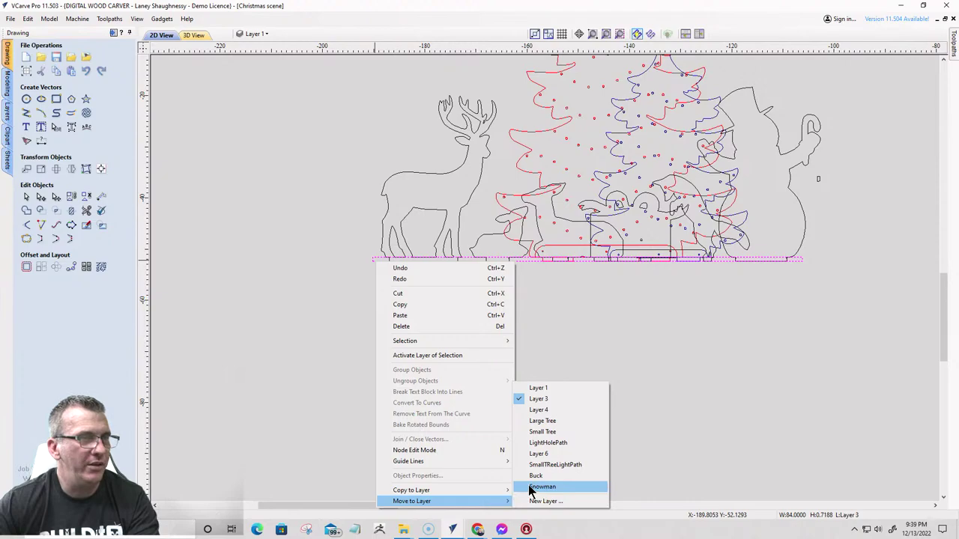
pyautogui.click(535, 424)
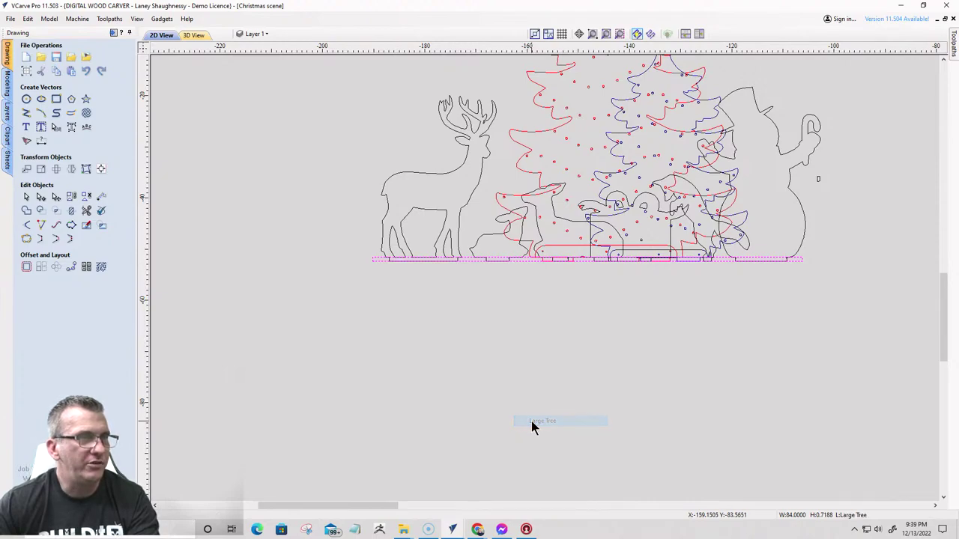
# - Toggle Layer 1's visibility to inspect its contents, leaving it hidden
pyautogui.click(257, 34)
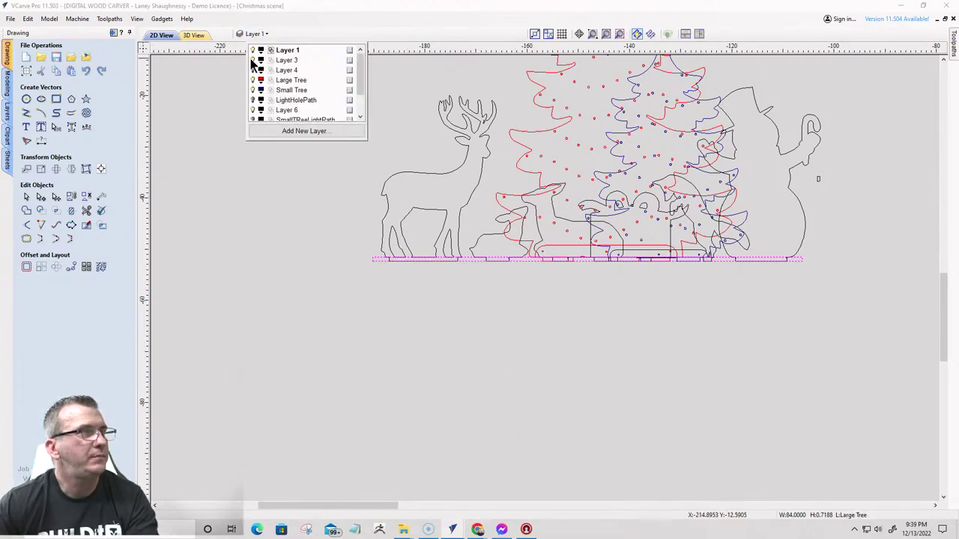
pyautogui.scroll(-5, 370, 214)
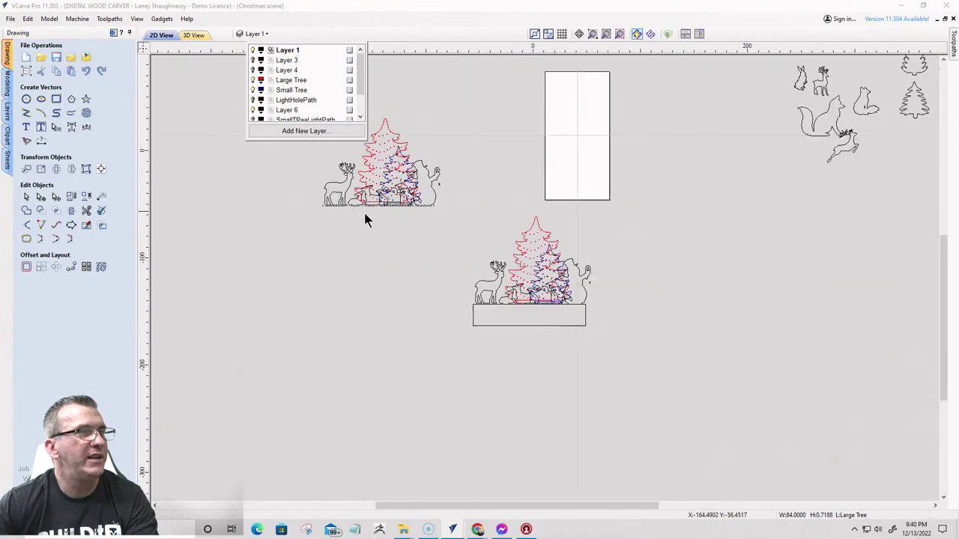
pyautogui.click(253, 50)
pyautogui.click(253, 50)
pyautogui.click(253, 51)
pyautogui.click(254, 50)
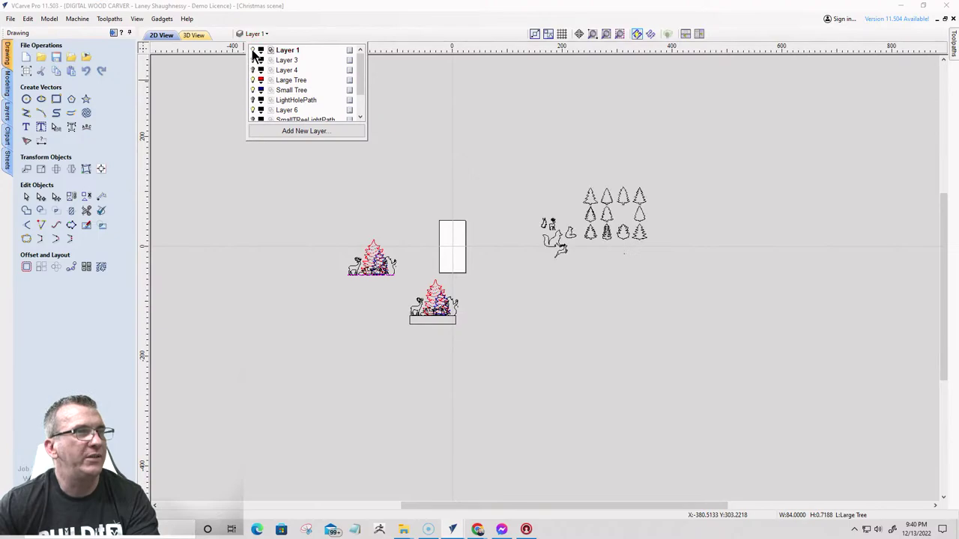
pyautogui.click(253, 50)
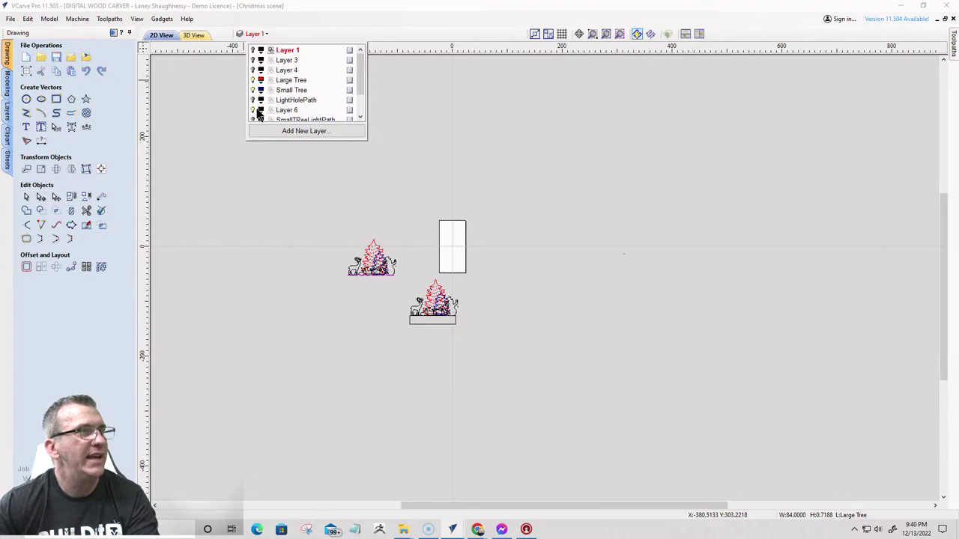
# - Toggle Layer 6's visibility repeatedly to identify its animal outlines and base strip
pyautogui.click(253, 110)
pyautogui.click(253, 110)
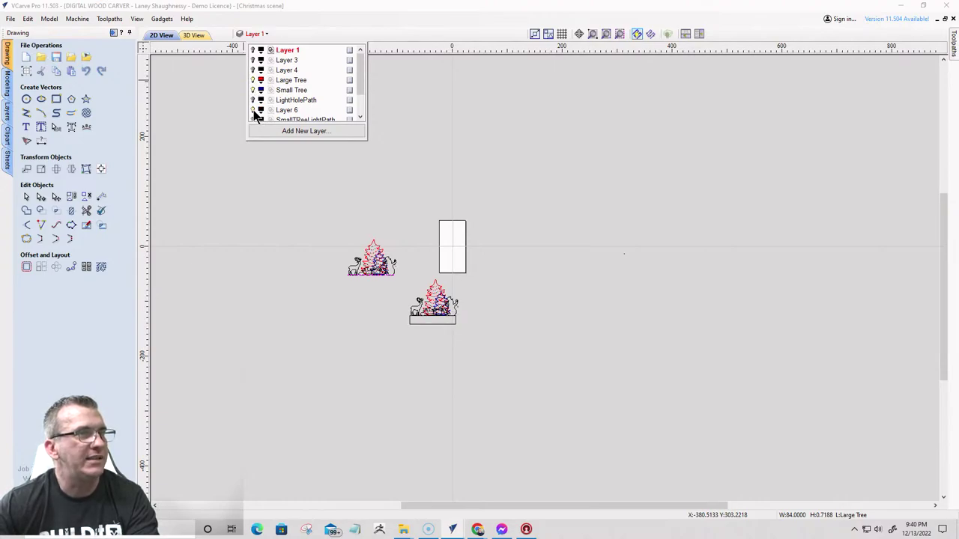
pyautogui.click(253, 110)
pyautogui.click(253, 111)
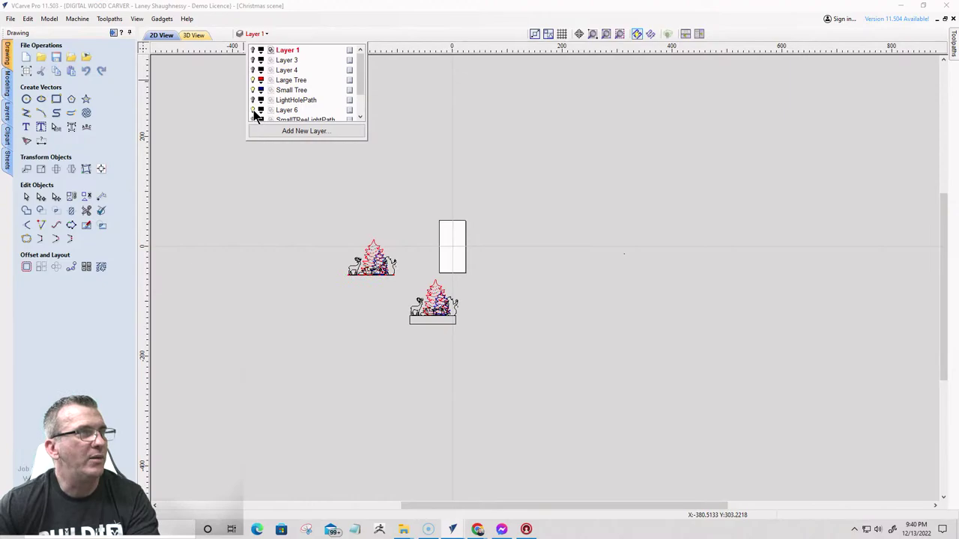
pyautogui.scroll(6, 368, 324)
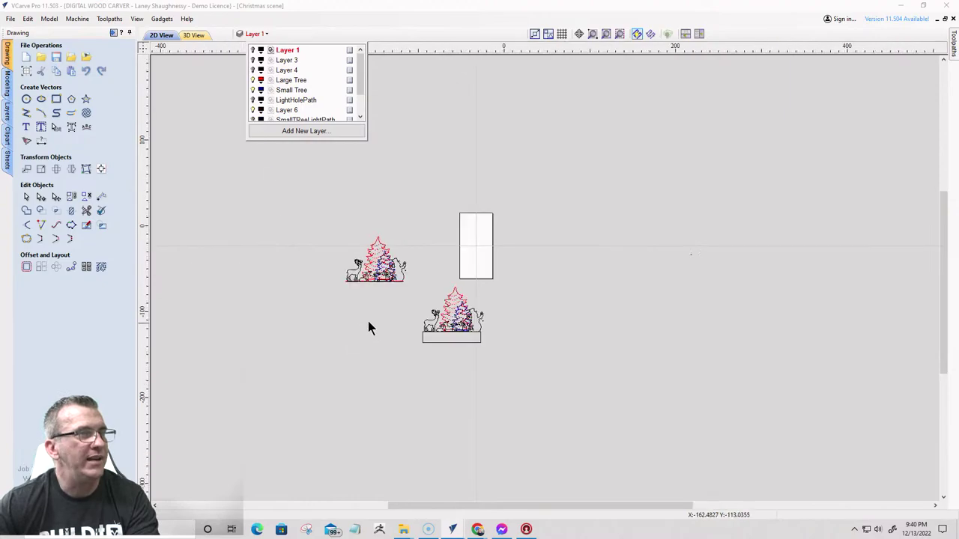
pyautogui.click(255, 113)
pyautogui.click(255, 112)
pyautogui.click(255, 112)
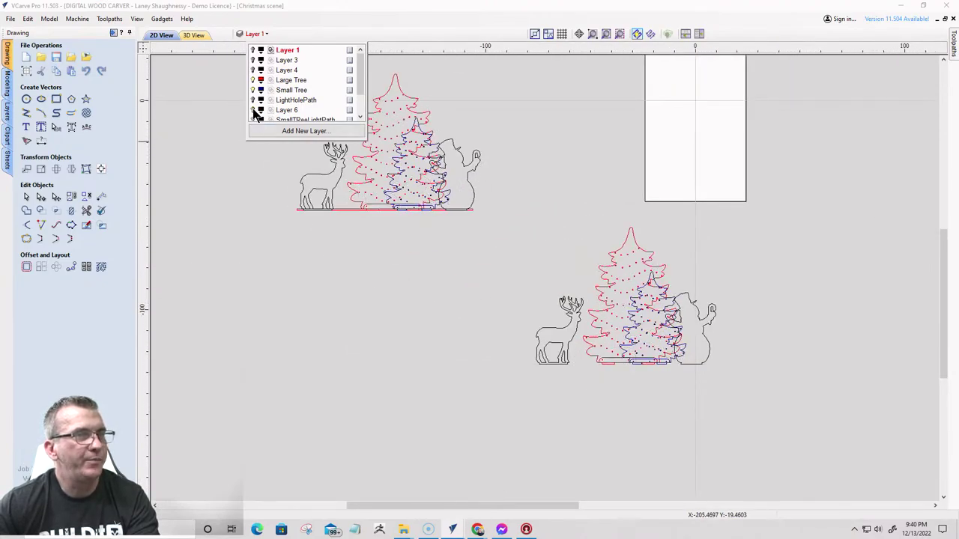
pyautogui.click(255, 112)
pyautogui.click(254, 112)
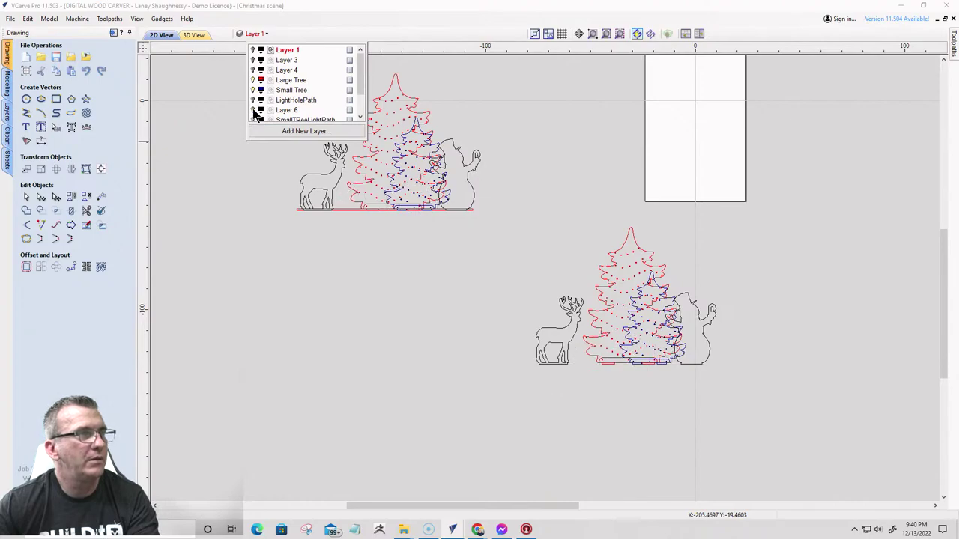
pyautogui.click(255, 113)
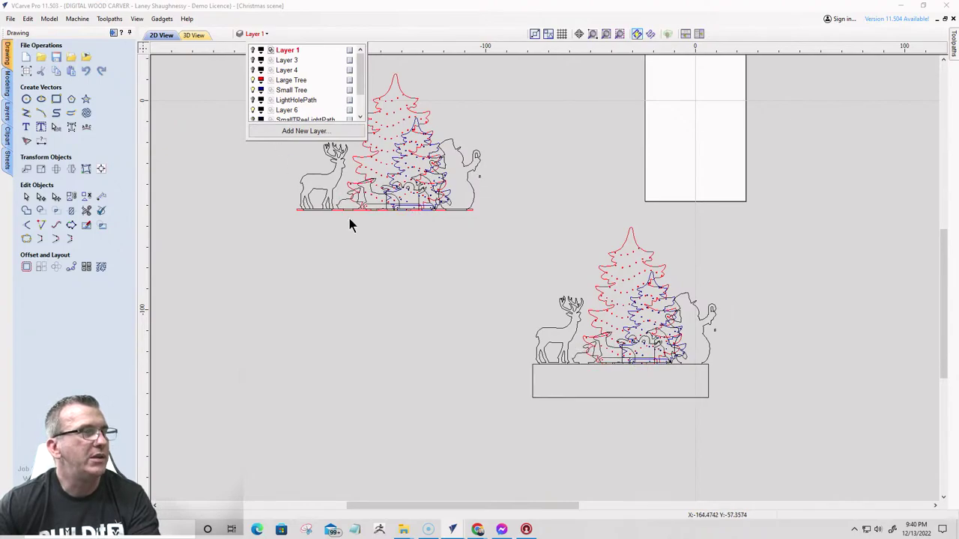
pyautogui.scroll(5, 349, 218)
# - Move the selected Layer 6 doe and fawn shapes onto a new layer named 'Doeand Fawn'
pyautogui.click(345, 189)
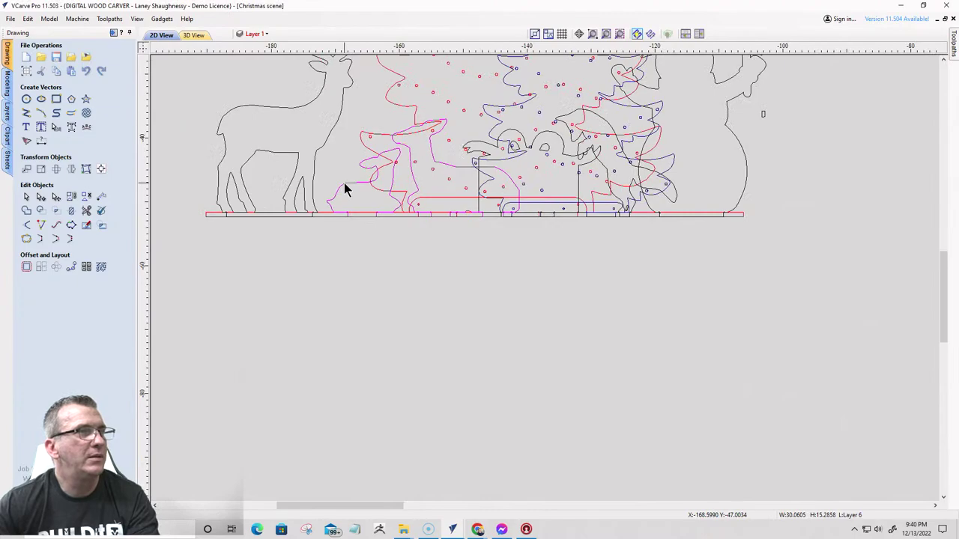
pyautogui.rightClick(345, 184)
pyautogui.moveTo(385, 424)
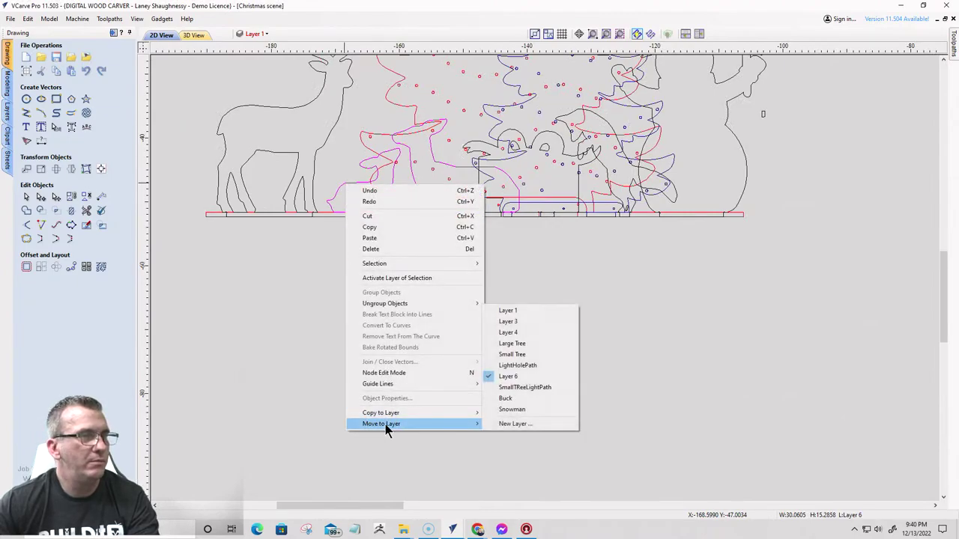
pyautogui.click(508, 424)
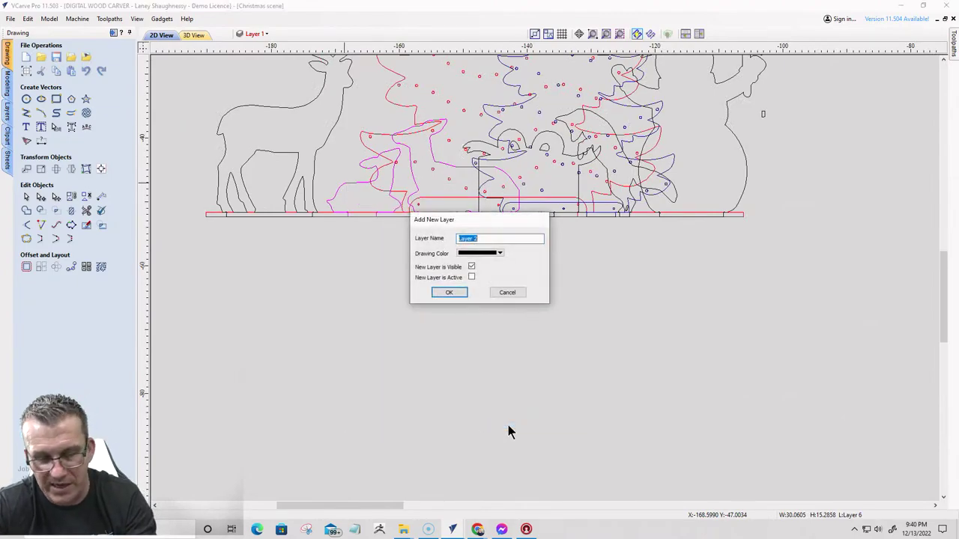
pyautogui.write('Doeand Fawn')
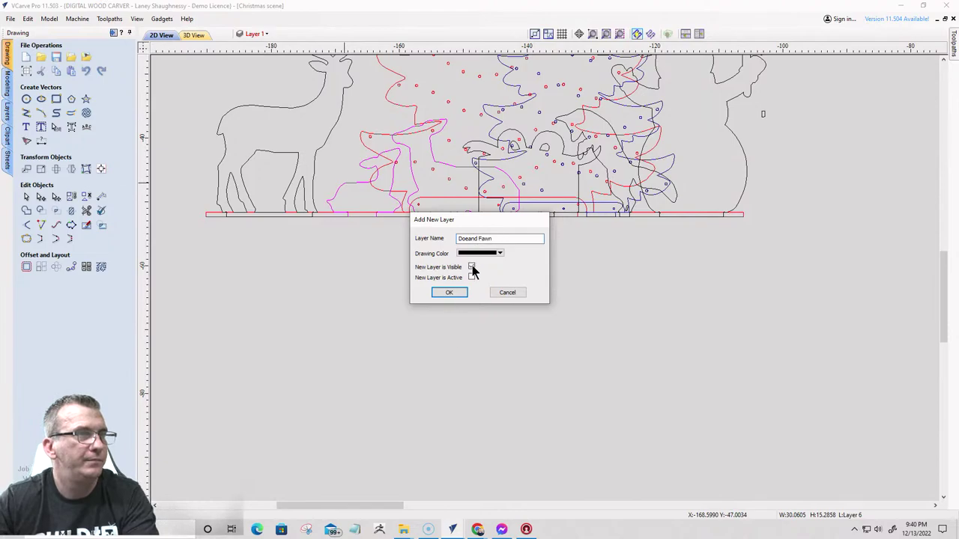
pyautogui.click(449, 294)
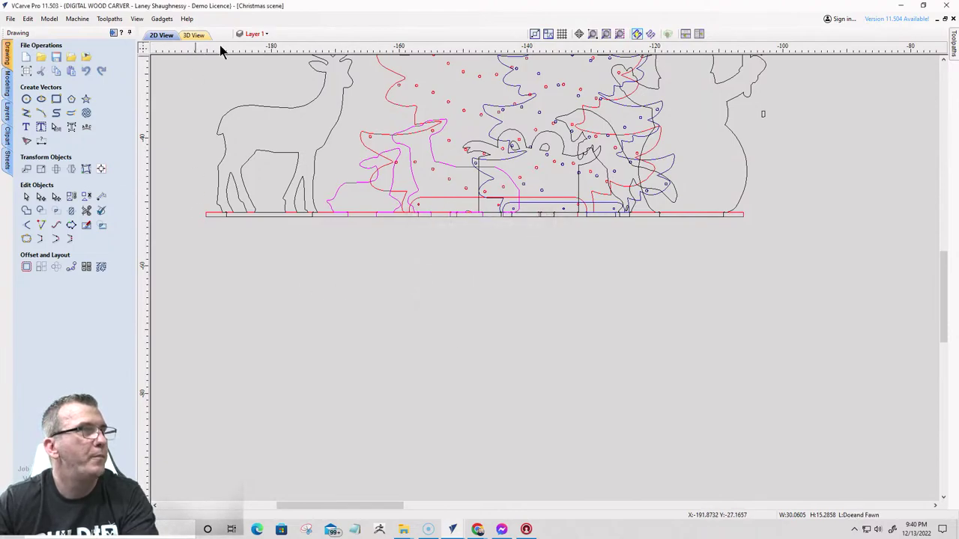
pyautogui.click(252, 34)
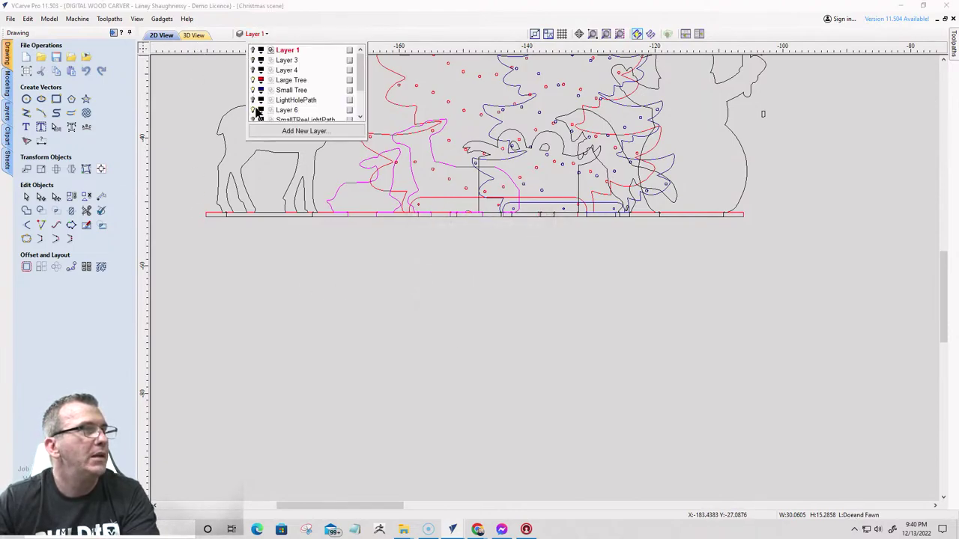
# - Toggle the Snowman, Buck and Doeand Fawn layers to check their contents
pyautogui.scroll(-2, 255, 112)
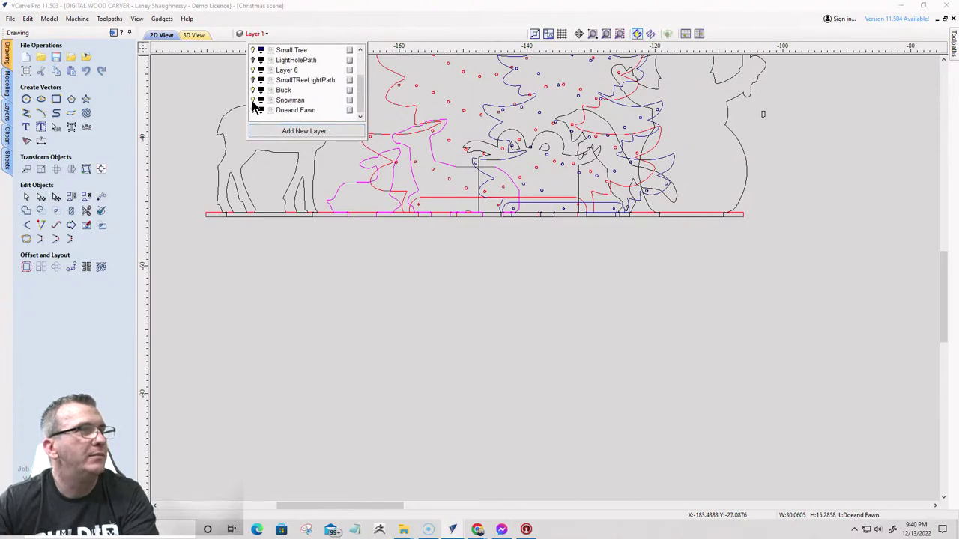
pyautogui.click(254, 101)
pyautogui.click(253, 100)
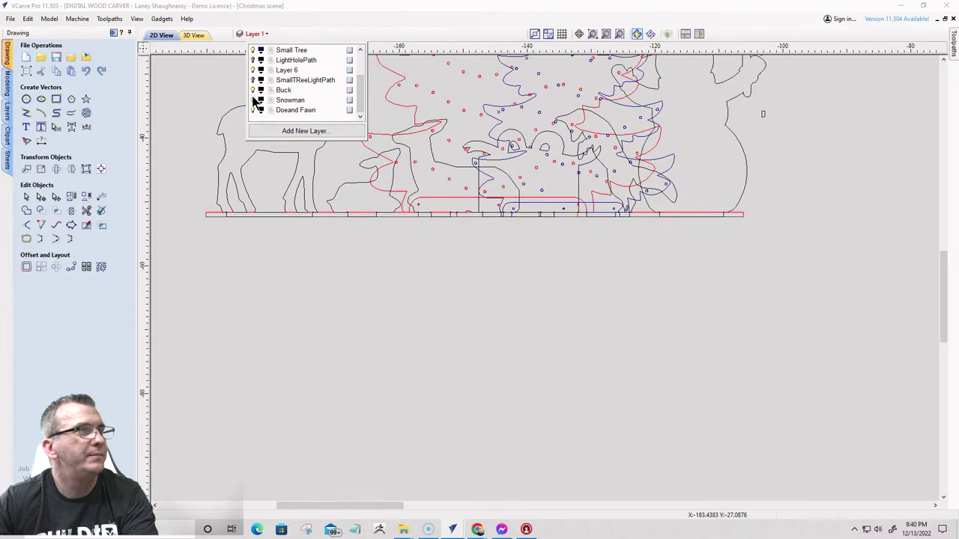
pyautogui.click(253, 90)
pyautogui.click(253, 90)
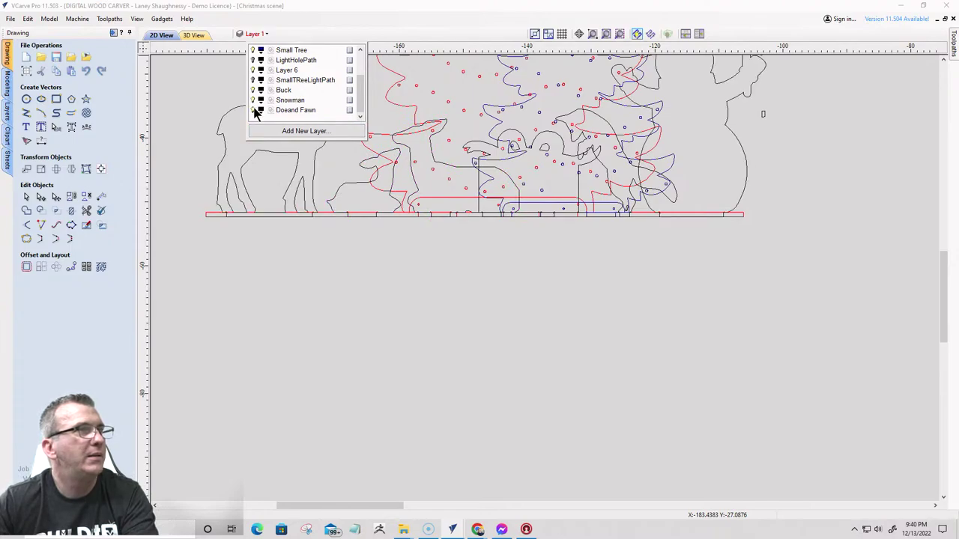
pyautogui.click(253, 111)
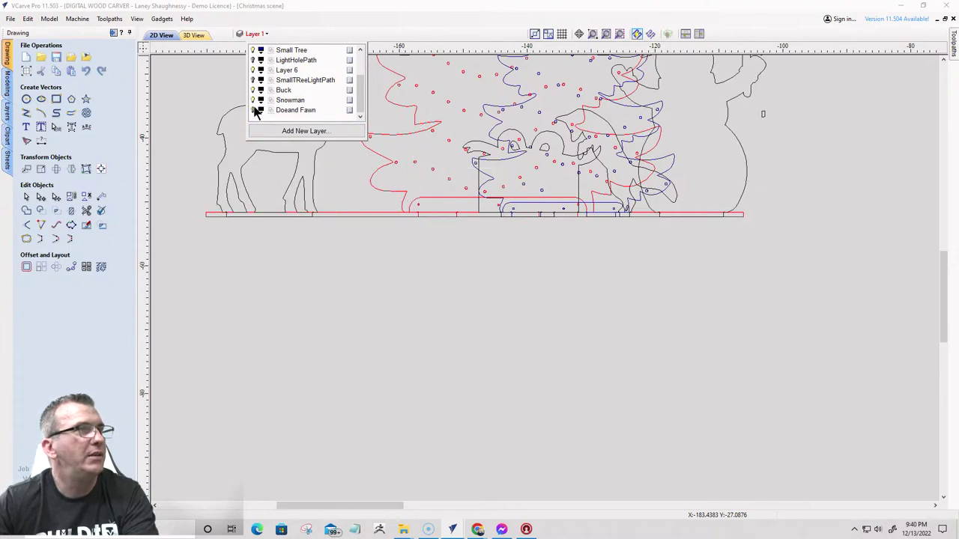
pyautogui.click(254, 111)
pyautogui.click(545, 148)
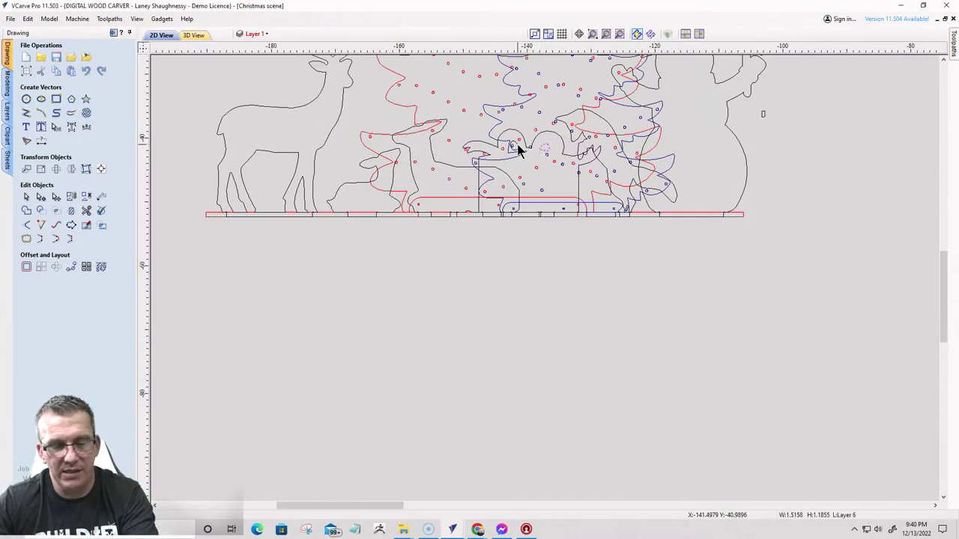
# - Move the three selected present shapes onto a new layer named 'Present'
pyautogui.keyDown('shift'); pyautogui.click(519, 149); pyautogui.keyUp('shift')
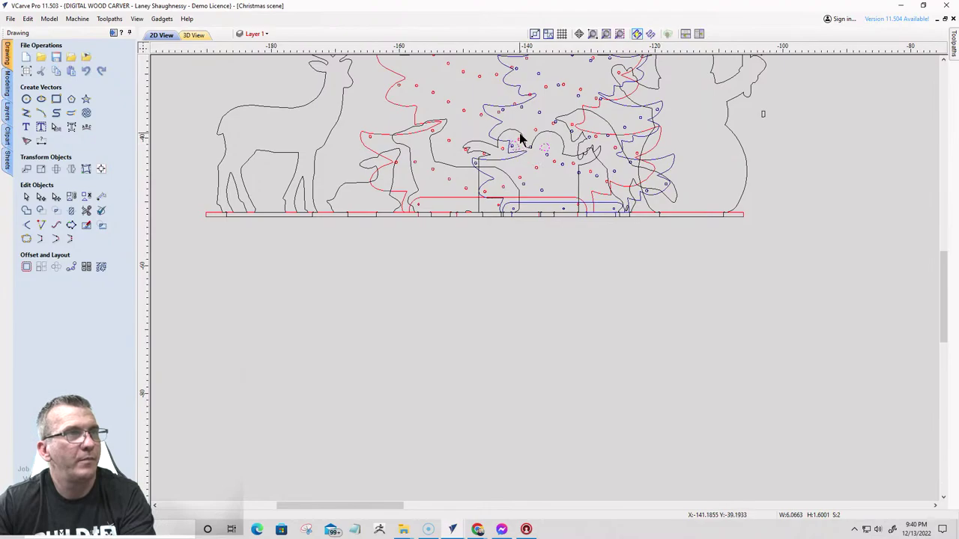
pyautogui.keyDown('shift'); pyautogui.click(521, 138); pyautogui.keyUp('shift')
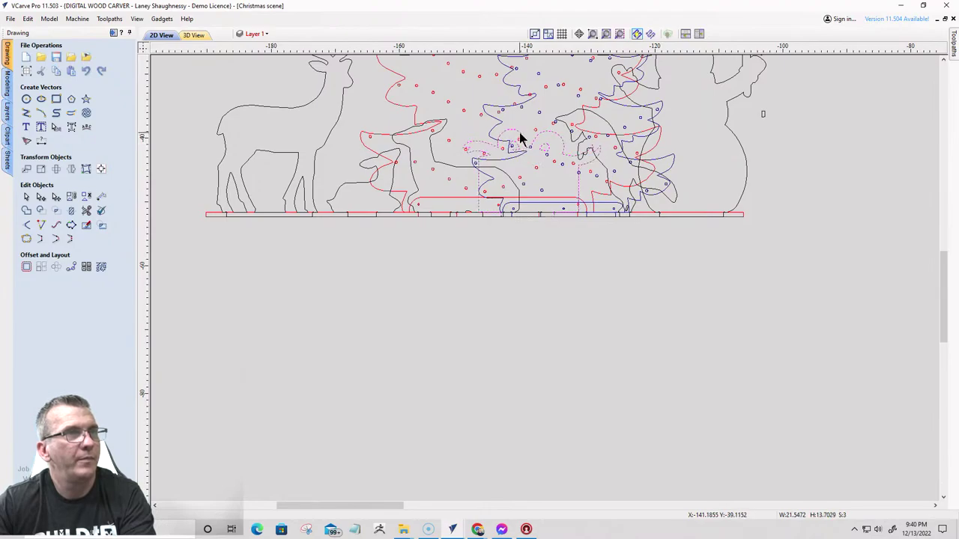
pyautogui.rightClick(521, 138)
pyautogui.moveTo(559, 374)
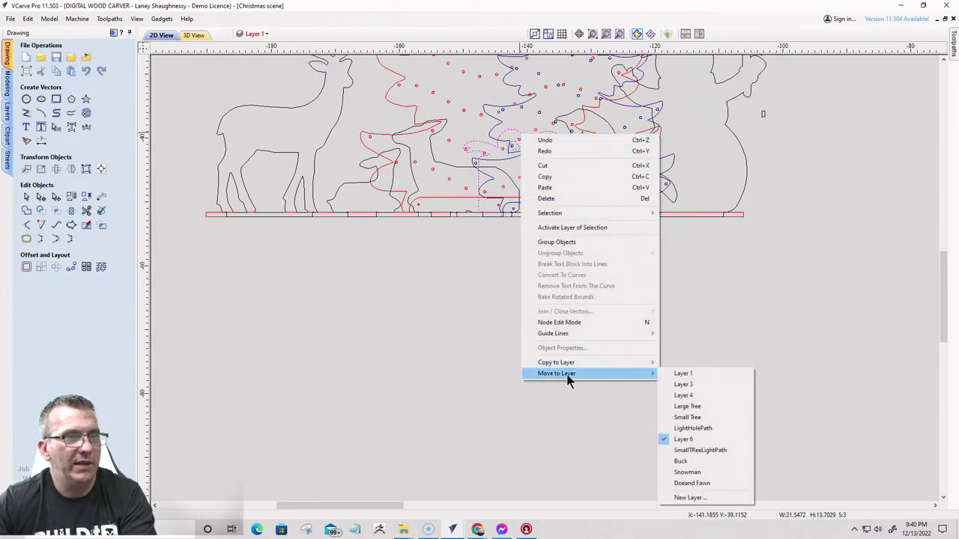
pyautogui.click(688, 498)
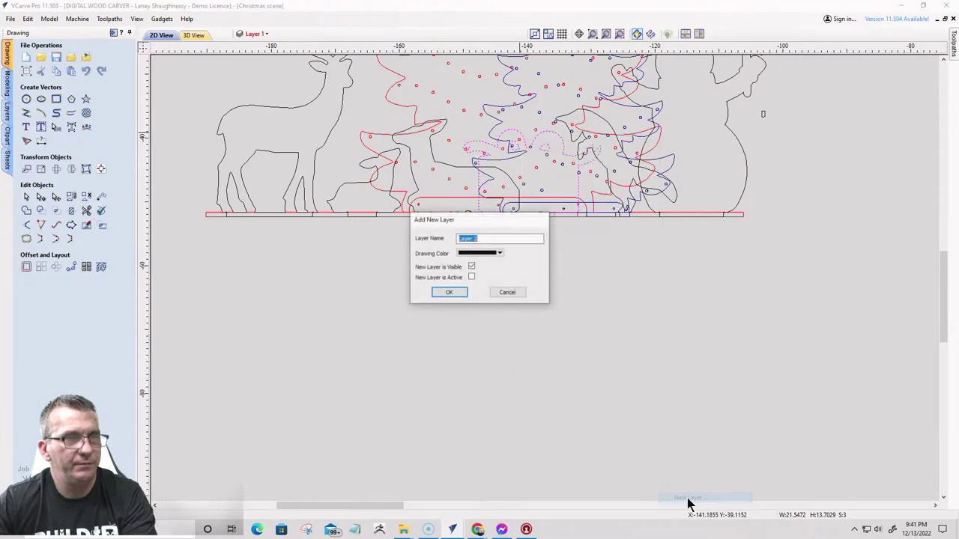
pyautogui.write('Present')
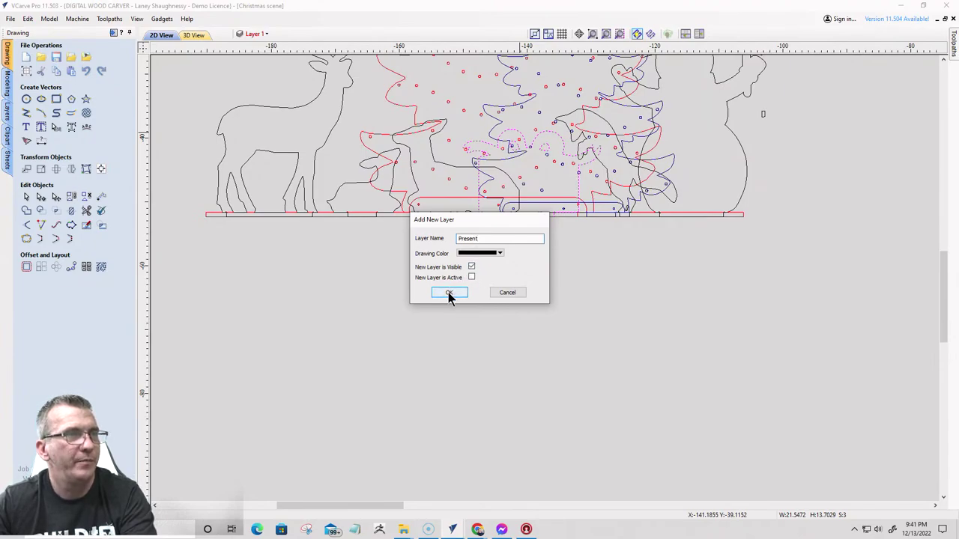
pyautogui.click(448, 292)
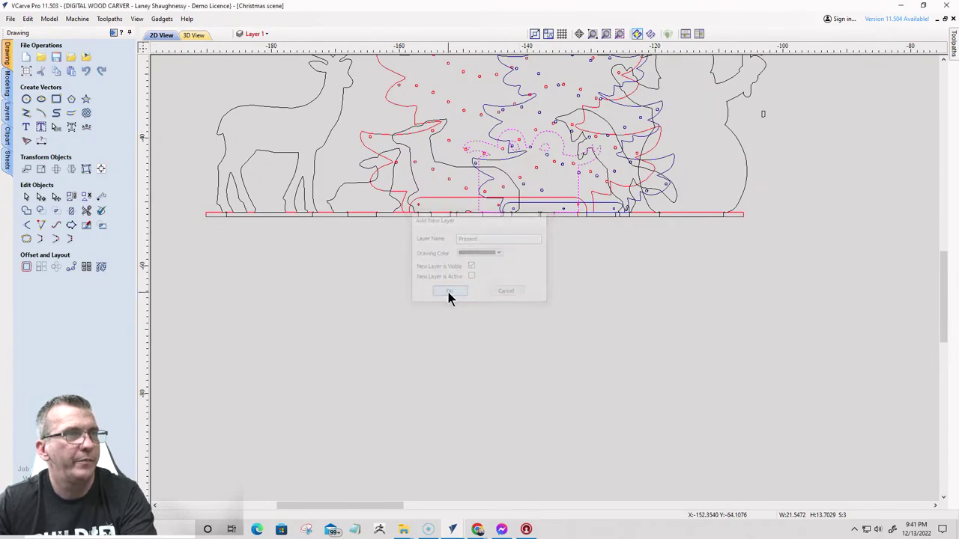
# - Move the chosen Layer 6 figure onto a new layer named 'Fox'
pyautogui.click(576, 140)
pyautogui.rightClick(578, 144)
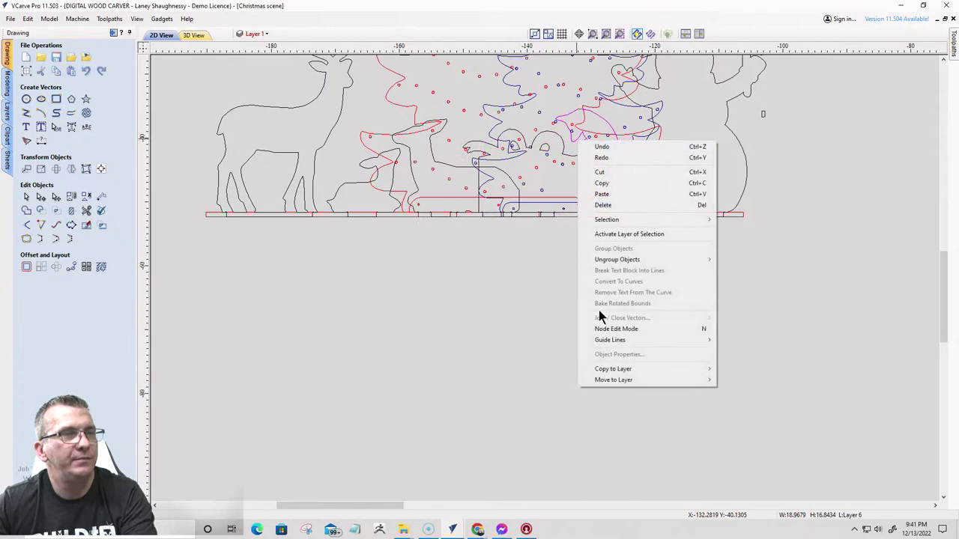
pyautogui.moveTo(679, 382)
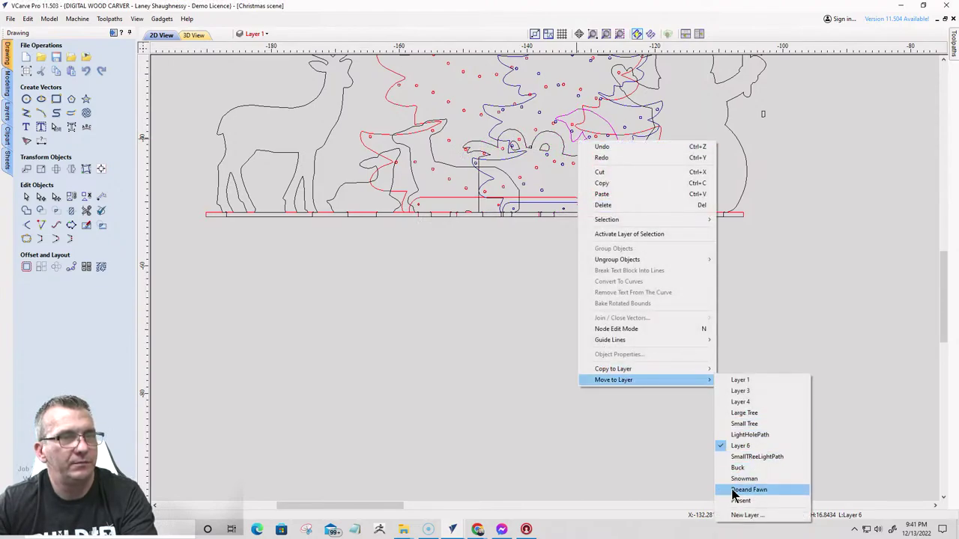
pyautogui.click(736, 515)
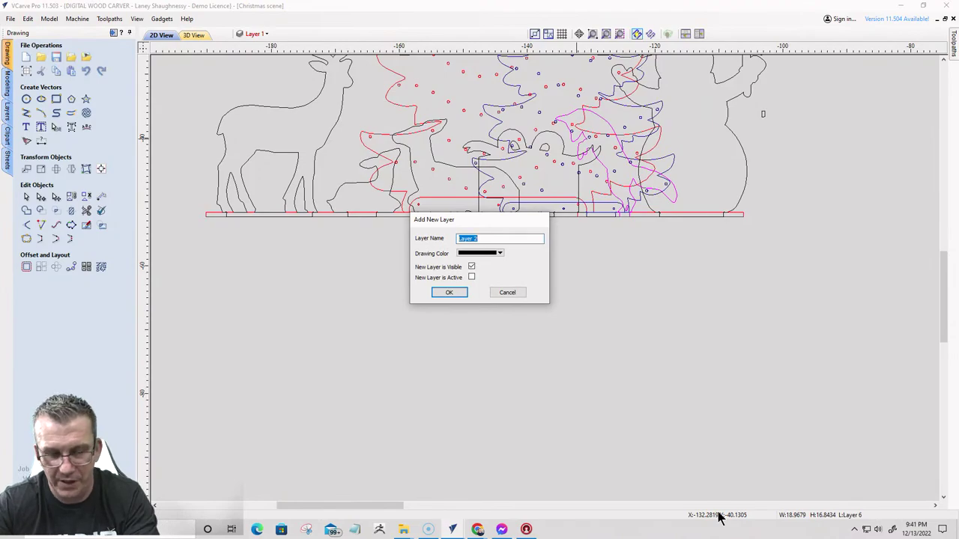
pyautogui.write('Fo')
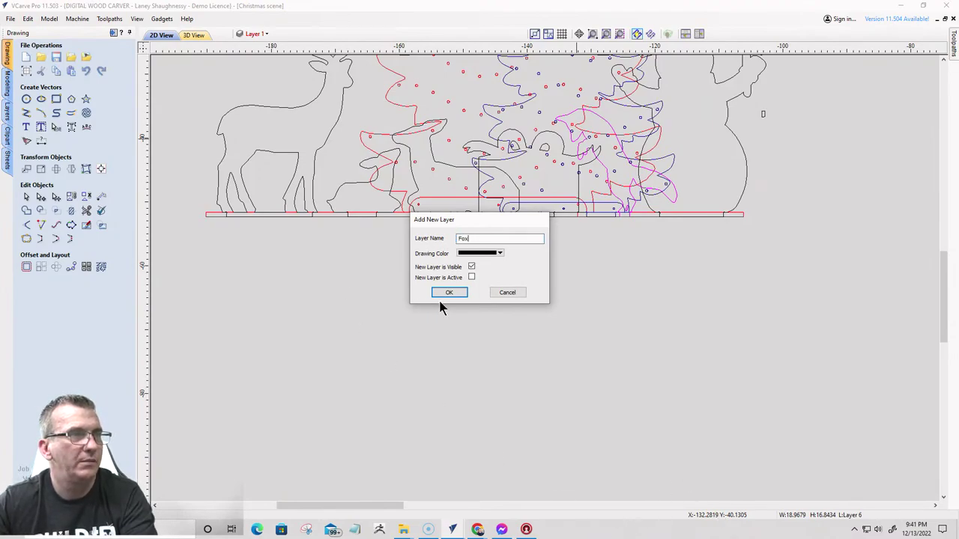
pyautogui.write('x')
pyautogui.click(449, 292)
# - Move the small rectangle beside the snowman onto the Fox layer
pyautogui.scroll(-3, 423, 232)
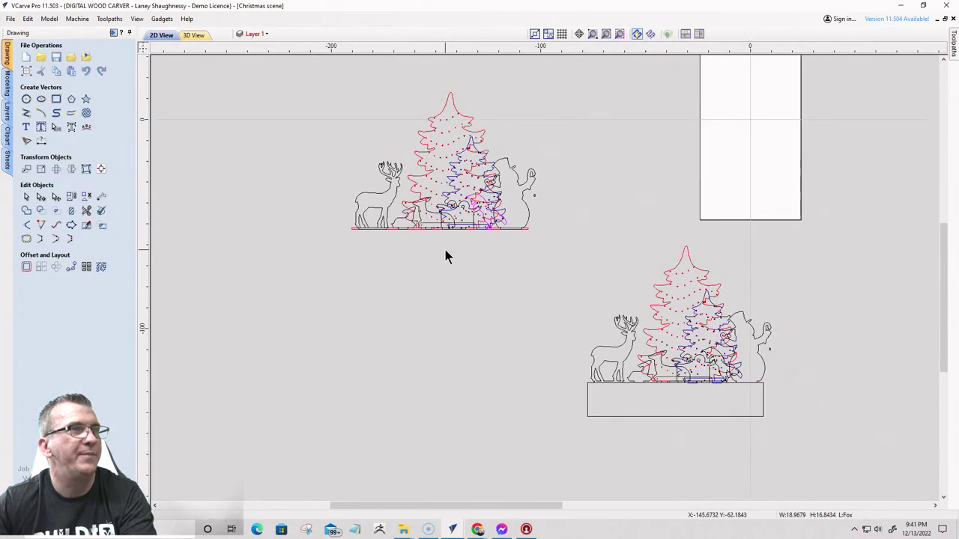
pyautogui.scroll(-1, 445, 257)
pyautogui.scroll(10, 533, 201)
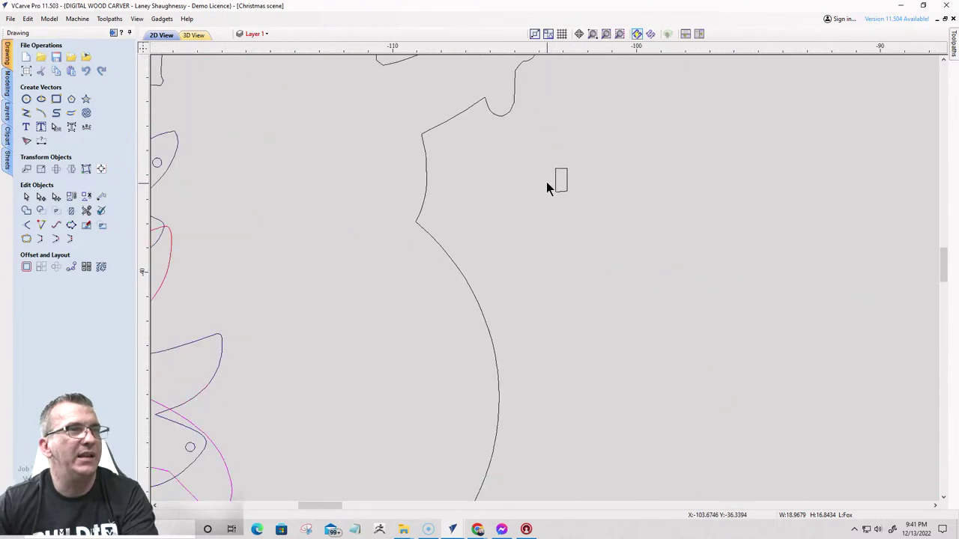
pyautogui.click(556, 185)
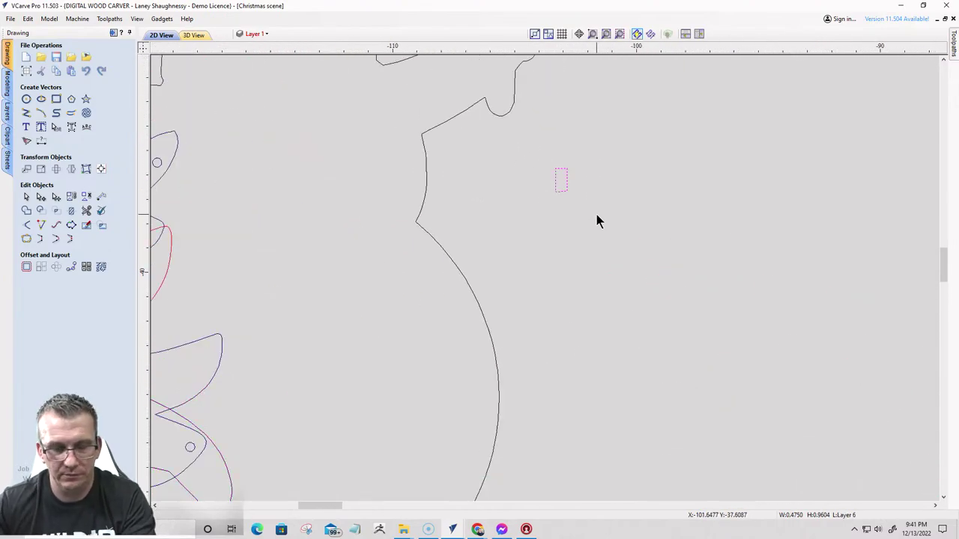
pyautogui.rightClick(558, 190)
pyautogui.moveTo(574, 430)
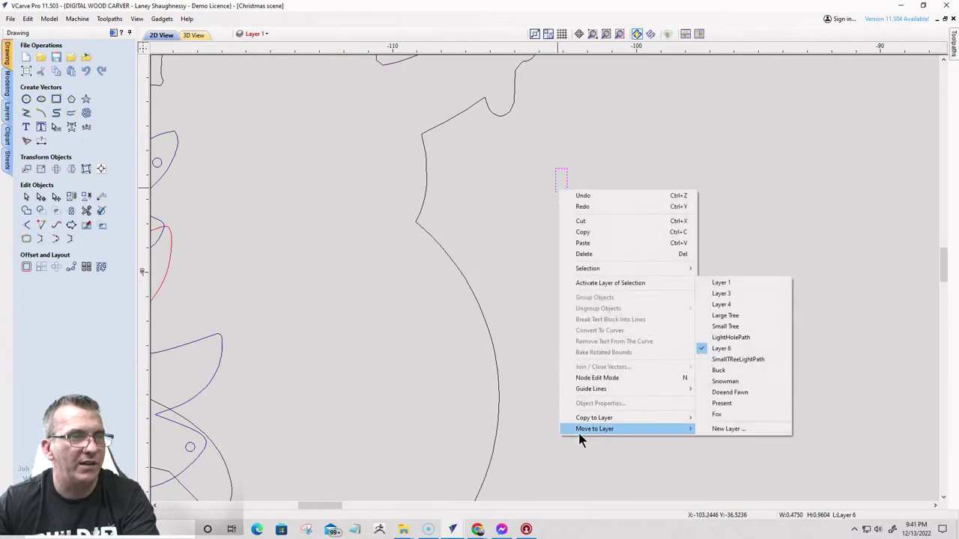
pyautogui.click(716, 415)
# - Toggle the Large Tree layer to check it and select the lower scene's large tree
pyautogui.scroll(-5, 740, 349)
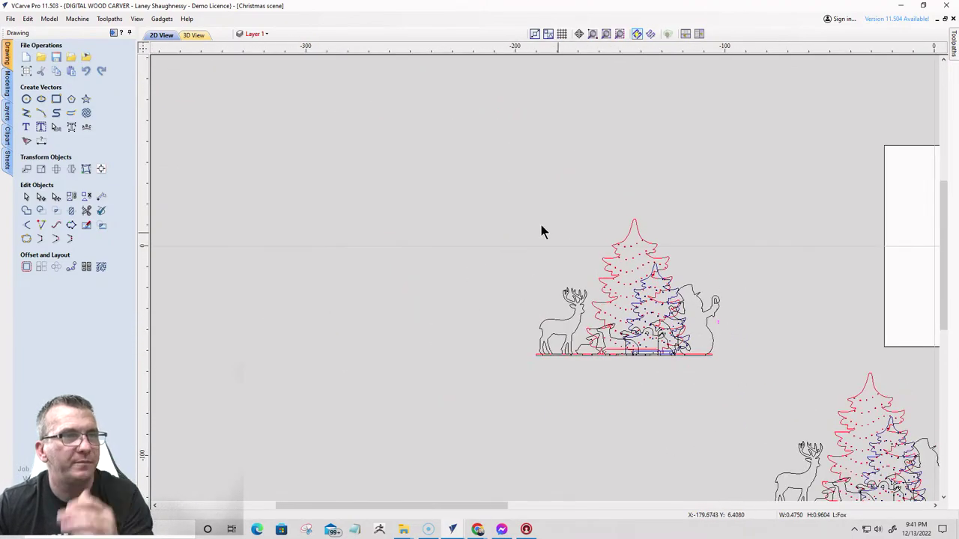
pyautogui.scroll(2, 468, 208)
pyautogui.scroll(-2, 468, 208)
pyautogui.click(253, 34)
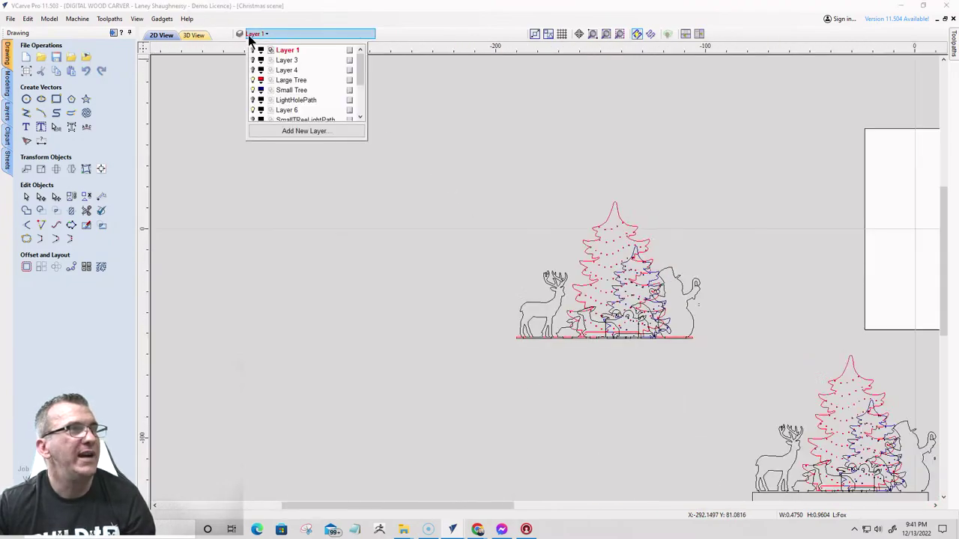
pyautogui.scroll(-2, 330, 164)
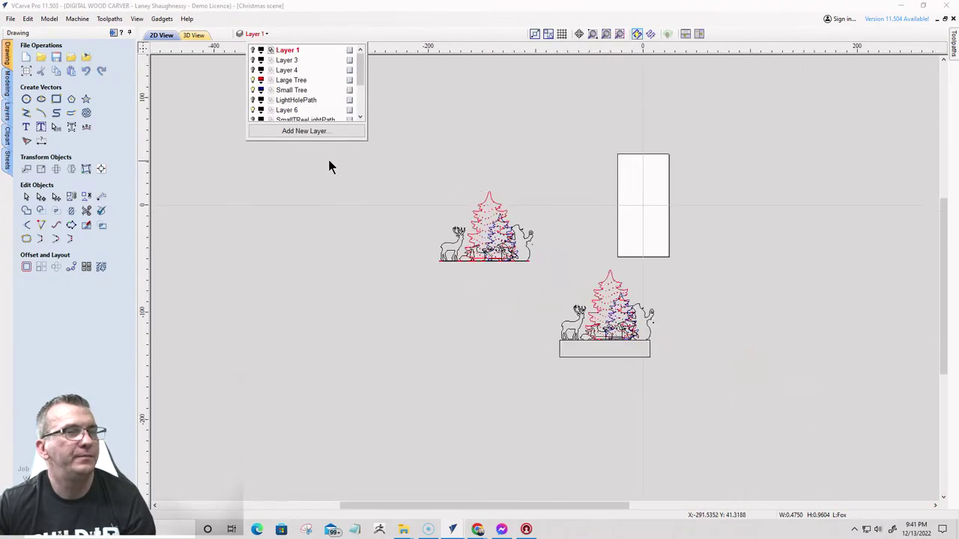
pyautogui.click(254, 80)
pyautogui.click(254, 80)
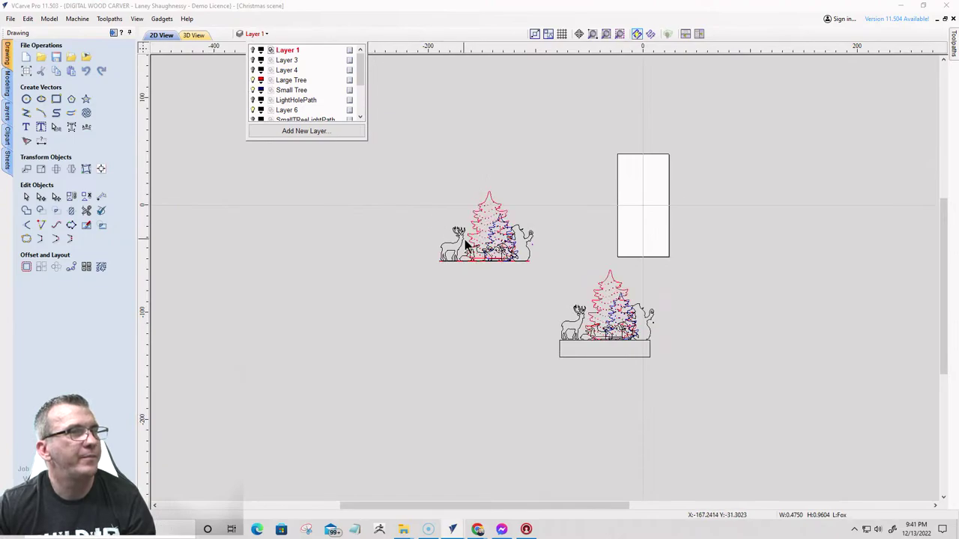
pyautogui.click(599, 290)
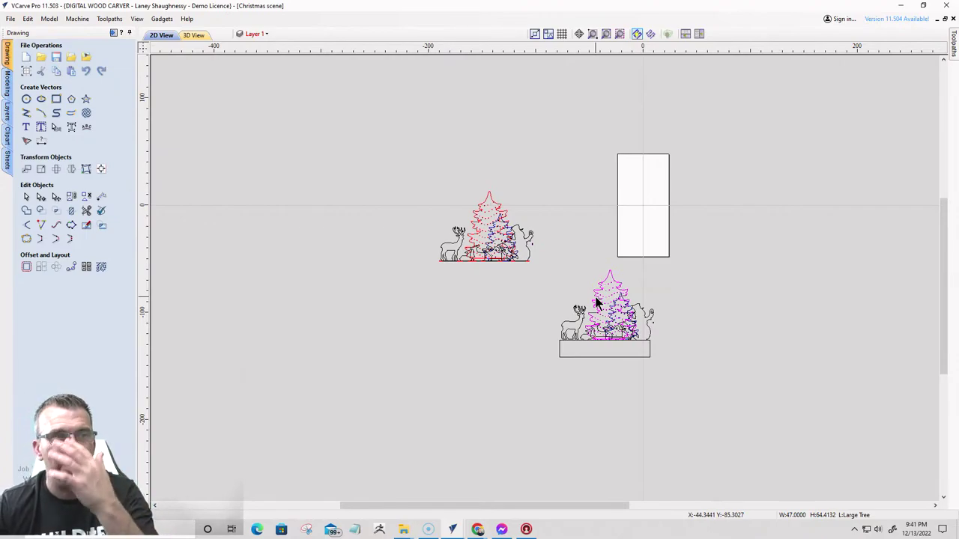
# - Move the lower scene's large tree onto a new layer named 'Layout - Large TRee'
pyautogui.rightClick(597, 302)
pyautogui.moveTo(634, 290)
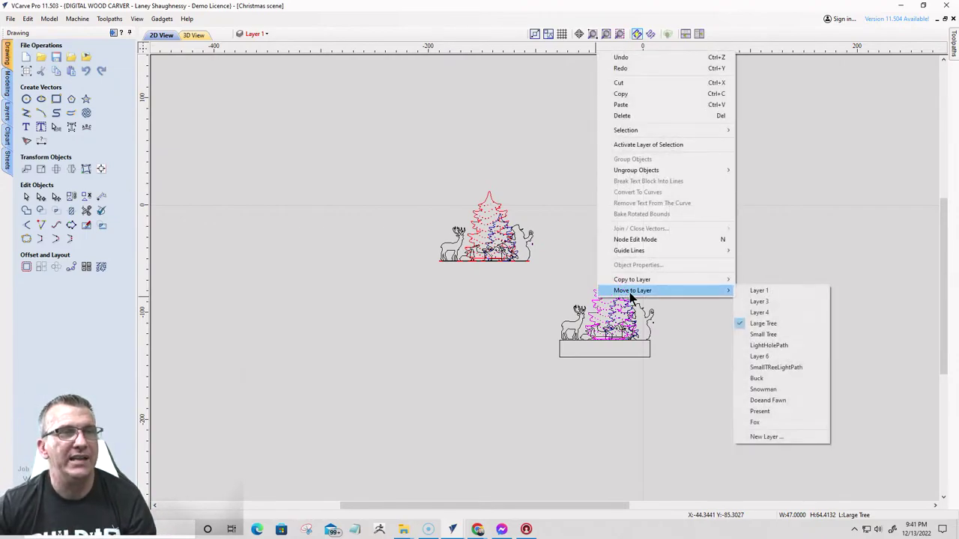
pyautogui.click(759, 437)
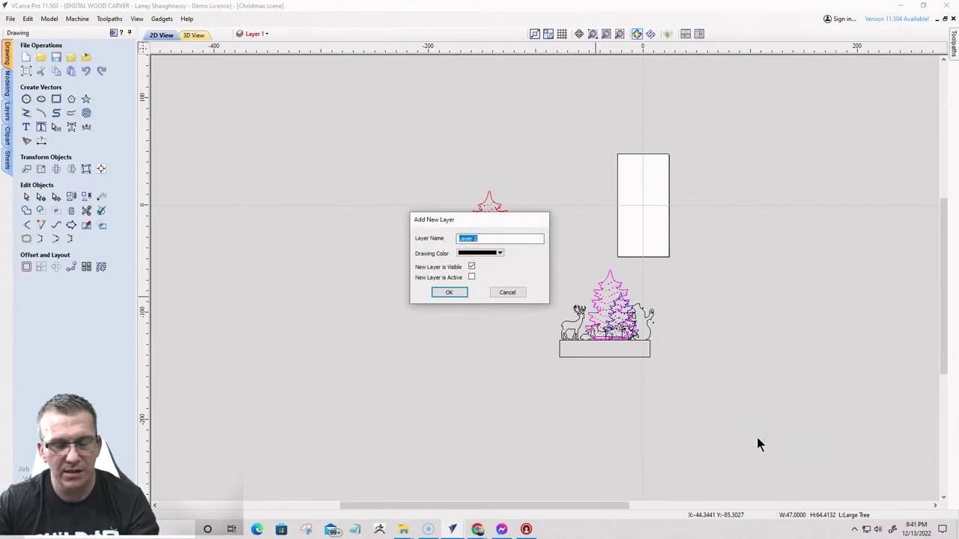
pyautogui.write('LArge TRee Cop')
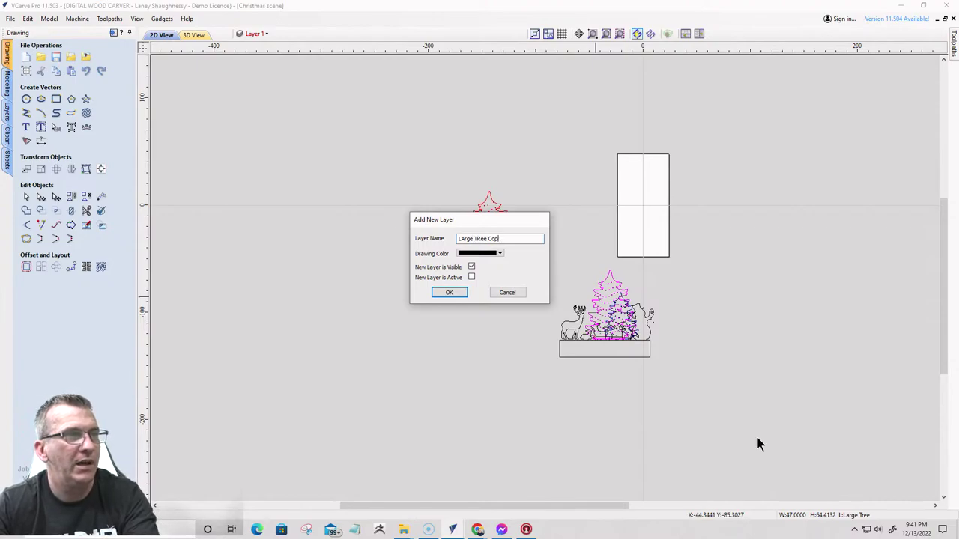
pyautogui.press('BackSpace')
pyautogui.press('BackSpace')
pyautogui.press('BackSpace')
pyautogui.press('BackSpace')
pyautogui.press('BackSpace')
pyautogui.press('BackSpace')
pyautogui.press('BackSpace')
pyautogui.press('BackSpace')
pyautogui.press('BackSpace')
pyautogui.press('BackSpace')
pyautogui.press('BackSpace')
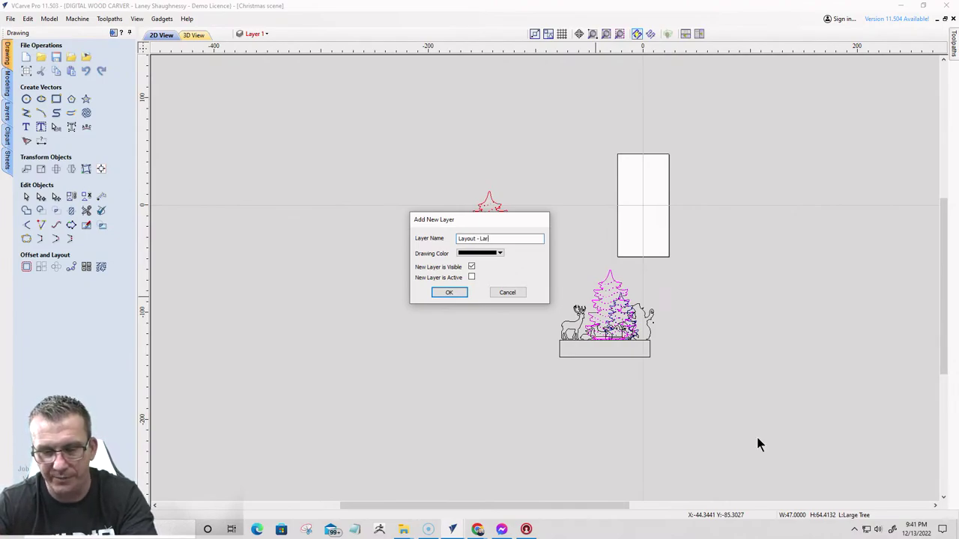
pyautogui.write('ge TRee')
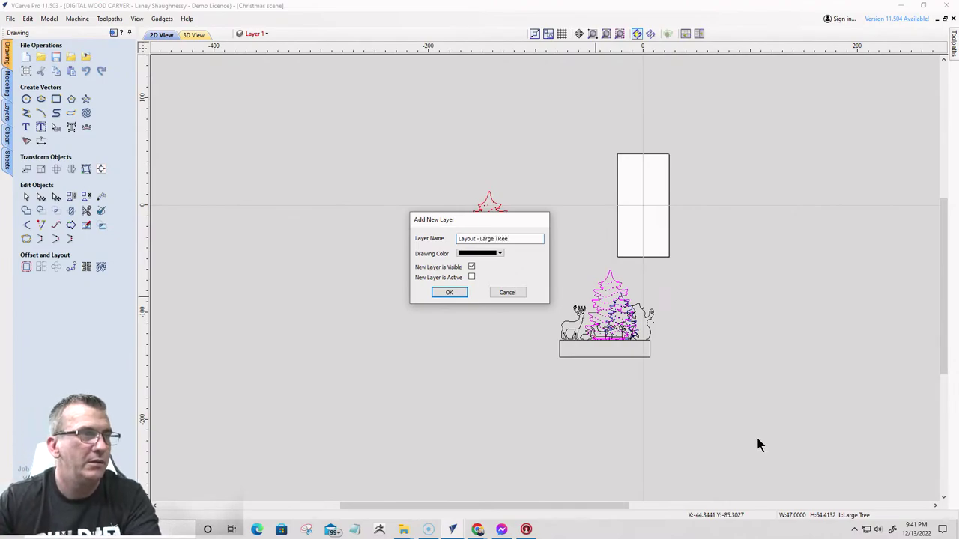
pyautogui.click(450, 292)
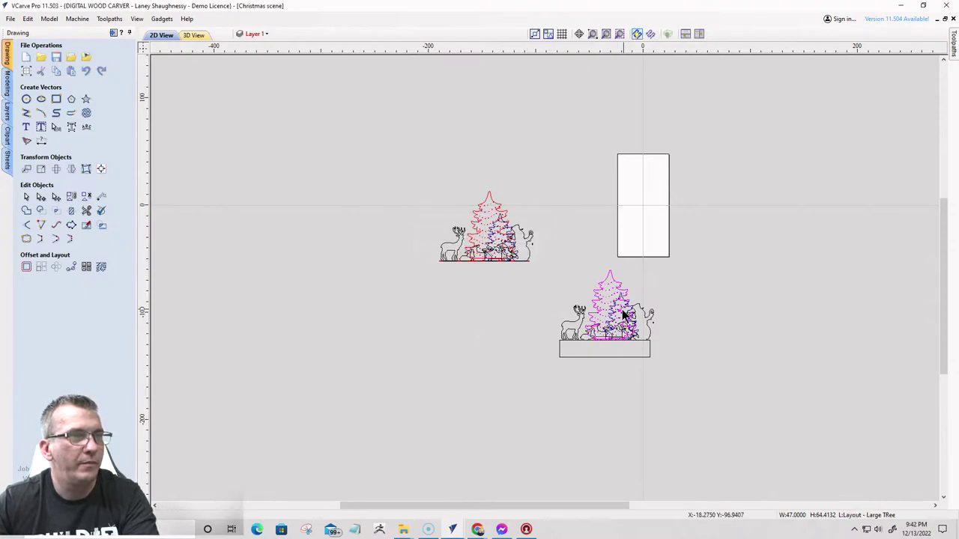
pyautogui.scroll(4, 616, 313)
# - Move the small tree and base outline onto a new hidden layer 'Layout- Small Tree'
pyautogui.click(613, 275)
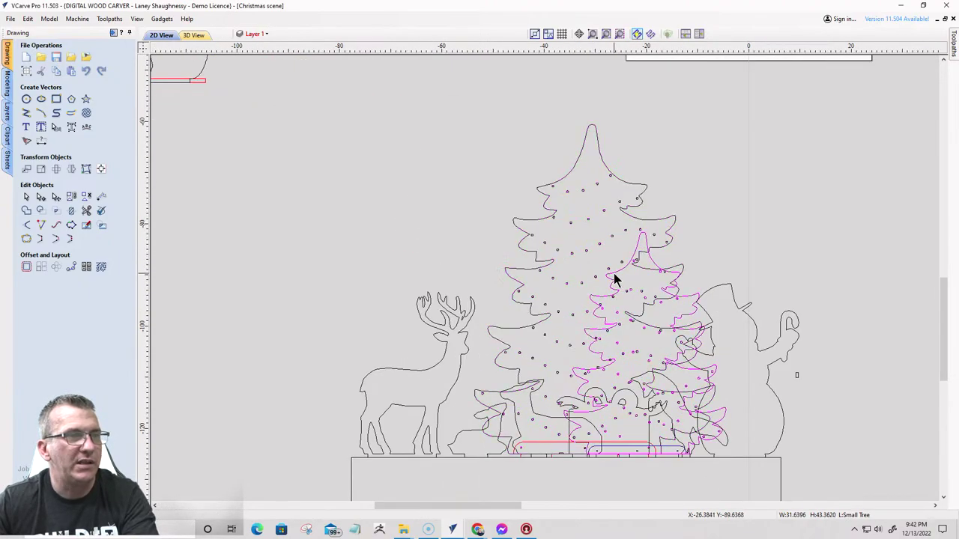
pyautogui.scroll(6, 667, 454)
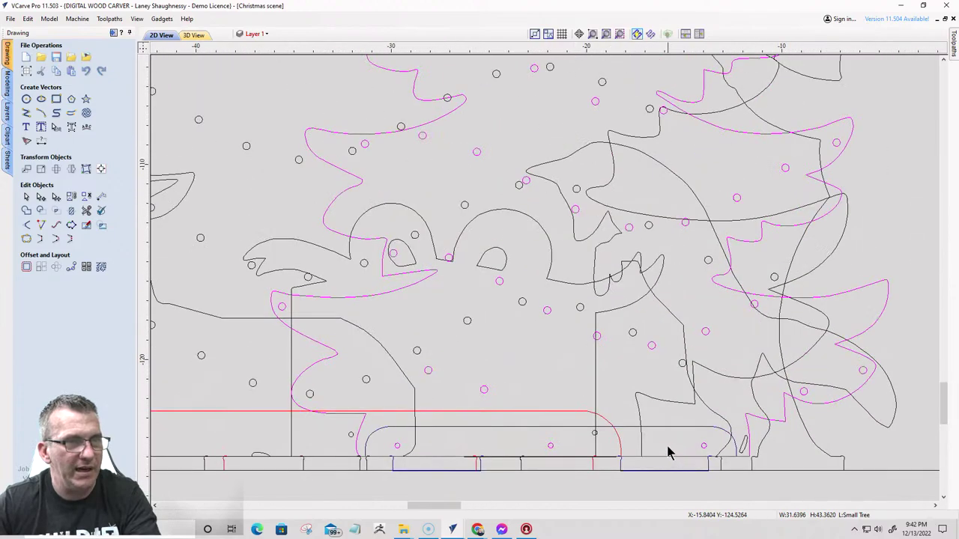
pyautogui.keyDown('shift'); pyautogui.click(669, 434); pyautogui.keyUp('shift')
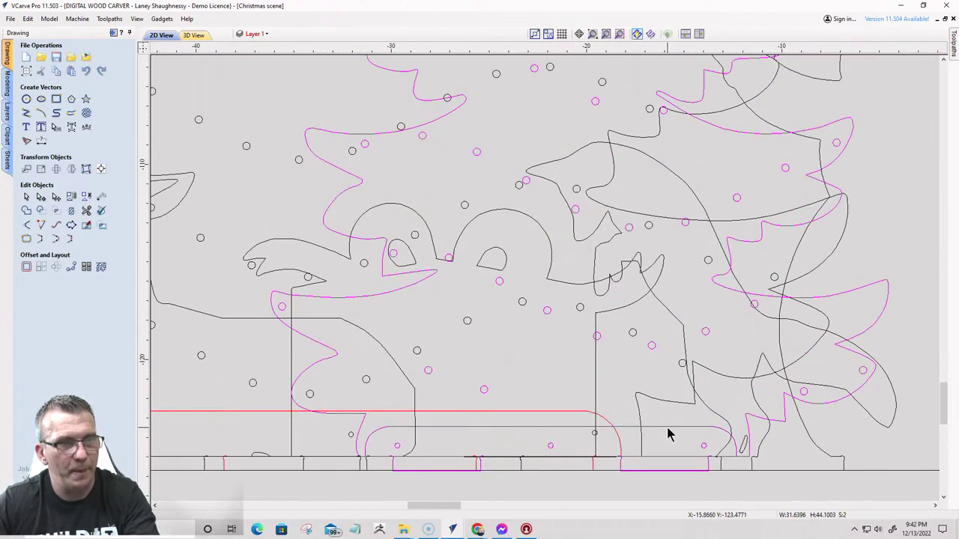
pyautogui.rightClick(669, 435)
pyautogui.moveTo(687, 421)
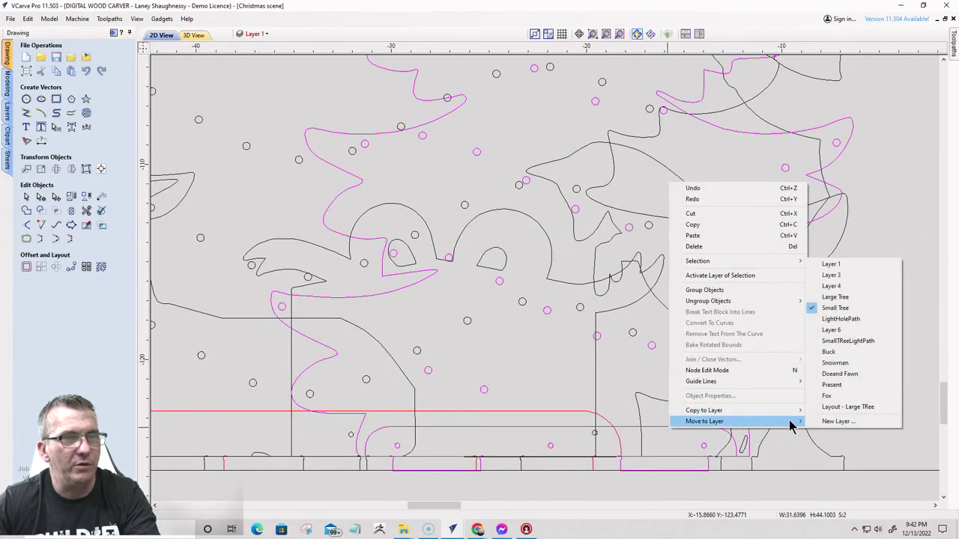
pyautogui.click(829, 421)
pyautogui.write('Layout')
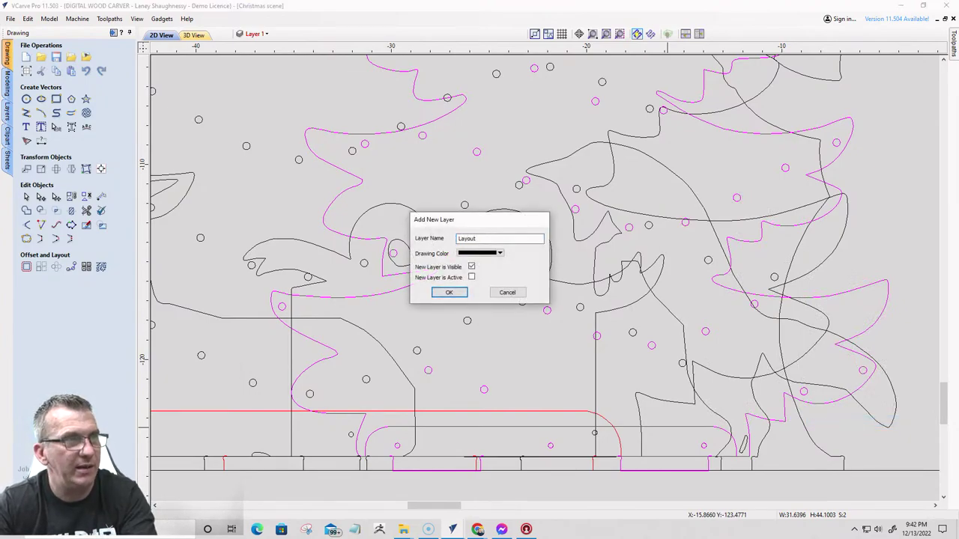
pyautogui.write('-S')
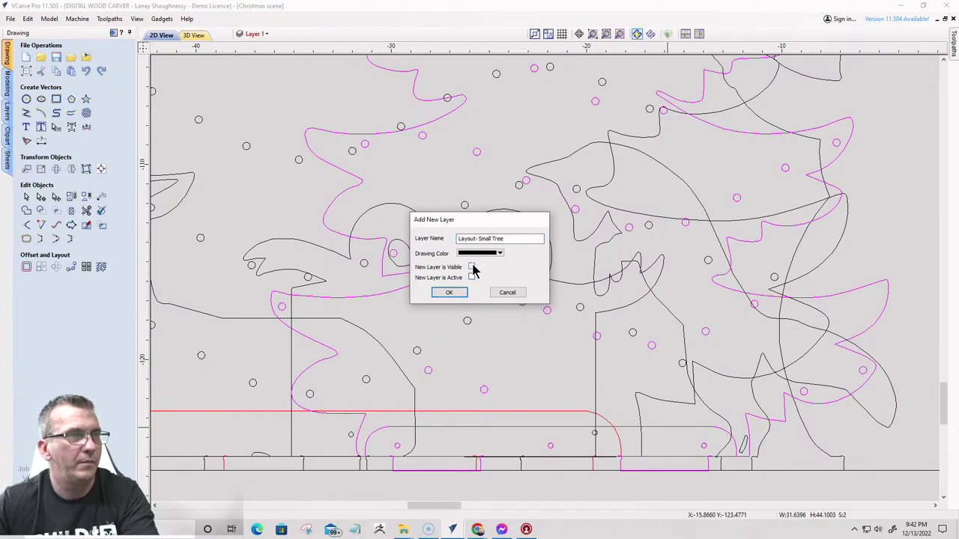
pyautogui.click(453, 294)
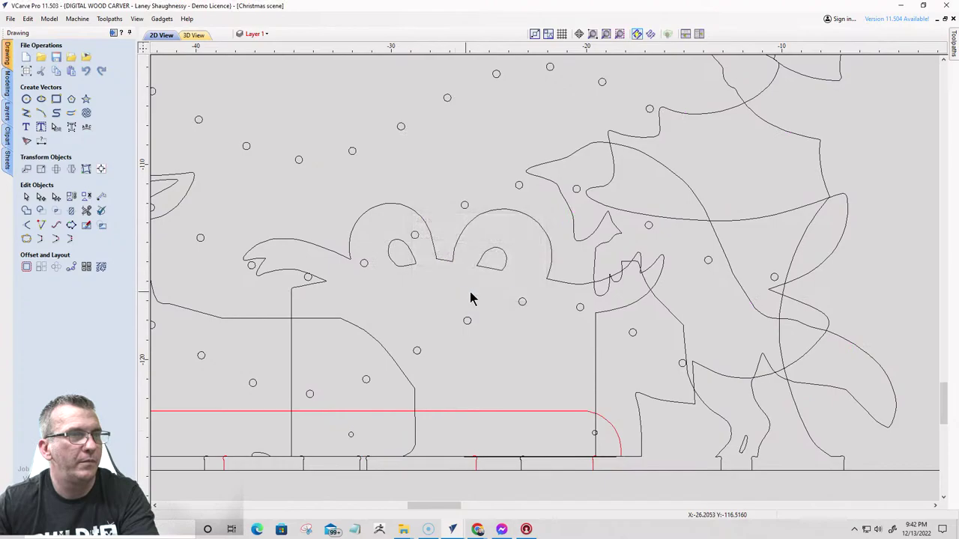
pyautogui.scroll(-5, 525, 303)
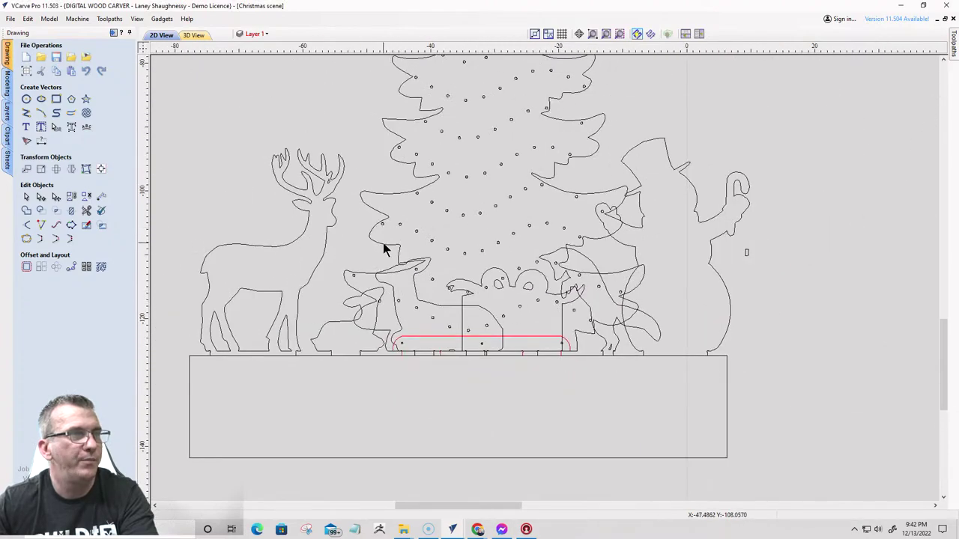
# - Move the red rectangle at the tree's base onto the Layout - Large TRee layer
pyautogui.click(434, 341)
pyautogui.rightClick(434, 339)
pyautogui.moveTo(468, 329)
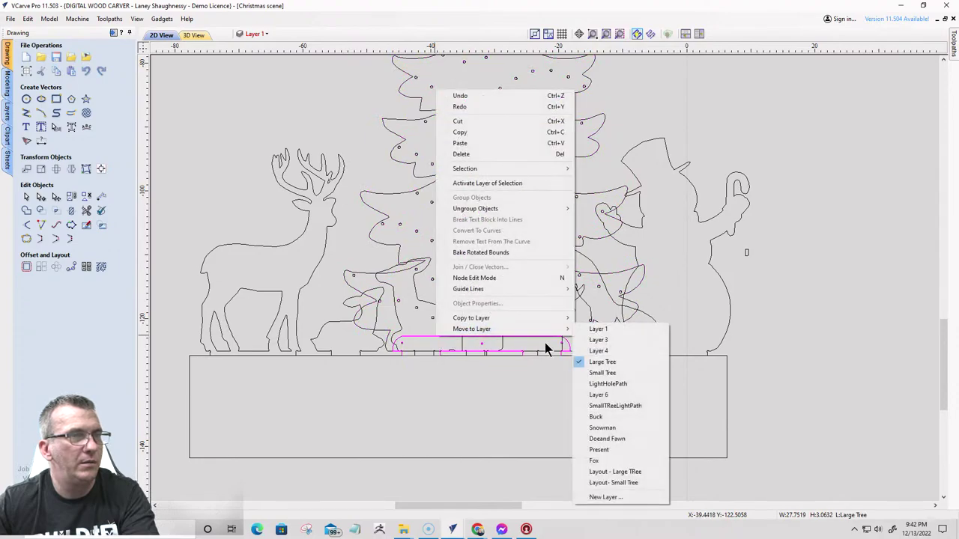
pyautogui.click(607, 472)
# - Move the doe and fawn onto a new hidden layer named 'Layout- Doe and Fawn'
pyautogui.click(394, 297)
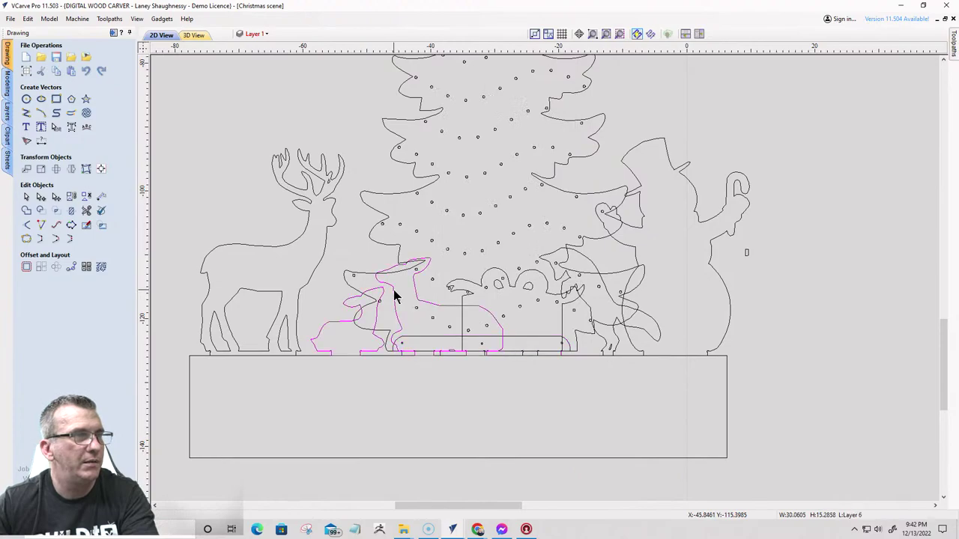
pyautogui.rightClick(395, 297)
pyautogui.moveTo(525, 292)
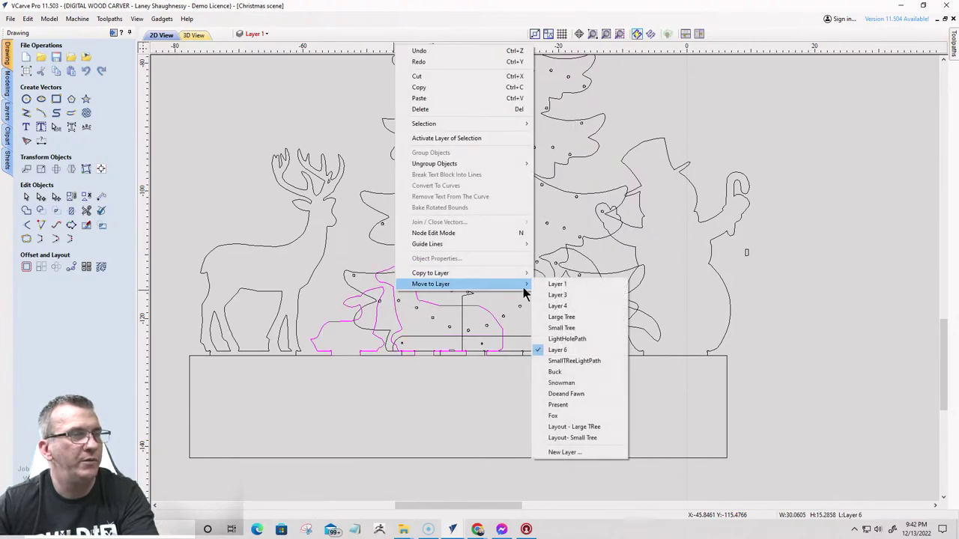
pyautogui.click(558, 454)
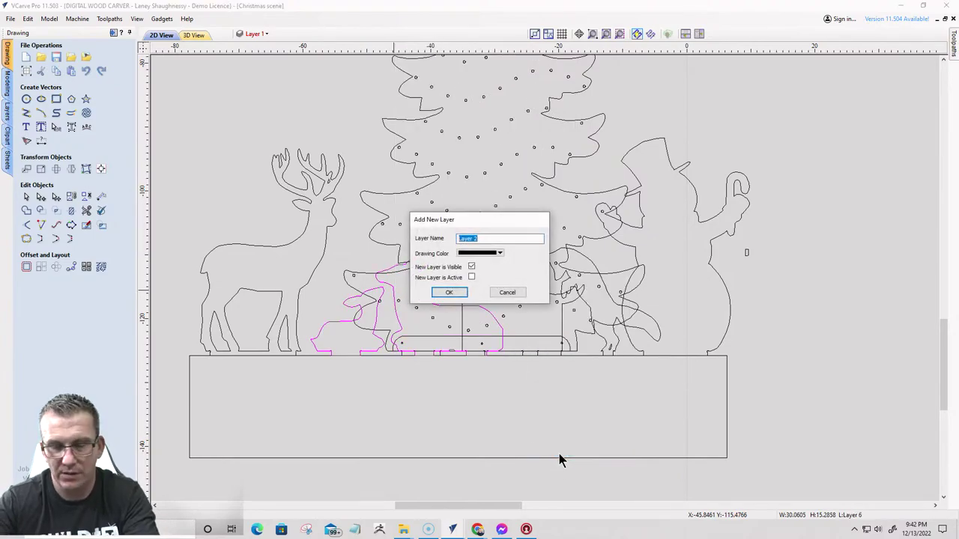
pyautogui.write('La')
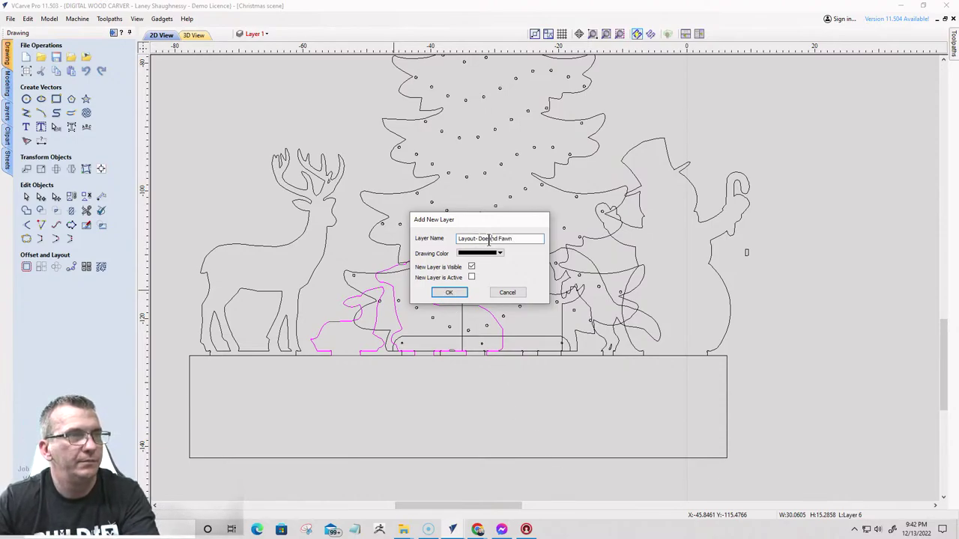
pyautogui.click(488, 238)
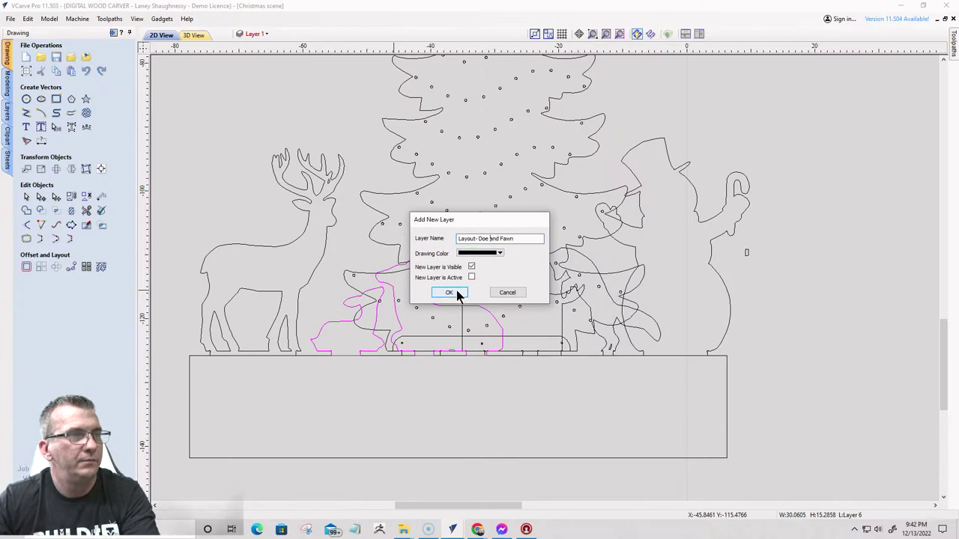
pyautogui.click(472, 266)
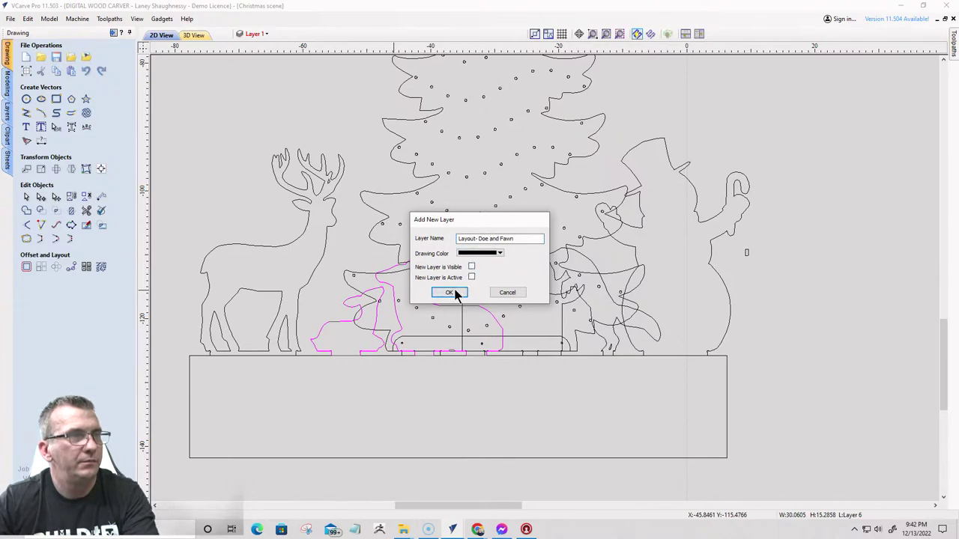
pyautogui.click(452, 293)
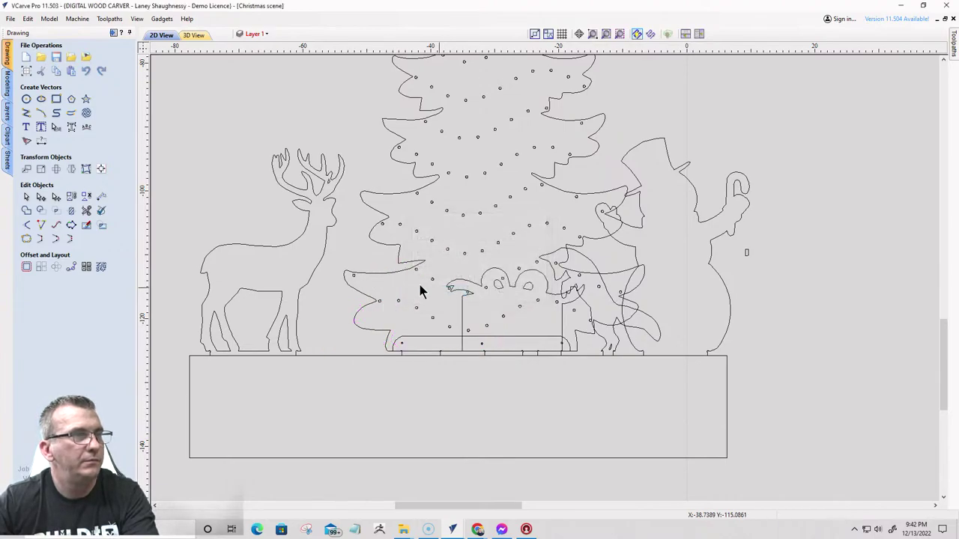
# - Move the buck onto a new hidden layer named 'Layout - Buck'
pyautogui.click(283, 254)
pyautogui.rightClick(284, 249)
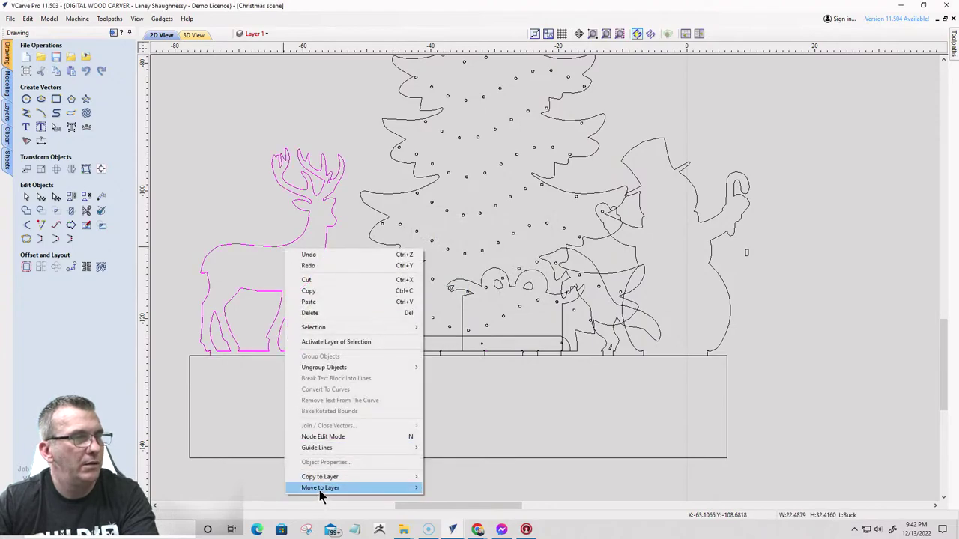
pyautogui.moveTo(379, 492)
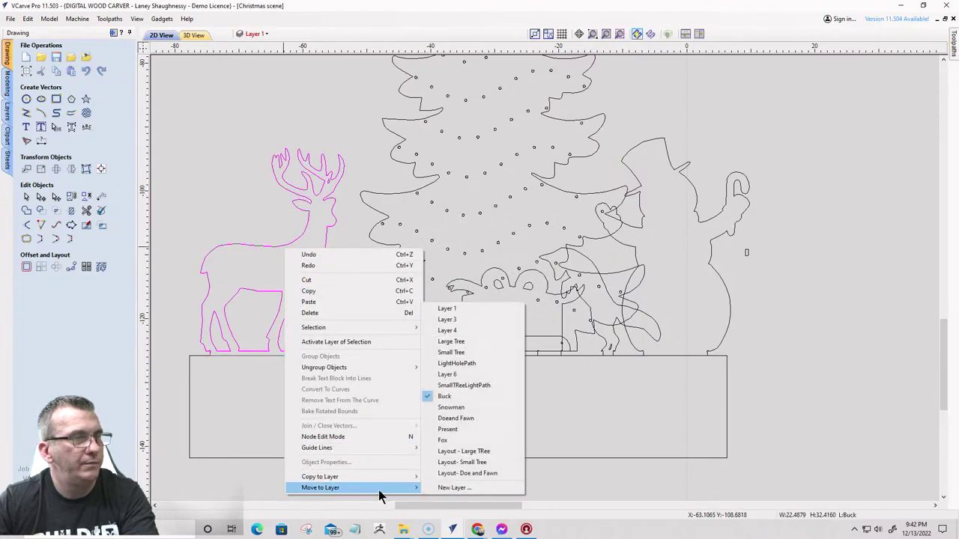
pyautogui.click(445, 493)
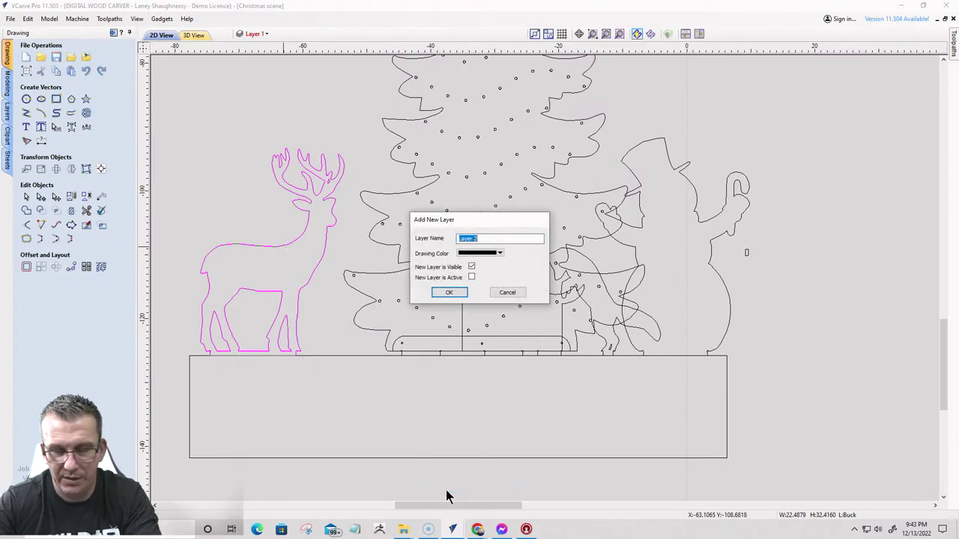
pyautogui.write('Buck')
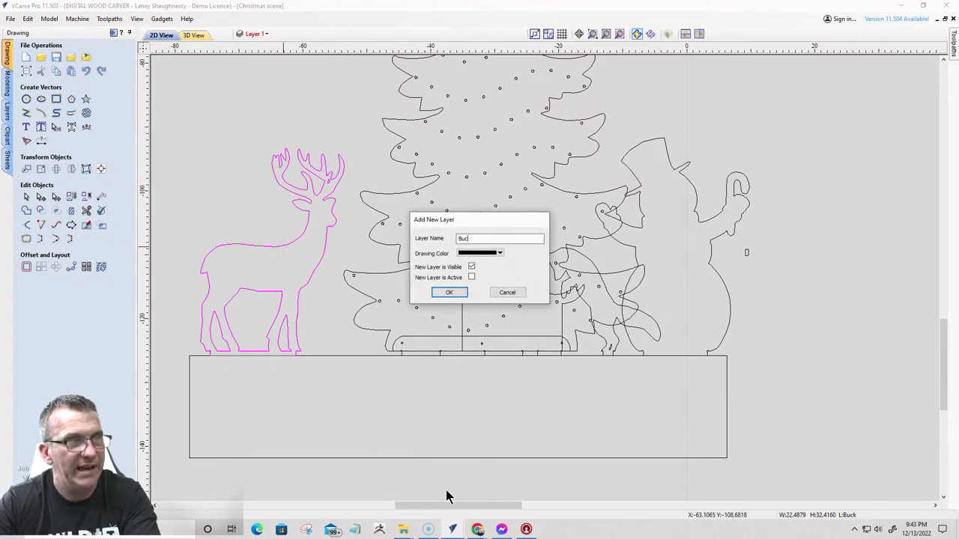
pyautogui.write('Layout -')
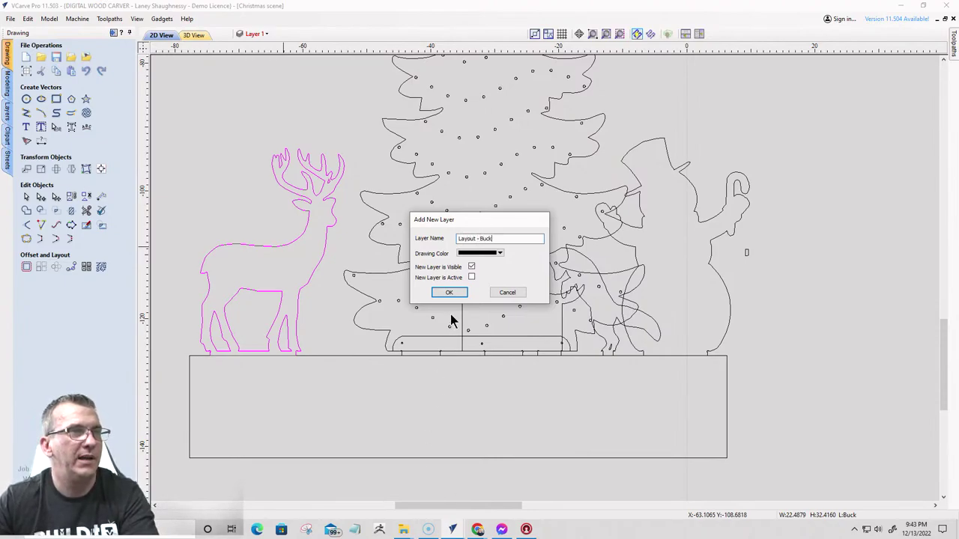
pyautogui.click(450, 294)
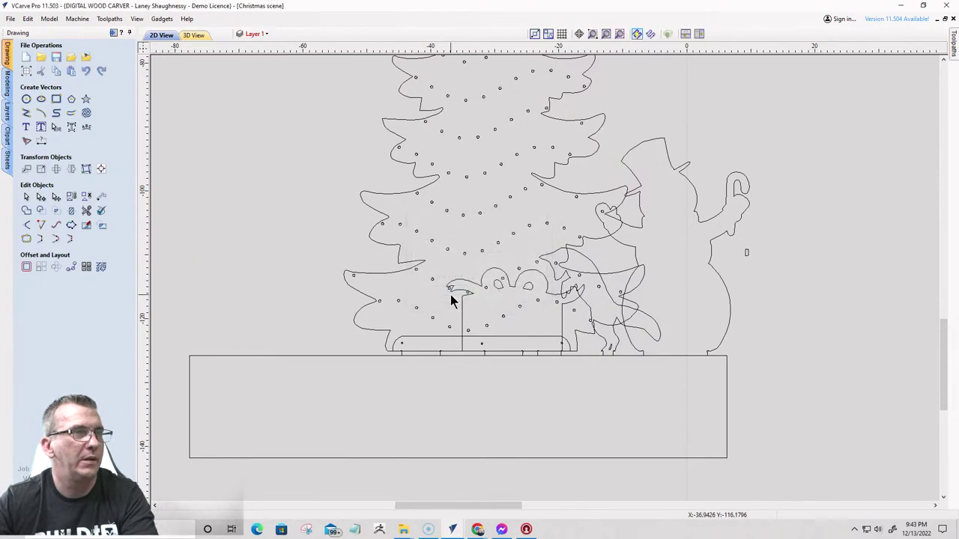
# - Move the fox onto a new hidden layer named 'Layout - Fox'
pyautogui.click(593, 270)
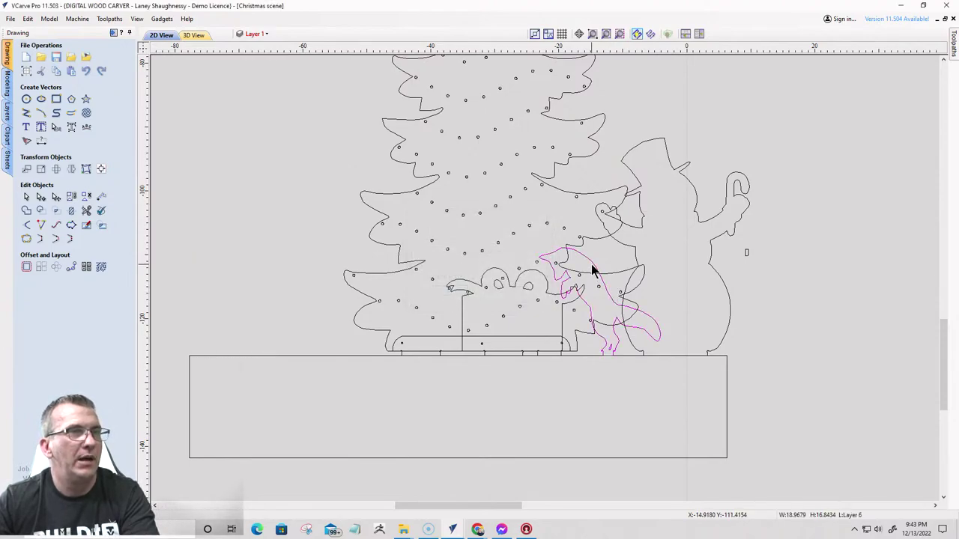
pyautogui.rightClick(592, 266)
pyautogui.moveTo(621, 505)
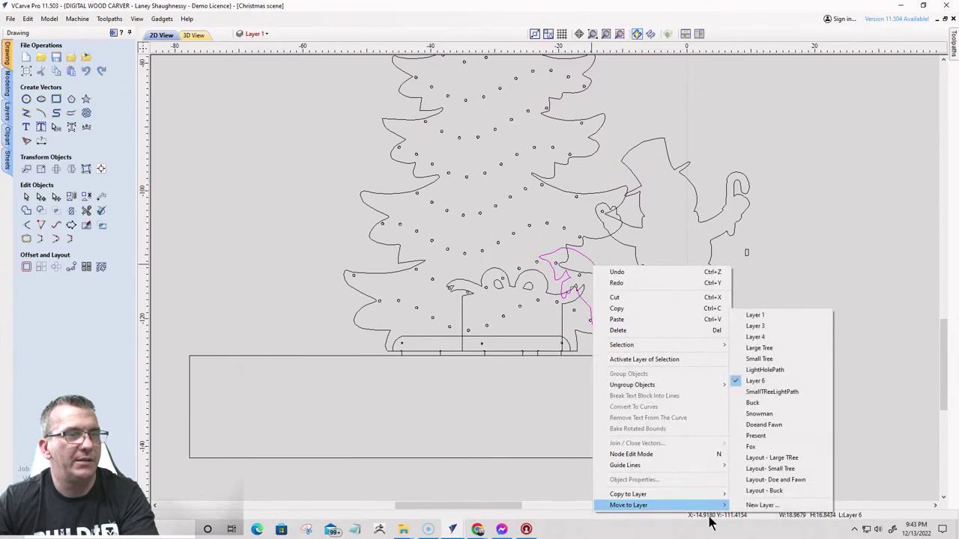
pyautogui.click(776, 508)
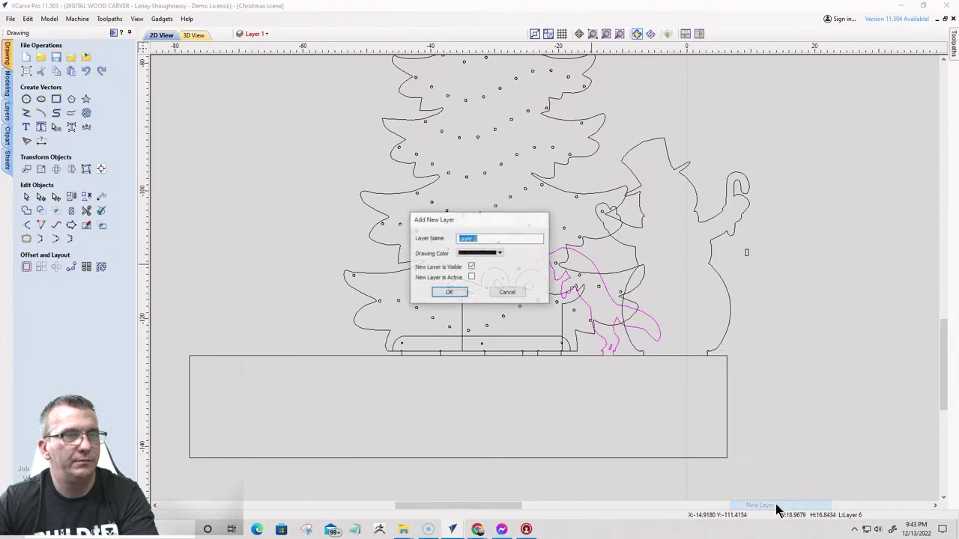
pyautogui.write('La')
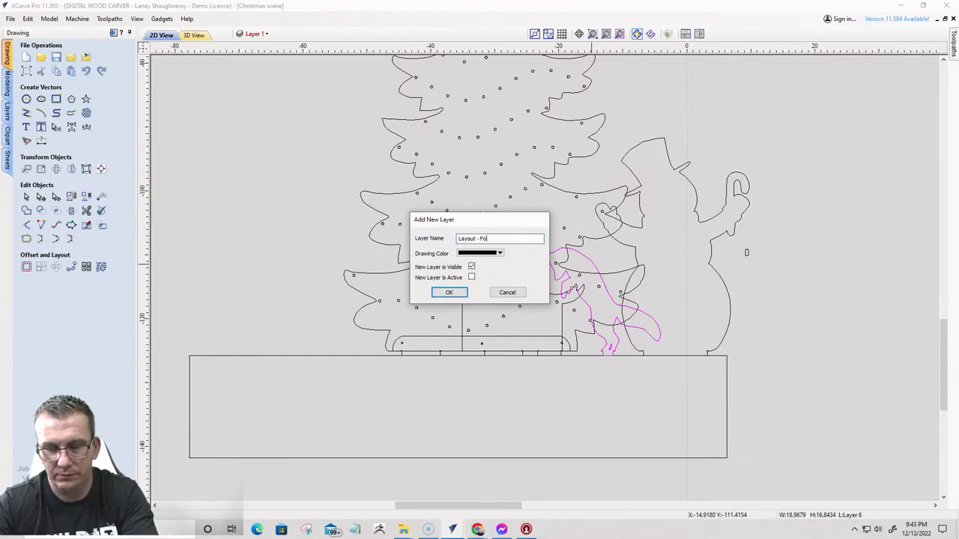
pyautogui.click(472, 267)
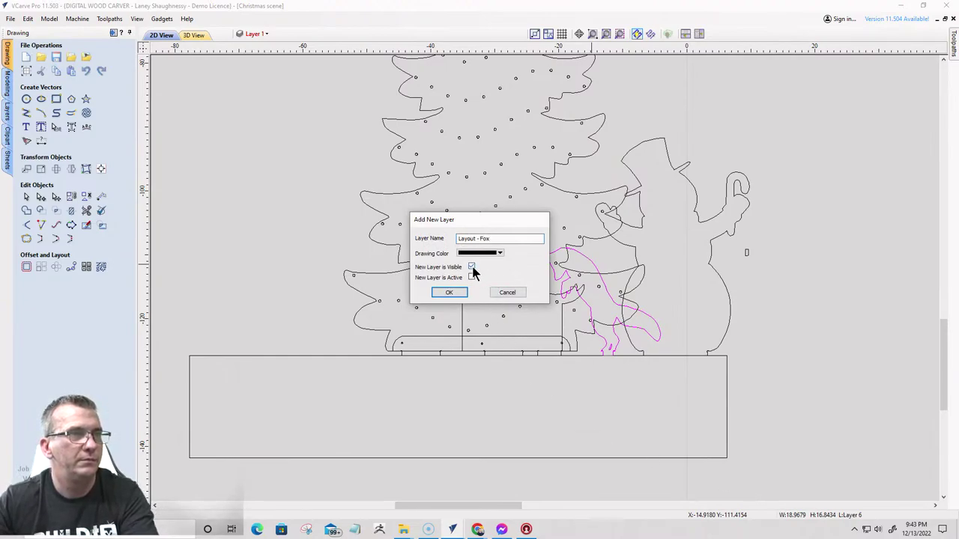
pyautogui.click(449, 293)
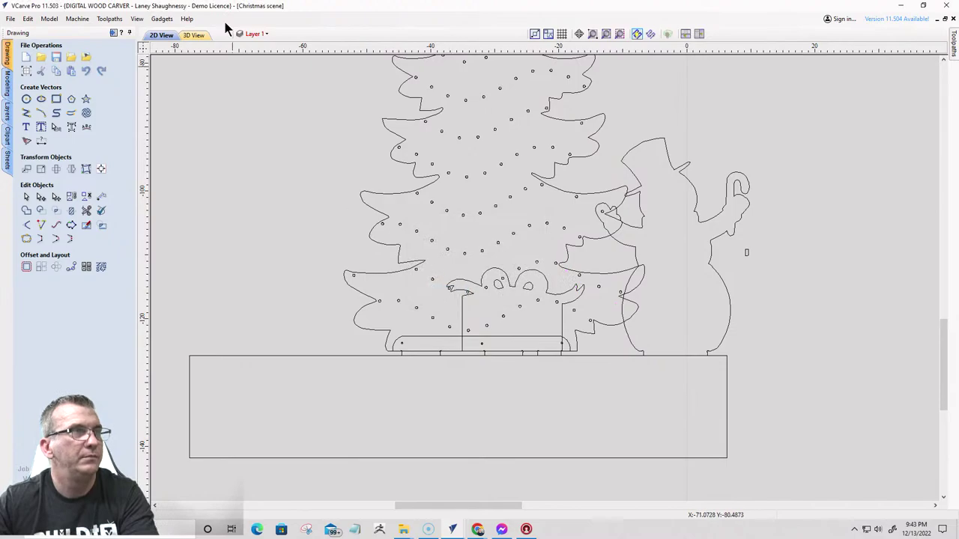
pyautogui.click(261, 34)
# - Hide the Christmas trees and move the present onto a new hidden layer, 'Layout - Present'
pyautogui.scroll(-5, 270, 105)
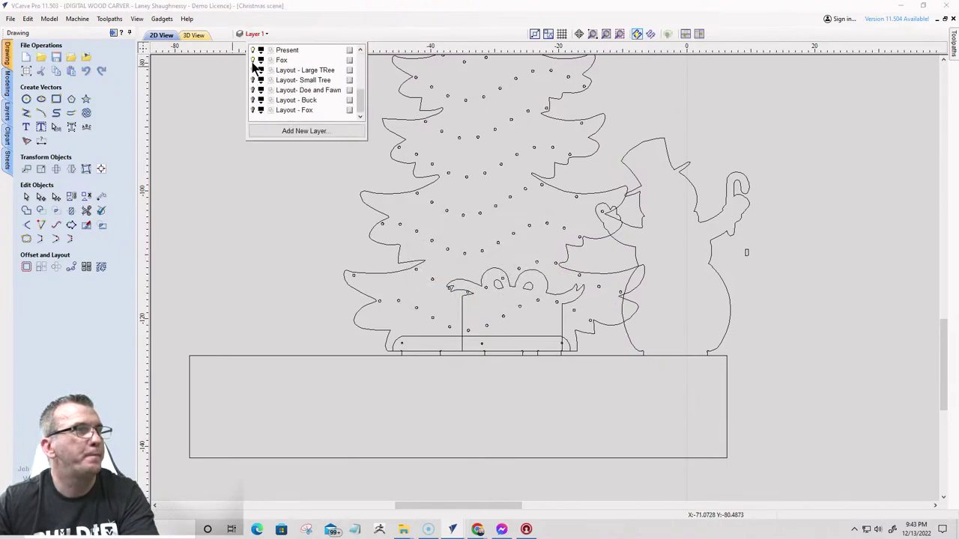
pyautogui.click(253, 70)
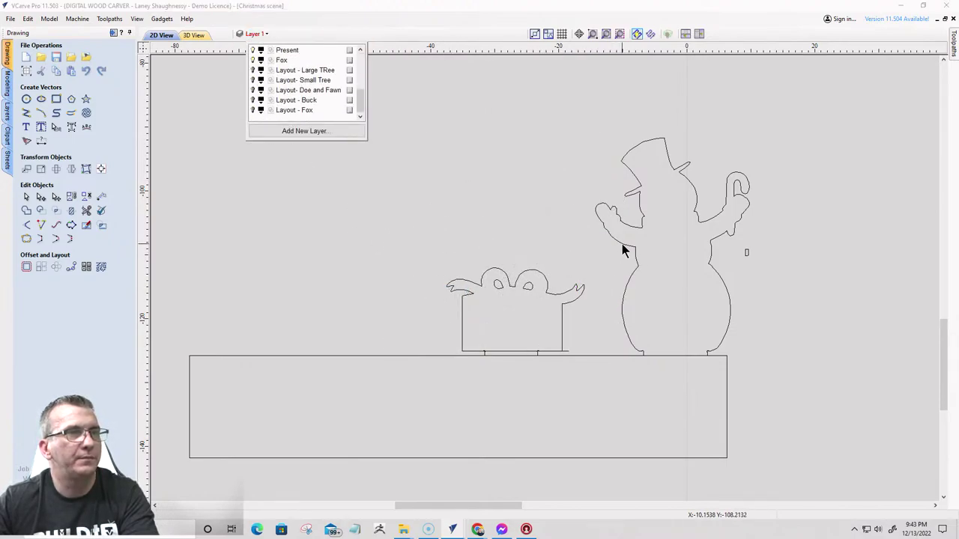
pyautogui.click(547, 294)
pyautogui.scroll(2, 547, 296)
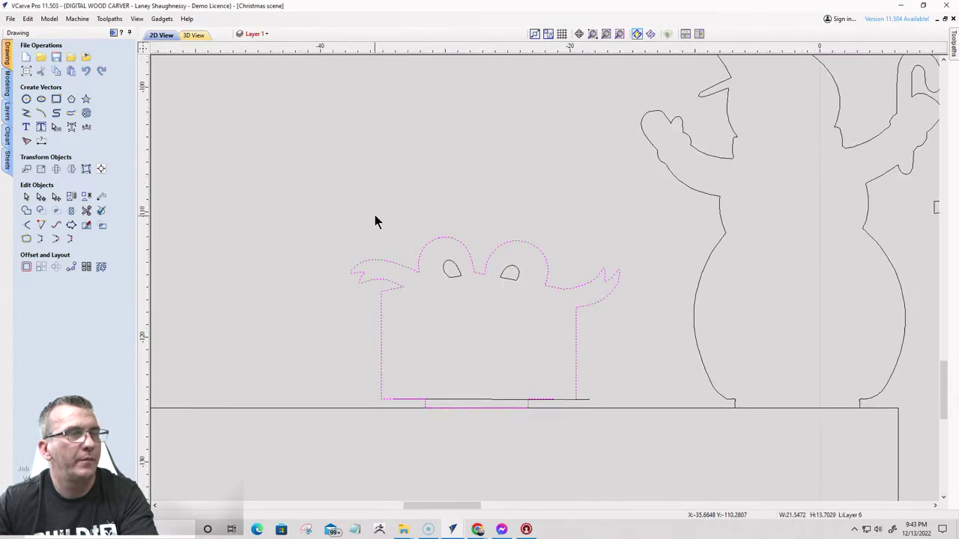
pyautogui.moveTo(374, 214); pyautogui.dragTo(537, 318)
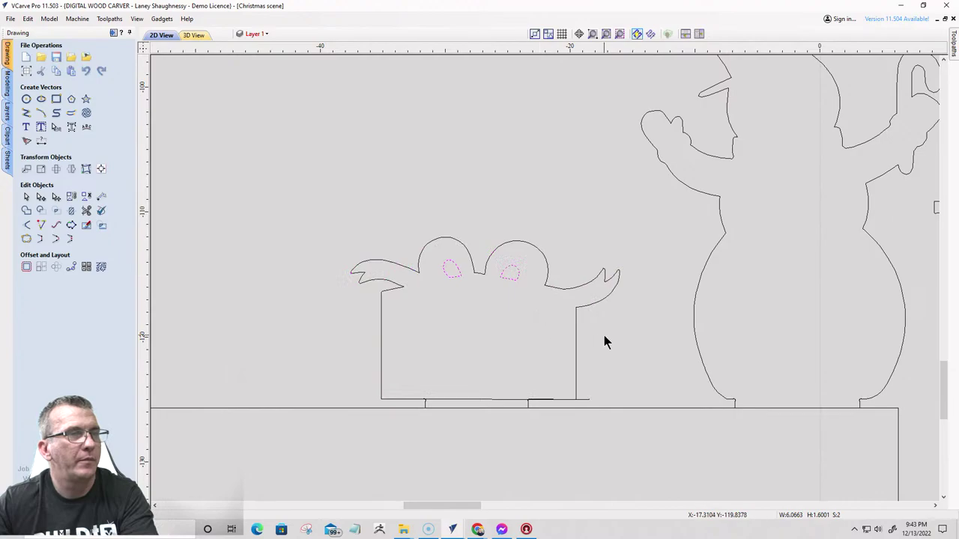
pyautogui.moveTo(604, 335); pyautogui.dragTo(348, 197)
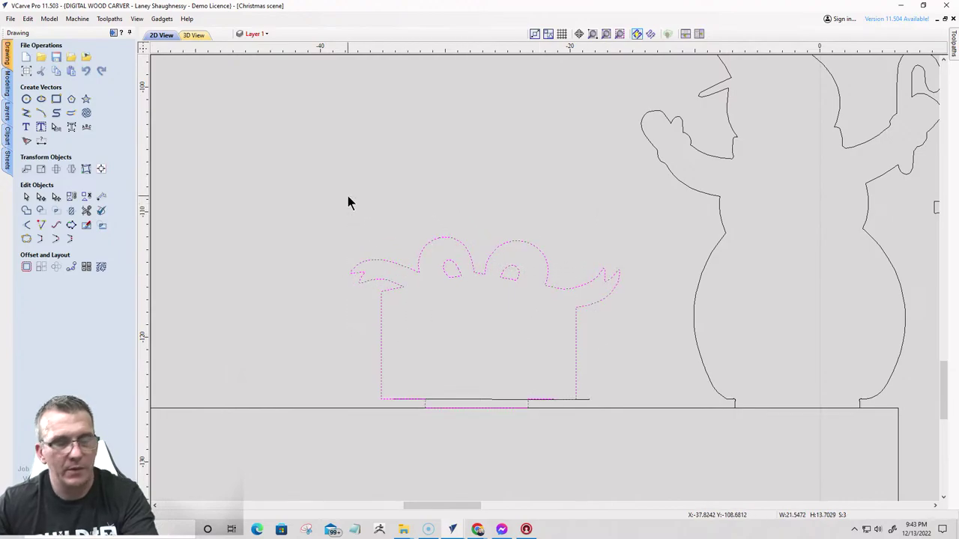
pyautogui.rightClick(451, 245)
pyautogui.moveTo(485, 481)
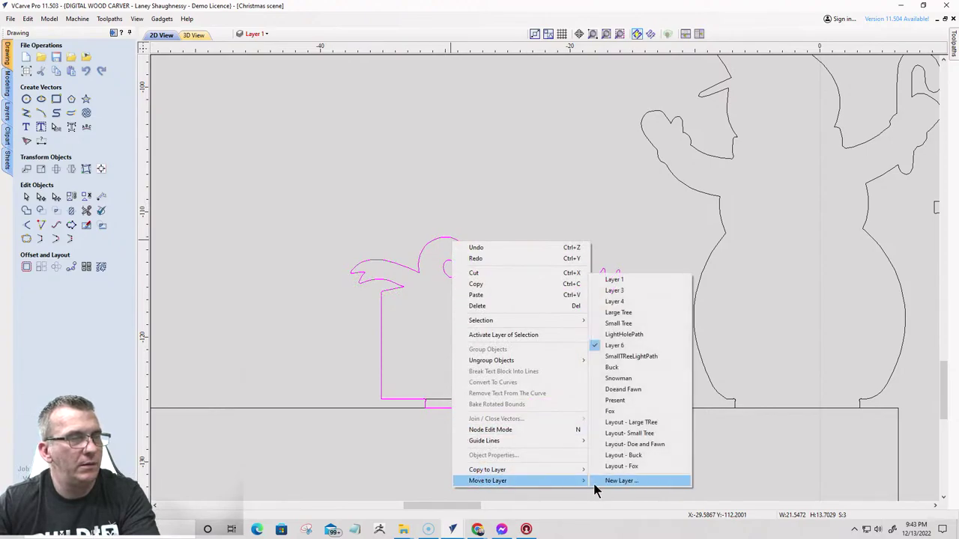
pyautogui.click(607, 480)
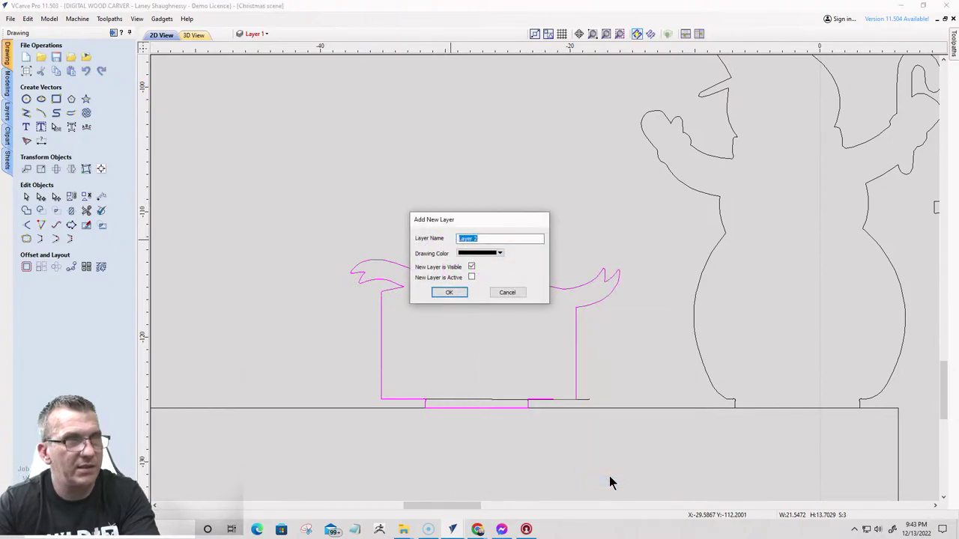
pyautogui.write('Lay')
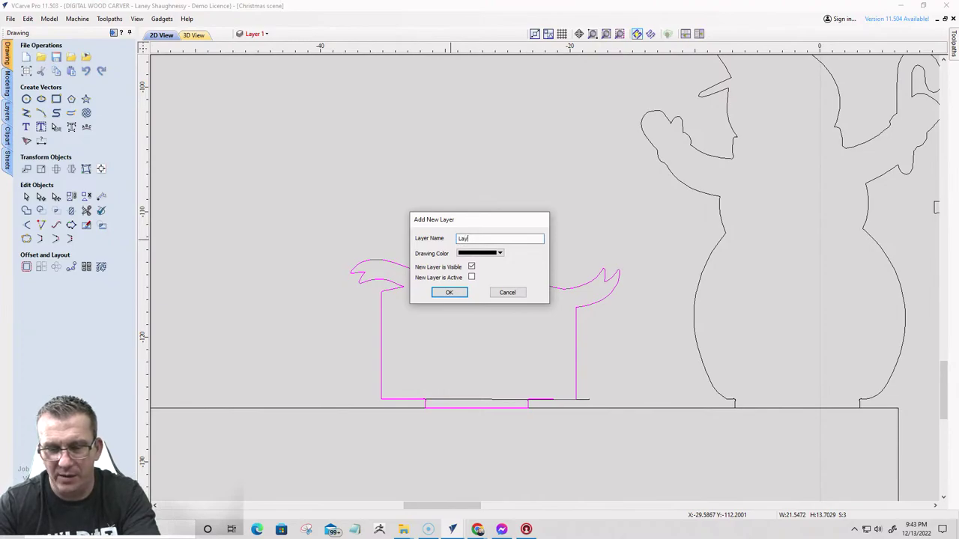
pyautogui.write('out - Present')
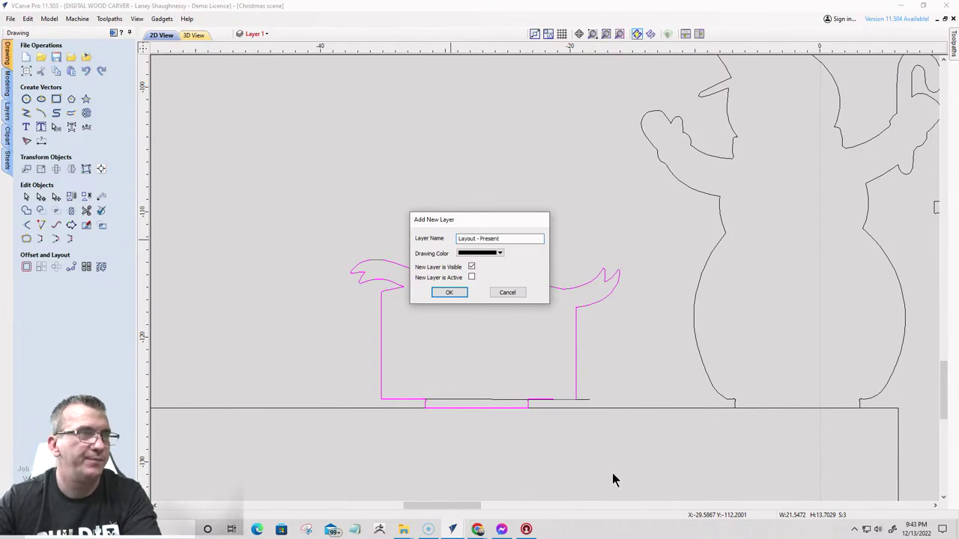
pyautogui.click(471, 267)
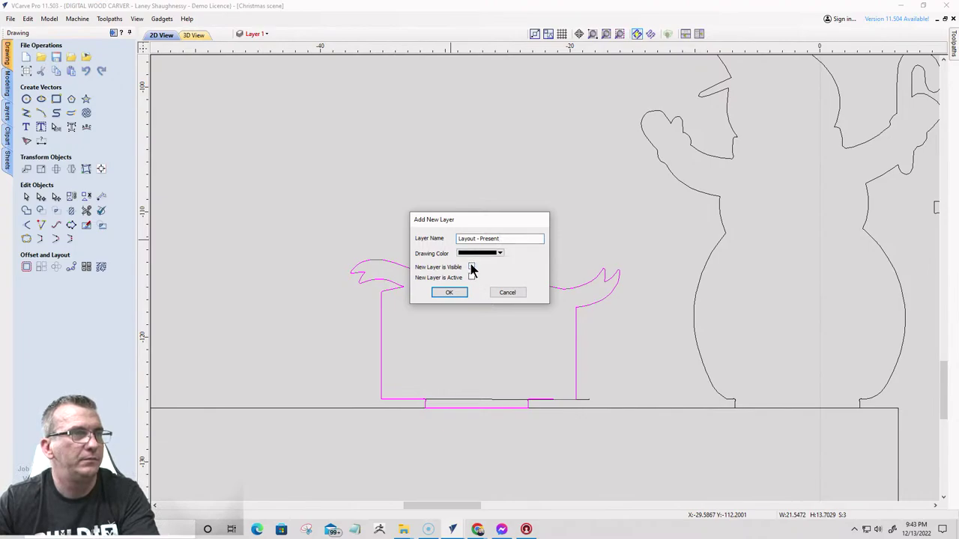
pyautogui.click(448, 293)
# - Move the snowman onto a new hidden layer named 'Layout - Snow'
pyautogui.scroll(-3, 382, 291)
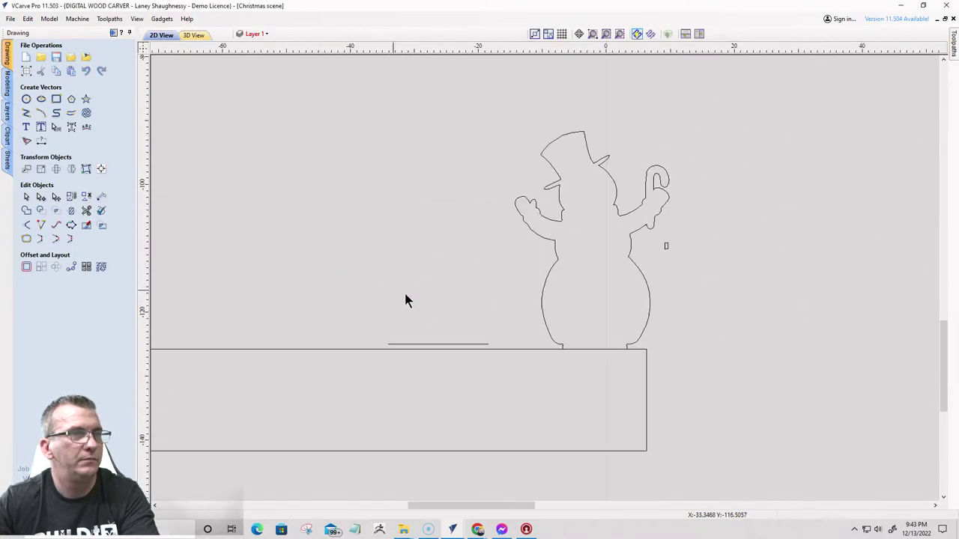
pyautogui.click(544, 297)
pyautogui.rightClick(544, 298)
pyautogui.moveTo(566, 284)
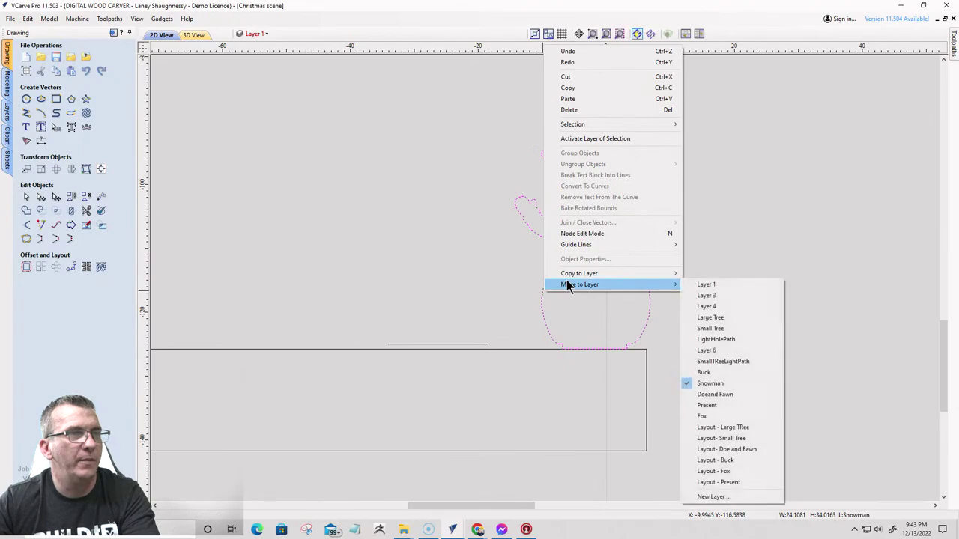
pyautogui.click(712, 497)
pyautogui.write('Layout - Snow')
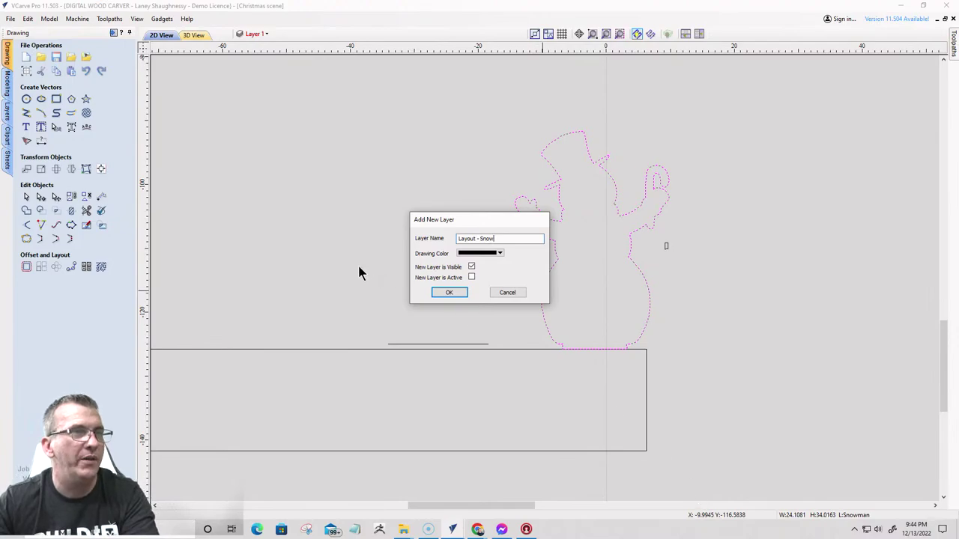
pyautogui.click(471, 267)
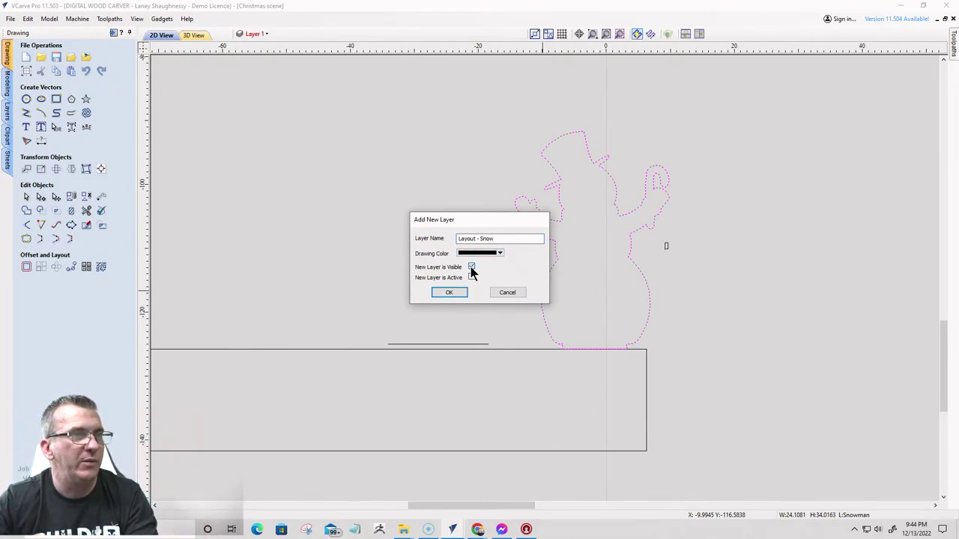
pyautogui.press('Return')
# - Delete the tiny stray object to the right of the panel
pyautogui.click(429, 344)
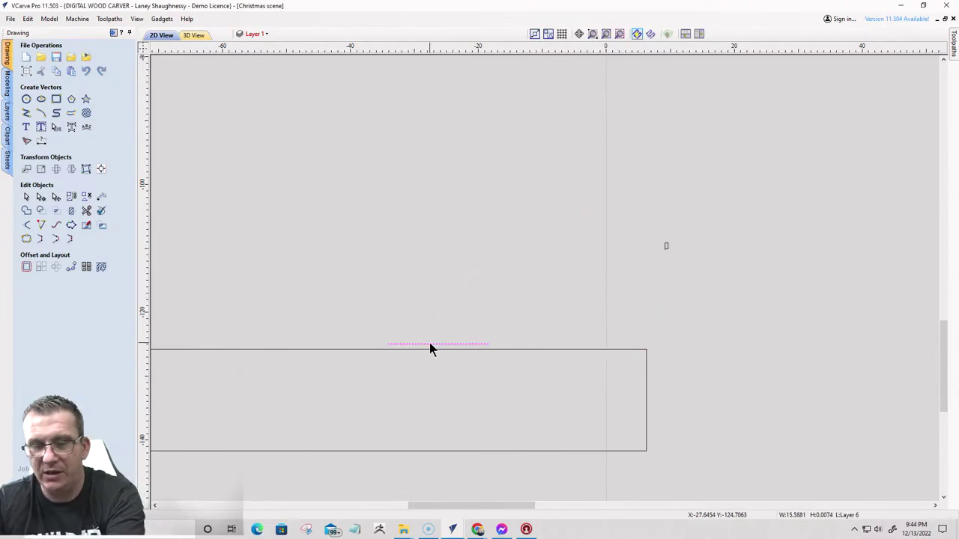
pyautogui.moveTo(651, 229); pyautogui.dragTo(690, 270)
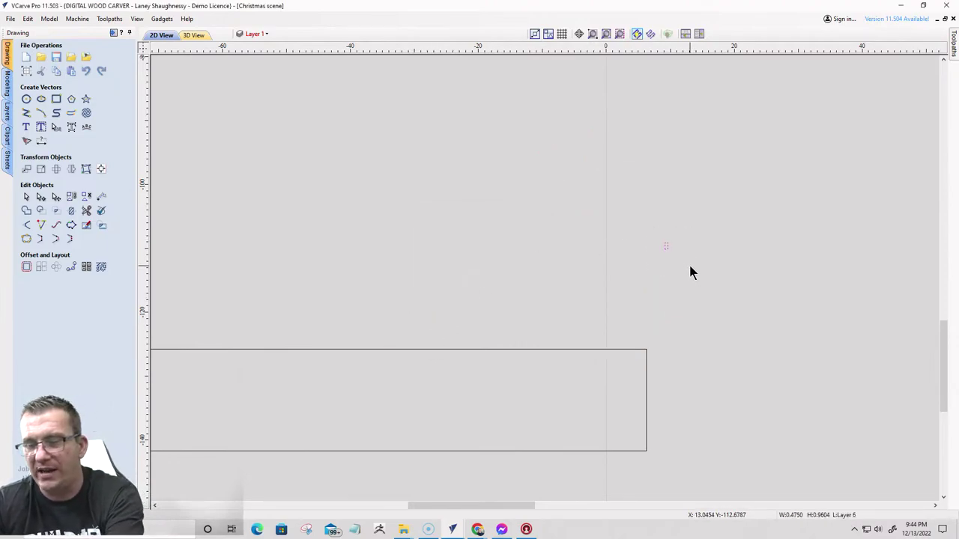
pyautogui.press('Delete')
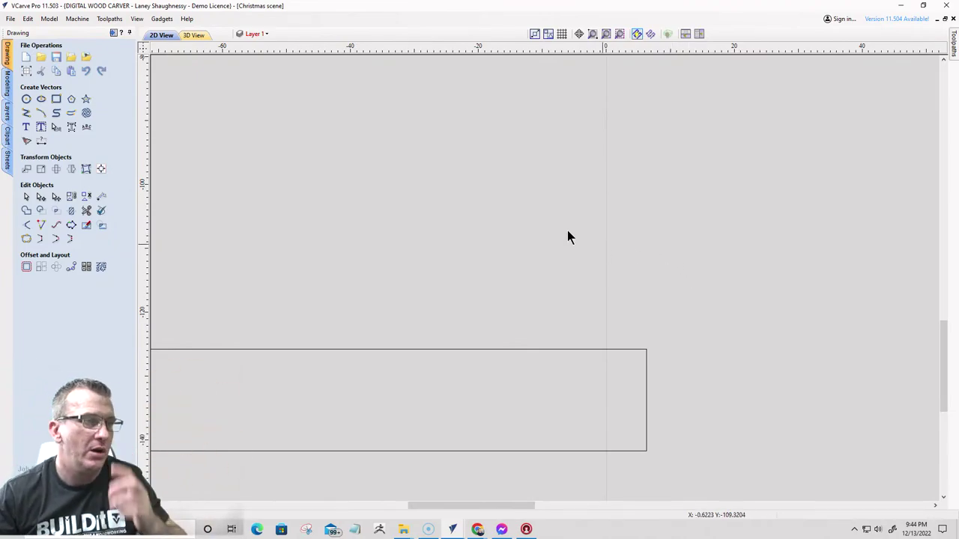
pyautogui.scroll(-5, 554, 236)
pyautogui.scroll(2, 460, 255)
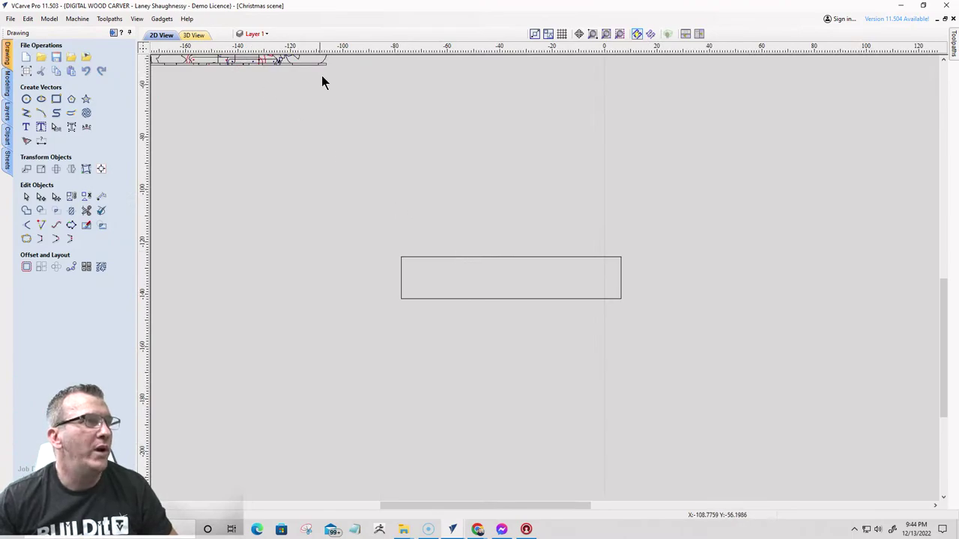
pyautogui.scroll(2, 358, 156)
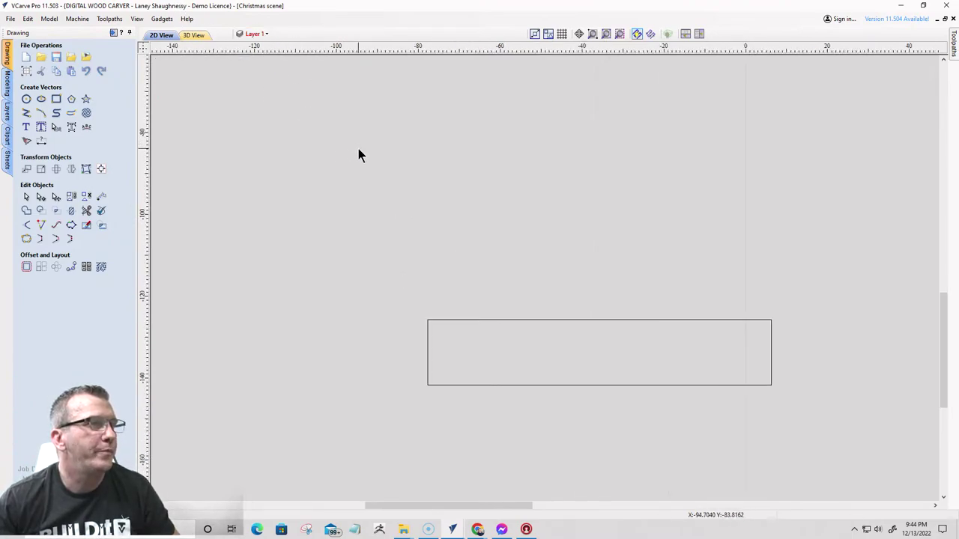
pyautogui.scroll(-3, 358, 155)
# - Hide the Large Tree layer and confirm Layer 6 holds the panel rectangle
pyautogui.click(264, 33)
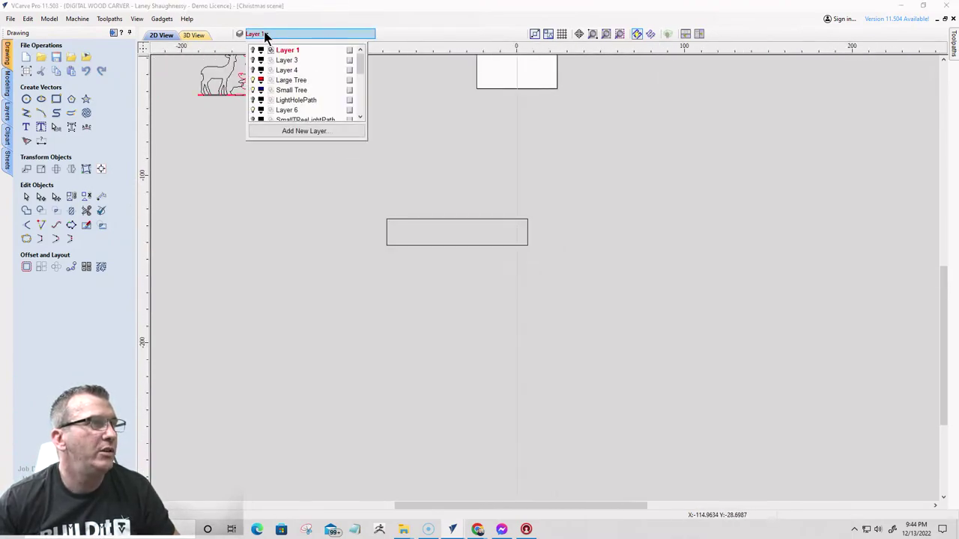
pyautogui.scroll(-3, 259, 100)
pyautogui.scroll(3, 257, 112)
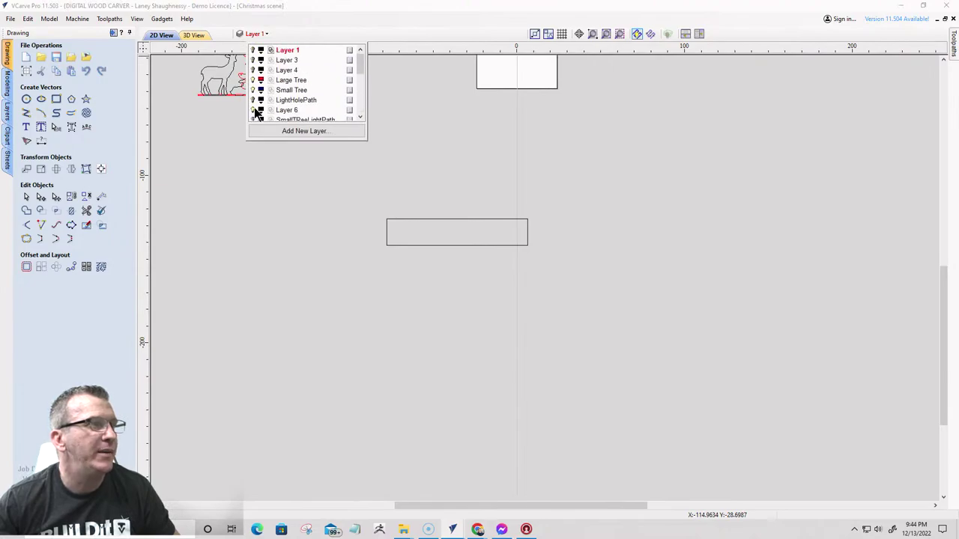
pyautogui.click(253, 80)
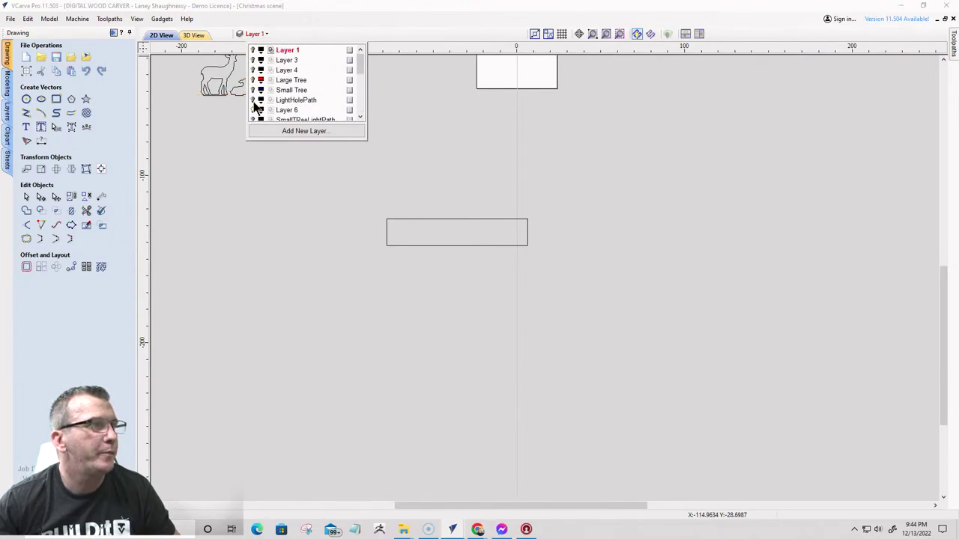
pyautogui.click(253, 102)
pyautogui.scroll(-5, 257, 109)
pyautogui.scroll(5, 283, 111)
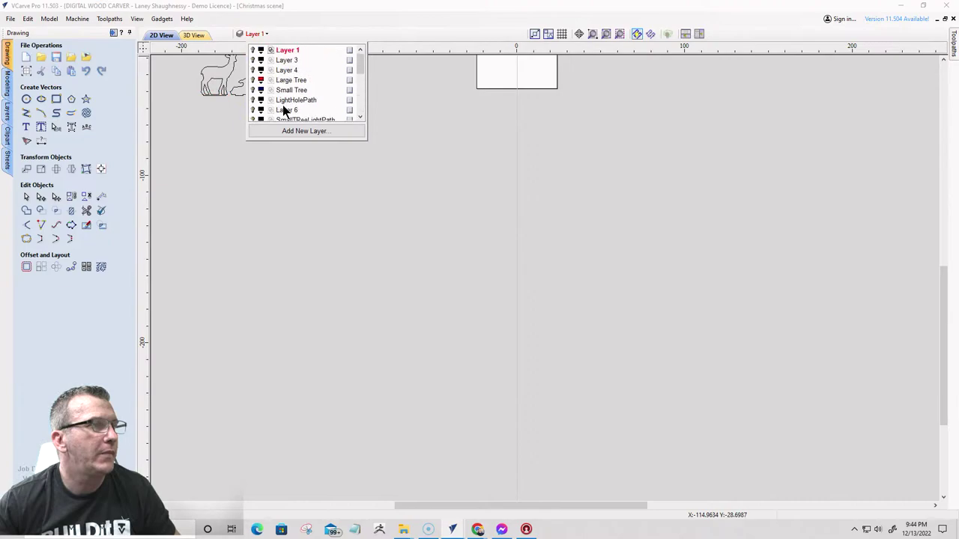
pyautogui.scroll(-1, 283, 111)
pyautogui.click(253, 80)
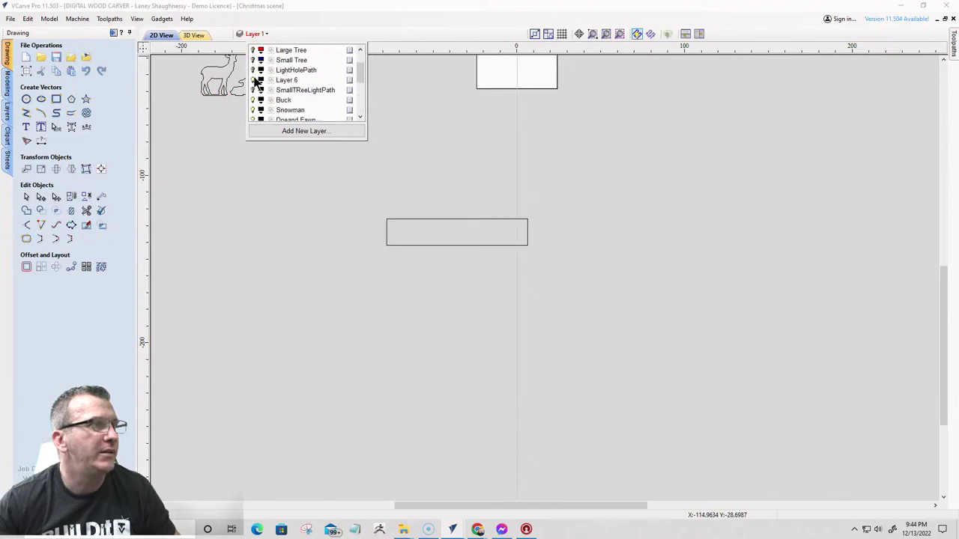
# - Rename Layer 6 to 'Top Base Panel'
pyautogui.rightClick(279, 78)
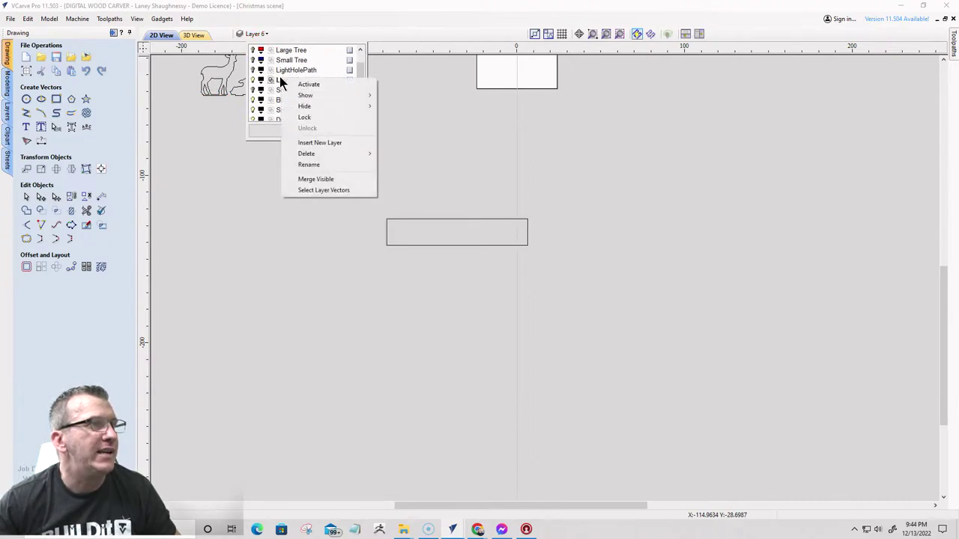
pyautogui.click(297, 163)
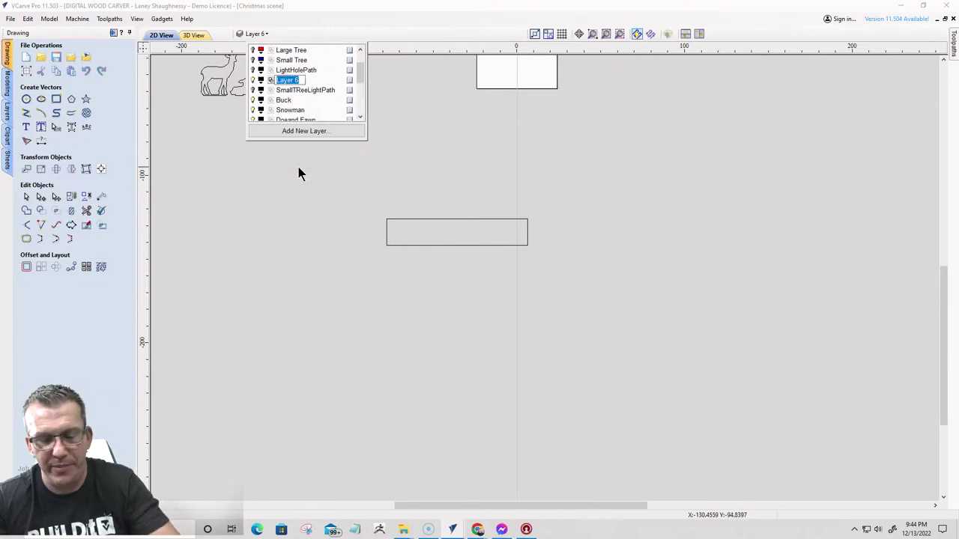
pyautogui.write('Panel Top')
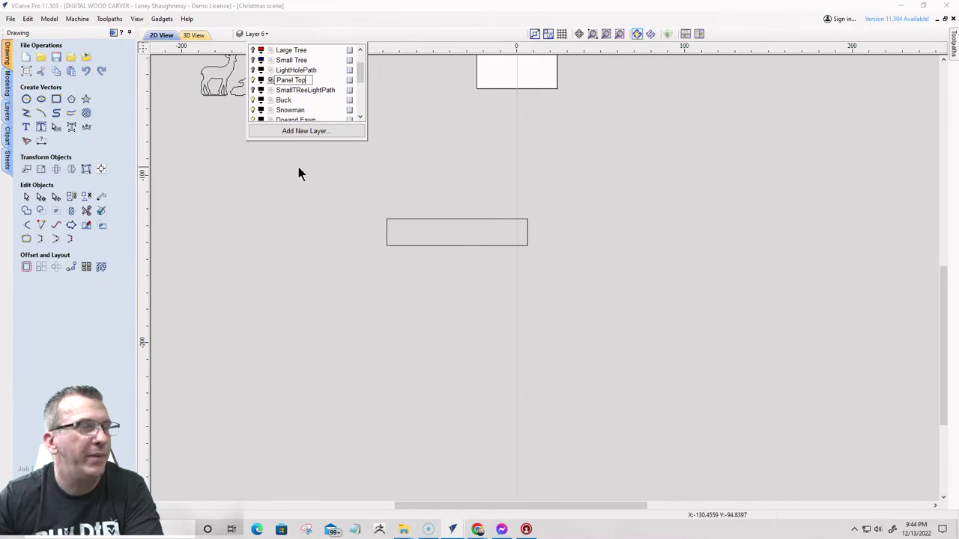
pyautogui.press('BackSpace')
pyautogui.press('BackSpace')
pyautogui.press('BackSpace')
pyautogui.press('BackSpace')
pyautogui.press('BackSpace')
pyautogui.press('BackSpace')
pyautogui.press('BackSpace')
pyautogui.press('BackSpace')
pyautogui.press('BackSpace')
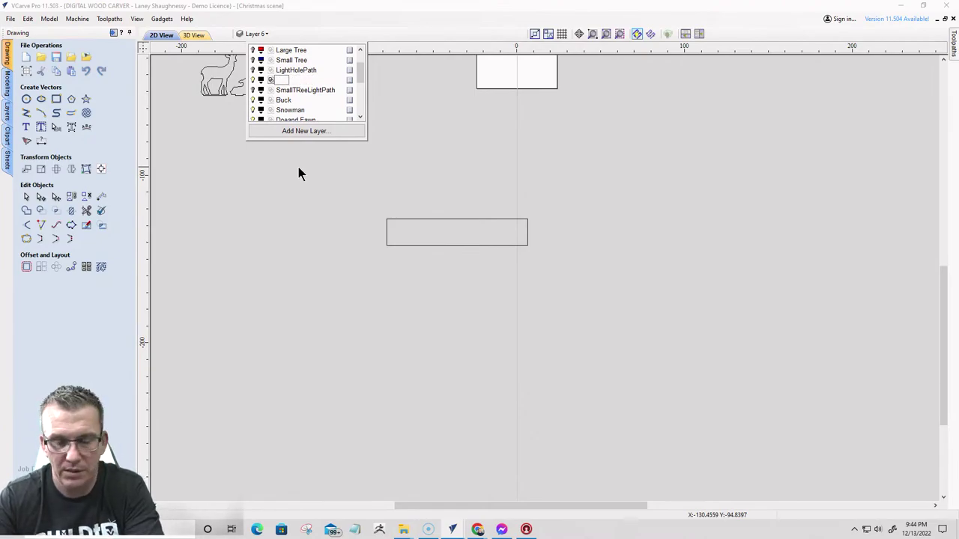
pyautogui.write('Top Panel')
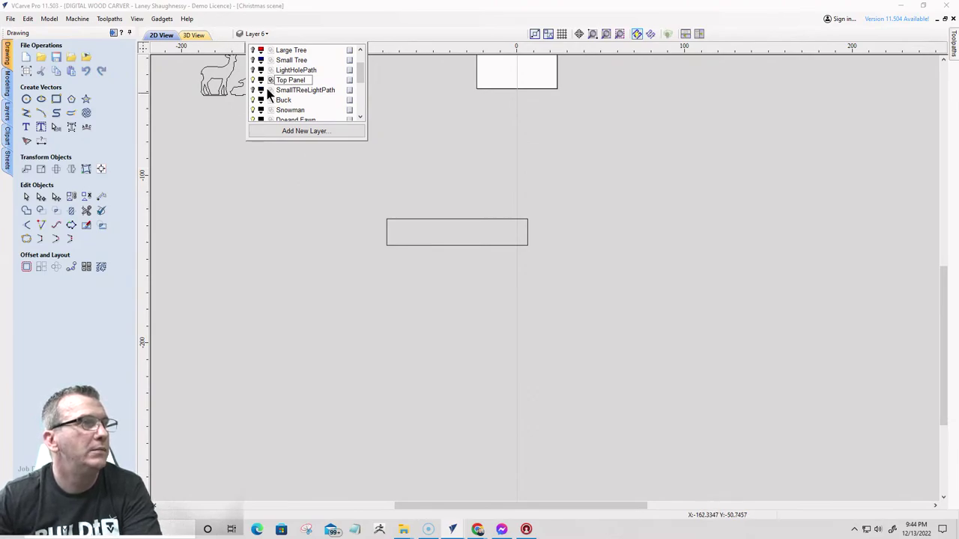
pyautogui.click(291, 80)
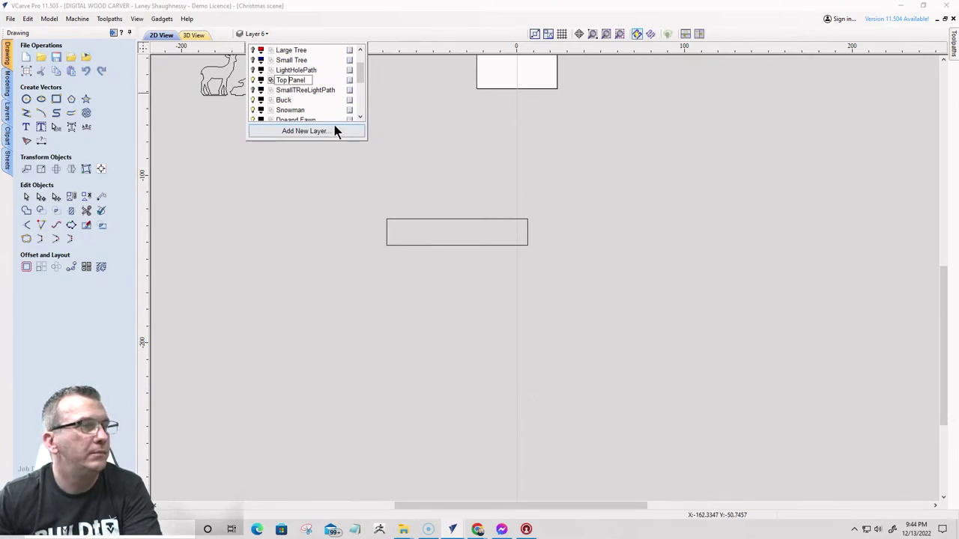
pyautogui.write('Base')
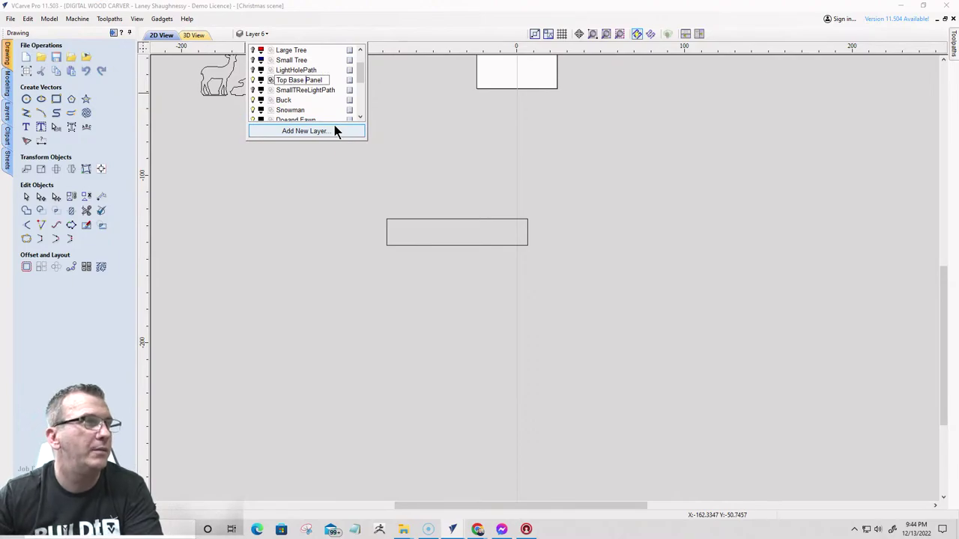
# - Make SmallTReeLightPath the active layer and hide the Buck layer's deer drawing
pyautogui.click(284, 90)
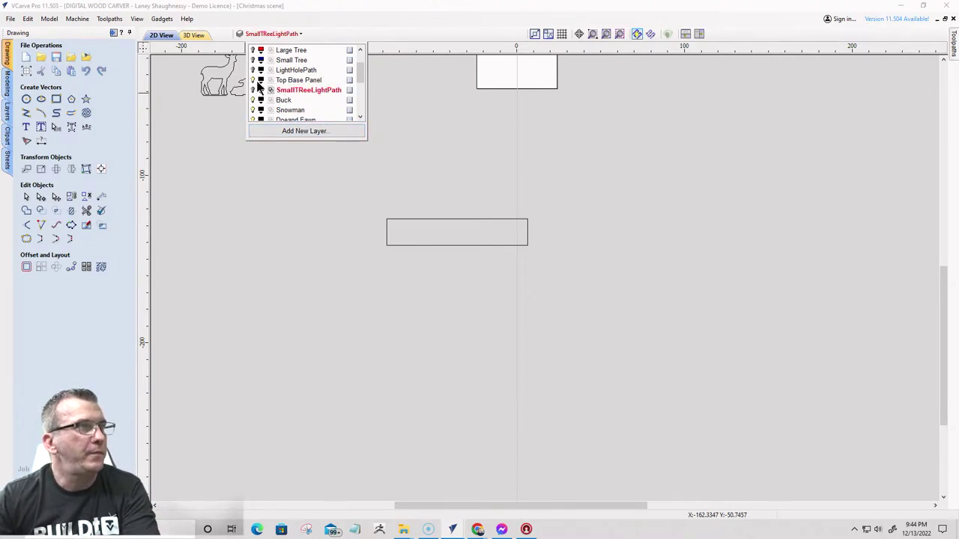
pyautogui.click(253, 100)
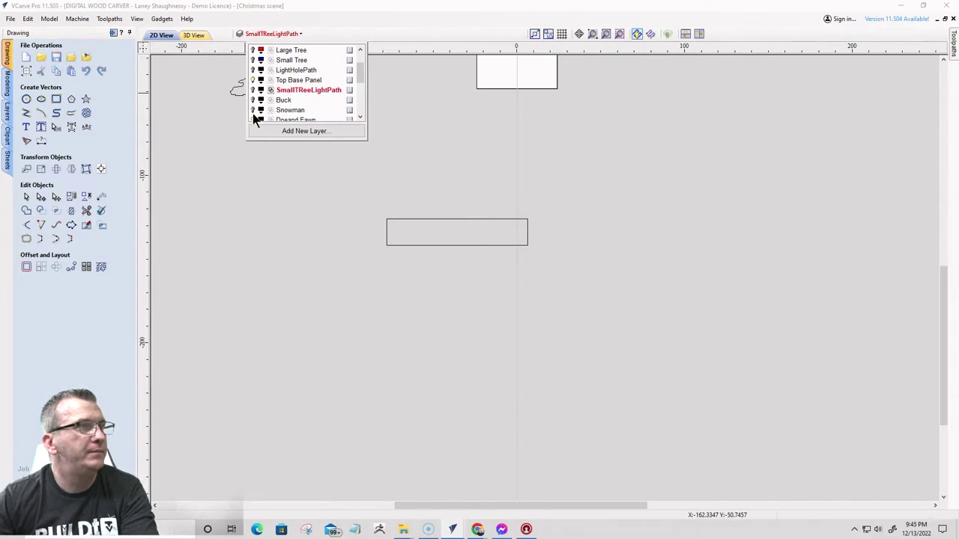
pyautogui.scroll(-2, 254, 112)
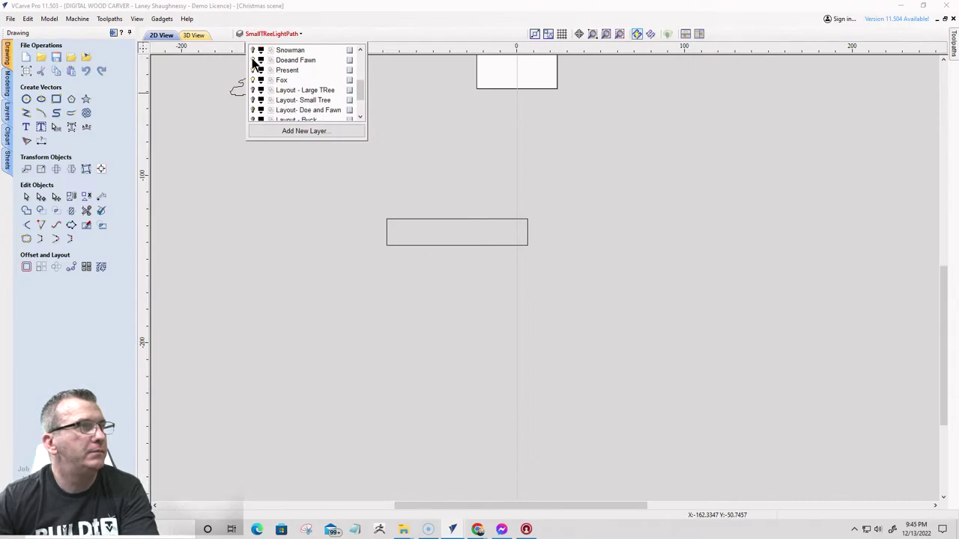
# - Hide the leftover scene drawing and toggle the Layout tree, deer, fox, present and snow layers
pyautogui.click(252, 60)
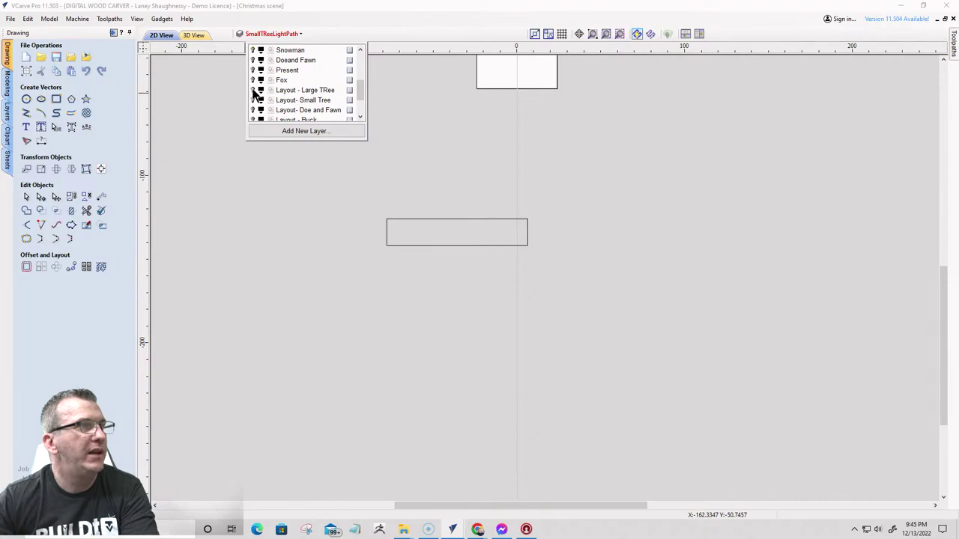
pyautogui.click(253, 90)
pyautogui.click(254, 100)
pyautogui.click(253, 110)
pyautogui.click(253, 120)
pyautogui.scroll(-1, 255, 120)
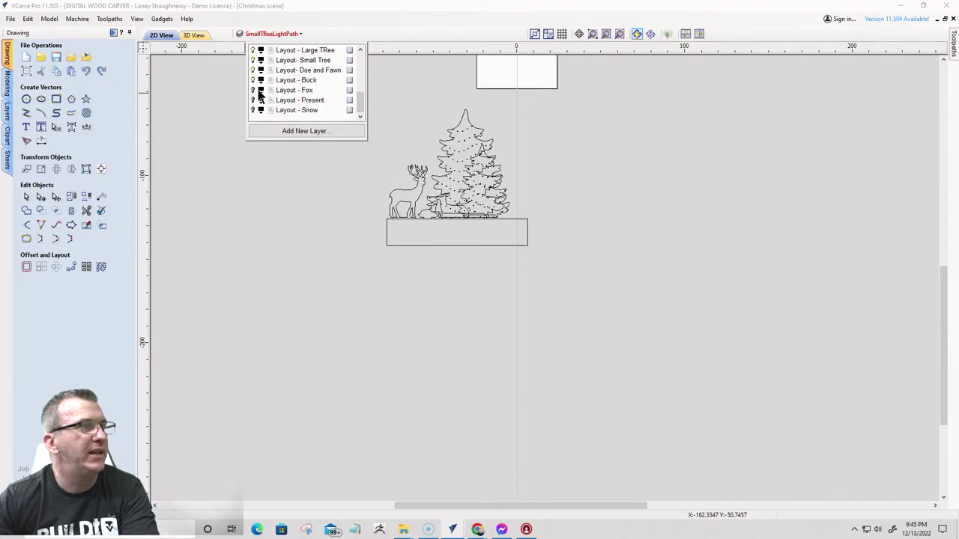
pyautogui.click(253, 90)
pyautogui.click(253, 100)
pyautogui.click(253, 110)
pyautogui.click(254, 110)
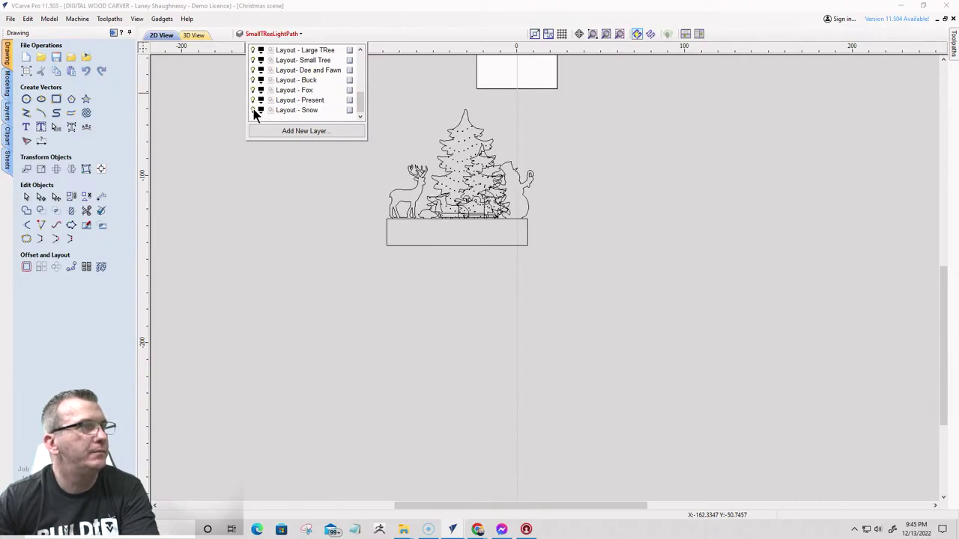
# - Turn on Layer 3 and select the thin 84 × 0.7188 strip along the panel's top edge
pyautogui.scroll(5, 271, 116)
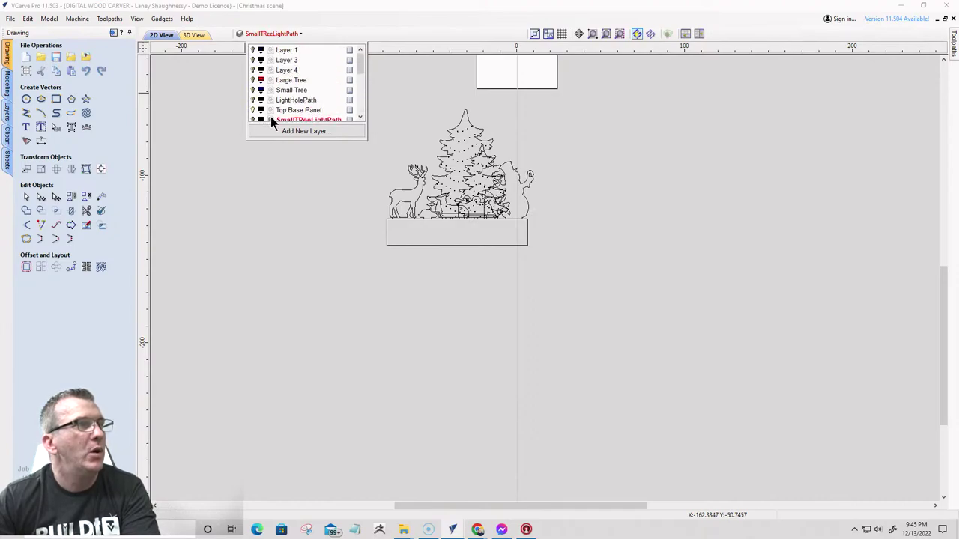
pyautogui.scroll(-2, 271, 116)
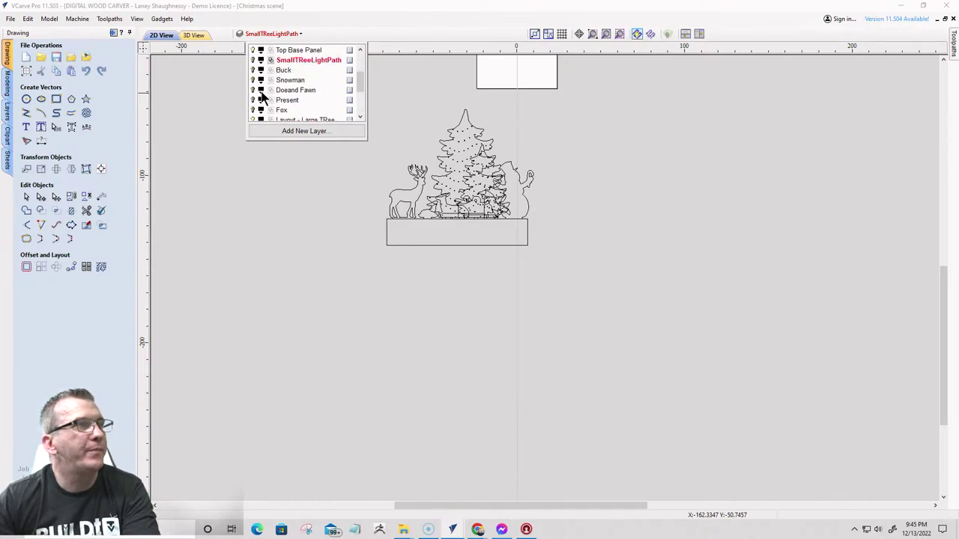
pyautogui.scroll(3, 262, 95)
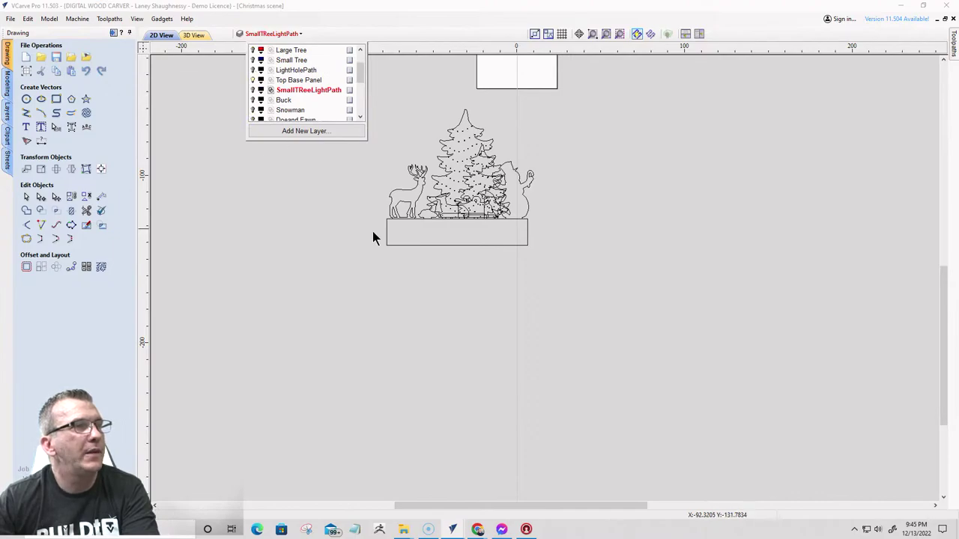
pyautogui.scroll(4, 413, 218)
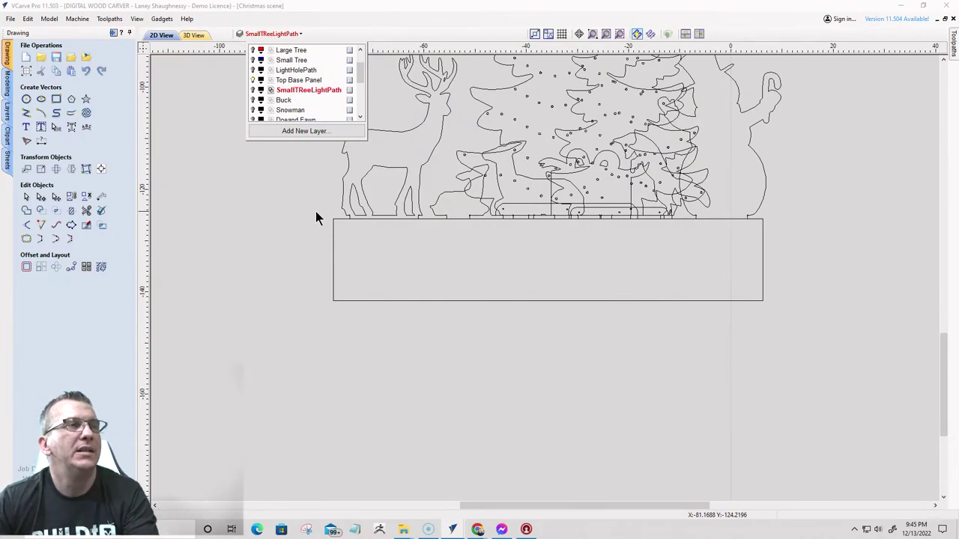
pyautogui.scroll(-3, 260, 103)
pyautogui.scroll(5, 260, 103)
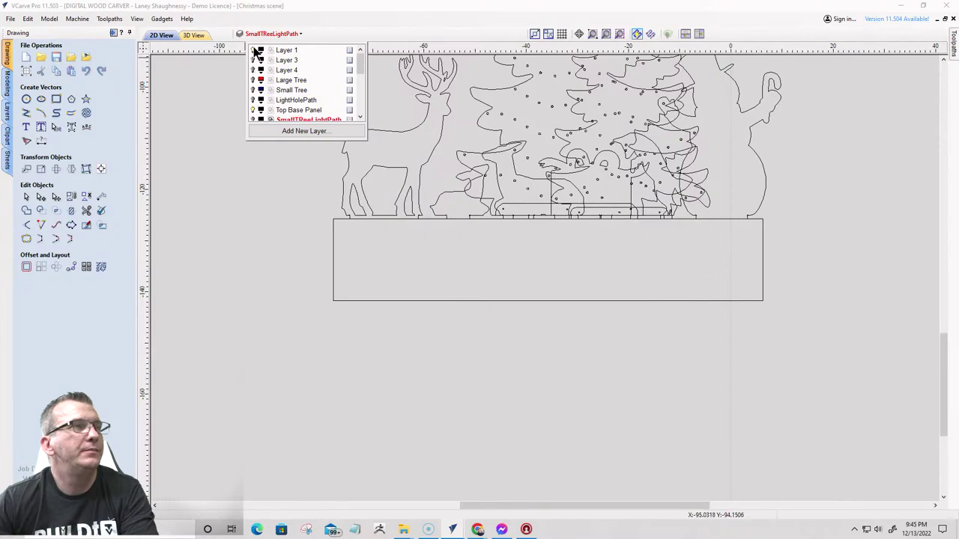
pyautogui.click(254, 62)
pyautogui.click(333, 217)
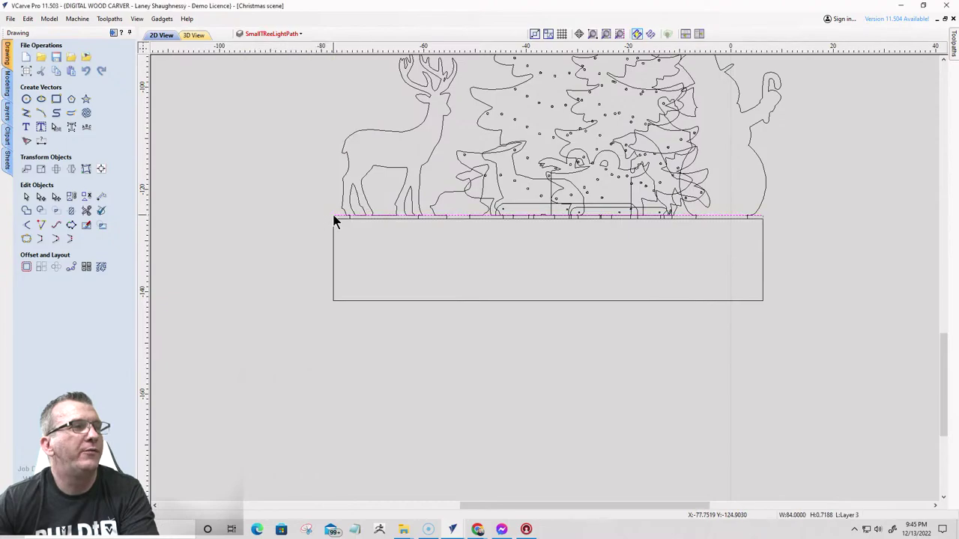
# - Move the selected strip onto the Top Base Panel layer
pyautogui.rightClick(335, 216)
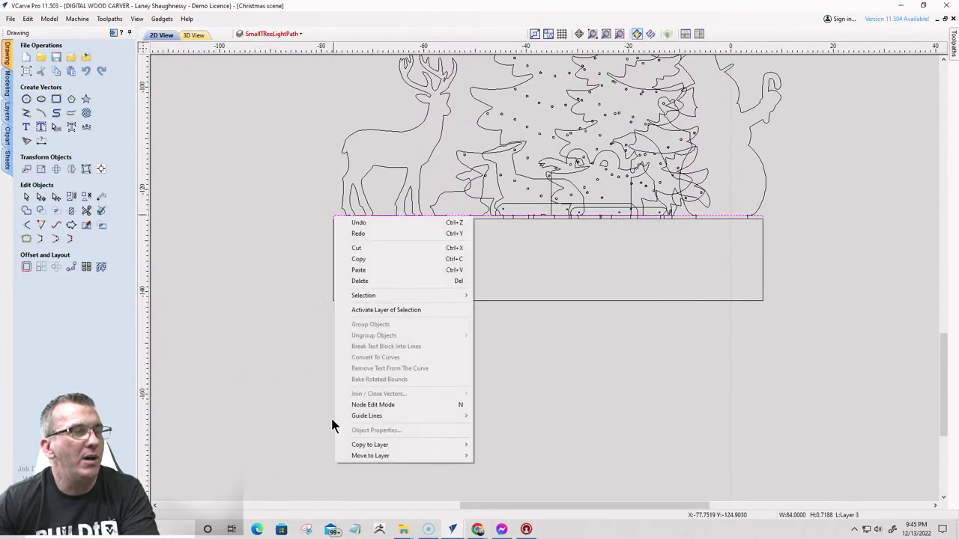
pyautogui.moveTo(445, 457)
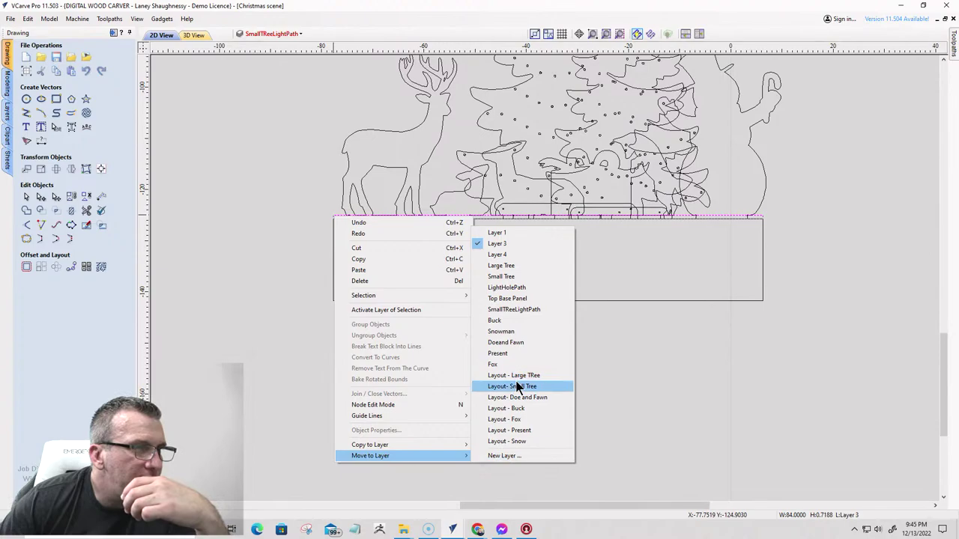
pyautogui.click(508, 298)
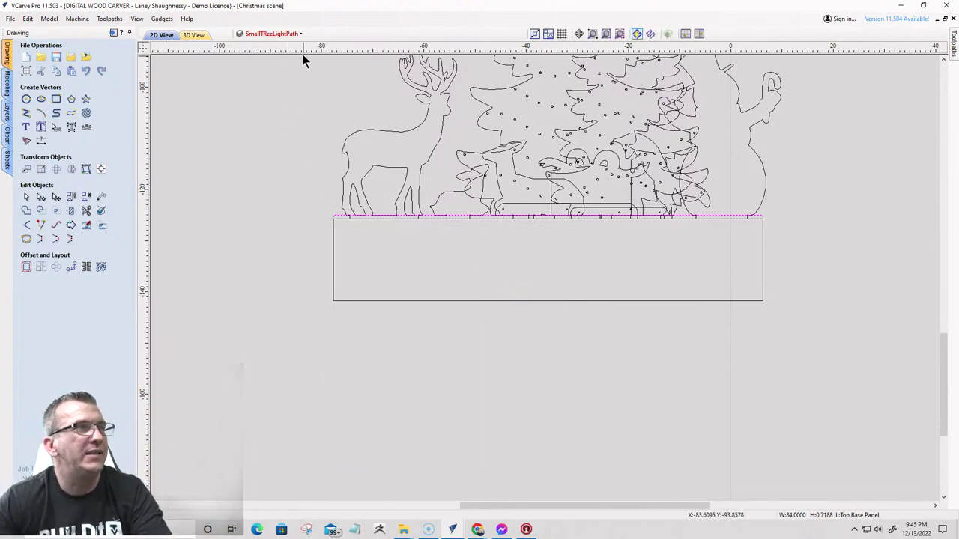
# - Review the layer list, then select the 84 × 16 base-panel rectangle
pyautogui.click(272, 33)
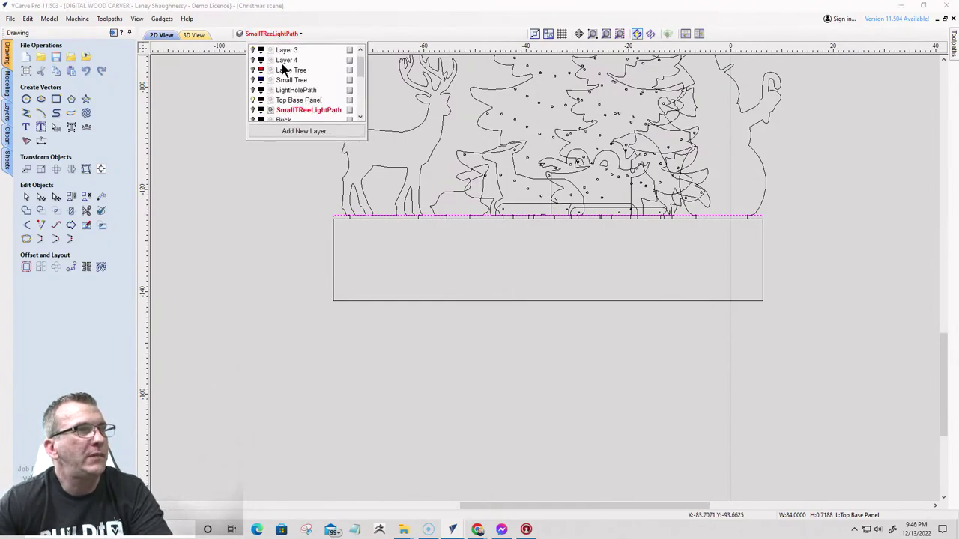
pyautogui.scroll(1, 284, 69)
pyautogui.scroll(10, 346, 224)
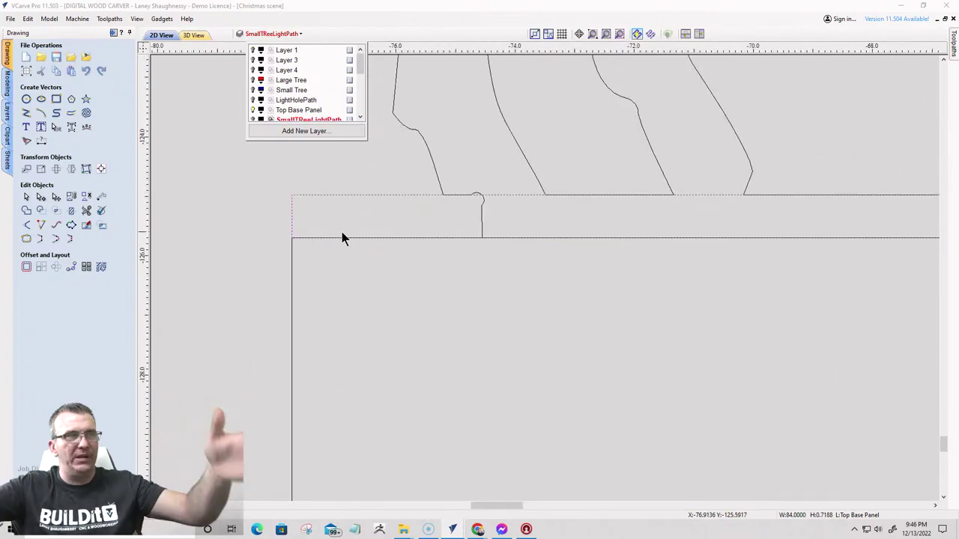
pyautogui.scroll(-5, 346, 241)
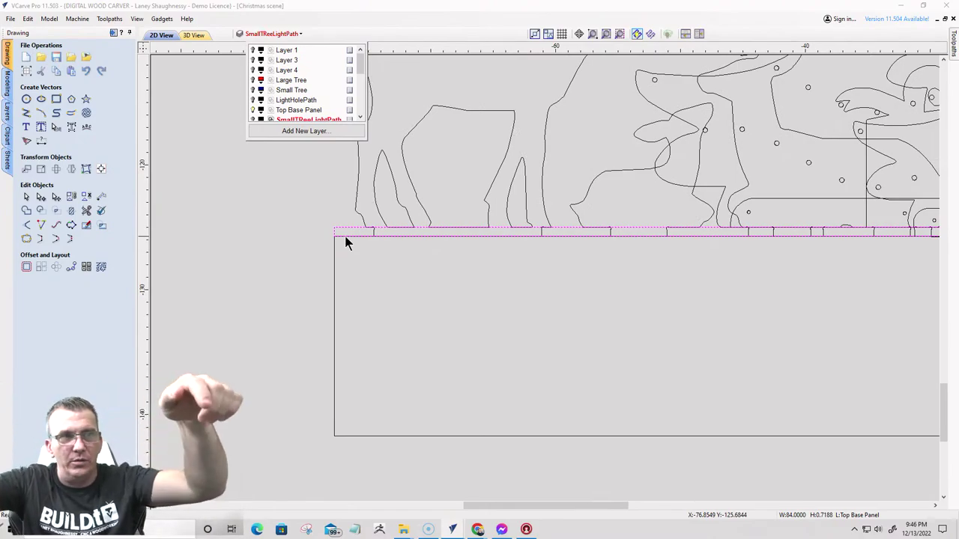
pyautogui.click(334, 278)
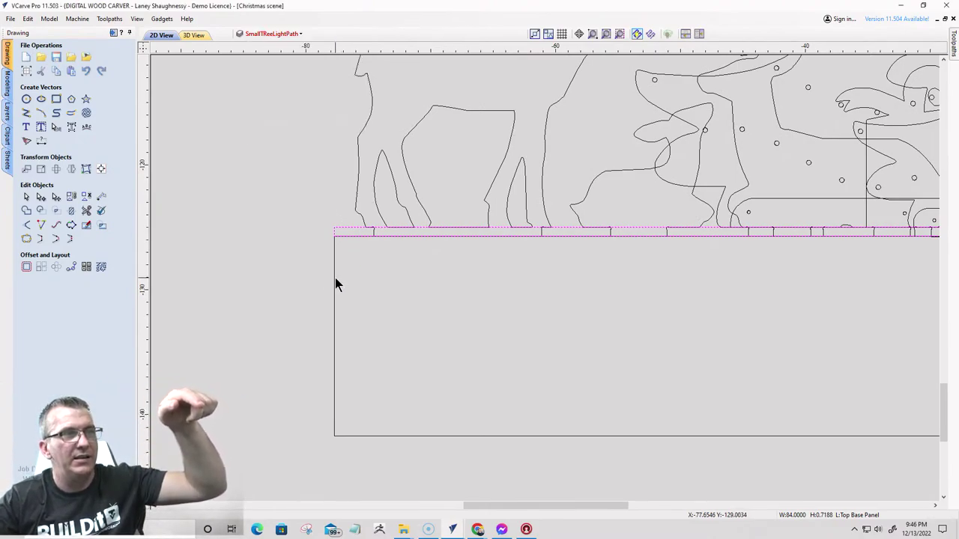
pyautogui.click(335, 277)
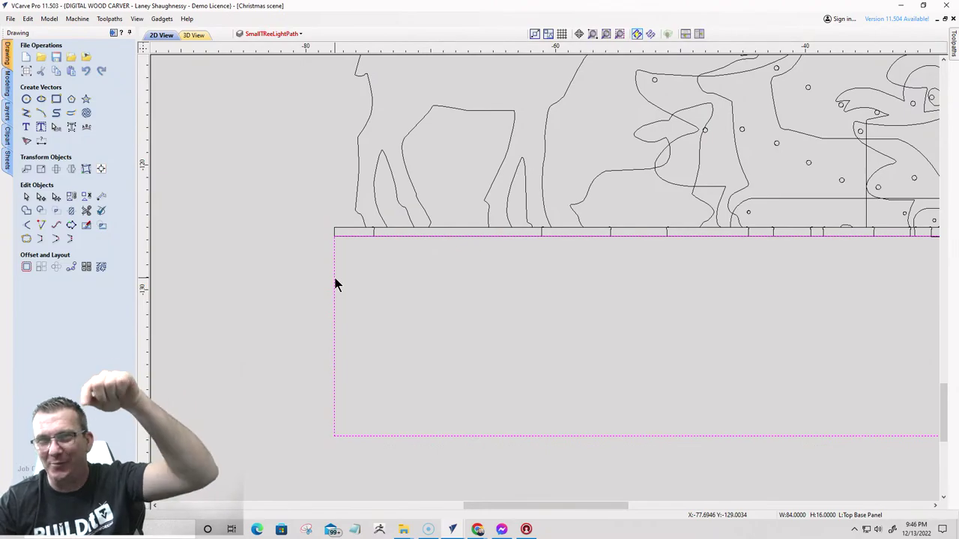
pyautogui.scroll(-3, 335, 284)
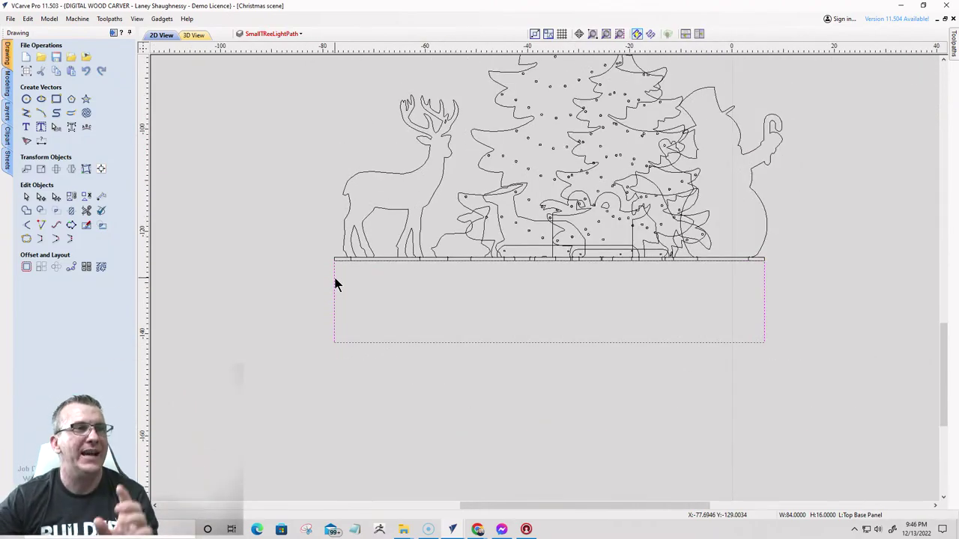
pyautogui.scroll(2, 349, 275)
pyautogui.scroll(-1, 349, 275)
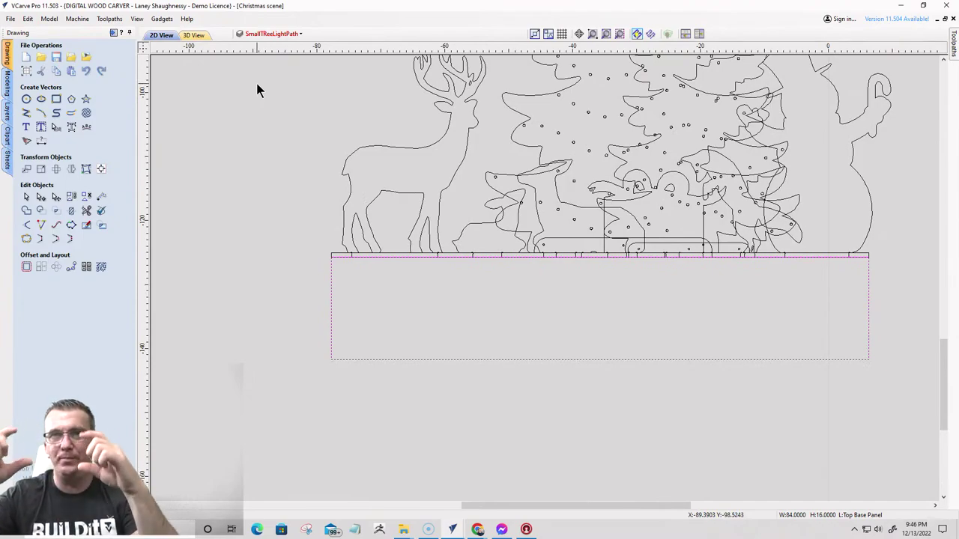
# - Draw an 84-wide rectangle from the panel's top-left corner with height 15/32 (0.4688)
pyautogui.click(56, 99)
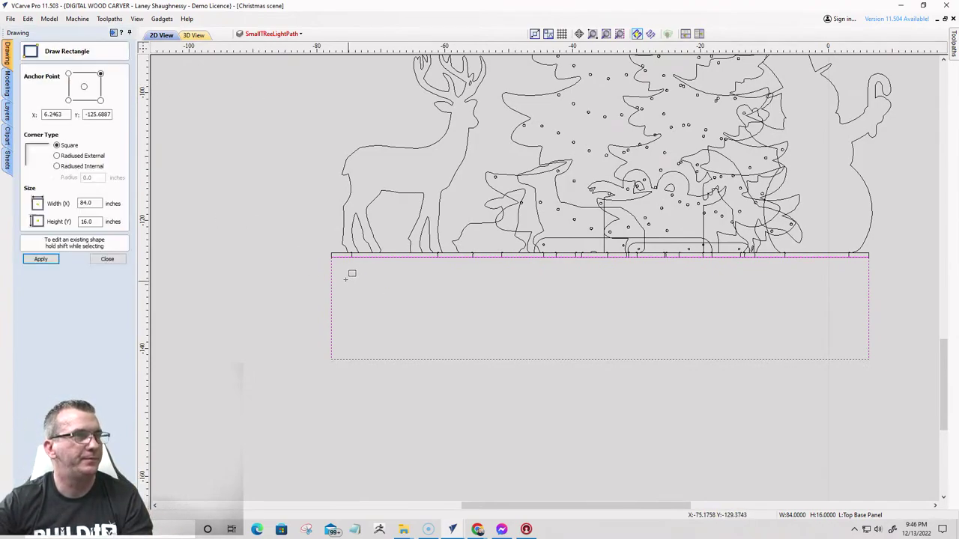
pyautogui.click(332, 261)
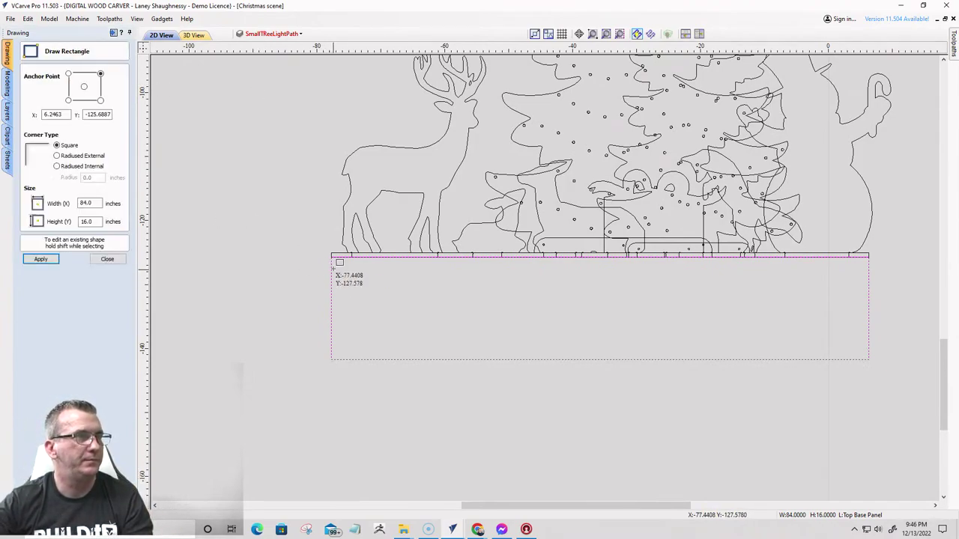
pyautogui.click(870, 275)
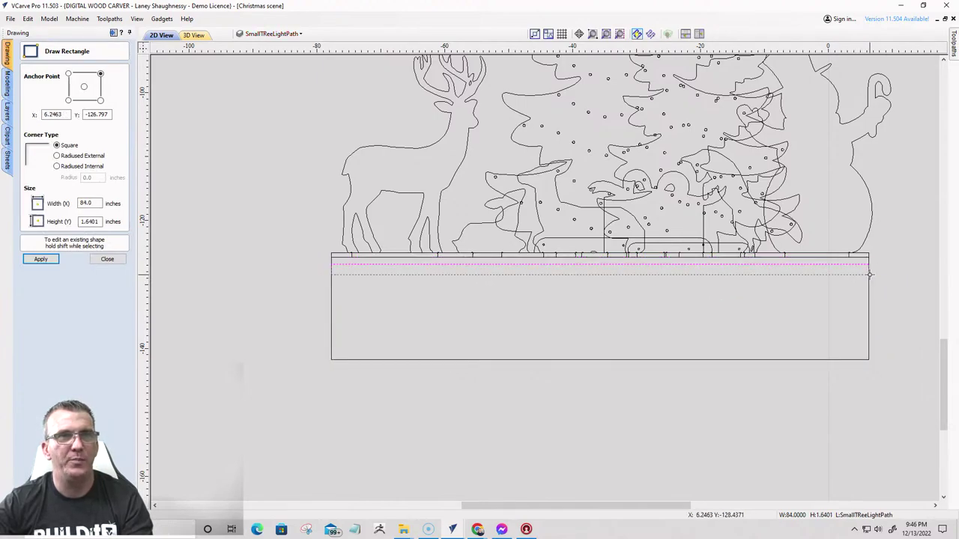
pyautogui.doubleClick(81, 221)
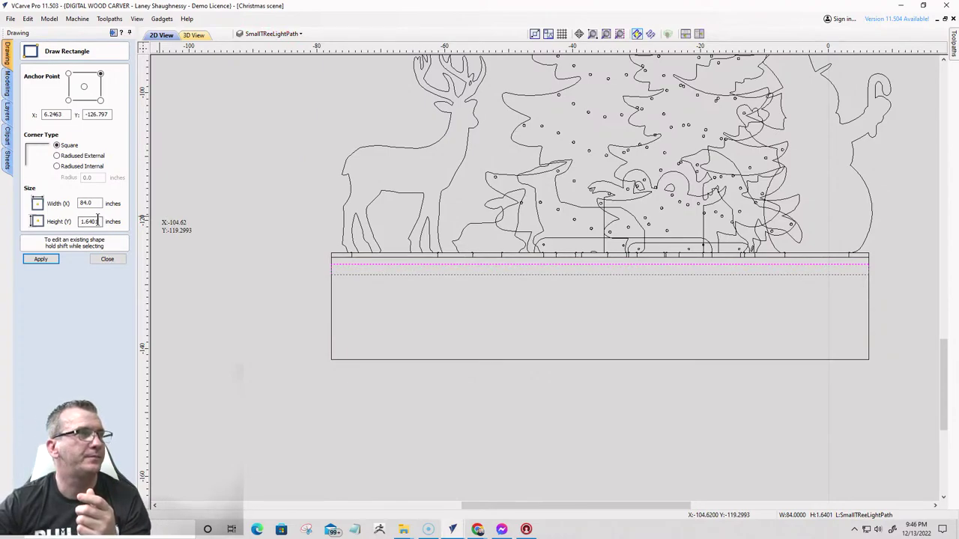
pyautogui.write('15')
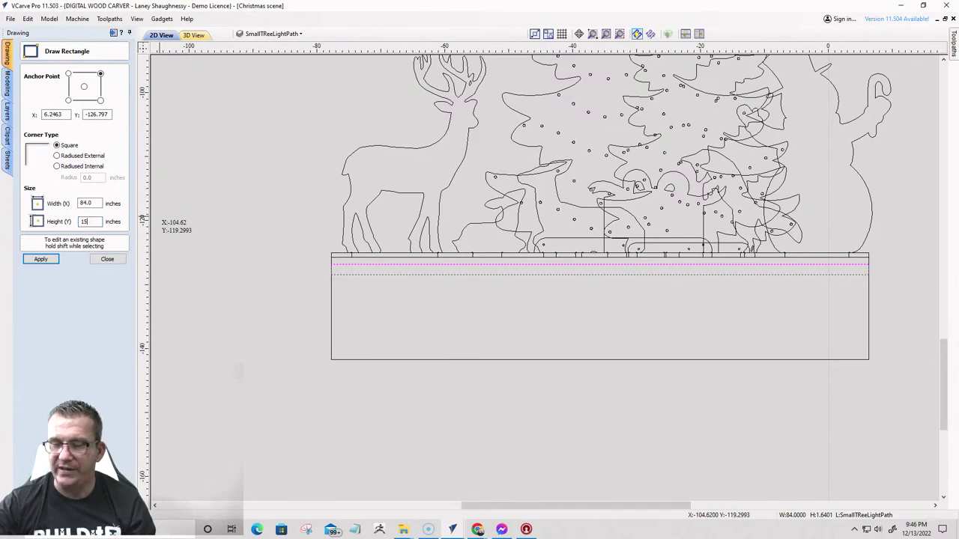
pyautogui.write('/32')
pyautogui.press('Tab')
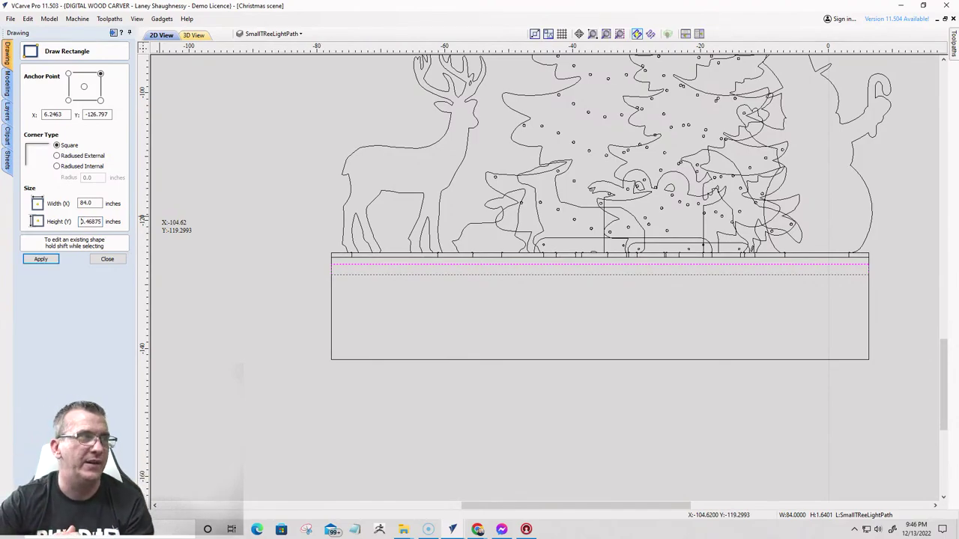
pyautogui.click(38, 259)
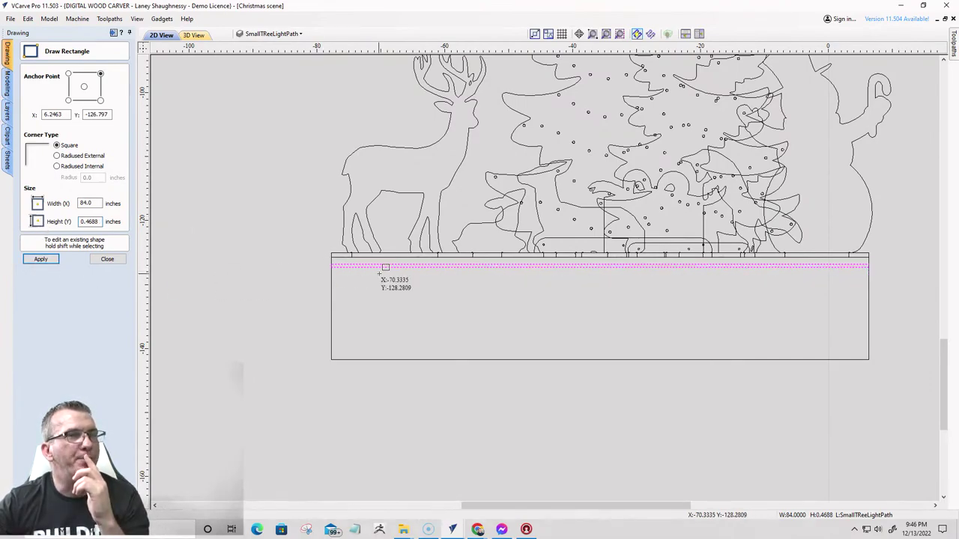
pyautogui.click(109, 260)
pyautogui.scroll(1, 379, 269)
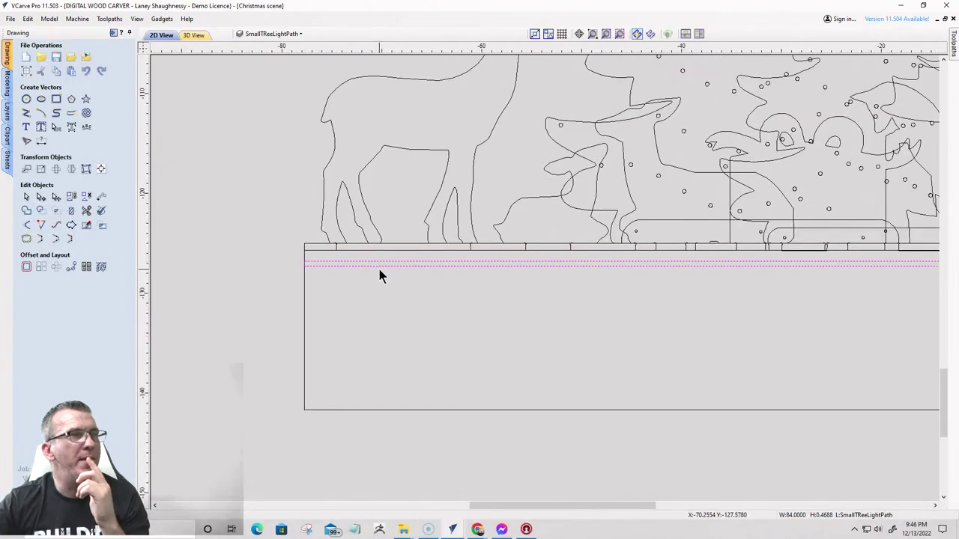
pyautogui.scroll(-2, 379, 266)
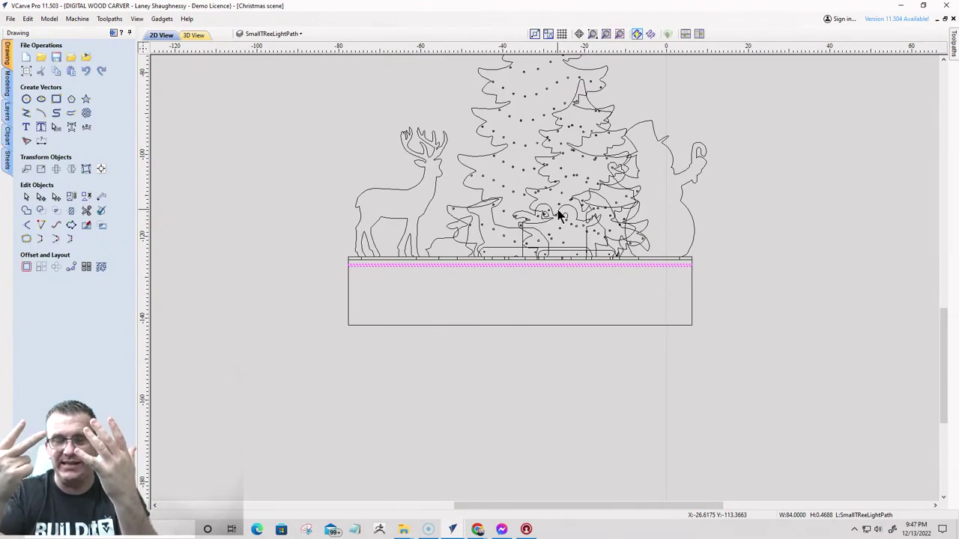
# - Drag the new light-path strip lower inside the base panel
pyautogui.click(361, 266)
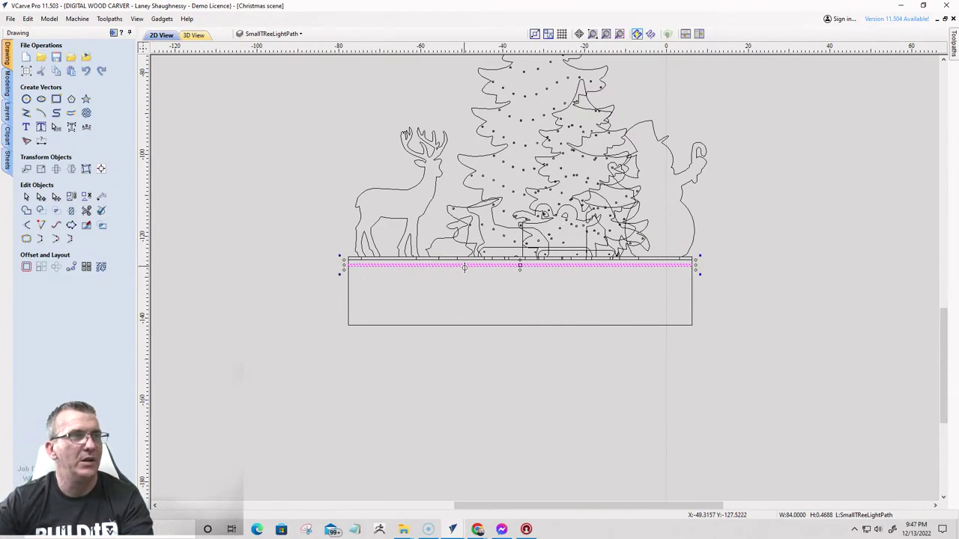
pyautogui.moveTo(463, 265); pyautogui.dragTo(469, 333)
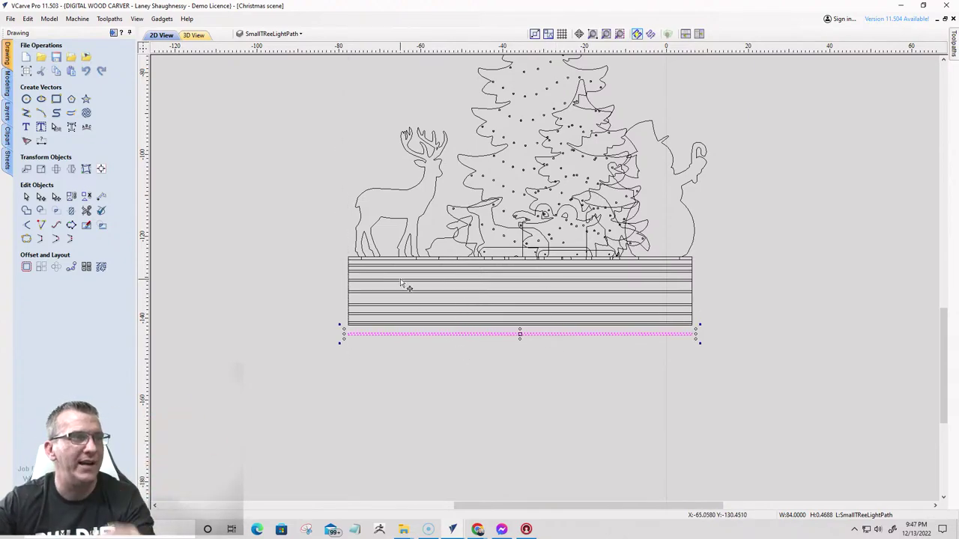
pyautogui.scroll(3, 404, 285)
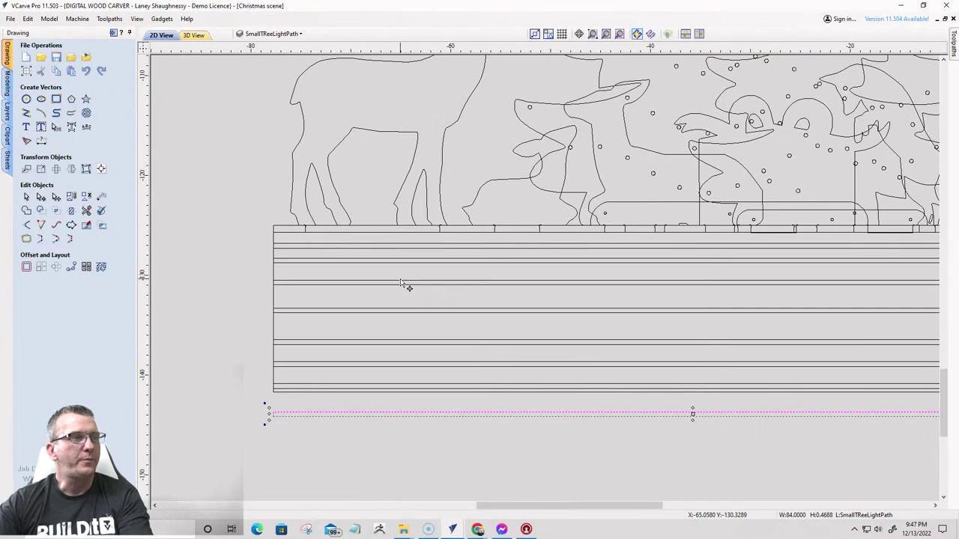
pyautogui.scroll(-1, 405, 284)
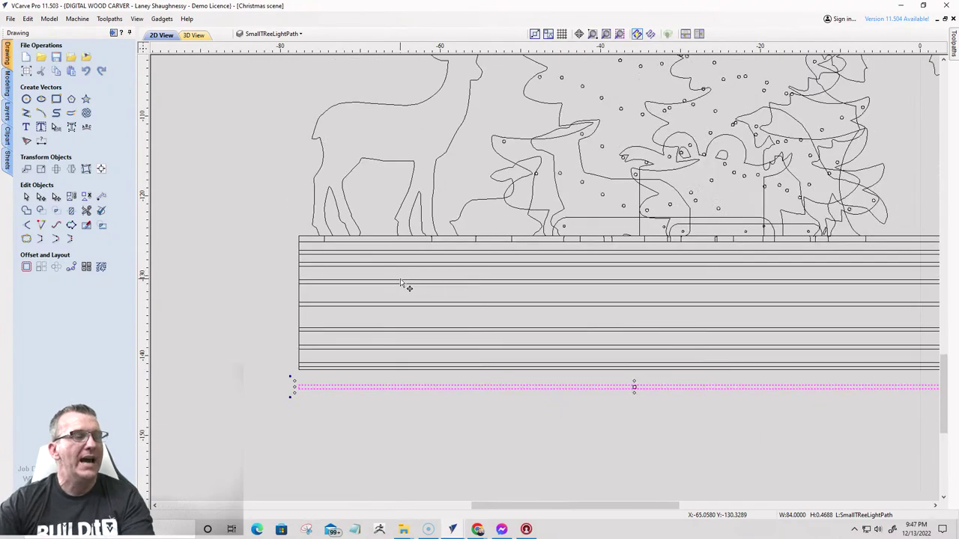
# - Select the base panel outline and save the project
pyautogui.click(335, 367)
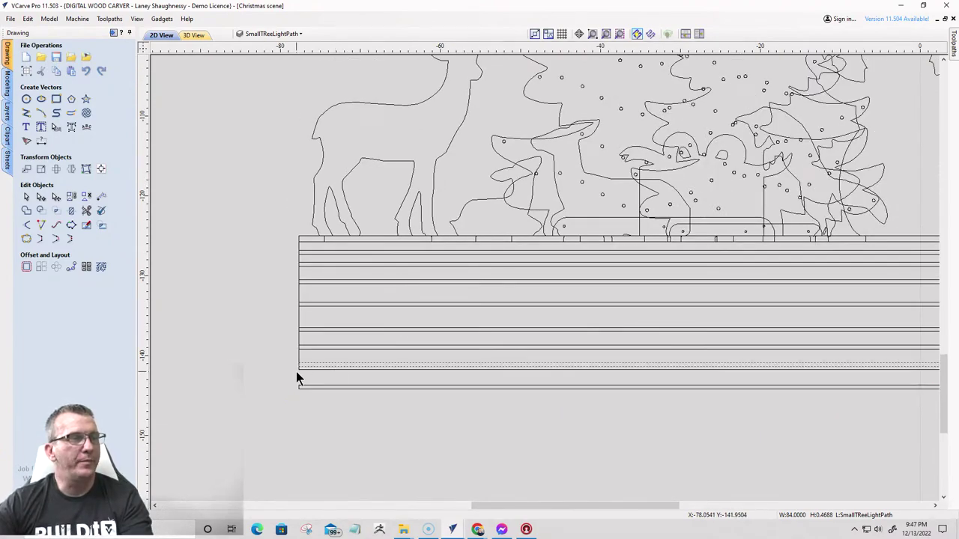
pyautogui.click(302, 370)
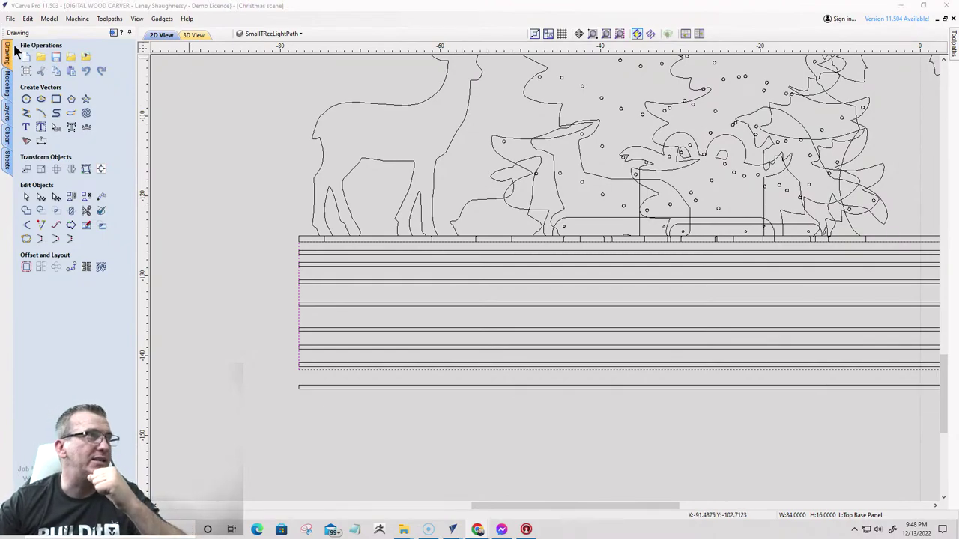
pyautogui.click(57, 59)
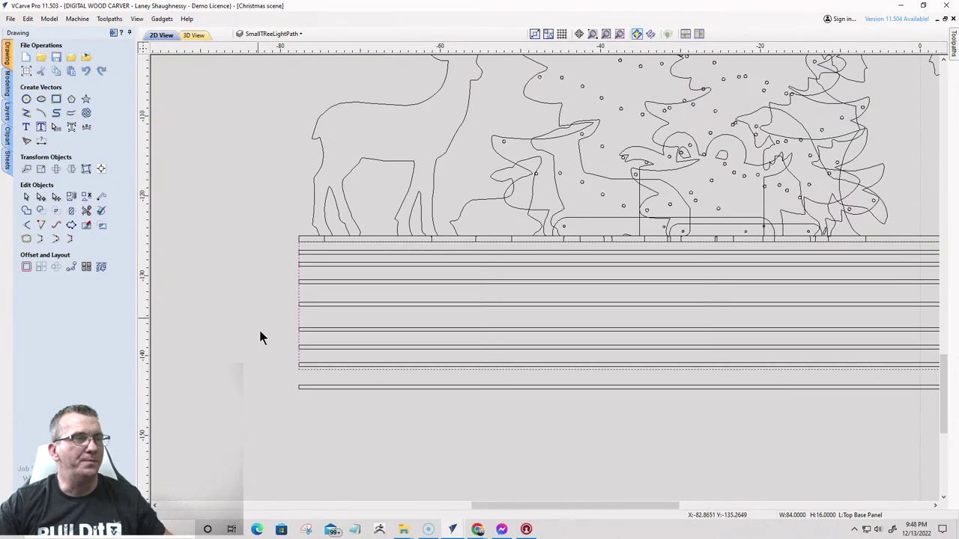
# - Shift the base panel outline slightly upward
pyautogui.scroll(-1, 261, 370)
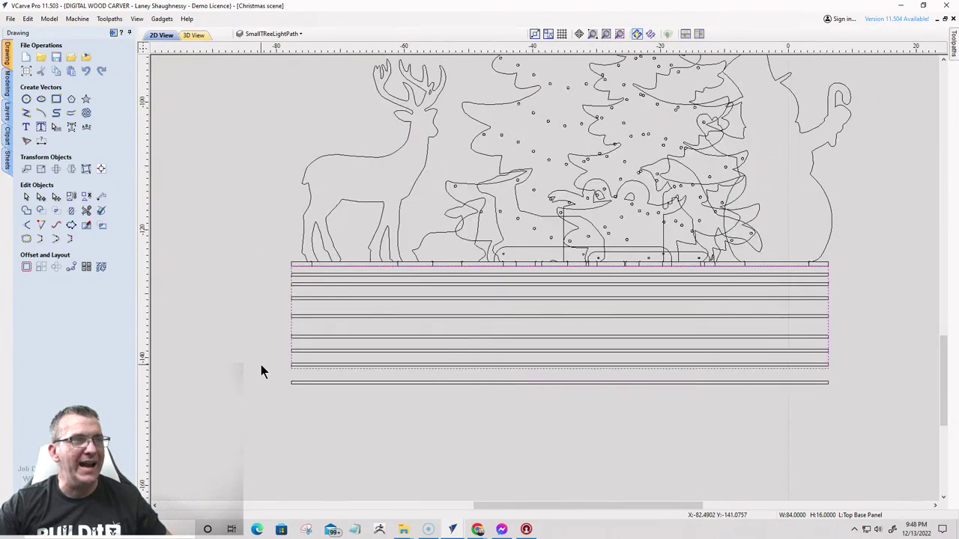
pyautogui.scroll(1, 279, 353)
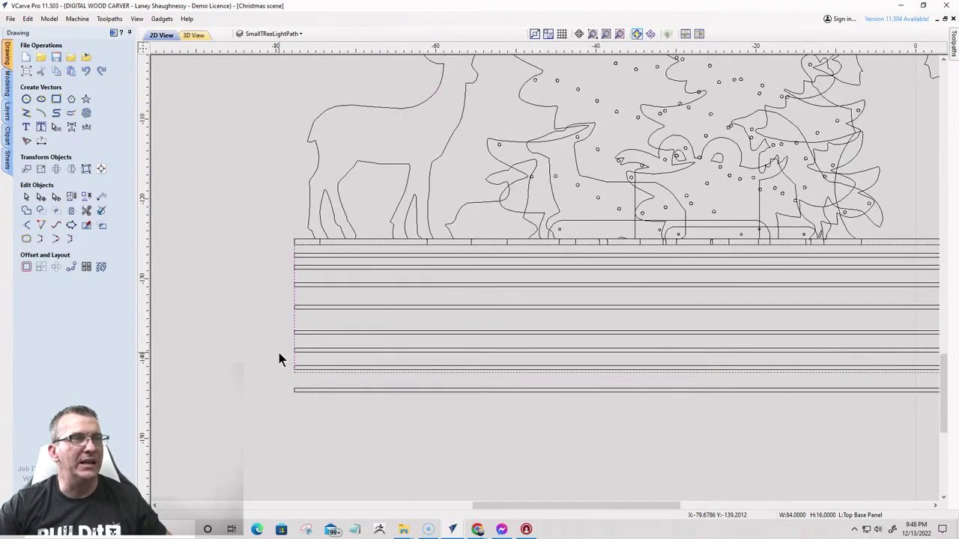
pyautogui.scroll(-1, 279, 353)
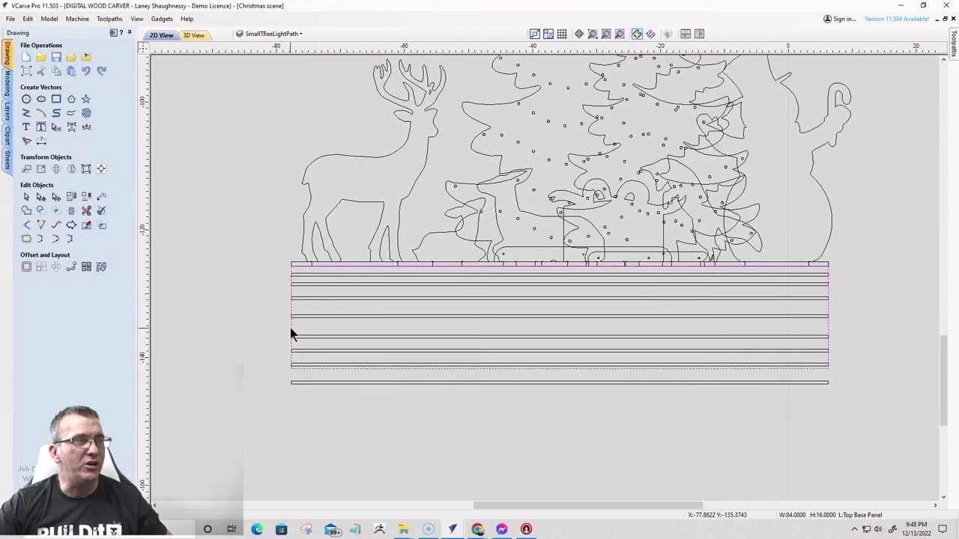
pyautogui.scroll(1, 291, 327)
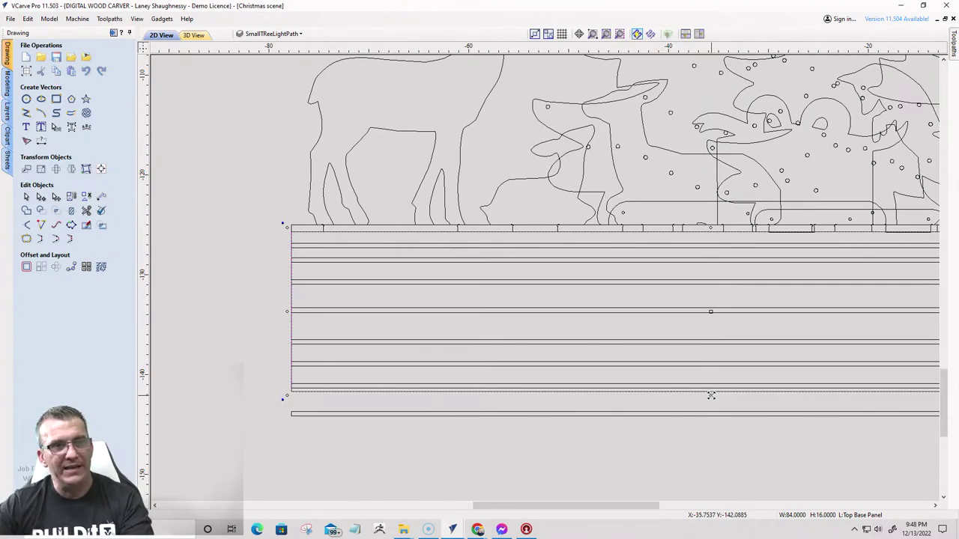
pyautogui.moveTo(710, 396); pyautogui.dragTo(710, 374)
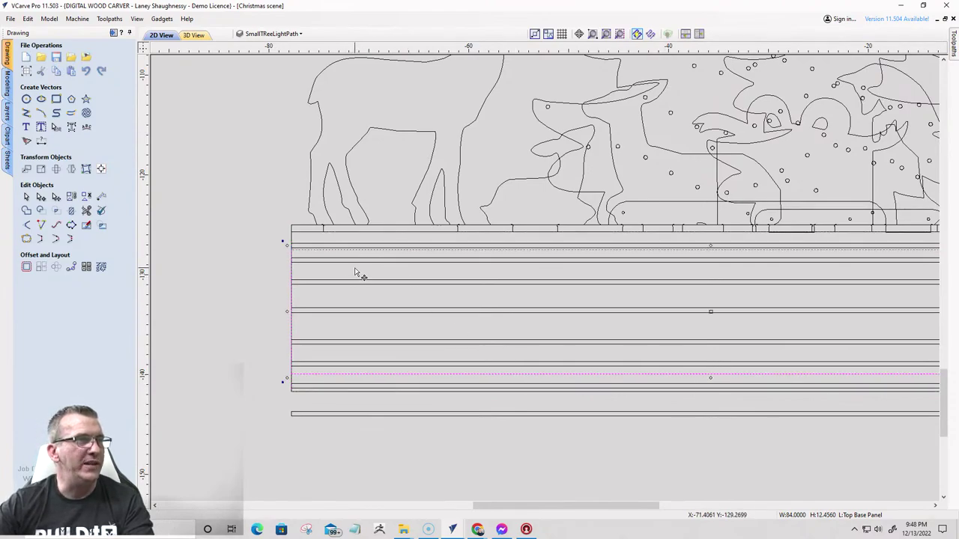
# - Select the light-path strips inside the panel and drag them below it
pyautogui.click(320, 250)
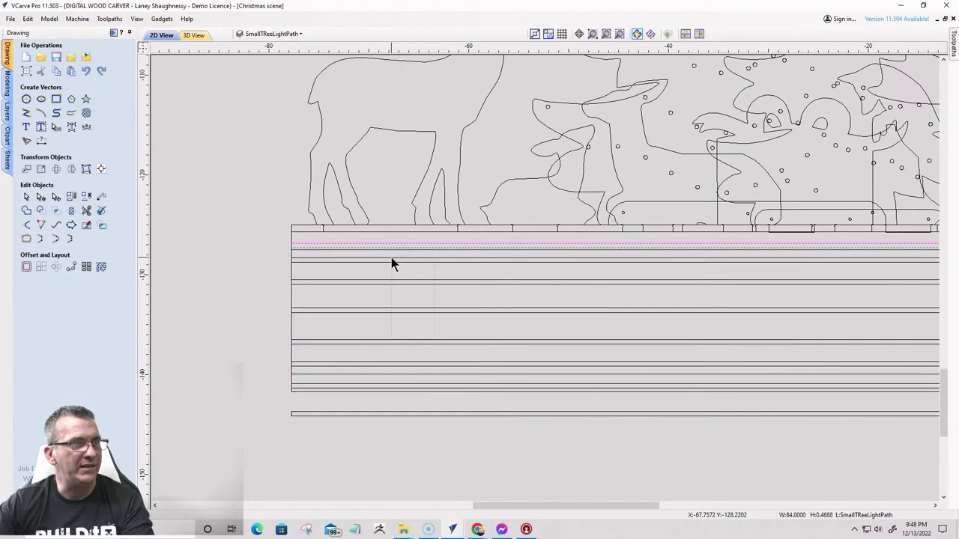
pyautogui.keyDown('shift'); pyautogui.moveTo(392, 257); pyautogui.dragTo(392, 259); pyautogui.keyUp('shift')
pyautogui.keyDown('shift'); pyautogui.moveTo(400, 387); pyautogui.dragTo(376, 337); pyautogui.keyUp('shift')
pyautogui.scroll(-1, 359, 290)
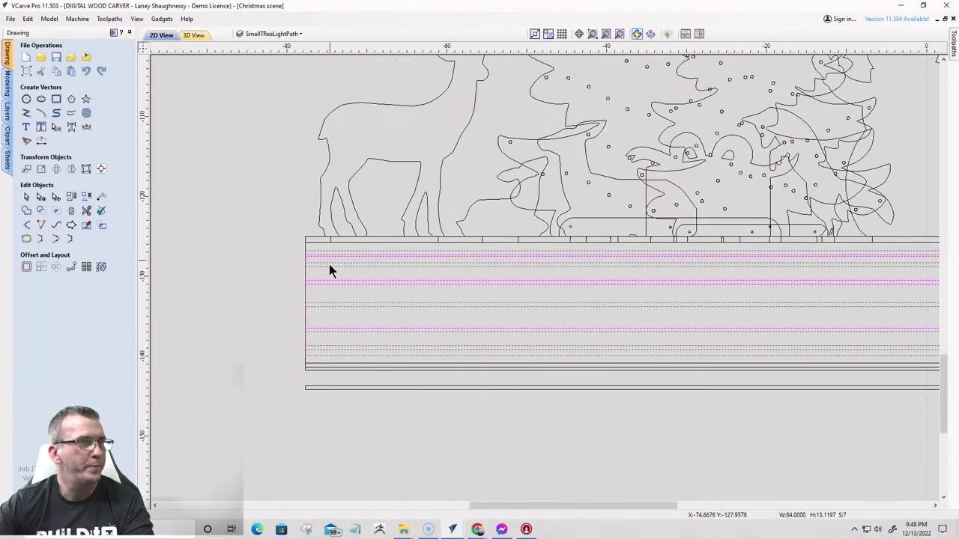
pyautogui.keyDown('shift'); pyautogui.click(326, 360); pyautogui.keyUp('shift')
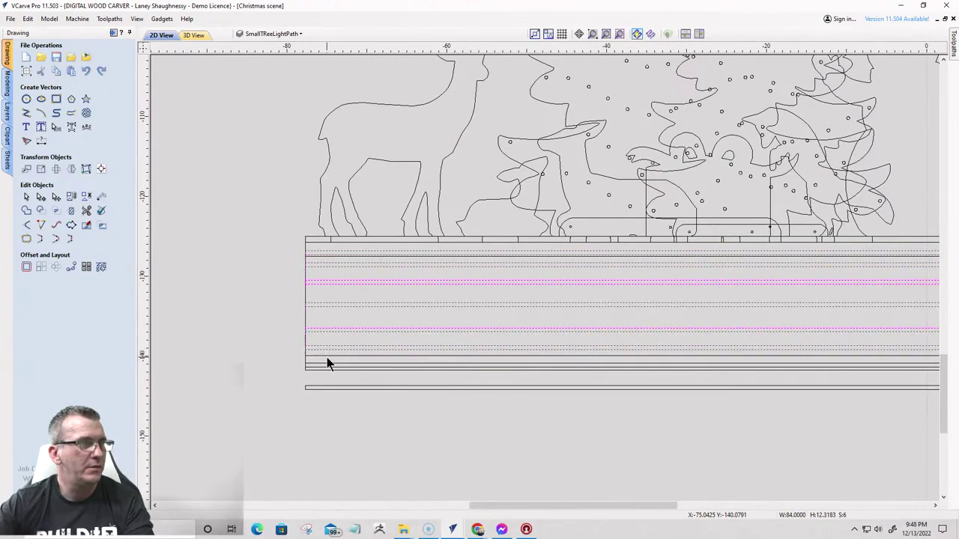
pyautogui.moveTo(342, 304); pyautogui.dragTo(346, 460)
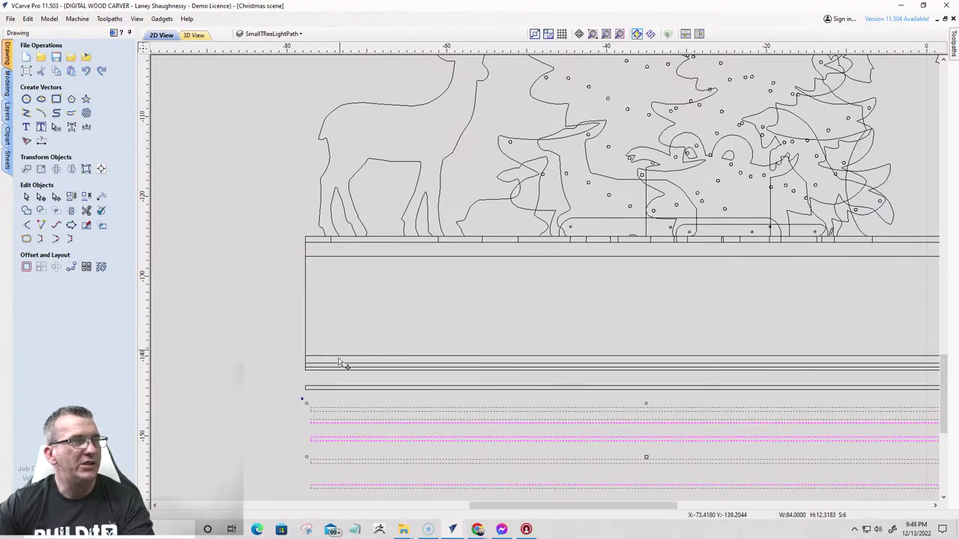
pyautogui.click(338, 365)
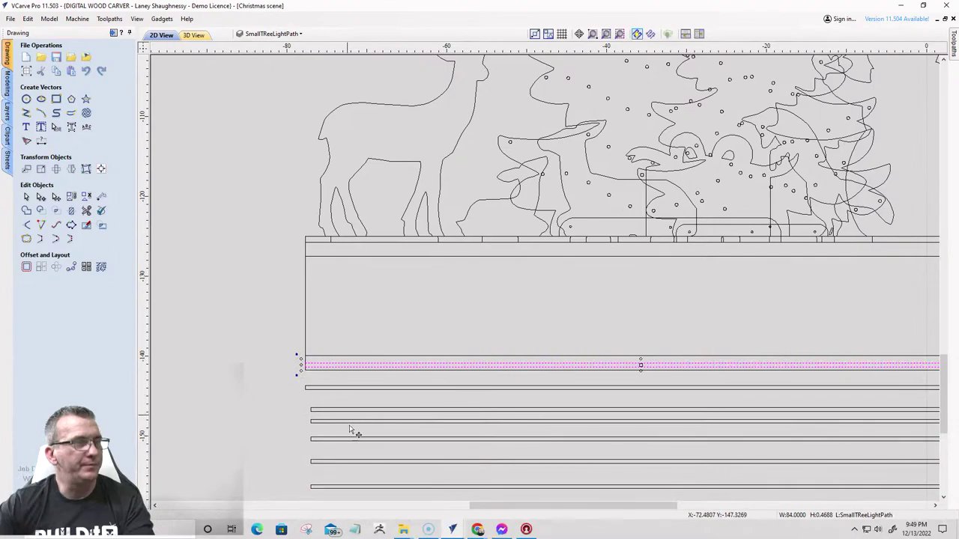
pyautogui.moveTo(336, 366); pyautogui.dragTo(355, 473)
# - Select the now-empty Top Base Panel
pyautogui.click(338, 359)
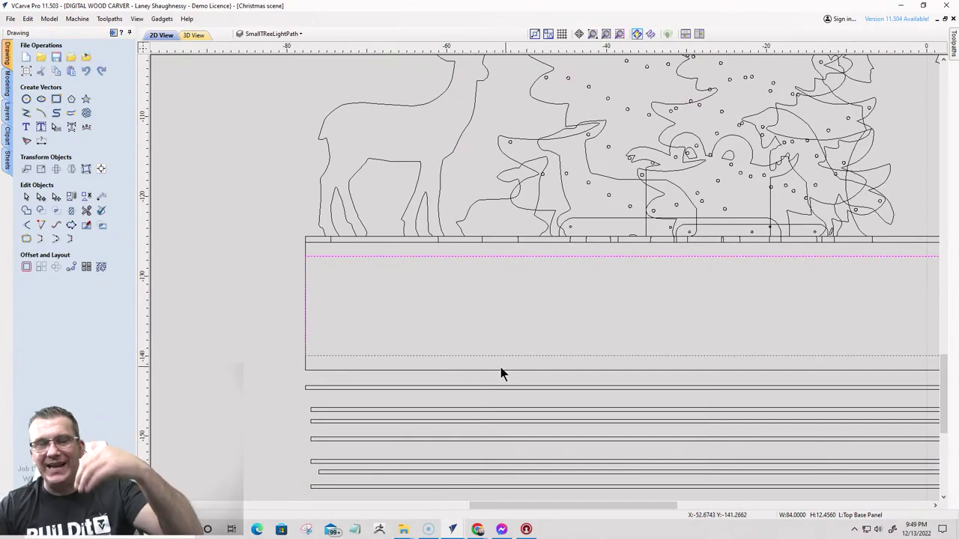
pyautogui.scroll(-2, 501, 370)
pyautogui.scroll(3, 798, 362)
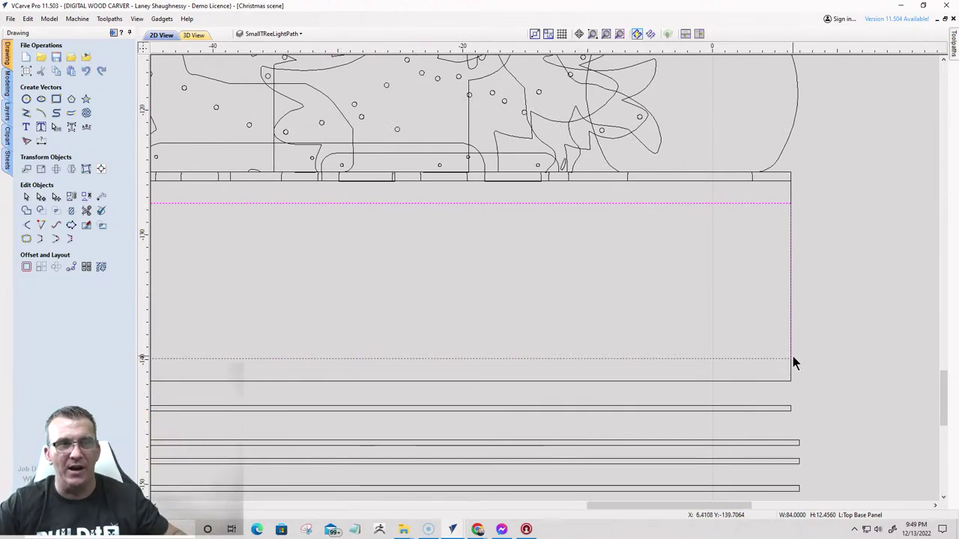
pyautogui.scroll(-1, 475, 365)
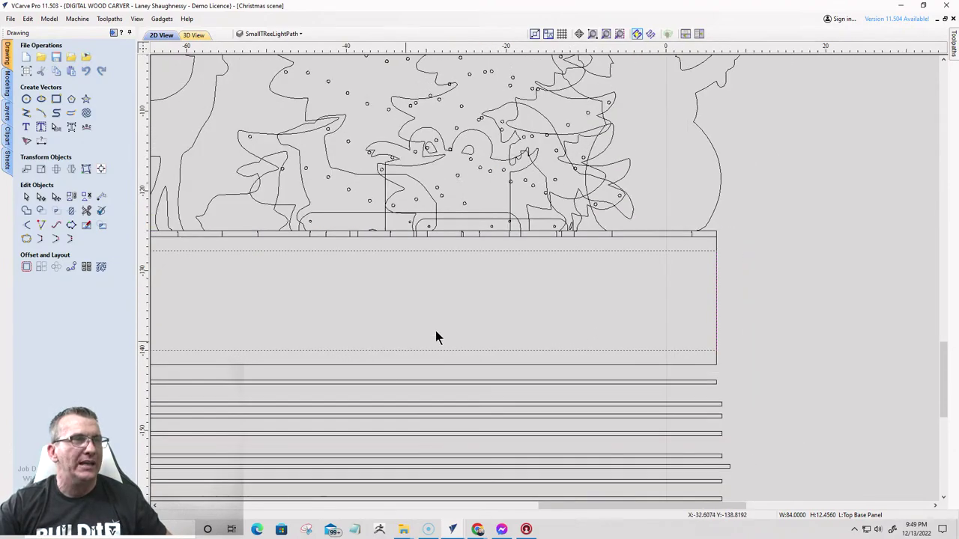
pyautogui.scroll(-1, 435, 330)
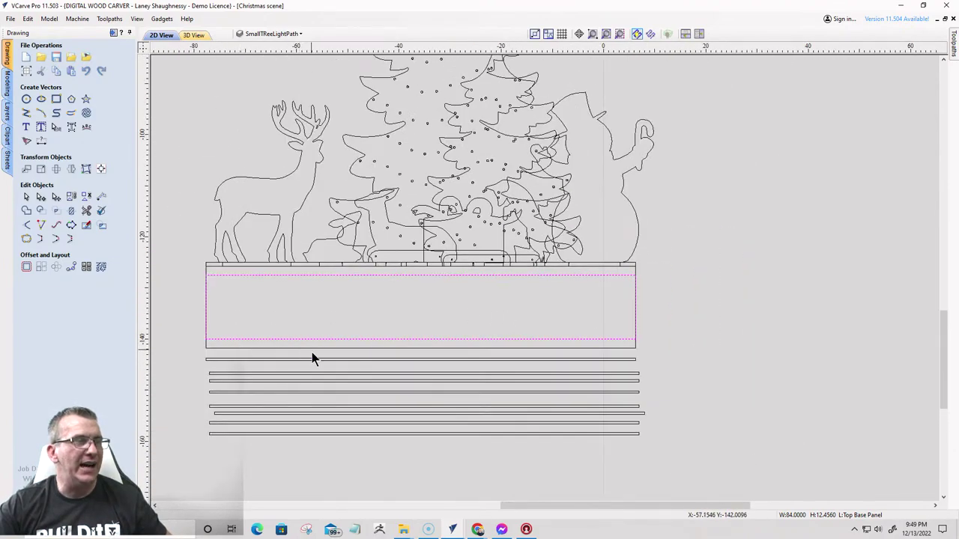
# - Draw a small notch rectangle at the panel's bottom edge, 3.75 wide and 2.5 high
pyautogui.click(57, 99)
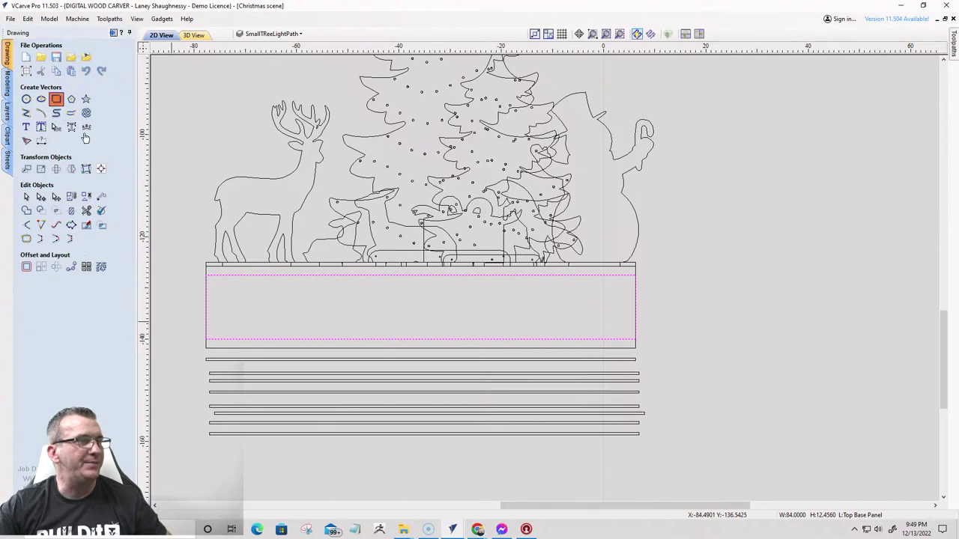
pyautogui.scroll(2, 364, 327)
pyautogui.moveTo(391, 359); pyautogui.dragTo(424, 343)
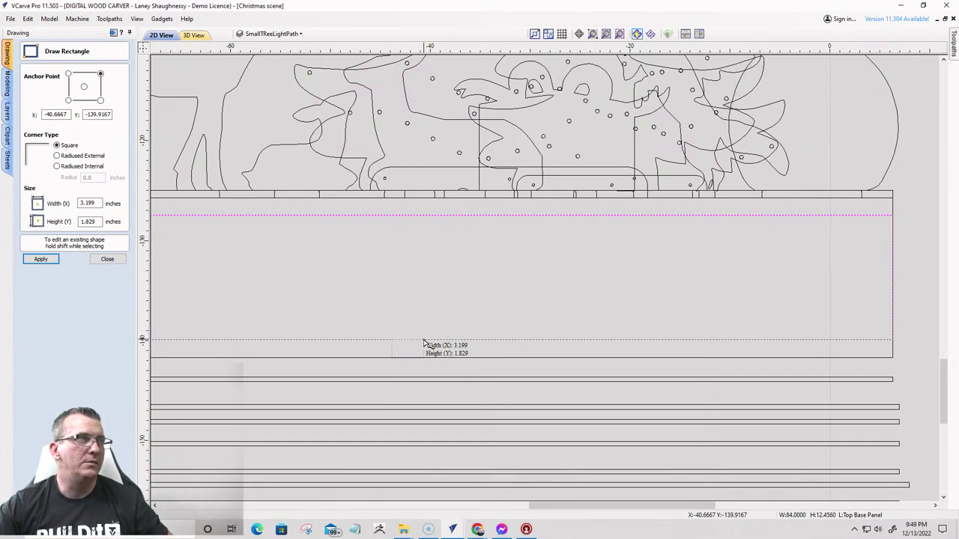
pyautogui.click(431, 335)
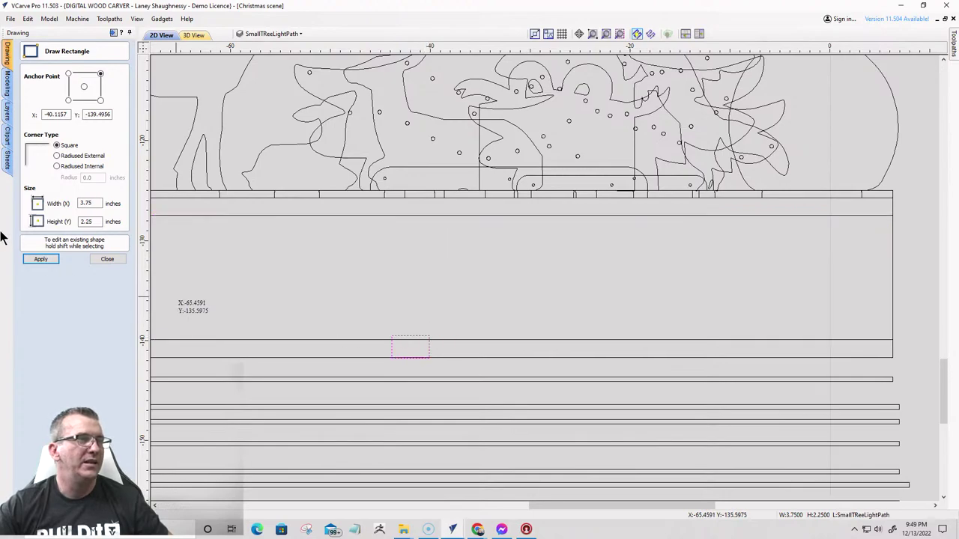
pyautogui.moveTo(93, 218); pyautogui.dragTo(84, 219)
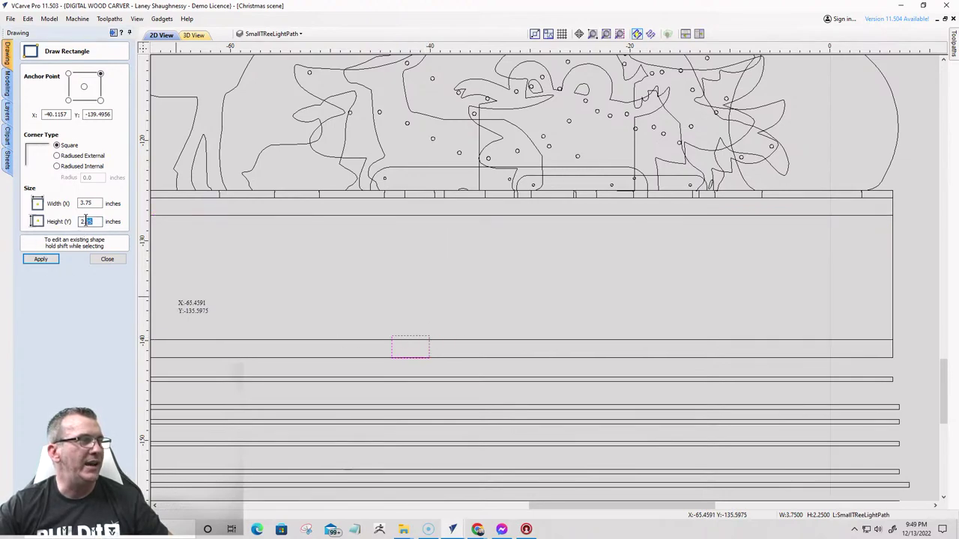
pyautogui.write('5')
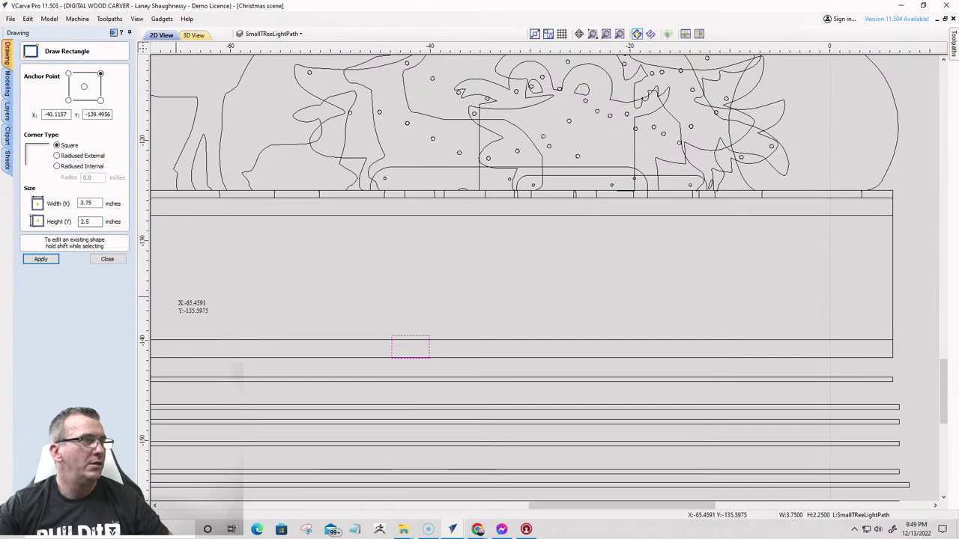
pyautogui.click(36, 260)
pyautogui.scroll(4, 407, 346)
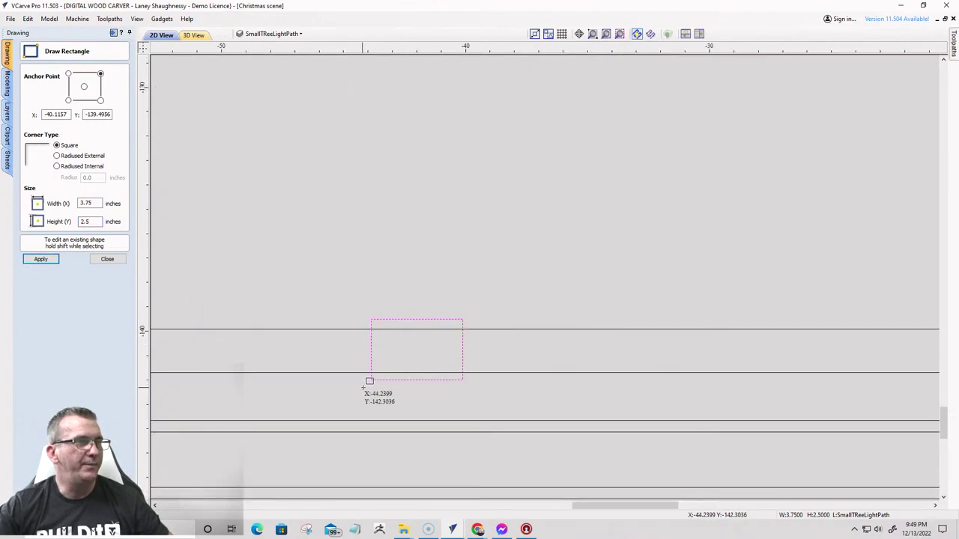
pyautogui.click(105, 259)
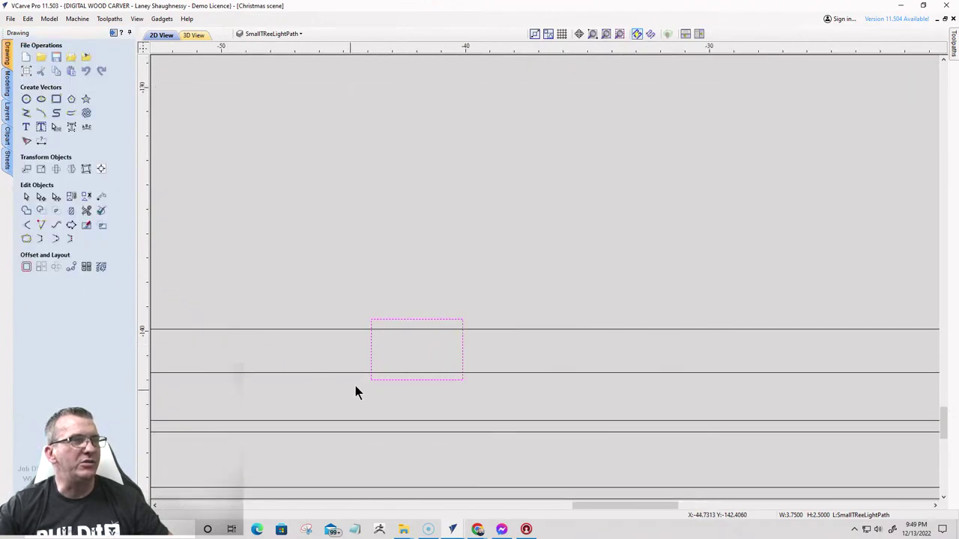
# - Move the notch onto the panel's bottom edge and nudge the long horizontal line upward
pyautogui.click(370, 382)
pyautogui.click(374, 385)
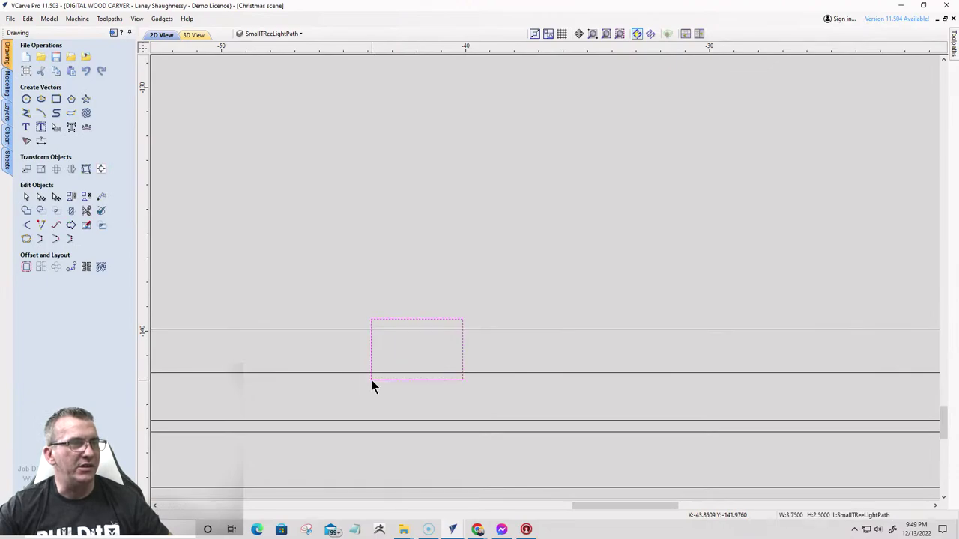
pyautogui.moveTo(371, 382); pyautogui.dragTo(371, 373)
pyautogui.click(345, 328)
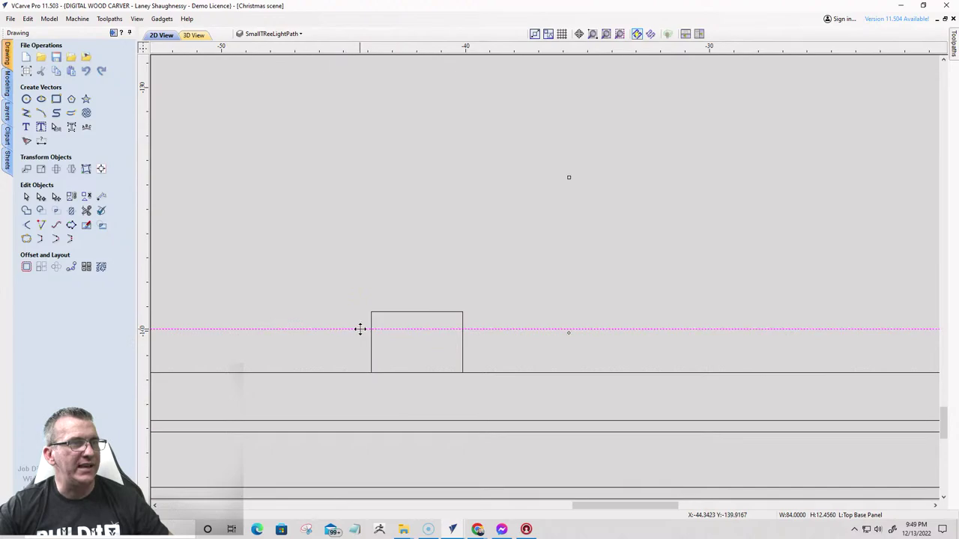
pyautogui.moveTo(360, 329); pyautogui.dragTo(377, 320)
pyautogui.scroll(-2, 377, 334)
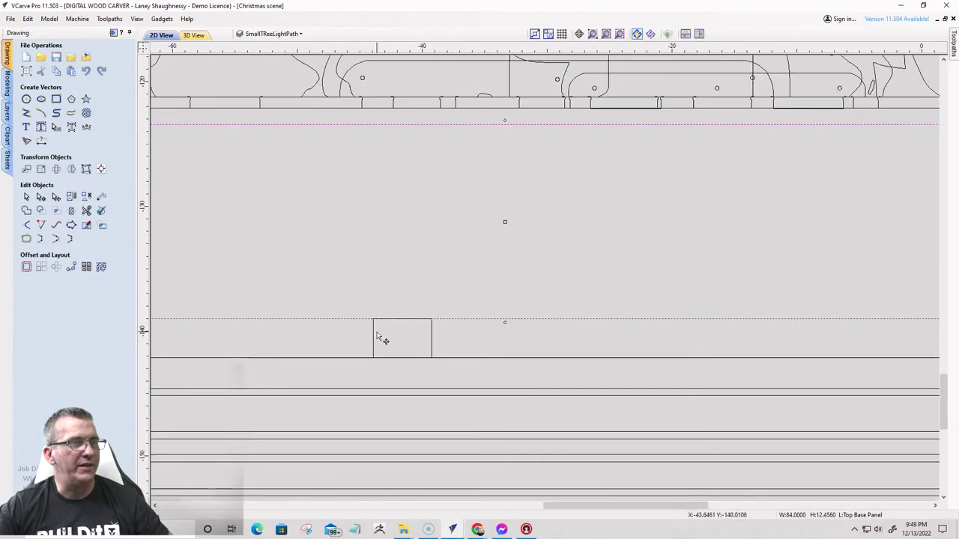
pyautogui.scroll(-2, 378, 337)
pyautogui.scroll(-2, 712, 323)
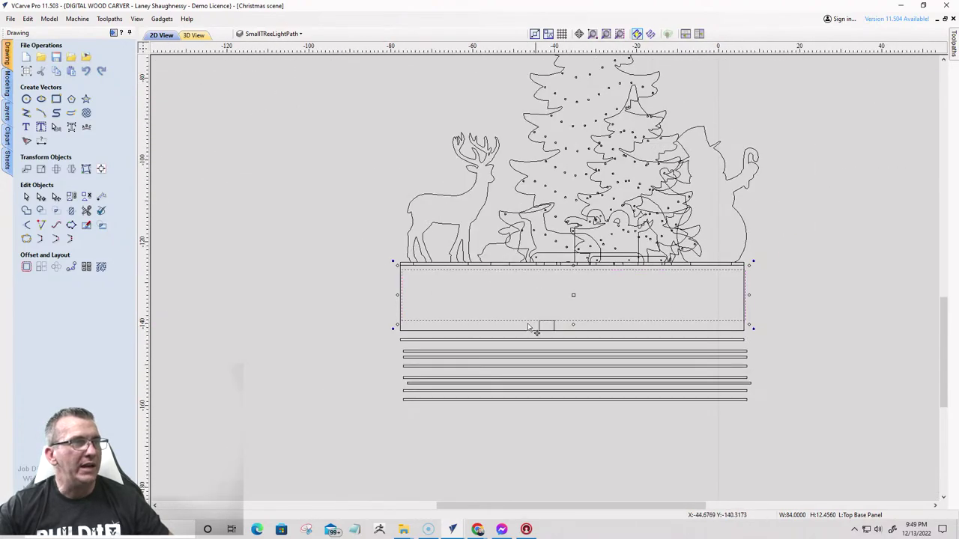
pyautogui.scroll(3, 382, 293)
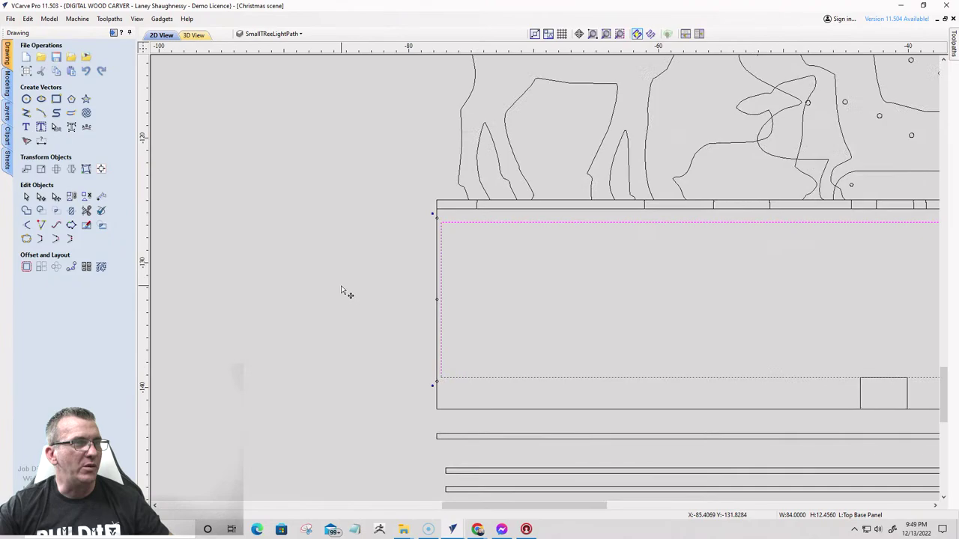
# - Select the base panel outline
pyautogui.click(440, 297)
pyautogui.scroll(-2, 436, 297)
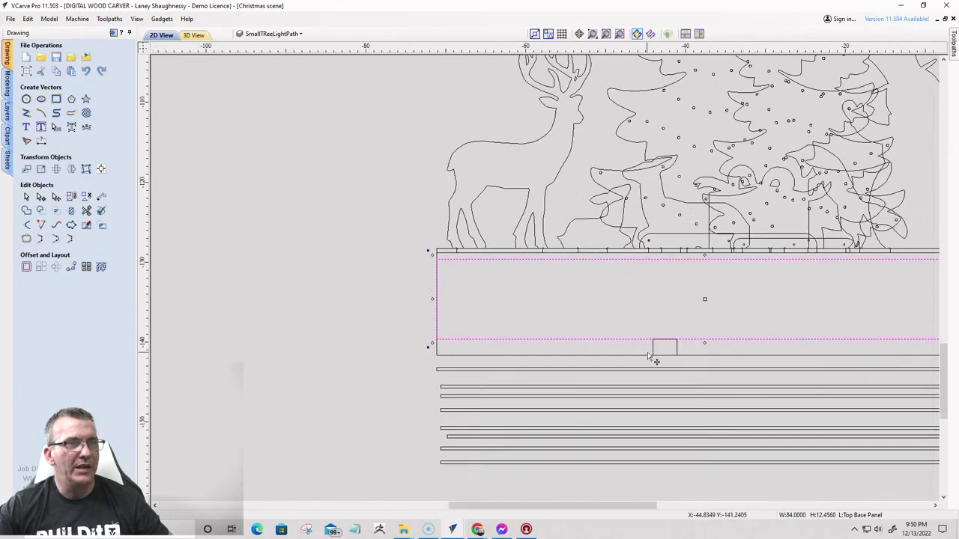
pyautogui.scroll(3, 676, 327)
pyautogui.scroll(-3, 503, 328)
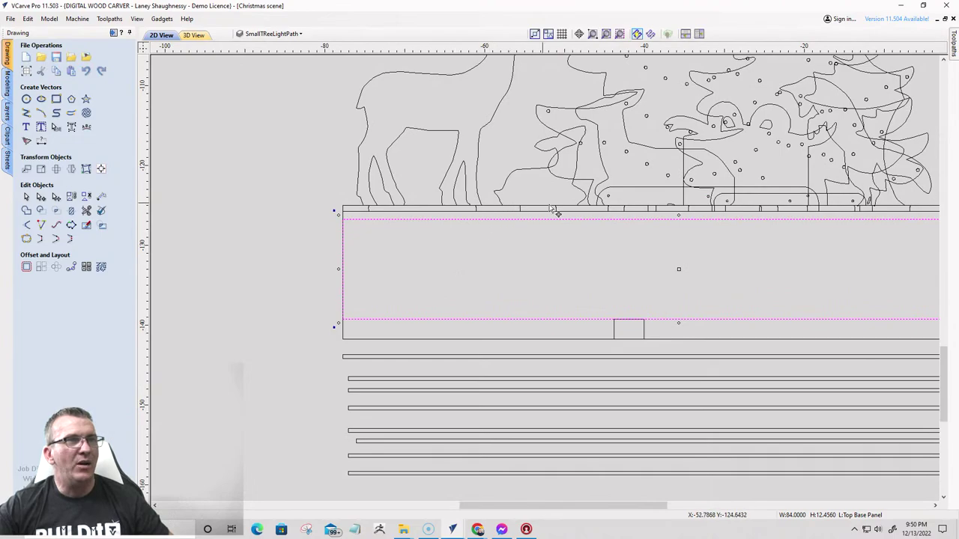
pyautogui.scroll(3, 636, 214)
pyautogui.scroll(-2, 525, 252)
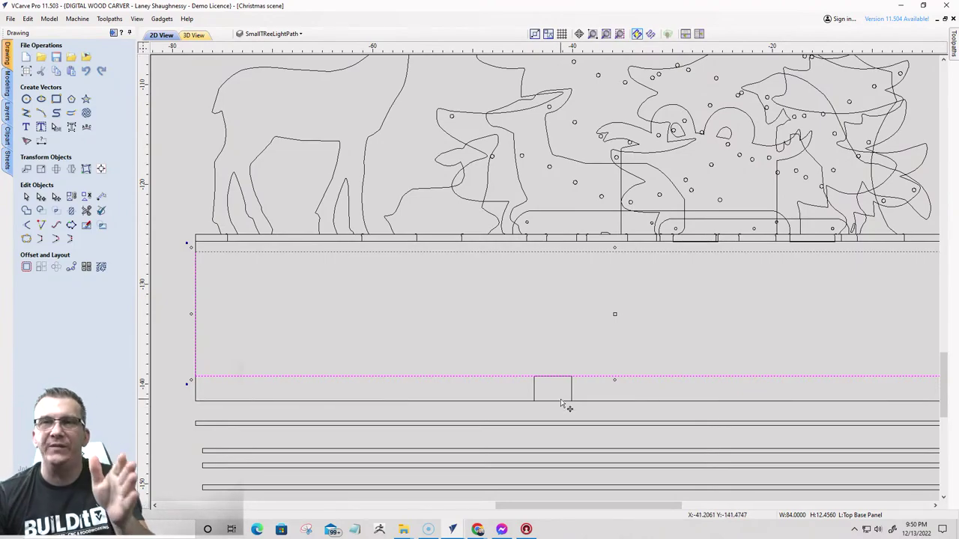
pyautogui.scroll(-1, 561, 403)
pyautogui.scroll(-1, 479, 330)
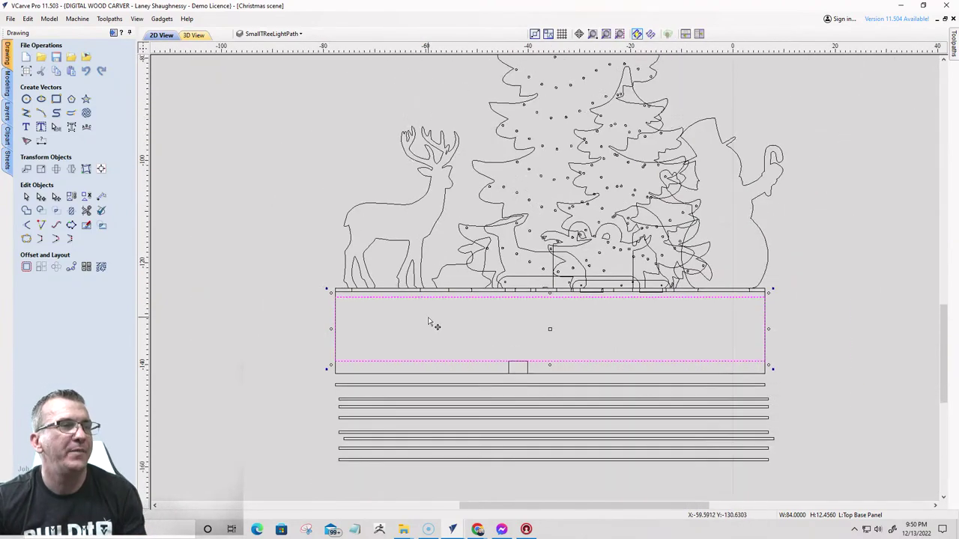
# - Select the light-path strips plus the base panel, then centre and evenly space the strips inside it
pyautogui.click(477, 385)
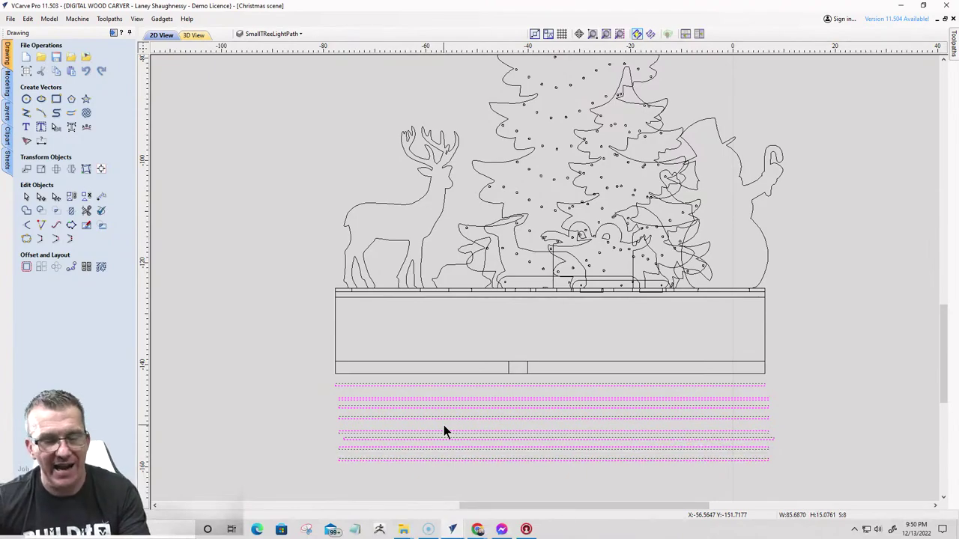
pyautogui.keyDown('shift'); pyautogui.click(553, 363); pyautogui.keyUp('shift')
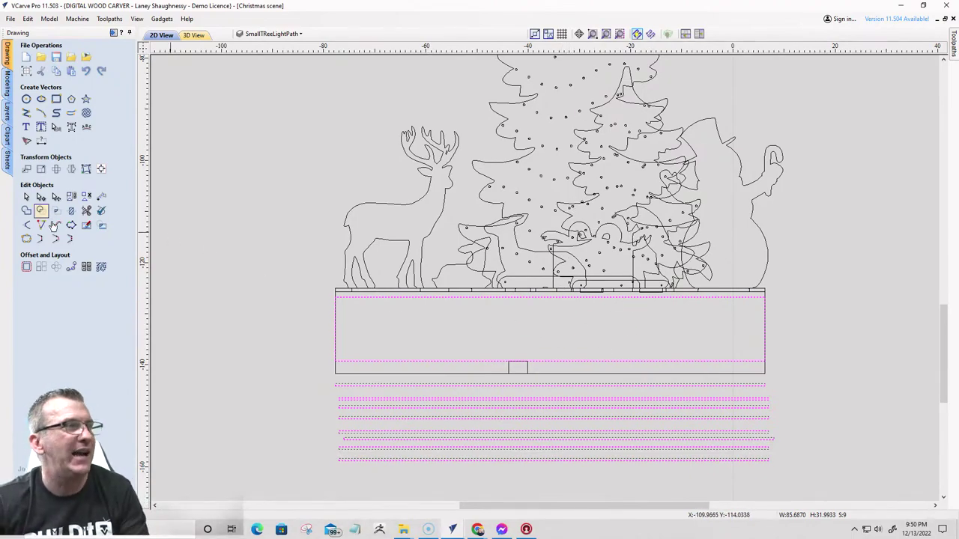
pyautogui.click(101, 169)
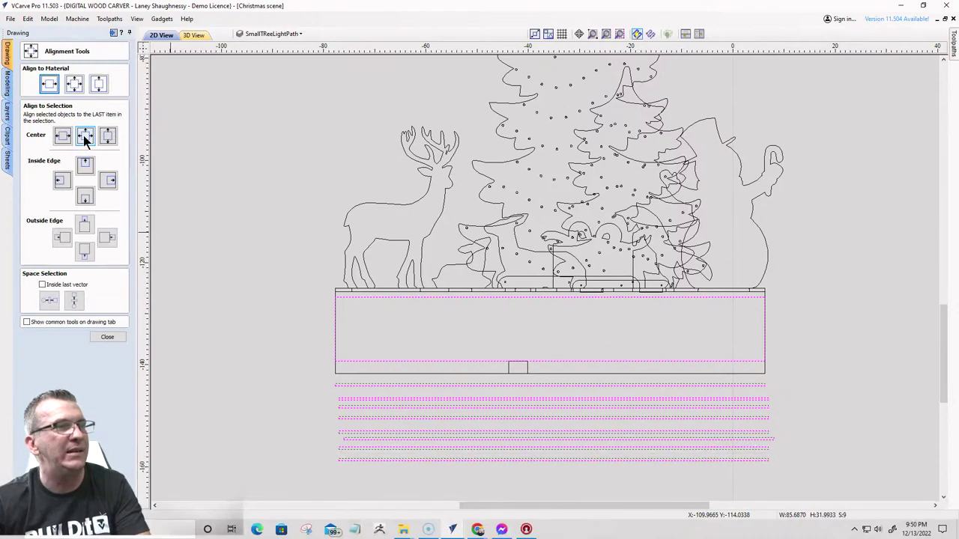
pyautogui.click(83, 135)
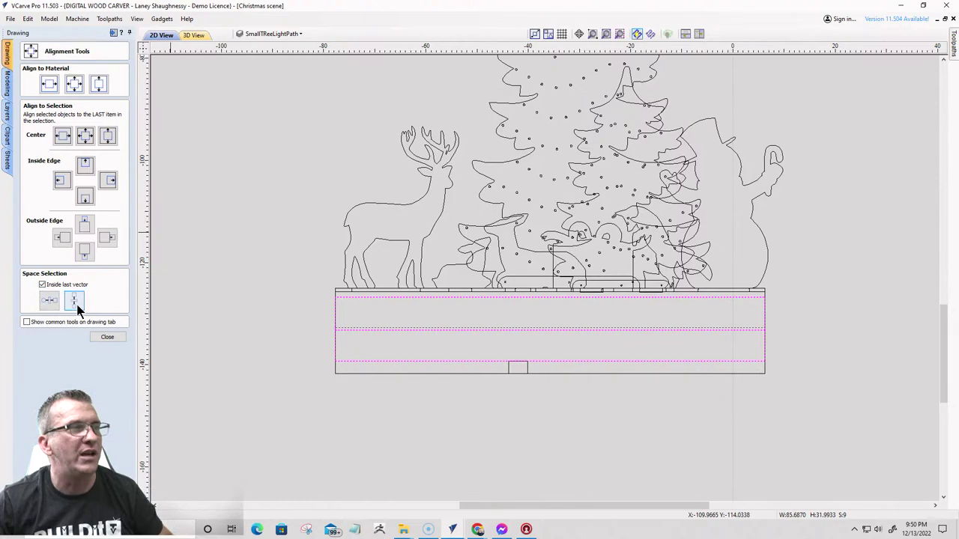
pyautogui.click(77, 306)
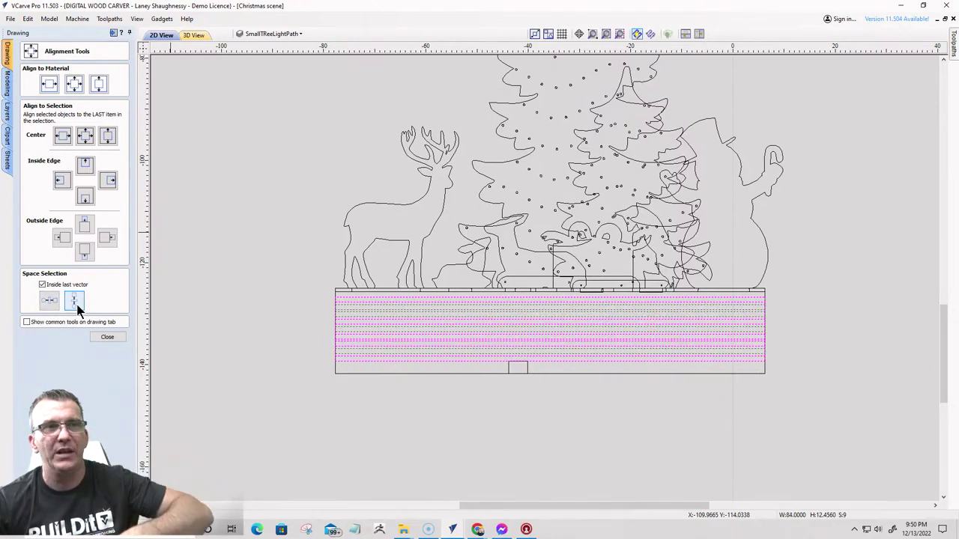
# - Check the eight spaced strip lines, undo the last change, and close Alignment Tools
pyautogui.click(564, 352)
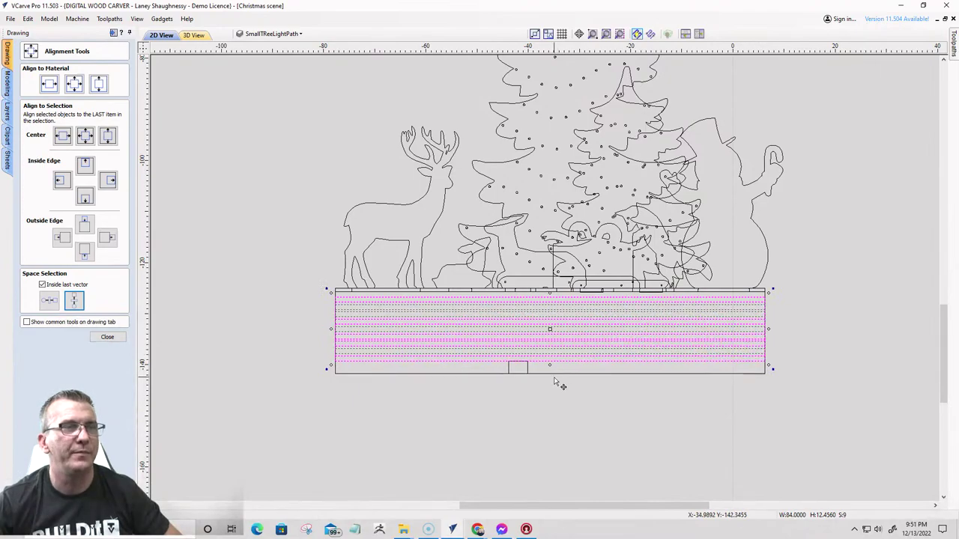
pyautogui.click(567, 344)
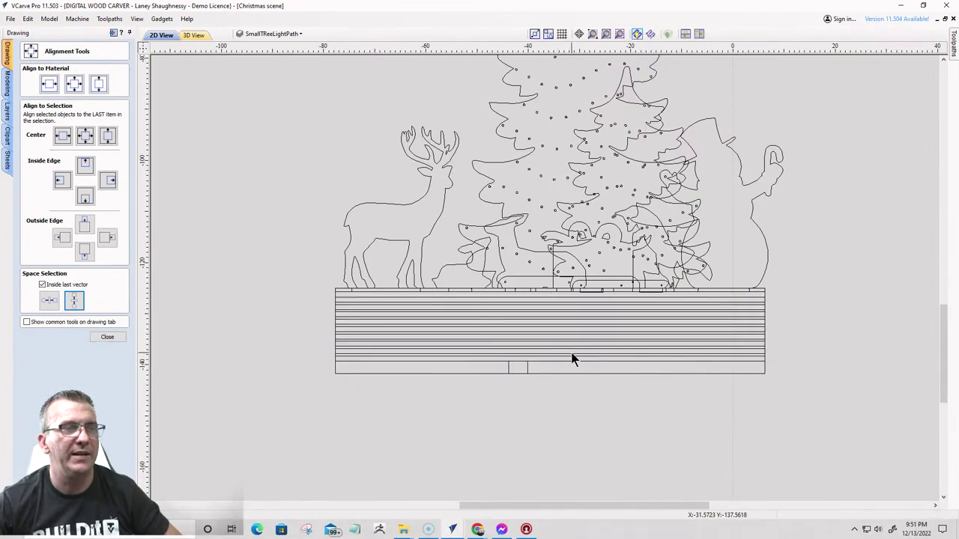
pyautogui.click(550, 303)
pyautogui.scroll(5, 539, 315)
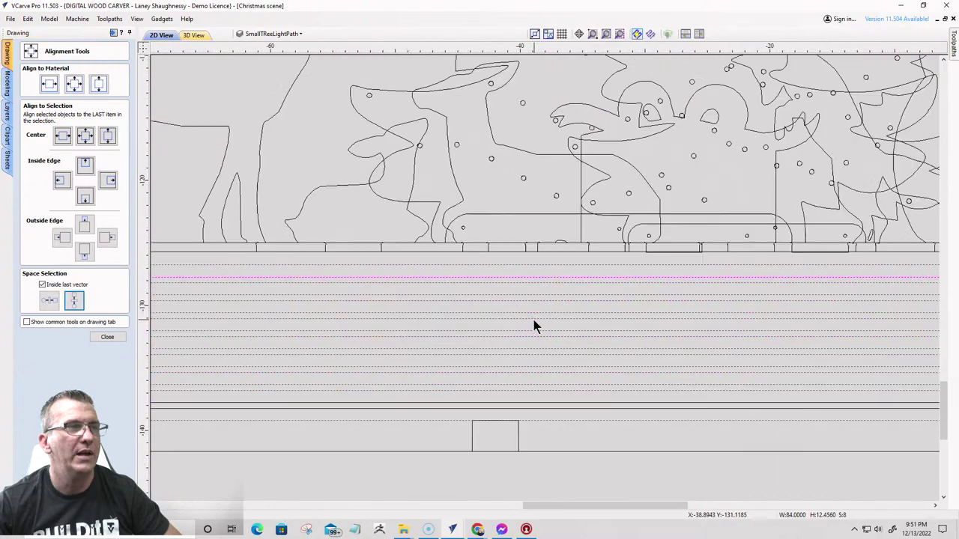
pyautogui.scroll(-2, 585, 398)
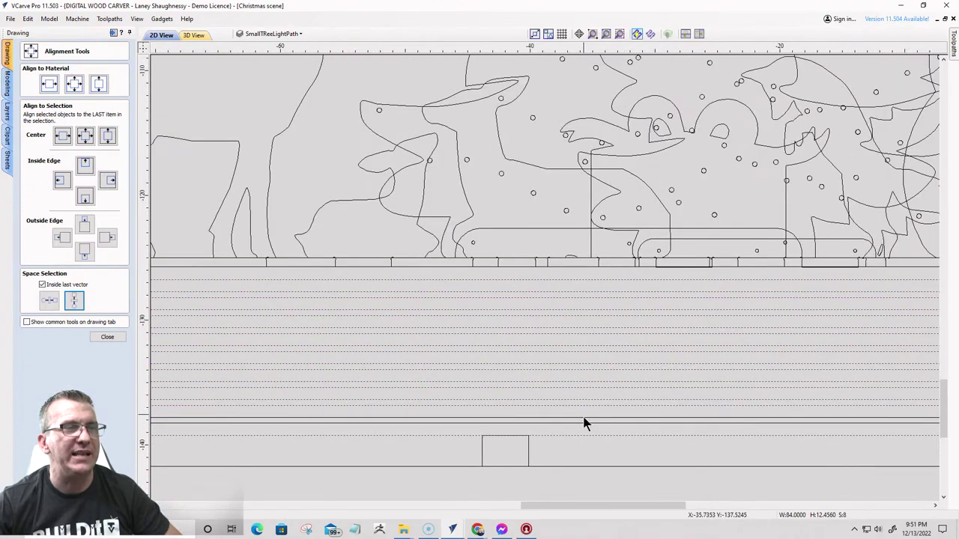
pyautogui.hotkey('ctrl', 'z')
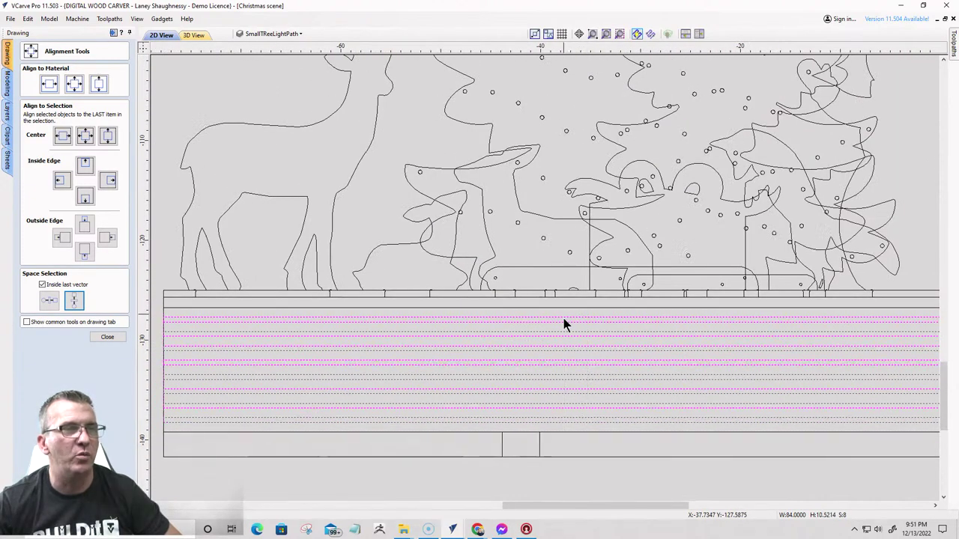
pyautogui.scroll(3, 663, 384)
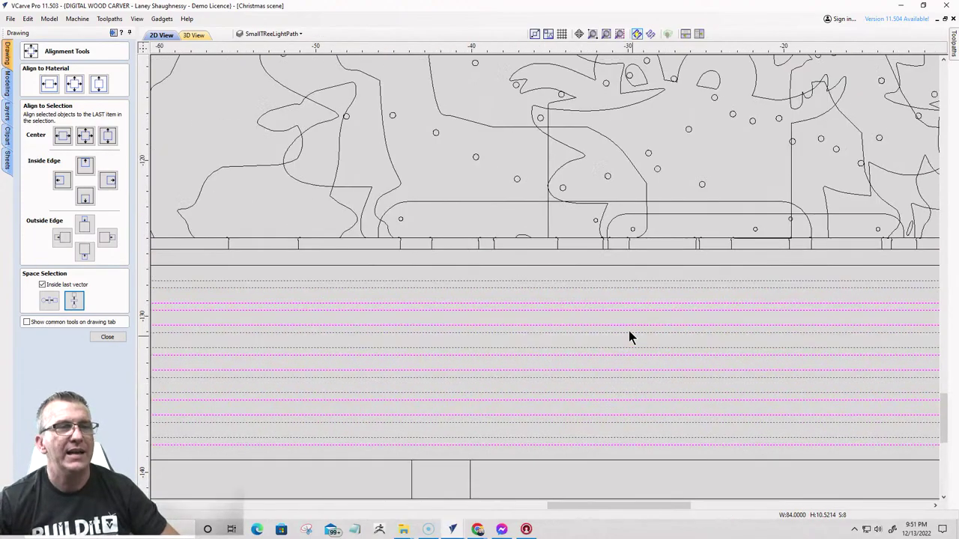
pyautogui.scroll(-2, 620, 331)
pyautogui.scroll(3, 601, 270)
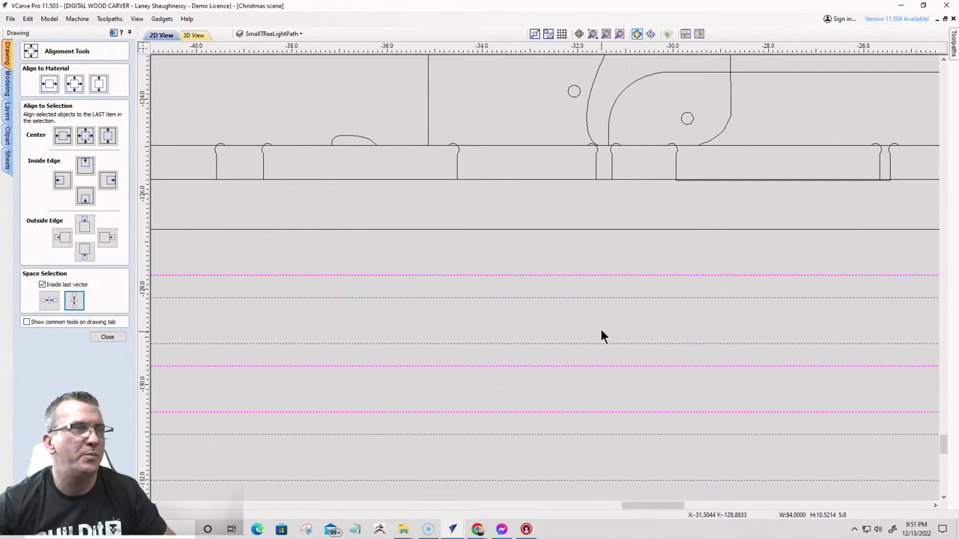
pyautogui.click(110, 336)
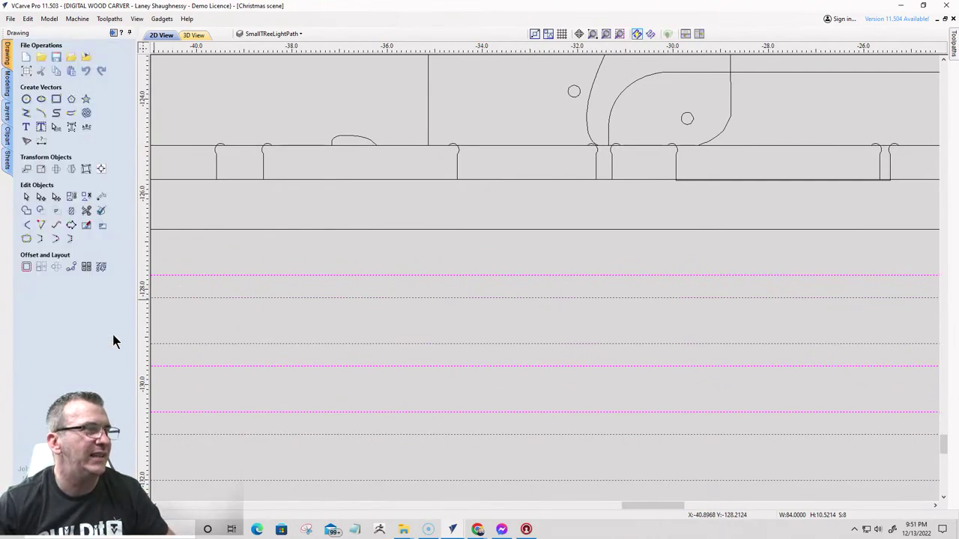
# - Place a vertical dimension showing the 0.967 gap between two neighbouring strips
pyautogui.click(42, 142)
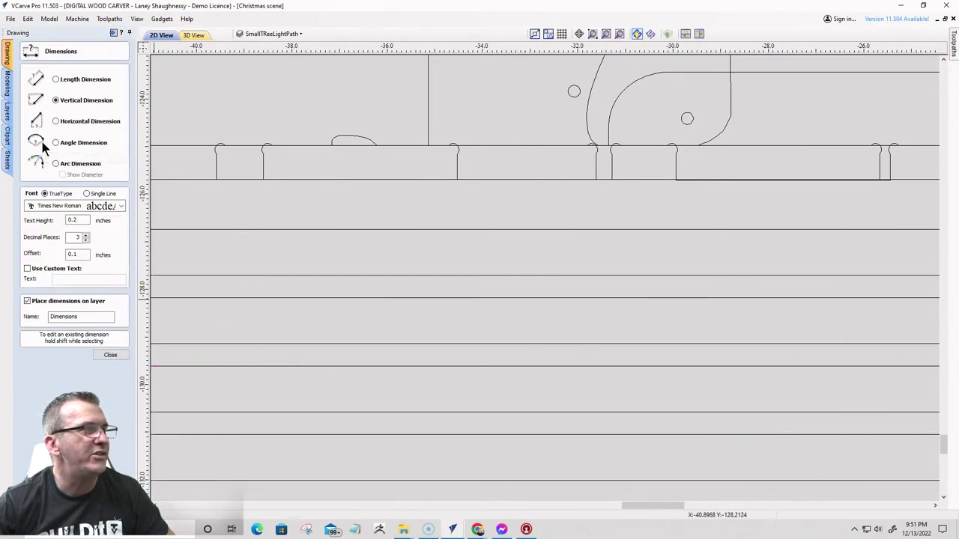
pyautogui.click(529, 300)
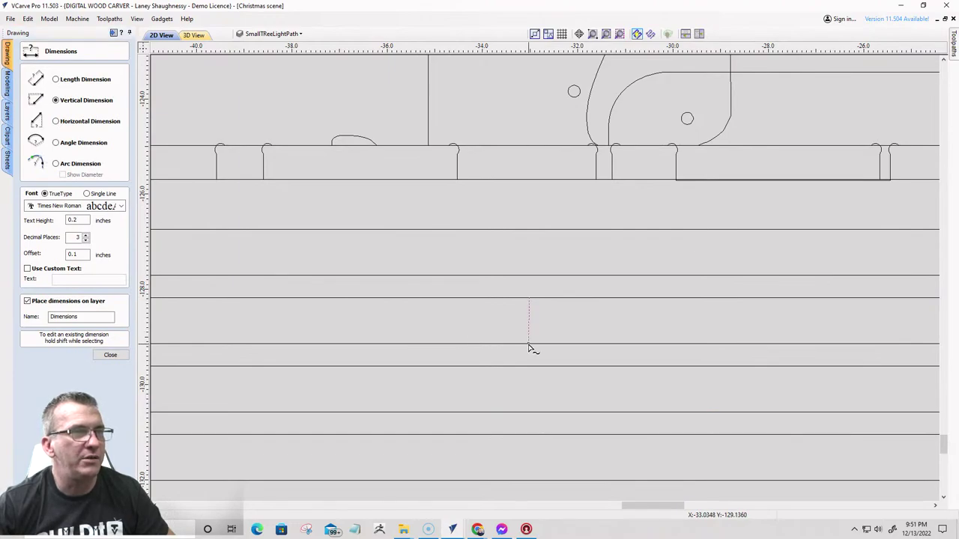
pyautogui.press('Escape')
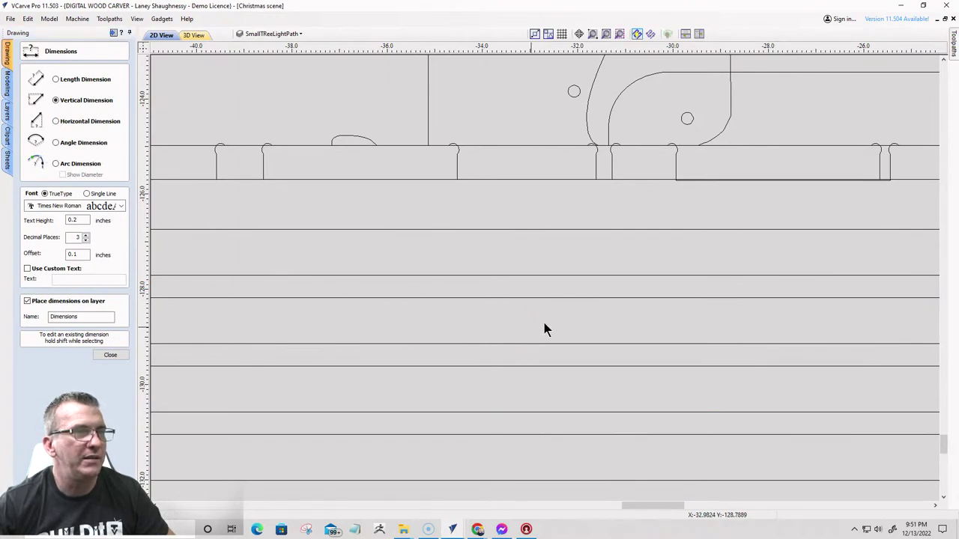
pyautogui.click(544, 324)
pyautogui.scroll(6, 555, 327)
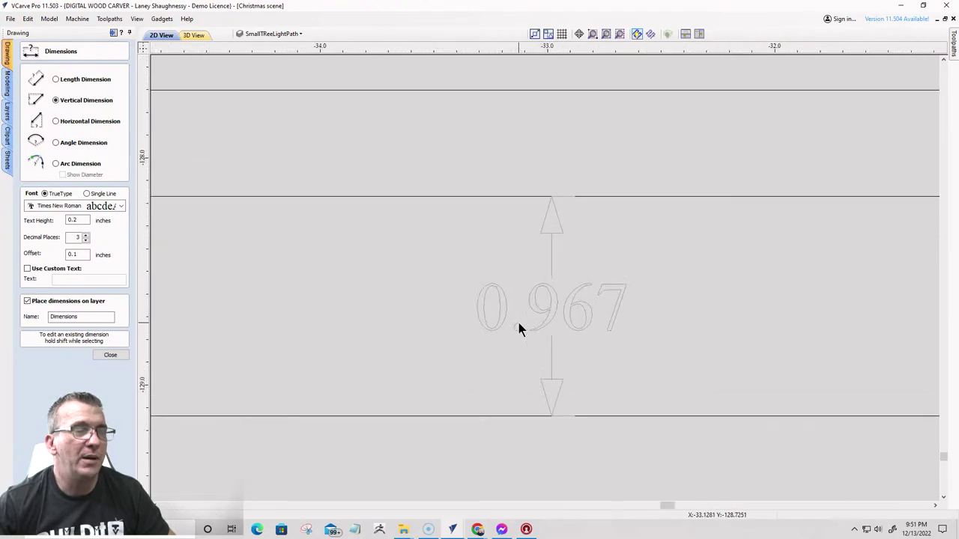
pyautogui.scroll(-3, 562, 352)
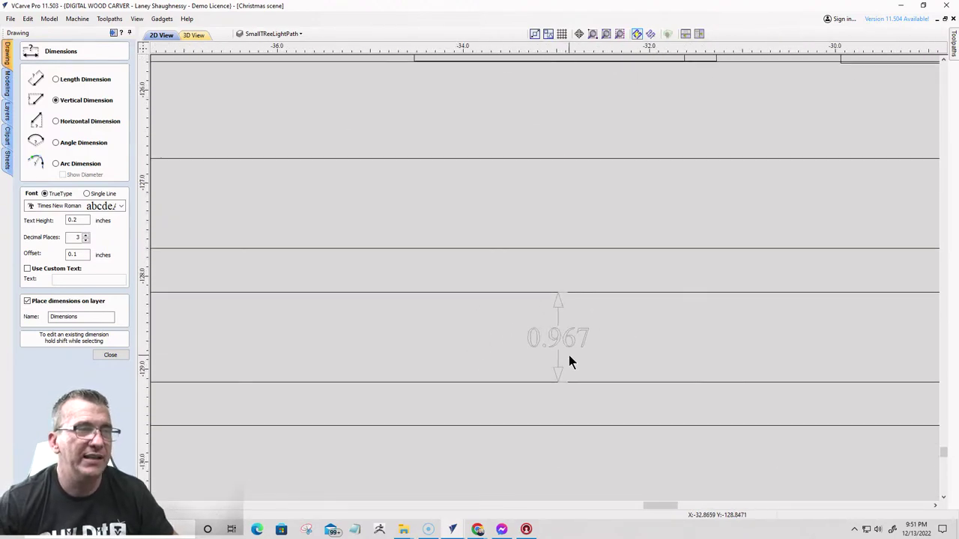
pyautogui.scroll(-2, 569, 362)
pyautogui.scroll(-2, 563, 403)
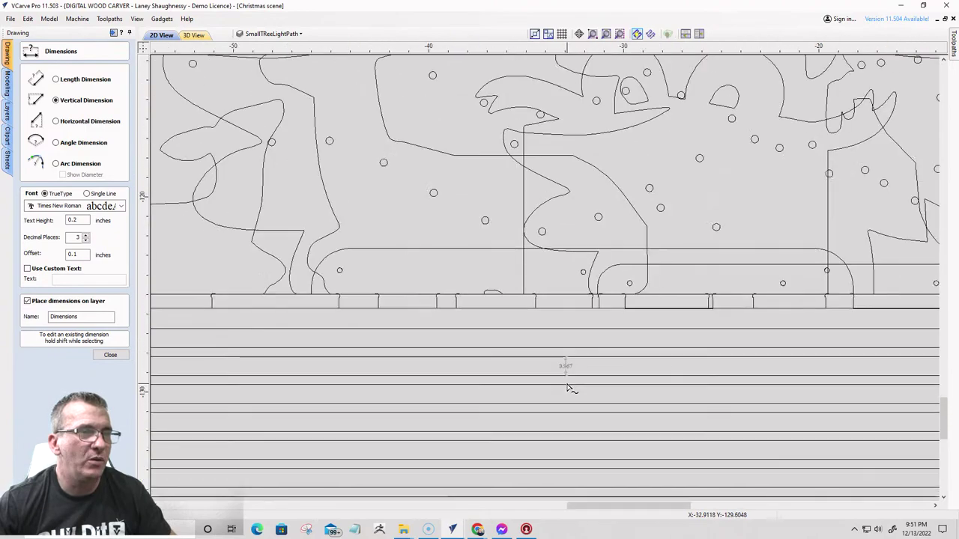
pyautogui.scroll(5, 563, 403)
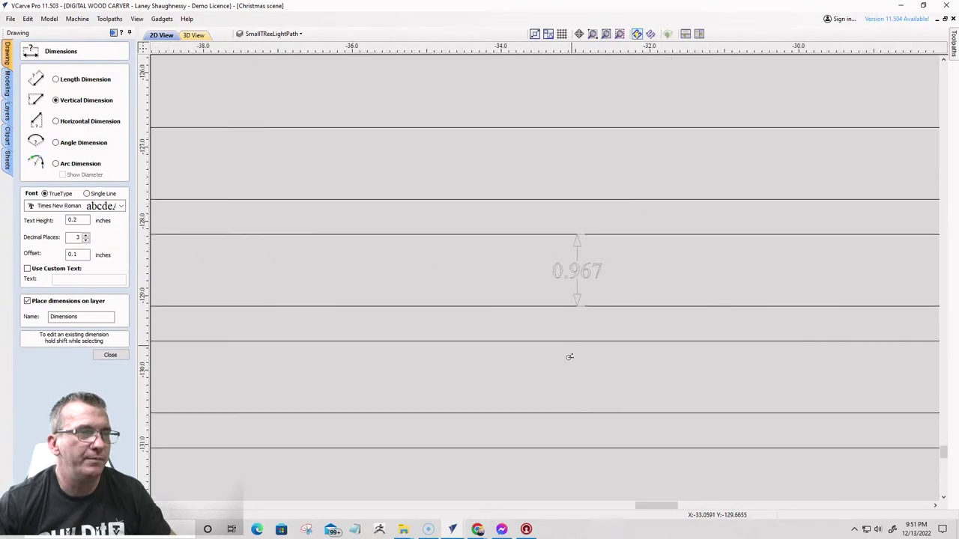
# - Add a second 0.967 vertical dimension across a strip gap further down
pyautogui.click(573, 413)
pyautogui.click(573, 341)
pyautogui.click(572, 379)
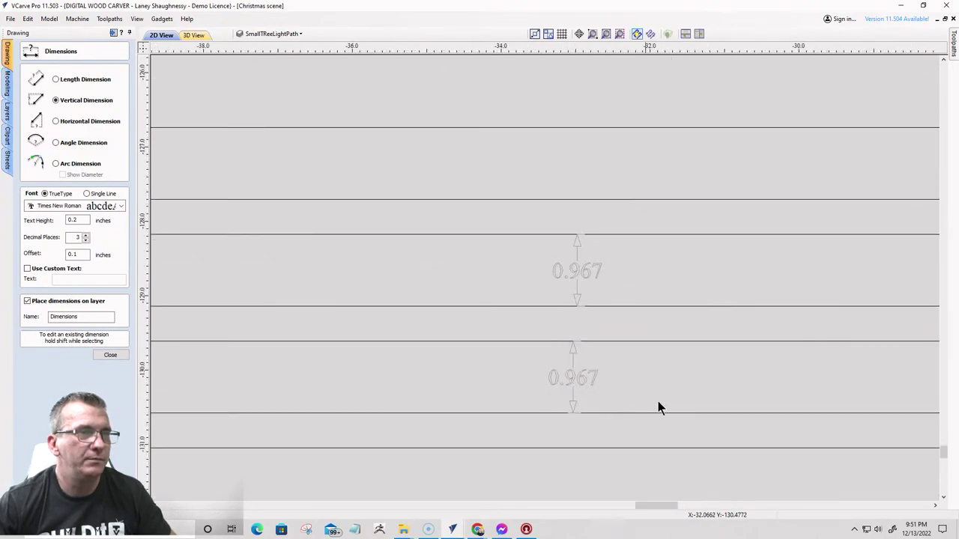
pyautogui.scroll(-4, 657, 407)
pyautogui.scroll(-2, 680, 354)
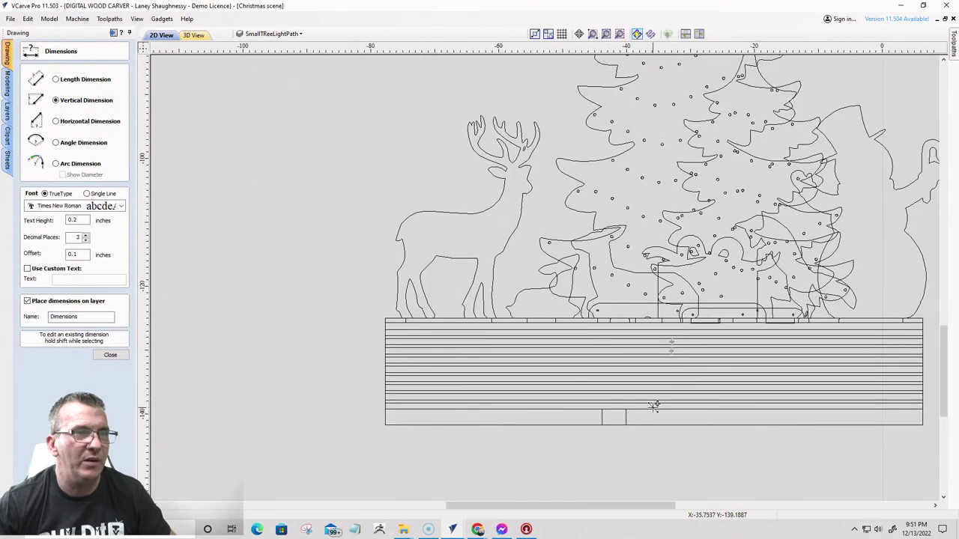
pyautogui.scroll(3, 653, 402)
pyautogui.scroll(-3, 434, 328)
pyautogui.scroll(2, 579, 370)
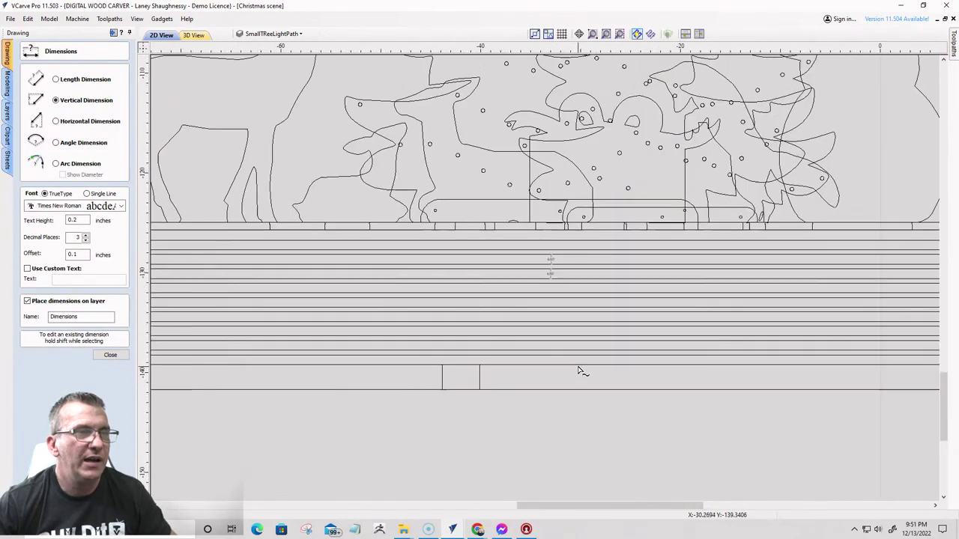
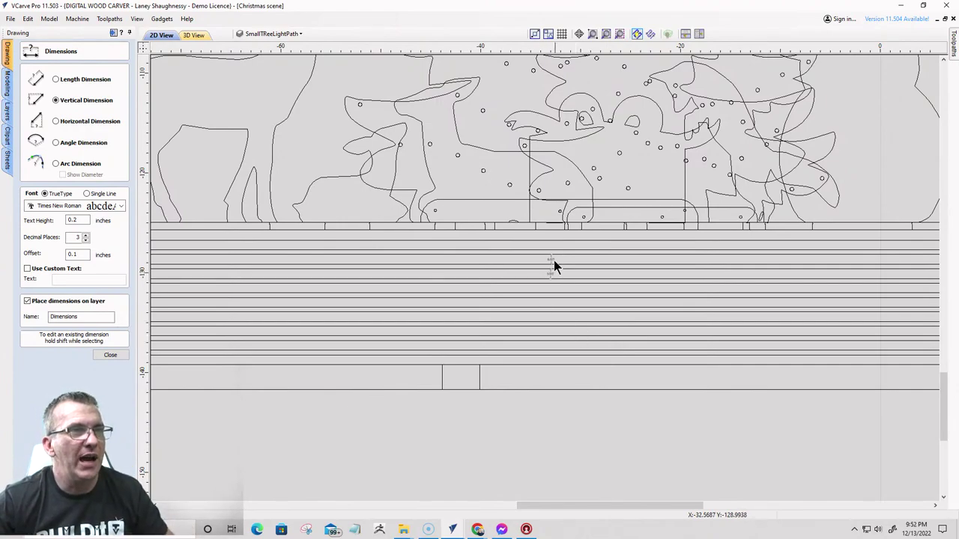
# - Close the Dimensions panel and delete both 0.967 dimensions between the base panel lines
pyautogui.scroll(3, 552, 271)
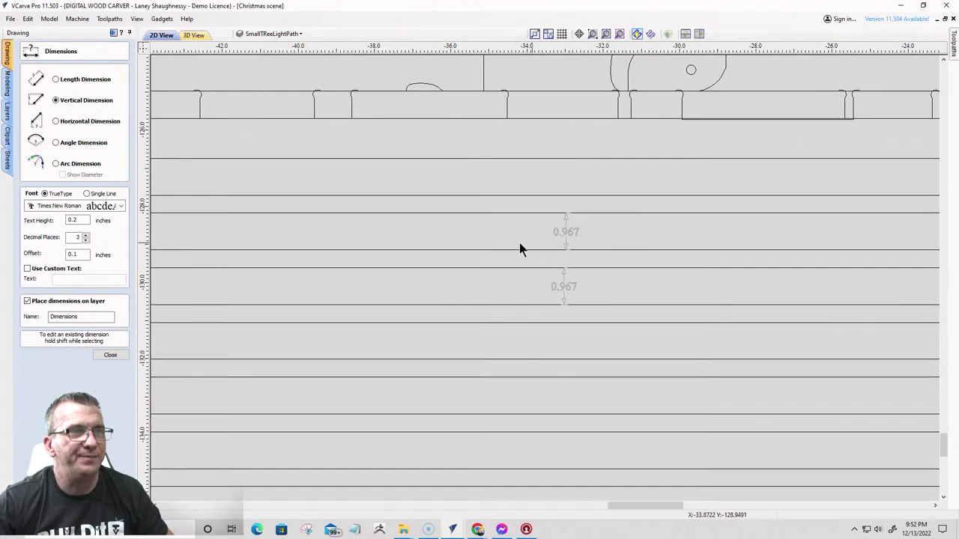
pyautogui.click(110, 355)
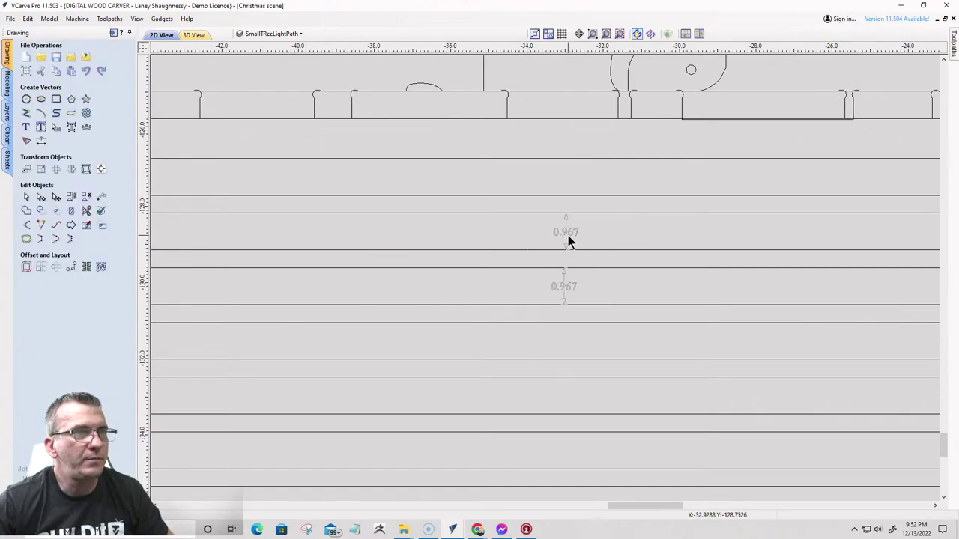
pyautogui.click(568, 236)
pyautogui.press('Delete')
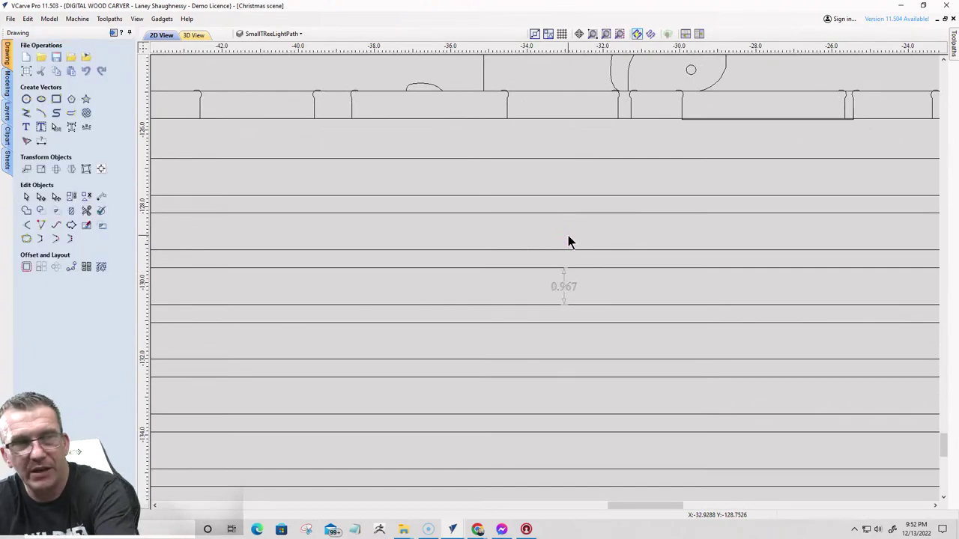
pyautogui.click(569, 288)
pyautogui.press('Delete')
# - Select the Large Tree's rounded base outline together with the tree outline
pyautogui.scroll(-4, 601, 295)
pyautogui.scroll(-2, 604, 293)
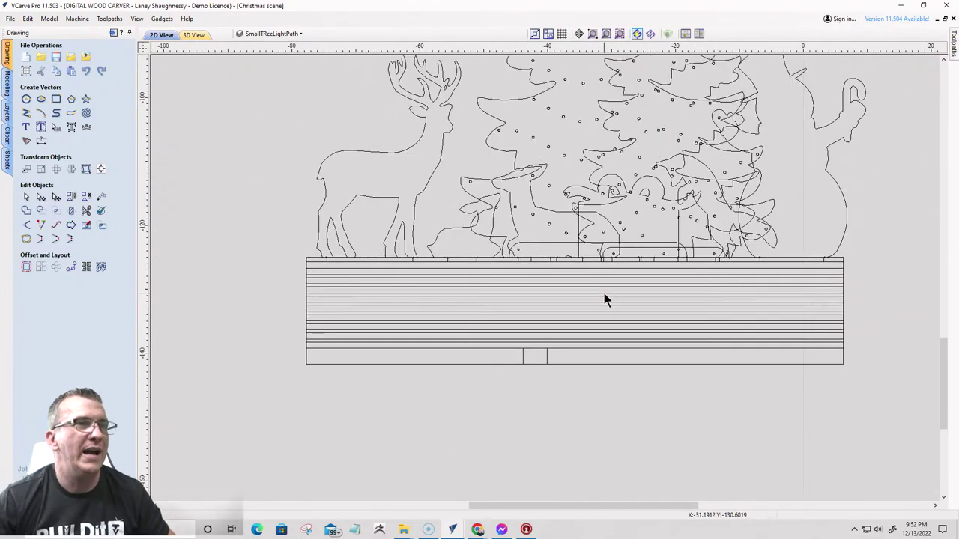
pyautogui.click(548, 247)
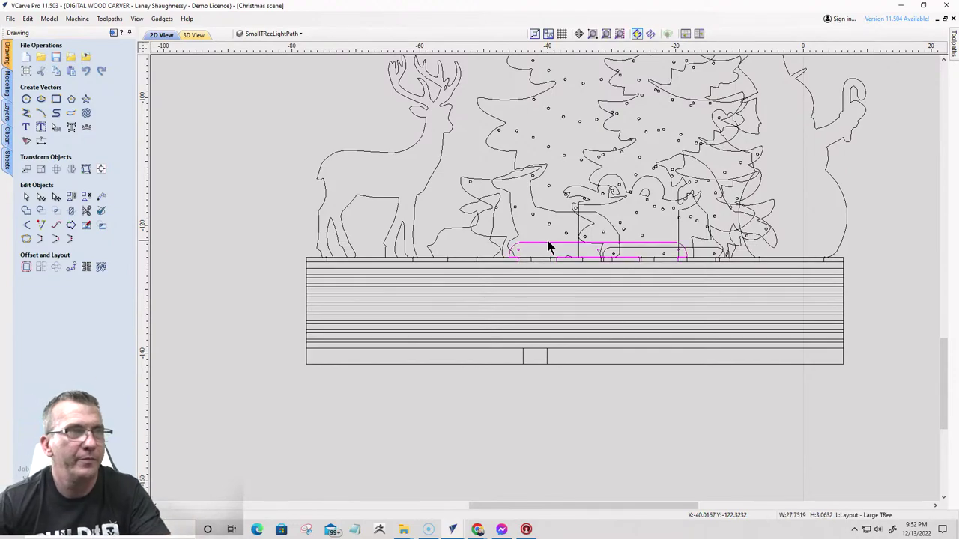
pyautogui.keyDown('shift'); pyautogui.click(500, 156); pyautogui.keyUp('shift')
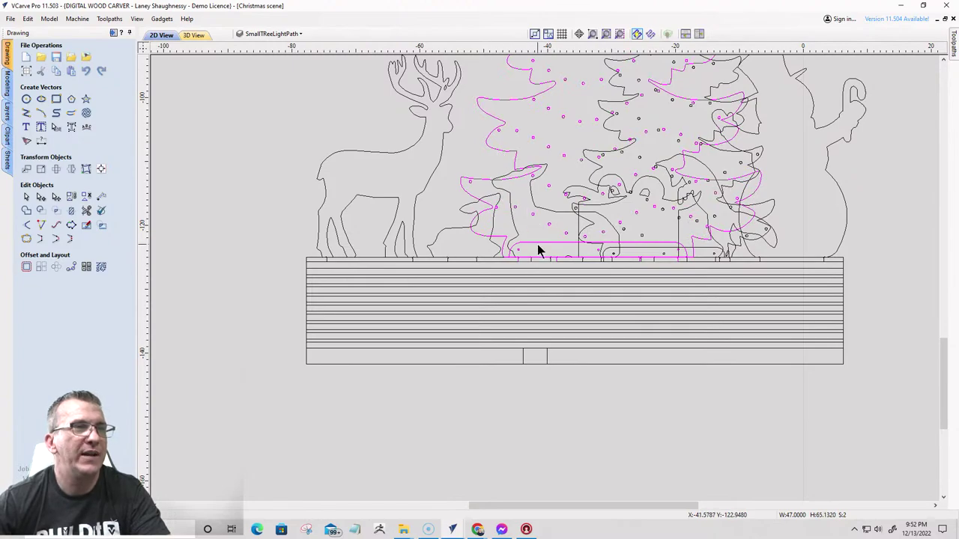
pyautogui.scroll(5, 538, 244)
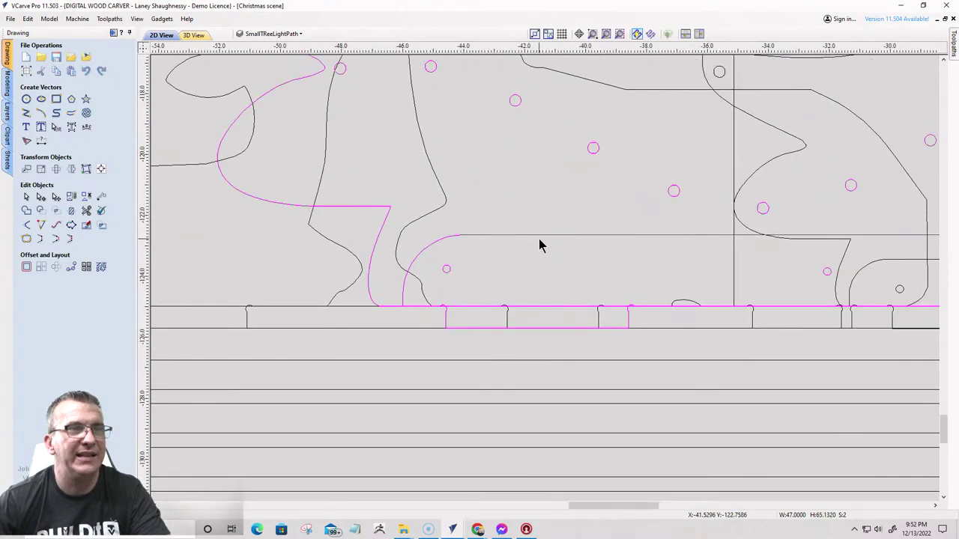
pyautogui.click(537, 237)
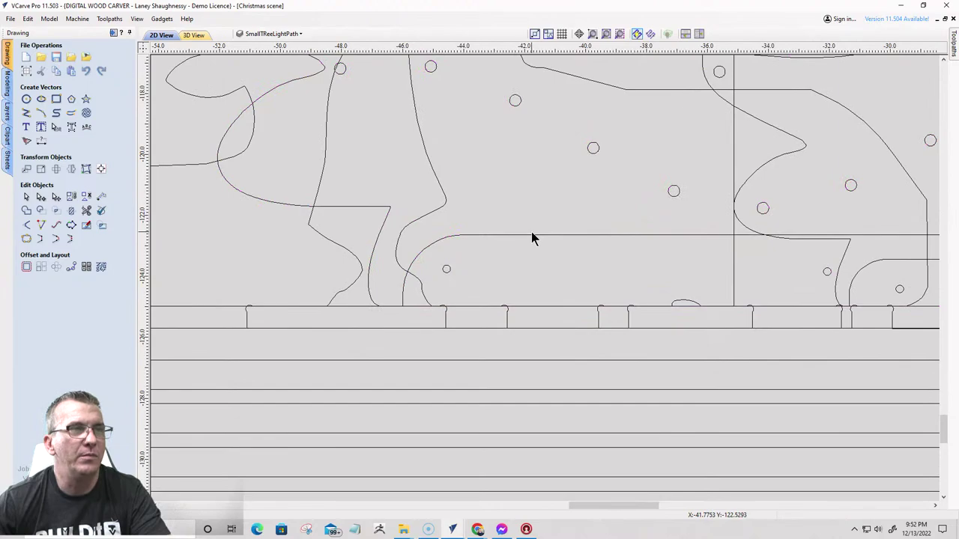
pyautogui.click(531, 236)
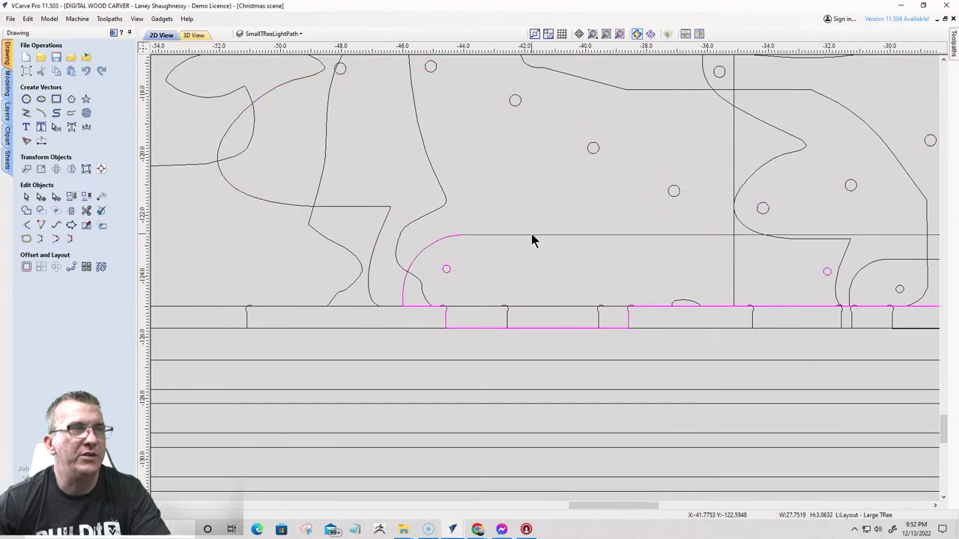
pyautogui.keyDown('shift'); pyautogui.click(285, 208); pyautogui.keyUp('shift')
# - Rework the selection through the panel line and Doe and Fawn outline, ending on the large tree with ornaments
pyautogui.scroll(-6, 544, 216)
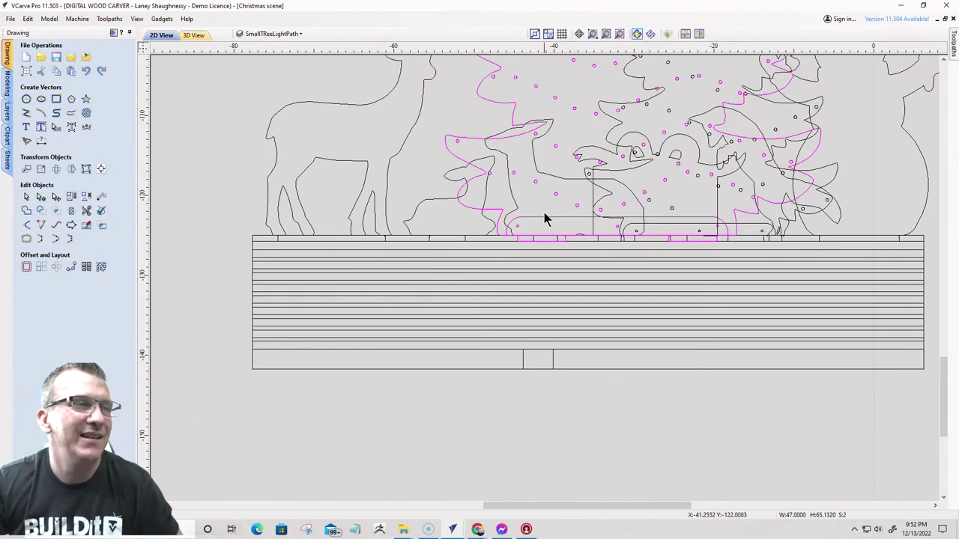
pyautogui.scroll(3, 545, 215)
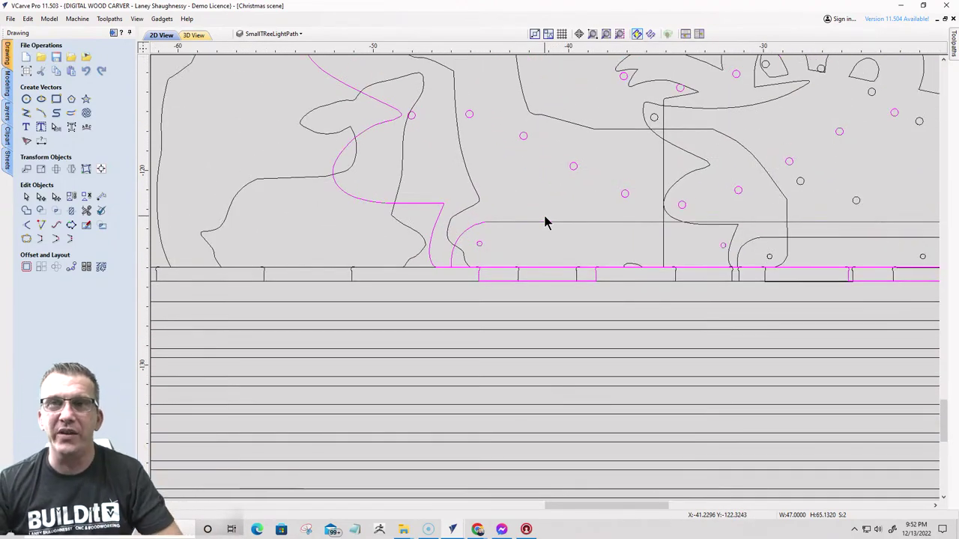
pyautogui.scroll(2, 555, 319)
pyautogui.scroll(-2, 544, 296)
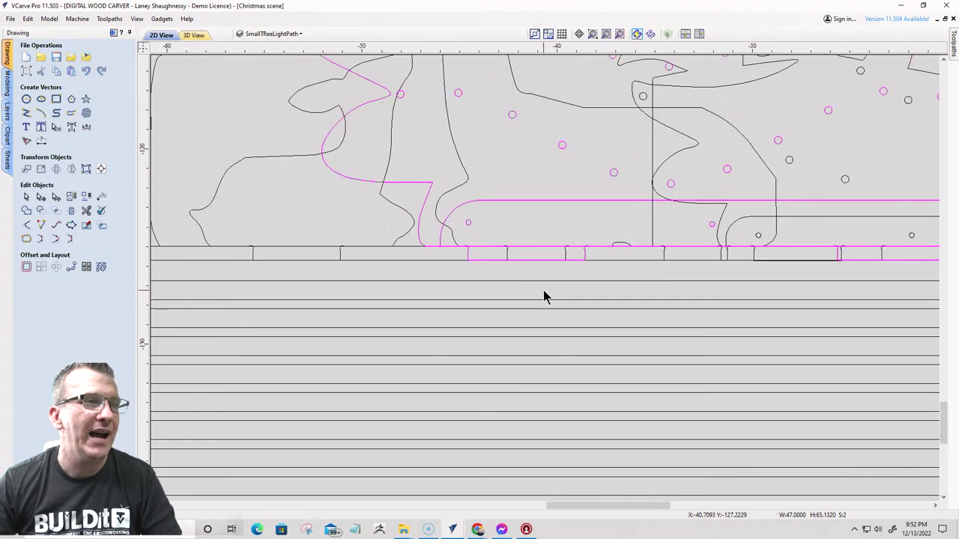
pyautogui.click(508, 304)
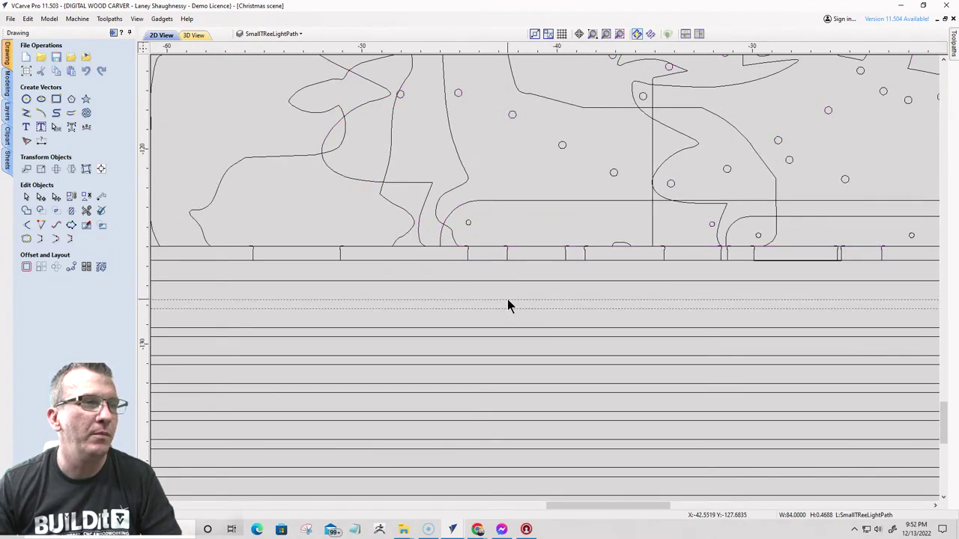
pyautogui.click(457, 212)
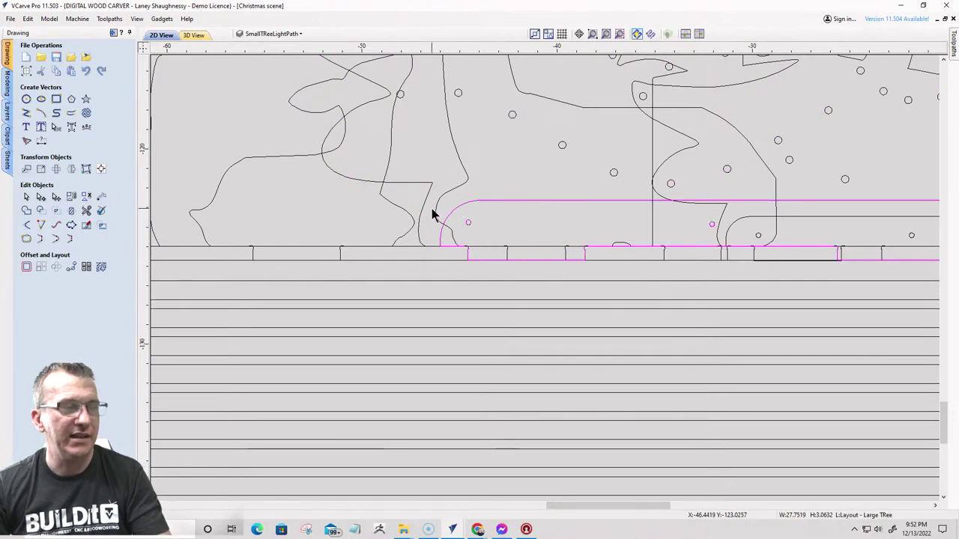
pyautogui.scroll(-5, 435, 215)
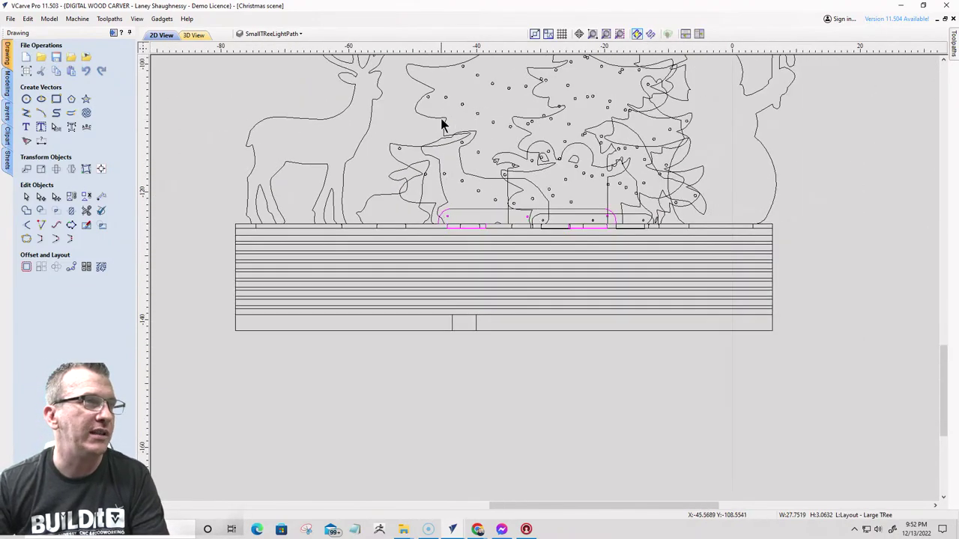
pyautogui.keyDown('shift'); pyautogui.click(444, 121); pyautogui.keyUp('shift')
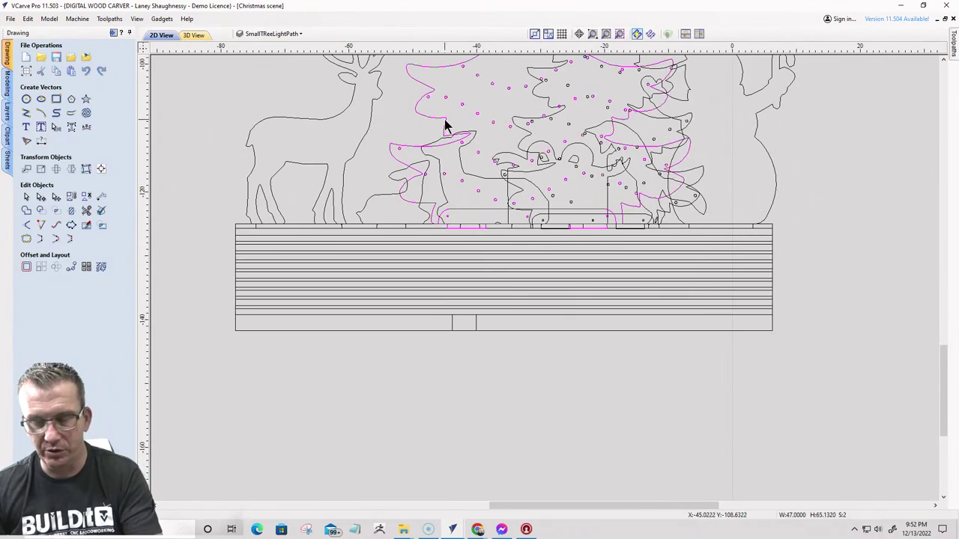
pyautogui.scroll(5, 457, 224)
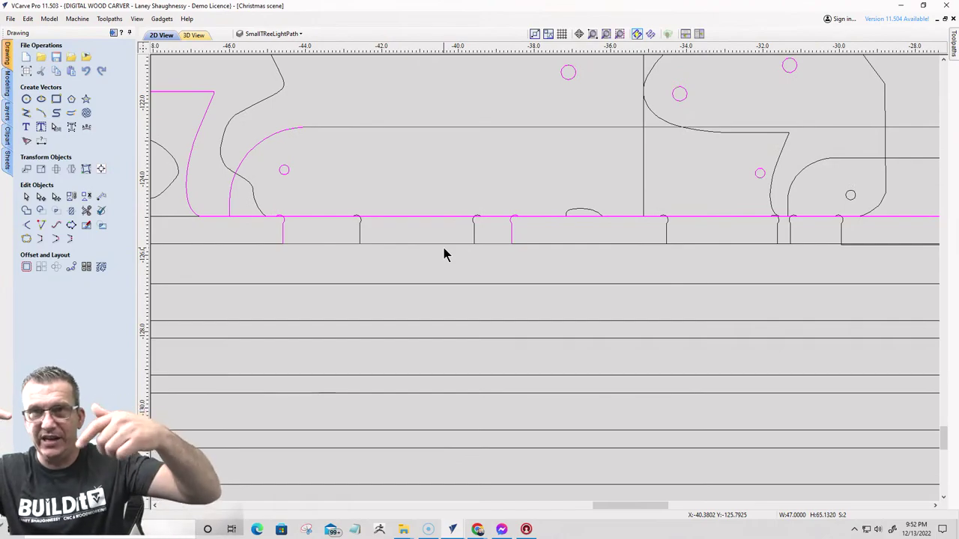
pyautogui.click(427, 327)
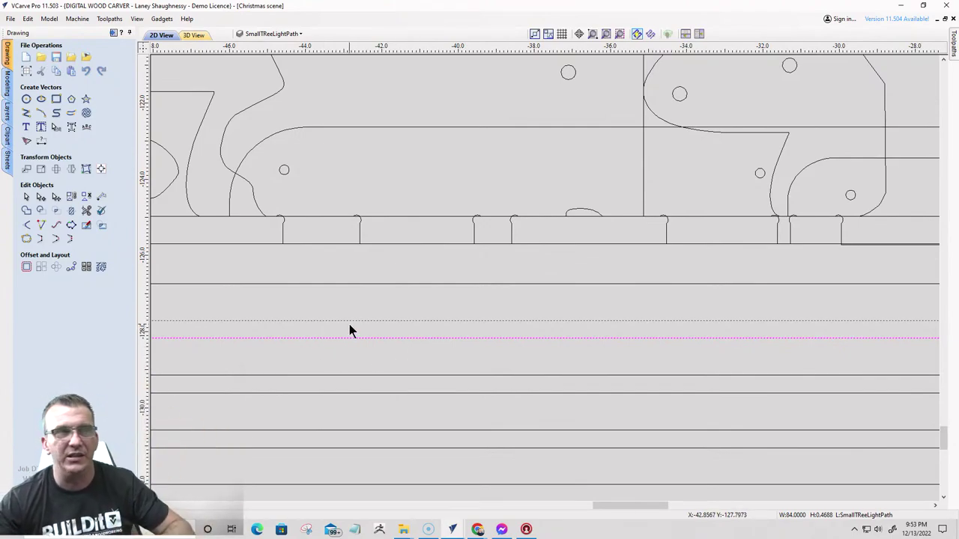
pyautogui.click(359, 232)
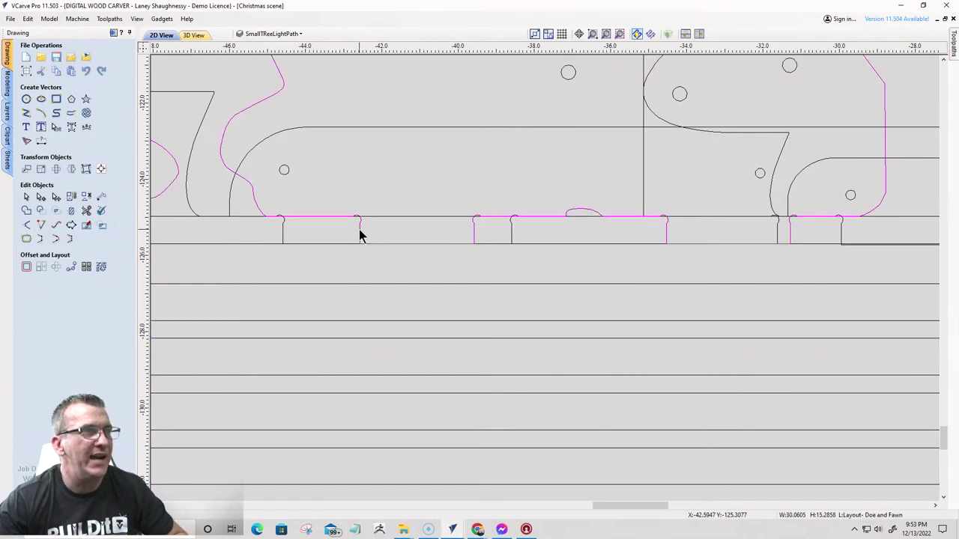
pyautogui.click(308, 129)
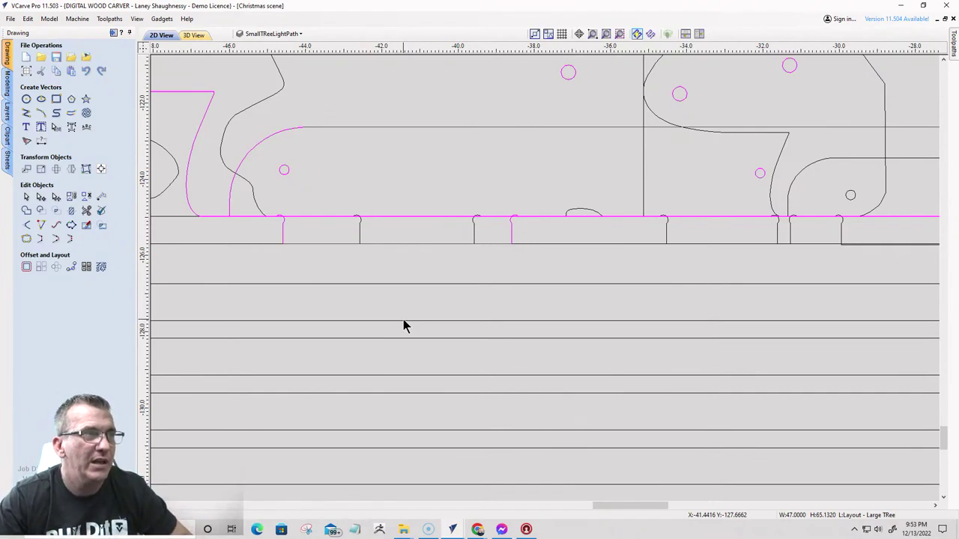
# - Nudge the selected Large Tree vectors down three steps so the tab slots reach the lower base layer line
pyautogui.press('Down')
pyautogui.press('Down')
pyautogui.press('Down')
pyautogui.press('Down')
pyautogui.press('Down')
pyautogui.press('Down')
pyautogui.press('Down')
pyautogui.press('Down')
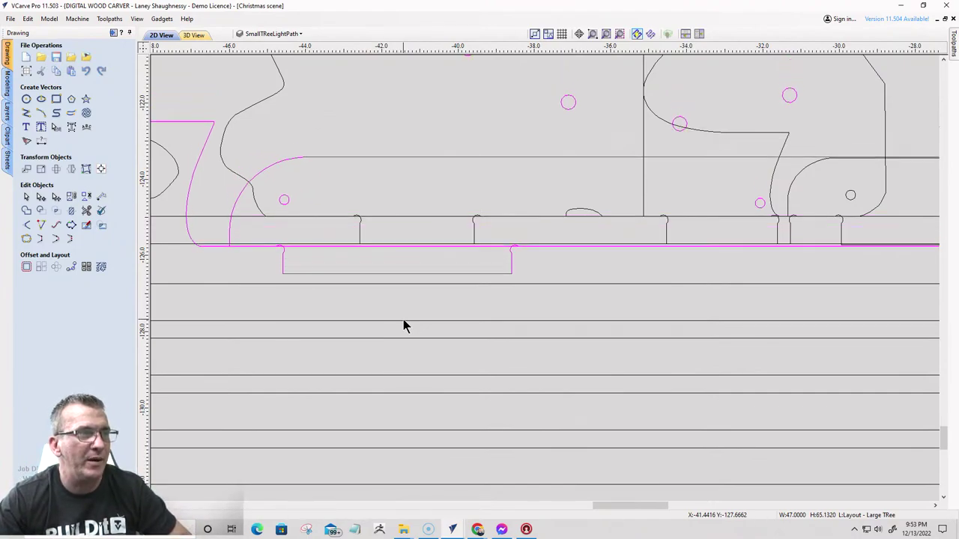
pyautogui.press('Down')
pyautogui.press('Down')
pyautogui.press('Down')
pyautogui.press('Down')
pyautogui.press('Down')
pyautogui.press('Down')
pyautogui.press('Down')
pyautogui.press('Down')
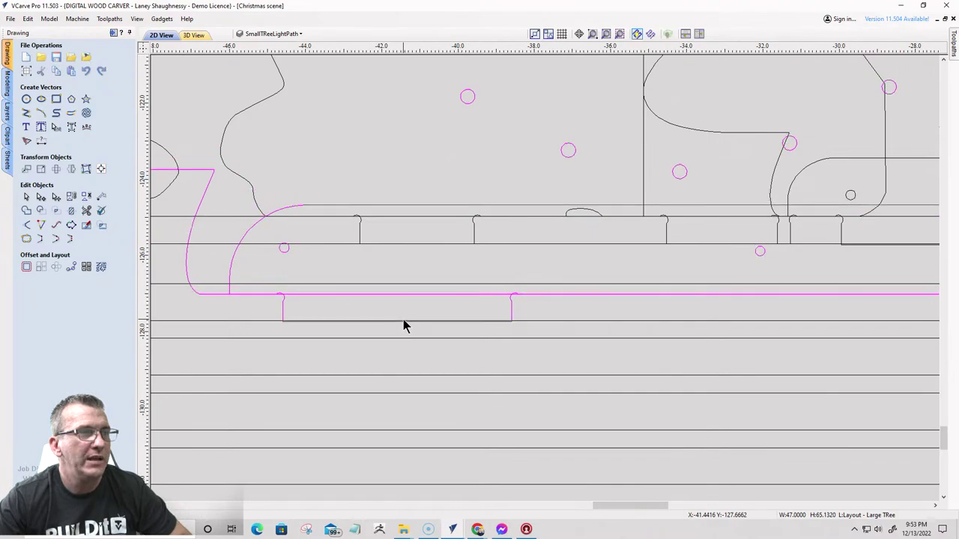
pyautogui.press('Down')
pyautogui.press('Down')
pyautogui.press('Down')
pyautogui.press('Down')
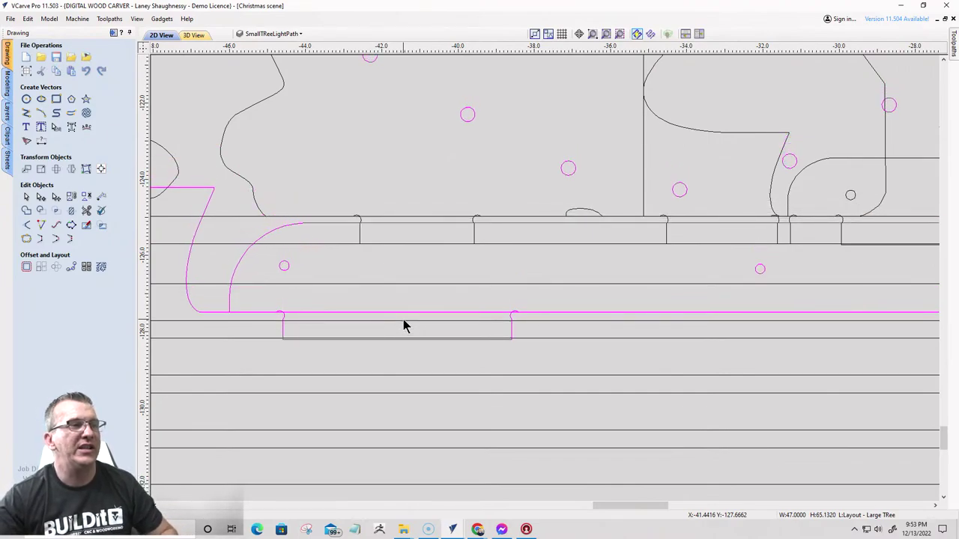
pyautogui.scroll(3, 298, 342)
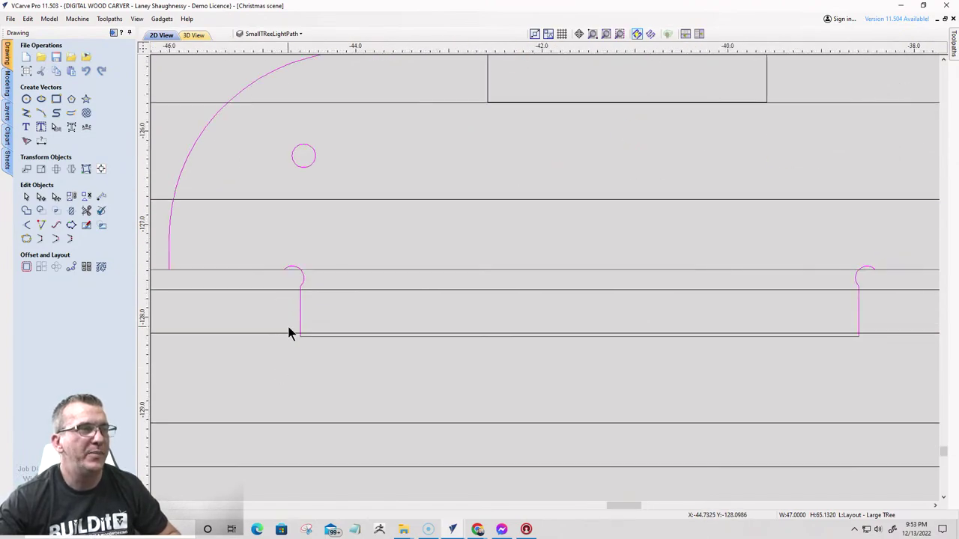
pyautogui.scroll(-3, 302, 337)
pyautogui.scroll(-3, 729, 360)
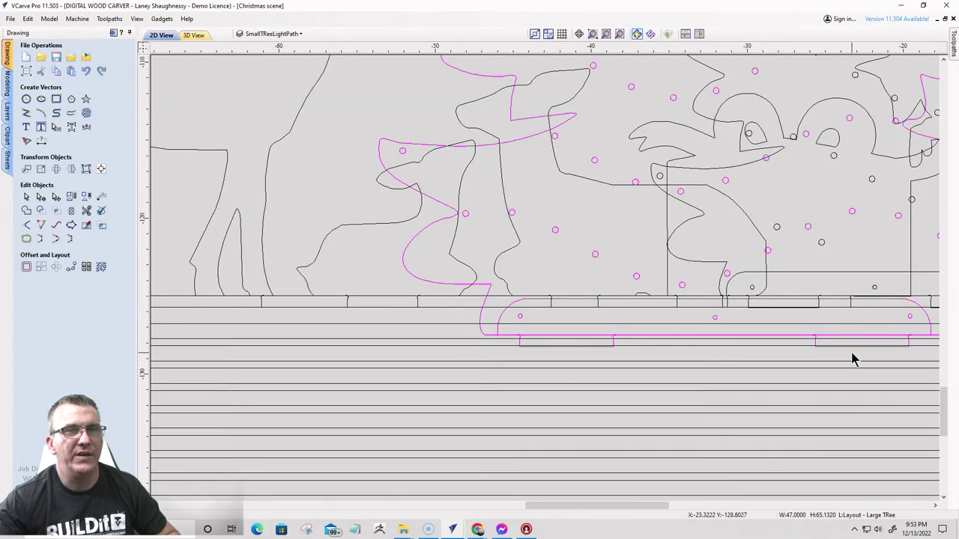
pyautogui.scroll(4, 853, 360)
pyautogui.scroll(-1, 831, 325)
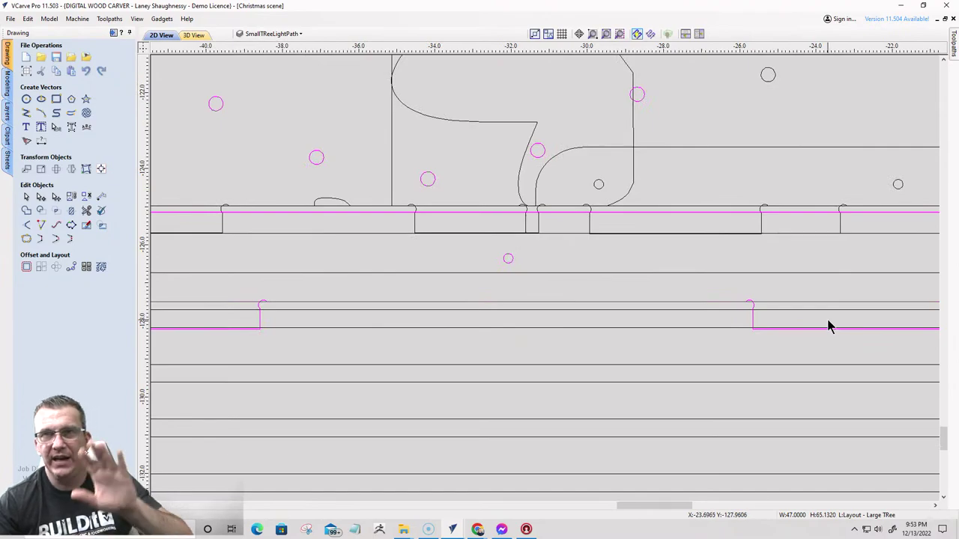
pyautogui.scroll(-2, 668, 307)
pyautogui.scroll(2, 709, 322)
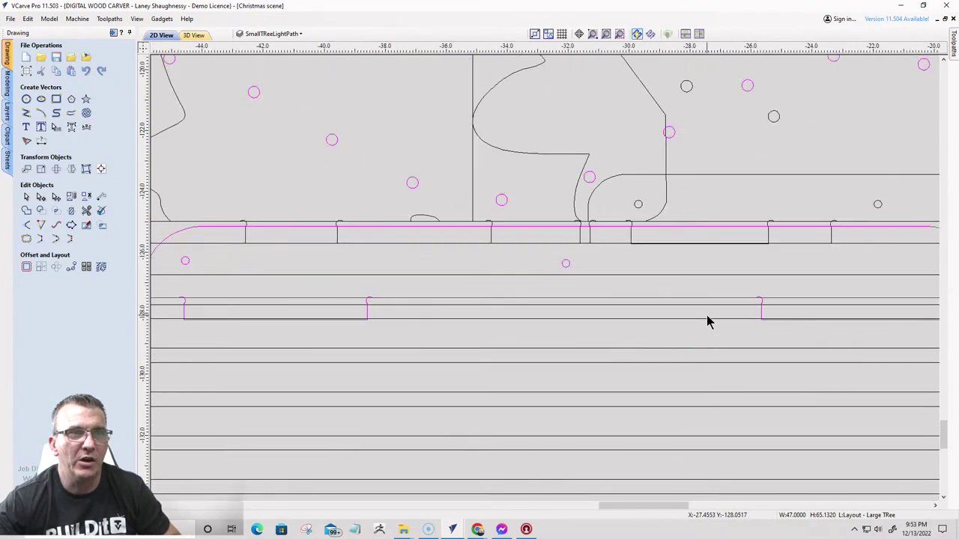
pyautogui.scroll(3, 746, 329)
pyautogui.scroll(-3, 615, 271)
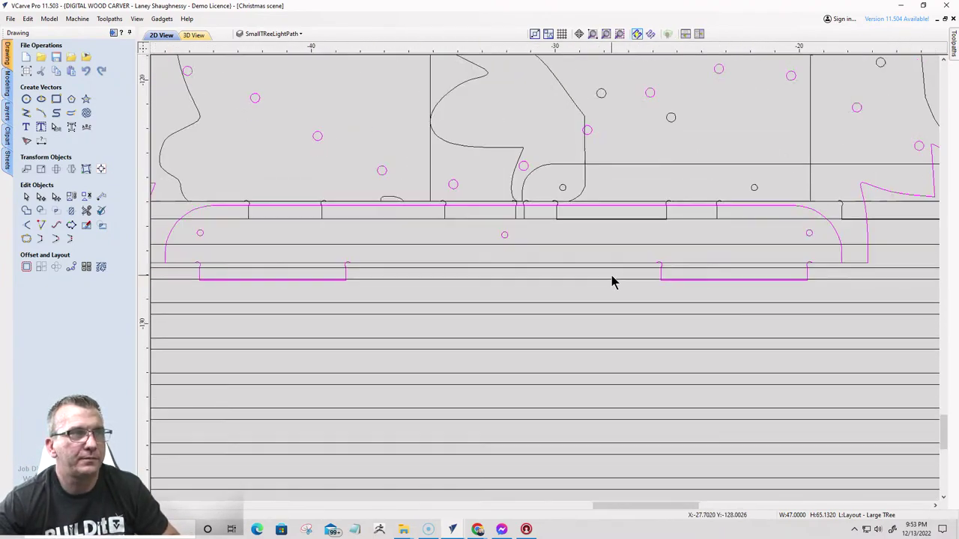
pyautogui.scroll(5, 340, 292)
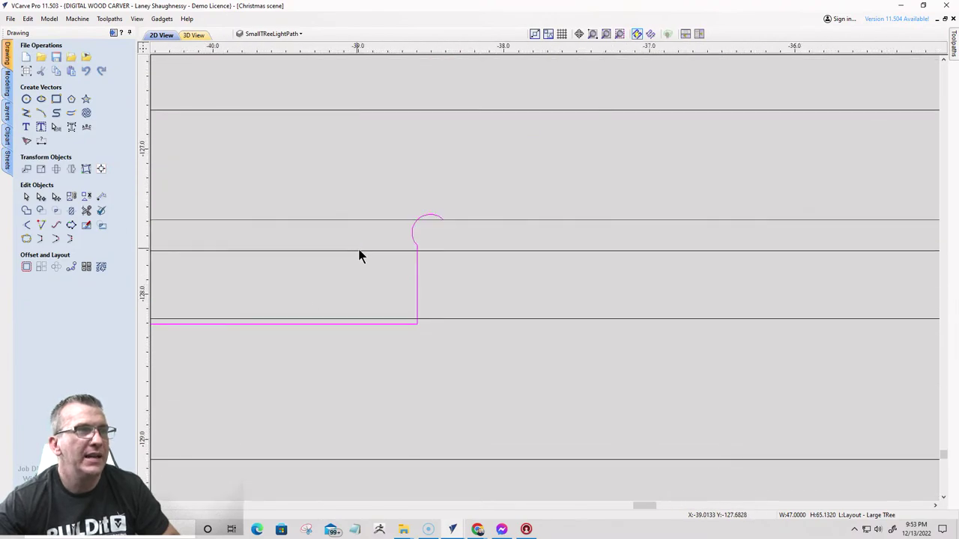
pyautogui.scroll(-3, 561, 311)
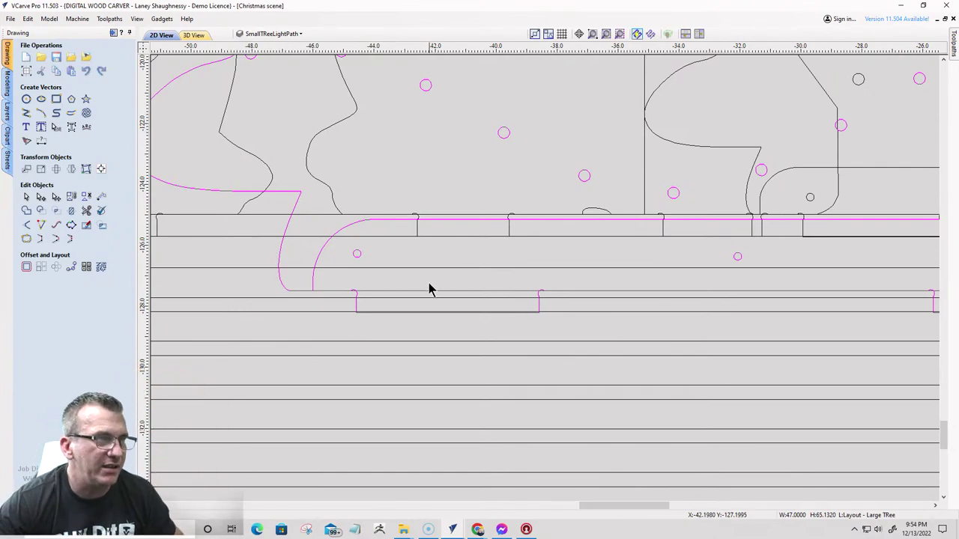
pyautogui.scroll(-5, 430, 289)
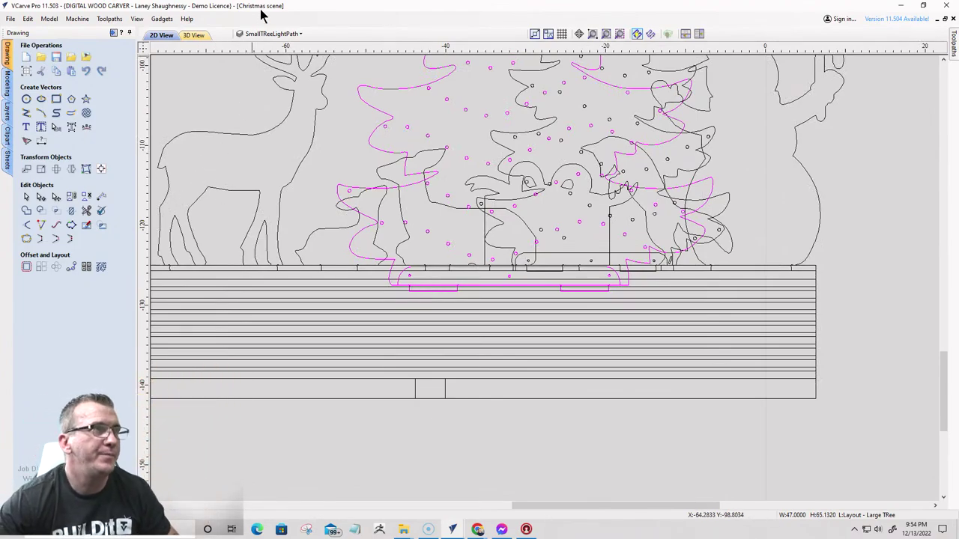
# - Activate the Top Base Panel layer and move the selected horizontal panel lines onto it
pyautogui.click(264, 35)
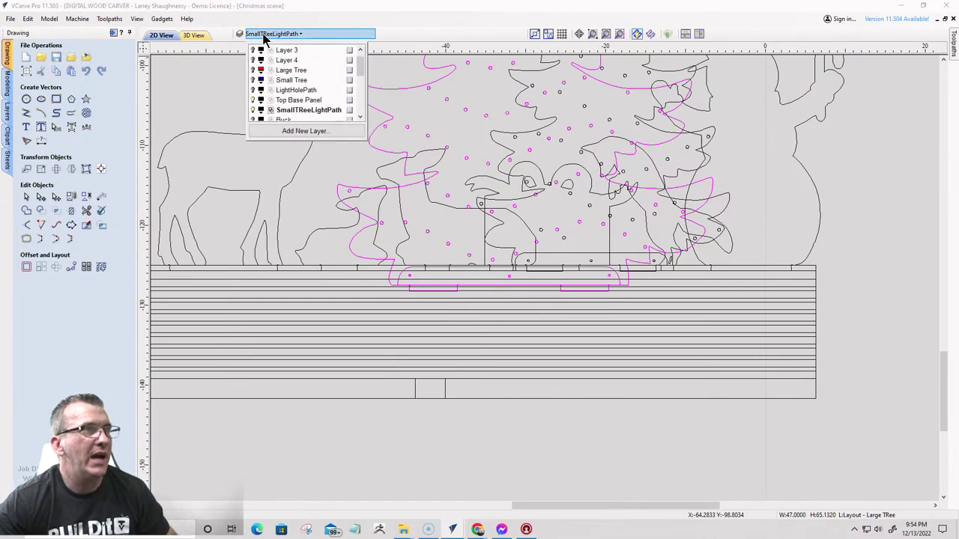
pyautogui.click(293, 101)
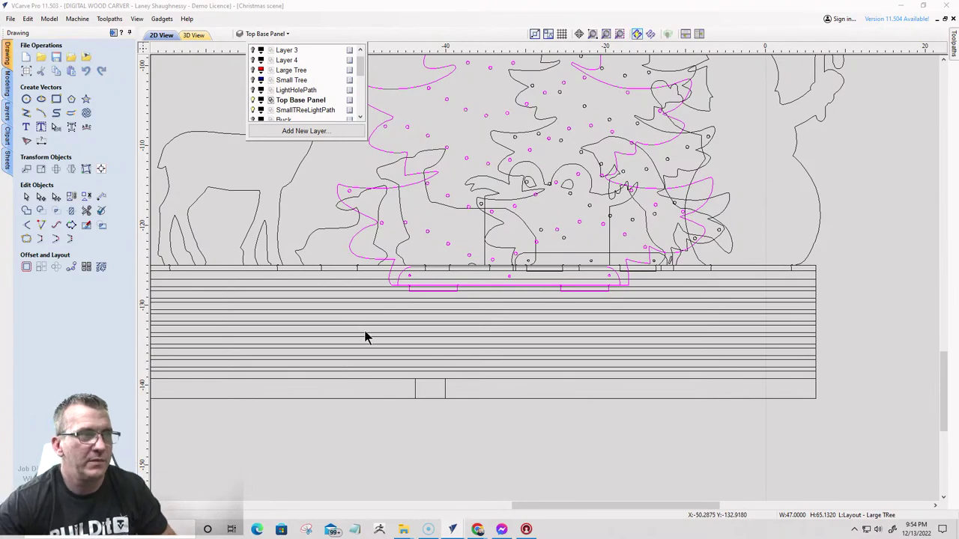
pyautogui.click(377, 367)
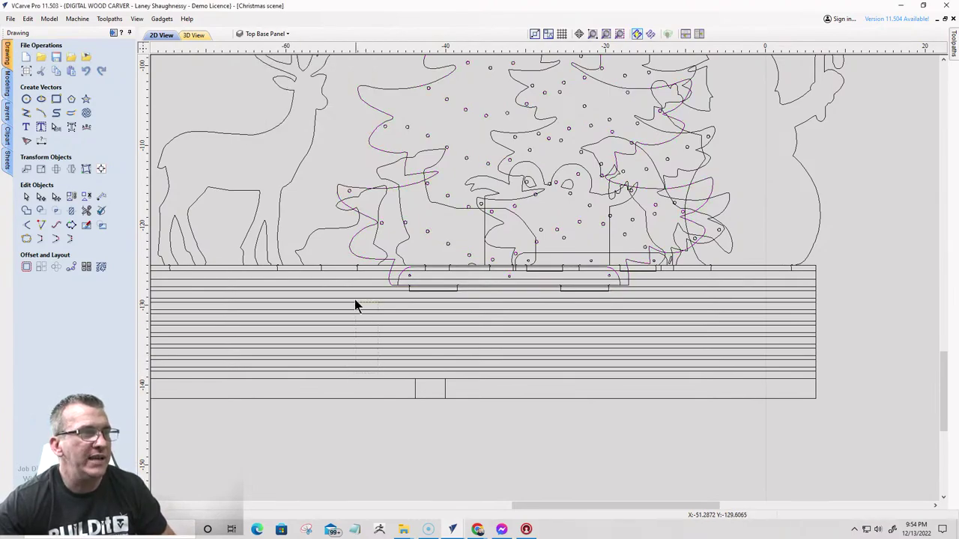
pyautogui.moveTo(353, 291); pyautogui.dragTo(351, 287)
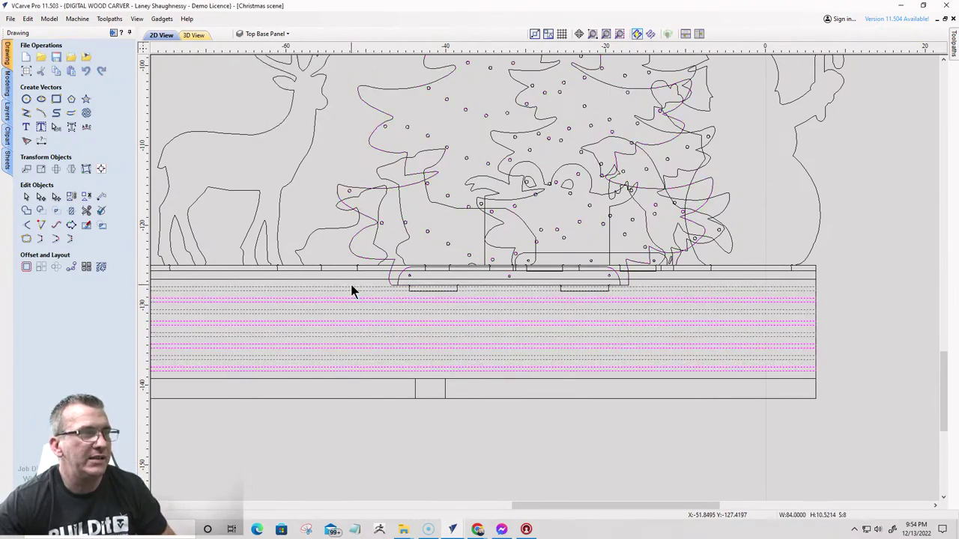
pyautogui.rightClick(352, 330)
pyautogui.moveTo(378, 321)
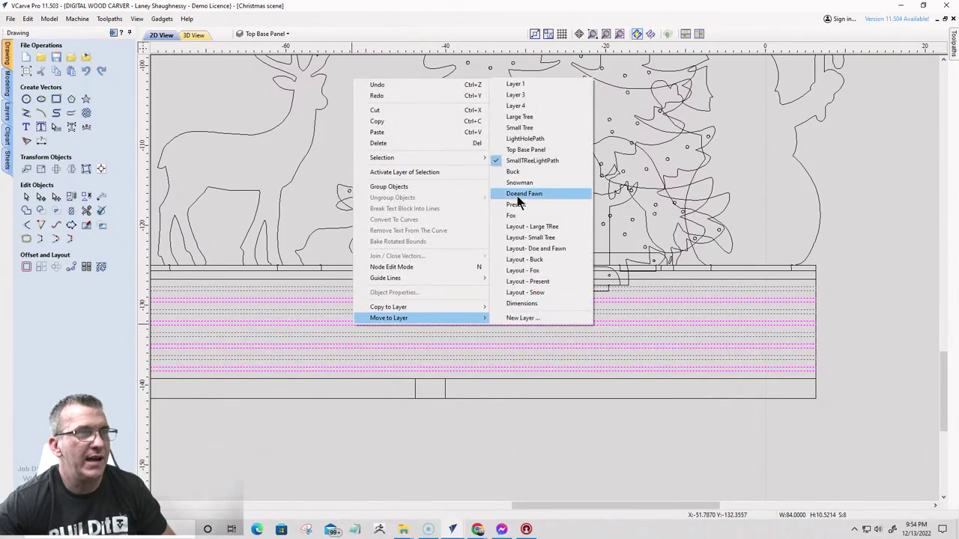
pyautogui.click(522, 151)
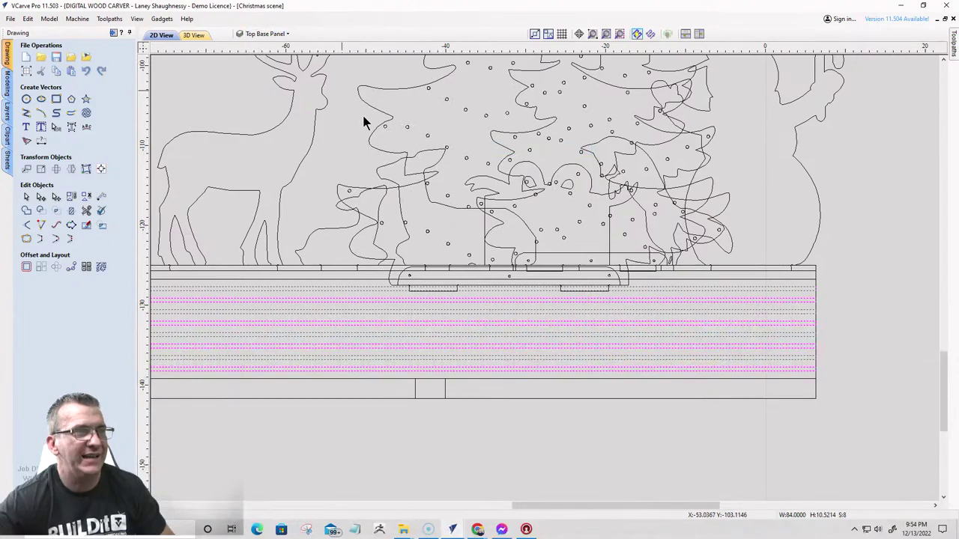
pyautogui.scroll(-1, 441, 315)
pyautogui.scroll(6, 442, 315)
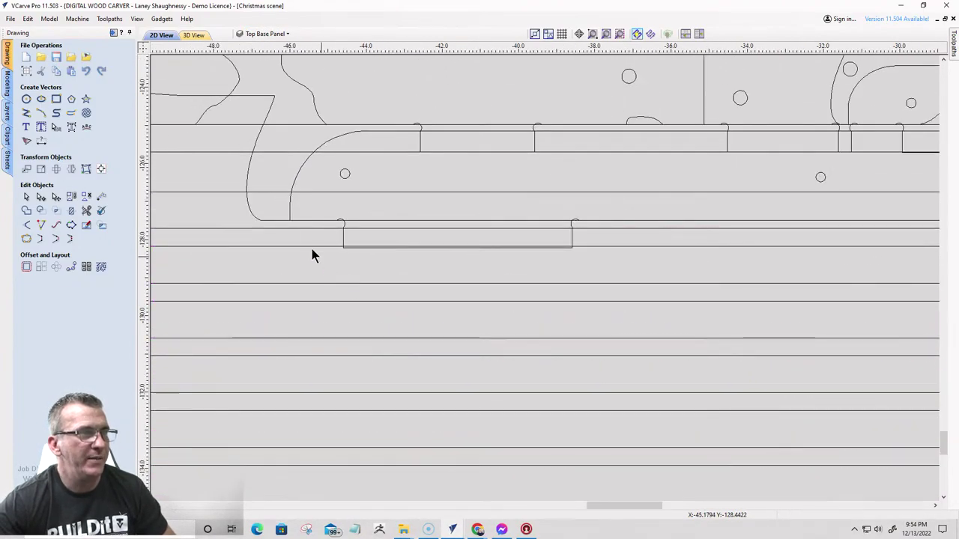
pyautogui.scroll(2, 288, 224)
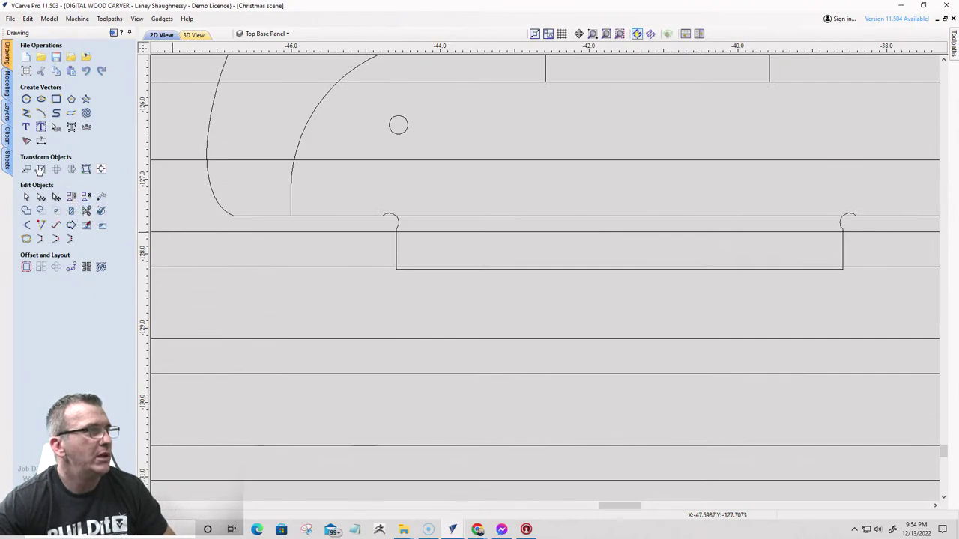
# - Draw two vertical lines from the corner arcs down to the bottom edge, closing the first slot's ends
pyautogui.click(27, 113)
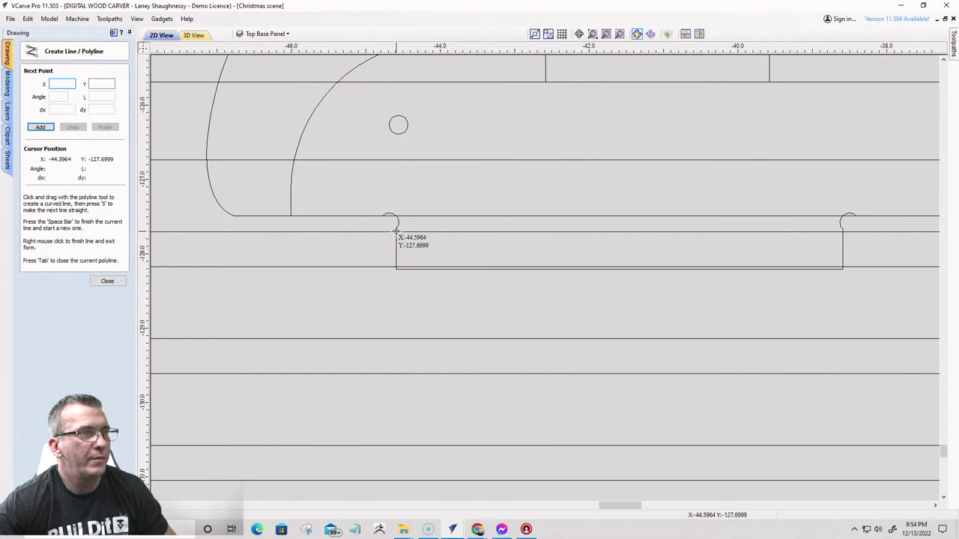
pyautogui.click(397, 237)
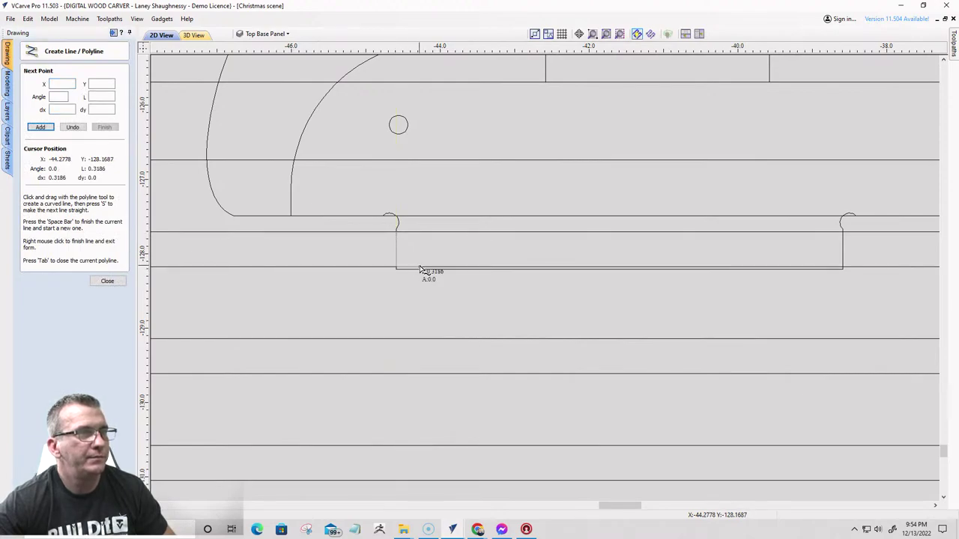
pyautogui.click(397, 268)
pyautogui.press('space')
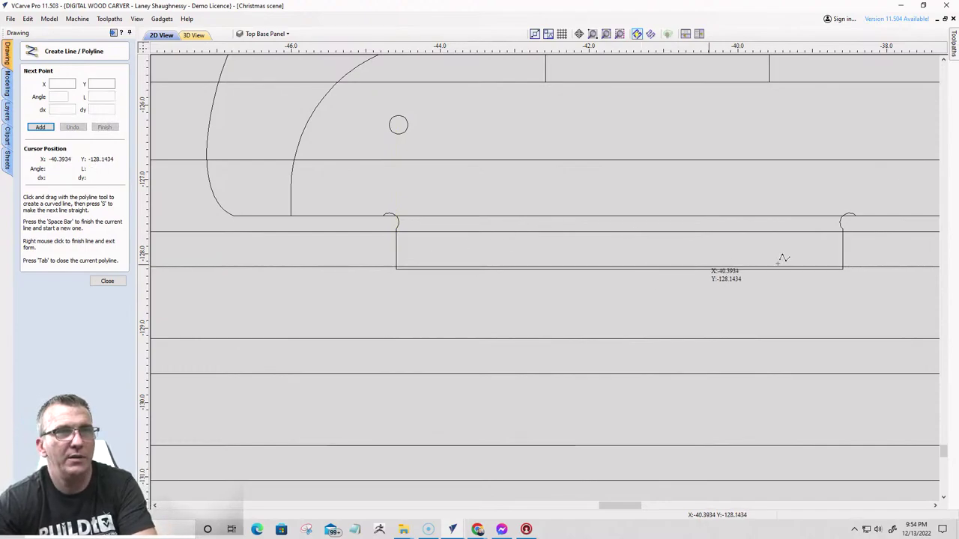
pyautogui.click(843, 230)
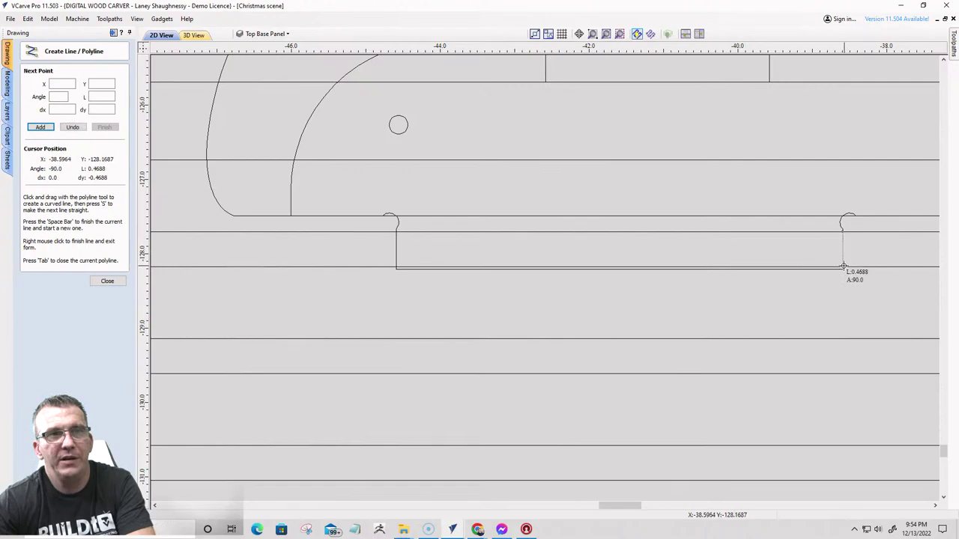
pyautogui.click(842, 268)
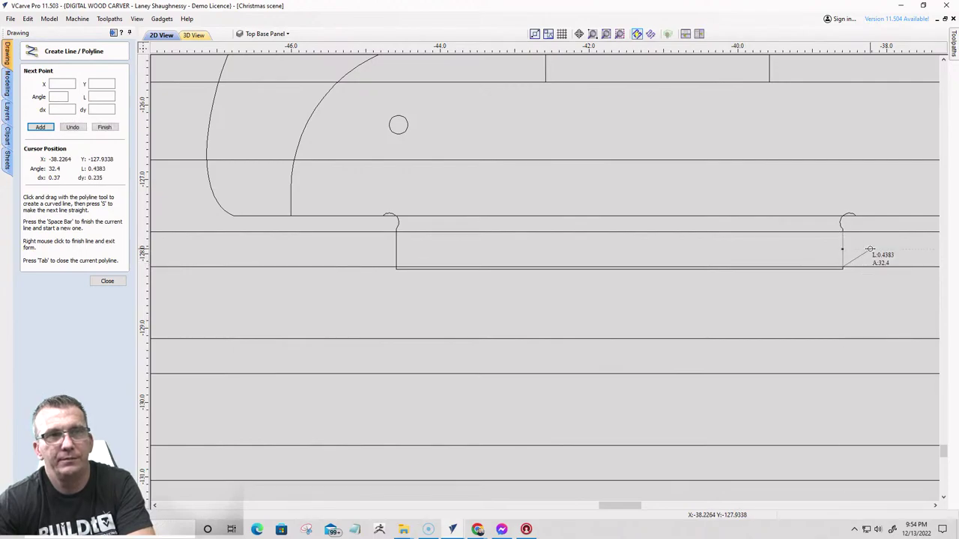
pyautogui.press('space')
pyautogui.scroll(-5, 524, 269)
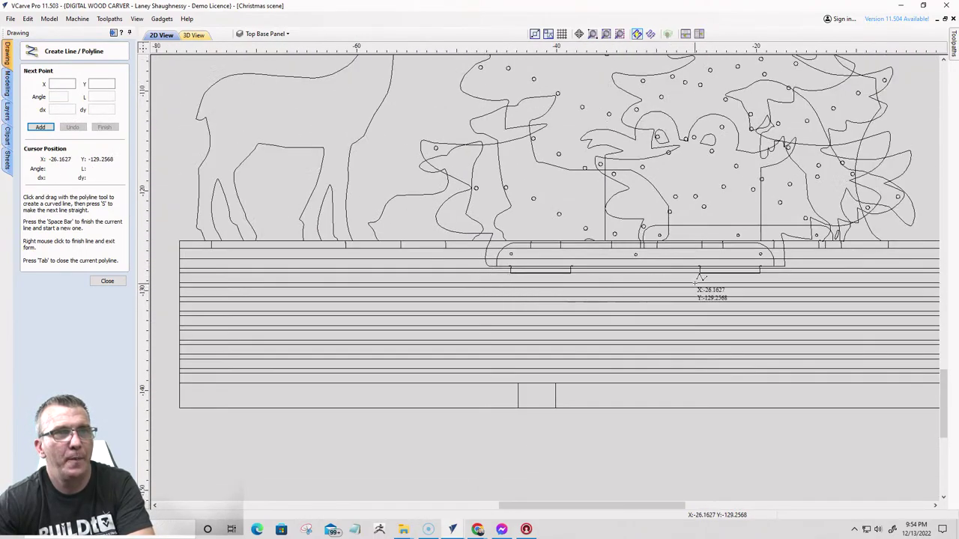
pyautogui.scroll(3, 719, 247)
pyautogui.scroll(3, 720, 247)
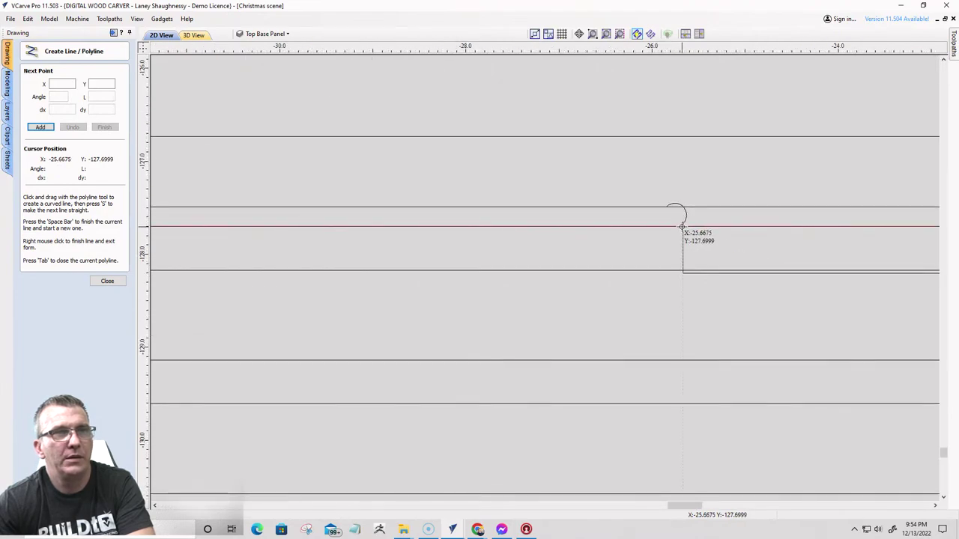
# - Draw two more vertical lines closing the next slot's left and right ends, then stop drawing
pyautogui.click(681, 227)
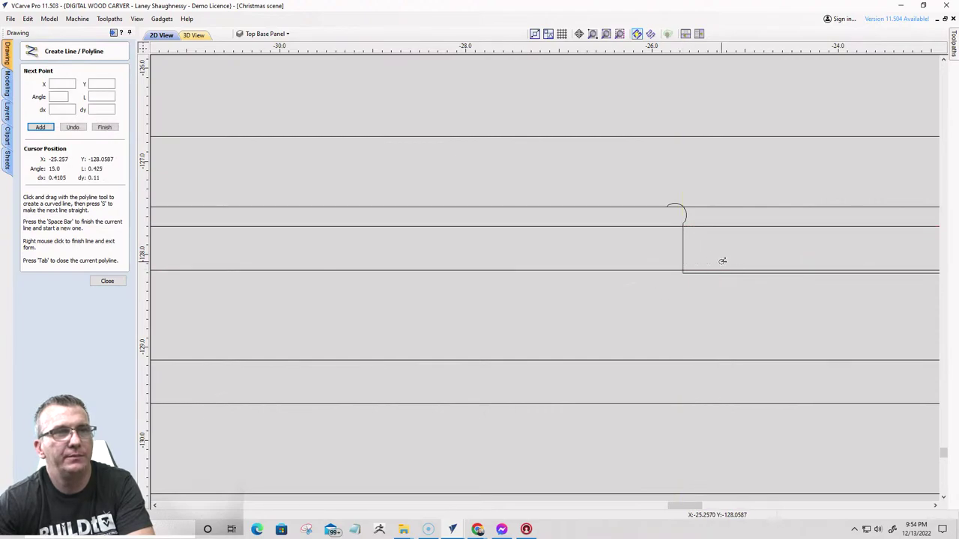
pyautogui.scroll(-2, 722, 262)
pyautogui.click(772, 269)
pyautogui.scroll(2, 794, 267)
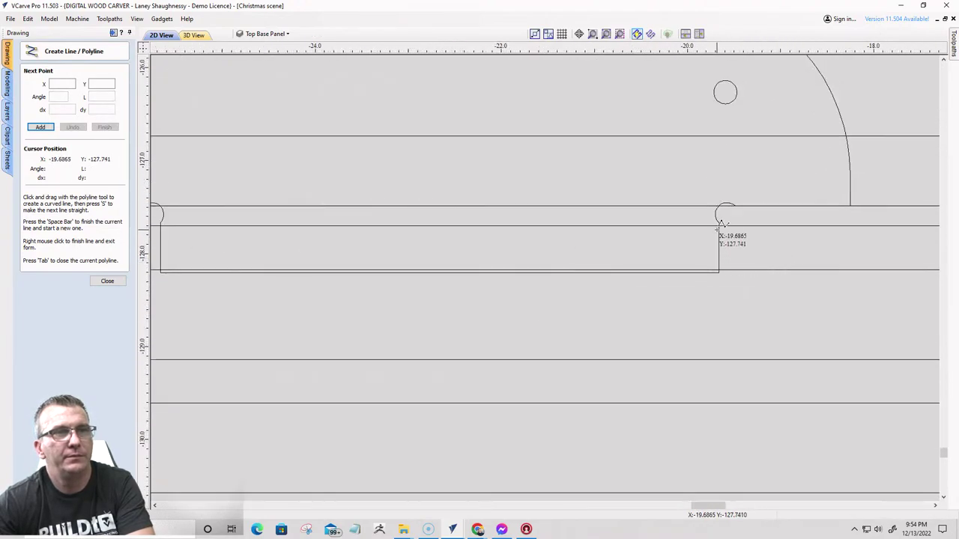
pyautogui.click(718, 222)
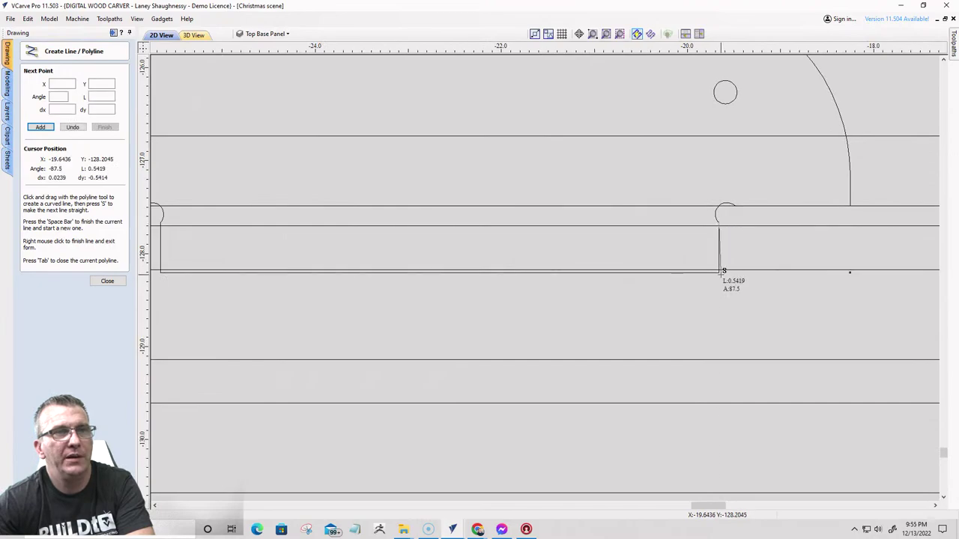
pyautogui.click(718, 274)
pyautogui.scroll(-4, 718, 277)
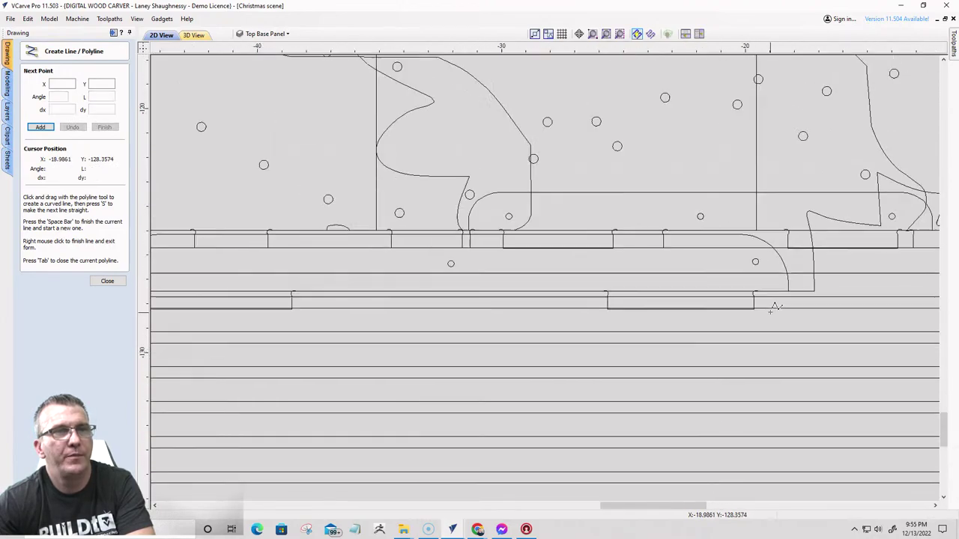
pyautogui.scroll(-1, 687, 316)
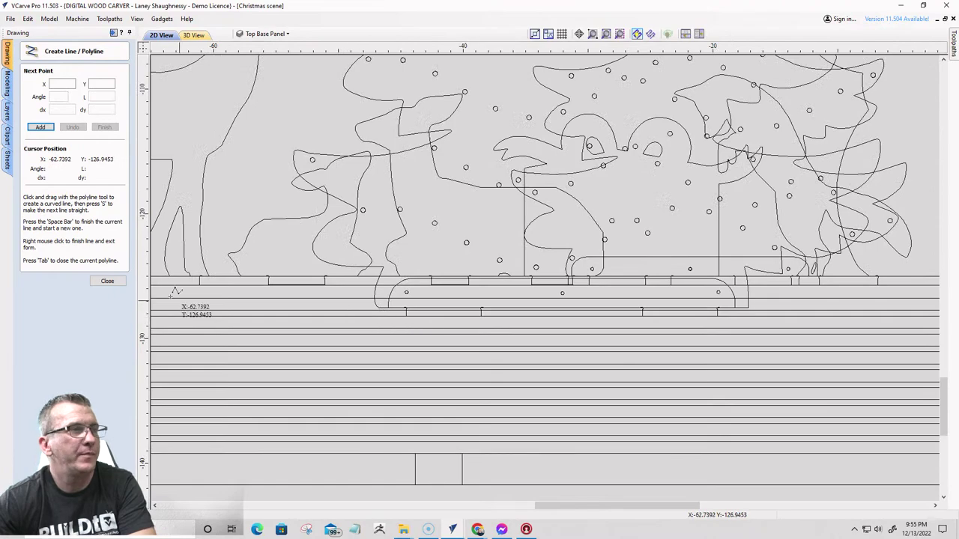
pyautogui.press('Escape')
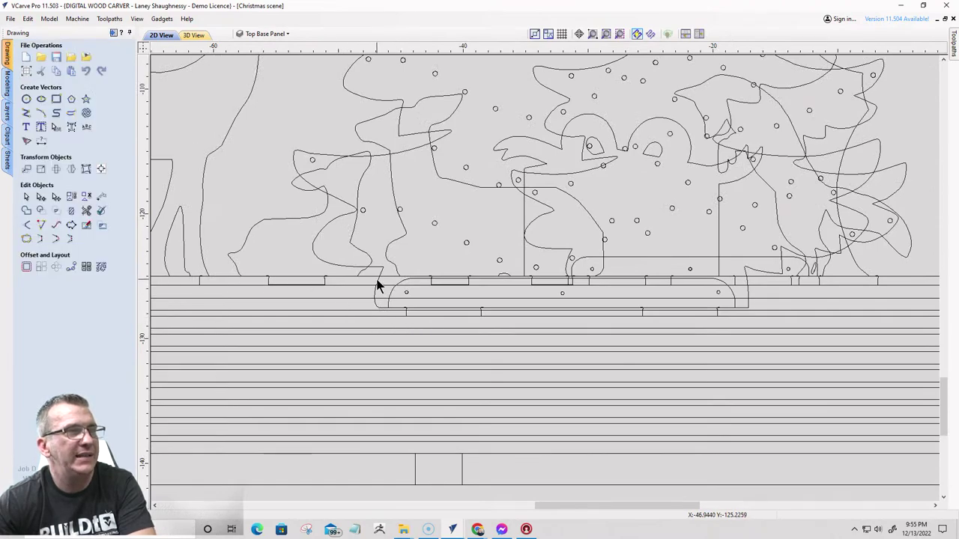
# - Nudge the Large Tree layout group up two steps
pyautogui.click(377, 282)
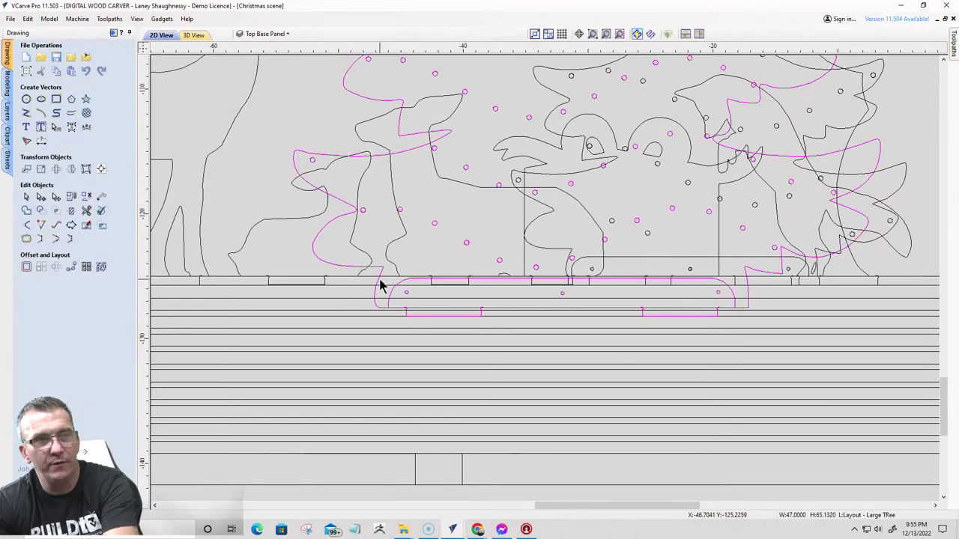
pyautogui.press('Up')
pyautogui.press('Up')
pyautogui.press('Up')
pyautogui.press('Up')
pyautogui.press('Up')
pyautogui.press('Up')
pyautogui.press('Up')
pyautogui.press('Up')
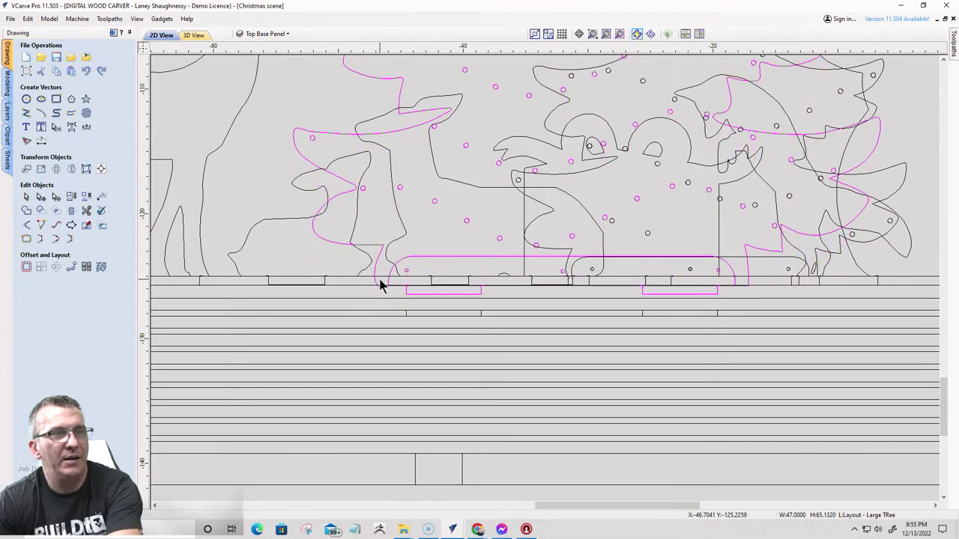
pyautogui.press('Up')
pyautogui.press('Up')
pyautogui.press('Up')
pyautogui.press('Up')
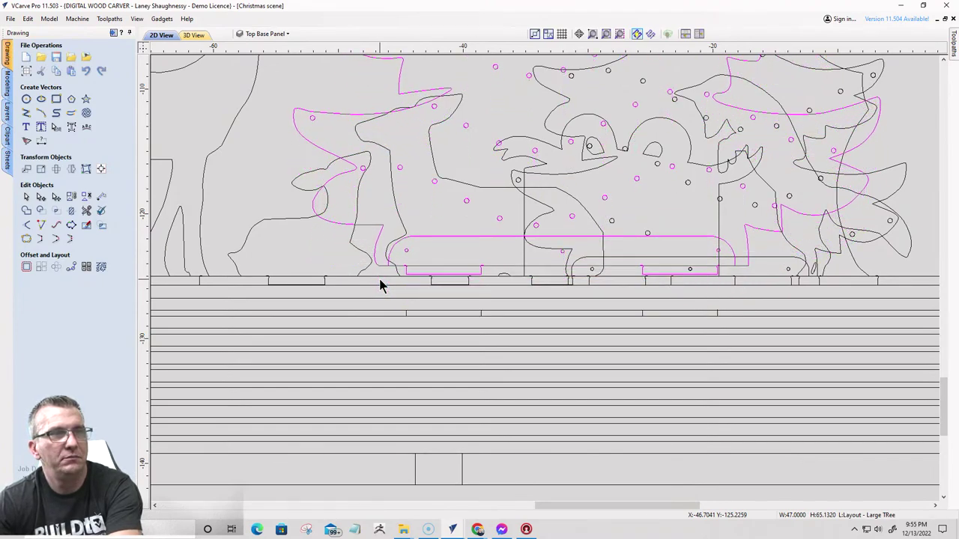
# - Hide the Layout - Large TRee layer from the layer list
pyautogui.click(255, 33)
pyautogui.scroll(-5, 275, 112)
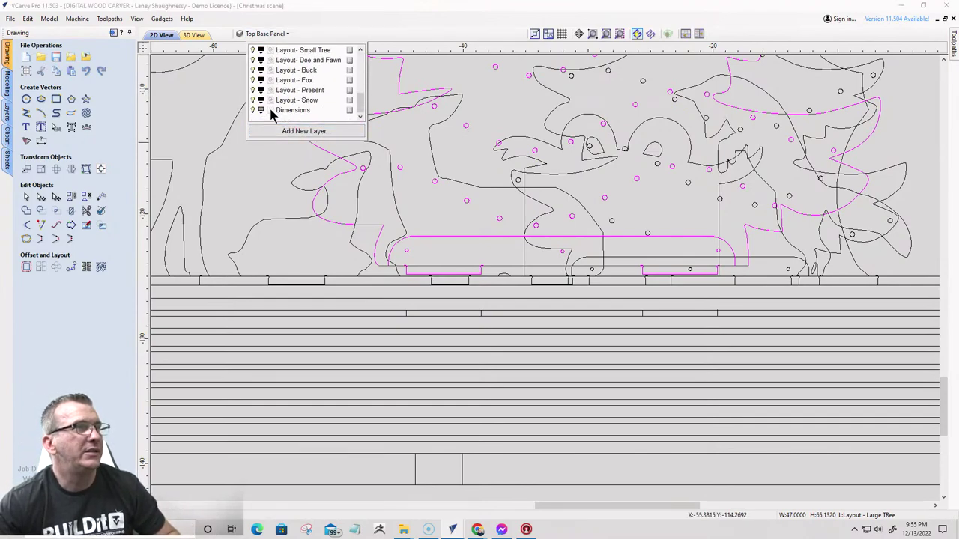
pyautogui.scroll(1, 262, 68)
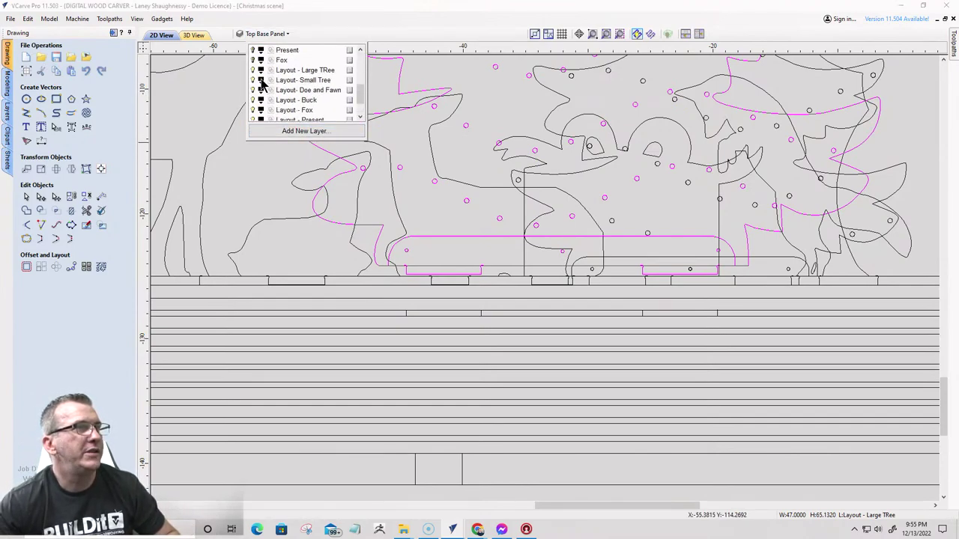
pyautogui.click(253, 69)
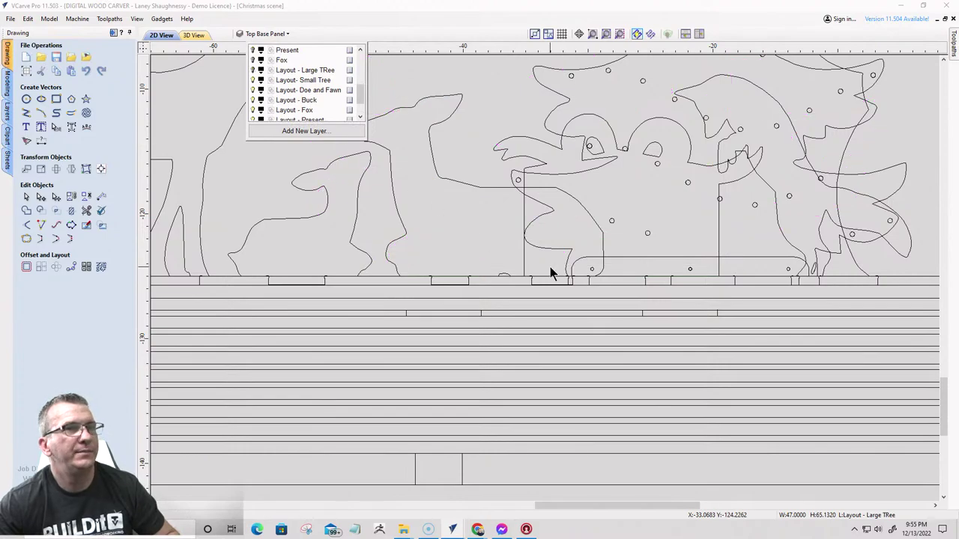
pyautogui.scroll(-3, 327, 314)
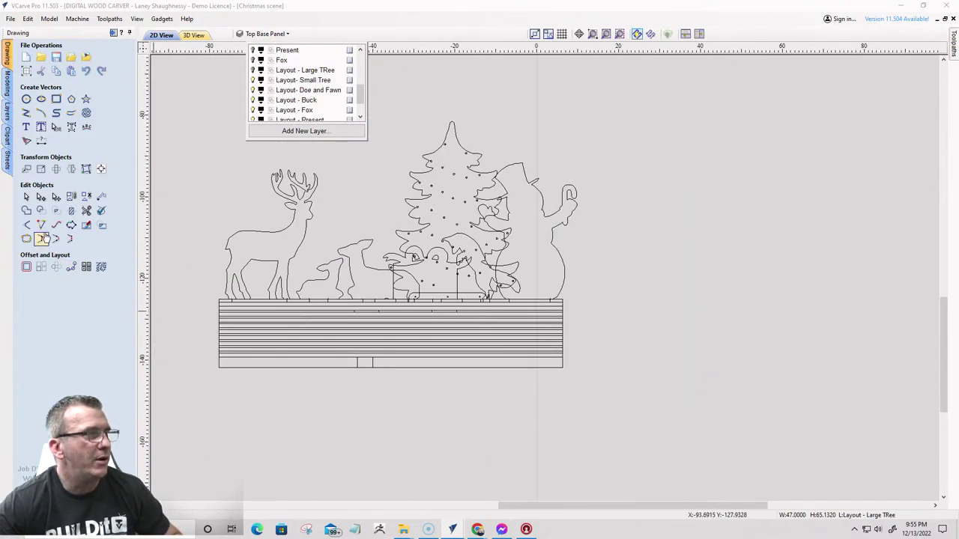
# - Trim away the panel line sections left and right of the tab slot with Interactive Vector Trim
pyautogui.click(86, 211)
pyautogui.scroll(3, 280, 317)
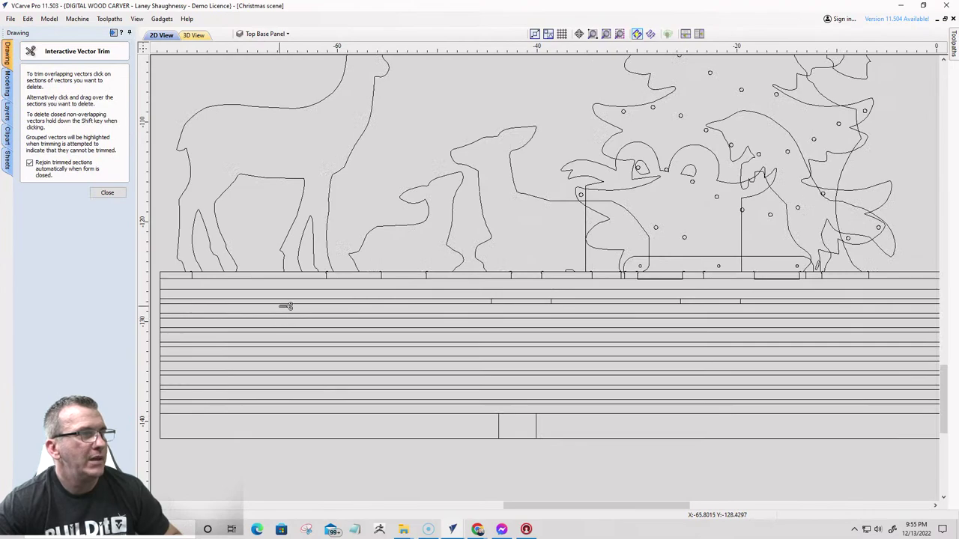
pyautogui.click(286, 304)
pyautogui.click(290, 299)
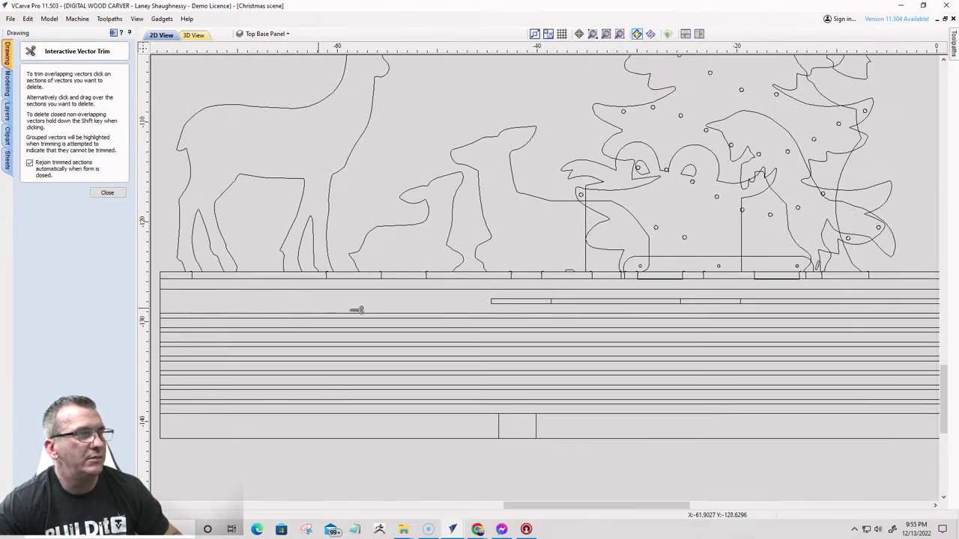
pyautogui.click(779, 302)
pyautogui.scroll(-2, 674, 304)
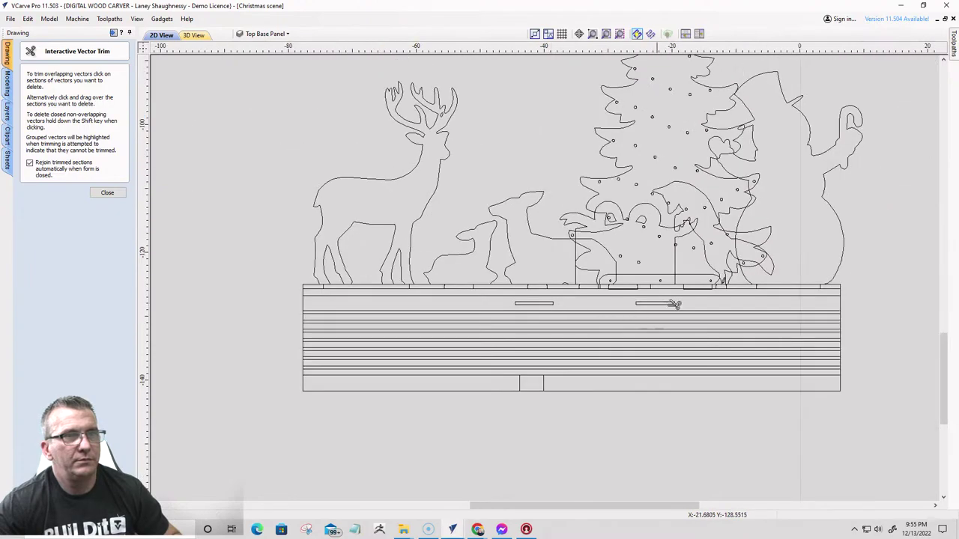
pyautogui.scroll(1, 833, 304)
pyautogui.scroll(6, 443, 325)
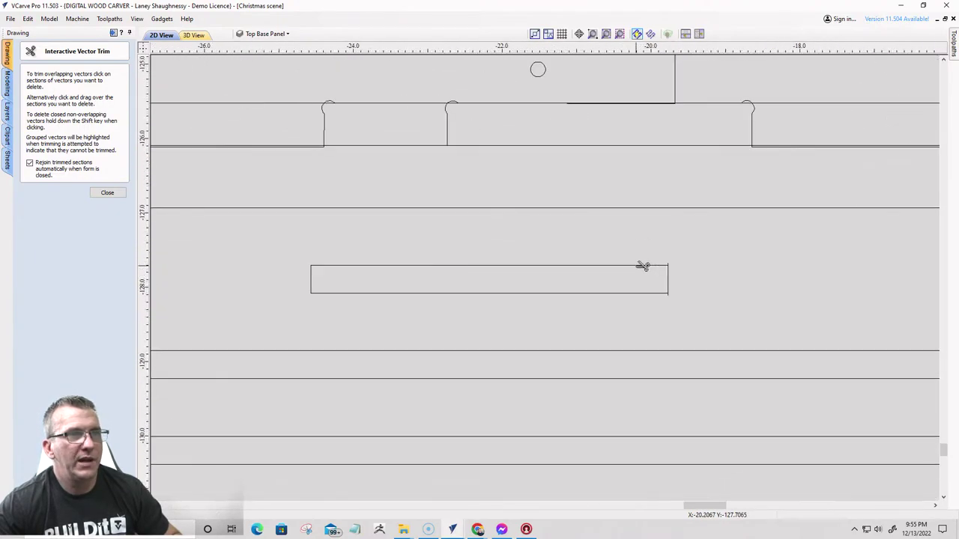
pyautogui.scroll(1, 683, 256)
pyautogui.scroll(-1, 689, 253)
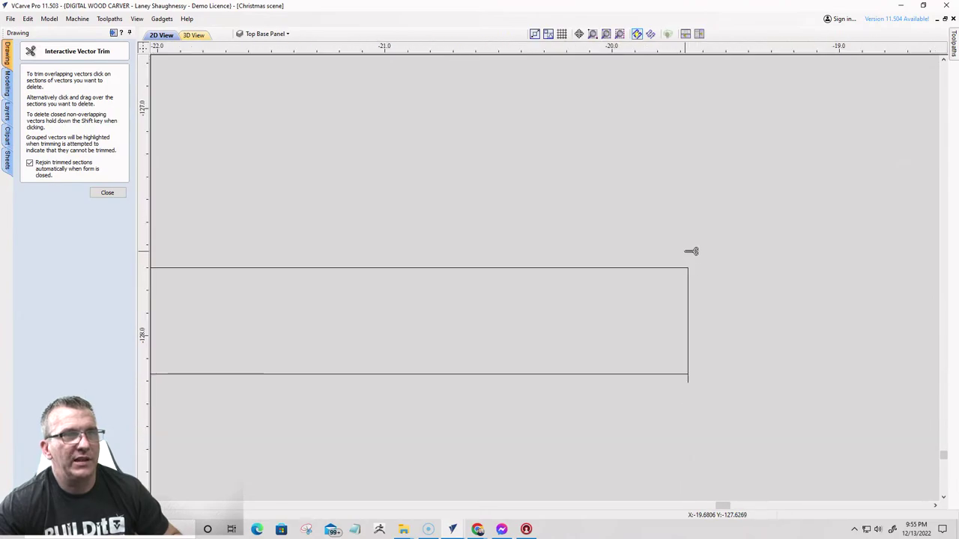
pyautogui.scroll(-3, 820, 371)
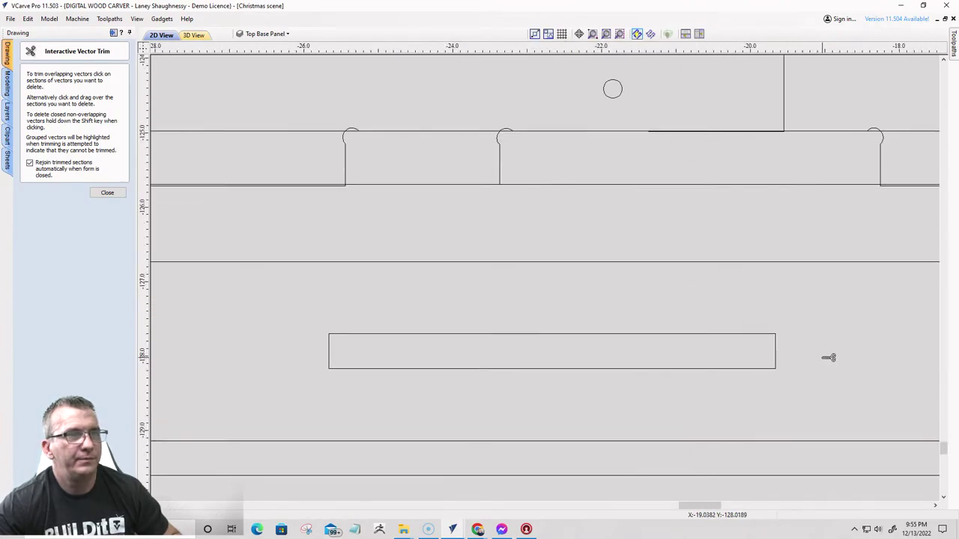
pyautogui.scroll(-2, 355, 362)
pyautogui.scroll(5, 242, 347)
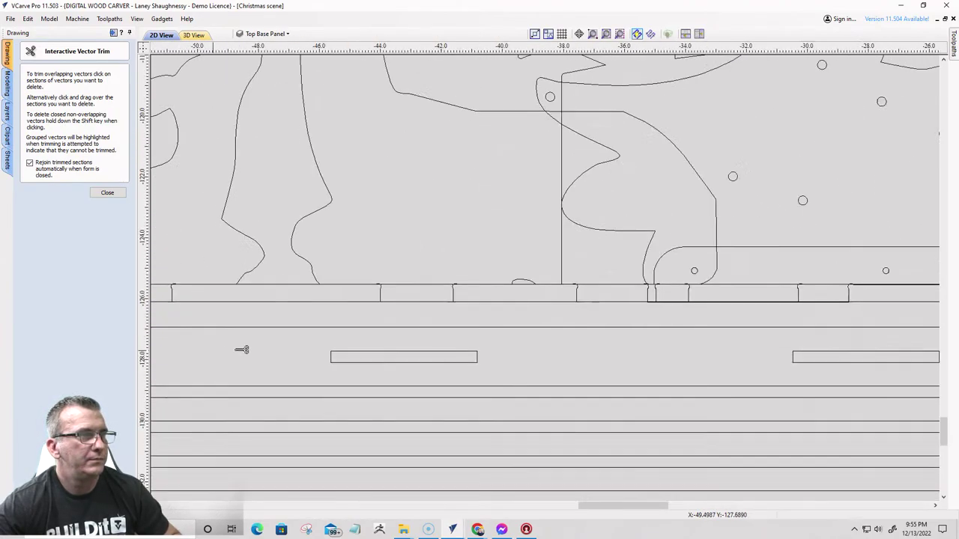
pyautogui.scroll(-2, 398, 314)
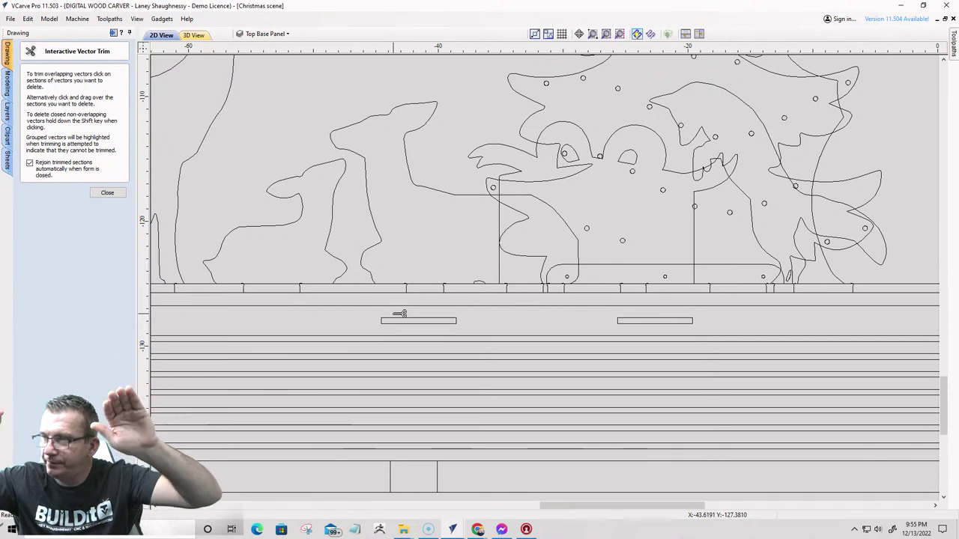
pyautogui.scroll(-2, 348, 326)
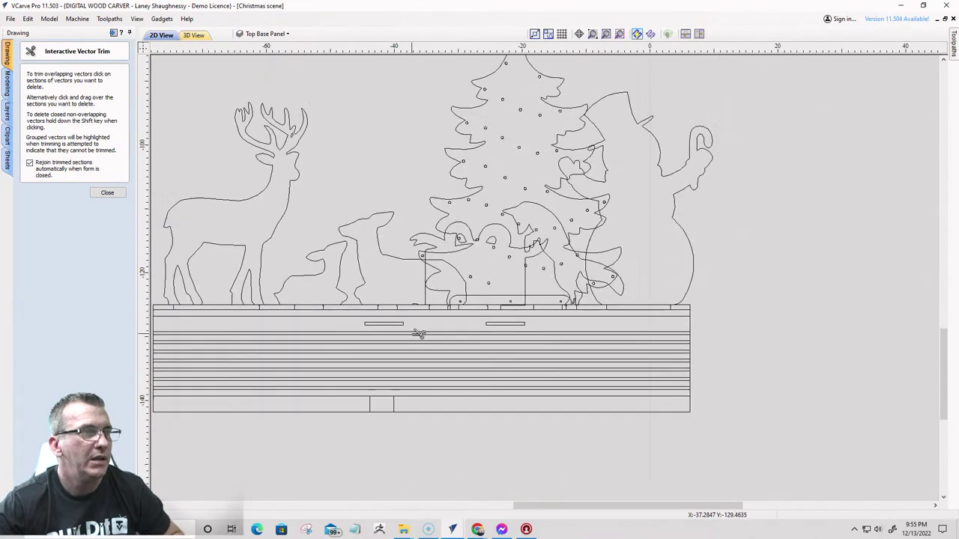
# - Close the trim tool, then nudge the small tree and its base rectangle down two steps
pyautogui.click(107, 193)
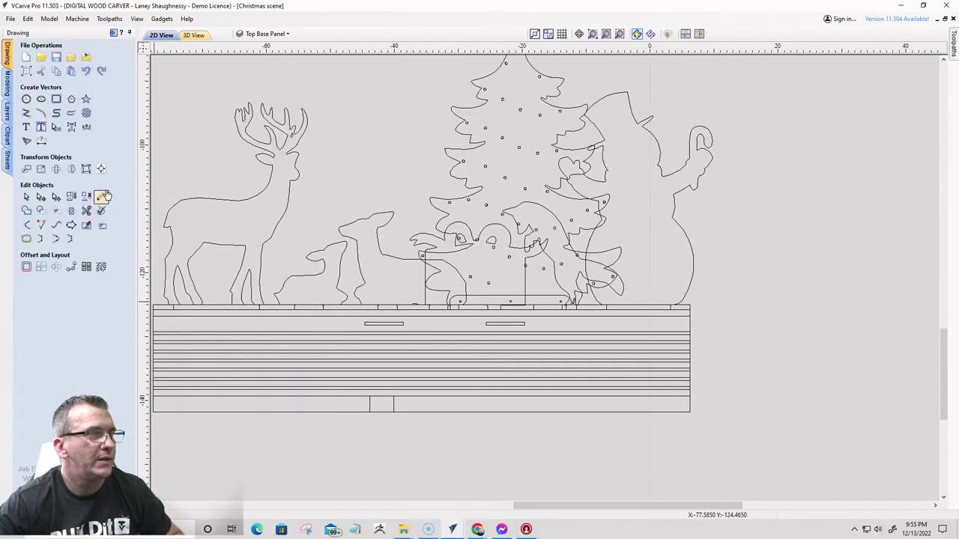
pyautogui.click(452, 204)
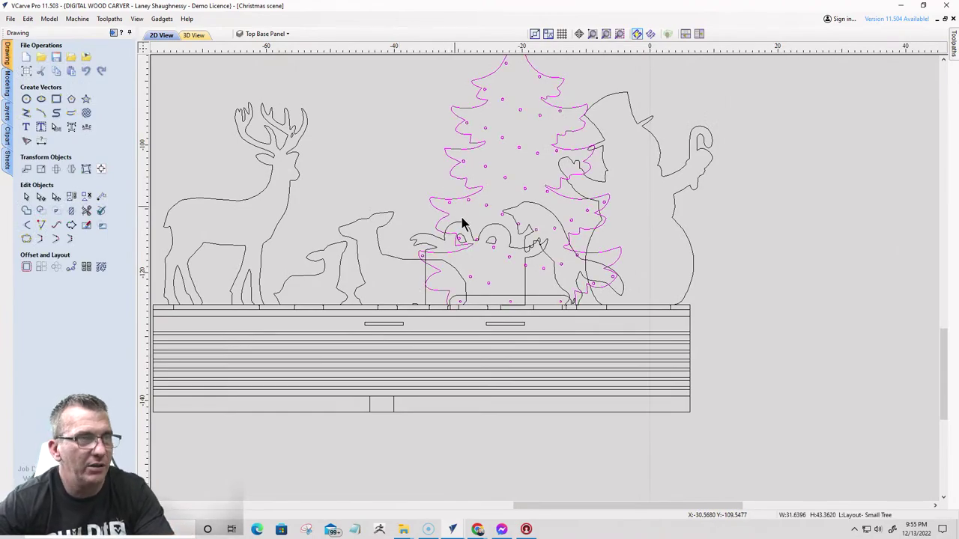
pyautogui.keyDown('shift'); pyautogui.click(548, 301); pyautogui.keyUp('shift')
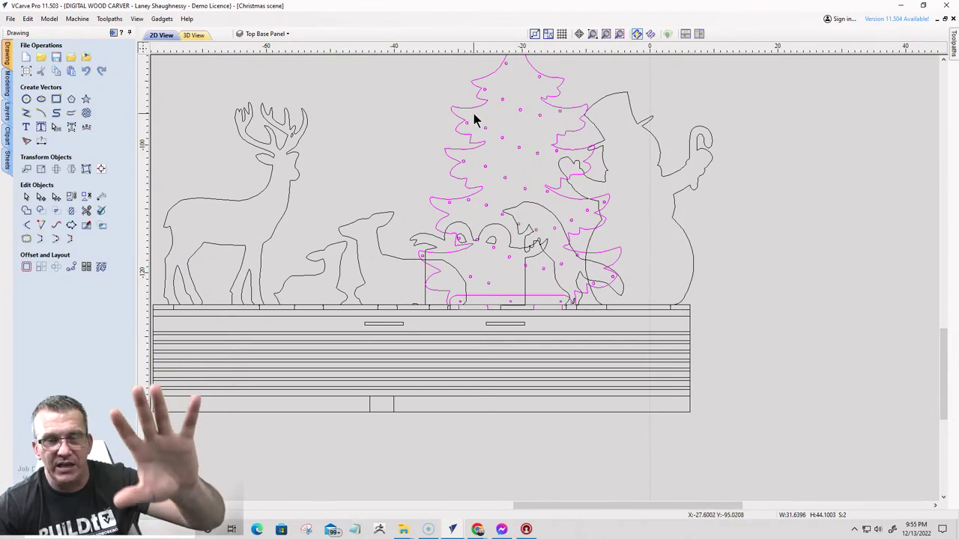
pyautogui.press('Down')
pyautogui.press('Down')
pyautogui.press('Down')
pyautogui.press('Down')
pyautogui.press('Down')
pyautogui.press('Down')
pyautogui.press('Down')
pyautogui.press('Down')
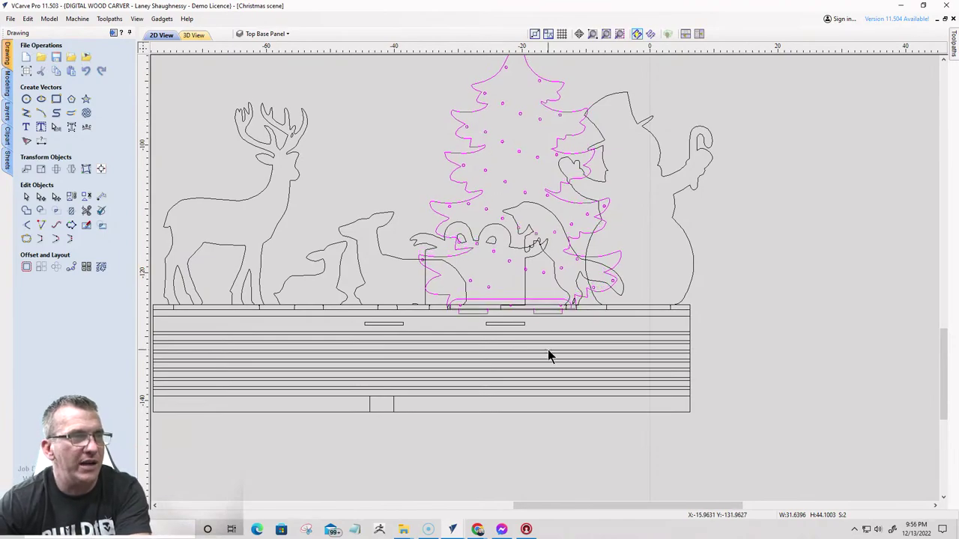
pyautogui.press('Down')
pyautogui.press('Down')
pyautogui.scroll(4, 496, 358)
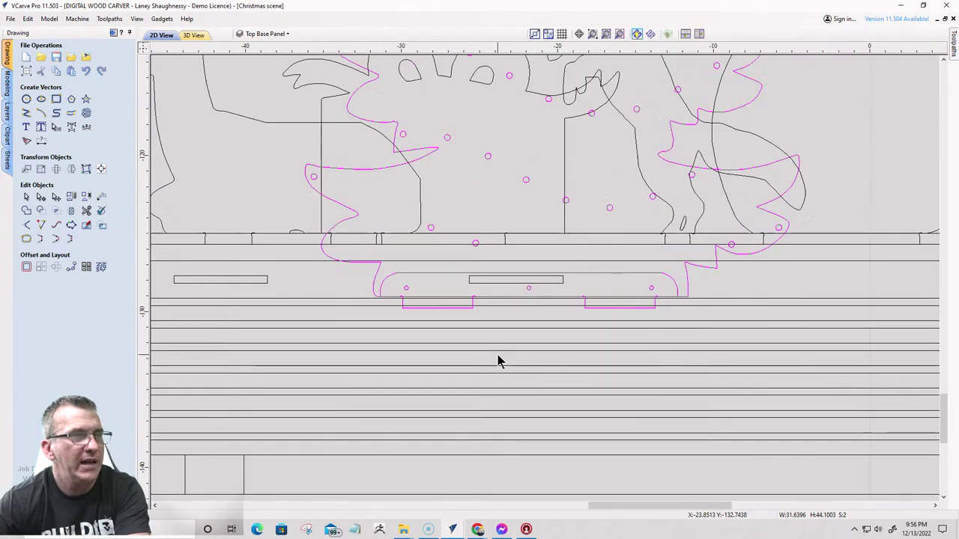
pyautogui.scroll(-2, 487, 291)
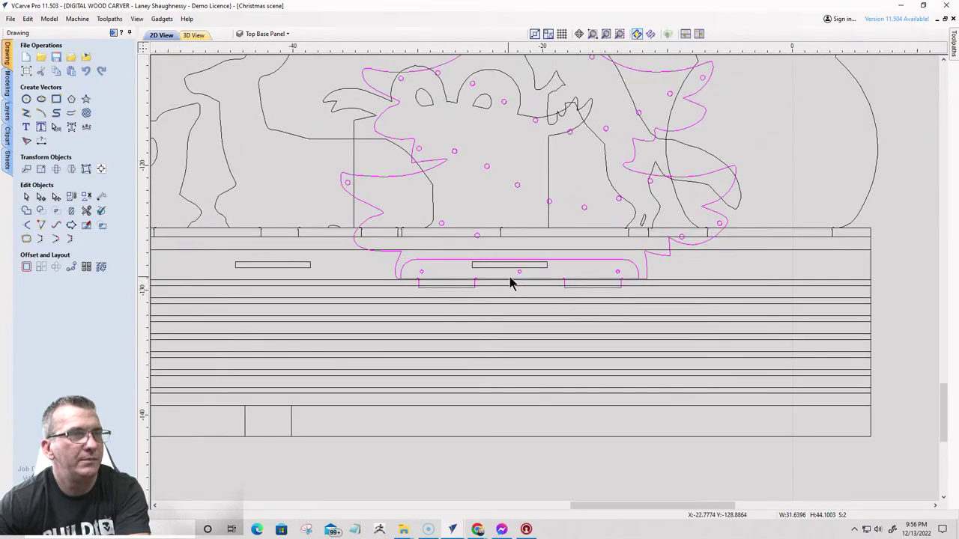
pyautogui.scroll(3, 509, 284)
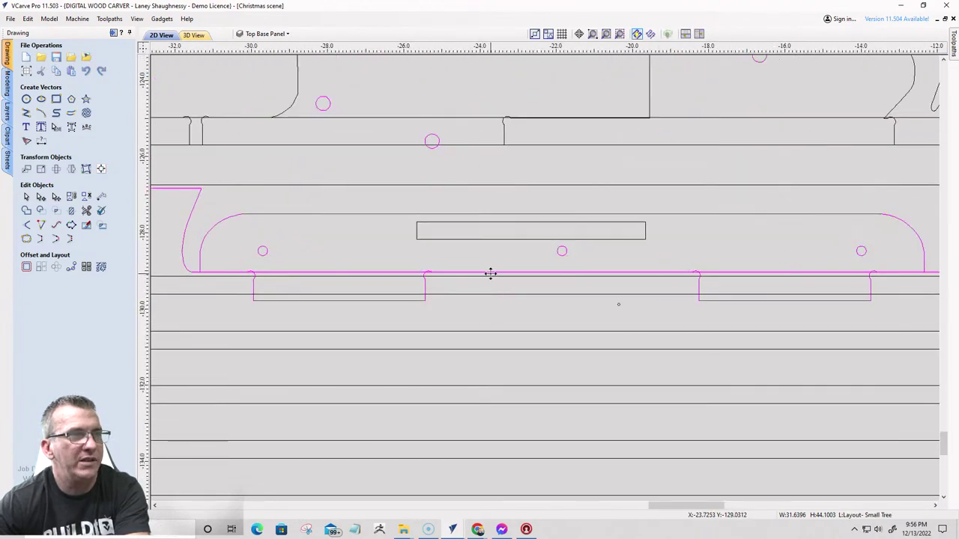
# - Undo a panel-strip change, reselect the small tree, nudge it down two more steps, then start line drawing
pyautogui.click(492, 281)
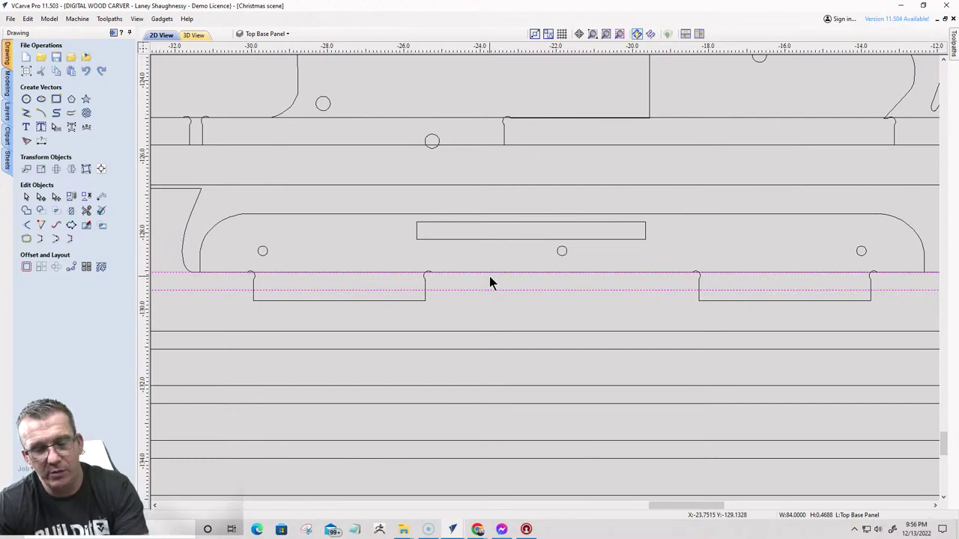
pyautogui.hotkey('ctrl', 'z')
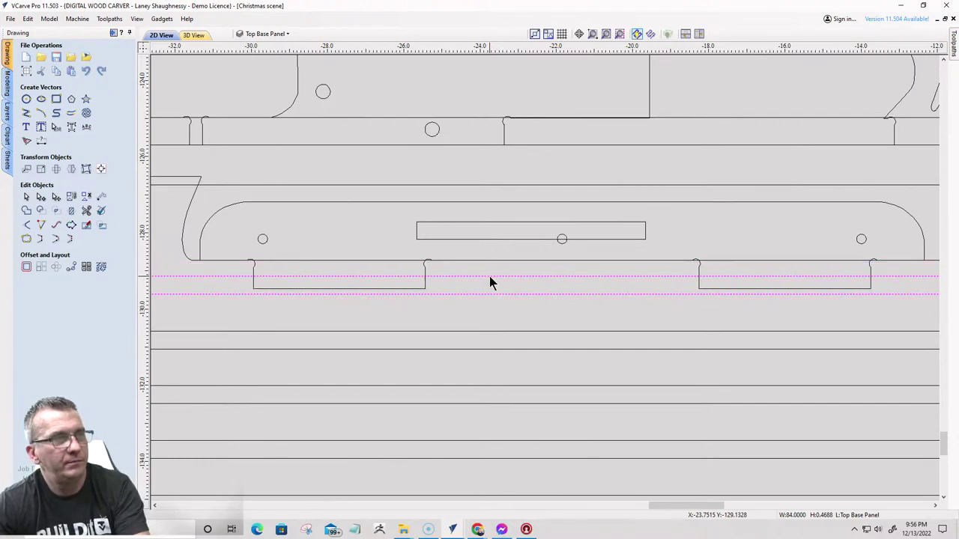
pyautogui.press('Escape')
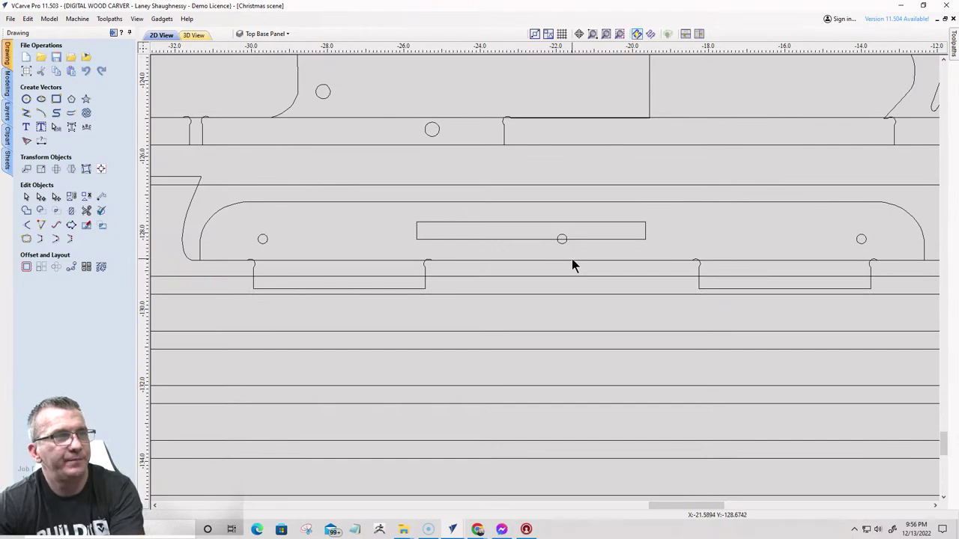
pyautogui.click(572, 260)
pyautogui.scroll(-3, 514, 247)
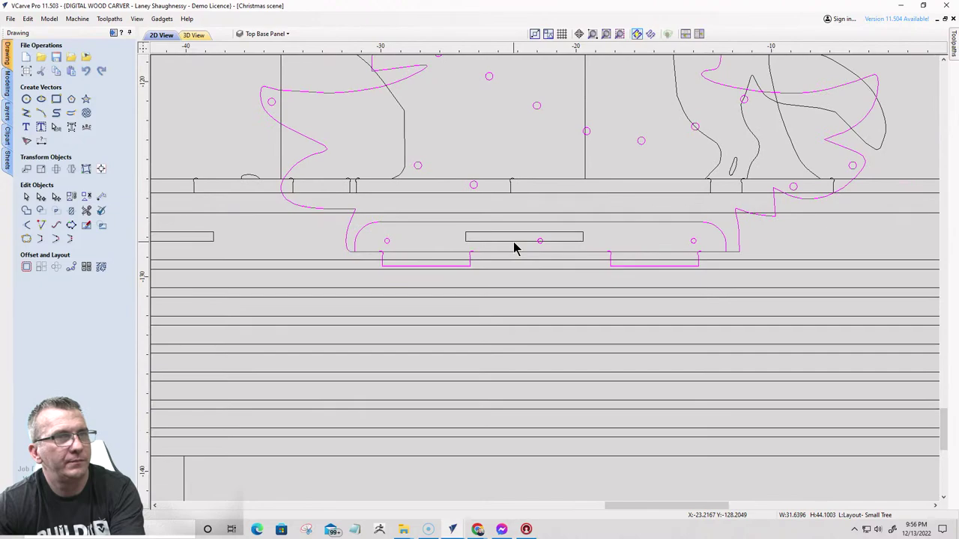
pyautogui.scroll(3, 514, 247)
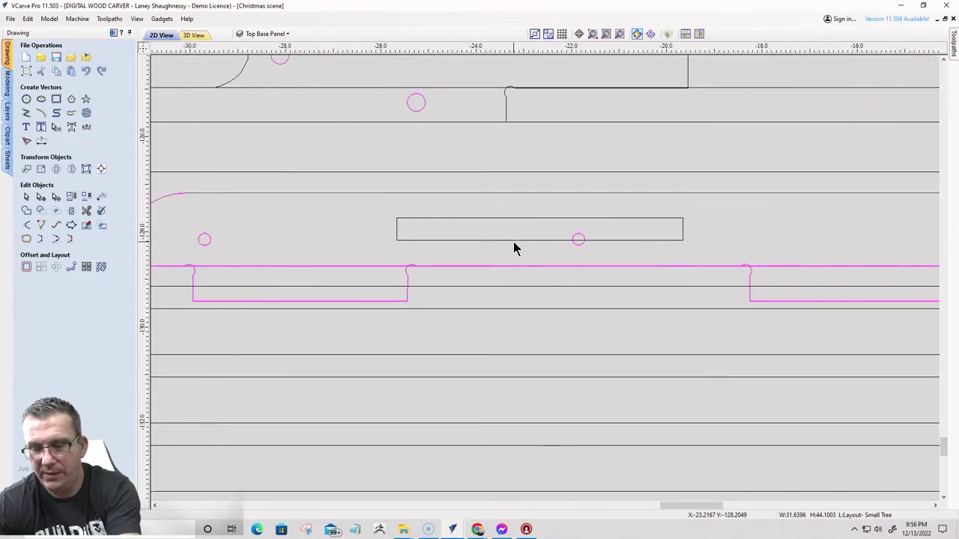
pyautogui.press('Down')
pyautogui.press('Down')
pyautogui.press('Down')
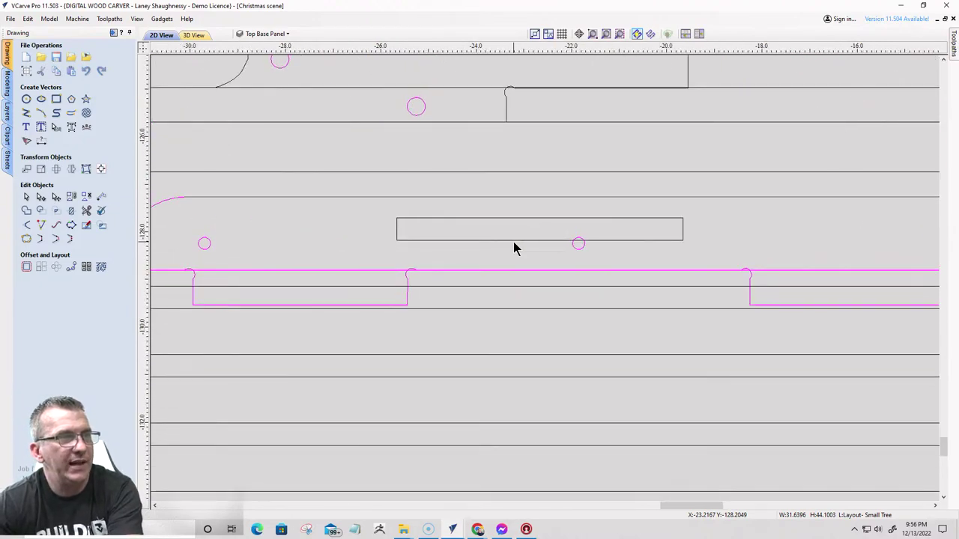
pyautogui.press('Down')
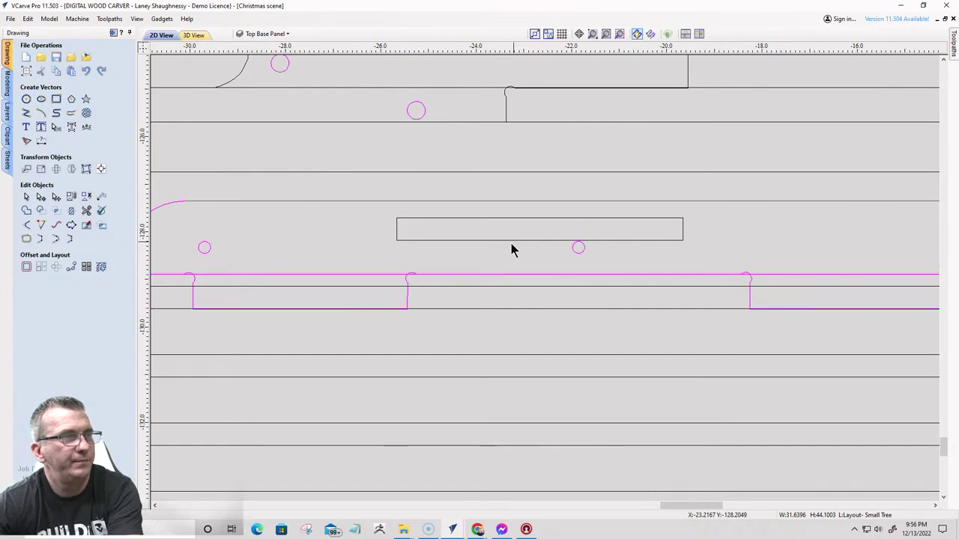
pyautogui.scroll(1, 510, 245)
pyautogui.scroll(1, 509, 247)
pyautogui.scroll(-2, 509, 248)
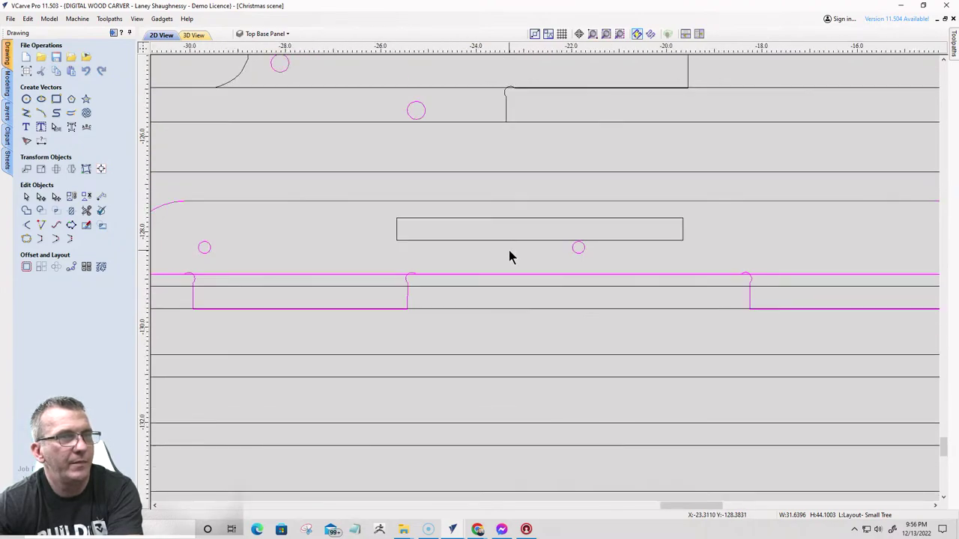
pyautogui.click(26, 113)
pyautogui.scroll(3, 177, 336)
# - Draw vertical lines from the first two tab arc ends down to the bottom line
pyautogui.scroll(3, 235, 214)
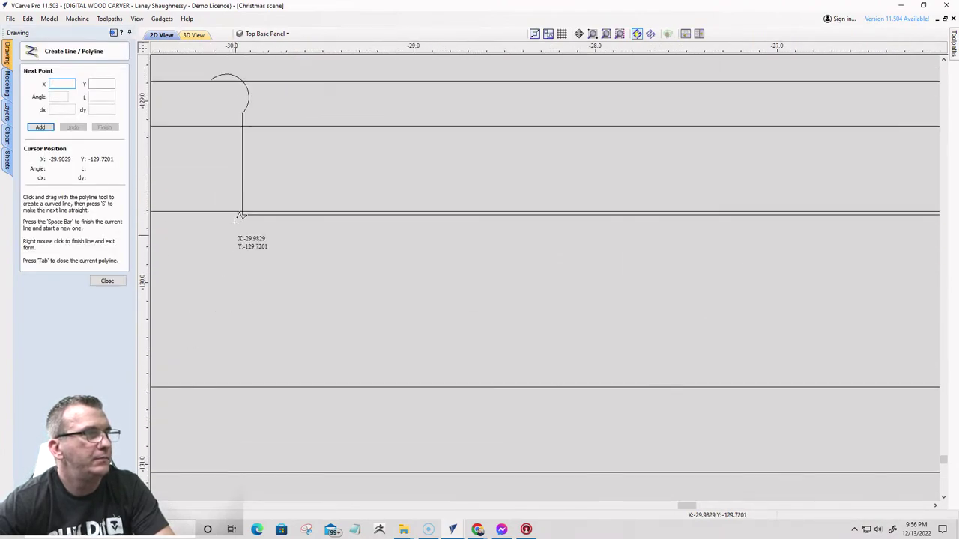
pyautogui.click(242, 128)
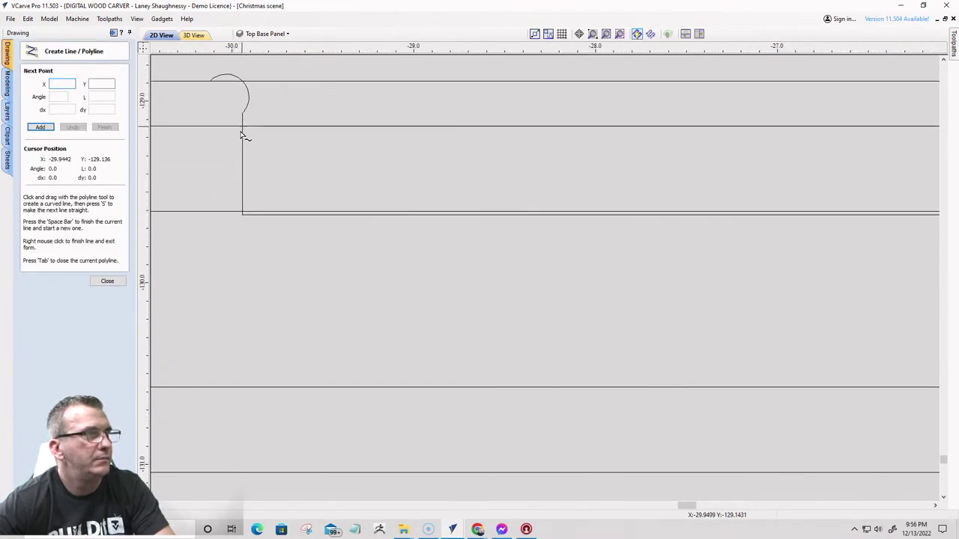
pyautogui.click(242, 211)
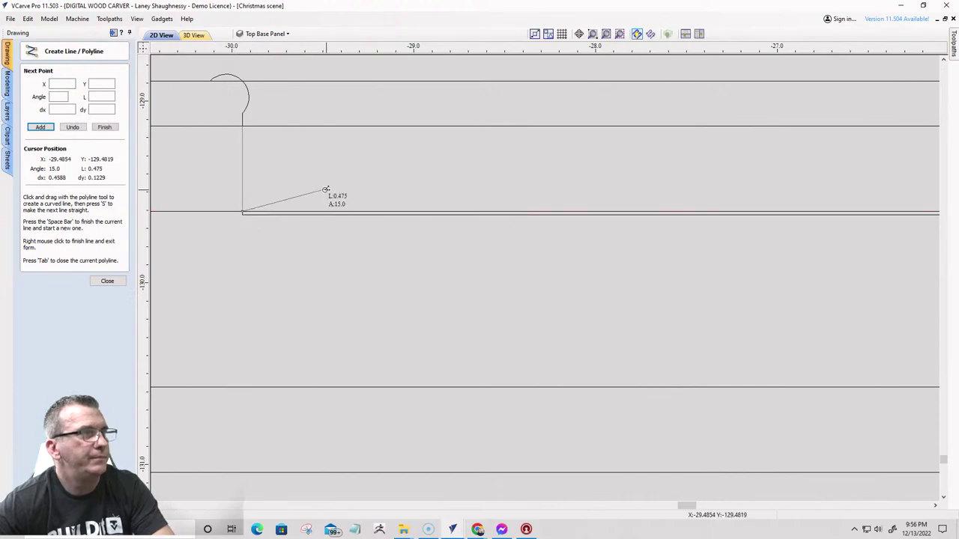
pyautogui.press('space')
pyautogui.scroll(-4, 161, 242)
pyautogui.scroll(4, 433, 227)
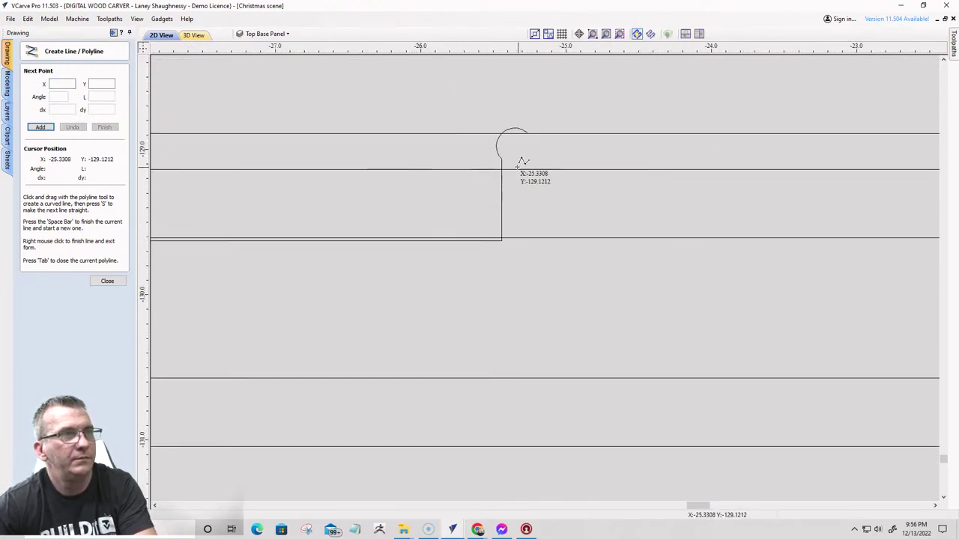
pyautogui.click(502, 171)
pyautogui.click(500, 237)
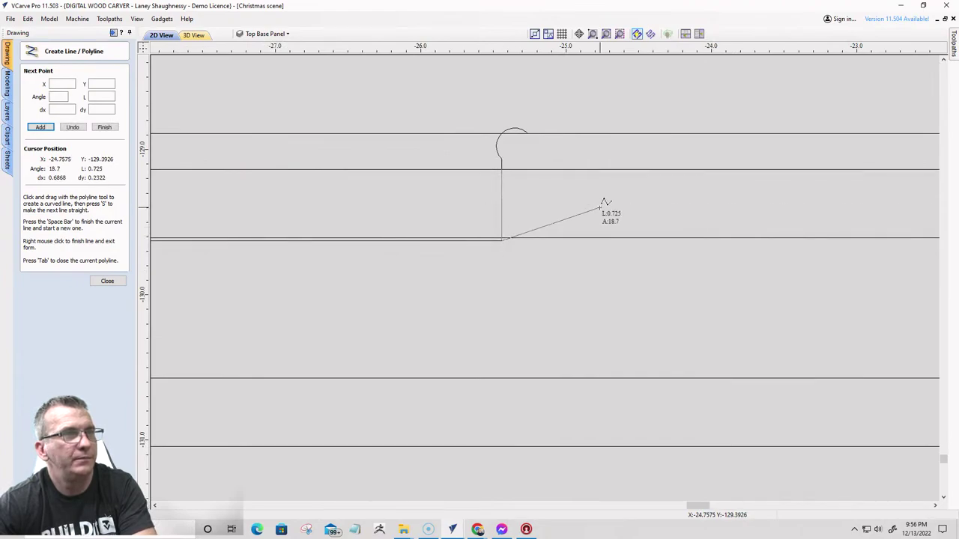
pyautogui.press('space')
# - Abandon the third arc line, then draw a closing line from the tab's snapped corner to the slot corner
pyautogui.scroll(-4, 368, 255)
pyautogui.scroll(4, 745, 251)
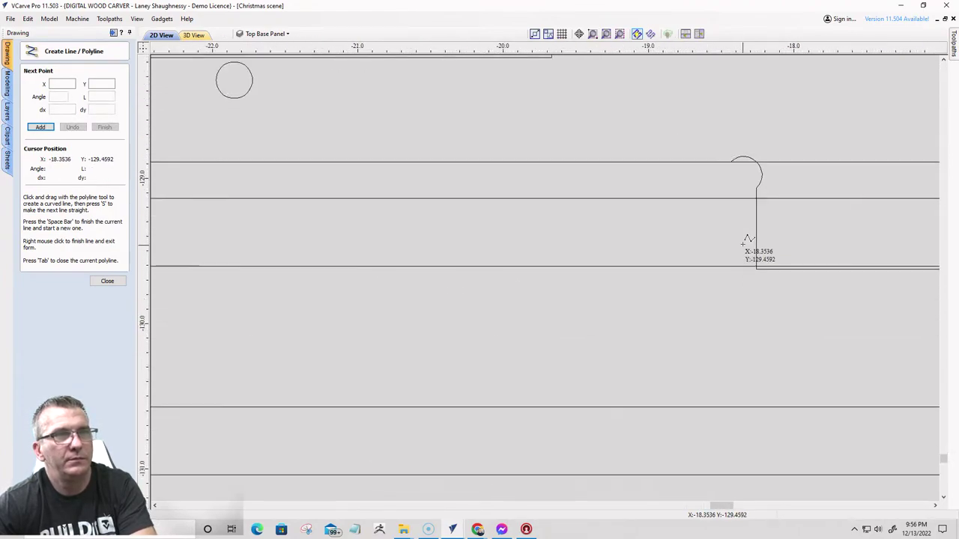
pyautogui.click(755, 195)
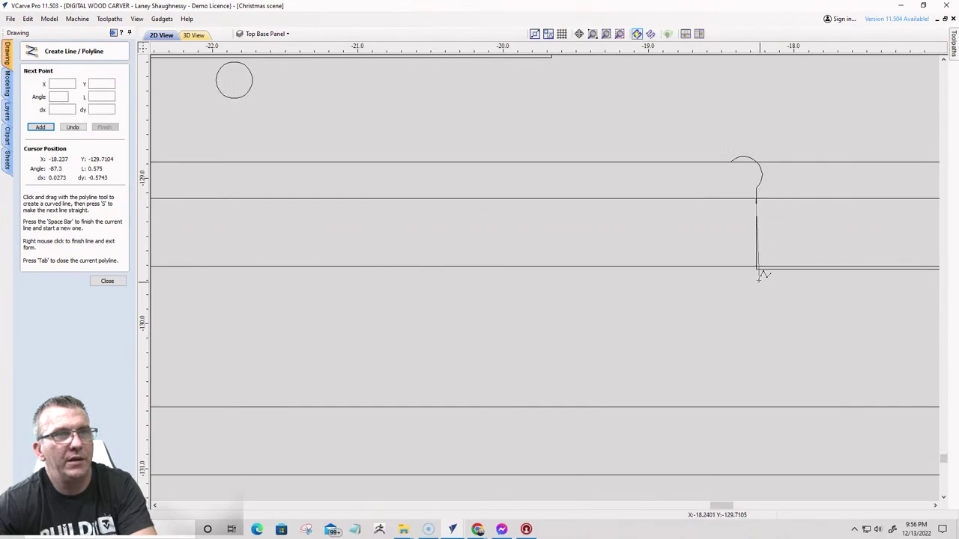
pyautogui.scroll(8, 757, 240)
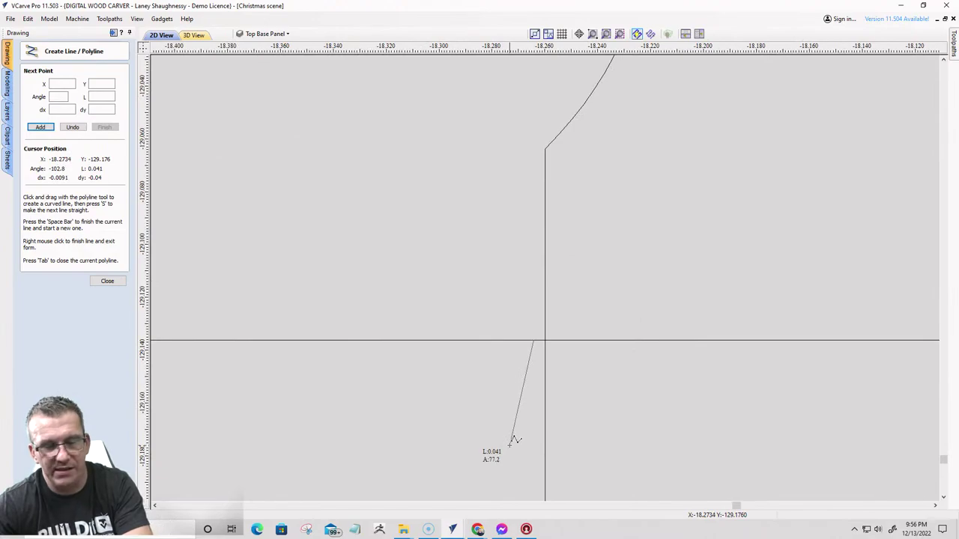
pyautogui.rightClick(542, 406)
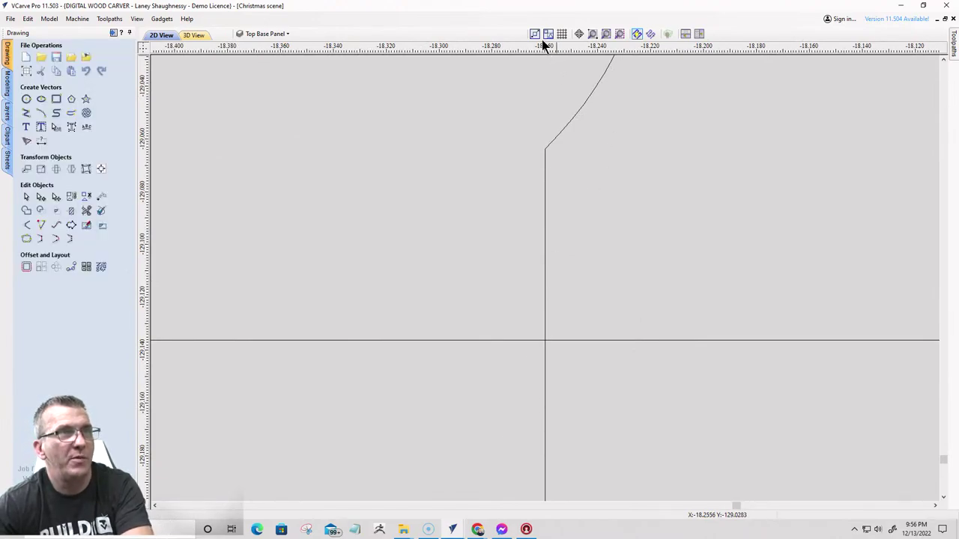
pyautogui.click(26, 112)
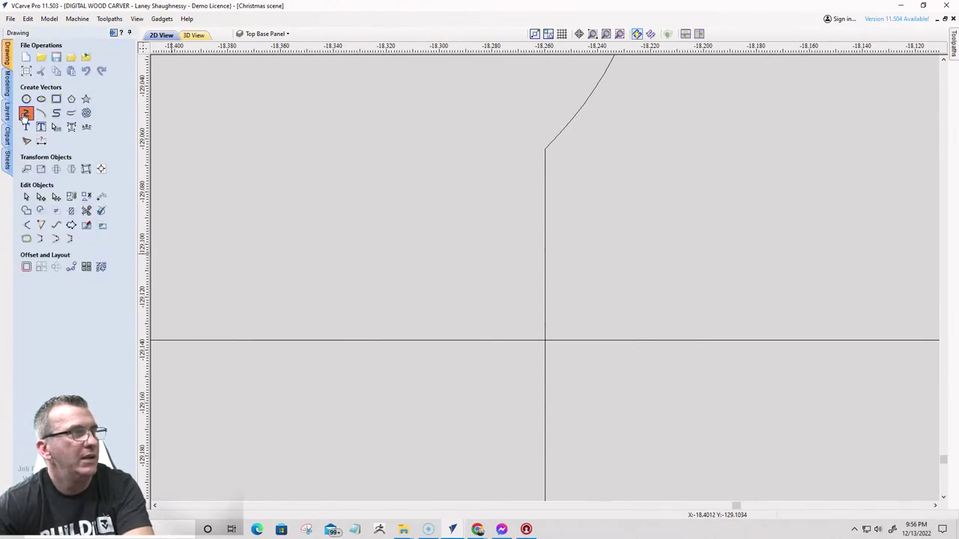
pyautogui.click(545, 339)
pyautogui.scroll(-5, 611, 300)
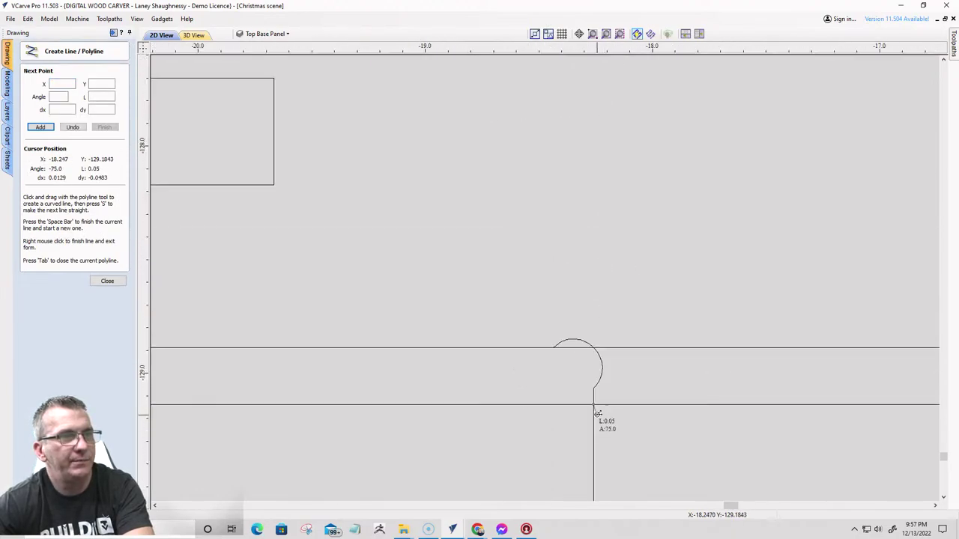
pyautogui.scroll(-3, 597, 412)
pyautogui.scroll(3, 592, 420)
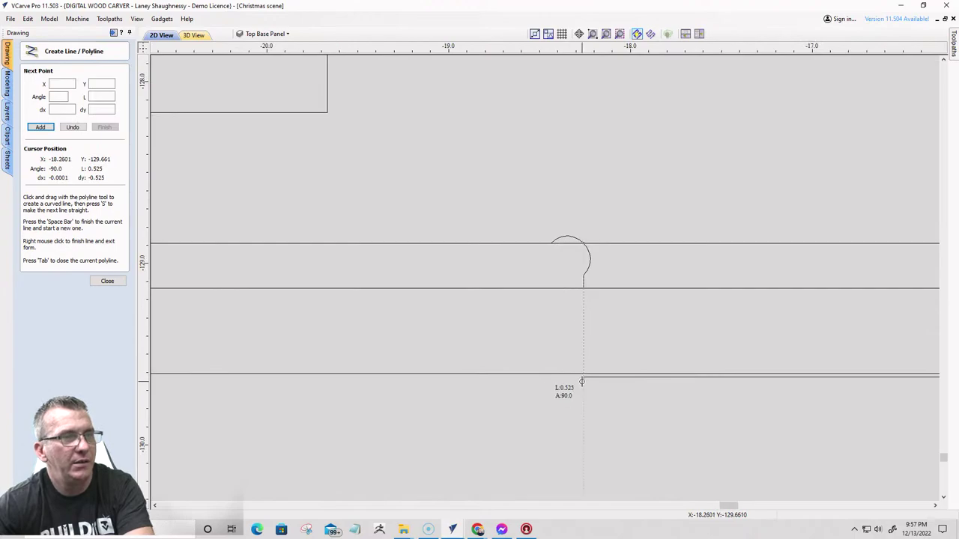
pyautogui.click(582, 378)
pyautogui.press('space')
# - Draw a line from the lower-right notch down to the slot's bottom edge, then zoom out
pyautogui.scroll(-3, 421, 381)
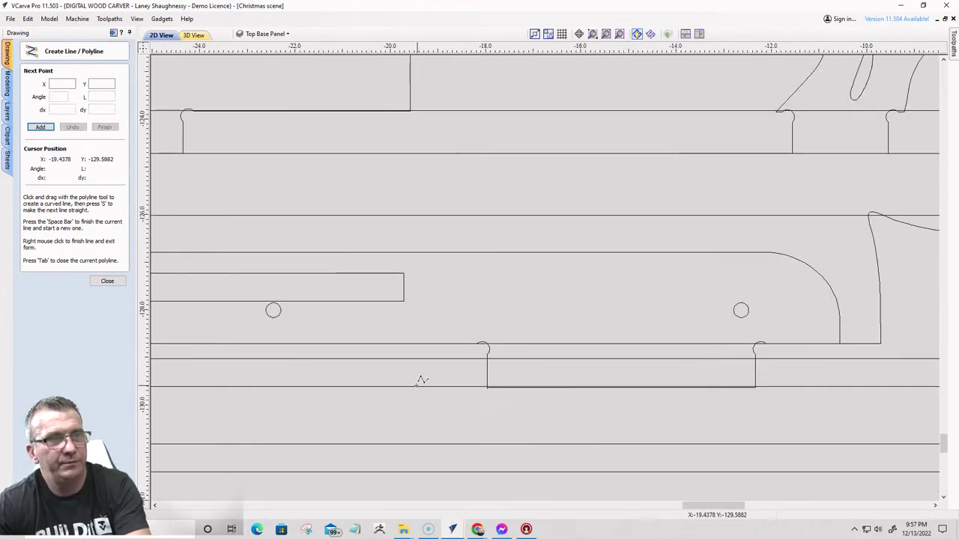
pyautogui.scroll(5, 739, 375)
pyautogui.scroll(2, 685, 378)
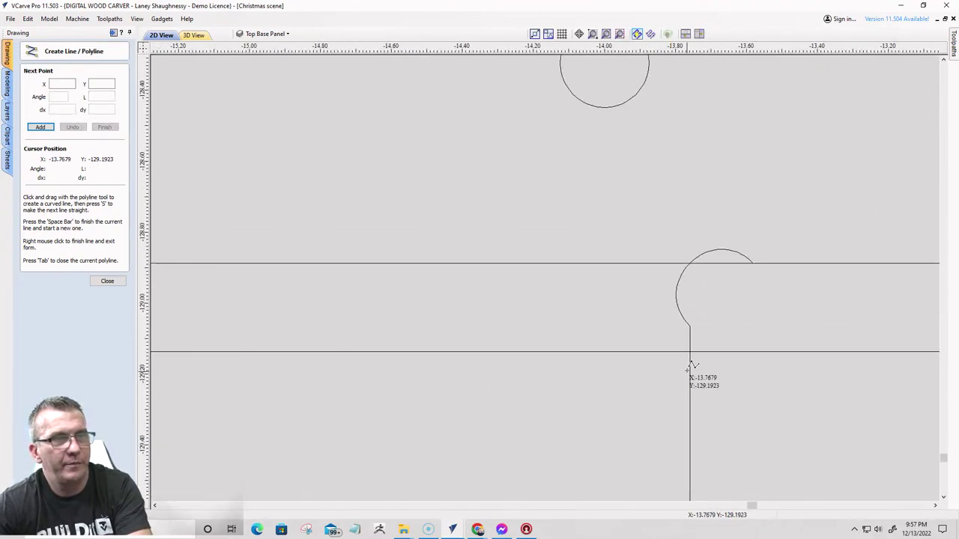
pyautogui.click(690, 342)
pyautogui.scroll(-3, 700, 425)
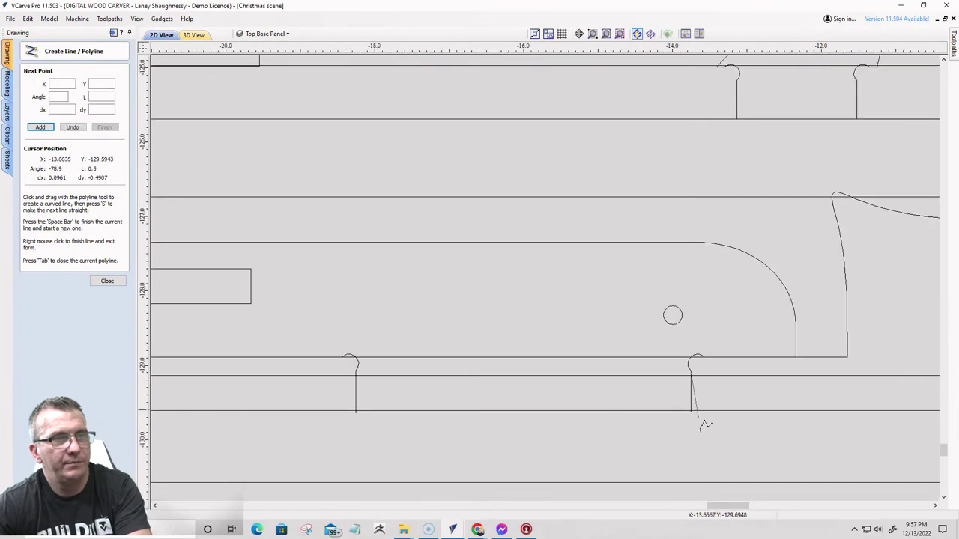
pyautogui.scroll(3, 687, 397)
pyautogui.click(688, 398)
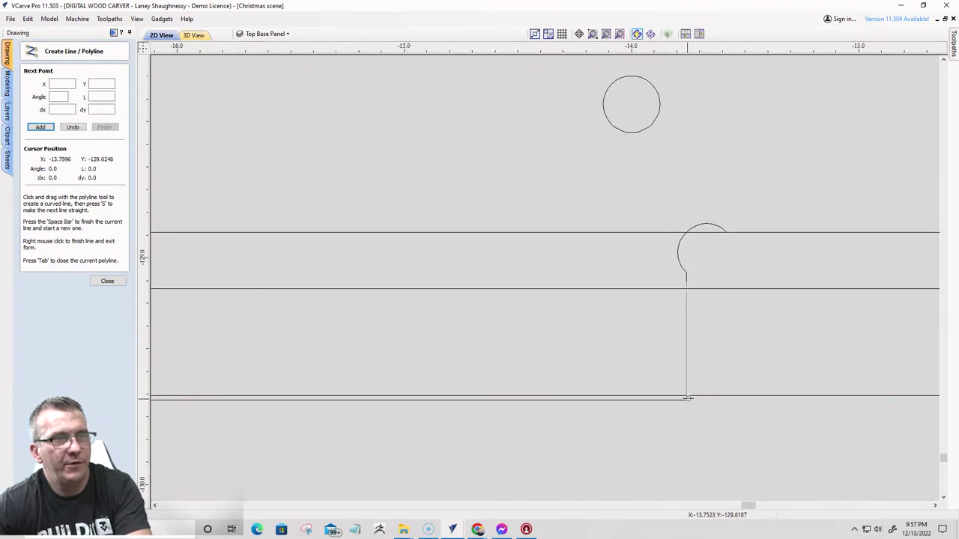
pyautogui.press('space')
pyautogui.scroll(-6, 727, 416)
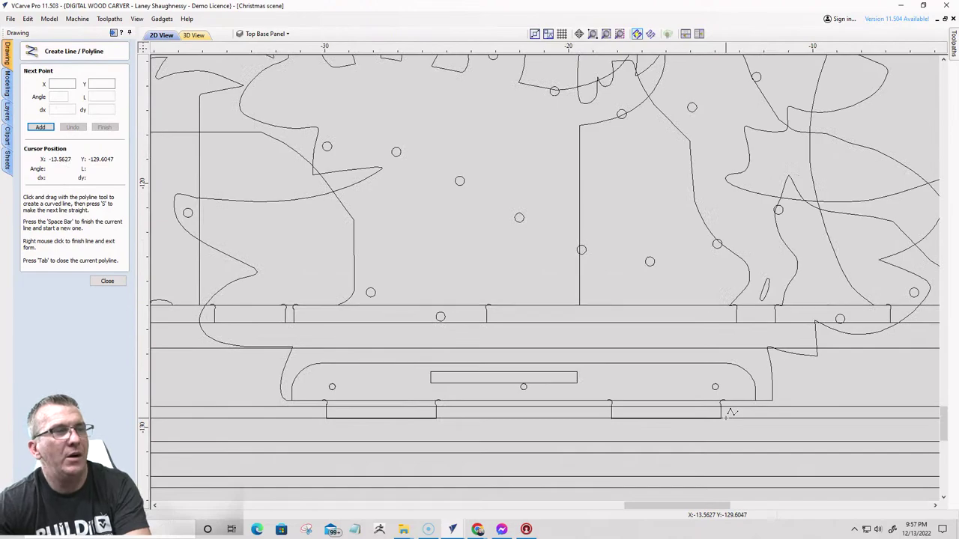
pyautogui.scroll(-4, 731, 413)
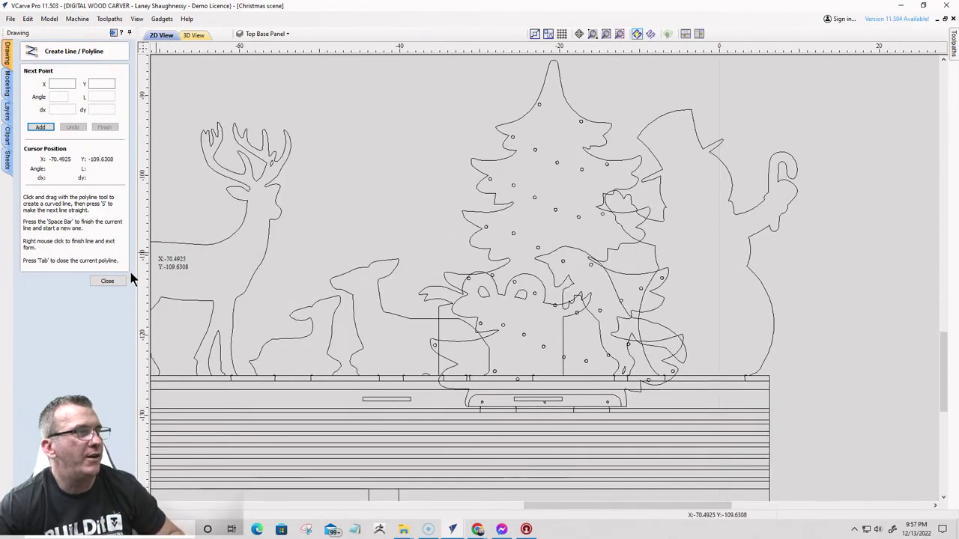
# - Stop drawing lines and hide the Christmas tree layout layer
pyautogui.click(107, 281)
pyautogui.click(253, 35)
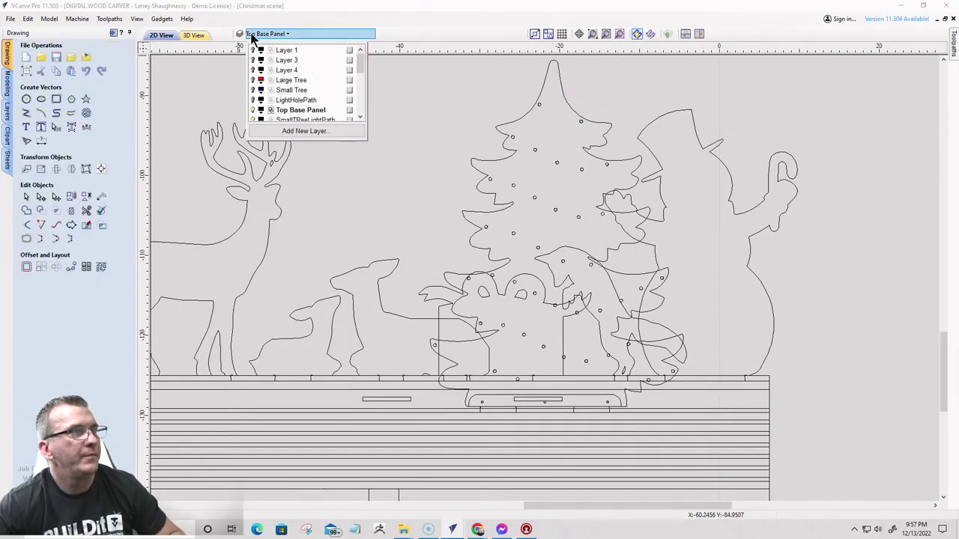
pyautogui.scroll(-1, 254, 96)
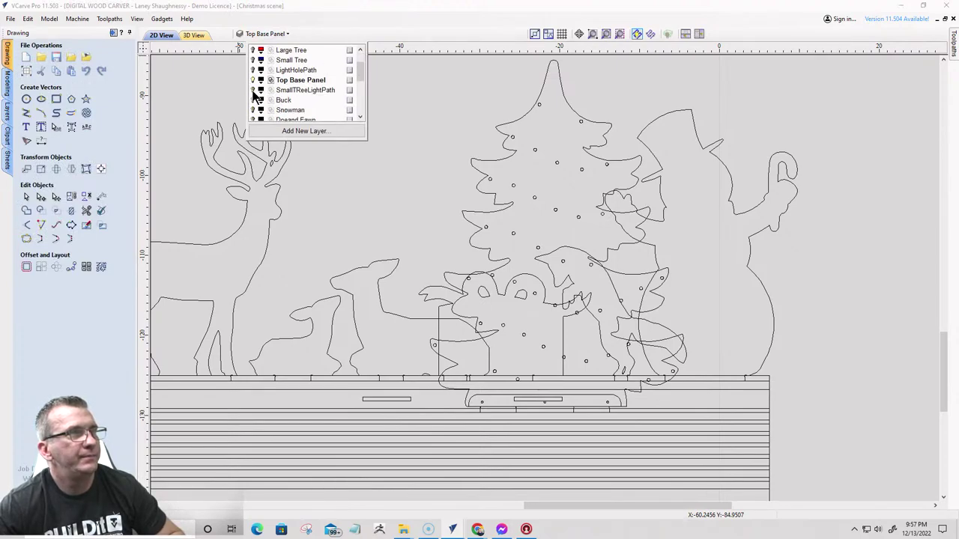
pyautogui.scroll(-3, 255, 96)
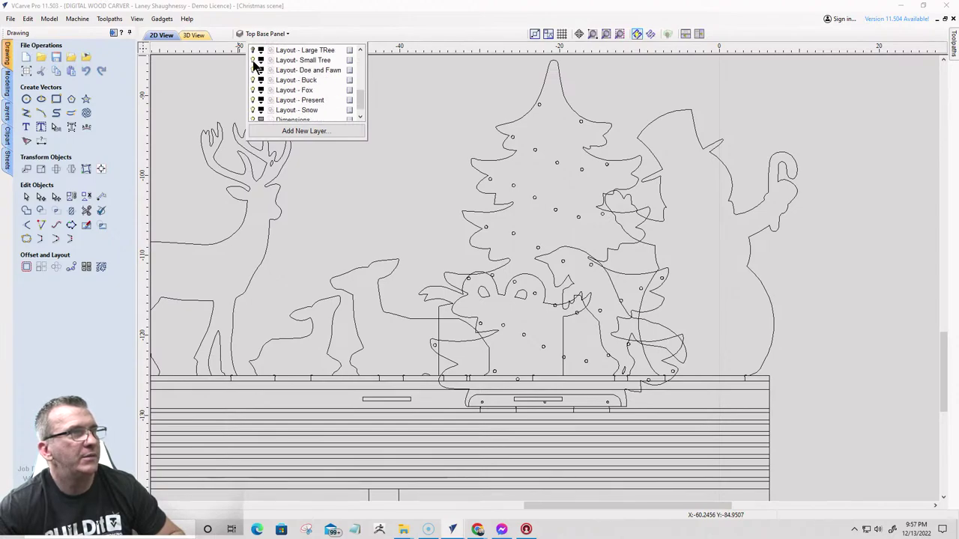
pyautogui.click(253, 61)
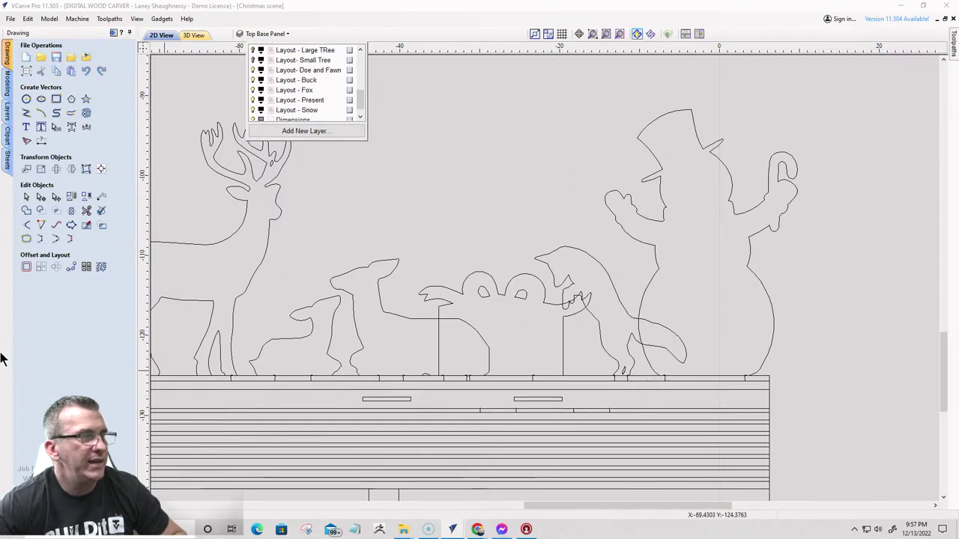
# - Trim away the three stray line segments between and beside the lower slots with Interactive Vector Trim
pyautogui.click(85, 212)
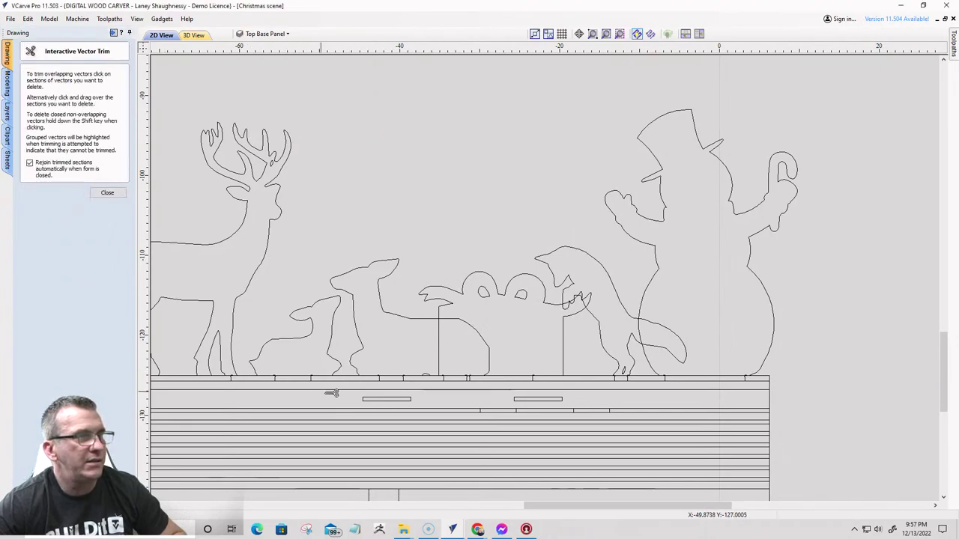
pyautogui.click(402, 411)
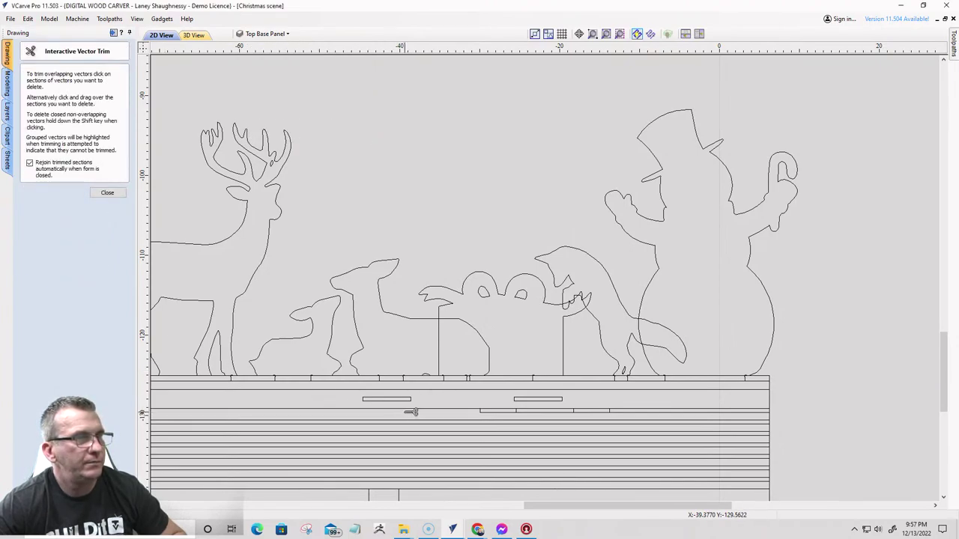
pyautogui.click(412, 410)
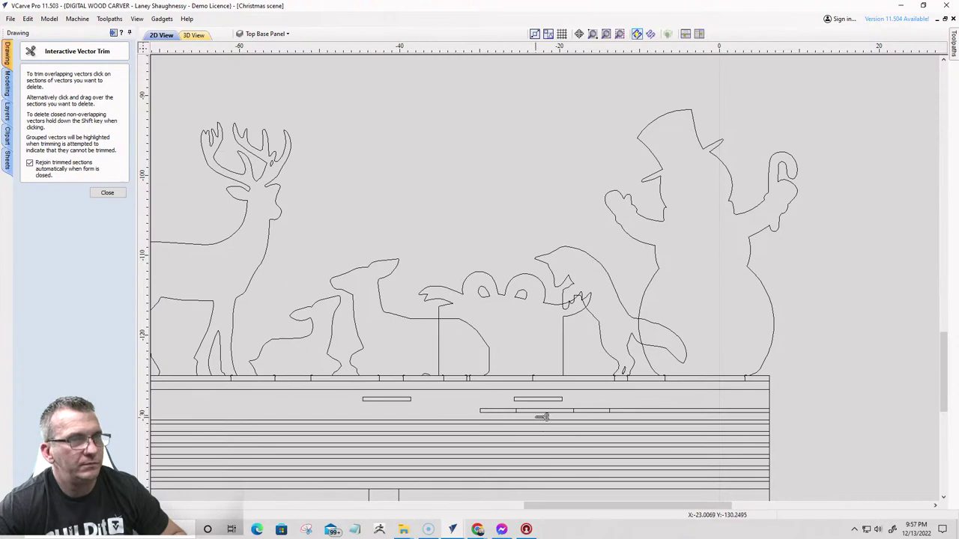
pyautogui.click(630, 411)
pyautogui.scroll(-4, 676, 376)
pyautogui.scroll(8, 631, 380)
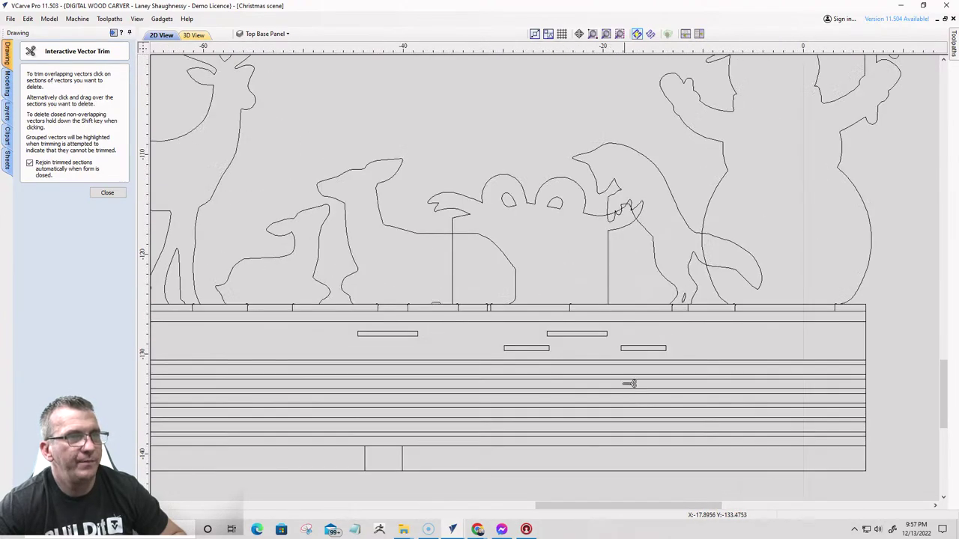
pyautogui.scroll(8, 754, 295)
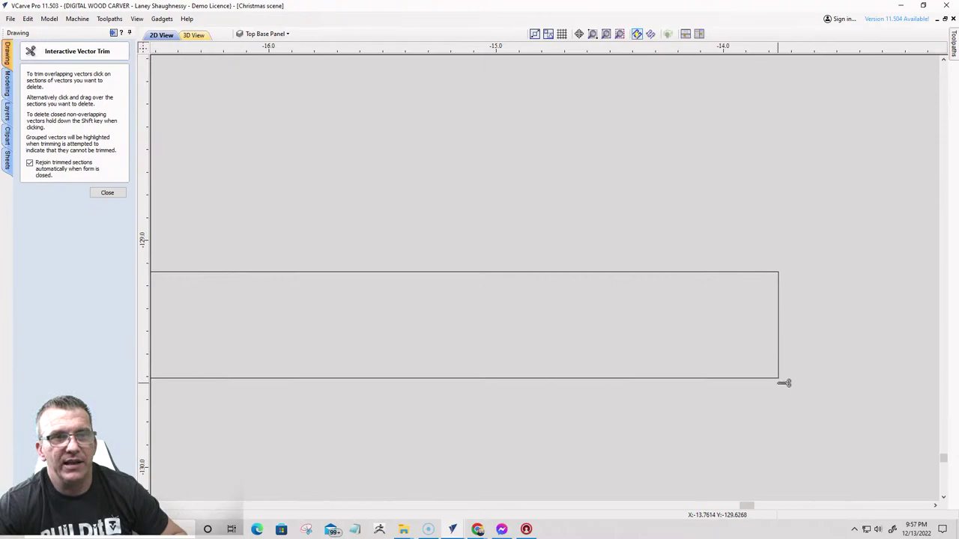
pyautogui.scroll(-4, 794, 337)
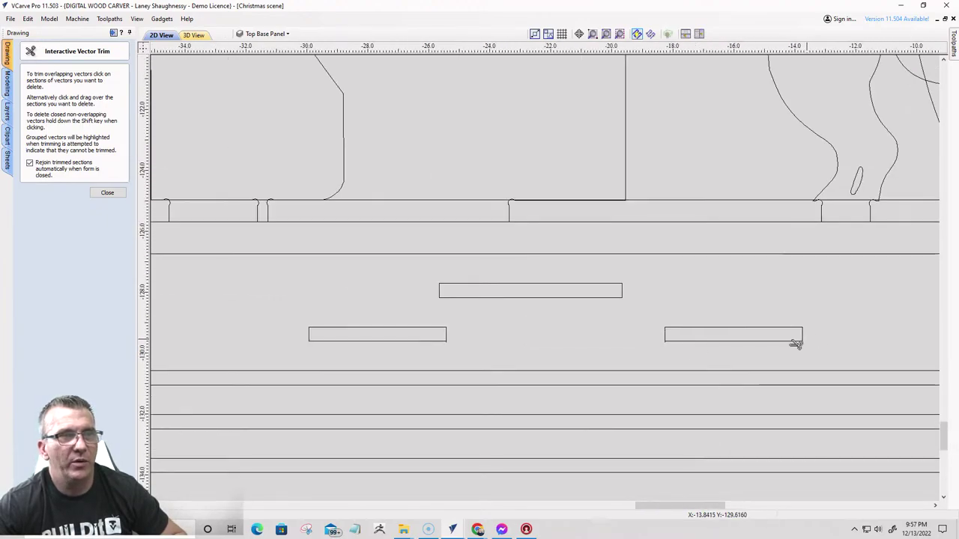
pyautogui.scroll(6, 682, 337)
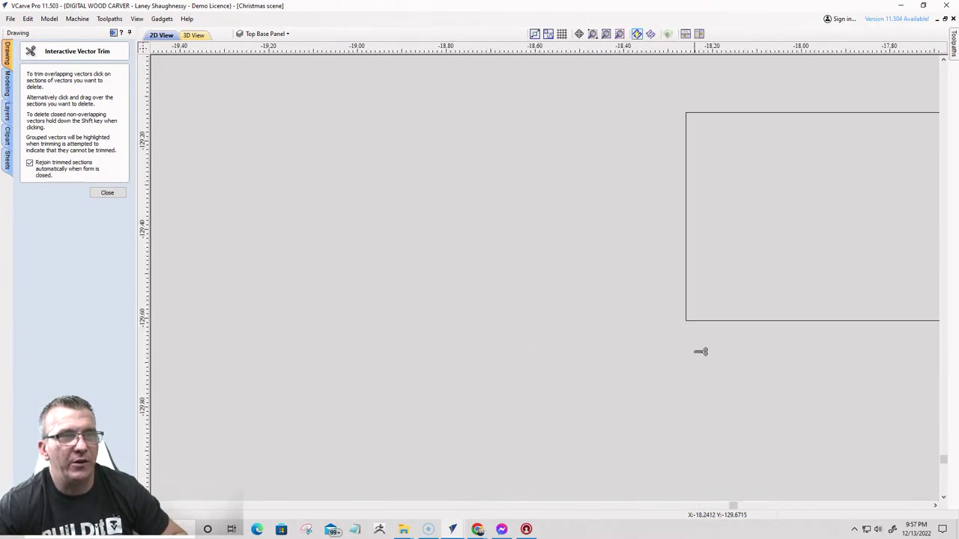
pyautogui.scroll(-6, 701, 351)
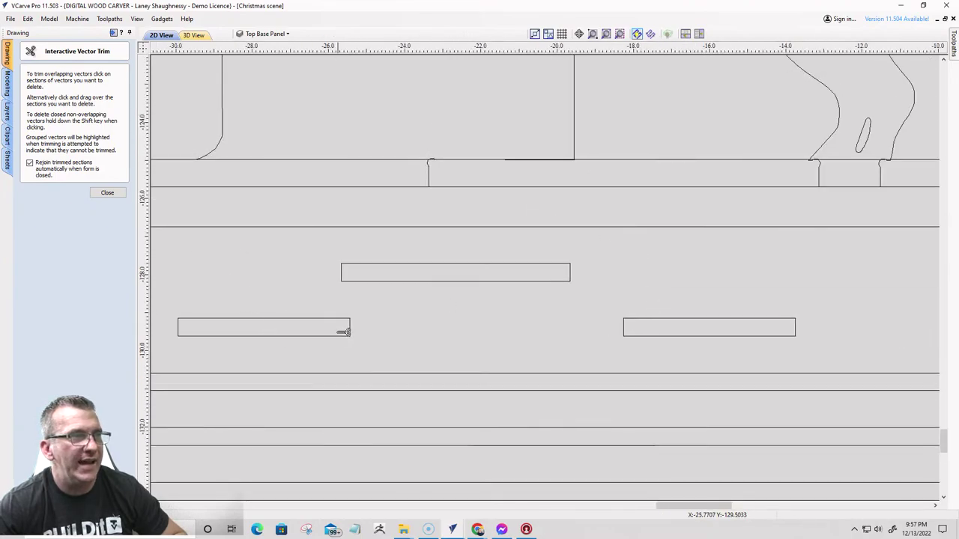
pyautogui.scroll(8, 344, 332)
pyautogui.scroll(-4, 697, 345)
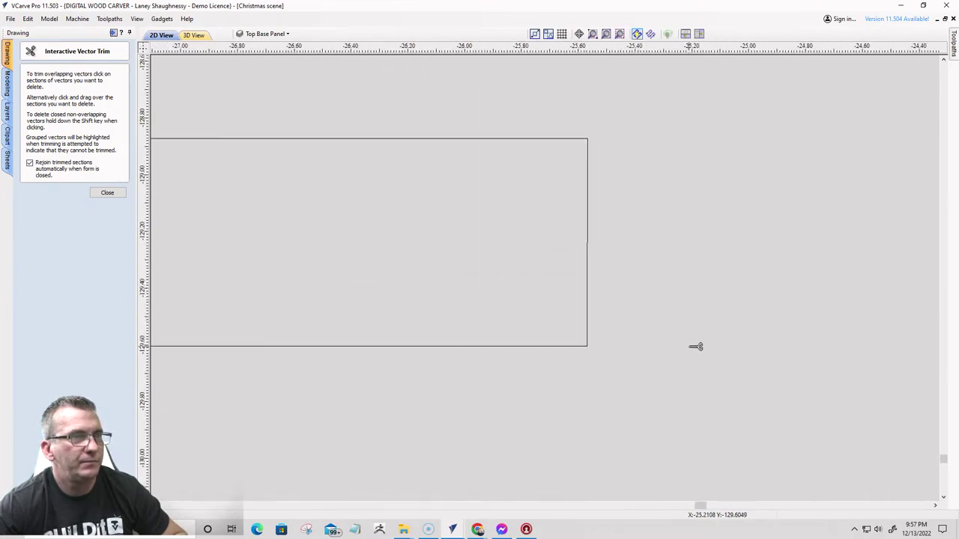
pyautogui.scroll(3, 289, 336)
pyautogui.scroll(-1, 265, 322)
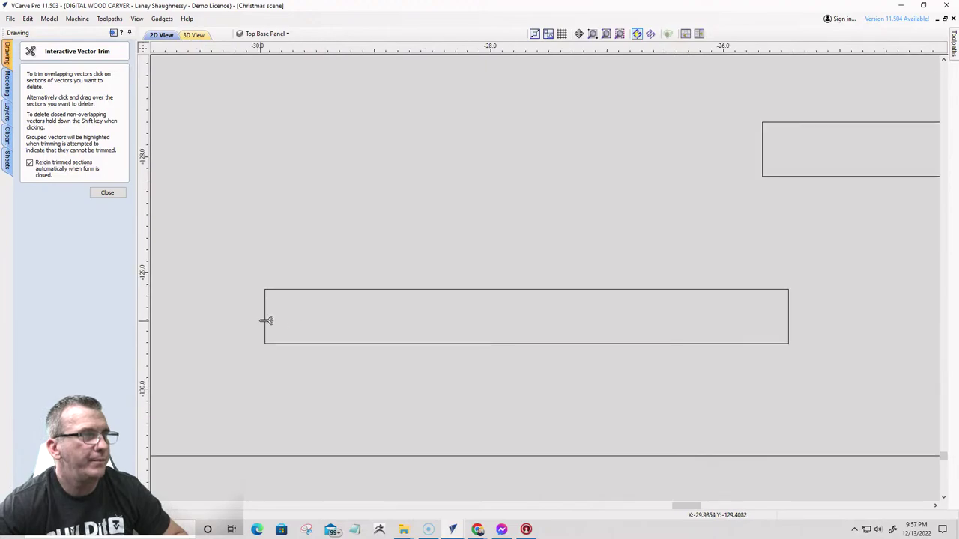
pyautogui.scroll(1, 265, 321)
pyautogui.scroll(-4, 158, 218)
pyautogui.scroll(-5, 460, 274)
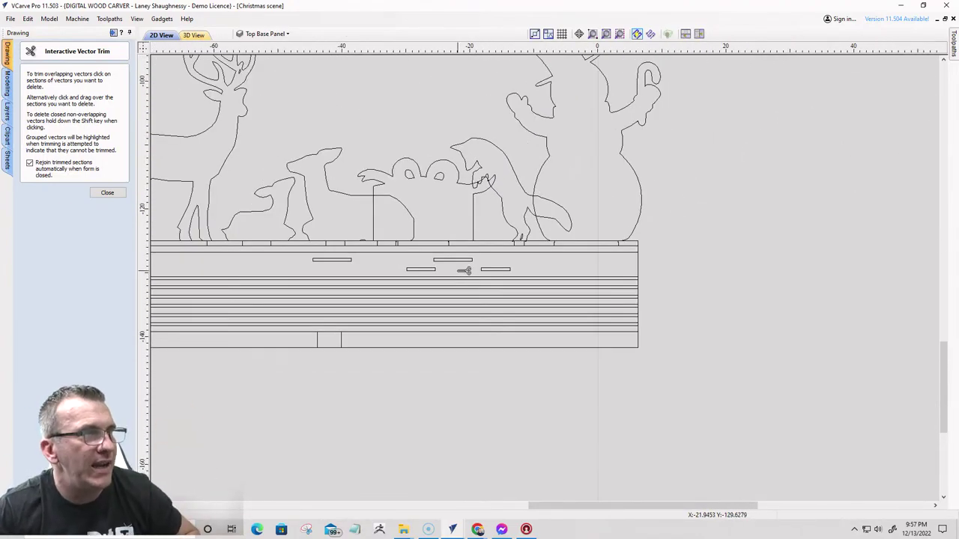
pyautogui.scroll(-3, 467, 296)
pyautogui.scroll(-1, 468, 296)
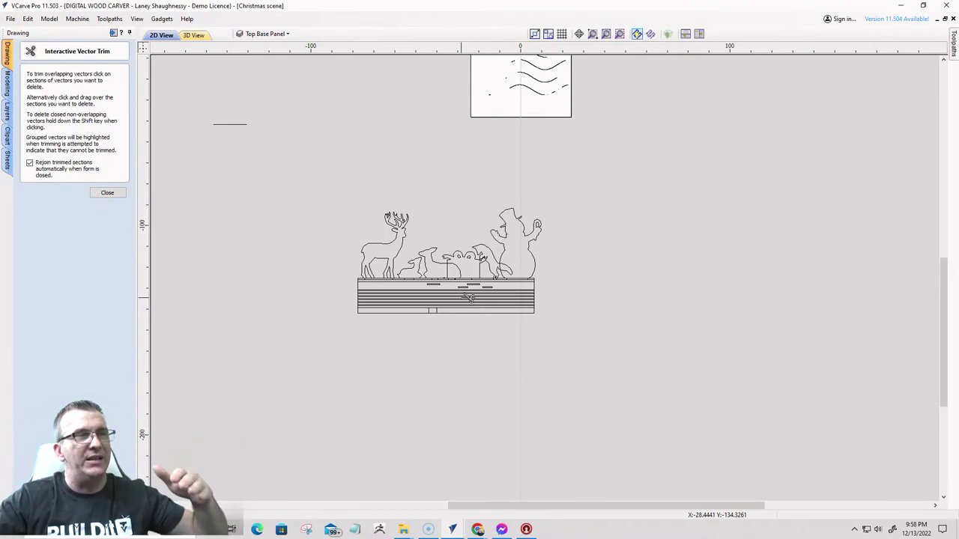
pyautogui.scroll(4, 468, 297)
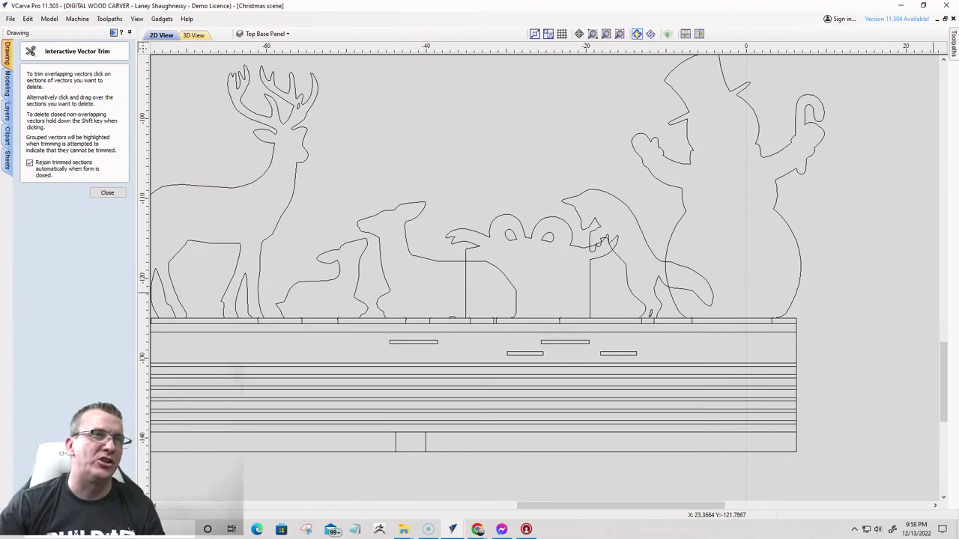
# - Exit trimming, select the snowman outline and nudge it down two steps
pyautogui.click(107, 192)
pyautogui.click(682, 191)
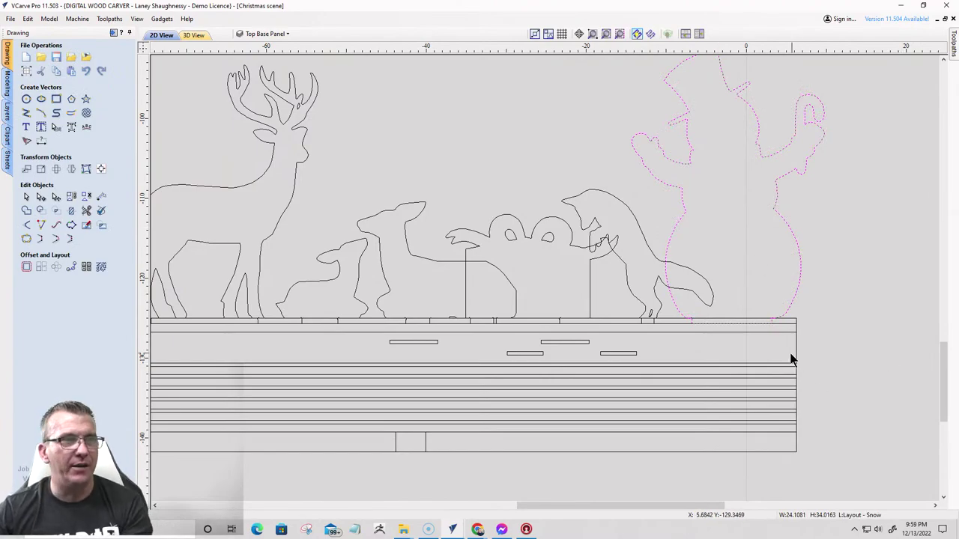
pyautogui.scroll(3, 777, 366)
pyautogui.scroll(-4, 777, 365)
pyautogui.scroll(2, 747, 270)
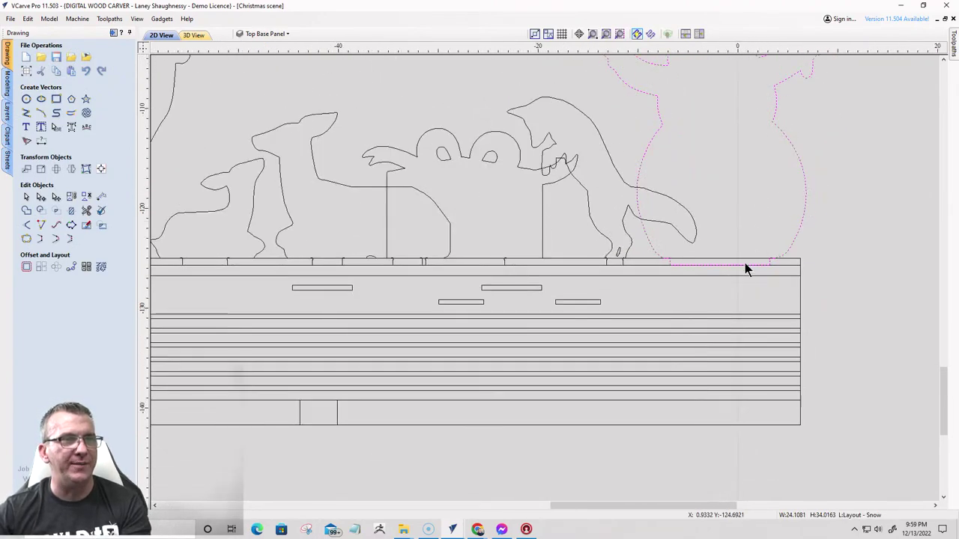
pyautogui.press('Down')
pyautogui.press('Down')
pyautogui.press('Down')
pyautogui.press('Down')
pyautogui.press('Down')
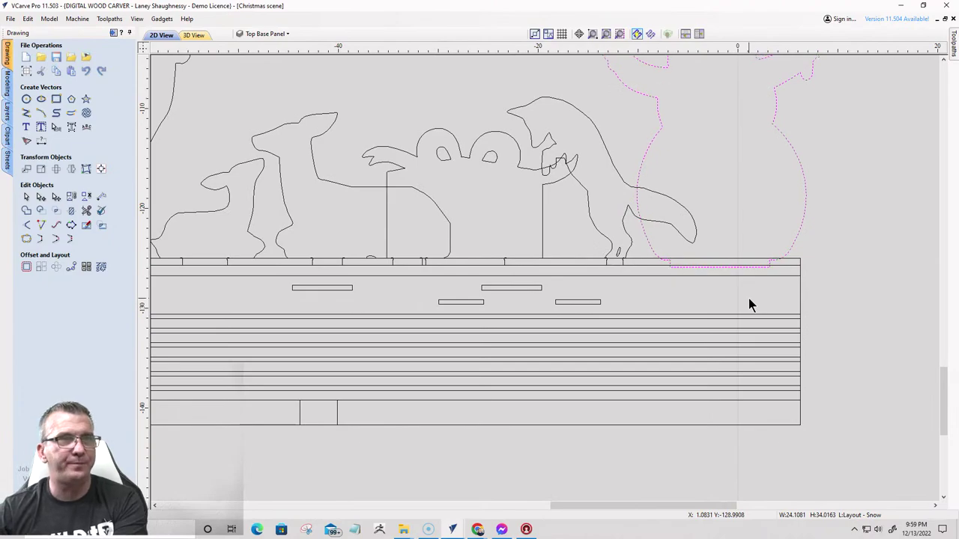
pyautogui.press('Down')
pyautogui.press('Down')
pyautogui.press('Down')
pyautogui.press('Down')
pyautogui.press('Down')
pyautogui.scroll(3, 746, 320)
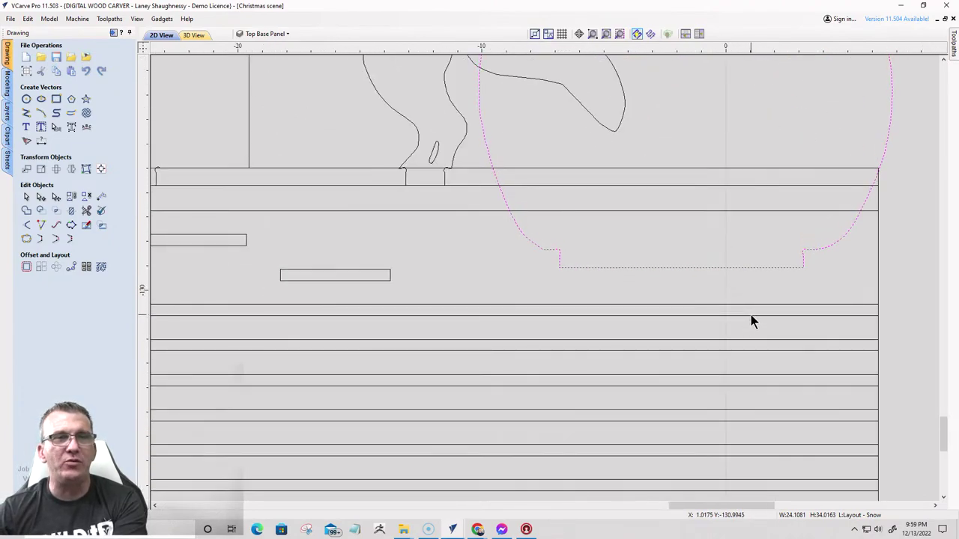
# - Shift the base panel line up slightly, then nudge the snowman down three more steps
pyautogui.click(751, 315)
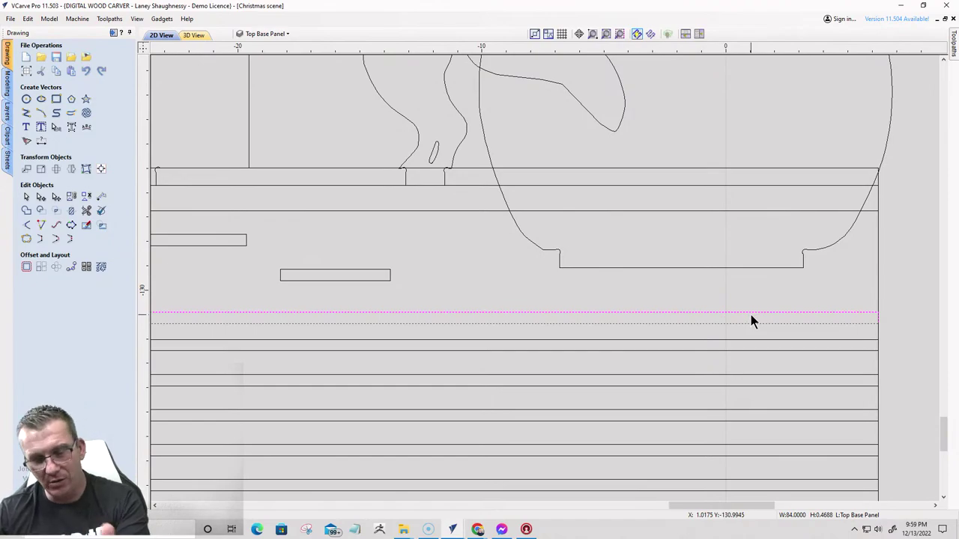
pyautogui.press('Up')
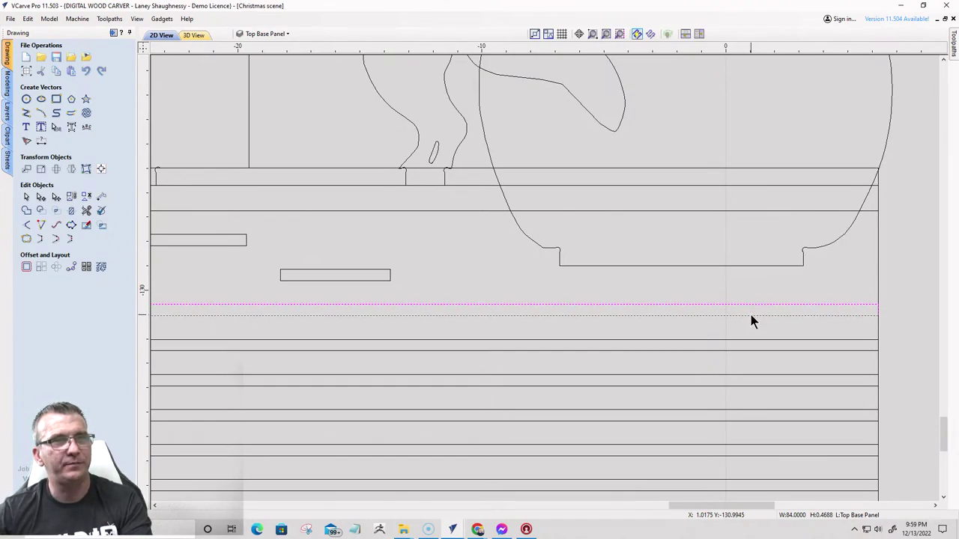
pyautogui.click(737, 266)
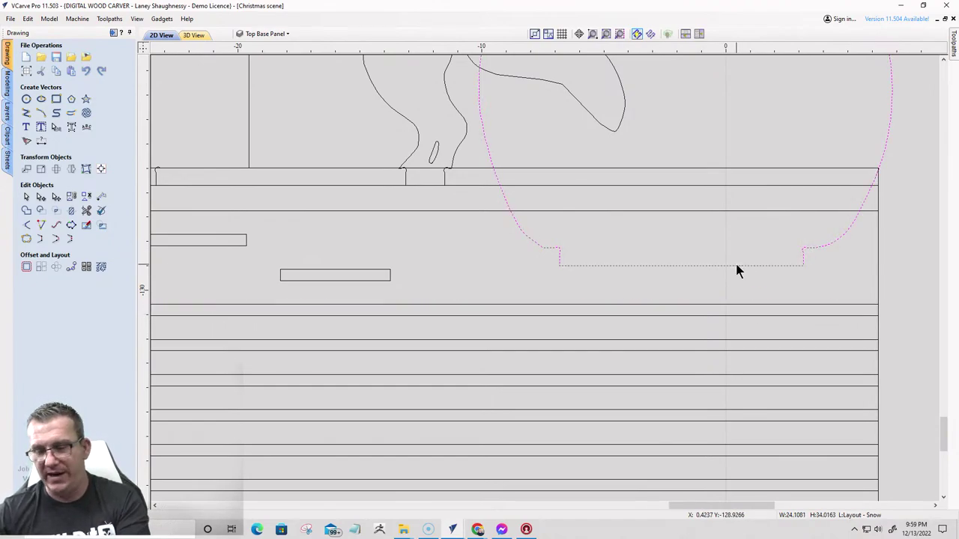
pyautogui.press('Down')
pyautogui.press('Down')
pyautogui.press('Down')
pyautogui.press('Down')
pyautogui.press('Down')
pyautogui.press('Down')
pyautogui.press('Down')
pyautogui.press('Down')
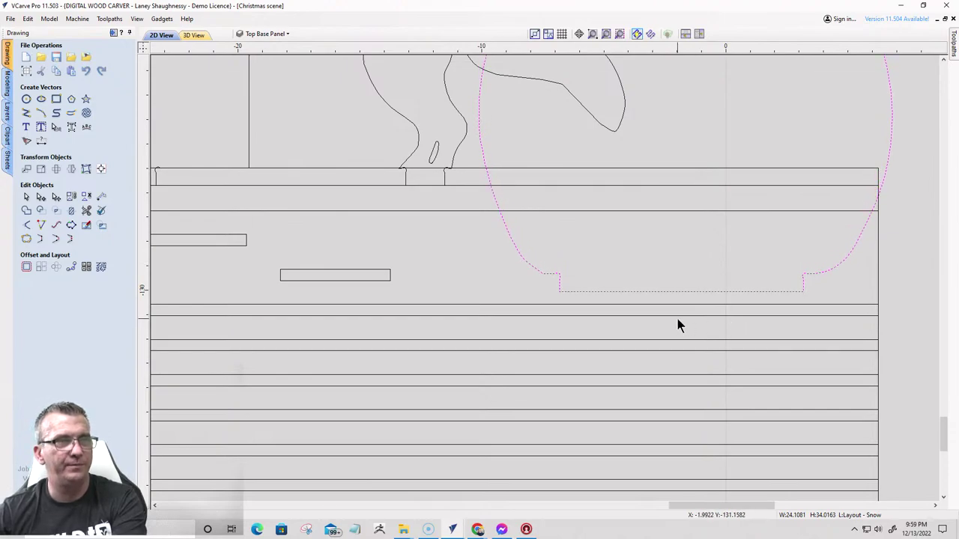
pyautogui.press('Down')
pyautogui.press('Down')
pyautogui.press('Down')
pyautogui.press('Down')
pyautogui.press('Down')
pyautogui.press('Down')
pyautogui.press('Down')
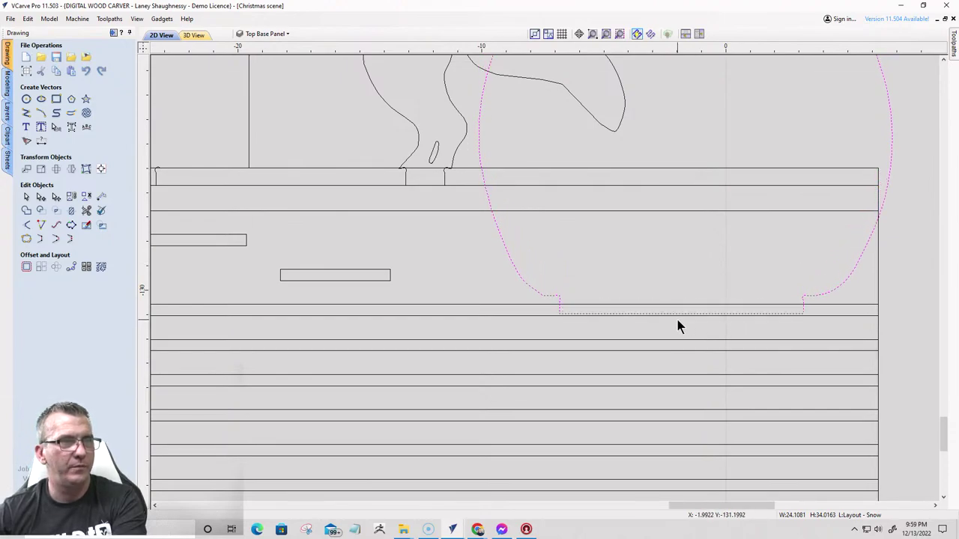
pyautogui.press('Down')
pyautogui.scroll(5, 677, 320)
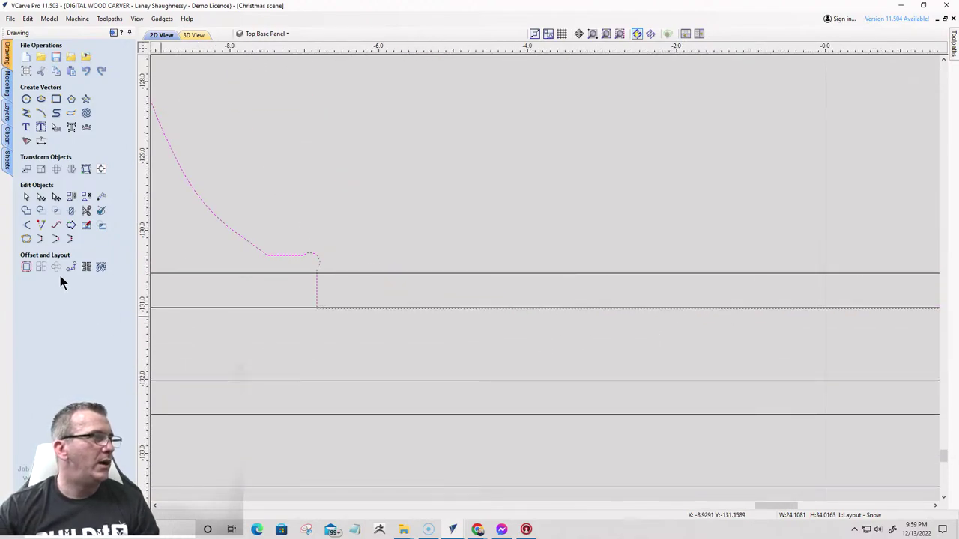
# - Draw vertical lines from the left and right notch bases down to the panel's lower line
pyautogui.click(26, 113)
pyautogui.scroll(5, 317, 278)
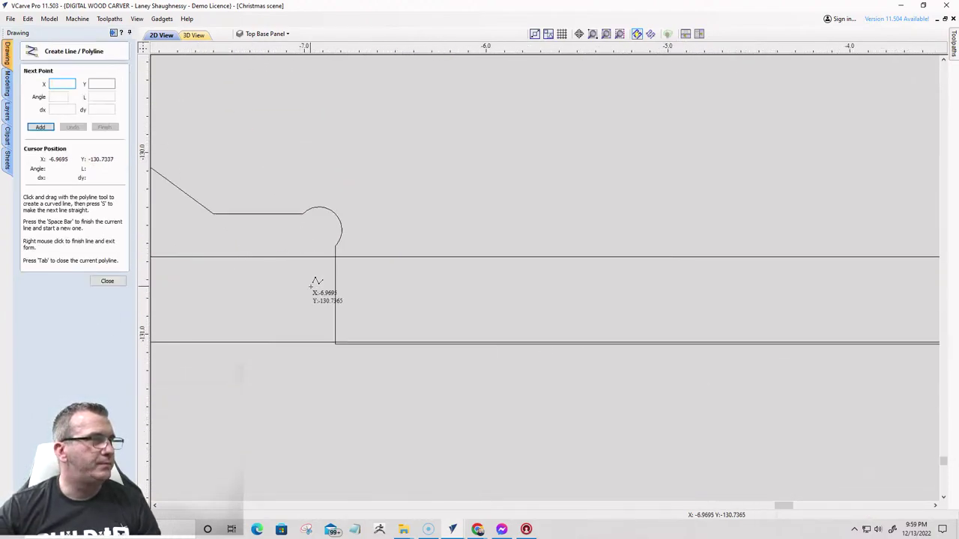
pyautogui.click(341, 249)
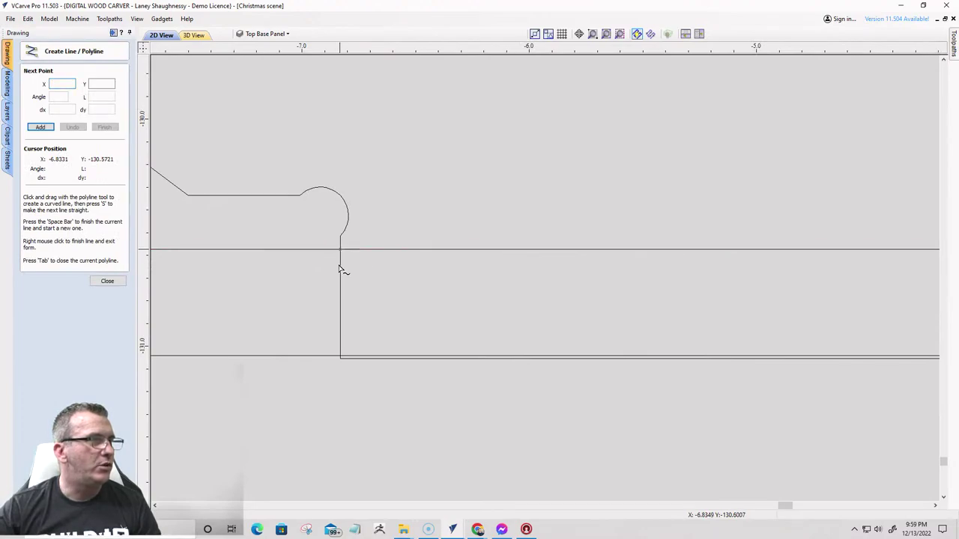
pyautogui.click(341, 356)
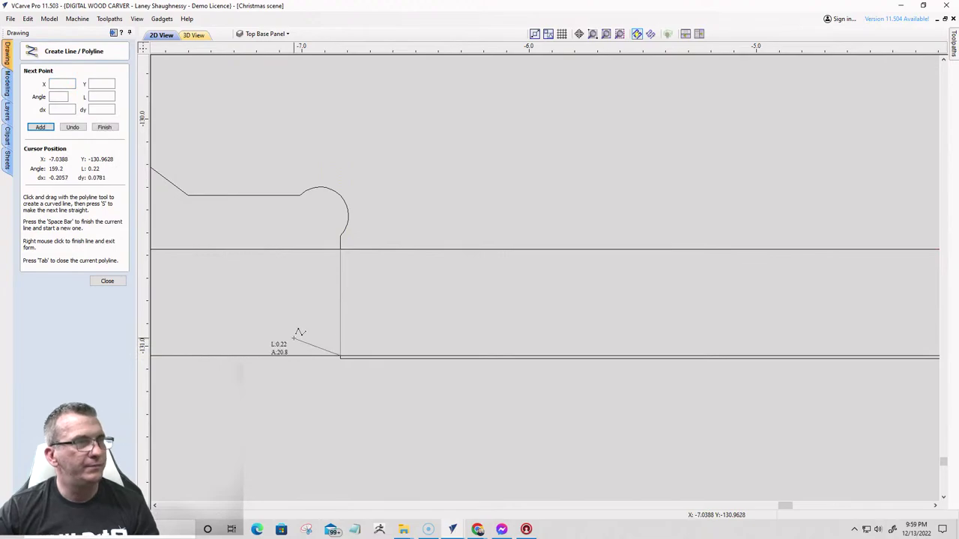
pyautogui.press('space')
pyautogui.scroll(-6, 297, 333)
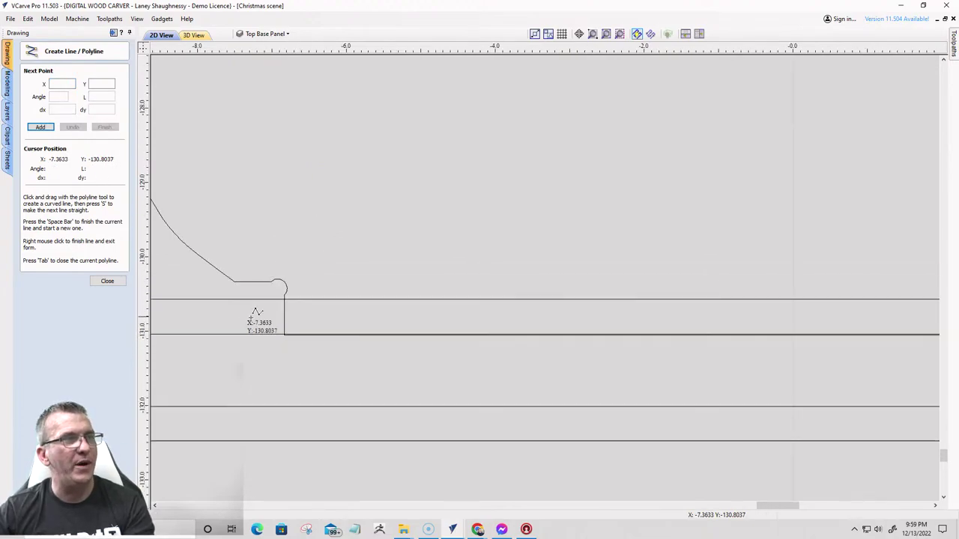
pyautogui.scroll(6, 657, 321)
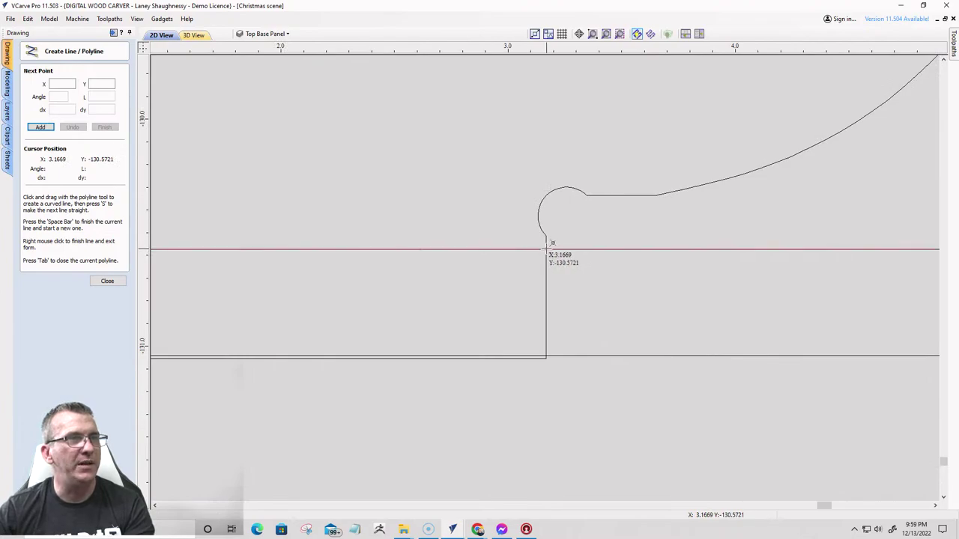
pyautogui.click(547, 242)
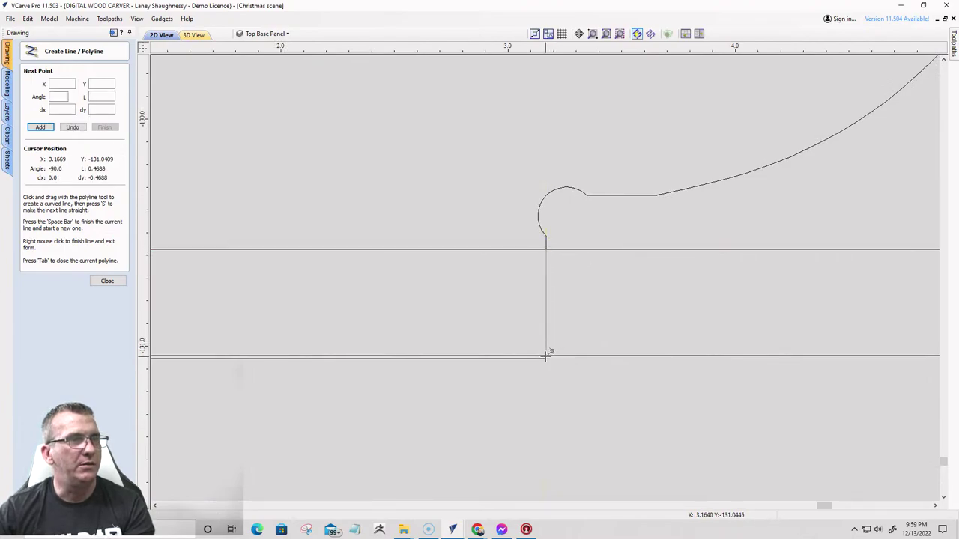
pyautogui.click(546, 356)
pyautogui.press('space')
pyautogui.scroll(-6, 608, 351)
pyautogui.scroll(-5, 626, 344)
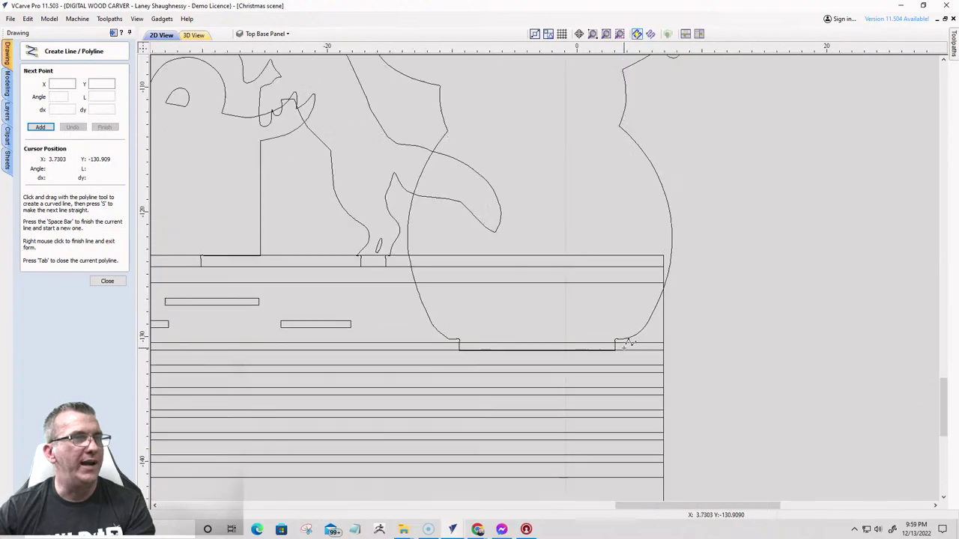
pyautogui.click(255, 34)
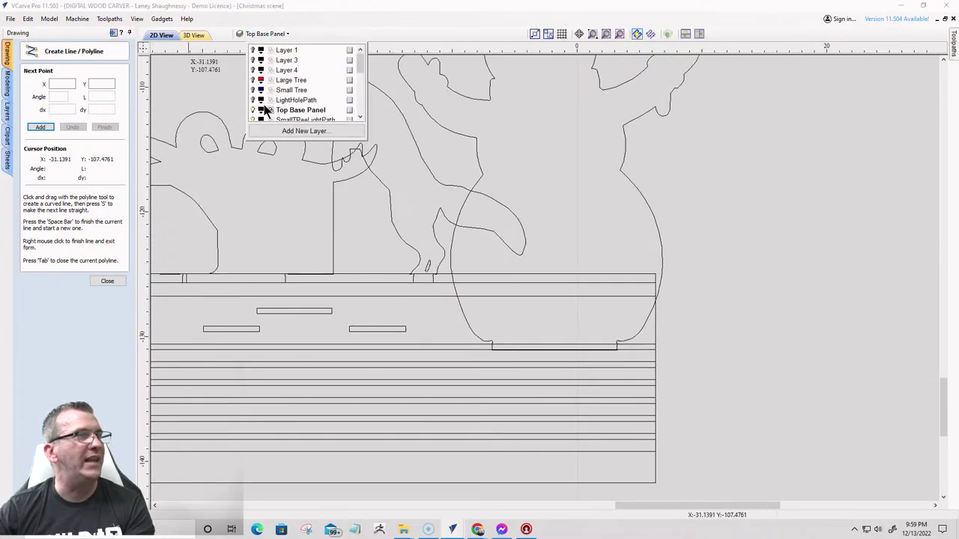
# - Hide the Layout - Snow layer and stop drawing lines
pyautogui.scroll(-5, 262, 111)
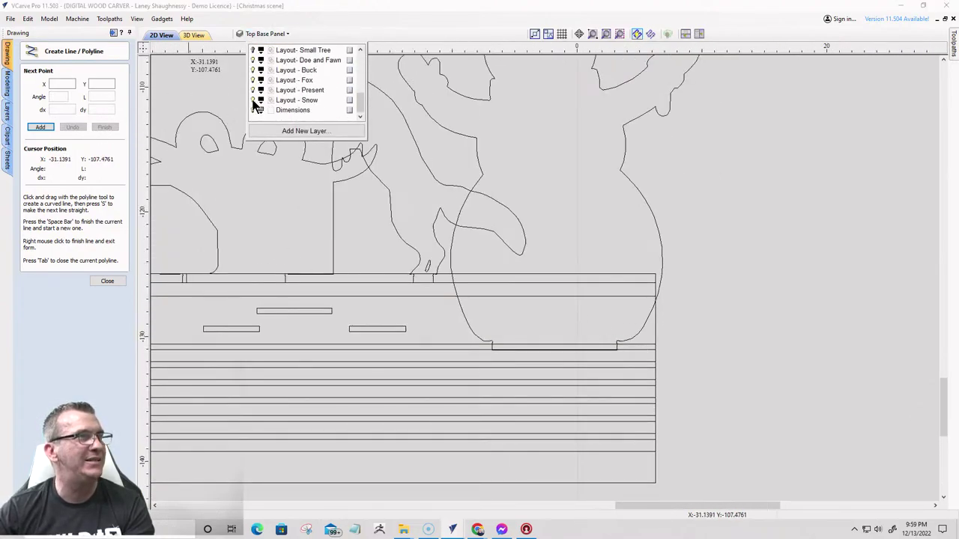
pyautogui.click(253, 101)
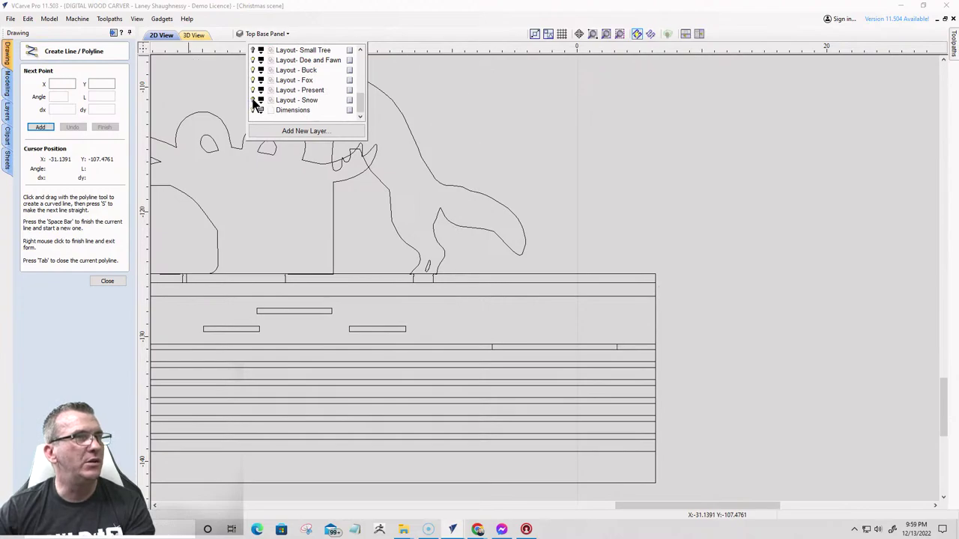
pyautogui.click(102, 284)
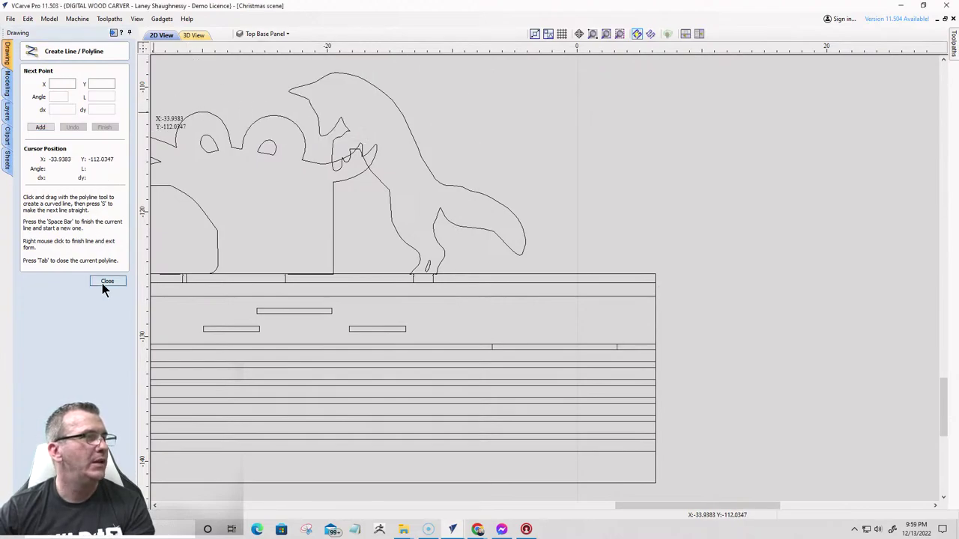
pyautogui.click(101, 283)
# - Trim the two excess lines left of the slot and the one right of it
pyautogui.click(87, 197)
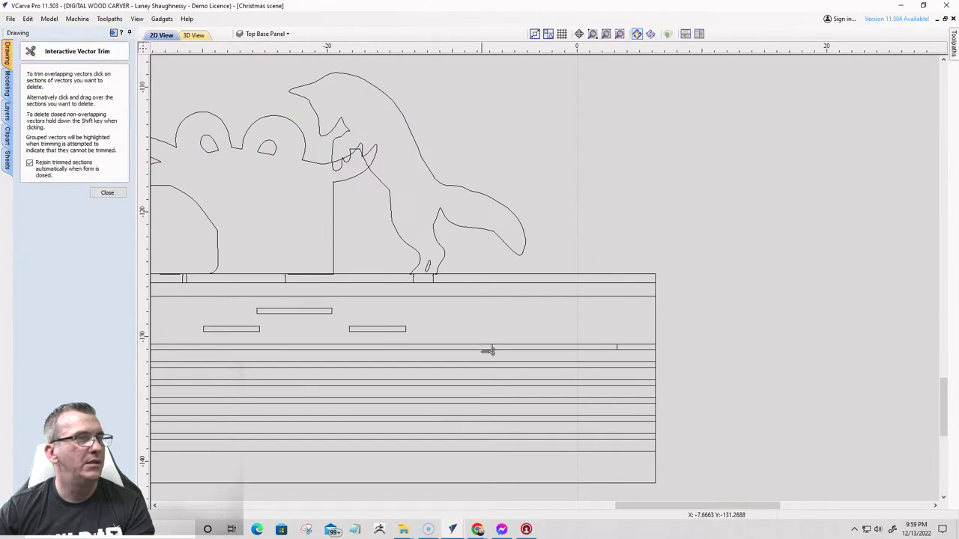
pyautogui.click(472, 347)
pyautogui.click(469, 350)
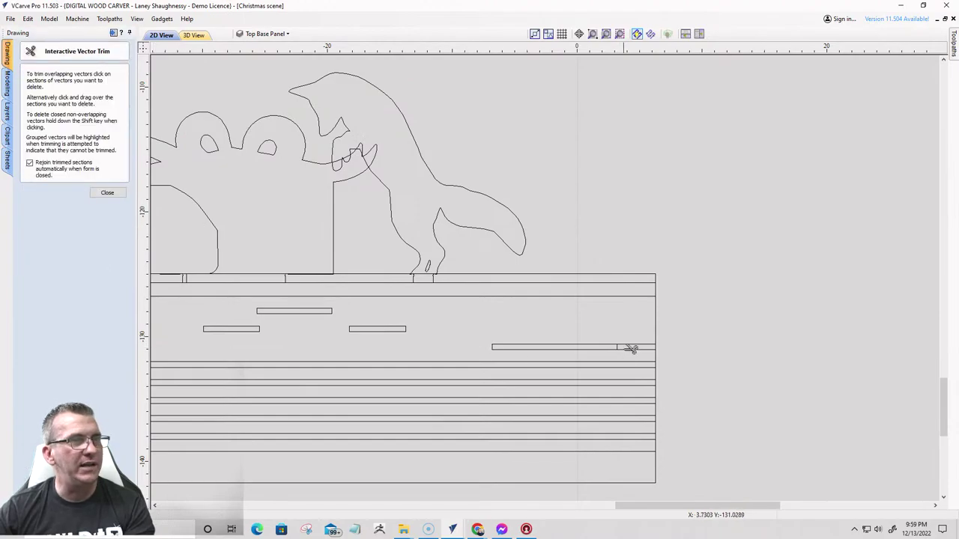
pyautogui.click(633, 347)
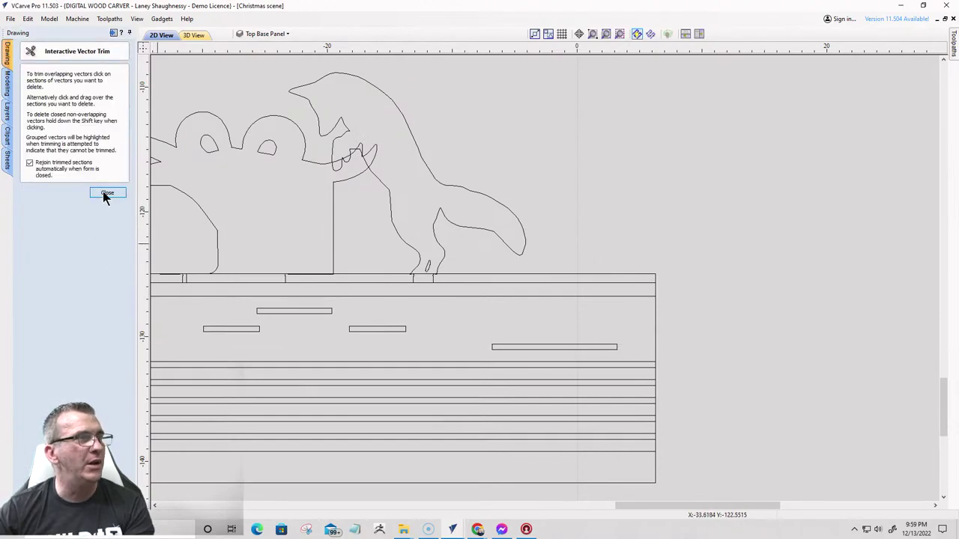
pyautogui.click(105, 192)
pyautogui.click(657, 349)
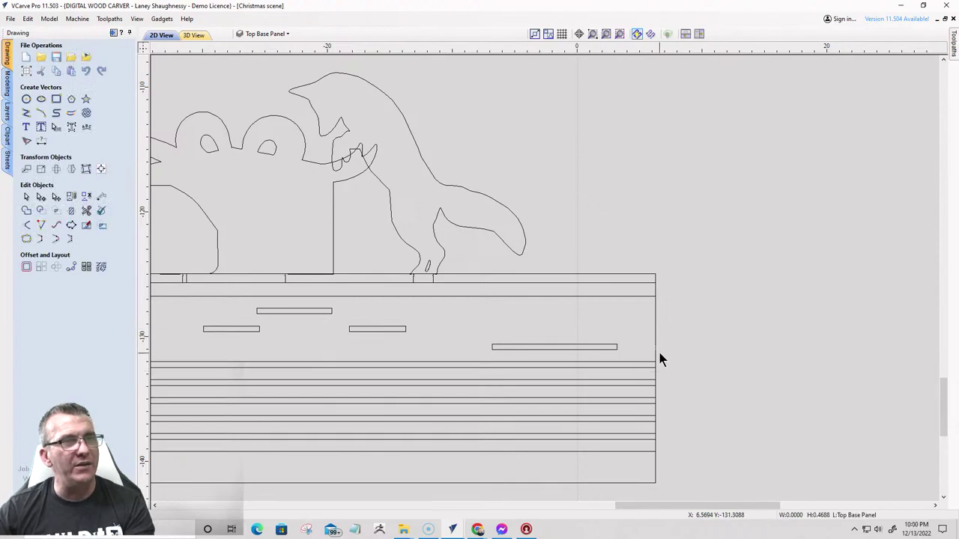
pyautogui.scroll(5, 659, 353)
pyautogui.scroll(2, 659, 353)
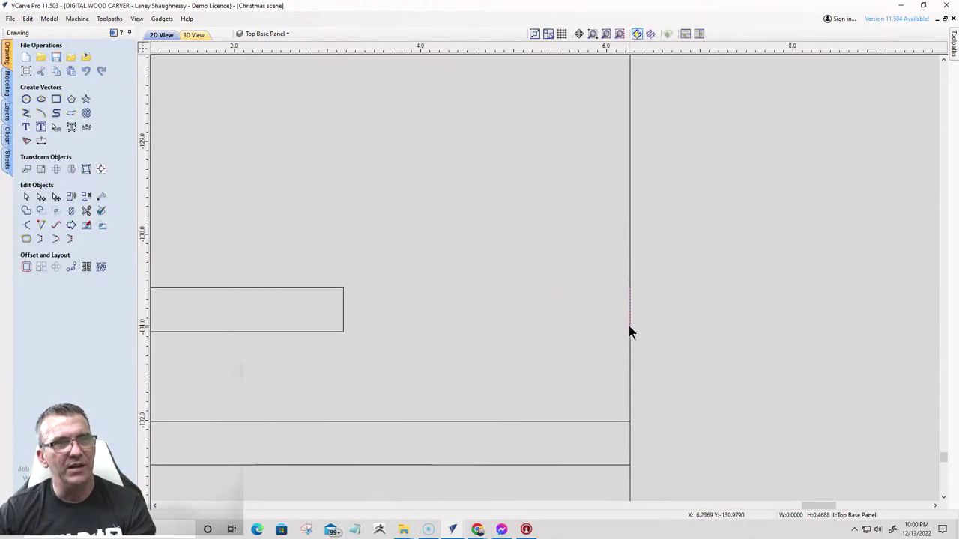
pyautogui.scroll(3, 633, 315)
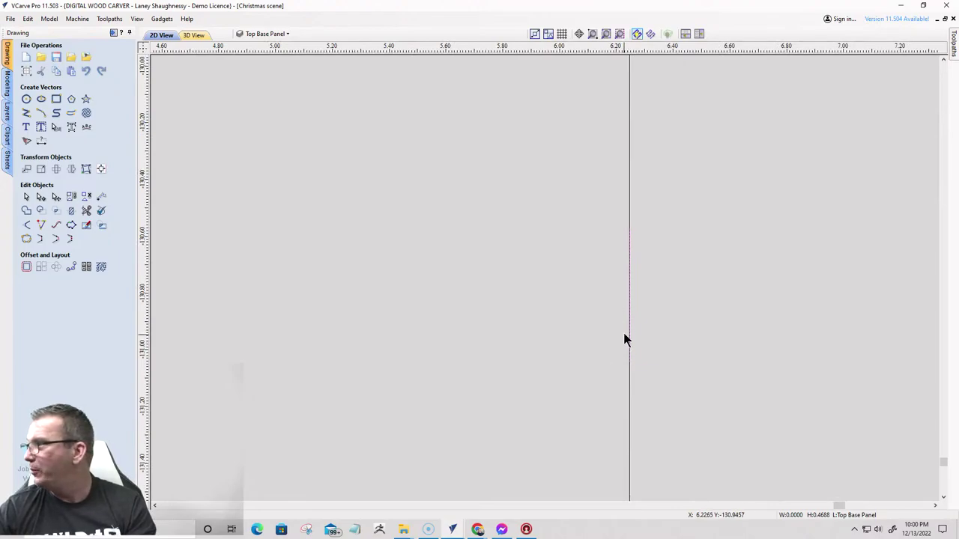
pyautogui.scroll(-5, 503, 318)
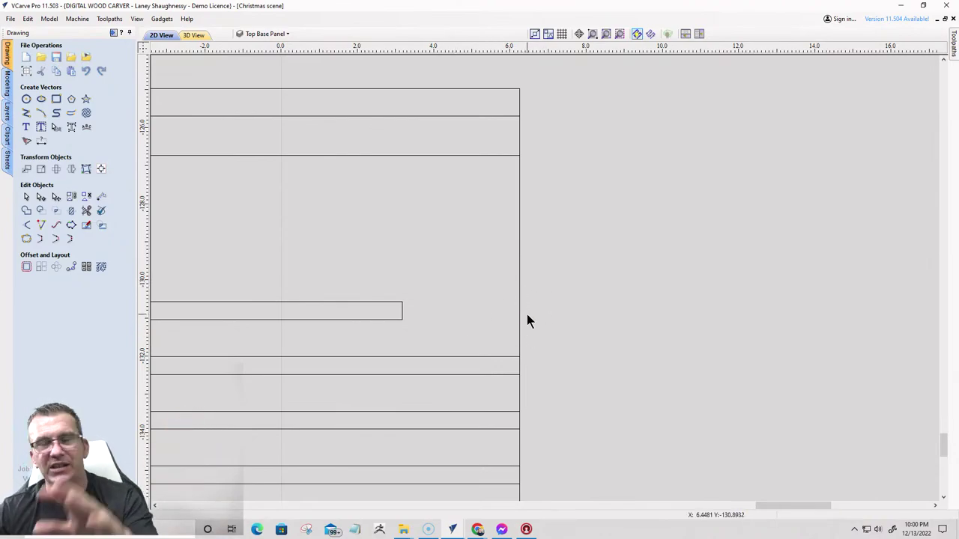
pyautogui.scroll(-10, 528, 316)
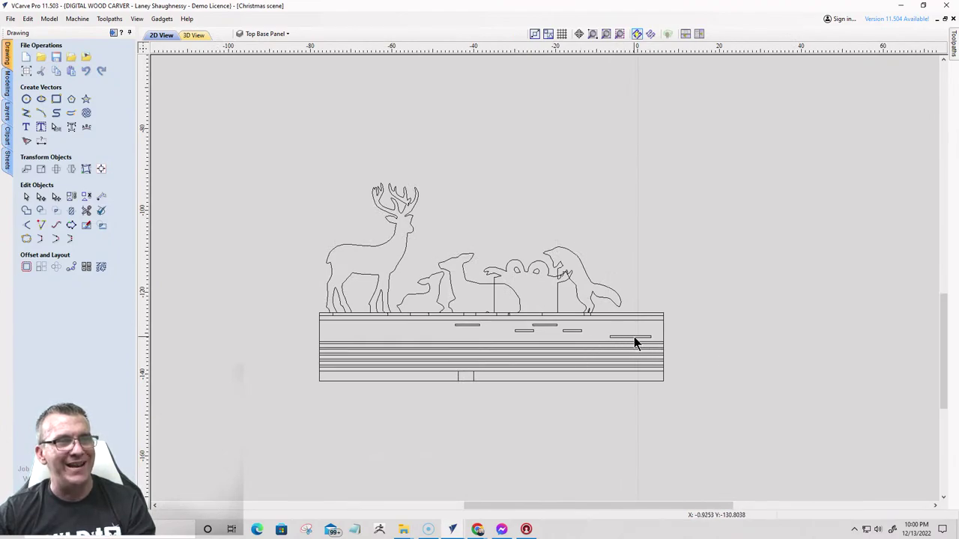
pyautogui.scroll(10, 618, 341)
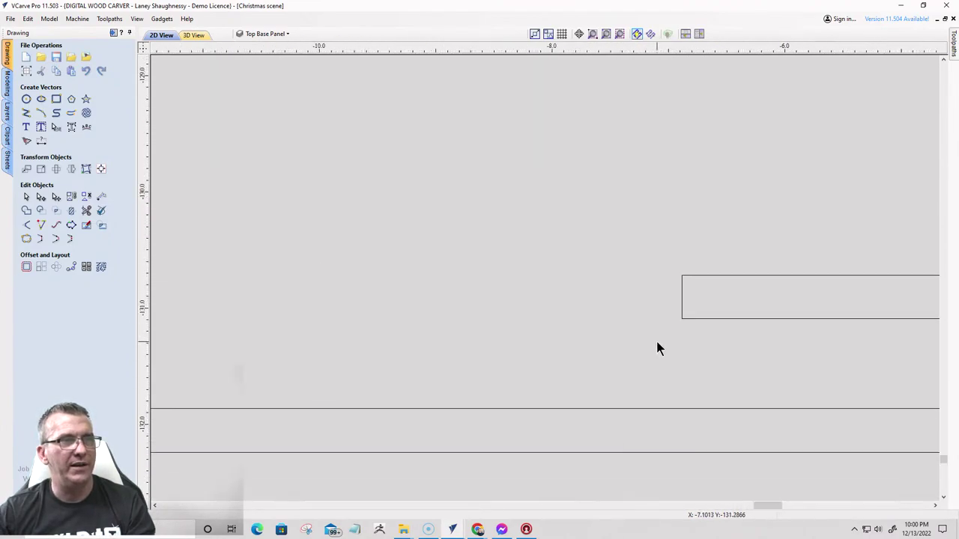
pyautogui.scroll(-4, 524, 307)
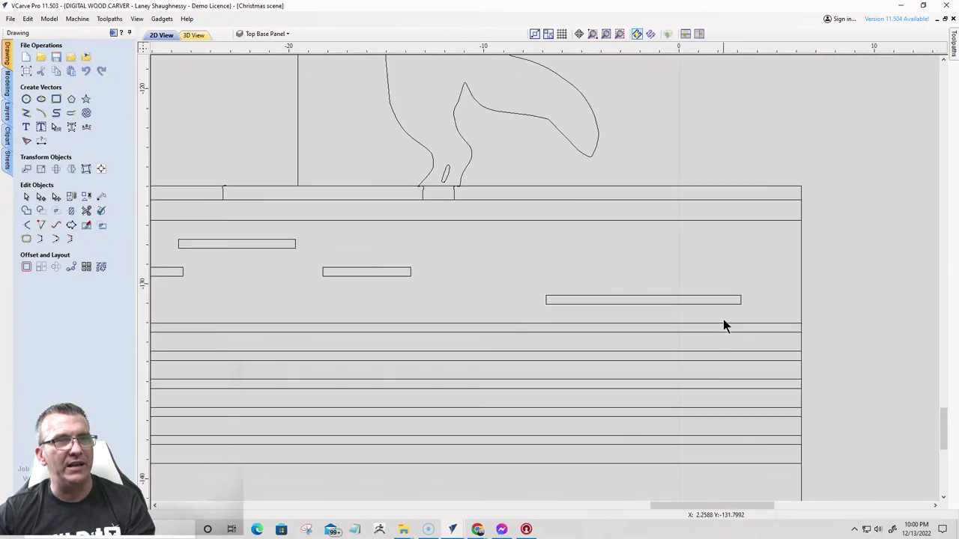
pyautogui.scroll(10, 749, 299)
pyautogui.scroll(-3, 759, 274)
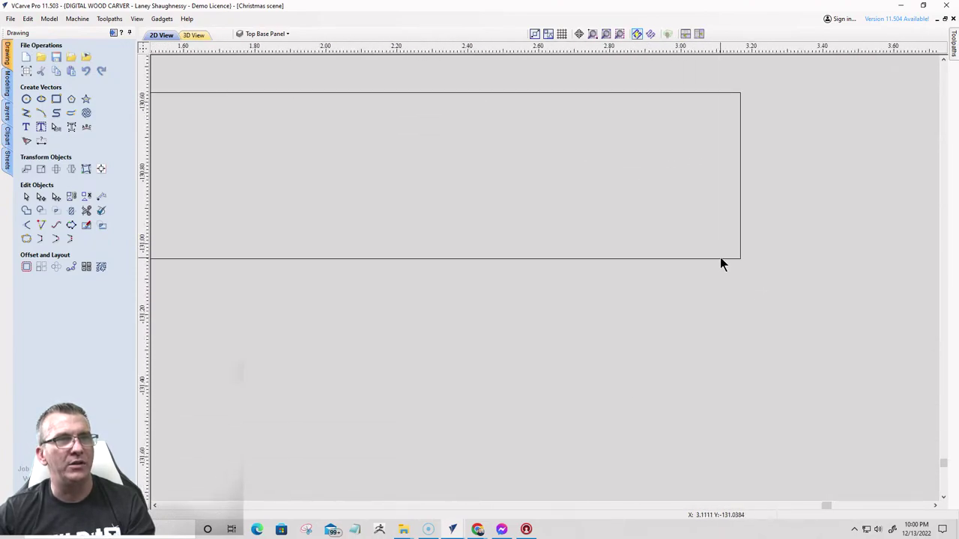
pyautogui.click(721, 261)
pyautogui.scroll(-5, 759, 264)
pyautogui.scroll(-6, 771, 265)
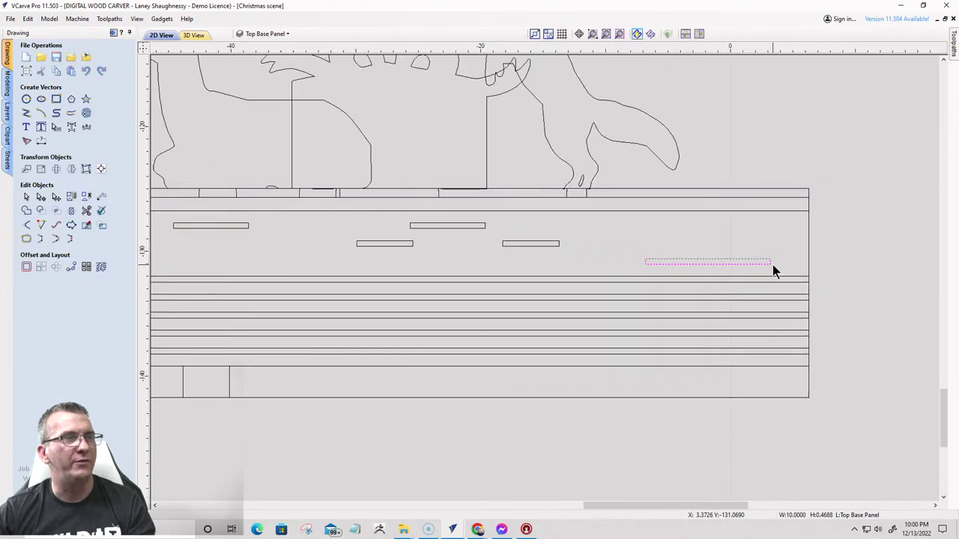
pyautogui.scroll(-2, 773, 264)
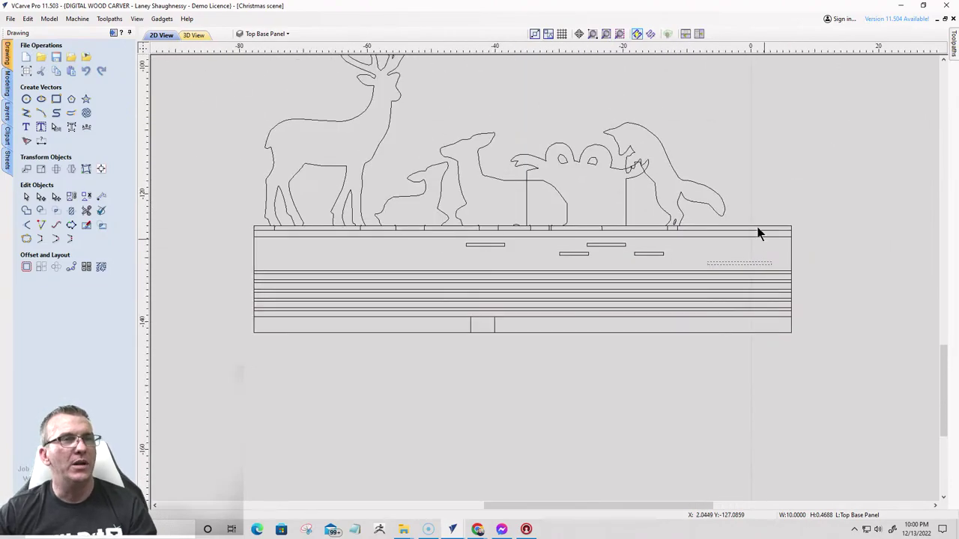
# - Nudge the Present outline down three steps and back up one so its tab meets the line
pyautogui.click(611, 165)
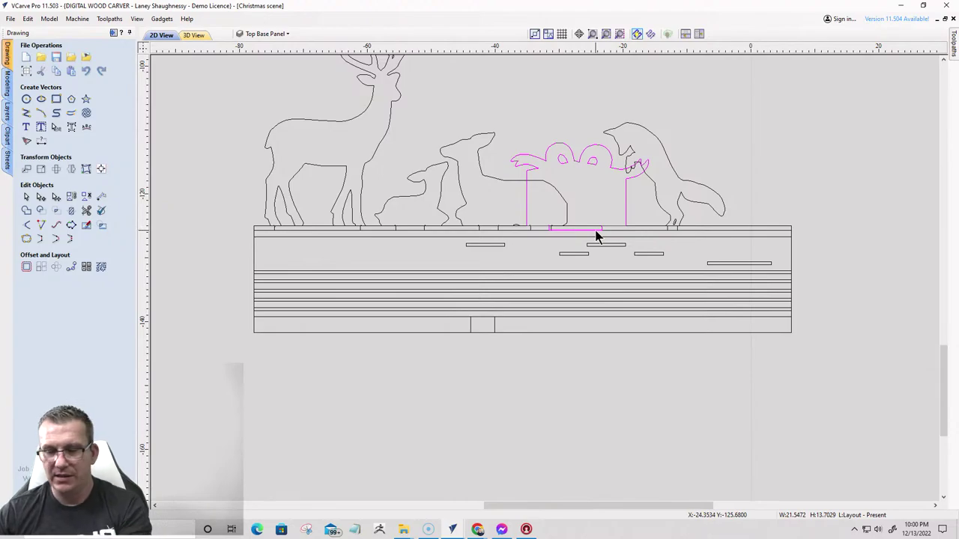
pyautogui.press('Down')
pyautogui.press('Down')
pyautogui.press('Down')
pyautogui.press('Down')
pyautogui.press('Down')
pyautogui.press('Down')
pyautogui.press('Down')
pyautogui.press('Down')
pyautogui.scroll(4, 597, 285)
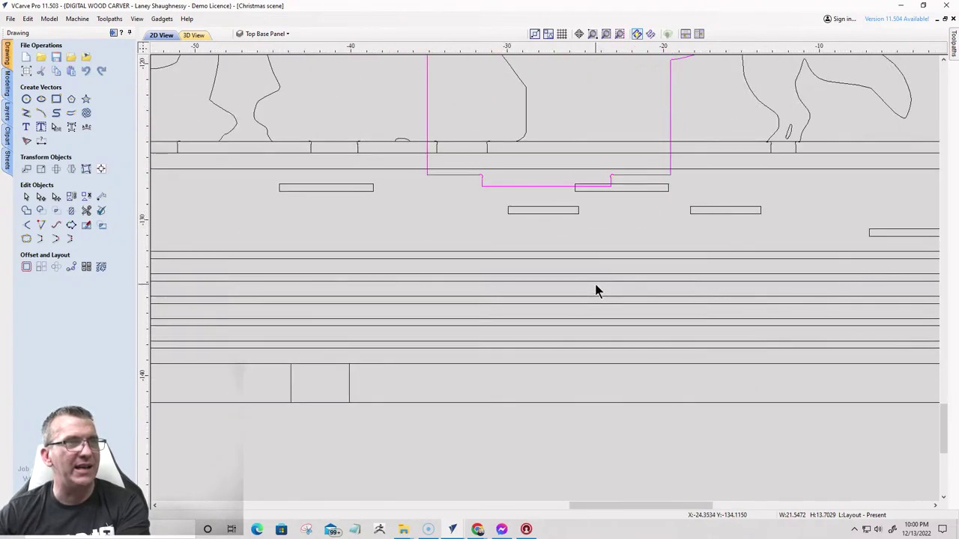
pyautogui.press('Down')
pyautogui.press('Down')
pyautogui.press('Down')
pyautogui.press('Down')
pyautogui.press('Down')
pyautogui.press('Down')
pyautogui.press('Down')
pyautogui.press('Down')
pyautogui.press('Down')
pyautogui.press('Down')
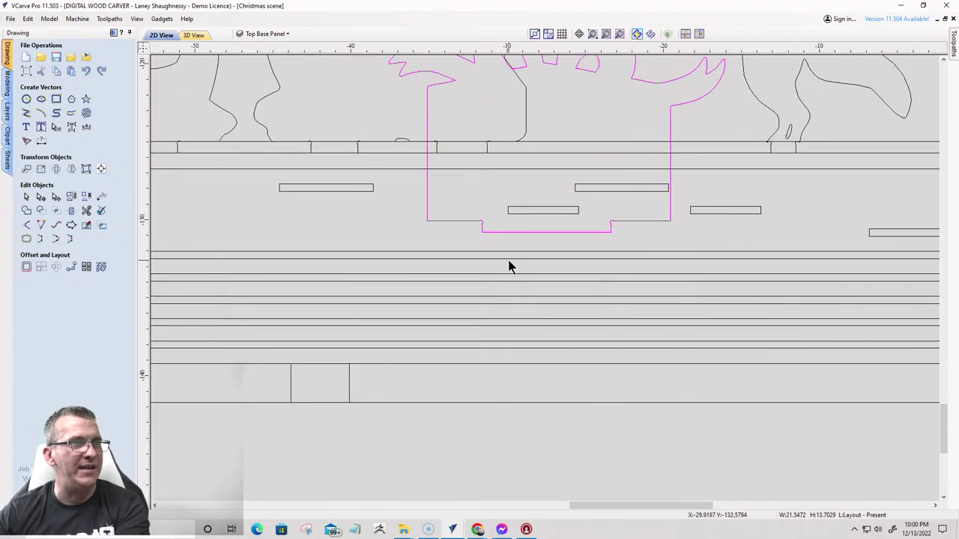
pyautogui.press('Down')
pyautogui.press('Down')
pyautogui.press('Down')
pyautogui.press('Down')
pyautogui.press('Down')
pyautogui.press('Down')
pyautogui.press('Down')
pyautogui.press('Down')
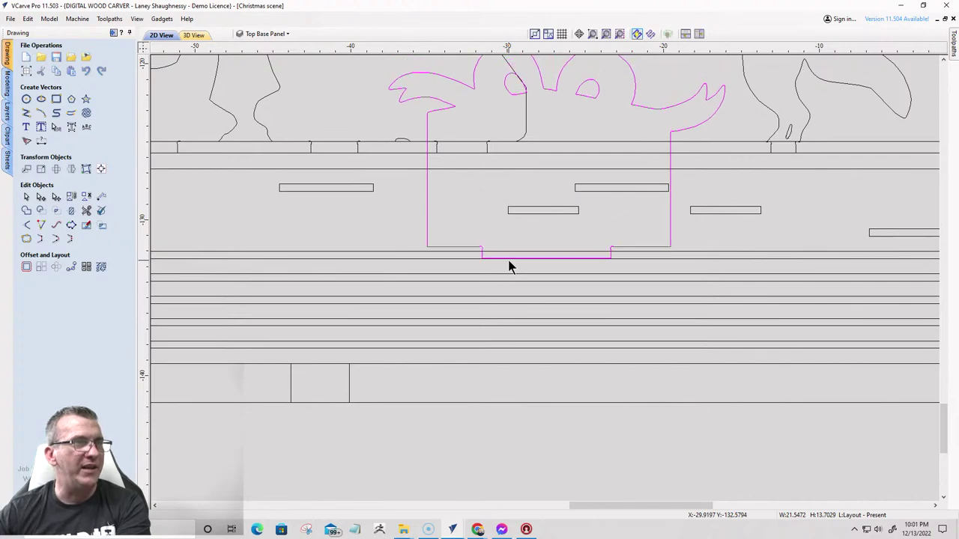
pyautogui.scroll(4, 509, 266)
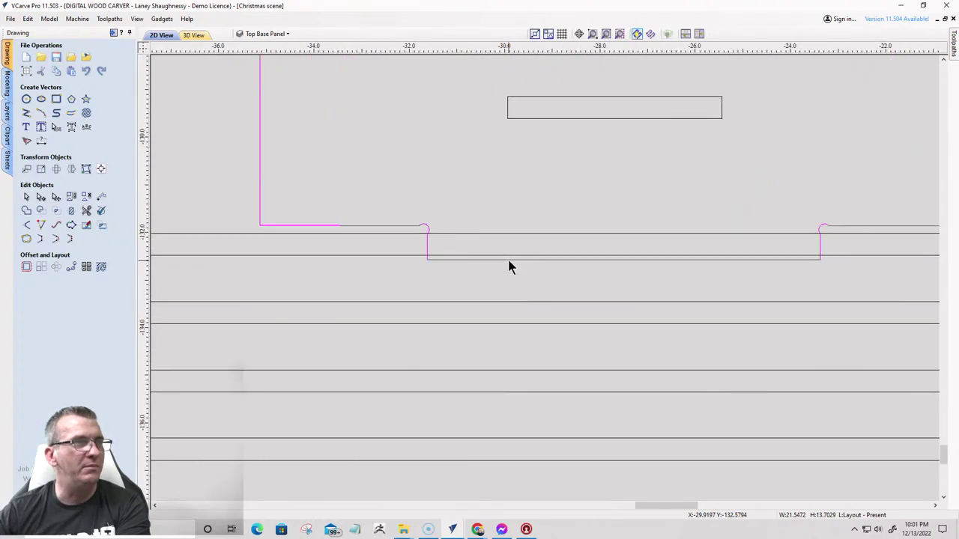
pyautogui.press('Up')
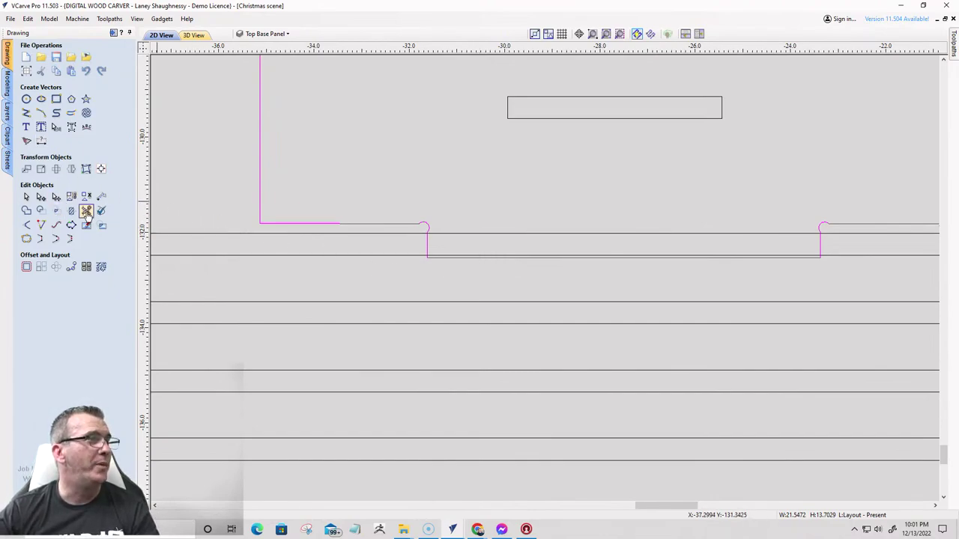
# - After abandoning a first attempt, draw a line from one arc end to the lower line's corner
pyautogui.click(26, 112)
pyautogui.scroll(5, 427, 233)
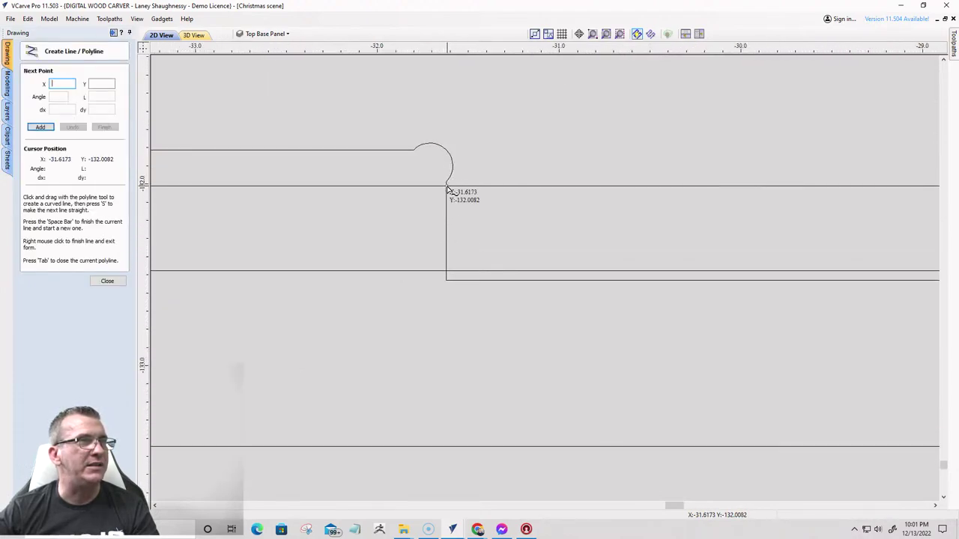
pyautogui.click(447, 186)
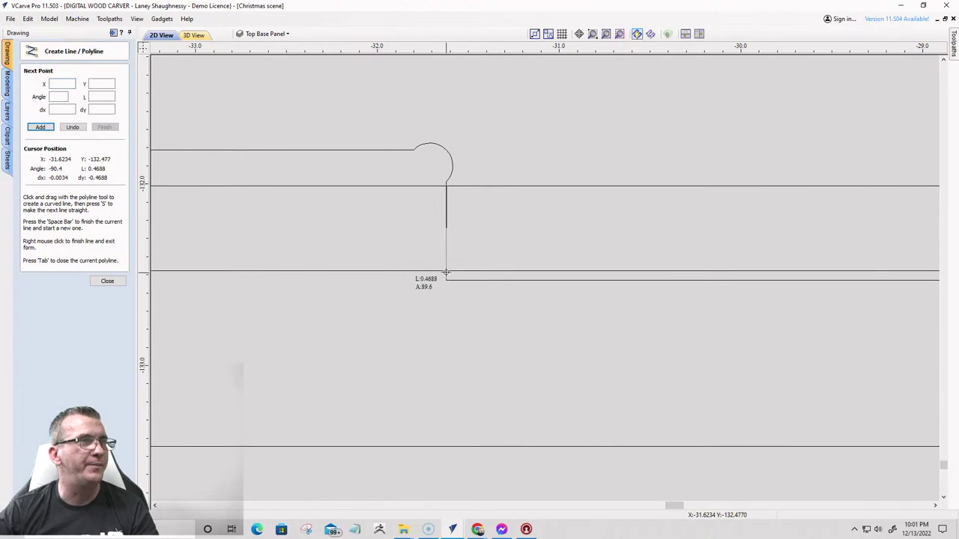
pyautogui.scroll(8, 449, 209)
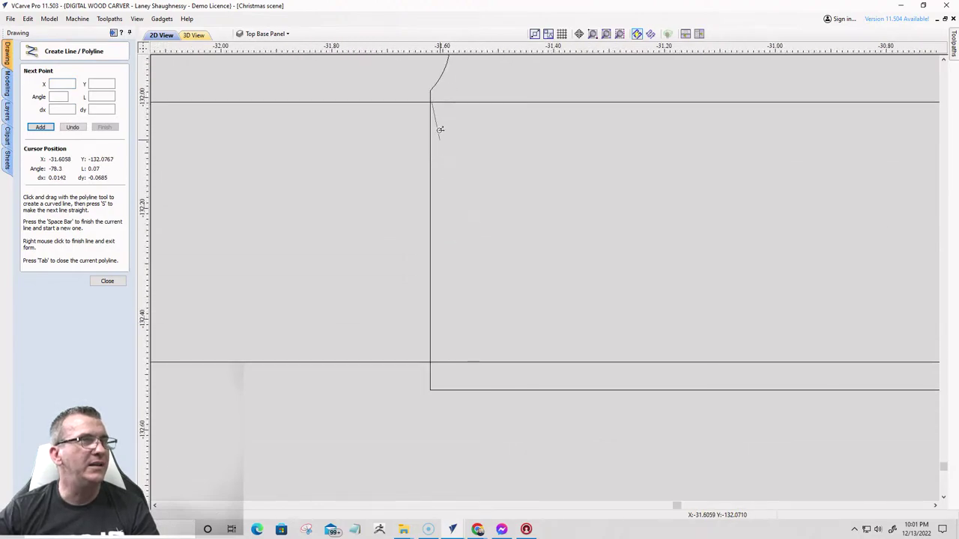
pyautogui.scroll(3, 447, 156)
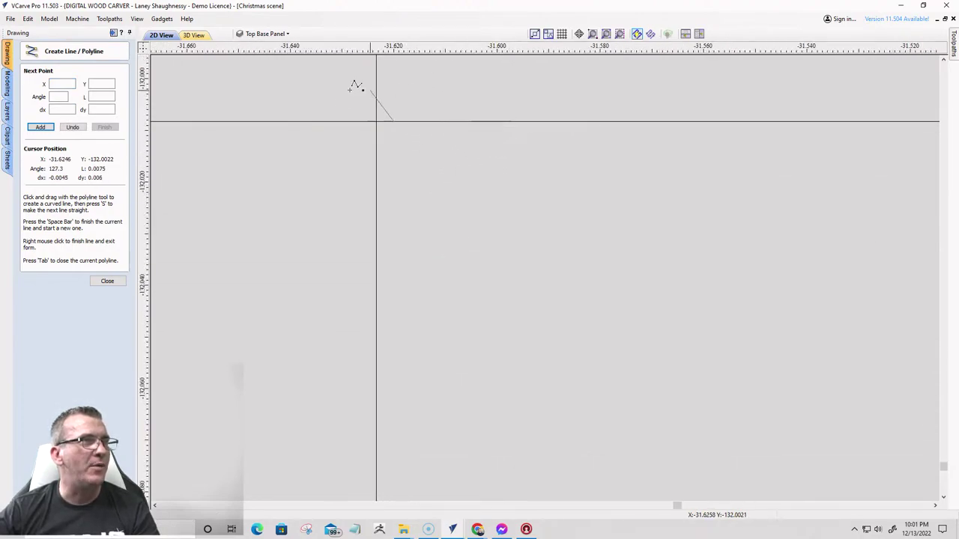
pyautogui.rightClick(459, 150)
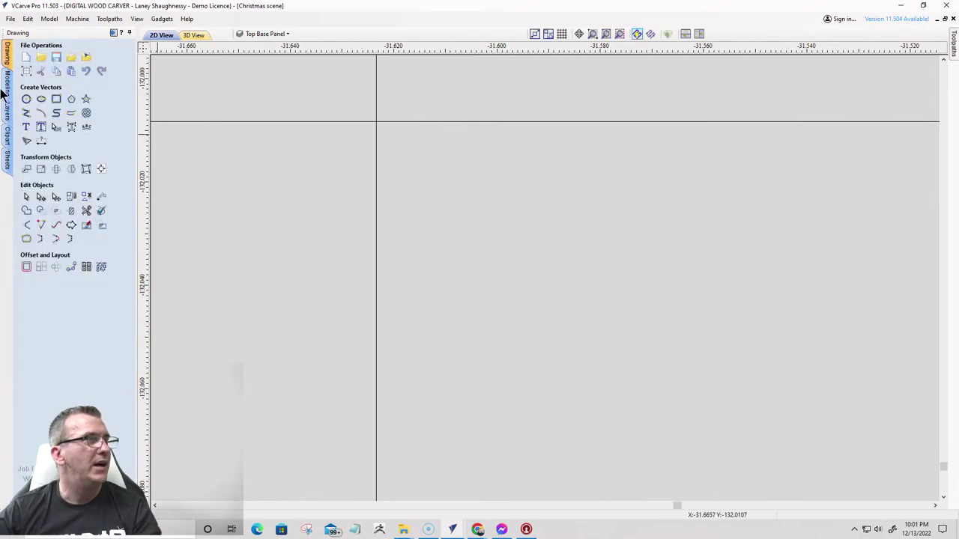
pyautogui.click(26, 113)
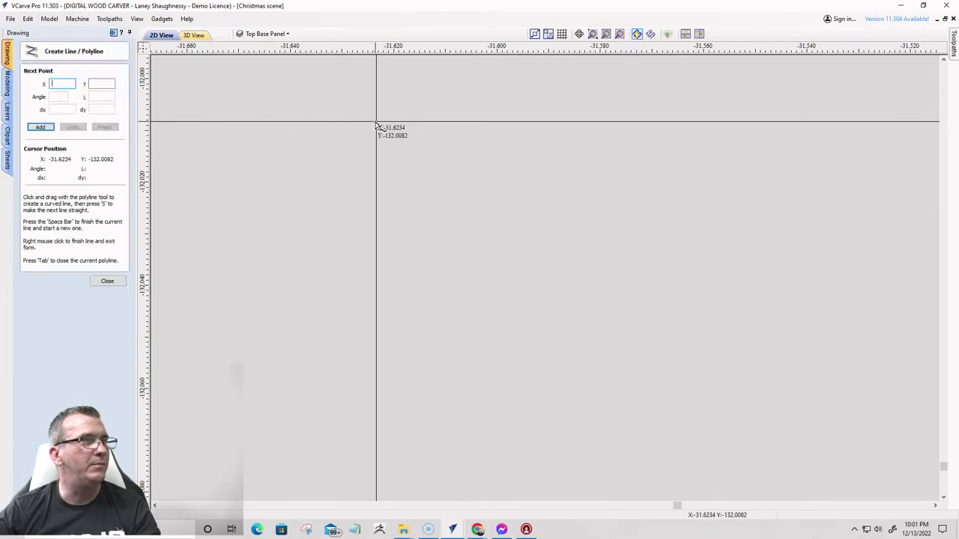
pyautogui.click(377, 126)
pyautogui.scroll(-4, 500, 238)
pyautogui.scroll(-3, 487, 278)
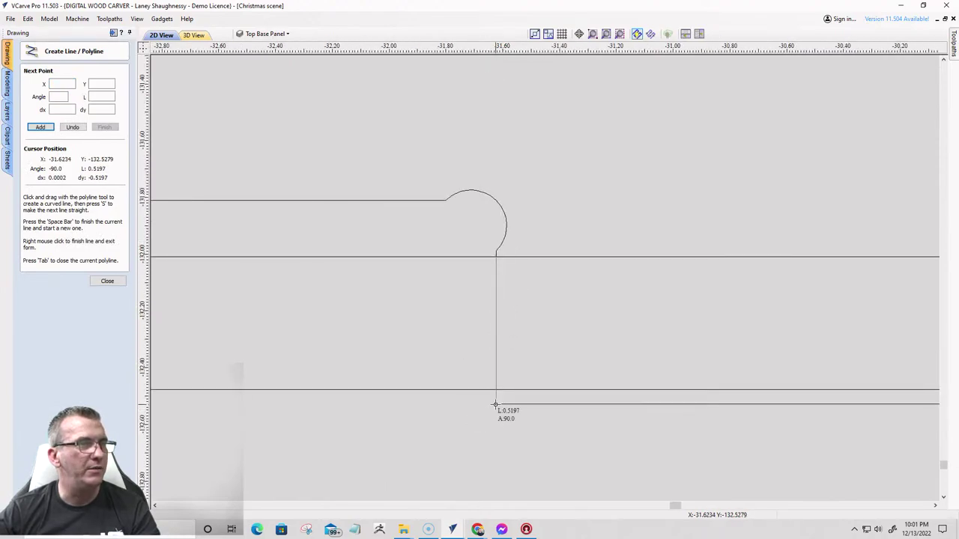
pyautogui.click(495, 403)
pyautogui.press('space')
# - Draw a second line from the other arc's lower end to the lower line's corner
pyautogui.scroll(-3, 247, 317)
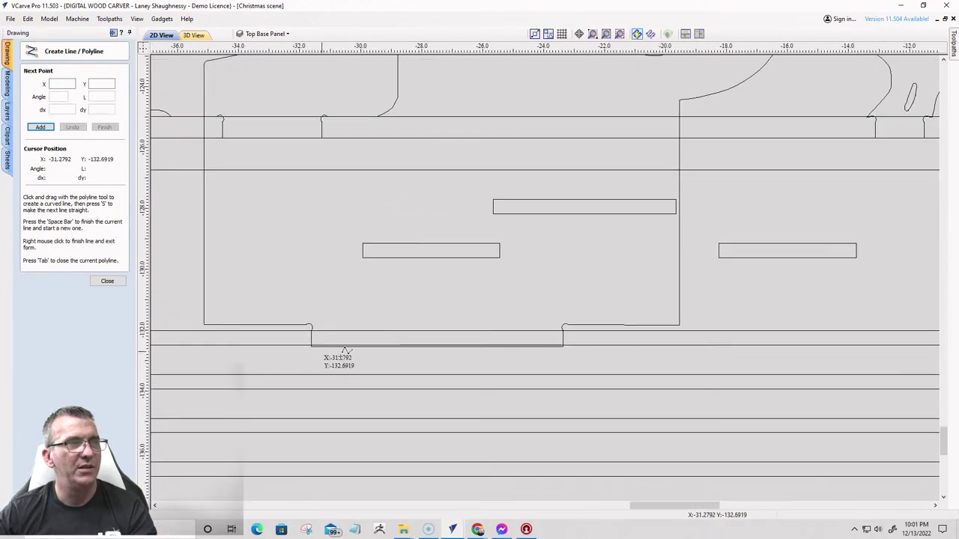
pyautogui.scroll(2, 599, 338)
pyautogui.scroll(2, 389, 282)
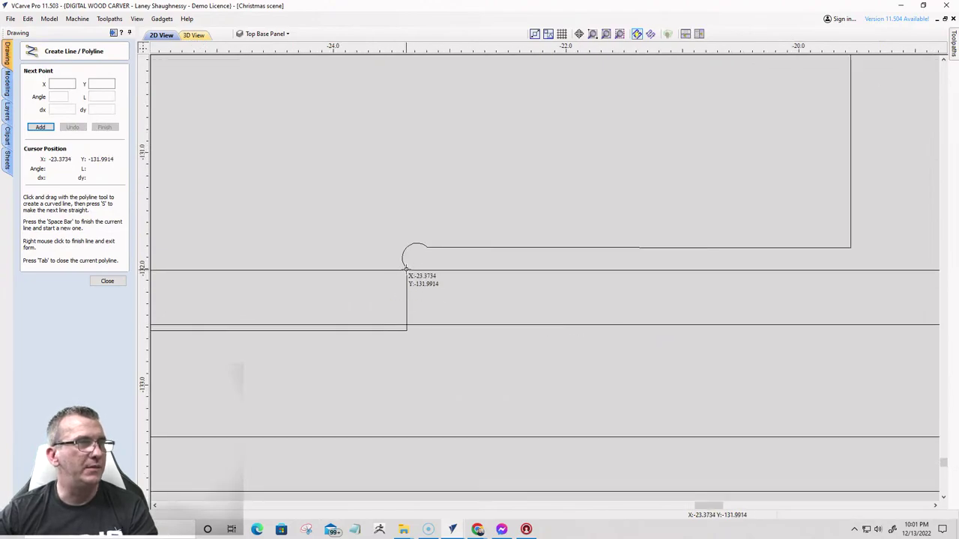
pyautogui.click(405, 269)
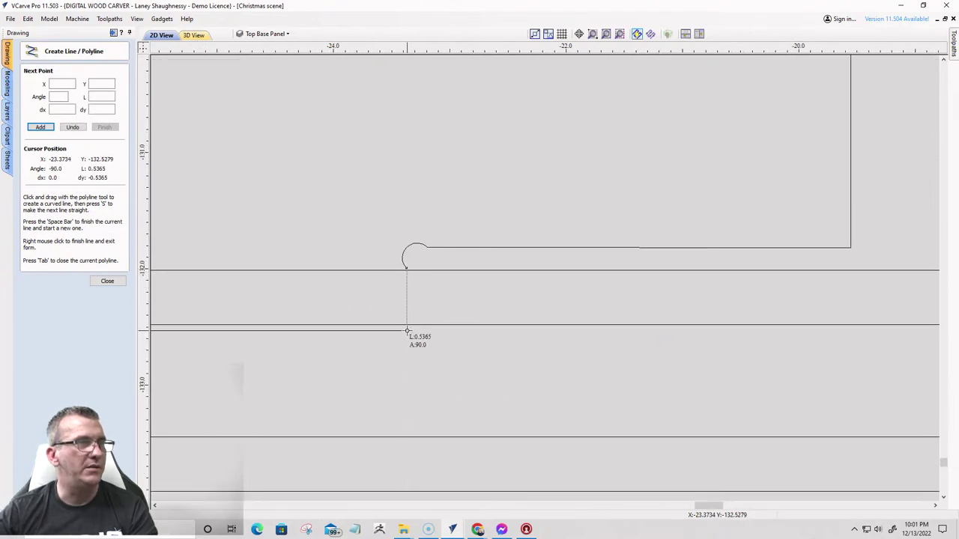
pyautogui.click(406, 330)
pyautogui.scroll(-8, 568, 372)
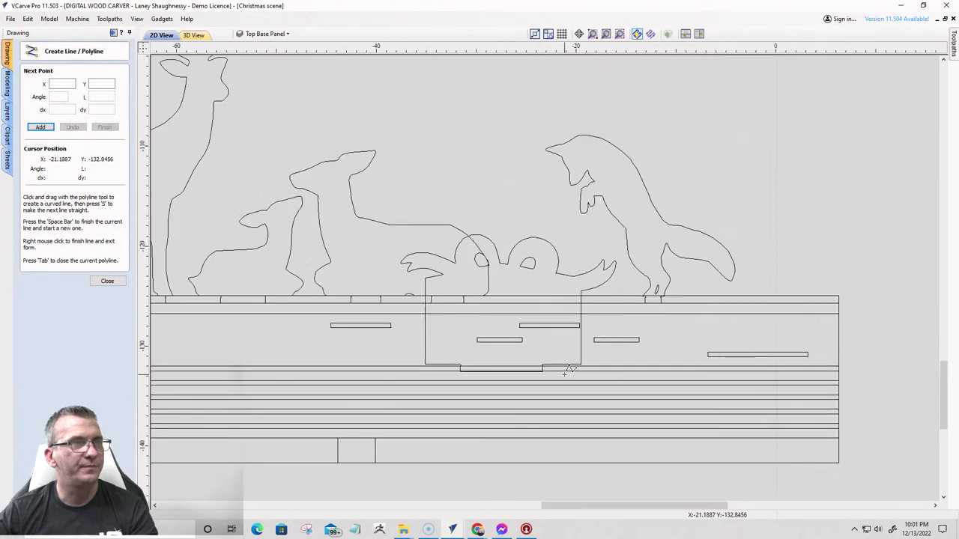
pyautogui.scroll(-3, 568, 374)
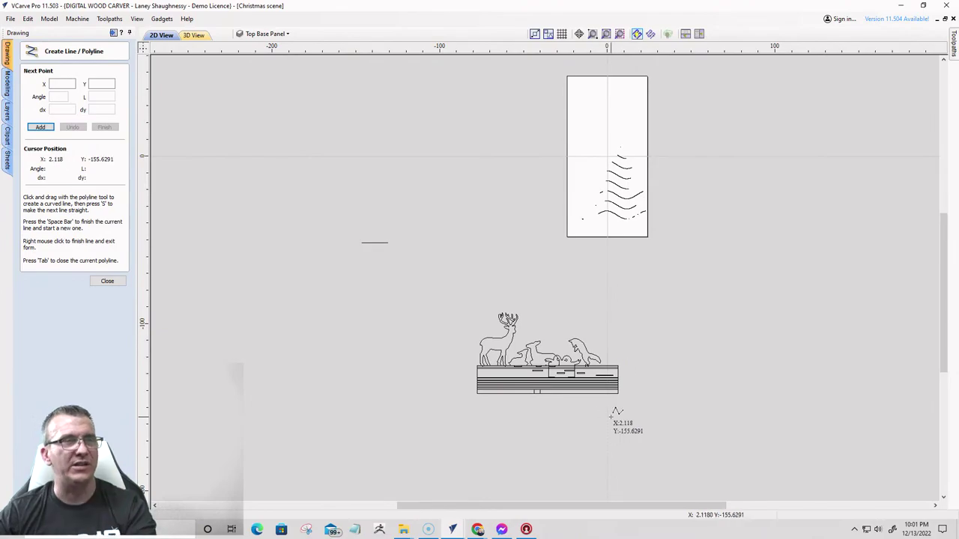
pyautogui.scroll(4, 610, 405)
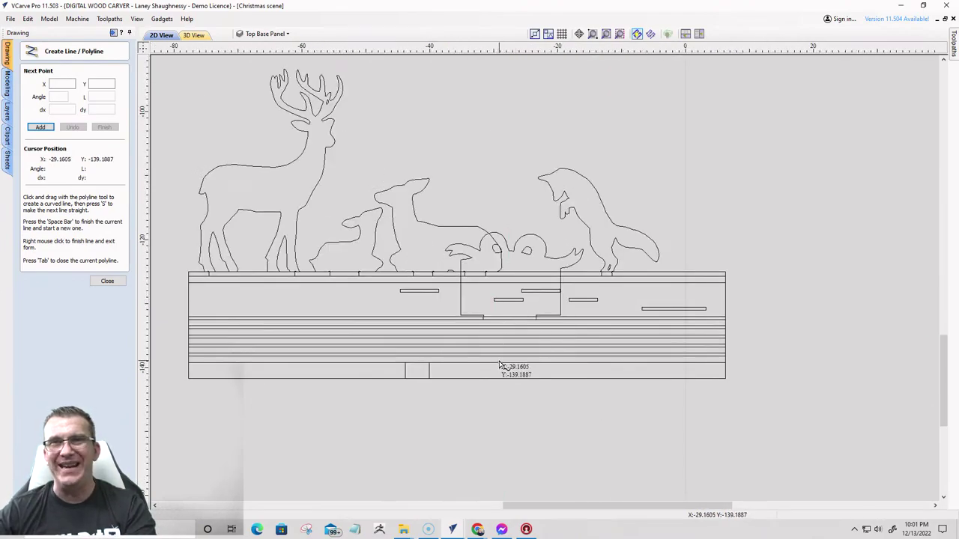
pyautogui.scroll(4, 464, 319)
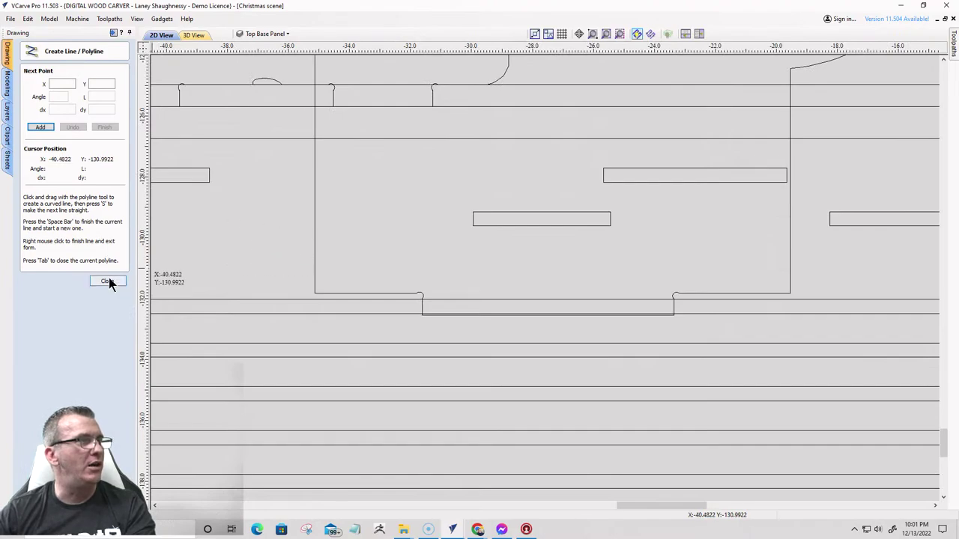
pyautogui.click(108, 280)
# - Hide the Layout - Present layer from the layer list
pyautogui.click(255, 34)
pyautogui.scroll(-3, 257, 90)
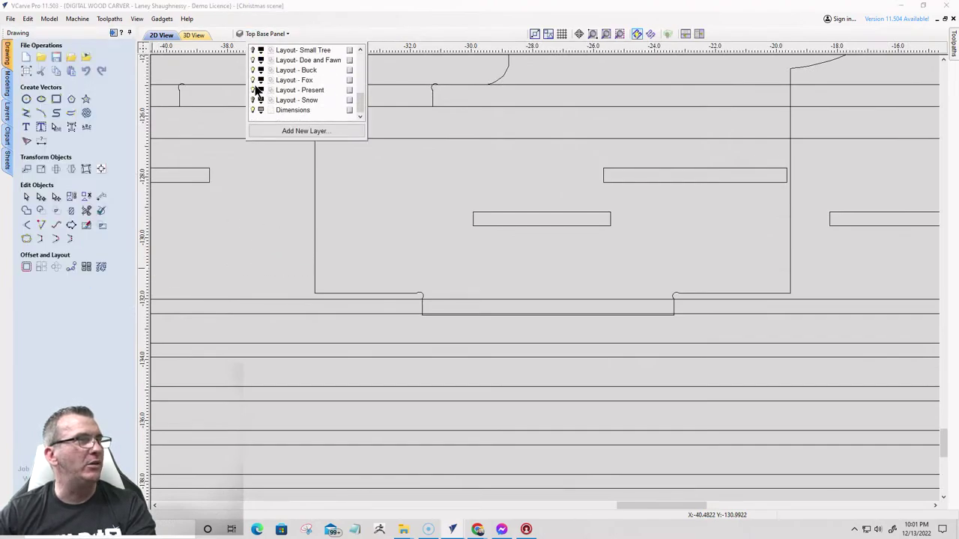
pyautogui.click(254, 90)
pyautogui.scroll(-2, 465, 210)
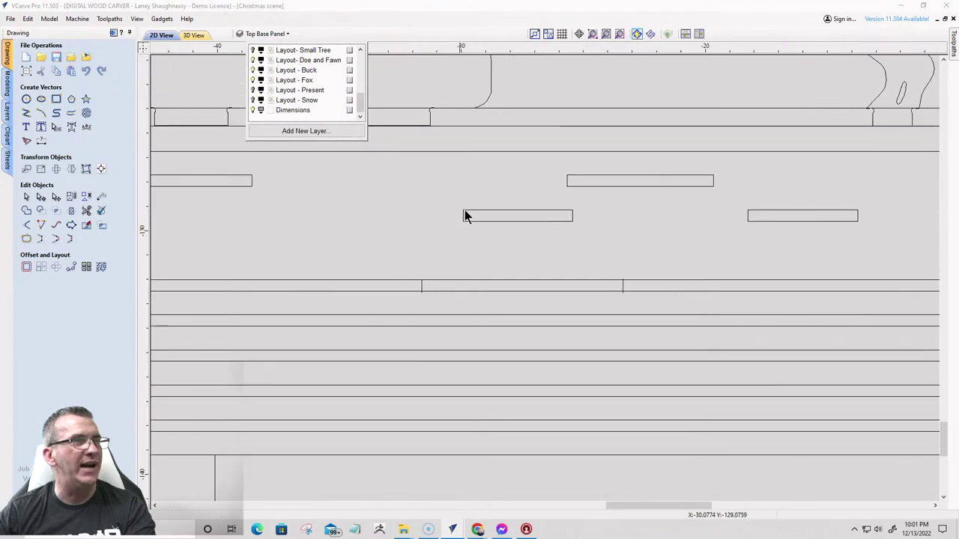
# - Trim the top and bottom line pieces extending beyond the slot's vertical side
pyautogui.click(86, 211)
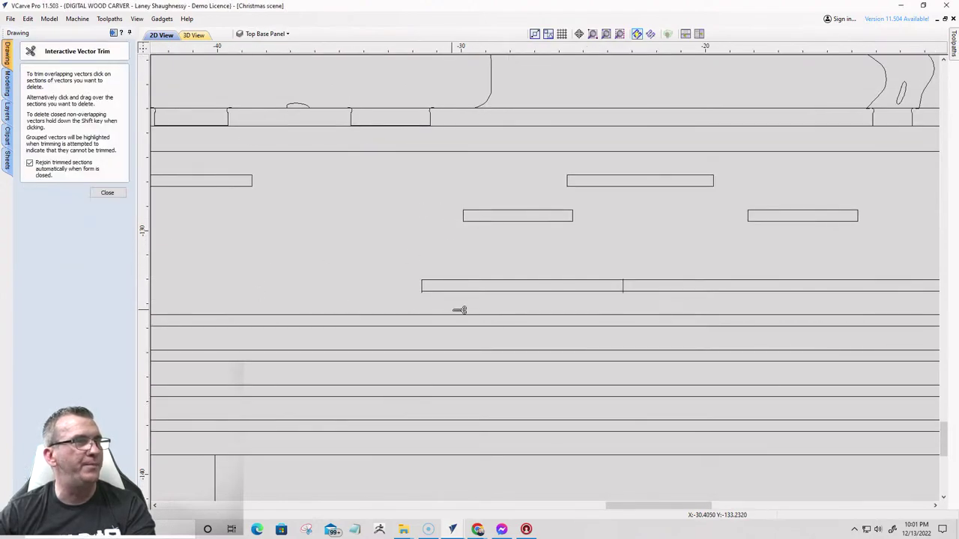
pyautogui.scroll(3, 433, 303)
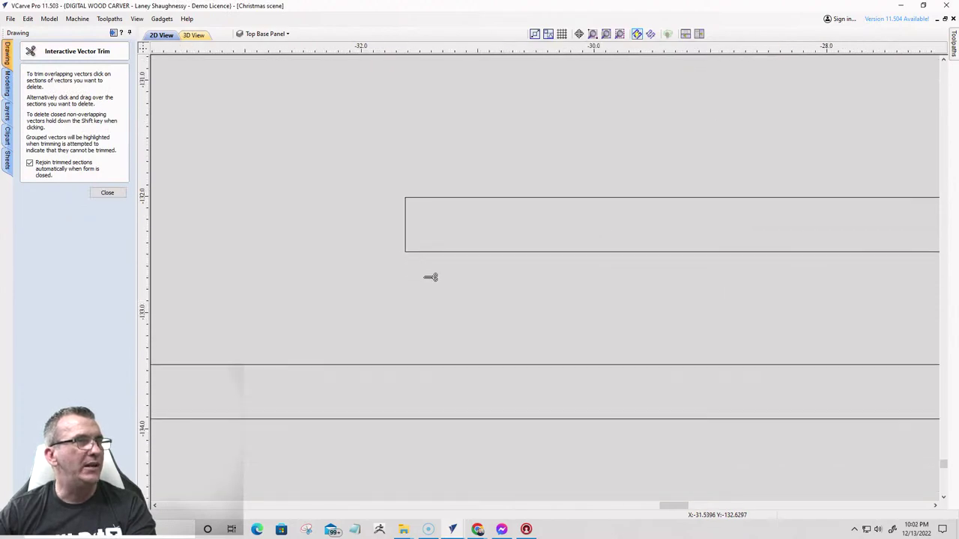
pyautogui.scroll(-2, 364, 215)
pyautogui.scroll(3, 680, 275)
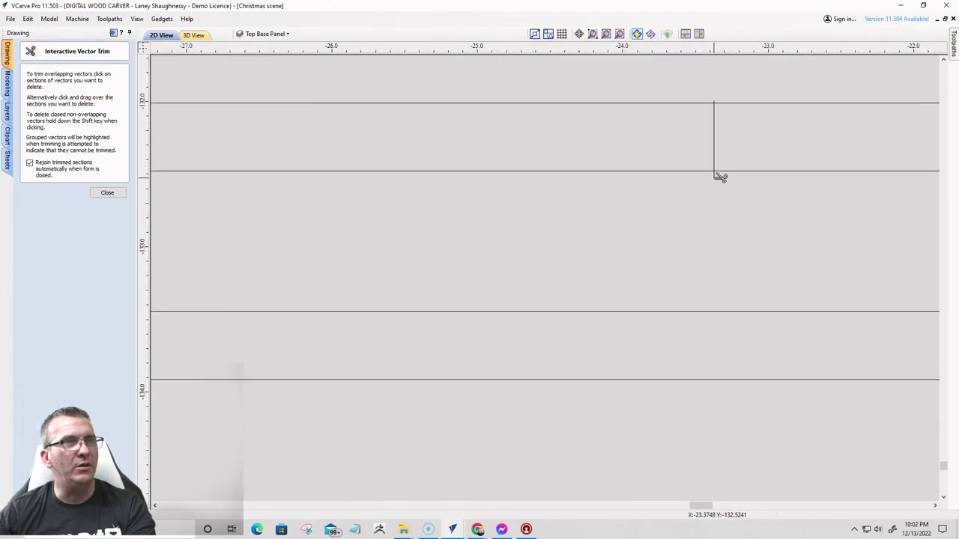
pyautogui.click(755, 110)
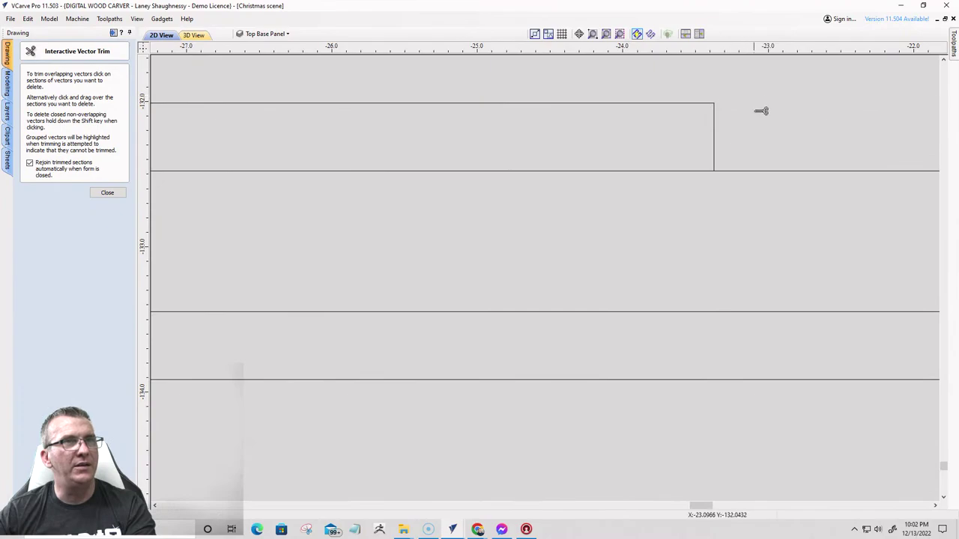
pyautogui.click(773, 172)
pyautogui.scroll(-6, 775, 171)
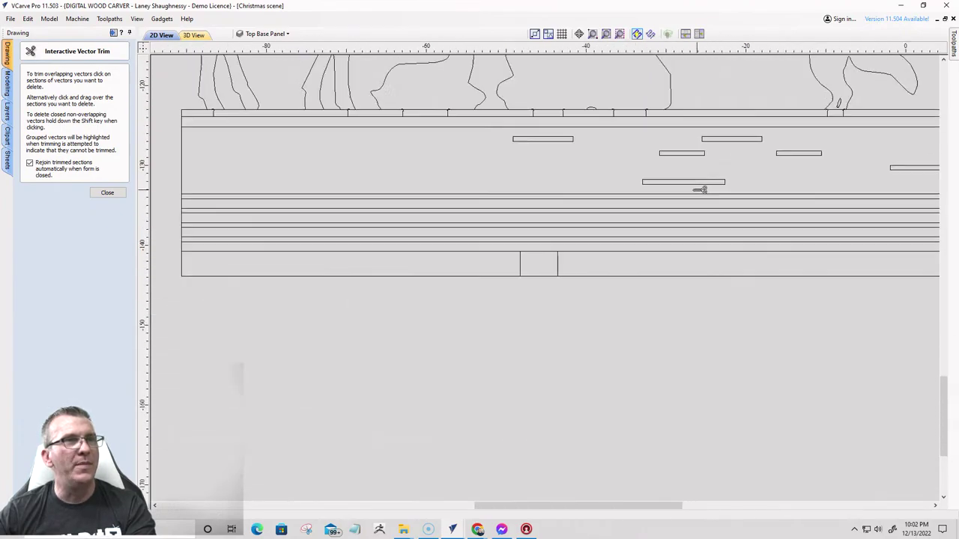
pyautogui.click(106, 193)
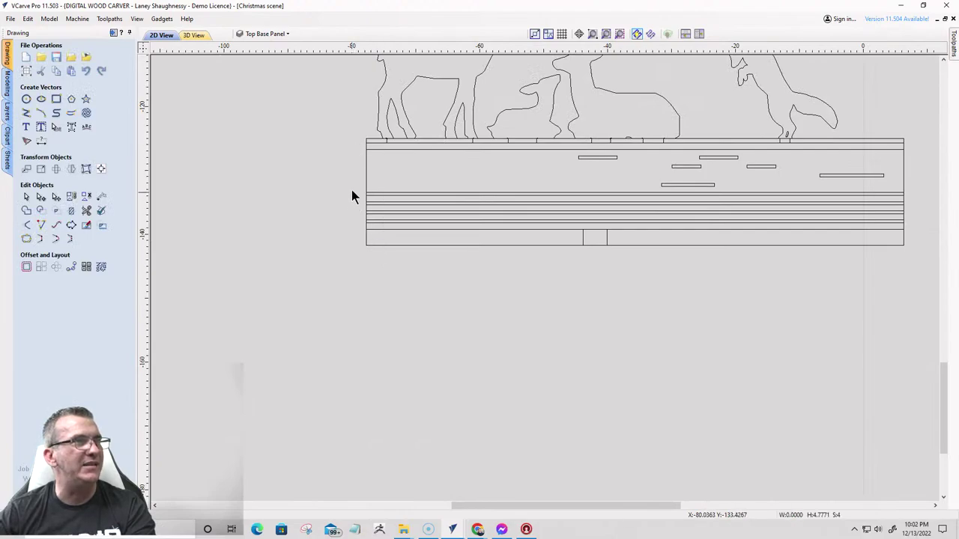
# - Drag and arrow-nudge the fox outline down until its tab reaches the top base panel slot
pyautogui.scroll(3, 353, 195)
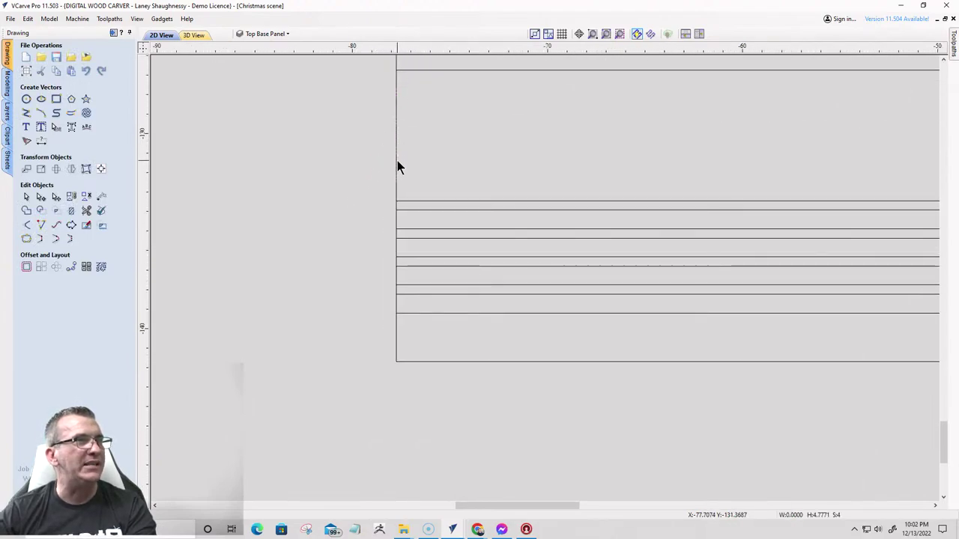
pyautogui.scroll(-2, 397, 165)
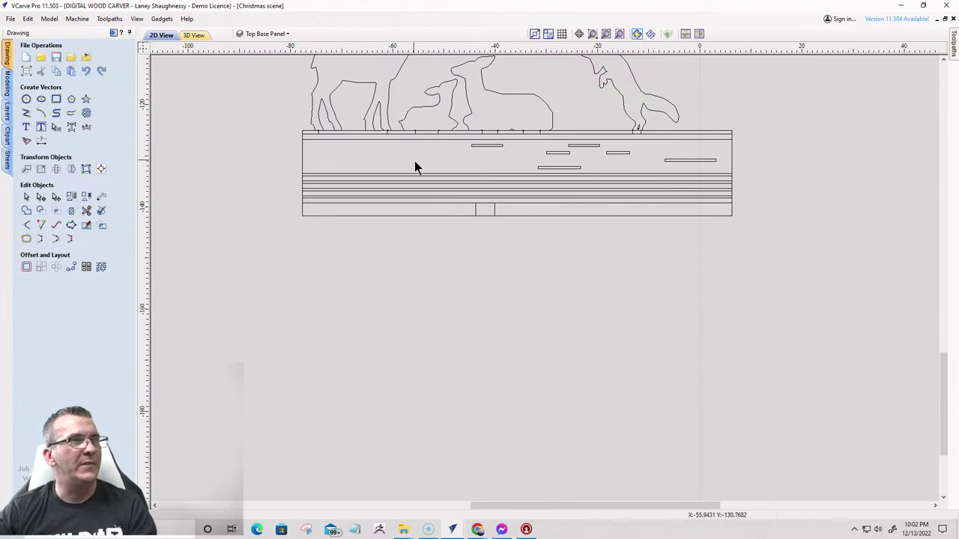
pyautogui.click(570, 168)
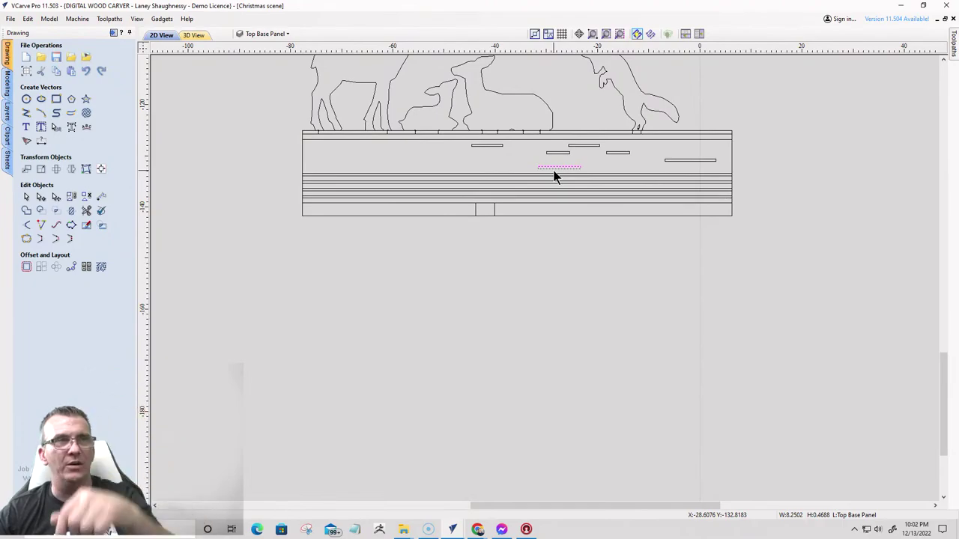
pyautogui.scroll(3, 485, 157)
pyautogui.scroll(-2, 654, 172)
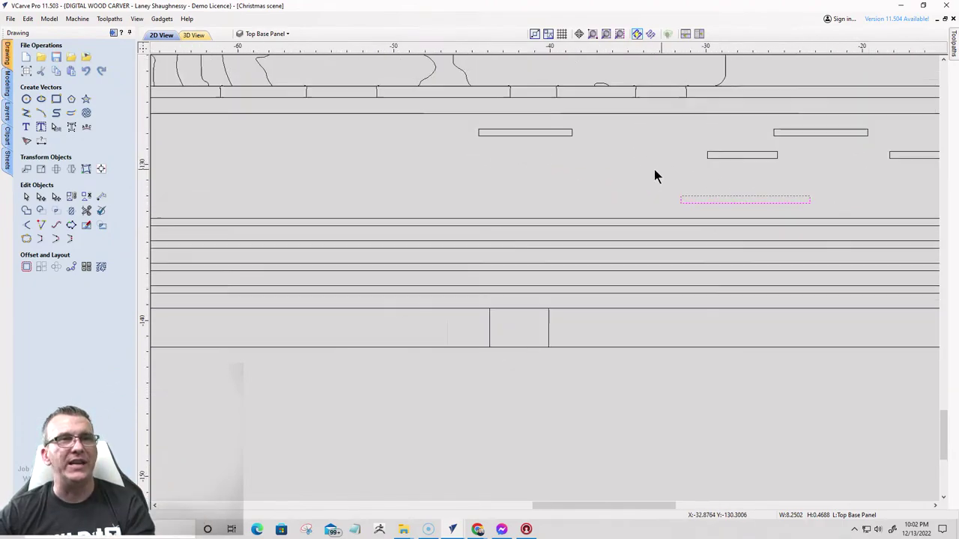
pyautogui.scroll(-2, 649, 183)
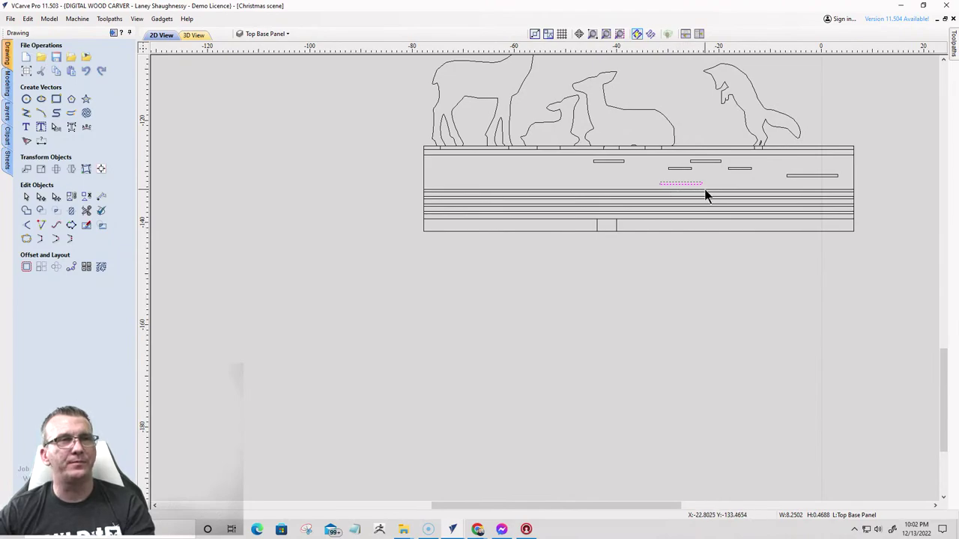
pyautogui.click(756, 141)
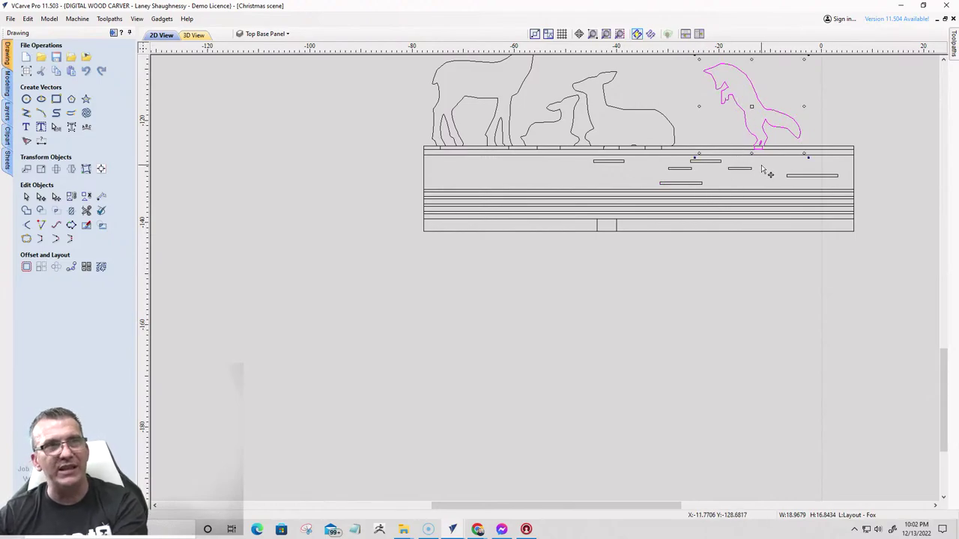
pyautogui.moveTo(764, 169); pyautogui.dragTo(761, 162)
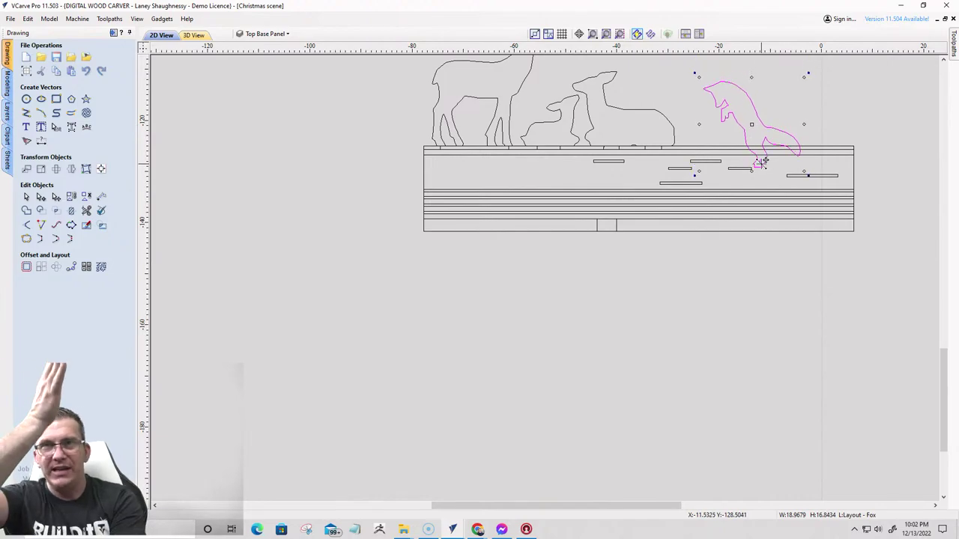
pyautogui.press('Down')
pyautogui.press('Down')
pyautogui.press('Down')
pyautogui.press('Down')
pyautogui.press('Down')
pyautogui.press('Down')
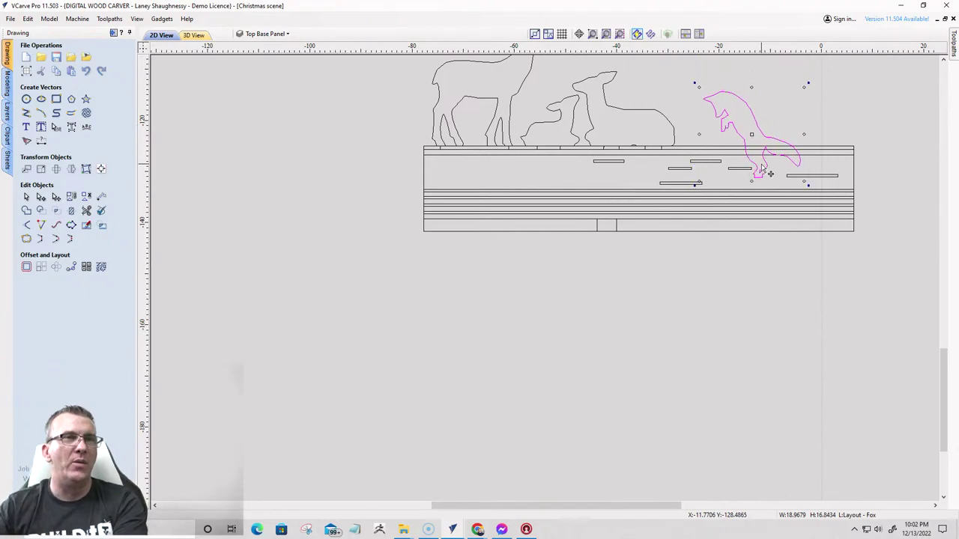
pyautogui.scroll(5, 764, 162)
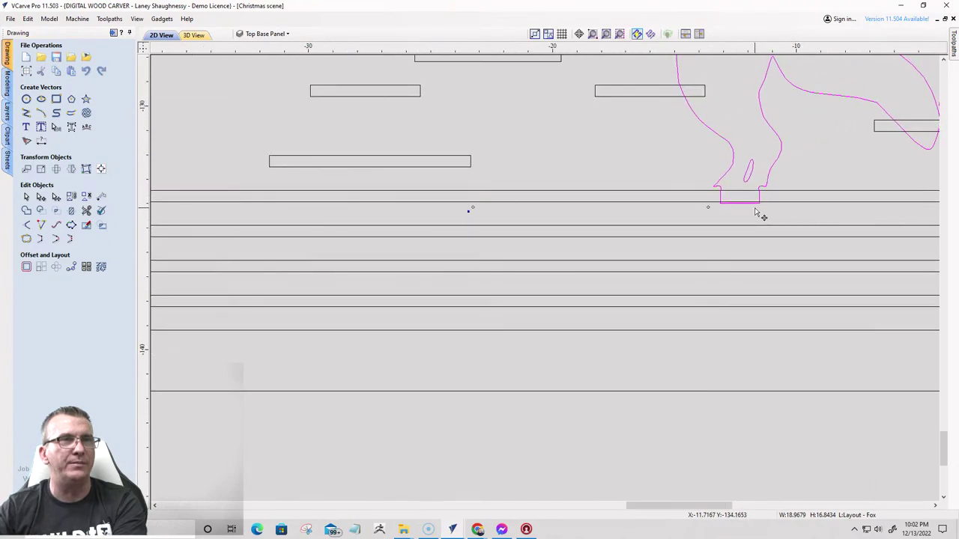
pyautogui.scroll(3, 737, 202)
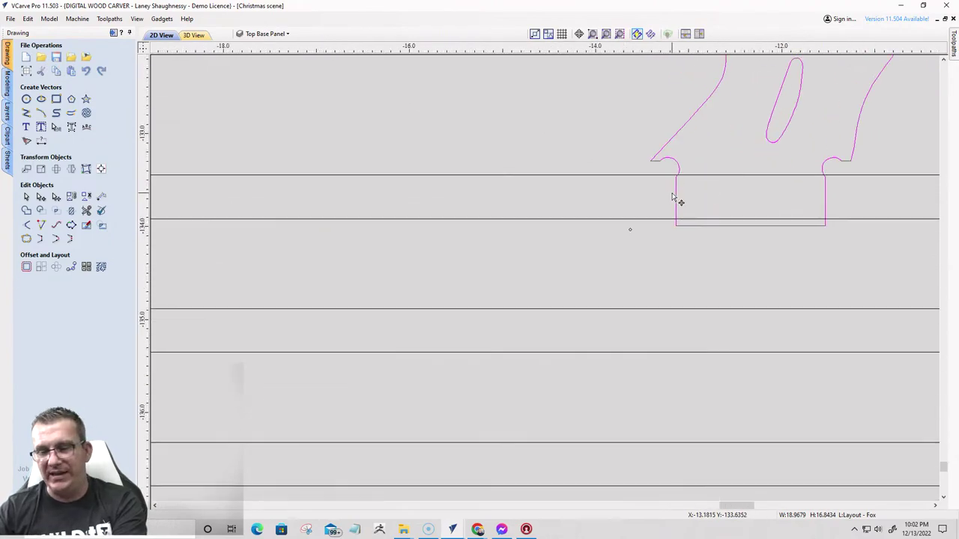
pyautogui.press('Up')
pyautogui.press('Up')
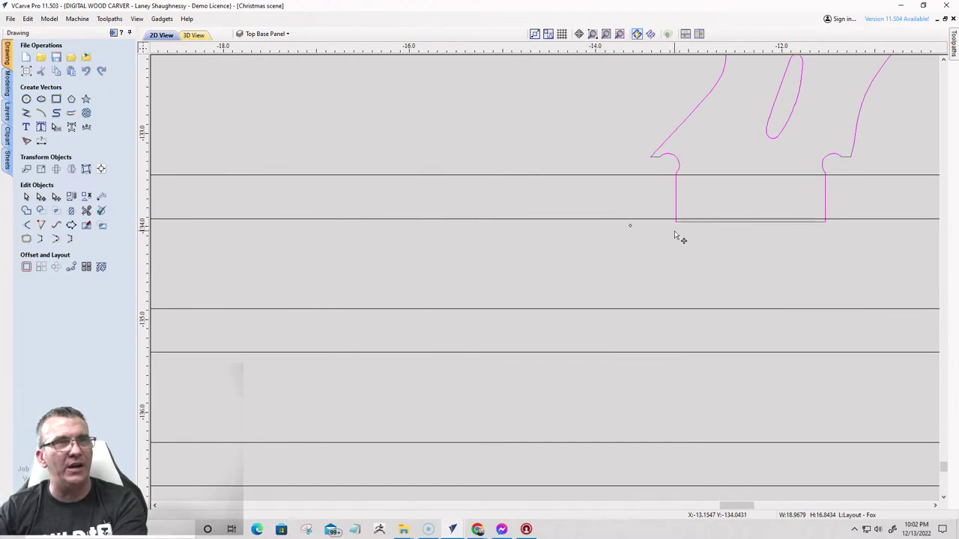
# - Draw vertical lines closing the left and right sides of the fox's tab slot
pyautogui.click(26, 113)
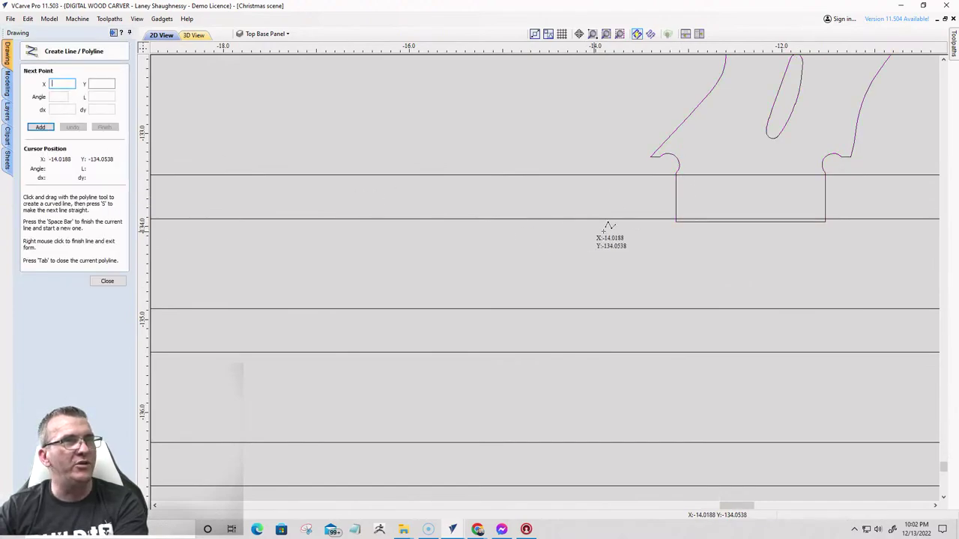
pyautogui.click(675, 176)
pyautogui.click(676, 220)
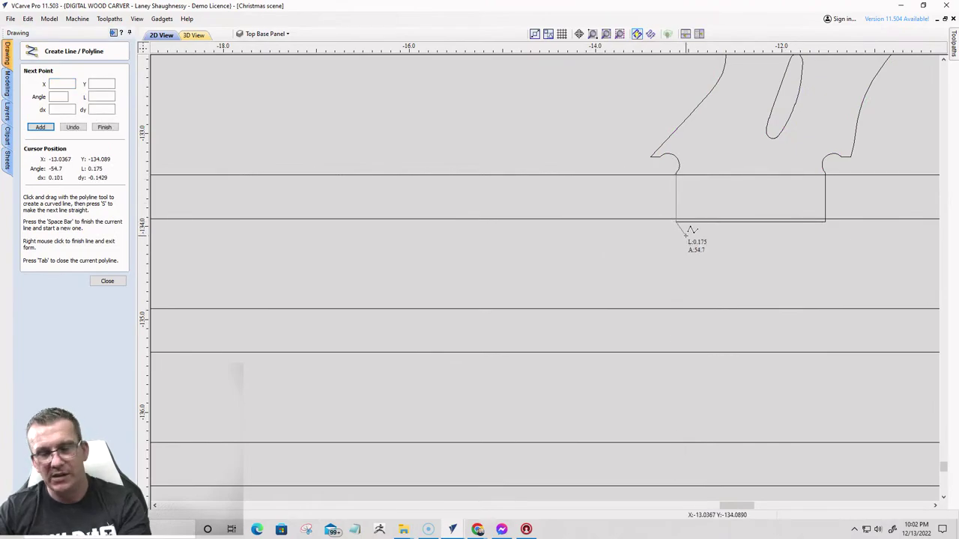
pyautogui.press('space')
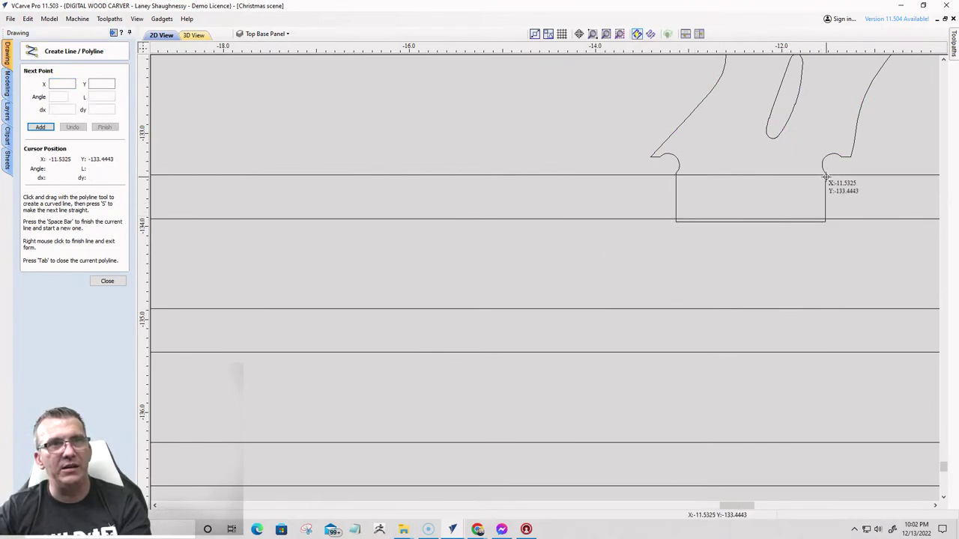
pyautogui.click(825, 175)
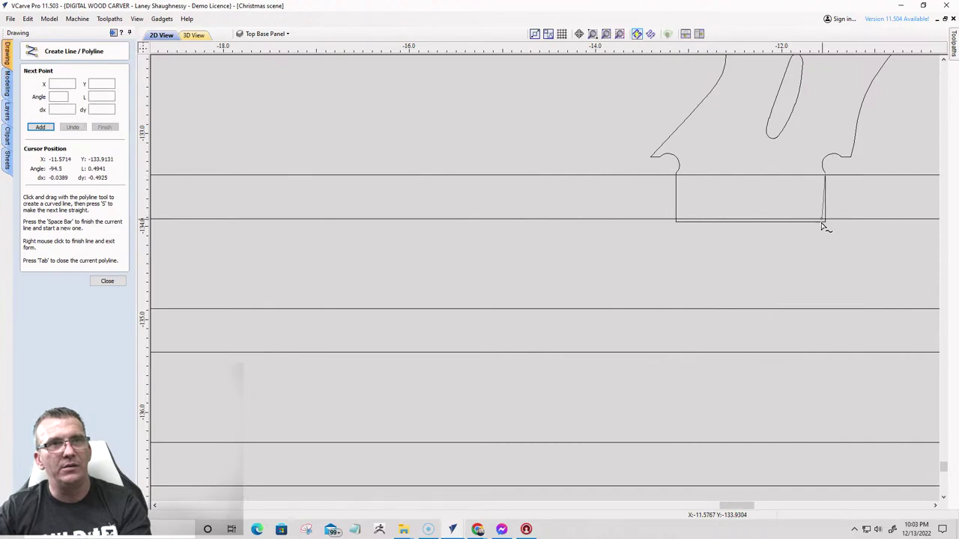
pyautogui.click(825, 220)
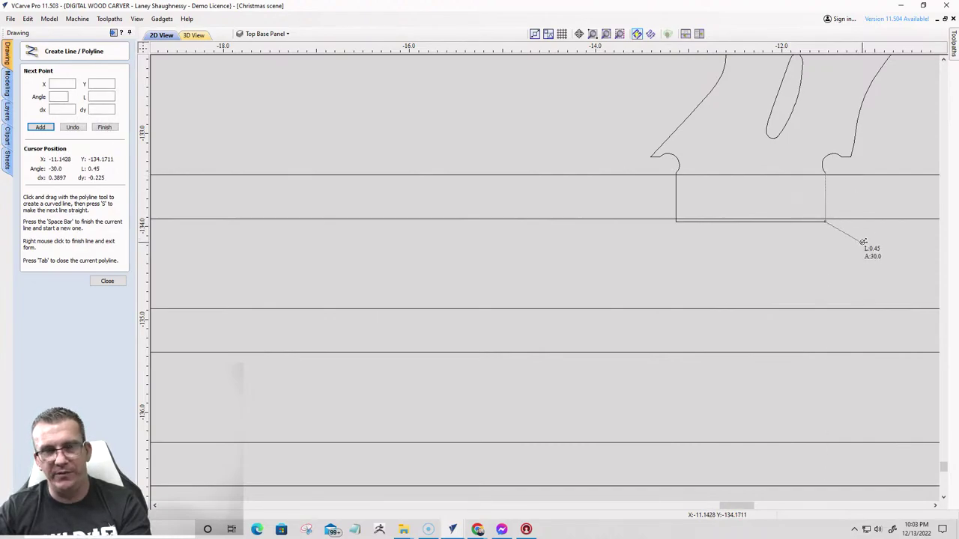
pyautogui.press('space')
pyautogui.click(105, 282)
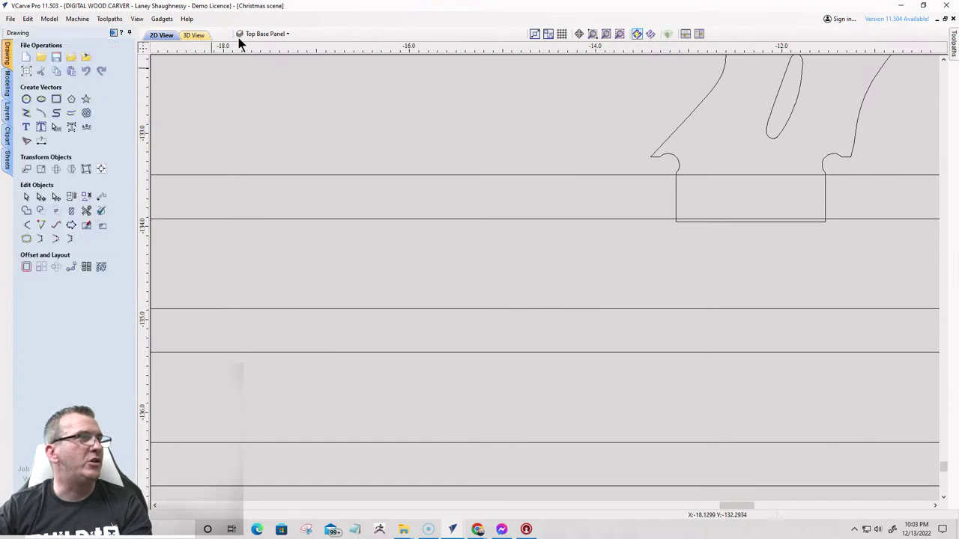
# - Hide the fox layout layer in the layer list
pyautogui.click(276, 35)
pyautogui.scroll(-4, 255, 110)
pyautogui.scroll(-4, 258, 105)
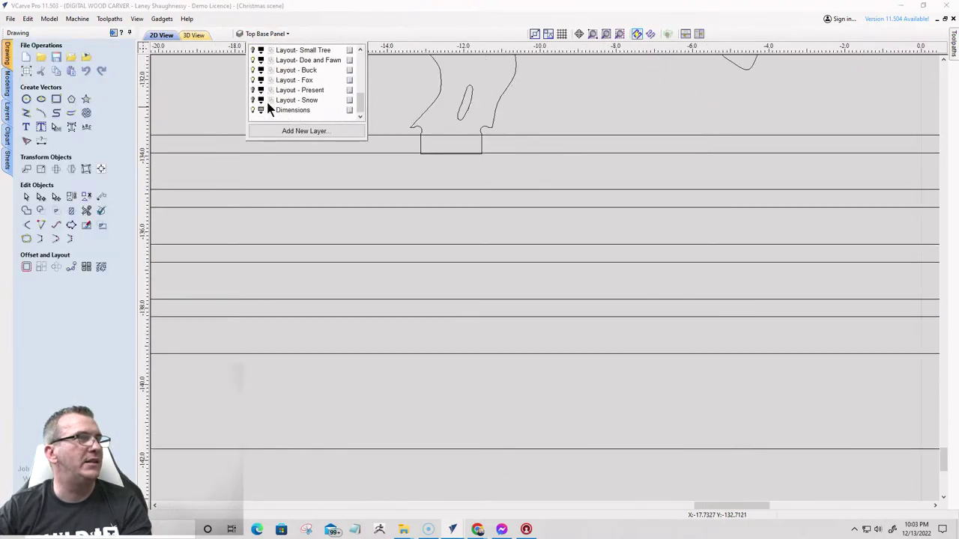
pyautogui.scroll(1, 263, 102)
pyautogui.scroll(-1, 263, 104)
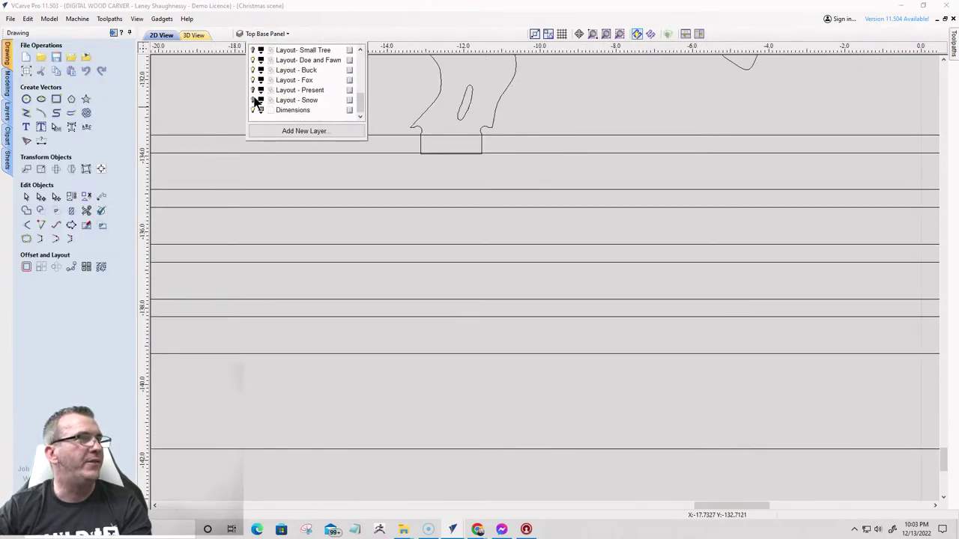
pyautogui.click(254, 88)
pyautogui.scroll(-3, 507, 225)
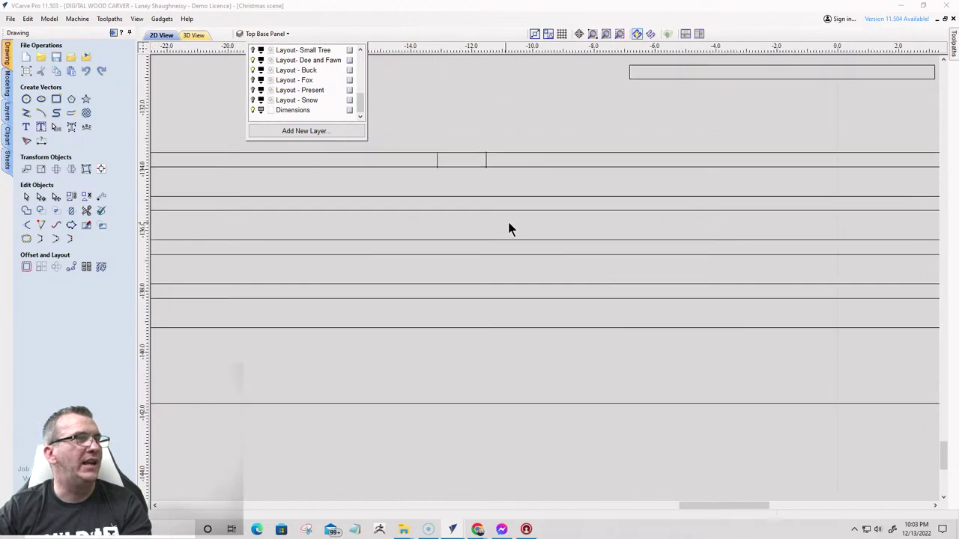
# - Interactively trim the panel line segments on both sides of the slot box and the corner stub
pyautogui.click(86, 210)
pyautogui.click(318, 186)
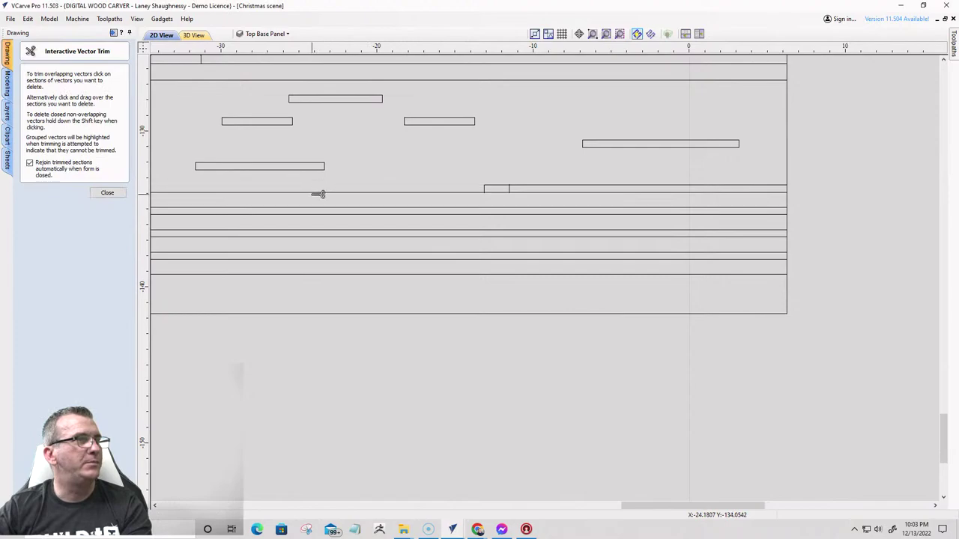
pyautogui.click(318, 192)
pyautogui.click(551, 185)
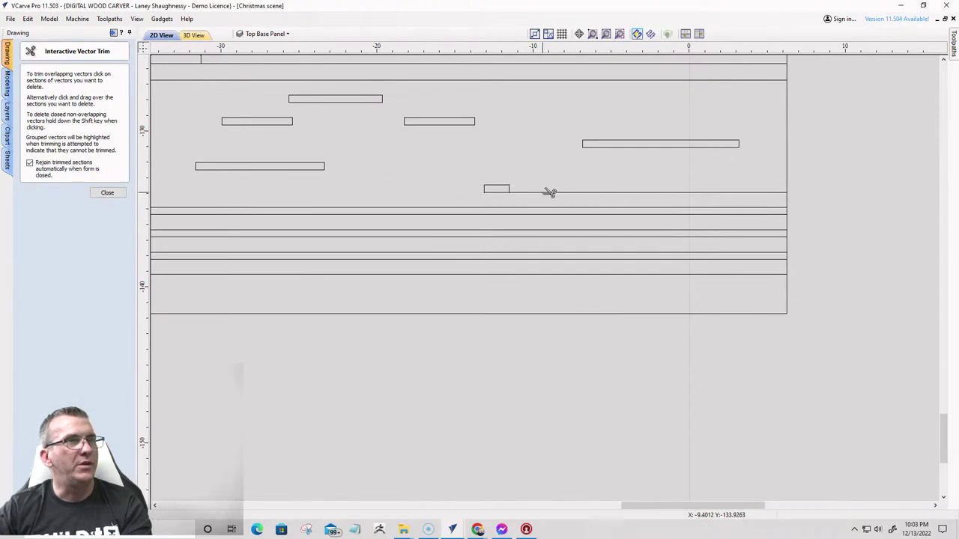
pyautogui.click(548, 191)
pyautogui.scroll(5, 511, 184)
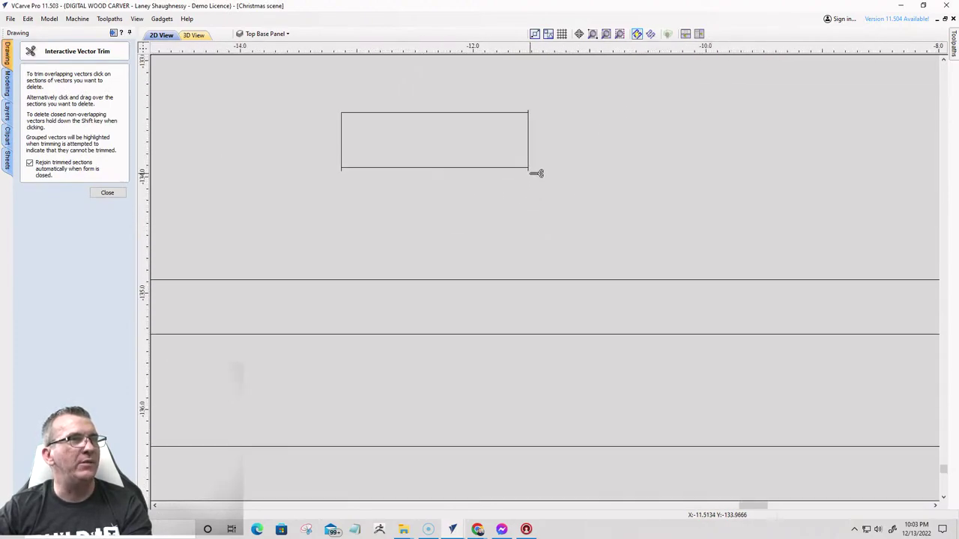
pyautogui.click(529, 170)
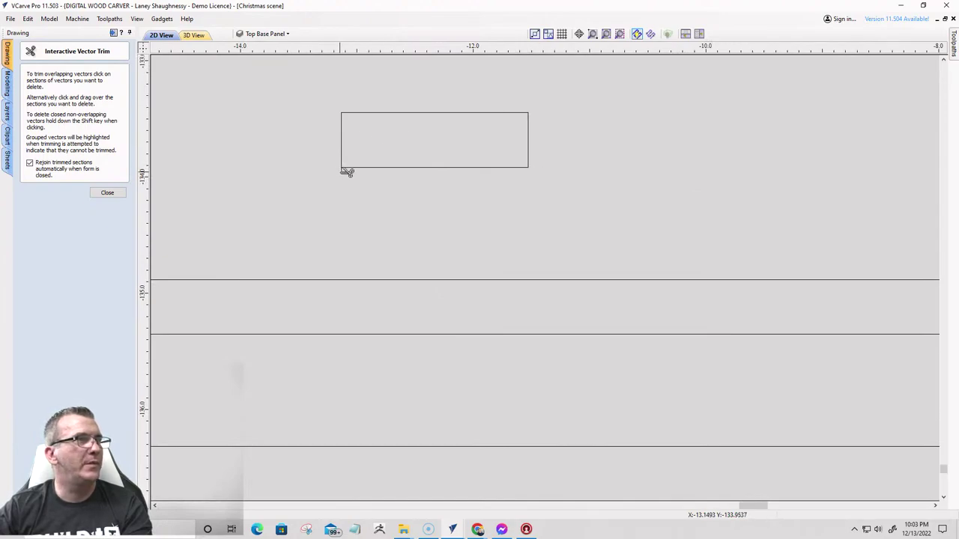
pyautogui.scroll(-5, 587, 187)
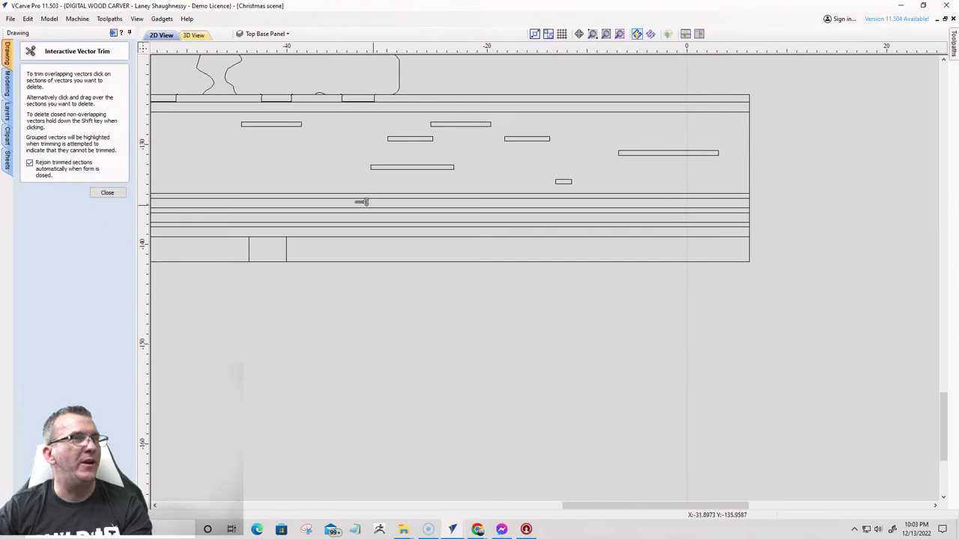
pyautogui.scroll(-1, 302, 172)
pyautogui.scroll(-2, 302, 172)
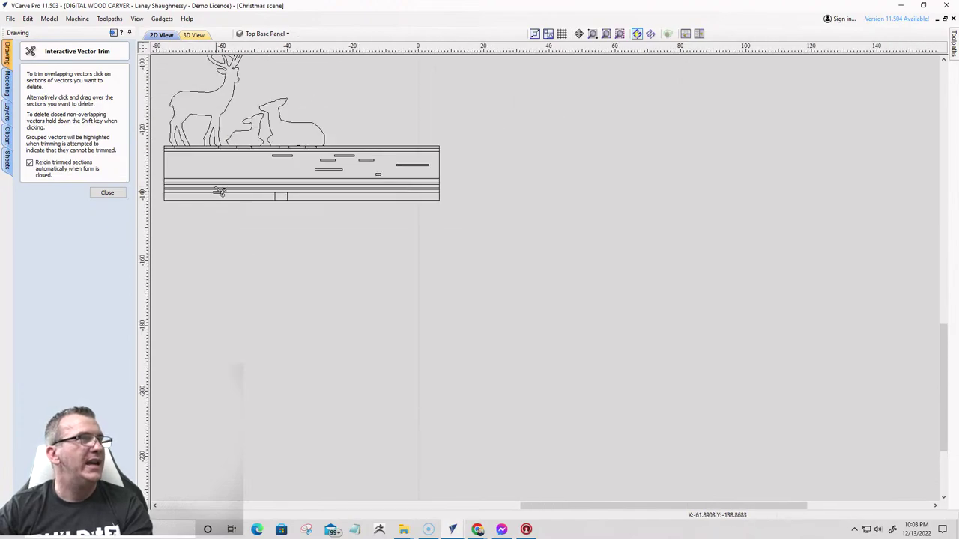
pyautogui.click(108, 192)
# - Select the doe and fawn outline and zoom in and out to inspect its tabs
pyautogui.scroll(2, 196, 217)
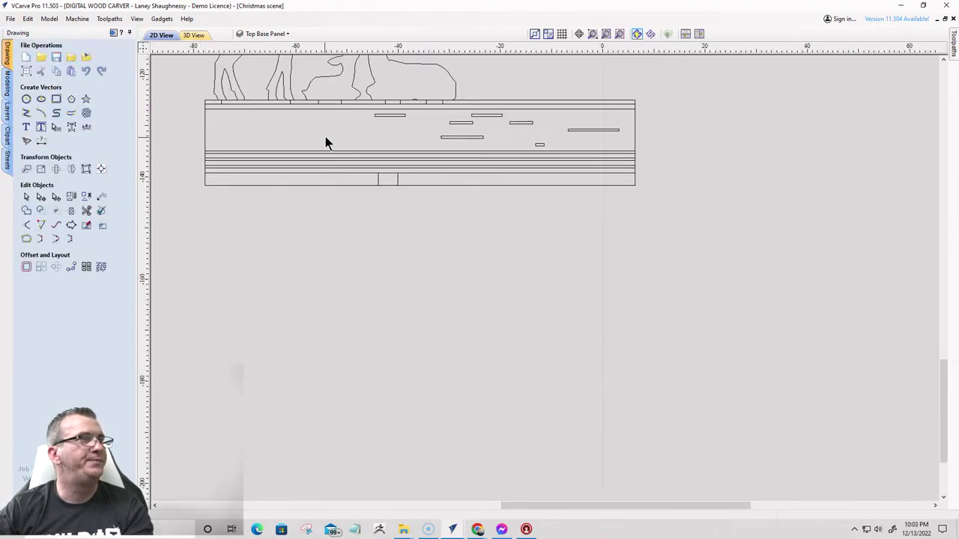
pyautogui.click(371, 83)
pyautogui.scroll(-1, 371, 83)
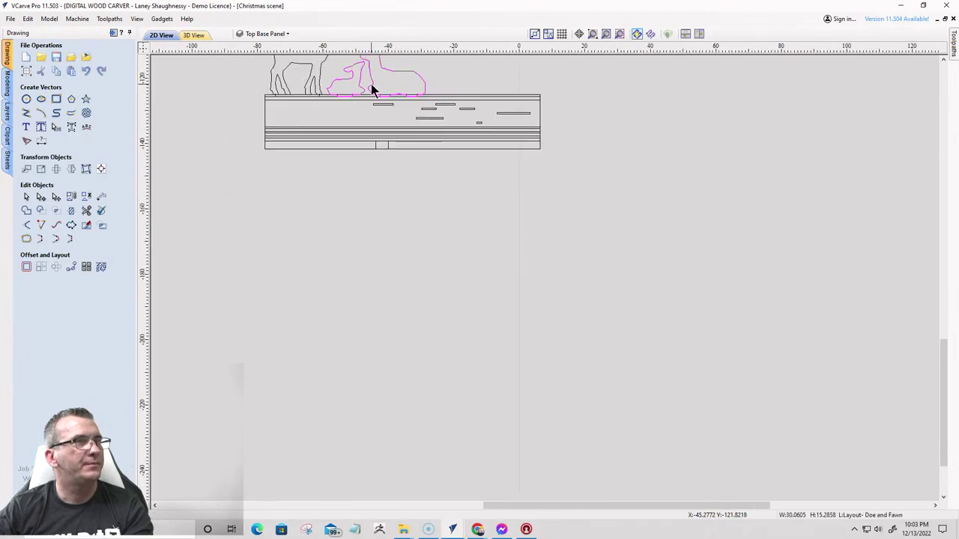
pyautogui.scroll(3, 339, 78)
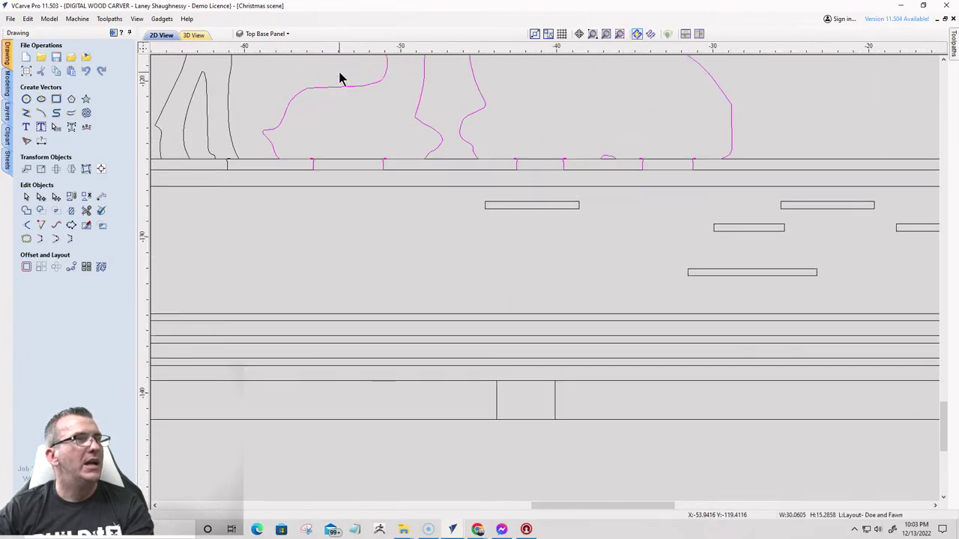
pyautogui.scroll(-2, 339, 78)
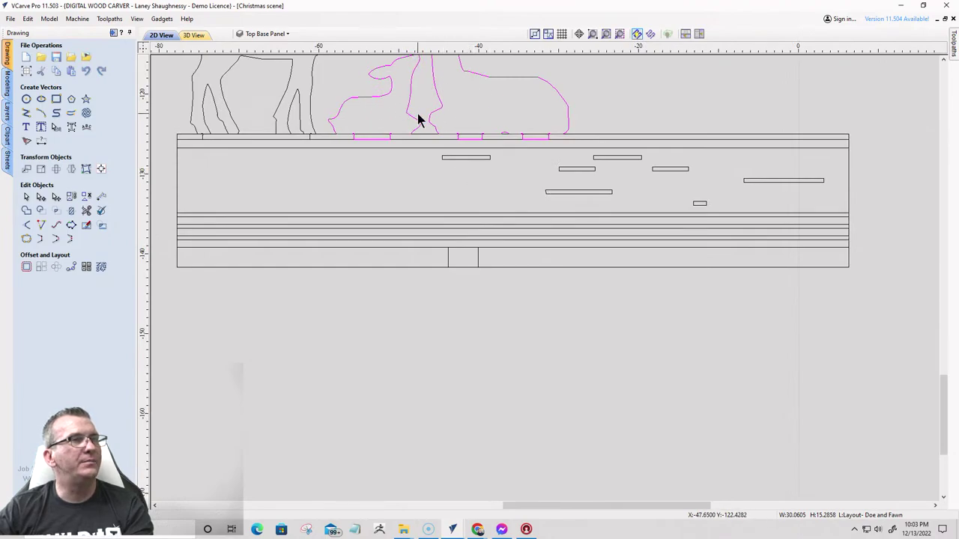
pyautogui.scroll(-1, 427, 164)
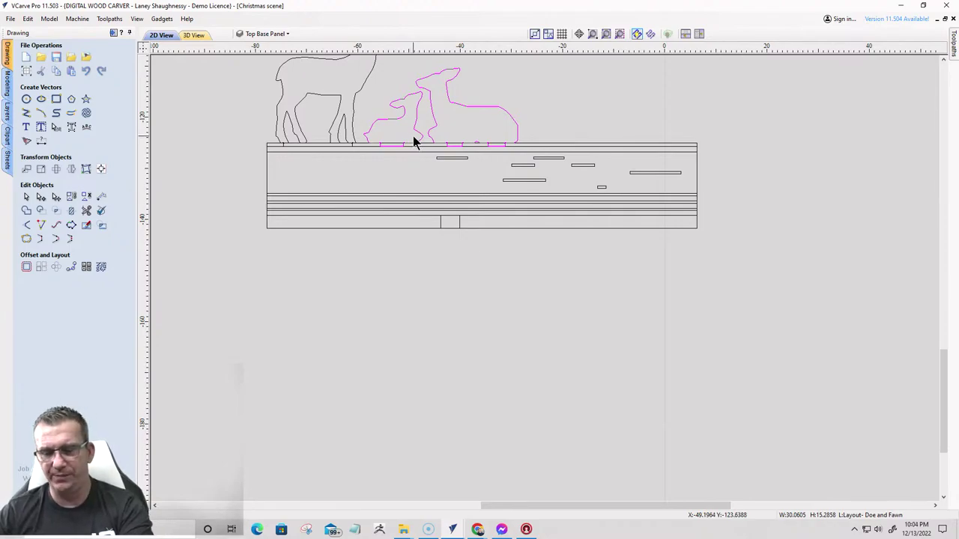
# - Nudge the doe and fawn down three steps so their tabs rest on the lower rail line
pyautogui.press('Down')
pyautogui.press('Down')
pyautogui.press('Down')
pyautogui.press('Down')
pyautogui.press('Down')
pyautogui.press('Down')
pyautogui.press('Down')
pyautogui.press('Down')
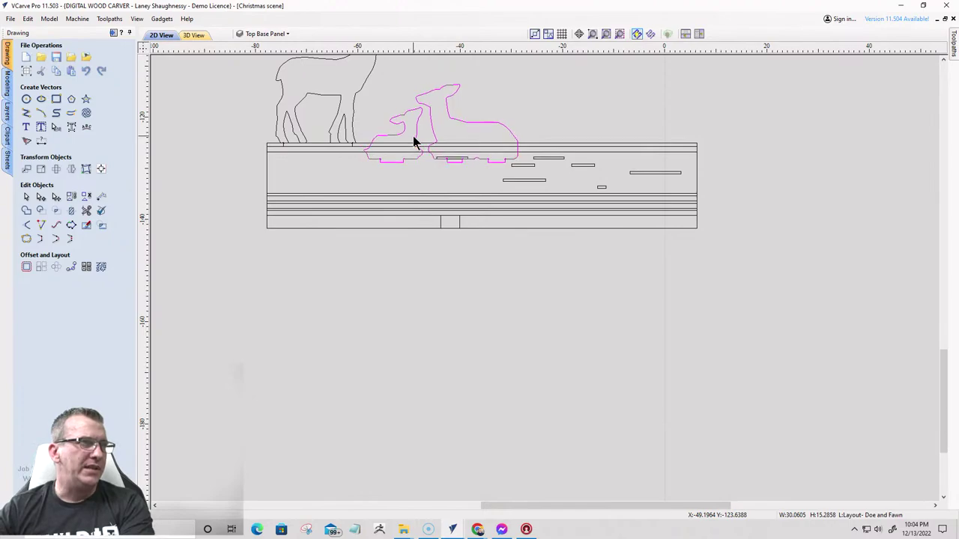
pyautogui.press('Down')
pyautogui.press('Down')
pyautogui.press('Down')
pyautogui.press('Down')
pyautogui.press('Down')
pyautogui.press('Down')
pyautogui.press('Down')
pyautogui.press('Down')
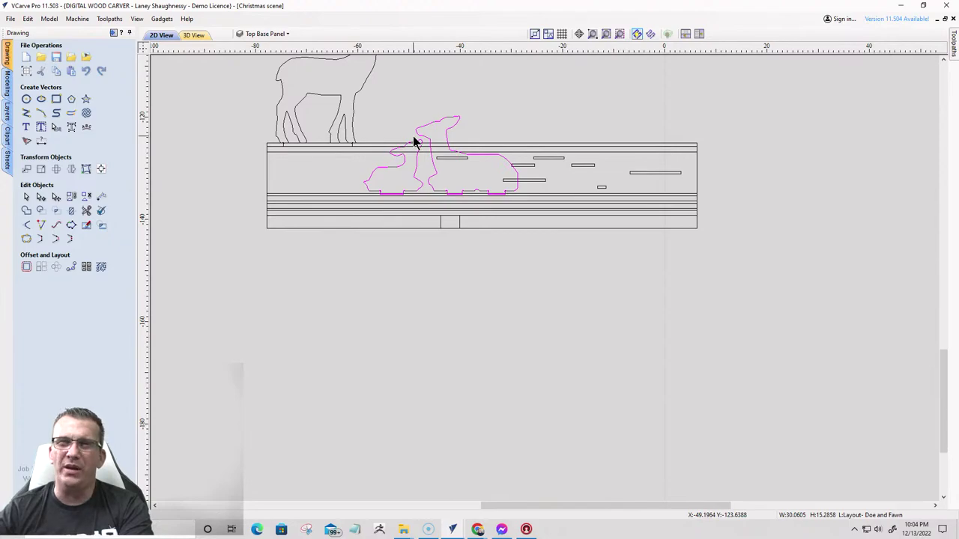
pyautogui.scroll(5, 413, 199)
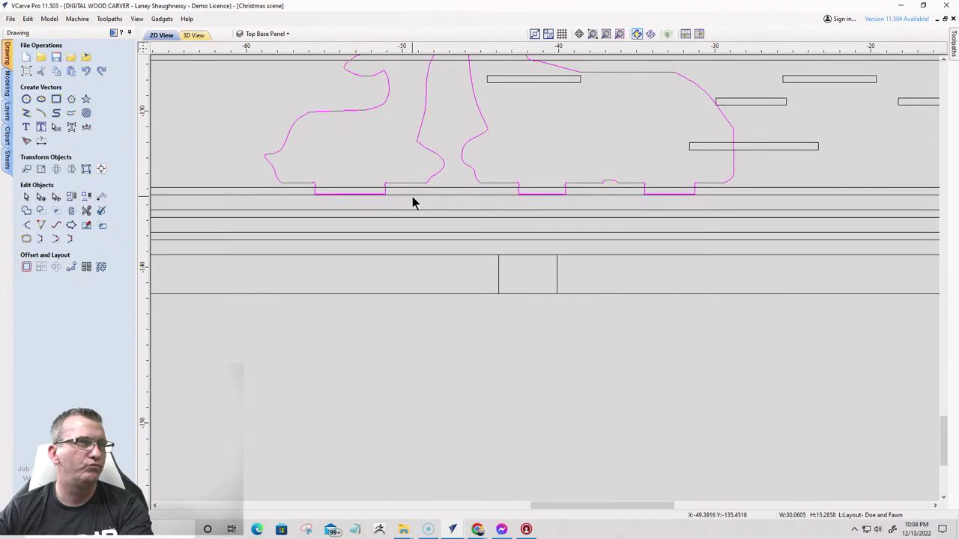
pyautogui.scroll(-5, 412, 201)
pyautogui.scroll(4, 413, 201)
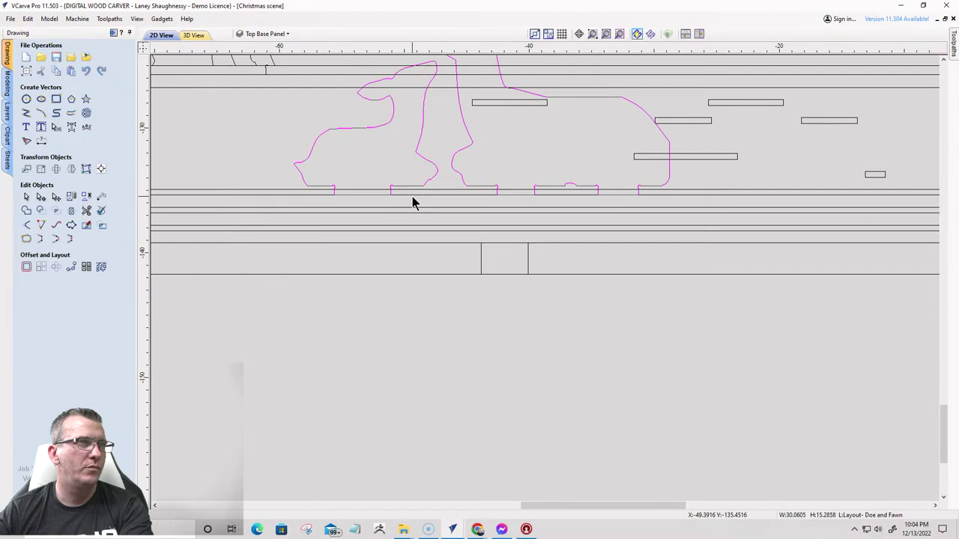
pyautogui.scroll(-3, 413, 201)
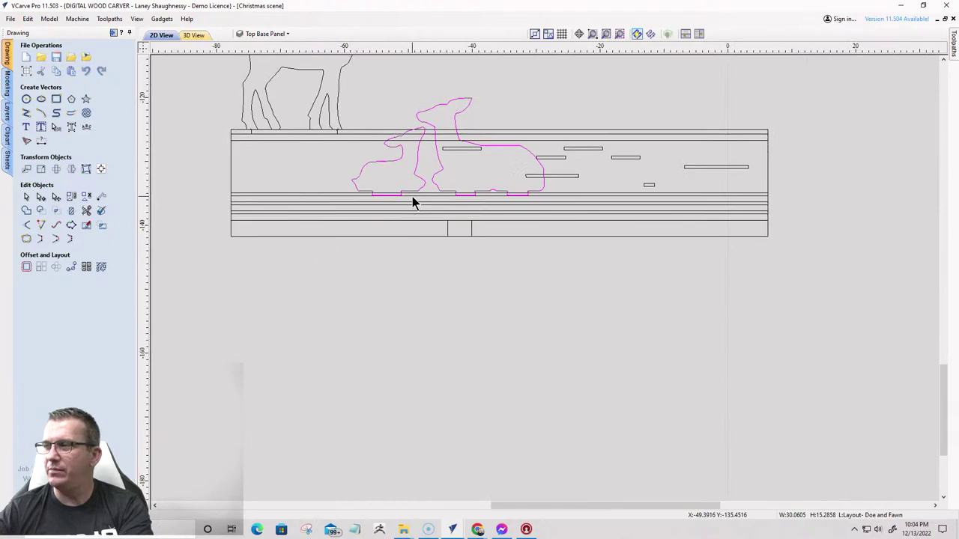
pyautogui.scroll(2, 412, 201)
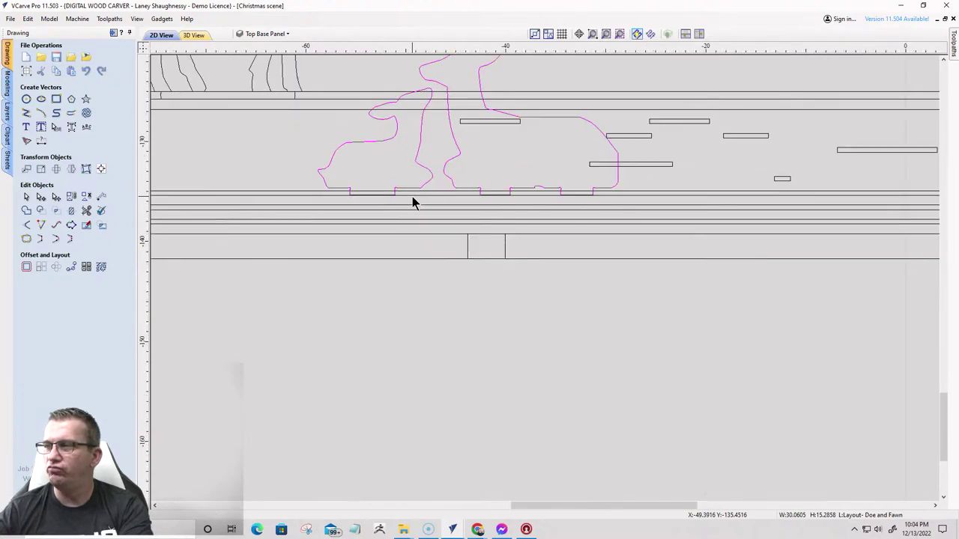
pyautogui.scroll(3, 413, 200)
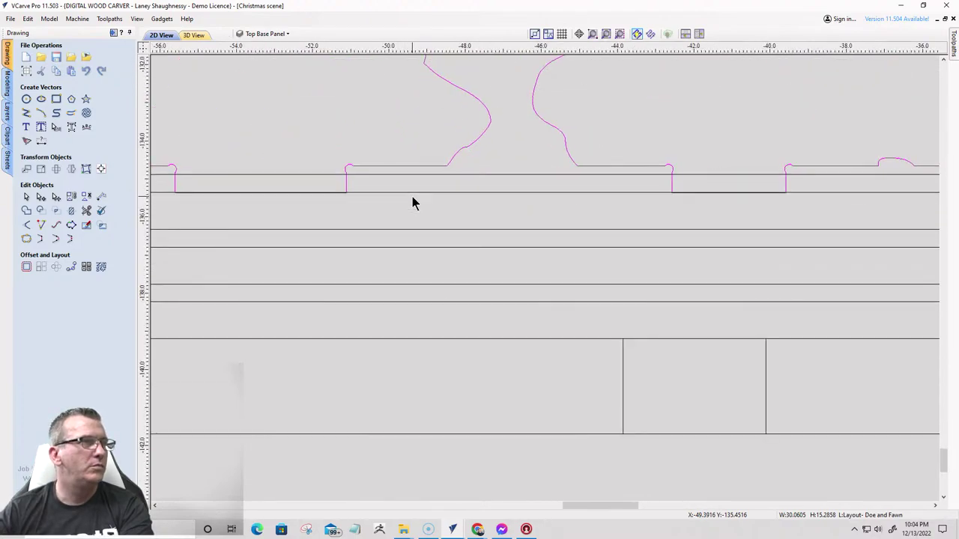
pyautogui.press('Down')
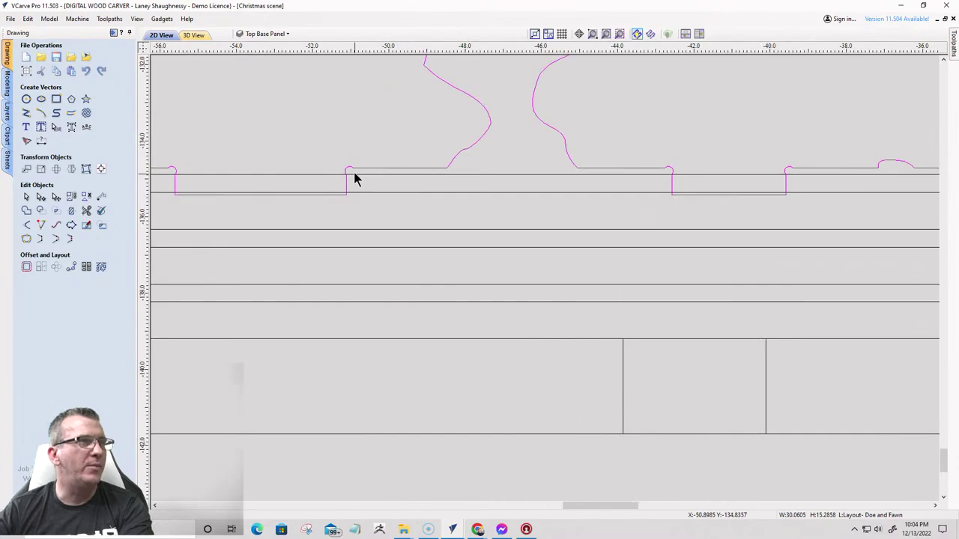
pyautogui.scroll(-5, 392, 197)
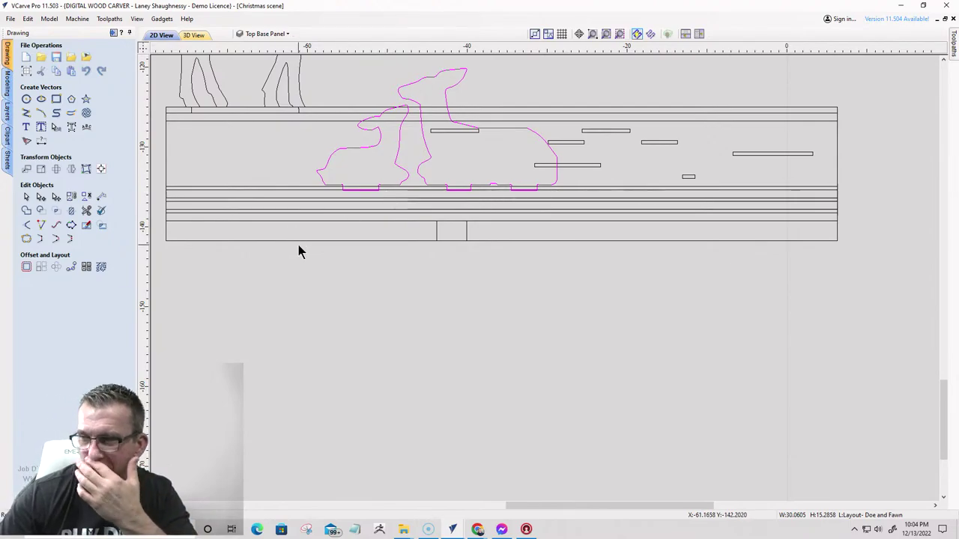
# - Select only the lying doe outline and nudge it up slightly
pyautogui.click(393, 172)
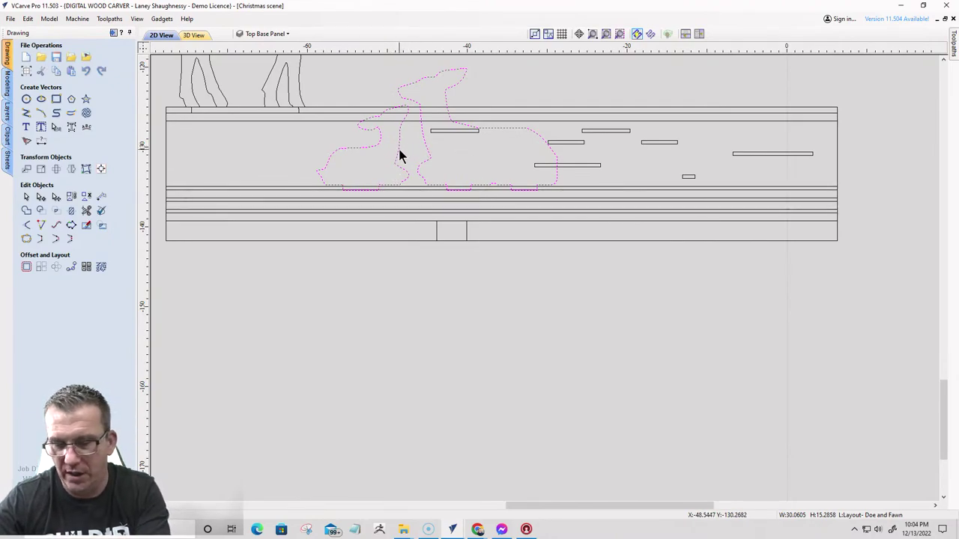
pyautogui.press('Down')
pyautogui.press('Up')
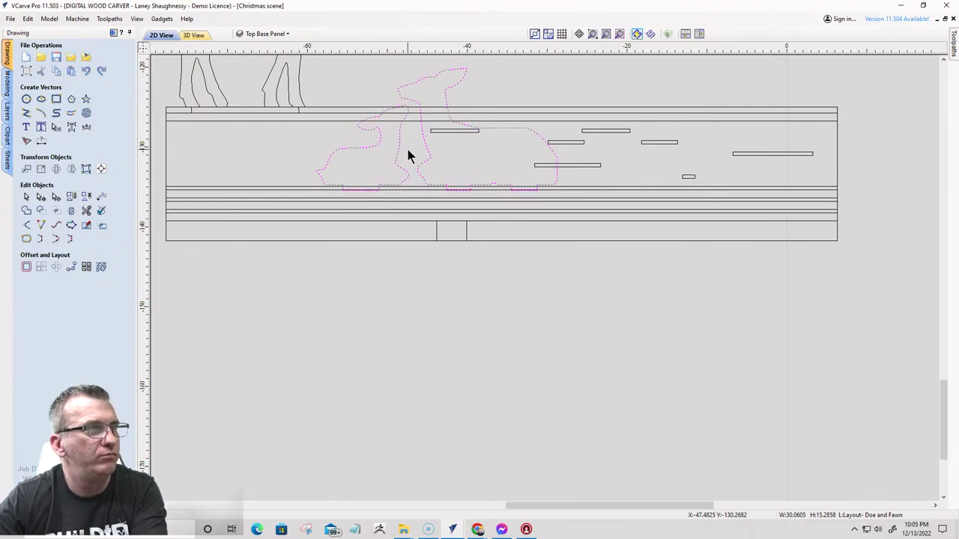
pyautogui.click(409, 154)
pyautogui.click(428, 153)
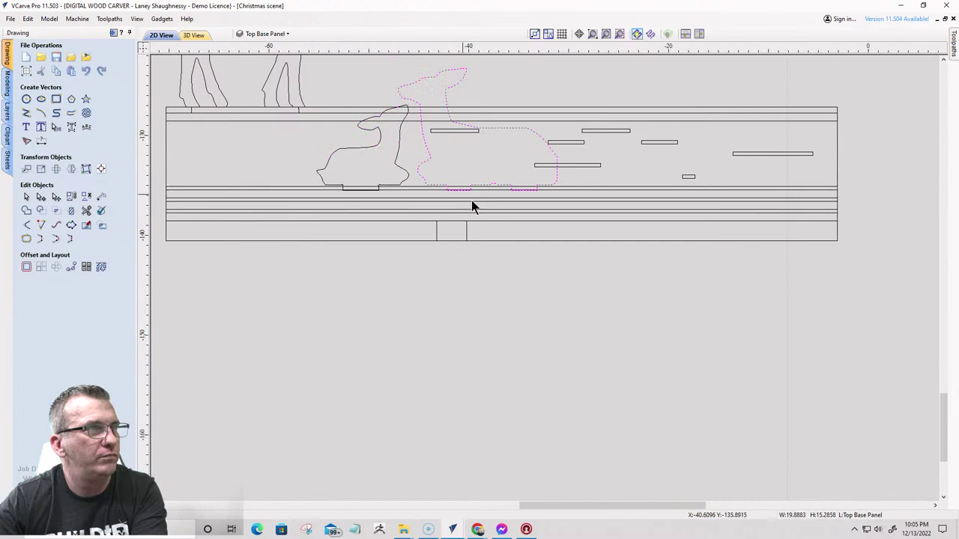
pyautogui.scroll(3, 444, 180)
pyautogui.press('Up')
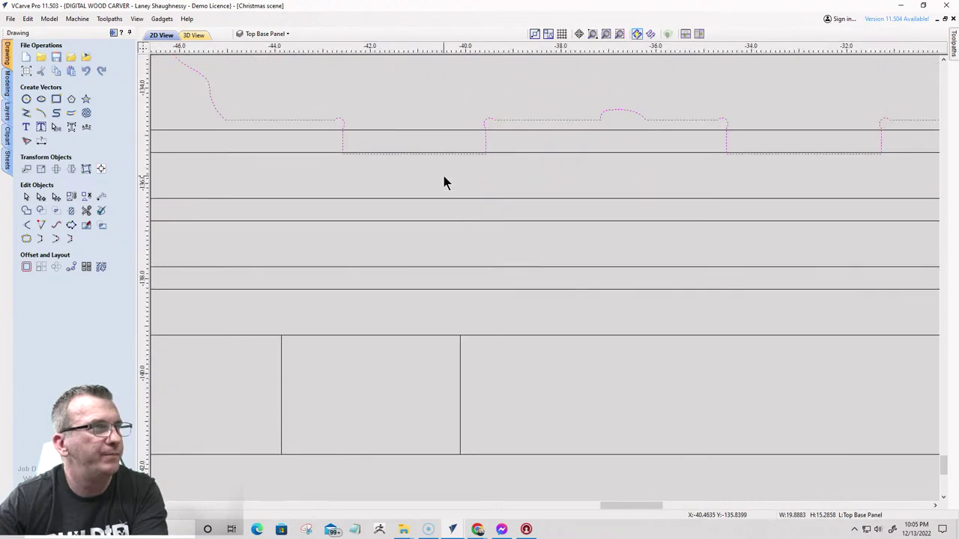
pyautogui.scroll(-4, 448, 180)
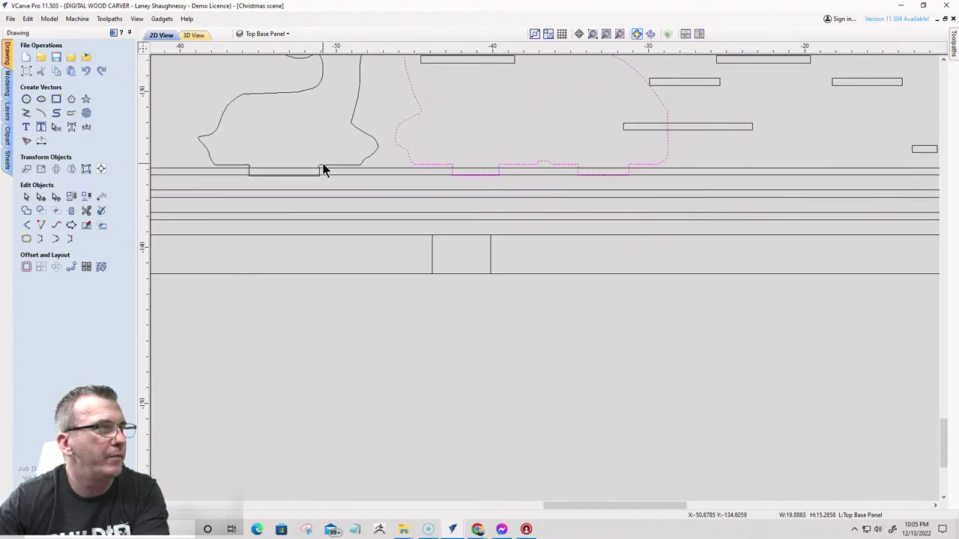
# - Lower the fawn outline two nudges onto the base panel line
pyautogui.click(323, 168)
pyautogui.press('Down')
pyautogui.press('Down')
pyautogui.press('Down')
pyautogui.press('Down')
pyautogui.press('Down')
pyautogui.press('Down')
pyautogui.press('Down')
pyautogui.press('Down')
pyautogui.press('Down')
pyautogui.press('Down')
pyautogui.press('Down')
pyautogui.press('Down')
pyautogui.press('Down')
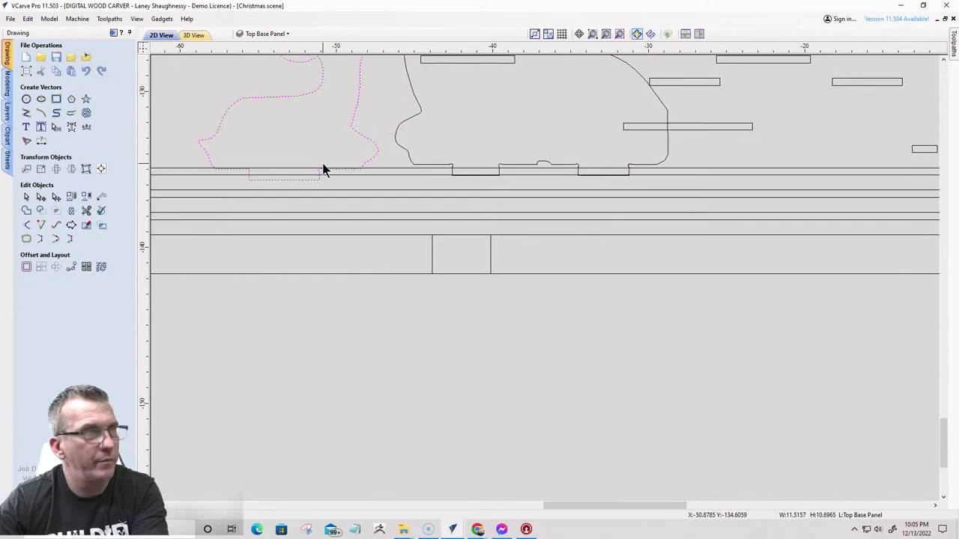
pyautogui.press('Down')
pyautogui.press('Down')
pyautogui.press('Down')
pyautogui.press('Down')
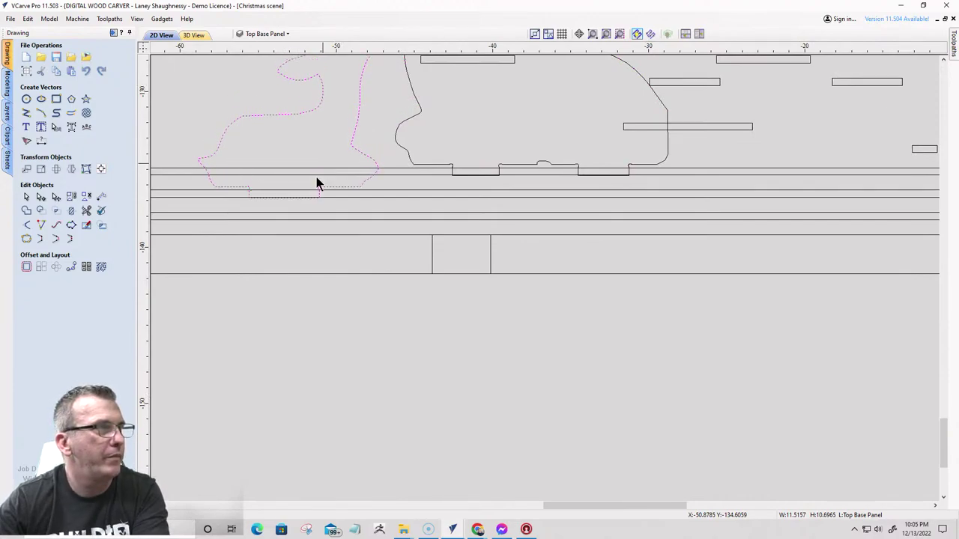
pyautogui.scroll(5, 309, 196)
pyautogui.scroll(-8, 445, 191)
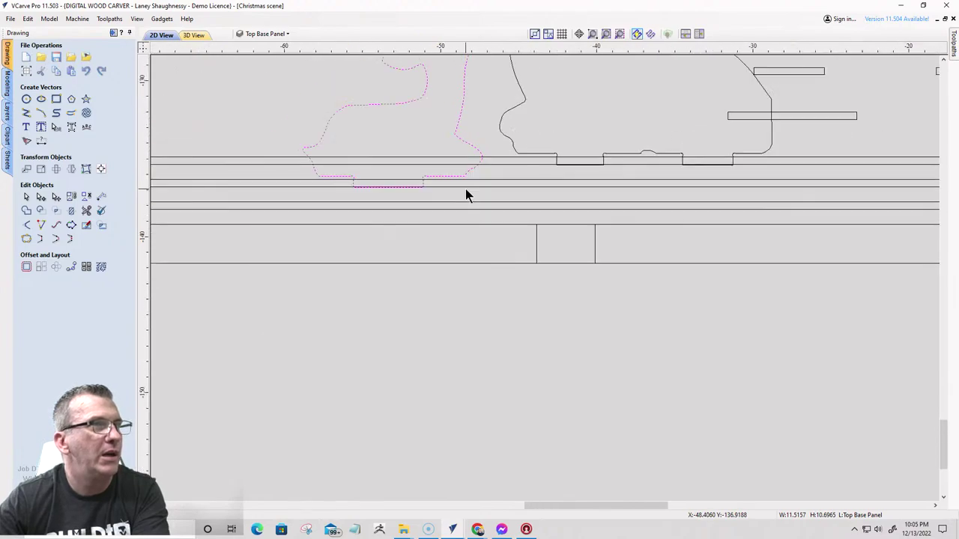
pyautogui.scroll(-1, 569, 187)
pyautogui.scroll(4, 569, 180)
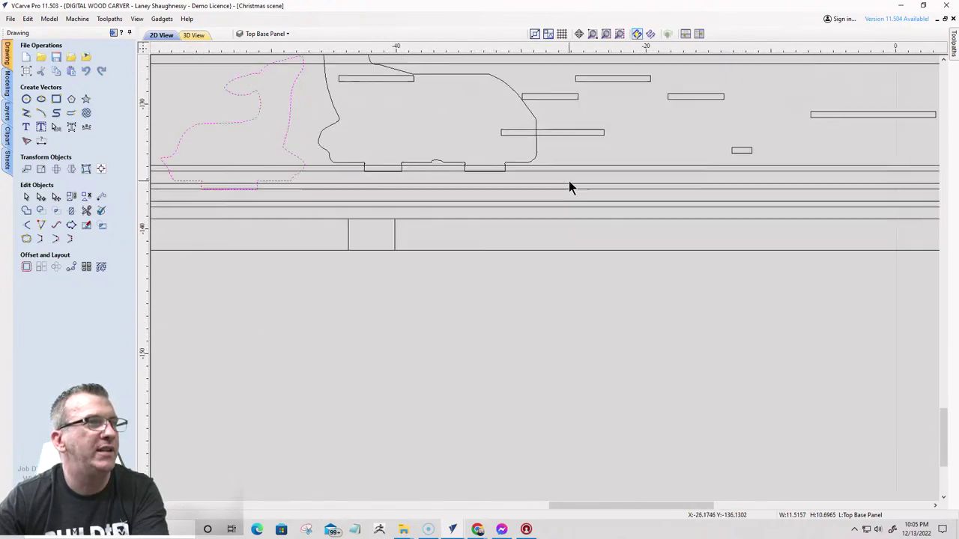
# - Draw vertical lines down the left and right sides of the lying deer's tab slot
pyautogui.click(27, 113)
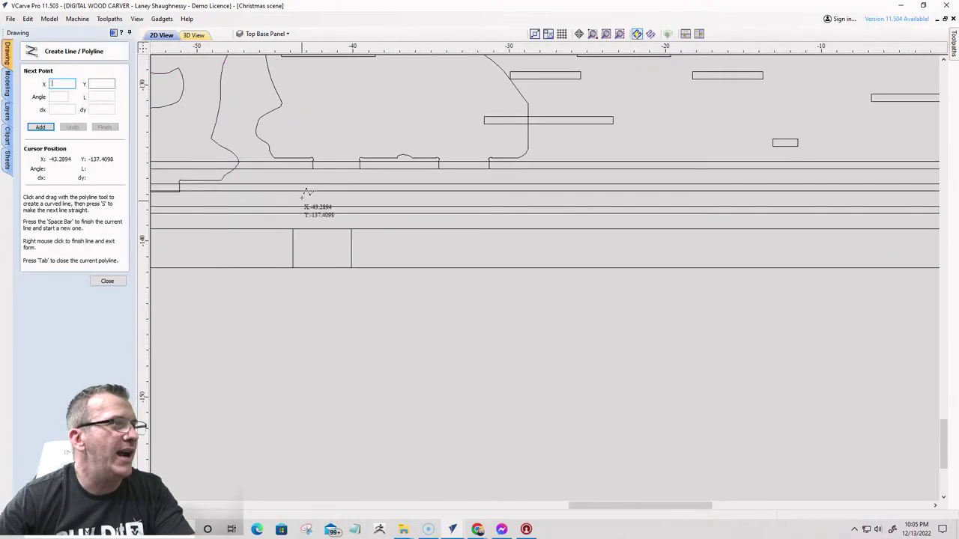
pyautogui.scroll(8, 310, 208)
pyautogui.scroll(1, 322, 120)
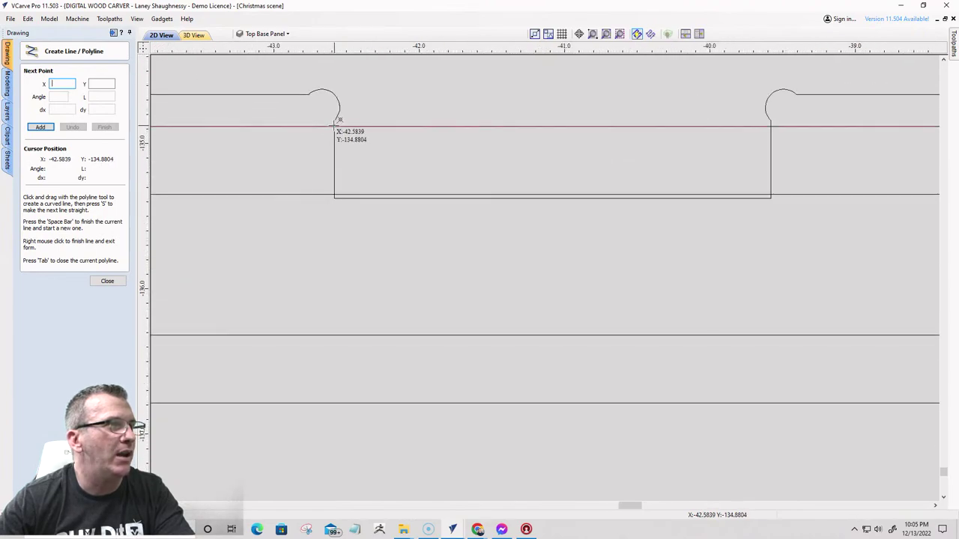
pyautogui.click(334, 127)
pyautogui.click(332, 197)
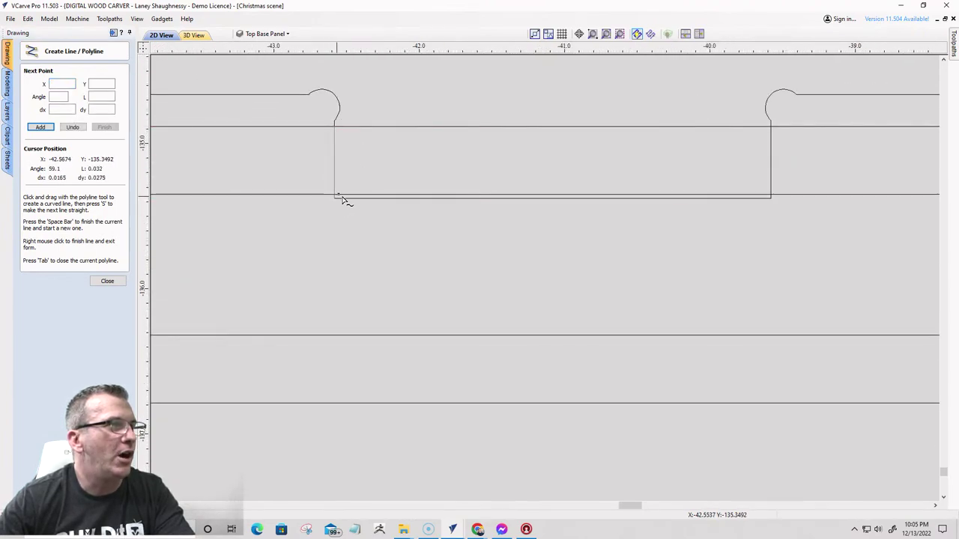
pyautogui.press('space')
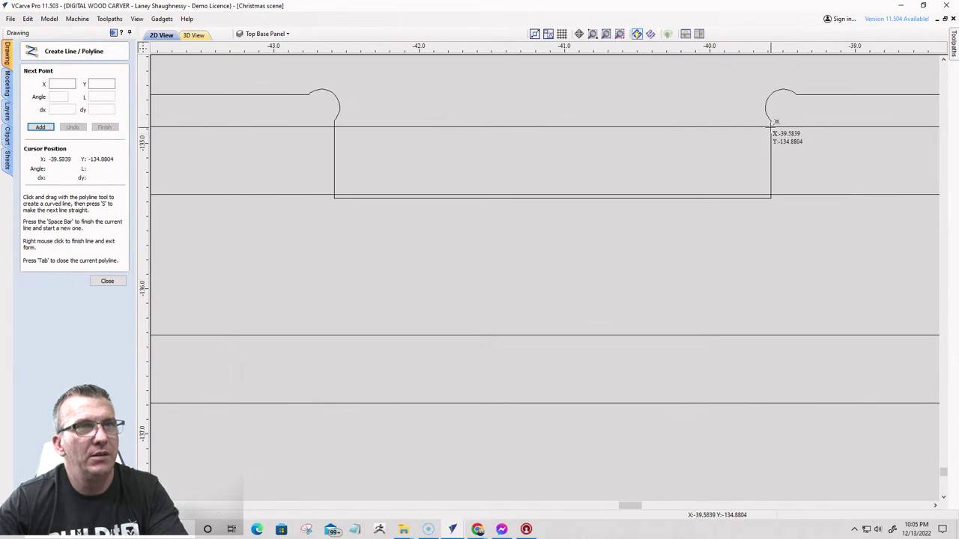
pyautogui.click(770, 198)
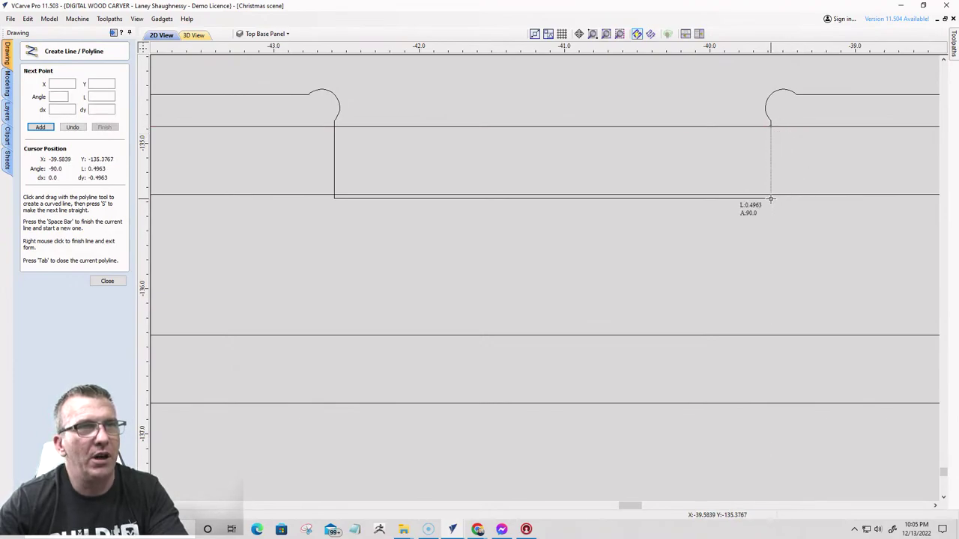
pyautogui.scroll(-2, 707, 240)
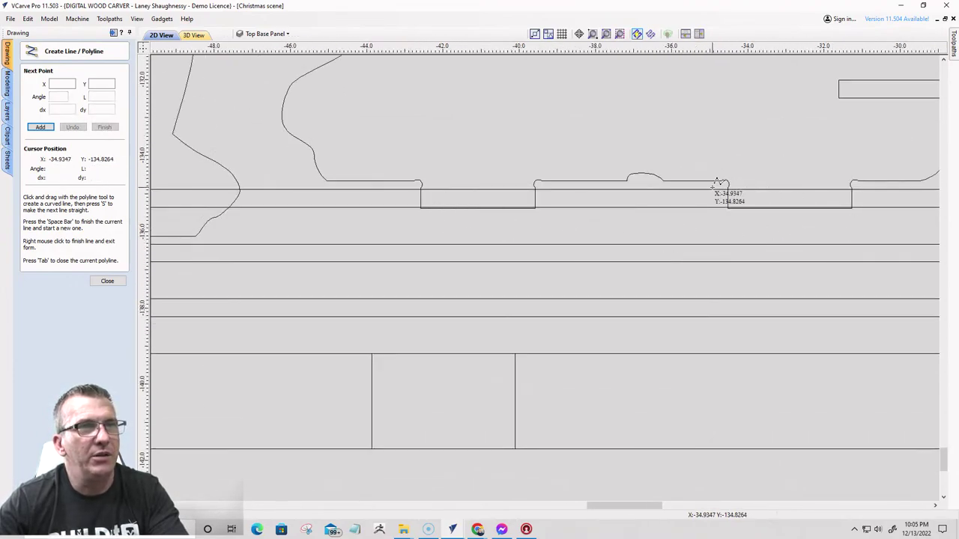
pyautogui.scroll(2, 717, 193)
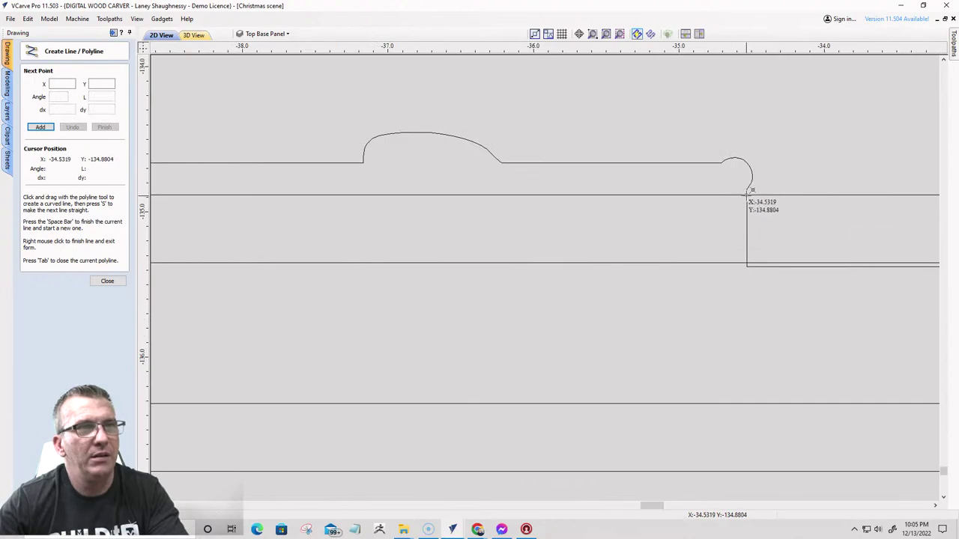
# - Close the next slot with vertical lines from its top corner and arc end to the lower panel line
pyautogui.click(747, 195)
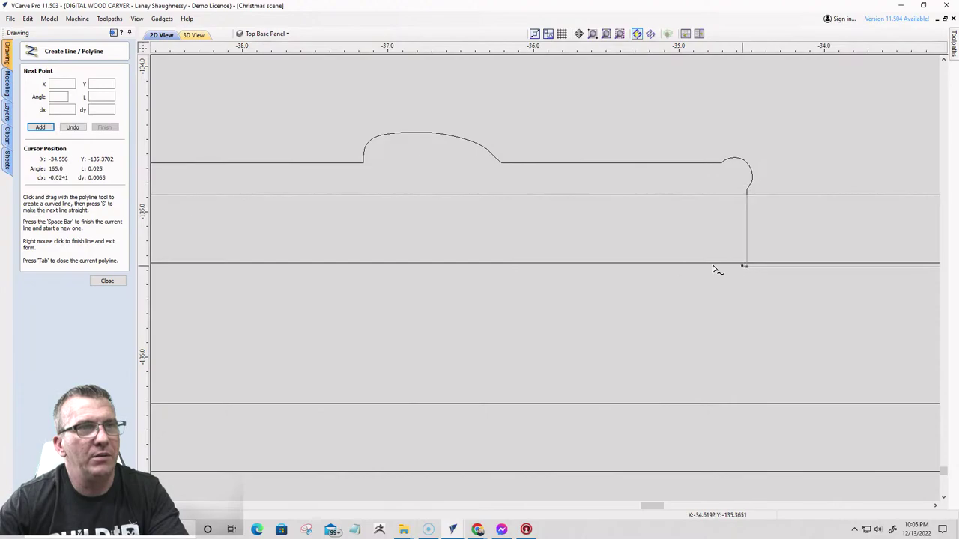
pyautogui.click(747, 265)
pyautogui.scroll(-4, 667, 263)
pyautogui.scroll(3, 779, 238)
pyautogui.press('space')
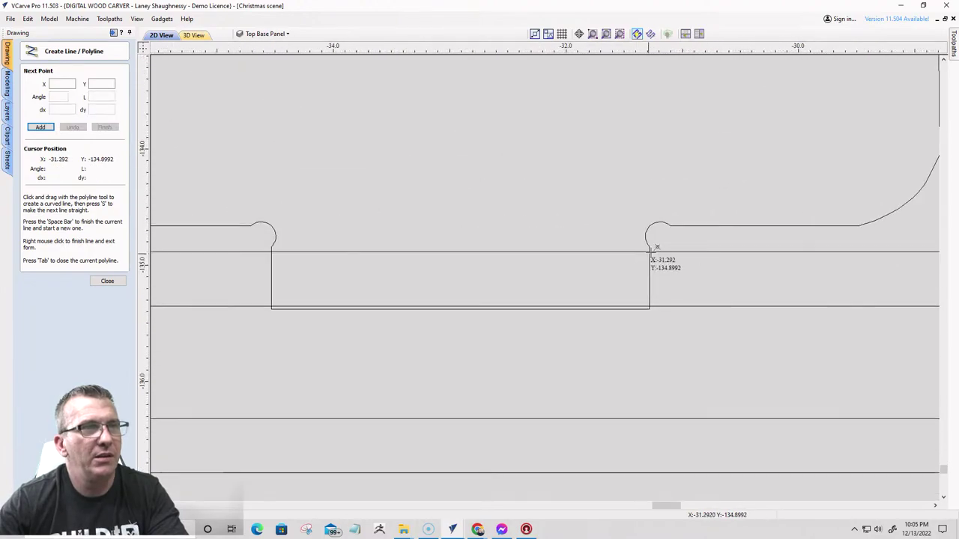
pyautogui.click(651, 248)
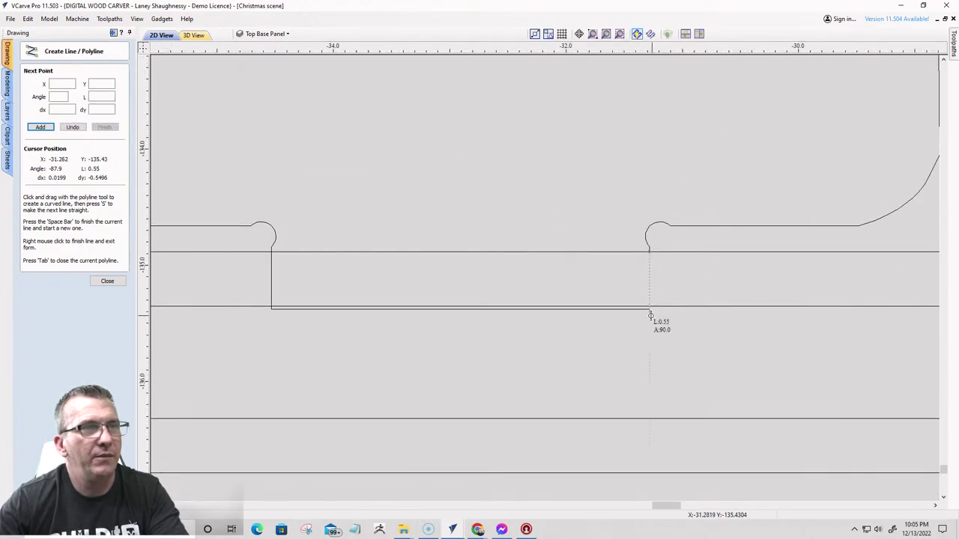
pyautogui.click(650, 309)
pyautogui.scroll(-10, 738, 321)
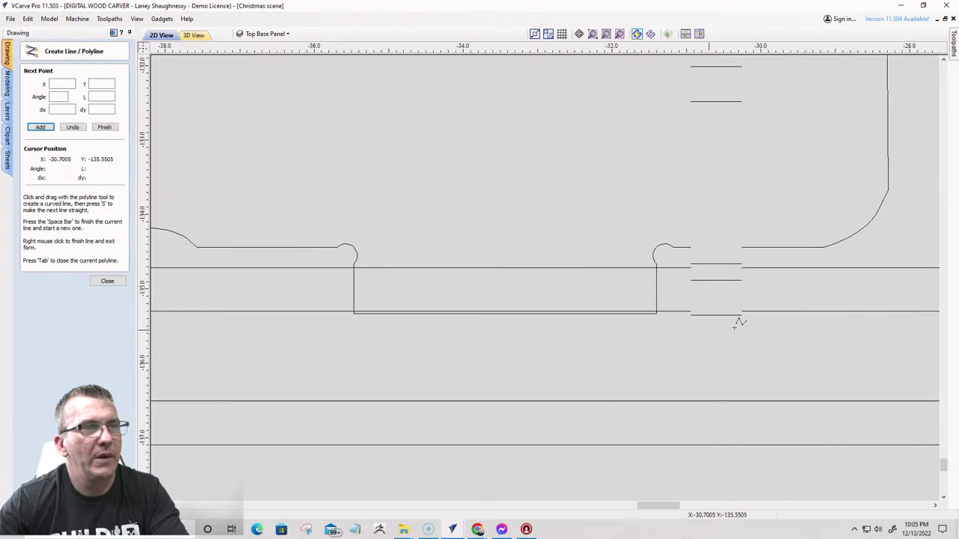
pyautogui.press('space')
pyautogui.scroll(10, 557, 347)
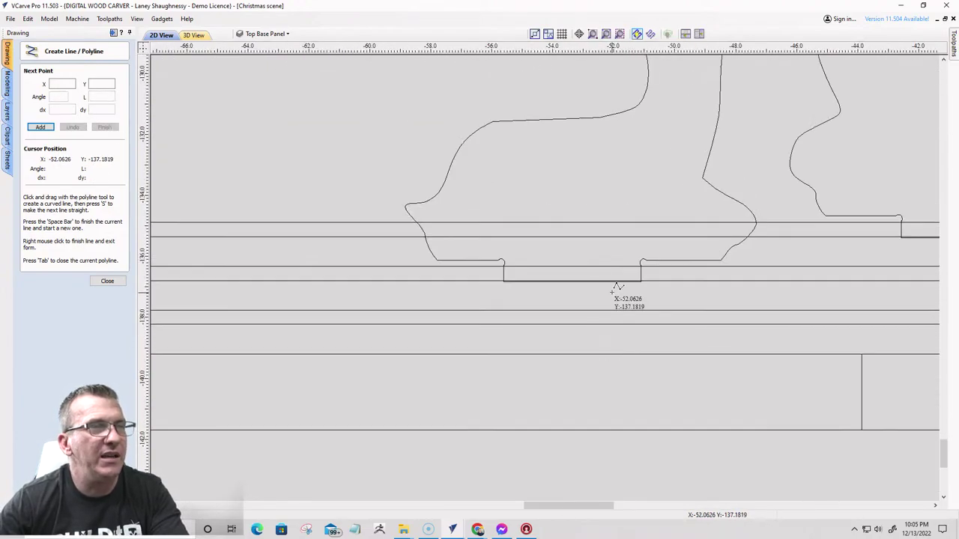
pyautogui.scroll(4, 310, 238)
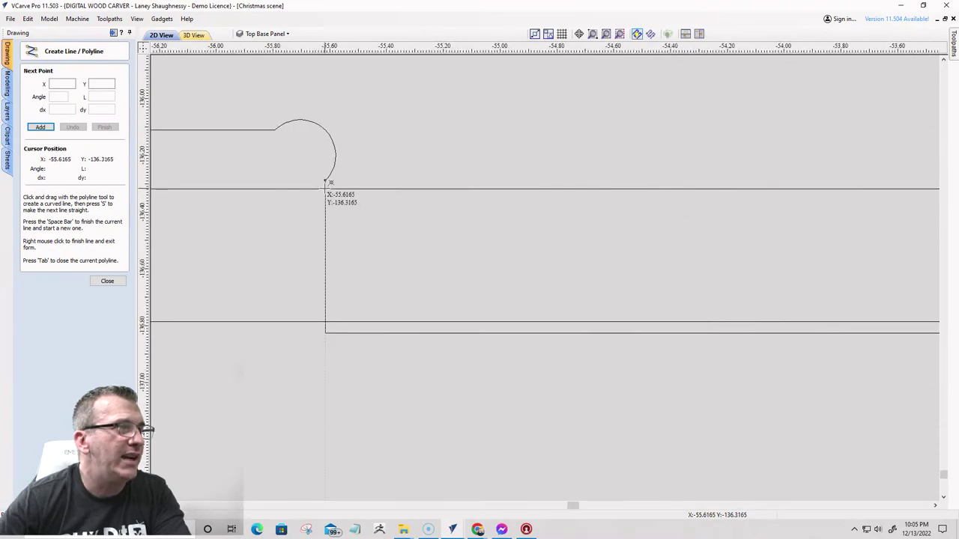
# - Draw vertical lines from the fawn slot's left and right corners down to the lower panel line
pyautogui.click(325, 182)
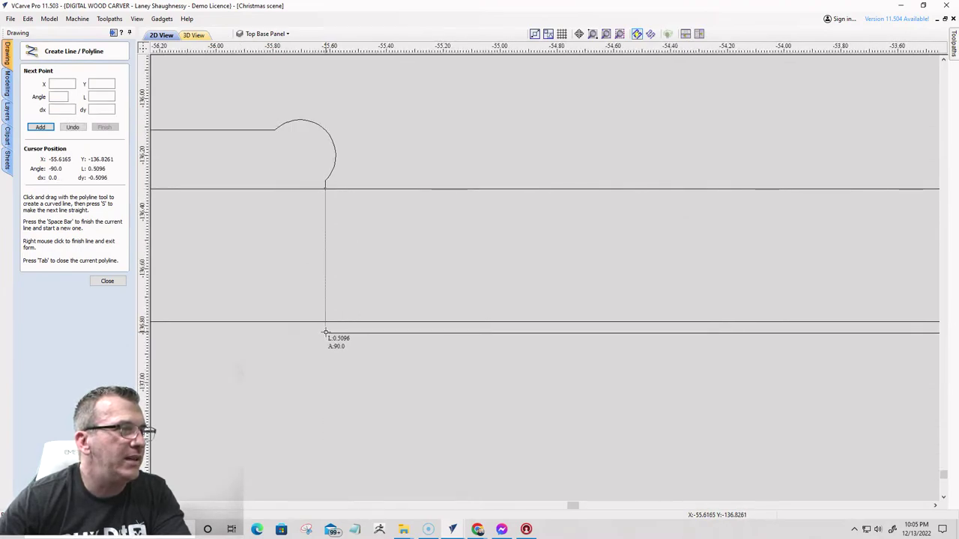
pyautogui.click(326, 332)
pyautogui.press('space')
pyautogui.scroll(-4, 336, 283)
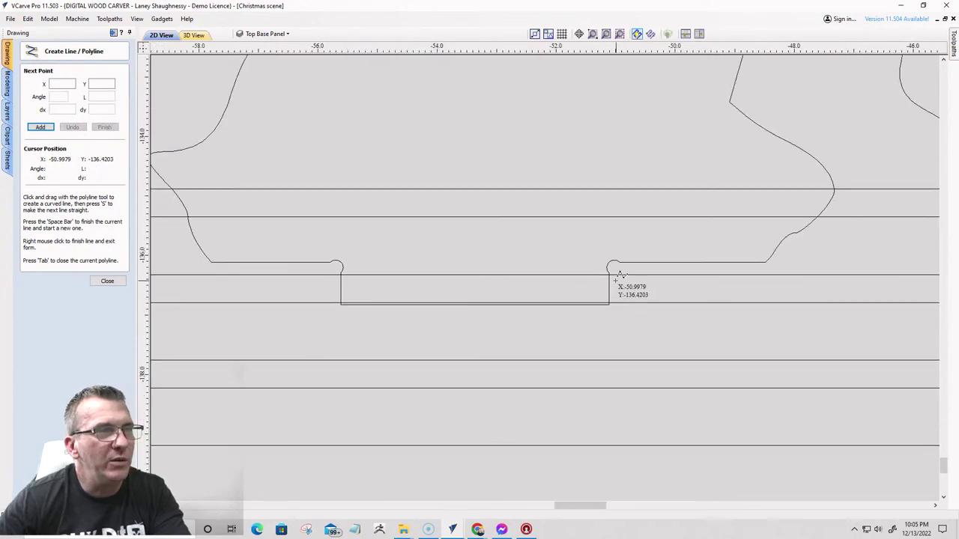
pyautogui.scroll(4, 617, 277)
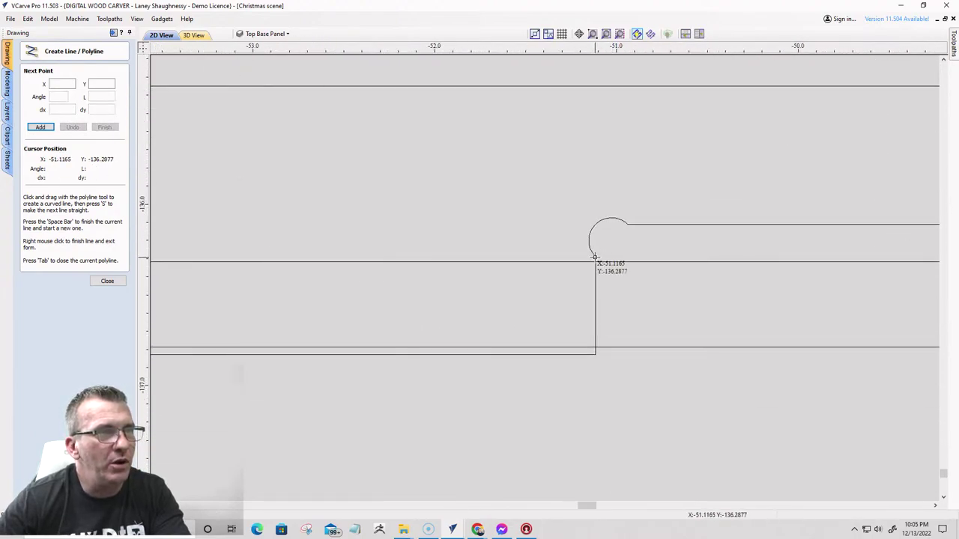
pyautogui.click(595, 257)
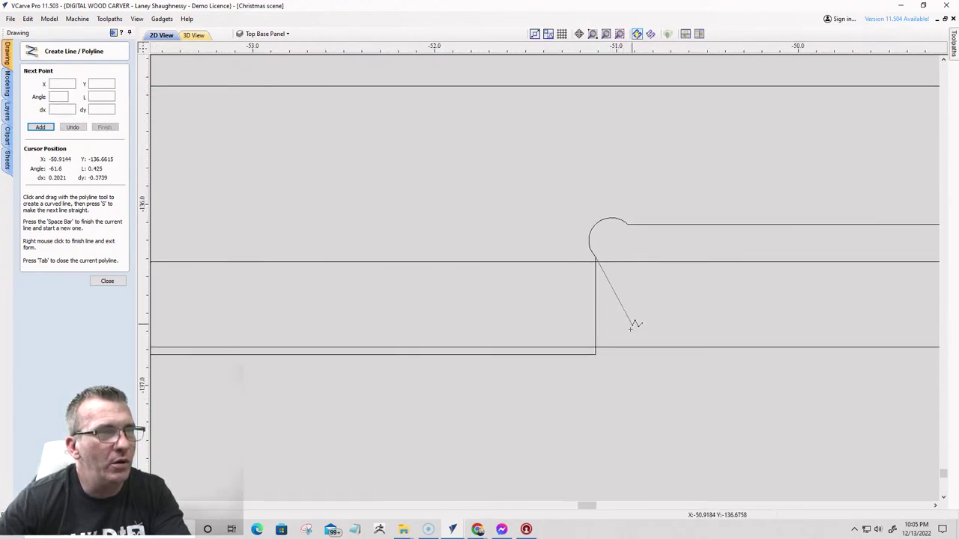
pyautogui.click(595, 356)
pyautogui.press('space')
pyautogui.scroll(-2, 419, 360)
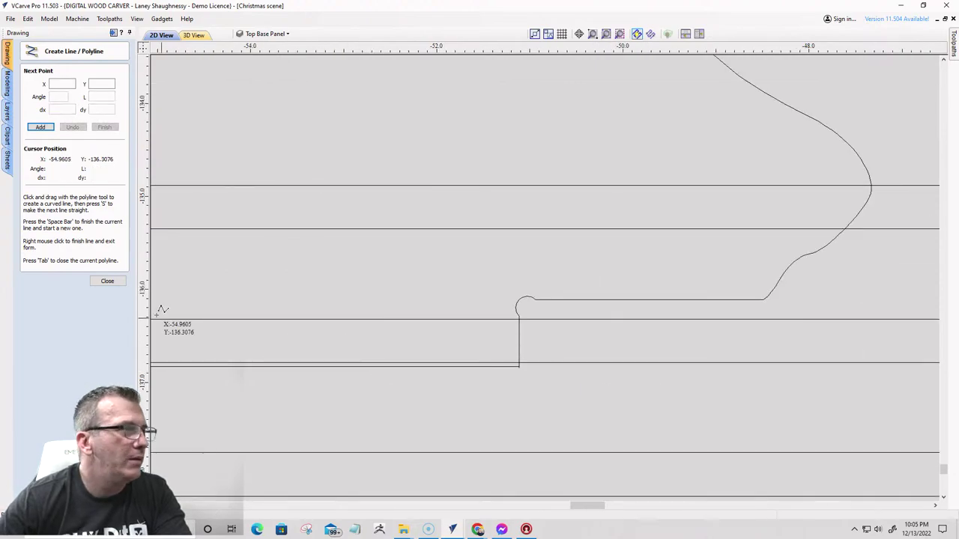
pyautogui.click(106, 282)
pyautogui.scroll(-4, 616, 290)
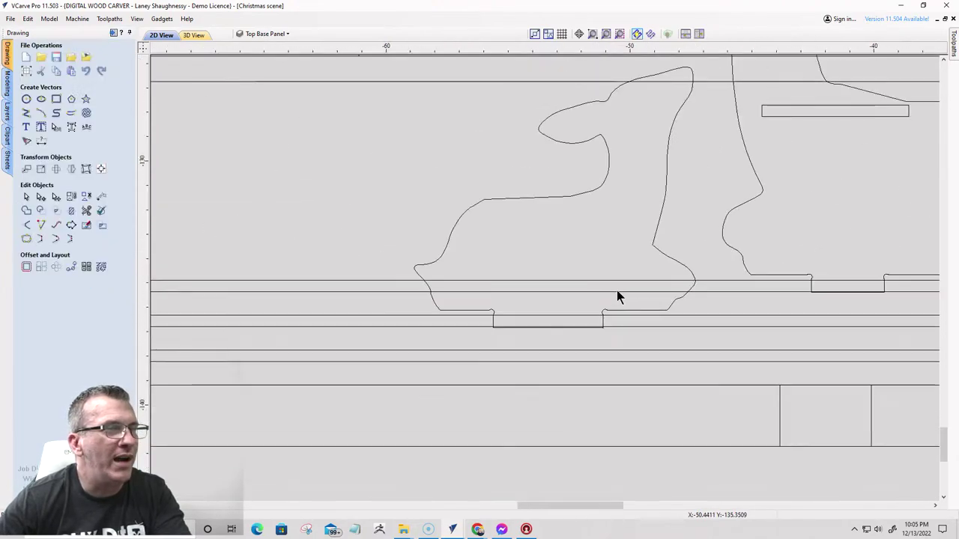
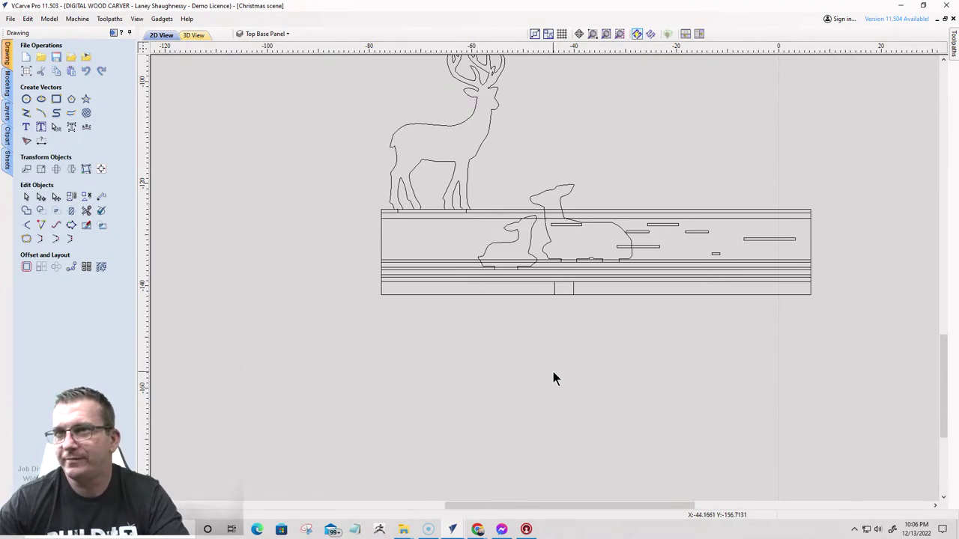
# - Move the lying doe and fawn outlines onto the Layout- Doe and Fawn layer
pyautogui.scroll(4, 485, 330)
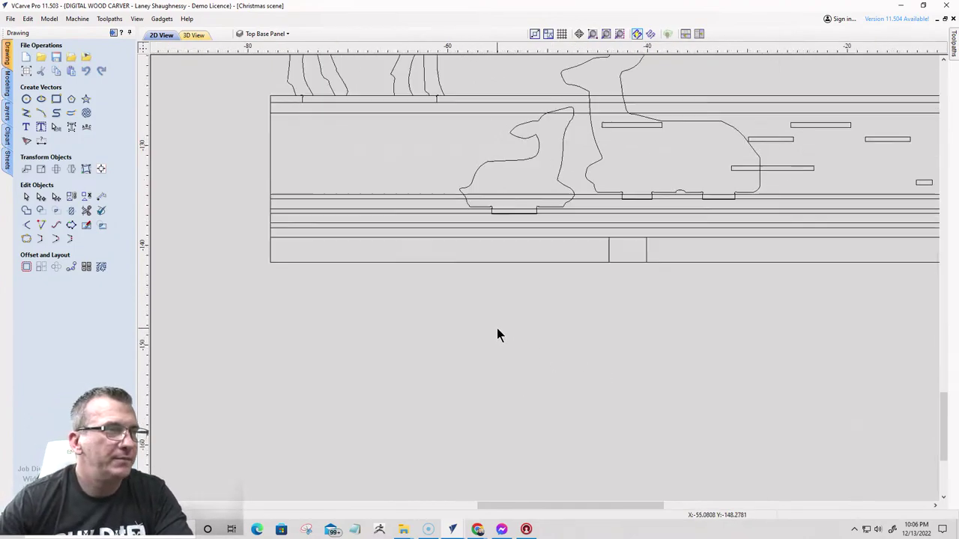
pyautogui.scroll(-3, 495, 329)
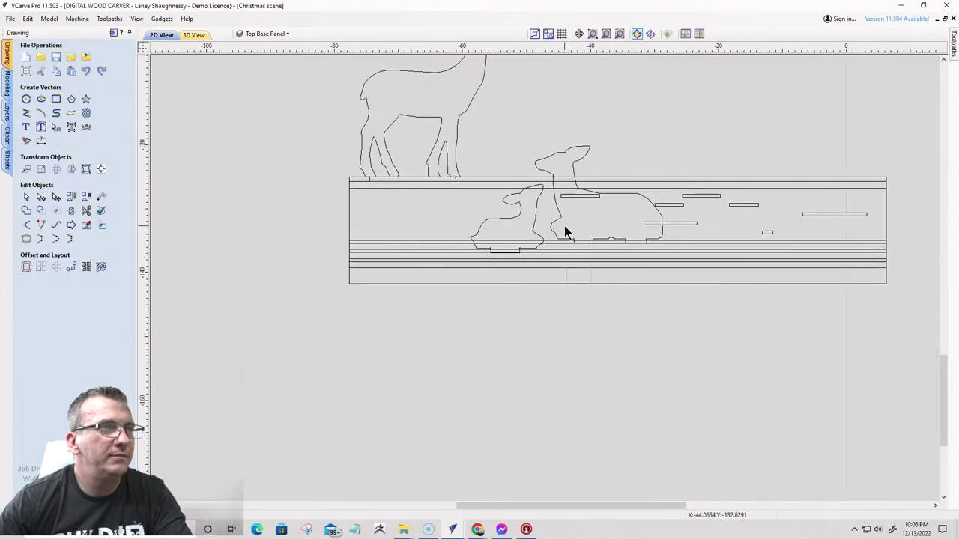
pyautogui.click(540, 214)
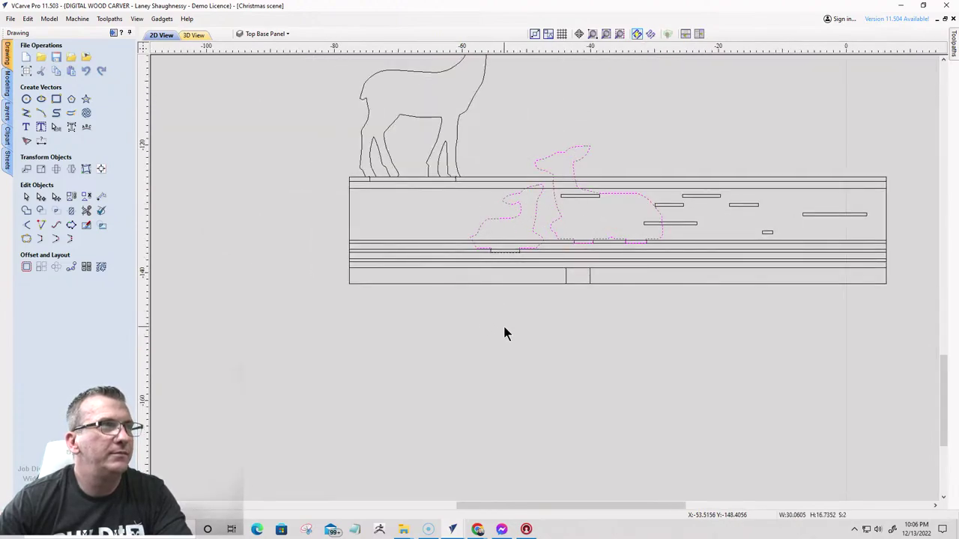
pyautogui.click(269, 38)
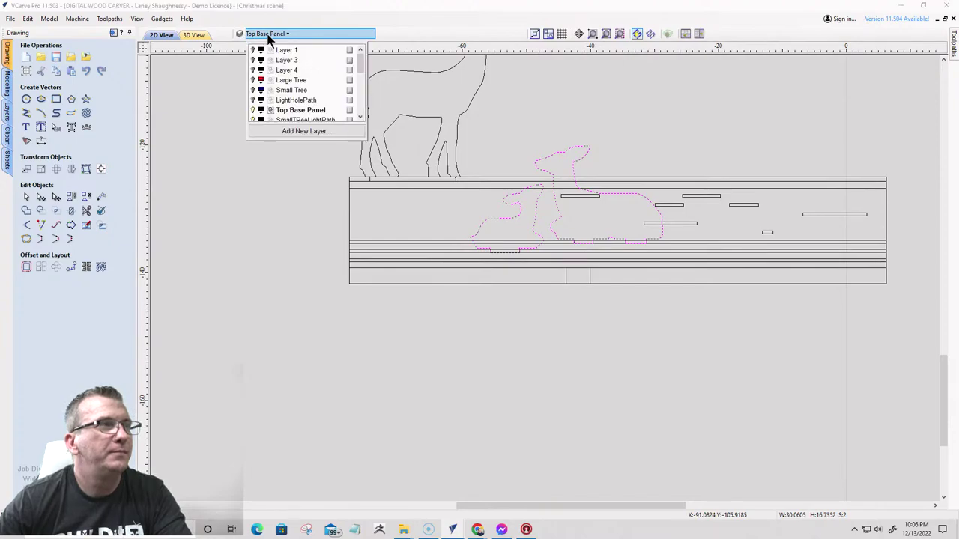
pyautogui.scroll(-5, 270, 94)
pyautogui.scroll(2, 271, 94)
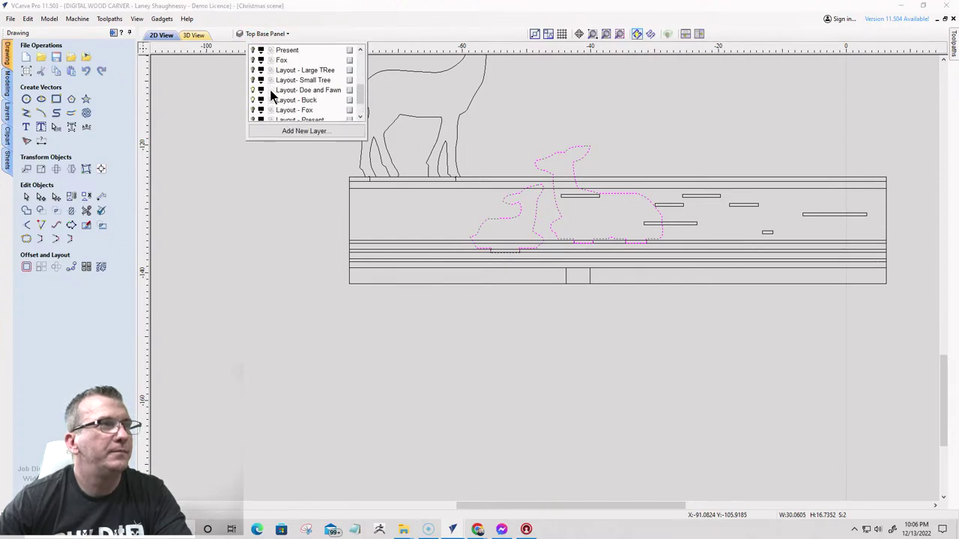
pyautogui.scroll(-3, 271, 95)
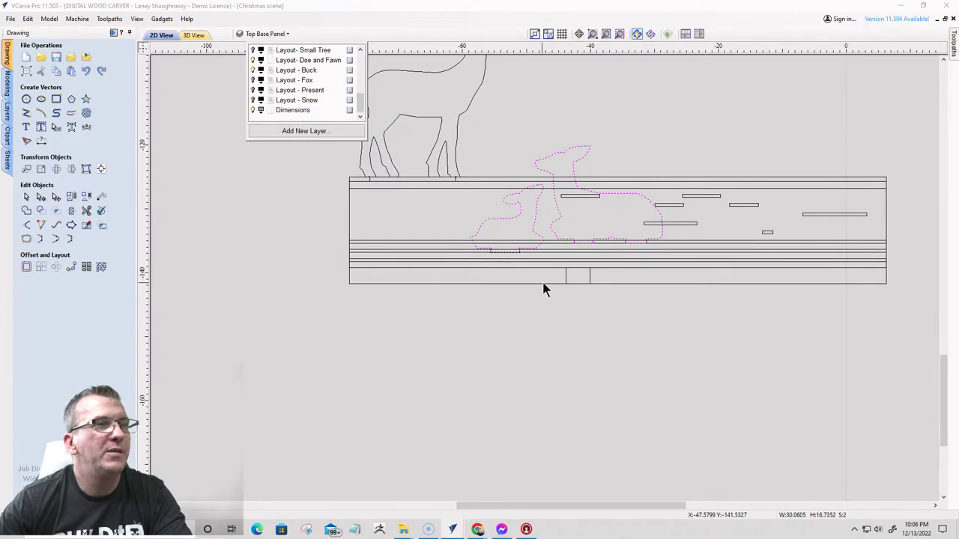
pyautogui.rightClick(557, 221)
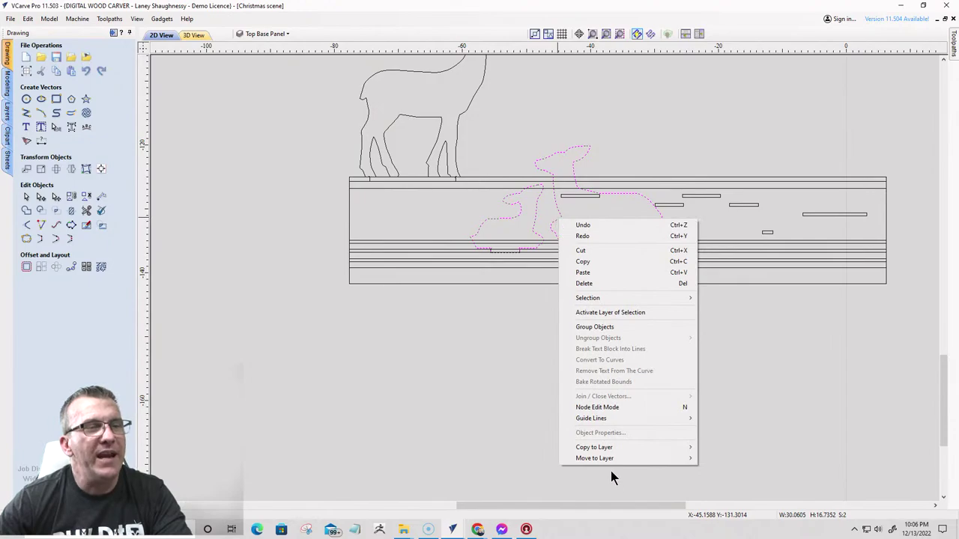
pyautogui.moveTo(606, 457)
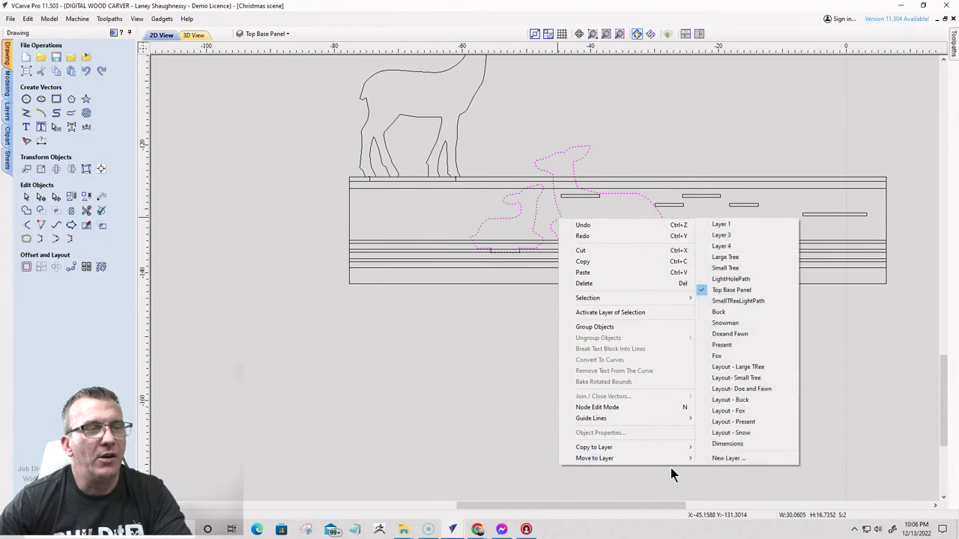
pyautogui.click(742, 389)
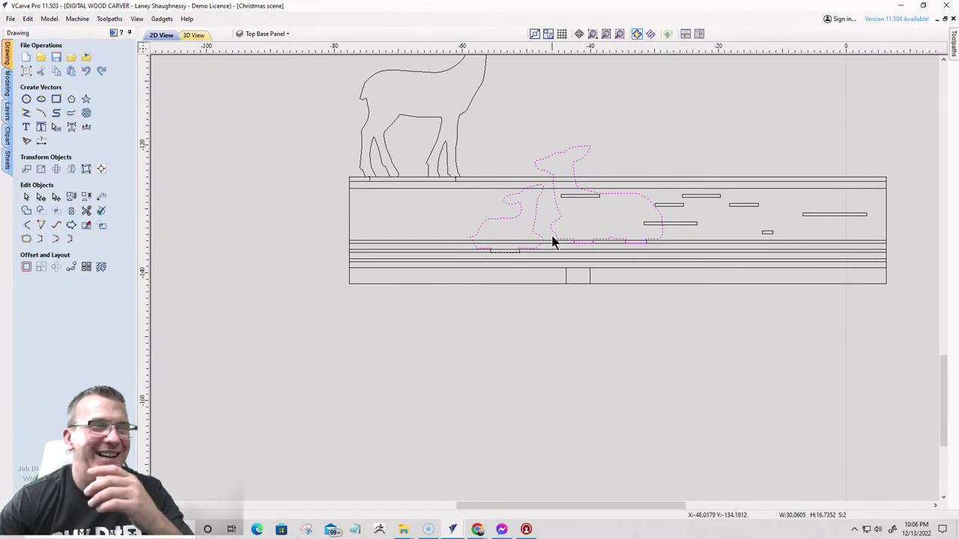
# - Hide the Layout- Doe and Fawn and Layout - Buck layers
pyautogui.scroll(1, 529, 258)
pyautogui.scroll(2, 529, 258)
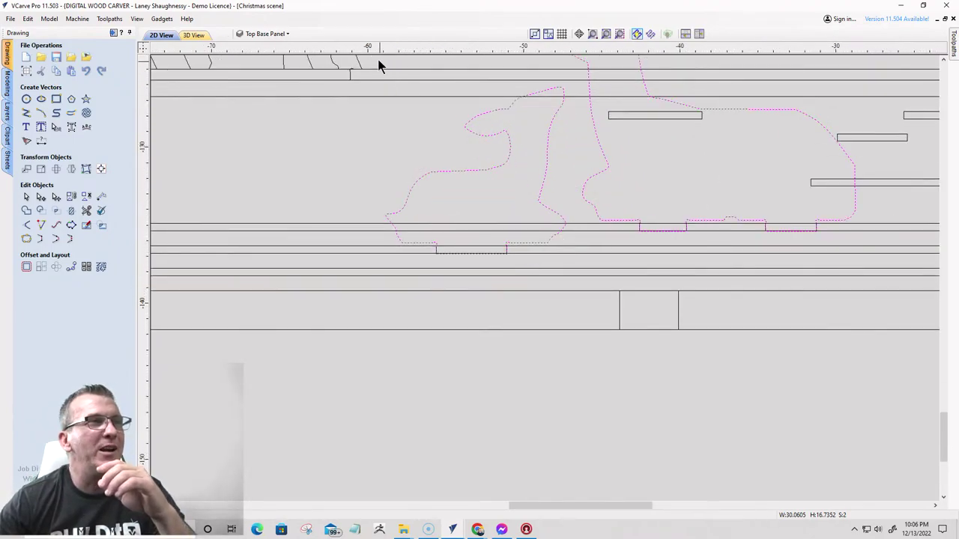
pyautogui.click(277, 35)
pyautogui.scroll(-3, 273, 116)
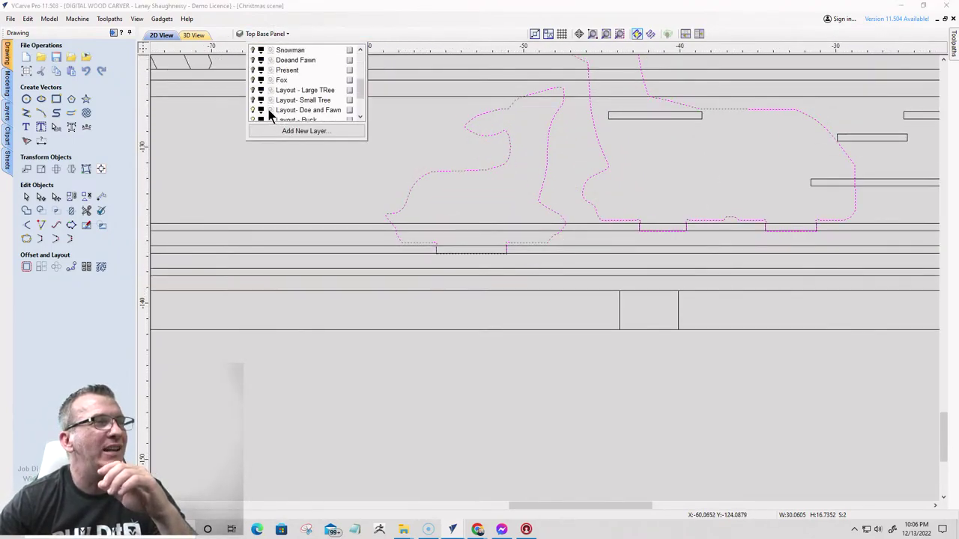
pyautogui.scroll(-1, 271, 114)
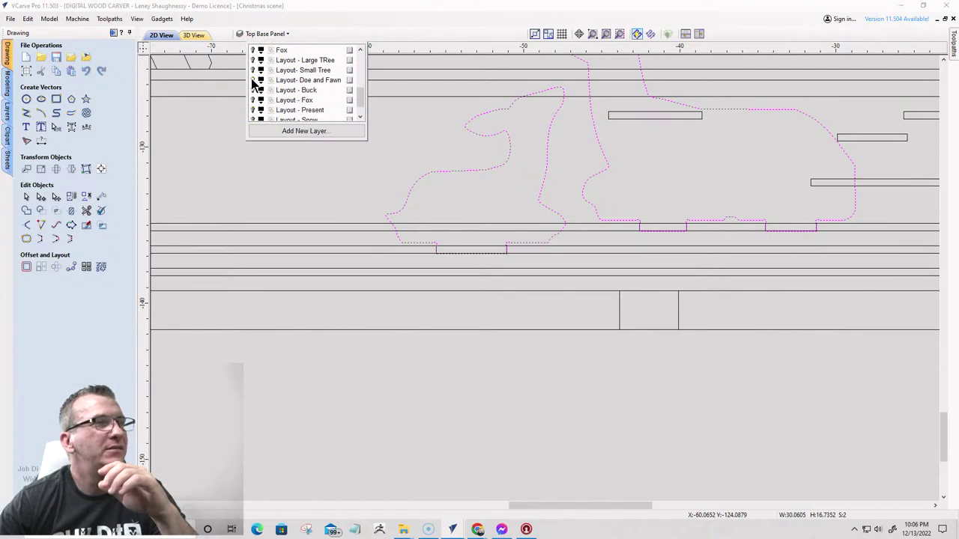
pyautogui.click(253, 80)
pyautogui.click(253, 90)
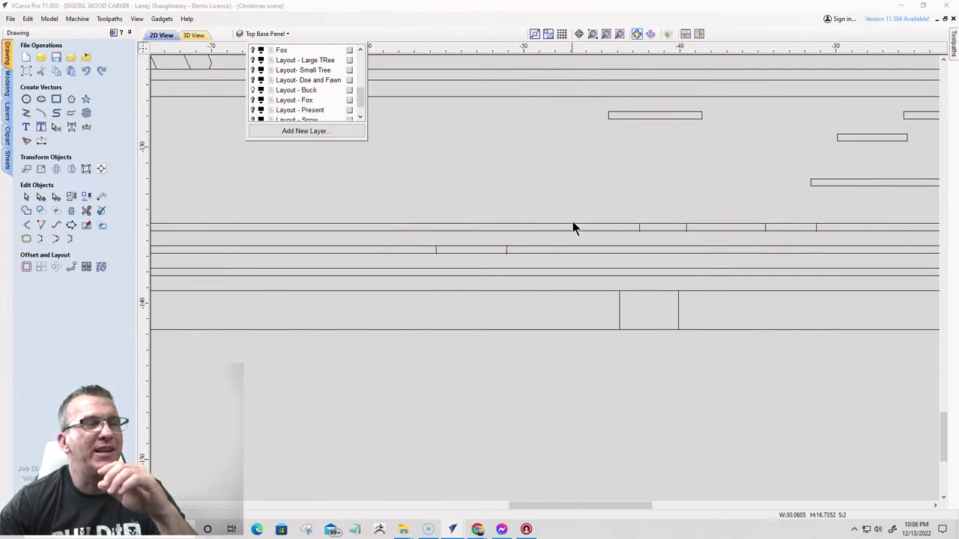
pyautogui.scroll(-2, 574, 227)
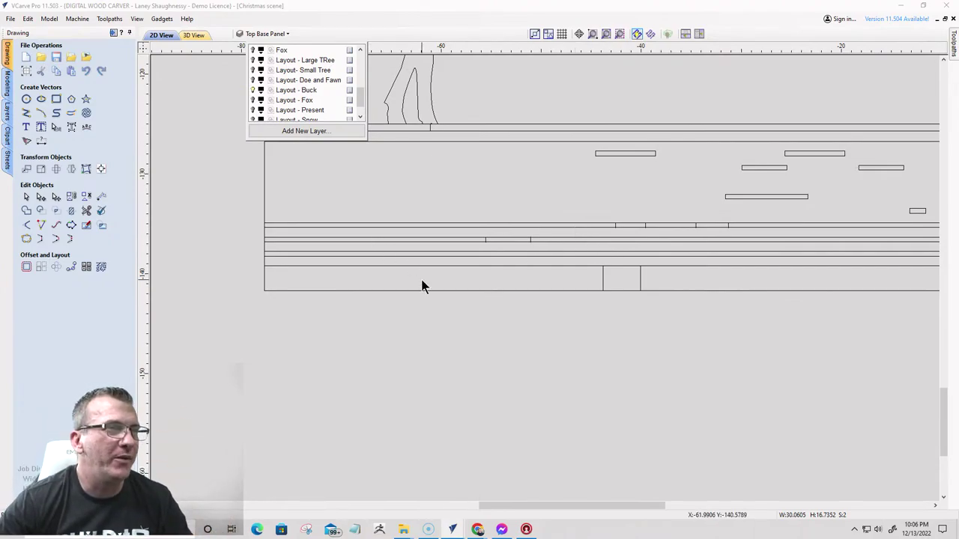
pyautogui.click(87, 212)
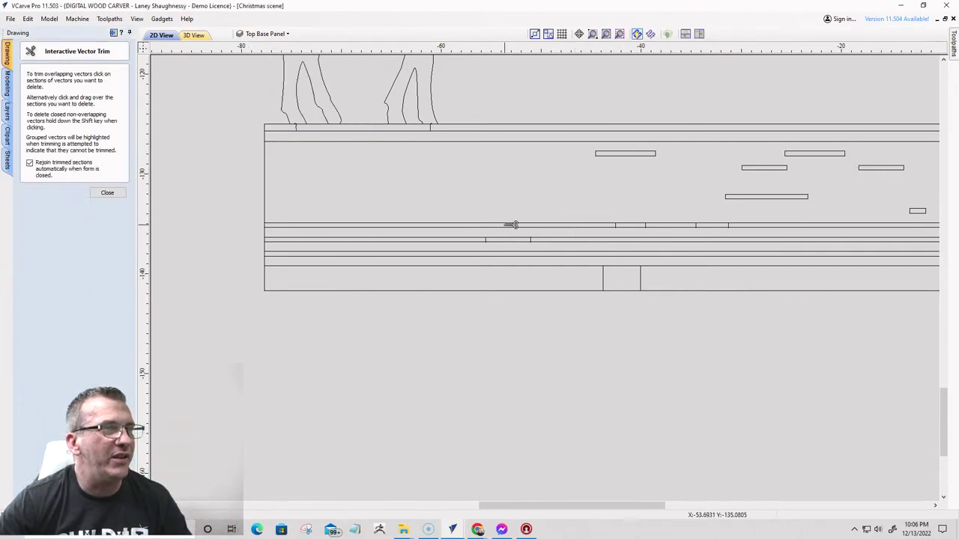
# - Trim away two leftover line segments on the panel
pyautogui.click(510, 224)
pyautogui.click(510, 224)
pyautogui.scroll(5, 612, 245)
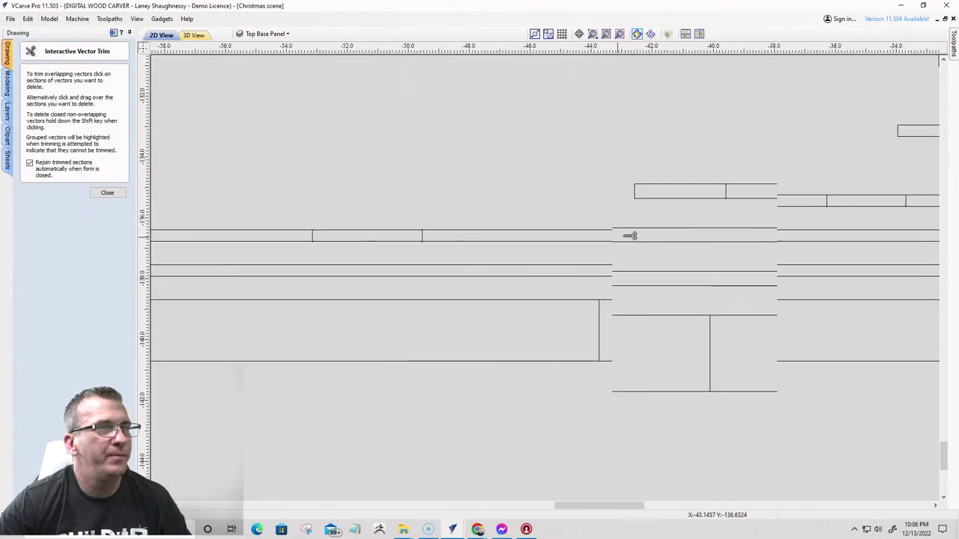
pyautogui.scroll(1, 667, 206)
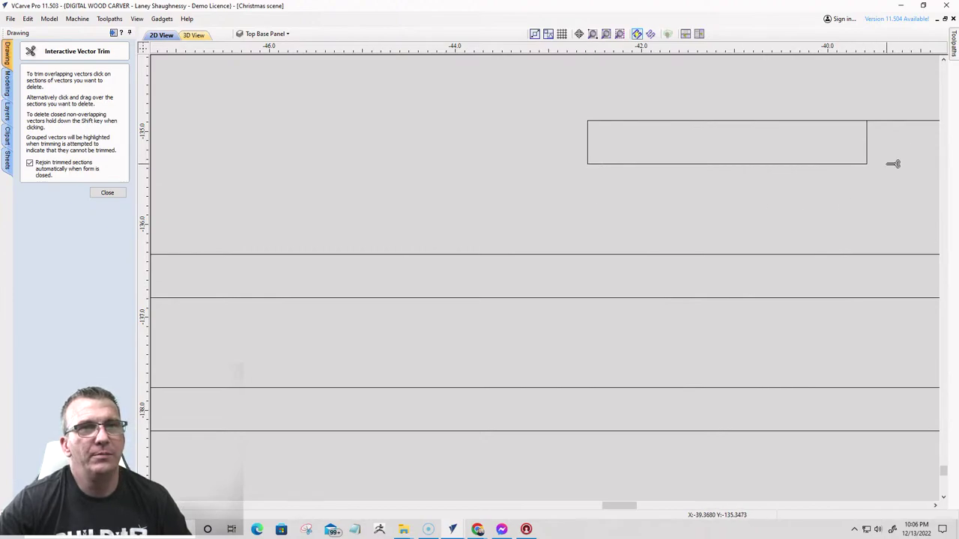
pyautogui.scroll(-5, 537, 203)
pyautogui.scroll(-2, 819, 220)
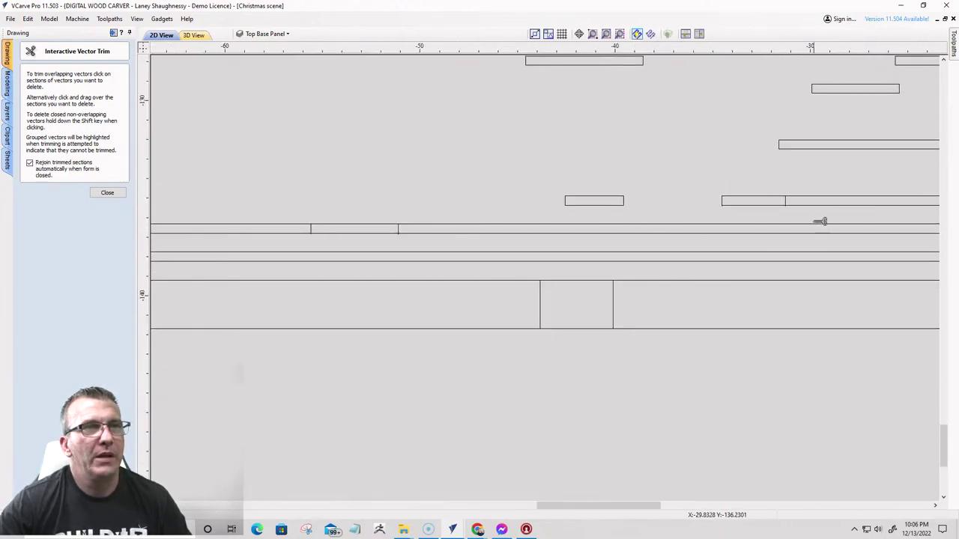
pyautogui.scroll(5, 756, 187)
pyautogui.scroll(3, 492, 180)
pyautogui.scroll(4, 411, 181)
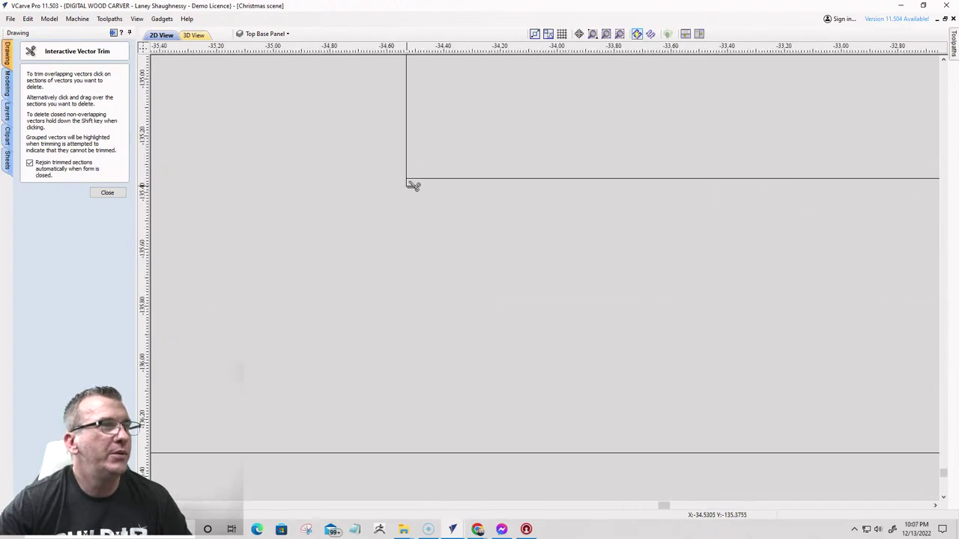
pyautogui.scroll(-4, 637, 227)
pyautogui.scroll(5, 749, 225)
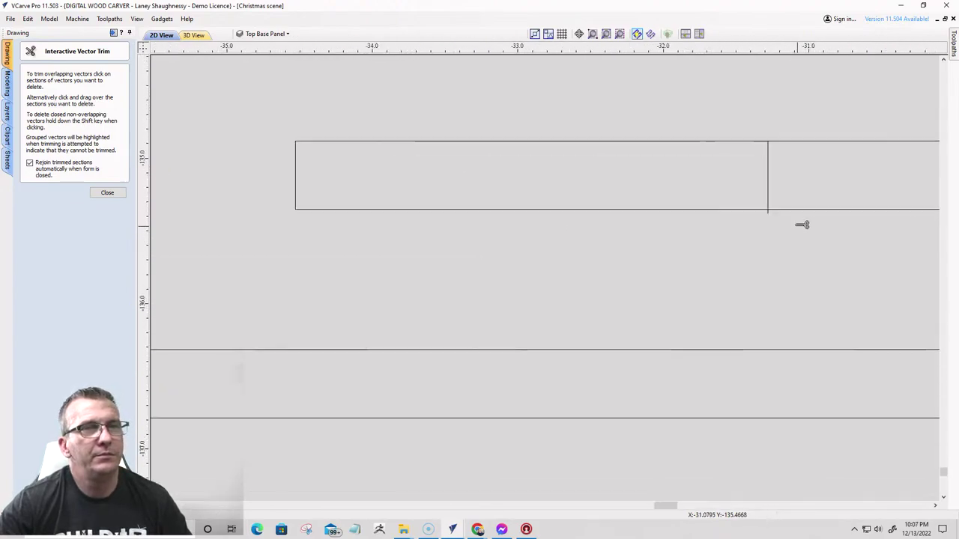
pyautogui.scroll(-3, 818, 247)
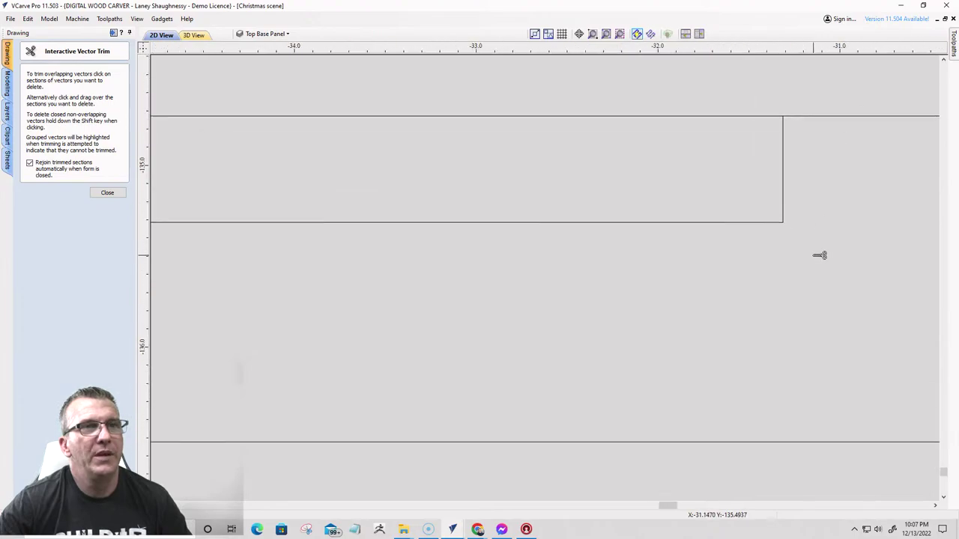
pyautogui.scroll(-6, 877, 188)
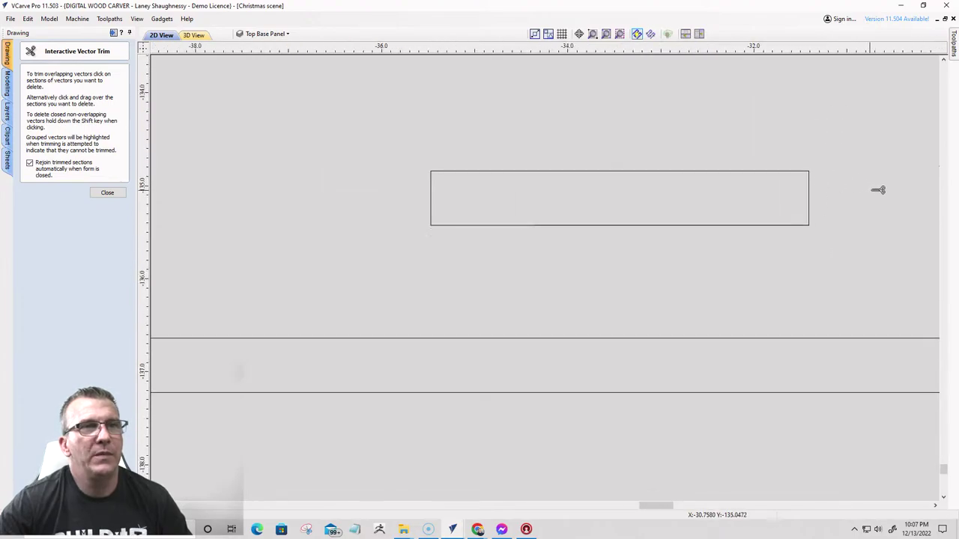
# - Trim the left and right leftovers of the double line, then view the whole panel and deer
pyautogui.click(499, 210)
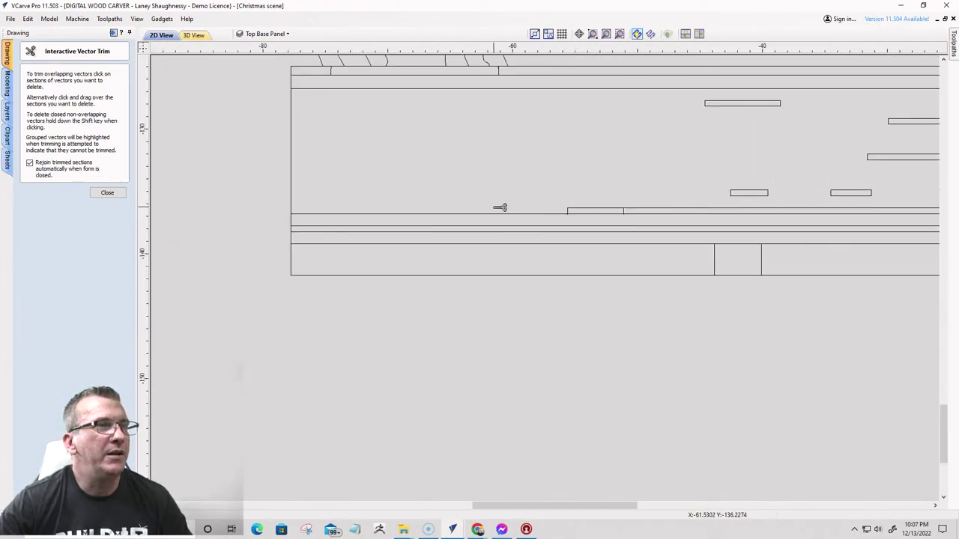
pyautogui.click(500, 216)
pyautogui.click(677, 211)
pyautogui.click(677, 214)
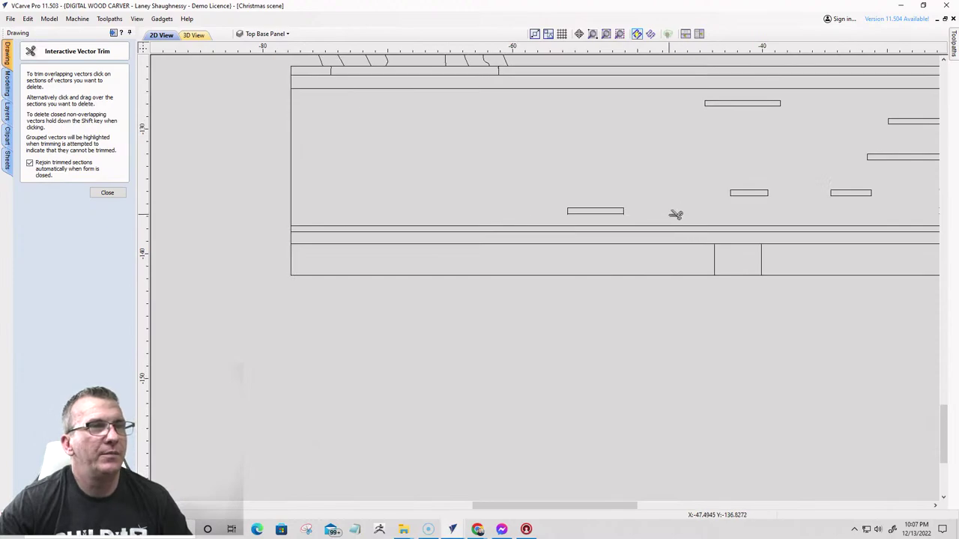
pyautogui.scroll(5, 625, 218)
pyautogui.scroll(1, 646, 207)
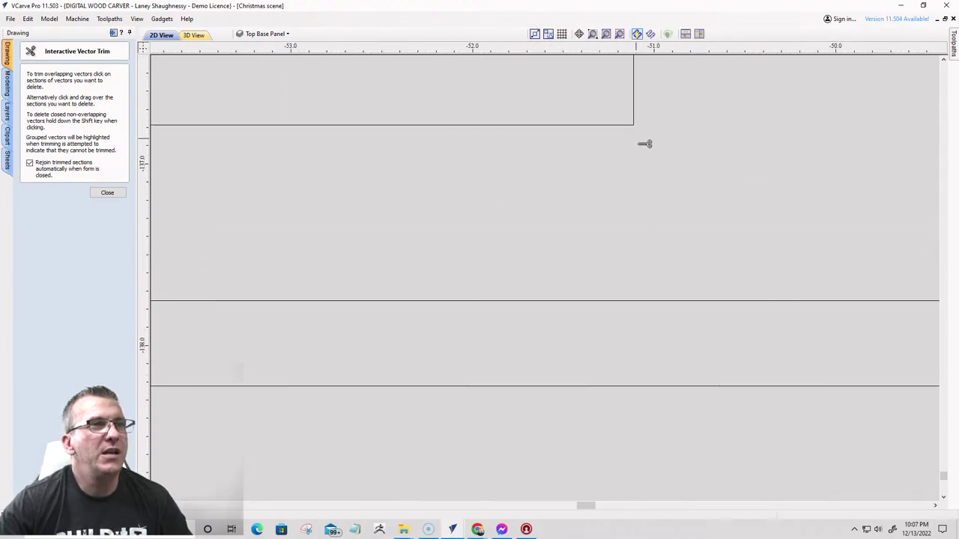
pyautogui.scroll(-4, 681, 197)
pyautogui.scroll(10, 663, 123)
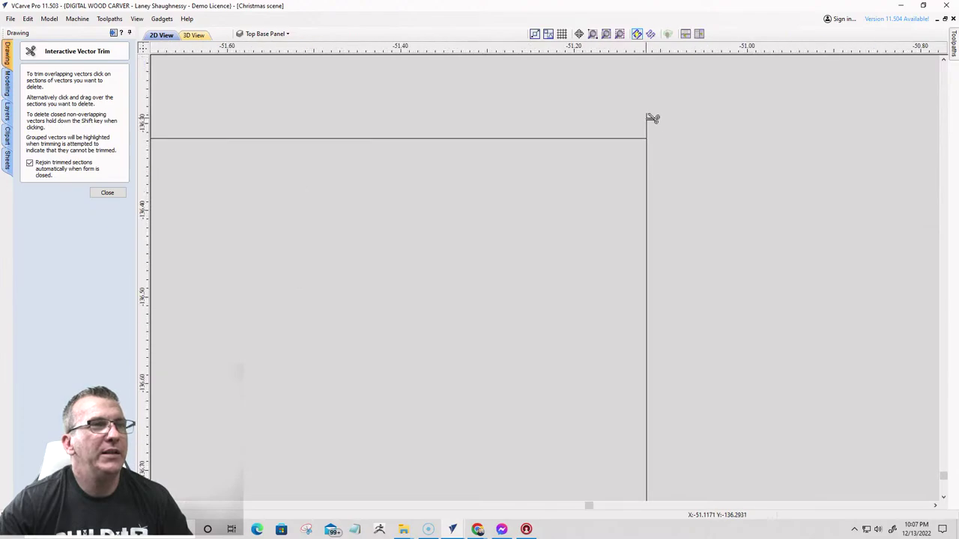
pyautogui.scroll(-7, 751, 192)
pyautogui.scroll(-3, 752, 192)
pyautogui.scroll(3, 751, 193)
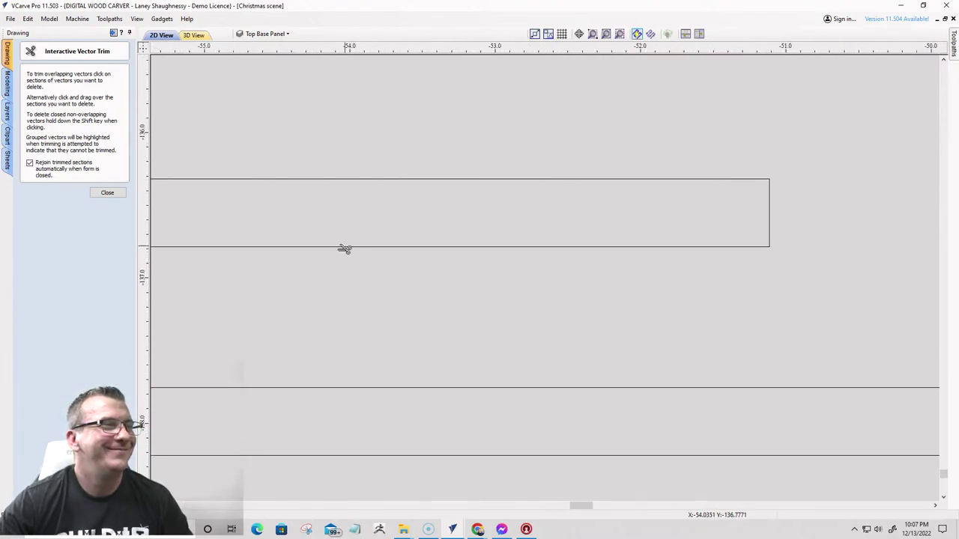
pyautogui.scroll(-4, 629, 256)
pyautogui.scroll(10, 432, 259)
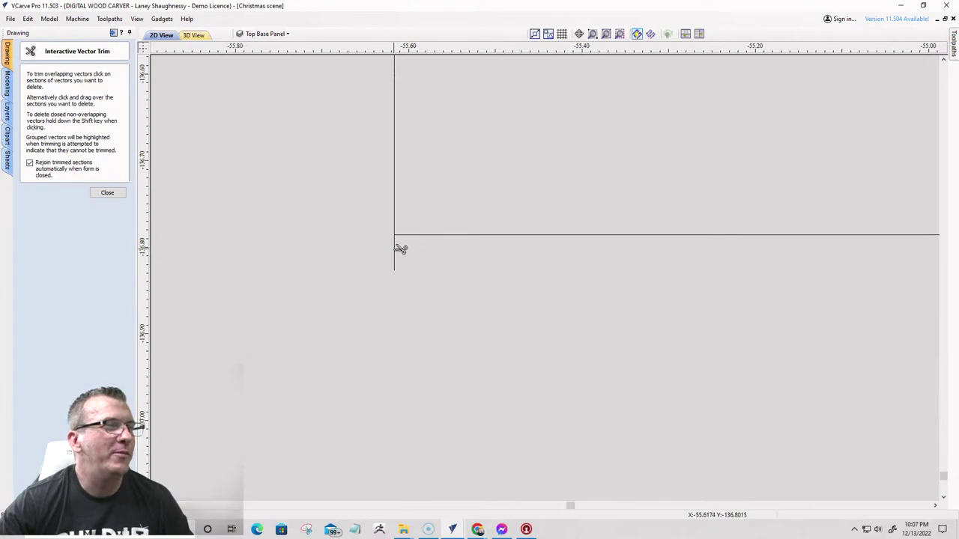
pyautogui.scroll(-15, 341, 279)
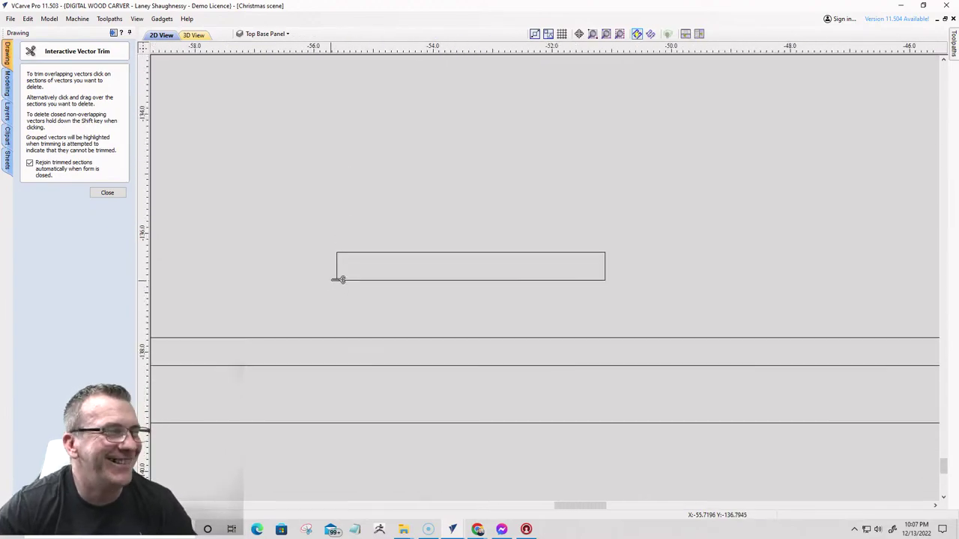
pyautogui.scroll(-3, 341, 278)
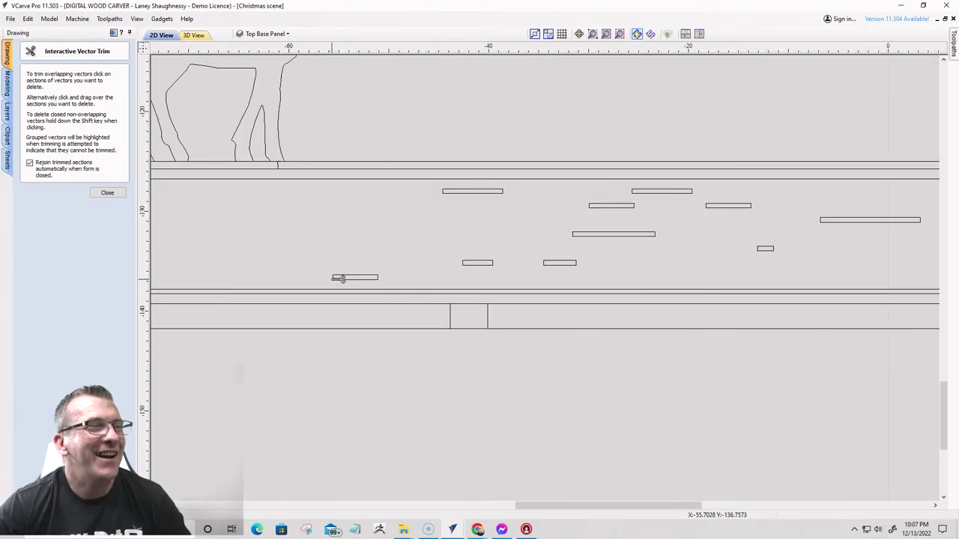
# - Finish vector trimming, select the line at the panel's left end, and inspect both ends
pyautogui.click(106, 194)
pyautogui.moveTo(180, 214)
pyautogui.mouseDown()
pyautogui.moveTo(214, 229)
pyautogui.moveTo(211, 288)
pyautogui.mouseUp()
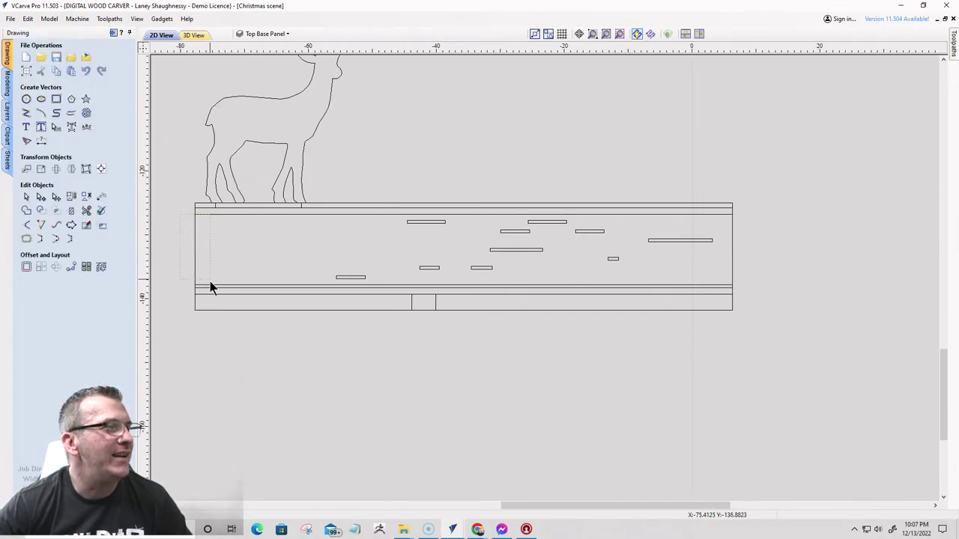
pyautogui.scroll(5, 186, 288)
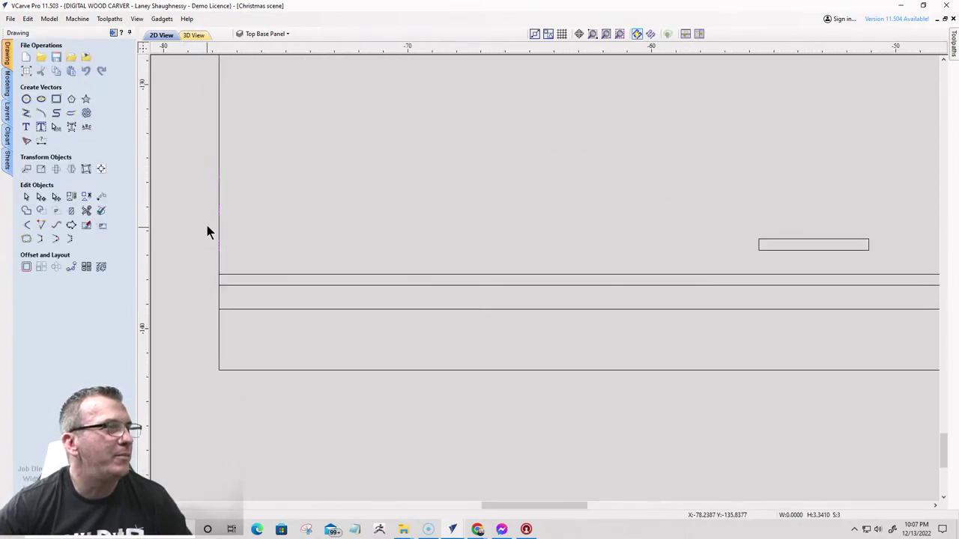
pyautogui.scroll(-3, 208, 235)
pyautogui.scroll(-3, 672, 261)
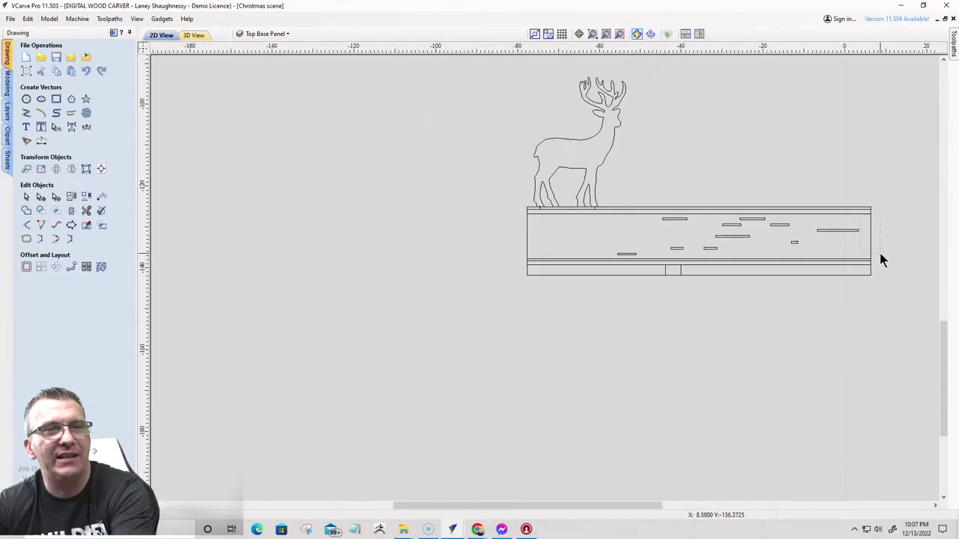
pyautogui.scroll(7, 875, 253)
pyautogui.scroll(1, 864, 235)
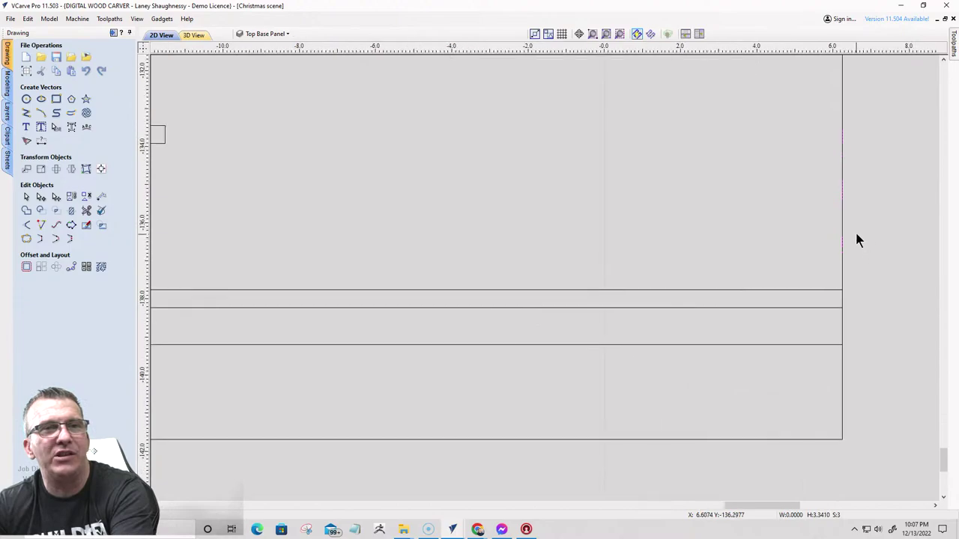
pyautogui.scroll(10, 863, 254)
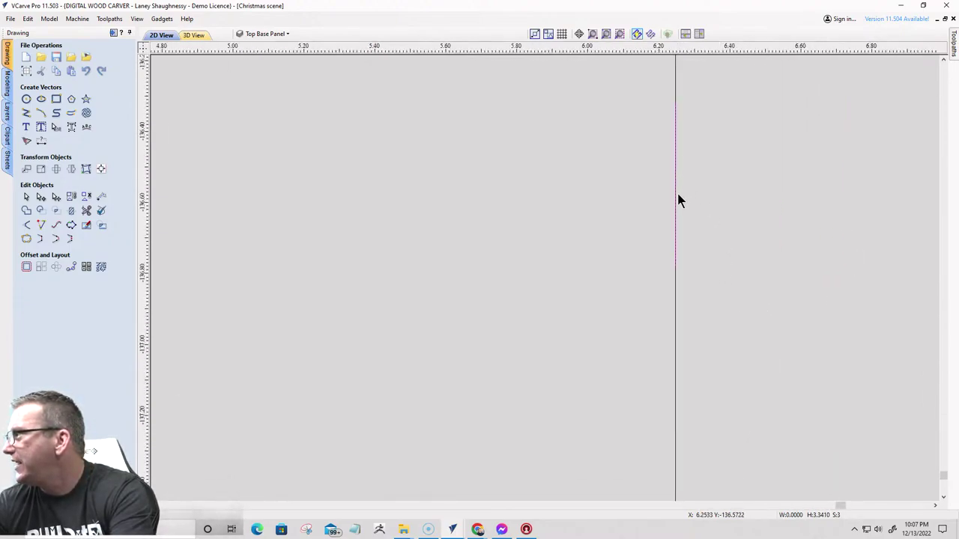
pyautogui.scroll(-12, 693, 216)
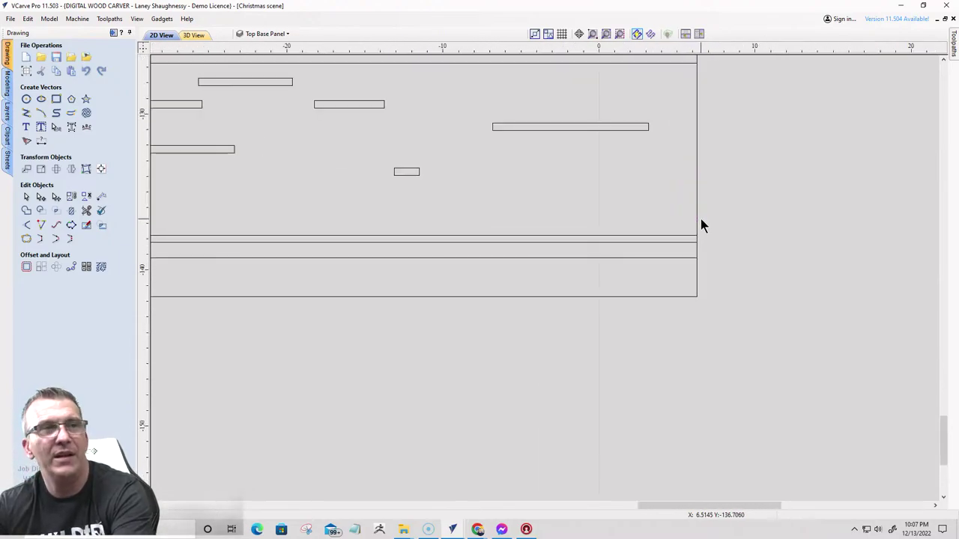
pyautogui.scroll(-6, 703, 225)
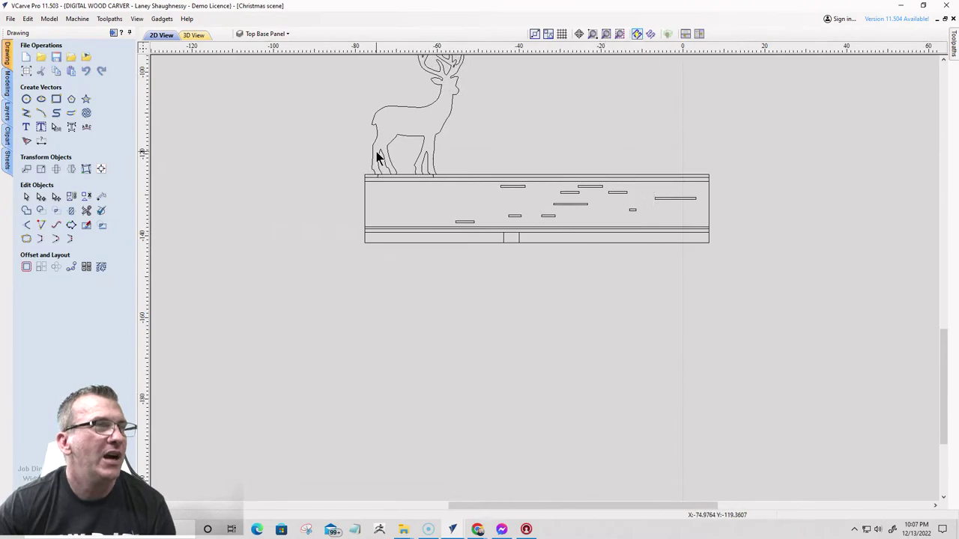
# - Nudge the deer outline down four steps so its tab reaches into the slot
pyautogui.click(417, 142)
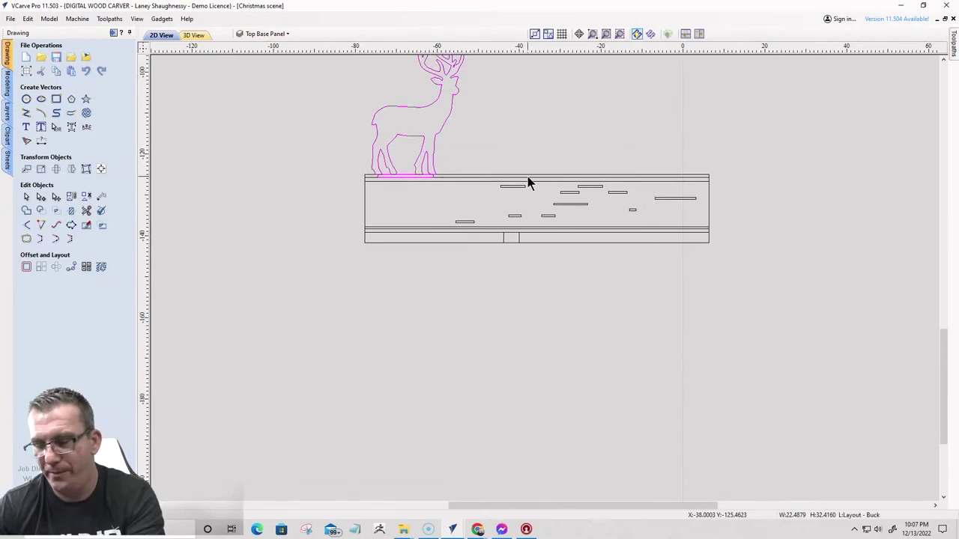
pyautogui.scroll(5, 391, 252)
pyautogui.scroll(-4, 392, 252)
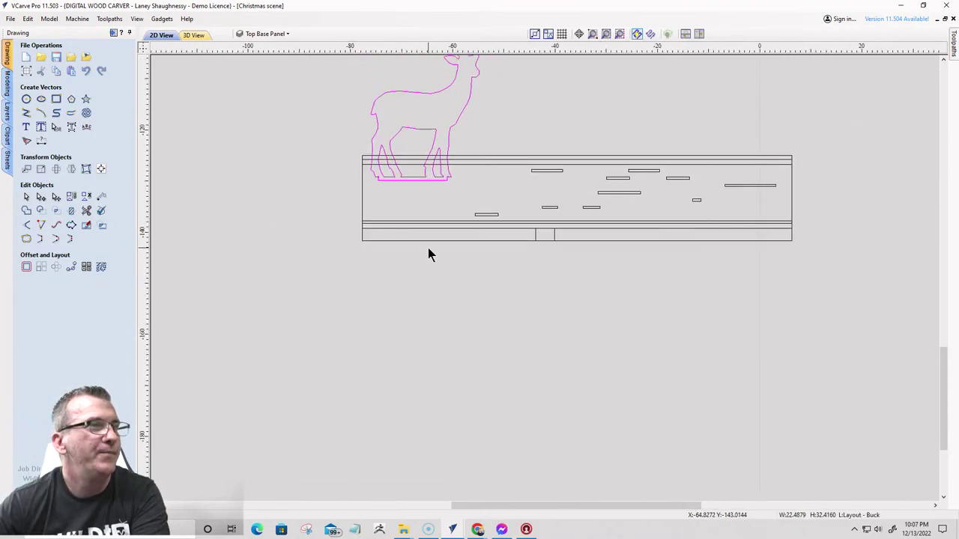
pyautogui.scroll(3, 378, 228)
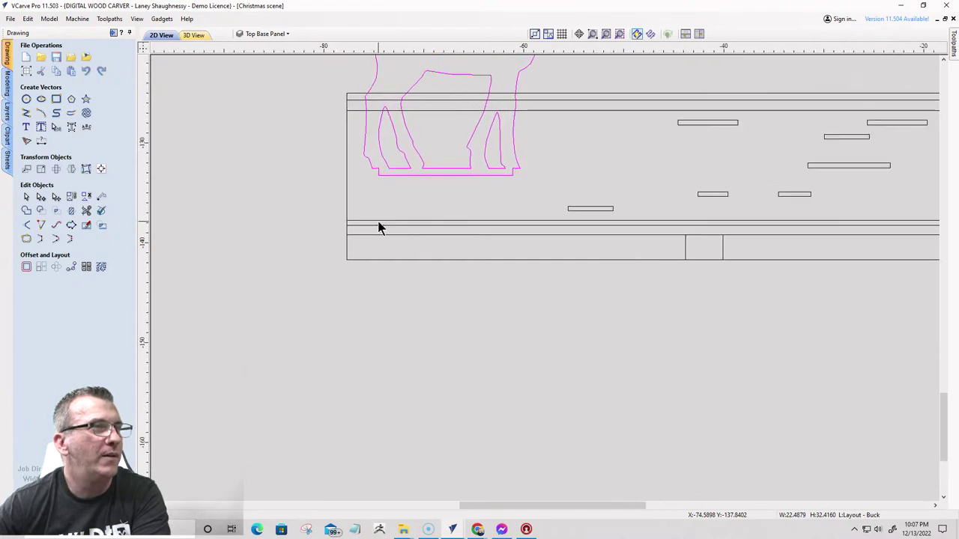
pyautogui.press('Down')
pyautogui.press('Down')
pyautogui.press('Down')
pyautogui.press('Down')
pyautogui.press('Down')
pyautogui.press('Down')
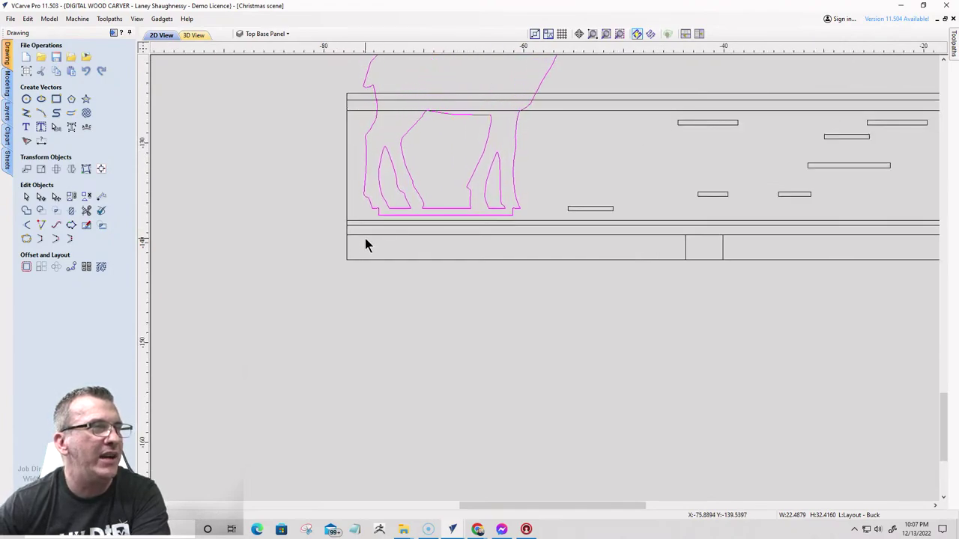
pyautogui.press('Down')
pyautogui.scroll(3, 364, 238)
pyautogui.press('Down')
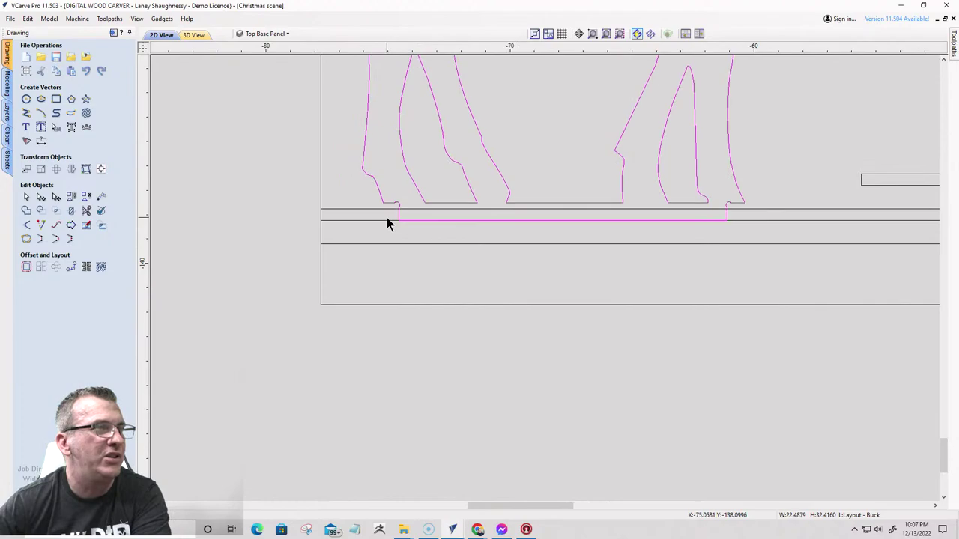
pyautogui.press('Down')
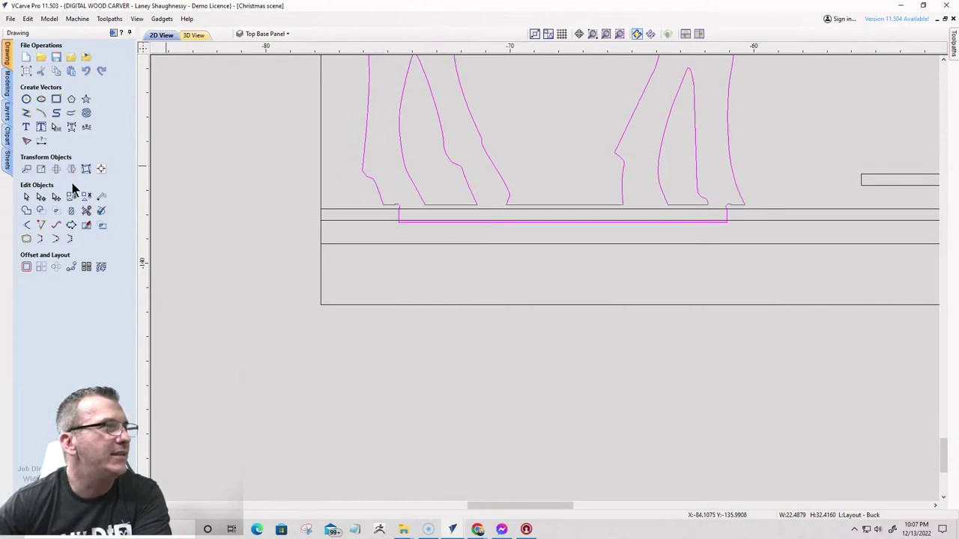
# - Try a line down from the tab's arc, then discard it without keeping any line
pyautogui.click(27, 112)
pyautogui.scroll(6, 414, 214)
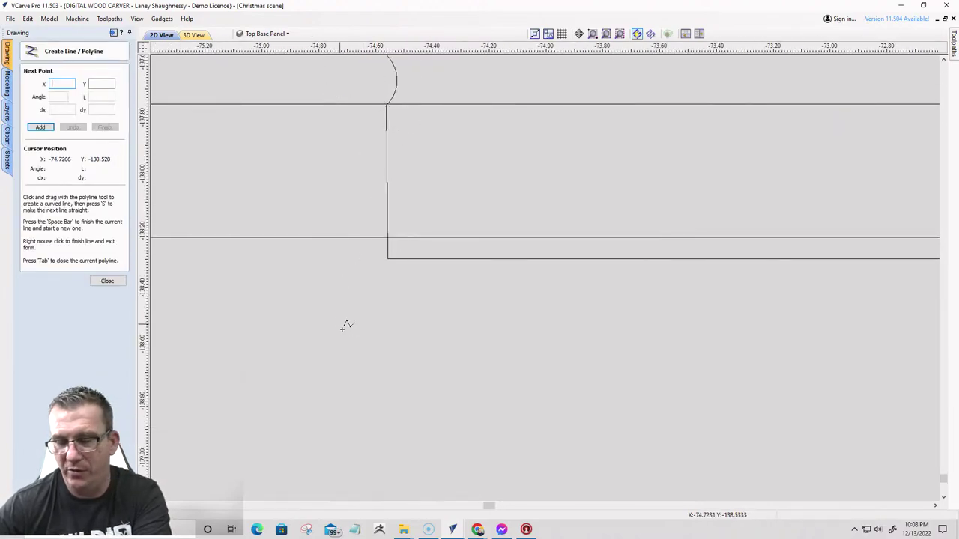
pyautogui.click(114, 282)
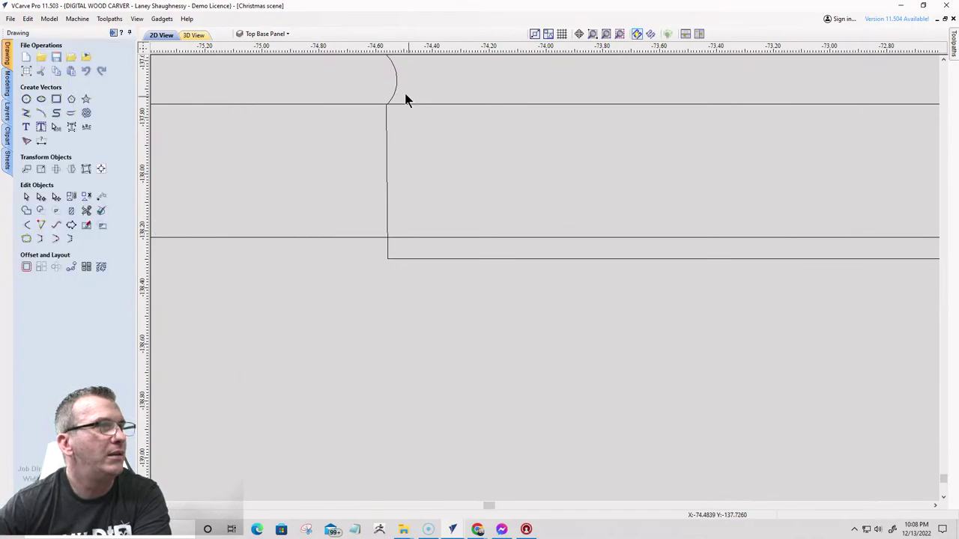
pyautogui.click(394, 95)
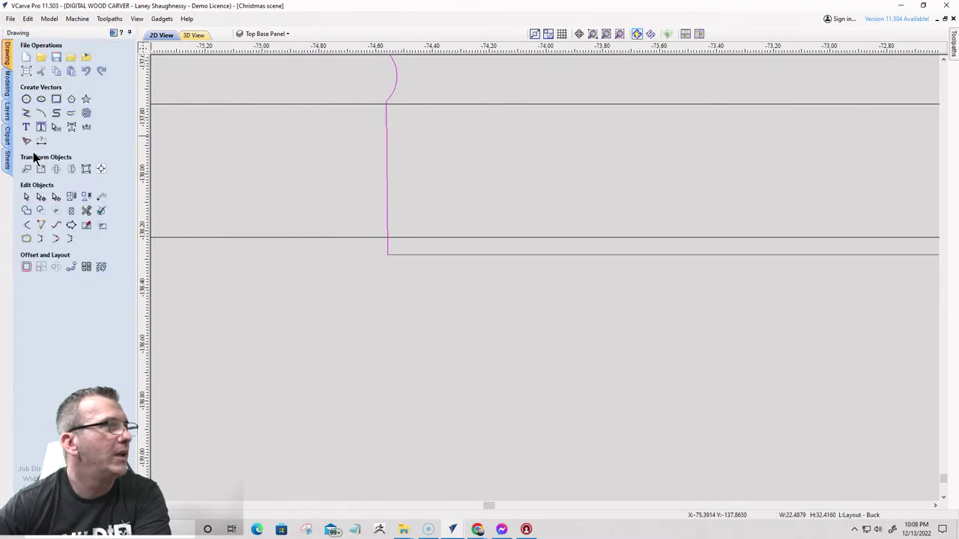
pyautogui.click(27, 112)
pyautogui.click(388, 109)
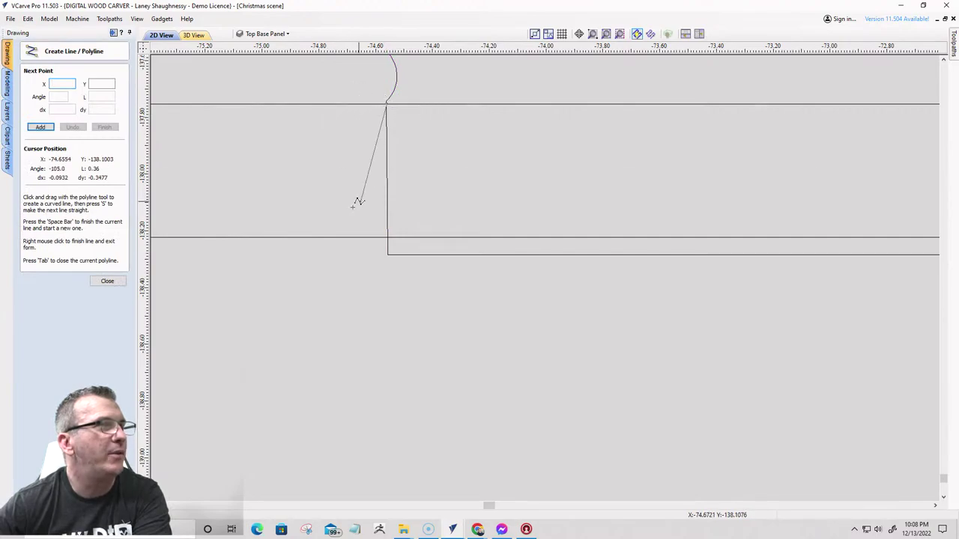
pyautogui.click(388, 255)
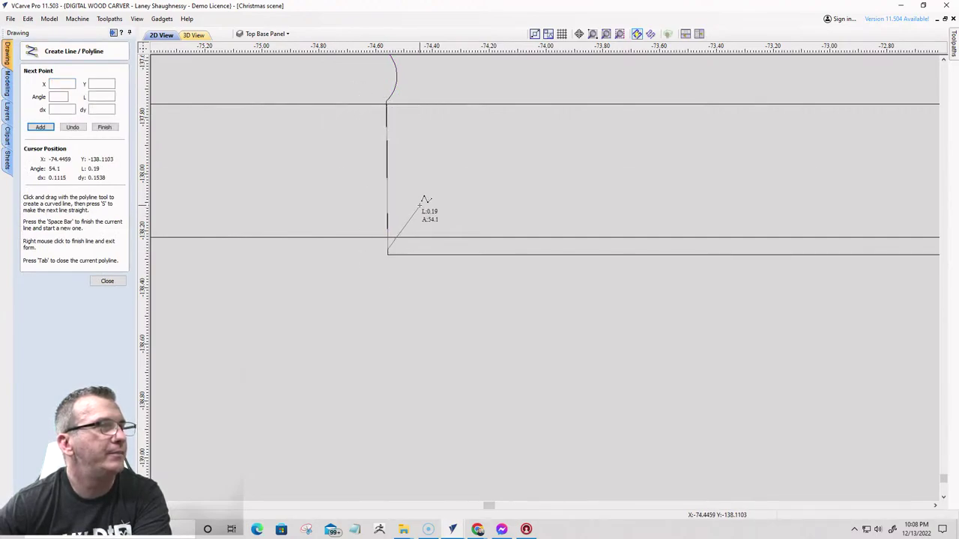
pyautogui.scroll(3, 376, 122)
pyautogui.scroll(-5, 376, 124)
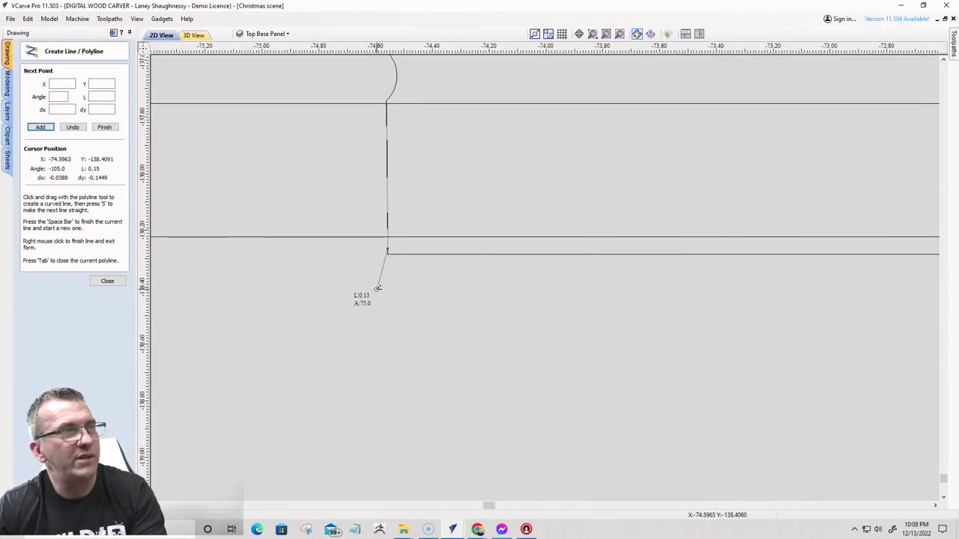
pyautogui.click(71, 126)
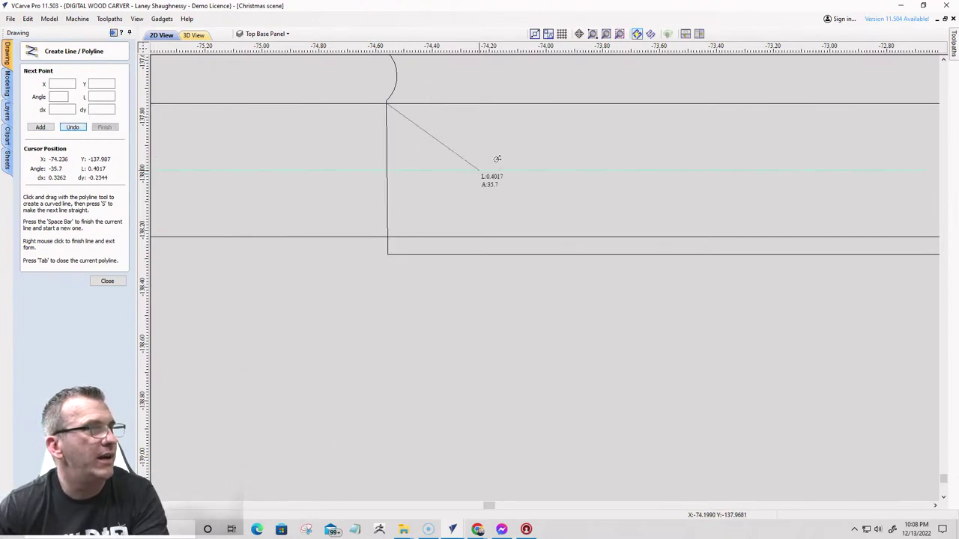
pyautogui.click(67, 128)
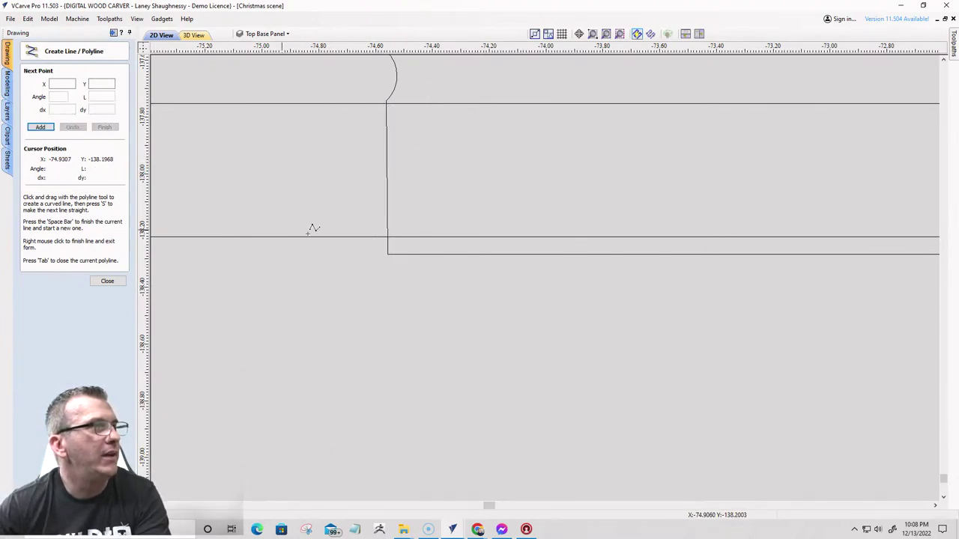
pyautogui.click(103, 283)
# - Edit the deer outline's nodes to straighten the slanted edge below the notch
pyautogui.click(386, 150)
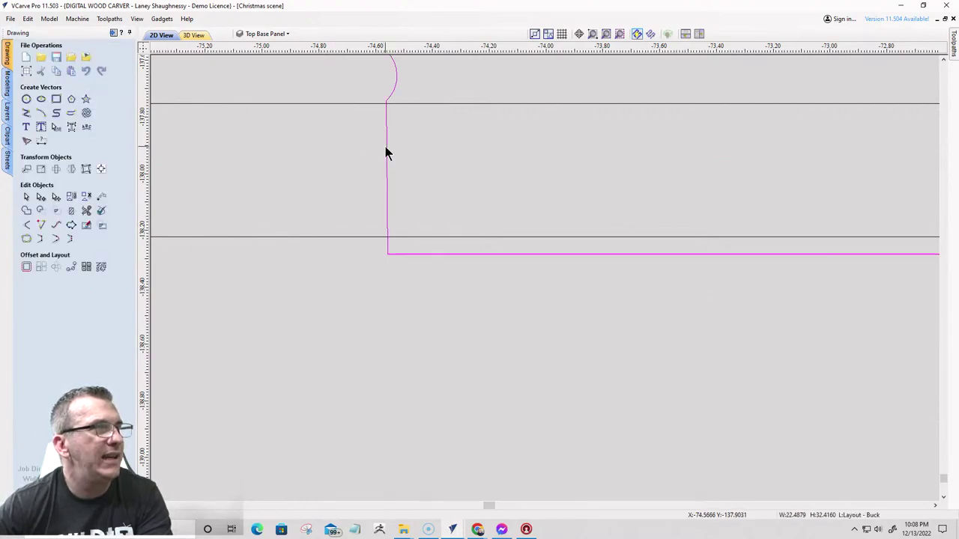
pyautogui.scroll(2, 388, 111)
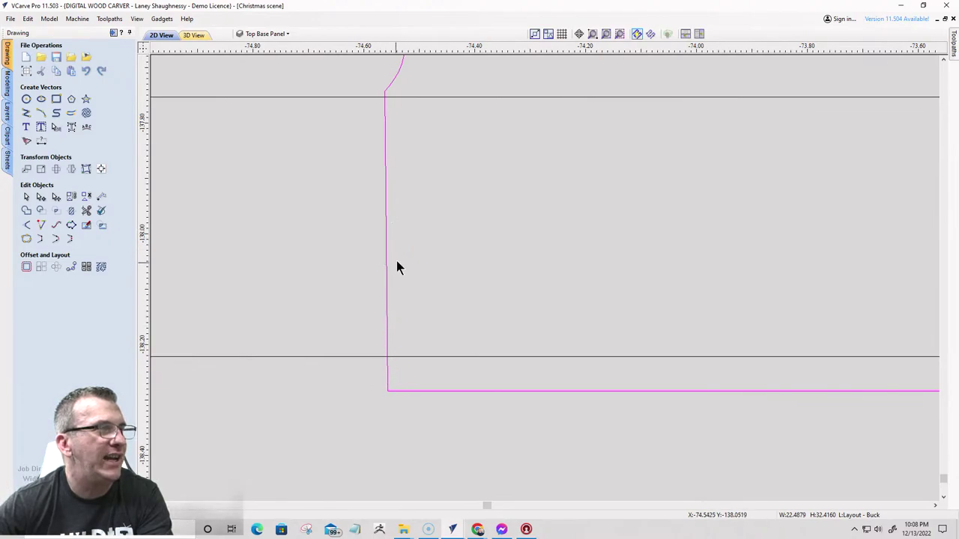
pyautogui.scroll(-8, 327, 262)
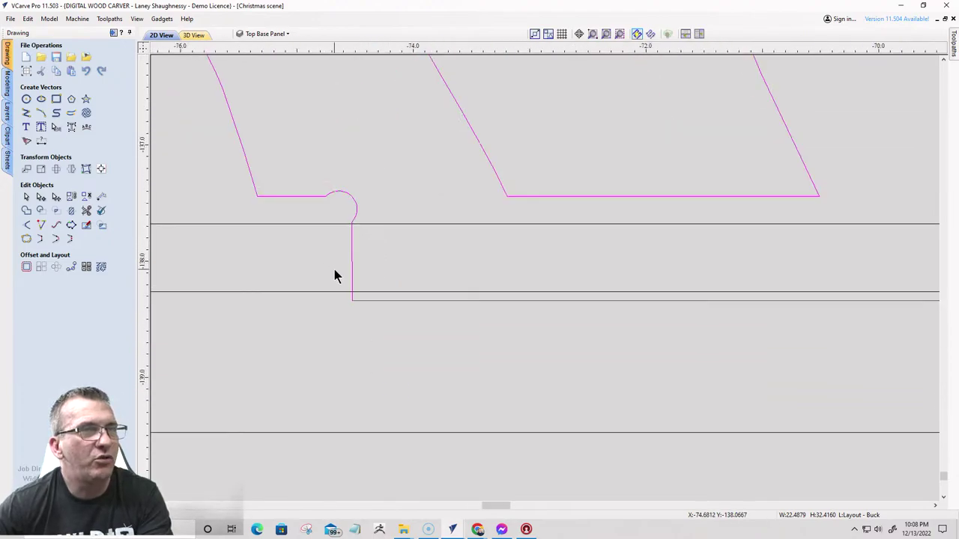
pyautogui.scroll(9, 568, 225)
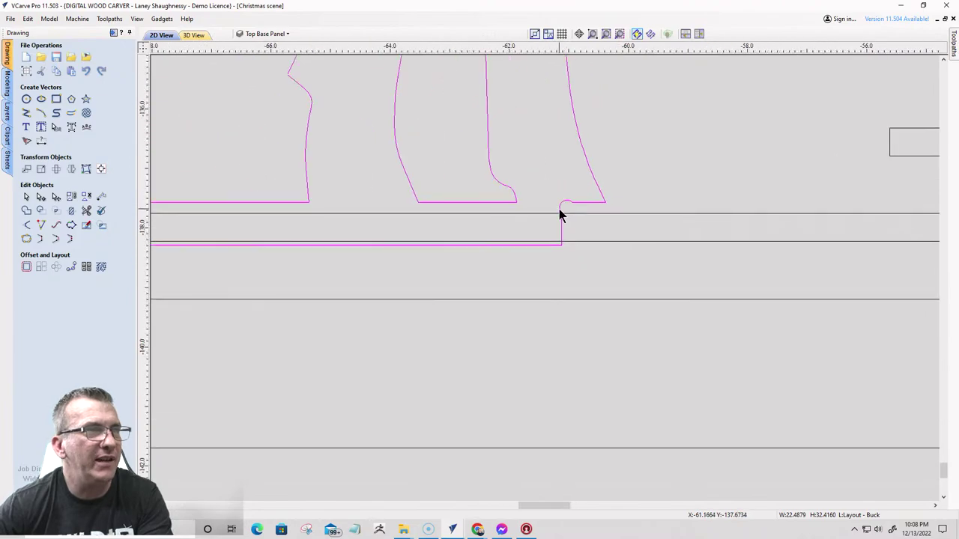
pyautogui.scroll(-6, 785, 315)
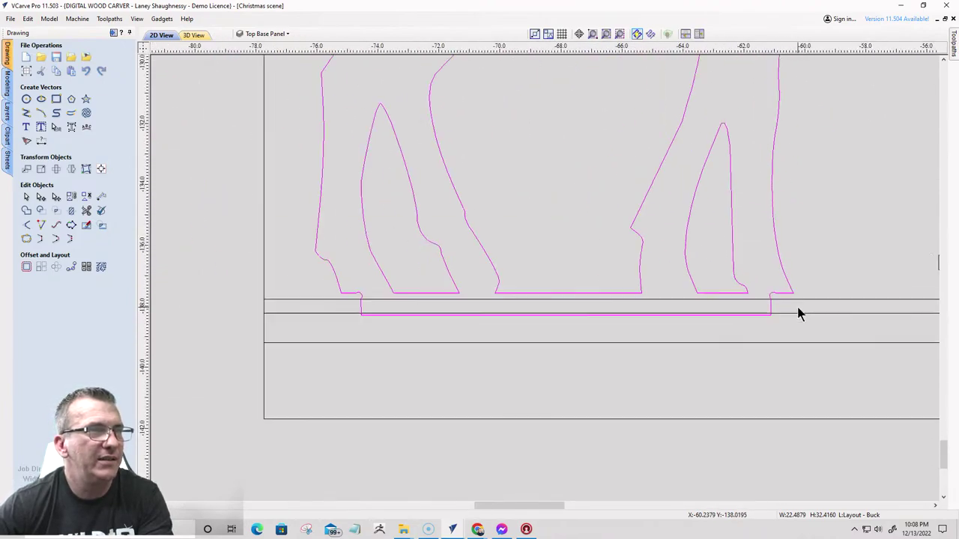
pyautogui.scroll(10, 452, 347)
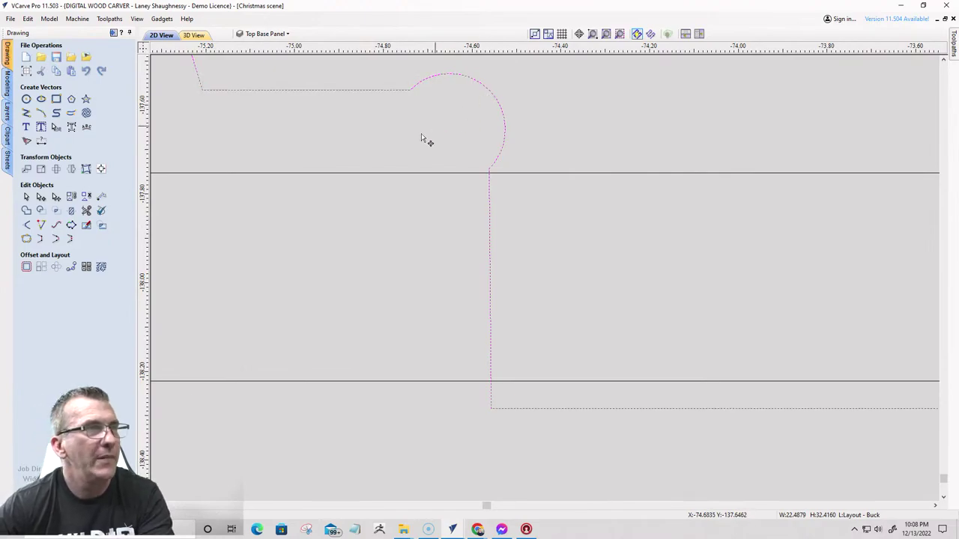
pyautogui.click(40, 196)
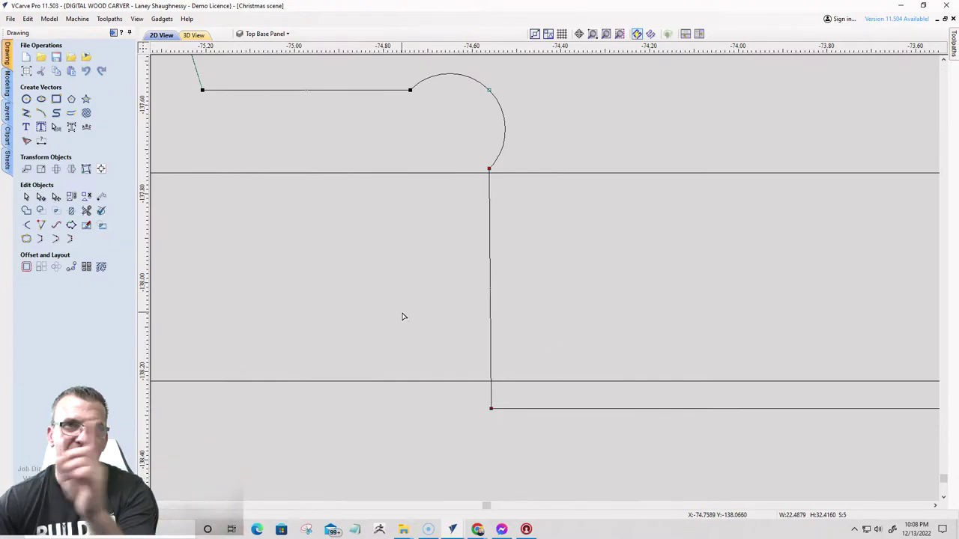
pyautogui.hotkey('ctrl', 'z')
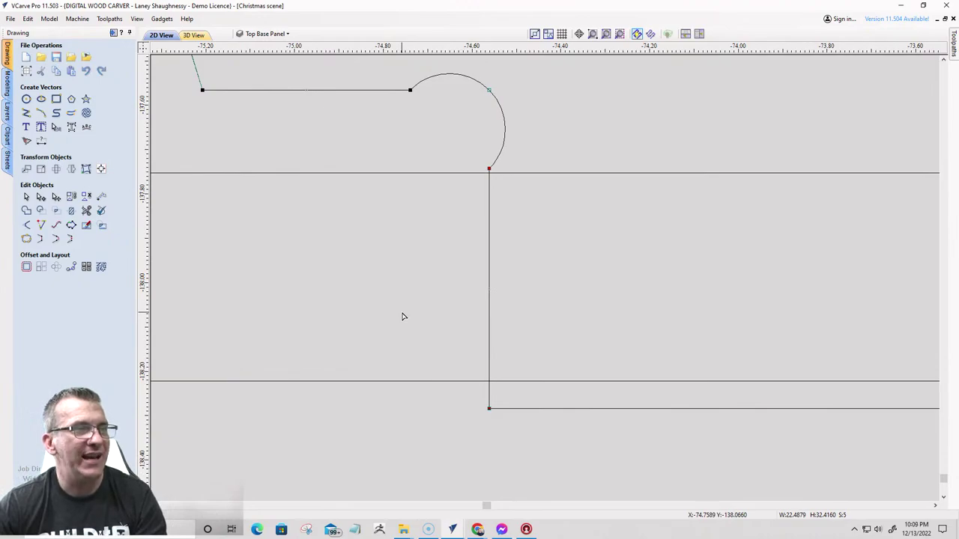
pyautogui.press('Escape')
# - Reselect and deselect the deer outline, then zoom in on its foot notch
pyautogui.scroll(-10, 402, 317)
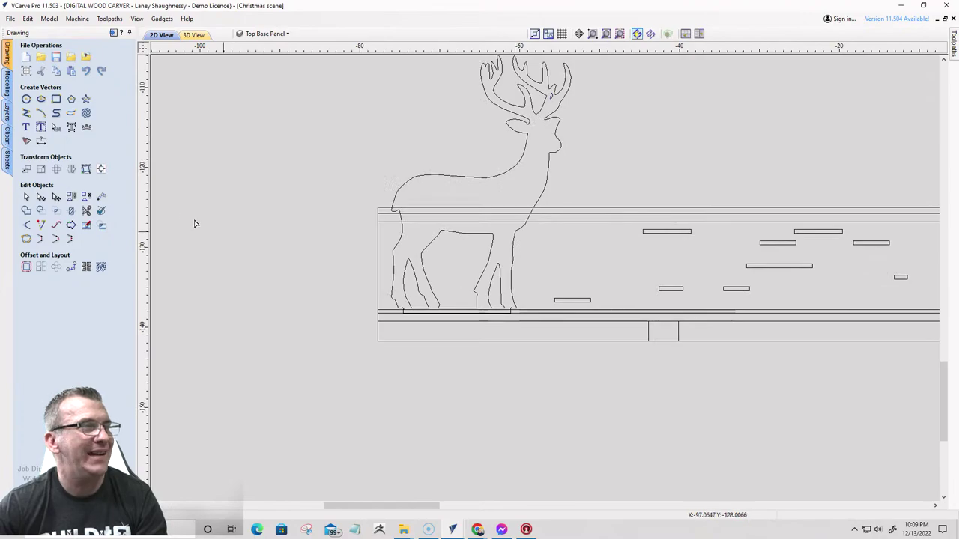
pyautogui.click(26, 196)
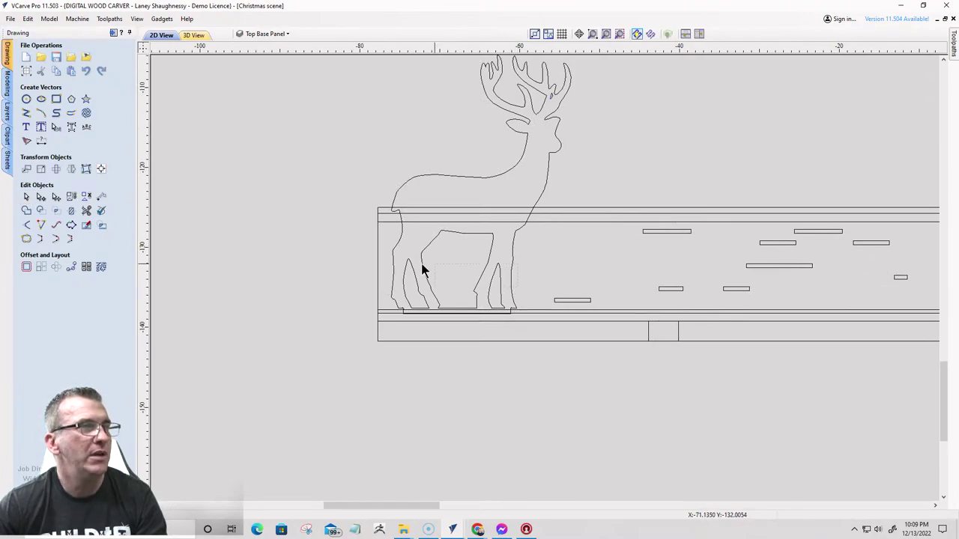
pyautogui.click(393, 255)
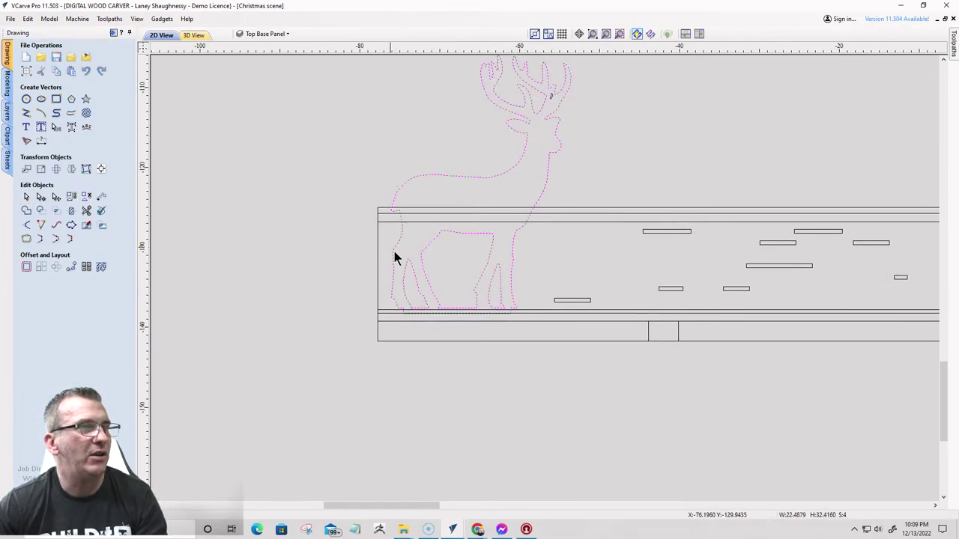
pyautogui.click(551, 97)
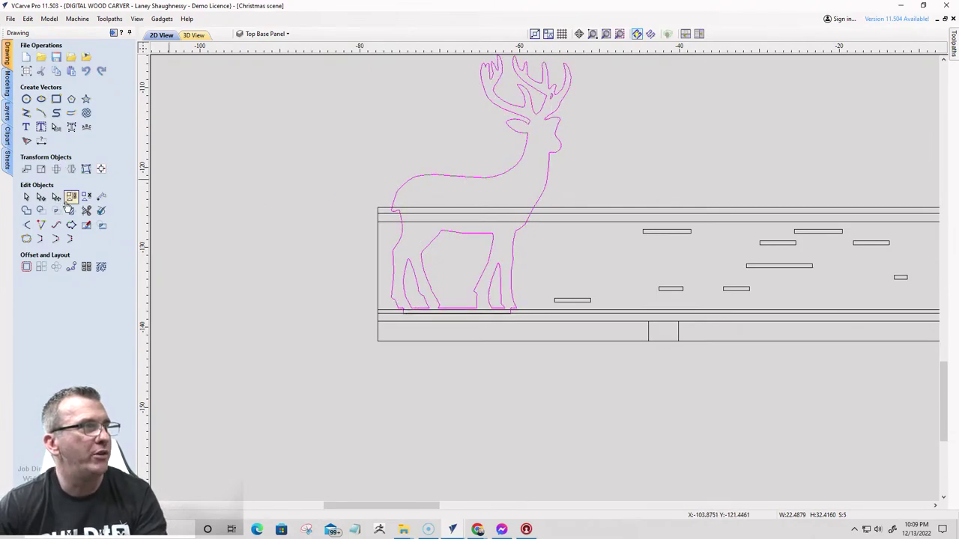
pyautogui.scroll(2, 323, 319)
pyautogui.scroll(3, 537, 322)
pyautogui.scroll(3, 567, 302)
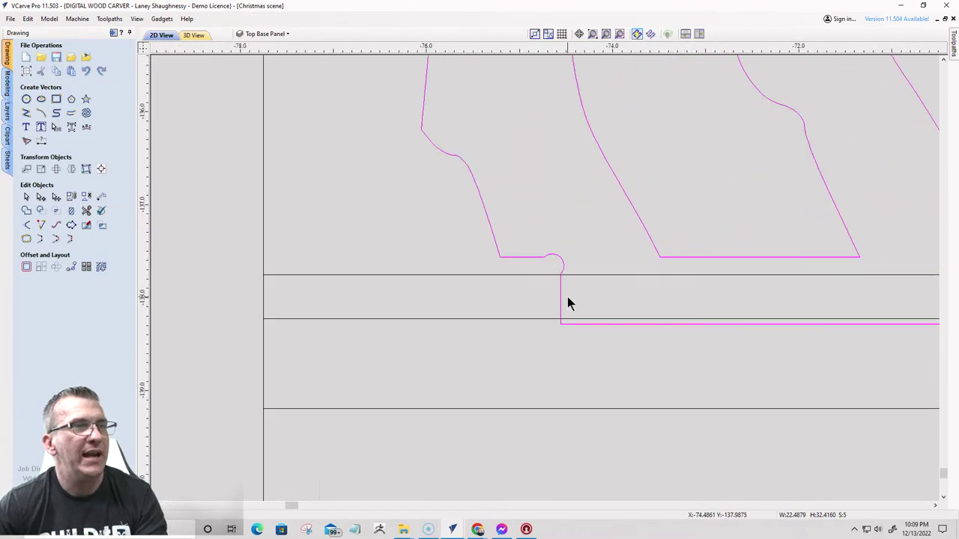
pyautogui.scroll(2, 567, 297)
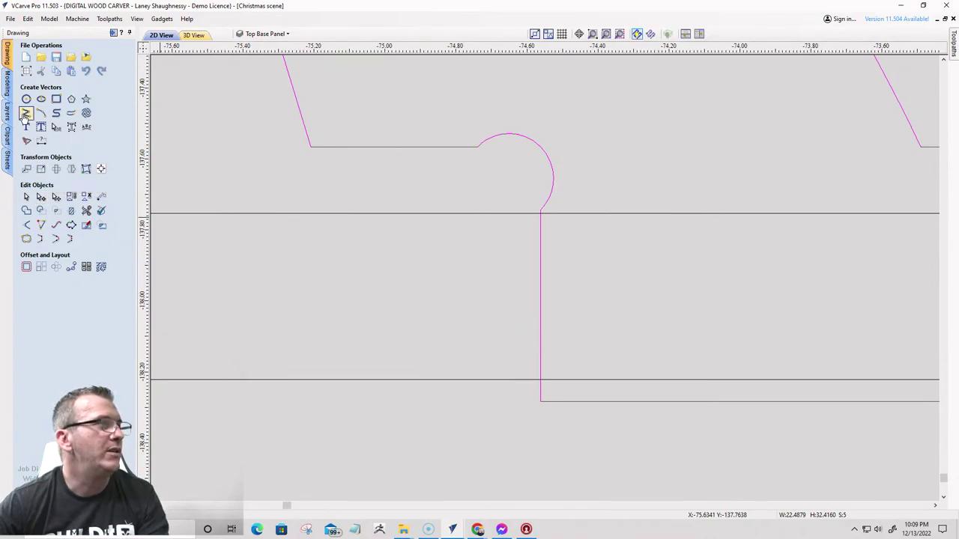
# - Draw a line from the notch arc's end down to the panel's bottom edge
pyautogui.click(27, 113)
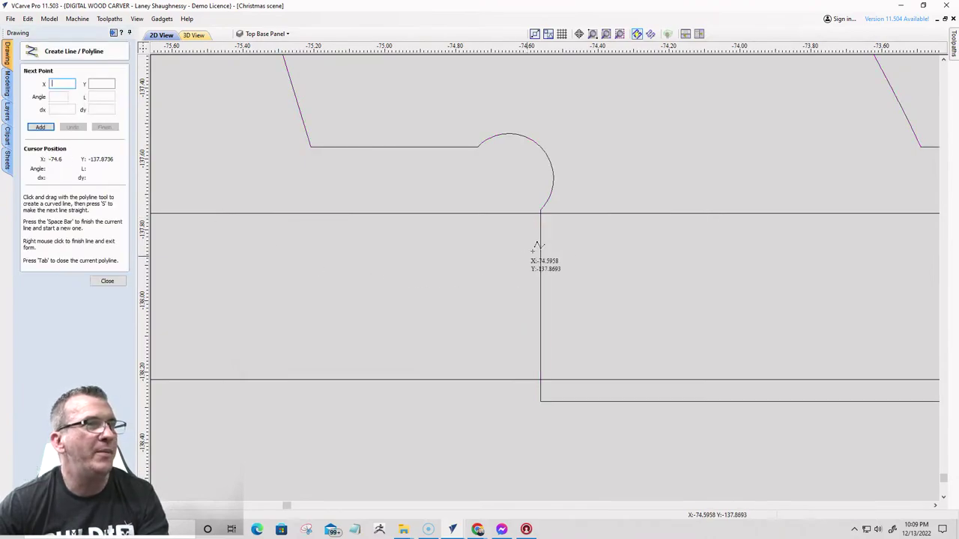
pyautogui.click(541, 213)
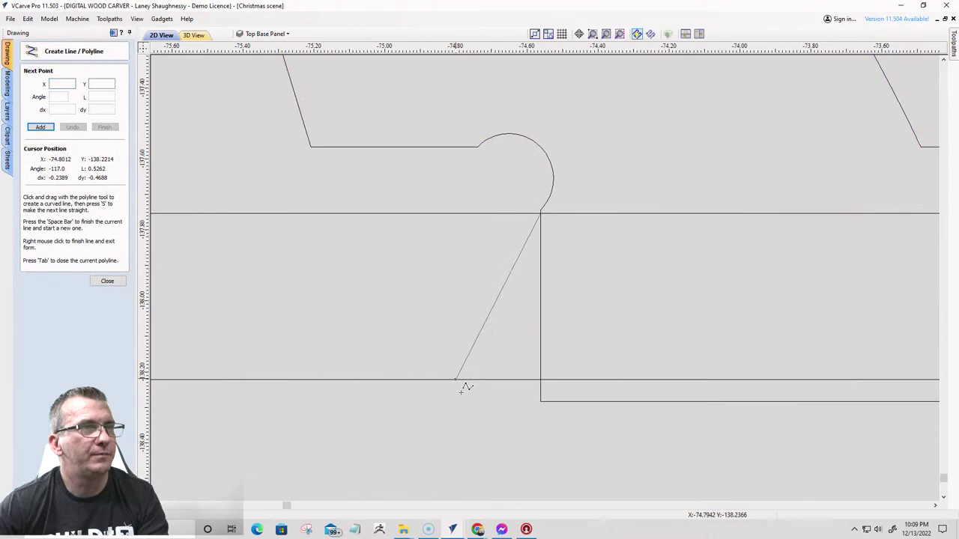
pyautogui.click(540, 401)
pyautogui.press('space')
pyautogui.scroll(-5, 400, 368)
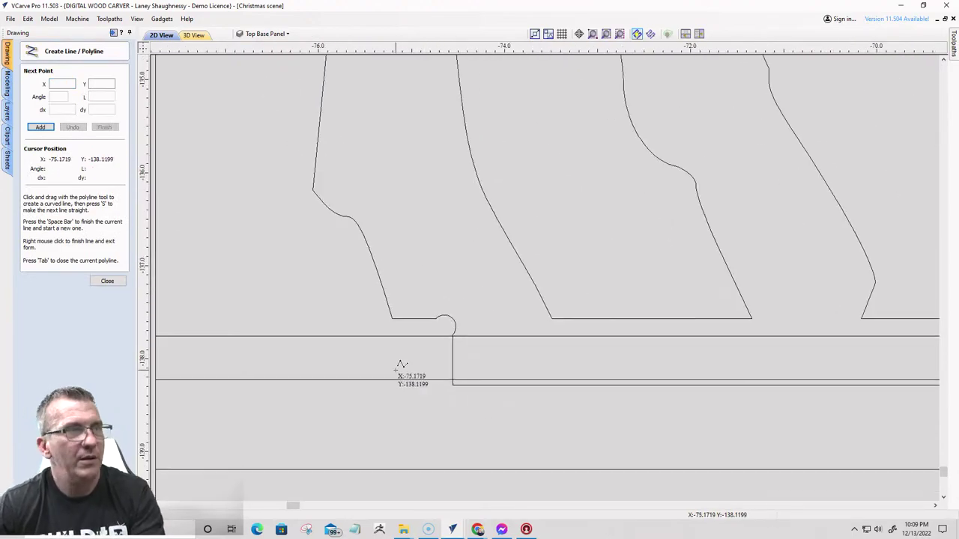
pyautogui.scroll(6, 608, 368)
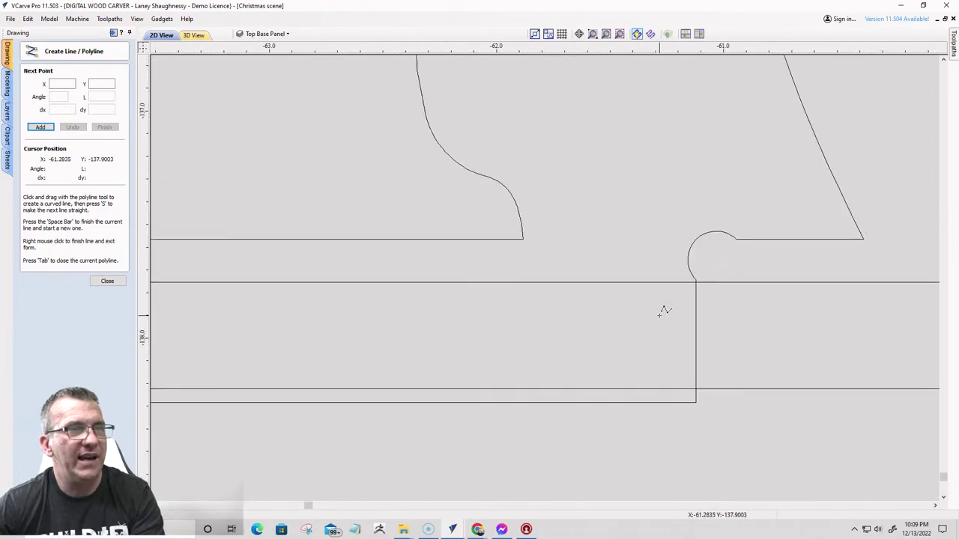
pyautogui.click(696, 282)
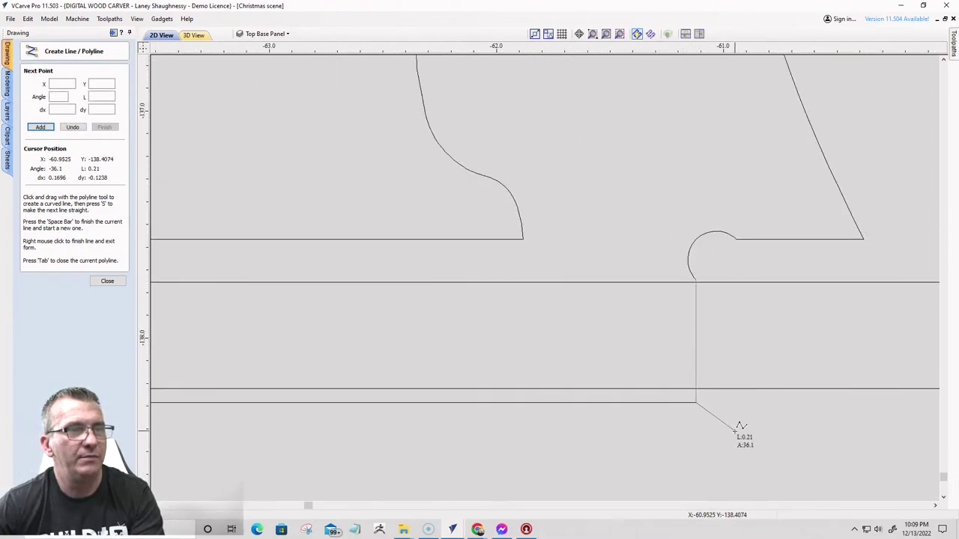
pyautogui.press('space')
pyautogui.scroll(-5, 653, 309)
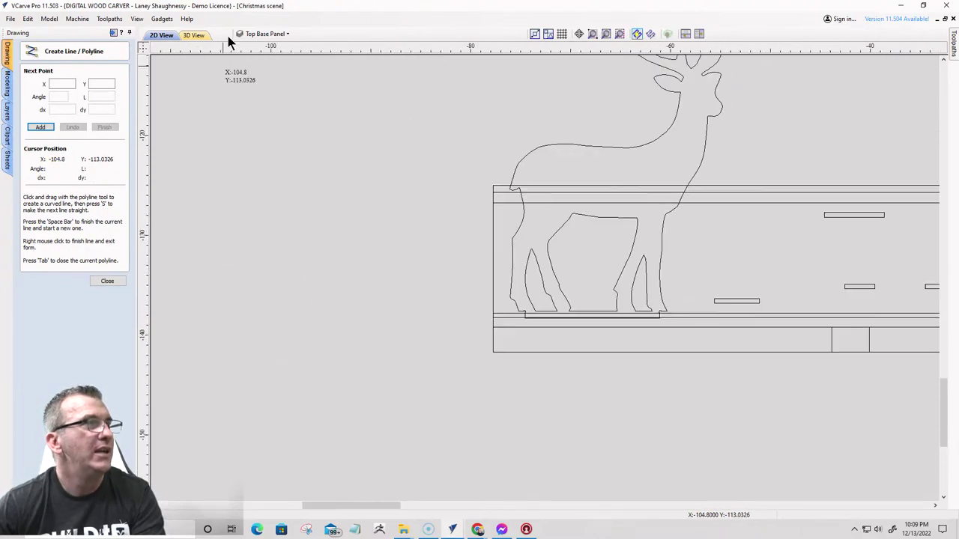
# - Make Layout - Buck the active layer and close the line tool
pyautogui.click(268, 36)
pyautogui.scroll(-3, 264, 101)
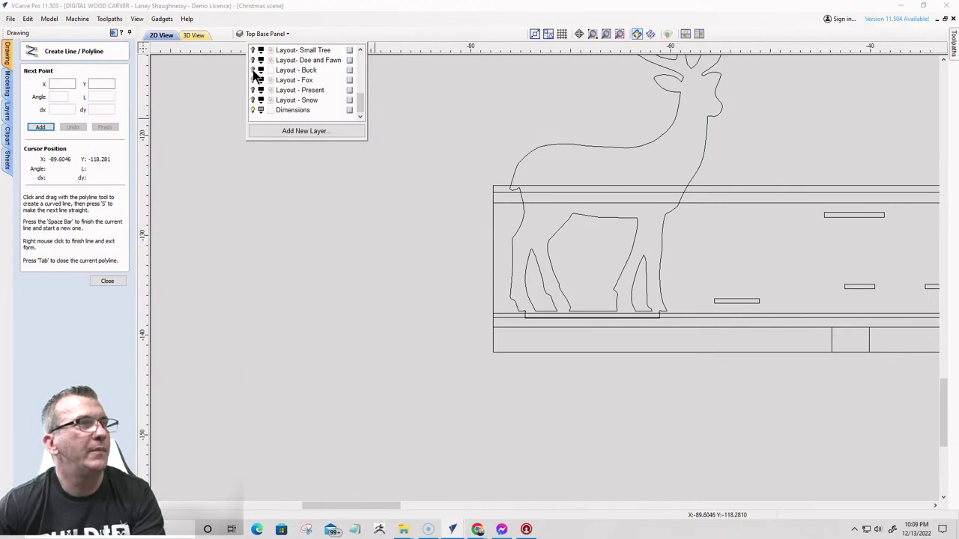
pyautogui.click(290, 69)
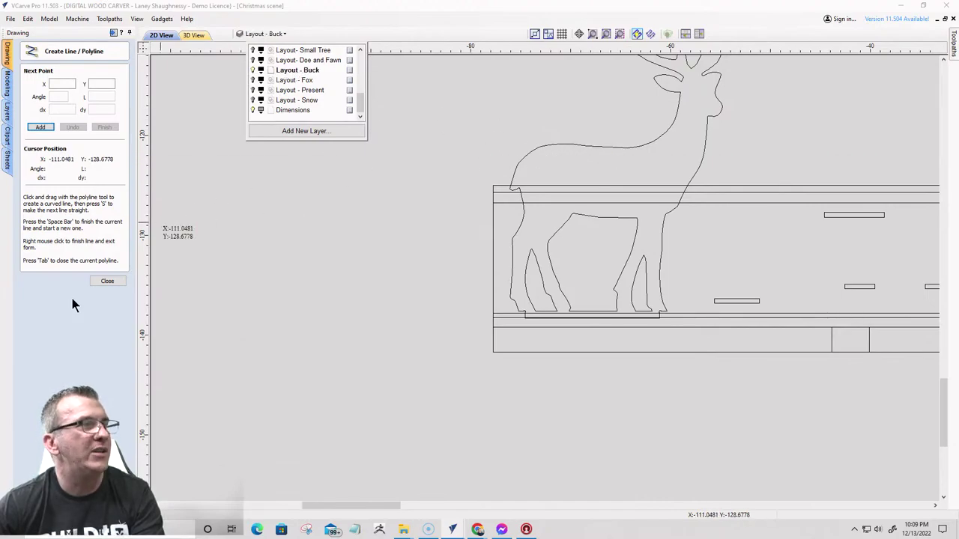
pyautogui.click(98, 284)
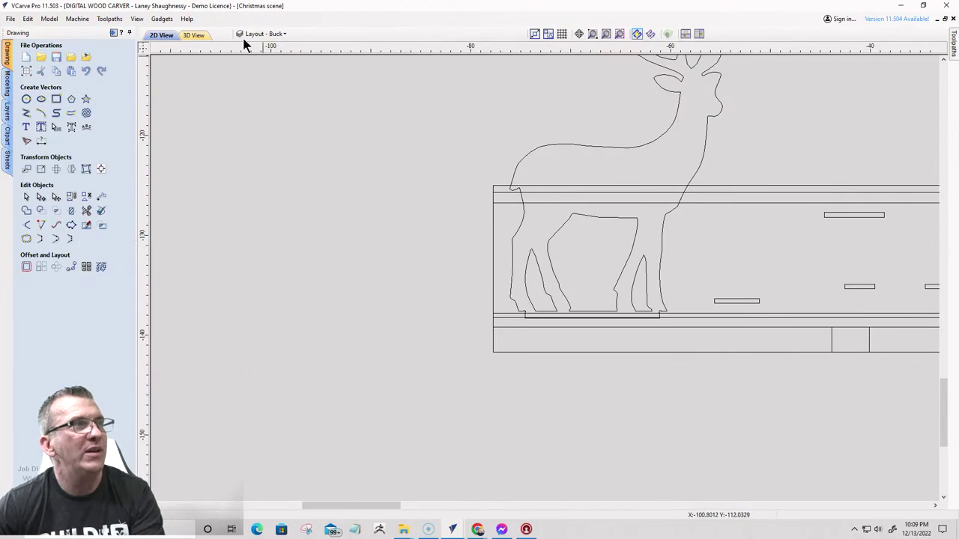
# - Move the deer onto the Layout - Buck layer and hide that layer
pyautogui.click(563, 225)
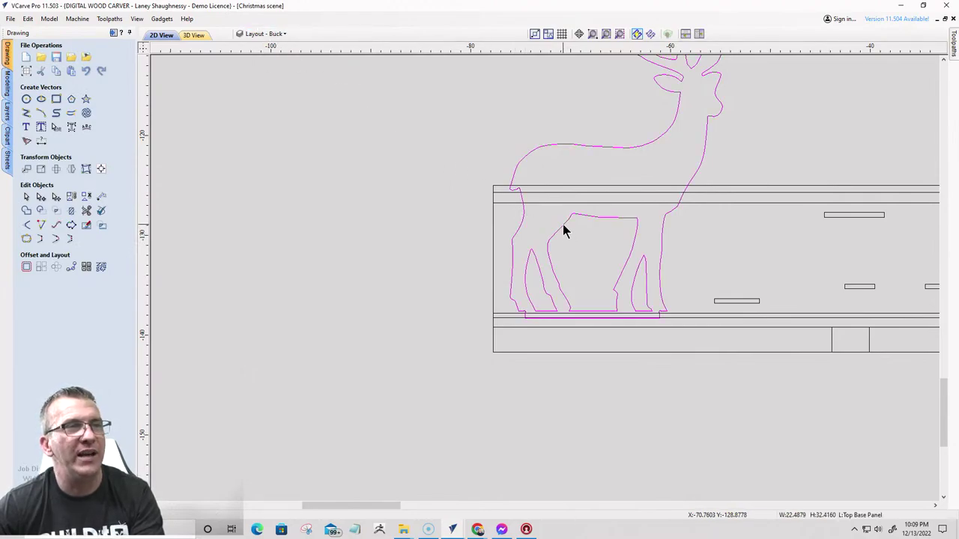
pyautogui.rightClick(562, 224)
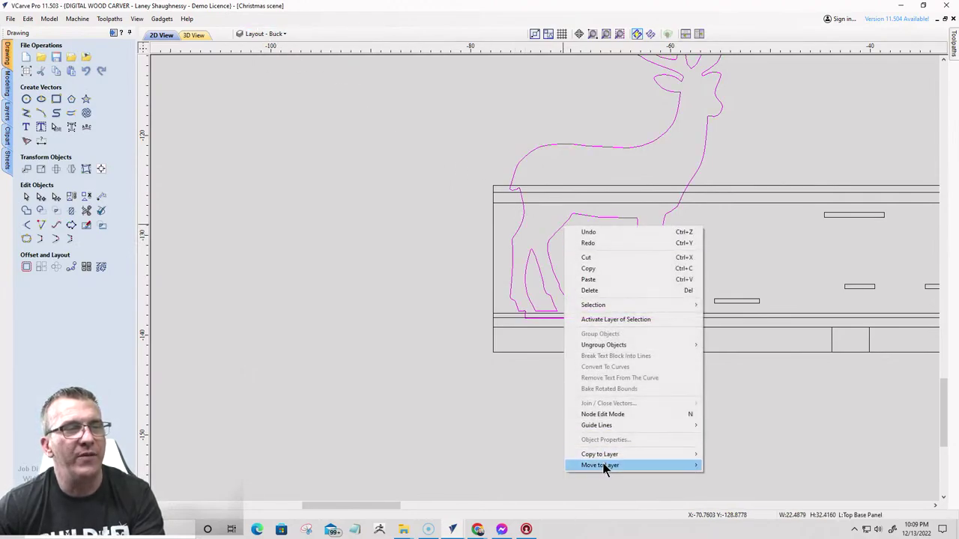
pyautogui.moveTo(613, 466)
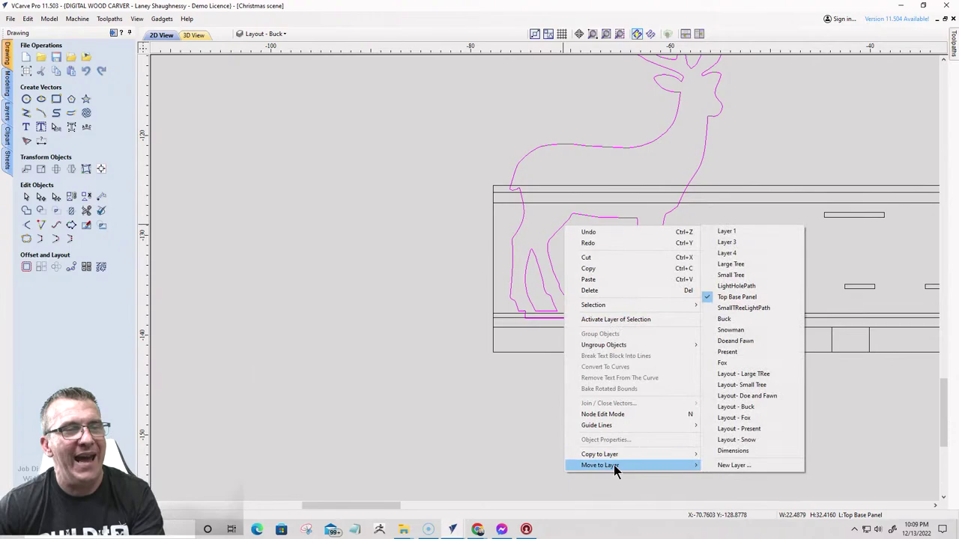
pyautogui.click(736, 407)
pyautogui.click(271, 34)
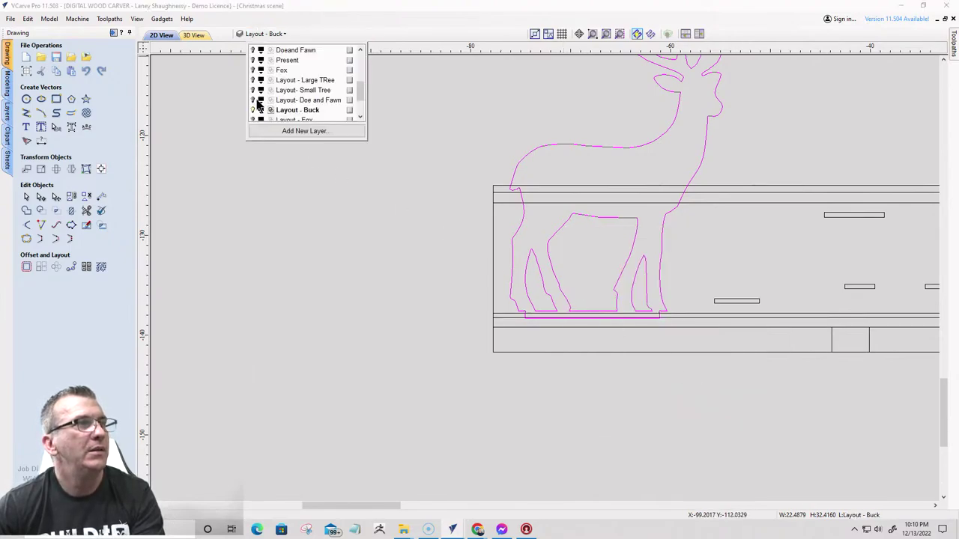
pyautogui.click(253, 110)
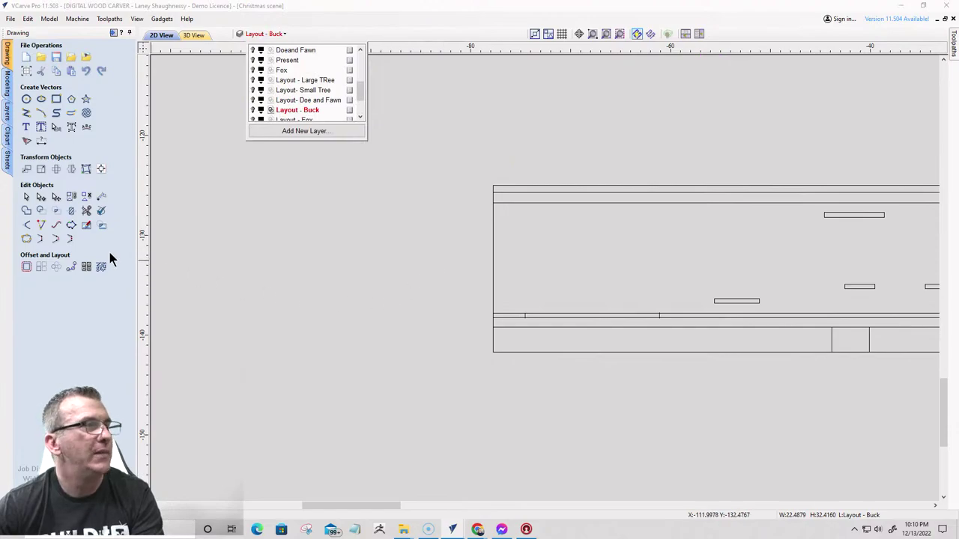
# - Trim the stray double-line pieces at both ends of the panel's lower edge
pyautogui.click(86, 212)
pyautogui.click(519, 314)
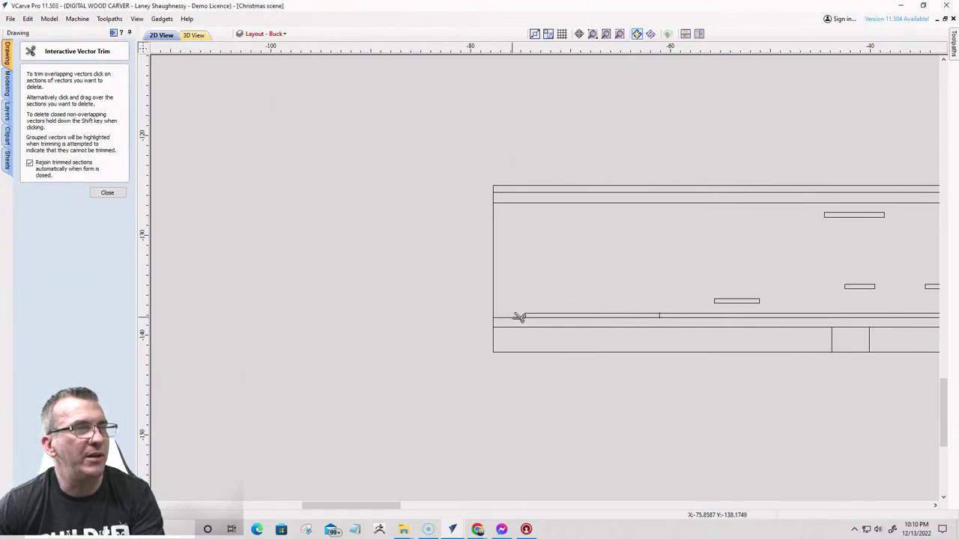
pyautogui.click(517, 318)
pyautogui.click(679, 315)
pyautogui.click(679, 314)
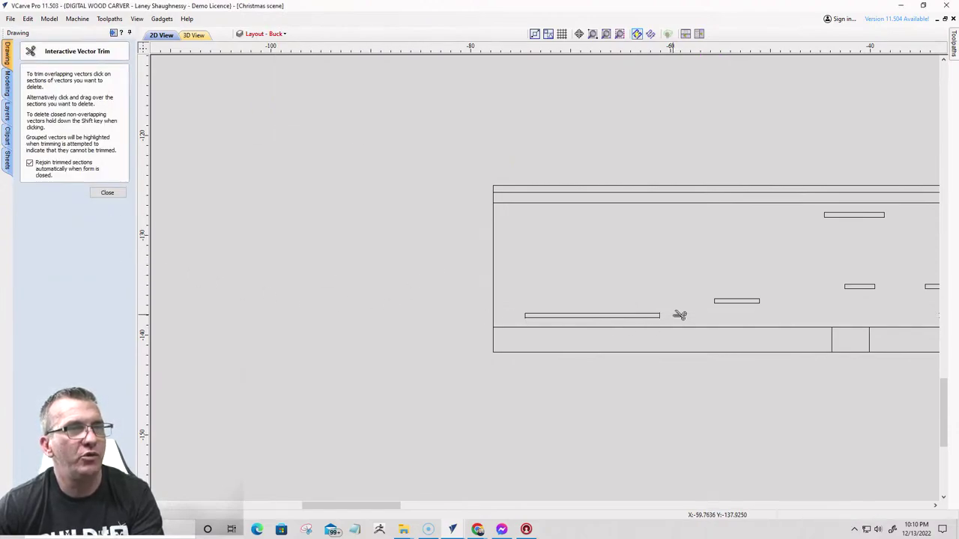
pyautogui.scroll(-3, 548, 303)
pyautogui.scroll(4, 880, 321)
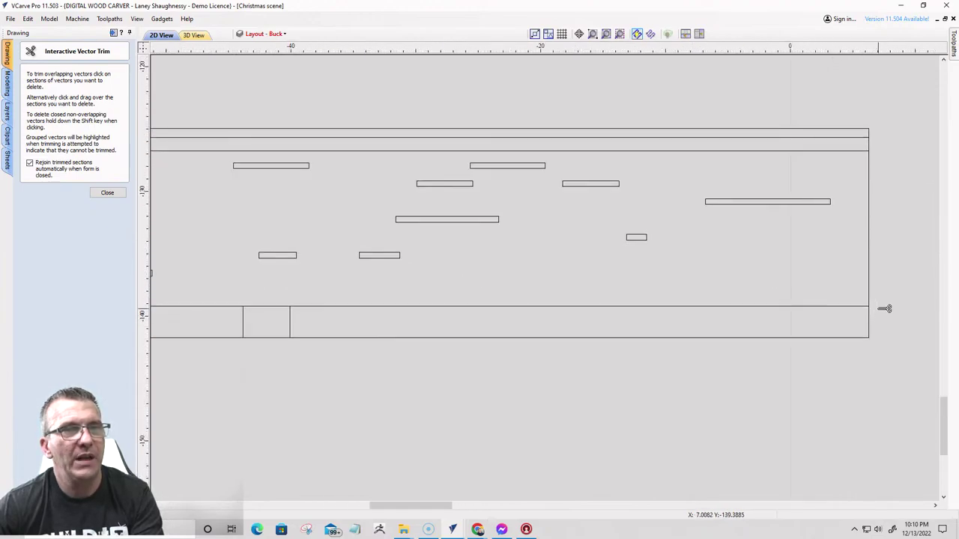
pyautogui.scroll(-4, 547, 378)
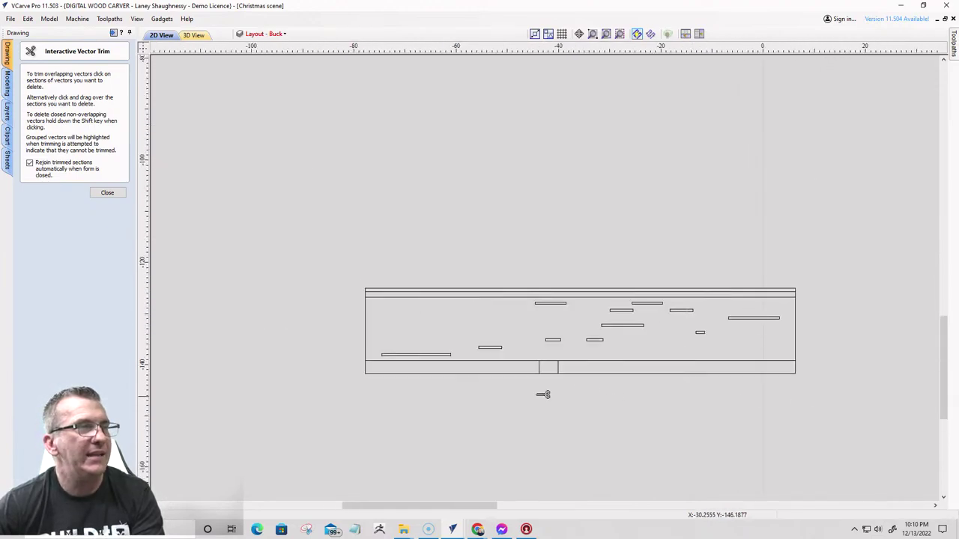
pyautogui.click(107, 193)
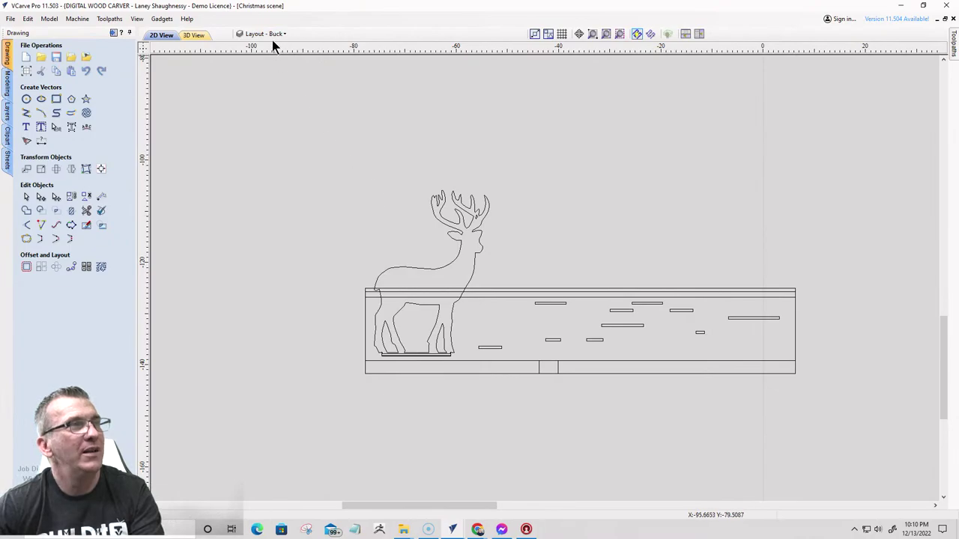
# - Move the slot rectangle under the deer's feet onto the Top Base Panel layer
pyautogui.scroll(6, 391, 367)
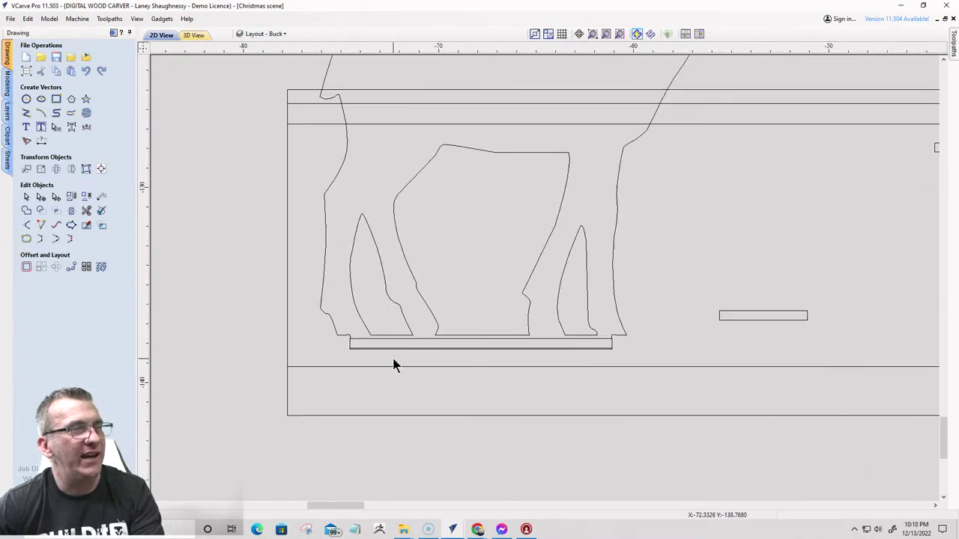
pyautogui.scroll(2, 326, 351)
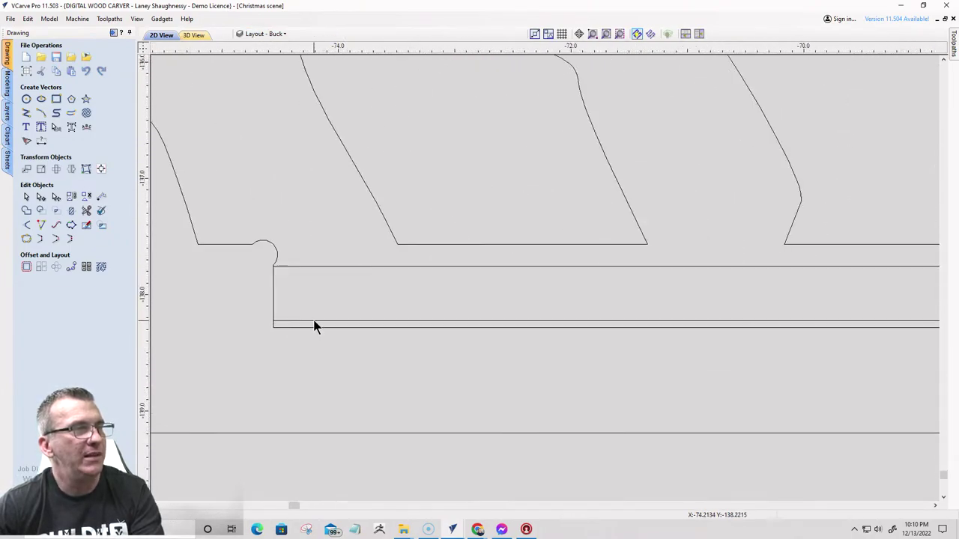
pyautogui.click(314, 324)
pyautogui.click(326, 267)
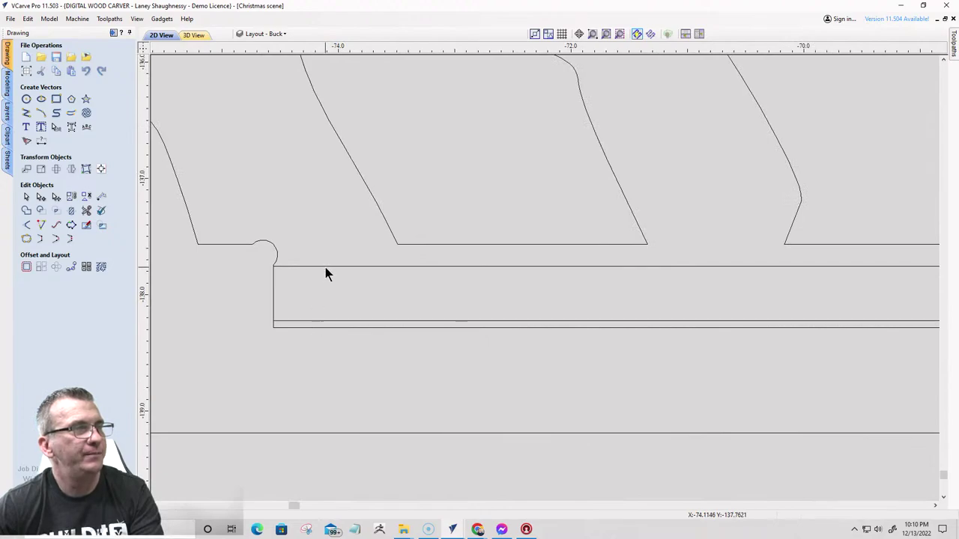
pyautogui.scroll(-4, 324, 273)
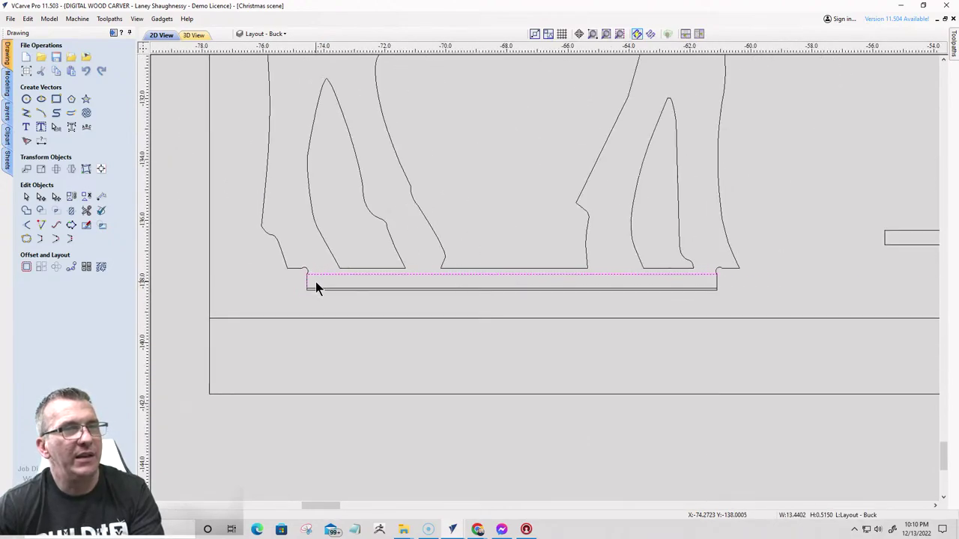
pyautogui.click(516, 288)
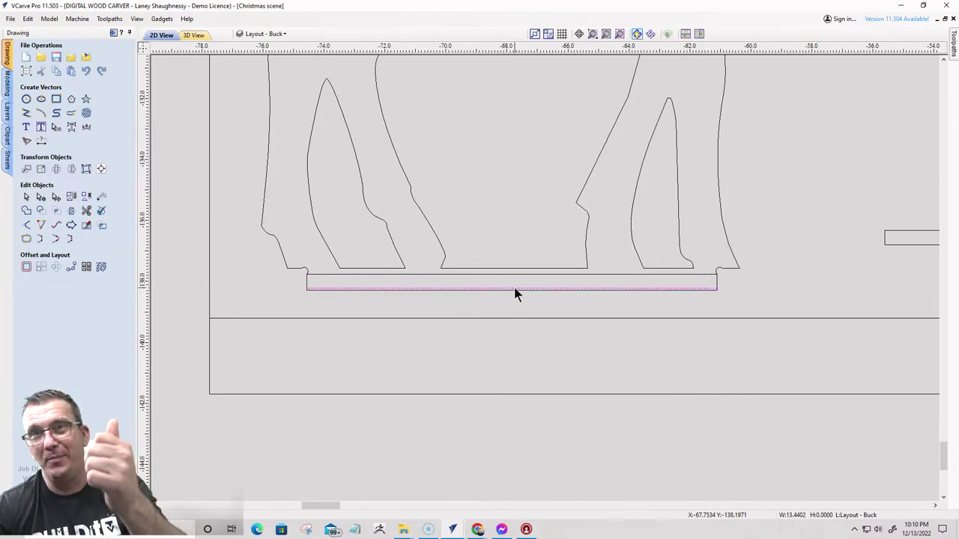
pyautogui.moveTo(261, 259); pyautogui.dragTo(742, 305)
pyautogui.rightClick(608, 287)
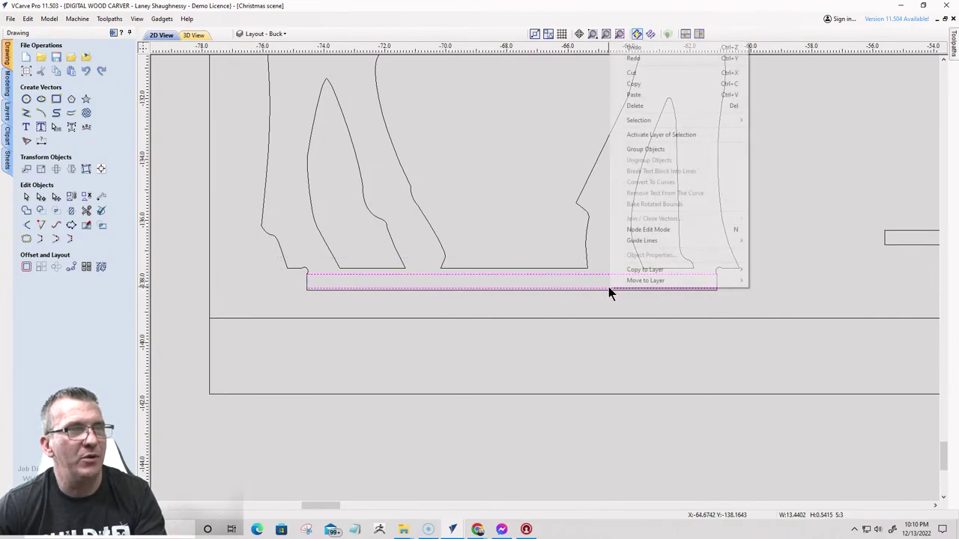
pyautogui.moveTo(633, 282)
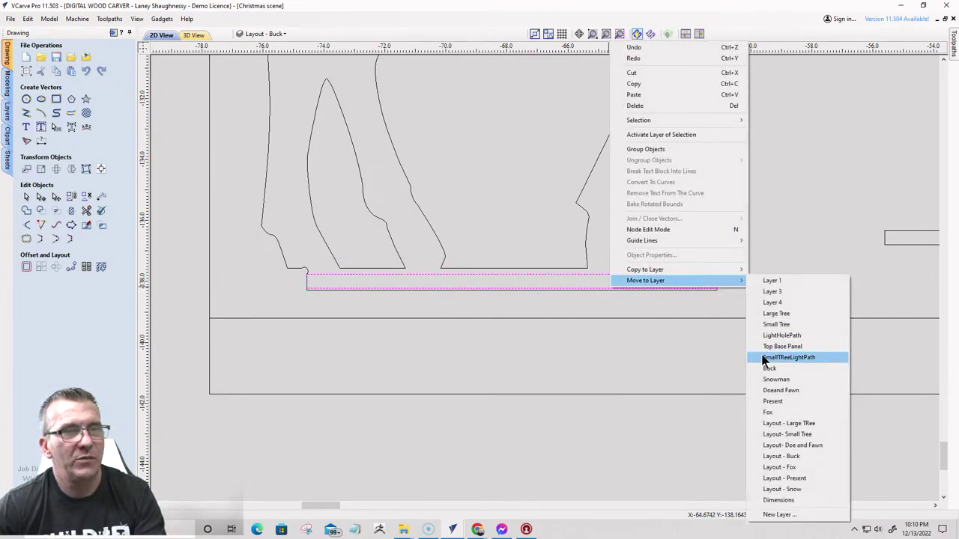
pyautogui.click(792, 345)
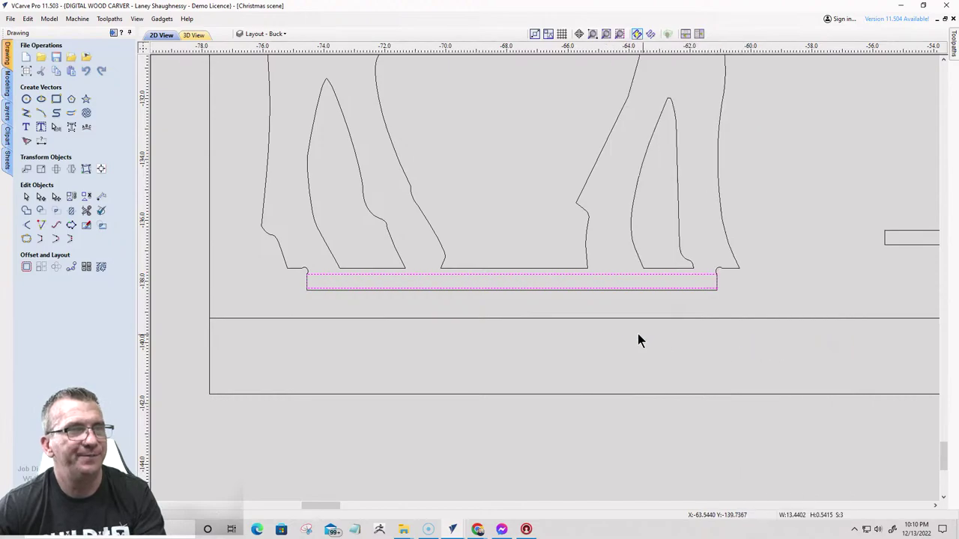
# - Hide the Layout - Buck layer and make Top Base Panel the active layer
pyautogui.scroll(-3, 452, 283)
pyautogui.click(258, 33)
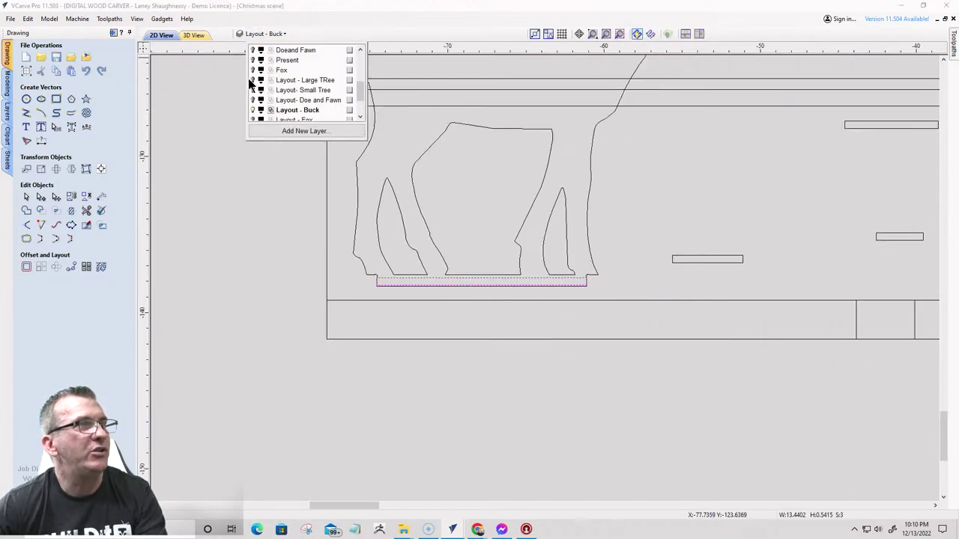
pyautogui.click(253, 109)
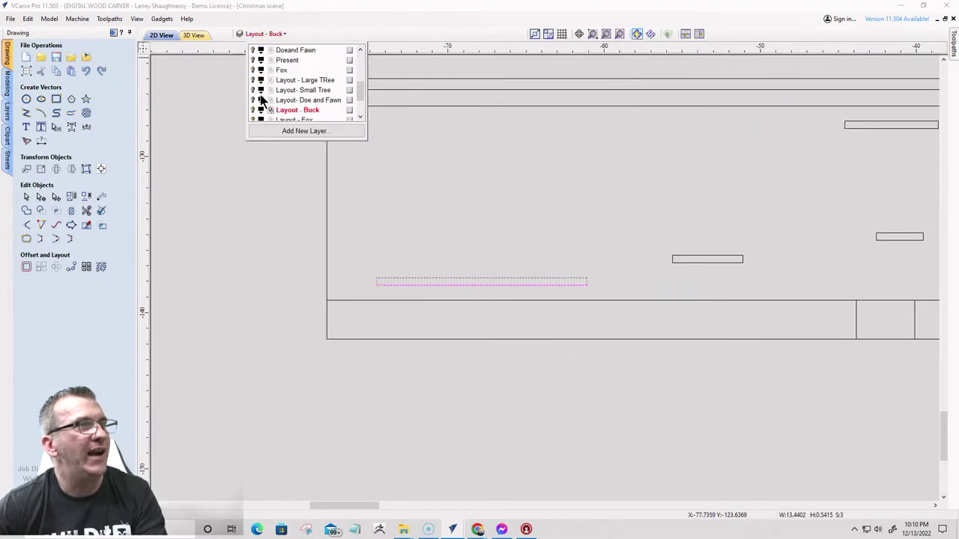
pyautogui.scroll(1, 268, 97)
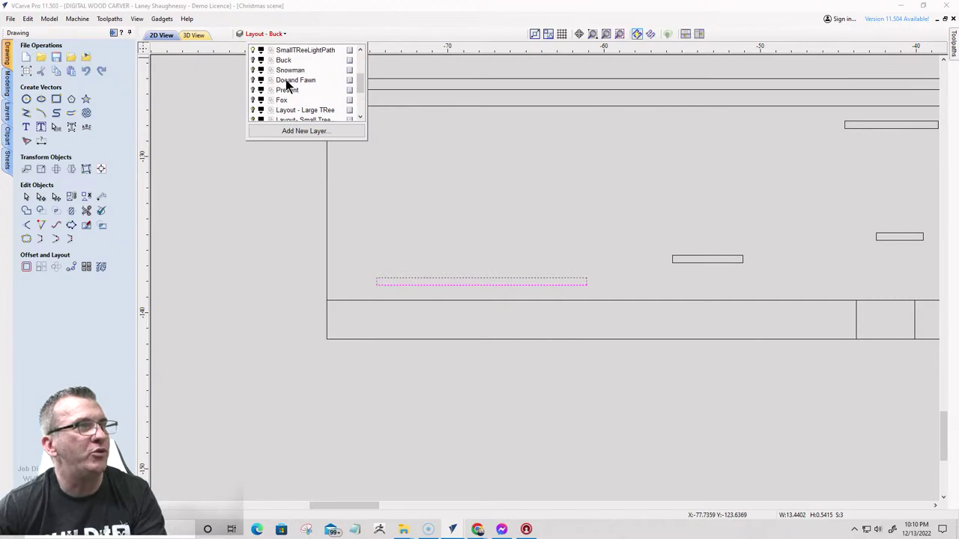
pyautogui.scroll(1, 285, 79)
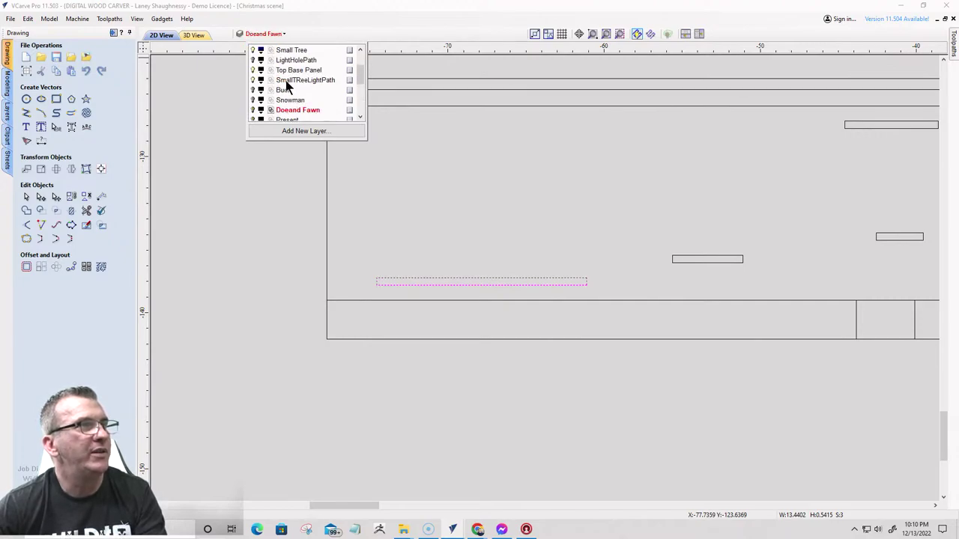
pyautogui.scroll(1, 286, 81)
pyautogui.click(288, 100)
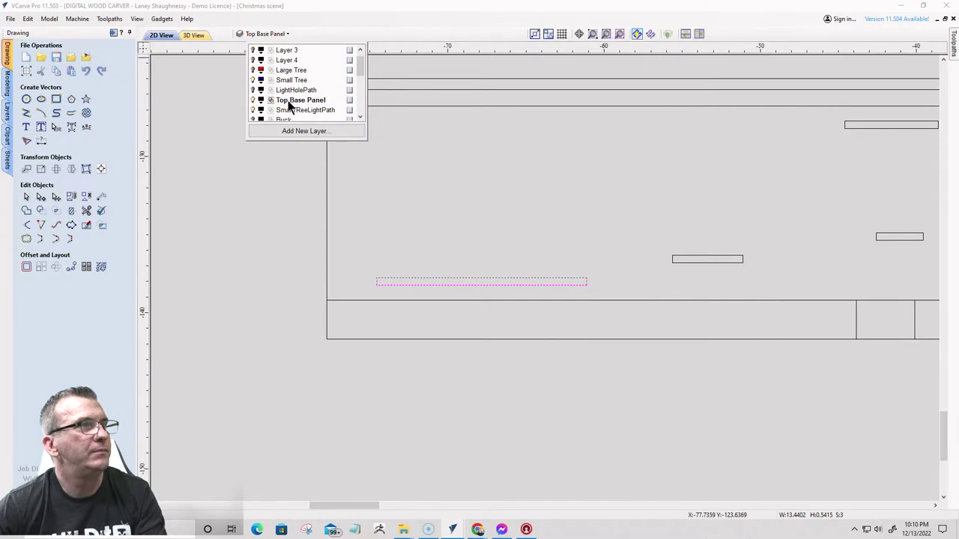
pyautogui.scroll(-1, 397, 277)
pyautogui.click(403, 280)
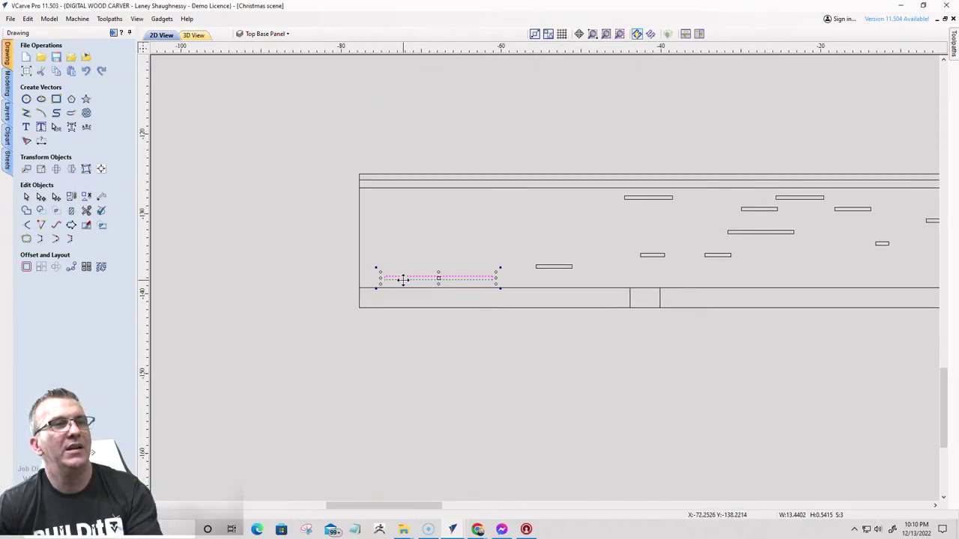
pyautogui.scroll(-2, 405, 279)
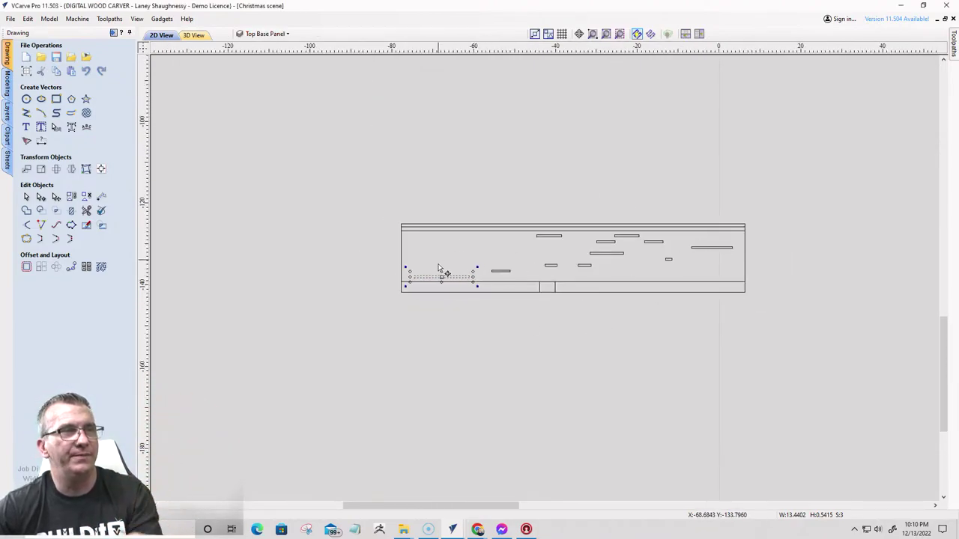
pyautogui.scroll(5, 438, 271)
pyautogui.scroll(3, 311, 334)
pyautogui.scroll(2, 422, 109)
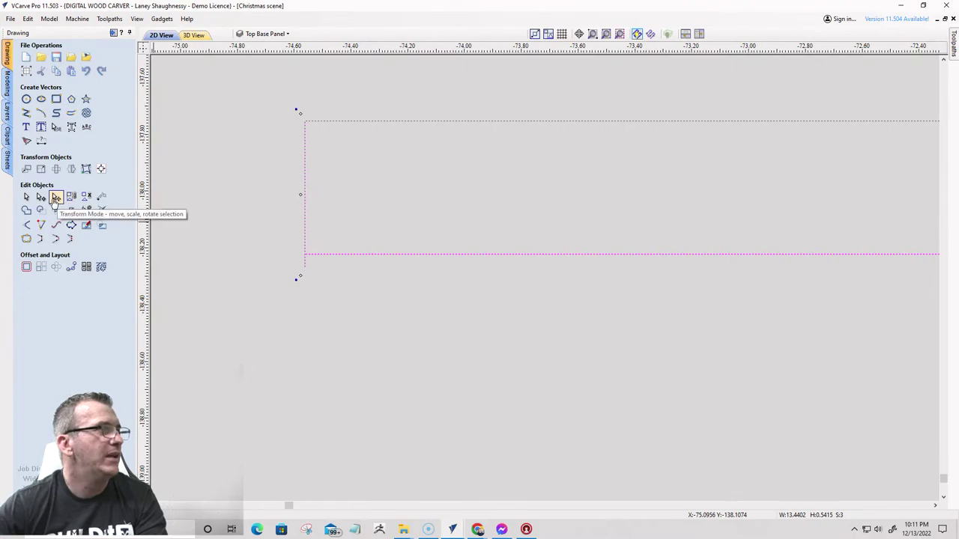
pyautogui.click(87, 225)
pyautogui.scroll(3, 300, 278)
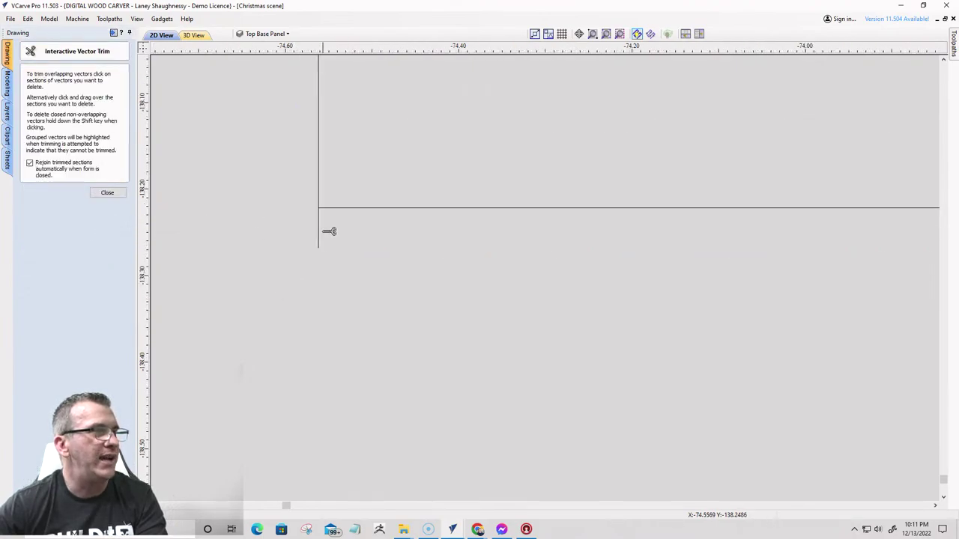
pyautogui.scroll(-5, 268, 247)
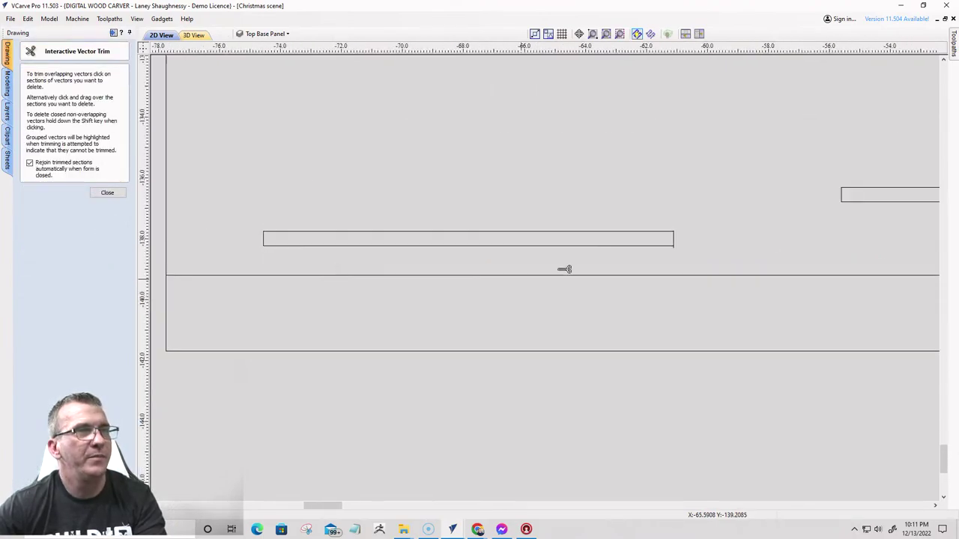
pyautogui.scroll(3, 666, 249)
pyautogui.scroll(1, 666, 249)
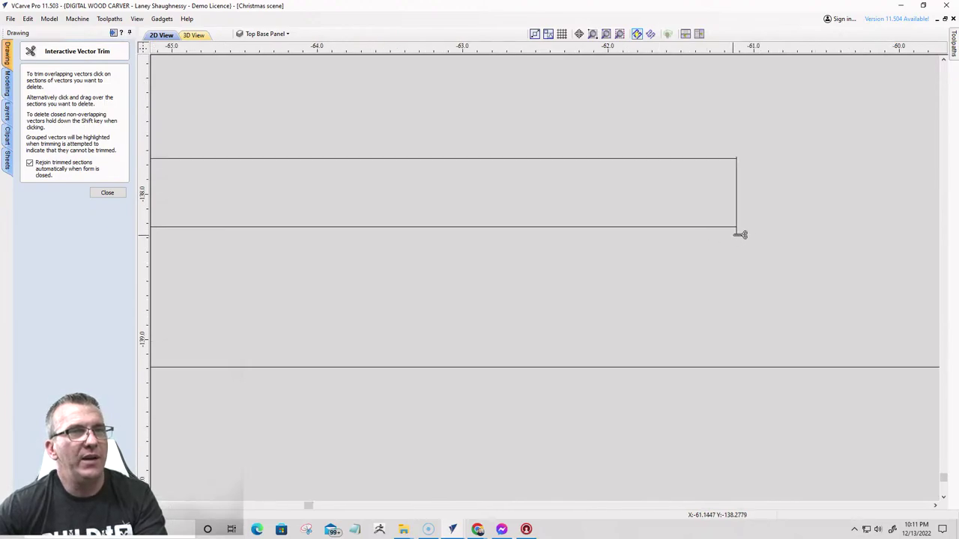
pyautogui.scroll(4, 744, 146)
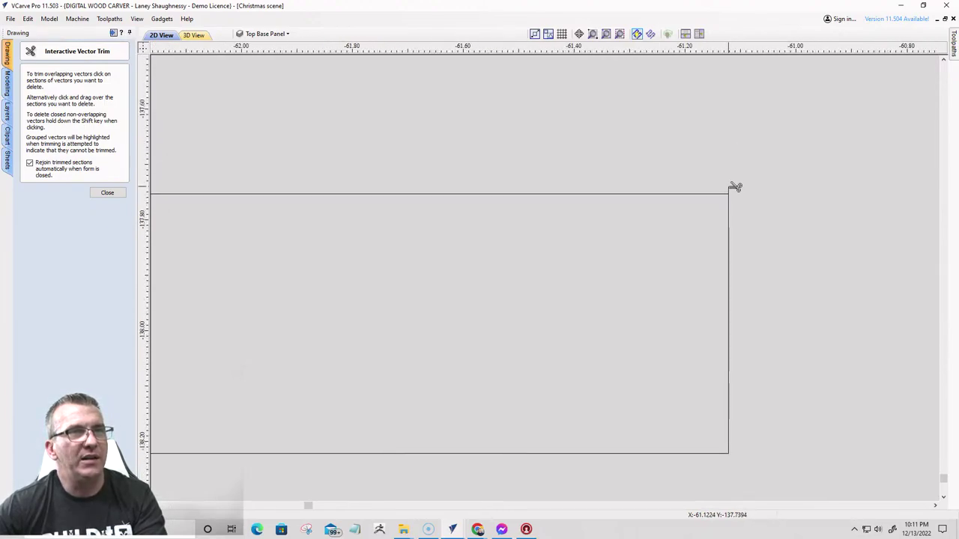
pyautogui.click(93, 193)
pyautogui.scroll(-12, 616, 192)
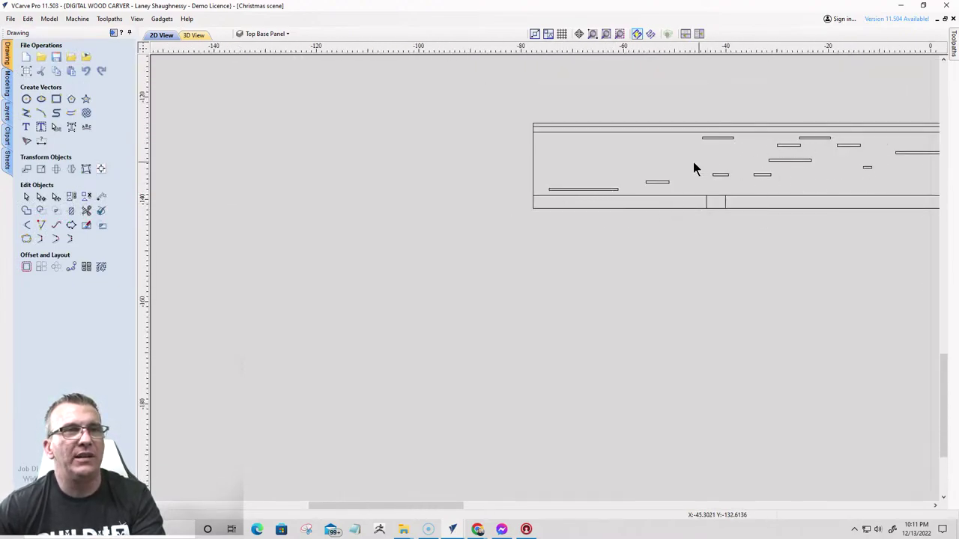
pyautogui.scroll(-2, 595, 188)
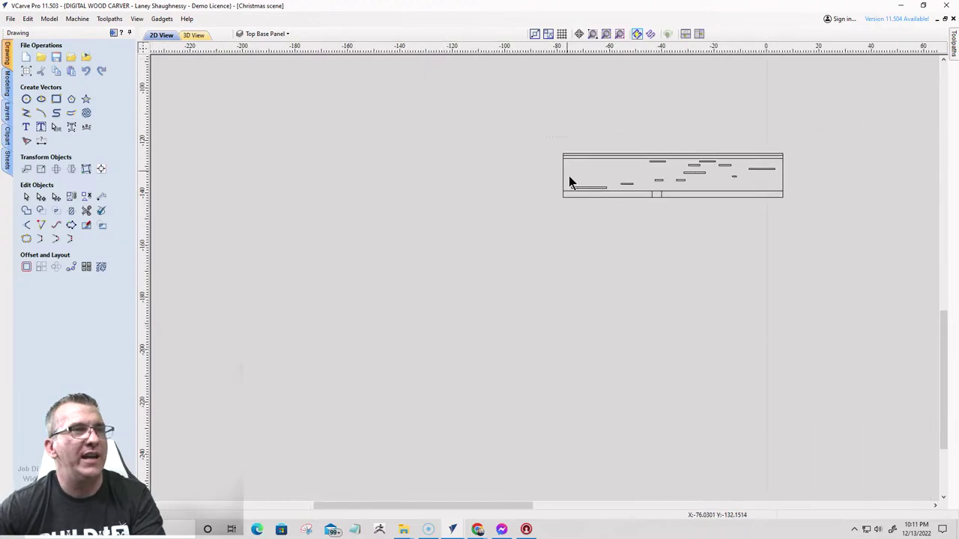
pyautogui.scroll(4, 557, 223)
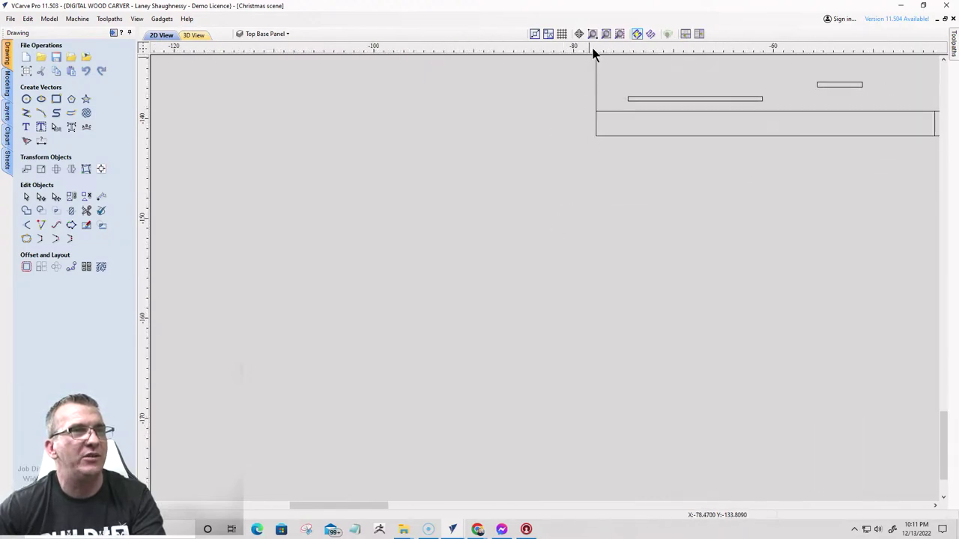
pyautogui.scroll(-3, 585, 174)
pyautogui.scroll(-3, 584, 174)
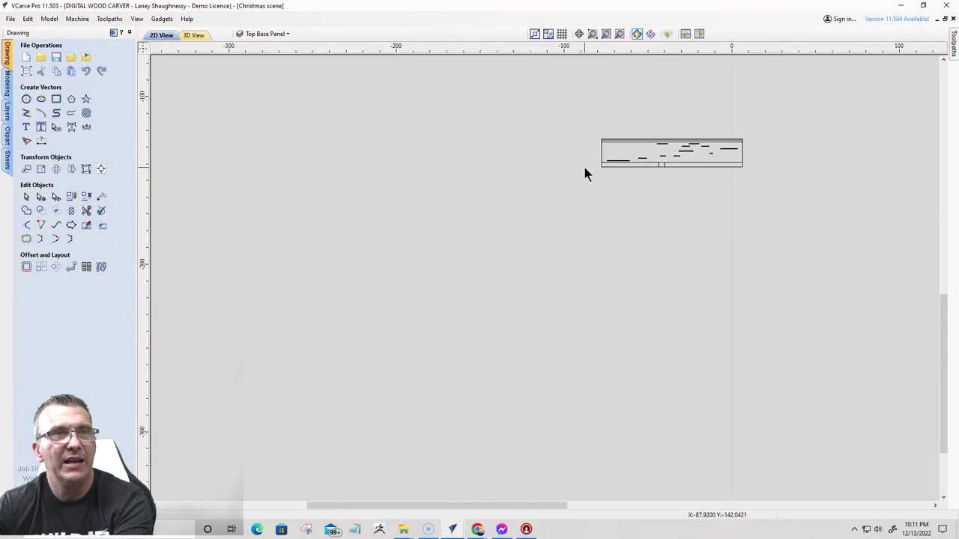
pyautogui.scroll(4, 733, 135)
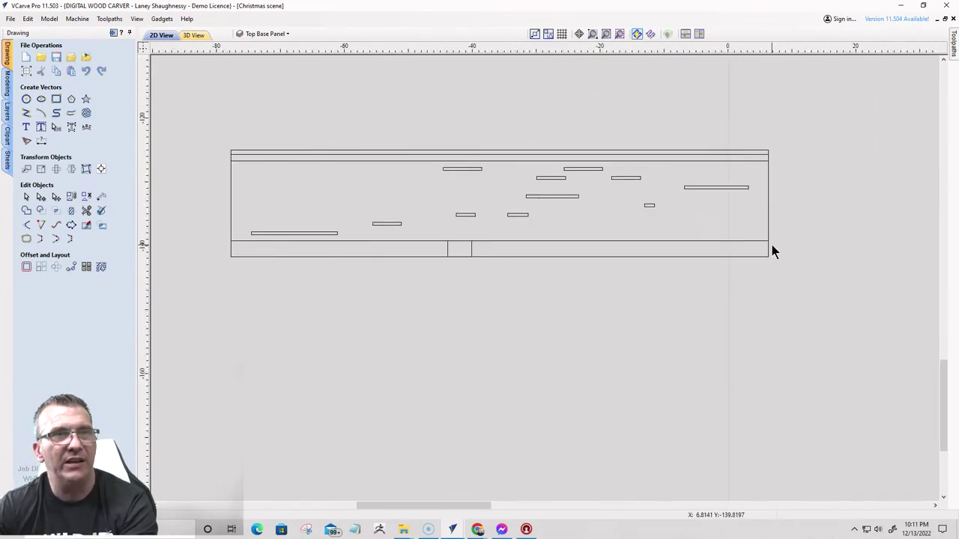
# - Delete the inner panel outline and the small notch box at the panel's bottom
pyautogui.click(757, 241)
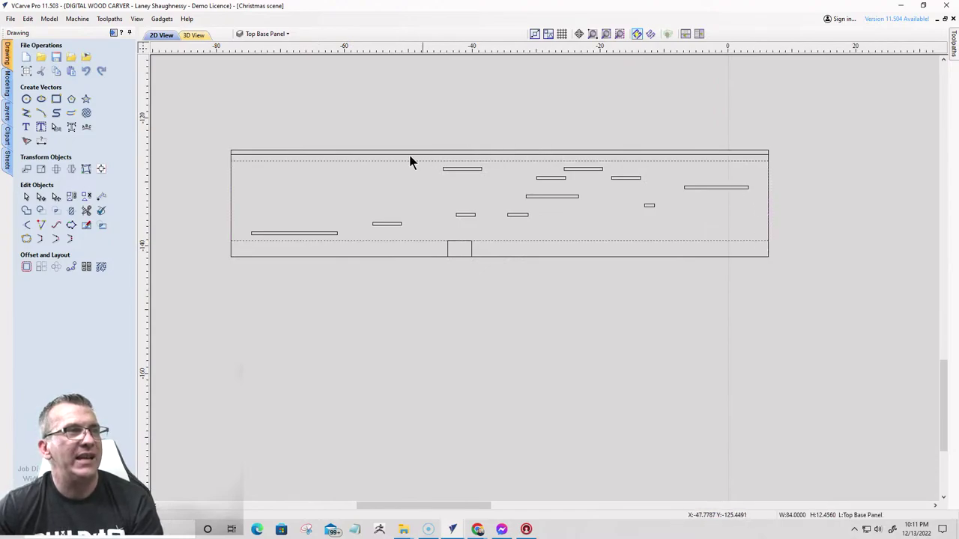
pyautogui.click(335, 184)
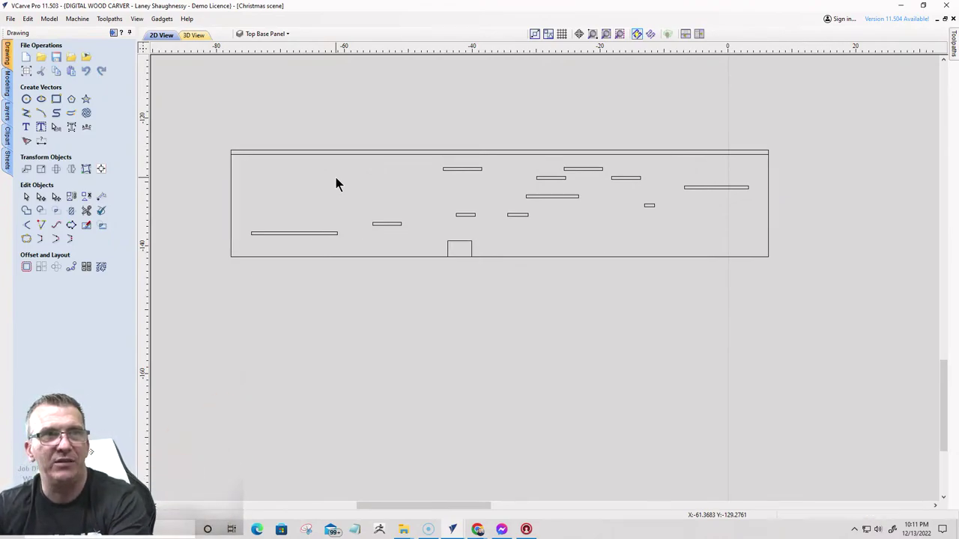
pyautogui.click(464, 247)
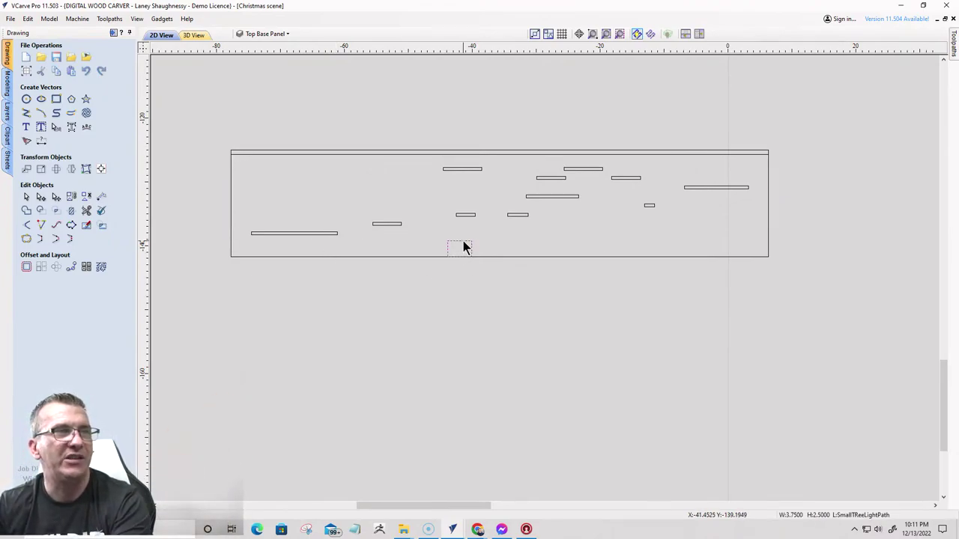
pyautogui.press('Delete')
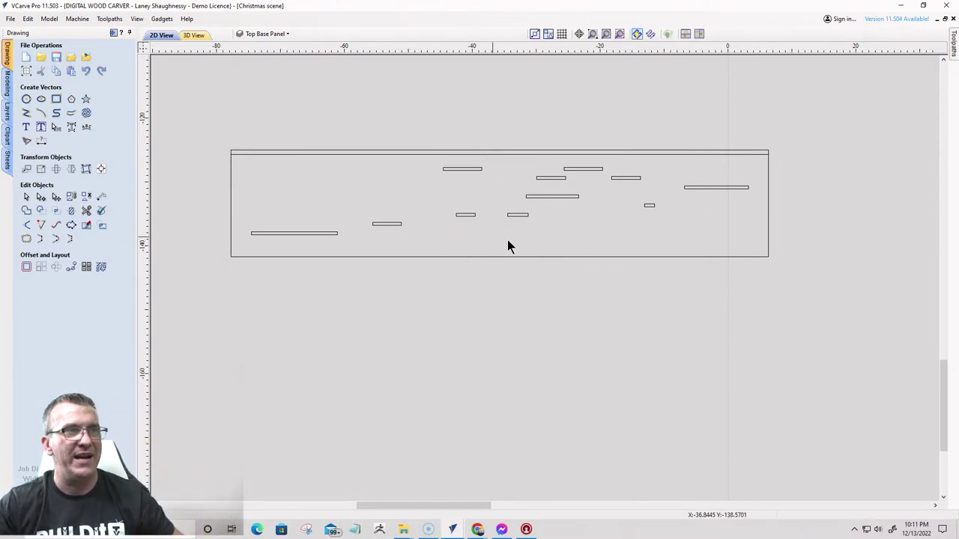
# - Select the outer 84 × 16 panel outline, dismiss the weld warning, and start Create Fillets
pyautogui.click(232, 257)
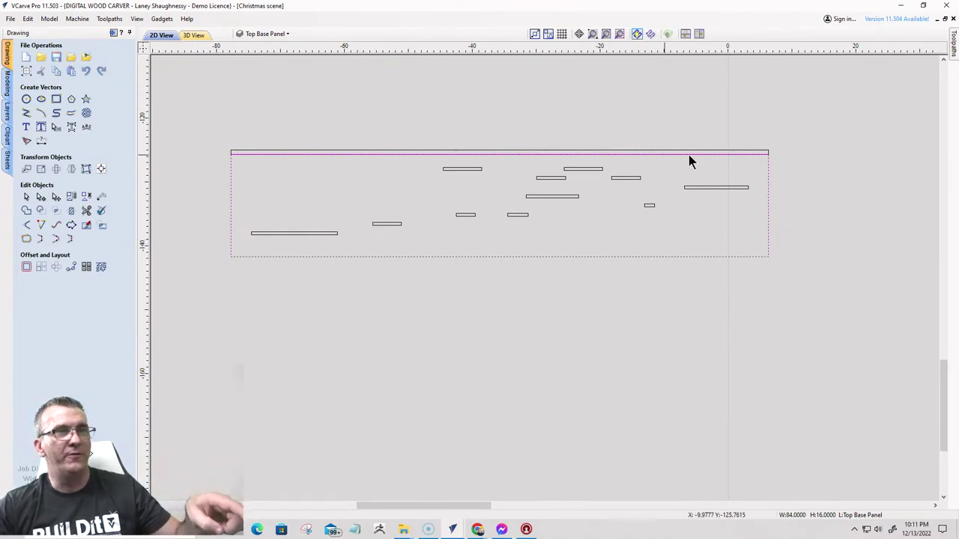
pyautogui.click(25, 210)
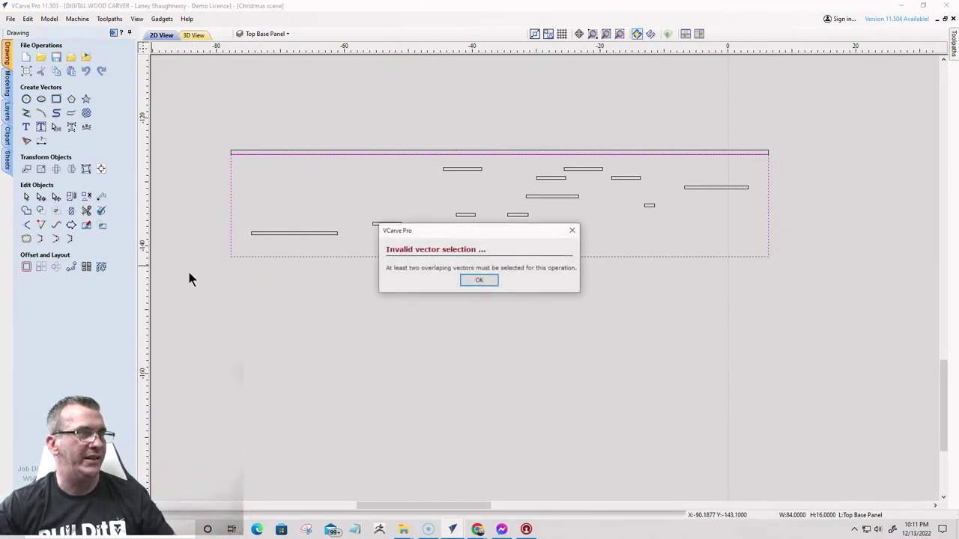
pyautogui.click(470, 280)
pyautogui.click(26, 225)
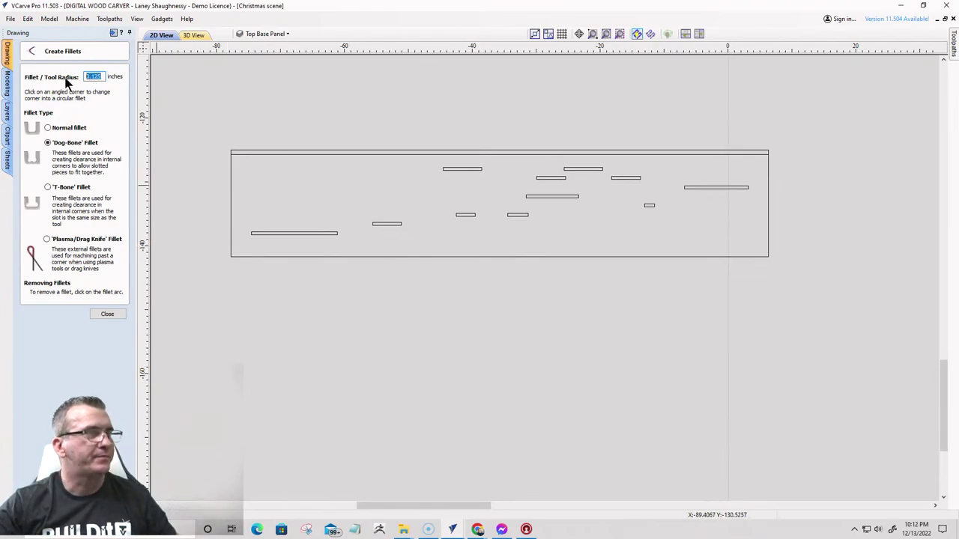
# - Round the panel's bottom-left and bottom-right corners with Normal fillets of radius 1
pyautogui.write('1')
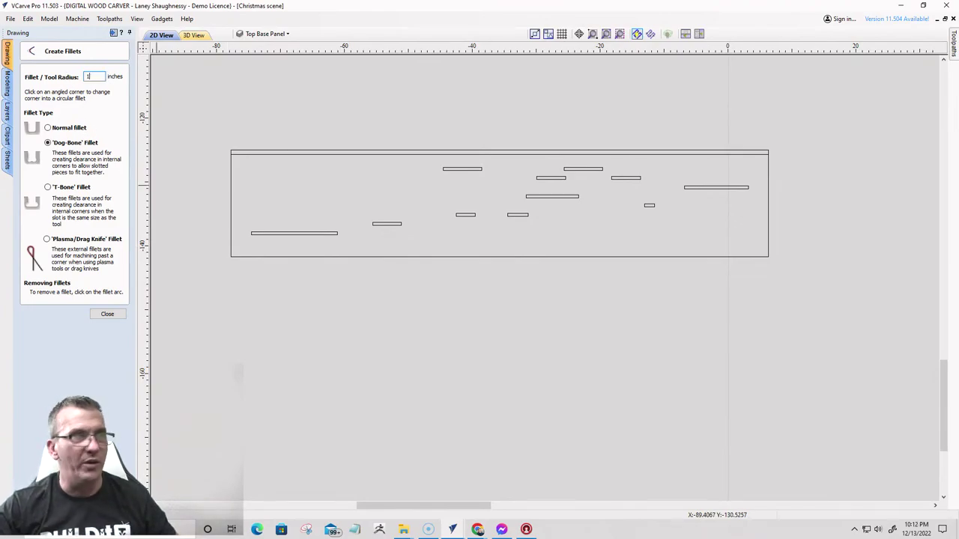
pyautogui.click(234, 254)
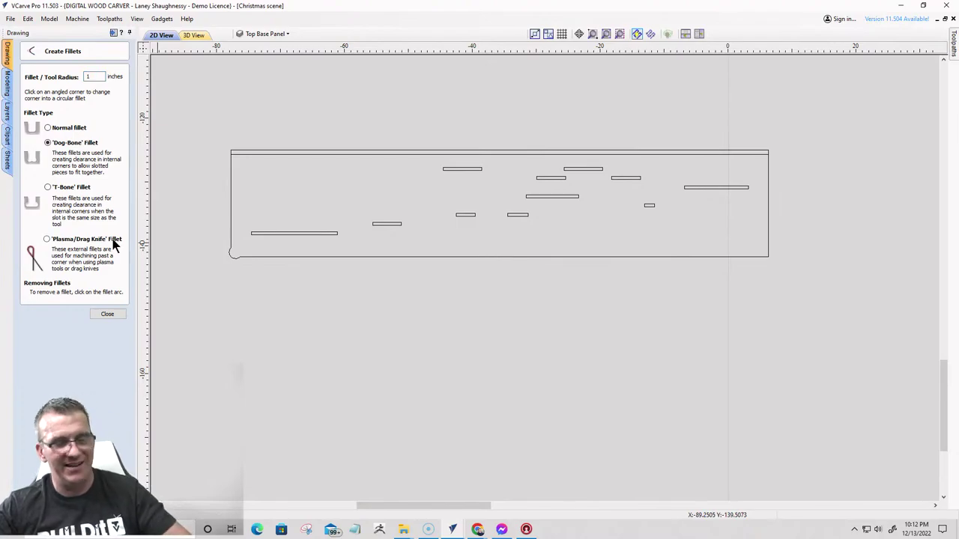
pyautogui.hotkey('ctrl', 'z')
pyautogui.click(47, 127)
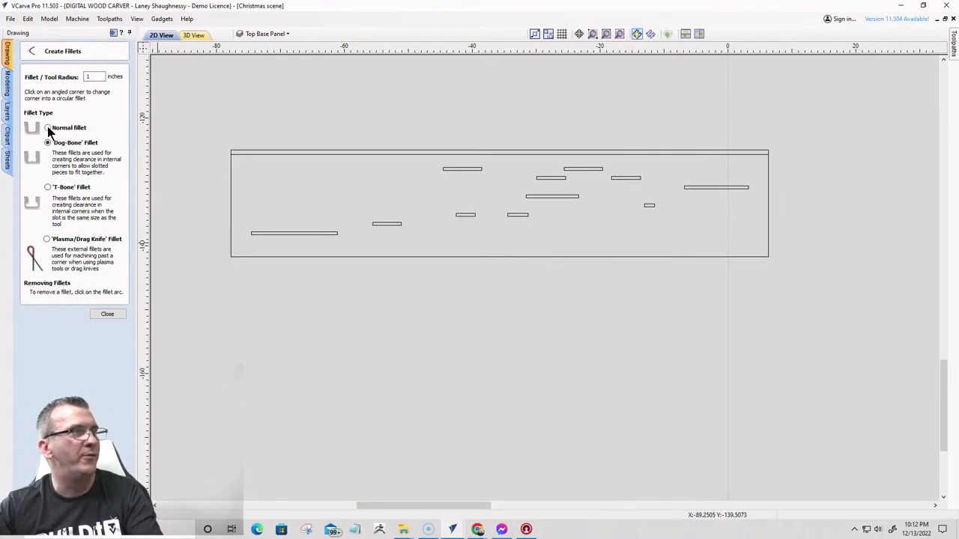
pyautogui.click(233, 254)
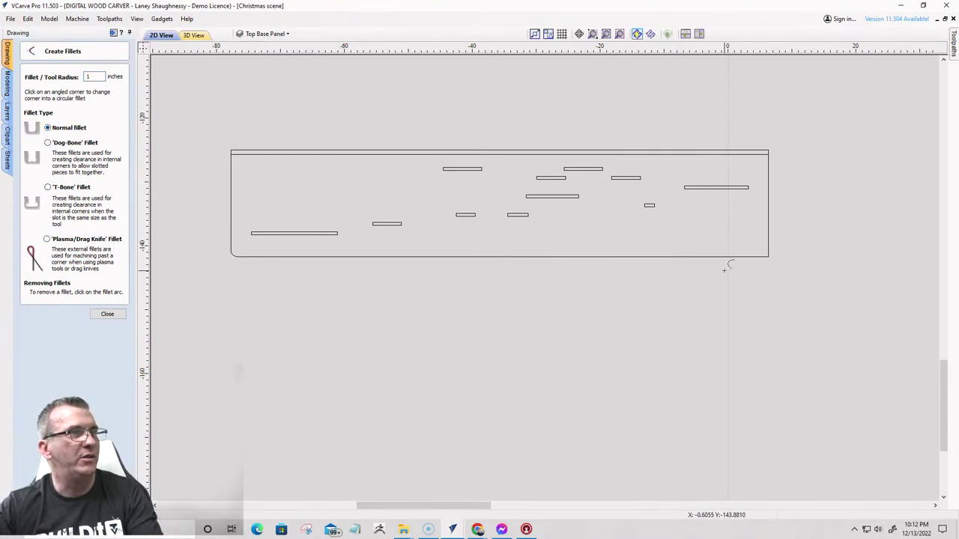
pyautogui.click(770, 255)
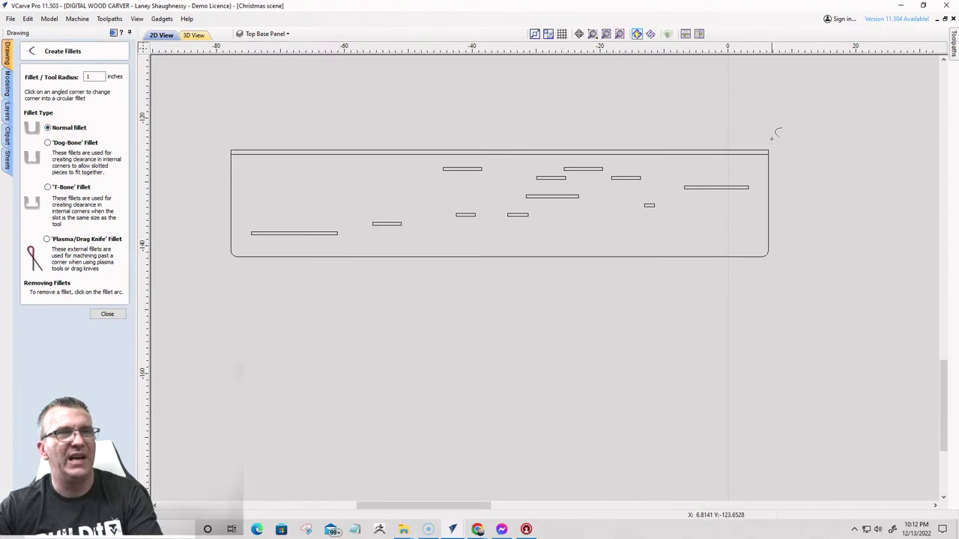
# - Refillet the bottom corner with radius 2 and close the fillet form
pyautogui.scroll(-1, 741, 195)
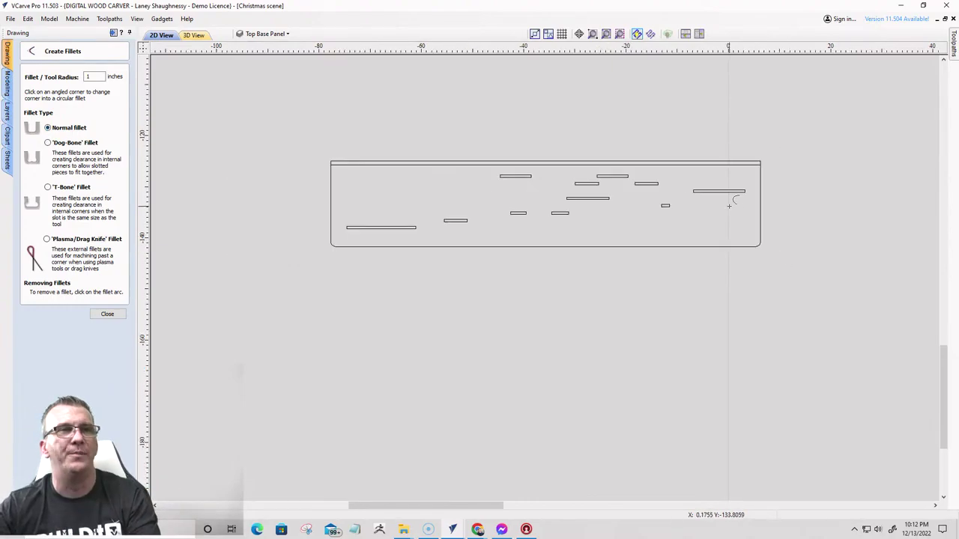
pyautogui.scroll(3, 745, 255)
pyautogui.scroll(1, 772, 239)
pyautogui.scroll(-3, 749, 240)
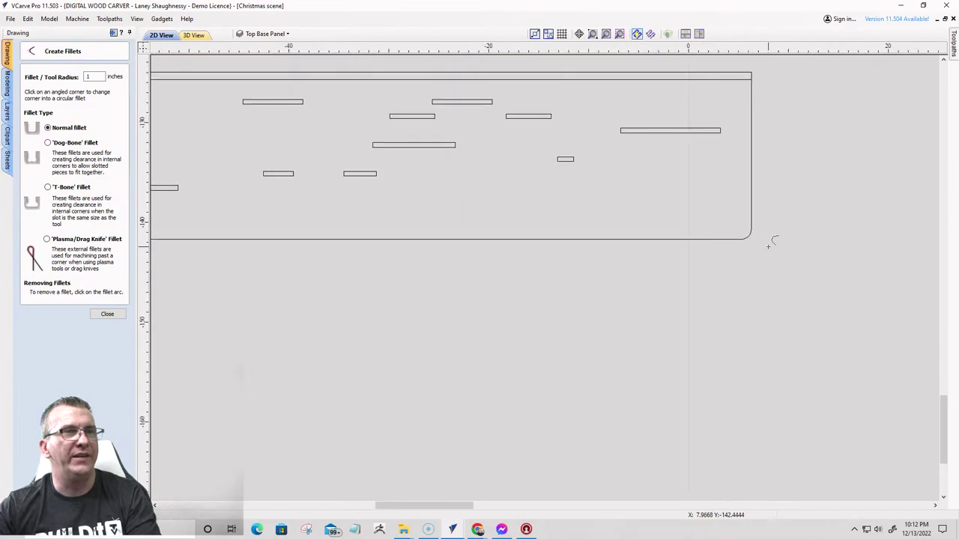
pyautogui.scroll(3, 513, 241)
pyautogui.scroll(2, 513, 242)
pyautogui.scroll(-1, 503, 240)
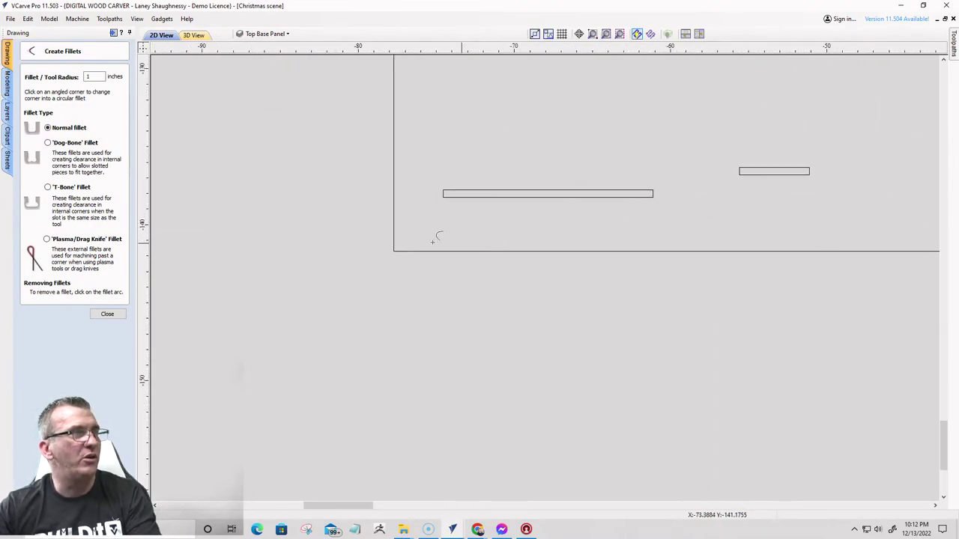
pyautogui.doubleClick(85, 76)
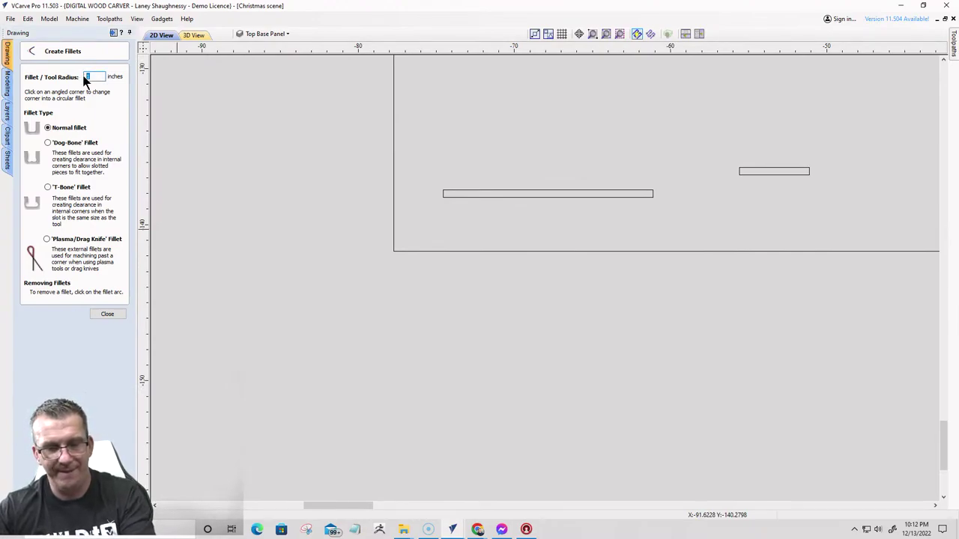
pyautogui.click(395, 248)
pyautogui.scroll(-2, 395, 247)
pyautogui.scroll(-2, 318, 294)
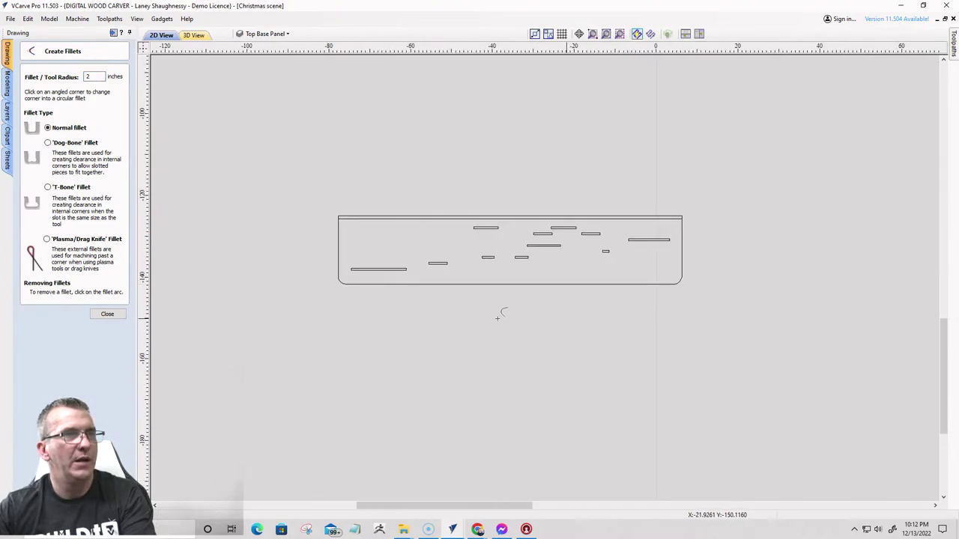
pyautogui.click(105, 315)
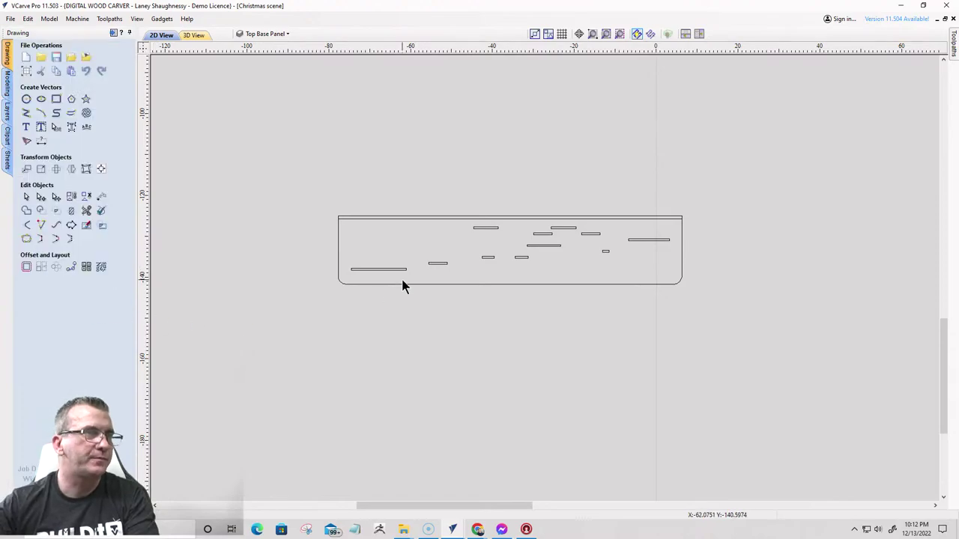
pyautogui.scroll(2, 402, 286)
pyautogui.click(439, 188)
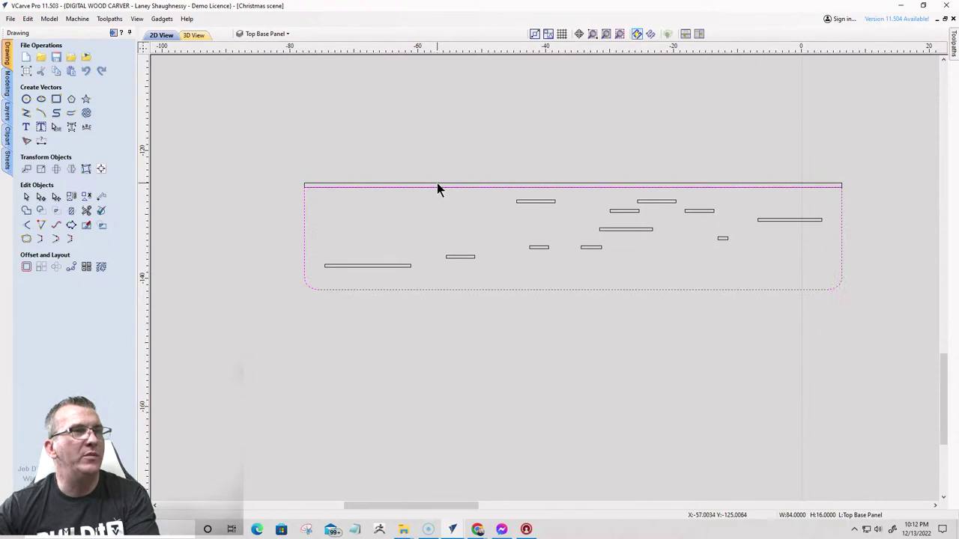
pyautogui.click(437, 183)
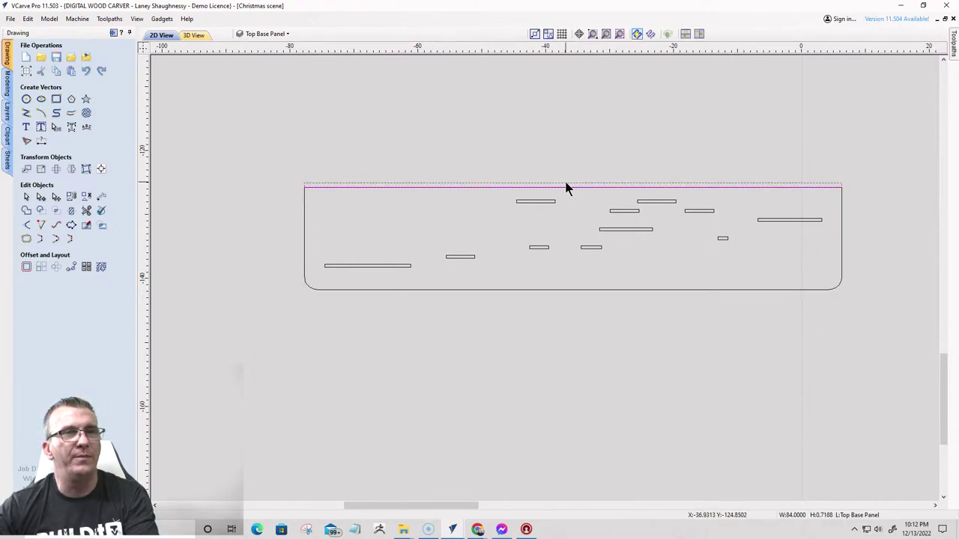
pyautogui.scroll(6, 351, 194)
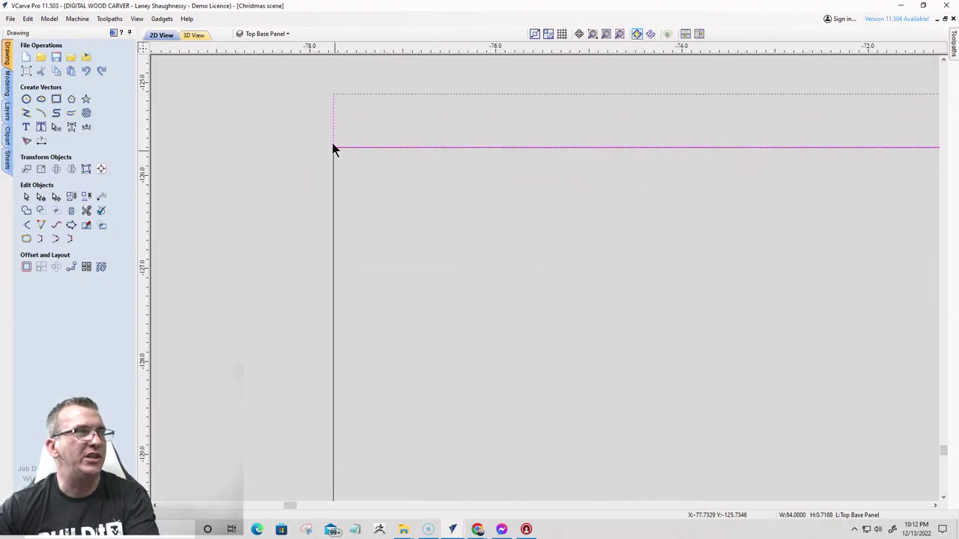
pyautogui.scroll(-1, 333, 127)
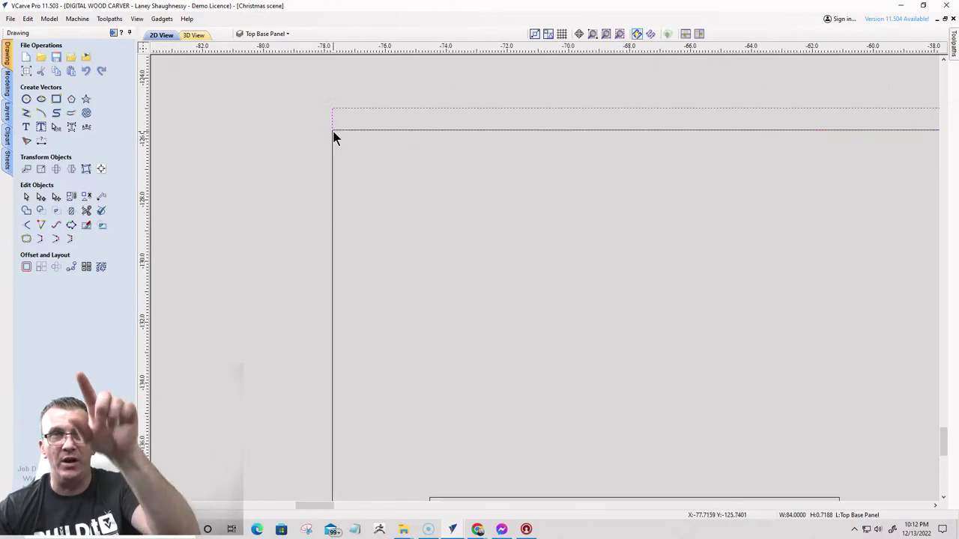
pyautogui.scroll(-5, 333, 135)
pyautogui.scroll(-2, 334, 137)
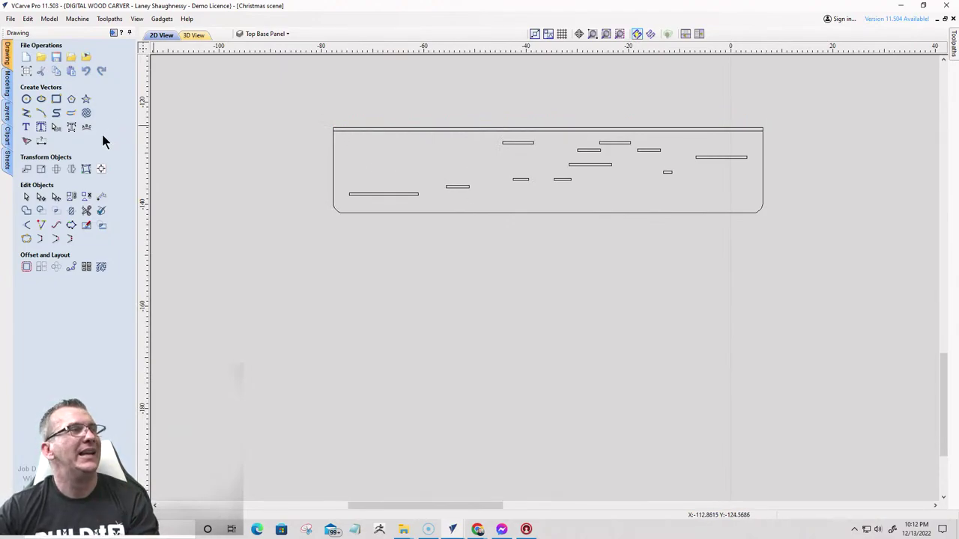
pyautogui.scroll(5, 355, 197)
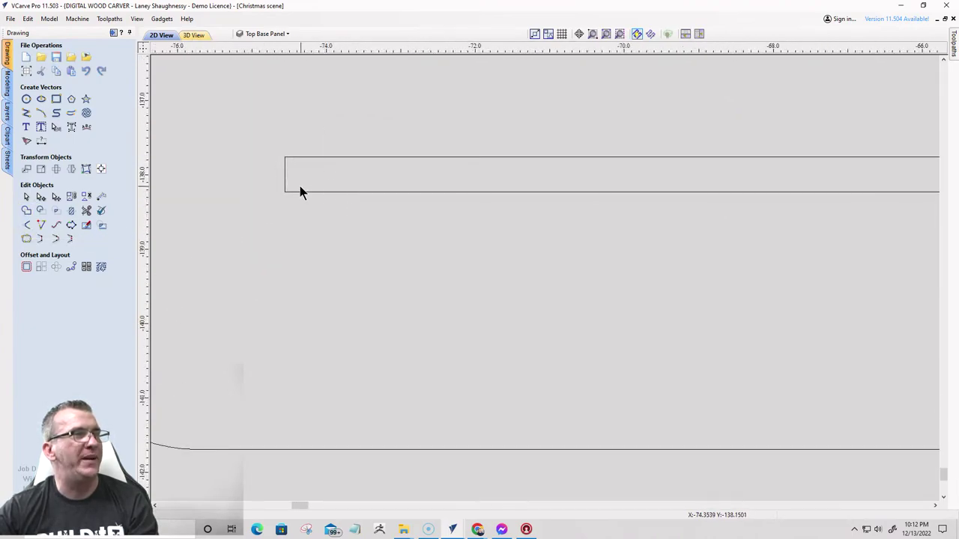
pyautogui.scroll(2, 285, 161)
pyautogui.scroll(2, 285, 165)
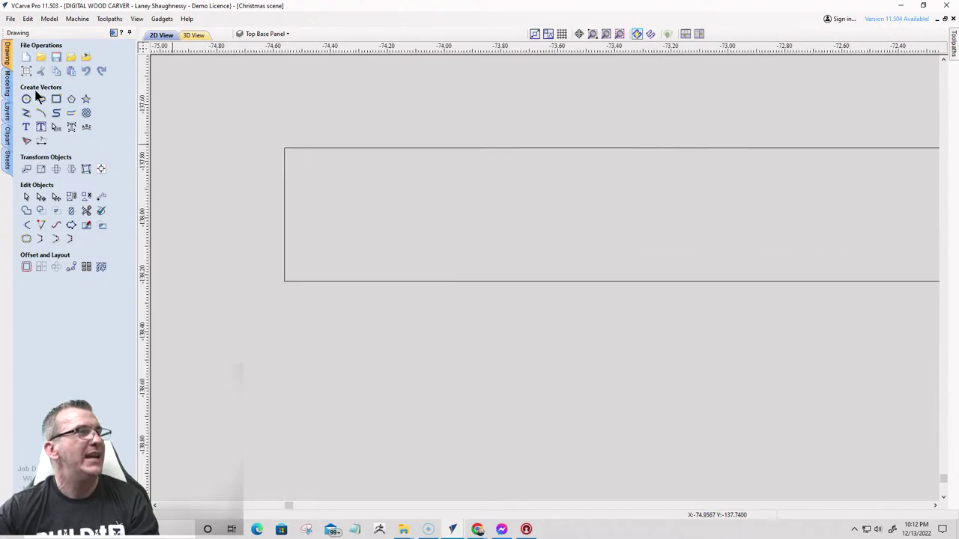
pyautogui.click(26, 99)
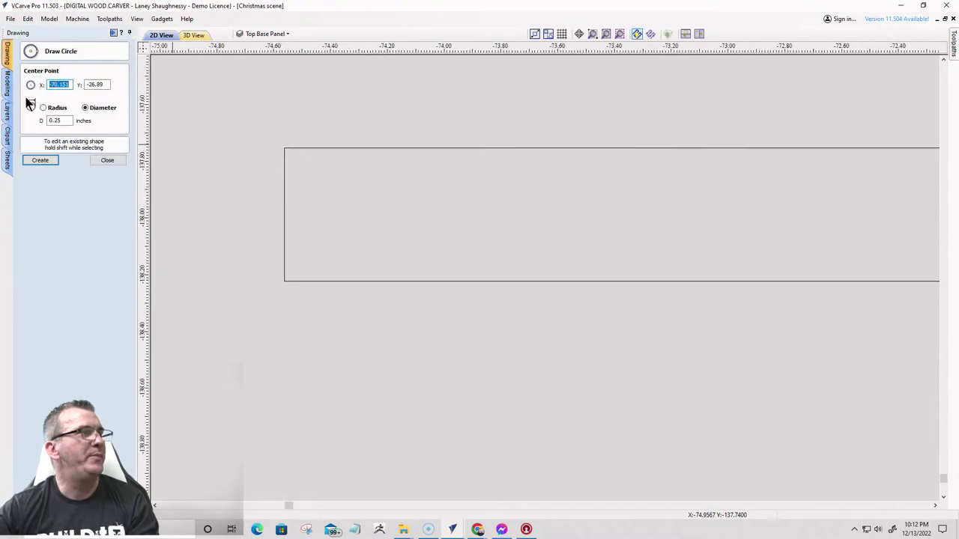
pyautogui.click(306, 173)
pyautogui.click(106, 161)
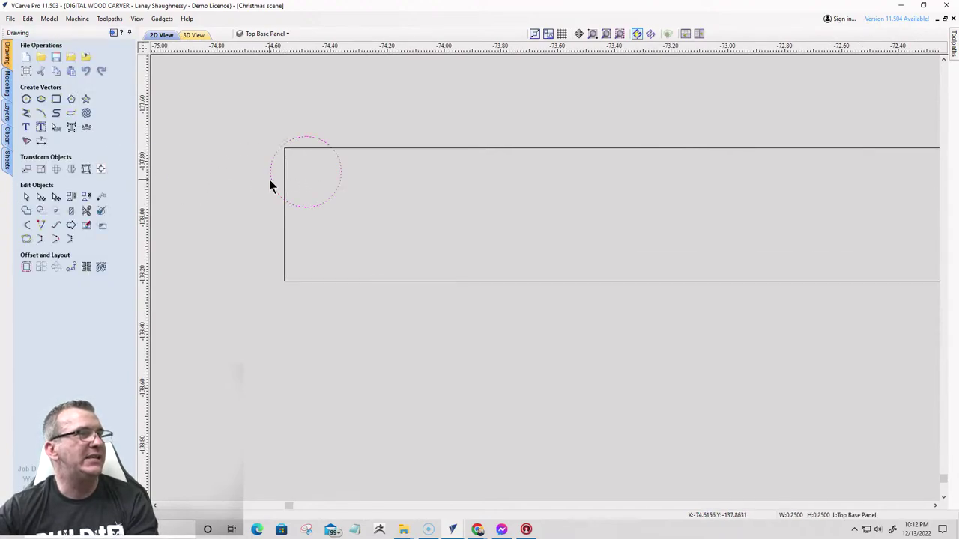
pyautogui.click(271, 175)
pyautogui.moveTo(271, 172); pyautogui.dragTo(288, 189)
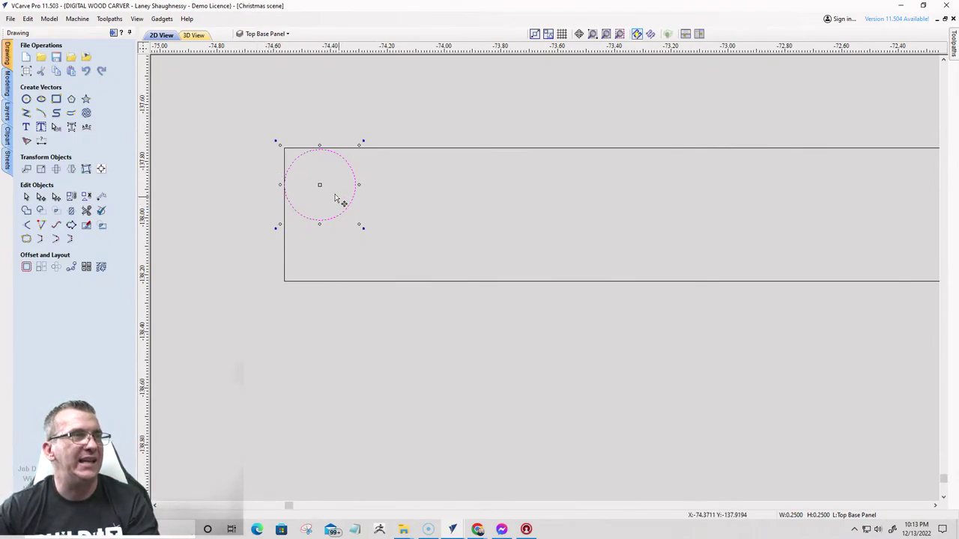
pyautogui.press('Delete')
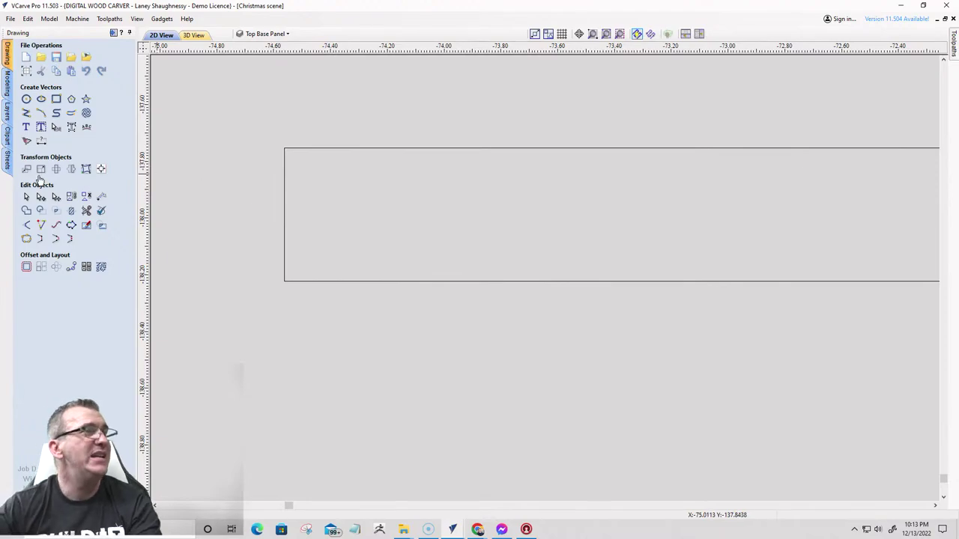
# - Set Create Fillets to Dog-Bone type with a 0.125 radius
pyautogui.click(26, 226)
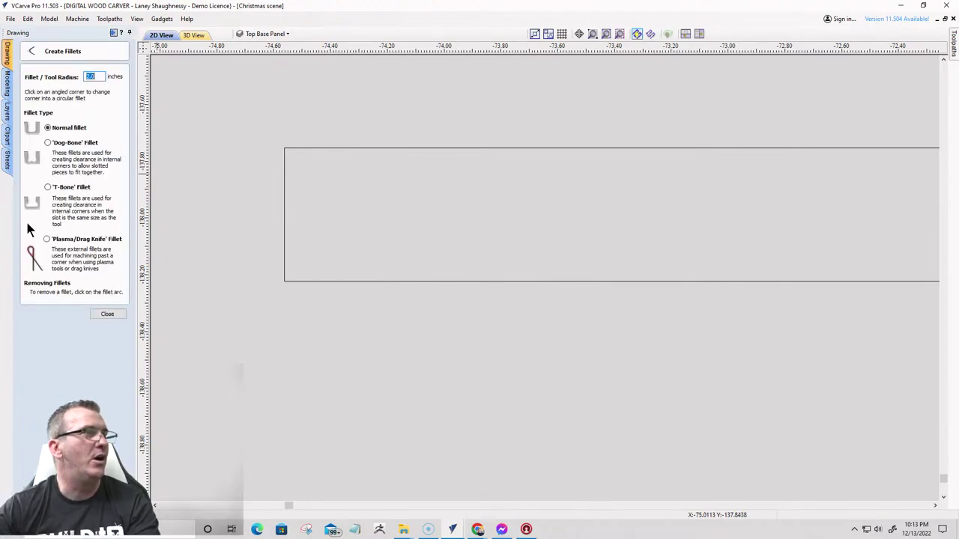
pyautogui.click(48, 142)
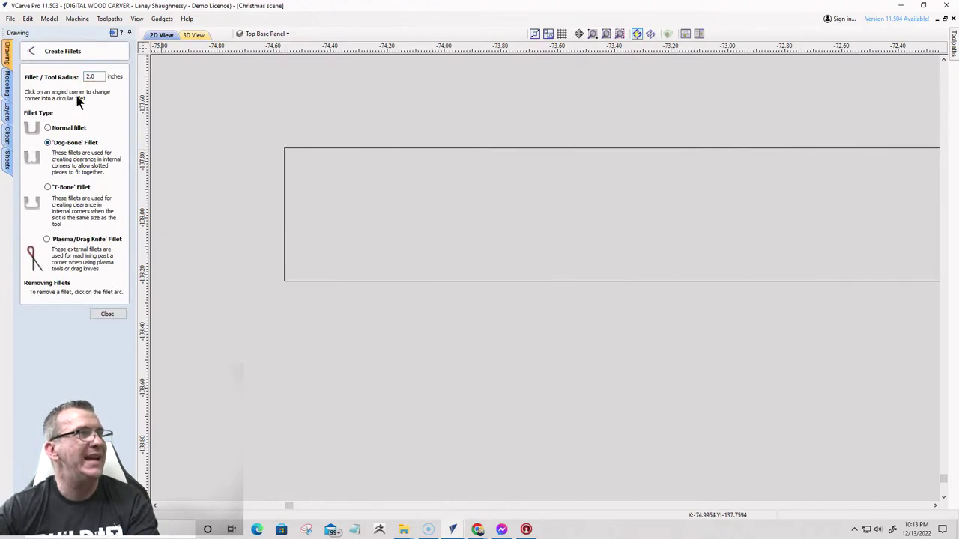
pyautogui.moveTo(99, 78); pyautogui.dragTo(26, 83)
pyautogui.press('BackSpace')
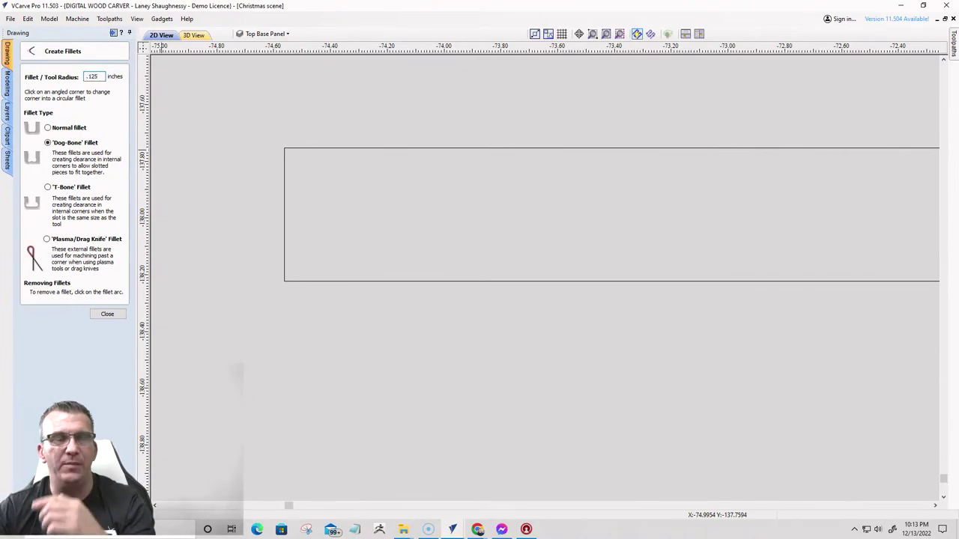
# - Dog-bone the left strip's top and bottom corners and one slot's right corners
pyautogui.click(284, 147)
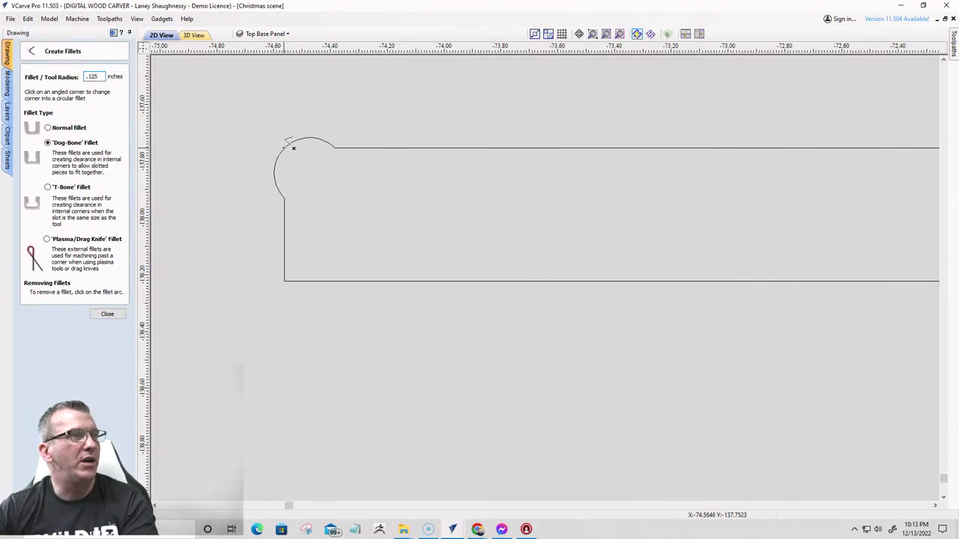
pyautogui.click(286, 279)
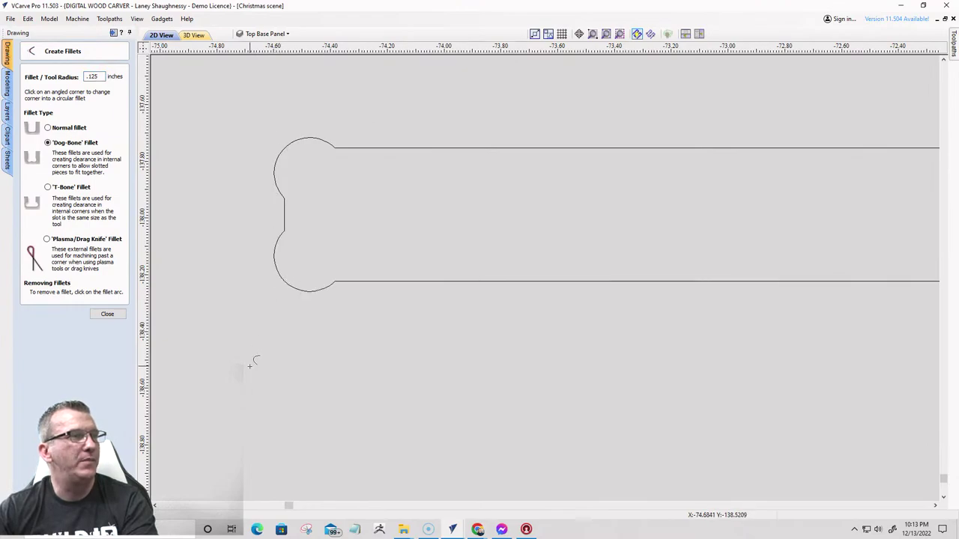
pyautogui.scroll(-8, 250, 367)
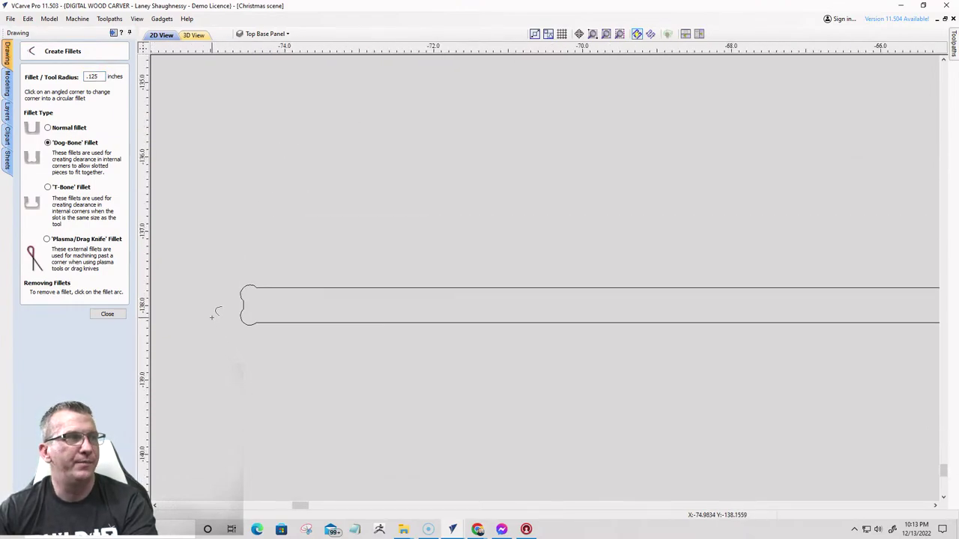
pyautogui.scroll(4, 604, 332)
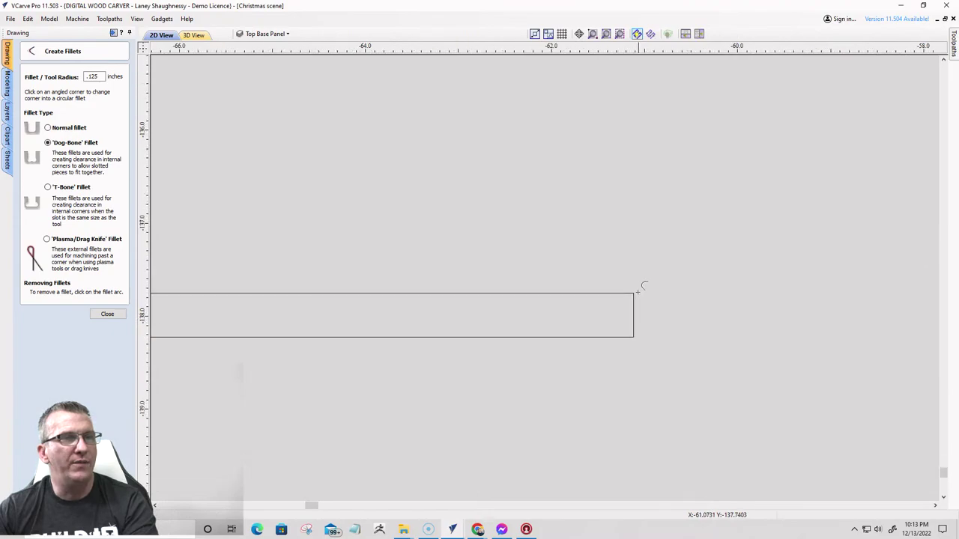
pyautogui.click(636, 292)
pyautogui.click(635, 337)
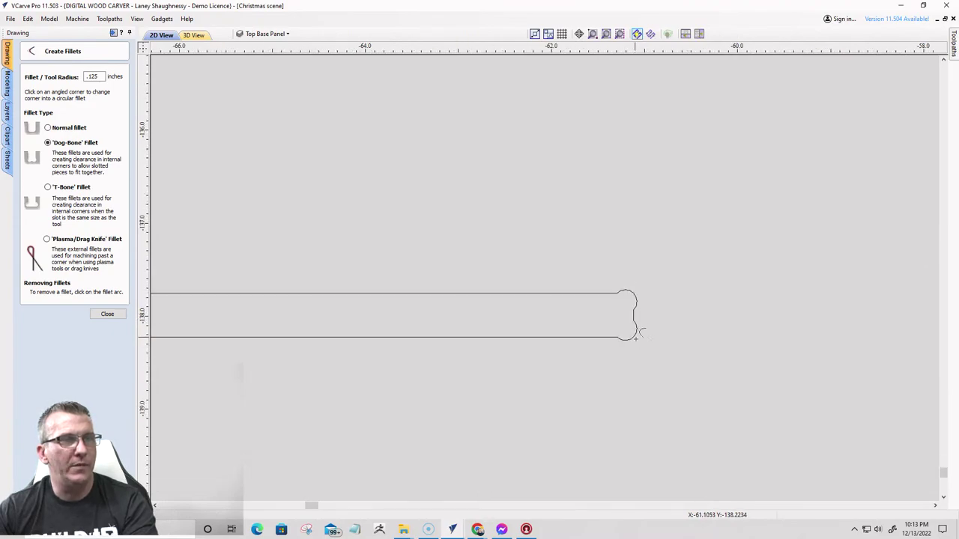
pyautogui.scroll(-5, 768, 390)
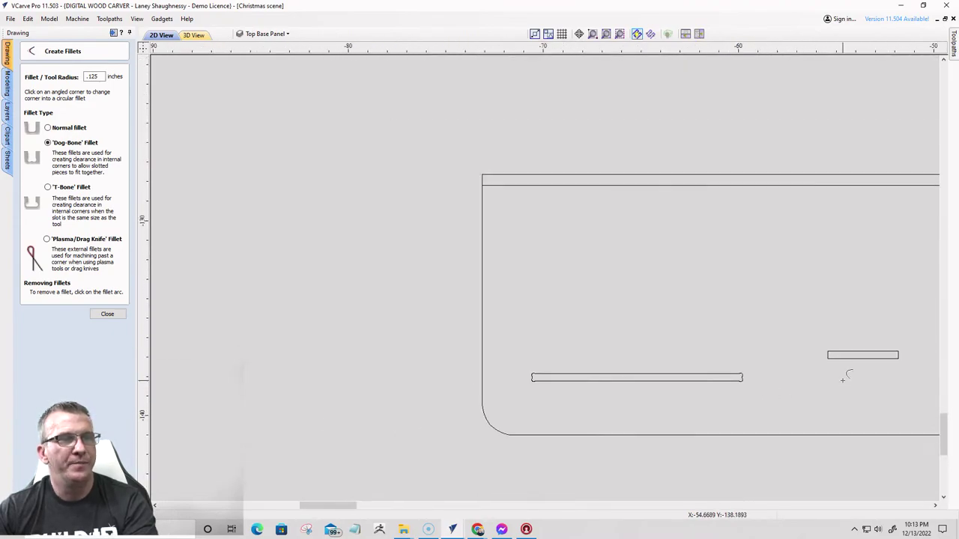
pyautogui.scroll(5, 843, 376)
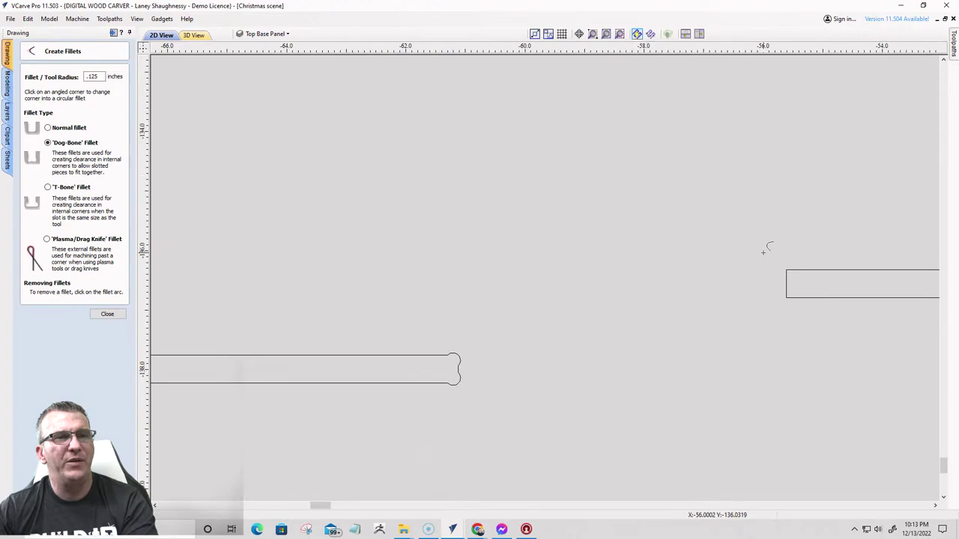
# - Dog-bone the corners of the small right-side slots and the top slot's top-right corner
pyautogui.click(787, 298)
pyautogui.scroll(-5, 621, 246)
pyautogui.scroll(4, 771, 272)
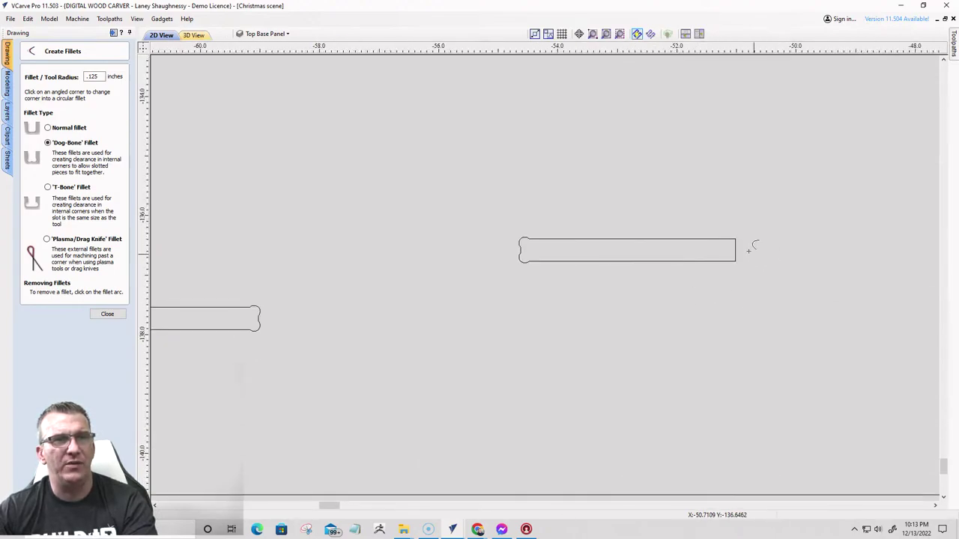
pyautogui.scroll(1, 749, 250)
pyautogui.click(728, 237)
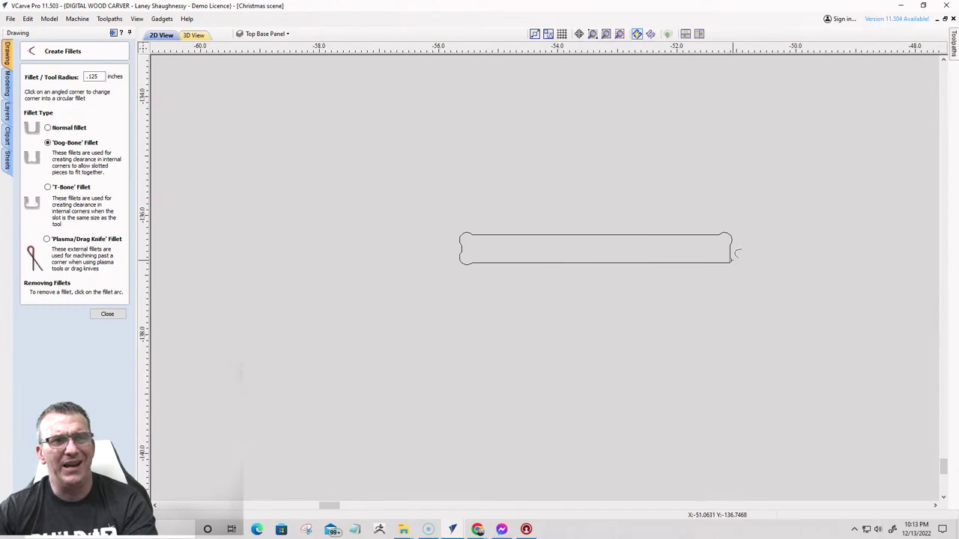
pyautogui.click(731, 261)
pyautogui.scroll(-5, 614, 308)
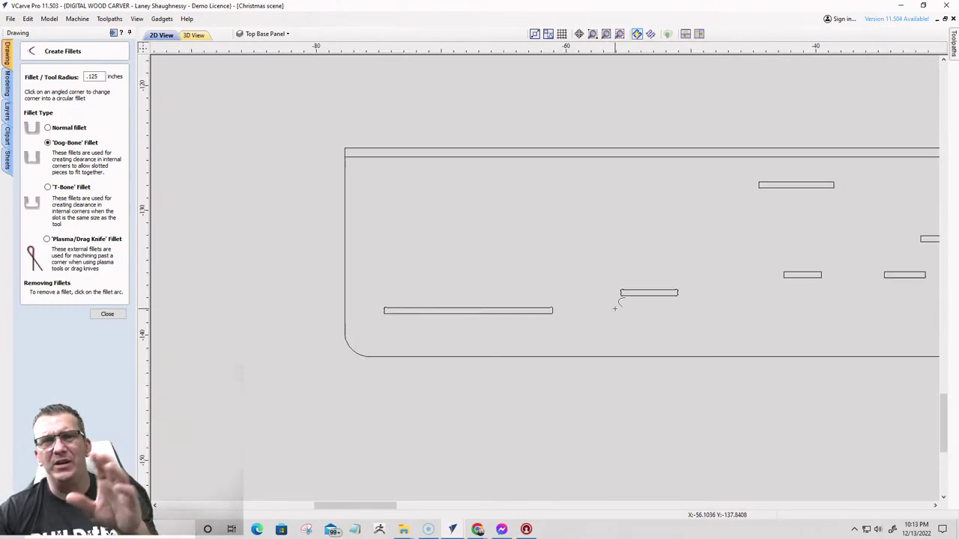
pyautogui.scroll(-3, 621, 304)
pyautogui.scroll(7, 666, 306)
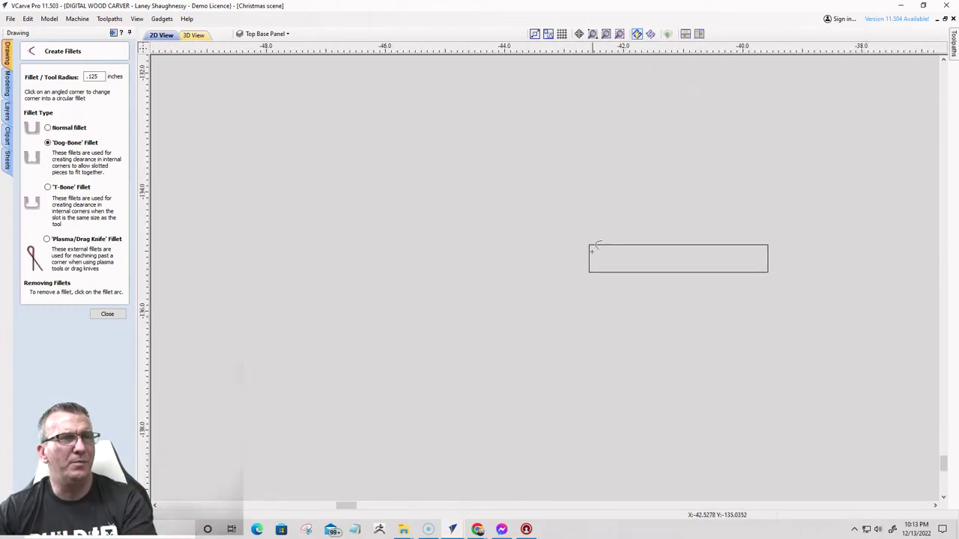
pyautogui.click(772, 244)
pyautogui.click(772, 271)
pyautogui.scroll(-4, 666, 280)
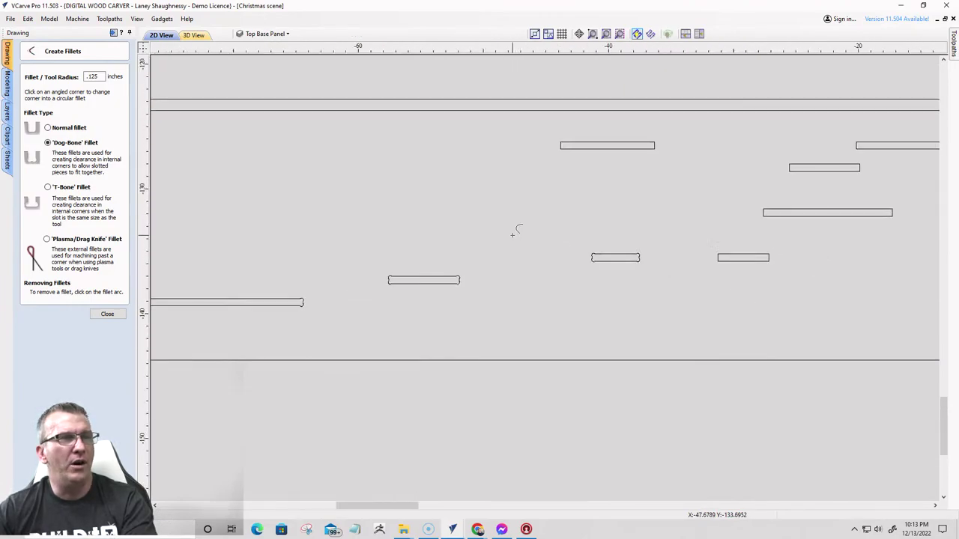
pyautogui.scroll(3, 674, 257)
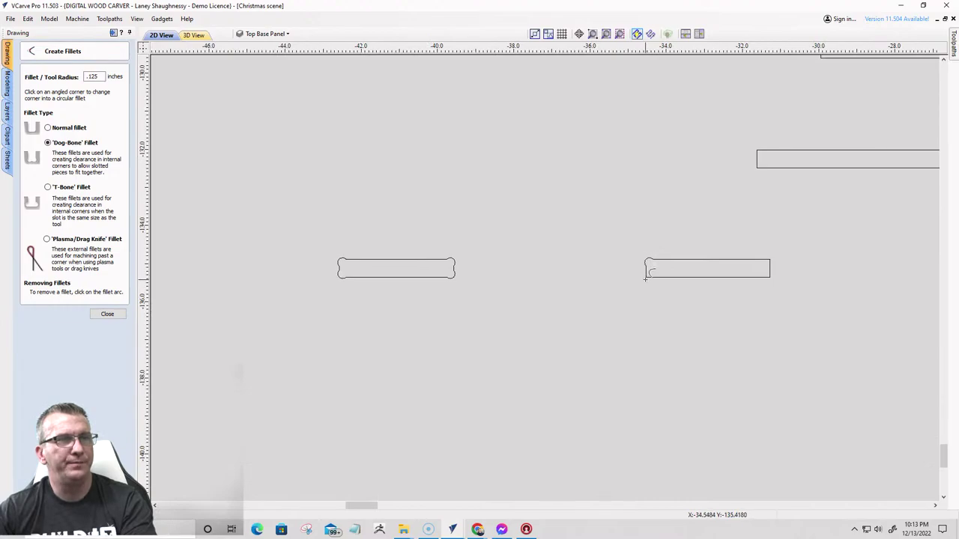
pyautogui.click(771, 261)
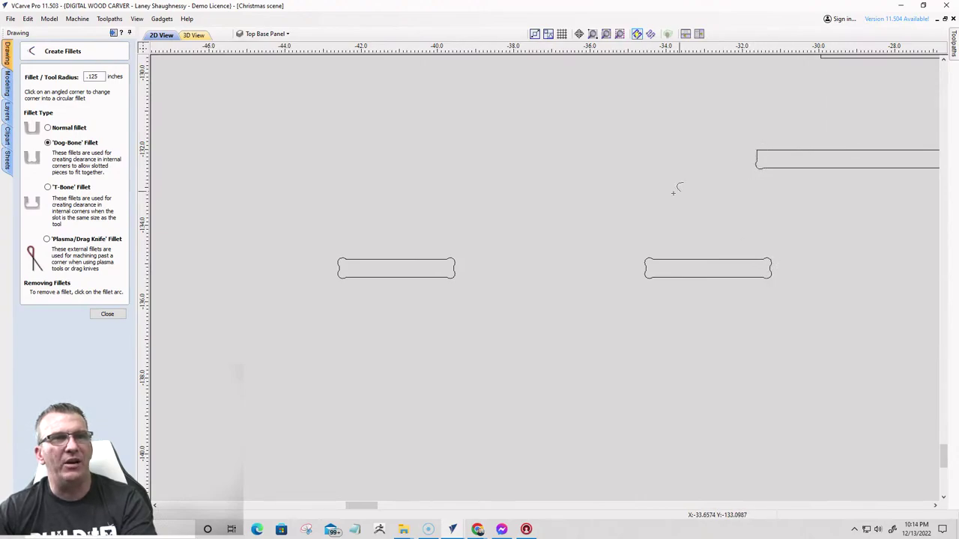
pyautogui.scroll(-4, 696, 155)
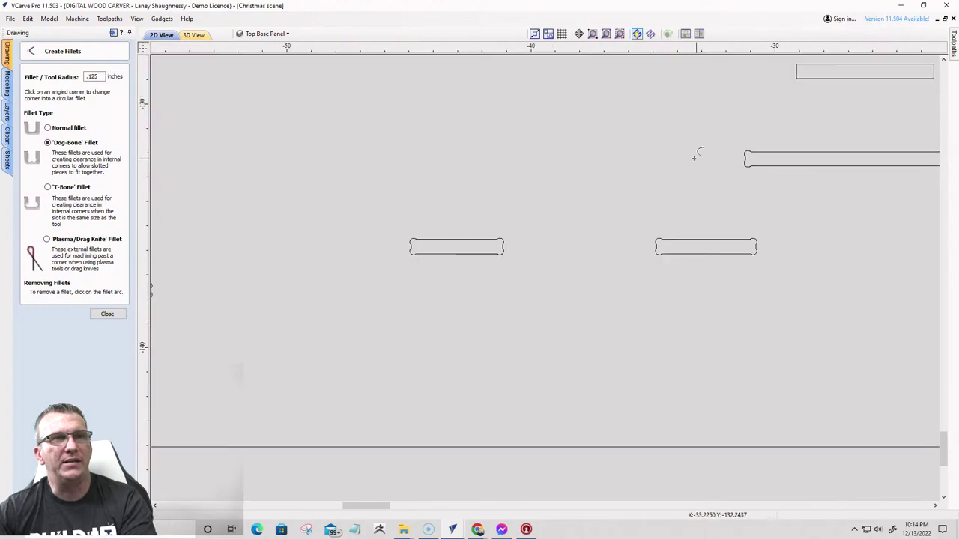
pyautogui.scroll(3, 799, 150)
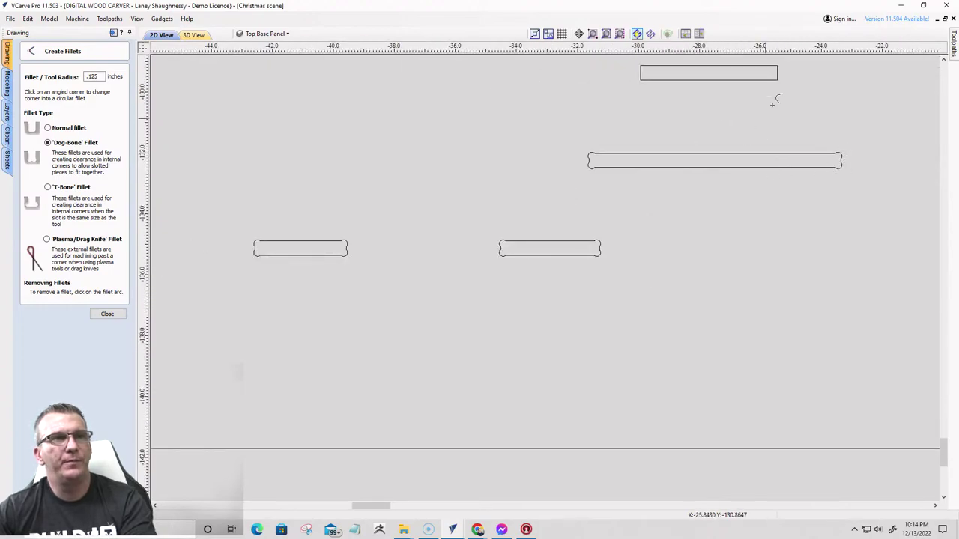
pyautogui.click(780, 66)
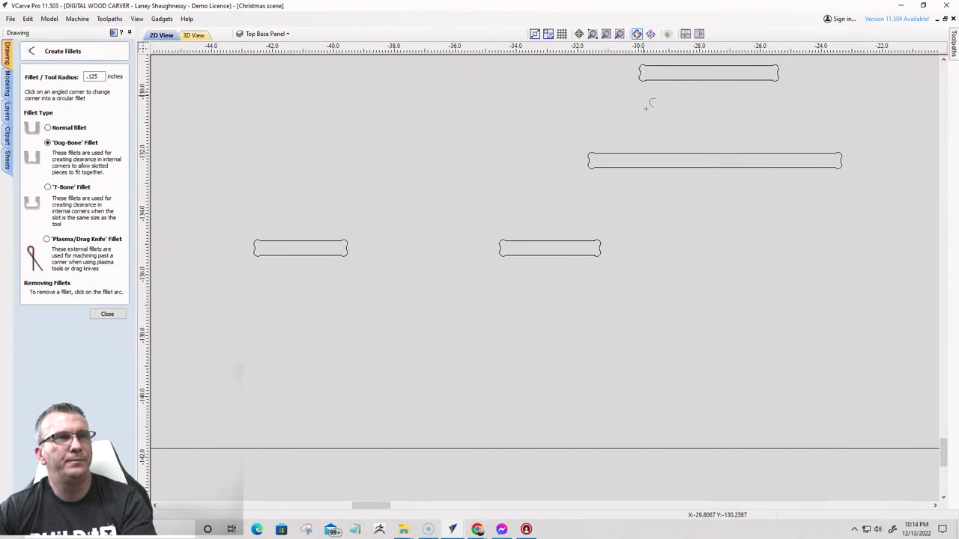
pyautogui.scroll(-4, 701, 192)
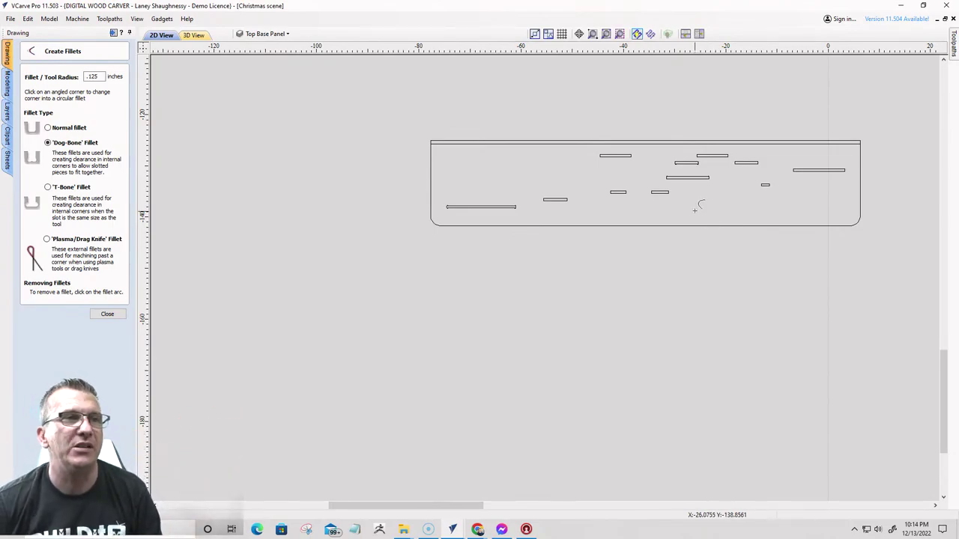
# - Add 0.125 dog-bone fillets to all four corners of the next small slot
pyautogui.scroll(7, 694, 210)
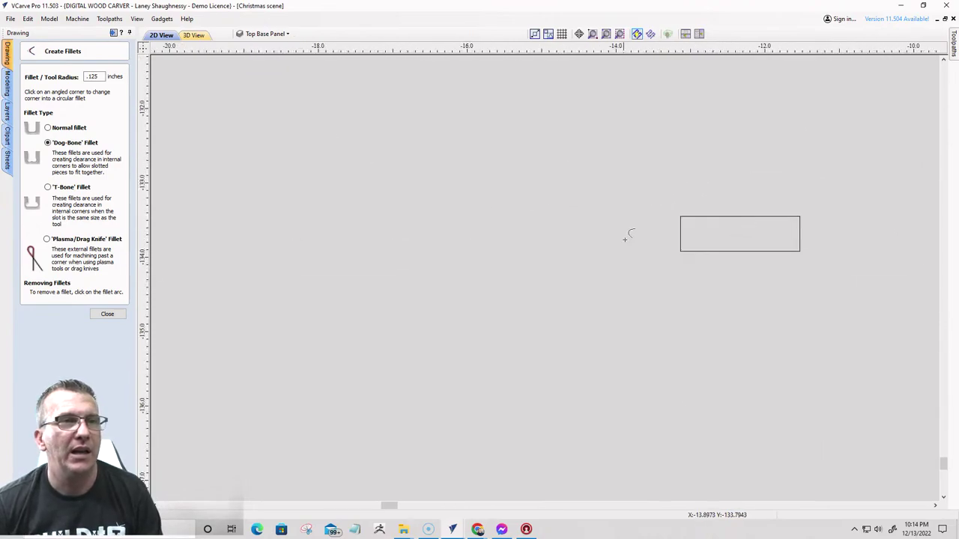
pyautogui.click(682, 218)
pyautogui.click(681, 250)
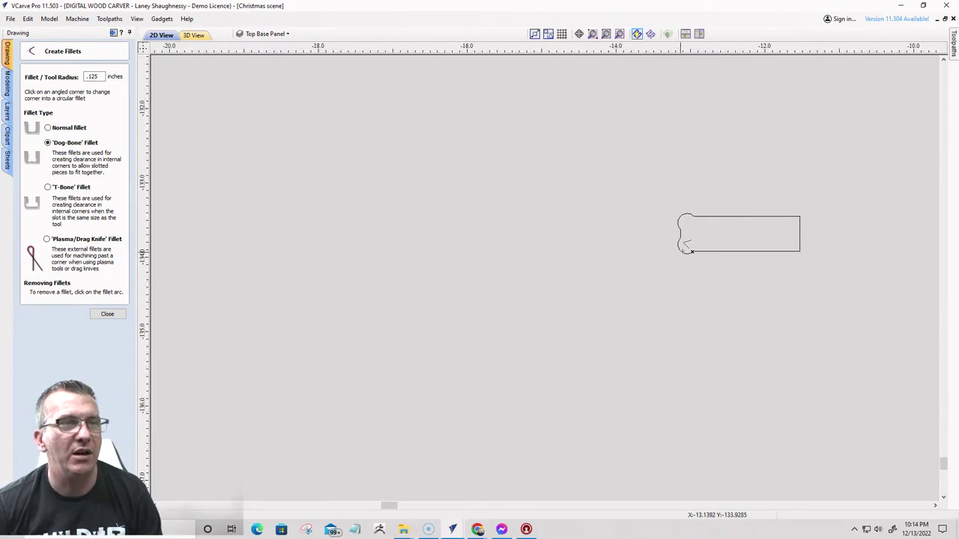
pyautogui.click(802, 217)
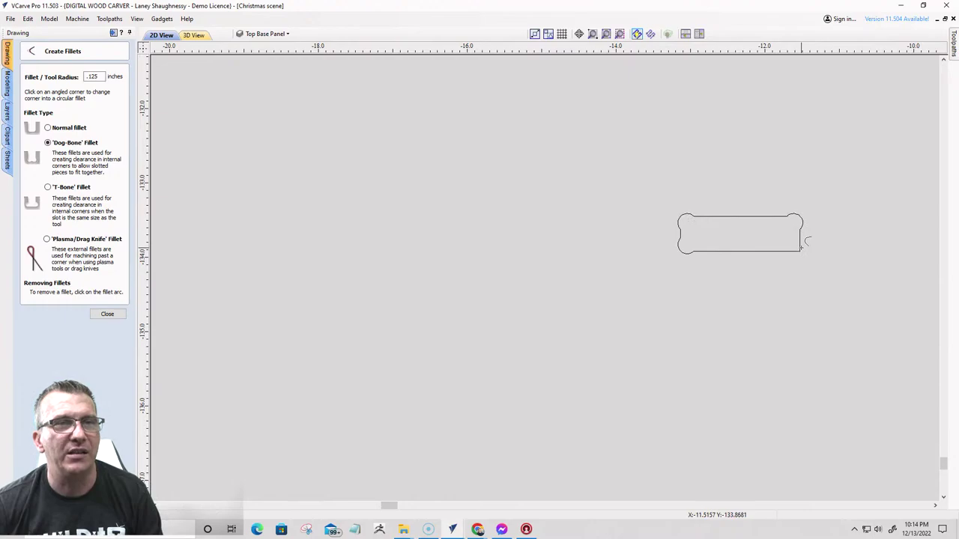
pyautogui.click(804, 249)
pyautogui.scroll(-5, 627, 188)
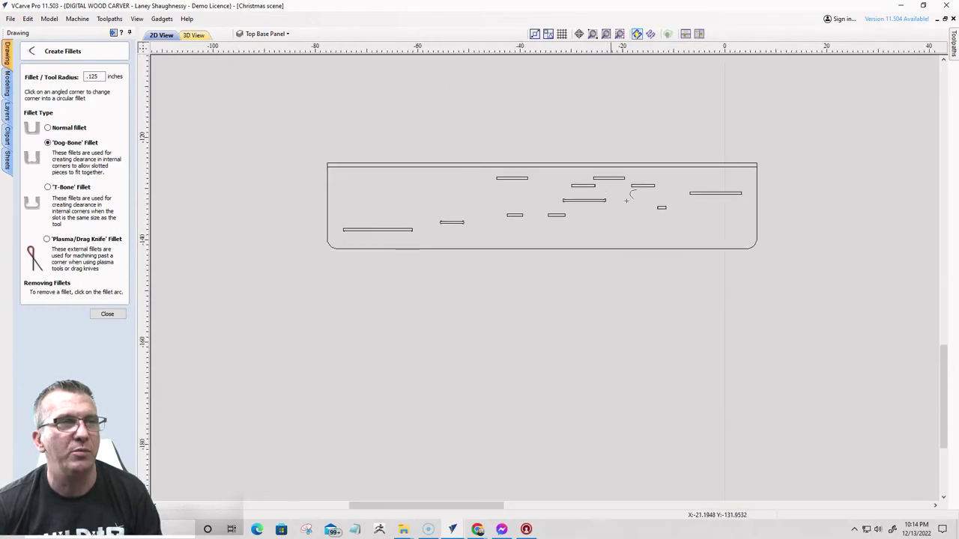
pyautogui.scroll(5, 703, 193)
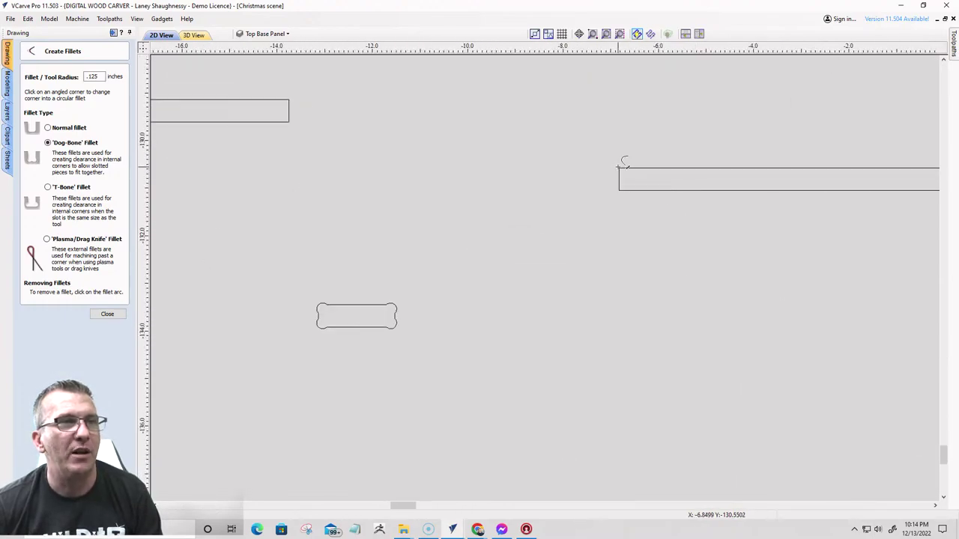
pyautogui.scroll(-5, 623, 183)
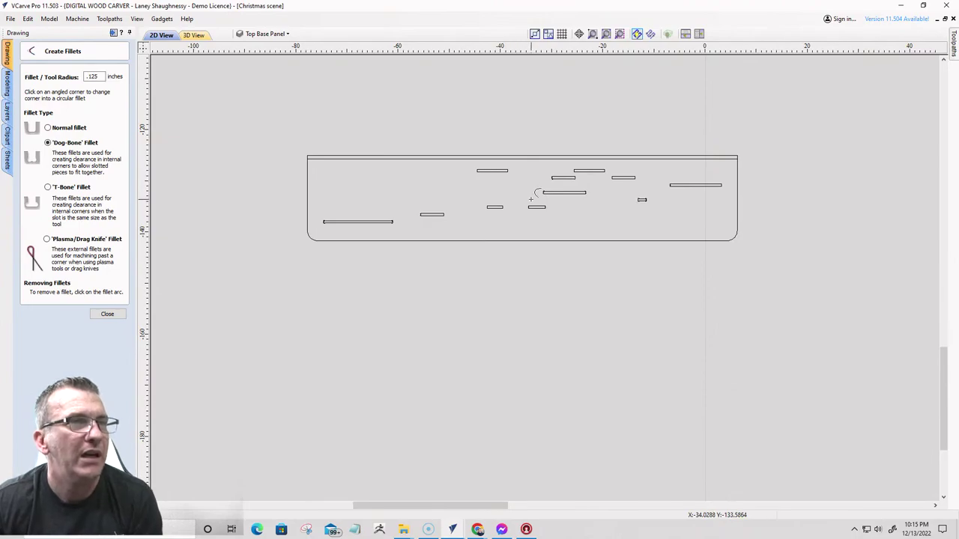
# - Dog-bone the remaining corners of the top slot, the top-left slot and one more slot
pyautogui.scroll(5, 680, 202)
pyautogui.scroll(5, 856, 116)
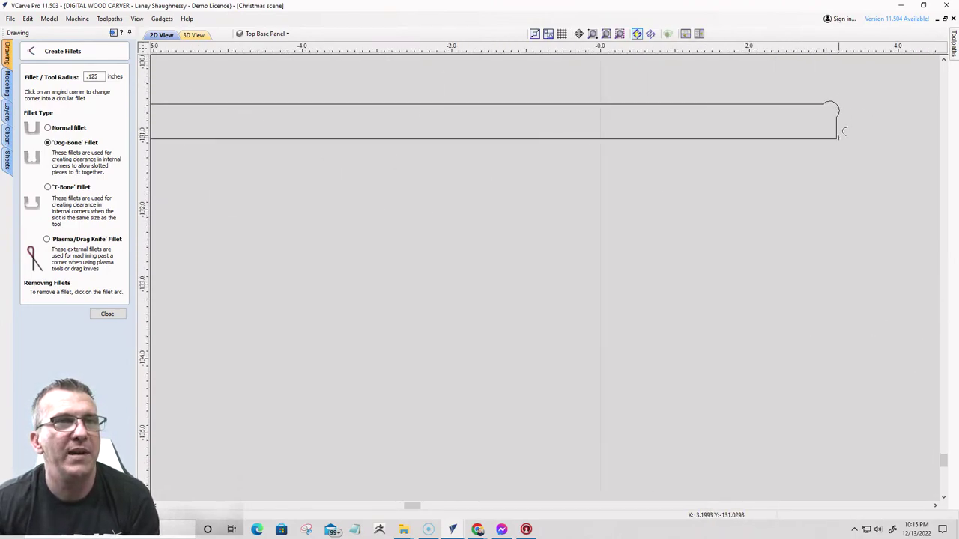
pyautogui.scroll(-7, 909, 154)
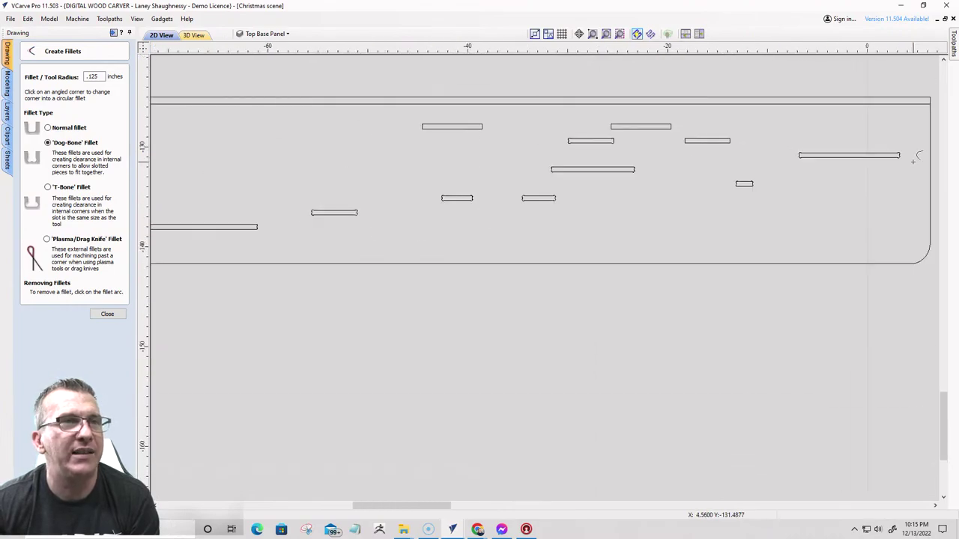
pyautogui.scroll(4, 752, 139)
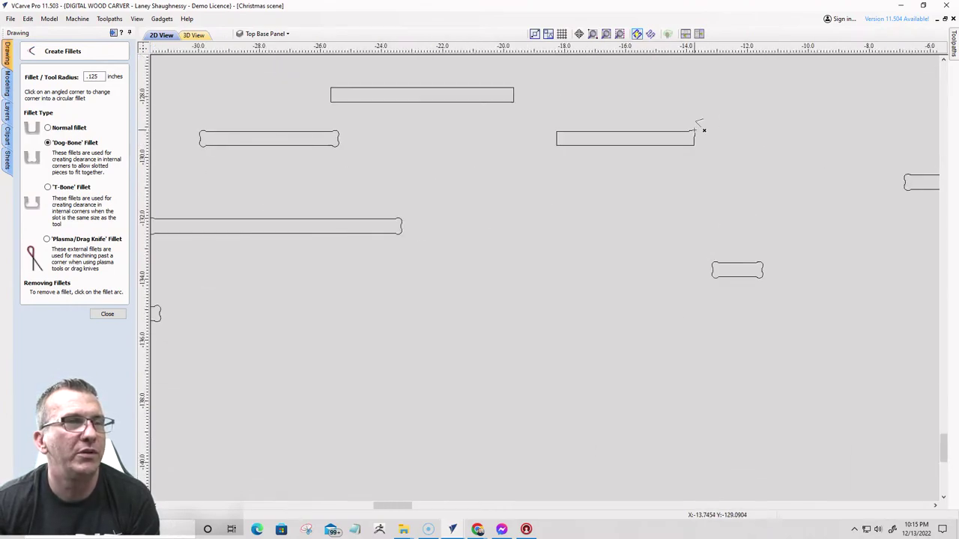
pyautogui.scroll(-5, 749, 146)
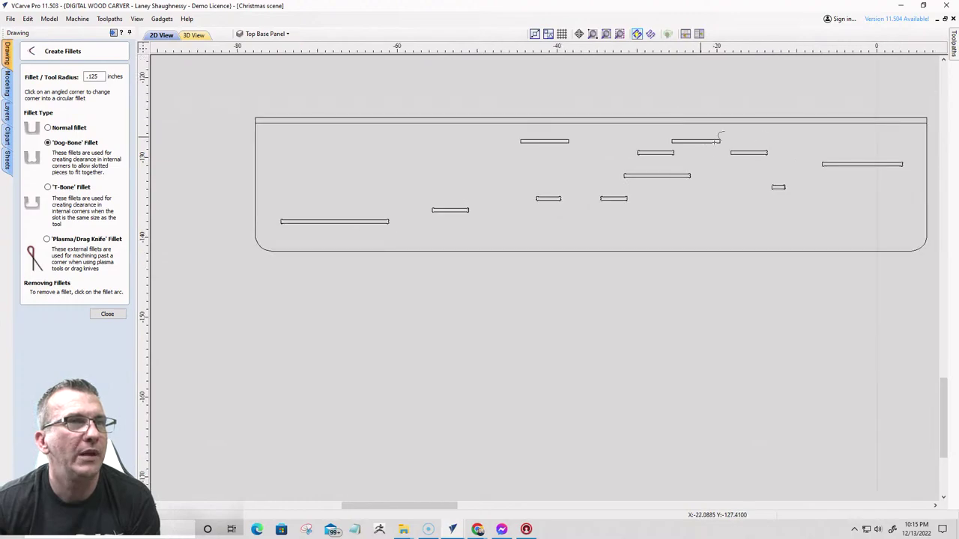
pyautogui.scroll(4, 673, 114)
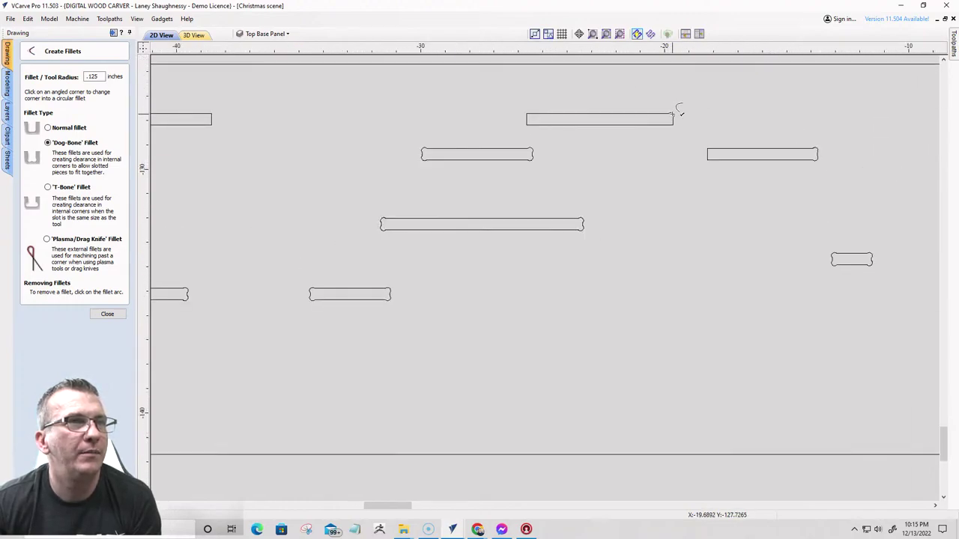
pyautogui.click(673, 115)
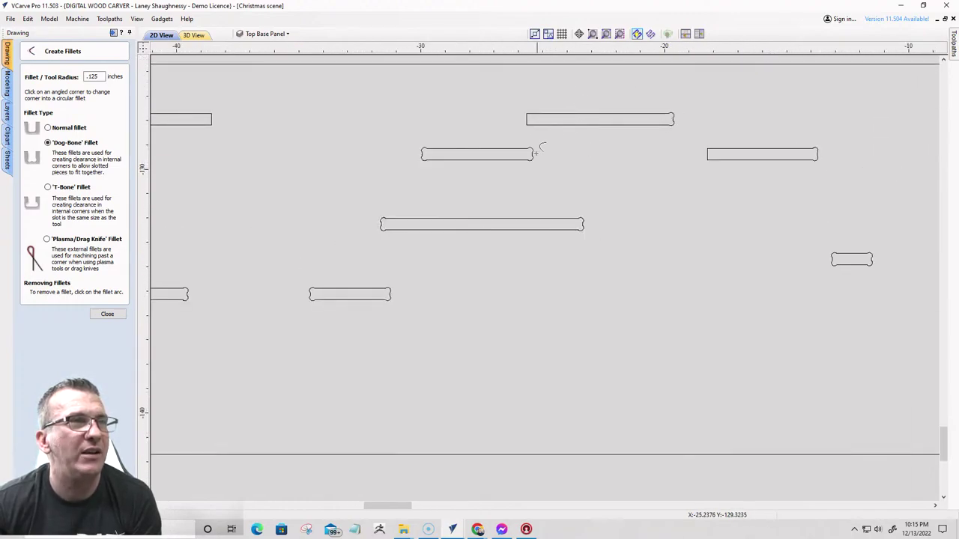
pyautogui.scroll(-5, 457, 178)
pyautogui.scroll(5, 485, 124)
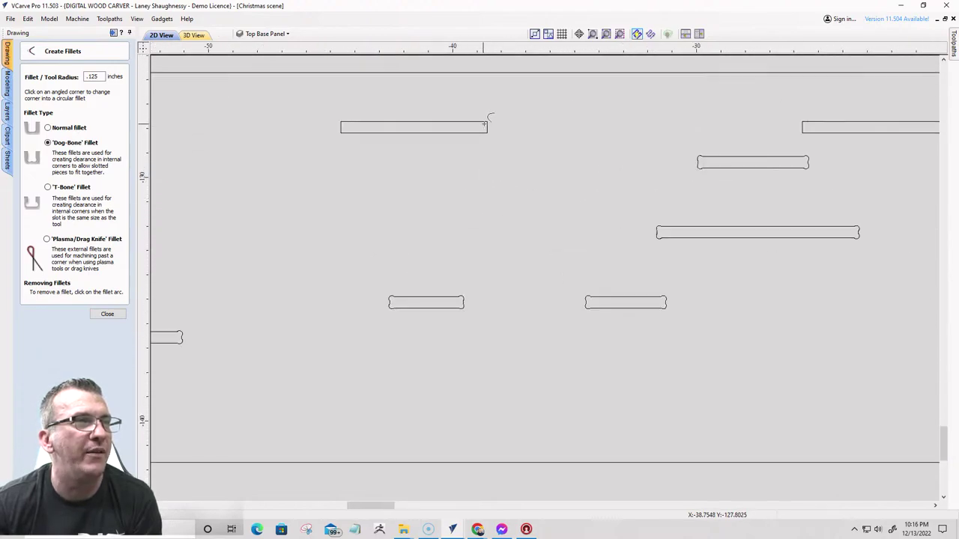
pyautogui.click(487, 124)
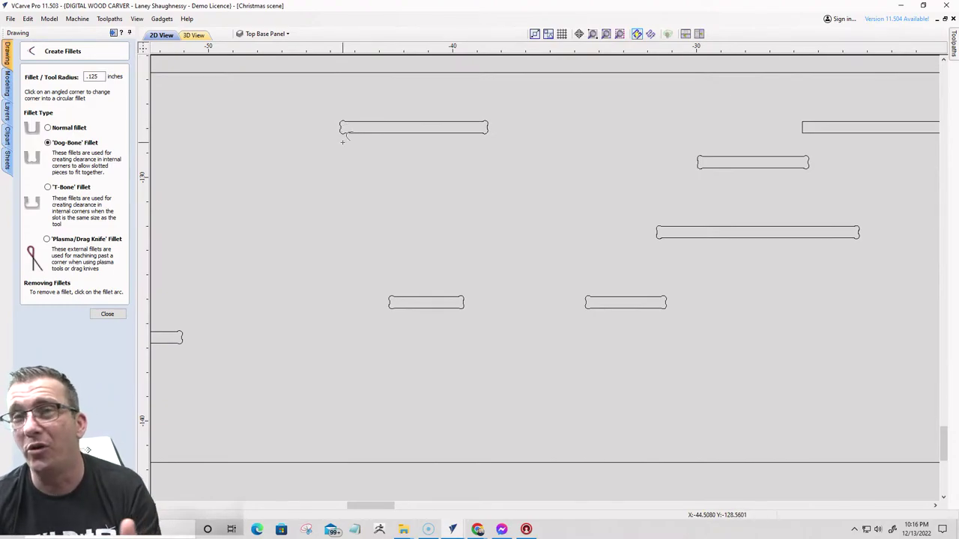
pyautogui.scroll(-4, 428, 186)
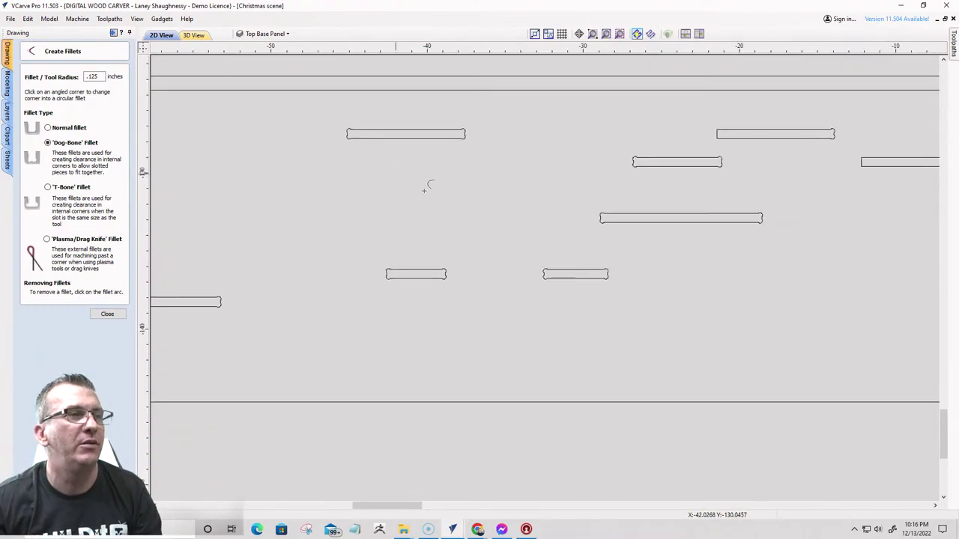
pyautogui.scroll(-4, 376, 219)
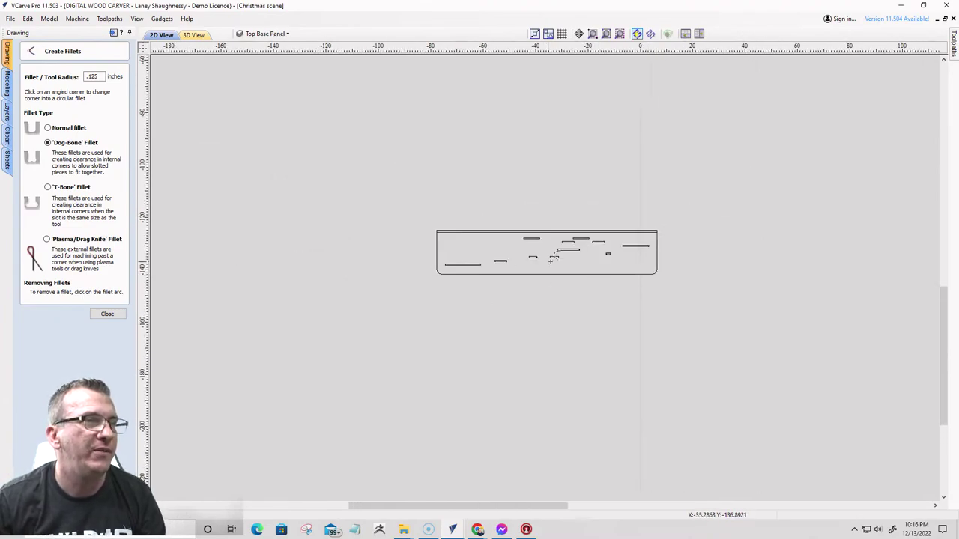
pyautogui.scroll(4, 553, 259)
pyautogui.scroll(6, 698, 240)
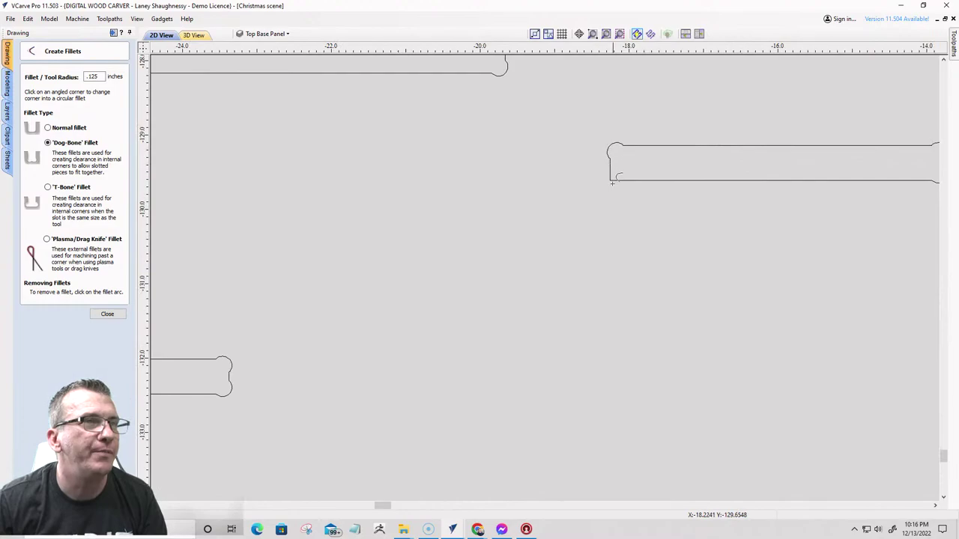
pyautogui.scroll(-4, 616, 177)
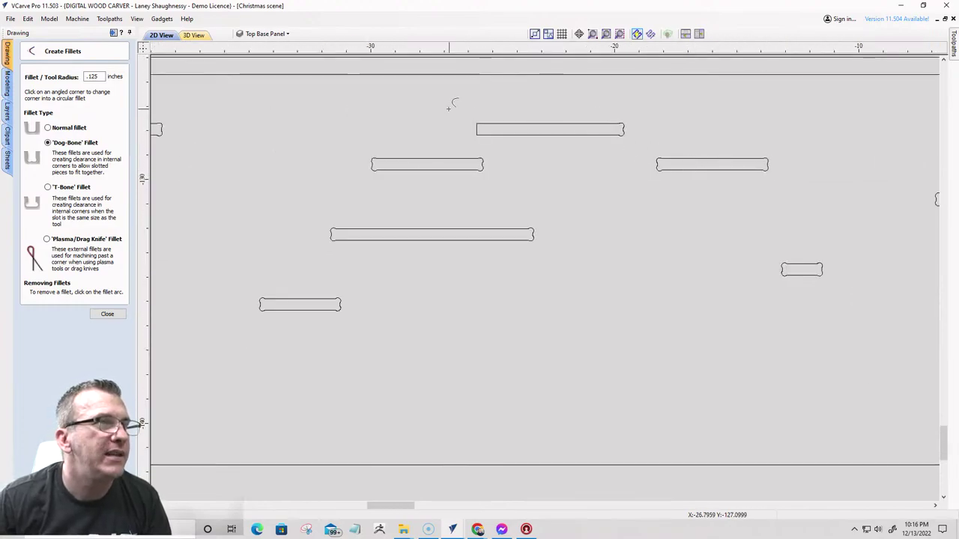
pyautogui.scroll(3, 483, 129)
pyautogui.scroll(1, 482, 129)
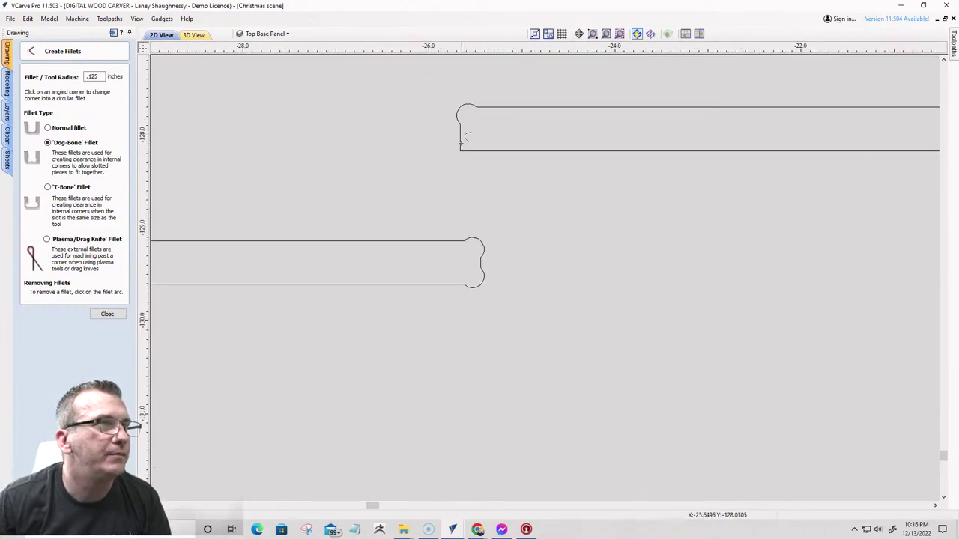
pyautogui.click(462, 146)
pyautogui.scroll(-3, 633, 135)
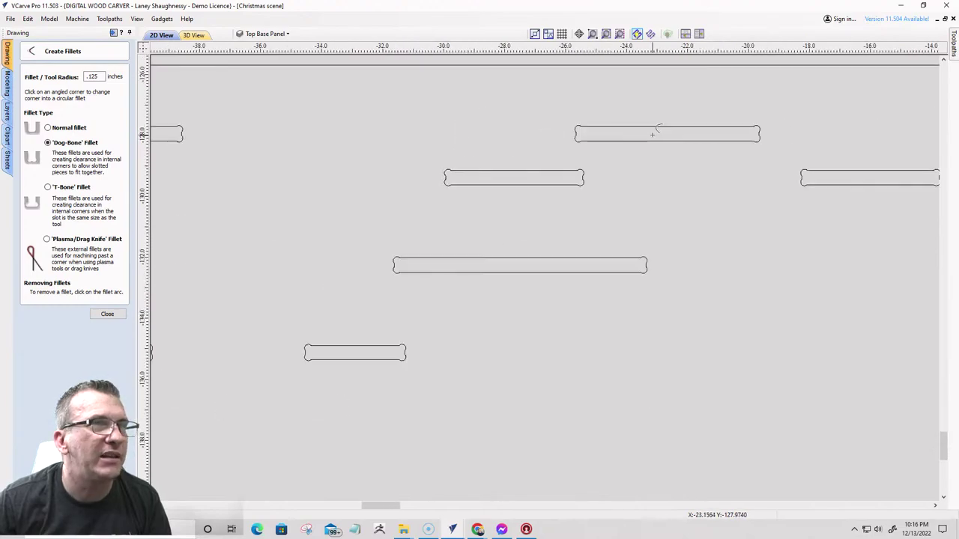
pyautogui.scroll(-3, 663, 134)
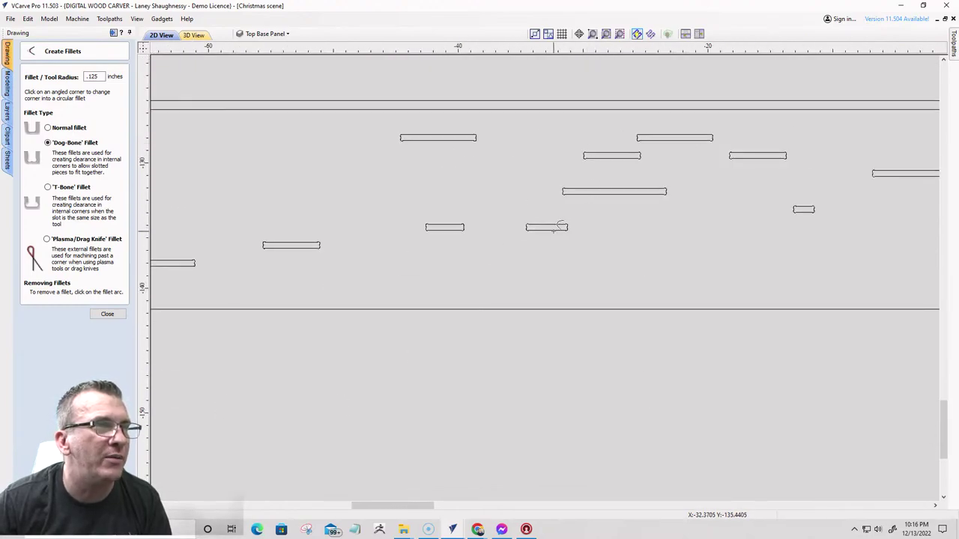
pyautogui.scroll(3, 454, 132)
pyautogui.scroll(-2, 456, 132)
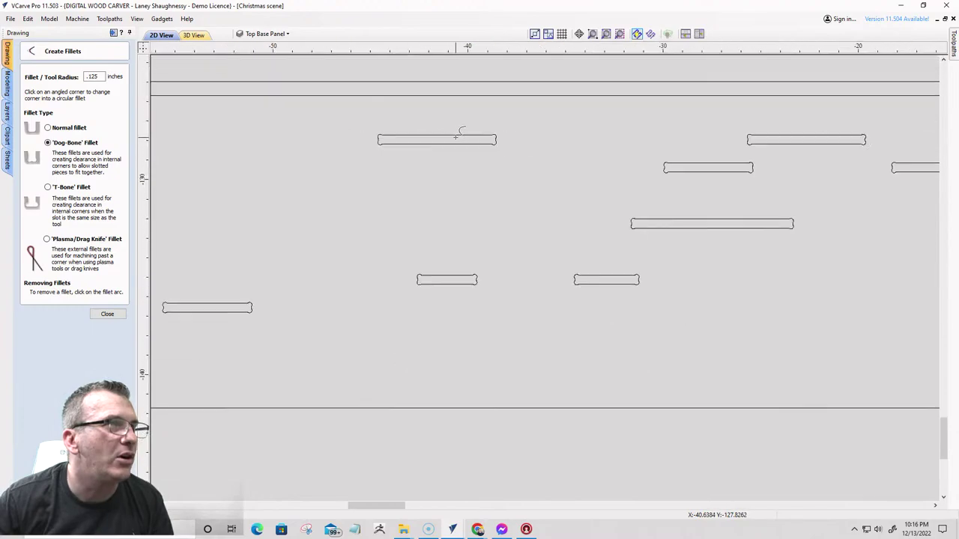
pyautogui.scroll(-1, 539, 236)
pyautogui.scroll(-2, 300, 288)
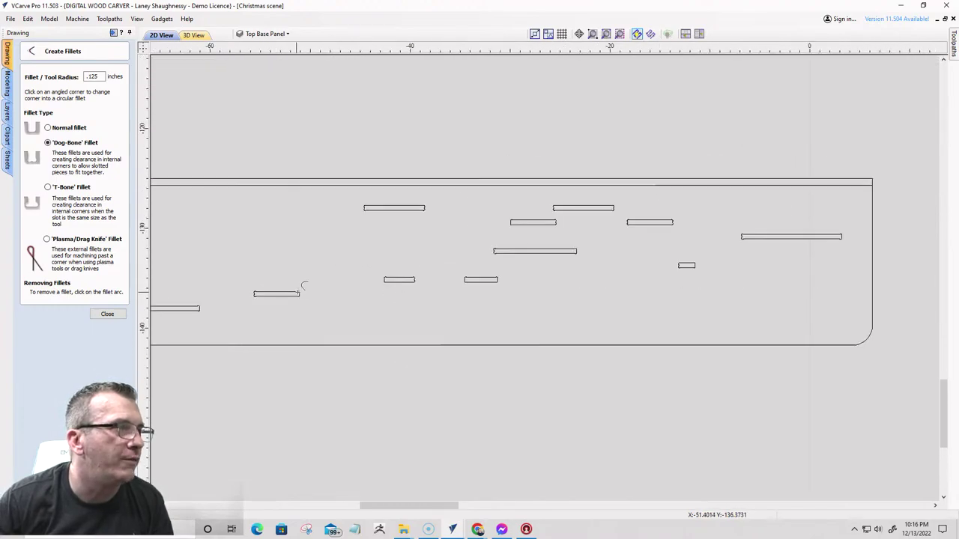
pyautogui.scroll(-1, 165, 304)
pyautogui.scroll(2, 159, 304)
pyautogui.scroll(-2, 168, 318)
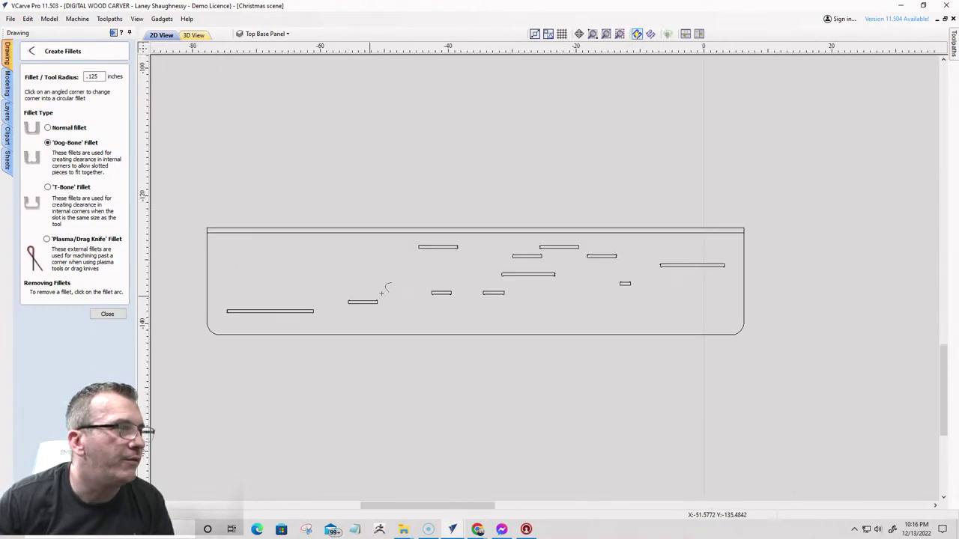
pyautogui.scroll(5, 180, 341)
pyautogui.scroll(-6, 261, 247)
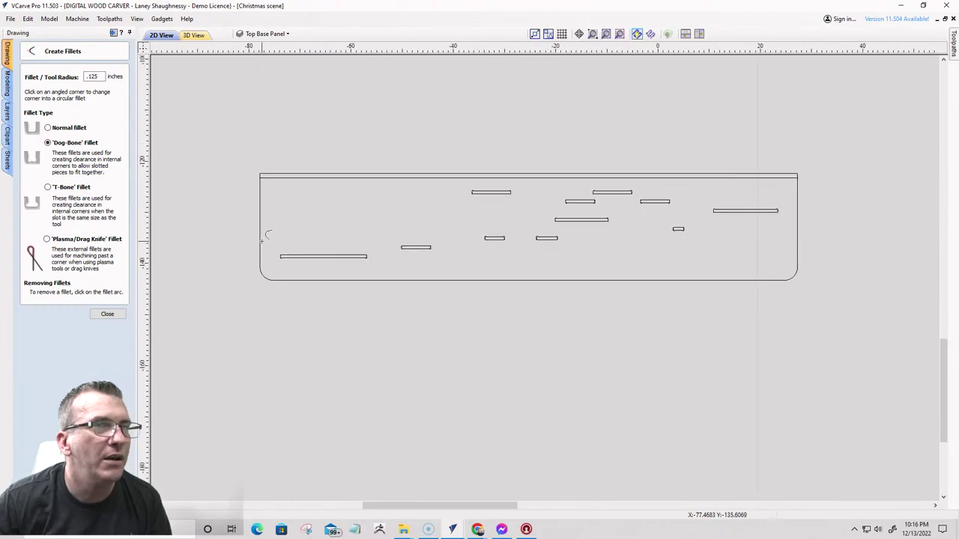
pyautogui.scroll(2, 674, 200)
pyautogui.scroll(-4, 675, 203)
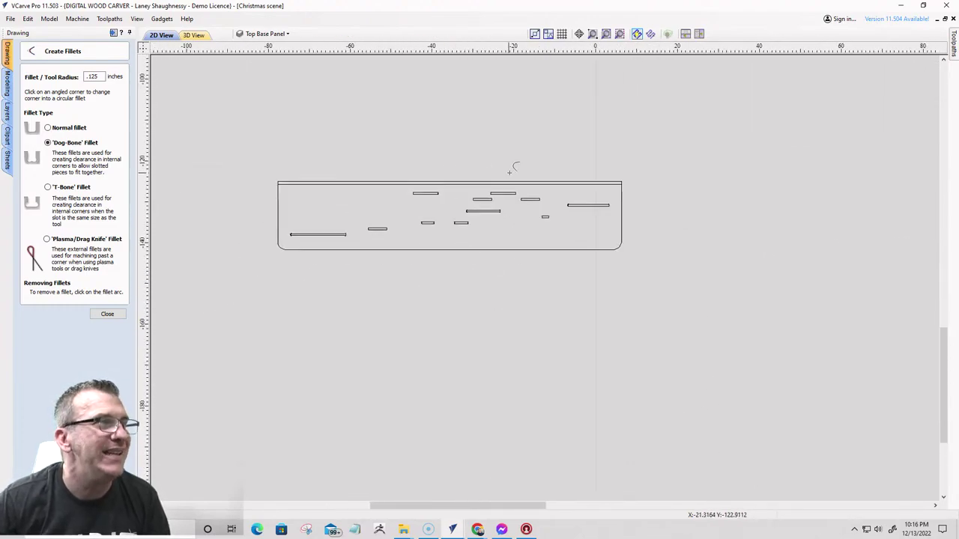
# - Close the fillet form, then select and deselect all the board's vectors
pyautogui.click(107, 315)
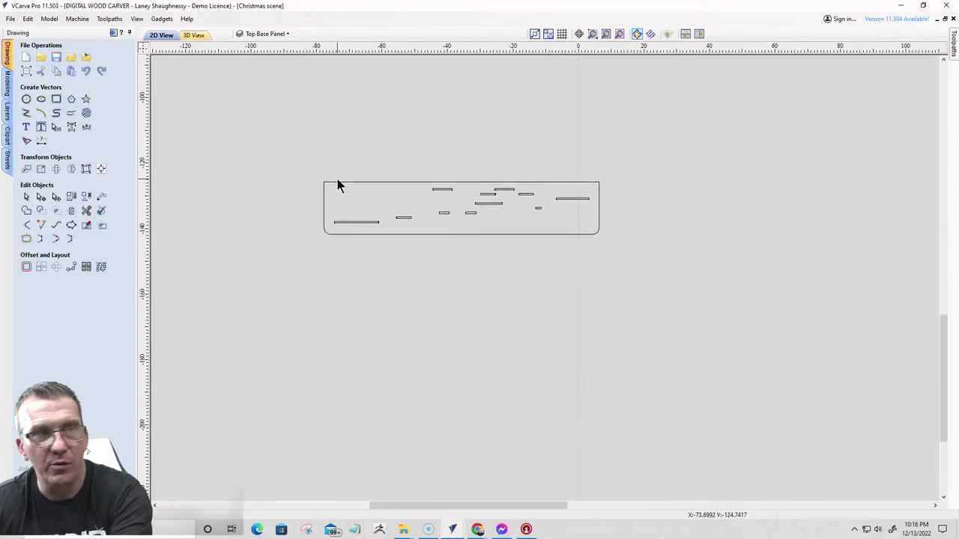
pyautogui.moveTo(260, 147); pyautogui.dragTo(679, 290)
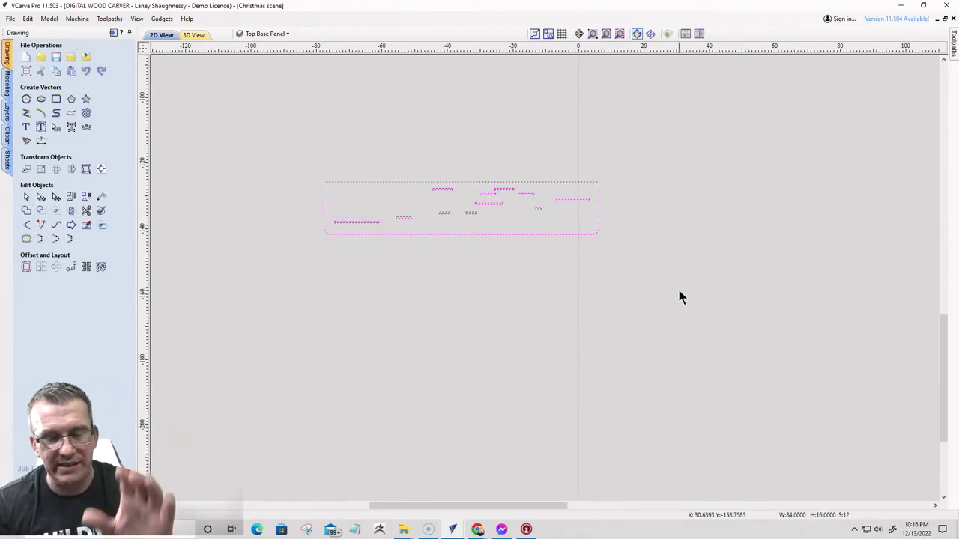
pyautogui.click(679, 296)
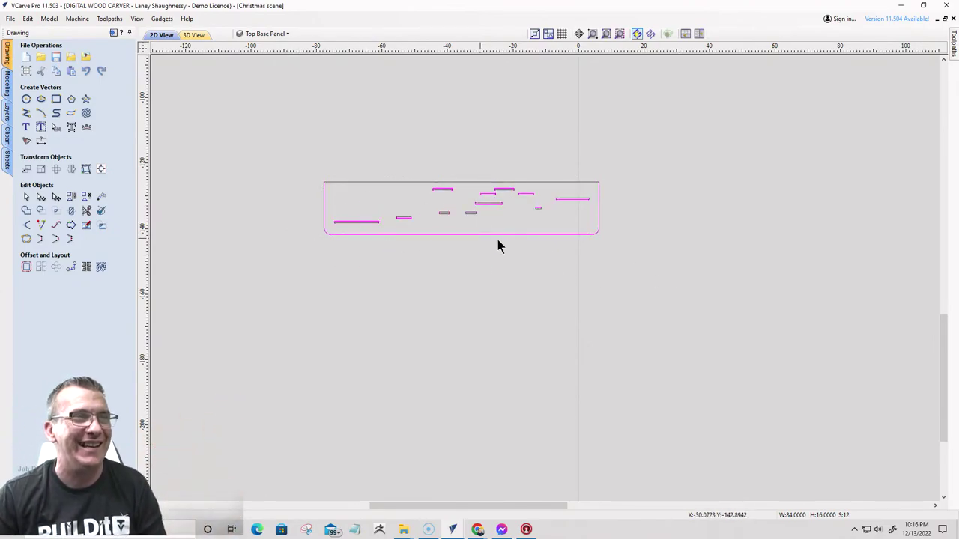
# - Delete the two wavy lines on the material
pyautogui.scroll(3, 478, 217)
pyautogui.scroll(-6, 478, 216)
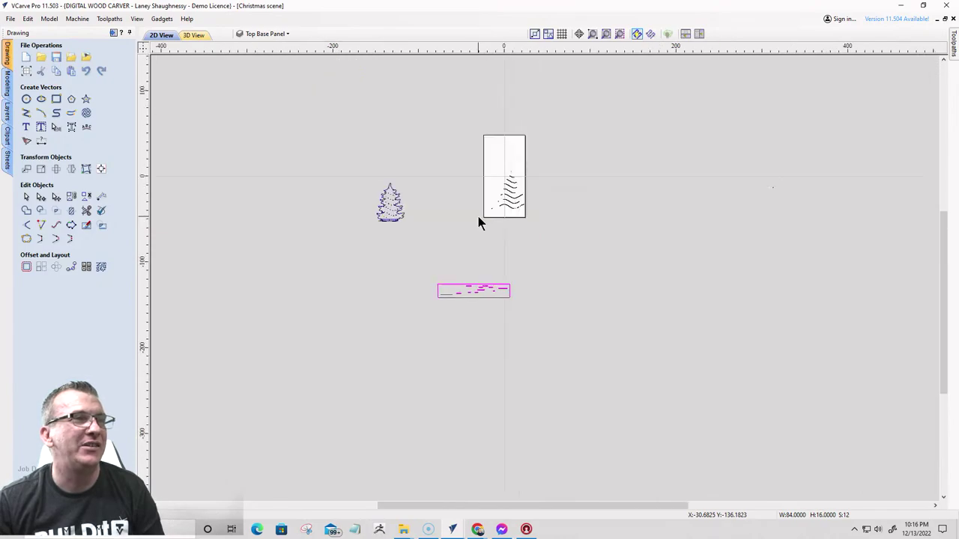
pyautogui.moveTo(467, 146)
pyautogui.mouseDown()
pyautogui.moveTo(568, 216)
pyautogui.moveTo(567, 242)
pyautogui.mouseUp()
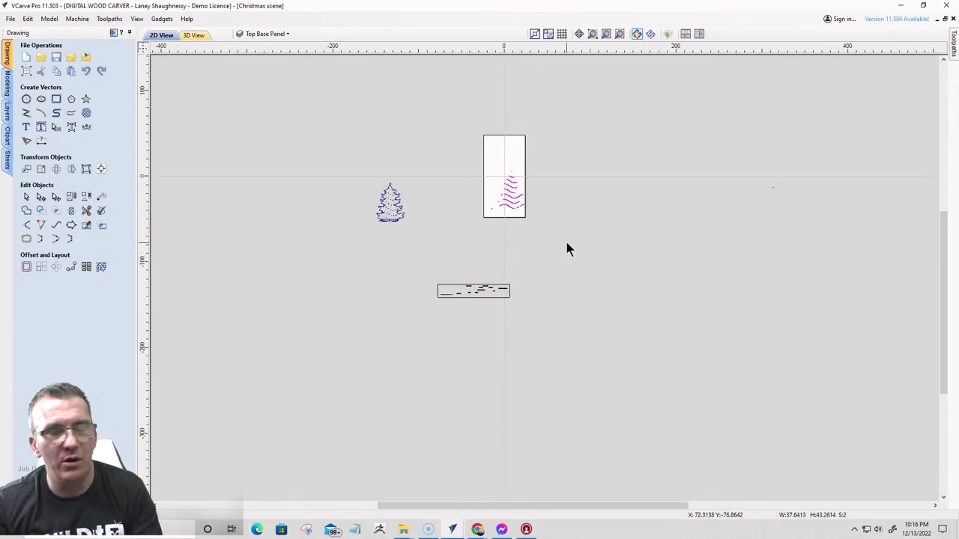
pyautogui.press('Delete')
# - Rotate the top base panel 90° to 16 × 84 and center it in the material
pyautogui.moveTo(397, 263); pyautogui.dragTo(589, 337)
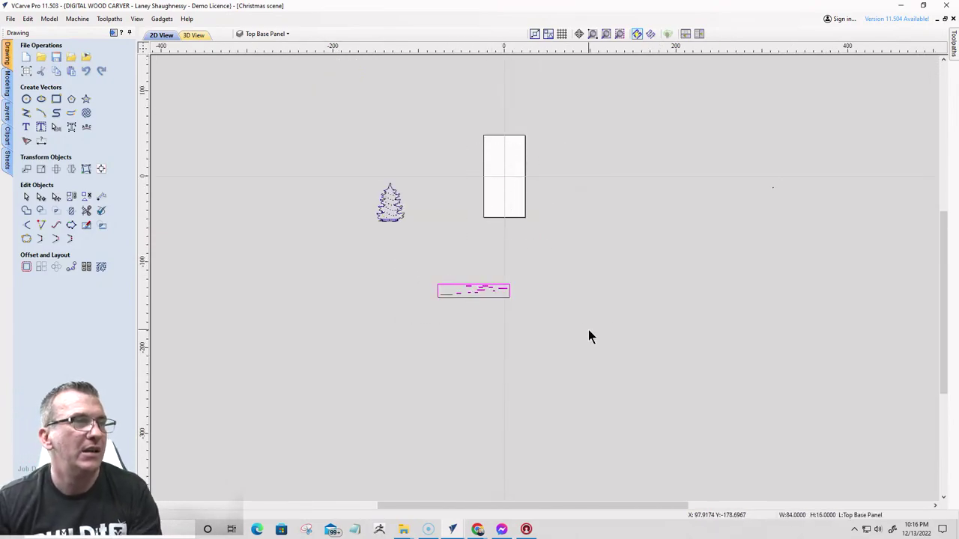
pyautogui.press('r')
pyautogui.press('9')
pyautogui.press('0')
pyautogui.press('Return')
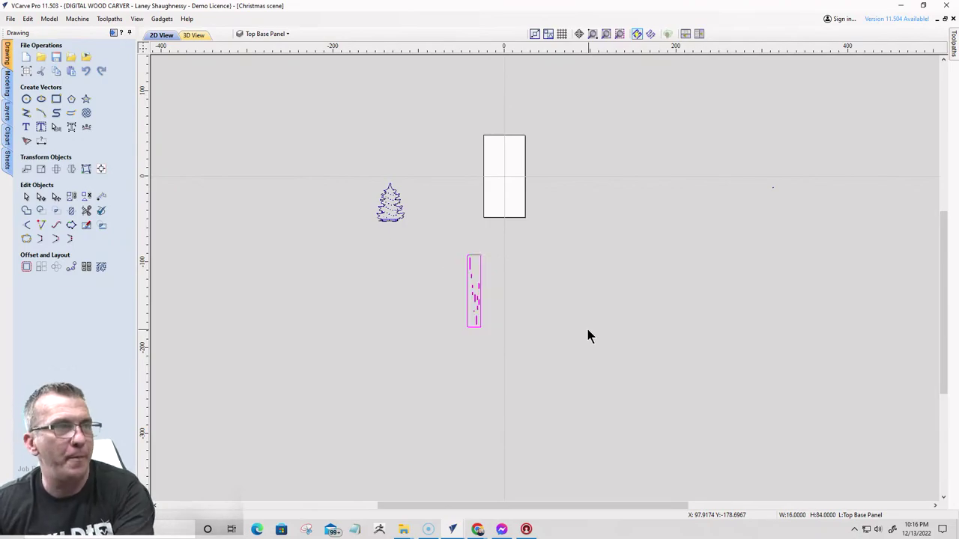
pyautogui.click(101, 168)
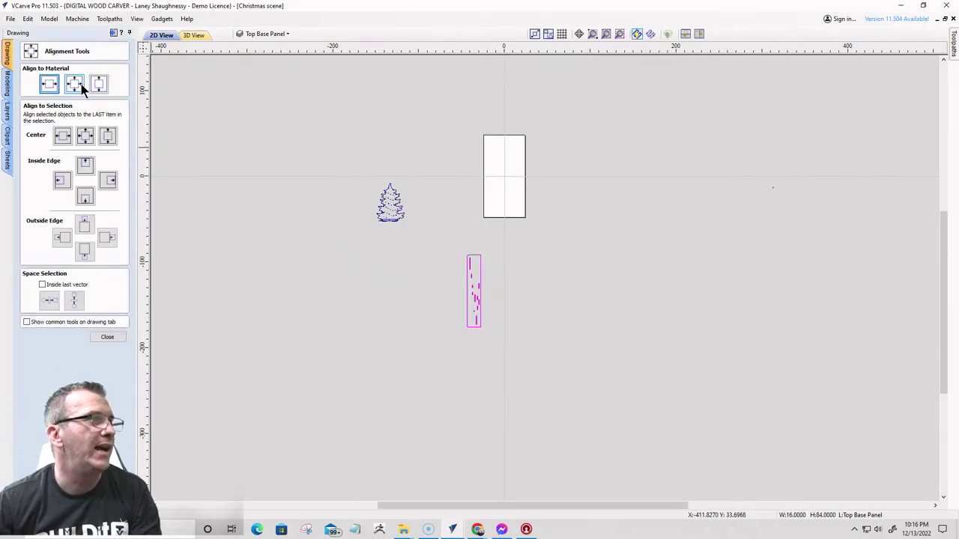
pyautogui.click(78, 84)
pyautogui.scroll(2, 504, 159)
pyautogui.scroll(2, 516, 338)
pyautogui.scroll(-4, 498, 353)
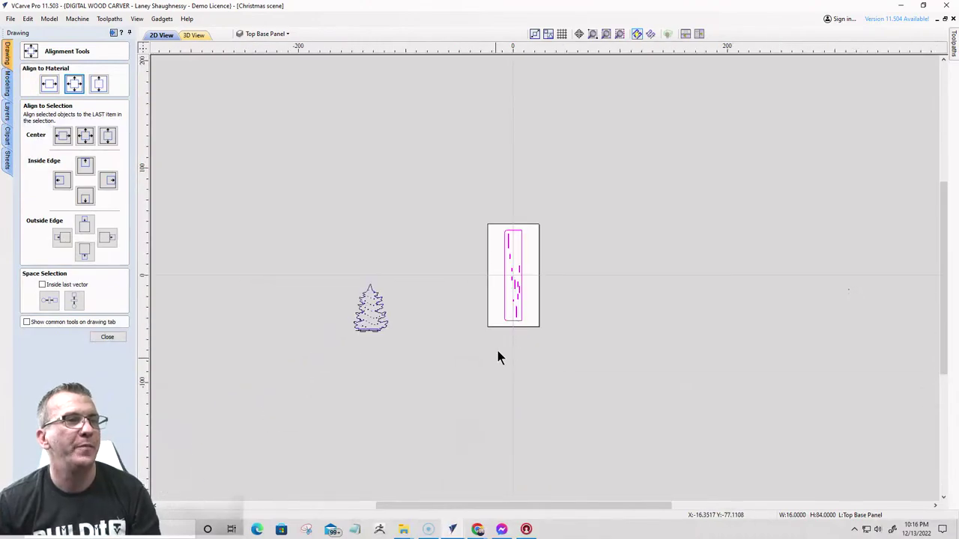
pyautogui.scroll(3, 506, 330)
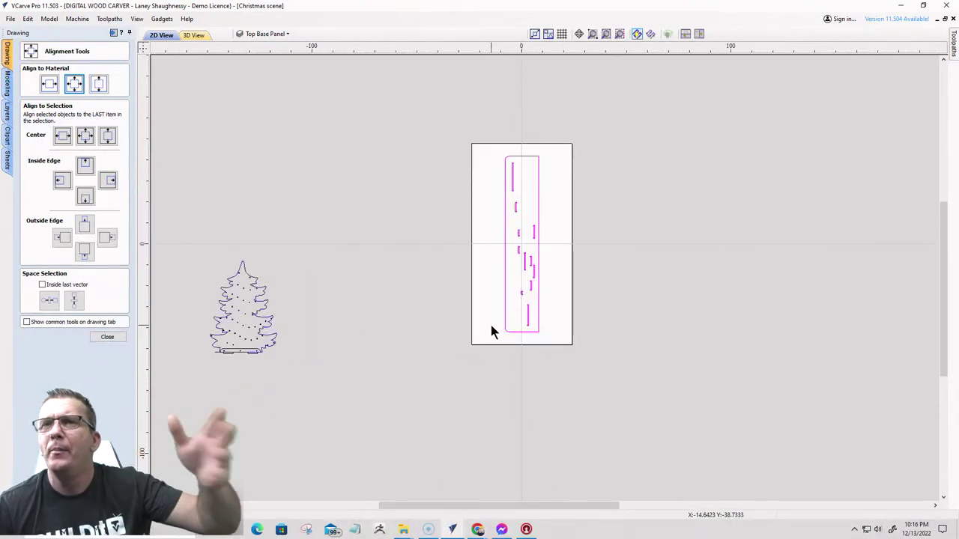
# - Start a new pocket toolpath 0.71875 inches deep, using the 0.25-inch end mill instead of the 0.125-inch
pyautogui.click(112, 34)
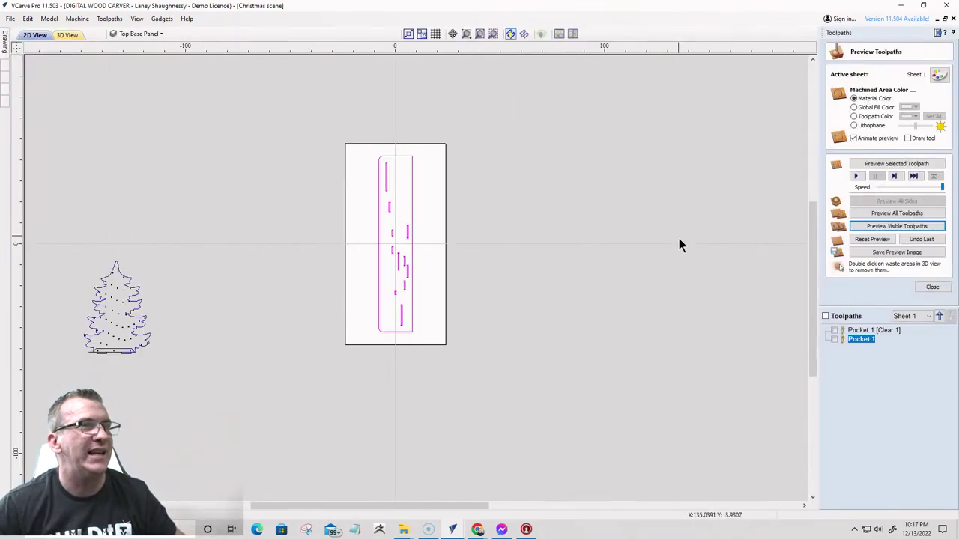
pyautogui.click(933, 286)
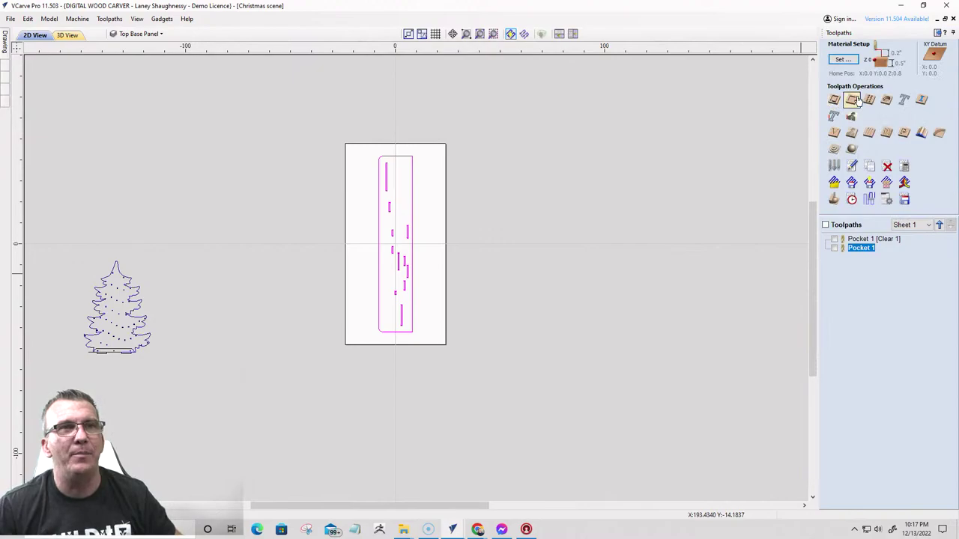
pyautogui.click(853, 99)
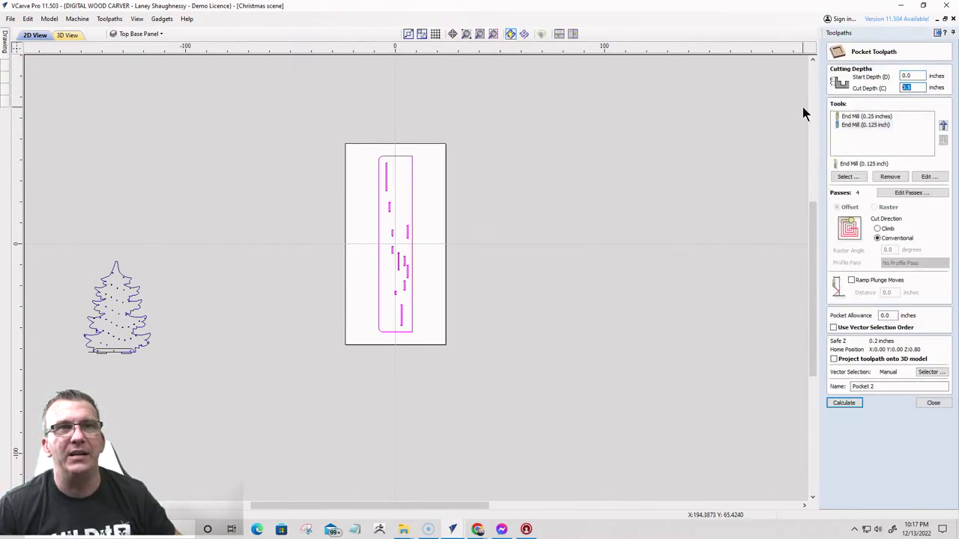
pyautogui.write('.')
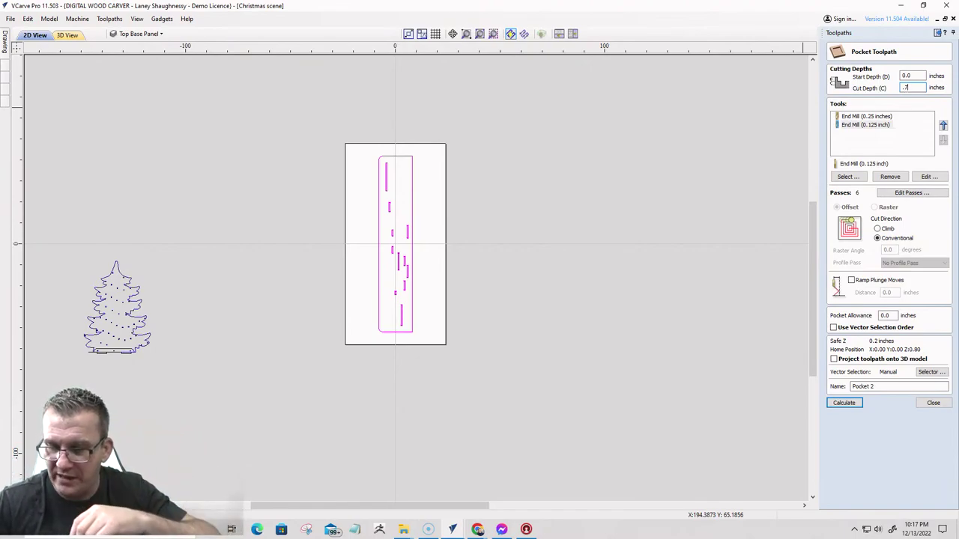
pyautogui.write('71875')
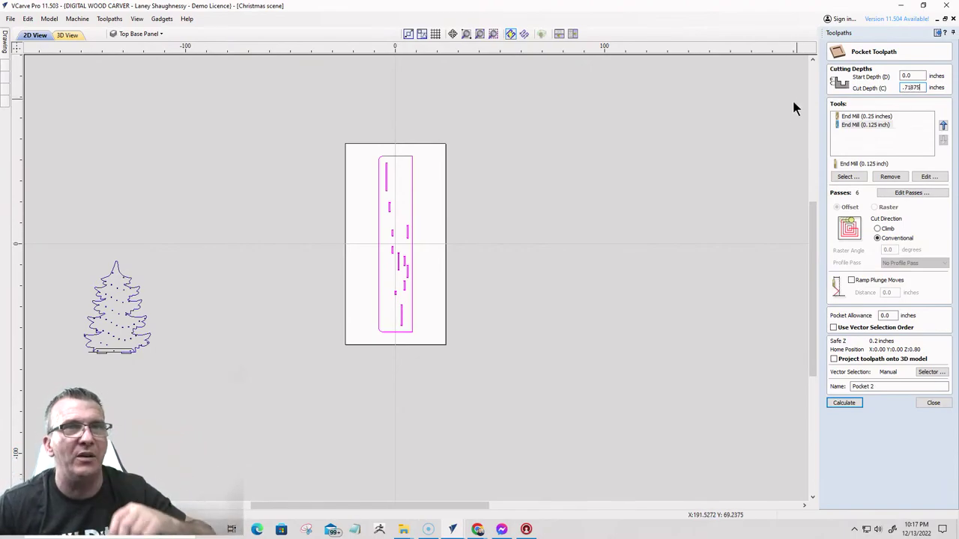
pyautogui.click(862, 125)
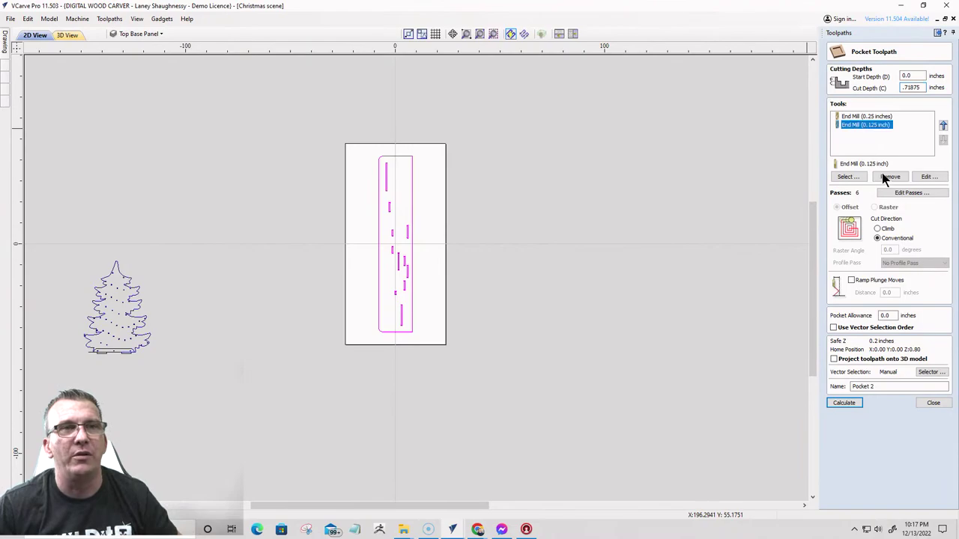
pyautogui.click(888, 176)
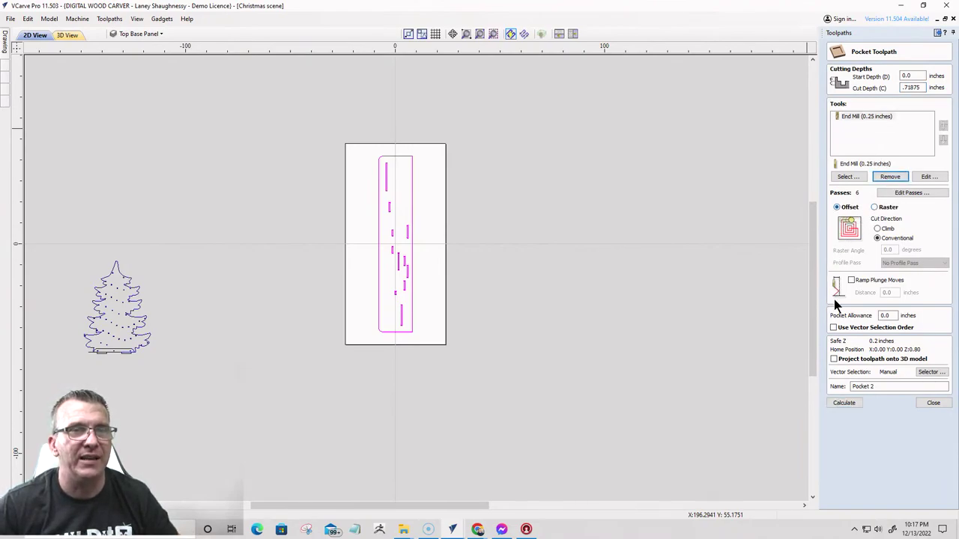
# - Select the slot vectors, calculate Pocket 2 past the cut-through warning, and preview it
pyautogui.click(379, 218)
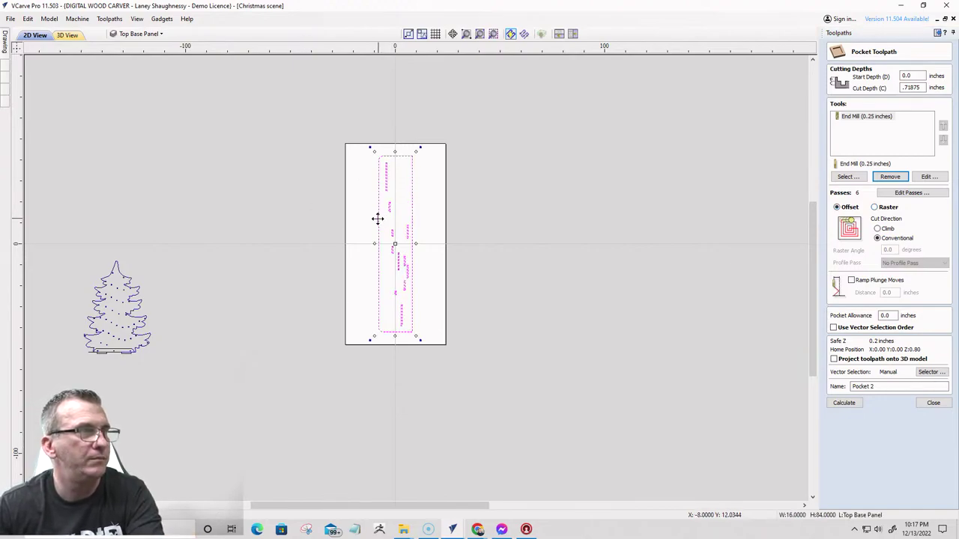
pyautogui.moveTo(370, 148); pyautogui.dragTo(421, 335)
pyautogui.click(844, 404)
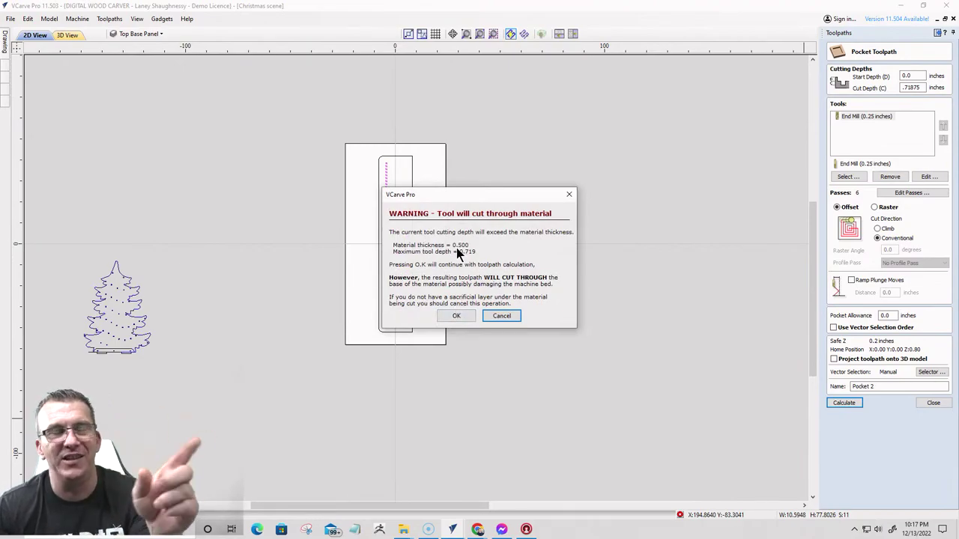
pyautogui.click(454, 315)
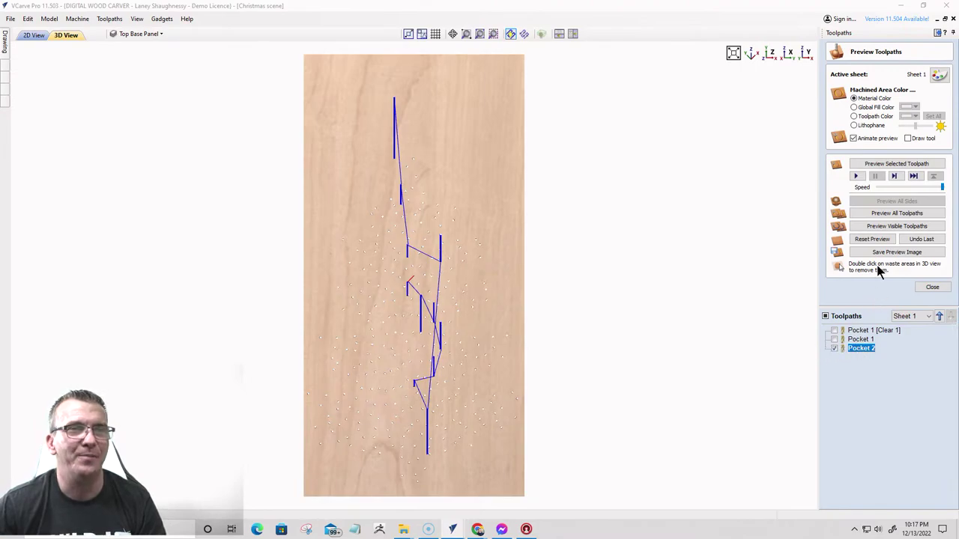
pyautogui.click(872, 239)
pyautogui.click(872, 228)
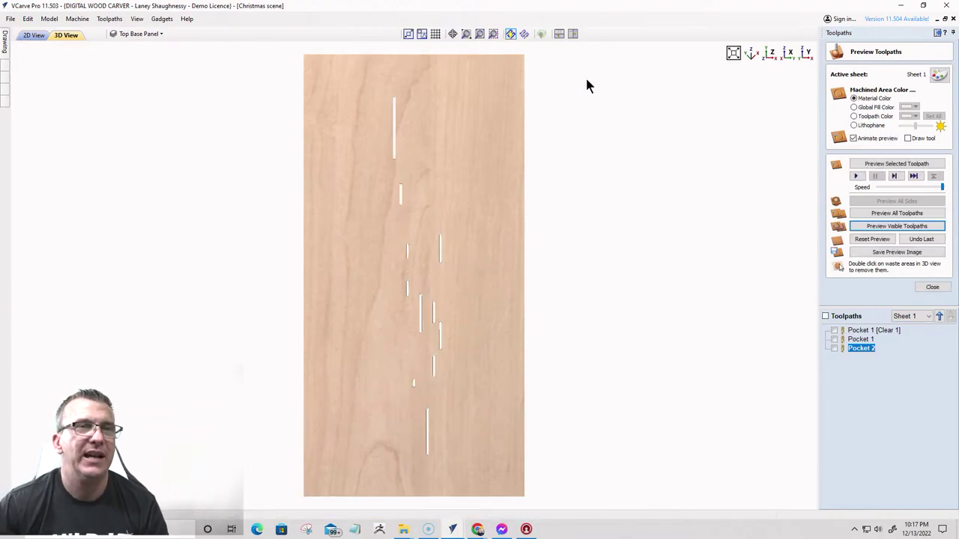
pyautogui.click(33, 35)
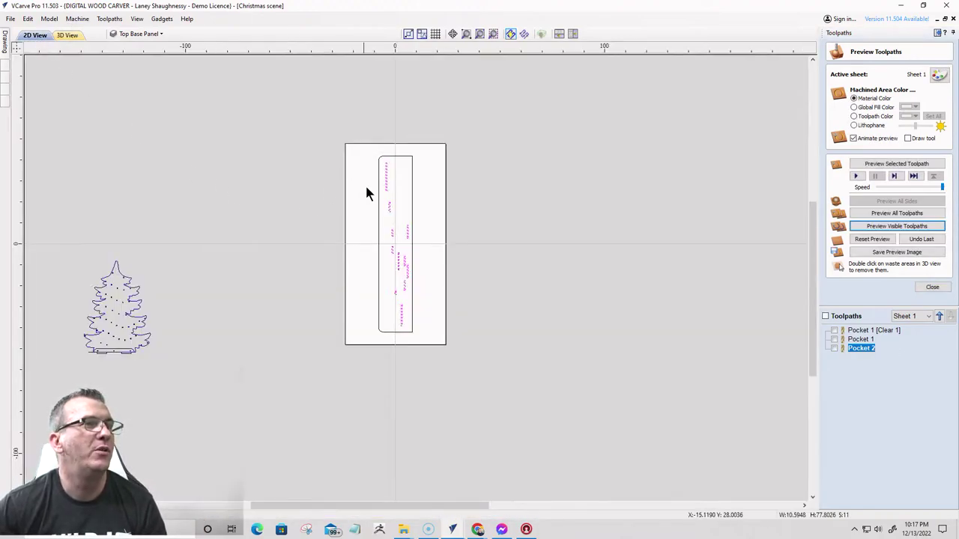
# - Set up an outside profile of the panel boundary, 0.71875 inches deep, with the 0.25-inch end mill
pyautogui.click(380, 203)
pyautogui.click(933, 288)
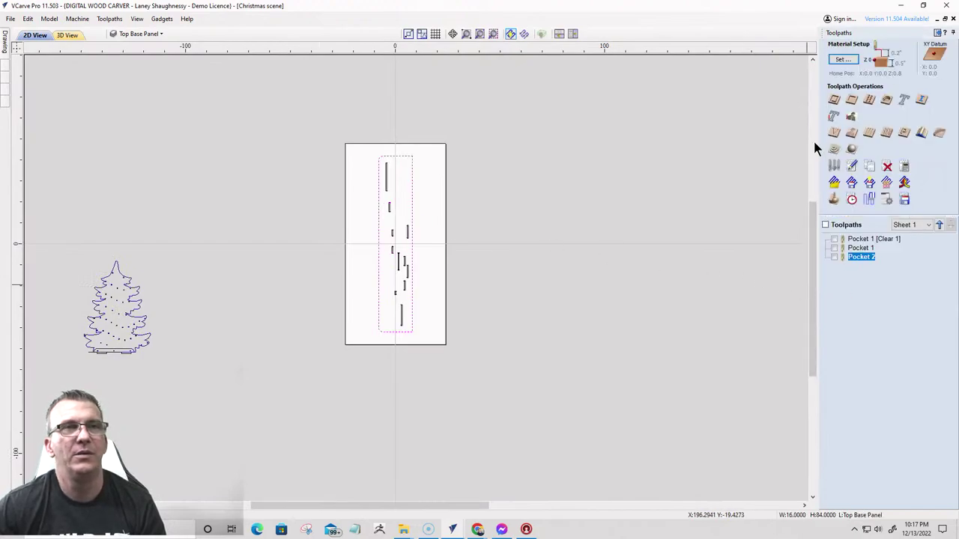
pyautogui.click(835, 100)
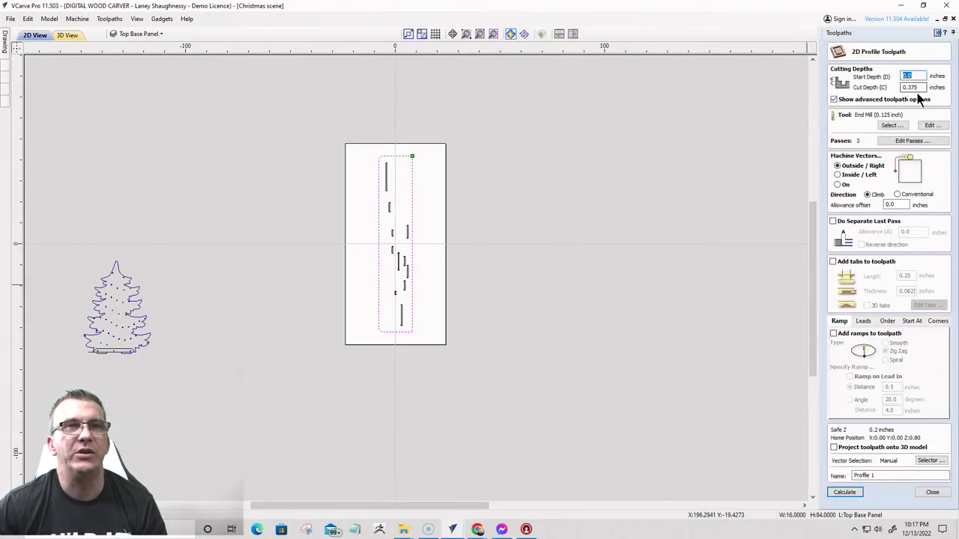
pyautogui.press('Tab')
pyautogui.write('.')
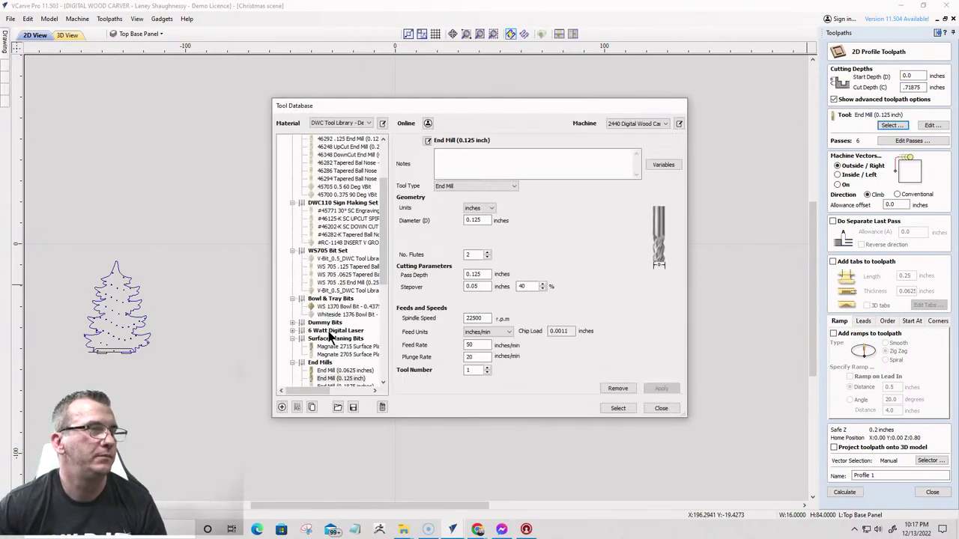
pyautogui.scroll(-1, 335, 380)
pyautogui.click(335, 370)
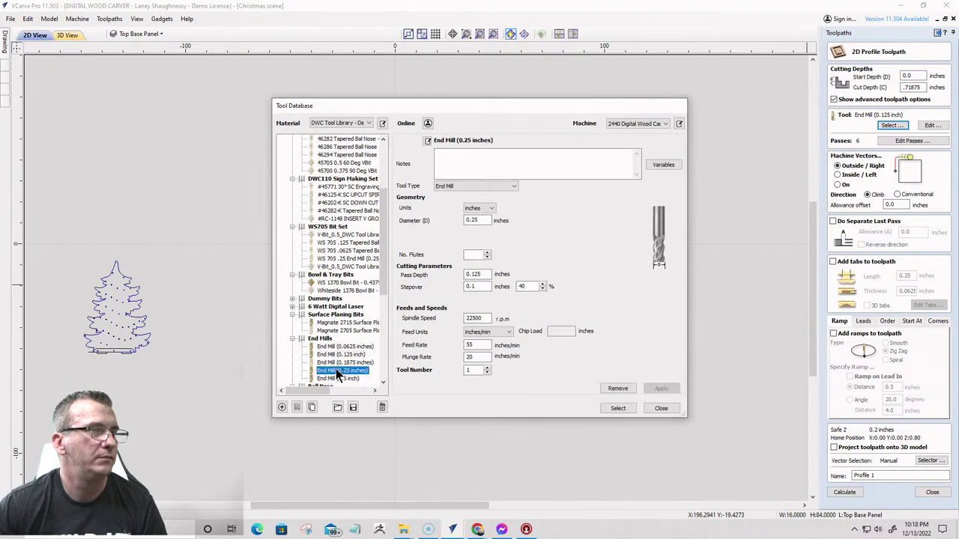
pyautogui.click(619, 408)
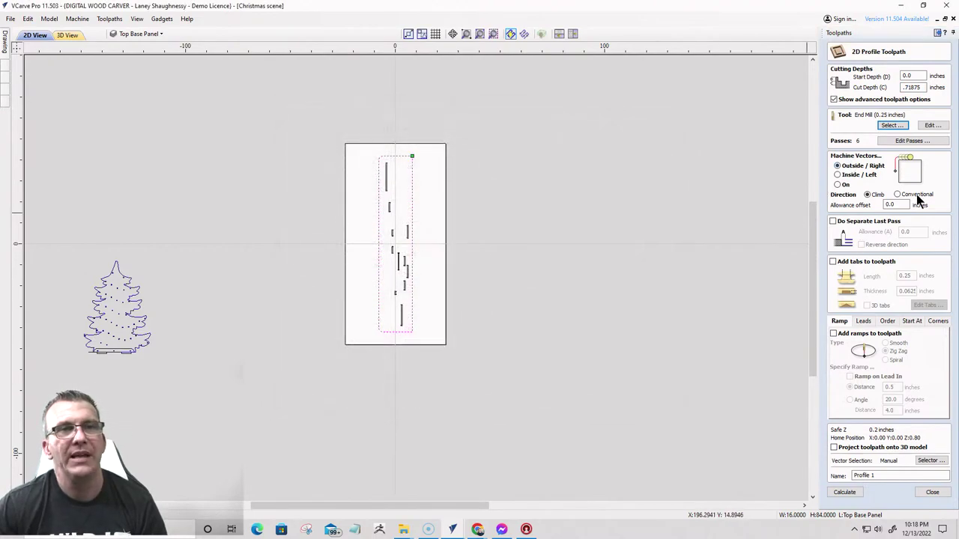
# - Calculate Profile 1 past the cut-through warning and preview the cut-out panel in 3D
pyautogui.click(844, 492)
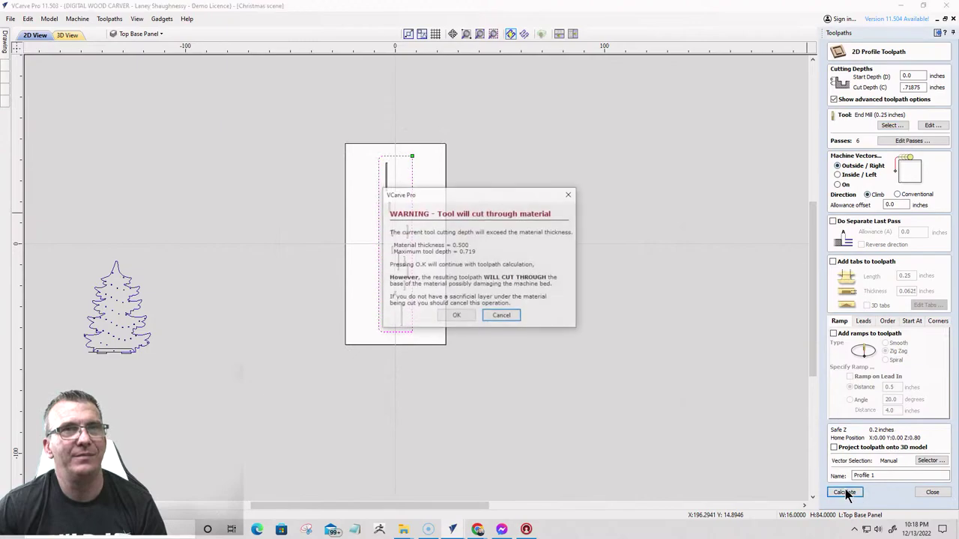
pyautogui.click(457, 317)
pyautogui.click(874, 164)
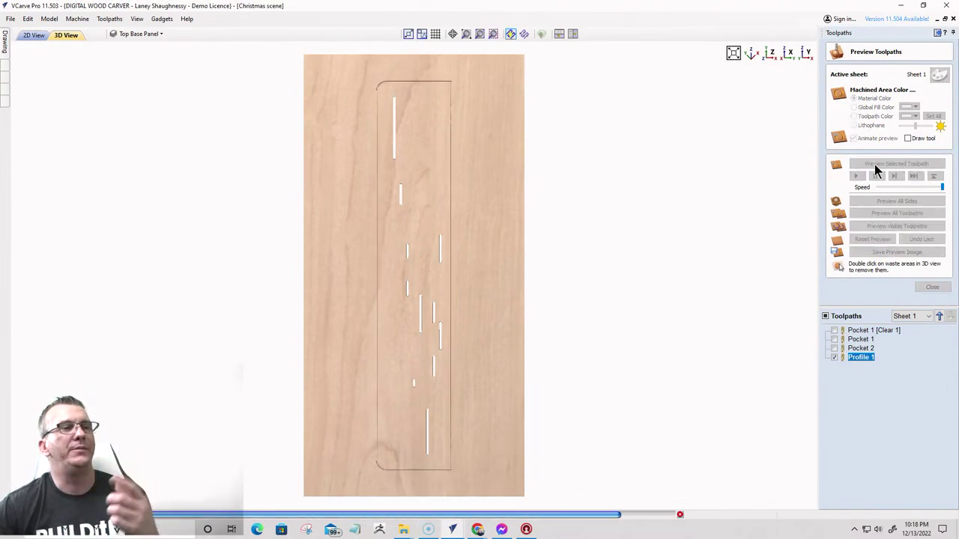
pyautogui.doubleClick(456, 273)
pyautogui.moveTo(450, 157); pyautogui.dragTo(328, 290)
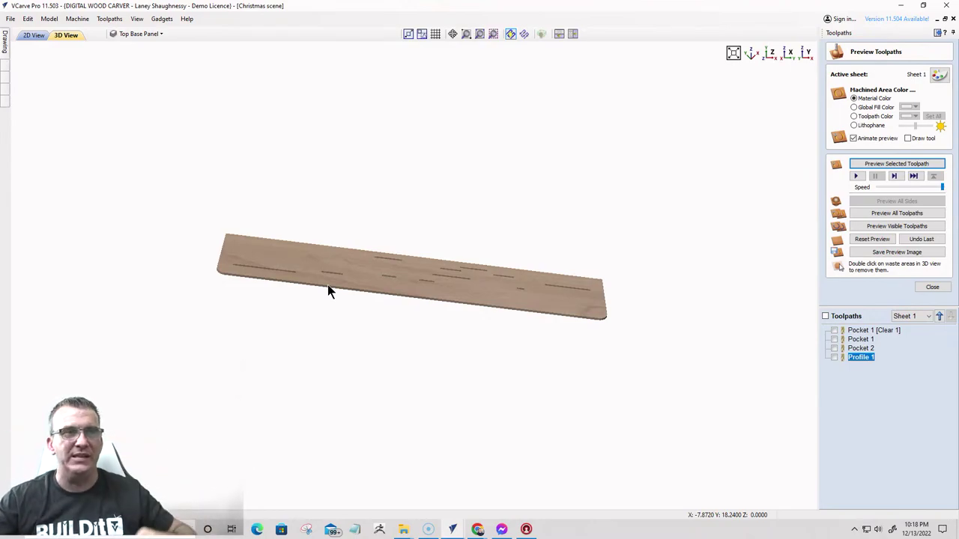
pyautogui.moveTo(580, 315); pyautogui.dragTo(292, 357)
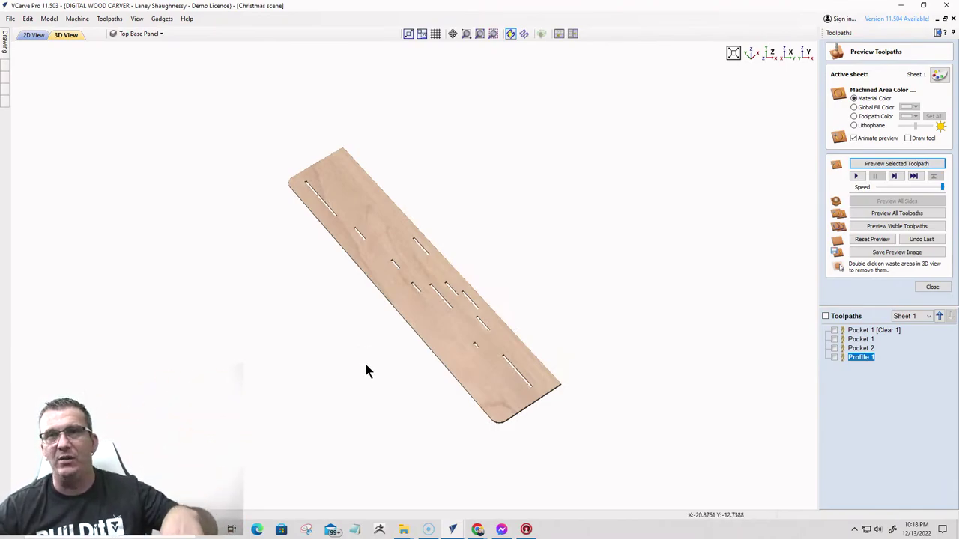
pyautogui.click(35, 35)
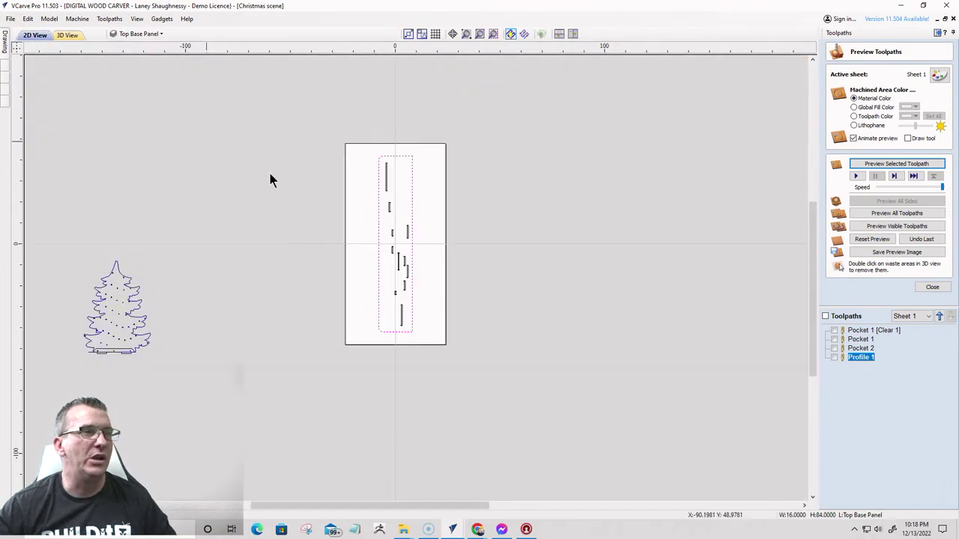
# - Put away the alignment tools panel
pyautogui.scroll(-2, 674, 274)
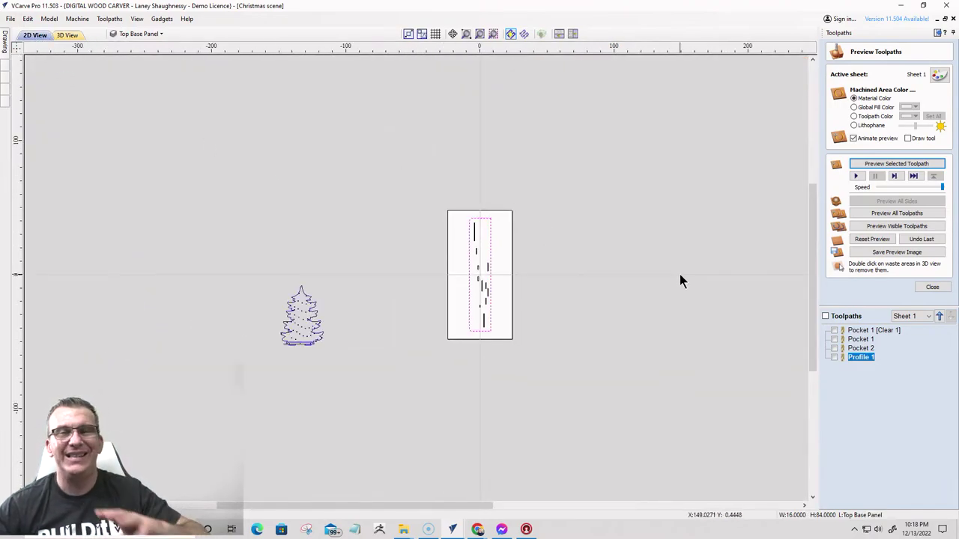
pyautogui.moveTo(3, 41)
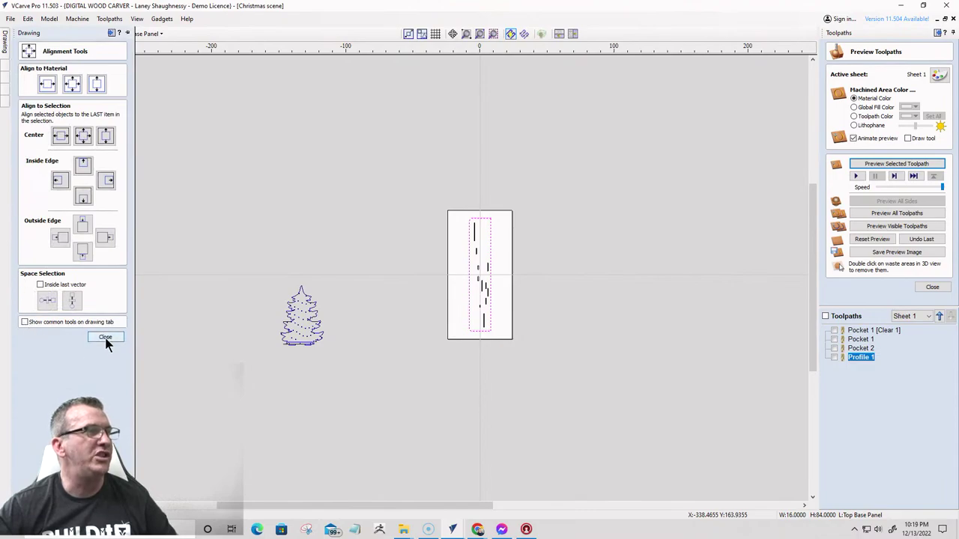
pyautogui.click(105, 338)
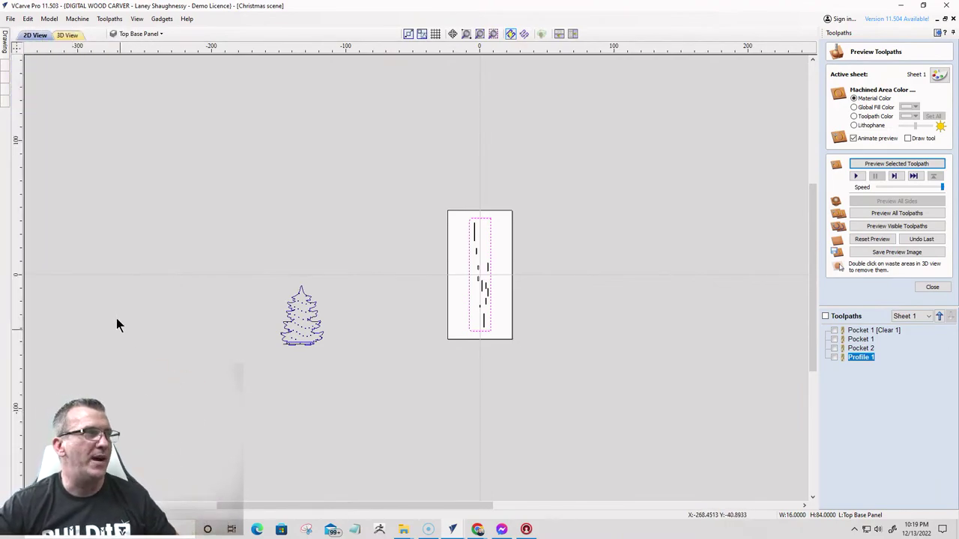
# - Add a new sheet to the job named Base Parts
pyautogui.moveTo(4, 43)
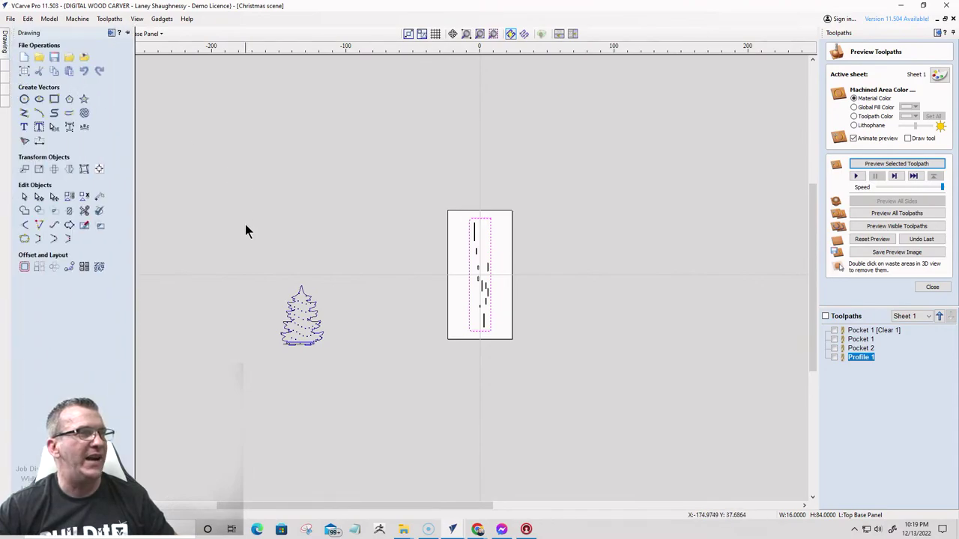
pyautogui.scroll(-2, 245, 224)
pyautogui.scroll(3, 347, 323)
pyautogui.scroll(-3, 592, 304)
pyautogui.scroll(1, 527, 296)
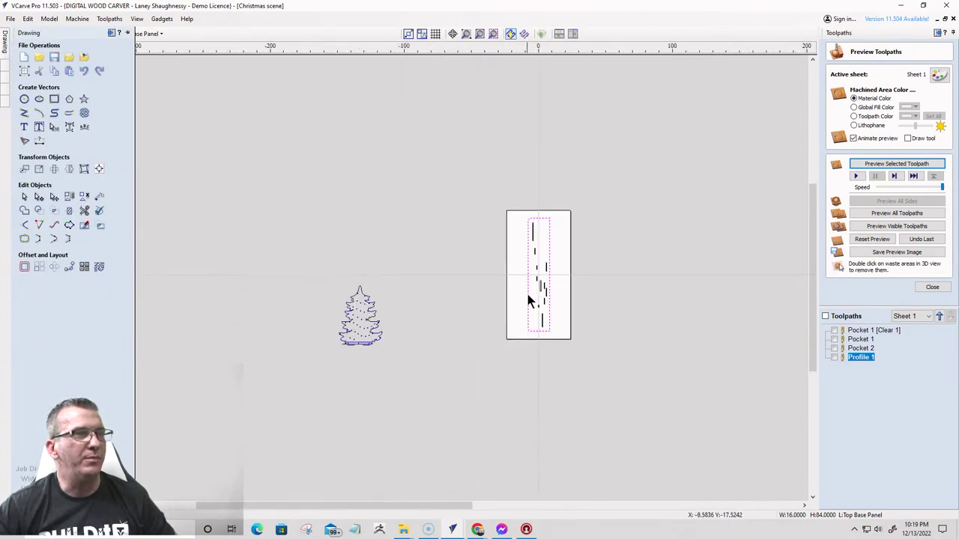
pyautogui.scroll(4, 530, 300)
pyautogui.scroll(-3, 531, 299)
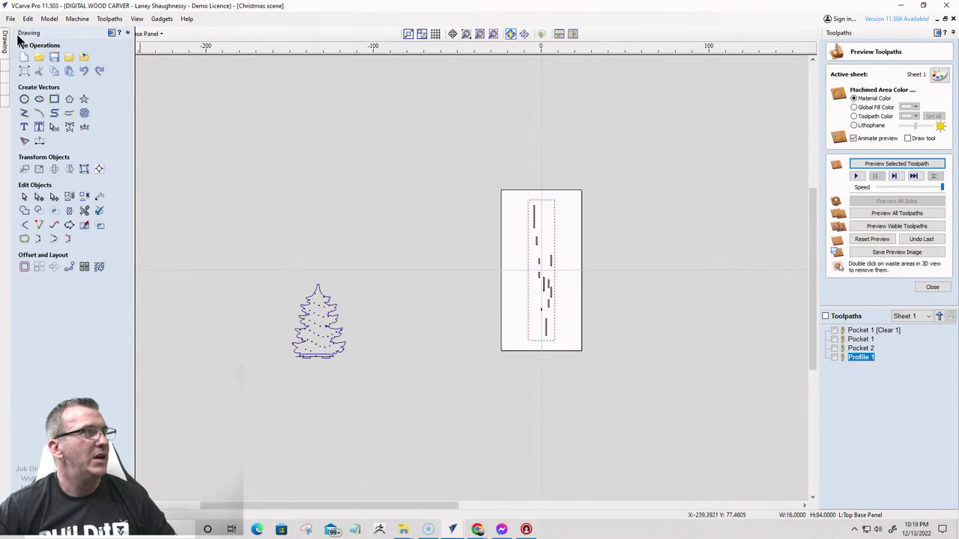
pyautogui.moveTo(6, 89)
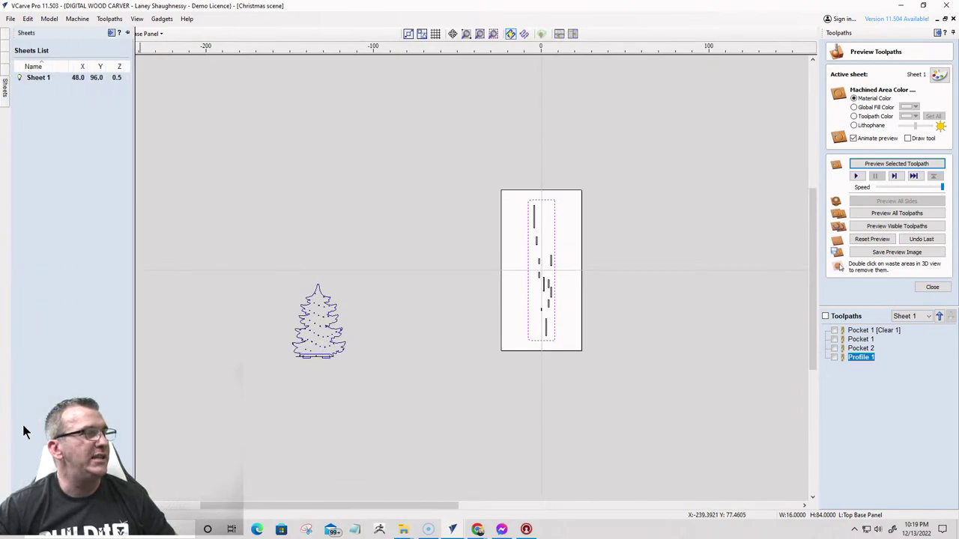
pyautogui.doubleClick(39, 90)
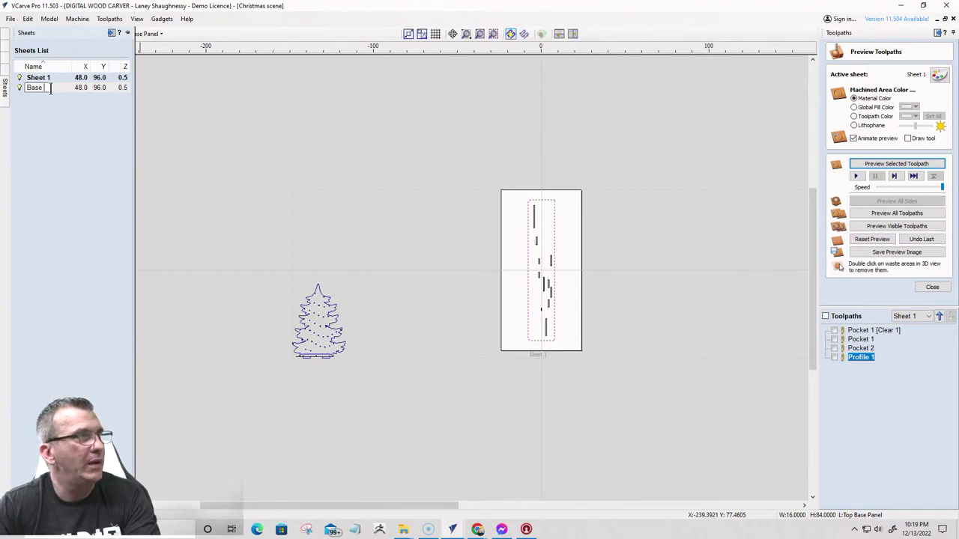
pyautogui.write('Parts')
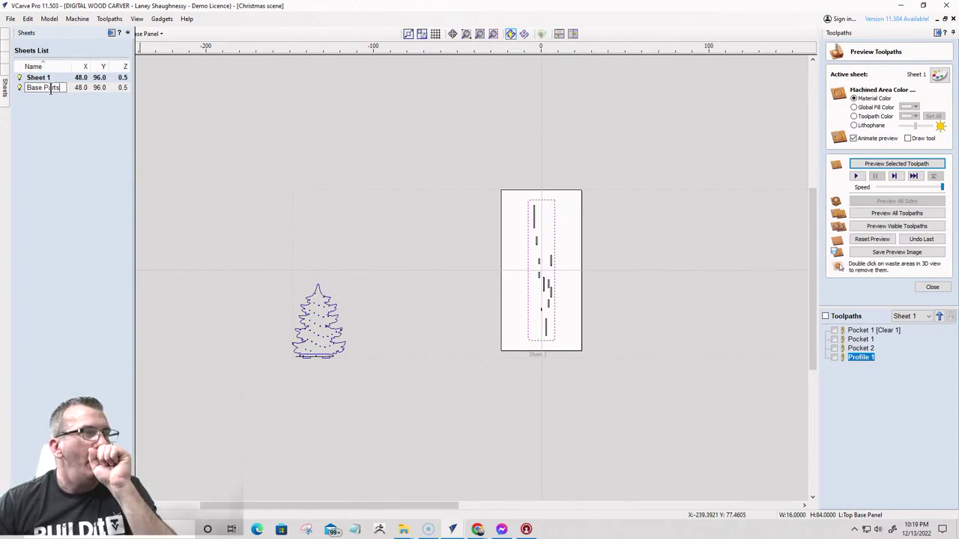
pyautogui.press('Return')
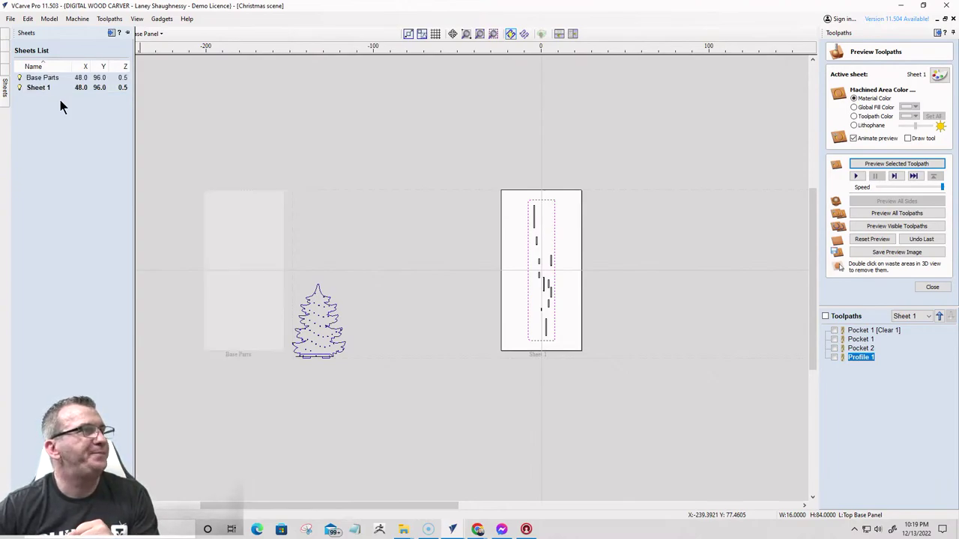
# - Move the panel vectors from Sheet 1 to Base Parts and make Base Parts active
pyautogui.click(44, 87)
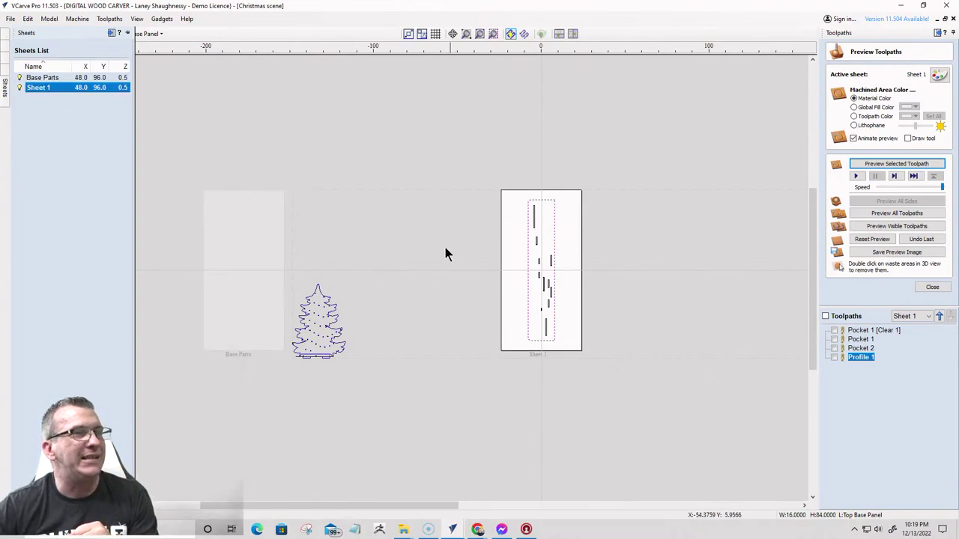
pyautogui.scroll(4, 555, 296)
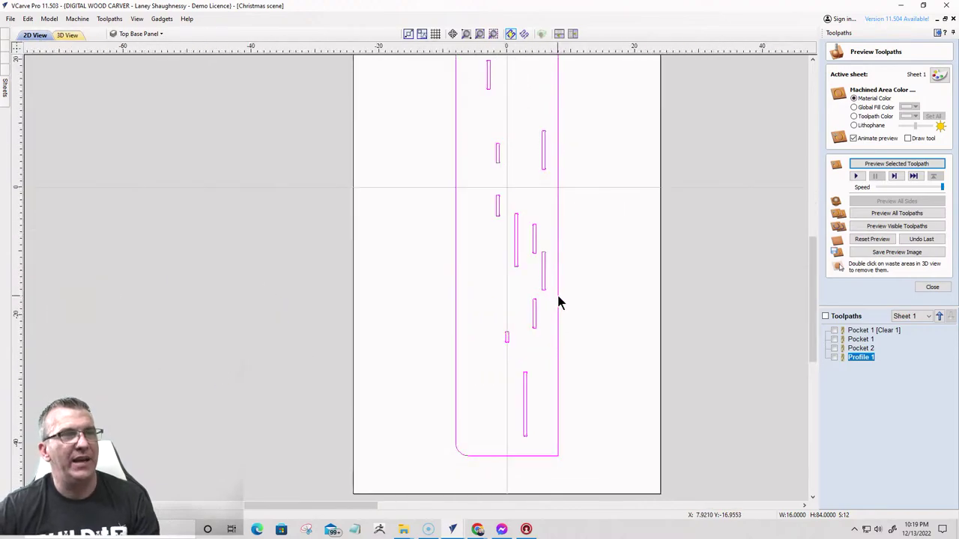
pyautogui.rightClick(557, 293)
pyautogui.moveTo(593, 292)
pyautogui.click(719, 292)
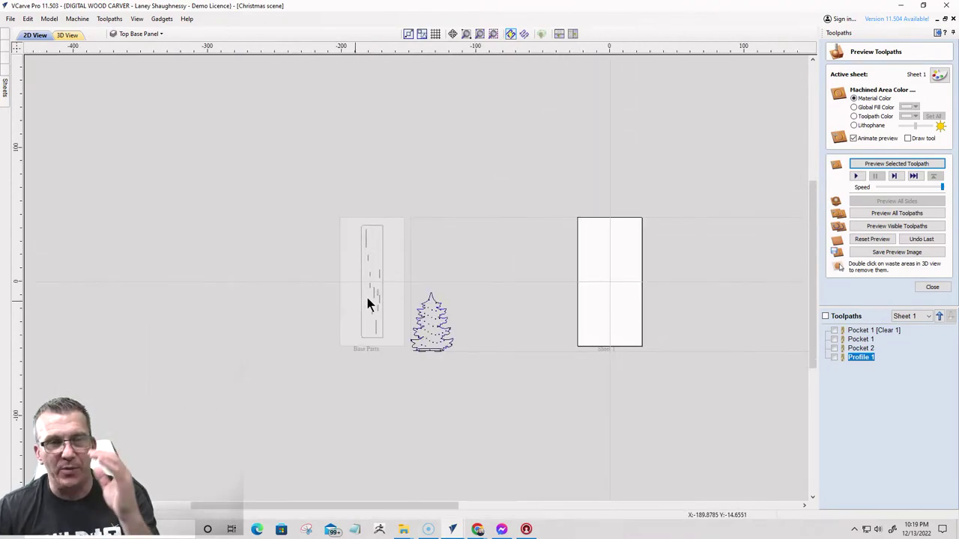
pyautogui.click(367, 299)
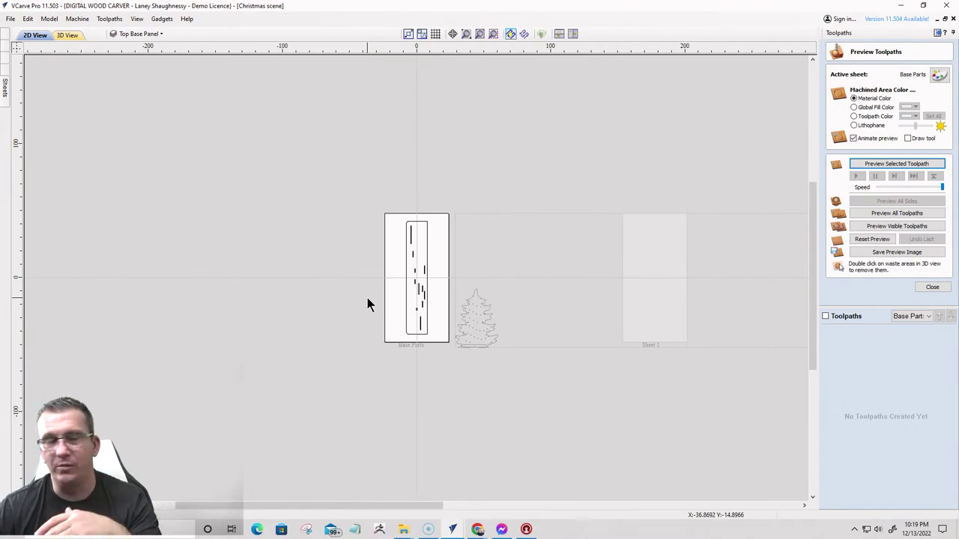
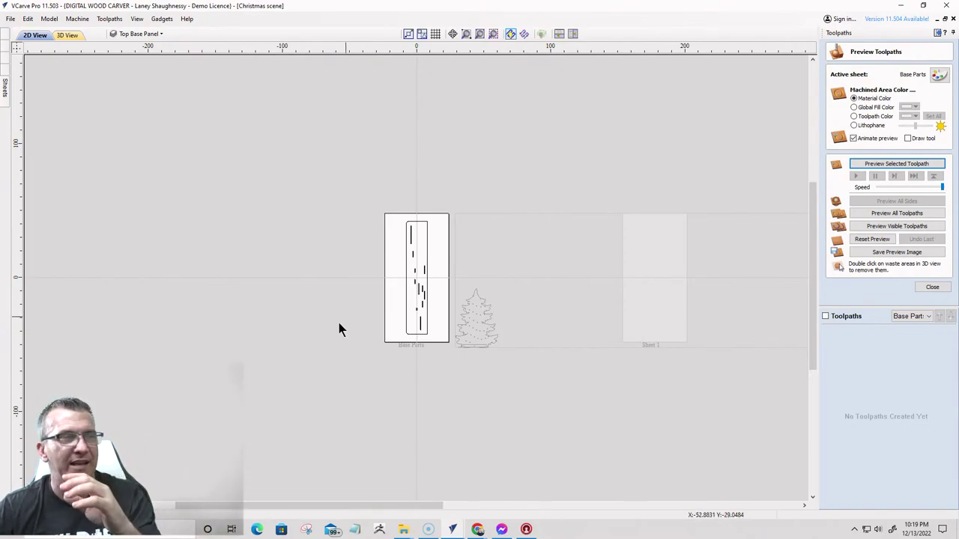
# - Draw a wide 365 × 55 inch rectangle across the top of the Base Parts sheet
pyautogui.scroll(1, 407, 307)
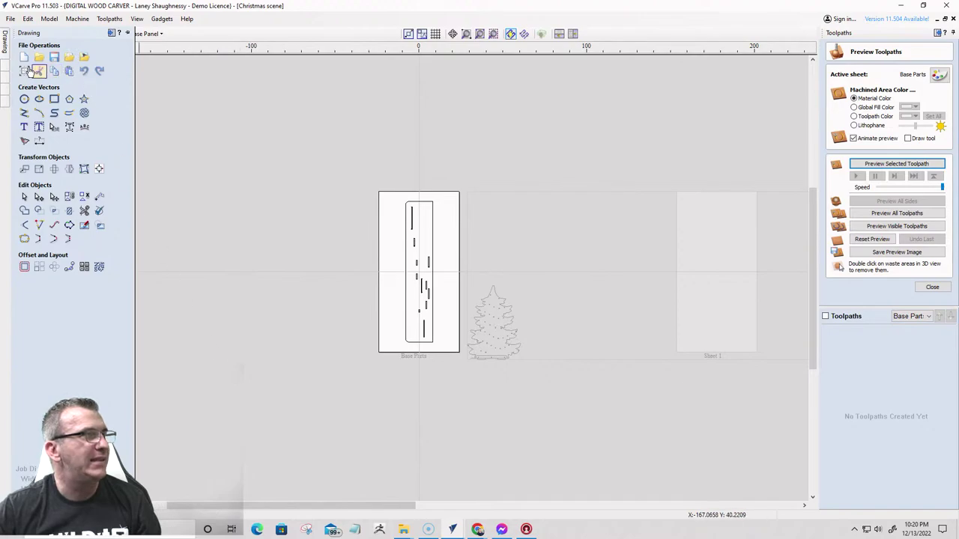
pyautogui.click(54, 99)
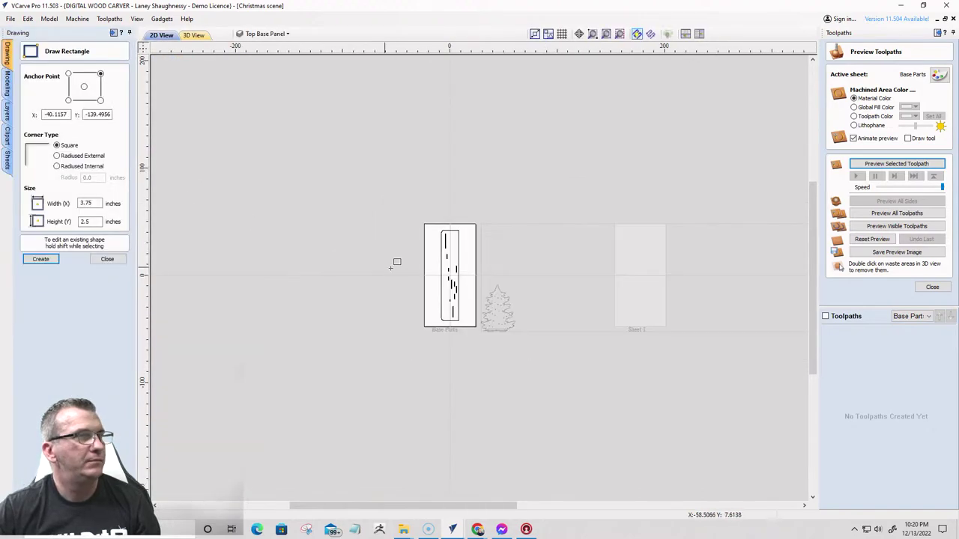
pyautogui.scroll(-2, 397, 263)
pyautogui.moveTo(323, 177); pyautogui.dragTo(504, 202)
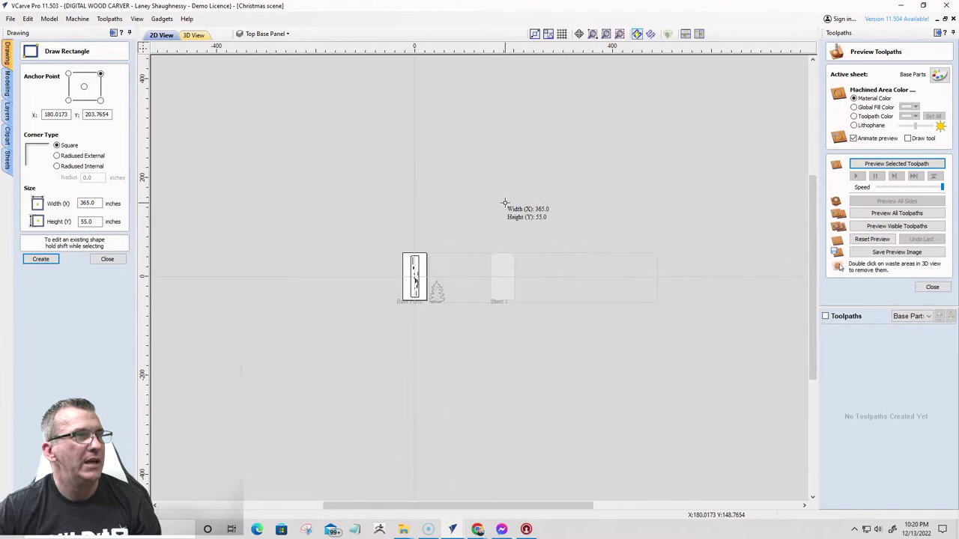
pyautogui.click(108, 260)
pyautogui.scroll(3, 415, 261)
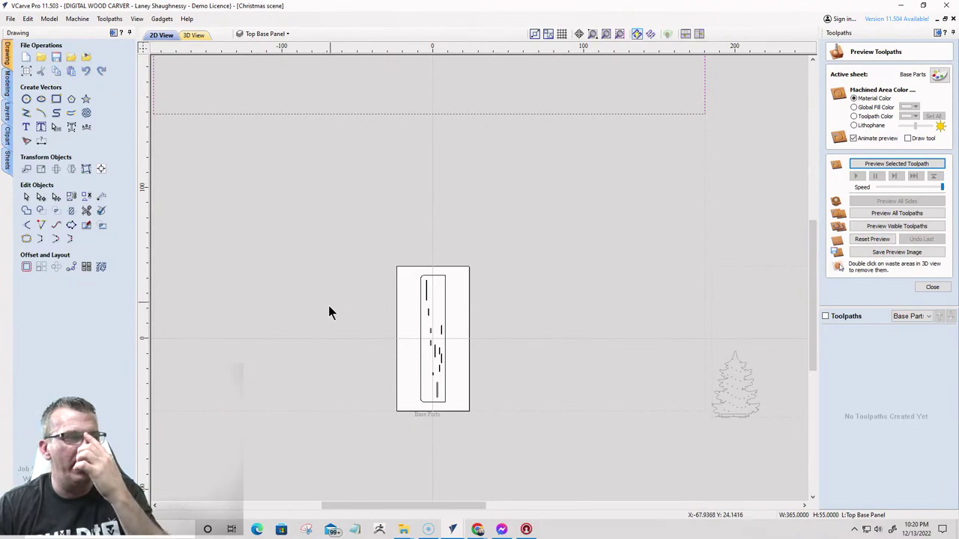
pyautogui.scroll(5, 417, 388)
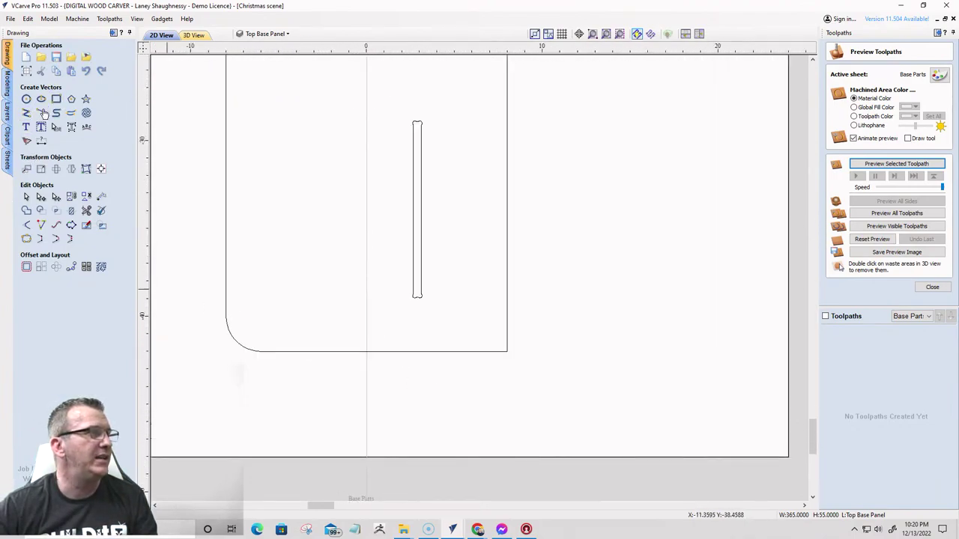
pyautogui.click(41, 140)
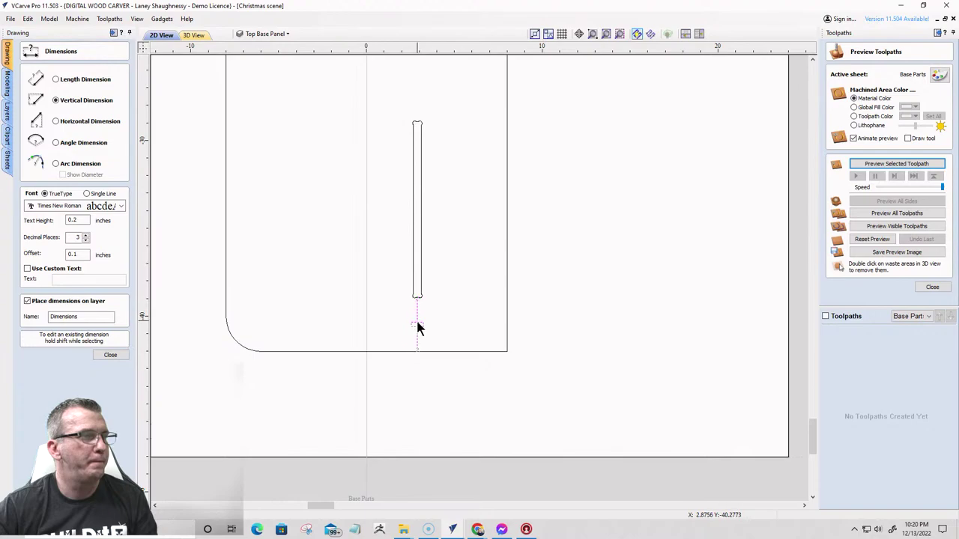
pyautogui.scroll(3, 417, 338)
pyautogui.scroll(-2, 417, 338)
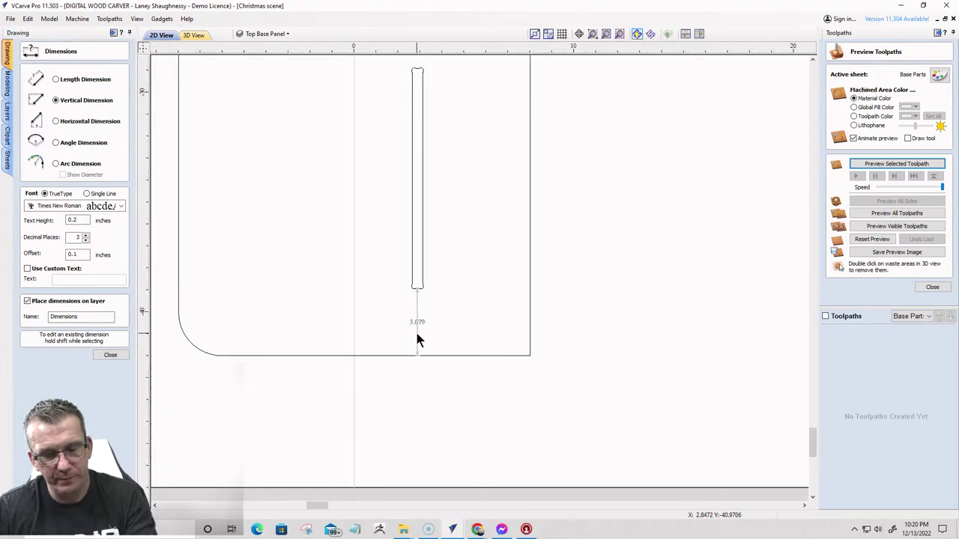
pyautogui.scroll(-3, 416, 337)
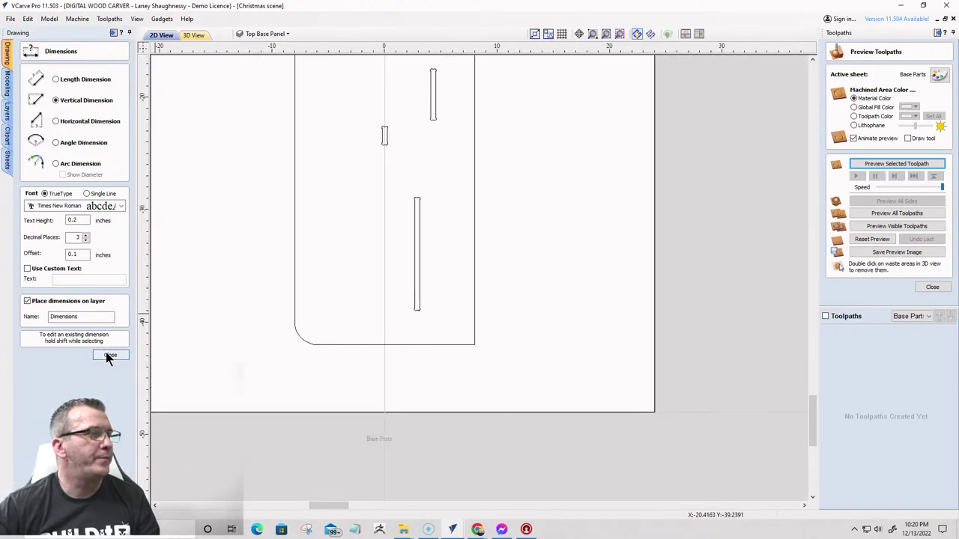
pyautogui.click(110, 356)
pyautogui.scroll(-4, 448, 369)
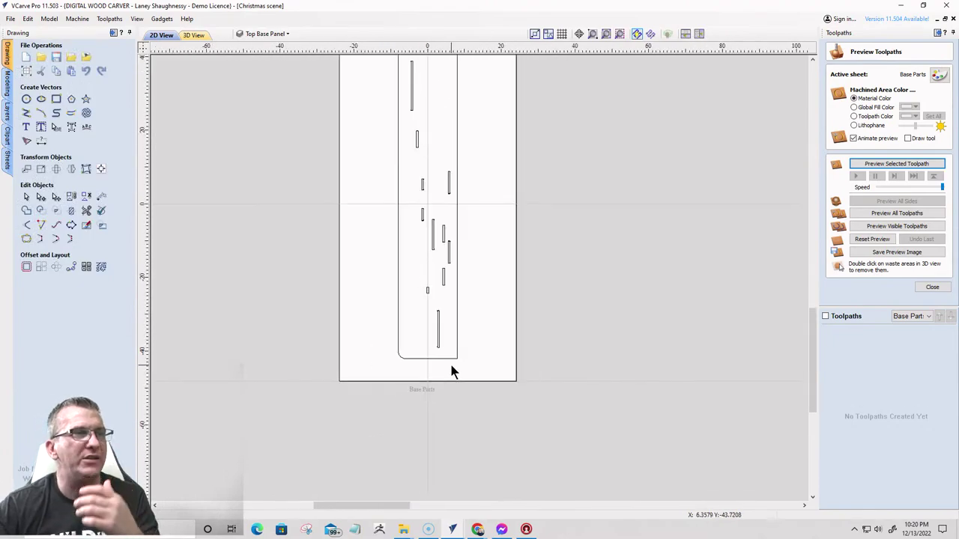
pyautogui.click(398, 310)
pyautogui.scroll(-3, 412, 321)
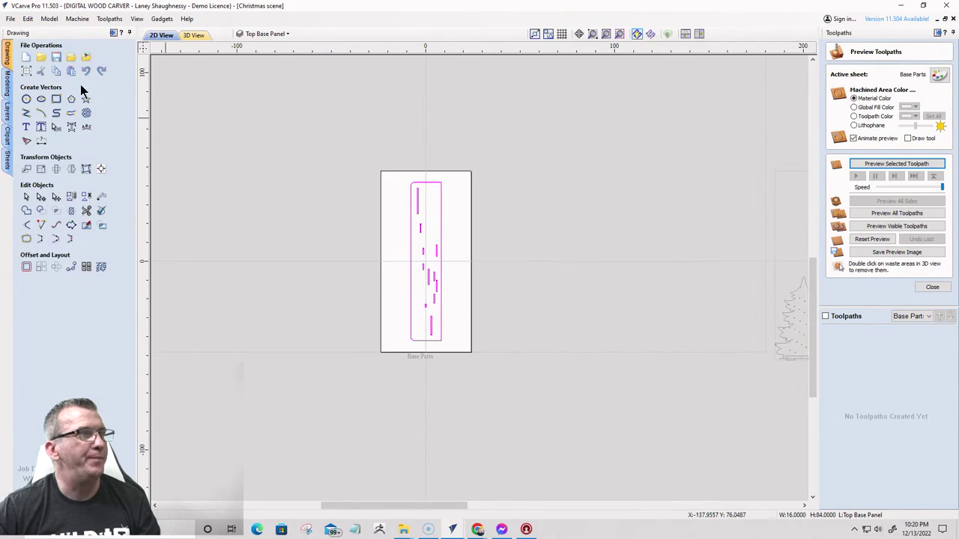
pyautogui.click(56, 98)
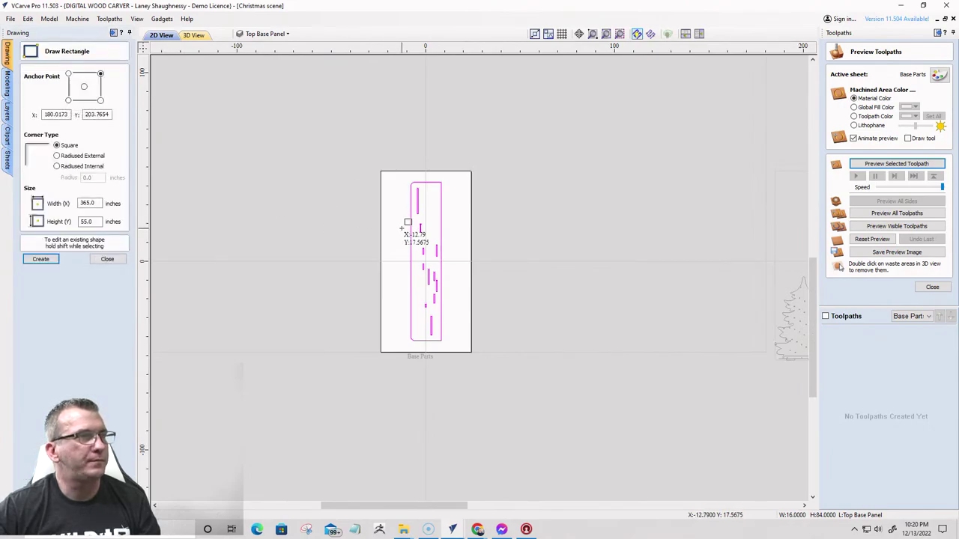
pyautogui.scroll(2, 417, 241)
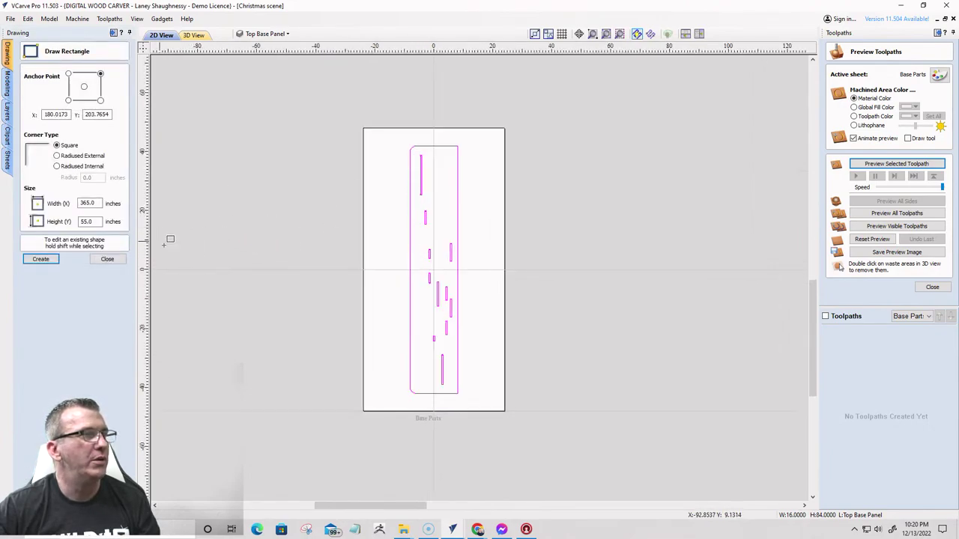
pyautogui.click(106, 259)
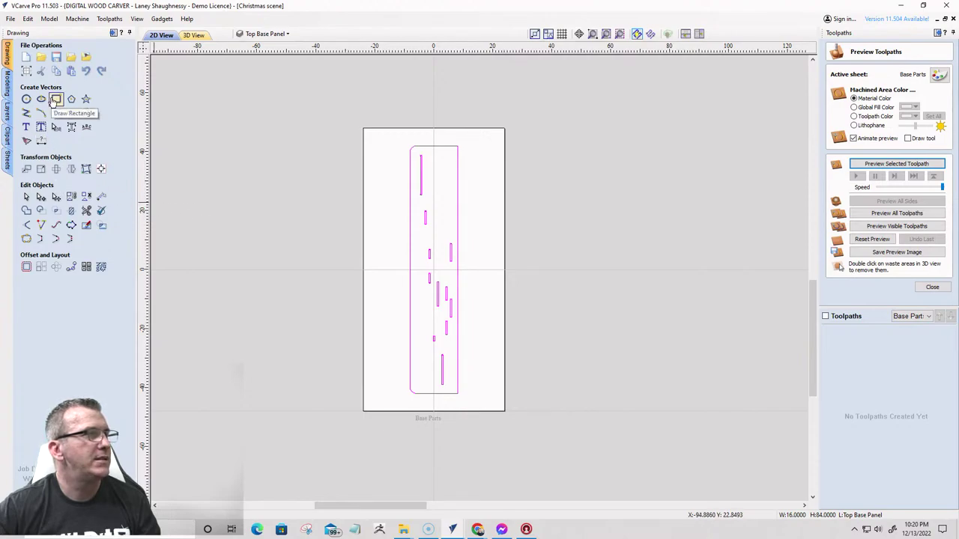
# - Set the fillet tool to Normal fillet with radius 2.0, then select the panel outline
pyautogui.click(27, 226)
pyautogui.click(48, 129)
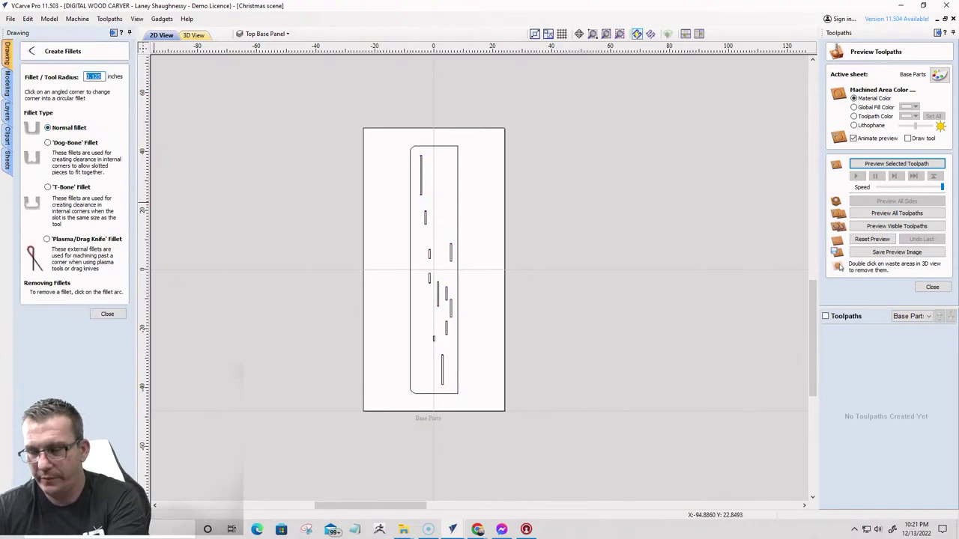
pyautogui.write('2.0')
pyautogui.scroll(3, 438, 155)
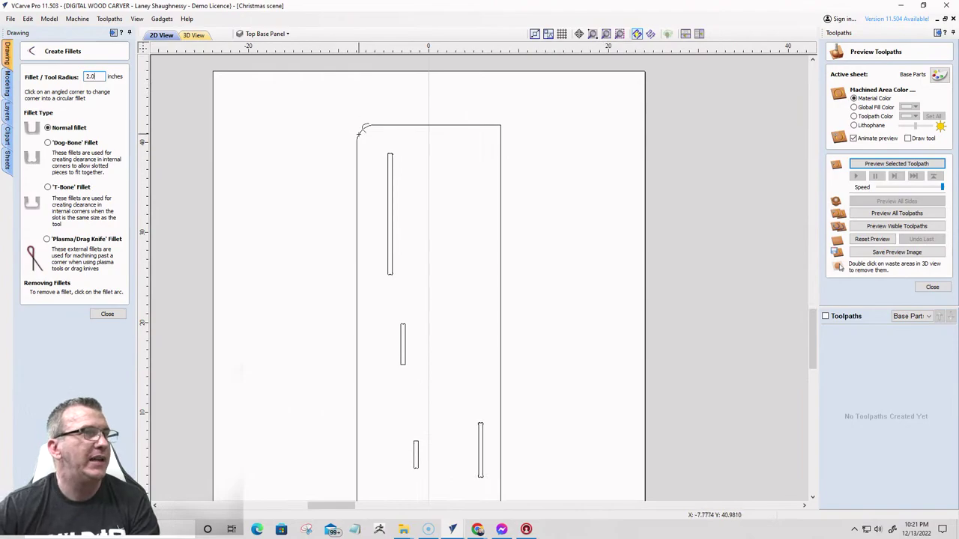
pyautogui.click(116, 313)
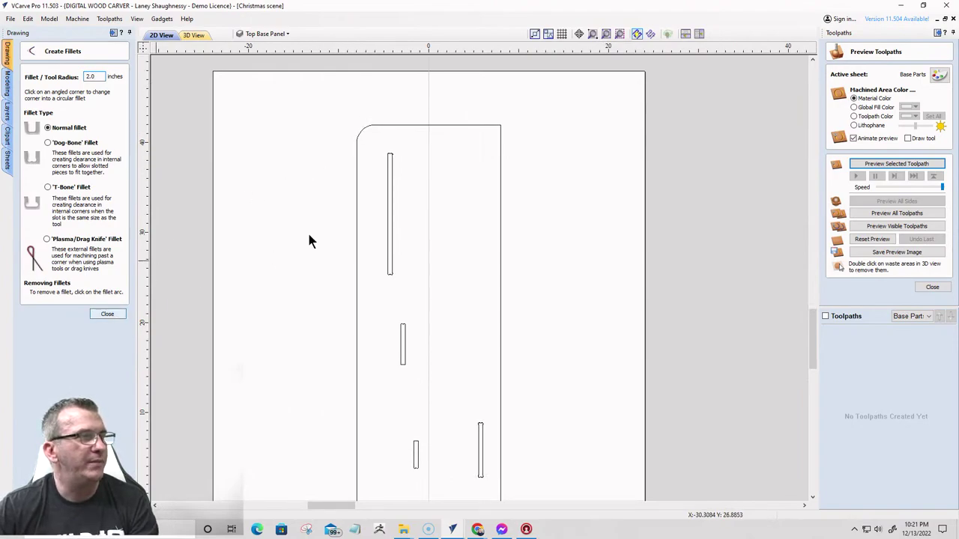
pyautogui.click(356, 209)
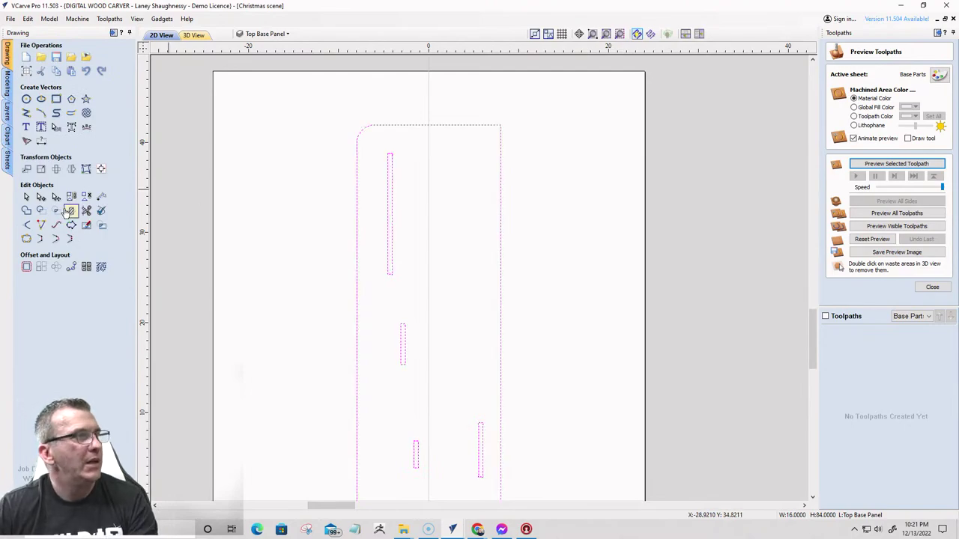
# - Remove the fillet arcs at the inner outline's top-left and bottom-left corners
pyautogui.click(27, 227)
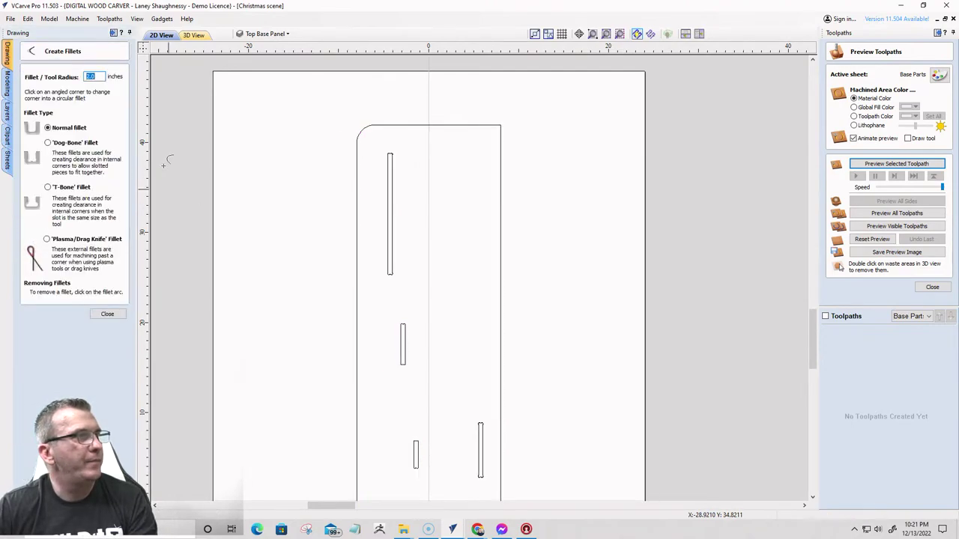
pyautogui.click(367, 130)
pyautogui.scroll(-3, 460, 167)
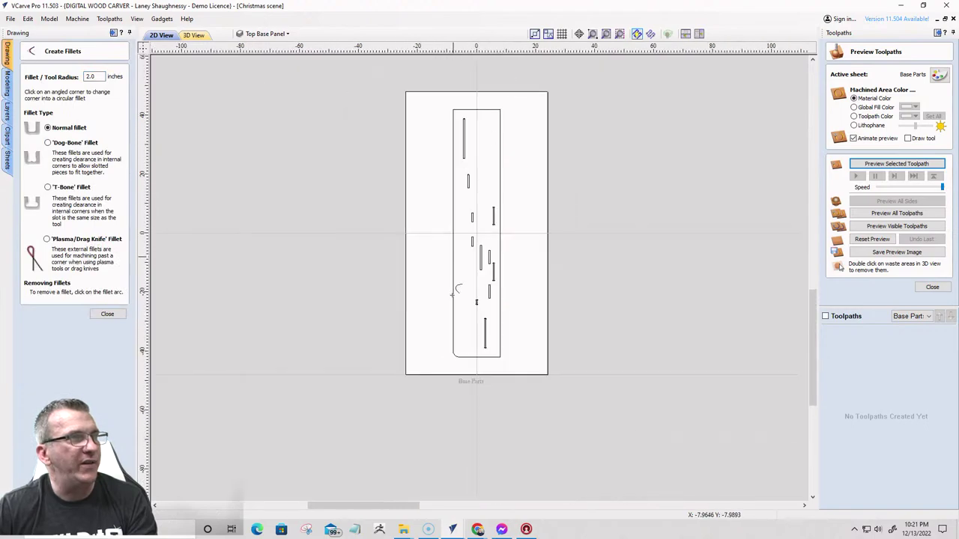
pyautogui.scroll(4, 452, 295)
pyautogui.click(421, 303)
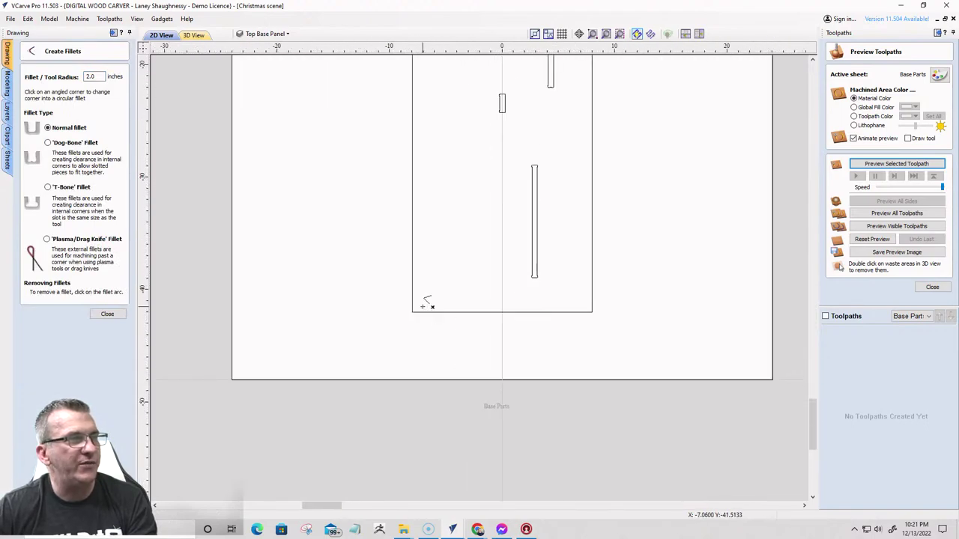
pyautogui.click(107, 313)
pyautogui.click(412, 270)
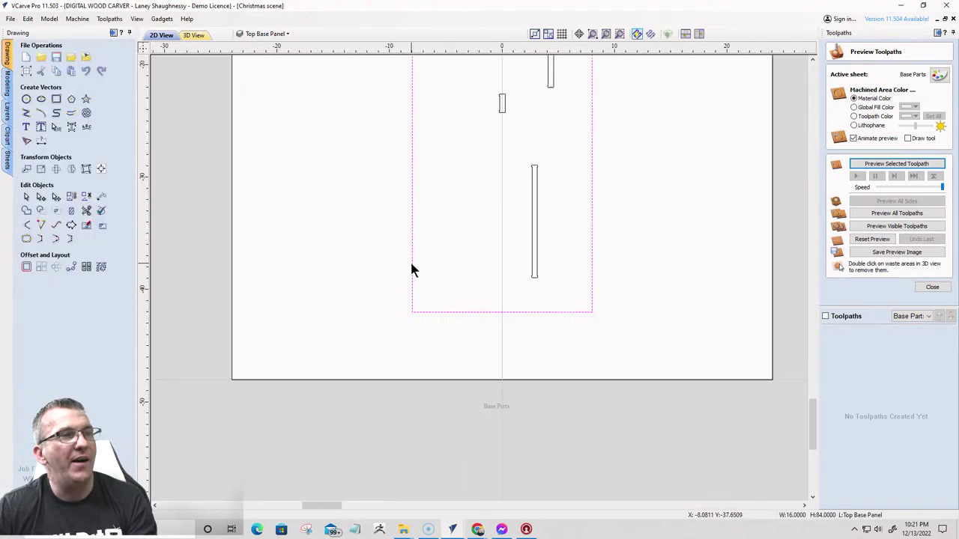
pyautogui.scroll(-2, 402, 338)
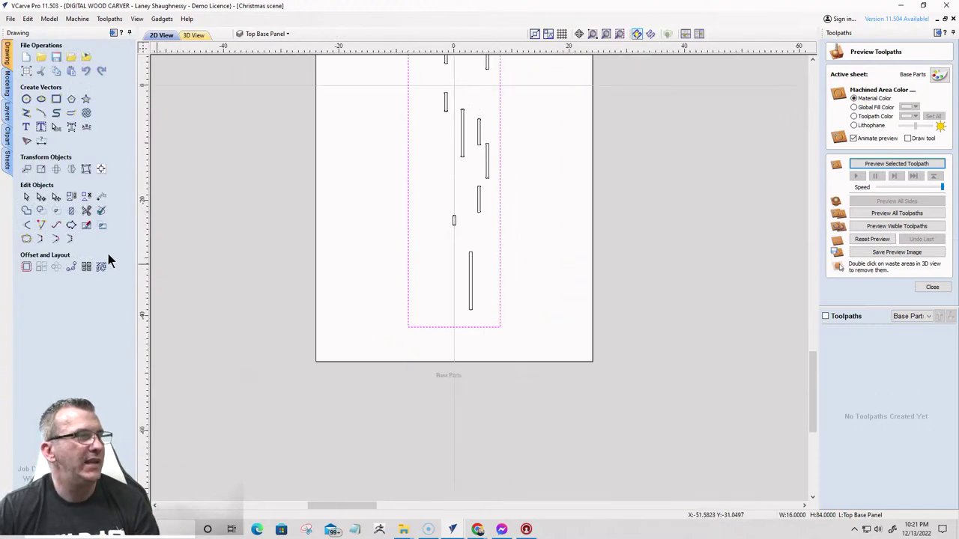
# - Offset the inner panel outline 1.5 inches inwards with sharp offset corners
pyautogui.click(26, 266)
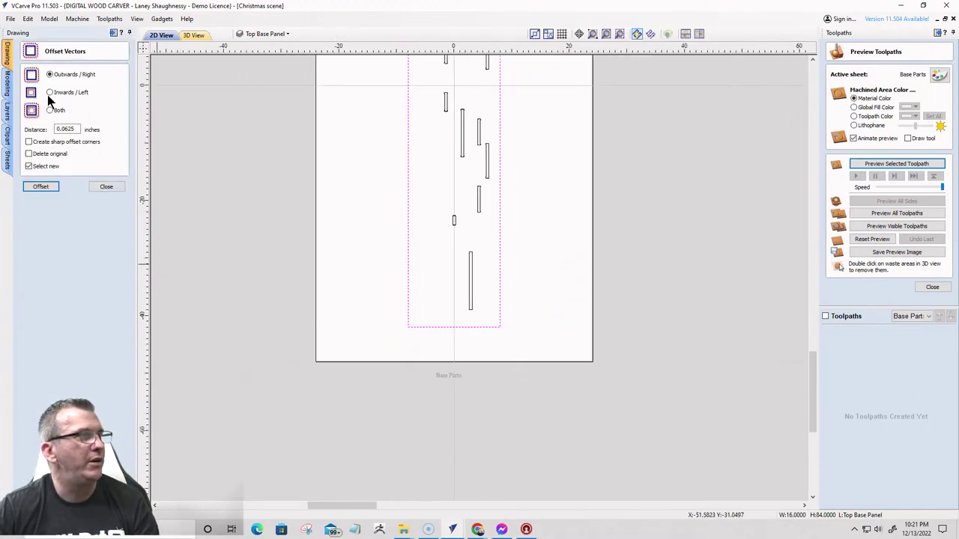
pyautogui.moveTo(70, 129); pyautogui.dragTo(43, 132)
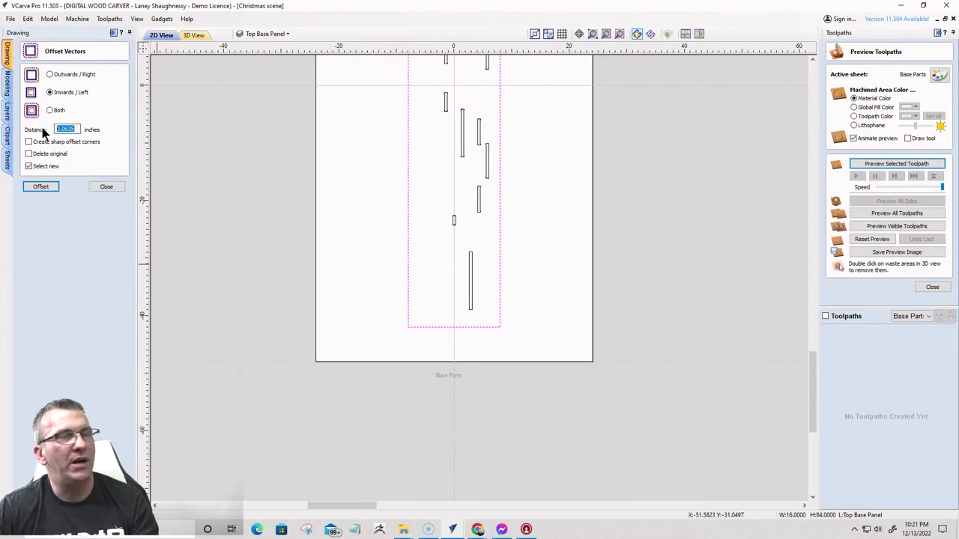
pyautogui.write('1.5')
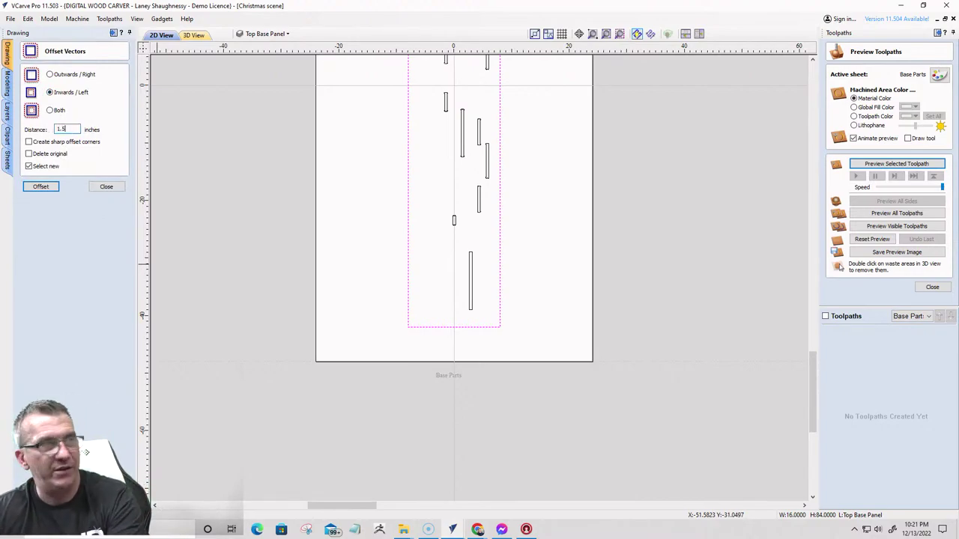
pyautogui.click(41, 186)
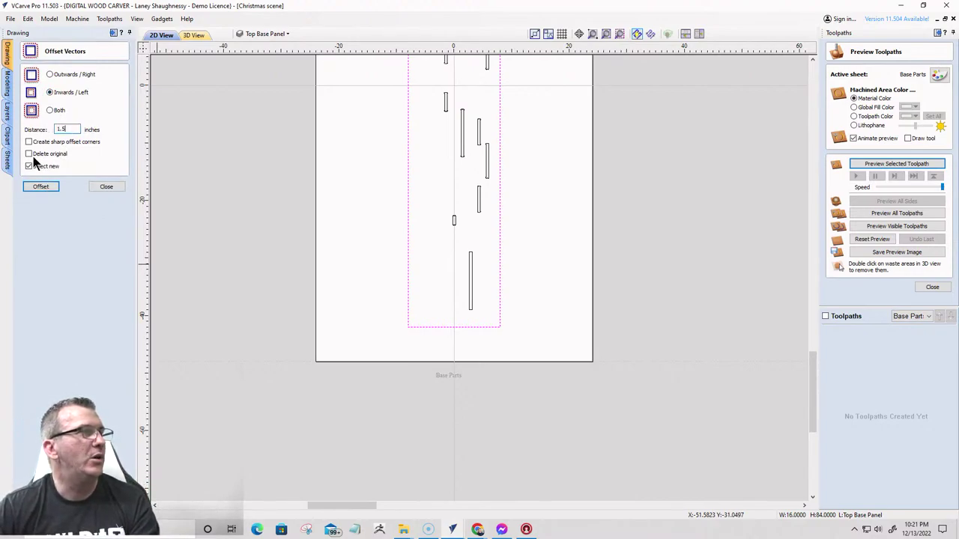
pyautogui.click(29, 166)
pyautogui.click(42, 186)
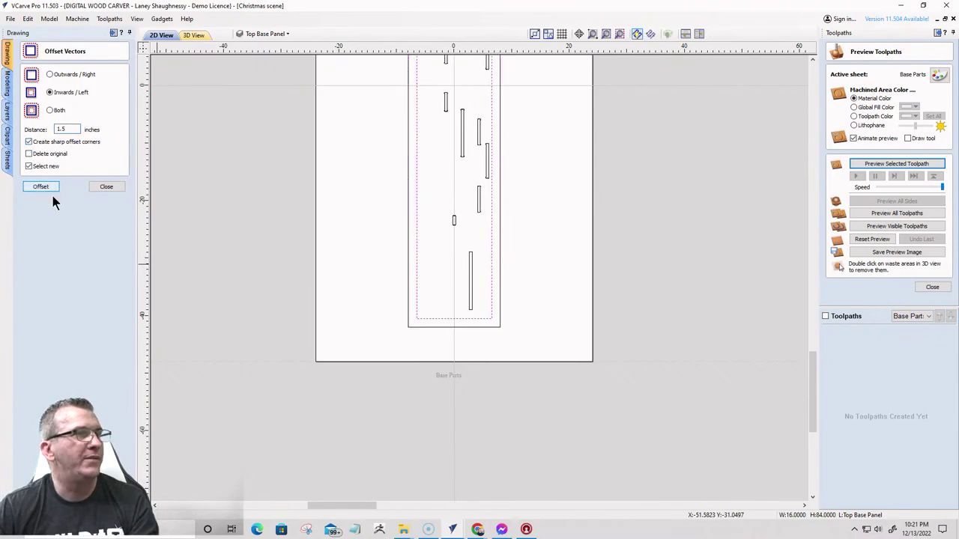
pyautogui.click(108, 186)
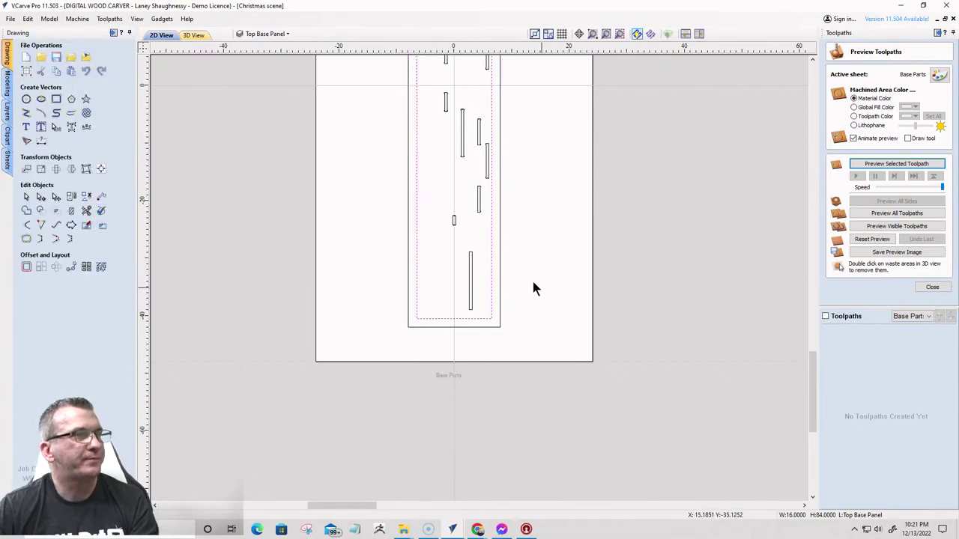
pyautogui.scroll(-3, 517, 284)
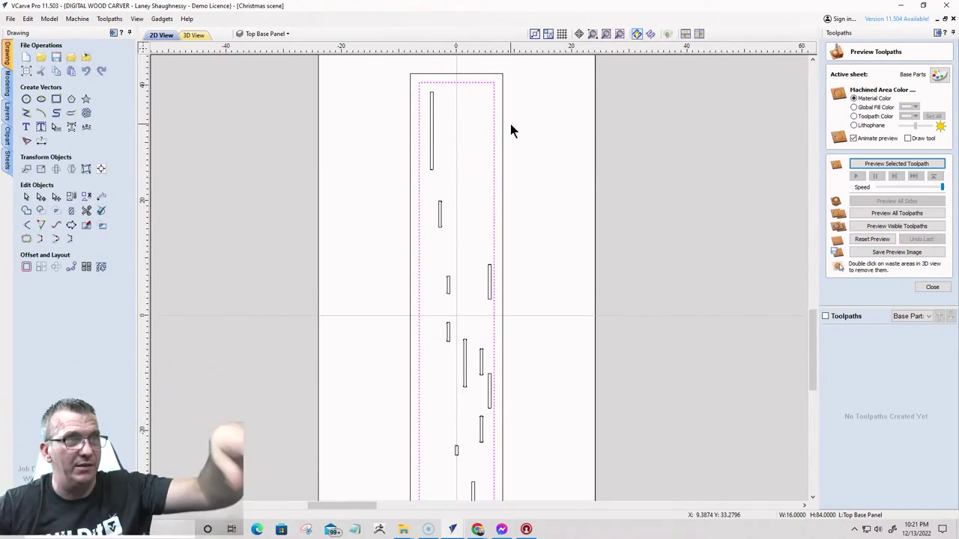
pyautogui.scroll(-3, 502, 100)
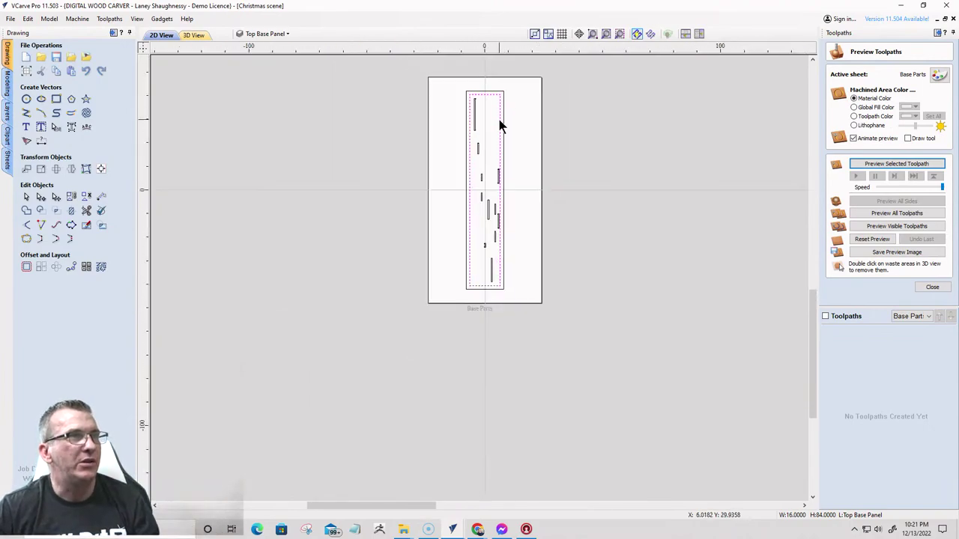
pyautogui.click(499, 119)
# - Centre the 13 × 81 offset rectangle with F9 and move it left of the panel
pyautogui.moveTo(499, 119); pyautogui.dragTo(347, 137)
pyautogui.scroll(1, 293, 137)
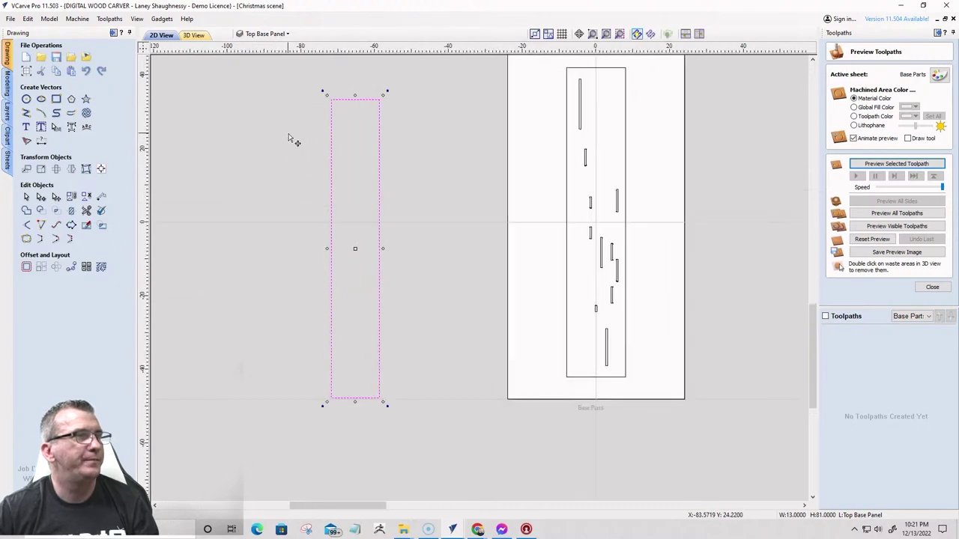
pyautogui.scroll(-2, 508, 218)
pyautogui.scroll(3, 428, 181)
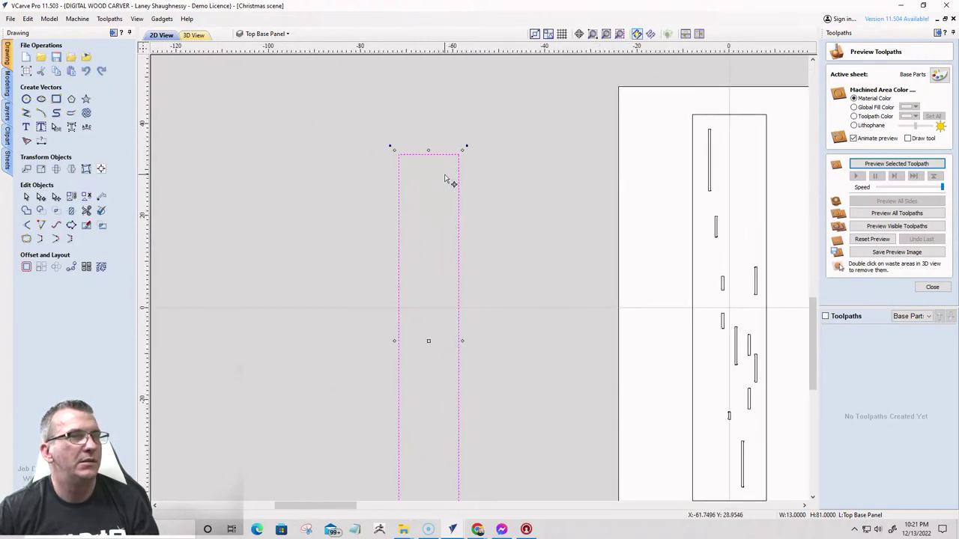
pyautogui.press('F9')
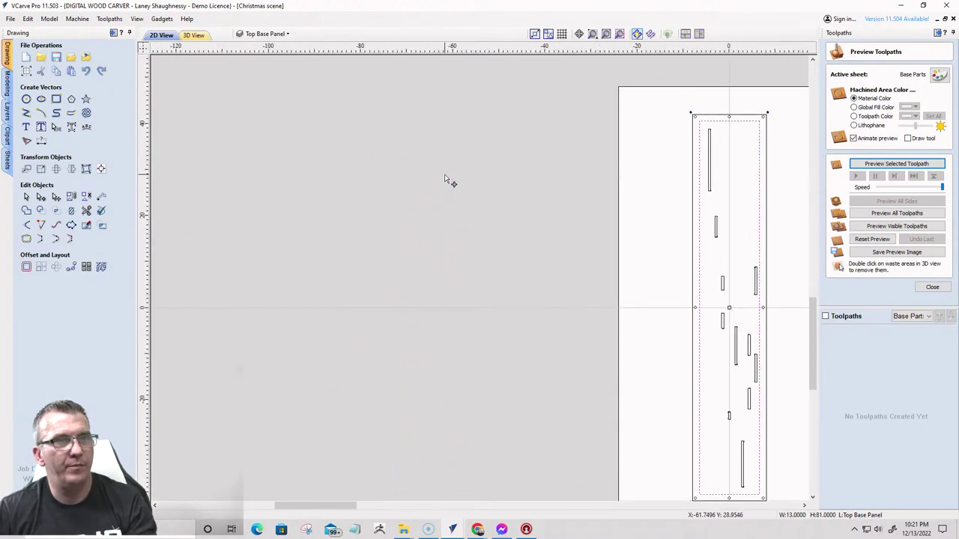
pyautogui.scroll(3, 765, 298)
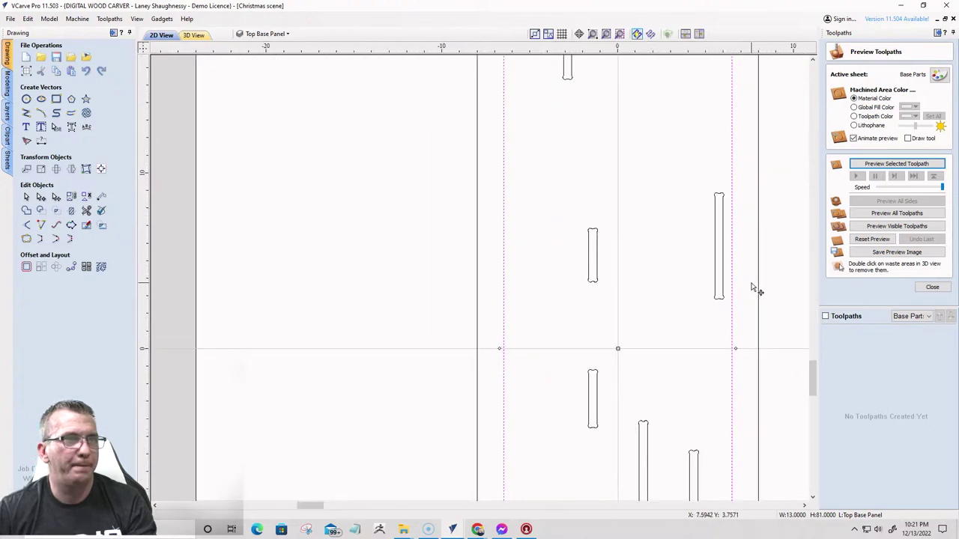
pyautogui.scroll(-3, 756, 289)
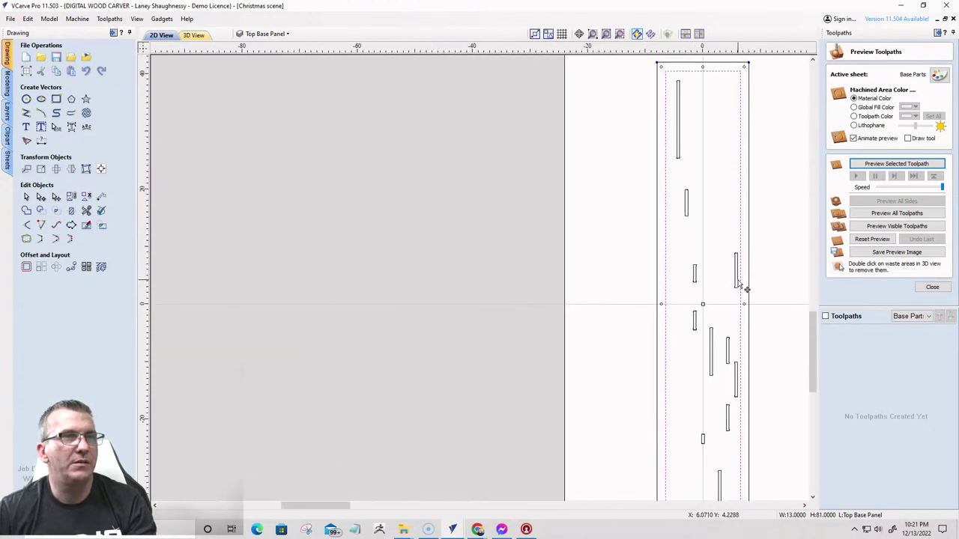
pyautogui.scroll(-1, 746, 289)
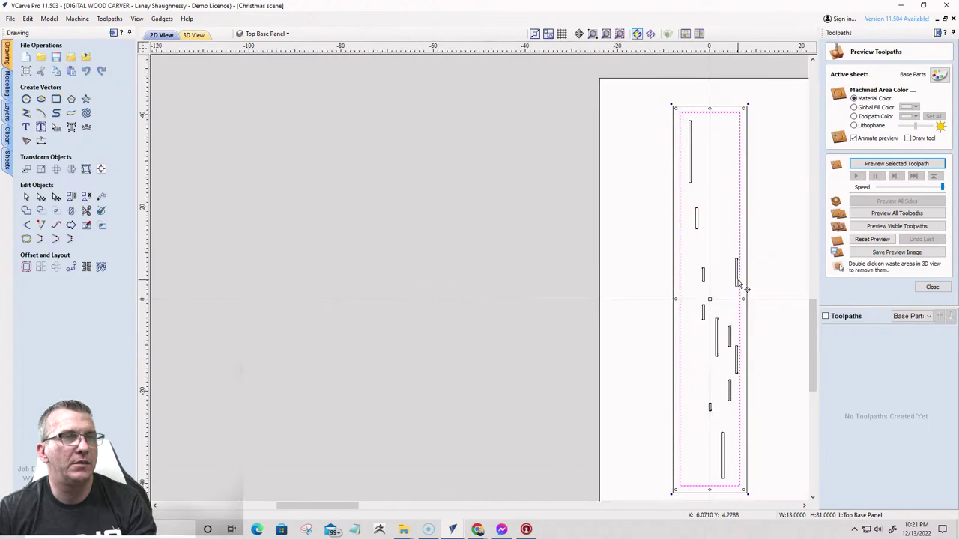
pyautogui.moveTo(680, 274); pyautogui.dragTo(421, 258)
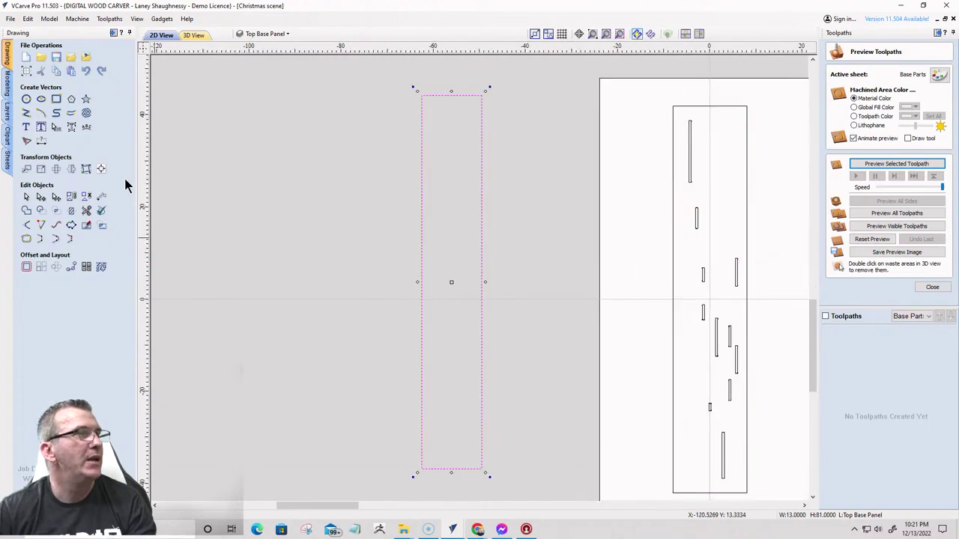
# - Draw a narrow full-height rectangle strip along the offset rectangle's left edge
pyautogui.click(56, 98)
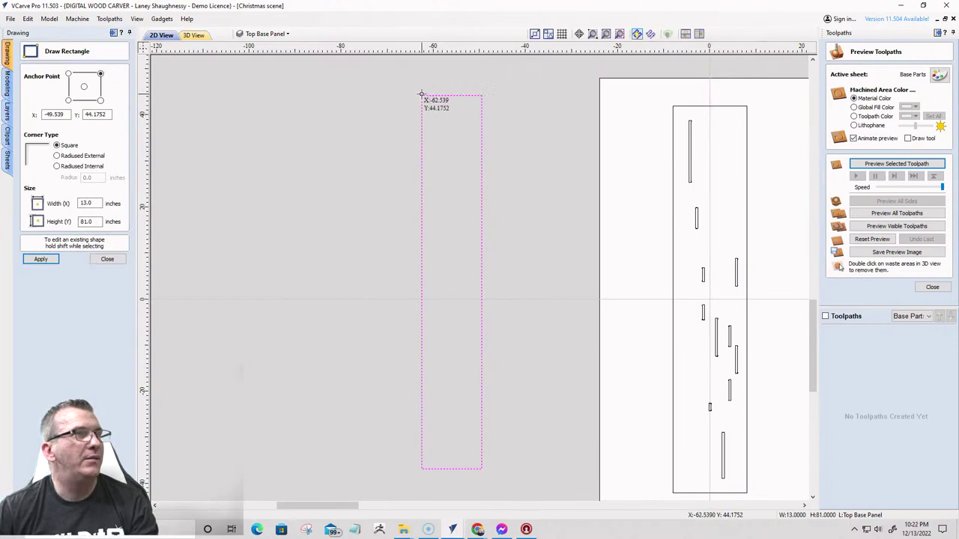
pyautogui.scroll(2, 422, 95)
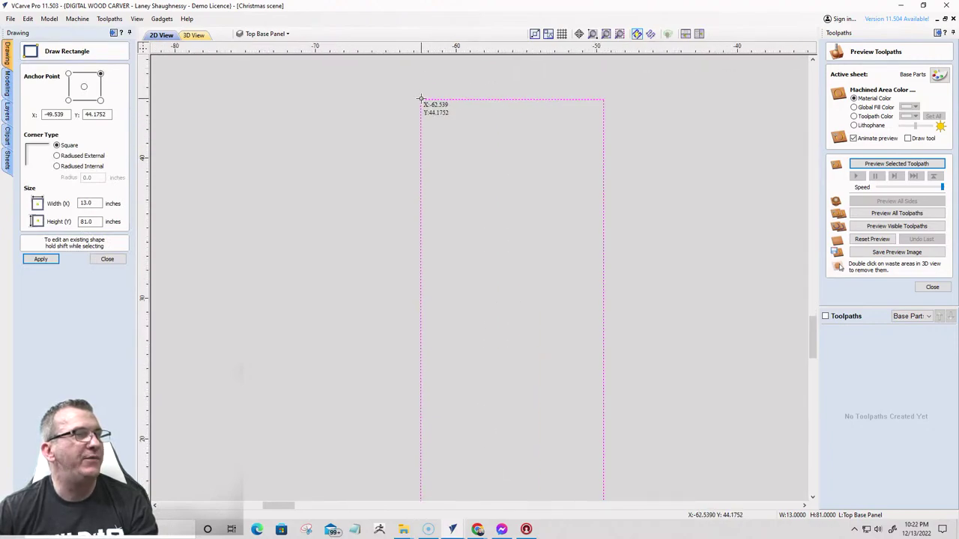
pyautogui.scroll(-2, 420, 93)
pyautogui.moveTo(418, 92)
pyautogui.mouseDown()
pyautogui.moveTo(427, 109)
pyautogui.moveTo(431, 463)
pyautogui.mouseUp()
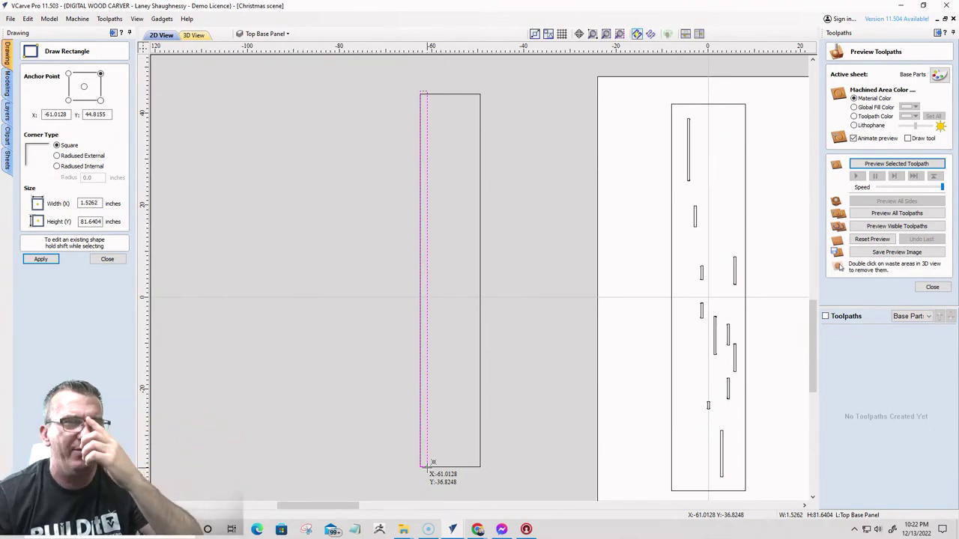
pyautogui.click(108, 260)
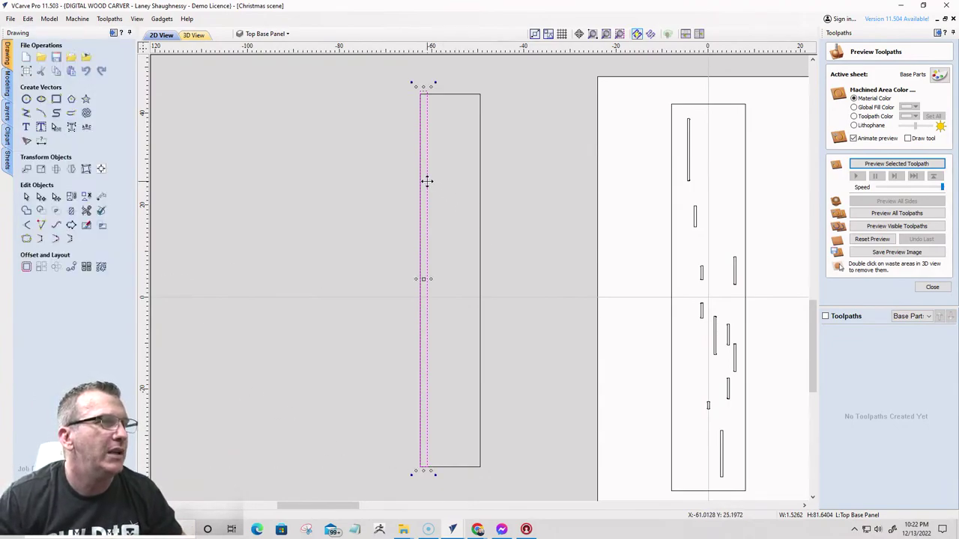
pyautogui.scroll(-1, 427, 181)
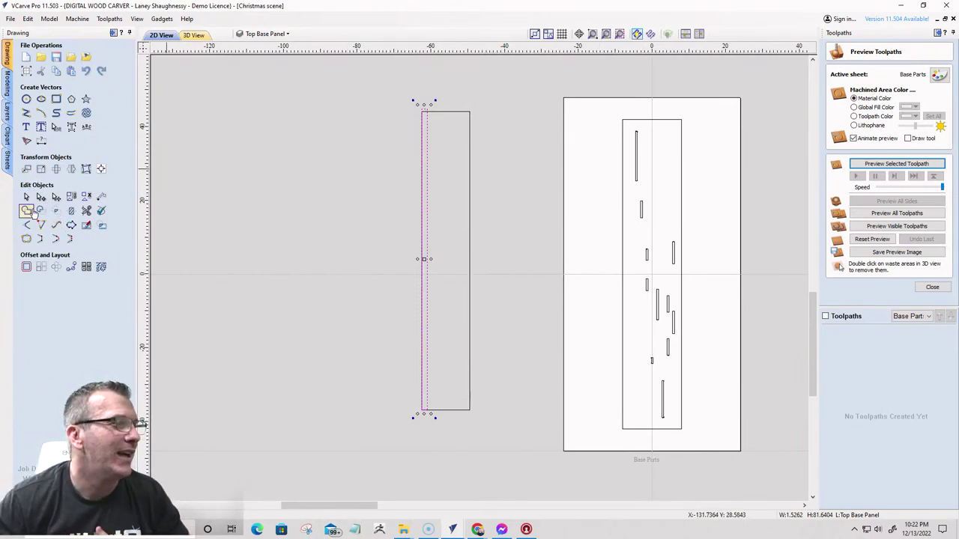
pyautogui.scroll(3, 426, 111)
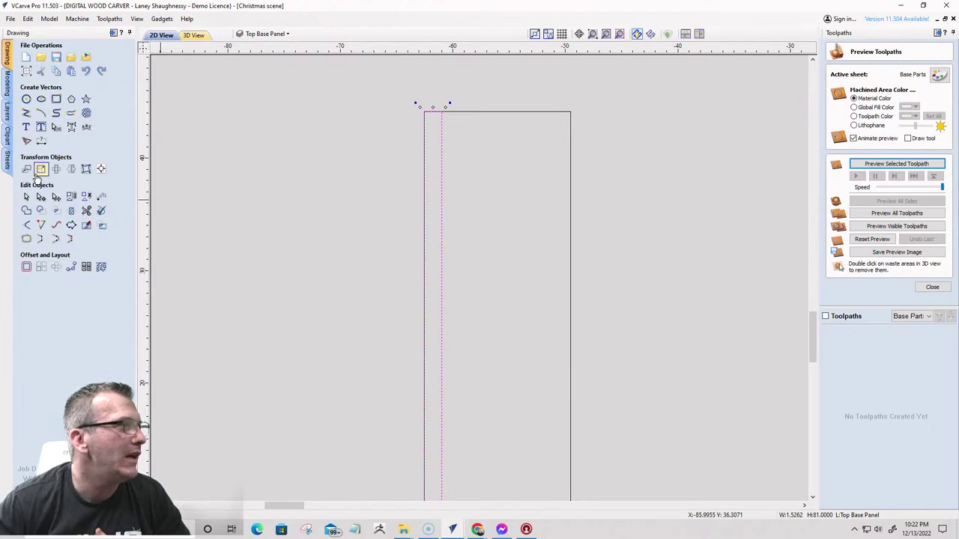
# - Set the narrow strip's width to 0.71875 inches with Set Size
pyautogui.click(41, 169)
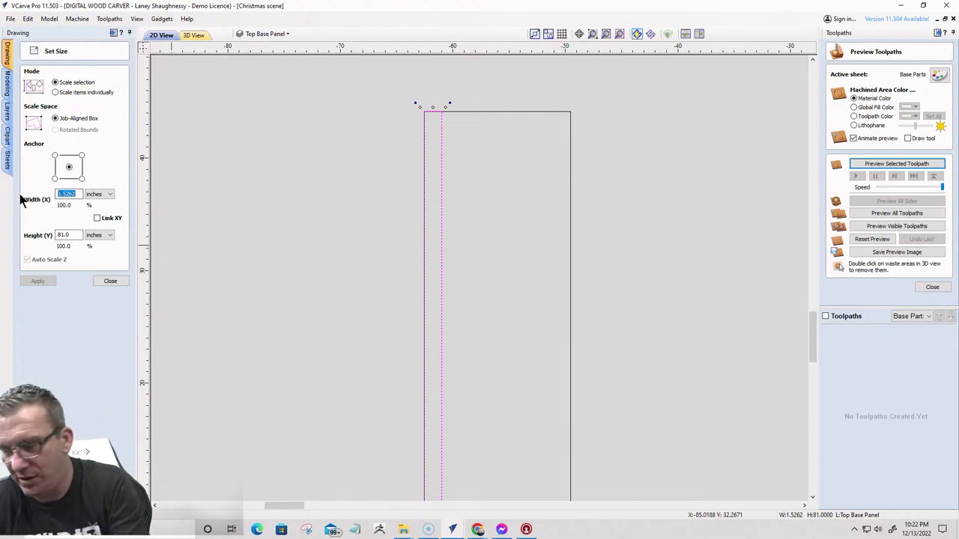
pyautogui.write('.71875')
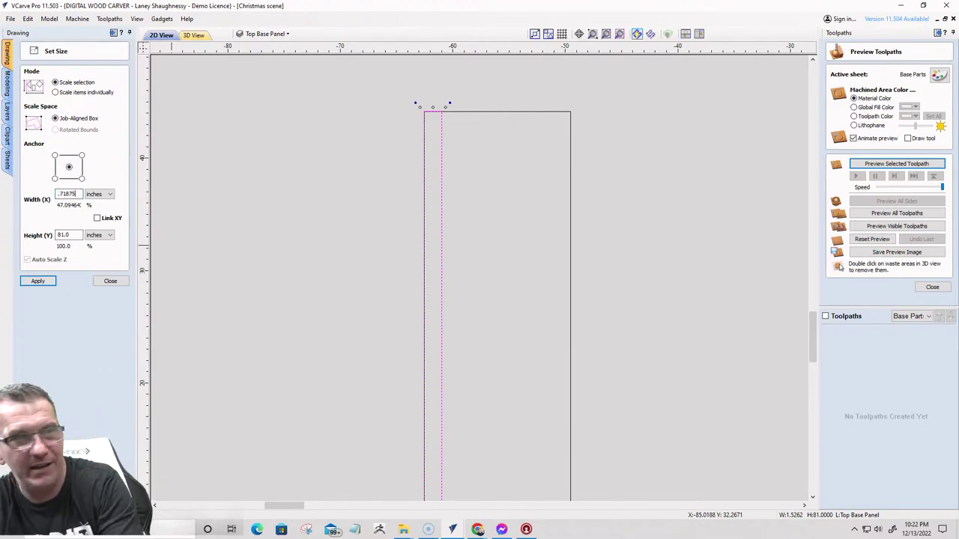
pyautogui.click(39, 282)
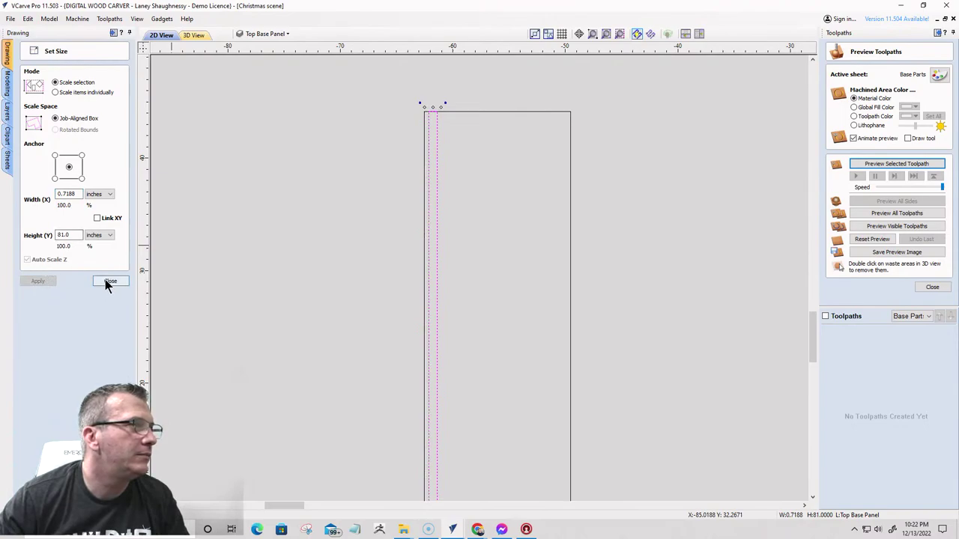
pyautogui.scroll(-5, 407, 220)
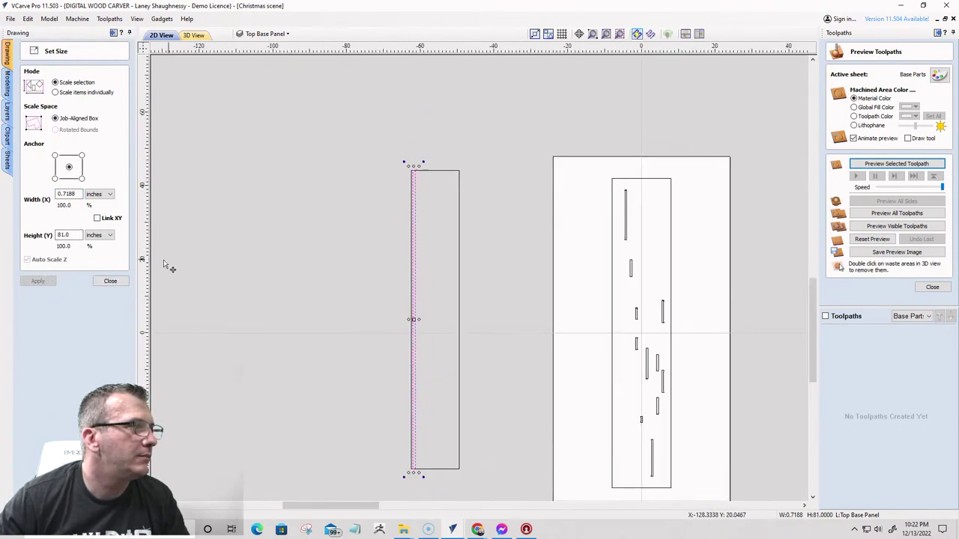
pyautogui.click(111, 281)
pyautogui.scroll(5, 368, 168)
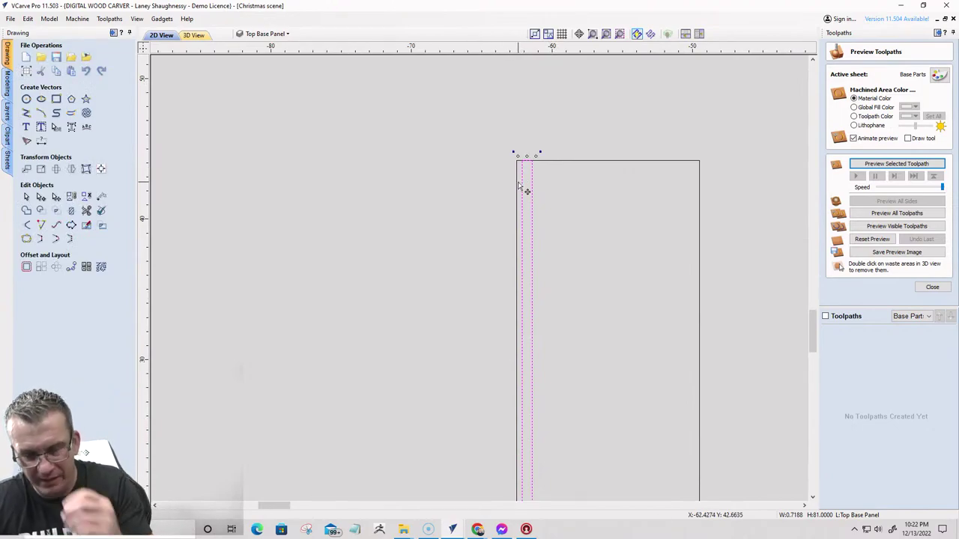
# - Move the narrow strip flush against the tall rectangle's right edge
pyautogui.moveTo(527, 159); pyautogui.dragTo(691, 158)
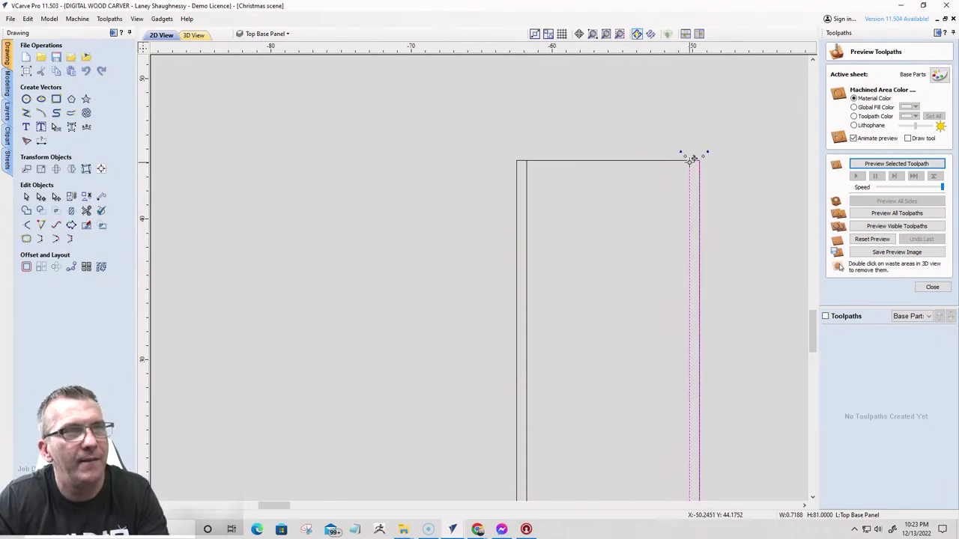
pyautogui.scroll(3, 704, 187)
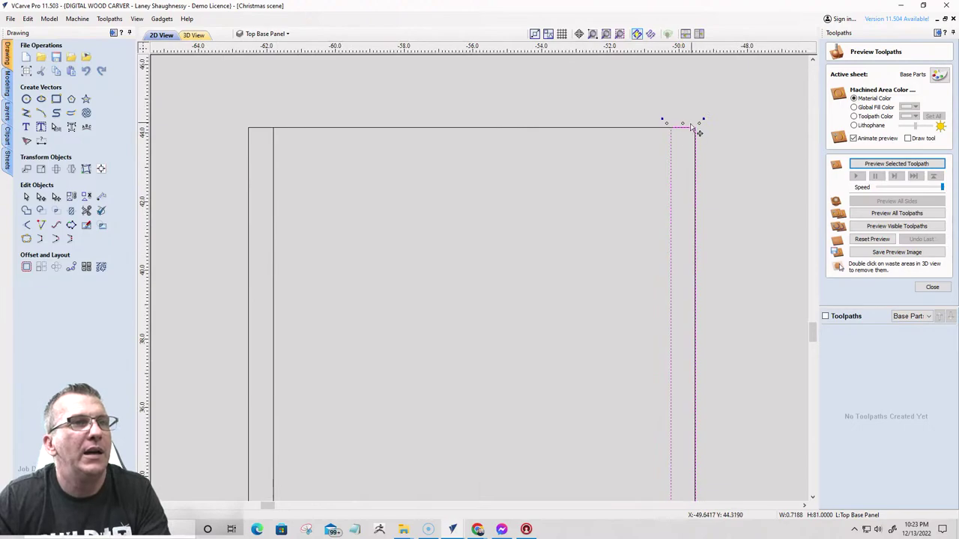
pyautogui.scroll(5, 697, 131)
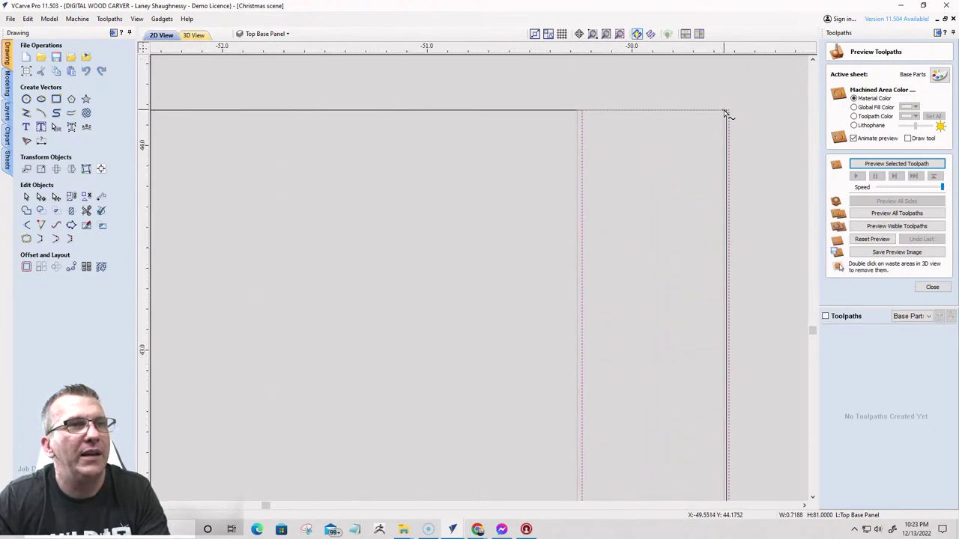
pyautogui.scroll(-4, 730, 116)
pyautogui.scroll(-8, 739, 114)
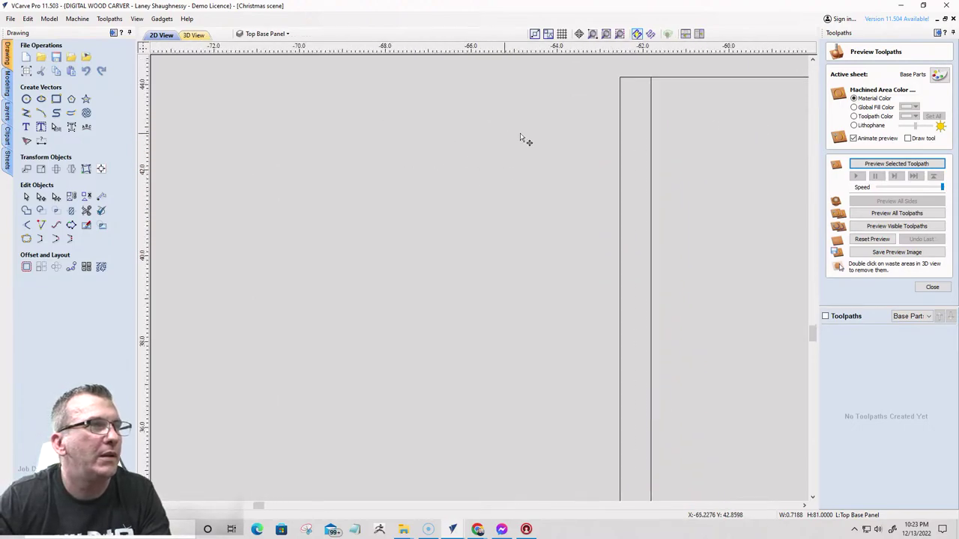
pyautogui.scroll(3, 382, 133)
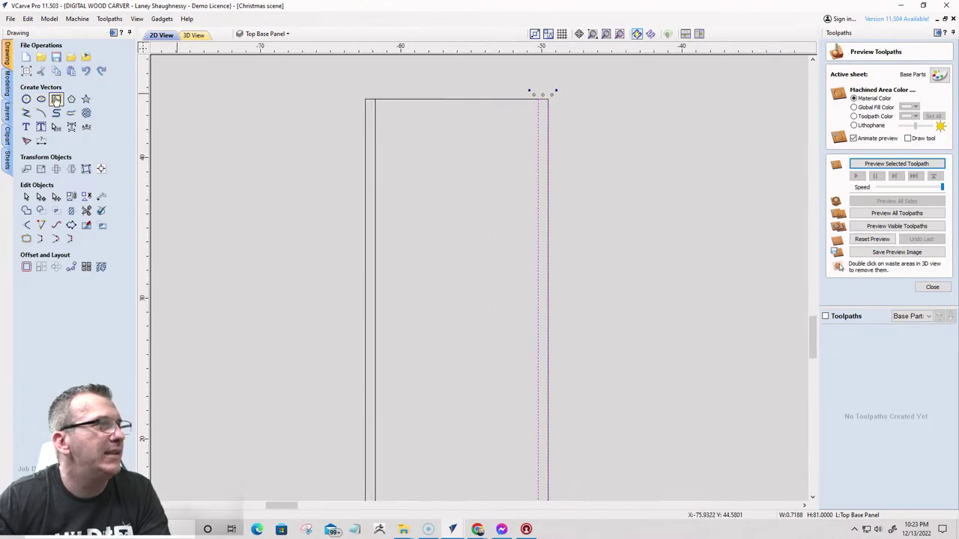
pyautogui.click(57, 99)
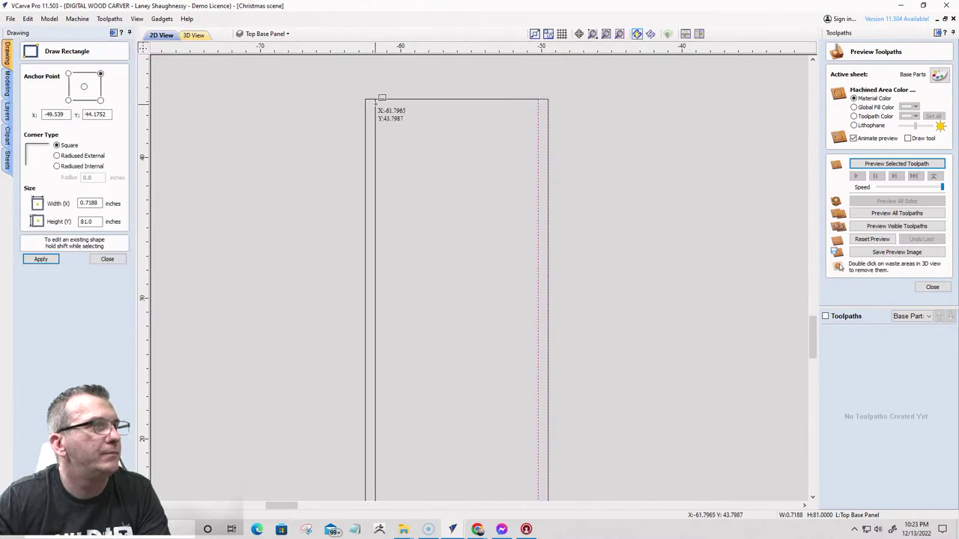
pyautogui.moveTo(376, 100); pyautogui.dragTo(538, 112)
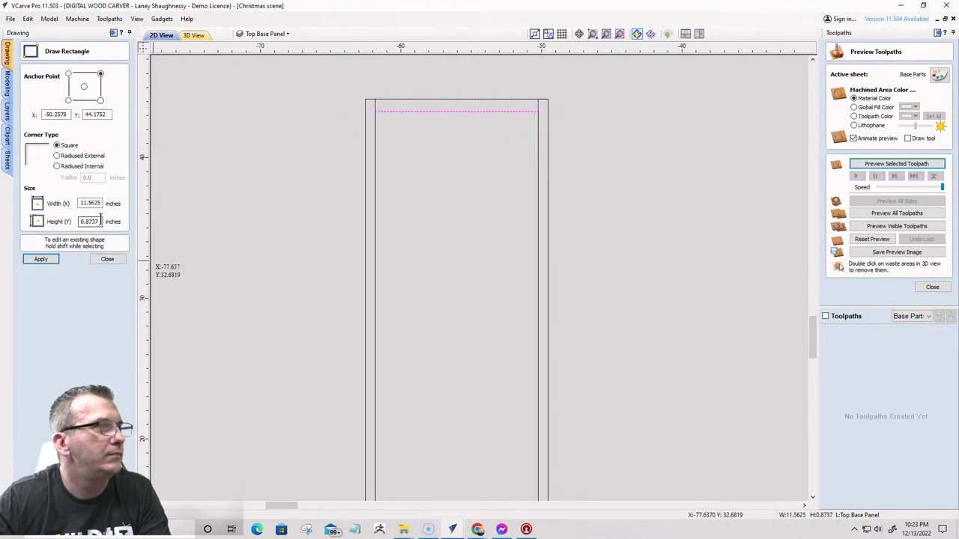
pyautogui.moveTo(100, 221); pyautogui.dragTo(47, 221)
pyautogui.write('.71875')
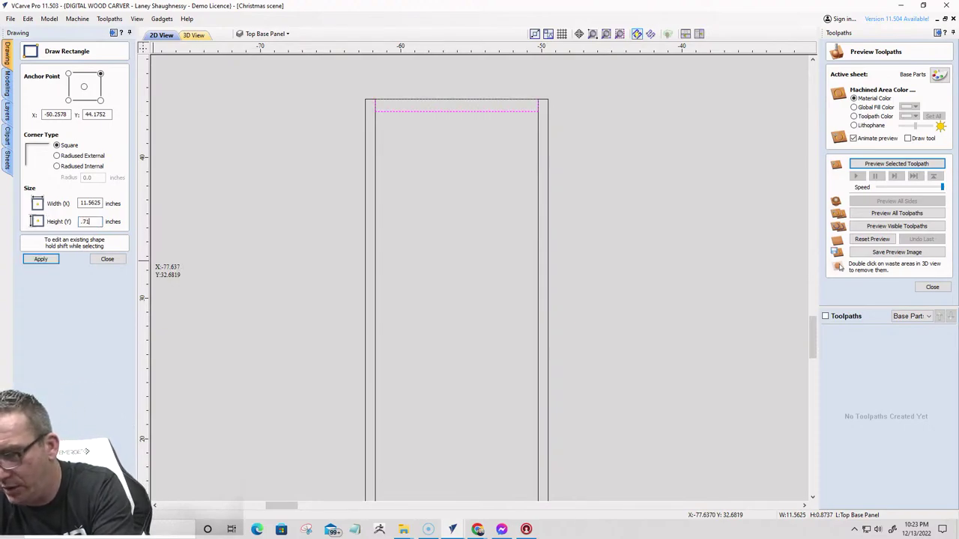
pyautogui.click(42, 261)
pyautogui.click(108, 259)
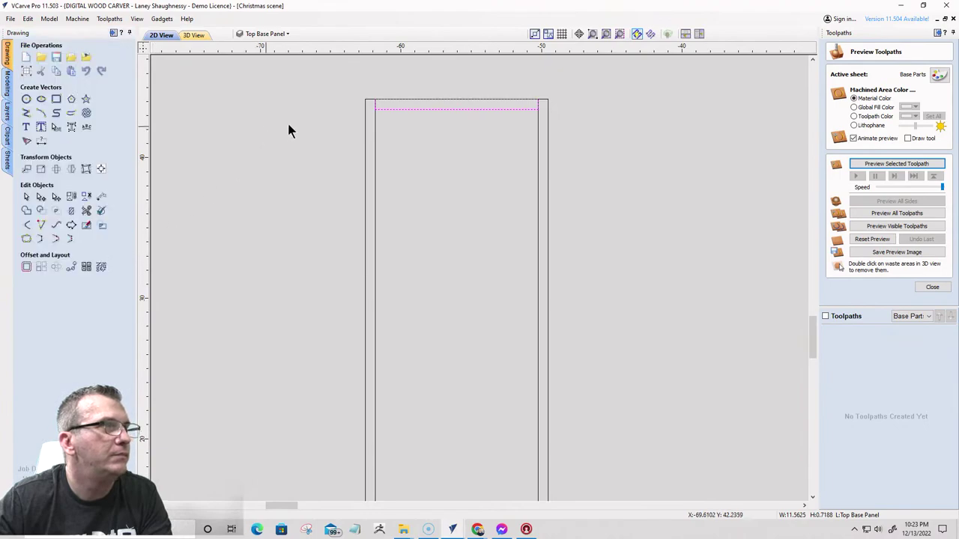
pyautogui.scroll(3, 388, 98)
pyautogui.scroll(-6, 397, 78)
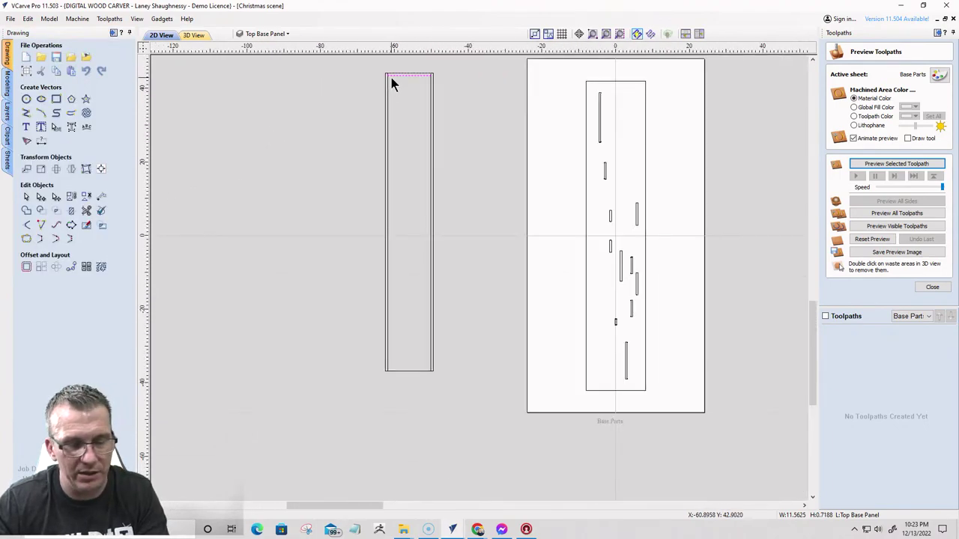
pyautogui.click(390, 75)
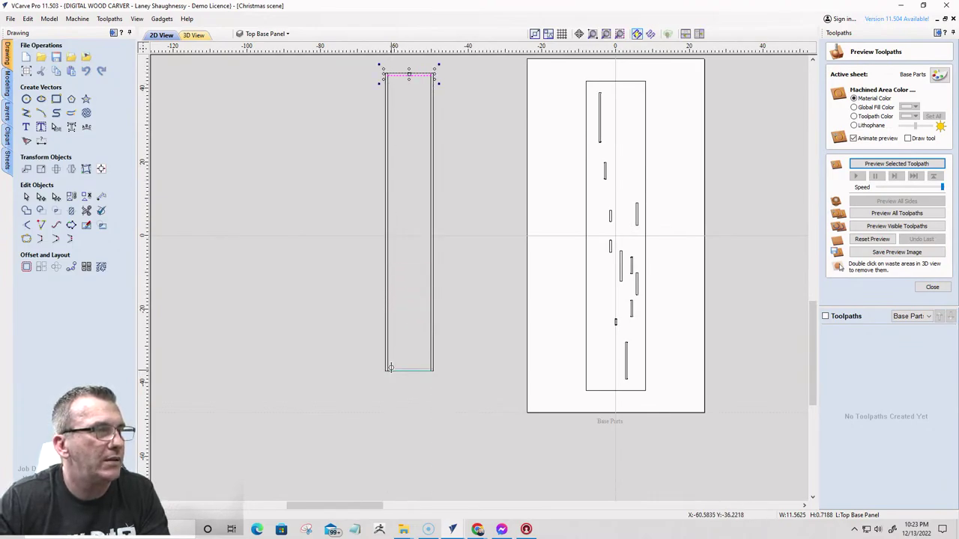
pyautogui.moveTo(390, 370); pyautogui.dragTo(390, 370)
pyautogui.scroll(5, 390, 373)
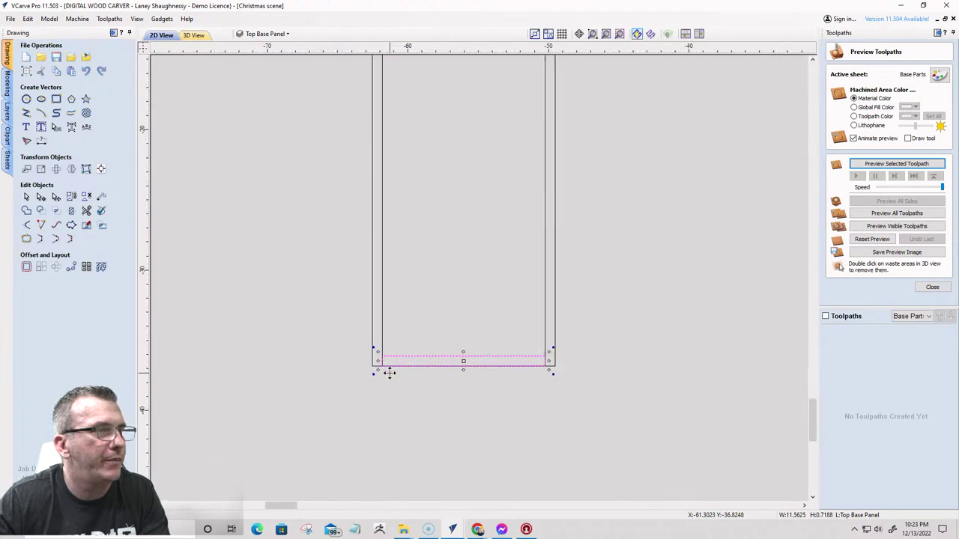
pyautogui.scroll(-3, 394, 352)
pyautogui.scroll(5, 450, 332)
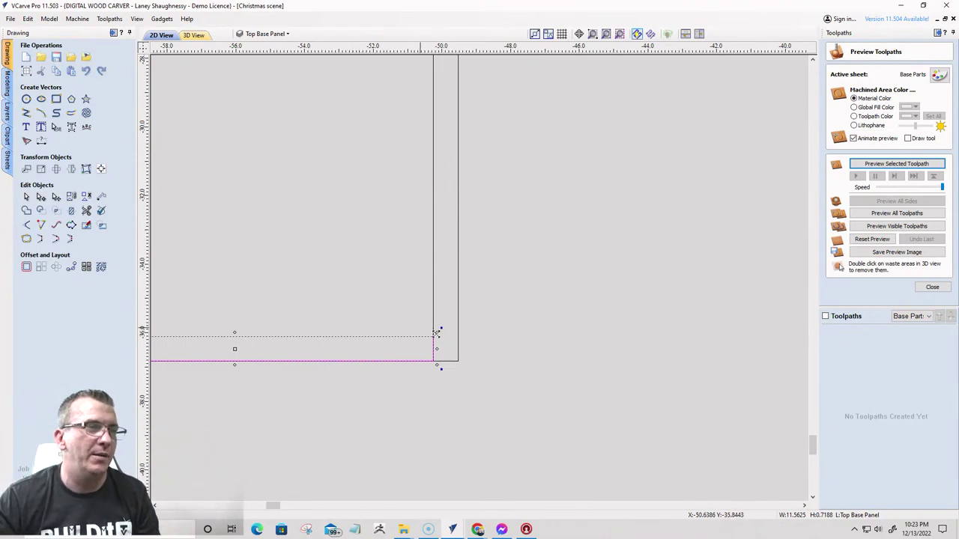
pyautogui.scroll(-5, 439, 334)
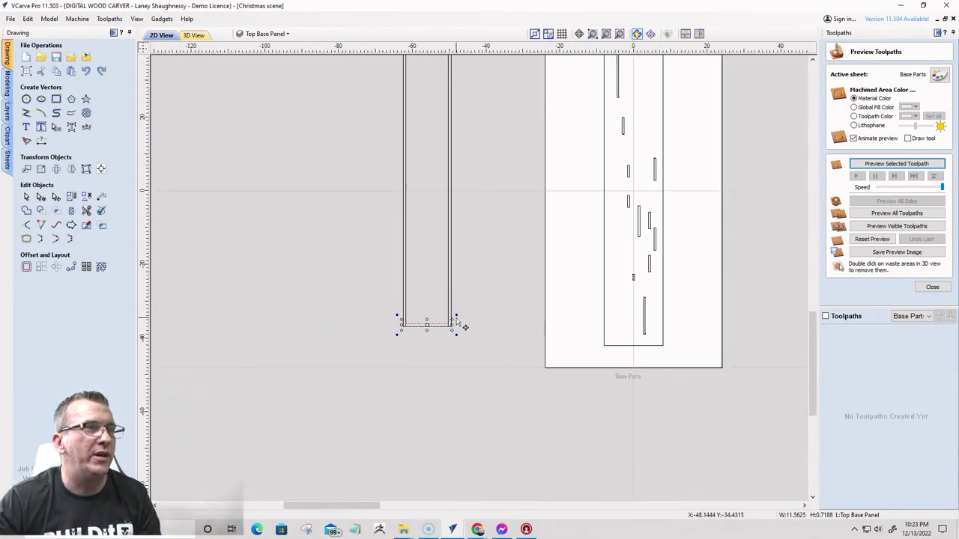
pyautogui.scroll(-3, 457, 232)
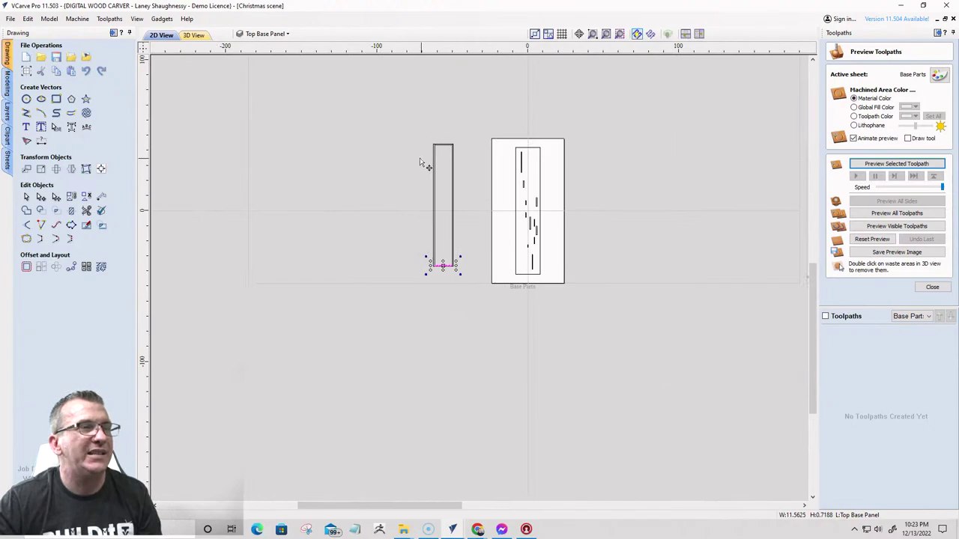
pyautogui.scroll(8, 552, 124)
pyautogui.scroll(-3, 546, 124)
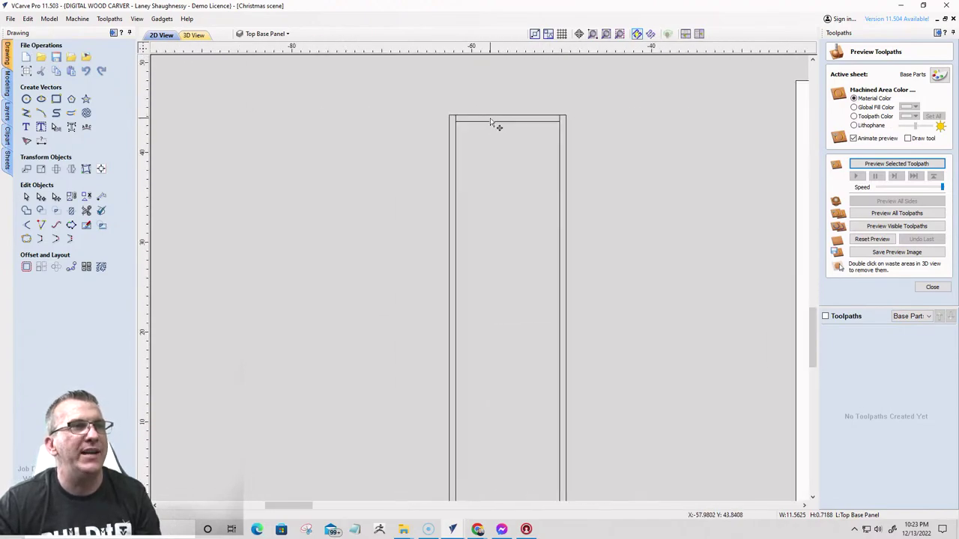
pyautogui.scroll(-1, 524, 129)
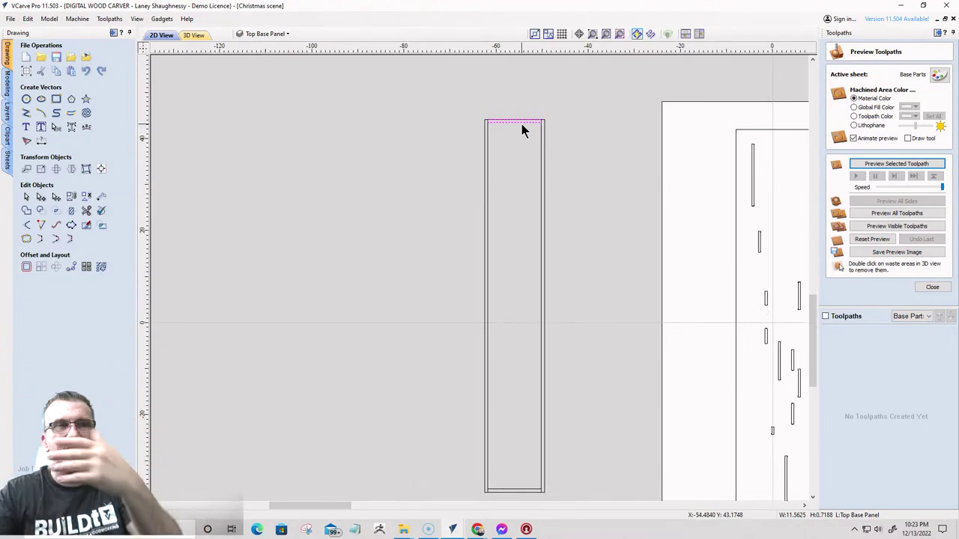
pyautogui.scroll(-2, 450, 141)
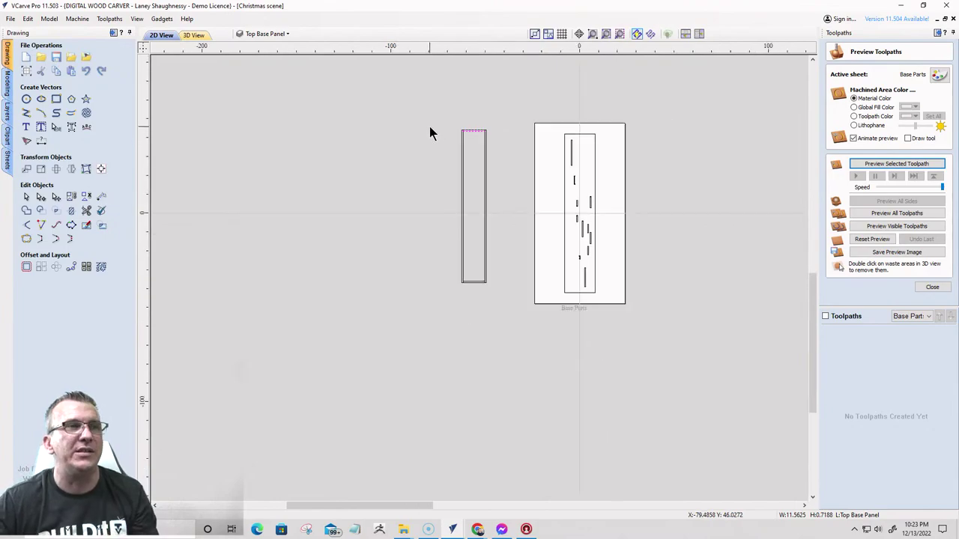
pyautogui.scroll(3, 500, 138)
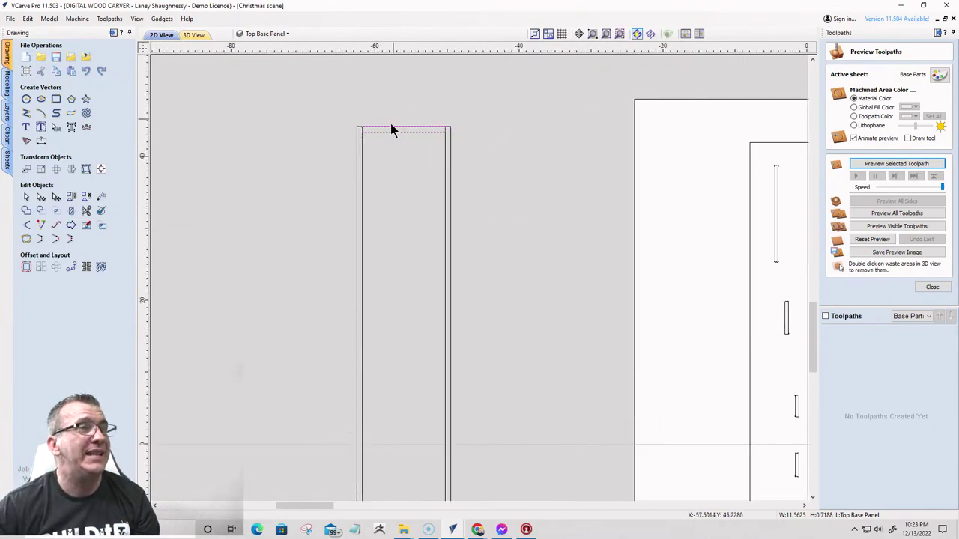
pyautogui.scroll(2, 390, 128)
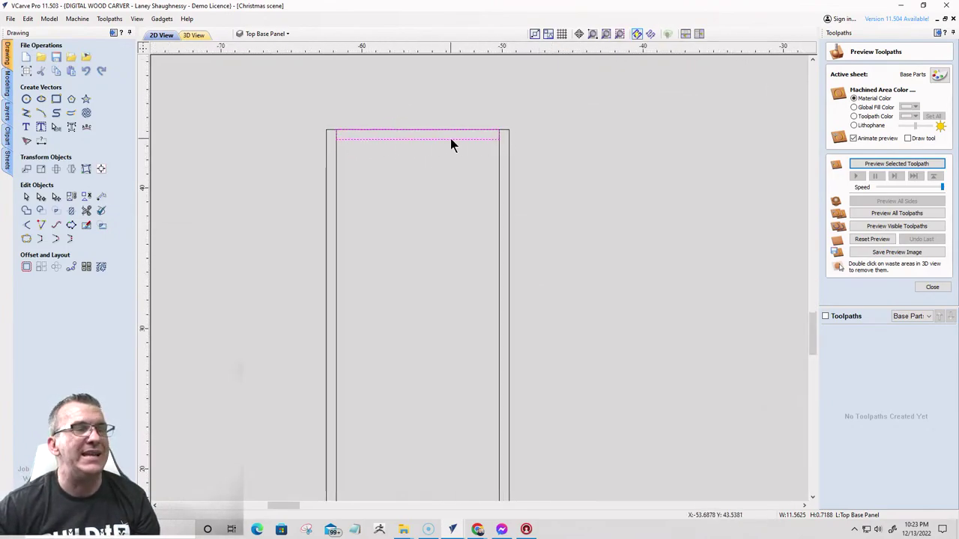
# - Set both the top and bottom end pieces to 8 inches tall
pyautogui.click(41, 171)
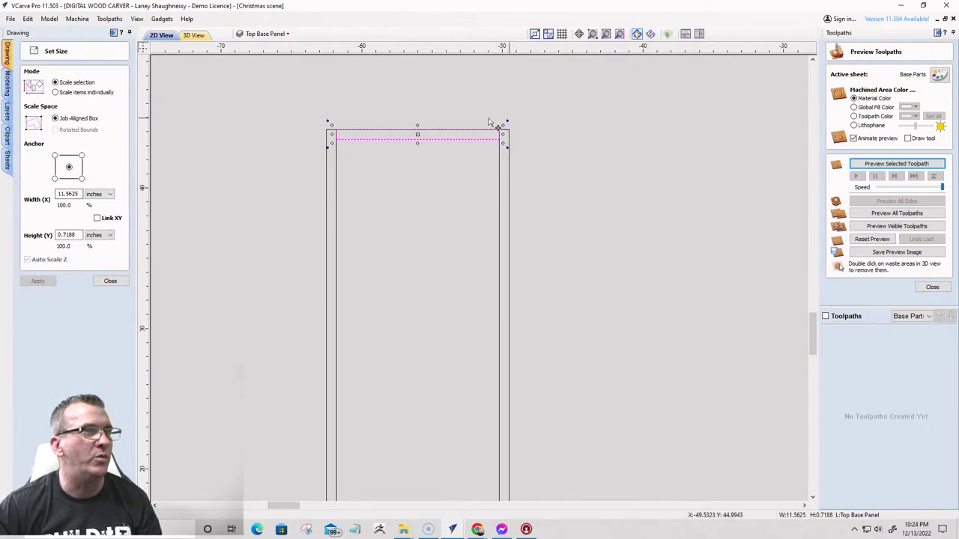
pyautogui.doubleClick(70, 235)
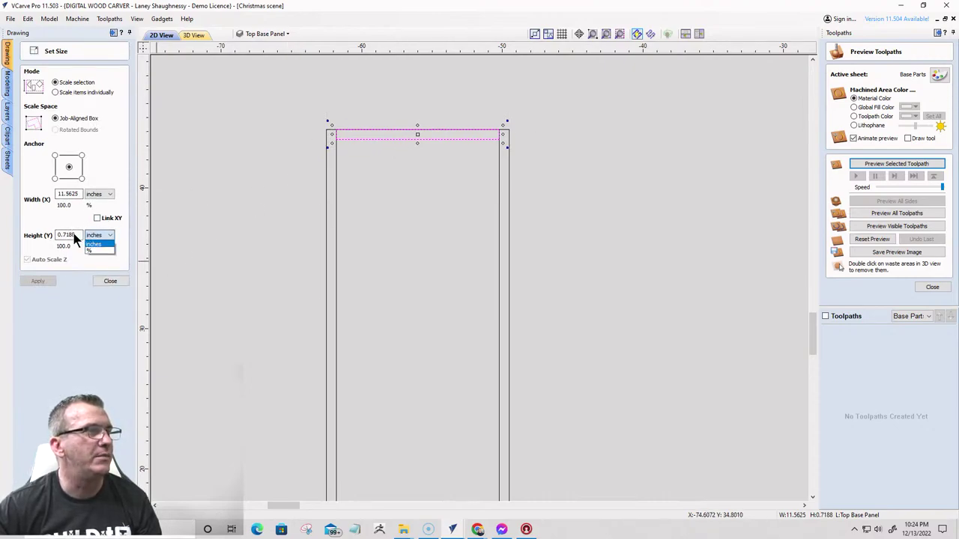
pyautogui.write('8')
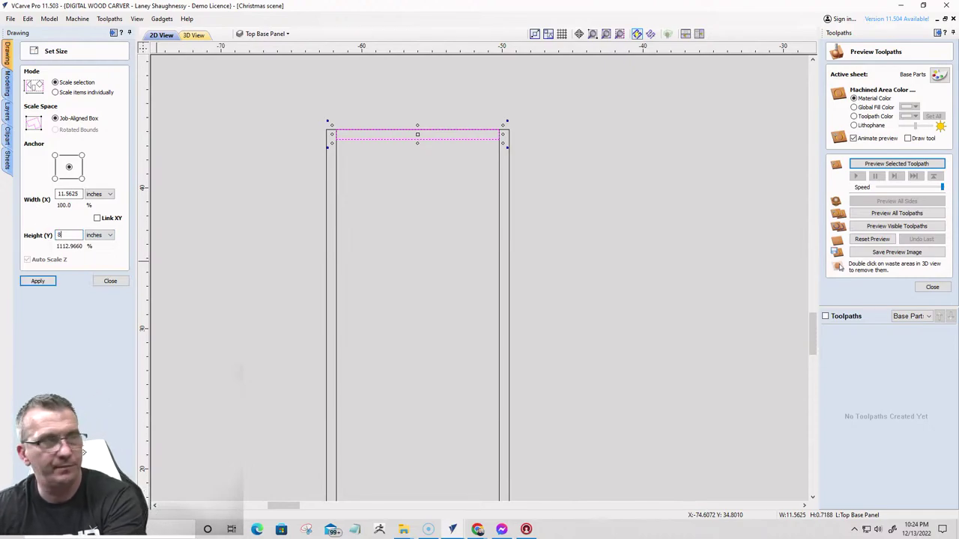
pyautogui.click(39, 280)
pyautogui.scroll(-5, 397, 196)
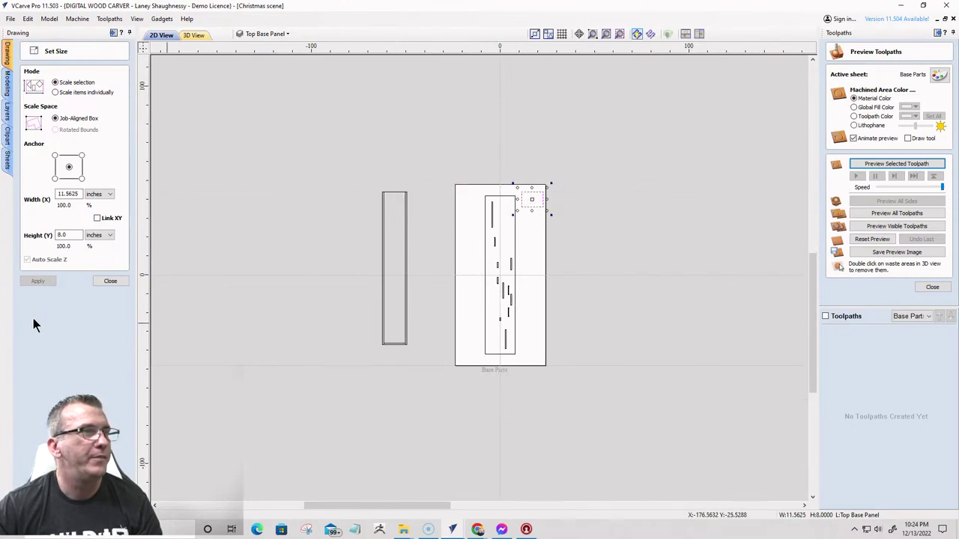
pyautogui.click(390, 342)
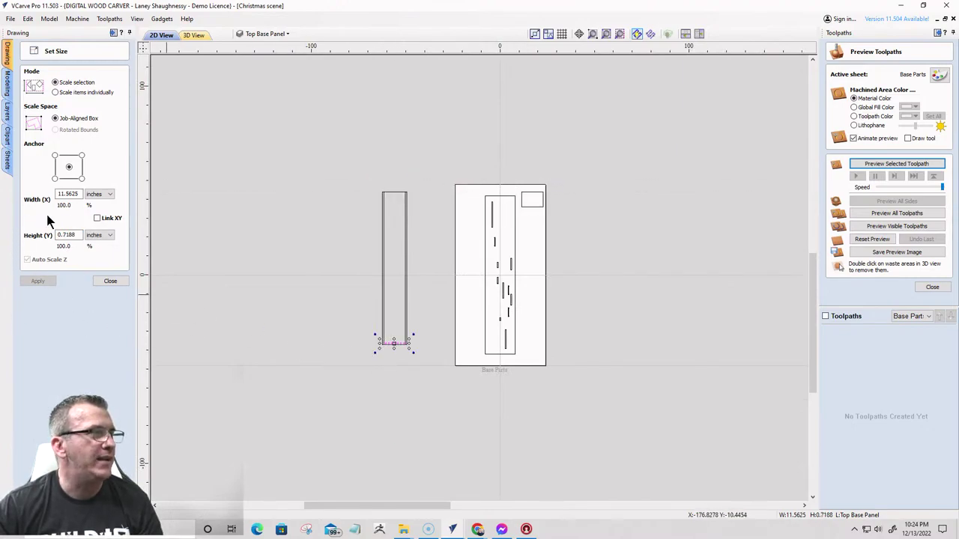
pyautogui.moveTo(76, 232); pyautogui.dragTo(58, 235)
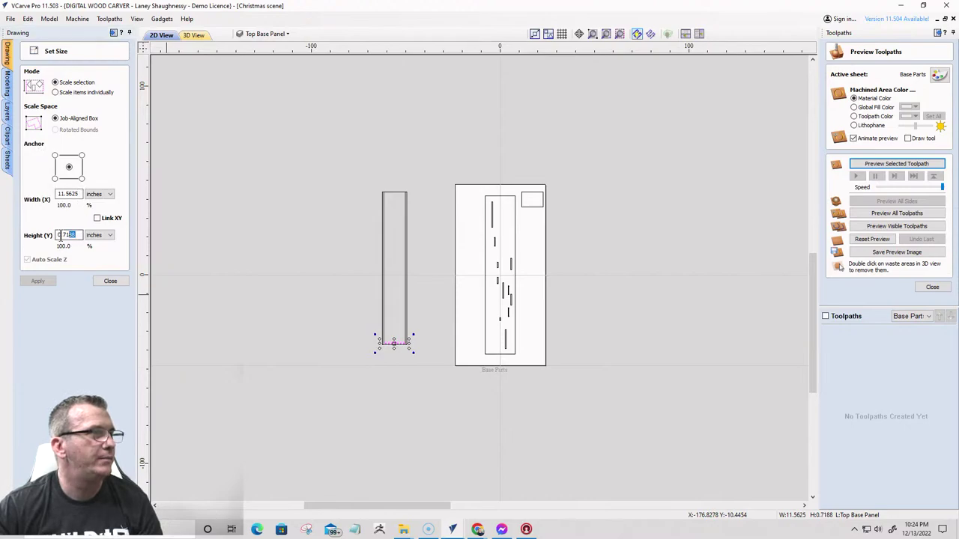
pyautogui.write('8')
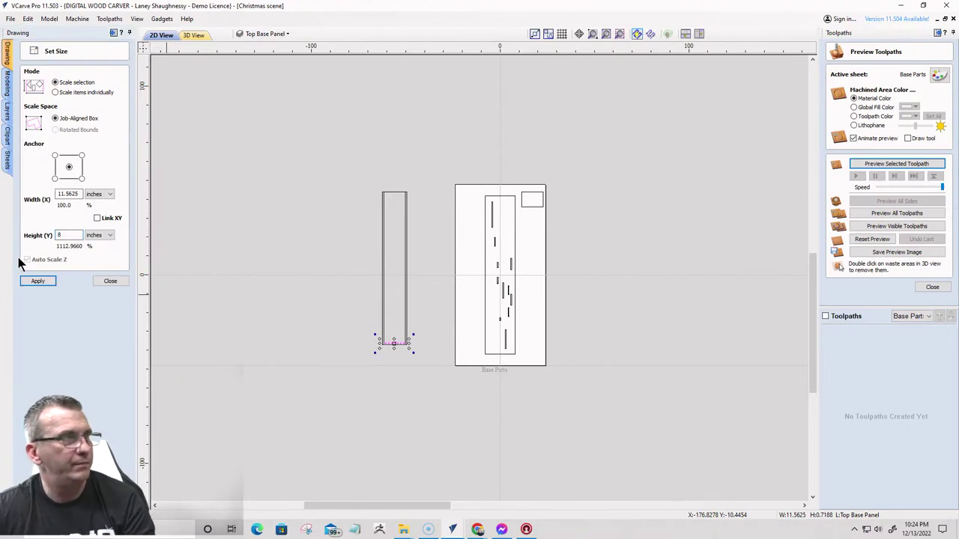
pyautogui.click(32, 279)
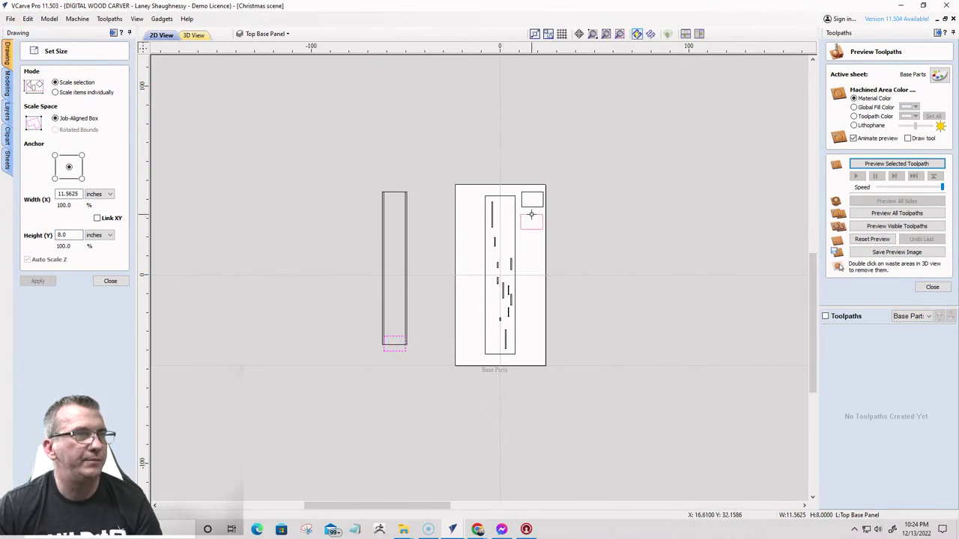
# - Widen both tall strips to 8 inches and place them on the panel's left and right sides
pyautogui.click(384, 244)
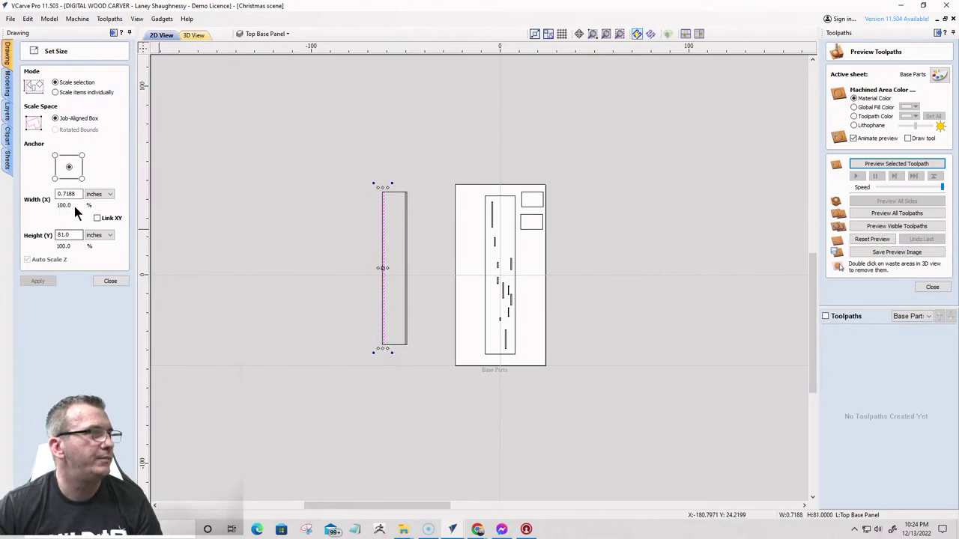
pyautogui.moveTo(74, 191); pyautogui.dragTo(38, 196)
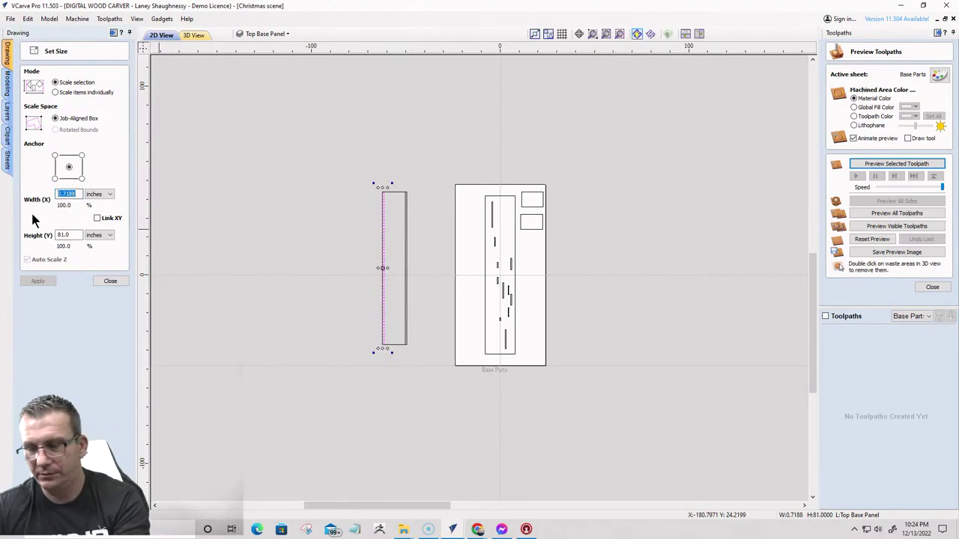
pyautogui.write('8.0')
pyautogui.click(36, 280)
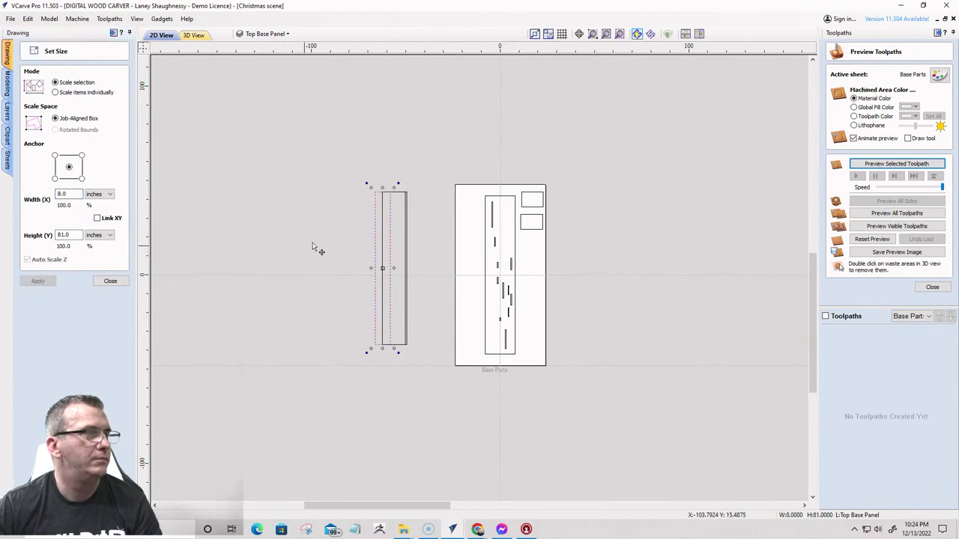
pyautogui.moveTo(375, 239); pyautogui.dragTo(460, 240)
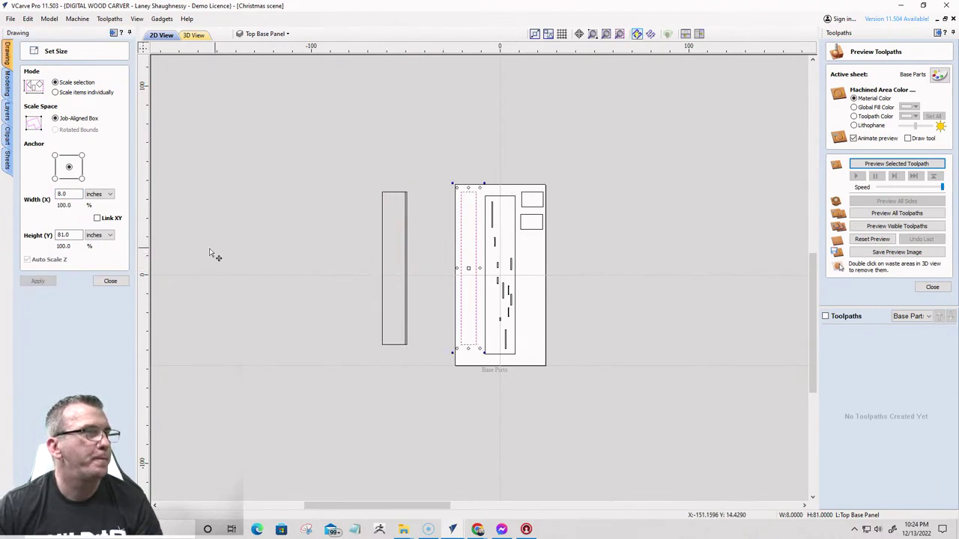
pyautogui.click(405, 251)
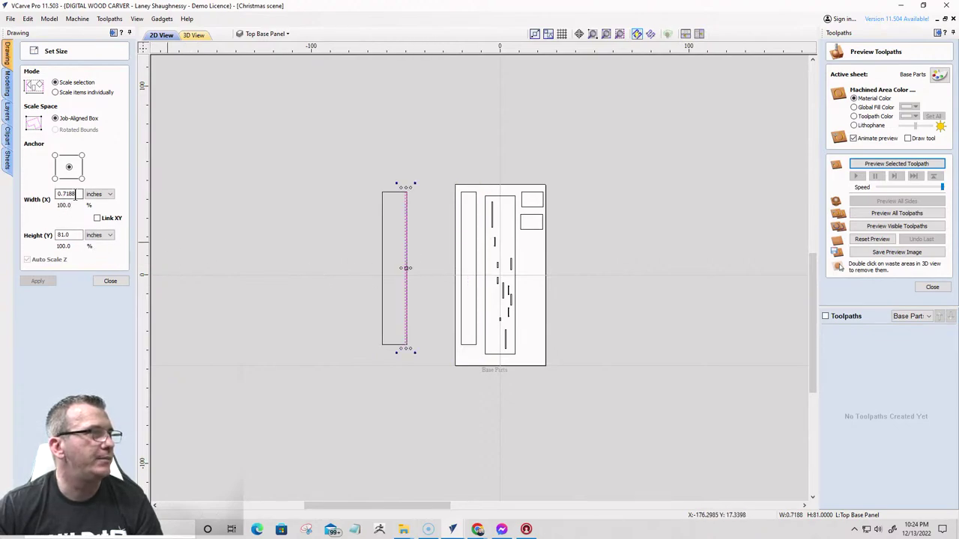
pyautogui.moveTo(75, 196); pyautogui.dragTo(55, 195)
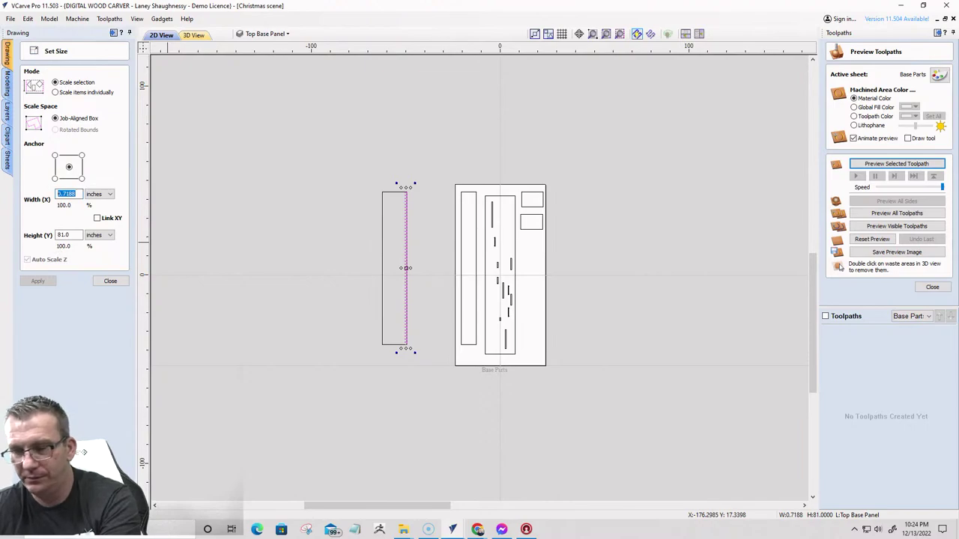
pyautogui.write('8')
pyautogui.click(39, 282)
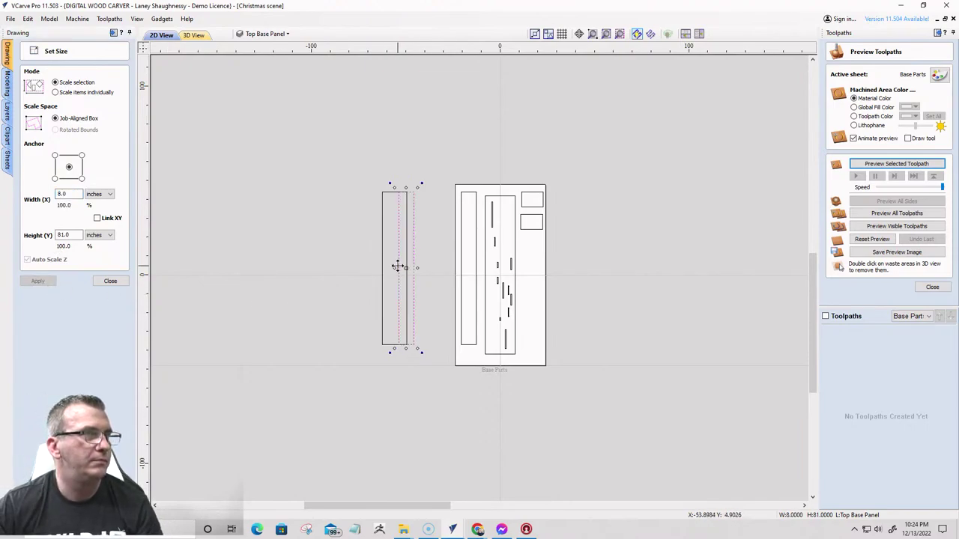
pyautogui.moveTo(398, 266); pyautogui.dragTo(522, 288)
# - Place the end pieces at bottom-left and top-right, rotating the top-right one 90°
pyautogui.scroll(3, 537, 249)
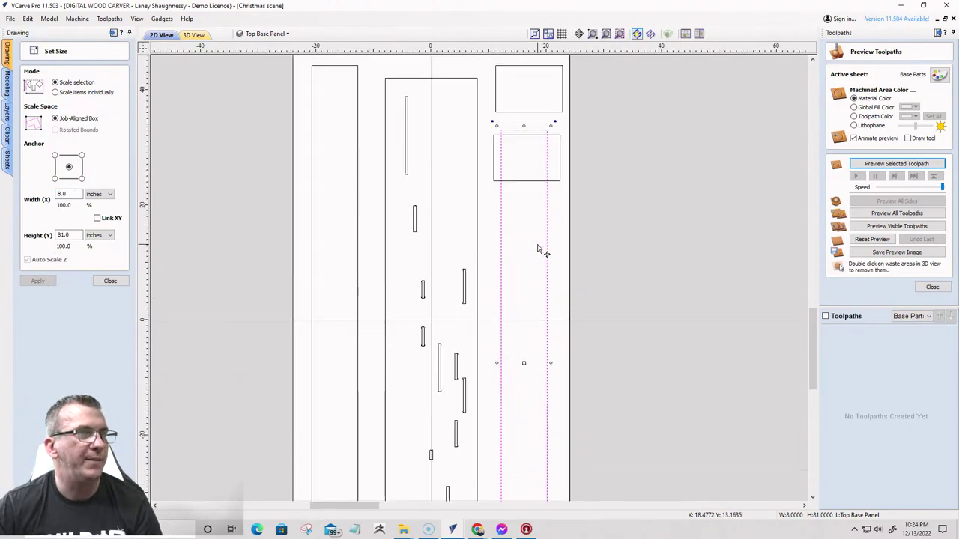
pyautogui.scroll(-5, 558, 241)
pyautogui.click(527, 180)
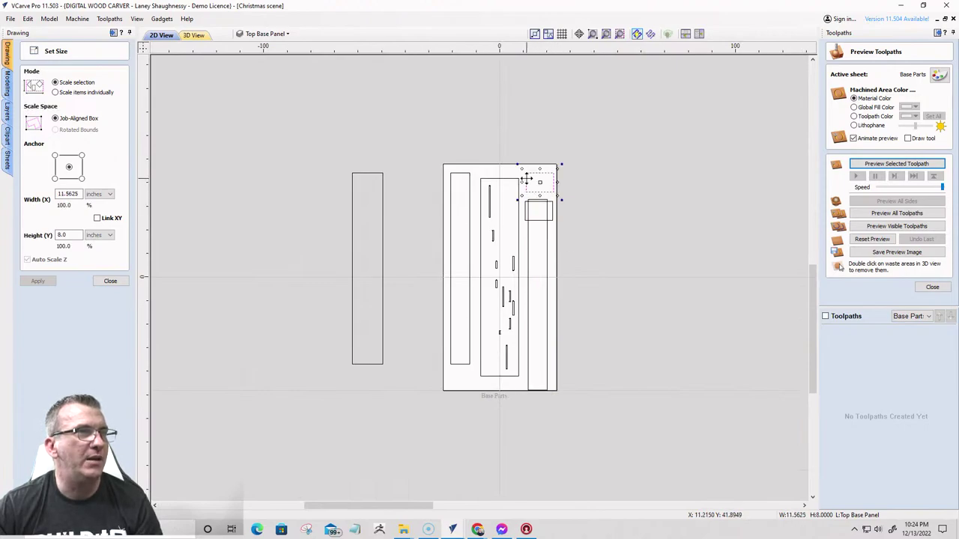
pyautogui.moveTo(528, 180); pyautogui.dragTo(452, 373)
pyautogui.click(553, 210)
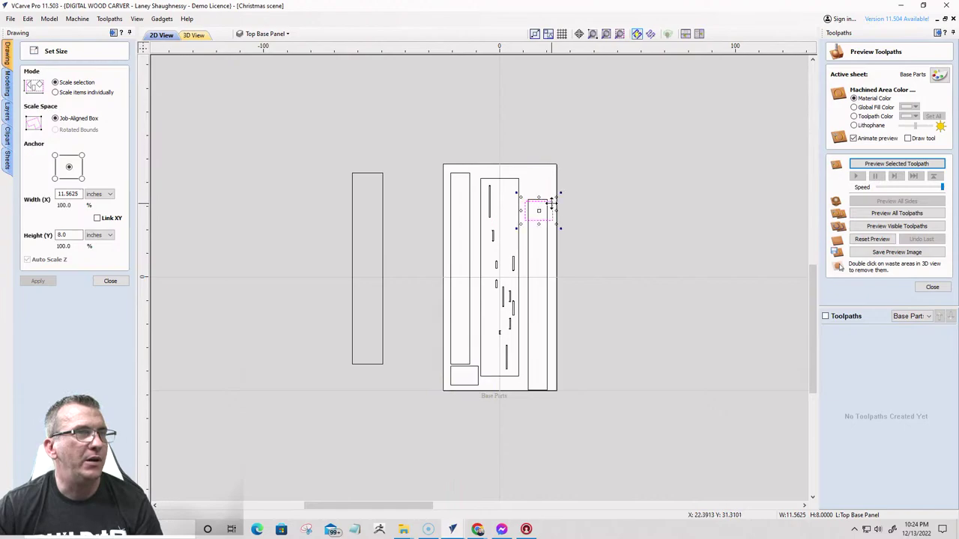
pyautogui.moveTo(551, 203); pyautogui.dragTo(546, 180)
pyautogui.scroll(3, 545, 181)
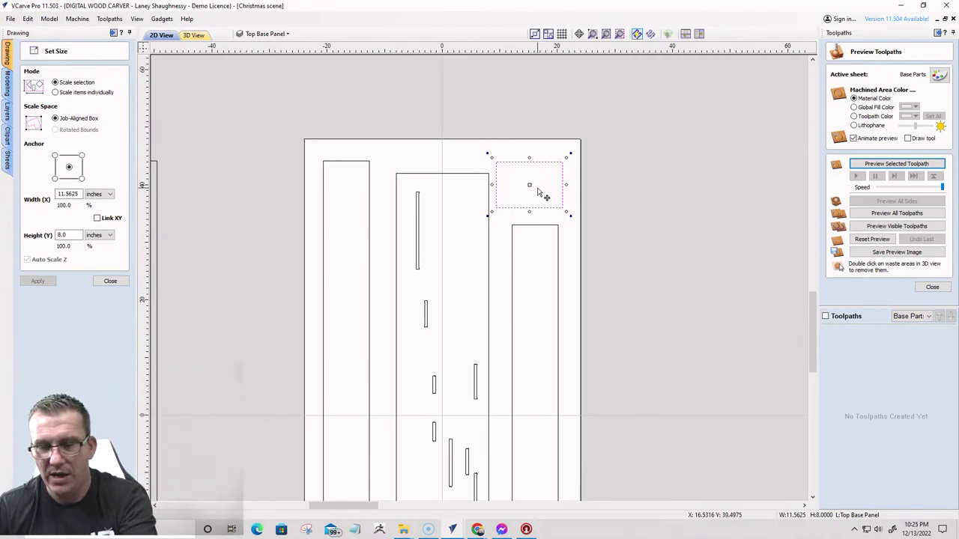
pyautogui.hotkey('ctrl', 'r')
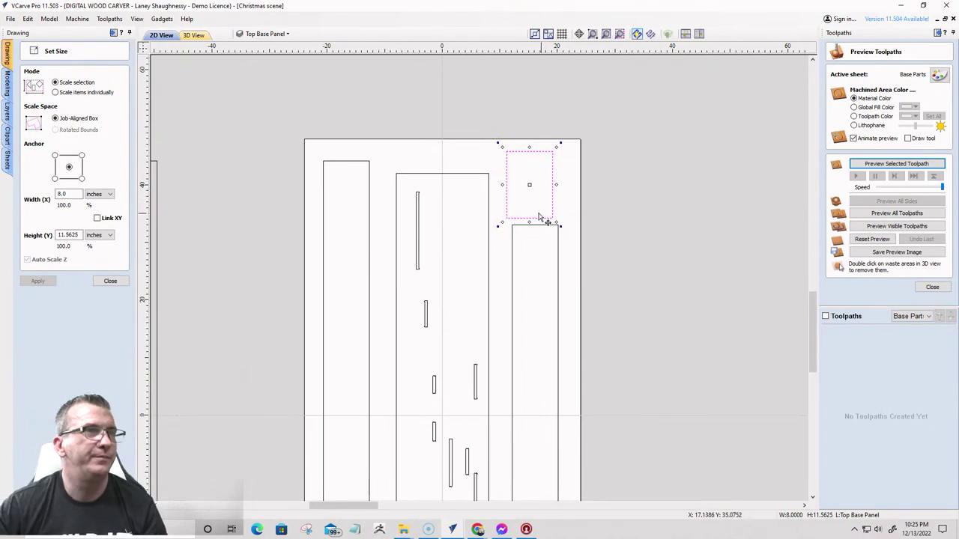
pyautogui.moveTo(508, 189); pyautogui.dragTo(515, 186)
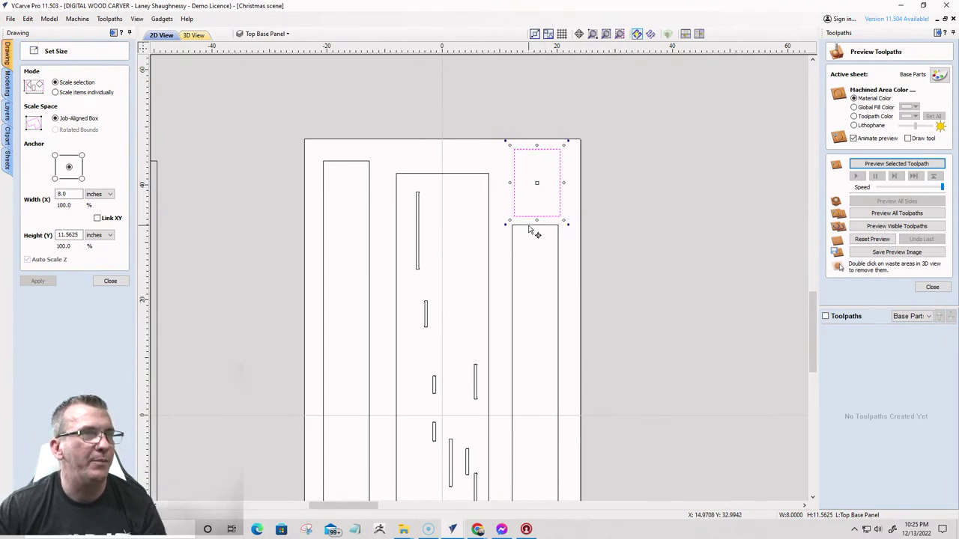
pyautogui.moveTo(533, 227); pyautogui.dragTo(535, 216)
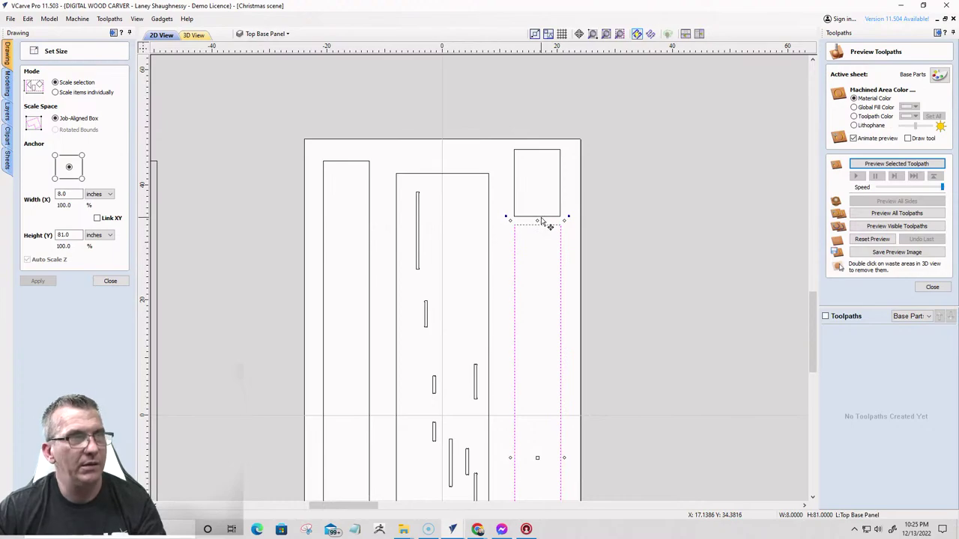
pyautogui.keyDown('shift'); pyautogui.click(537, 216); pyautogui.keyUp('shift')
pyautogui.click(103, 281)
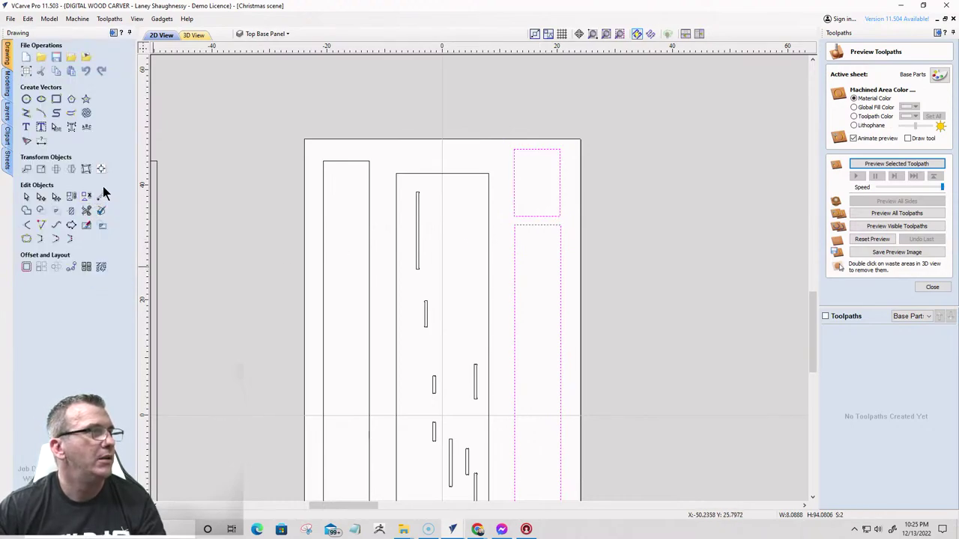
# - Nudge the right-hand rectangle pair and the tall left strip upward
pyautogui.click(101, 169)
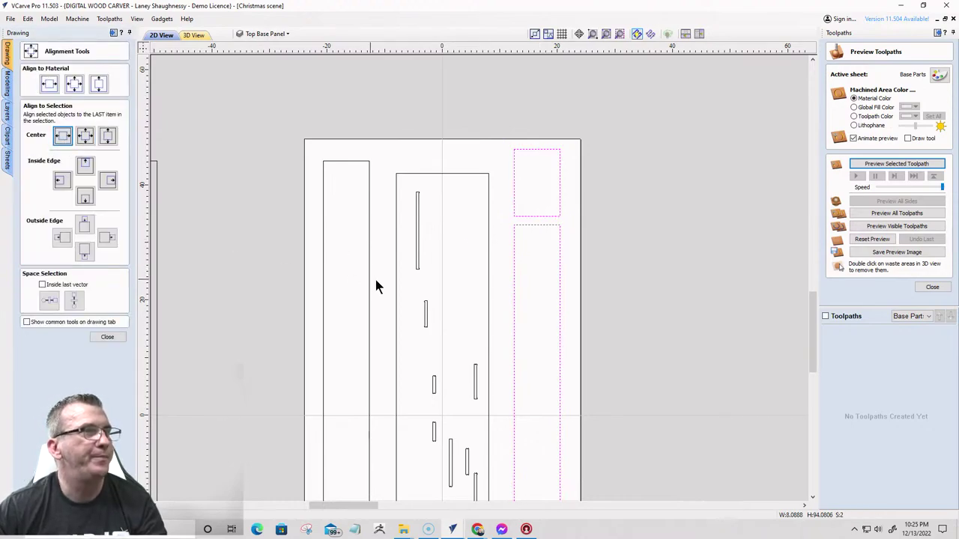
pyautogui.click(384, 247)
pyautogui.scroll(-5, 400, 313)
pyautogui.scroll(5, 417, 309)
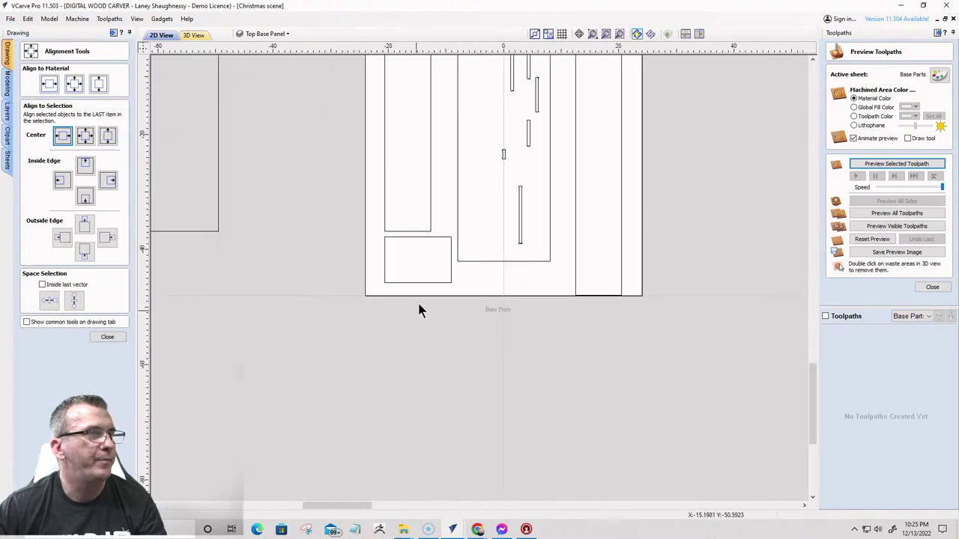
pyautogui.click(417, 234)
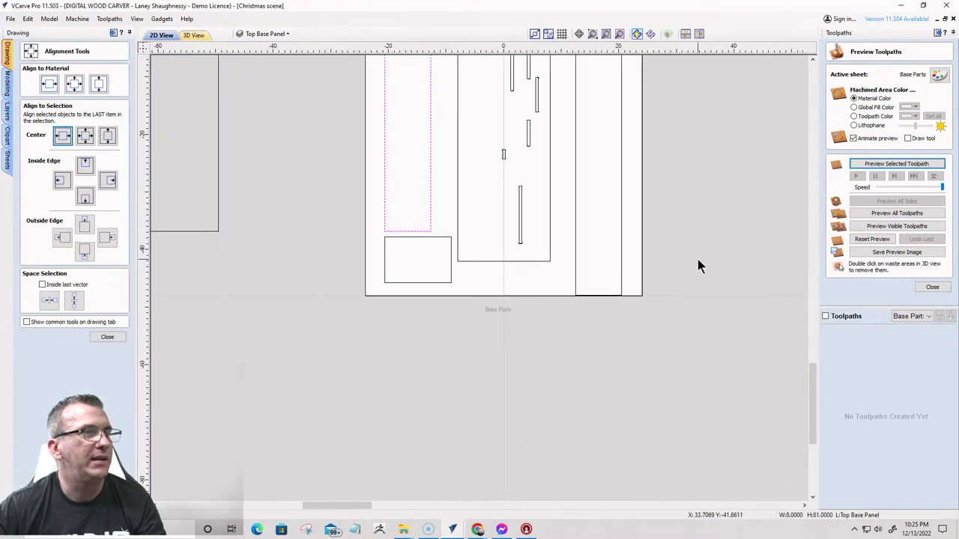
pyautogui.scroll(-5, 645, 228)
pyautogui.scroll(4, 646, 161)
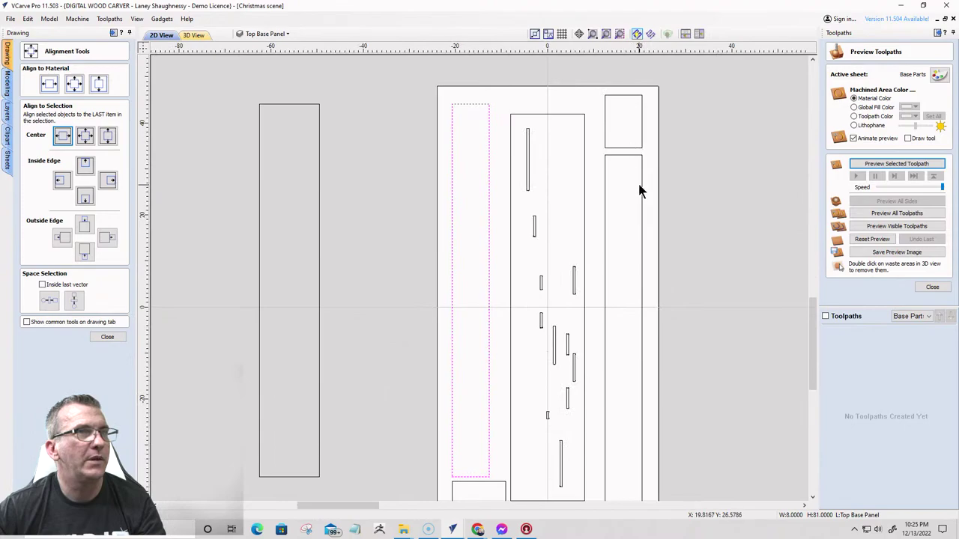
pyautogui.moveTo(637, 188); pyautogui.dragTo(620, 147)
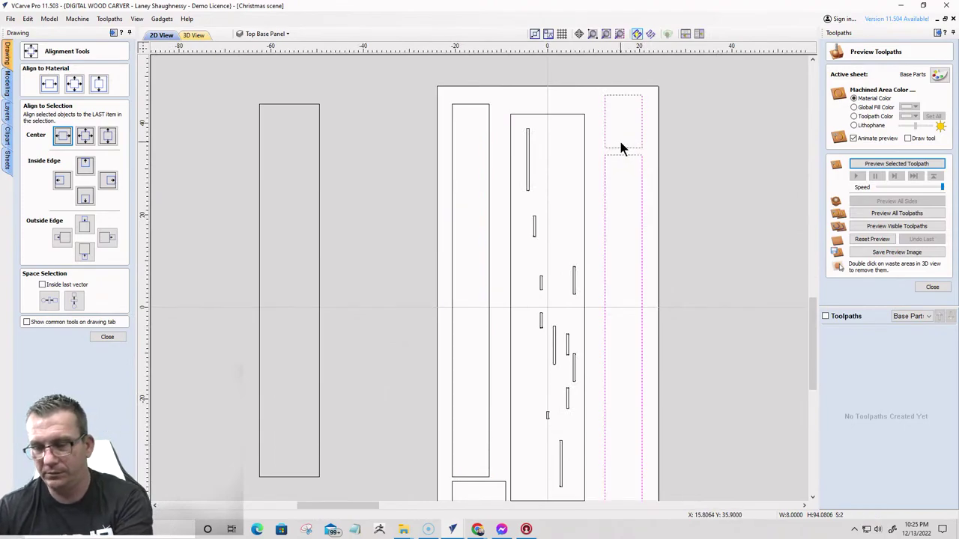
pyautogui.press('Up')
pyautogui.press('Up')
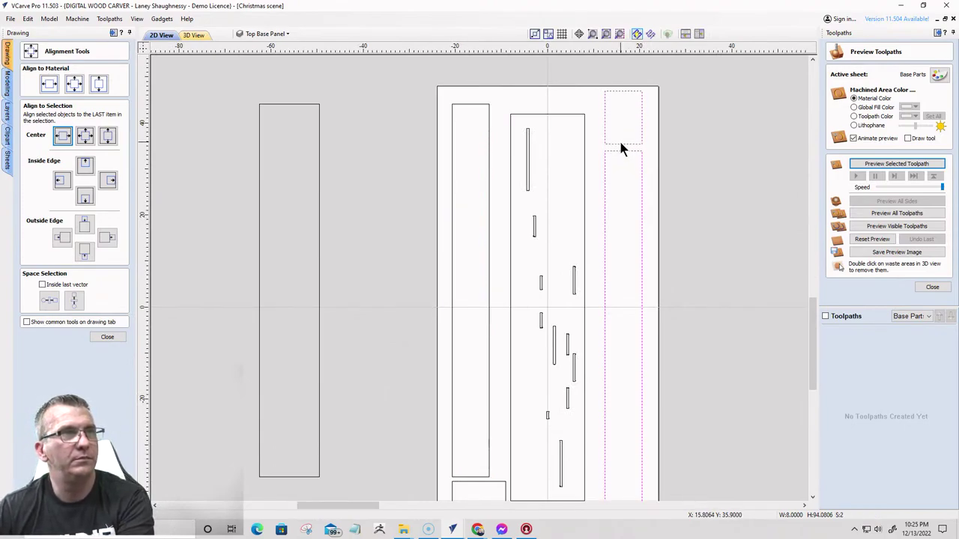
pyautogui.click(490, 203)
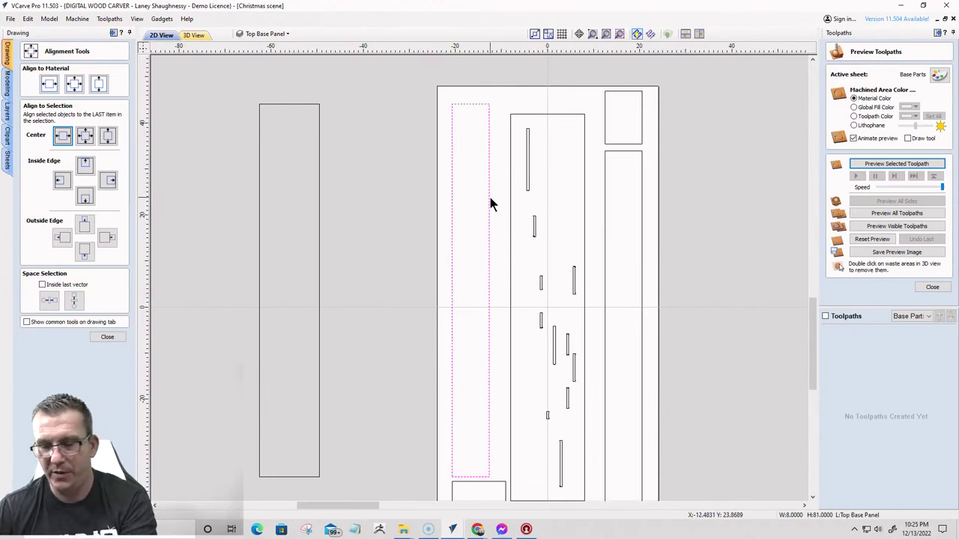
pyautogui.press('Up')
pyautogui.press('Up')
pyautogui.press('Up')
pyautogui.press('Up')
pyautogui.press('Up')
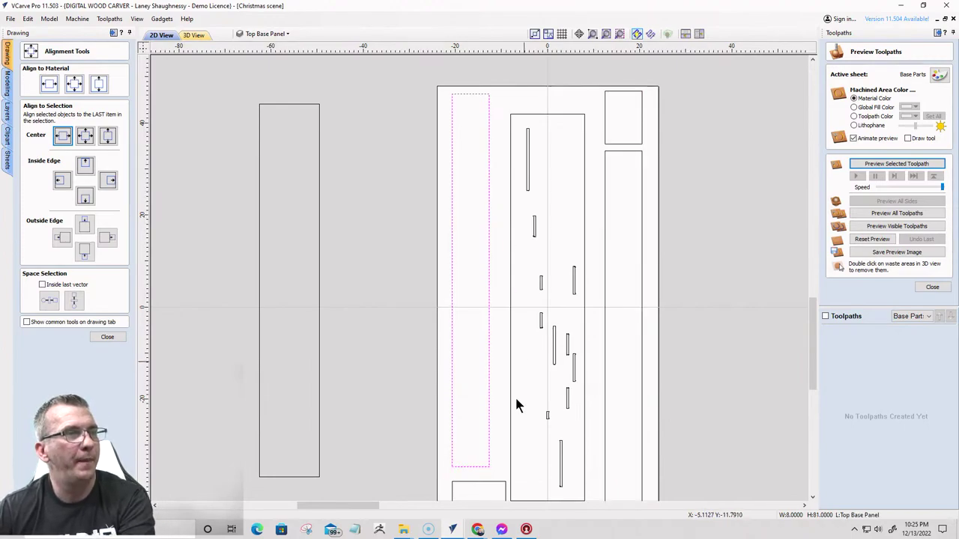
# - Centre the small 8 × 11.5625 rectangle beneath the tall left strip with Align Center
pyautogui.click(475, 482)
pyautogui.scroll(-3, 472, 422)
pyautogui.scroll(4, 488, 434)
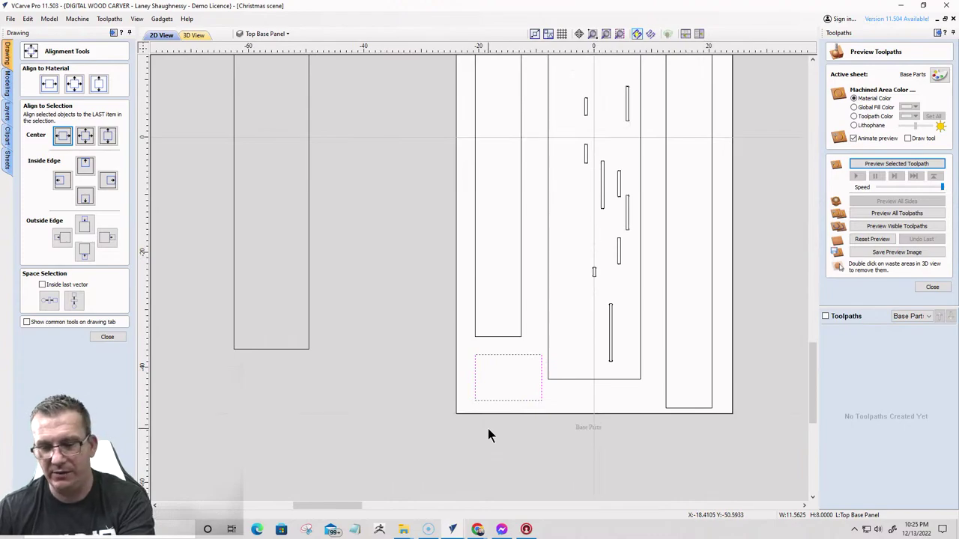
pyautogui.hotkey('ctrl', 'r')
pyautogui.hotkey('ctrl', 'z')
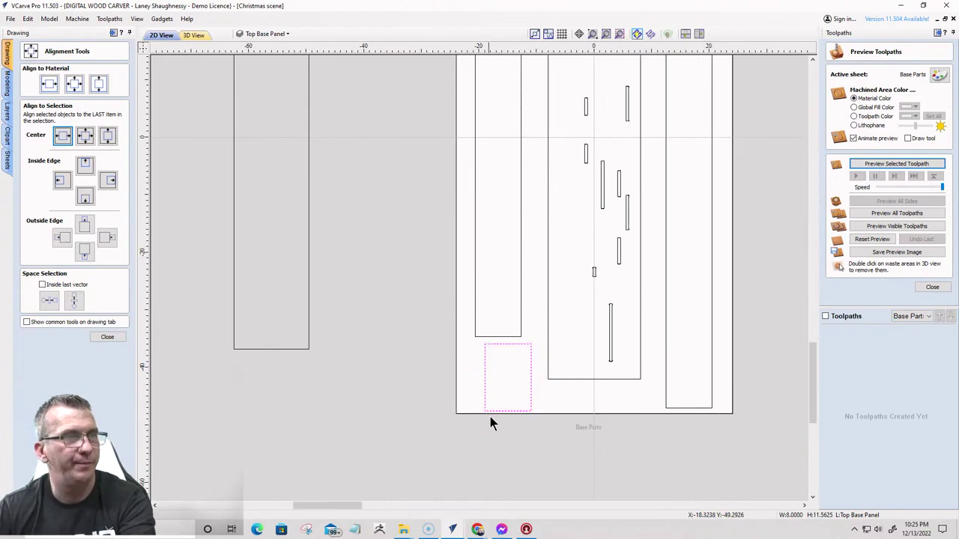
pyautogui.keyDown('shift'); pyautogui.click(476, 337); pyautogui.keyUp('shift')
pyautogui.click(62, 134)
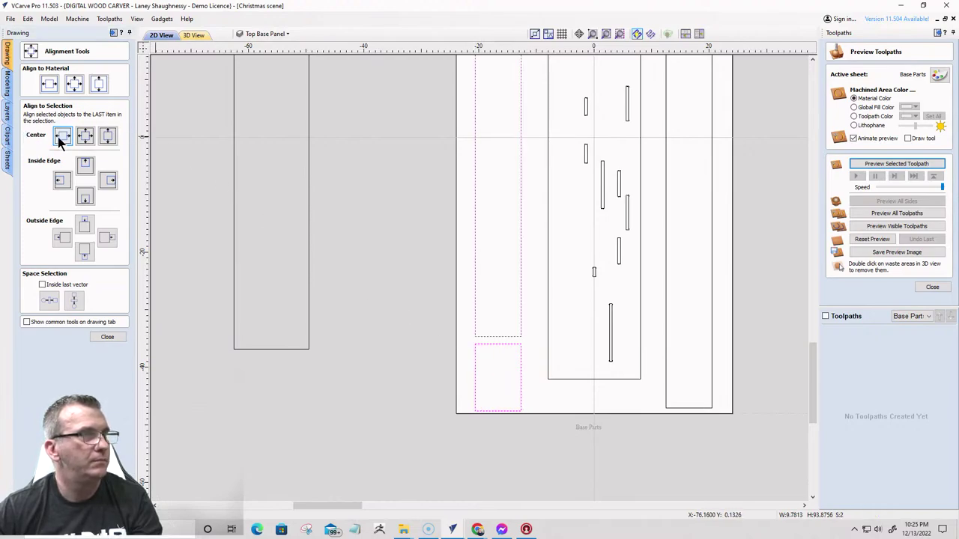
pyautogui.click(99, 338)
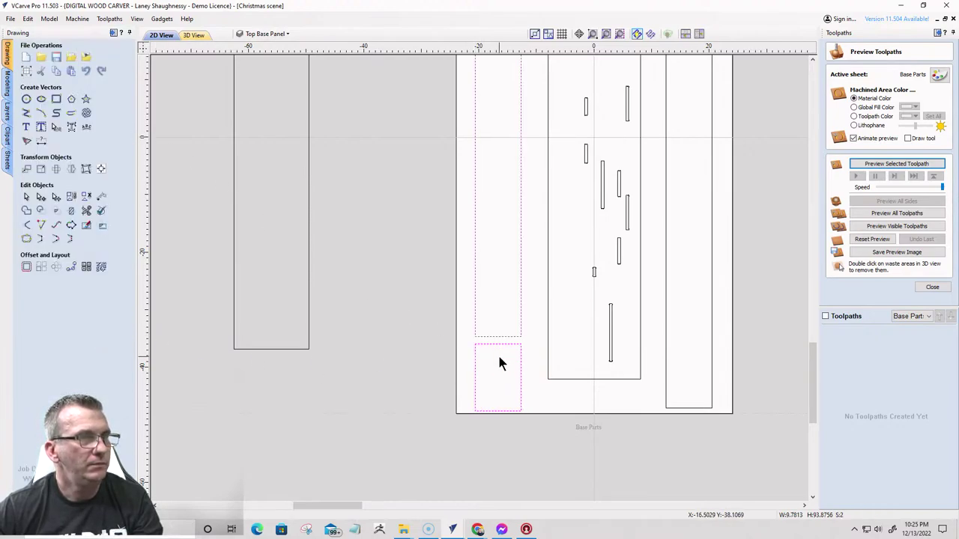
# - Select the tall slotted rectangle together with its slots
pyautogui.click(498, 353)
pyautogui.click(496, 341)
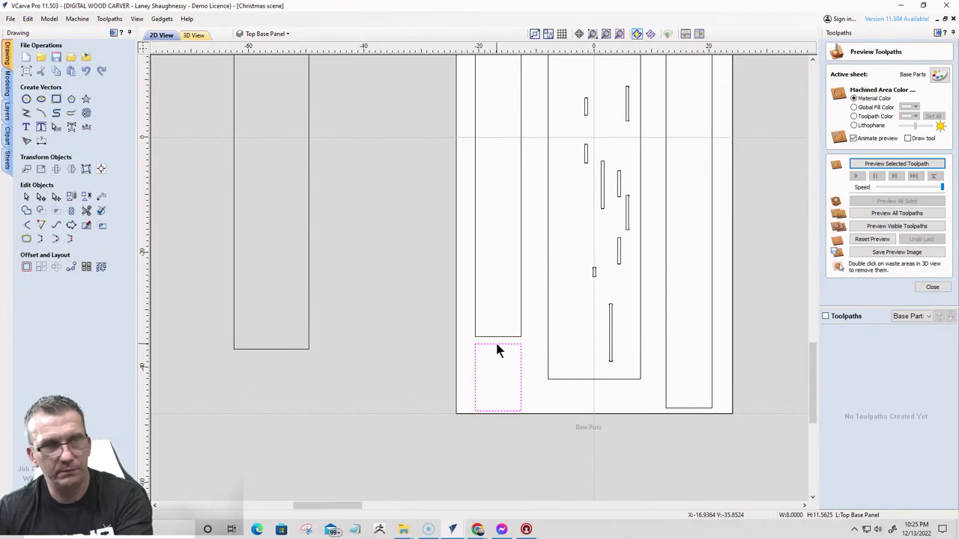
pyautogui.scroll(-3, 501, 352)
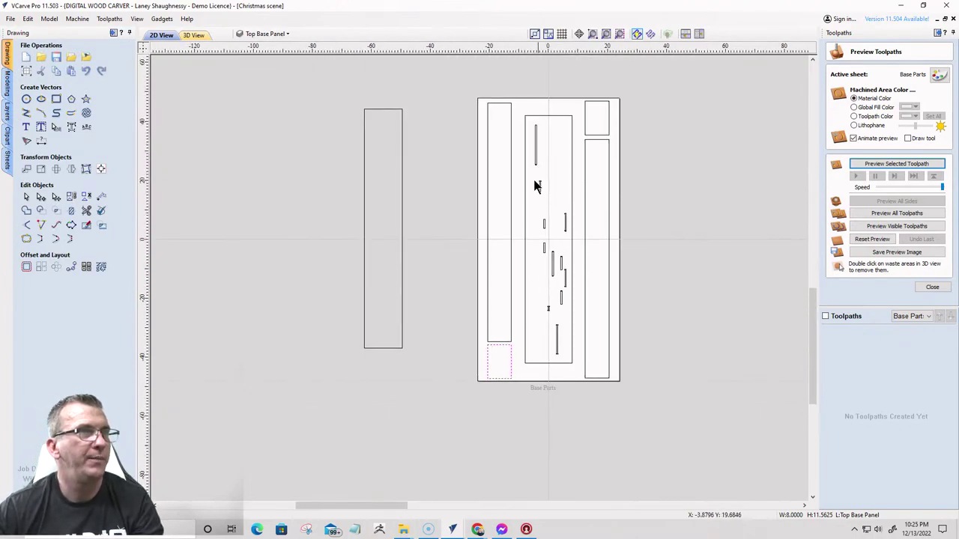
pyautogui.click(526, 187)
pyautogui.moveTo(517, 99); pyautogui.dragTo(580, 382)
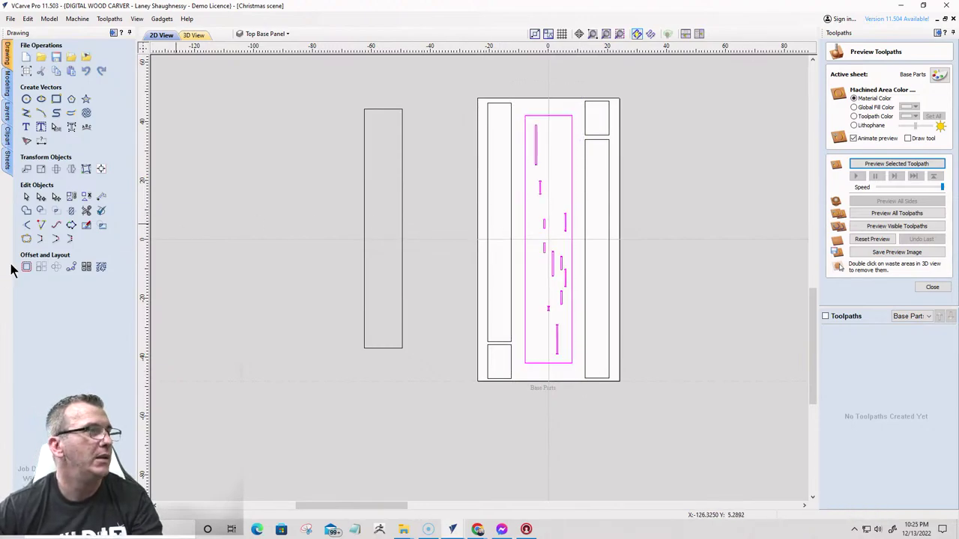
# - Centre the slotted rectangle, left strip and right rectangles on the material
pyautogui.click(102, 169)
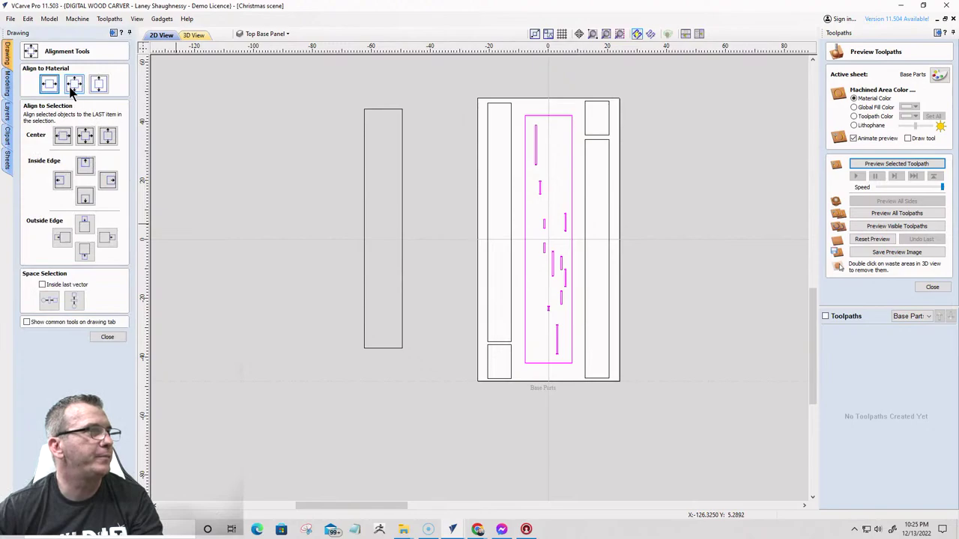
pyautogui.click(73, 89)
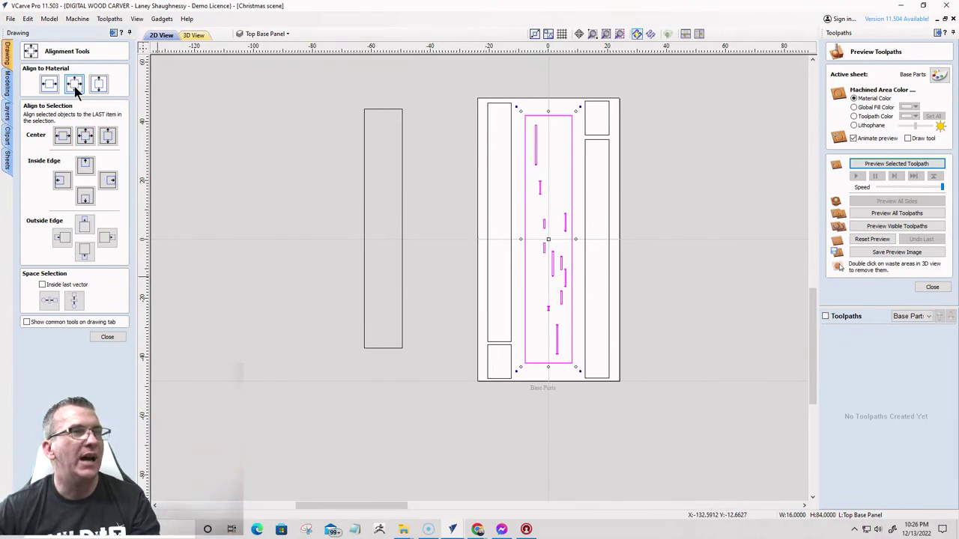
pyautogui.click(491, 322)
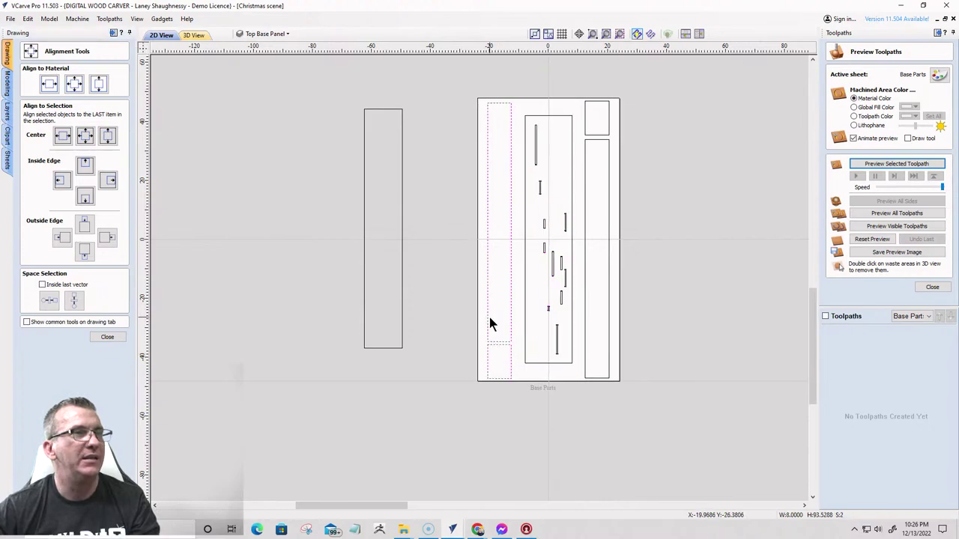
pyautogui.click(96, 86)
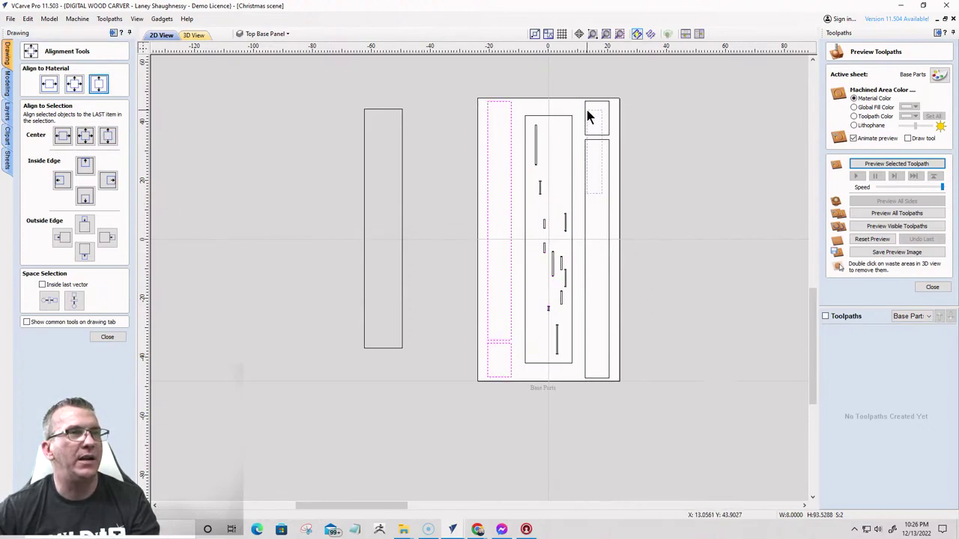
pyautogui.click(586, 109)
pyautogui.click(101, 89)
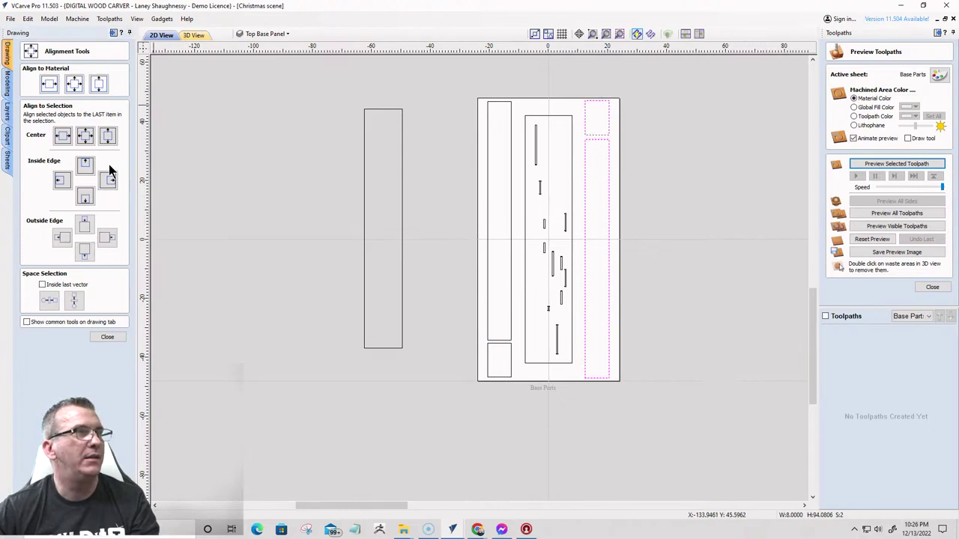
# - Nudge the slotted rectangle and the left strip pieces leftward
pyautogui.scroll(3, 524, 289)
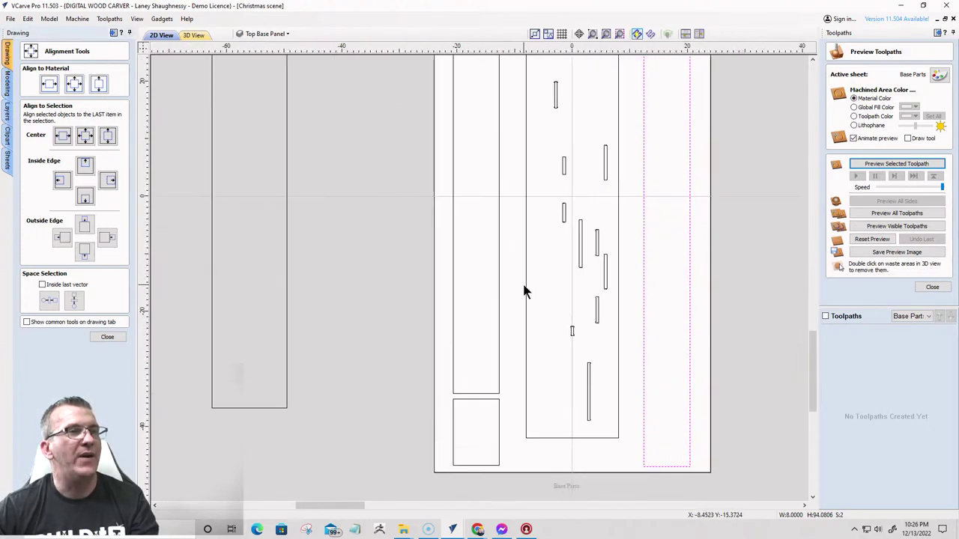
pyautogui.scroll(-3, 528, 290)
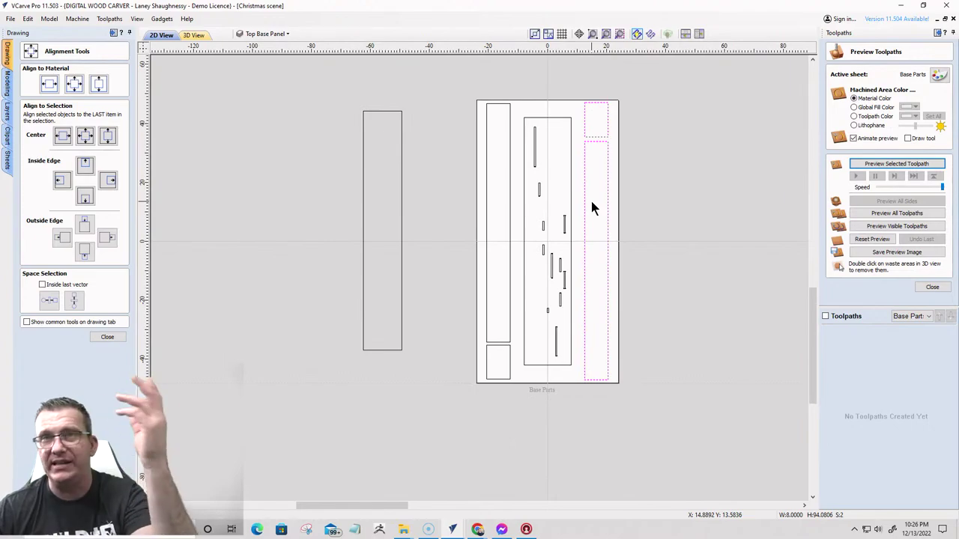
pyautogui.moveTo(515, 106); pyautogui.dragTo(581, 380)
pyautogui.press('Left')
pyautogui.press('Left')
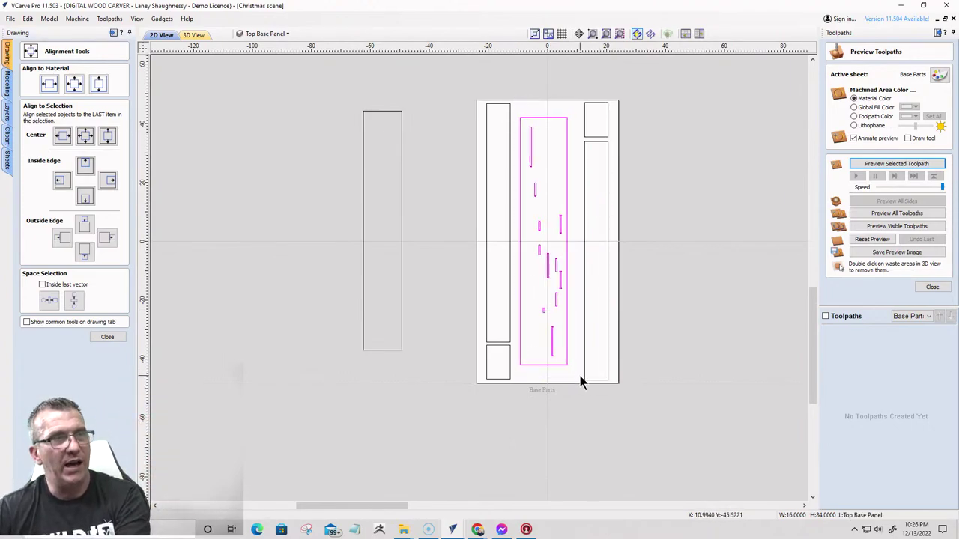
pyautogui.press('Left')
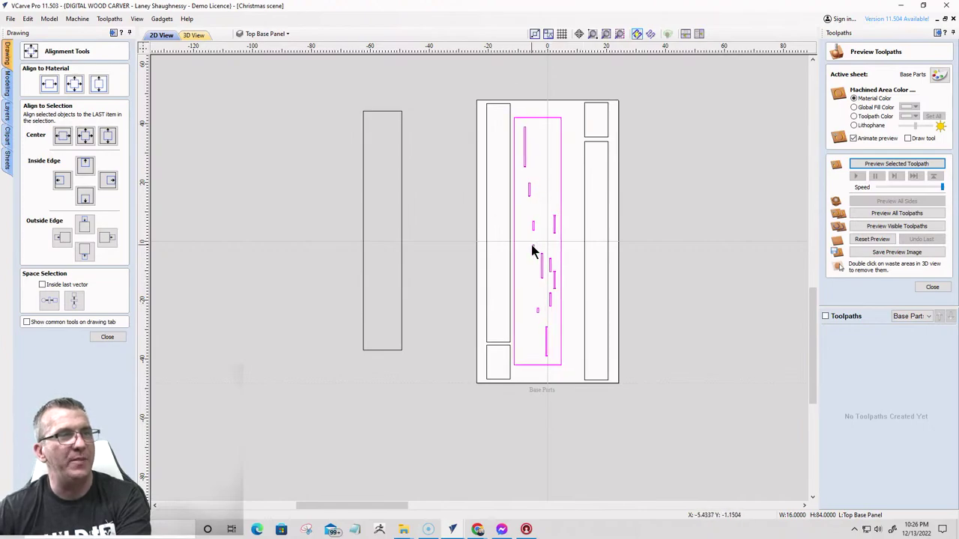
pyautogui.click(486, 338)
pyautogui.press('Left')
pyautogui.press('Left')
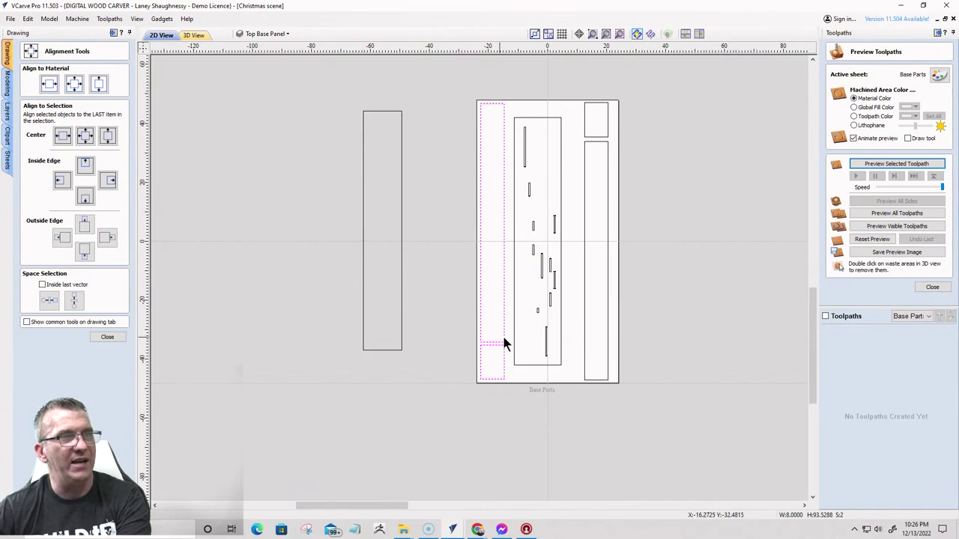
pyautogui.click(512, 327)
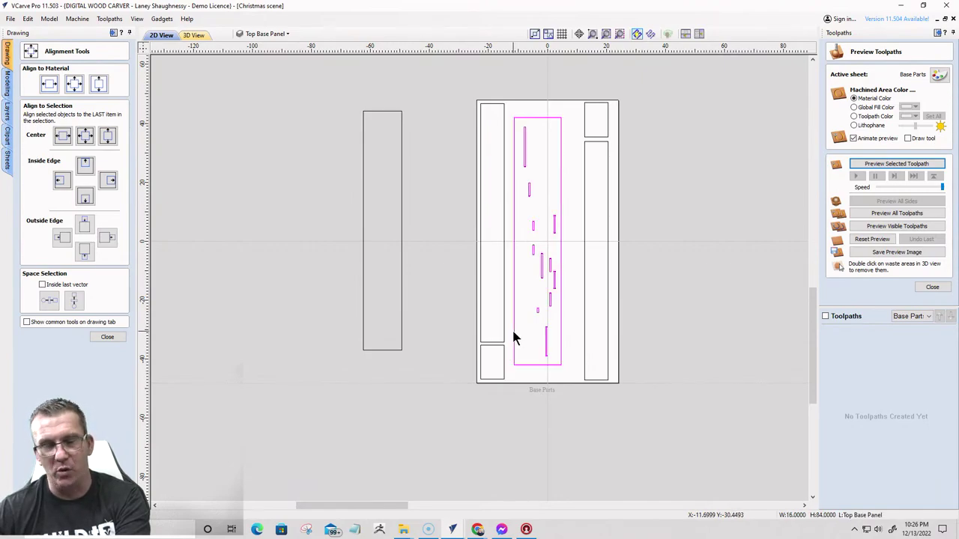
pyautogui.press('Left')
pyautogui.press('Left')
# - Shift the right-hand pieces further left and nudge the slotted rectangle down
pyautogui.click(595, 126)
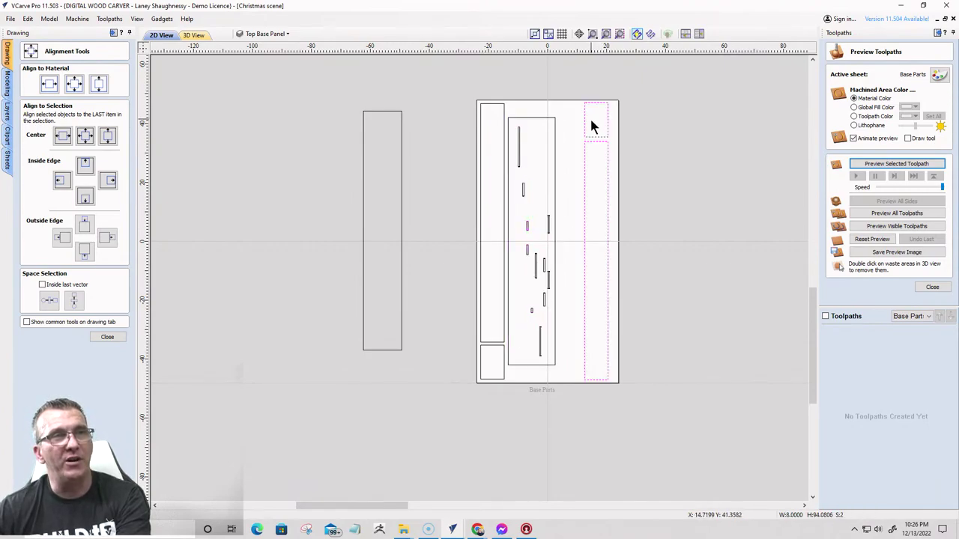
pyautogui.press('Left')
pyautogui.press('Left')
pyautogui.press('Left')
pyautogui.press('Left')
pyautogui.press('Left')
pyautogui.press('Left')
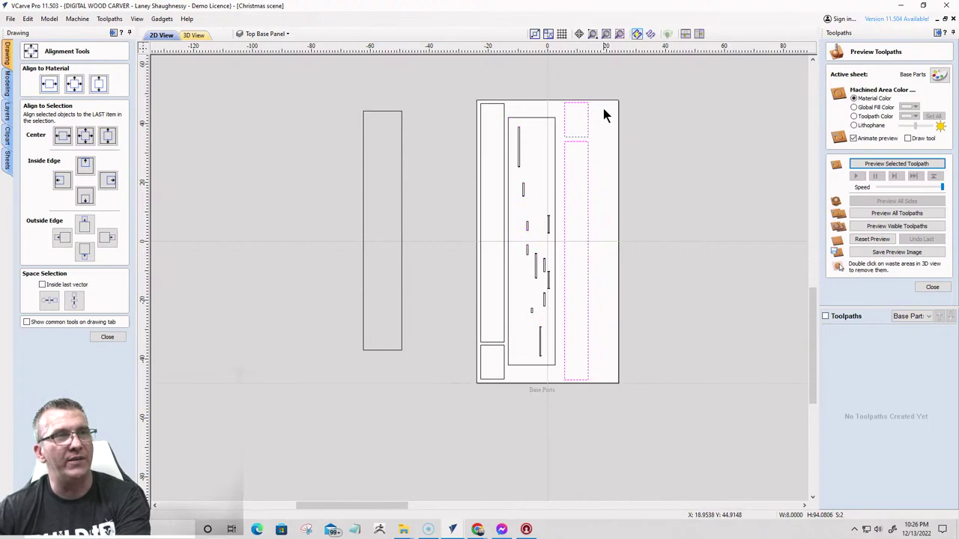
pyautogui.press('Left')
pyautogui.press('Left')
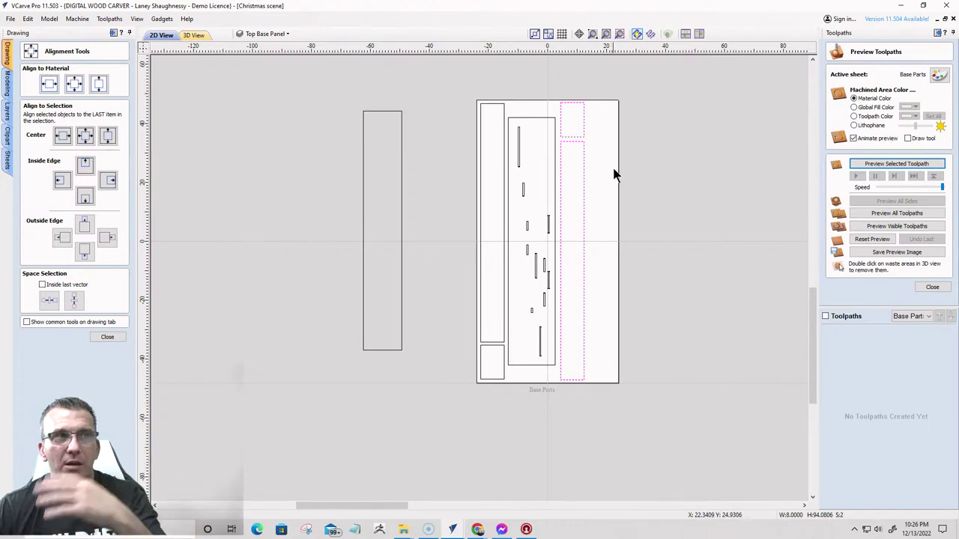
pyautogui.click(529, 364)
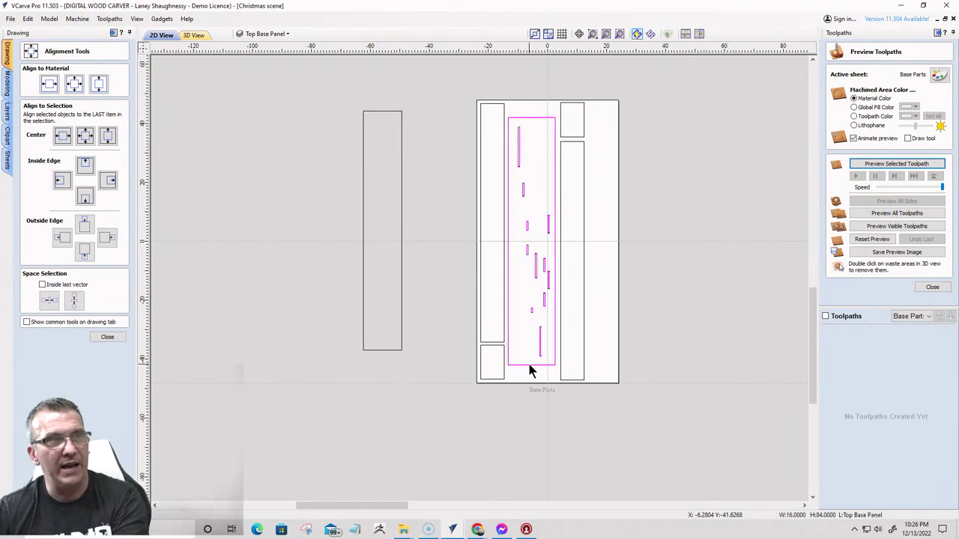
pyautogui.press('Down')
pyautogui.press('Down')
pyautogui.press('Down')
pyautogui.press('Down')
pyautogui.press('Down')
pyautogui.press('Down')
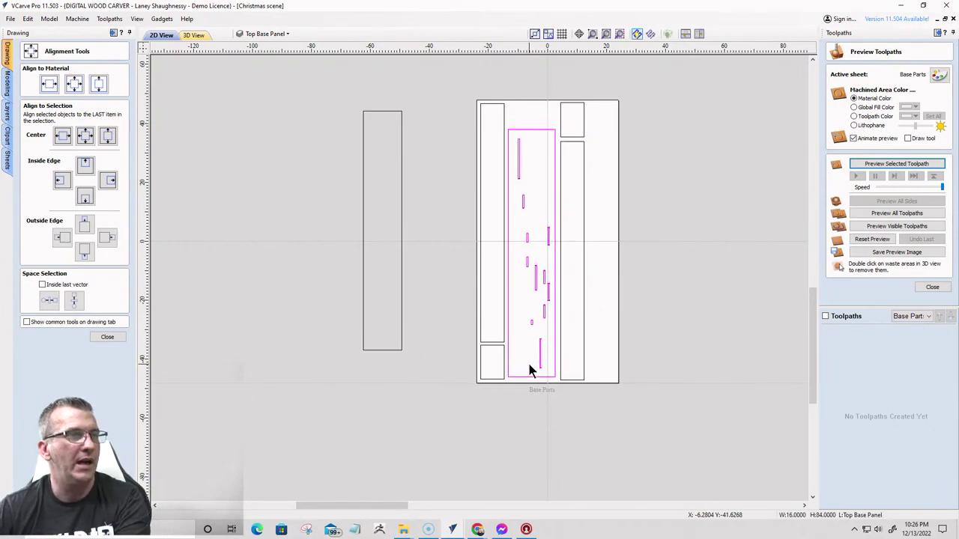
# - Select the inner slot rectangle and round its corners with a 2.0-inch fillet
pyautogui.click(107, 338)
pyautogui.click(523, 313)
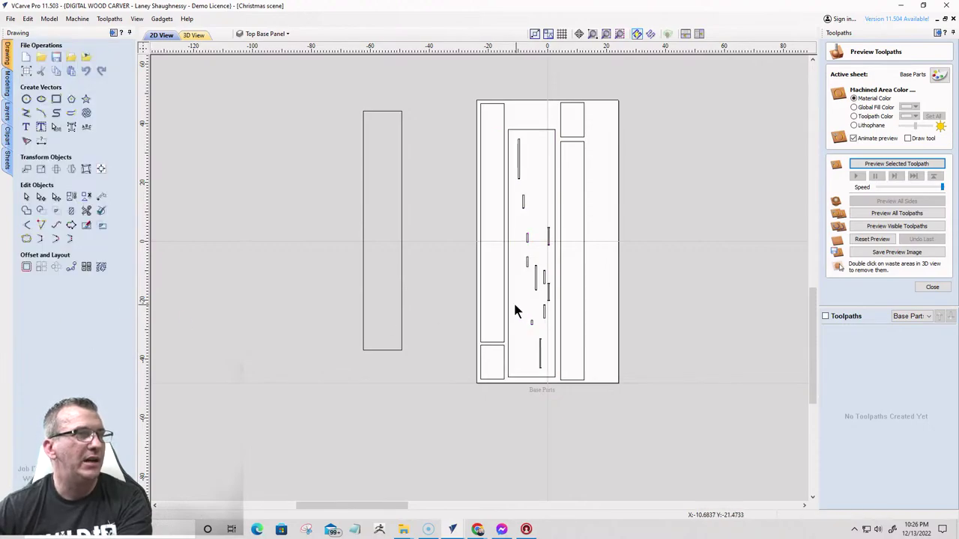
pyautogui.click(508, 309)
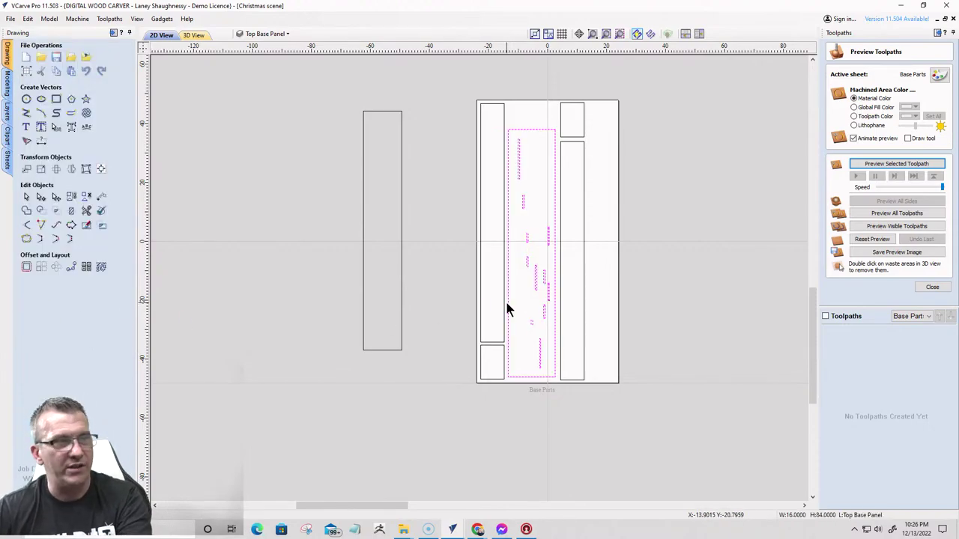
pyautogui.click(28, 210)
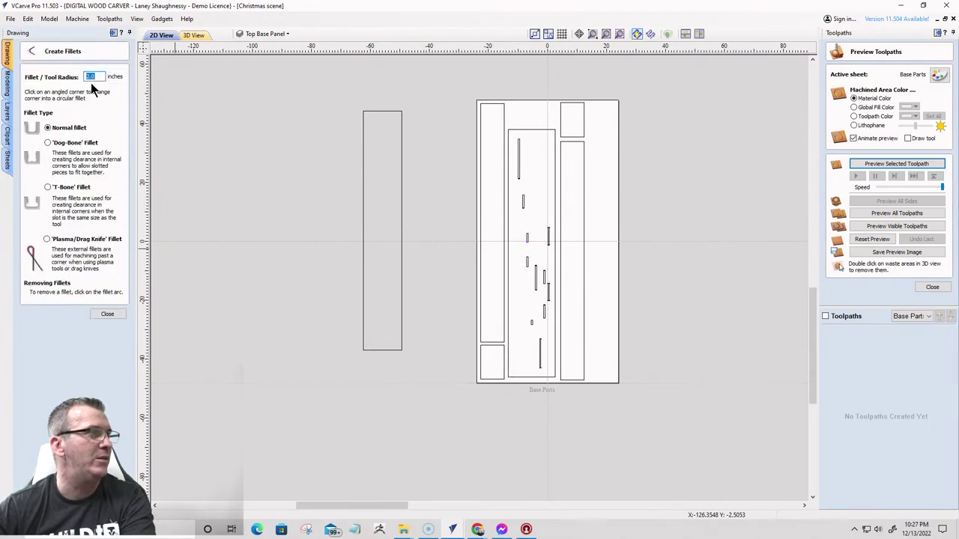
pyautogui.scroll(5, 524, 360)
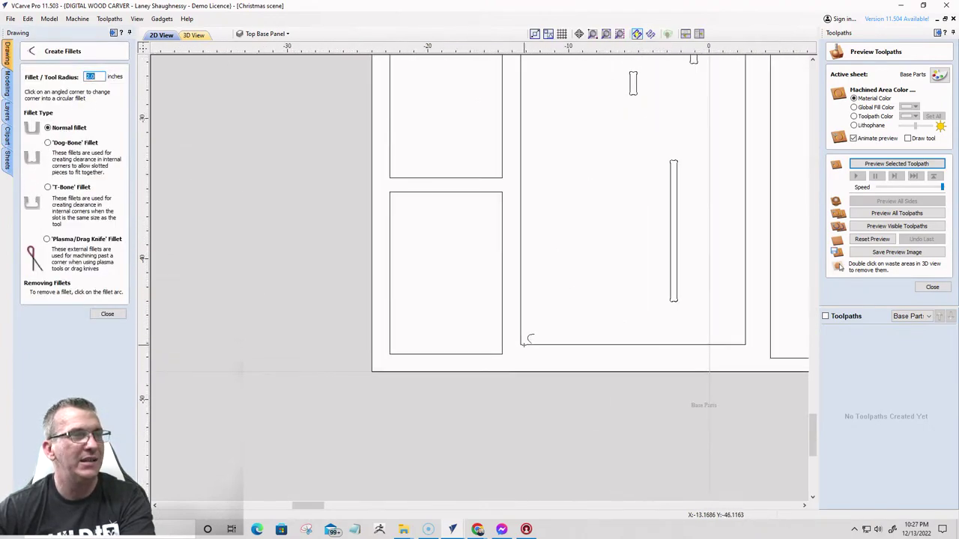
pyautogui.scroll(-6, 529, 340)
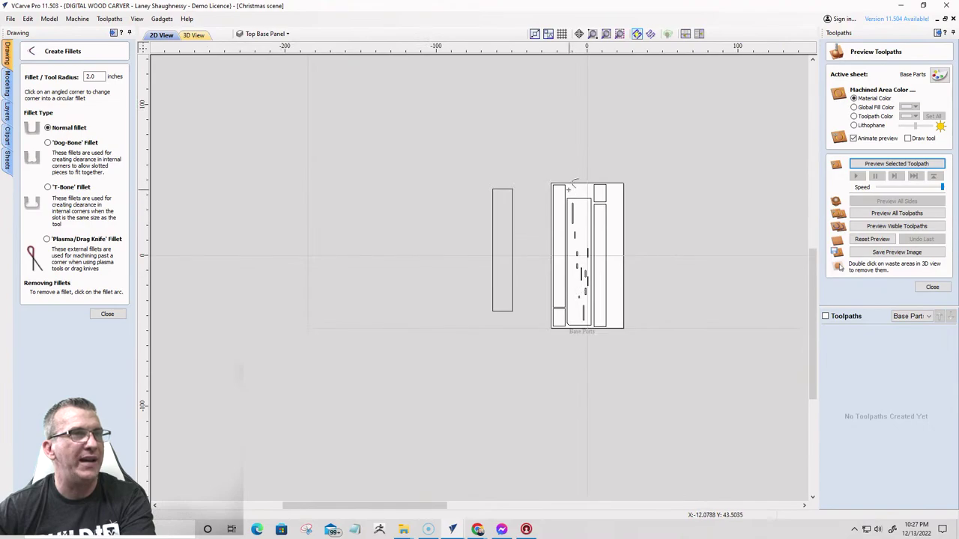
pyautogui.scroll(3, 570, 189)
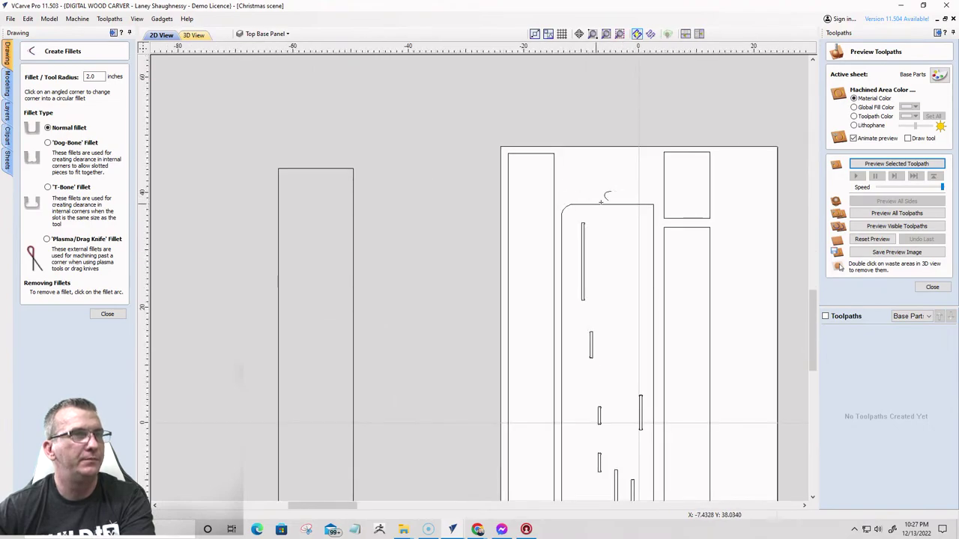
pyautogui.scroll(-3, 601, 202)
pyautogui.click(107, 314)
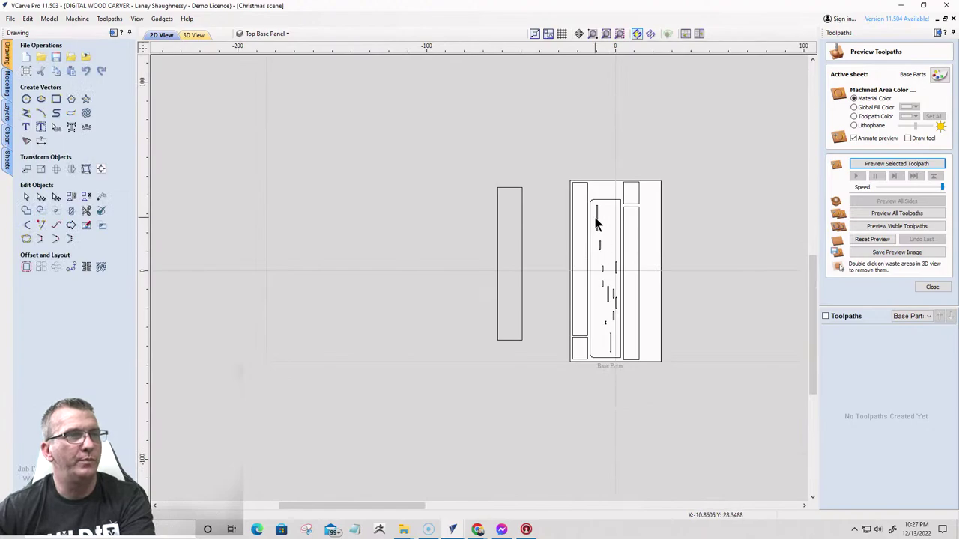
# - Select the small slot shapes inside the part, then the rounded inner rectangle instead
pyautogui.moveTo(596, 207); pyautogui.dragTo(620, 366)
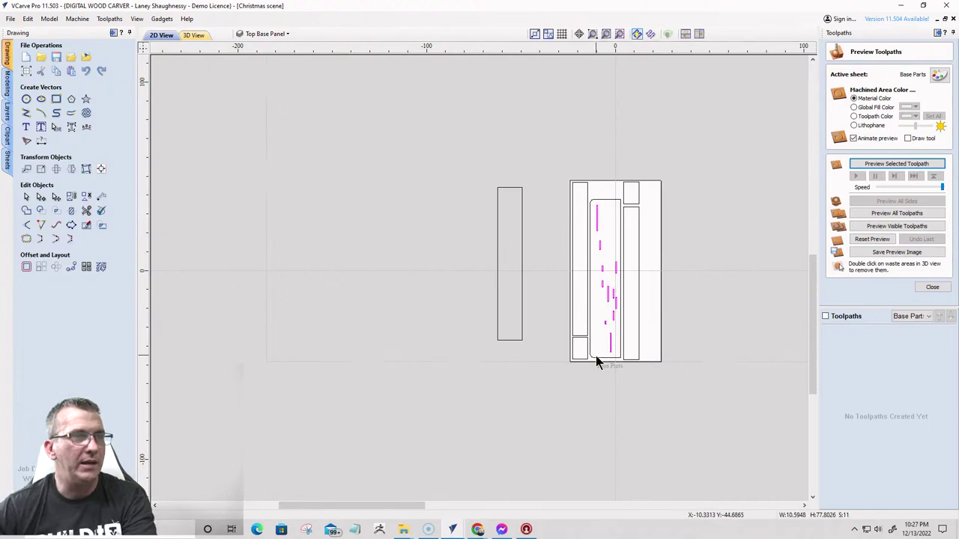
pyautogui.click(595, 359)
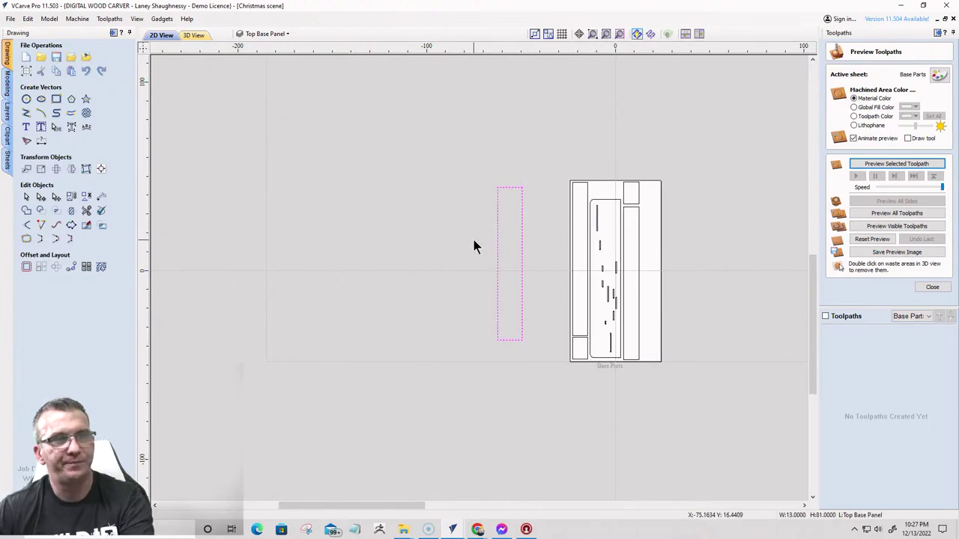
pyautogui.scroll(-3, 474, 240)
pyautogui.scroll(3, 524, 297)
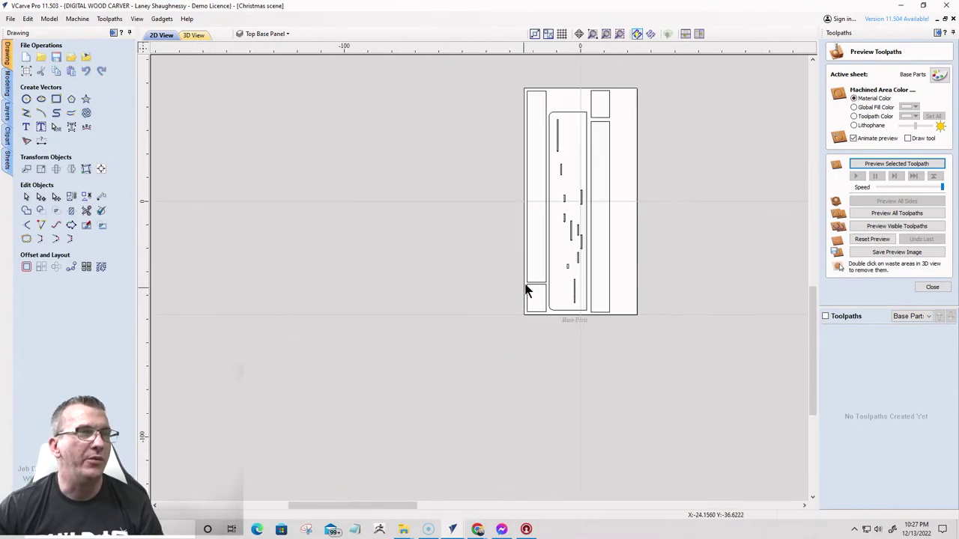
pyautogui.scroll(-2, 467, 240)
pyautogui.scroll(6, 559, 289)
pyautogui.scroll(-3, 547, 308)
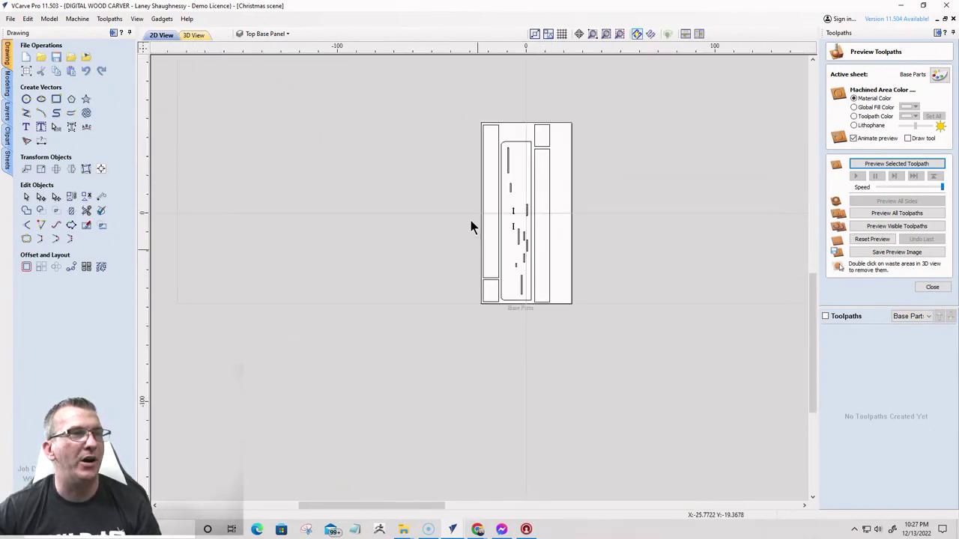
# - Select all of the part's vectors and zoom in to check the slots
pyautogui.hotkey('ctrl', 'a')
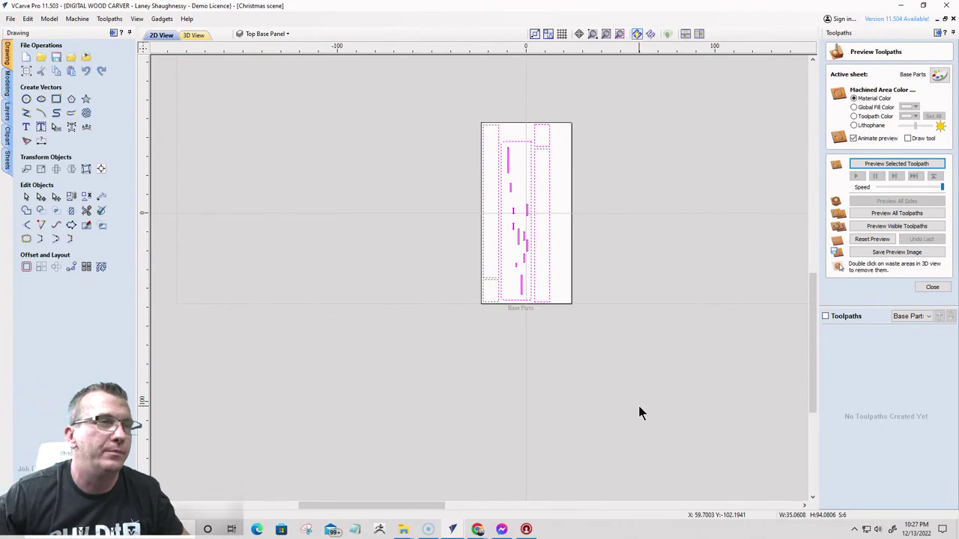
pyautogui.scroll(3, 507, 287)
pyautogui.scroll(3, 522, 389)
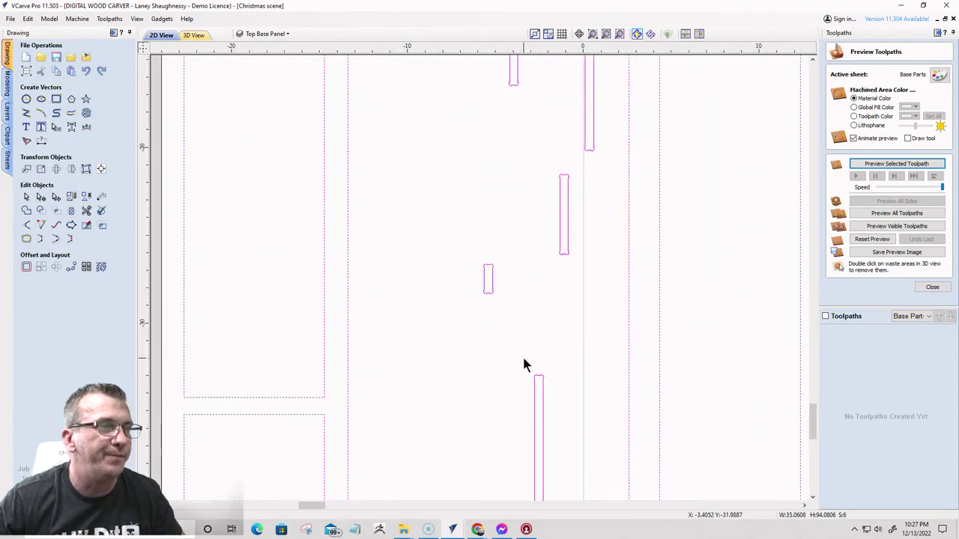
pyautogui.scroll(-5, 499, 322)
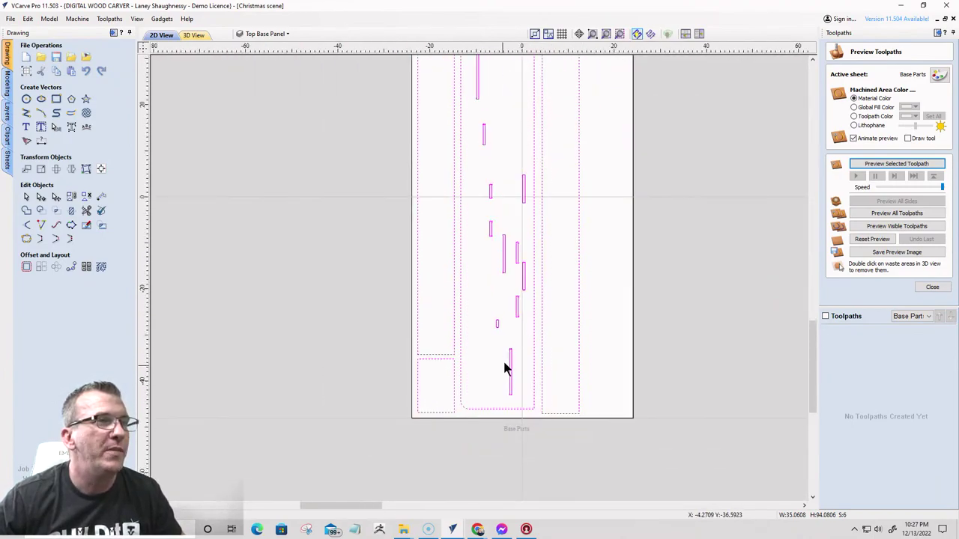
pyautogui.scroll(-2, 521, 247)
pyautogui.scroll(3, 524, 247)
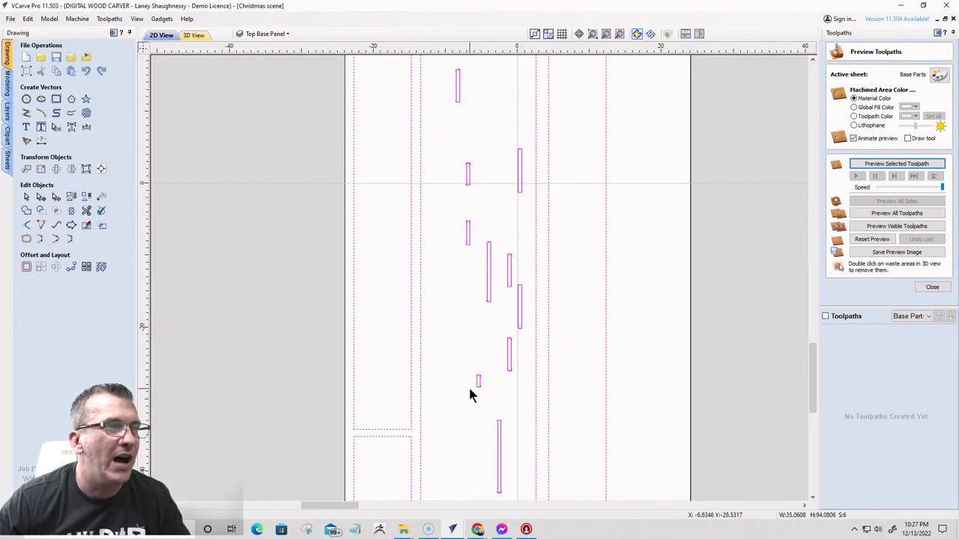
pyautogui.scroll(2, 471, 395)
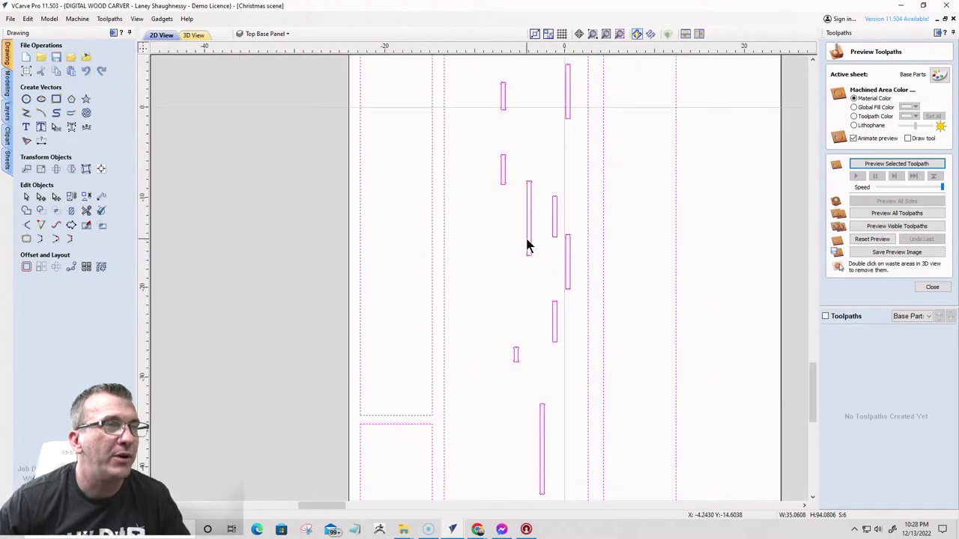
# - Clear the selection and pick out the small slot shape
pyautogui.click(488, 339)
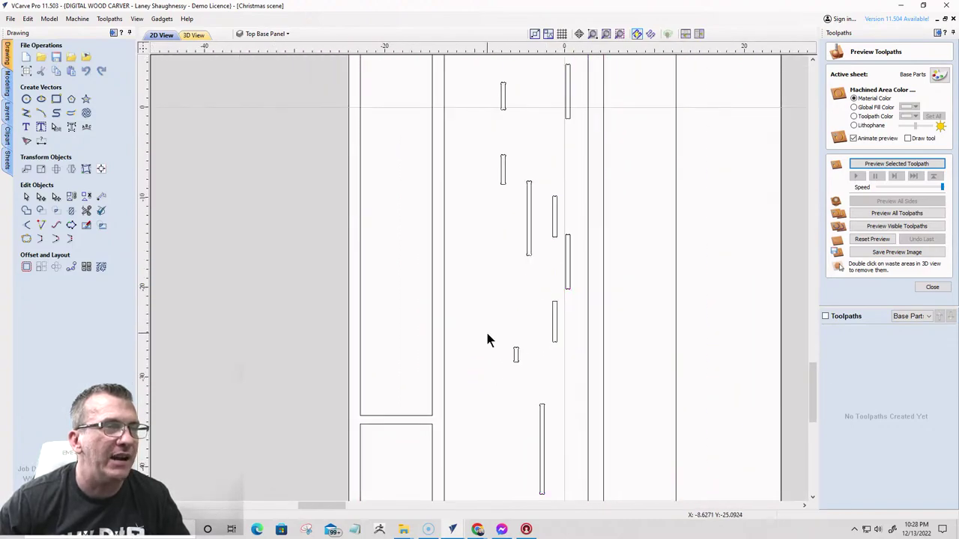
pyautogui.scroll(5, 529, 377)
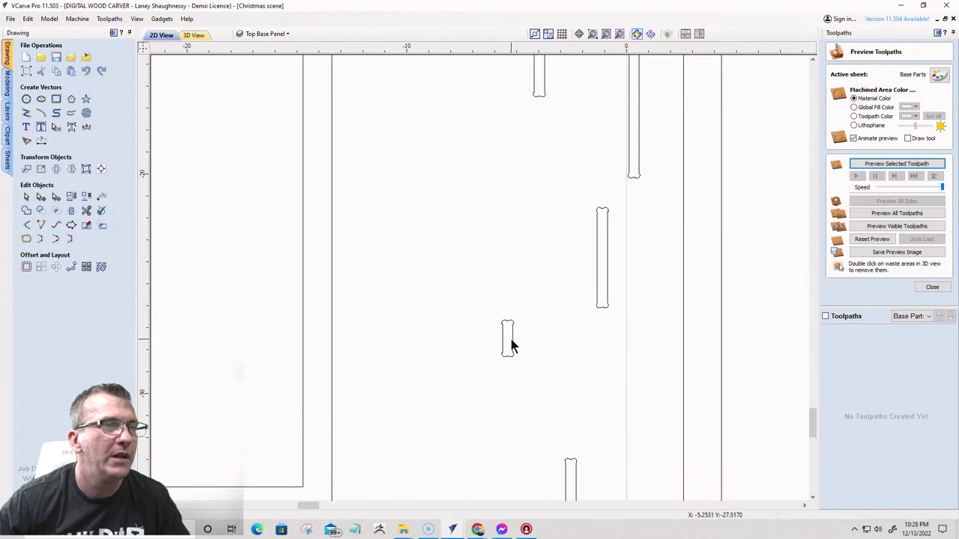
pyautogui.click(509, 343)
pyautogui.scroll(-5, 509, 343)
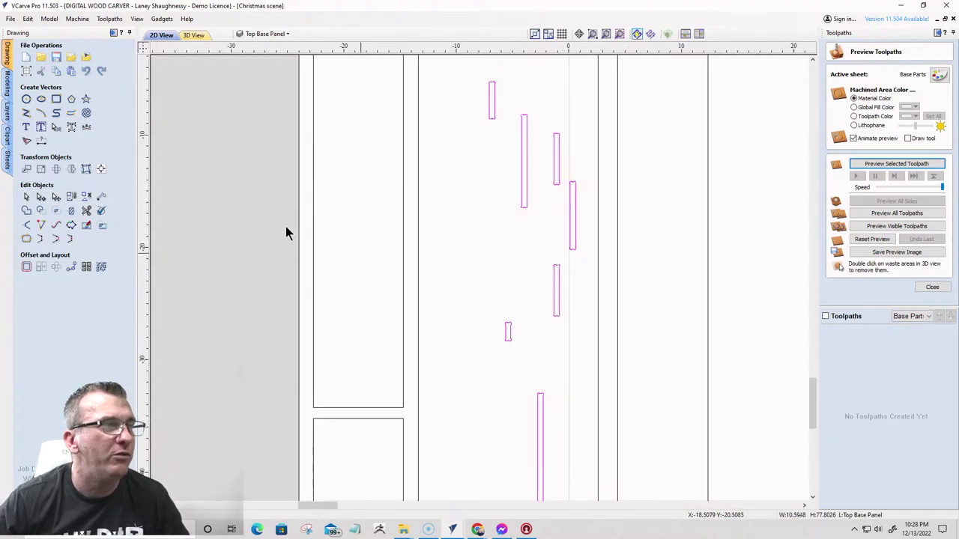
# - Draw a narrow rectangle between the slots and a small rectangle beside the lower bar
pyautogui.click(56, 98)
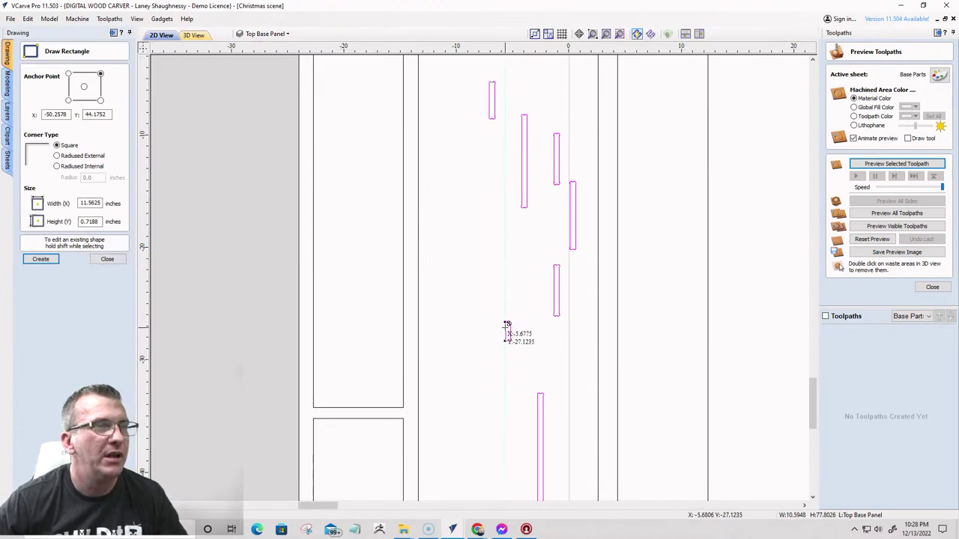
pyautogui.moveTo(508, 324); pyautogui.dragTo(513, 266)
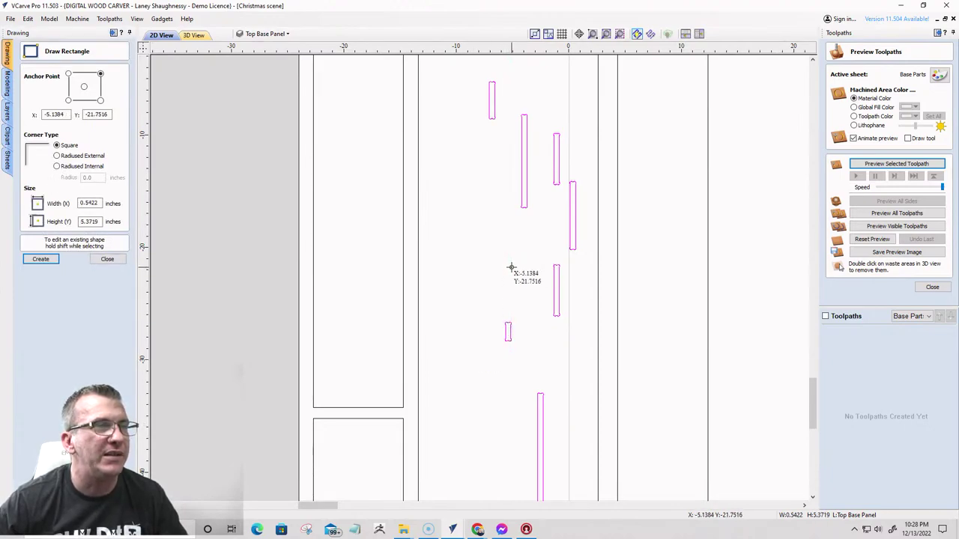
pyautogui.click(525, 197)
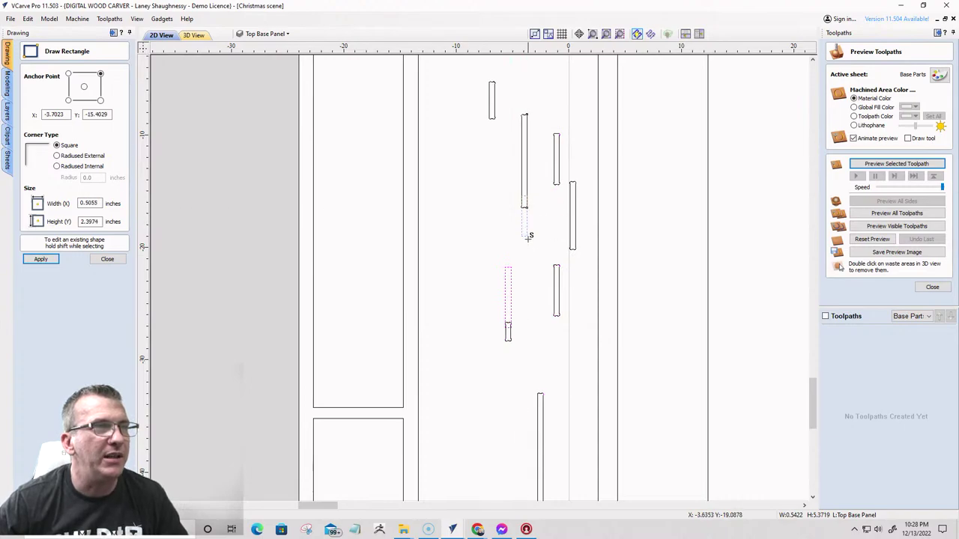
pyautogui.click(528, 293)
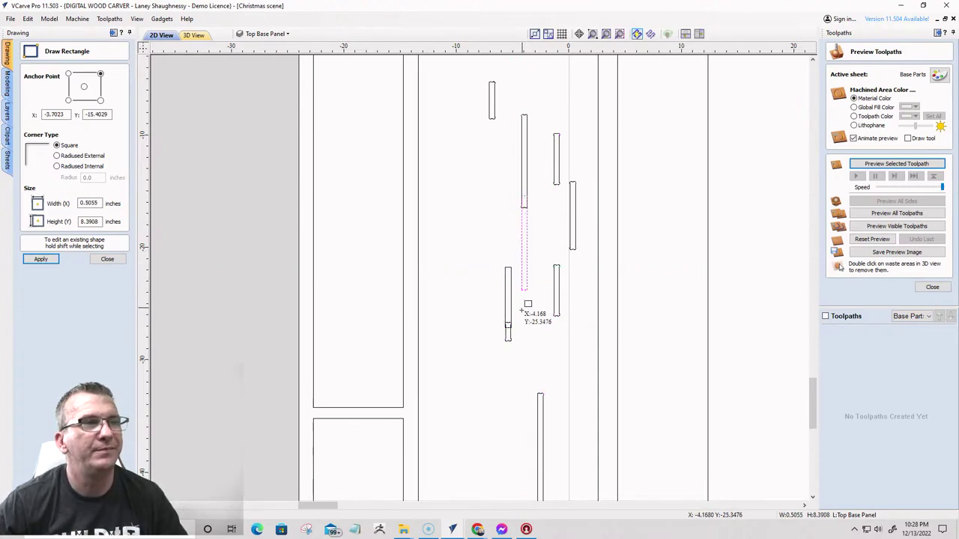
pyautogui.scroll(3, 537, 242)
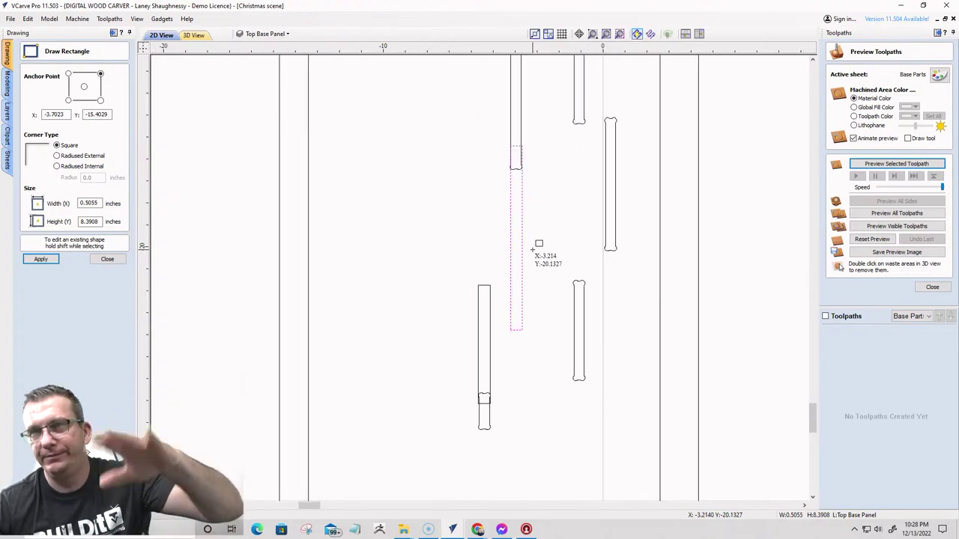
pyautogui.scroll(1, 514, 288)
pyautogui.scroll(1, 515, 287)
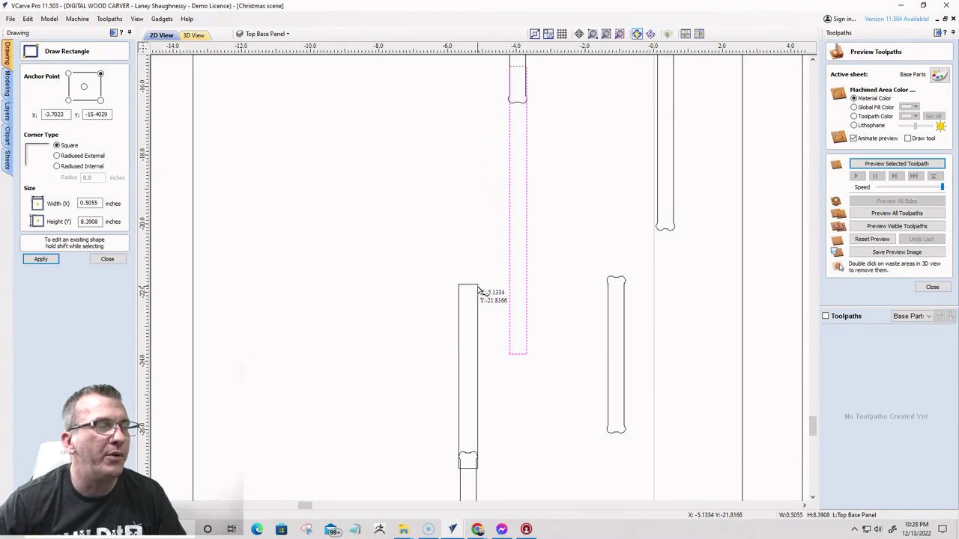
pyautogui.moveTo(477, 285); pyautogui.dragTo(494, 323)
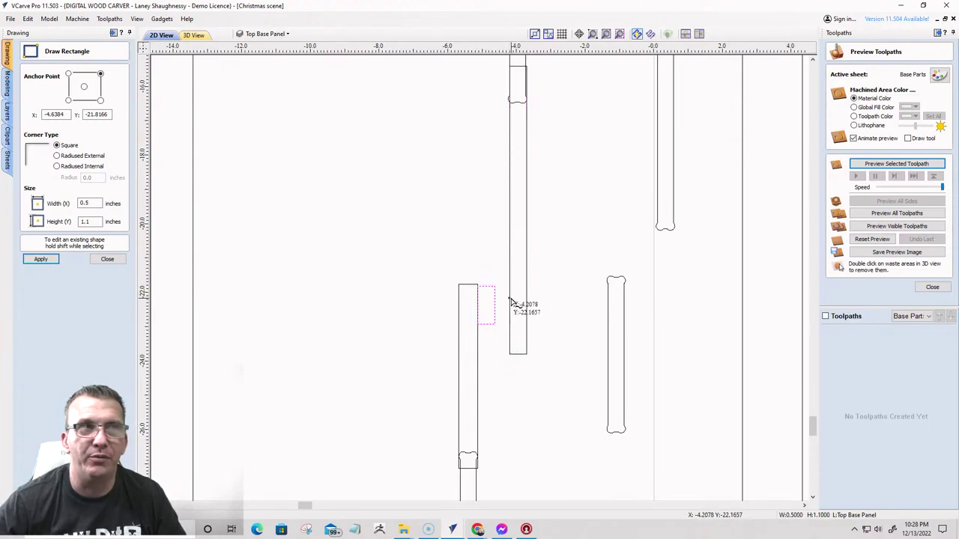
pyautogui.click(107, 259)
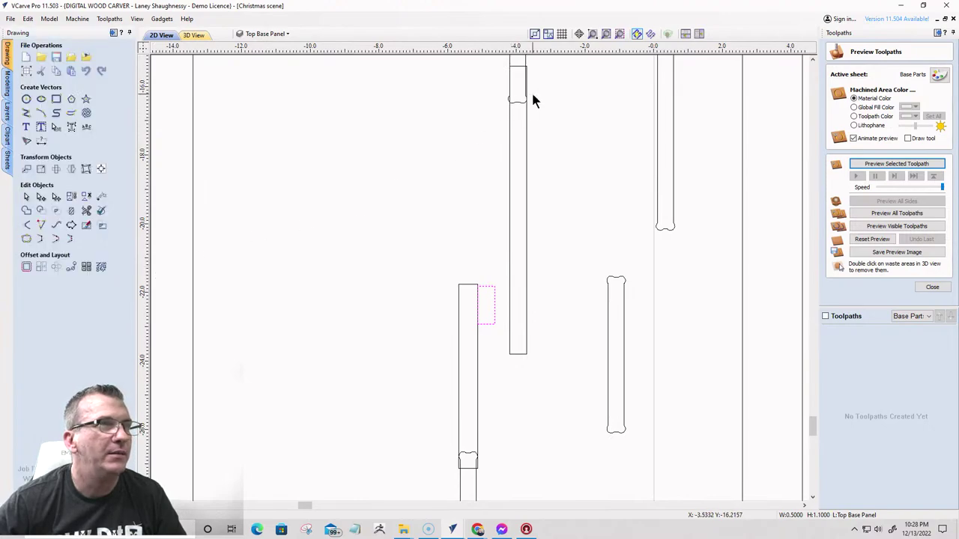
# - Narrow the lower notched bar to about 0.4688 in by moving its right and left edges inward
pyautogui.click(525, 112)
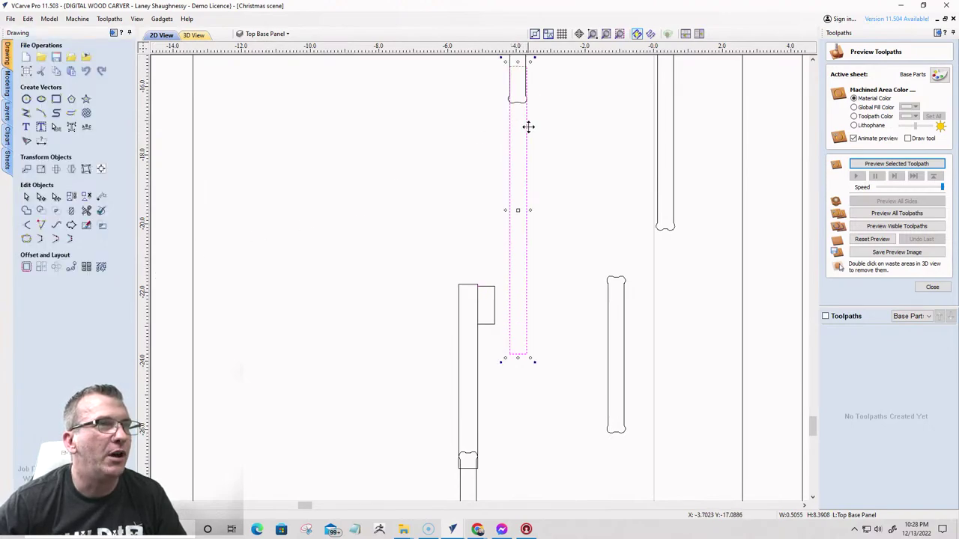
pyautogui.press('Escape')
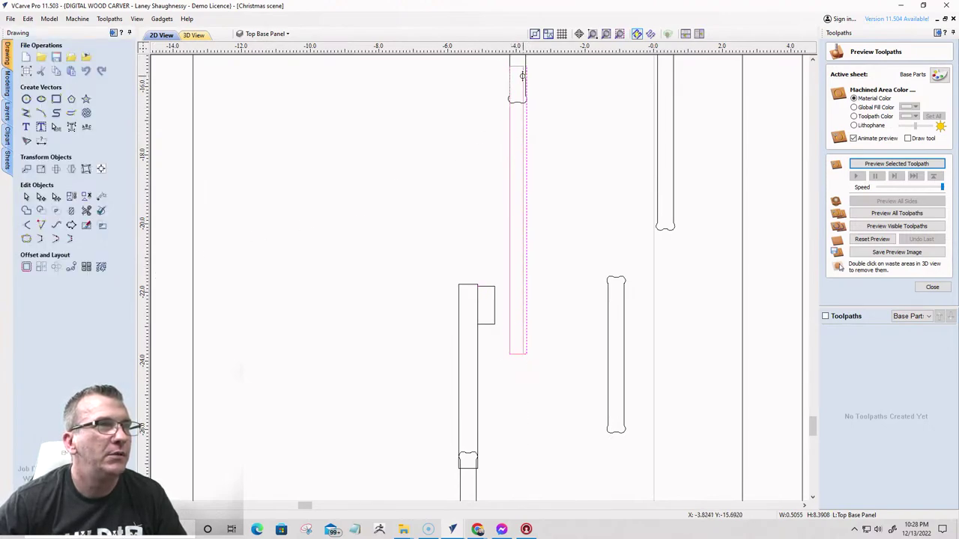
pyautogui.click(526, 77)
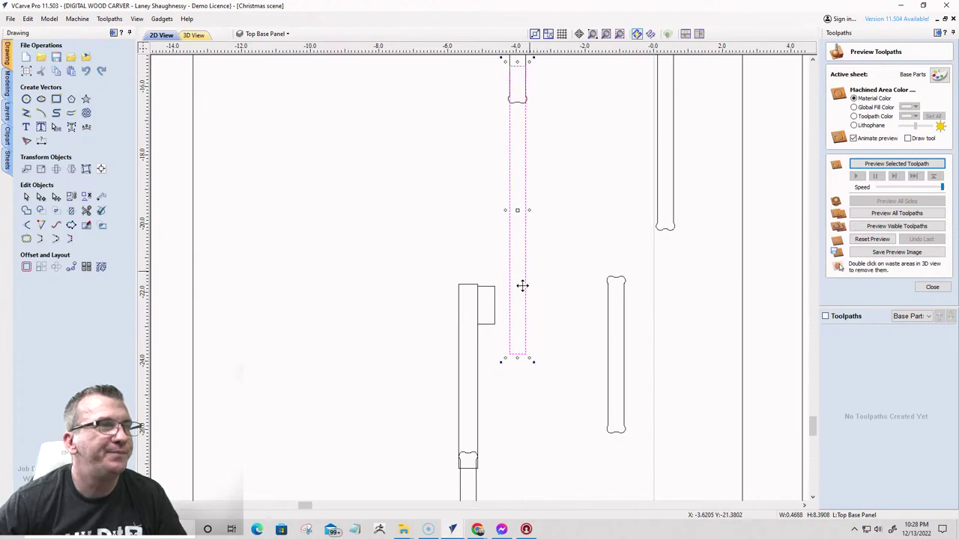
pyautogui.click(477, 474)
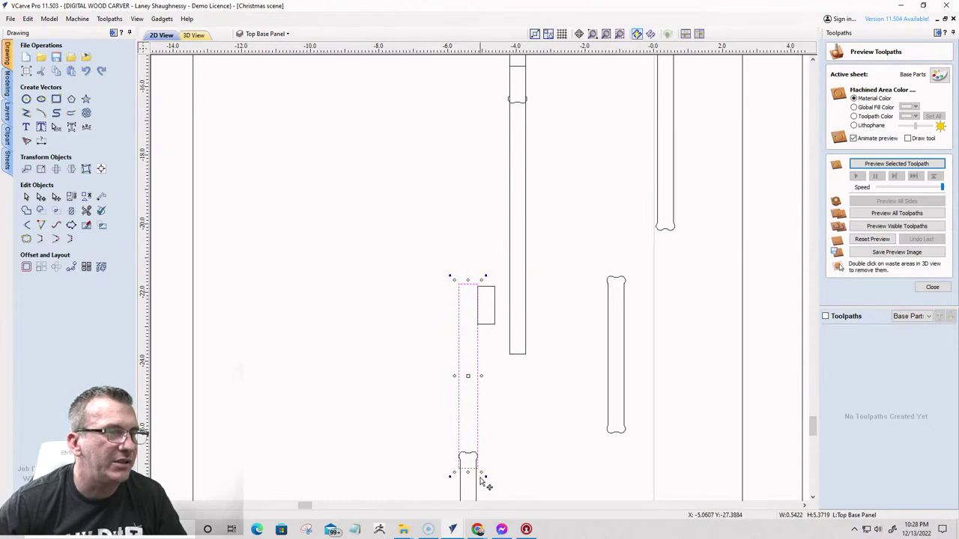
pyautogui.scroll(2, 482, 479)
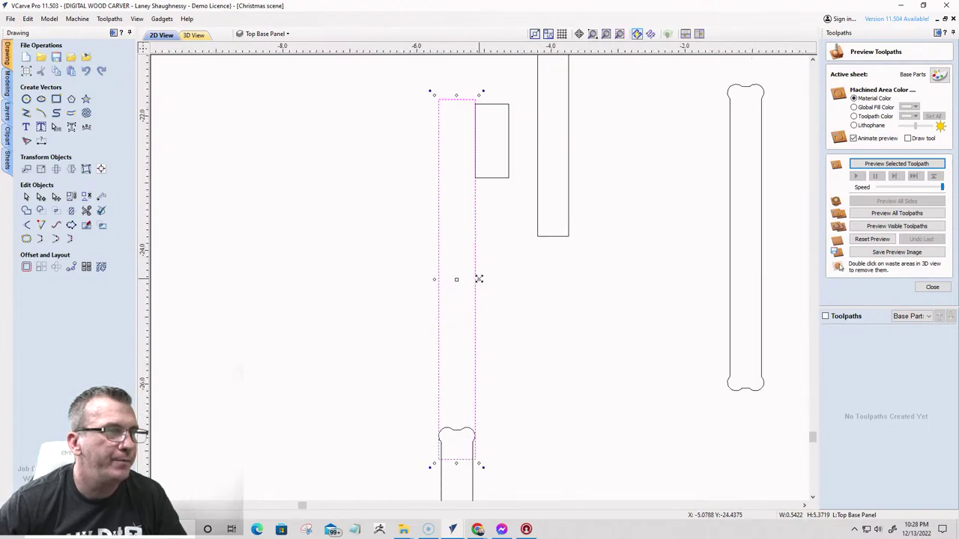
pyautogui.doubleClick(477, 306)
pyautogui.moveTo(476, 306); pyautogui.dragTo(475, 456)
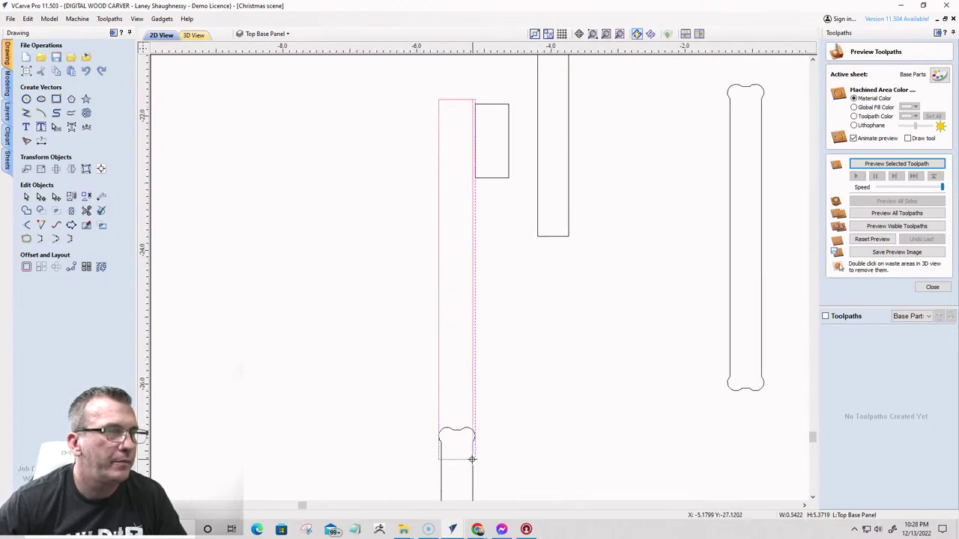
pyautogui.press('n')
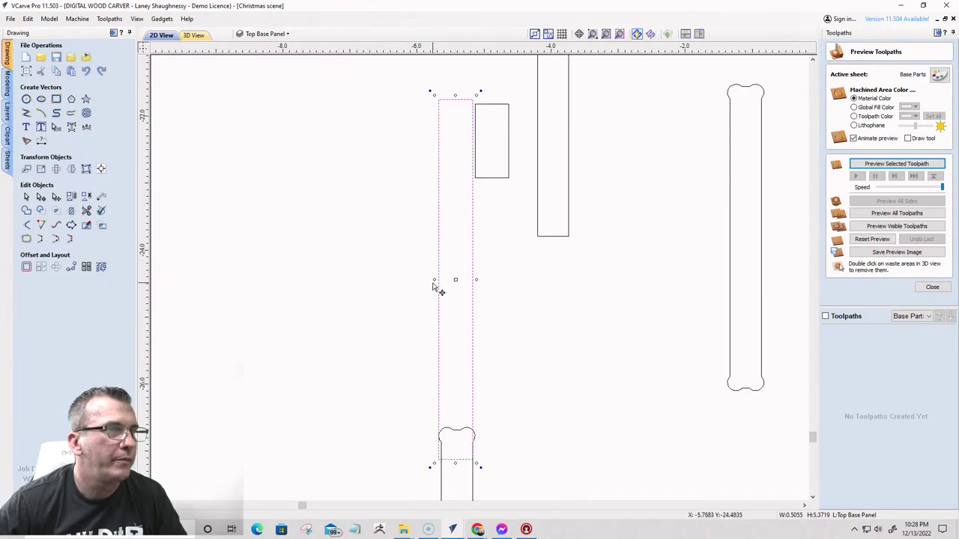
pyautogui.moveTo(434, 282); pyautogui.dragTo(442, 457)
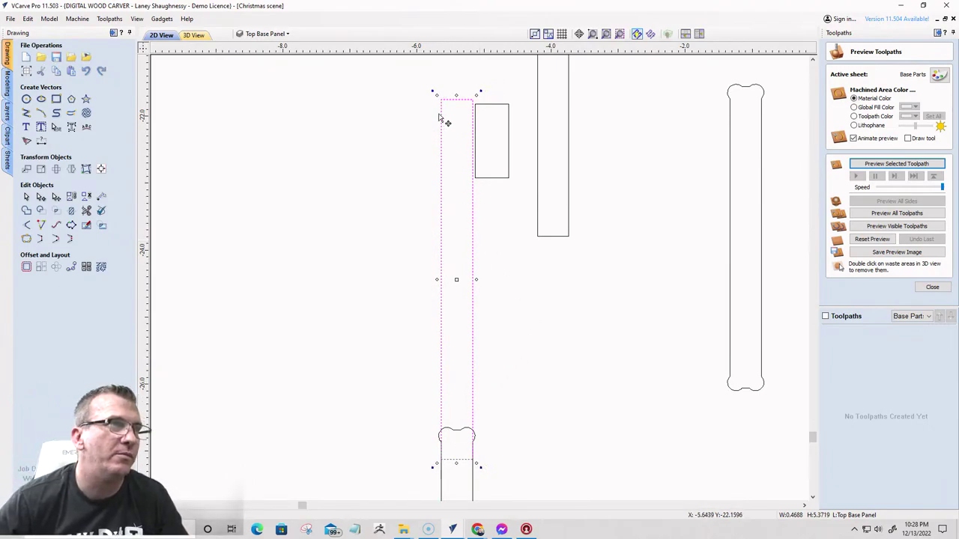
pyautogui.scroll(2, 448, 78)
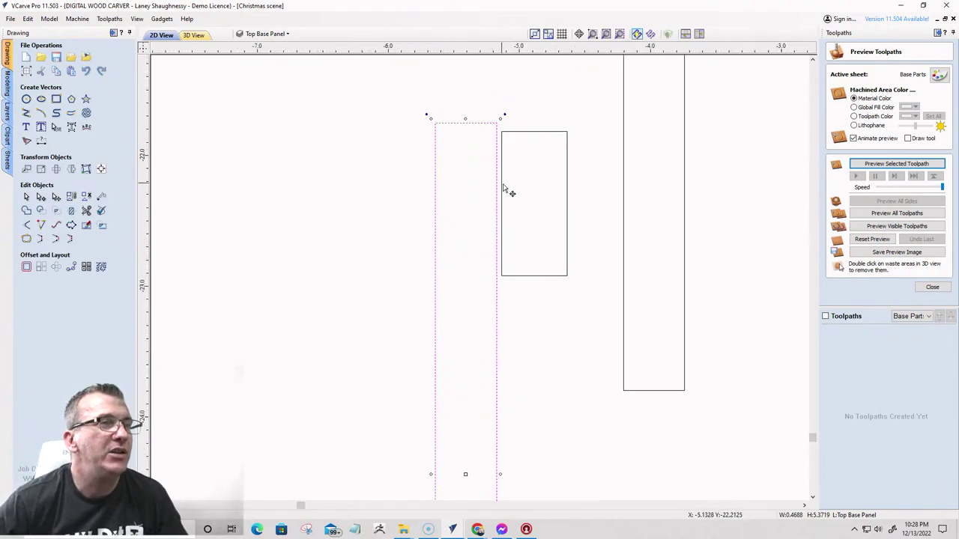
pyautogui.click(505, 190)
# - Resize the small rectangle to 0.7188 in wide and drag it over the bar's right edge
pyautogui.click(41, 169)
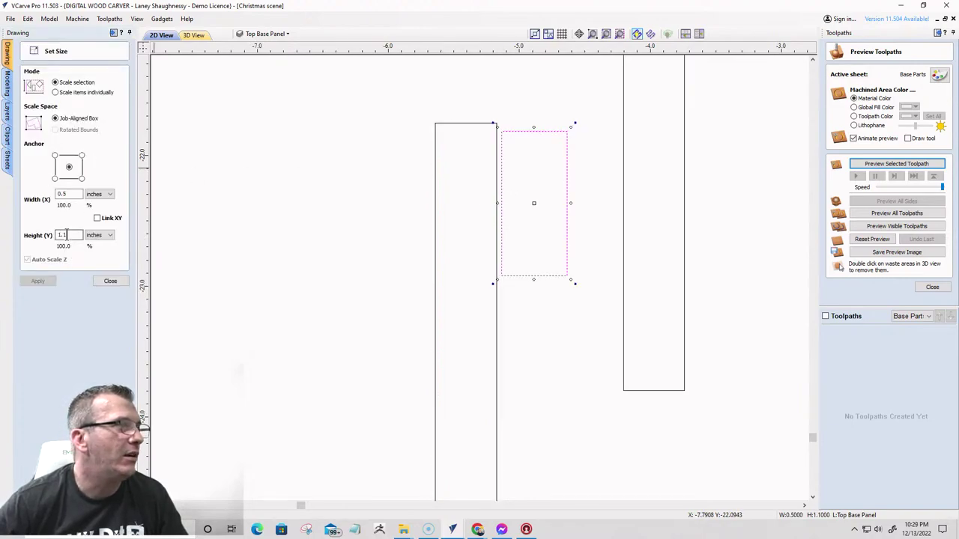
pyautogui.moveTo(69, 195); pyautogui.dragTo(52, 195)
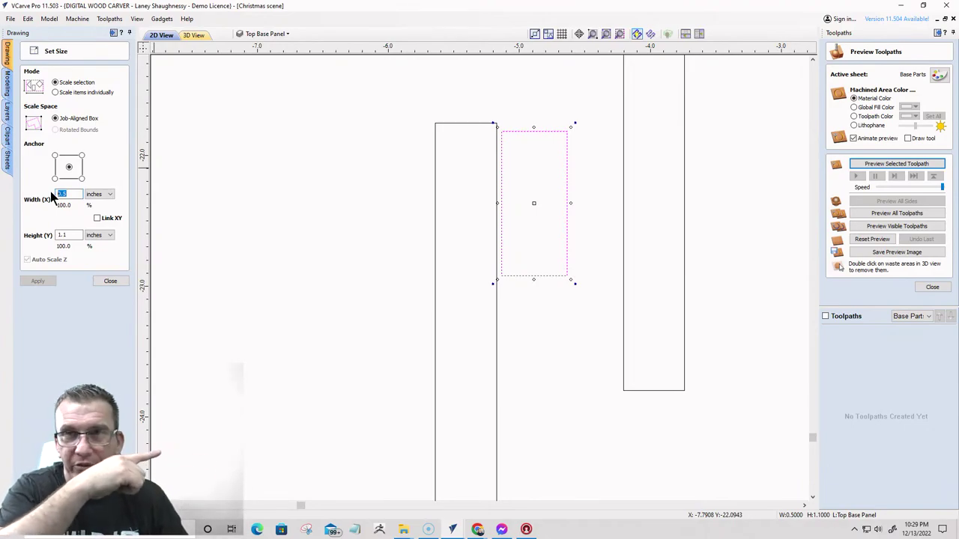
pyautogui.write('.7187')
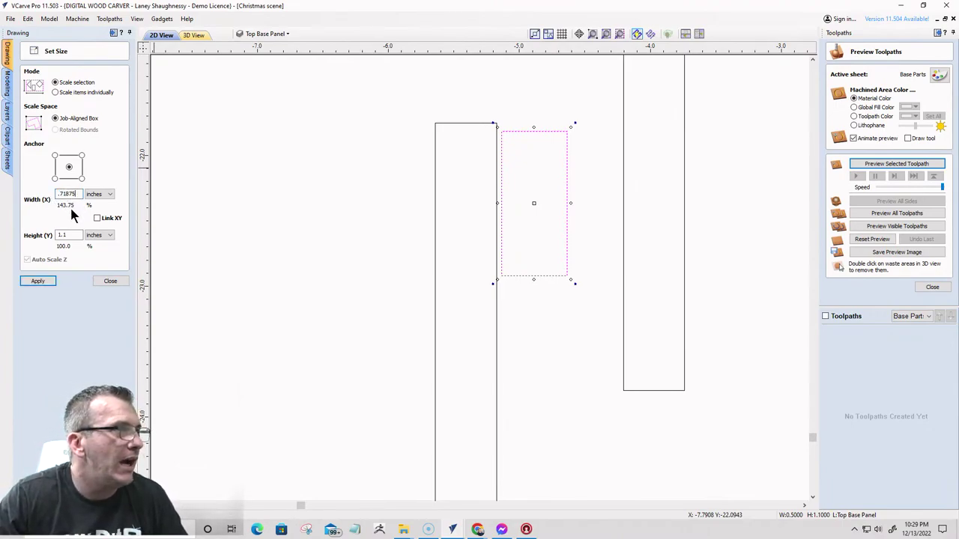
pyautogui.click(37, 281)
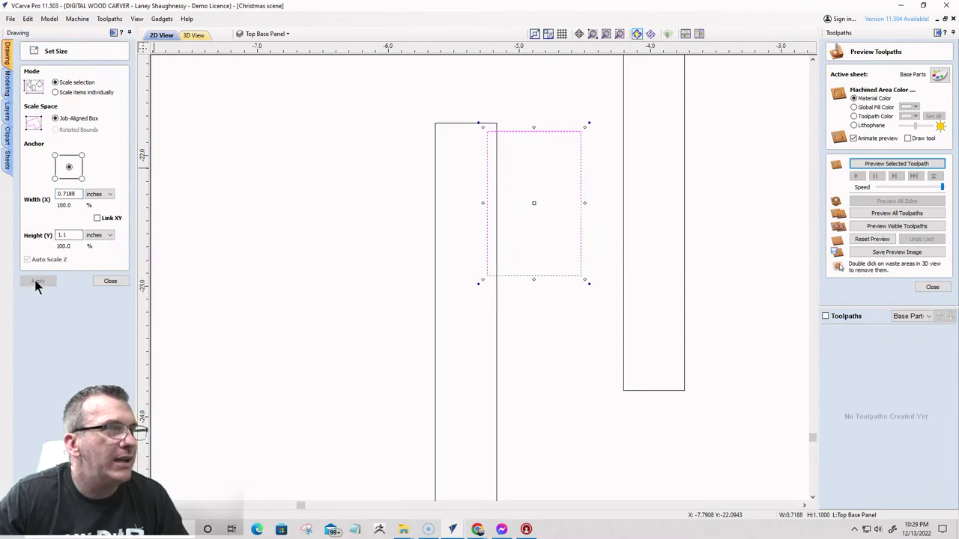
pyautogui.click(109, 282)
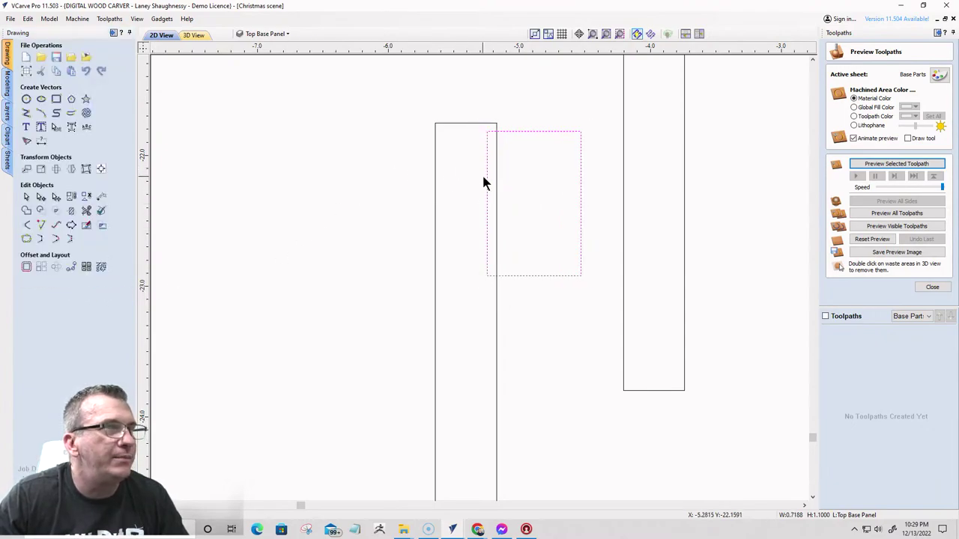
pyautogui.moveTo(486, 184); pyautogui.dragTo(513, 410)
pyautogui.scroll(-3, 498, 237)
pyautogui.scroll(-3, 497, 235)
pyautogui.scroll(2, 502, 210)
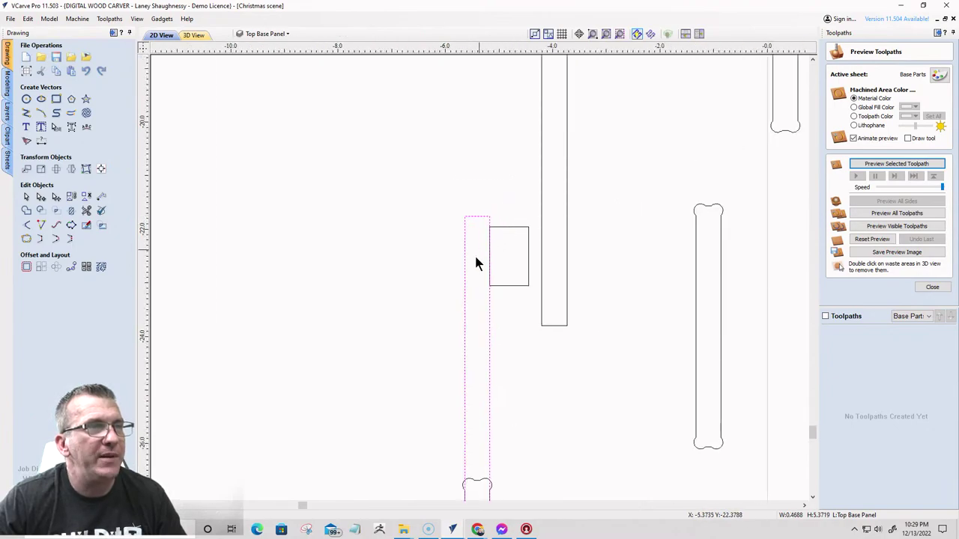
pyautogui.keyDown('shift'); pyautogui.click(503, 278); pyautogui.keyUp('shift')
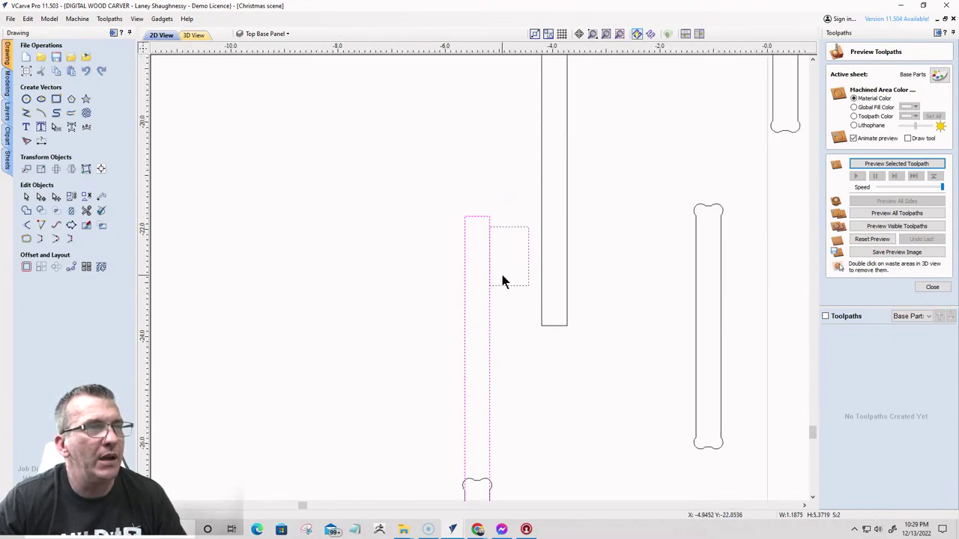
pyautogui.scroll(-3, 495, 300)
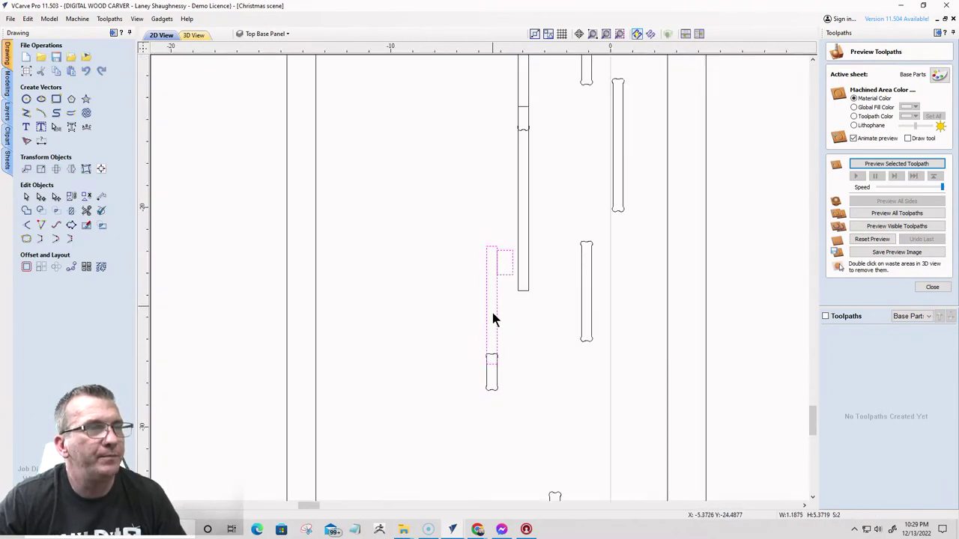
pyautogui.scroll(1, 493, 370)
pyautogui.click(498, 381)
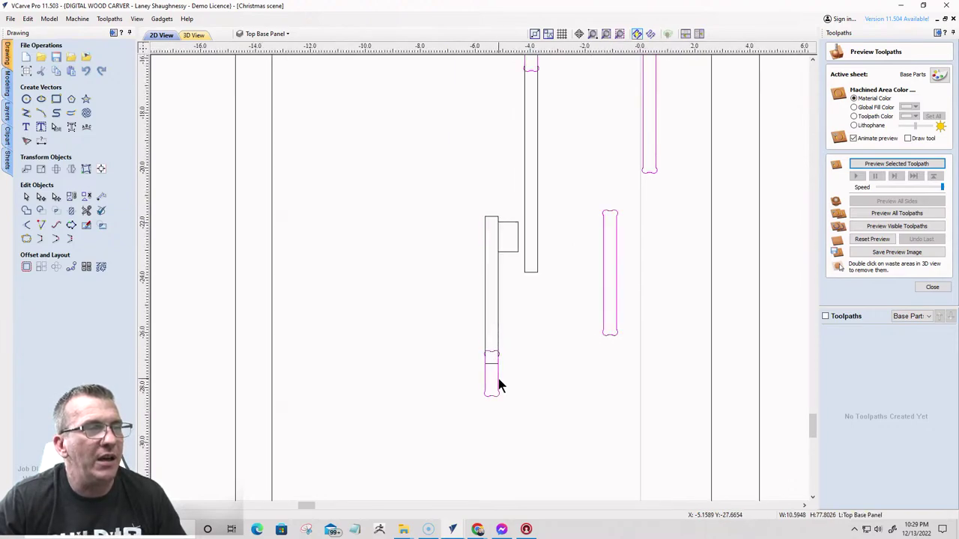
pyautogui.scroll(-5, 646, 191)
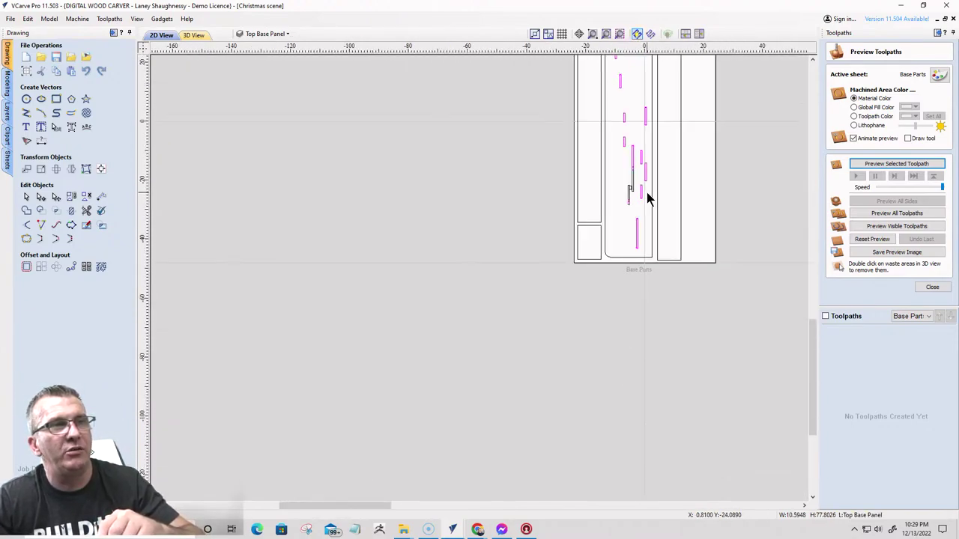
pyautogui.scroll(5, 649, 198)
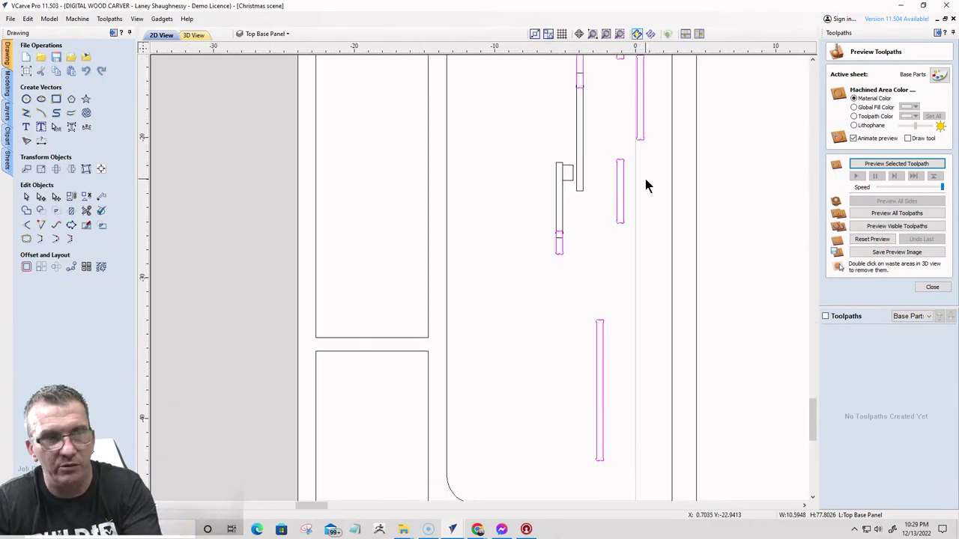
pyautogui.click(532, 191)
pyautogui.moveTo(517, 139); pyautogui.dragTo(572, 267)
pyautogui.scroll(4, 569, 254)
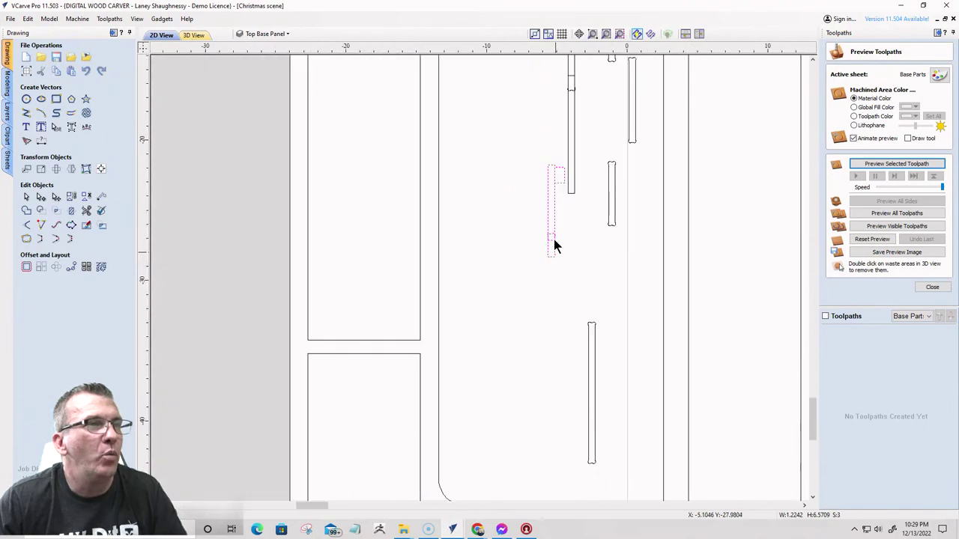
pyautogui.scroll(1, 554, 165)
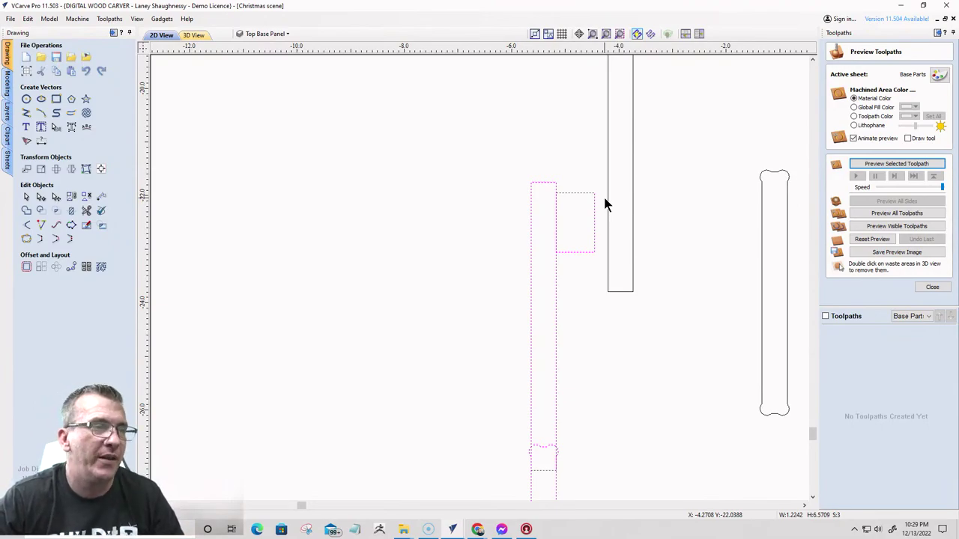
pyautogui.scroll(-3, 607, 201)
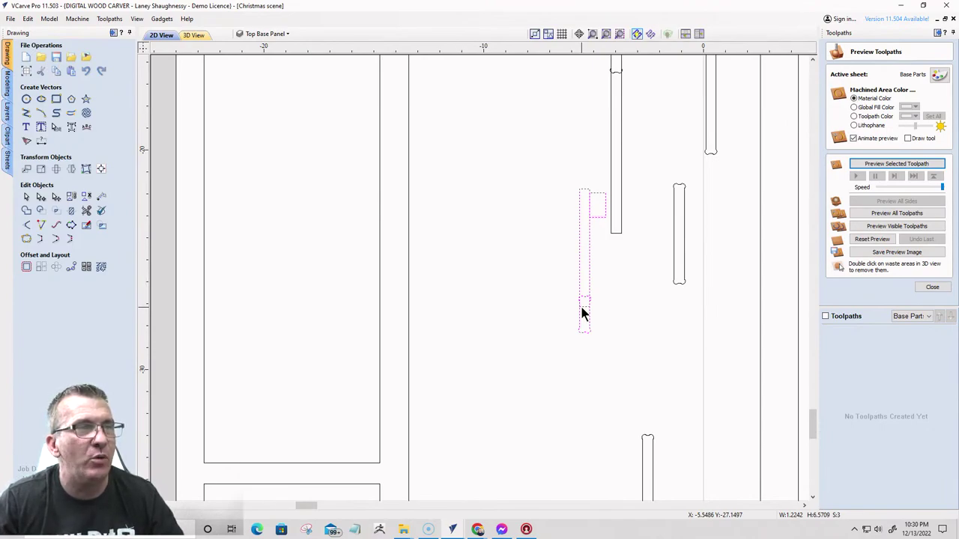
# - Nudge the bar, rectangle and notch right until the rectangle lines up with the long bar
pyautogui.press('Right')
pyautogui.press('Right')
pyautogui.press('Right')
pyautogui.press('Right')
pyautogui.press('Right')
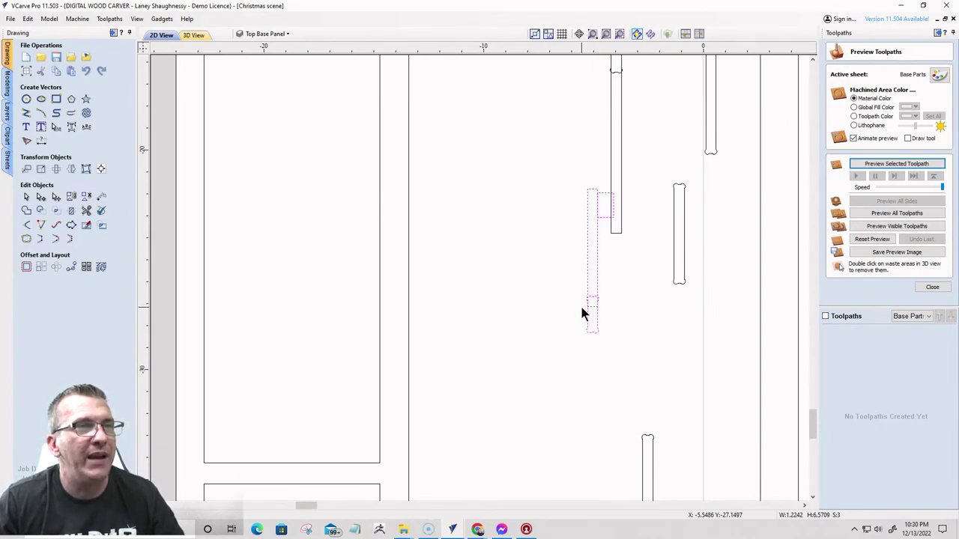
pyautogui.press('Right')
pyautogui.press('Right')
pyautogui.press('Right')
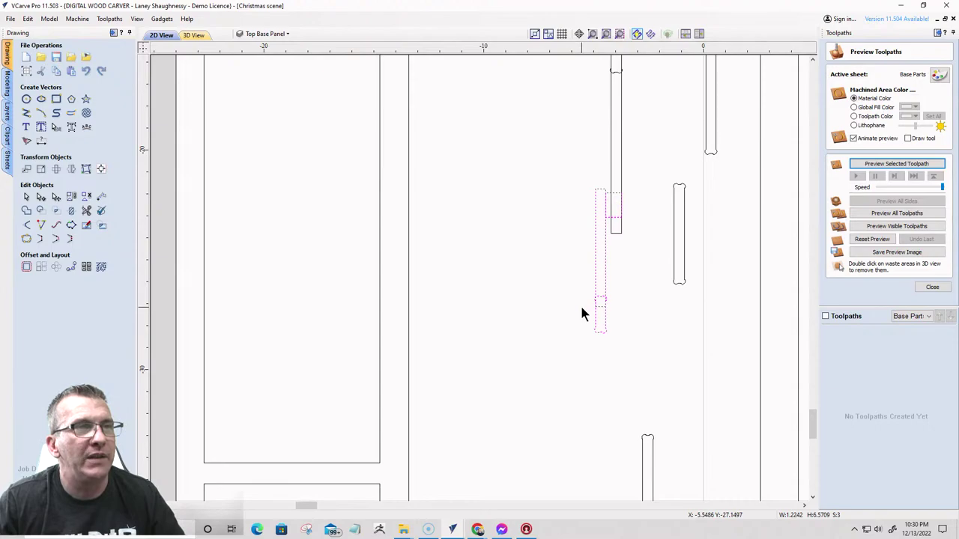
pyautogui.scroll(5, 615, 202)
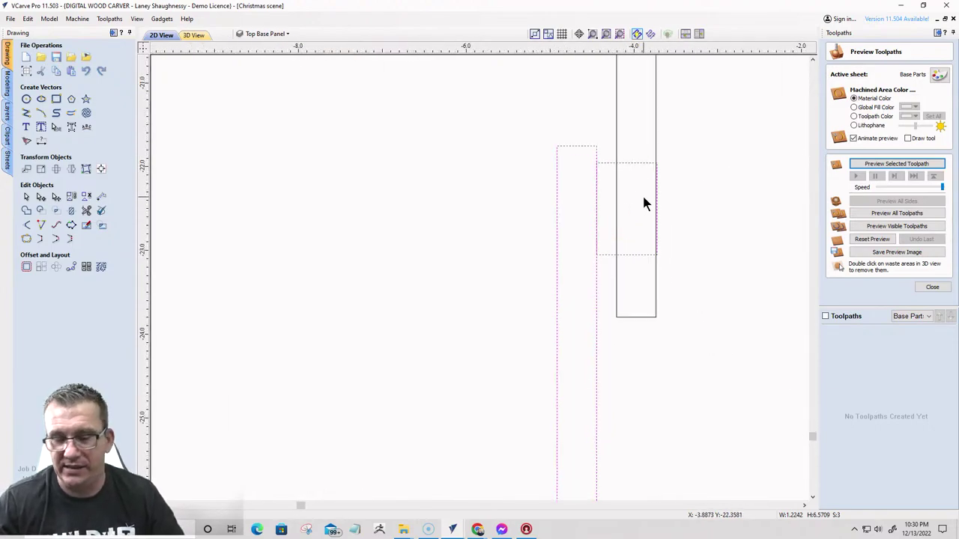
pyautogui.press('Left')
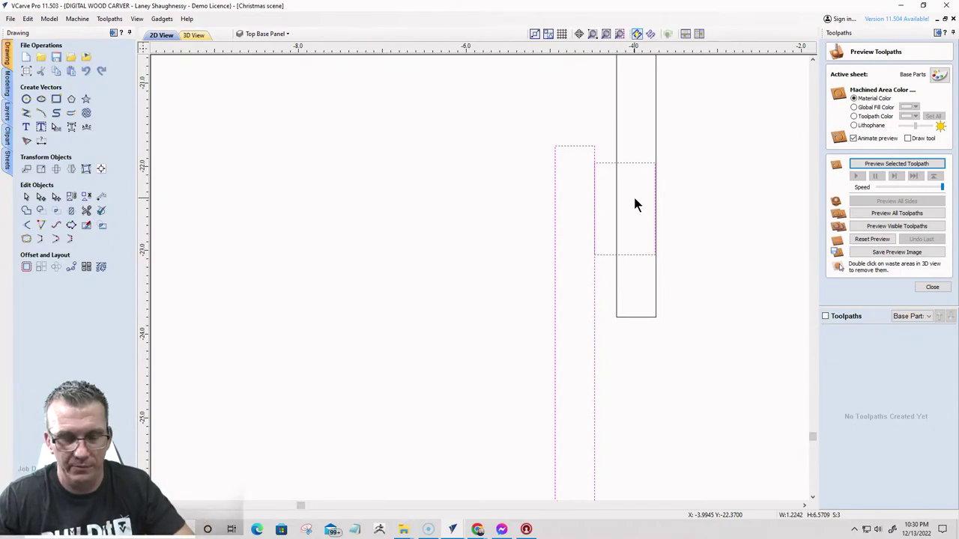
pyautogui.press('Right')
pyautogui.press('Right')
pyautogui.press('Right')
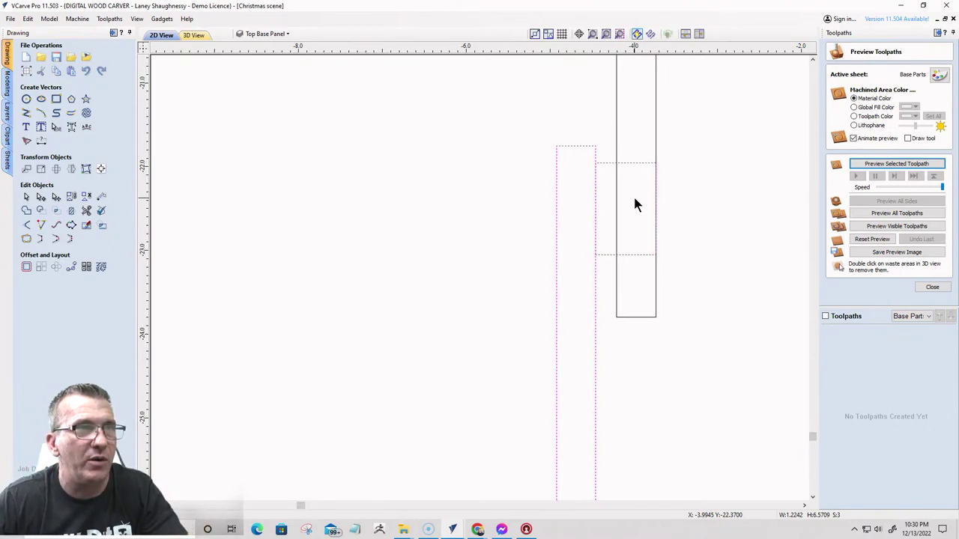
pyautogui.scroll(4, 636, 203)
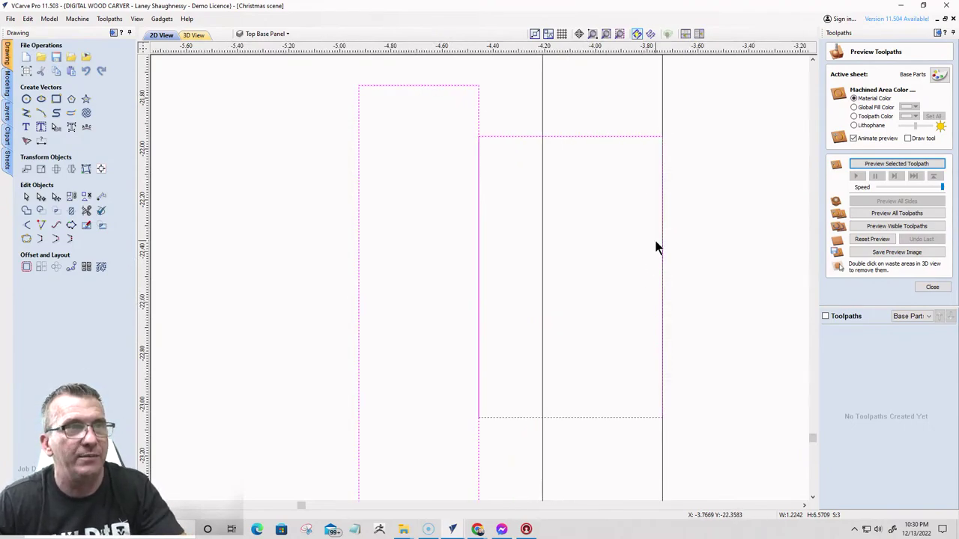
pyautogui.scroll(-3, 667, 244)
pyautogui.scroll(-3, 630, 223)
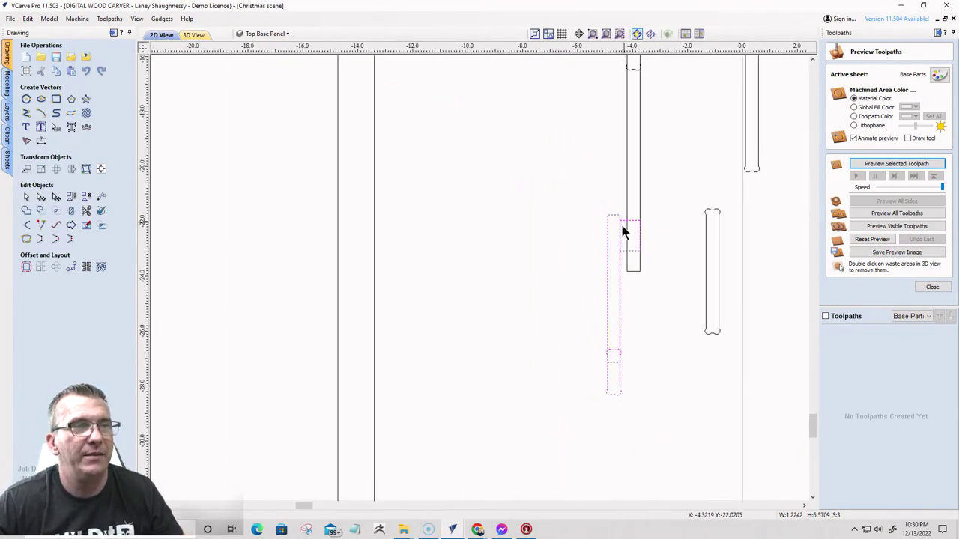
pyautogui.scroll(2, 631, 394)
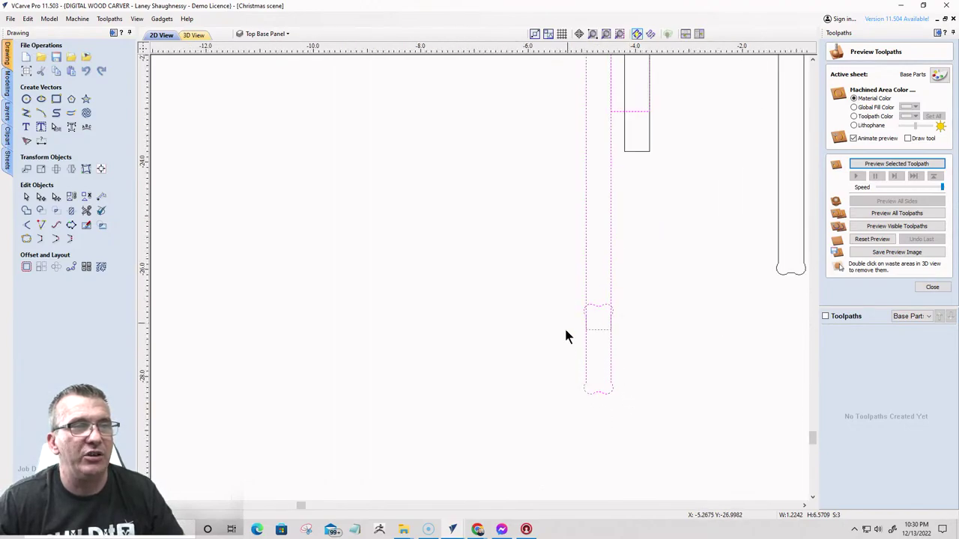
pyautogui.scroll(-3, 600, 321)
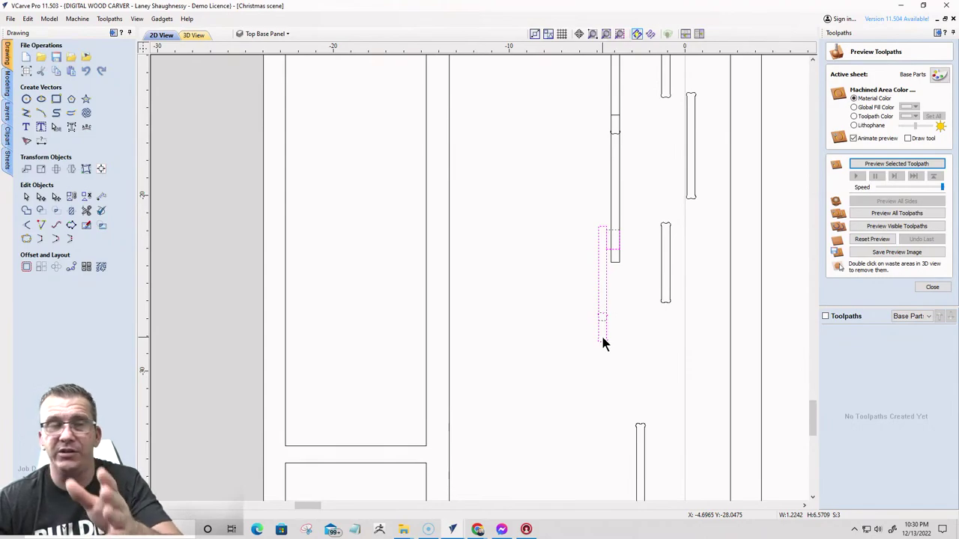
# - Deselect, then reselect the tall thin bar together with the small rectangle
pyautogui.click(800, 335)
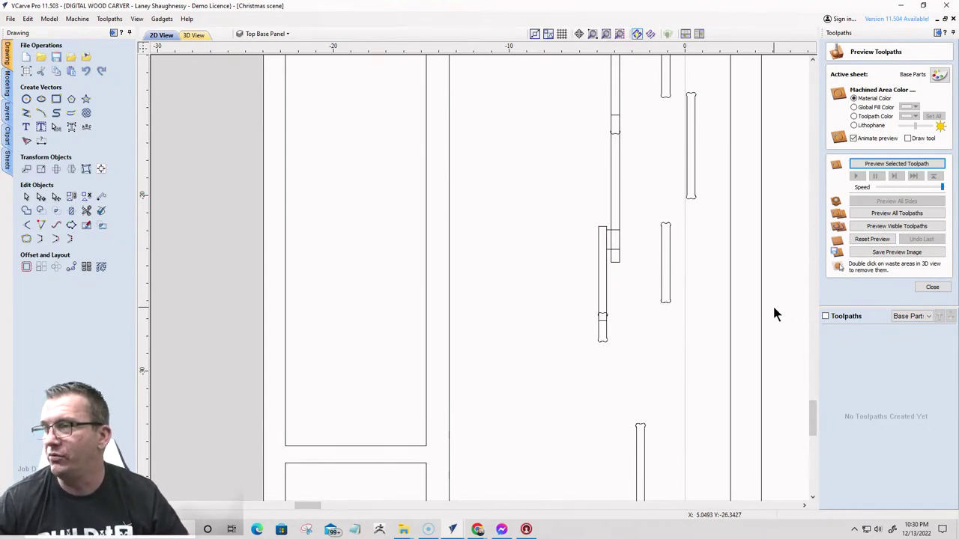
pyautogui.click(607, 279)
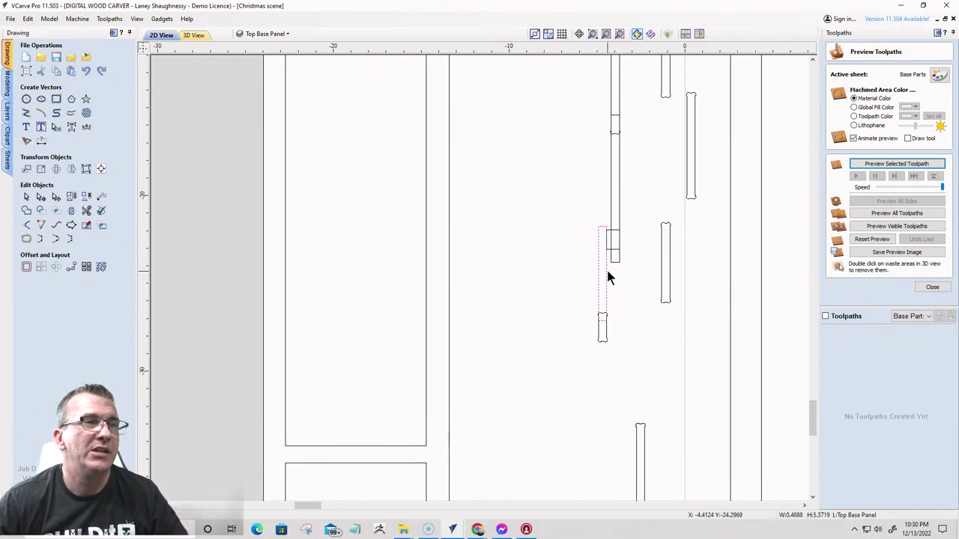
pyautogui.keyDown('shift'); pyautogui.click(609, 250); pyautogui.keyUp('shift')
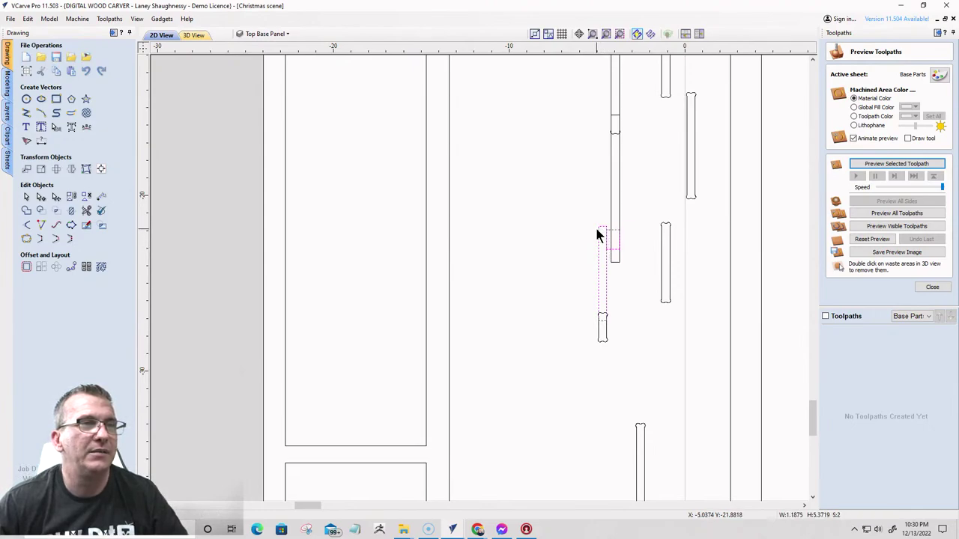
# - Delete the stray thin slot rectangle and check the remaining group of slot rectangles
pyautogui.click(516, 315)
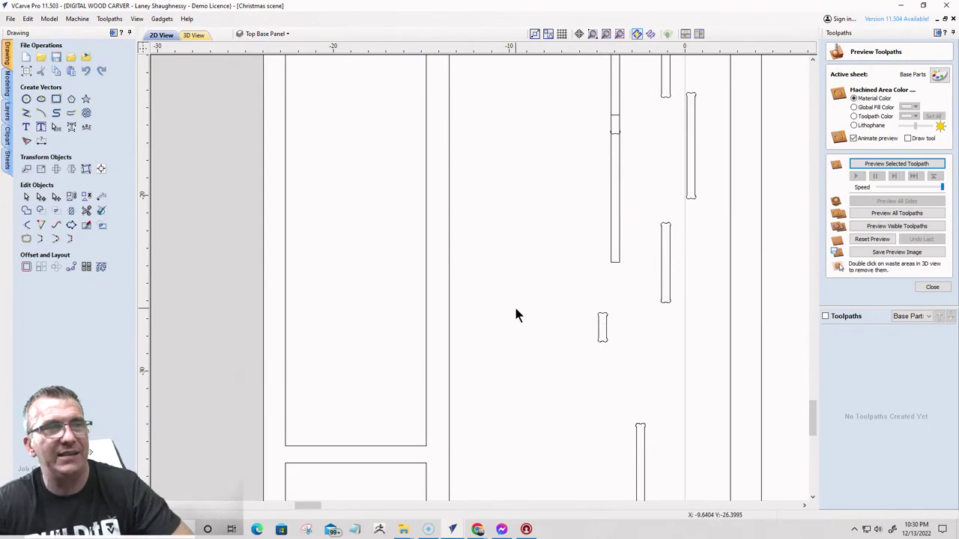
pyautogui.scroll(-3, 542, 321)
pyautogui.click(572, 261)
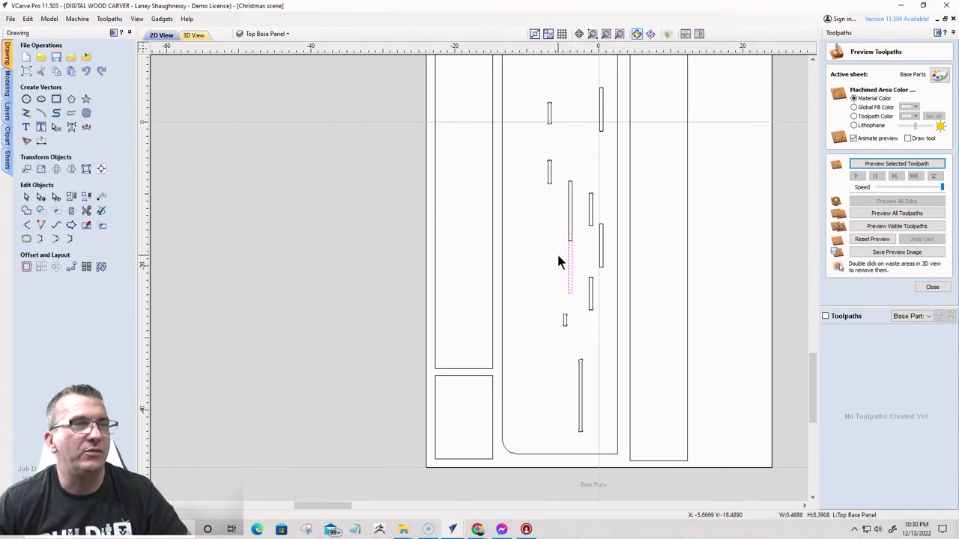
pyautogui.press('Delete')
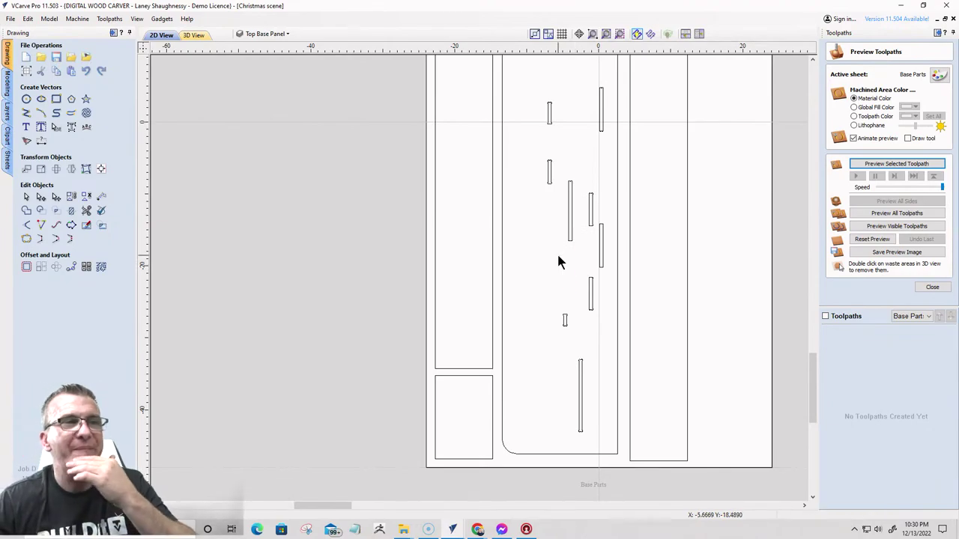
pyautogui.scroll(-4, 558, 262)
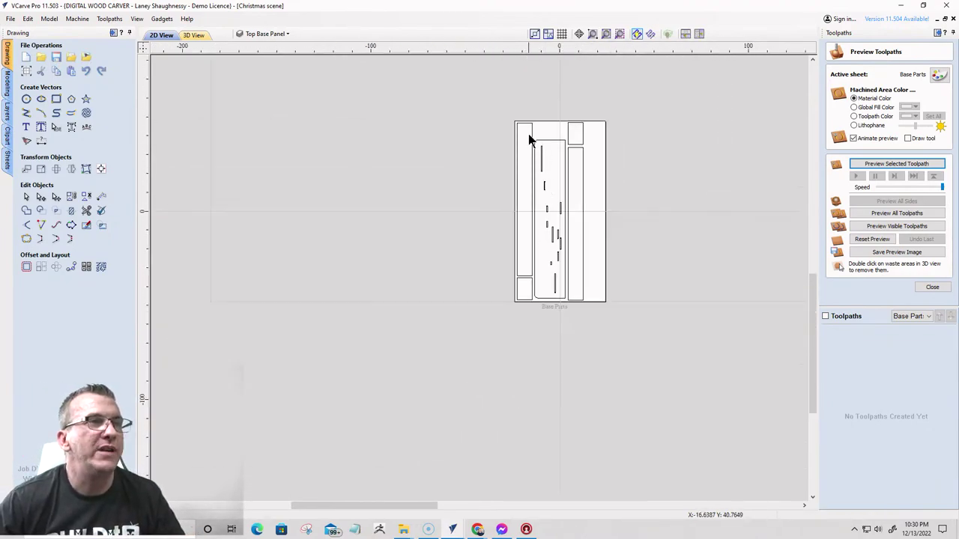
pyautogui.click(565, 300)
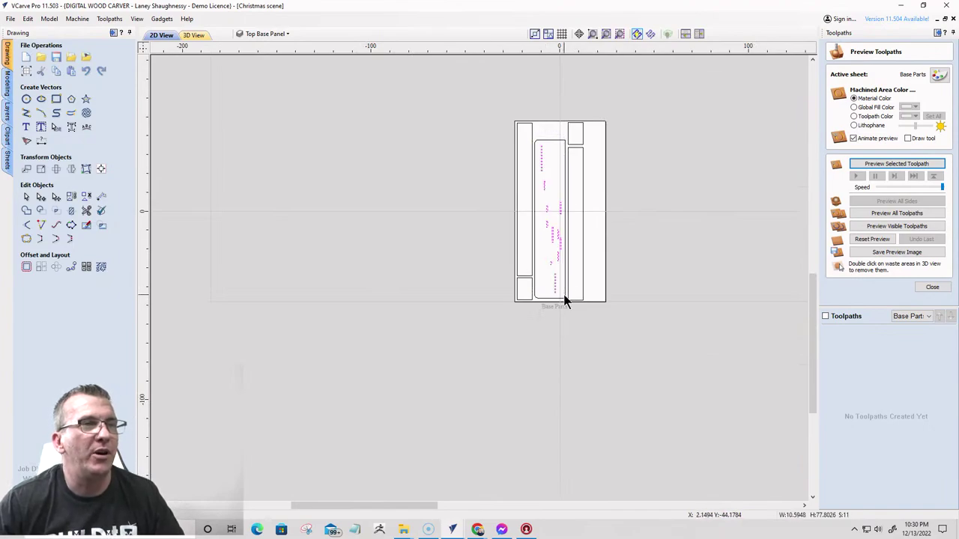
pyautogui.scroll(6, 557, 278)
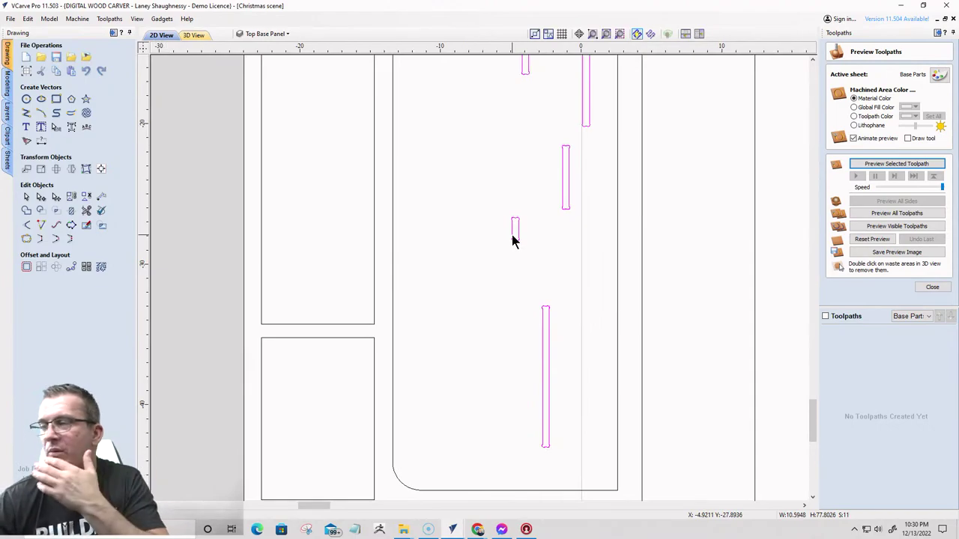
pyautogui.scroll(-5, 517, 243)
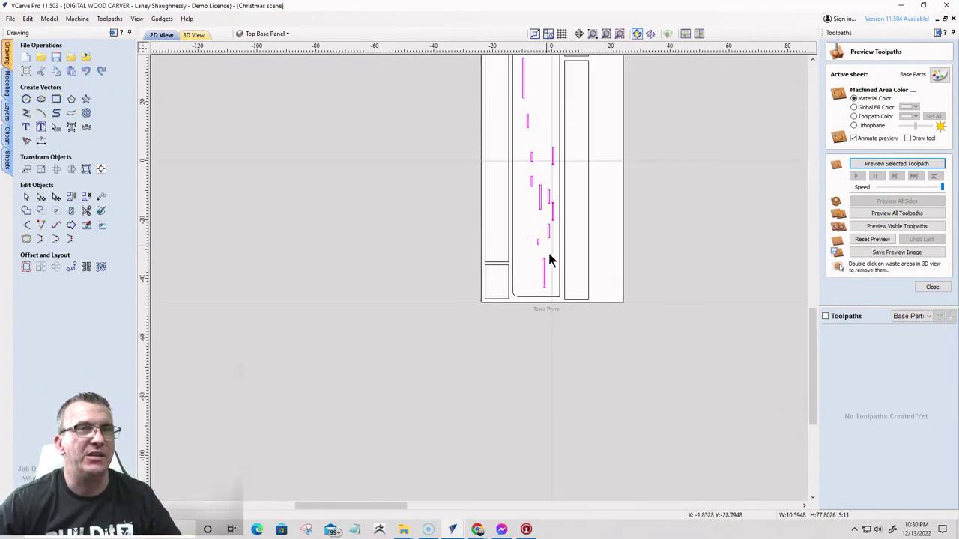
pyautogui.scroll(-2, 562, 262)
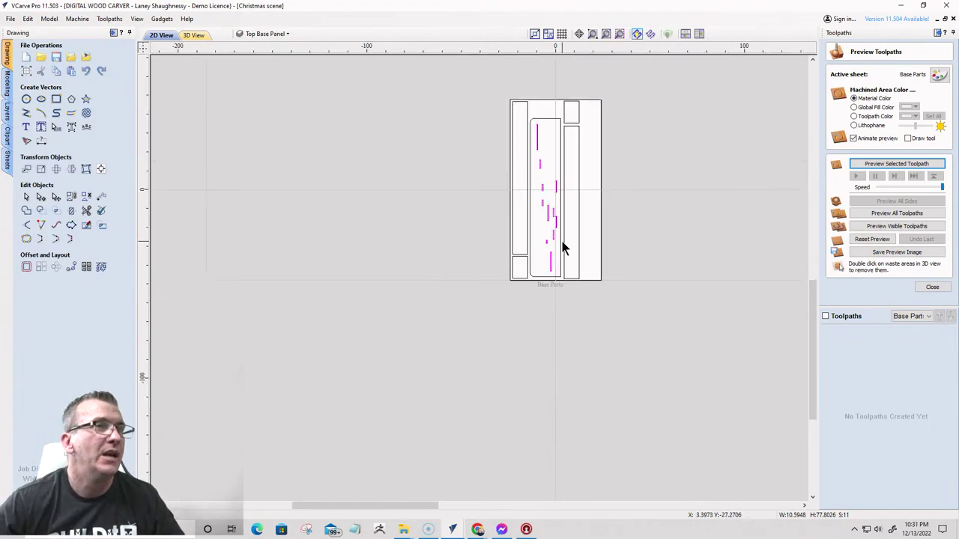
# - Save the Christmas scene project
pyautogui.click(56, 58)
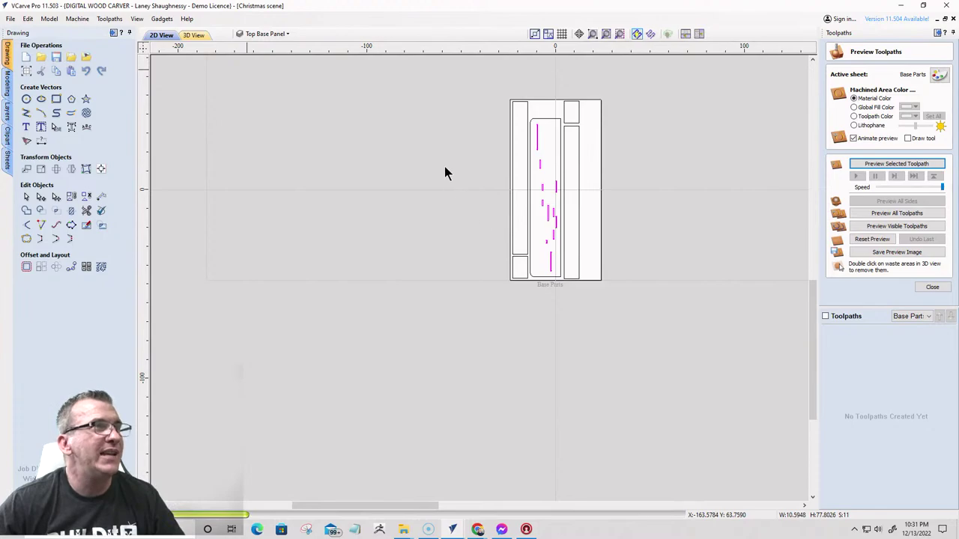
pyautogui.scroll(-4, 383, 150)
pyautogui.scroll(4, 545, 307)
pyautogui.scroll(-2, 379, 170)
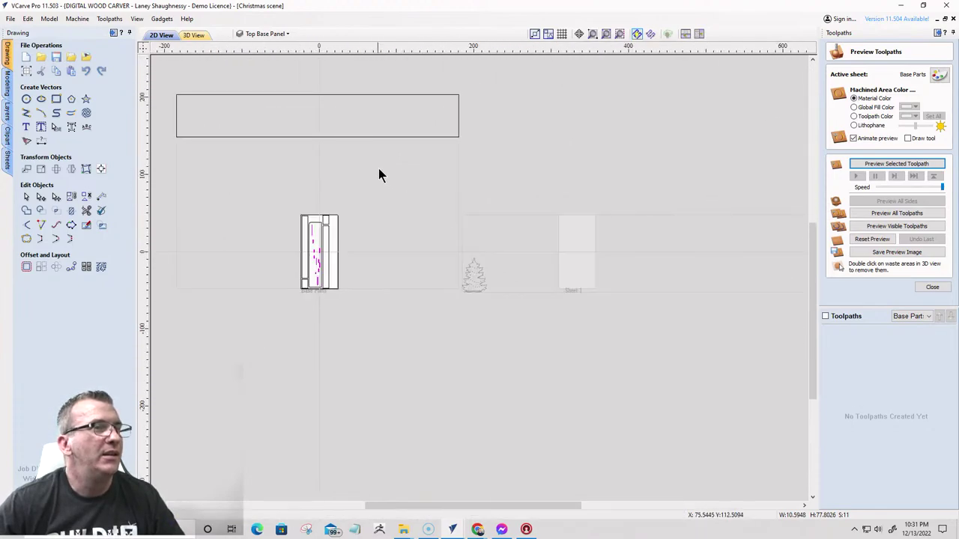
# - Make Sheet 1 the active sheet and browse its layer list
pyautogui.click(568, 278)
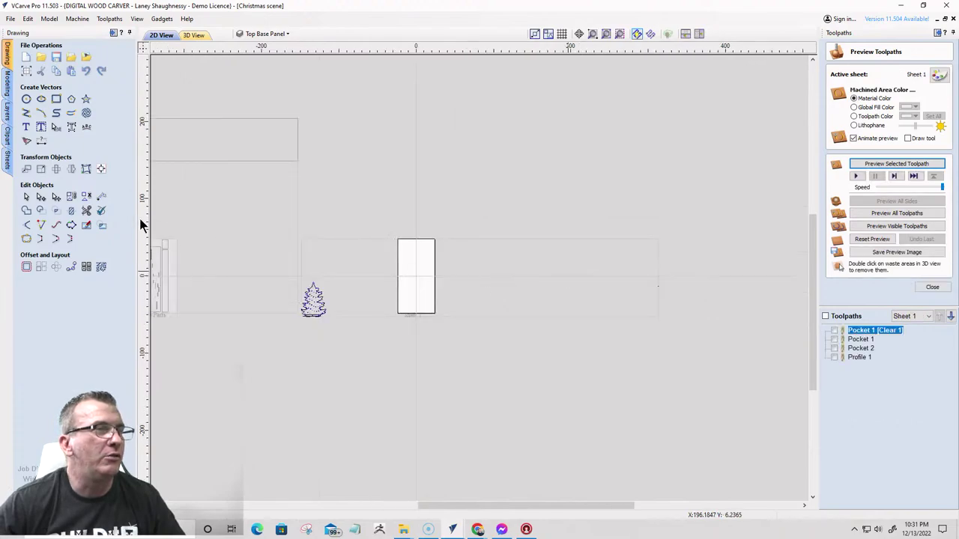
pyautogui.click(254, 35)
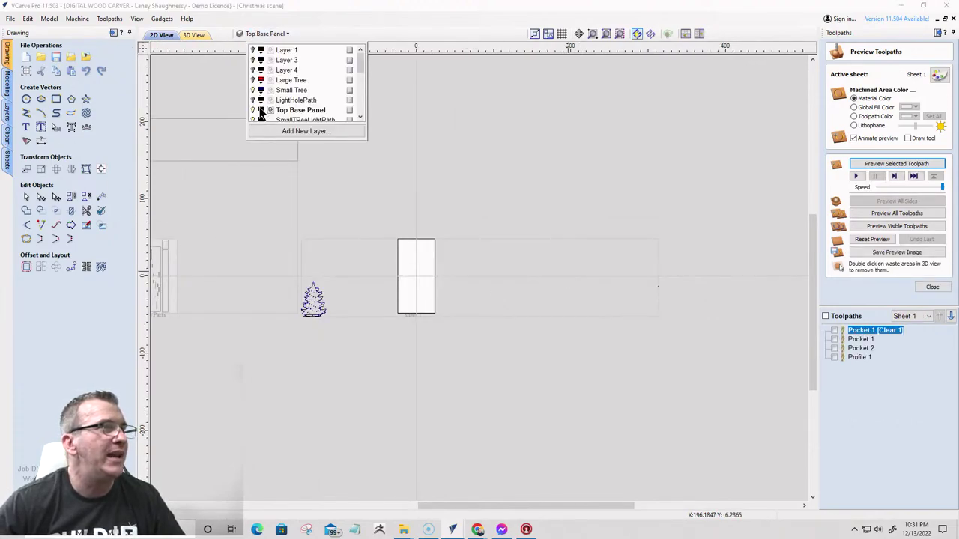
pyautogui.scroll(-3, 261, 111)
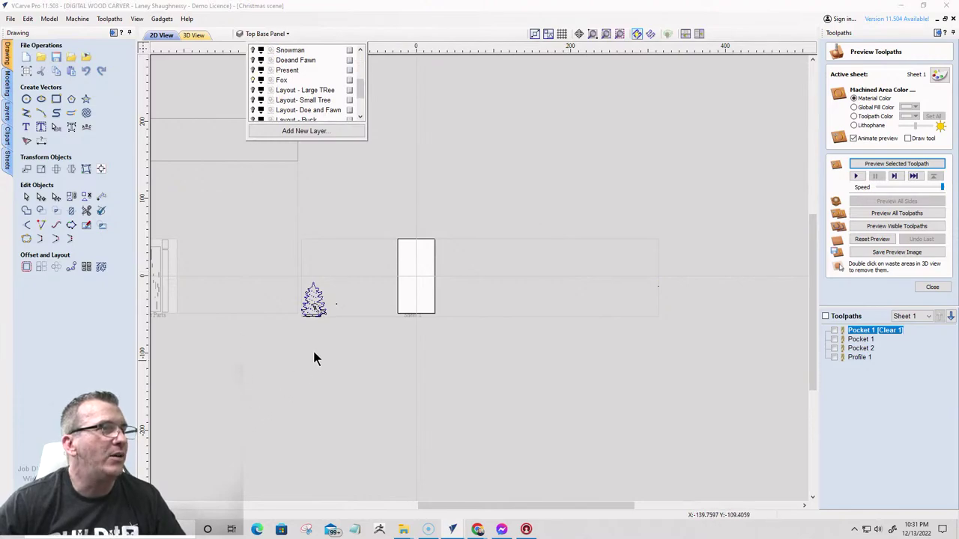
pyautogui.scroll(10, 355, 298)
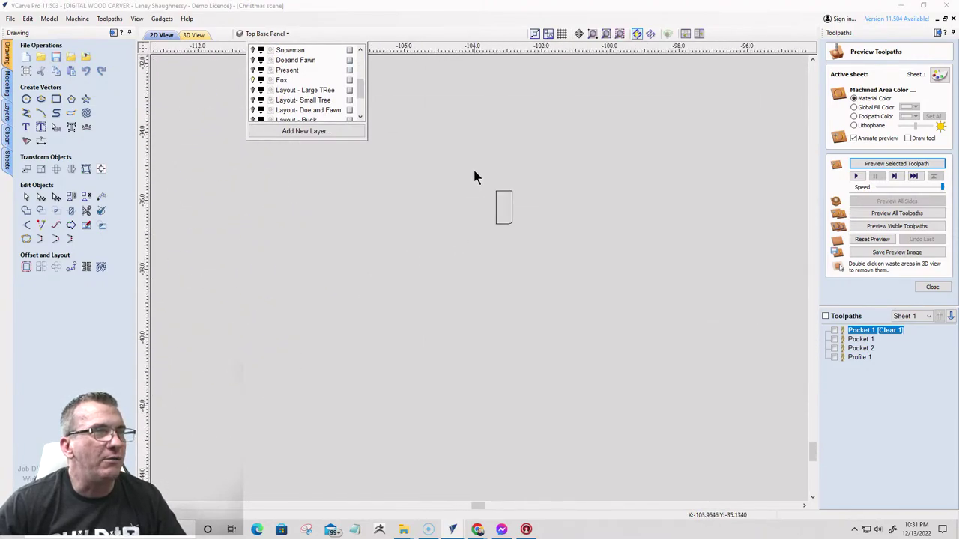
pyautogui.click(506, 213)
pyautogui.click(510, 217)
# - Zoom in on the large tree-and-fox design to inspect it
pyautogui.scroll(7, 510, 217)
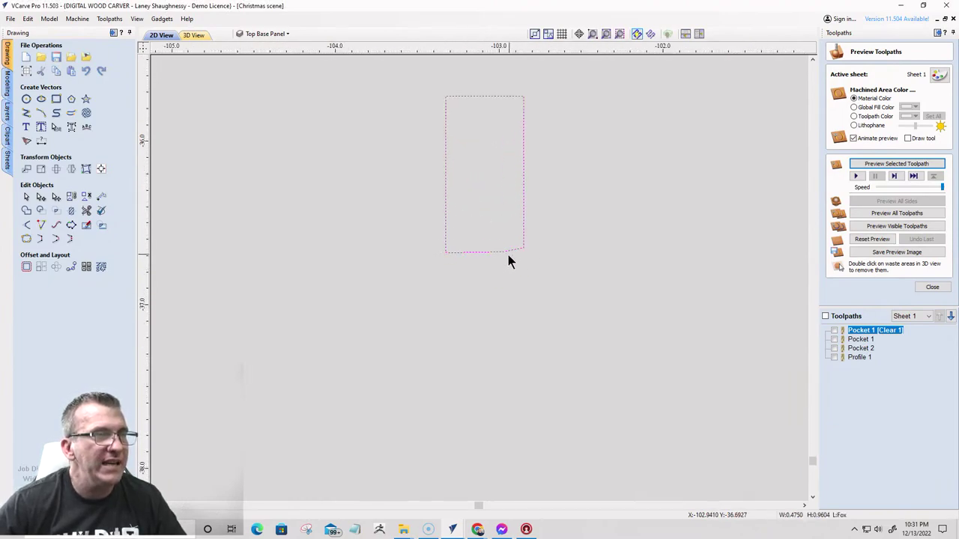
pyautogui.scroll(-5, 487, 253)
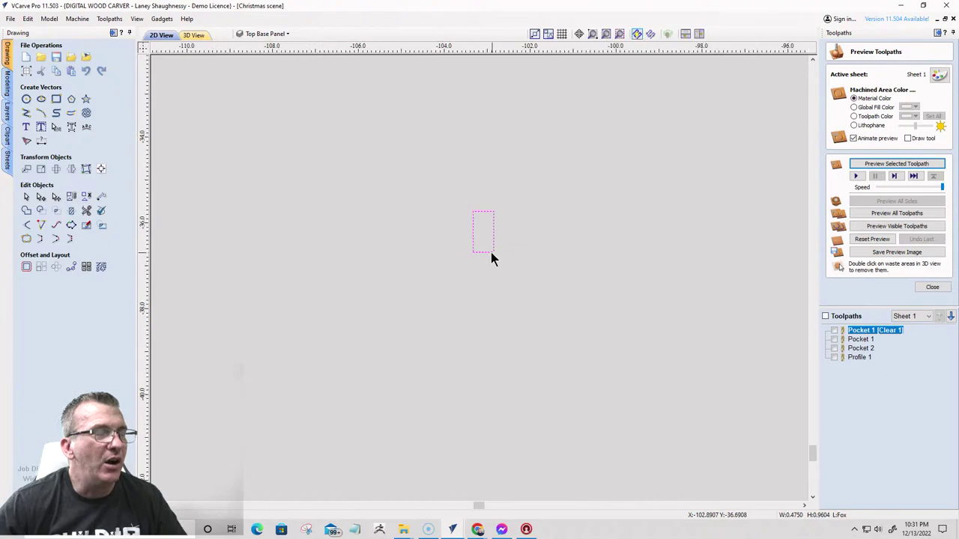
pyautogui.scroll(5, 490, 255)
pyautogui.scroll(-1, 465, 256)
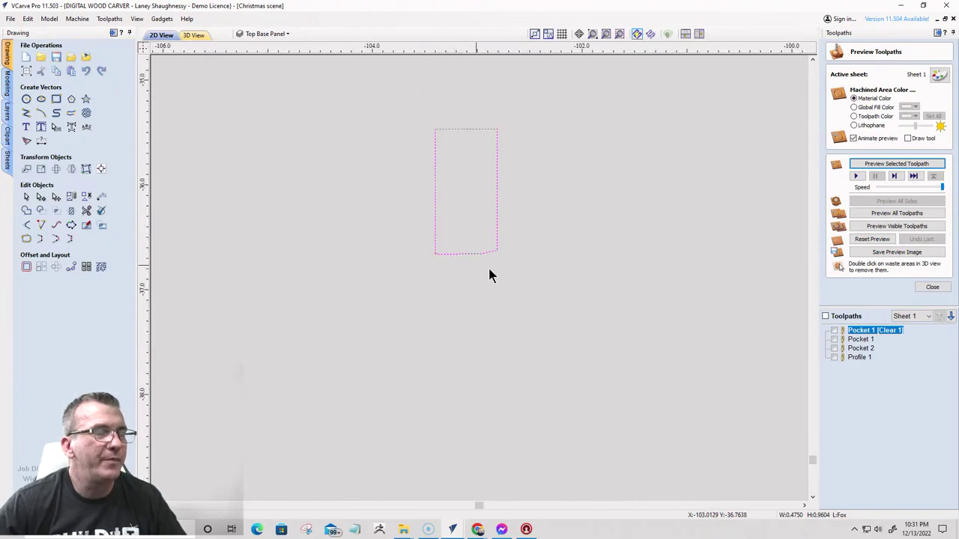
pyautogui.scroll(-5, 525, 279)
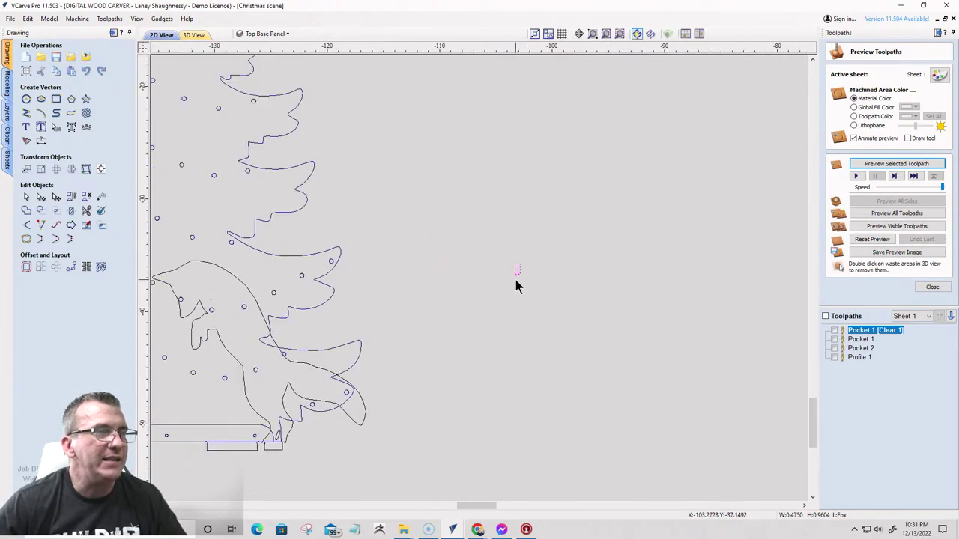
pyautogui.scroll(-2, 515, 280)
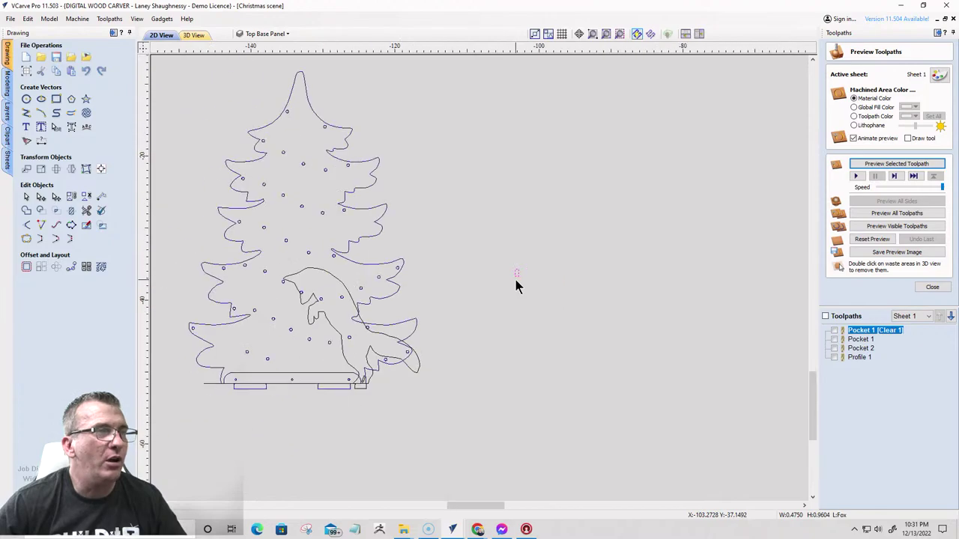
pyautogui.click(254, 34)
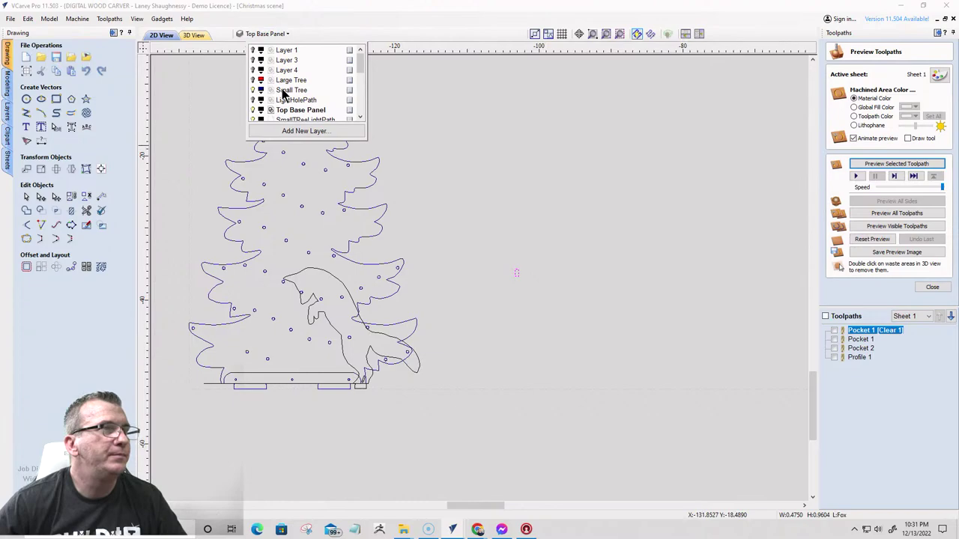
# - Drag the small rectangle up and left into the fox's front paw outline
pyautogui.click(514, 271)
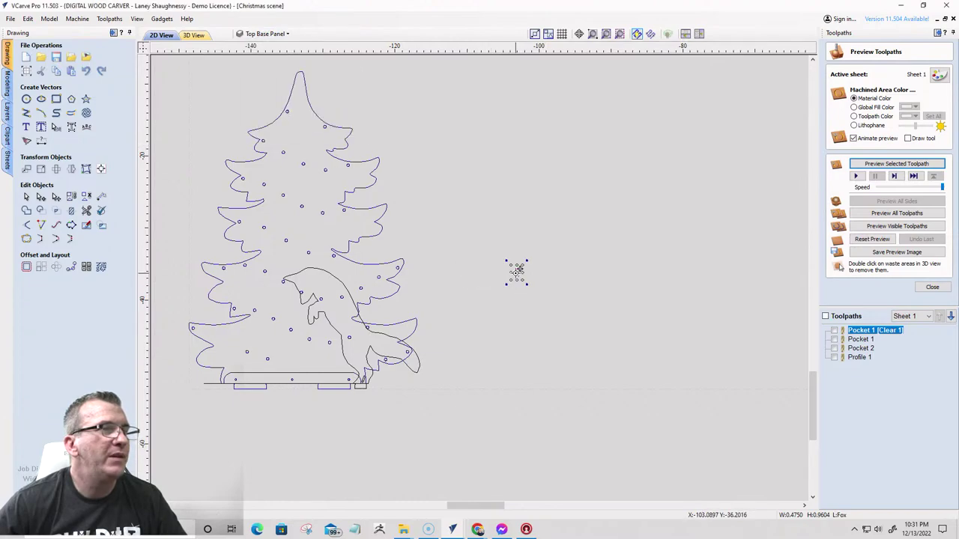
pyautogui.click(309, 315)
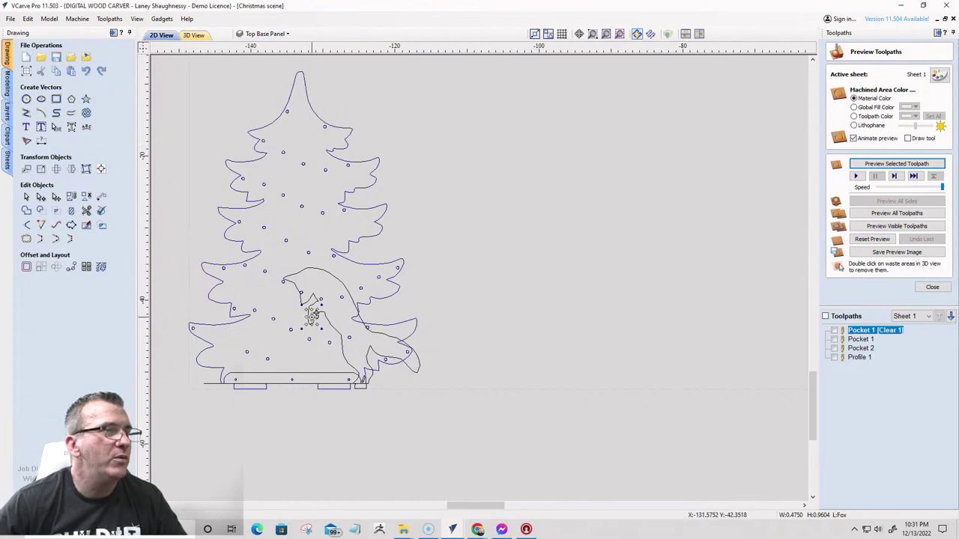
pyautogui.scroll(10, 311, 317)
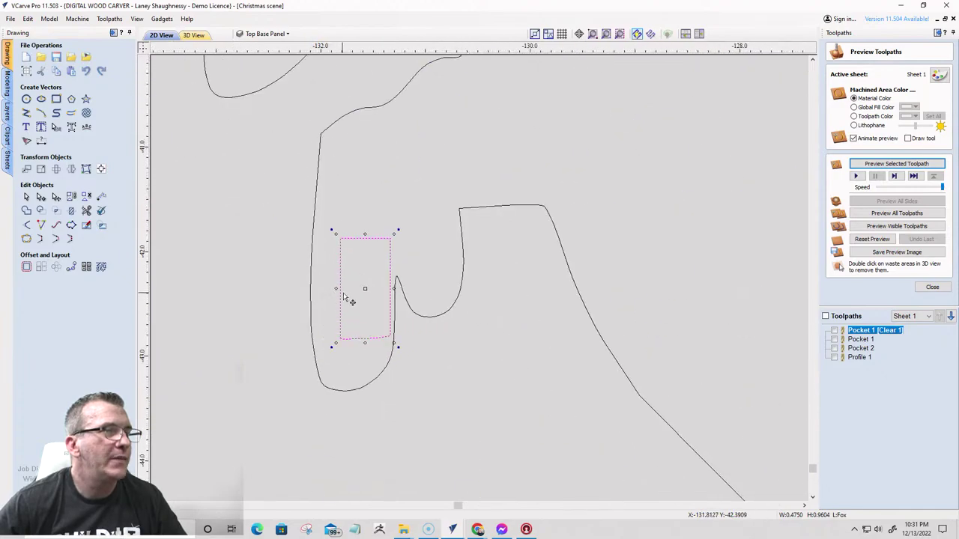
pyautogui.moveTo(340, 297); pyautogui.dragTo(328, 289)
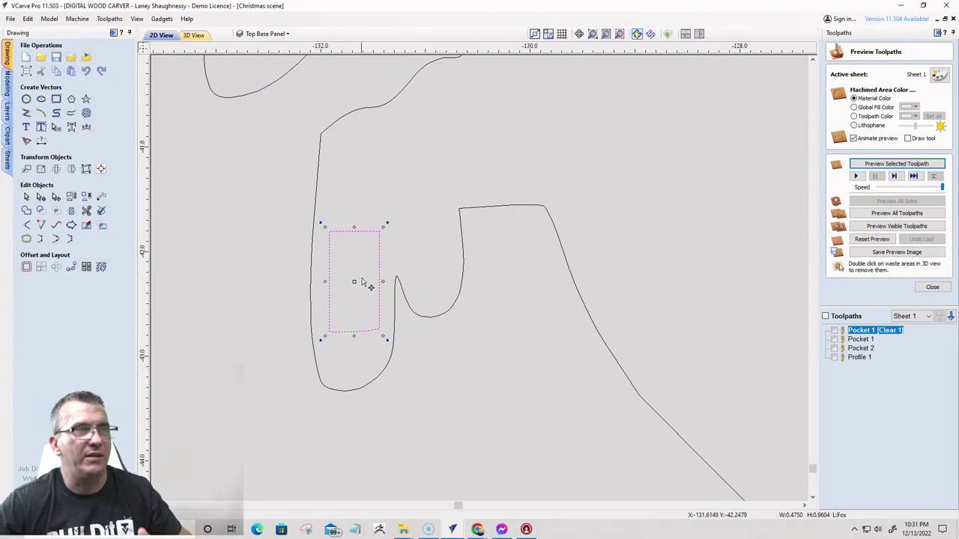
pyautogui.scroll(-3, 365, 300)
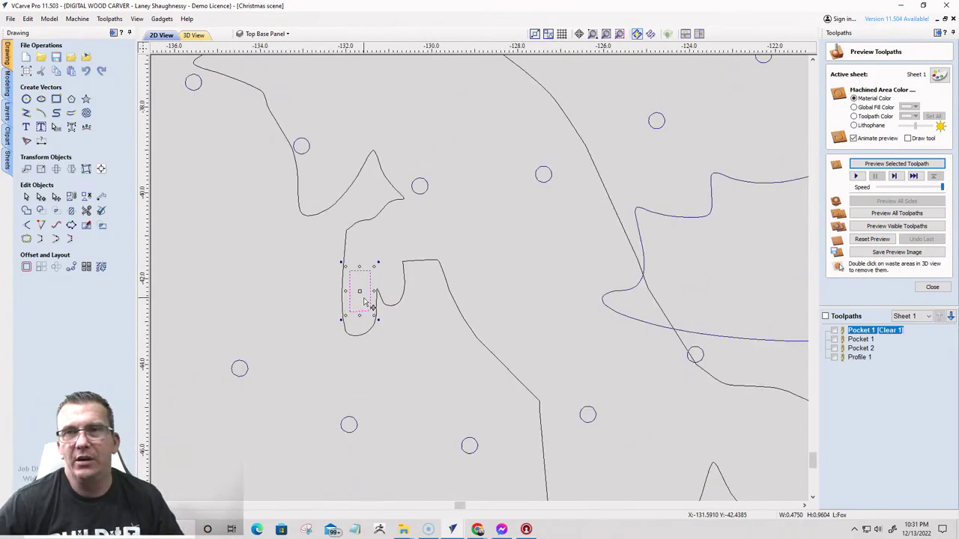
pyautogui.scroll(-3, 365, 302)
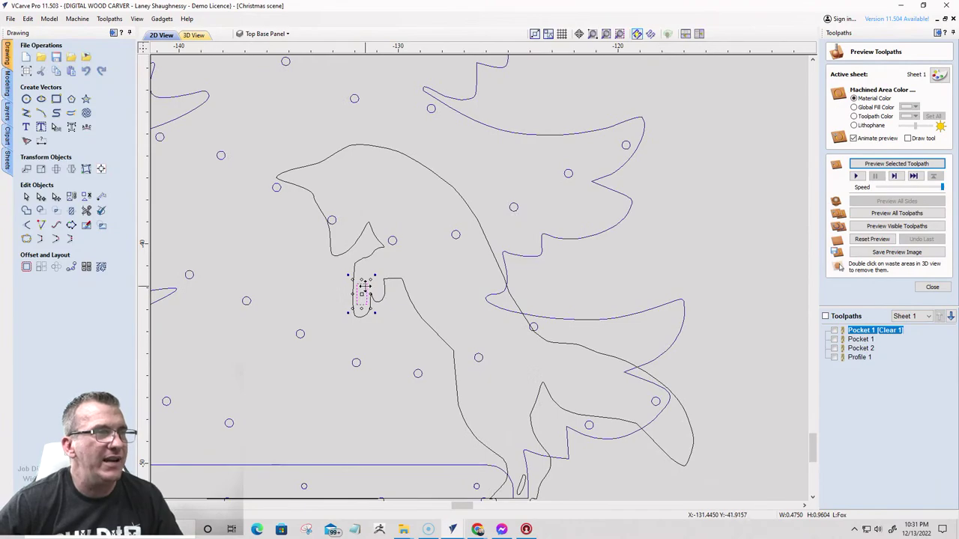
# - Send the small rectangle to the Base Parts sheet with Move to Sheet, then zoom out
pyautogui.rightClick(365, 290)
pyautogui.moveTo(388, 281)
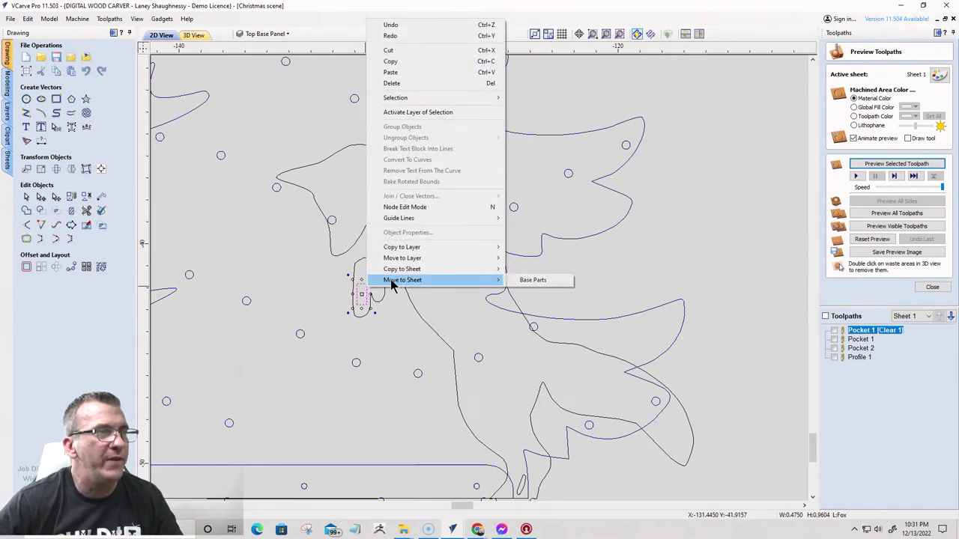
pyautogui.click(526, 281)
pyautogui.scroll(-5, 608, 291)
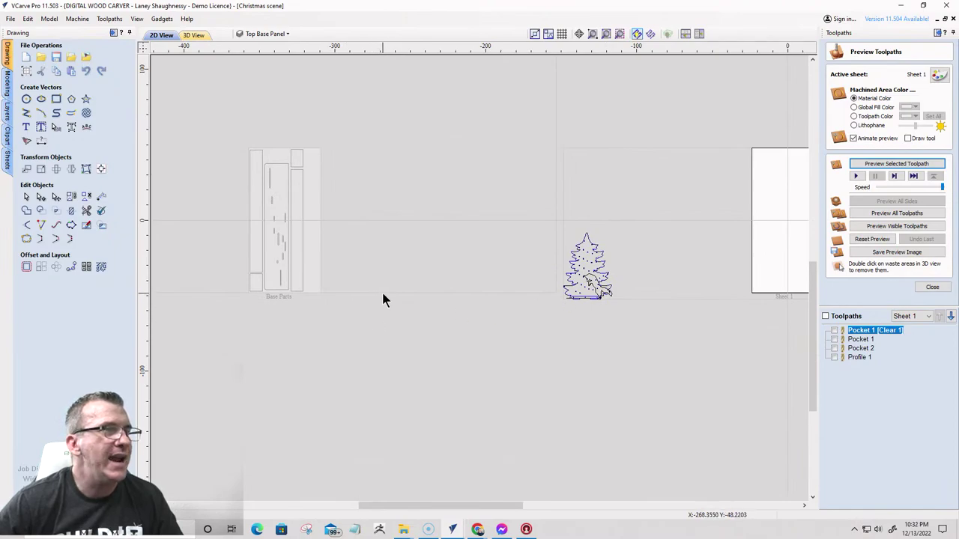
pyautogui.scroll(-2, 386, 293)
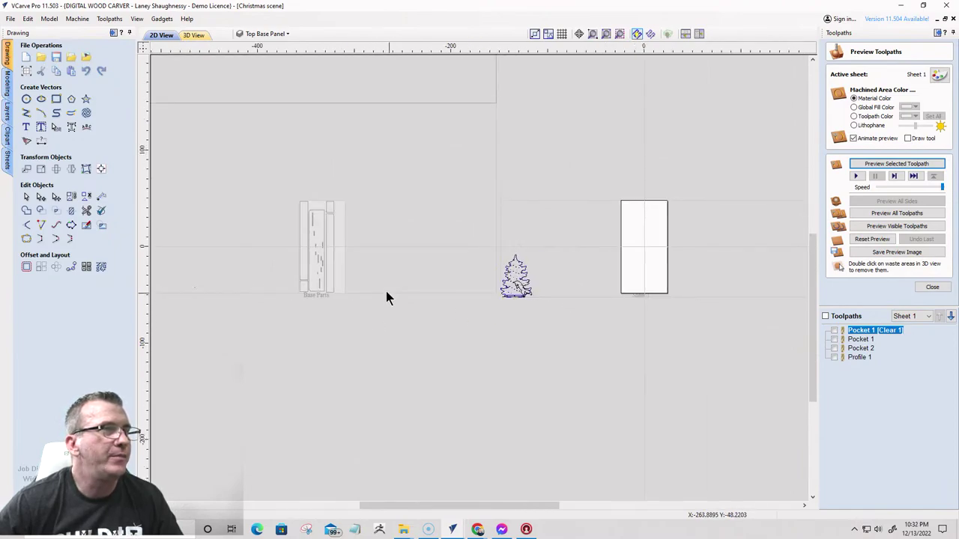
# - Make Base Parts the active sheet and drag the small dotted object to the panel's top
pyautogui.doubleClick(337, 271)
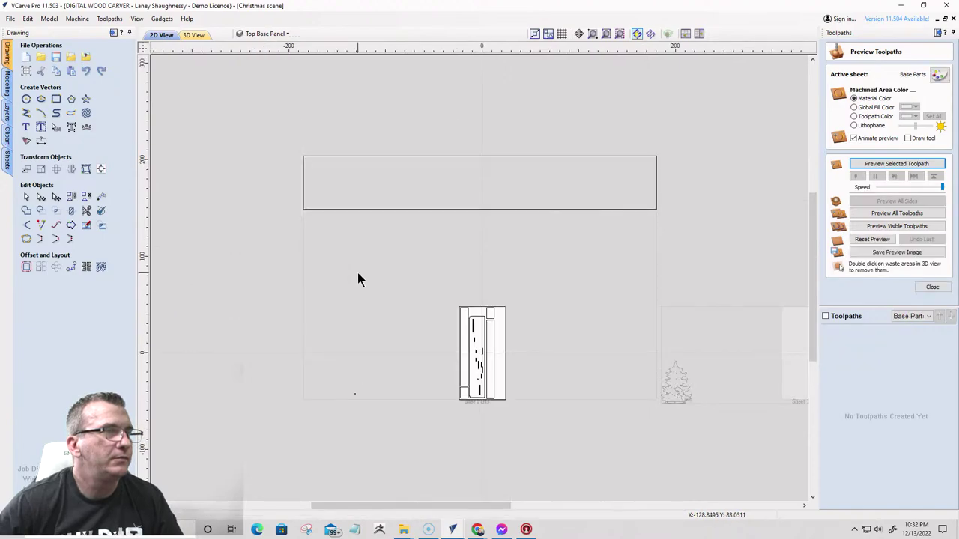
pyautogui.scroll(2, 348, 413)
pyautogui.scroll(4, 363, 374)
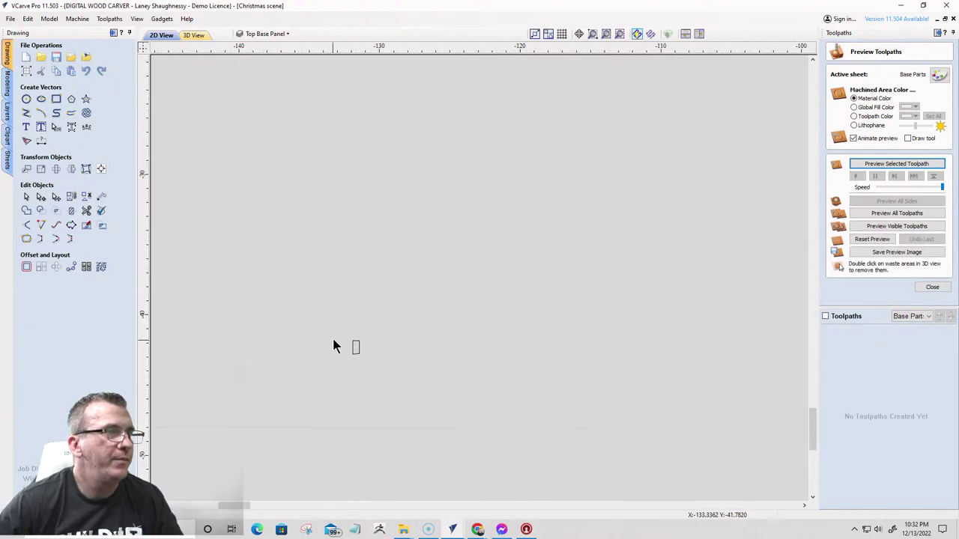
pyautogui.scroll(-6, 260, 305)
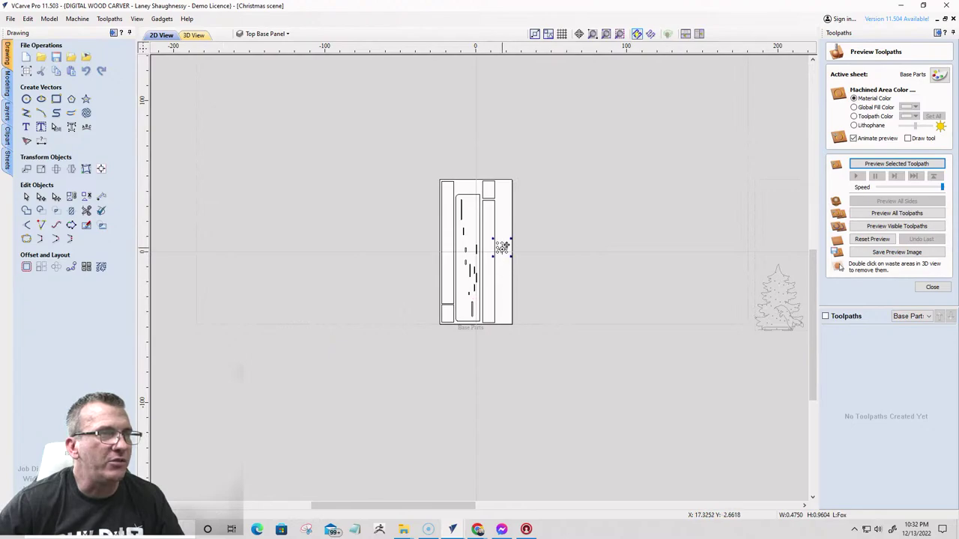
pyautogui.scroll(3, 504, 250)
pyautogui.scroll(-3, 504, 254)
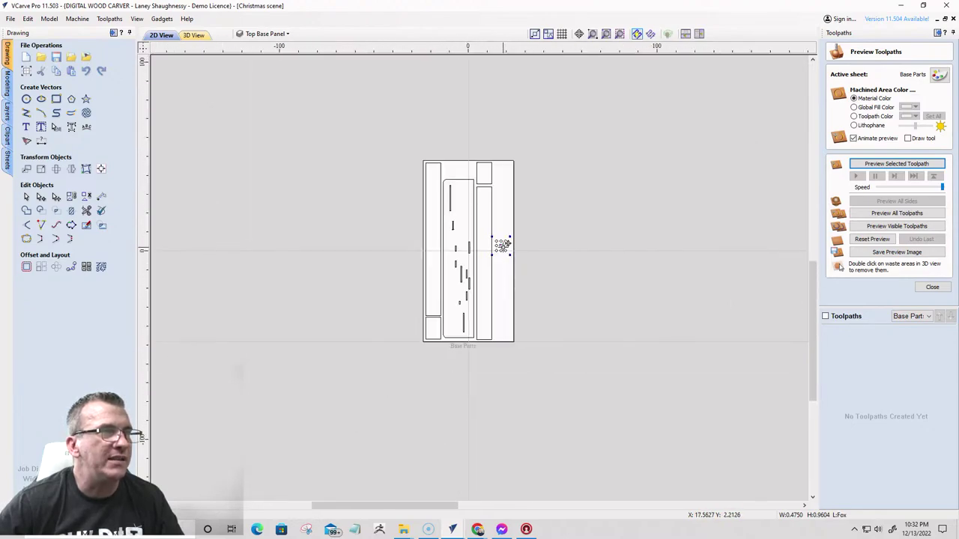
pyautogui.scroll(3, 501, 245)
pyautogui.moveTo(499, 244); pyautogui.dragTo(407, 83)
pyautogui.scroll(5, 408, 68)
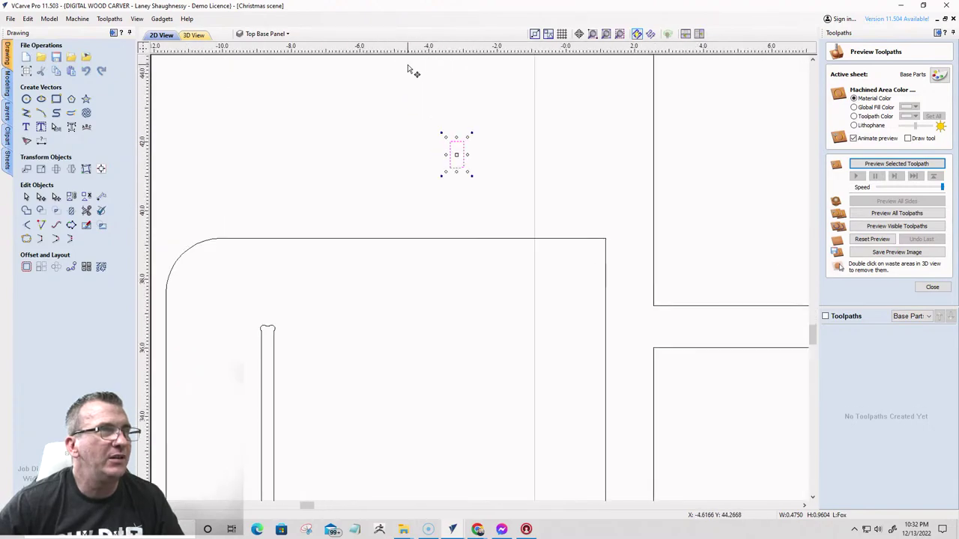
pyautogui.scroll(-3, 488, 240)
pyautogui.scroll(2, 493, 241)
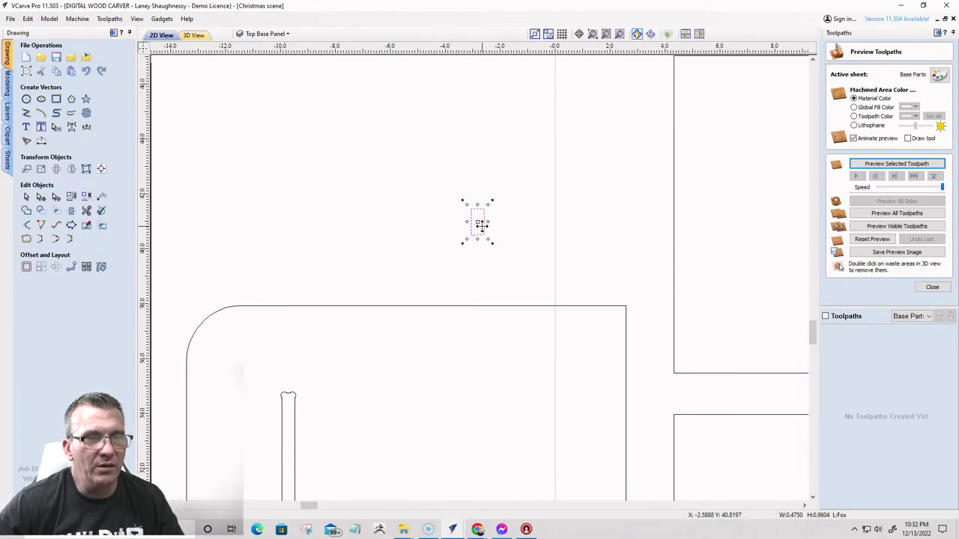
pyautogui.scroll(3, 484, 223)
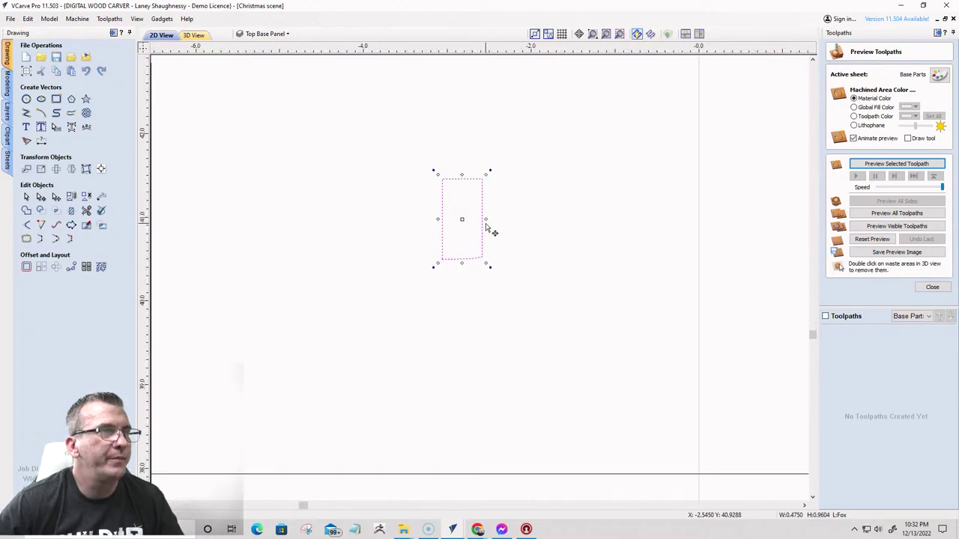
pyautogui.scroll(-4, 485, 248)
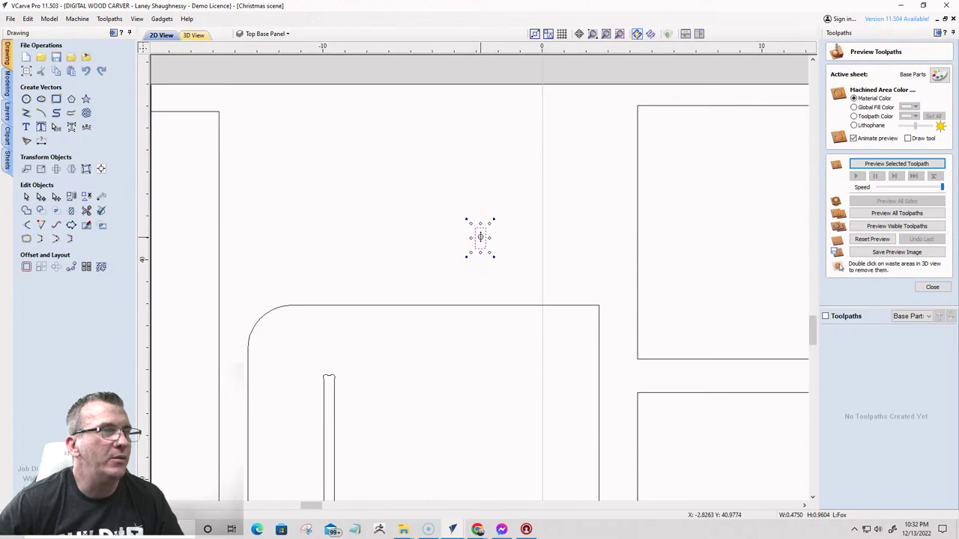
# - Shift the small dotted object slightly left along the inner shape's upper edge
pyautogui.moveTo(480, 238); pyautogui.dragTo(305, 251)
pyautogui.scroll(-5, 321, 266)
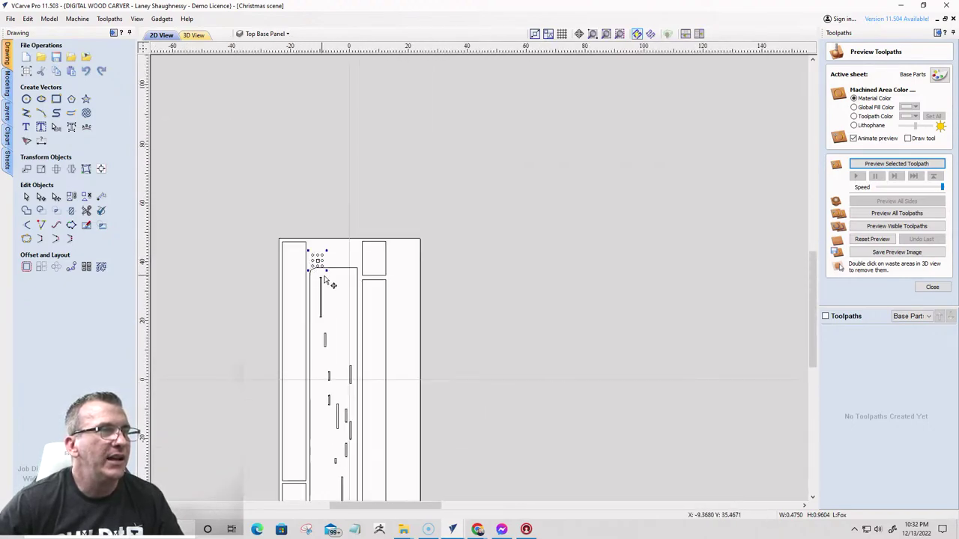
pyautogui.scroll(-3, 333, 275)
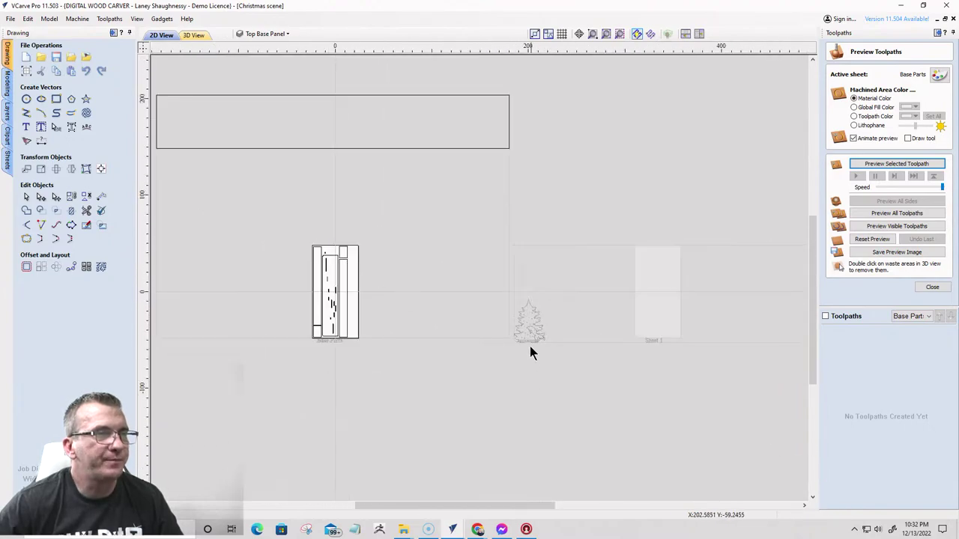
pyautogui.scroll(5, 530, 346)
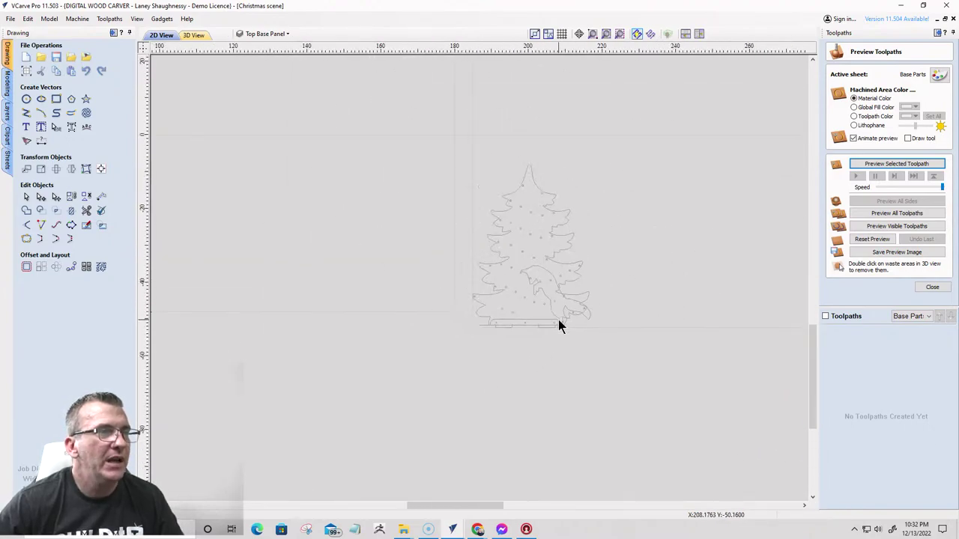
pyautogui.scroll(-3, 558, 325)
pyautogui.scroll(3, 556, 320)
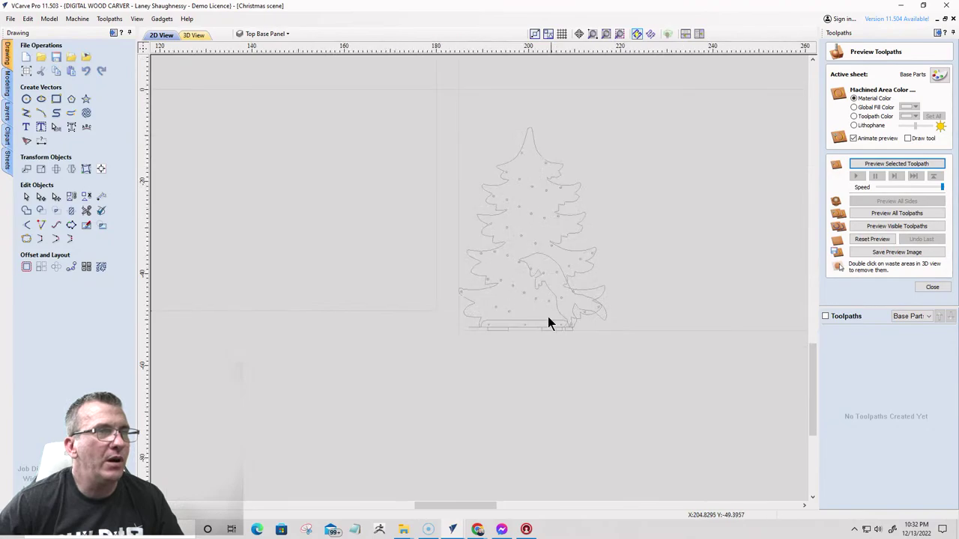
pyautogui.scroll(-3, 547, 316)
pyautogui.scroll(-2, 257, 229)
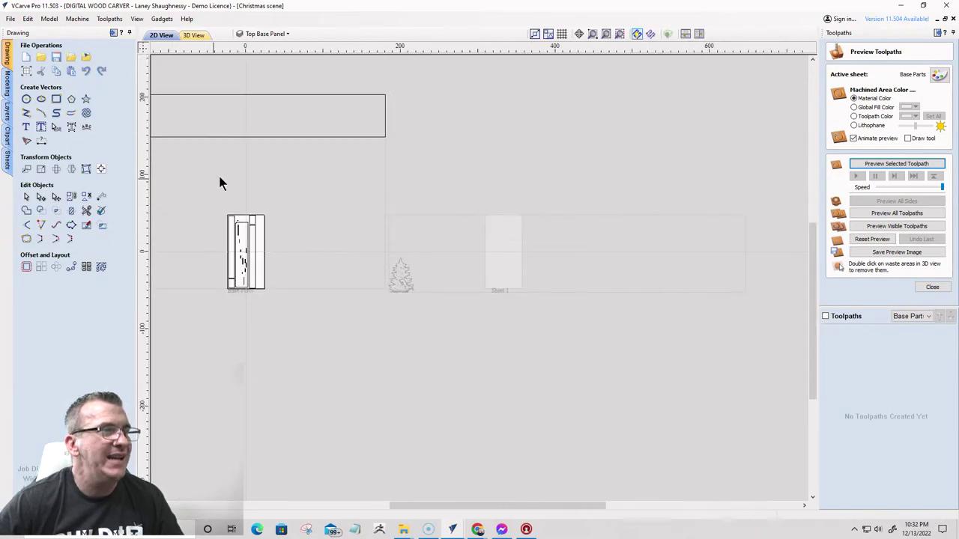
# - Select all Base Parts vectors with Ctrl+A to check the layout, then deselect
pyautogui.hotkey('ctrl', 'a')
pyautogui.scroll(2, 320, 326)
pyautogui.scroll(-2, 342, 328)
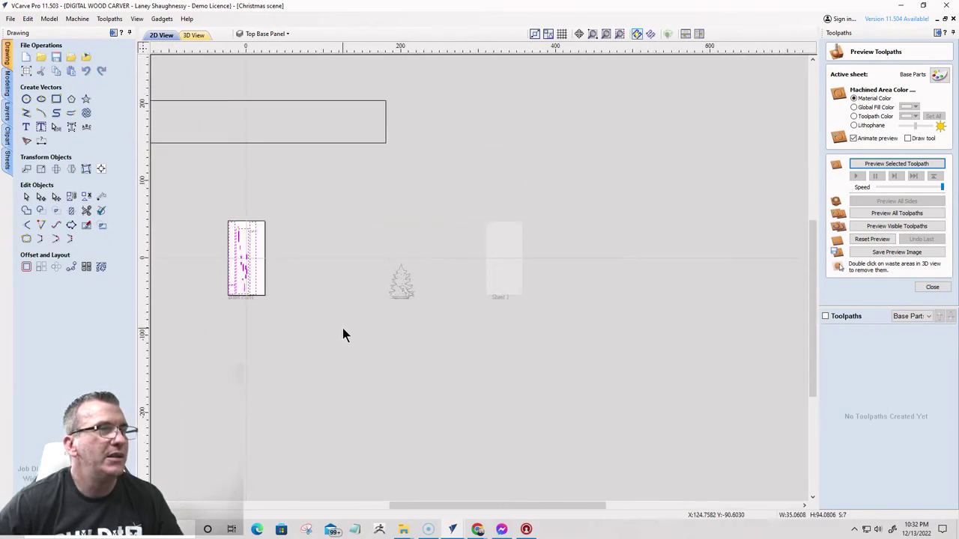
pyautogui.press('Escape')
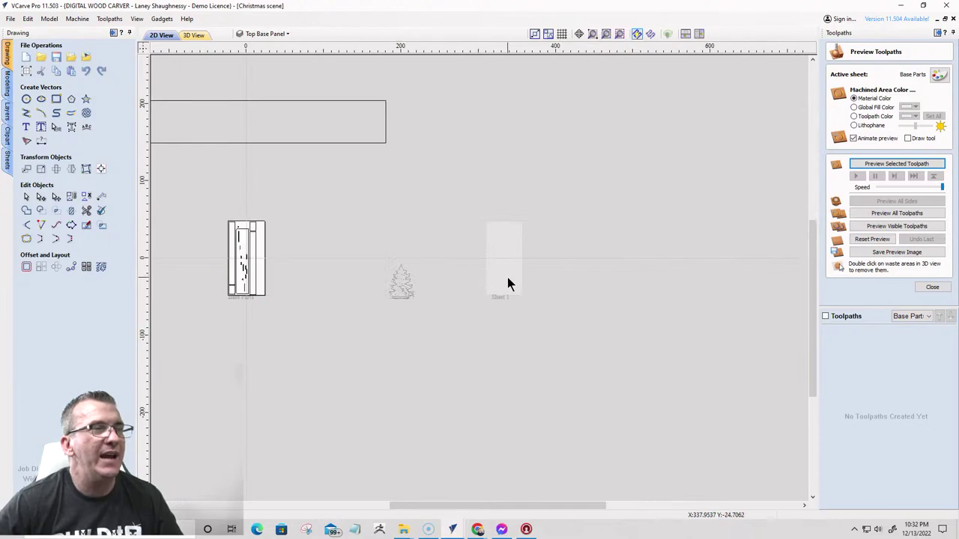
# - Make Sheet 1 the active sheet so its Pocket 1, Pocket 2 and Profile 1 toolpaths appear
pyautogui.doubleClick(508, 283)
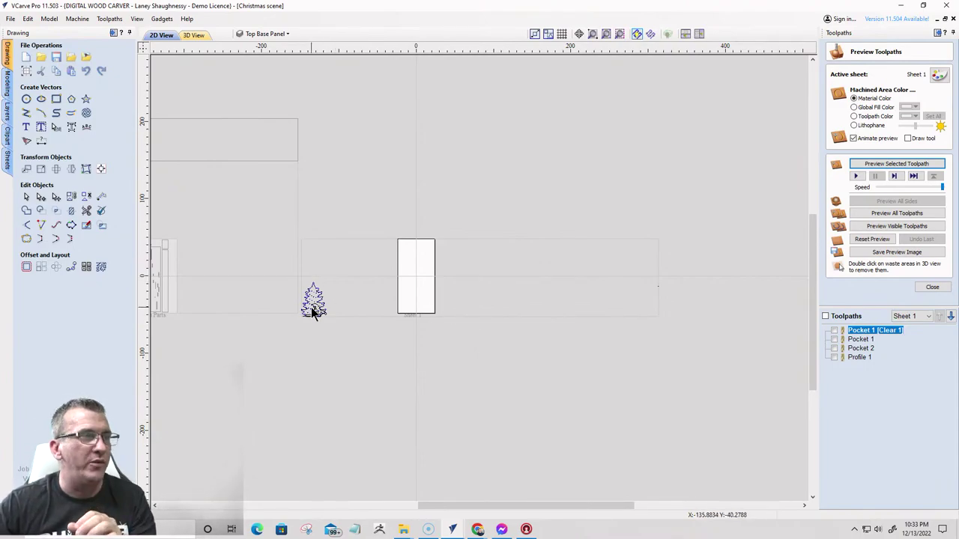
pyautogui.scroll(5, 312, 309)
pyautogui.scroll(-4, 311, 306)
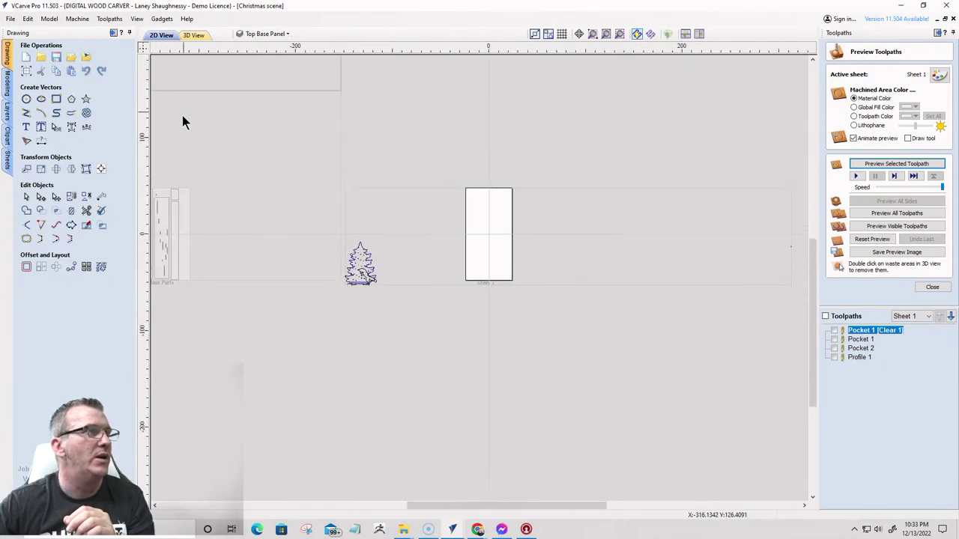
# - Turn on the Large Tree layer and select the large tree vectors
pyautogui.click(263, 34)
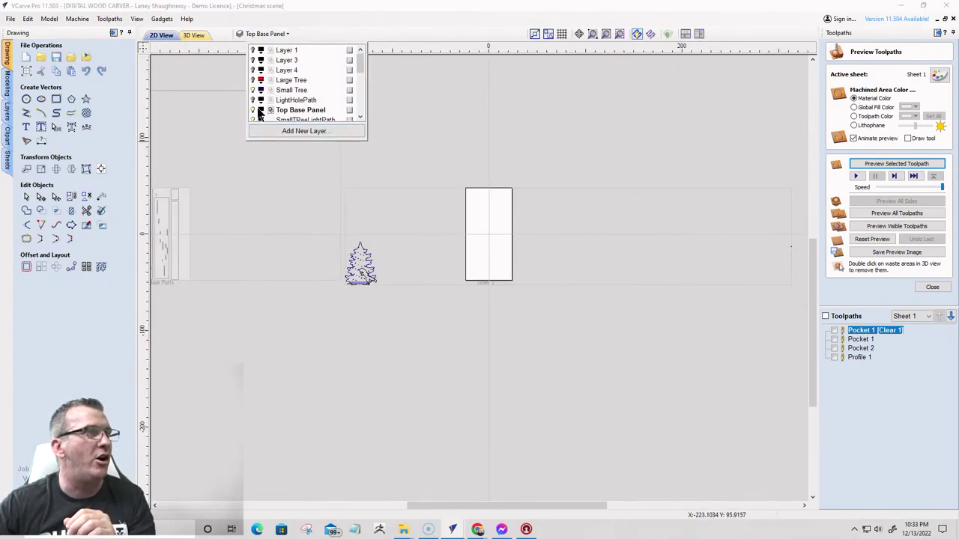
pyautogui.click(253, 80)
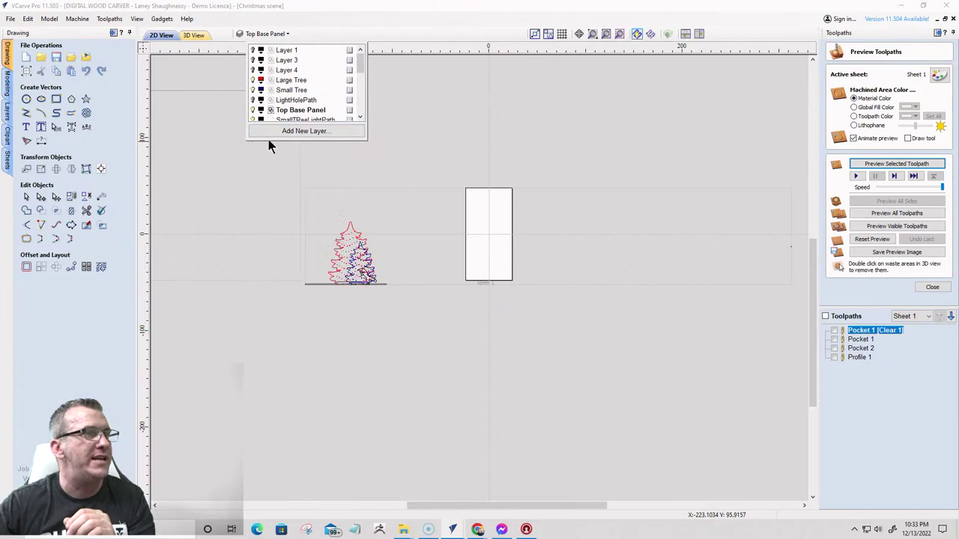
pyautogui.scroll(3, 341, 251)
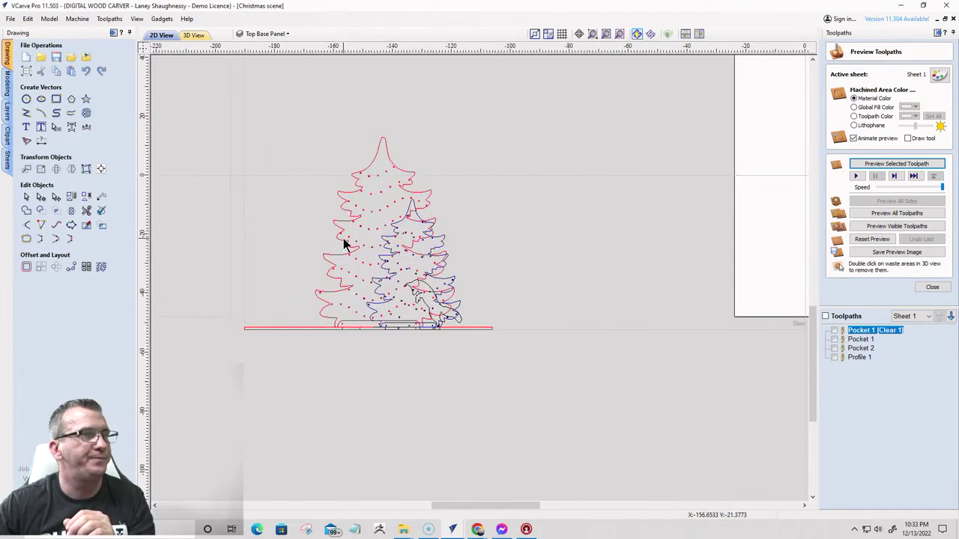
pyautogui.click(343, 242)
pyautogui.scroll(-2, 292, 234)
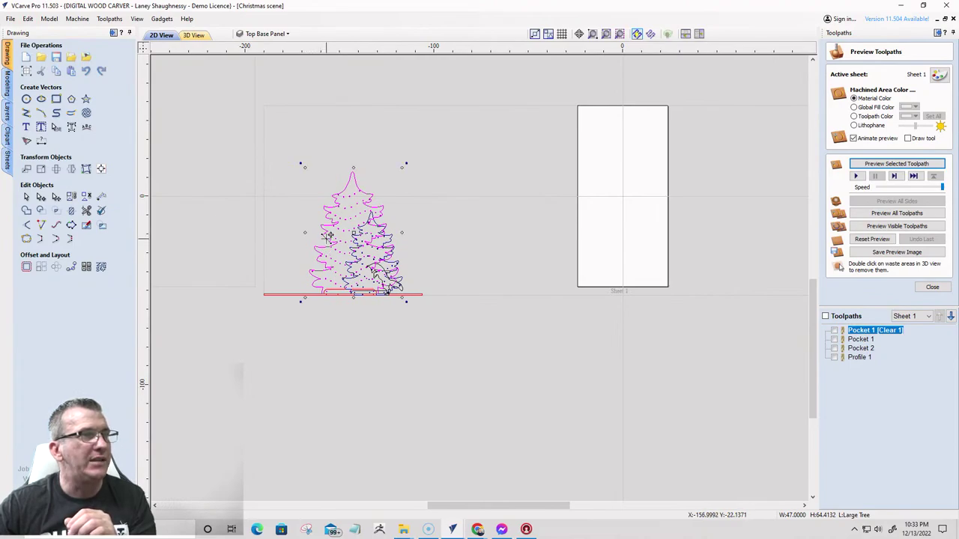
# - Move the large tree onto the Sheet 1 panel and stretch it down to the panel's bottom edge
pyautogui.moveTo(329, 236); pyautogui.dragTo(596, 220)
pyautogui.scroll(2, 619, 274)
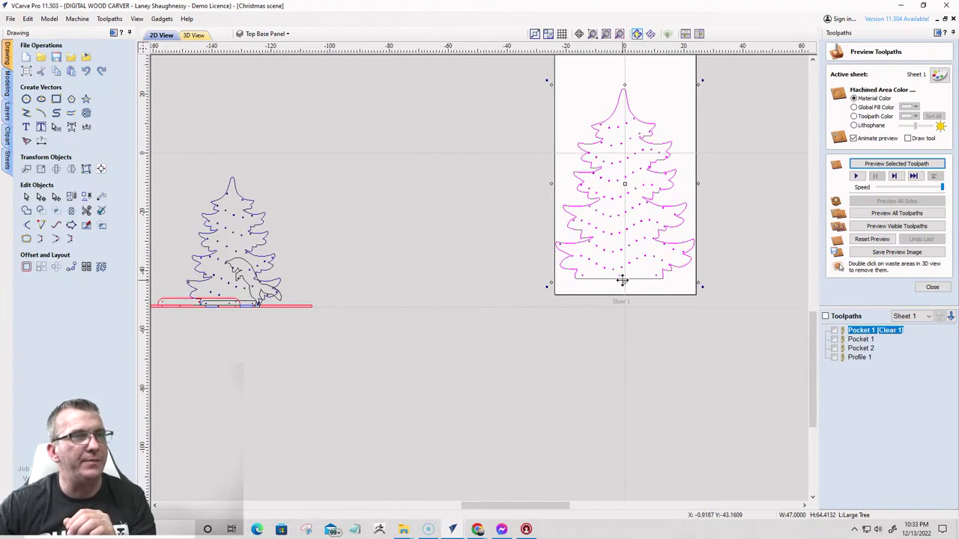
pyautogui.moveTo(622, 280); pyautogui.dragTo(623, 295)
pyautogui.scroll(-2, 622, 143)
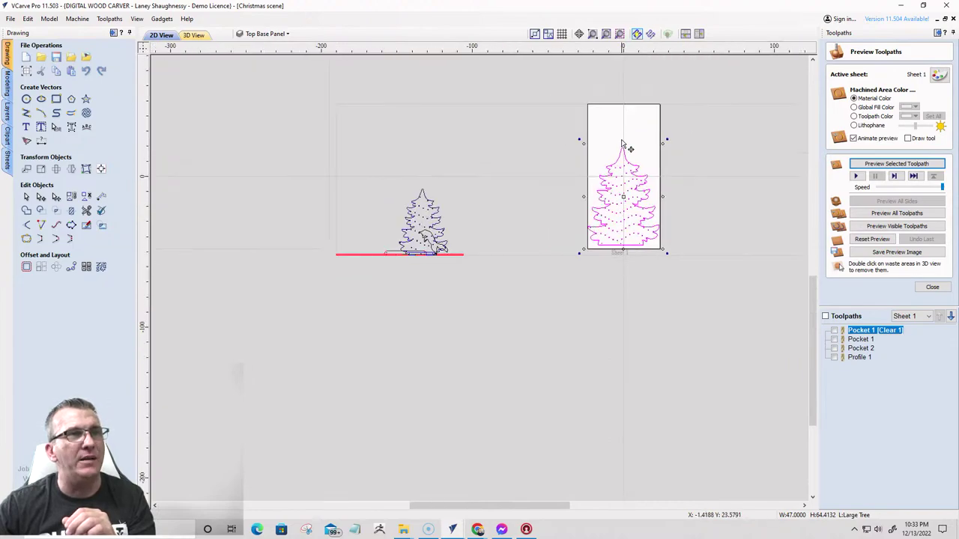
pyautogui.scroll(3, 622, 142)
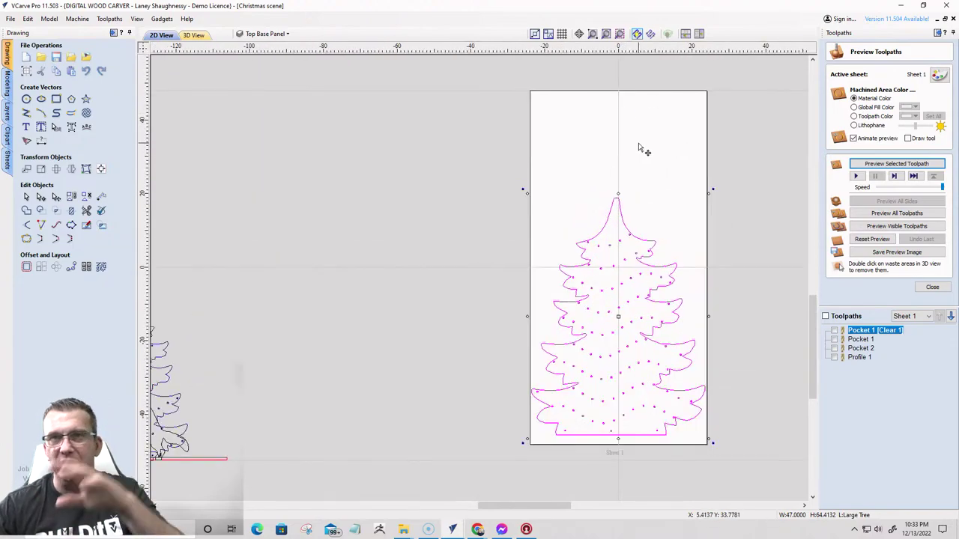
pyautogui.scroll(-3, 615, 223)
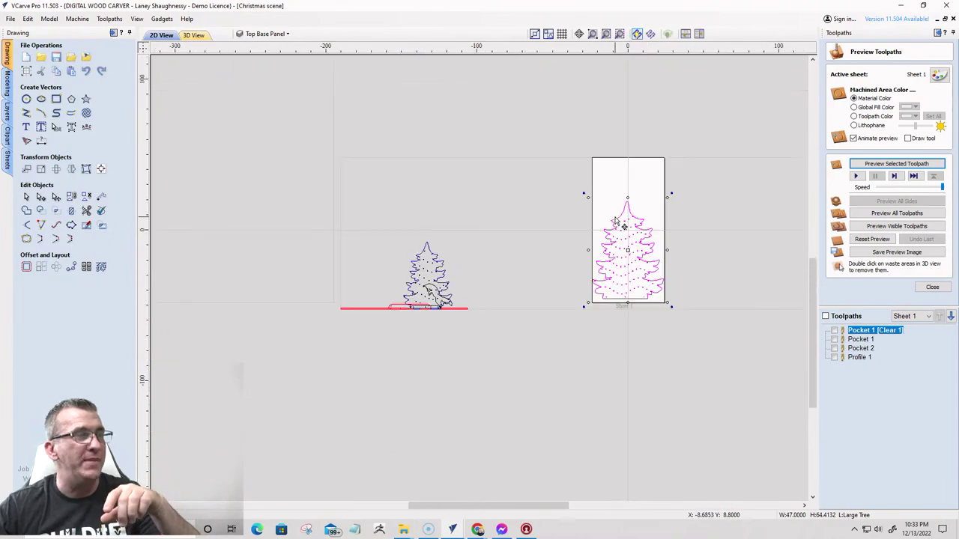
pyautogui.scroll(2, 454, 309)
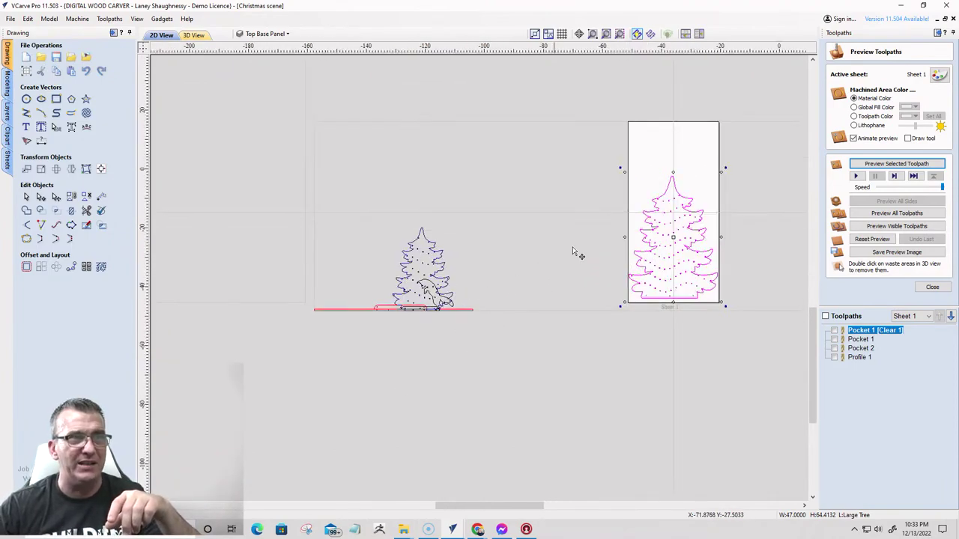
pyautogui.scroll(2, 723, 143)
pyautogui.scroll(-3, 621, 167)
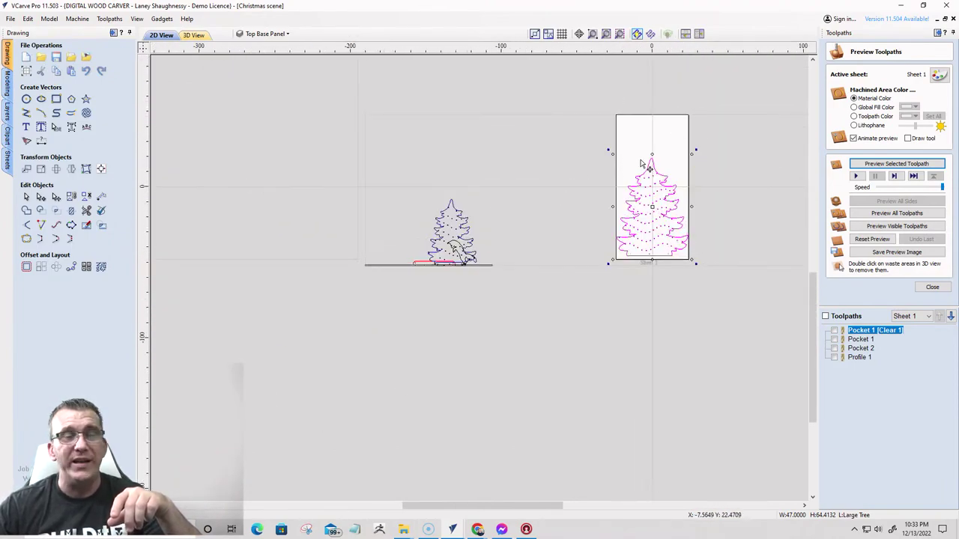
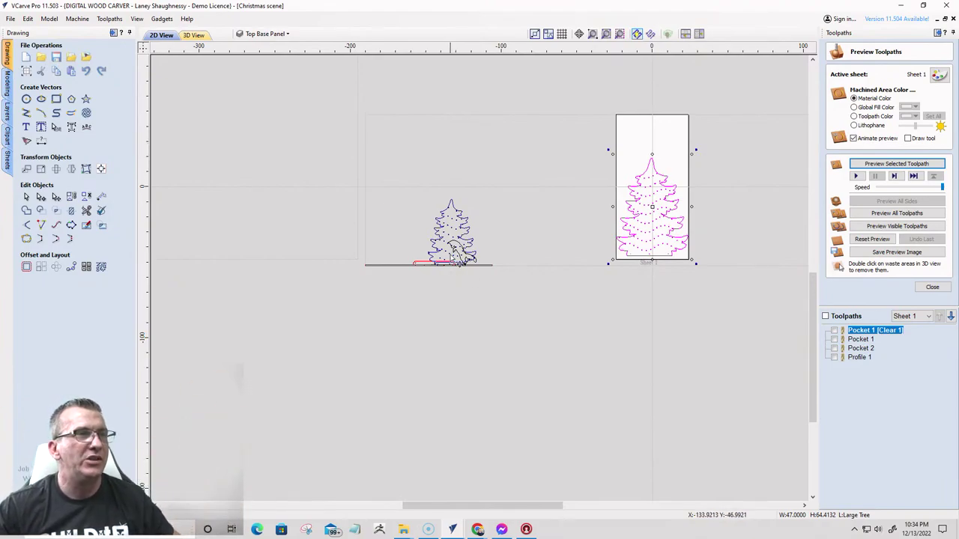
# - Drag the first small-tree base piece onto the top of Sheet 1
pyautogui.click(454, 242)
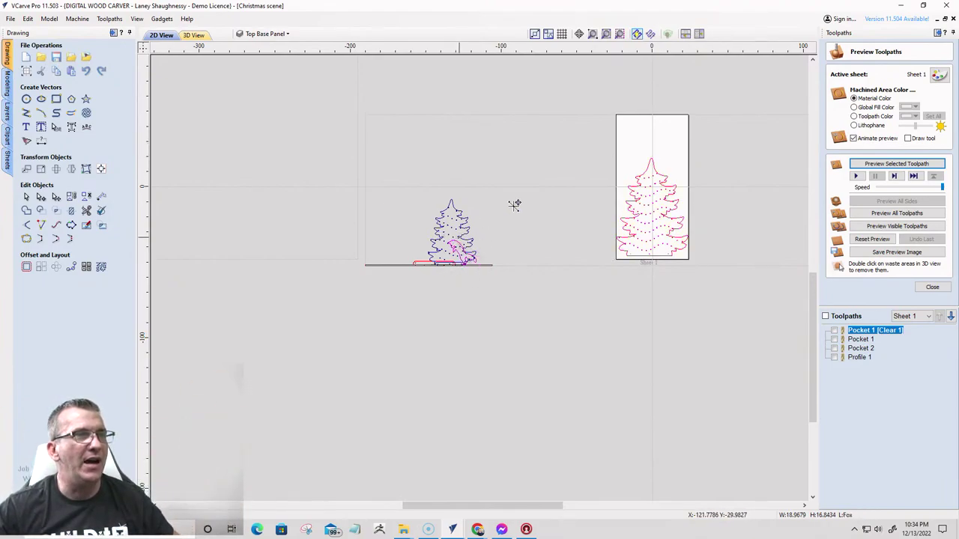
pyautogui.click(663, 151)
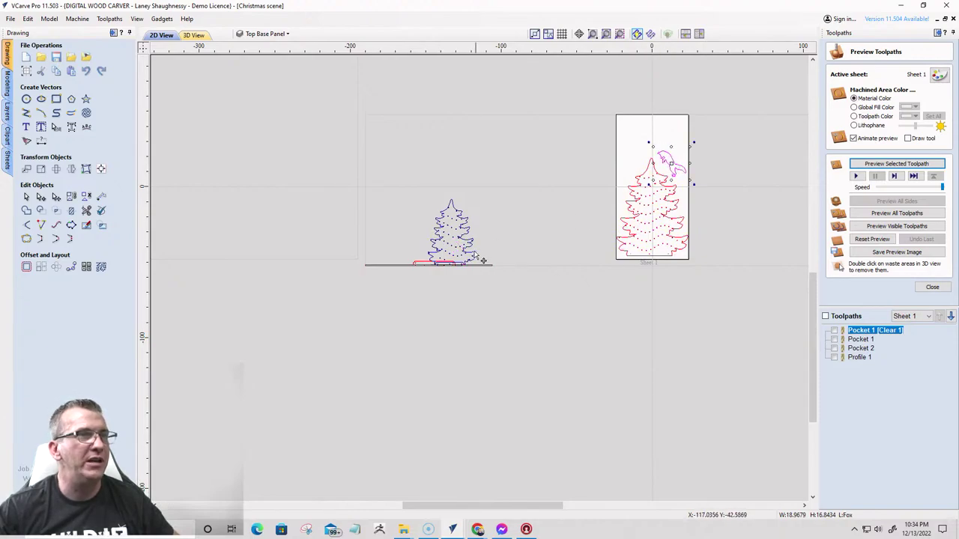
pyautogui.click(424, 264)
pyautogui.moveTo(425, 263); pyautogui.dragTo(633, 121)
pyautogui.click(450, 270)
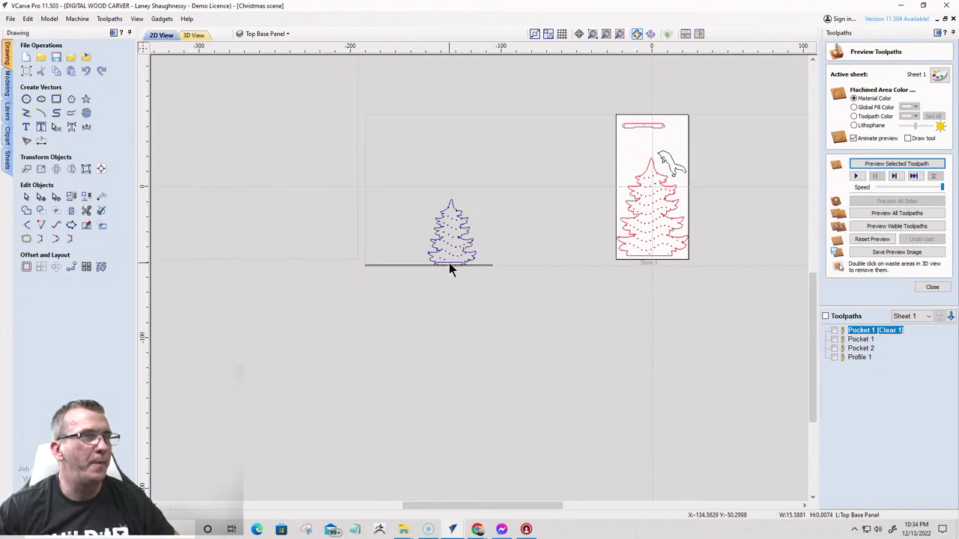
# - Move the short base piece from the tree's foot to the sheet's top right
pyautogui.click(444, 262)
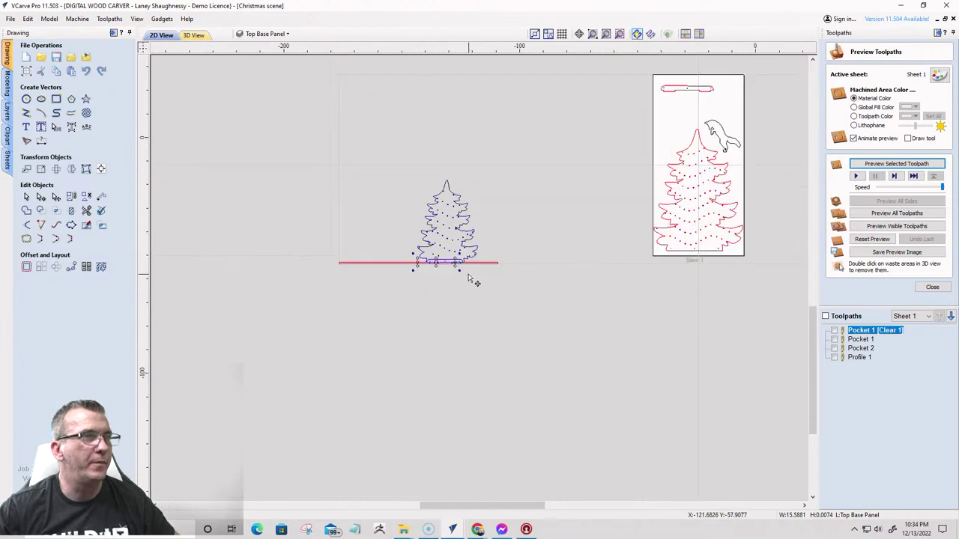
pyautogui.scroll(4, 448, 253)
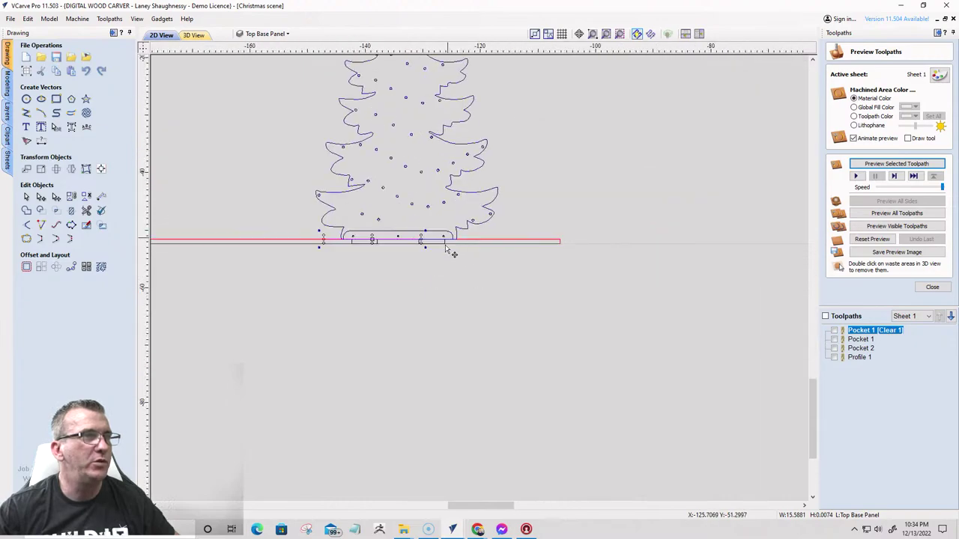
pyautogui.click(407, 237)
pyautogui.scroll(-4, 408, 237)
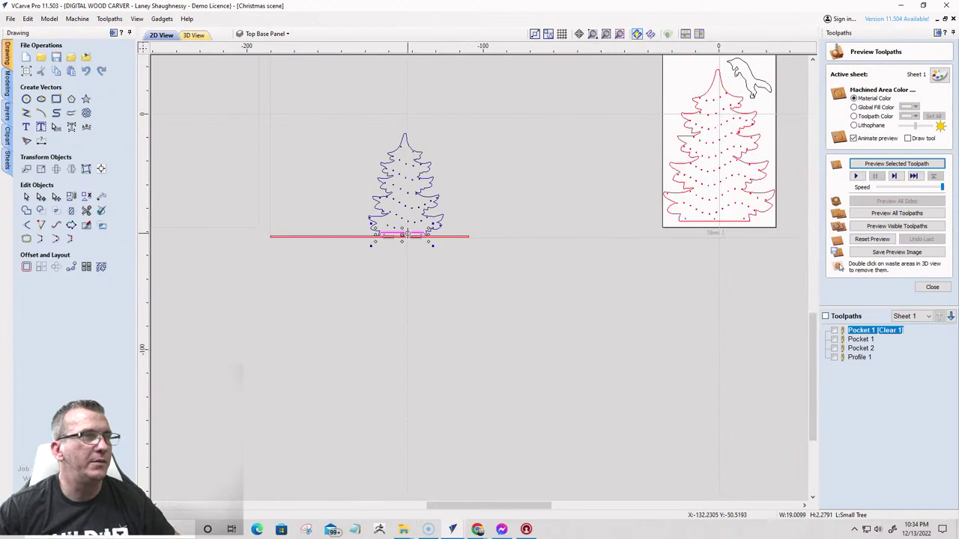
pyautogui.moveTo(407, 237); pyautogui.dragTo(692, 65)
pyautogui.scroll(-3, 669, 130)
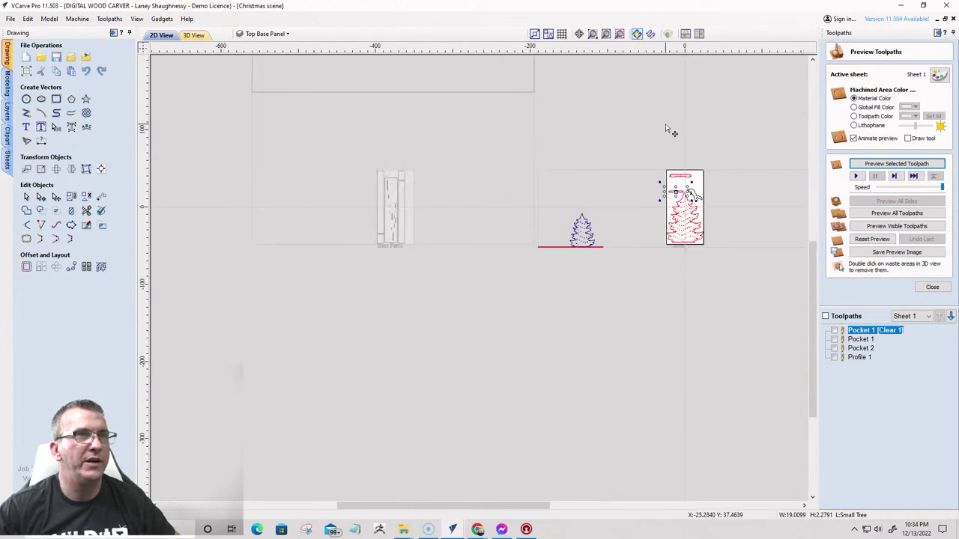
pyautogui.scroll(5, 686, 187)
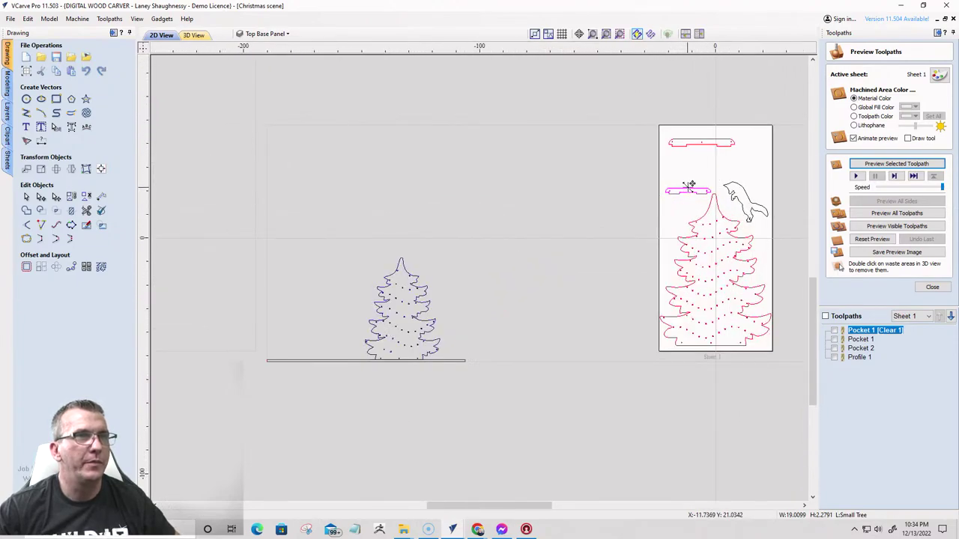
pyautogui.moveTo(689, 185); pyautogui.dragTo(743, 159)
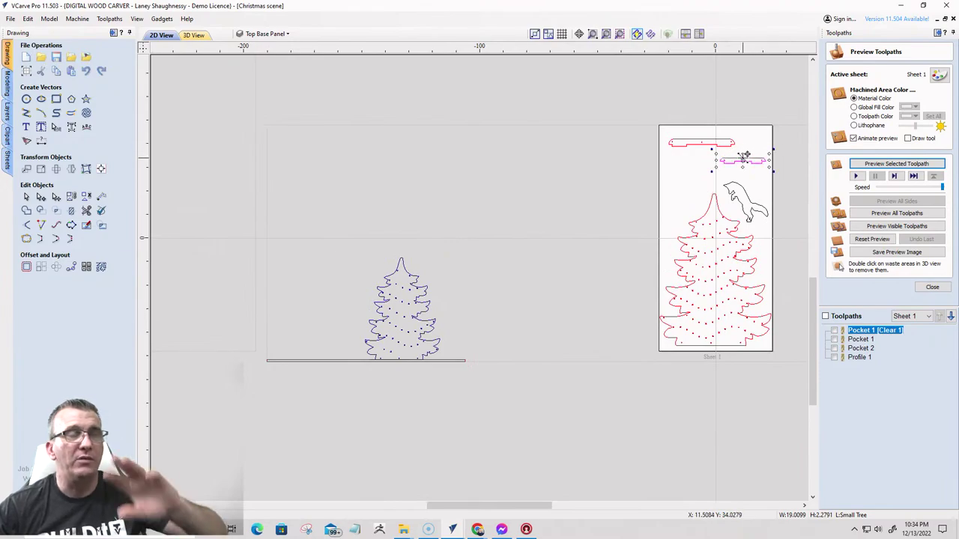
pyautogui.click(389, 285)
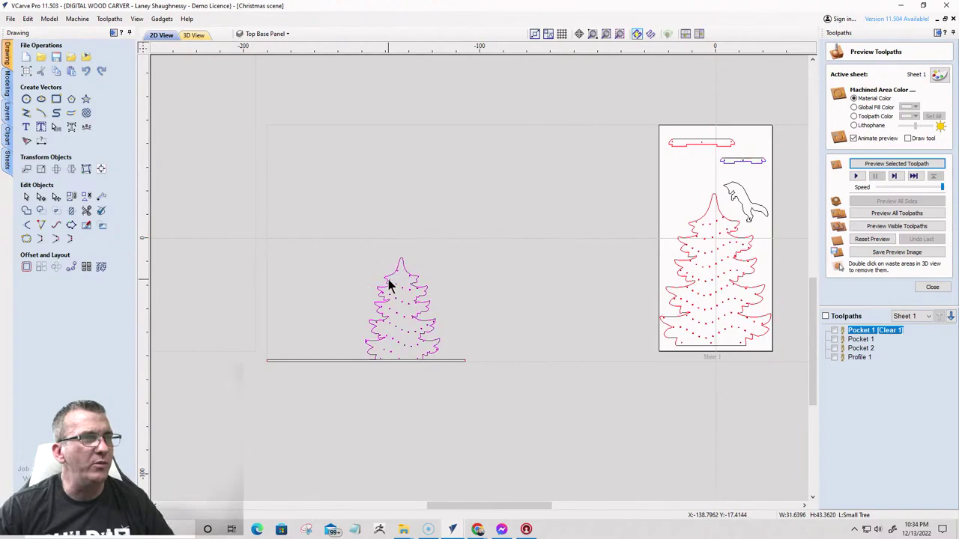
pyautogui.moveTo(389, 277); pyautogui.dragTo(680, 151)
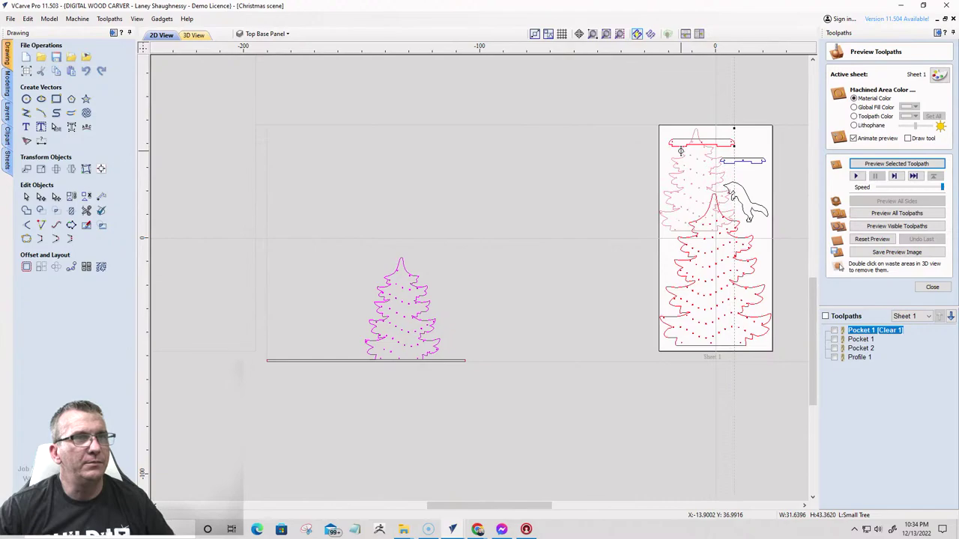
pyautogui.moveTo(681, 151)
pyautogui.mouseDown()
pyautogui.moveTo(632, 188)
pyautogui.moveTo(621, 167)
pyautogui.moveTo(684, 148)
pyautogui.mouseUp()
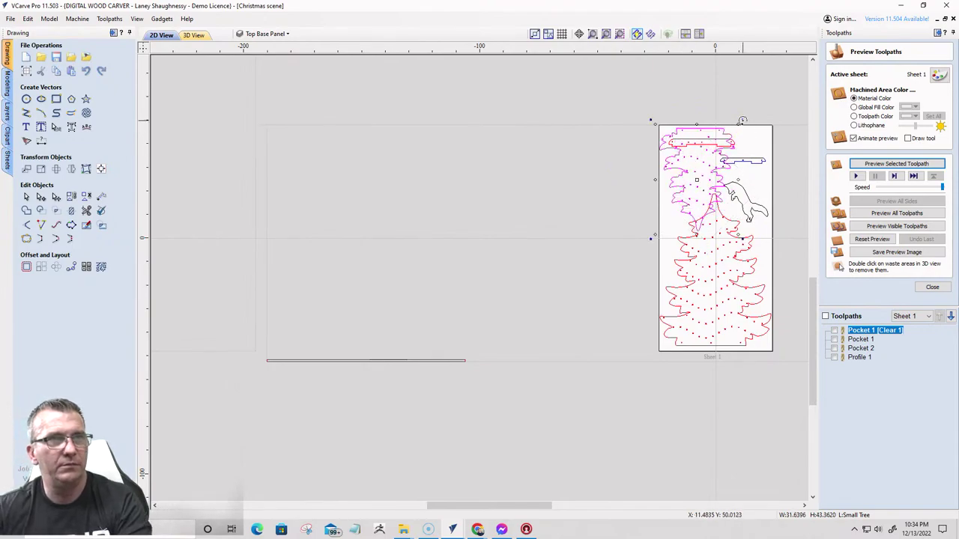
pyautogui.moveTo(742, 119); pyautogui.dragTo(753, 140)
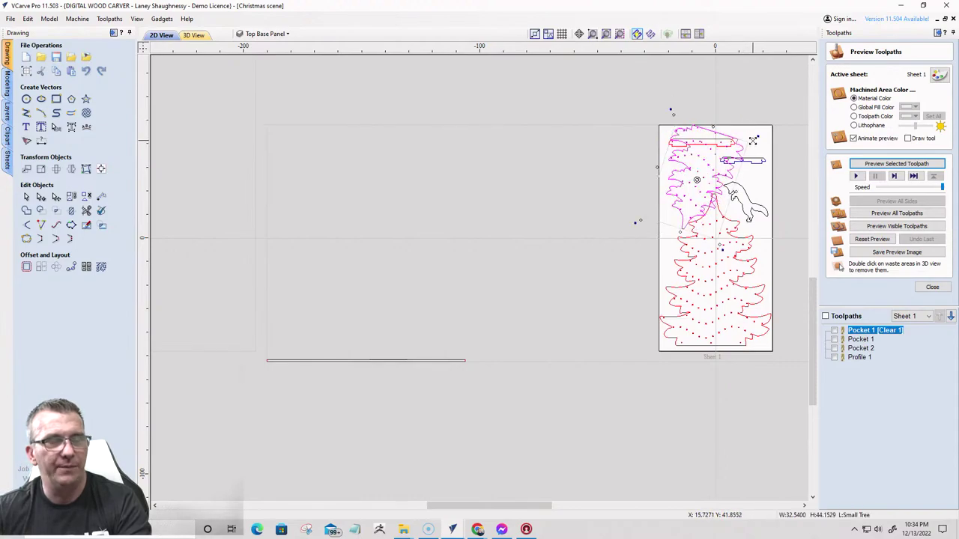
pyautogui.hotkey('ctrl', 'z')
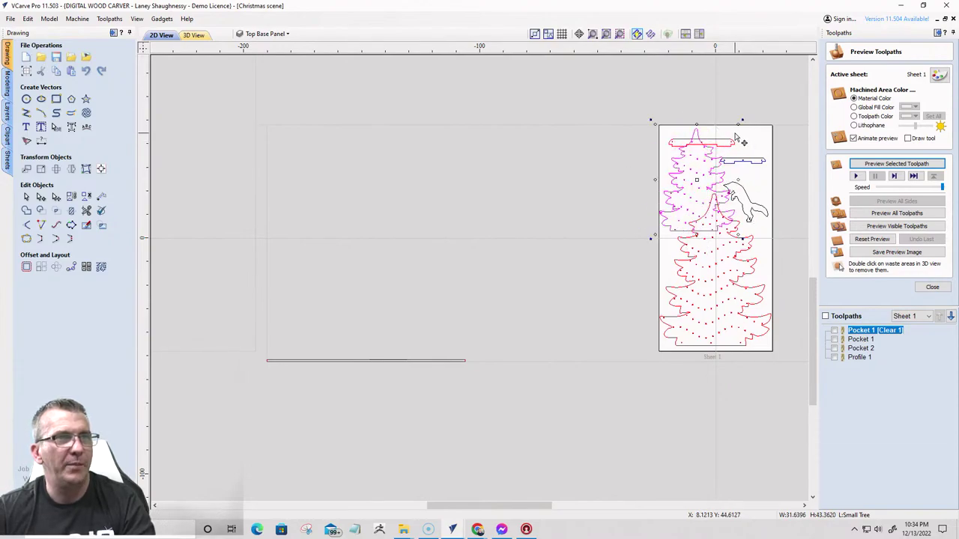
pyautogui.moveTo(697, 176); pyautogui.dragTo(337, 283)
# - Make the Snowman layer visible and drag the snowman onto the sheet's upper left
pyautogui.click(268, 34)
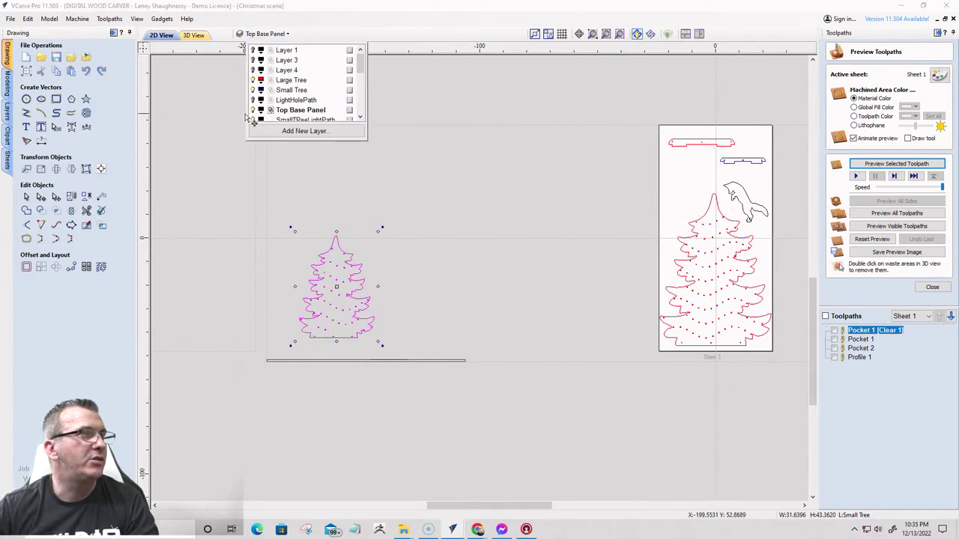
pyautogui.scroll(-1, 253, 118)
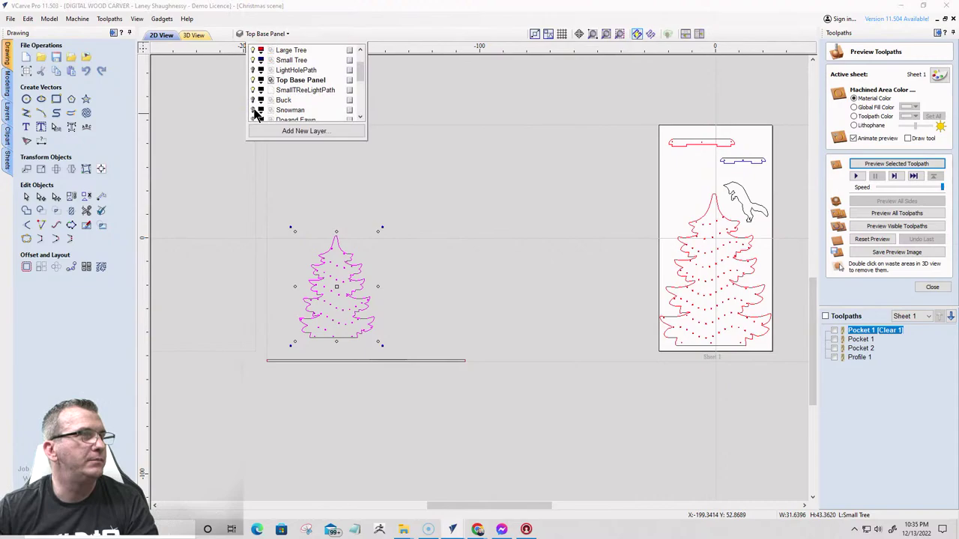
pyautogui.click(254, 110)
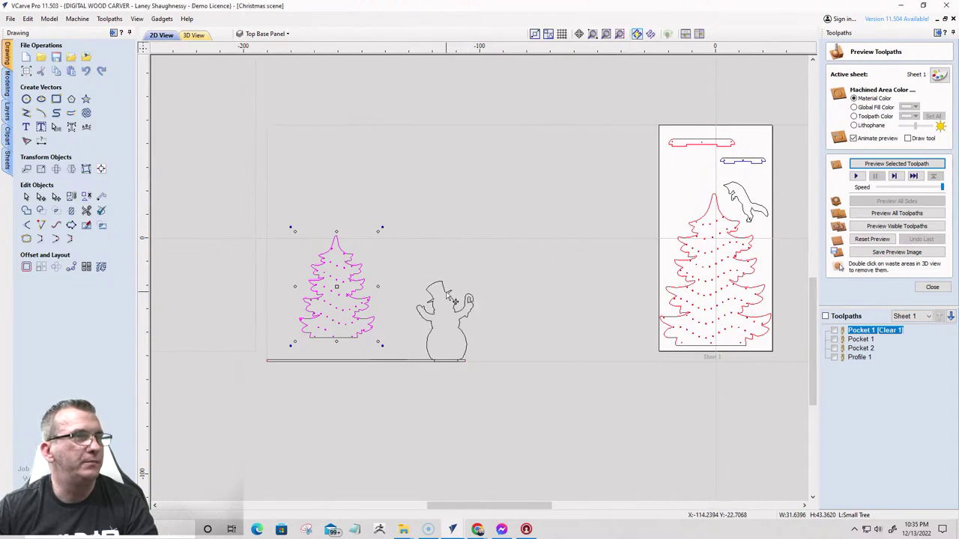
pyautogui.click(447, 298)
pyautogui.moveTo(447, 298); pyautogui.dragTo(738, 135)
# - Rotate the base bar upright and place it along the sheet's right edge
pyautogui.click(698, 141)
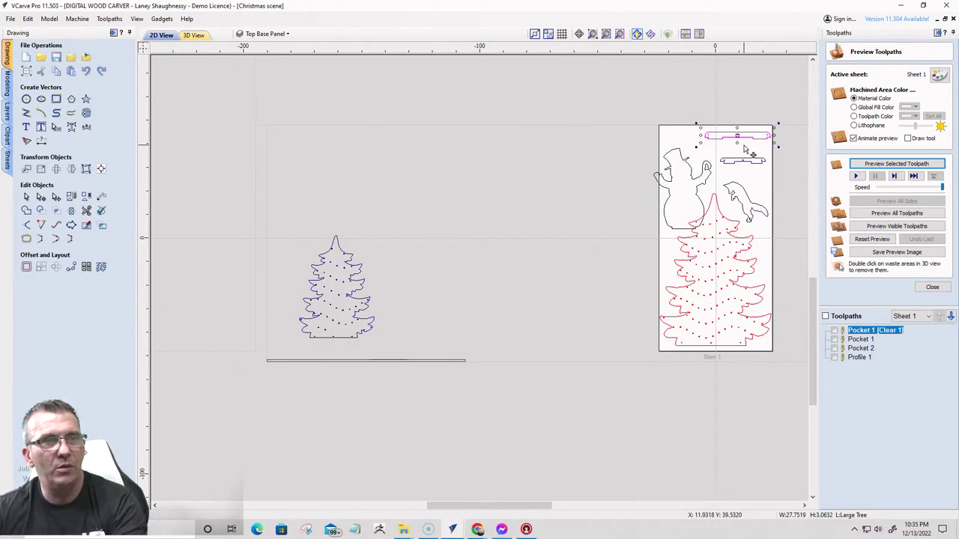
pyautogui.moveTo(745, 150); pyautogui.dragTo(767, 246)
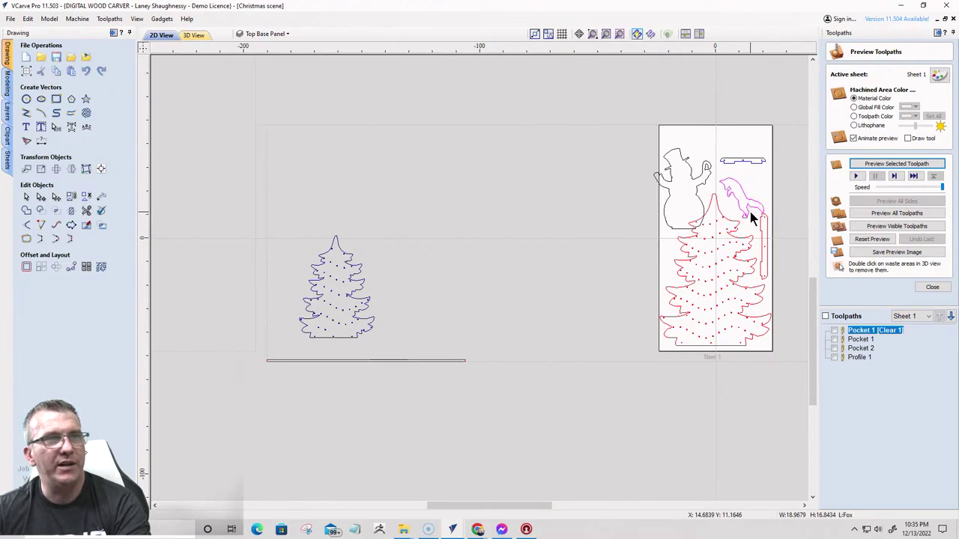
pyautogui.click(744, 159)
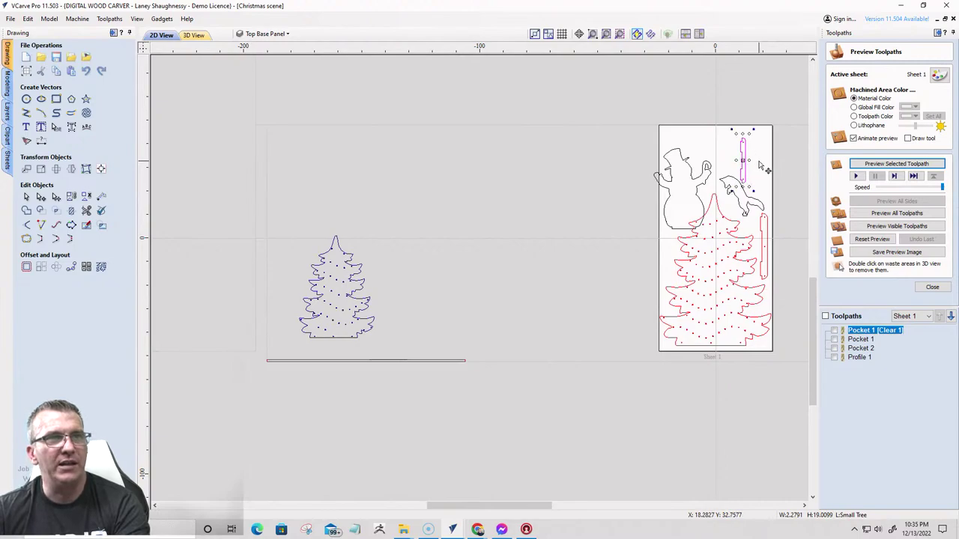
pyautogui.moveTo(747, 159); pyautogui.dragTo(768, 178)
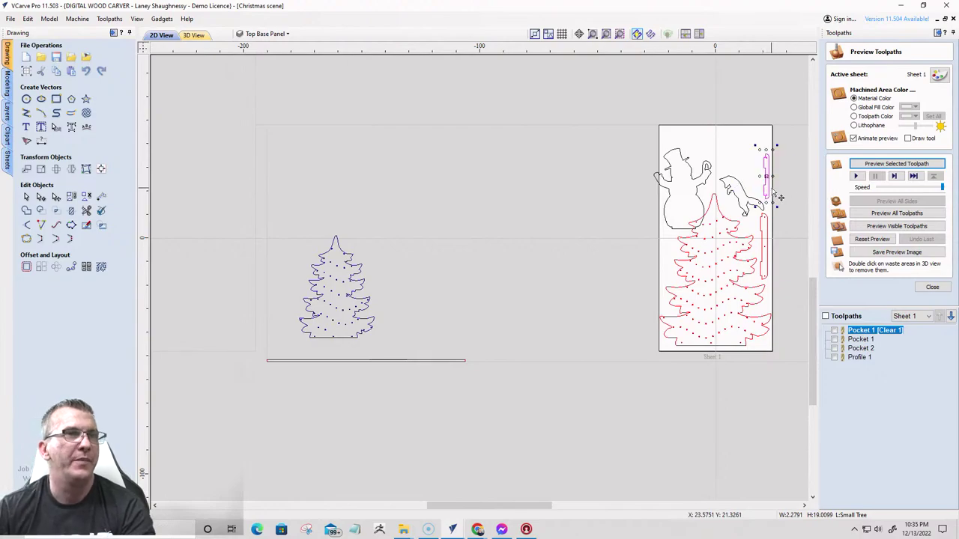
pyautogui.scroll(3, 774, 197)
pyautogui.scroll(-2, 776, 197)
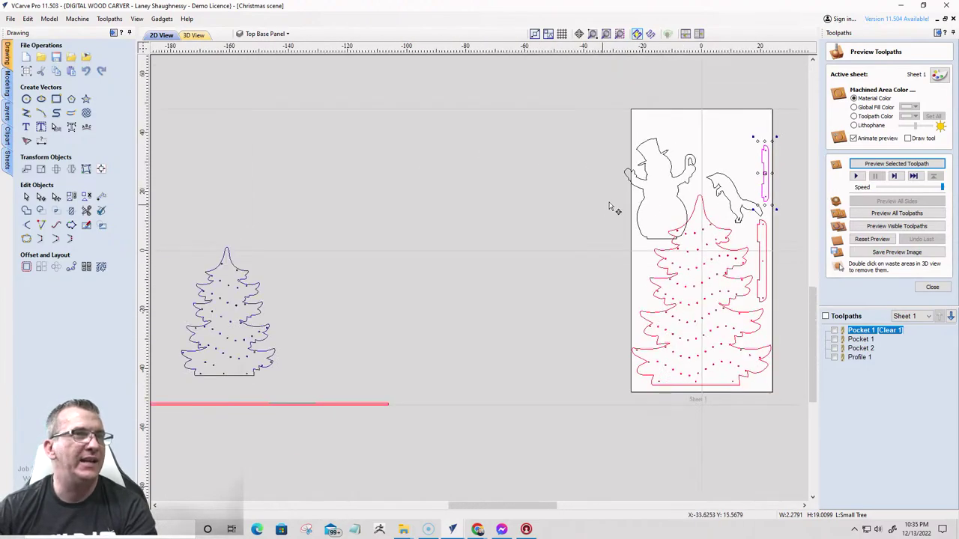
# - Nudge the snowman up and right into the top-left corner, above the large tree
pyautogui.click(646, 177)
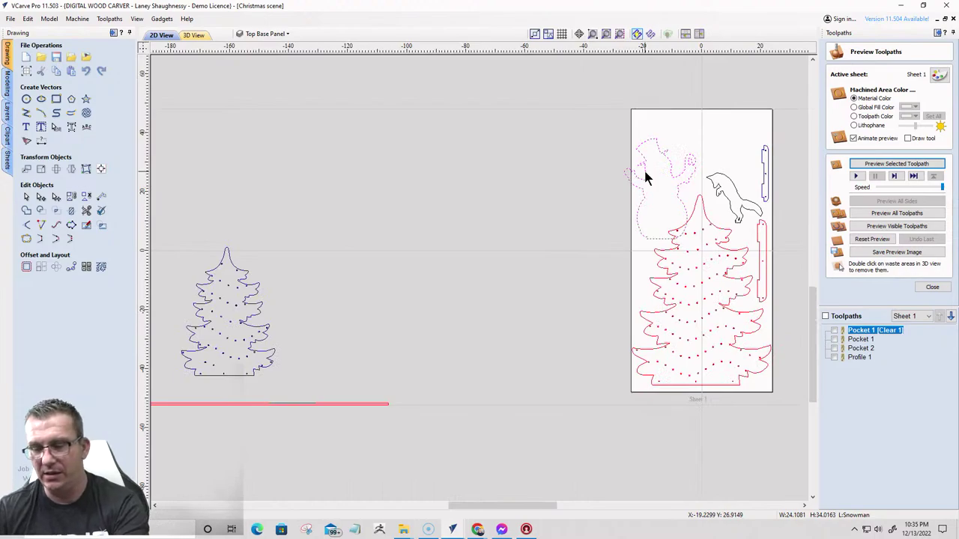
pyautogui.press('Up')
pyautogui.press('Up')
pyautogui.press('Up')
pyautogui.press('Up')
pyautogui.press('Right')
pyautogui.press('Right')
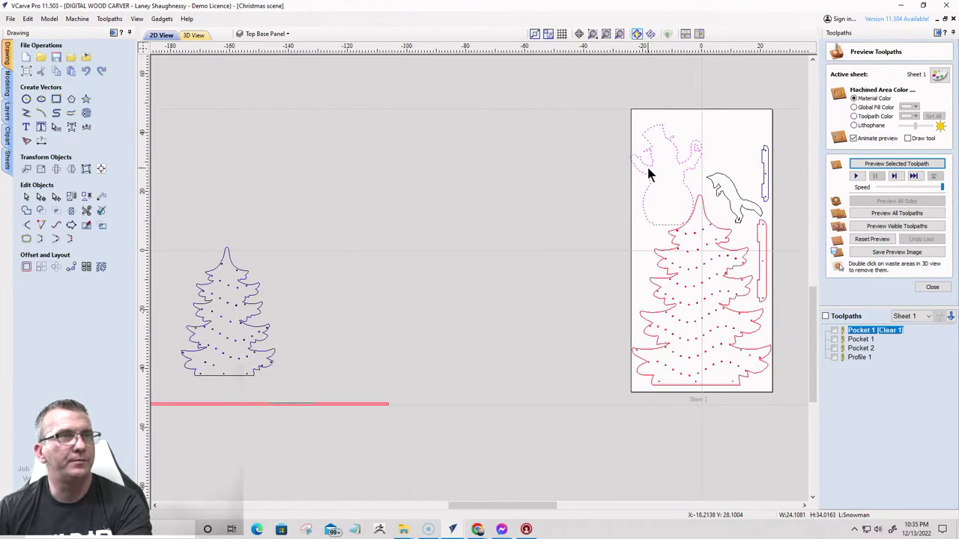
pyautogui.press('Up')
pyautogui.press('Up')
pyautogui.press('Right')
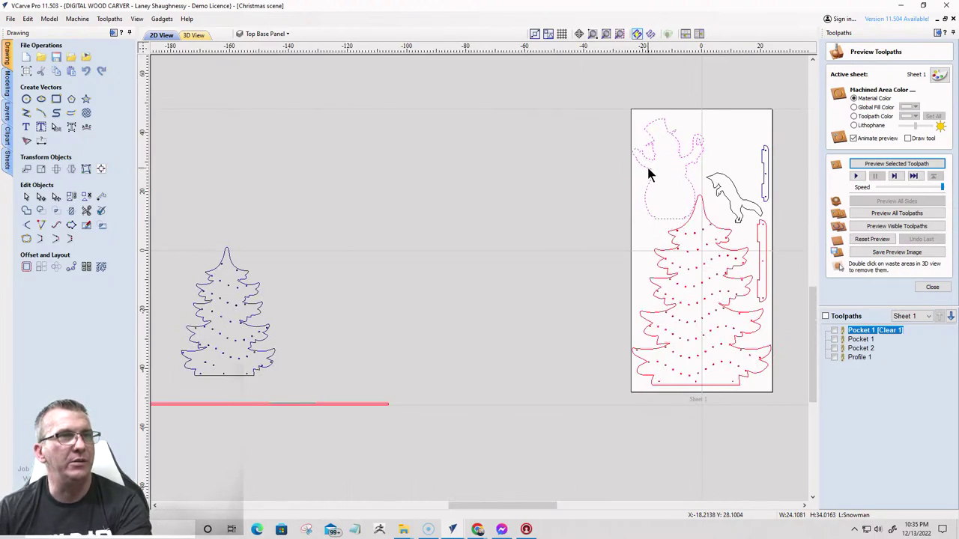
pyautogui.press('Left')
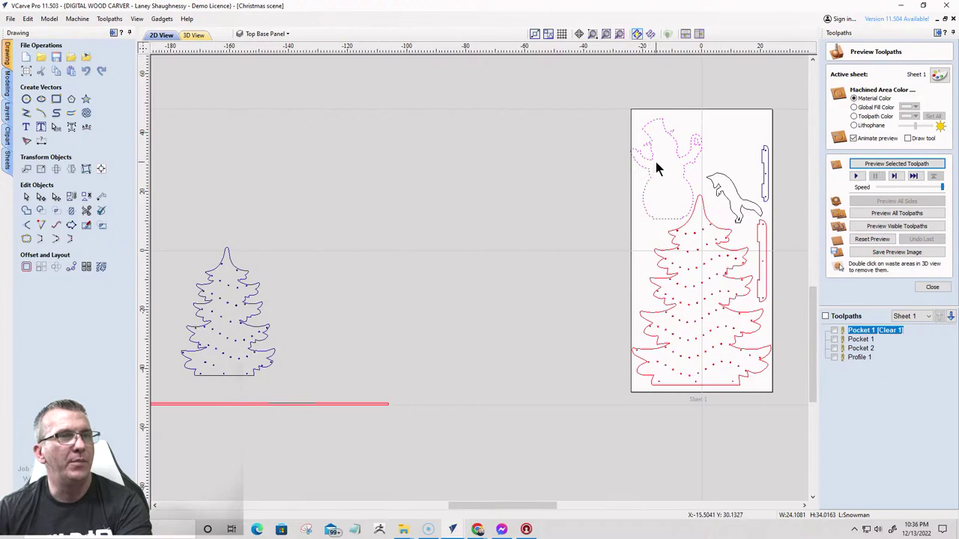
pyautogui.scroll(2, 656, 169)
pyautogui.press('Right')
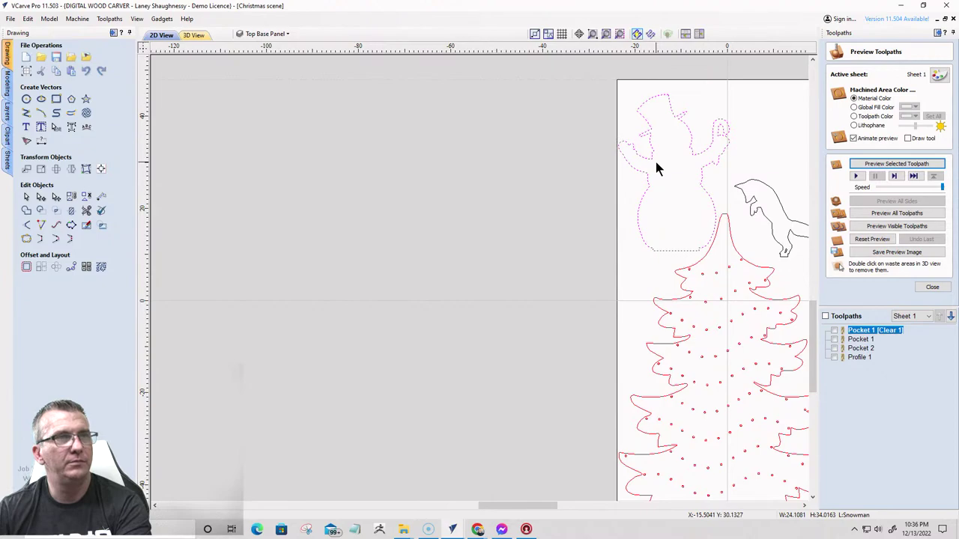
pyautogui.scroll(-2, 656, 169)
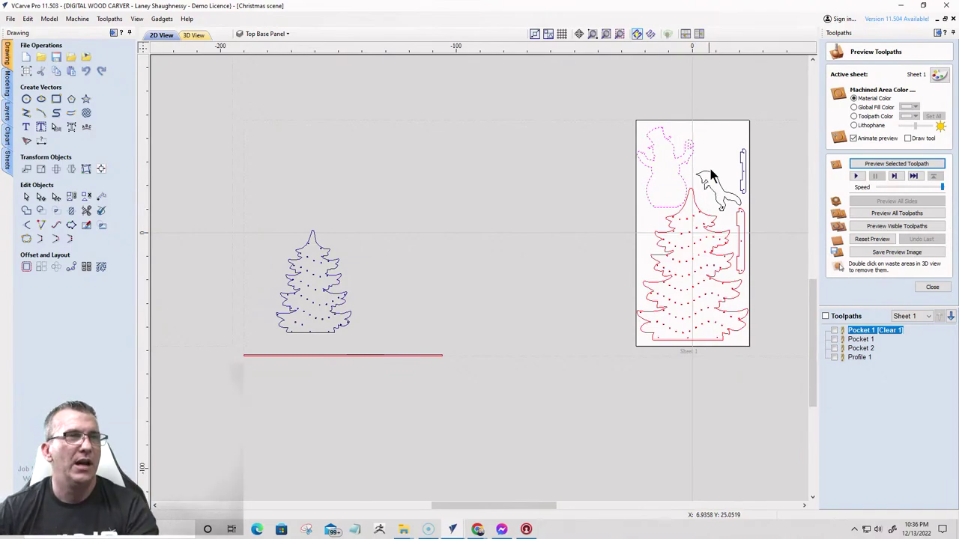
# - Turn on the Present layer
pyautogui.click(266, 33)
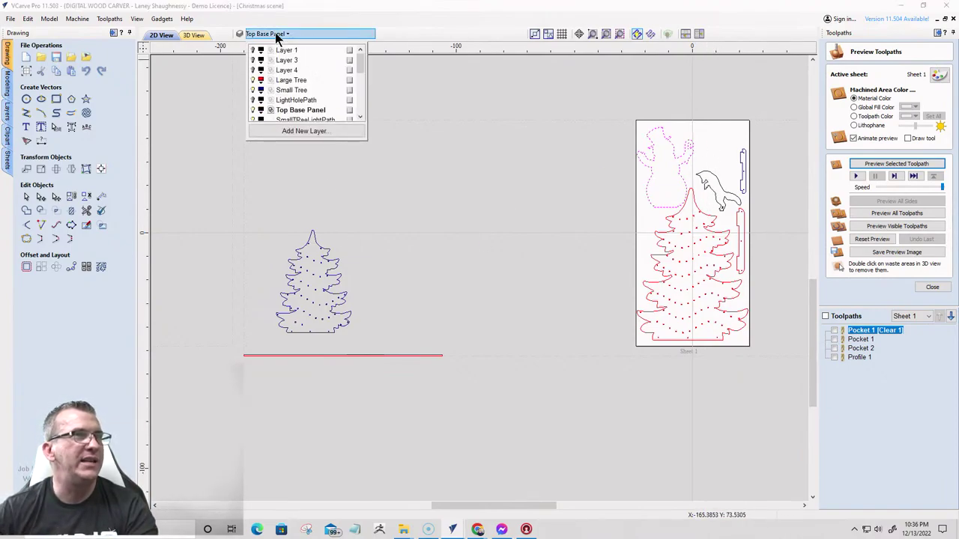
pyautogui.scroll(-2, 268, 104)
pyautogui.scroll(-1, 270, 105)
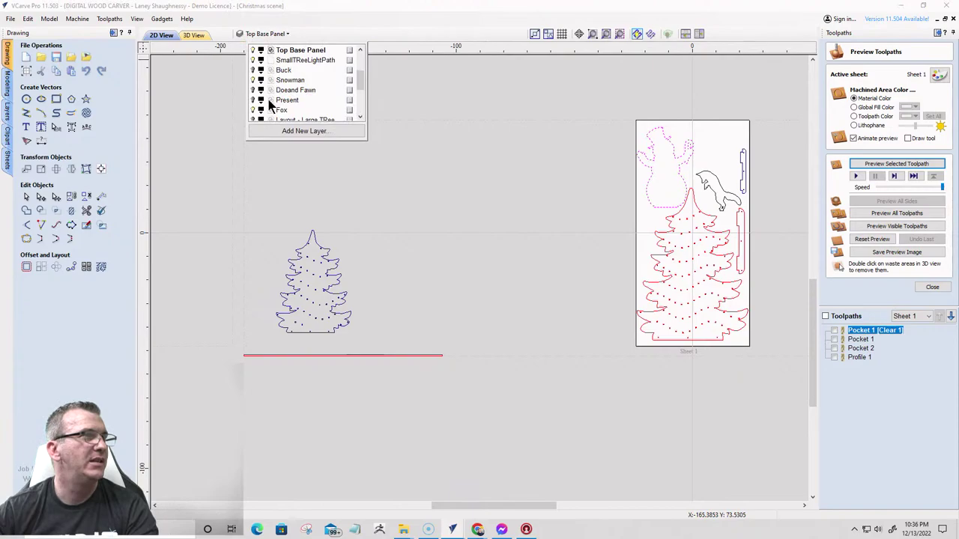
pyautogui.click(254, 100)
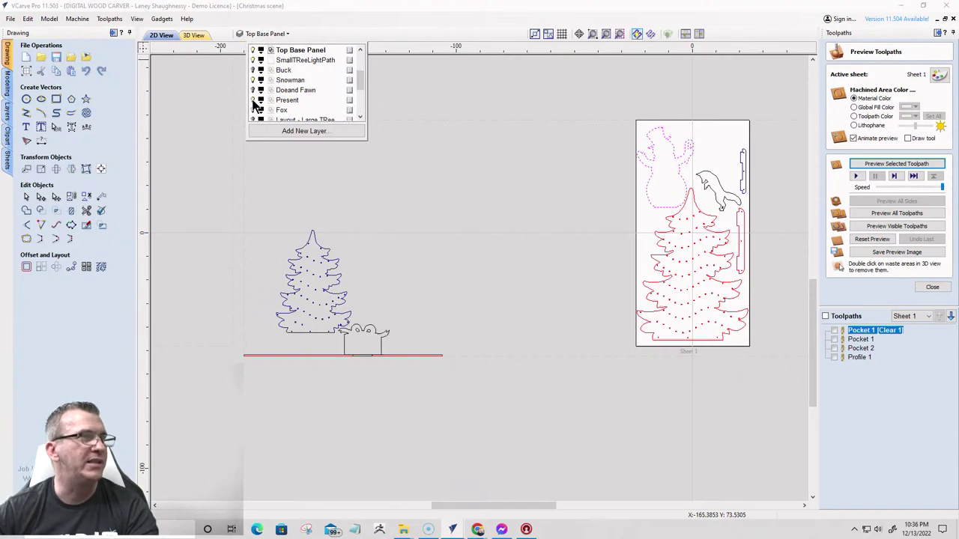
pyautogui.click(365, 331)
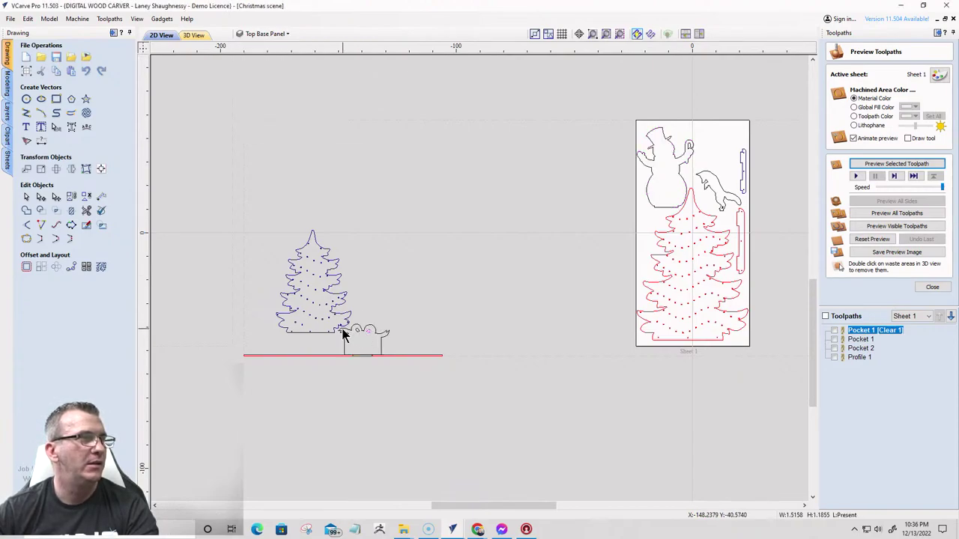
# - Move the present to the sheet's top right, keep it horizontal, and nudge it up-left
pyautogui.click(351, 327)
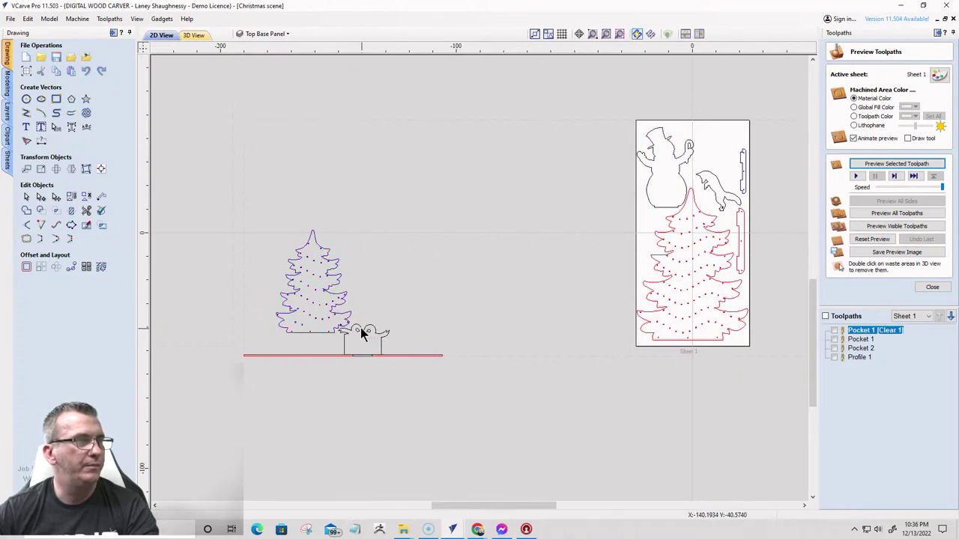
pyautogui.keyDown('ctrl'); pyautogui.click(351, 327); pyautogui.keyUp('ctrl')
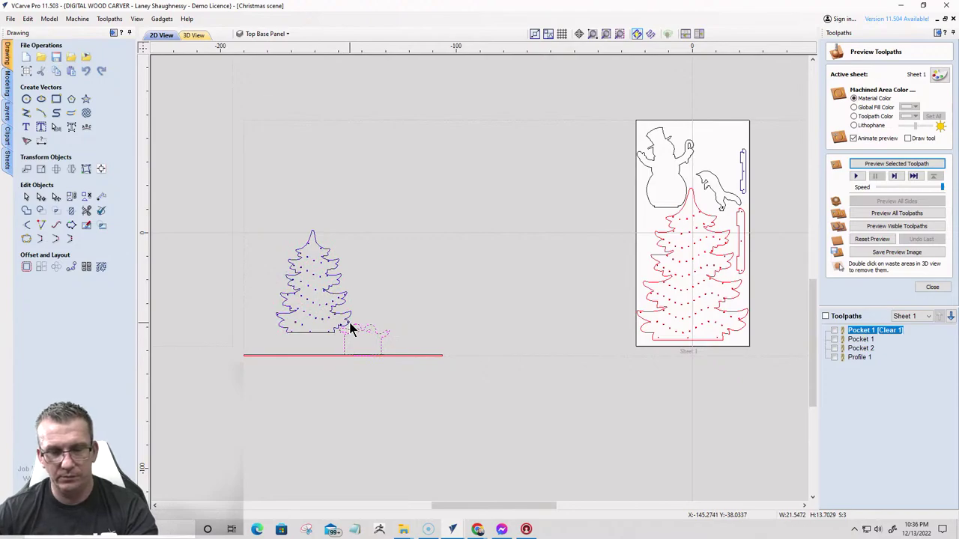
pyautogui.moveTo(351, 330); pyautogui.dragTo(710, 132)
pyautogui.scroll(3, 716, 185)
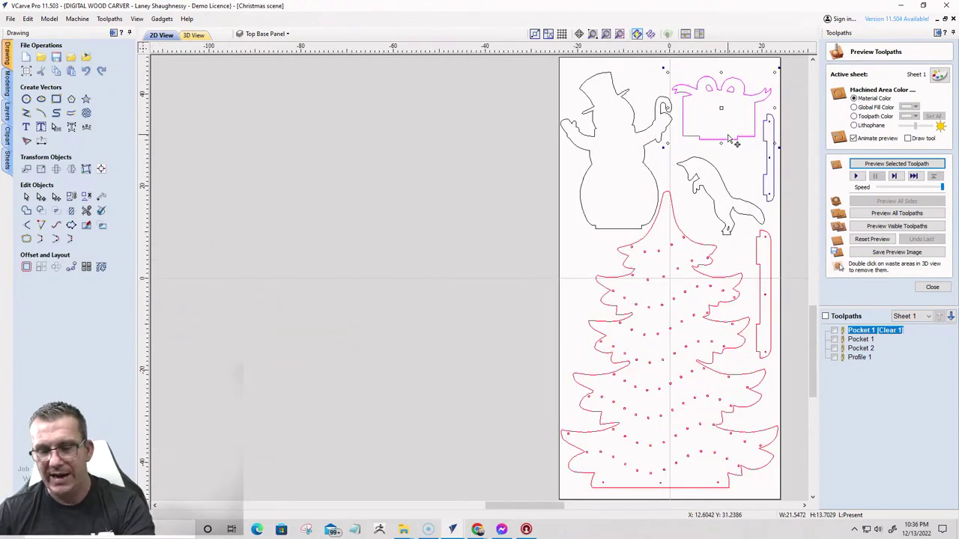
pyautogui.moveTo(731, 140); pyautogui.dragTo(739, 132)
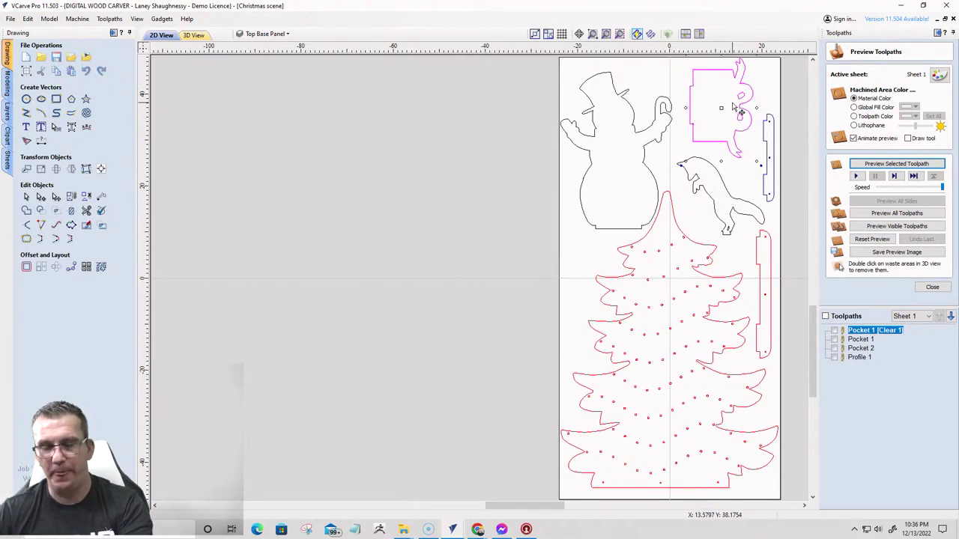
pyautogui.hotkey('ctrl', 'z')
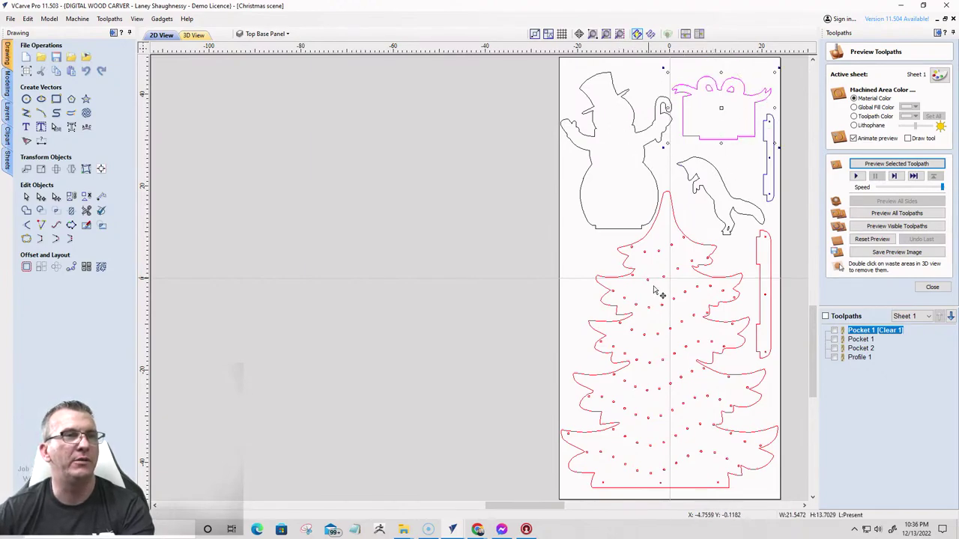
pyautogui.scroll(-2, 672, 324)
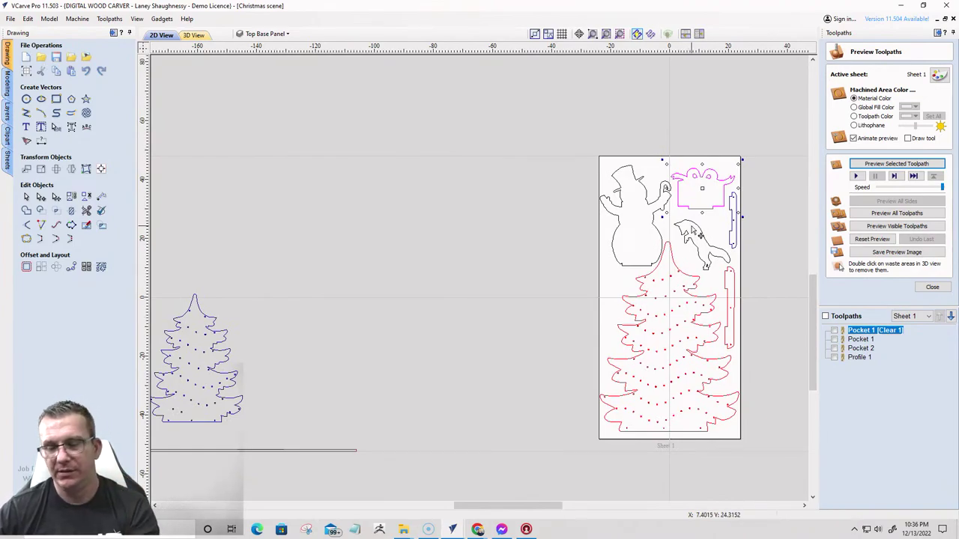
pyautogui.press('Up')
pyautogui.press('Up')
pyautogui.press('Up')
pyautogui.press('Up')
pyautogui.press('Up')
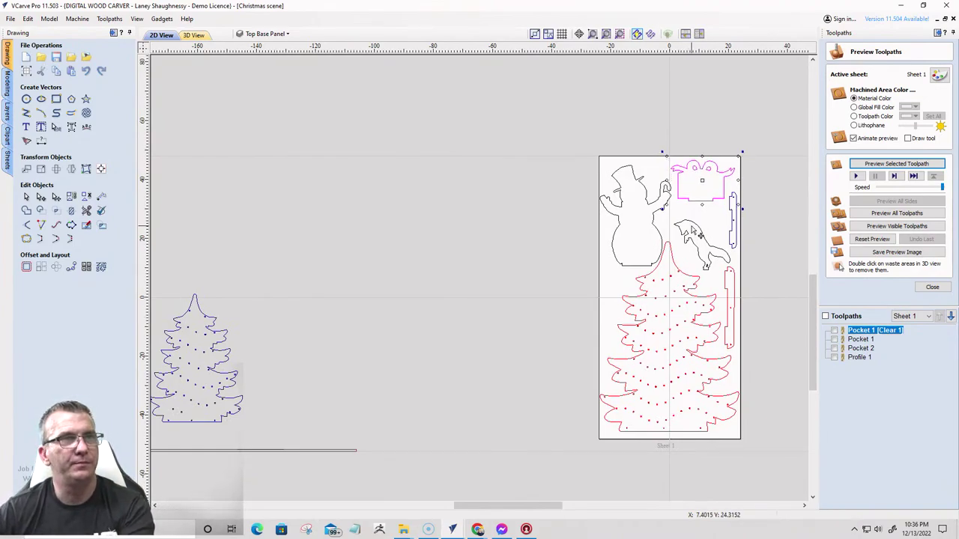
pyautogui.press('Left')
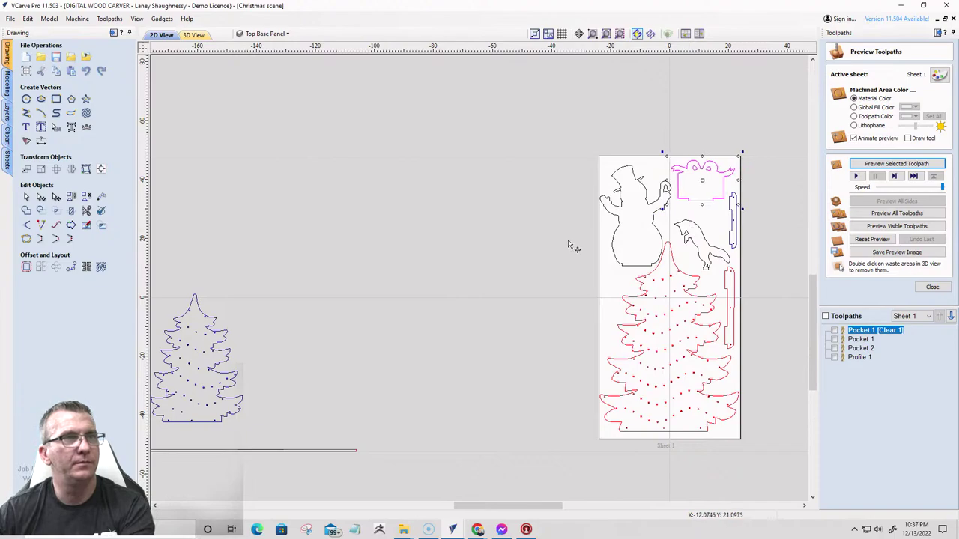
# - Show the Doeand Fawn layer and drag the fawn toward the sheet's top right
pyautogui.click(278, 34)
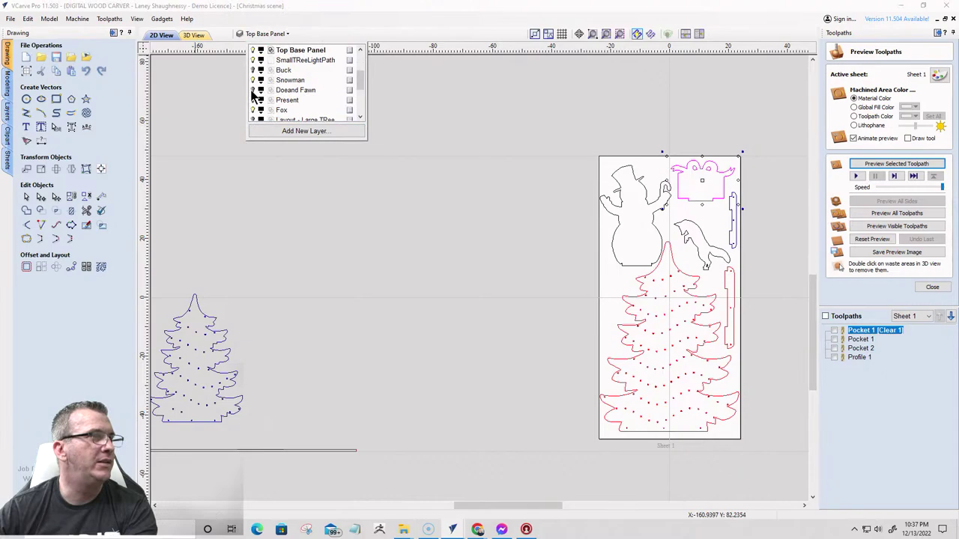
pyautogui.click(252, 91)
pyautogui.click(194, 443)
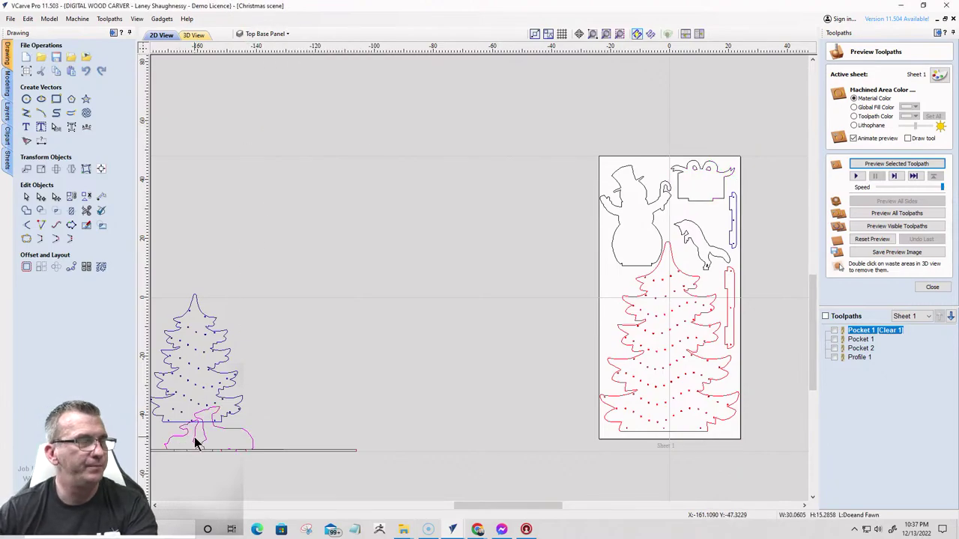
pyautogui.click(261, 427)
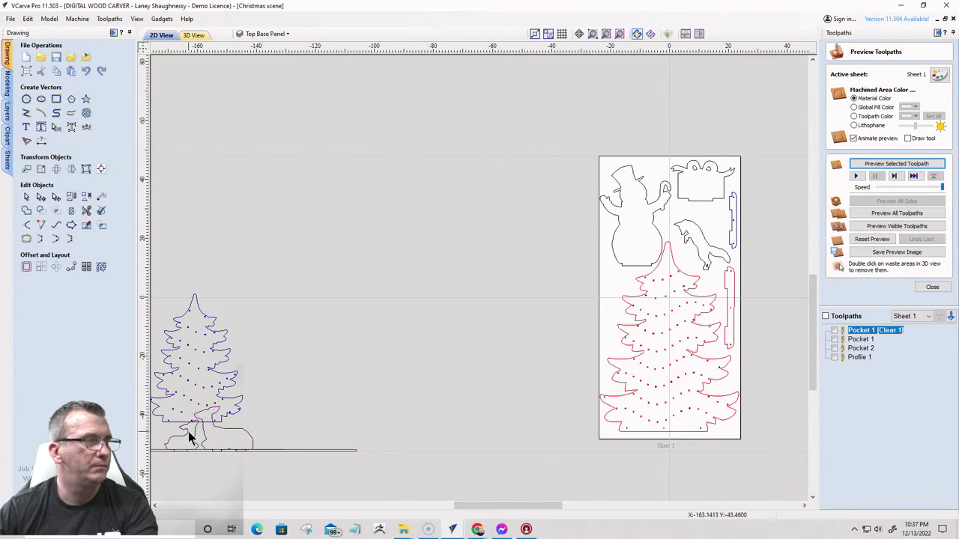
pyautogui.moveTo(191, 439); pyautogui.dragTo(721, 203)
# - Nudge the fox left toward the tree's peak
pyautogui.scroll(2, 685, 266)
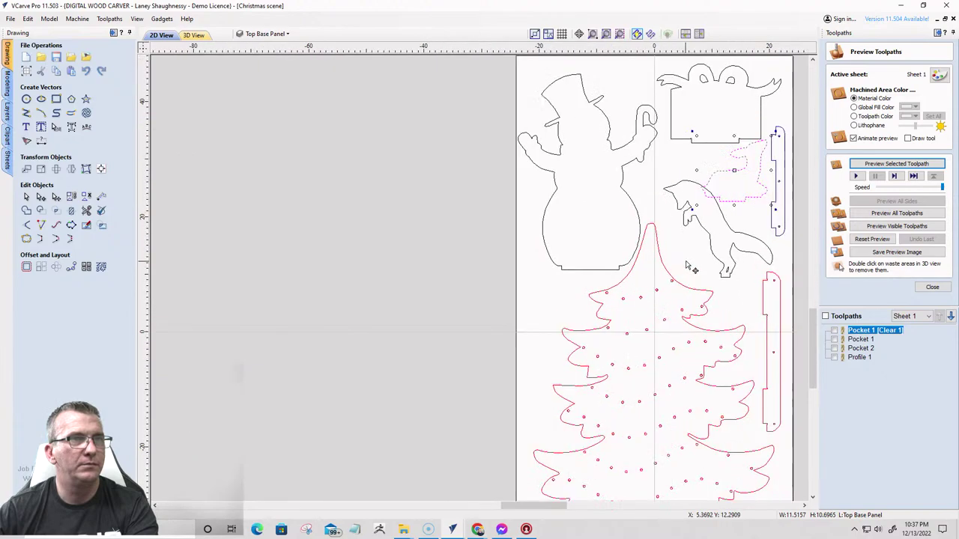
pyautogui.scroll(1, 686, 266)
pyautogui.click(711, 232)
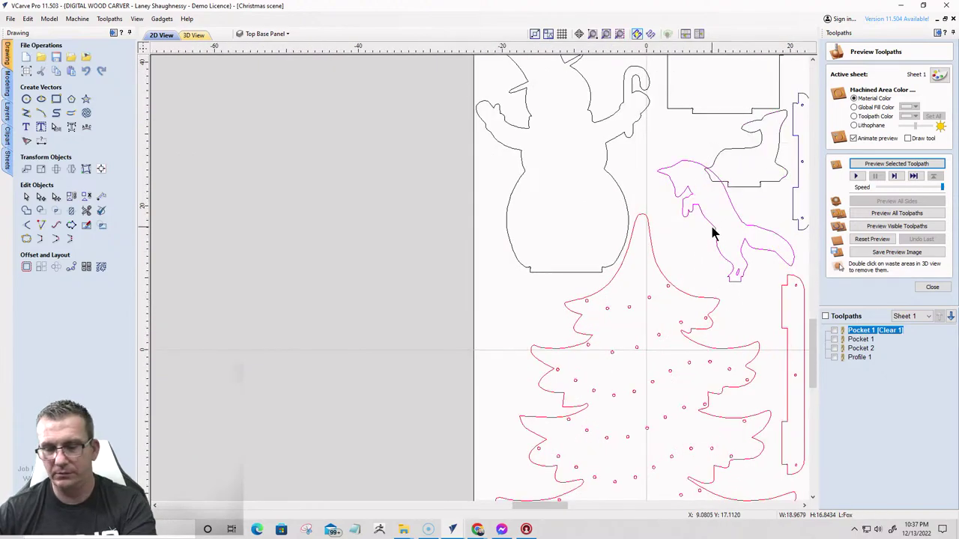
pyautogui.press('Left')
pyautogui.press('Left')
pyautogui.press('Left')
pyautogui.press('Left')
pyautogui.press('Left')
pyautogui.press('Left')
pyautogui.press('Left')
pyautogui.press('Left')
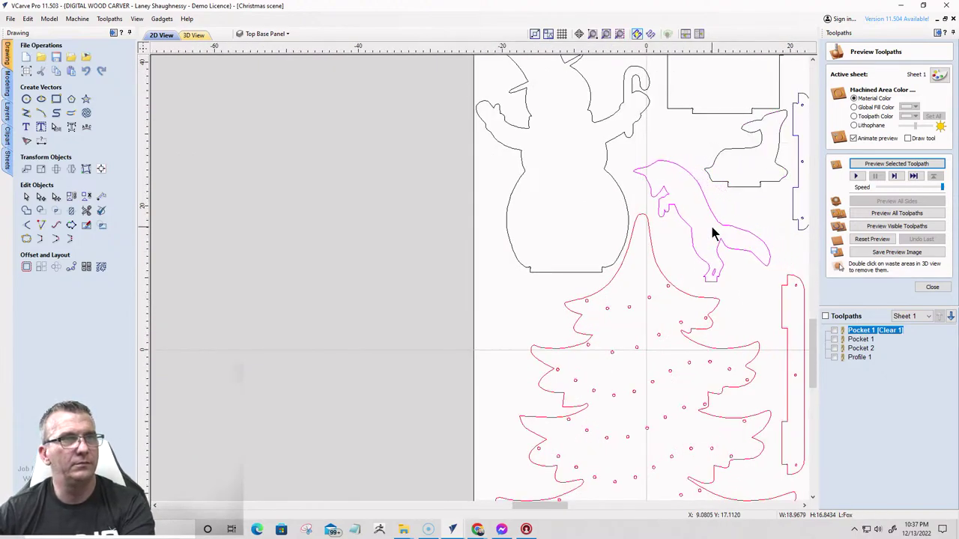
pyautogui.press('Left')
pyautogui.press('Left')
# - Nudge the fawn down to sit below the present
pyautogui.click(745, 188)
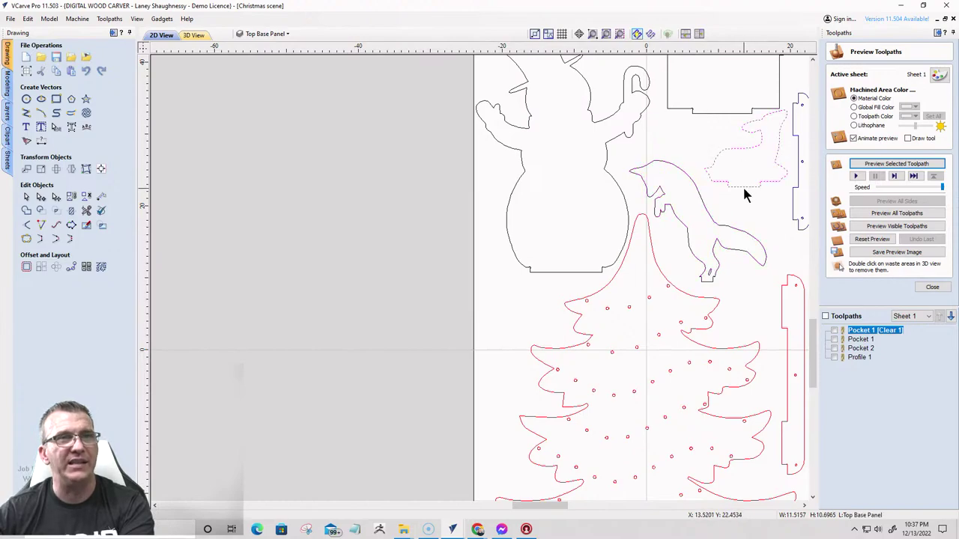
pyautogui.press('Down')
pyautogui.press('Down')
pyautogui.press('Down')
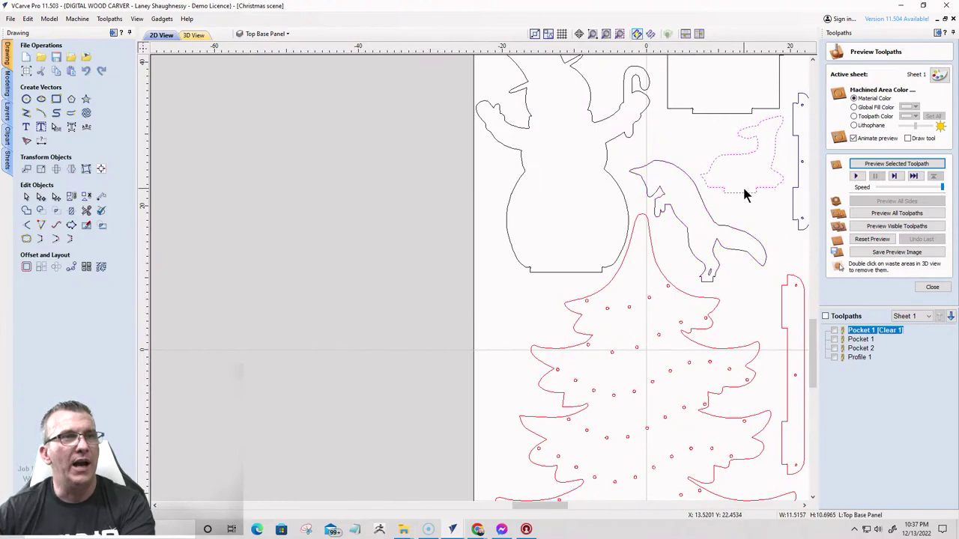
pyautogui.scroll(1, 745, 194)
pyautogui.scroll(-3, 744, 194)
pyautogui.press('Down')
pyautogui.press('Down')
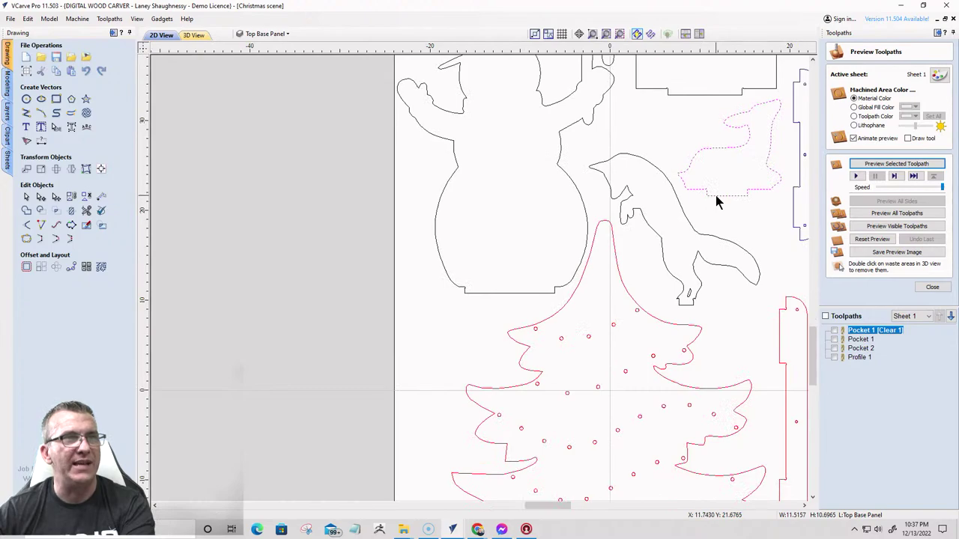
pyautogui.scroll(-3, 715, 201)
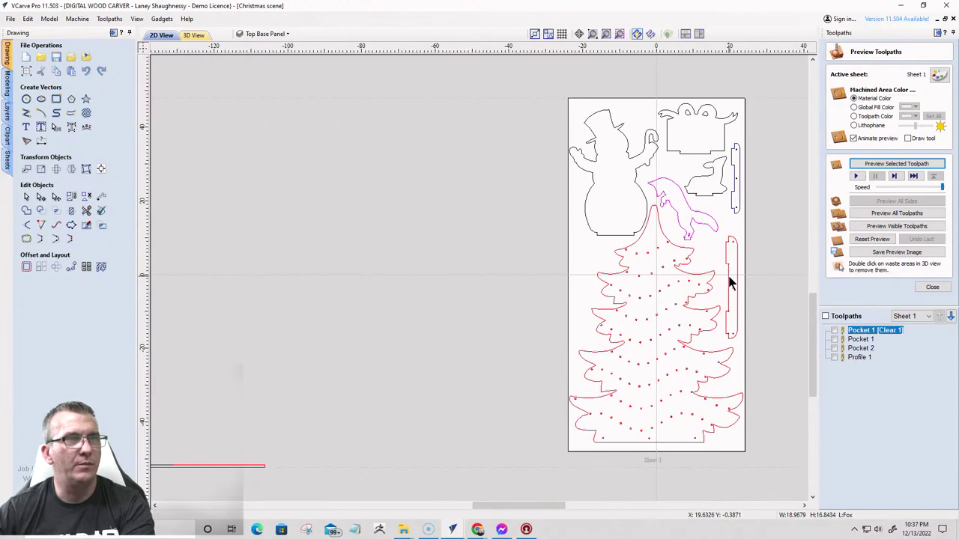
# - Move the long vertical strip to the tree's left and nudge the fox into the gap
pyautogui.moveTo(729, 276); pyautogui.dragTo(578, 275)
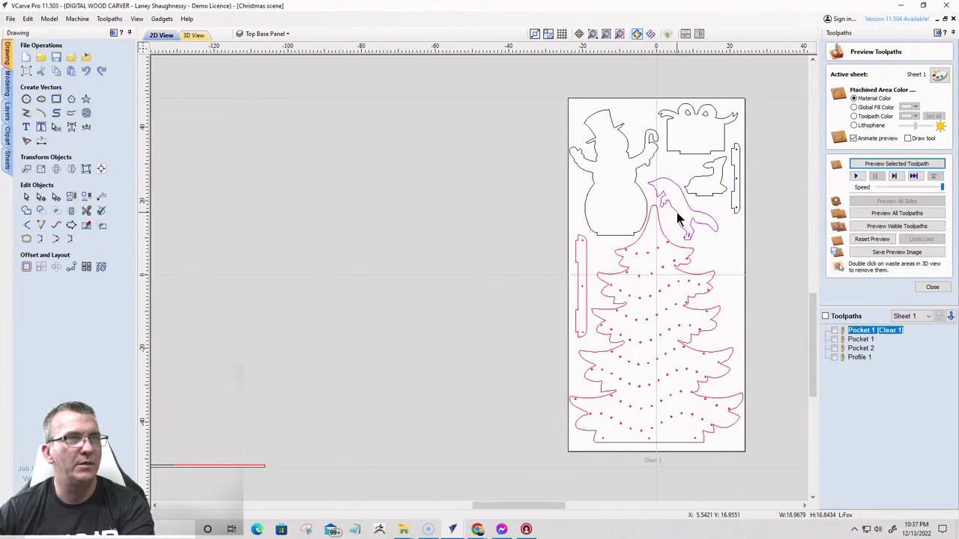
pyautogui.click(703, 238)
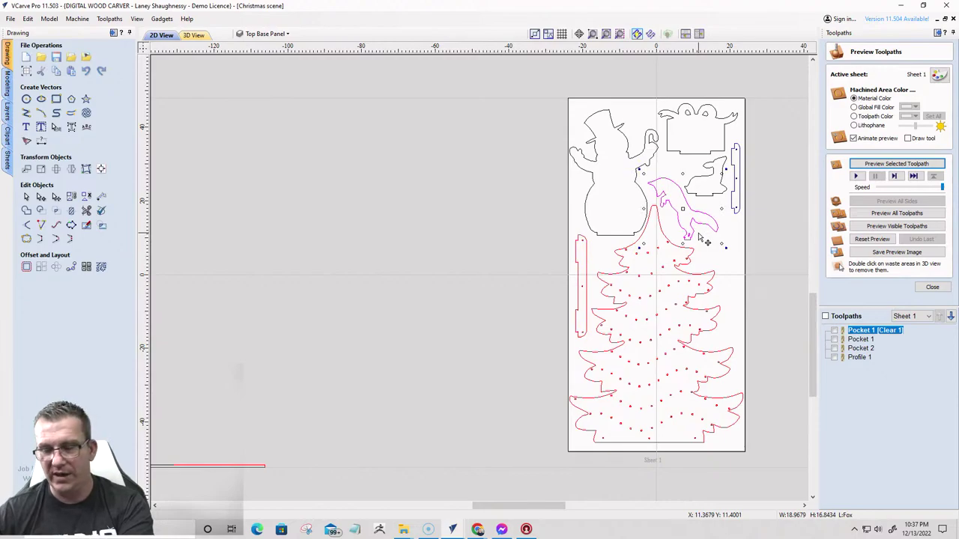
pyautogui.press('Right')
pyautogui.press('Right')
pyautogui.press('Right')
pyautogui.press('Down')
pyautogui.press('Down')
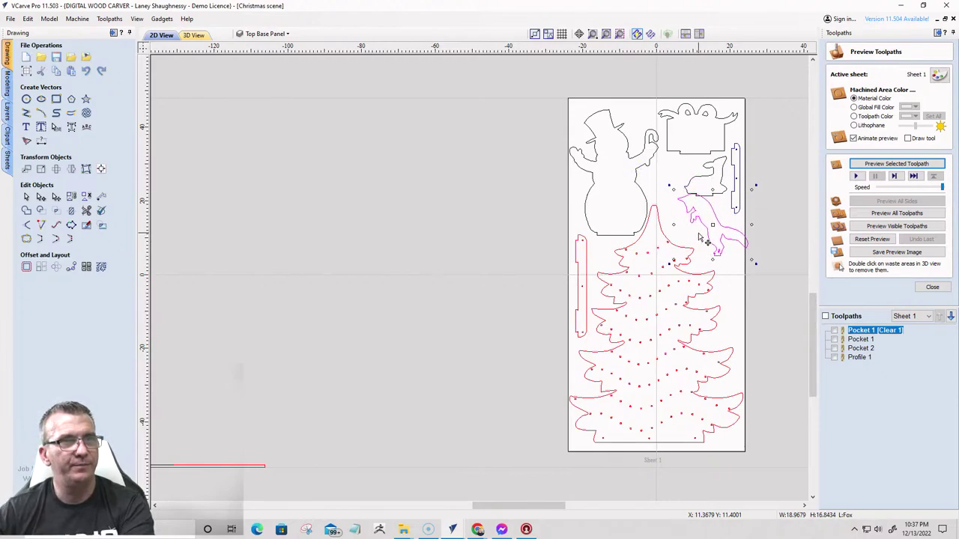
pyautogui.press('Down')
pyautogui.press('Down')
pyautogui.press('Left')
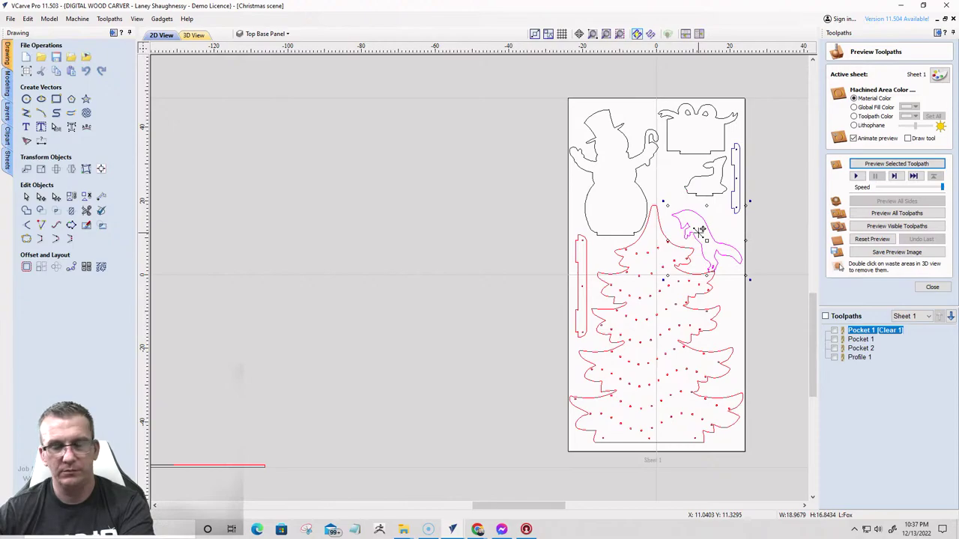
pyautogui.press('Up')
pyautogui.press('Left')
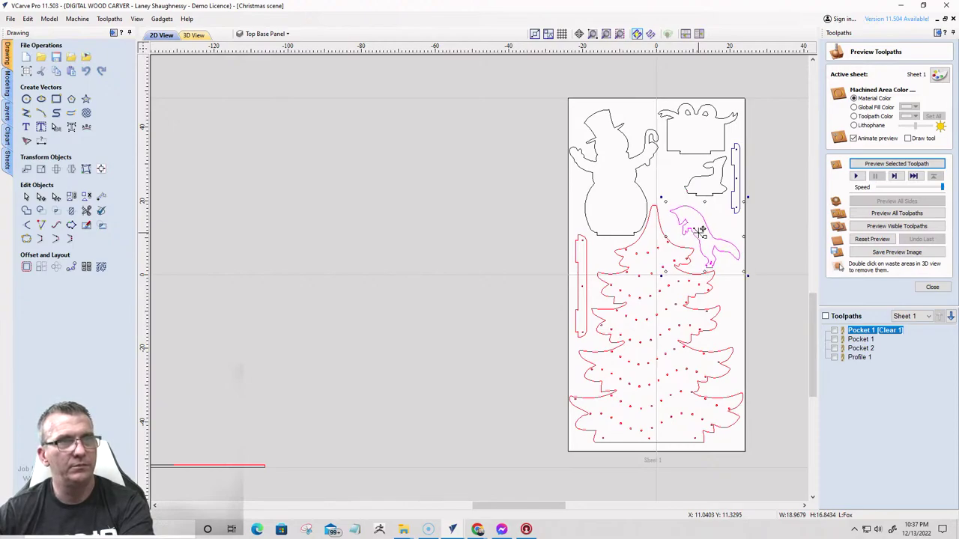
pyautogui.click(704, 206)
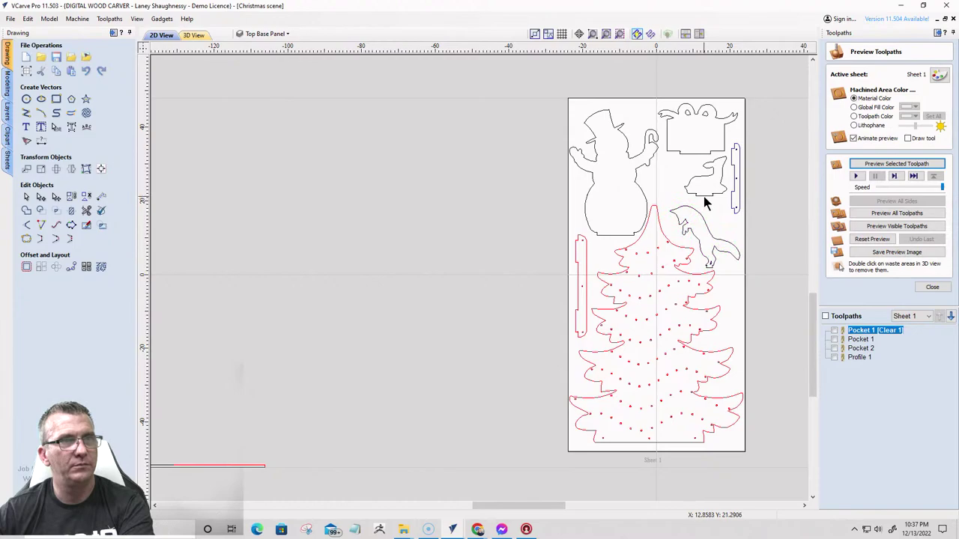
# - Slide the right-edge strip down beside the tree and shift the fawn down-right
pyautogui.click(703, 196)
pyautogui.press('Down')
pyautogui.press('Right')
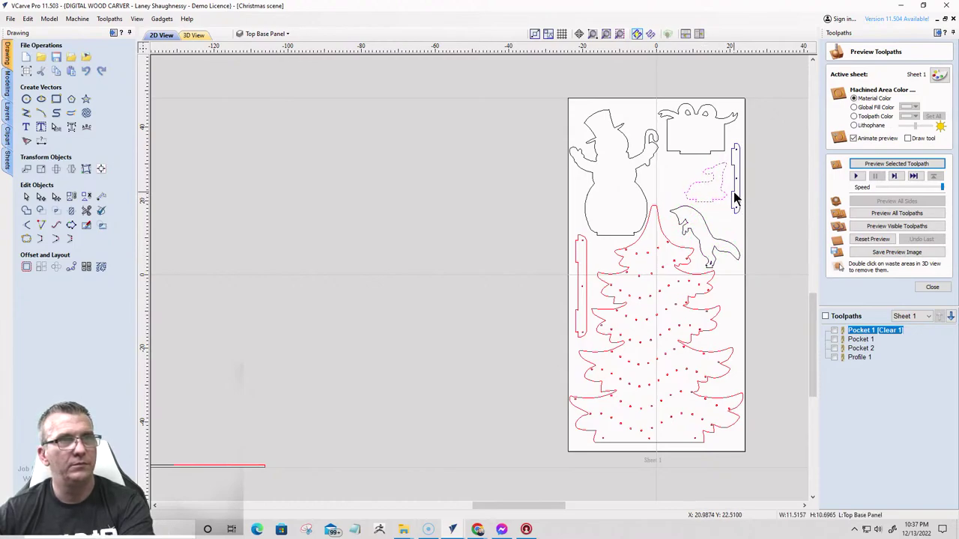
pyautogui.click(736, 197)
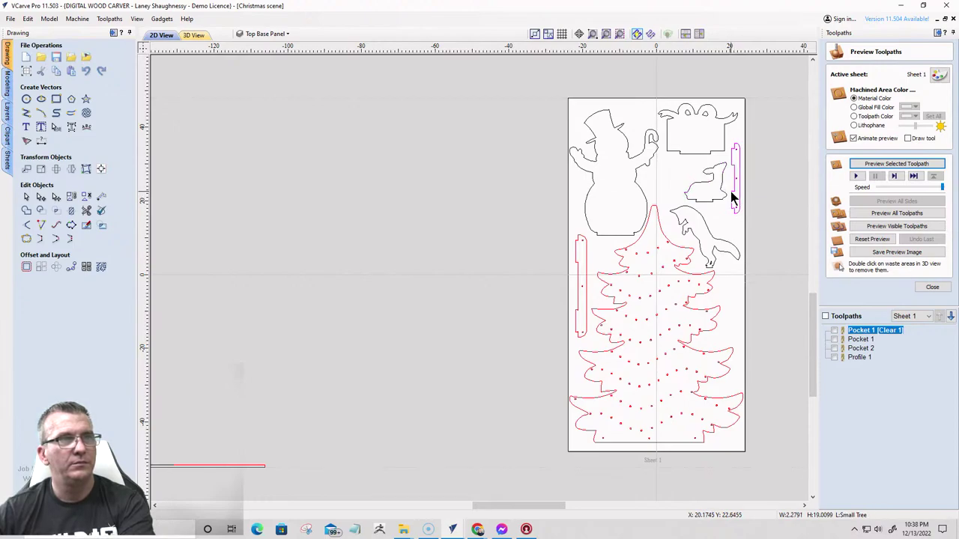
pyautogui.moveTo(734, 188); pyautogui.dragTo(729, 320)
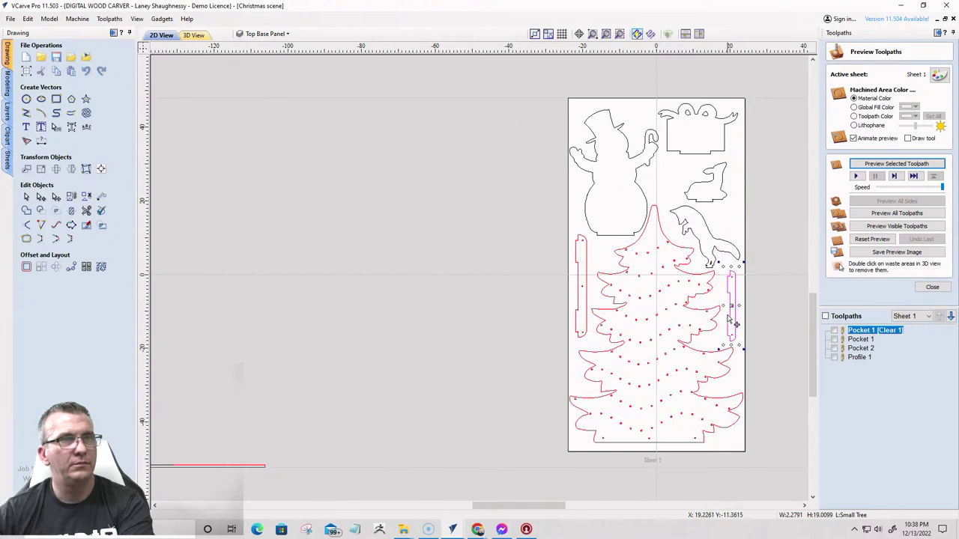
pyautogui.click(723, 196)
pyautogui.moveTo(723, 196); pyautogui.dragTo(738, 206)
pyautogui.press('Right')
pyautogui.press('Down')
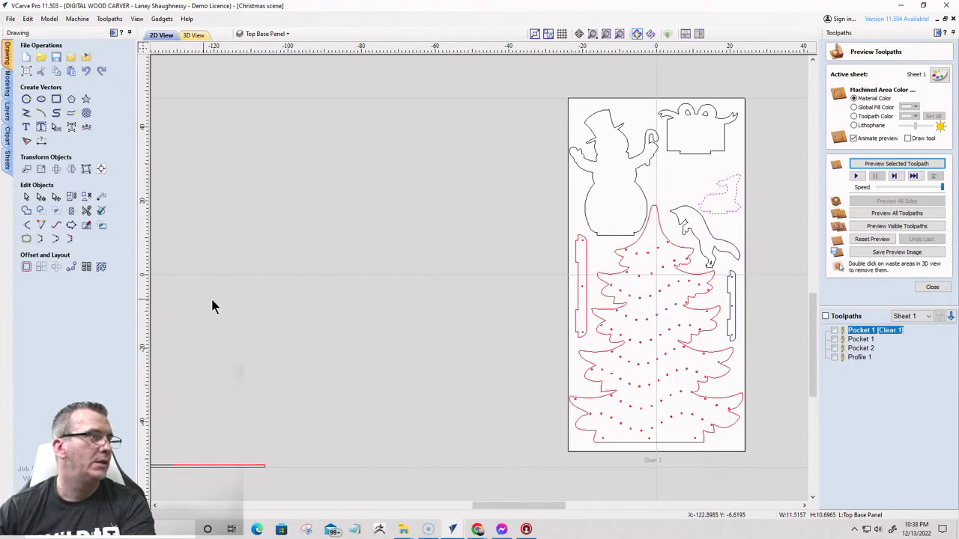
pyautogui.scroll(-5, 274, 315)
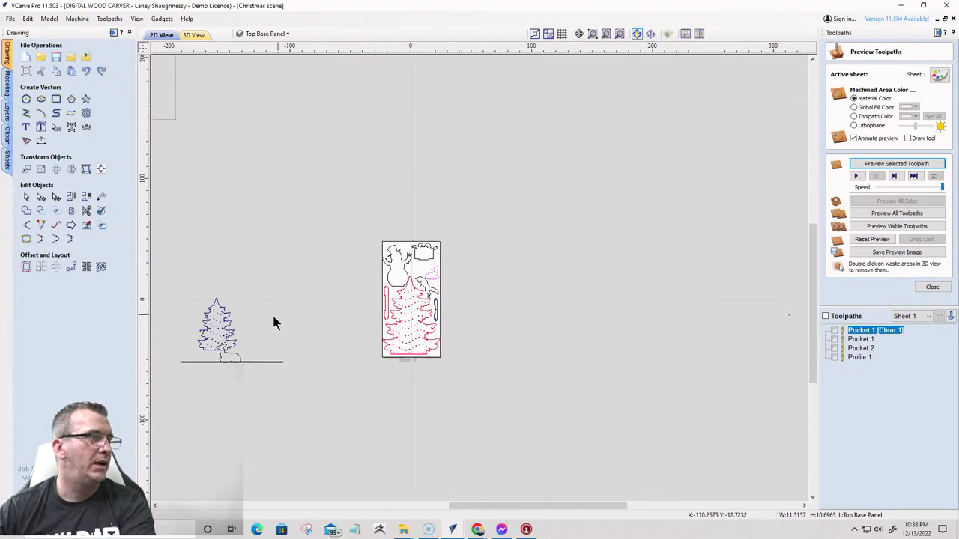
pyautogui.click(233, 354)
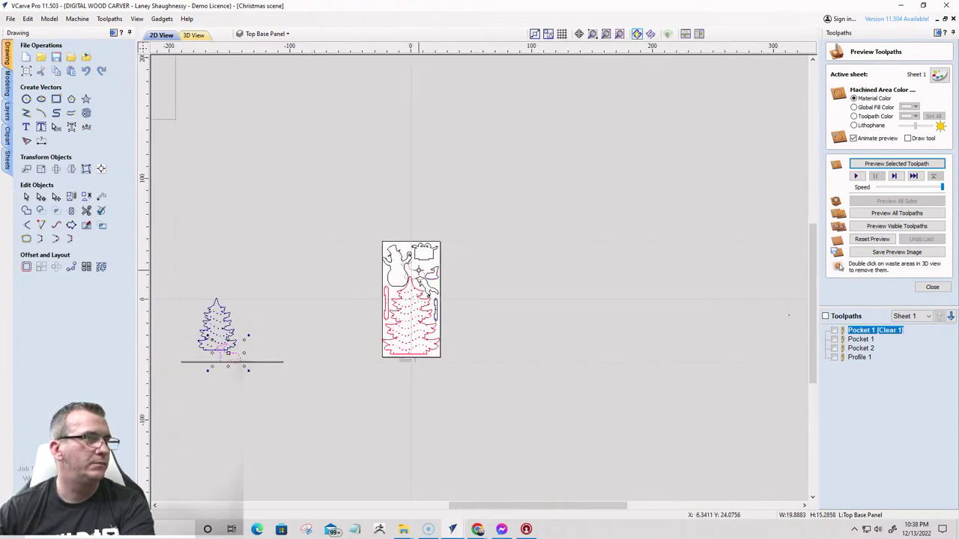
pyautogui.scroll(8, 429, 275)
pyautogui.scroll(-2, 428, 275)
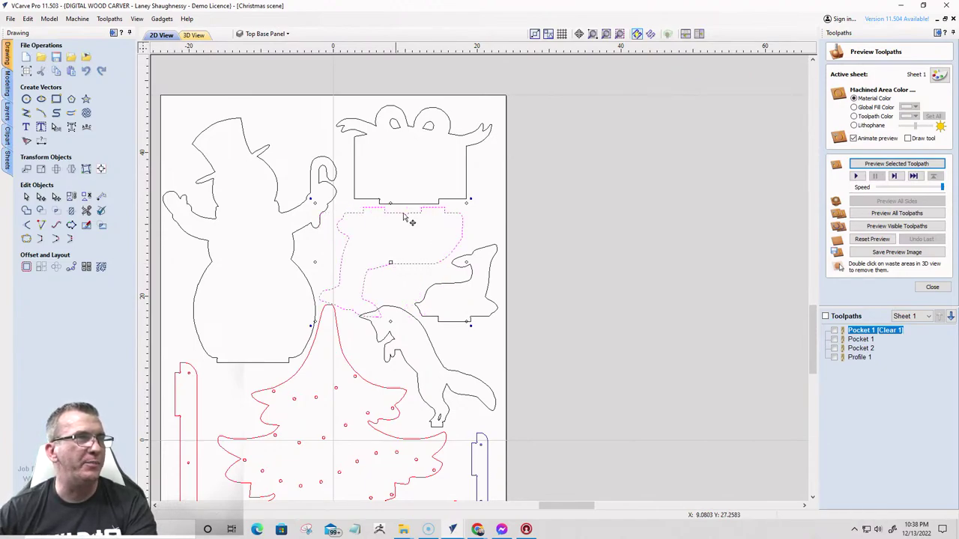
# - Undo the tall piece's stray rotation and nudge the gift box up and right
pyautogui.click(358, 159)
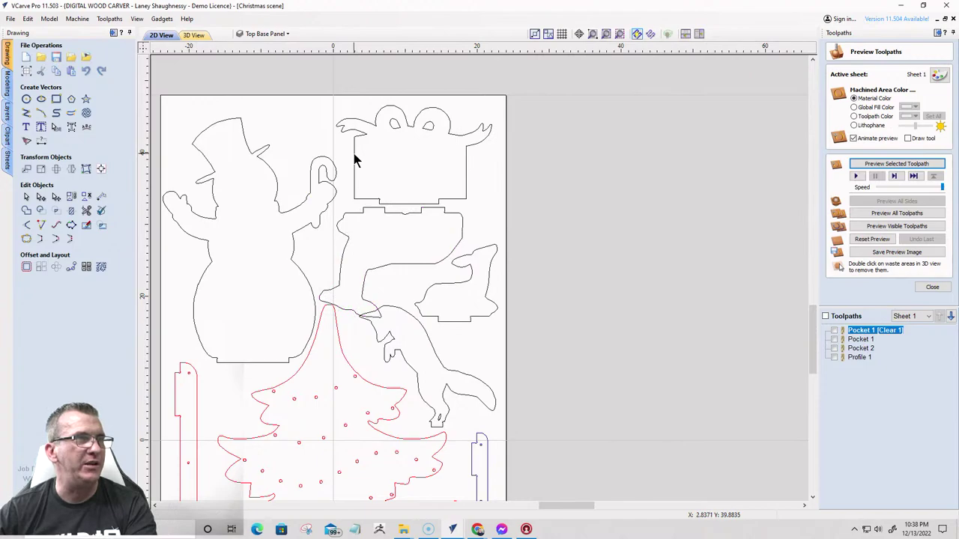
pyautogui.press('Up')
pyautogui.press('Up')
pyautogui.press('Up')
pyautogui.press('Up')
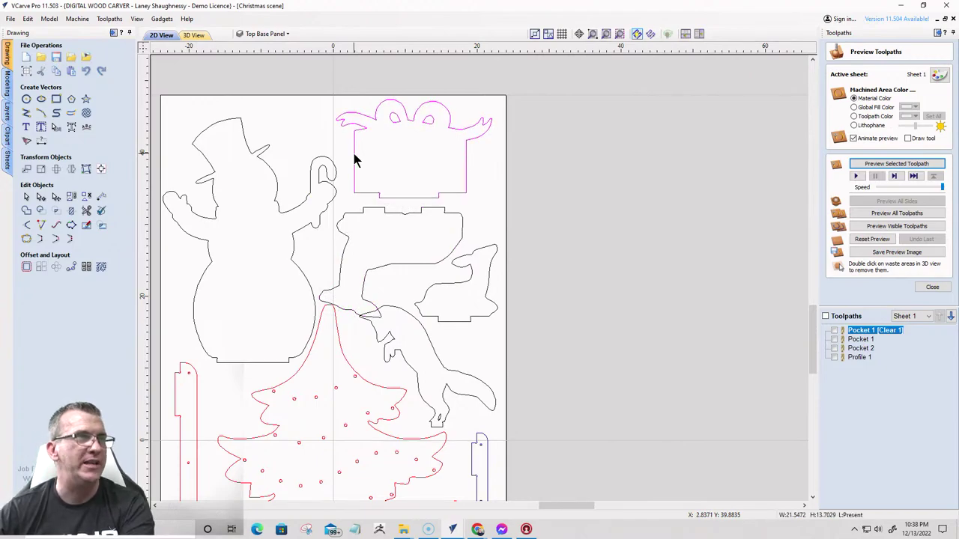
pyautogui.click(403, 217)
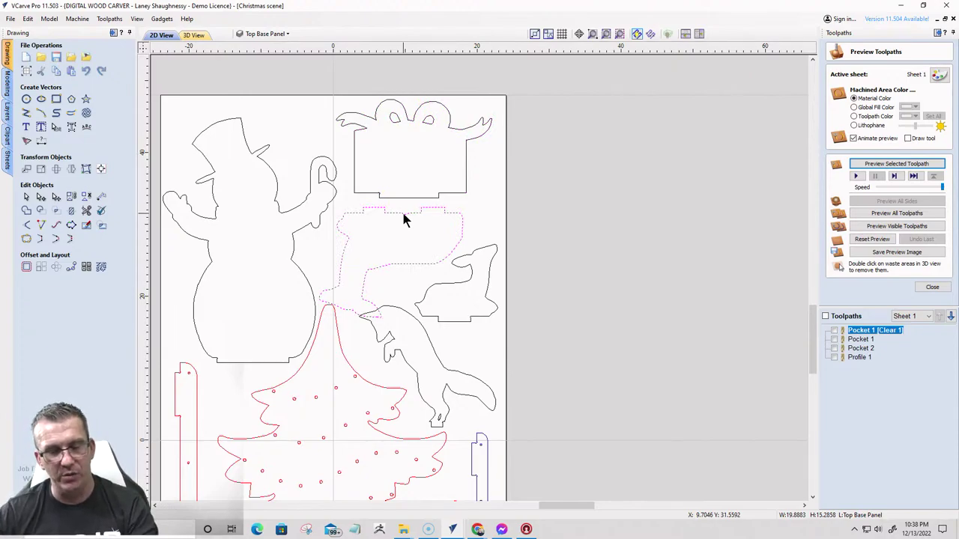
pyautogui.hotkey('ctrl', 'z')
pyautogui.hotkey('ctrl', 'z')
pyautogui.hotkey('ctrl', 'z')
pyautogui.hotkey('ctrl', 'z')
pyautogui.hotkey('ctrl', 'z')
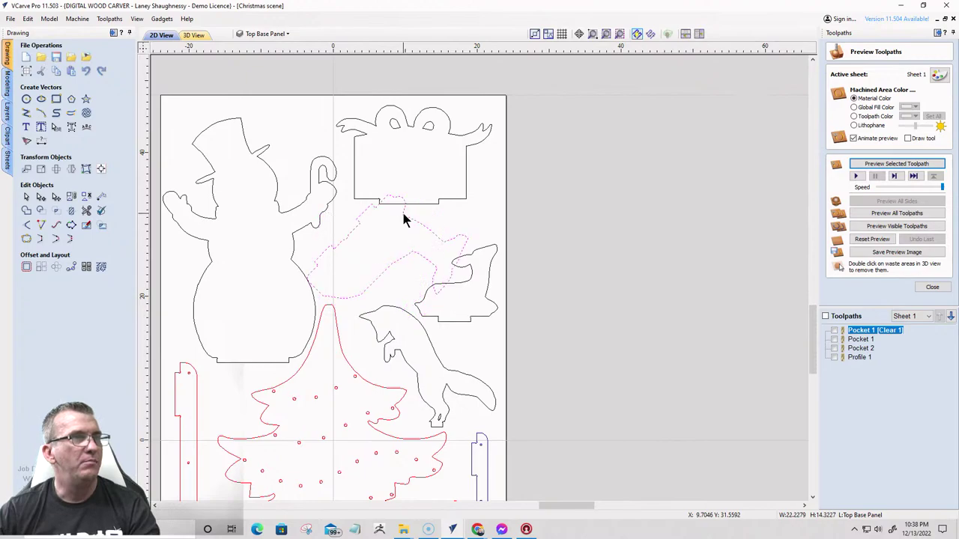
pyautogui.hotkey('ctrl', 'z')
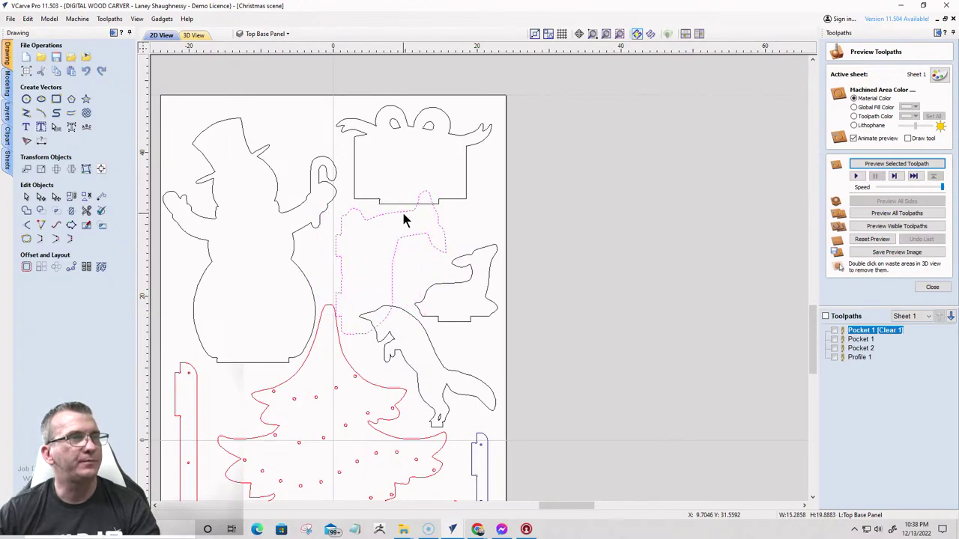
pyautogui.click(373, 198)
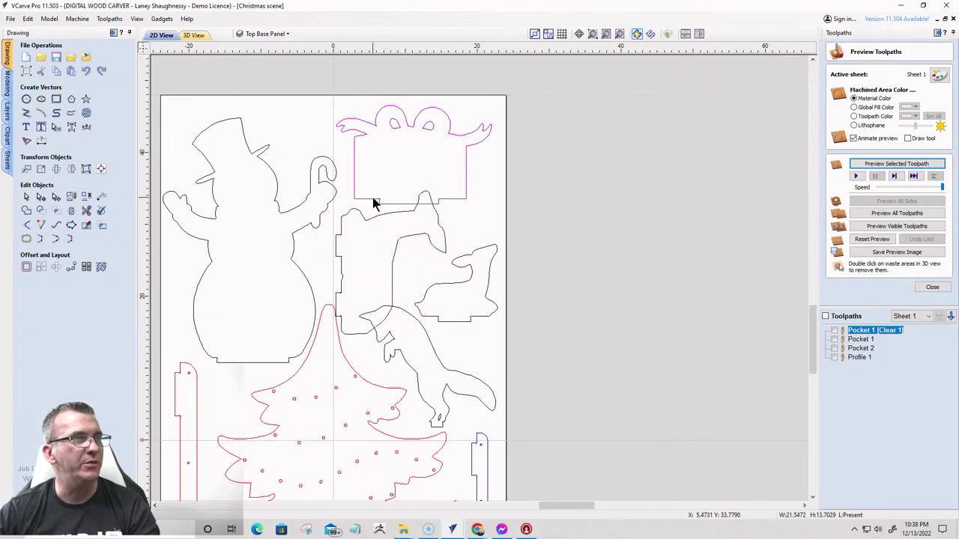
pyautogui.press('Up')
pyautogui.press('Up')
pyautogui.press('Up')
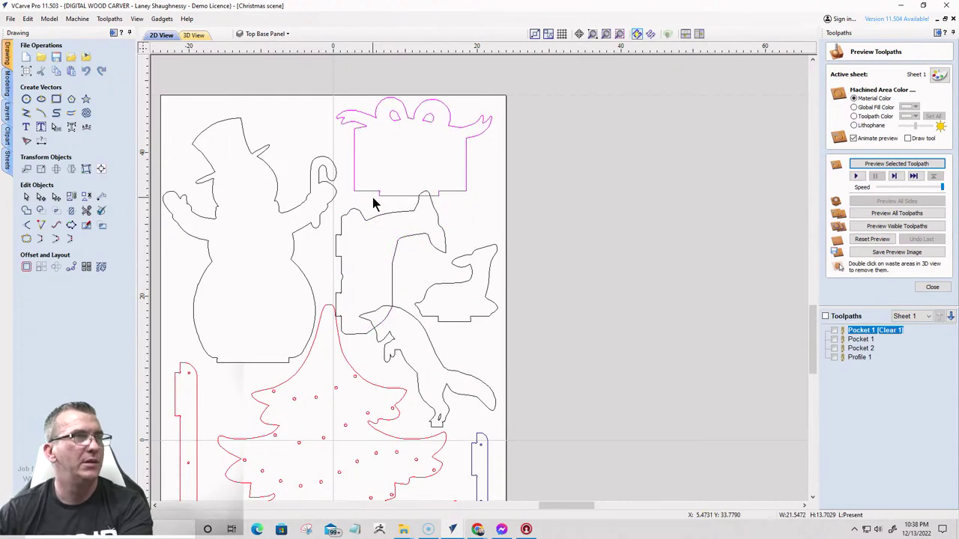
pyautogui.press('Right')
pyautogui.press('Right')
pyautogui.press('Right')
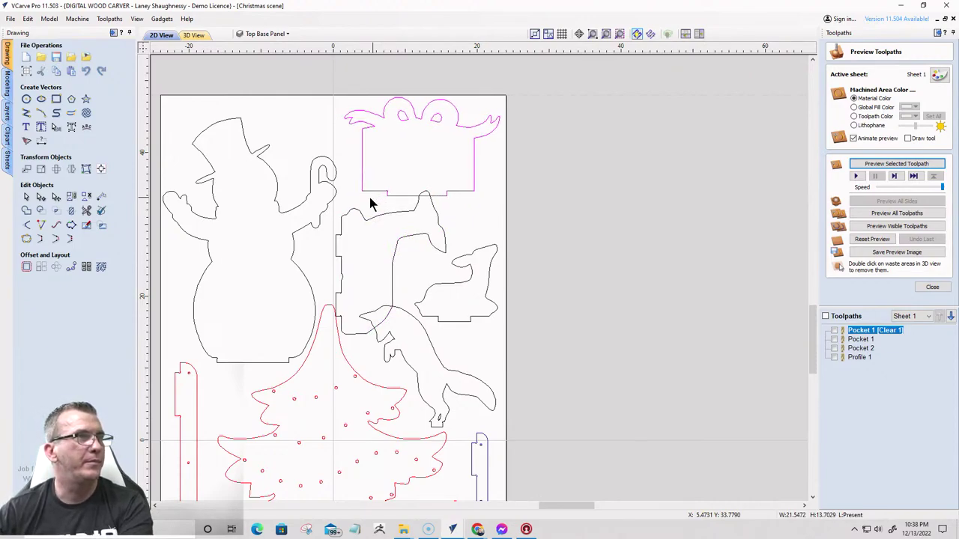
# - Adjust the snowman's height and nudge the small right-hand piece up and right
pyautogui.click(214, 199)
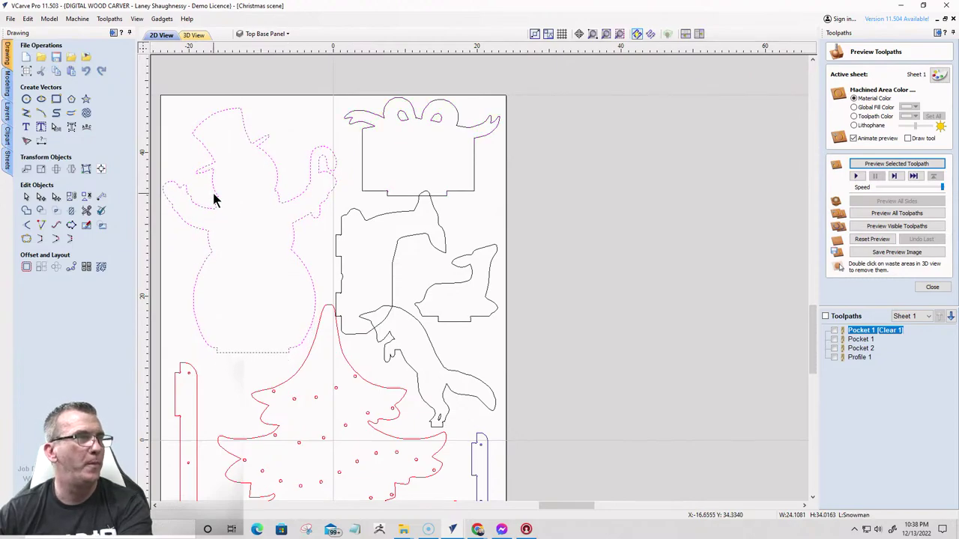
pyautogui.press('Up')
pyautogui.press('Up')
pyautogui.press('Up')
pyautogui.press('Up')
pyautogui.press('Up')
pyautogui.press('Up')
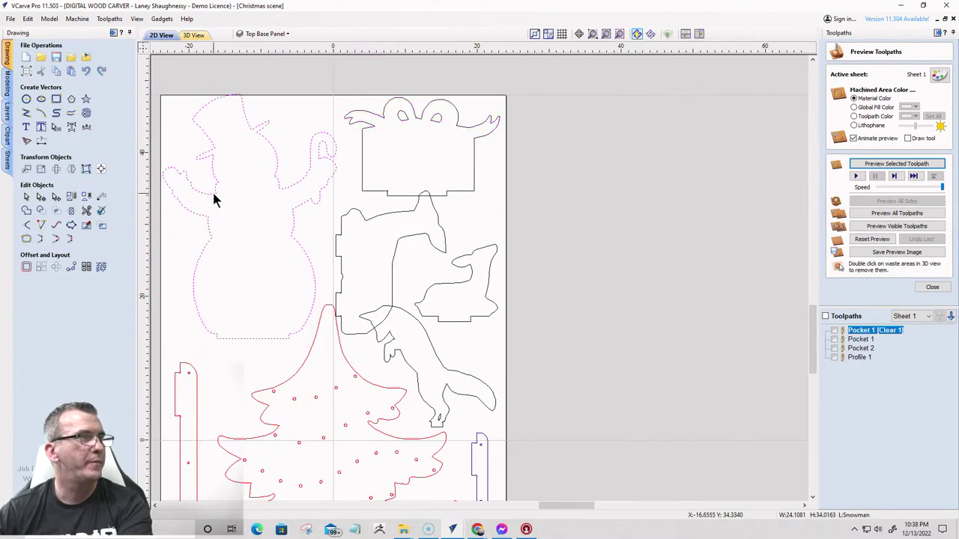
pyautogui.press('Down')
pyautogui.press('Down')
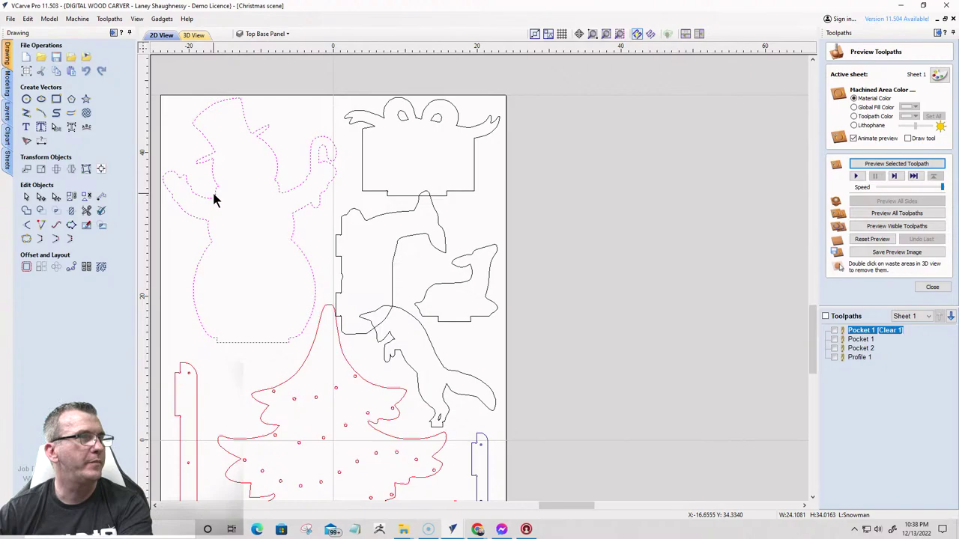
pyautogui.click(430, 293)
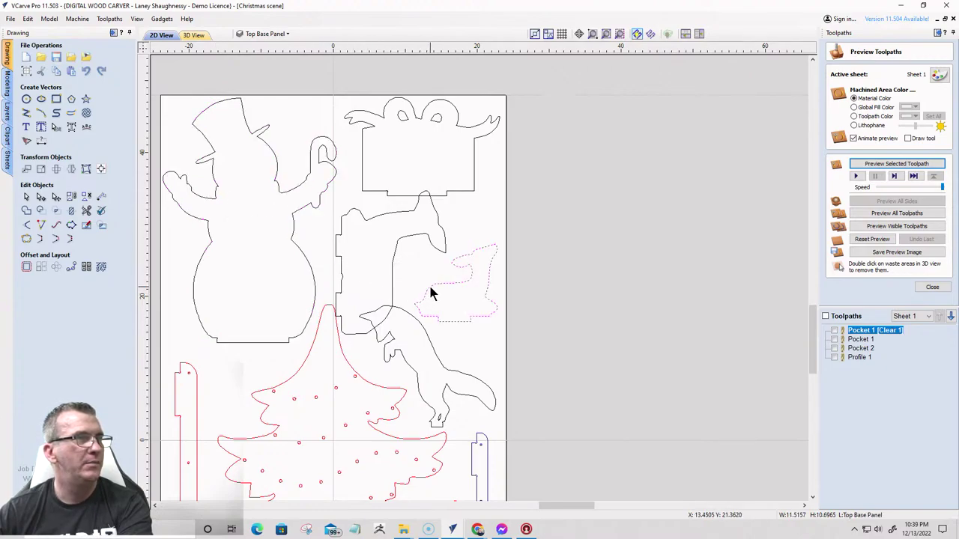
pyautogui.click(431, 345)
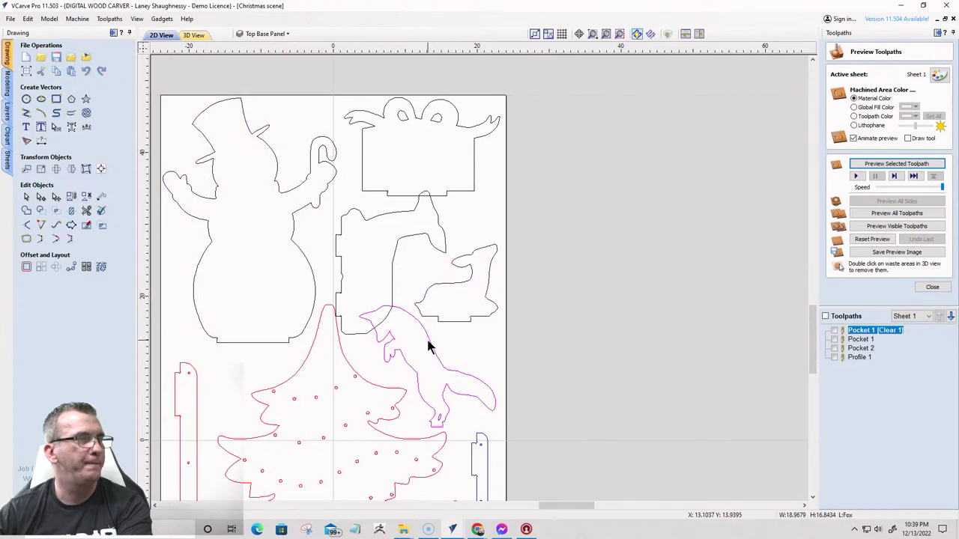
pyautogui.click(463, 283)
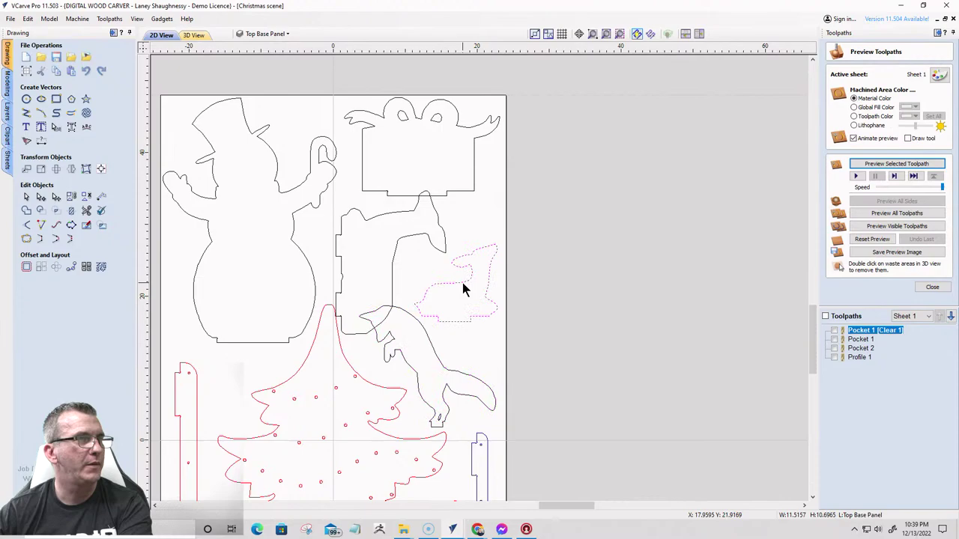
pyautogui.click(393, 283)
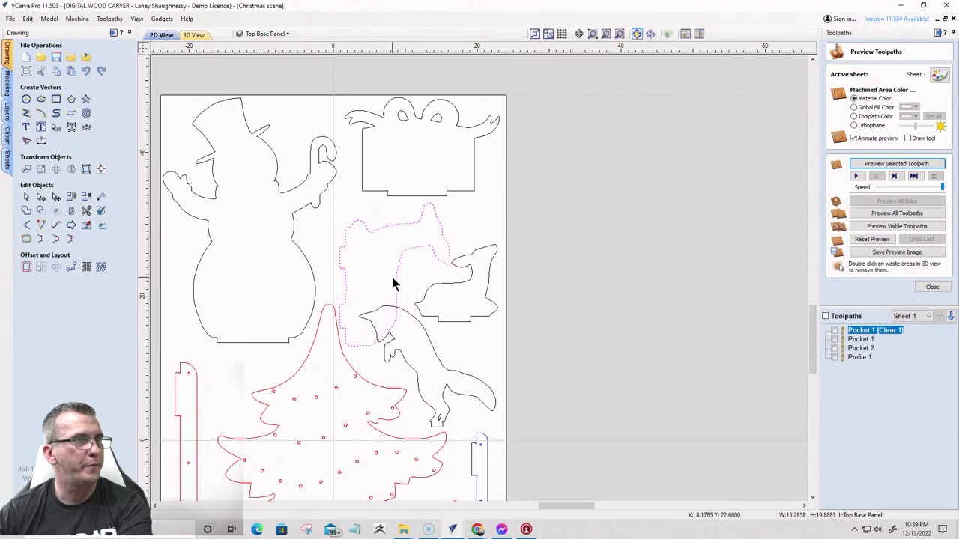
pyautogui.click(459, 281)
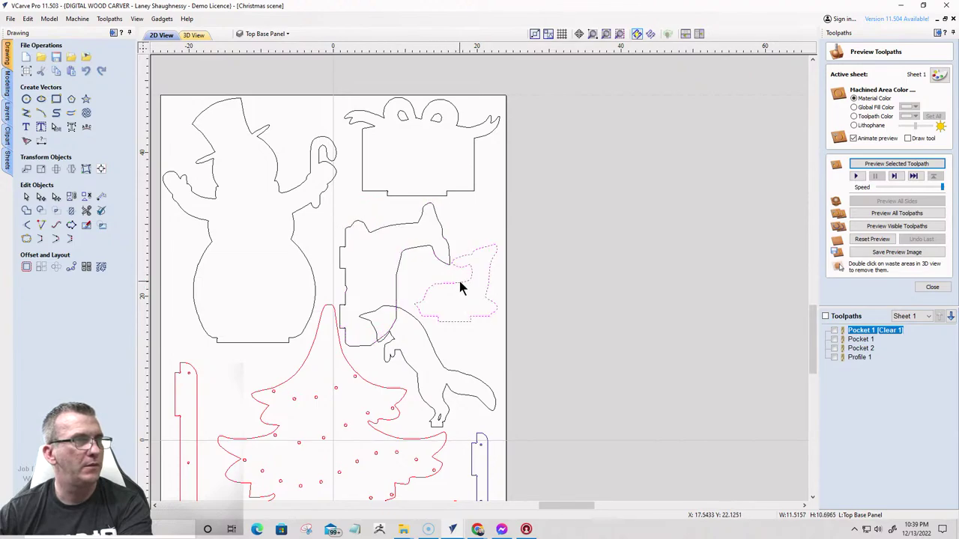
pyautogui.press('Right')
pyautogui.press('Right')
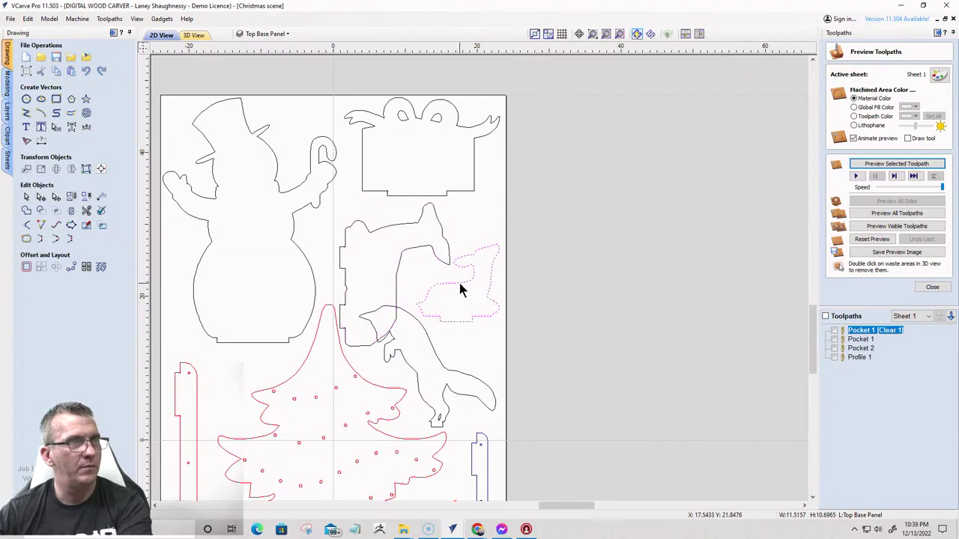
pyautogui.press('Up')
pyautogui.press('Up')
pyautogui.press('Up')
pyautogui.press('Up')
pyautogui.press('Up')
pyautogui.press('Up')
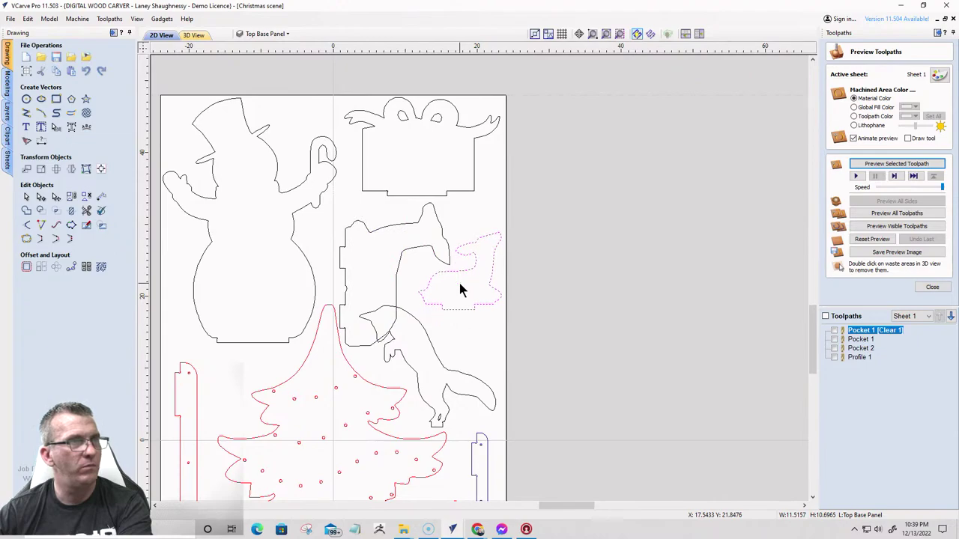
# - Shift the fox right and down, tucking it beside the large tree's peak
pyautogui.click(424, 335)
pyautogui.press('Right')
pyautogui.press('Right')
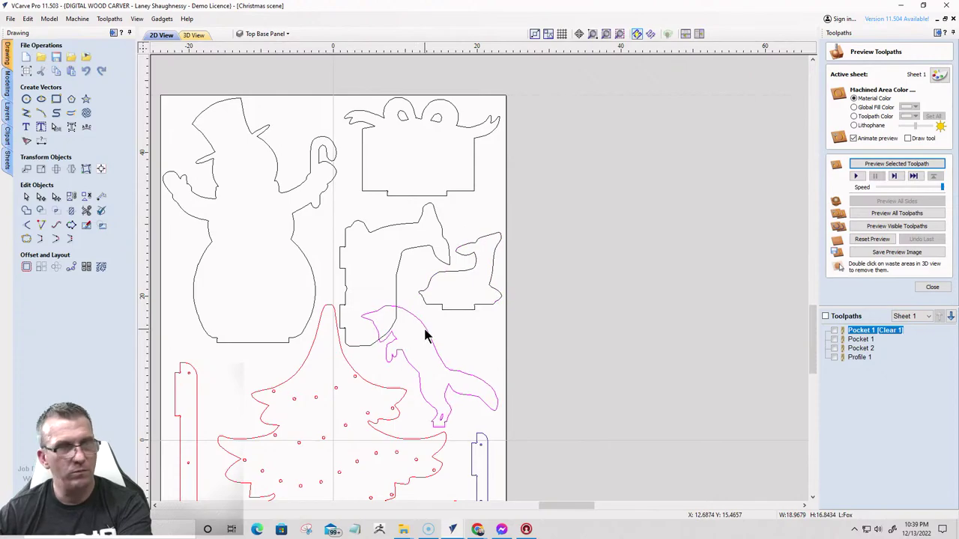
pyautogui.press('Right')
pyautogui.press('Right')
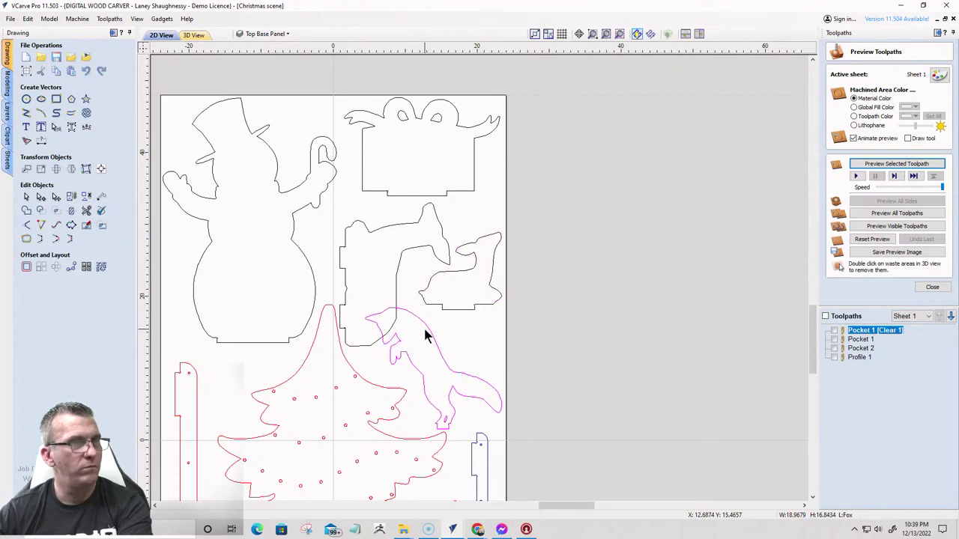
pyautogui.press('Right')
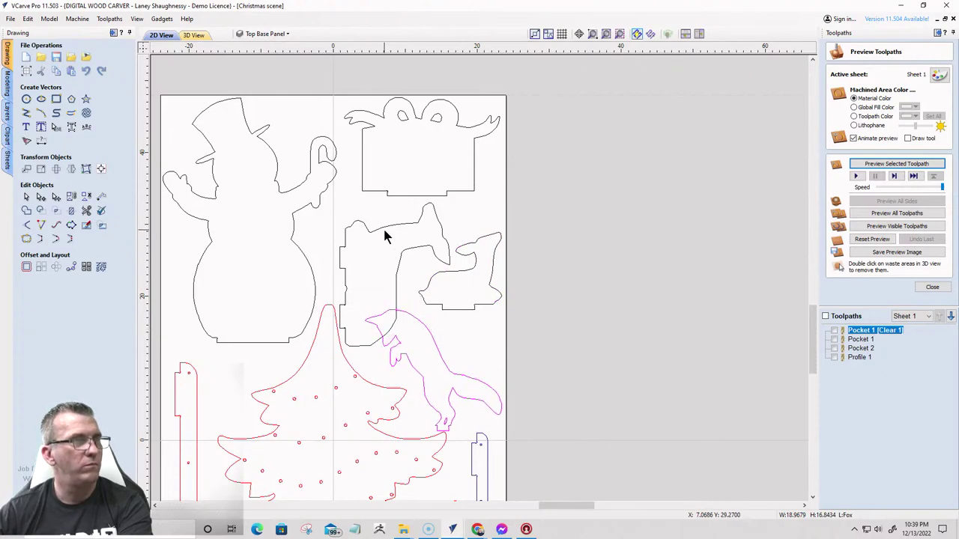
pyautogui.scroll(-2, 304, 215)
pyautogui.scroll(-2, 305, 215)
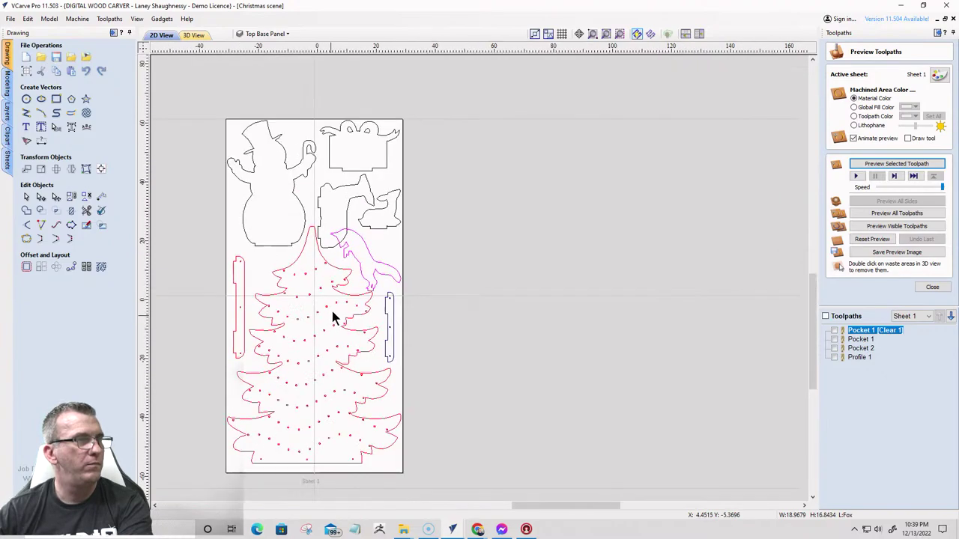
pyautogui.scroll(-1, 334, 317)
pyautogui.scroll(2, 318, 429)
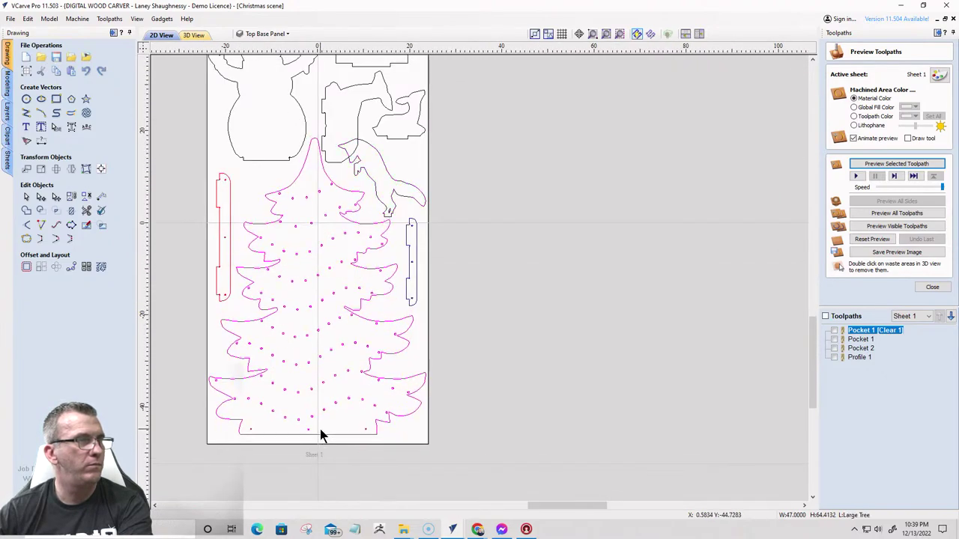
pyautogui.click(386, 213)
pyautogui.moveTo(386, 213); pyautogui.dragTo(387, 214)
pyautogui.press('Down')
pyautogui.press('Down')
pyautogui.press('Down')
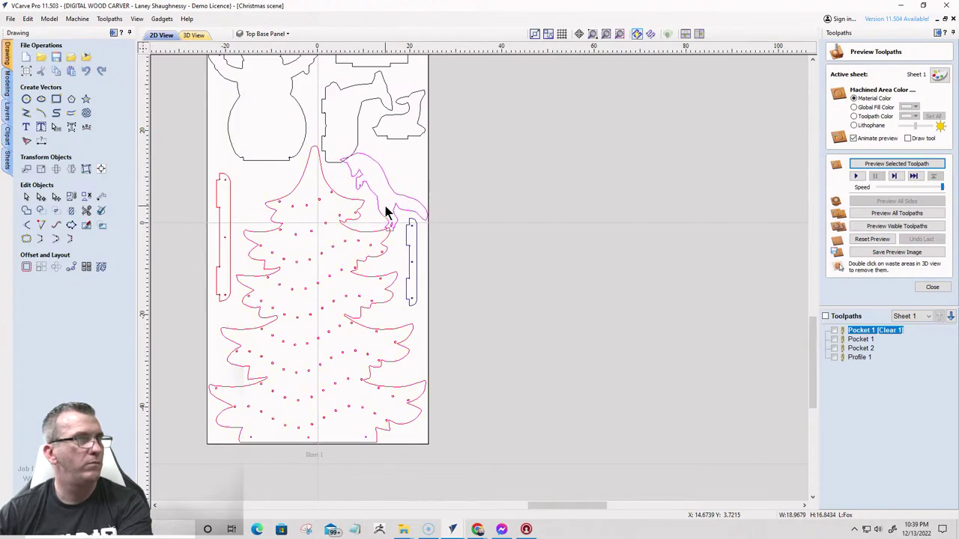
pyautogui.click(365, 108)
pyautogui.click(365, 107)
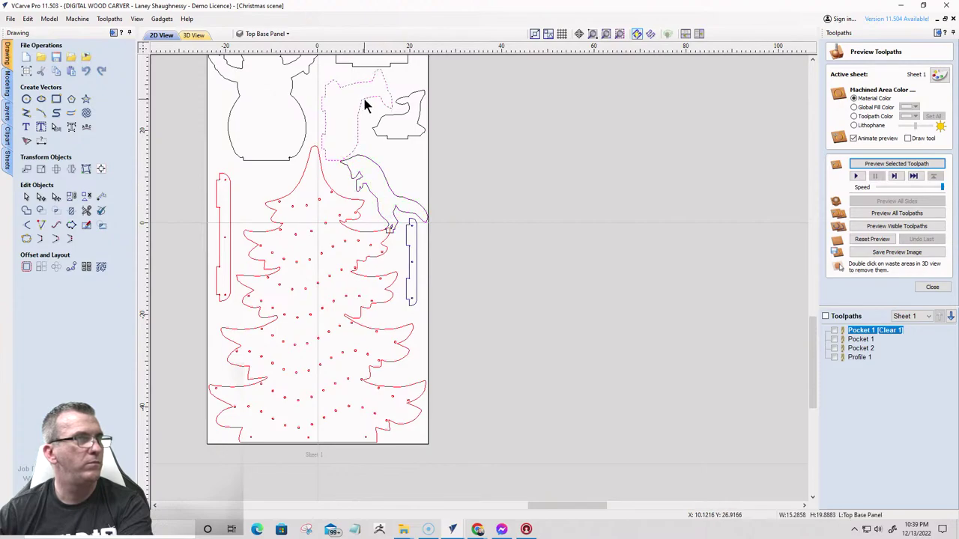
# - Nudge the fox outline up and left with arrow keys to tuck it beside the large tree's peak
pyautogui.click(328, 193)
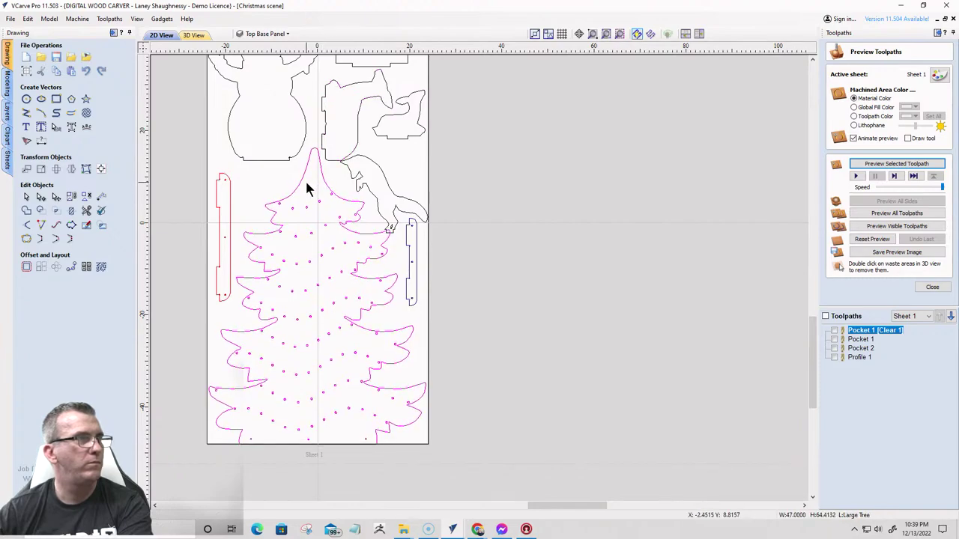
pyautogui.scroll(4, 215, 400)
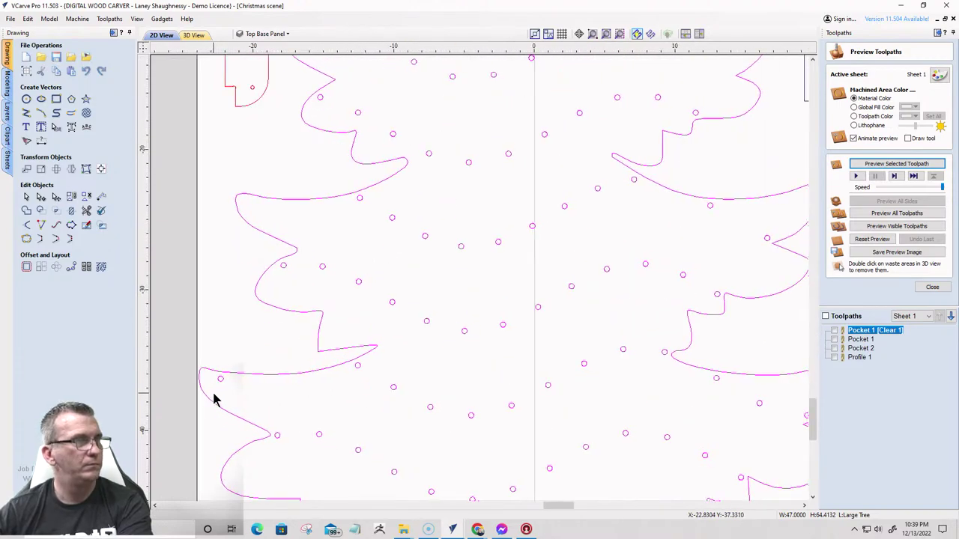
pyautogui.scroll(-3, 214, 400)
pyautogui.scroll(2, 372, 192)
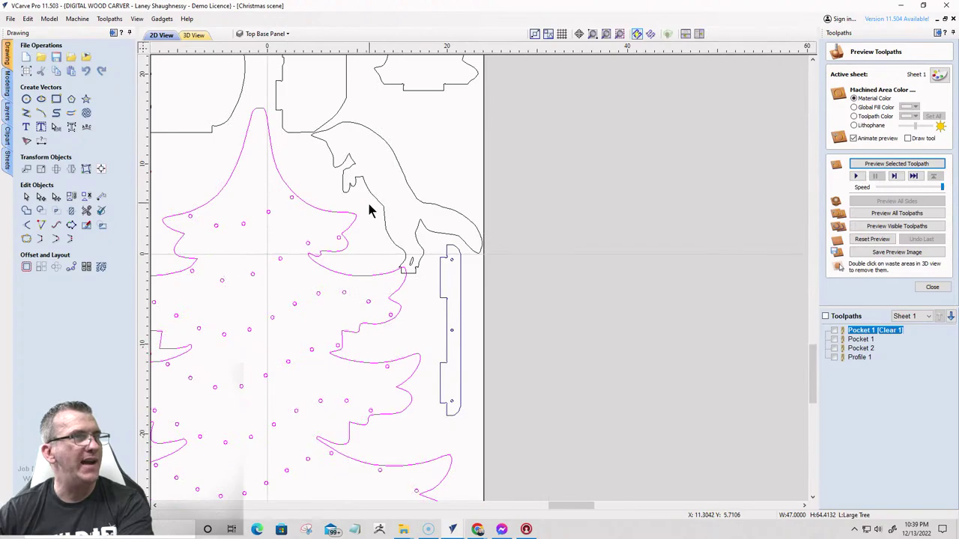
pyautogui.click(371, 194)
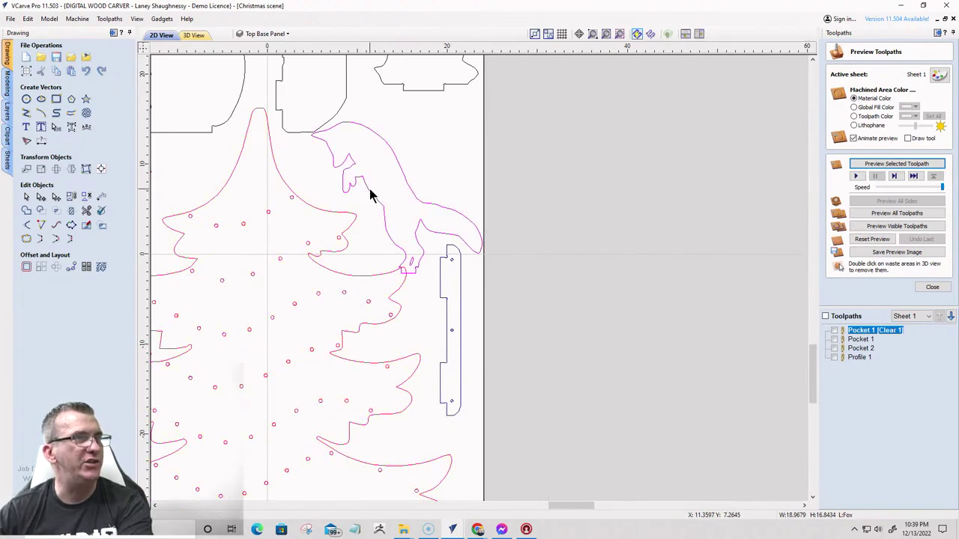
pyautogui.press('Up')
pyautogui.press('Right')
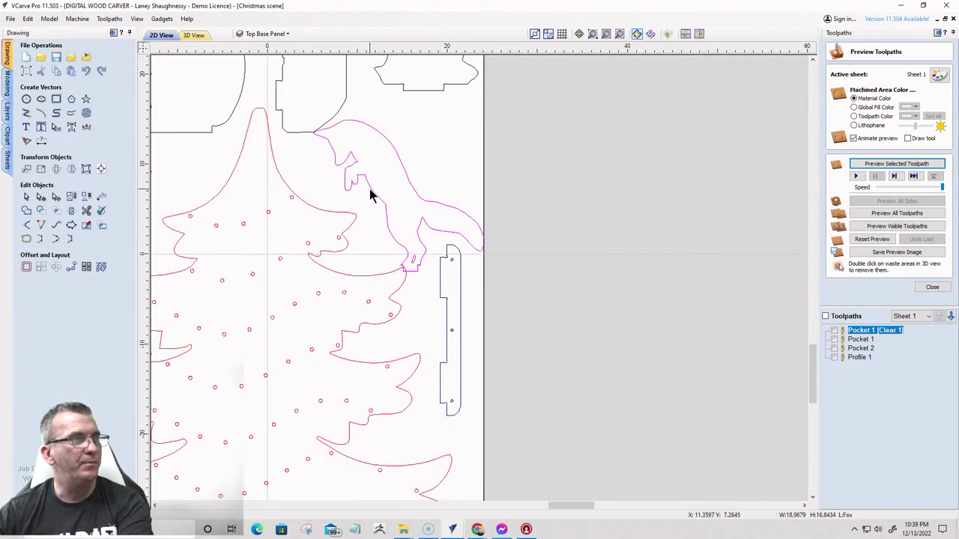
pyautogui.press('Right')
pyautogui.press('Up')
pyautogui.press('Up')
pyautogui.press('Up')
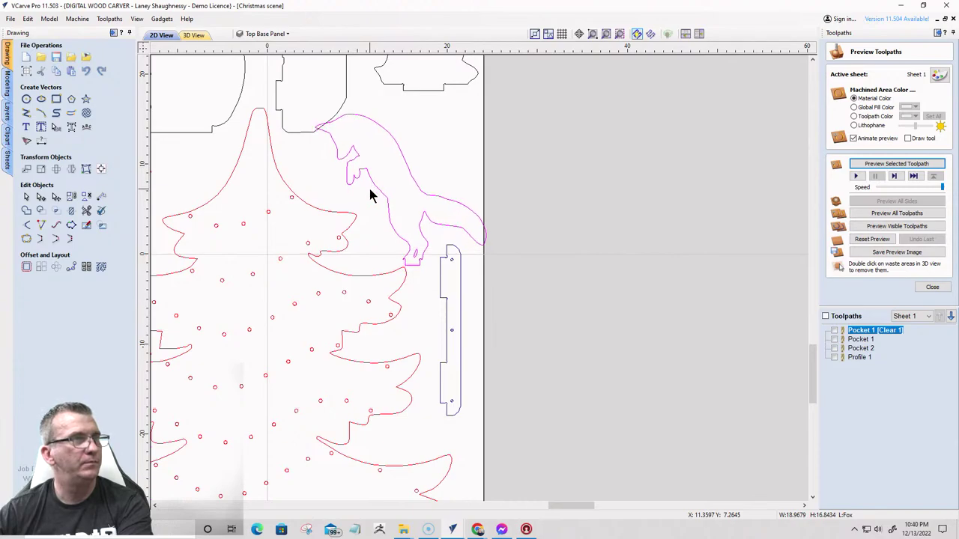
pyautogui.press('Left')
pyautogui.press('Left')
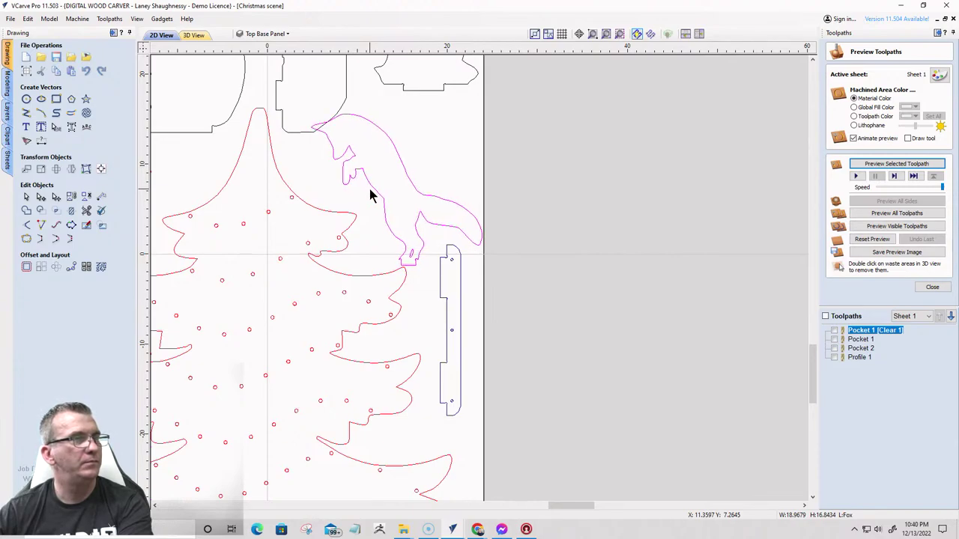
pyautogui.press('Up')
pyautogui.press('Left')
pyautogui.scroll(-5, 370, 193)
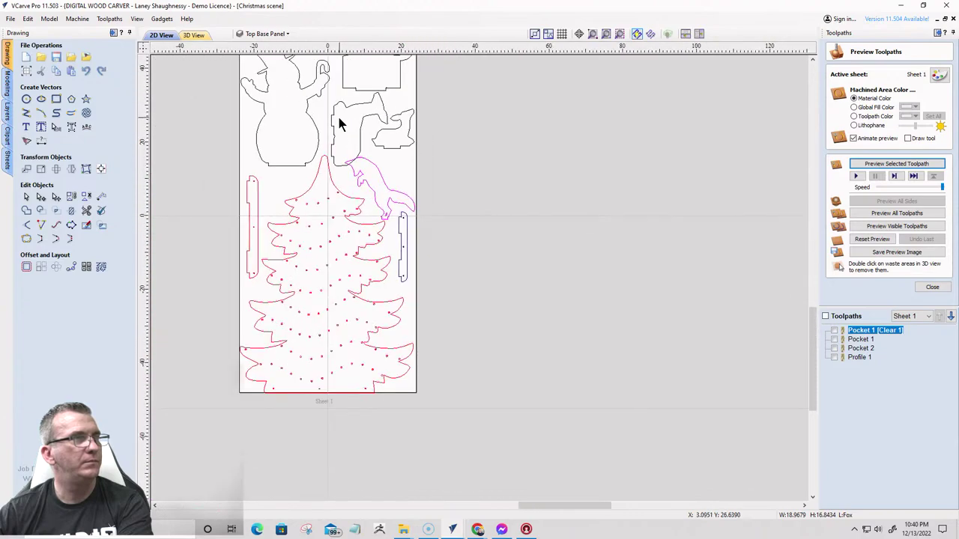
# - Select the Top Base Panel and Present outlines in turn to check spacing around the fox
pyautogui.click(334, 125)
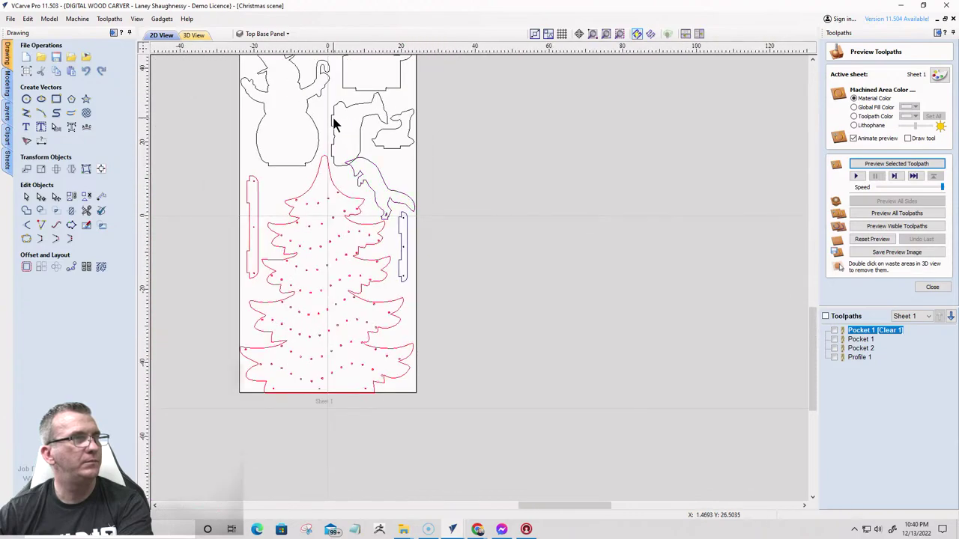
pyautogui.click(333, 123)
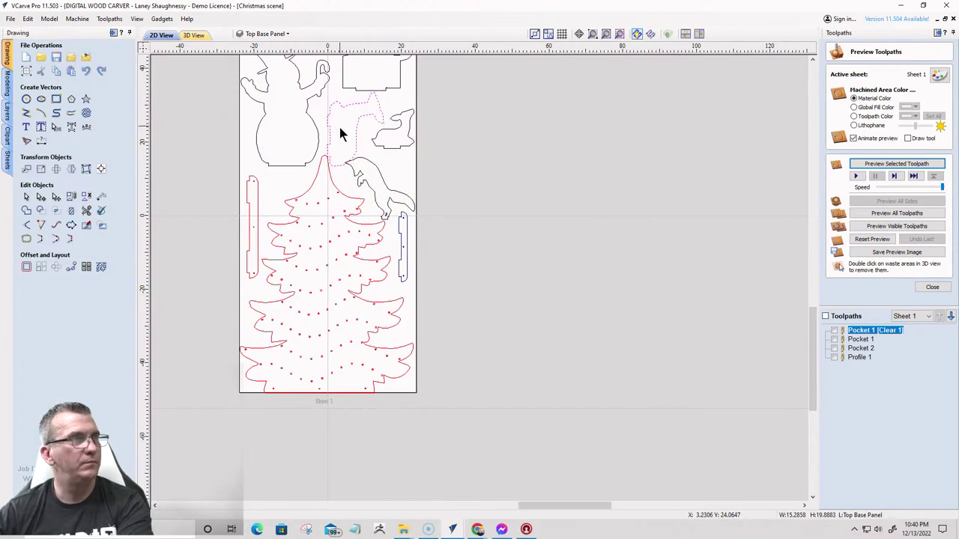
pyautogui.scroll(2, 339, 128)
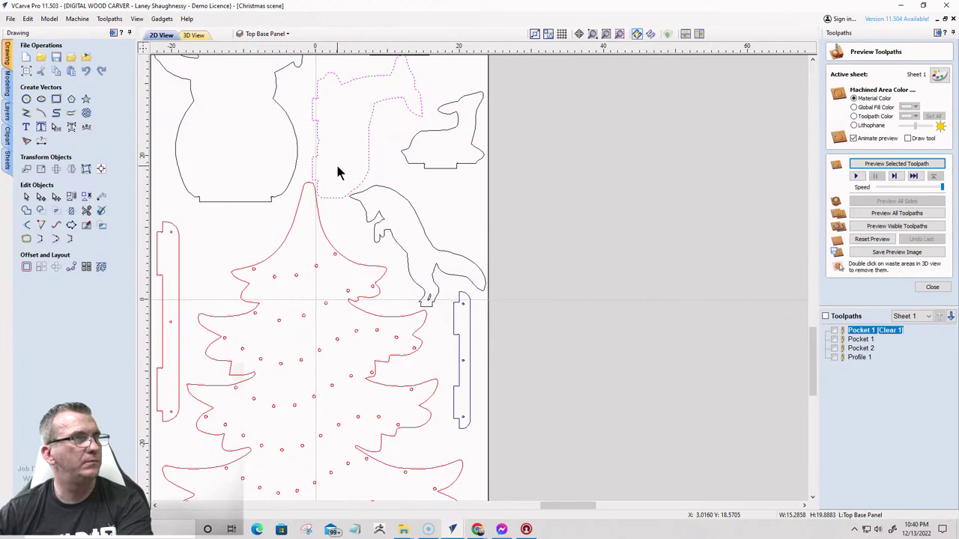
pyautogui.scroll(-2, 325, 193)
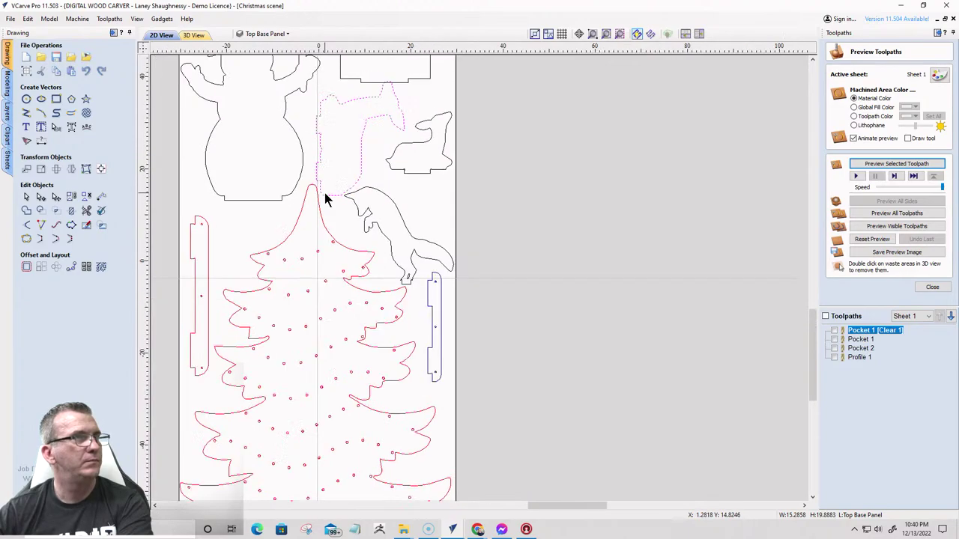
pyautogui.scroll(-2, 340, 125)
pyautogui.scroll(5, 353, 116)
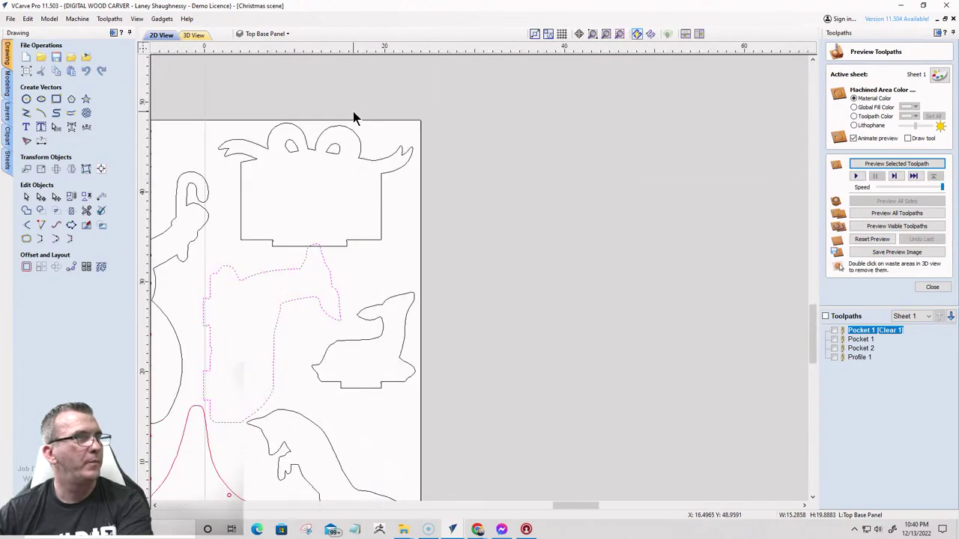
pyautogui.click(342, 139)
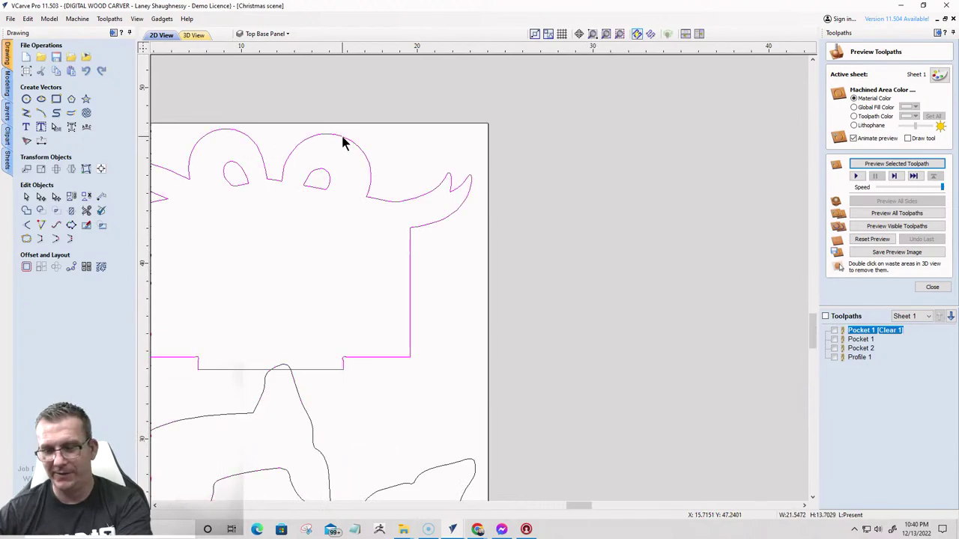
pyautogui.scroll(-2, 342, 139)
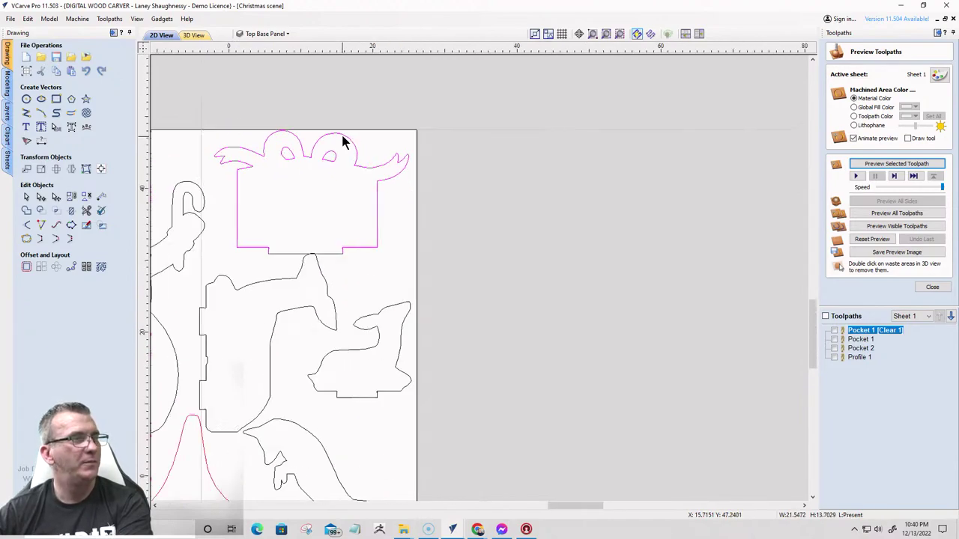
pyautogui.scroll(-1, 342, 139)
pyautogui.scroll(3, 317, 214)
pyautogui.scroll(-2, 323, 247)
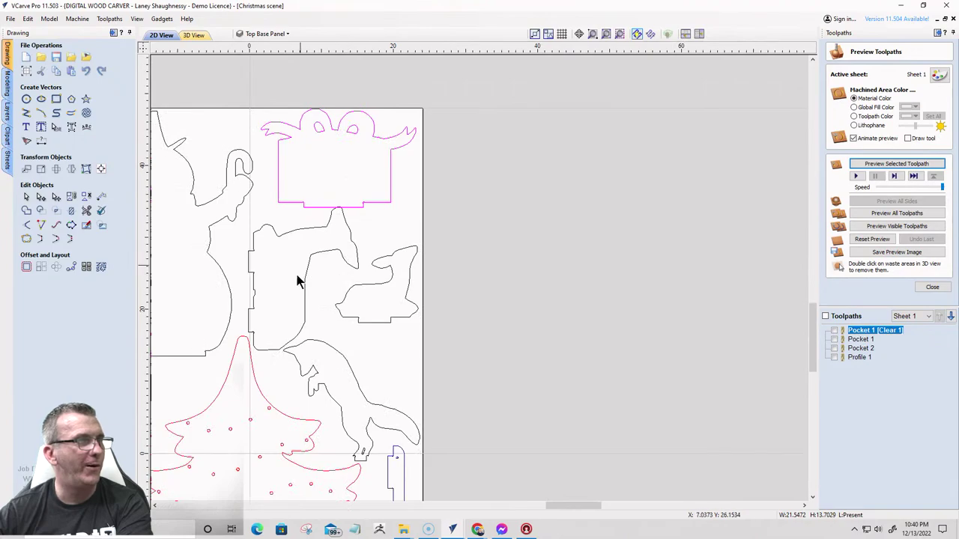
pyautogui.scroll(3, 262, 357)
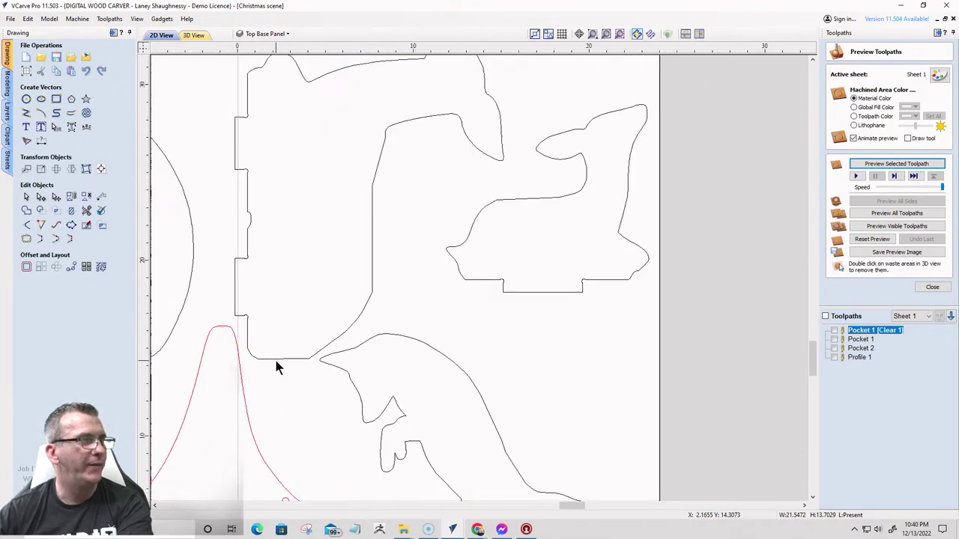
pyautogui.click(276, 360)
pyautogui.scroll(1, 275, 359)
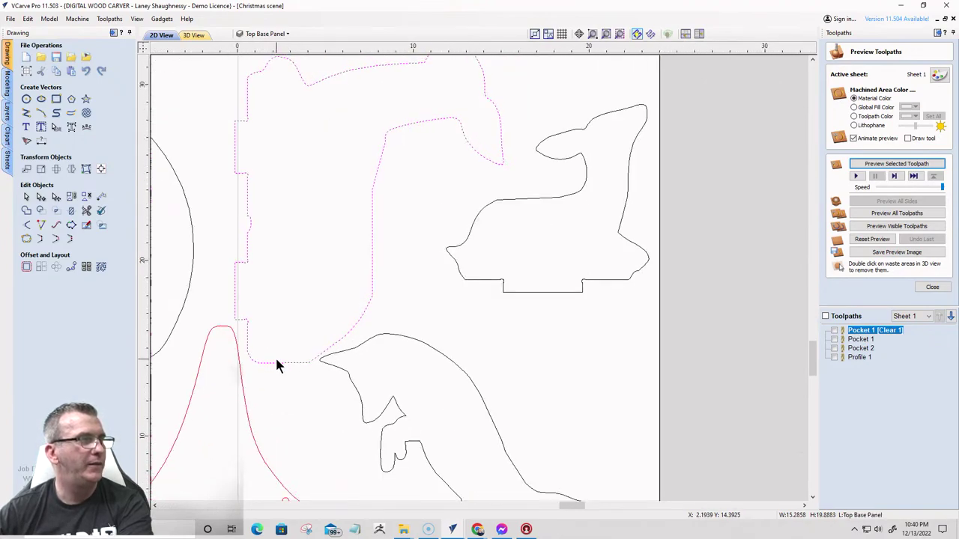
pyautogui.scroll(-3, 277, 363)
pyautogui.scroll(2, 277, 362)
pyautogui.scroll(2, 414, 88)
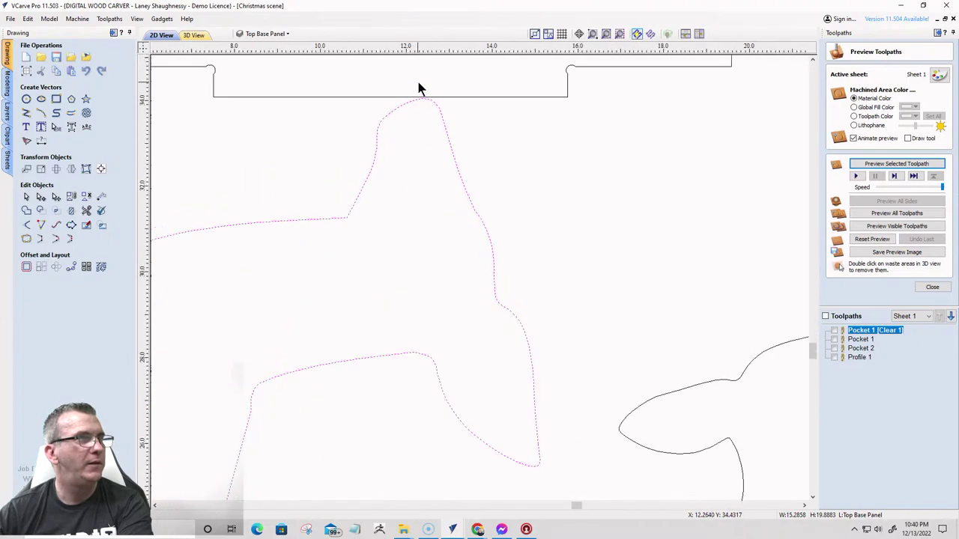
pyautogui.scroll(-3, 413, 120)
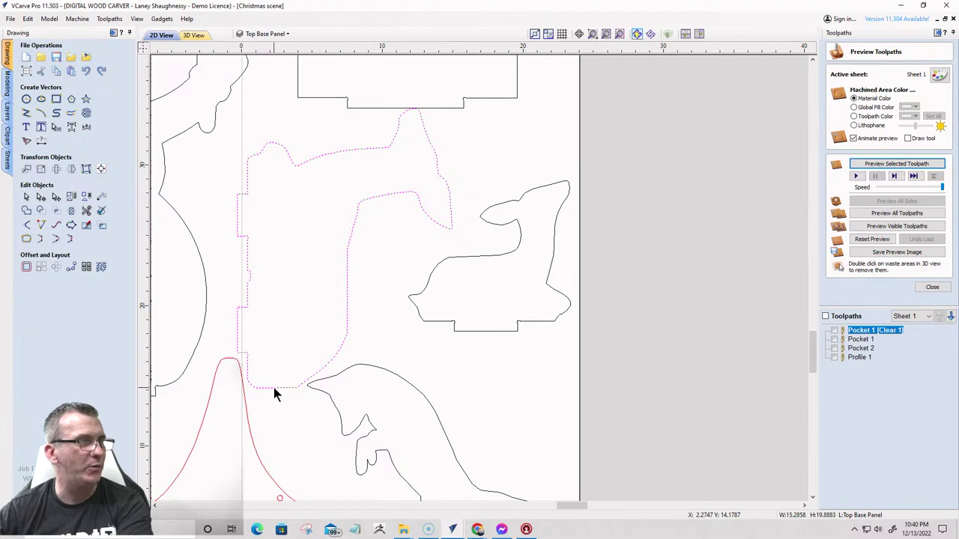
# - Draw a small circle at the base panel corner and move it into the gap beside the tree
pyautogui.click(27, 99)
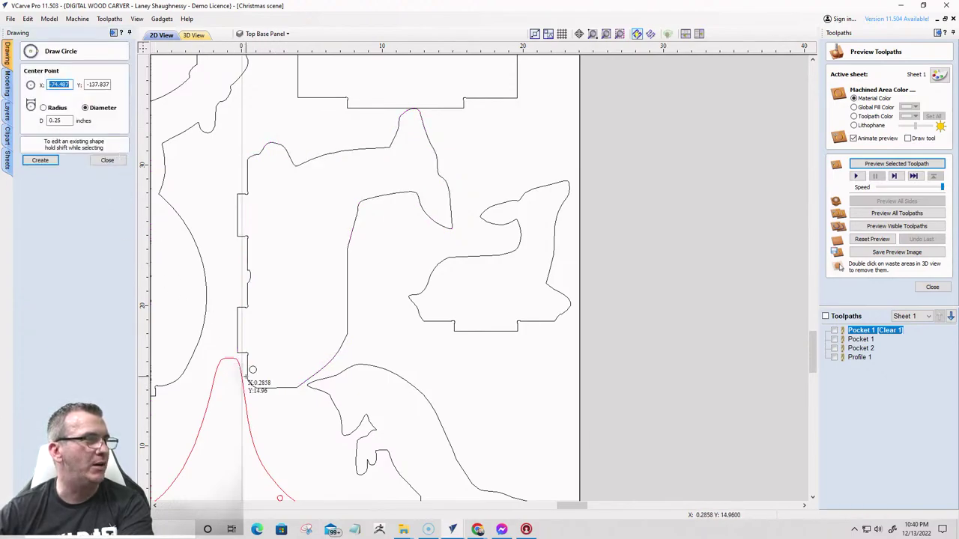
pyautogui.click(246, 376)
pyautogui.scroll(4, 256, 373)
pyautogui.scroll(3, 257, 373)
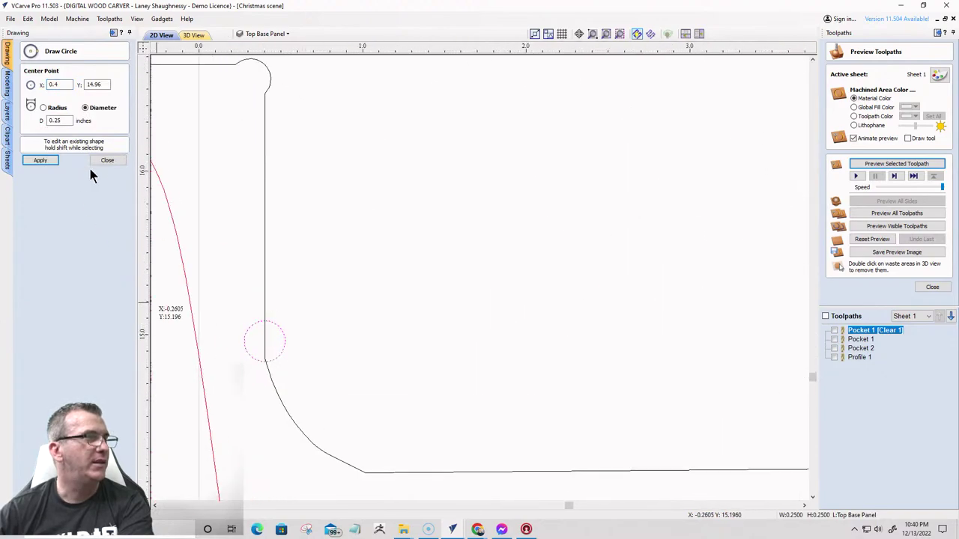
pyautogui.click(109, 161)
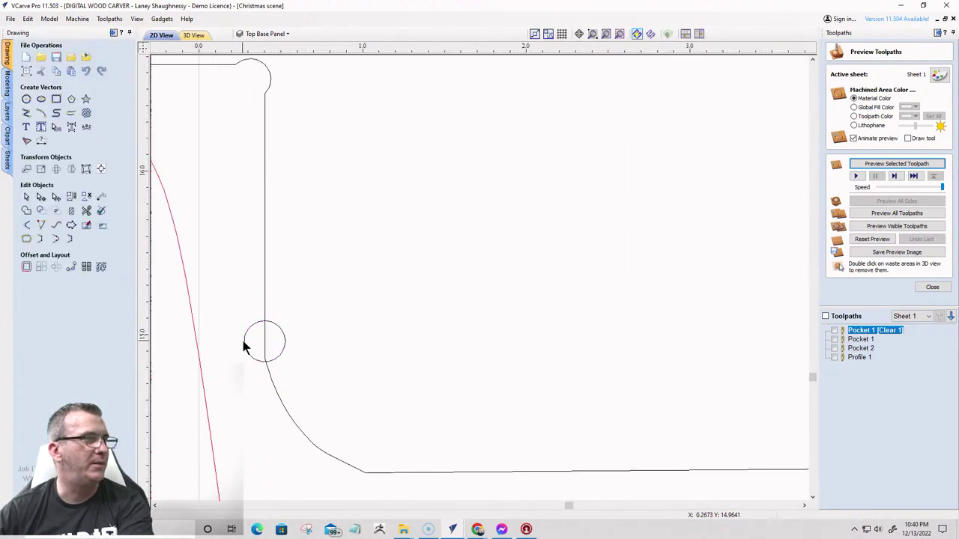
pyautogui.click(244, 341)
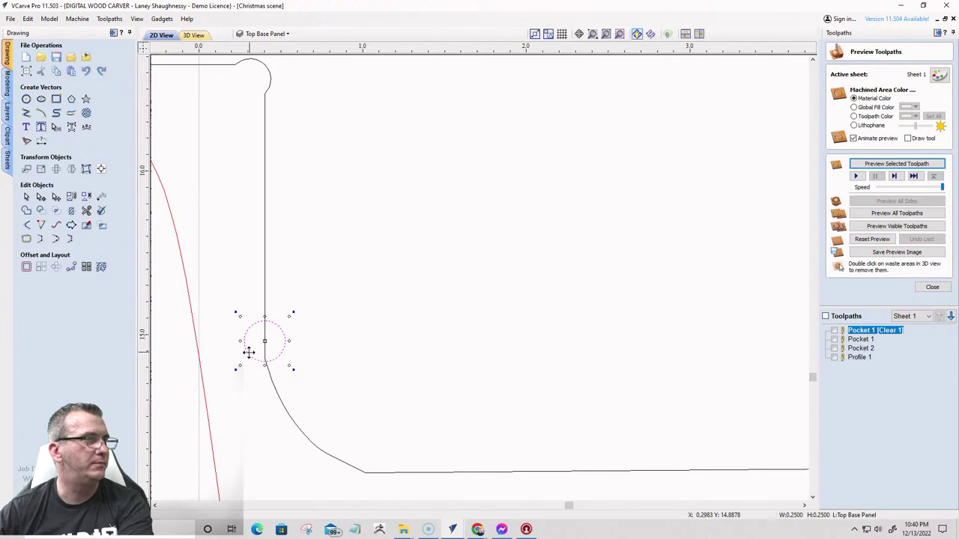
pyautogui.moveTo(249, 354); pyautogui.dragTo(222, 411)
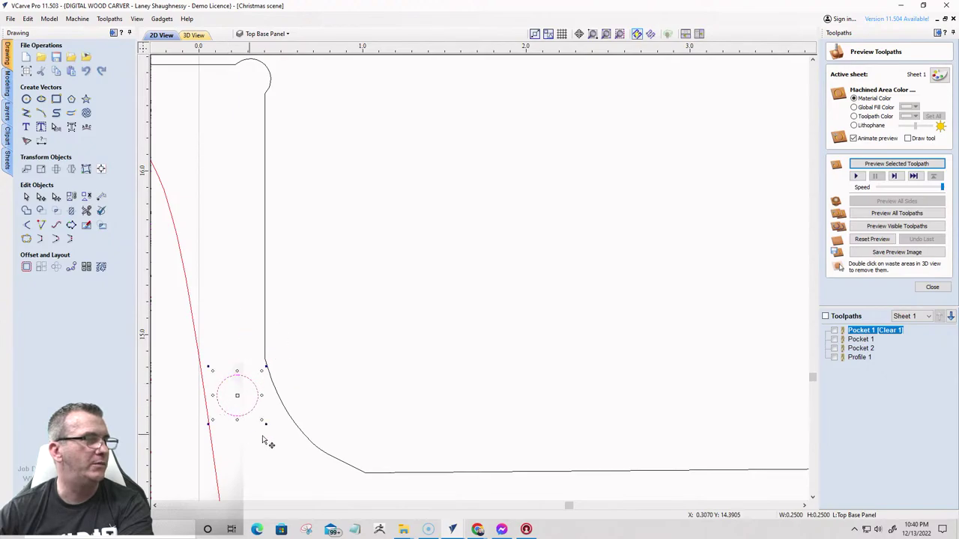
# - Nudge the Top Base Panel outline slightly right against the spacer circle
pyautogui.click(283, 409)
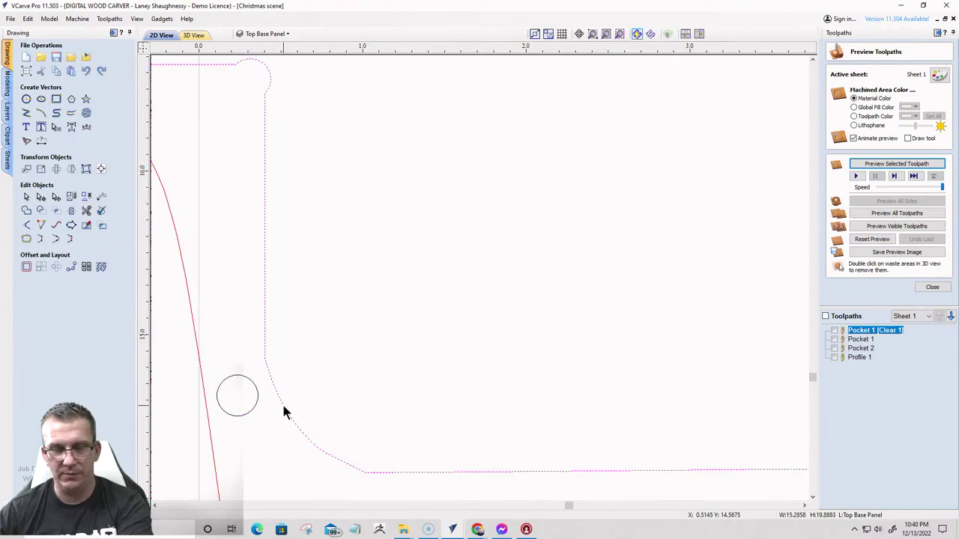
pyautogui.press('Right')
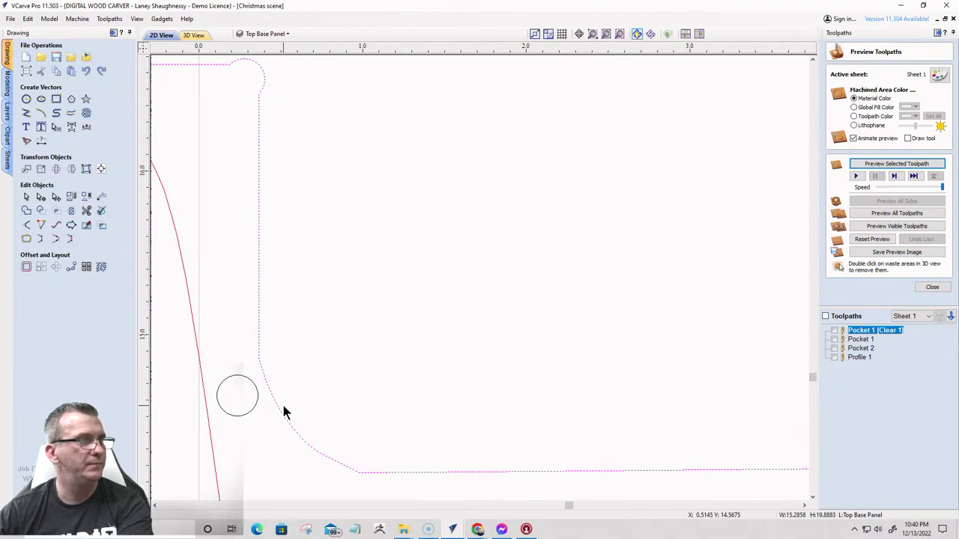
pyautogui.scroll(-5, 285, 408)
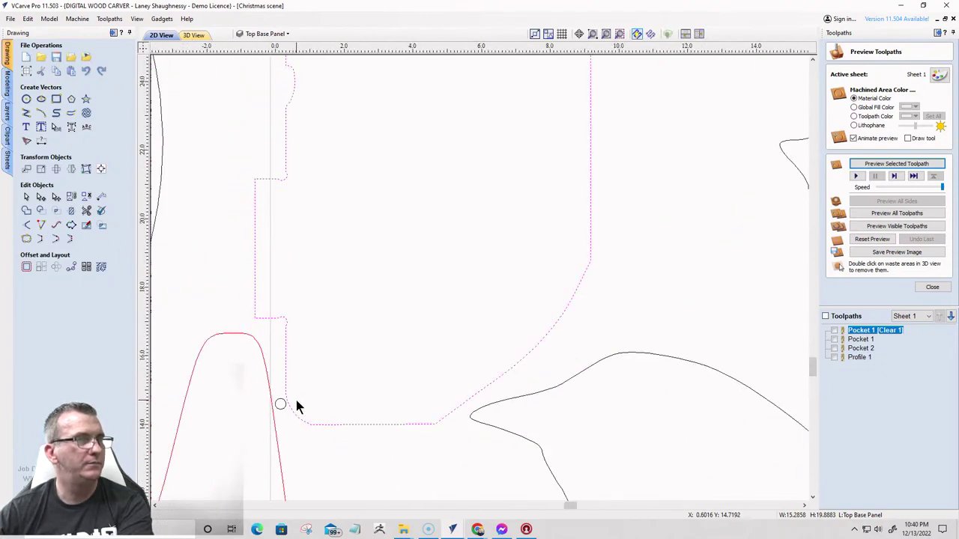
pyautogui.scroll(-3, 296, 405)
pyautogui.scroll(-3, 404, 253)
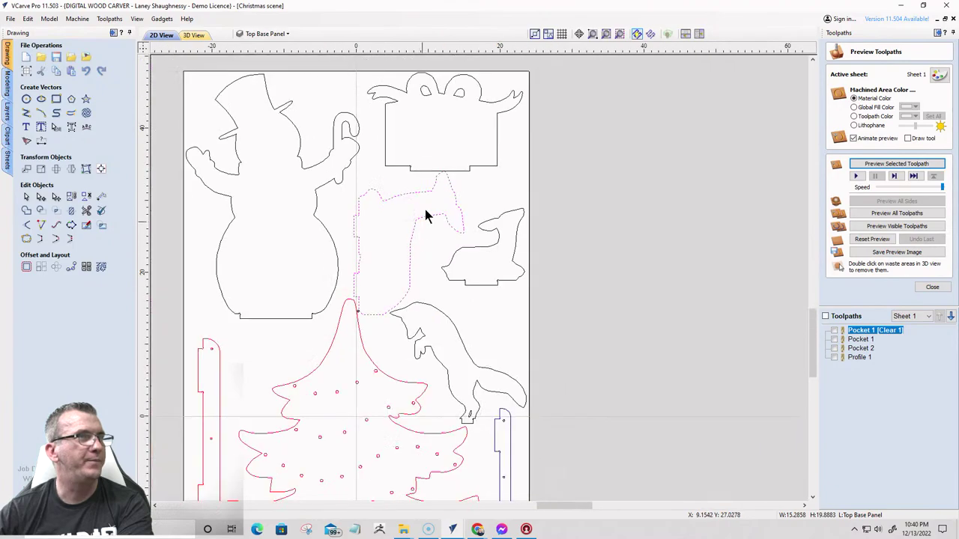
pyautogui.scroll(4, 437, 148)
pyautogui.scroll(3, 472, 225)
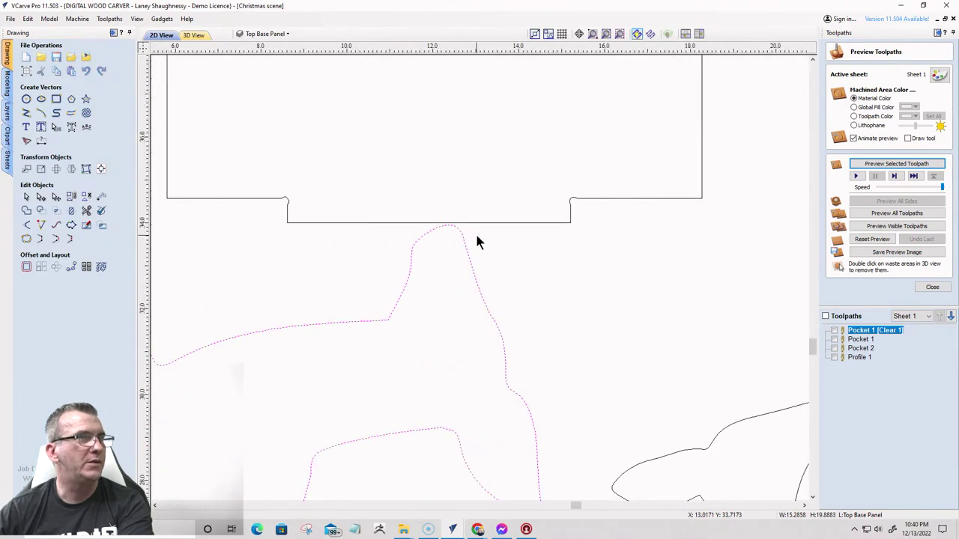
pyautogui.scroll(-4, 472, 225)
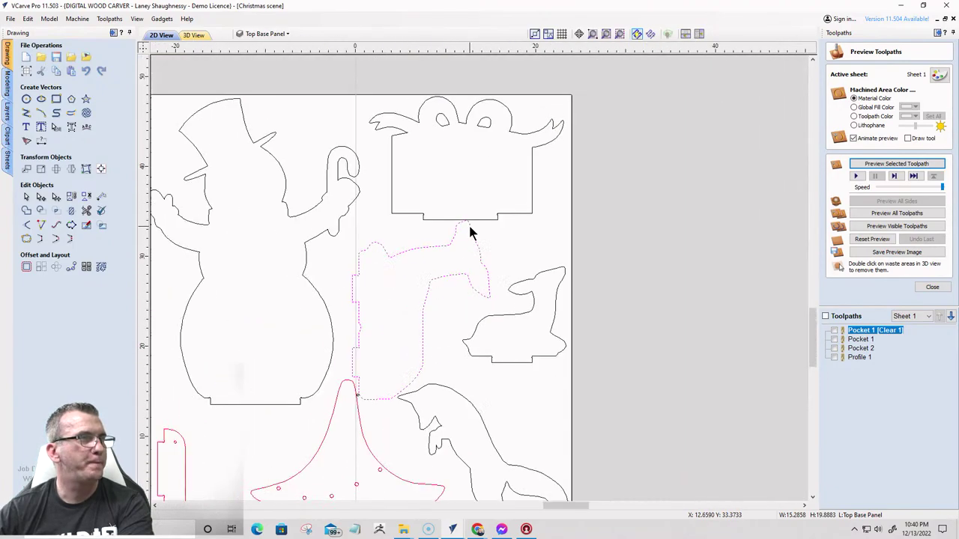
pyautogui.scroll(5, 374, 412)
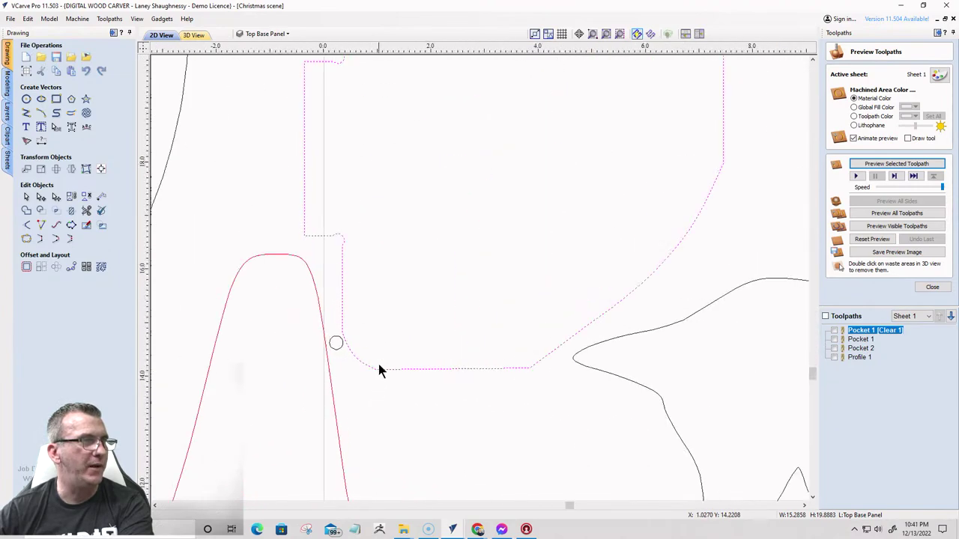
# - Select the small spacer circle and zoom back out to the full sheet
pyautogui.click(336, 347)
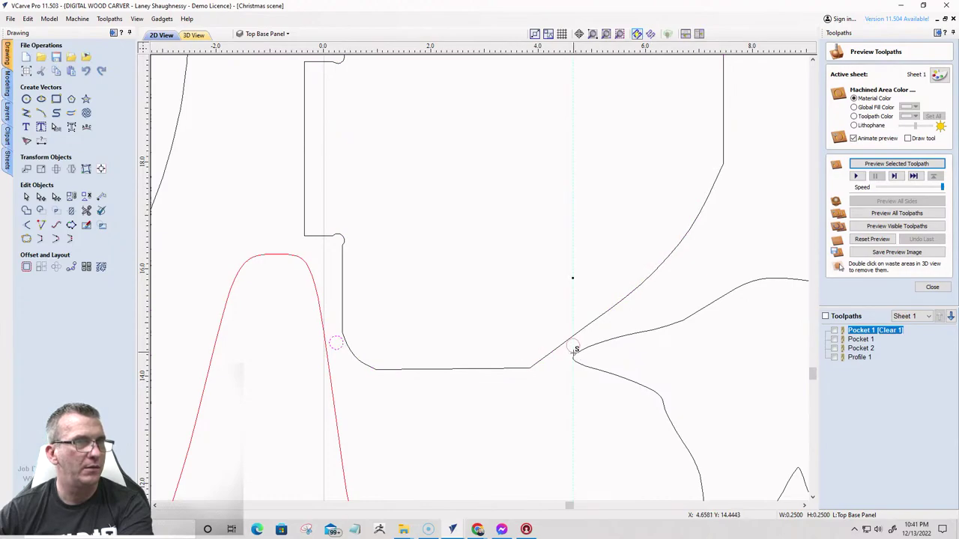
pyautogui.scroll(-3, 628, 315)
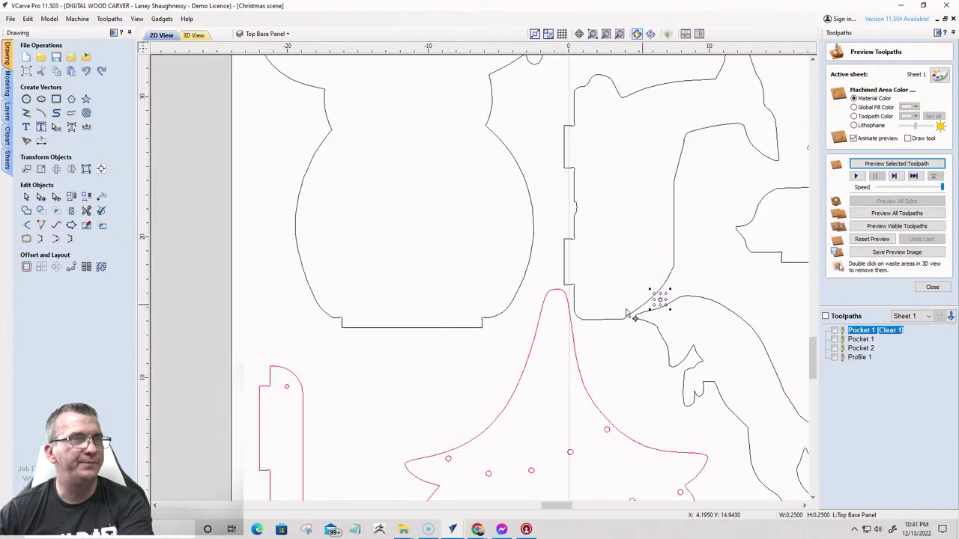
pyautogui.scroll(-5, 633, 307)
pyautogui.scroll(1, 650, 183)
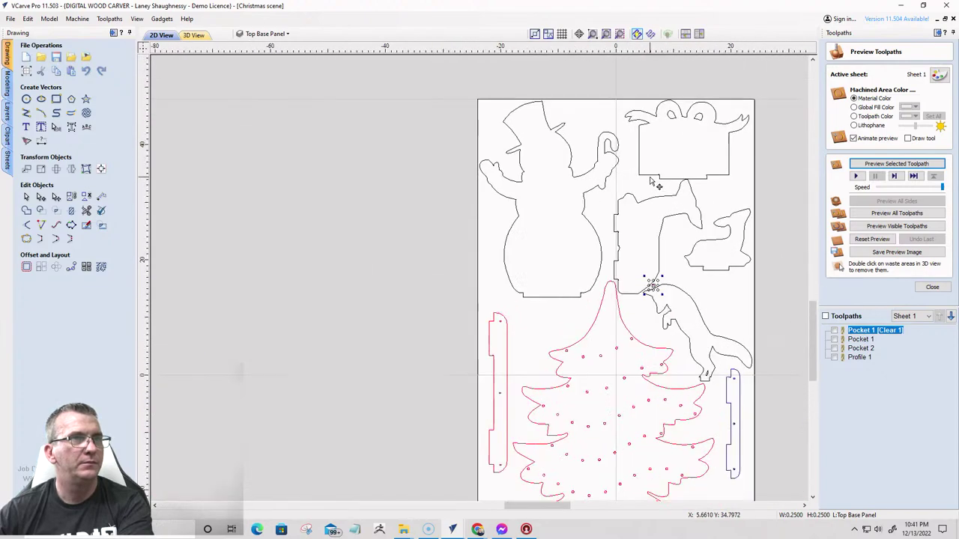
pyautogui.scroll(1, 650, 183)
# - Nudge the gift-box Present part three steps to the left
pyautogui.click(651, 179)
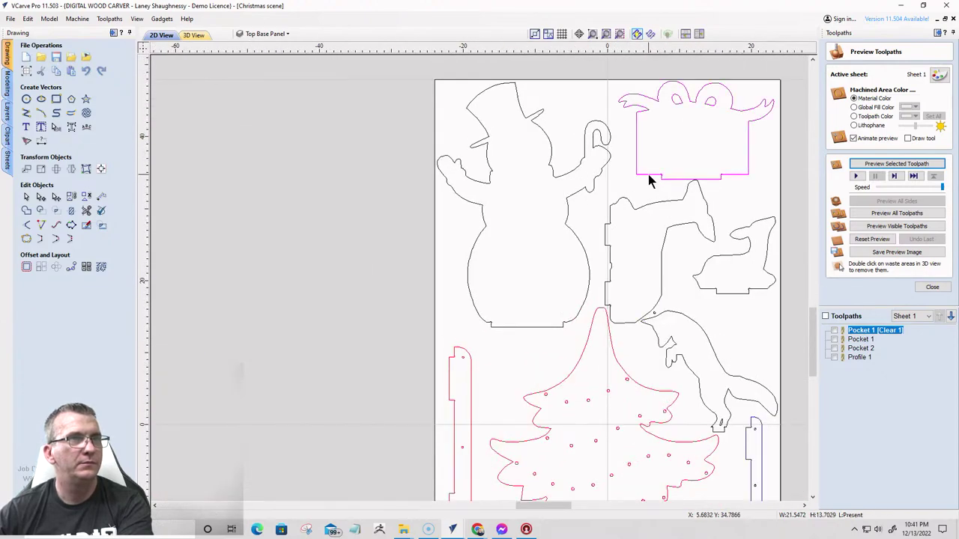
pyautogui.press('Left')
pyautogui.press('Left')
pyautogui.press('Left')
pyautogui.press('Left')
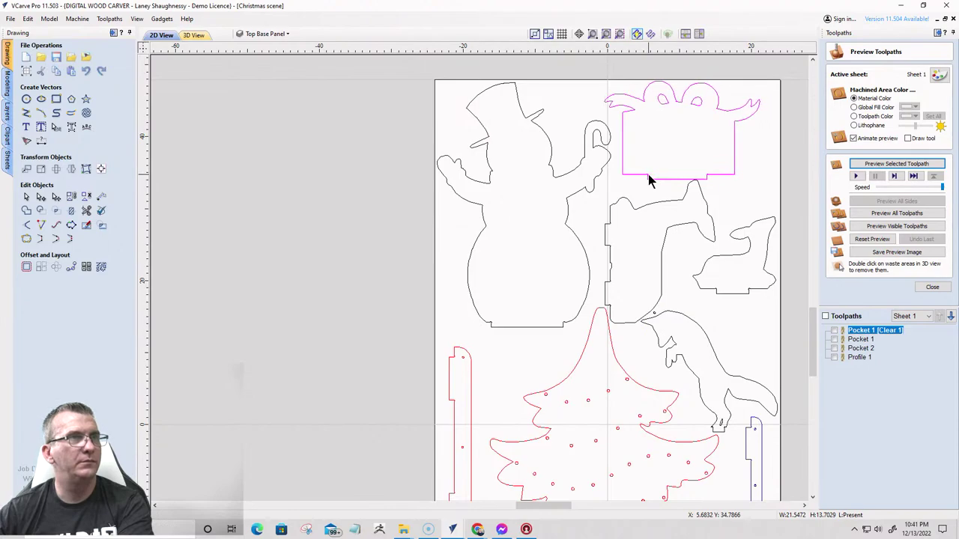
pyautogui.press('Left')
pyautogui.press('Left')
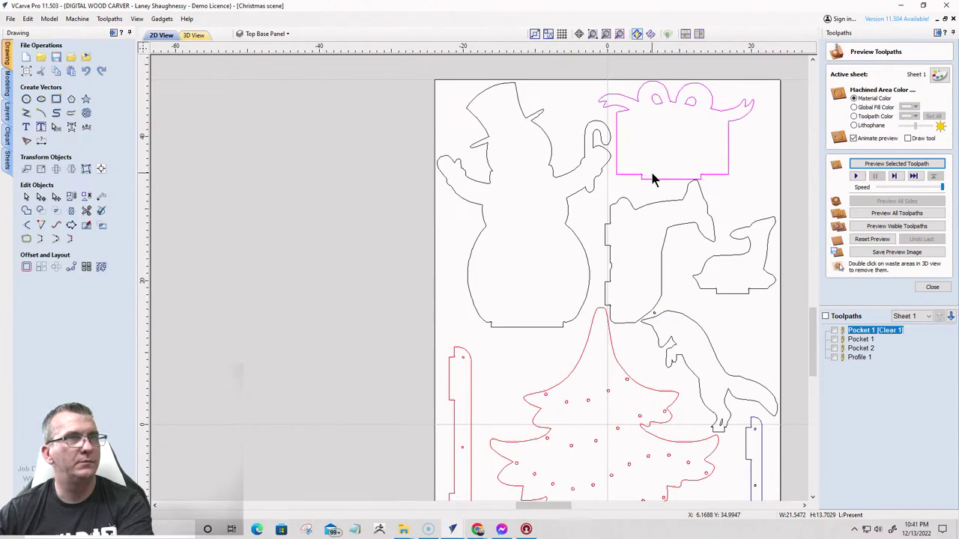
pyautogui.press('Left')
pyautogui.press('Left')
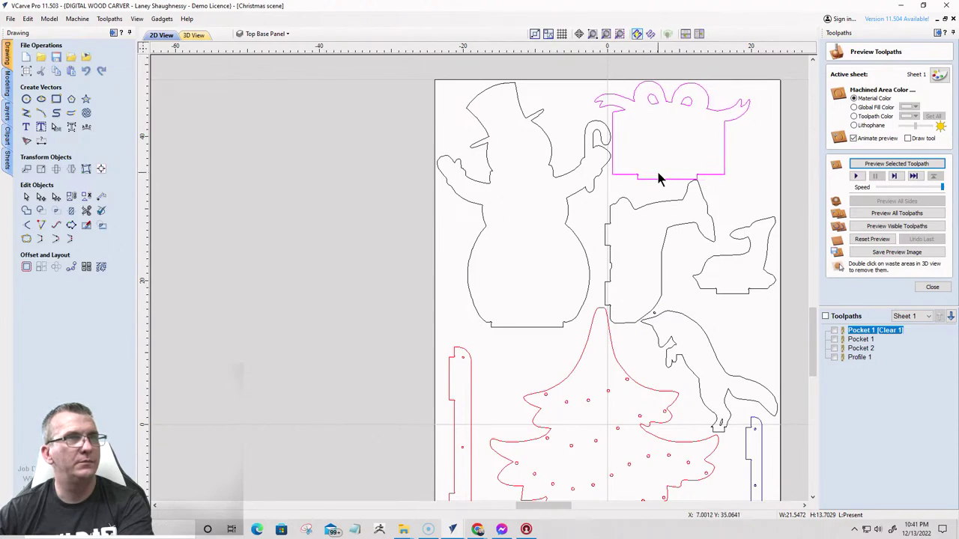
pyautogui.scroll(6, 649, 81)
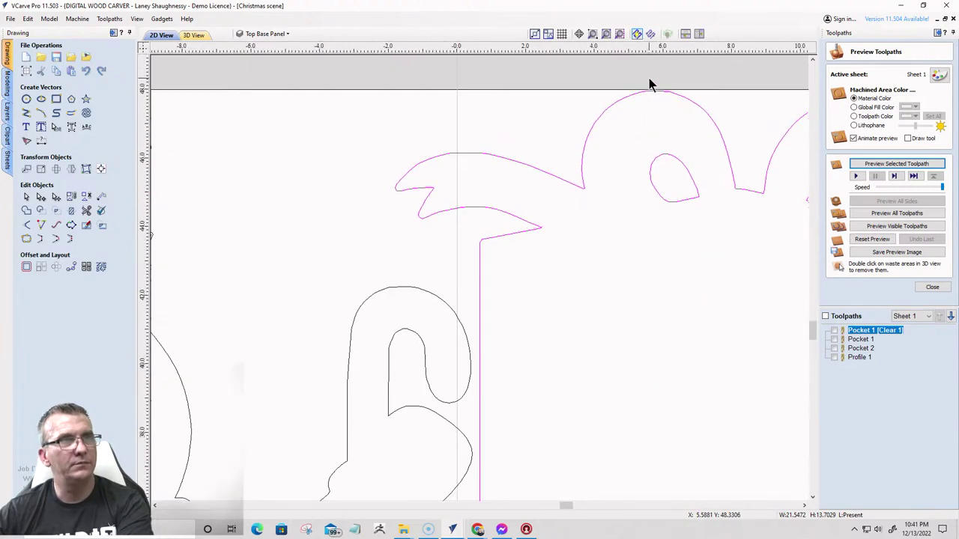
pyautogui.scroll(-6, 649, 80)
pyautogui.scroll(3, 742, 233)
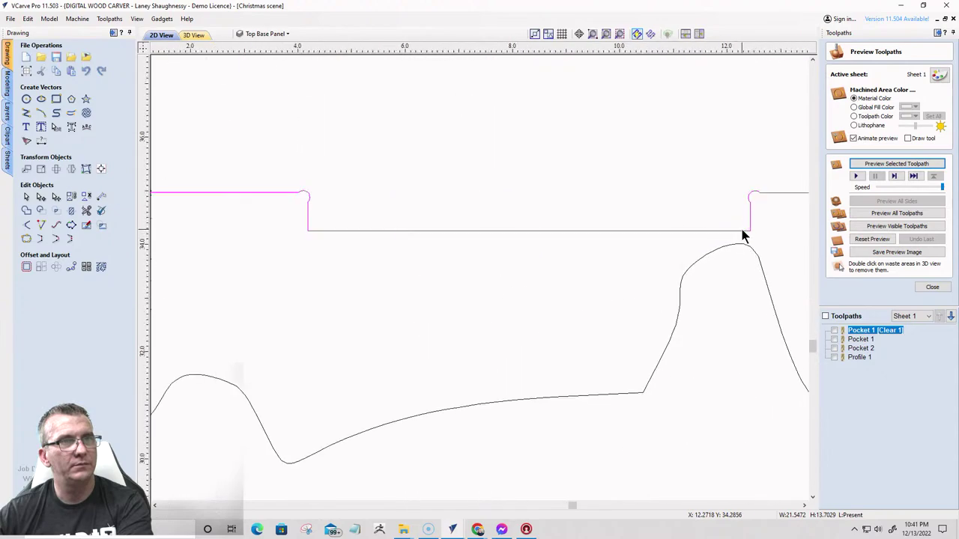
pyautogui.scroll(-6, 642, 221)
pyautogui.scroll(4, 588, 303)
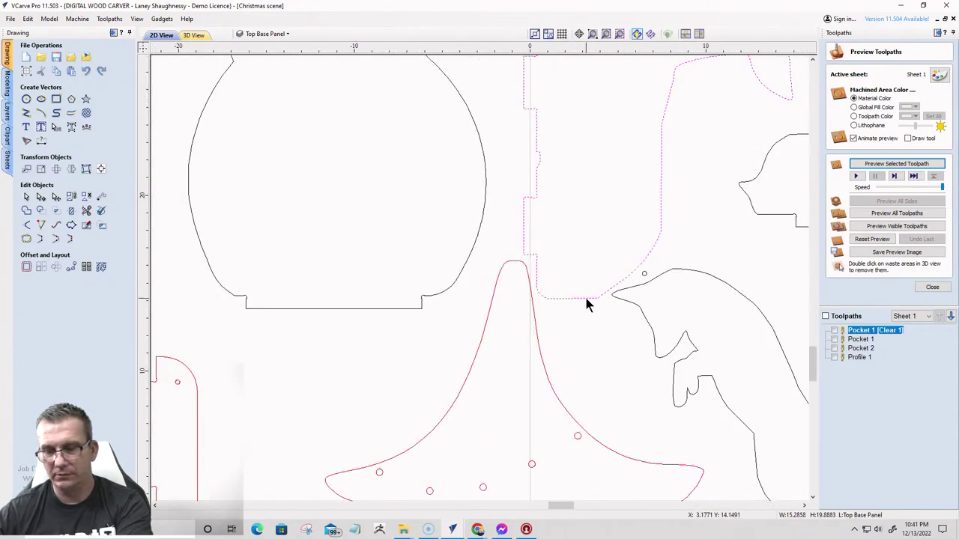
pyautogui.scroll(-3, 588, 303)
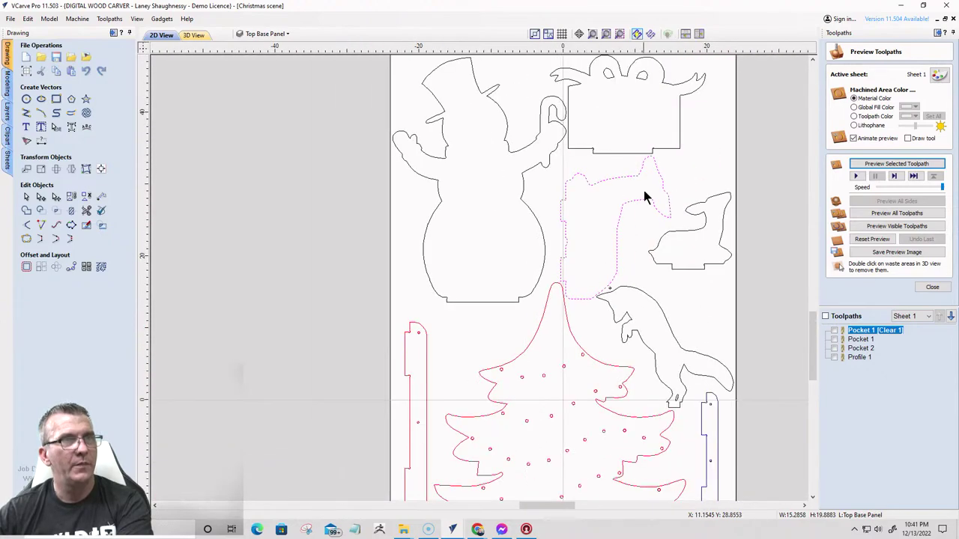
pyautogui.scroll(4, 644, 135)
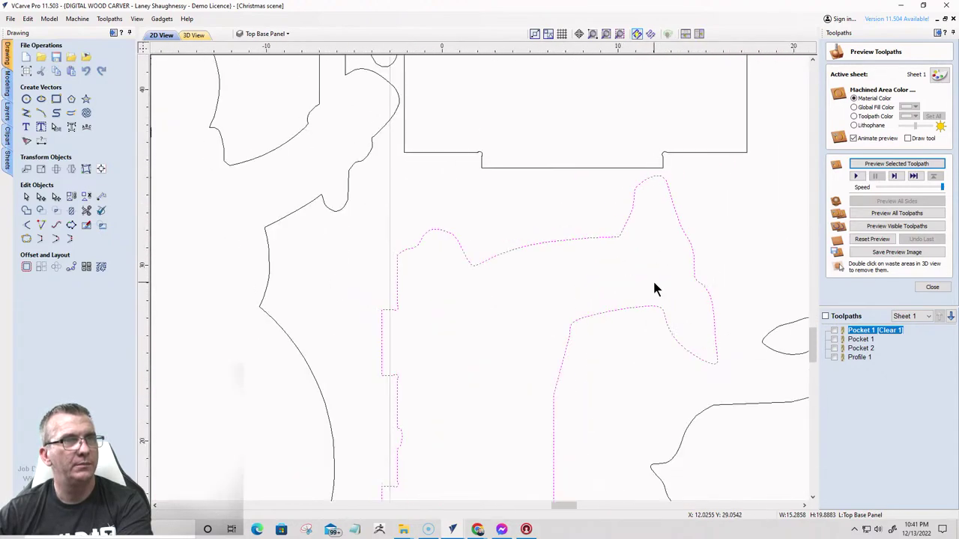
pyautogui.scroll(-3, 654, 285)
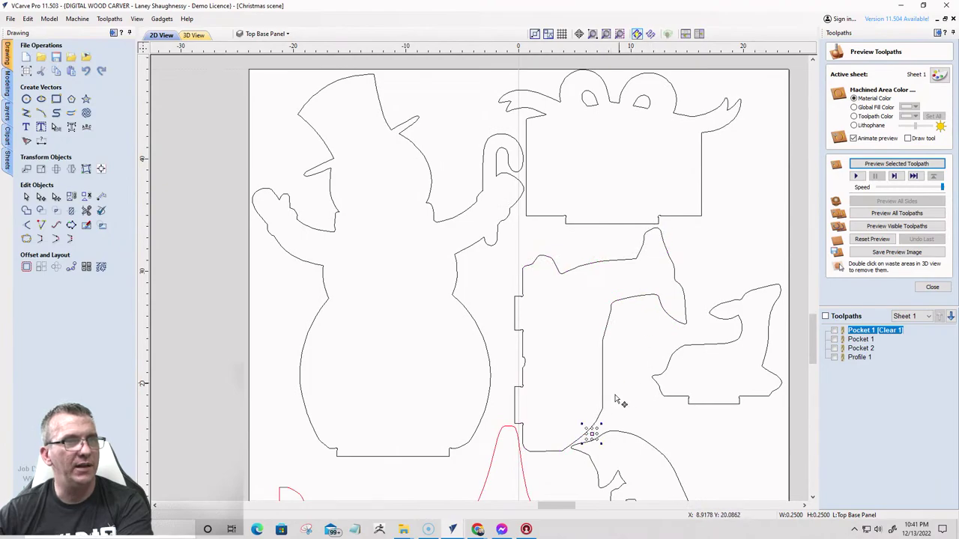
# - Drag the small spacer circle up until it sits just under the present's bottom edge
pyautogui.moveTo(591, 433); pyautogui.dragTo(651, 223)
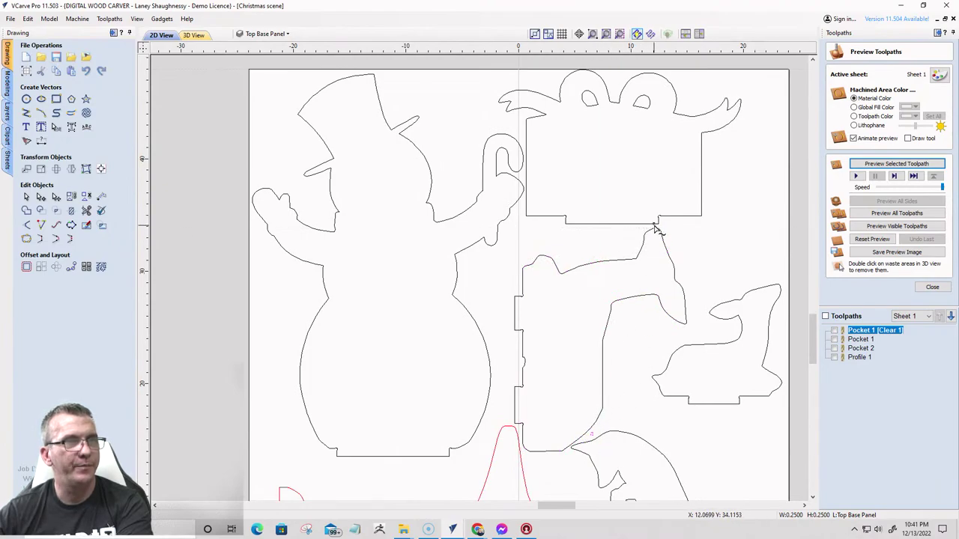
pyautogui.scroll(8, 651, 222)
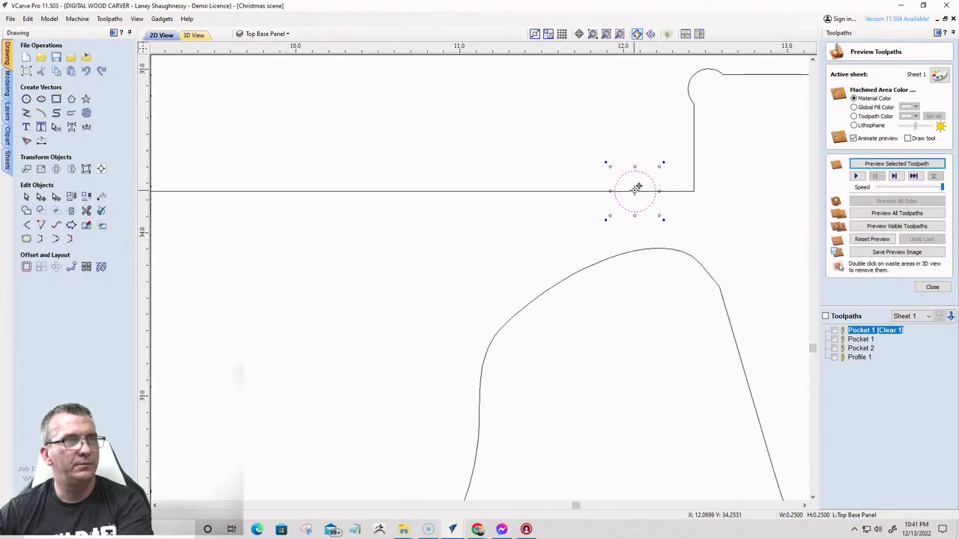
pyautogui.moveTo(637, 187); pyautogui.dragTo(666, 217)
pyautogui.scroll(-8, 661, 276)
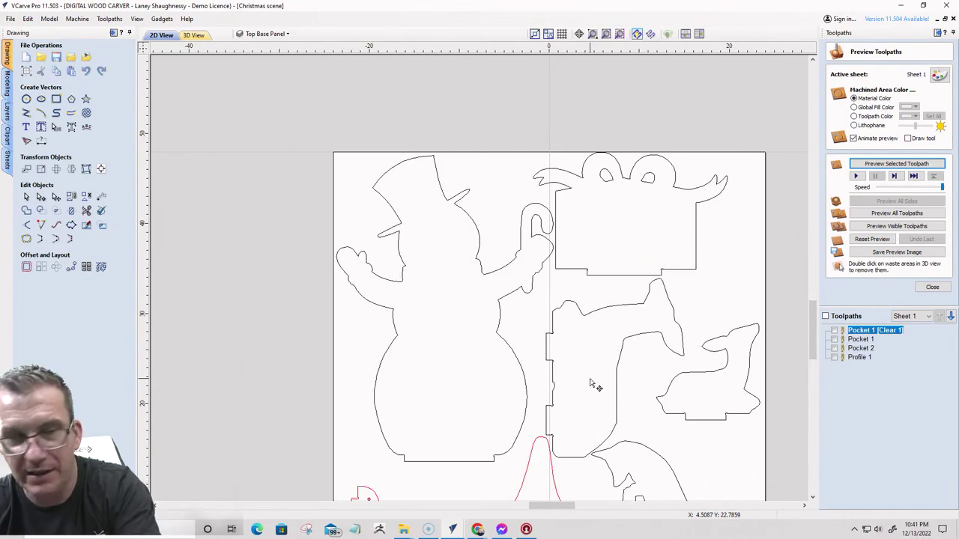
pyautogui.scroll(-5, 590, 384)
pyautogui.scroll(-2, 533, 397)
pyautogui.scroll(5, 518, 449)
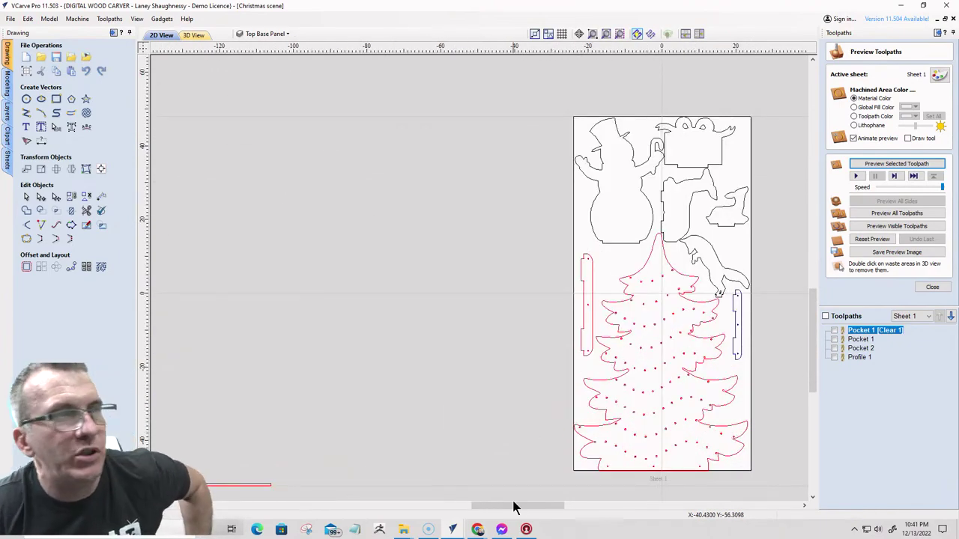
pyautogui.scroll(-4, 607, 240)
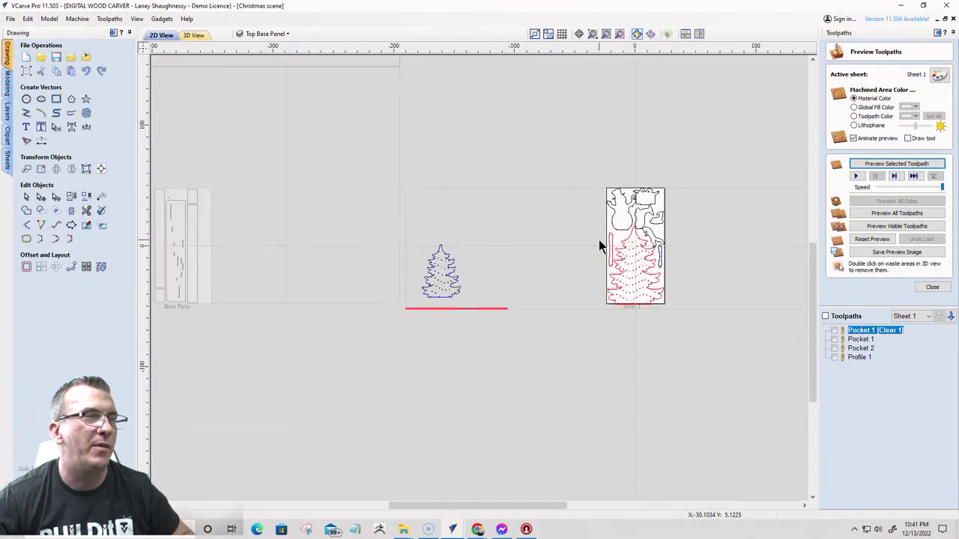
pyautogui.scroll(3, 505, 304)
pyautogui.scroll(-4, 504, 300)
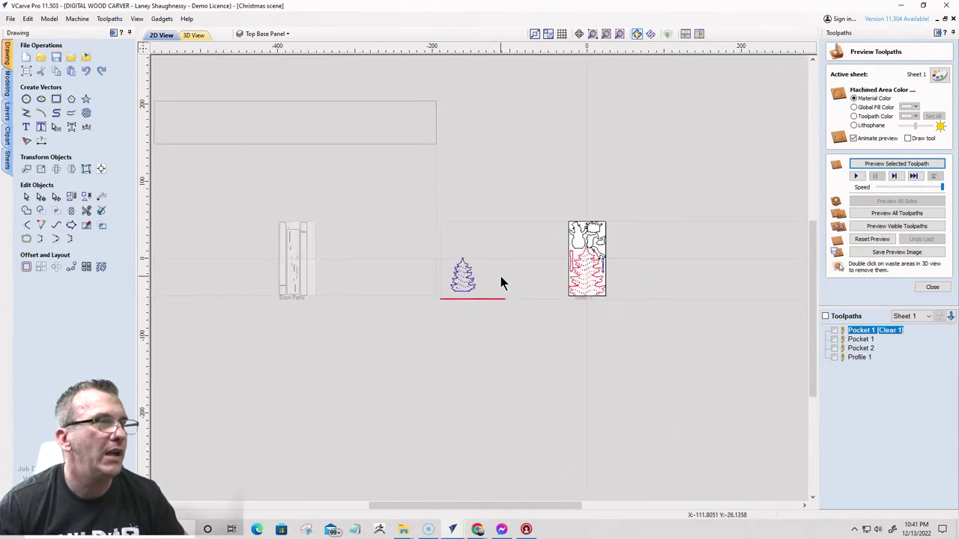
pyautogui.scroll(4, 530, 300)
pyautogui.scroll(-2, 530, 300)
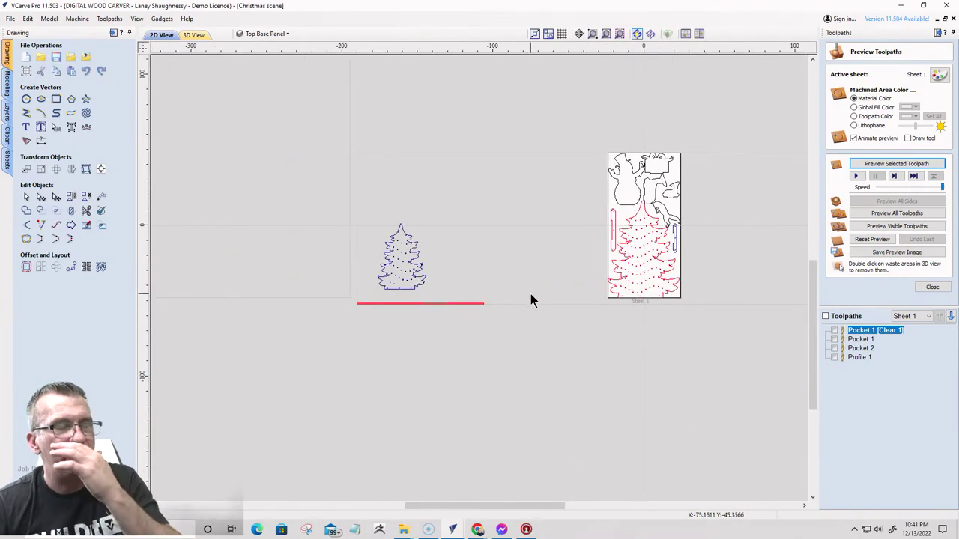
pyautogui.scroll(3, 604, 275)
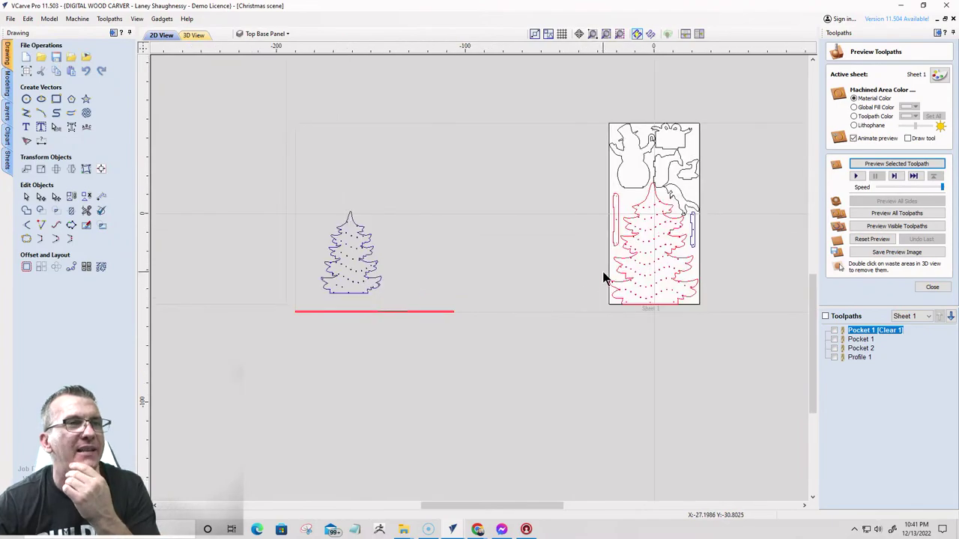
pyautogui.click(640, 172)
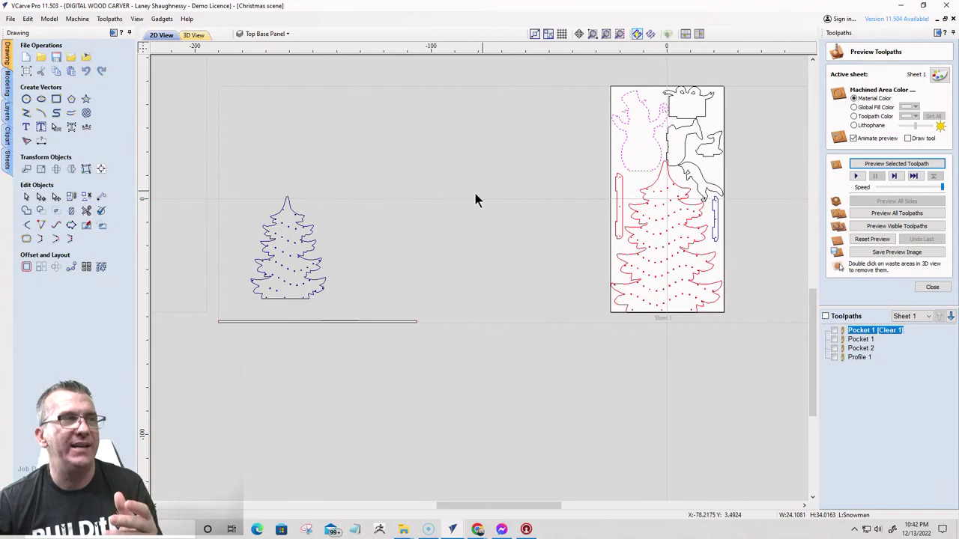
pyautogui.scroll(-3, 533, 242)
pyautogui.scroll(5, 555, 258)
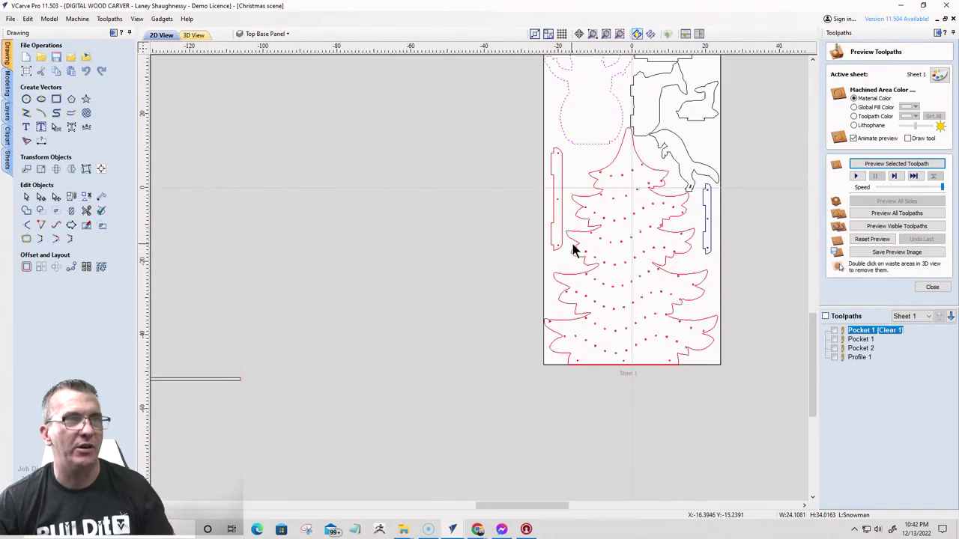
pyautogui.scroll(4, 603, 191)
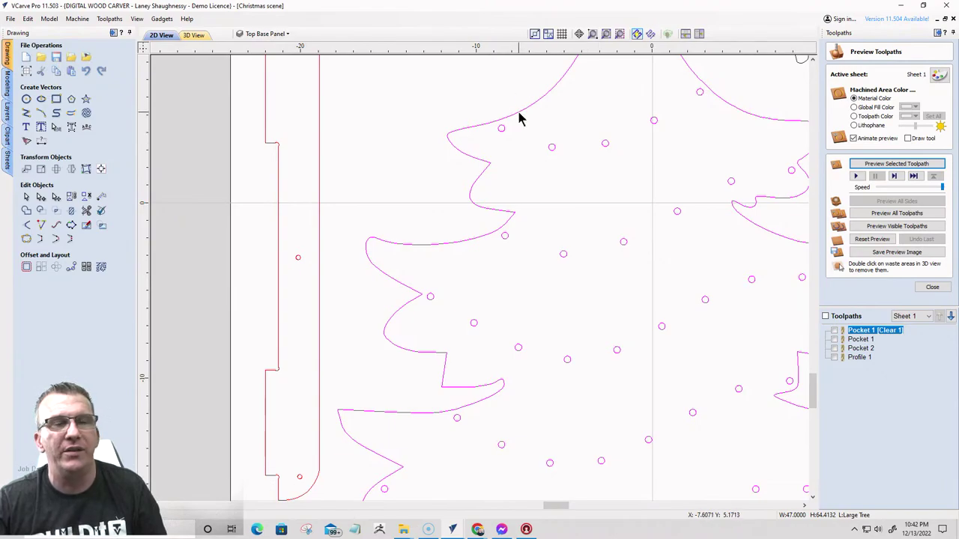
pyautogui.scroll(-5, 362, 341)
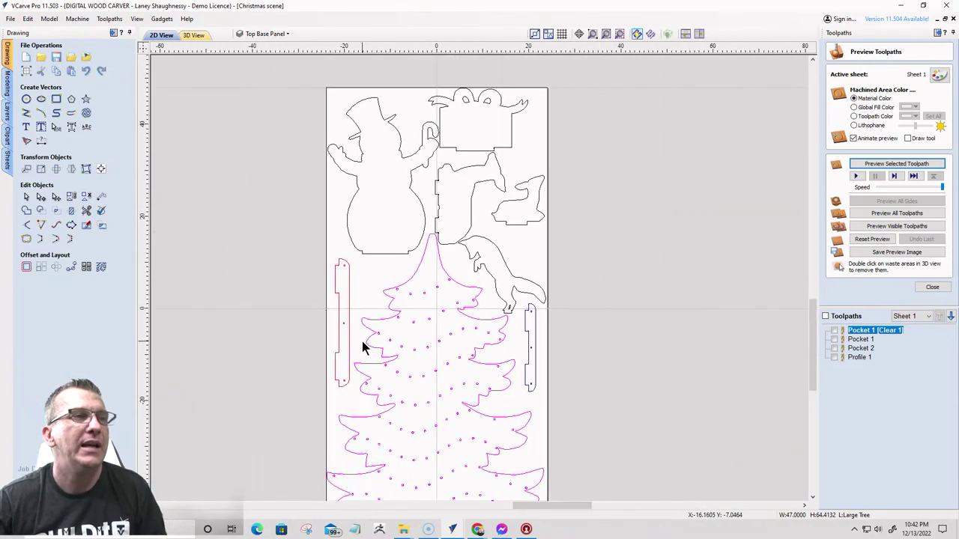
pyautogui.scroll(-4, 407, 334)
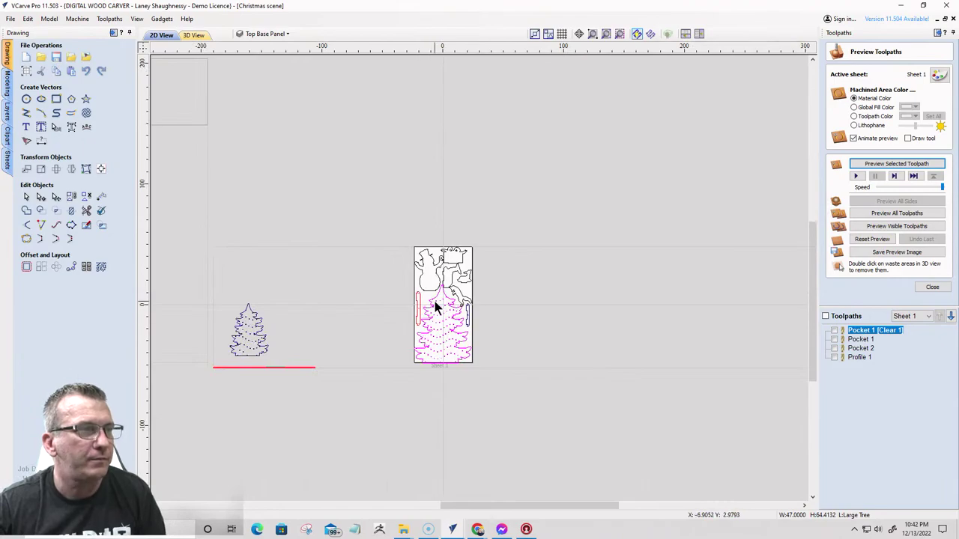
pyautogui.scroll(3, 435, 302)
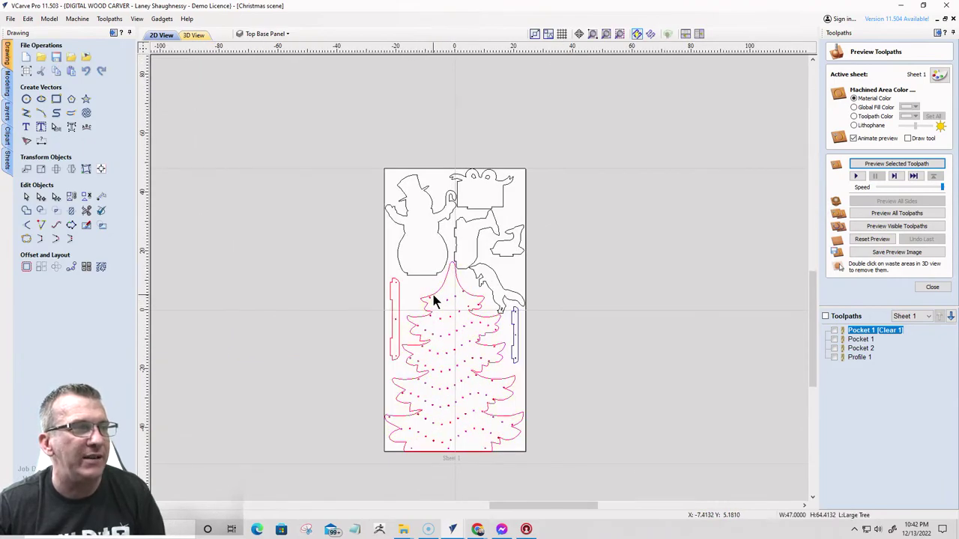
# - Move the Large Tree rightward and hide the parts on Layer 1
pyautogui.moveTo(433, 292); pyautogui.dragTo(629, 288)
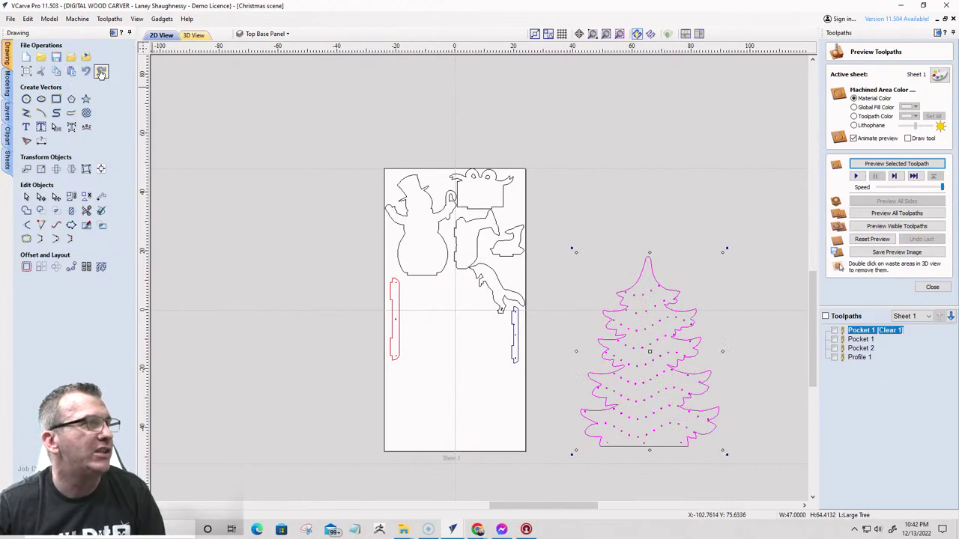
pyautogui.click(282, 34)
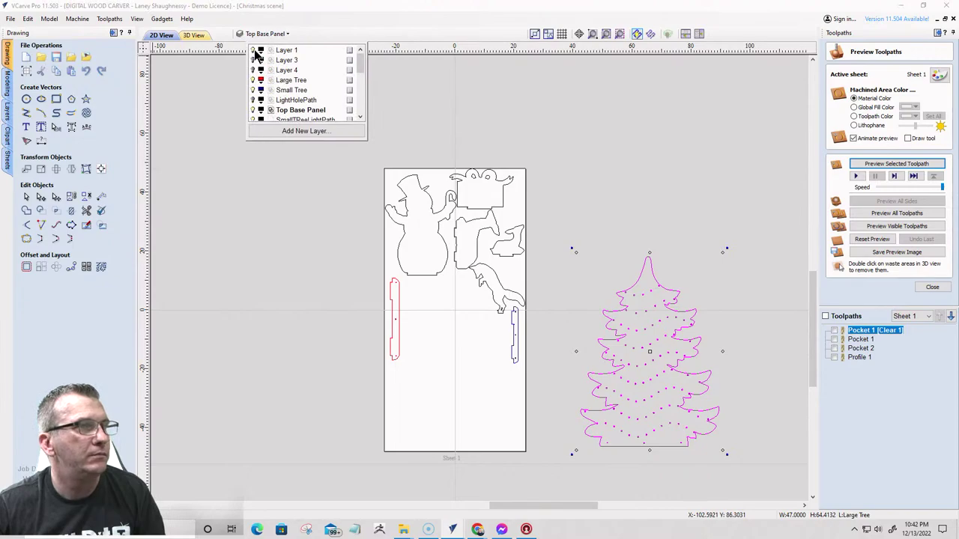
pyautogui.scroll(-4, 417, 235)
pyautogui.scroll(-3, 659, 291)
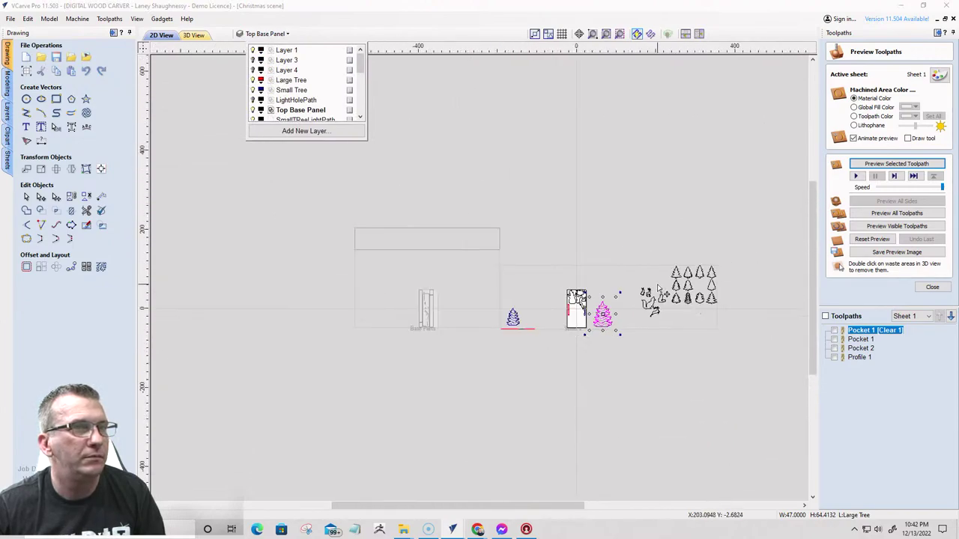
pyautogui.click(253, 51)
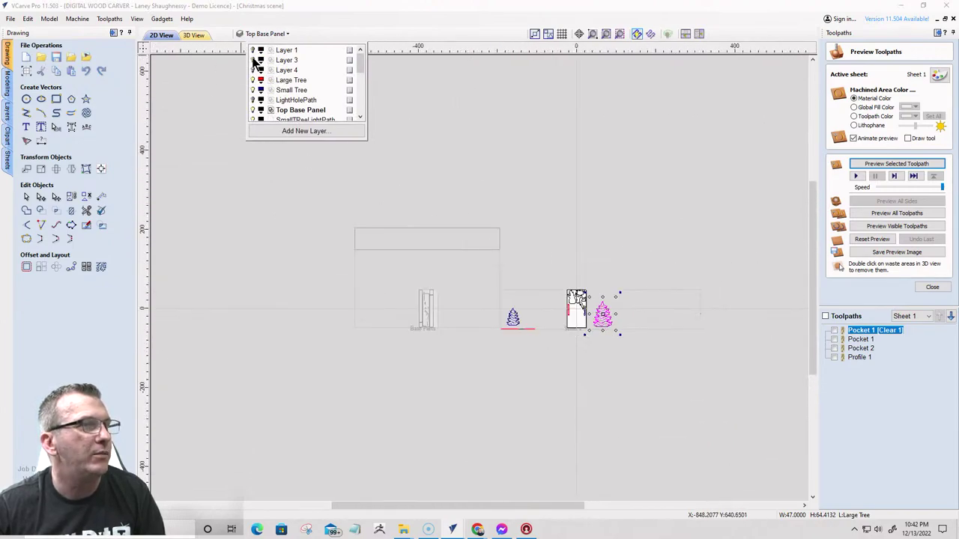
pyautogui.scroll(6, 613, 292)
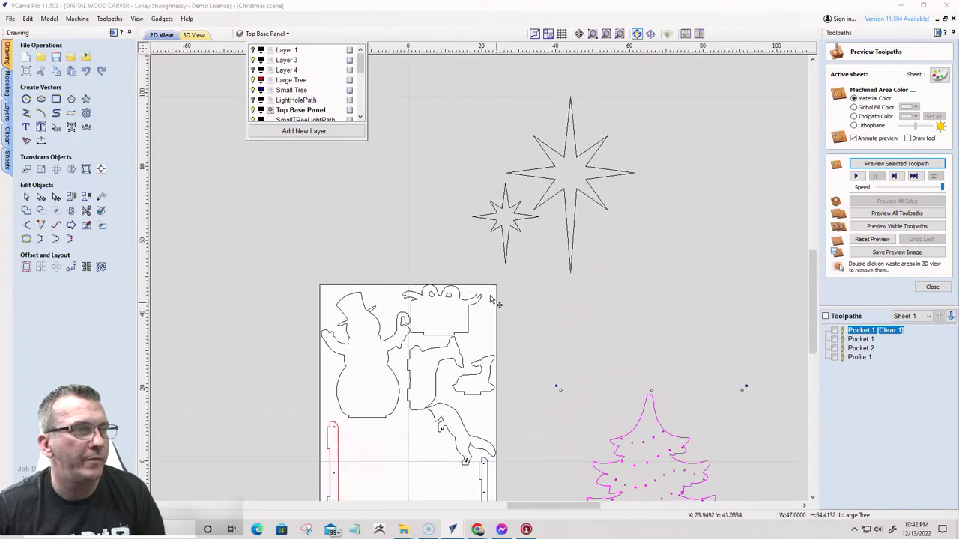
# - Try placing the small star on the tree top, undo it, and drag the tree outline off-sheet right
pyautogui.click(480, 223)
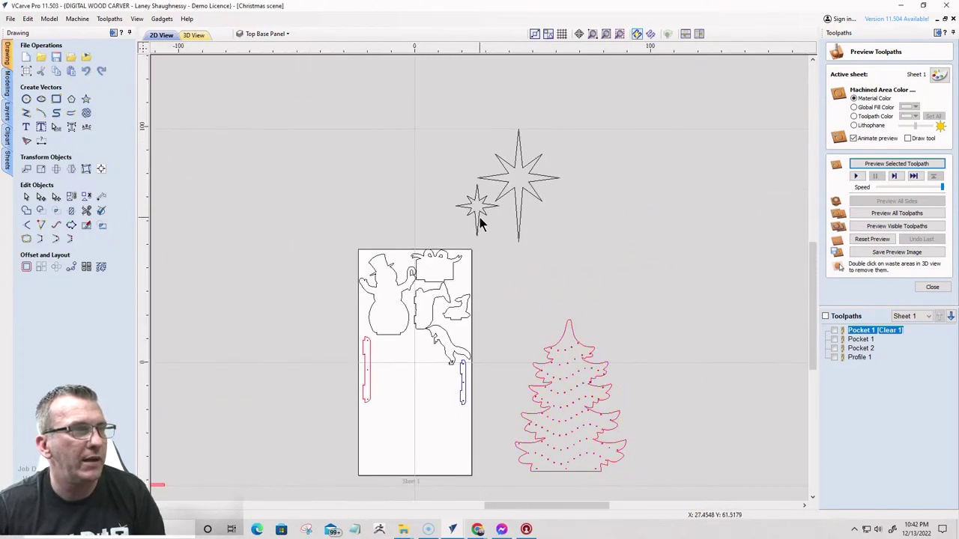
pyautogui.click(480, 222)
pyautogui.moveTo(480, 214); pyautogui.dragTo(570, 318)
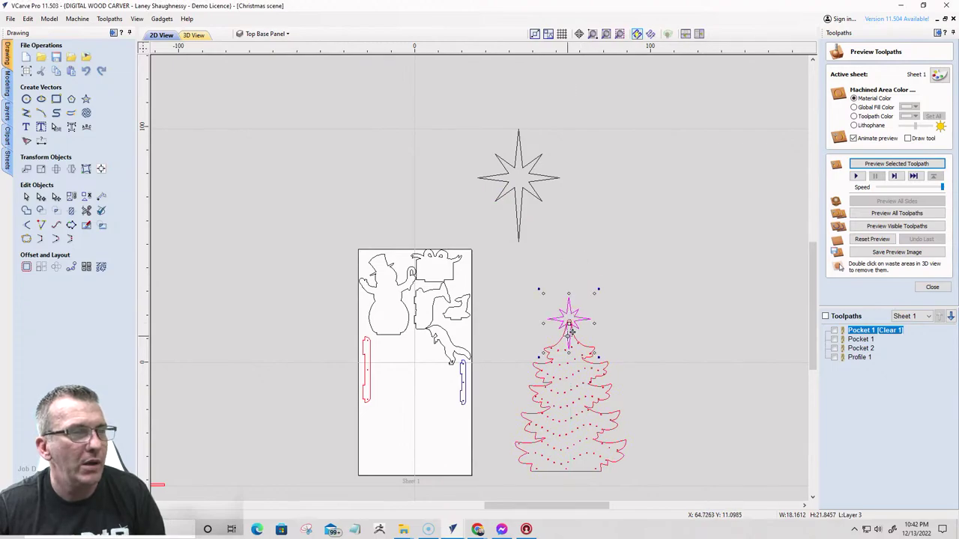
pyautogui.scroll(6, 584, 319)
pyautogui.scroll(-6, 578, 239)
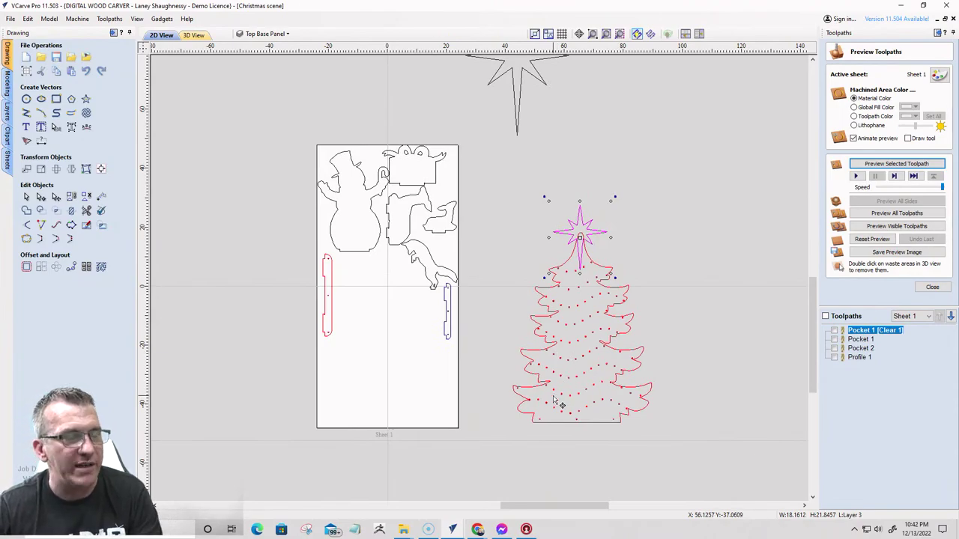
pyautogui.hotkey('ctrl', 'z')
pyautogui.hotkey('ctrl', 'z')
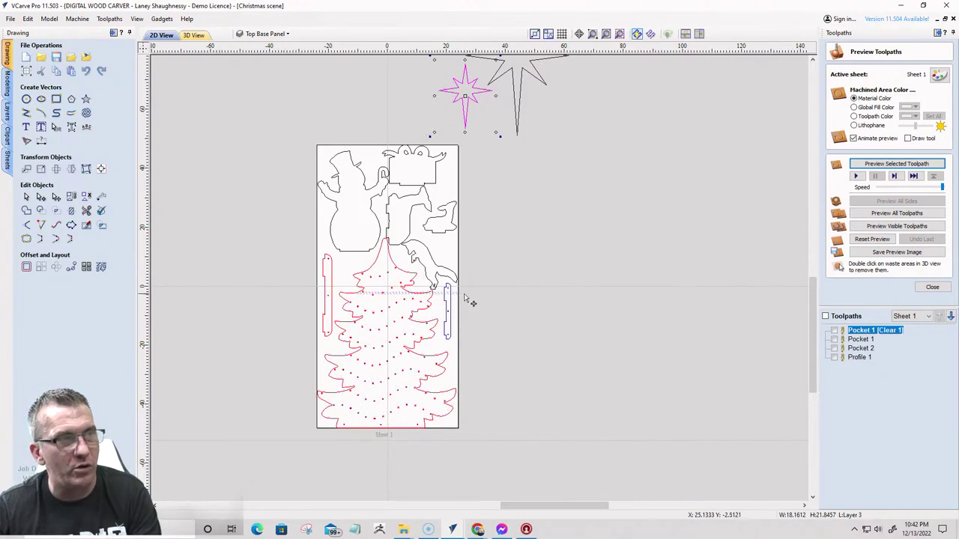
pyautogui.click(295, 295)
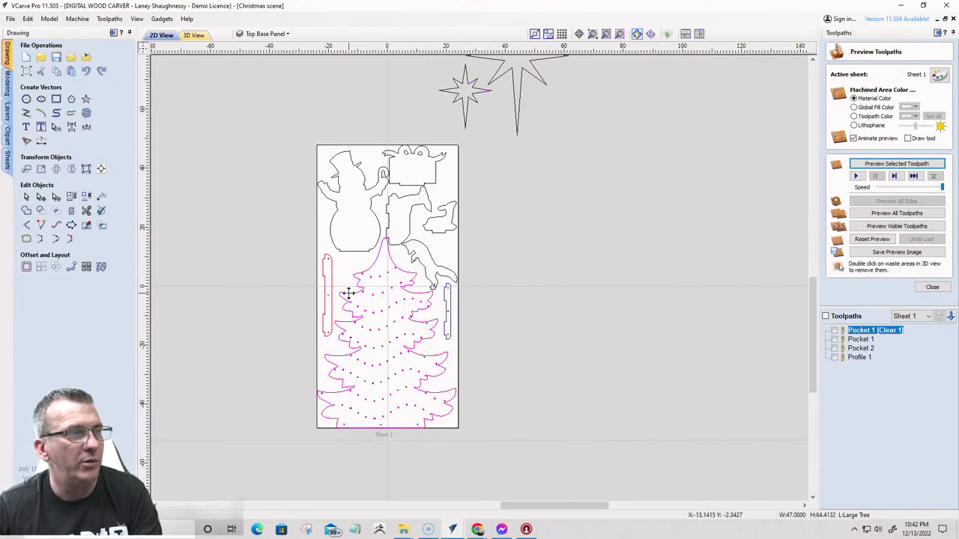
pyautogui.moveTo(348, 292); pyautogui.dragTo(546, 272)
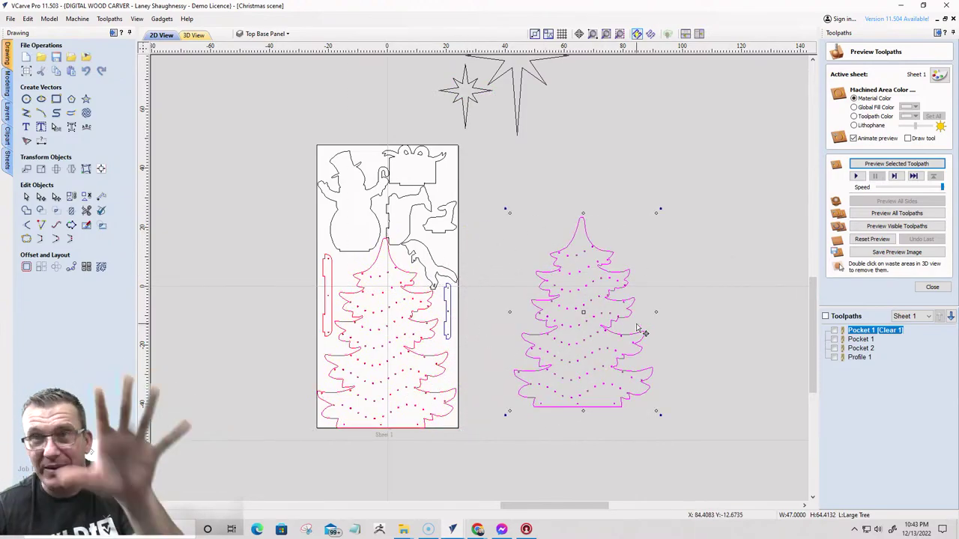
# - Make Large Tree the active layer
pyautogui.click(514, 247)
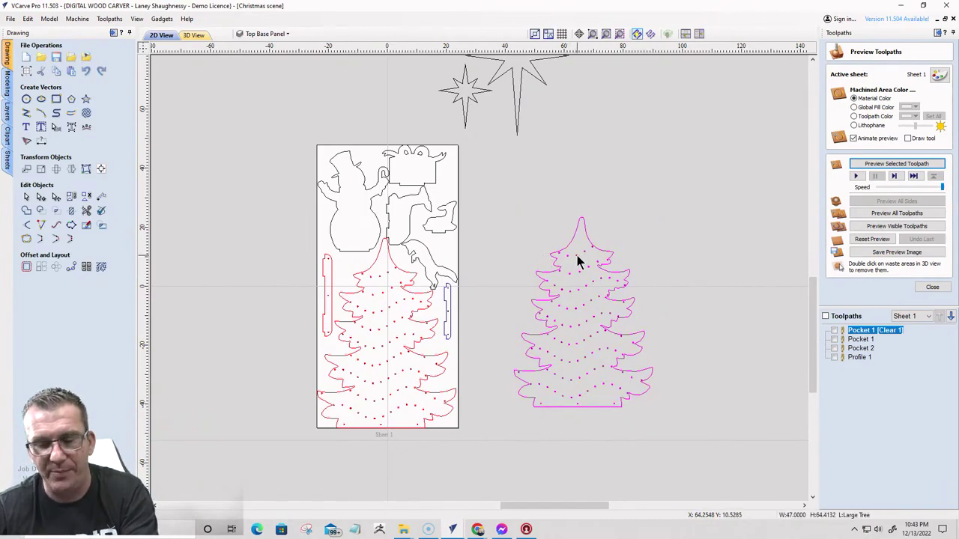
pyautogui.click(287, 33)
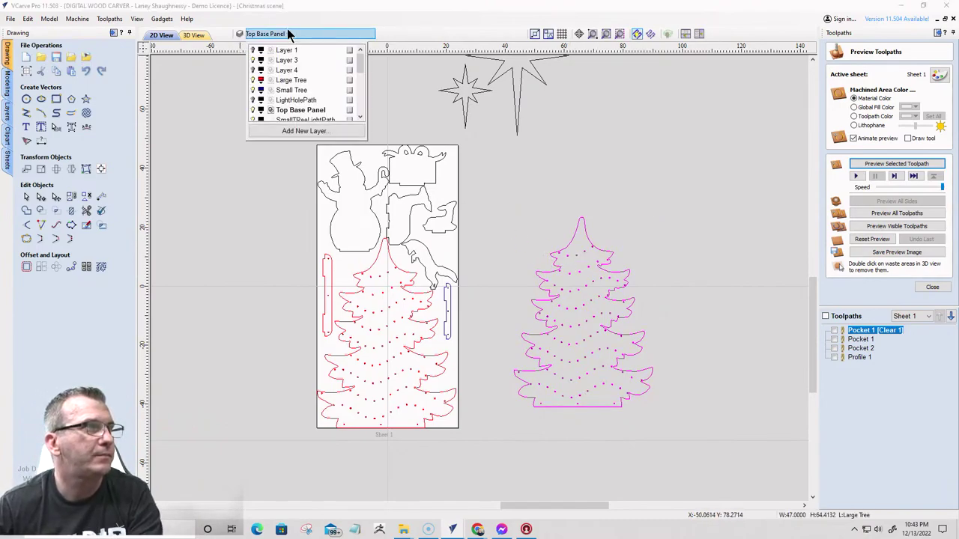
pyautogui.scroll(-1, 265, 90)
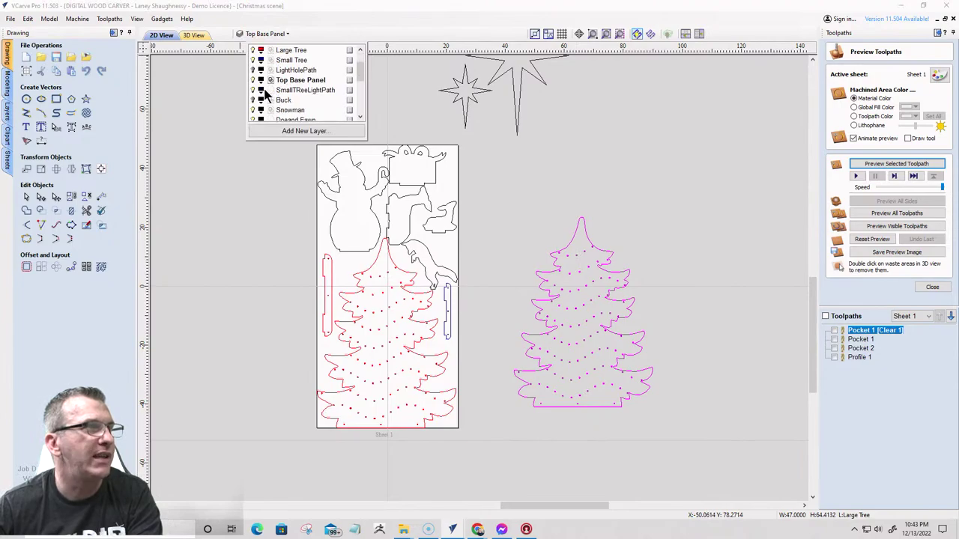
pyautogui.click(281, 51)
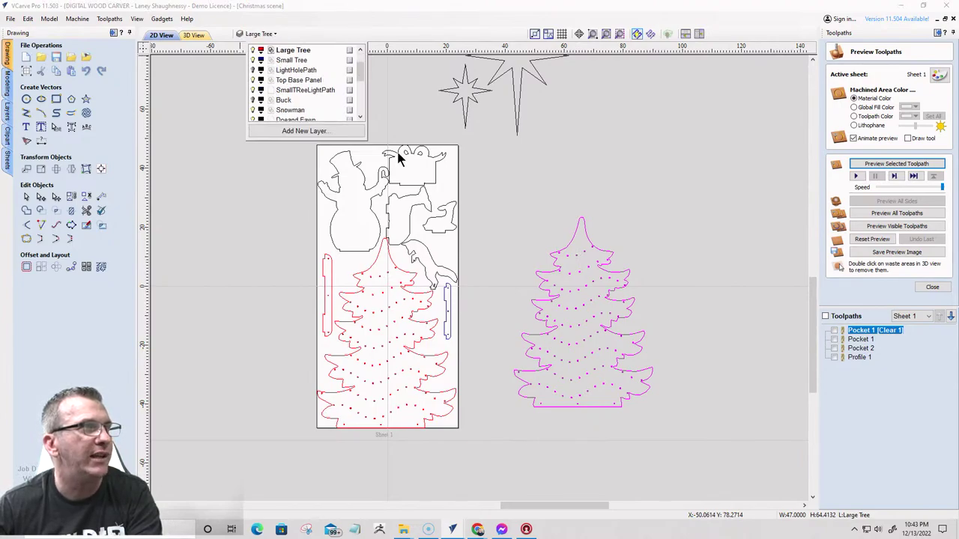
# - Ungroup the off-sheet tree and delete all its light-hole dots, leaving only the outline
pyautogui.rightClick(578, 259)
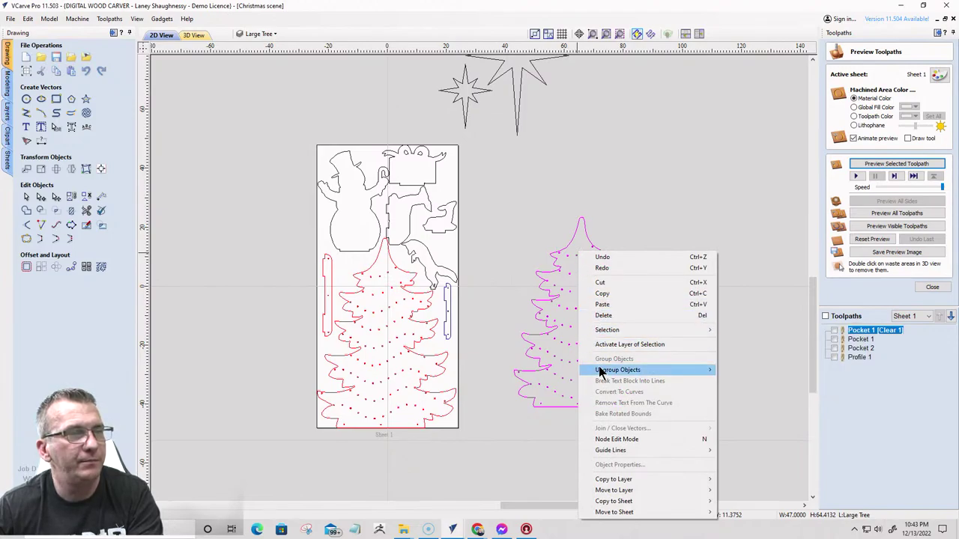
pyautogui.moveTo(680, 377)
pyautogui.click(741, 381)
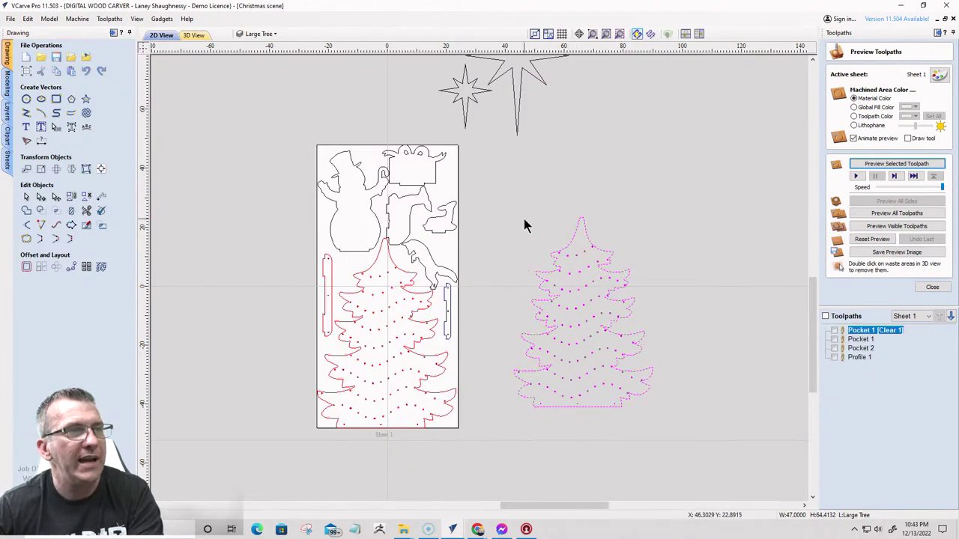
pyautogui.click(646, 398)
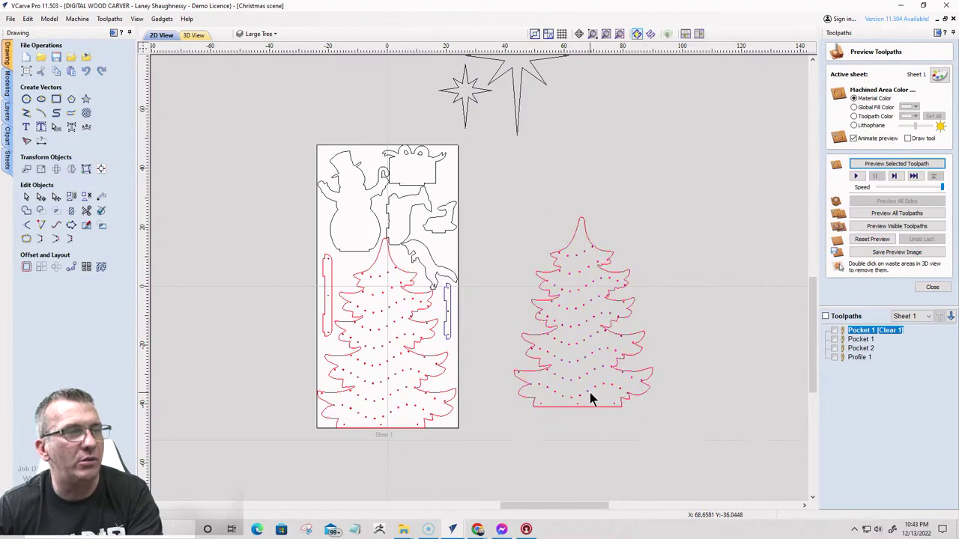
pyautogui.click(588, 391)
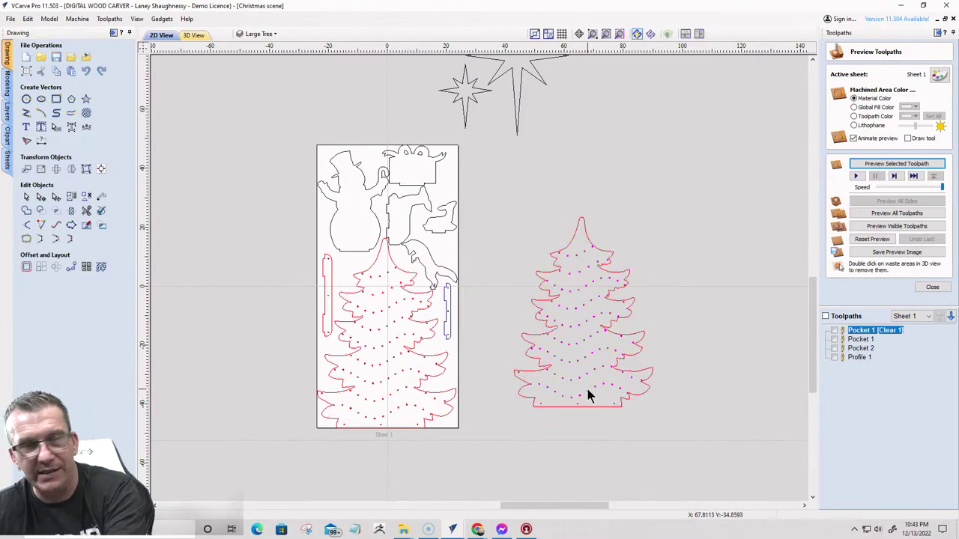
pyautogui.press('Delete')
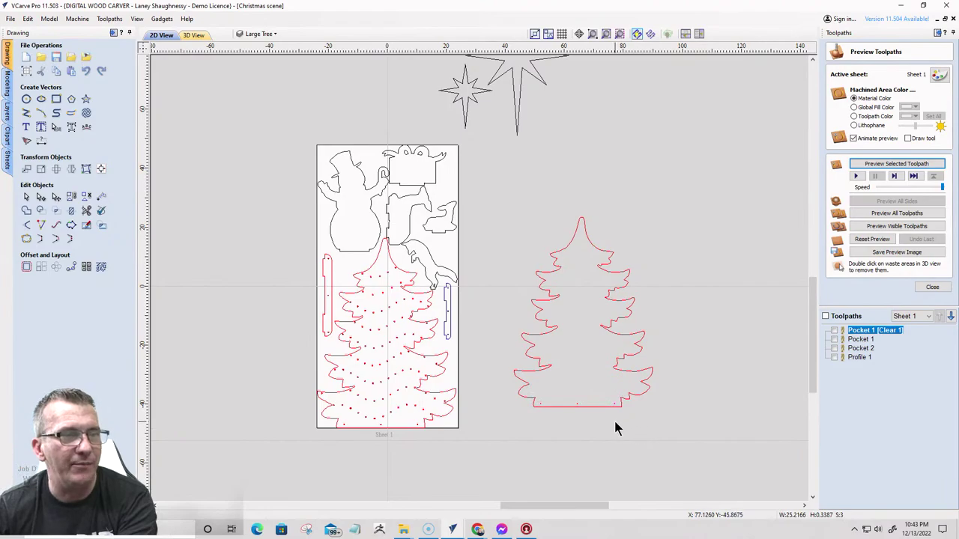
pyautogui.press('Delete')
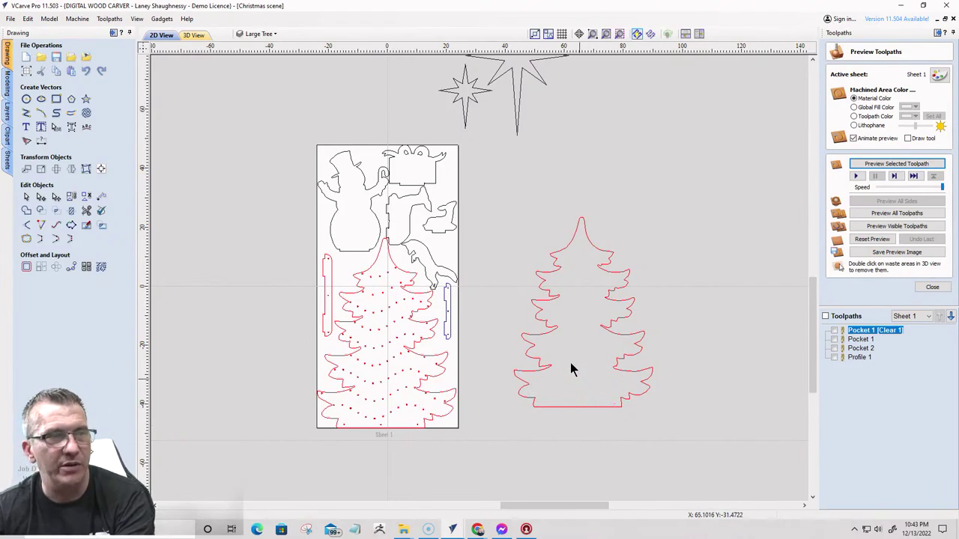
# - Move the small star onto the tree top and centre it horizontally on the peak
pyautogui.click(466, 101)
pyautogui.moveTo(467, 102); pyautogui.dragTo(584, 224)
pyautogui.scroll(4, 581, 226)
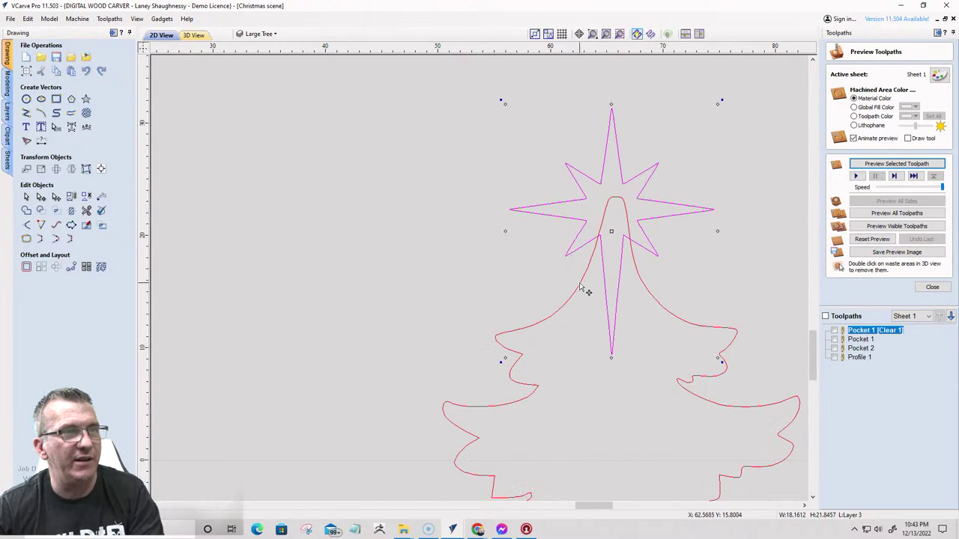
pyautogui.keyDown('shift'); pyautogui.click(581, 289); pyautogui.keyUp('shift')
pyautogui.click(101, 169)
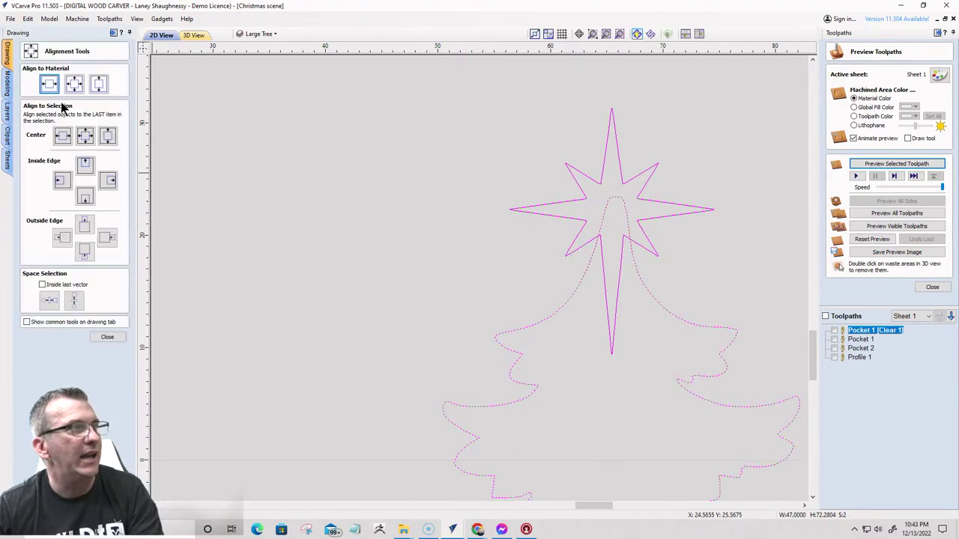
pyautogui.click(49, 84)
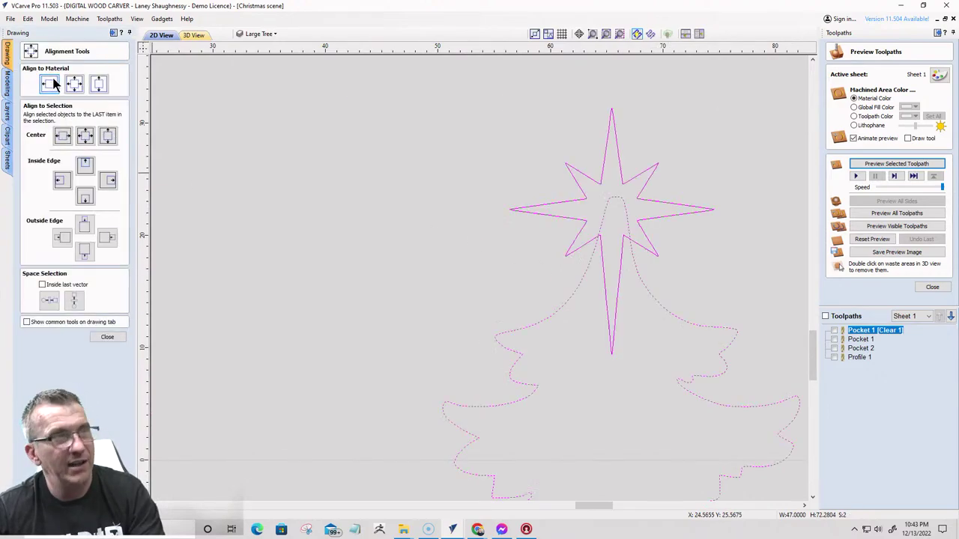
pyautogui.click(62, 136)
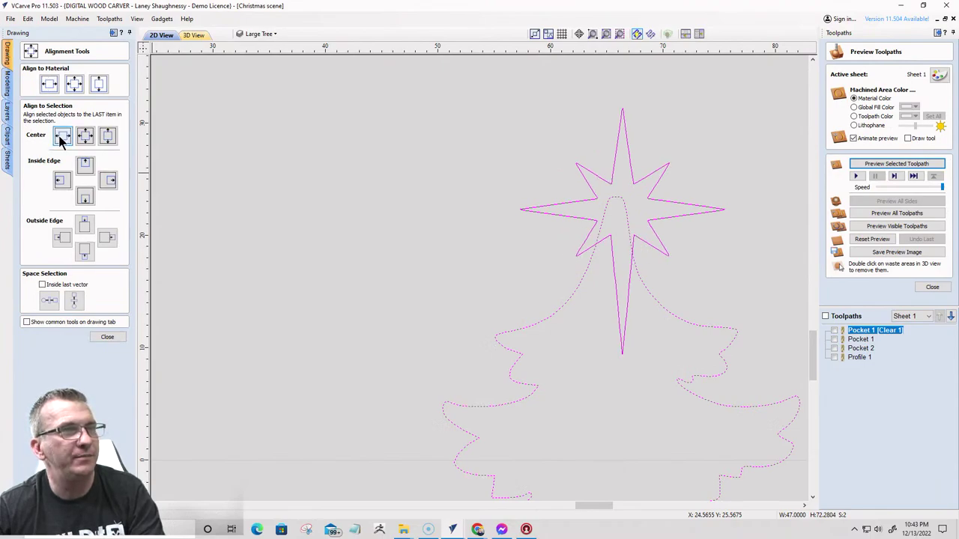
# - Fine-tune the star's horizontal position over the peak with left and right arrow nudges
pyautogui.click(487, 251)
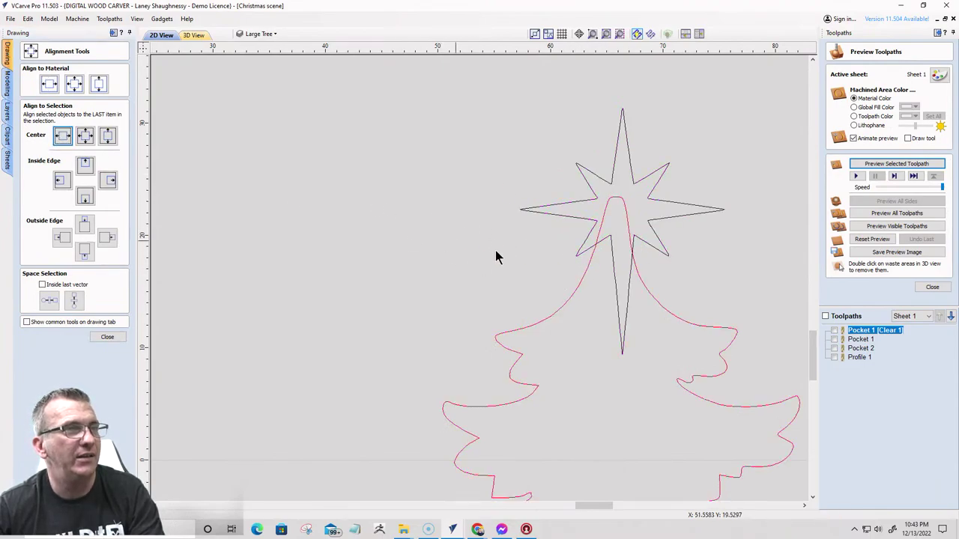
pyautogui.click(586, 205)
pyautogui.press('Left')
pyautogui.press('Left')
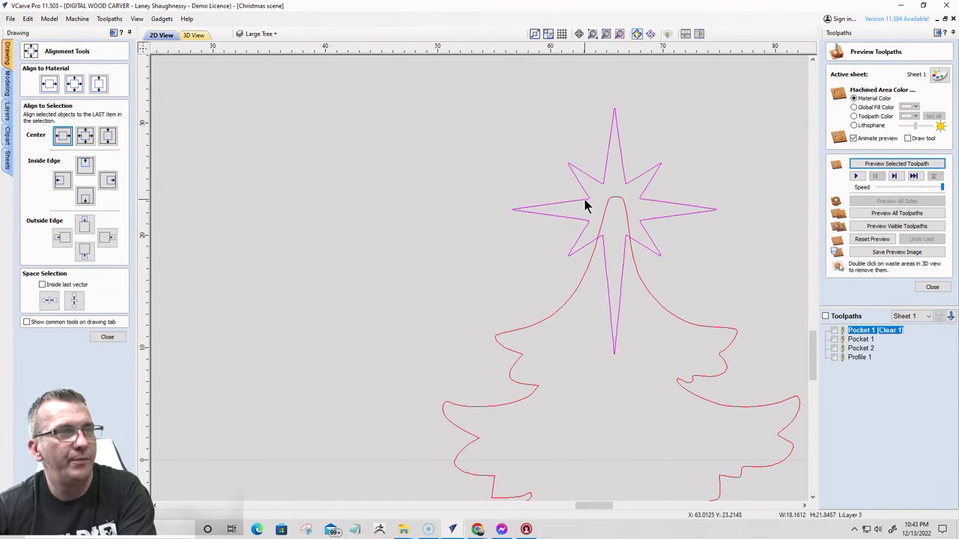
pyautogui.press('Right')
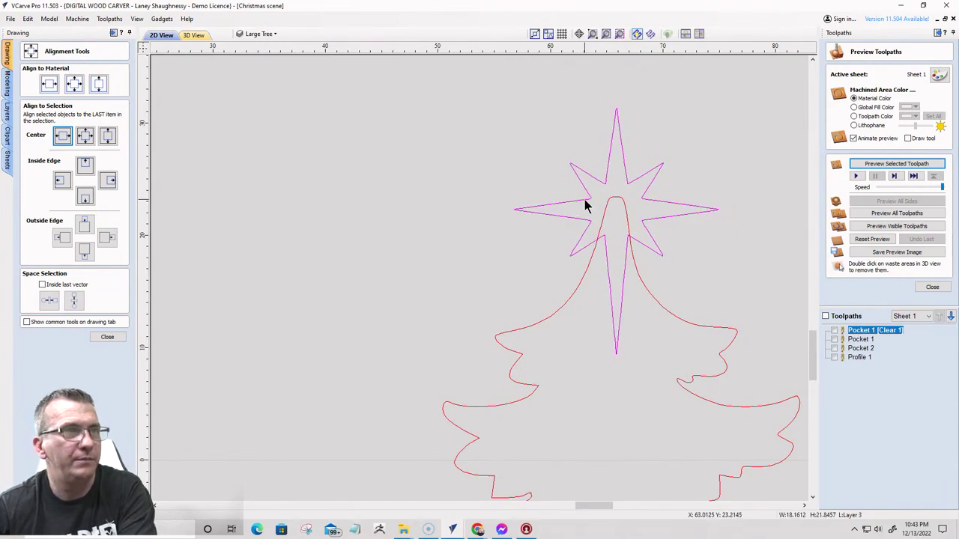
pyautogui.press('Right')
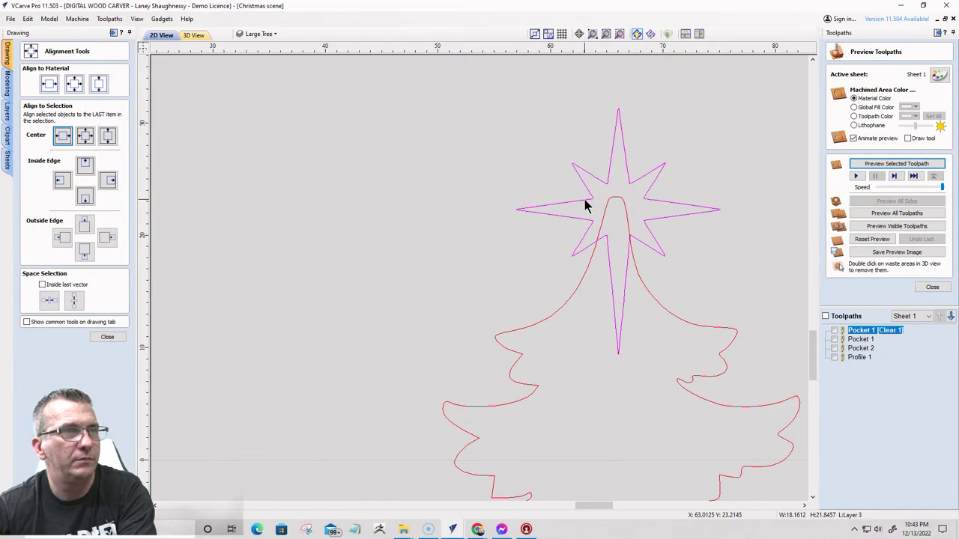
pyautogui.scroll(-3, 577, 208)
pyautogui.scroll(2, 555, 221)
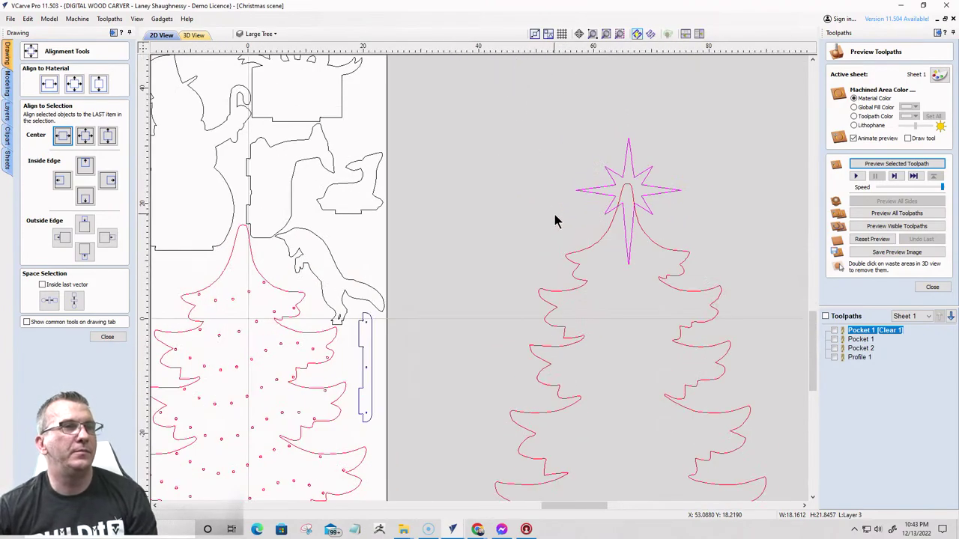
pyautogui.scroll(2, 636, 205)
pyautogui.scroll(-4, 638, 207)
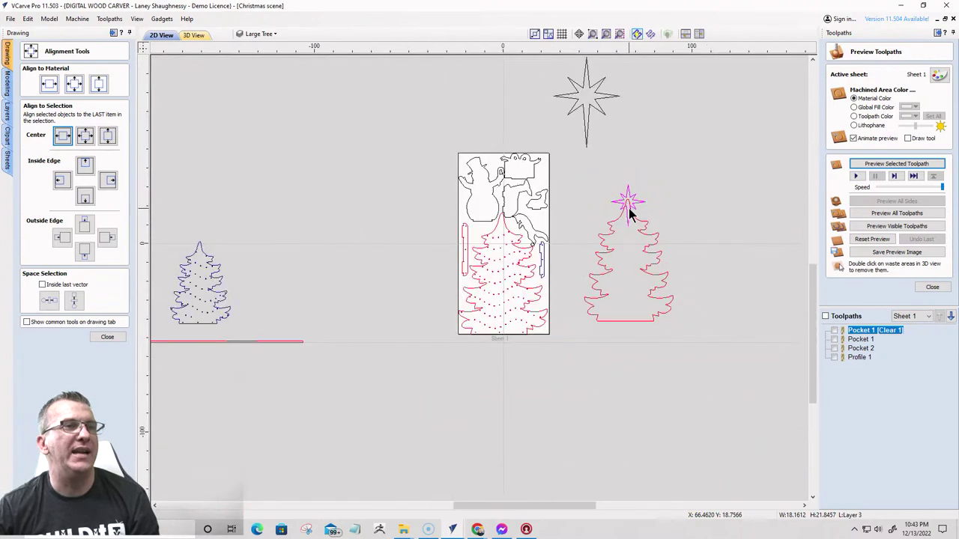
pyautogui.scroll(3, 629, 213)
pyautogui.scroll(-5, 630, 214)
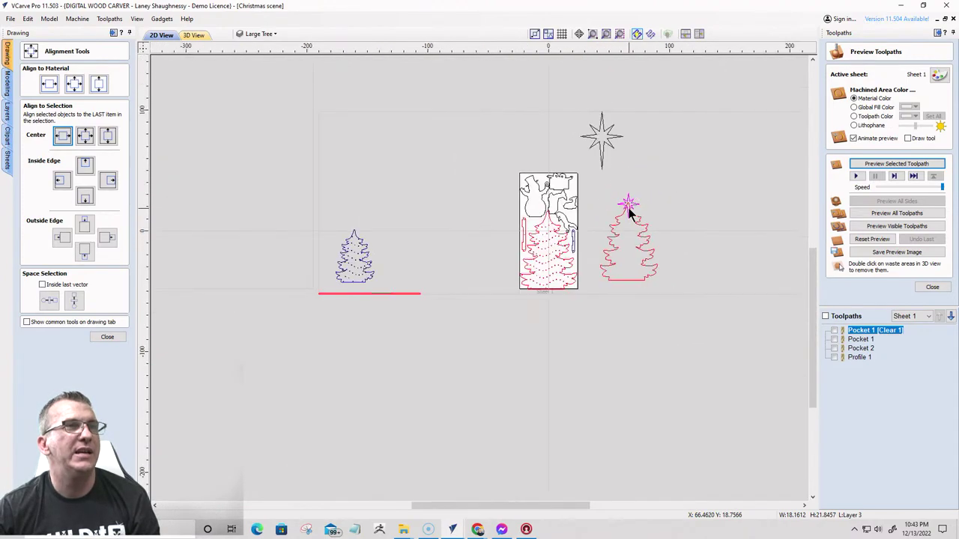
pyautogui.scroll(4, 628, 206)
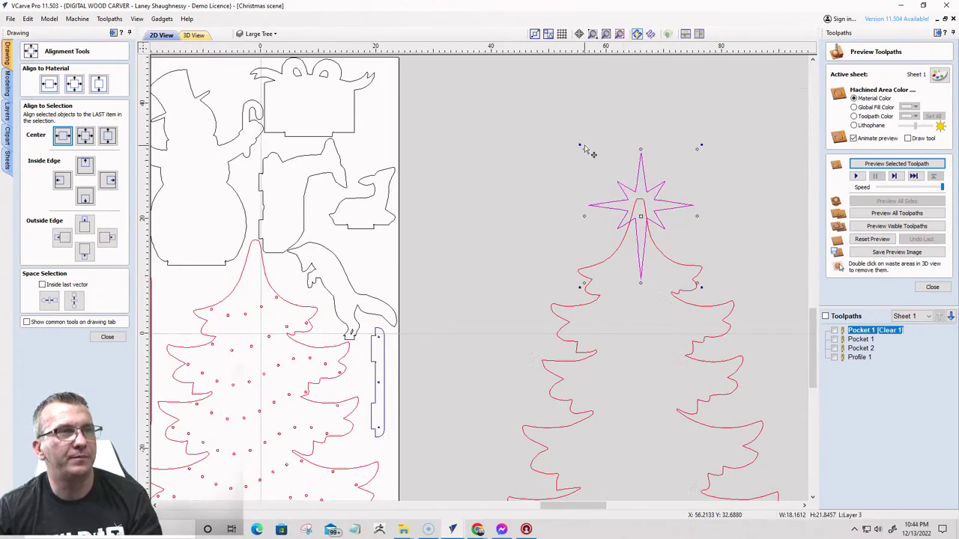
# - Enlarge the star with a corner handle, nudge it left, and close Alignment Tools
pyautogui.moveTo(585, 149); pyautogui.dragTo(576, 139)
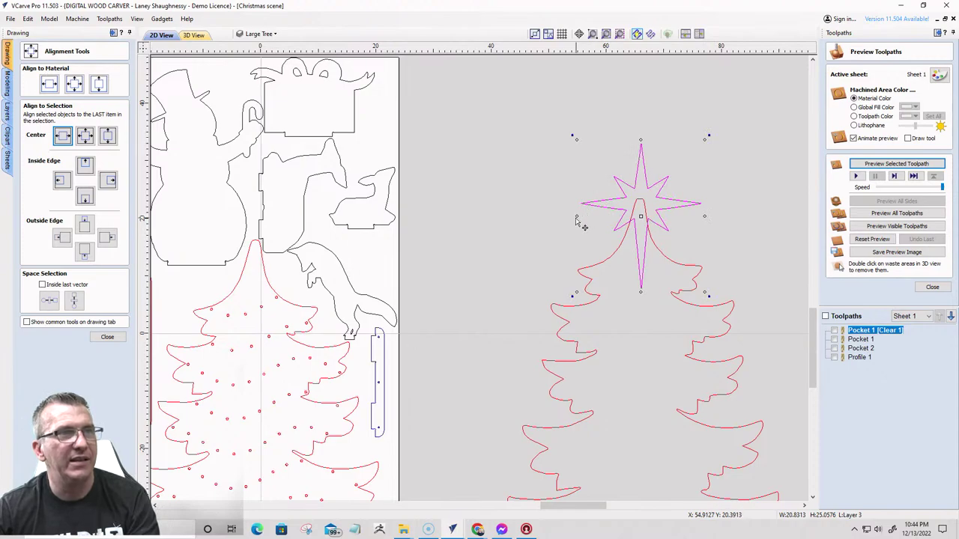
pyautogui.scroll(3, 615, 223)
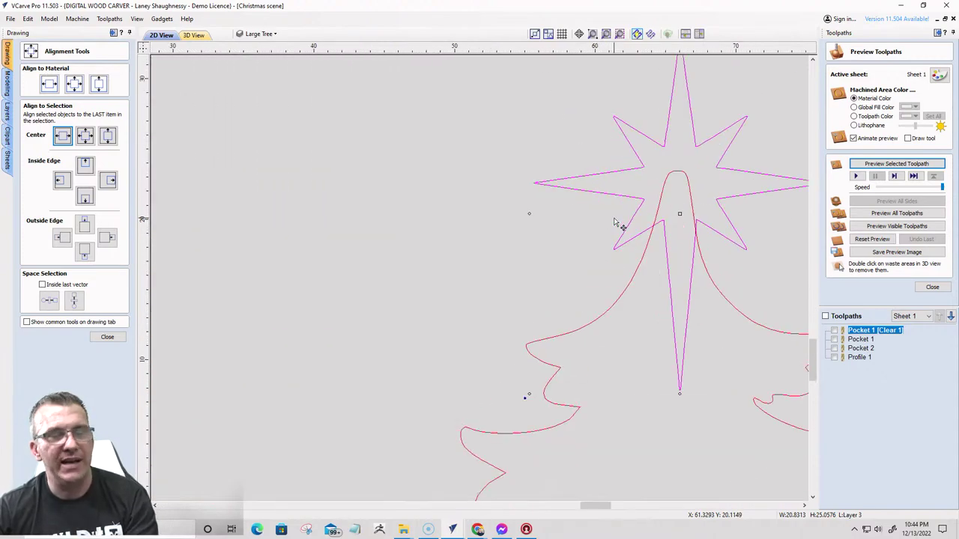
pyautogui.press('Left')
pyautogui.press('Left')
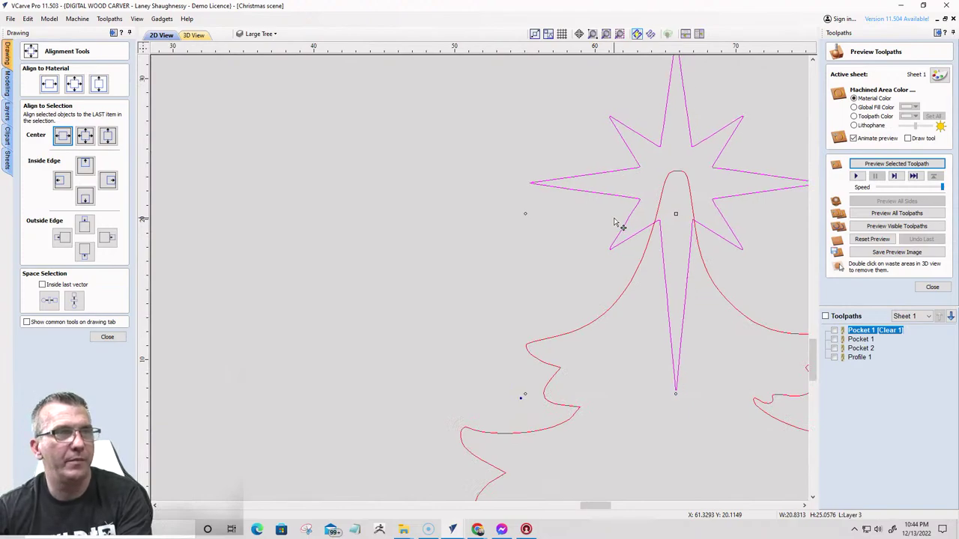
pyautogui.scroll(-5, 613, 221)
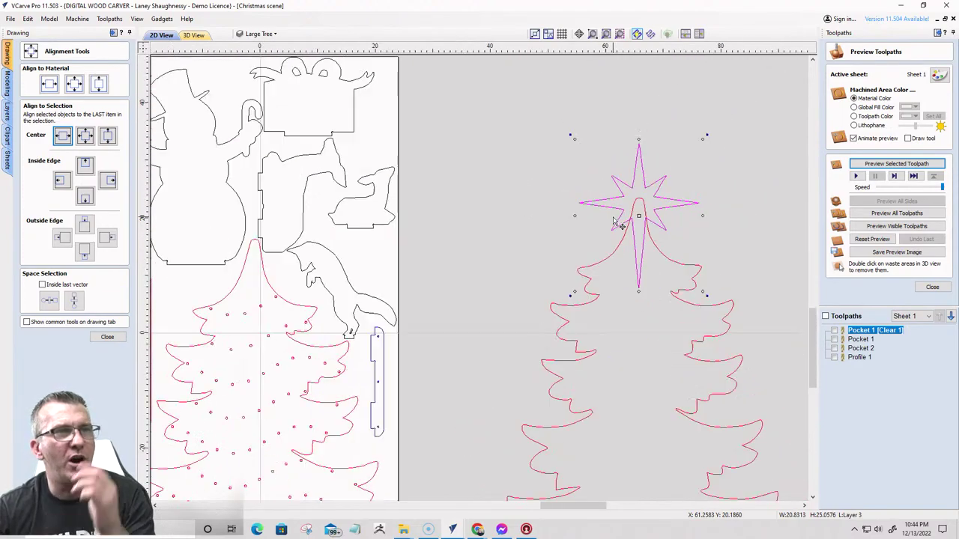
pyautogui.scroll(2, 626, 219)
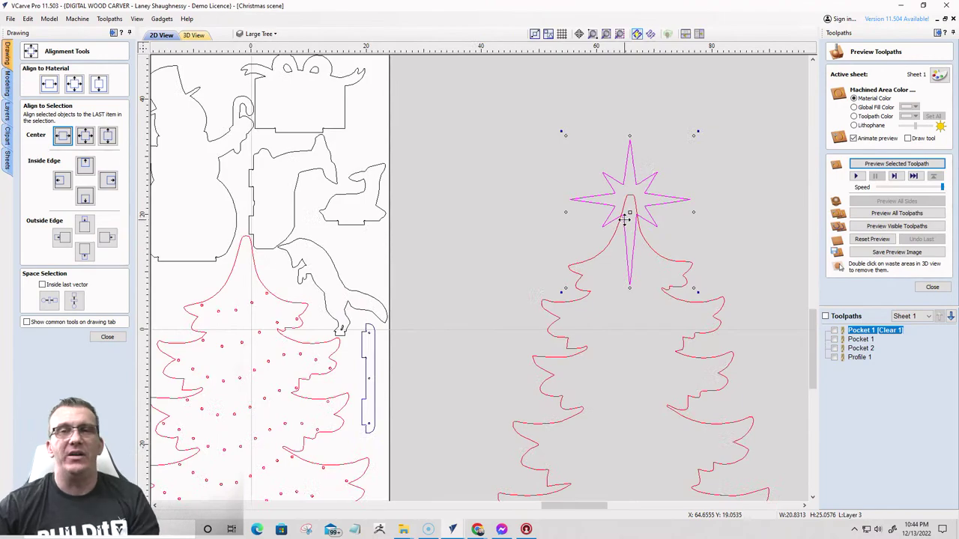
pyautogui.scroll(4, 624, 219)
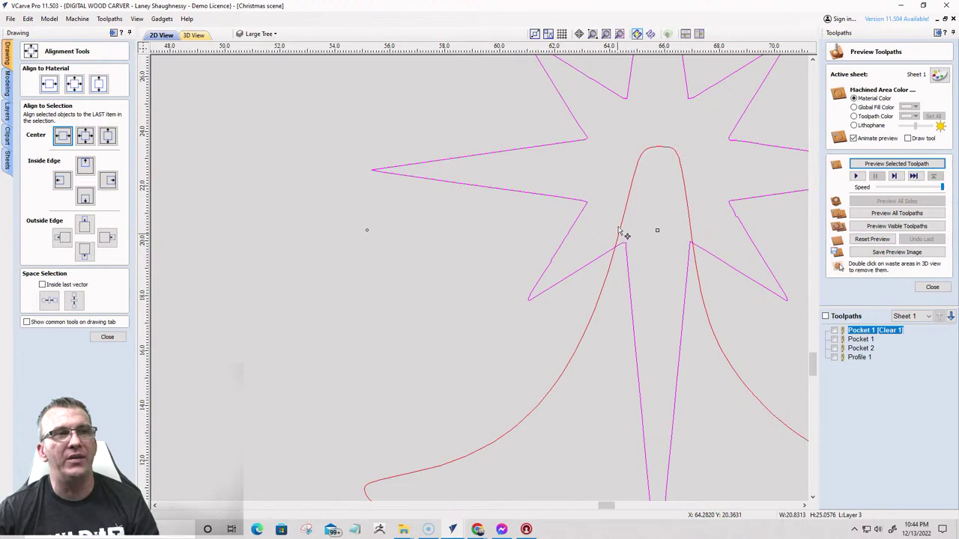
pyautogui.scroll(-1, 649, 218)
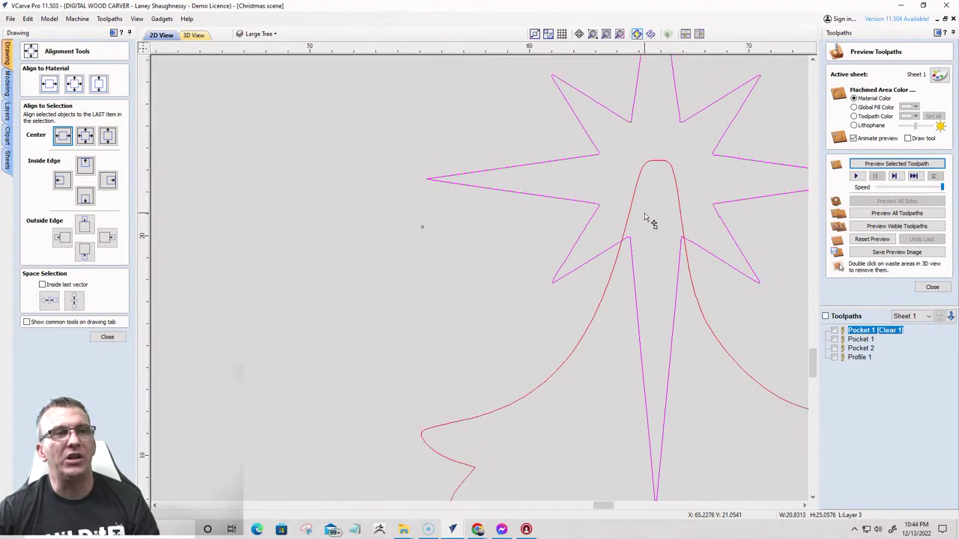
pyautogui.scroll(-1, 603, 248)
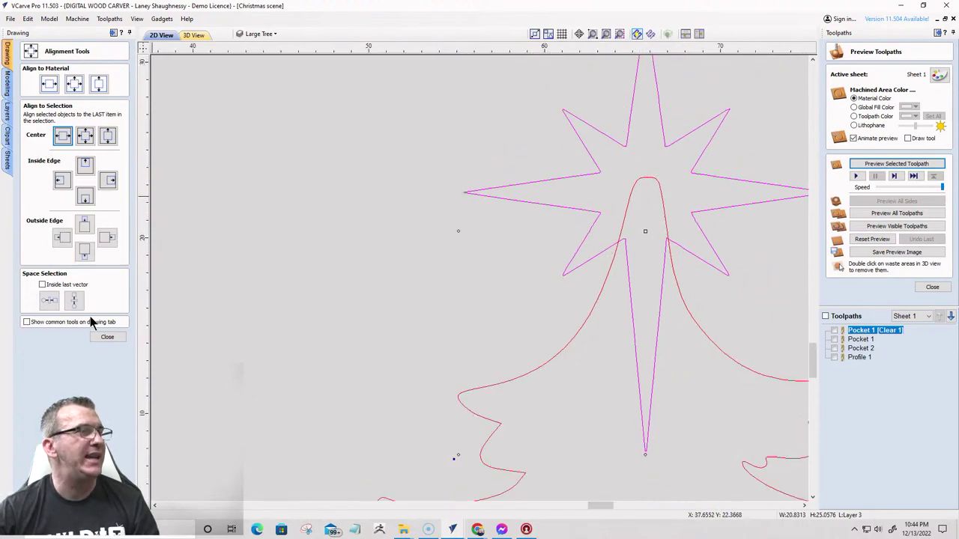
pyautogui.click(108, 336)
# - Try outward tree offsets of 2.5 and 1.75 inches, undoing each one
pyautogui.click(627, 224)
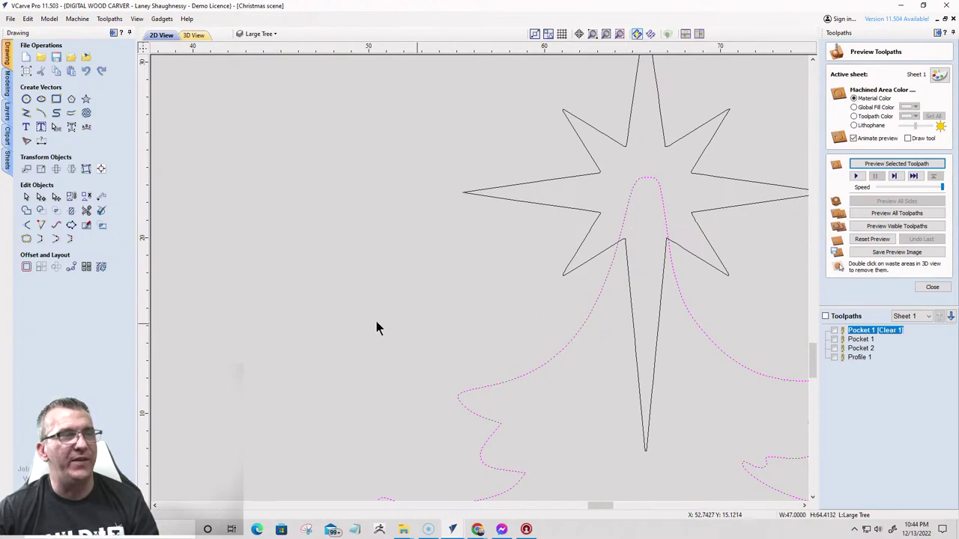
pyautogui.click(26, 267)
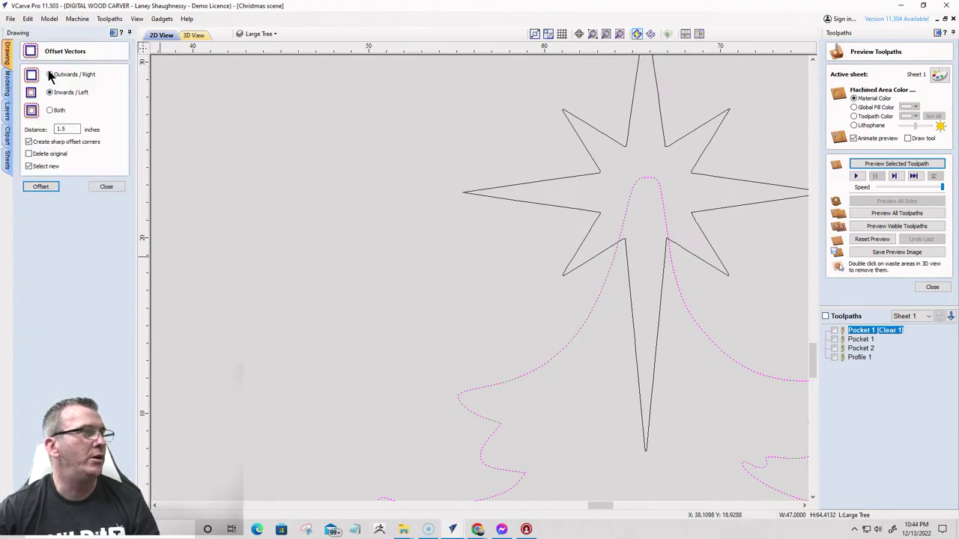
pyautogui.moveTo(70, 130); pyautogui.dragTo(41, 138)
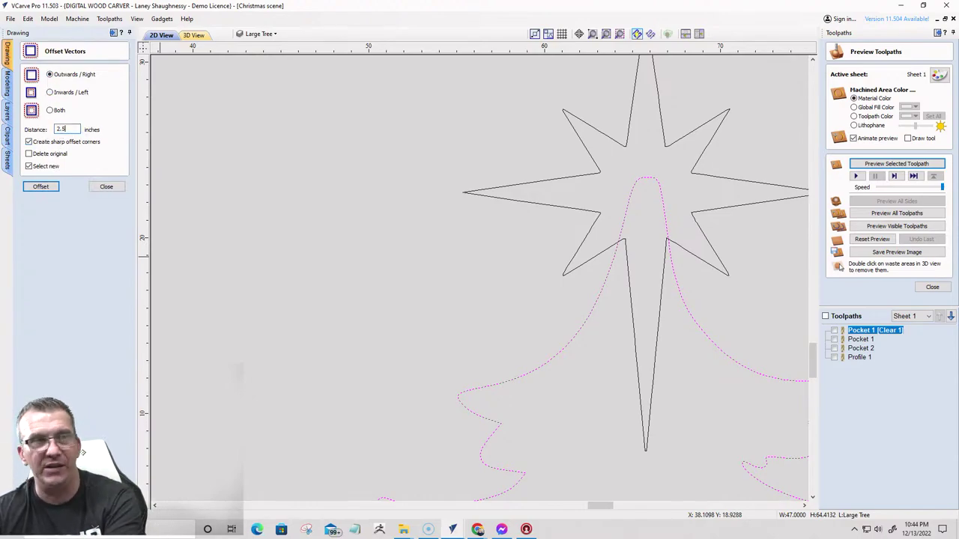
pyautogui.click(32, 189)
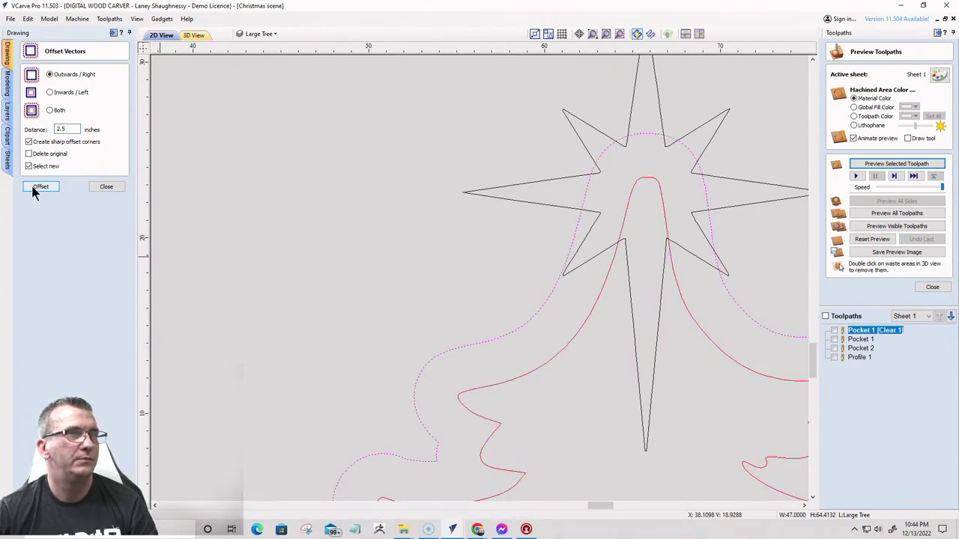
pyautogui.hotkey('ctrl', 'z')
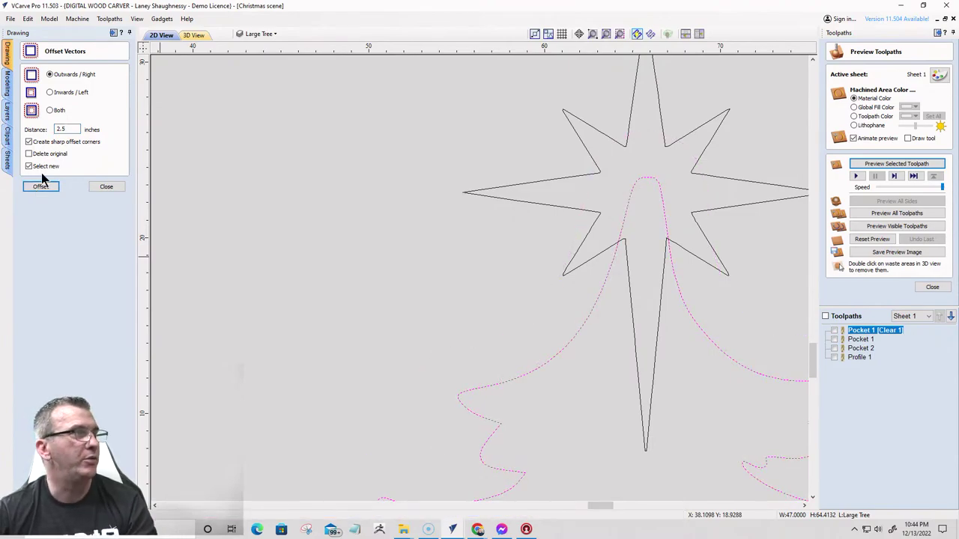
pyautogui.moveTo(69, 129); pyautogui.dragTo(47, 131)
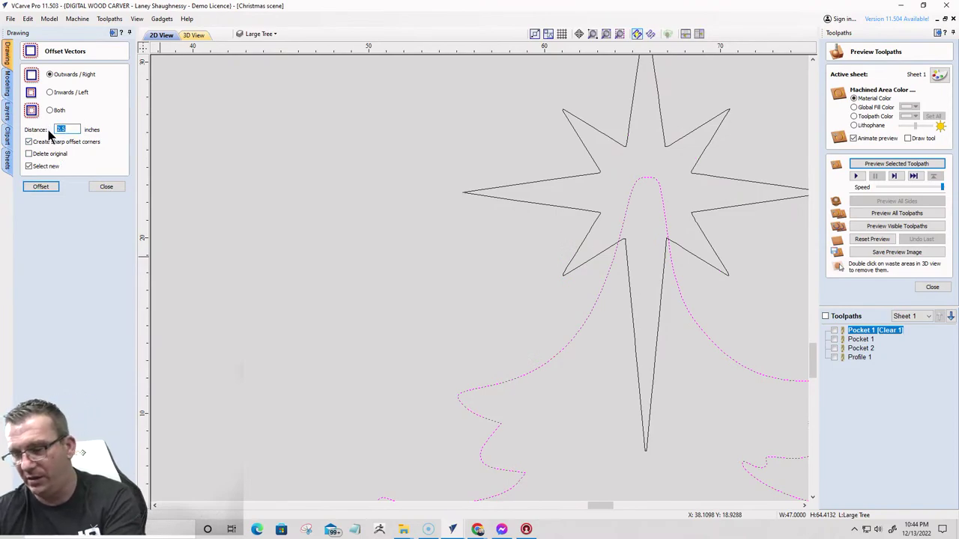
pyautogui.write('1.75')
pyautogui.click(39, 188)
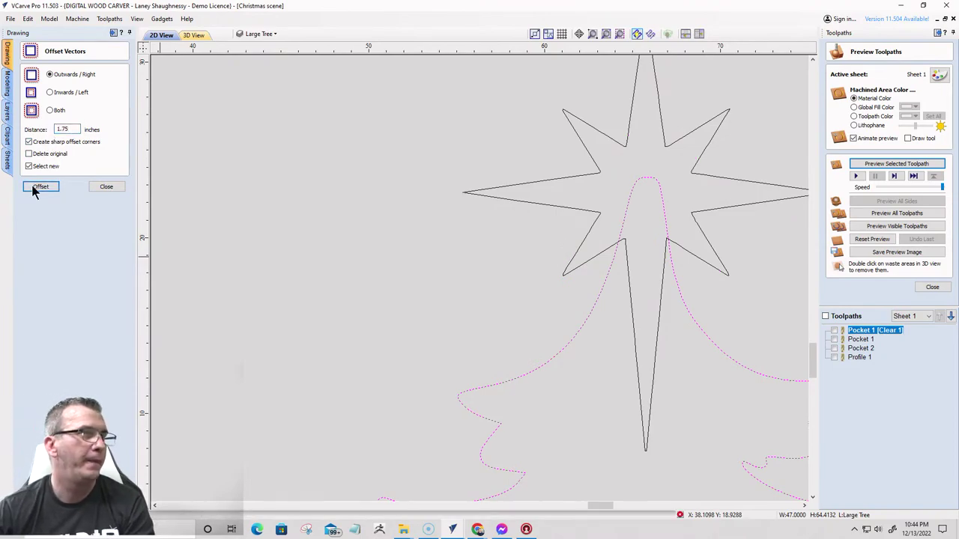
pyautogui.click(38, 187)
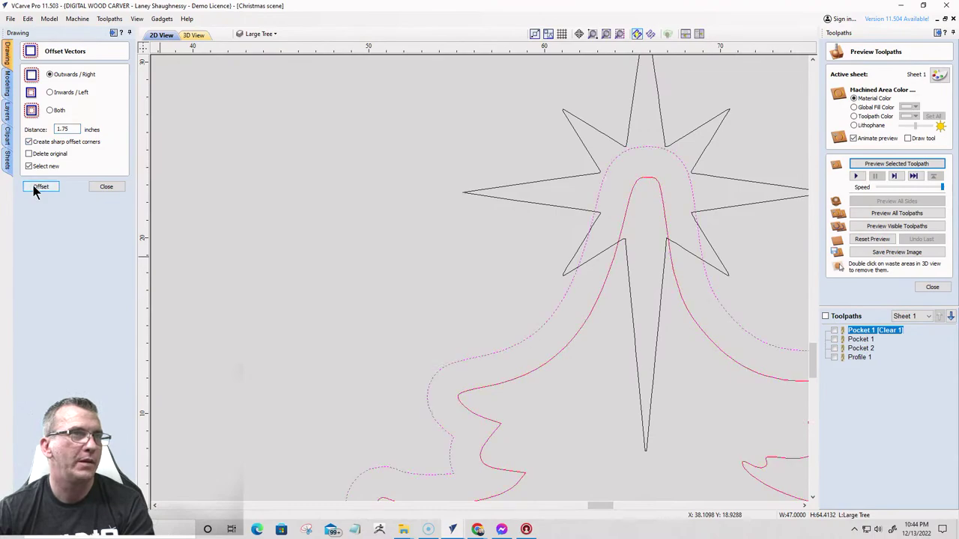
pyautogui.hotkey('ctrl', 'z')
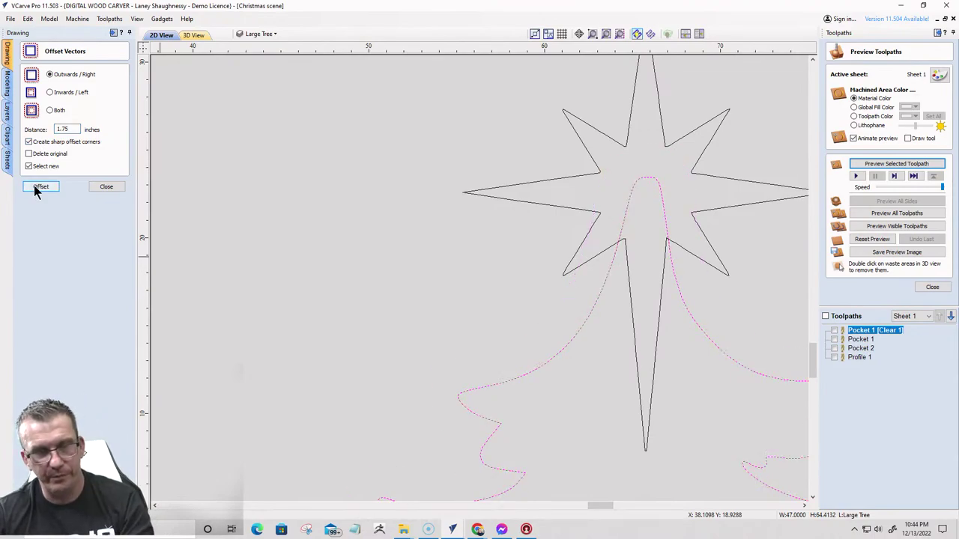
# - Offset the tree outline 1 inch outward and close Offset Vectors
pyautogui.moveTo(72, 129); pyautogui.dragTo(47, 131)
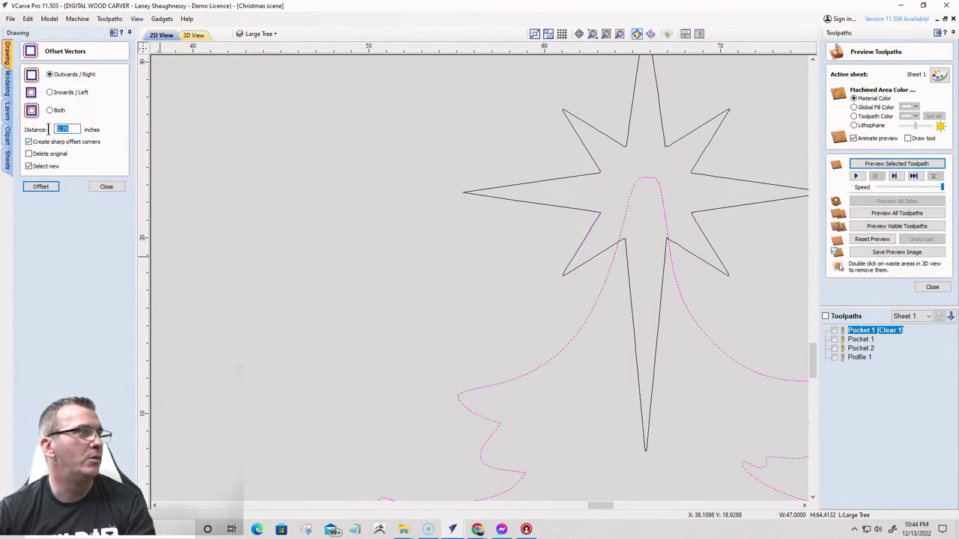
pyautogui.write('1')
pyautogui.click(40, 187)
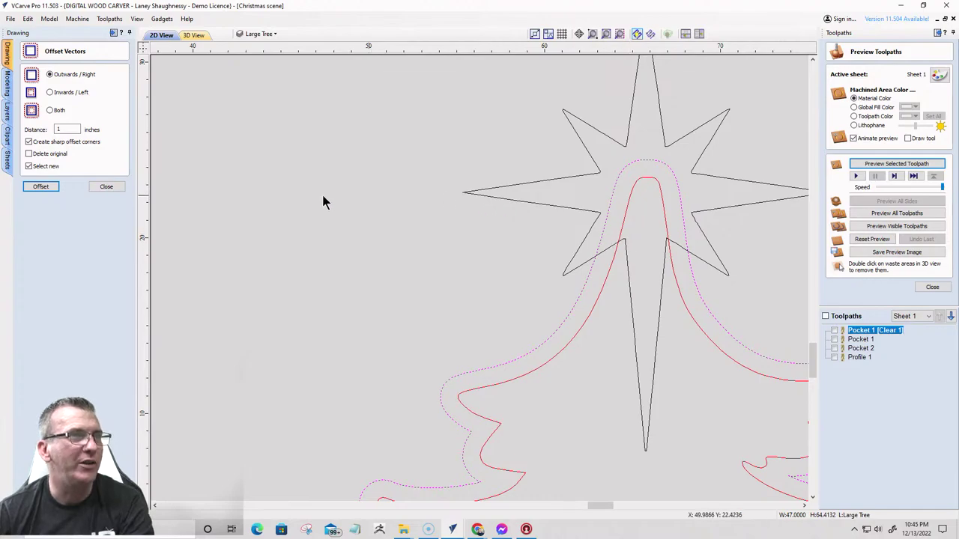
pyautogui.click(105, 187)
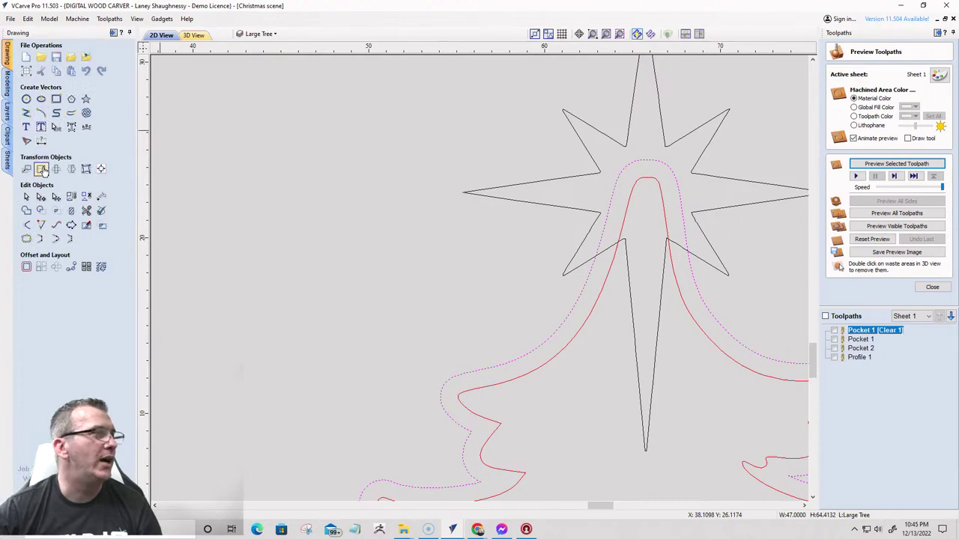
# - Draw two short horizontal lines joining the tree and its offset on both sides of the peak
pyautogui.click(25, 116)
pyautogui.scroll(4, 635, 237)
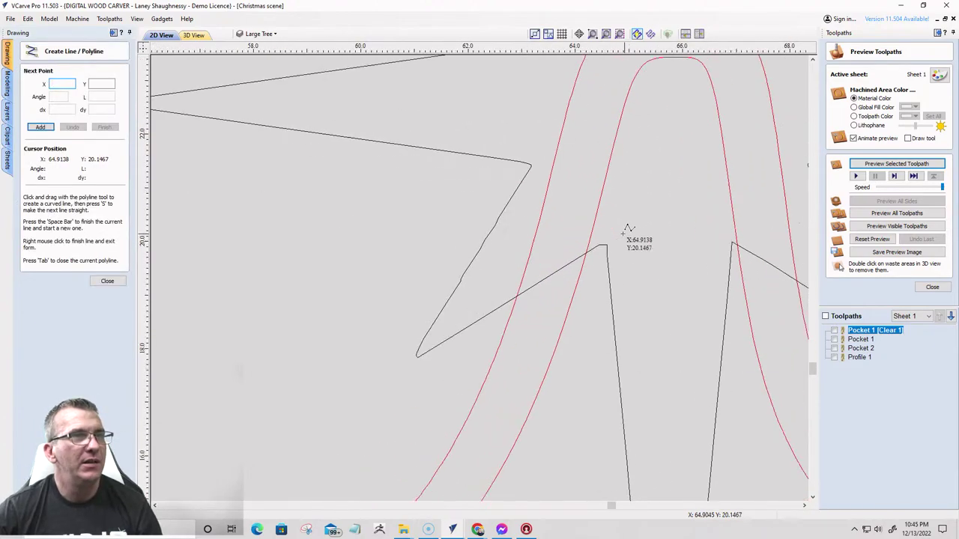
pyautogui.click(536, 233)
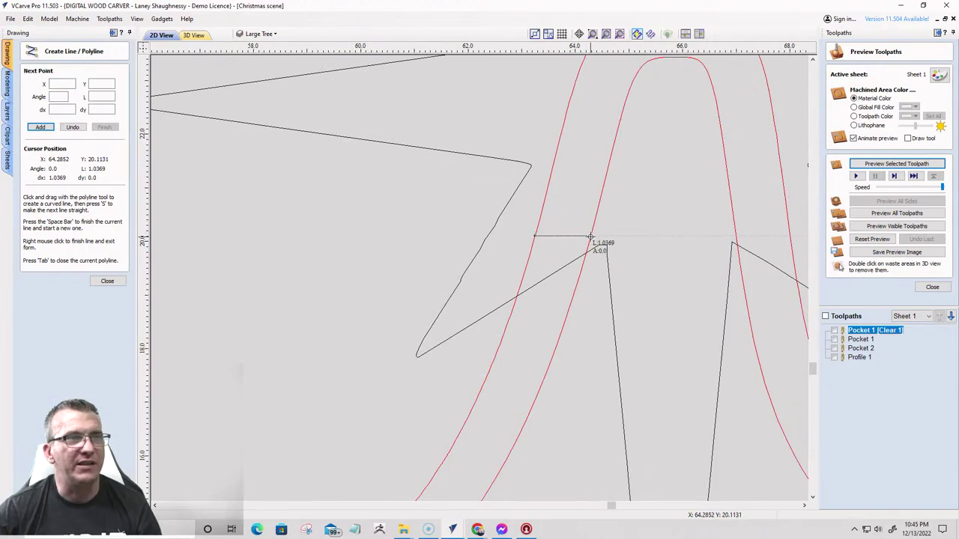
pyautogui.click(591, 237)
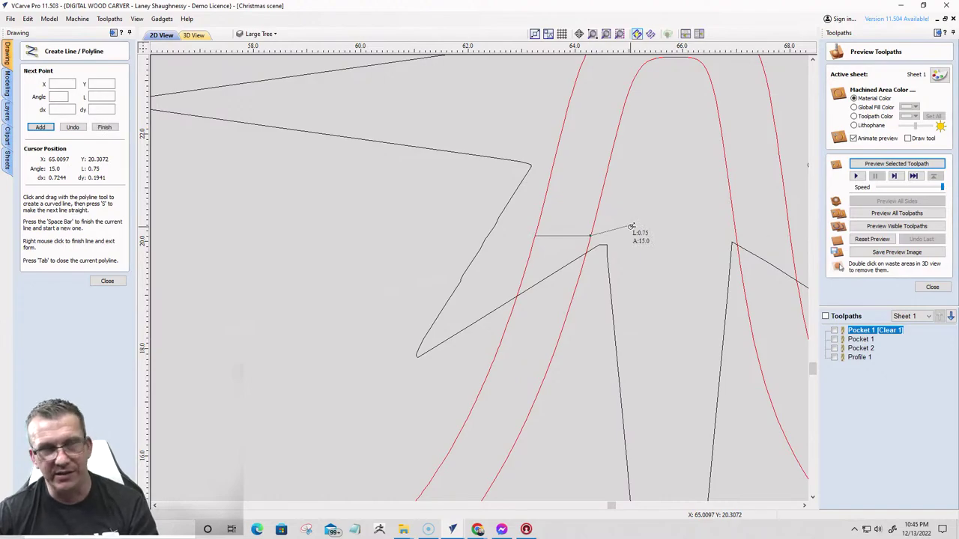
pyautogui.press('space')
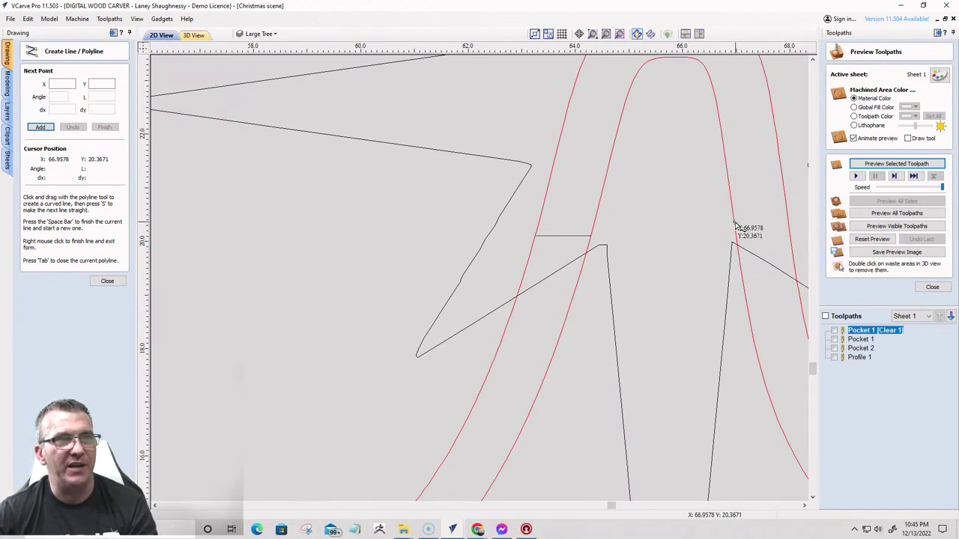
pyautogui.click(735, 224)
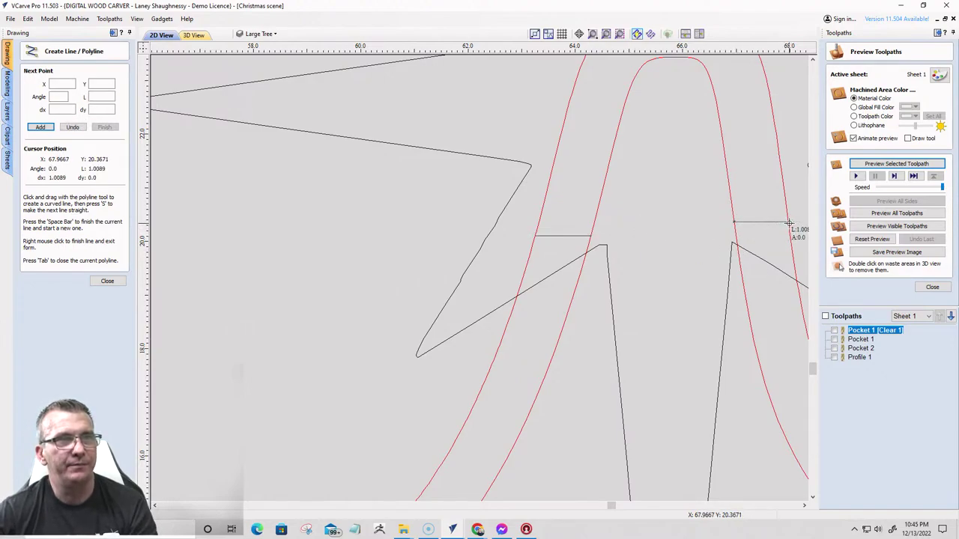
pyautogui.click(791, 227)
pyautogui.press('space')
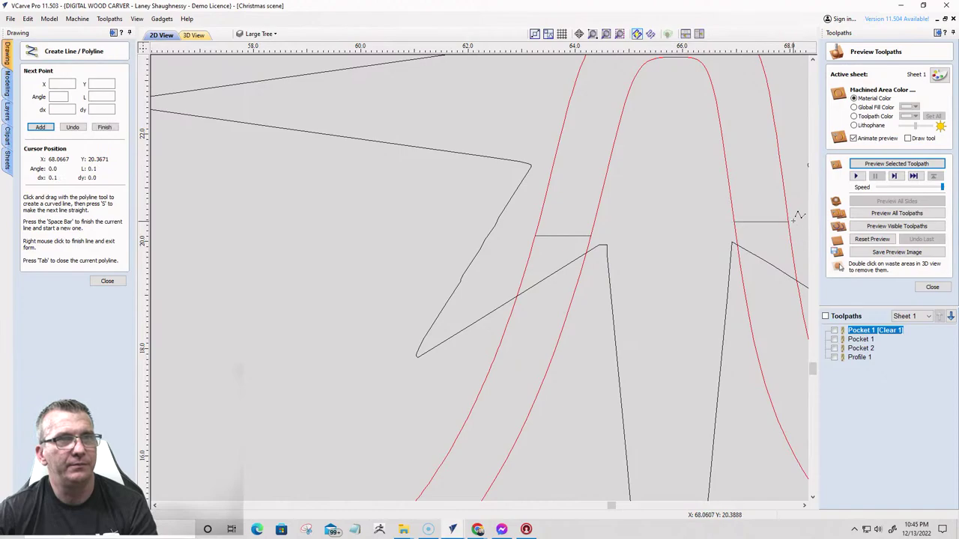
pyautogui.scroll(-5, 721, 220)
pyautogui.scroll(-2, 664, 217)
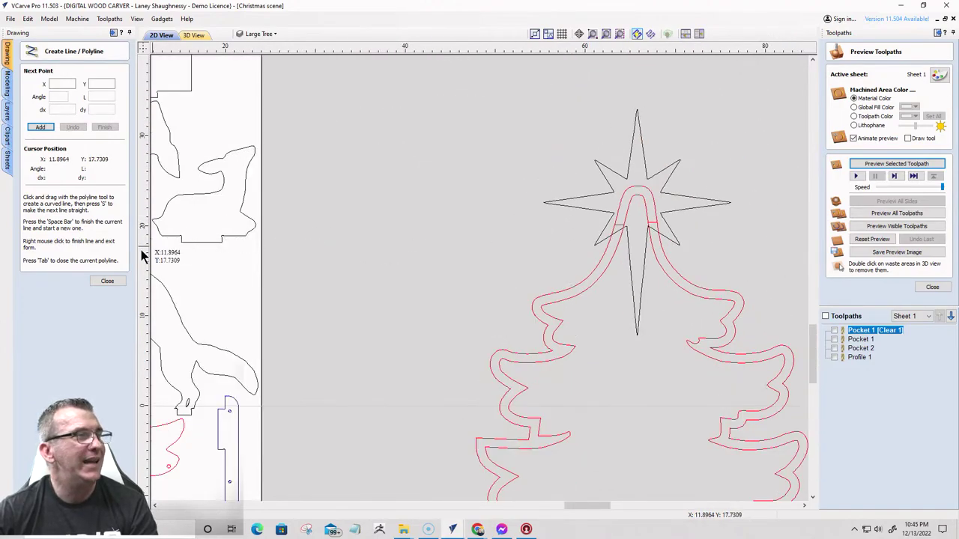
pyautogui.click(107, 282)
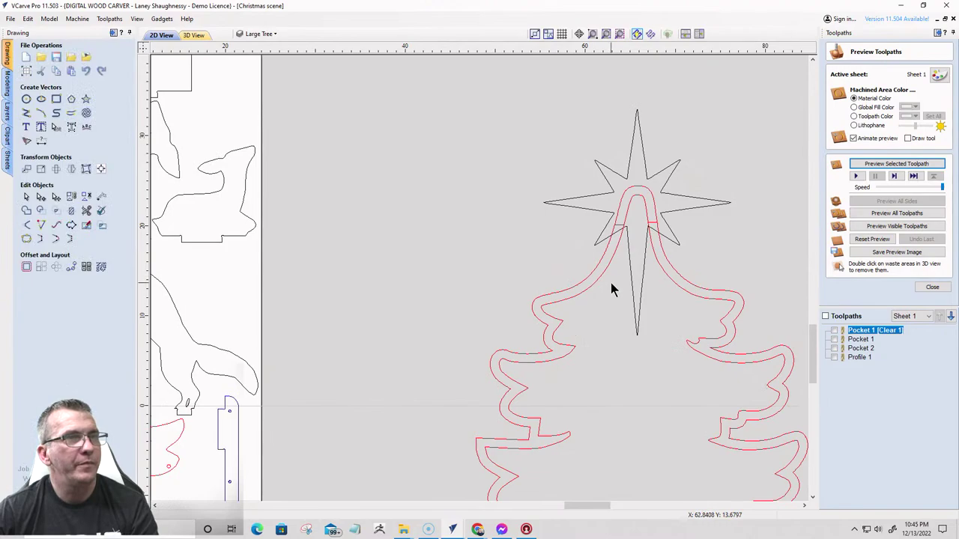
pyautogui.click(585, 272)
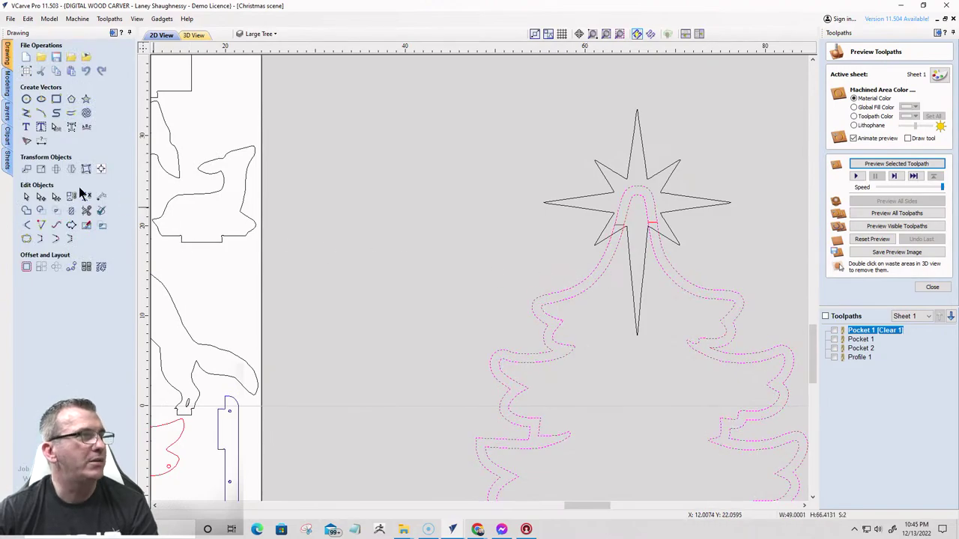
# - Trim away the doubled tree outline segments crossing the star with Interactive Vector Trim
pyautogui.click(86, 213)
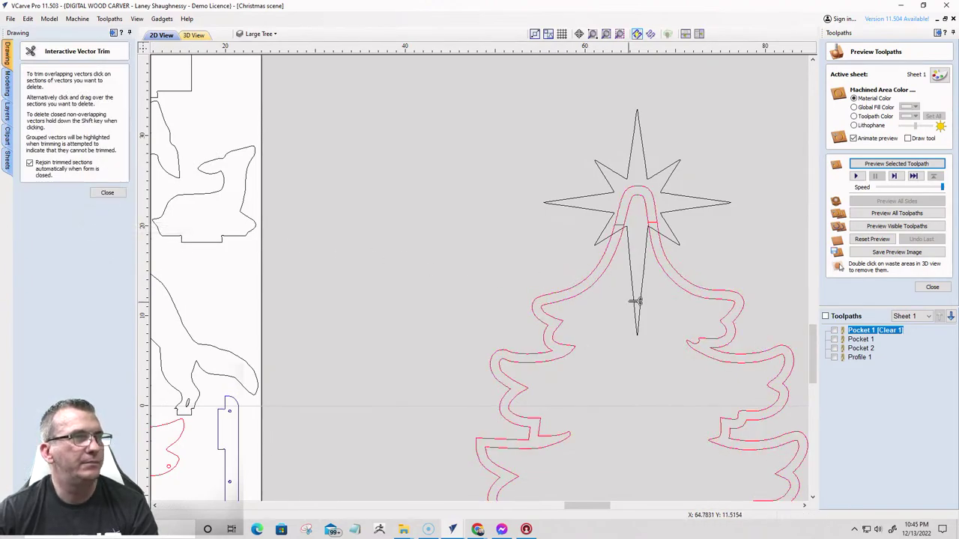
pyautogui.click(601, 272)
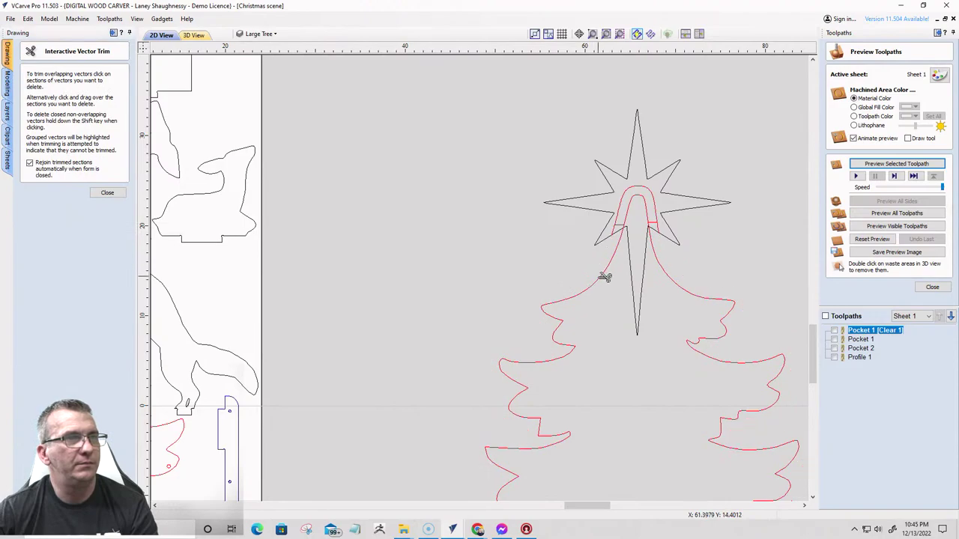
pyautogui.click(605, 278)
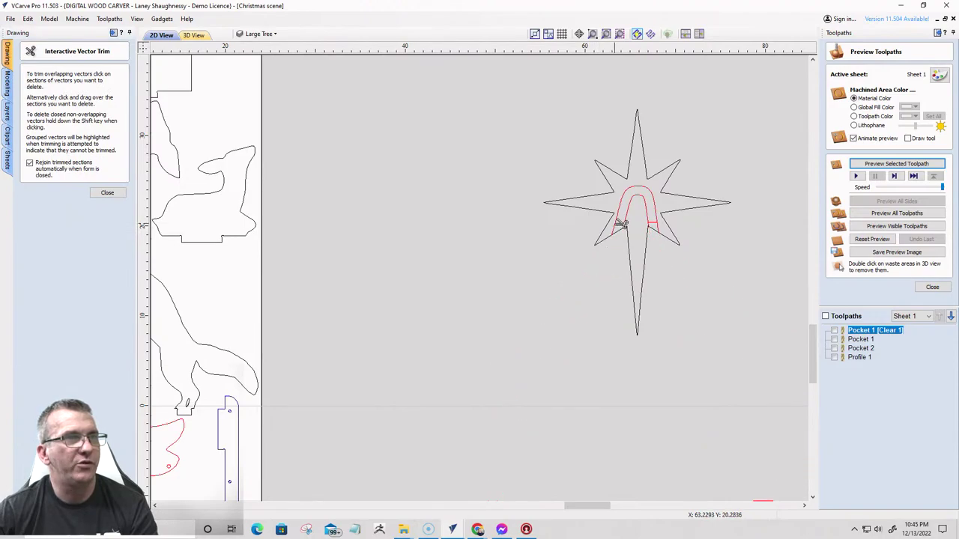
pyautogui.scroll(4, 620, 236)
pyautogui.scroll(3, 649, 231)
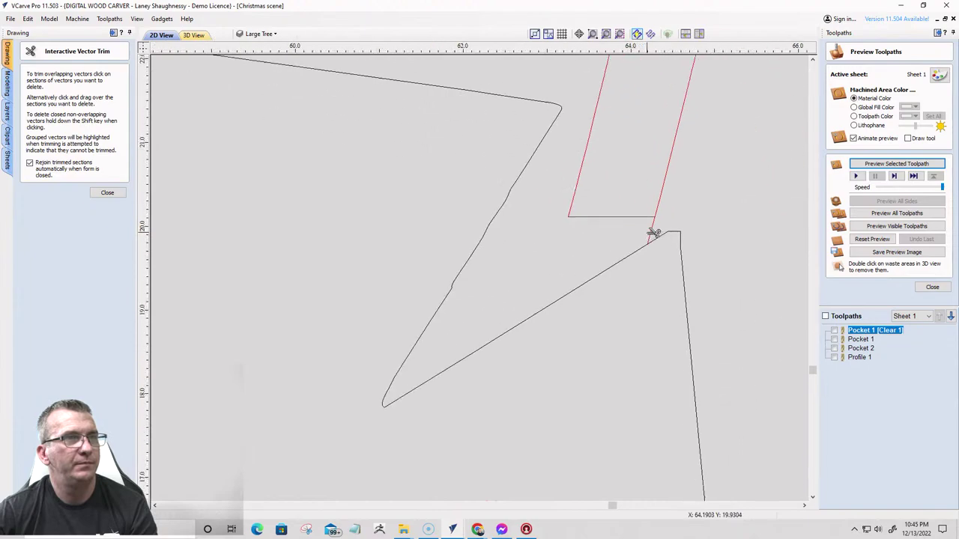
pyautogui.scroll(-4, 652, 233)
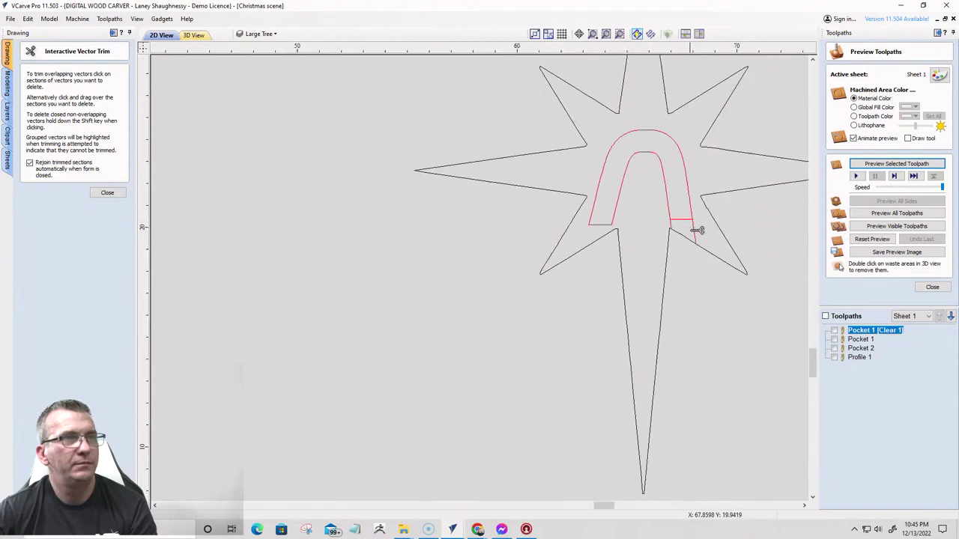
pyautogui.scroll(3, 696, 226)
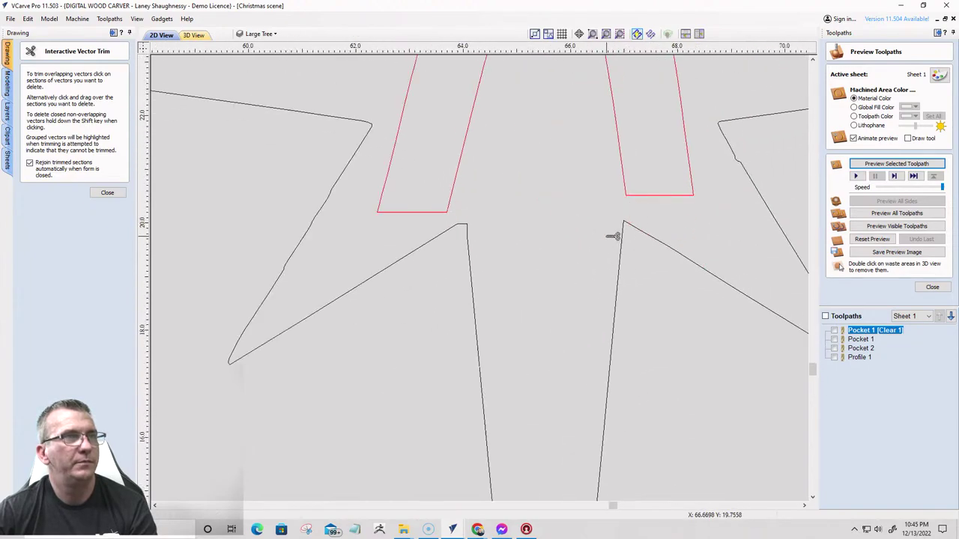
pyautogui.scroll(-3, 617, 231)
pyautogui.click(105, 193)
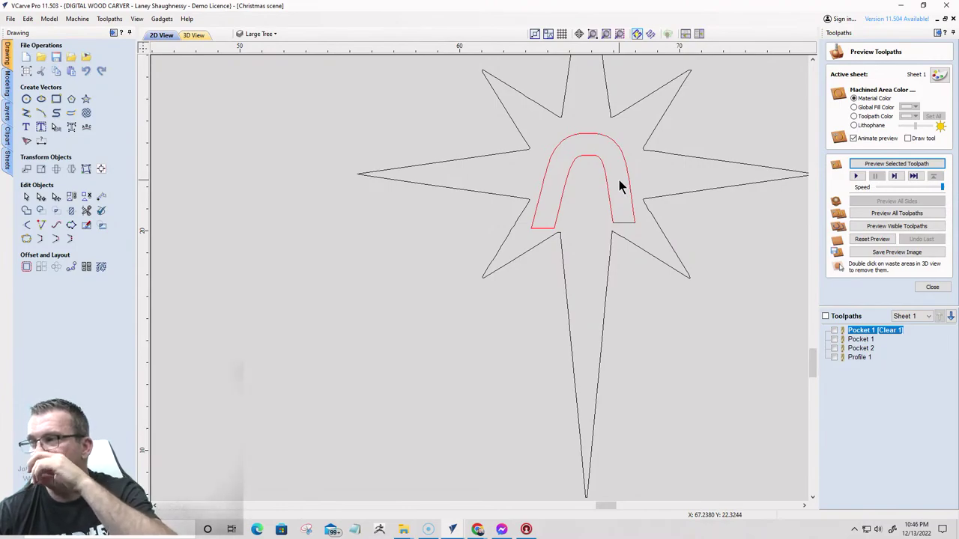
pyautogui.scroll(-4, 620, 185)
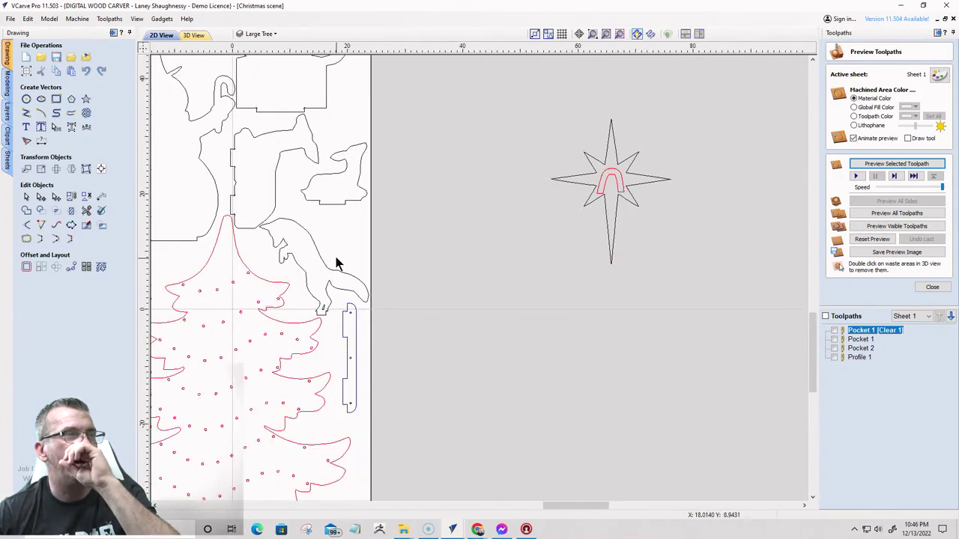
# - Rotate the fox beside the tree, nudging the stand piece down and top base panel down-right
pyautogui.click(318, 255)
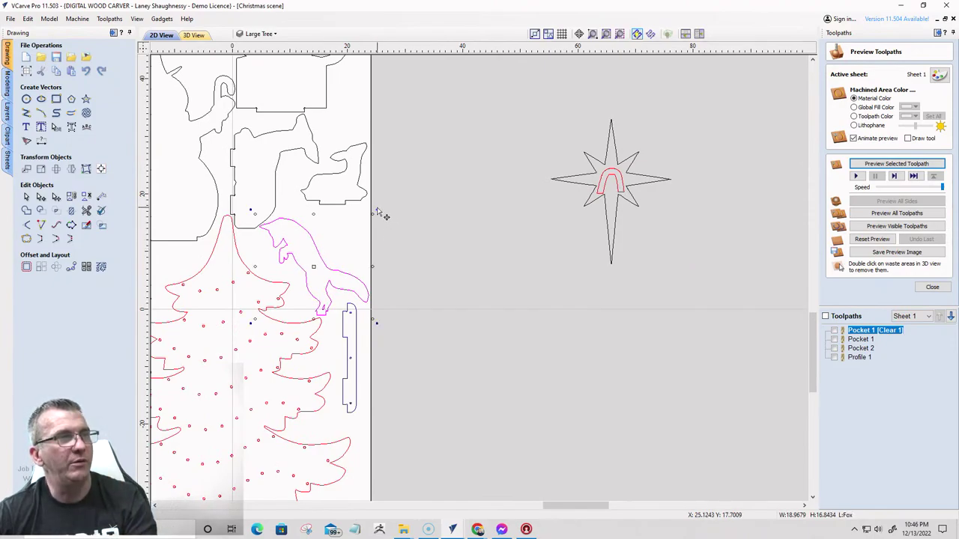
pyautogui.moveTo(378, 212); pyautogui.dragTo(394, 243)
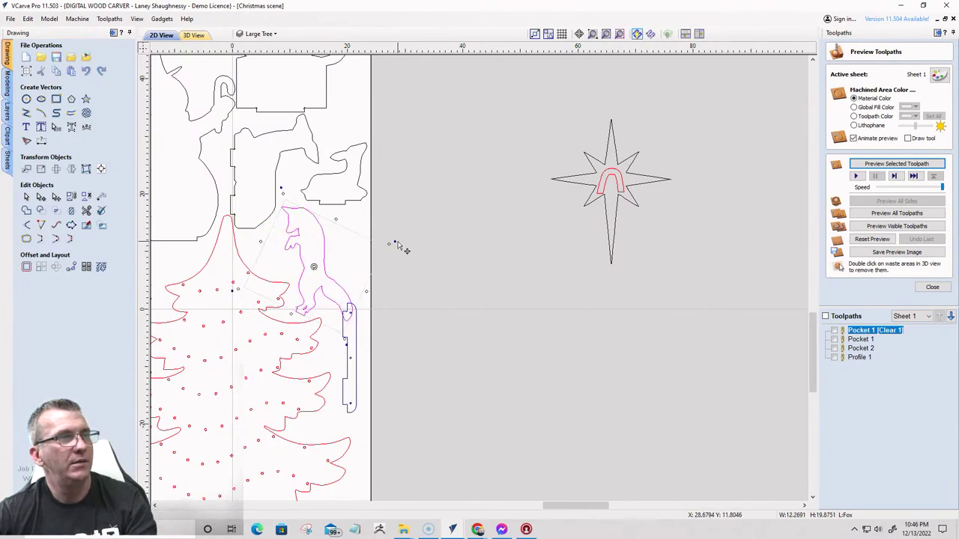
pyautogui.click(348, 362)
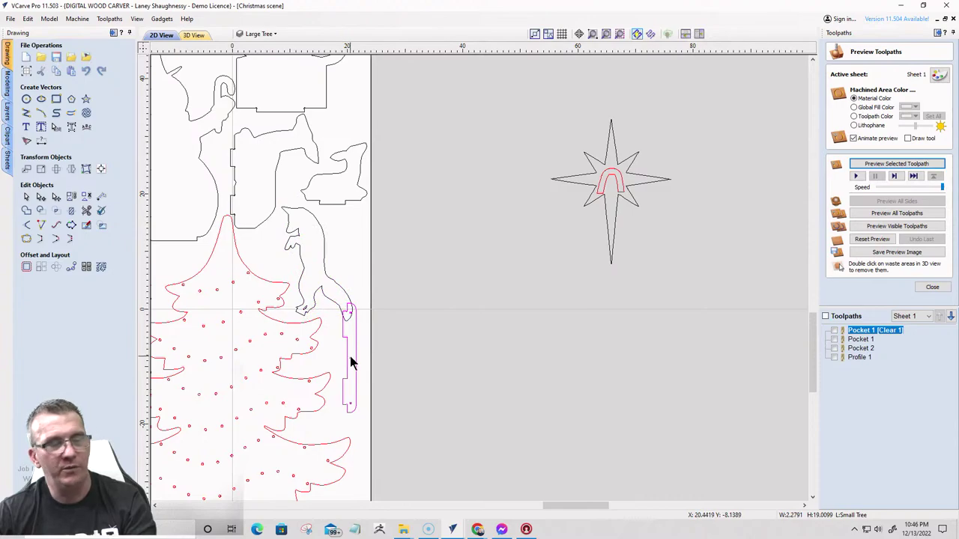
pyautogui.press('Down')
pyautogui.press('Down')
pyautogui.press('Down')
pyautogui.press('Down')
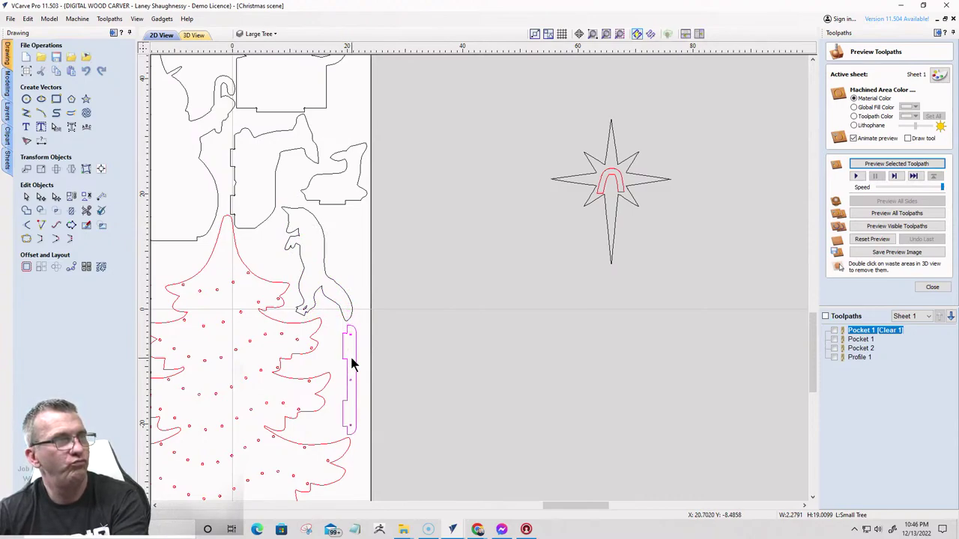
pyautogui.click(269, 215)
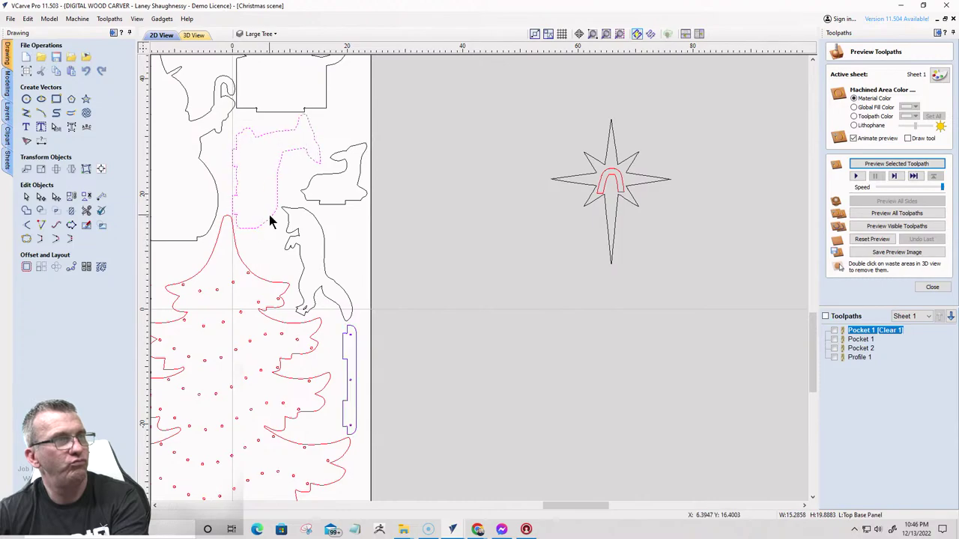
pyautogui.press('Down')
pyautogui.press('Right')
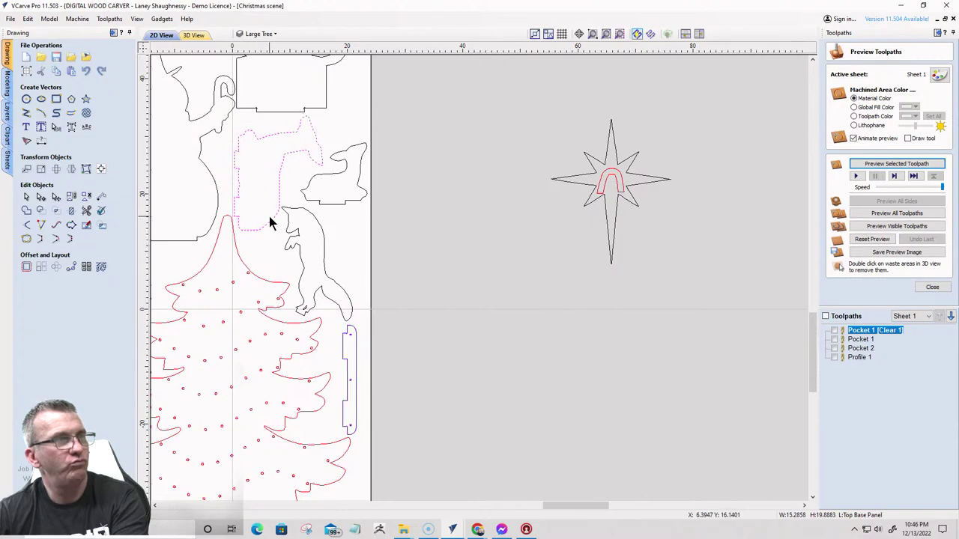
# - Rotate the fox a little further clockwise
pyautogui.click(292, 230)
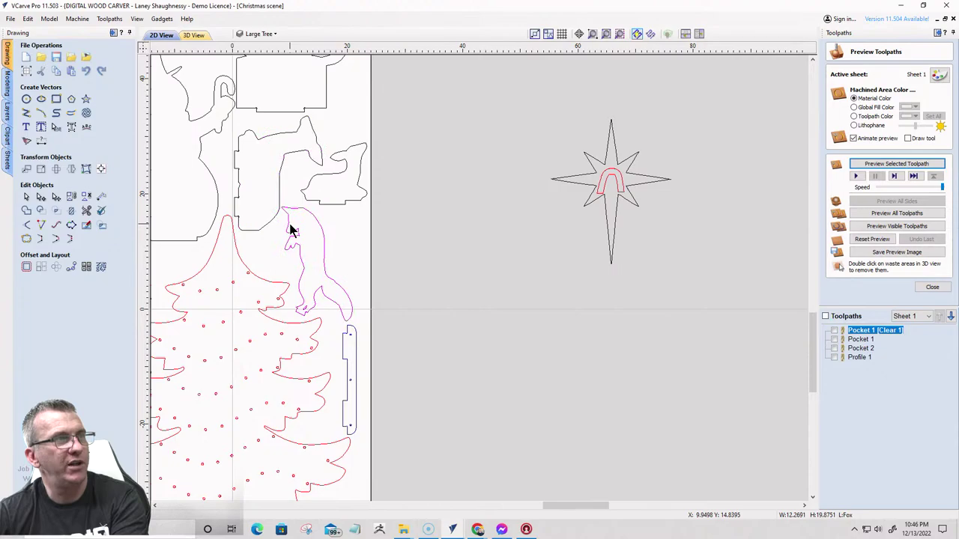
pyautogui.click(292, 230)
pyautogui.moveTo(394, 244); pyautogui.dragTo(397, 251)
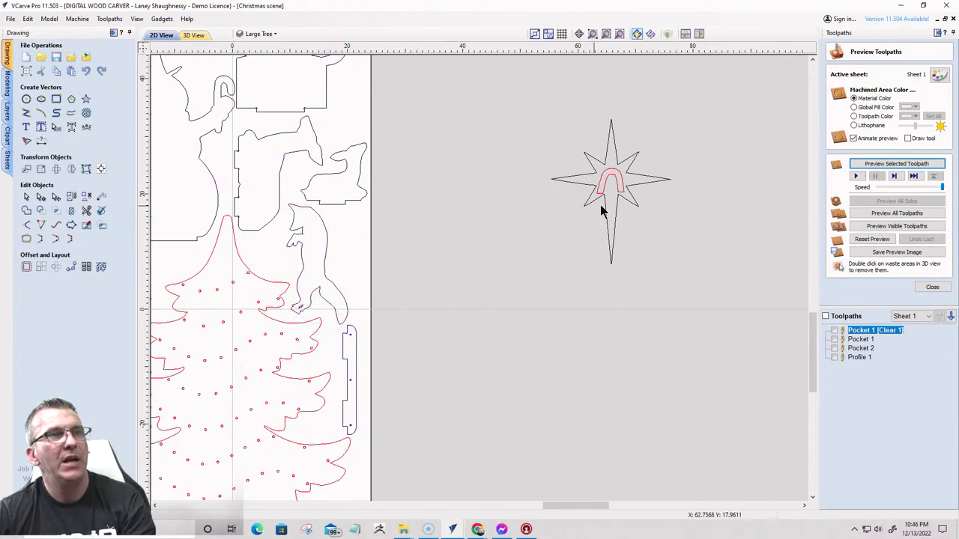
pyautogui.scroll(5, 620, 187)
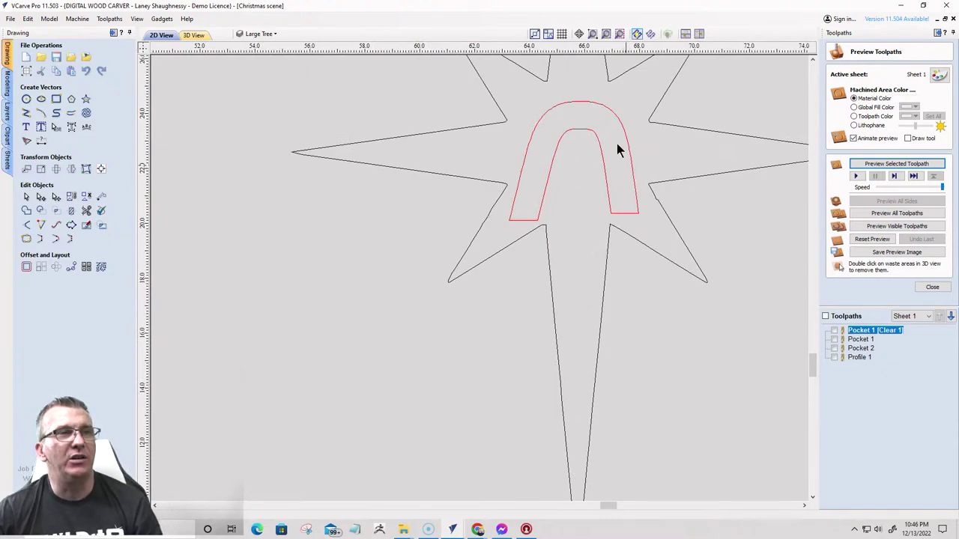
pyautogui.scroll(-5, 558, 184)
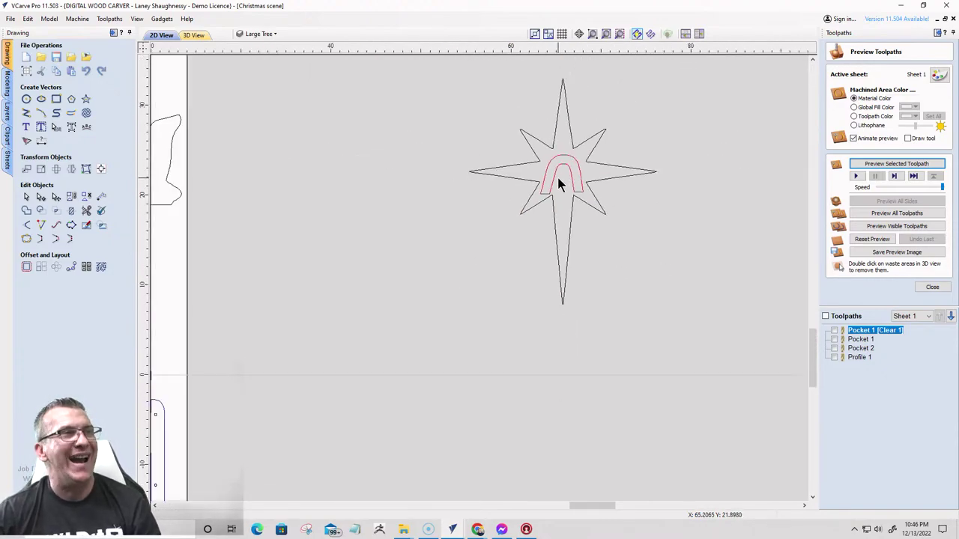
pyautogui.scroll(-3, 557, 177)
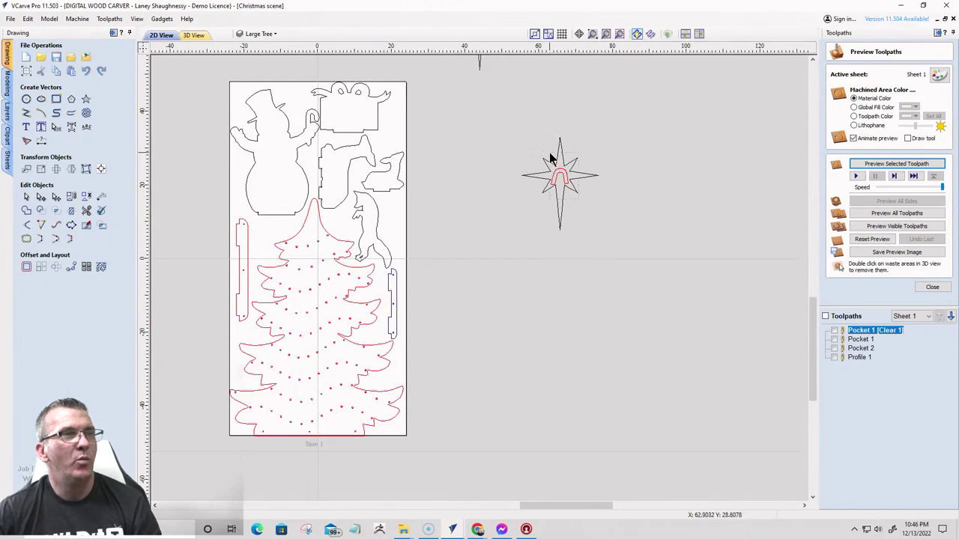
# - Test-fit the star topper on the tree peak, then move it back right of the sheet
pyautogui.click(560, 178)
pyautogui.click(559, 177)
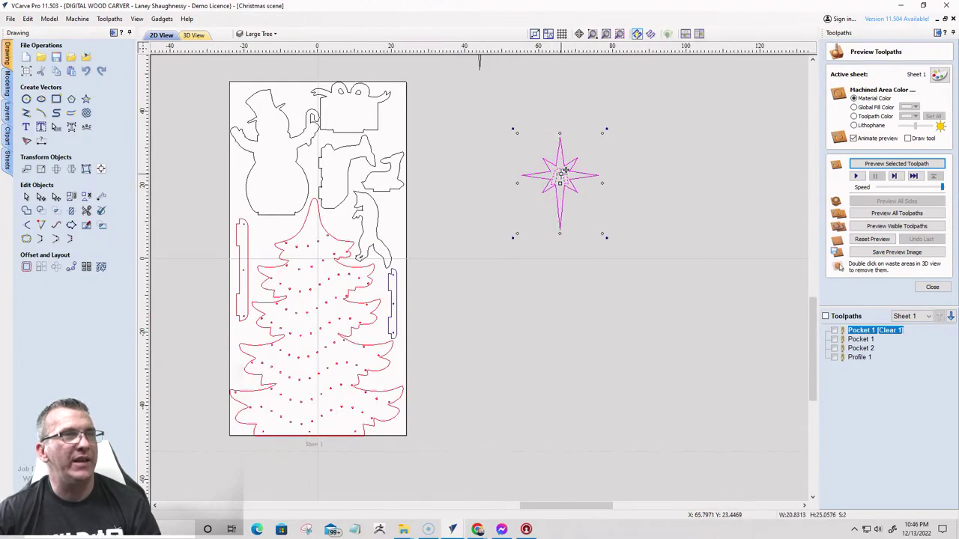
pyautogui.moveTo(560, 173); pyautogui.dragTo(315, 192)
pyautogui.scroll(4, 315, 195)
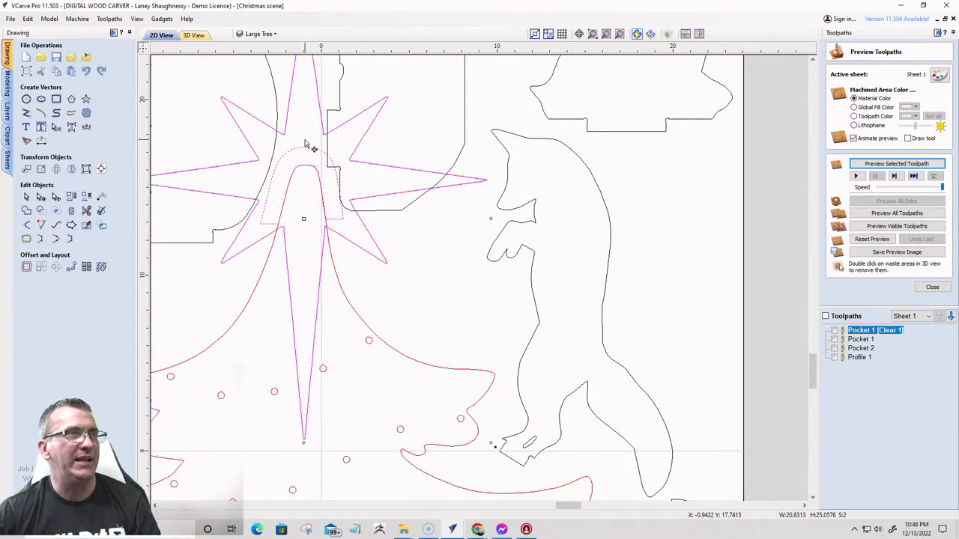
pyautogui.moveTo(298, 166); pyautogui.dragTo(779, 163)
# - Shift the star further right beside the sheet and select its inner U slot
pyautogui.scroll(-4, 375, 82)
pyautogui.scroll(-2, 379, 85)
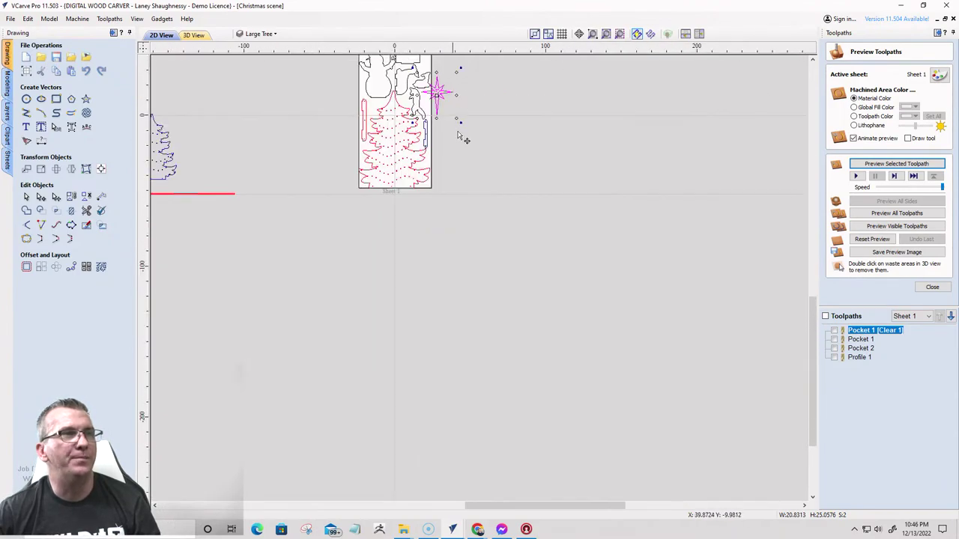
pyautogui.scroll(4, 439, 75)
pyautogui.moveTo(452, 148); pyautogui.dragTo(539, 155)
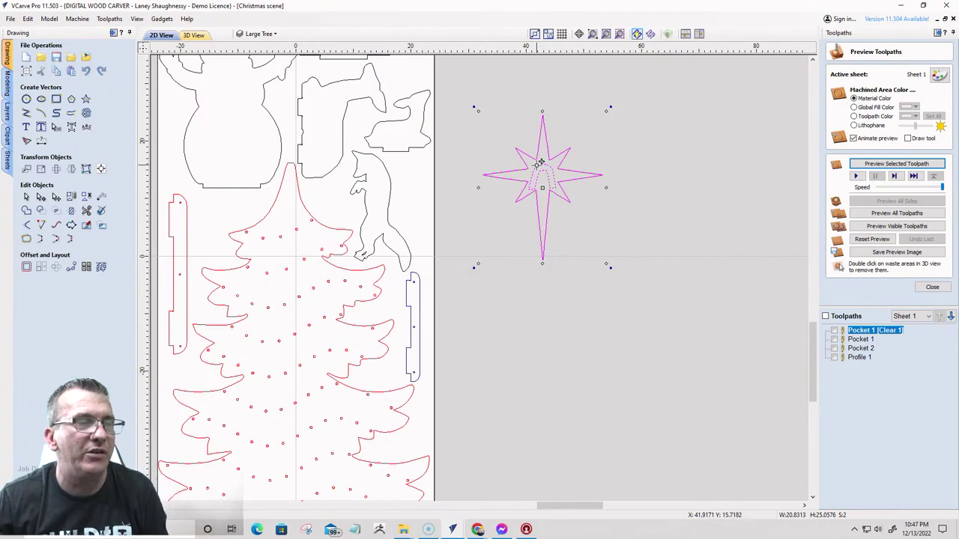
pyautogui.scroll(3, 541, 159)
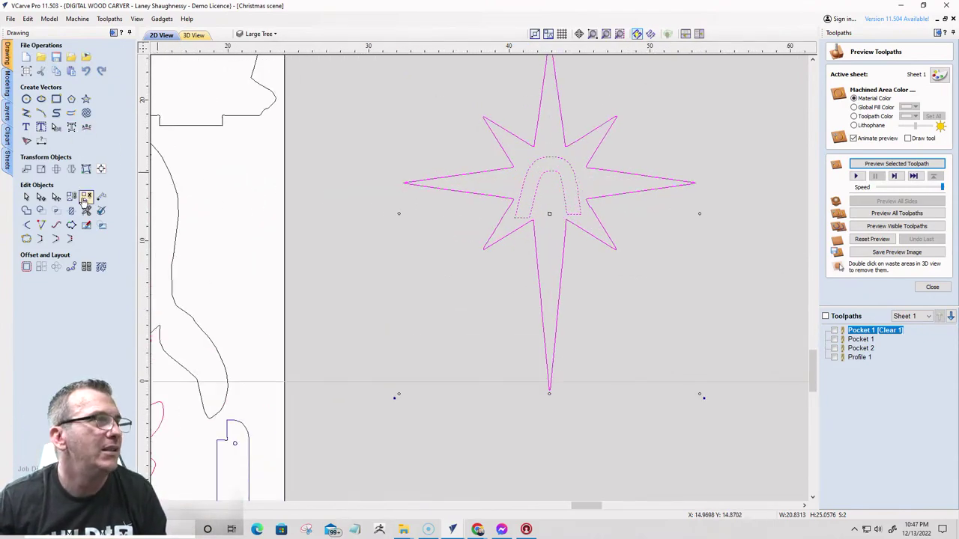
pyautogui.click(56, 196)
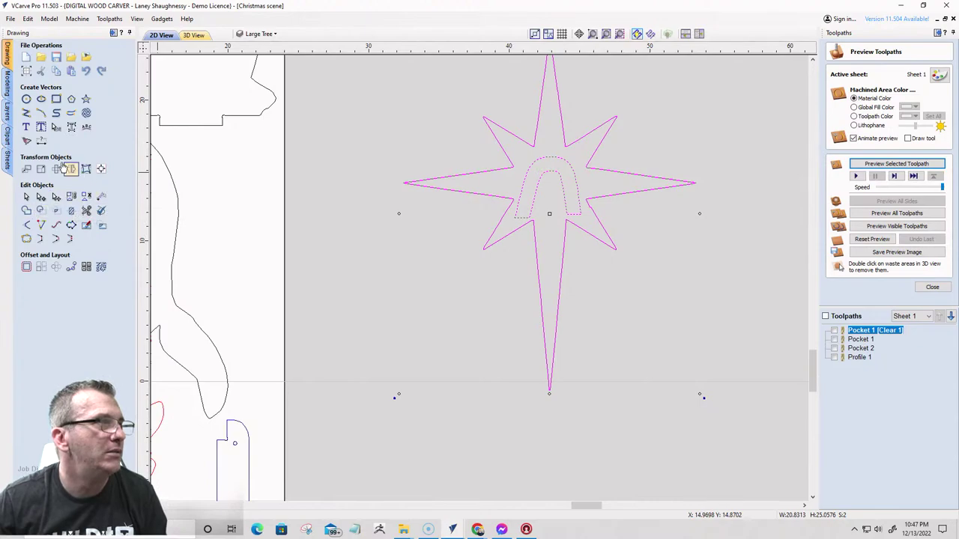
pyautogui.click(26, 169)
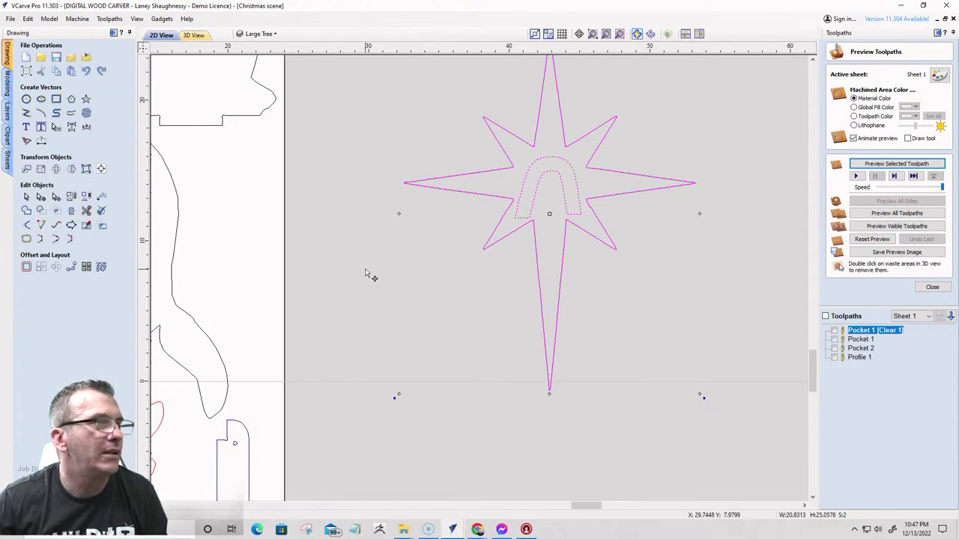
pyautogui.click(552, 205)
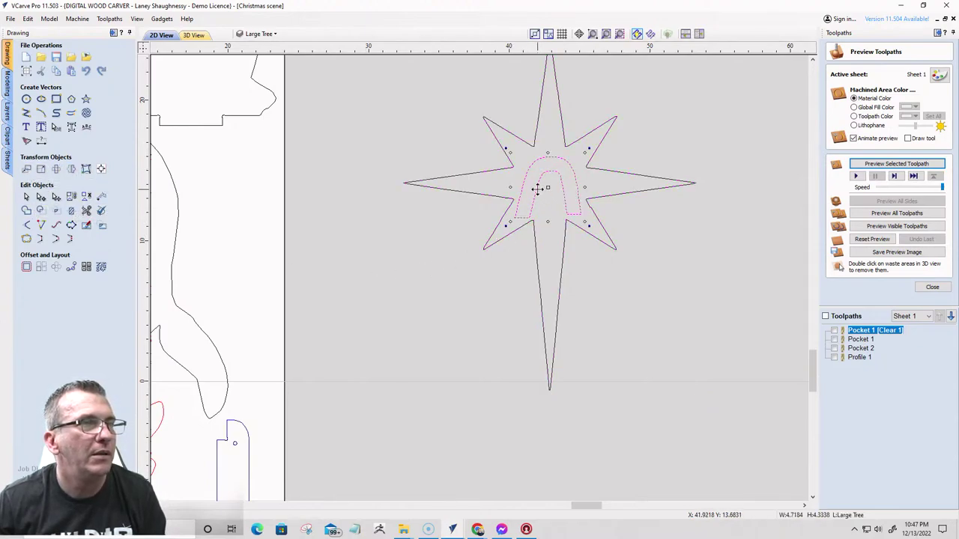
# - Pull the U slot out of the star to the right
pyautogui.moveTo(538, 189); pyautogui.dragTo(676, 252)
pyautogui.scroll(2, 674, 294)
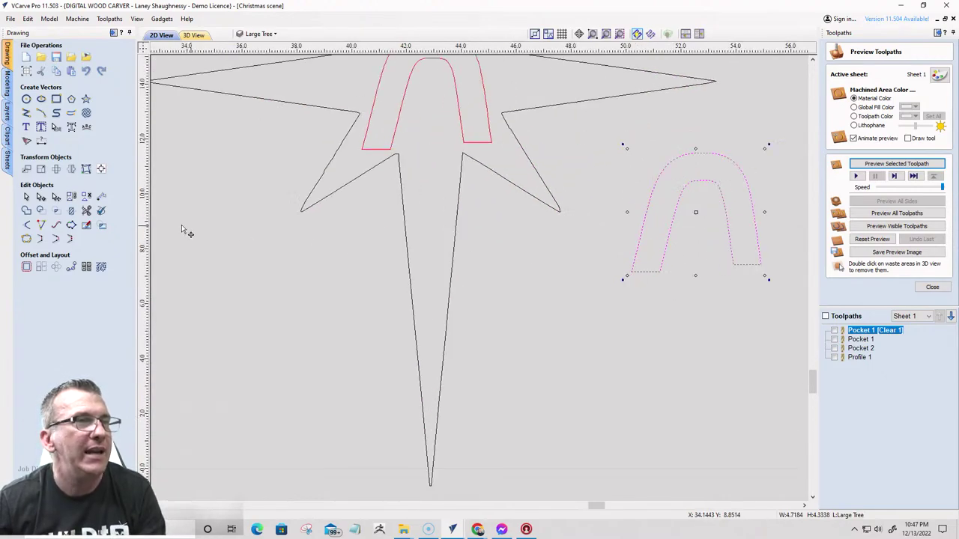
pyautogui.scroll(-2, 223, 238)
pyautogui.scroll(2, 445, 271)
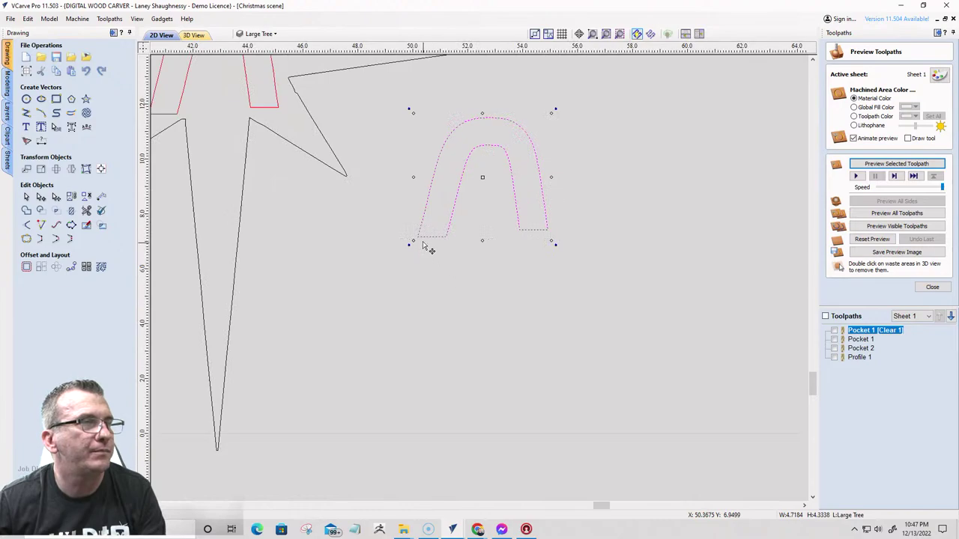
pyautogui.scroll(-1, 422, 238)
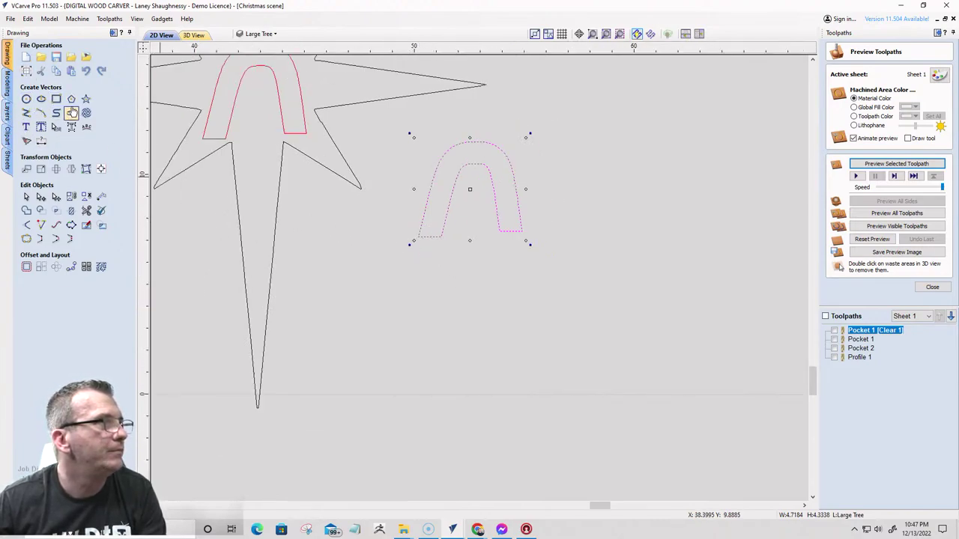
# - Close the U's open bottom with a straight line between its corners
pyautogui.click(39, 113)
pyautogui.scroll(3, 458, 247)
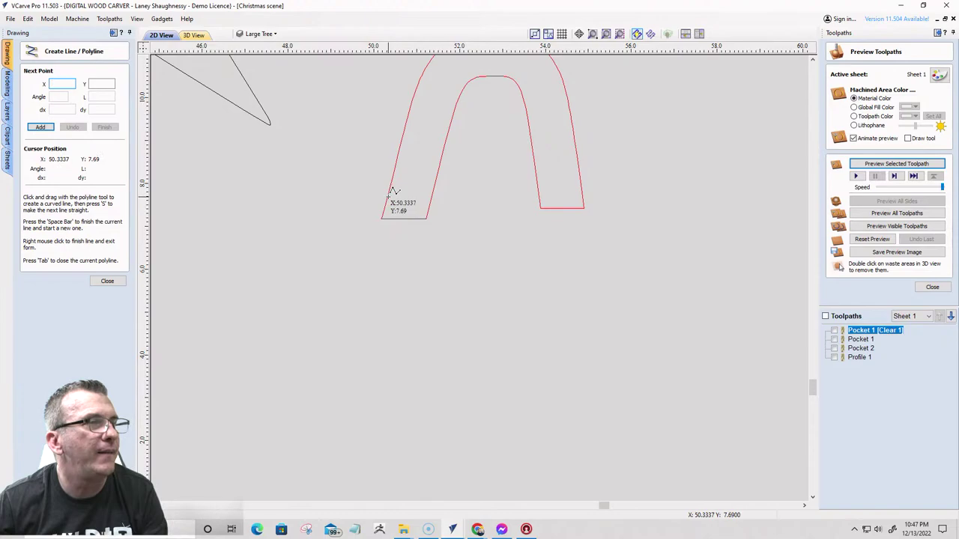
pyautogui.click(542, 208)
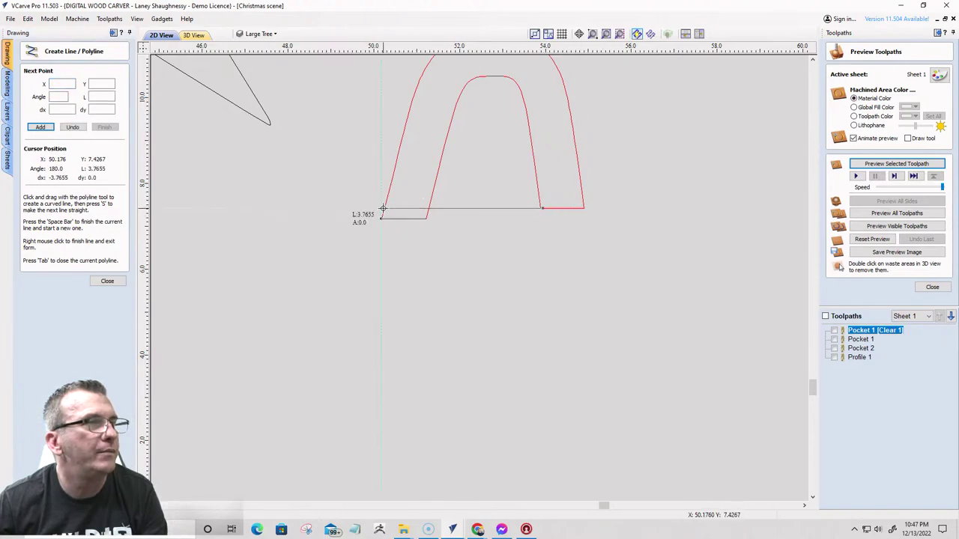
pyautogui.click(383, 209)
pyautogui.press('space')
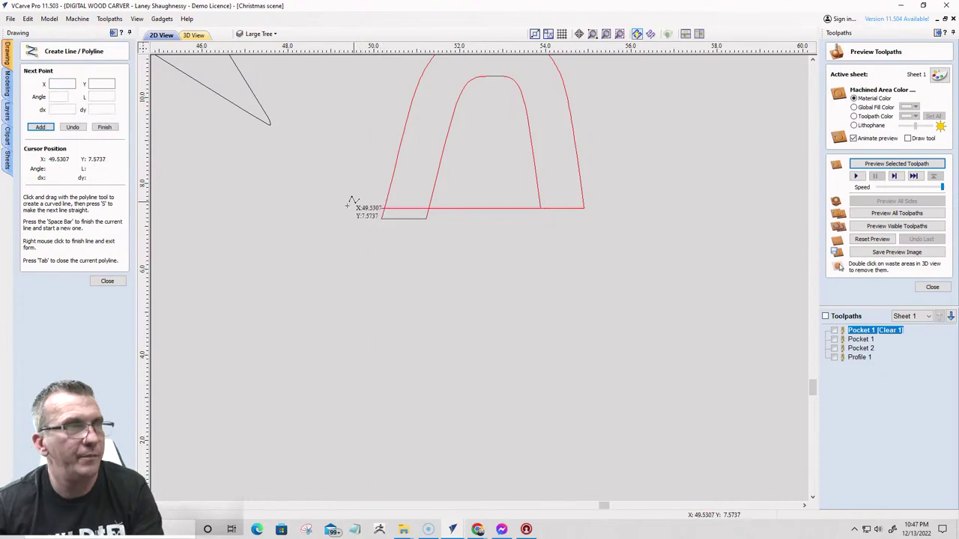
pyautogui.click(107, 281)
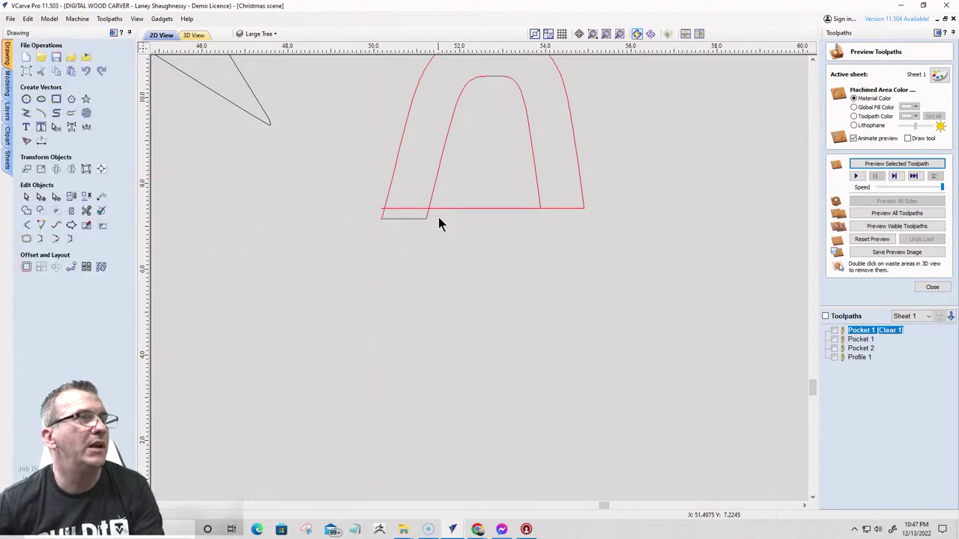
pyautogui.scroll(-3, 442, 221)
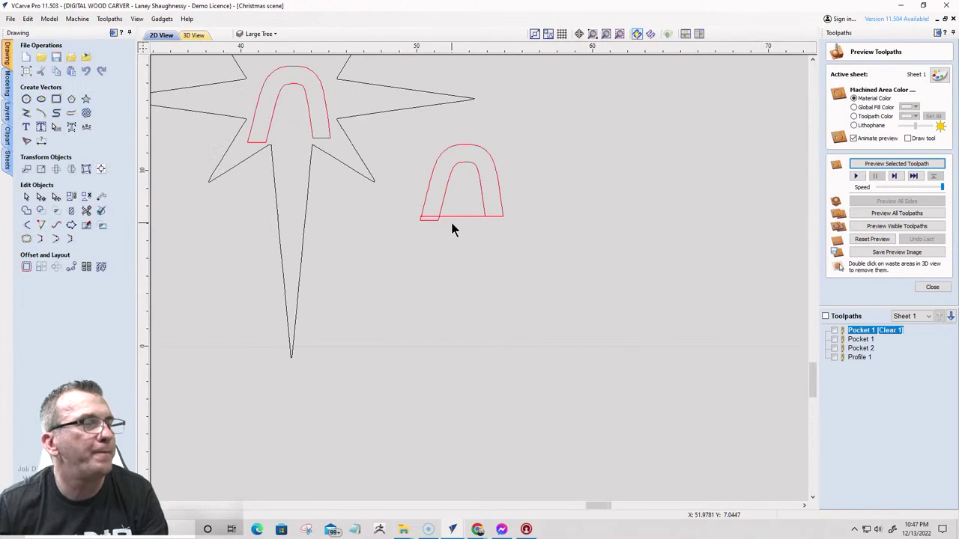
pyautogui.scroll(3, 446, 224)
# - Drag a copy of the closed U to its right
pyautogui.click(409, 180)
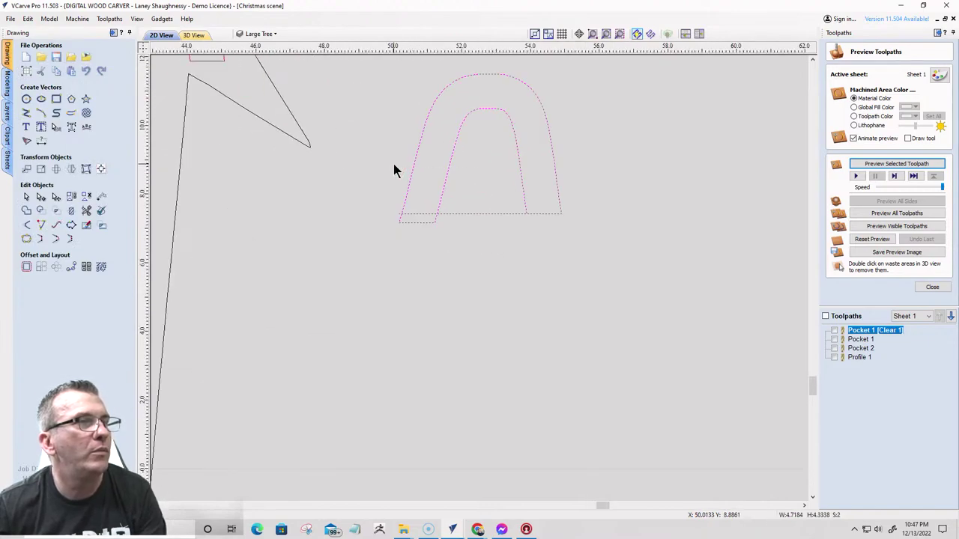
pyautogui.click(450, 166)
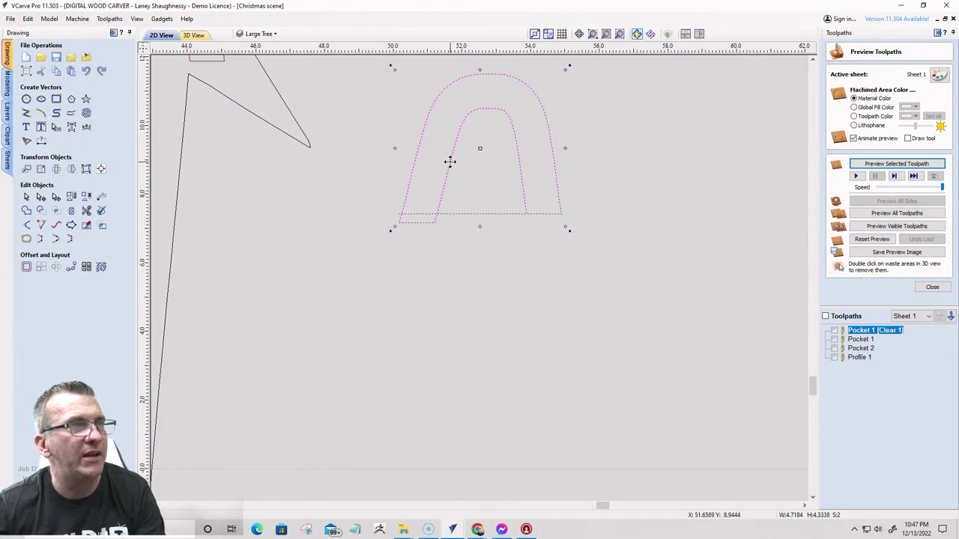
pyautogui.moveTo(450, 167); pyautogui.dragTo(646, 166)
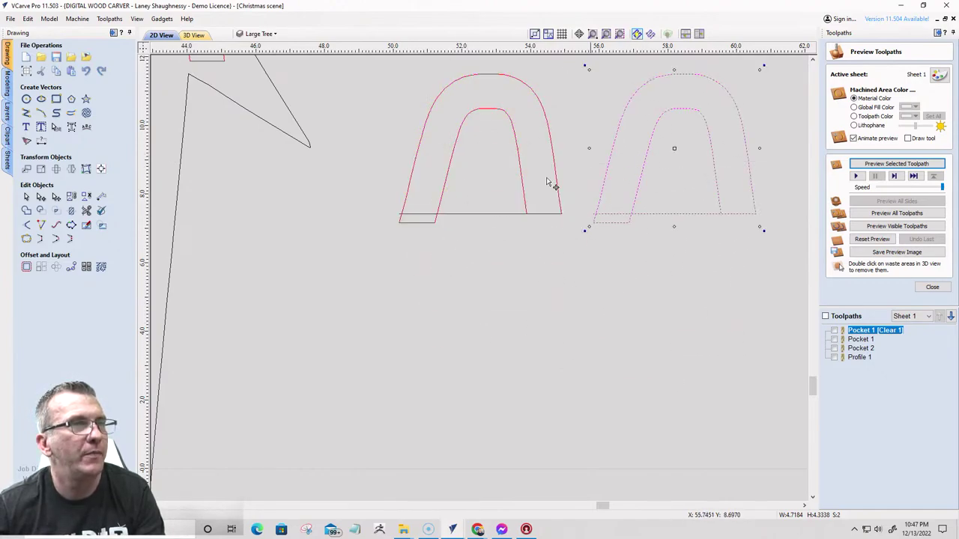
# - Trim the left U's foot and bottom line between the legs, leaving an arch
pyautogui.click(86, 213)
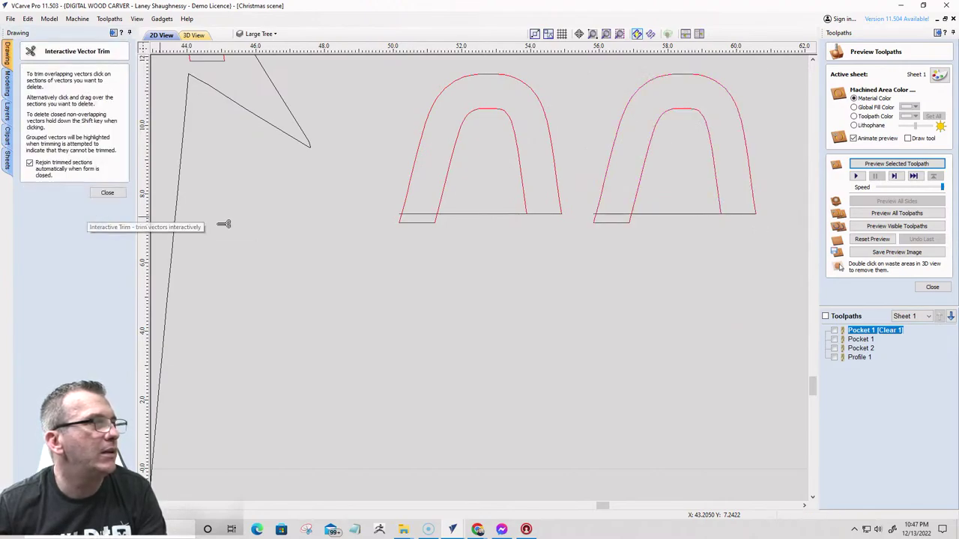
pyautogui.click(423, 222)
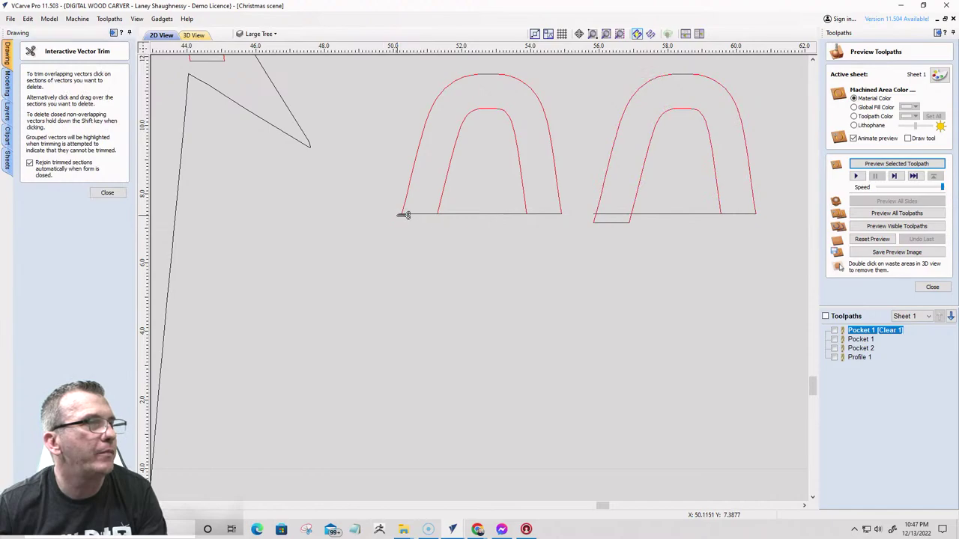
pyautogui.click(471, 215)
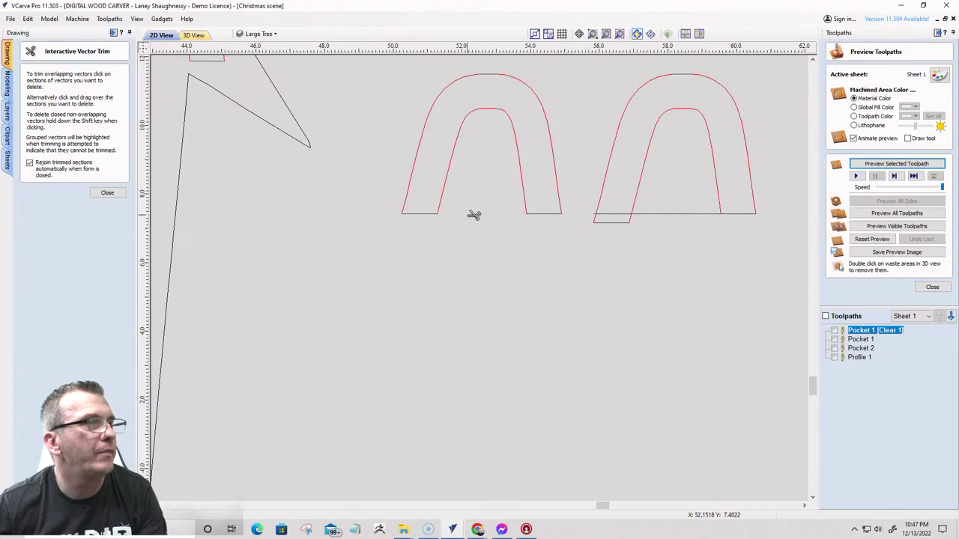
pyautogui.scroll(-2, 390, 257)
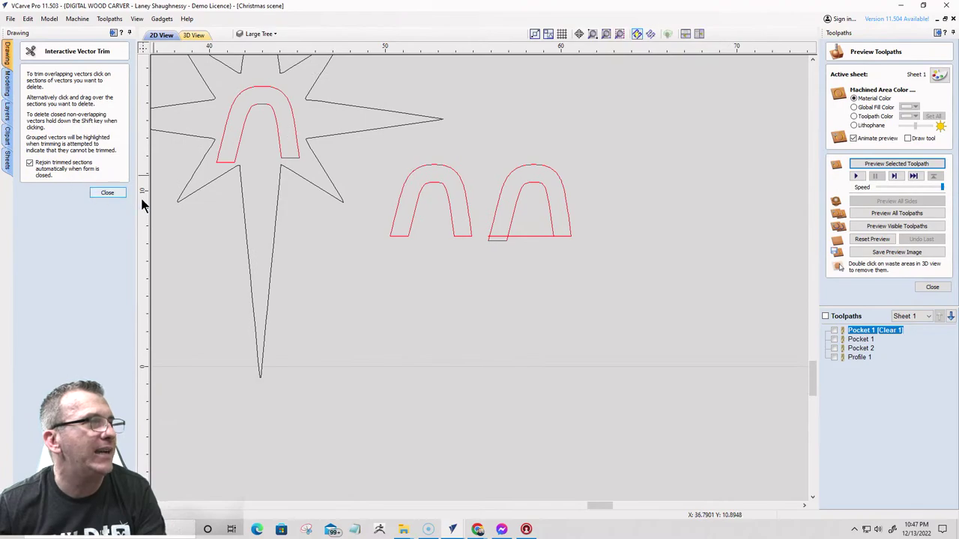
pyautogui.click(107, 192)
# - Delete the star's old slot and move the trimmed arch into the star's centre
pyautogui.click(279, 139)
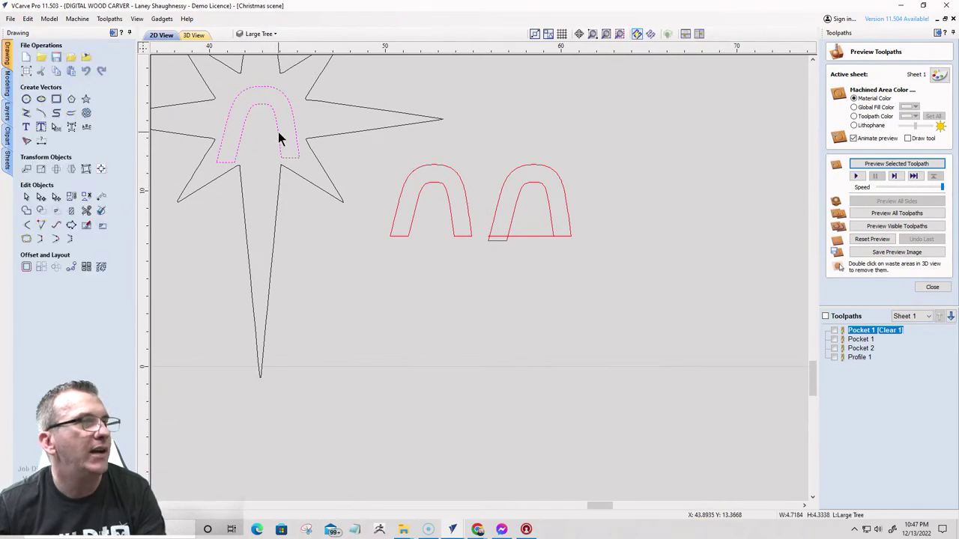
pyautogui.press('Delete')
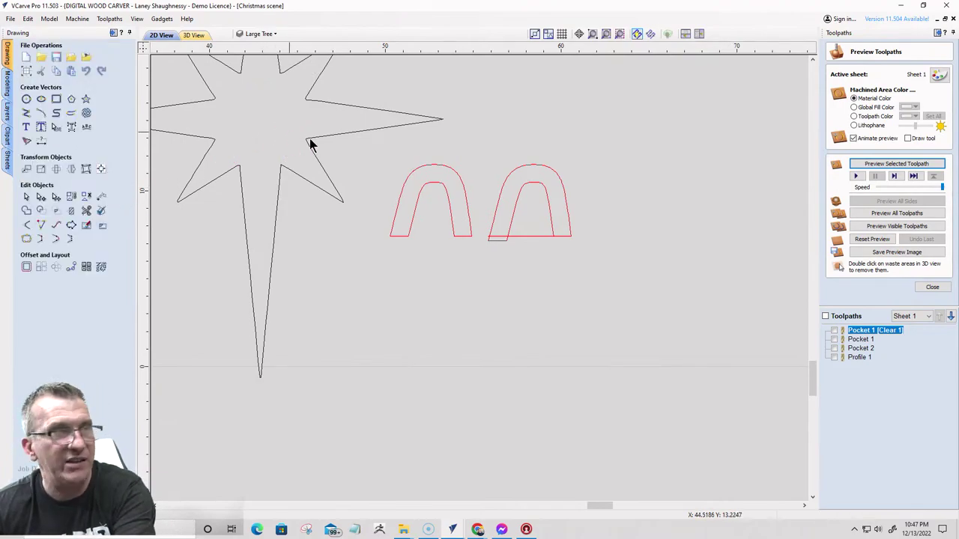
pyautogui.click(445, 189)
pyautogui.moveTo(442, 188); pyautogui.dragTo(271, 112)
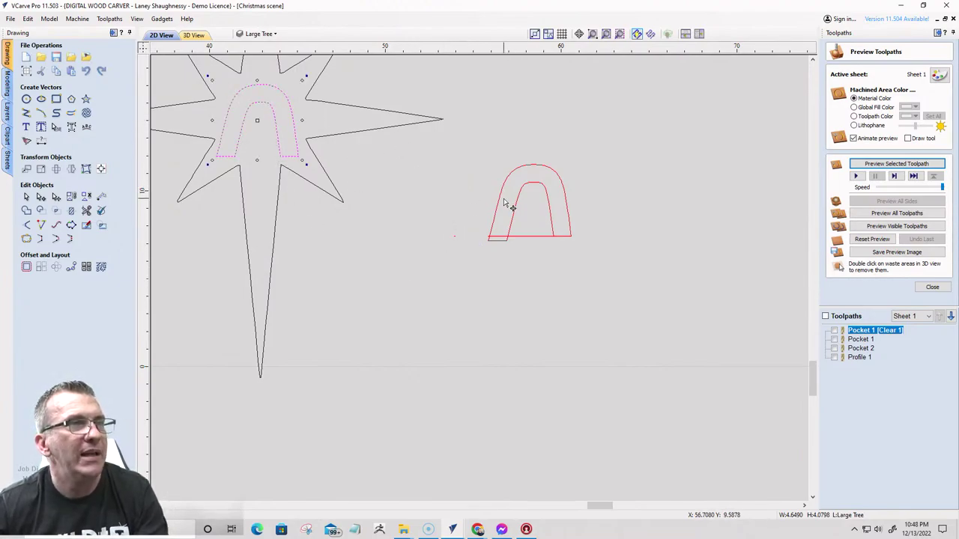
# - Trim the copy's inner U outline away, leaving a dome
pyautogui.click(86, 210)
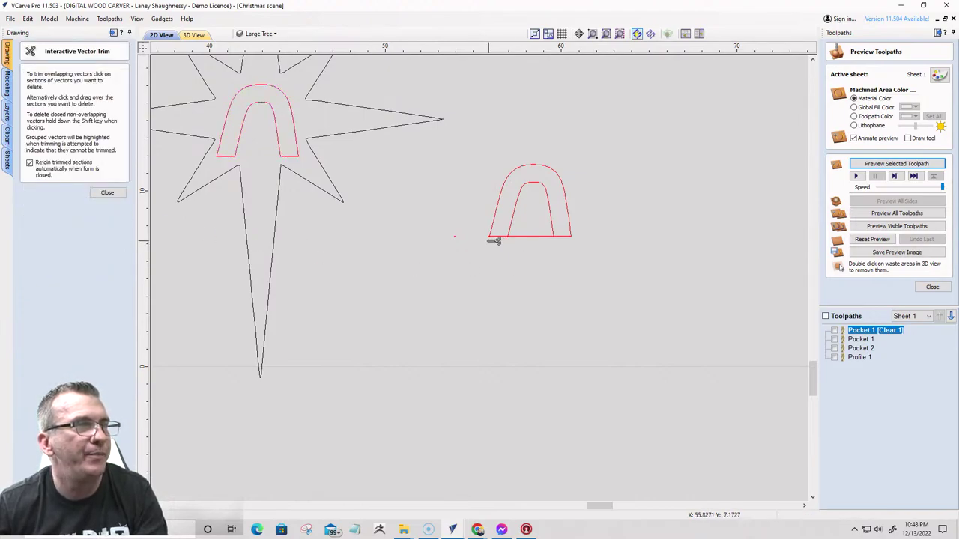
pyautogui.scroll(3, 485, 241)
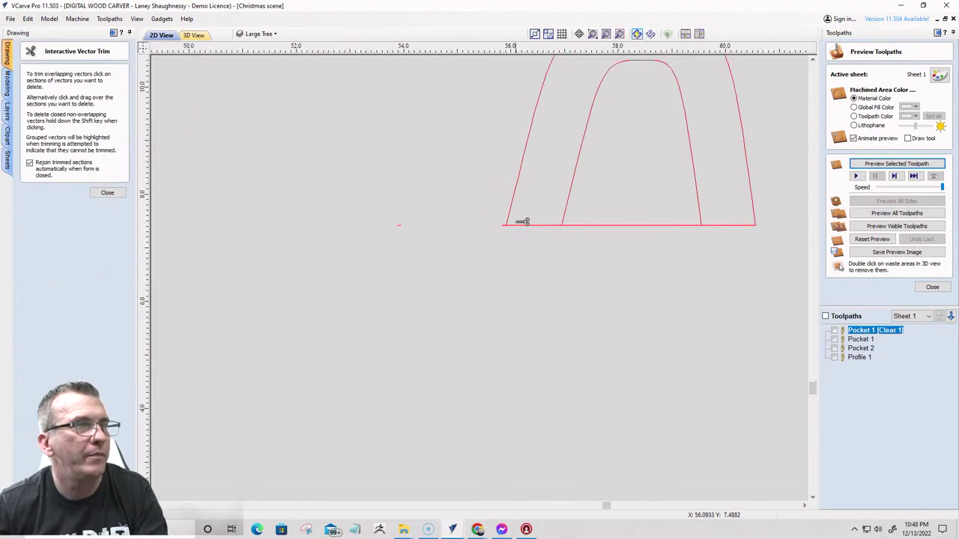
pyautogui.click(571, 208)
pyautogui.scroll(-4, 752, 266)
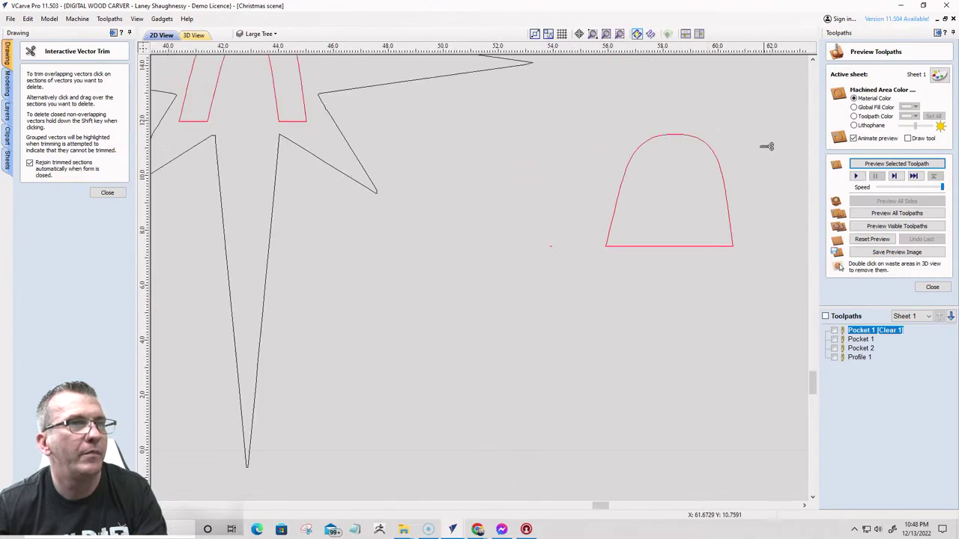
pyautogui.click(98, 193)
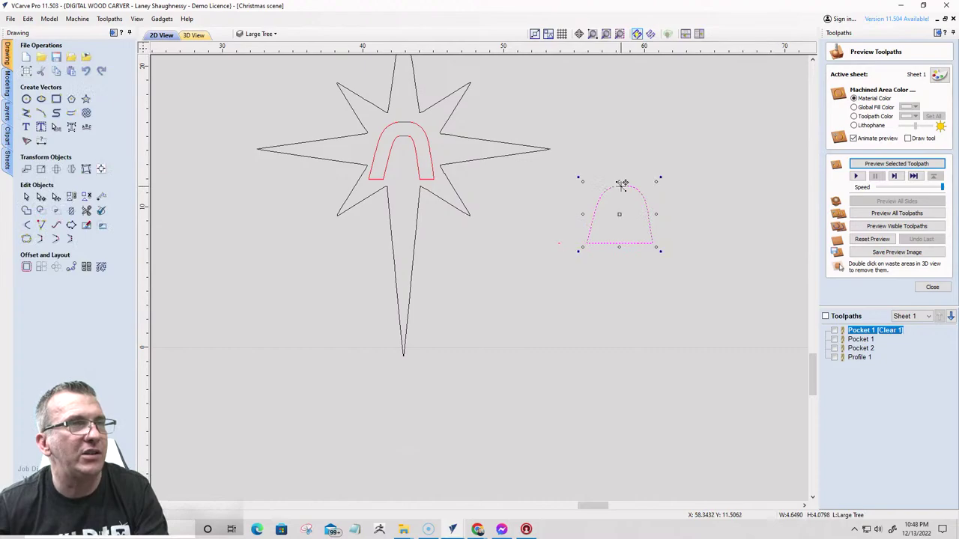
# - Move the dome outline over the arch inside the star
pyautogui.keyDown('shift'); pyautogui.click(382, 132); pyautogui.keyUp('shift')
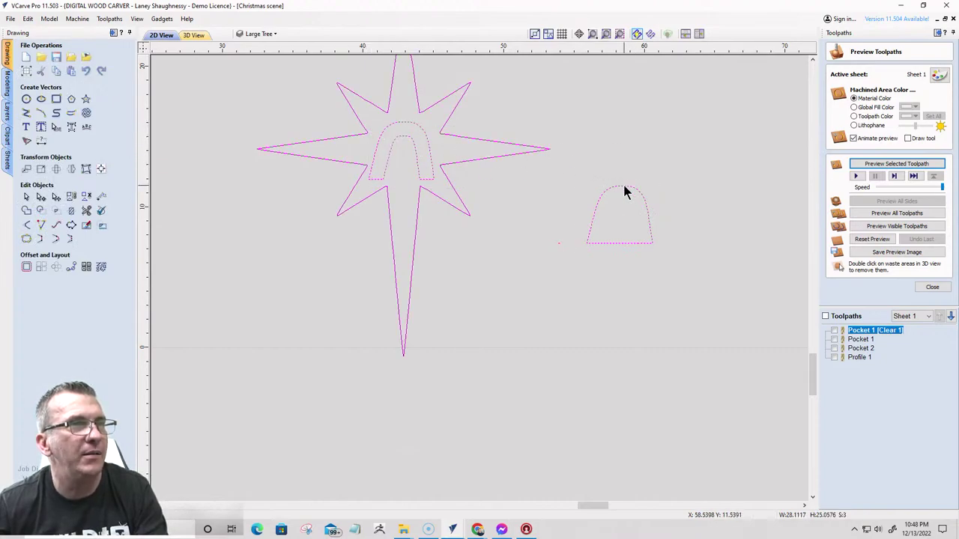
pyautogui.click(626, 186)
pyautogui.click(570, 221)
pyautogui.click(621, 186)
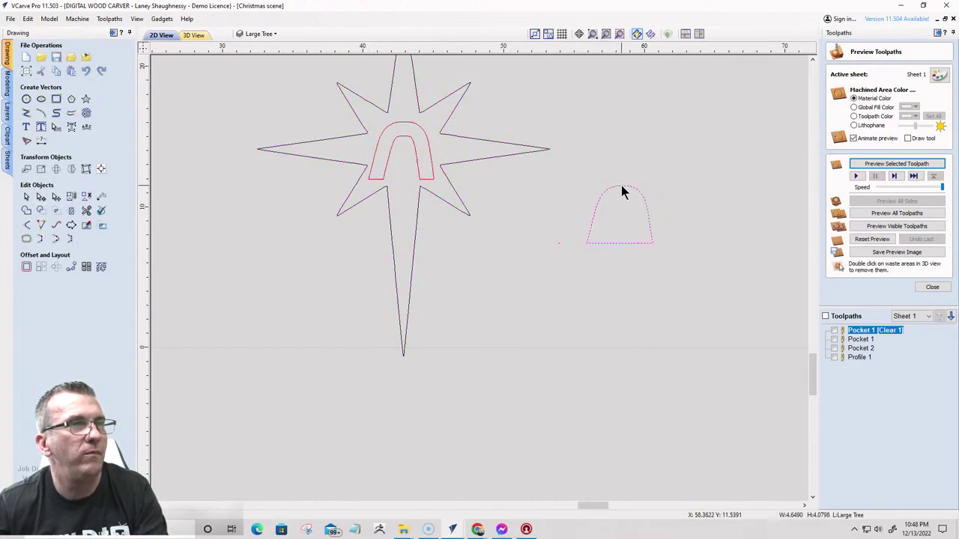
pyautogui.click(621, 186)
pyautogui.moveTo(621, 186); pyautogui.dragTo(403, 123)
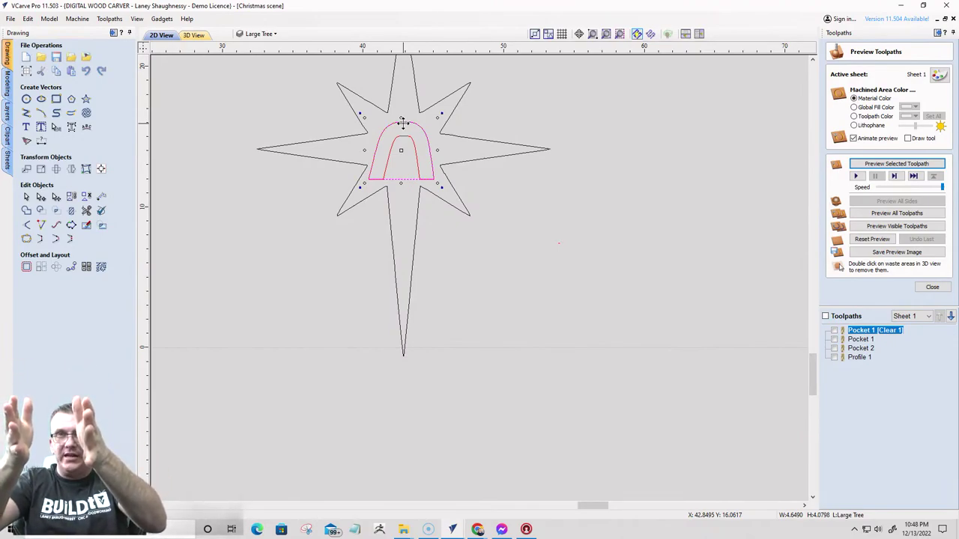
pyautogui.scroll(-4, 403, 123)
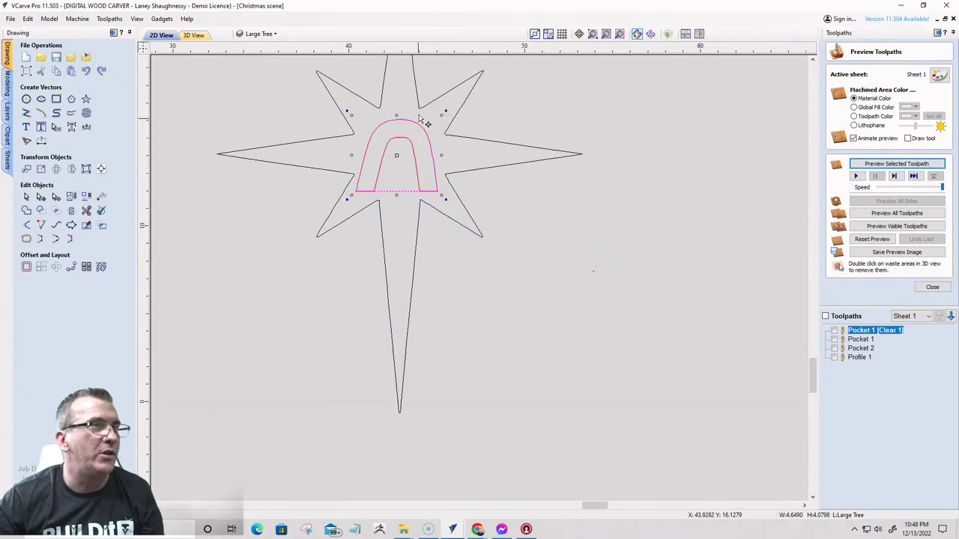
pyautogui.scroll(-2, 403, 166)
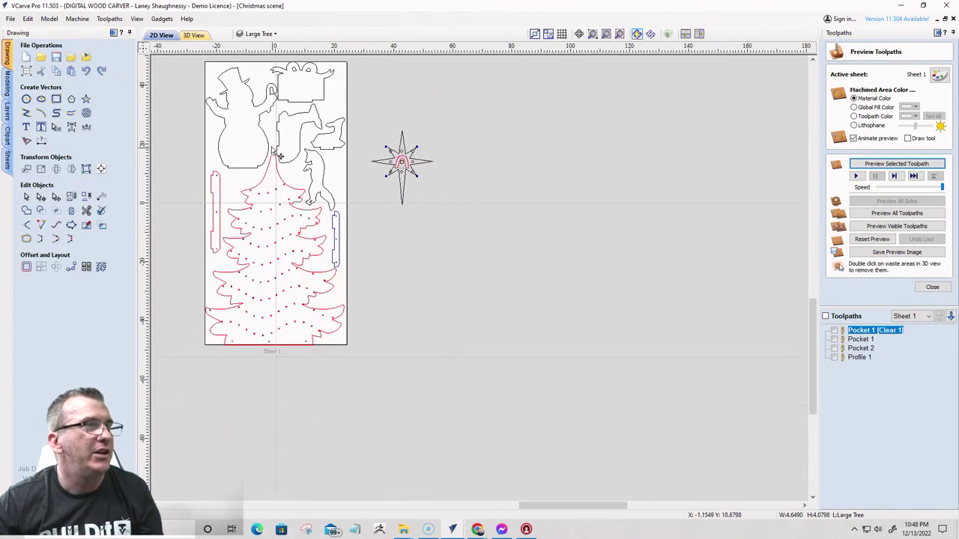
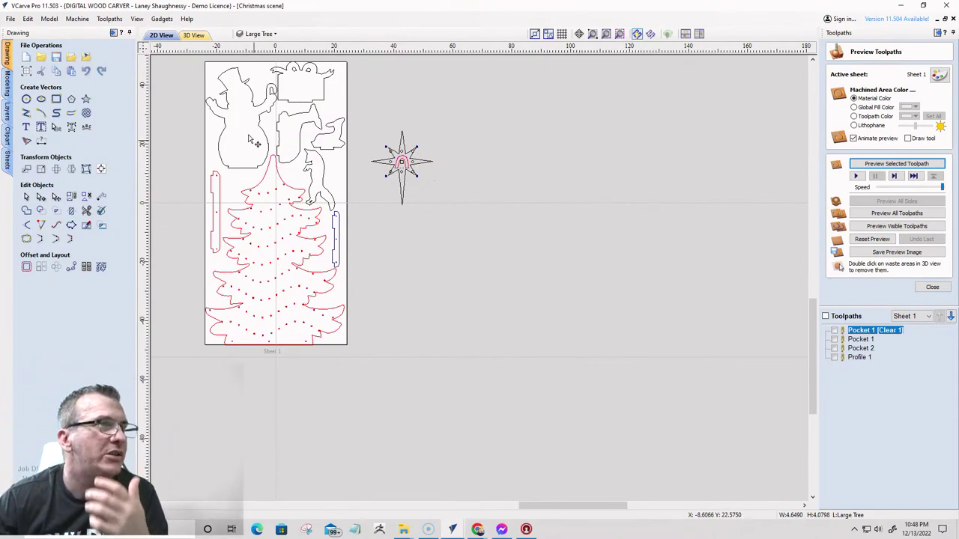
# - Move the bell piece off the star onto Sheet 1, left of the large tree
pyautogui.scroll(2, 439, 160)
pyautogui.scroll(-3, 411, 171)
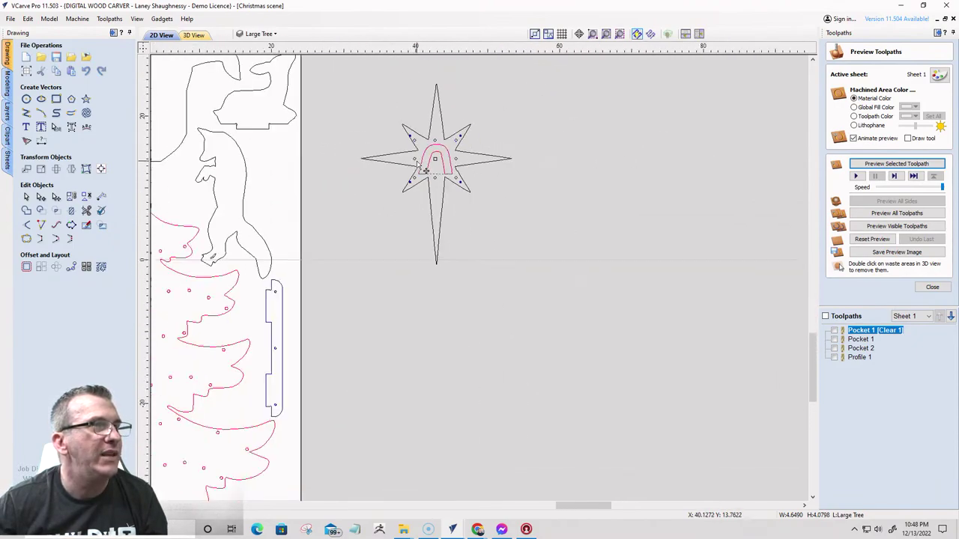
pyautogui.scroll(-4, 517, 160)
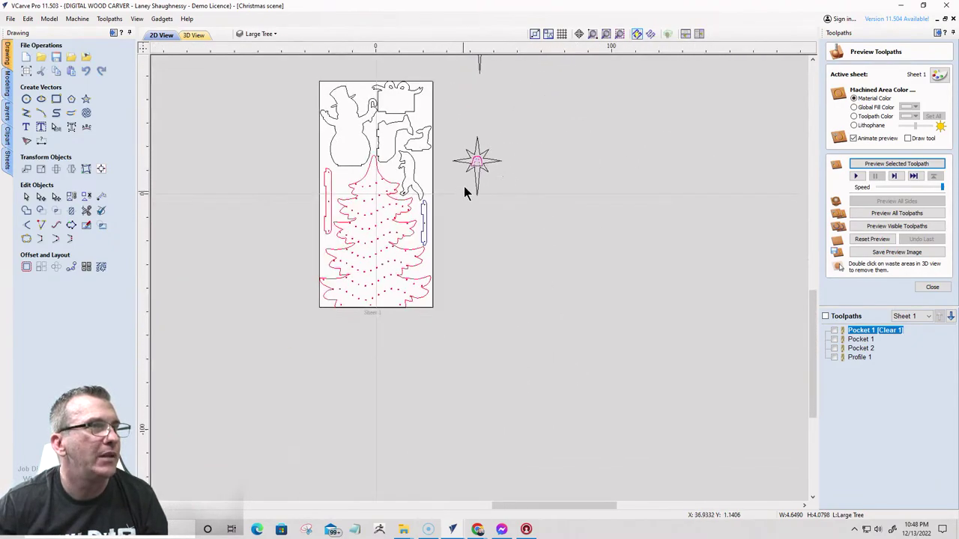
pyautogui.scroll(3, 467, 180)
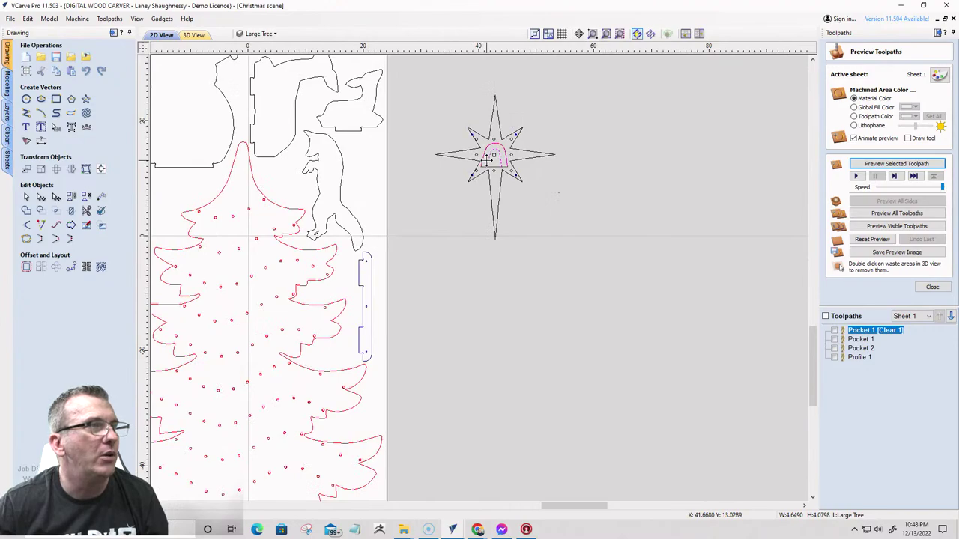
pyautogui.scroll(-3, 487, 159)
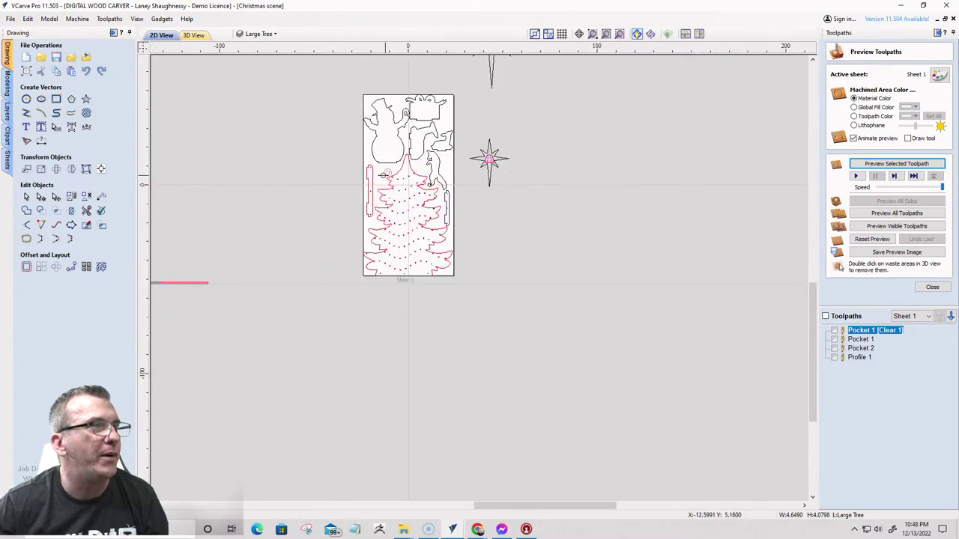
pyautogui.scroll(4, 382, 169)
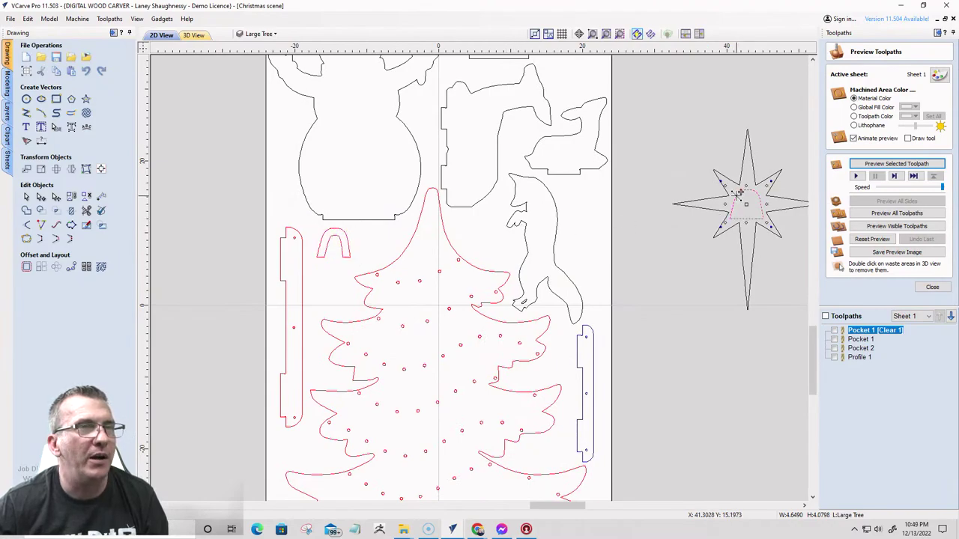
pyautogui.moveTo(739, 193); pyautogui.dragTo(321, 274)
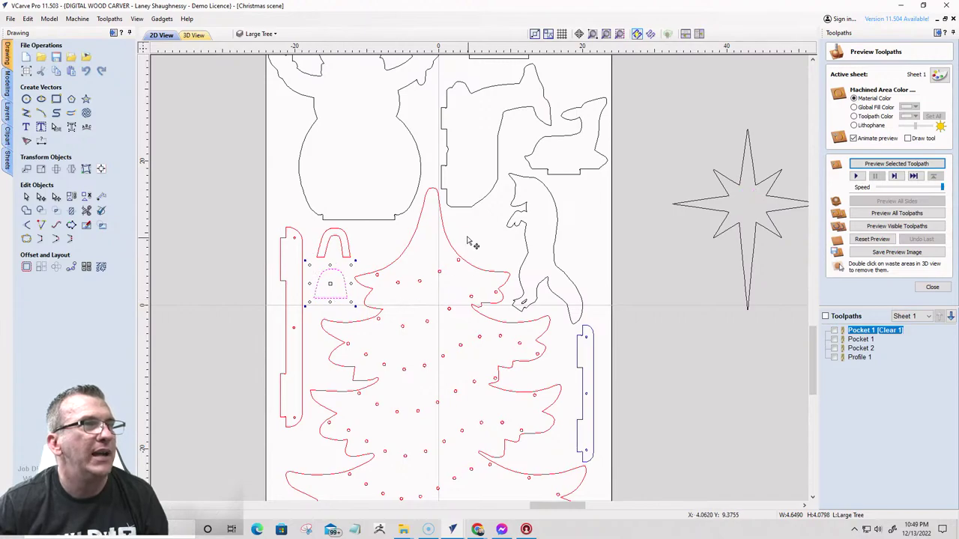
# - Place the small star beside the small tree and clear the selection
pyautogui.scroll(-4, 511, 221)
pyautogui.click(601, 208)
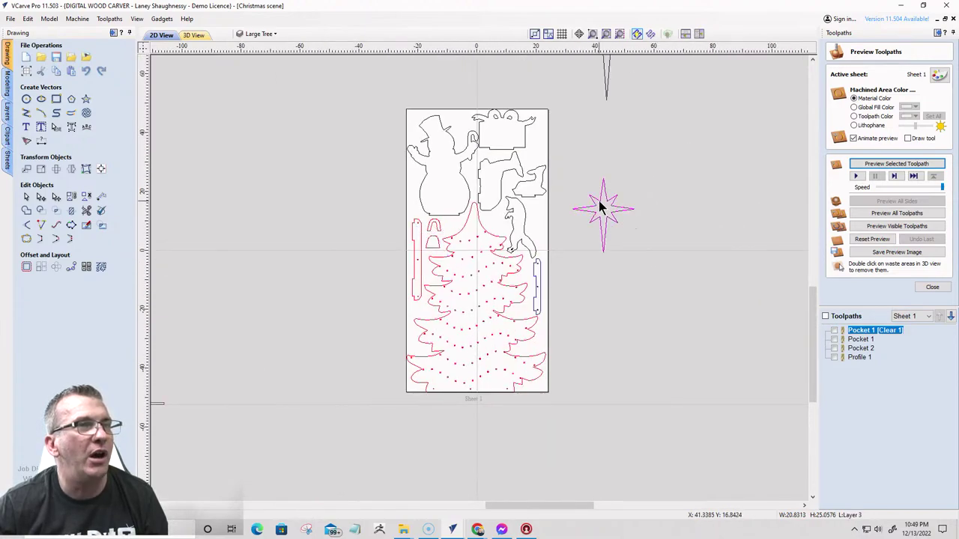
pyautogui.scroll(-2, 648, 223)
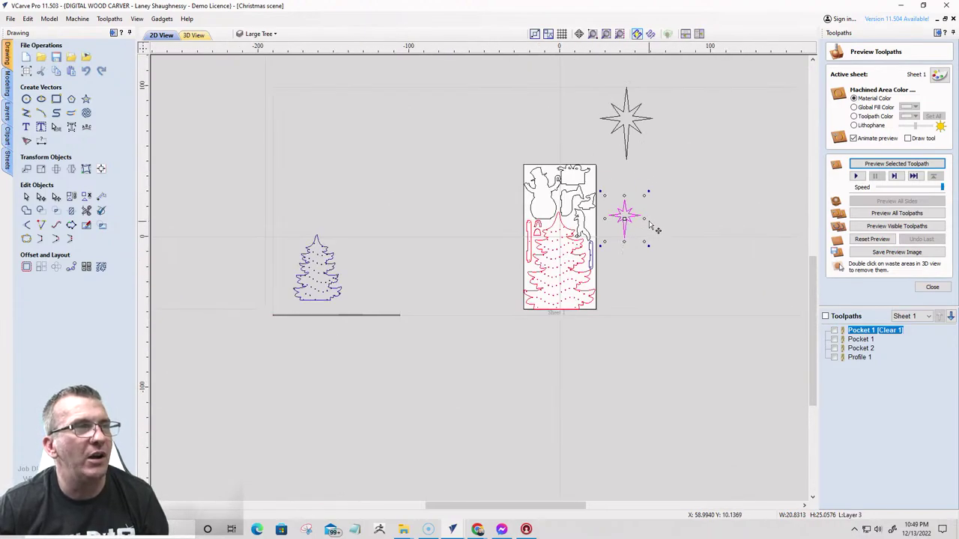
pyautogui.moveTo(624, 212); pyautogui.dragTo(366, 275)
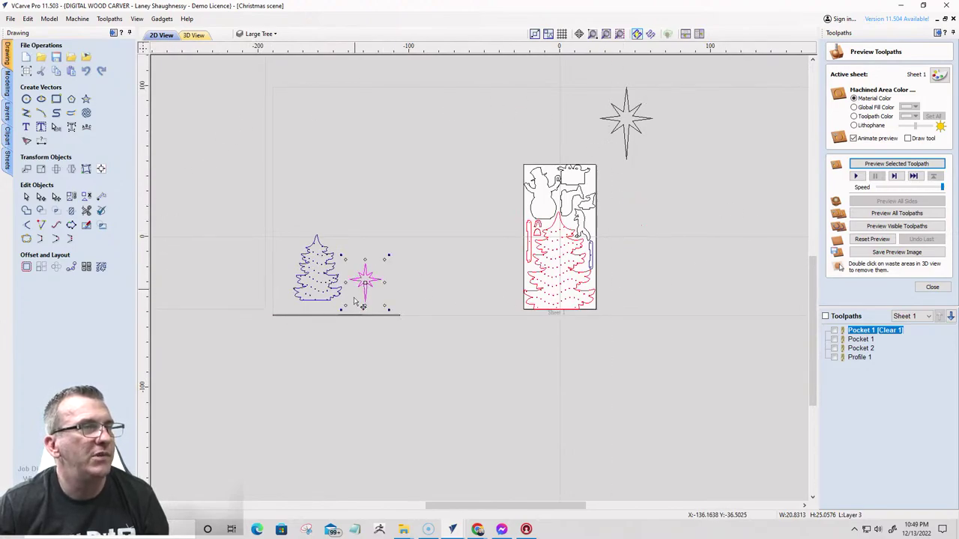
pyautogui.scroll(2, 367, 277)
pyautogui.scroll(-2, 460, 215)
pyautogui.scroll(-1, 460, 215)
pyautogui.scroll(-1, 353, 225)
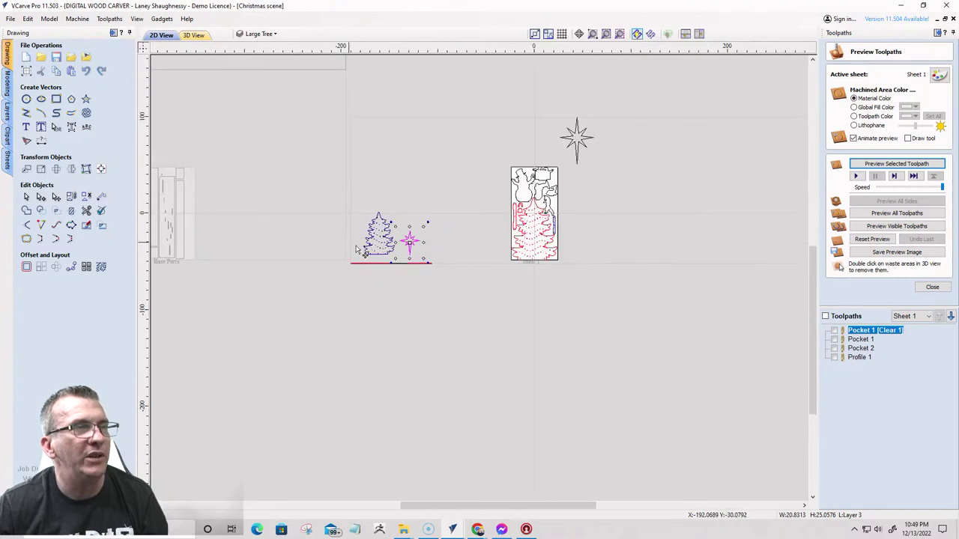
pyautogui.click(387, 264)
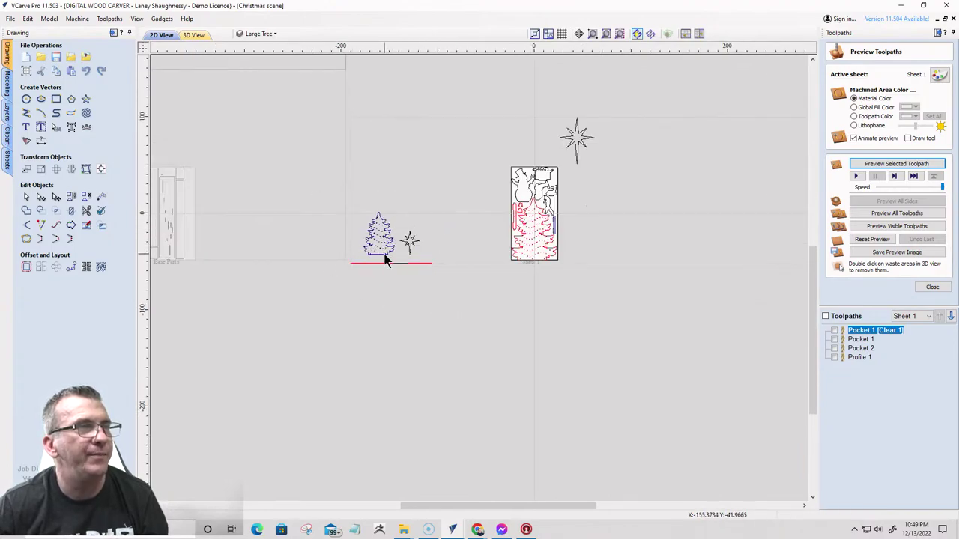
# - Delete the large star above the sheet, leaving the small tree and small star
pyautogui.click(387, 260)
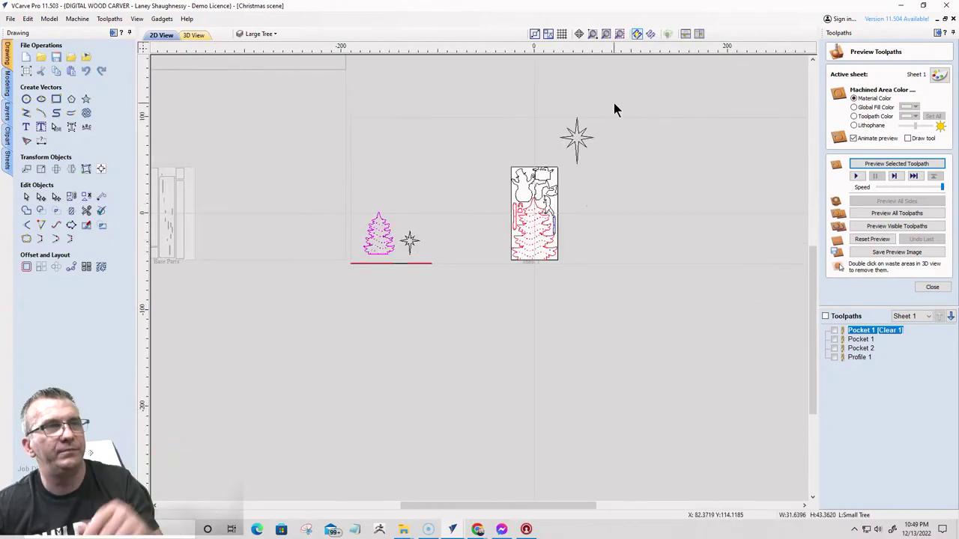
pyautogui.click(574, 129)
pyautogui.press('Delete')
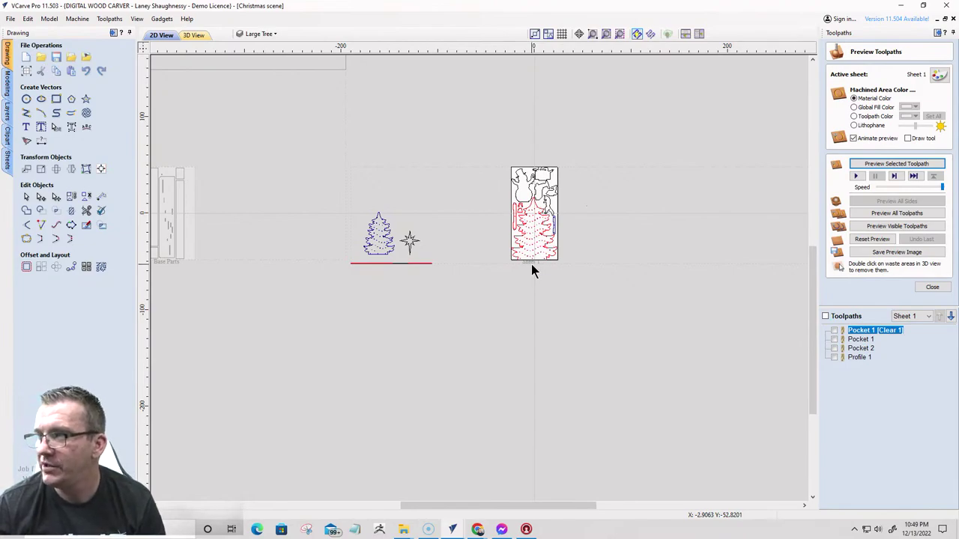
pyautogui.scroll(1, 535, 217)
pyautogui.scroll(2, 535, 217)
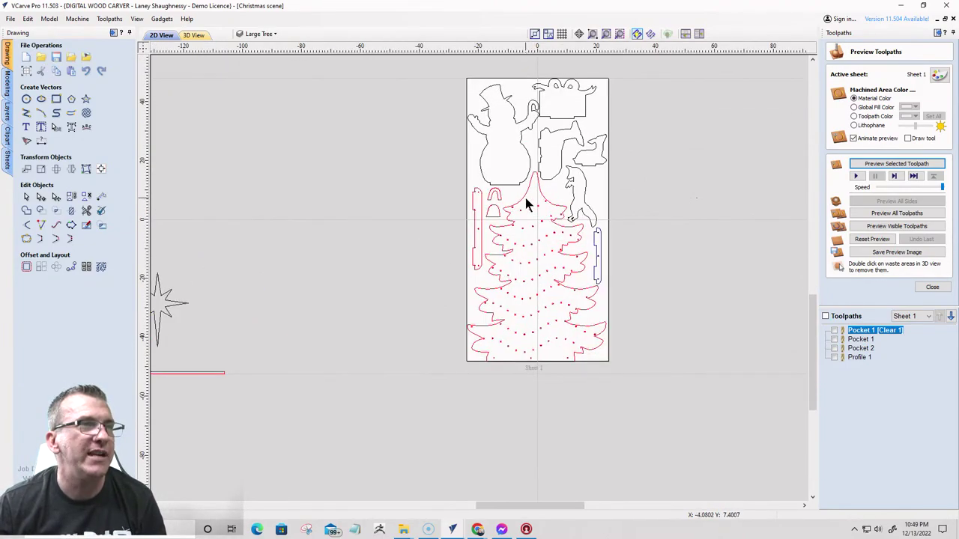
pyautogui.scroll(-3, 415, 271)
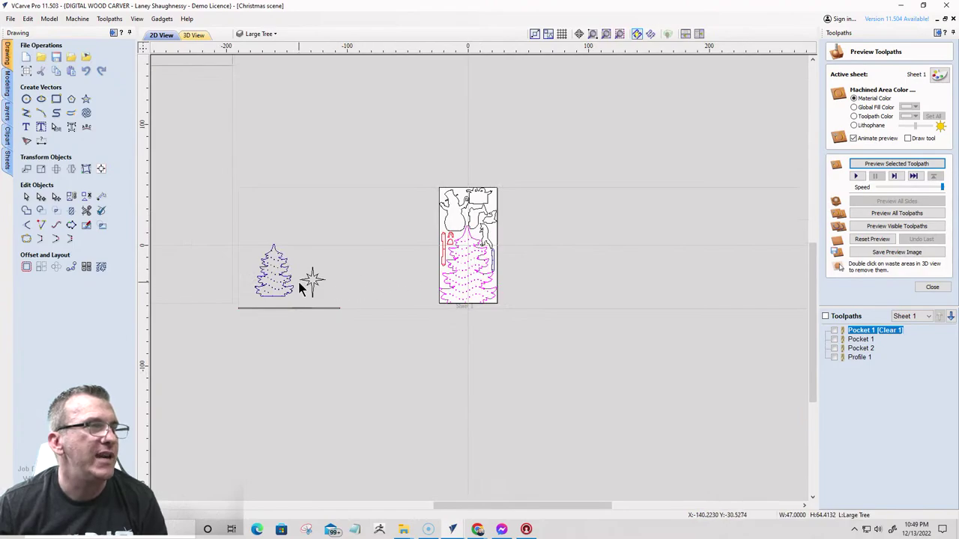
pyautogui.scroll(2, 448, 232)
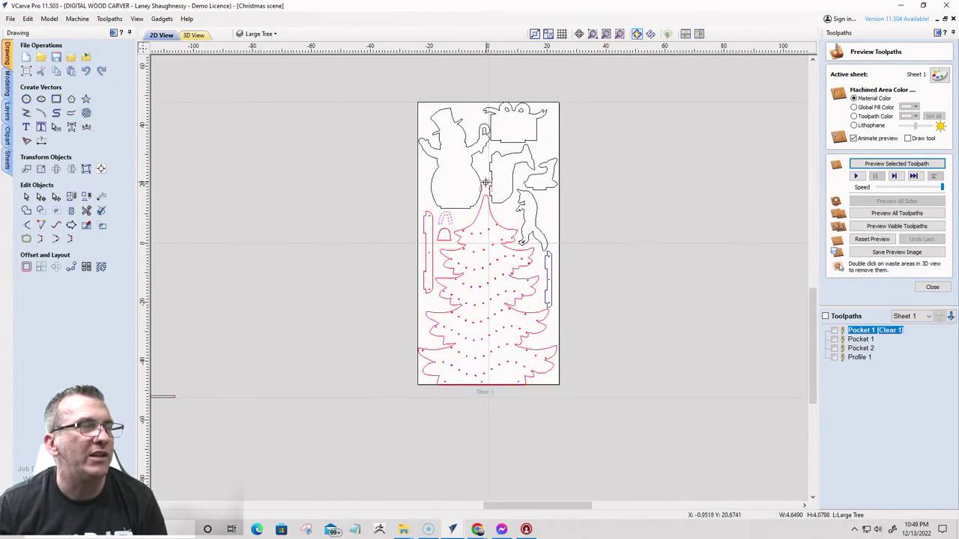
pyautogui.moveTo(486, 187); pyautogui.dragTo(486, 193)
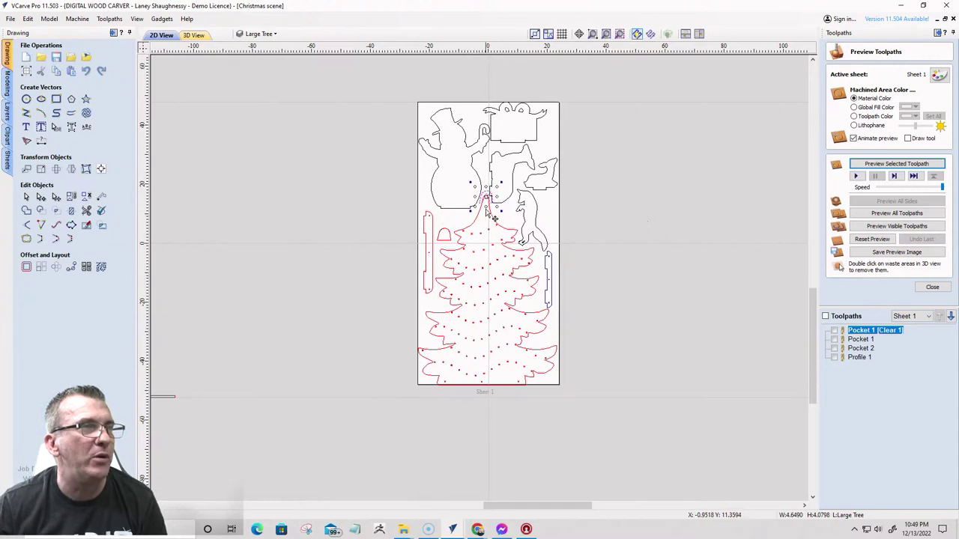
pyautogui.scroll(3, 487, 193)
pyautogui.scroll(3, 498, 191)
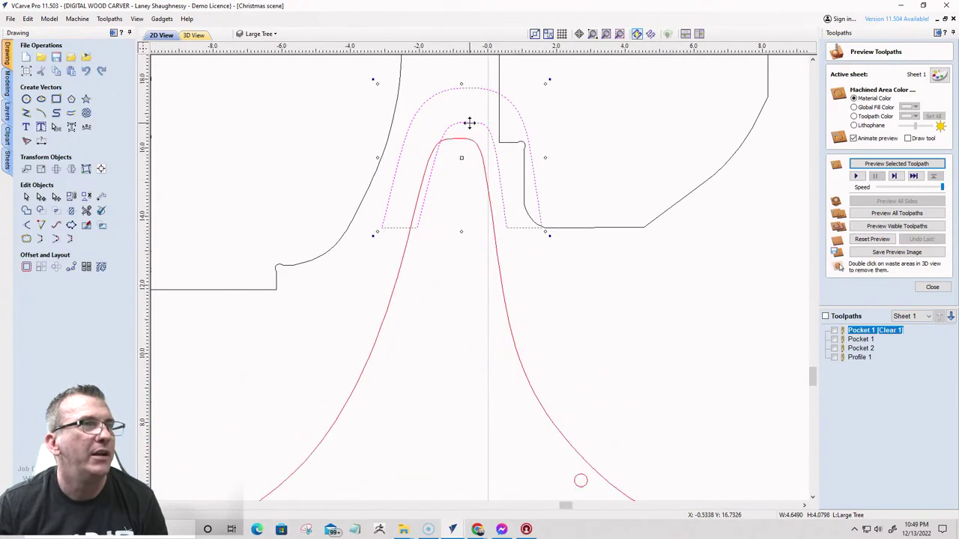
pyautogui.moveTo(469, 122); pyautogui.dragTo(458, 138)
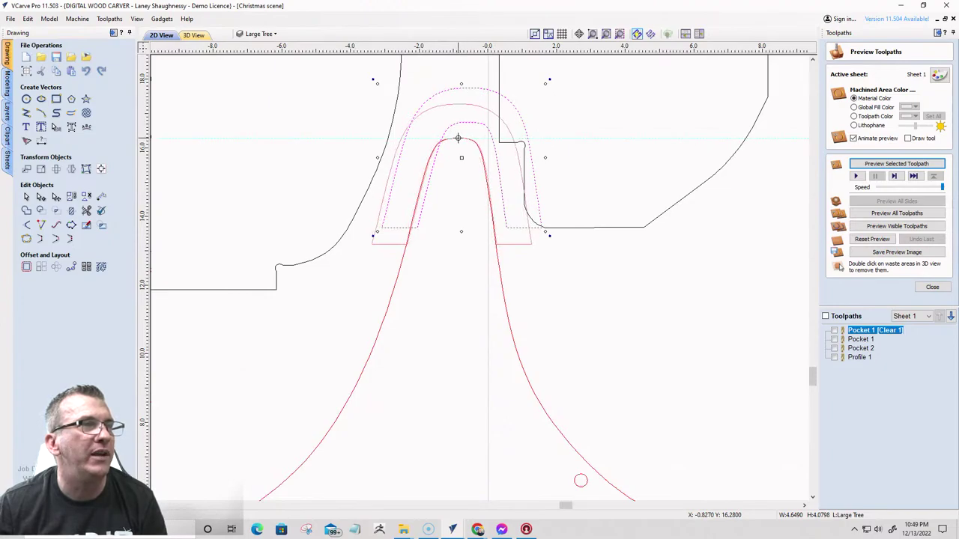
pyautogui.moveTo(458, 139); pyautogui.dragTo(458, 138)
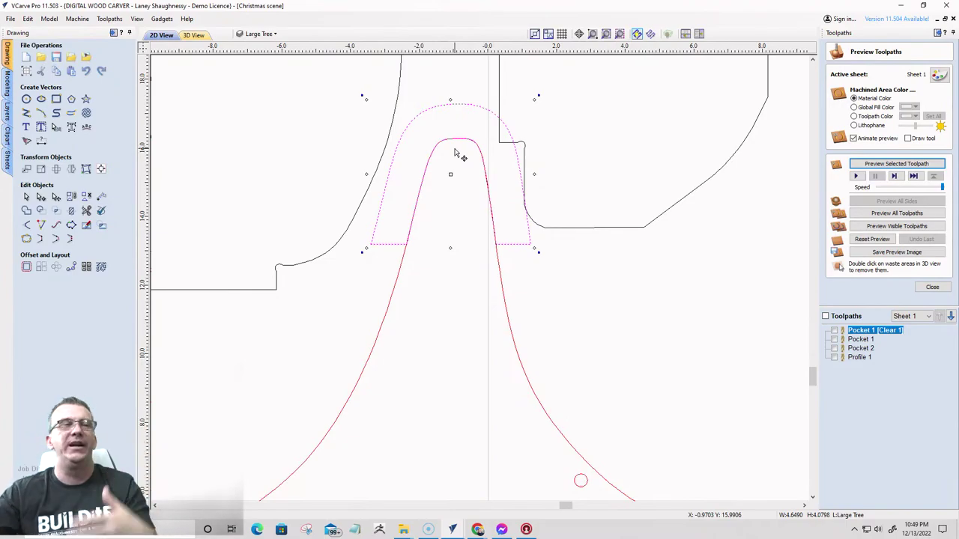
pyautogui.scroll(-5, 459, 154)
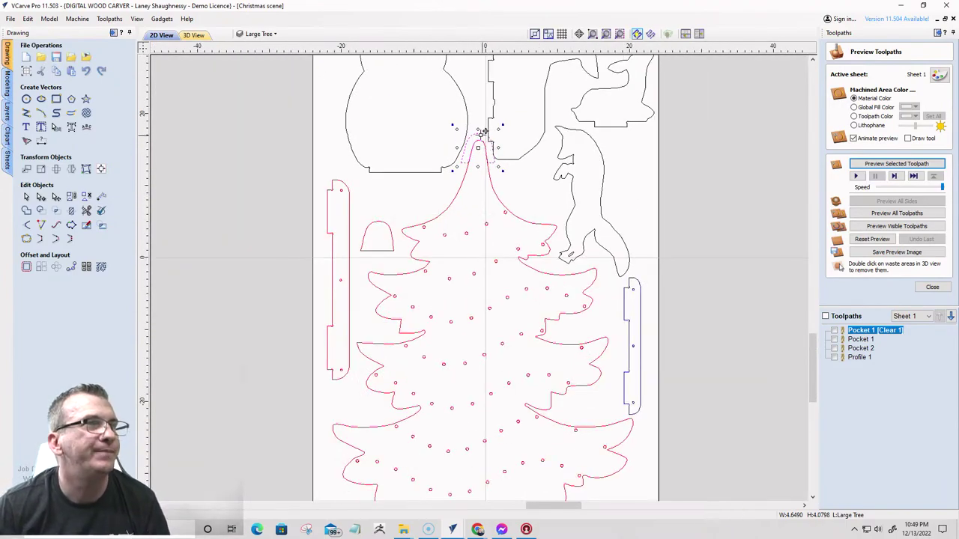
pyautogui.moveTo(481, 132); pyautogui.dragTo(387, 181)
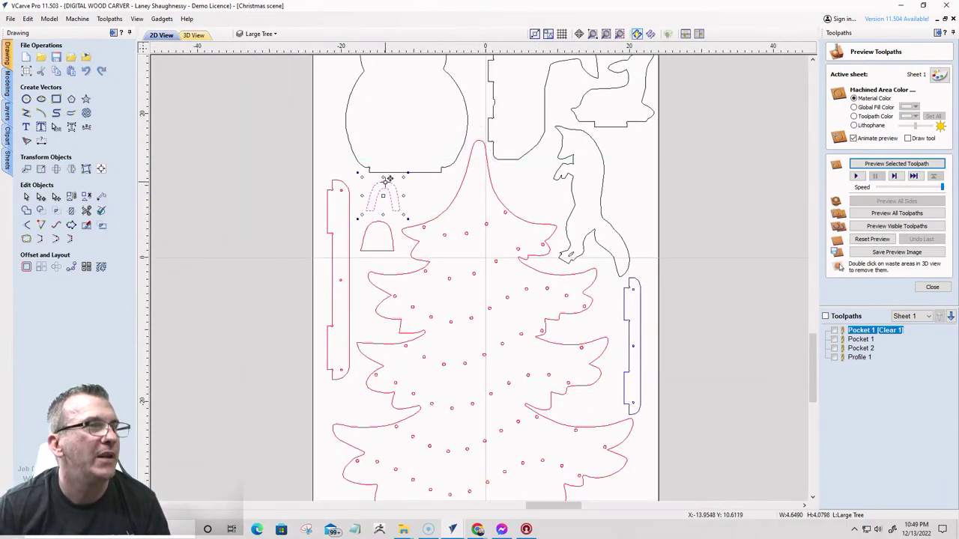
pyautogui.scroll(-5, 387, 181)
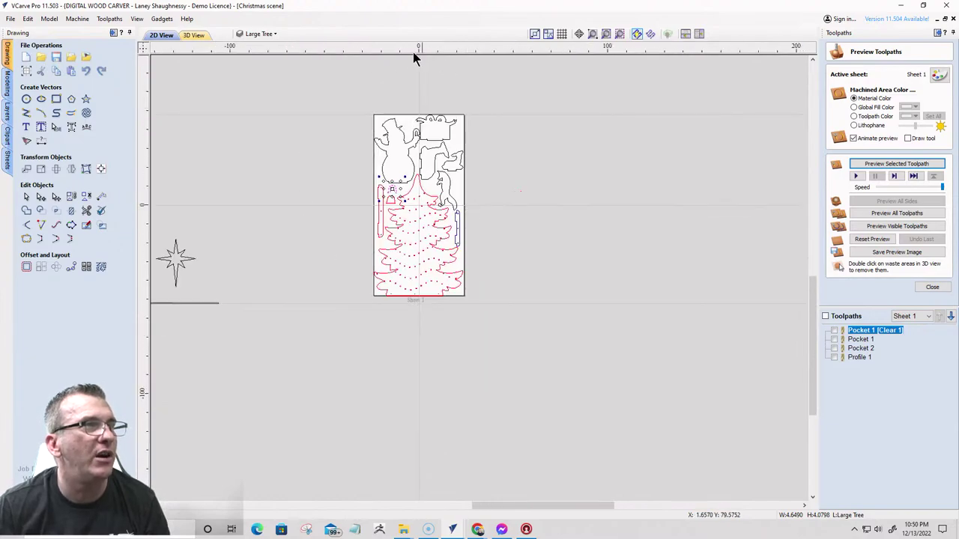
pyautogui.scroll(5, 390, 63)
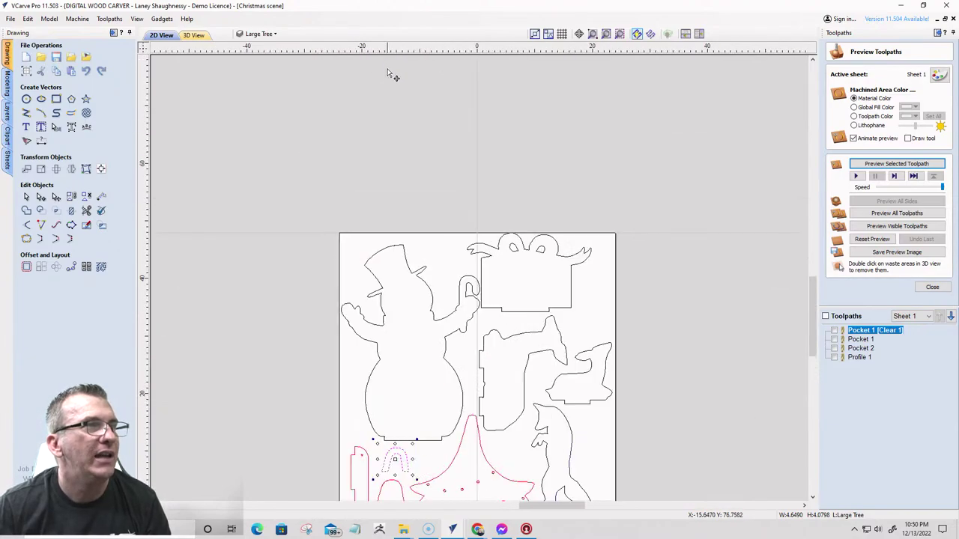
pyautogui.click(496, 305)
pyautogui.scroll(-3, 545, 289)
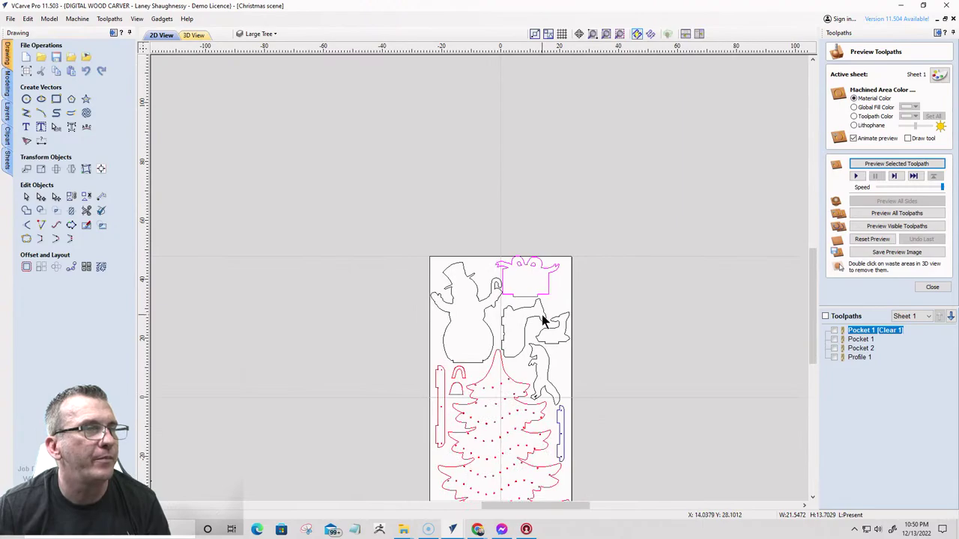
pyautogui.scroll(-2, 534, 311)
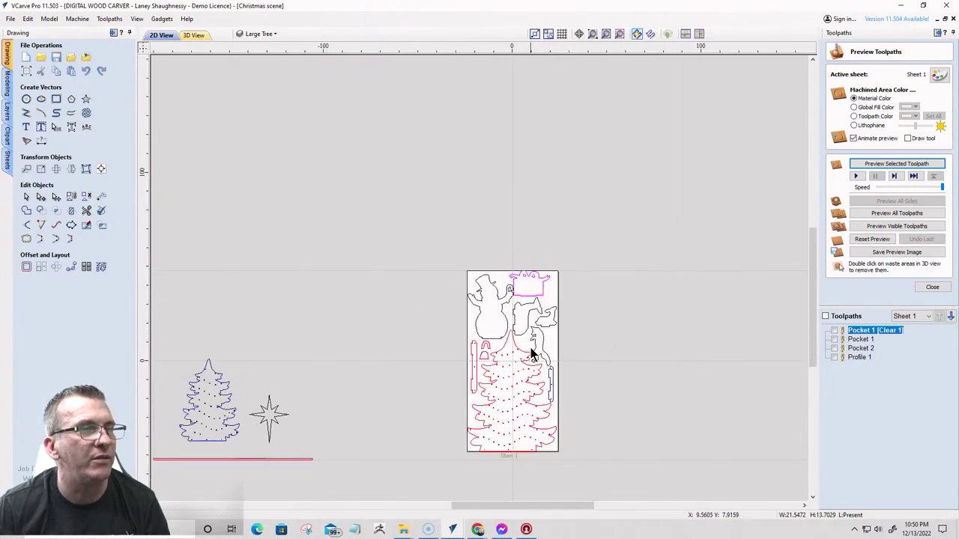
pyautogui.scroll(4, 533, 330)
pyautogui.scroll(-3, 546, 322)
pyautogui.scroll(3, 554, 296)
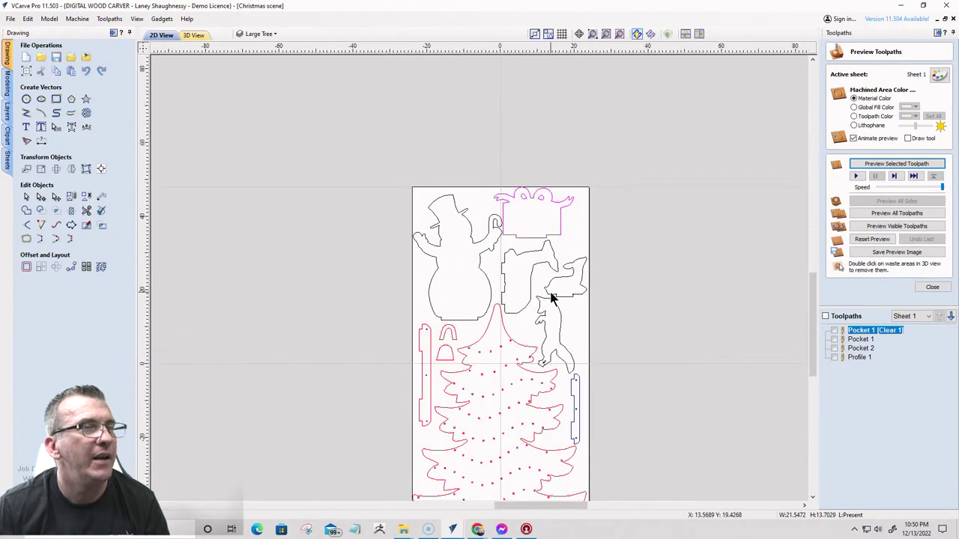
pyautogui.scroll(-3, 578, 232)
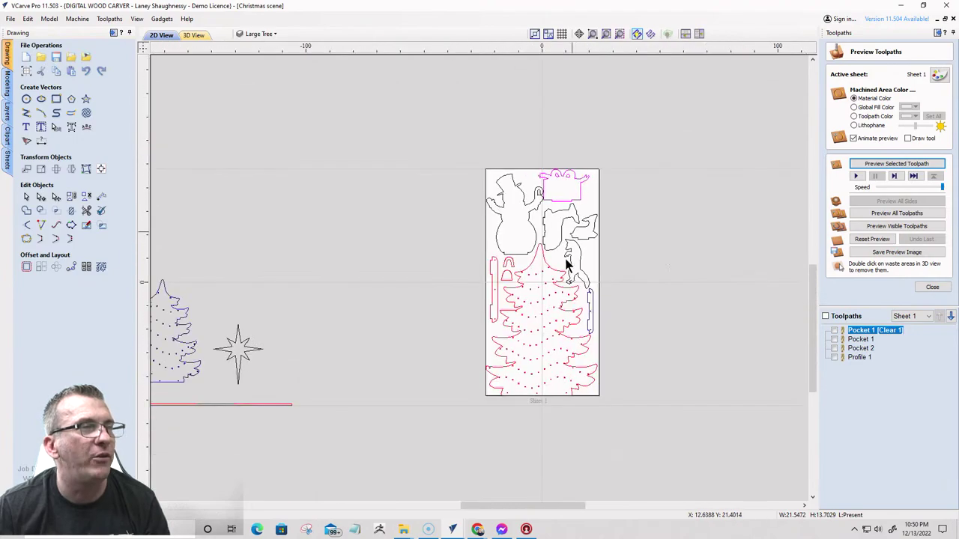
pyautogui.scroll(-2, 575, 282)
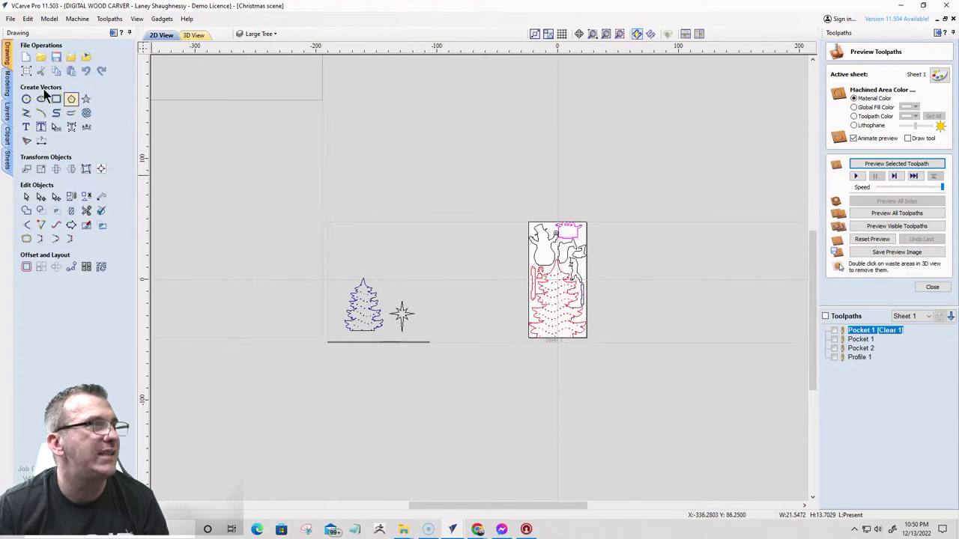
# - Add a new 48 by 96 sheet to the job under the default name Sheet 2
pyautogui.click(8, 160)
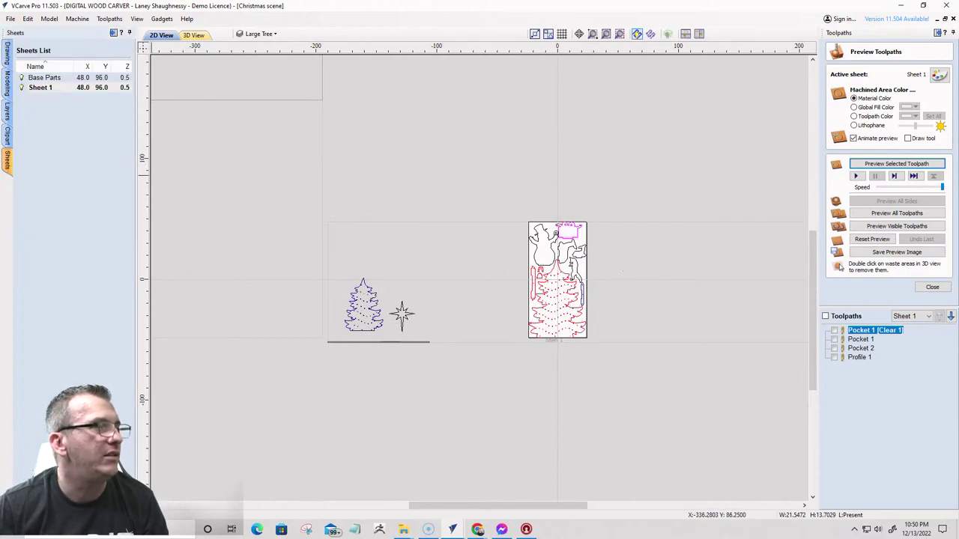
pyautogui.doubleClick(39, 243)
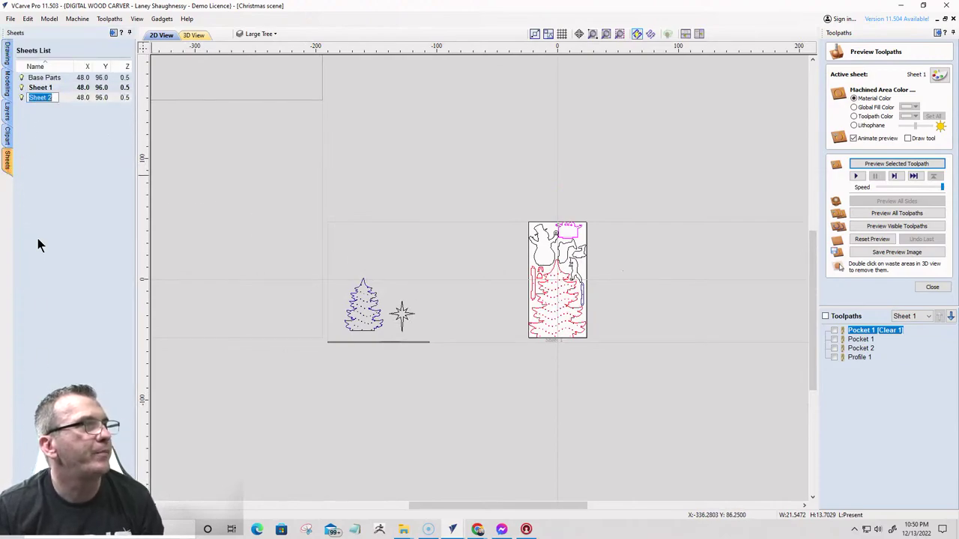
pyautogui.press('Return')
# - Delete the dashed line beneath the small tree and star
pyautogui.scroll(-4, 557, 294)
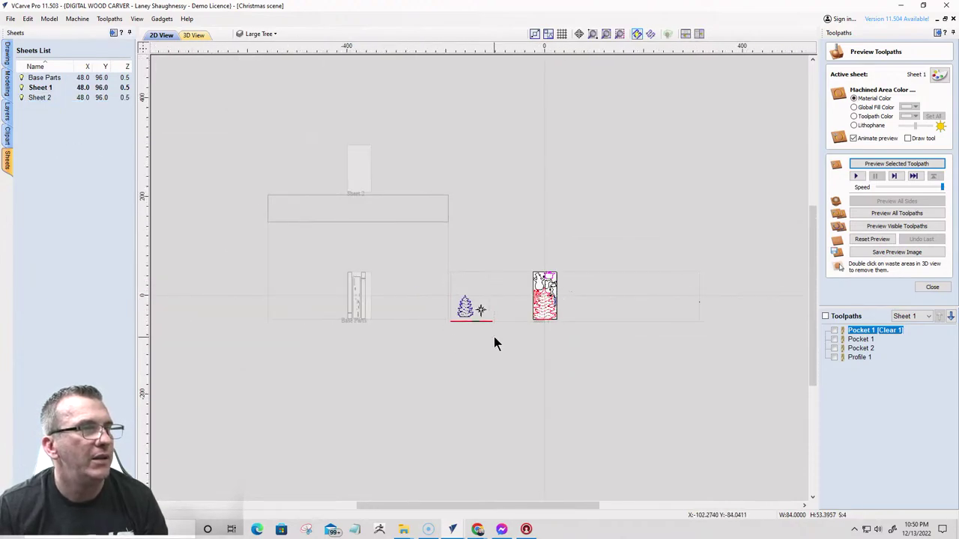
pyautogui.scroll(6, 494, 338)
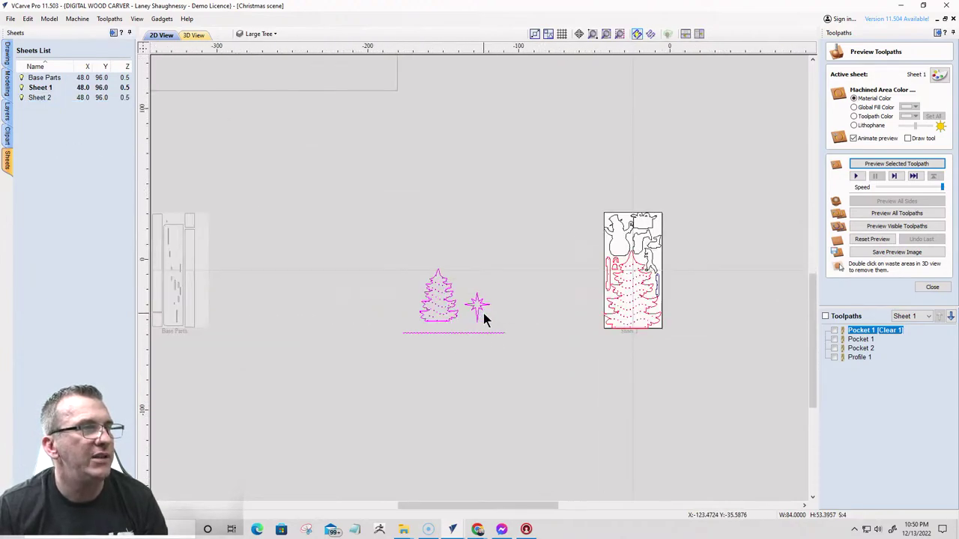
pyautogui.click(452, 338)
pyautogui.press('Delete')
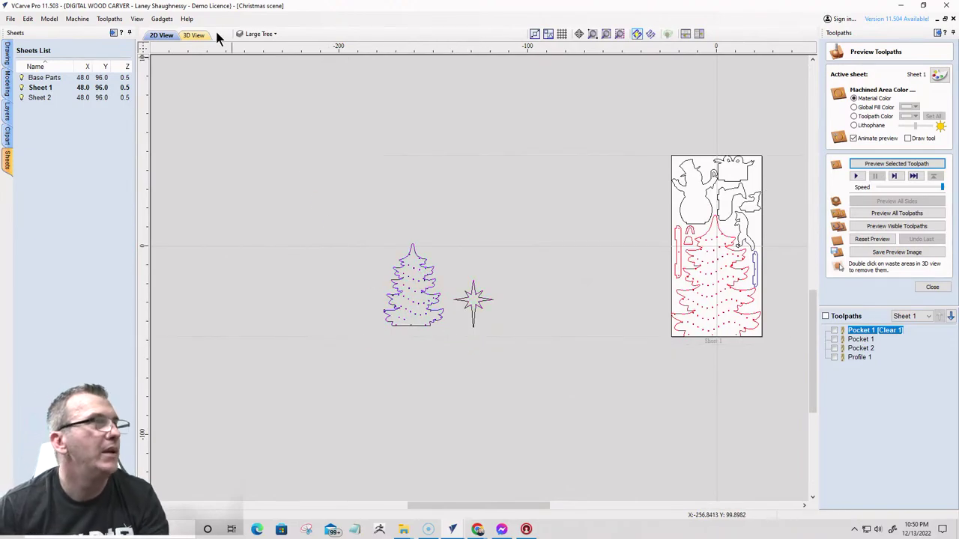
pyautogui.click(261, 35)
# - Turn on the Buck layer so the deer is visible
pyautogui.scroll(-2, 272, 109)
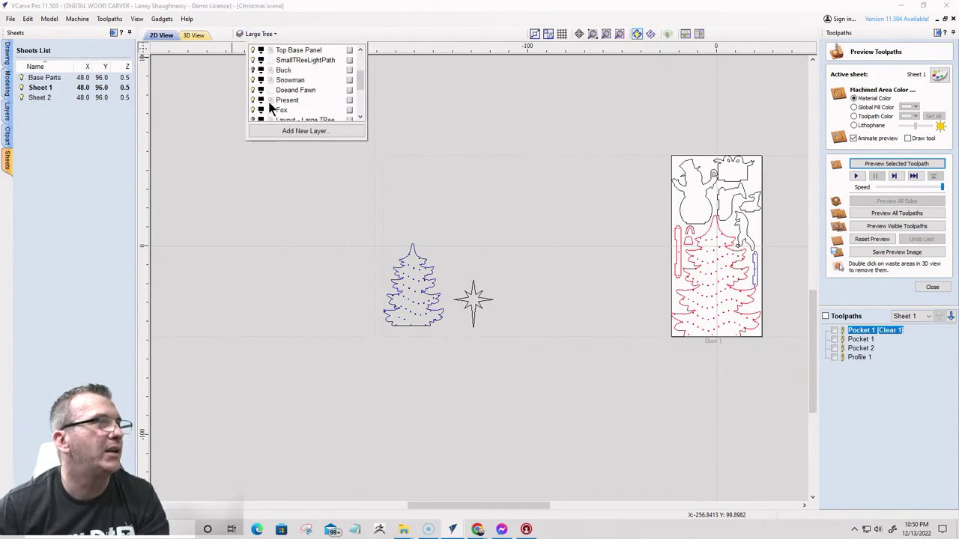
pyautogui.click(253, 69)
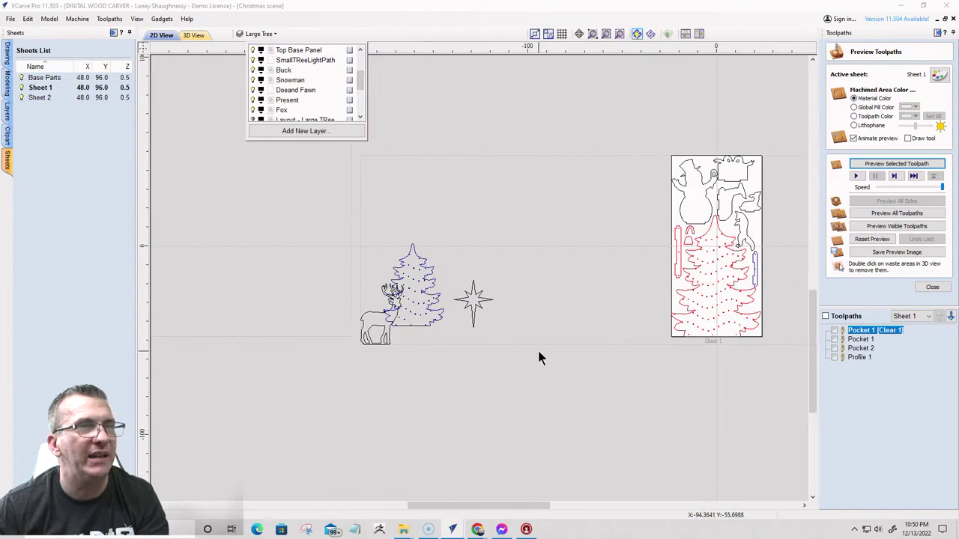
pyautogui.click(509, 313)
# - Select all and move the small tree, deer and star to Sheet 2
pyautogui.hotkey('ctrl', 'a')
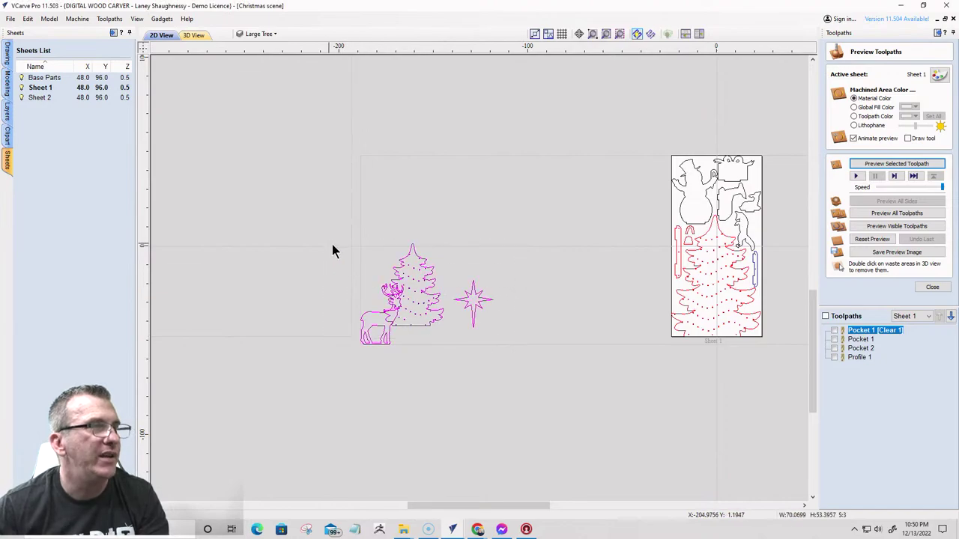
pyautogui.rightClick(423, 298)
pyautogui.moveTo(469, 289)
pyautogui.click(583, 300)
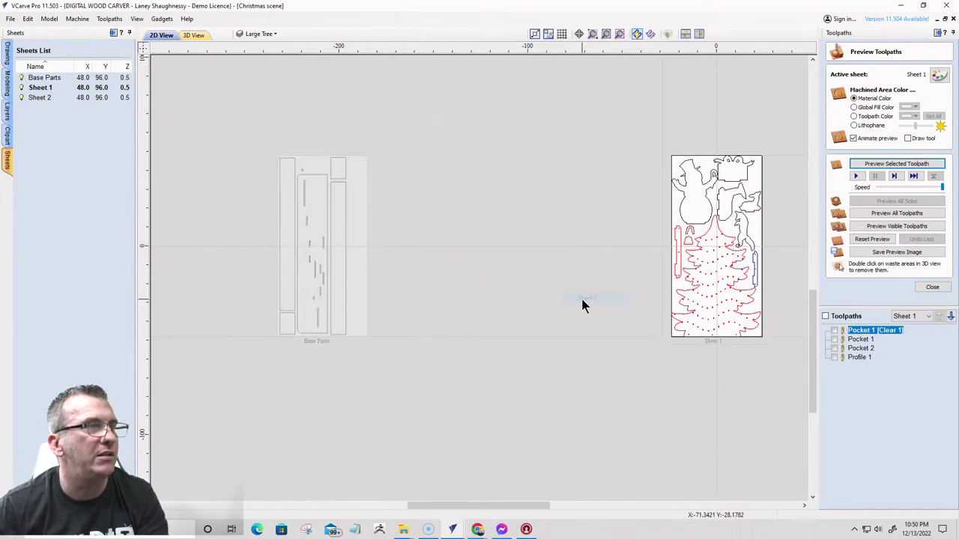
pyautogui.scroll(3, 447, 177)
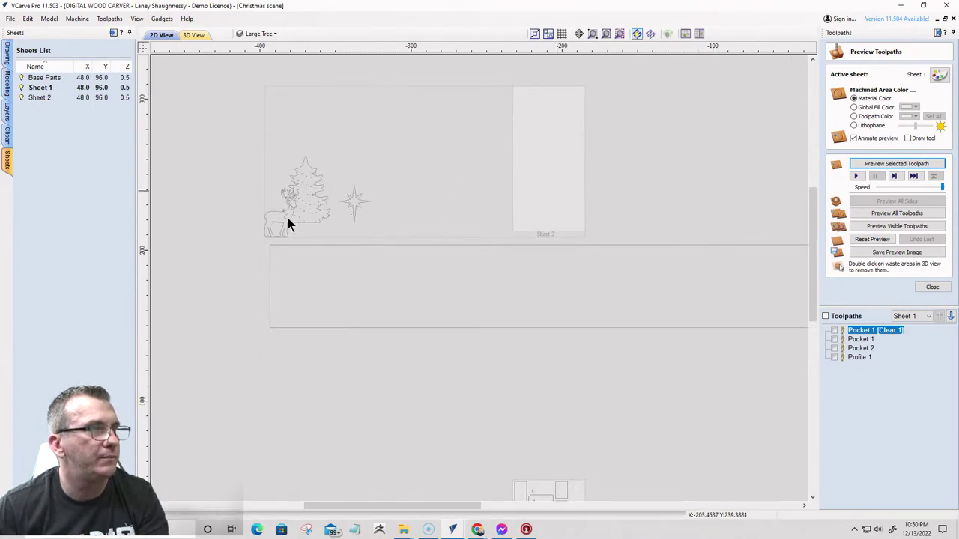
# - Activate Sheet 2, placing the small tree low, the deer above, and the star on the tree top
pyautogui.doubleClick(450, 215)
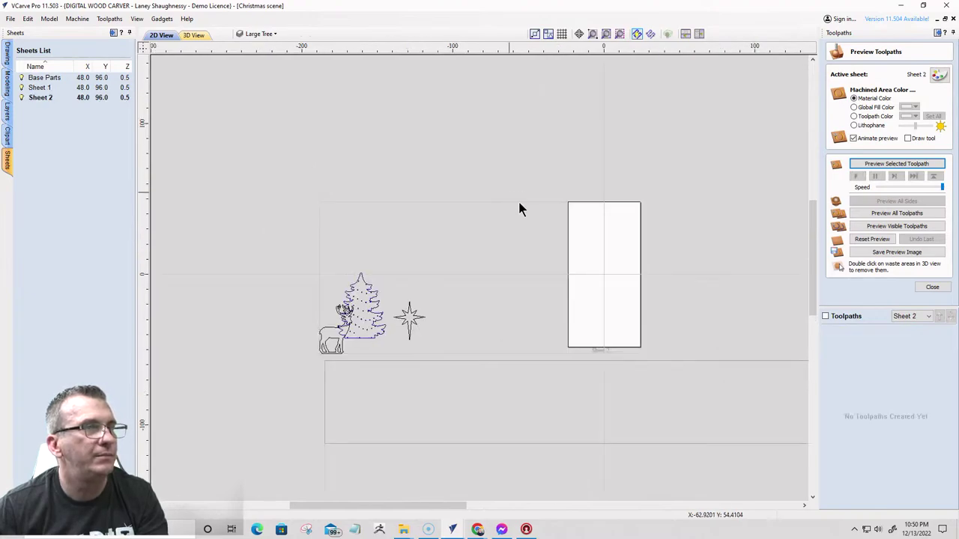
pyautogui.click(372, 345)
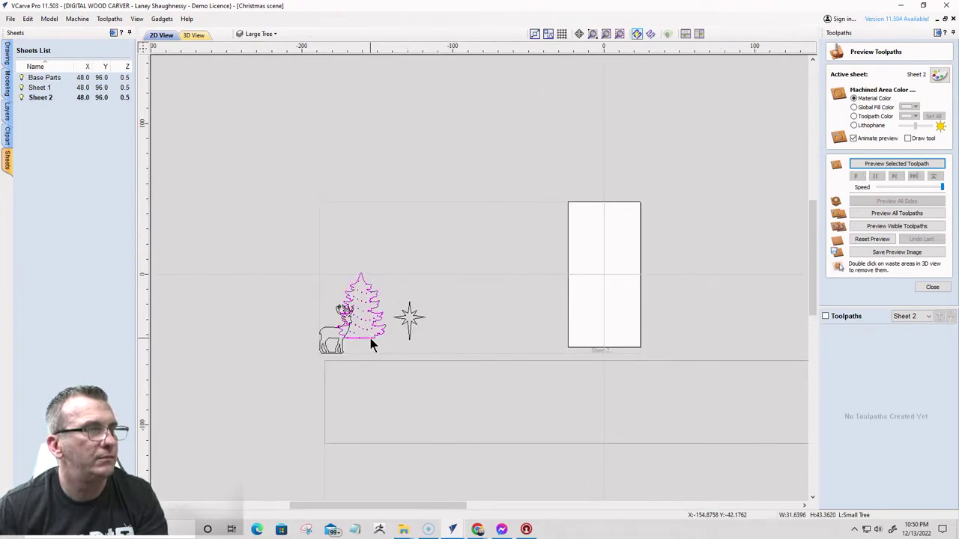
pyautogui.moveTo(372, 339); pyautogui.dragTo(604, 343)
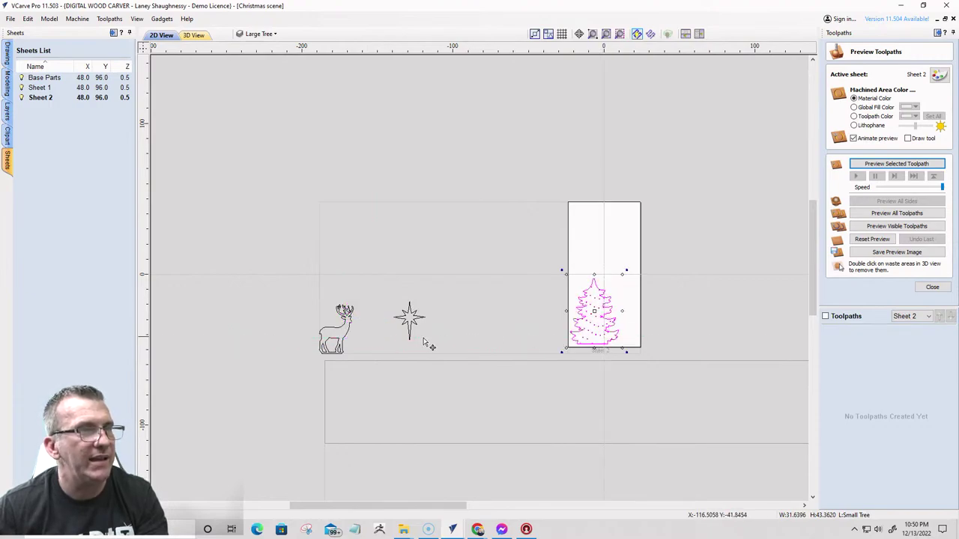
pyautogui.click(341, 335)
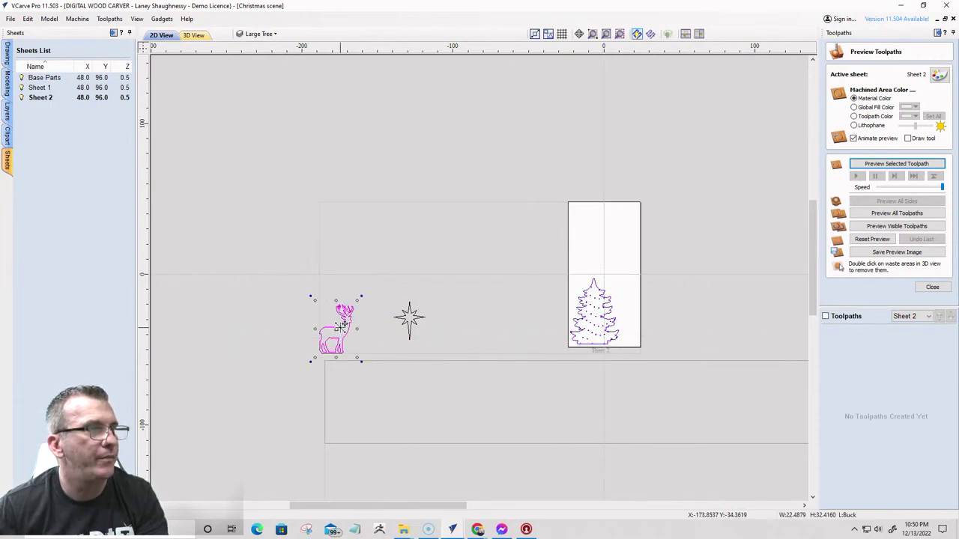
pyautogui.moveTo(340, 327); pyautogui.dragTo(592, 248)
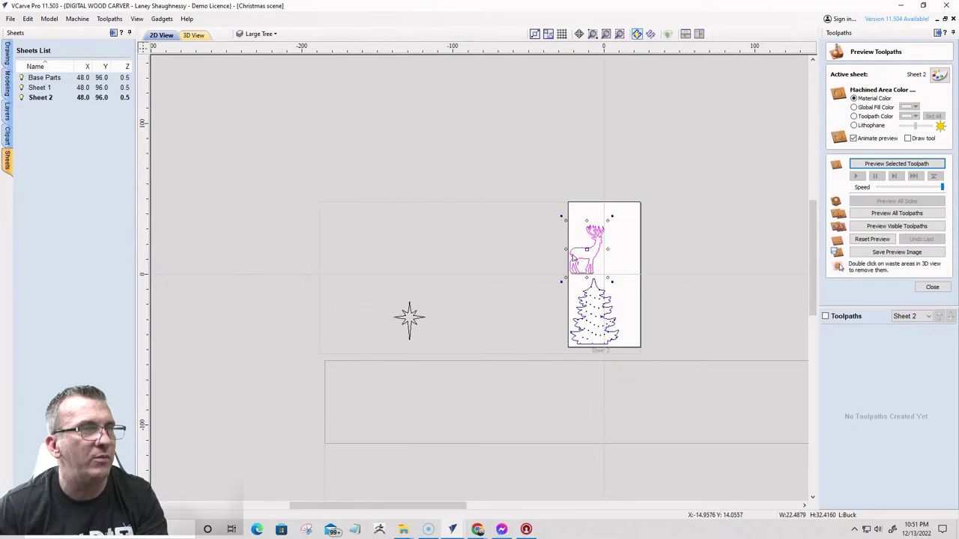
pyautogui.click(410, 319)
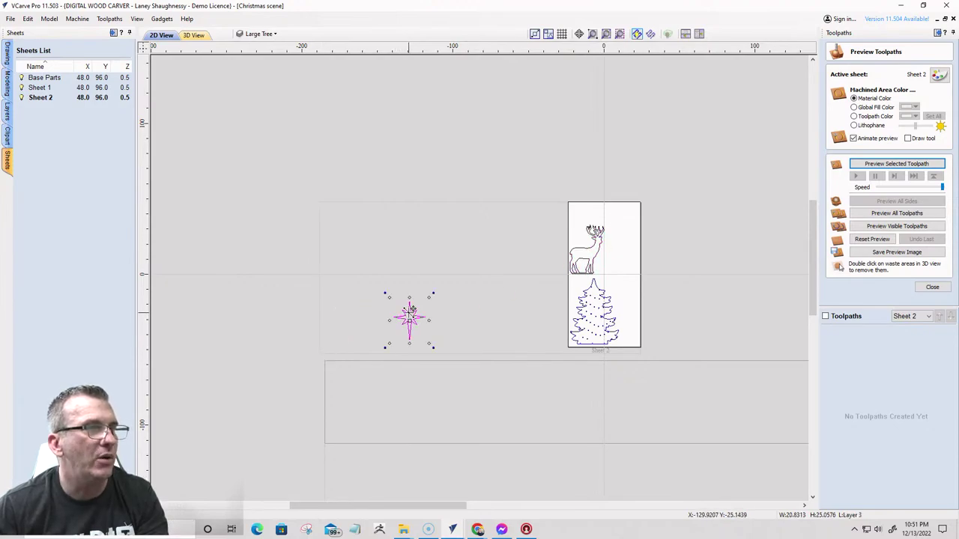
pyautogui.moveTo(411, 309); pyautogui.dragTo(584, 281)
# - Move the star off the tree to the top of Sheet 2
pyautogui.scroll(3, 584, 281)
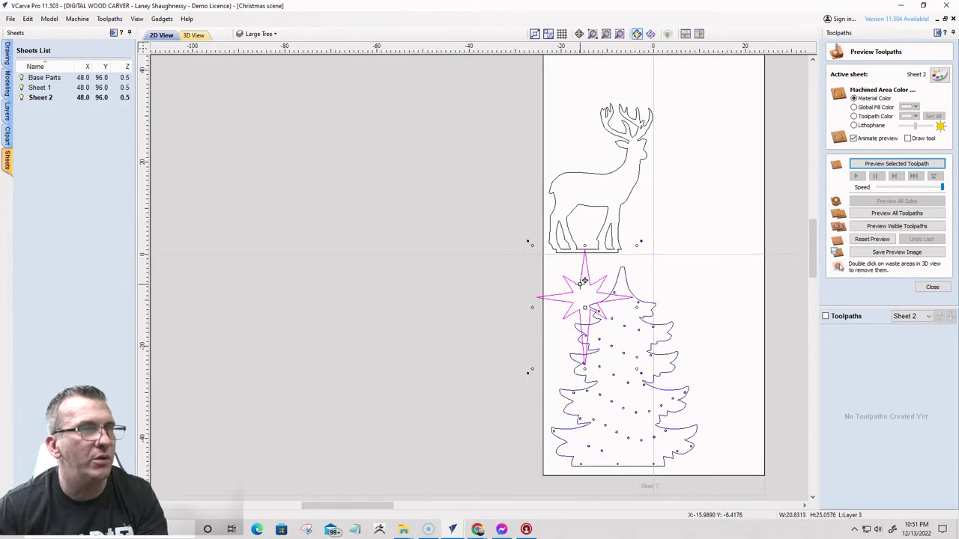
pyautogui.click(607, 178)
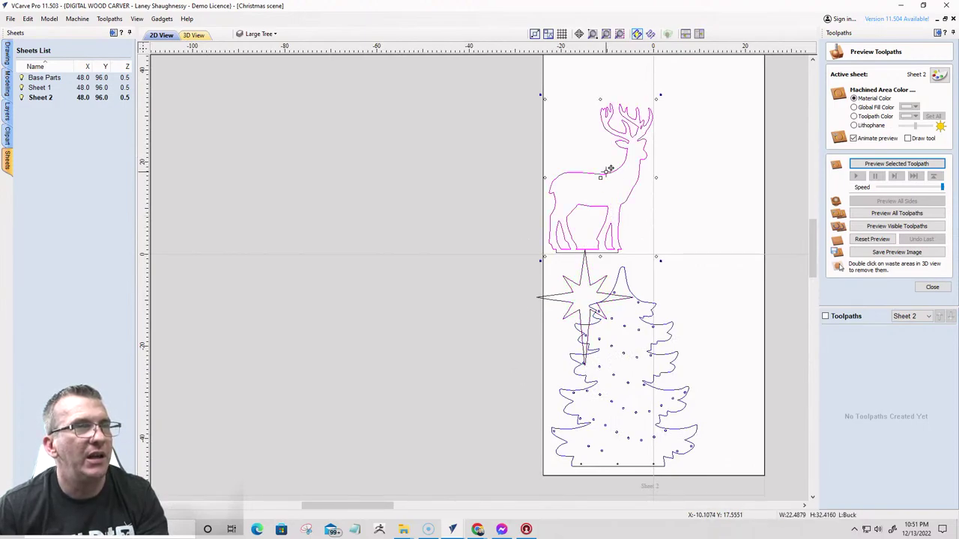
pyautogui.moveTo(609, 170)
pyautogui.mouseDown()
pyautogui.moveTo(700, 196)
pyautogui.moveTo(712, 223)
pyautogui.moveTo(607, 170)
pyautogui.mouseUp()
pyautogui.click(575, 289)
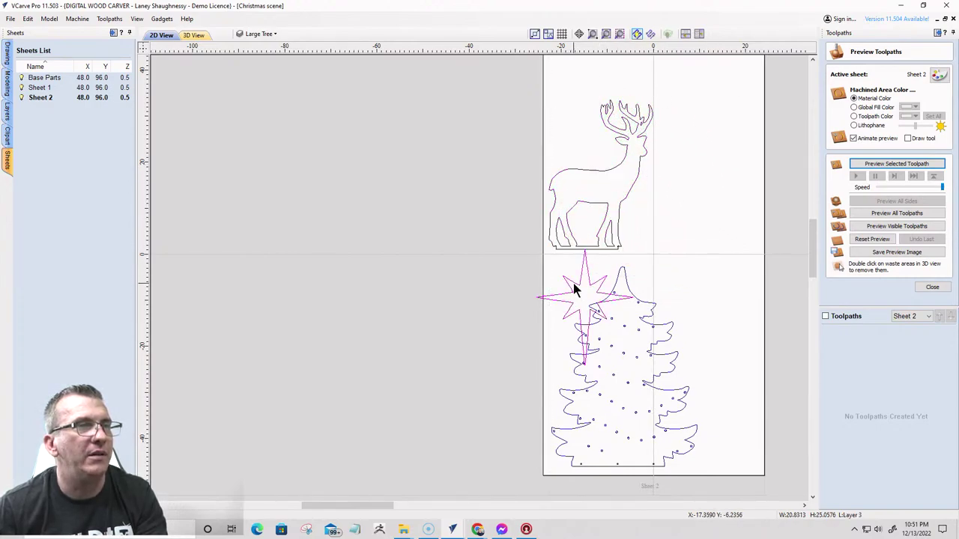
pyautogui.scroll(-3, 585, 304)
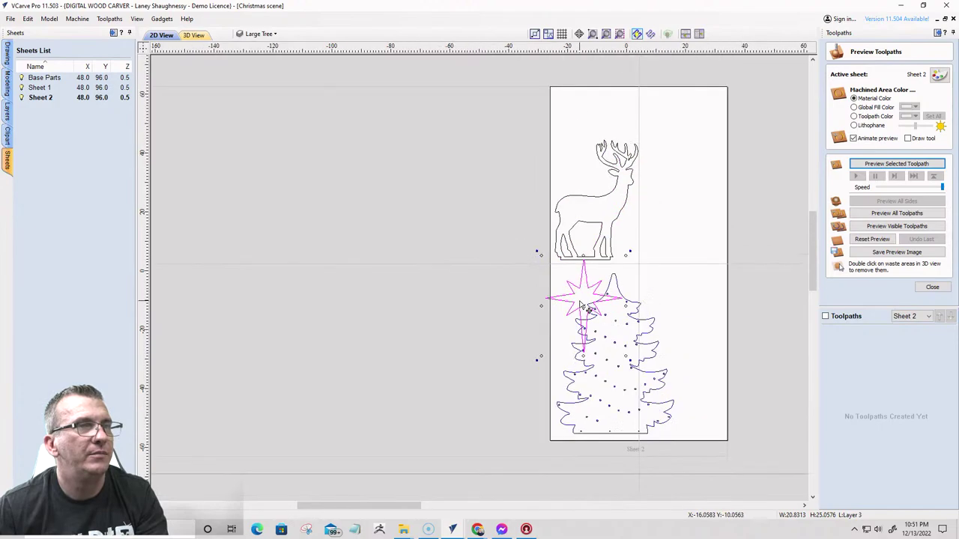
pyautogui.moveTo(584, 289); pyautogui.dragTo(586, 178)
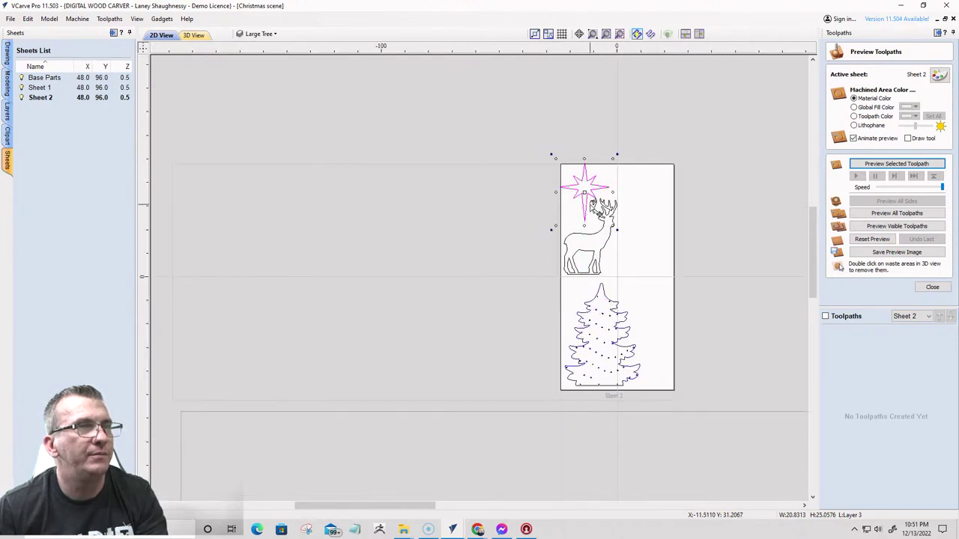
pyautogui.scroll(3, 589, 205)
# - Nudge the reindeer down two steps and the star one step right
pyautogui.click(589, 279)
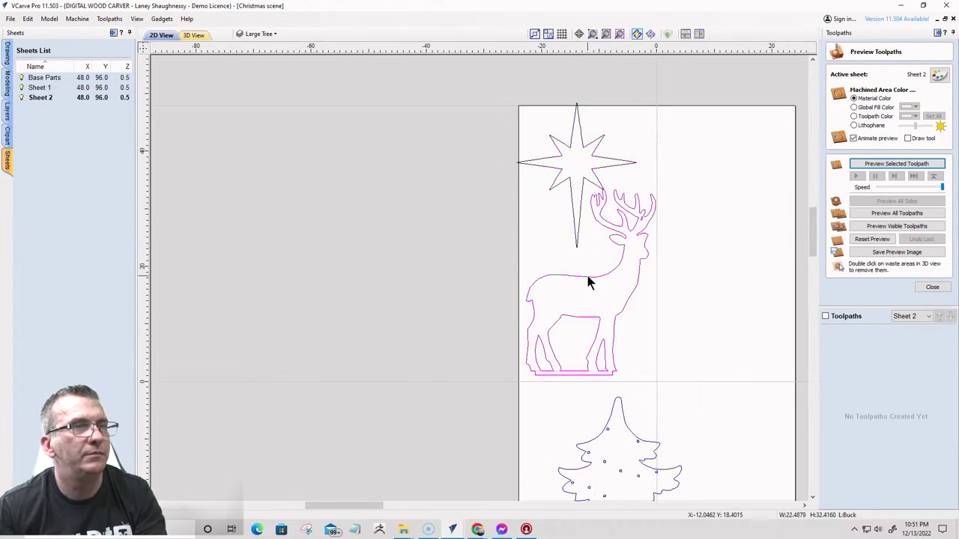
pyautogui.press('Down')
pyautogui.press('Down')
pyautogui.press('Down')
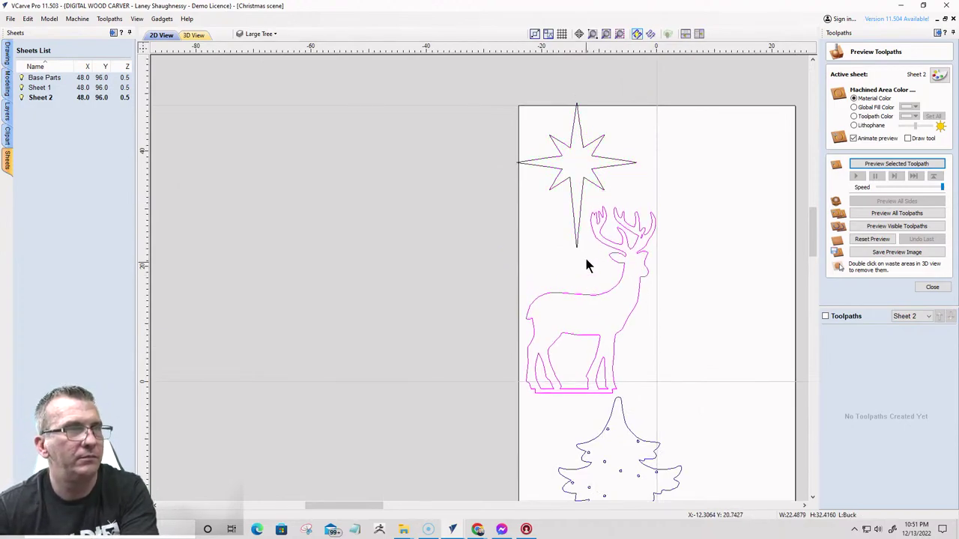
pyautogui.click(578, 234)
pyautogui.press('Down')
pyautogui.press('Down')
pyautogui.press('Down')
pyautogui.press('Down')
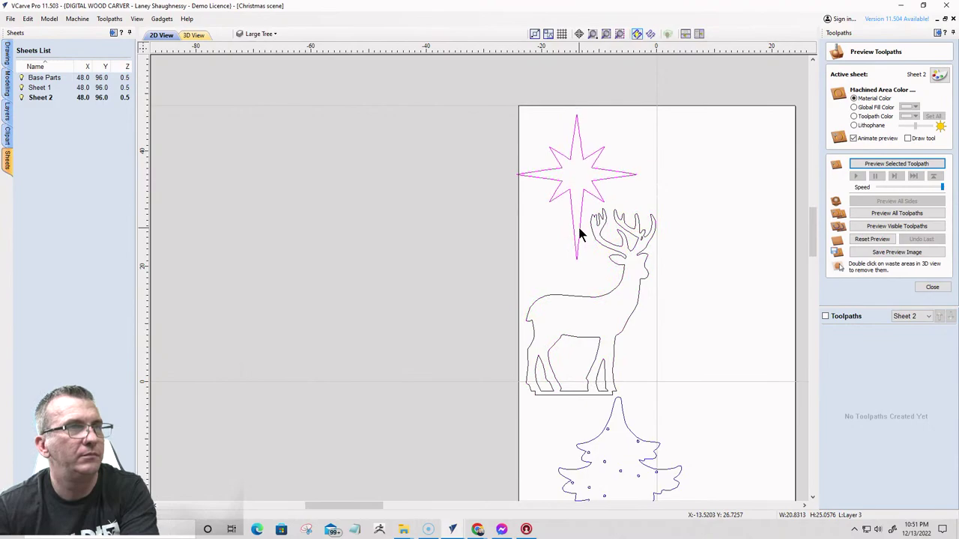
pyautogui.press('Right')
pyautogui.press('Right')
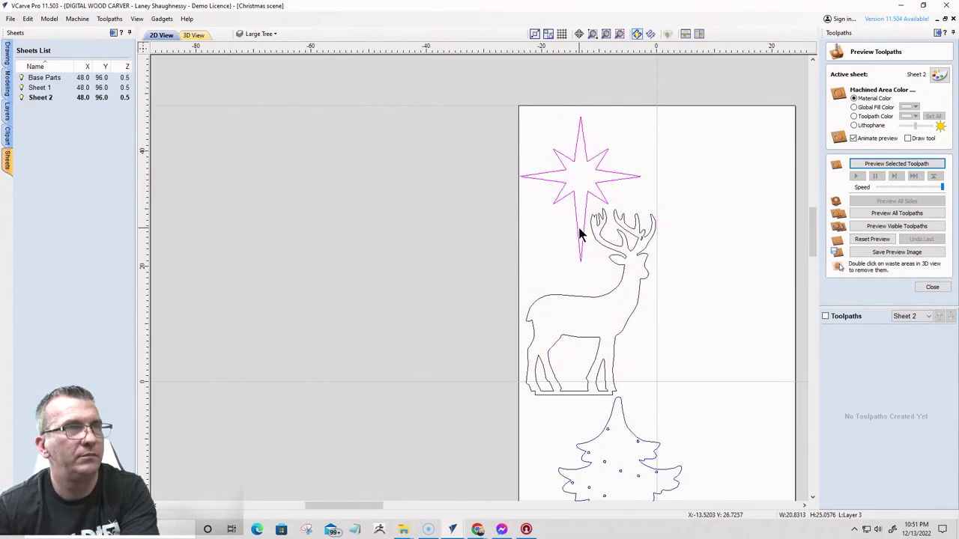
pyautogui.scroll(-5, 560, 231)
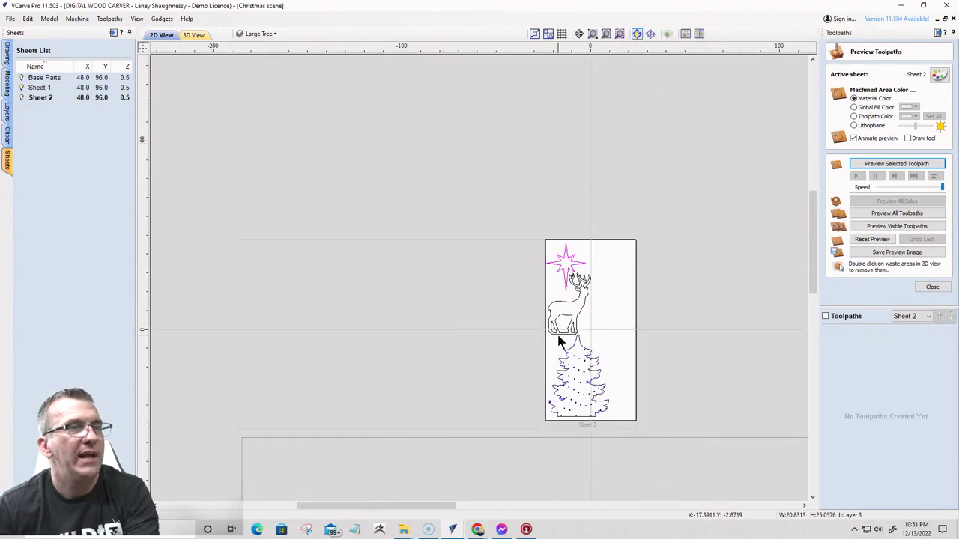
pyautogui.scroll(5, 607, 366)
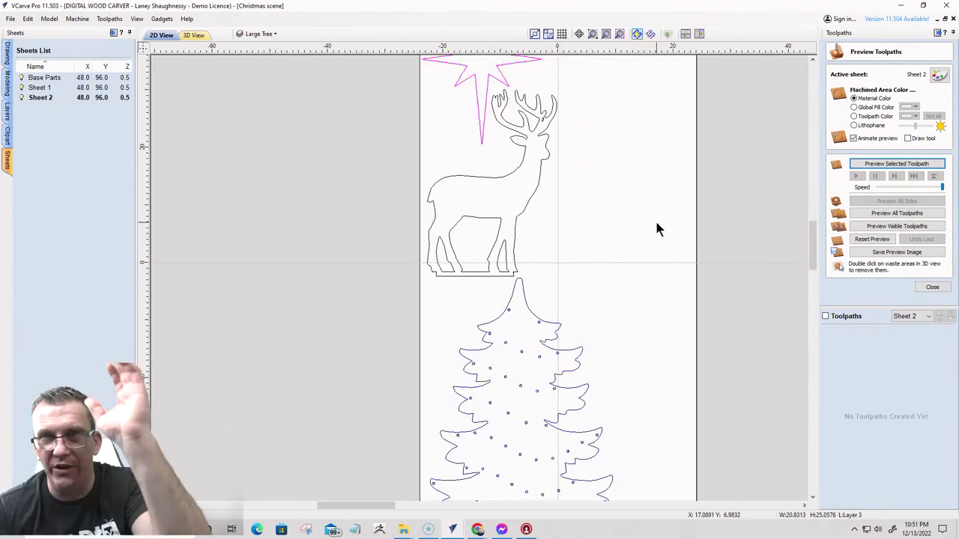
pyautogui.scroll(-5, 597, 221)
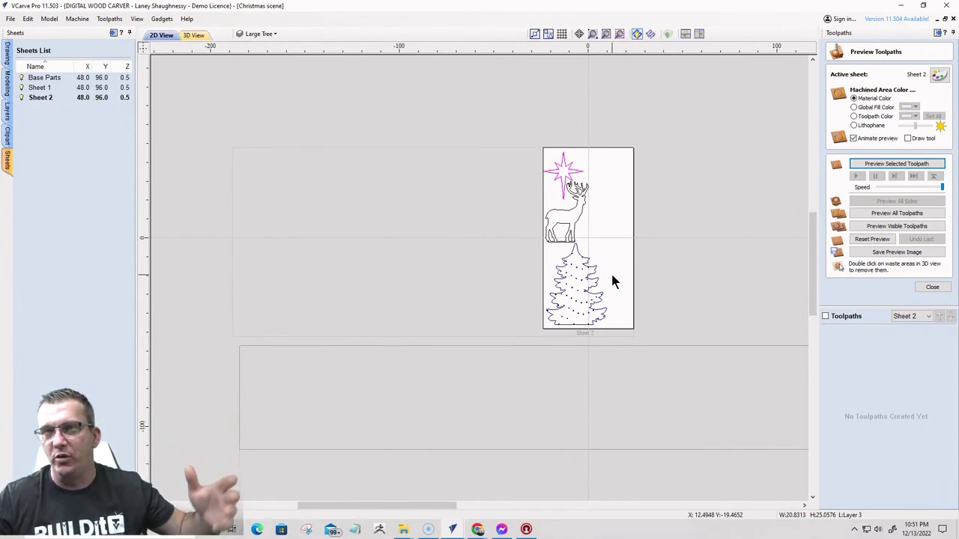
pyautogui.scroll(3, 573, 313)
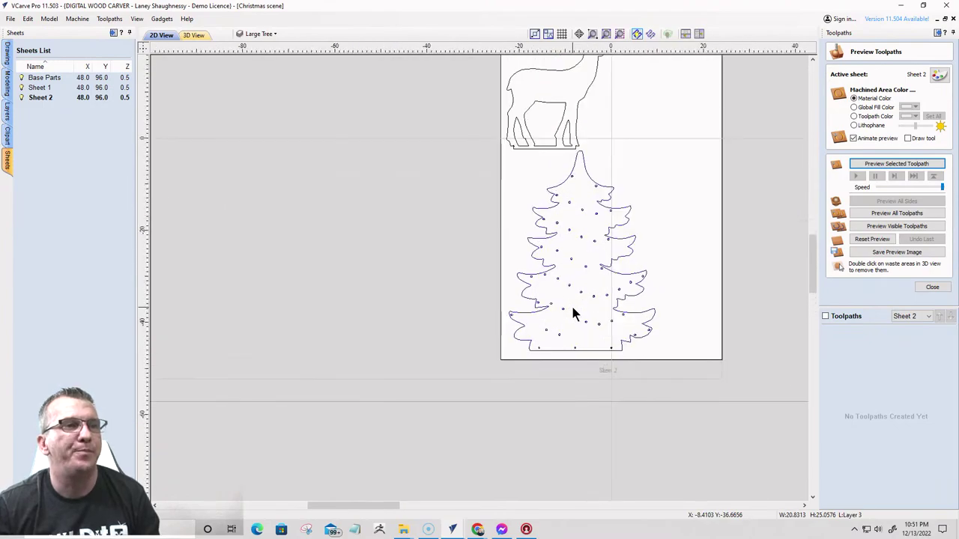
pyautogui.click(529, 279)
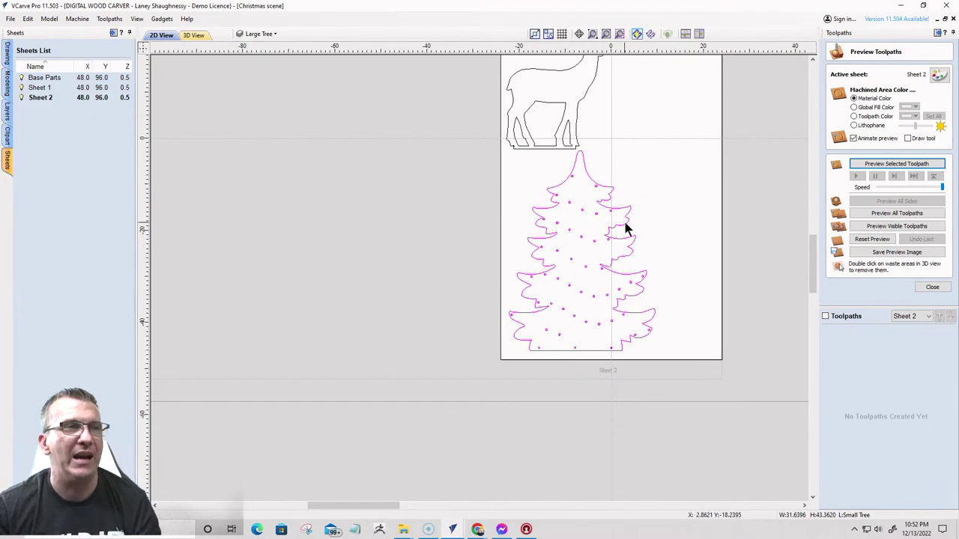
# - Zoom out, deselect the tree, and make Base Parts the active sheet
pyautogui.scroll(-2, 624, 226)
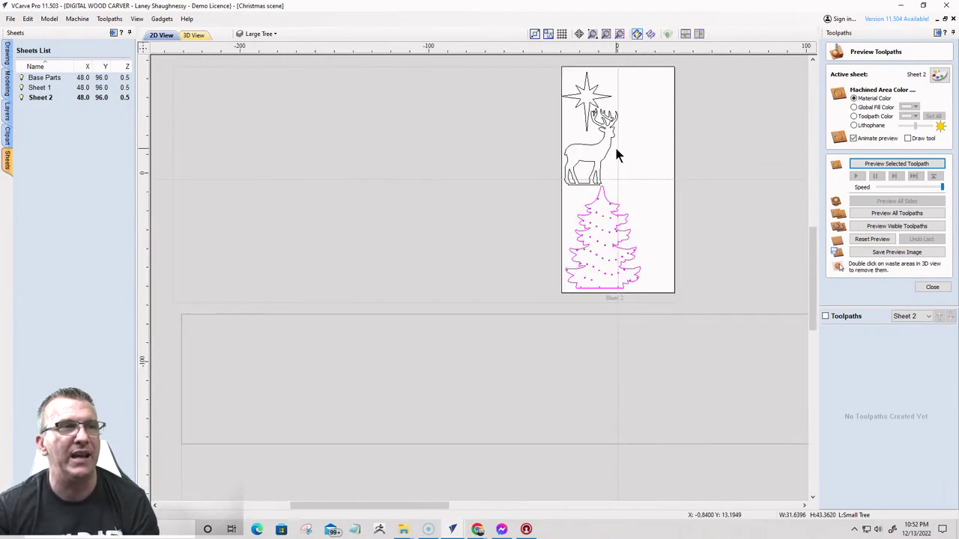
pyautogui.scroll(-1, 621, 172)
pyautogui.scroll(3, 622, 175)
pyautogui.scroll(-4, 616, 186)
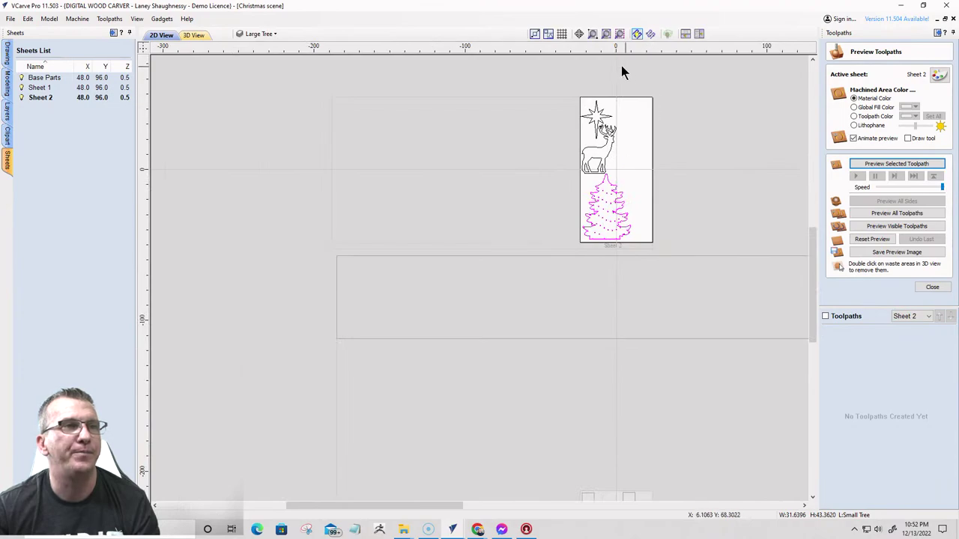
pyautogui.scroll(-3, 482, 235)
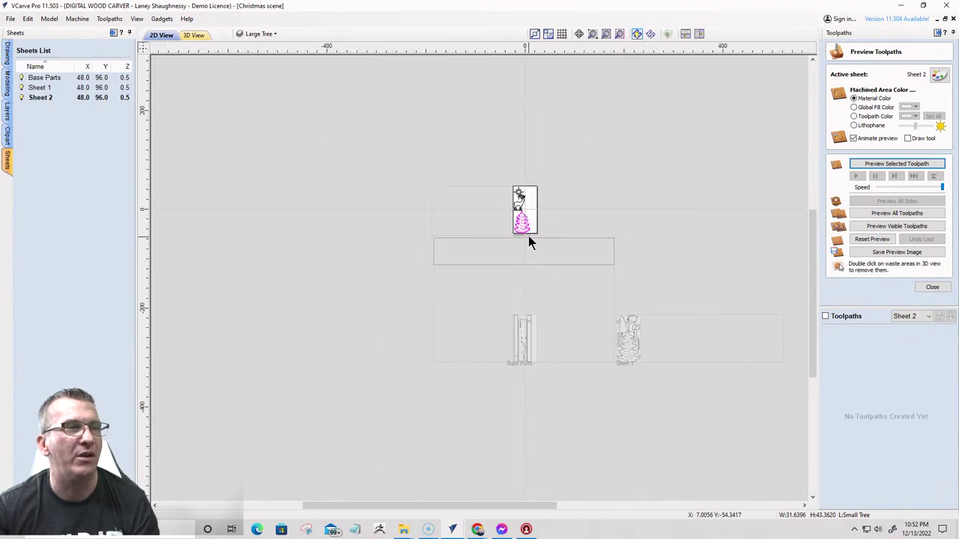
pyautogui.click(520, 263)
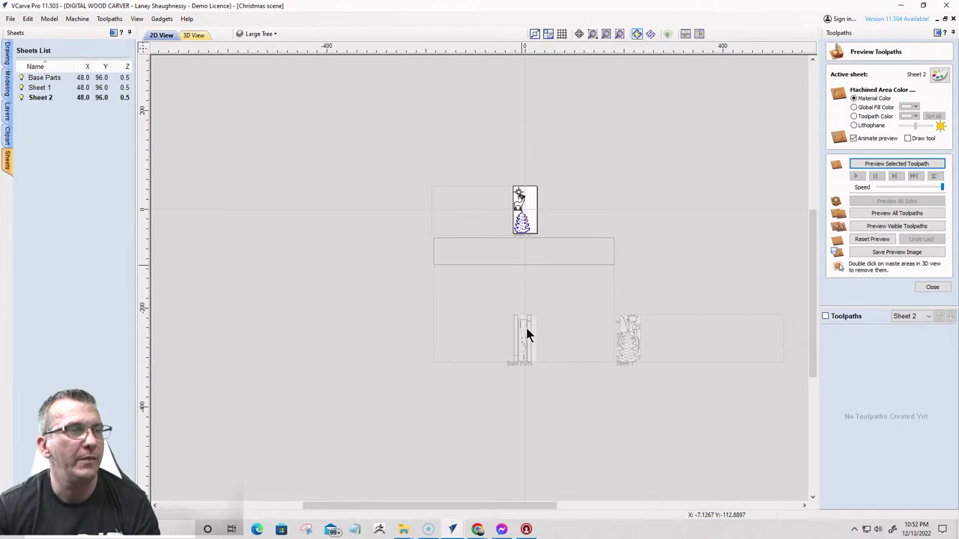
pyautogui.click(555, 263)
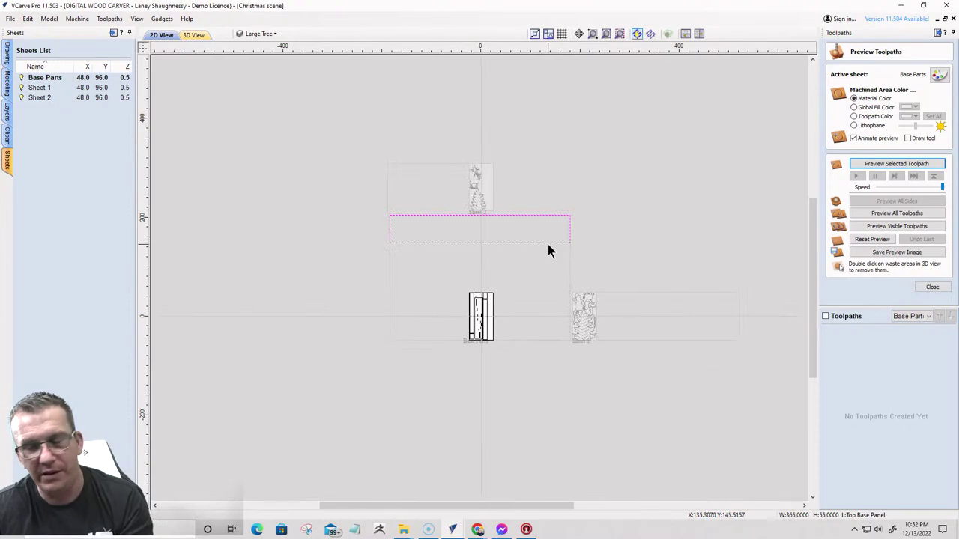
pyautogui.scroll(5, 519, 305)
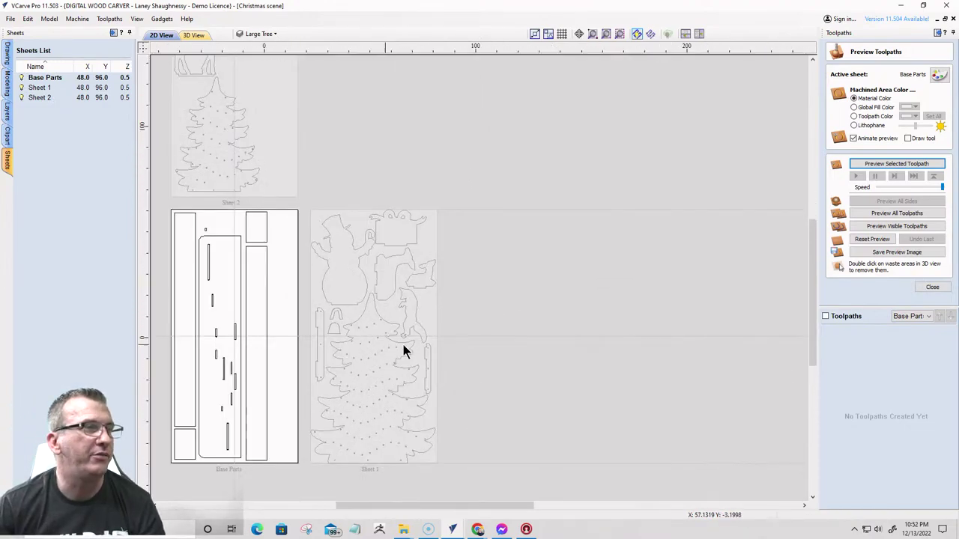
pyautogui.scroll(-5, 403, 349)
pyautogui.scroll(5, 353, 362)
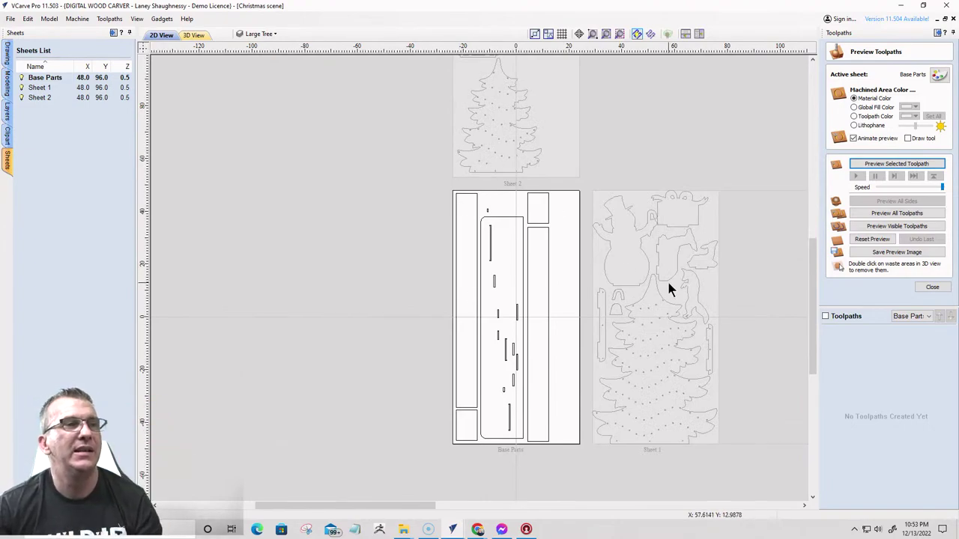
pyautogui.scroll(-5, 531, 150)
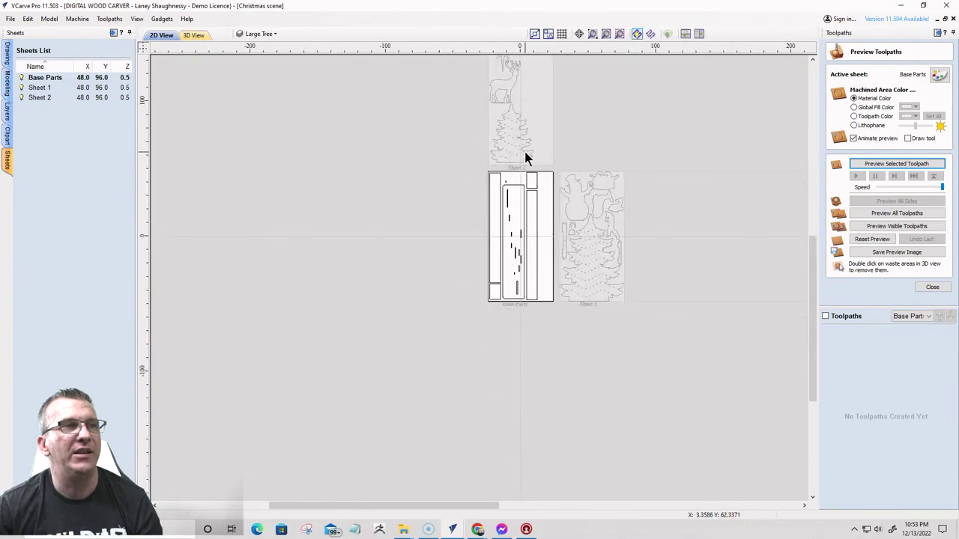
pyautogui.scroll(4, 477, 131)
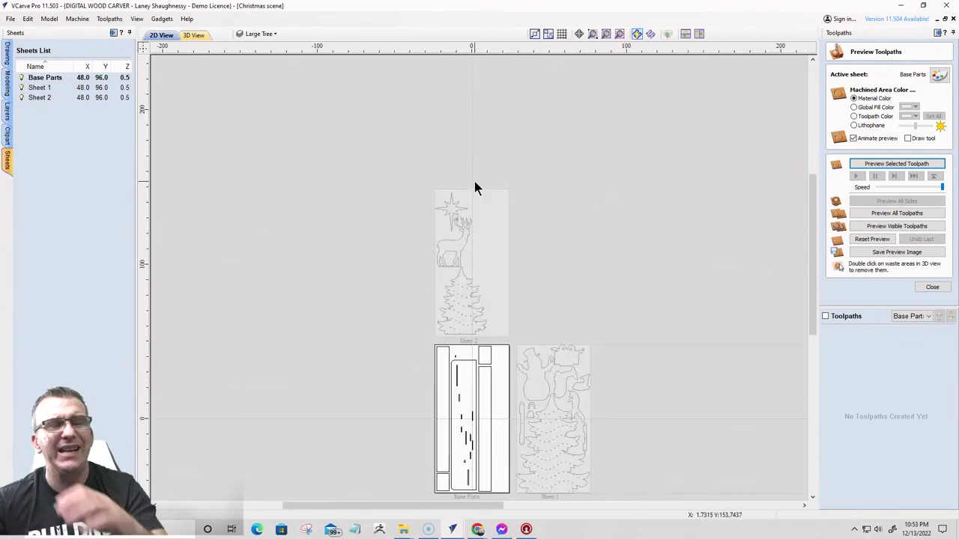